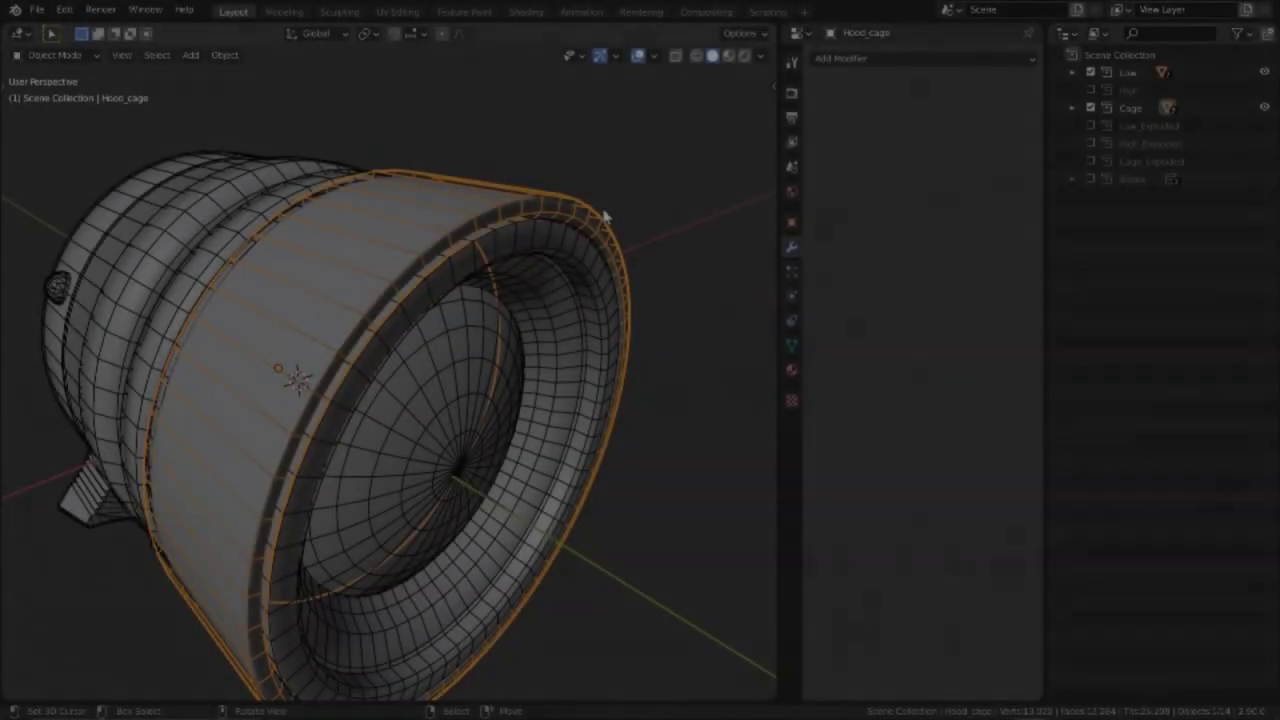
Replace the hood's cage mesh with an in-place duplicate of Hood_low moved to the Cage collection
{"action": "key", "text": "x"}
{"action": "left_click", "coordinate": [600, 210]}
{"action": "left_click", "coordinate": [489, 302]}
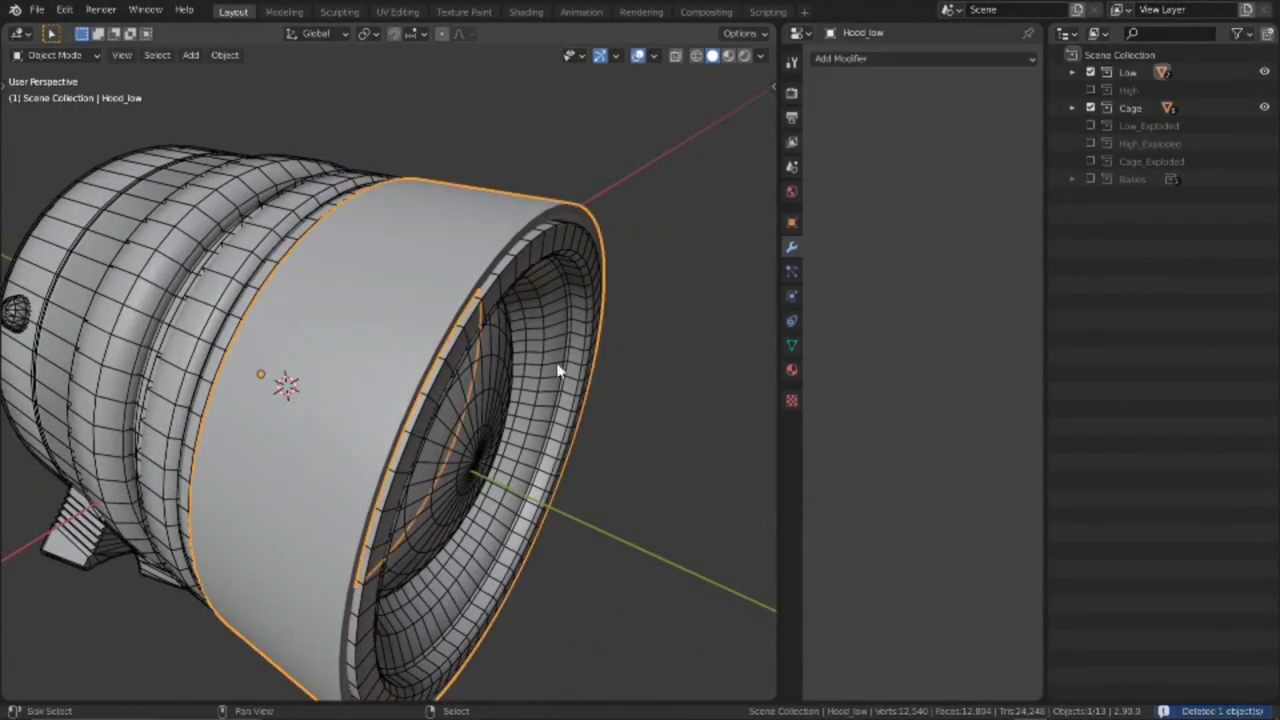
{"action": "key", "text": "shift+d"}
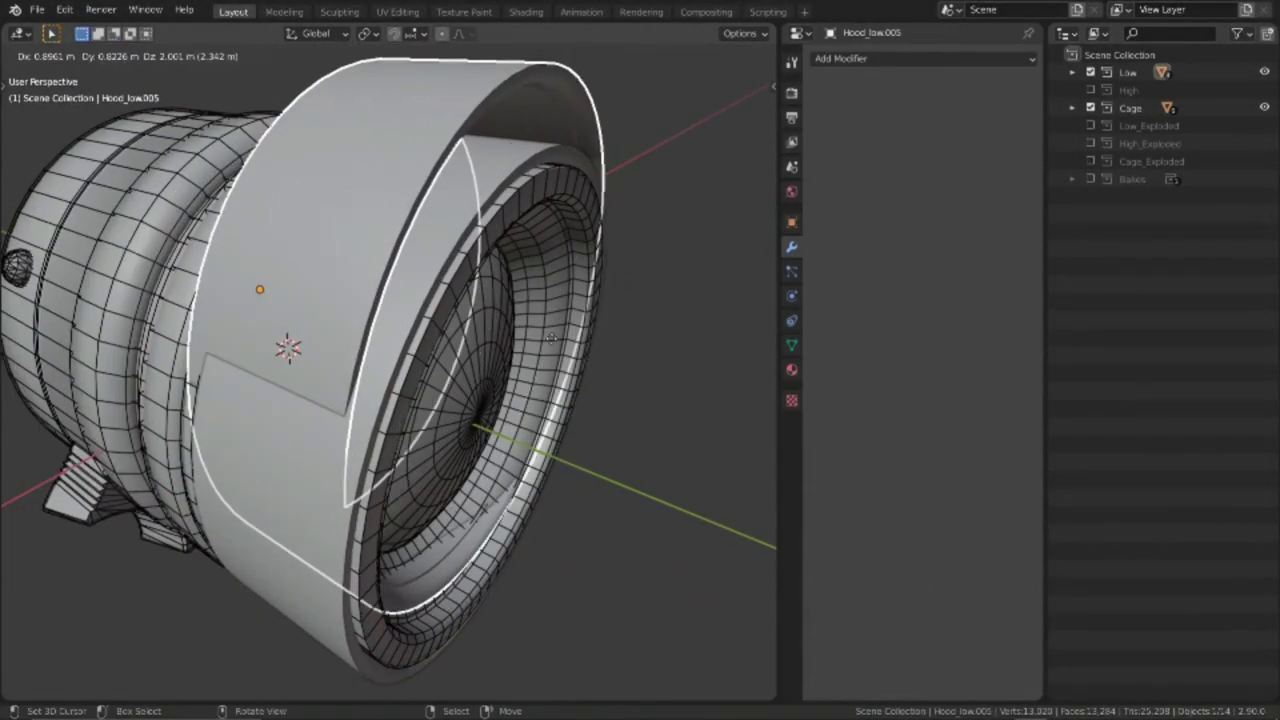
{"action": "right_click", "coordinate": [551, 338]}
{"action": "key", "text": "m"}
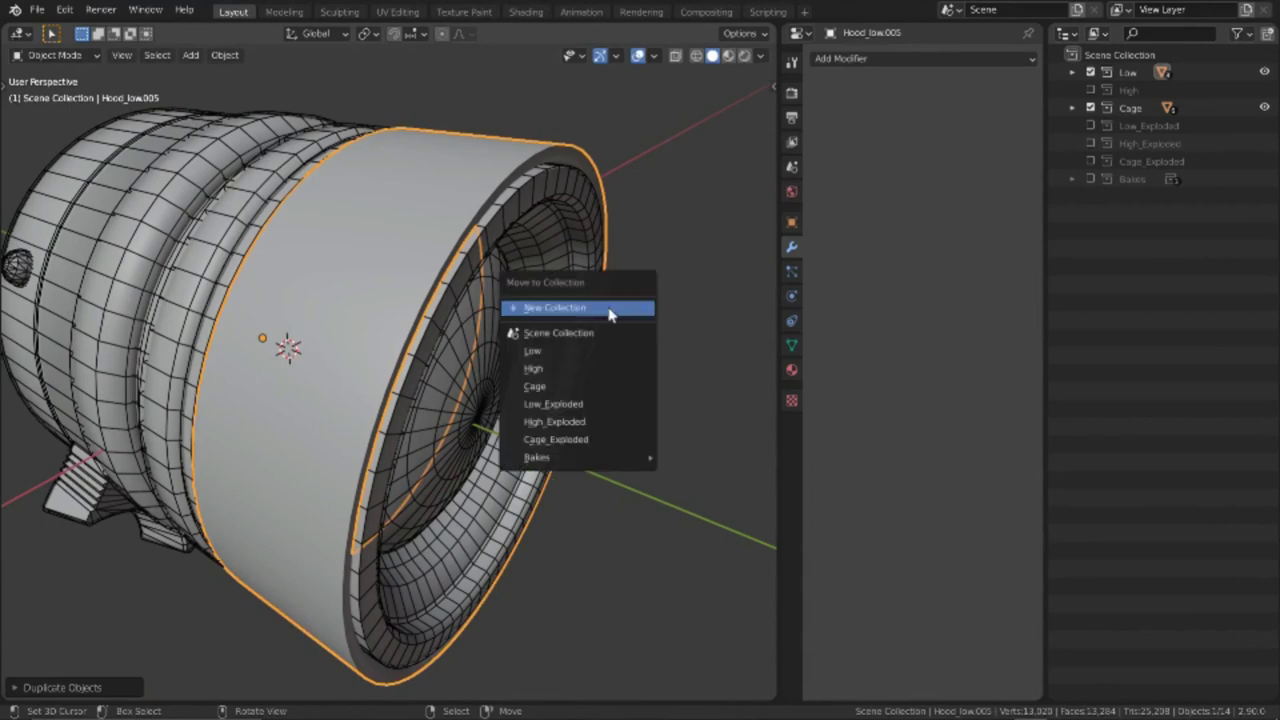
{"action": "left_click", "coordinate": [560, 387]}
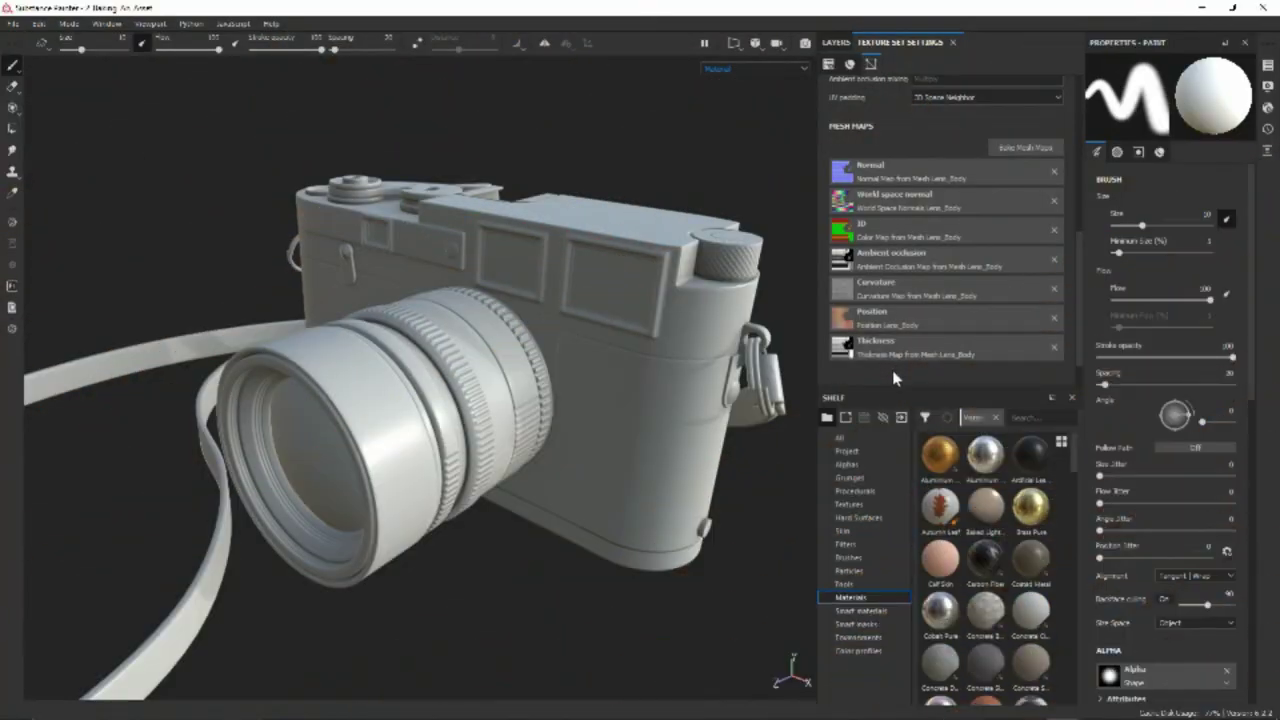
Switch to Substance Painter and examine the camera's baked mesh maps one after another, from normal through thickness
{"action": "key", "text": "b"}
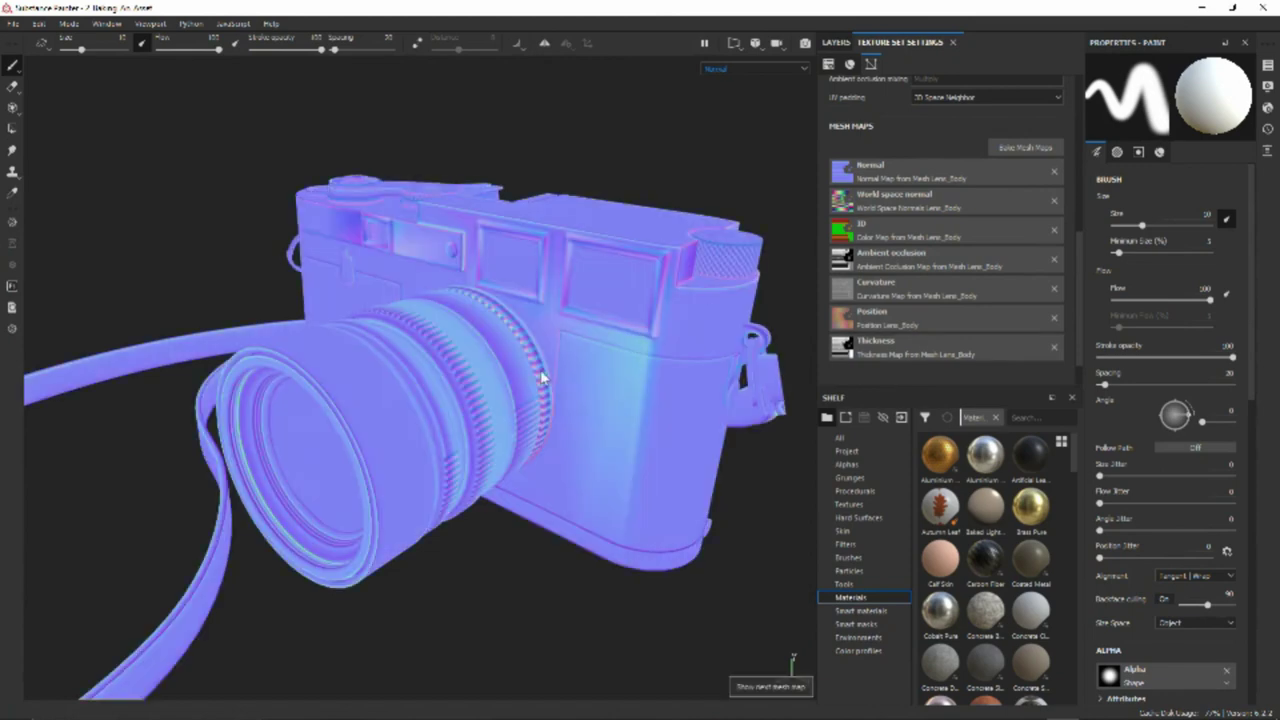
{"action": "key", "text": "b"}
{"action": "scroll", "coordinate": [618, 334], "scroll_direction": "down", "scroll_amount": 3}
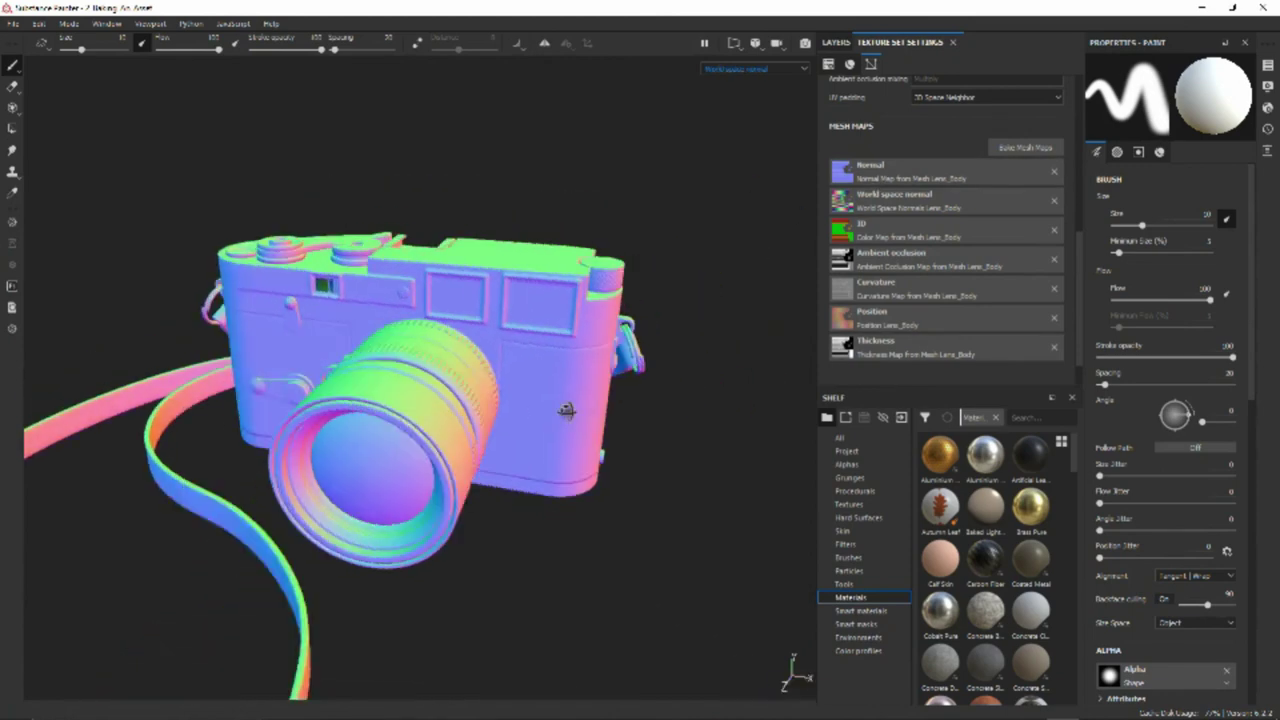
{"action": "left_click_drag", "start_coordinate": [618, 334], "coordinate": [463, 188], "text": "alt"}
{"action": "key", "text": "b"}
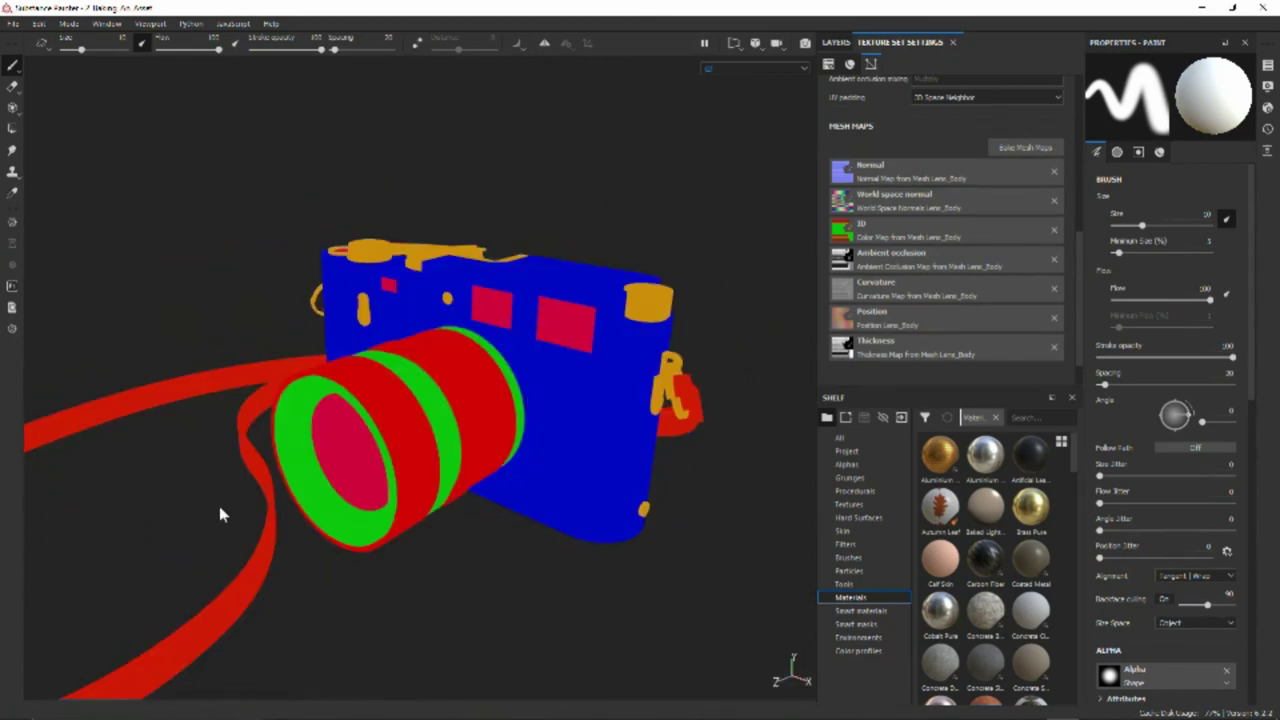
{"action": "key", "text": "b"}
{"action": "scroll", "coordinate": [693, 416], "scroll_direction": "up", "scroll_amount": 3}
{"action": "left_click_drag", "start_coordinate": [560, 350], "coordinate": [495, 382], "text": "alt"}
{"action": "key", "text": "b"}
{"action": "key", "text": "b"}
{"action": "key", "text": "b"}
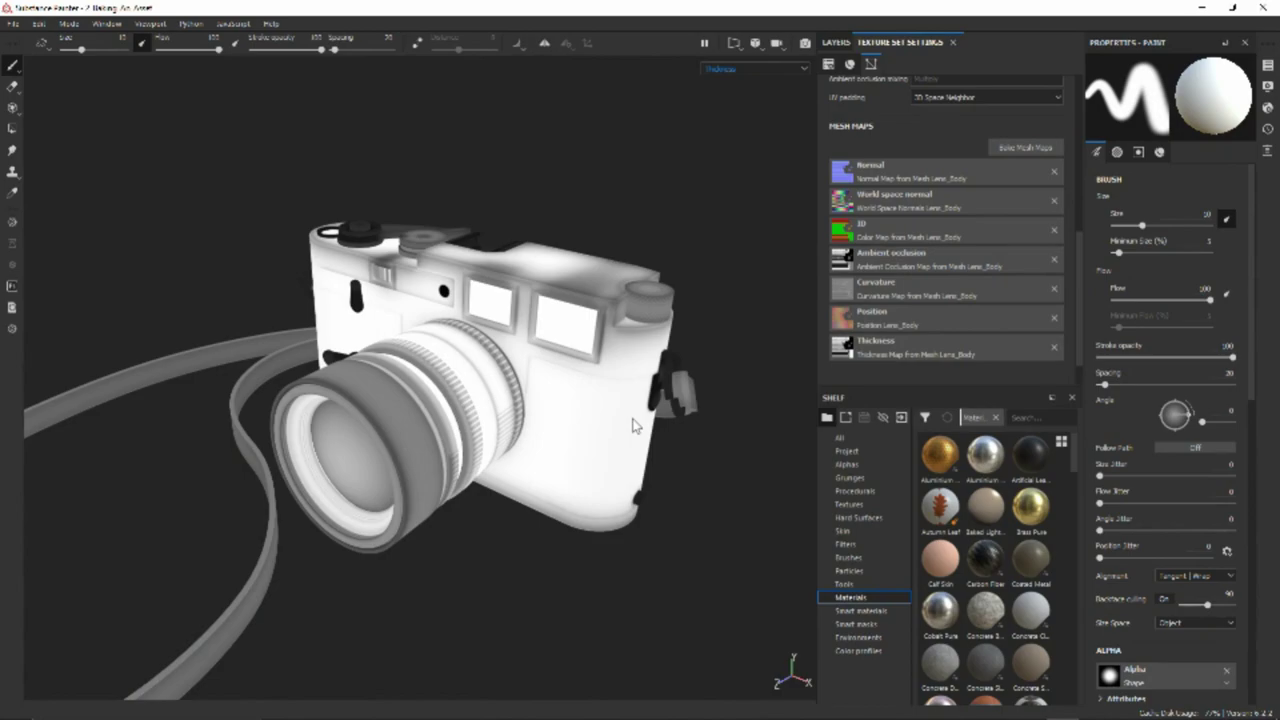
{"action": "key", "text": "b"}
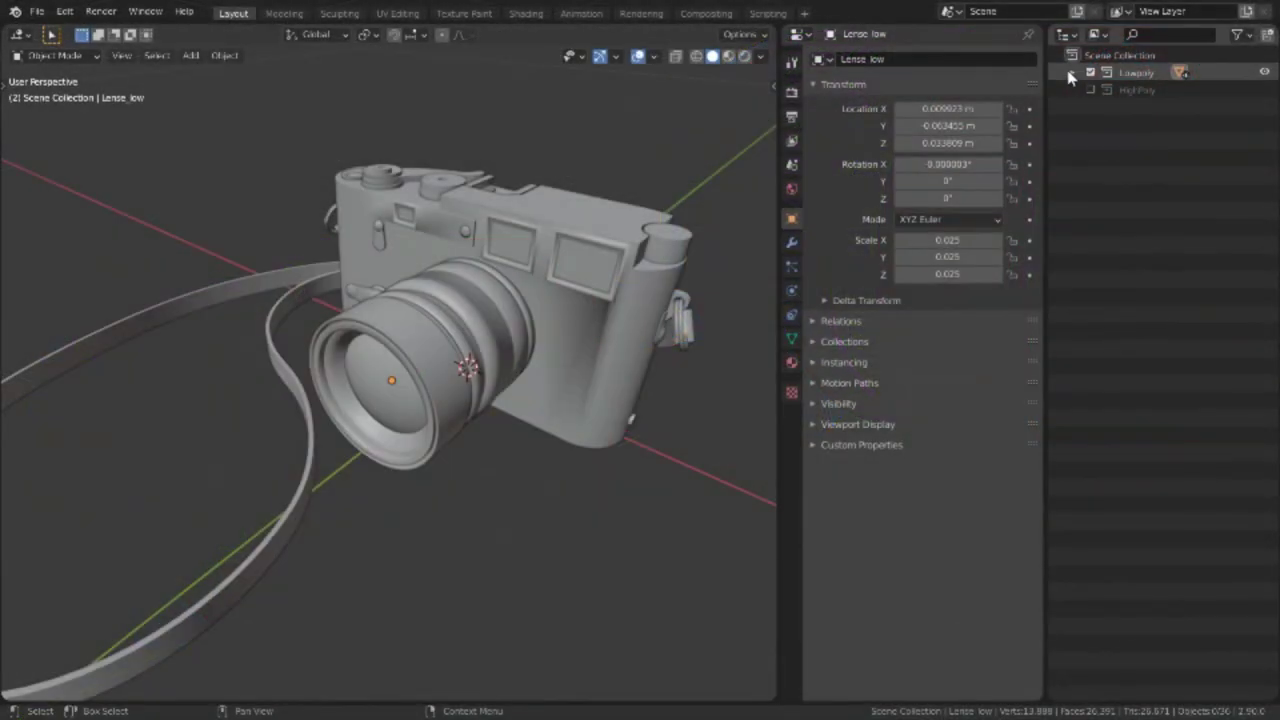
Switch to Blender, list the Lowpoly collection's objects and identify the cover, Chain_Thingy_low and Back_Dial_low on the camera
{"action": "left_click", "coordinate": [1072, 73]}
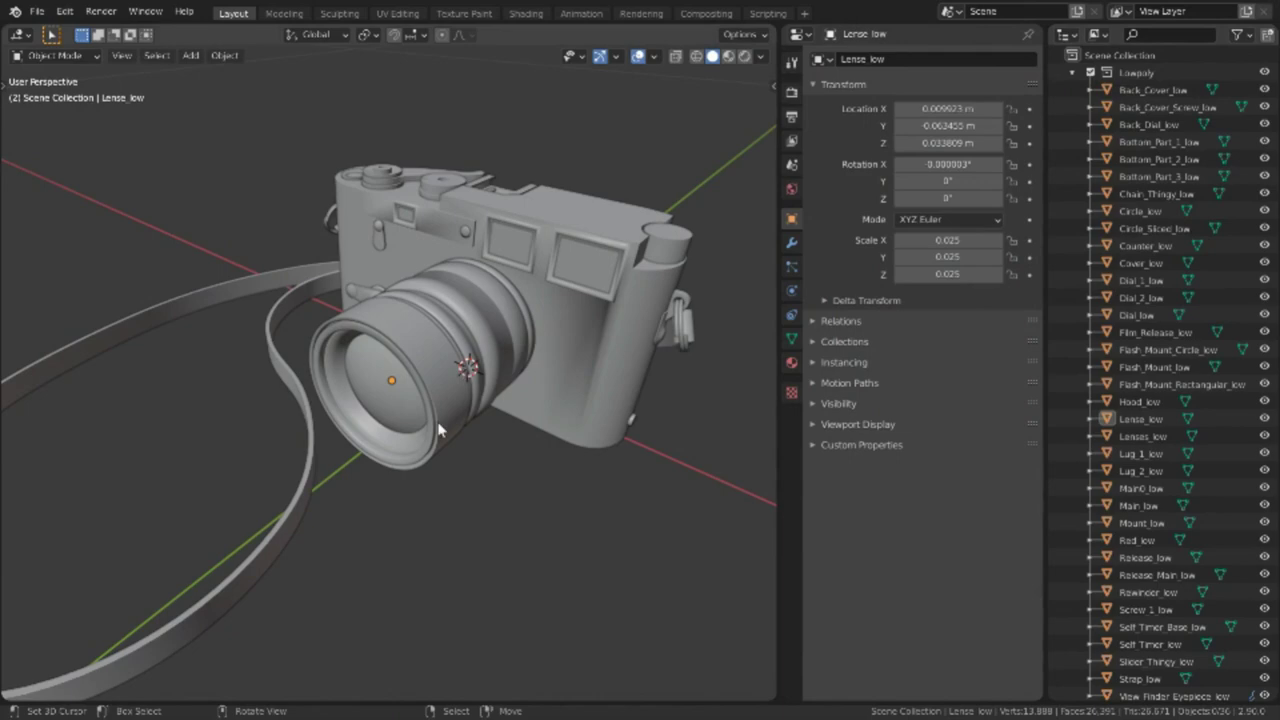
{"action": "middle_click_drag", "start_coordinate": [440, 260], "coordinate": [503, 214]}
{"action": "scroll", "coordinate": [503, 214], "scroll_direction": "down", "scroll_amount": 2}
{"action": "left_click", "coordinate": [1140, 262]}
{"action": "left_click", "coordinate": [1136, 194]}
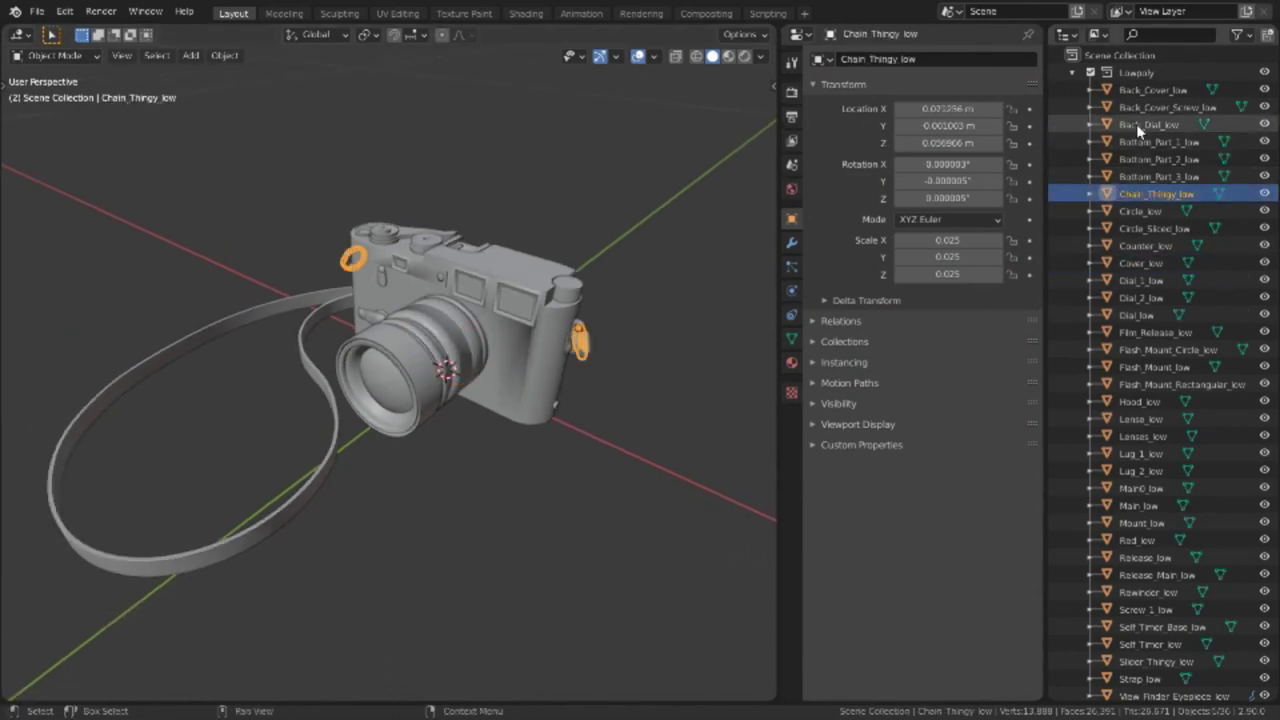
{"action": "left_click", "coordinate": [1136, 124]}
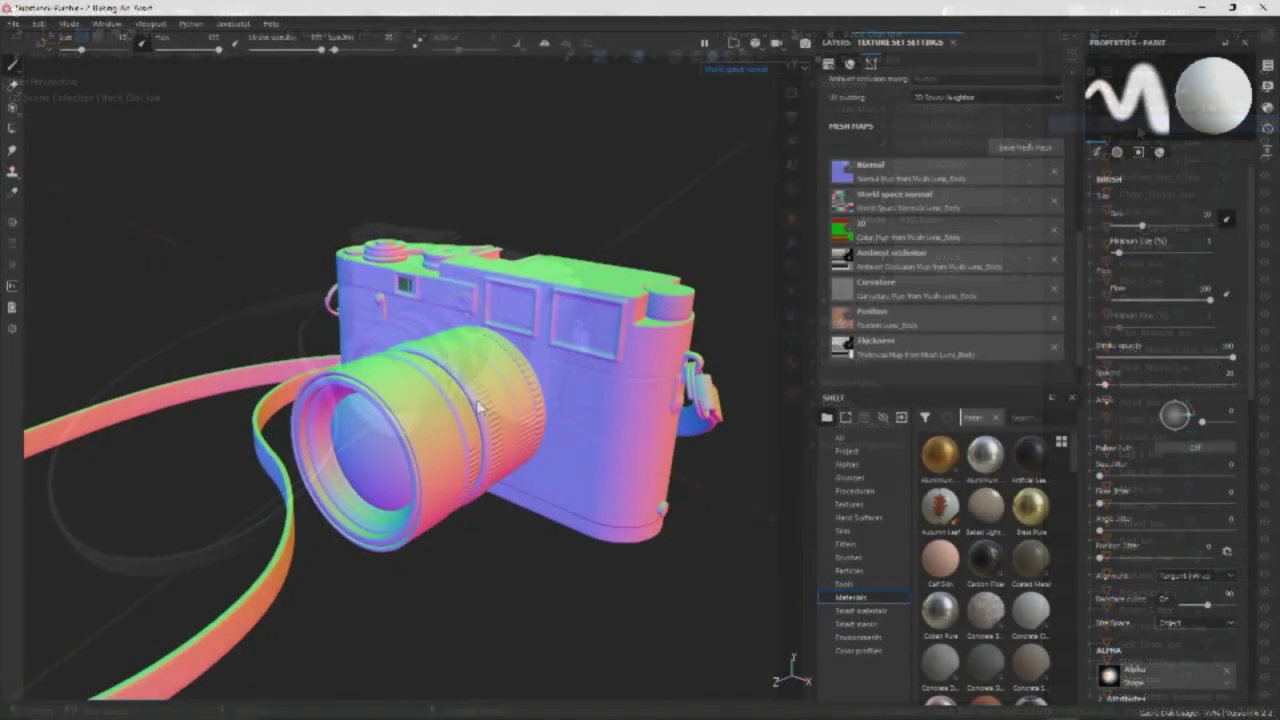
View the next mesh map in Substance Painter, and inspect the Dial_2 low-poly bake group in Marmoset Toolbag
{"action": "key", "text": "b"}
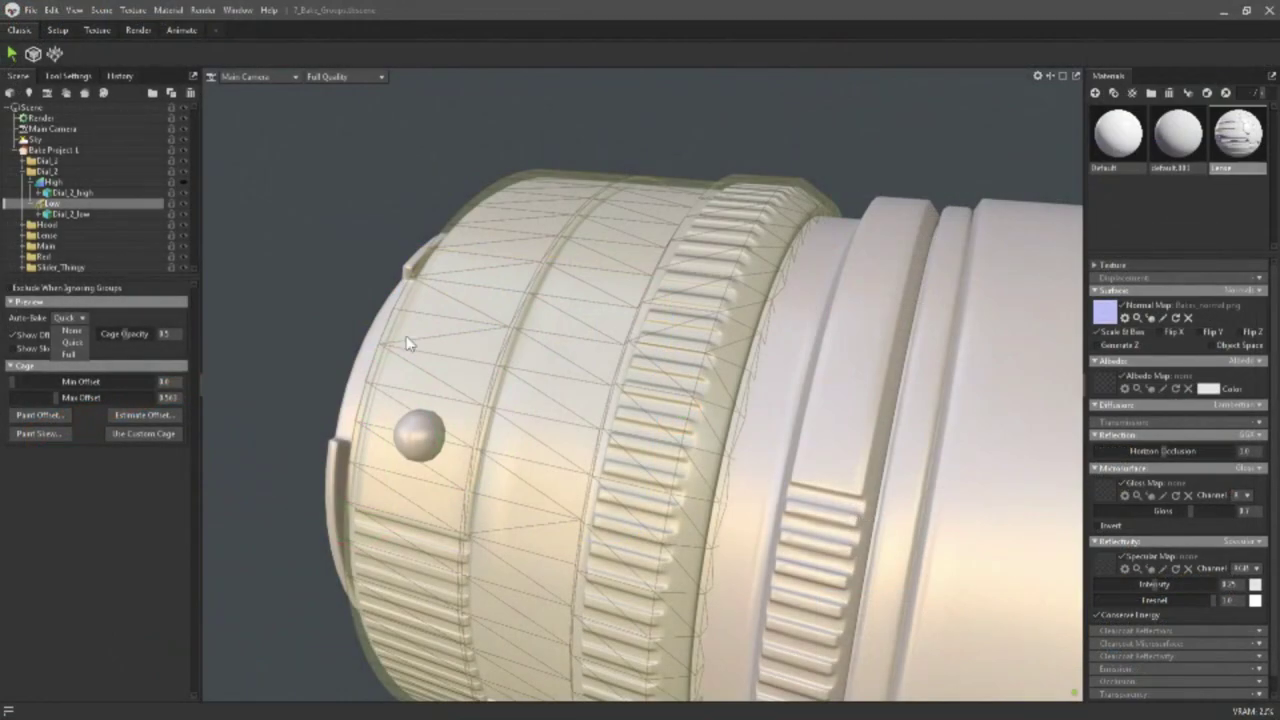
{"action": "left_click", "coordinate": [55, 150]}
{"action": "left_click", "coordinate": [81, 206]}
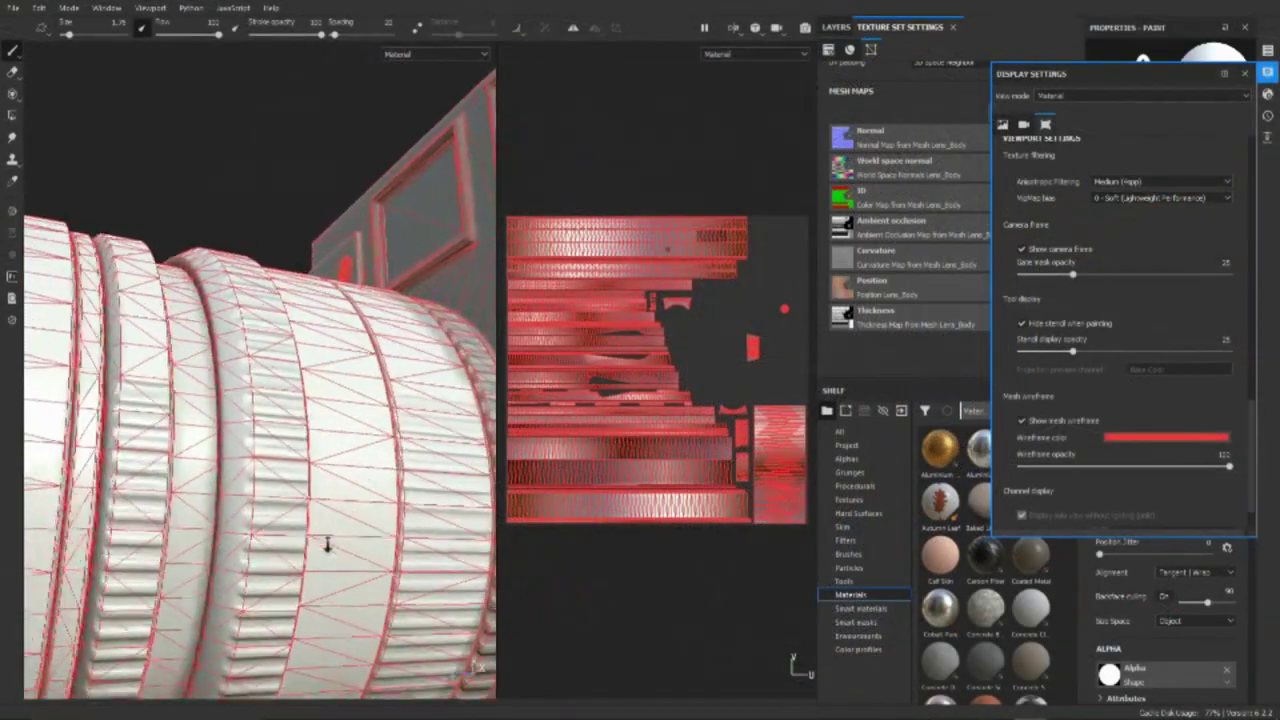
Examine the camera in Substance Painter with its wireframe, curvature map and world space normal map, from the lens rings to the strap
{"action": "left_click_drag", "start_coordinate": [327, 545], "coordinate": [340, 490], "text": "alt"}
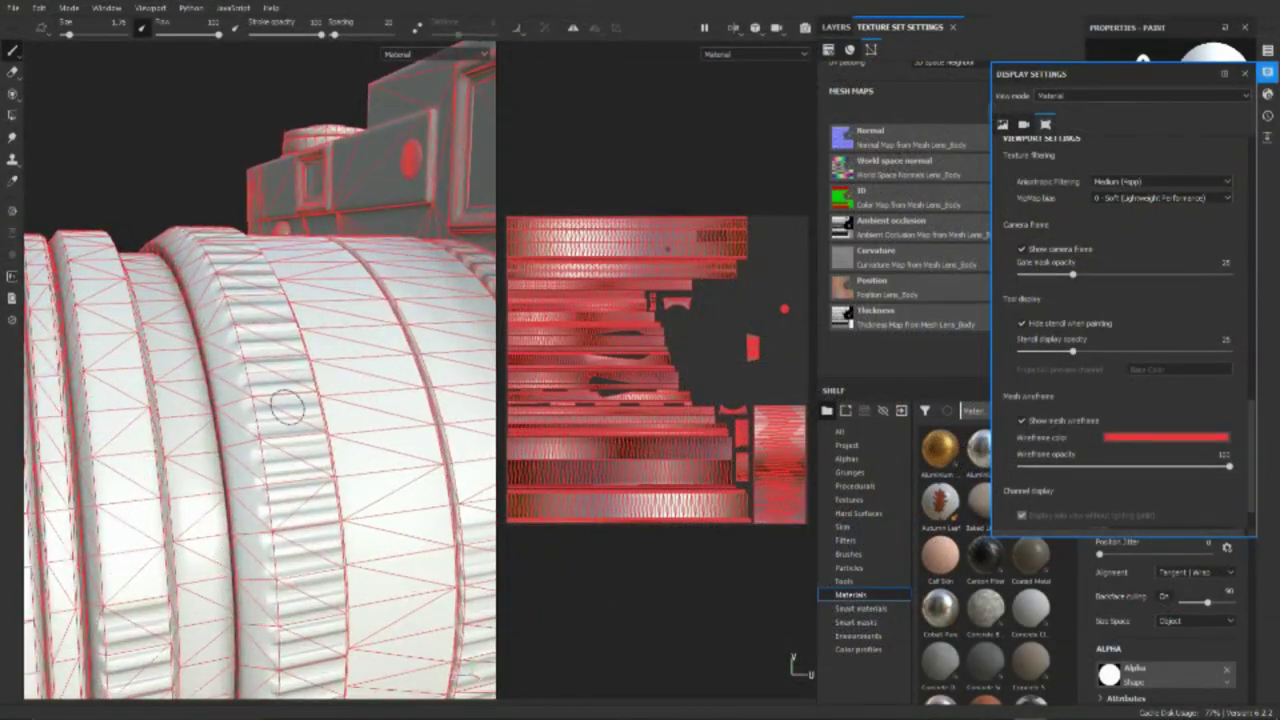
{"action": "left_click_drag", "start_coordinate": [286, 403], "coordinate": [406, 405], "text": "alt"}
{"action": "mouse_move", "coordinate": [406, 405]}
{"action": "right_mouse_down", "text": "shift"}
{"action": "mouse_move", "coordinate": [442, 387]}
{"action": "mouse_move", "coordinate": [432, 398]}
{"action": "right_mouse_up", "text": "shift"}
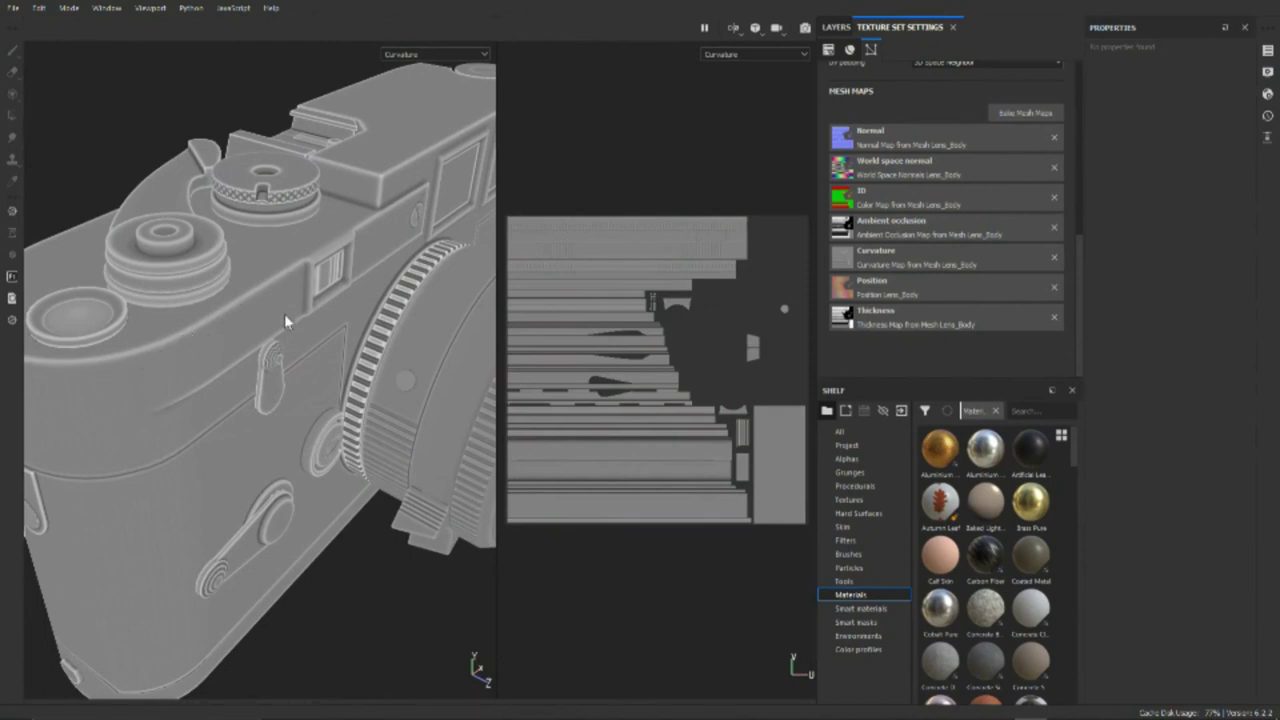
{"action": "left_click_drag", "start_coordinate": [284, 313], "coordinate": [319, 234], "text": "alt"}
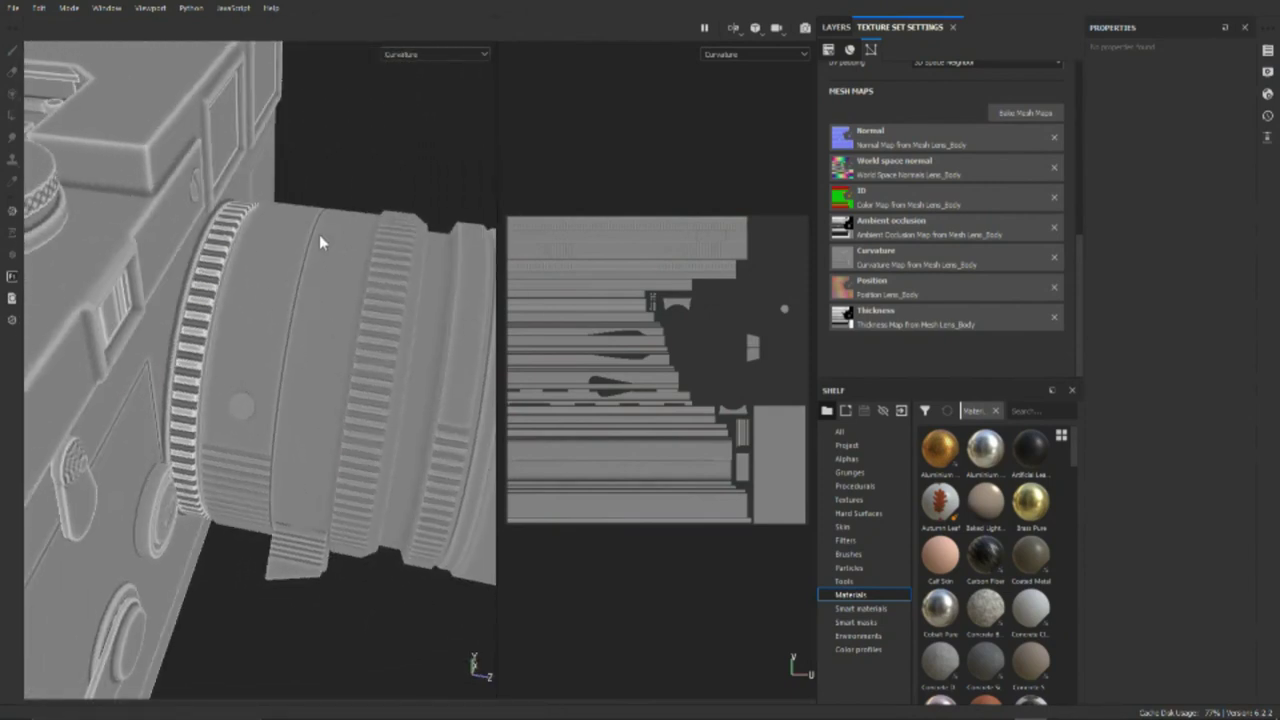
{"action": "left_click_drag", "start_coordinate": [311, 336], "coordinate": [251, 318], "text": "alt"}
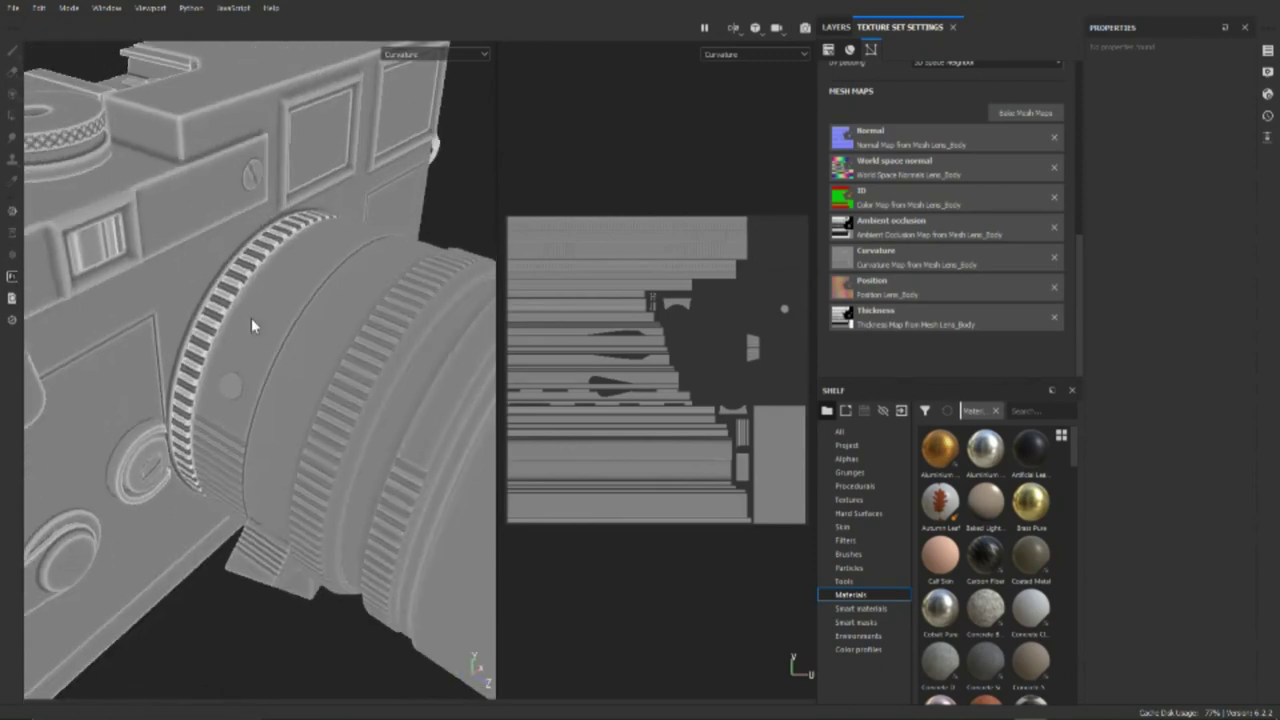
{"action": "left_click_drag", "start_coordinate": [323, 451], "coordinate": [52, 372], "text": "alt"}
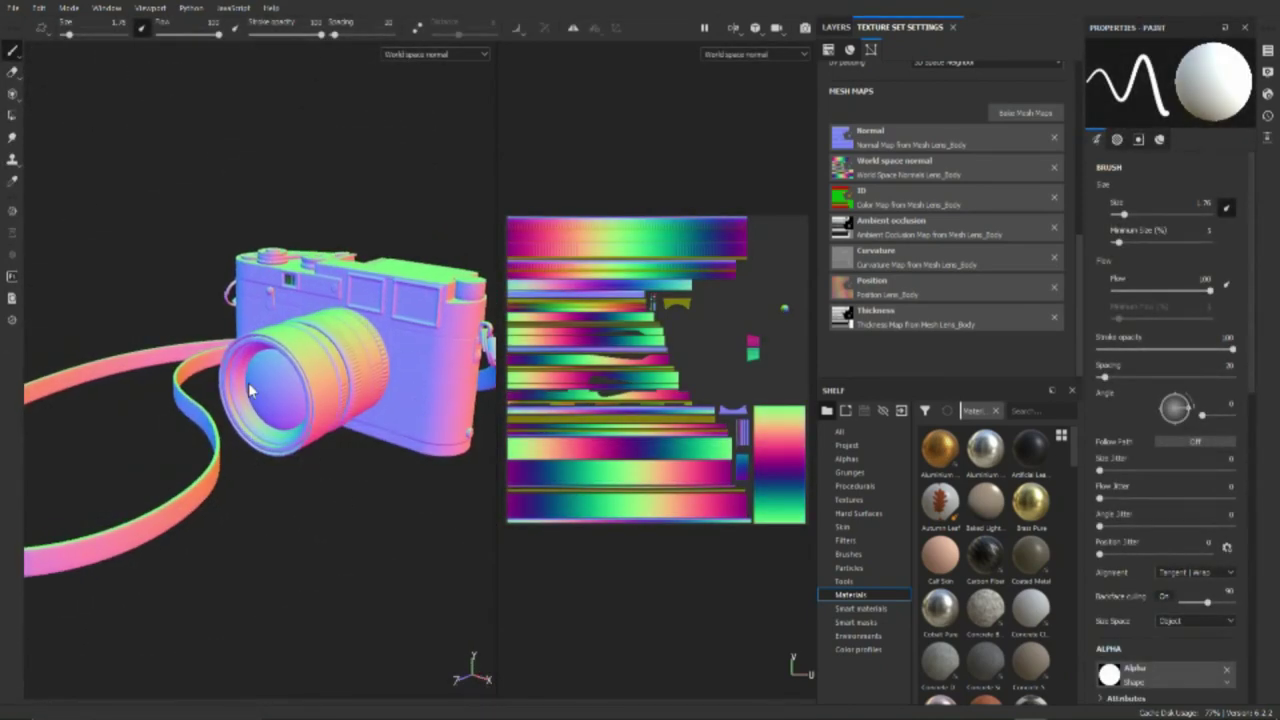
{"action": "mouse_move", "coordinate": [249, 390]}
{"action": "left_mouse_down", "text": "alt"}
{"action": "mouse_move", "coordinate": [320, 434]}
{"action": "mouse_move", "coordinate": [233, 407]}
{"action": "left_mouse_up", "text": "alt"}
{"action": "left_click_drag", "start_coordinate": [144, 463], "coordinate": [296, 326], "text": "alt"}
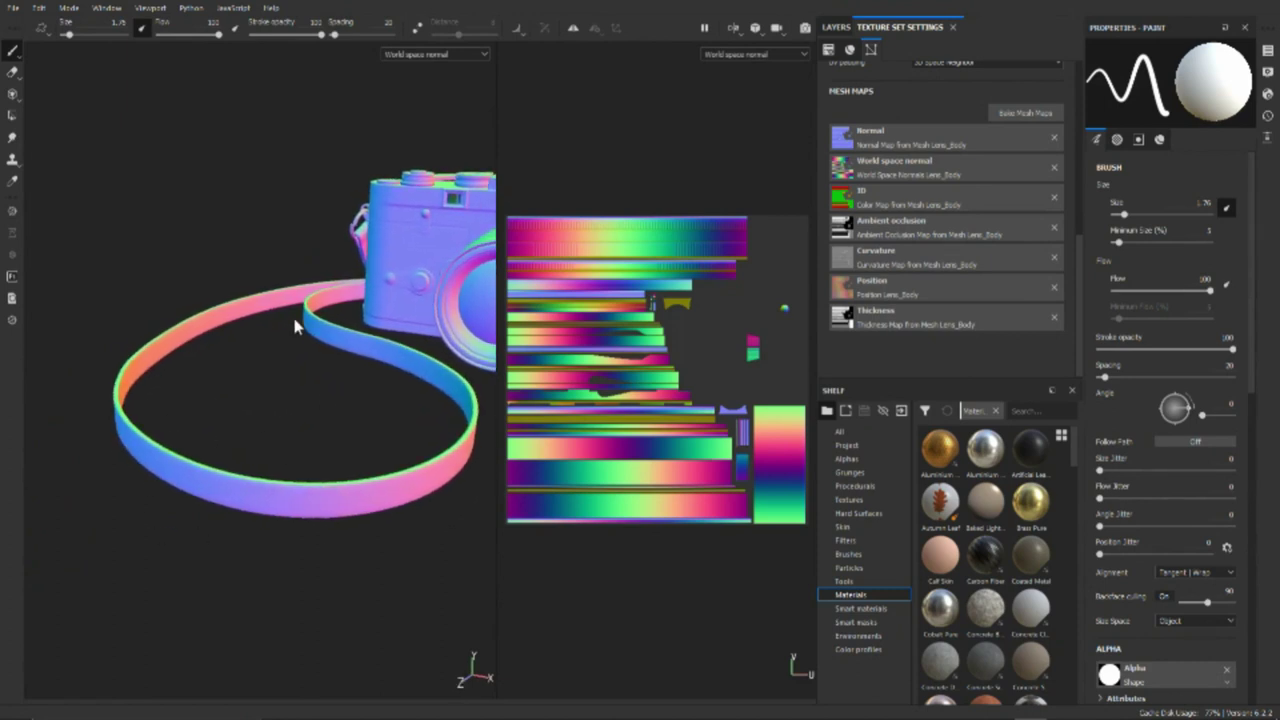
{"action": "left_click_drag", "start_coordinate": [402, 442], "coordinate": [306, 420], "text": "alt"}
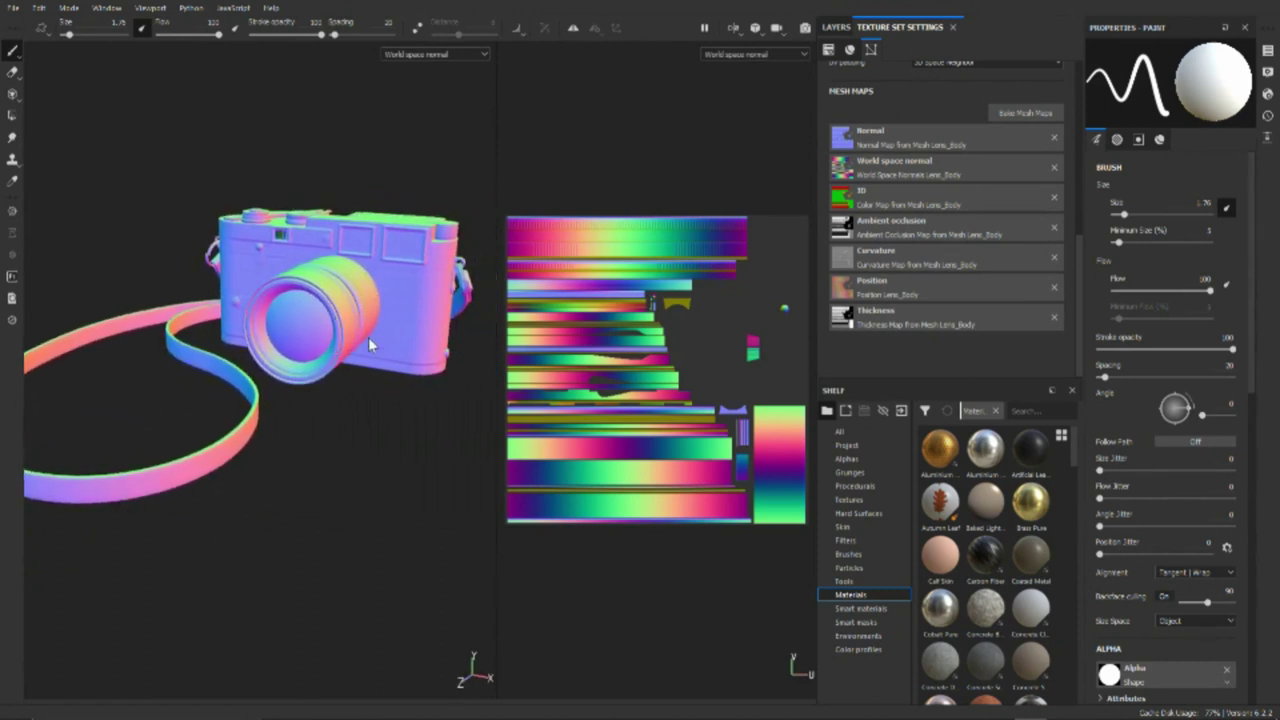
{"action": "left_click_drag", "start_coordinate": [209, 482], "coordinate": [400, 400], "text": "alt"}
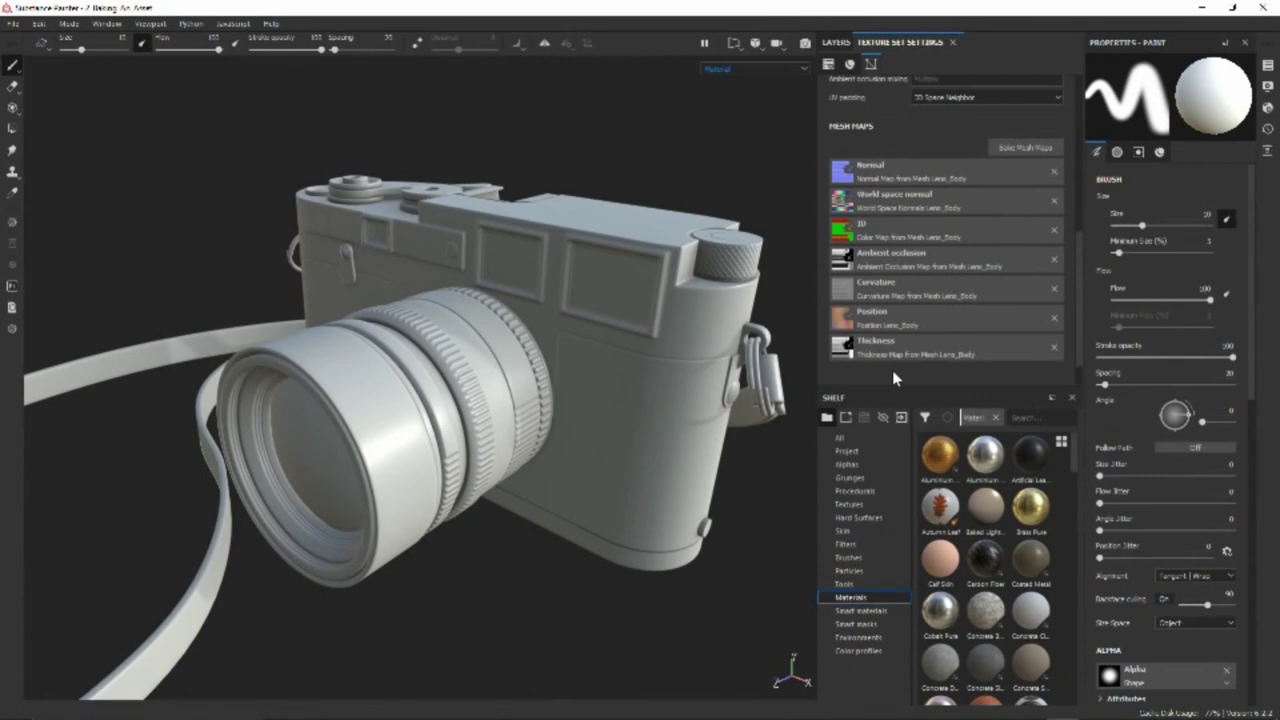
Inspect the full camera's normal and world space normal maps and advance to the ID map
{"action": "key", "text": "b"}
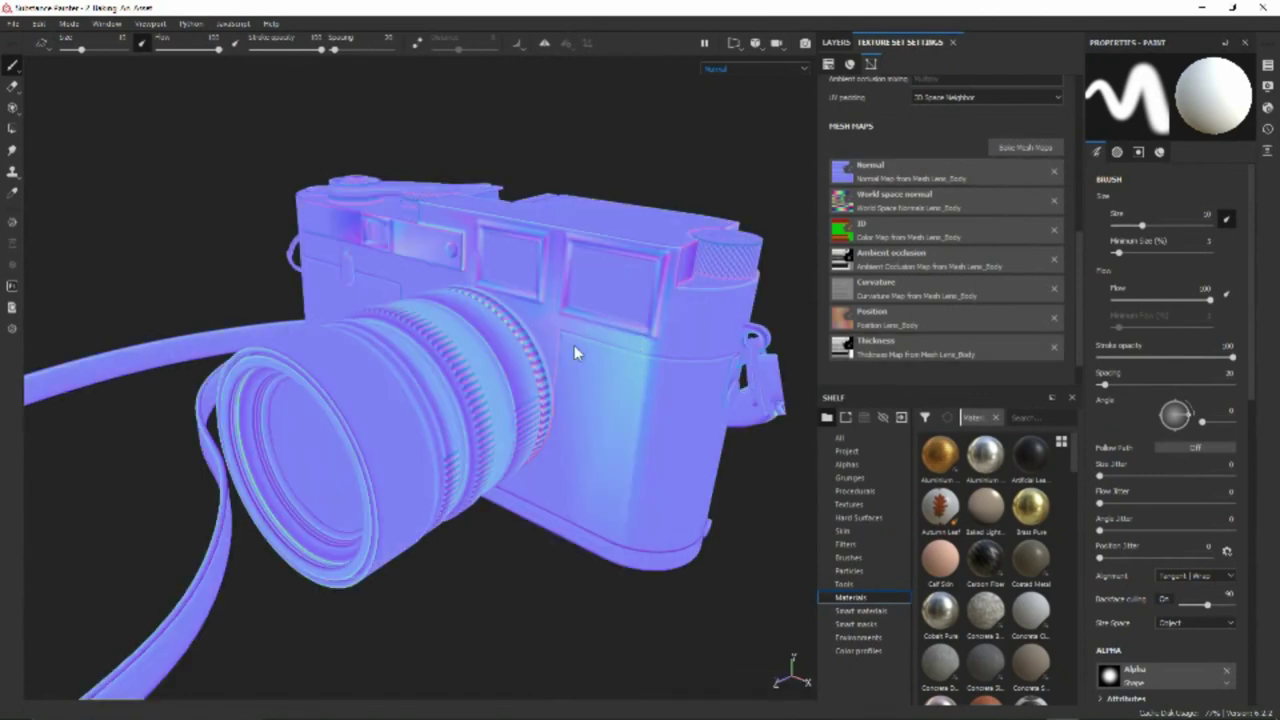
{"action": "key", "text": "b"}
{"action": "left_click_drag", "start_coordinate": [571, 386], "coordinate": [530, 402], "text": "alt"}
{"action": "key", "text": "b"}
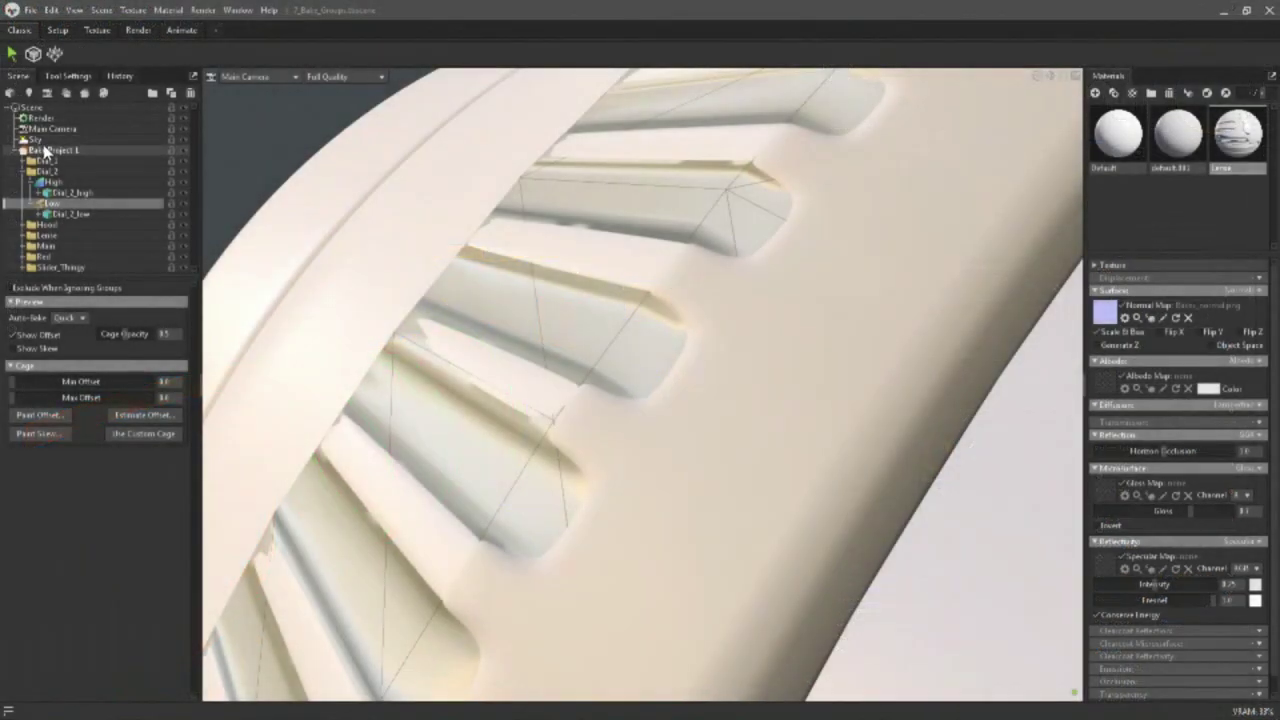
Switch to Marmoset Toolbag and inspect the lens ring with Bake Project 1 and with the Dial_2 low-poly group selected
{"action": "left_click", "coordinate": [108, 289]}
{"action": "left_click_drag", "start_coordinate": [480, 450], "coordinate": [531, 471]}
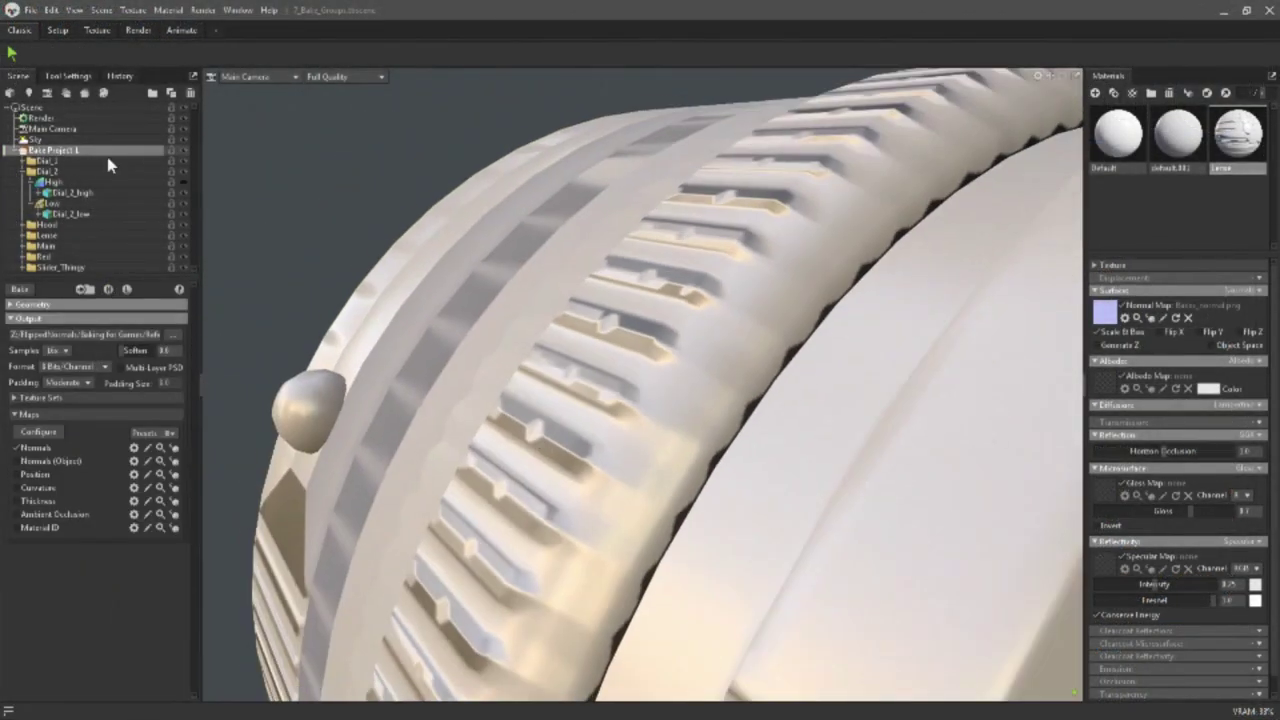
{"action": "left_click", "coordinate": [52, 203]}
{"action": "left_click_drag", "start_coordinate": [420, 390], "coordinate": [541, 432]}
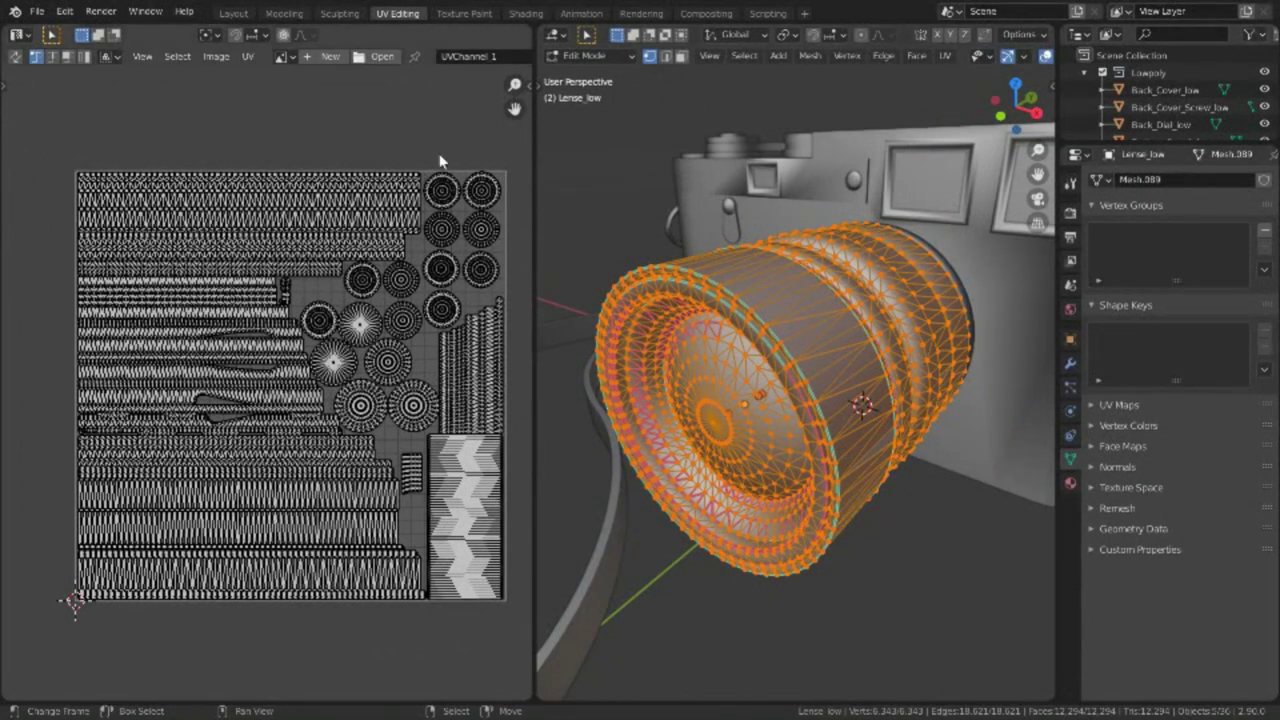
In Blender's Layout workspace, prepare an FBX export of the low-poly camera parts to Camera_Low.FBX using a saved operator preset
{"action": "left_click", "coordinate": [233, 13]}
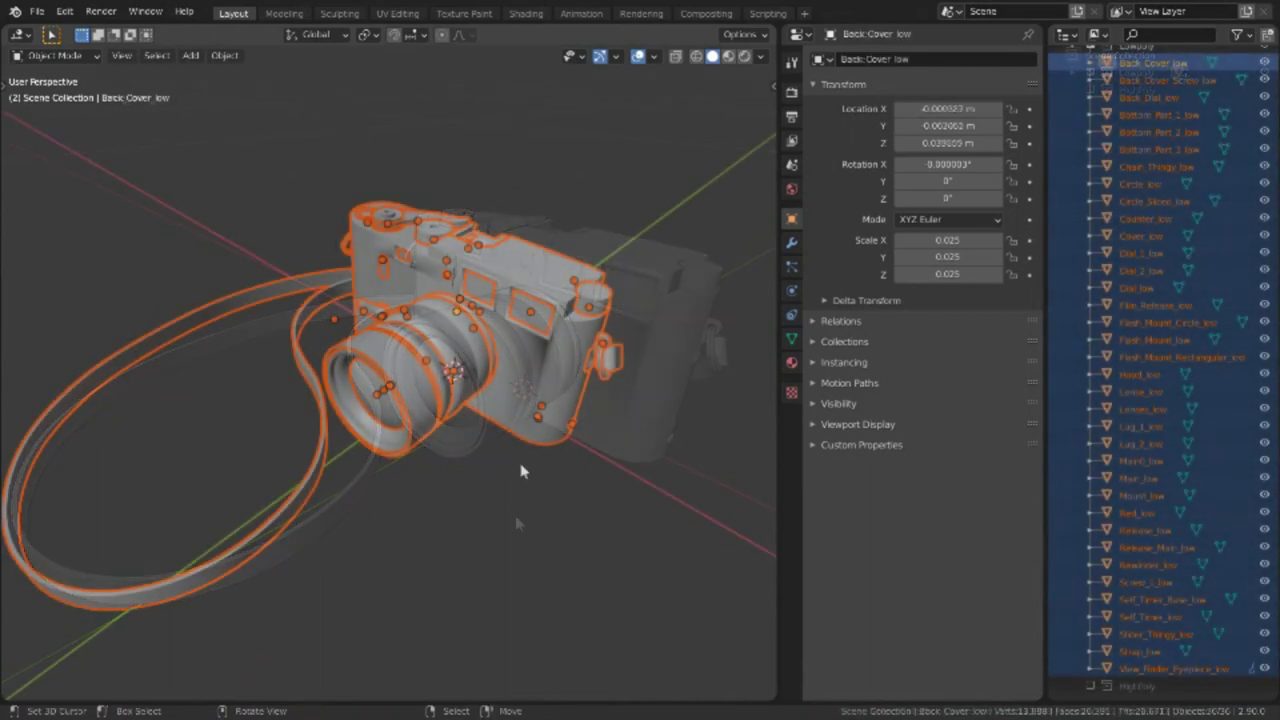
{"action": "key", "text": "F4"}
{"action": "mouse_move", "coordinate": [523, 463]}
{"action": "left_click", "coordinate": [612, 566]}
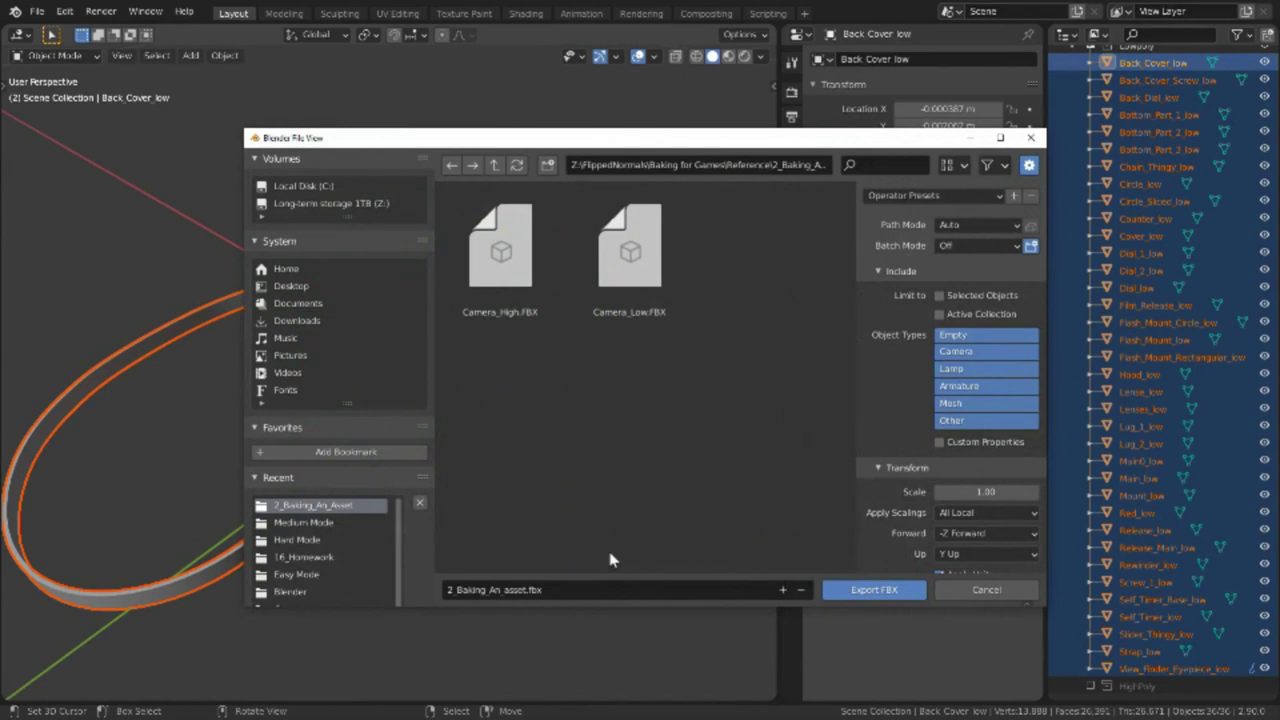
{"action": "left_click_drag", "start_coordinate": [716, 150], "coordinate": [632, 139]}
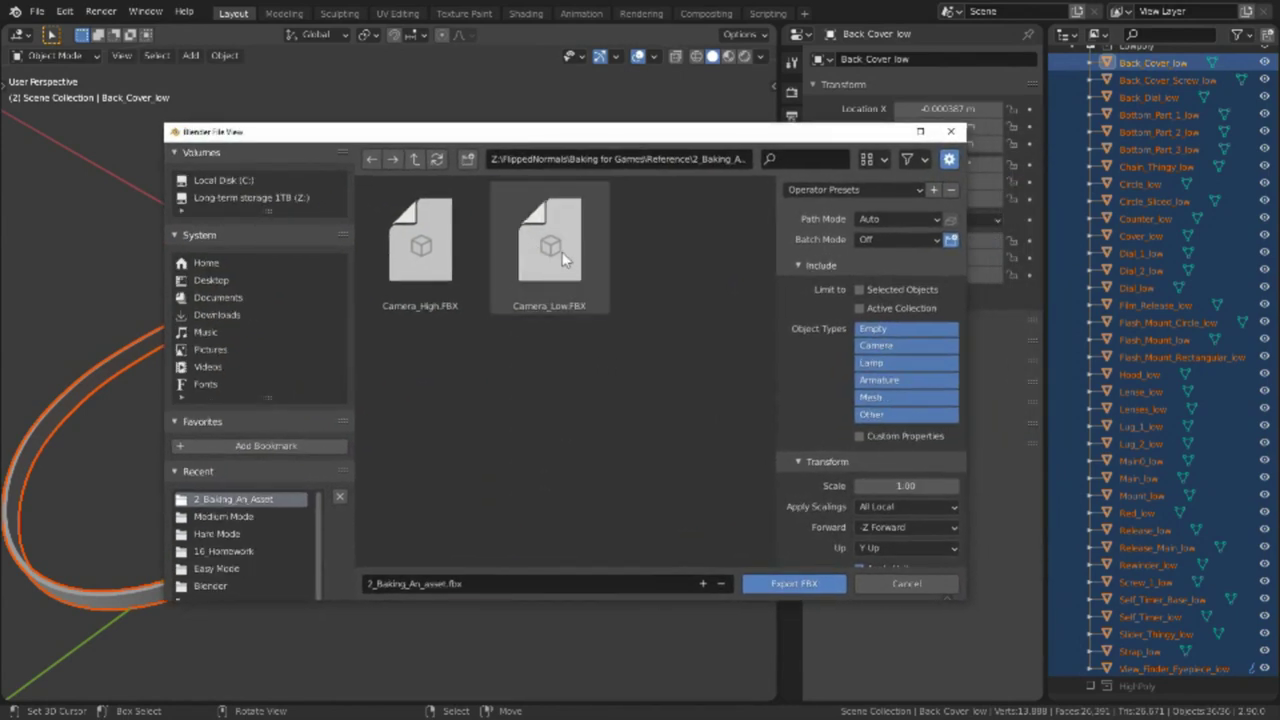
{"action": "left_click", "coordinate": [566, 255]}
{"action": "left_click", "coordinate": [840, 189]}
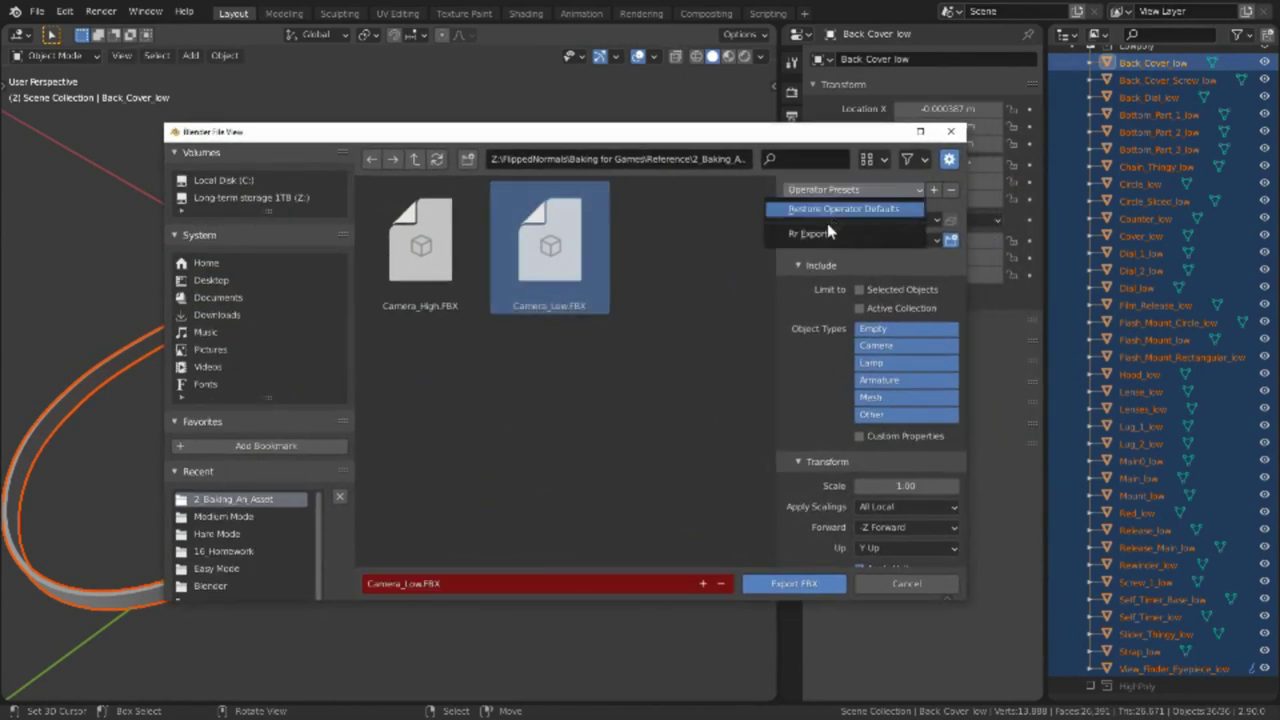
{"action": "left_click", "coordinate": [827, 223]}
{"action": "scroll", "coordinate": [815, 367], "scroll_direction": "down", "scroll_amount": 1}
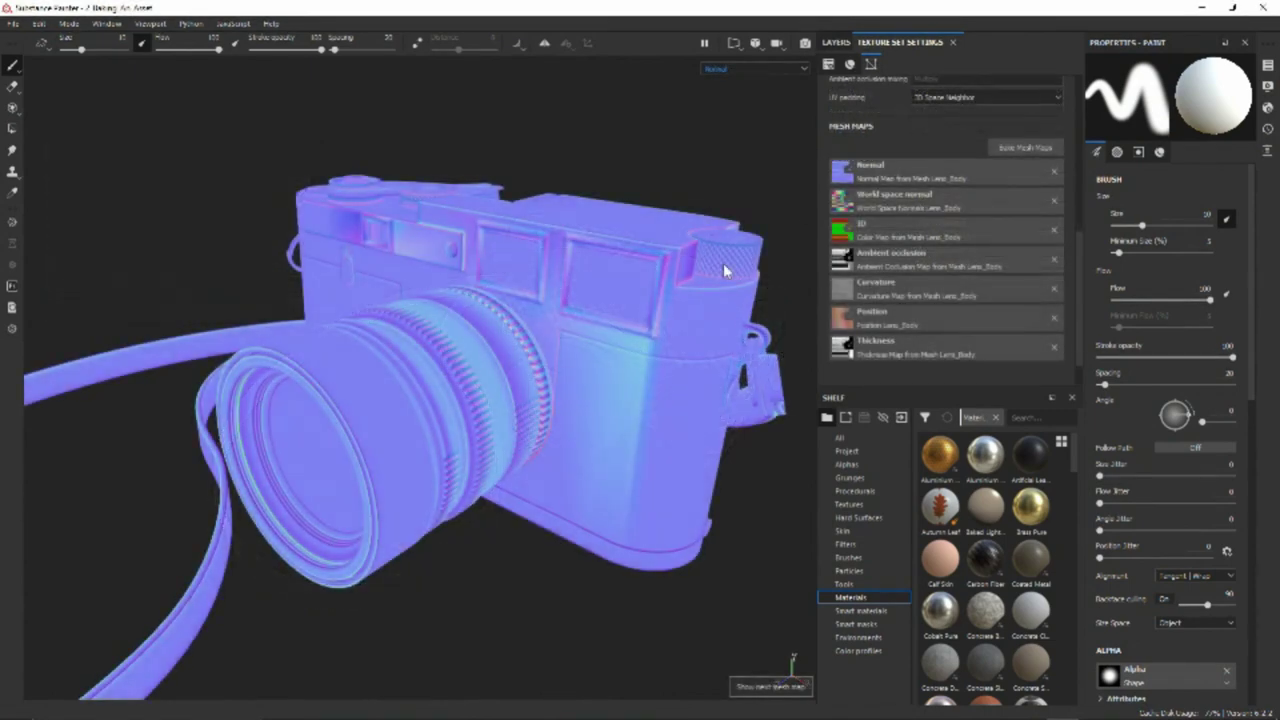
Switch to Substance Painter and review the mesh maps that follow the normal map on the camera
{"action": "key", "text": "b"}
{"action": "left_click_drag", "start_coordinate": [620, 340], "coordinate": [527, 400], "text": "alt"}
{"action": "key", "text": "b"}
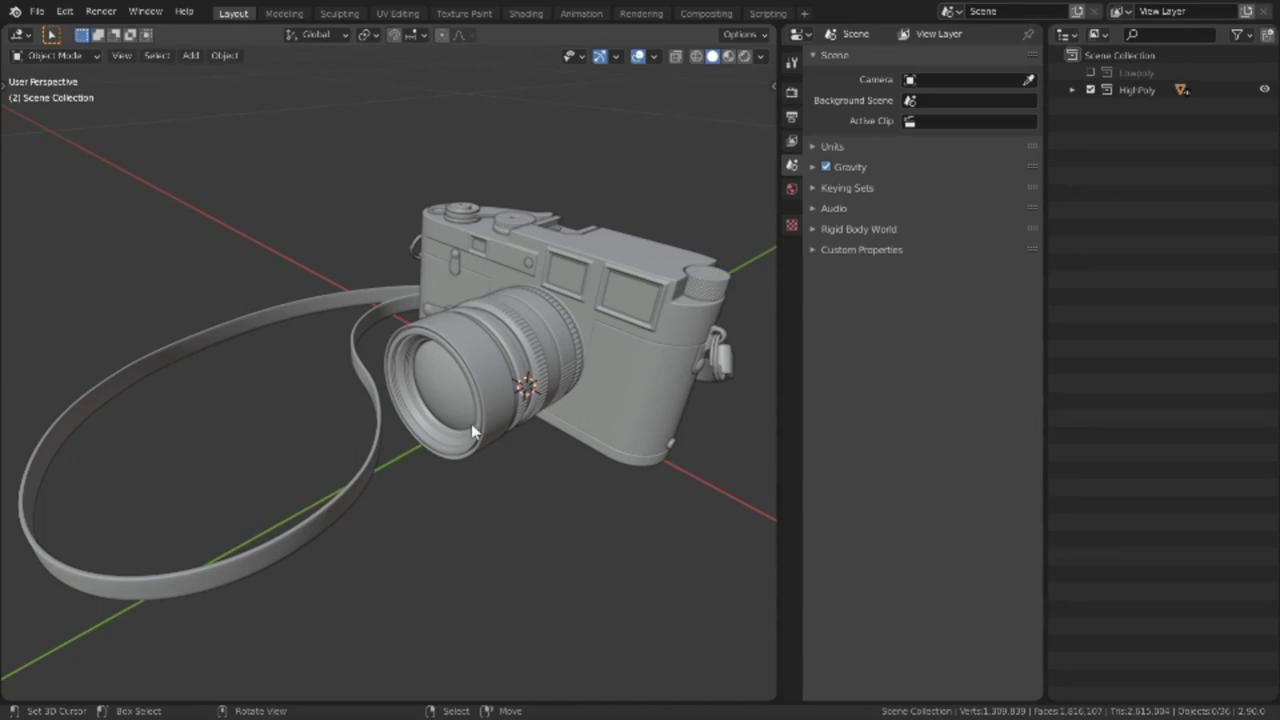
Switch to Blender, examine the high-poly camera's mesh density in wireframe shading and return to solid shading
{"action": "key", "text": "shift+z"}
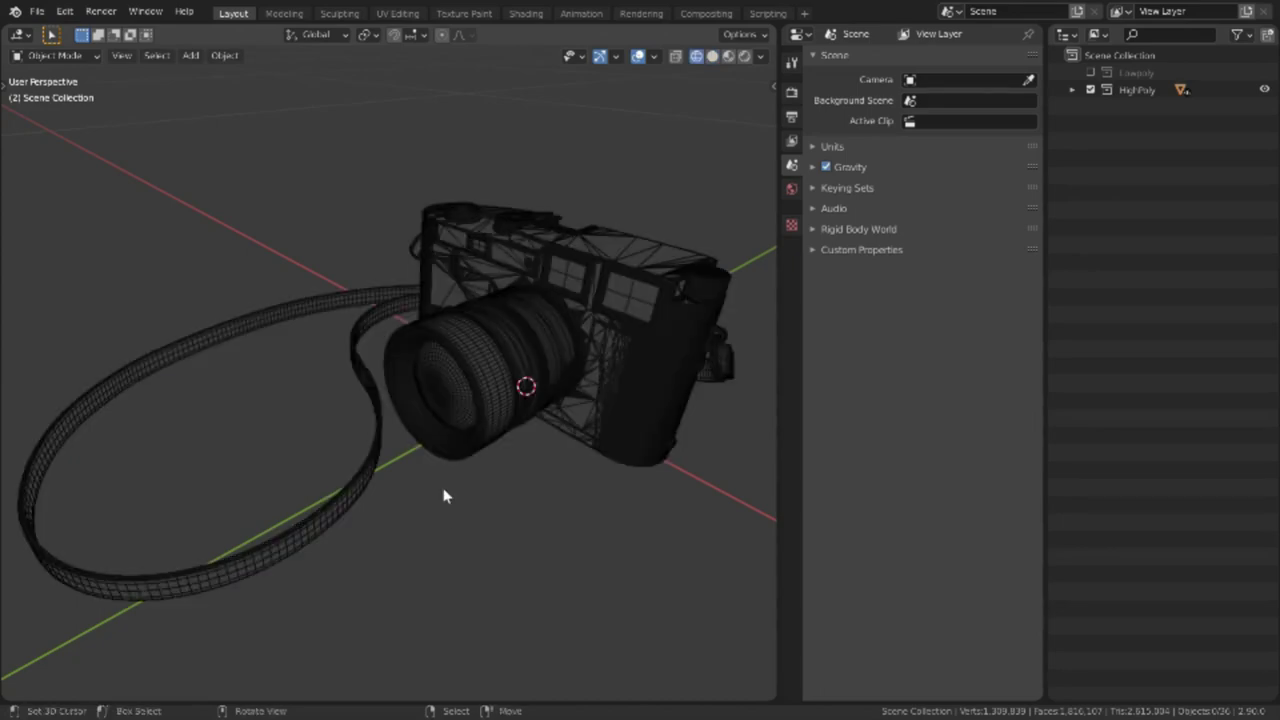
{"action": "mouse_move", "coordinate": [594, 492]}
{"action": "middle_mouse_down"}
{"action": "mouse_move", "coordinate": [409, 466]}
{"action": "mouse_move", "coordinate": [313, 470]}
{"action": "mouse_move", "coordinate": [586, 477]}
{"action": "mouse_move", "coordinate": [594, 489]}
{"action": "middle_mouse_up"}
{"action": "key", "text": "shift+z"}
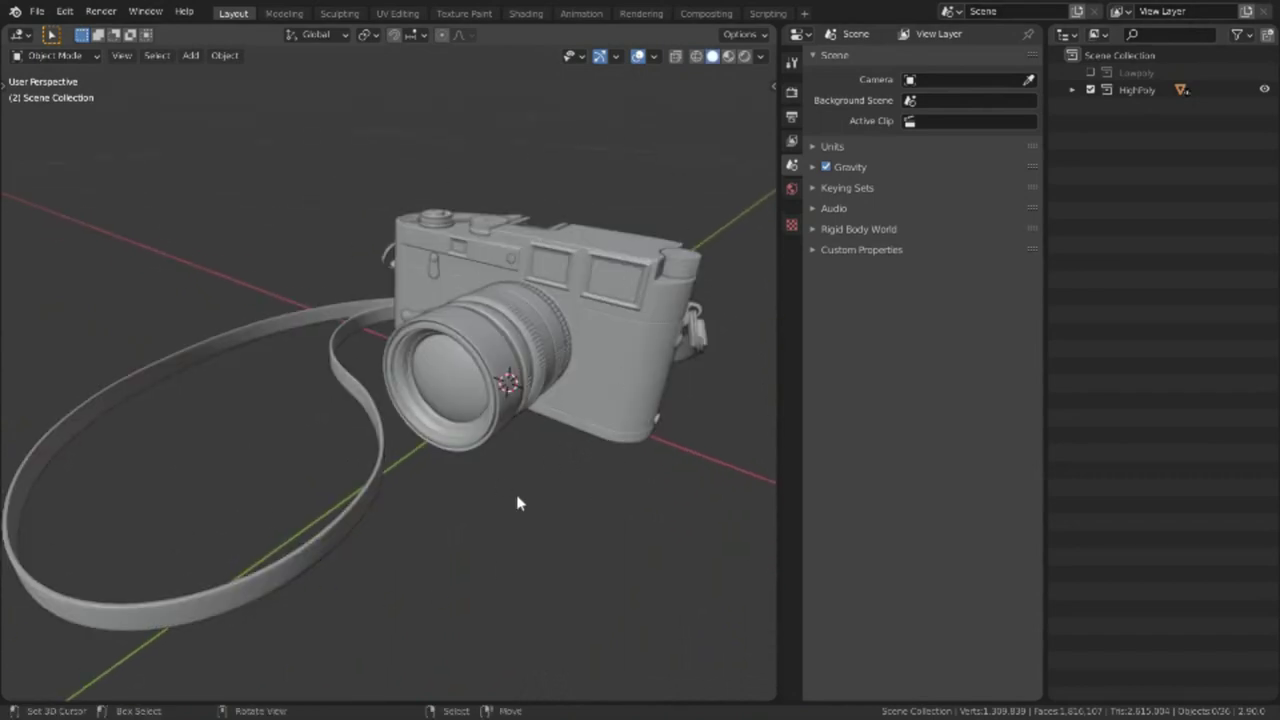
{"action": "middle_click_drag", "start_coordinate": [441, 501], "coordinate": [500, 495]}
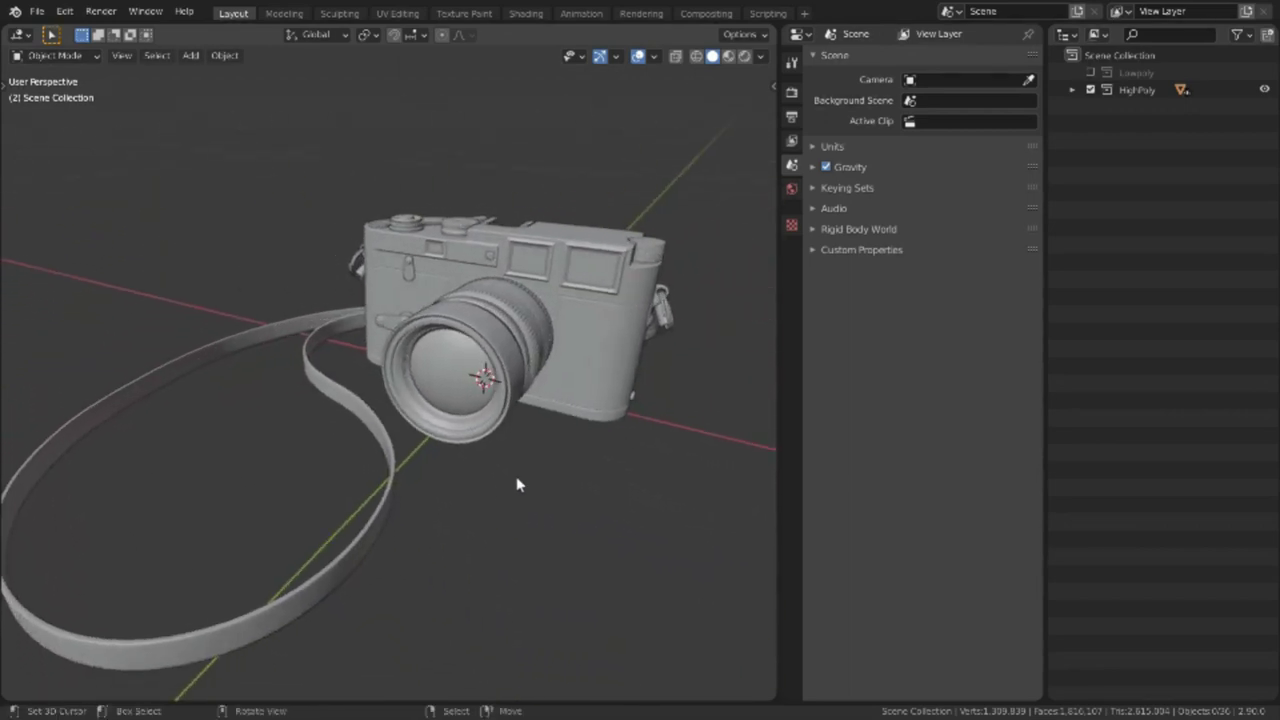
Show the Lowpoly collection instead of HighPoly, examine the low-poly camera's wireframe and return to solid shading
{"action": "left_click", "coordinate": [1090, 89]}
{"action": "left_click", "coordinate": [1091, 72]}
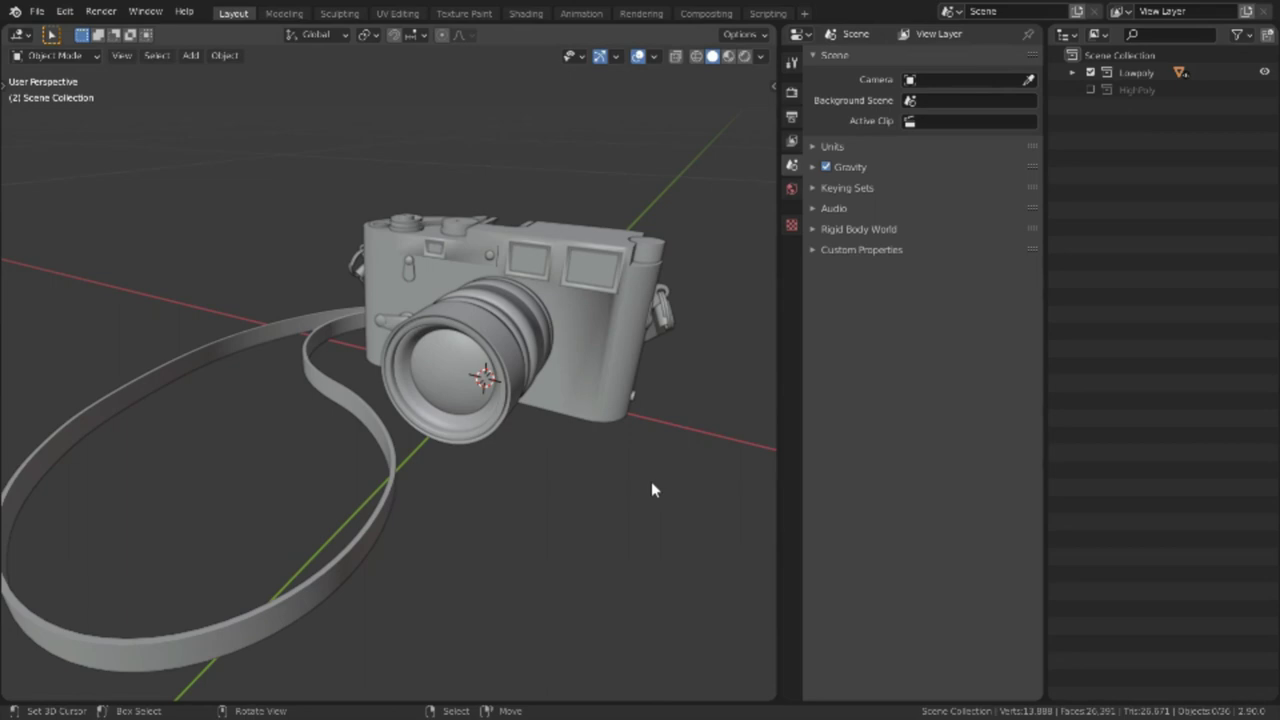
{"action": "key", "text": "shift+z"}
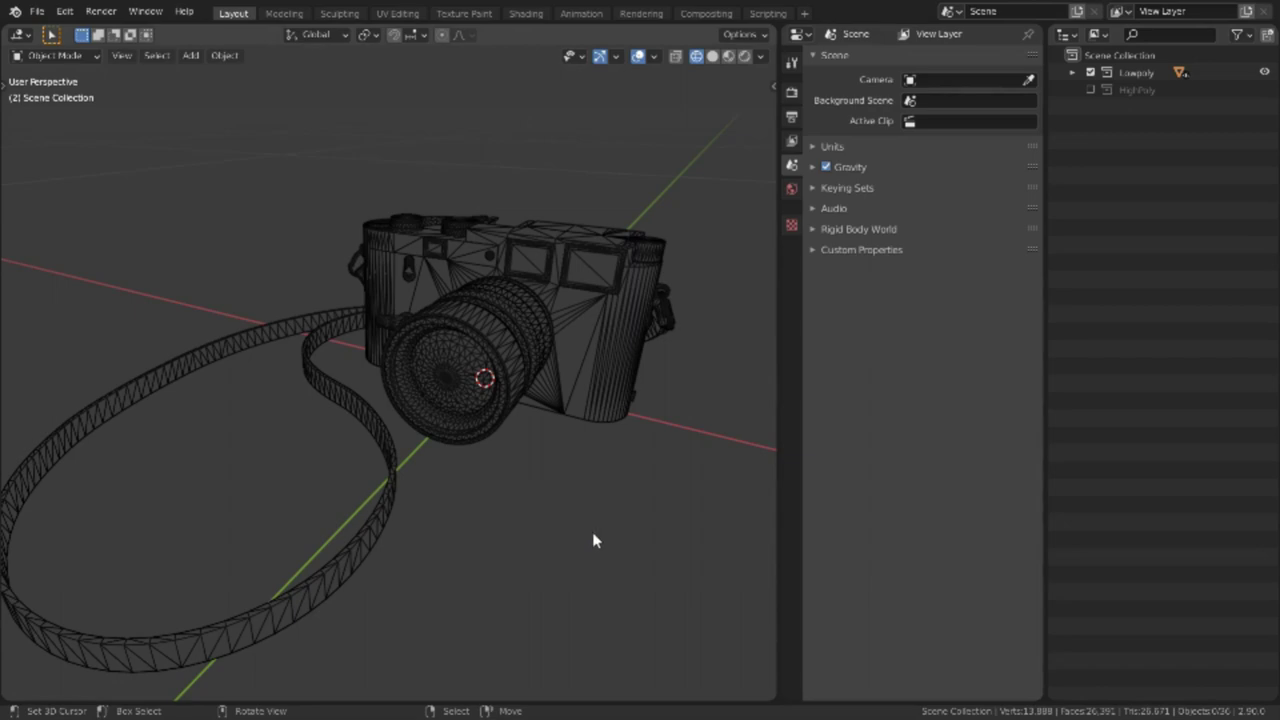
{"action": "middle_click_drag", "start_coordinate": [593, 540], "coordinate": [546, 382]}
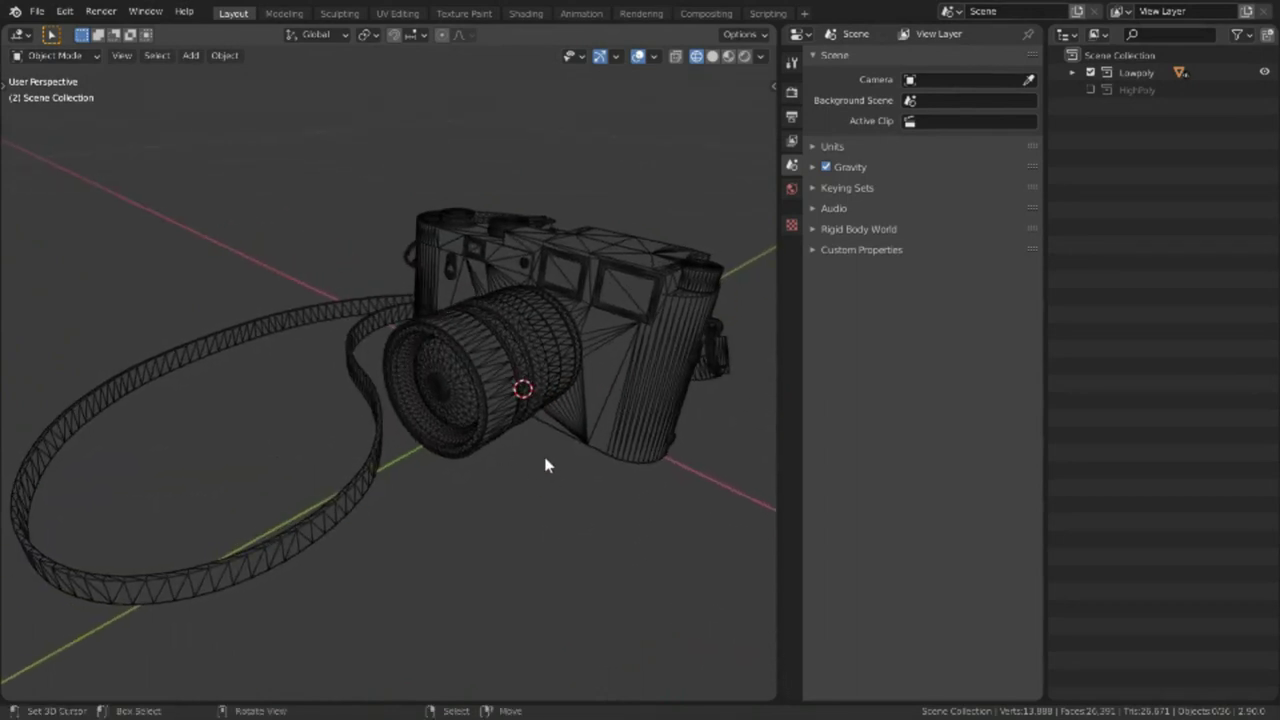
{"action": "key", "text": "shift+z"}
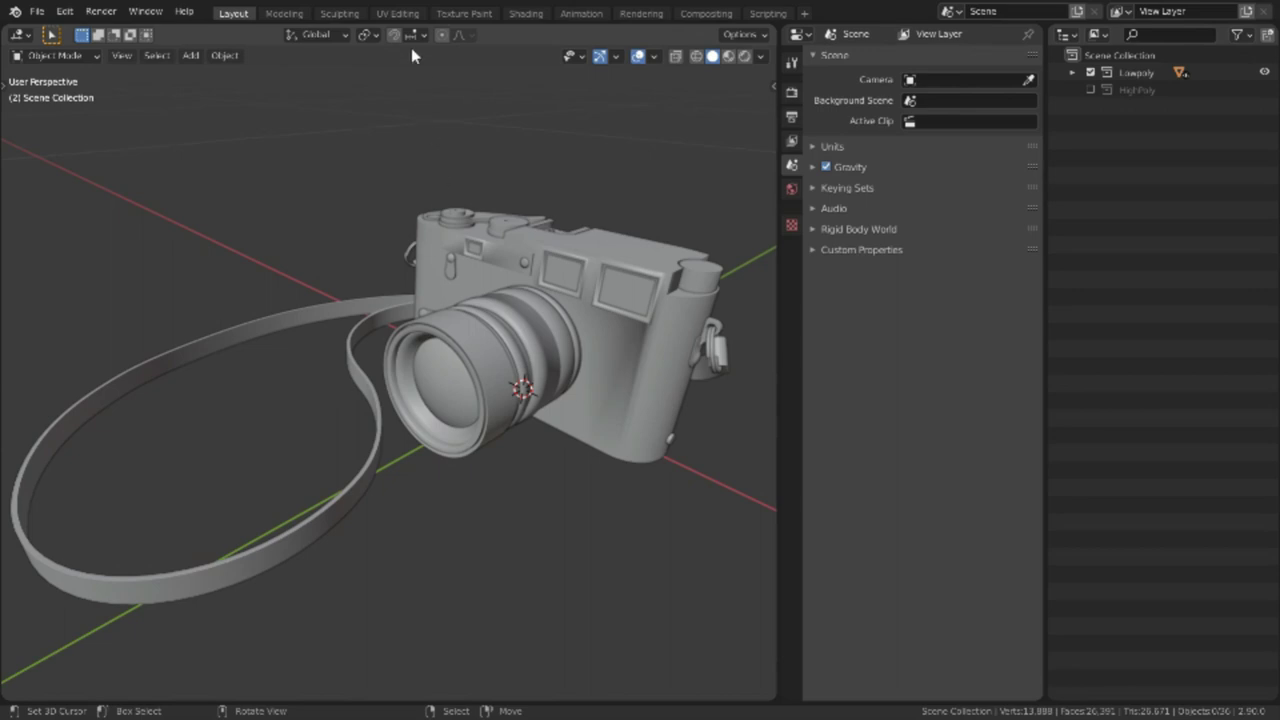
Inspect the combined UV layout of the low-poly lens parts in UV Editing, return to Layout and clear the selection
{"action": "left_click", "coordinate": [398, 13]}
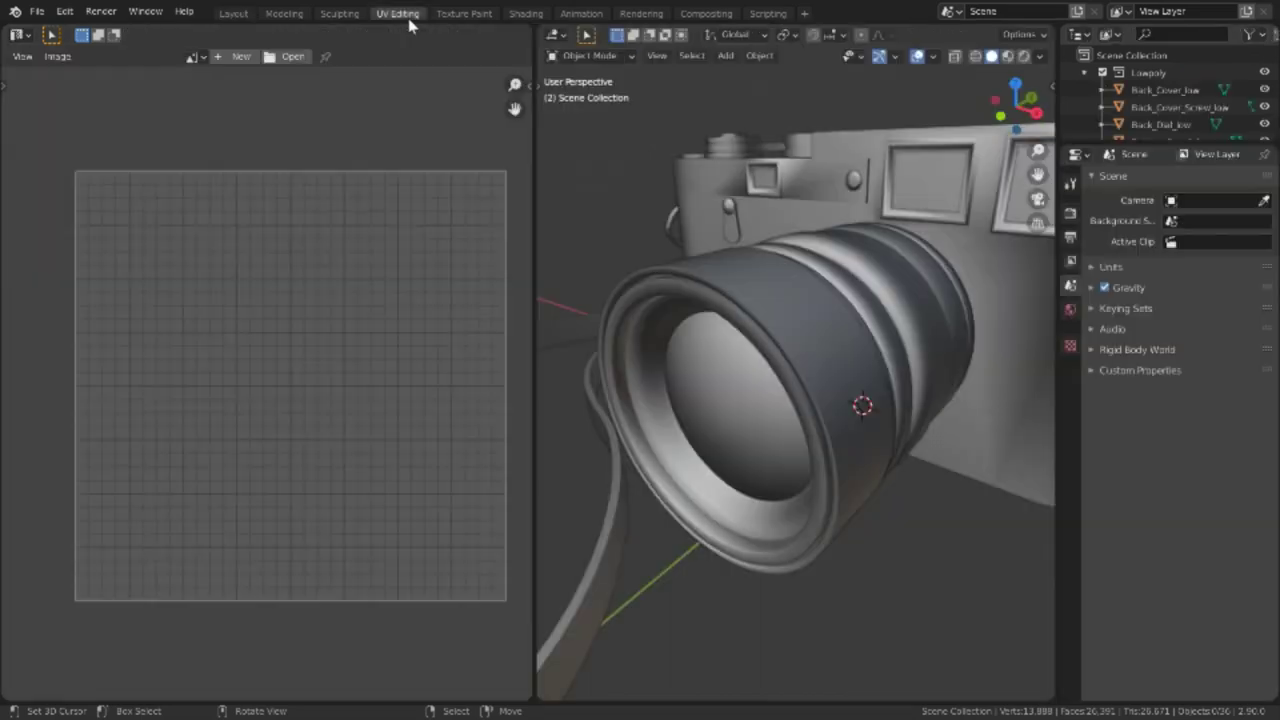
{"action": "left_click", "coordinate": [857, 390]}
{"action": "left_click", "coordinate": [880, 350], "text": "shift"}
{"action": "left_click", "coordinate": [930, 292], "text": "shift"}
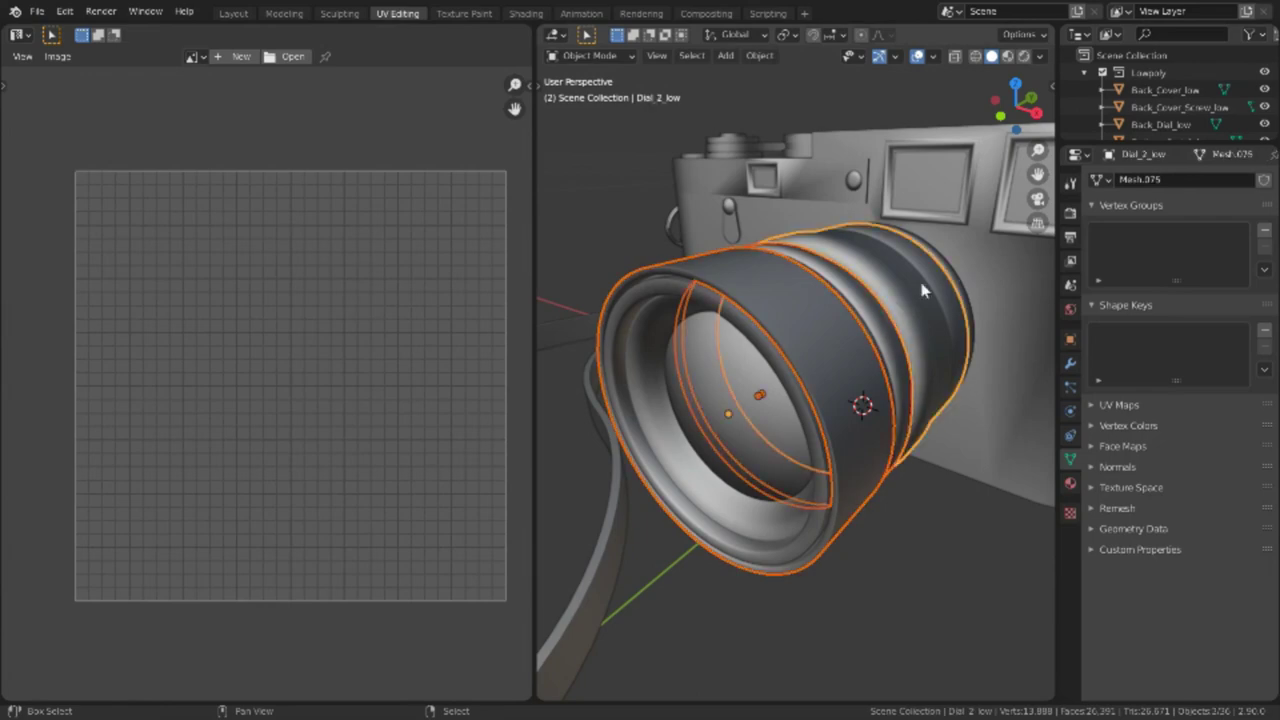
{"action": "left_click", "coordinate": [941, 270], "text": "shift"}
{"action": "left_click", "coordinate": [729, 400], "text": "shift"}
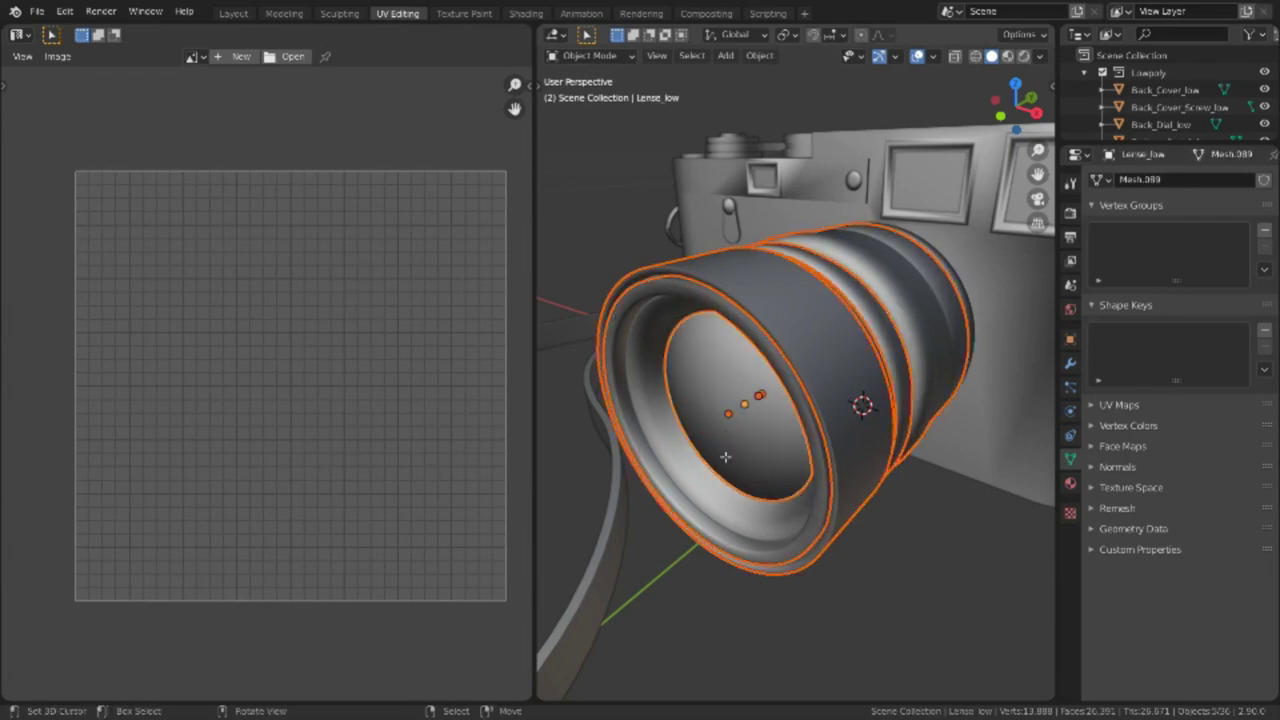
{"action": "key", "text": "Tab"}
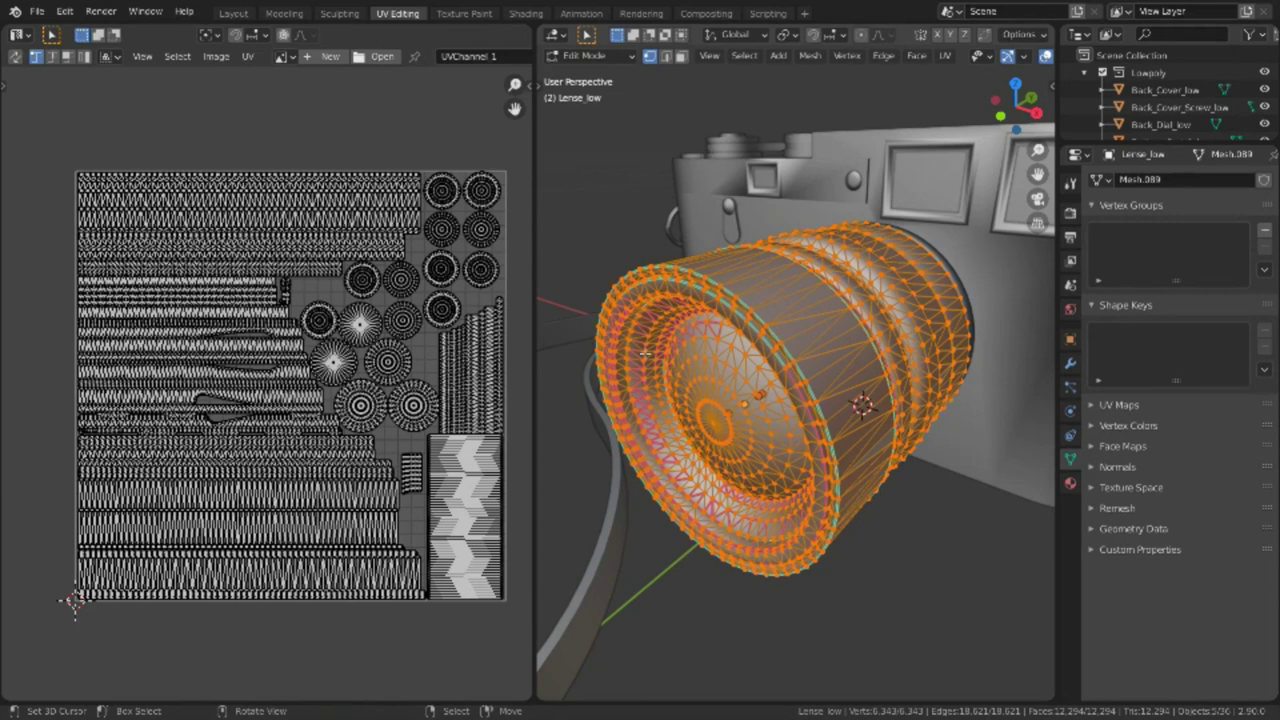
{"action": "left_click", "coordinate": [226, 14]}
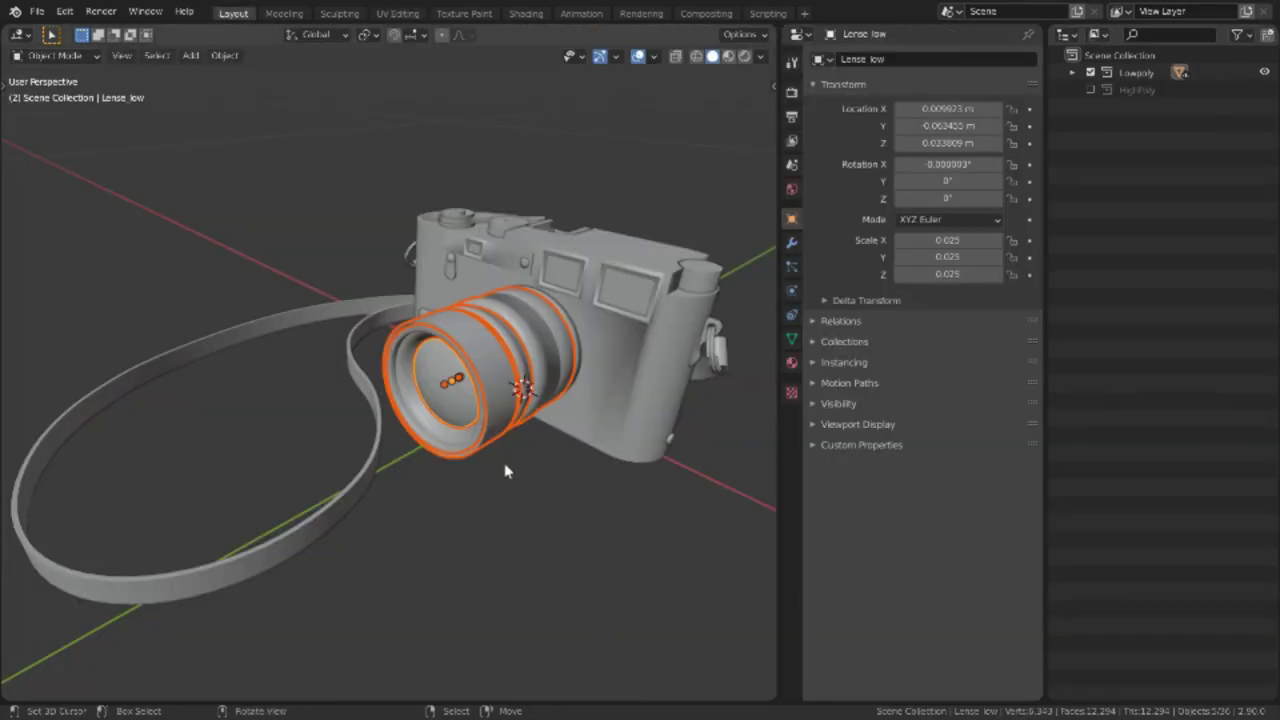
{"action": "left_click", "coordinate": [515, 523]}
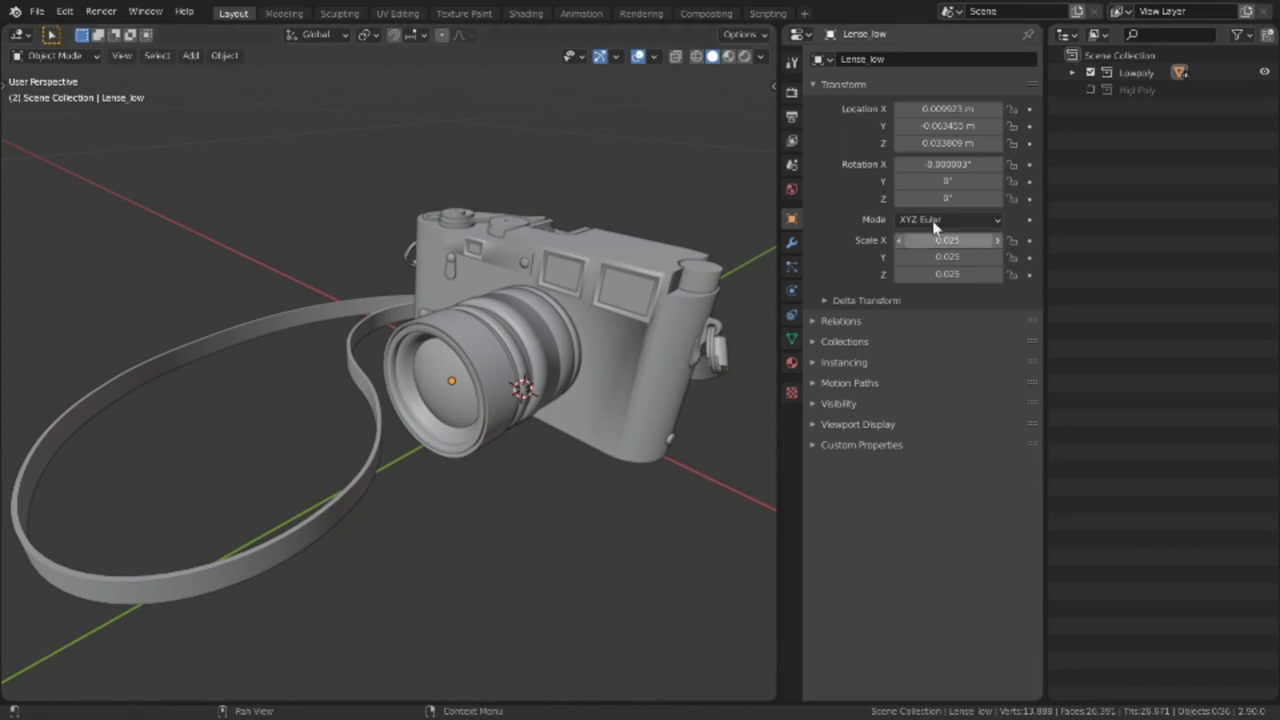
Show the HighPoly collection together with Lowpoly, examine how both meshes overlap around the camera, and exclude HighPoly again
{"action": "left_click", "coordinate": [1091, 90]}
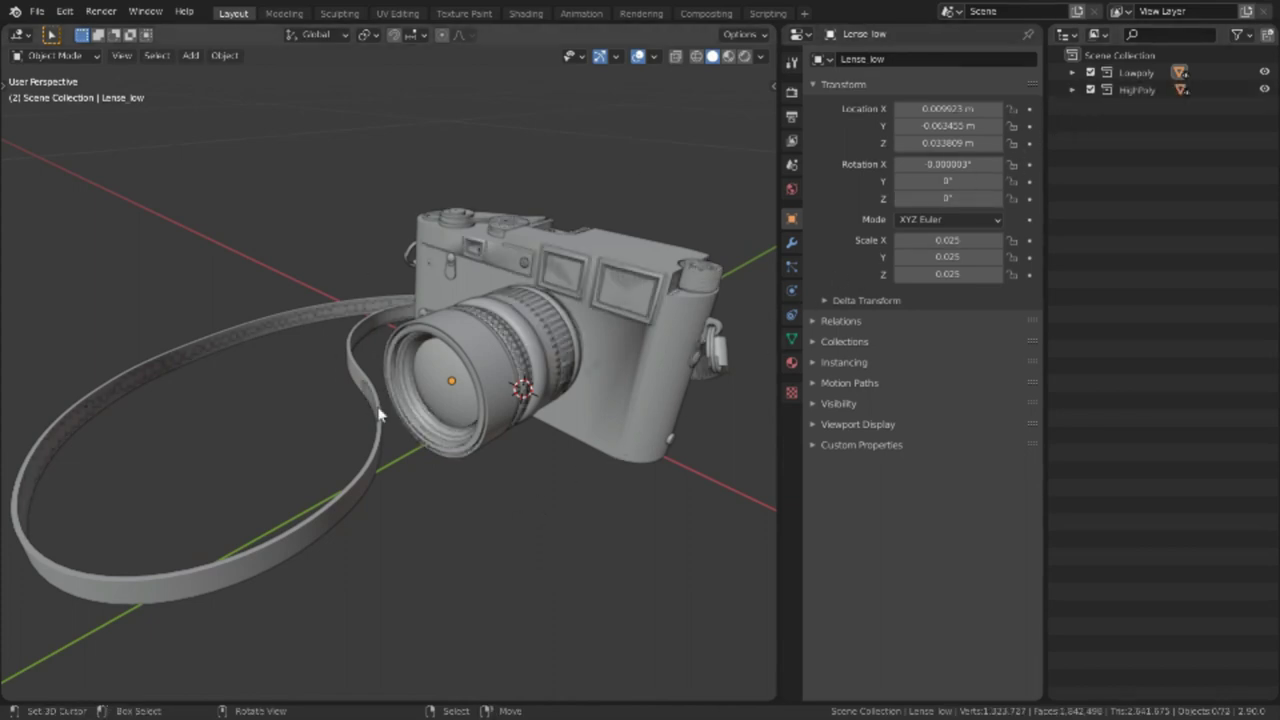
{"action": "middle_click_drag", "start_coordinate": [286, 480], "coordinate": [500, 474]}
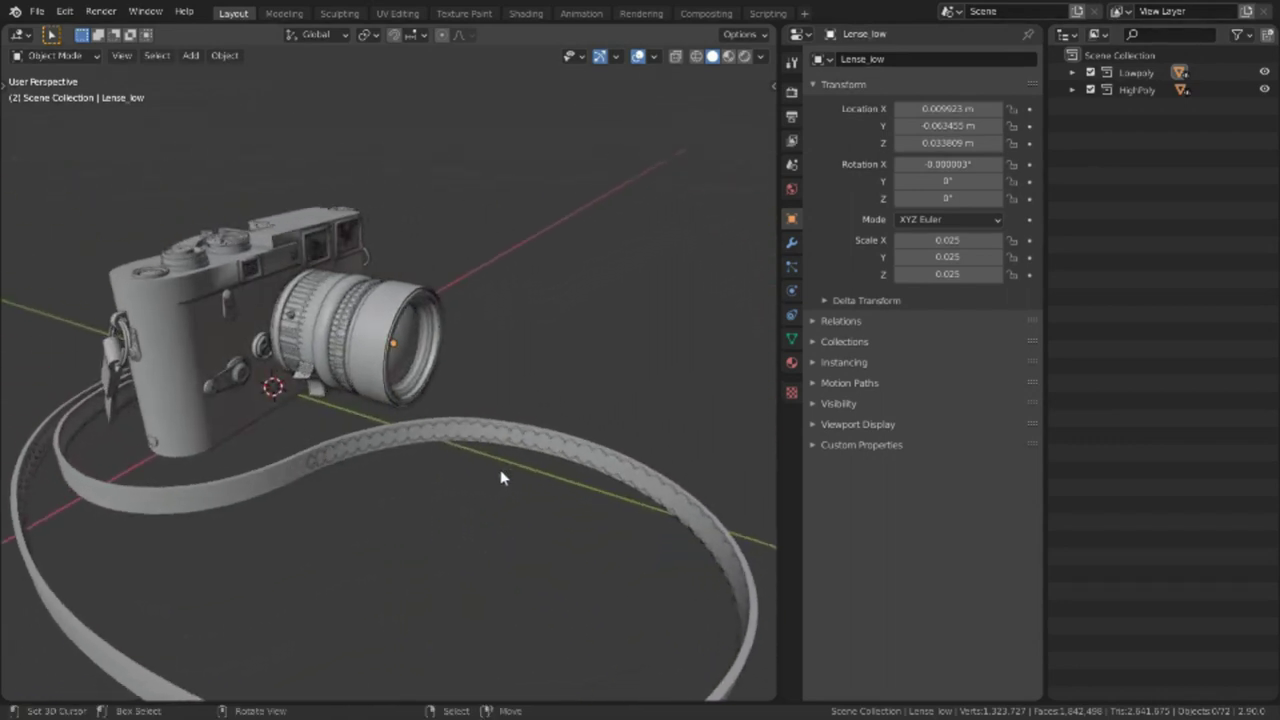
{"action": "middle_click_drag", "start_coordinate": [286, 480], "coordinate": [345, 350]}
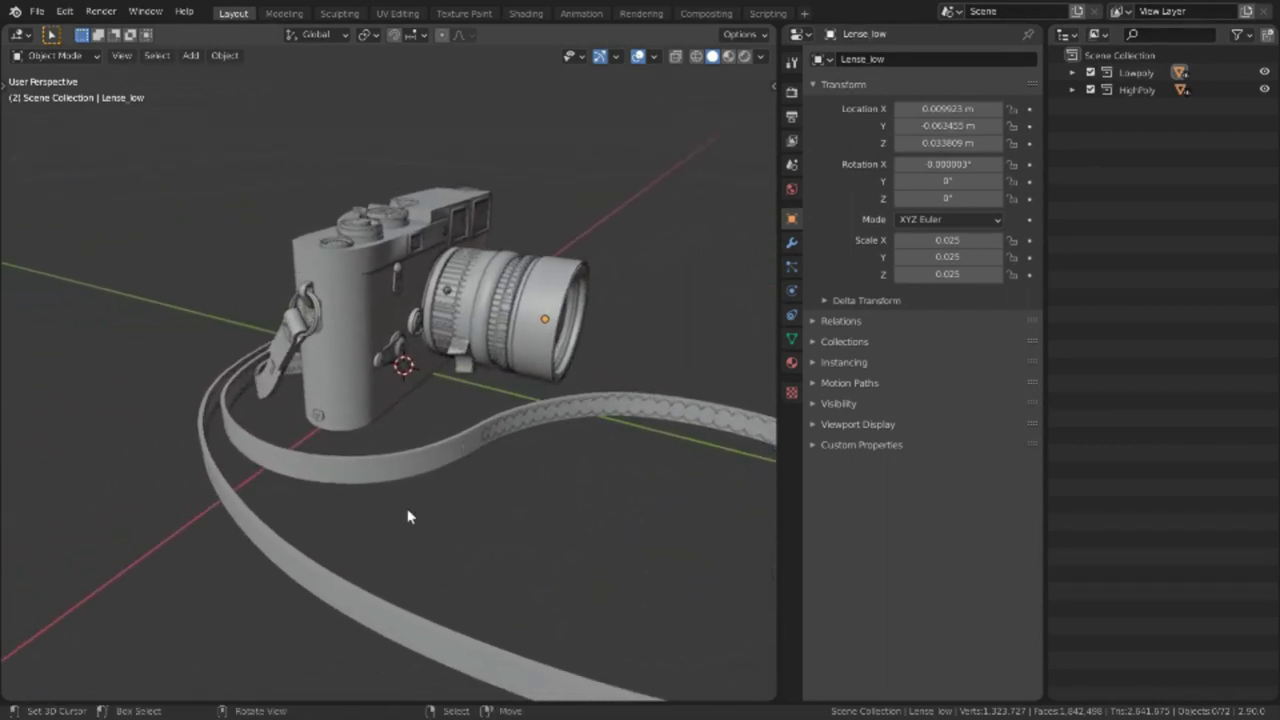
{"action": "middle_click_drag", "start_coordinate": [300, 418], "coordinate": [440, 426]}
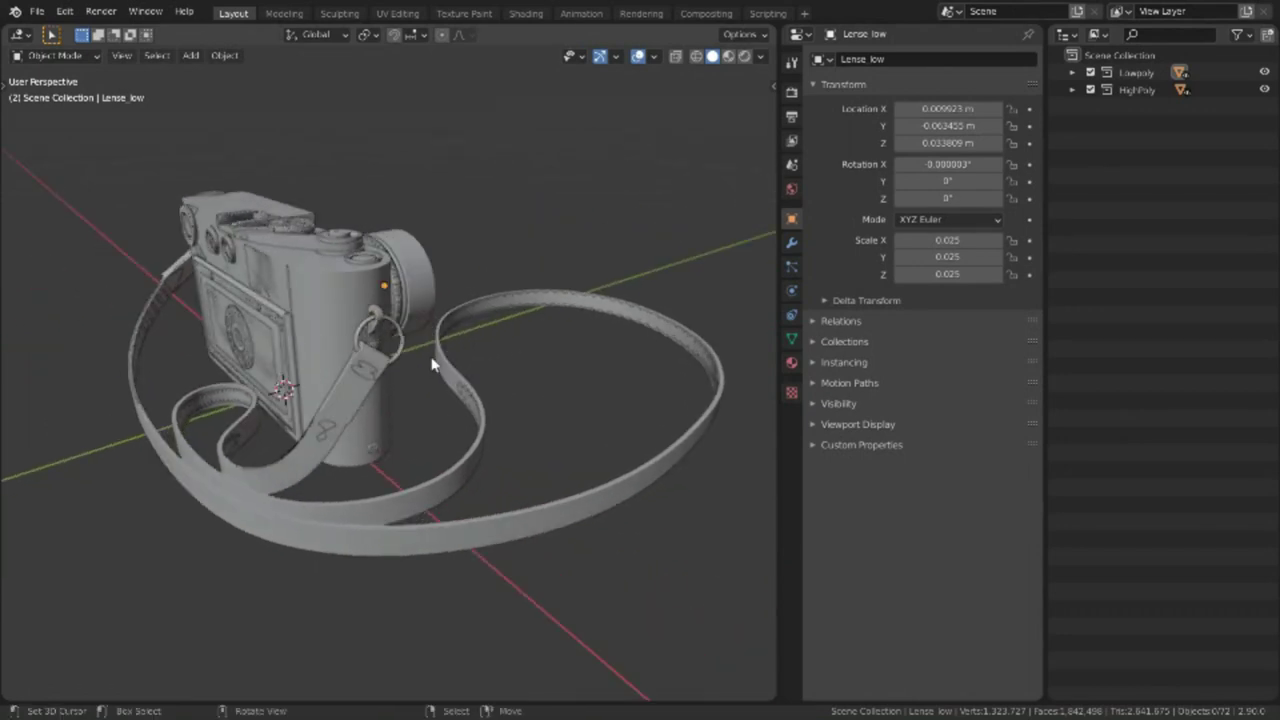
{"action": "middle_click_drag", "start_coordinate": [620, 298], "coordinate": [700, 396]}
{"action": "middle_click_drag", "start_coordinate": [519, 555], "coordinate": [470, 420]}
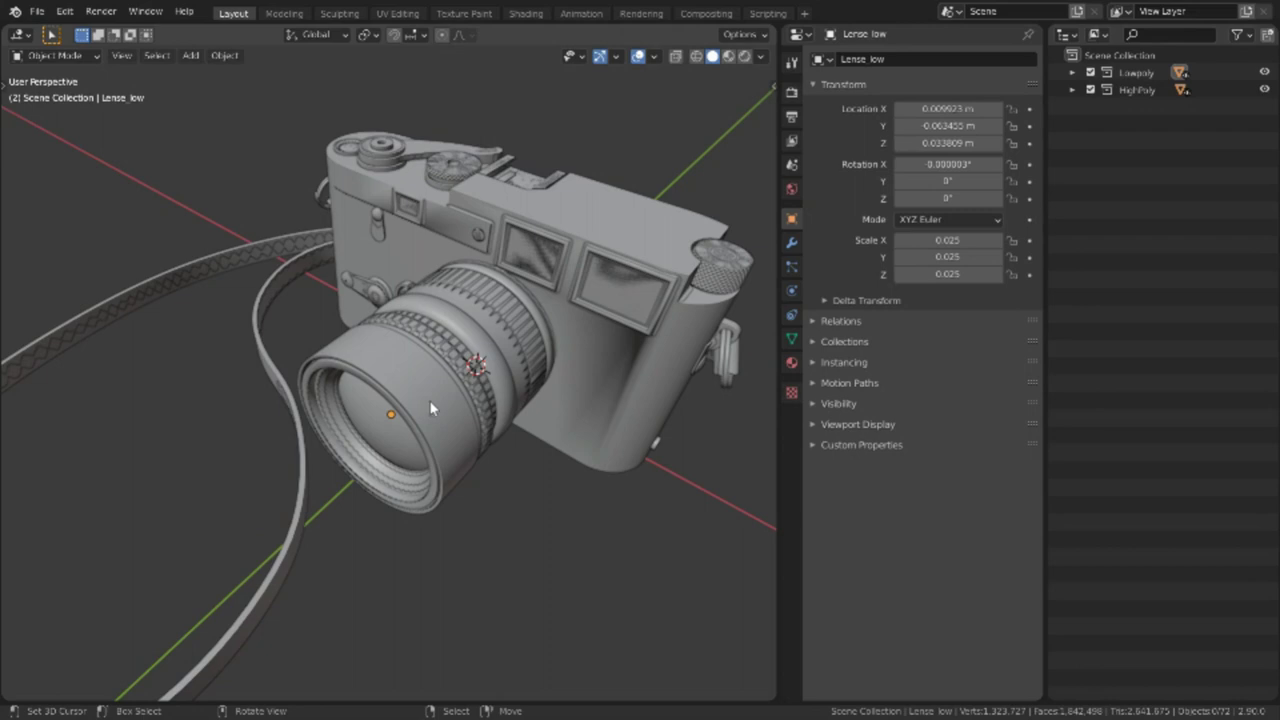
{"action": "mouse_move", "coordinate": [434, 409]}
{"action": "middle_mouse_down"}
{"action": "mouse_move", "coordinate": [440, 423]}
{"action": "mouse_move", "coordinate": [443, 391]}
{"action": "middle_mouse_up"}
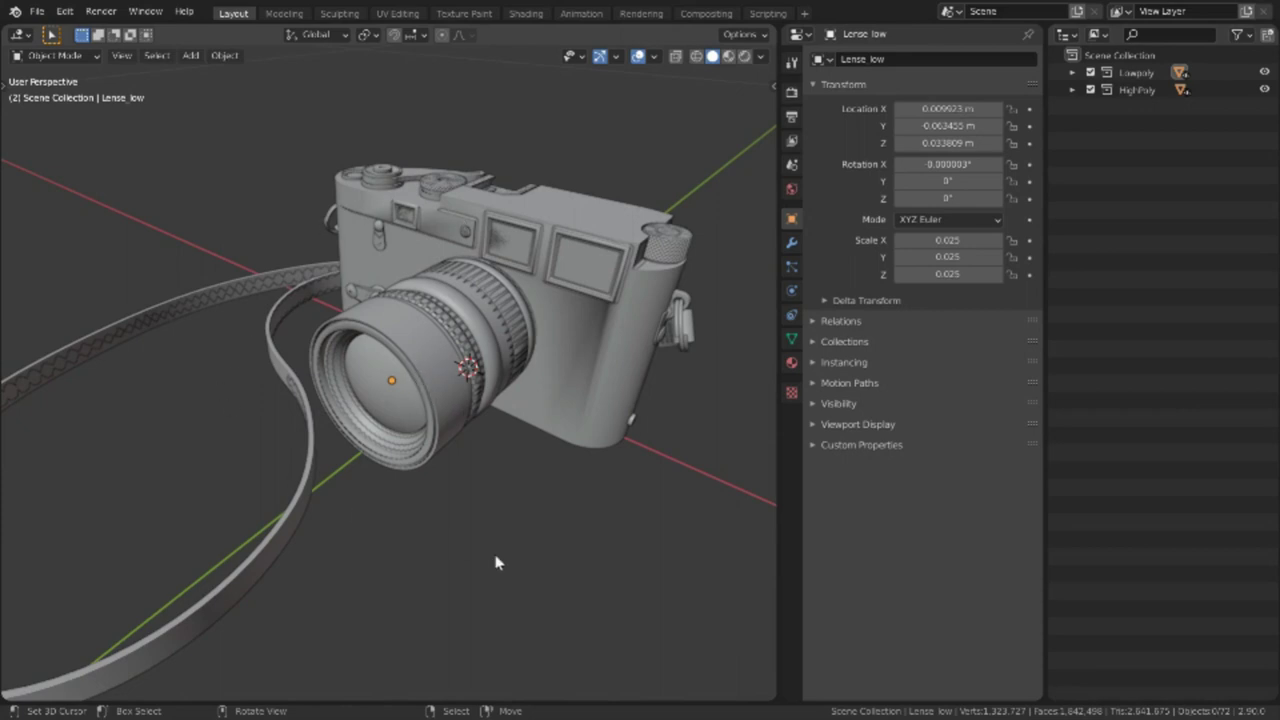
{"action": "left_click", "coordinate": [1090, 89]}
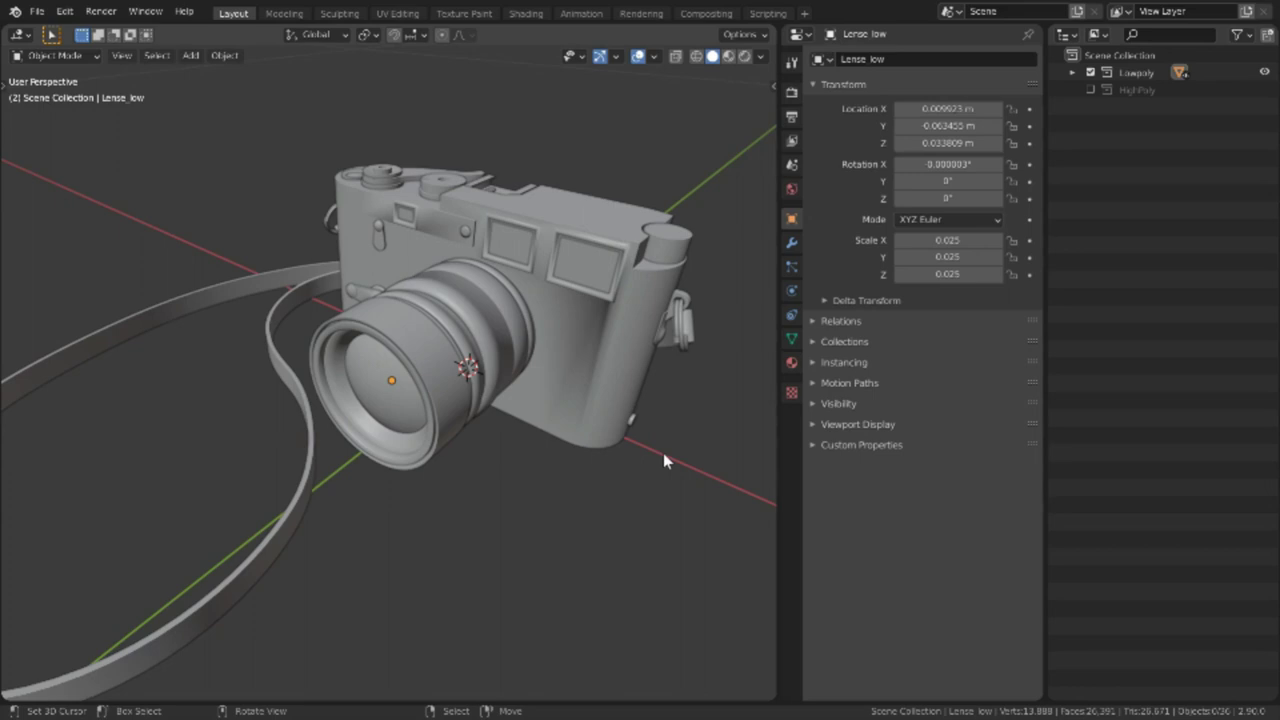
Expand the Lowpoly collection and review its object names, checking parts such as Chain_Thingy_low and Back_Dial_low on the camera
{"action": "left_click", "coordinate": [1073, 74]}
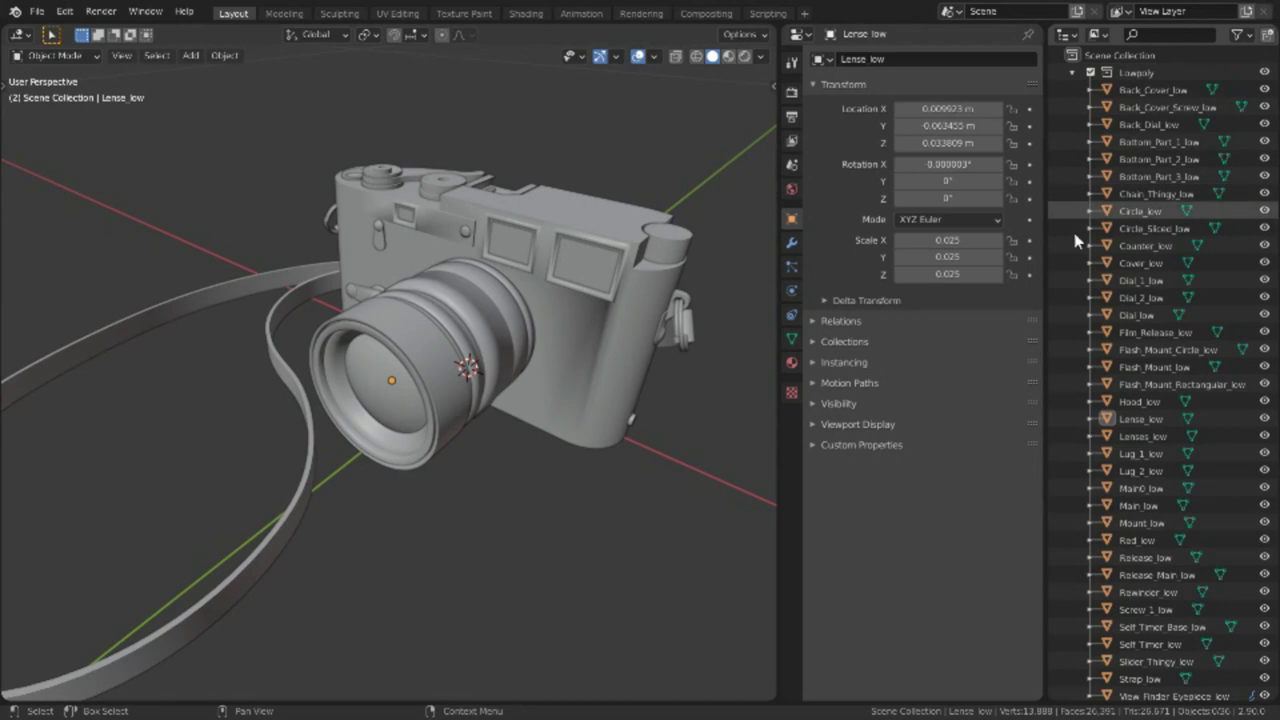
{"action": "scroll", "coordinate": [487, 343], "scroll_direction": "down", "scroll_amount": 3}
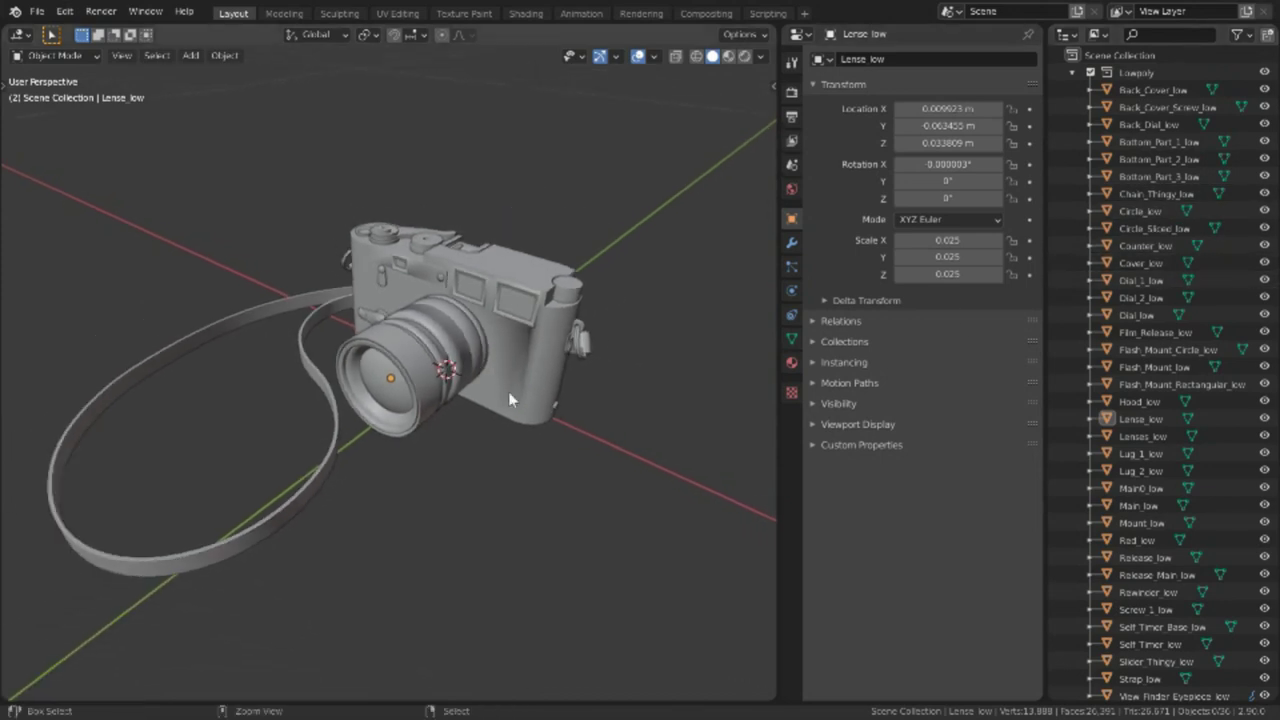
{"action": "left_click", "coordinate": [1135, 263]}
{"action": "left_click", "coordinate": [1136, 194]}
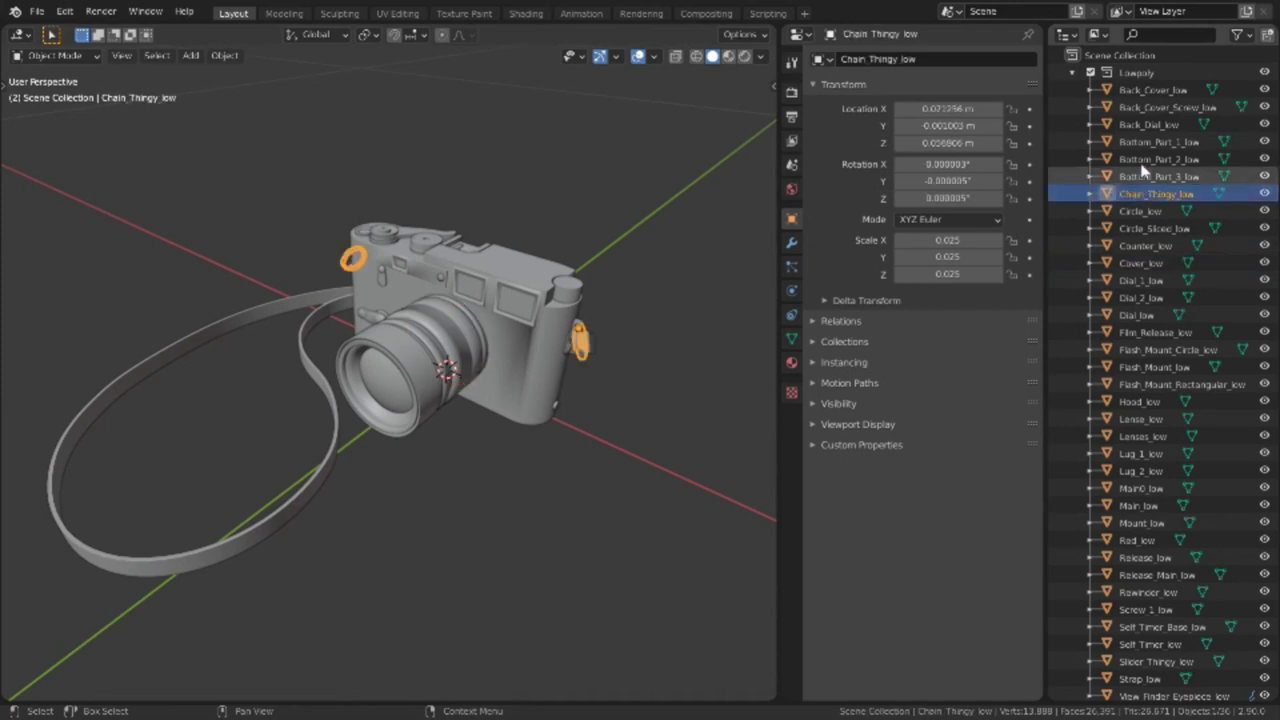
{"action": "left_click", "coordinate": [1136, 124]}
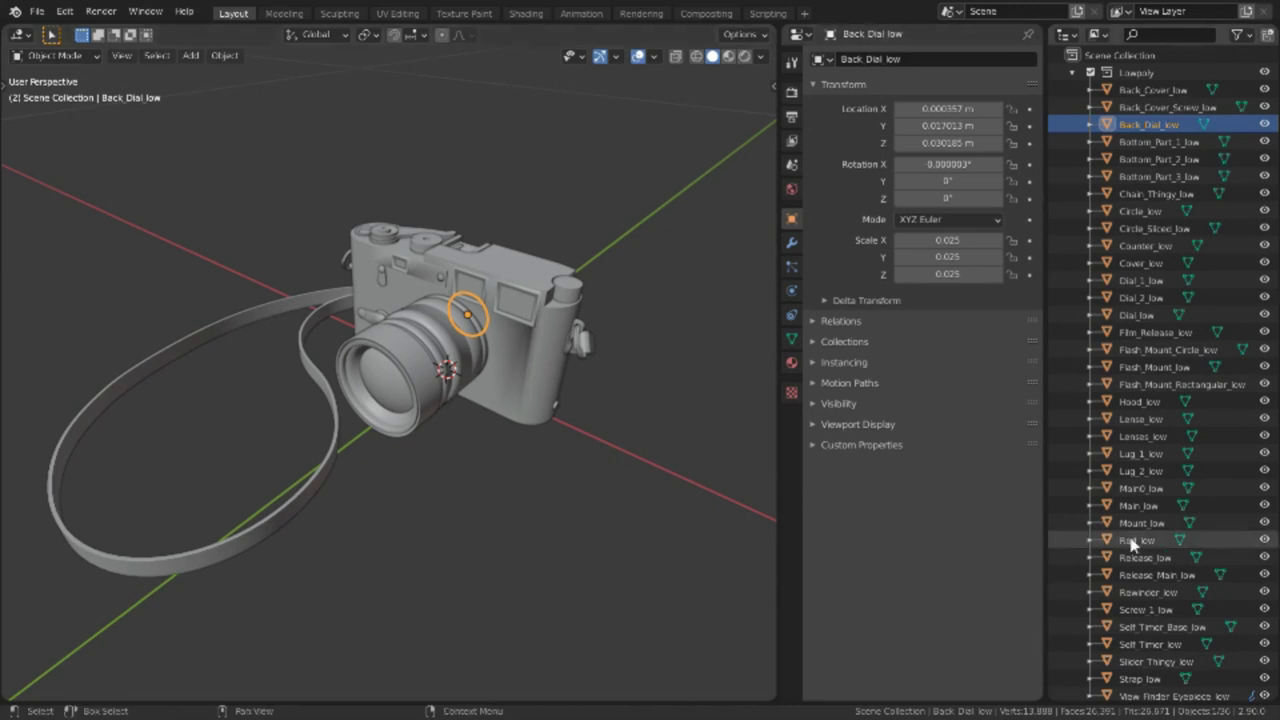
{"action": "scroll", "coordinate": [1150, 545], "scroll_direction": "down", "scroll_amount": 2}
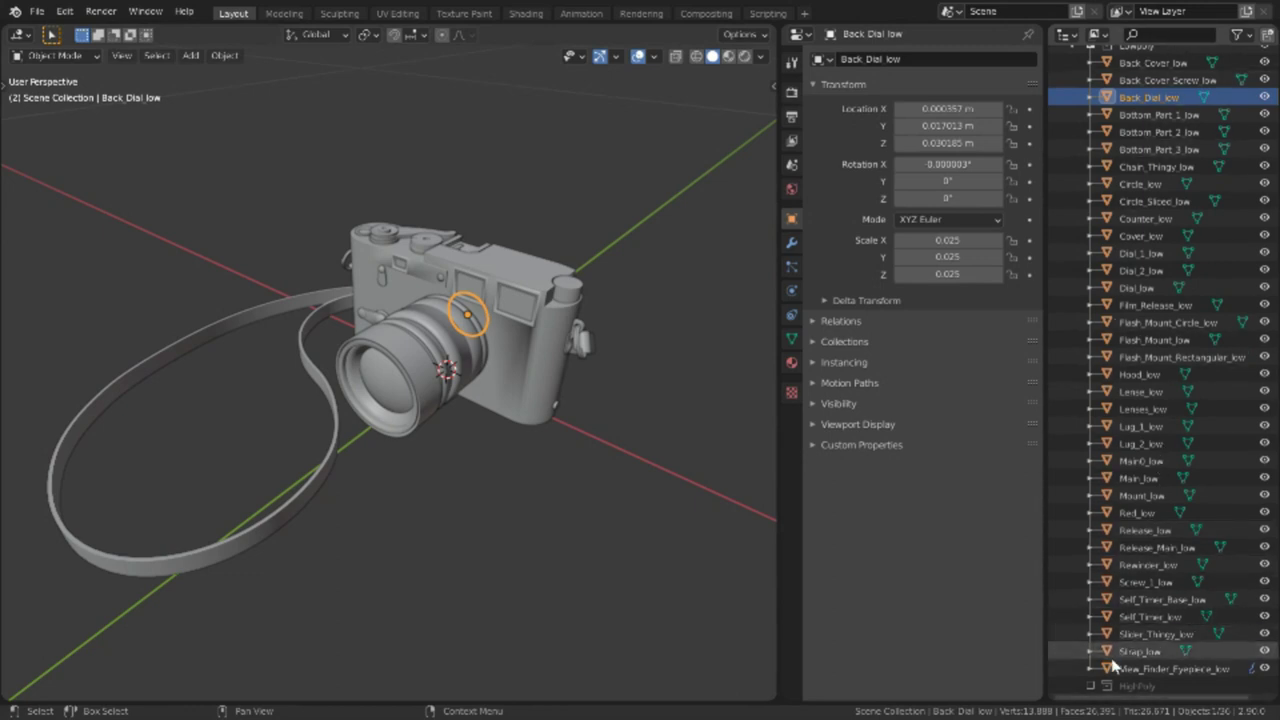
{"action": "scroll", "coordinate": [1131, 238], "scroll_direction": "up", "scroll_amount": 1}
{"action": "scroll", "coordinate": [1131, 238], "scroll_direction": "up", "scroll_amount": 1}
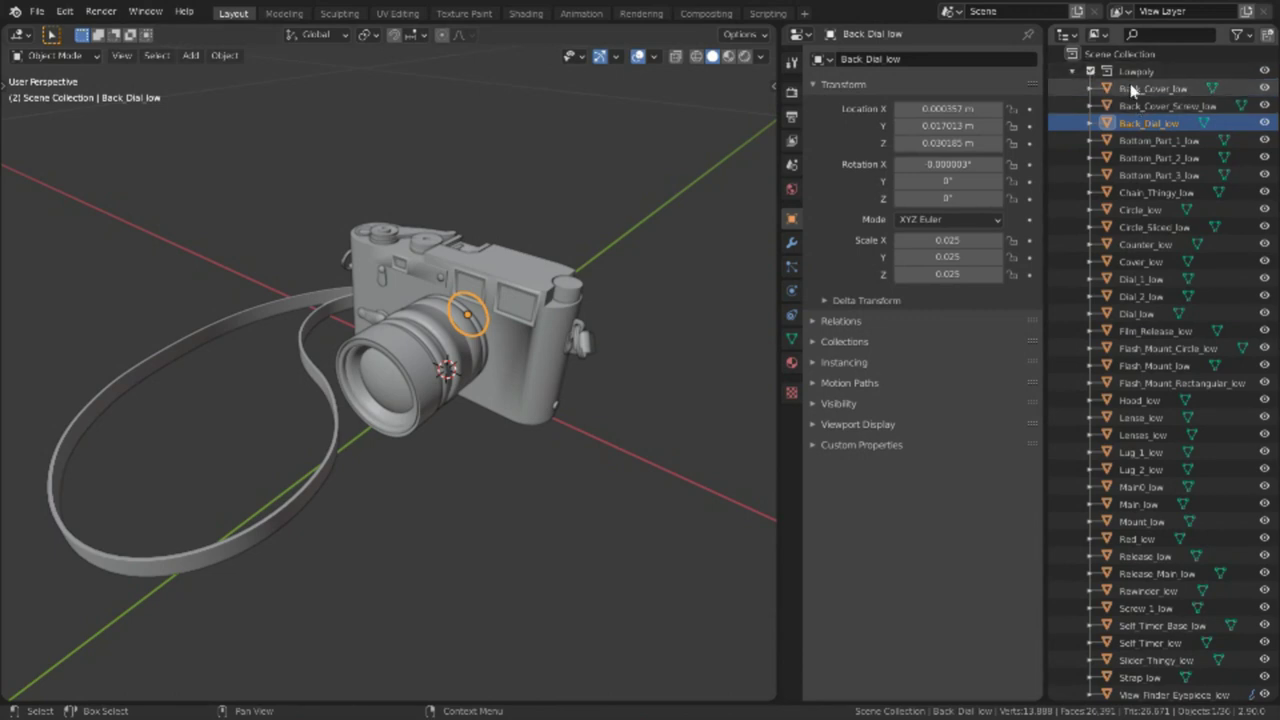
Select all low-poly objects from Back_Cover_low to View_Finder_Eyepiece_low and check the selection around the camera, cancelling a trial move
{"action": "left_click", "coordinate": [1131, 90]}
{"action": "scroll", "coordinate": [1140, 575], "scroll_direction": "down", "scroll_amount": 1}
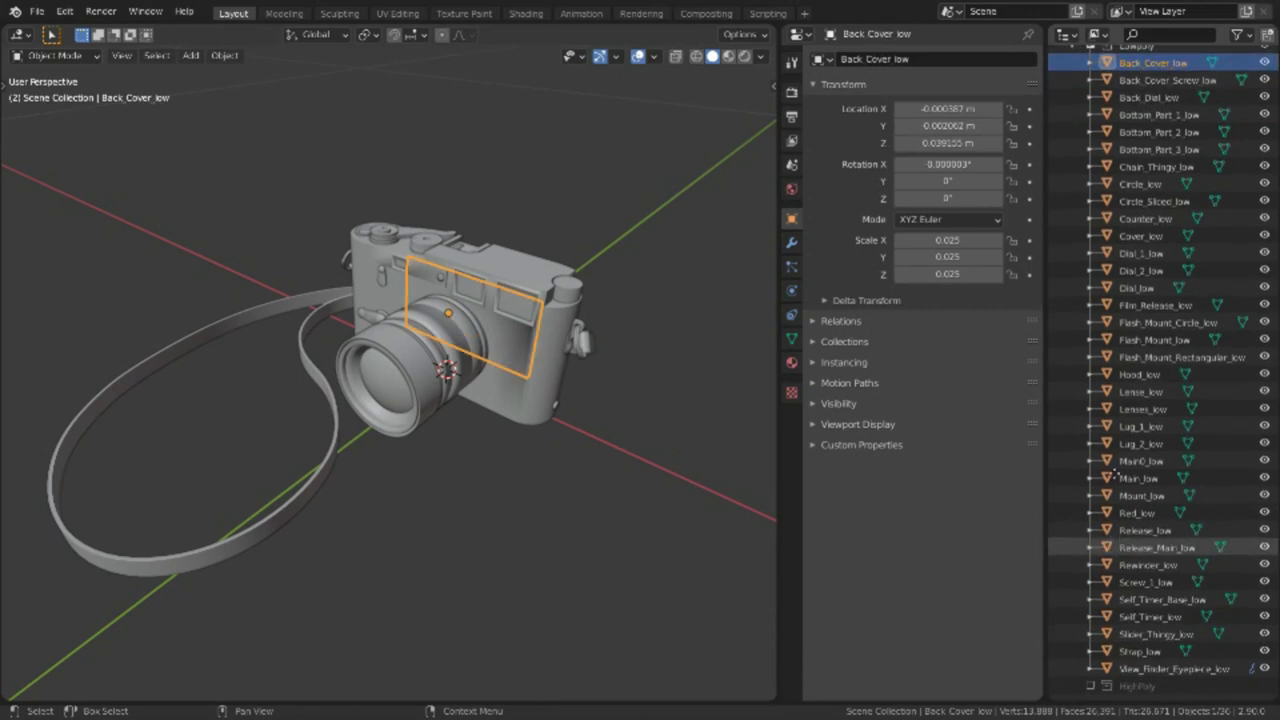
{"action": "left_click", "coordinate": [1143, 669], "text": "shift"}
{"action": "key", "text": "g"}
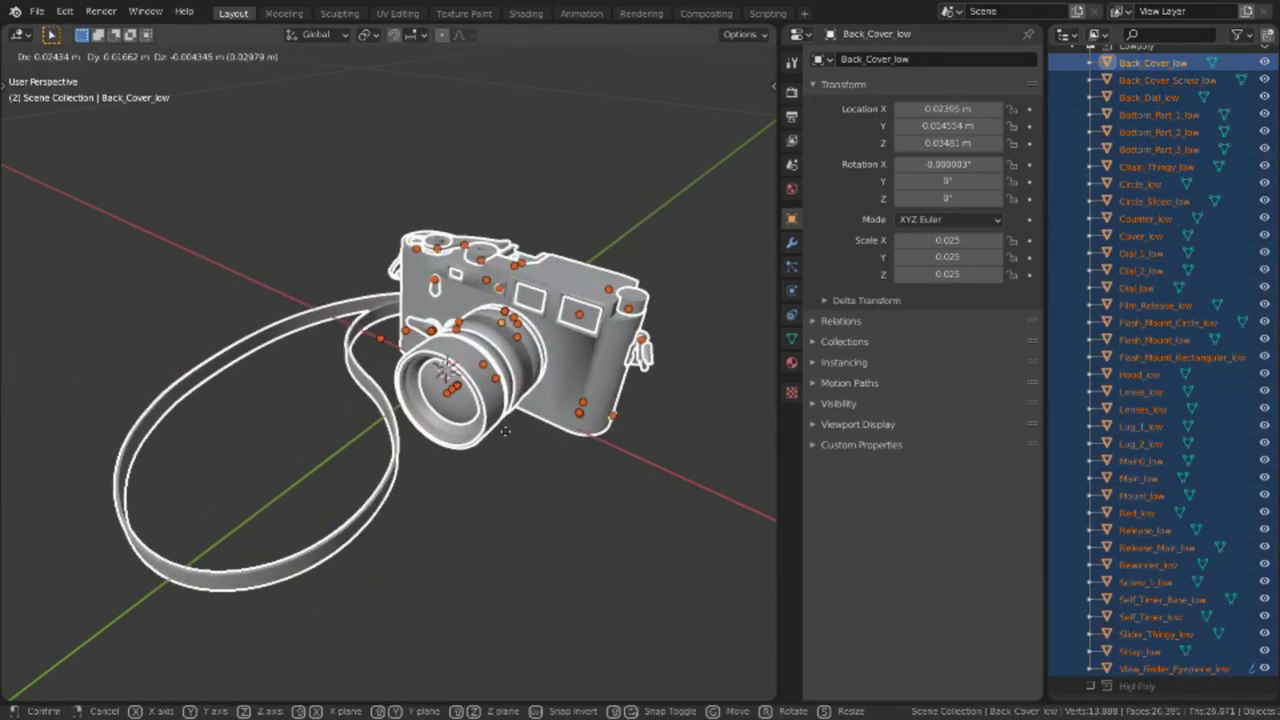
{"action": "key", "text": "Escape"}
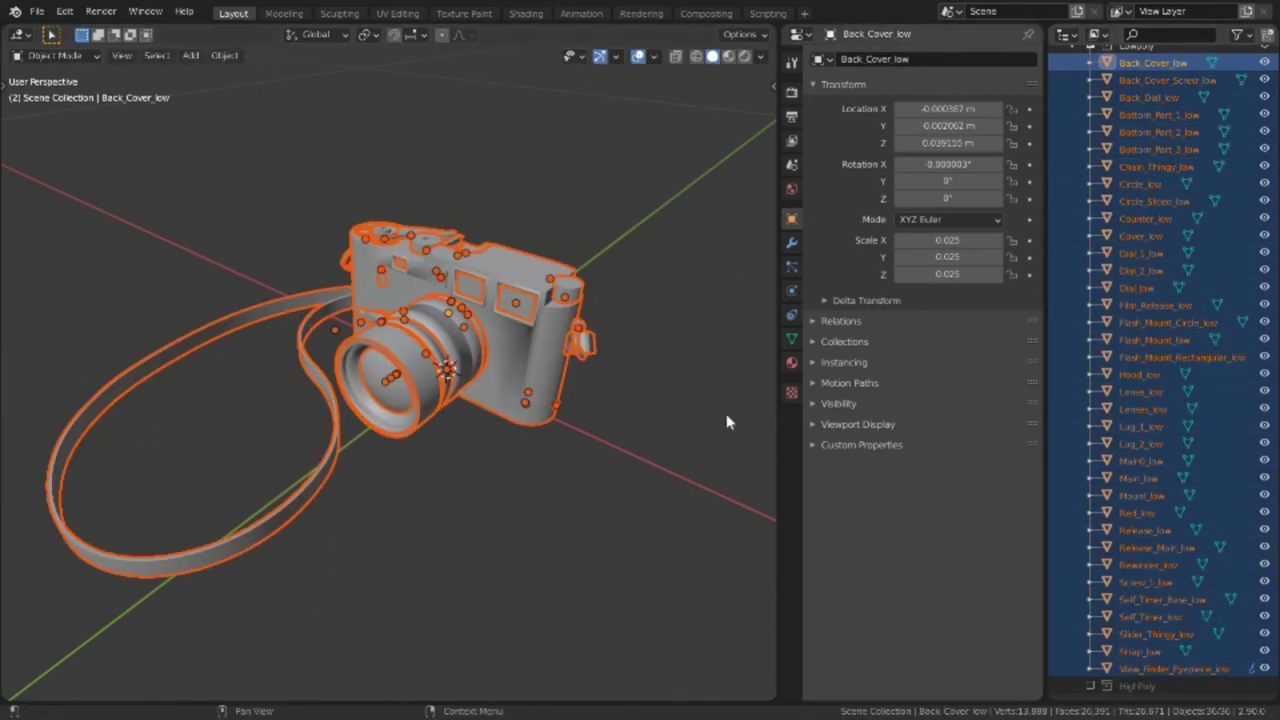
{"action": "middle_click_drag", "start_coordinate": [727, 422], "coordinate": [359, 394]}
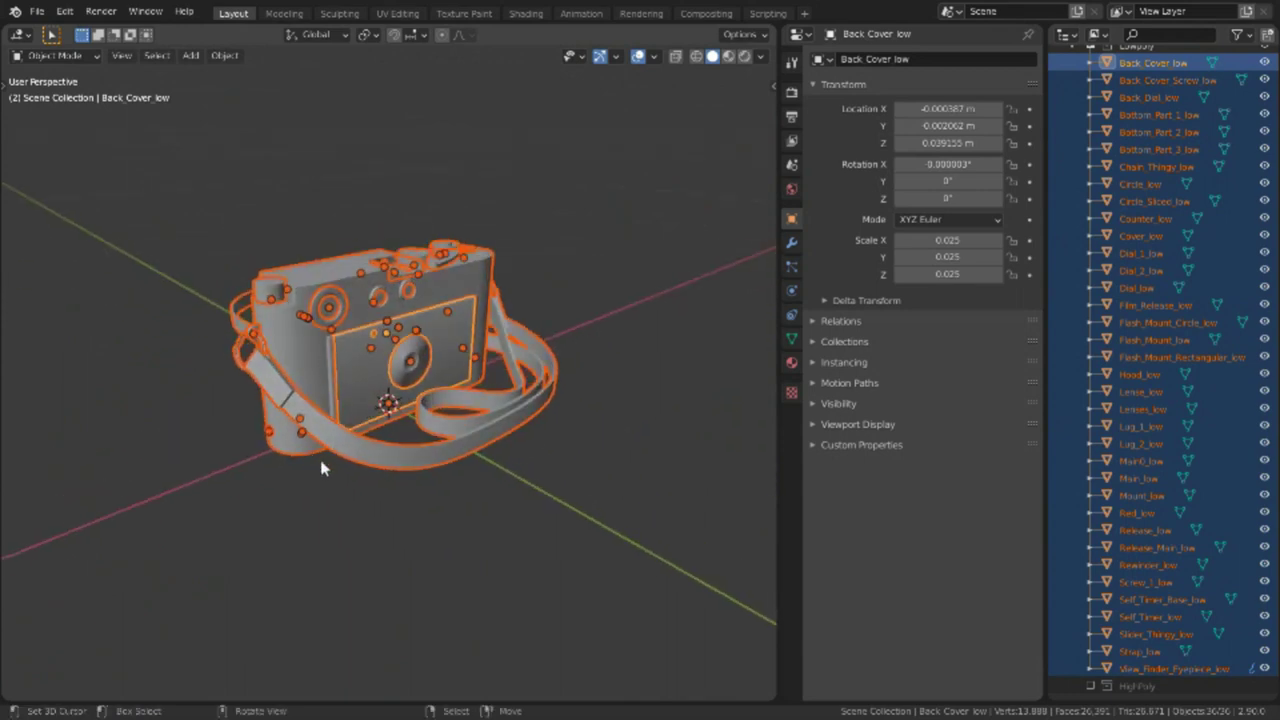
{"action": "middle_click_drag", "start_coordinate": [321, 468], "coordinate": [520, 471]}
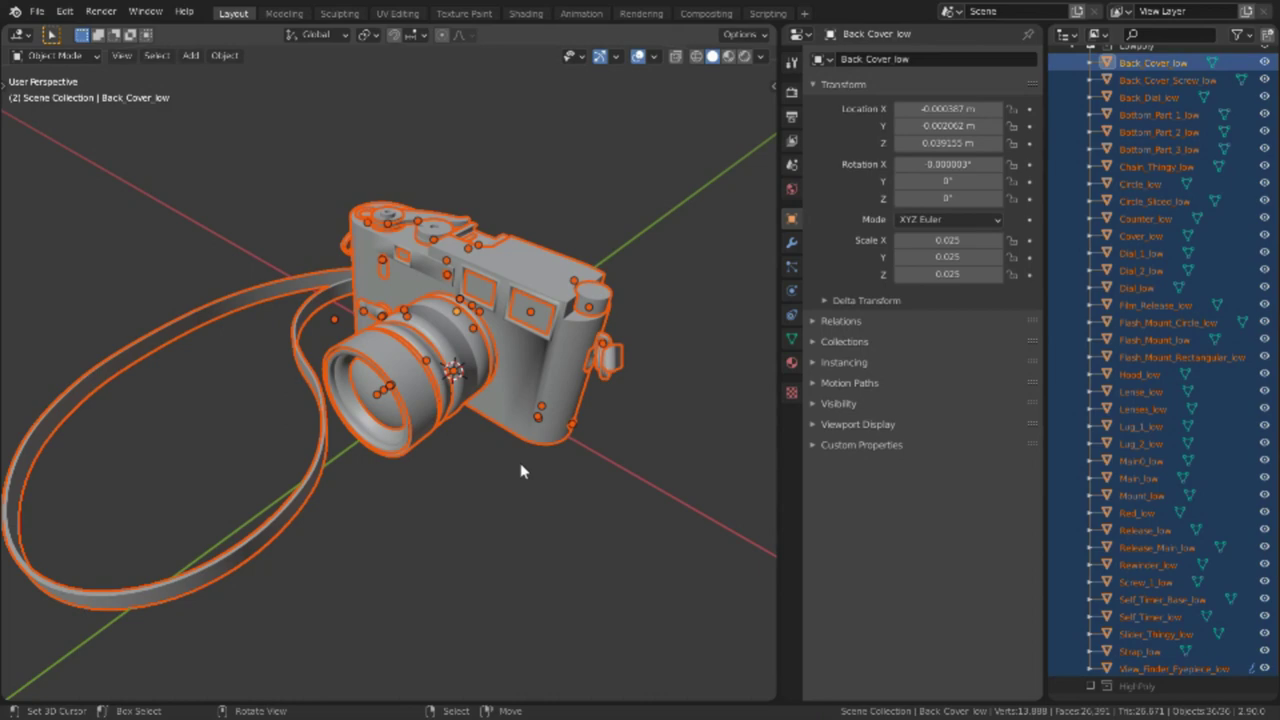
Set up an FBX export to Camera_Low.FBX, limited to selected objects and the Mesh object type
{"action": "key", "text": "F4"}
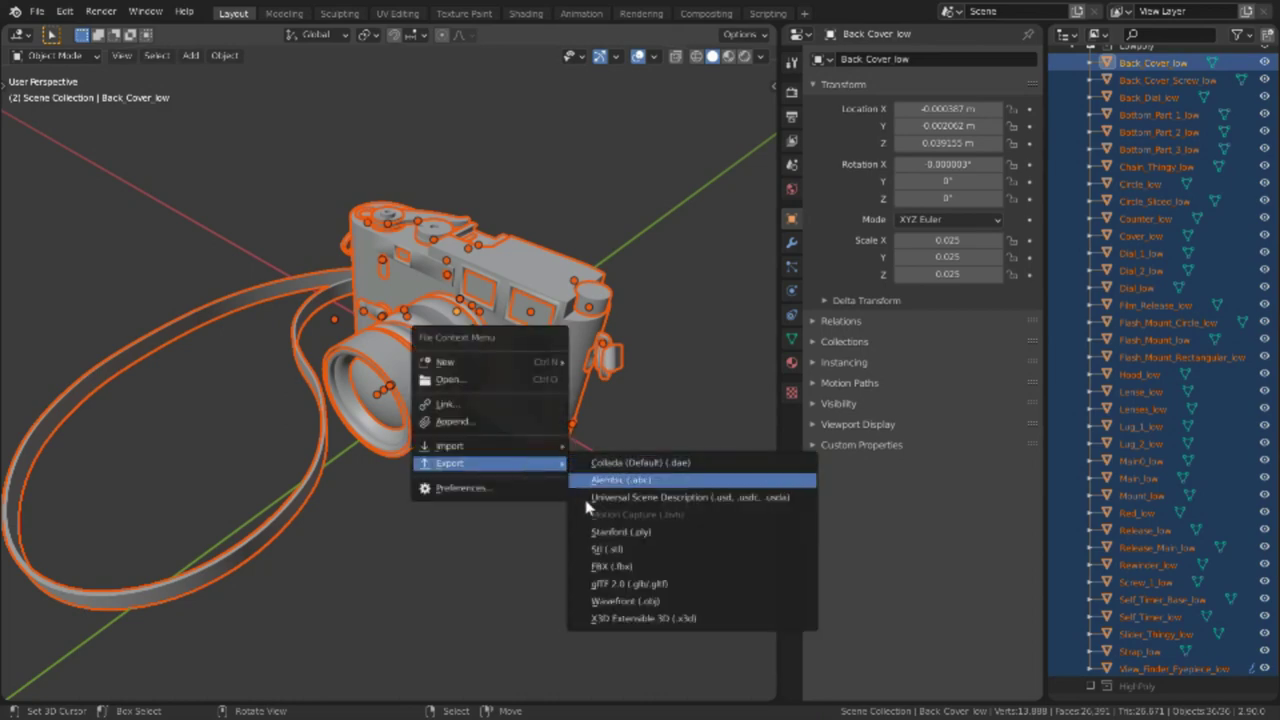
{"action": "left_click", "coordinate": [605, 567]}
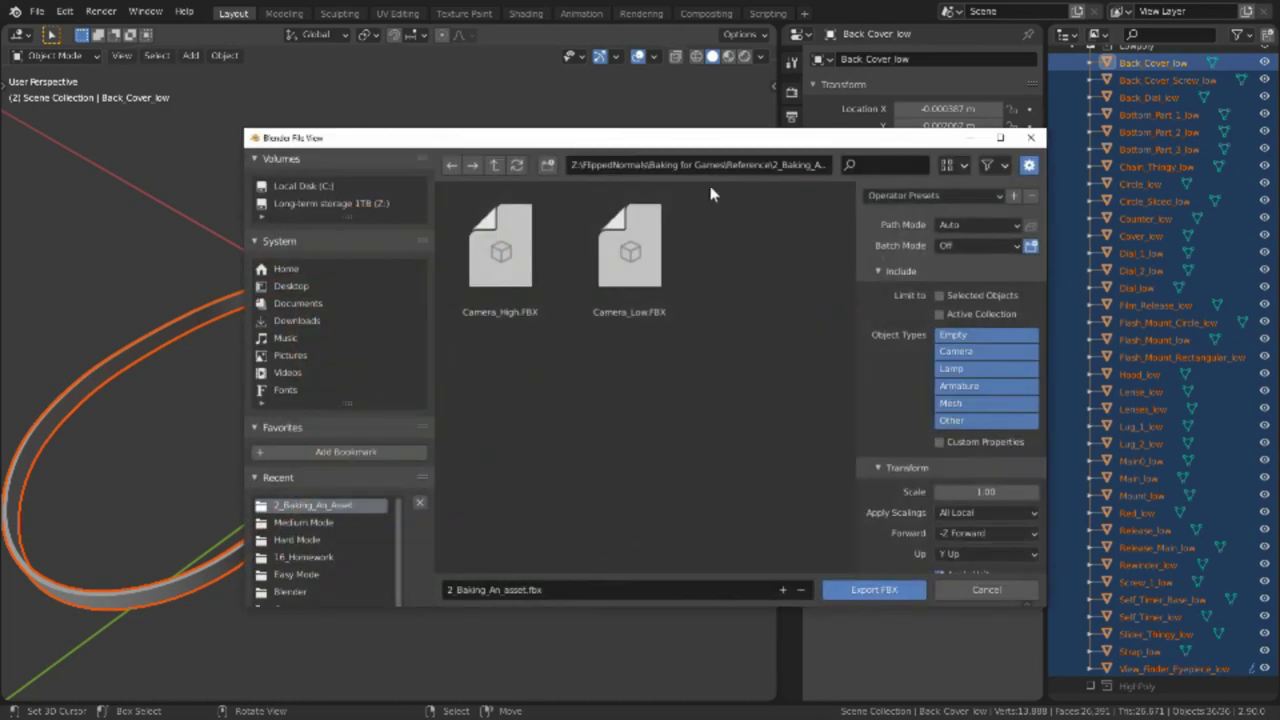
{"action": "left_click_drag", "start_coordinate": [715, 141], "coordinate": [633, 138]}
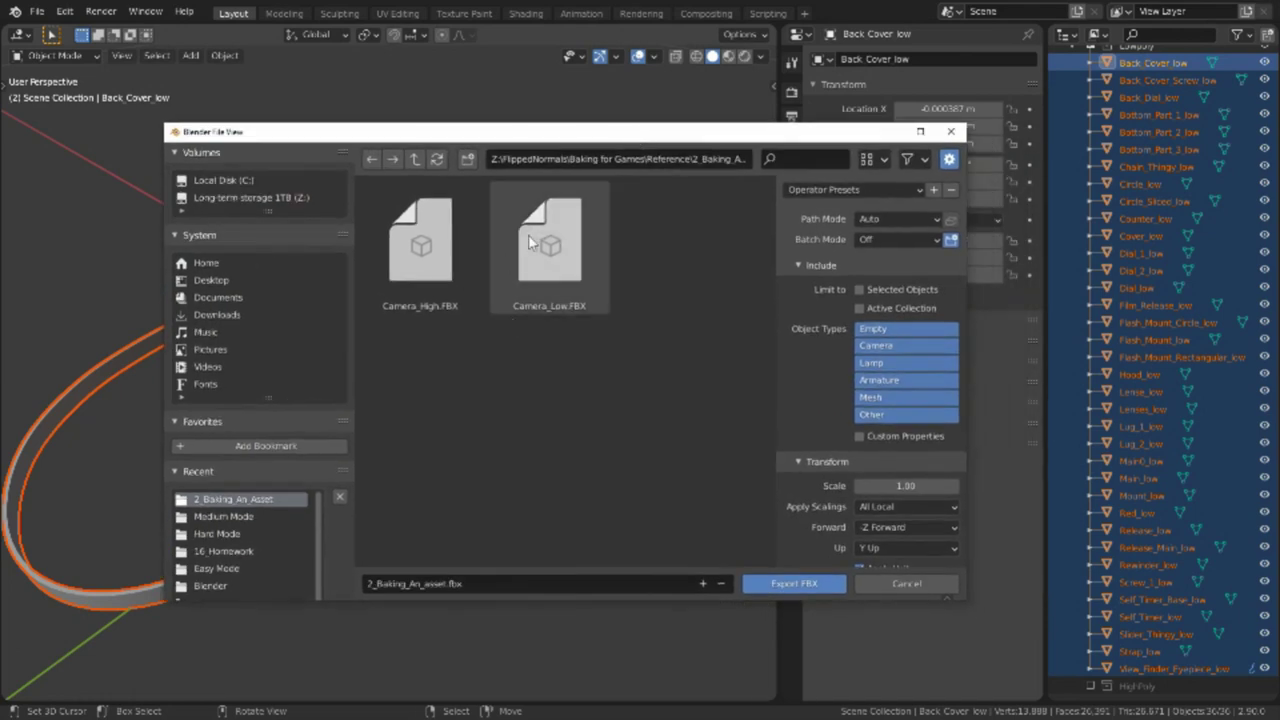
{"action": "left_click", "coordinate": [563, 253]}
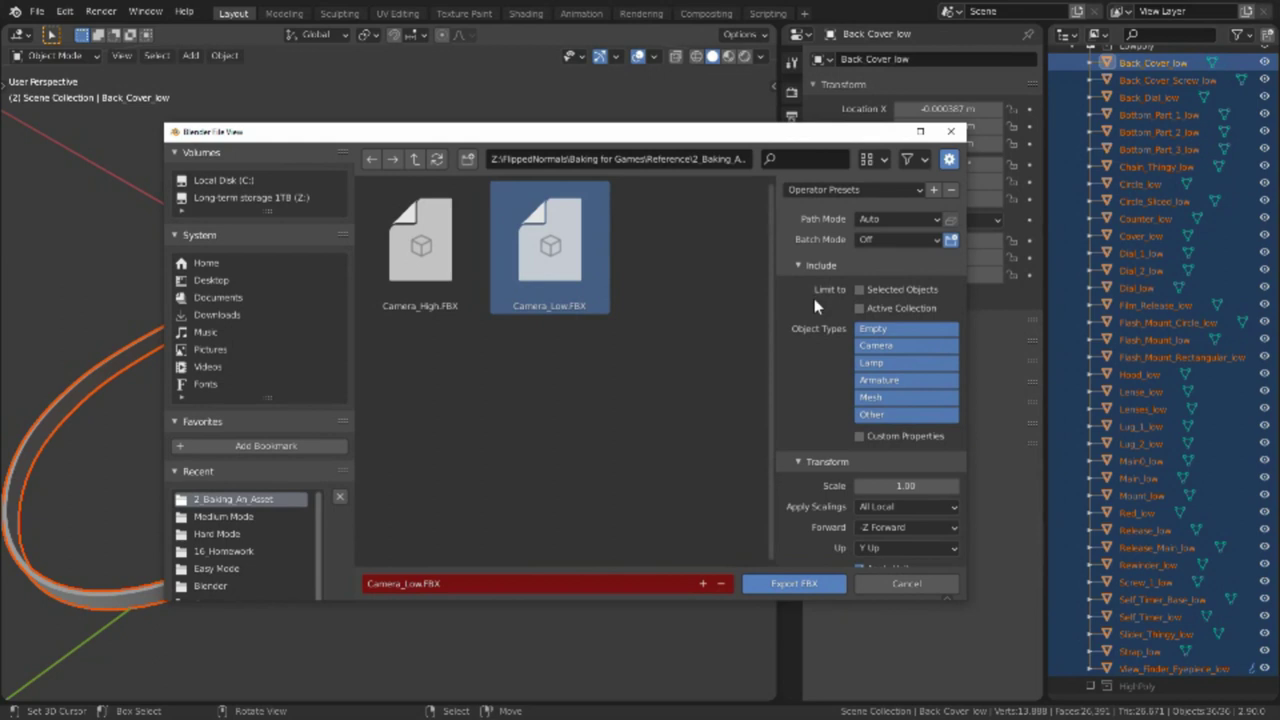
{"action": "left_click", "coordinate": [860, 290]}
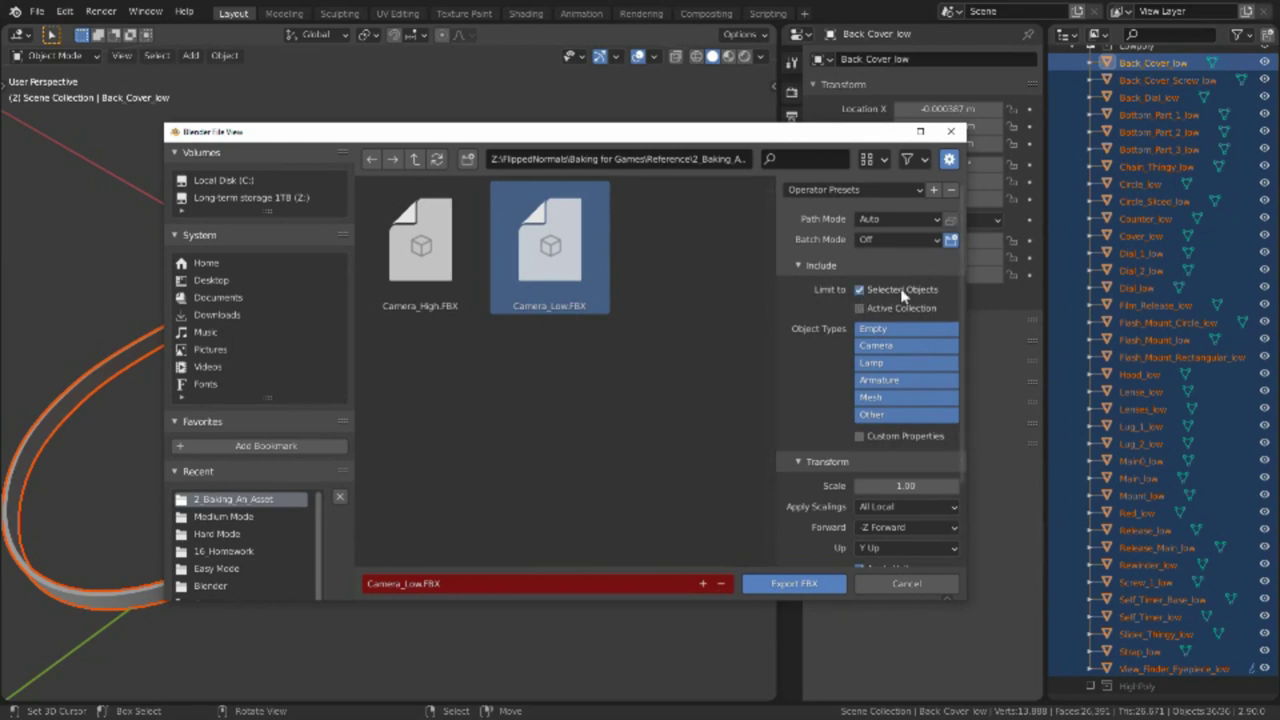
{"action": "scroll", "coordinate": [811, 360], "scroll_direction": "down", "scroll_amount": 2}
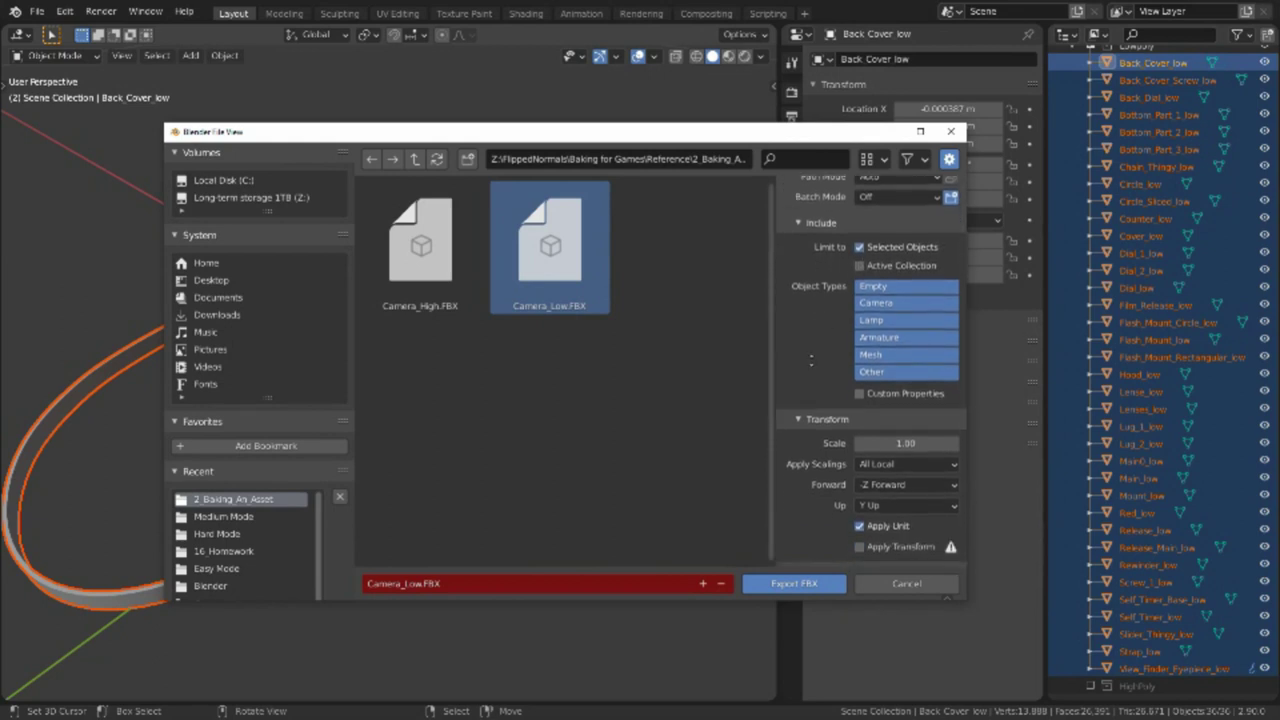
{"action": "left_click", "coordinate": [873, 356]}
{"action": "left_click_drag", "start_coordinate": [630, 132], "coordinate": [918, 163]}
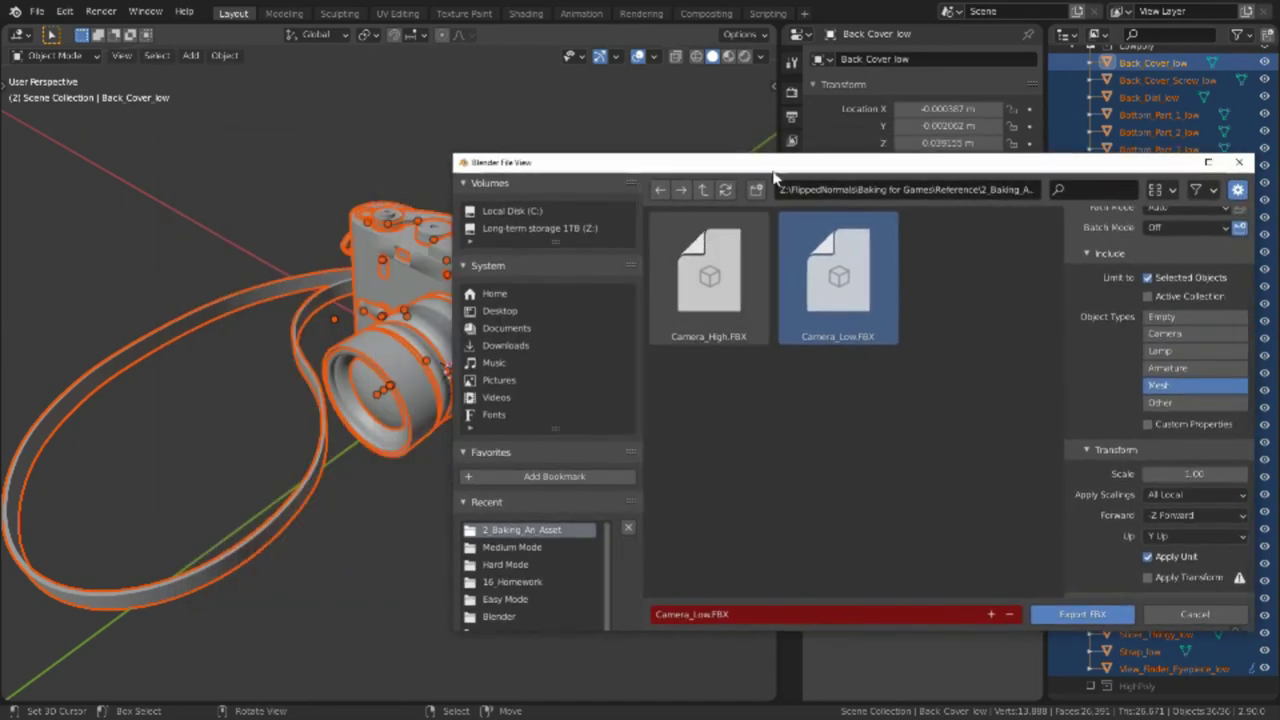
{"action": "left_click_drag", "start_coordinate": [772, 168], "coordinate": [512, 141]}
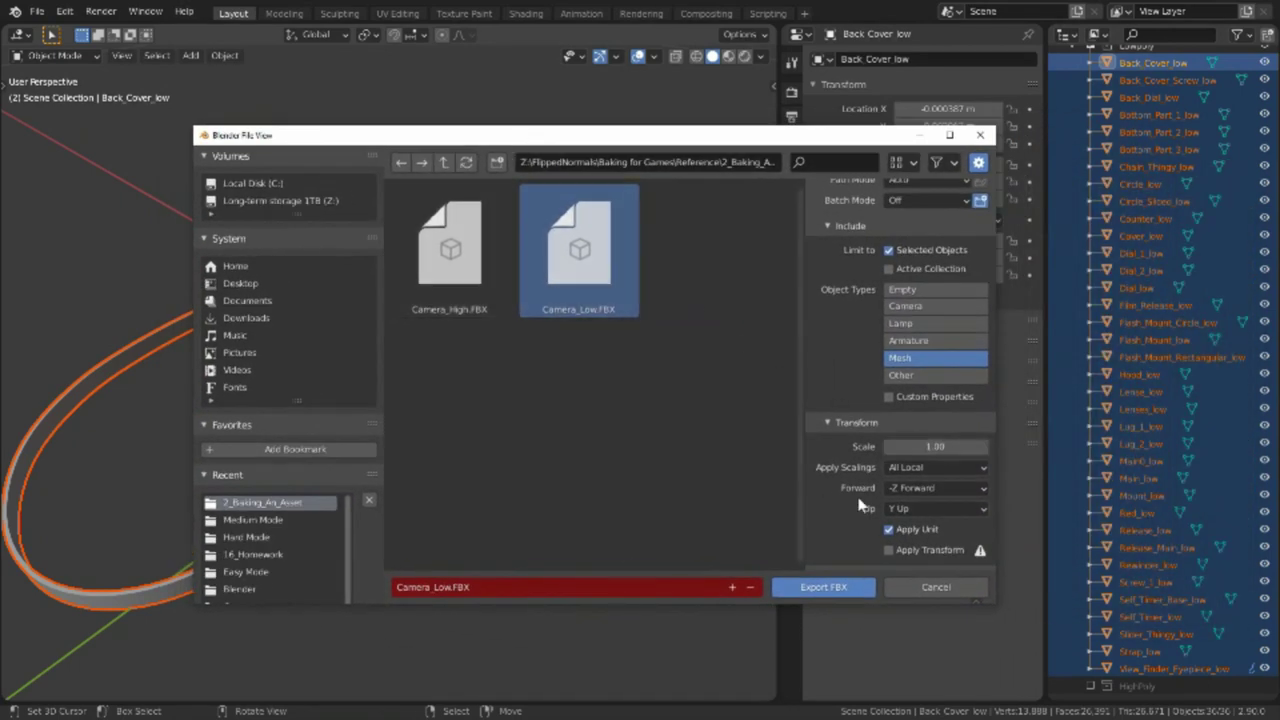
Set the FBX export's Apply Scalings to FBX Units Scale, turn off Bake Animation and dismiss the export without saving
{"action": "scroll", "coordinate": [845, 450], "scroll_direction": "down", "scroll_amount": 2}
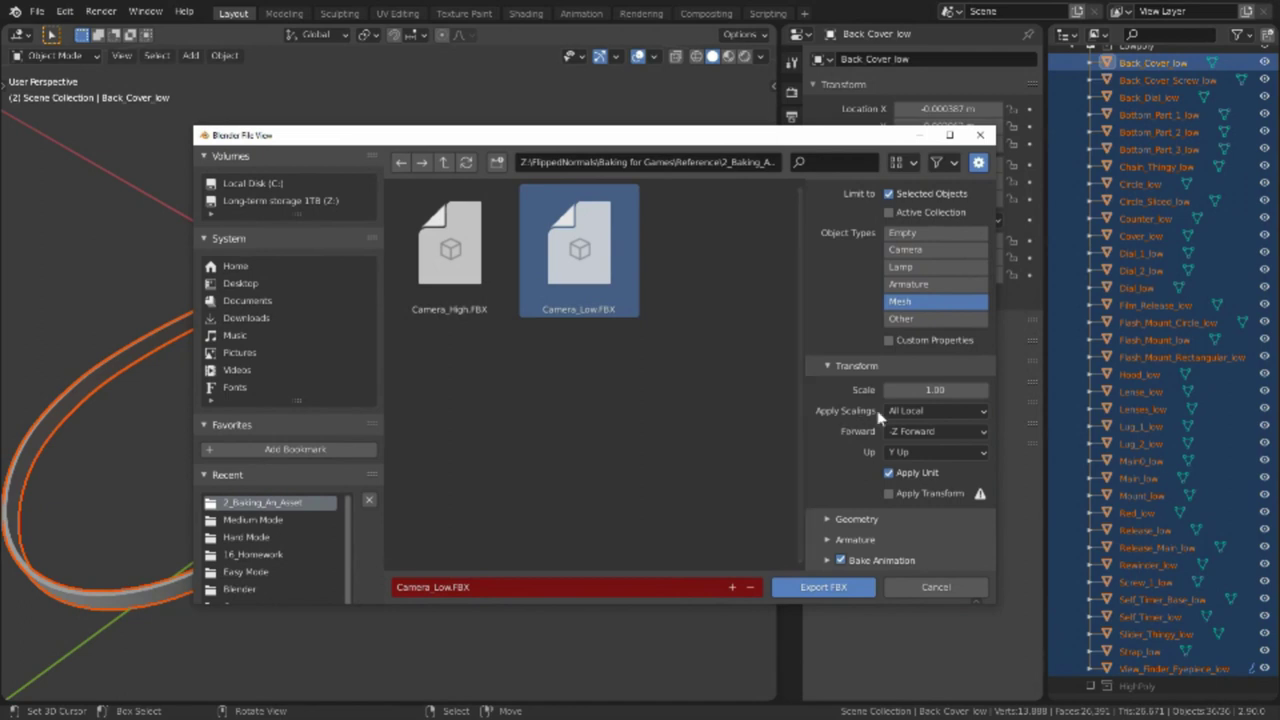
{"action": "left_click", "coordinate": [942, 412]}
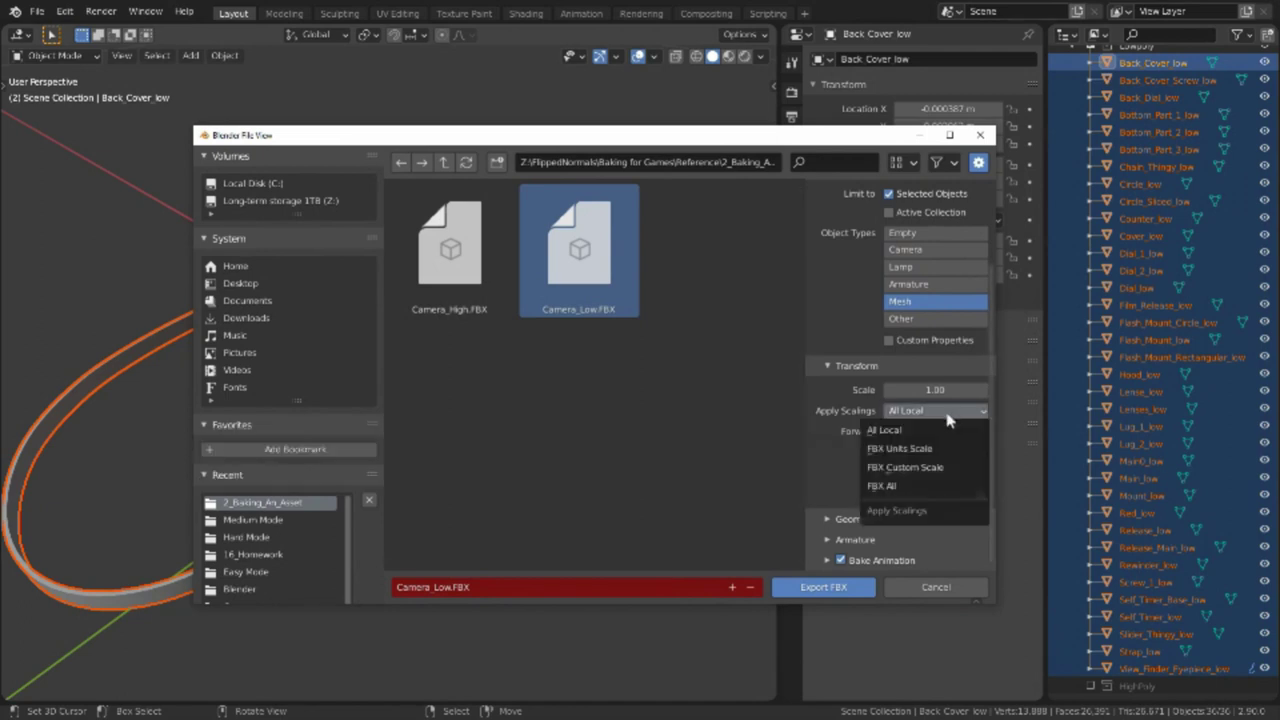
{"action": "left_click", "coordinate": [938, 450]}
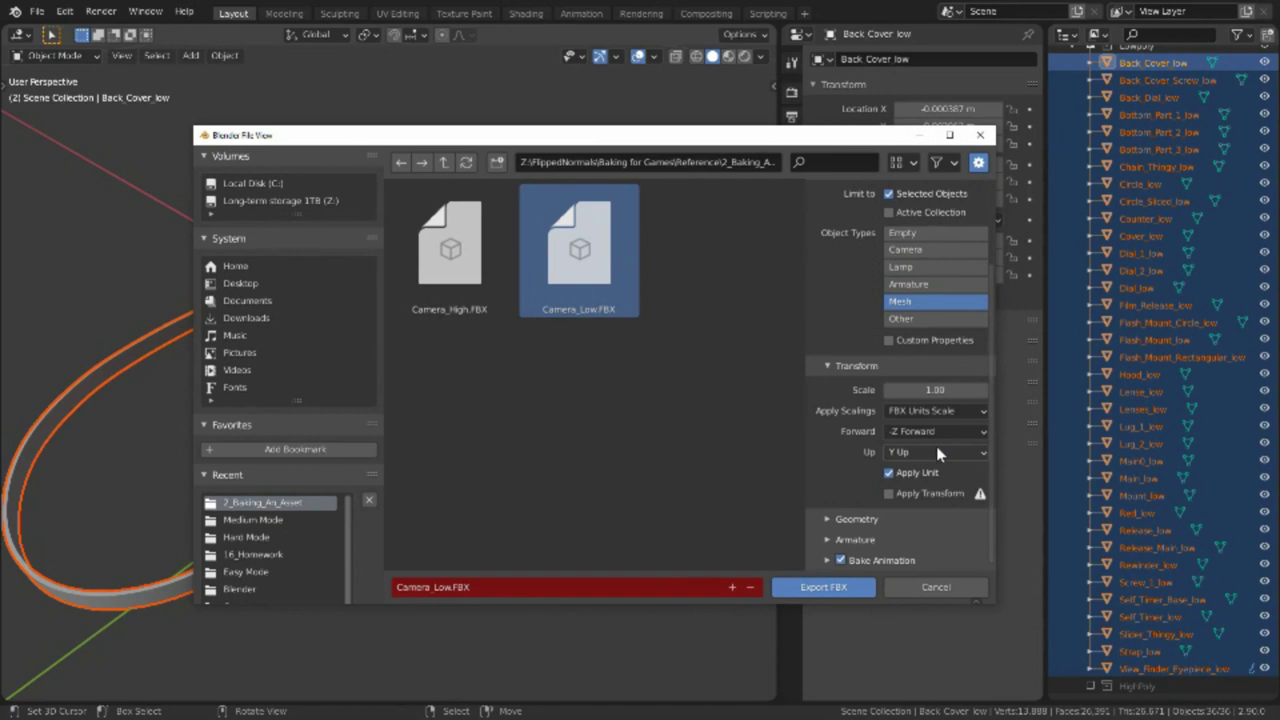
{"action": "left_click", "coordinate": [840, 561]}
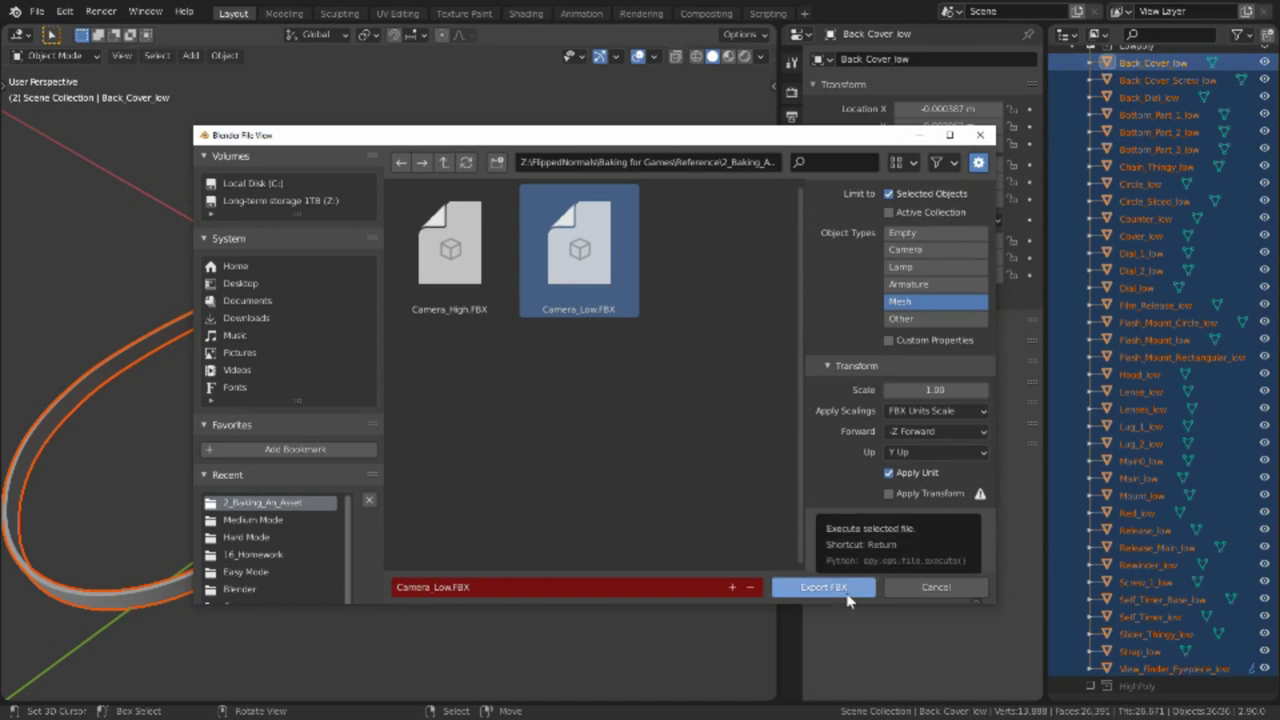
{"action": "left_click", "coordinate": [980, 134]}
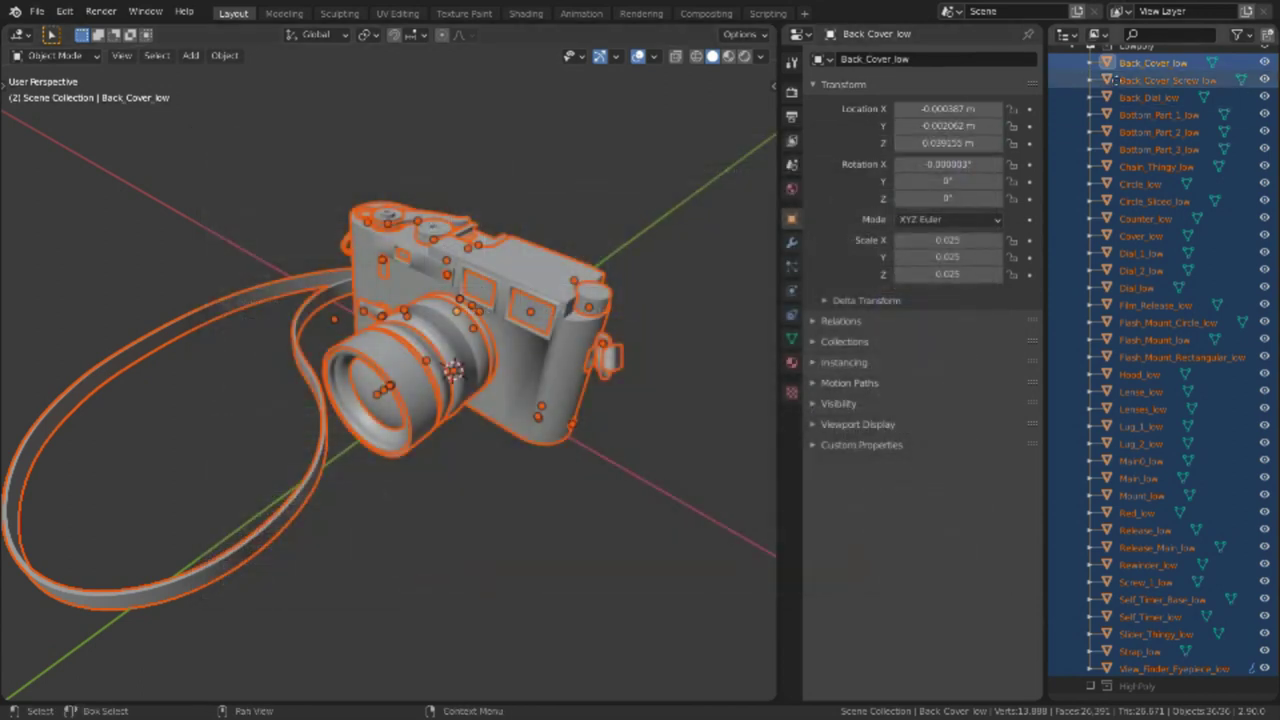
Exclude the Lowpoly collection, show HighPoly and select all its objects from Back_Cover_high to View_Finder_Eyepiece_high for export
{"action": "scroll", "coordinate": [1113, 80], "scroll_direction": "up", "scroll_amount": 1}
{"action": "key", "text": "x"}
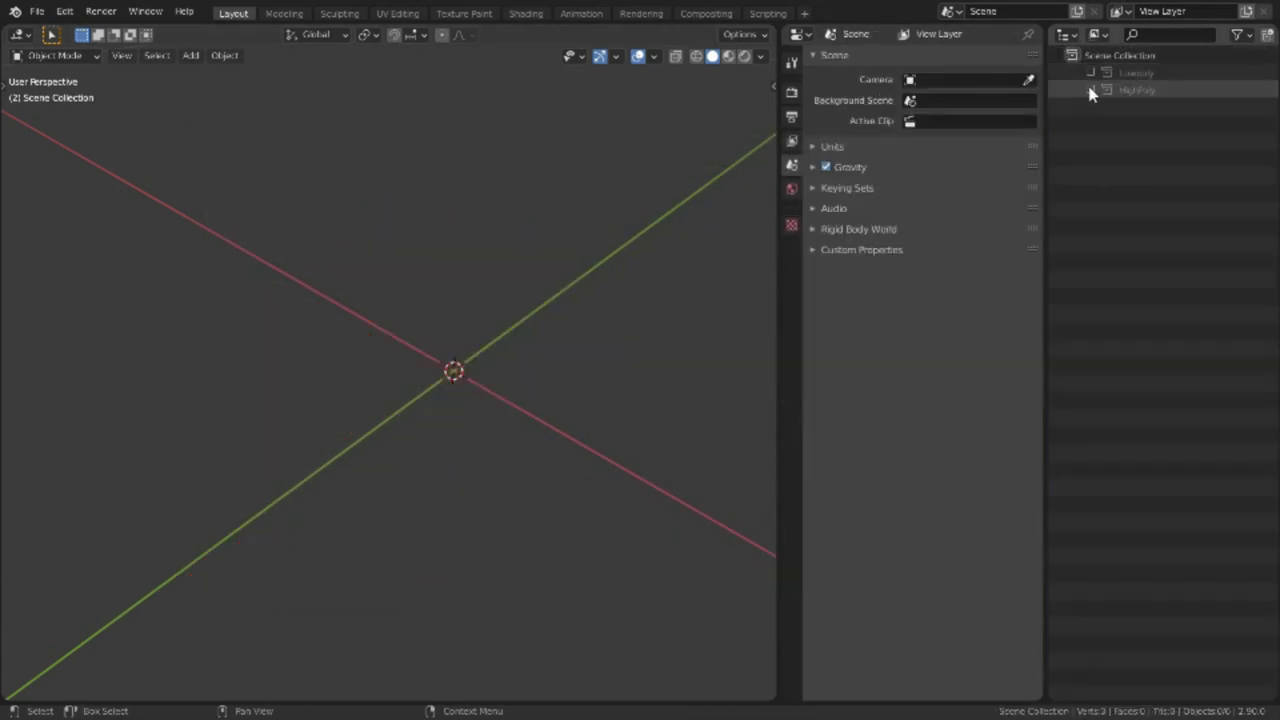
{"action": "left_click", "coordinate": [1091, 90]}
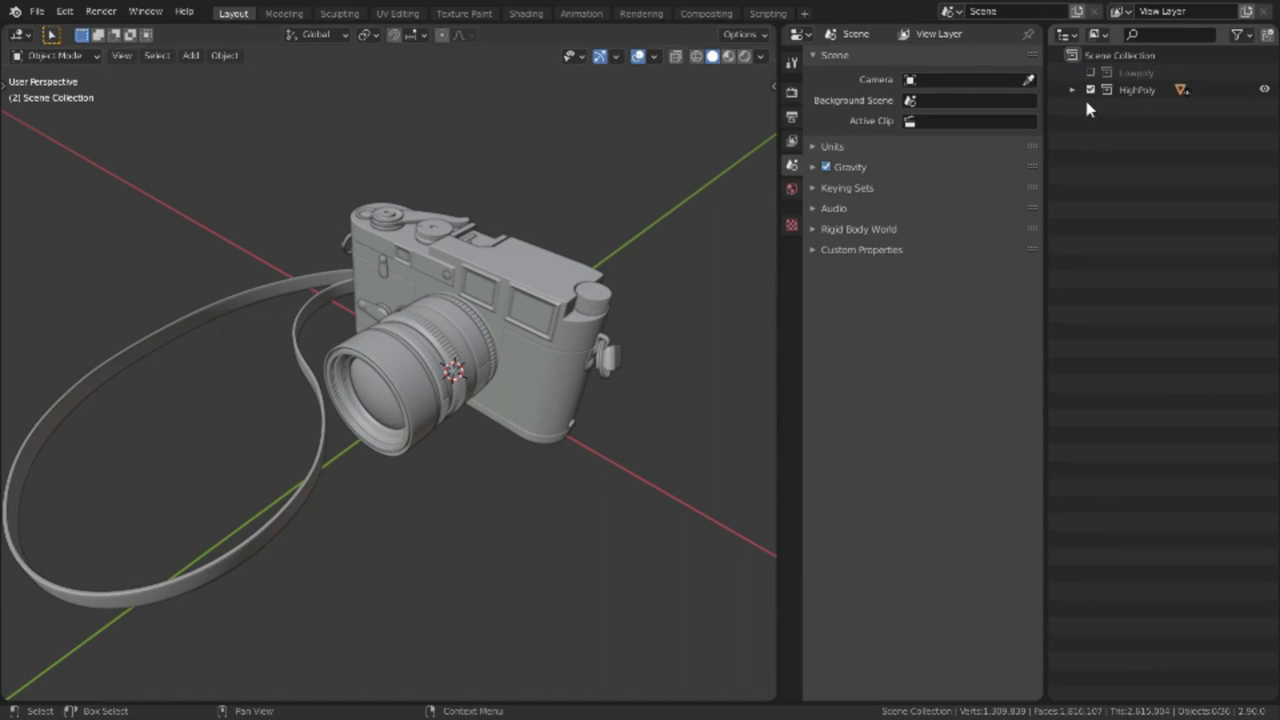
{"action": "left_click", "coordinate": [1074, 90]}
{"action": "left_click", "coordinate": [1139, 106]}
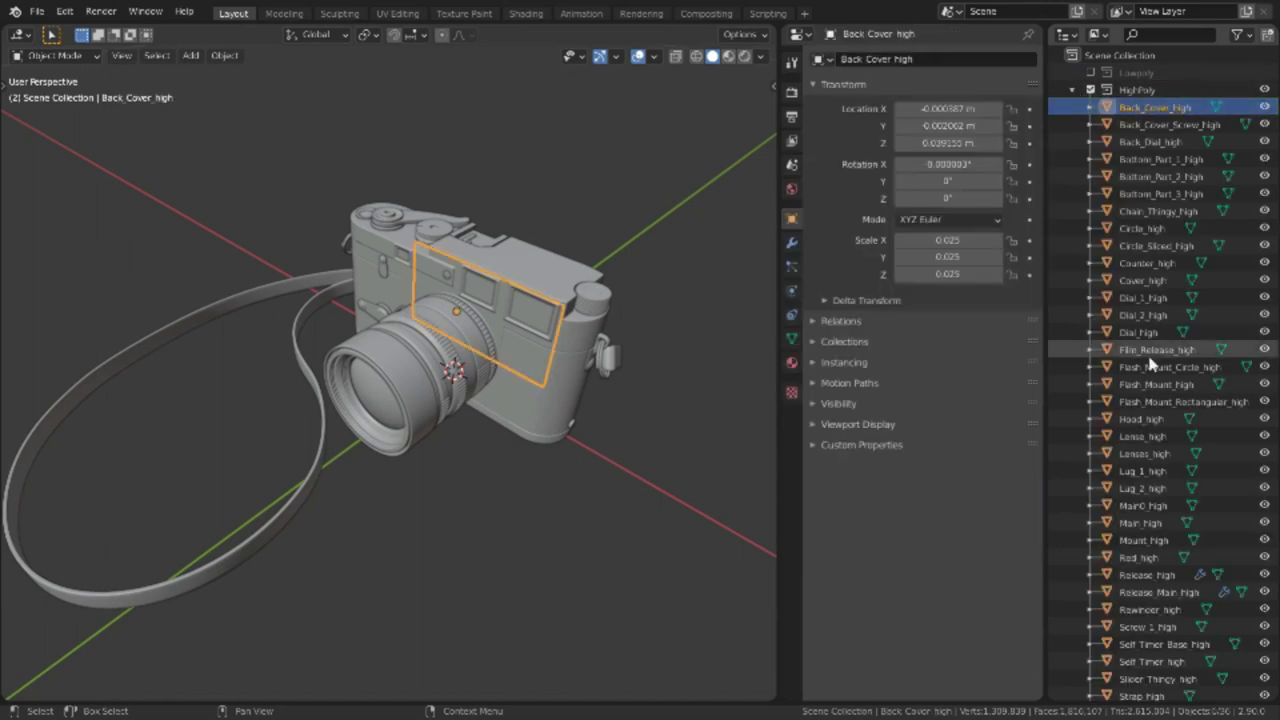
{"action": "scroll", "coordinate": [1155, 380], "scroll_direction": "down", "scroll_amount": 1}
{"action": "left_click", "coordinate": [1160, 686], "text": "shift"}
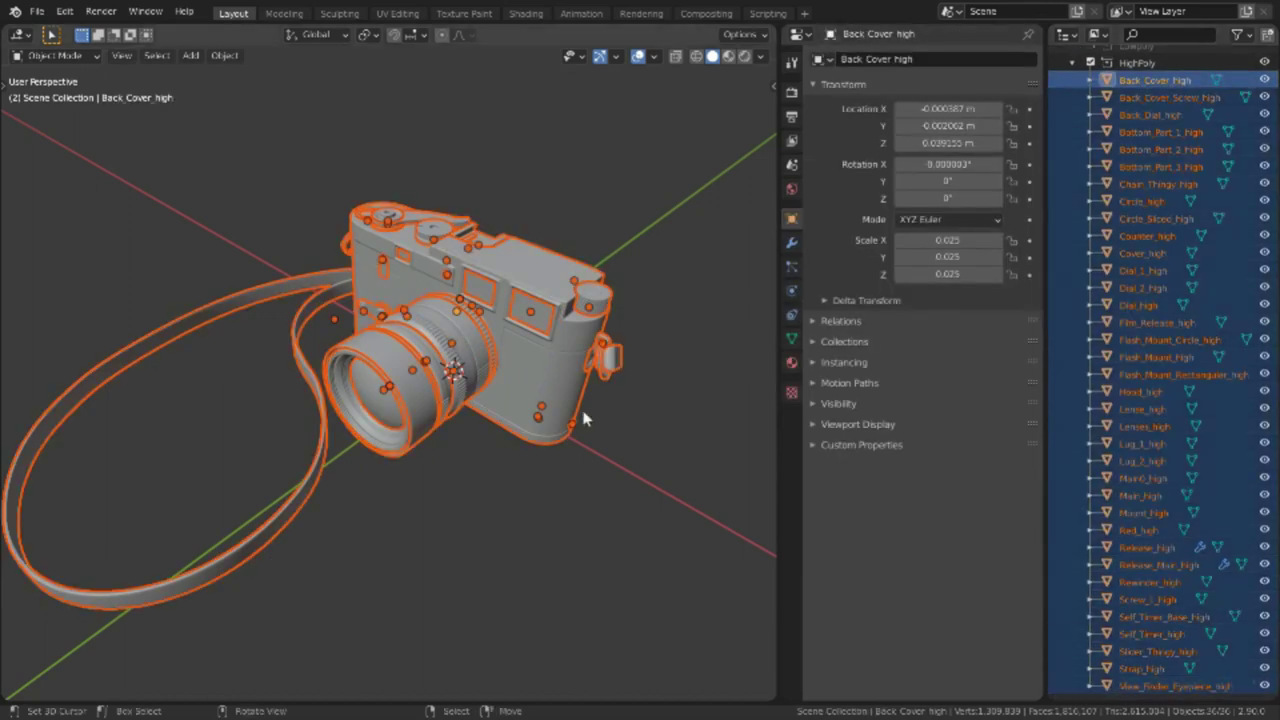
{"action": "key", "text": "F4"}
{"action": "mouse_move", "coordinate": [446, 232]}
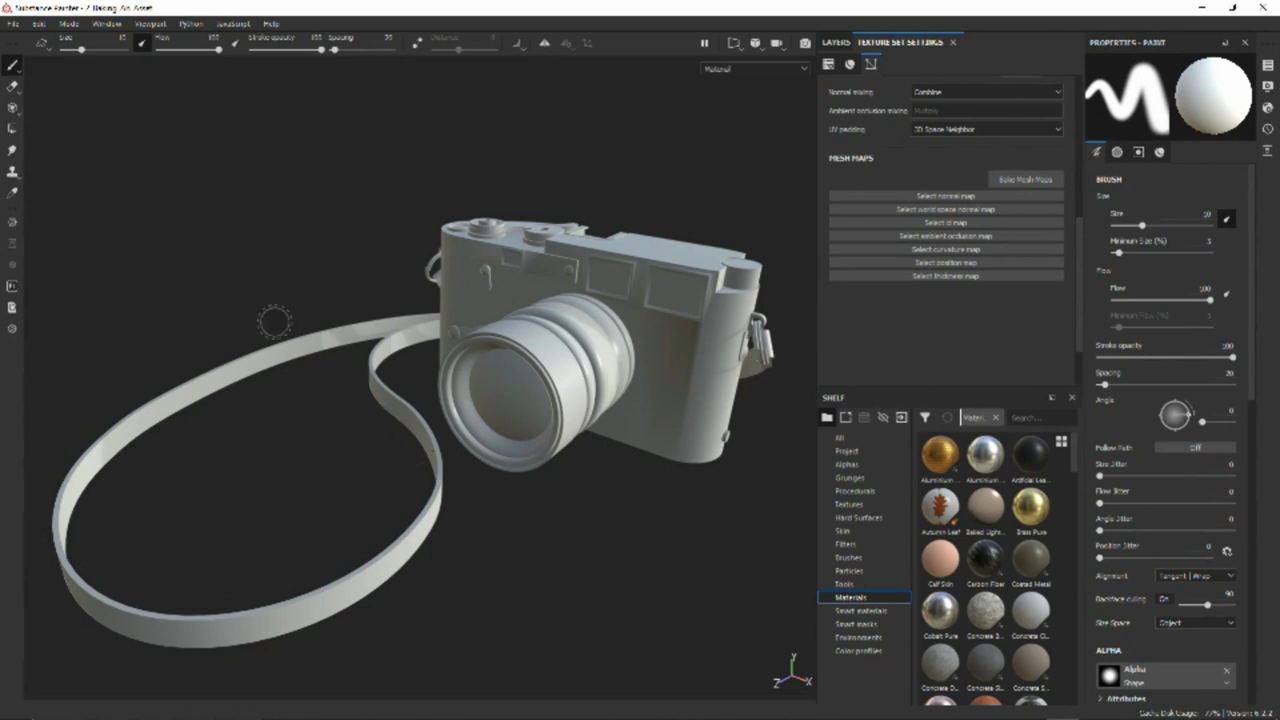
Switch to Substance Painter, start a new project and choose Camera_Low as its mesh file
{"action": "left_click", "coordinate": [13, 23]}
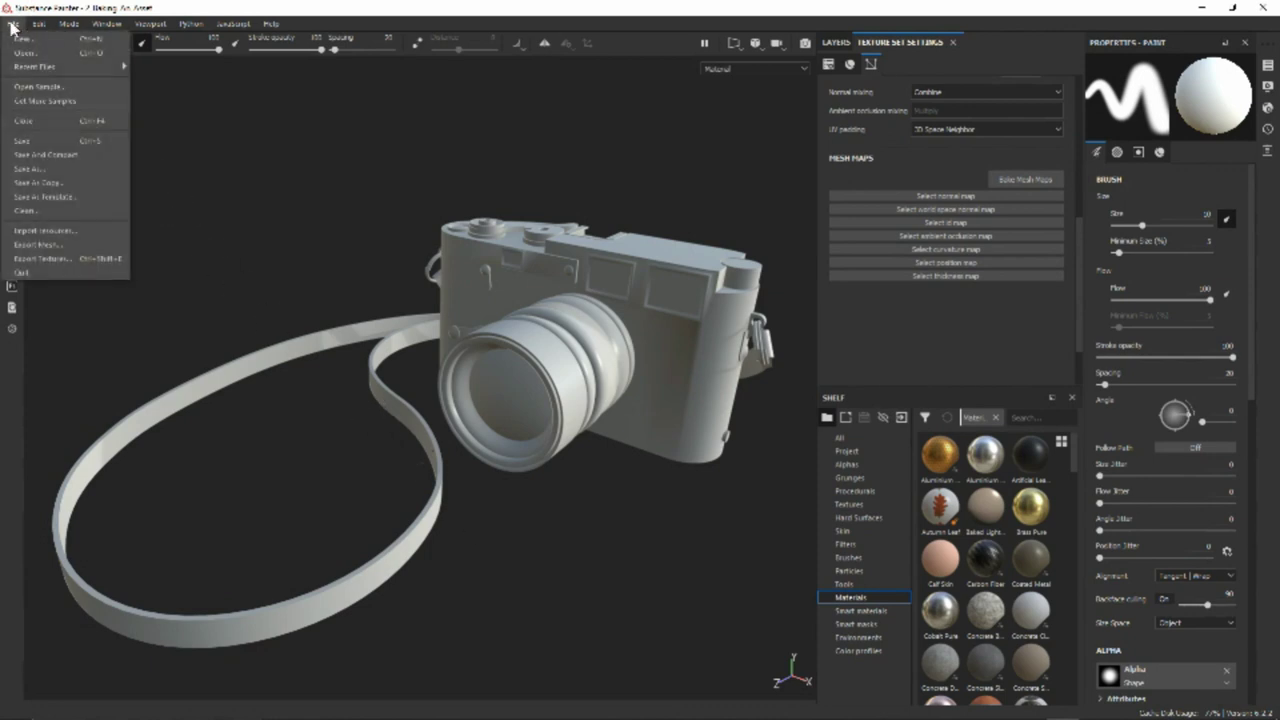
{"action": "left_click", "coordinate": [20, 40]}
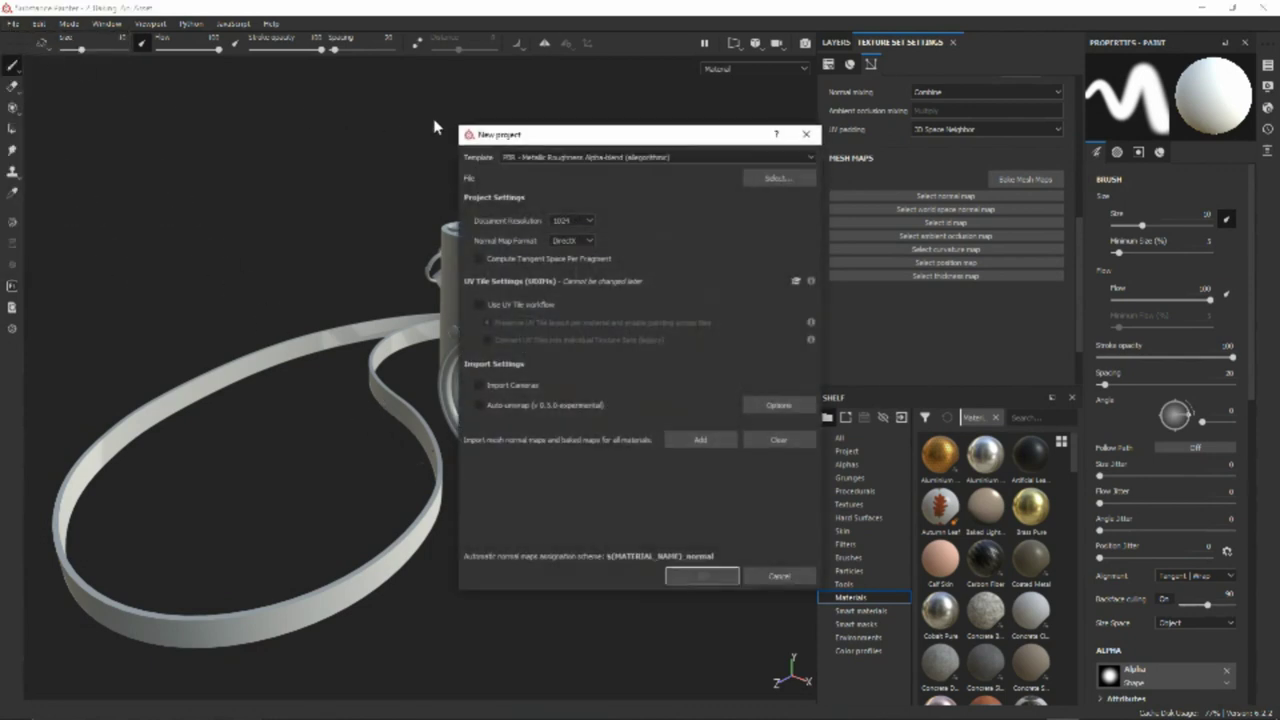
{"action": "left_click_drag", "start_coordinate": [617, 141], "coordinate": [502, 170]}
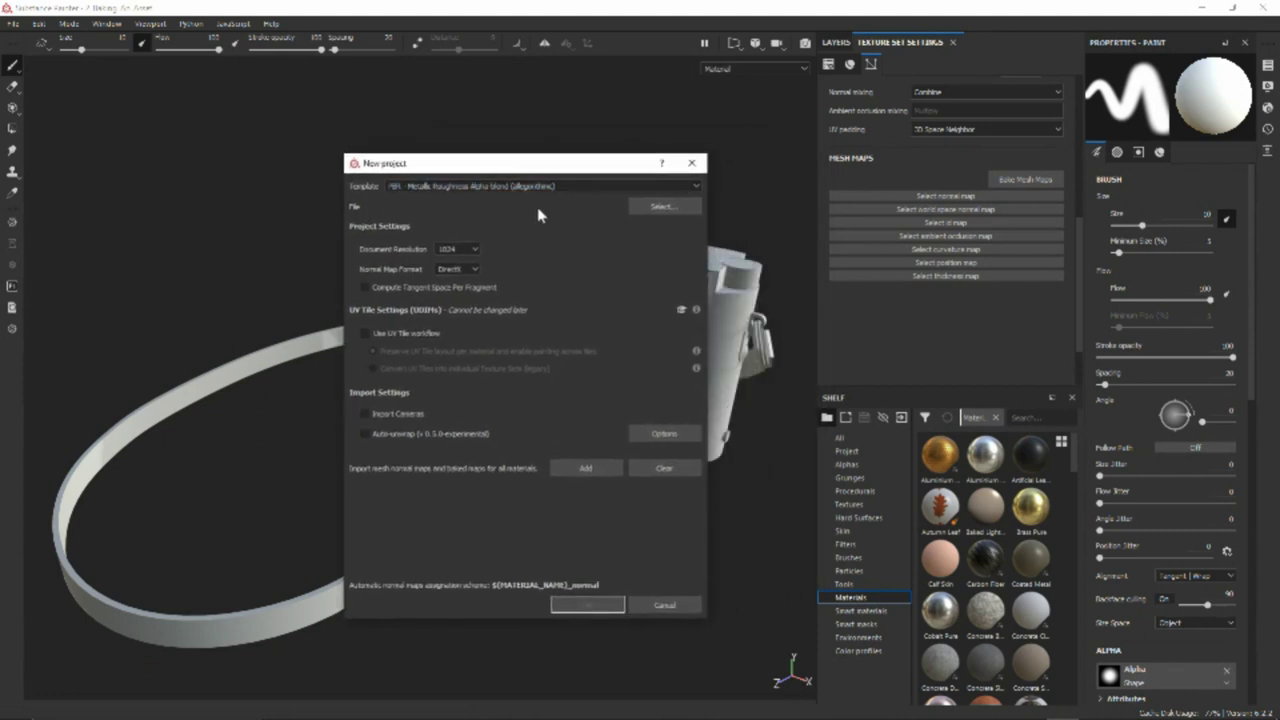
{"action": "left_click", "coordinate": [659, 207]}
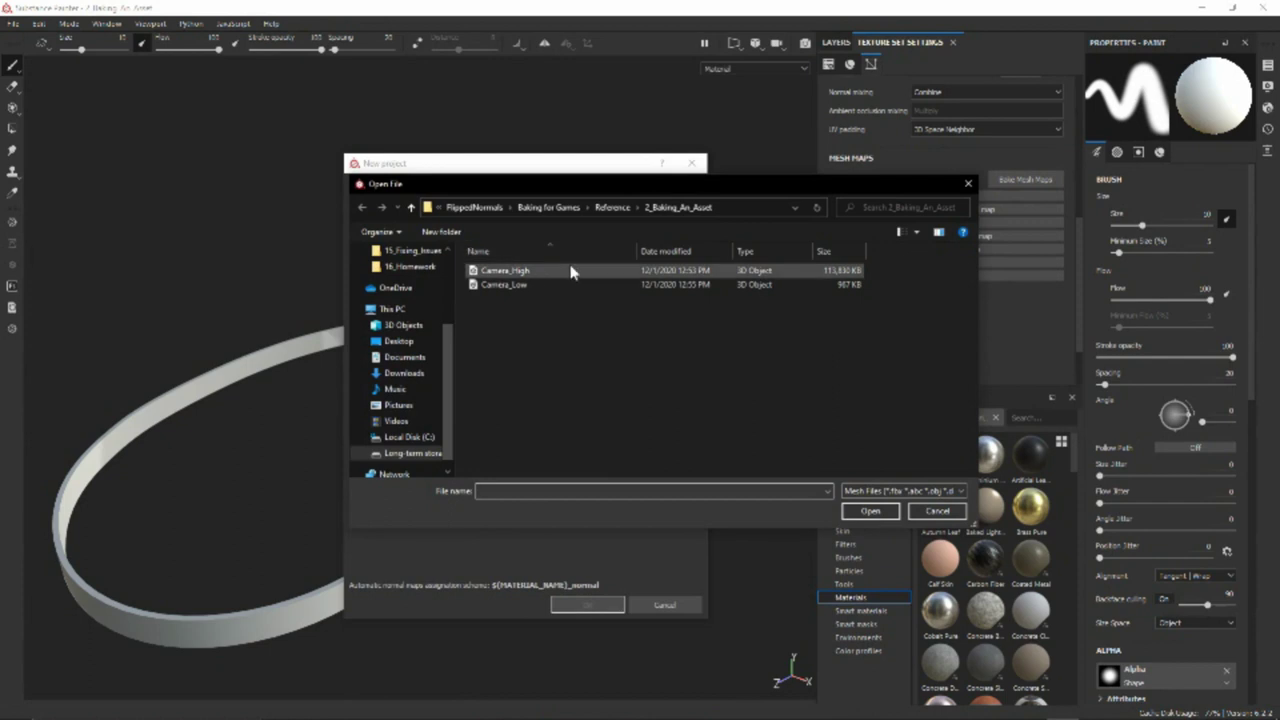
{"action": "left_click", "coordinate": [500, 285]}
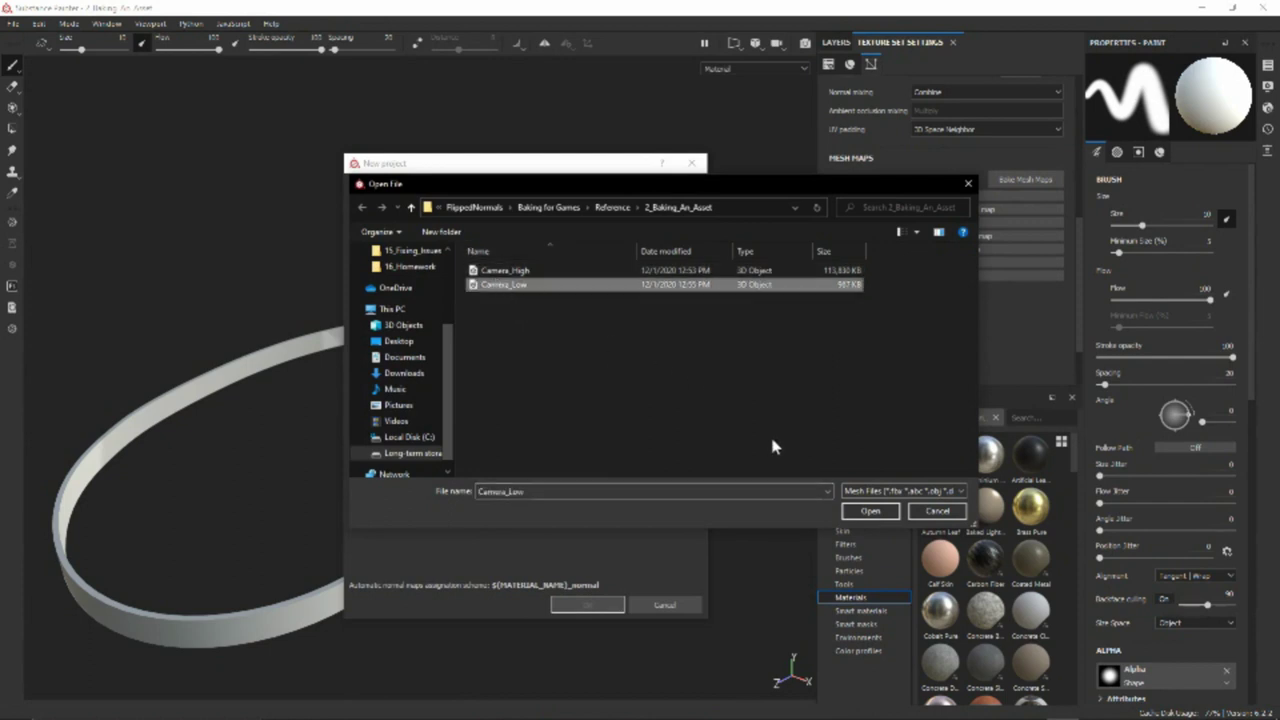
{"action": "left_click", "coordinate": [870, 511]}
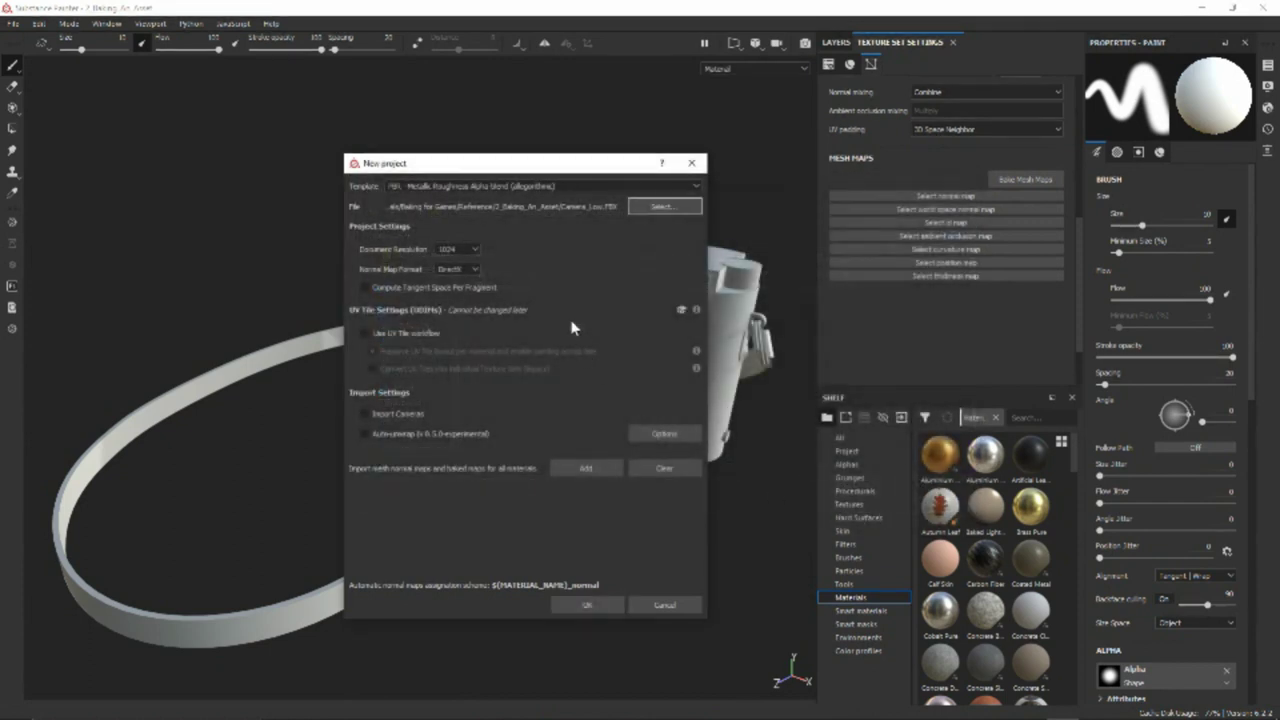
Set the new project's document resolution to 2048 and normal map format to OpenGL, and dismiss the setup without creating it
{"action": "left_click", "coordinate": [474, 252]}
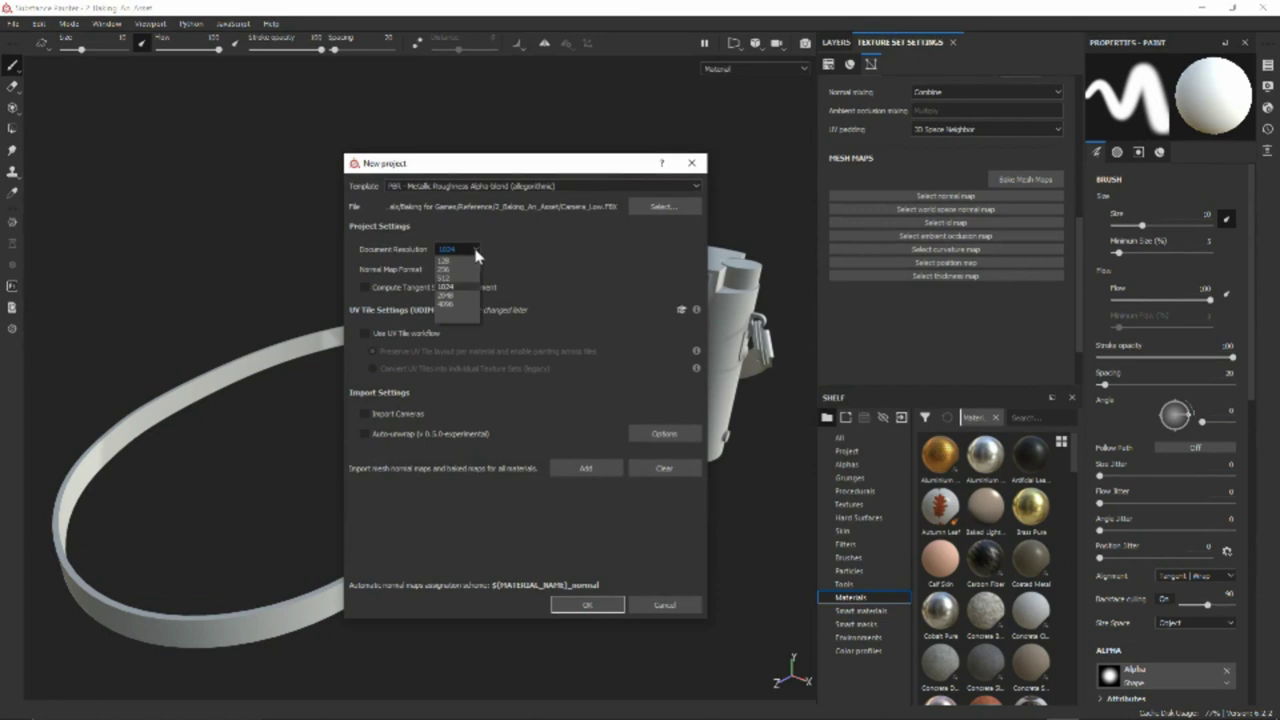
{"action": "left_click", "coordinate": [474, 296]}
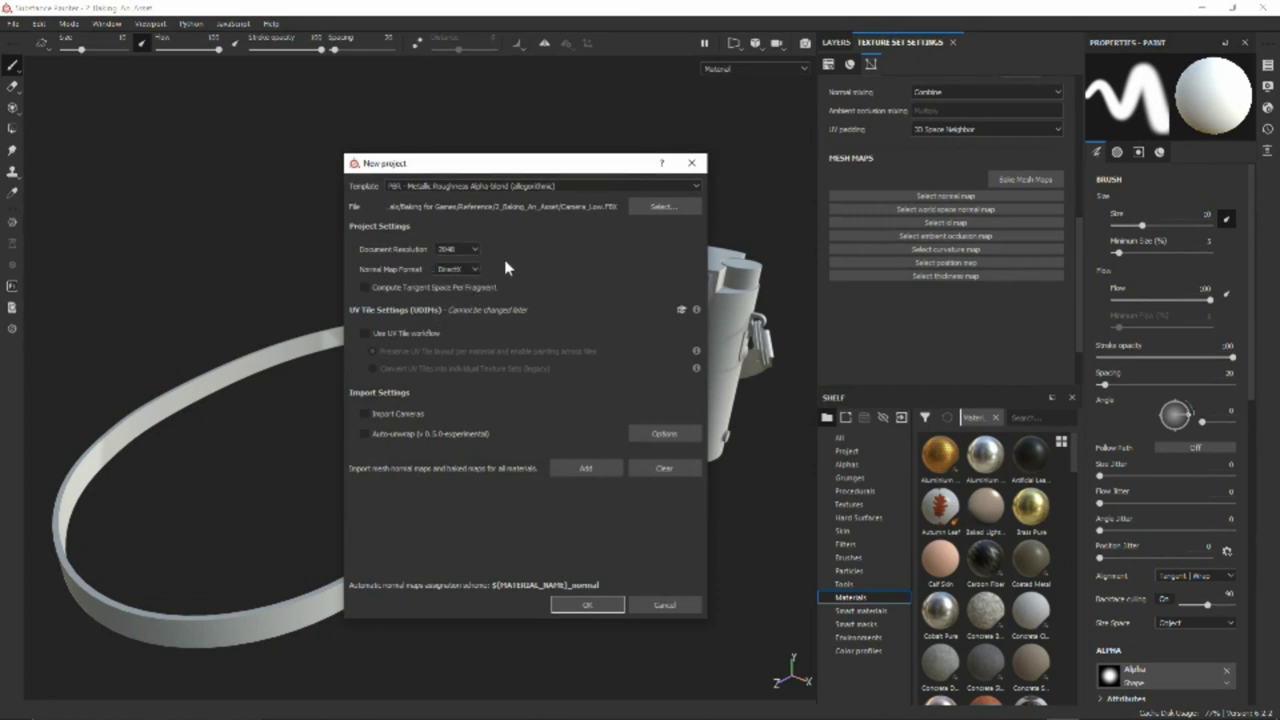
{"action": "left_click", "coordinate": [474, 270]}
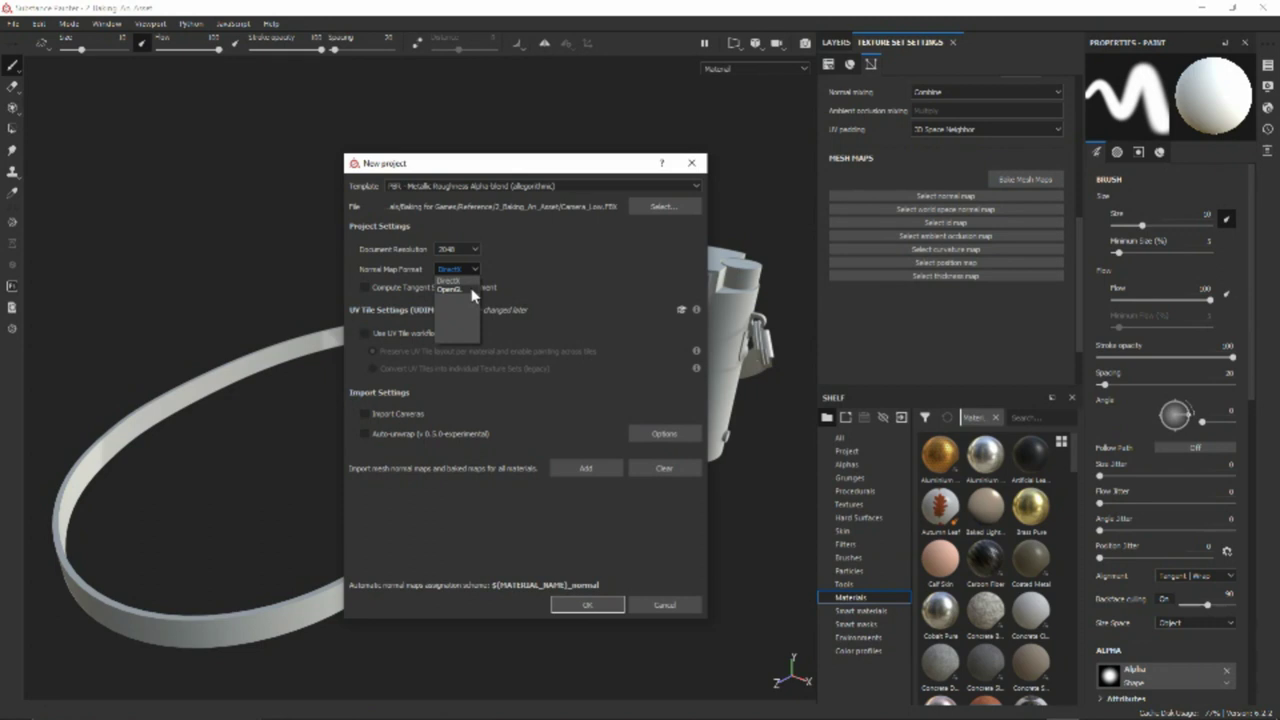
{"action": "left_click", "coordinate": [470, 290]}
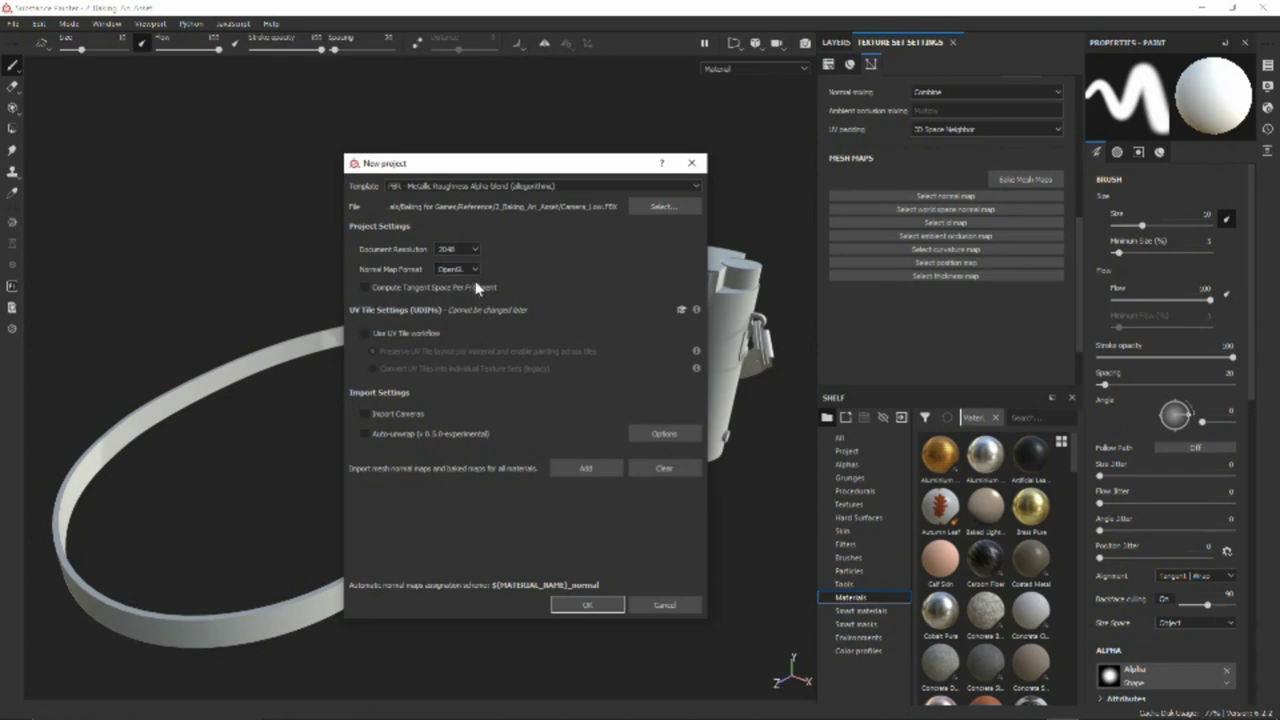
{"action": "left_click", "coordinate": [691, 163]}
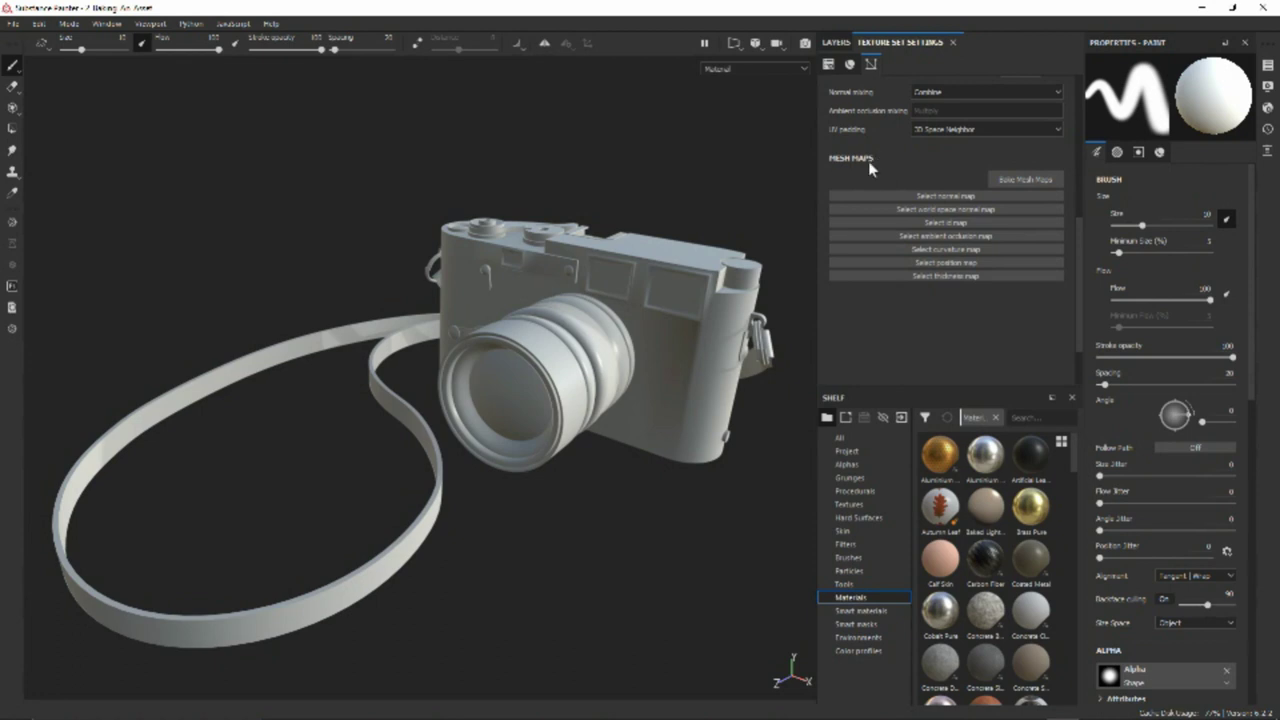
{"action": "left_click", "coordinate": [1023, 182]}
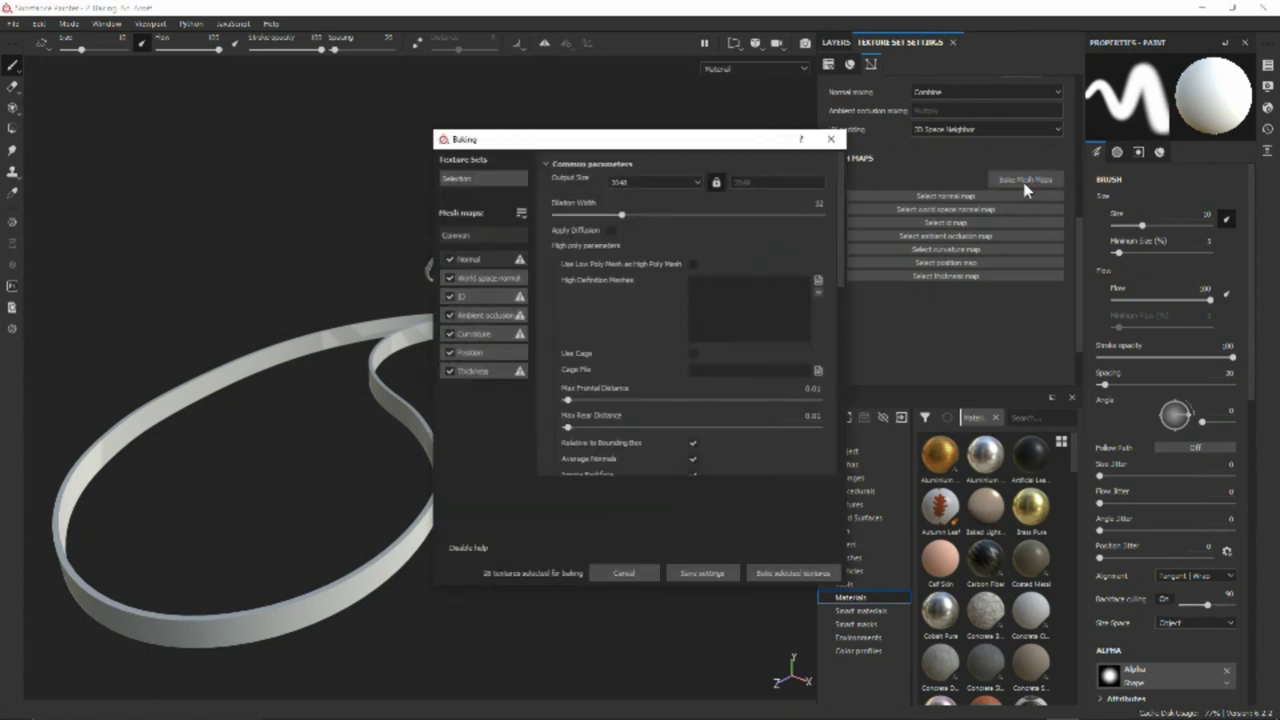
{"action": "left_click_drag", "start_coordinate": [735, 133], "coordinate": [357, 157]}
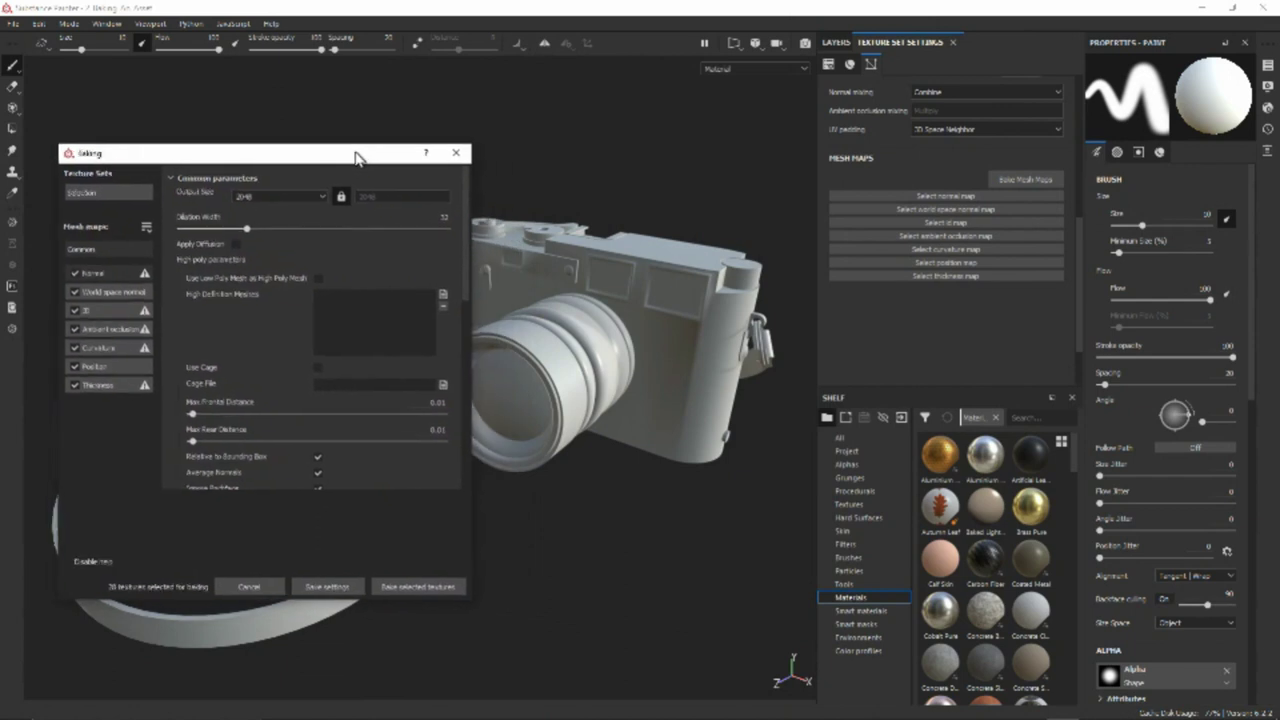
{"action": "left_click", "coordinate": [455, 153]}
Open the mesh map baking settings for the low-poly camera and use an output size of 2048
{"action": "middle_click_drag", "start_coordinate": [570, 298], "coordinate": [620, 275]}
{"action": "mouse_move", "coordinate": [632, 228]}
{"action": "left_mouse_down", "text": "alt"}
{"action": "mouse_move", "coordinate": [649, 151]}
{"action": "mouse_move", "coordinate": [640, 190]}
{"action": "mouse_move", "coordinate": [610, 215]}
{"action": "mouse_move", "coordinate": [634, 252]}
{"action": "left_mouse_up", "text": "alt"}
{"action": "left_click", "coordinate": [1048, 182]}
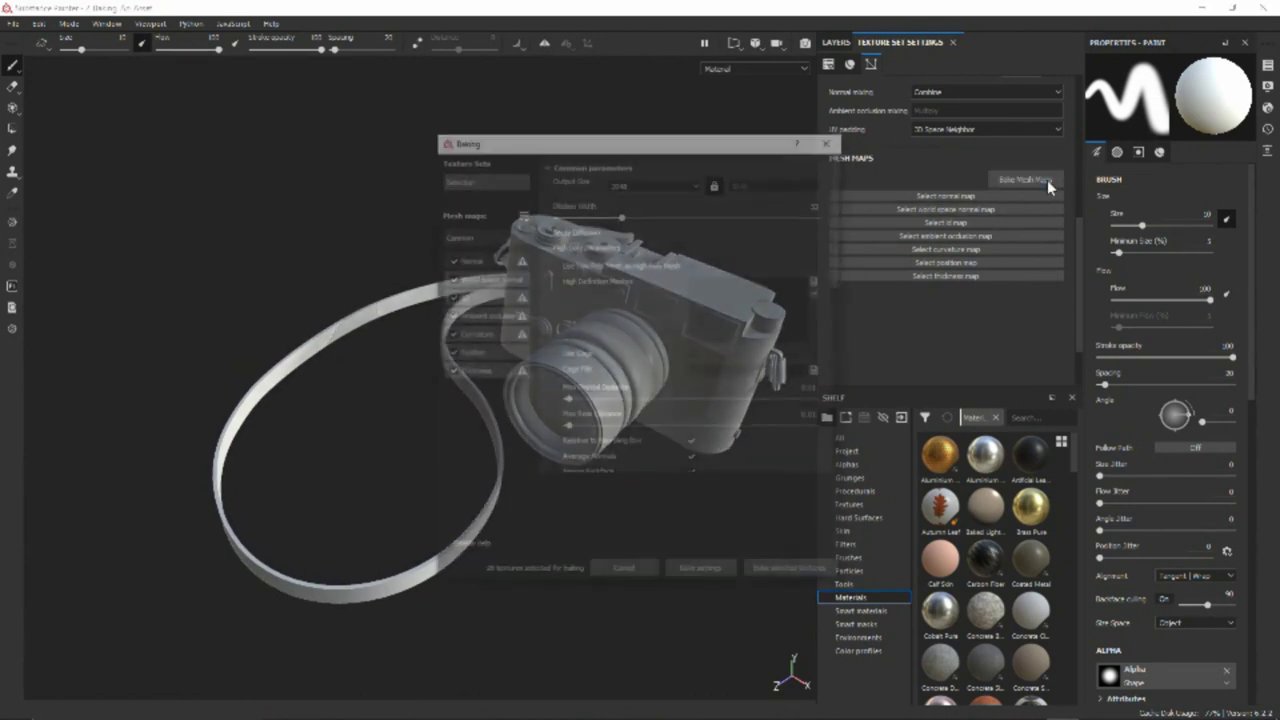
{"action": "left_click_drag", "start_coordinate": [664, 150], "coordinate": [278, 194]}
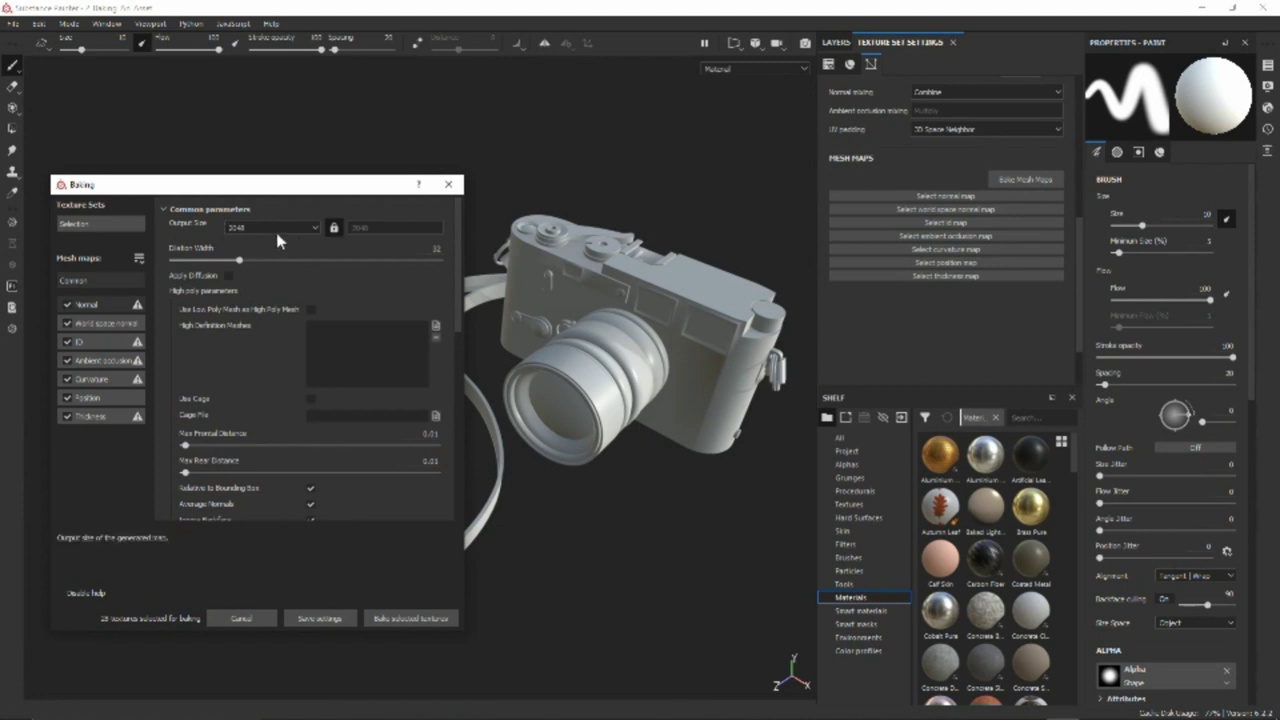
{"action": "double_click", "coordinate": [243, 230]}
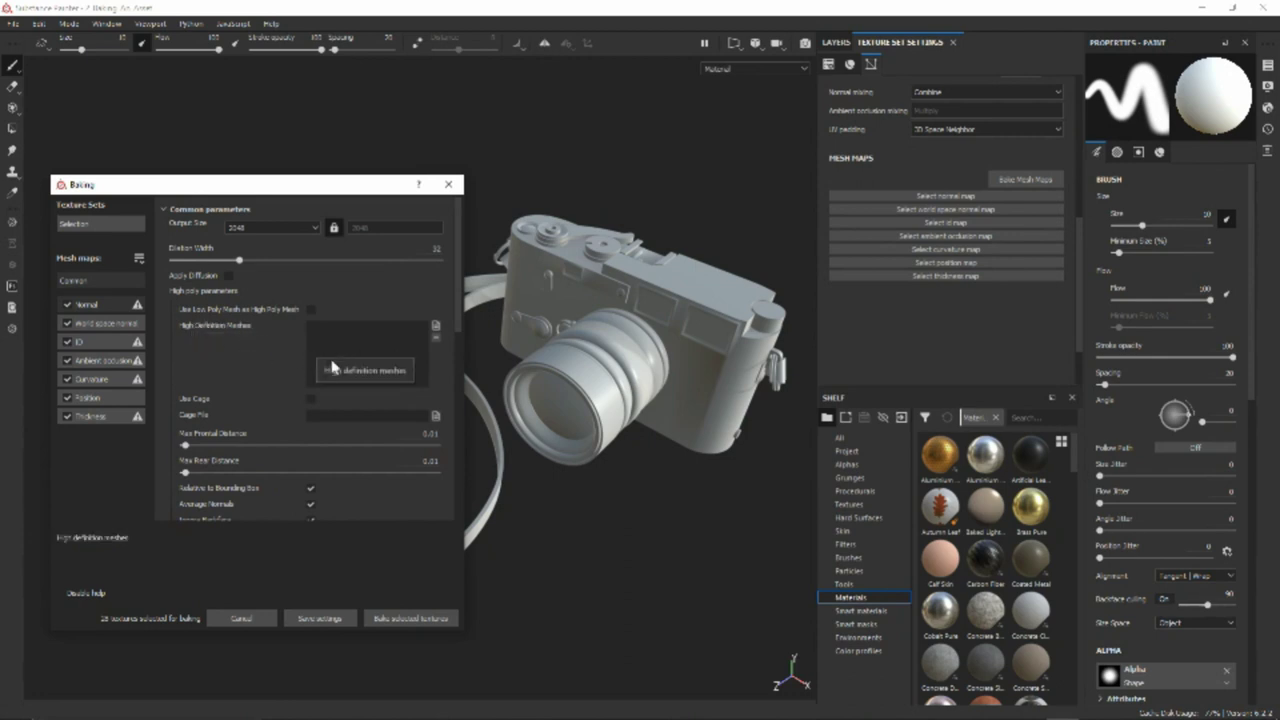
Load Camera_High as the high definition mesh and bake all selected mesh map textures
{"action": "left_click", "coordinate": [436, 325]}
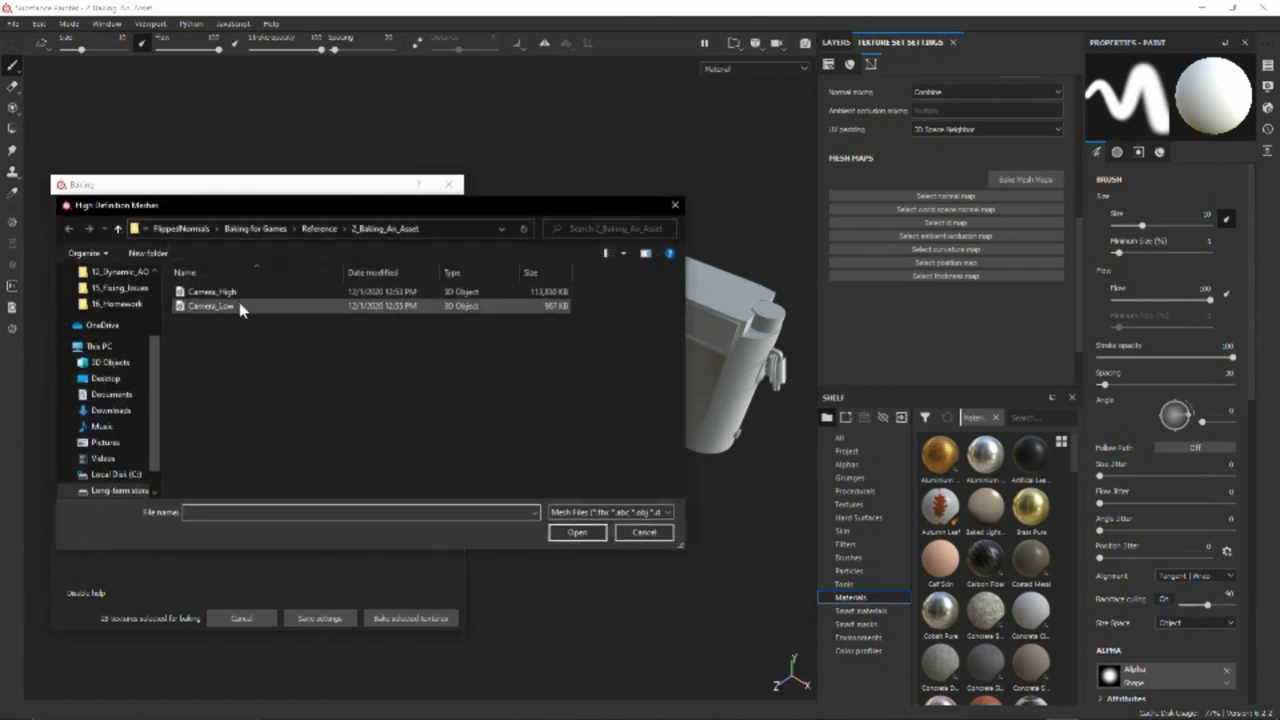
{"action": "left_click", "coordinate": [228, 292]}
{"action": "left_click", "coordinate": [584, 532]}
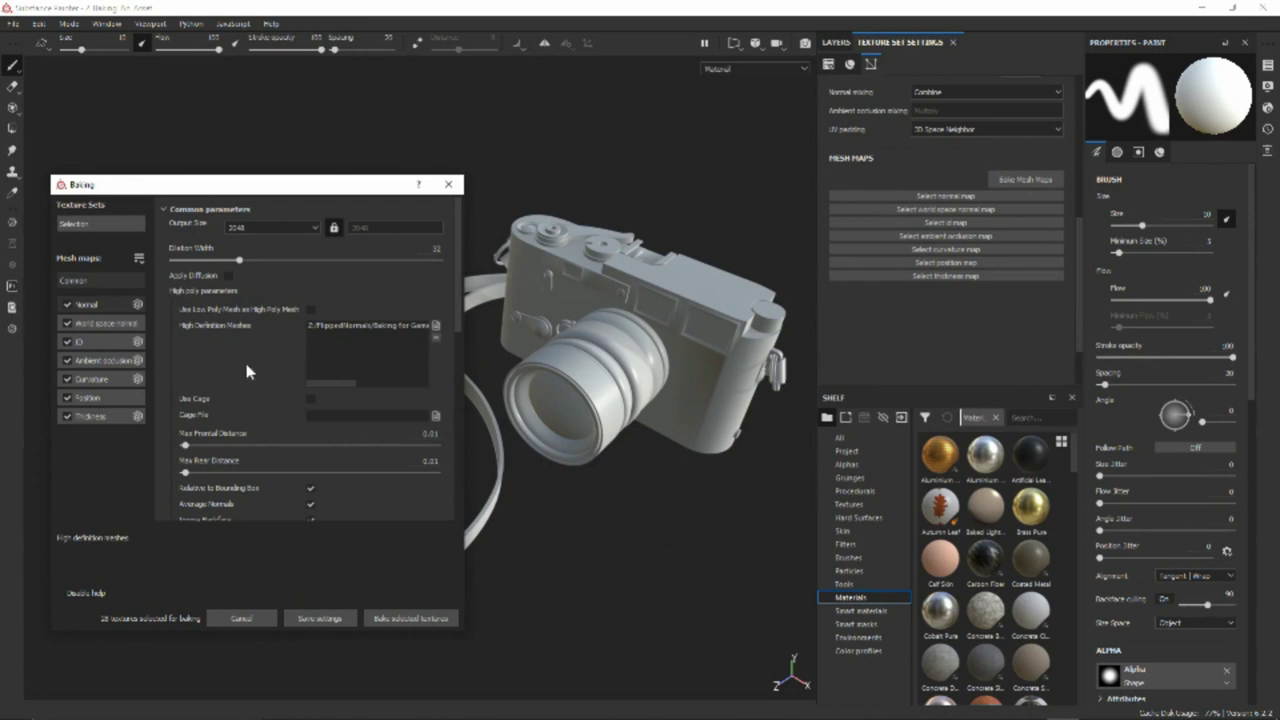
{"action": "left_click", "coordinate": [397, 624]}
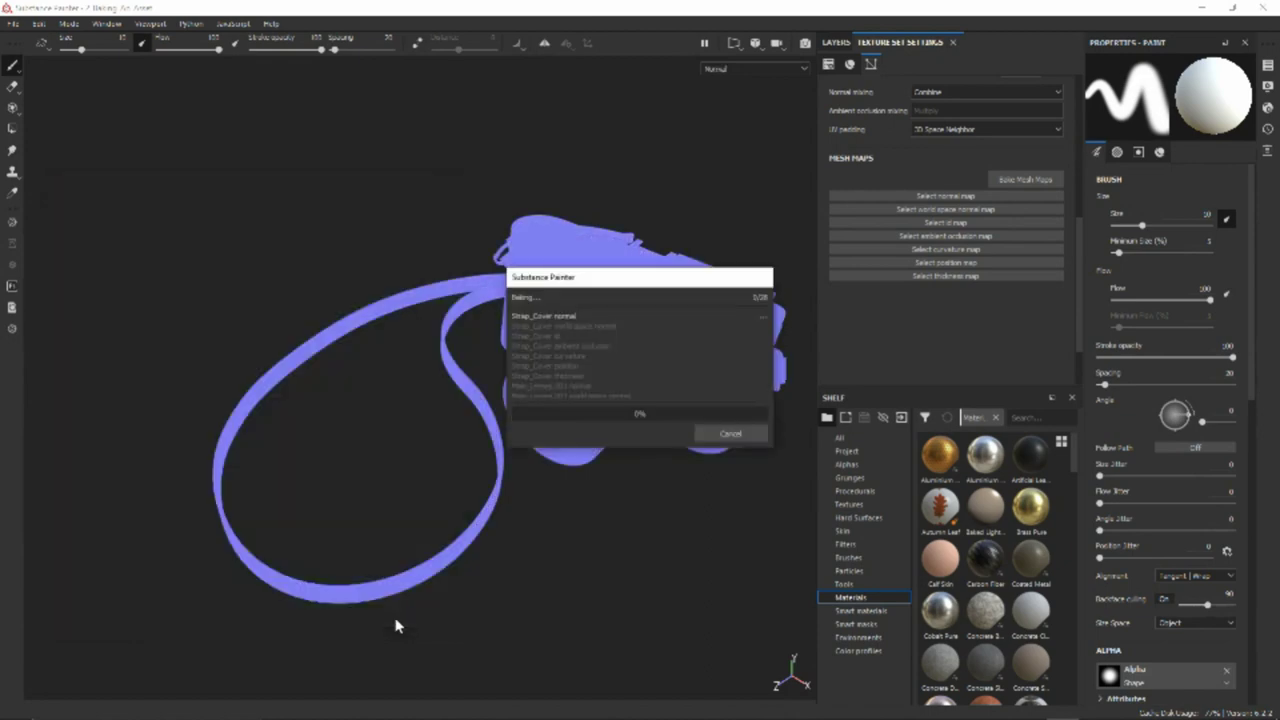
{"action": "left_click_drag", "start_coordinate": [608, 286], "coordinate": [163, 163]}
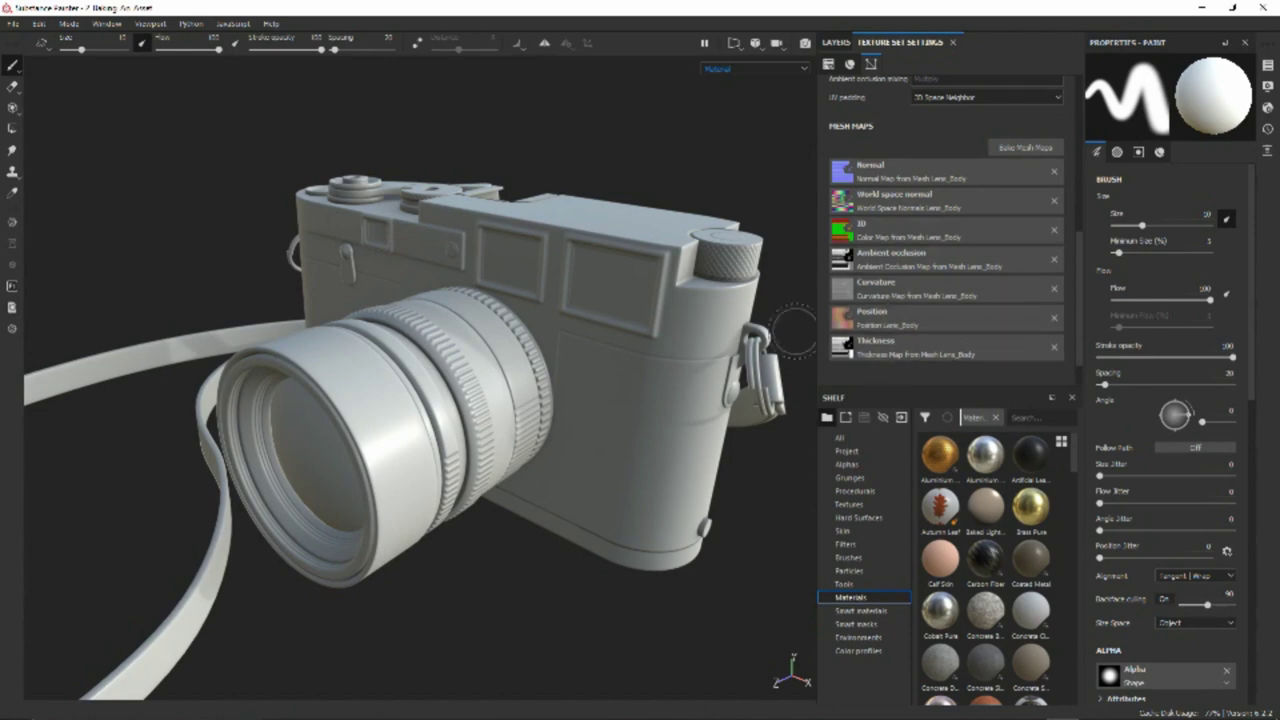
Preview the baked normal, world space normal and ID maps on the camera, comparing the ID colours with the high-poly model in Blender
{"action": "key", "text": "b"}
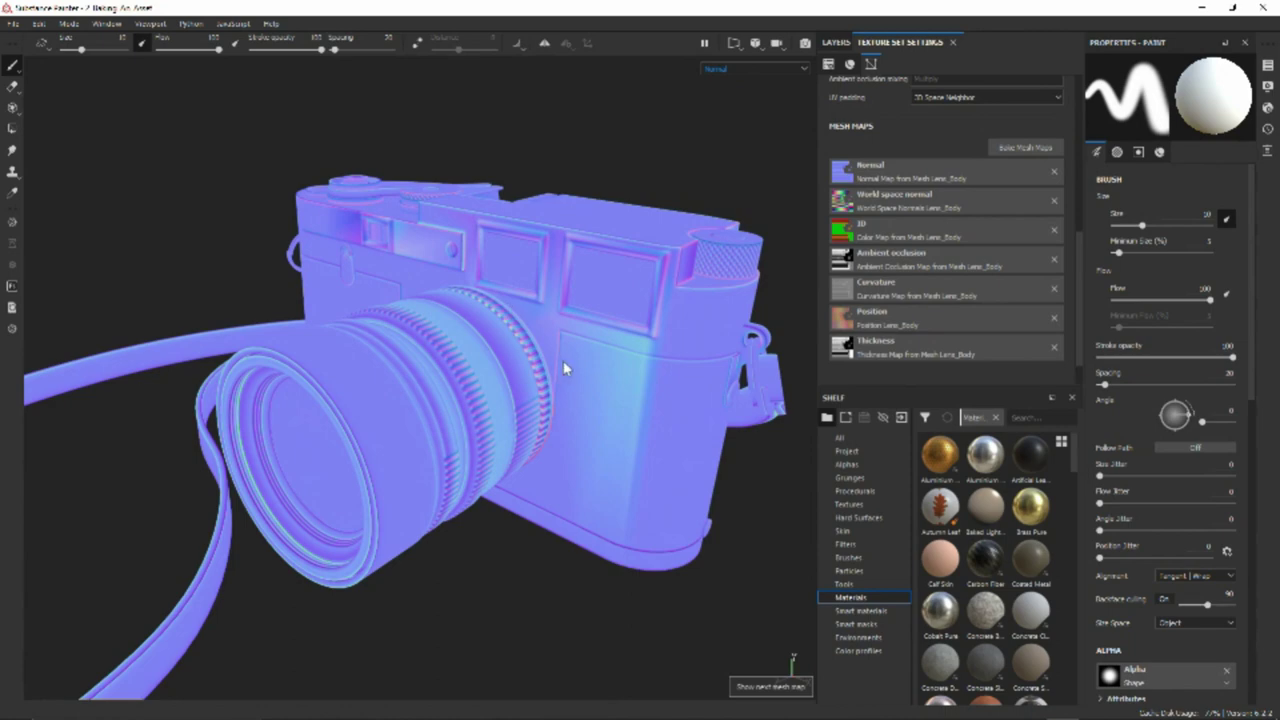
{"action": "key", "text": "b"}
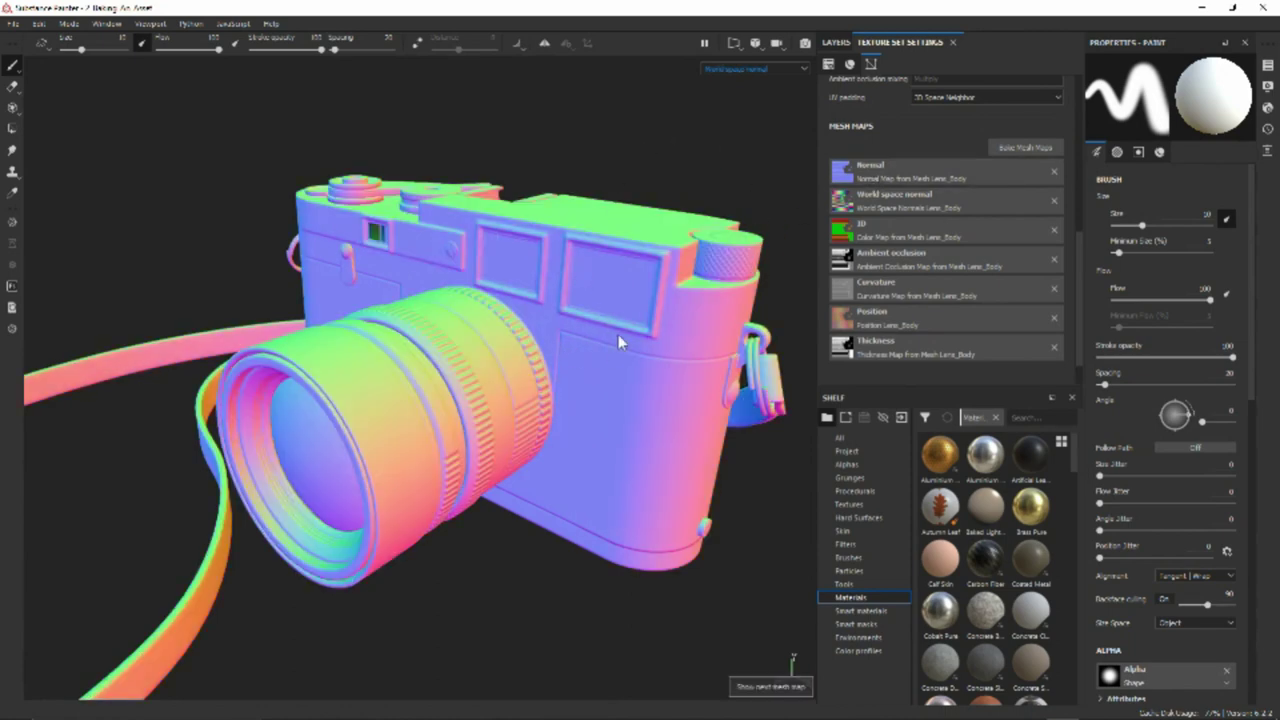
{"action": "left_click_drag", "start_coordinate": [600, 355], "coordinate": [523, 391], "text": "alt"}
{"action": "key", "text": "b"}
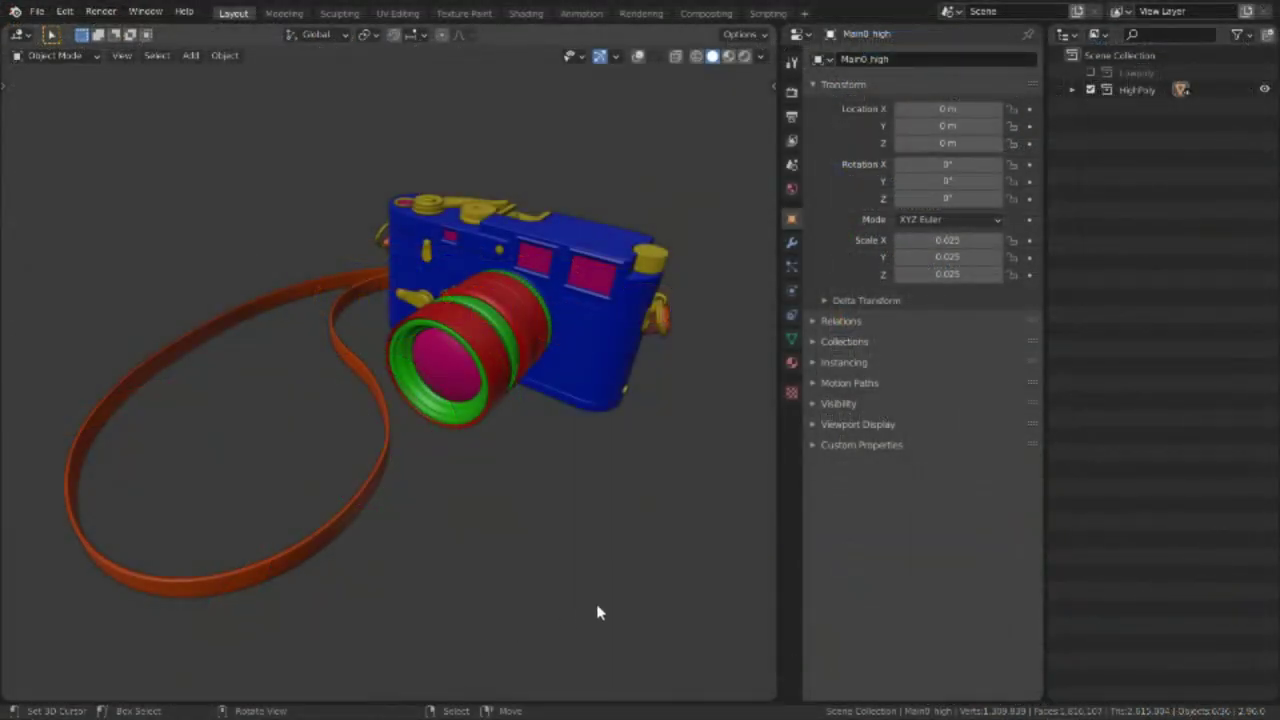
{"action": "middle_click_drag", "start_coordinate": [647, 561], "coordinate": [618, 561]}
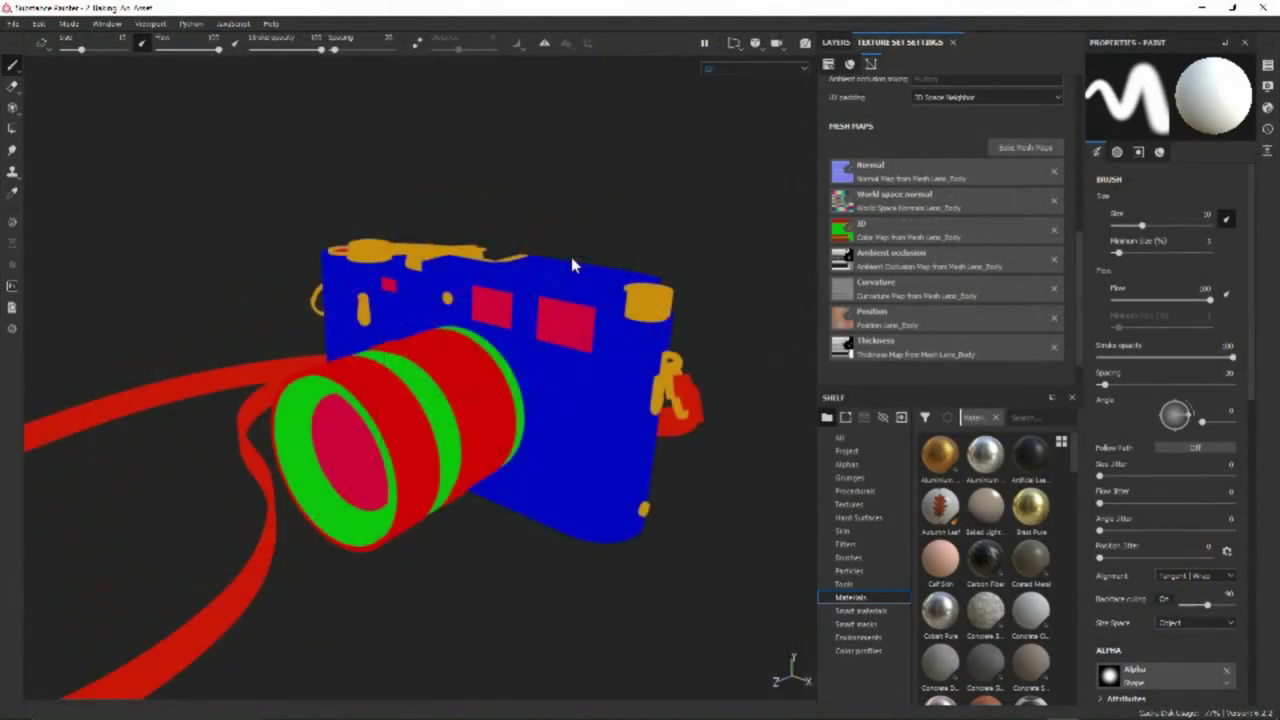
Back in Substance Painter, preview the baked ambient occlusion, curvature, position and thickness maps on the camera
{"action": "key", "text": "b"}
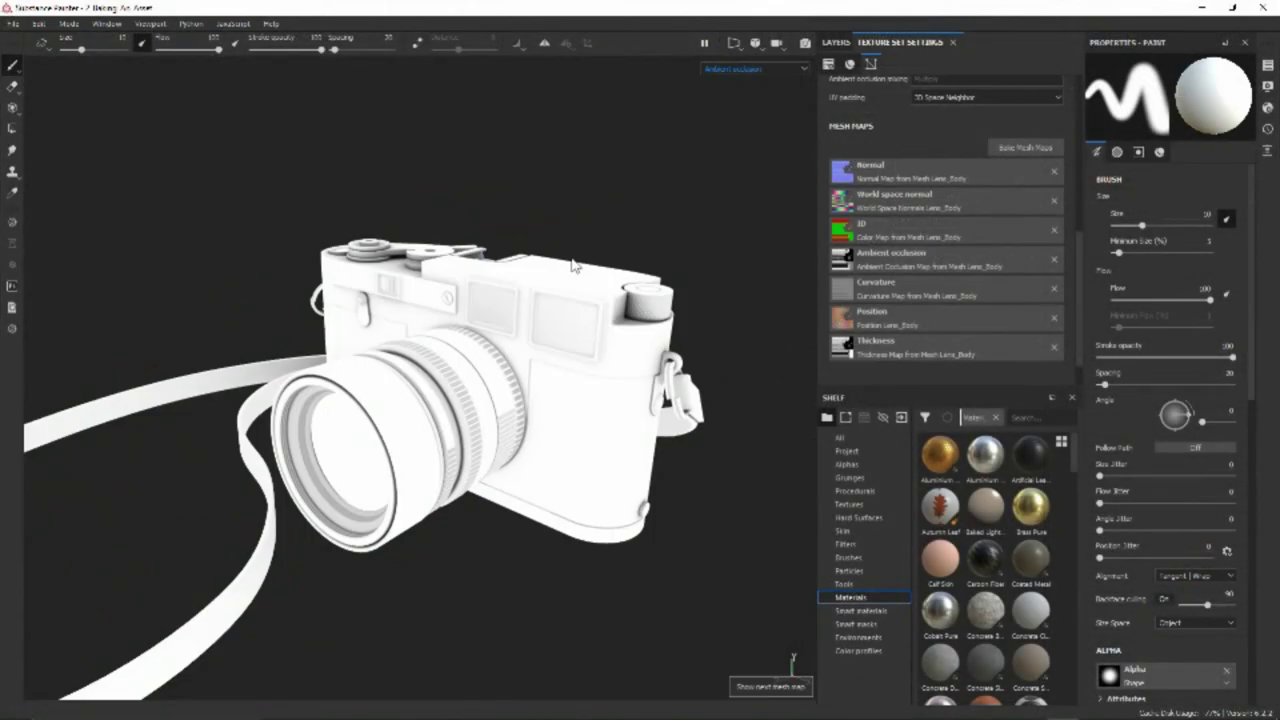
{"action": "mouse_move", "coordinate": [576, 358]}
{"action": "left_mouse_down", "text": "alt"}
{"action": "mouse_move", "coordinate": [561, 404]}
{"action": "mouse_move", "coordinate": [565, 473]}
{"action": "mouse_move", "coordinate": [691, 414]}
{"action": "mouse_move", "coordinate": [586, 371]}
{"action": "left_mouse_up", "text": "alt"}
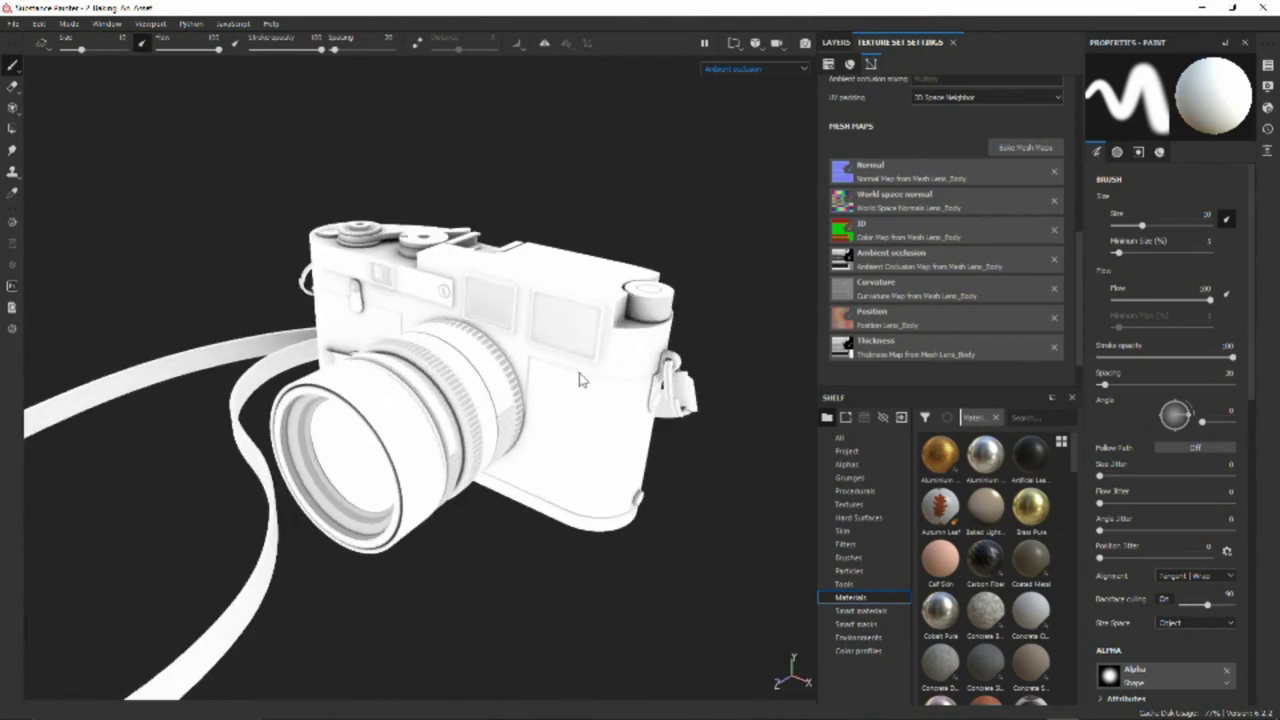
{"action": "key", "text": "b"}
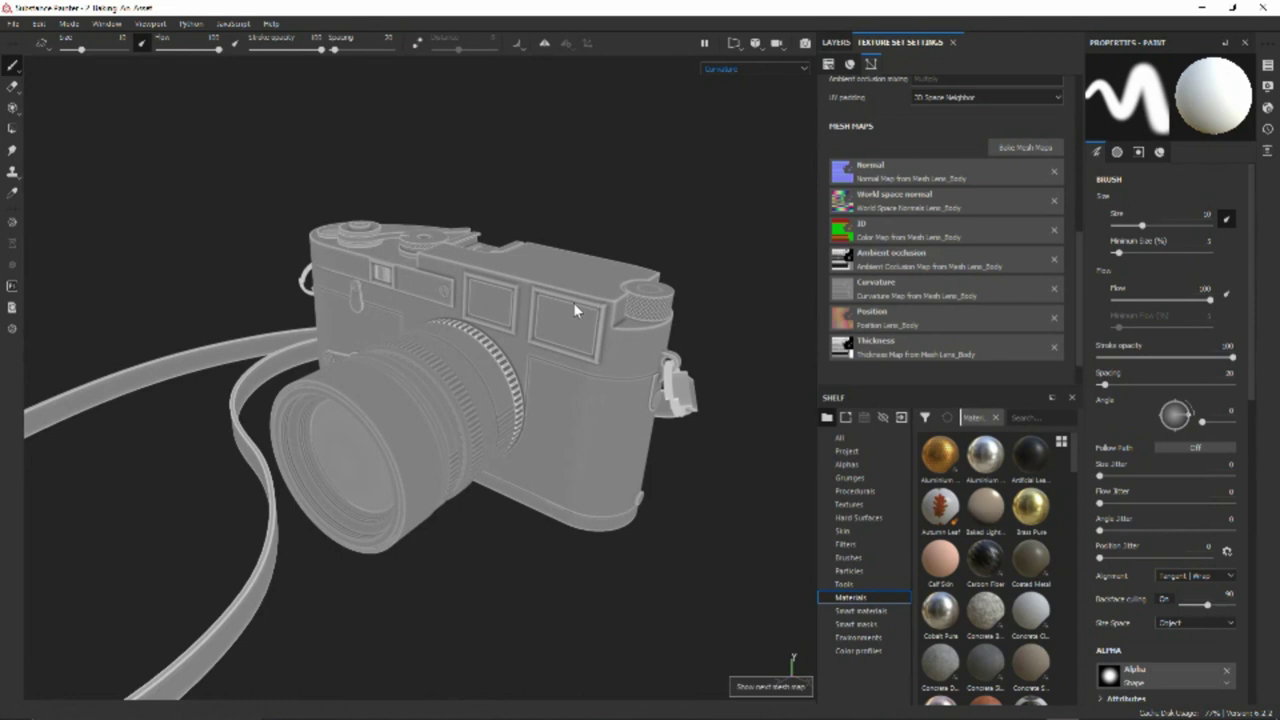
{"action": "key", "text": "b"}
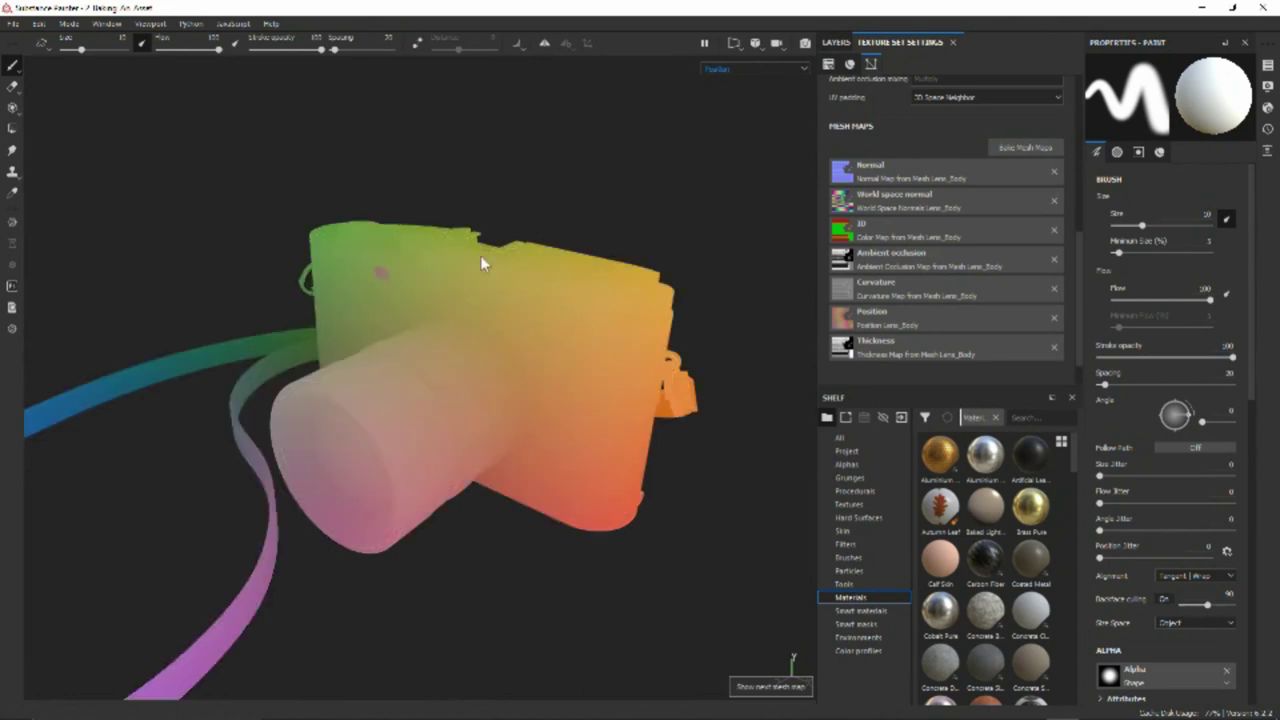
{"action": "key", "text": "b"}
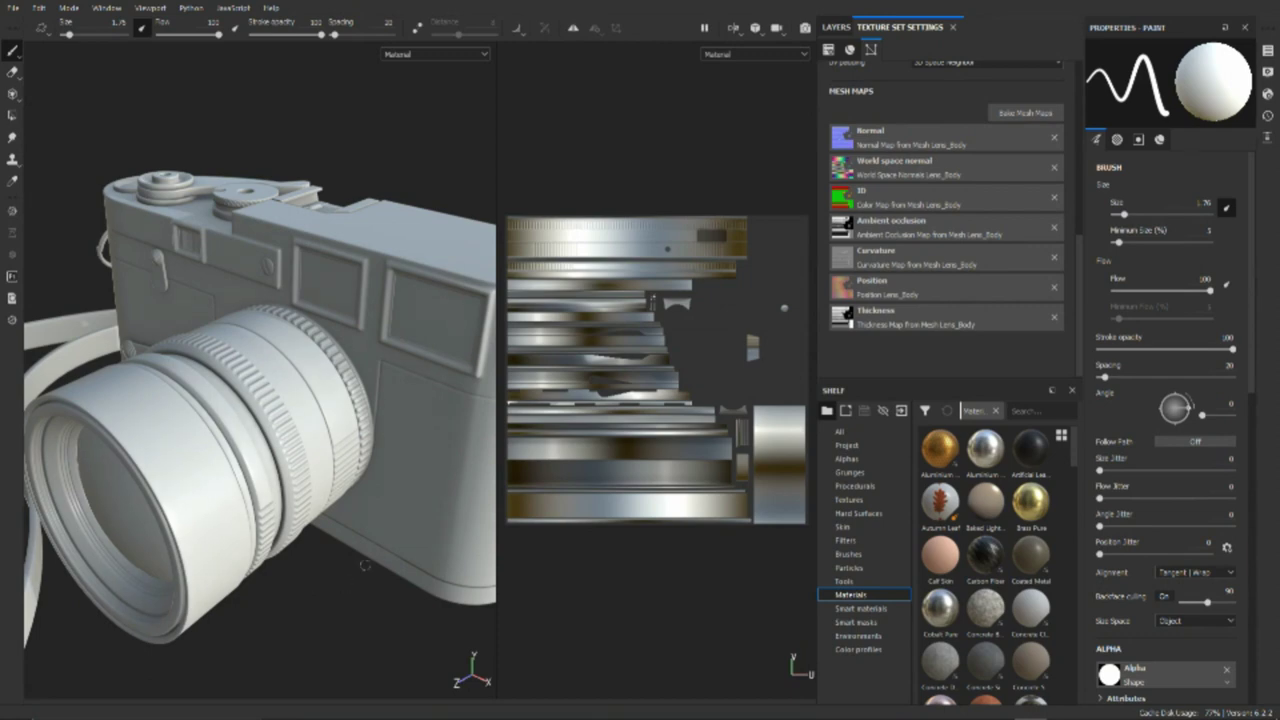
Display the baked normal map in the 3D and 2D views, inspect the lens ridges, and return to the material display
{"action": "key", "text": "b"}
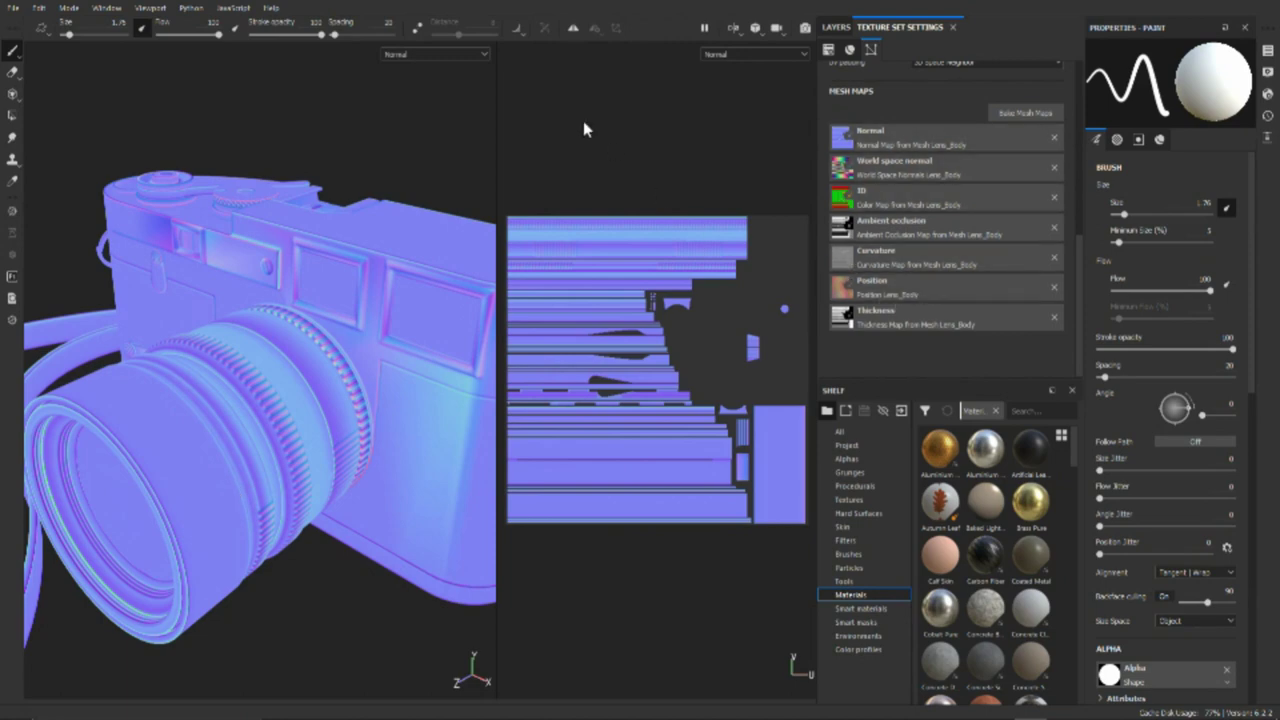
{"action": "left_click", "coordinate": [456, 50]}
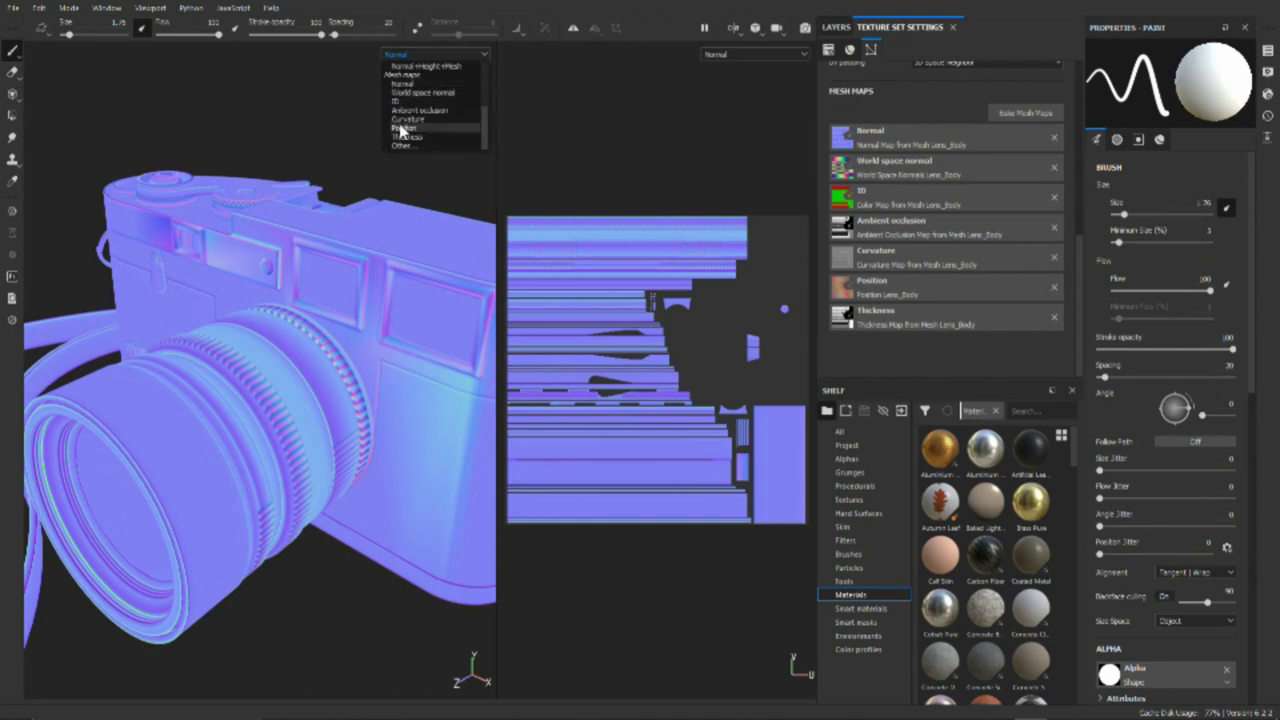
{"action": "left_click", "coordinate": [399, 84]}
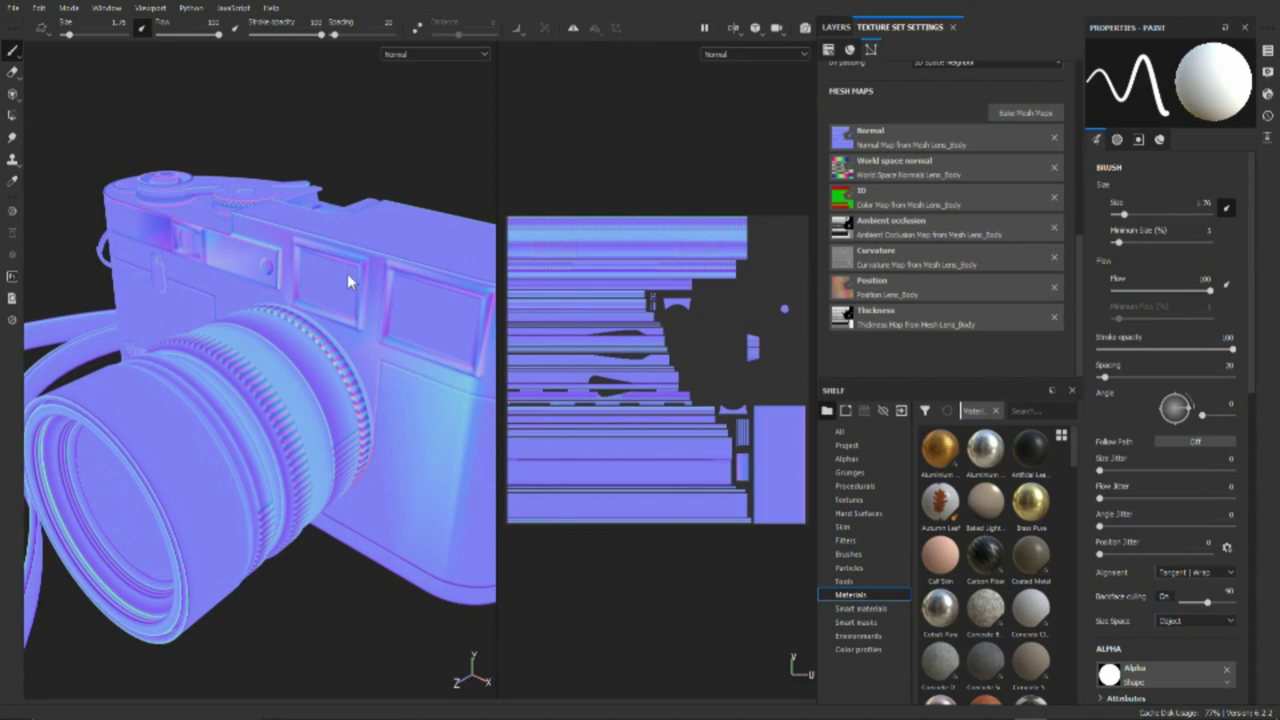
{"action": "mouse_move", "coordinate": [314, 409]}
{"action": "left_mouse_down", "text": "alt"}
{"action": "mouse_move", "coordinate": [351, 337]}
{"action": "mouse_move", "coordinate": [357, 523]}
{"action": "mouse_move", "coordinate": [314, 451]}
{"action": "mouse_move", "coordinate": [300, 363]}
{"action": "mouse_move", "coordinate": [307, 410]}
{"action": "left_mouse_up", "text": "alt"}
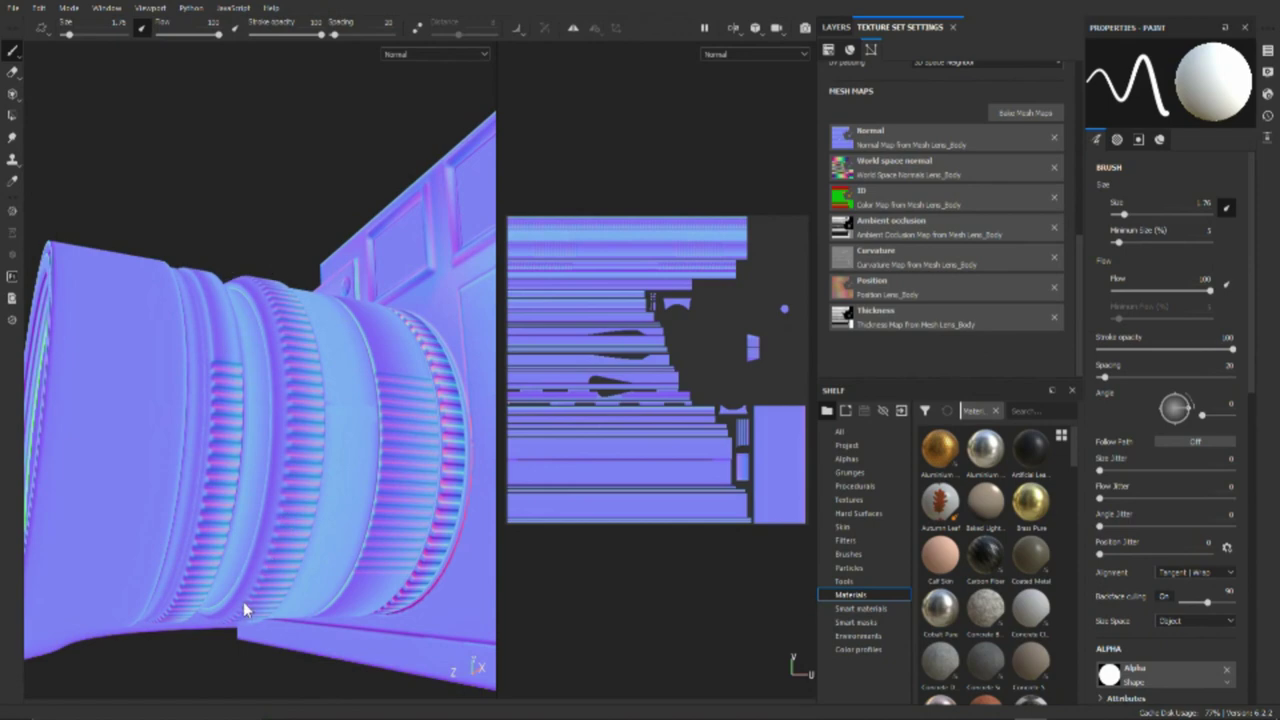
{"action": "key", "text": "m"}
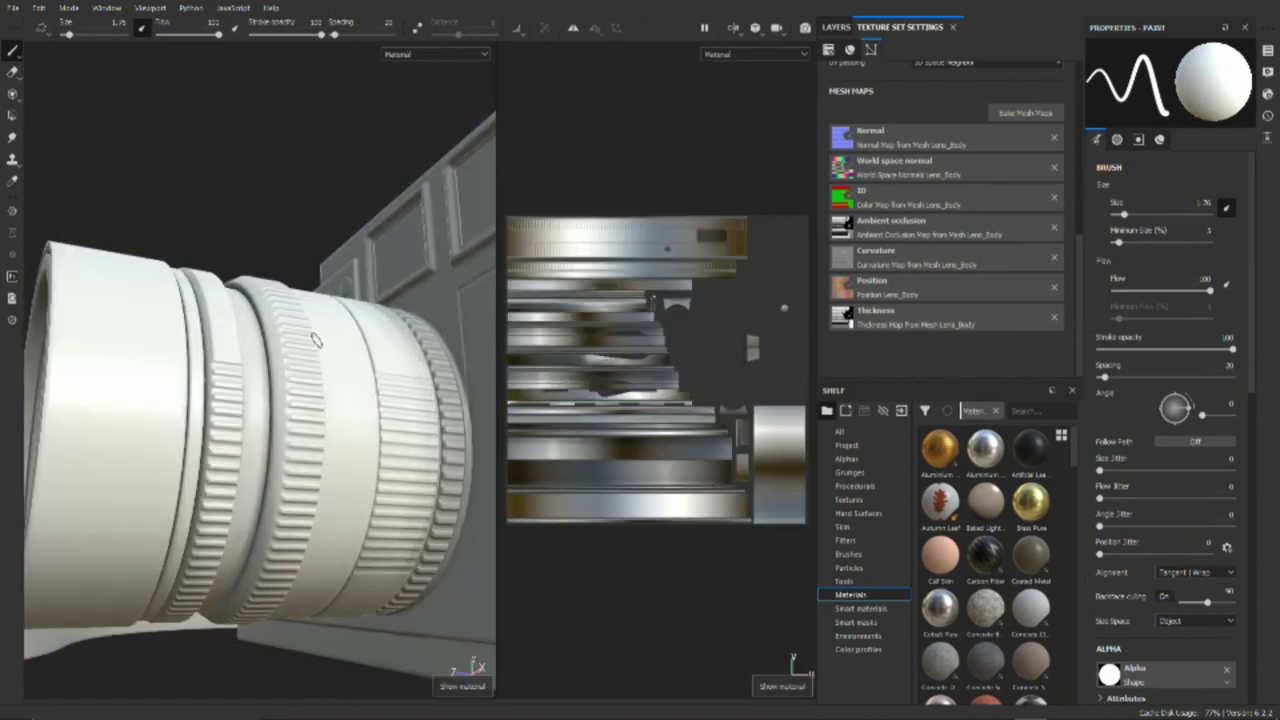
Show the mesh wireframe and examine the low-poly geometry beneath the baked lens ridges
{"action": "left_click", "coordinate": [1267, 72]}
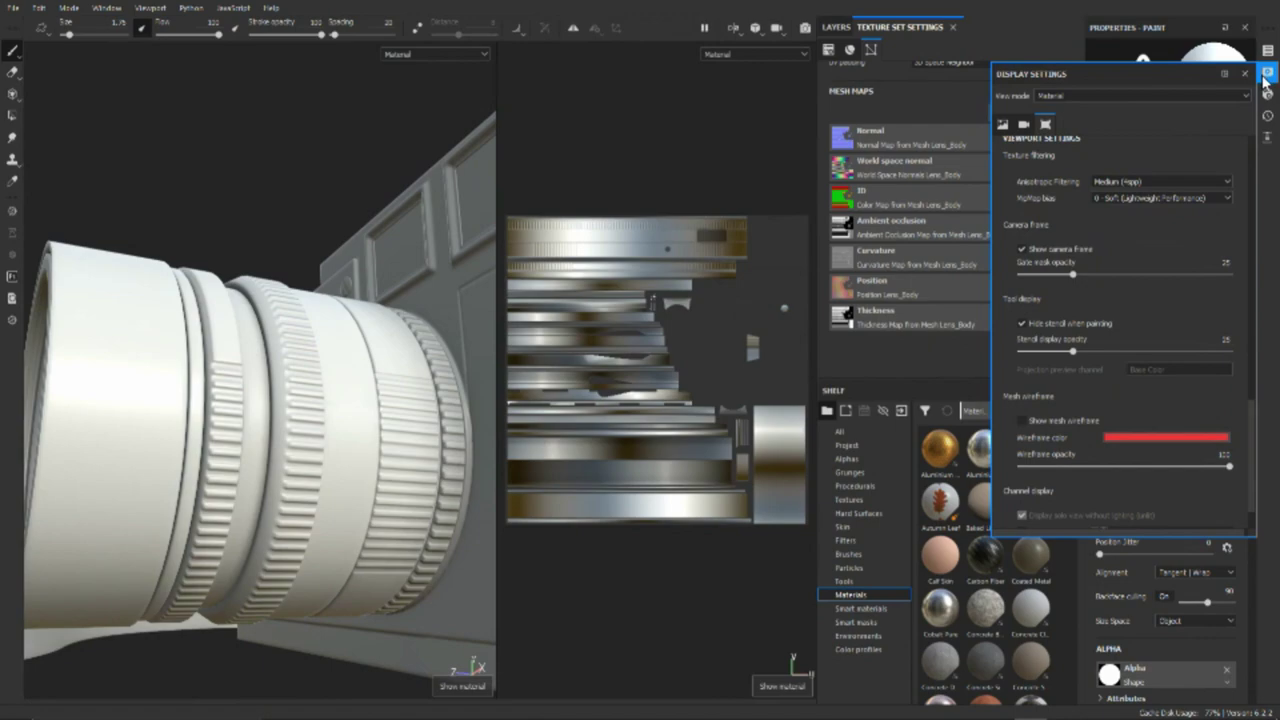
{"action": "left_click", "coordinate": [1022, 421]}
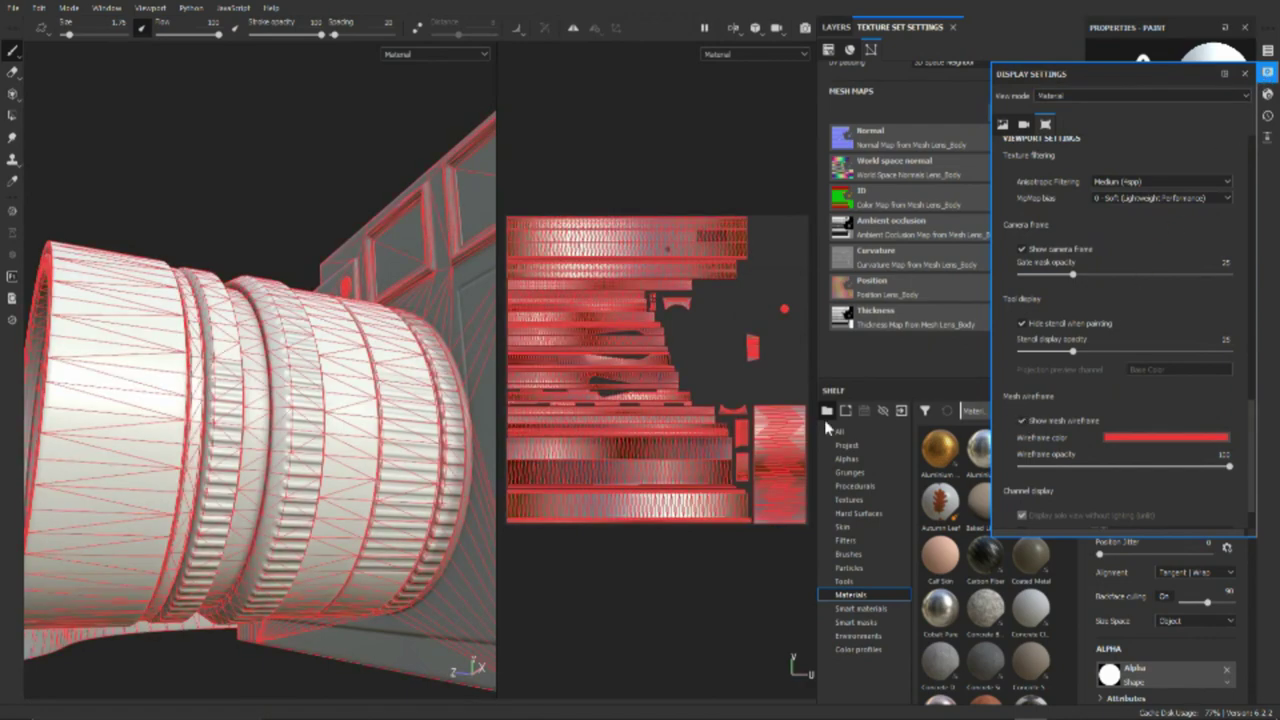
{"action": "left_click_drag", "start_coordinate": [352, 231], "coordinate": [338, 482], "text": "alt"}
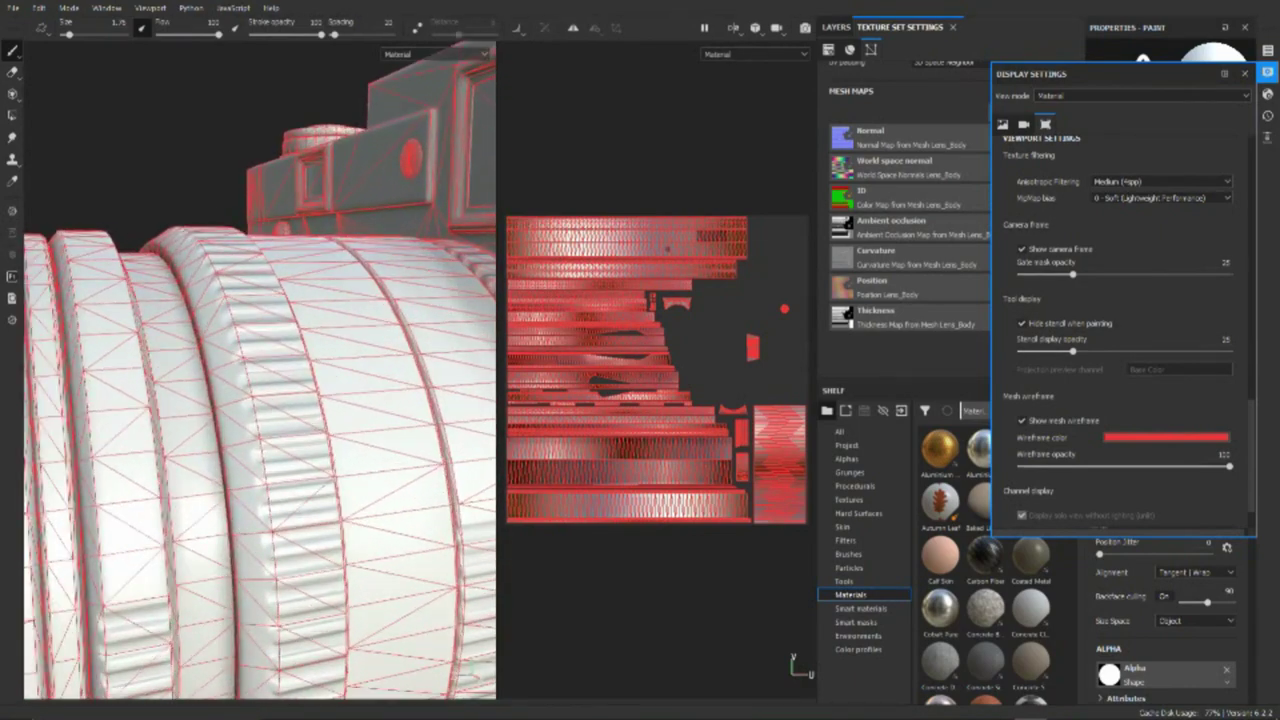
{"action": "left_click_drag", "start_coordinate": [272, 361], "coordinate": [355, 425], "text": "alt"}
{"action": "right_click_drag", "start_coordinate": [360, 410], "coordinate": [436, 399], "text": "alt"}
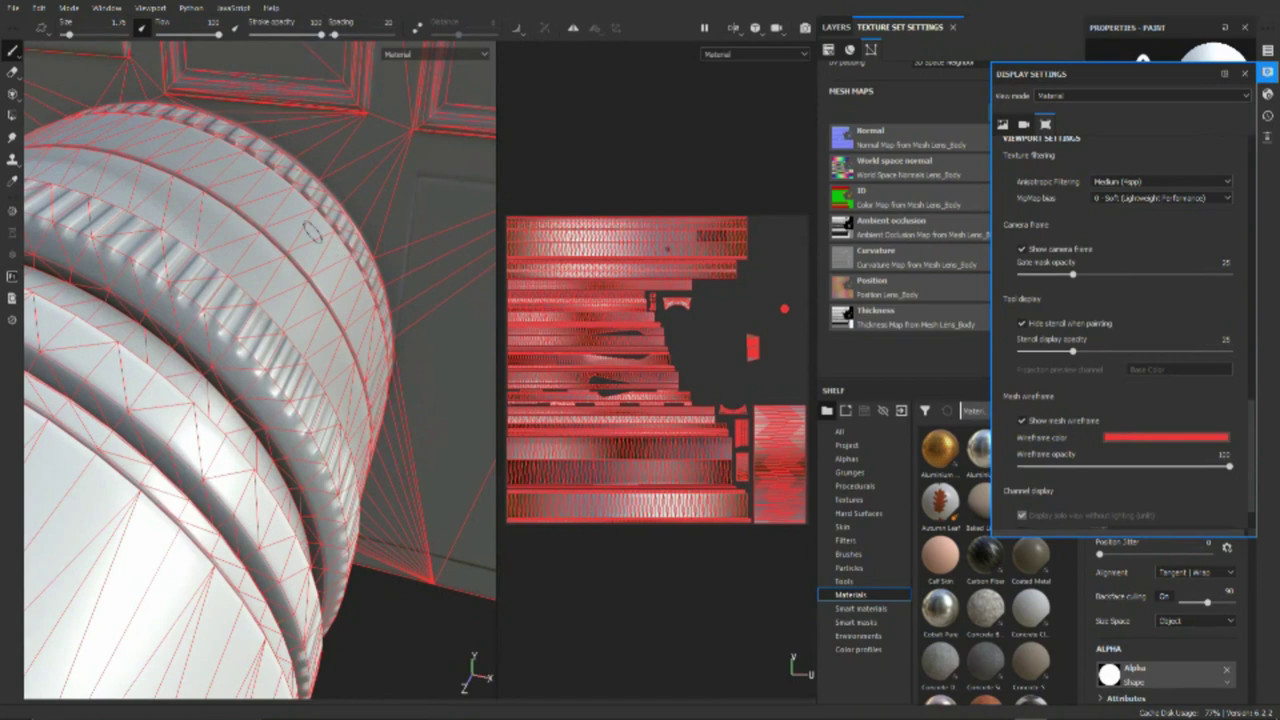
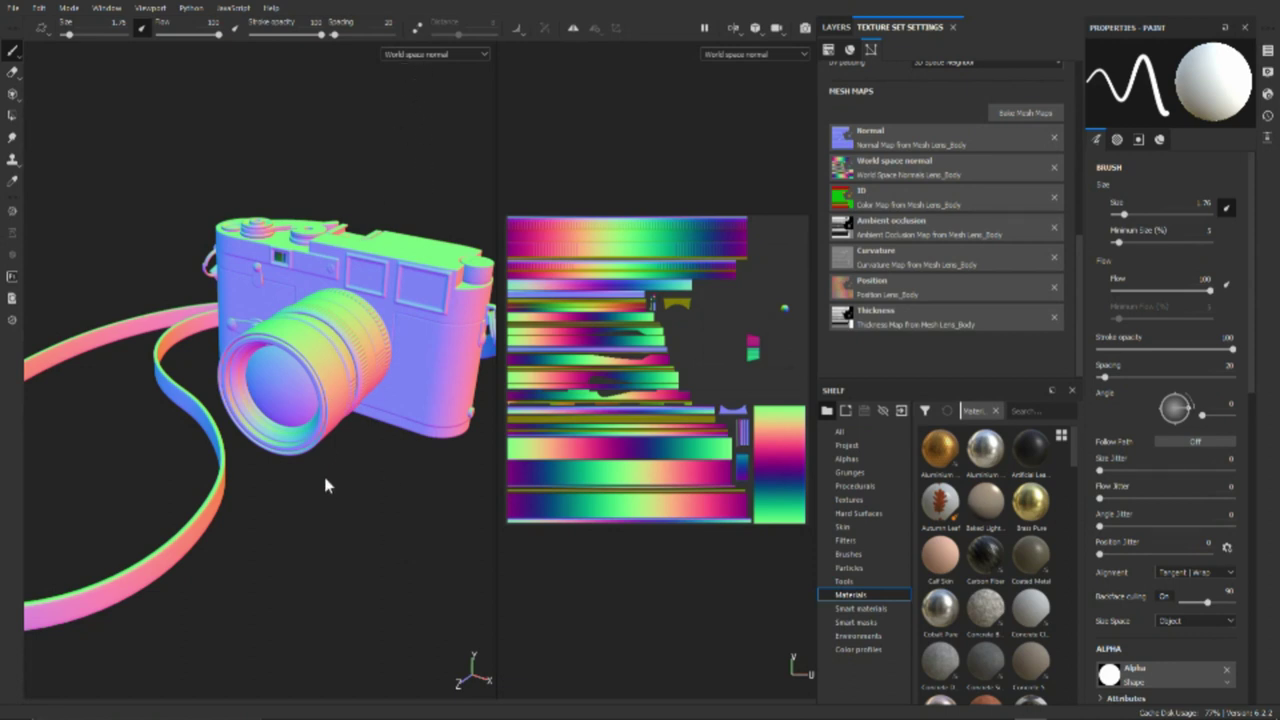
Examine the world space normal map on the camera body, lens and strap from several angles, and switch the display to the ID map
{"action": "left_click_drag", "start_coordinate": [349, 537], "coordinate": [312, 449], "text": "alt"}
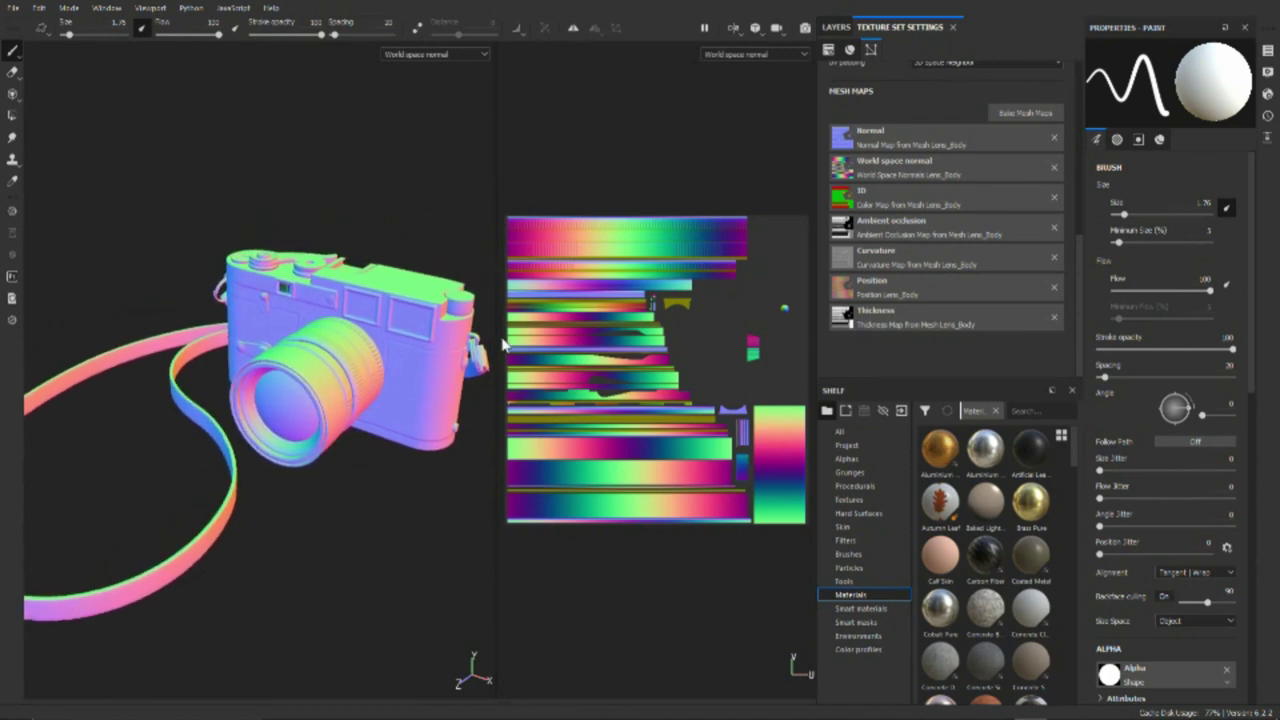
{"action": "left_click_drag", "start_coordinate": [427, 432], "coordinate": [322, 458], "text": "alt"}
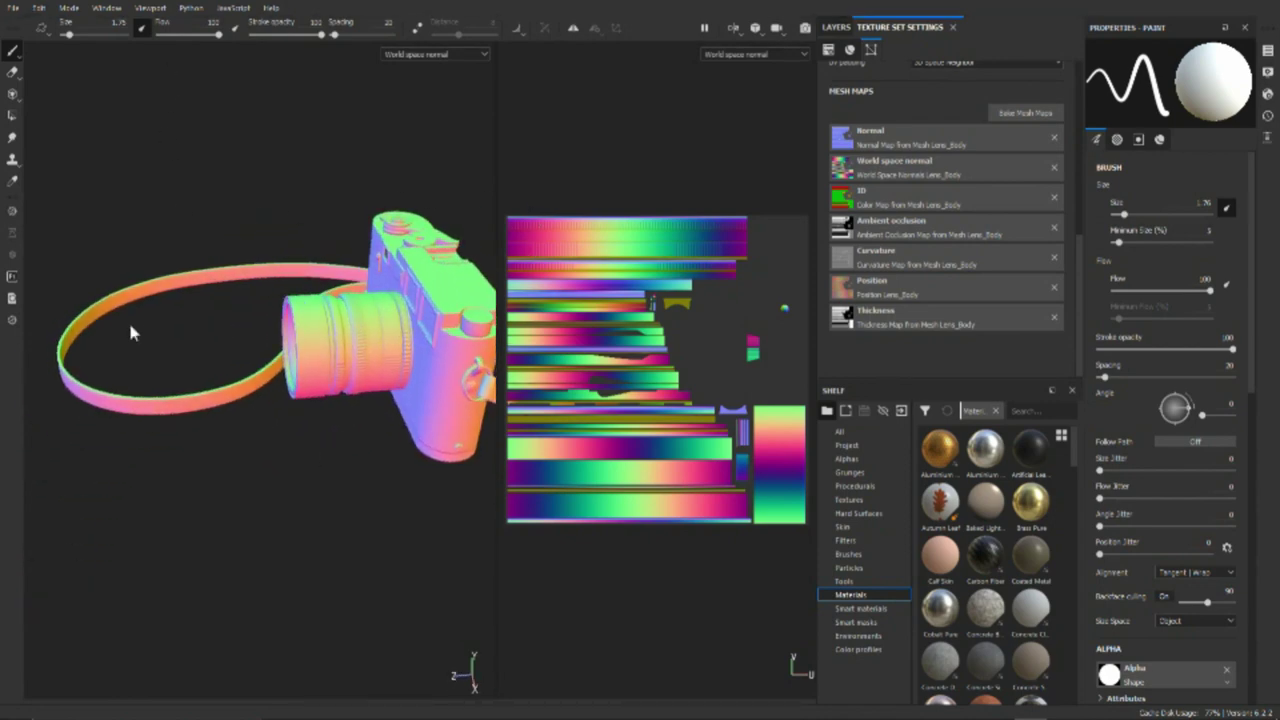
{"action": "left_click_drag", "start_coordinate": [237, 450], "coordinate": [324, 490], "text": "alt"}
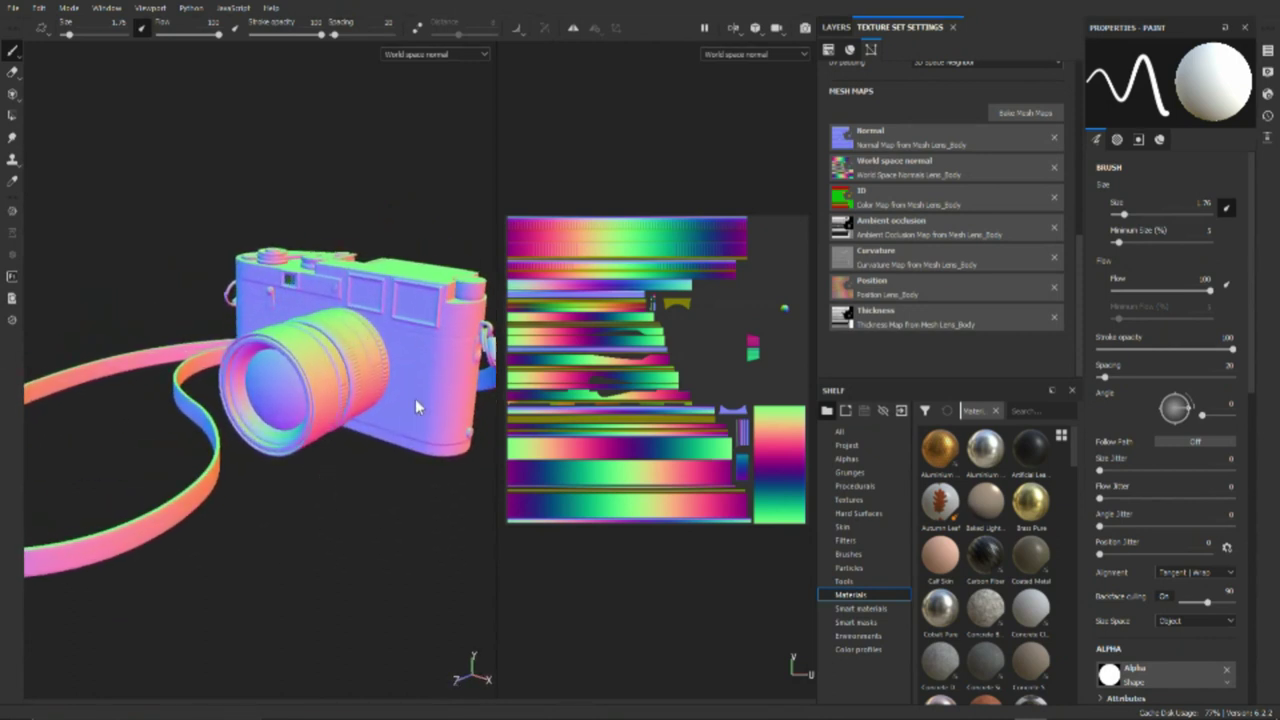
{"action": "left_click_drag", "start_coordinate": [222, 454], "coordinate": [137, 517], "text": "alt"}
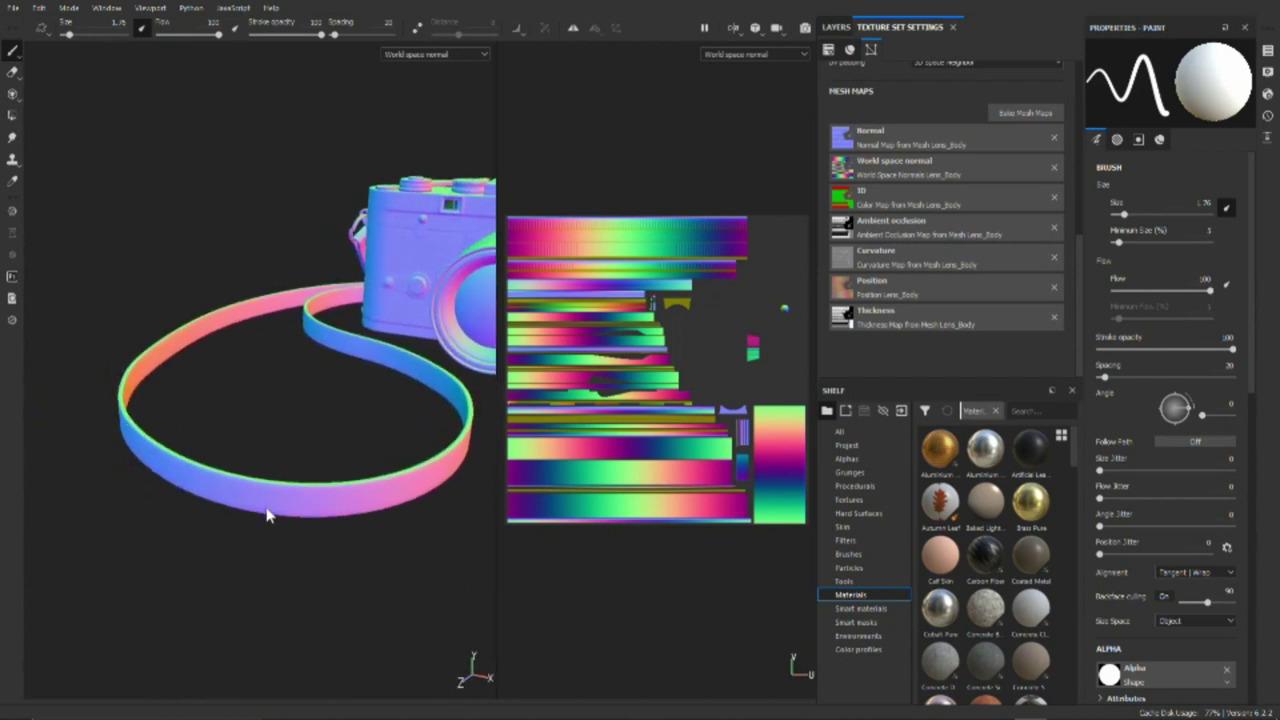
{"action": "left_click_drag", "start_coordinate": [266, 514], "coordinate": [318, 472], "text": "alt"}
{"action": "mouse_move", "coordinate": [437, 429]}
{"action": "left_mouse_down", "text": "alt"}
{"action": "mouse_move", "coordinate": [346, 508]}
{"action": "mouse_move", "coordinate": [194, 486]}
{"action": "mouse_move", "coordinate": [123, 500]}
{"action": "left_mouse_up", "text": "alt"}
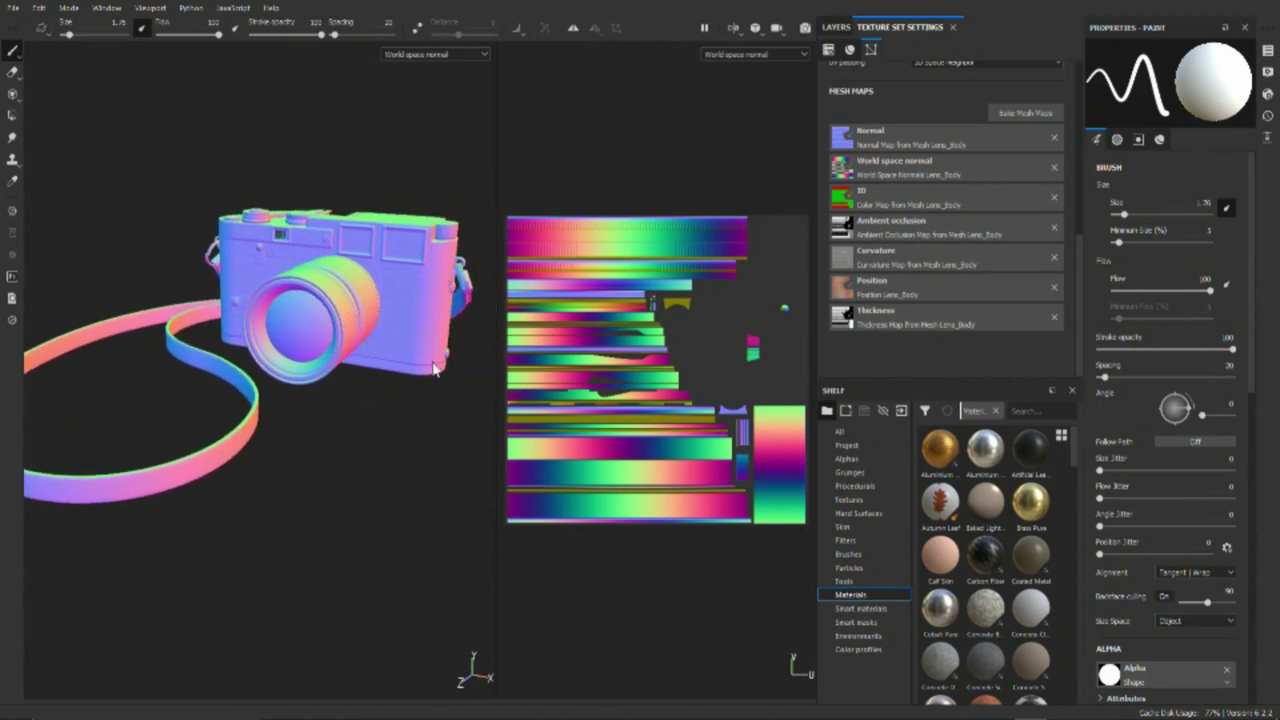
{"action": "left_click_drag", "start_coordinate": [186, 449], "coordinate": [323, 371], "text": "alt"}
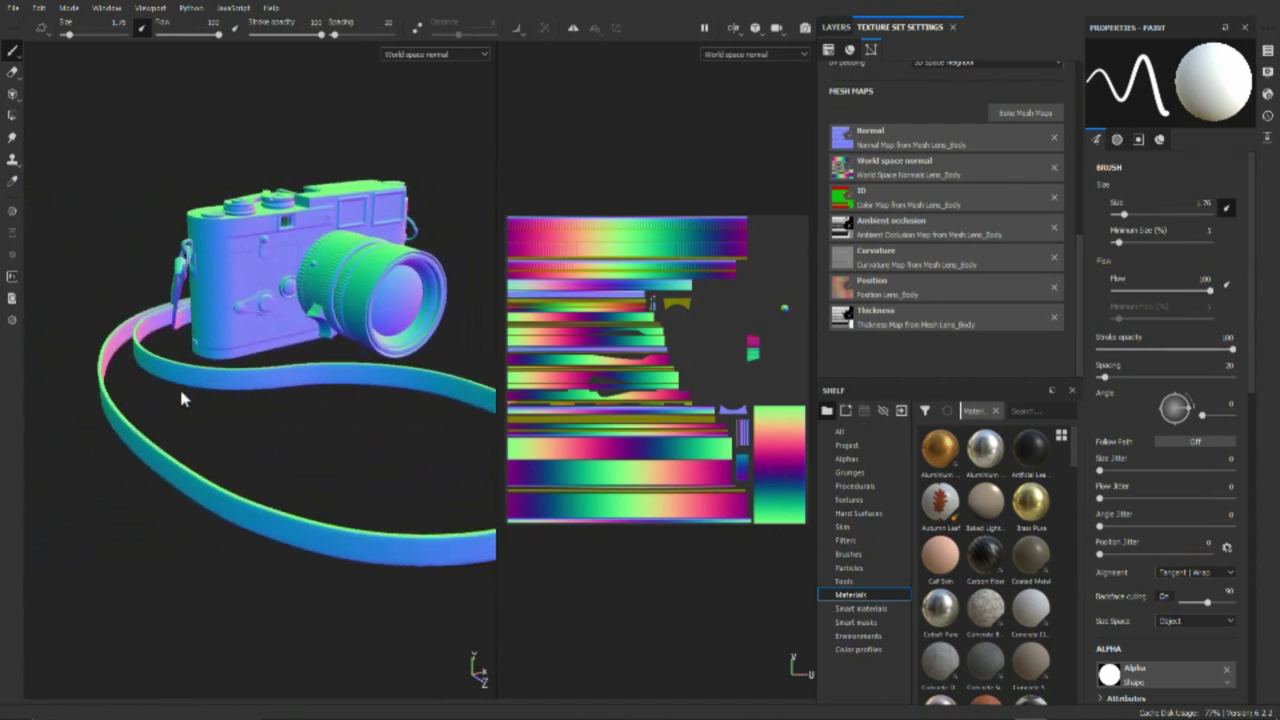
{"action": "left_click_drag", "start_coordinate": [243, 510], "coordinate": [241, 434], "text": "alt"}
{"action": "key", "text": "f"}
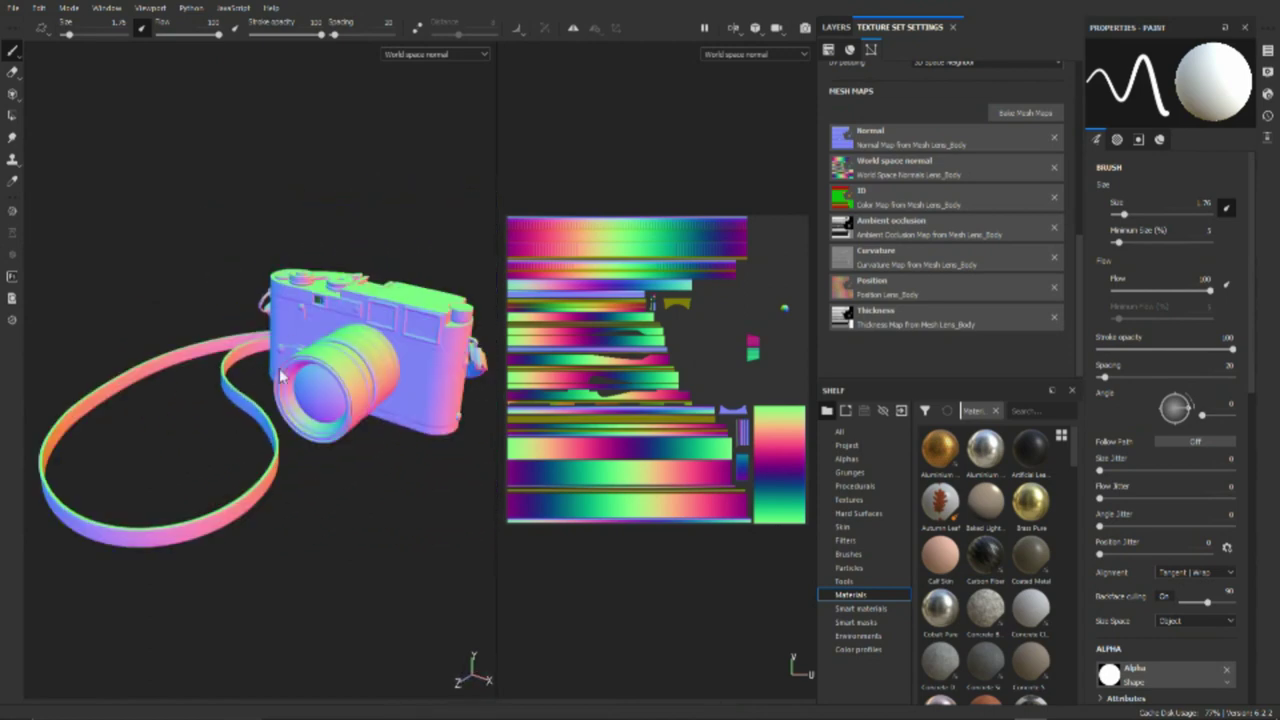
{"action": "right_click_drag", "start_coordinate": [315, 404], "coordinate": [315, 463], "text": "alt"}
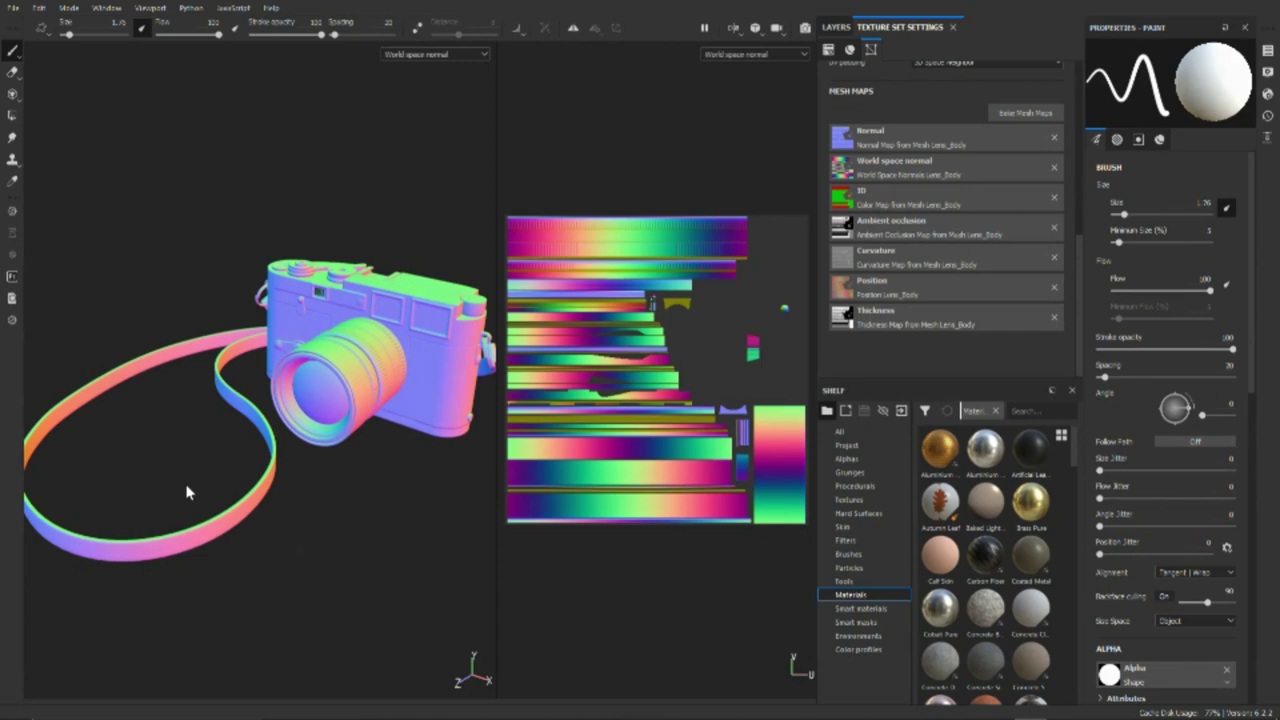
{"action": "key", "text": "b"}
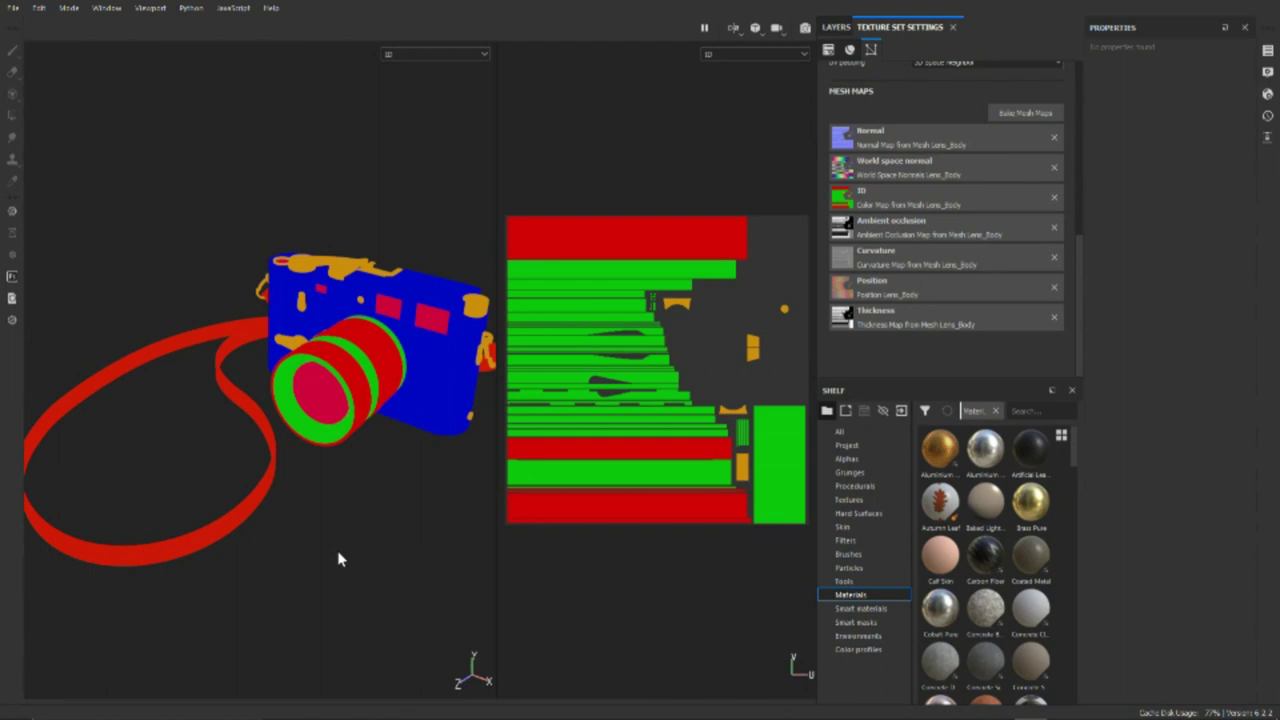
Display the baked ambient occlusion map and examine its shading on the camera's lens, dials and body from several angles
{"action": "key", "text": "b"}
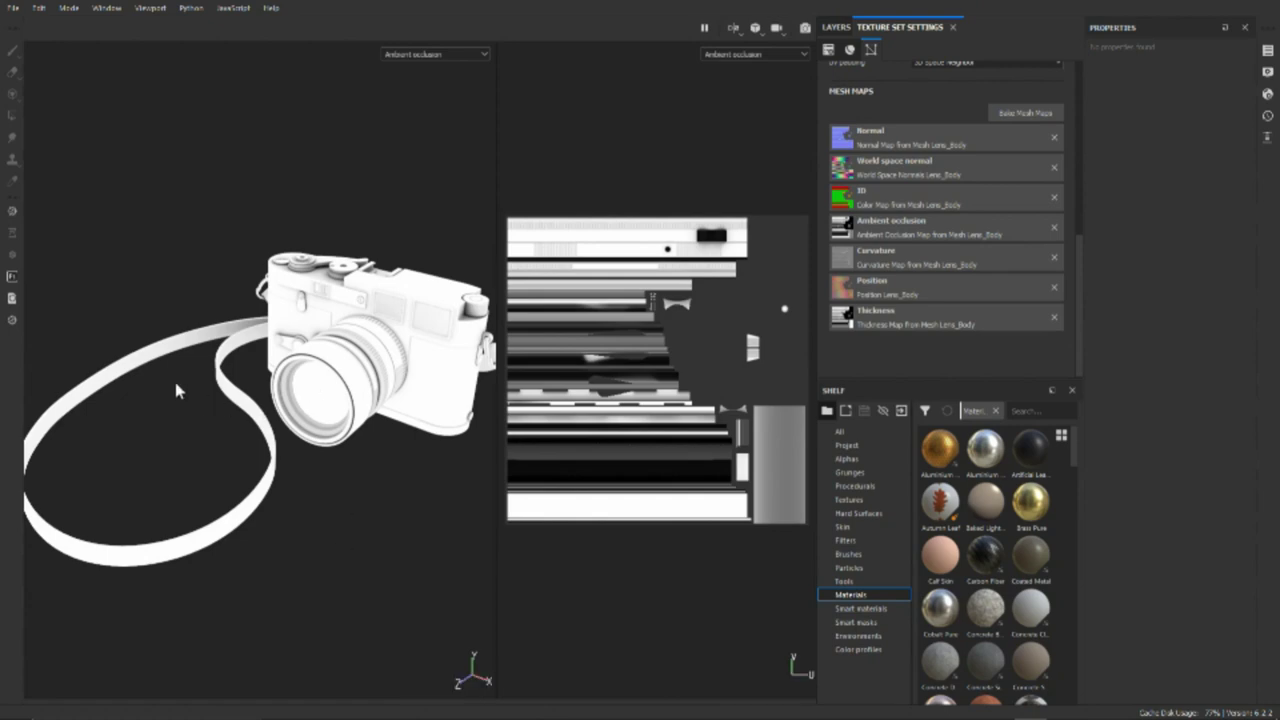
{"action": "left_click_drag", "start_coordinate": [180, 392], "coordinate": [386, 383], "text": "alt"}
{"action": "right_click_drag", "start_coordinate": [386, 383], "coordinate": [288, 705], "text": "alt"}
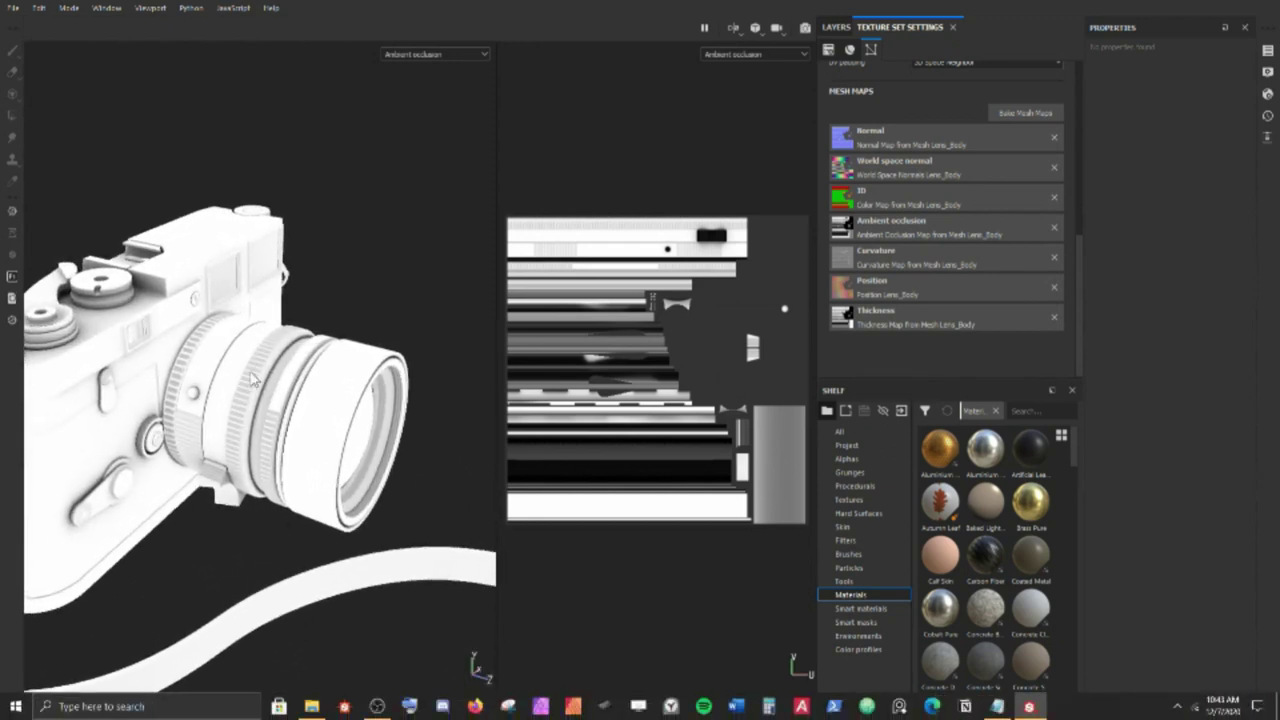
{"action": "left_click_drag", "start_coordinate": [288, 705], "coordinate": [326, 343], "text": "alt"}
{"action": "middle_click_drag", "start_coordinate": [326, 343], "coordinate": [354, 337], "text": "alt"}
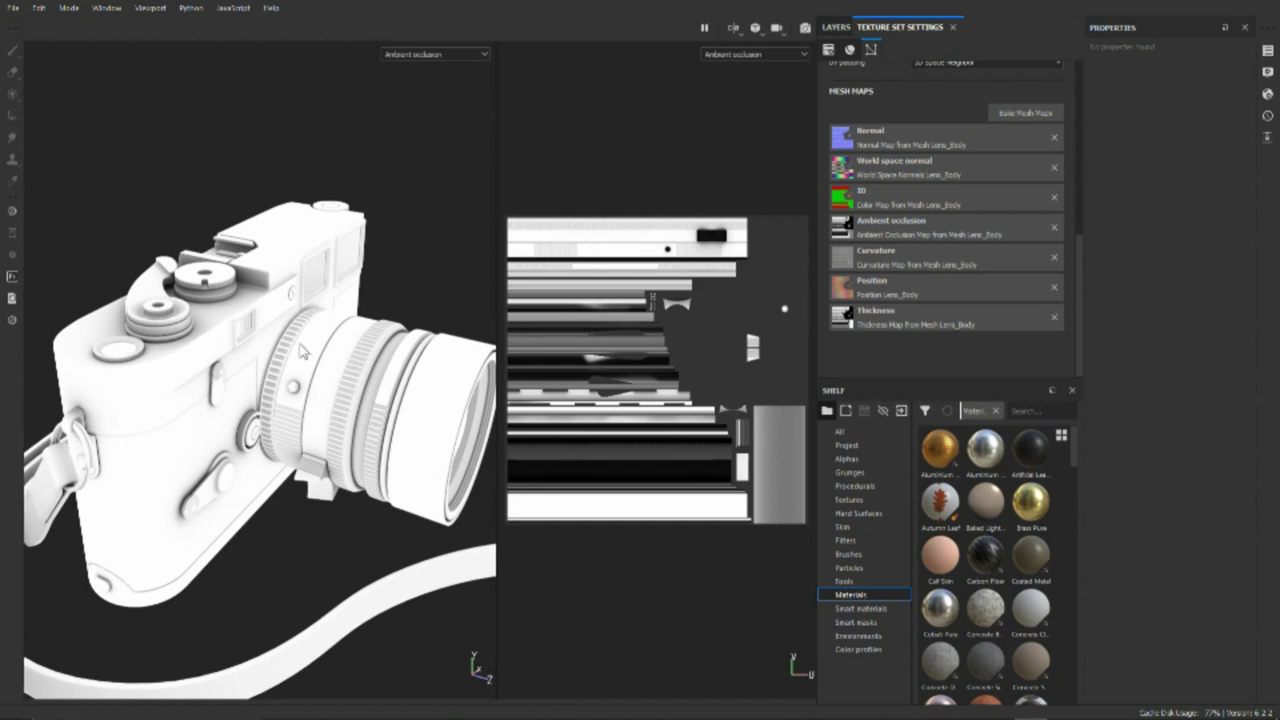
{"action": "right_click_drag", "start_coordinate": [404, 408], "coordinate": [320, 645], "text": "alt"}
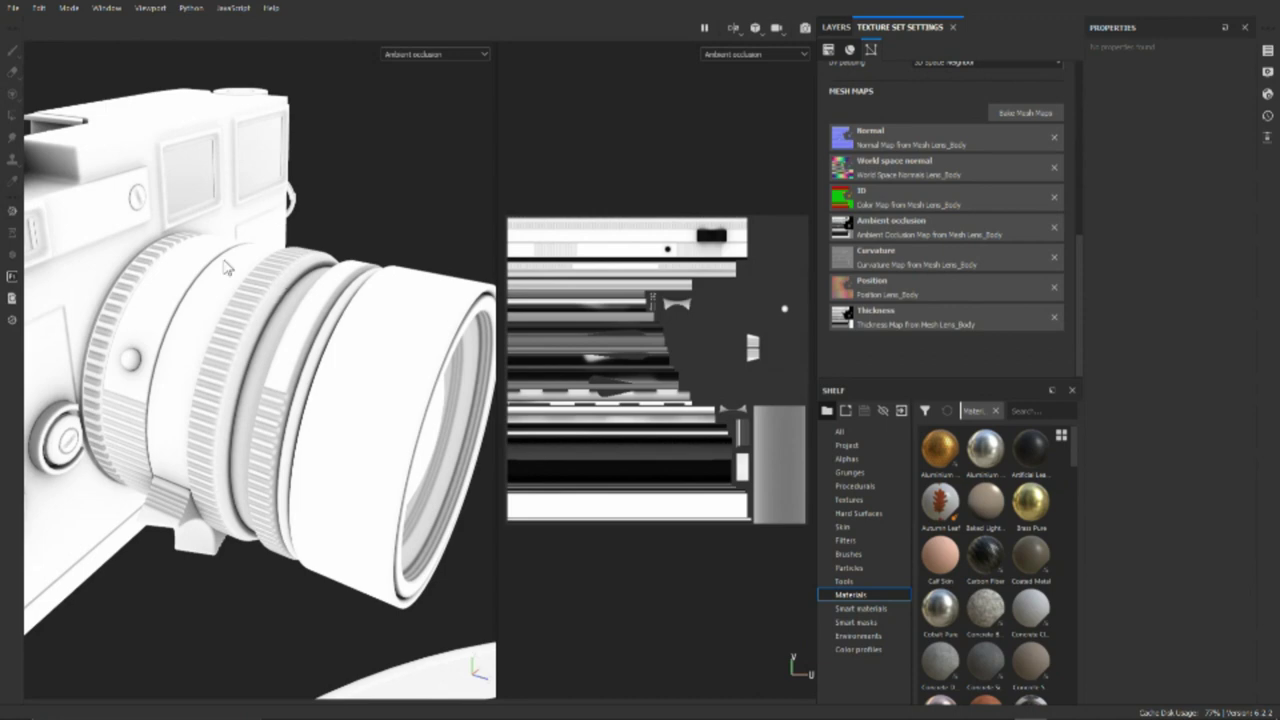
{"action": "right_click_drag", "start_coordinate": [289, 418], "coordinate": [271, 190], "text": "alt"}
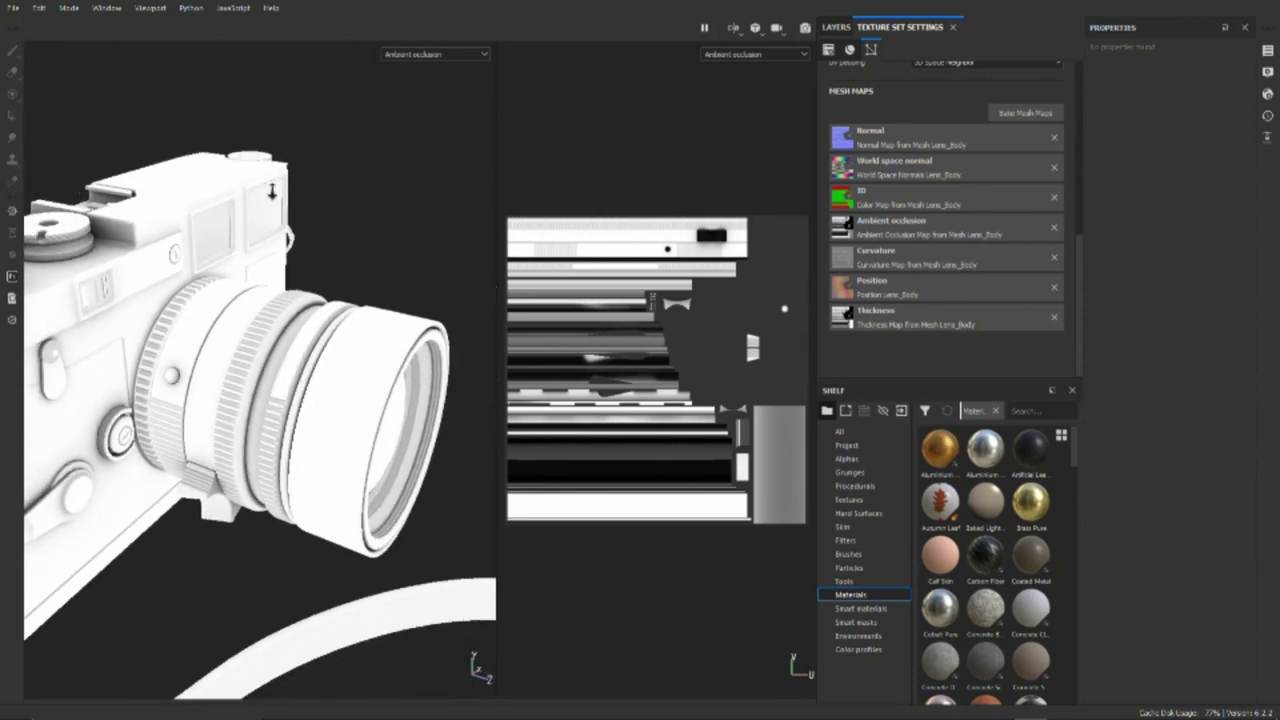
{"action": "left_click_drag", "start_coordinate": [271, 190], "coordinate": [222, 286], "text": "alt"}
{"action": "middle_click_drag", "start_coordinate": [230, 365], "coordinate": [286, 223], "text": "alt"}
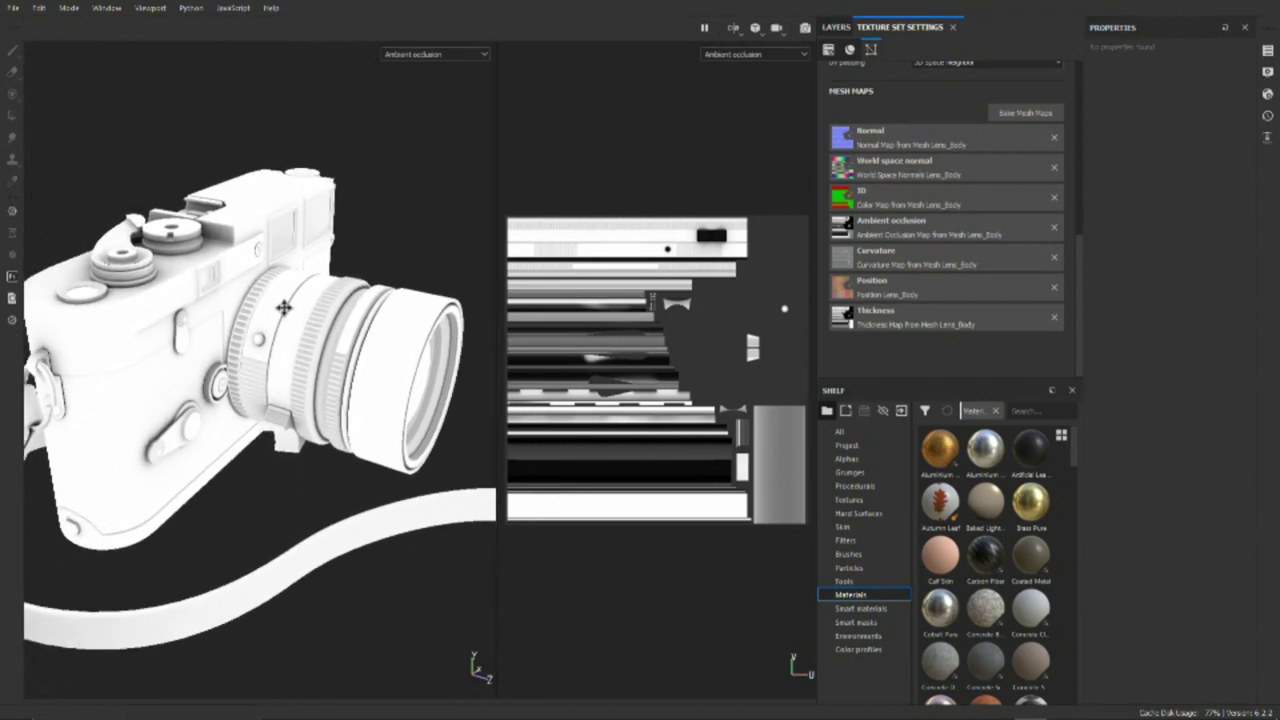
{"action": "left_click_drag", "start_coordinate": [286, 223], "coordinate": [223, 186], "text": "alt"}
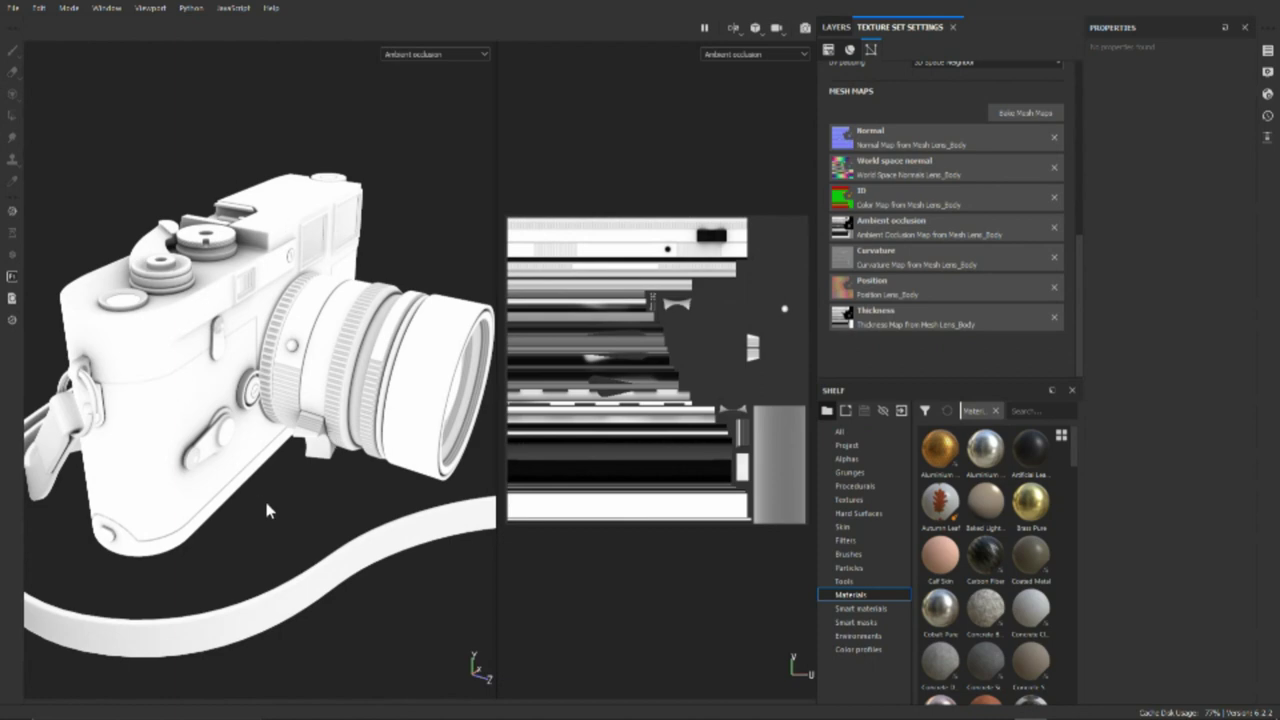
Display the baked curvature map and inspect the edges of the camera's dials, body and lens ridges up close
{"action": "key", "text": "b"}
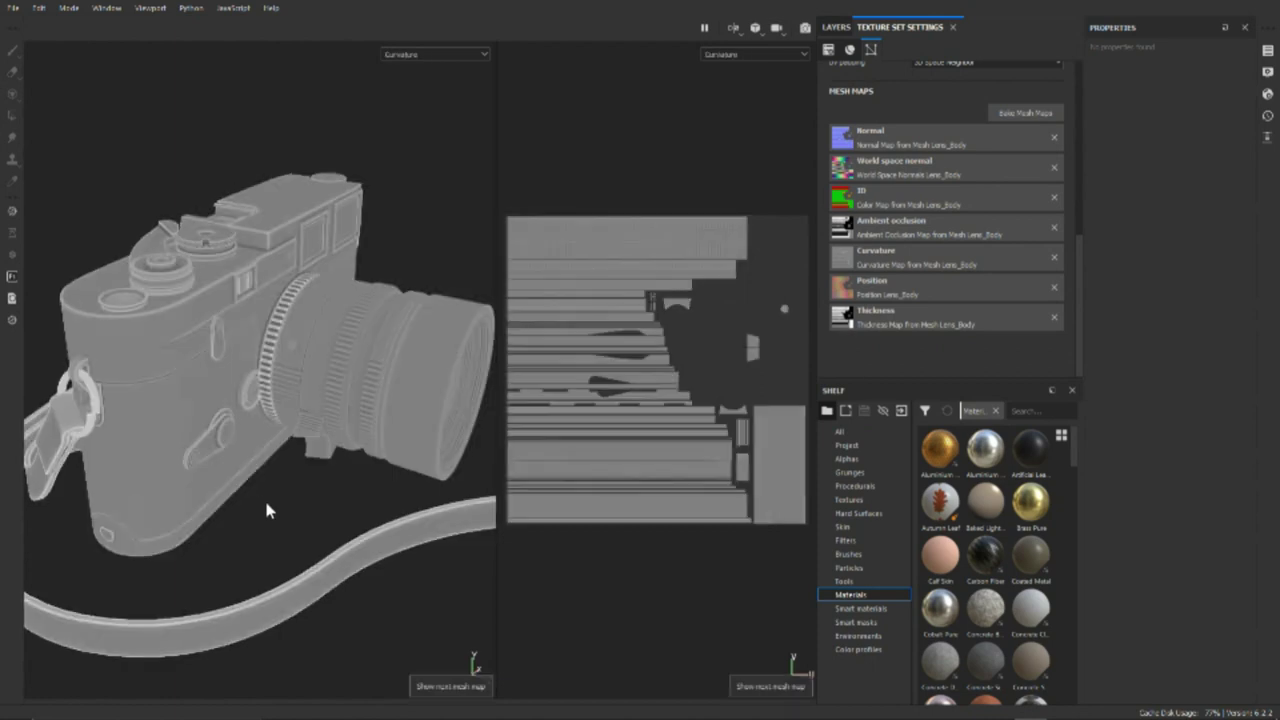
{"action": "left_click_drag", "start_coordinate": [371, 260], "coordinate": [334, 332], "text": "alt"}
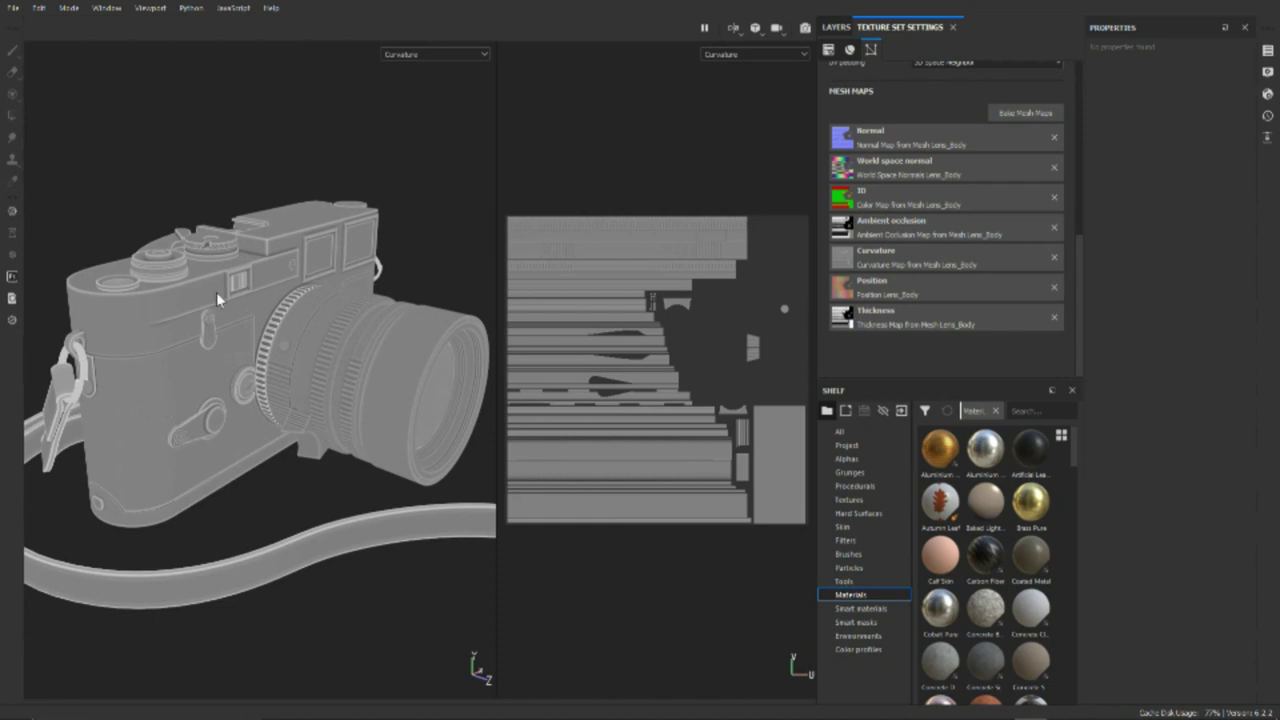
{"action": "right_click_drag", "start_coordinate": [192, 261], "coordinate": [248, 262], "text": "alt"}
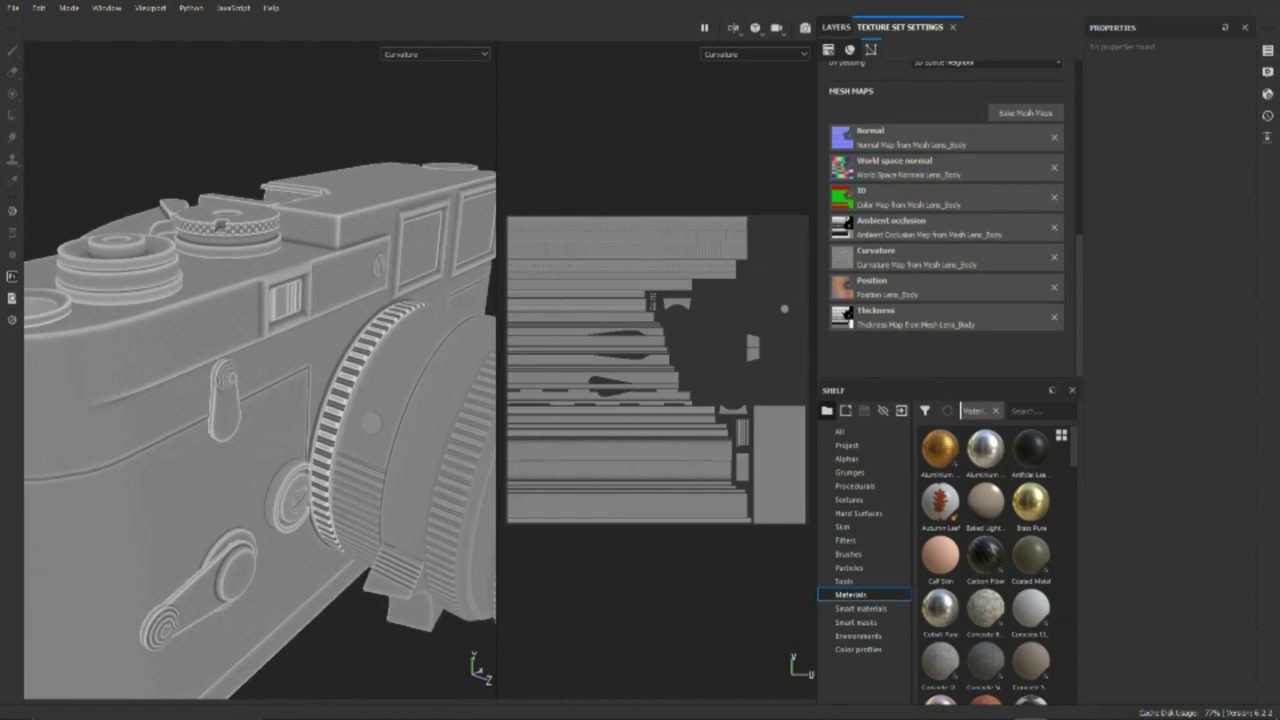
{"action": "left_click_drag", "start_coordinate": [189, 294], "coordinate": [182, 335], "text": "alt"}
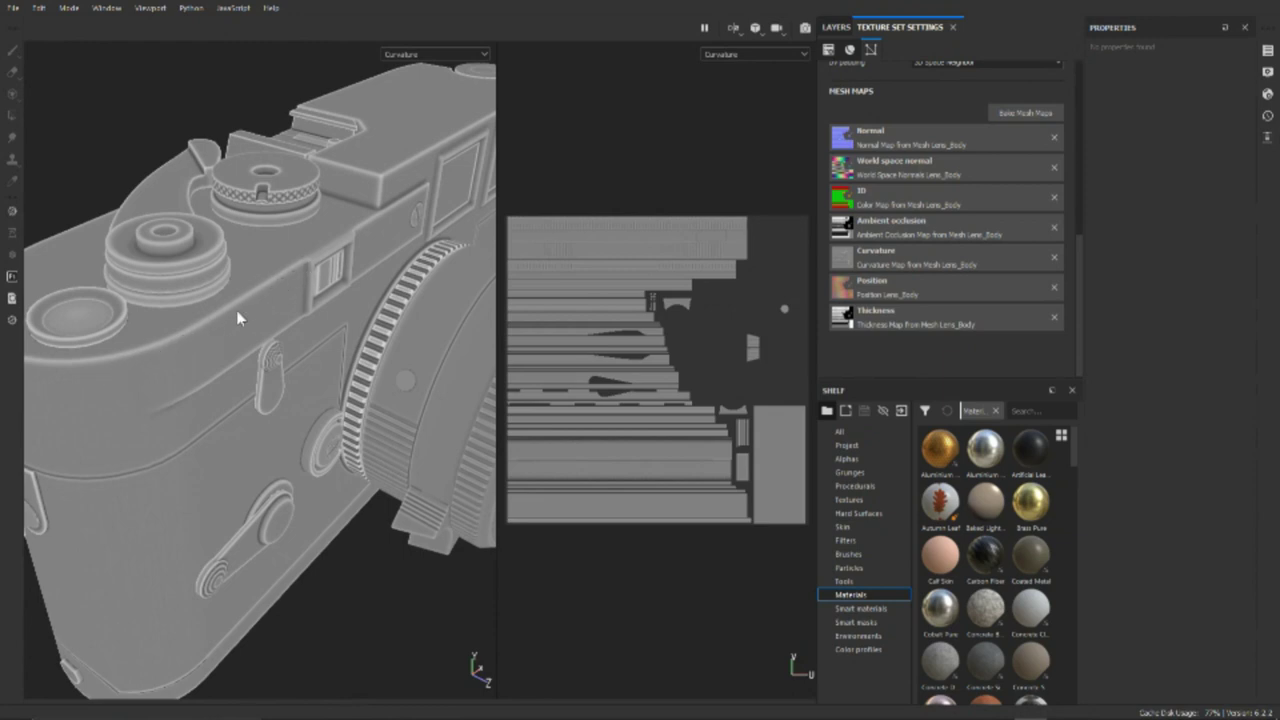
{"action": "left_click_drag", "start_coordinate": [463, 272], "coordinate": [297, 263], "text": "alt"}
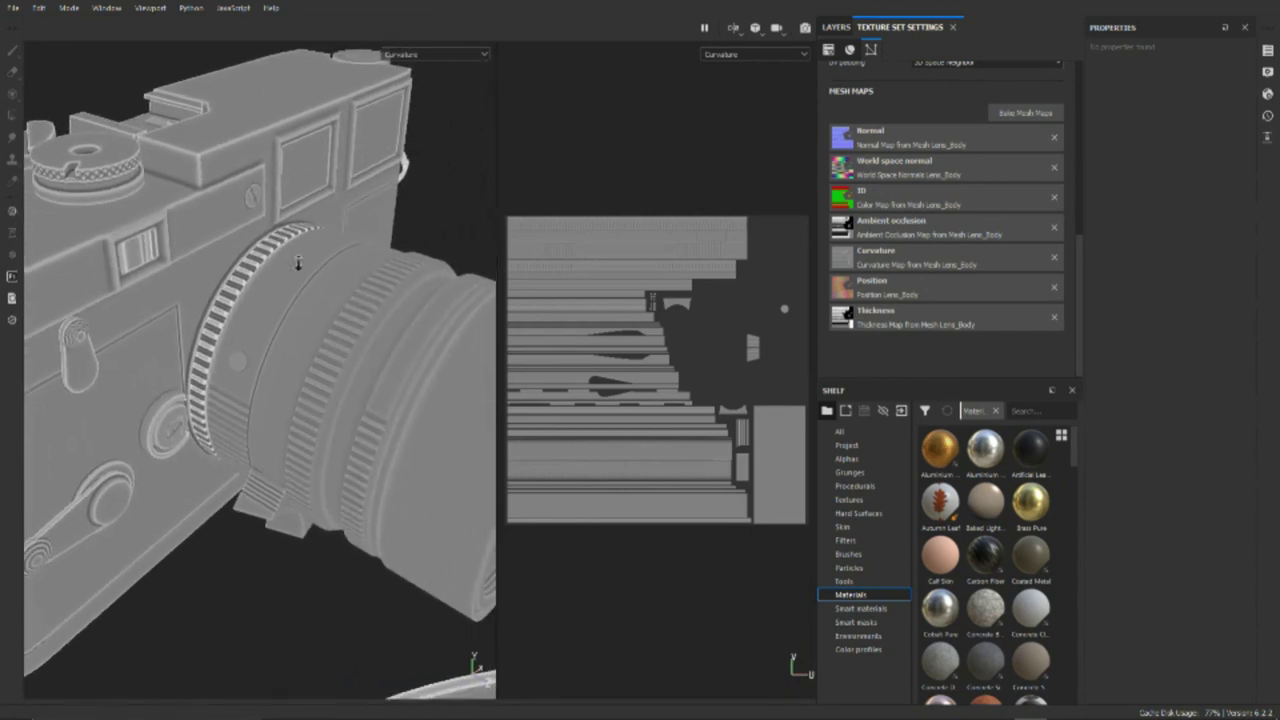
{"action": "scroll", "coordinate": [302, 392], "scroll_direction": "up", "scroll_amount": 3}
{"action": "left_click_drag", "start_coordinate": [302, 392], "coordinate": [332, 299], "text": "alt"}
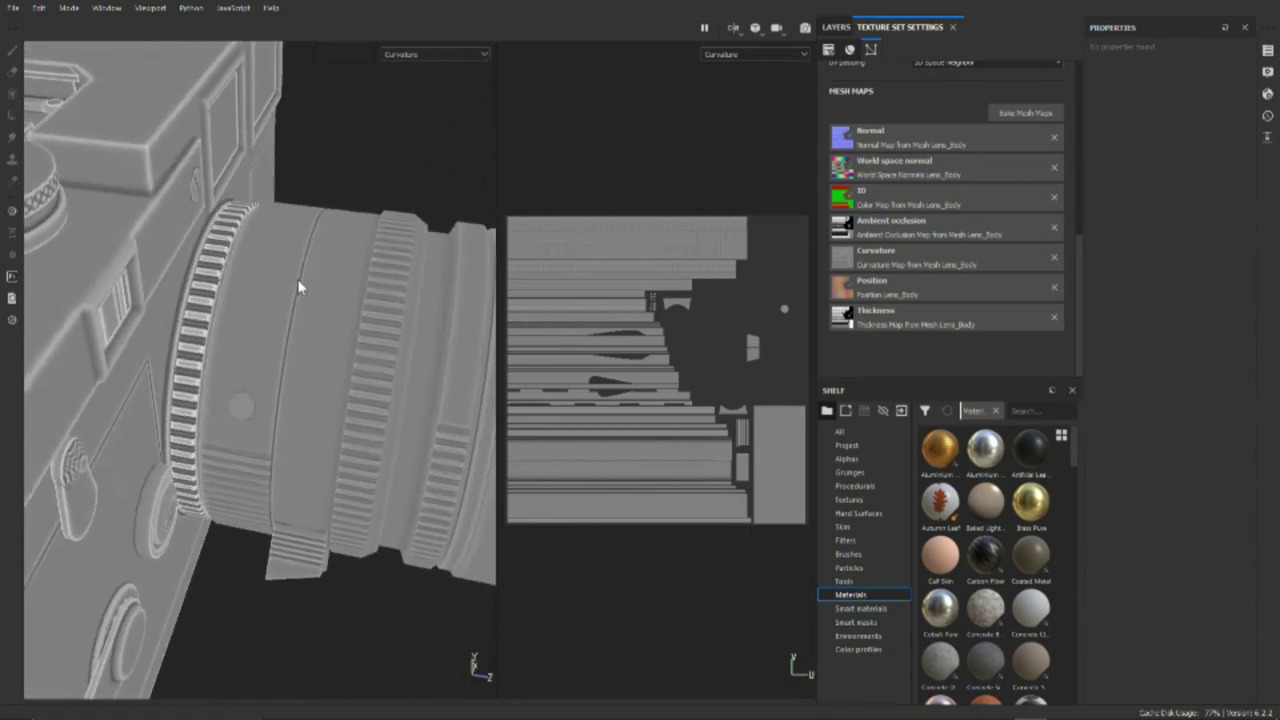
{"action": "left_click_drag", "start_coordinate": [303, 357], "coordinate": [176, 314], "text": "alt"}
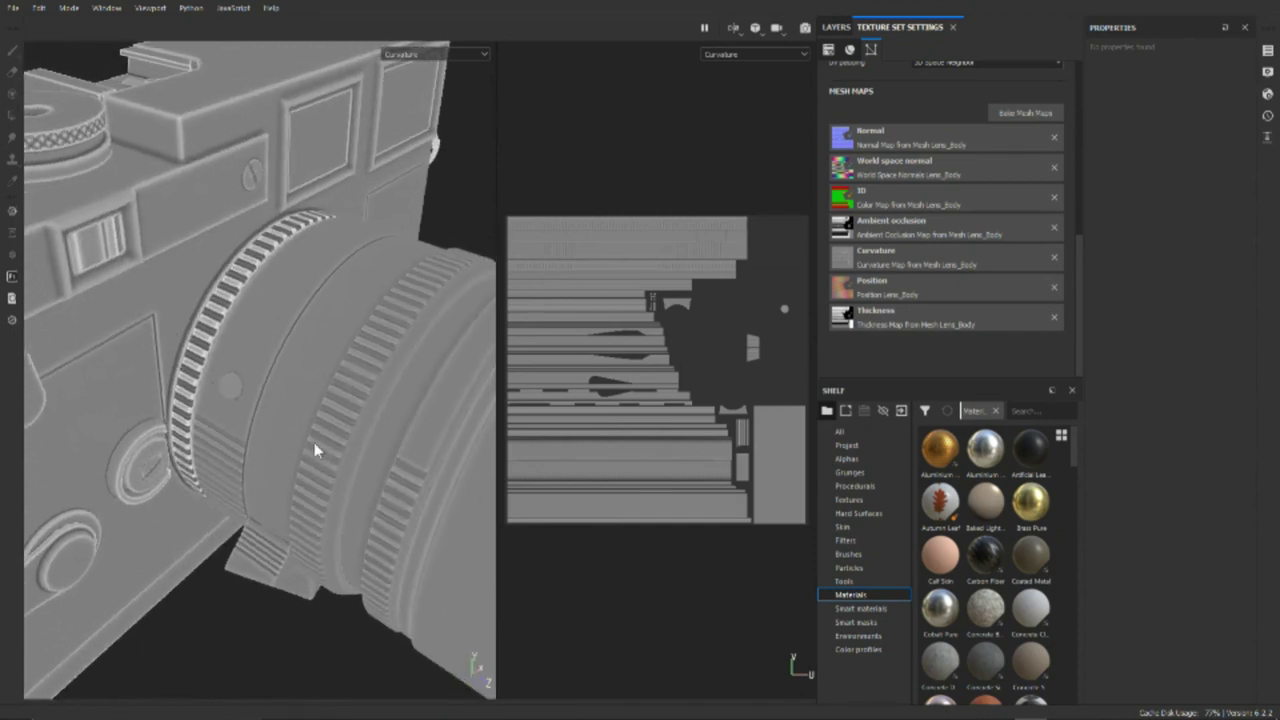
{"action": "left_click_drag", "start_coordinate": [314, 442], "coordinate": [351, 237], "text": "alt"}
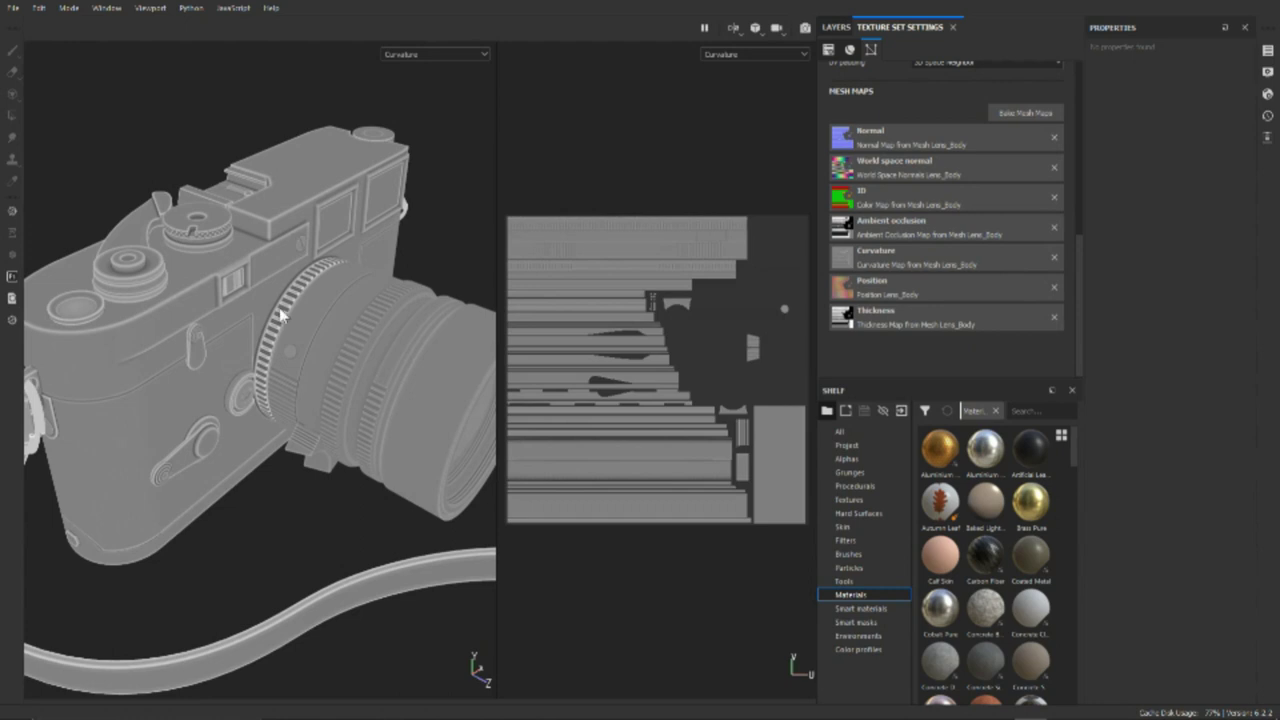
Display the baked position map and view its colour gradient across the whole camera and strap
{"action": "key", "text": "b"}
{"action": "left_click_drag", "start_coordinate": [280, 315], "coordinate": [262, 435], "text": "alt"}
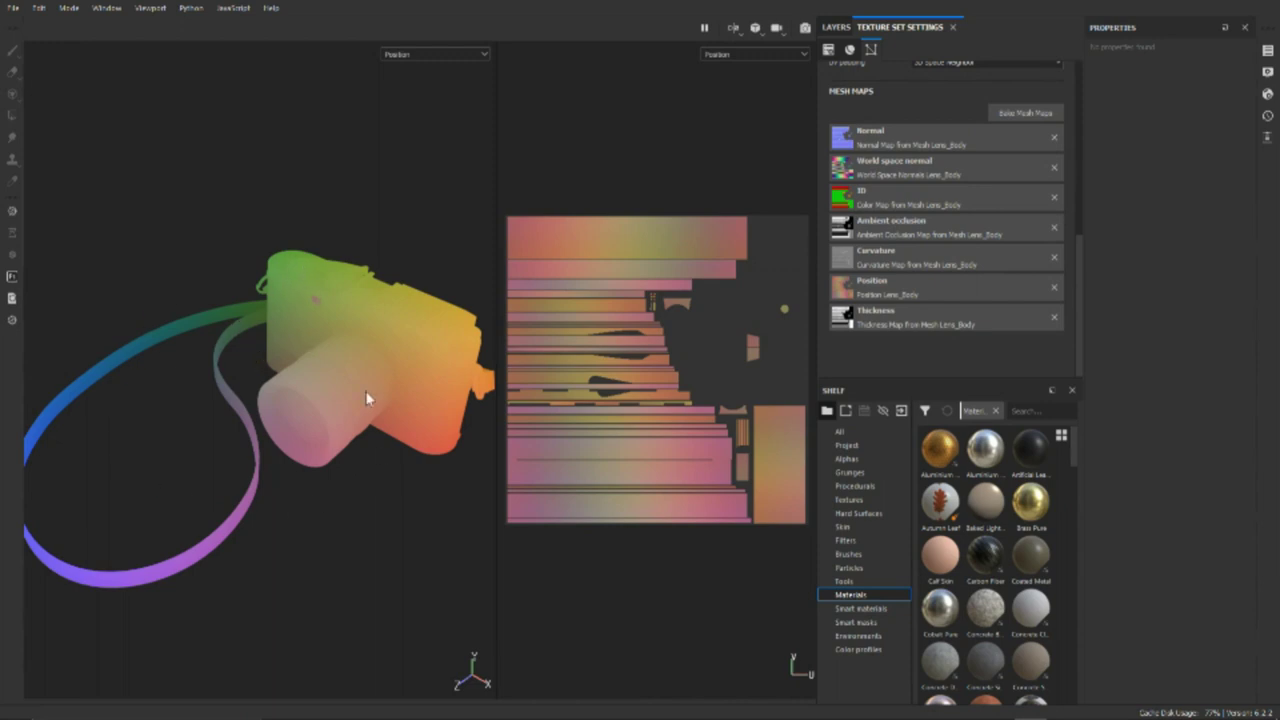
{"action": "mouse_move", "coordinate": [229, 356]}
{"action": "middle_mouse_down"}
{"action": "mouse_move", "coordinate": [239, 372]}
{"action": "mouse_move", "coordinate": [241, 355]}
{"action": "middle_mouse_up"}
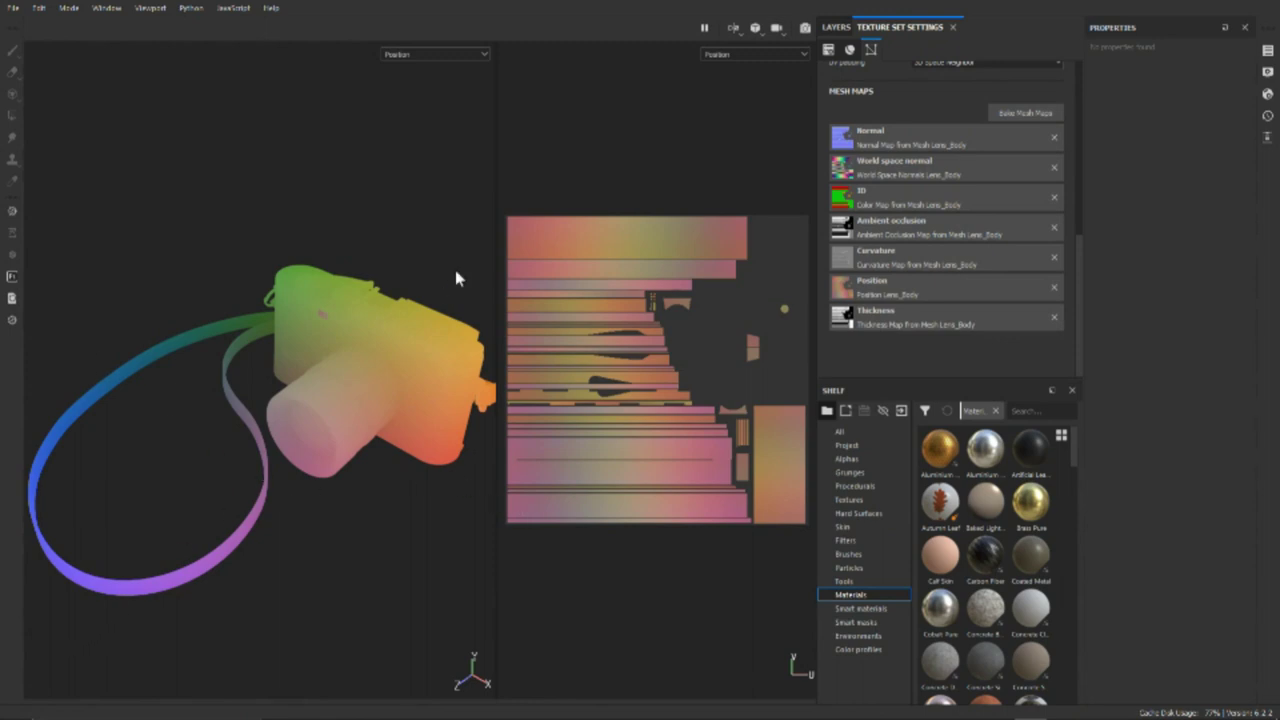
{"action": "middle_click_drag", "start_coordinate": [420, 468], "coordinate": [403, 462]}
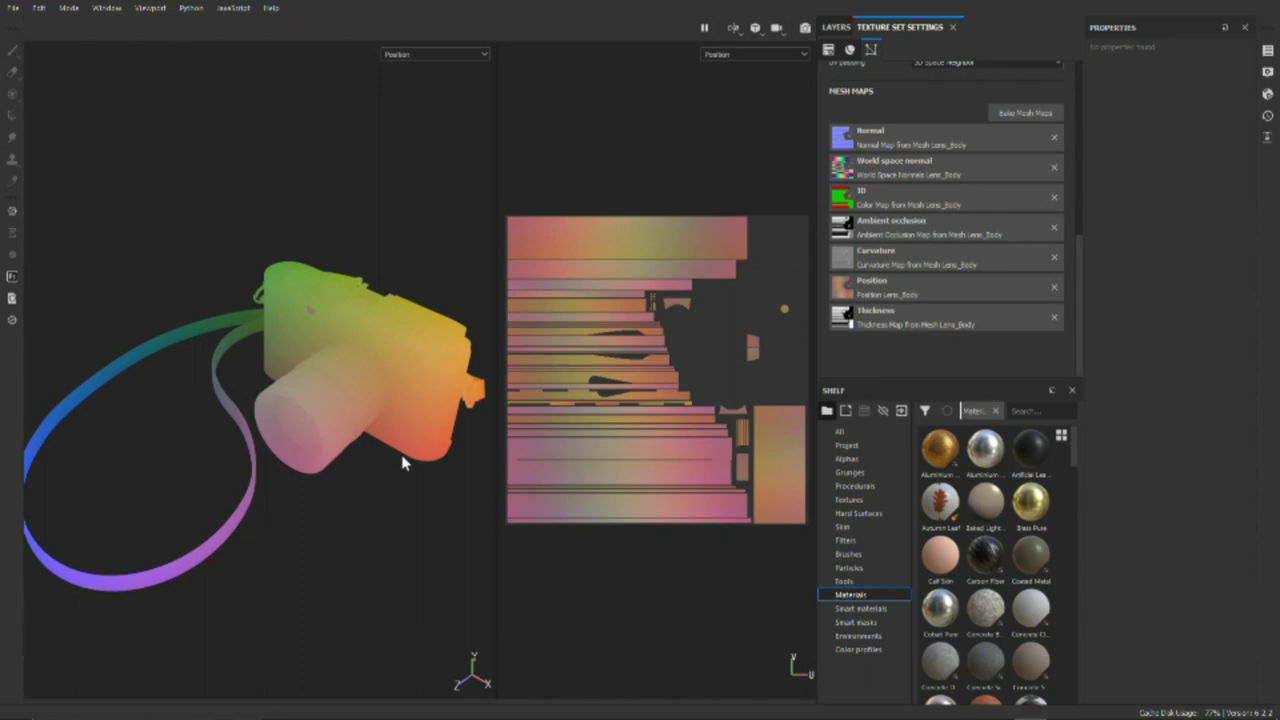
Display the baked thickness map and examine the camera's lens, underside, top plate and front from several angles
{"action": "key", "text": "b"}
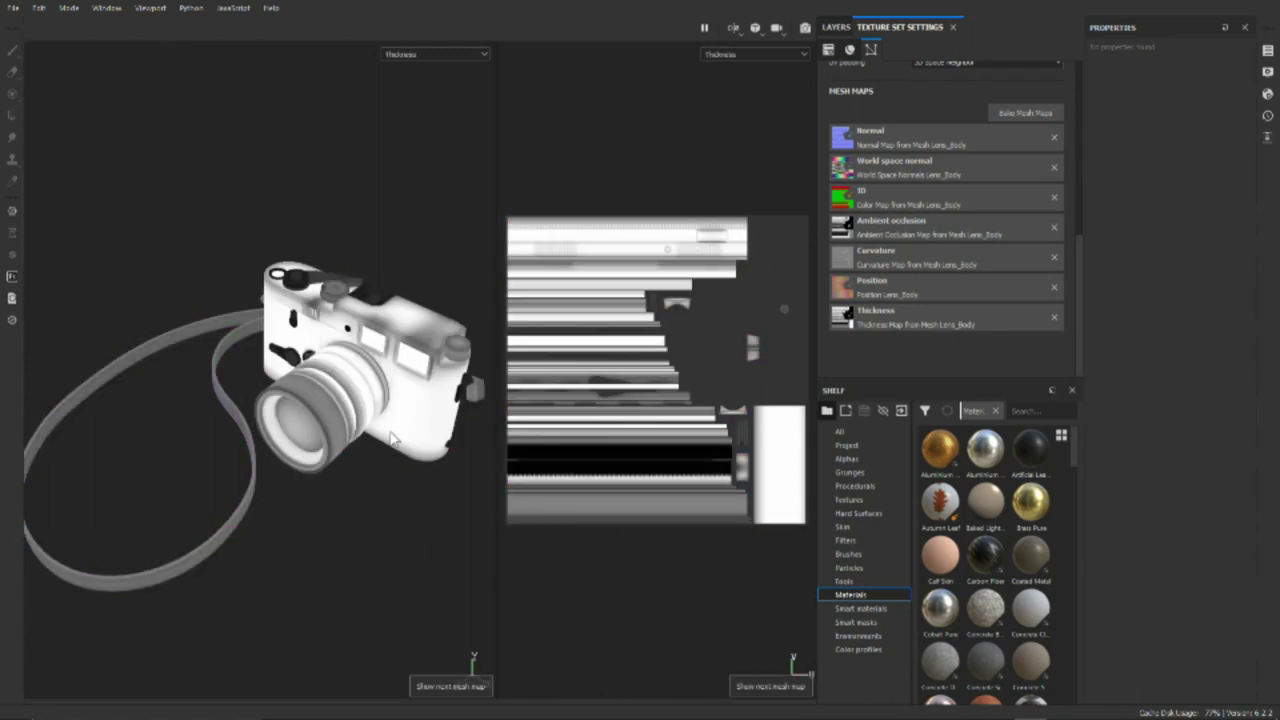
{"action": "left_click_drag", "start_coordinate": [330, 400], "coordinate": [208, 498], "text": "alt"}
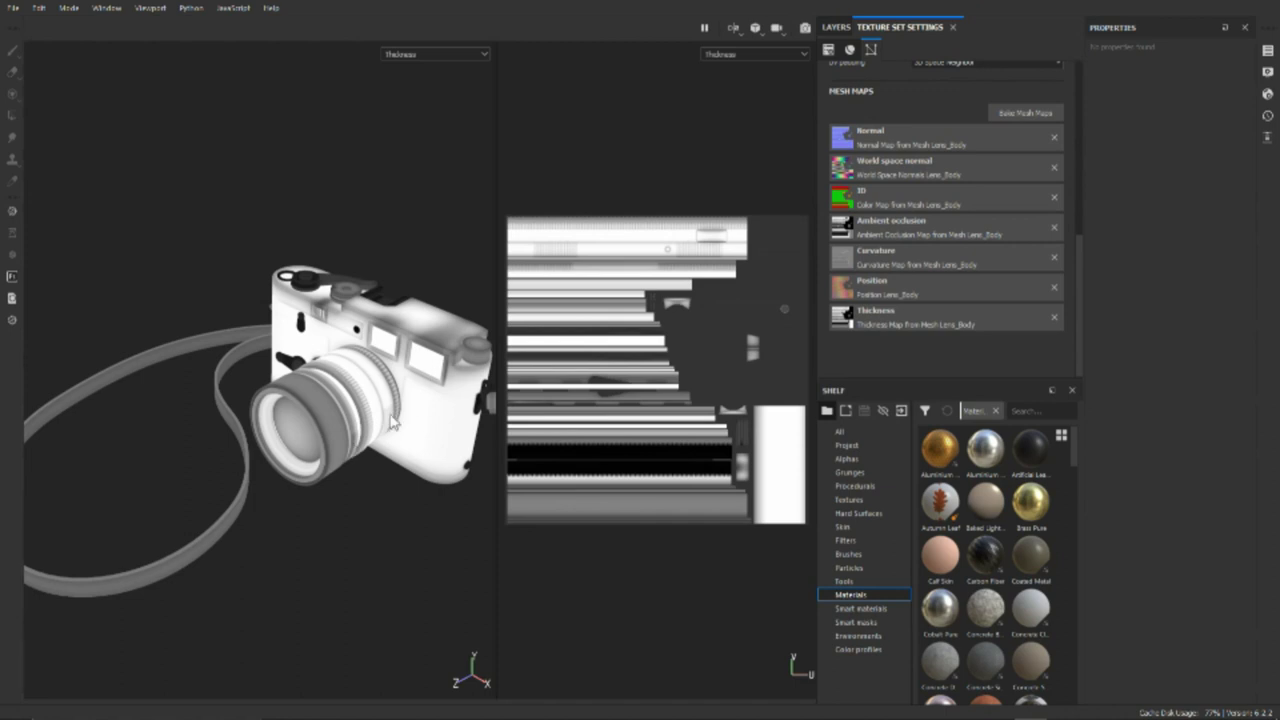
{"action": "right_click_drag", "start_coordinate": [400, 277], "coordinate": [365, 516], "text": "alt"}
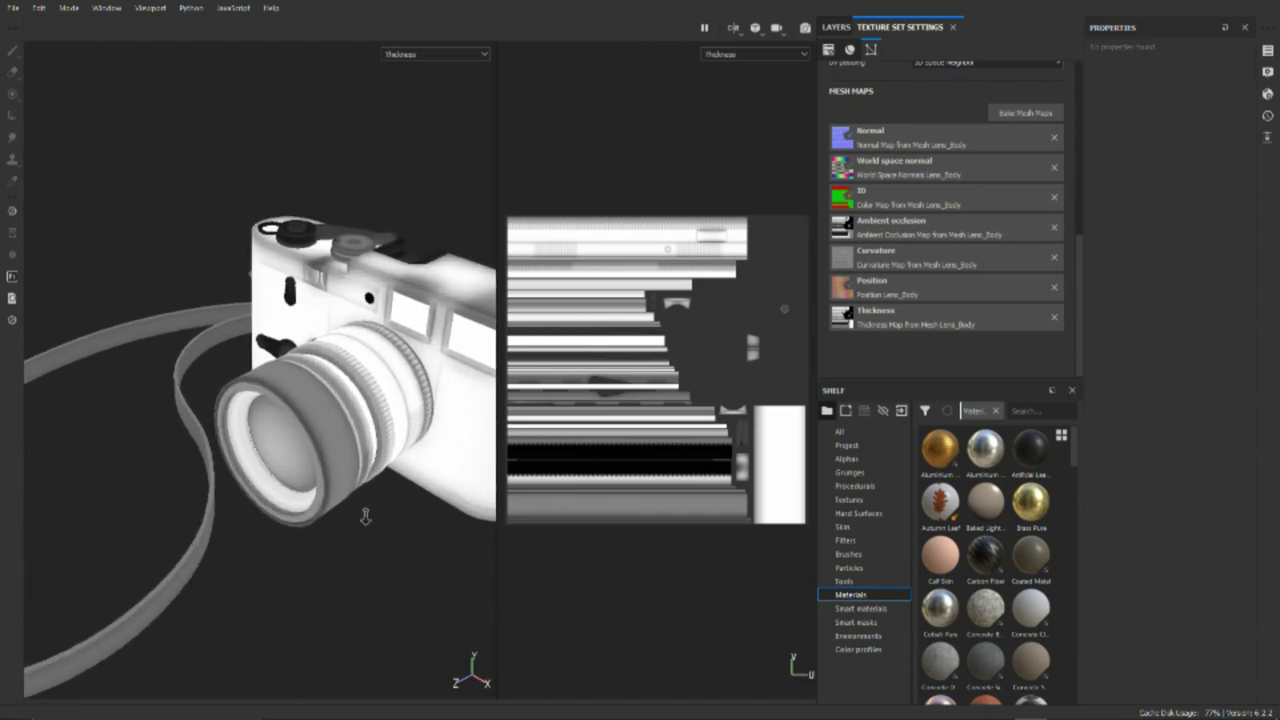
{"action": "left_click_drag", "start_coordinate": [365, 516], "coordinate": [346, 386], "text": "alt"}
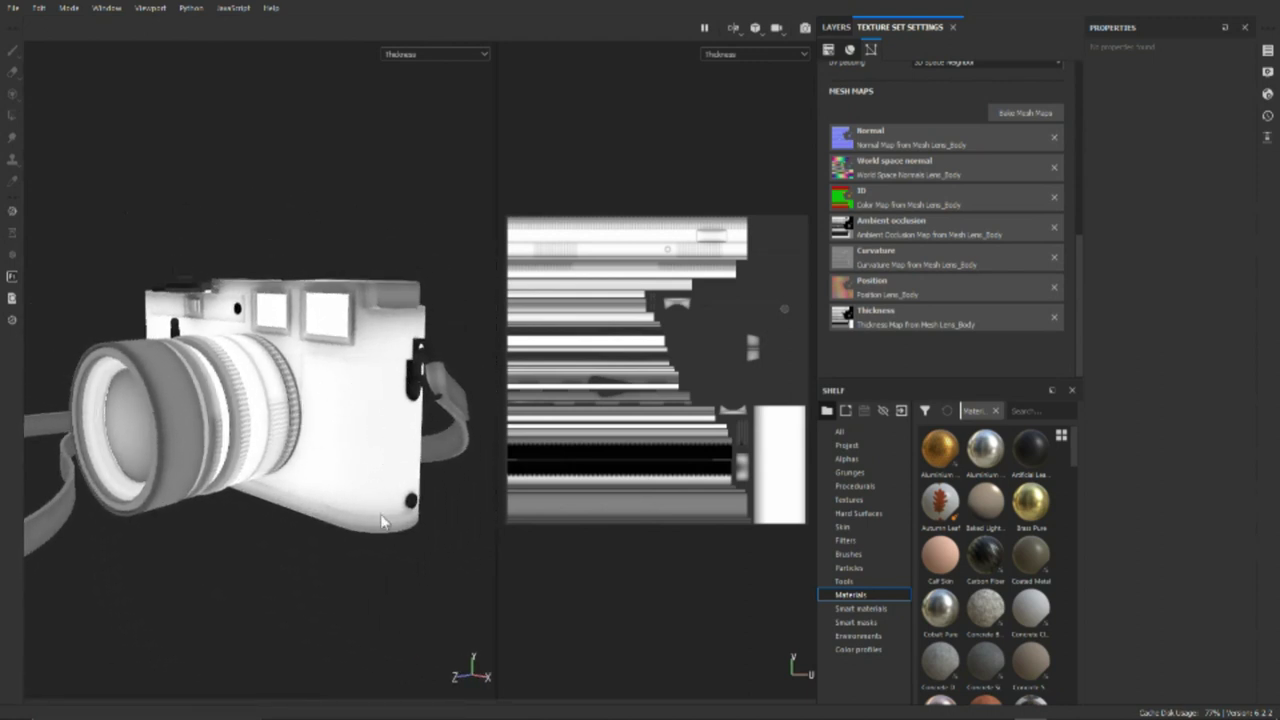
{"action": "left_click_drag", "start_coordinate": [384, 522], "coordinate": [365, 400], "text": "alt"}
{"action": "left_click_drag", "start_coordinate": [354, 585], "coordinate": [298, 397], "text": "alt"}
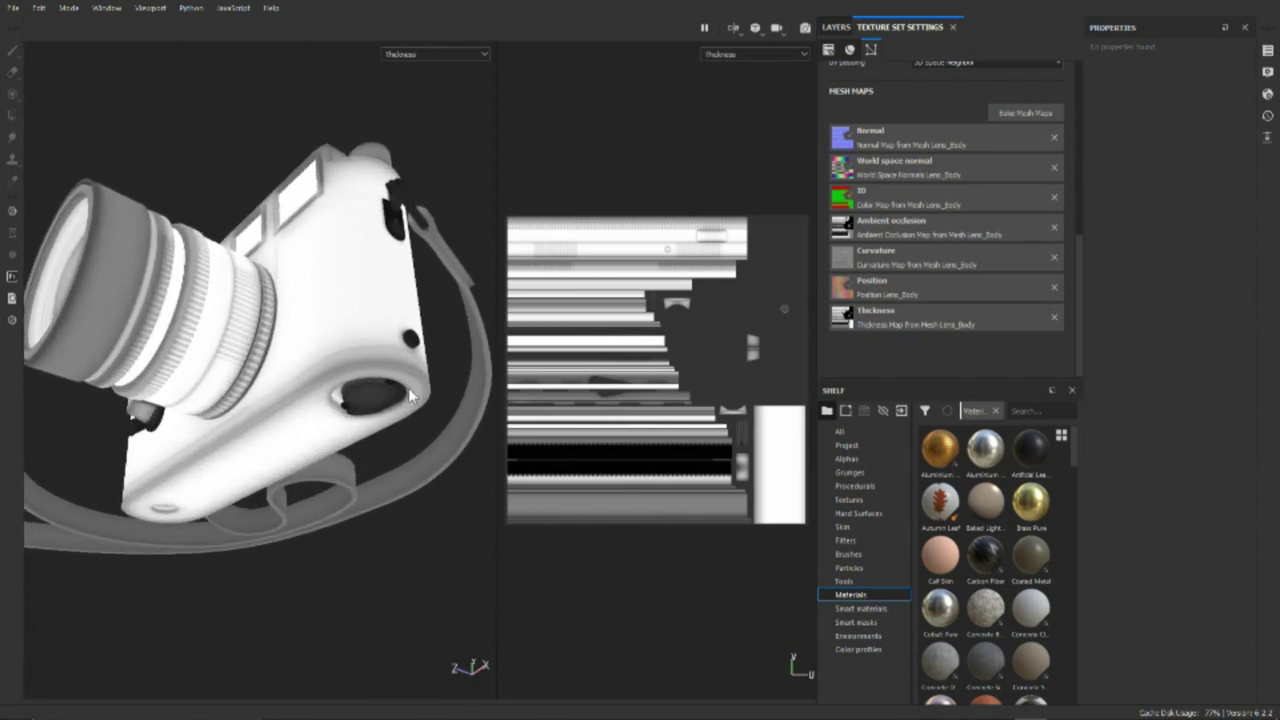
{"action": "left_click_drag", "start_coordinate": [379, 247], "coordinate": [322, 312], "text": "alt"}
{"action": "right_click_drag", "start_coordinate": [322, 312], "coordinate": [289, 424], "text": "alt"}
{"action": "left_click_drag", "start_coordinate": [289, 424], "coordinate": [319, 335], "text": "alt"}
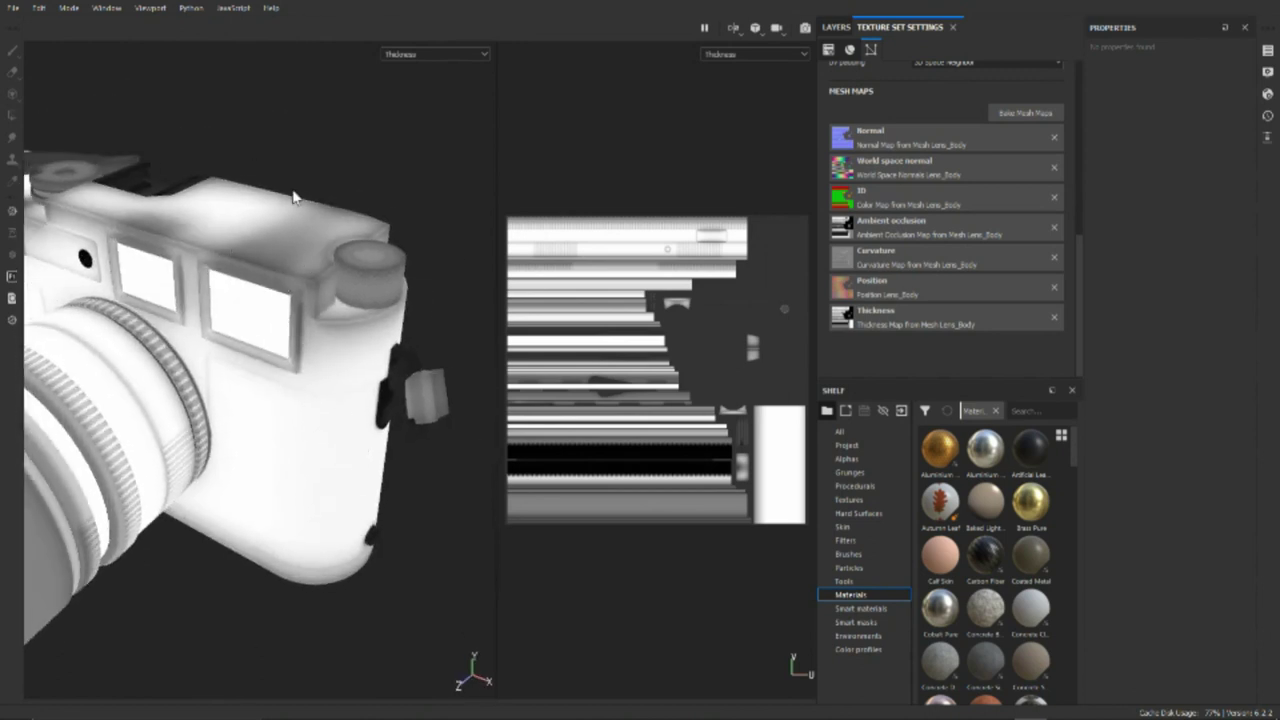
{"action": "left_click_drag", "start_coordinate": [294, 220], "coordinate": [219, 270], "text": "alt"}
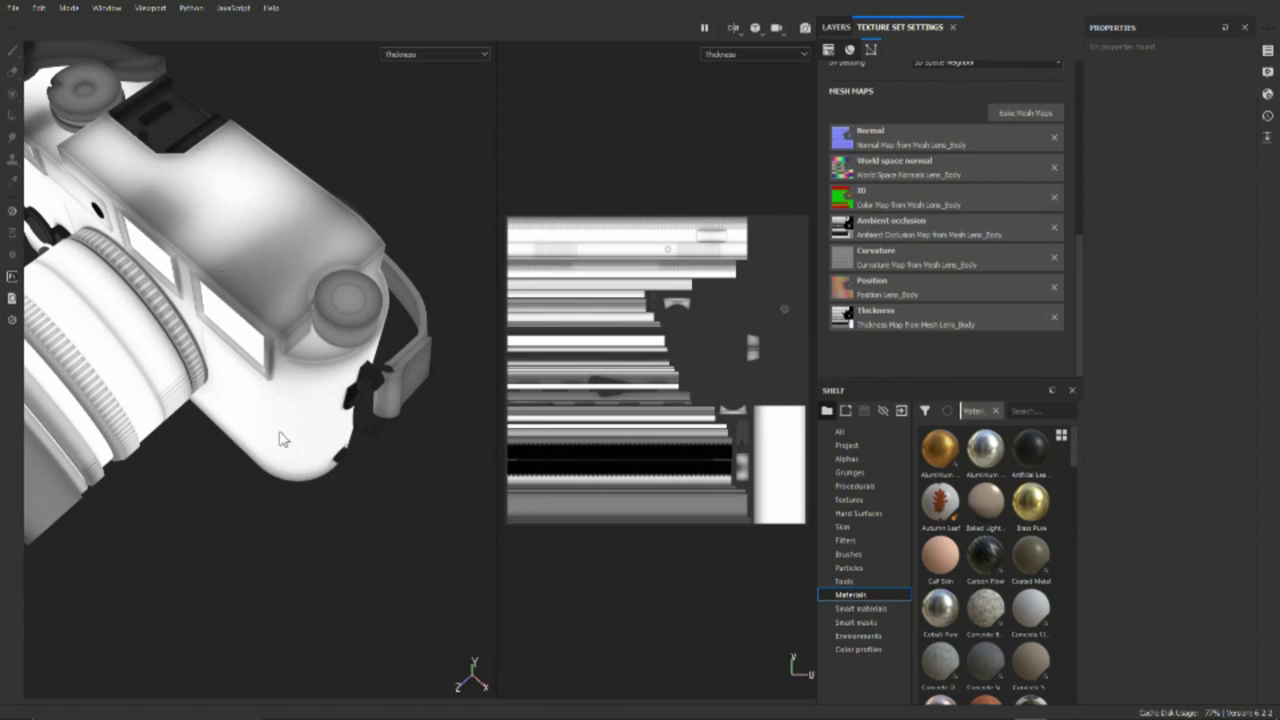
{"action": "left_click_drag", "start_coordinate": [280, 438], "coordinate": [324, 322], "text": "alt"}
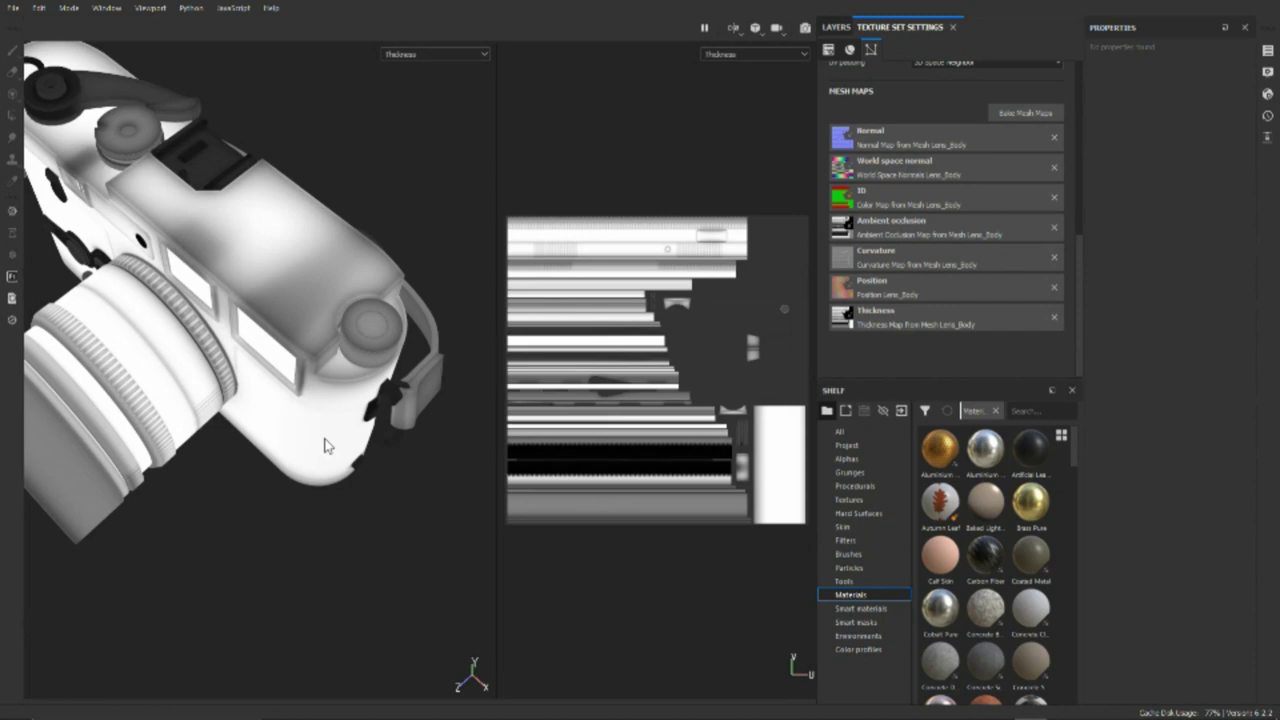
{"action": "left_click_drag", "start_coordinate": [324, 445], "coordinate": [363, 446], "text": "alt"}
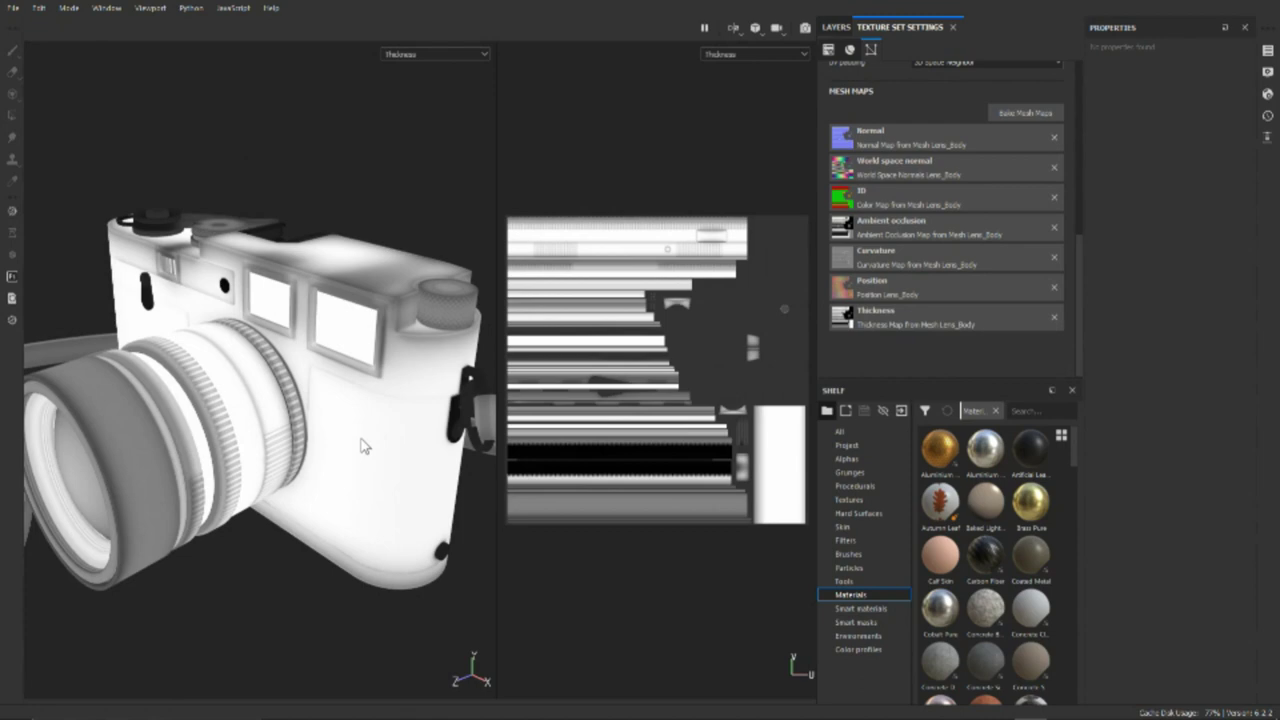
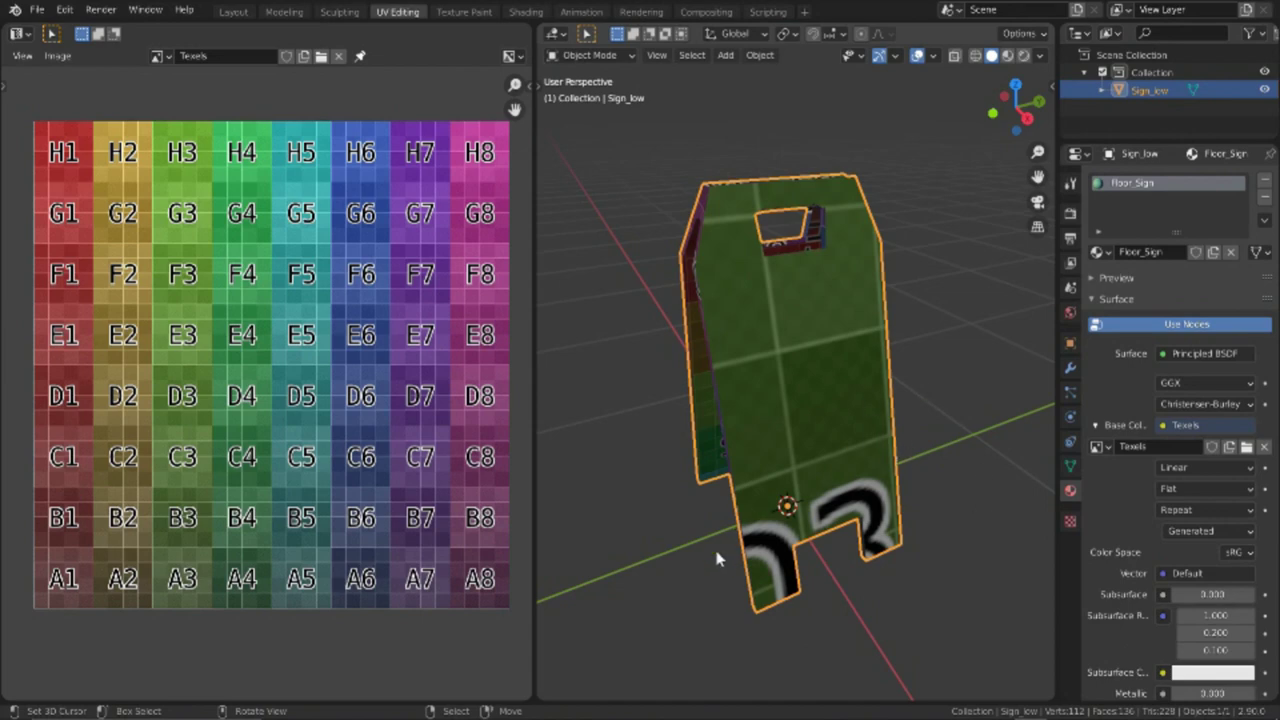
In Blender, open Sign_low in Edit Mode with all geometry selected to show its UV islands, and hide the viewport overlays
{"action": "middle_click_drag", "start_coordinate": [721, 555], "coordinate": [750, 300]}
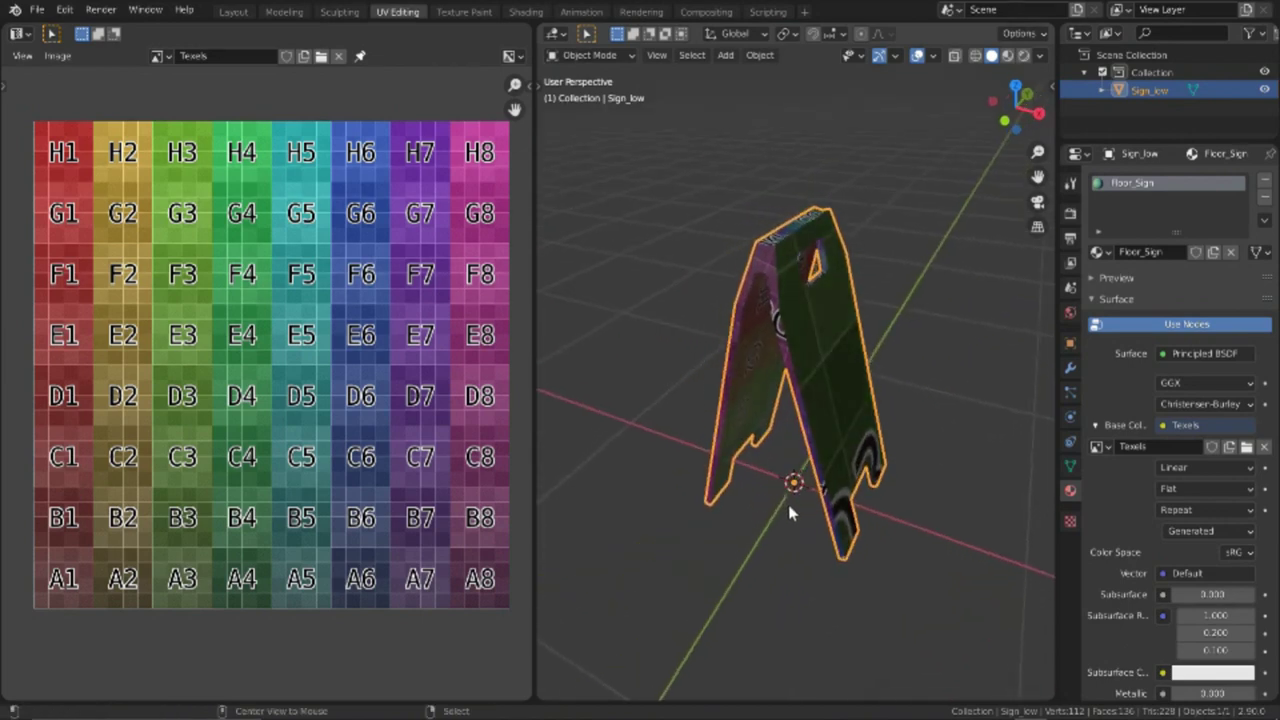
{"action": "left_click", "coordinate": [759, 231]}
{"action": "middle_click_drag", "start_coordinate": [677, 526], "coordinate": [848, 436]}
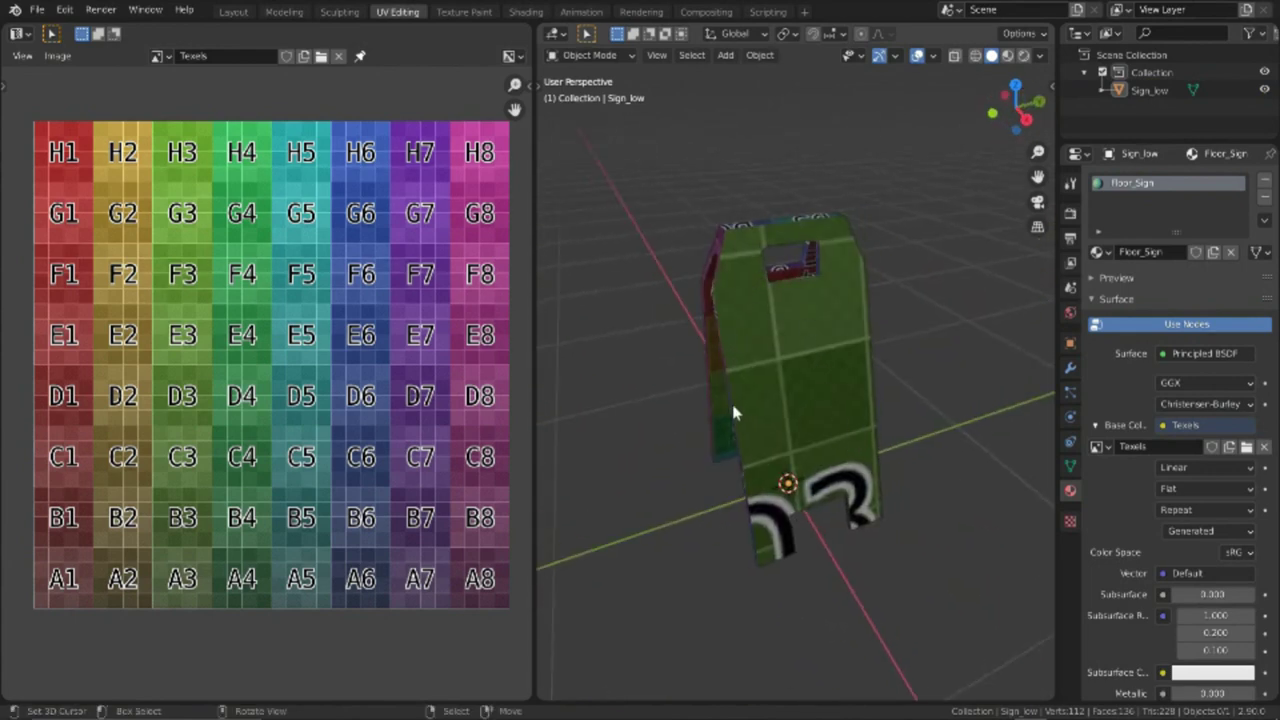
{"action": "left_click", "coordinate": [761, 440]}
{"action": "key", "text": "Tab"}
{"action": "key", "text": "a"}
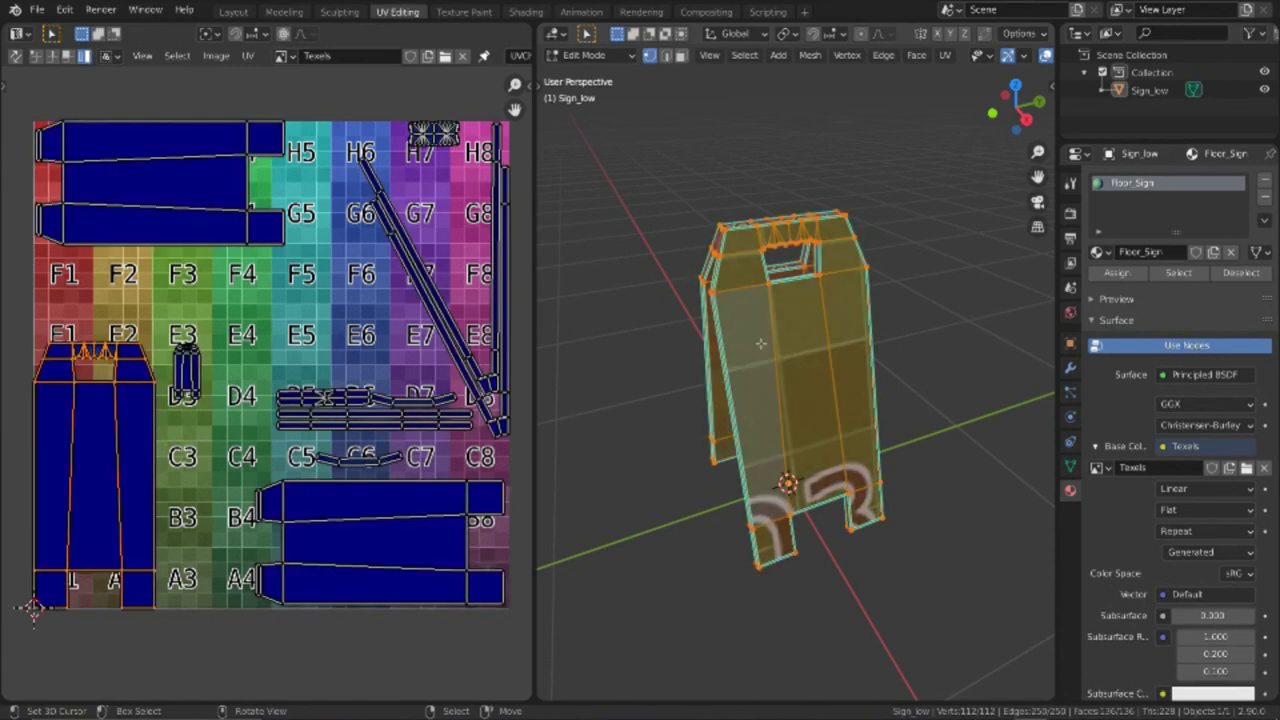
{"action": "key", "text": "shift+alt+z"}
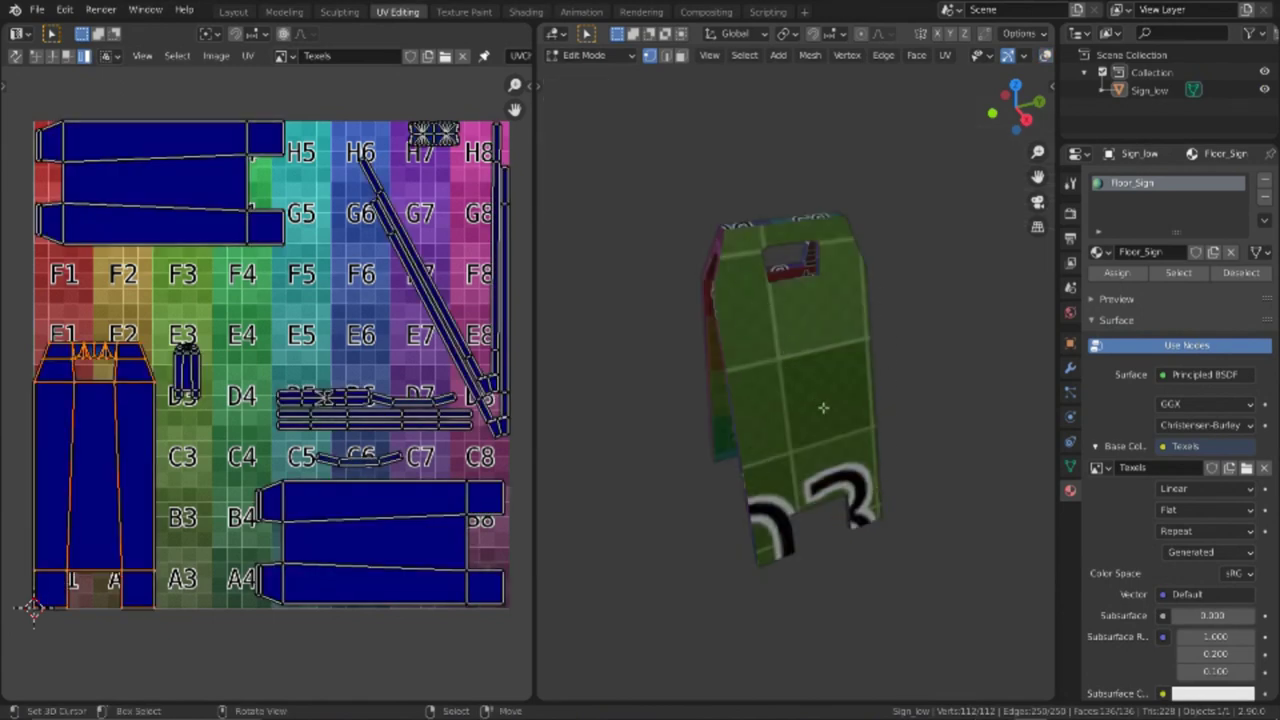
Examine the Texels grid texture on the other face of the sign and compare it with the UV islands
{"action": "middle_click_drag", "start_coordinate": [742, 484], "coordinate": [978, 475]}
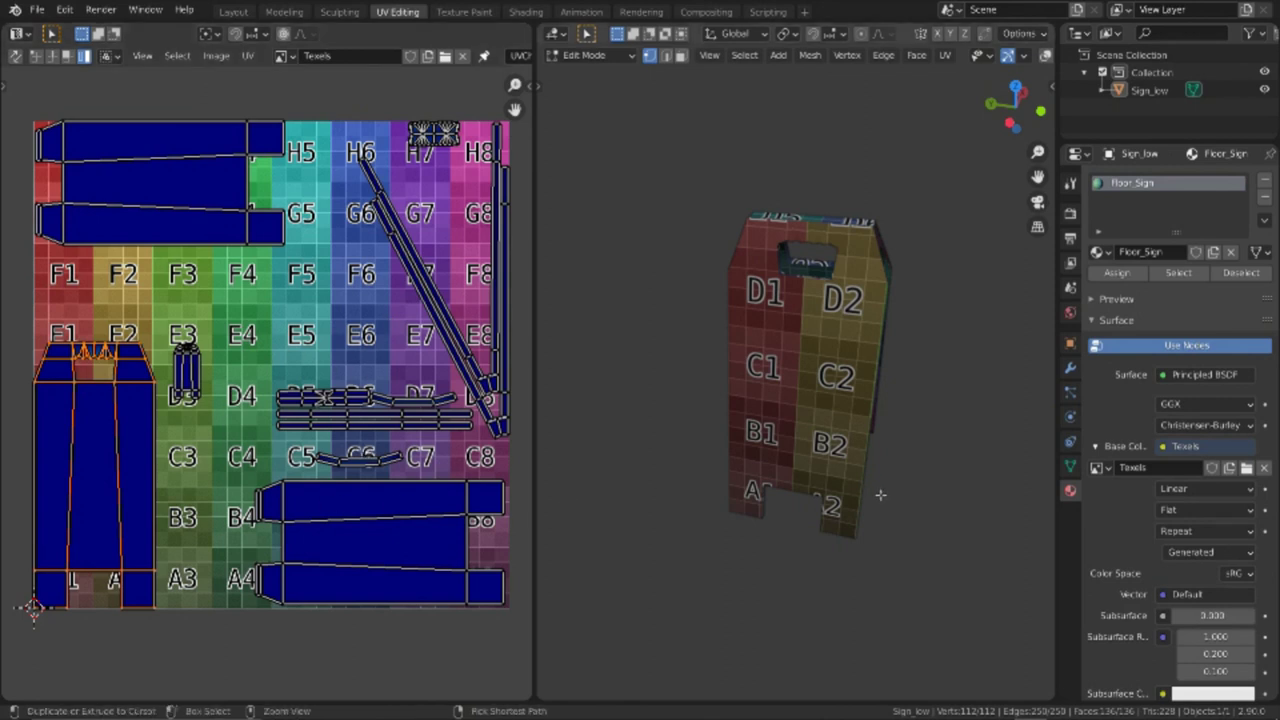
{"action": "scroll", "coordinate": [881, 470], "scroll_direction": "up", "scroll_amount": 3}
{"action": "scroll", "coordinate": [883, 435], "scroll_direction": "up", "scroll_amount": 3}
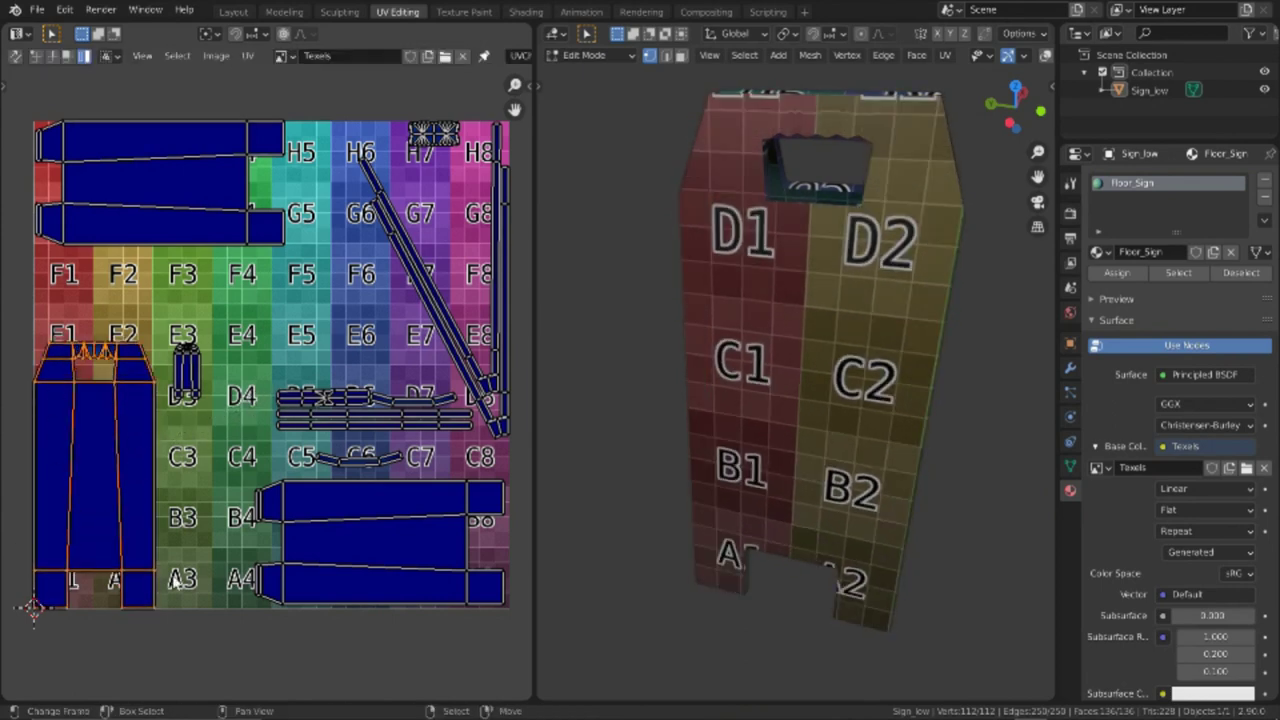
{"action": "middle_click_drag", "start_coordinate": [860, 355], "coordinate": [740, 372]}
{"action": "left_click", "coordinate": [186, 370]}
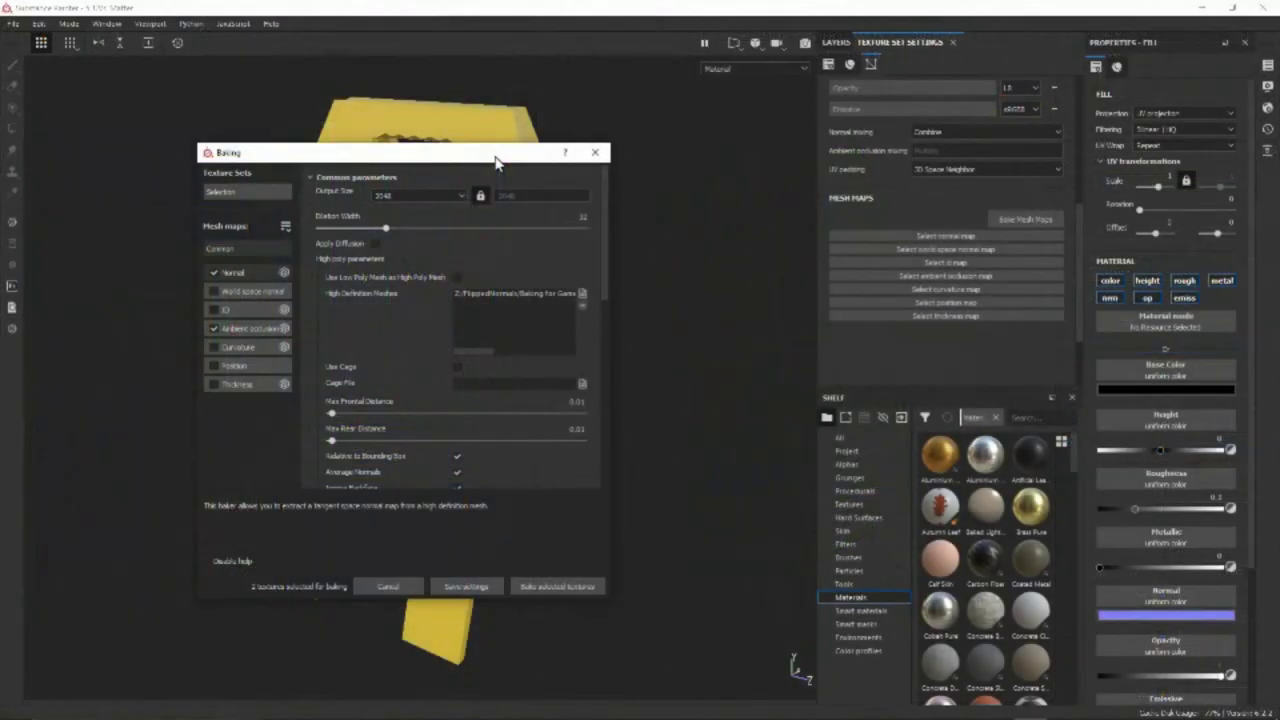
Bake the floor sign's normal and ambient occlusion maps at 2048 from the high definition mesh
{"action": "left_click_drag", "start_coordinate": [498, 163], "coordinate": [472, 153]}
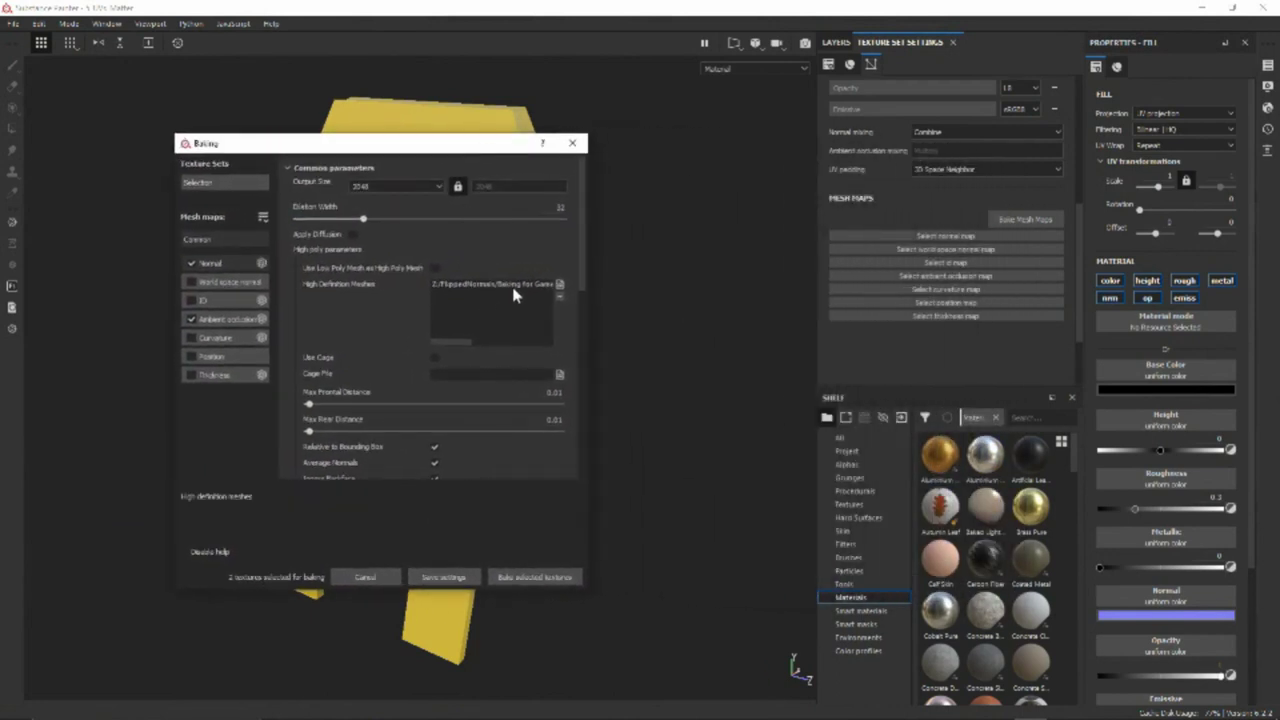
{"action": "left_click", "coordinate": [520, 577]}
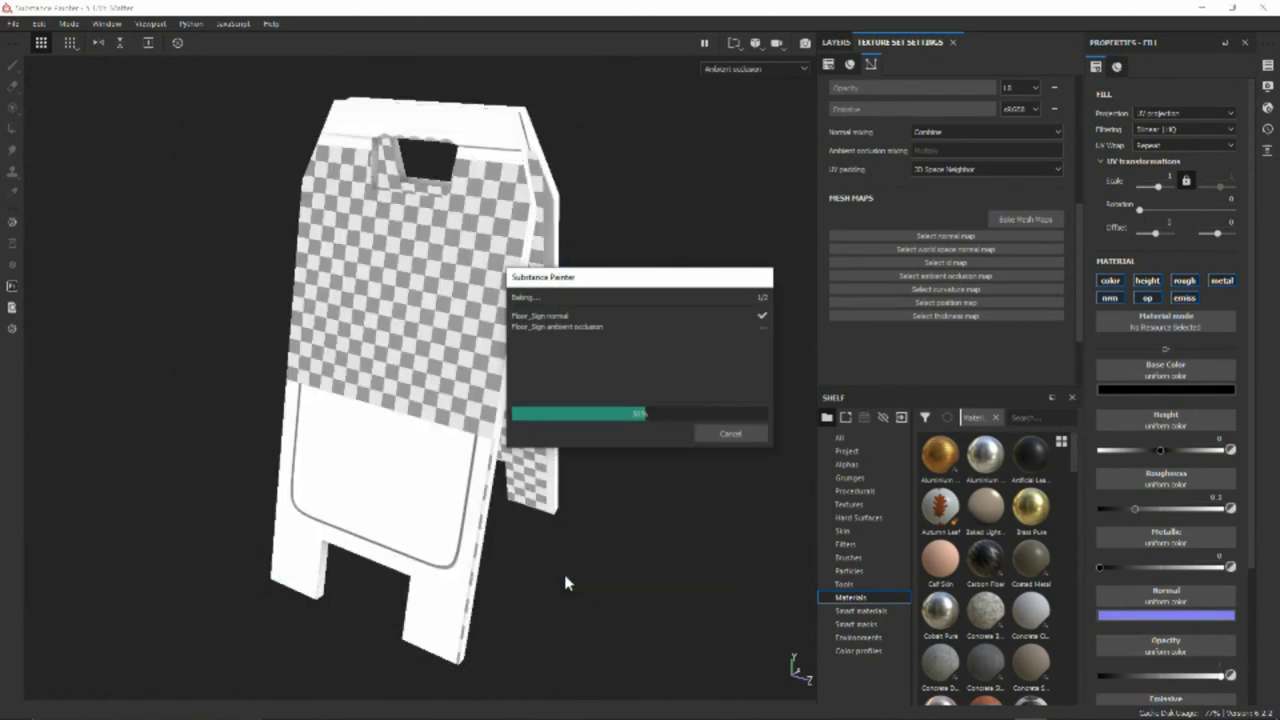
{"action": "left_click", "coordinate": [723, 432]}
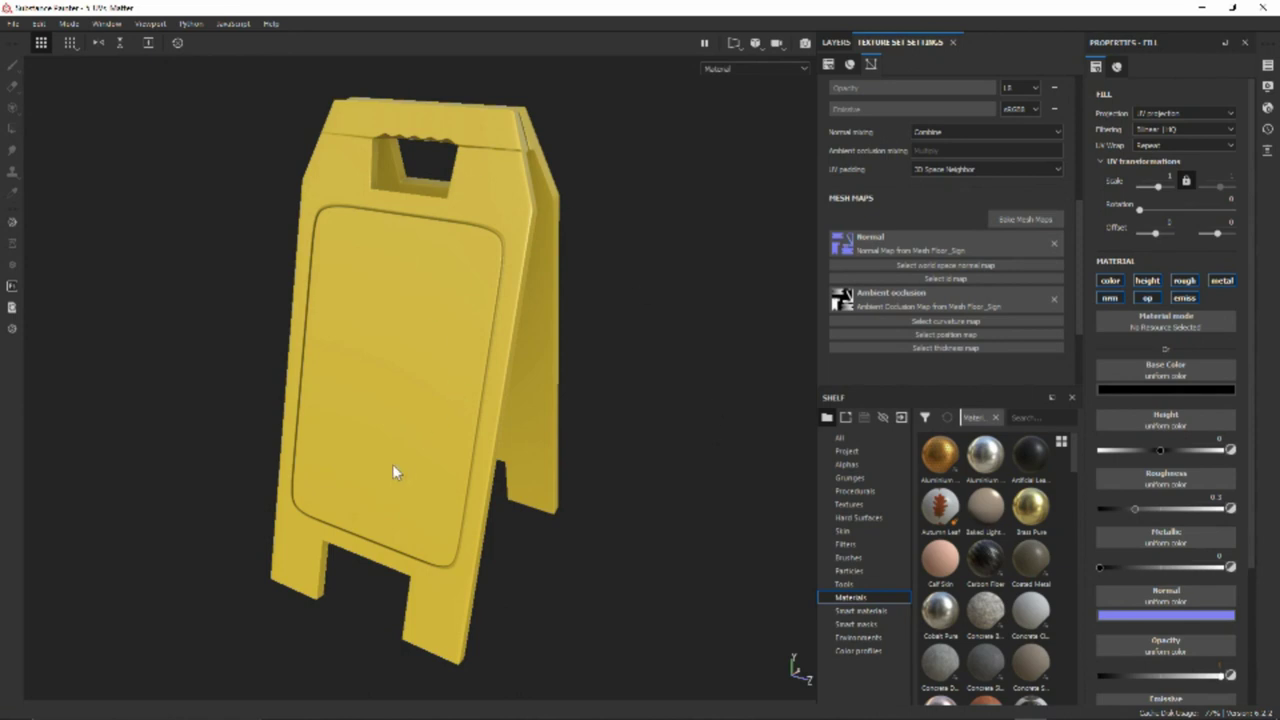
Examine the panel outline, handle and edges on both faces of the sign with the baked maps applied
{"action": "left_click_drag", "start_coordinate": [393, 472], "coordinate": [521, 376], "text": "alt"}
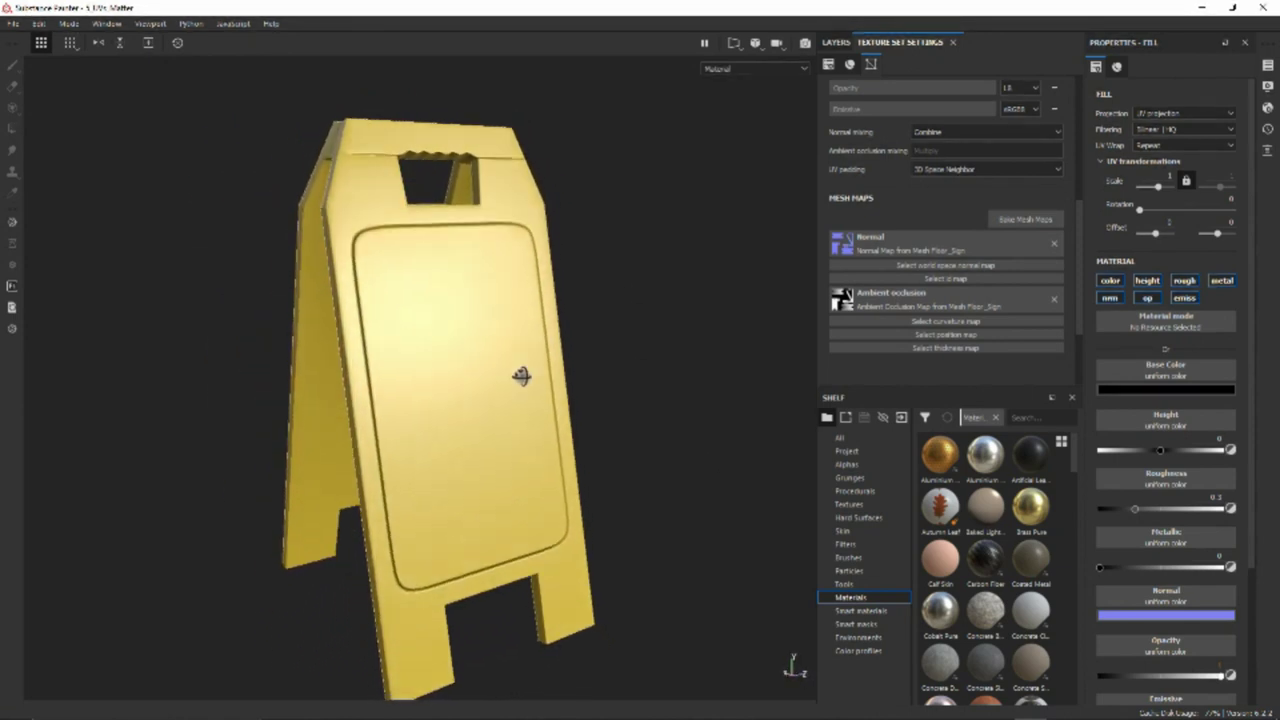
{"action": "left_click_drag", "start_coordinate": [711, 335], "coordinate": [534, 399], "text": "alt"}
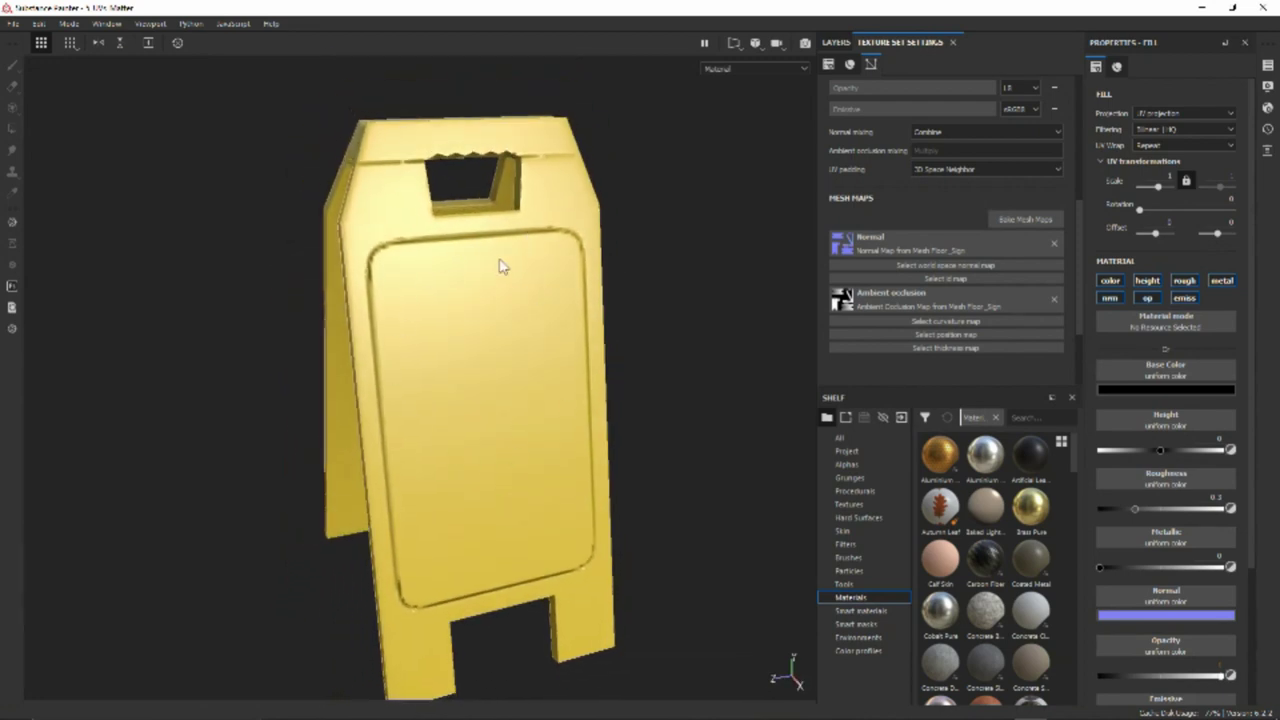
{"action": "left_click_drag", "start_coordinate": [503, 266], "coordinate": [455, 188], "text": "alt"}
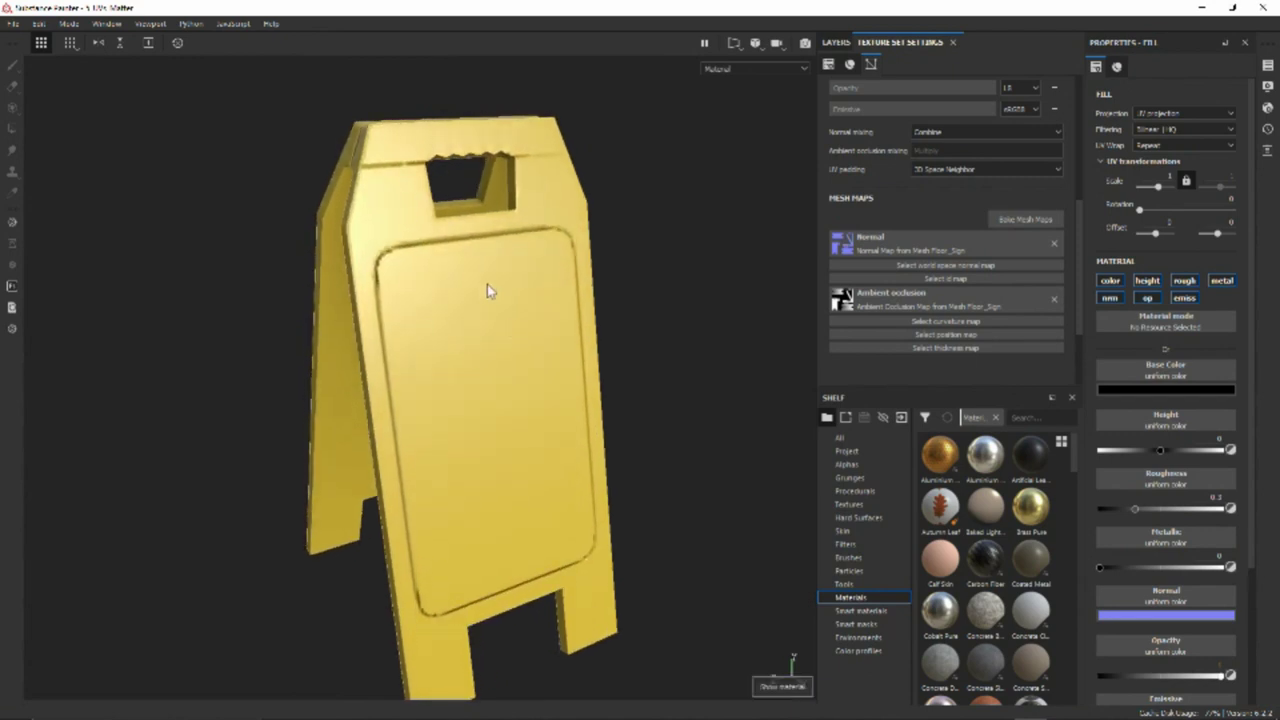
{"action": "left_click_drag", "start_coordinate": [543, 337], "coordinate": [517, 330], "text": "alt"}
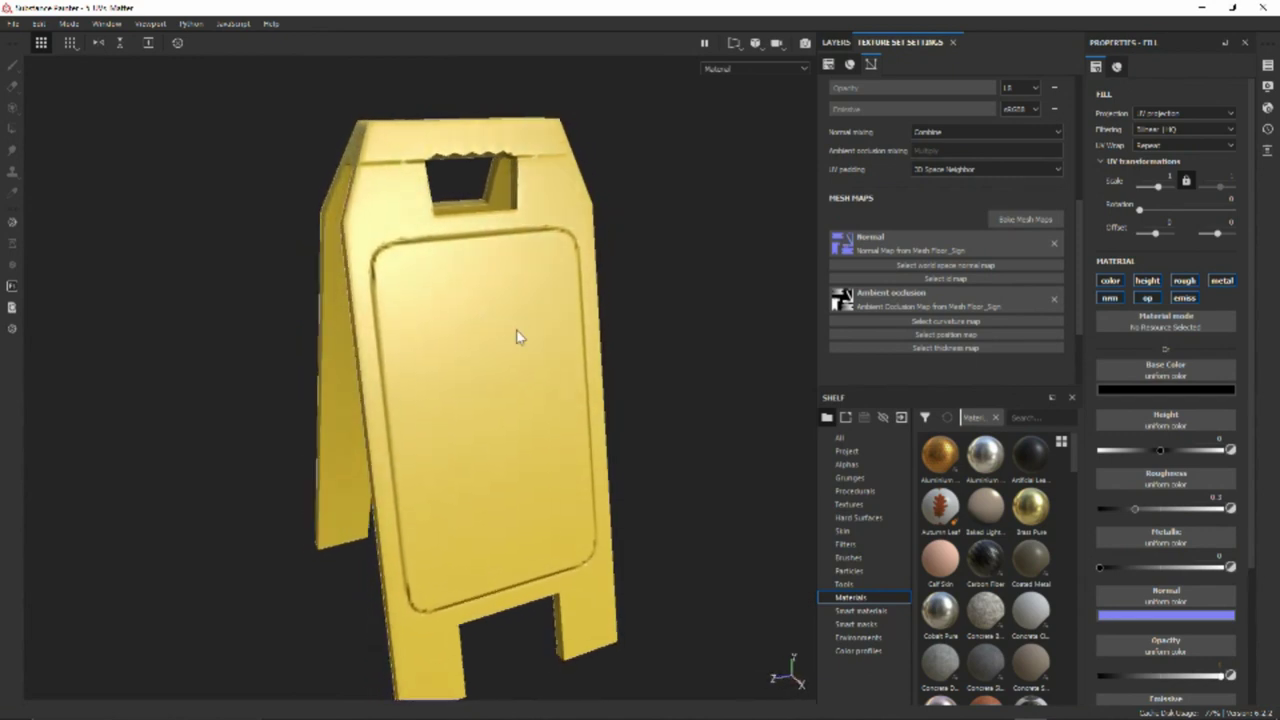
Show the sign's 3D and UV views side by side and make Fill layer 2's mask ready for brush painting
{"action": "key", "text": "F1"}
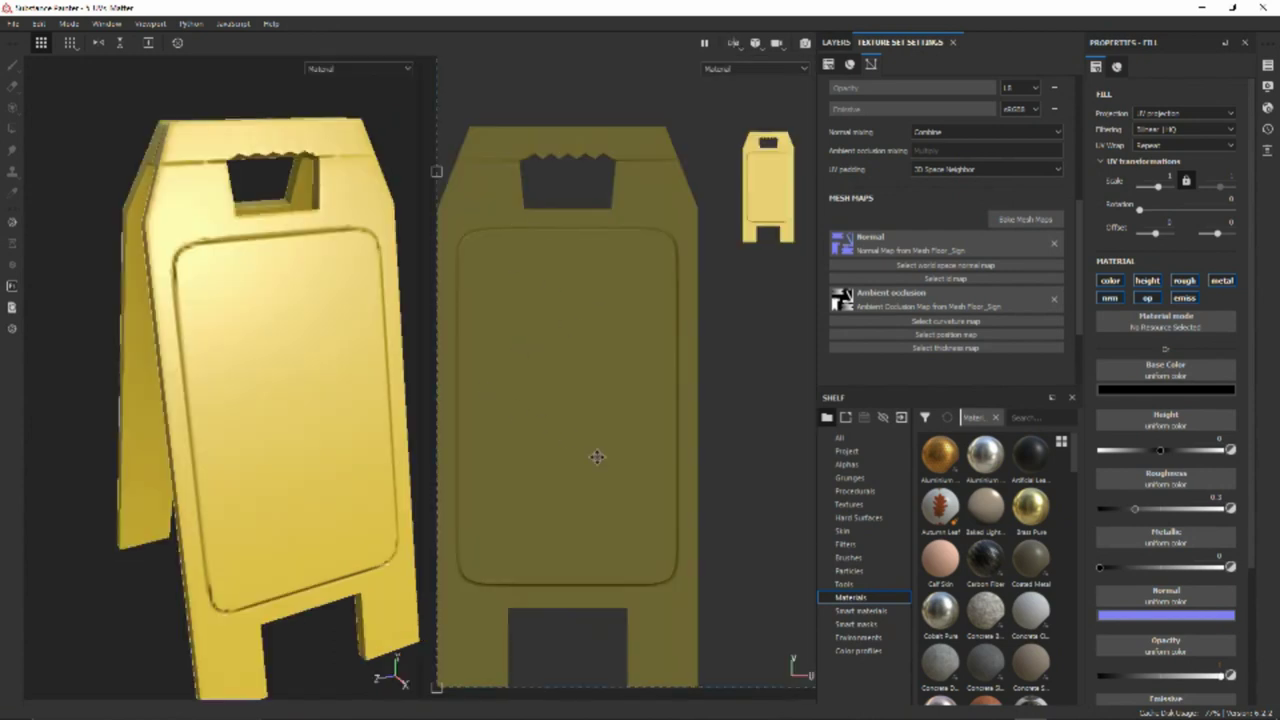
{"action": "left_click_drag", "start_coordinate": [370, 376], "coordinate": [245, 412], "text": "alt"}
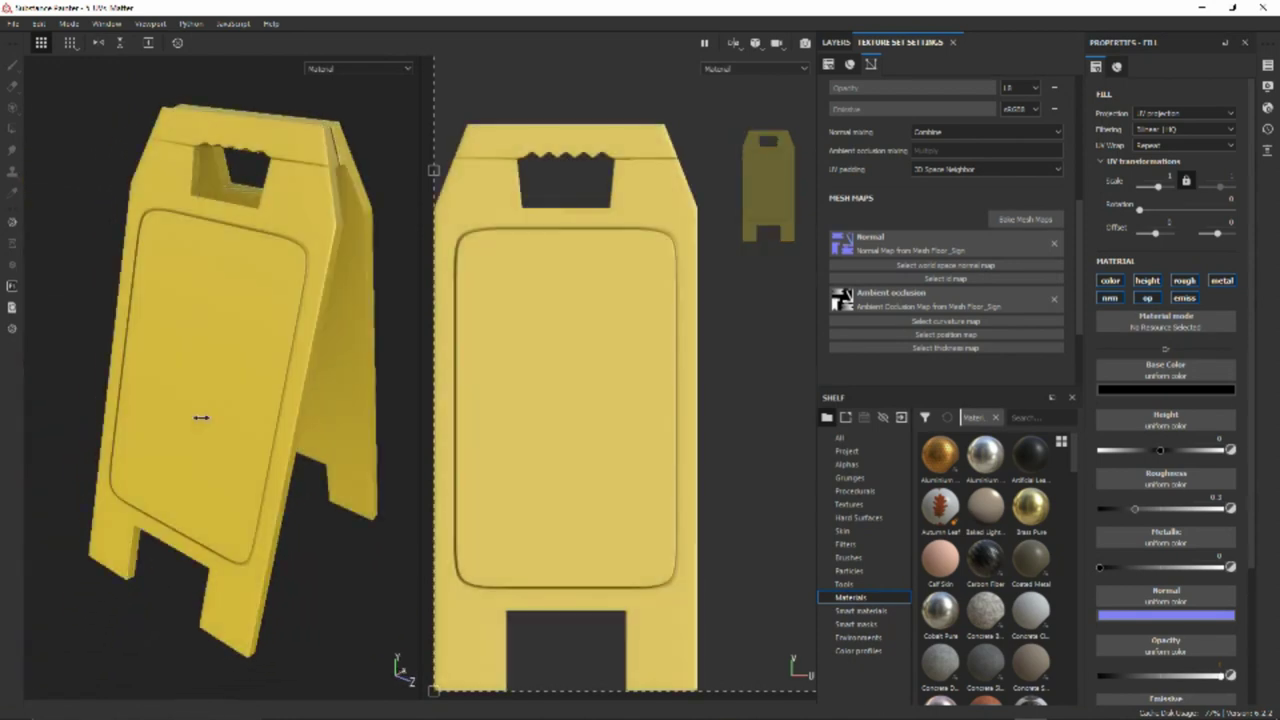
{"action": "key", "text": "1"}
{"action": "left_click", "coordinate": [836, 42]}
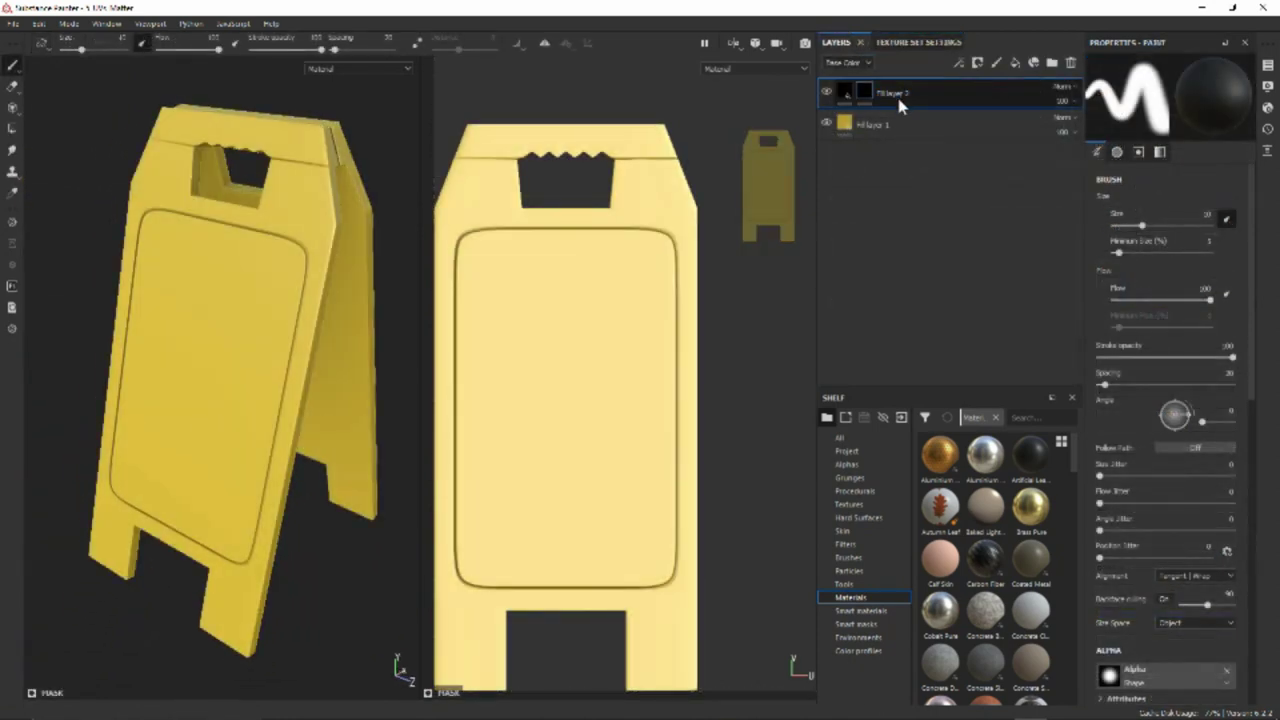
{"action": "left_click", "coordinate": [896, 100]}
Search the alphas for caution and load the striped Sign Caution alpha into the brush
{"action": "left_click", "coordinate": [850, 466]}
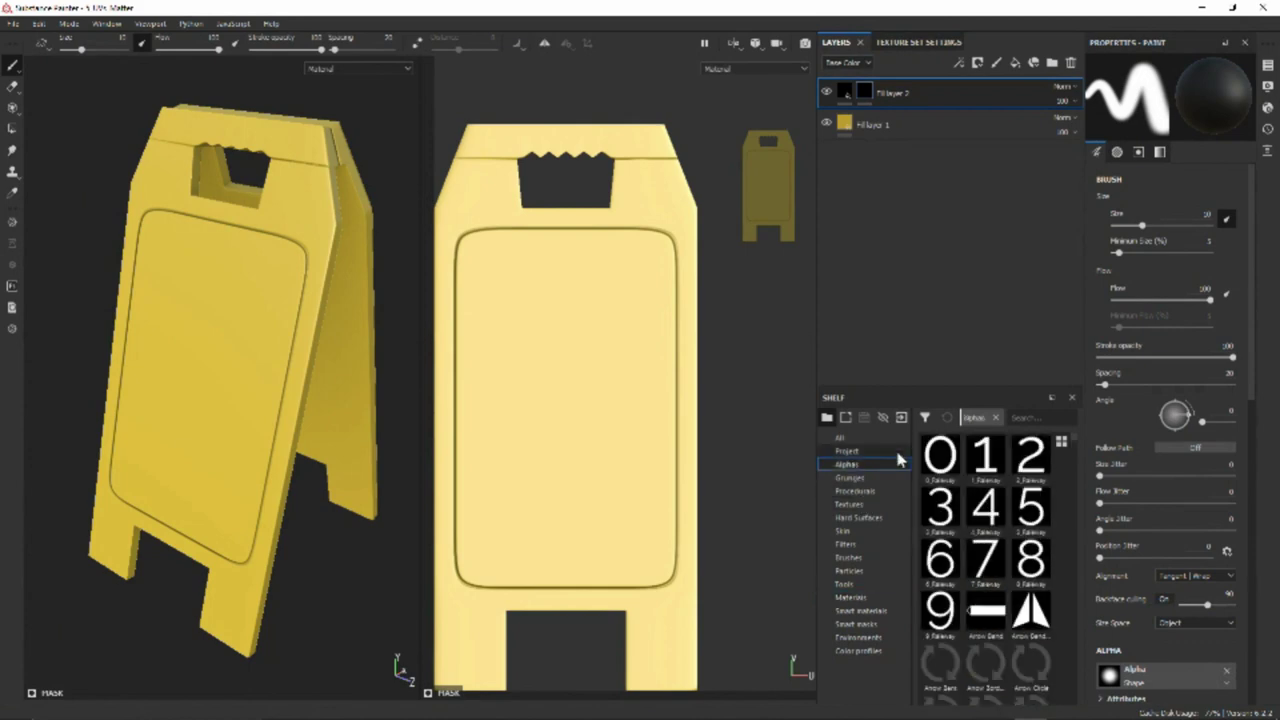
{"action": "left_click", "coordinate": [1030, 418]}
{"action": "type", "text": "caution"}
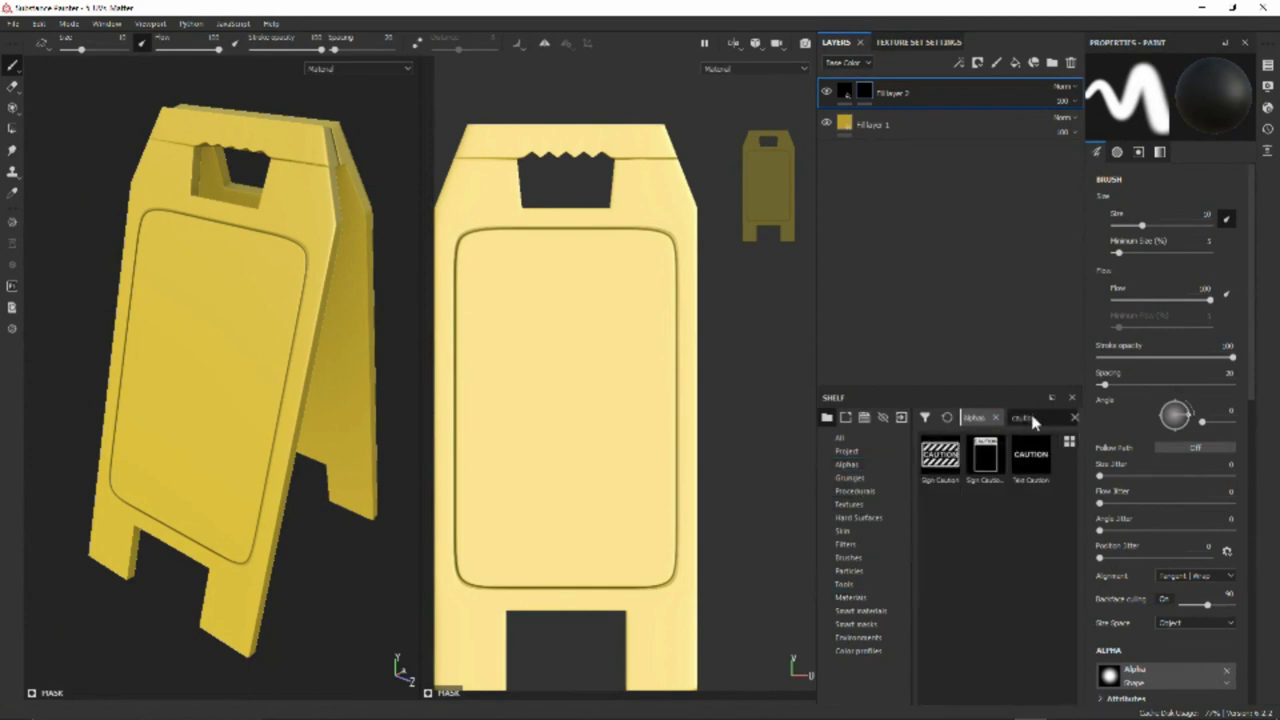
{"action": "left_click", "coordinate": [938, 458]}
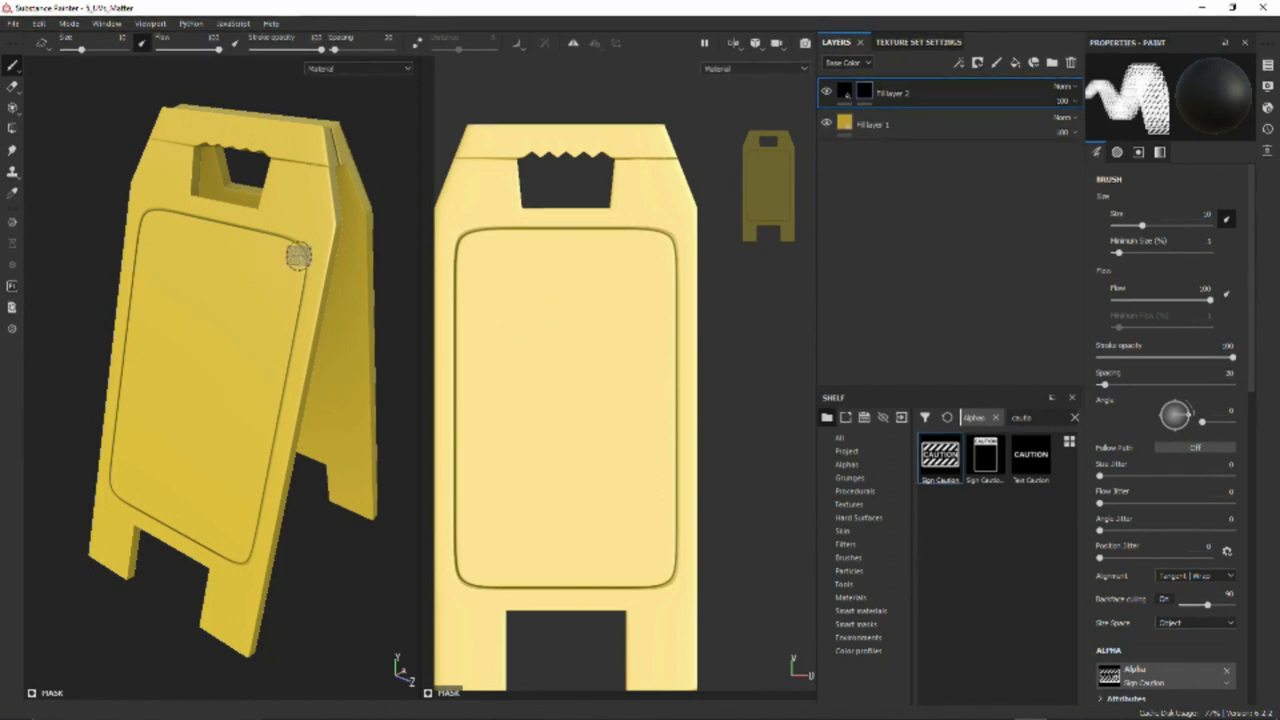
Stamp the caution graphic on the upper panel of the large UV island with brush size about 73 and grayscale 1
{"action": "right_click_drag", "start_coordinate": [594, 310], "coordinate": [674, 312], "text": "ctrl"}
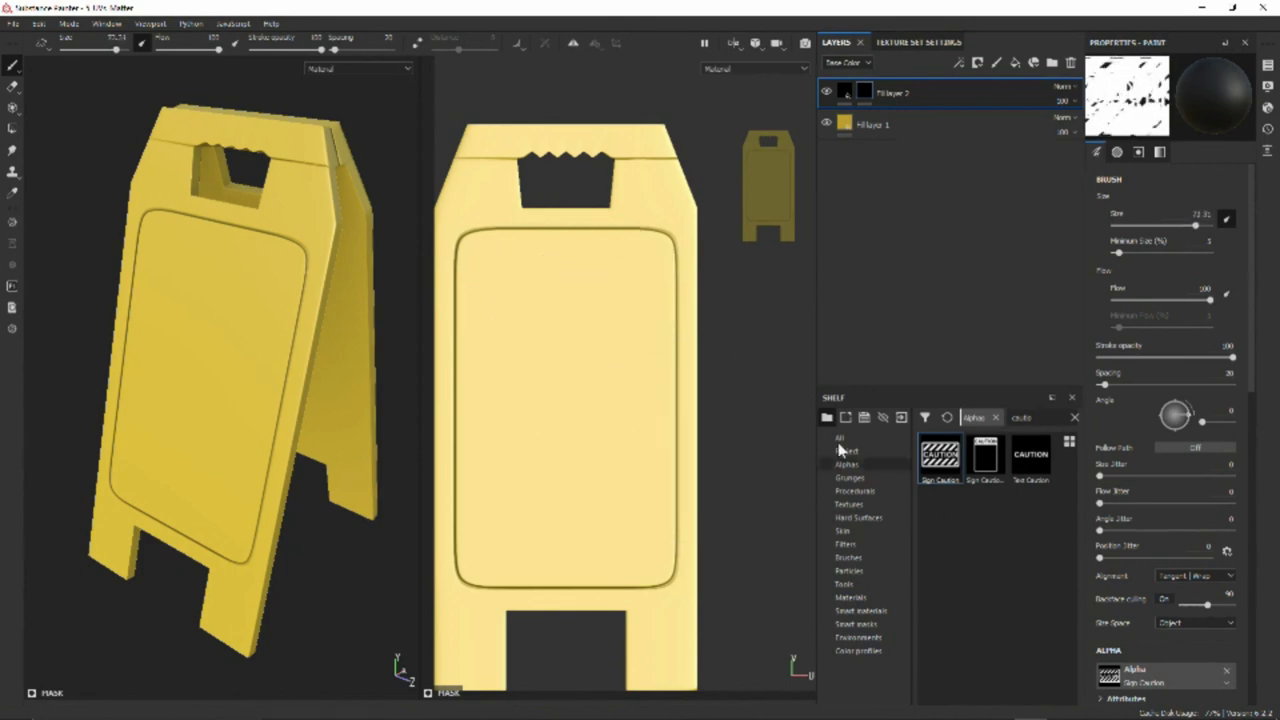
{"action": "scroll", "coordinate": [1211, 573], "scroll_direction": "down", "scroll_amount": 3}
{"action": "scroll", "coordinate": [1211, 573], "scroll_direction": "down", "scroll_amount": 3}
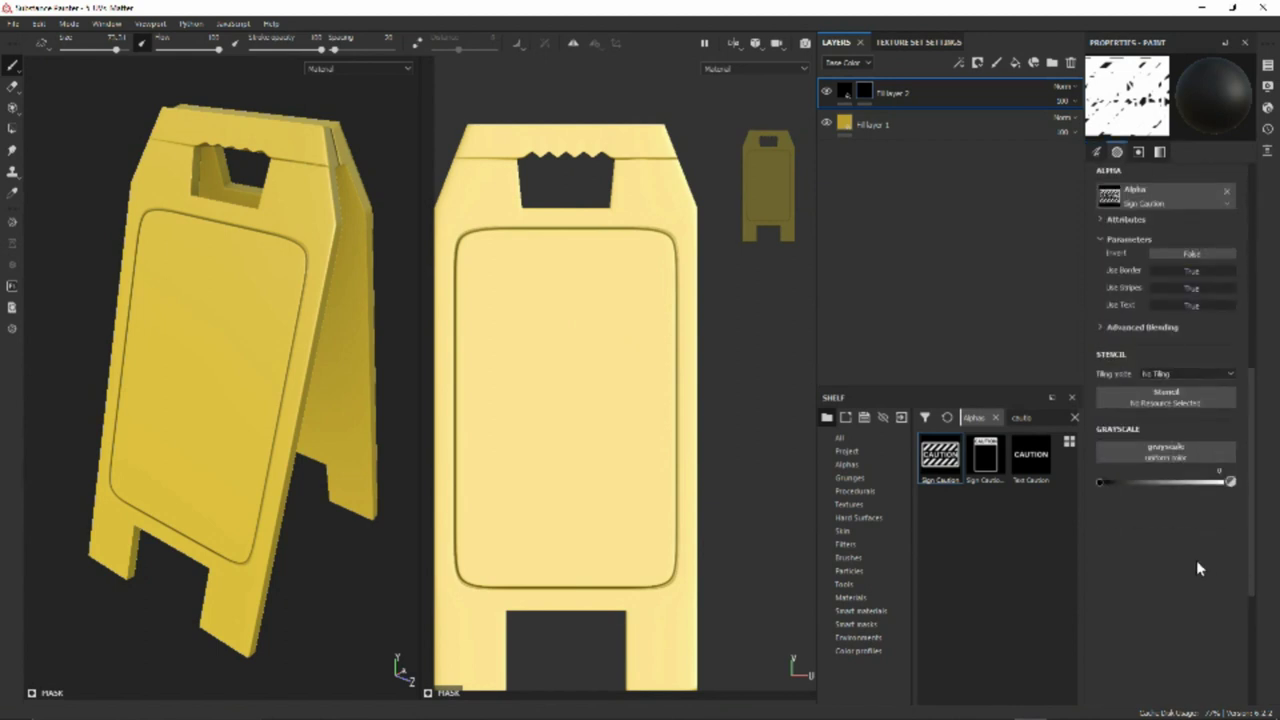
{"action": "left_click_drag", "start_coordinate": [1131, 484], "coordinate": [1222, 484]}
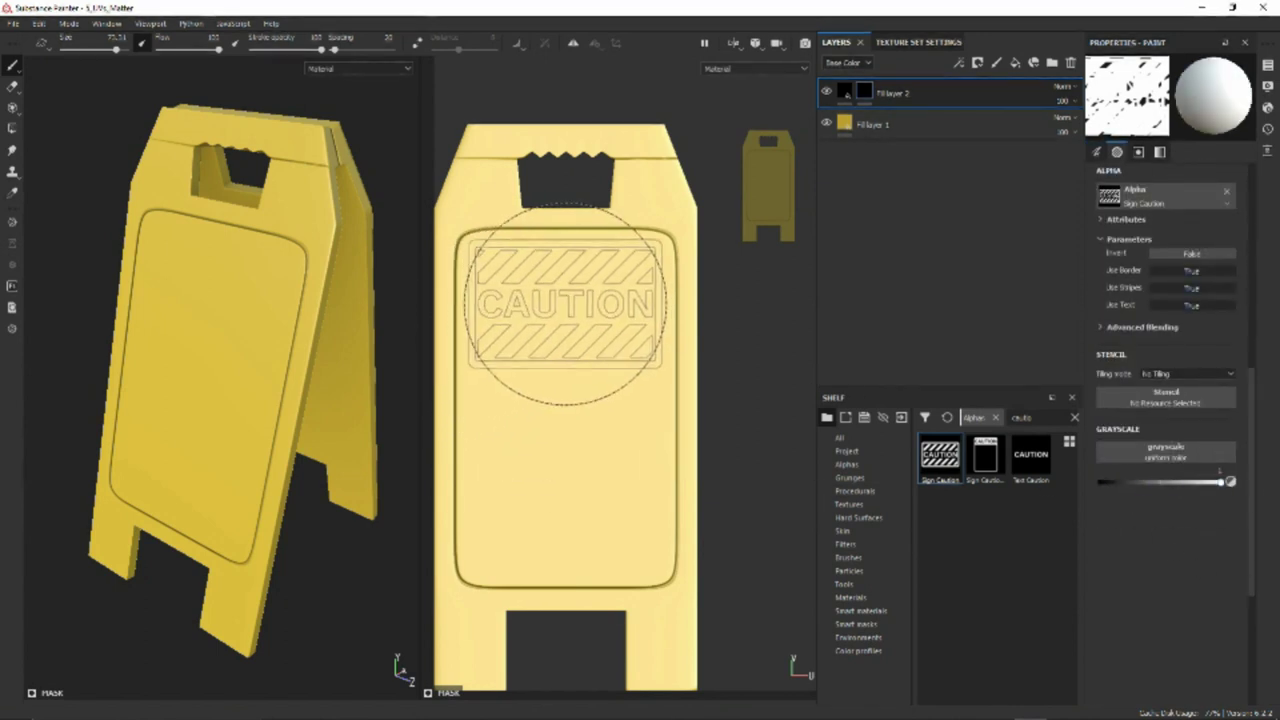
{"action": "left_click", "coordinate": [567, 309]}
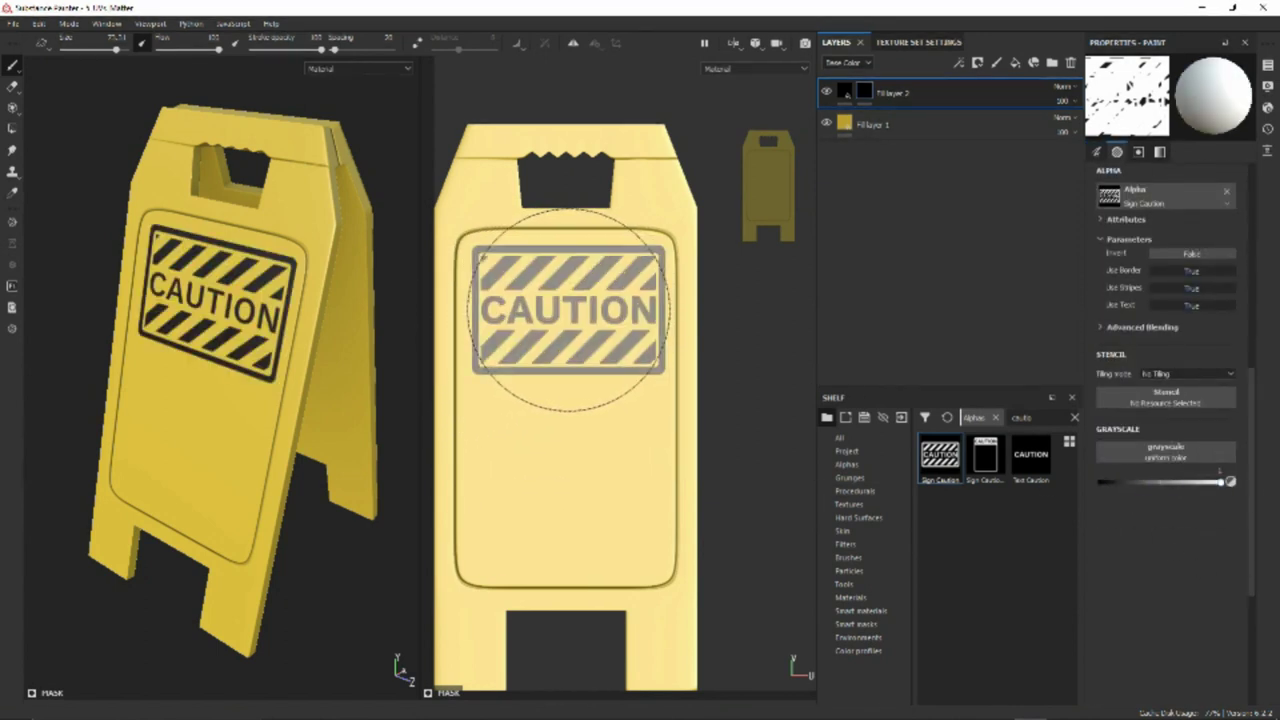
Stamp the same caution graphic on the upper panel of the small UV island for the sign's other face
{"action": "mouse_move", "coordinate": [271, 471]}
{"action": "left_mouse_down", "text": "alt"}
{"action": "mouse_move", "coordinate": [177, 529]}
{"action": "mouse_move", "coordinate": [306, 491]}
{"action": "mouse_move", "coordinate": [200, 500]}
{"action": "mouse_move", "coordinate": [183, 520]}
{"action": "left_mouse_up", "text": "alt"}
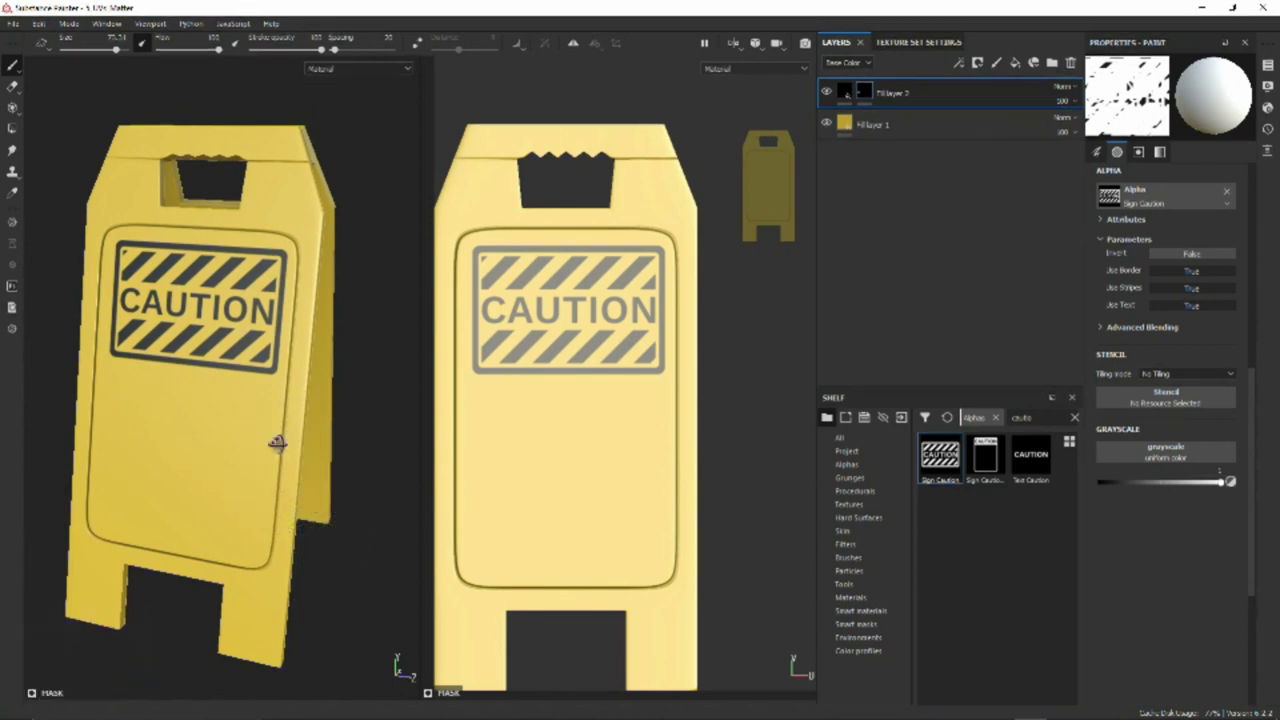
{"action": "mouse_move", "coordinate": [274, 443]}
{"action": "left_mouse_down", "text": "alt"}
{"action": "mouse_move", "coordinate": [142, 457]}
{"action": "mouse_move", "coordinate": [251, 400]}
{"action": "mouse_move", "coordinate": [251, 448]}
{"action": "mouse_move", "coordinate": [340, 440]}
{"action": "left_mouse_up", "text": "alt"}
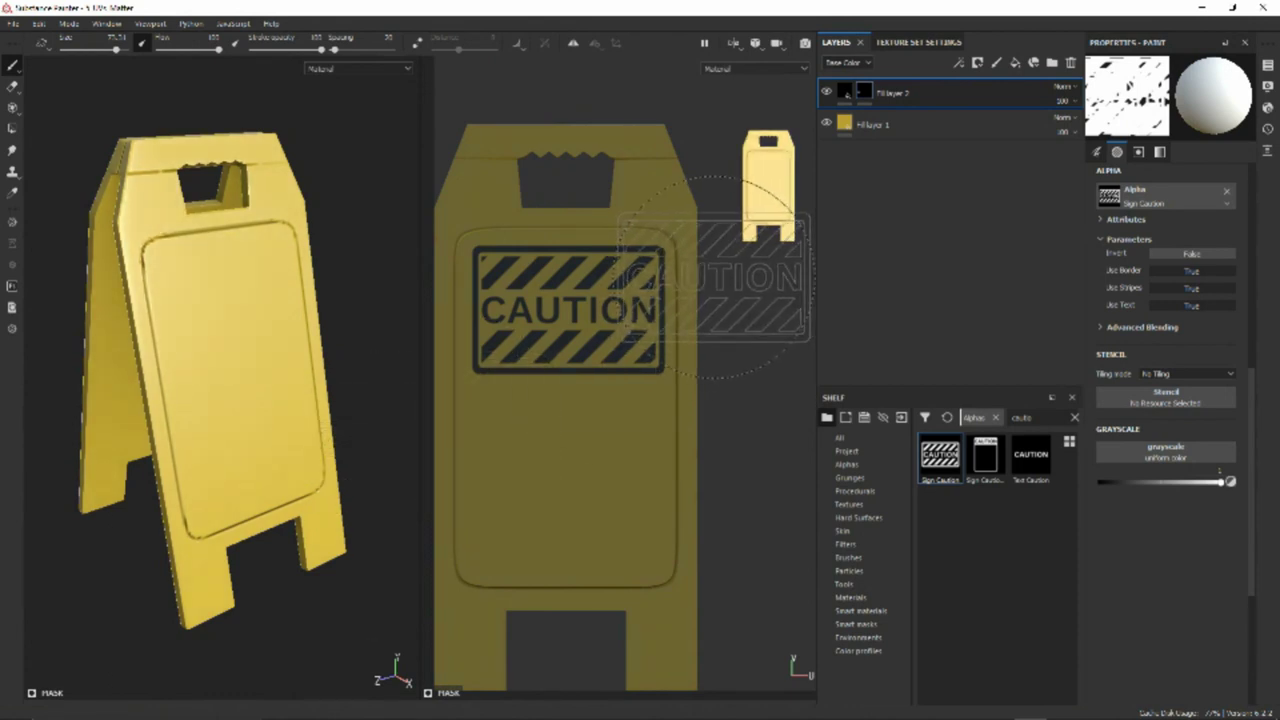
{"action": "scroll", "coordinate": [690, 200], "scroll_direction": "up", "scroll_amount": 1}
{"action": "middle_click_drag", "start_coordinate": [690, 190], "coordinate": [495, 370], "text": "alt"}
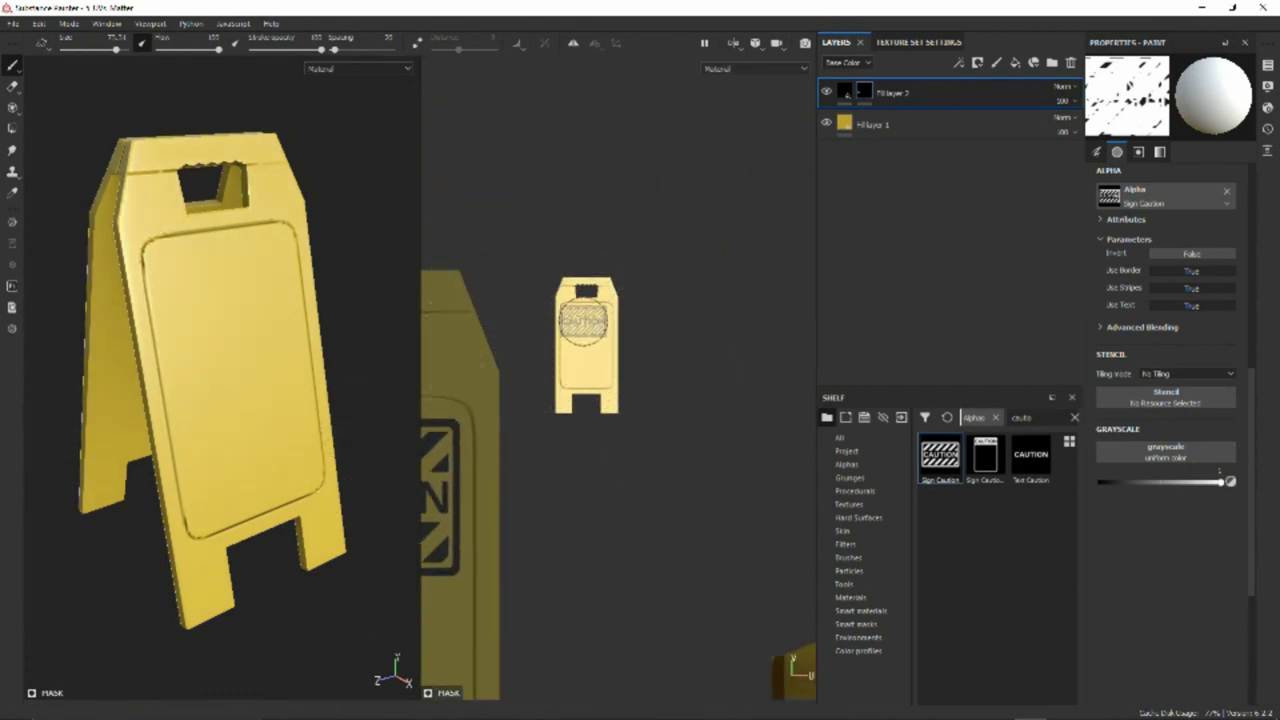
{"action": "left_click", "coordinate": [587, 320]}
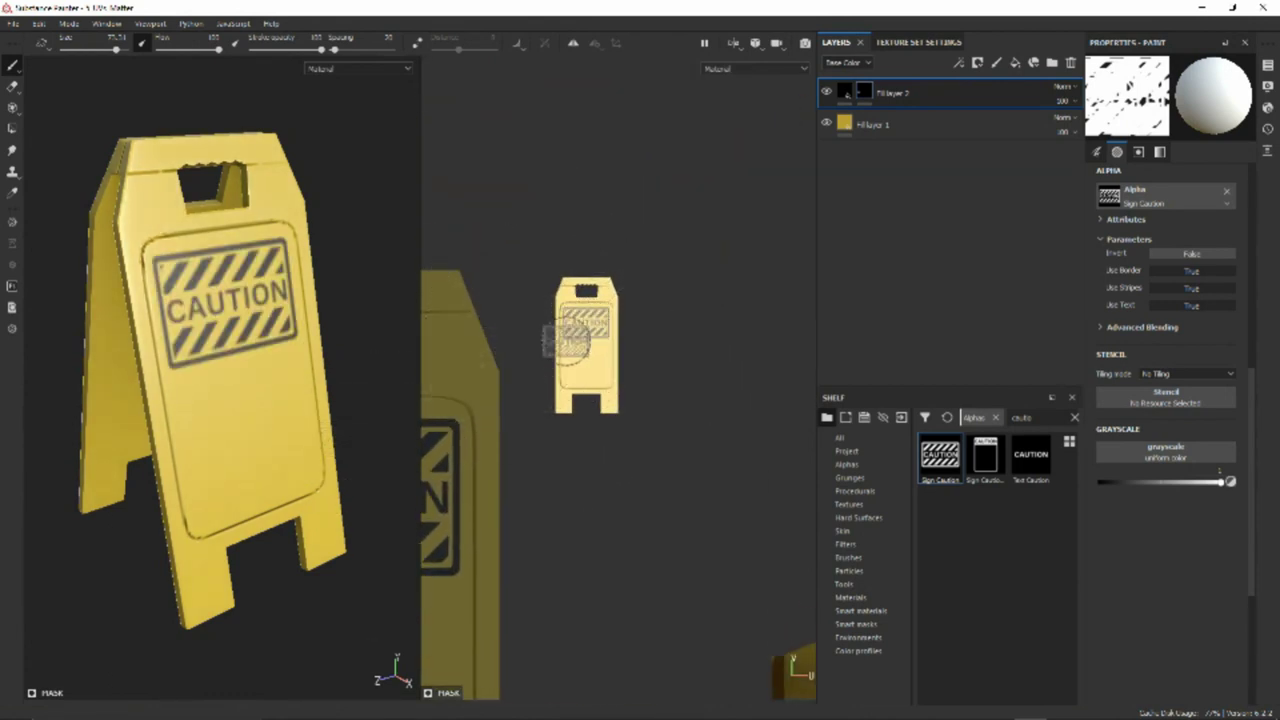
{"action": "mouse_move", "coordinate": [250, 447]}
{"action": "left_mouse_down", "text": "alt"}
{"action": "mouse_move", "coordinate": [206, 451]}
{"action": "mouse_move", "coordinate": [258, 452]}
{"action": "left_mouse_up", "text": "alt"}
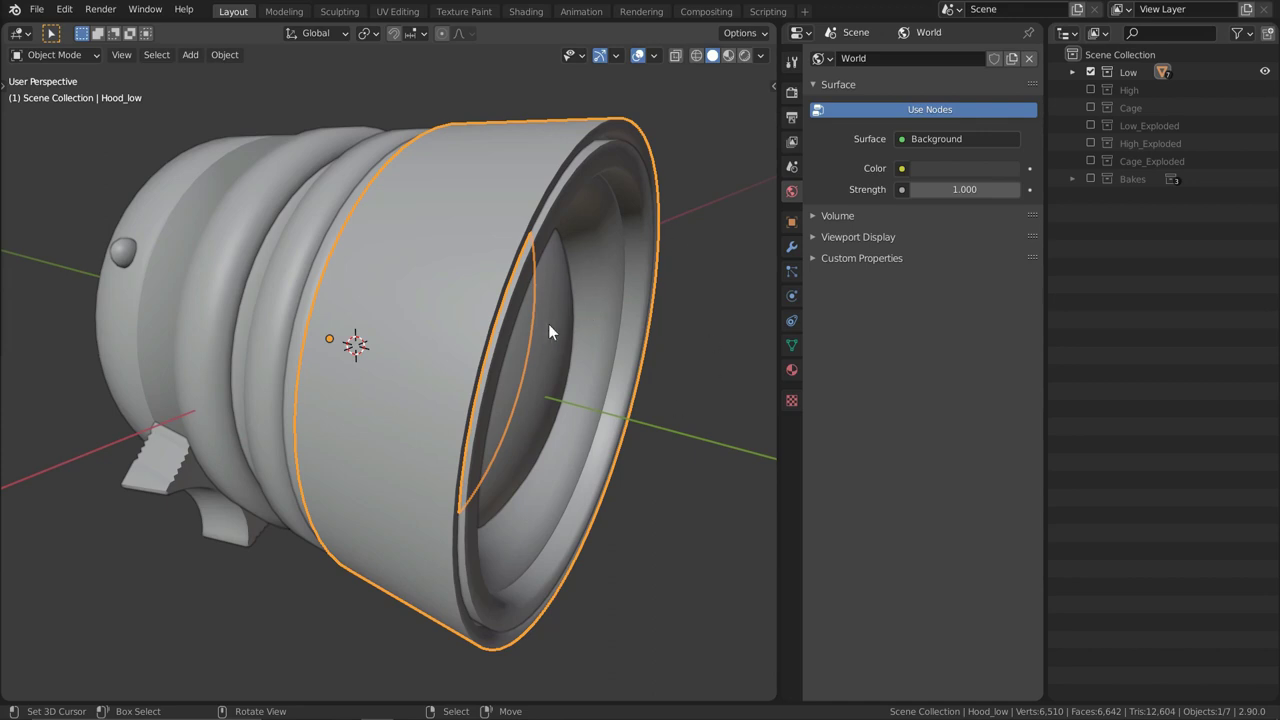
In Blender, overlay the High collection on the low-poly lens to compare the hood's rim, and return to only the Low collection
{"action": "left_click", "coordinate": [1090, 90]}
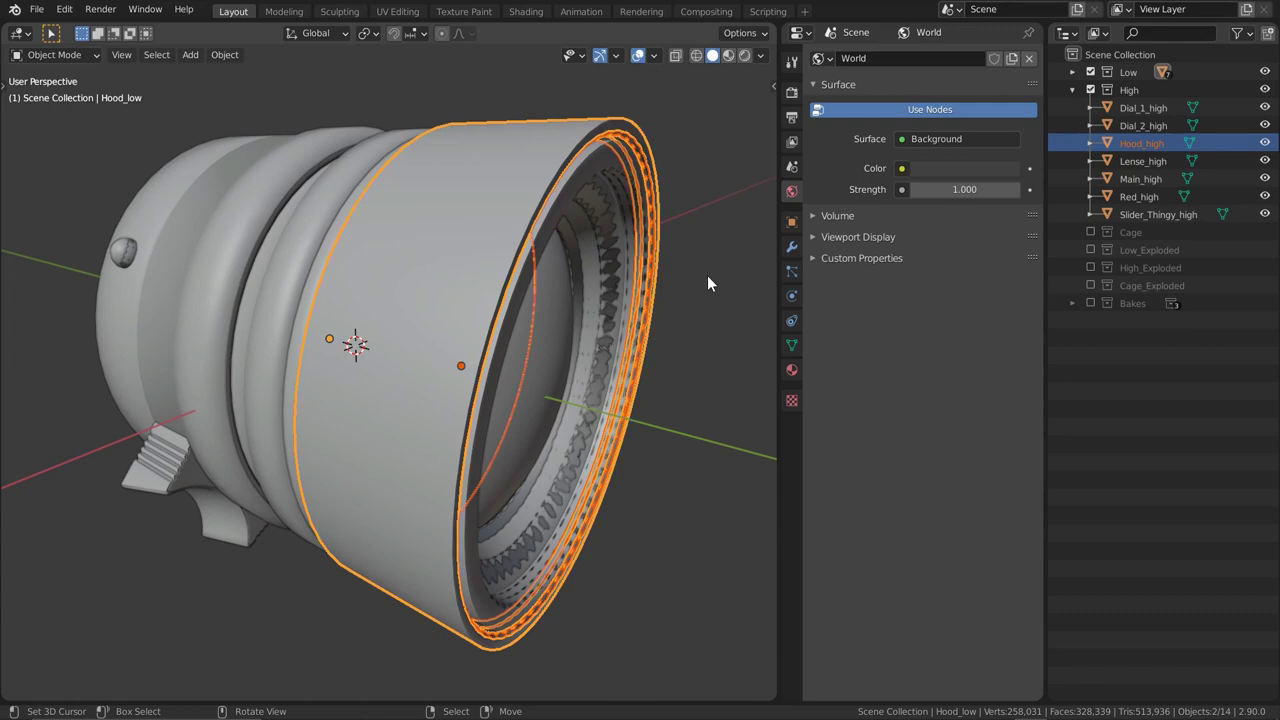
{"action": "scroll", "coordinate": [707, 275], "scroll_direction": "up", "scroll_amount": 5}
{"action": "key", "text": "1"}
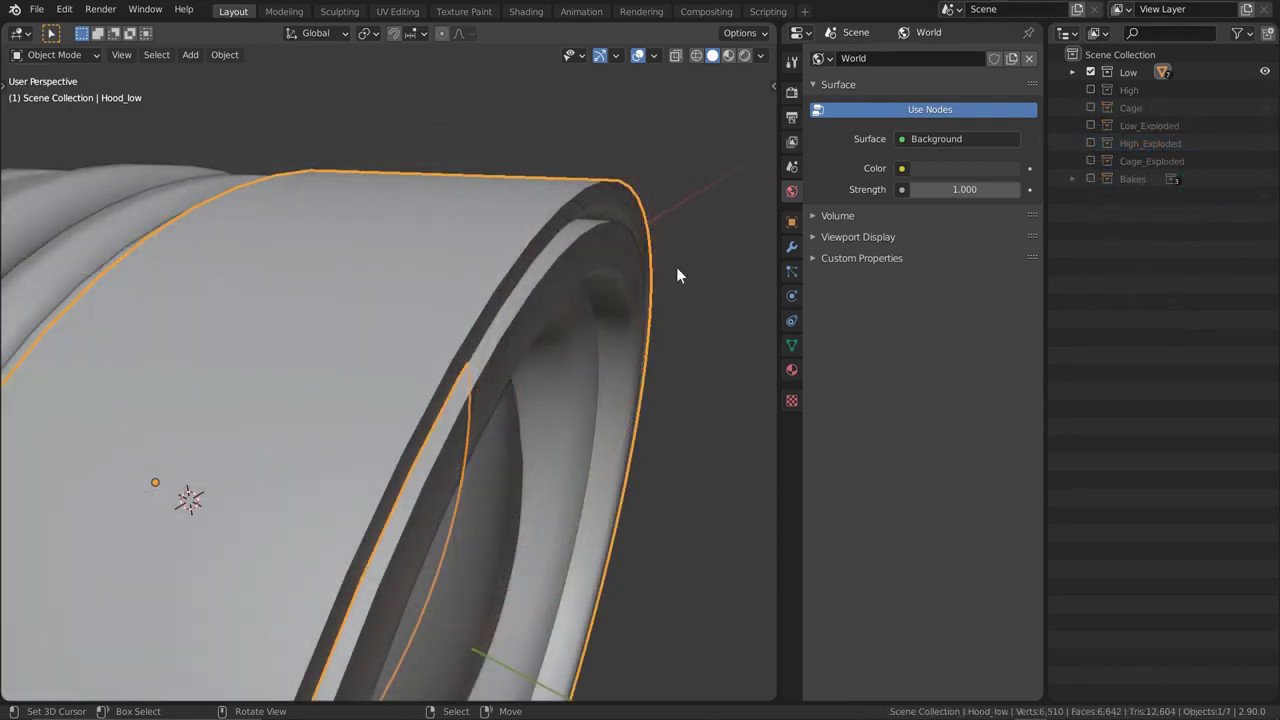
Try to move two neighbouring outer rim vertices of Hood_low inward along the hood in Edit Mode
{"action": "key", "text": "Tab"}
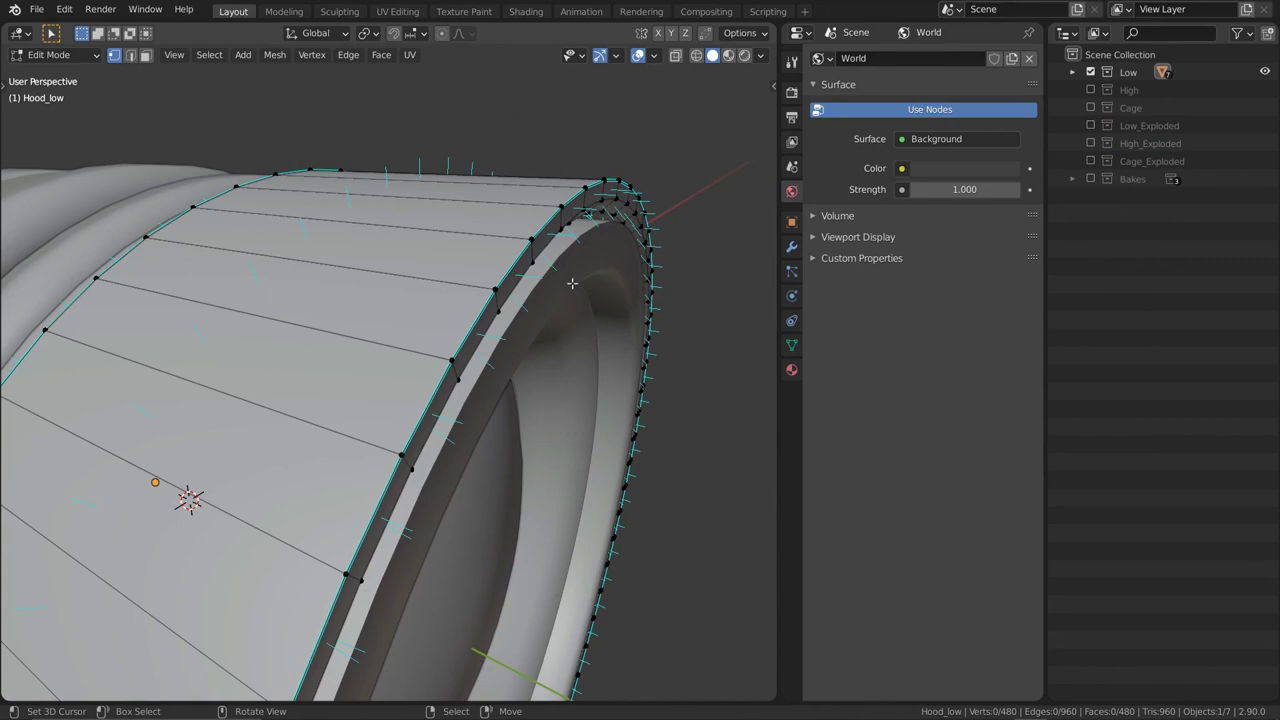
{"action": "left_click", "coordinate": [445, 373]}
{"action": "left_click", "coordinate": [493, 291], "text": "shift"}
{"action": "key", "text": "g"}
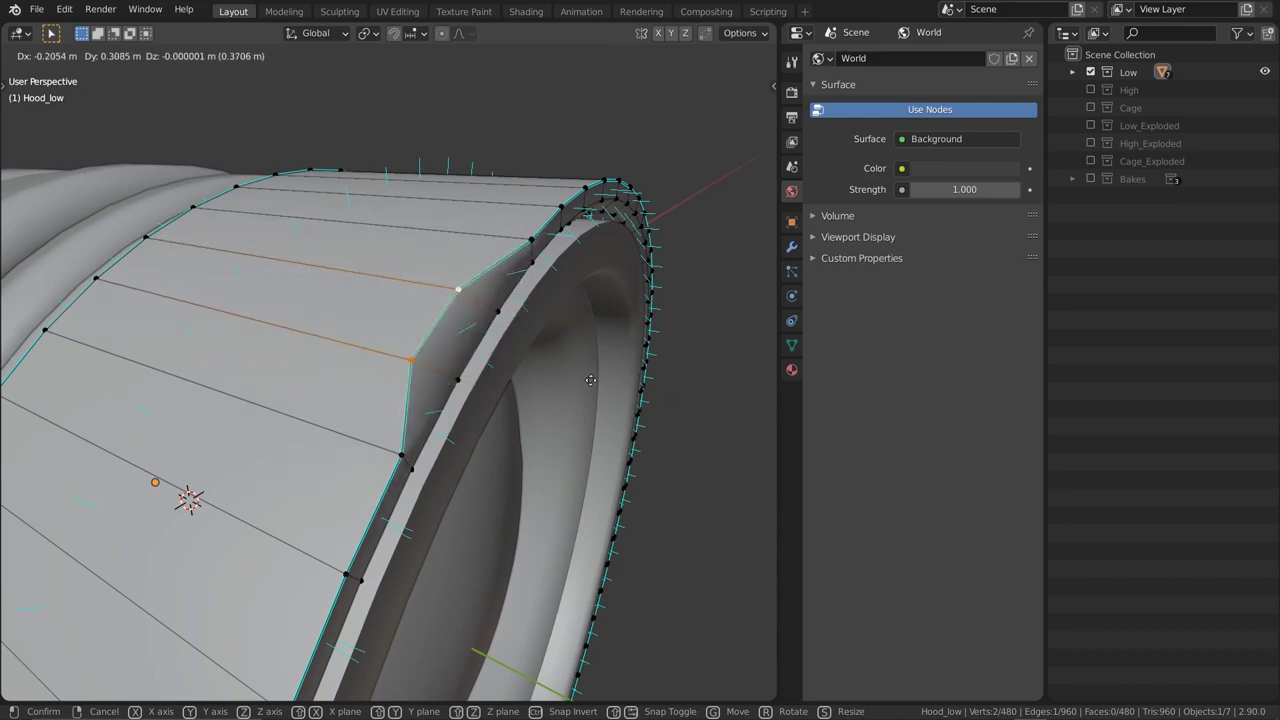
{"action": "right_click", "coordinate": [600, 382]}
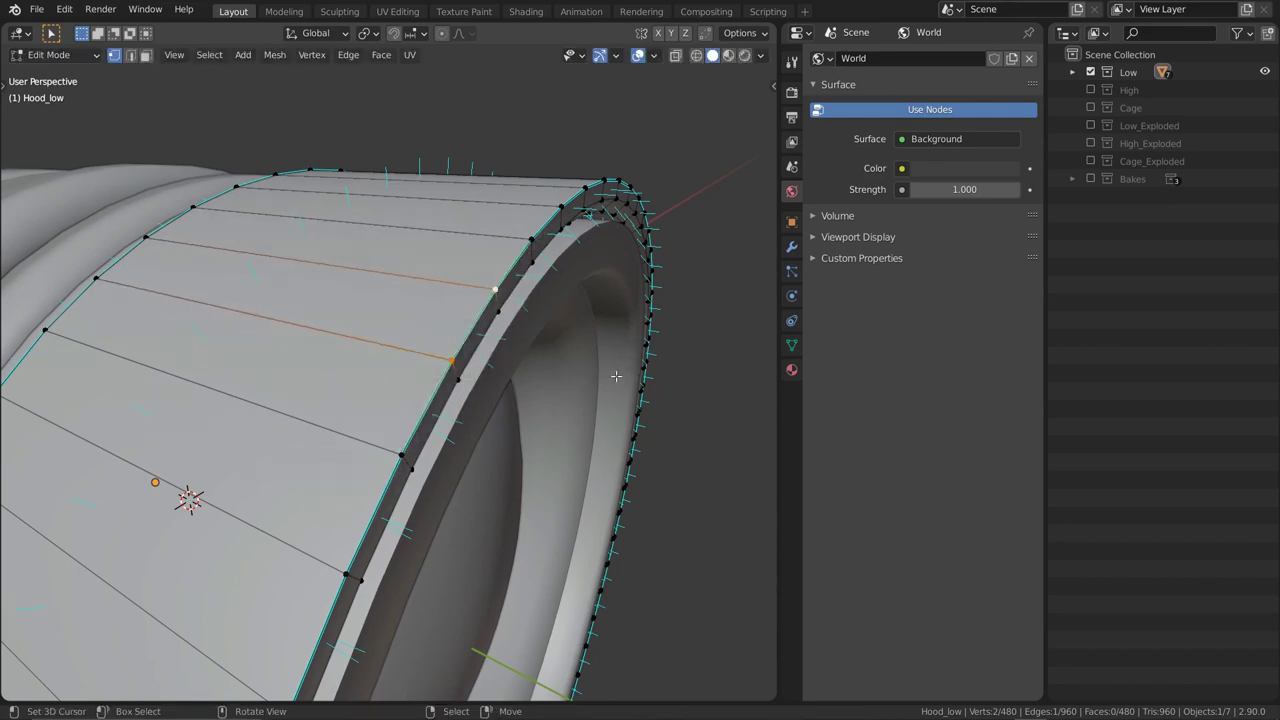
{"action": "key", "text": "alt+a"}
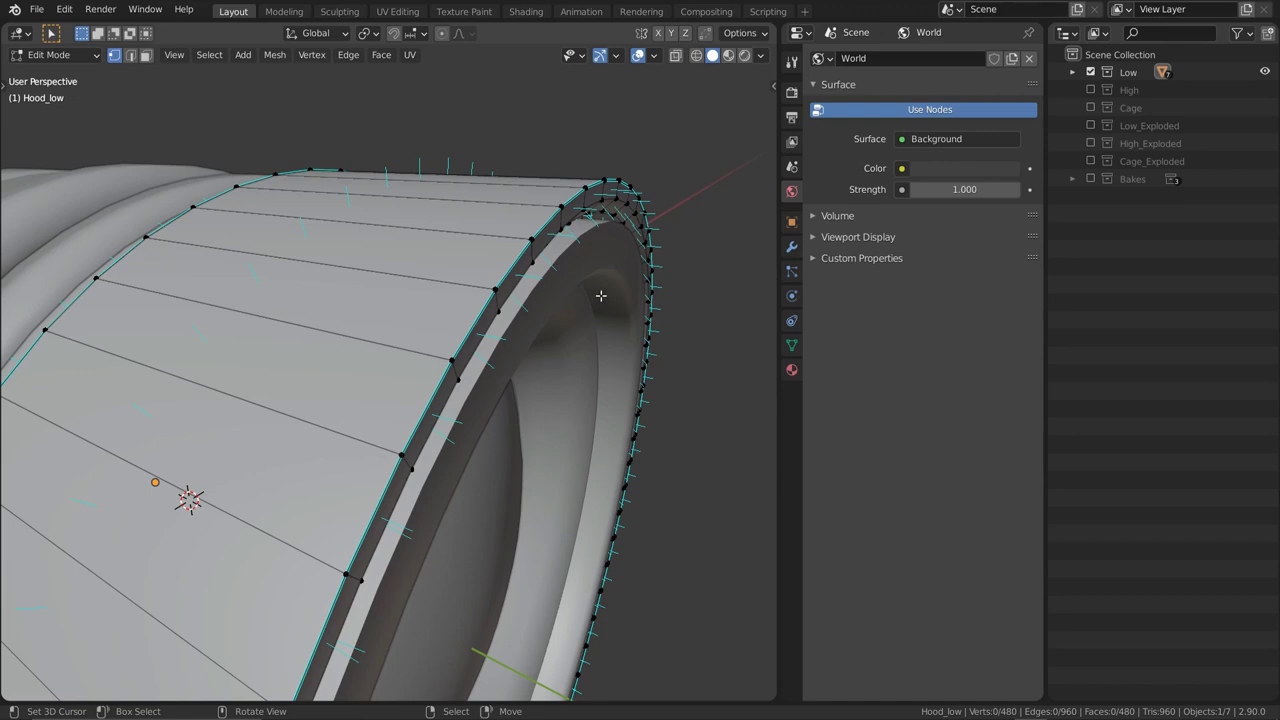
Swap the Low collection for High and examine Hood_high's dense mesh along the rim in Edit Mode
{"action": "left_click", "coordinate": [1090, 72]}
{"action": "left_click", "coordinate": [1090, 90]}
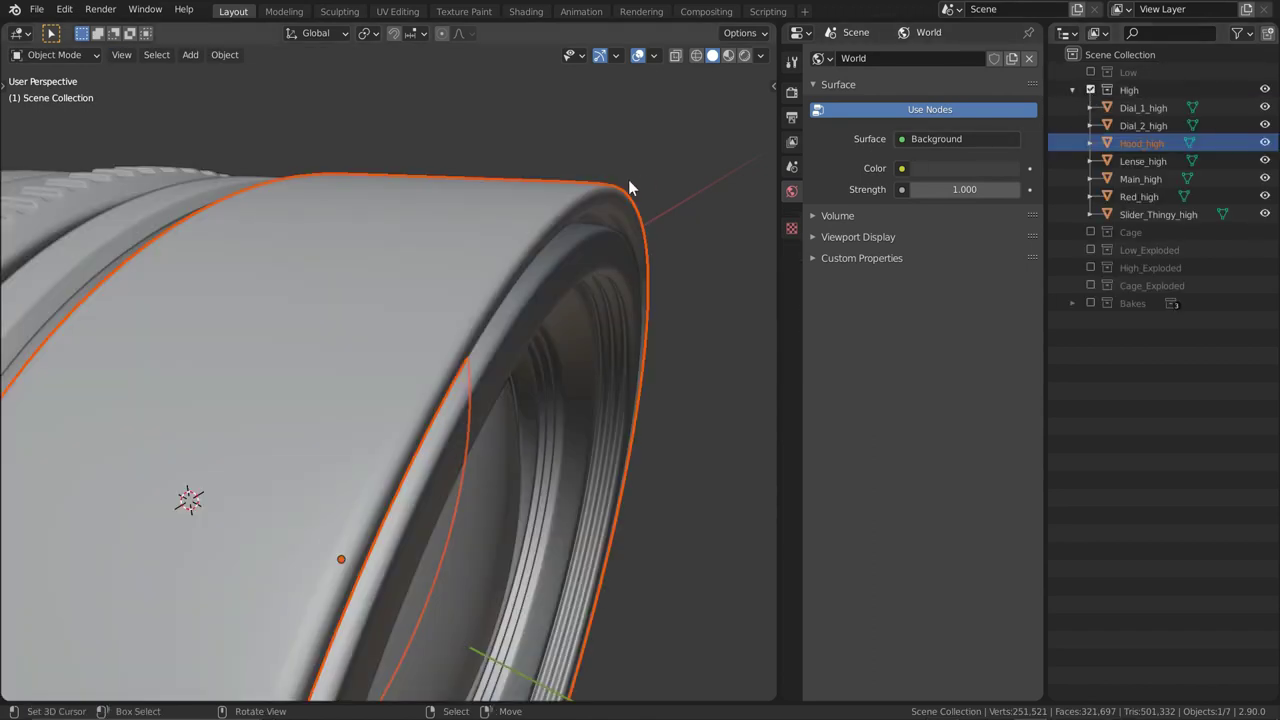
{"action": "key", "text": "Tab"}
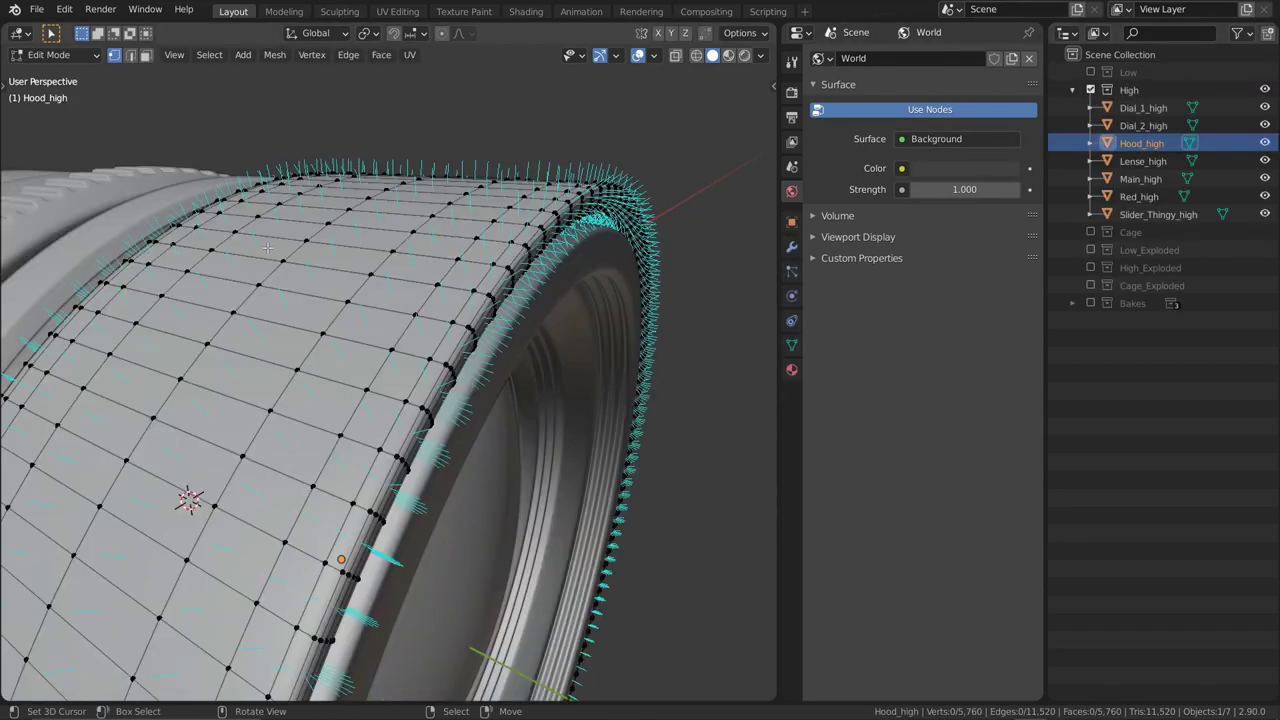
{"action": "scroll", "coordinate": [582, 270], "scroll_direction": "down", "scroll_amount": 2}
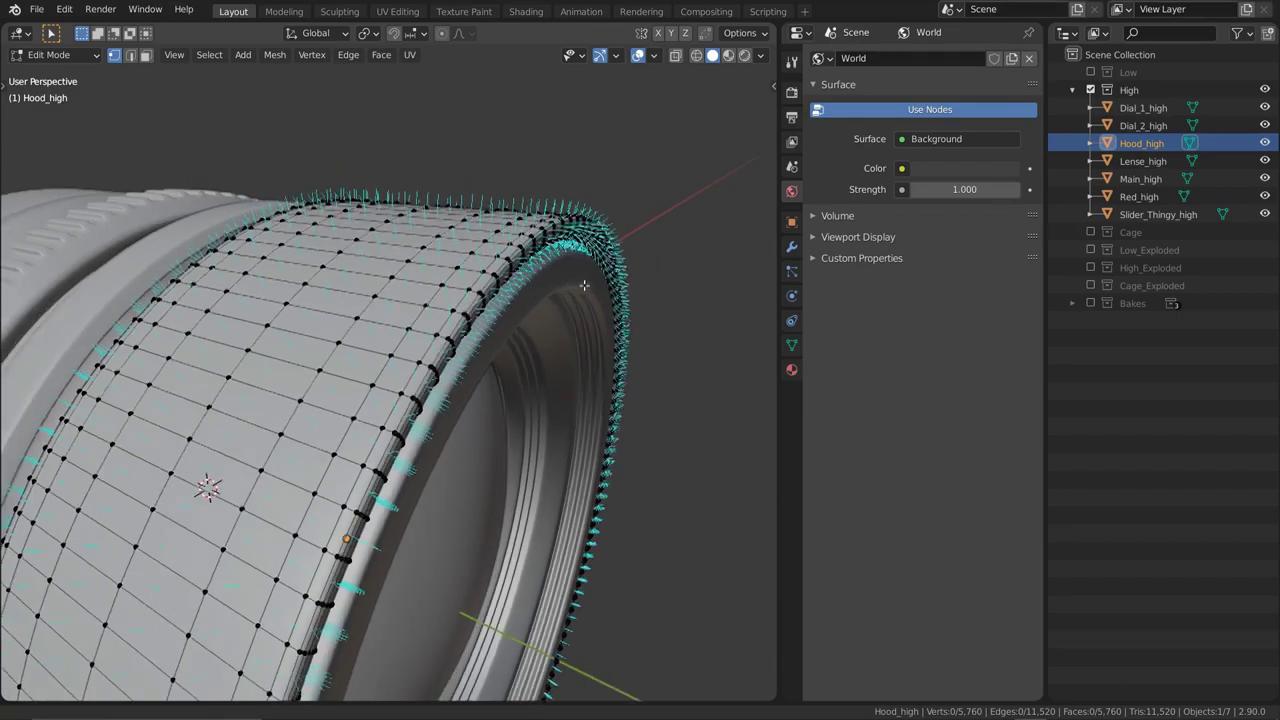
{"action": "key", "text": "c"}
{"action": "key", "text": "Escape"}
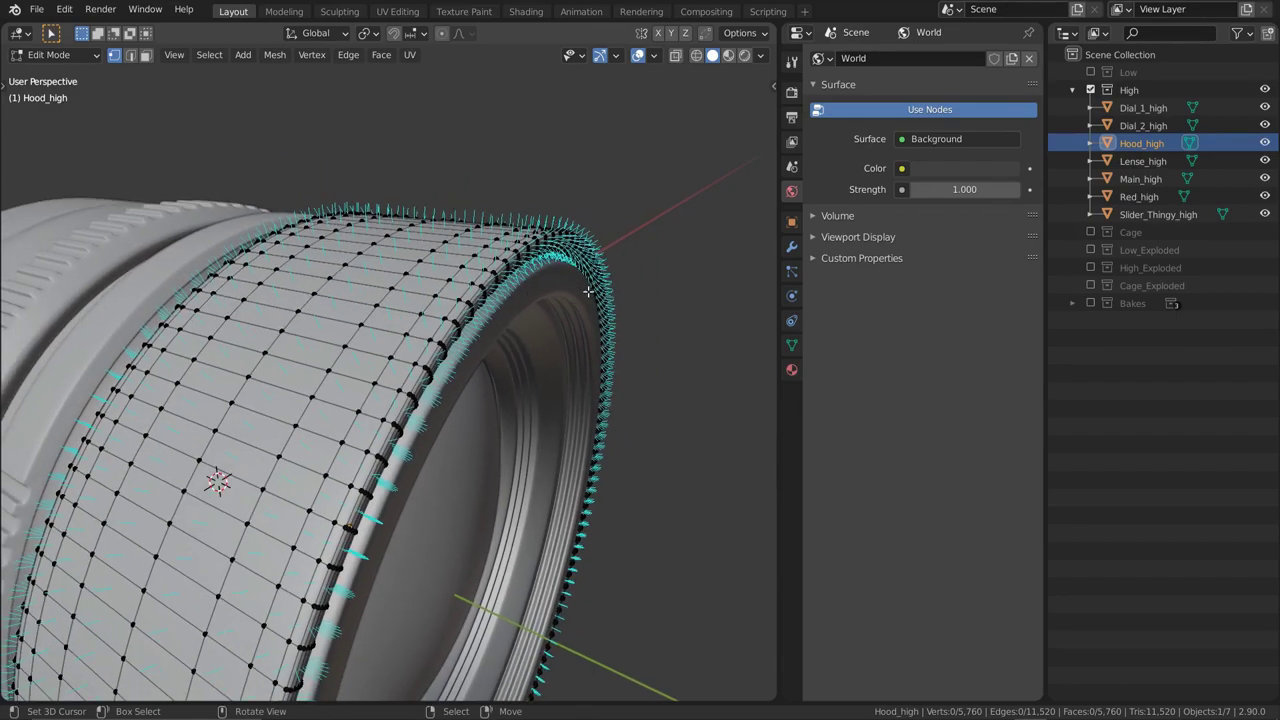
{"action": "mouse_move", "coordinate": [588, 291]}
{"action": "middle_mouse_down"}
{"action": "mouse_move", "coordinate": [409, 295]}
{"action": "mouse_move", "coordinate": [549, 285]}
{"action": "mouse_move", "coordinate": [585, 298]}
{"action": "middle_mouse_up"}
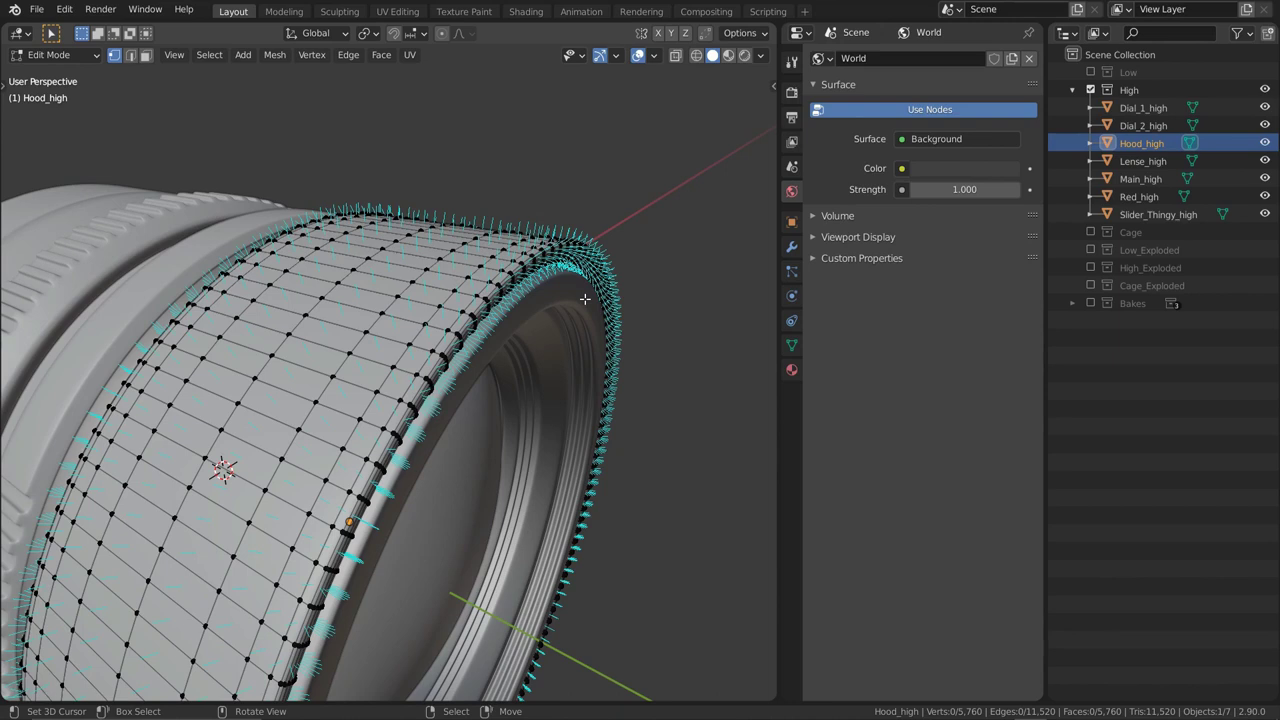
Swap the High collection back for Low and open Hood_low in Edit Mode to view its simpler mesh
{"action": "left_click", "coordinate": [1090, 89]}
{"action": "left_click", "coordinate": [1090, 72]}
{"action": "left_click", "coordinate": [528, 254]}
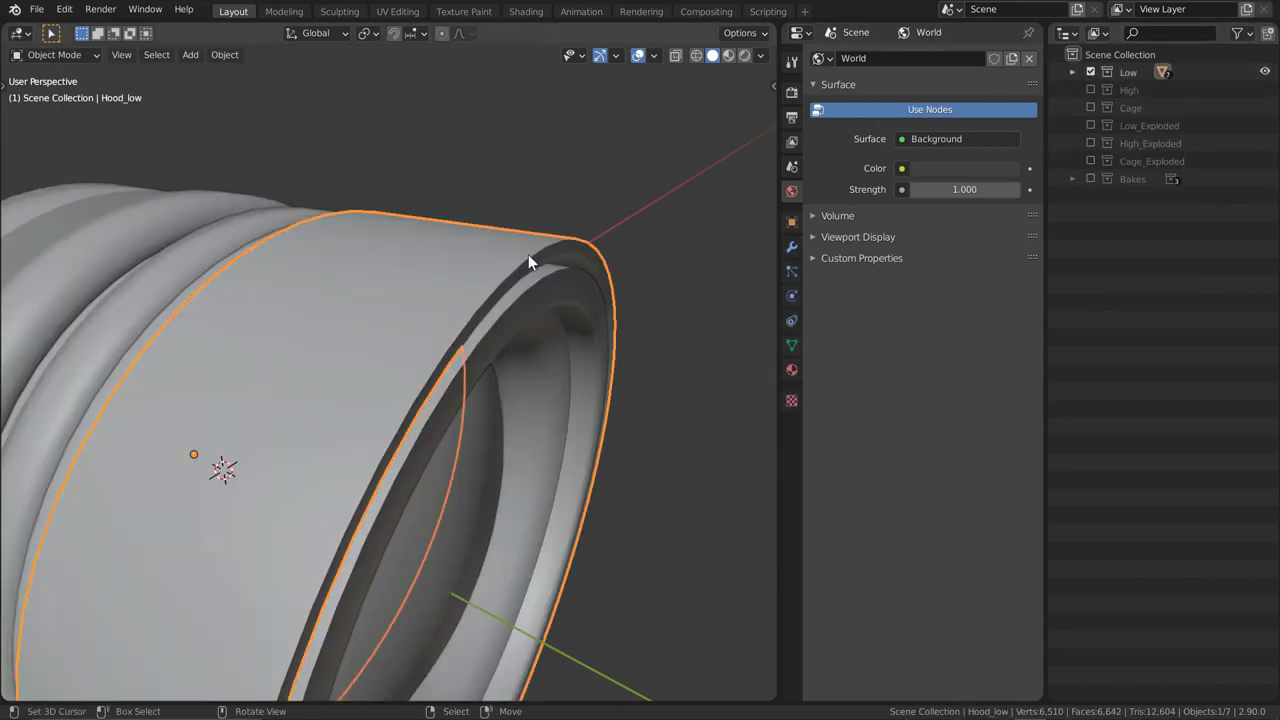
{"action": "key", "text": "Tab"}
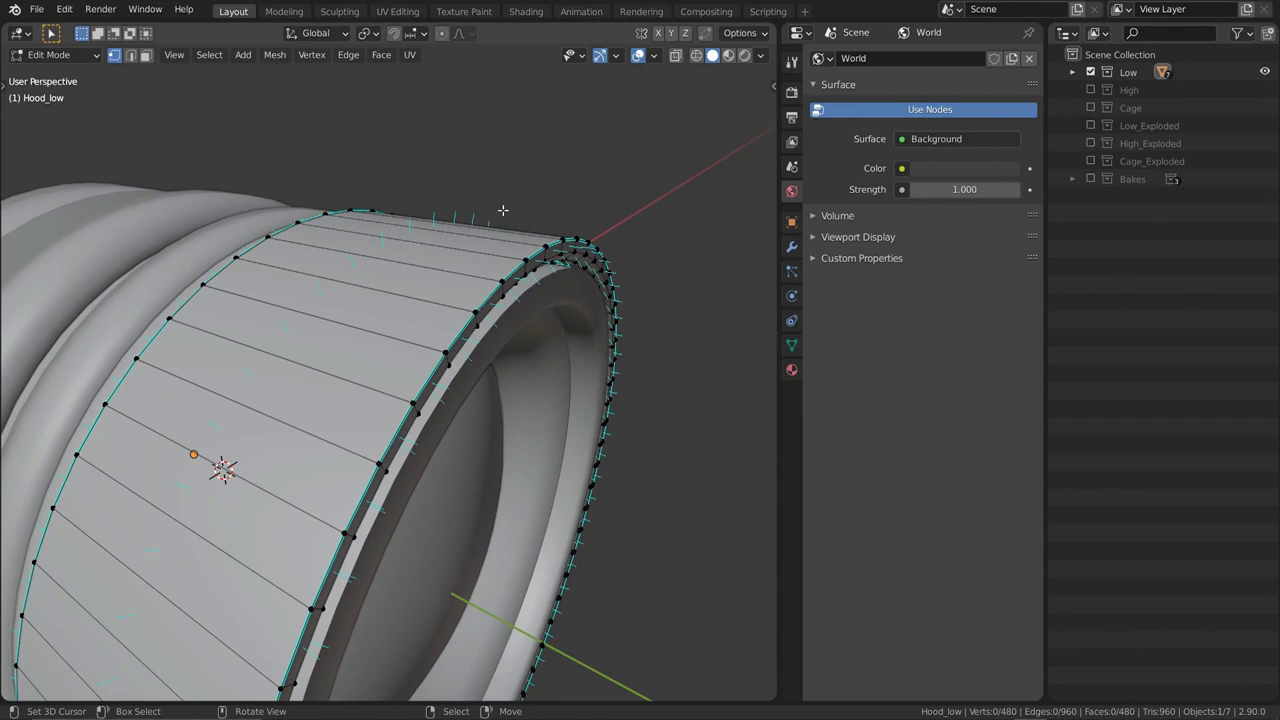
Set the size of Hood_low's displayed normals to 2.00 in the viewport overlays
{"action": "scroll", "coordinate": [501, 205], "scroll_direction": "up", "scroll_amount": 2}
{"action": "middle_click_drag", "start_coordinate": [501, 219], "coordinate": [394, 261]}
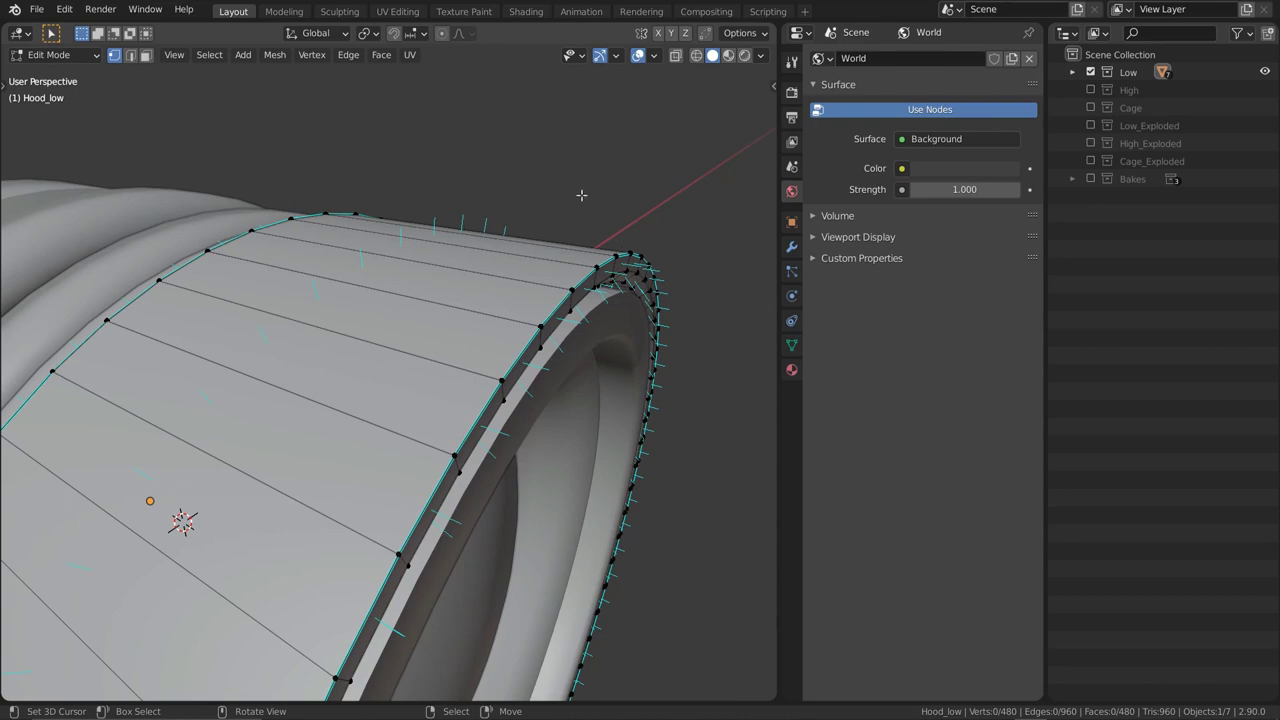
{"action": "left_click", "coordinate": [654, 60]}
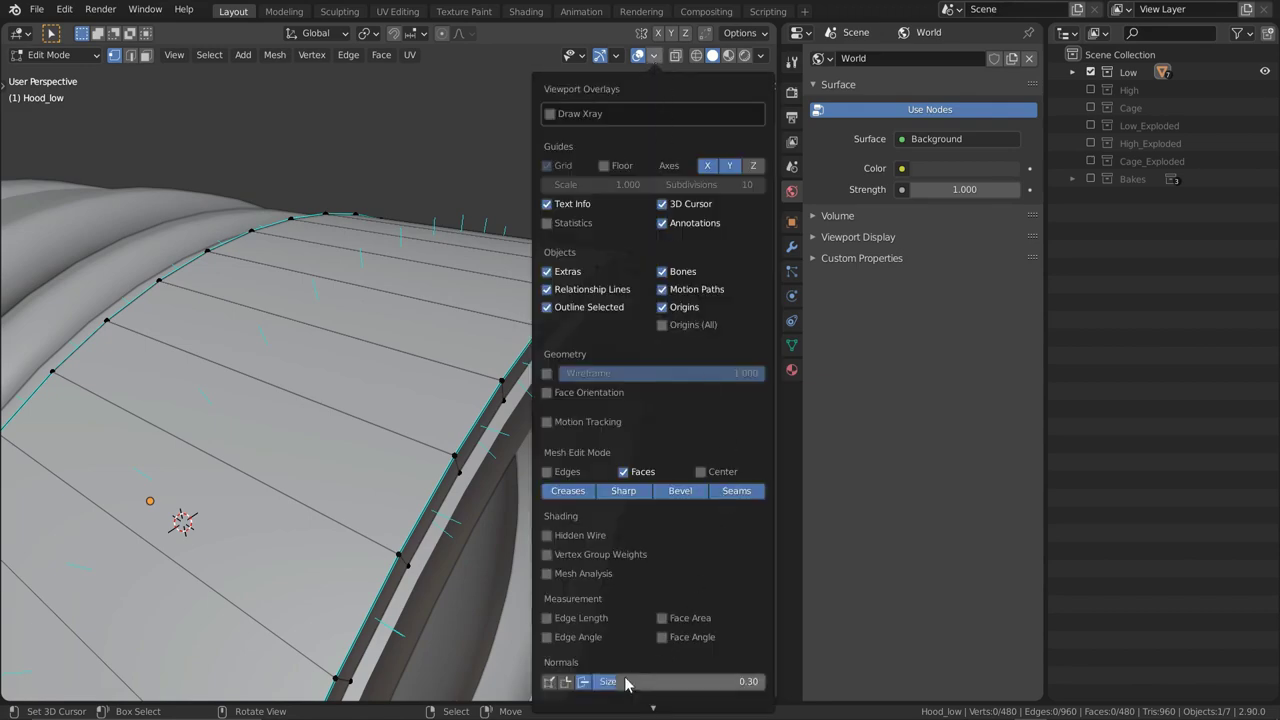
{"action": "left_click_drag", "start_coordinate": [690, 681], "coordinate": [766, 682]}
{"action": "middle_click_drag", "start_coordinate": [600, 450], "coordinate": [448, 247]}
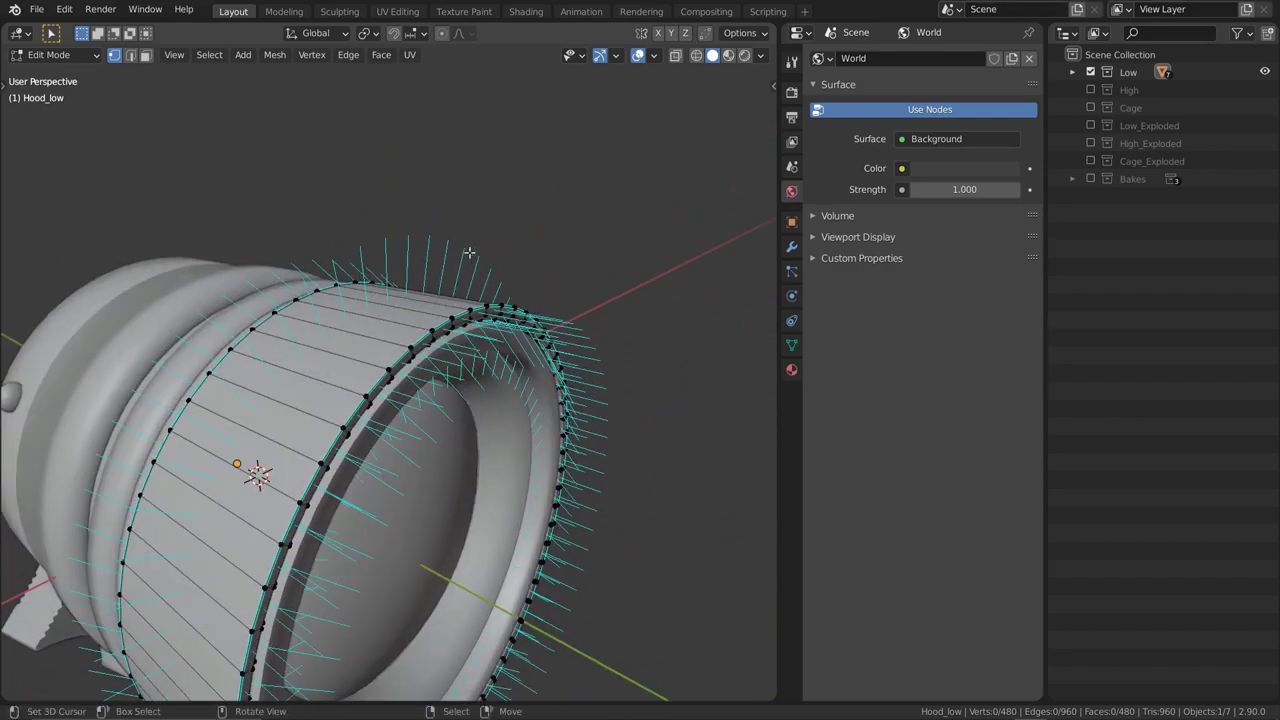
Set the displayed normals' size to 10 and examine their directions around the hood and its rim
{"action": "left_click", "coordinate": [655, 56]}
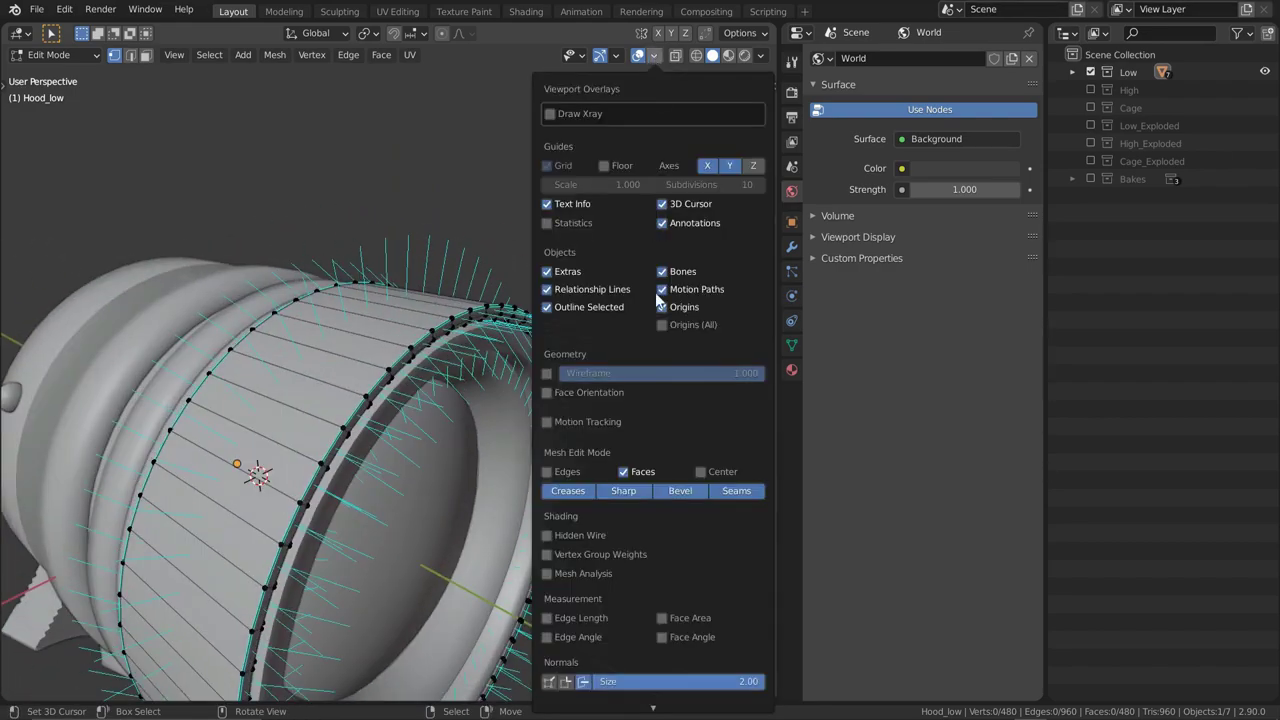
{"action": "left_click", "coordinate": [673, 681]}
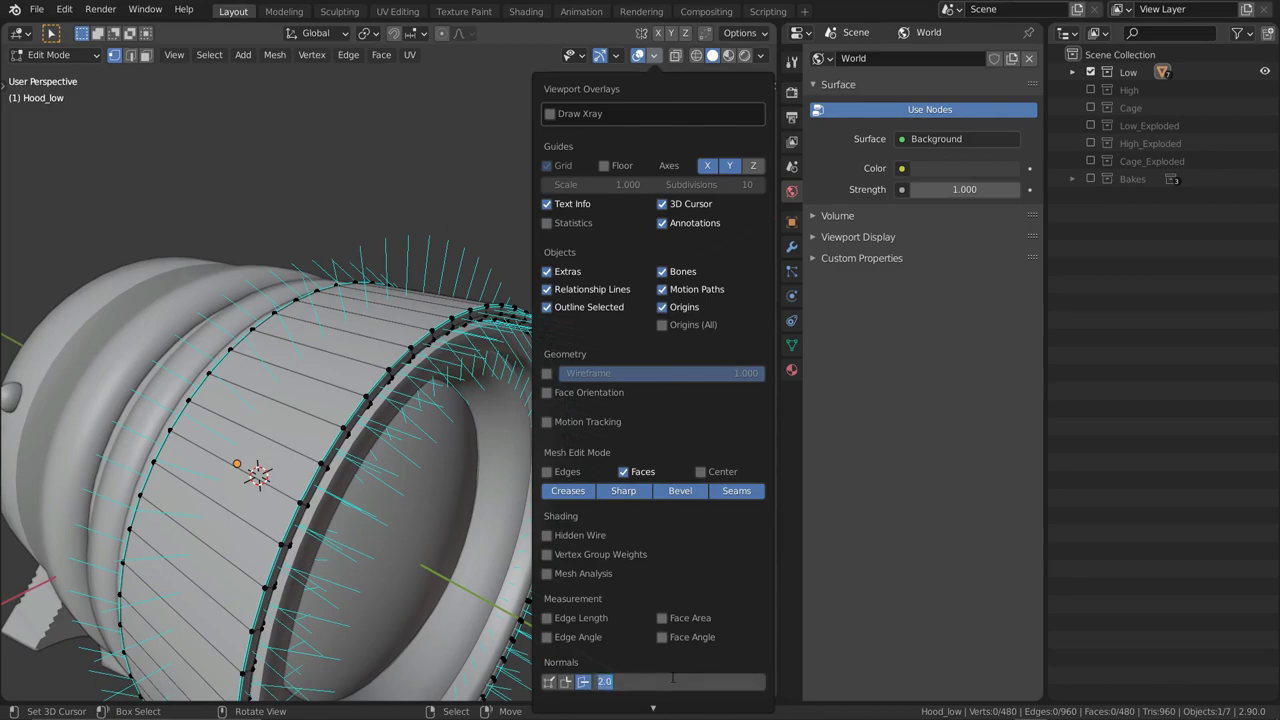
{"action": "type", "text": "10"}
{"action": "key", "text": "Return"}
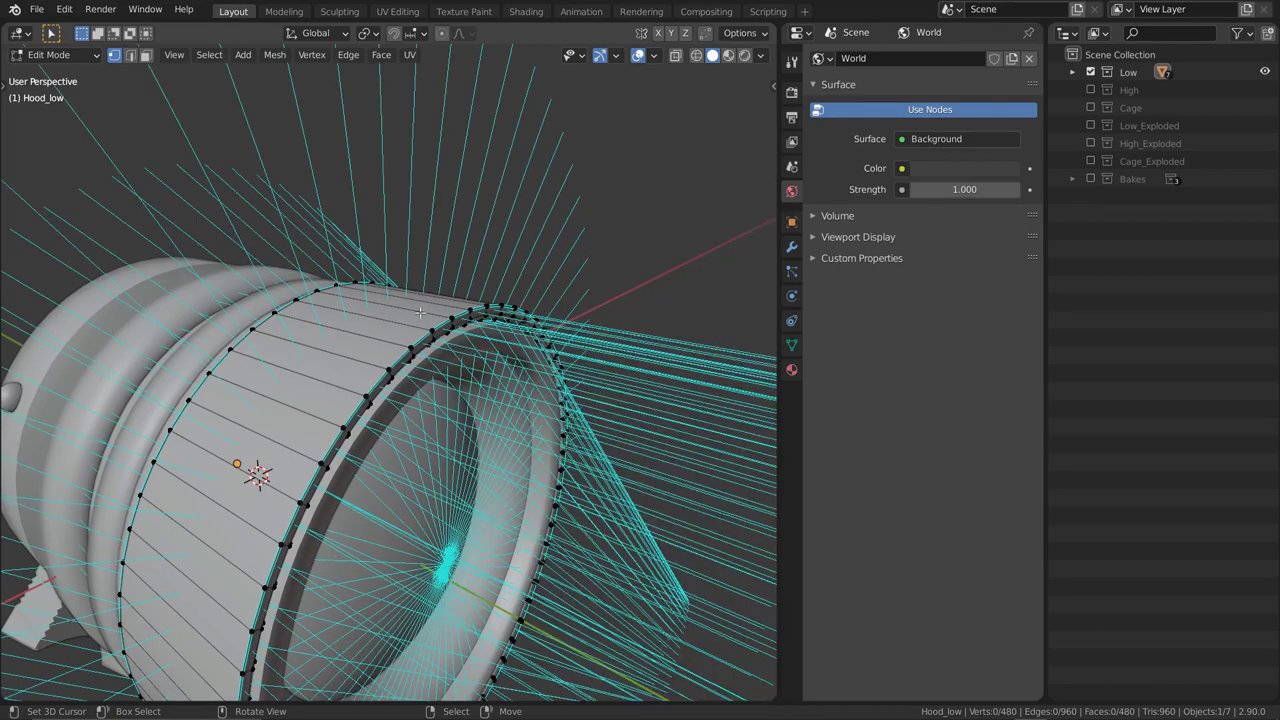
{"action": "scroll", "coordinate": [480, 290], "scroll_direction": "down", "scroll_amount": 5}
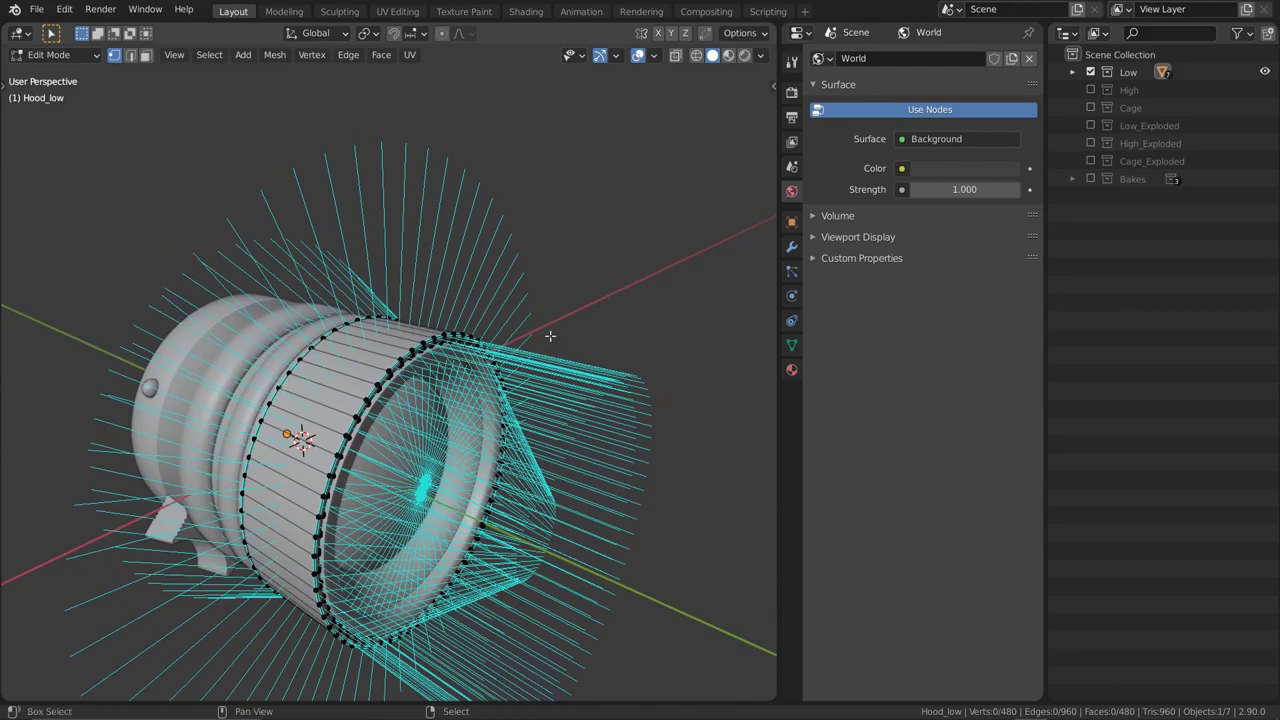
{"action": "middle_click_drag", "start_coordinate": [550, 336], "coordinate": [557, 290], "text": "shift"}
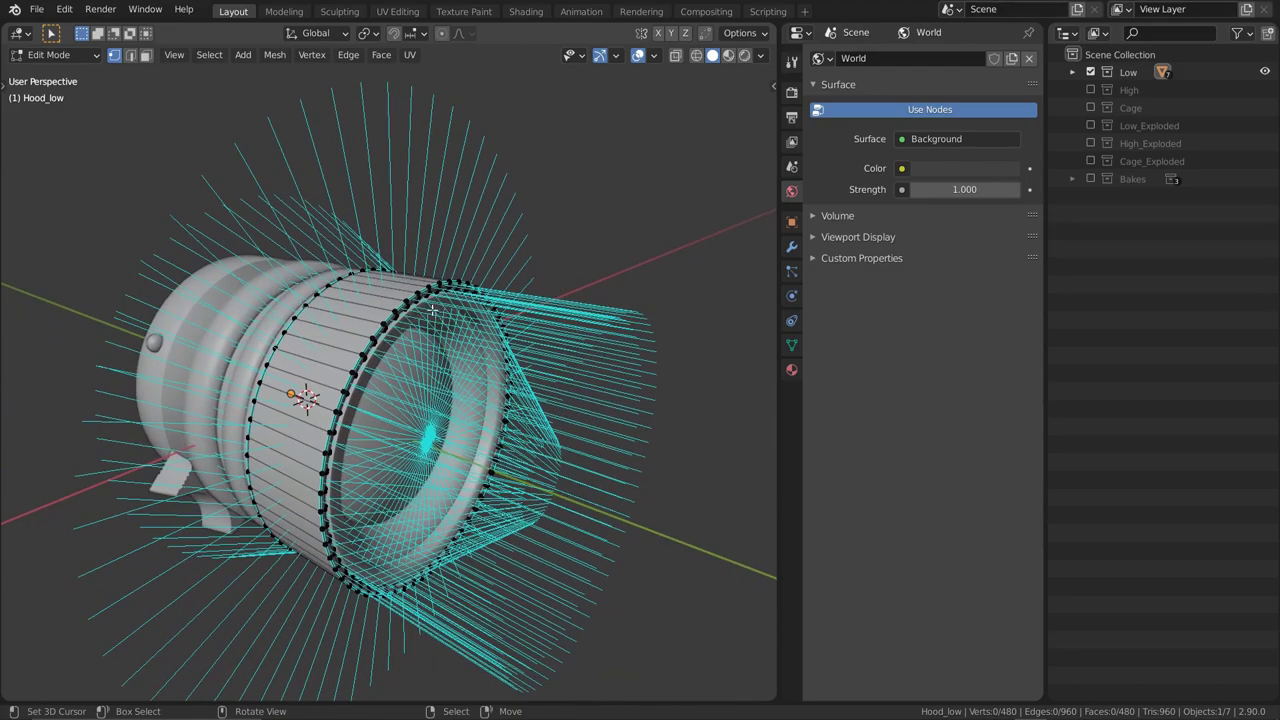
{"action": "middle_click_drag", "start_coordinate": [432, 311], "coordinate": [408, 298]}
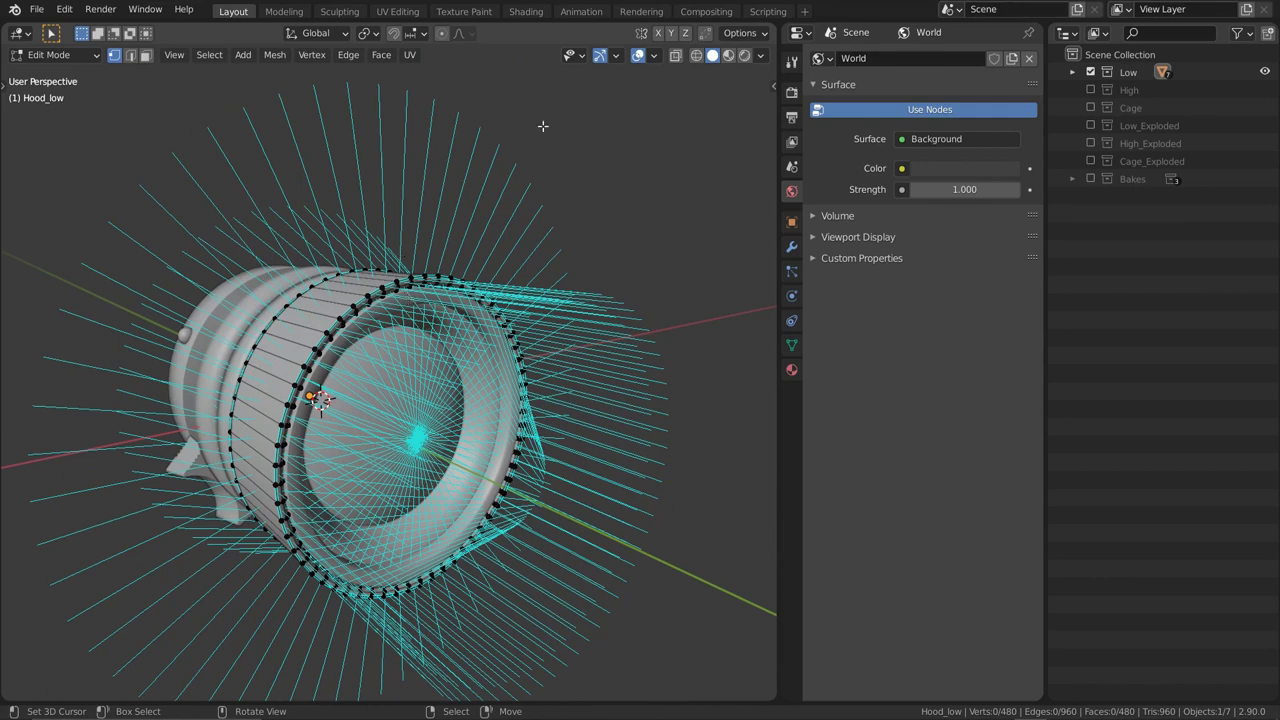
{"action": "middle_click_drag", "start_coordinate": [438, 386], "coordinate": [602, 256]}
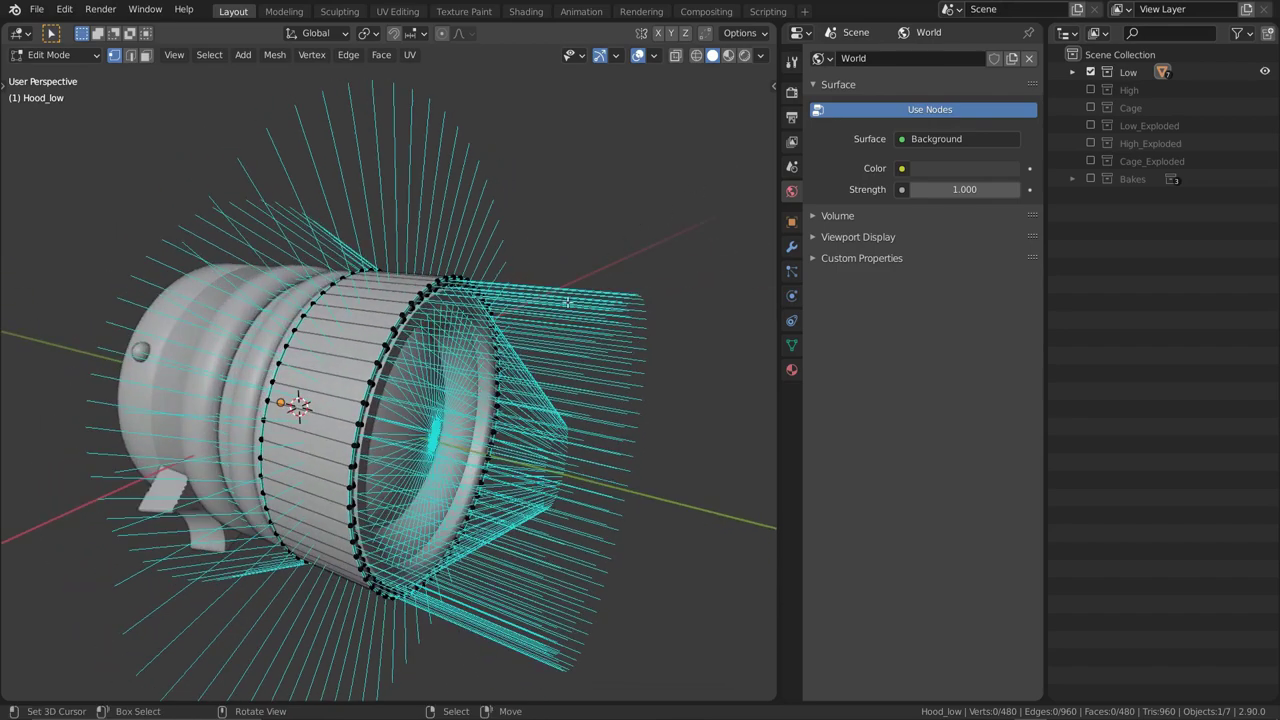
{"action": "middle_click_drag", "start_coordinate": [567, 301], "coordinate": [522, 306]}
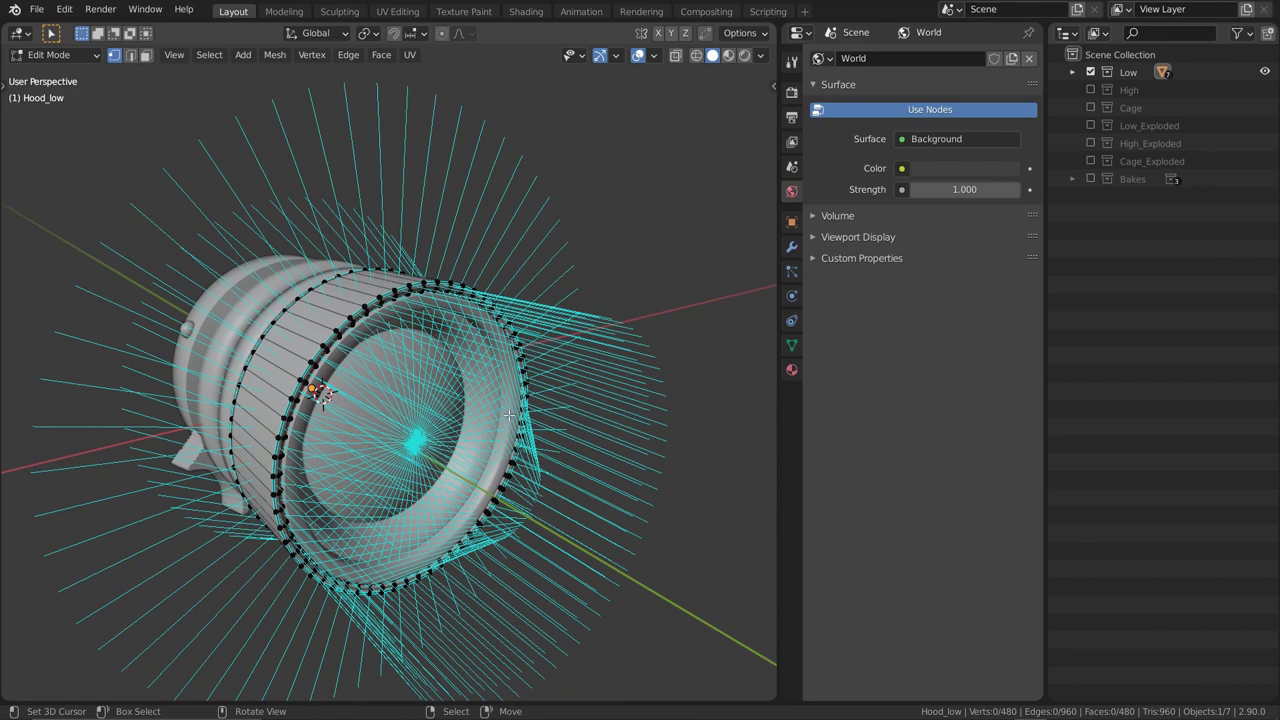
{"action": "middle_click_drag", "start_coordinate": [510, 416], "coordinate": [345, 328]}
In face selection mode, hide the hood's outer wall face loop and the neighbouring outer rim face loops
{"action": "scroll", "coordinate": [345, 328], "scroll_direction": "up", "scroll_amount": 1}
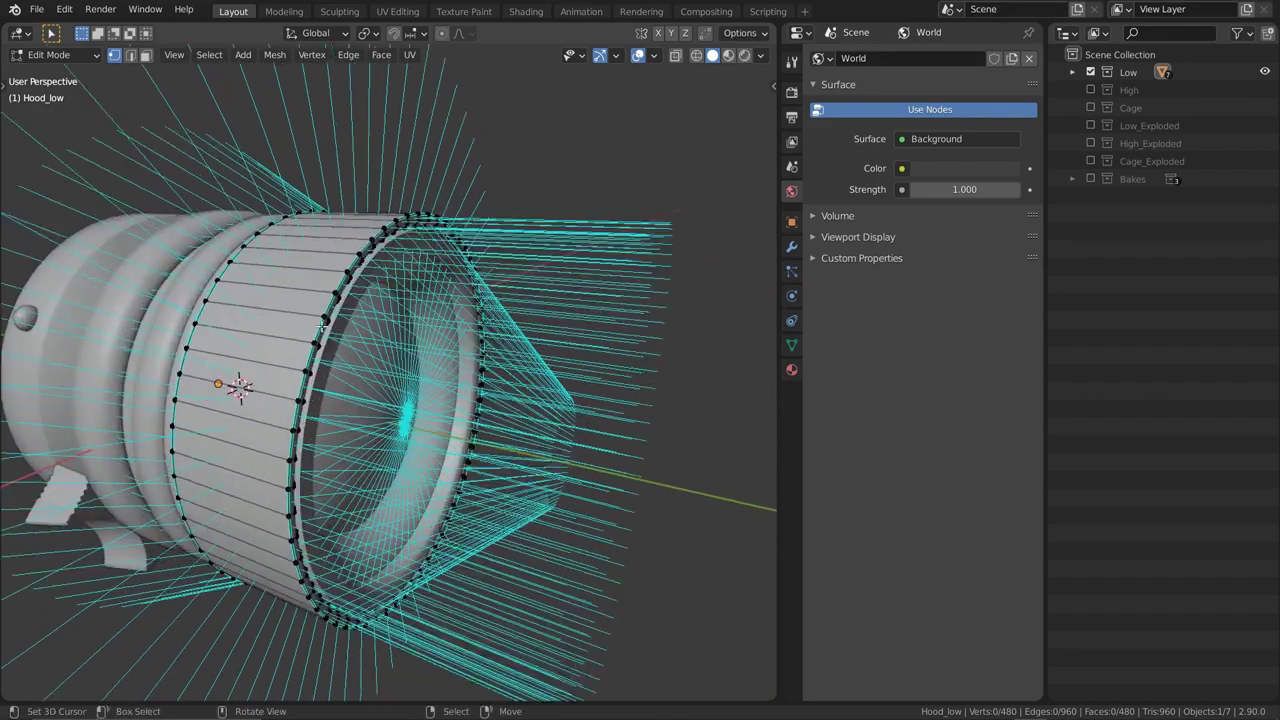
{"action": "key", "text": "3"}
{"action": "left_click", "coordinate": [269, 289], "text": "alt"}
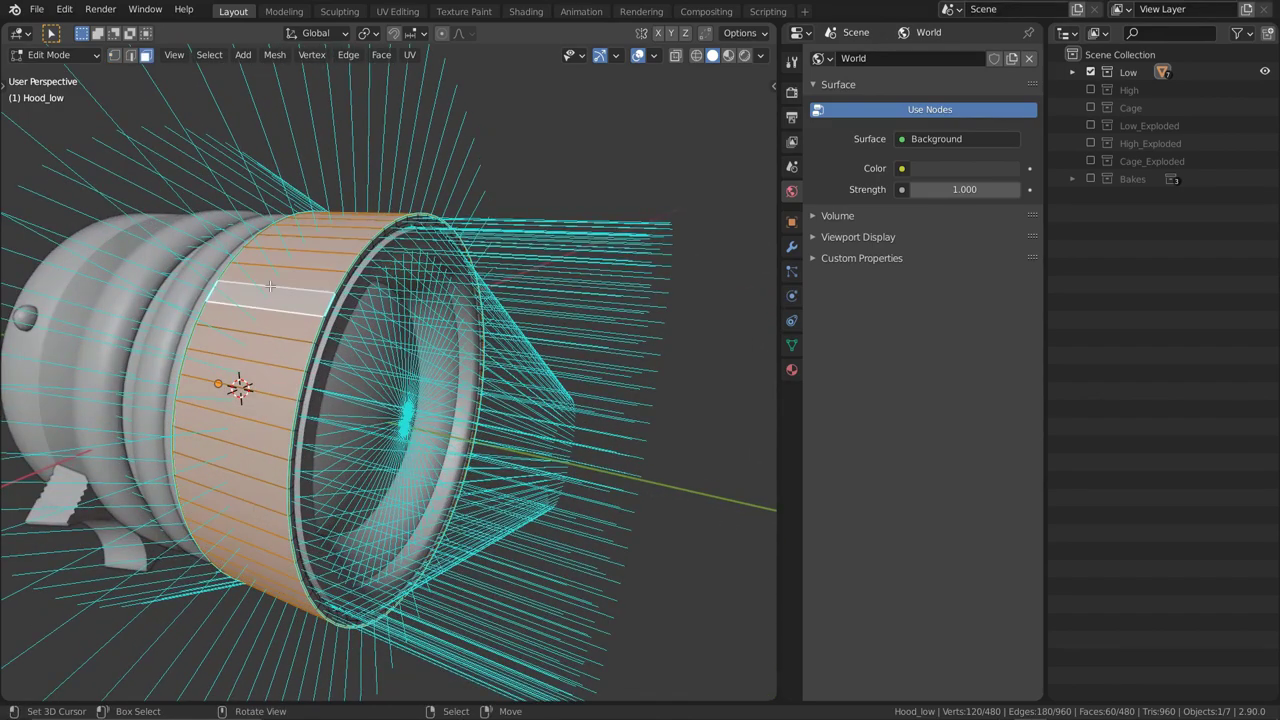
{"action": "key", "text": "h"}
{"action": "middle_click_drag", "start_coordinate": [269, 289], "coordinate": [355, 177]}
{"action": "left_click", "coordinate": [350, 190], "text": "alt"}
{"action": "key", "text": "h"}
{"action": "left_click", "coordinate": [355, 177], "text": "alt"}
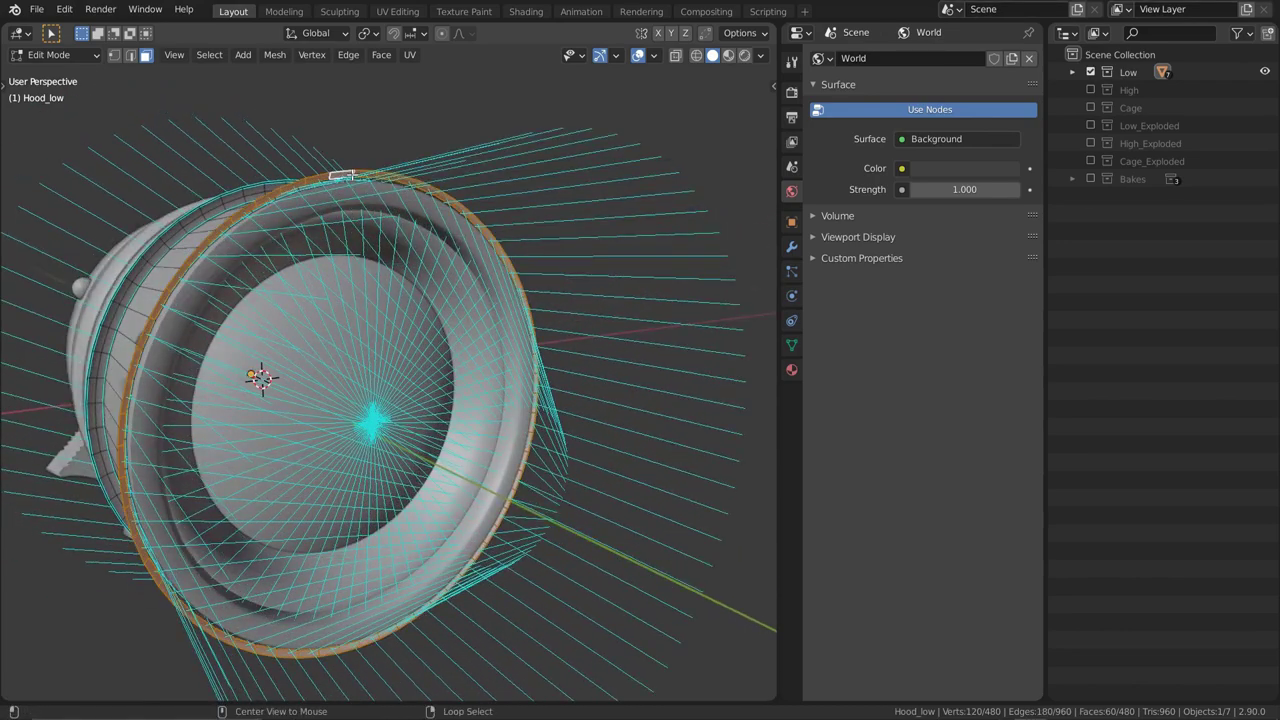
{"action": "key", "text": "h"}
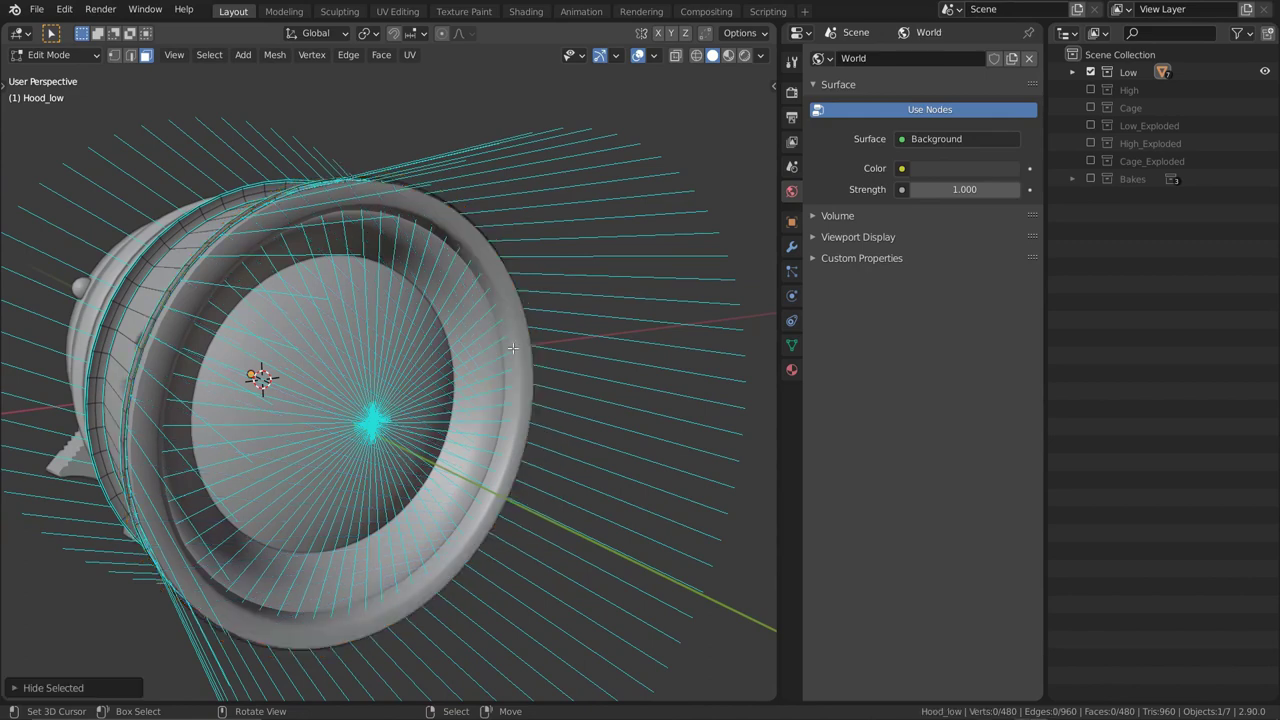
Select the face loop at the hood's outer edge and examine the normals from the front, with and without X-ray
{"action": "middle_click_drag", "start_coordinate": [514, 348], "coordinate": [522, 315]}
{"action": "scroll", "coordinate": [472, 351], "scroll_direction": "up", "scroll_amount": 3}
{"action": "scroll", "coordinate": [522, 315], "scroll_direction": "down", "scroll_amount": 2}
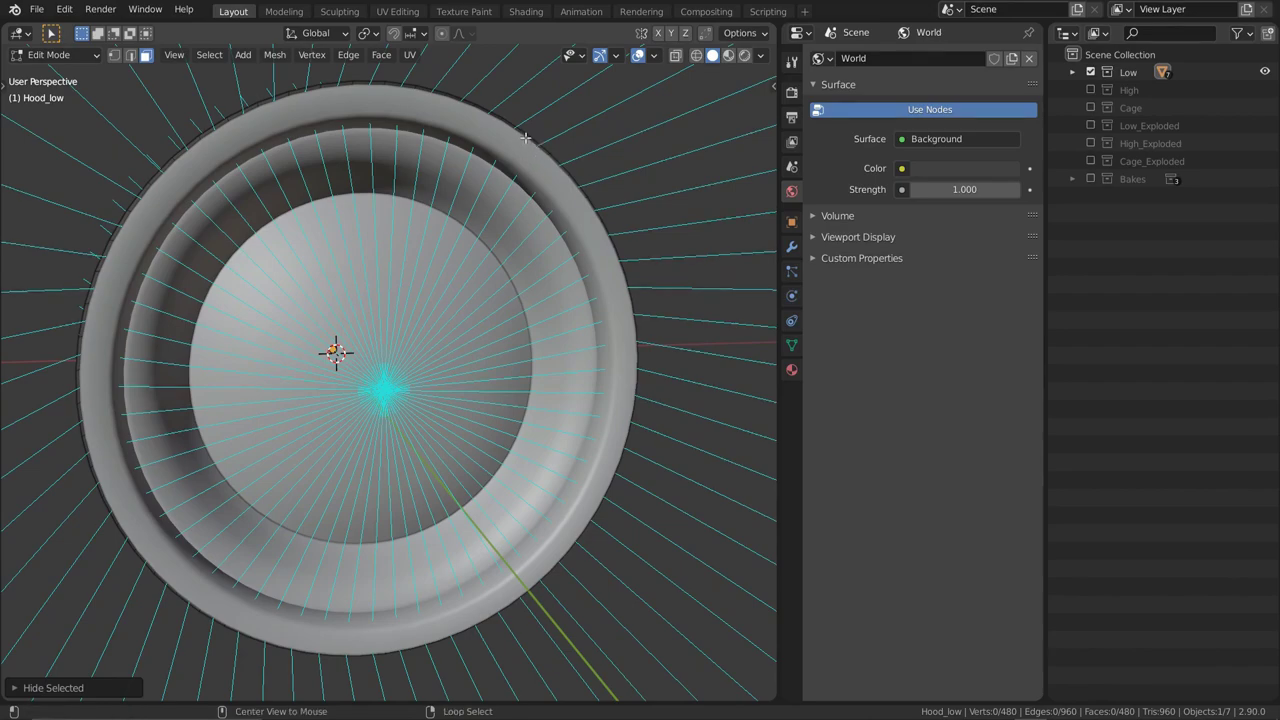
{"action": "key", "text": "alt+h"}
{"action": "key", "text": "alt+z"}
{"action": "middle_click_drag", "start_coordinate": [530, 143], "coordinate": [556, 156]}
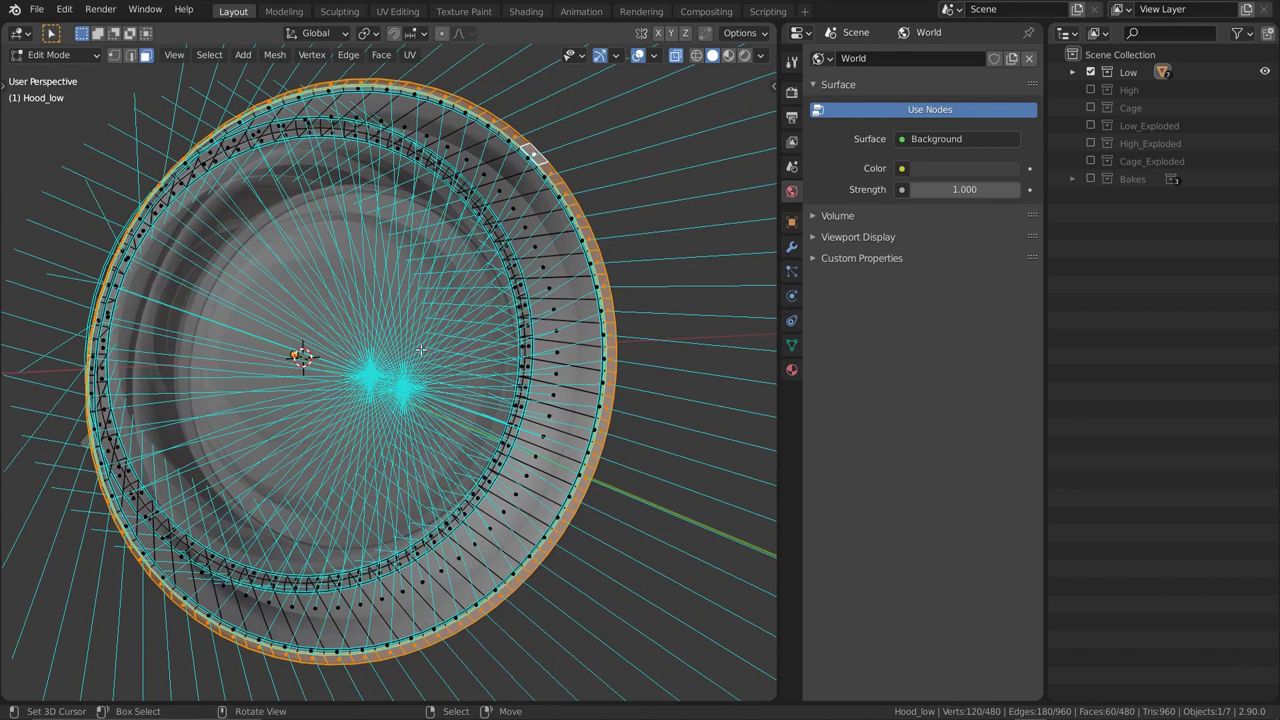
{"action": "key", "text": "alt+z"}
{"action": "middle_click_drag", "start_coordinate": [558, 344], "coordinate": [497, 196]}
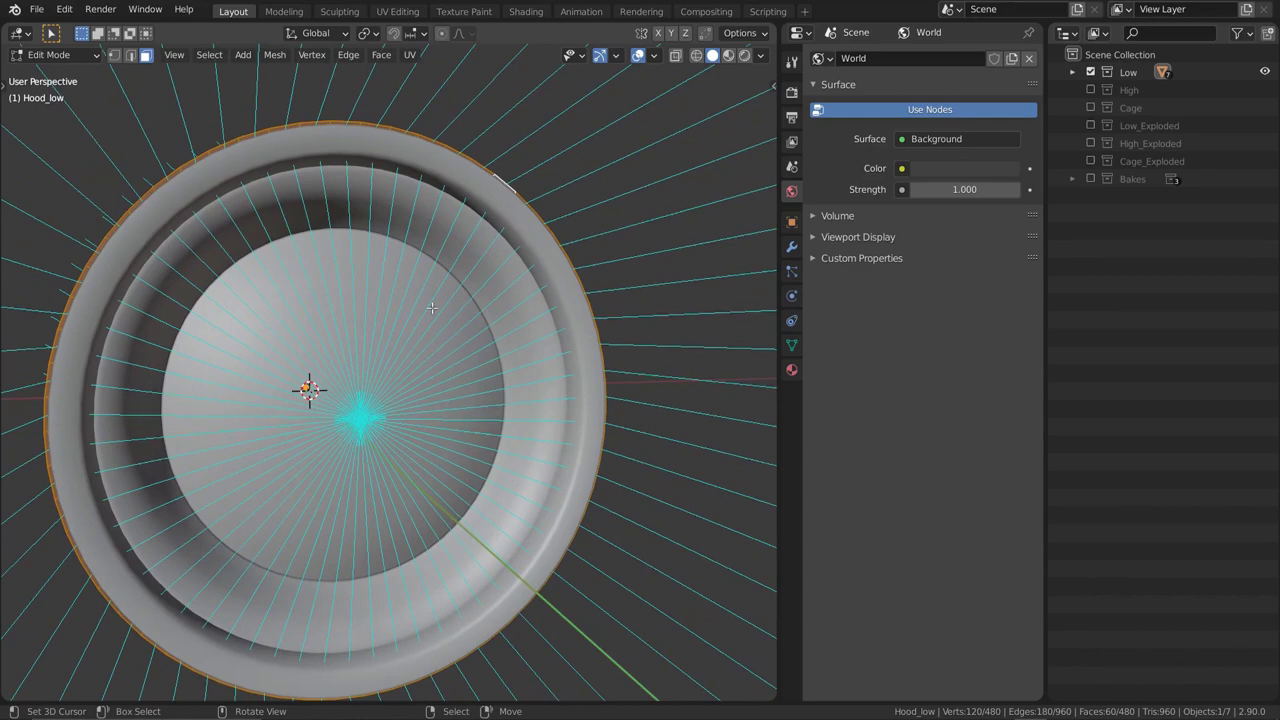
{"action": "middle_click_drag", "start_coordinate": [404, 340], "coordinate": [366, 316]}
{"action": "scroll", "coordinate": [366, 316], "scroll_direction": "up", "scroll_amount": 4}
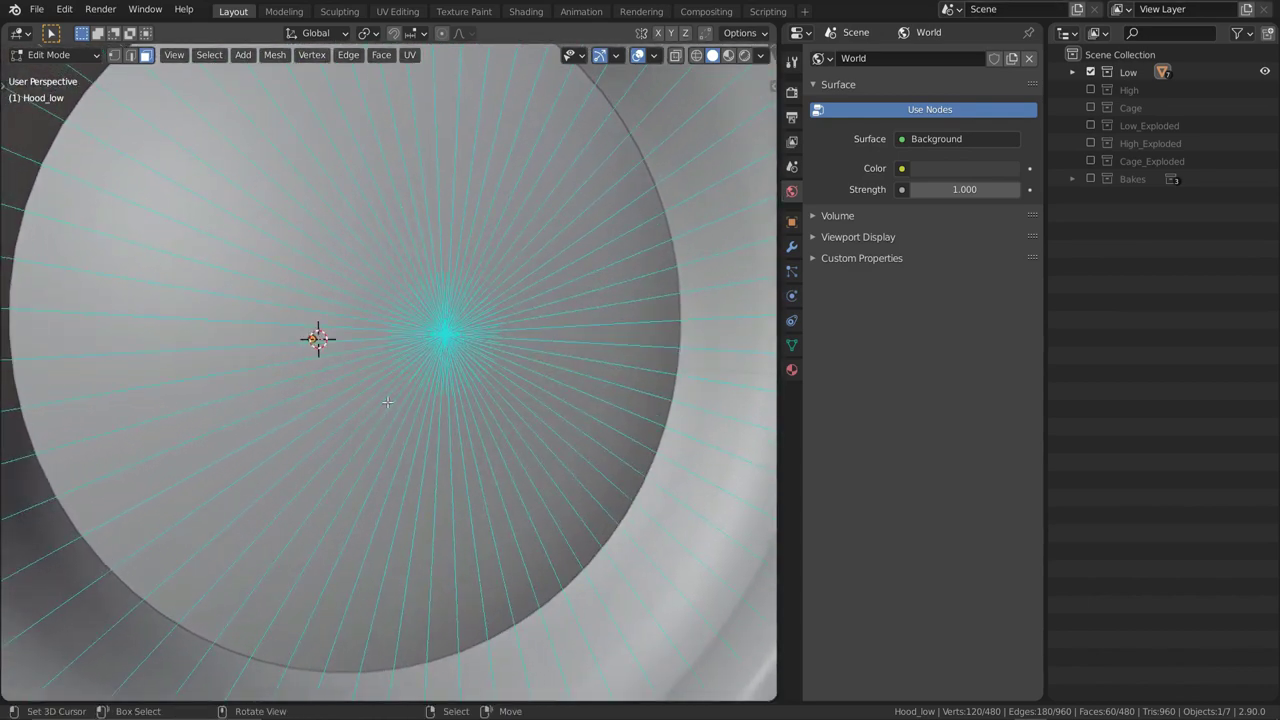
{"action": "middle_click_drag", "start_coordinate": [386, 406], "coordinate": [350, 518], "text": "ctrl"}
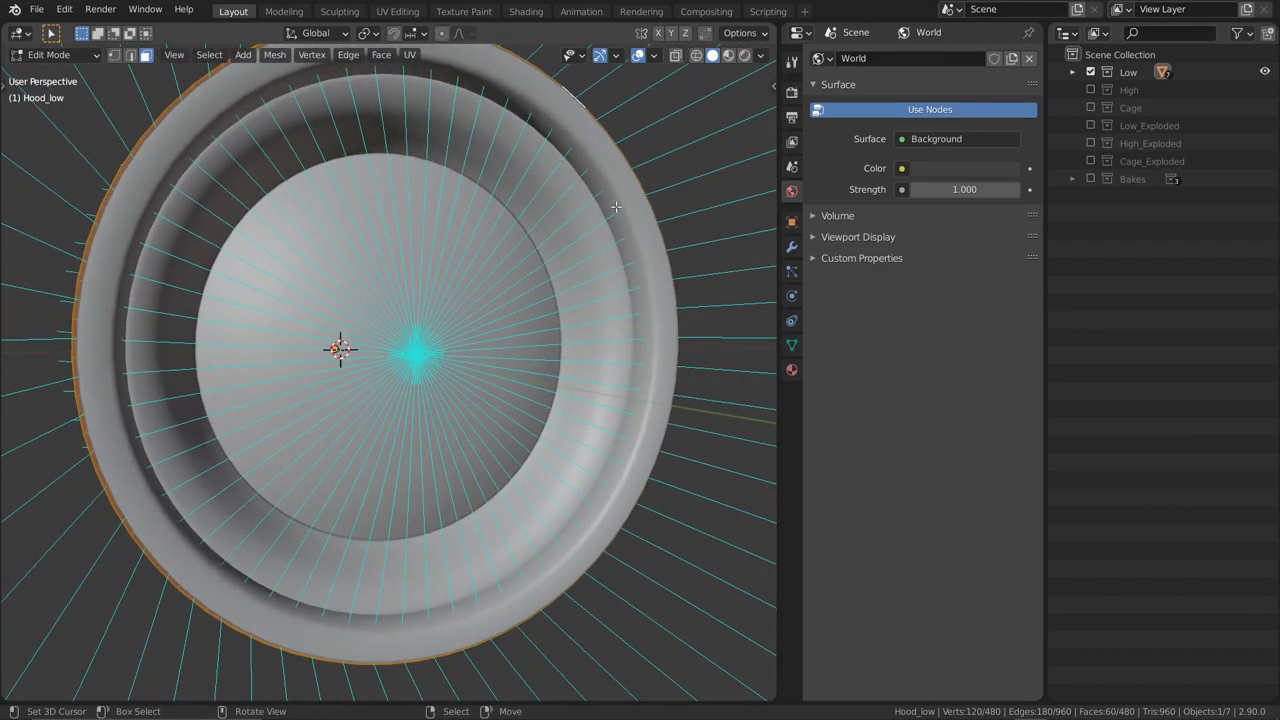
{"action": "middle_click_drag", "start_coordinate": [666, 209], "coordinate": [642, 248]}
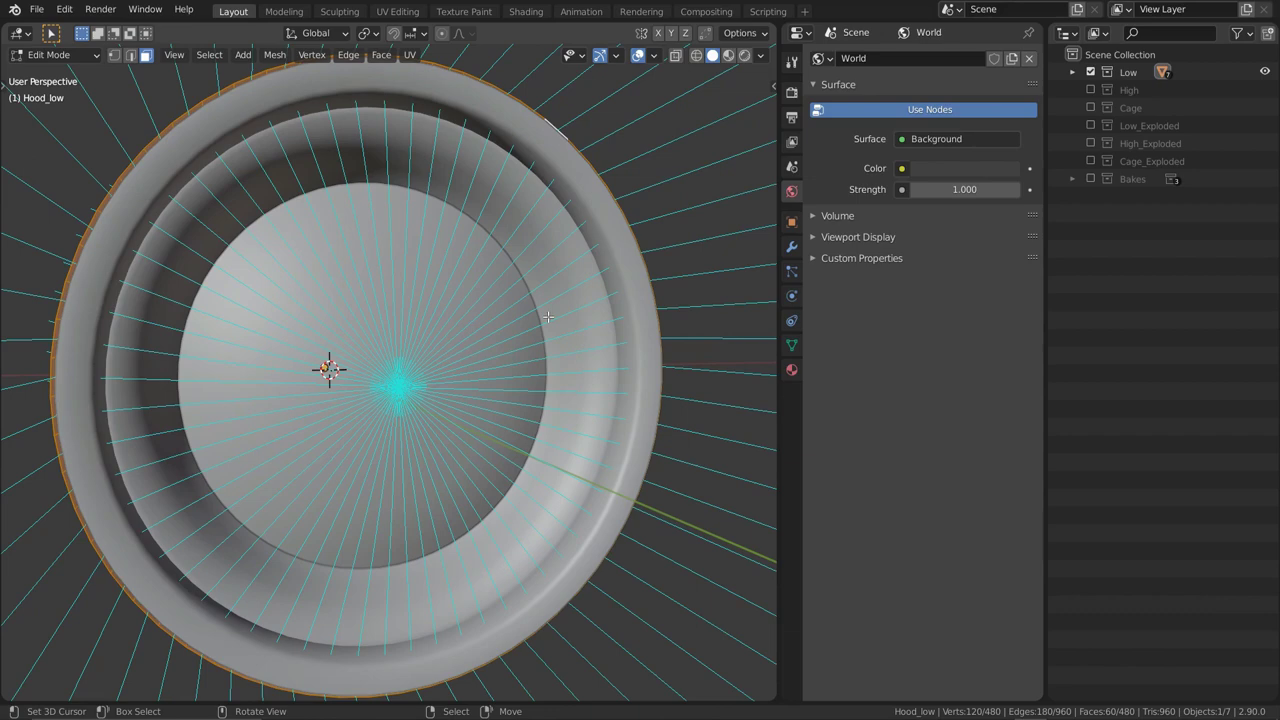
Shrink the displayed normals to a minimal size in the viewport overlays
{"action": "scroll", "coordinate": [610, 174], "scroll_direction": "down", "scroll_amount": 3}
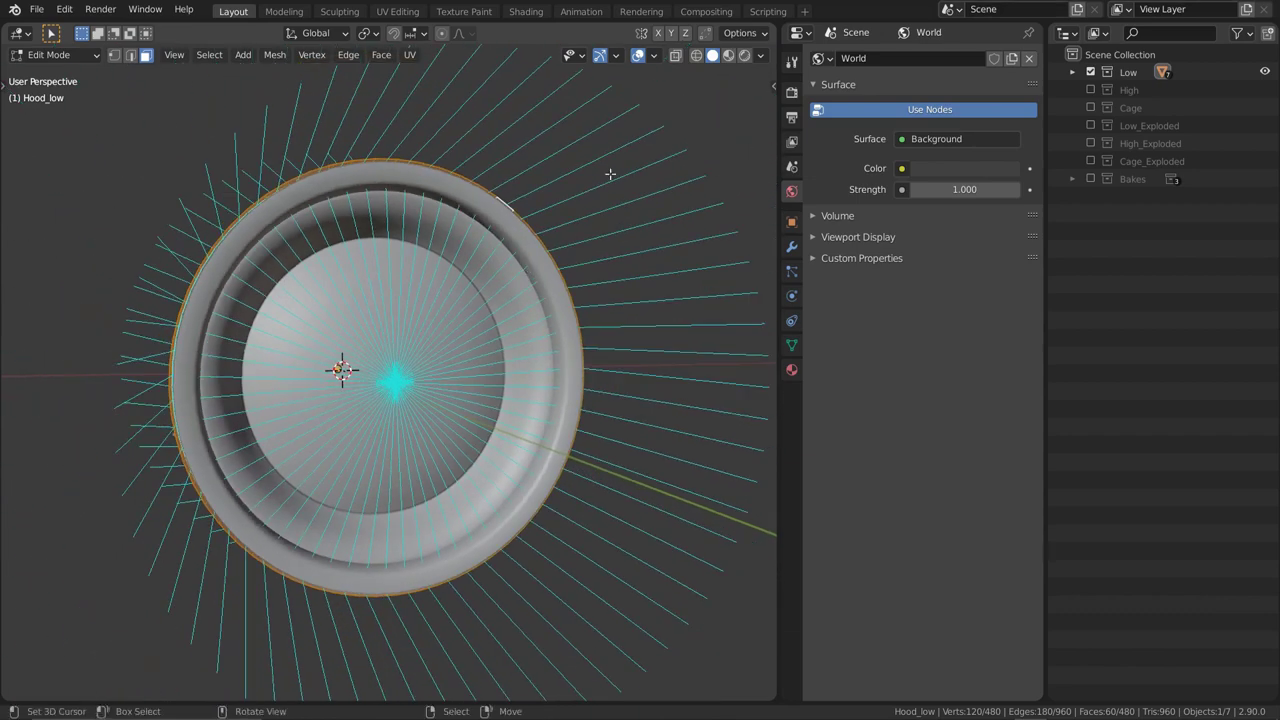
{"action": "left_click", "coordinate": [656, 57]}
{"action": "scroll", "coordinate": [684, 667], "scroll_direction": "down", "scroll_amount": 1}
{"action": "left_click", "coordinate": [684, 667]}
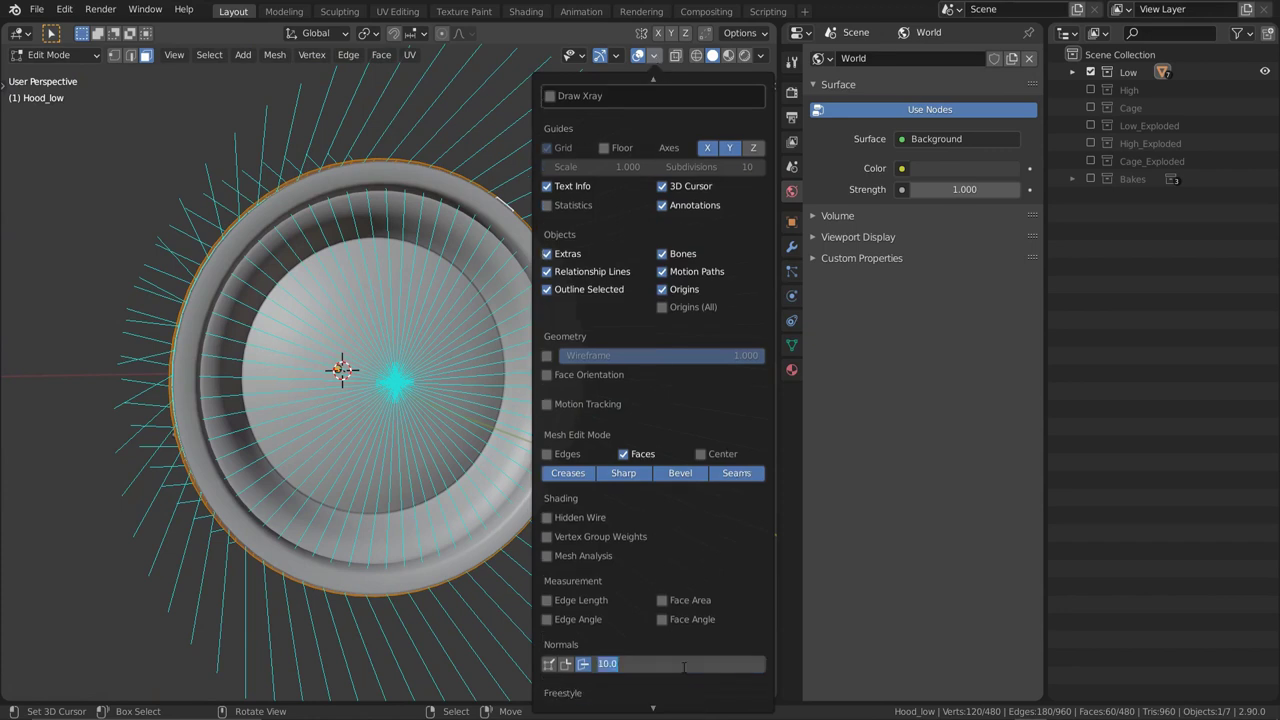
{"action": "type", "text": "0"}
{"action": "key", "text": "Return"}
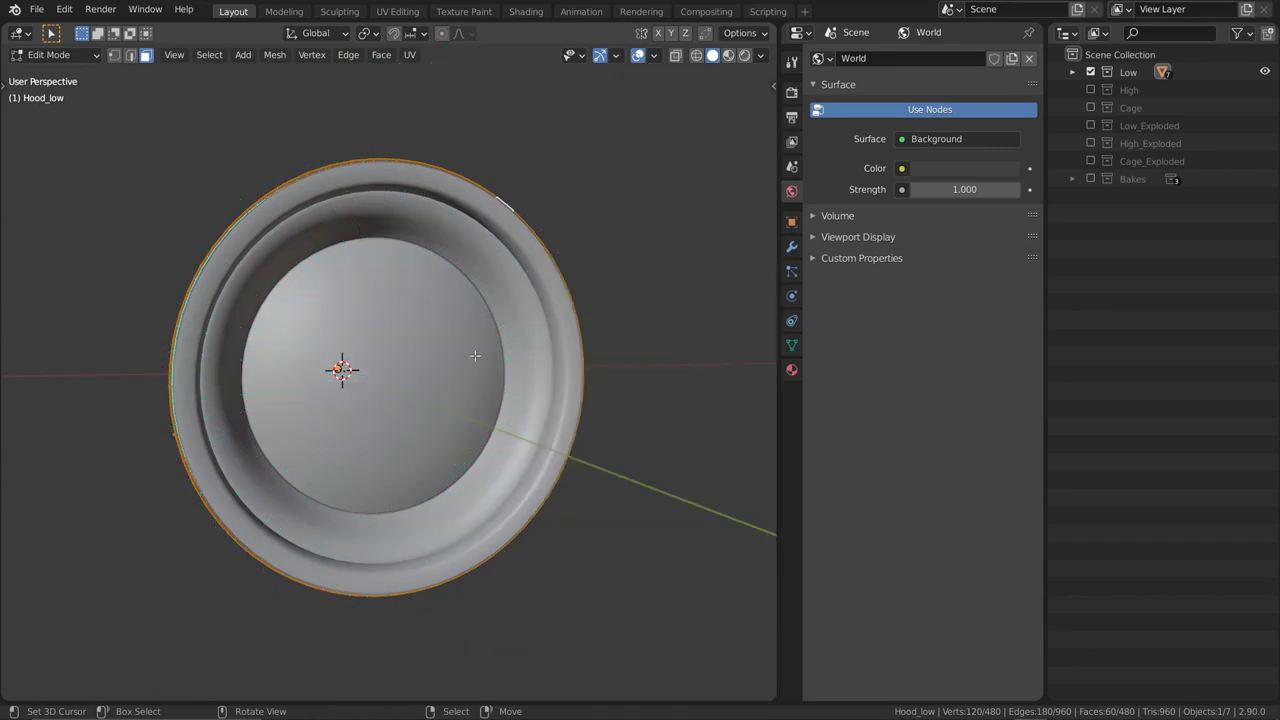
Reveal Hood_low's hidden faces and return to Object Mode with no faces selected
{"action": "middle_click_drag", "start_coordinate": [475, 356], "coordinate": [439, 309]}
{"action": "key", "text": "alt+h"}
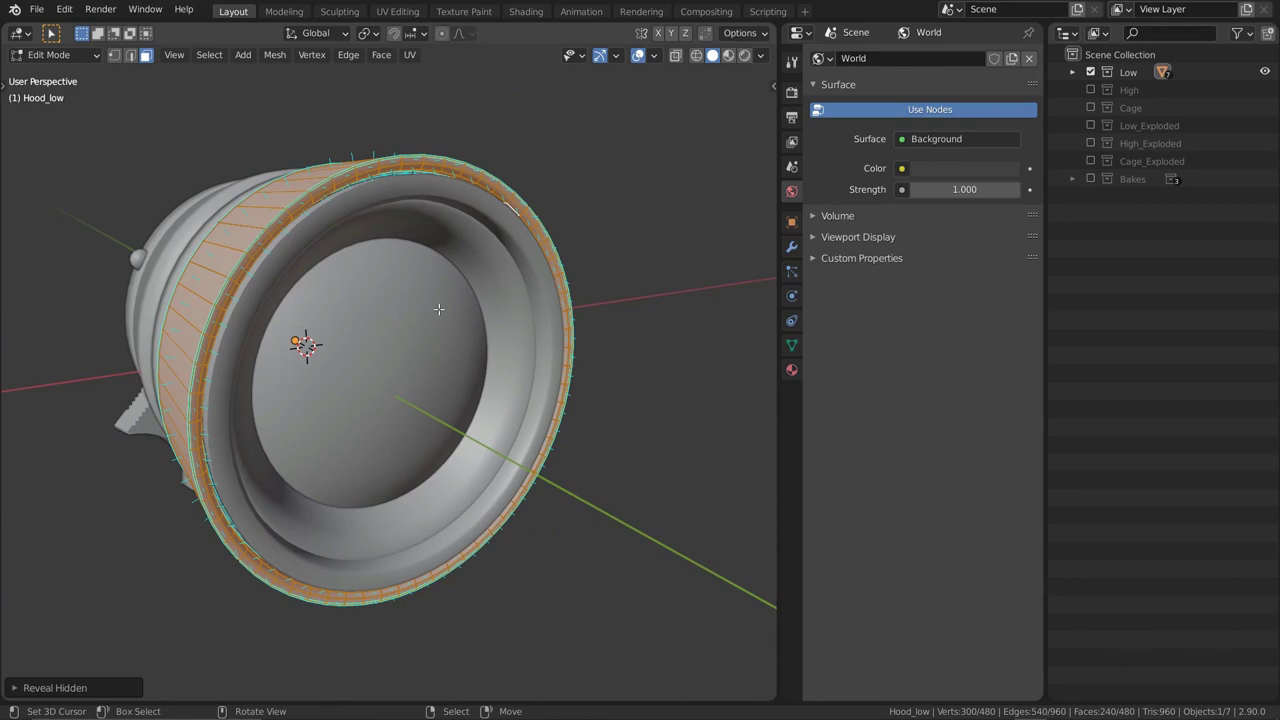
{"action": "key", "text": "alt+a"}
{"action": "key", "text": "Tab"}
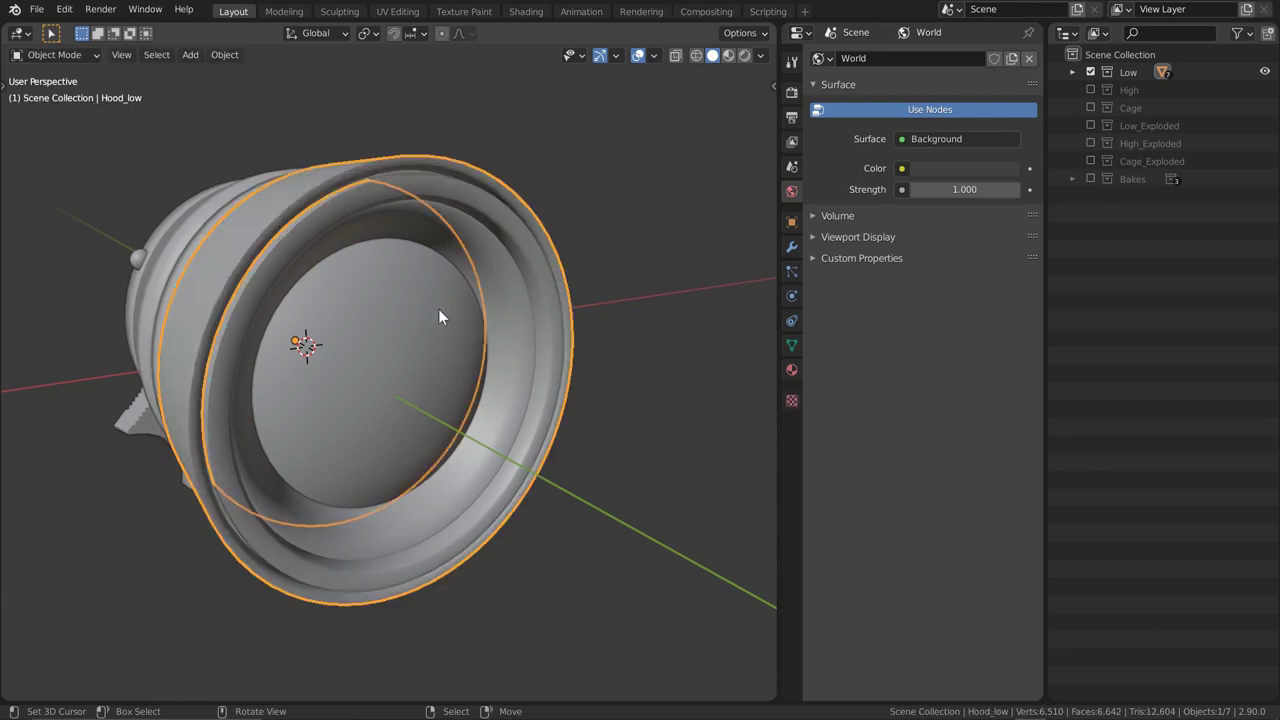
Swap the Low collection for Bakes and display the lens in Material Preview shading
{"action": "left_click", "coordinate": [1090, 72]}
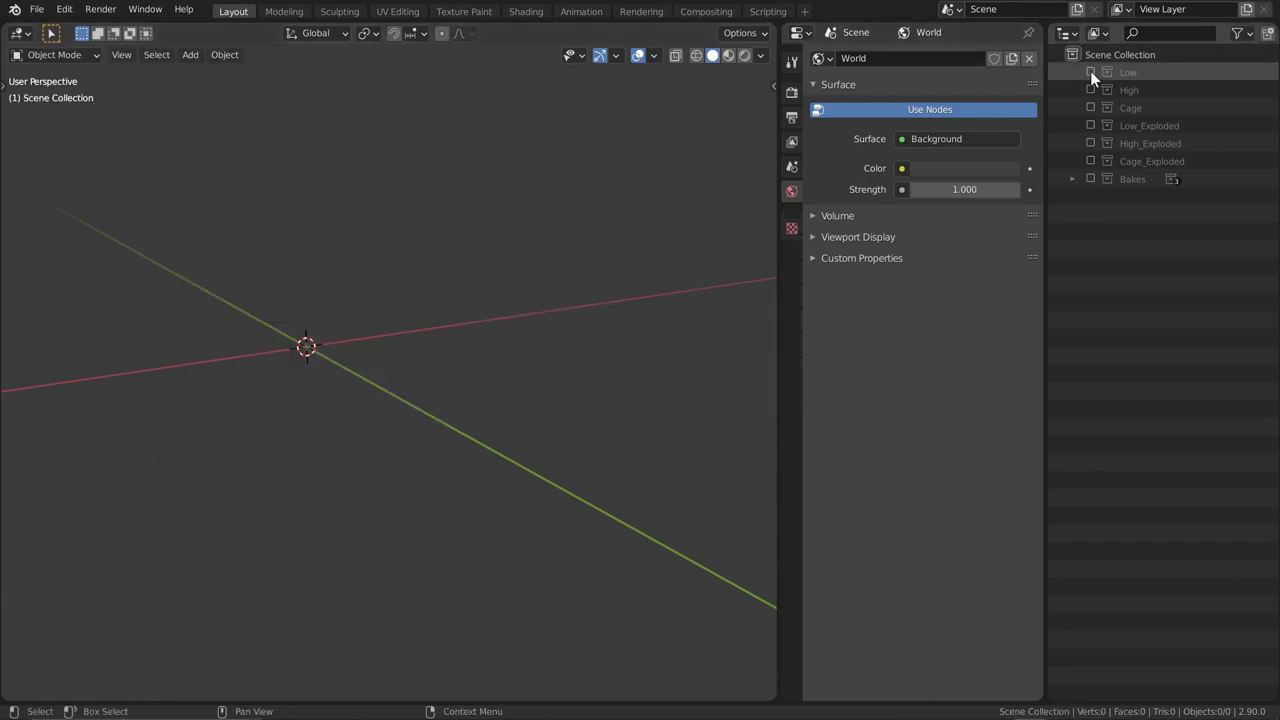
{"action": "left_click", "coordinate": [1090, 178]}
{"action": "scroll", "coordinate": [473, 324], "scroll_direction": "down", "scroll_amount": 1}
{"action": "middle_click_drag", "start_coordinate": [473, 332], "coordinate": [712, 133]}
{"action": "left_click", "coordinate": [728, 55]}
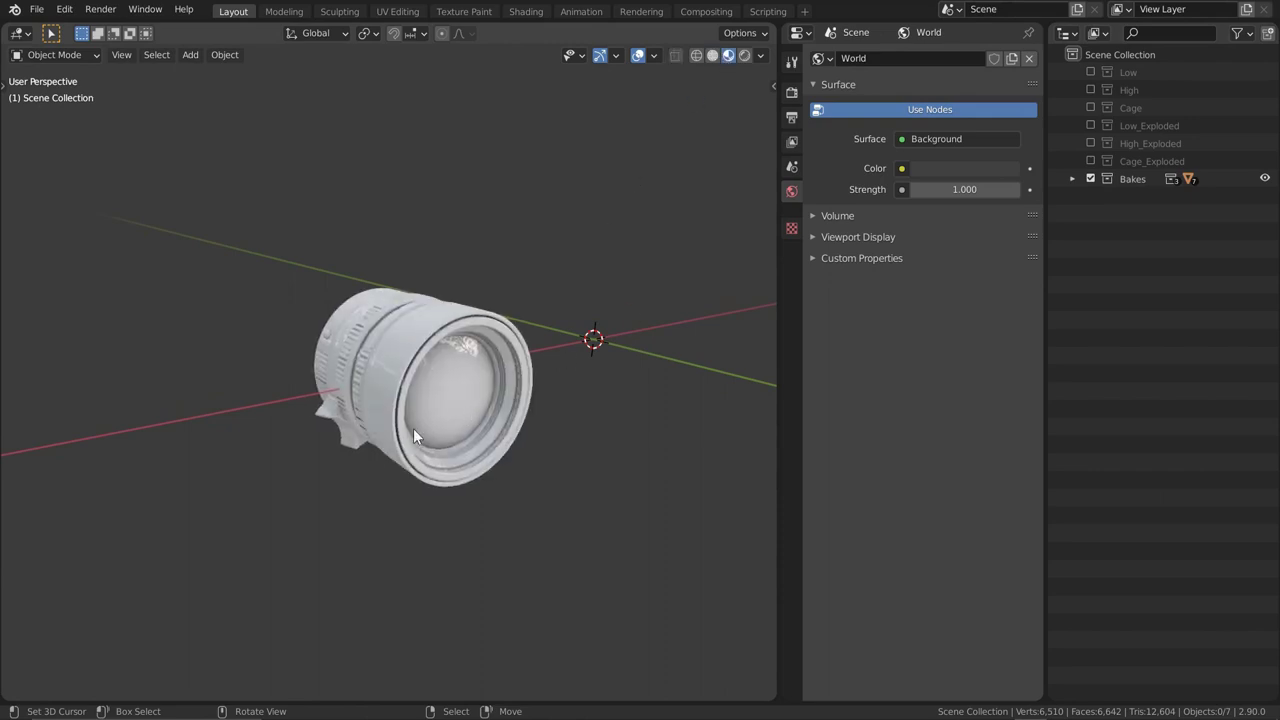
Expand the Bakes collection and examine the Too_Short bake along the lens's ridged rings, barrel and front rim
{"action": "mouse_move", "coordinate": [413, 428]}
{"action": "middle_mouse_down"}
{"action": "mouse_move", "coordinate": [498, 456]}
{"action": "mouse_move", "coordinate": [475, 405]}
{"action": "middle_mouse_up"}
{"action": "scroll", "coordinate": [480, 370], "scroll_direction": "up", "scroll_amount": 3}
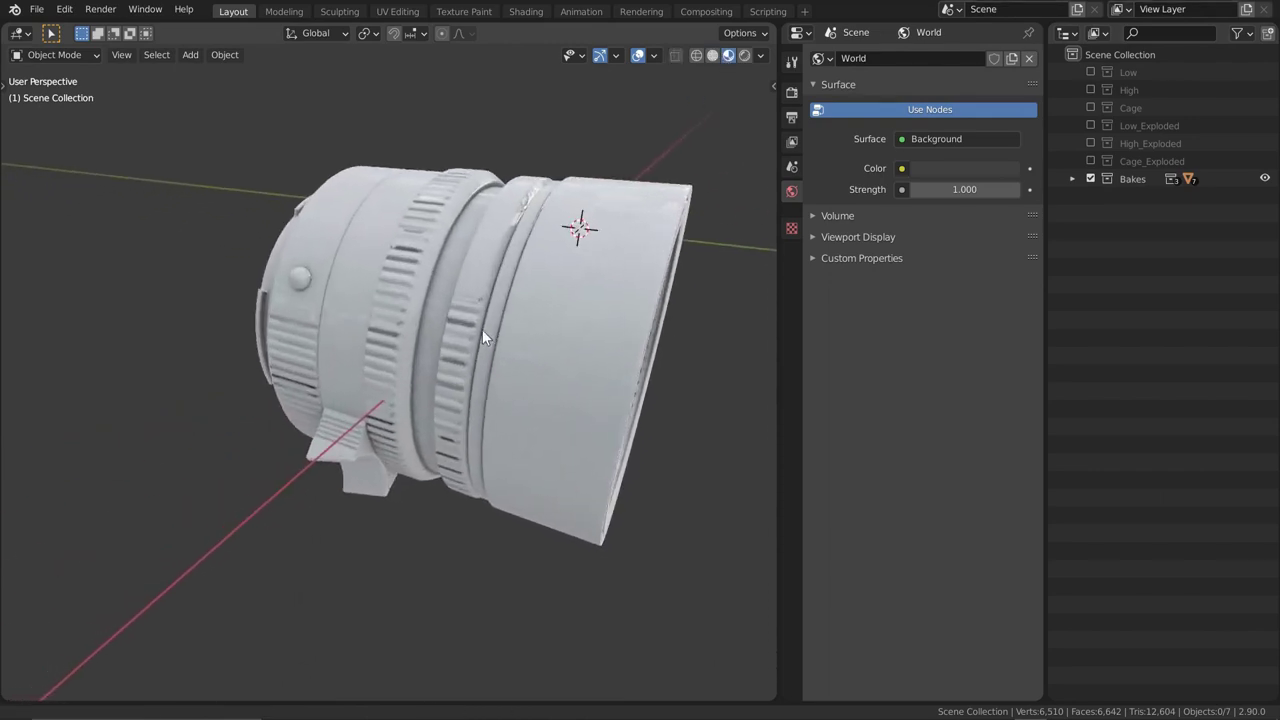
{"action": "middle_click_drag", "start_coordinate": [483, 334], "coordinate": [405, 362]}
{"action": "left_click", "coordinate": [1070, 178]}
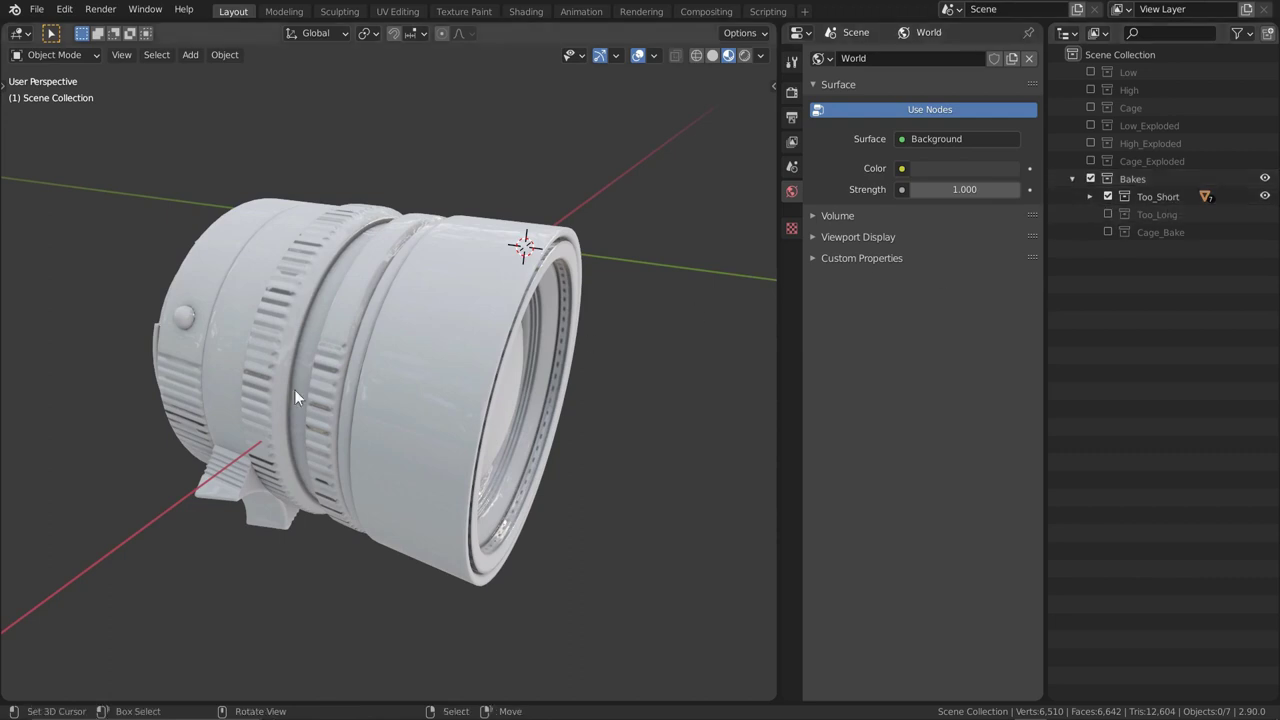
{"action": "middle_click_drag", "start_coordinate": [349, 395], "coordinate": [339, 380]}
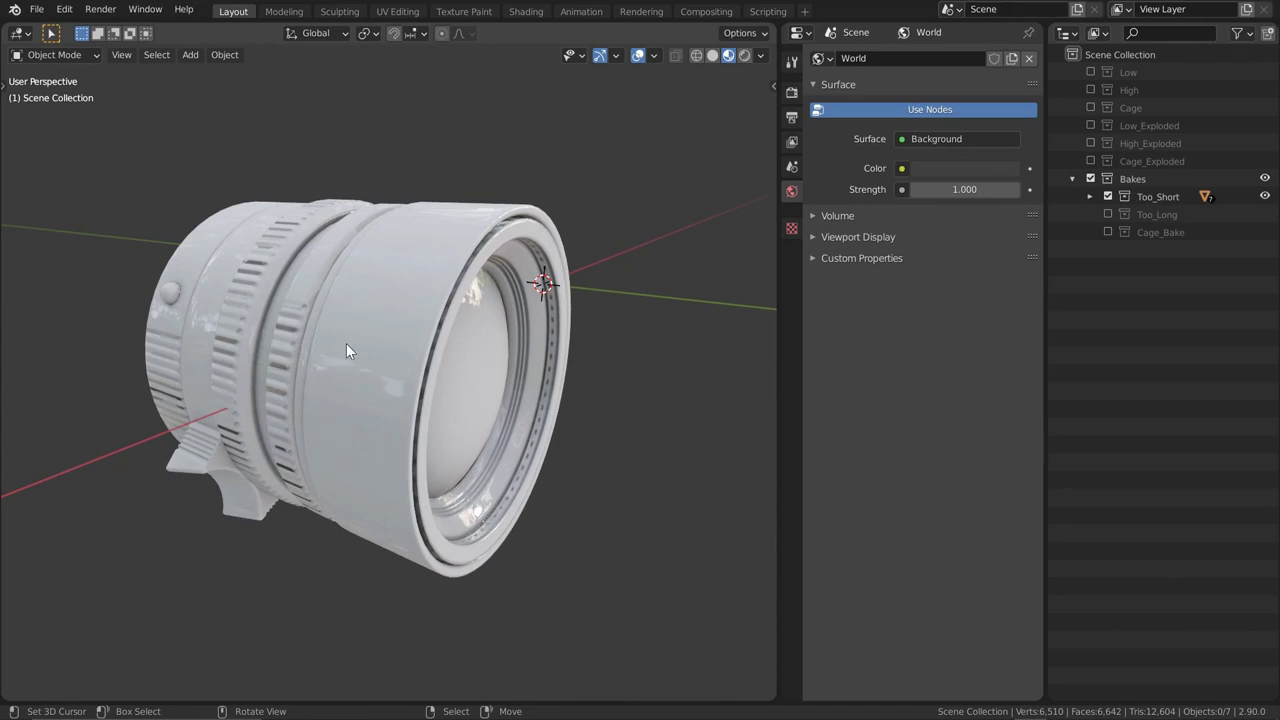
{"action": "middle_click_drag", "start_coordinate": [346, 350], "coordinate": [257, 385]}
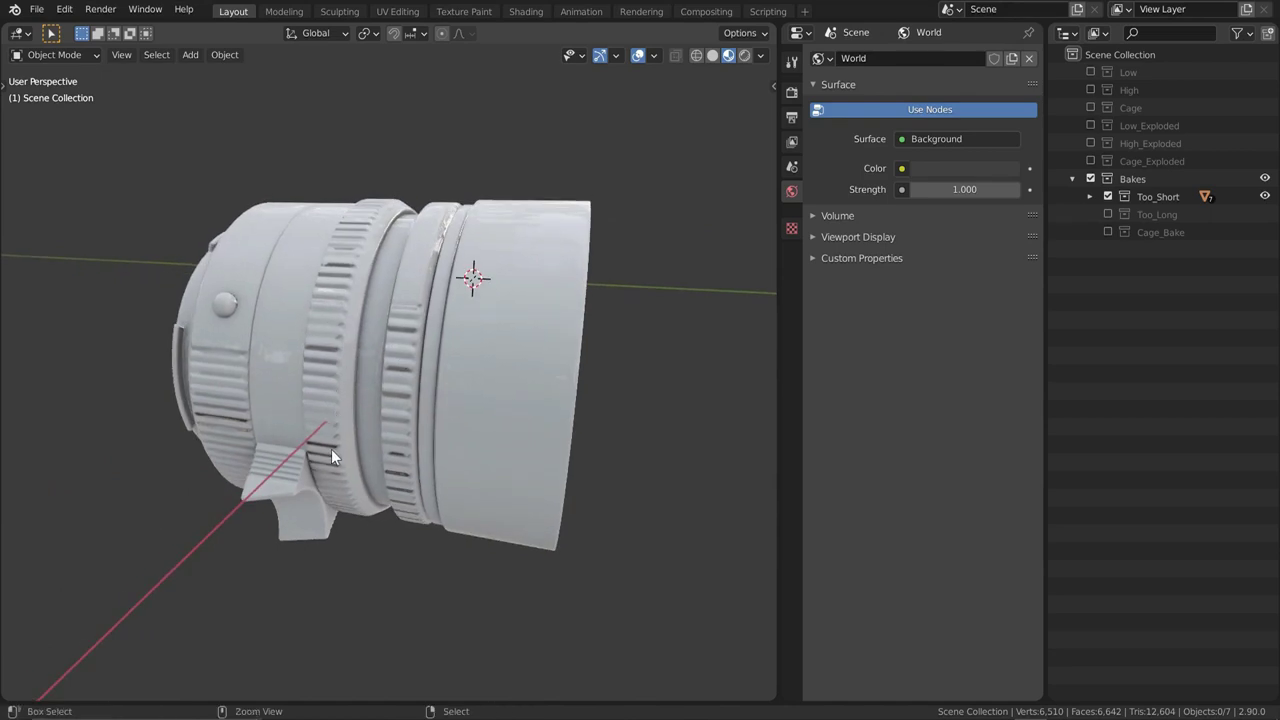
{"action": "middle_click_drag", "start_coordinate": [331, 449], "coordinate": [396, 384], "text": "ctrl"}
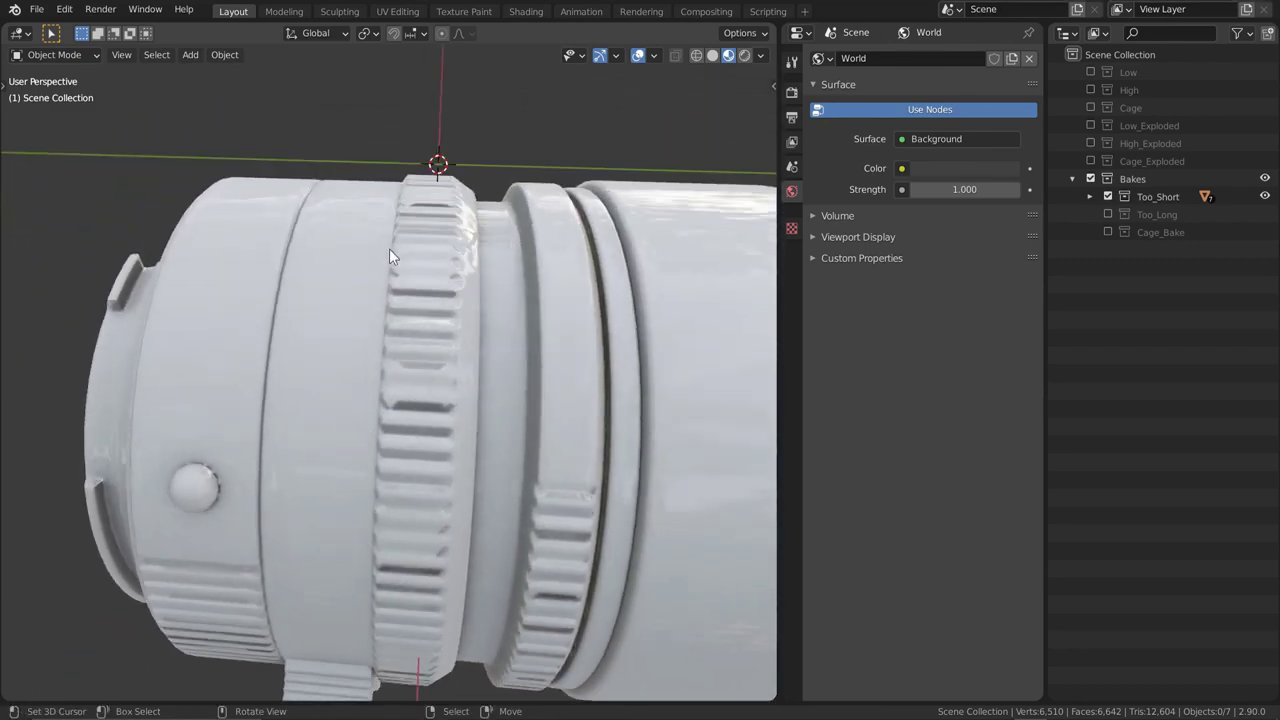
{"action": "middle_click_drag", "start_coordinate": [389, 248], "coordinate": [338, 236]}
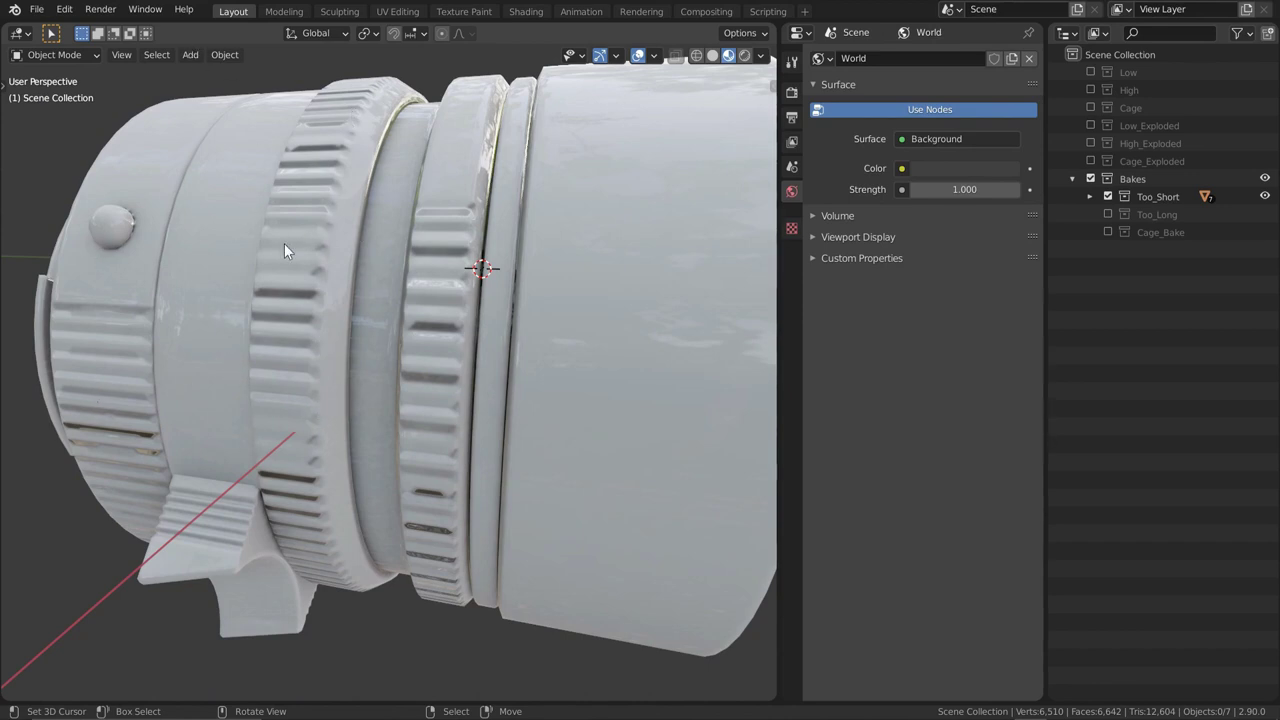
{"action": "middle_click_drag", "start_coordinate": [374, 366], "coordinate": [454, 351]}
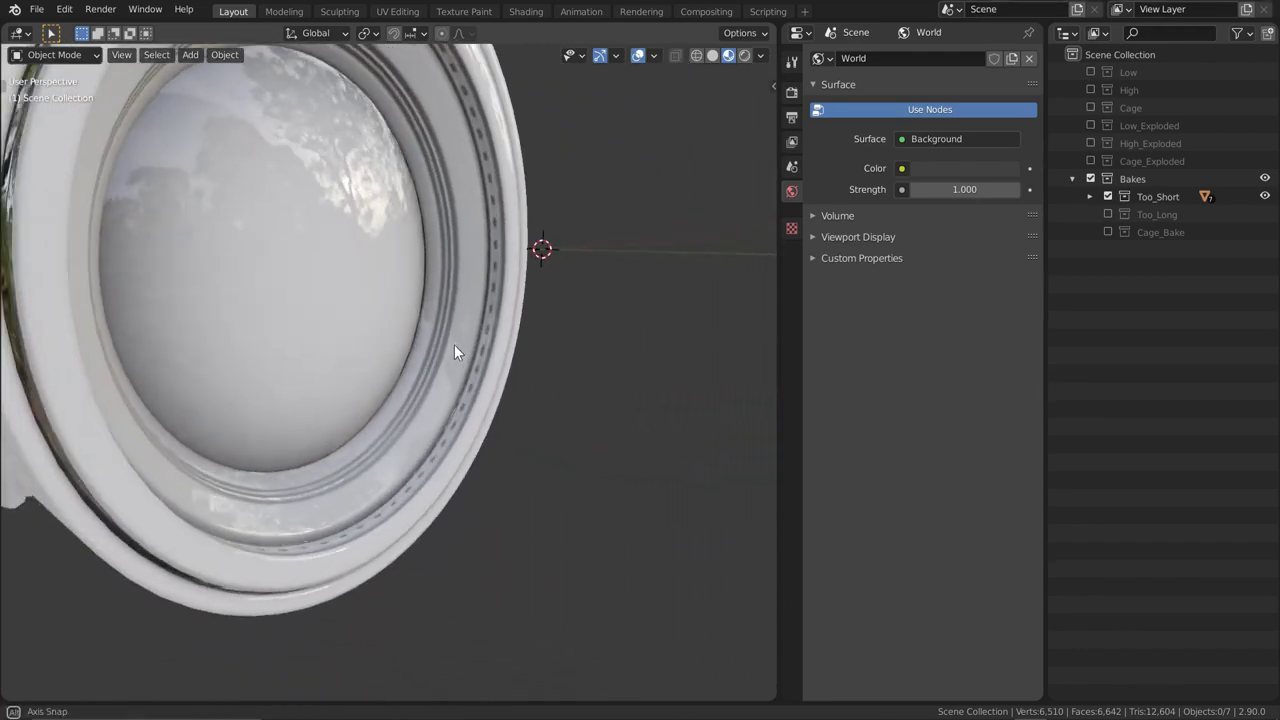
Examine the Too_Short bake closely along the dashed ring and grooves inside the lens's front rim
{"action": "scroll", "coordinate": [456, 342], "scroll_direction": "up", "scroll_amount": 3}
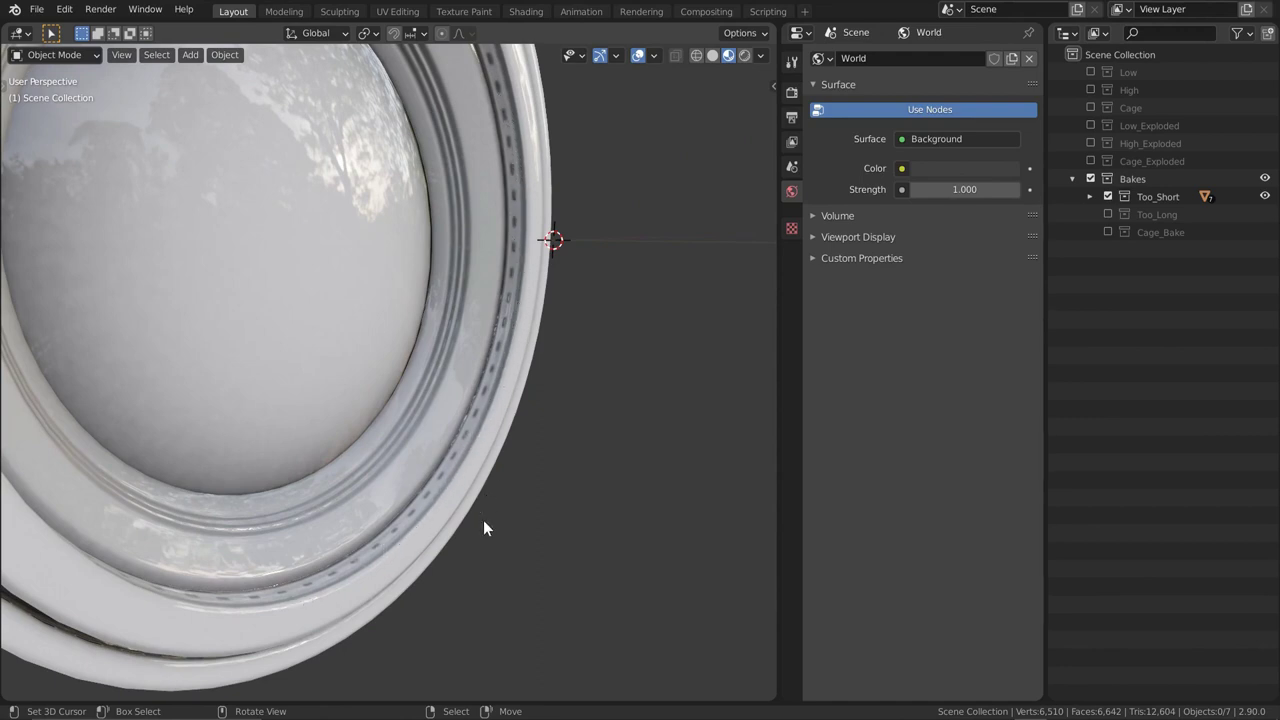
{"action": "middle_click_drag", "start_coordinate": [469, 551], "coordinate": [477, 453]}
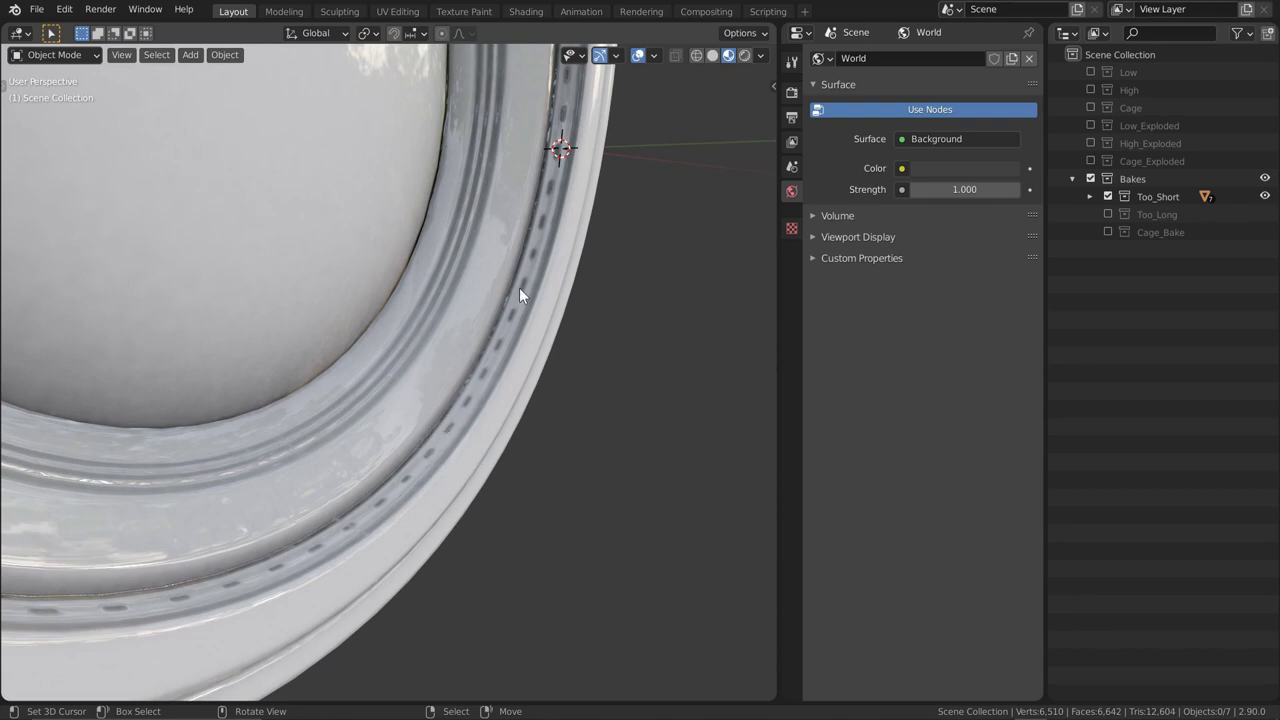
{"action": "scroll", "coordinate": [560, 229], "scroll_direction": "down", "scroll_amount": 3}
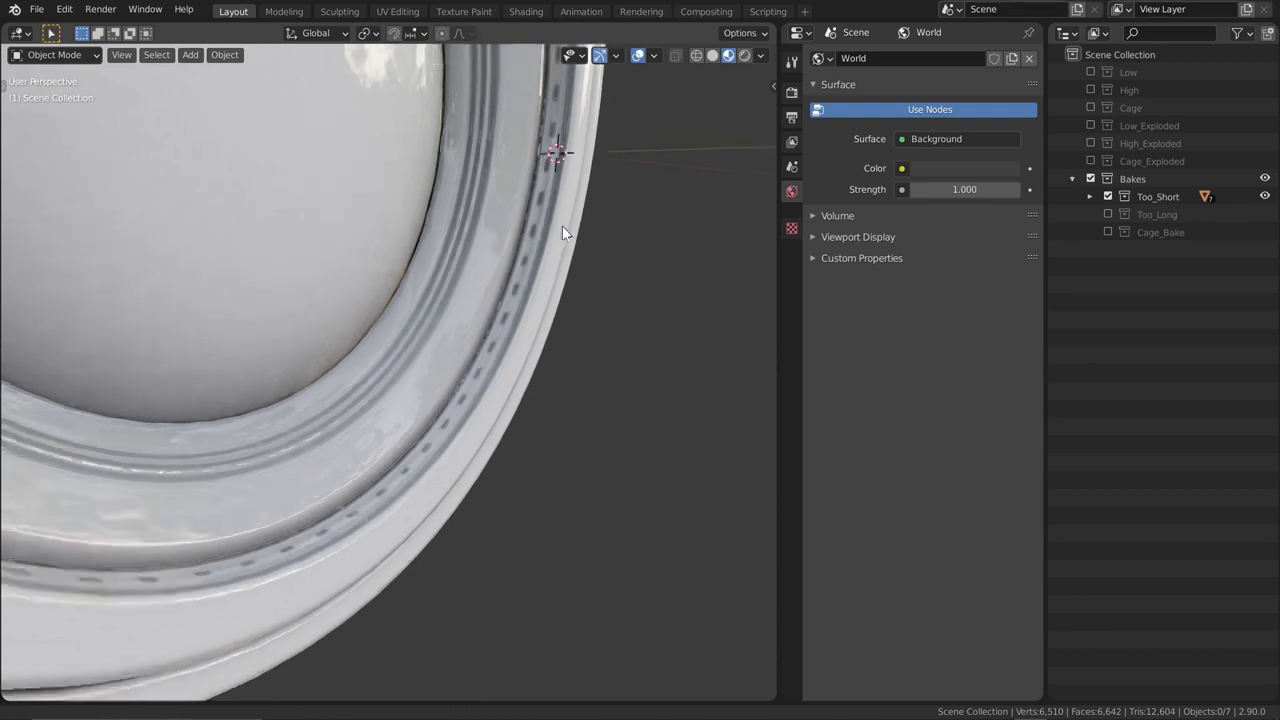
{"action": "middle_click_drag", "start_coordinate": [560, 229], "coordinate": [577, 326]}
{"action": "scroll", "coordinate": [555, 282], "scroll_direction": "down", "scroll_amount": 2}
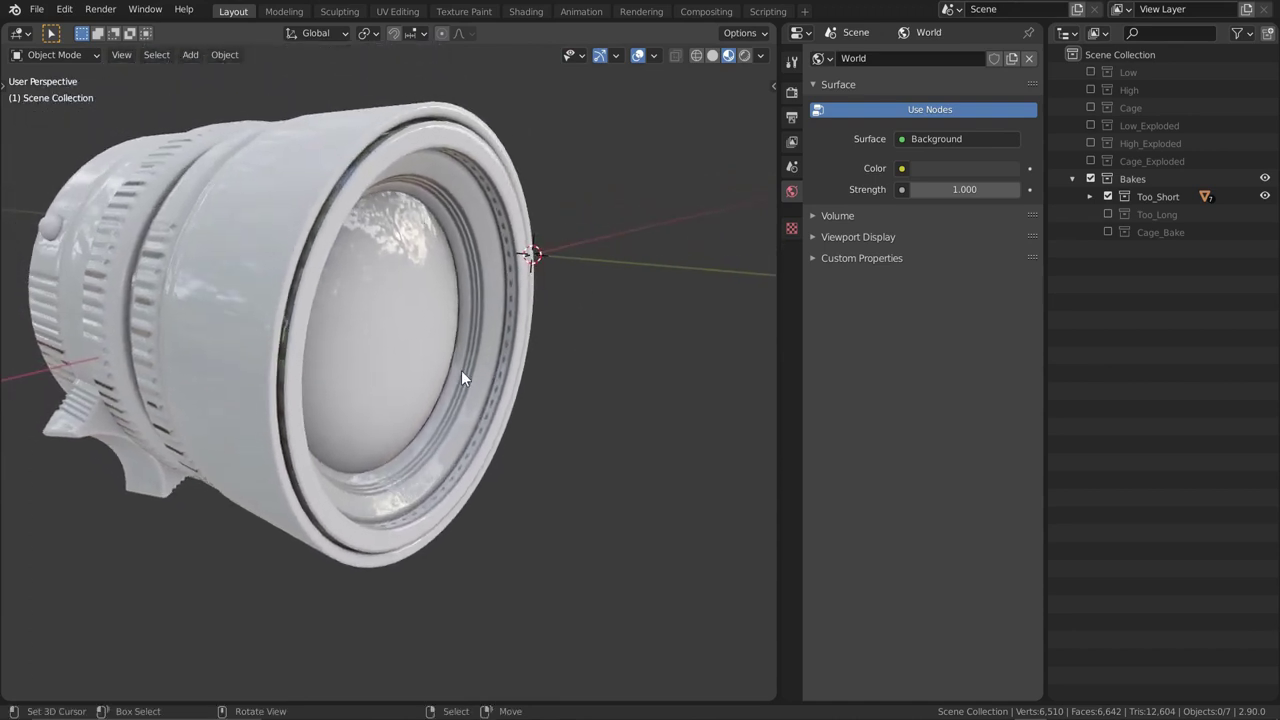
Swap the Too_Short bake for Too_Long and frame its hood, leaving nothing selected
{"action": "left_click", "coordinate": [1107, 196]}
{"action": "left_click", "coordinate": [1107, 213]}
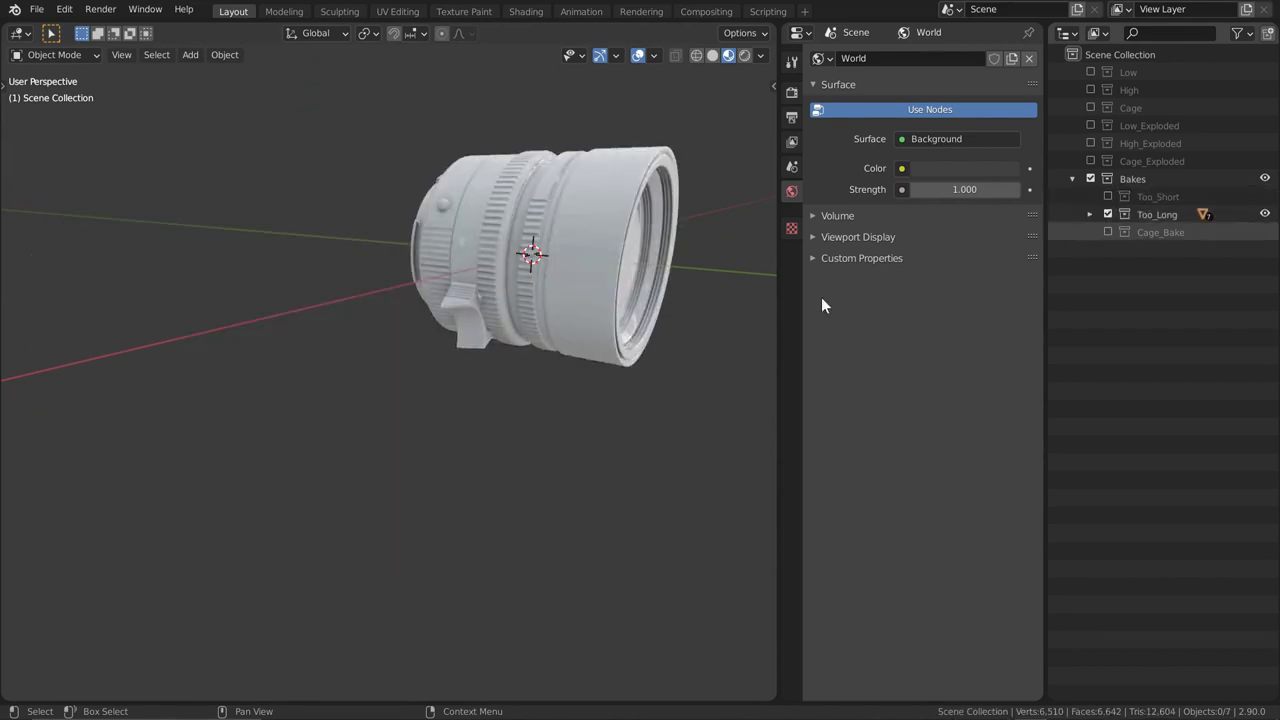
{"action": "middle_click_drag", "start_coordinate": [564, 277], "coordinate": [440, 331]}
{"action": "left_click", "coordinate": [473, 270]}
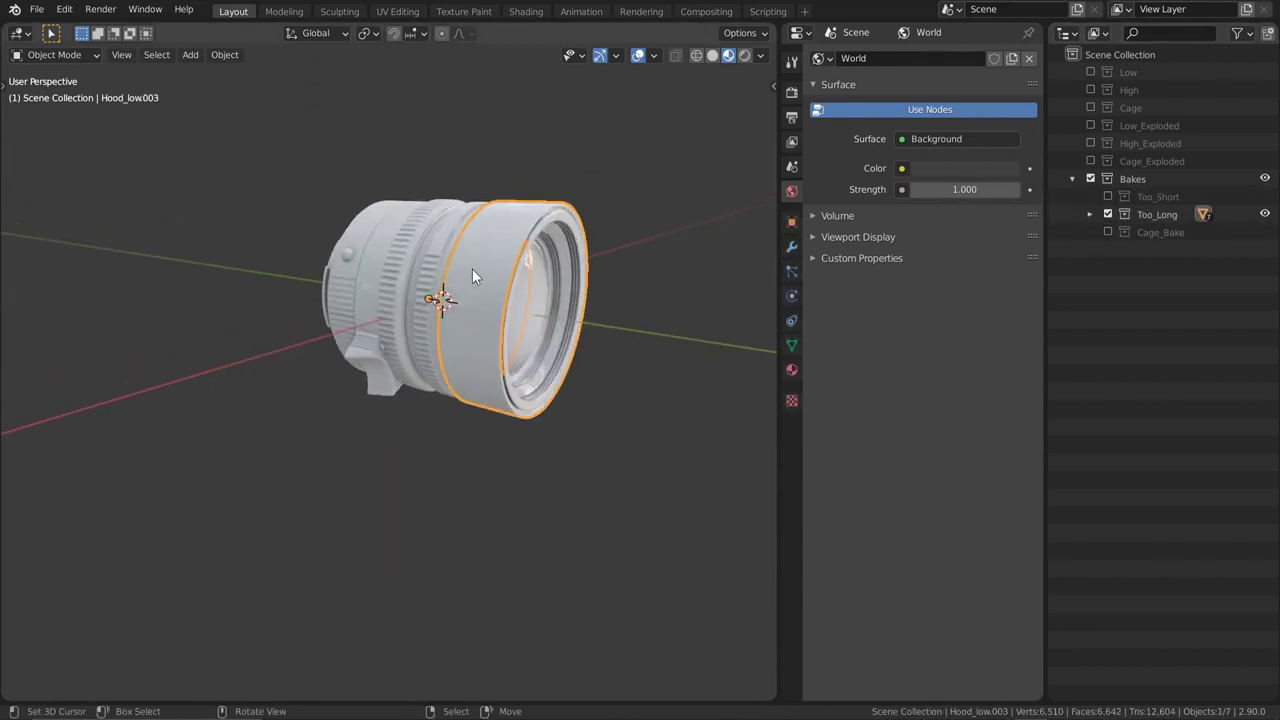
{"action": "key", "text": "KP_Decimal"}
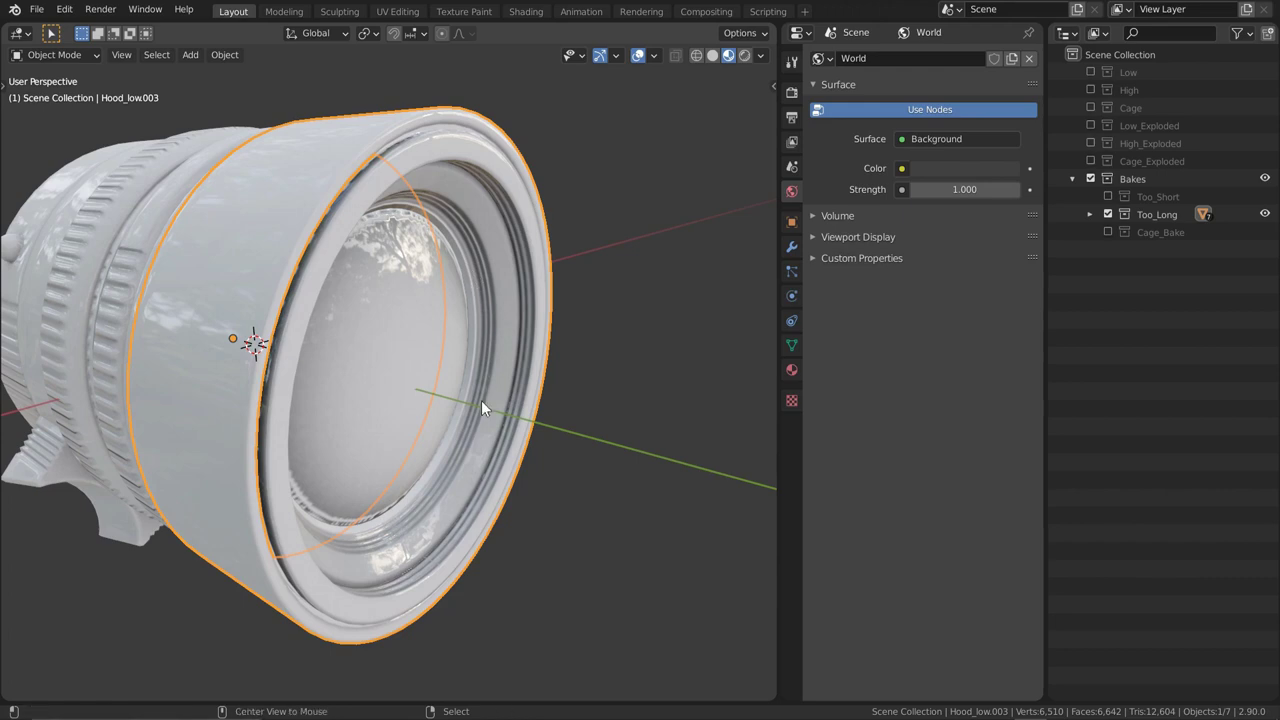
{"action": "key", "text": "alt+a"}
Examine the Too_Long bake around the glass edge and at the slider on the rear dial
{"action": "middle_click_drag", "start_coordinate": [481, 400], "coordinate": [366, 318]}
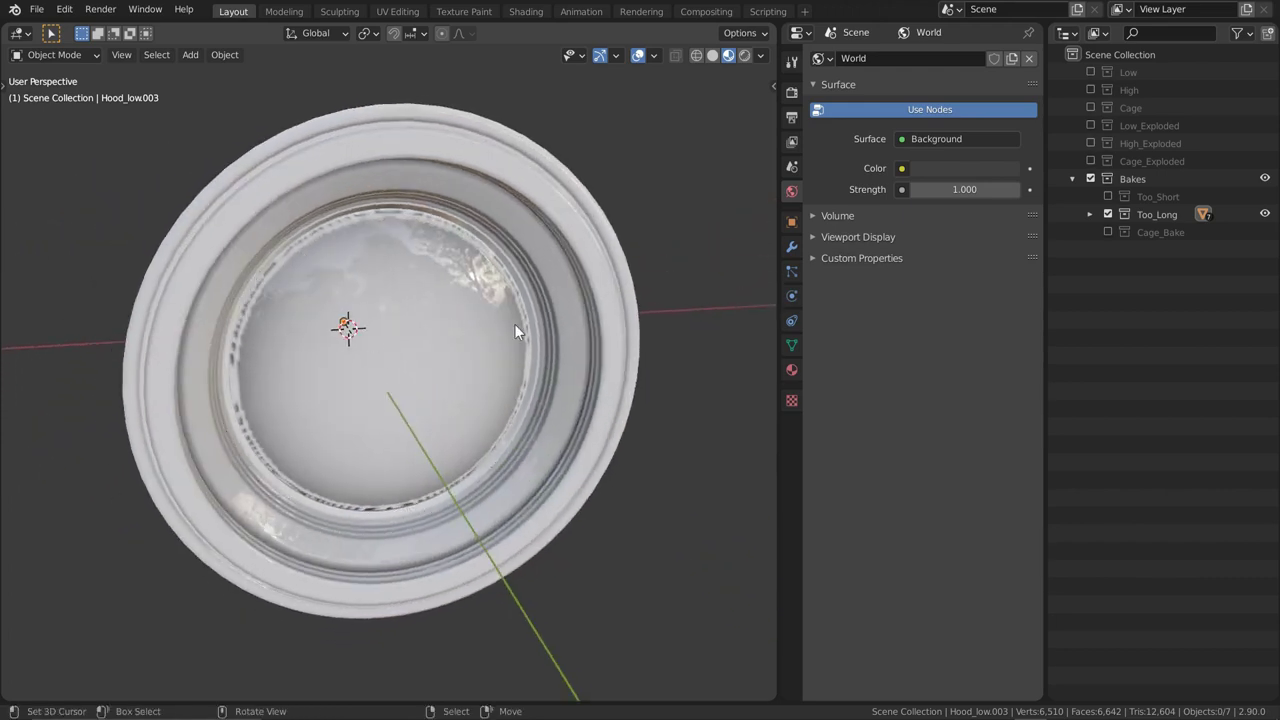
{"action": "middle_click_drag", "start_coordinate": [500, 277], "coordinate": [504, 251]}
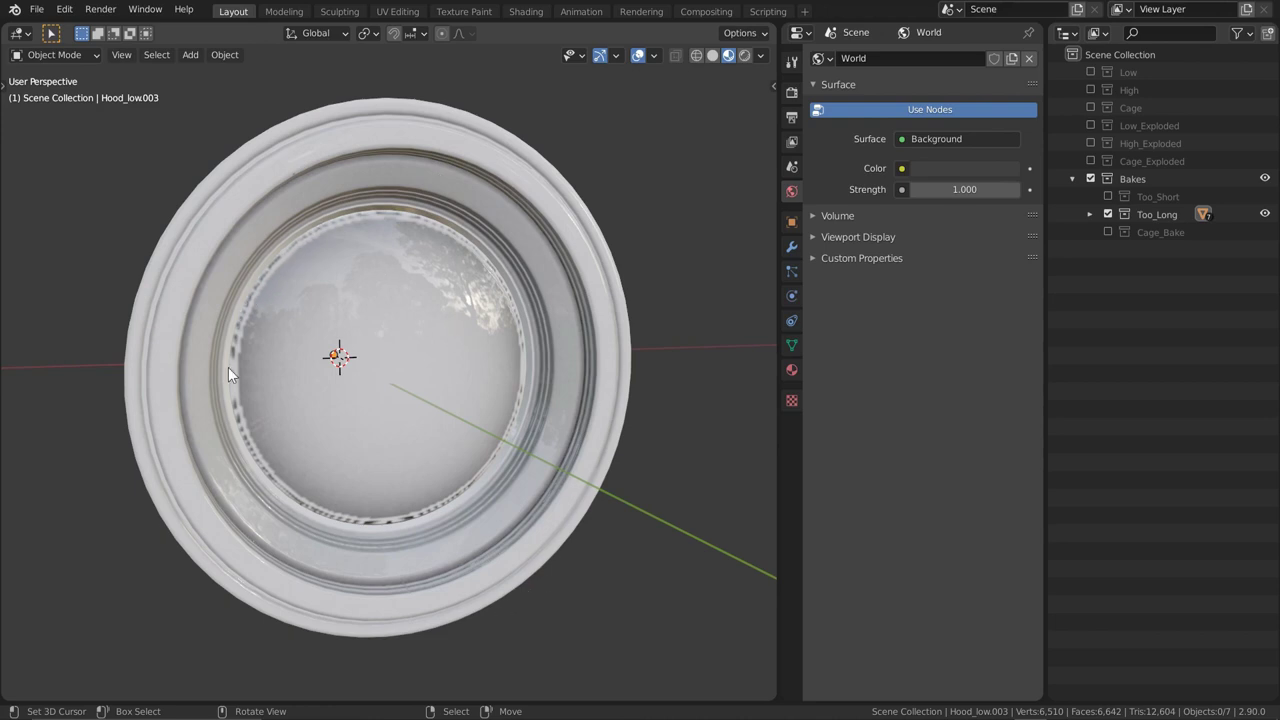
{"action": "middle_click_drag", "start_coordinate": [454, 268], "coordinate": [384, 346]}
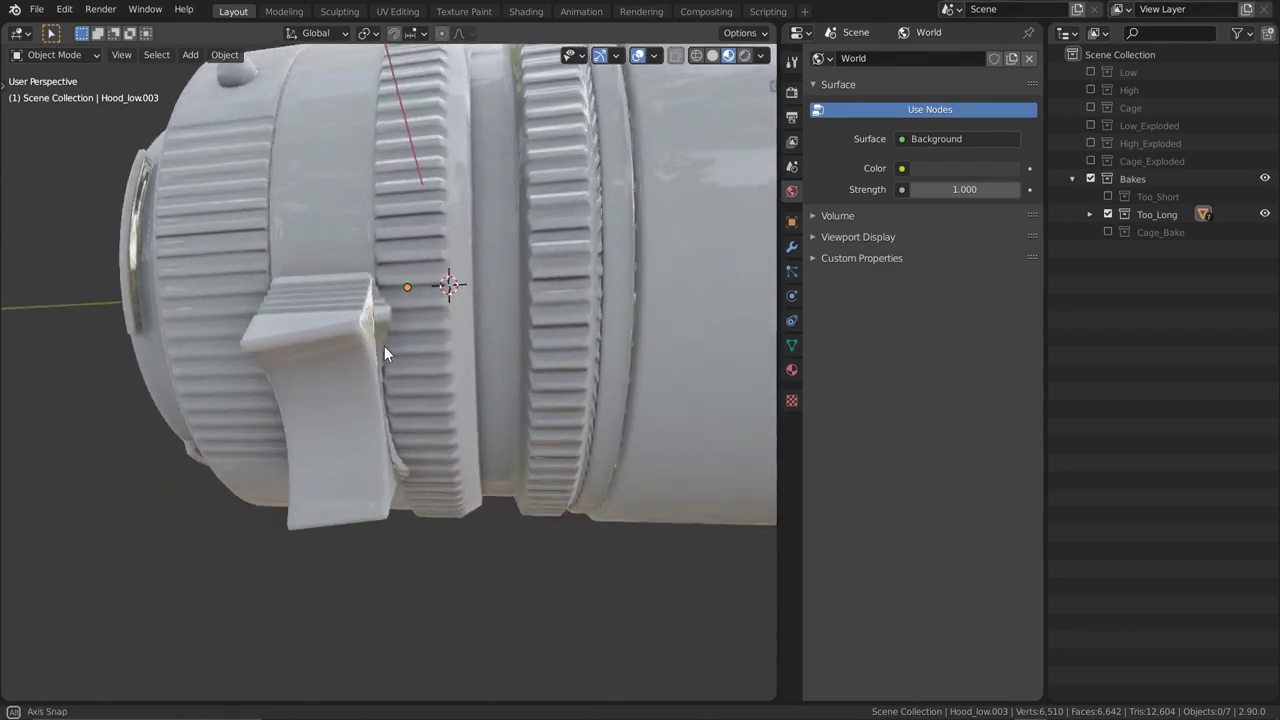
{"action": "left_click", "coordinate": [430, 144]}
{"action": "key", "text": "r"}
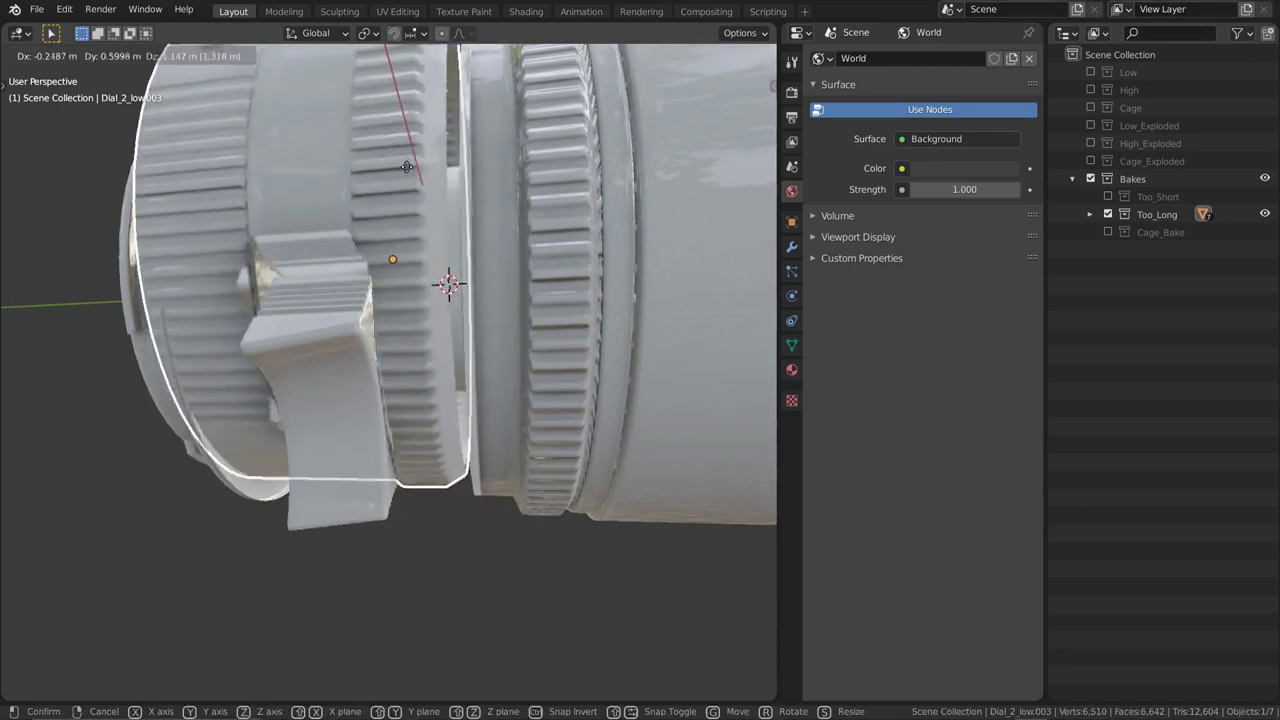
{"action": "right_click", "coordinate": [428, 210]}
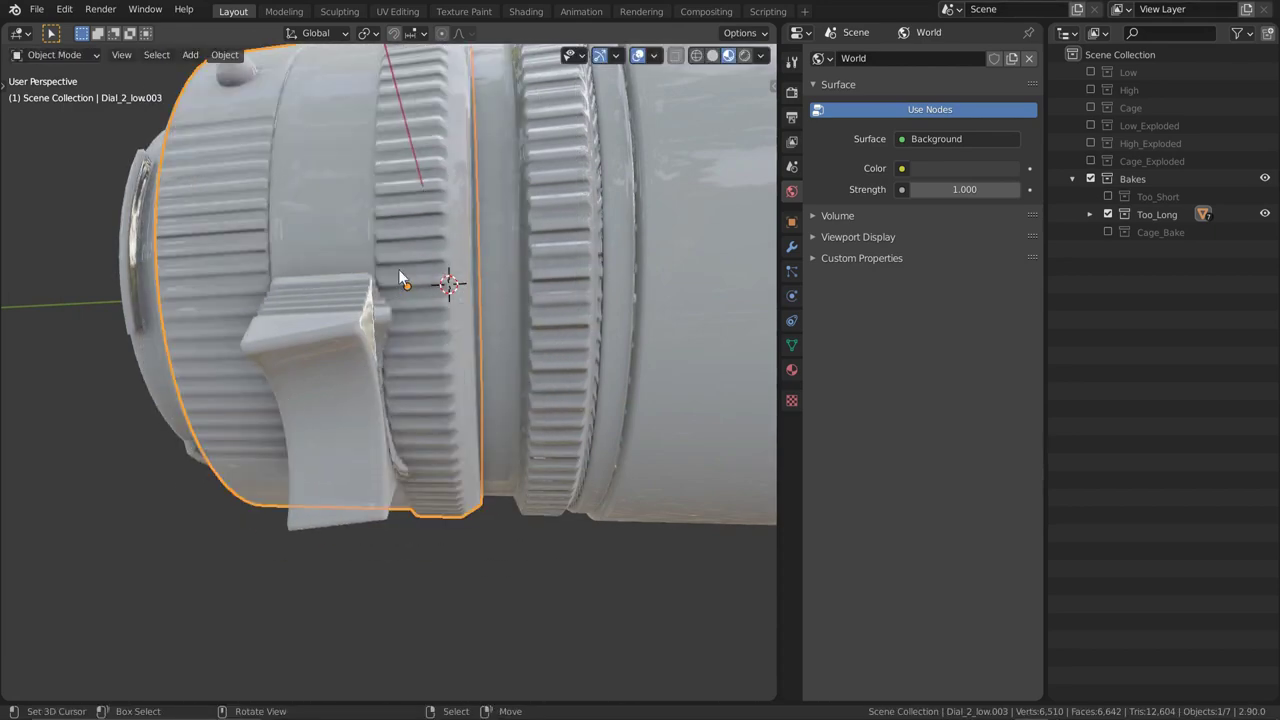
Move Slider_Thingy_low.003 away from the rear dial to expose the baked surface behind it
{"action": "left_click", "coordinate": [366, 310]}
{"action": "middle_click_drag", "start_coordinate": [366, 310], "coordinate": [338, 316]}
{"action": "key", "text": "g"}
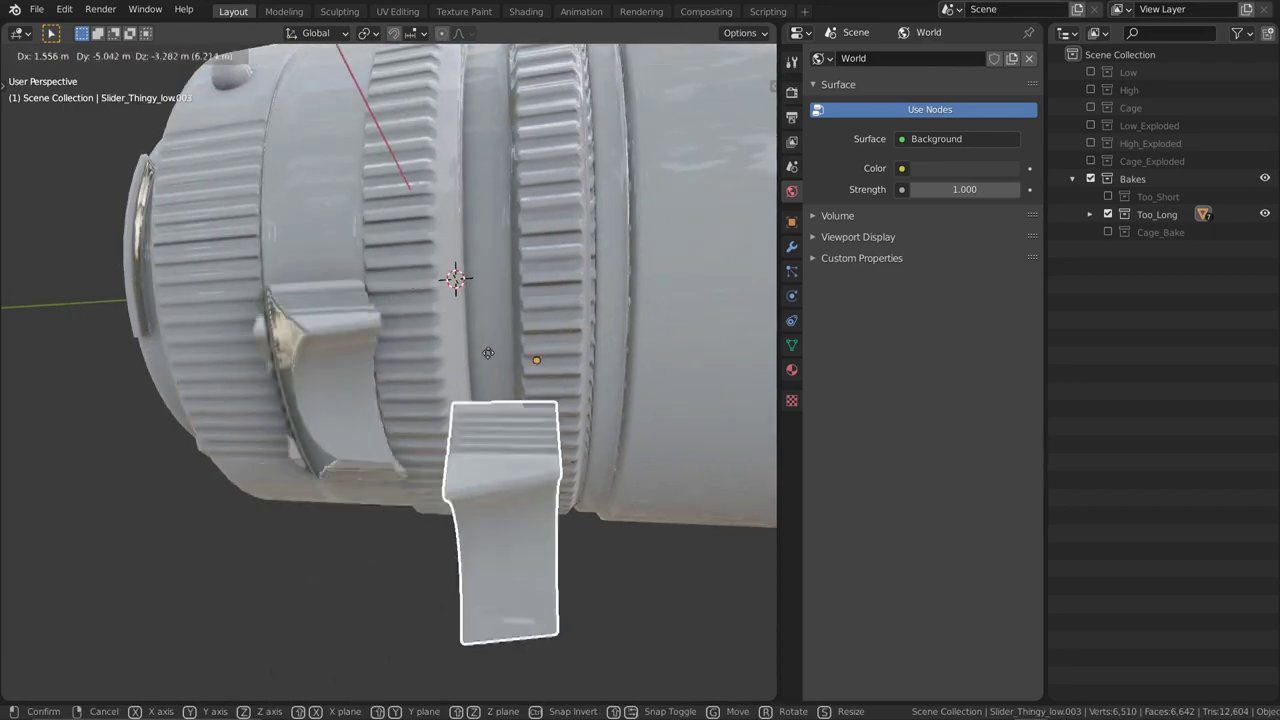
{"action": "left_click", "coordinate": [368, 370]}
{"action": "middle_click_drag", "start_coordinate": [368, 370], "coordinate": [485, 283]}
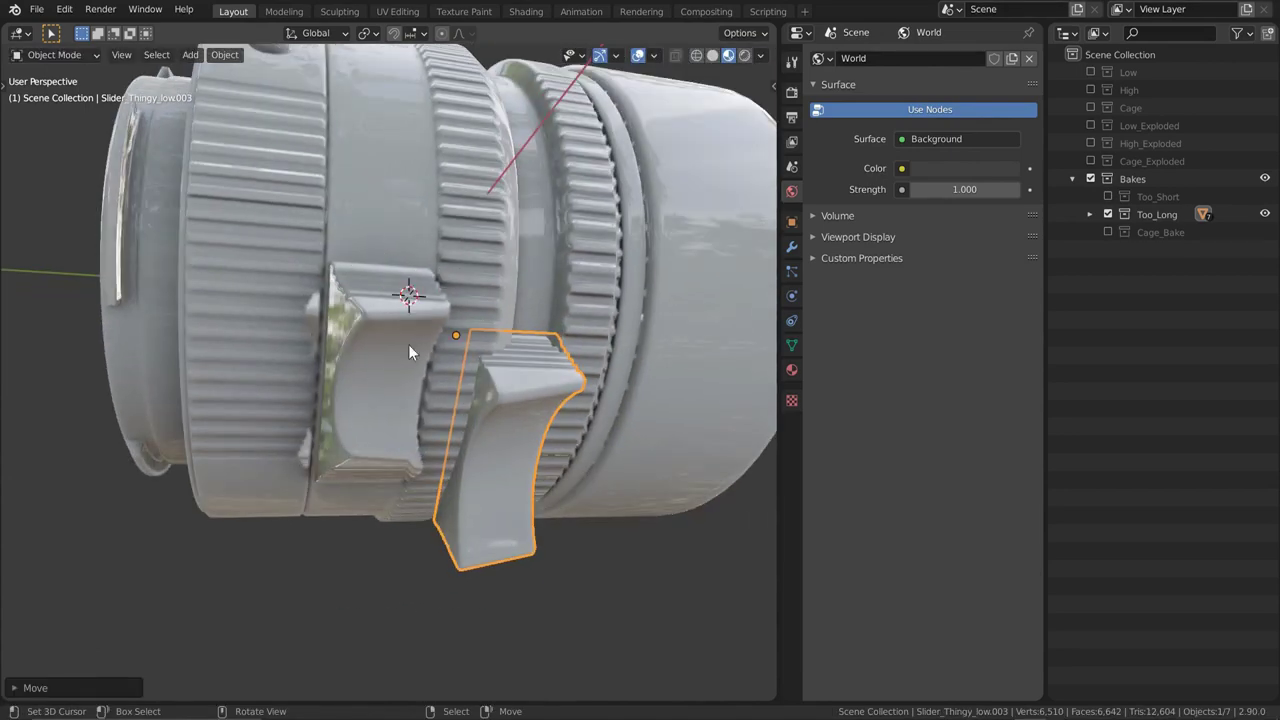
Select Dial_2_low.003 without moving it and undo the slider's displacement
{"action": "left_click", "coordinate": [361, 229]}
{"action": "key", "text": "g"}
{"action": "key", "text": "Escape"}
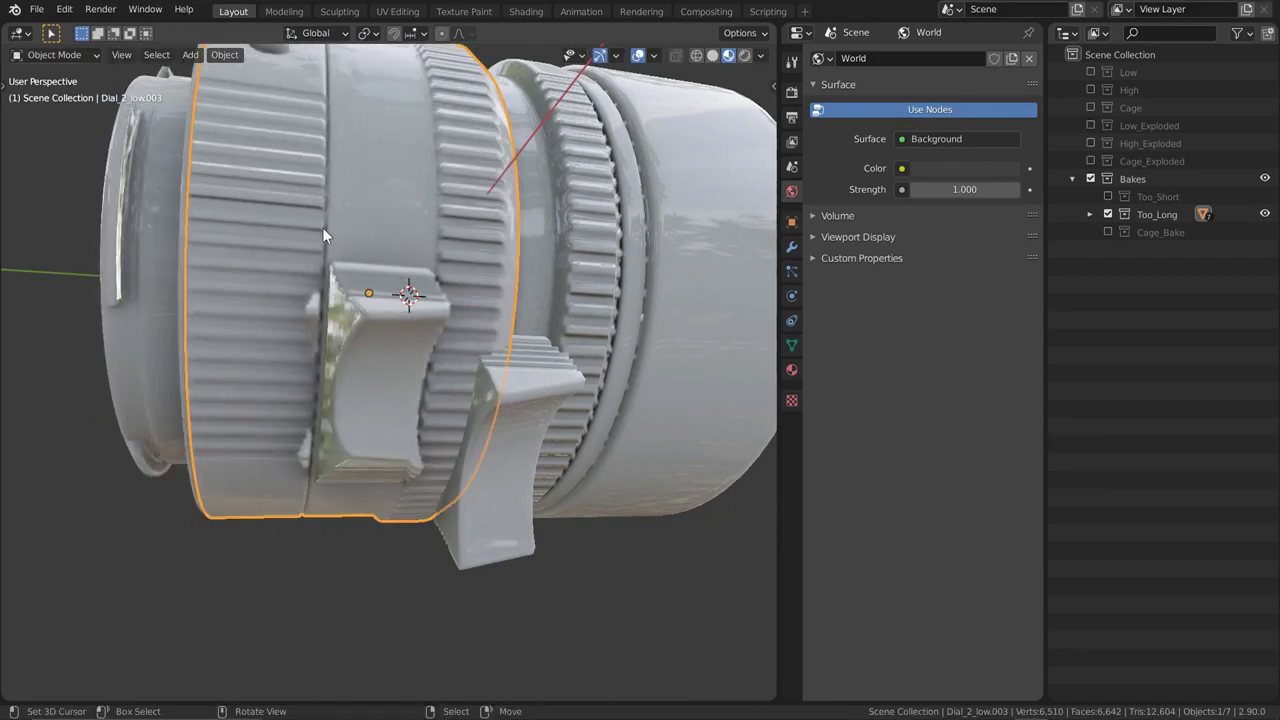
{"action": "key", "text": "ctrl+z"}
{"action": "key", "text": "ctrl+z"}
{"action": "middle_click_drag", "start_coordinate": [366, 269], "coordinate": [420, 338]}
{"action": "key", "text": "ctrl+z"}
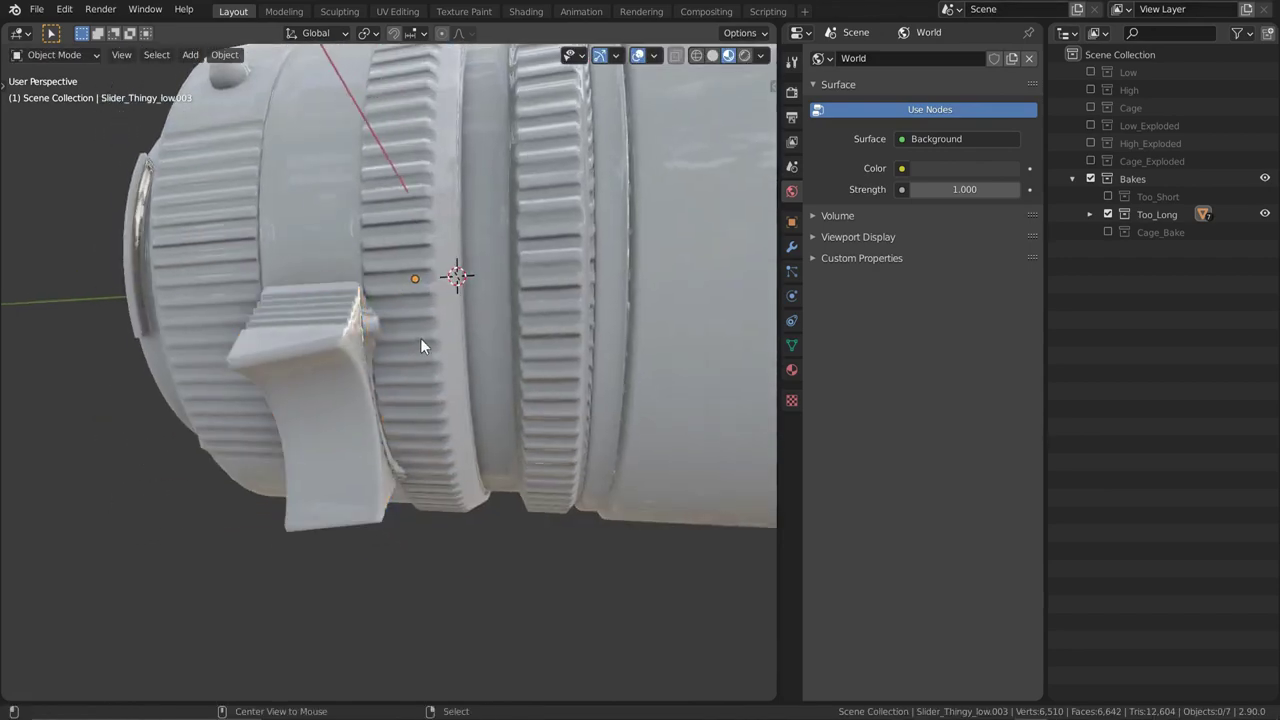
Test-move Dial_1_low.003 and Dial_2_low.003 to check the bake along their shared edge, restoring their positions and clearing the selection
{"action": "middle_click_drag", "start_coordinate": [315, 273], "coordinate": [433, 307]}
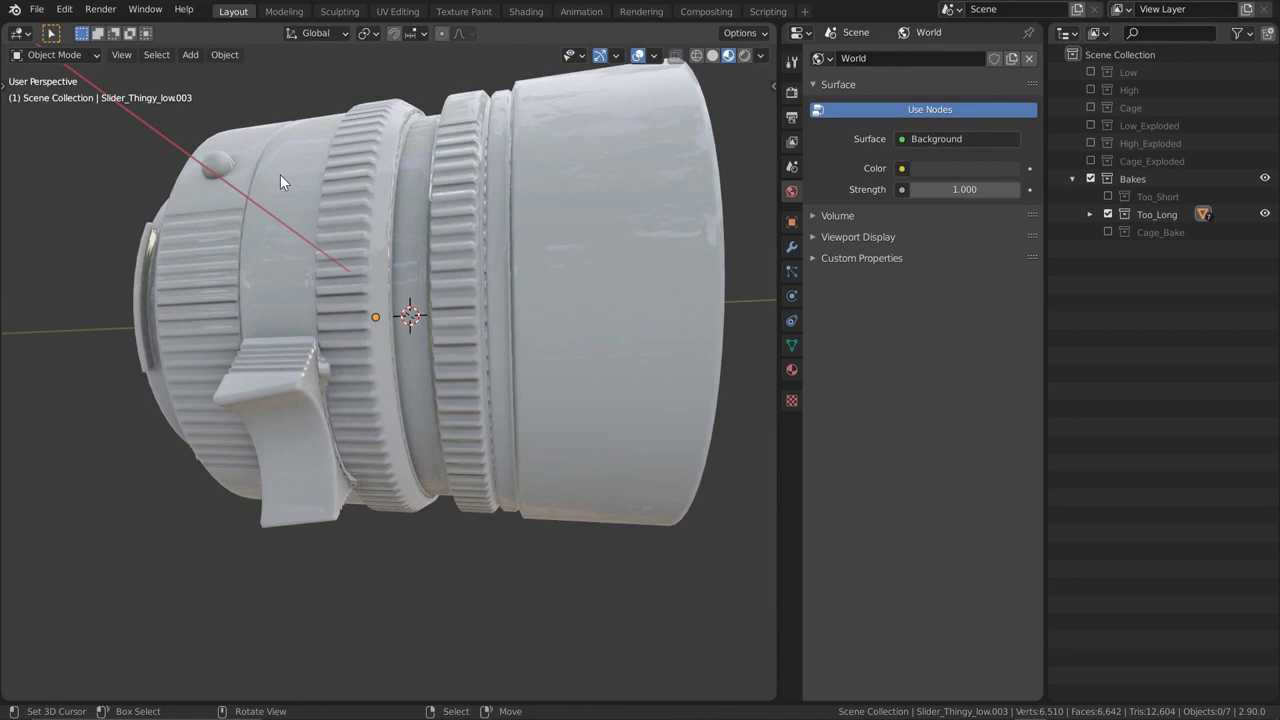
{"action": "middle_click_drag", "start_coordinate": [428, 142], "coordinate": [350, 251]}
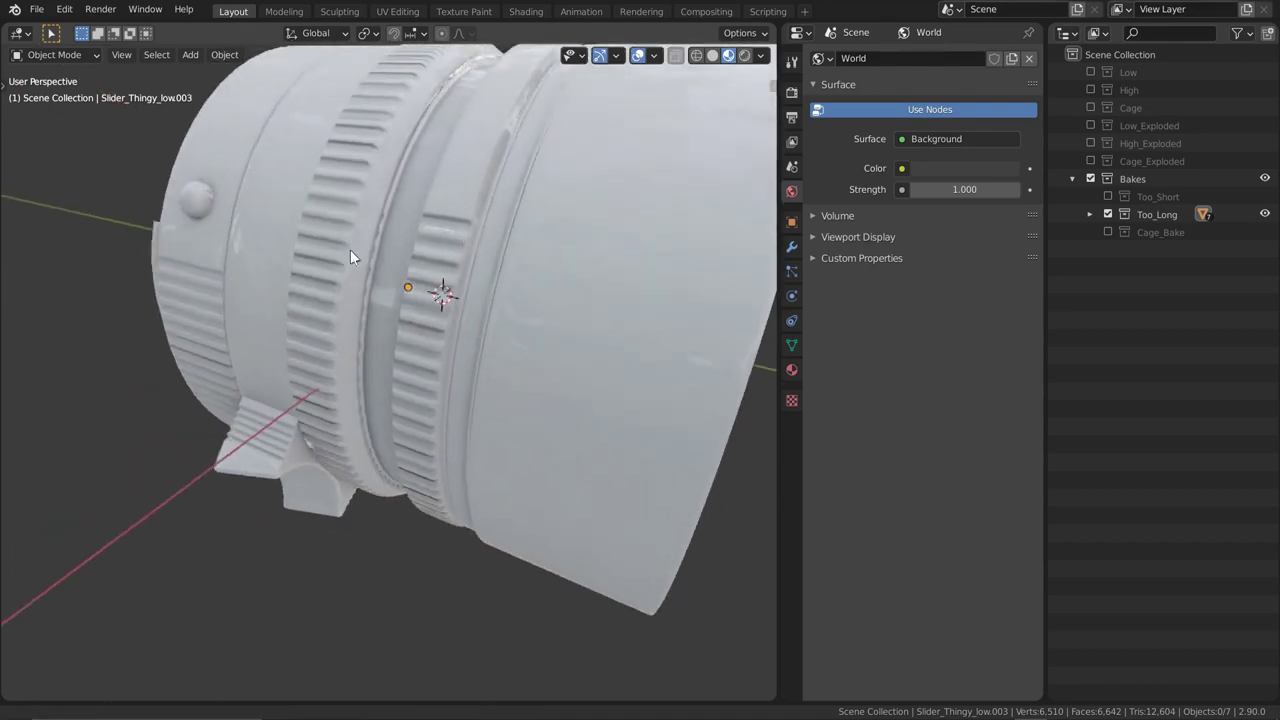
{"action": "scroll", "coordinate": [369, 240], "scroll_direction": "up", "scroll_amount": 6}
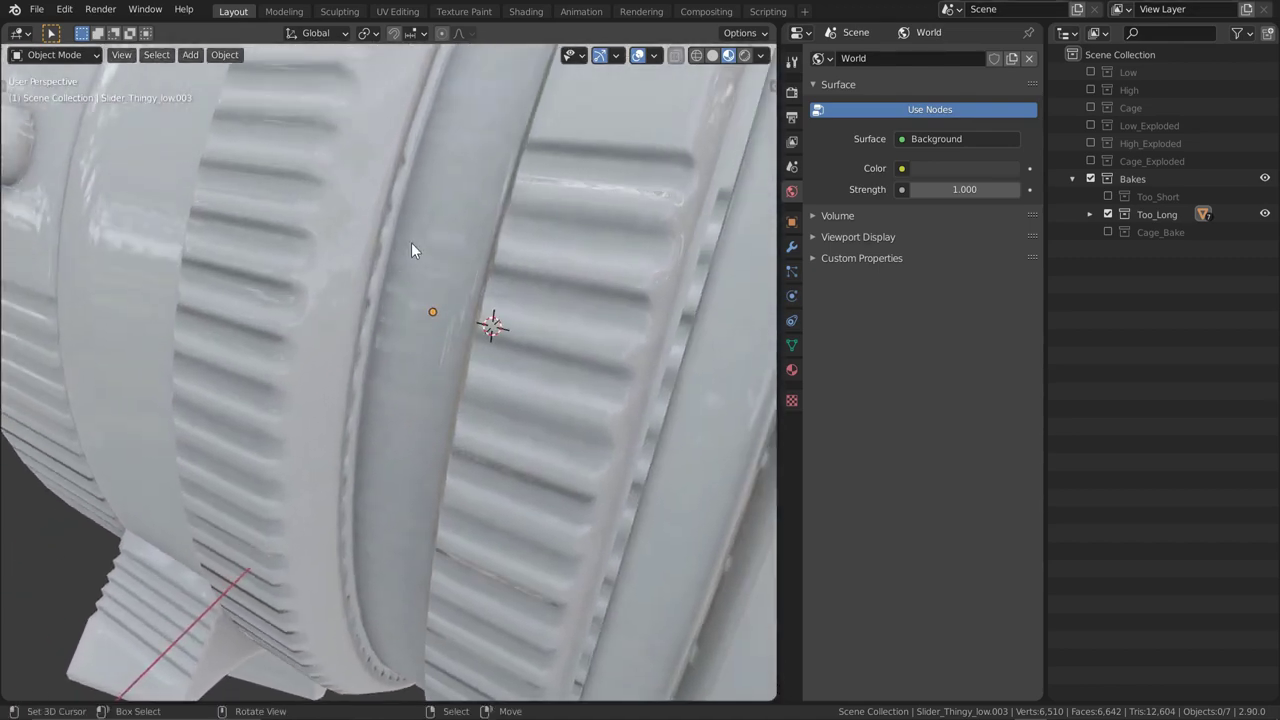
{"action": "left_click", "coordinate": [414, 249]}
{"action": "key", "text": "g"}
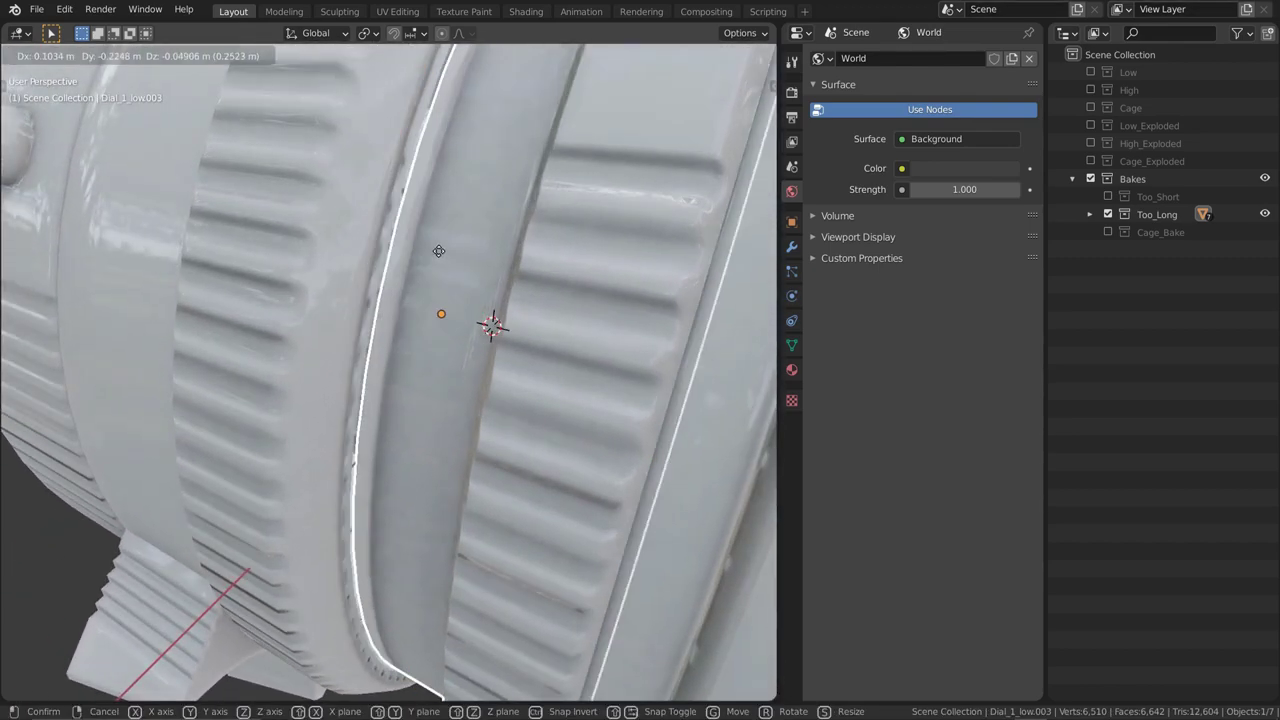
{"action": "left_click", "coordinate": [358, 245]}
{"action": "left_click", "coordinate": [358, 245]}
{"action": "key", "text": "g"}
{"action": "left_click", "coordinate": [351, 252]}
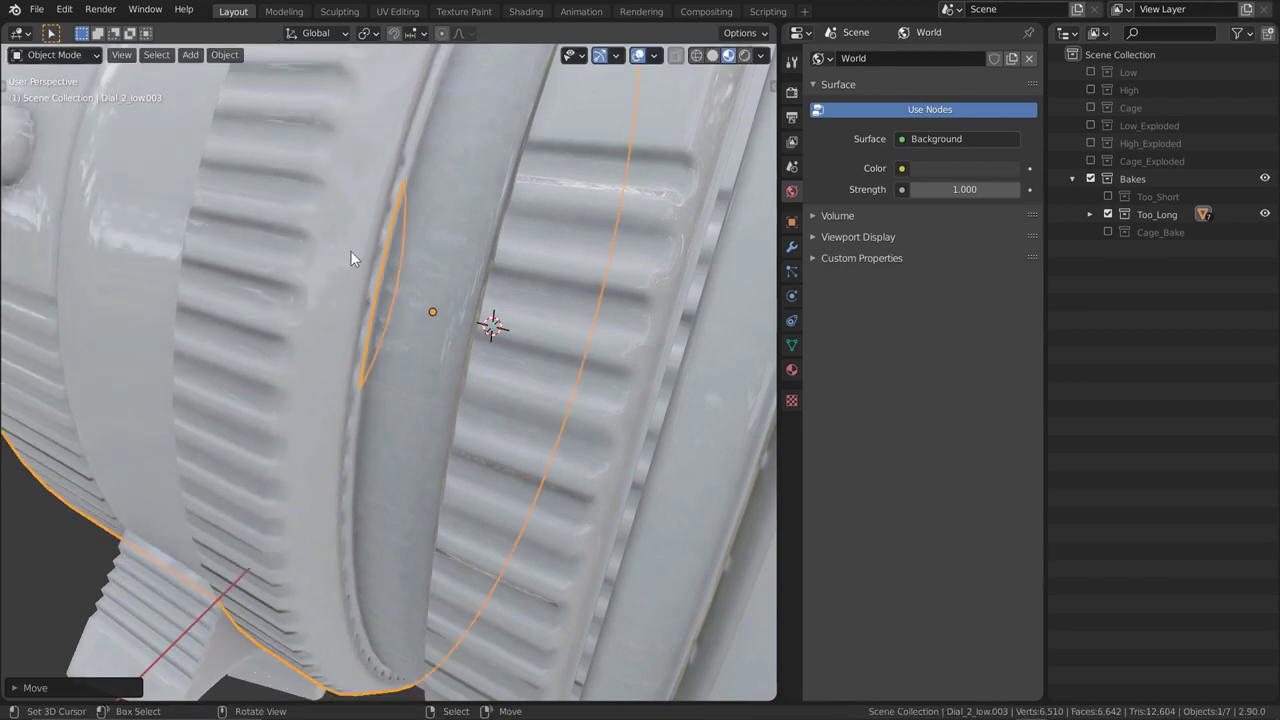
{"action": "key", "text": "alt+a"}
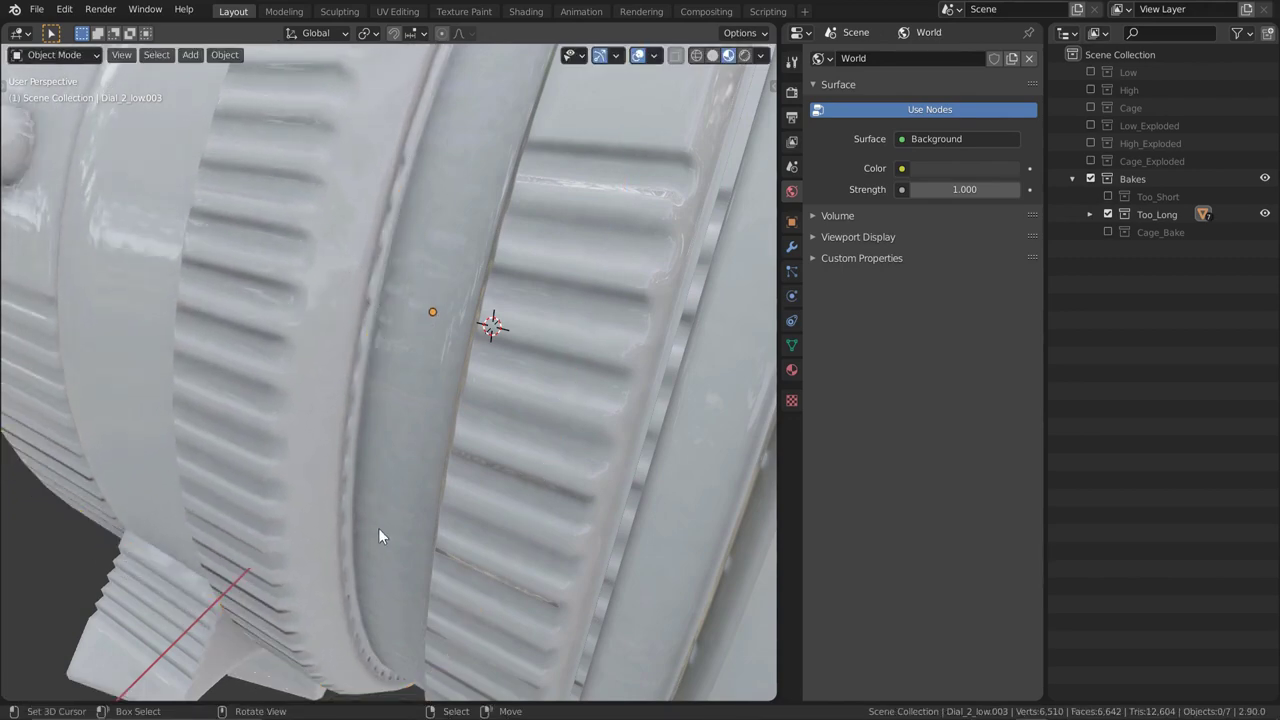
Display the Cage collection over the low-poly lens in Solid shading
{"action": "scroll", "coordinate": [399, 345], "scroll_direction": "down", "scroll_amount": 4}
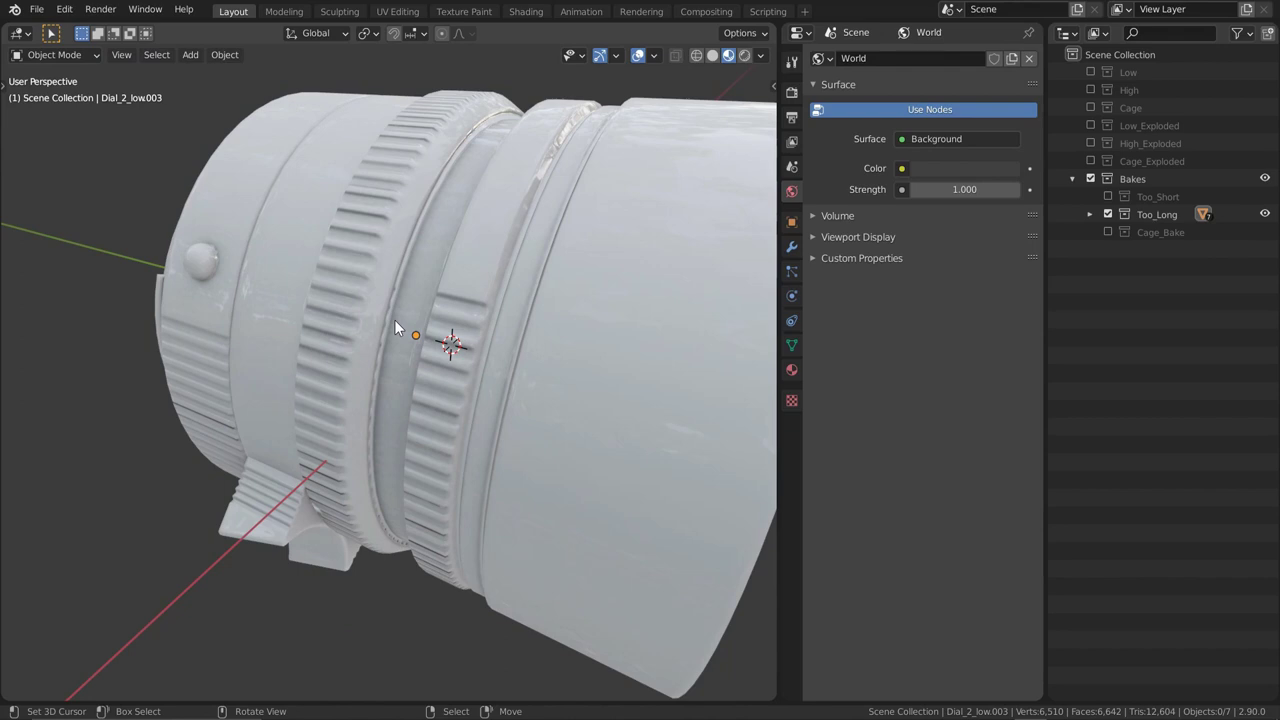
{"action": "key", "text": "shift+c"}
{"action": "middle_click_drag", "start_coordinate": [514, 294], "coordinate": [675, 242]}
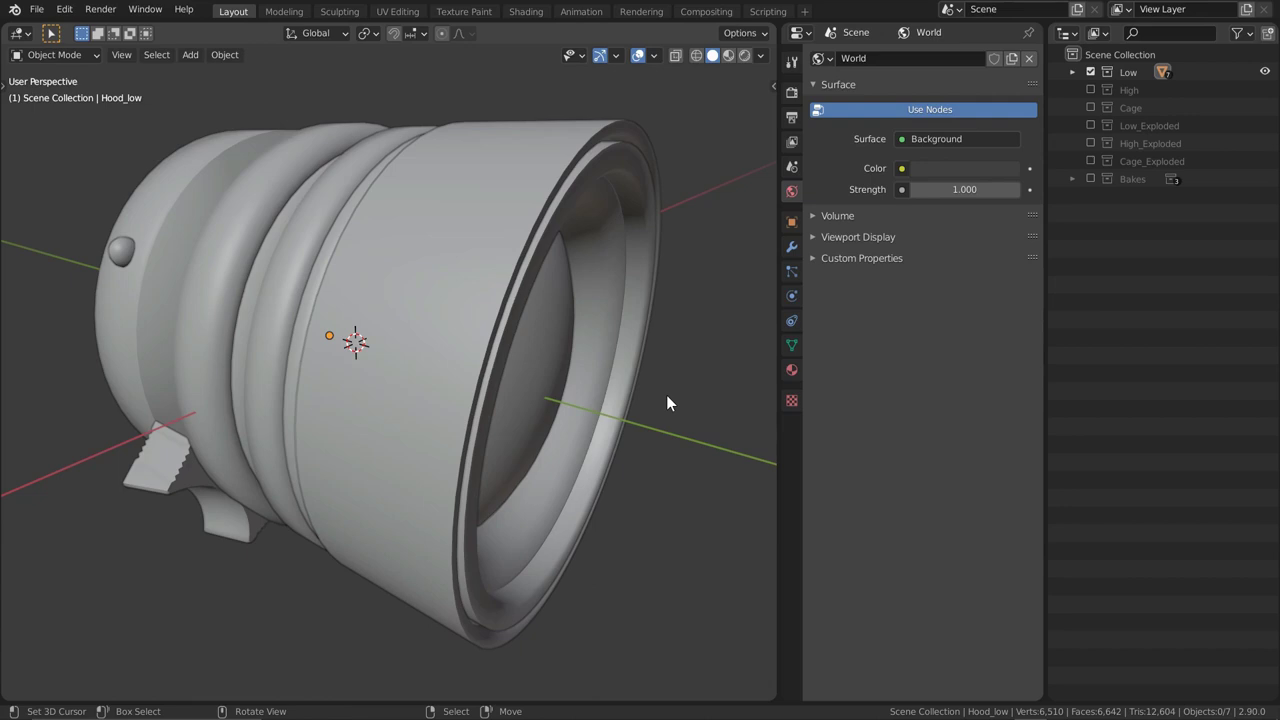
{"action": "left_click", "coordinate": [1090, 107]}
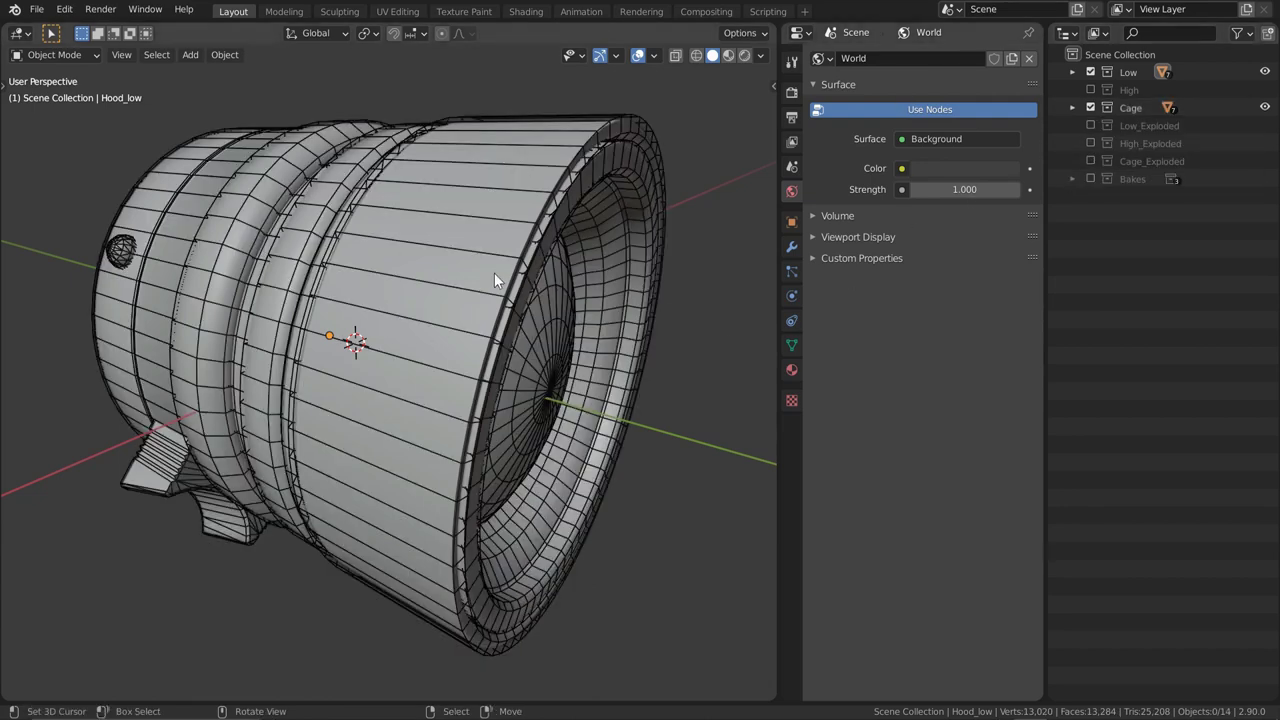
{"action": "middle_click_drag", "start_coordinate": [463, 165], "coordinate": [446, 237]}
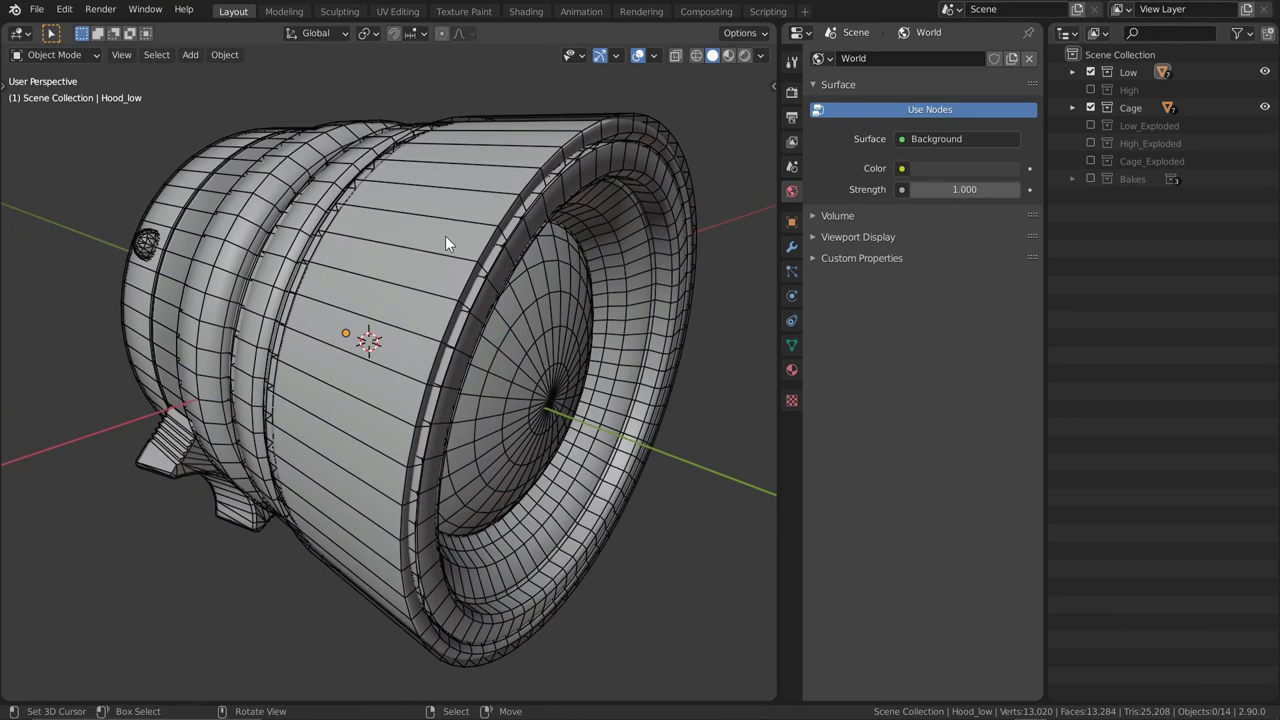
Select Hood_low and Hood_cage in turn to compare their outlines
{"action": "left_click", "coordinate": [464, 186]}
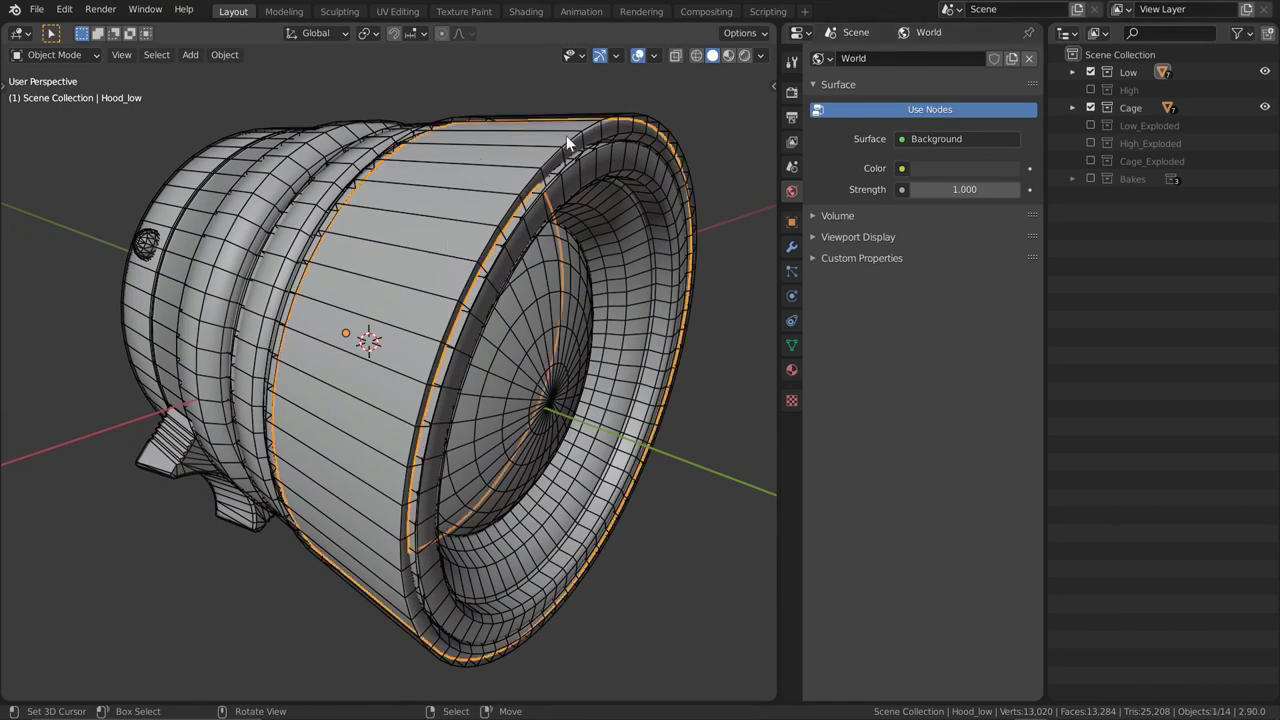
{"action": "left_click", "coordinate": [594, 113]}
{"action": "middle_click_drag", "start_coordinate": [648, 251], "coordinate": [623, 192]}
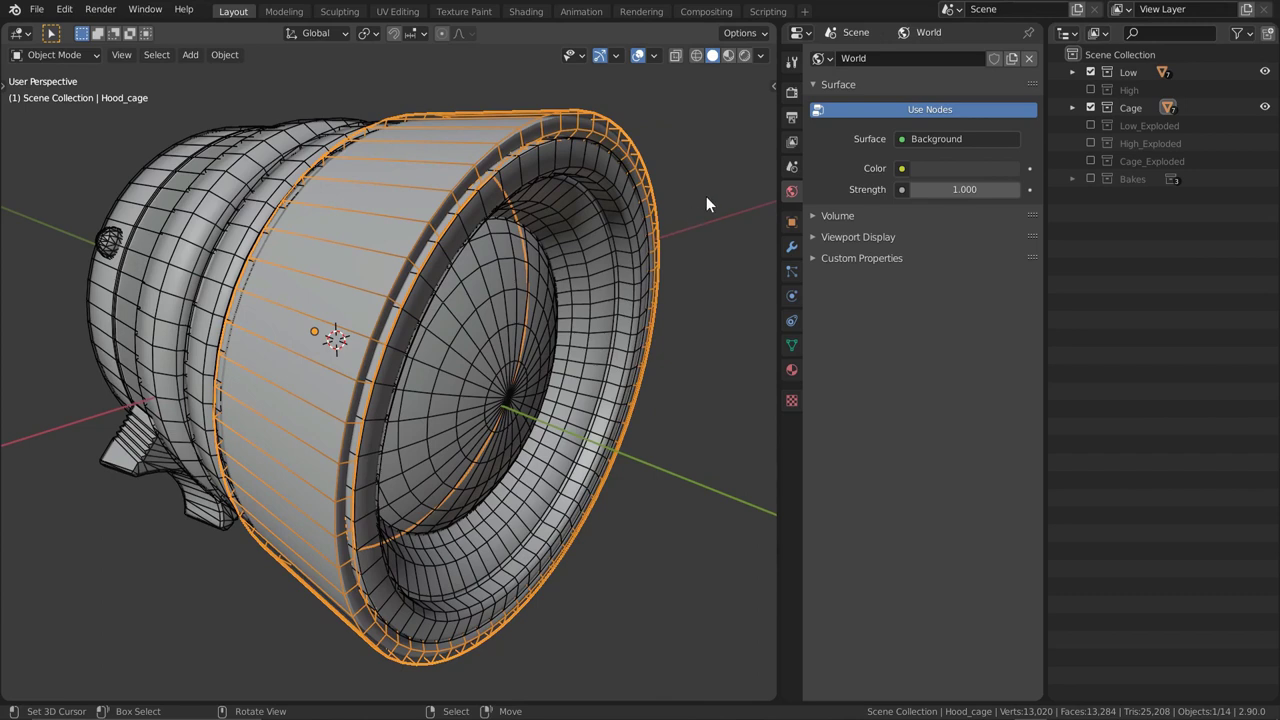
Highlight Hood_low, clear the selection and inspect the gap between it and the cage at the front rim
{"action": "left_click", "coordinate": [516, 136]}
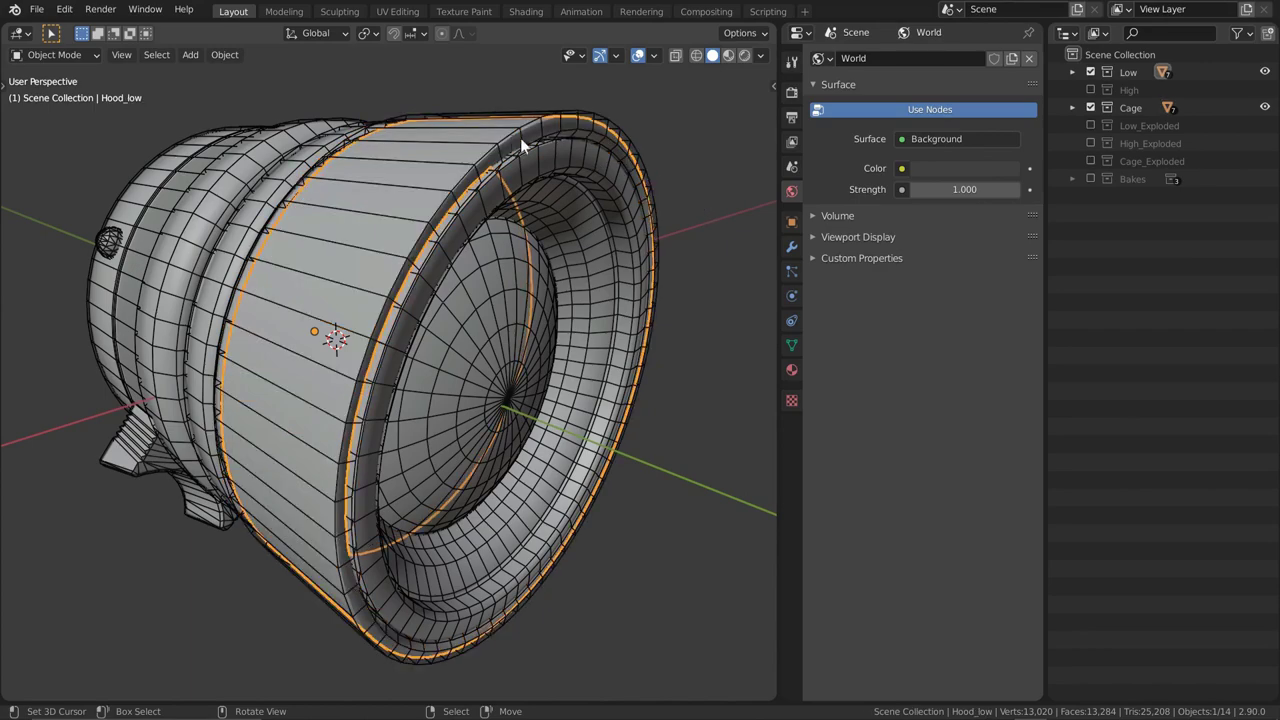
{"action": "middle_click_drag", "start_coordinate": [520, 138], "coordinate": [539, 223]}
{"action": "scroll", "coordinate": [524, 262], "scroll_direction": "up", "scroll_amount": 5}
{"action": "left_click", "coordinate": [613, 126]}
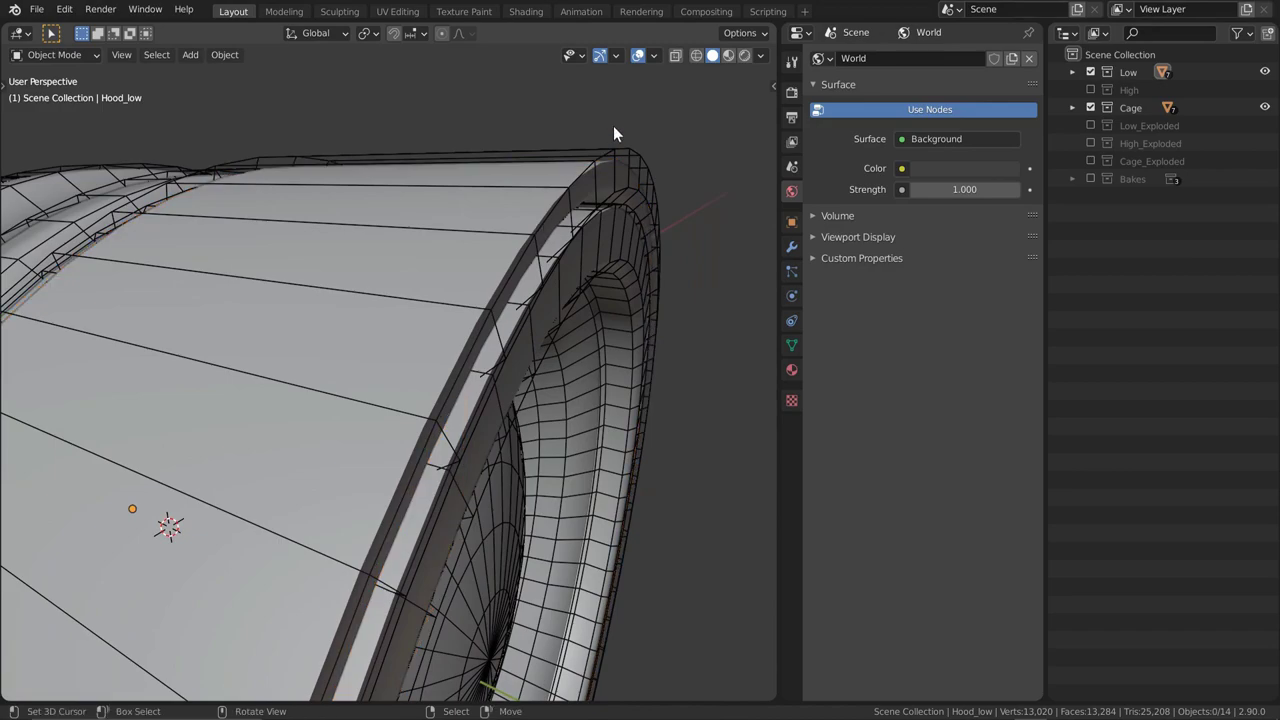
{"action": "scroll", "coordinate": [630, 245], "scroll_direction": "down", "scroll_amount": 5}
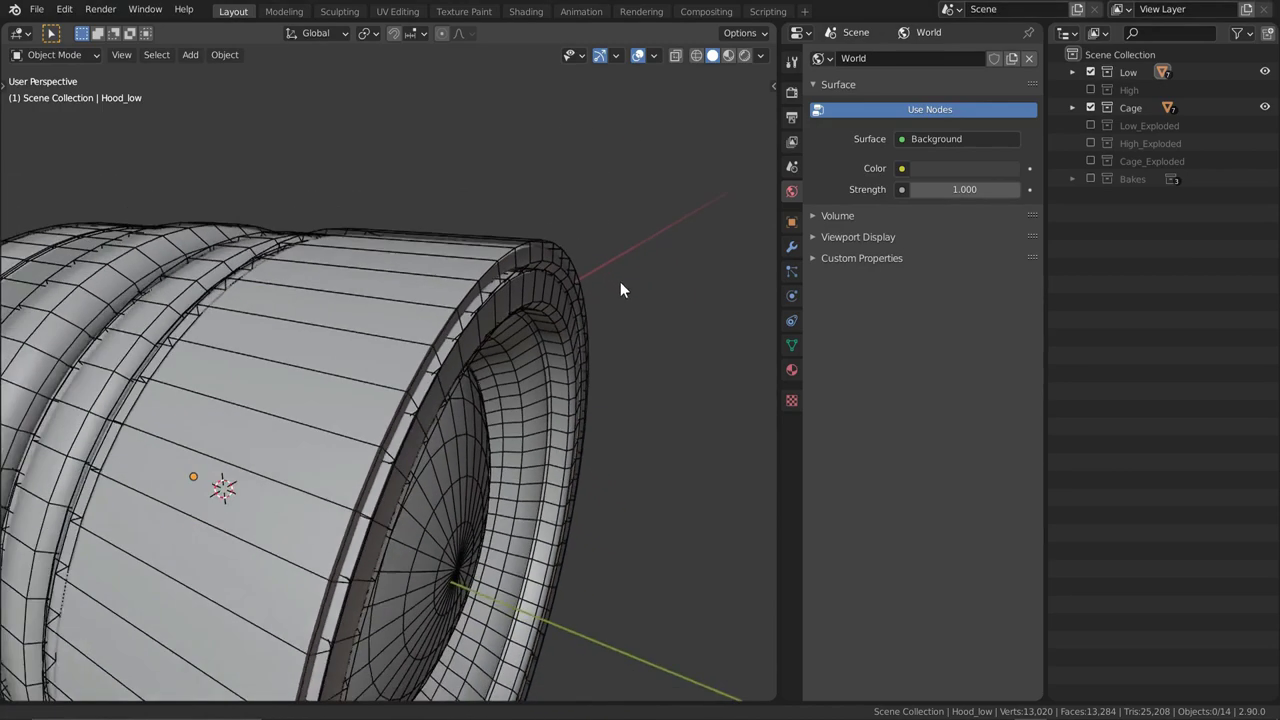
{"action": "middle_click_drag", "start_coordinate": [620, 281], "coordinate": [689, 214]}
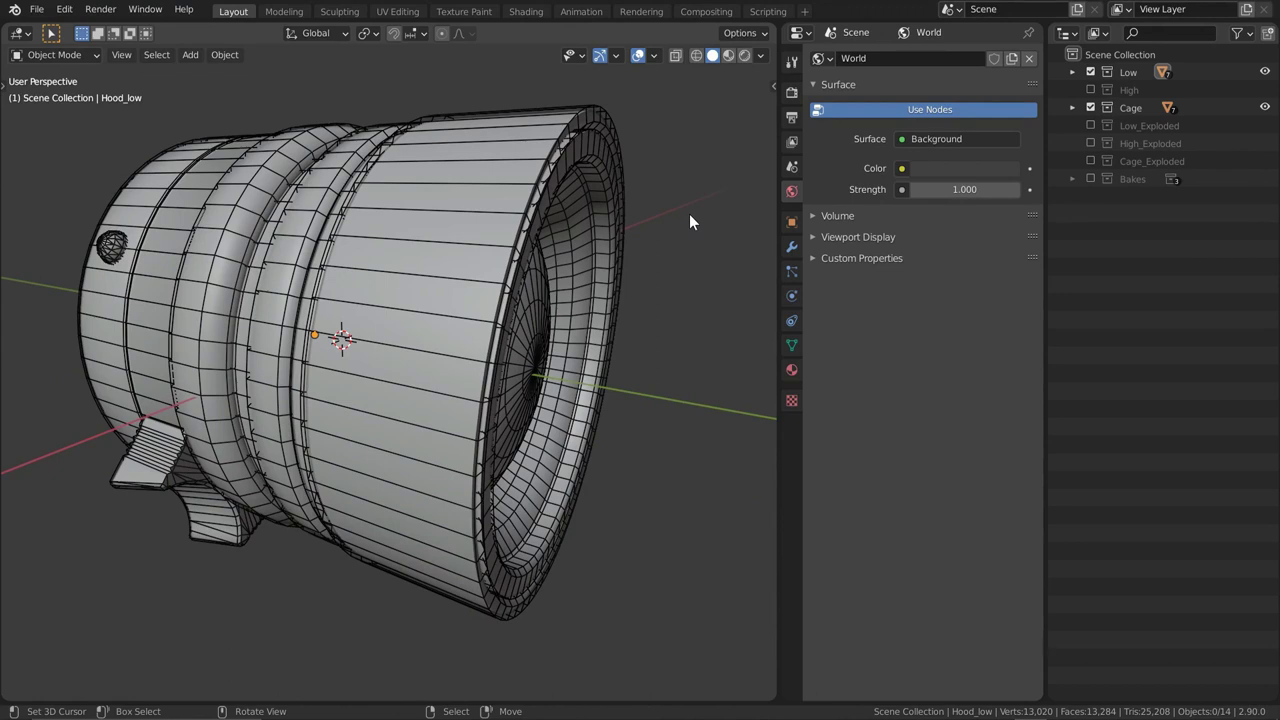
Highlight Hood_cage, clear the selection and examine the cage around the lens's front opening
{"action": "left_click", "coordinate": [599, 100]}
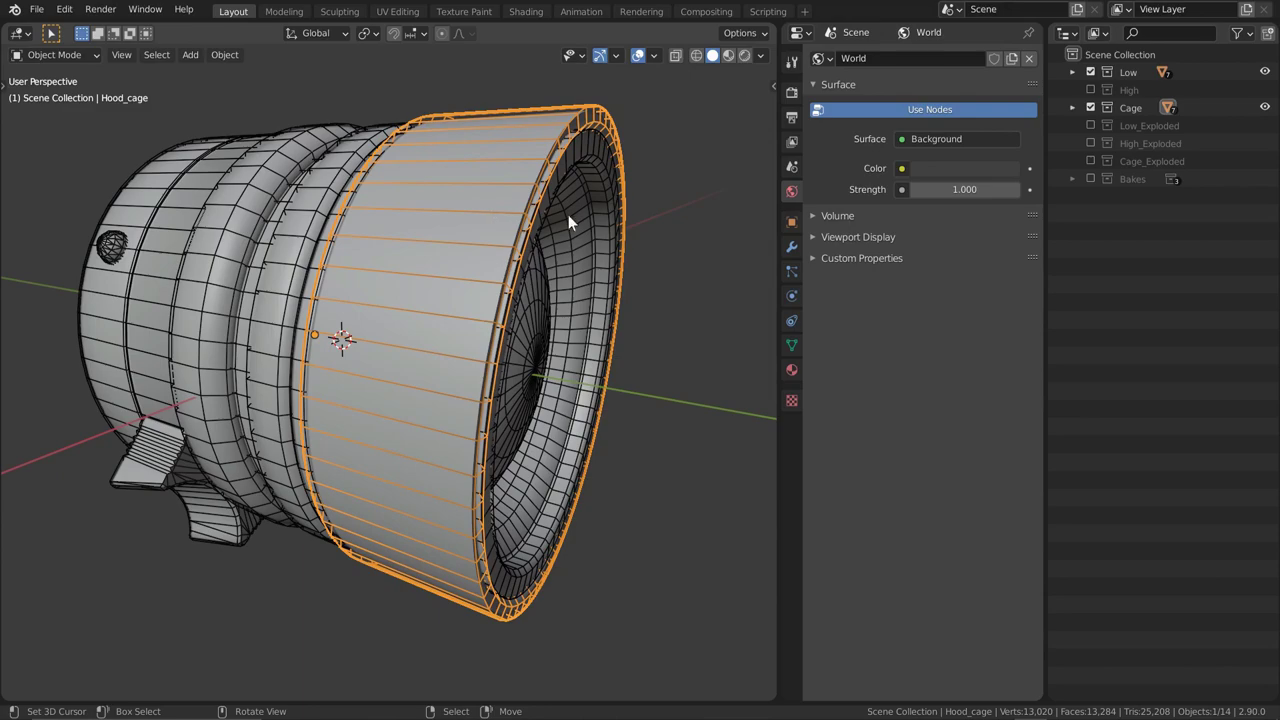
{"action": "middle_click_drag", "start_coordinate": [568, 214], "coordinate": [486, 253]}
{"action": "key", "text": "alt+a"}
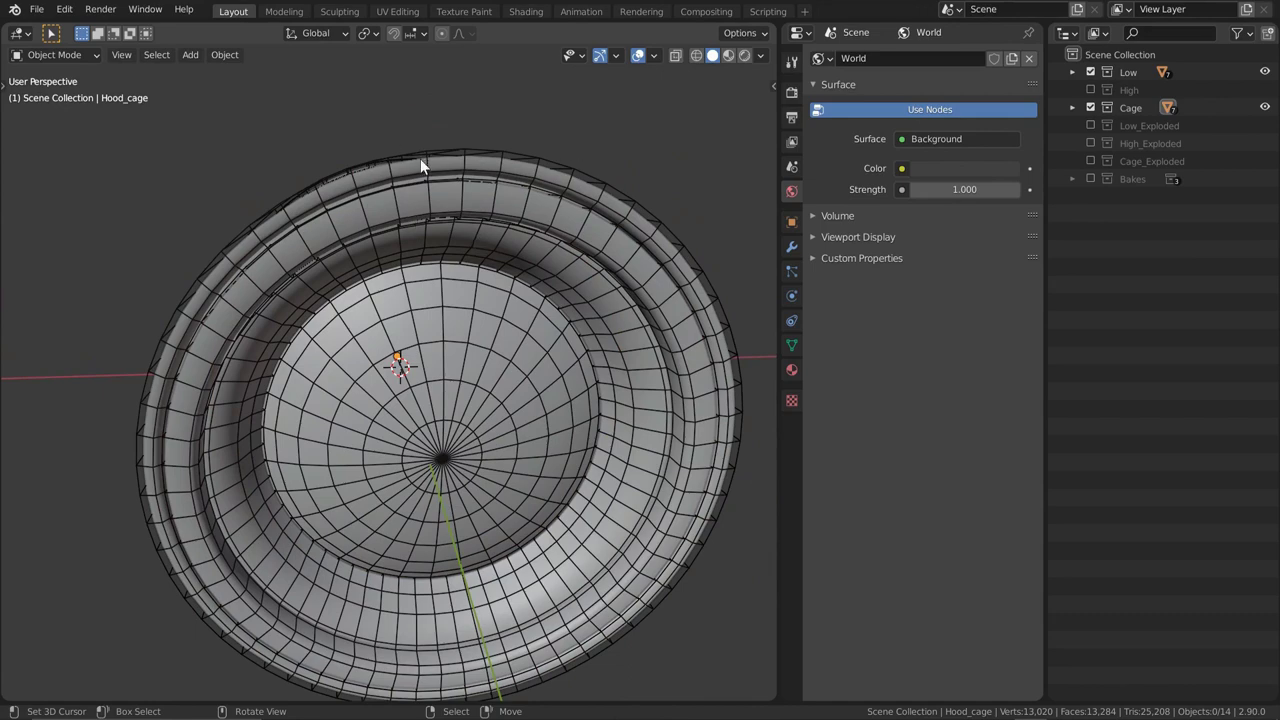
{"action": "middle_click_drag", "start_coordinate": [348, 253], "coordinate": [463, 201]}
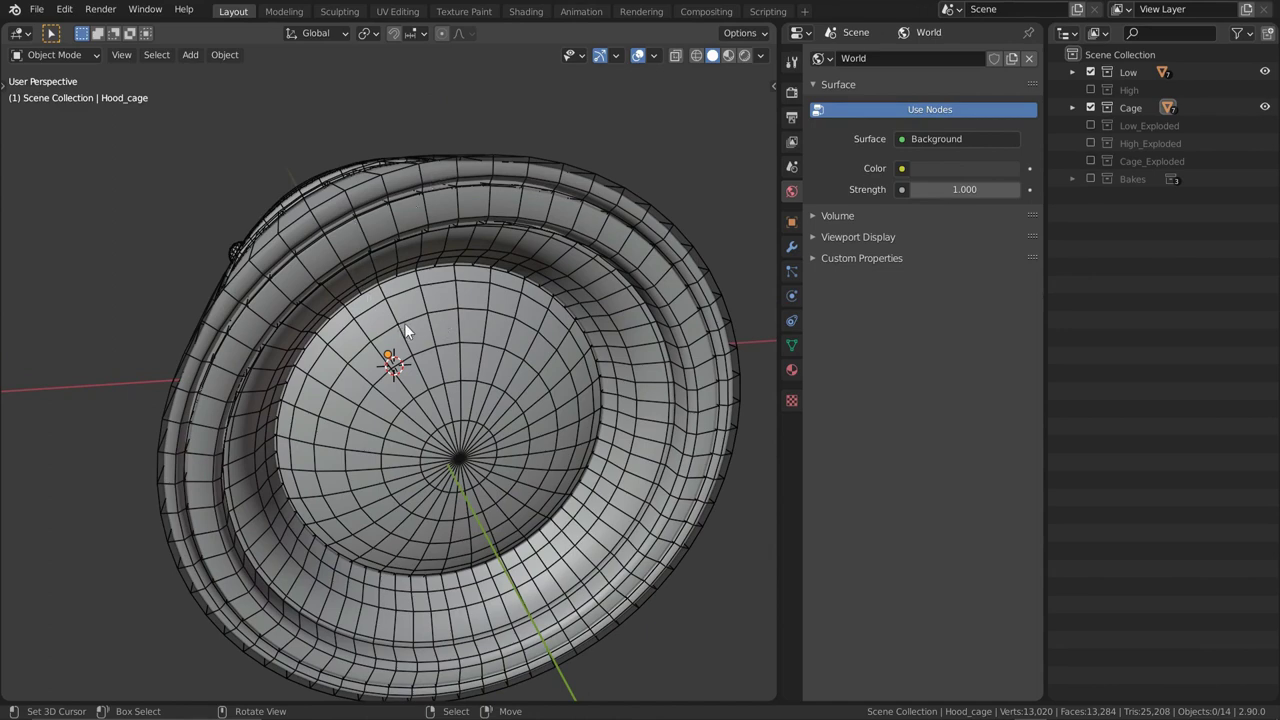
Try a level 1 Subdivision modifier on Hood_cage with Optimal Display turned off, and remove the modifier
{"action": "middle_click_drag", "start_coordinate": [404, 323], "coordinate": [430, 318]}
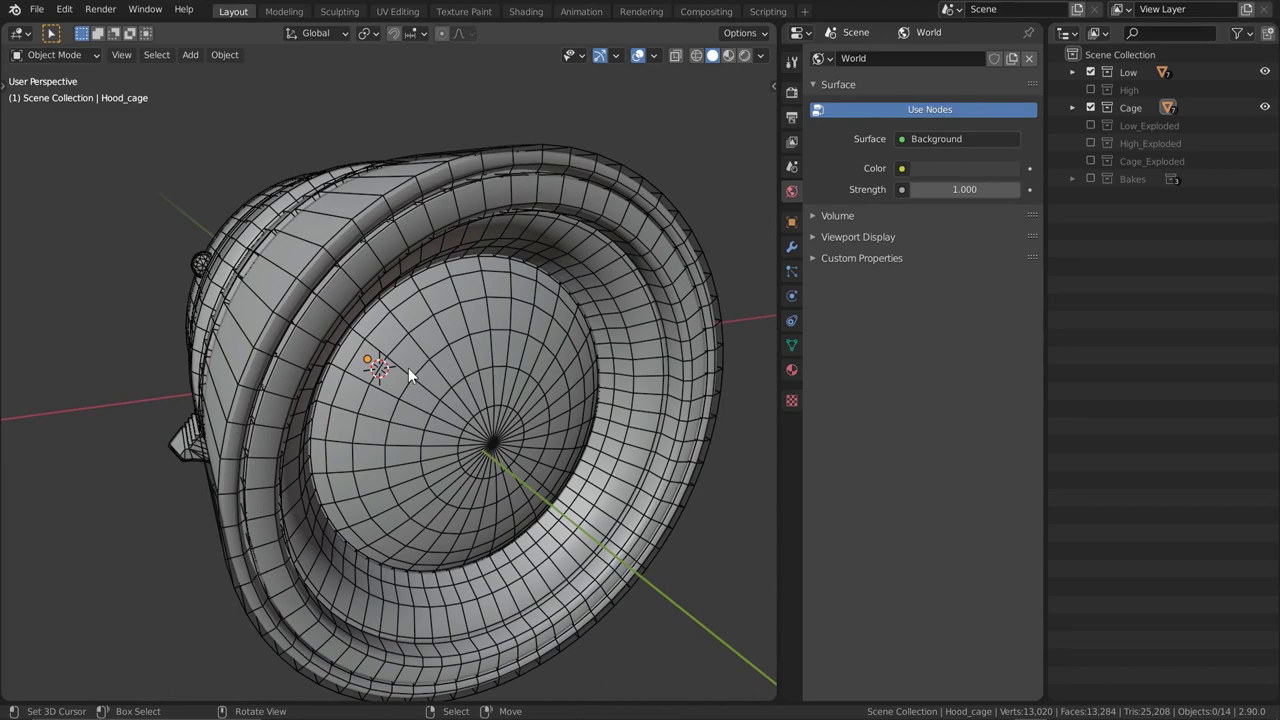
{"action": "middle_click_drag", "start_coordinate": [435, 360], "coordinate": [456, 342]}
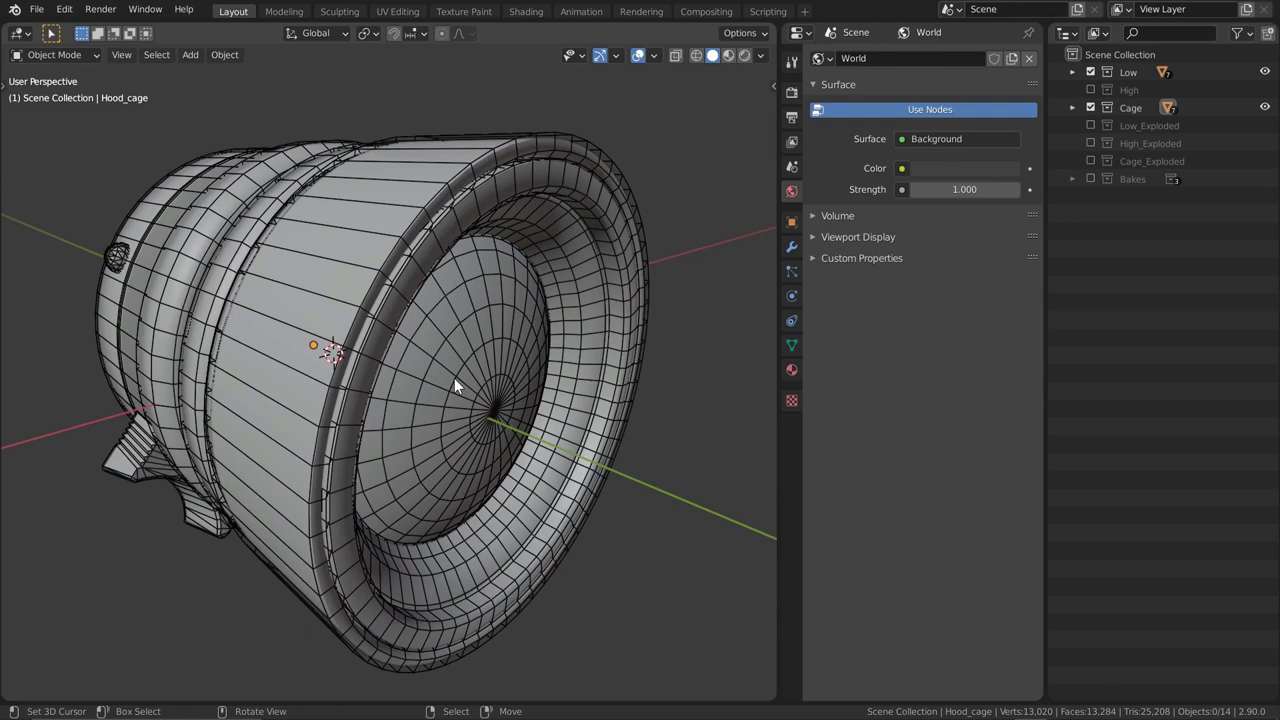
{"action": "left_click", "coordinate": [507, 143]}
{"action": "middle_click_drag", "start_coordinate": [507, 166], "coordinate": [417, 276]}
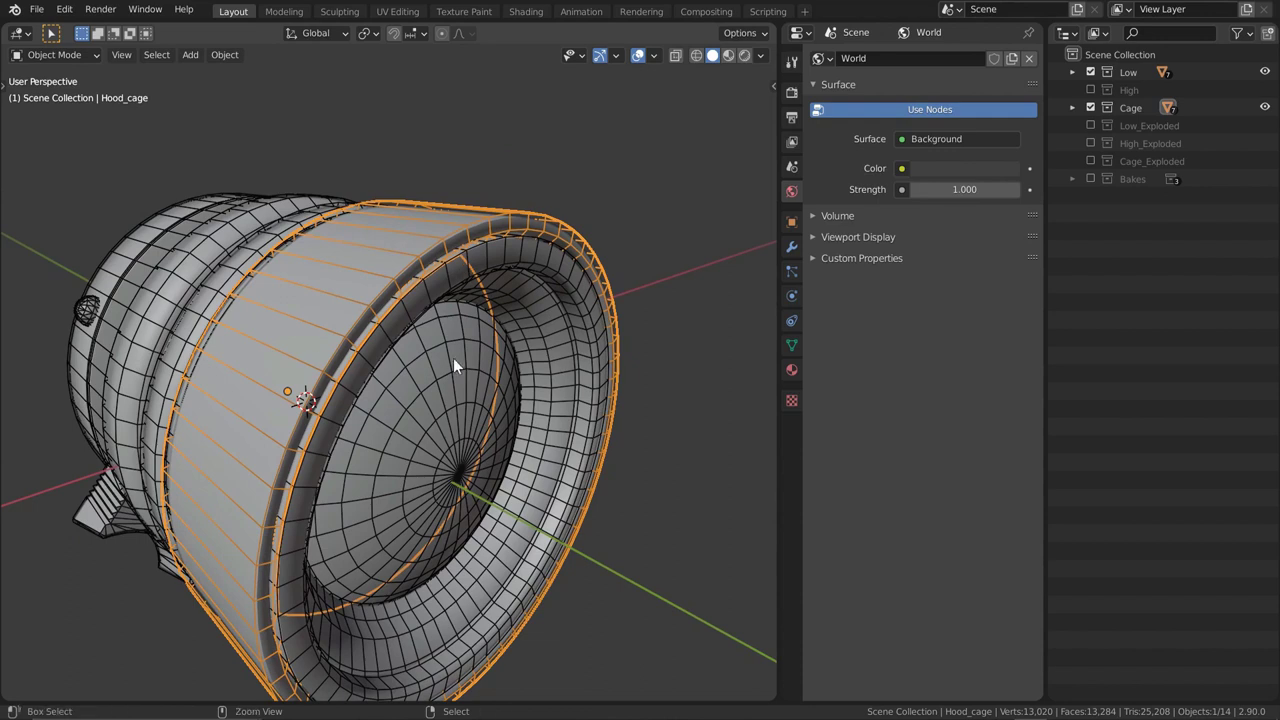
{"action": "key", "text": "ctrl+1"}
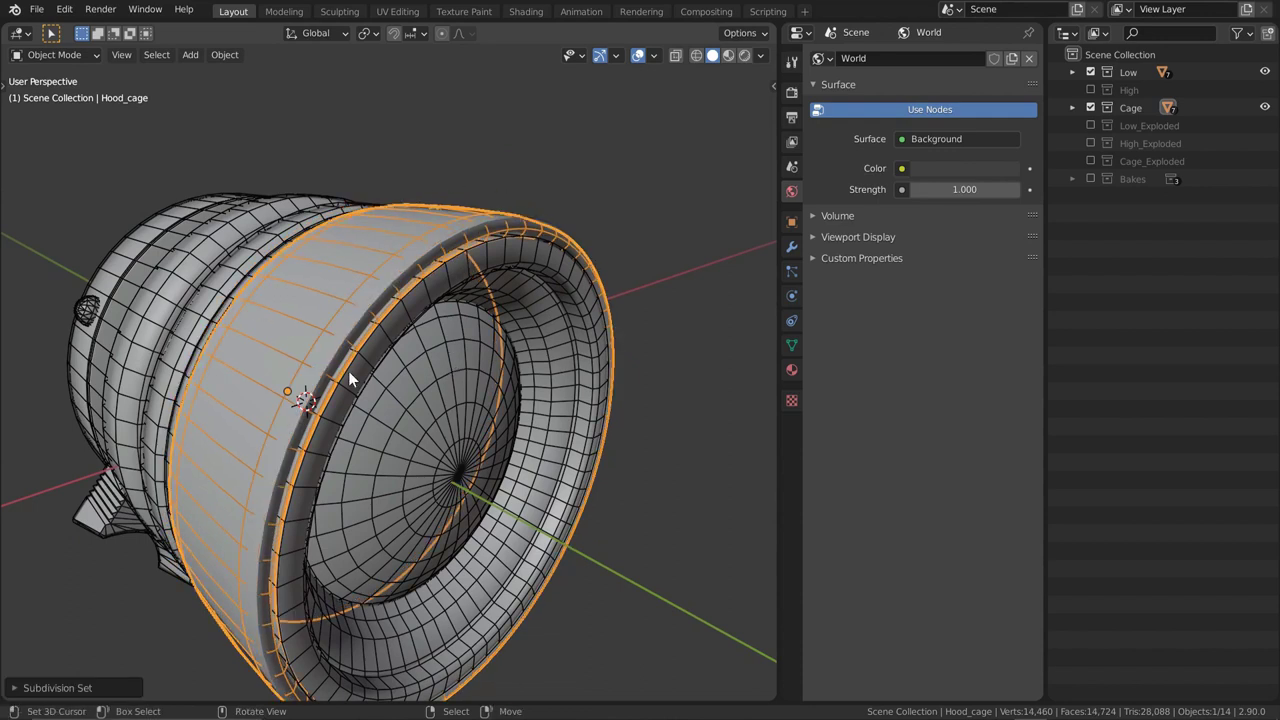
{"action": "left_click", "coordinate": [791, 246]}
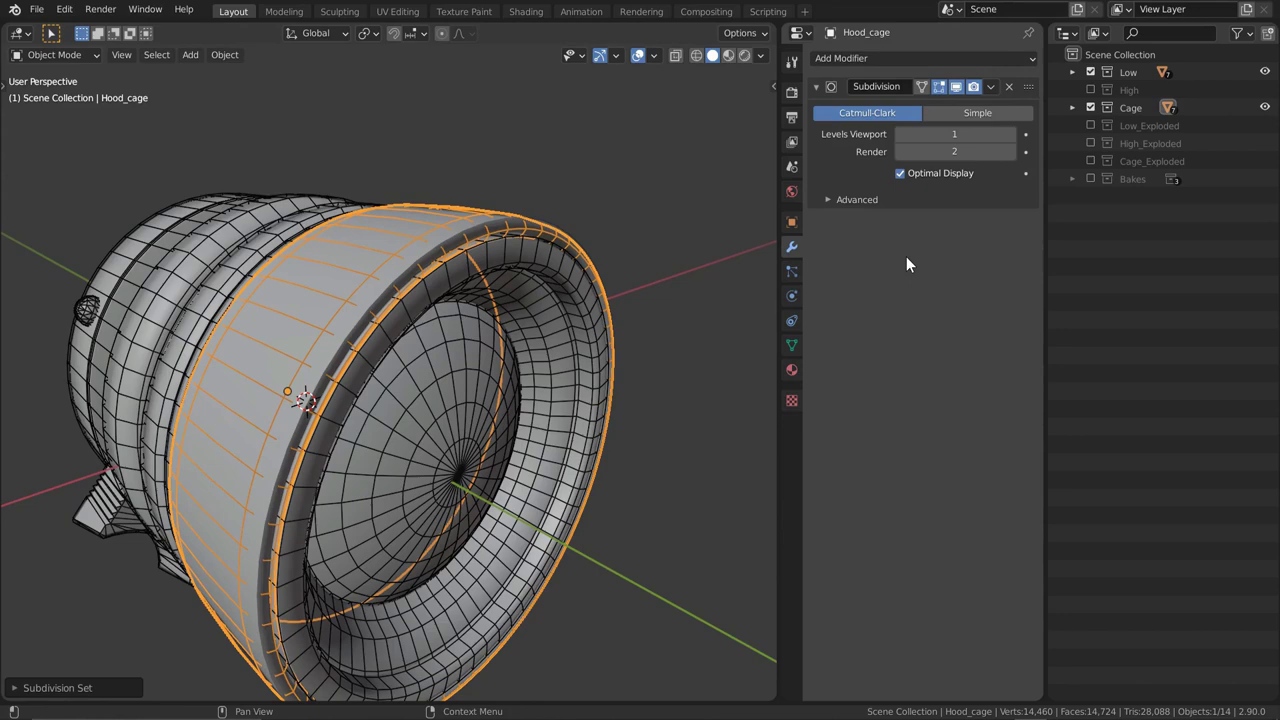
{"action": "left_click", "coordinate": [910, 173]}
{"action": "middle_click_drag", "start_coordinate": [491, 302], "coordinate": [508, 337]}
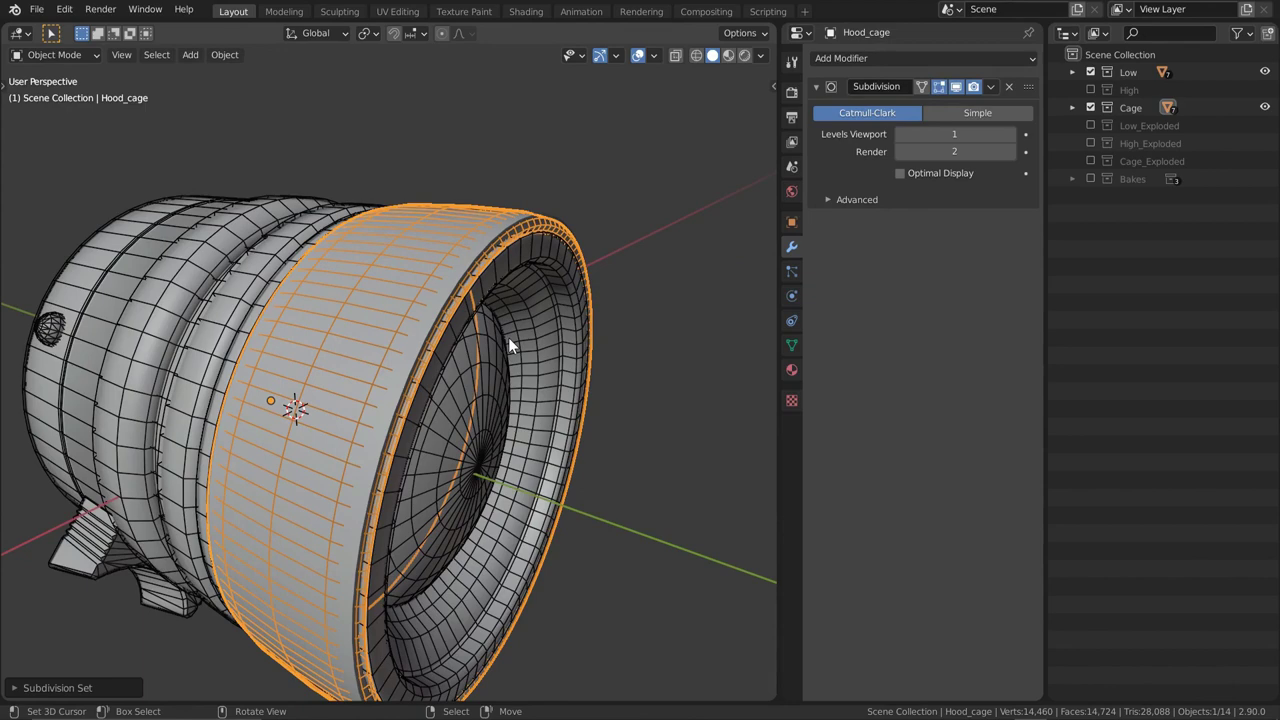
{"action": "left_click", "coordinate": [1009, 86]}
Select Hood_low together with Hood_cage, keeping the cage active, and open both meshes in Edit Mode
{"action": "middle_click_drag", "start_coordinate": [717, 240], "coordinate": [497, 344]}
{"action": "left_click", "coordinate": [456, 257], "text": "shift"}
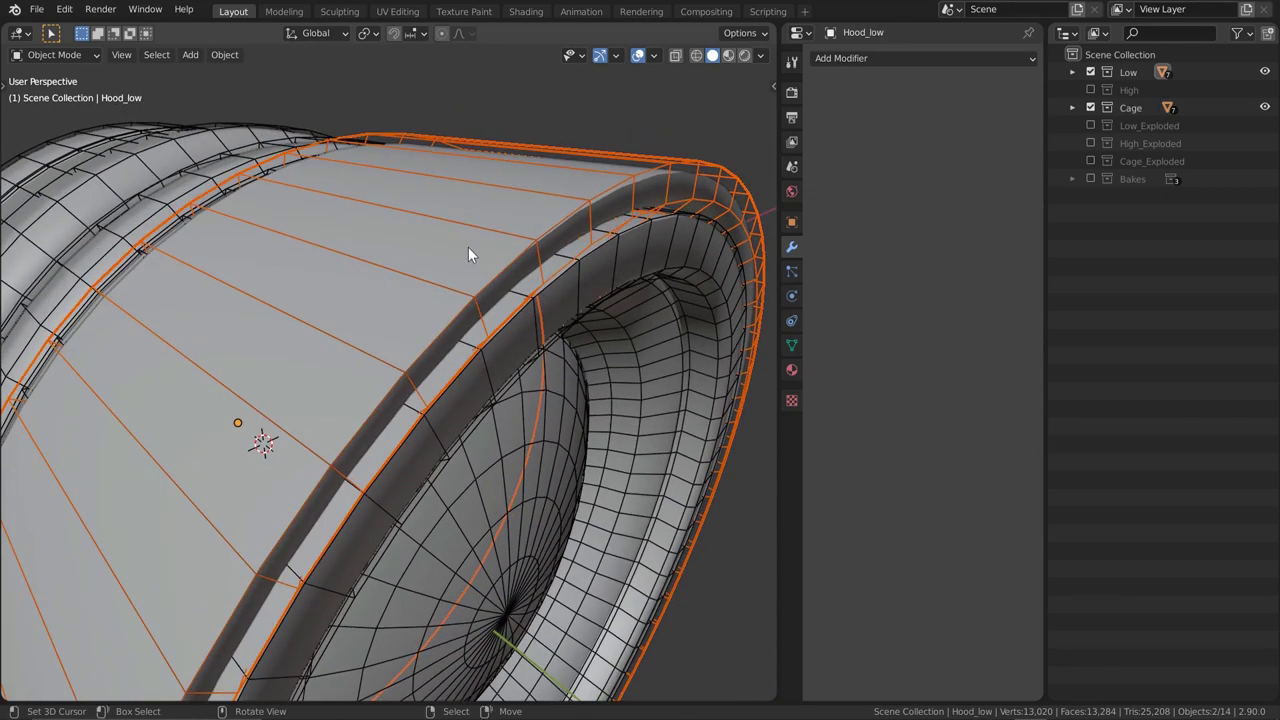
{"action": "left_click", "coordinate": [684, 154]}
{"action": "left_click", "coordinate": [688, 180]}
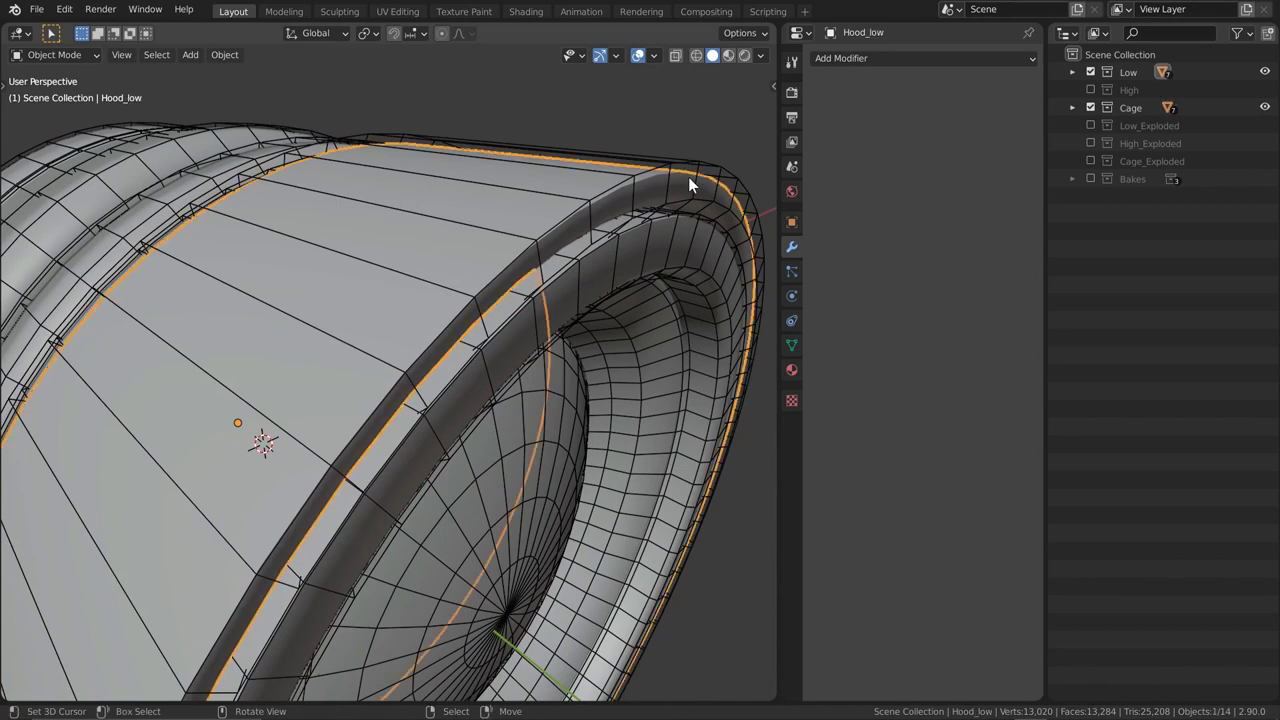
{"action": "left_click", "coordinate": [683, 154], "text": "shift"}
{"action": "key", "text": "Tab"}
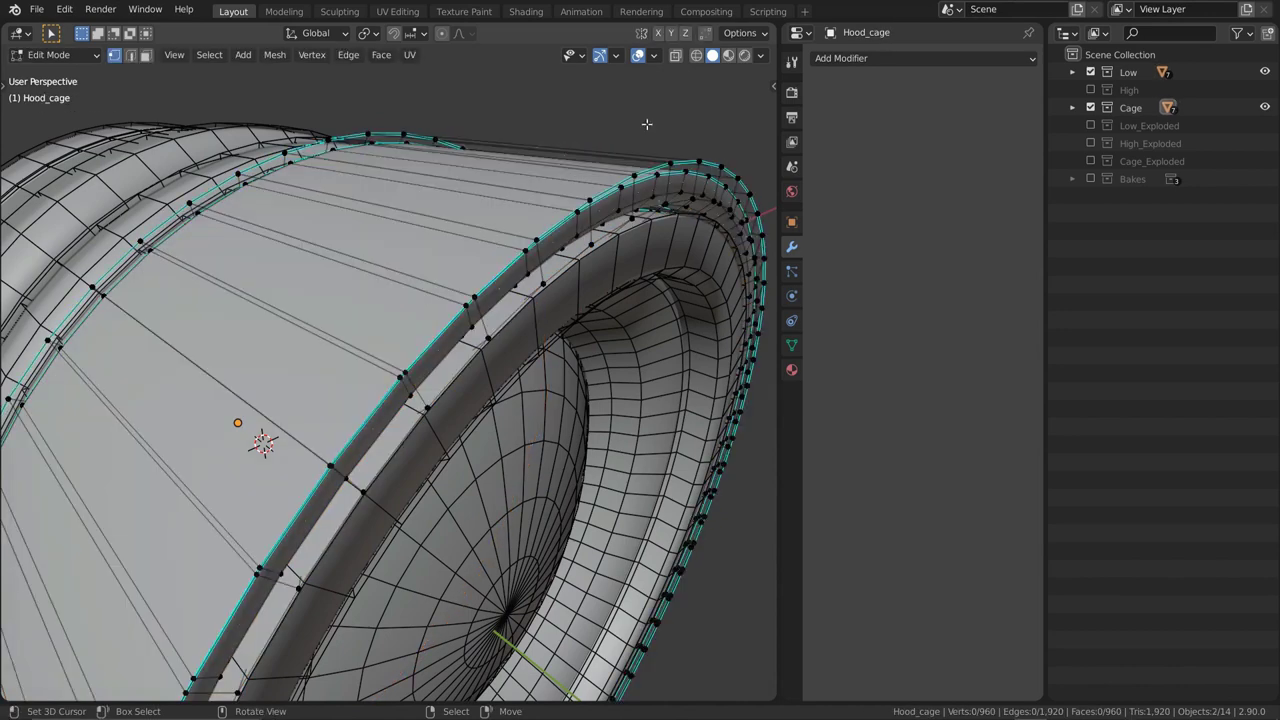
Set the normals display size to 0.30, examine the face normals around the hood, and return to Object Mode with nothing selected
{"action": "left_click", "coordinate": [660, 59]}
{"action": "left_click", "coordinate": [654, 55]}
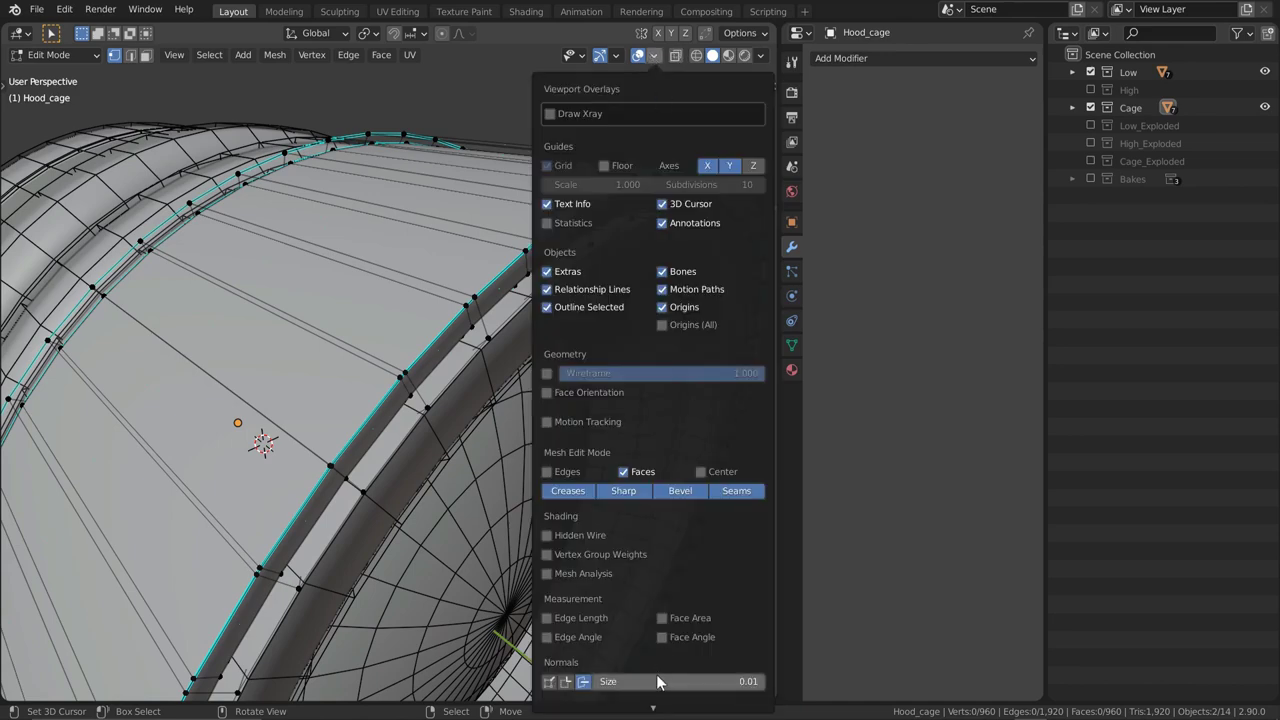
{"action": "left_click_drag", "start_coordinate": [656, 681], "coordinate": [700, 681]}
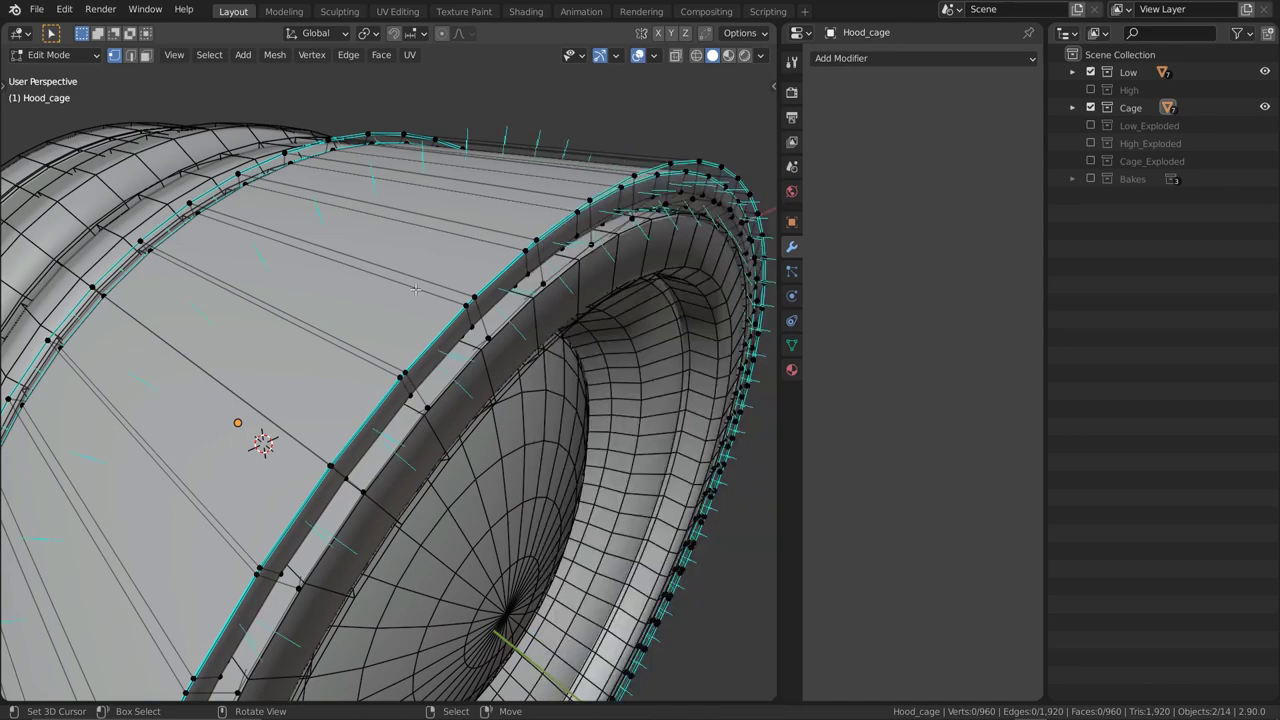
{"action": "middle_click_drag", "start_coordinate": [415, 289], "coordinate": [410, 269]}
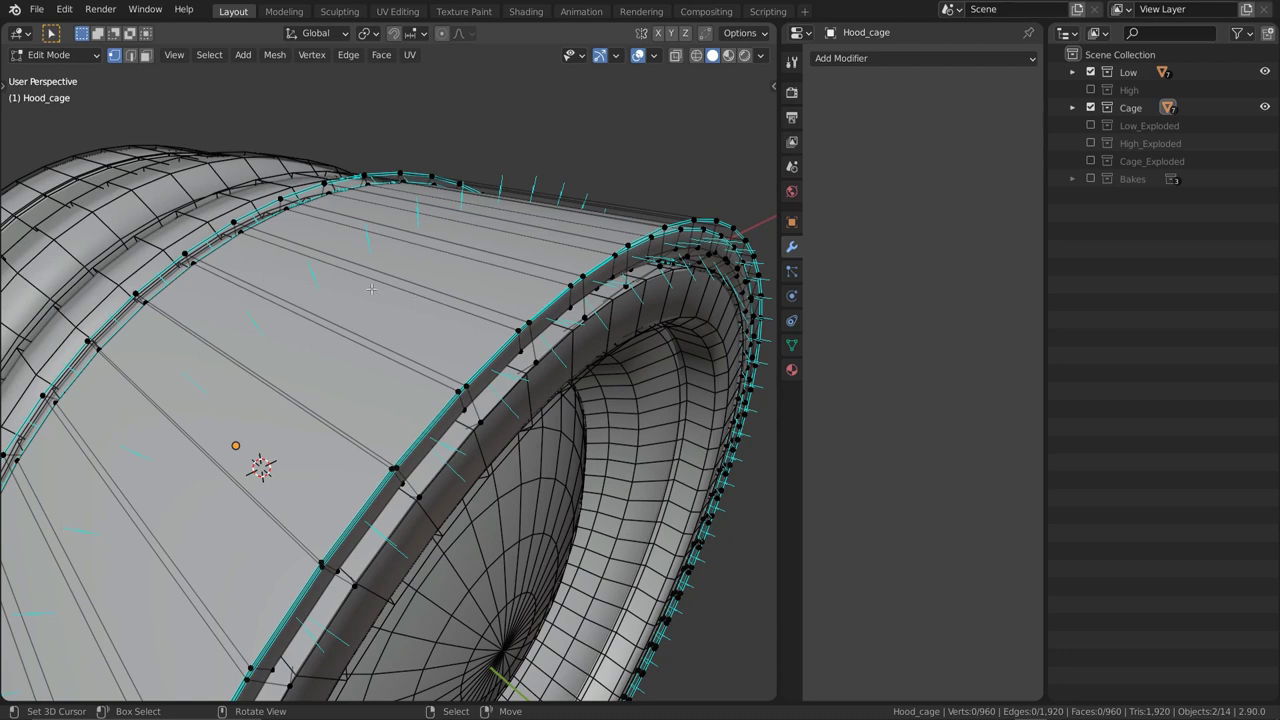
{"action": "key", "text": "Tab"}
{"action": "key", "text": "alt+a"}
{"action": "scroll", "coordinate": [548, 204], "scroll_direction": "down", "scroll_amount": 3}
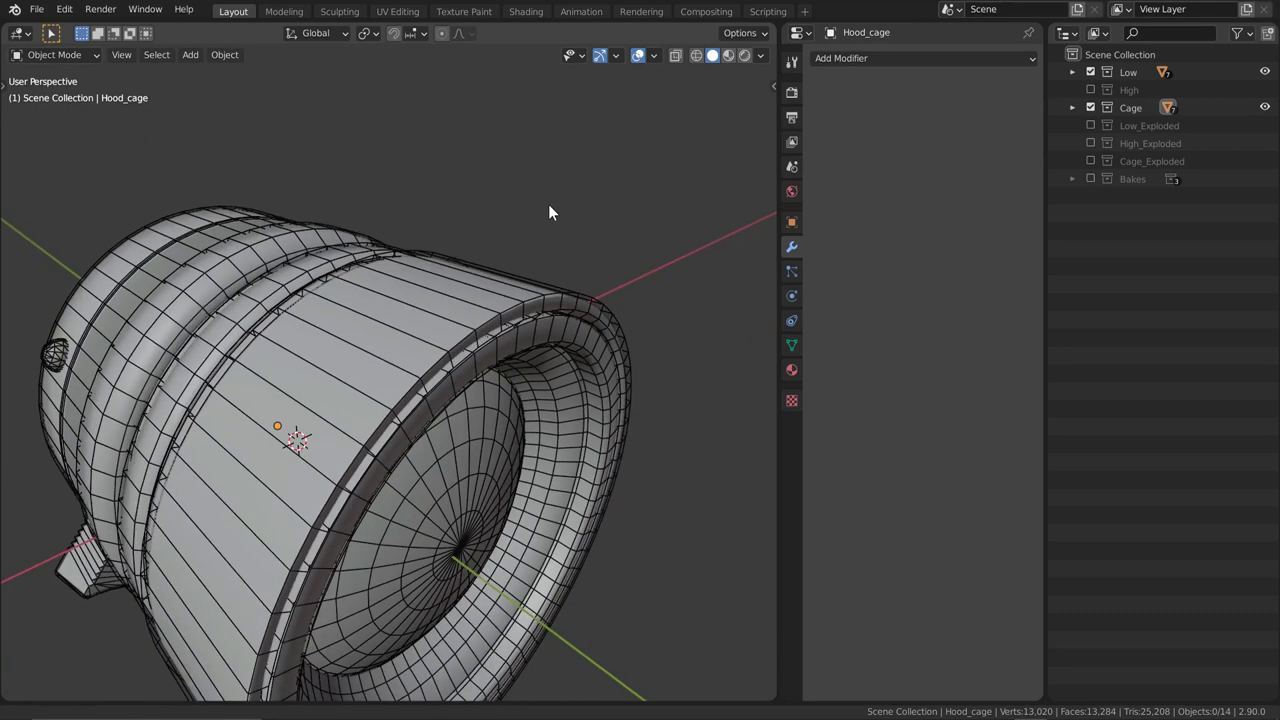
Delete the existing Hood_cage object from the Cage collection
{"action": "middle_click_drag", "start_coordinate": [549, 205], "coordinate": [481, 308]}
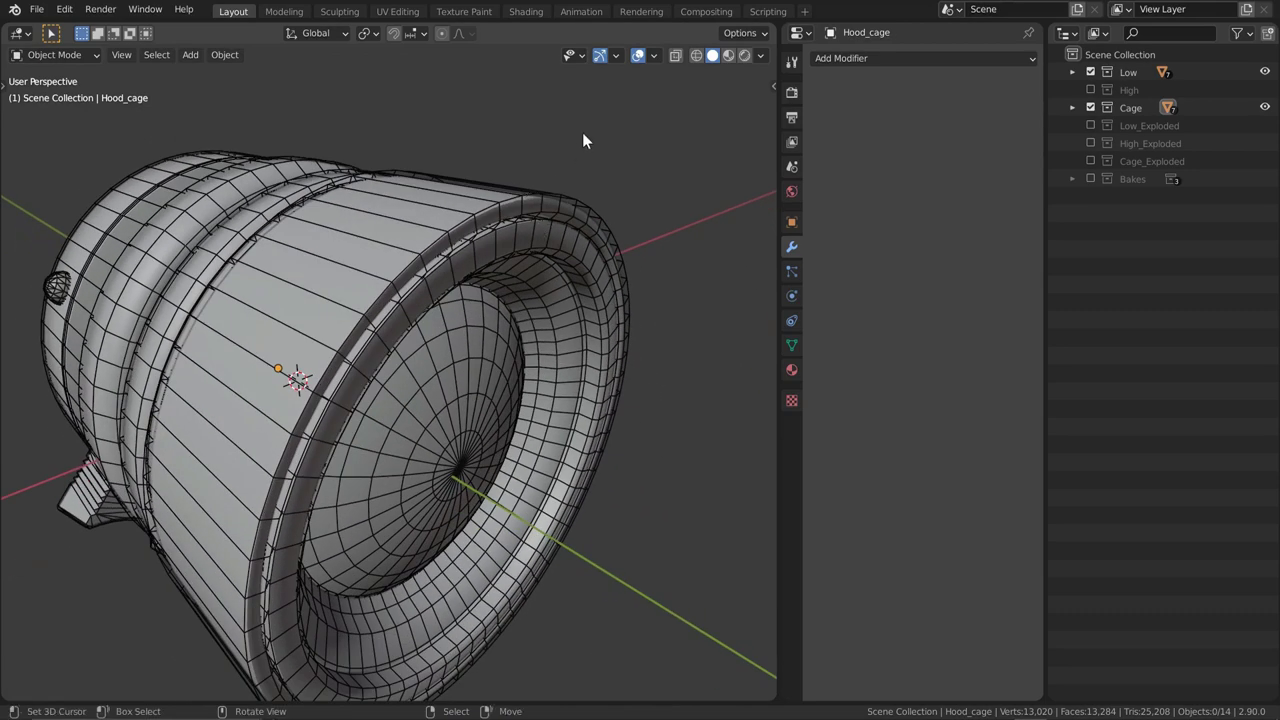
{"action": "left_click", "coordinate": [602, 208]}
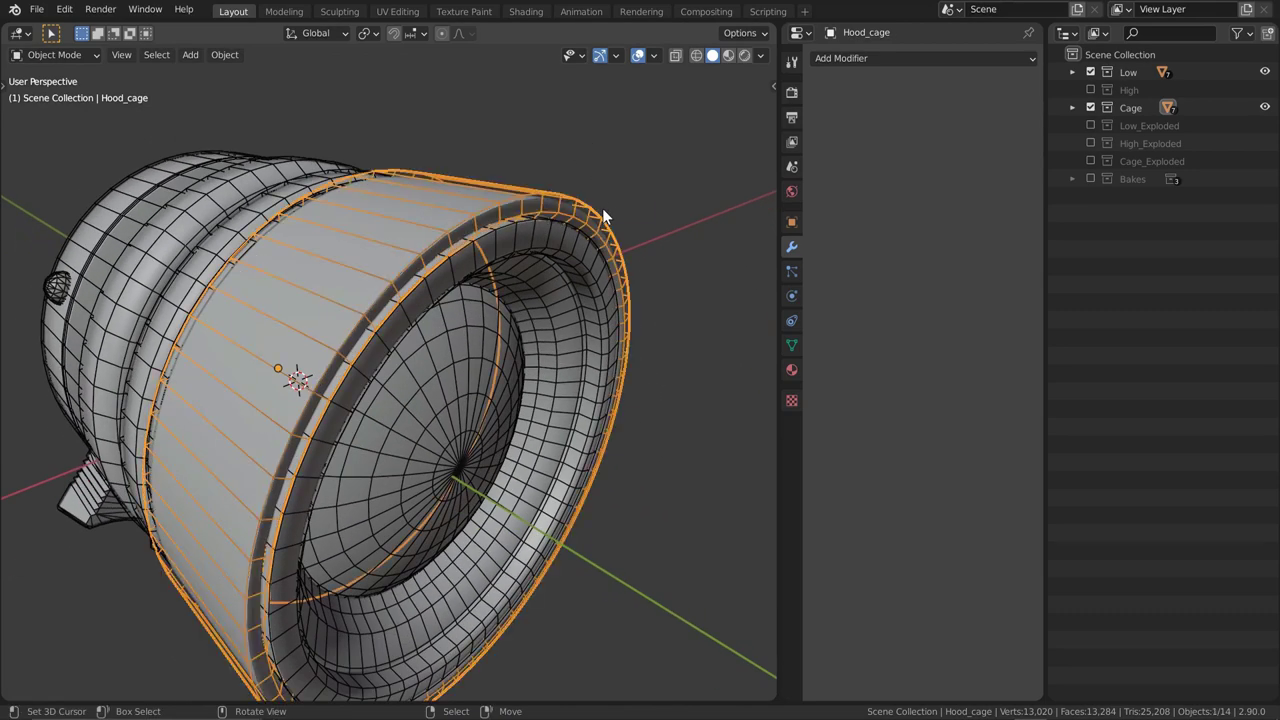
{"action": "key", "text": "x"}
{"action": "left_click", "coordinate": [602, 208]}
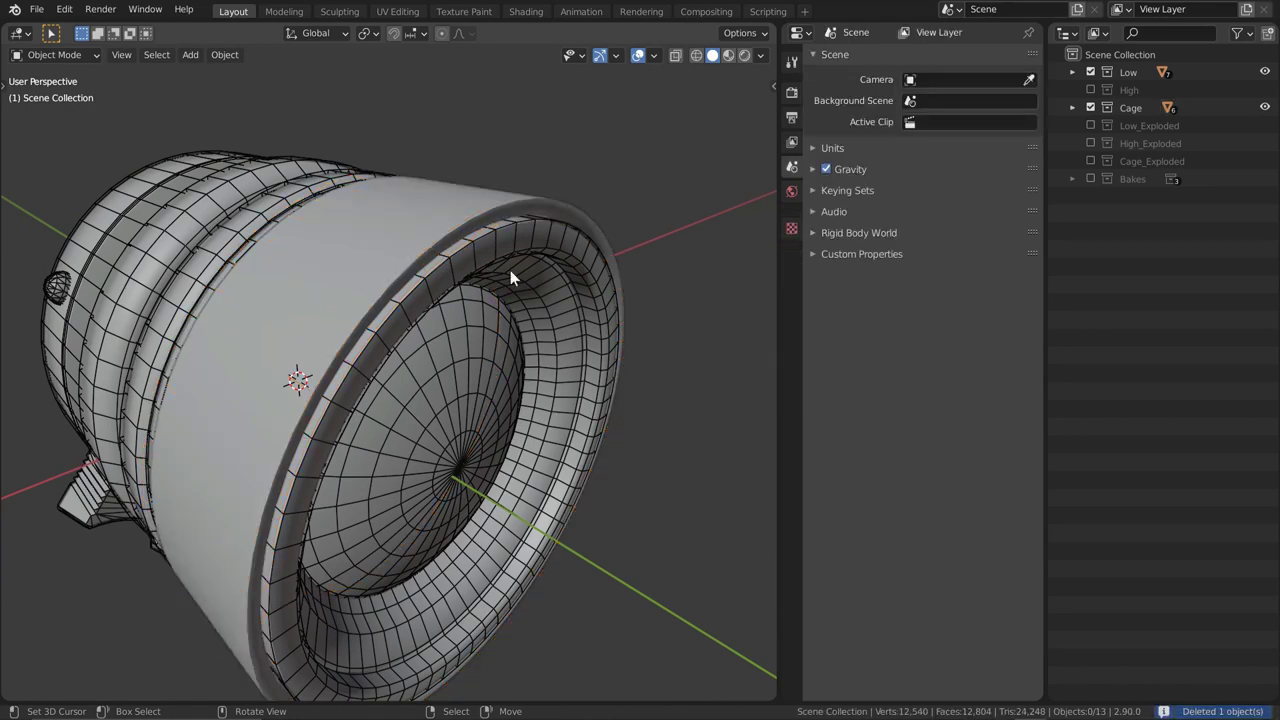
Duplicate Hood_low in place and move the copy to the Cage collection
{"action": "middle_click_drag", "start_coordinate": [462, 284], "coordinate": [487, 294]}
{"action": "left_click", "coordinate": [509, 215]}
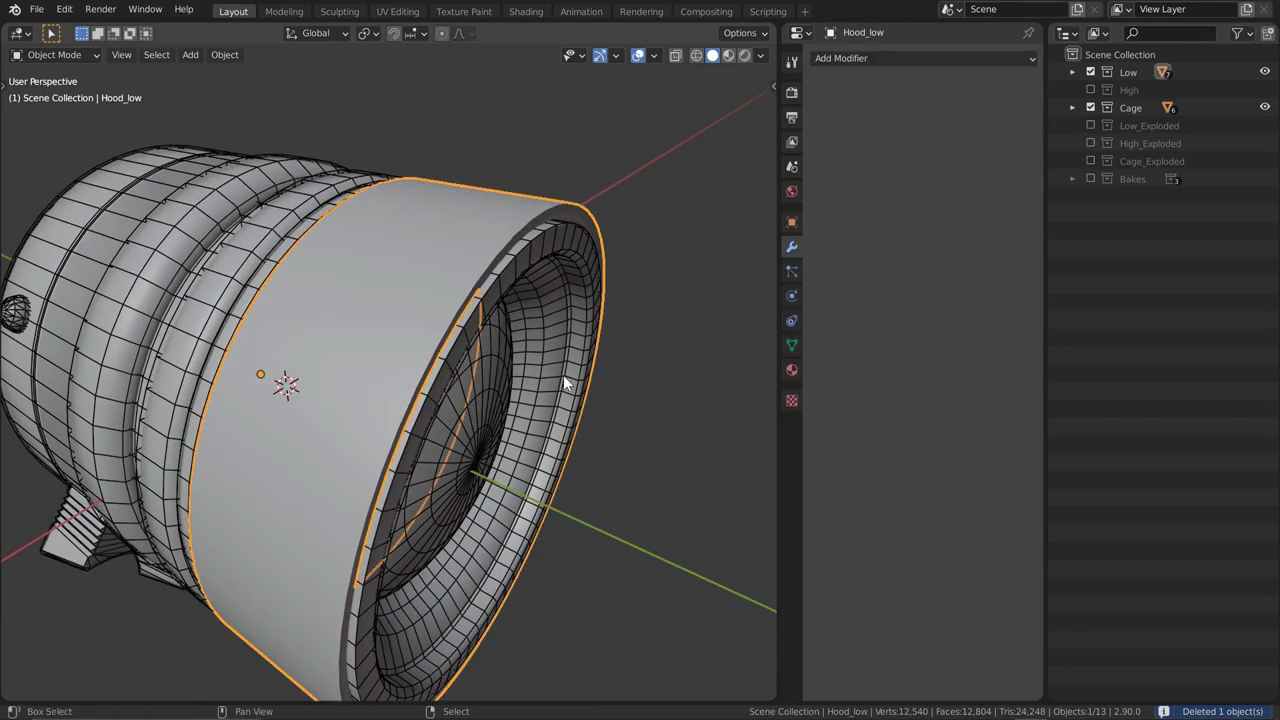
{"action": "middle_click_drag", "start_coordinate": [563, 375], "coordinate": [566, 333]}
{"action": "key", "text": "shift+d"}
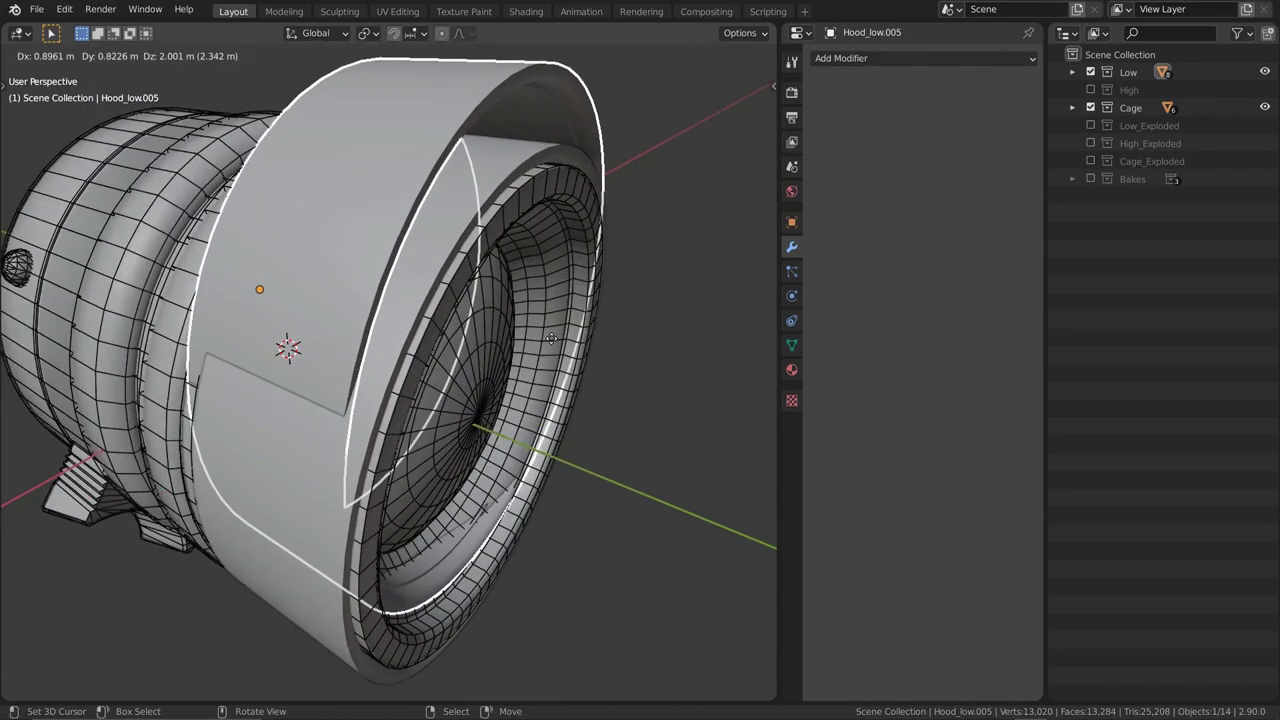
{"action": "right_click", "coordinate": [551, 338]}
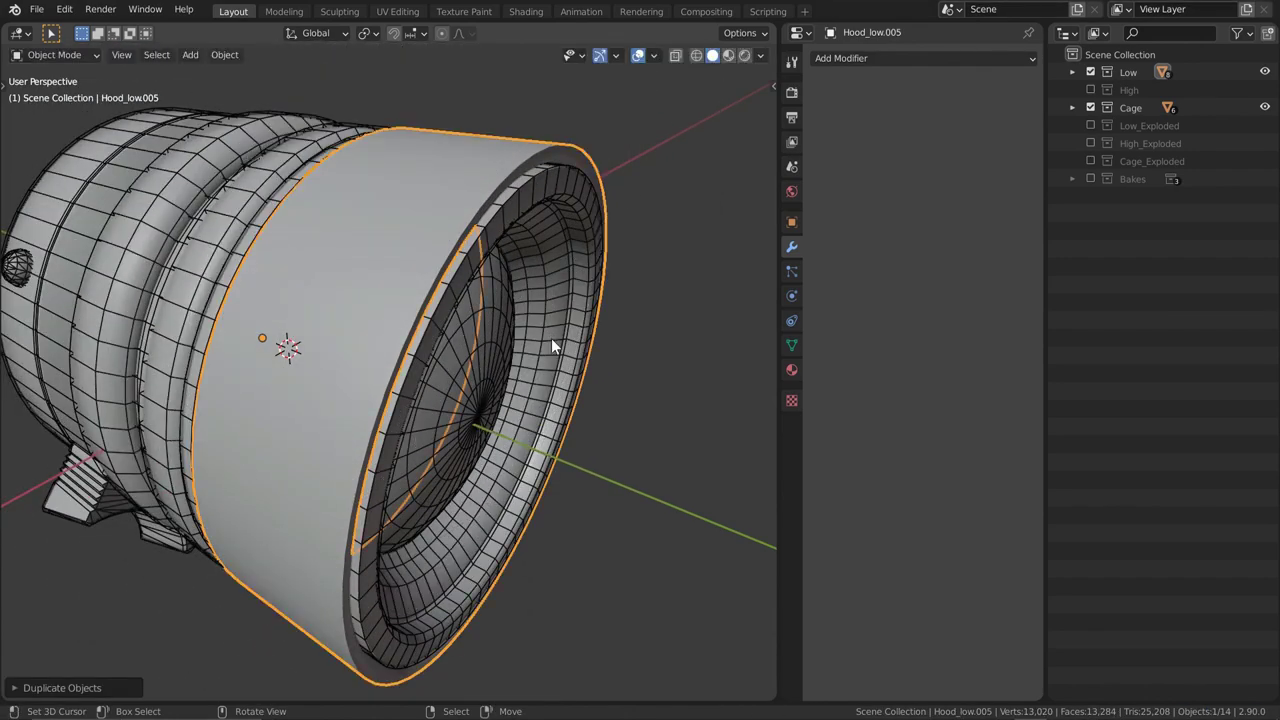
{"action": "key", "text": "m"}
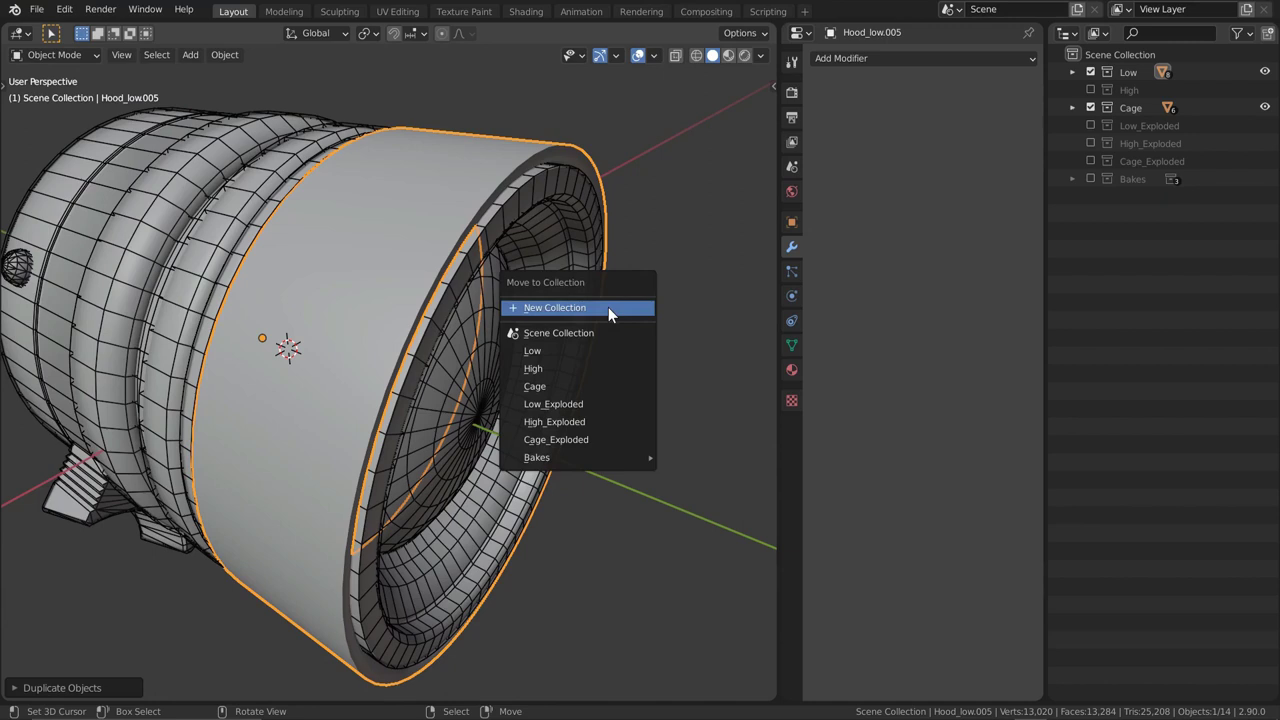
{"action": "left_click", "coordinate": [538, 388]}
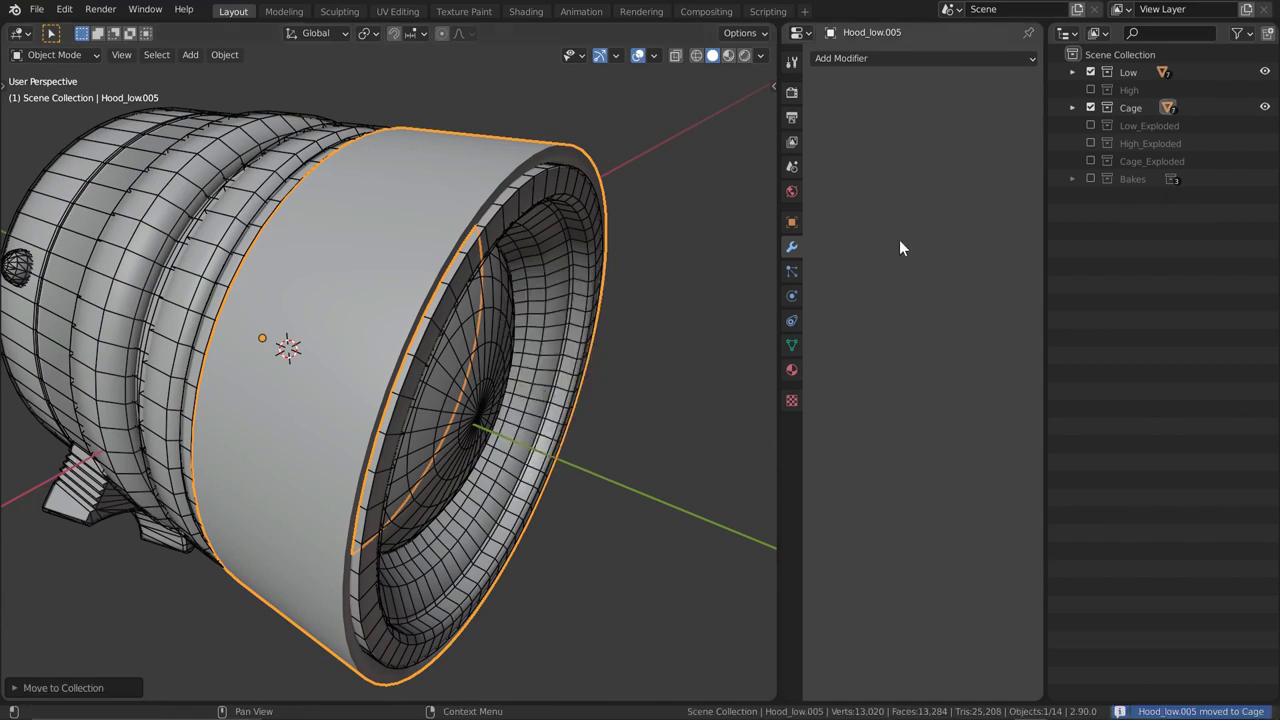
Expand the Cage collection in the Outliner and rename the duplicated hood to Hood_cage
{"action": "left_click", "coordinate": [1071, 107]}
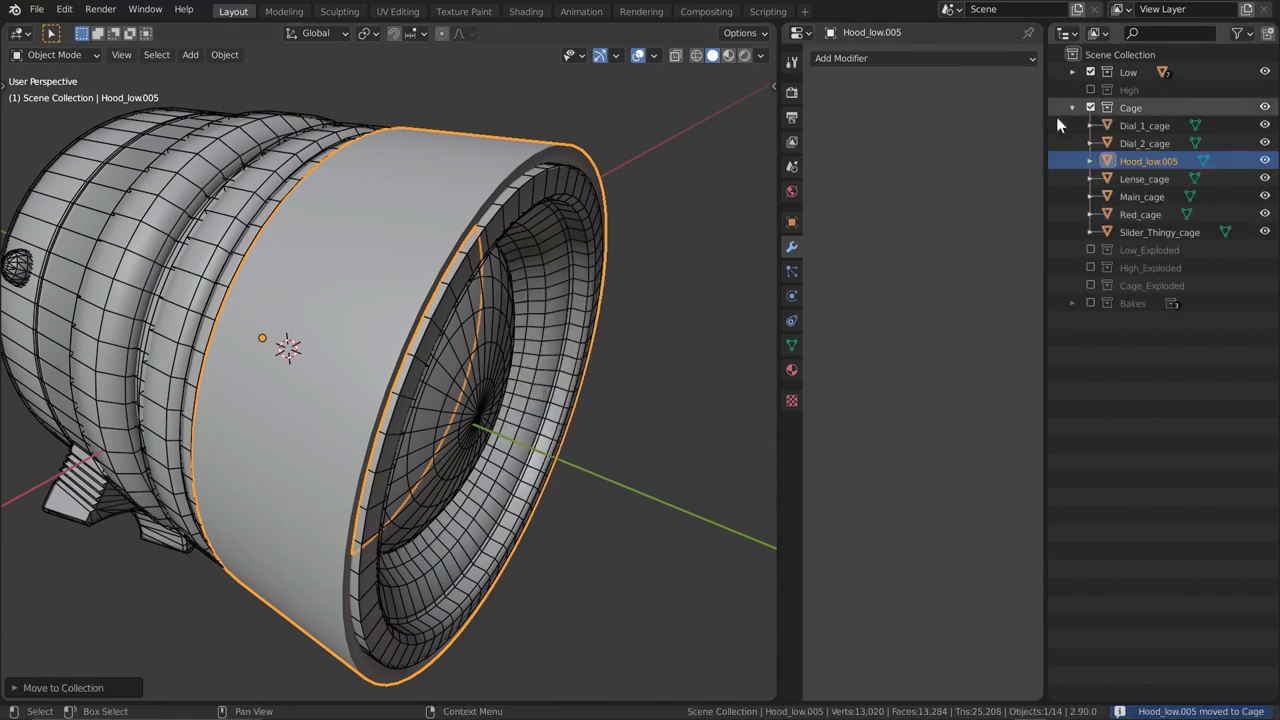
{"action": "key", "text": "F2"}
{"action": "left_click", "coordinate": [614, 267]}
{"action": "key", "text": "BackSpace"}
{"action": "key", "text": "BackSpace"}
{"action": "key", "text": "BackSpace"}
{"action": "key", "text": "BackSpace"}
{"action": "key", "text": "BackSpace"}
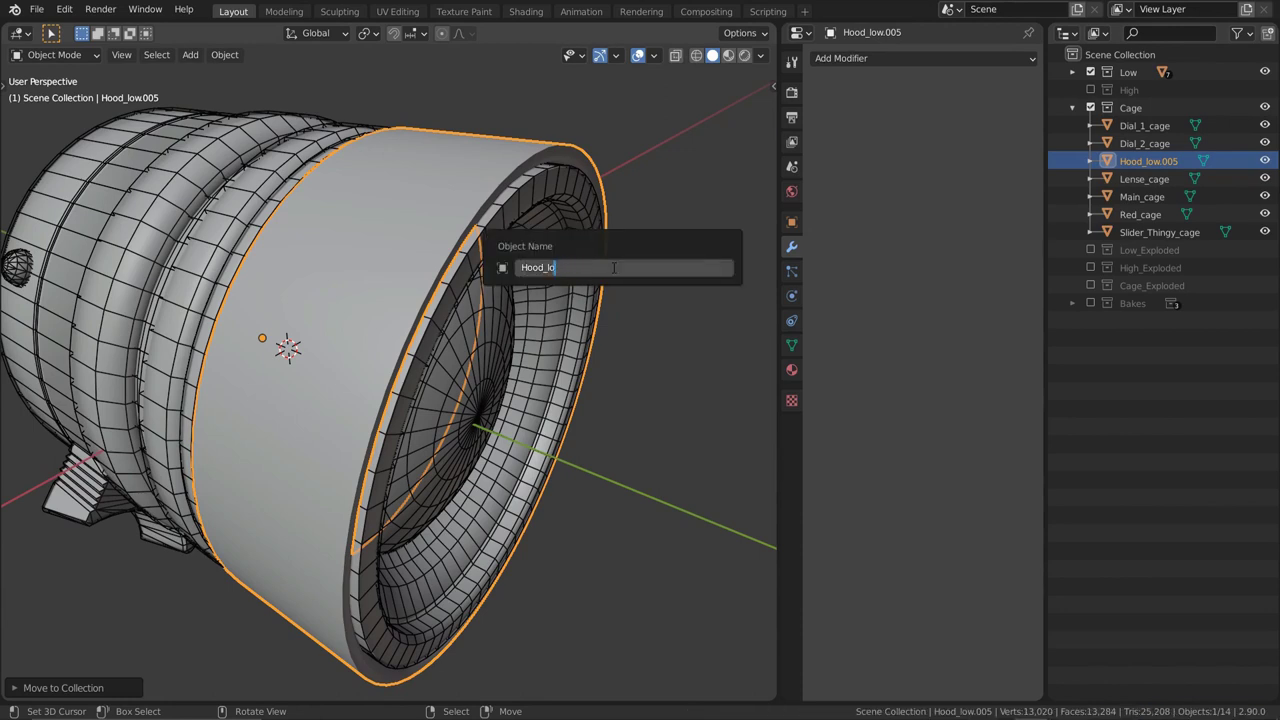
{"action": "key", "text": "BackSpace"}
{"action": "key", "text": "BackSpace"}
{"action": "type", "text": "cage"}
{"action": "key", "text": "Return"}
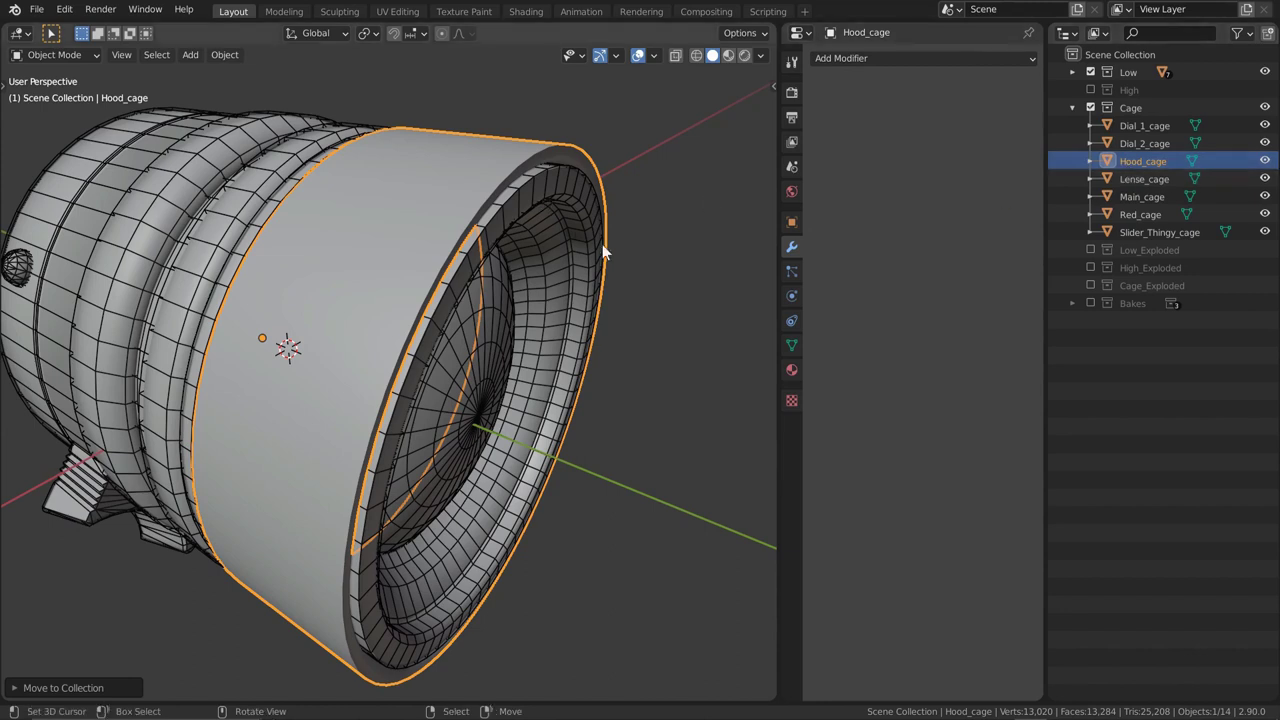
Set the new Hood_cage object's viewport Display As option to Wire
{"action": "left_click", "coordinate": [791, 222]}
{"action": "left_click", "coordinate": [924, 614]}
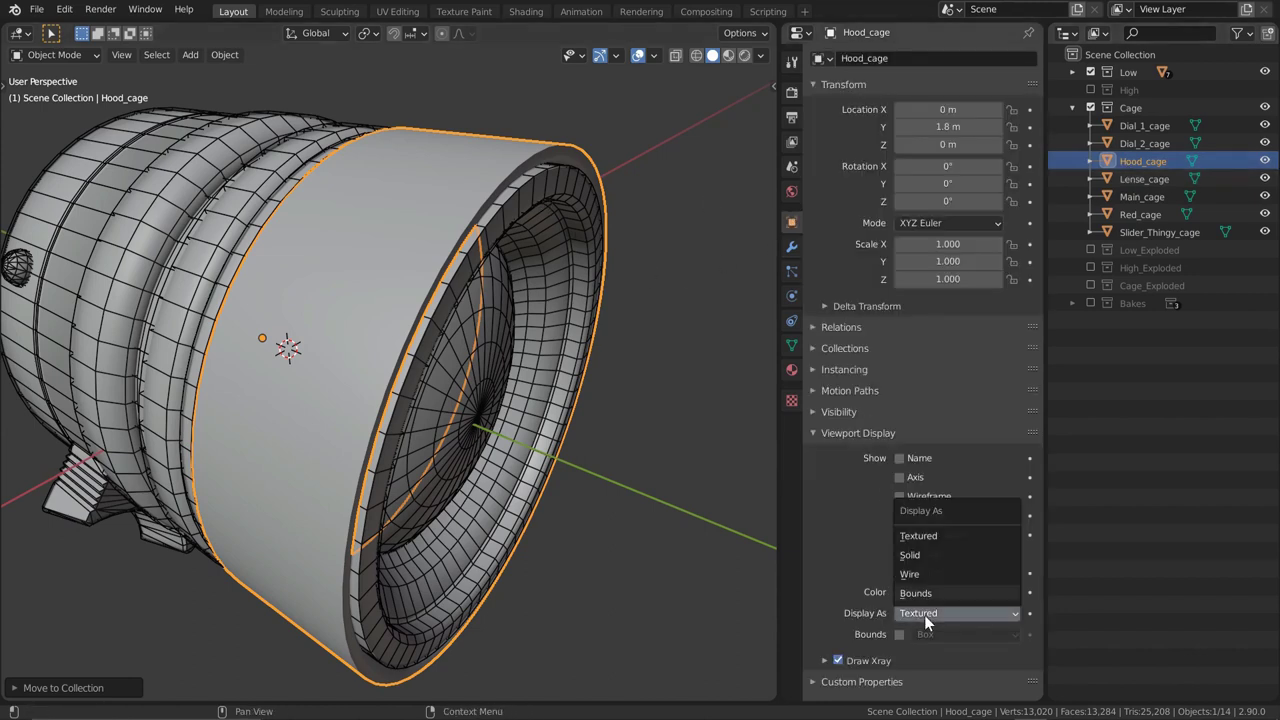
{"action": "left_click", "coordinate": [922, 574]}
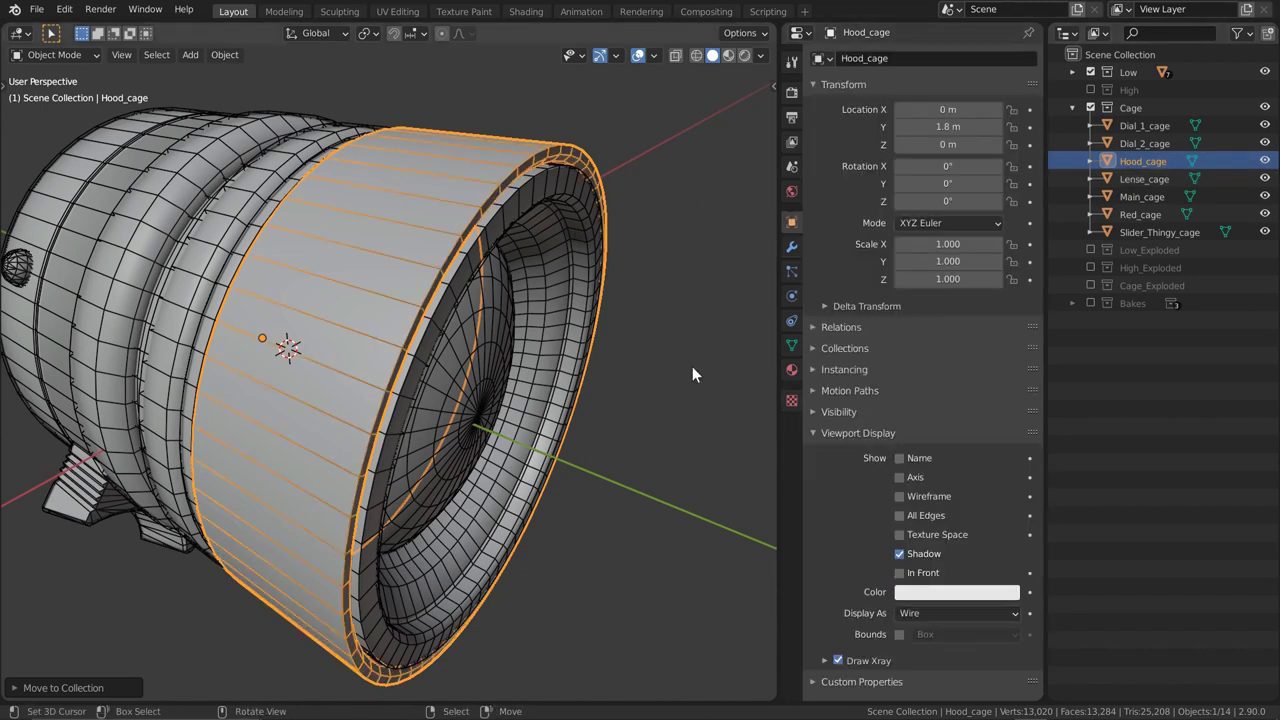
Open Hood_cage in Edit Mode, check the overlay normals settings and select its entire mesh
{"action": "middle_click_drag", "start_coordinate": [692, 366], "coordinate": [596, 204]}
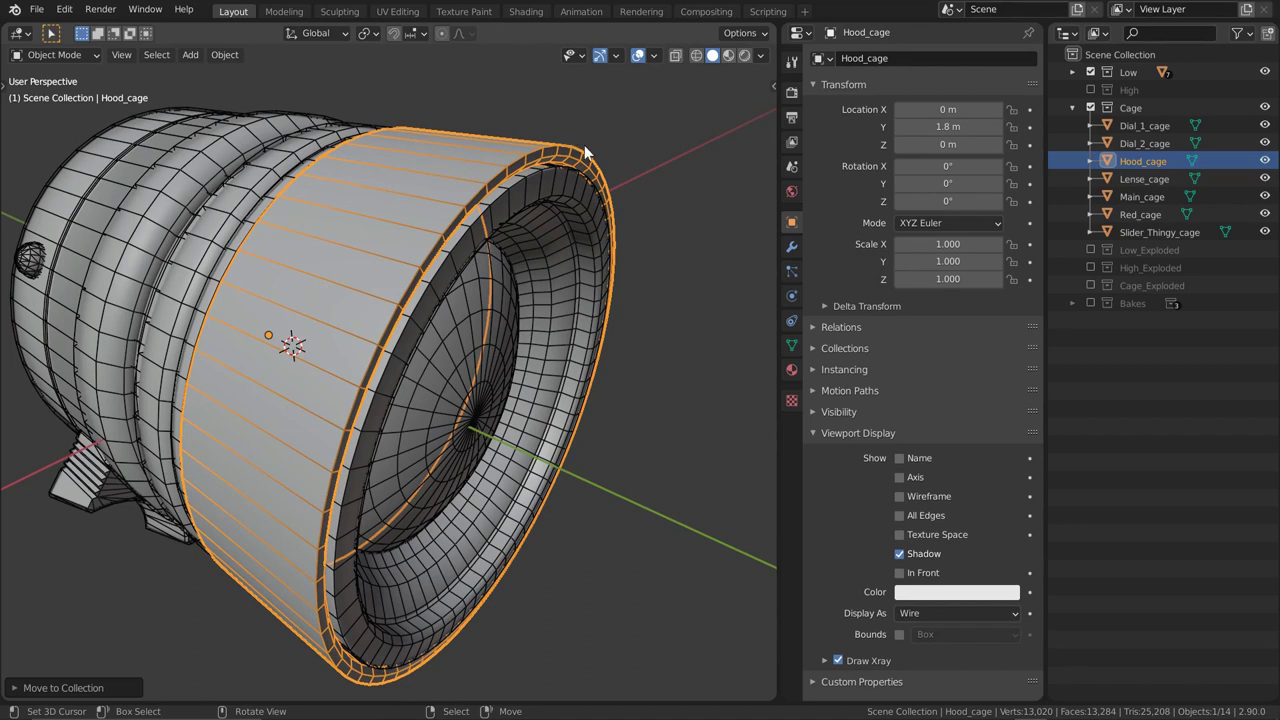
{"action": "middle_click_drag", "start_coordinate": [586, 151], "coordinate": [602, 156]}
{"action": "key", "text": "Tab"}
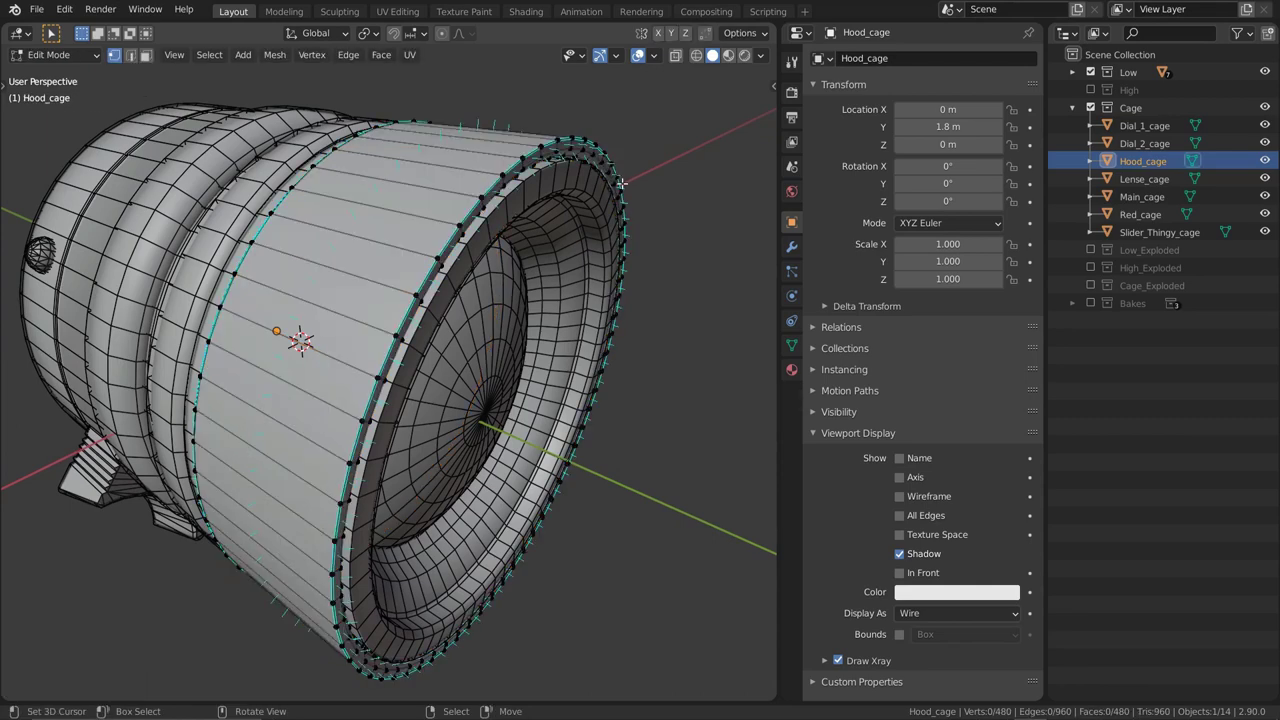
{"action": "left_click", "coordinate": [653, 55]}
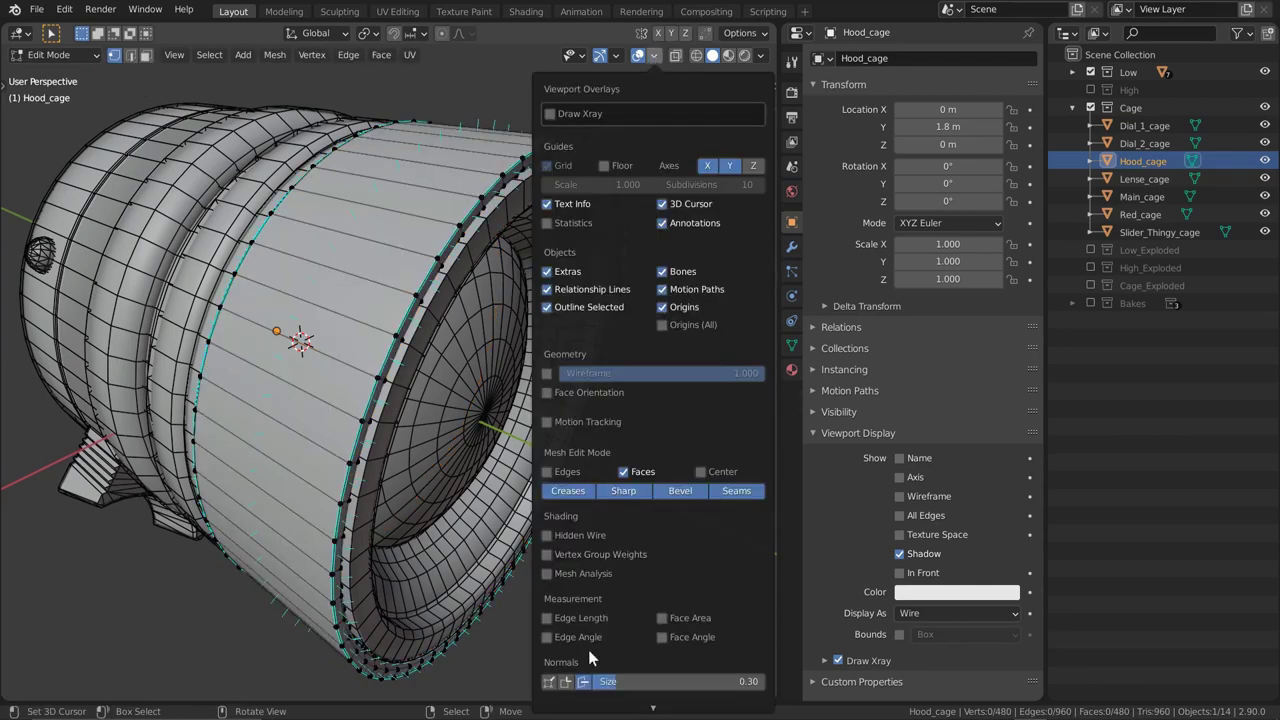
{"action": "key", "text": "a"}
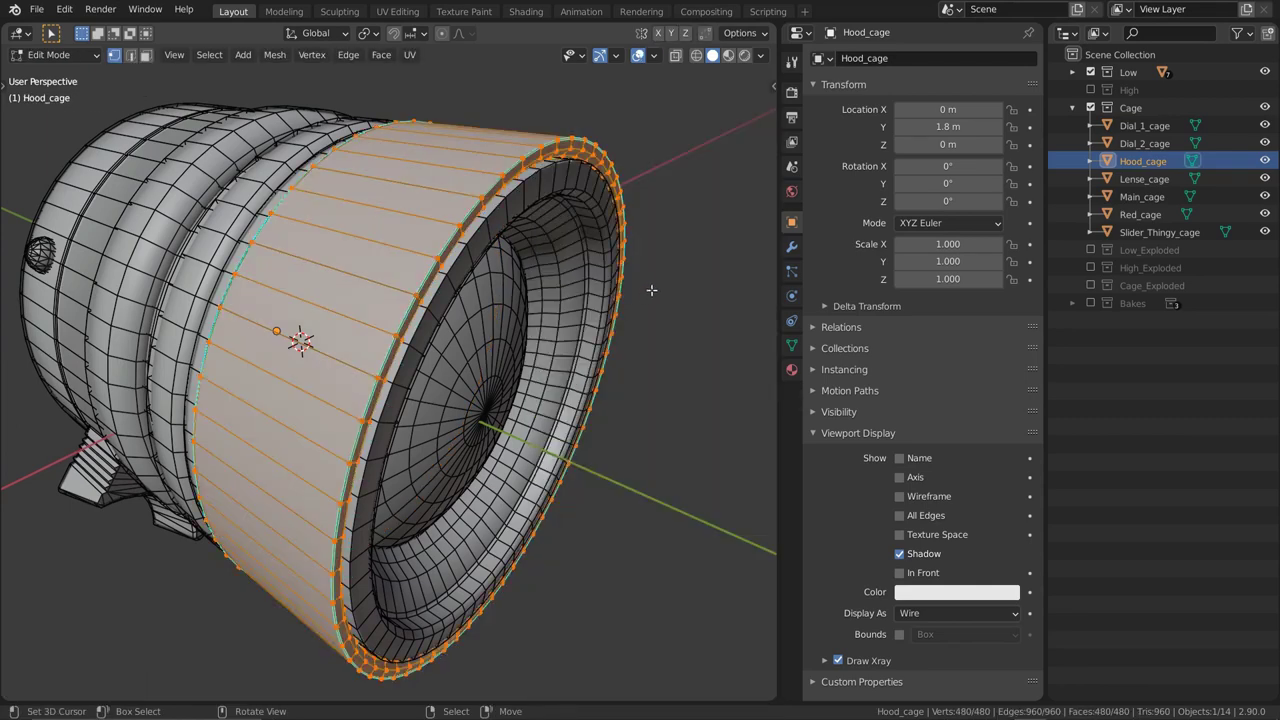
Try enlarging the selected Hood_cage mesh with Shrink/Fatten and with uniform scaling to compare them
{"action": "key", "text": "alt+s"}
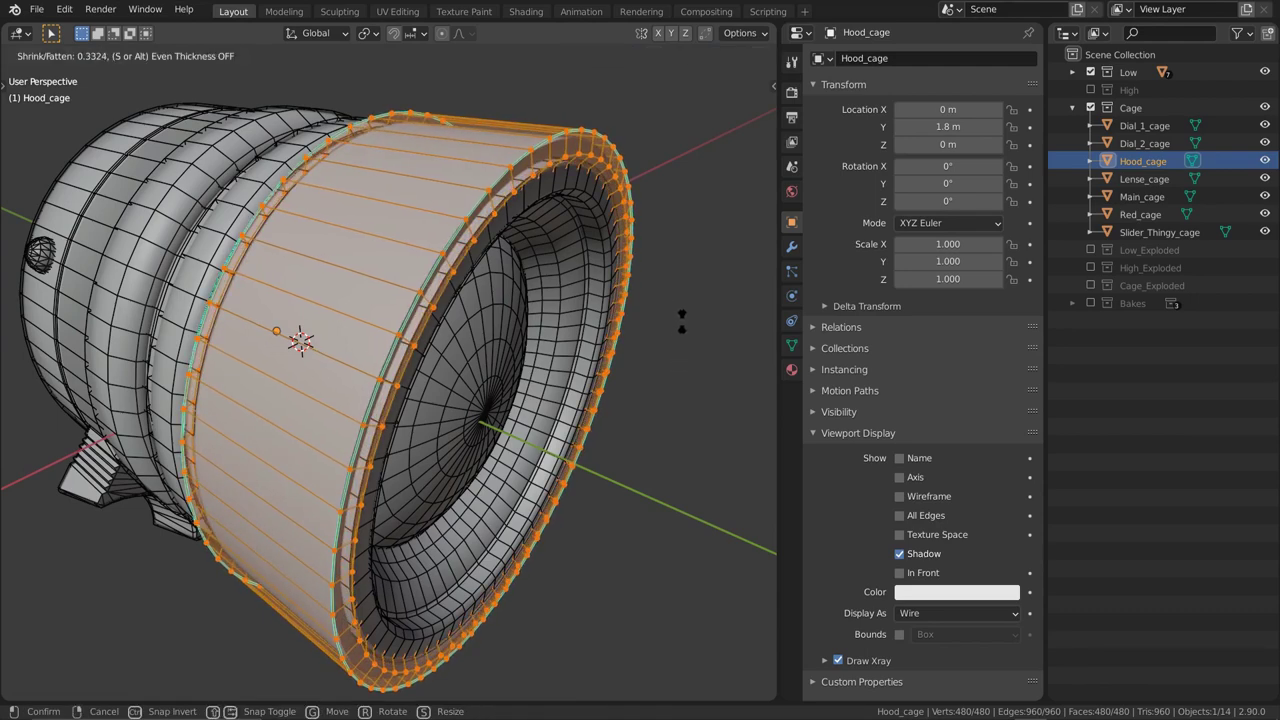
{"action": "right_click", "coordinate": [682, 318]}
{"action": "key", "text": "s"}
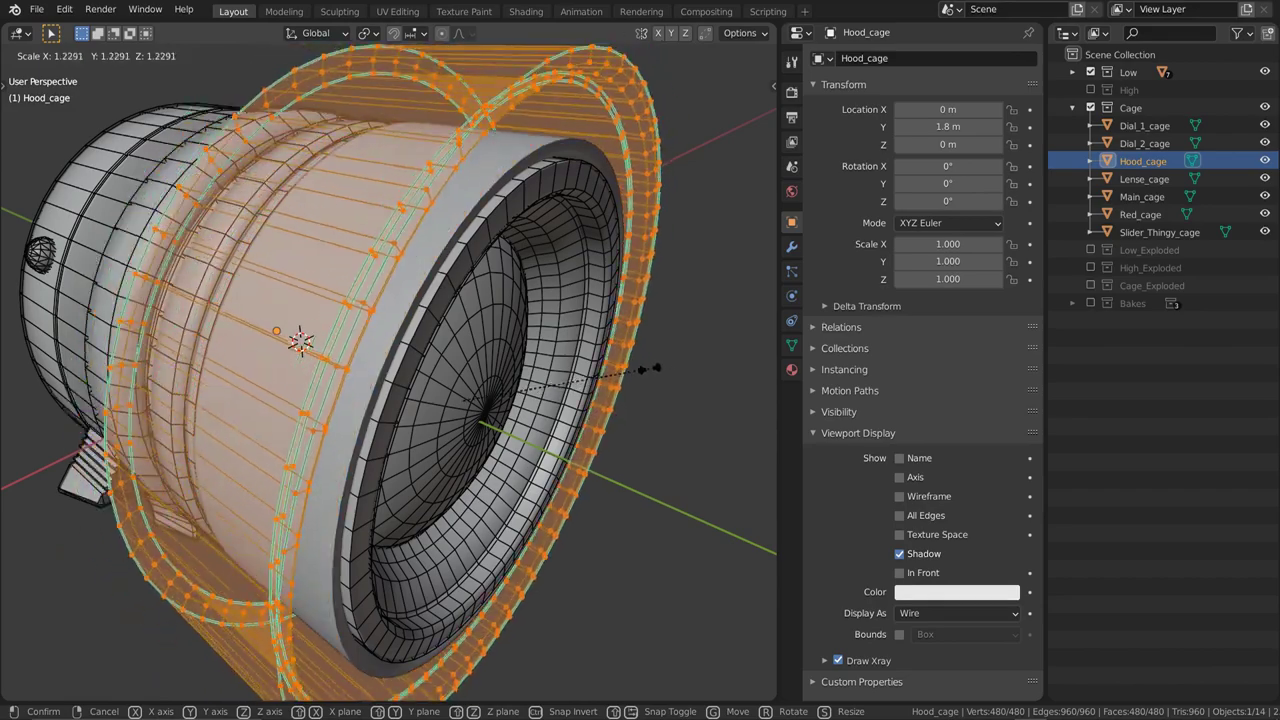
{"action": "right_click", "coordinate": [650, 369]}
Expand the whole Hood_cage mesh outward along its normals by about 0.12 using Shrink/Fatten
{"action": "middle_click_drag", "start_coordinate": [540, 223], "coordinate": [490, 297]}
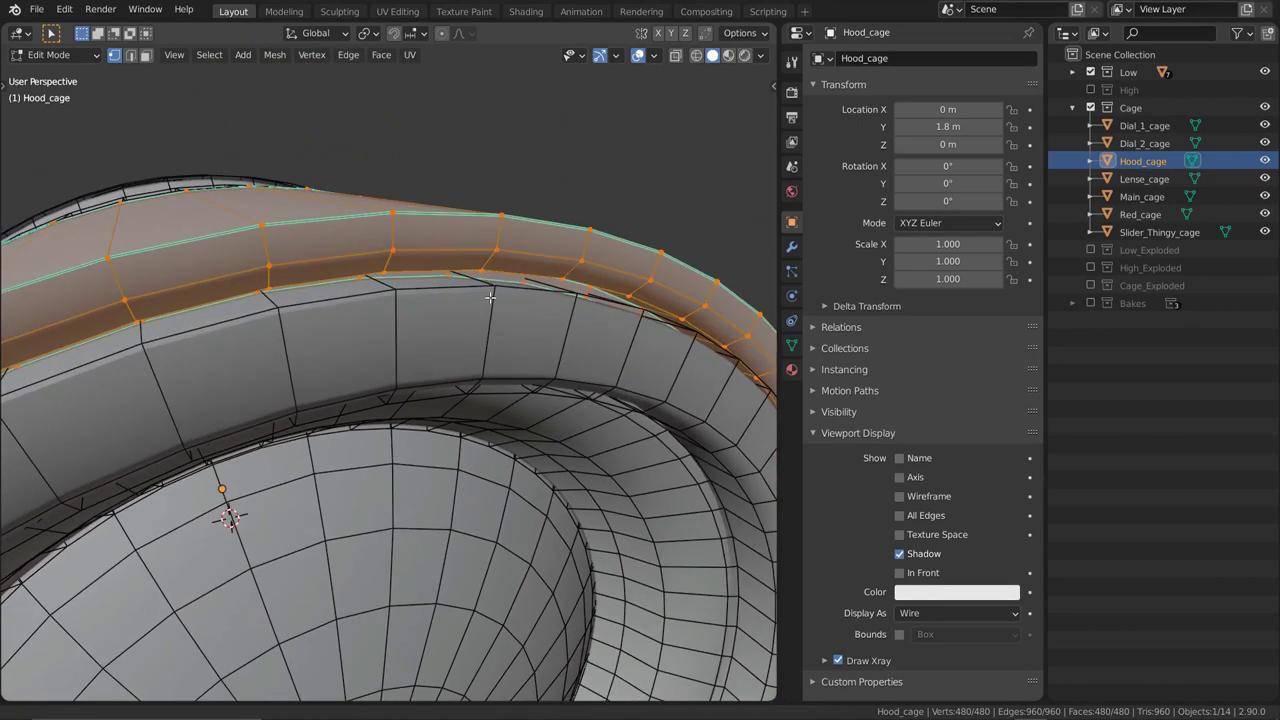
{"action": "key", "text": "alt+s"}
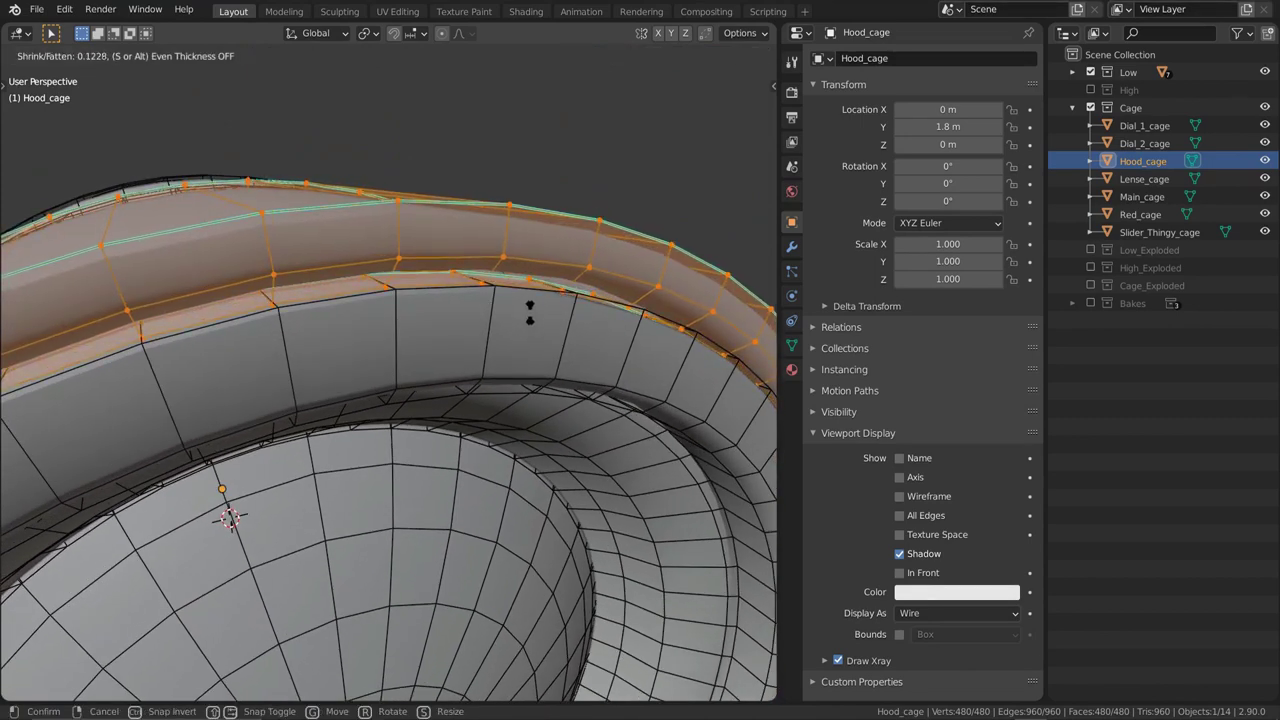
{"action": "left_click", "coordinate": [533, 311]}
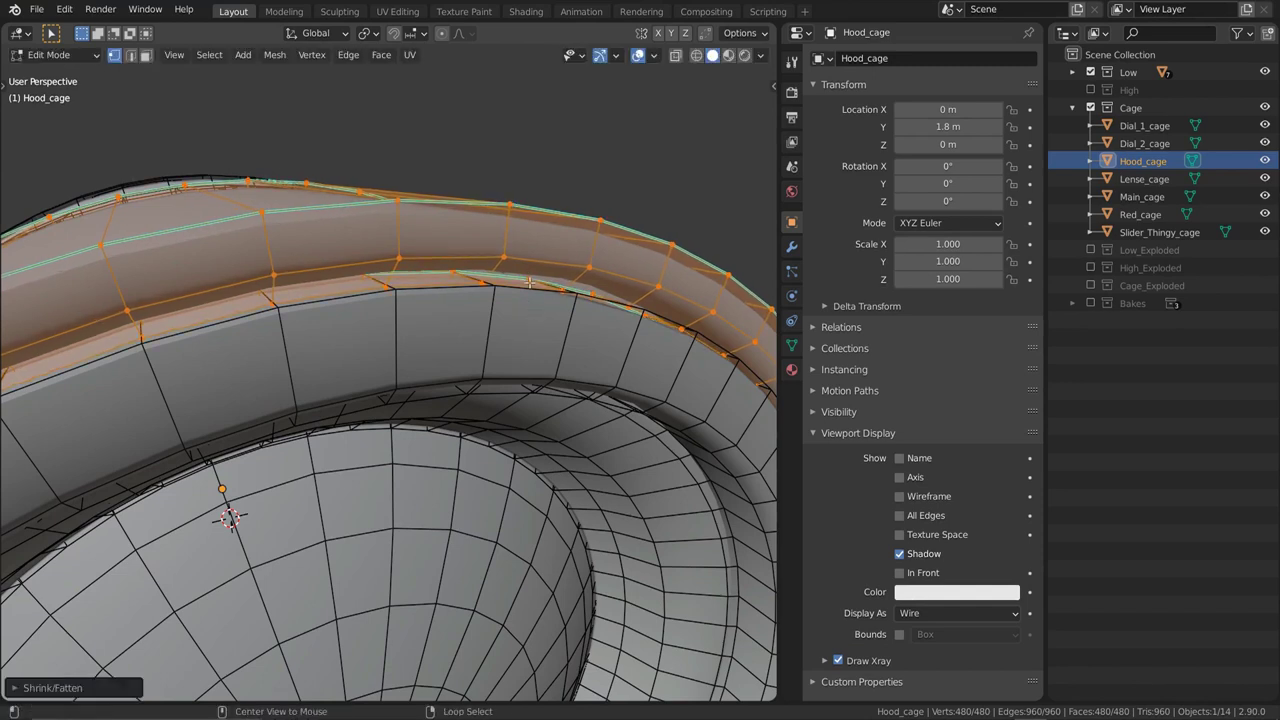
Leave Edit Mode on Hood_cage, clear the selection and examine how the cage fits around the lens hood
{"action": "key", "text": "alt+a"}
{"action": "key", "text": "Tab"}
{"action": "key", "text": "alt+a"}
{"action": "middle_click_drag", "start_coordinate": [523, 286], "coordinate": [463, 240]}
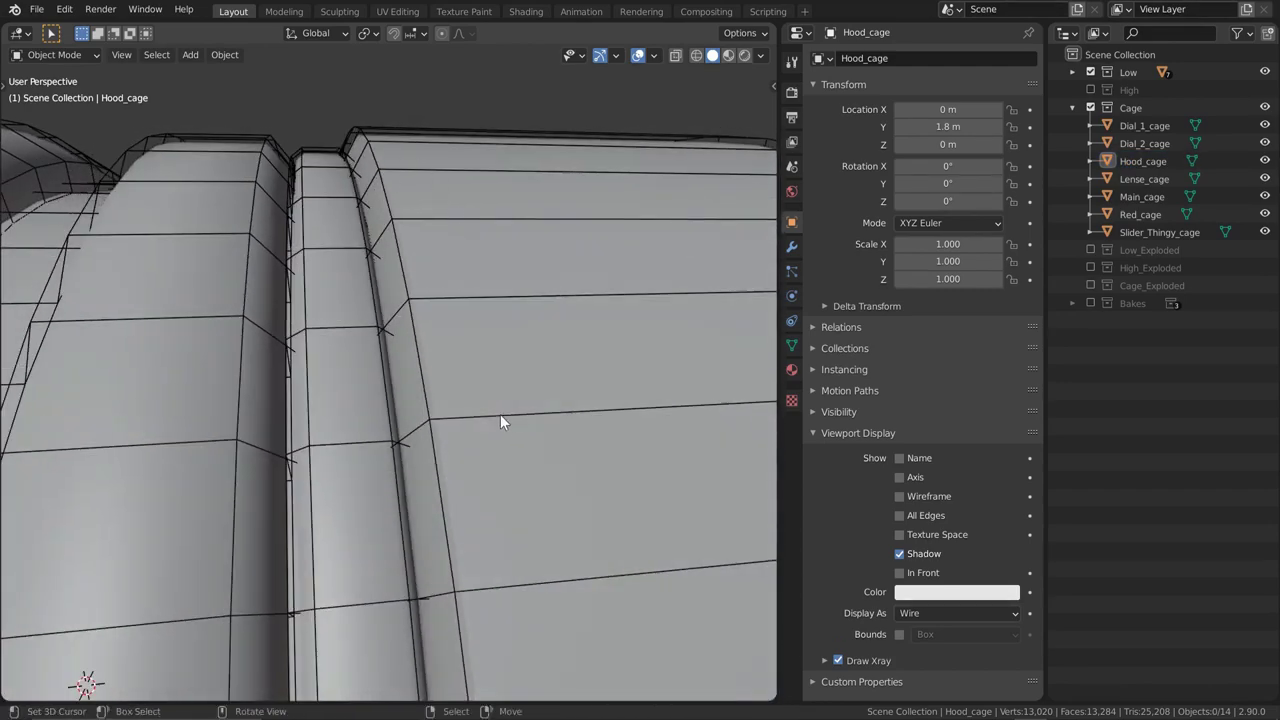
{"action": "scroll", "coordinate": [500, 422], "scroll_direction": "down", "scroll_amount": 3}
{"action": "middle_click_drag", "start_coordinate": [505, 434], "coordinate": [449, 318]}
Isolate the hood and its cage to examine them from the side, and reveal all the objects again
{"action": "left_click", "coordinate": [528, 228]}
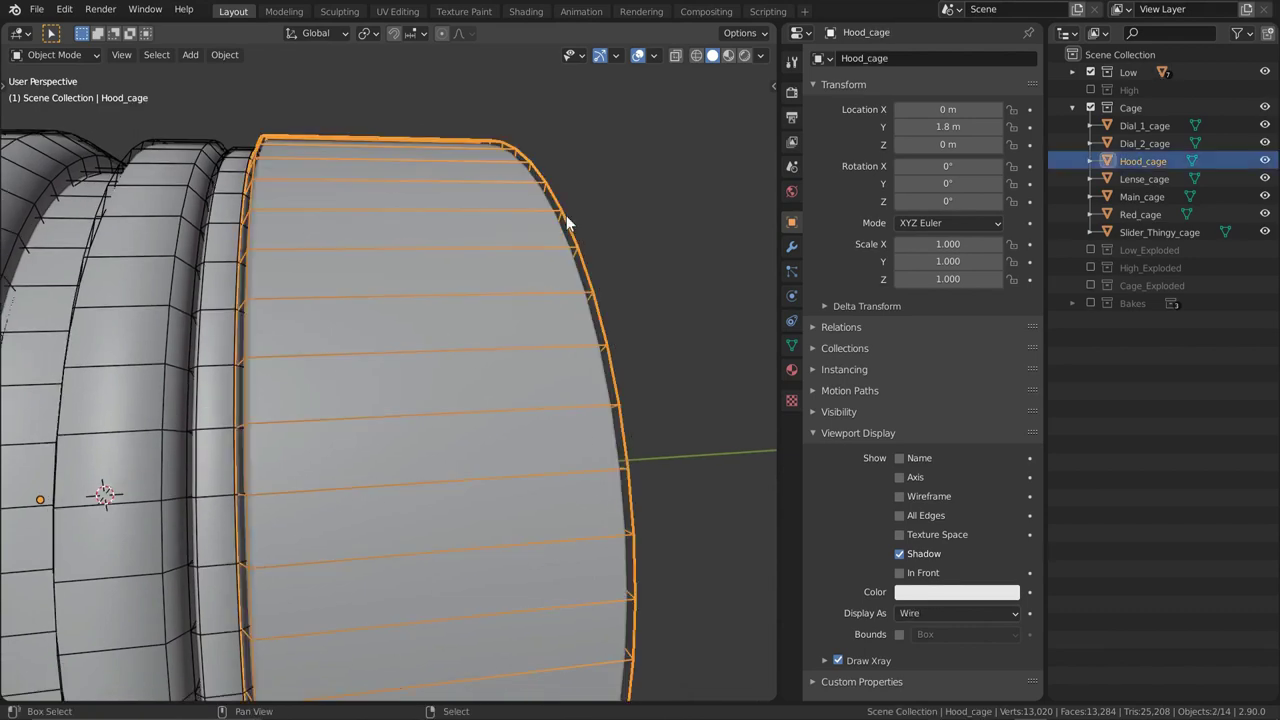
{"action": "key", "text": "shift+h"}
{"action": "key", "text": "ctrl+KP_3"}
{"action": "key", "text": "alt+a"}
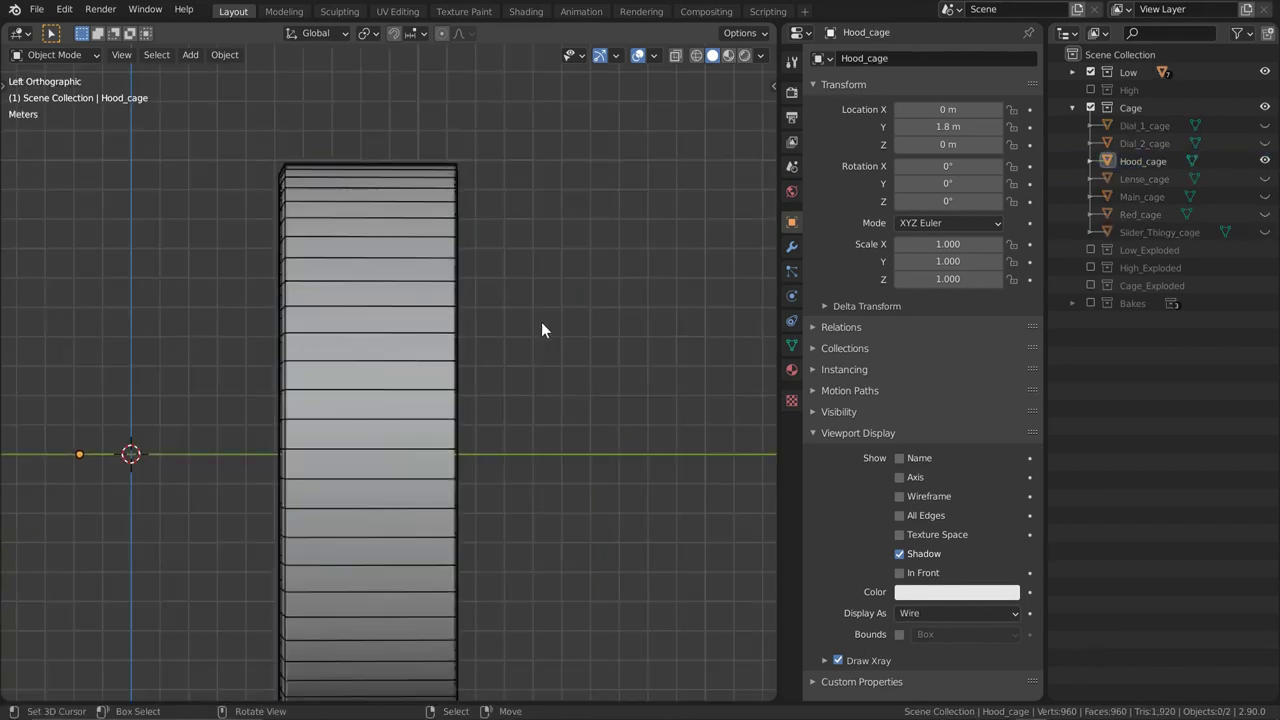
{"action": "middle_click_drag", "start_coordinate": [542, 323], "coordinate": [453, 376]}
{"action": "key", "text": "alt+h"}
{"action": "key", "text": "Home"}
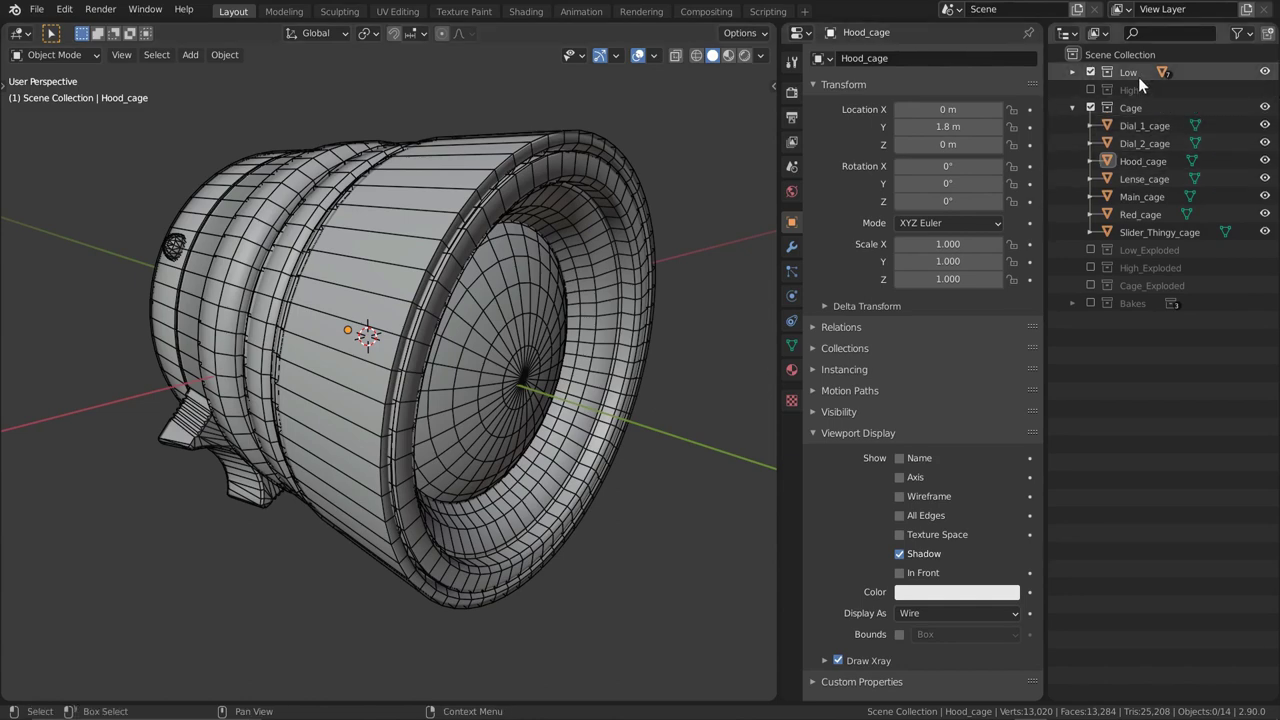
Select every object in the Cage collection, try moving them together off the low-poly lens, and cancel the move
{"action": "left_click", "coordinate": [1146, 126]}
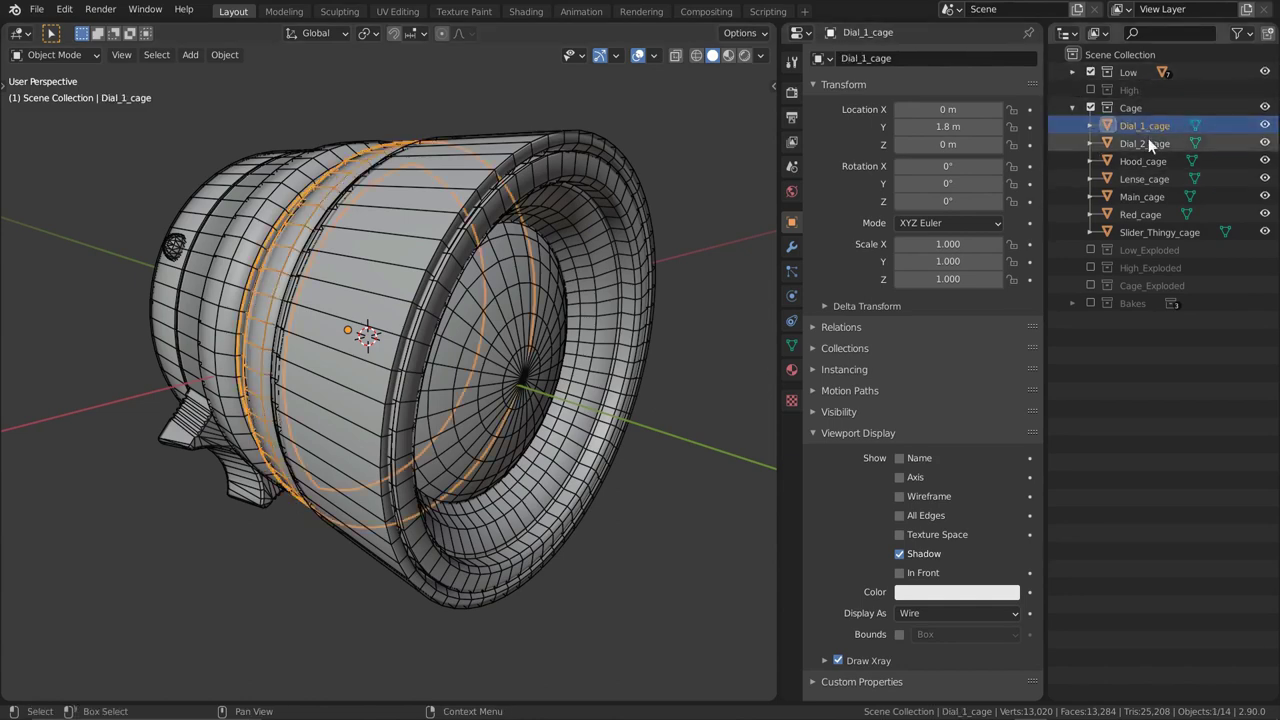
{"action": "left_click", "coordinate": [1154, 235], "text": "shift"}
{"action": "key", "text": "g"}
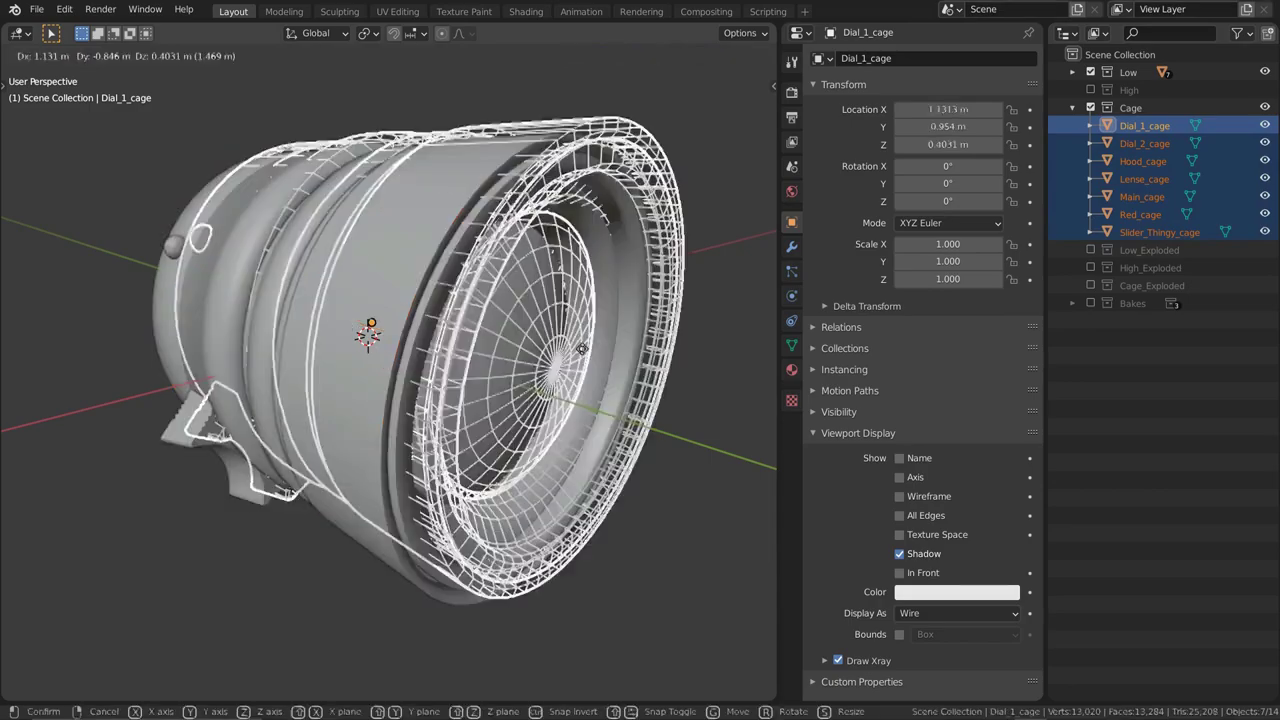
{"action": "right_click", "coordinate": [516, 386]}
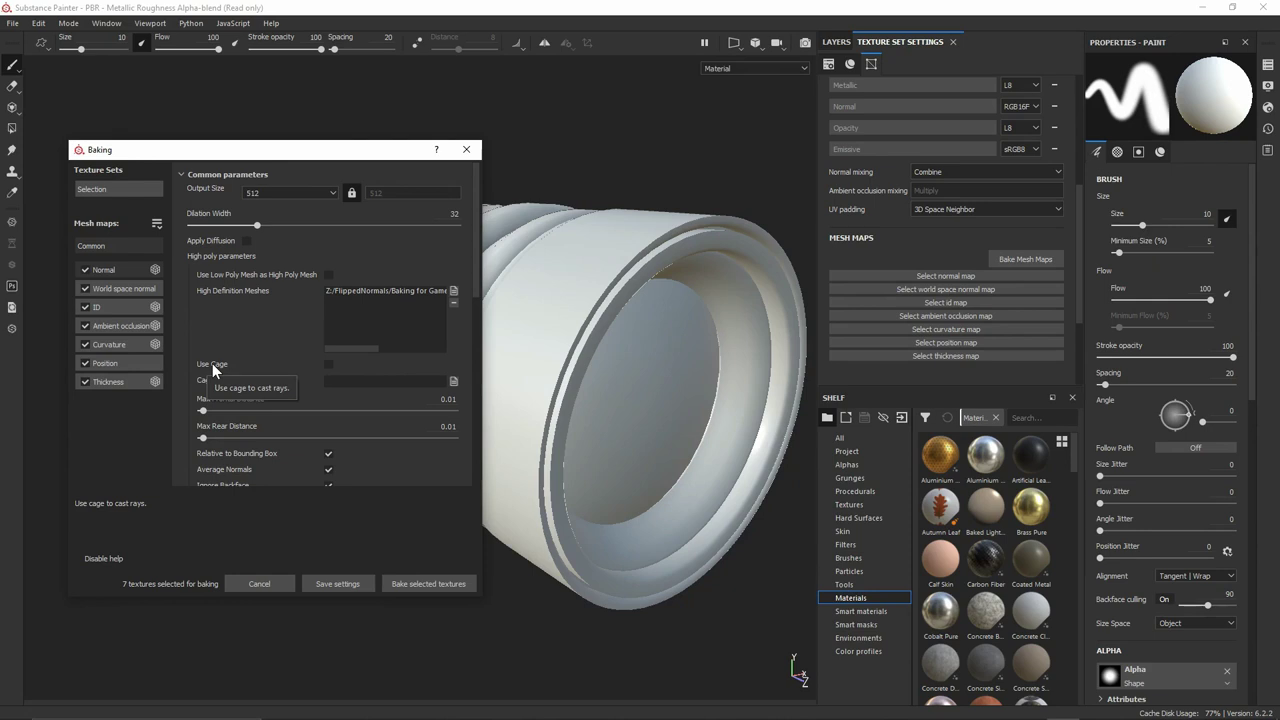
In Substance Painter, enable Use Cage with Lense_Cage as the cage file and bake the selected mesh maps
{"action": "left_click", "coordinate": [329, 366]}
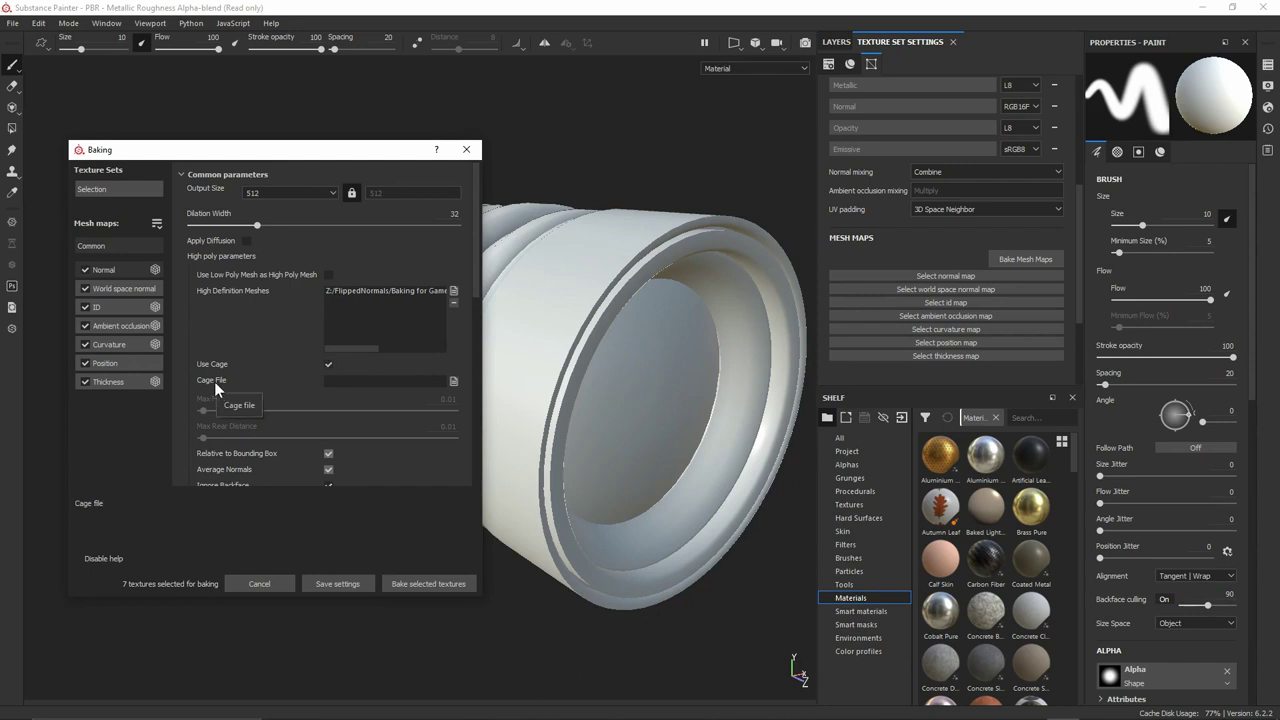
{"action": "left_click", "coordinate": [455, 381]}
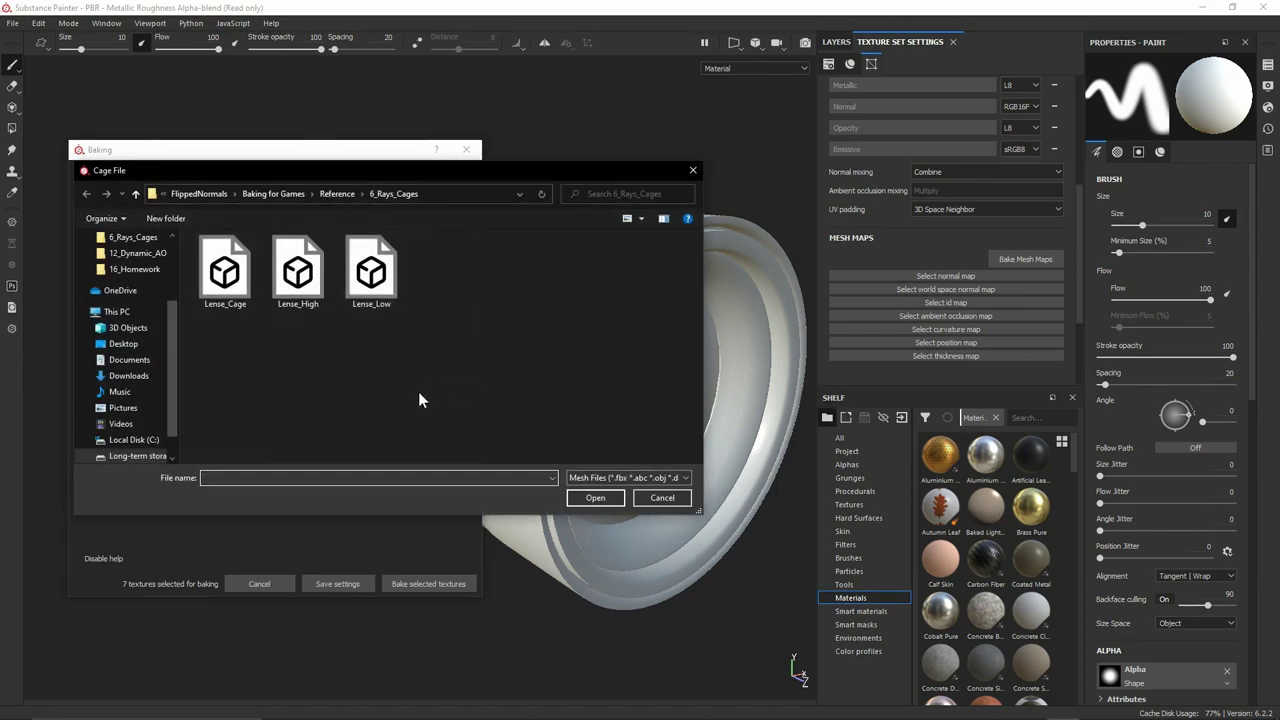
{"action": "double_click", "coordinate": [224, 275]}
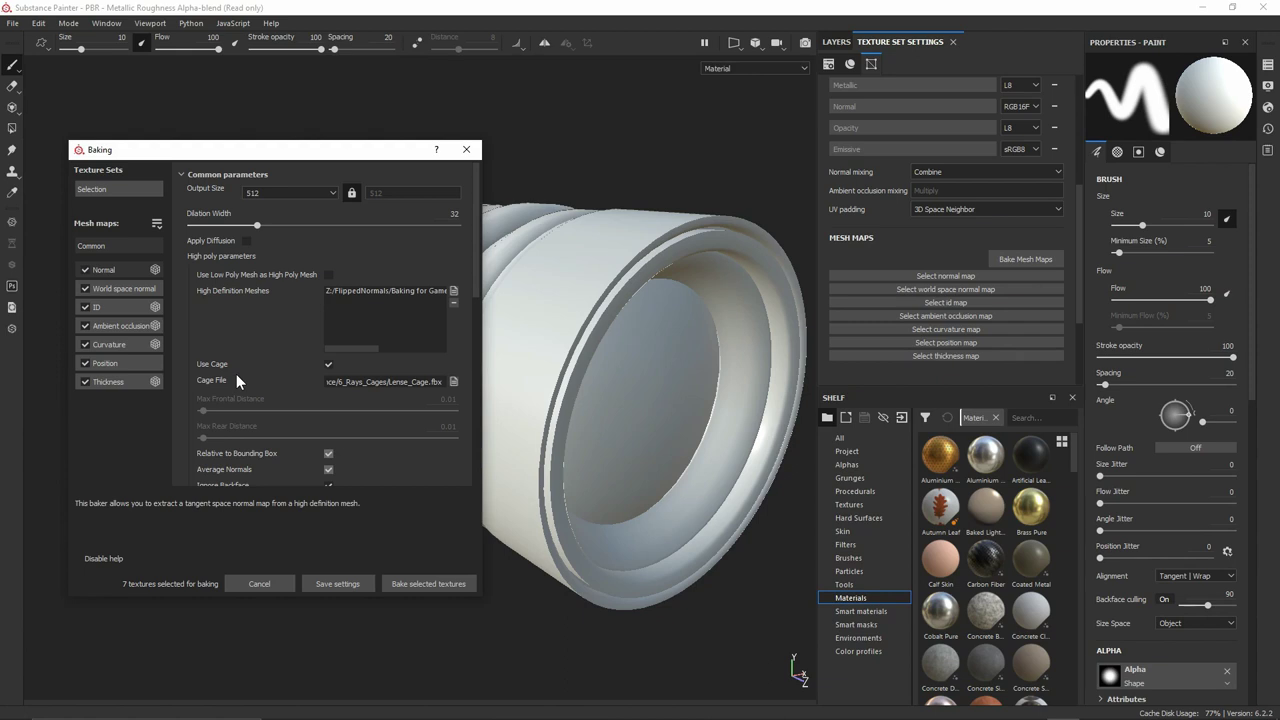
{"action": "left_click", "coordinate": [430, 582]}
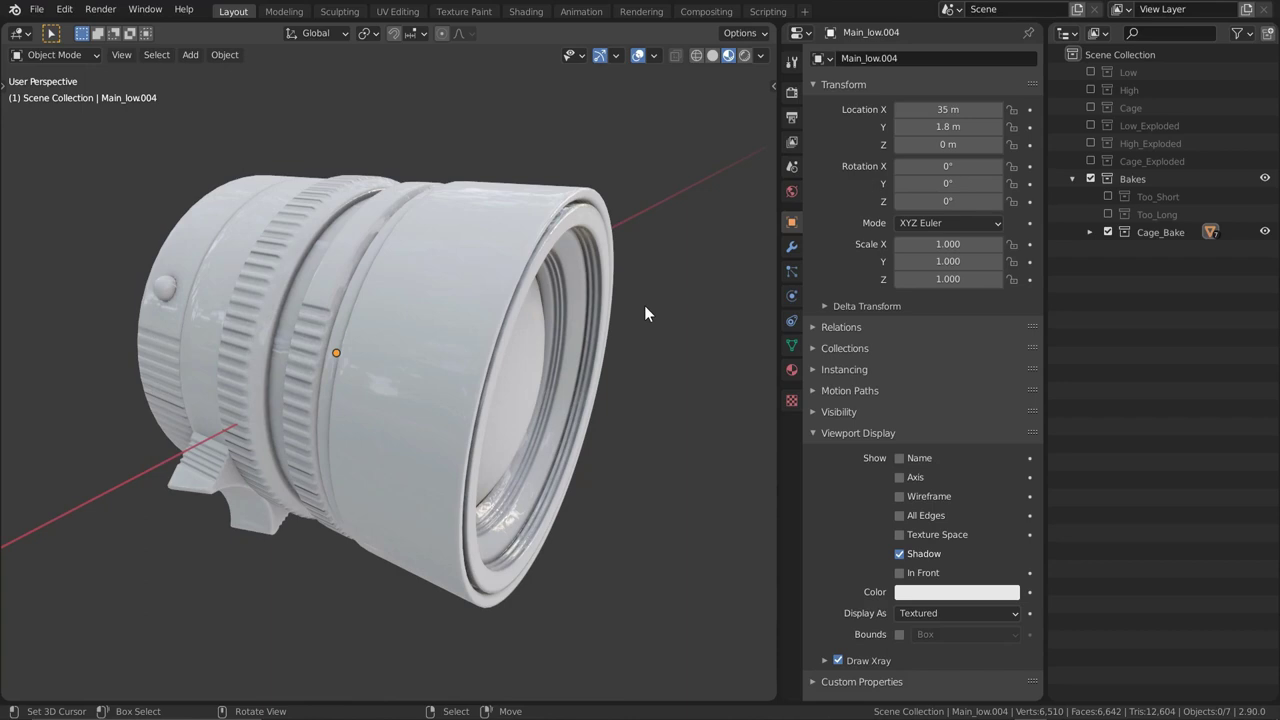
In Blender, examine the Cage_Bake result around the lens opening, the ribbed dials and the slider
{"action": "middle_click_drag", "start_coordinate": [664, 427], "coordinate": [600, 430]}
{"action": "scroll", "coordinate": [534, 471], "scroll_direction": "up", "scroll_amount": 4}
{"action": "scroll", "coordinate": [554, 440], "scroll_direction": "up", "scroll_amount": 5}
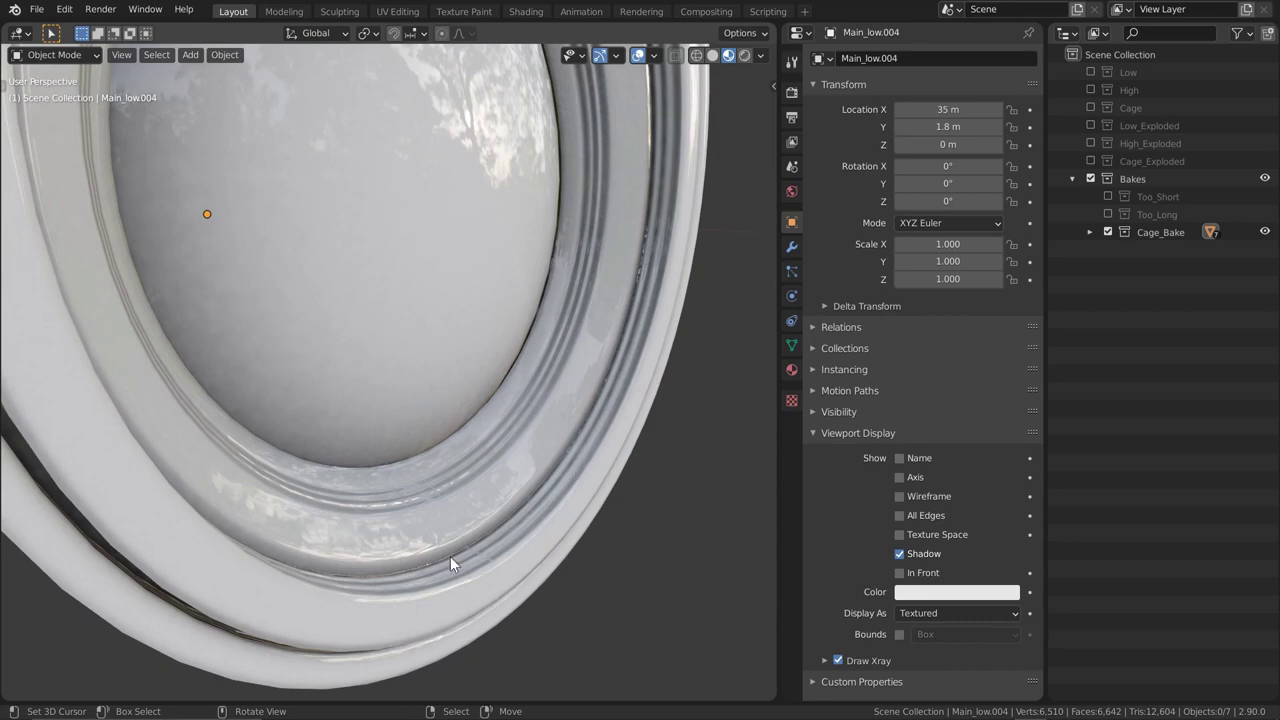
{"action": "scroll", "coordinate": [550, 226], "scroll_direction": "down", "scroll_amount": 5}
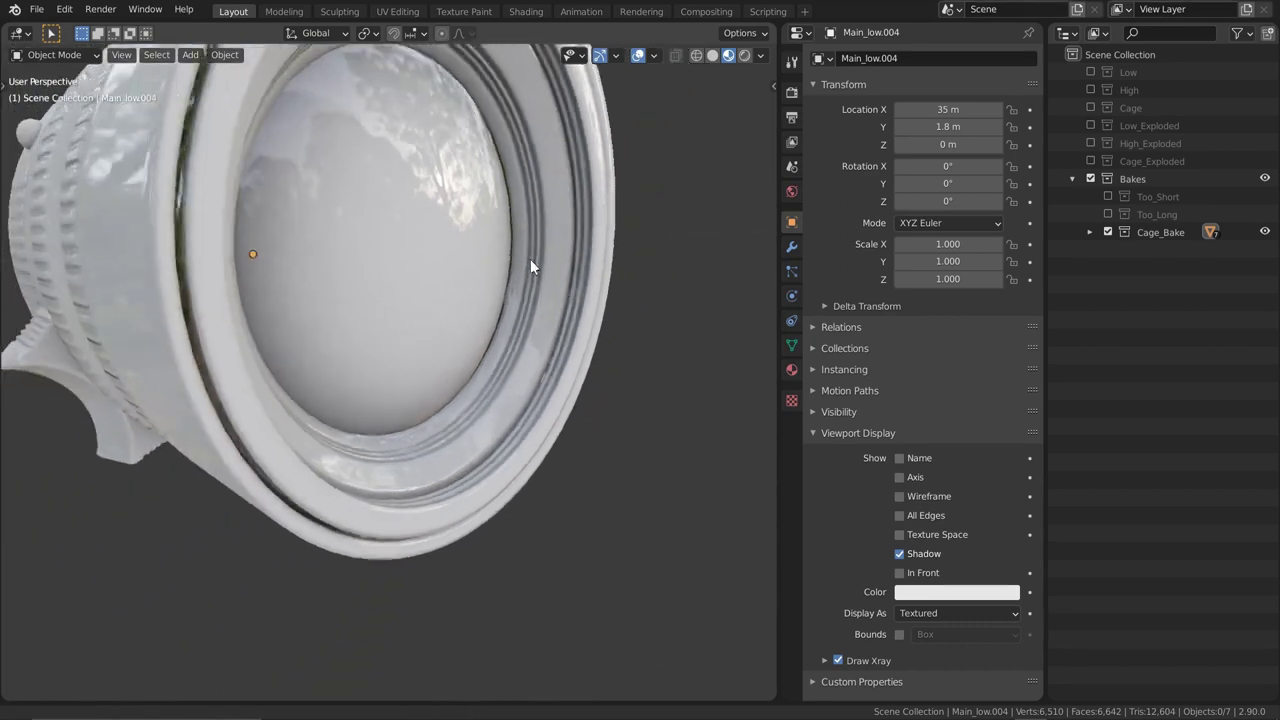
{"action": "middle_click_drag", "start_coordinate": [505, 272], "coordinate": [475, 280]}
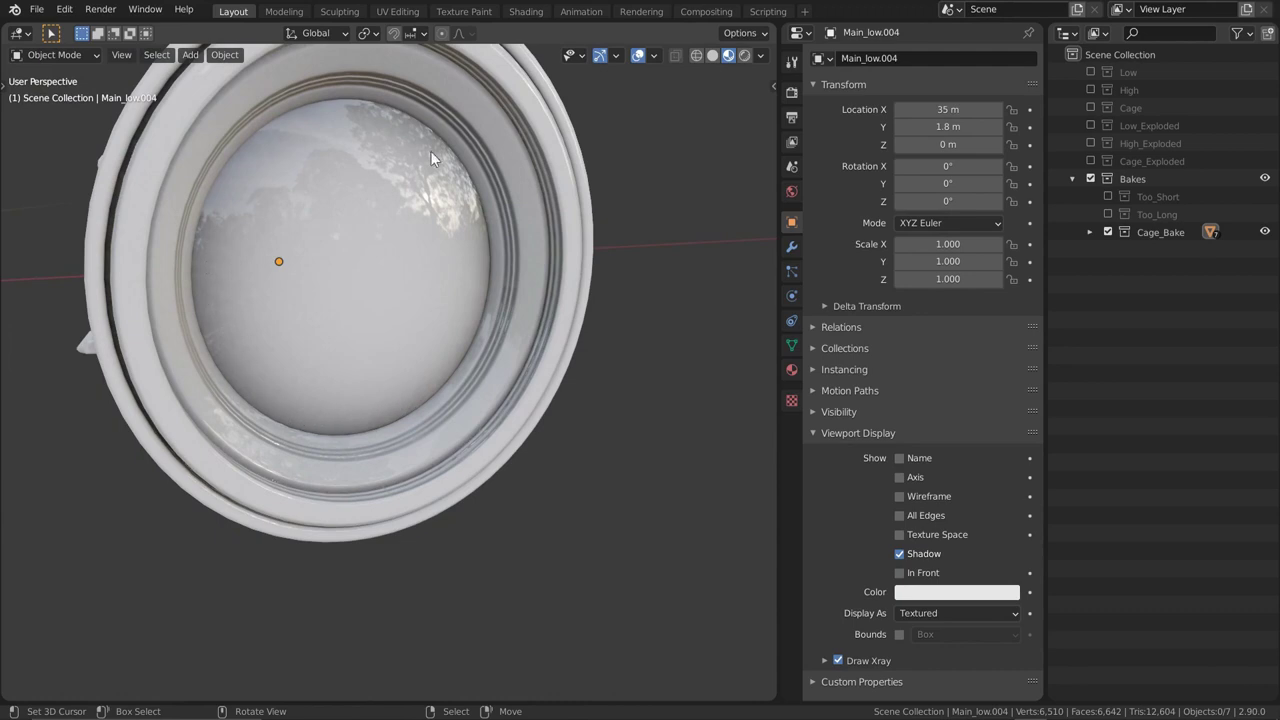
{"action": "middle_click_drag", "start_coordinate": [406, 329], "coordinate": [410, 270]}
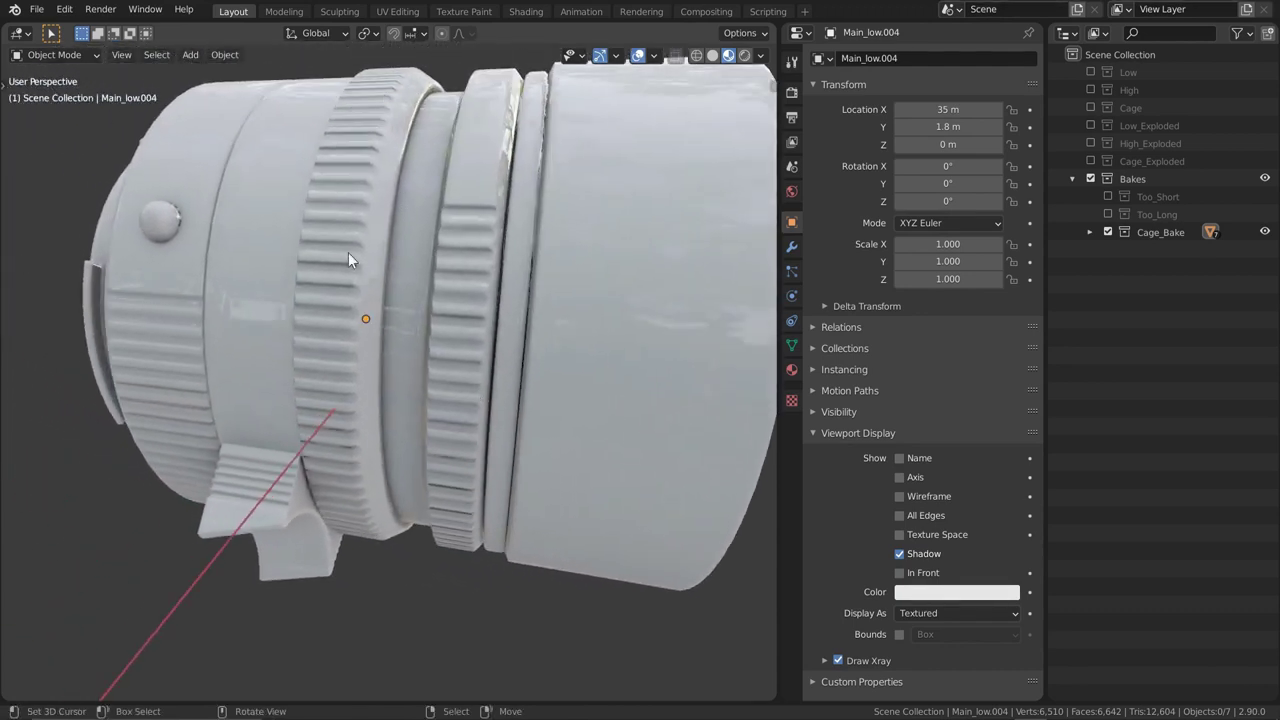
{"action": "middle_click_drag", "start_coordinate": [344, 475], "coordinate": [356, 435]}
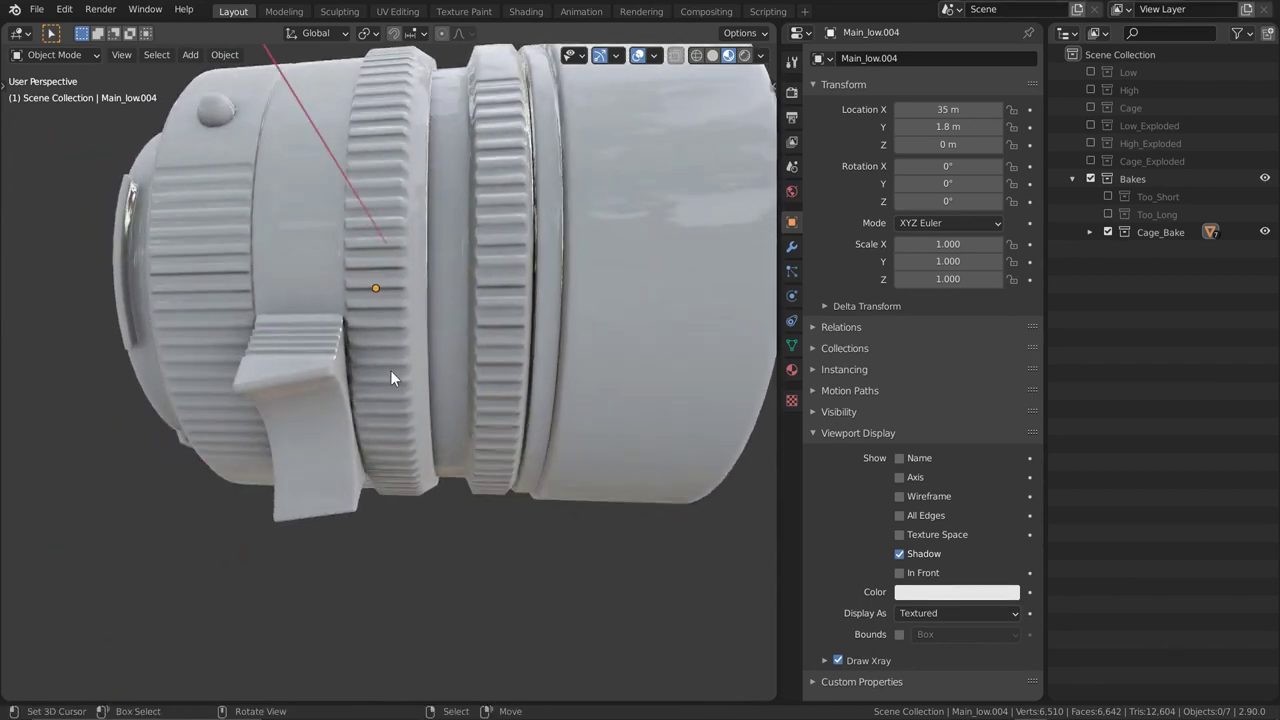
{"action": "mouse_move", "coordinate": [522, 357]}
{"action": "middle_mouse_down"}
{"action": "mouse_move", "coordinate": [571, 289]}
{"action": "mouse_move", "coordinate": [508, 353]}
{"action": "middle_mouse_up"}
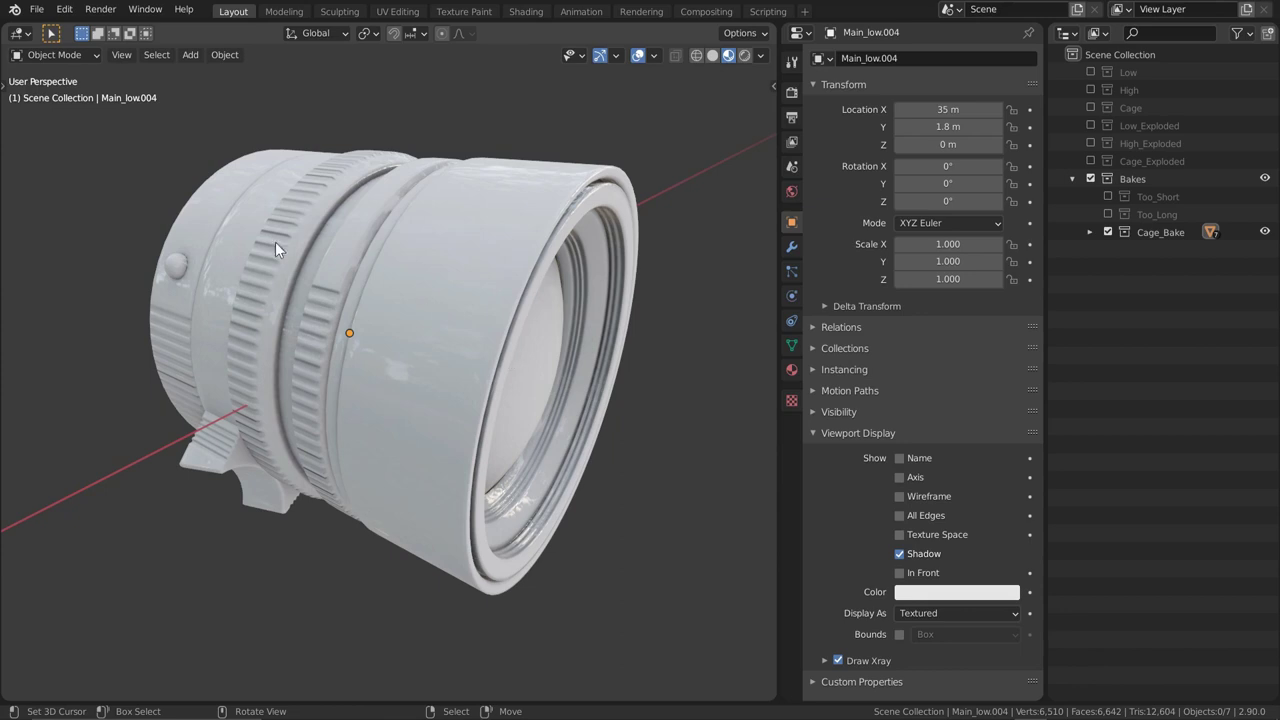
Move the small ball Red_low.004 off the lens body to expose the baked surface beneath it, and undo the move
{"action": "middle_click_drag", "start_coordinate": [275, 248], "coordinate": [403, 304]}
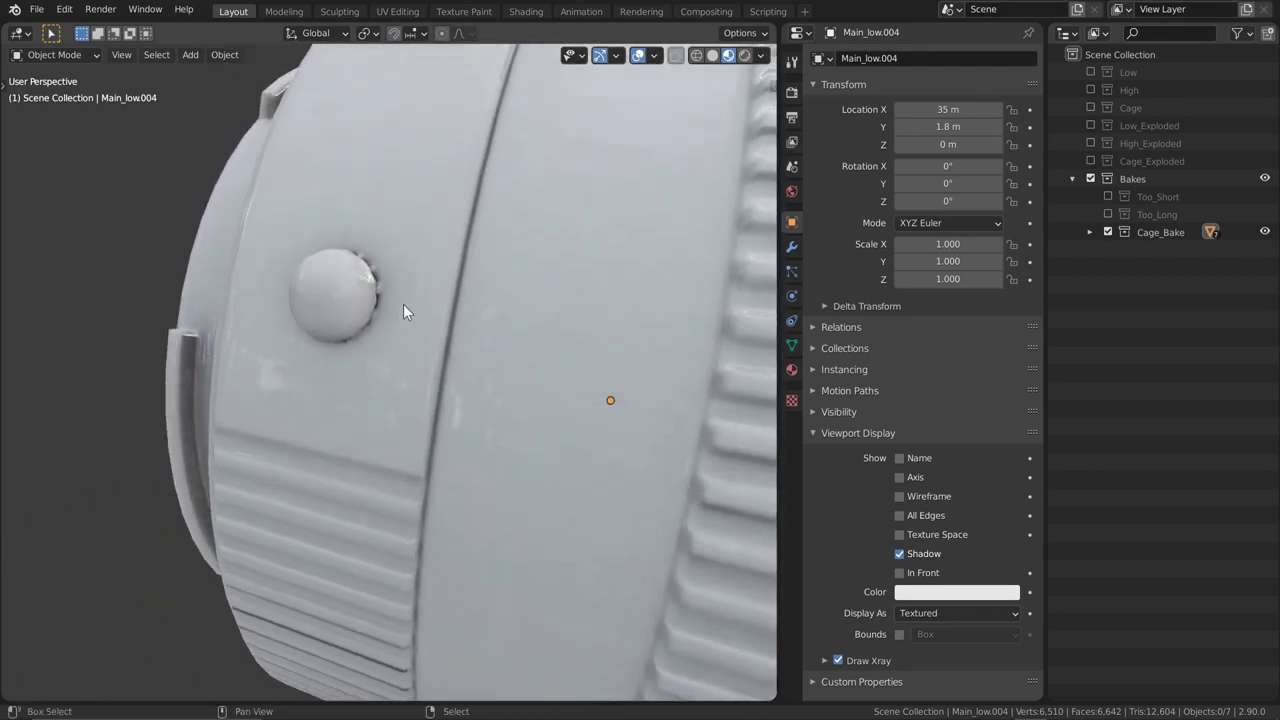
{"action": "left_click", "coordinate": [339, 303]}
{"action": "key", "text": "g"}
{"action": "left_click", "coordinate": [426, 331]}
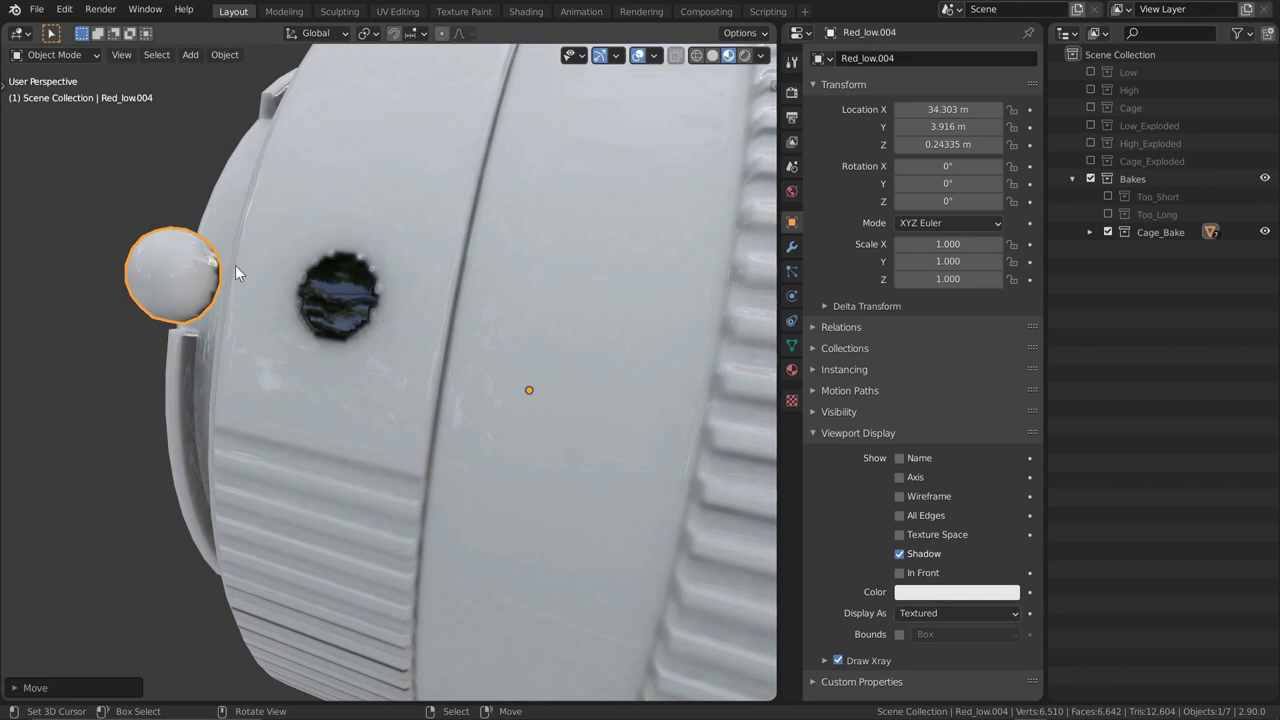
{"action": "middle_click_drag", "start_coordinate": [294, 297], "coordinate": [258, 284]}
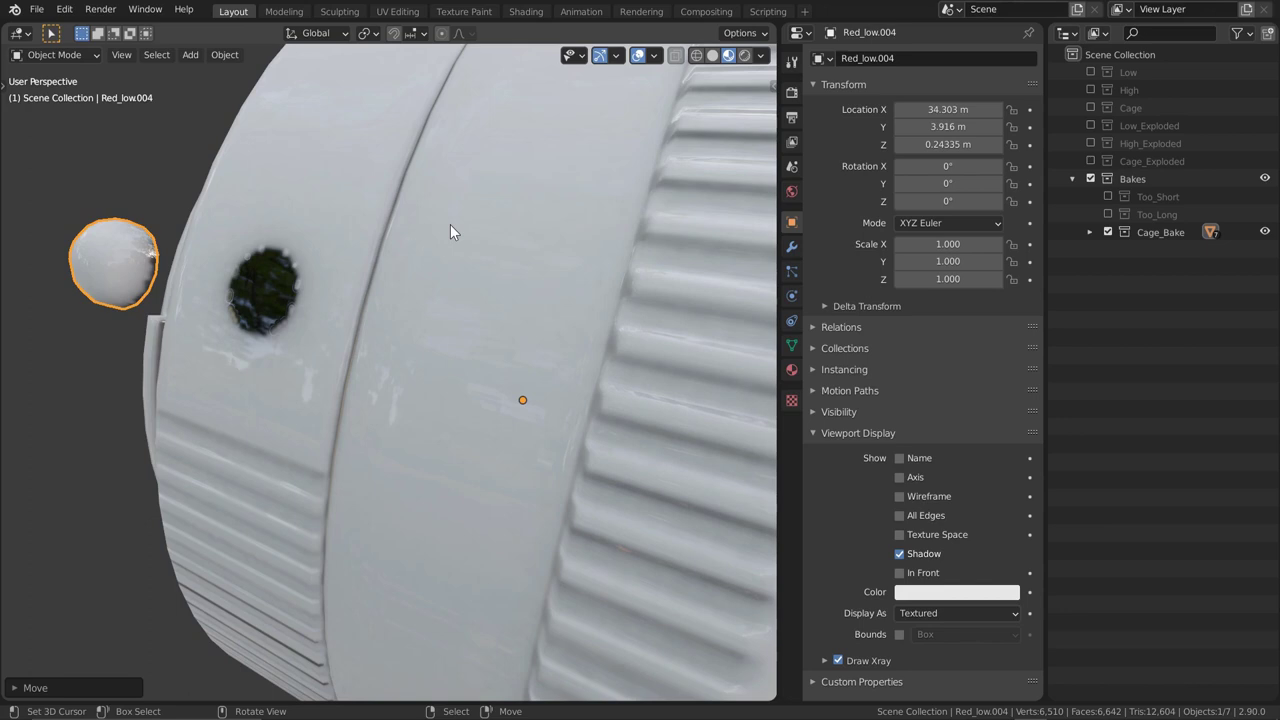
{"action": "key", "text": "ctrl+z"}
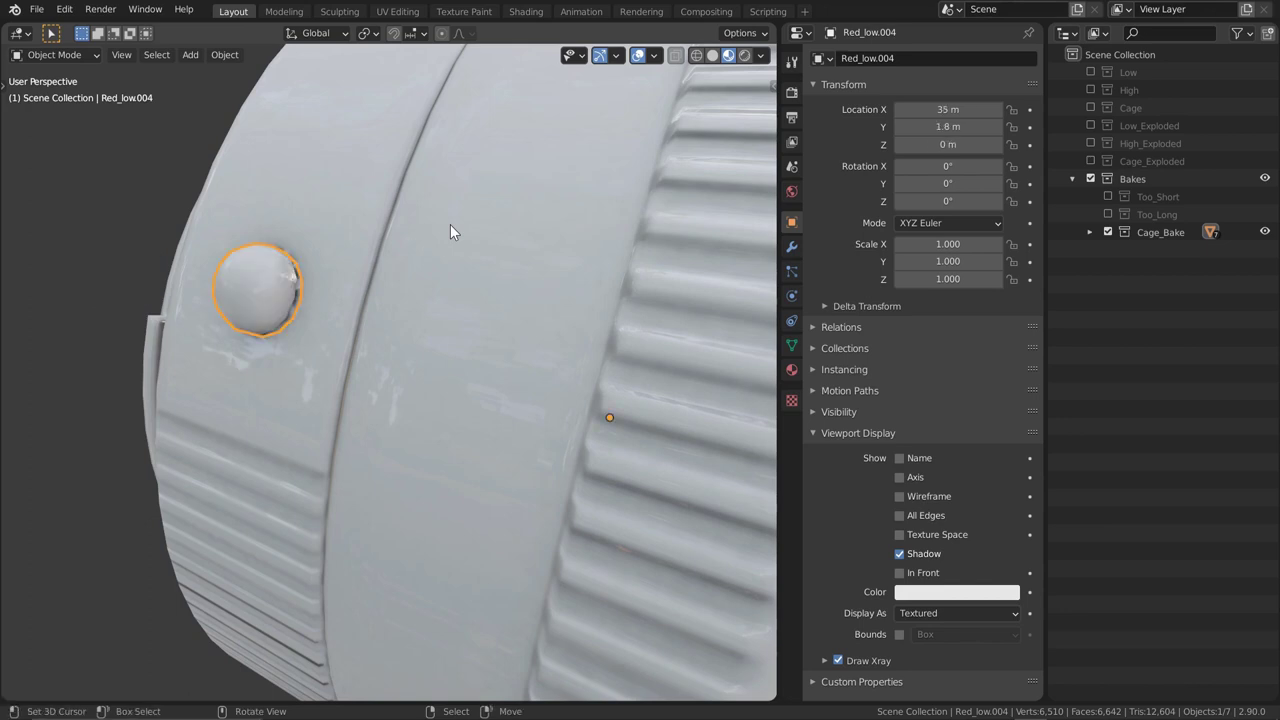
{"action": "key", "text": "ctrl+z"}
{"action": "scroll", "coordinate": [420, 252], "scroll_direction": "down", "scroll_amount": 6}
{"action": "mouse_move", "coordinate": [411, 312]}
{"action": "middle_mouse_down"}
{"action": "mouse_move", "coordinate": [379, 345]}
{"action": "mouse_move", "coordinate": [498, 363]}
{"action": "mouse_move", "coordinate": [422, 344]}
{"action": "mouse_move", "coordinate": [403, 303]}
{"action": "mouse_move", "coordinate": [401, 322]}
{"action": "middle_mouse_up"}
{"action": "scroll", "coordinate": [422, 344], "scroll_direction": "up", "scroll_amount": 2}
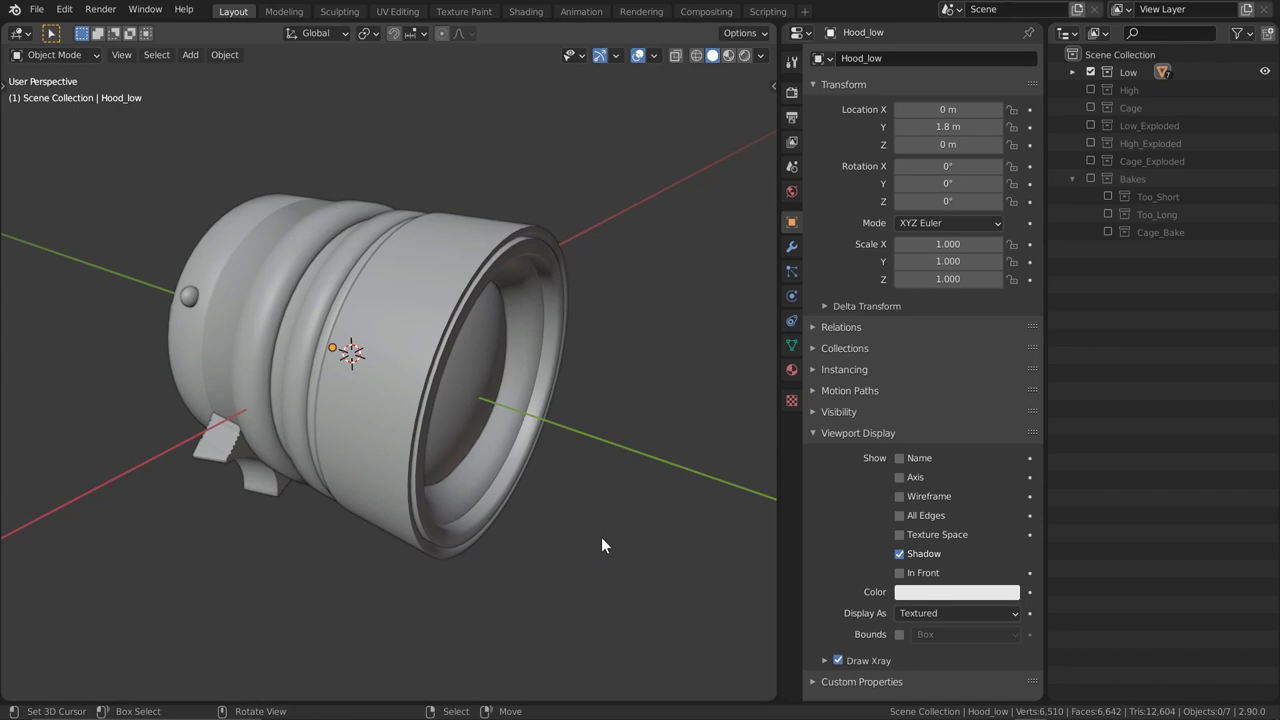
Try pulling Hood_low and Dial_2_low away from the lens to separate the parts, and undo both moves
{"action": "left_click", "coordinate": [414, 256]}
{"action": "key", "text": "g"}
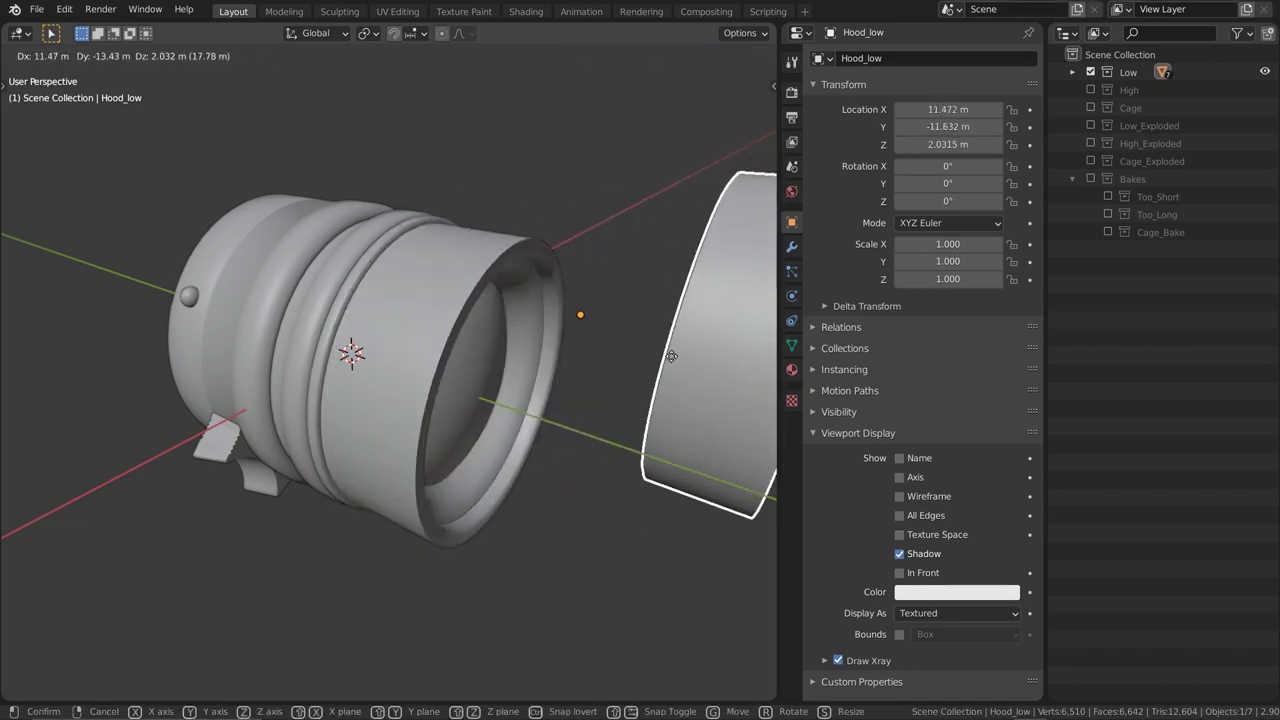
{"action": "left_click", "coordinate": [671, 356]}
{"action": "left_click", "coordinate": [267, 232]}
{"action": "key", "text": "g"}
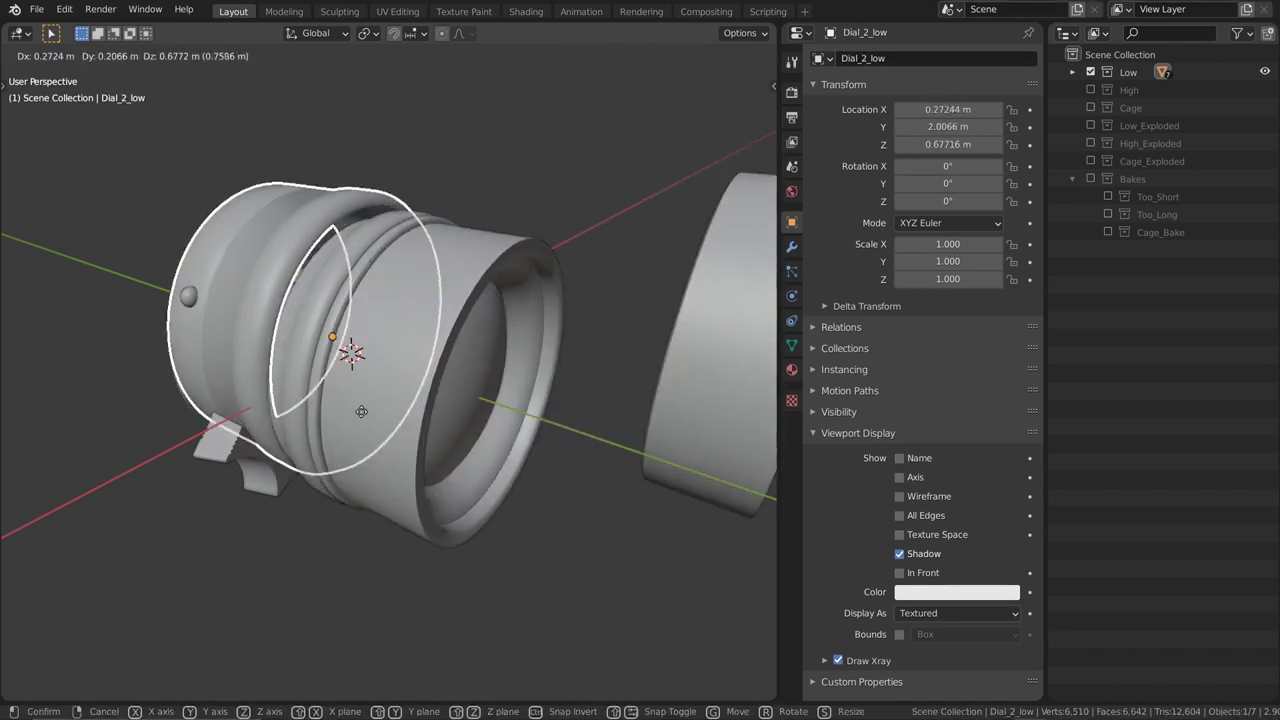
{"action": "left_click", "coordinate": [76, 331]}
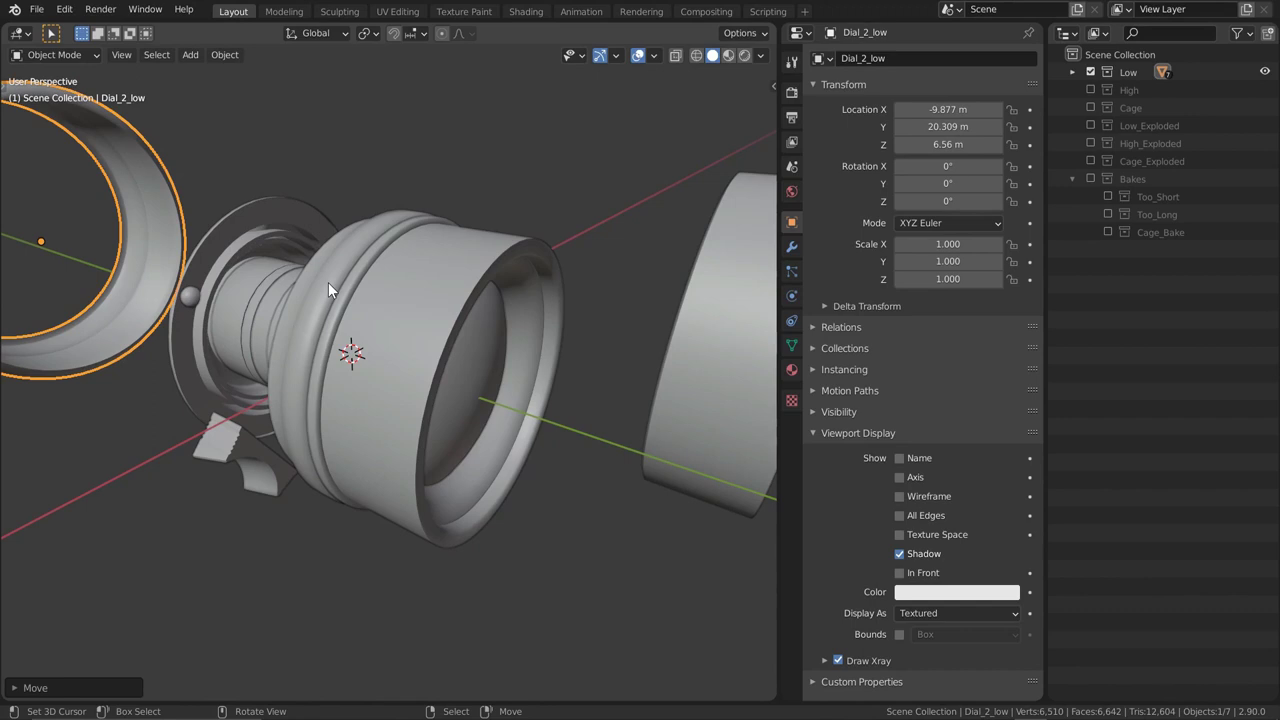
{"action": "key", "text": "ctrl+z"}
{"action": "key", "text": "ctrl+z"}
{"action": "key", "text": "ctrl+z"}
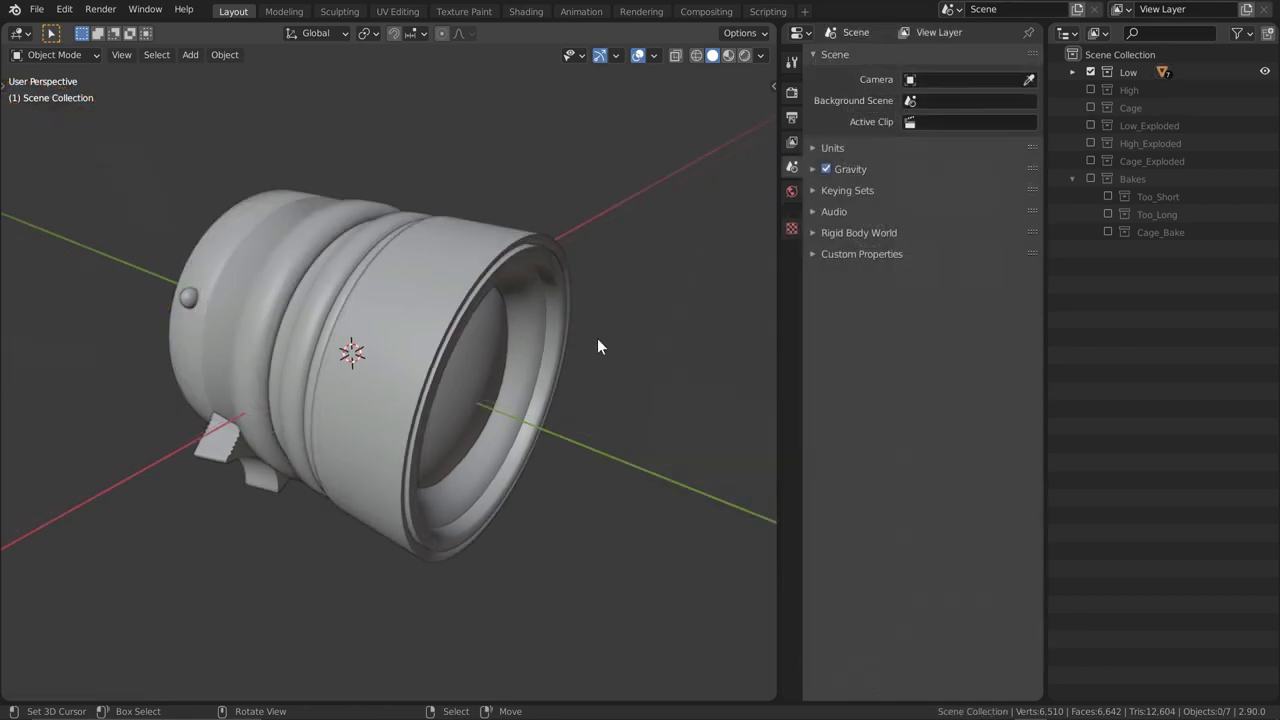
Exclude the Low collection, enable Low_Exploded, High_Exploded and Cage_Exploded, and deselect all objects
{"action": "left_click", "coordinate": [1090, 72]}
{"action": "left_click", "coordinate": [1092, 121]}
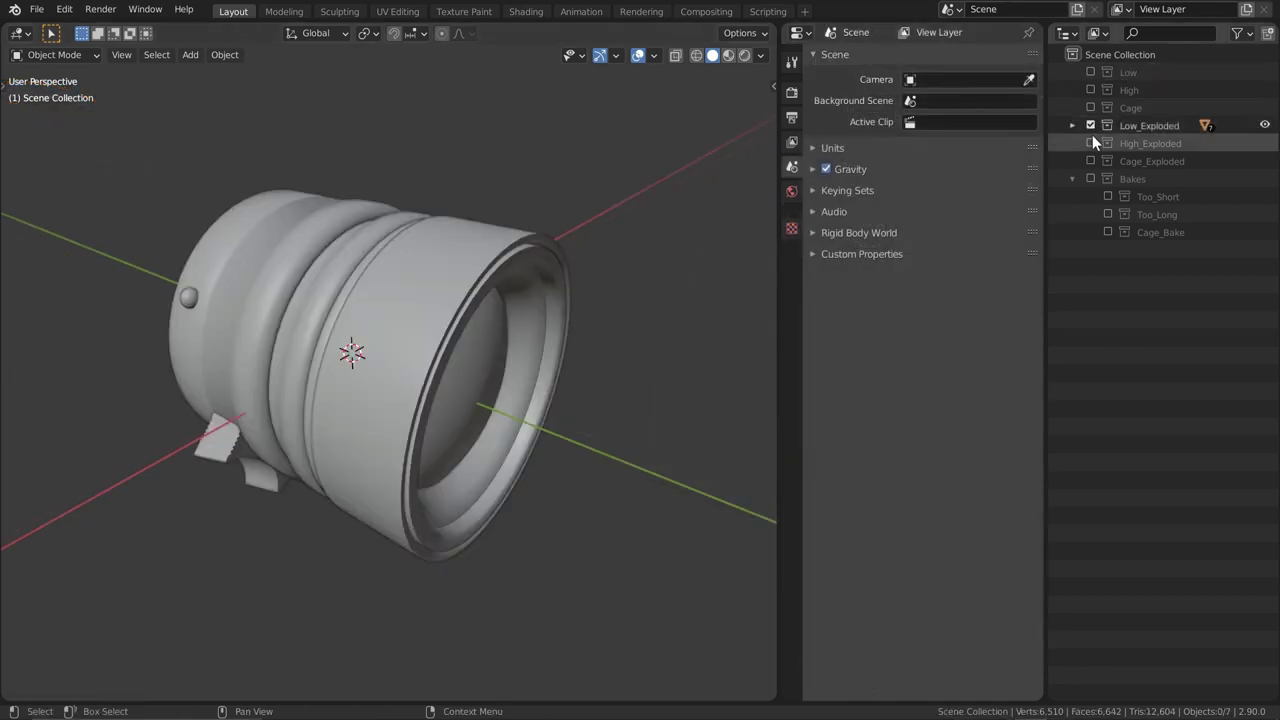
{"action": "left_click", "coordinate": [1090, 143]}
{"action": "left_click", "coordinate": [1090, 161]}
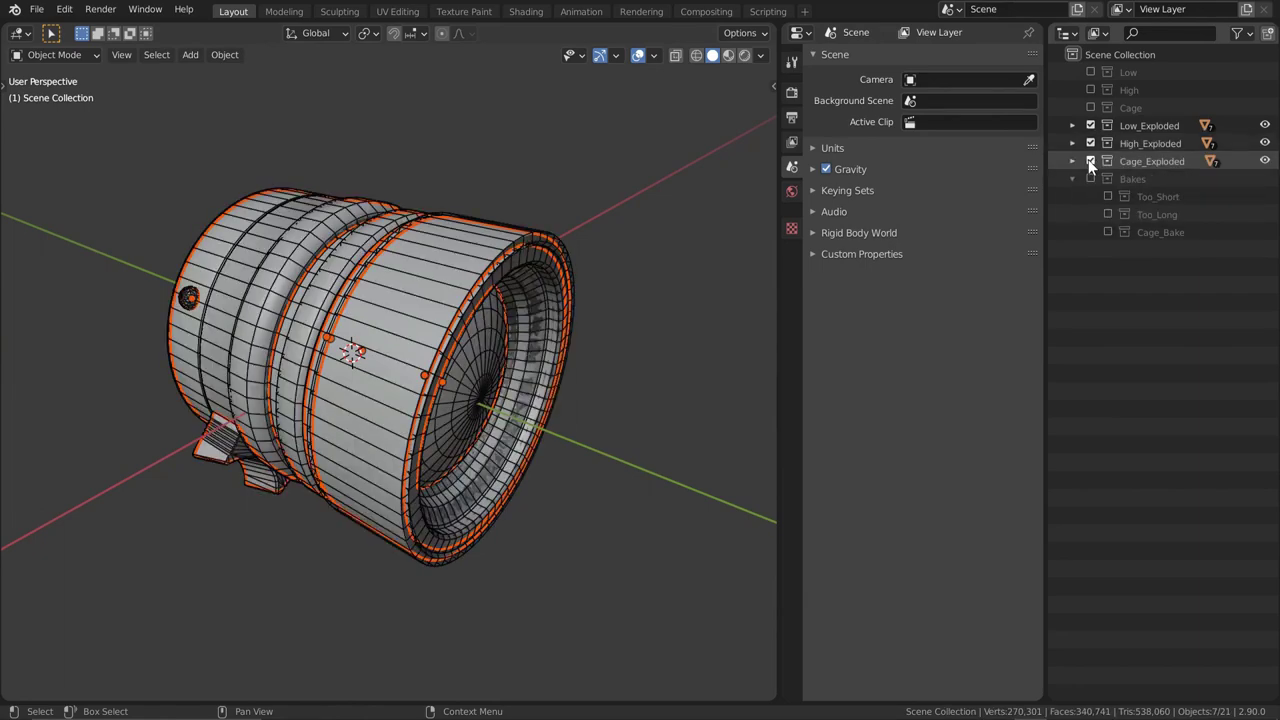
{"action": "middle_click_drag", "start_coordinate": [620, 318], "coordinate": [605, 343]}
{"action": "left_click", "coordinate": [618, 318]}
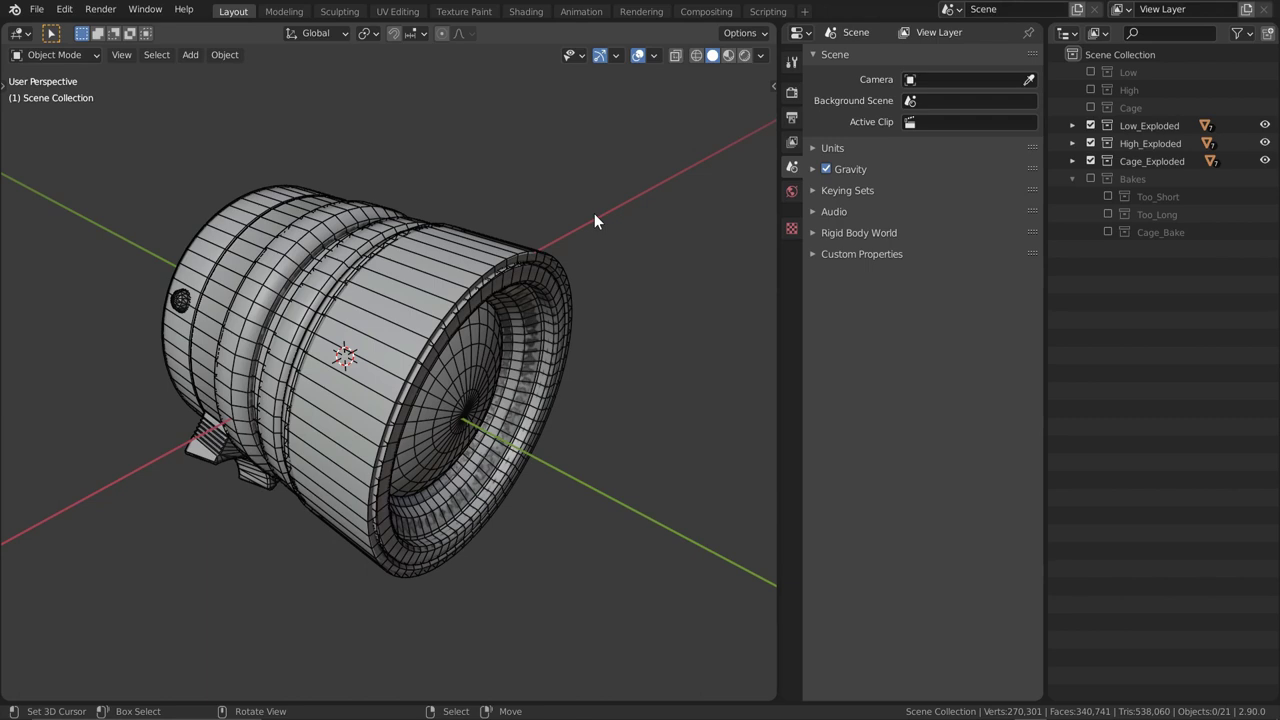
Examine the objects contained in the Low_Exploded, High_Exploded and Cage_Exploded collections
{"action": "left_click", "coordinate": [1072, 126]}
{"action": "left_click", "coordinate": [1072, 126]}
{"action": "left_click", "coordinate": [1073, 143]}
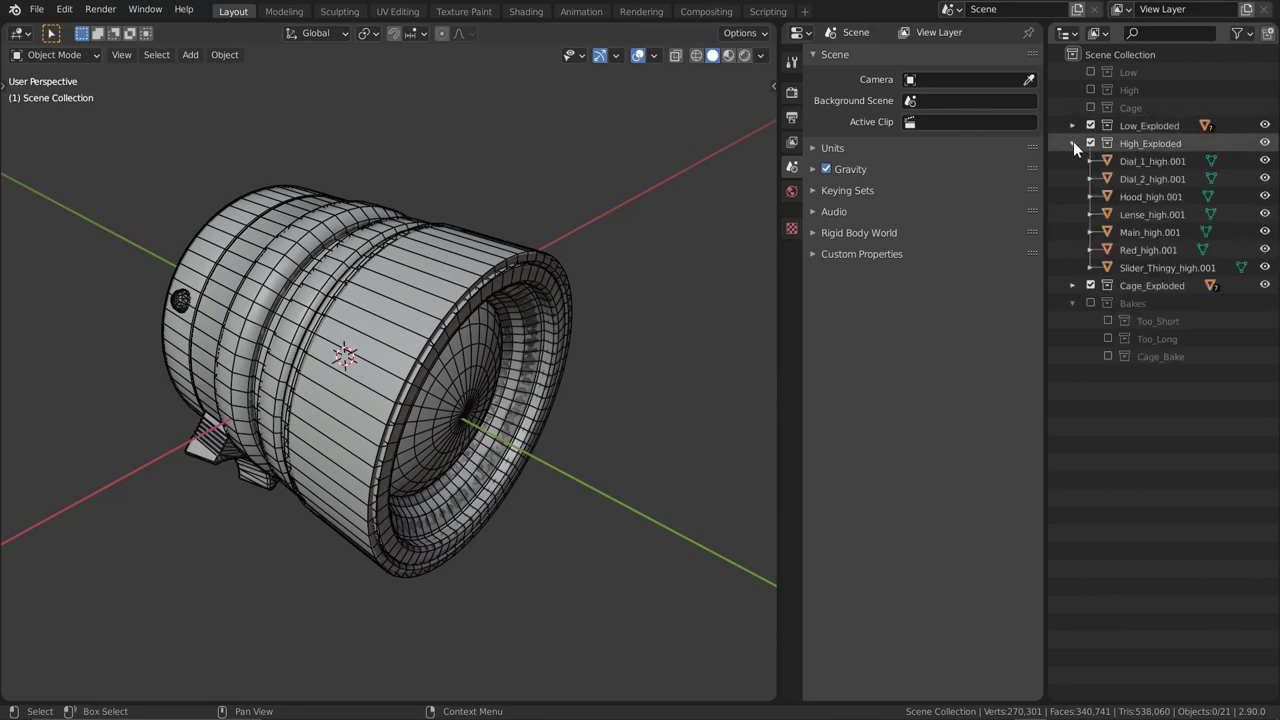
{"action": "left_click", "coordinate": [1073, 143]}
{"action": "left_click", "coordinate": [1072, 160]}
{"action": "left_click", "coordinate": [1072, 160]}
Select the main body's low, high and cage meshes together and move them along global Y, away from the other lens parts
{"action": "mouse_move", "coordinate": [384, 364]}
{"action": "middle_mouse_down"}
{"action": "mouse_move", "coordinate": [426, 374]}
{"action": "mouse_move", "coordinate": [231, 337]}
{"action": "mouse_move", "coordinate": [387, 346]}
{"action": "middle_mouse_up"}
{"action": "left_click", "coordinate": [337, 315]}
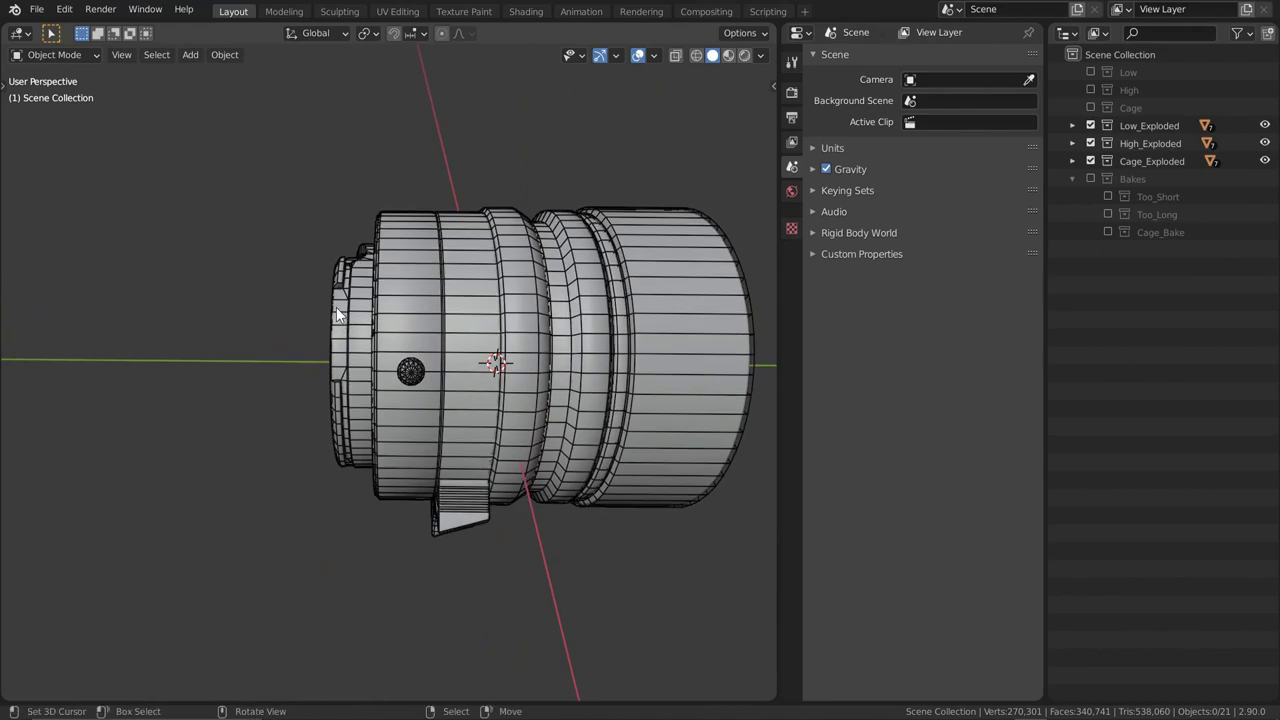
{"action": "left_click", "coordinate": [337, 315]}
{"action": "left_click", "coordinate": [338, 287]}
{"action": "key", "text": "g"}
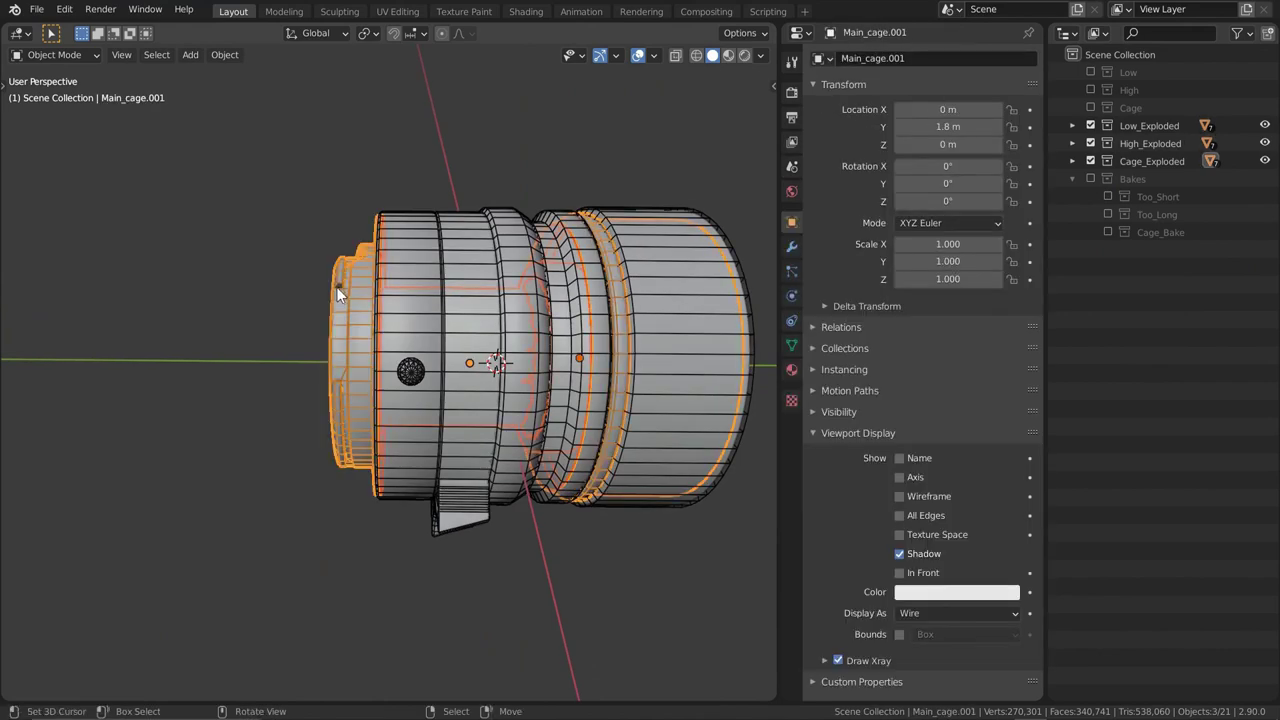
{"action": "key", "text": "Escape"}
{"action": "scroll", "coordinate": [382, 378], "scroll_direction": "down", "scroll_amount": 3}
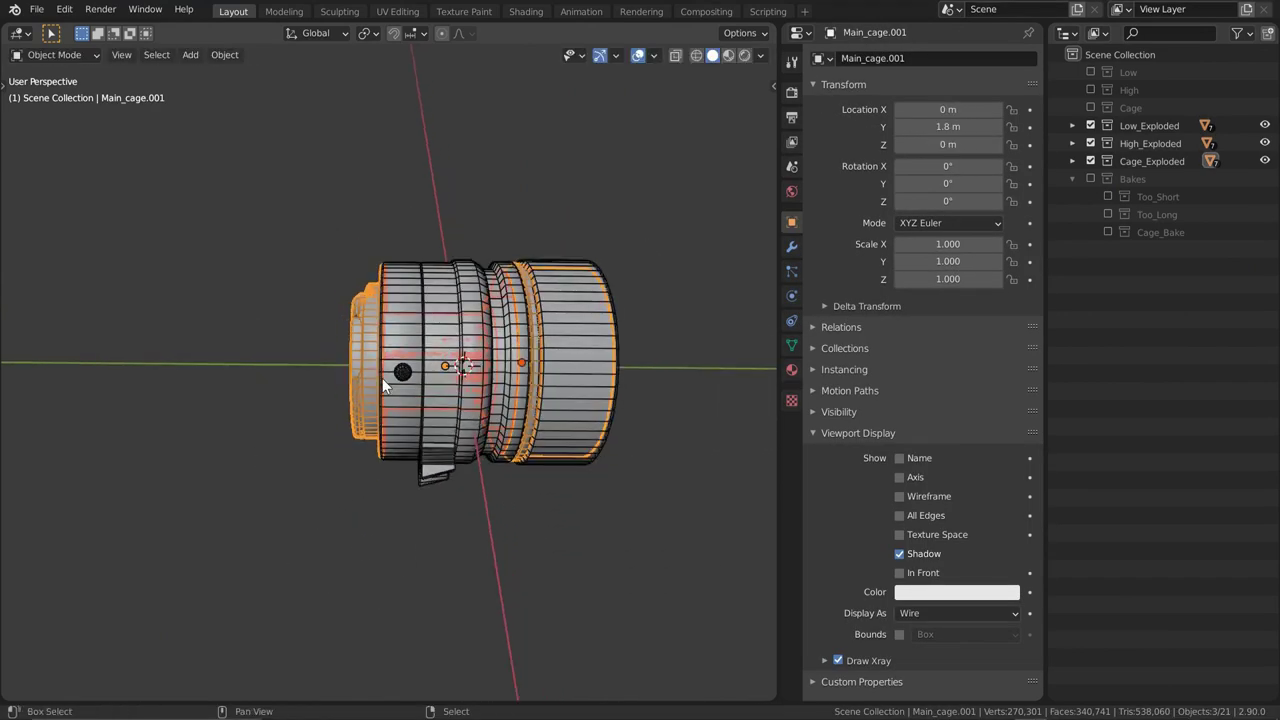
{"action": "middle_click_drag", "start_coordinate": [382, 378], "coordinate": [418, 383]}
{"action": "key", "text": "g"}
{"action": "key", "text": "y"}
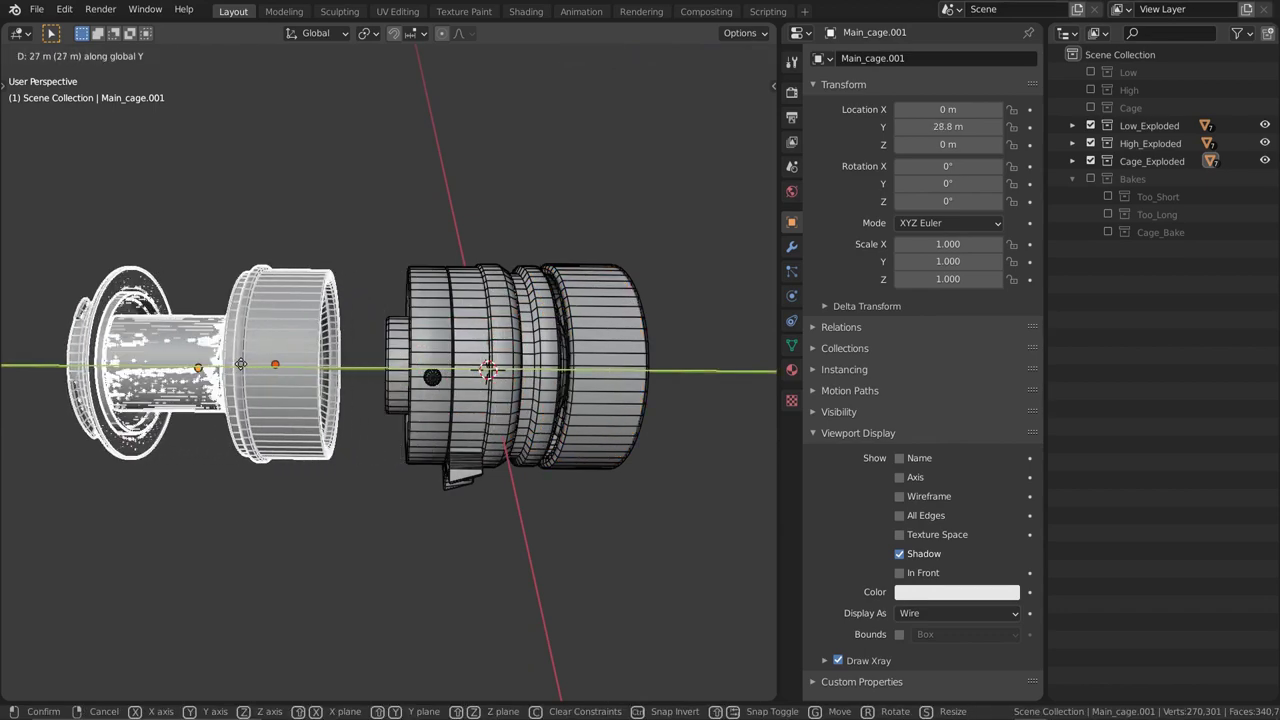
{"action": "left_click", "coordinate": [384, 389]}
Select Hood_cage.001 and Hood_low.001 together at the front end of the lens
{"action": "mouse_move", "coordinate": [384, 389]}
{"action": "middle_mouse_down"}
{"action": "mouse_move", "coordinate": [553, 388]}
{"action": "mouse_move", "coordinate": [369, 398]}
{"action": "middle_mouse_up"}
{"action": "scroll", "coordinate": [369, 398], "scroll_direction": "up", "scroll_amount": 3}
{"action": "left_click", "coordinate": [436, 259]}
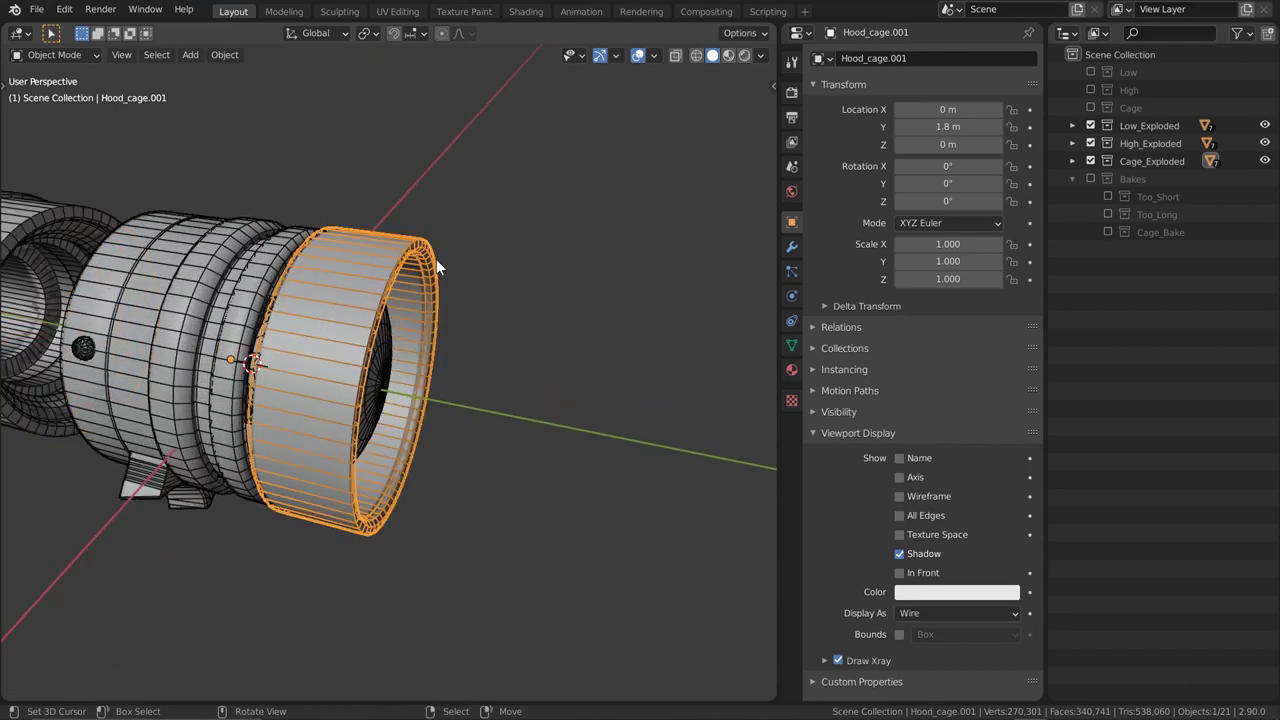
{"action": "scroll", "coordinate": [438, 256], "scroll_direction": "up", "scroll_amount": 2}
{"action": "middle_click_drag", "start_coordinate": [438, 256], "coordinate": [472, 314]}
{"action": "left_click", "coordinate": [443, 311]}
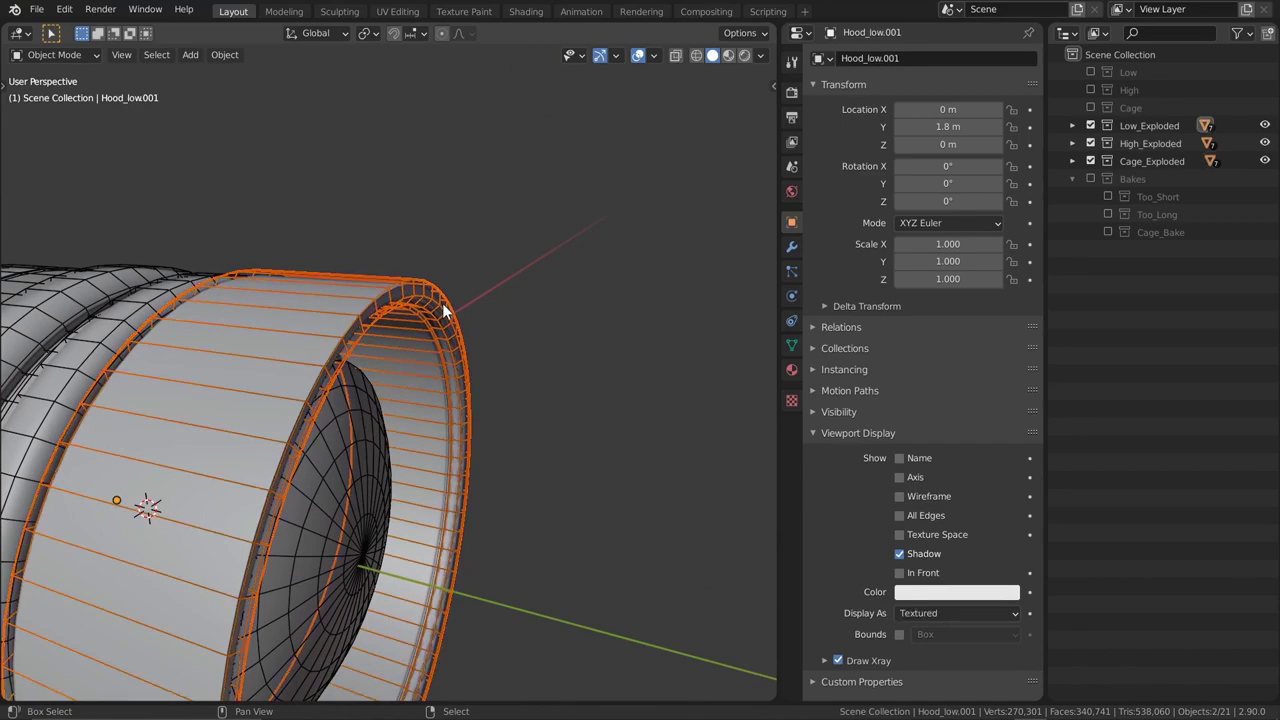
{"action": "left_click", "coordinate": [443, 308]}
Try moving the selected hood meshes away from the lens to check which hood versions are included
{"action": "key", "text": "g"}
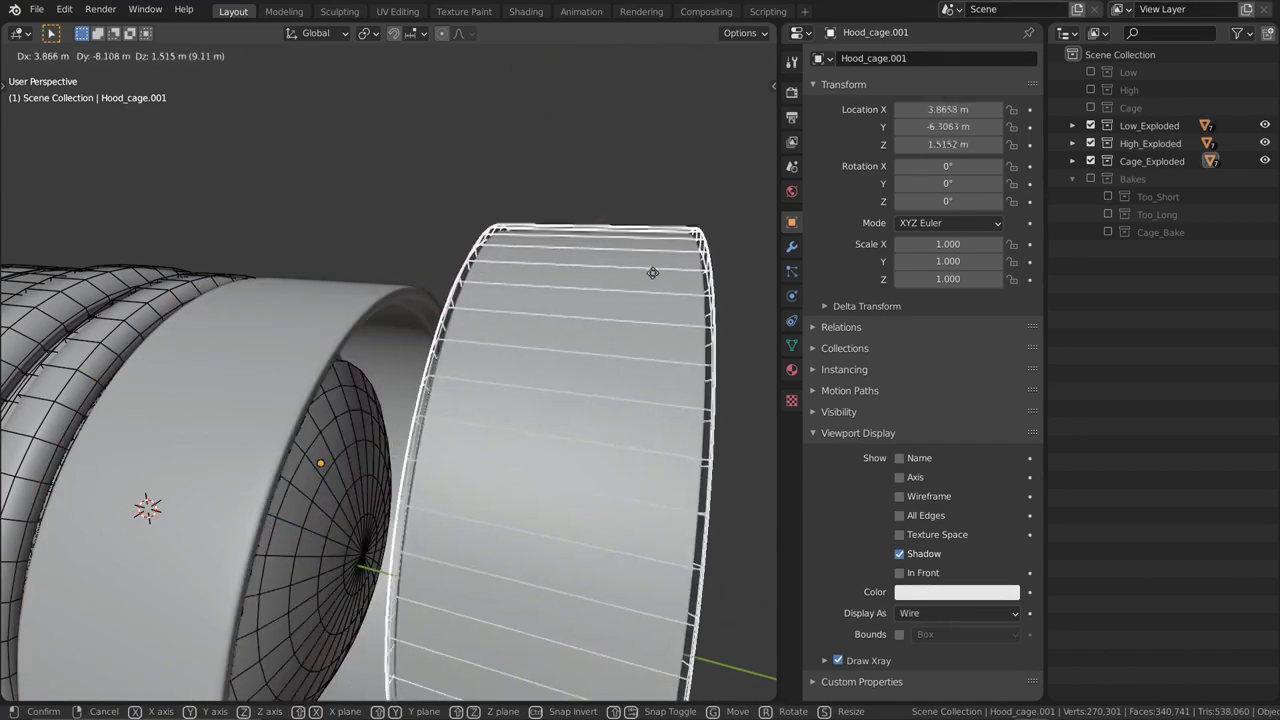
{"action": "right_click", "coordinate": [489, 297]}
{"action": "left_click", "coordinate": [437, 299]}
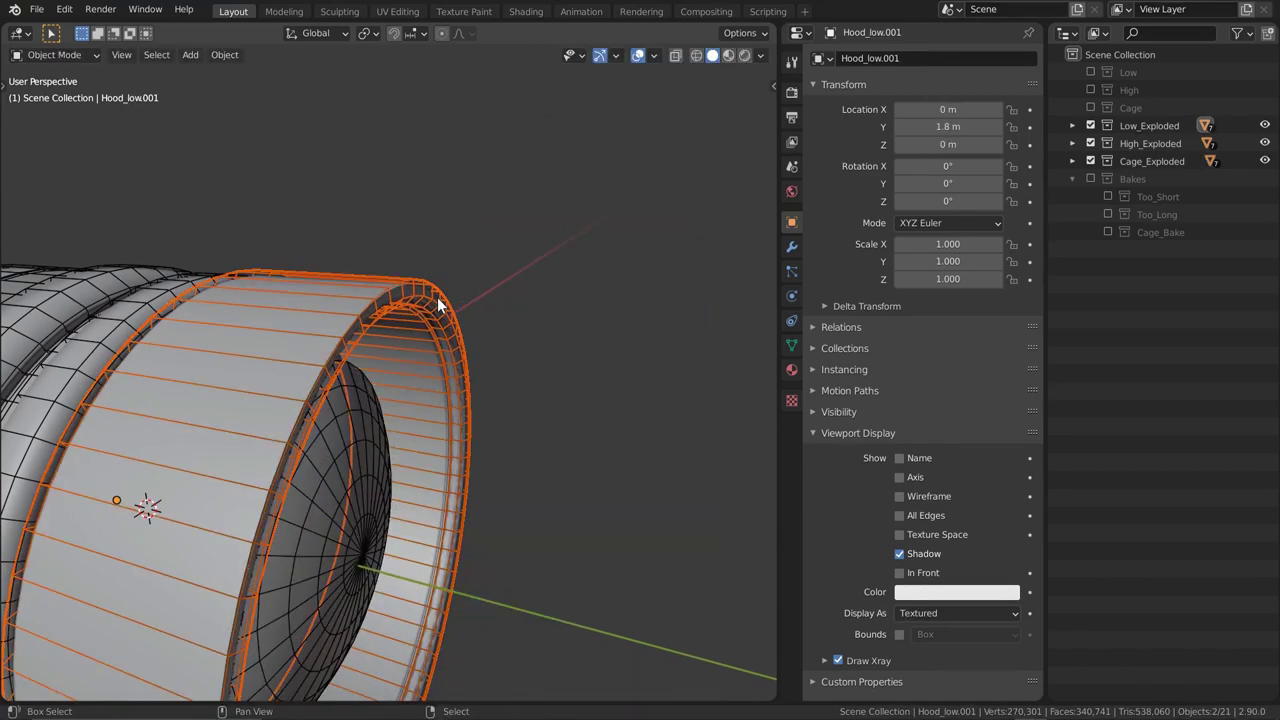
{"action": "key", "text": "g"}
{"action": "right_click", "coordinate": [570, 324]}
Add Hood_high.001 to the selection, move all three hood meshes about 12 m along negative global Y, and deselect everything
{"action": "left_click", "coordinate": [1071, 143]}
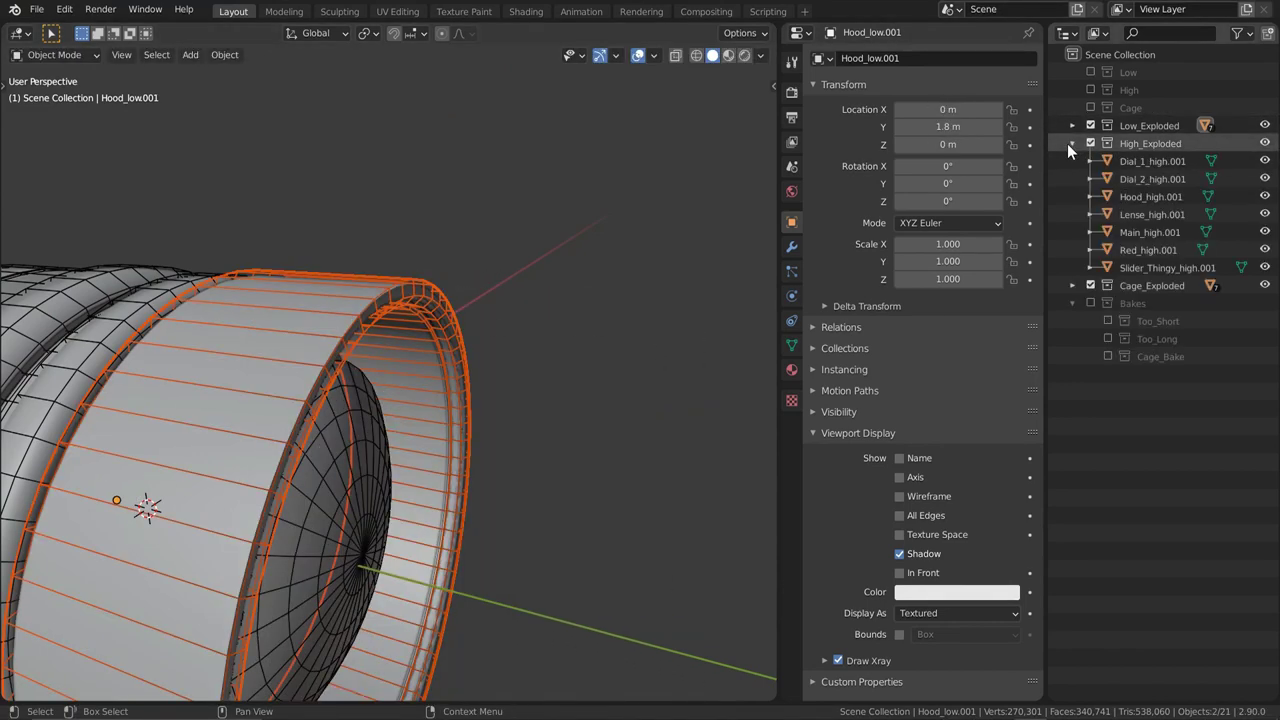
{"action": "left_click", "coordinate": [1134, 198]}
{"action": "key", "text": "g"}
{"action": "right_click", "coordinate": [486, 319]}
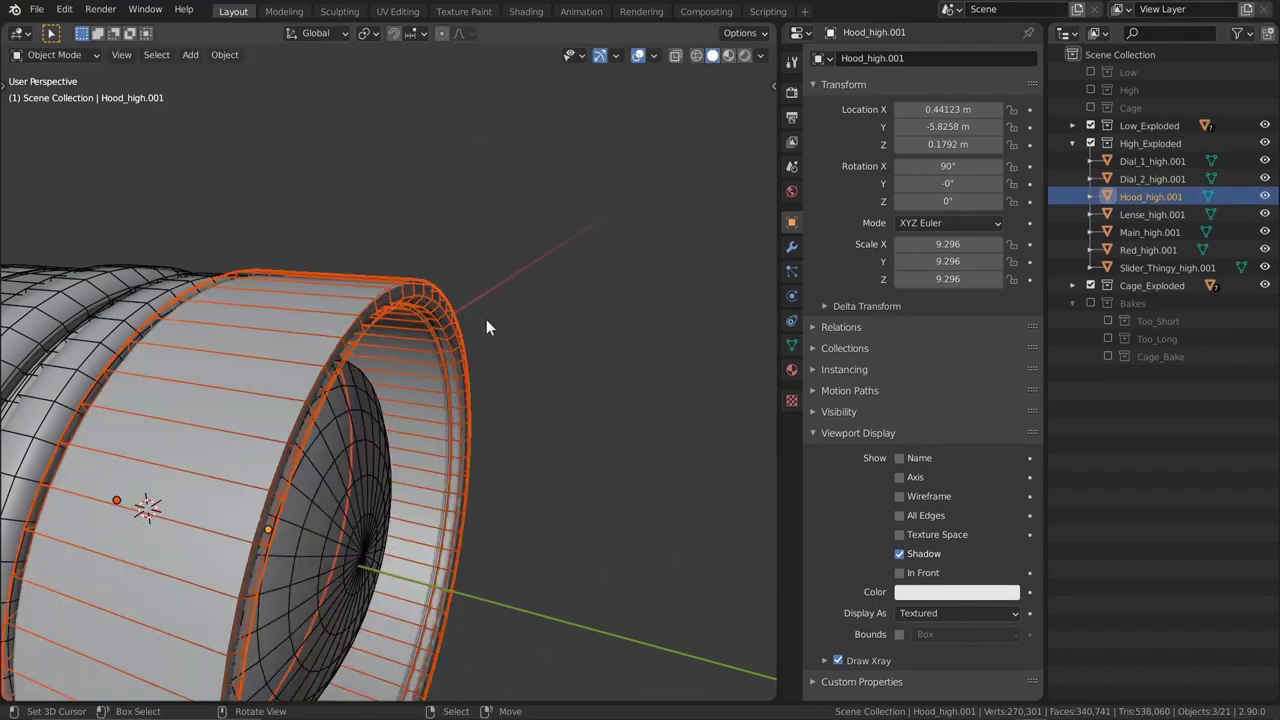
{"action": "mouse_move", "coordinate": [486, 319]}
{"action": "middle_mouse_down"}
{"action": "mouse_move", "coordinate": [380, 318]}
{"action": "mouse_move", "coordinate": [498, 322]}
{"action": "middle_mouse_up"}
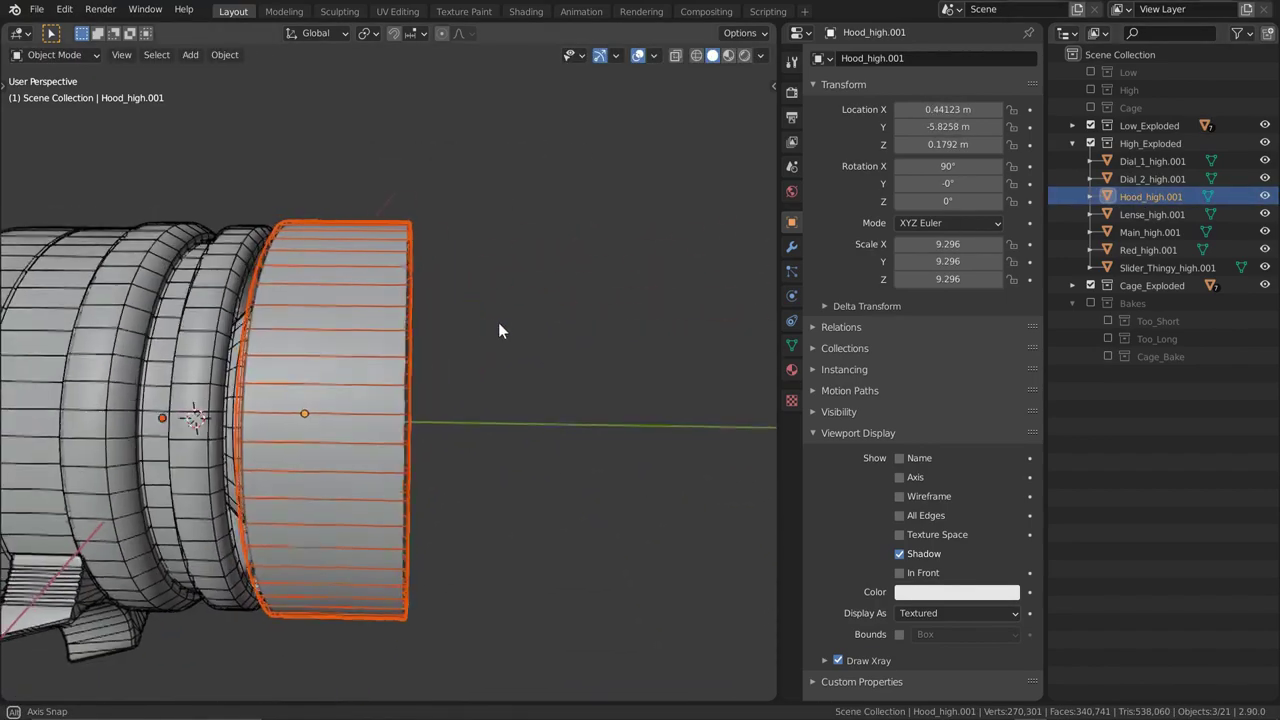
{"action": "key", "text": "g"}
{"action": "right_click", "coordinate": [680, 330]}
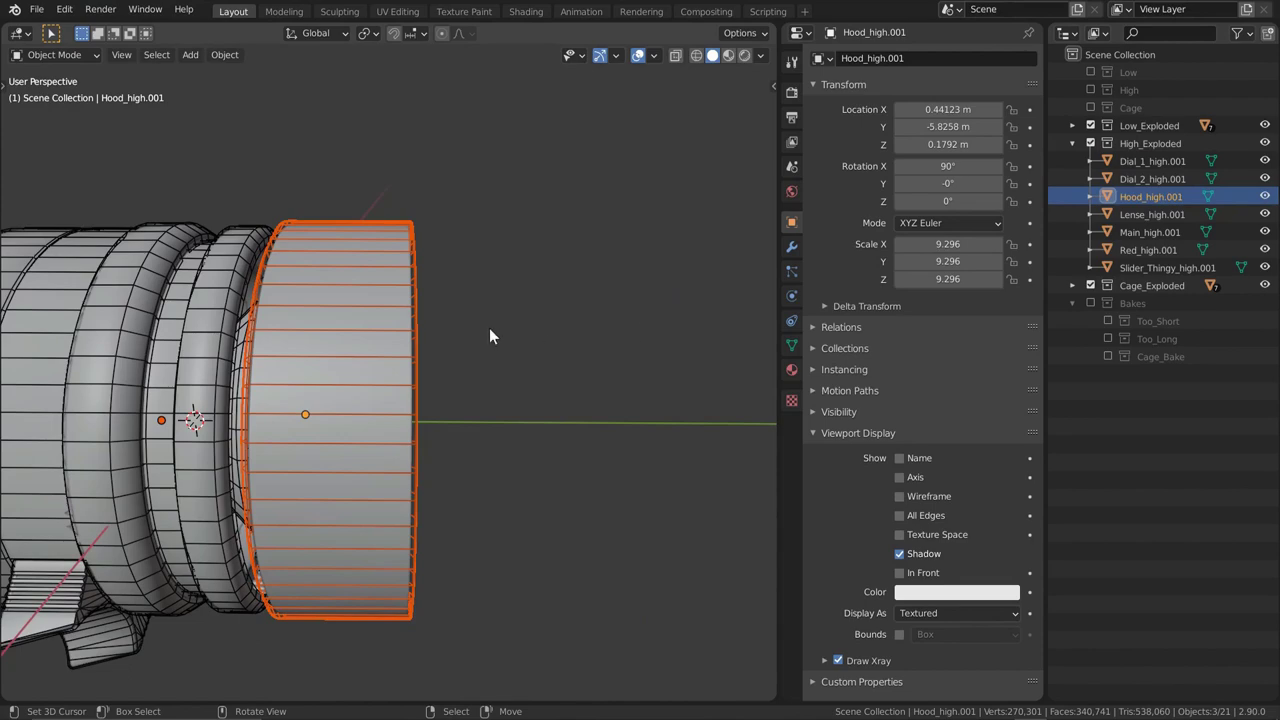
{"action": "key", "text": "g"}
{"action": "left_click", "coordinate": [704, 317]}
{"action": "key", "text": "alt+a"}
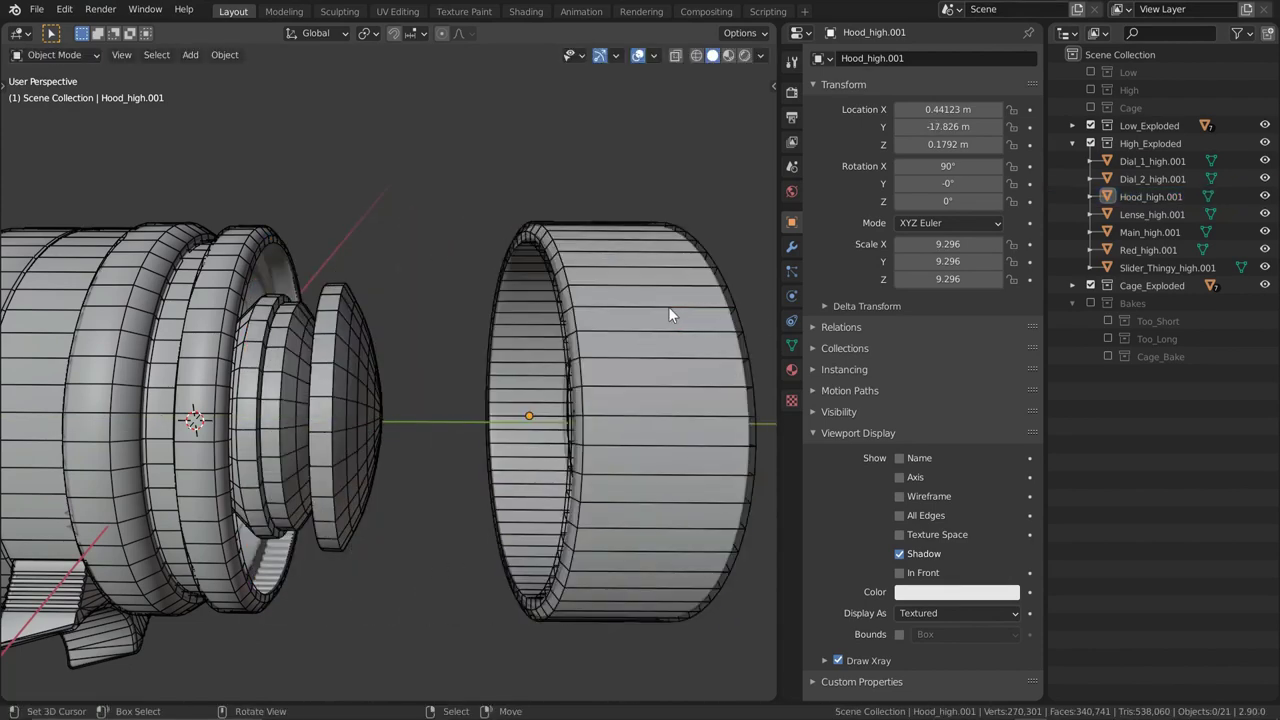
Select the small red dot's low, high and cage meshes and move them about 6 m along negative global X
{"action": "middle_click_drag", "start_coordinate": [670, 315], "coordinate": [546, 426]}
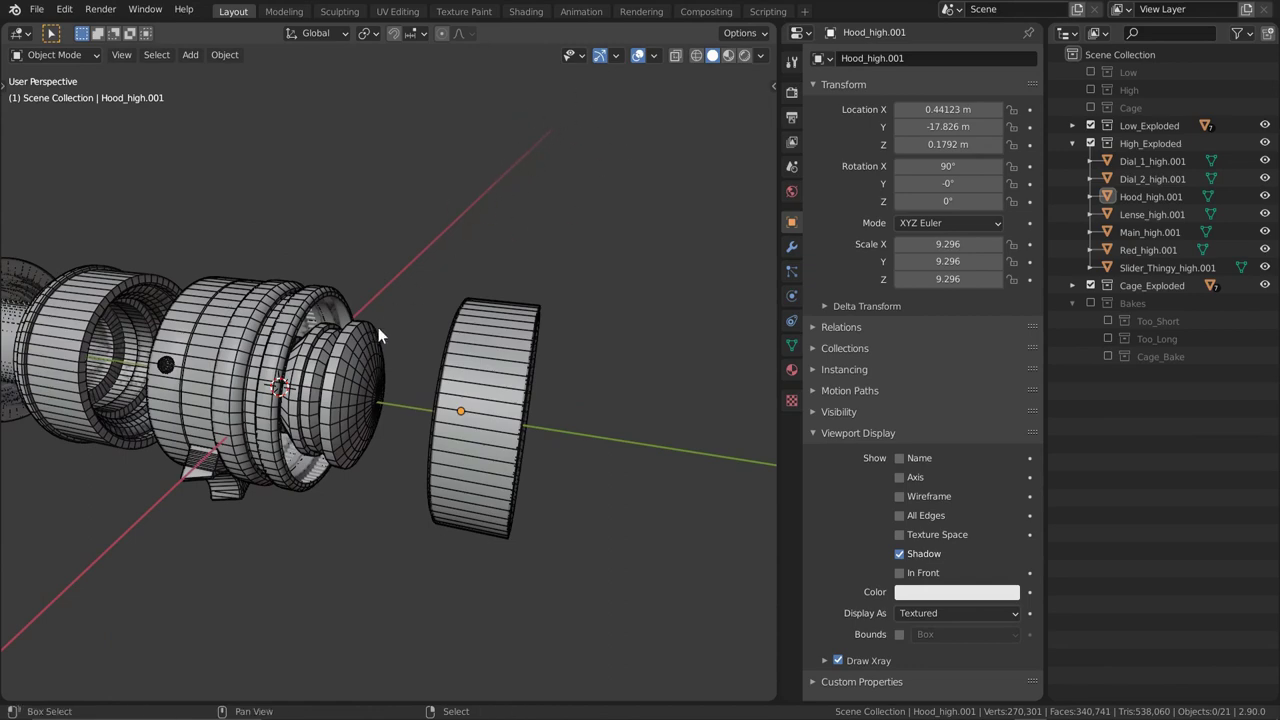
{"action": "middle_click_drag", "start_coordinate": [378, 327], "coordinate": [495, 337], "text": "shift"}
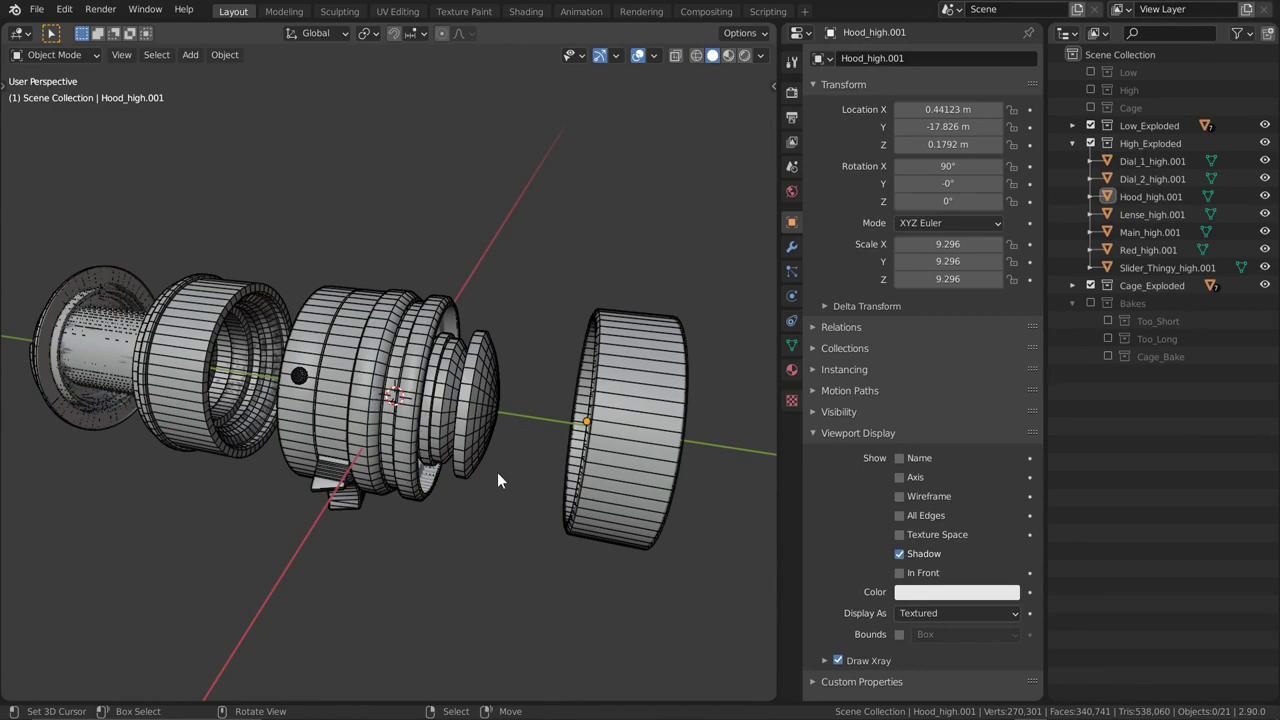
{"action": "scroll", "coordinate": [289, 500], "scroll_direction": "up", "scroll_amount": 10}
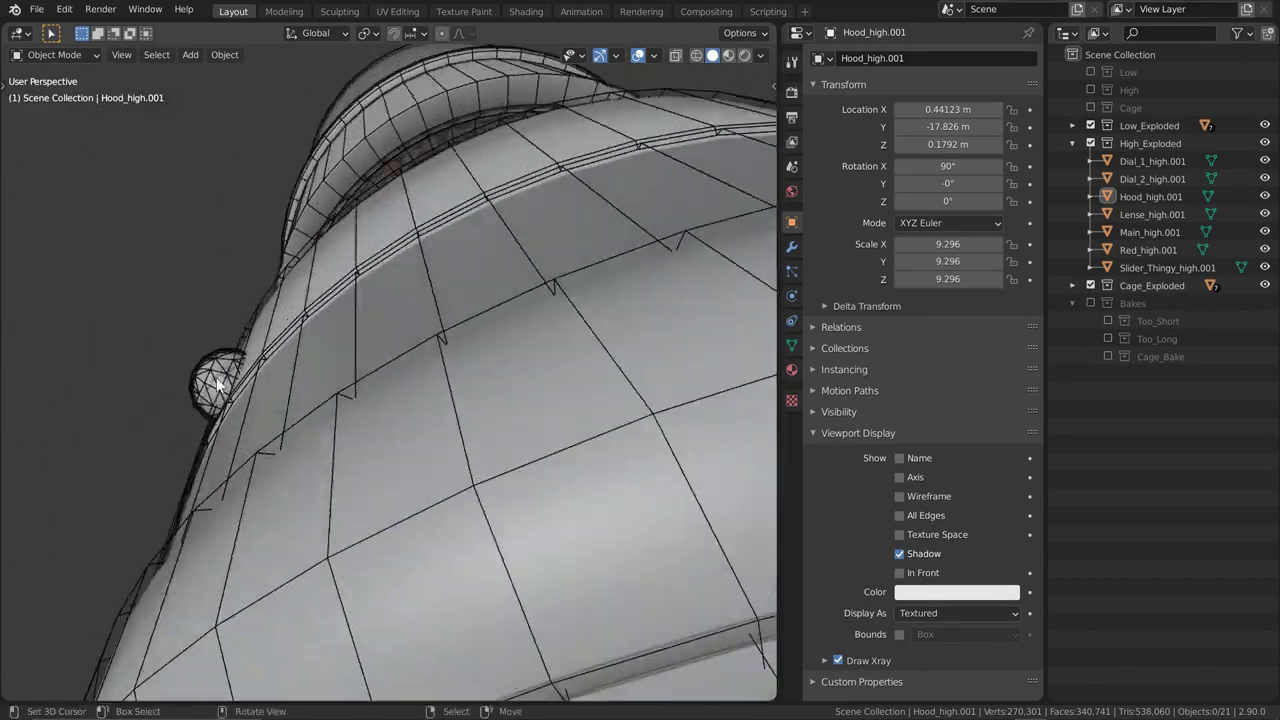
{"action": "left_click", "coordinate": [212, 374]}
{"action": "left_click", "coordinate": [211, 378]}
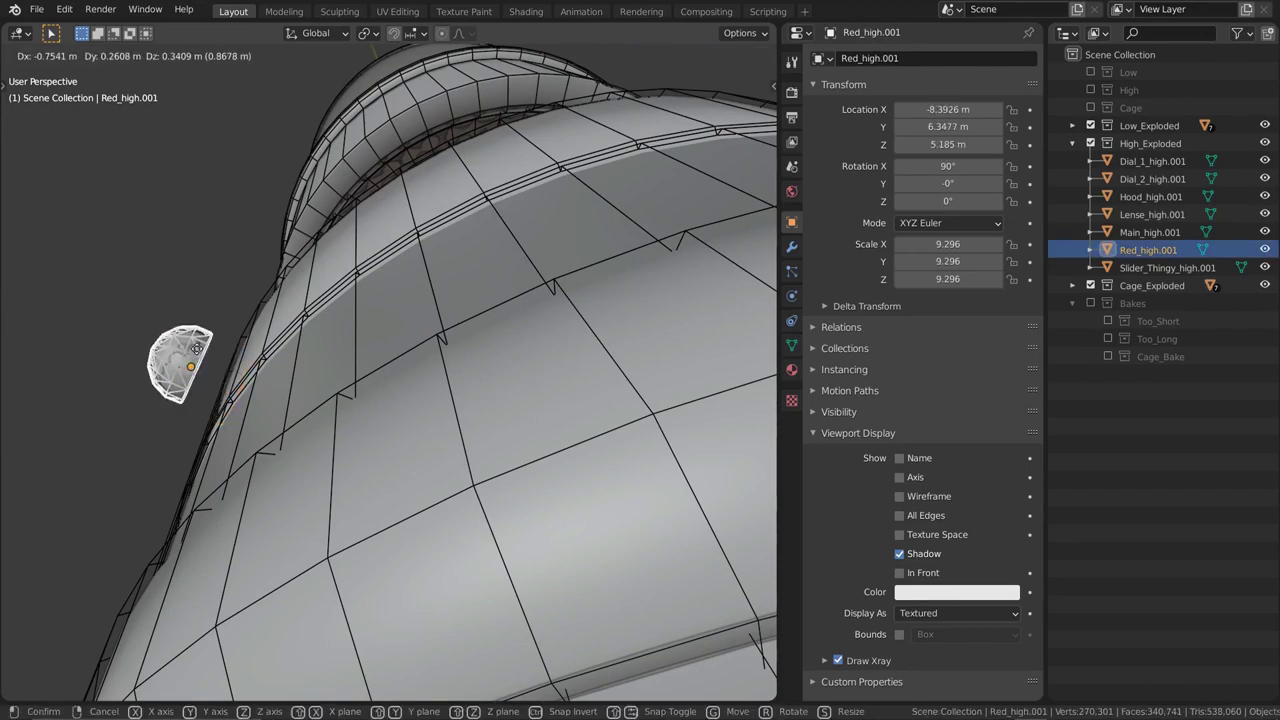
{"action": "middle_click_drag", "start_coordinate": [211, 378], "coordinate": [305, 402]}
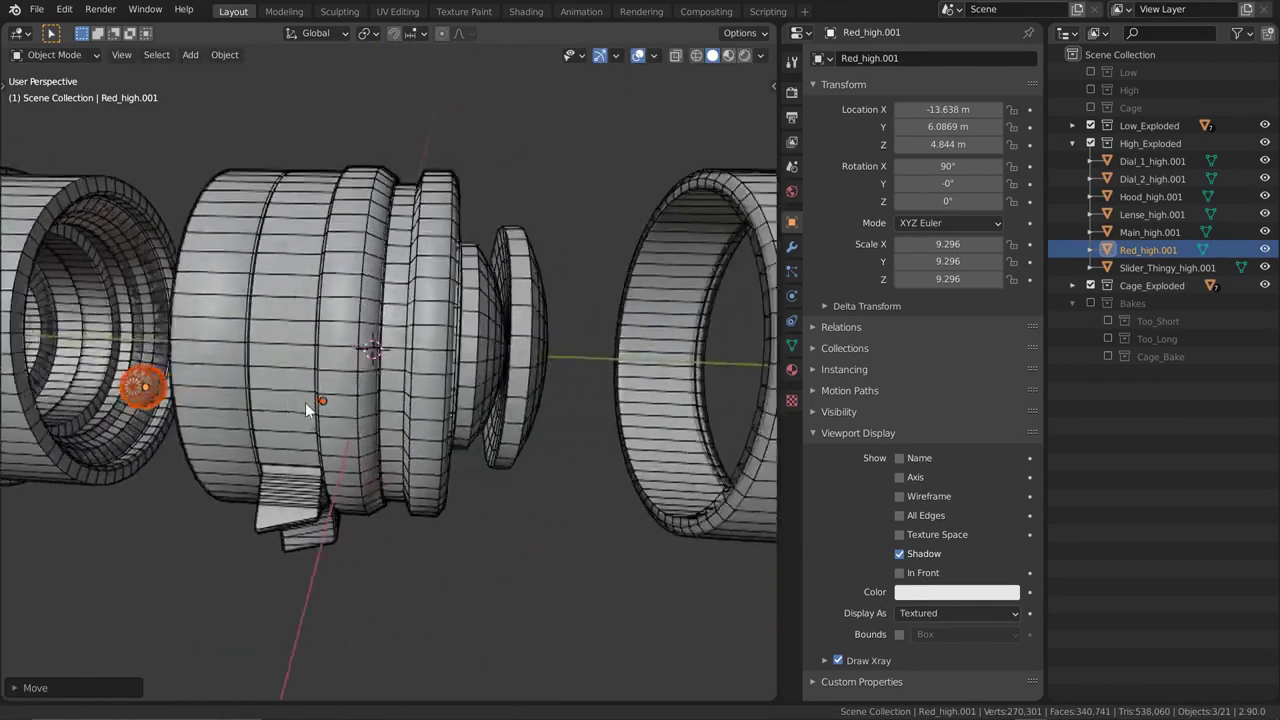
Select the inner lens element's low, high and cage meshes and raise them about 19 m along global Z
{"action": "left_click", "coordinate": [445, 305]}
{"action": "key", "text": "g"}
{"action": "key", "text": "z"}
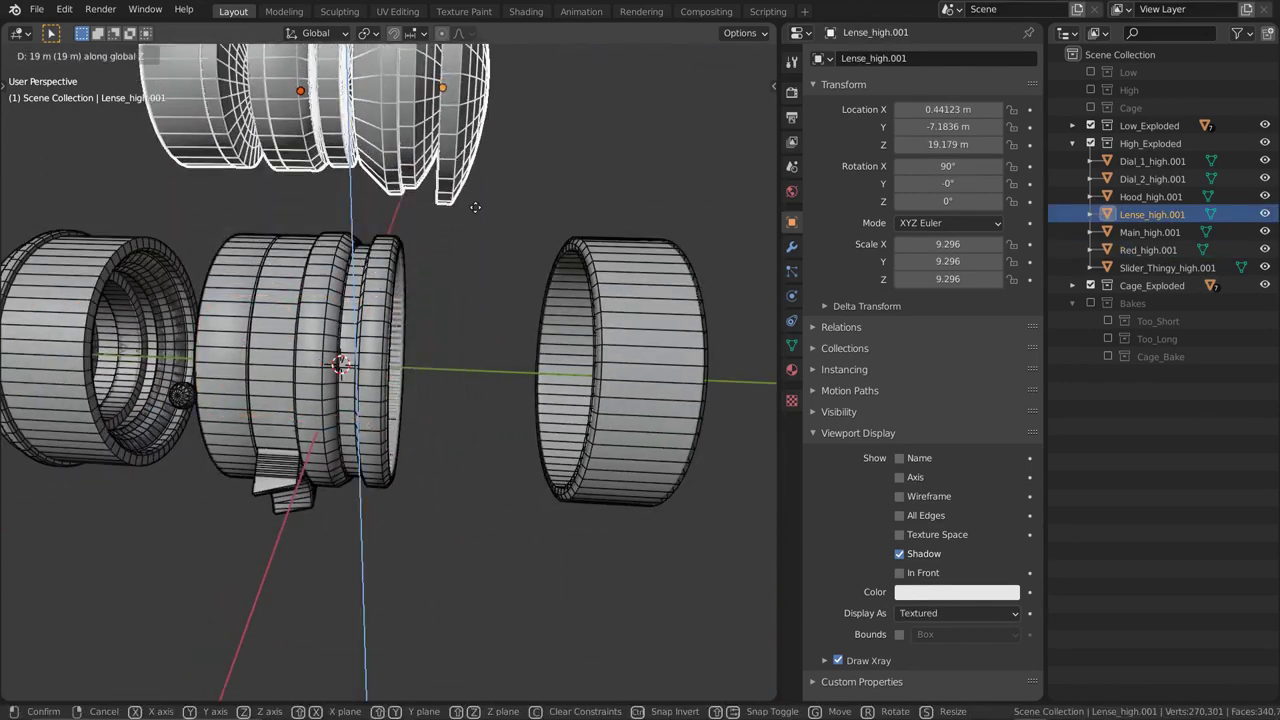
{"action": "left_click", "coordinate": [471, 207]}
Move Dial_1's matching meshes about 6 m along negative global Y, and pull the slider piece's meshes away from Dial_2
{"action": "left_click", "coordinate": [392, 360]}
{"action": "middle_click_drag", "start_coordinate": [471, 207], "coordinate": [453, 410]}
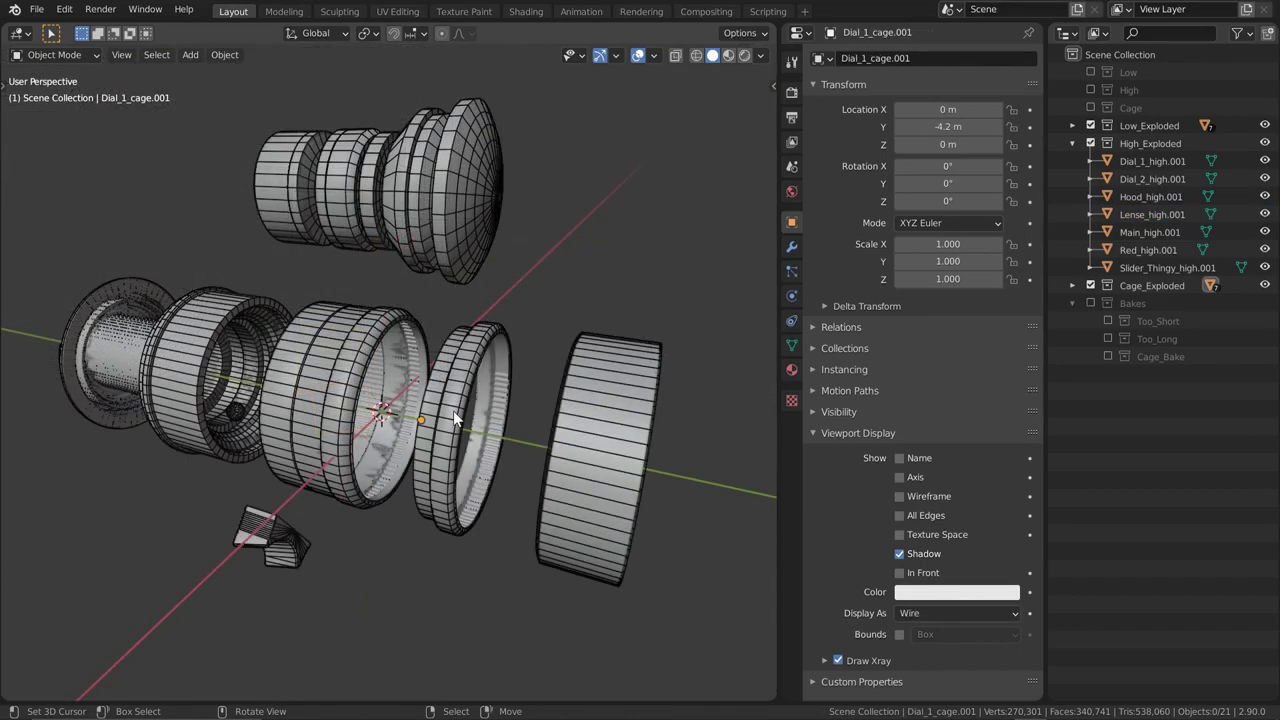
Examine the exploded lens from several angles, checking the spacing between the separated parts
{"action": "mouse_move", "coordinate": [362, 441]}
{"action": "middle_mouse_down"}
{"action": "mouse_move", "coordinate": [548, 413]}
{"action": "mouse_move", "coordinate": [439, 424]}
{"action": "mouse_move", "coordinate": [369, 449]}
{"action": "middle_mouse_up"}
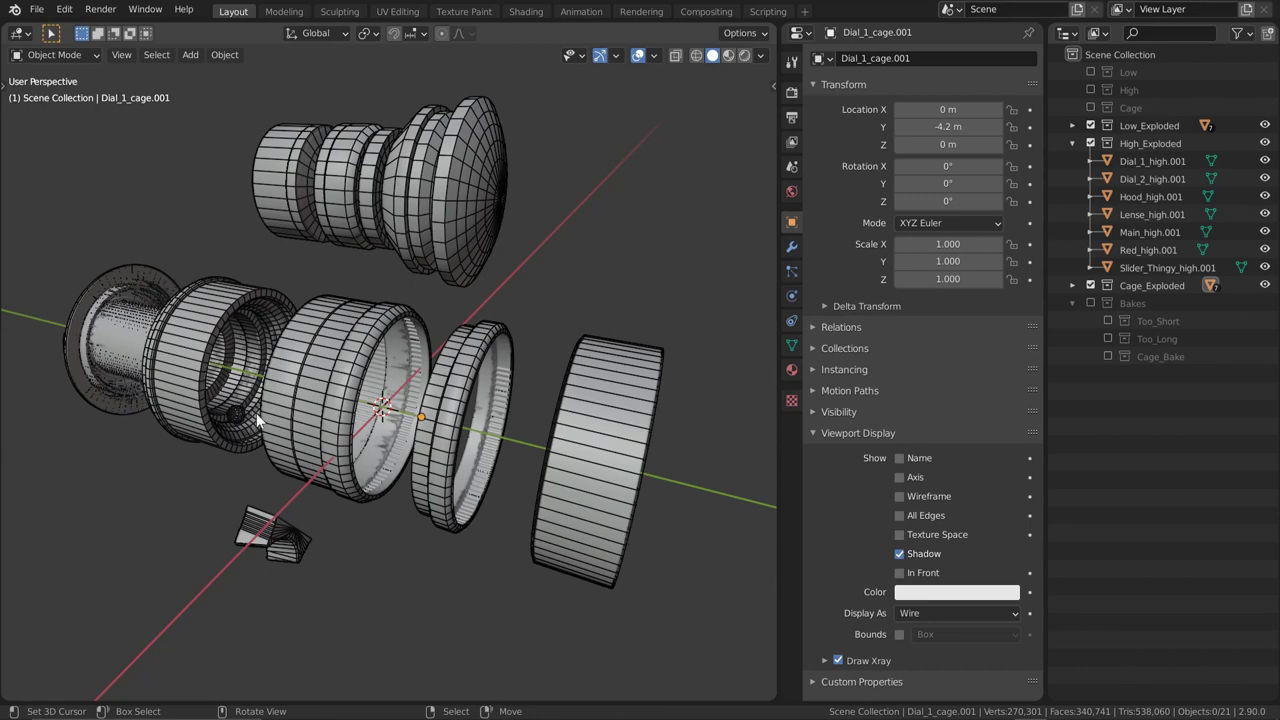
{"action": "middle_click_drag", "start_coordinate": [240, 425], "coordinate": [269, 432]}
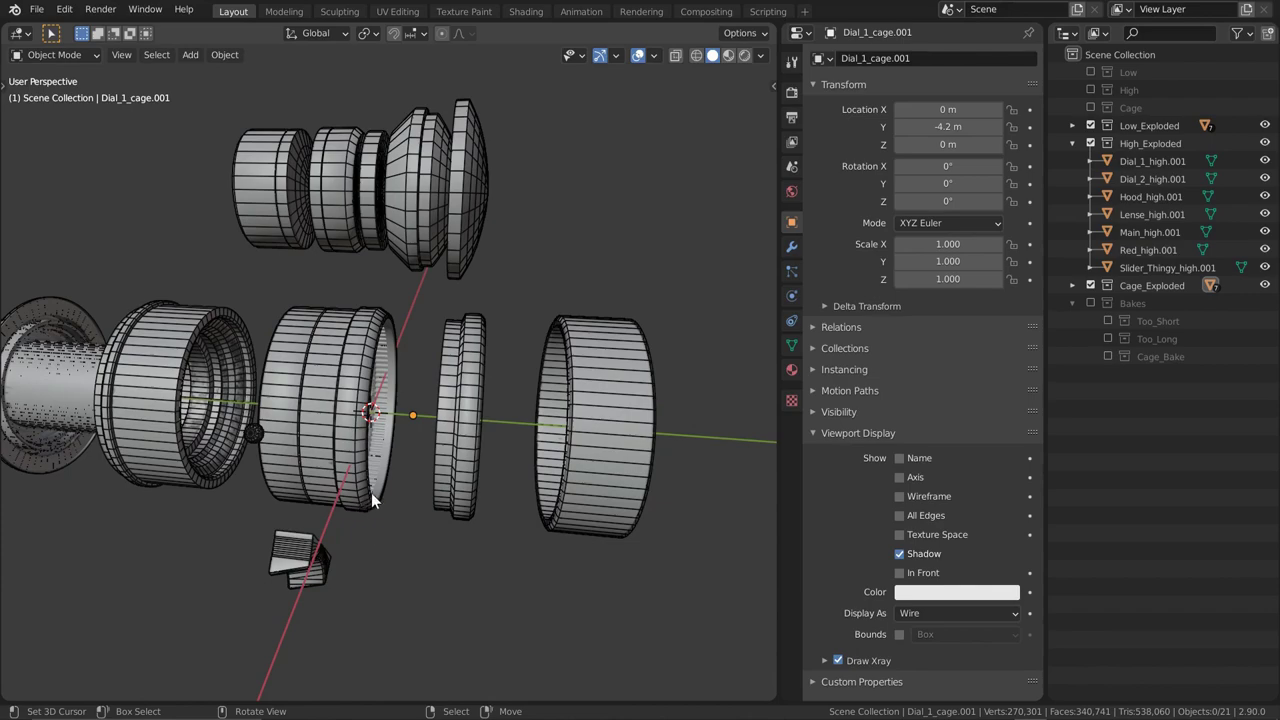
{"action": "middle_click_drag", "start_coordinate": [371, 492], "coordinate": [328, 408]}
{"action": "scroll", "coordinate": [454, 458], "scroll_direction": "up", "scroll_amount": 2}
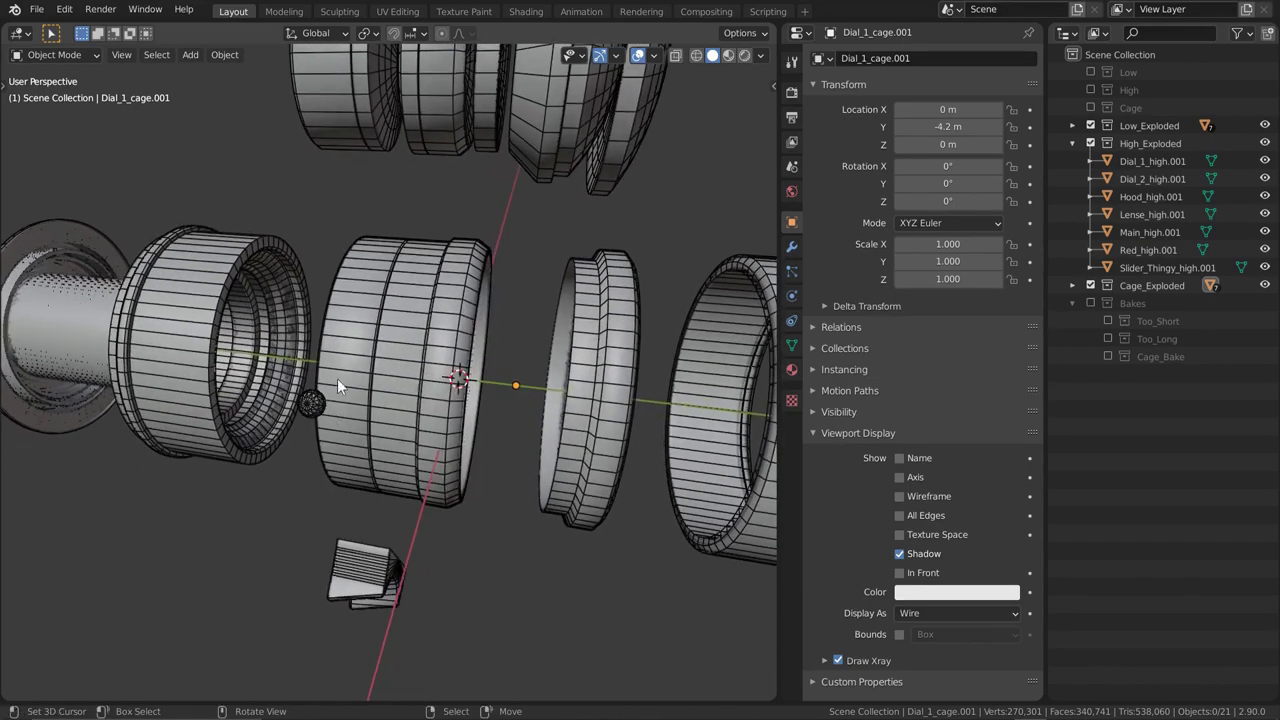
{"action": "scroll", "coordinate": [548, 541], "scroll_direction": "down", "scroll_amount": 2}
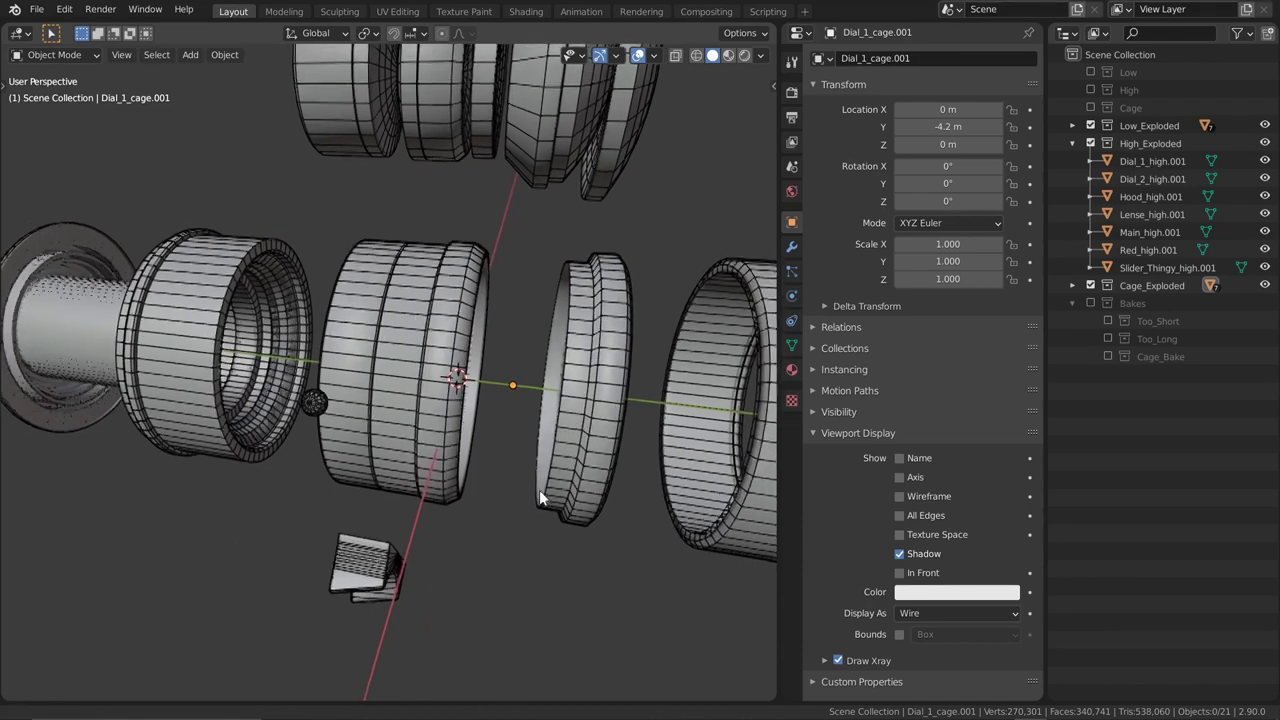
{"action": "middle_click_drag", "start_coordinate": [540, 540], "coordinate": [550, 515]}
{"action": "scroll", "coordinate": [510, 523], "scroll_direction": "up", "scroll_amount": 1}
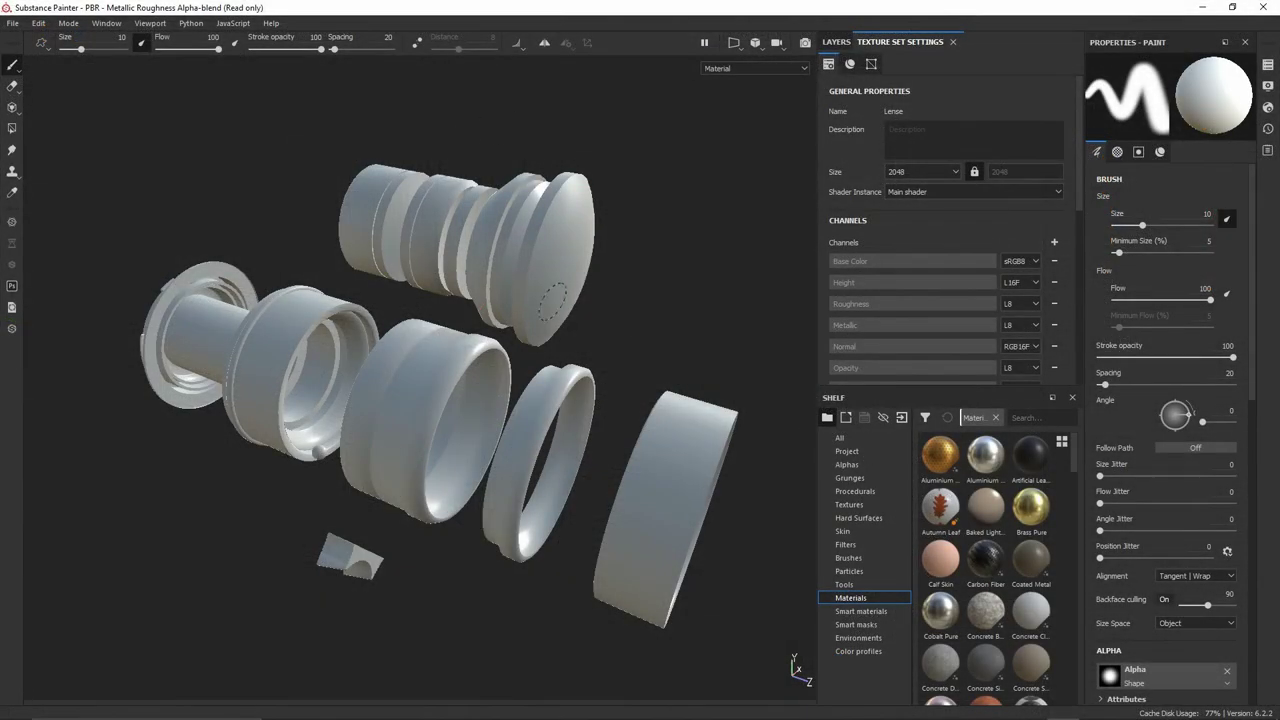
In Substance Painter, open the mesh map baking settings and choose only the Normal and Ambient occlusion maps
{"action": "scroll", "coordinate": [1012, 262], "scroll_direction": "down", "scroll_amount": 3}
{"action": "scroll", "coordinate": [978, 258], "scroll_direction": "down", "scroll_amount": 3}
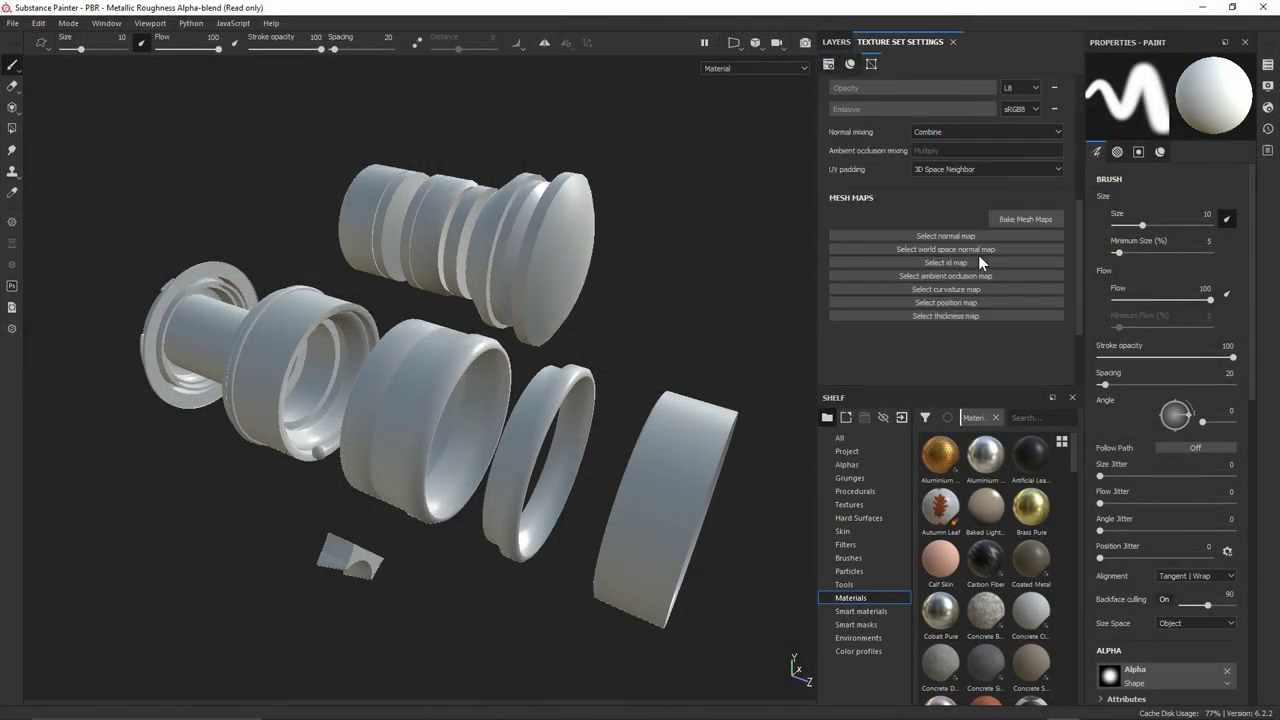
{"action": "left_click", "coordinate": [1020, 216]}
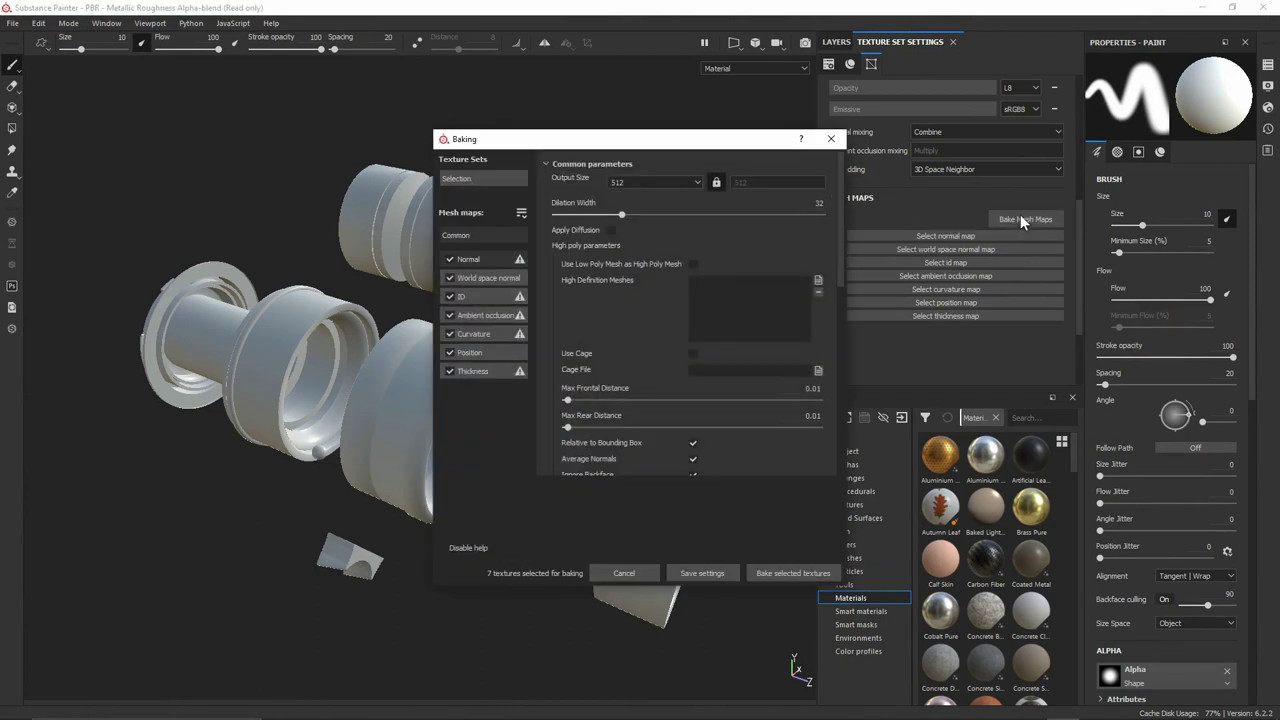
{"action": "left_click", "coordinate": [523, 213]}
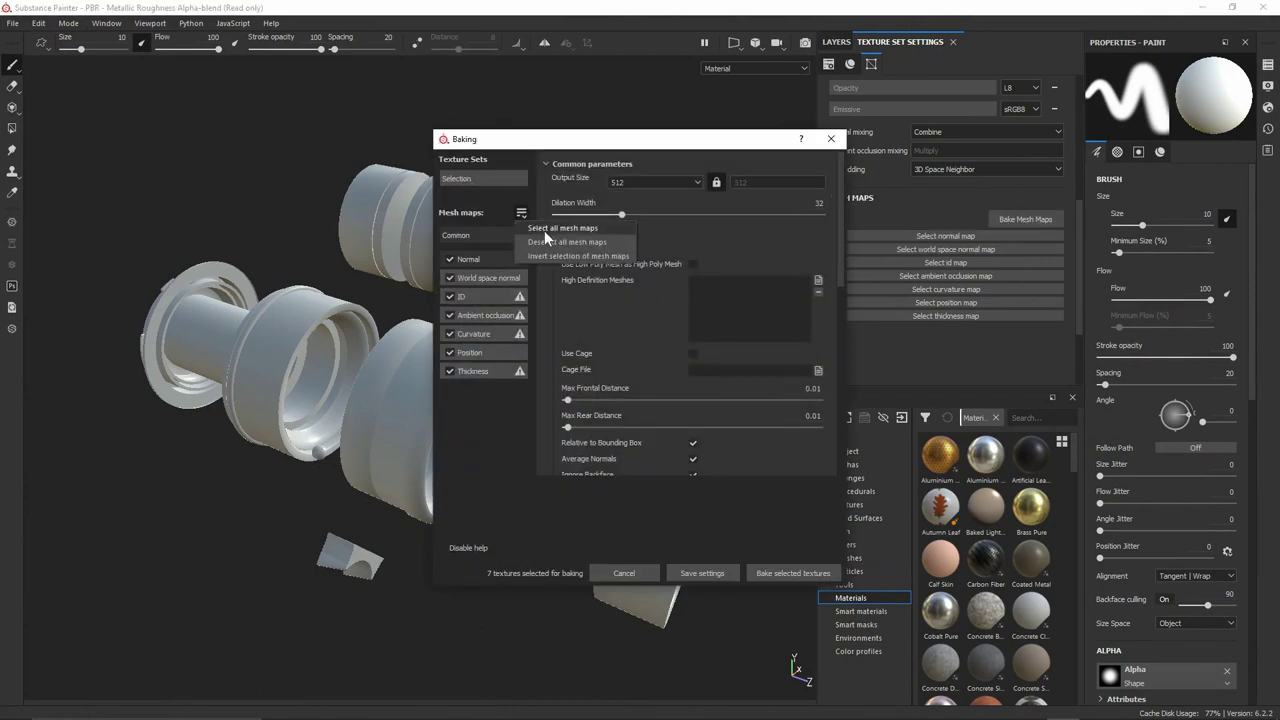
{"action": "left_click", "coordinate": [548, 236]}
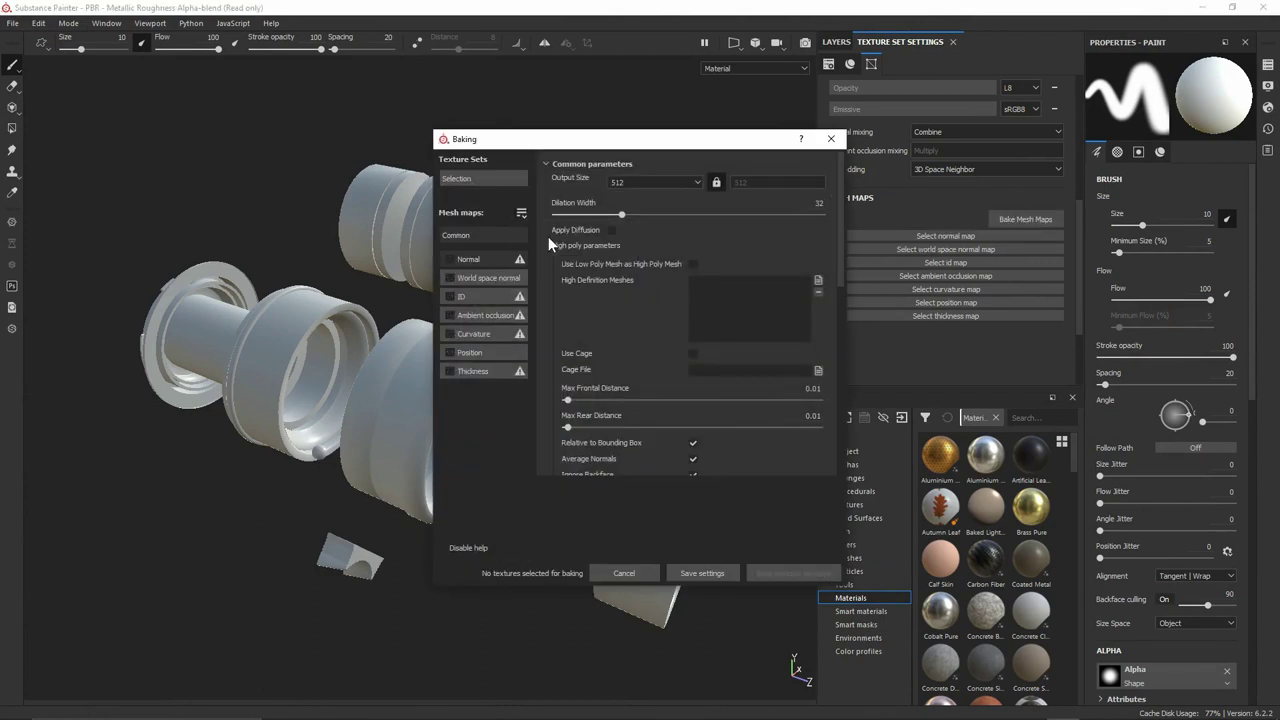
{"action": "left_click", "coordinate": [451, 260]}
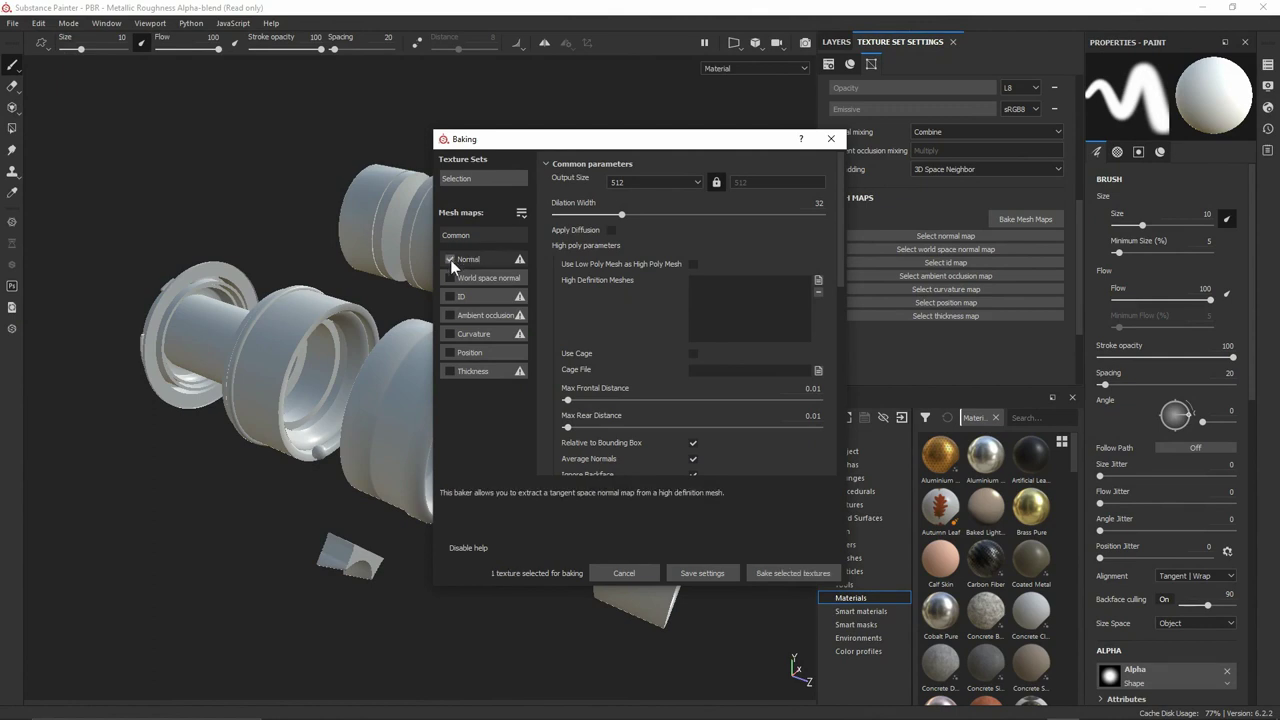
{"action": "left_click", "coordinate": [450, 316]}
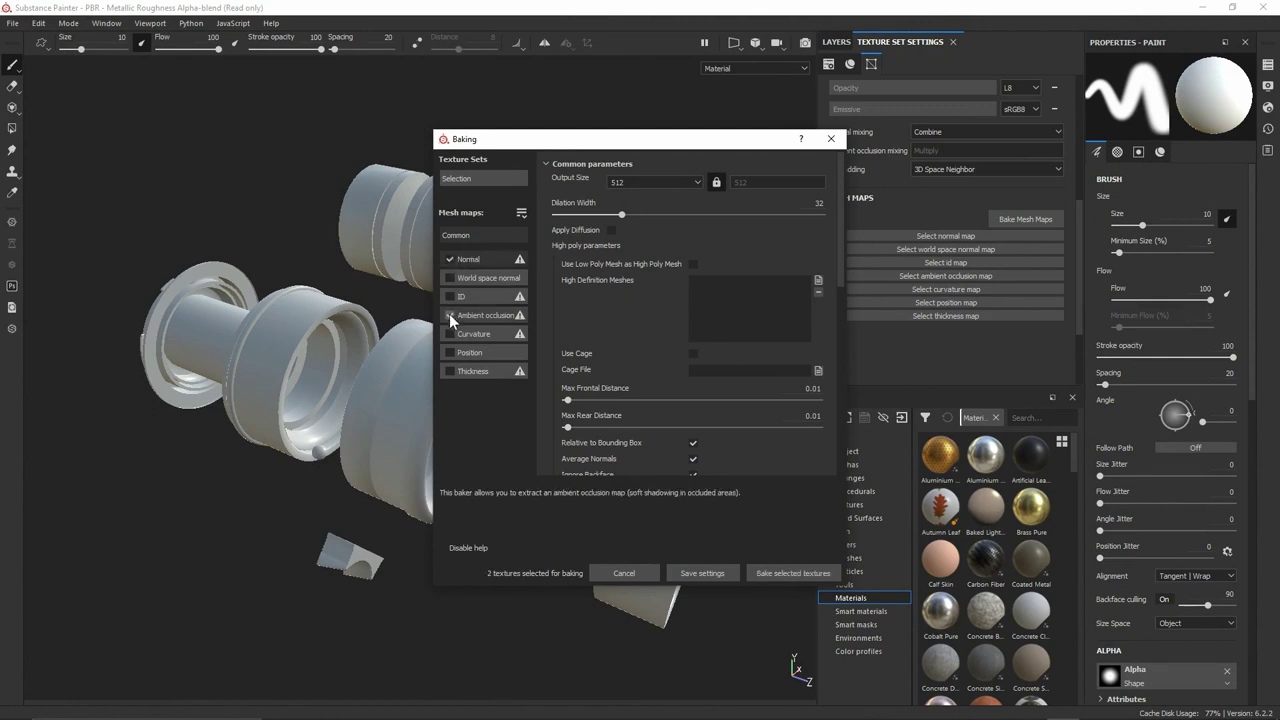
Set the bake output size to 2048 and load Lense_EXP_High as the high definition mesh
{"action": "left_click", "coordinate": [678, 182]}
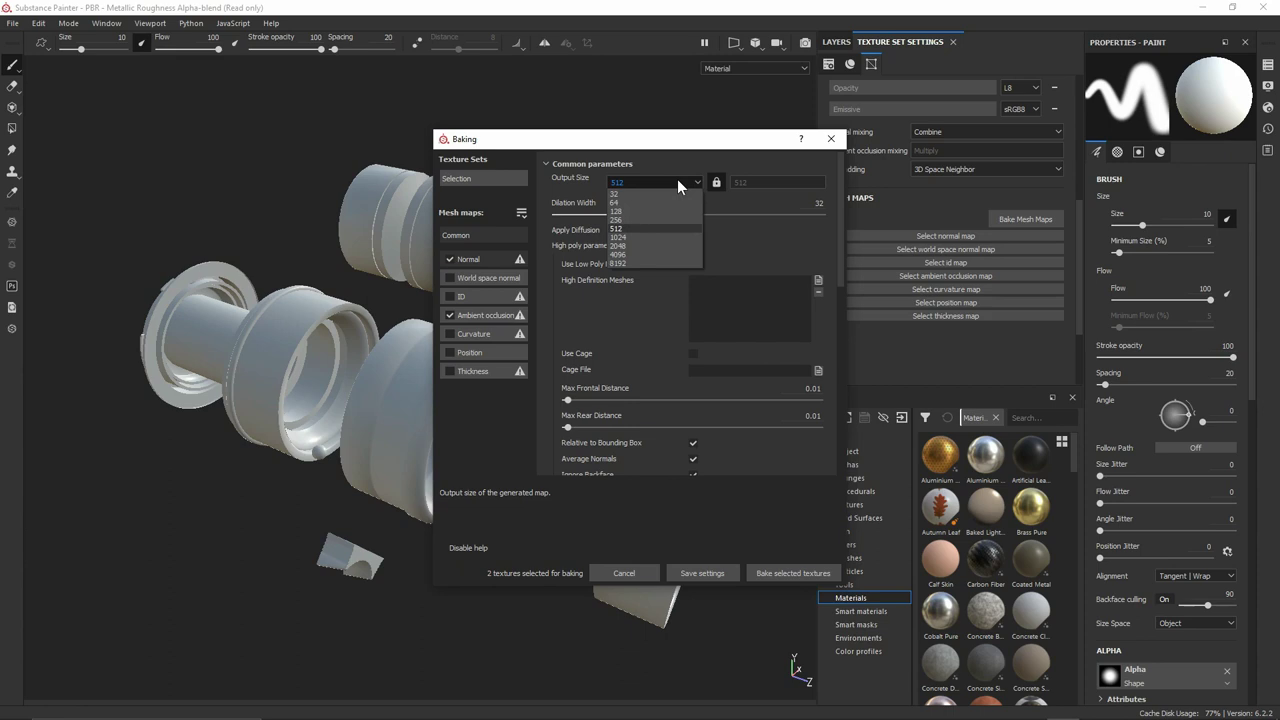
{"action": "left_click", "coordinate": [653, 245]}
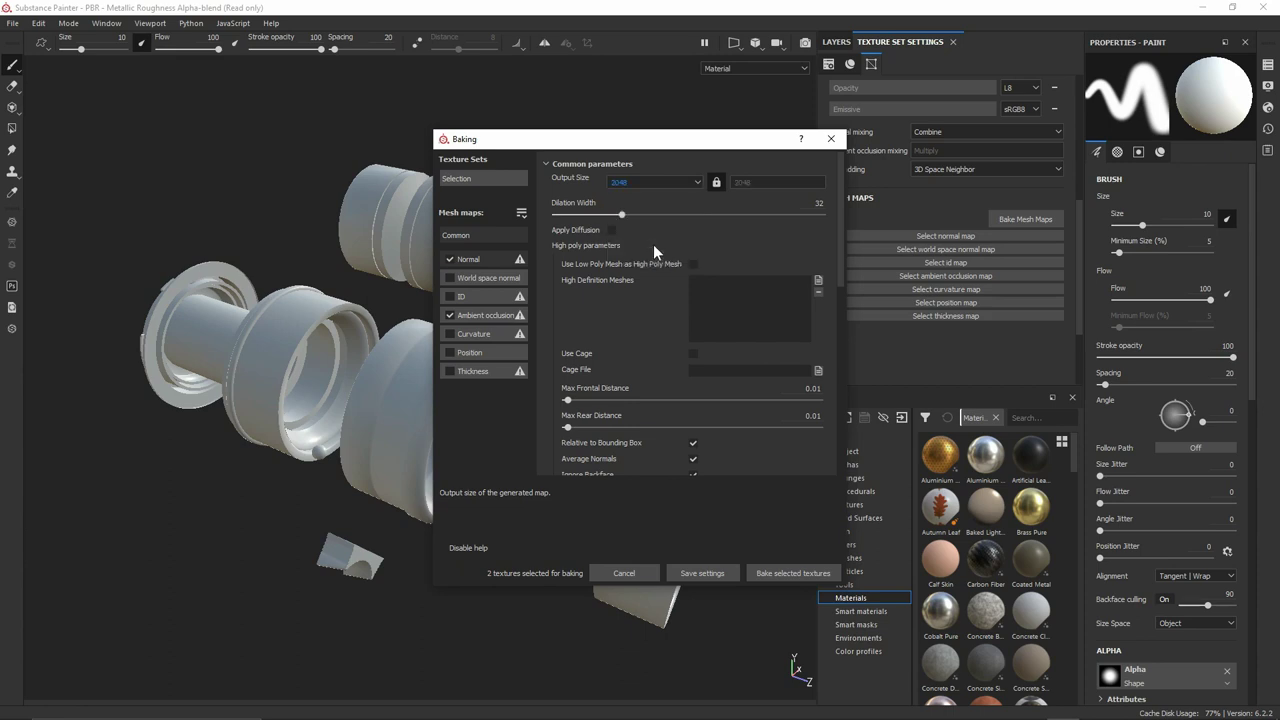
{"action": "left_click", "coordinate": [818, 280]}
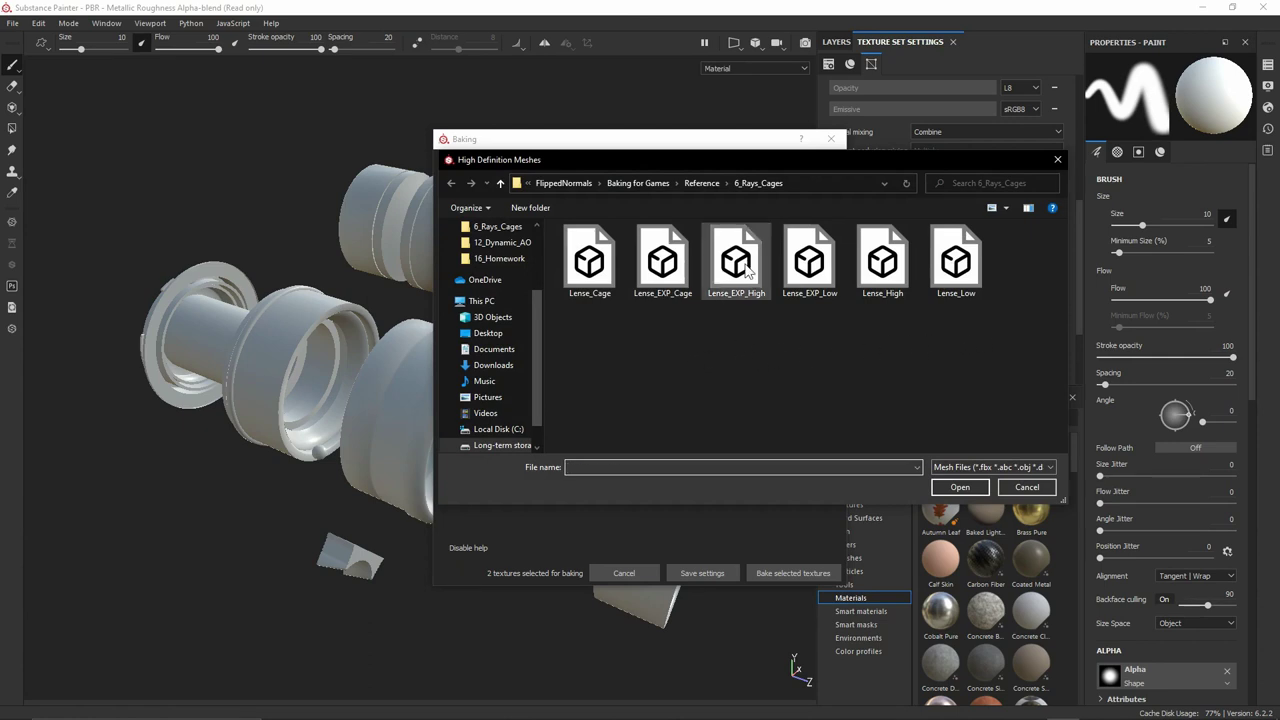
{"action": "left_click", "coordinate": [727, 300]}
{"action": "left_click", "coordinate": [960, 487]}
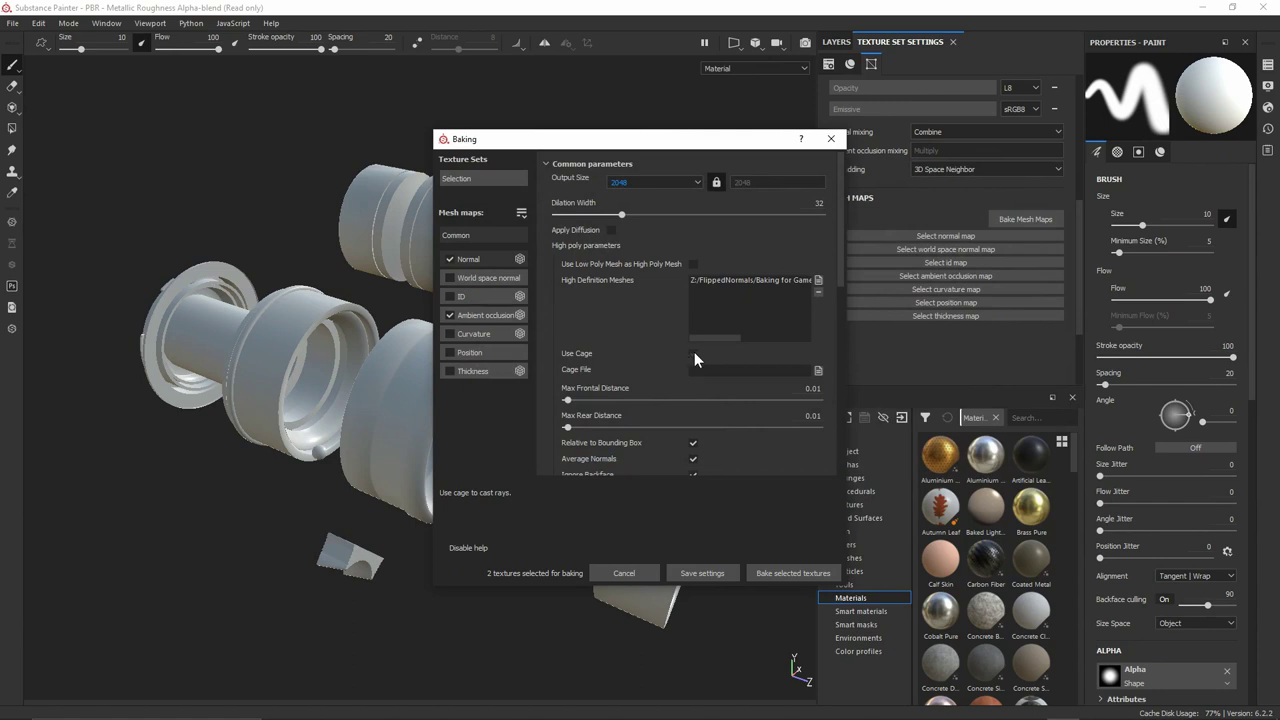
Enable the cage with Lense_EXP_Cage as the cage file and bake the normal and ambient occlusion maps
{"action": "left_click", "coordinate": [693, 353]}
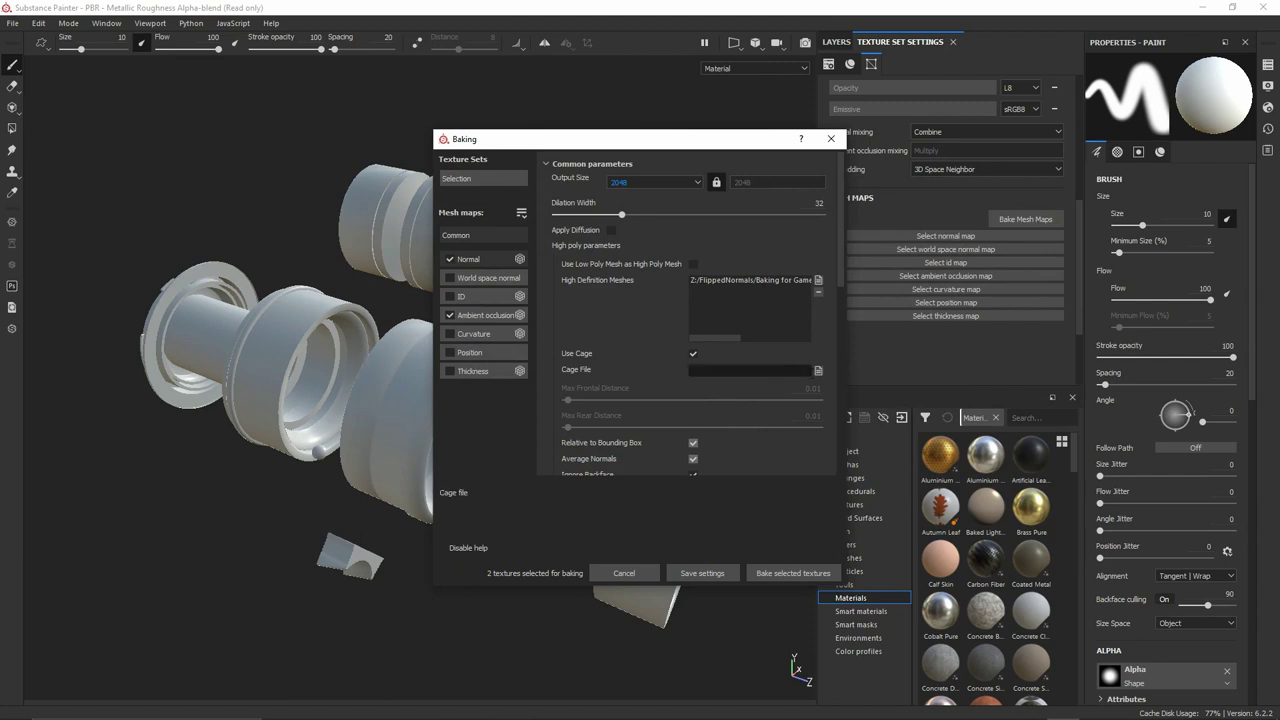
{"action": "left_click", "coordinate": [818, 371]}
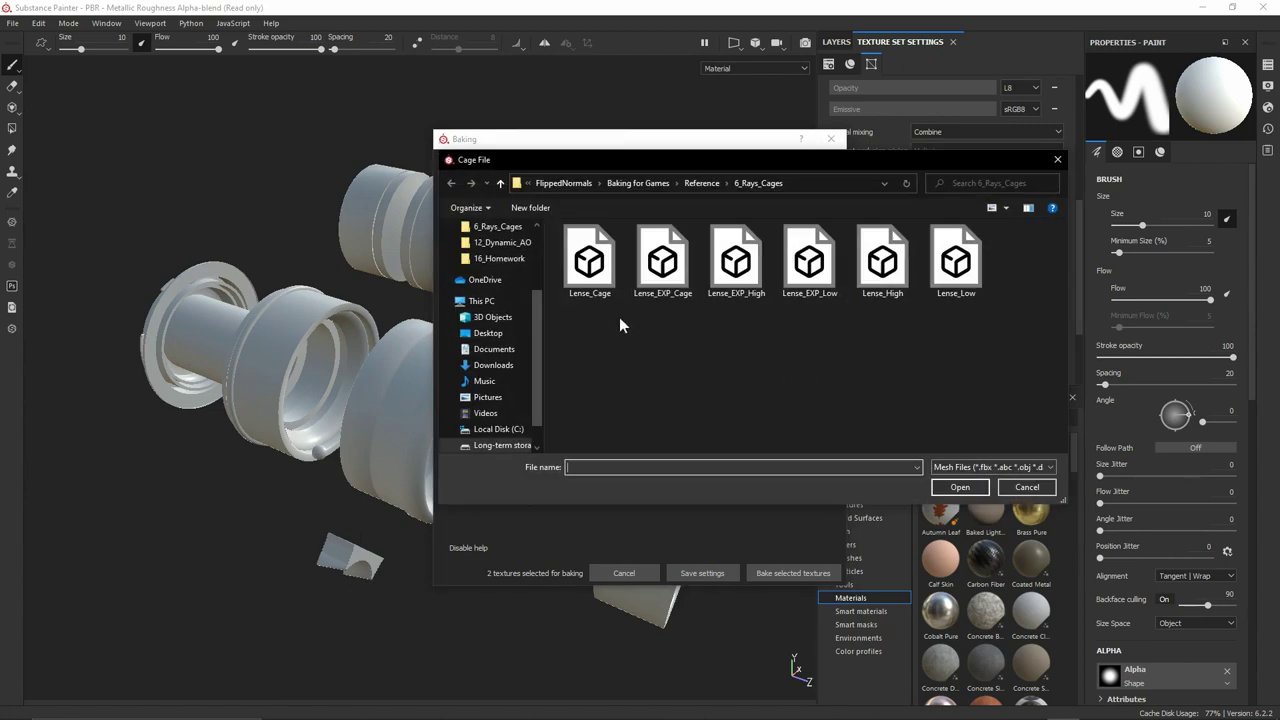
{"action": "left_click", "coordinate": [662, 260]}
{"action": "left_click", "coordinate": [960, 487]}
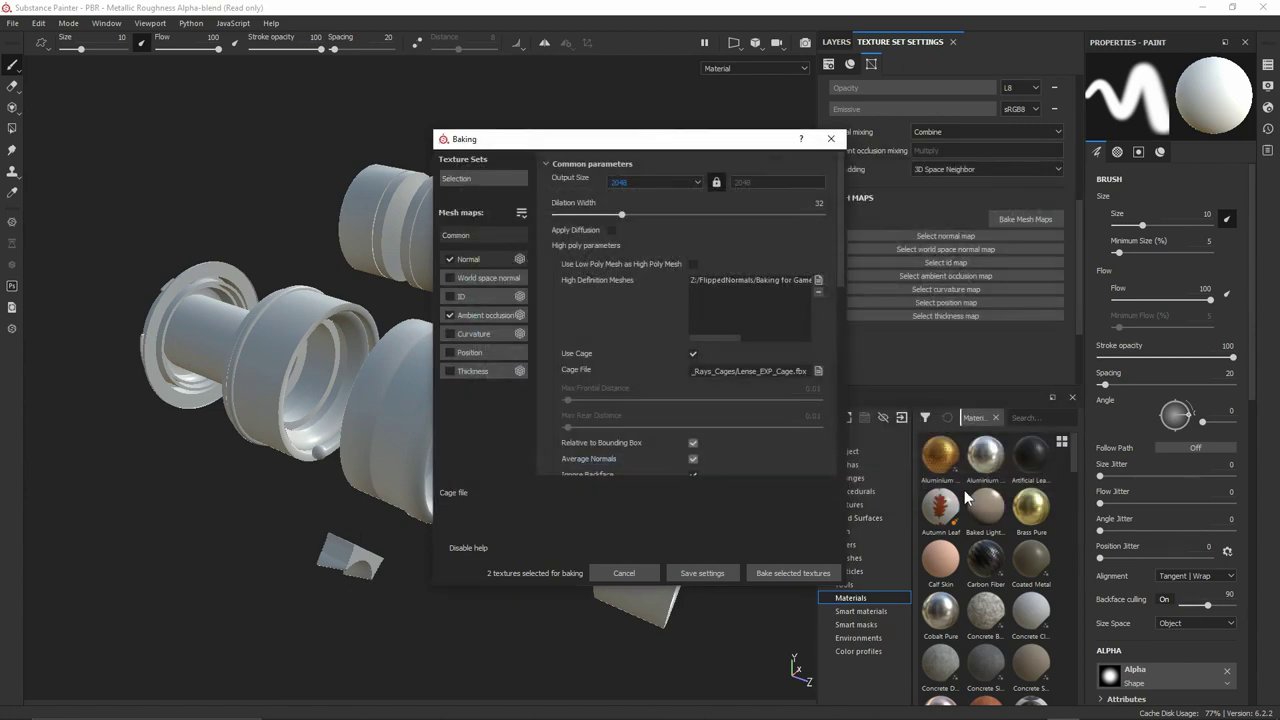
{"action": "left_click", "coordinate": [774, 575]}
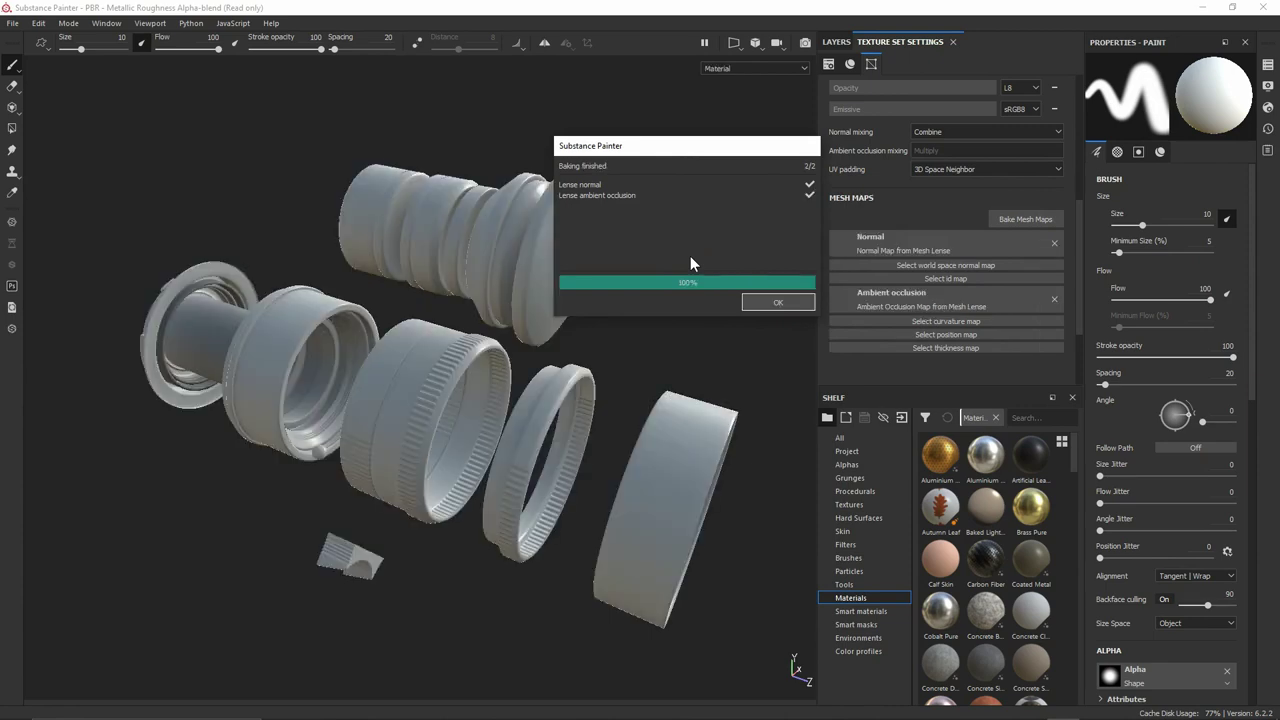
{"action": "left_click", "coordinate": [795, 304]}
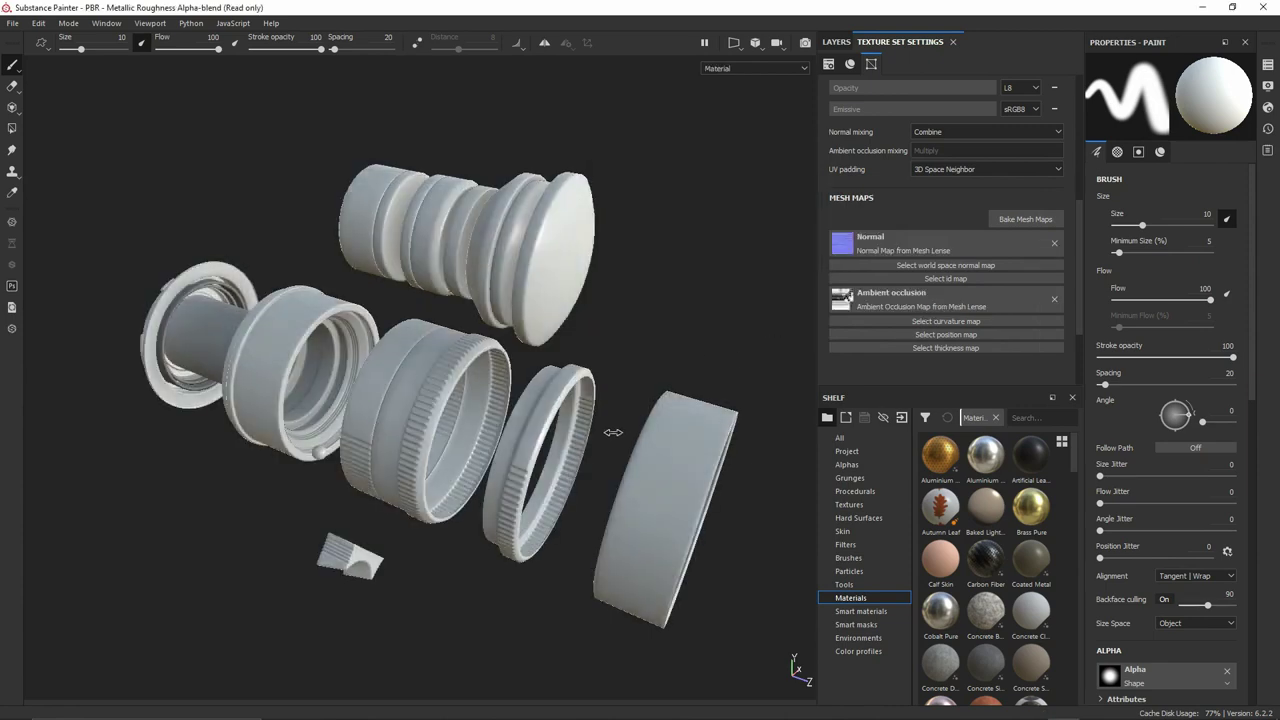
Inspect the baked normal details on the exploded lens parts, including the ribbed dials, from several angles
{"action": "right_click_drag", "start_coordinate": [613, 432], "coordinate": [430, 434], "text": "alt"}
{"action": "middle_click_drag", "start_coordinate": [430, 434], "coordinate": [458, 464], "text": "alt"}
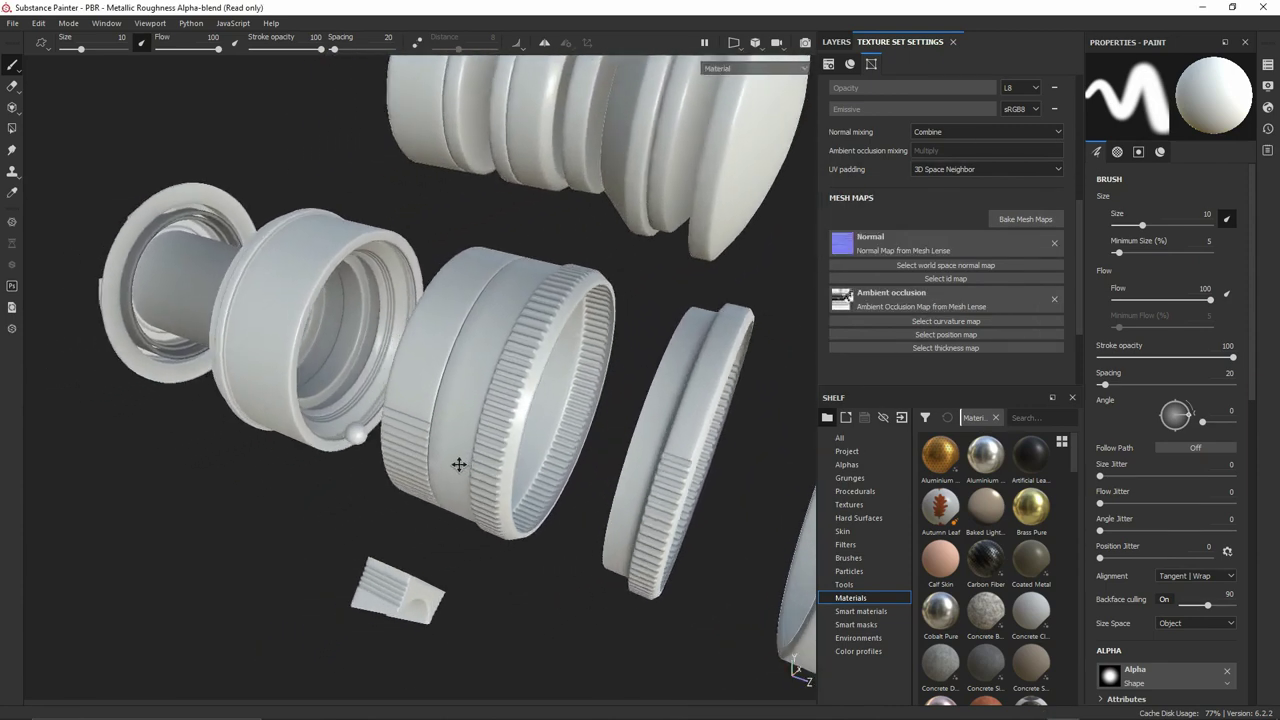
{"action": "right_click_drag", "start_coordinate": [458, 464], "coordinate": [510, 515], "text": "alt"}
{"action": "left_click_drag", "start_coordinate": [500, 505], "coordinate": [513, 408], "text": "alt"}
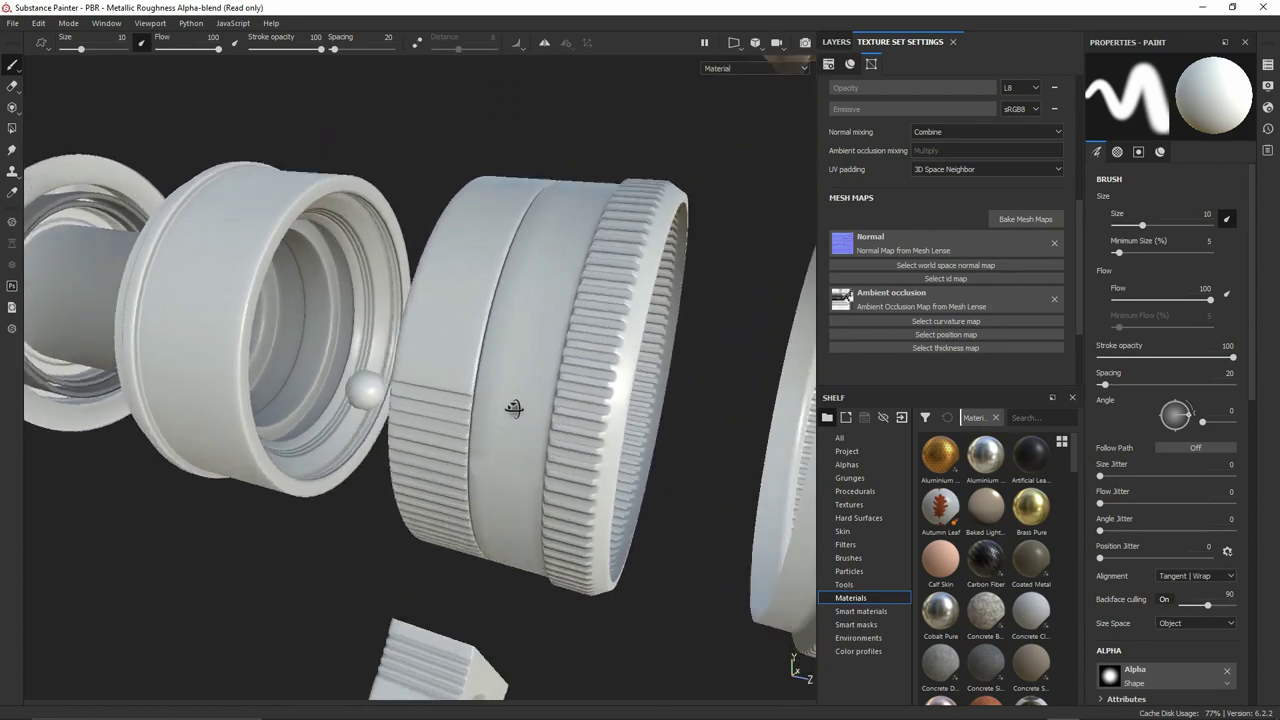
{"action": "right_click_drag", "start_coordinate": [513, 408], "coordinate": [529, 386], "text": "alt"}
{"action": "right_click_drag", "start_coordinate": [550, 450], "coordinate": [552, 240], "text": "alt"}
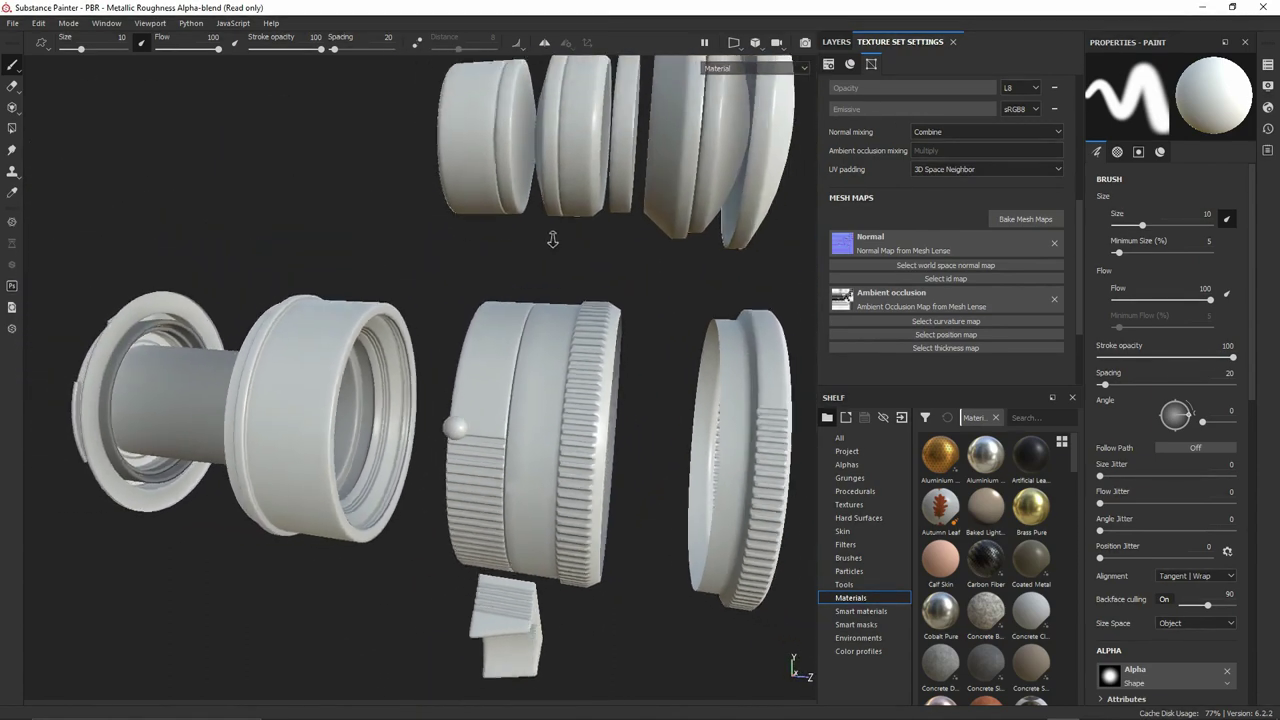
{"action": "left_click_drag", "start_coordinate": [552, 240], "coordinate": [518, 390], "text": "alt"}
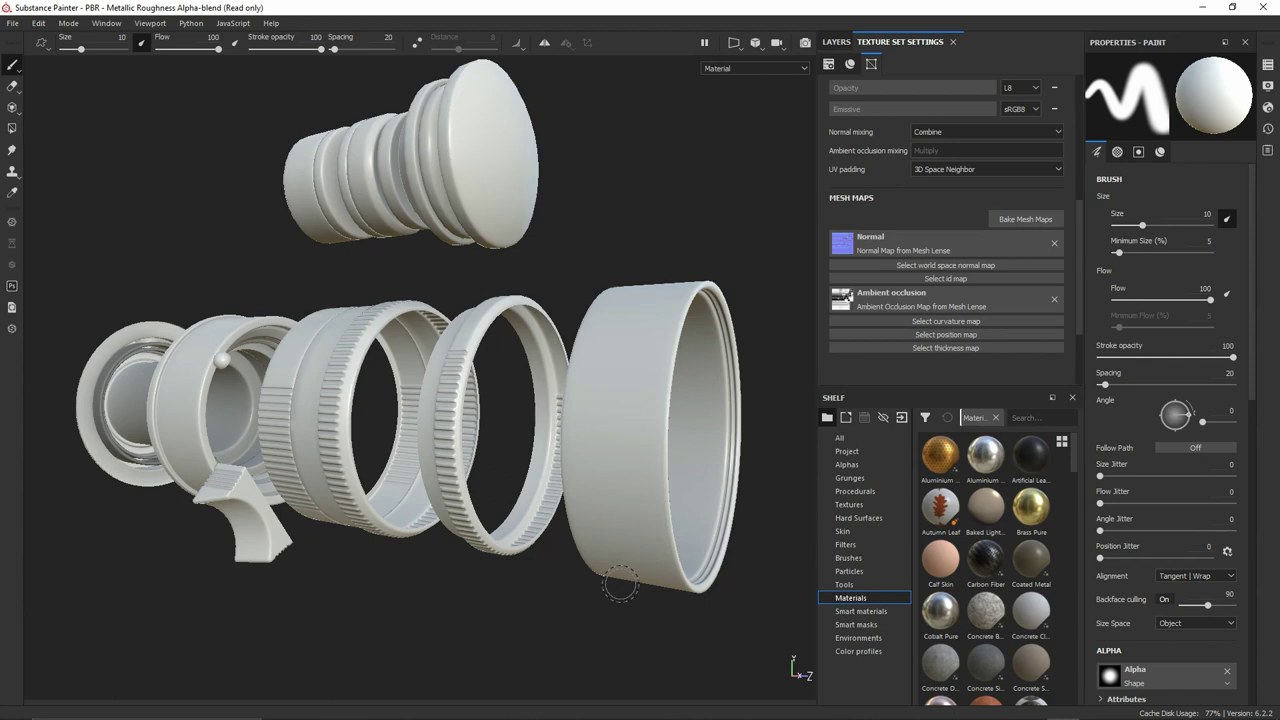
Display only the ambient occlusion map on the model and examine its shading across the exploded lens parts
{"action": "key", "text": "b"}
{"action": "key", "text": "b"}
{"action": "left_click_drag", "start_coordinate": [442, 262], "coordinate": [468, 350], "text": "alt"}
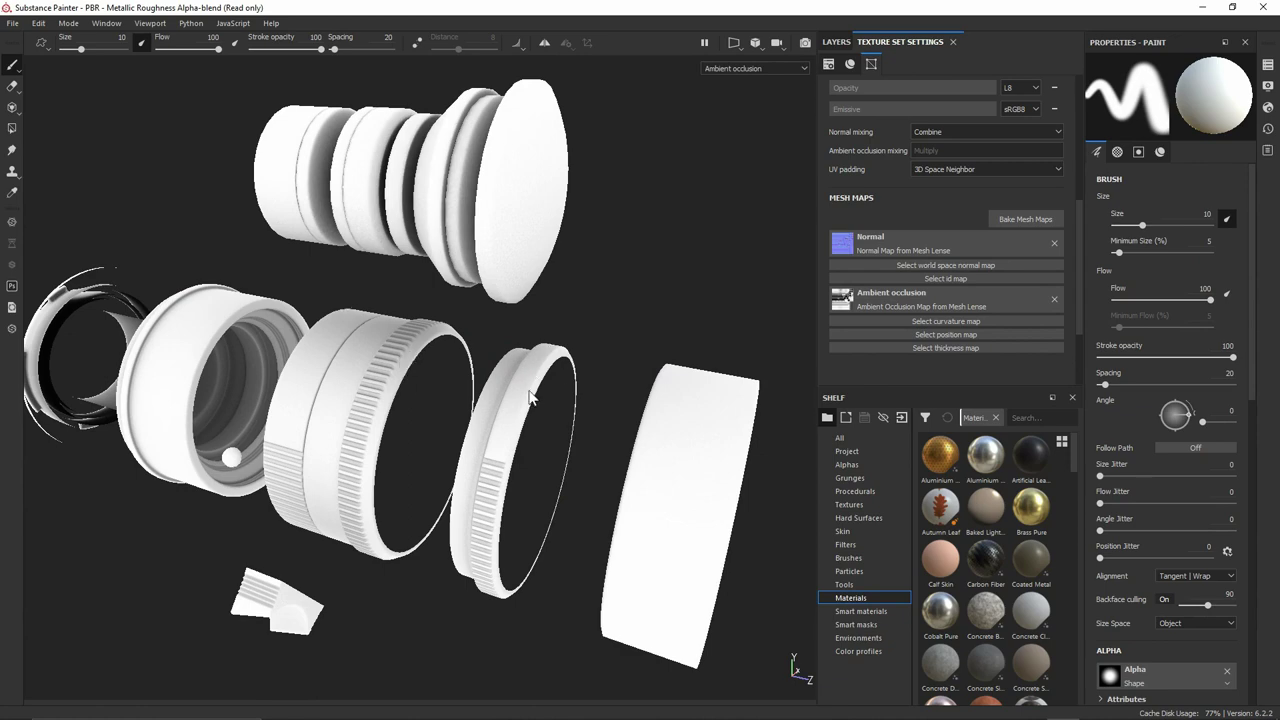
{"action": "left_click_drag", "start_coordinate": [464, 444], "coordinate": [472, 352], "text": "alt"}
{"action": "scroll", "coordinate": [472, 352], "scroll_direction": "up", "scroll_amount": 5}
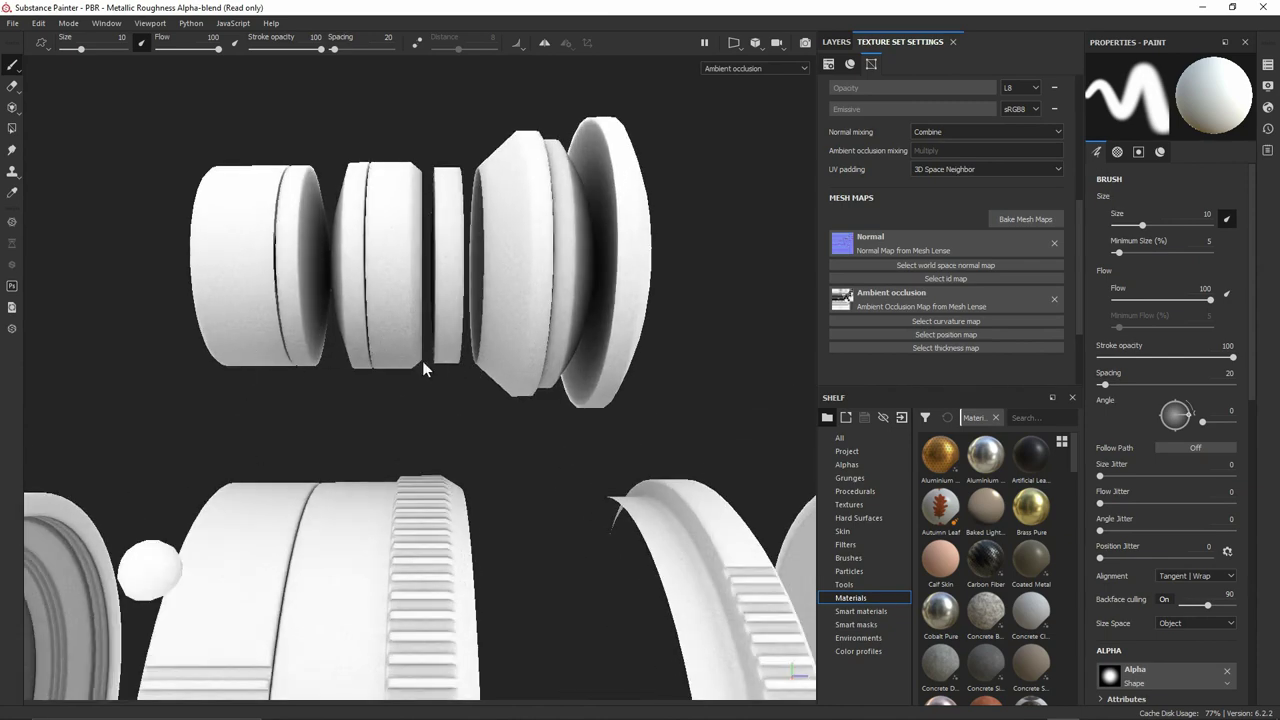
{"action": "left_click_drag", "start_coordinate": [640, 370], "coordinate": [458, 346], "text": "alt"}
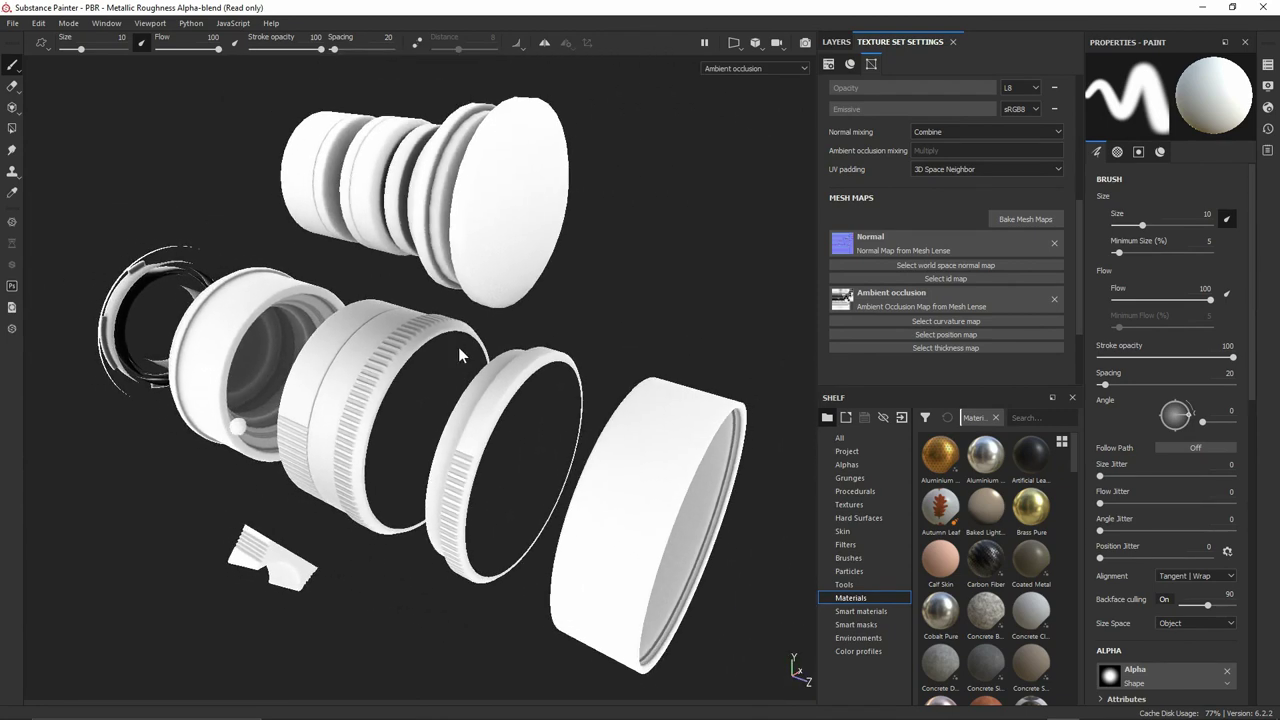
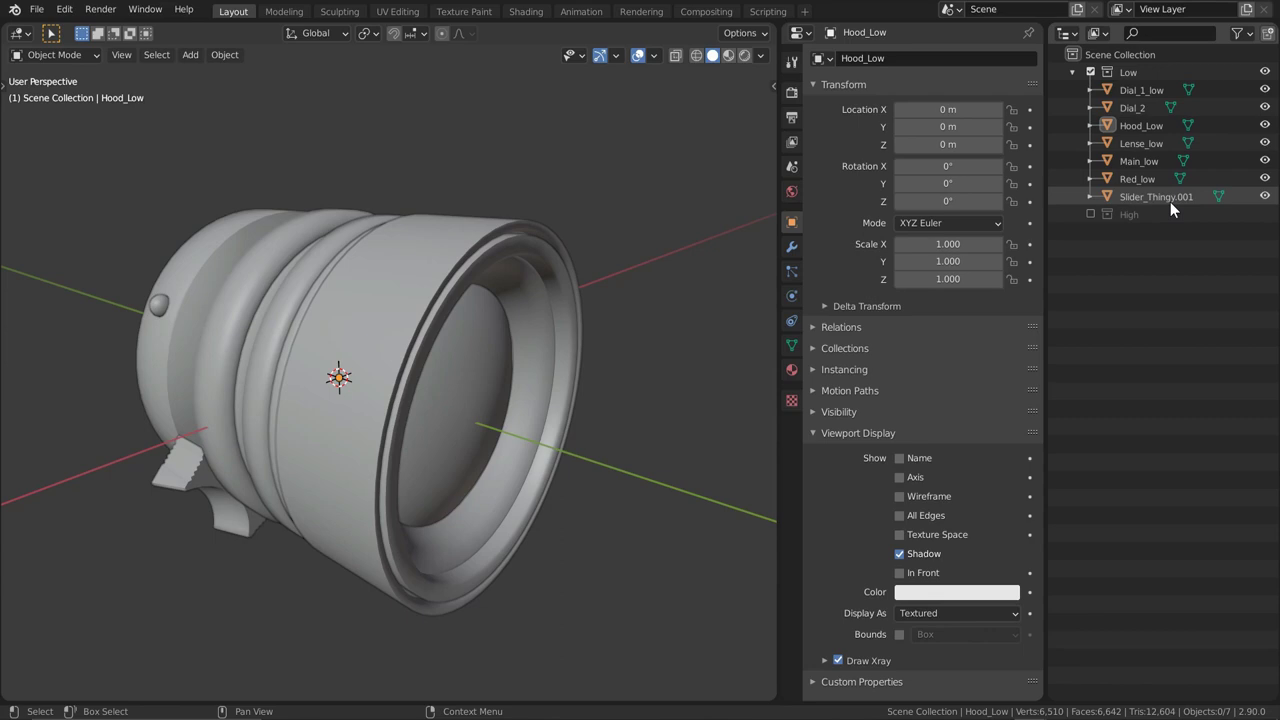
In Blender, check the object names in the High collection and rename Dial_2 to Dial_2_low
{"action": "left_click", "coordinate": [1090, 214]}
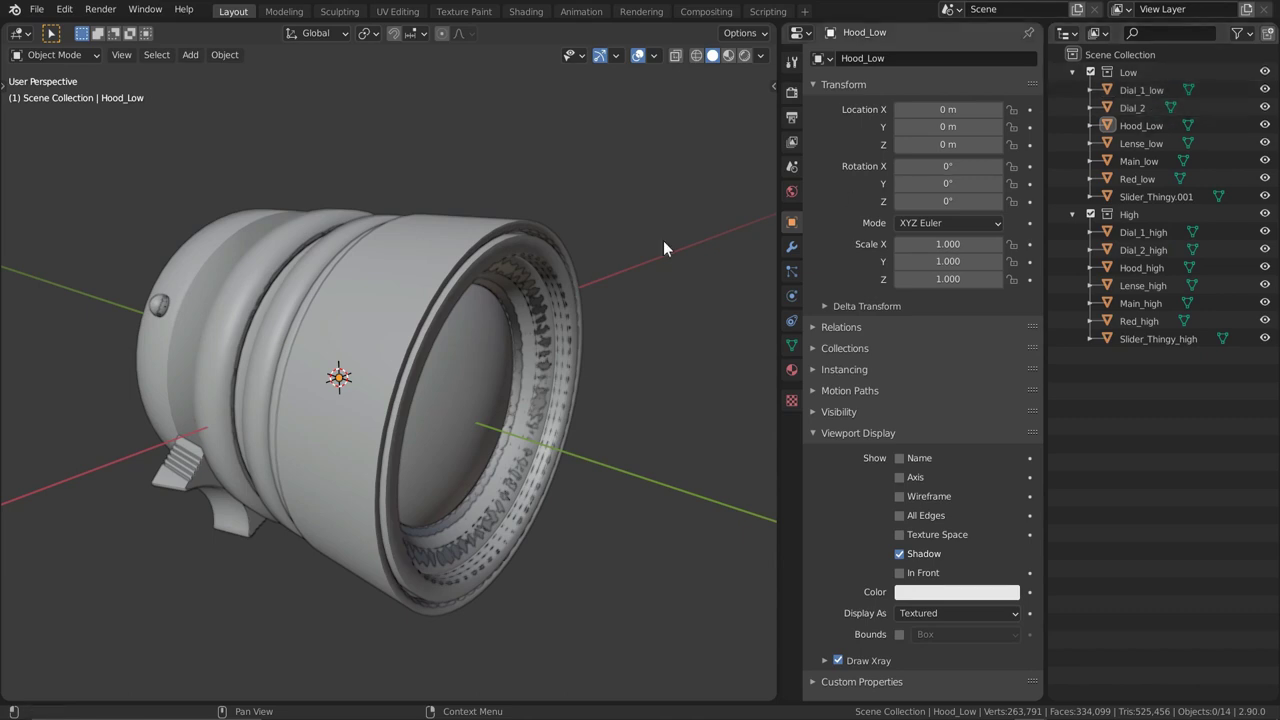
{"action": "left_click", "coordinate": [1091, 214]}
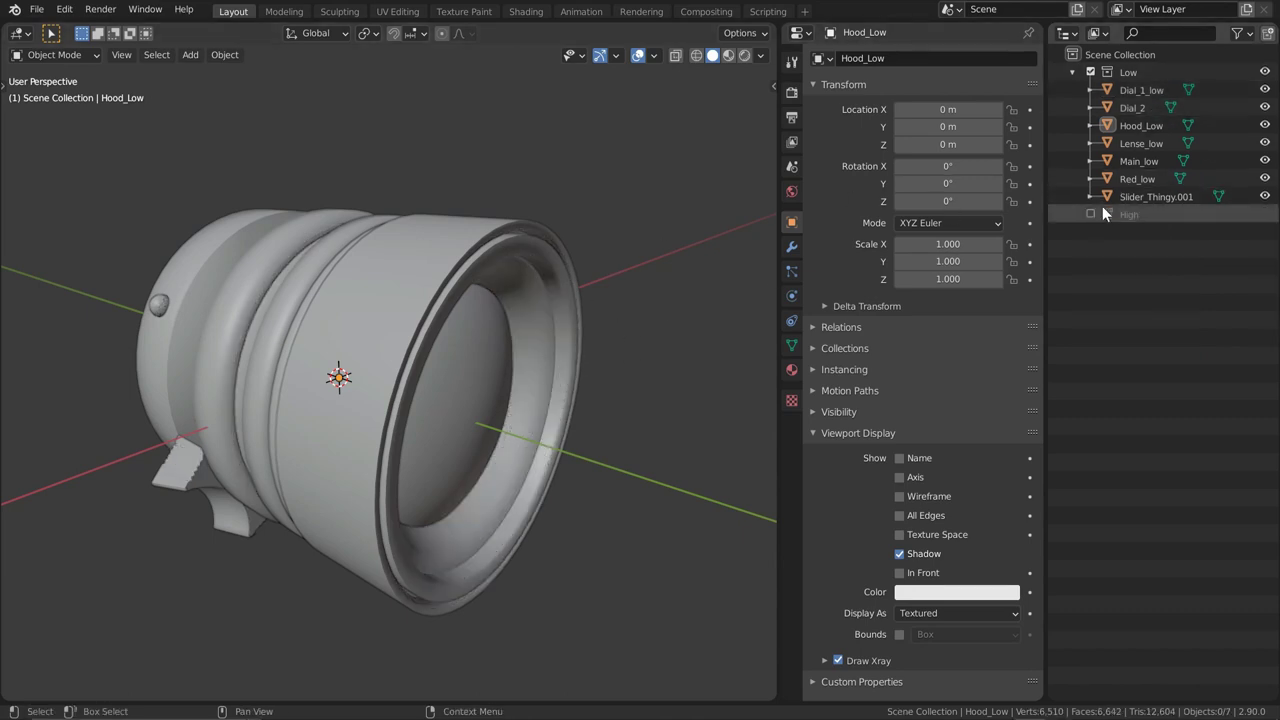
{"action": "left_click", "coordinate": [1136, 108]}
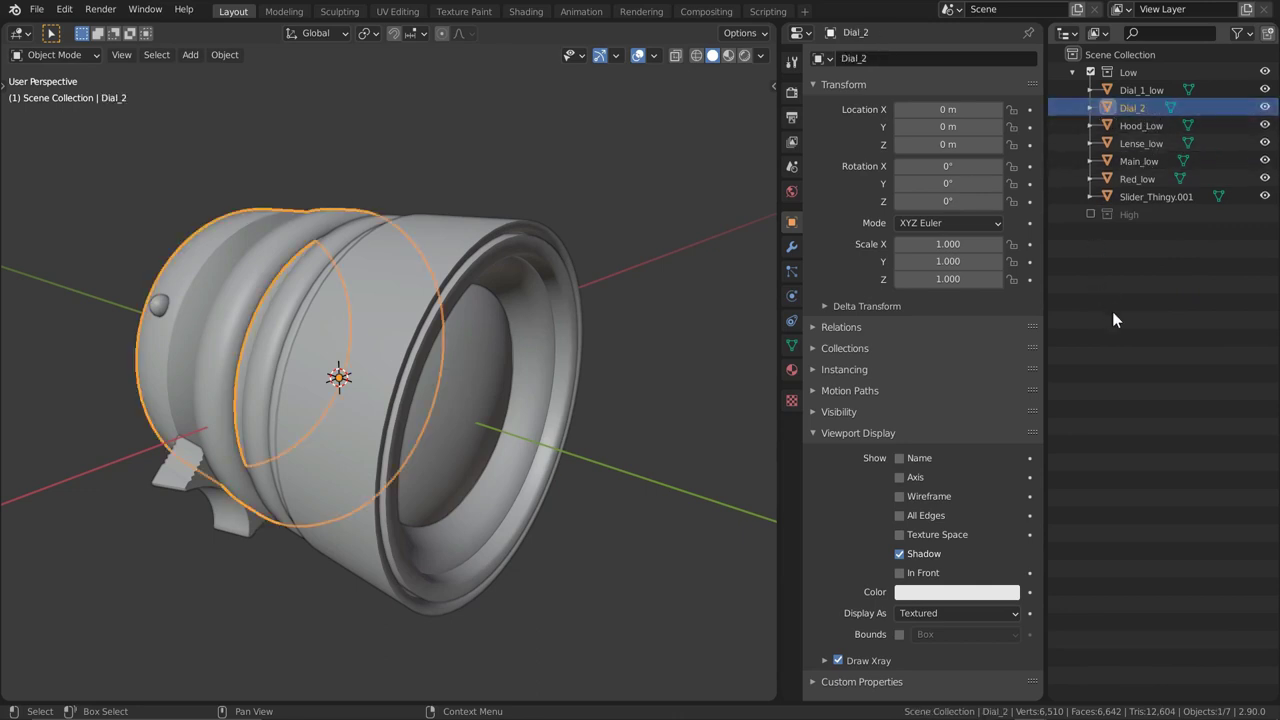
{"action": "key", "text": "F2"}
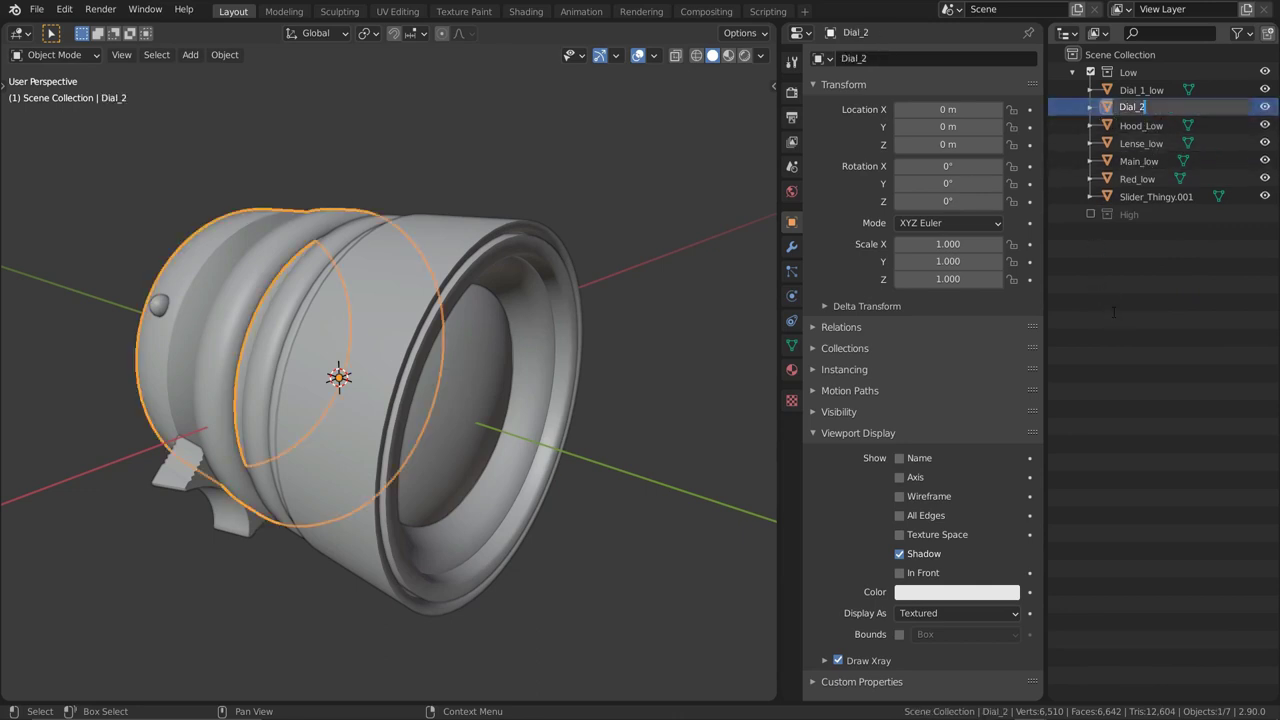
{"action": "type", "text": "_low"}
{"action": "key", "text": "Return"}
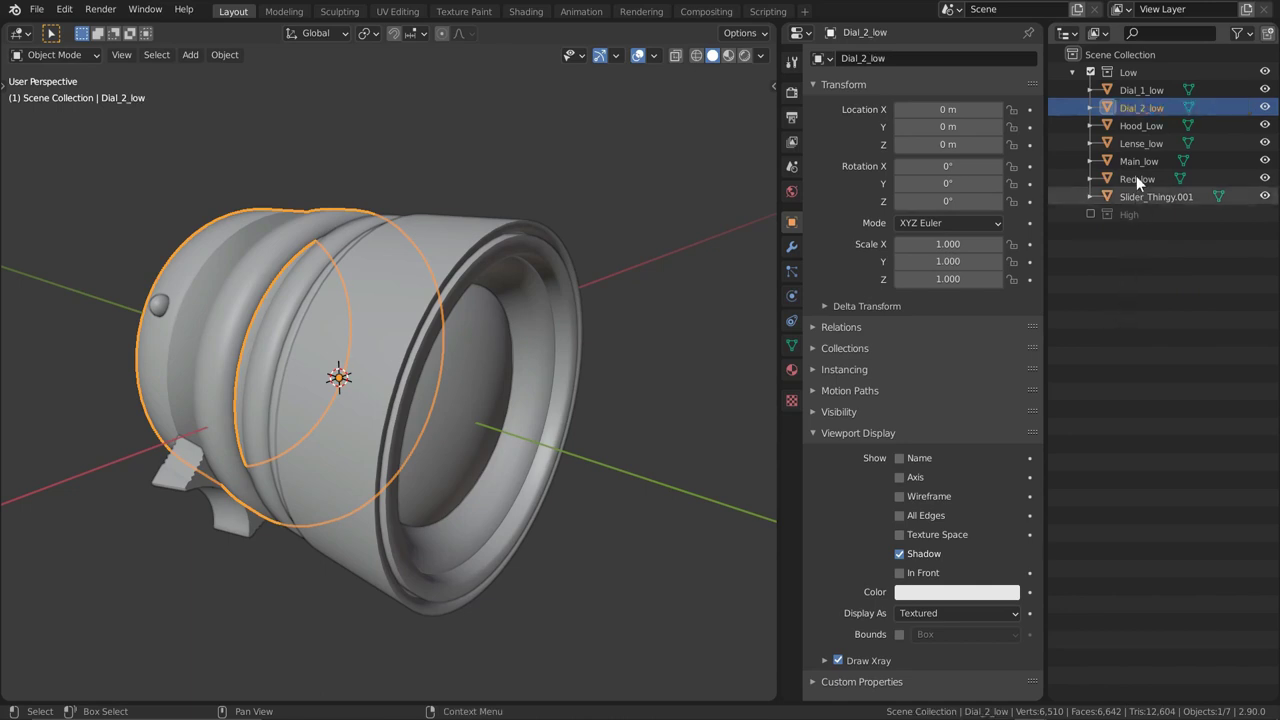
Rename the Hood_Low object to Hood_low with a lowercase suffix
{"action": "left_click", "coordinate": [1152, 127]}
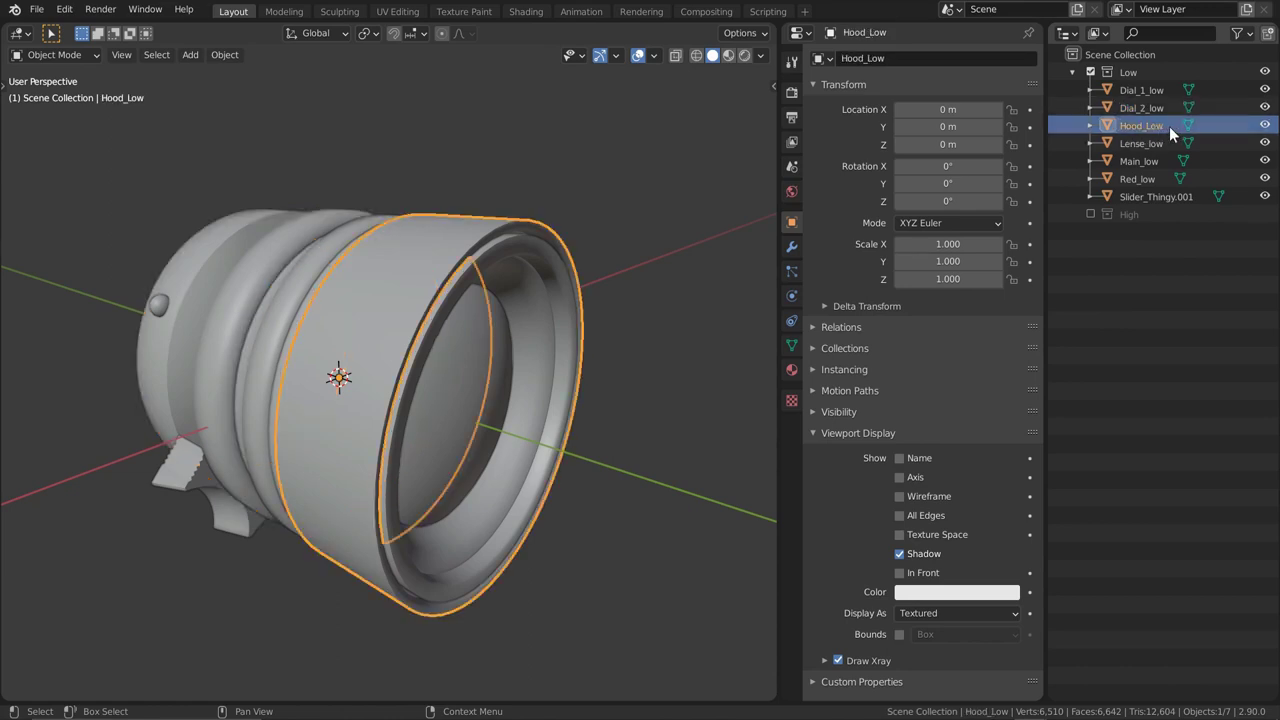
{"action": "double_click", "coordinate": [1169, 126]}
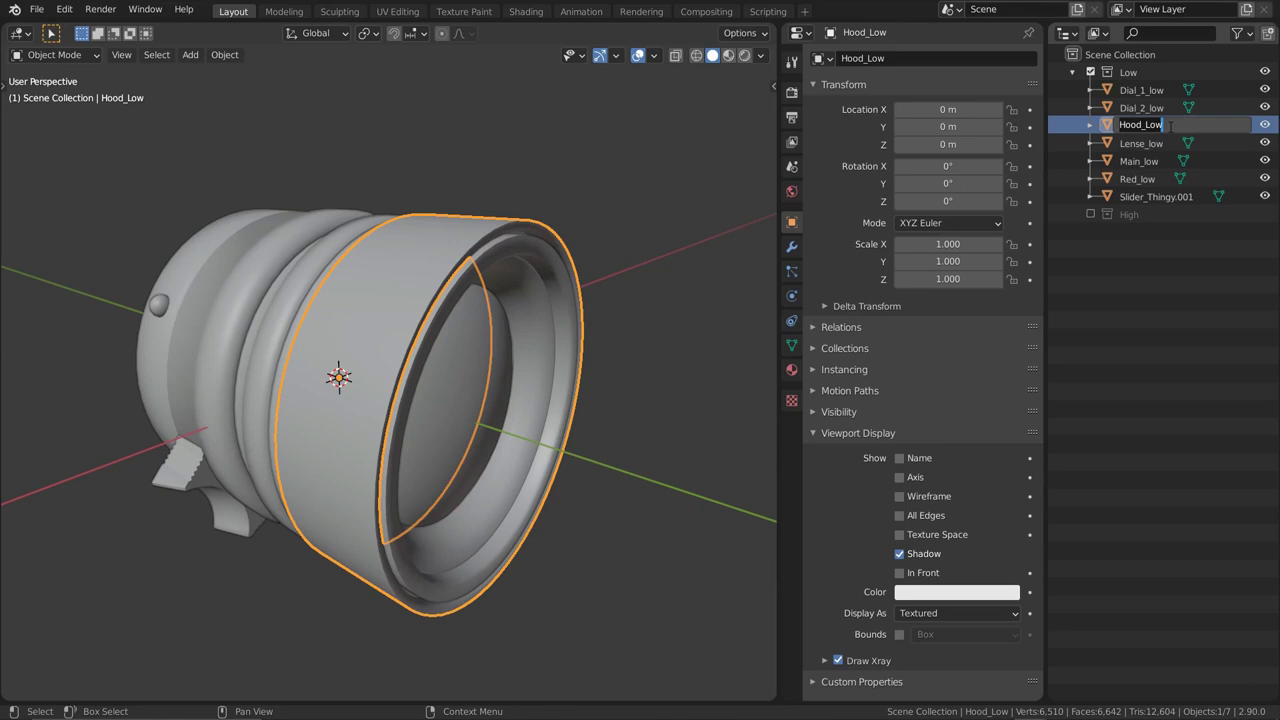
{"action": "key", "text": "Left"}
{"action": "key", "text": "Left"}
{"action": "key", "text": "BackSpace"}
{"action": "type", "text": "l"}
{"action": "key", "text": "Return"}
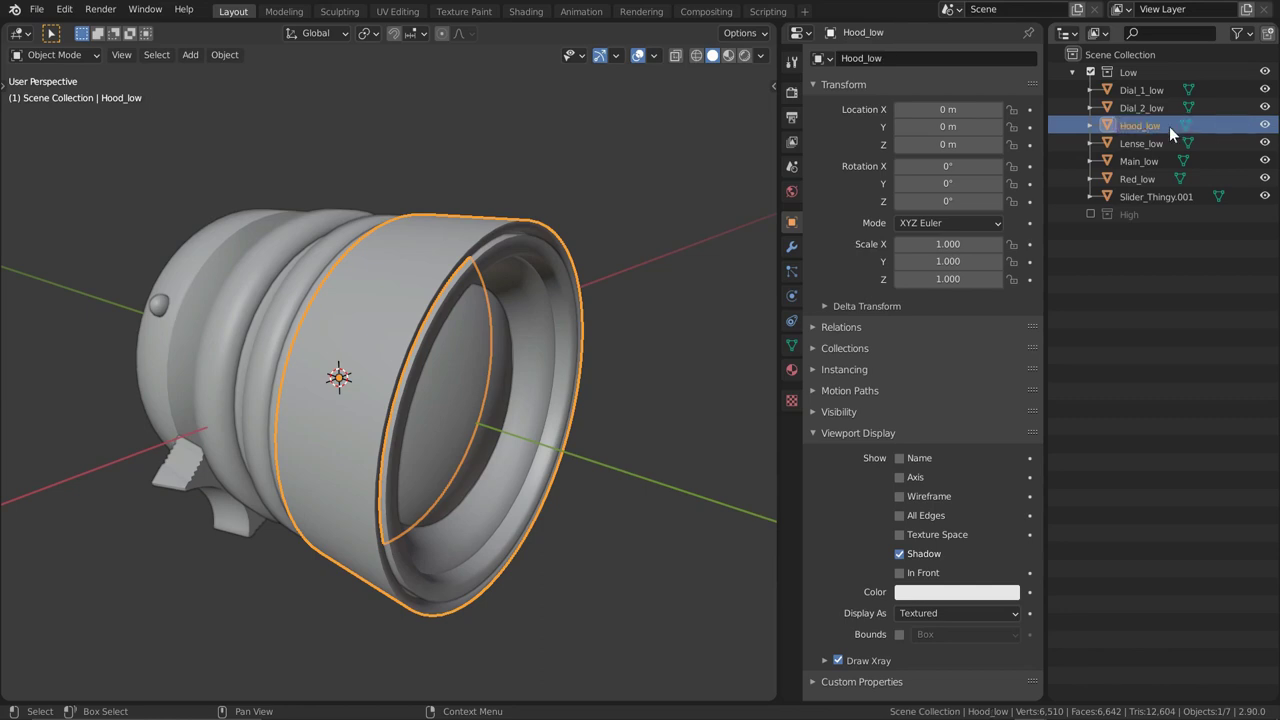
Rename the Slider_Thingy.001 object to Slider_Thingy_low
{"action": "left_click", "coordinate": [1162, 198]}
{"action": "double_click", "coordinate": [1163, 198]}
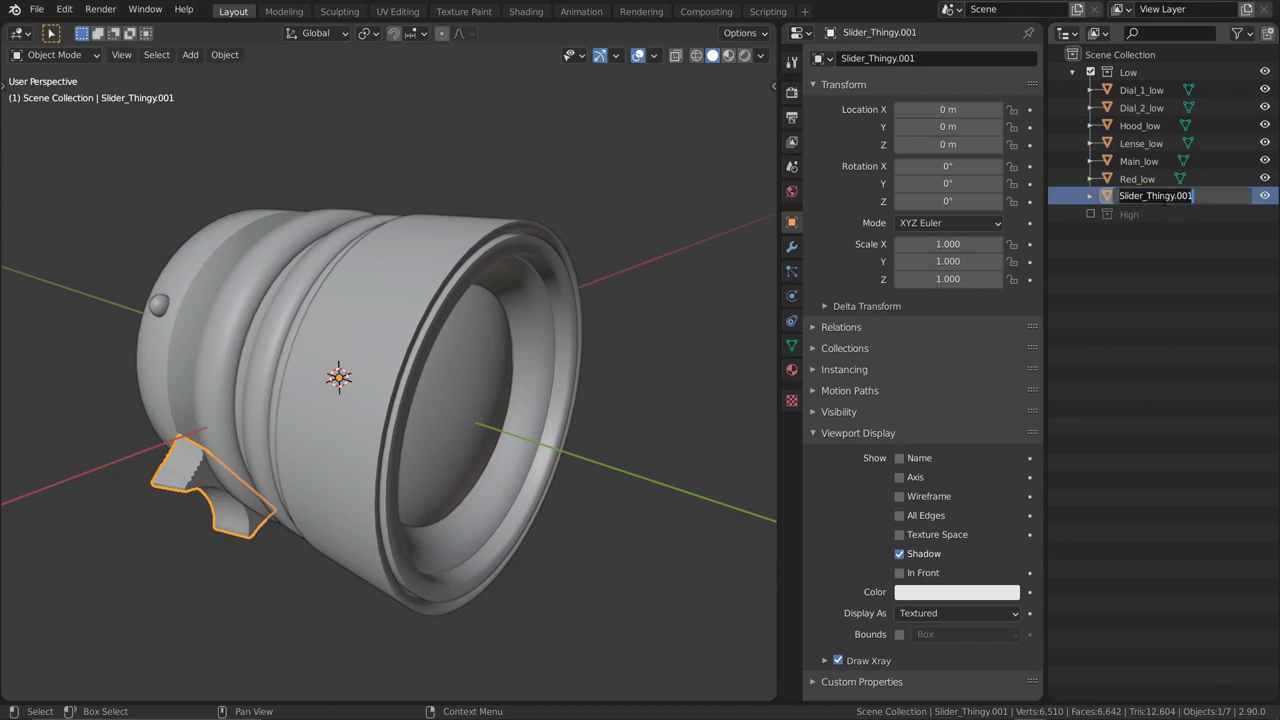
{"action": "key", "text": "End"}
{"action": "key", "text": "BackSpace"}
{"action": "key", "text": "BackSpace"}
{"action": "key", "text": "BackSpace"}
{"action": "key", "text": "BackSpace"}
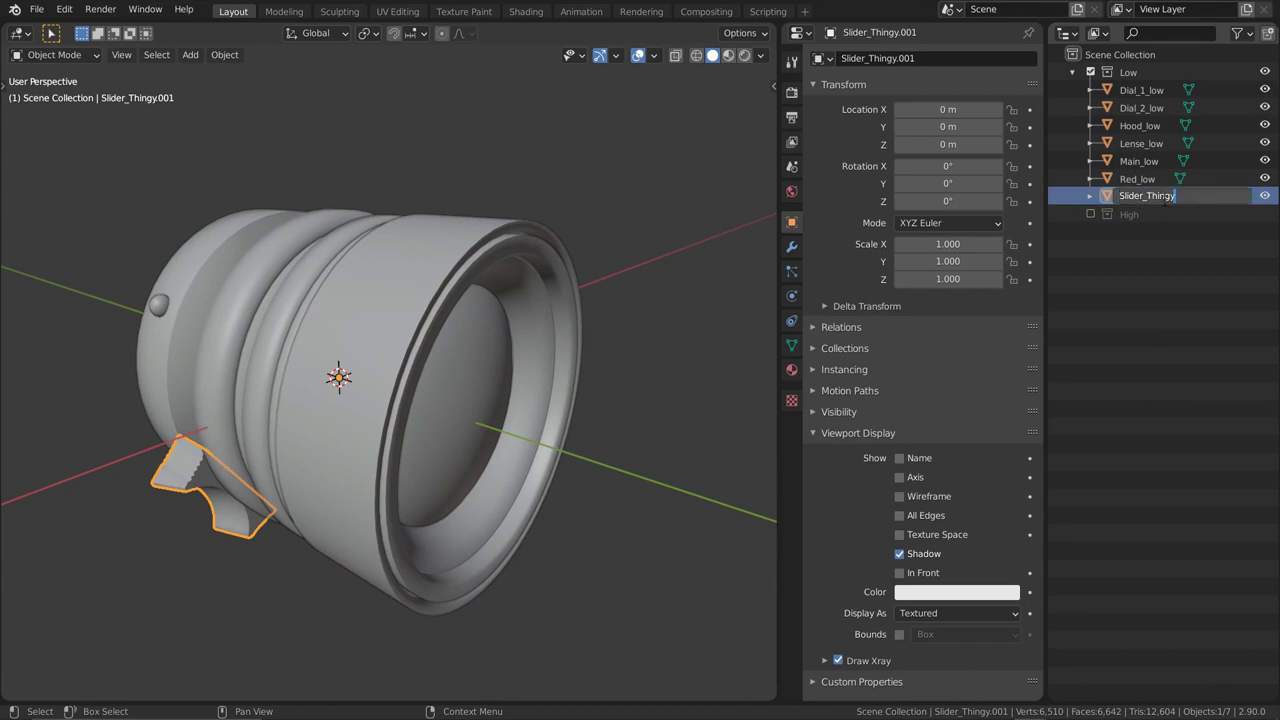
{"action": "type", "text": "_low"}
{"action": "key", "text": "Return"}
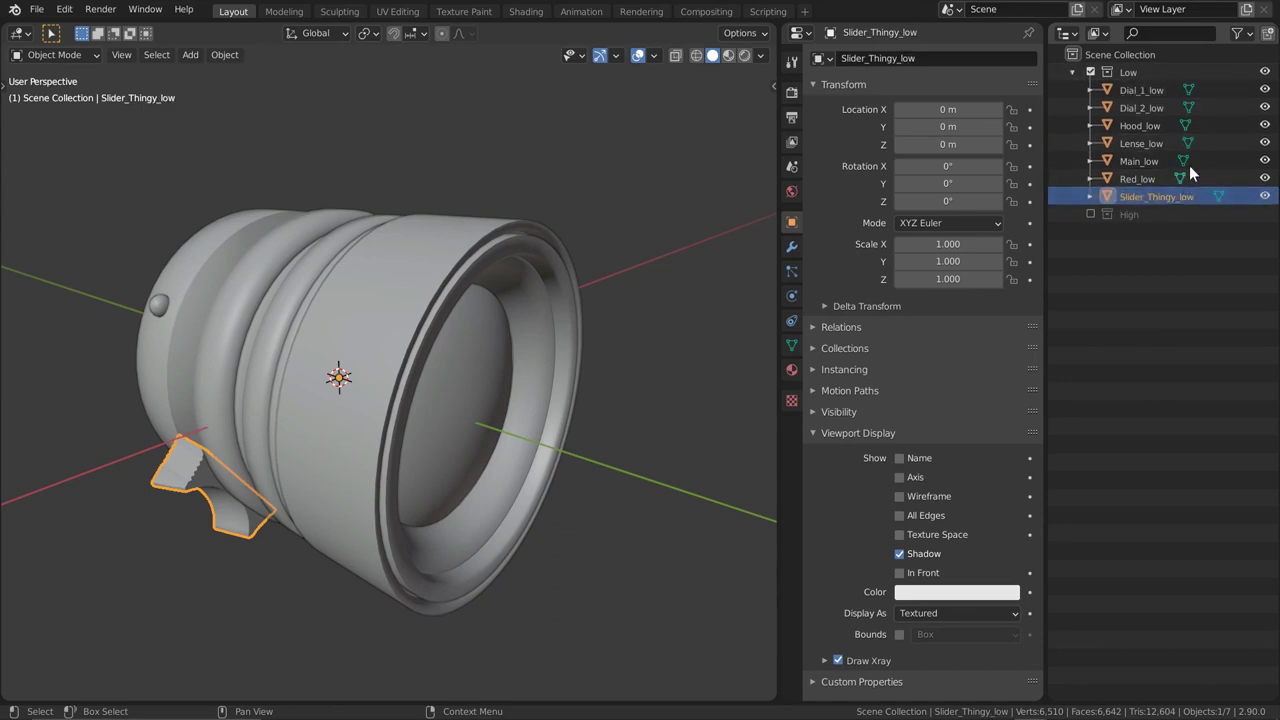
Select all objects in the Low collection, from Dial_1_low to Slider_Thingy_low, and bring up the export formats
{"action": "left_click", "coordinate": [1166, 88]}
{"action": "left_click", "coordinate": [1145, 194], "text": "shift"}
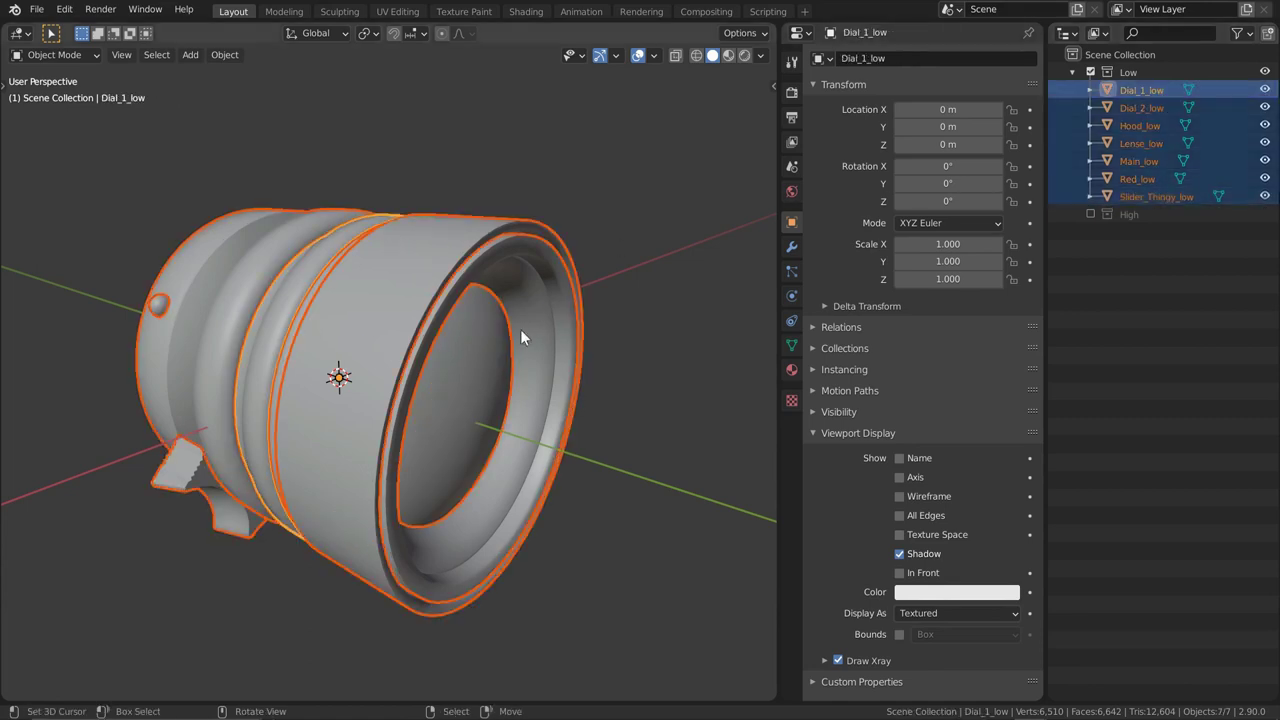
{"action": "key", "text": "F4"}
{"action": "mouse_move", "coordinate": [486, 434]}
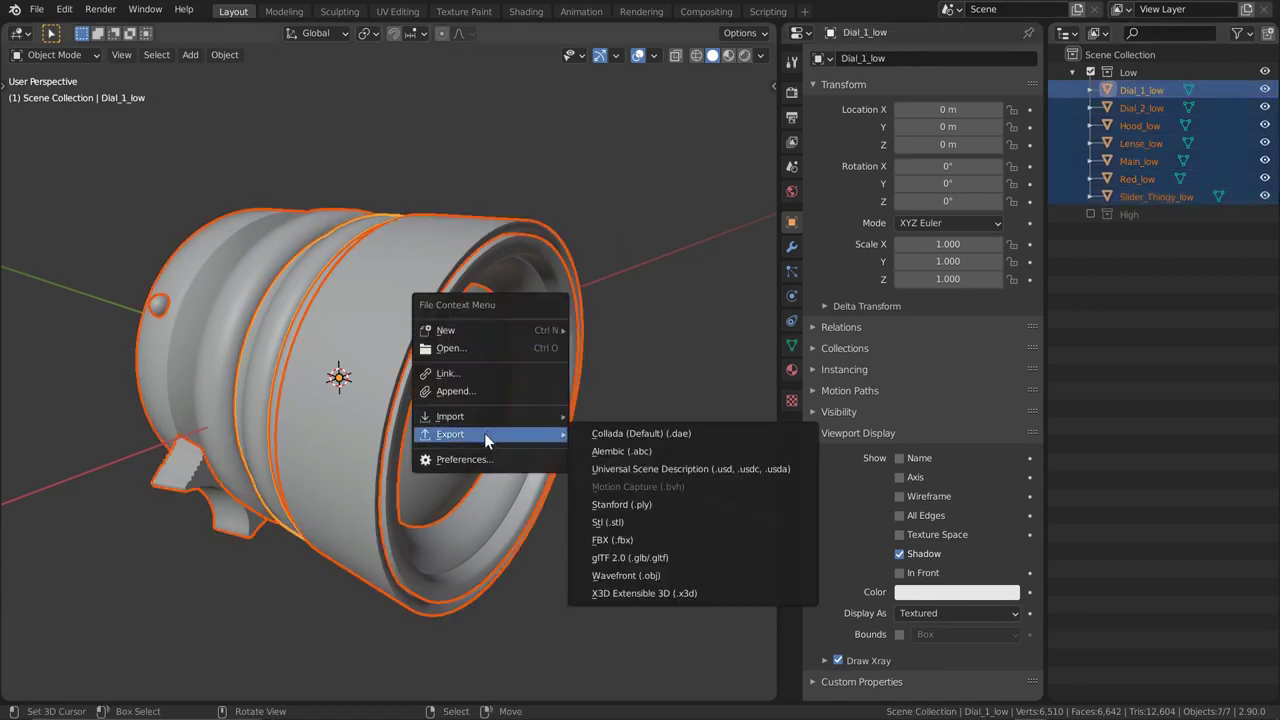
Exclude the Low collection, enable the High collection and select all its objects from Dial_1_high to Slider_Thingy_high
{"action": "left_click", "coordinate": [1090, 72]}
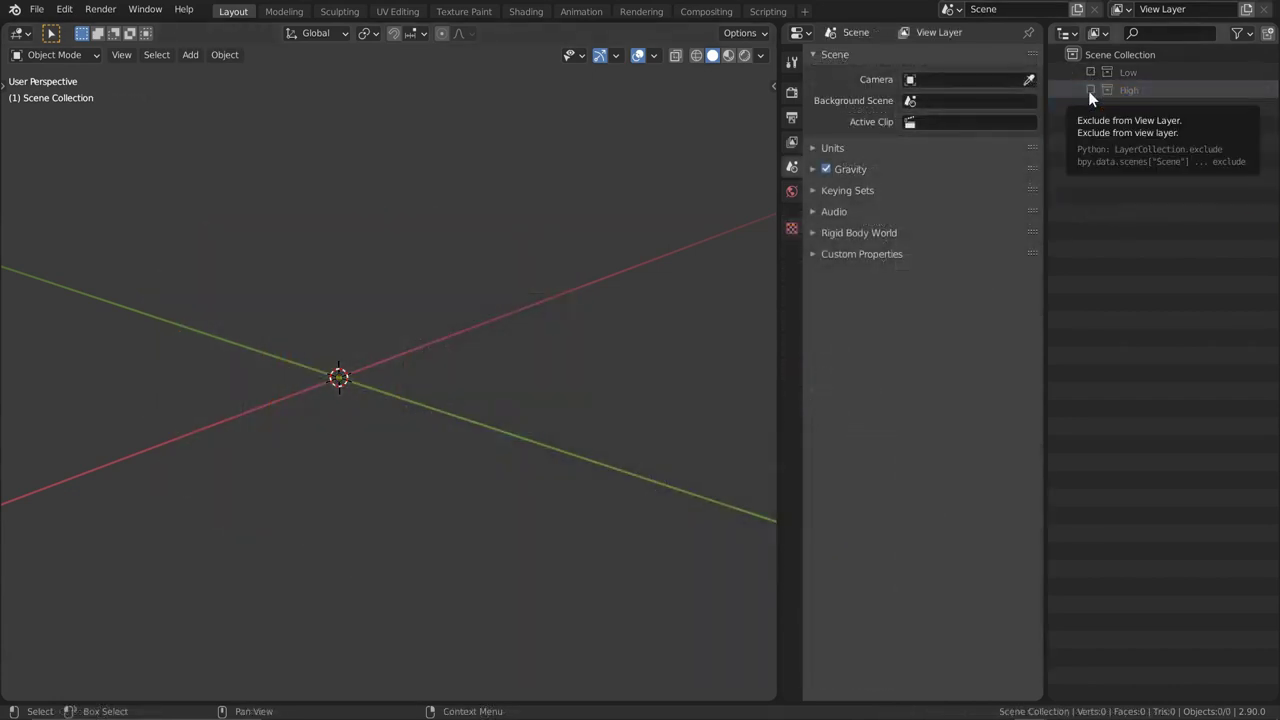
{"action": "left_click", "coordinate": [1090, 90]}
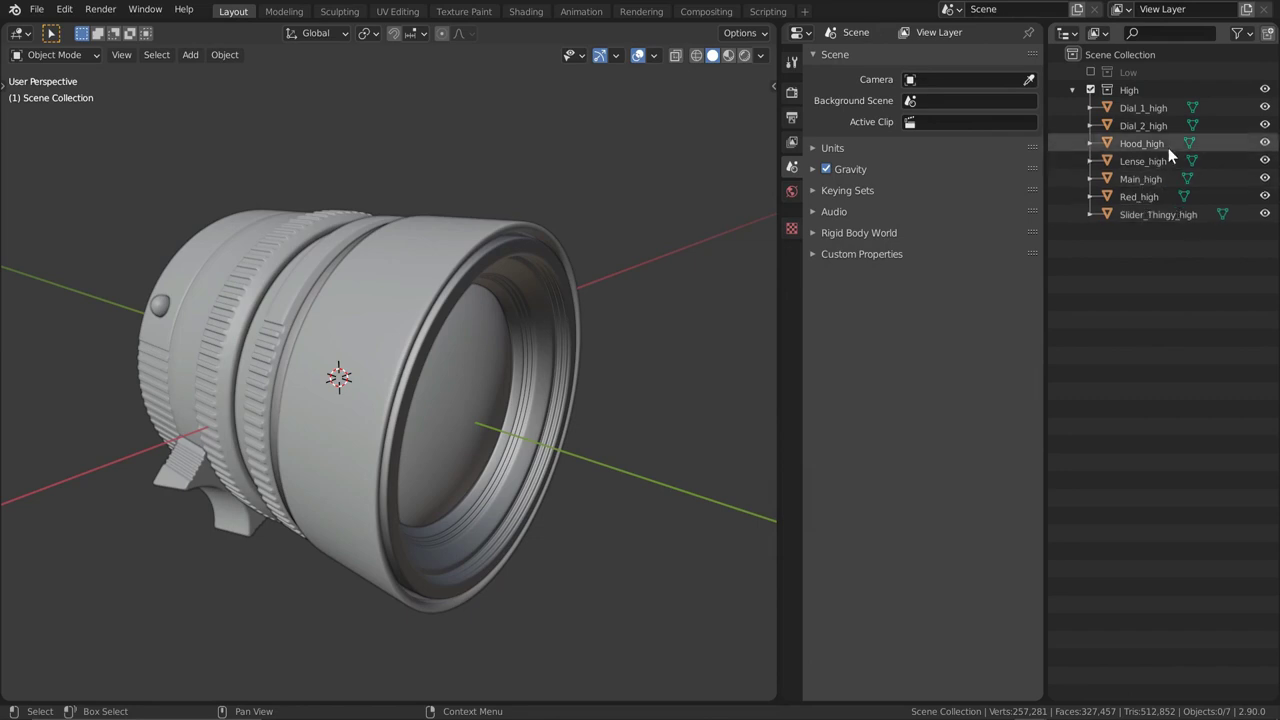
{"action": "left_click", "coordinate": [1160, 107]}
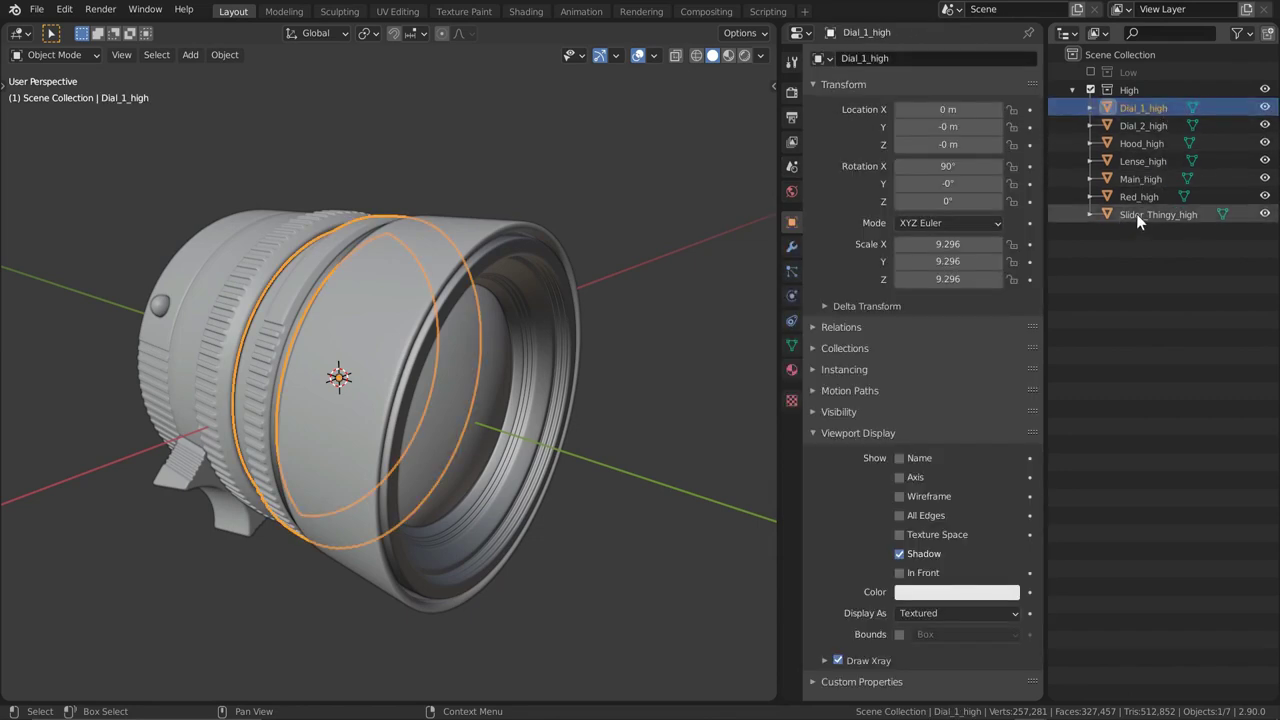
{"action": "left_click", "coordinate": [1146, 214], "text": "shift"}
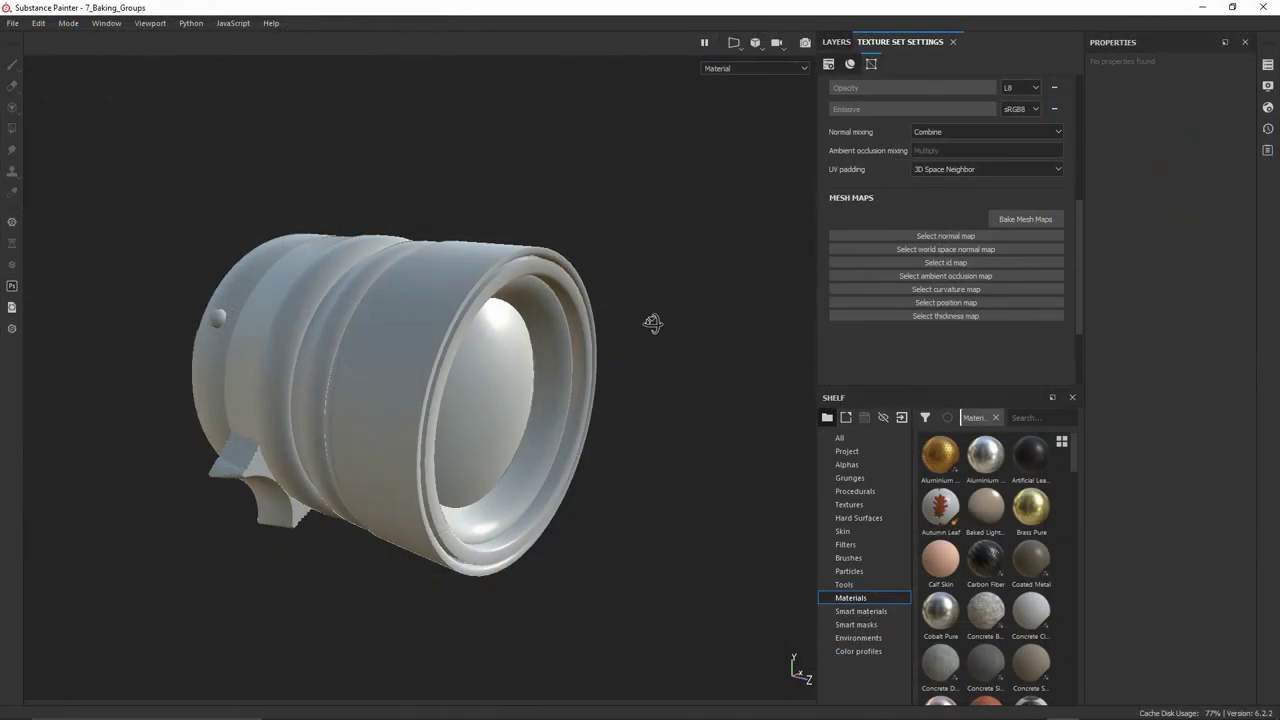
Open the mesh map baking settings and limit the bake to the Normal and Ambient occlusion maps
{"action": "mouse_move", "coordinate": [649, 336]}
{"action": "left_mouse_down", "text": "alt"}
{"action": "mouse_move", "coordinate": [649, 371]}
{"action": "mouse_move", "coordinate": [640, 335]}
{"action": "left_mouse_up", "text": "alt"}
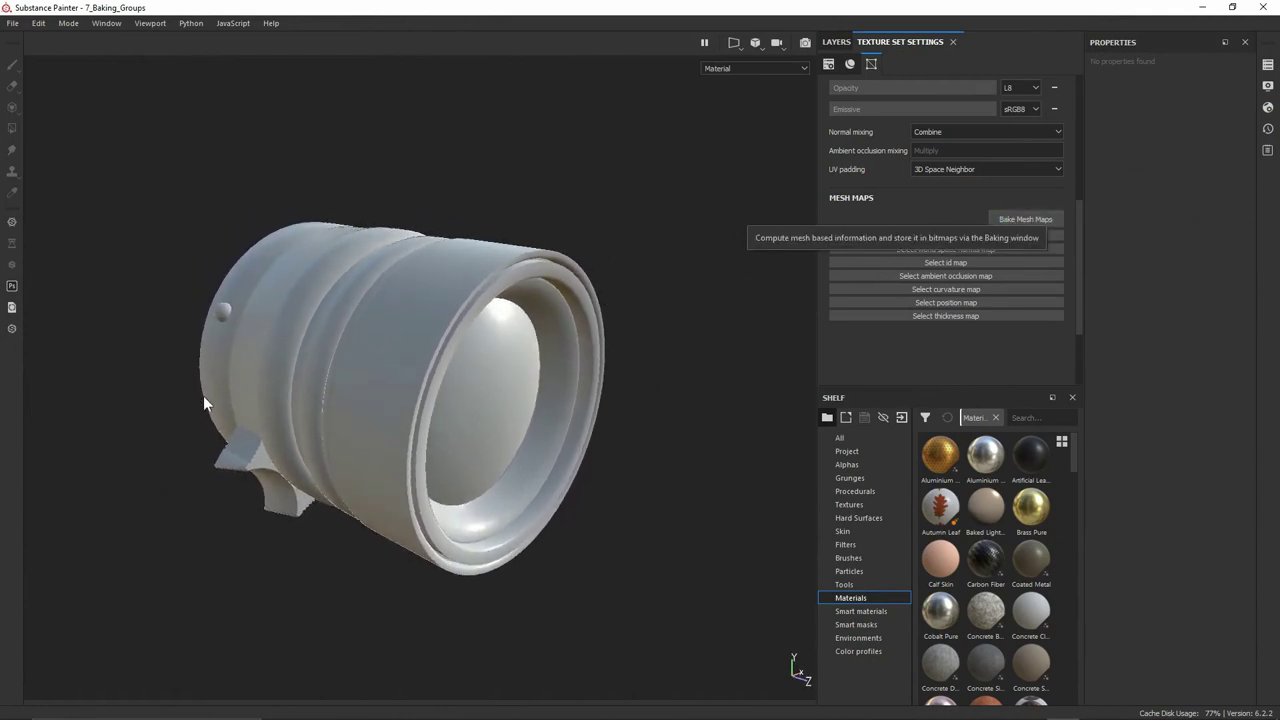
{"action": "middle_click_drag", "start_coordinate": [203, 395], "coordinate": [328, 387], "text": "alt"}
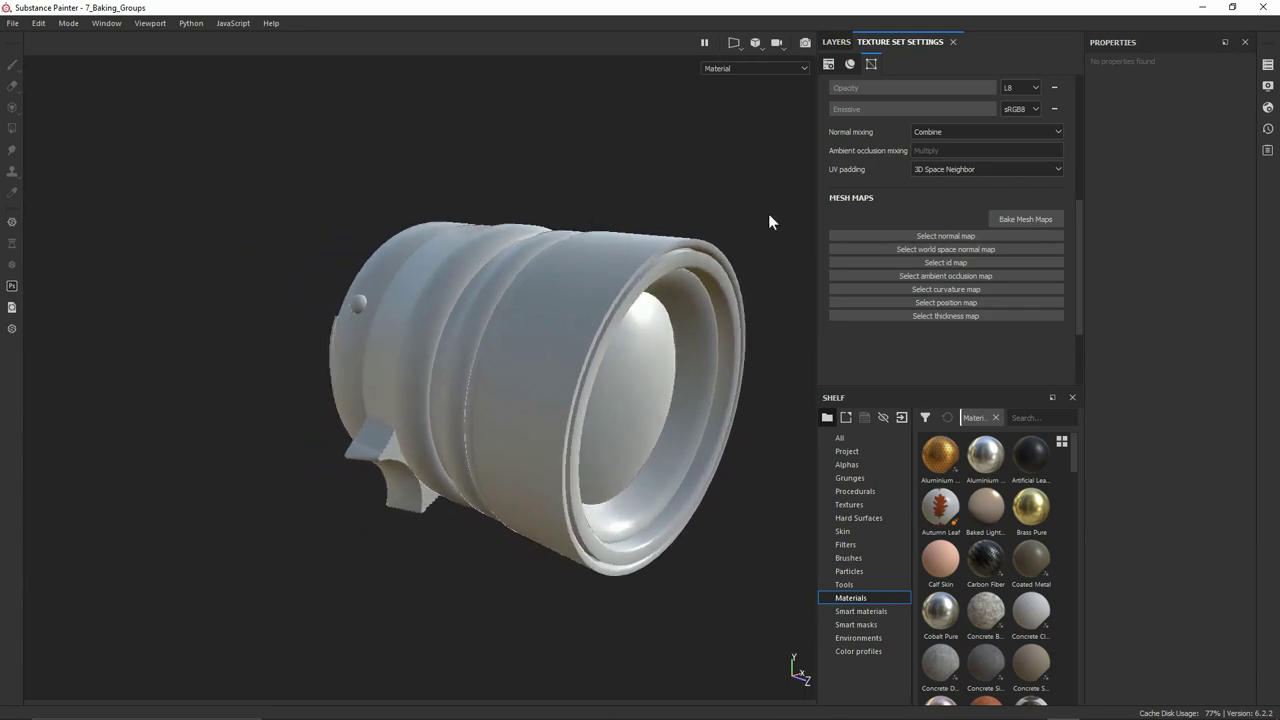
{"action": "left_click", "coordinate": [1019, 218]}
{"action": "left_click_drag", "start_coordinate": [700, 142], "coordinate": [317, 185]}
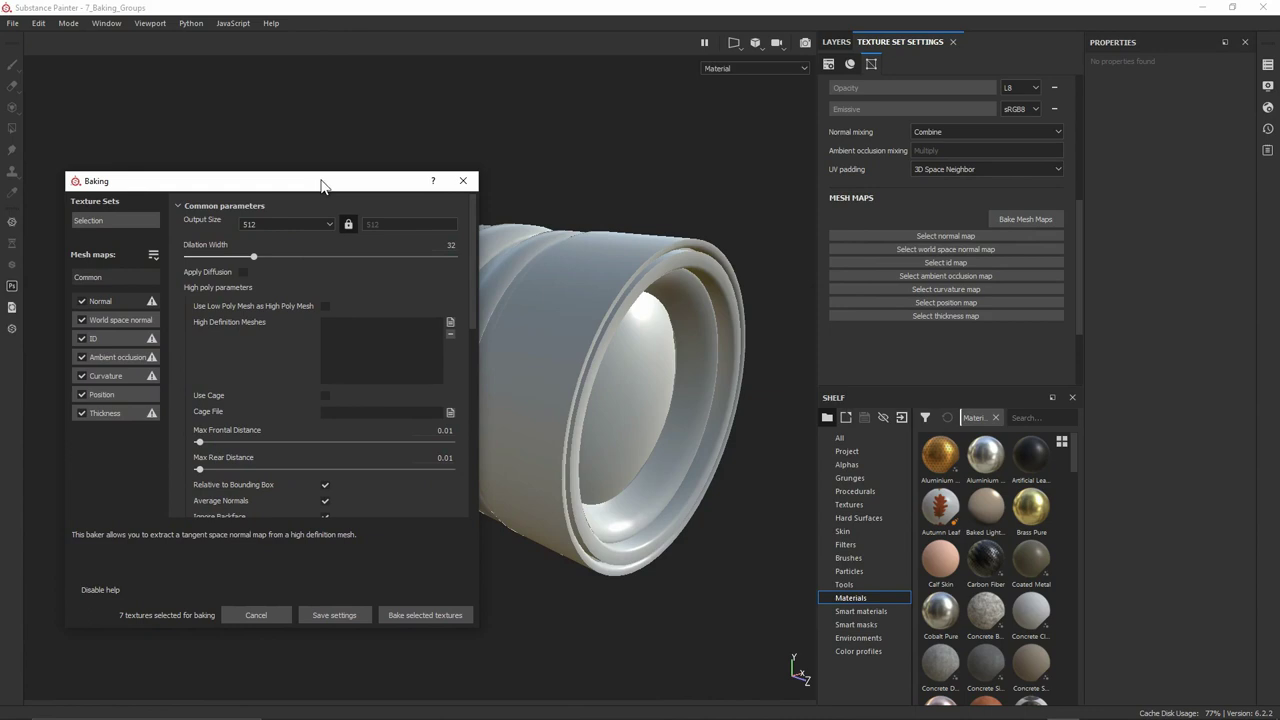
{"action": "left_click", "coordinate": [153, 254]}
{"action": "left_click", "coordinate": [163, 283]}
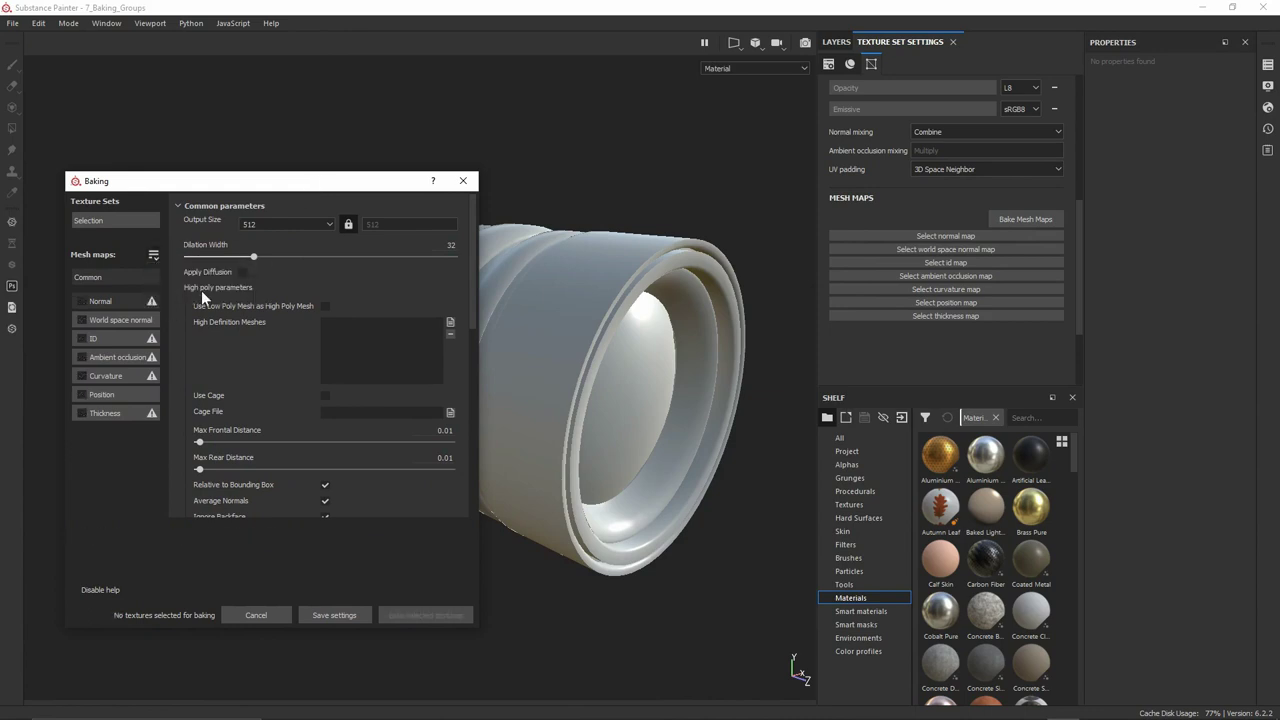
{"action": "left_click", "coordinate": [82, 357]}
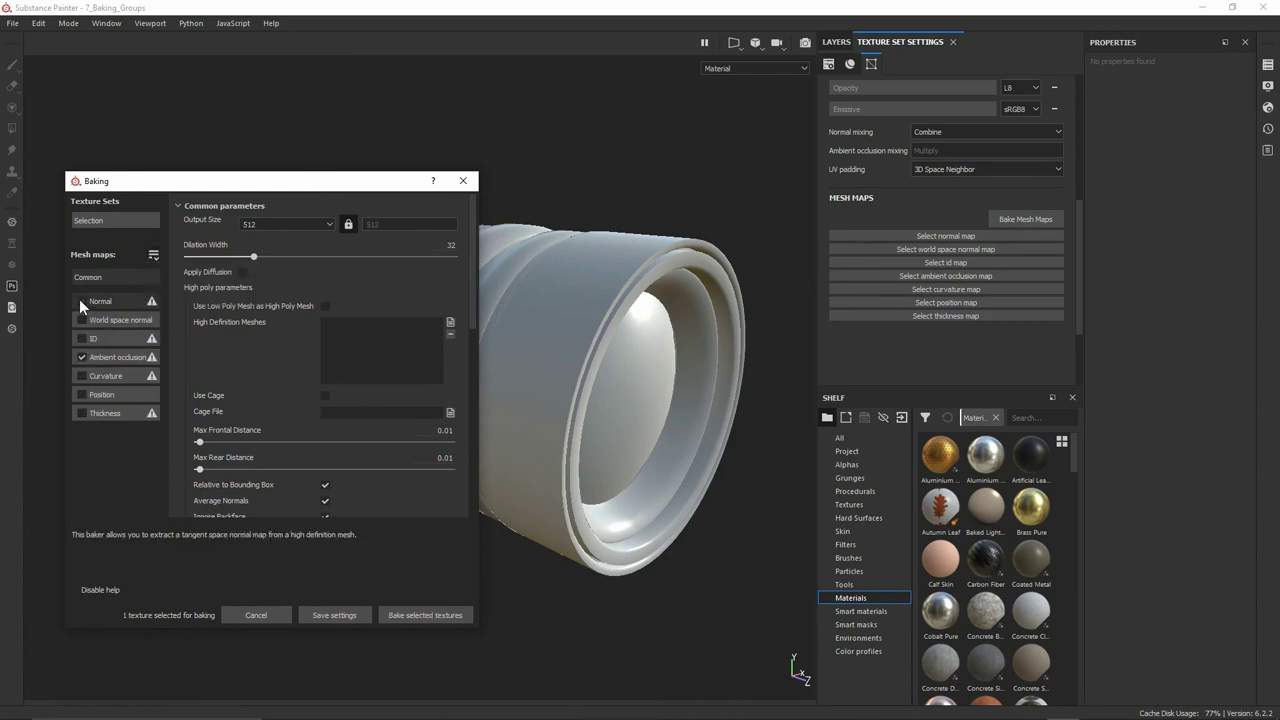
{"action": "left_click", "coordinate": [81, 300]}
Set the bake output size to 2048 and load the high-poly lens file as the high definition mesh
{"action": "left_click", "coordinate": [287, 224]}
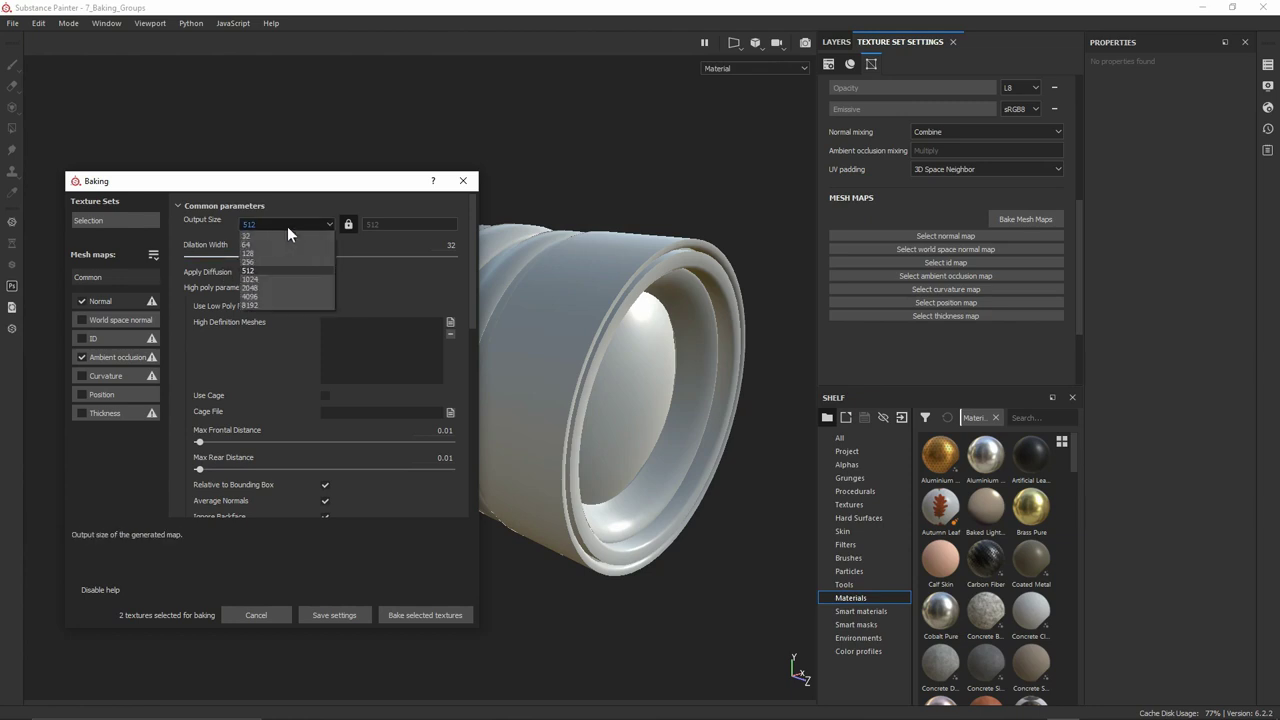
{"action": "left_click", "coordinate": [276, 288]}
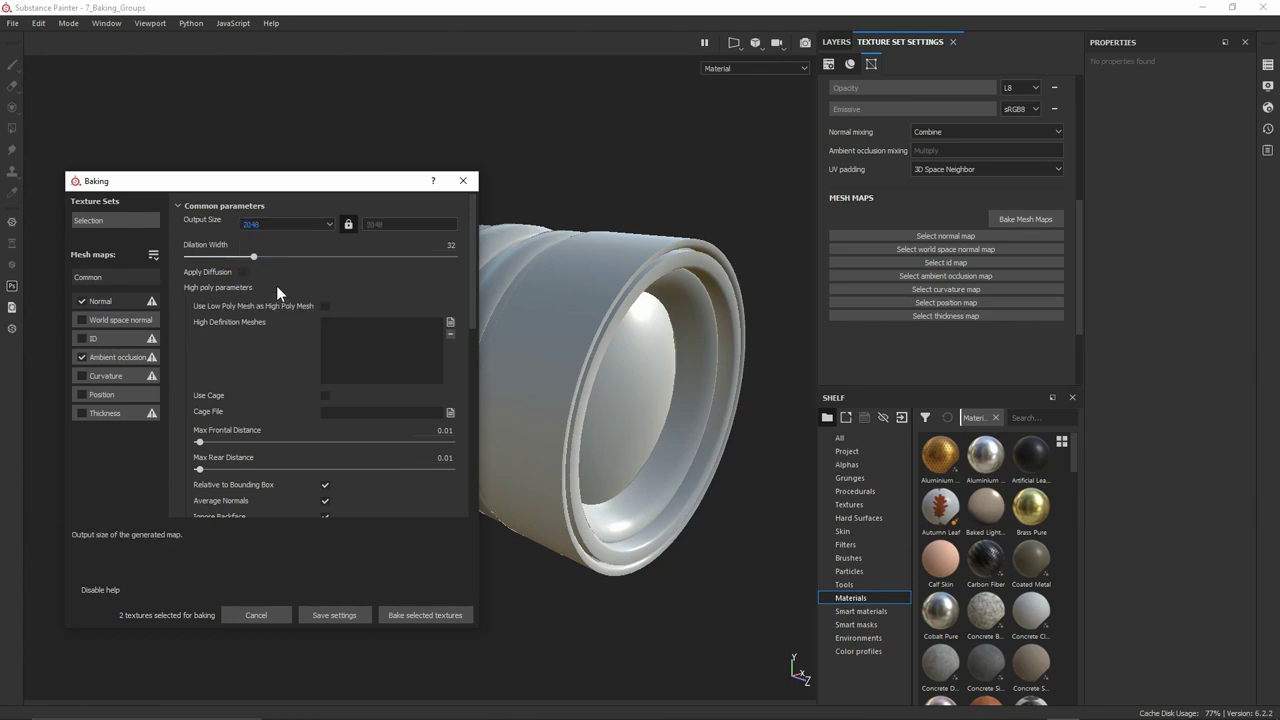
{"action": "left_click", "coordinate": [450, 323]}
{"action": "left_click", "coordinate": [368, 305]}
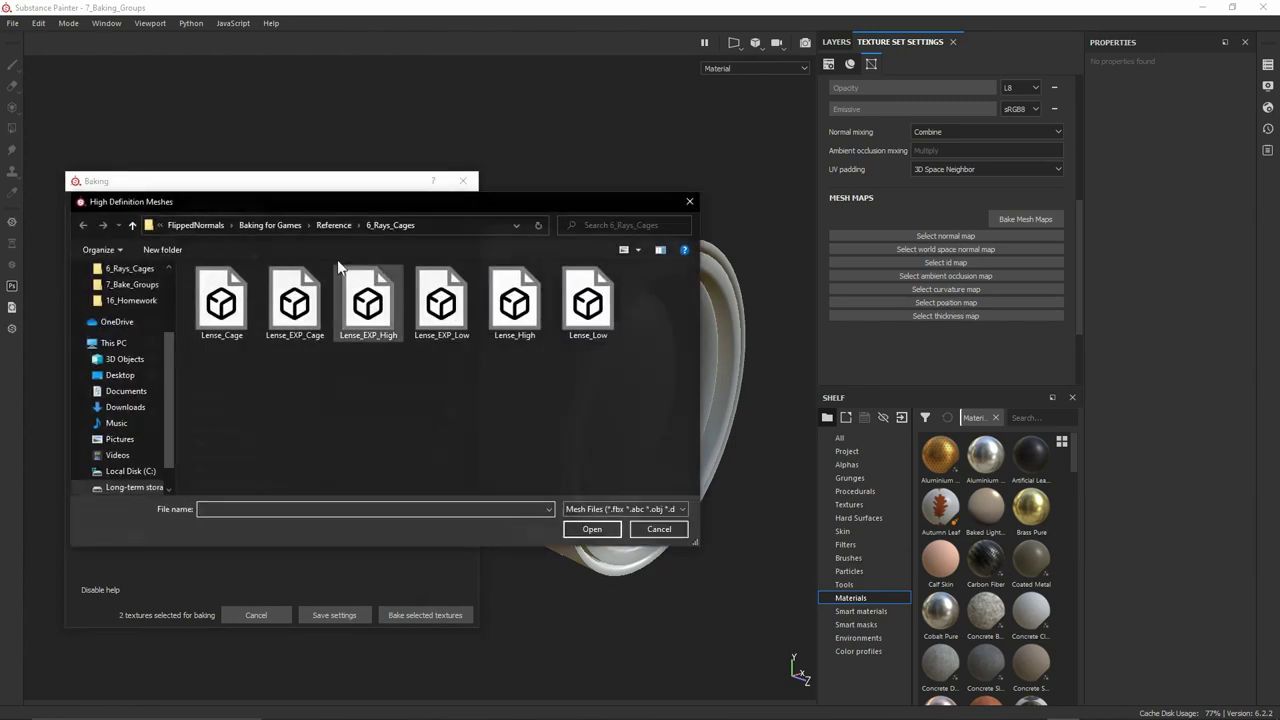
{"action": "left_click", "coordinate": [592, 529]}
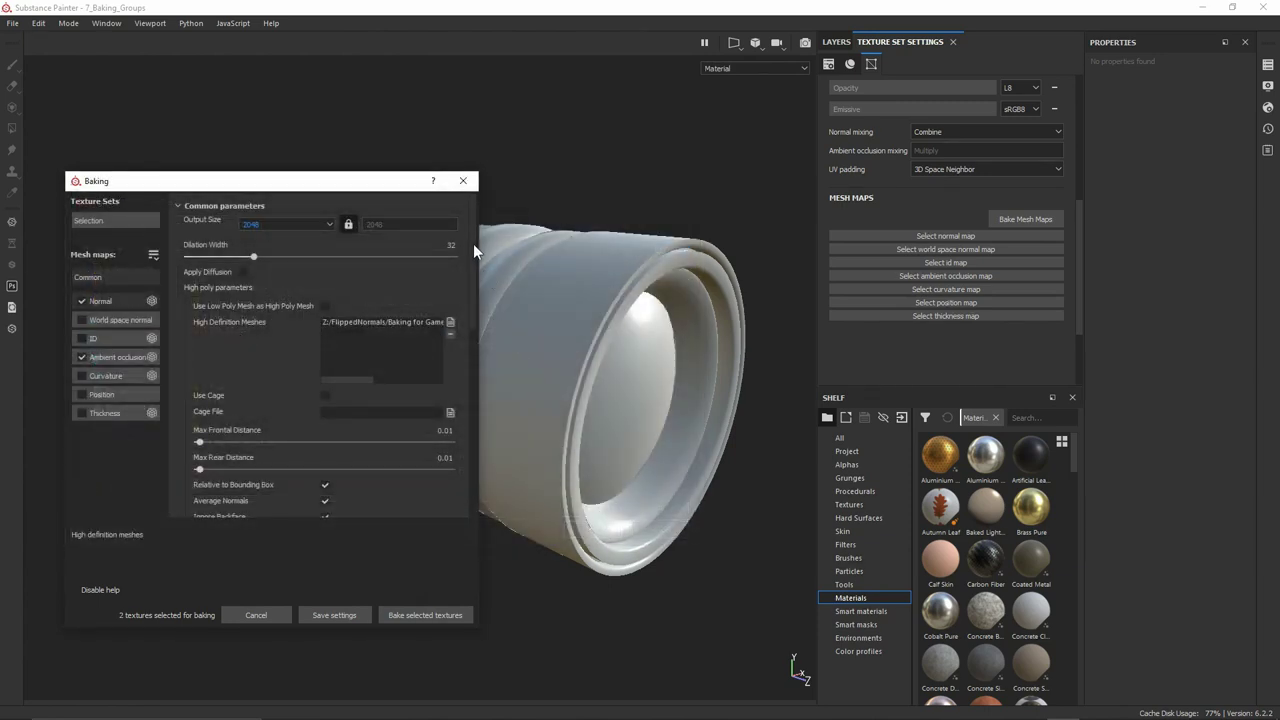
Set the bake matching to By Mesh Name with _low as the low poly mesh suffix
{"action": "left_click_drag", "start_coordinate": [470, 248], "coordinate": [472, 323]}
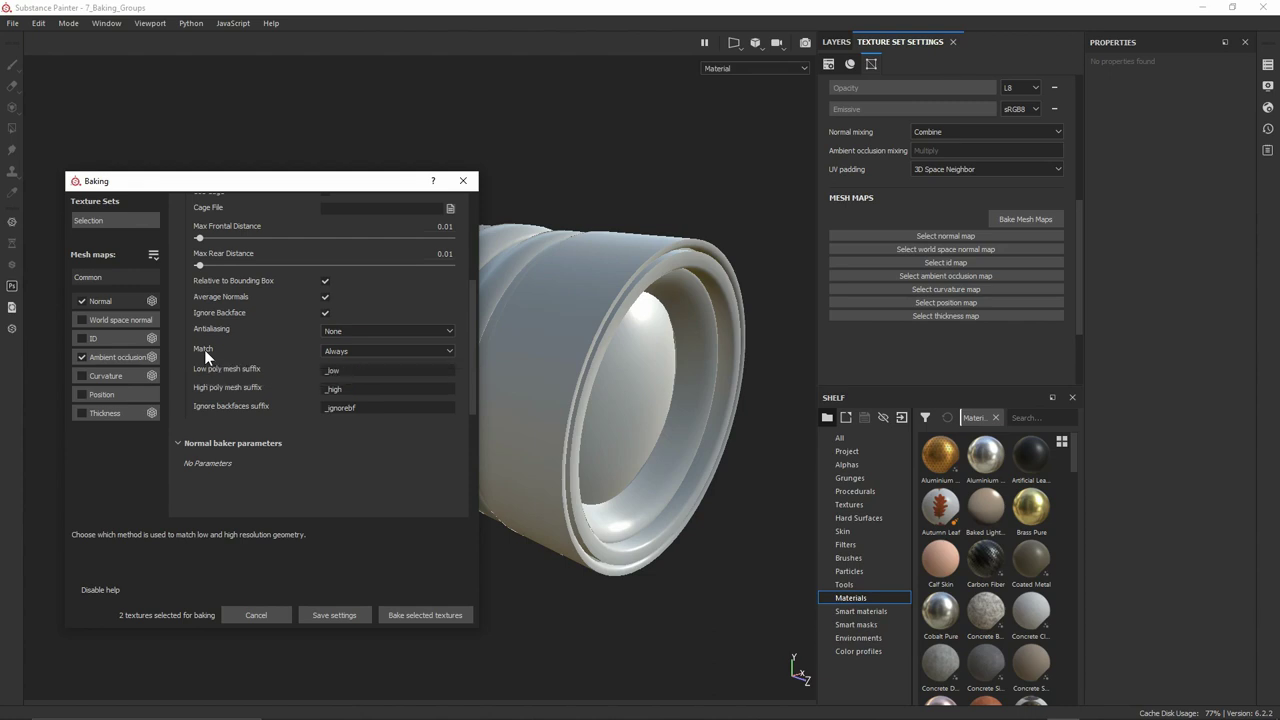
{"action": "left_click", "coordinate": [327, 351]}
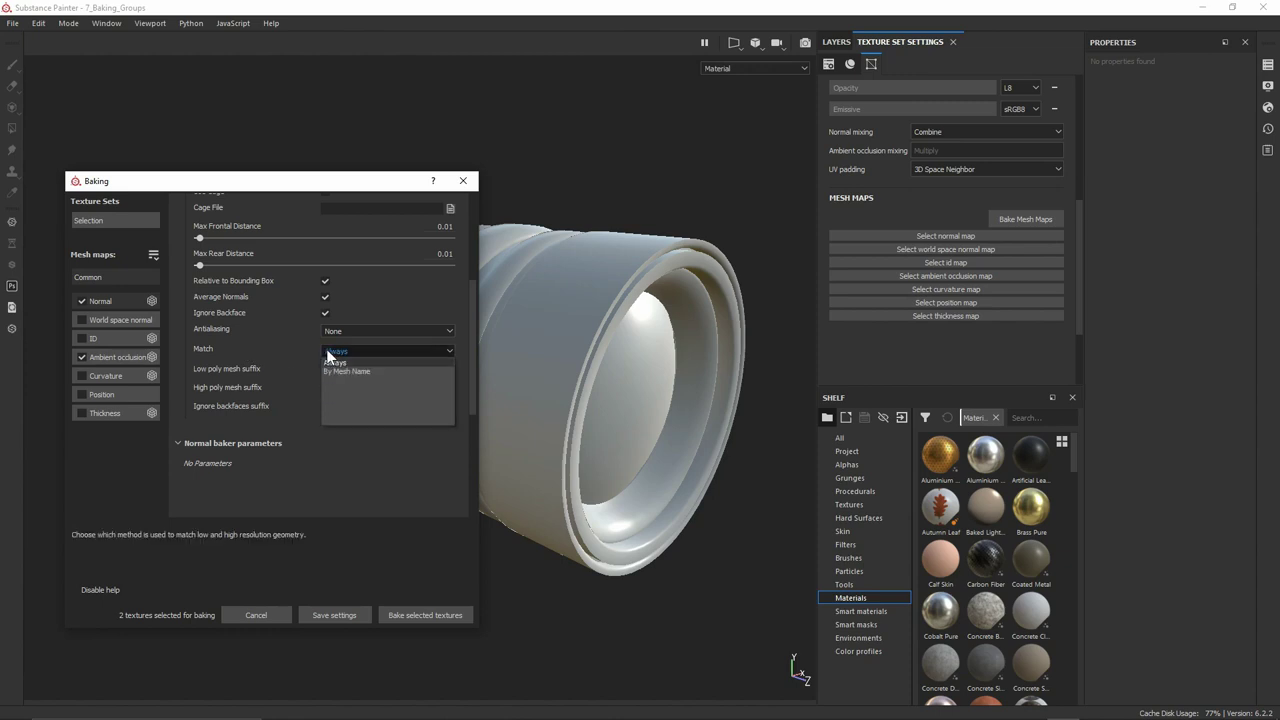
{"action": "left_click", "coordinate": [391, 371]}
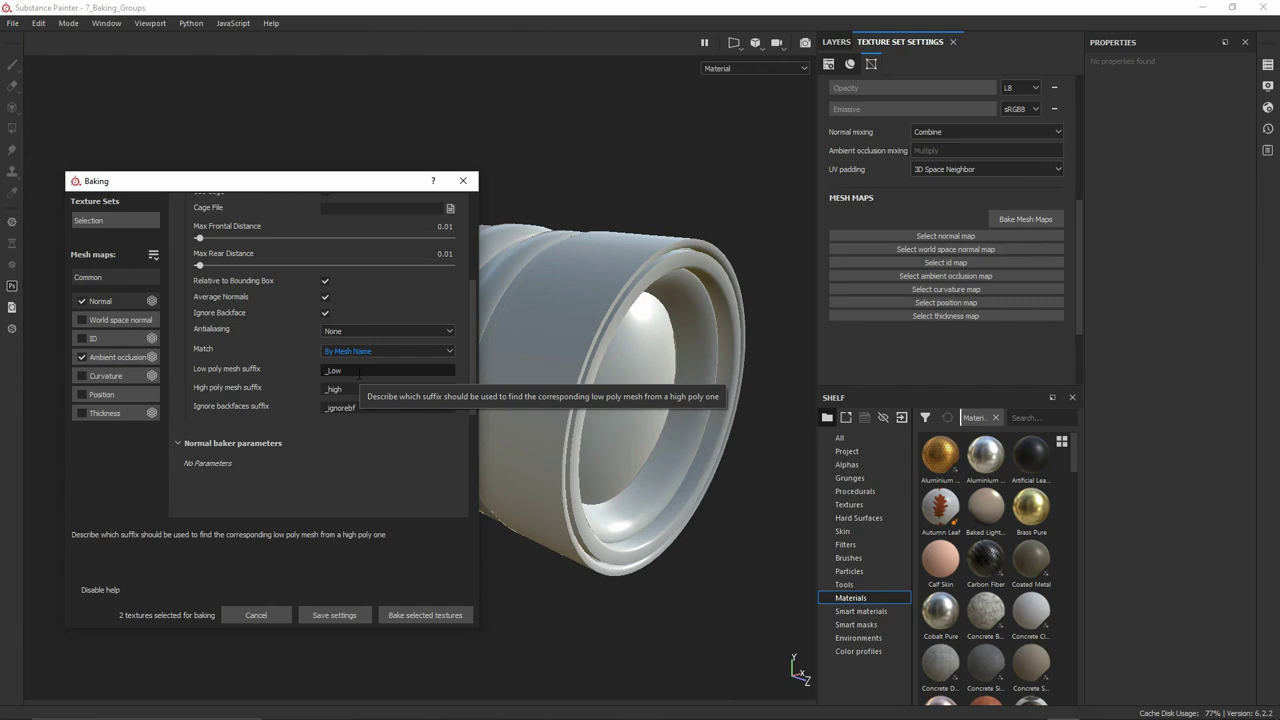
{"action": "type", "text": "o"}
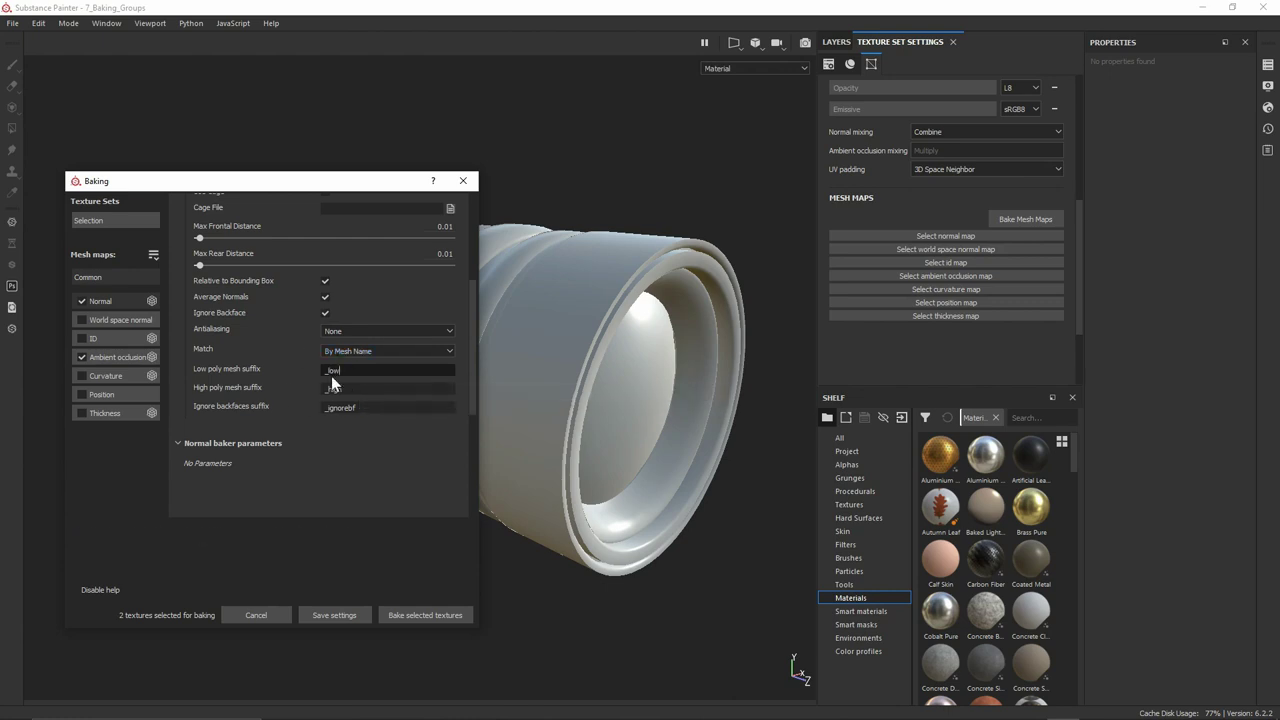
Bake the selected normal and ambient occlusion maps for the lens and dismiss the bake report
{"action": "left_click_drag", "start_coordinate": [378, 185], "coordinate": [409, 198]}
{"action": "scroll", "coordinate": [360, 348], "scroll_direction": "up", "scroll_amount": 3}
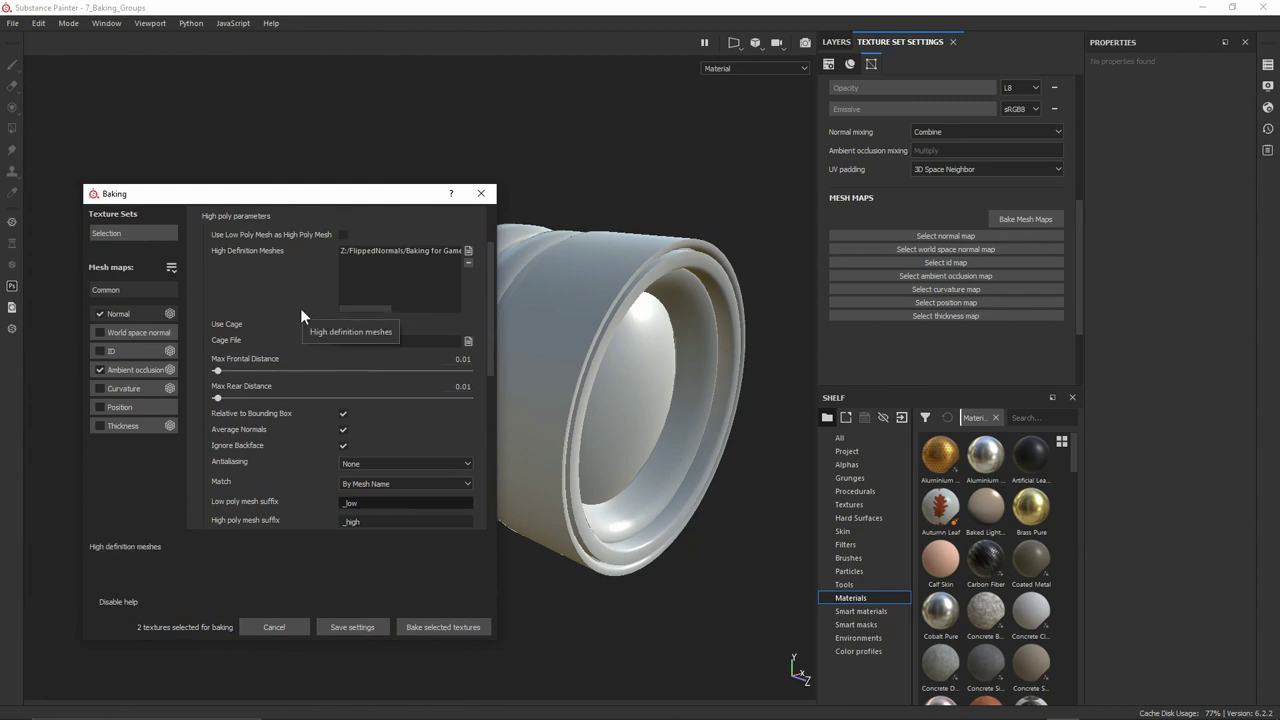
{"action": "left_click", "coordinate": [452, 627]}
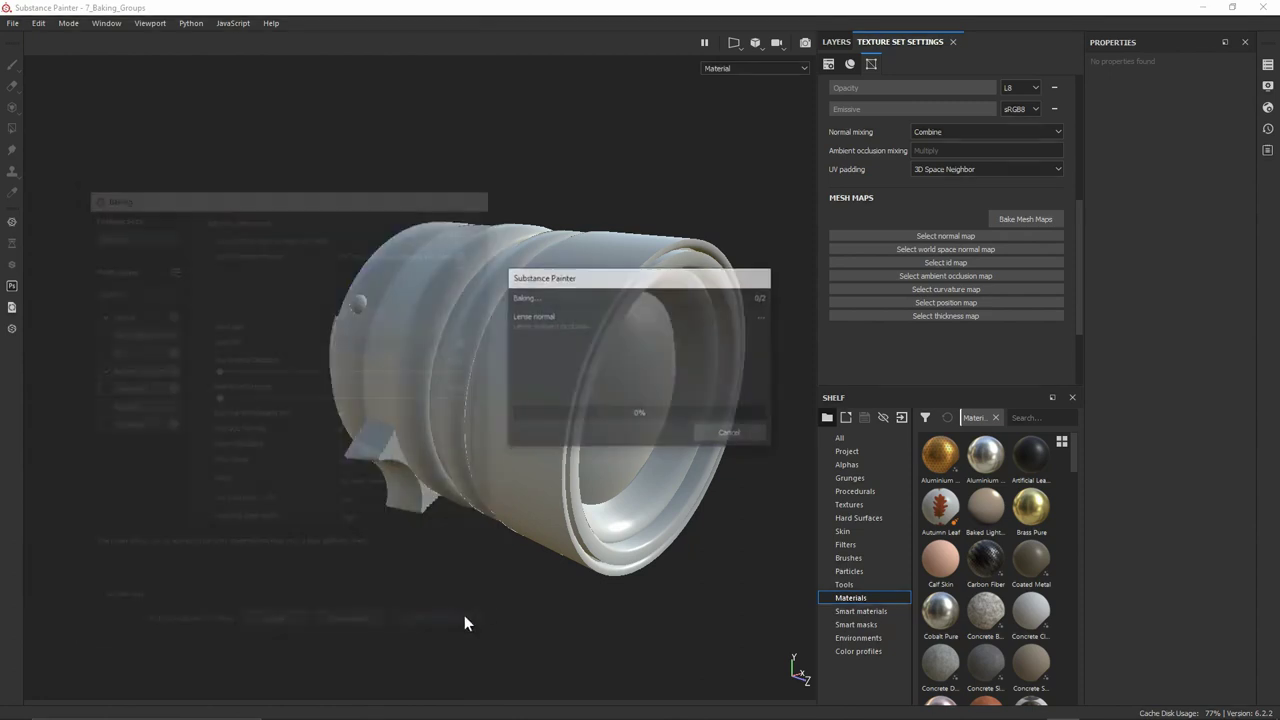
{"action": "left_click_drag", "start_coordinate": [613, 287], "coordinate": [168, 463]}
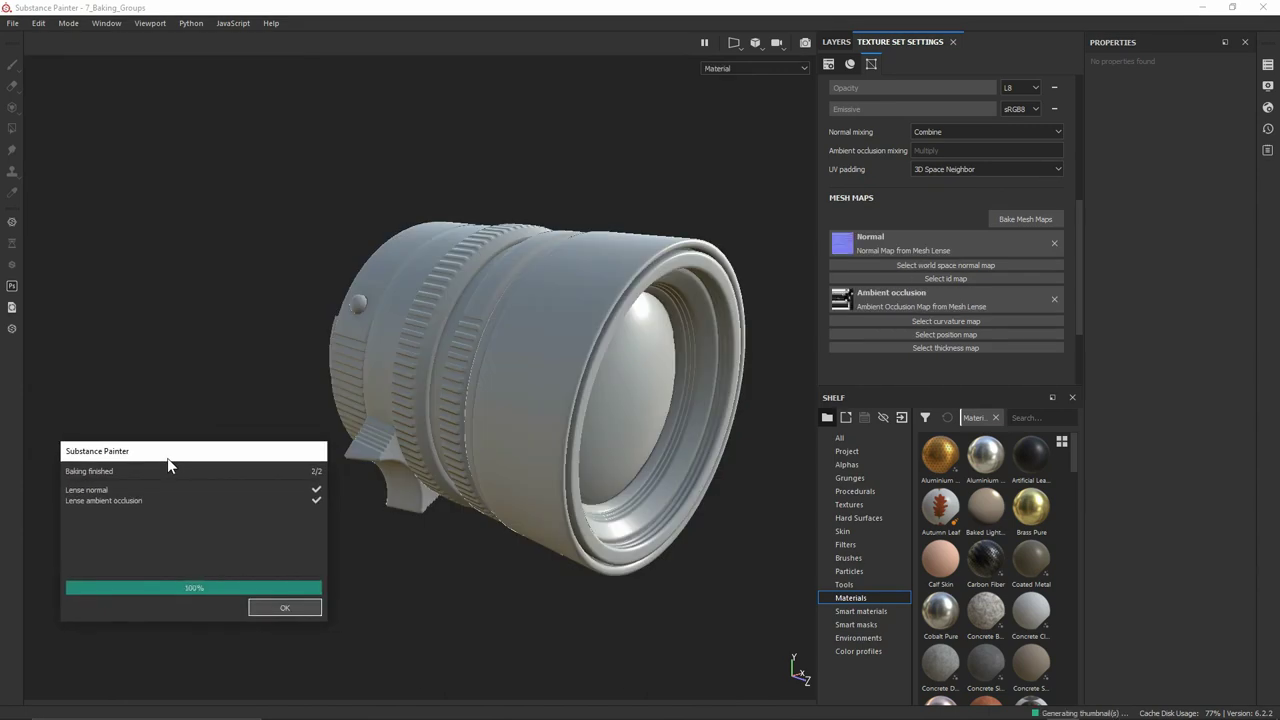
{"action": "left_click", "coordinate": [270, 608]}
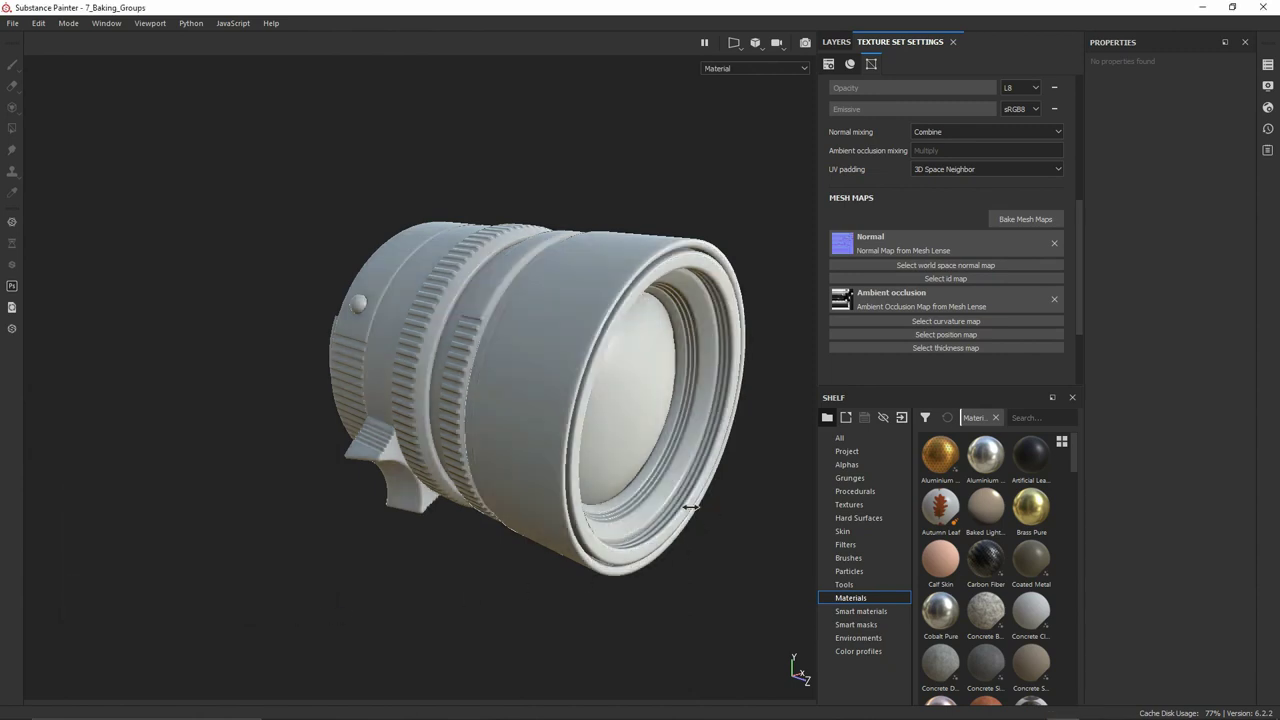
Inspect the baked lens from several angles, checking the inner front rings, the ridged dials, the round button and the slider
{"action": "left_click_drag", "start_coordinate": [686, 508], "coordinate": [589, 533], "text": "alt"}
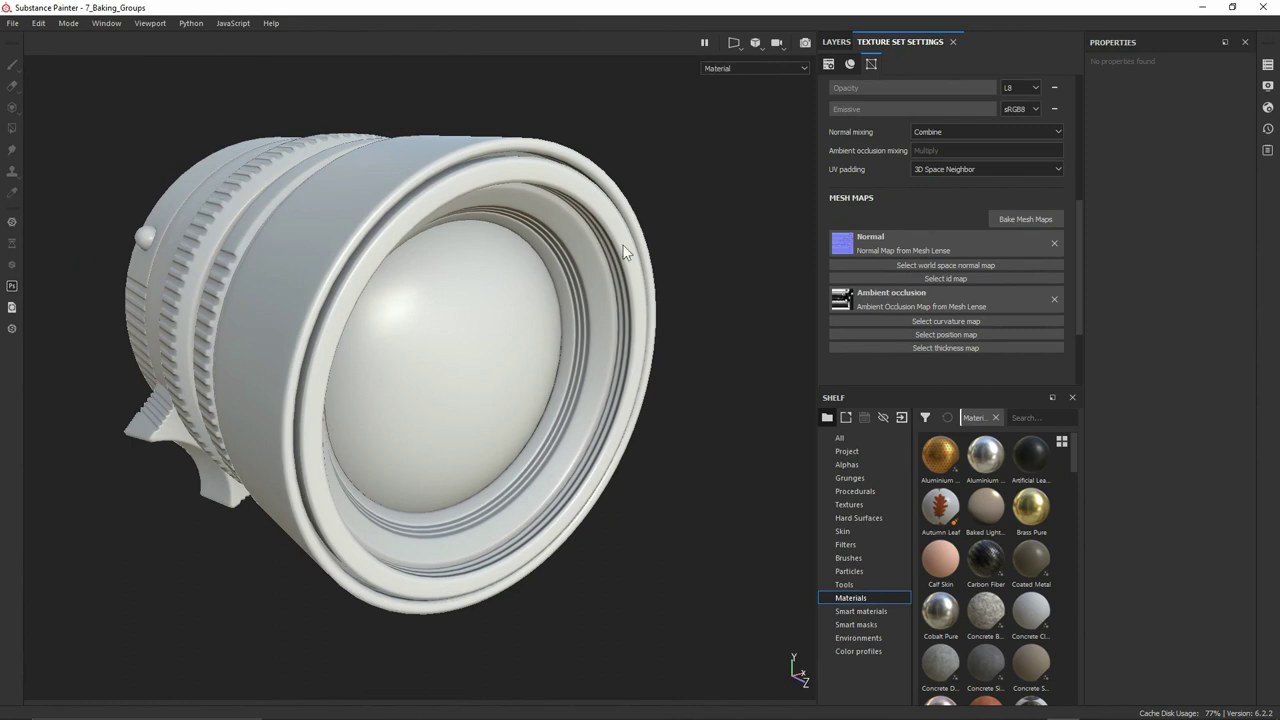
{"action": "left_click_drag", "start_coordinate": [500, 430], "coordinate": [432, 369], "text": "alt"}
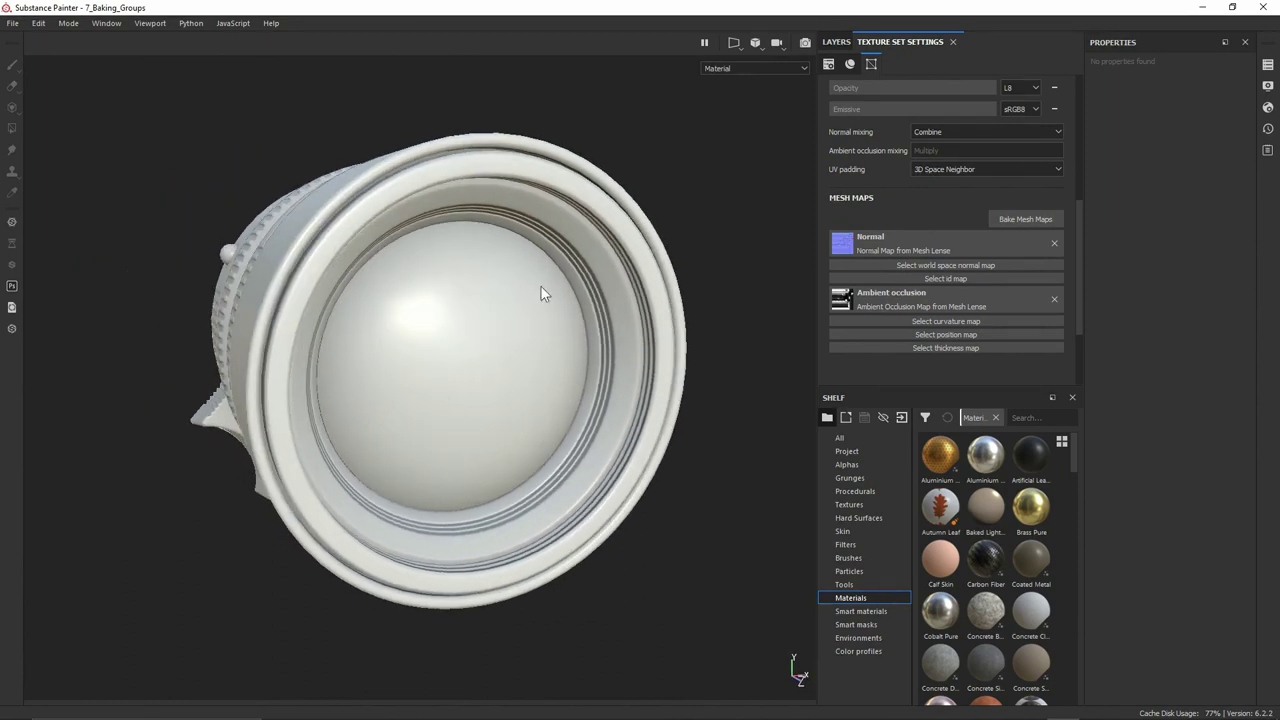
{"action": "left_click_drag", "start_coordinate": [434, 258], "coordinate": [429, 423], "text": "alt"}
{"action": "scroll", "coordinate": [443, 451], "scroll_direction": "up", "scroll_amount": 5}
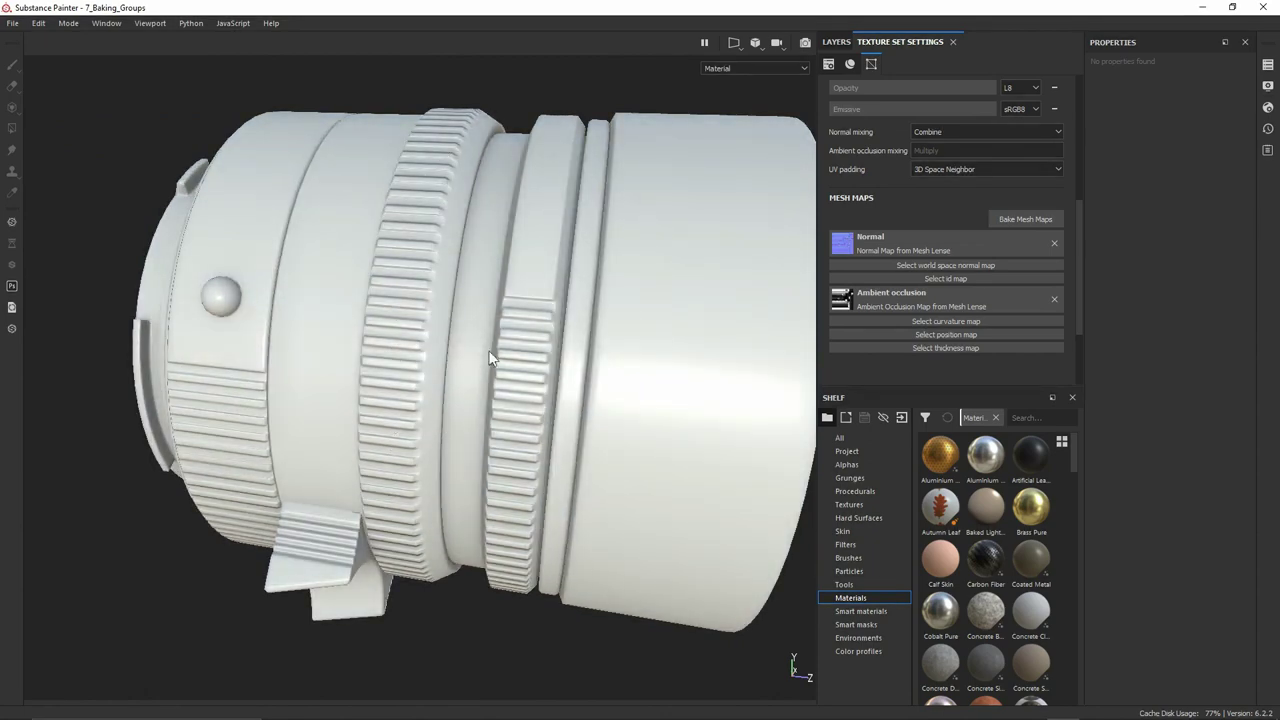
{"action": "left_click_drag", "start_coordinate": [363, 522], "coordinate": [401, 288], "text": "alt"}
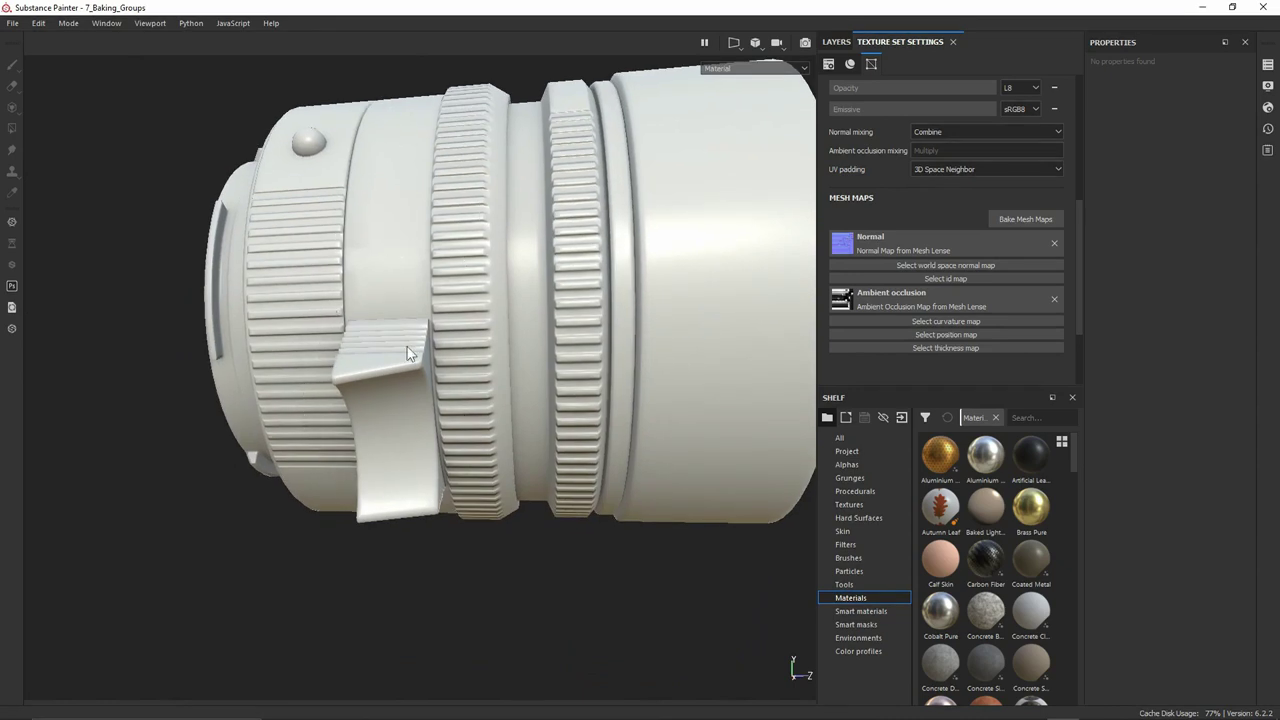
{"action": "middle_click_drag", "start_coordinate": [306, 91], "coordinate": [346, 206], "text": "alt"}
{"action": "right_click_drag", "start_coordinate": [346, 206], "coordinate": [366, 339], "text": "alt"}
{"action": "left_click_drag", "start_coordinate": [366, 339], "coordinate": [462, 185], "text": "alt"}
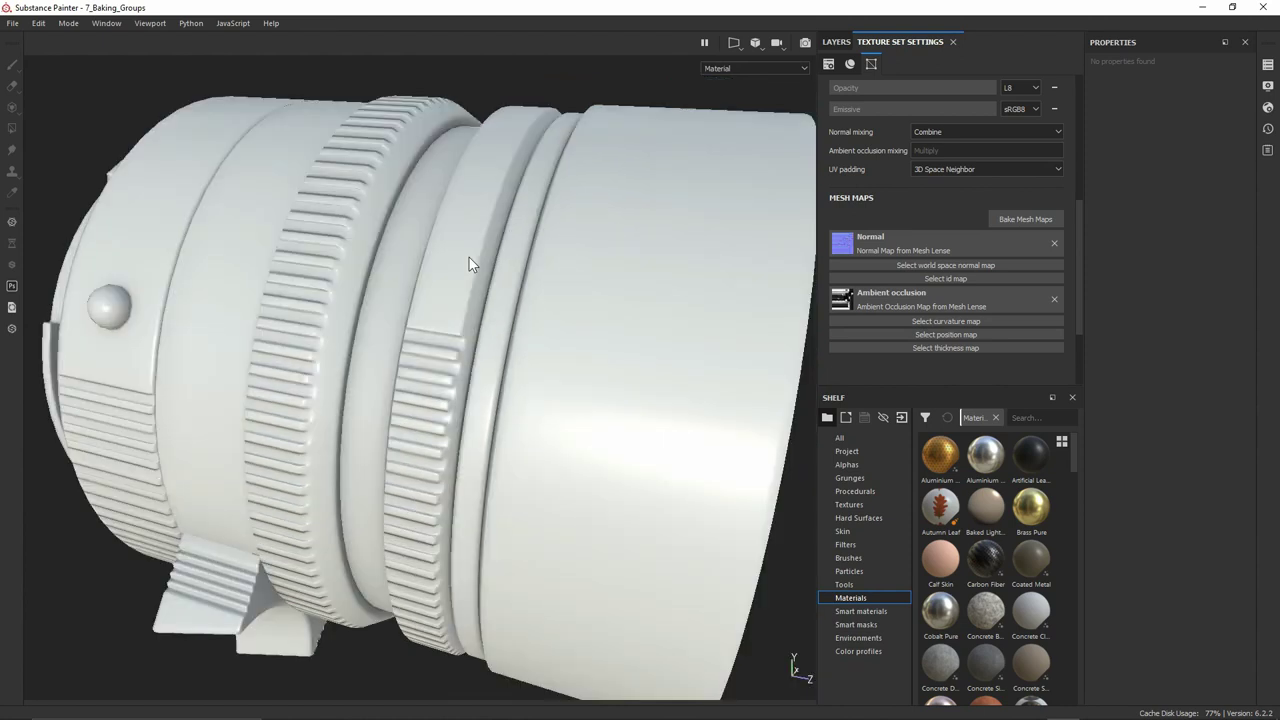
{"action": "key", "text": "f"}
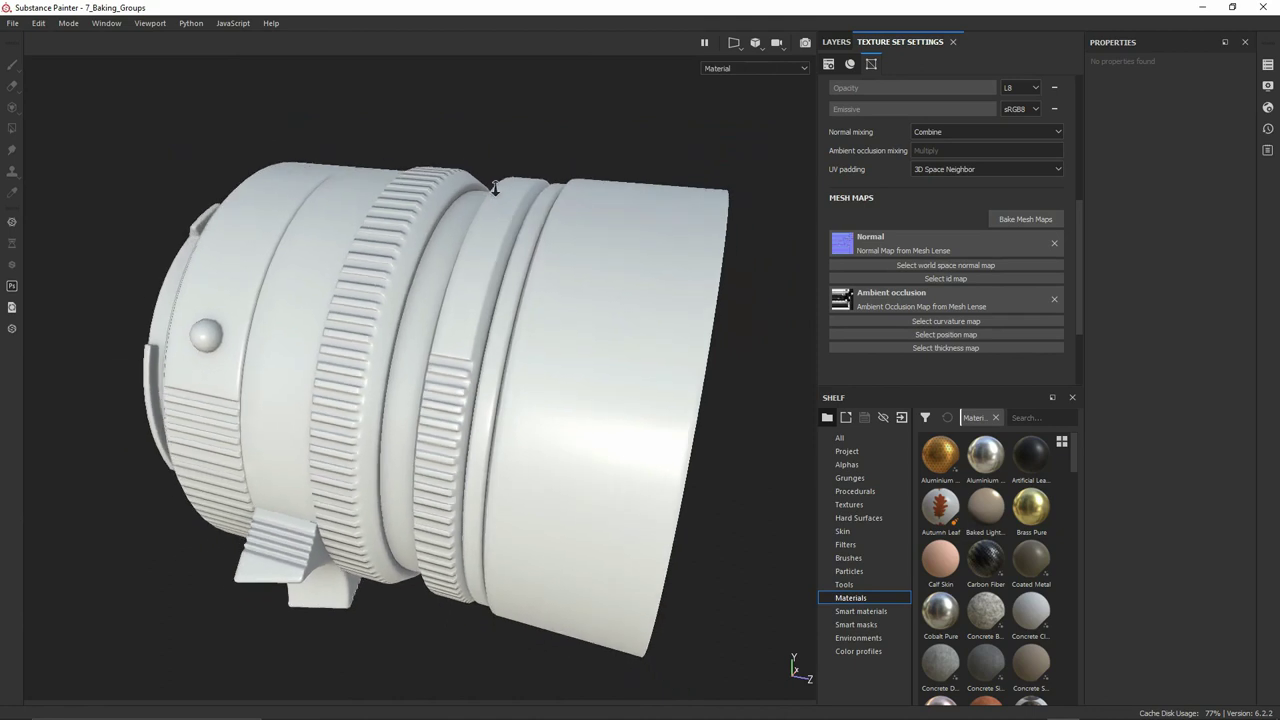
{"action": "left_click_drag", "start_coordinate": [576, 366], "coordinate": [499, 329], "text": "alt"}
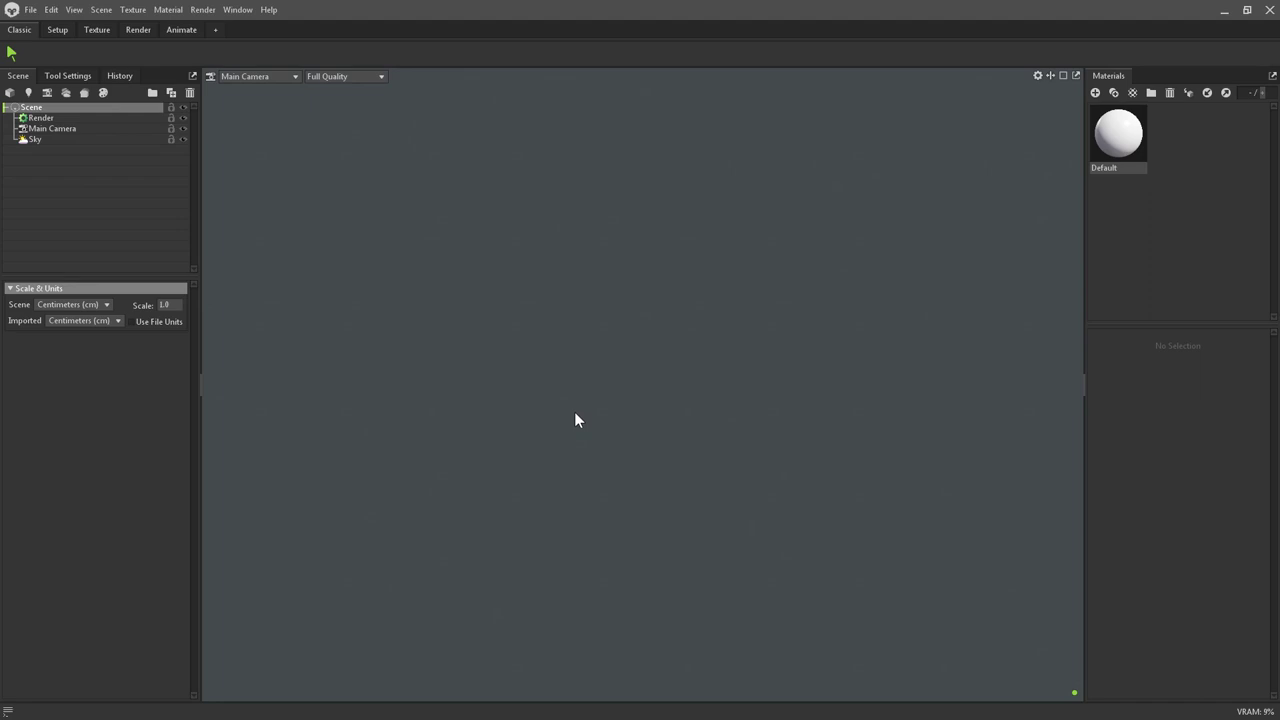
In Marmoset Toolbag, create a bake project and load Camera_High and Camera_Low through its Quick Loader
{"action": "left_click", "coordinate": [84, 93]}
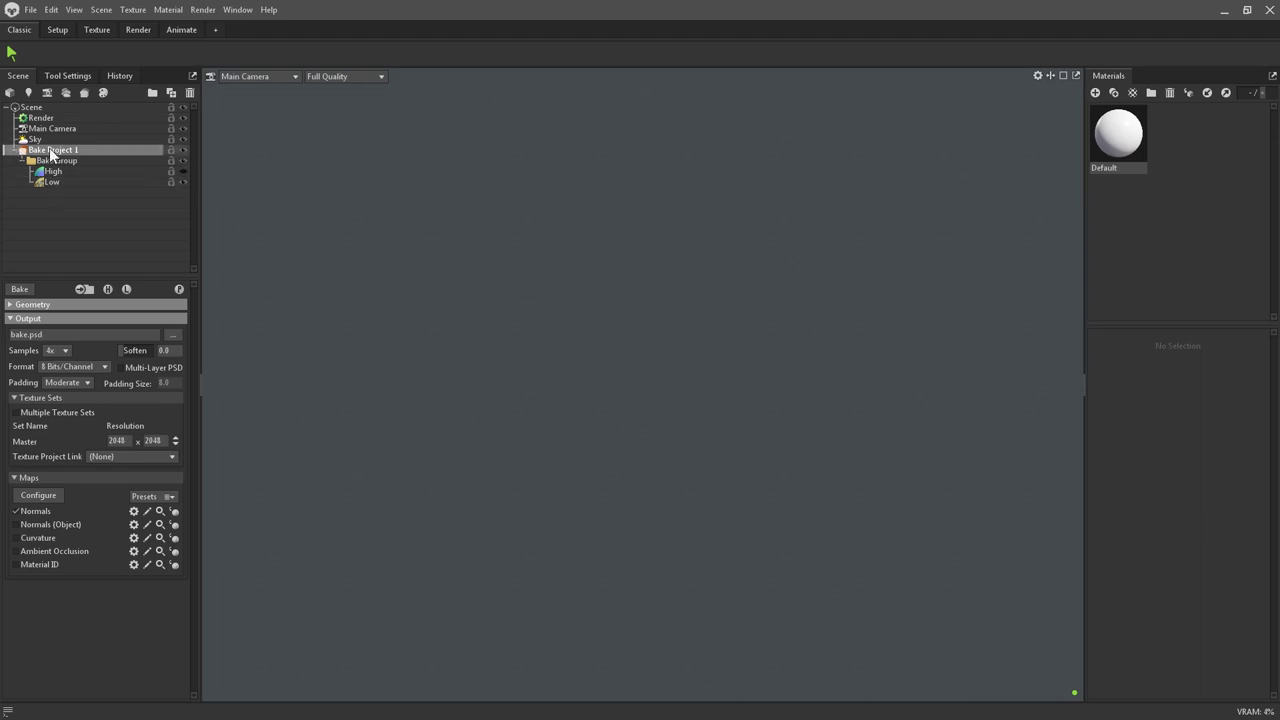
{"action": "left_click", "coordinate": [36, 303]}
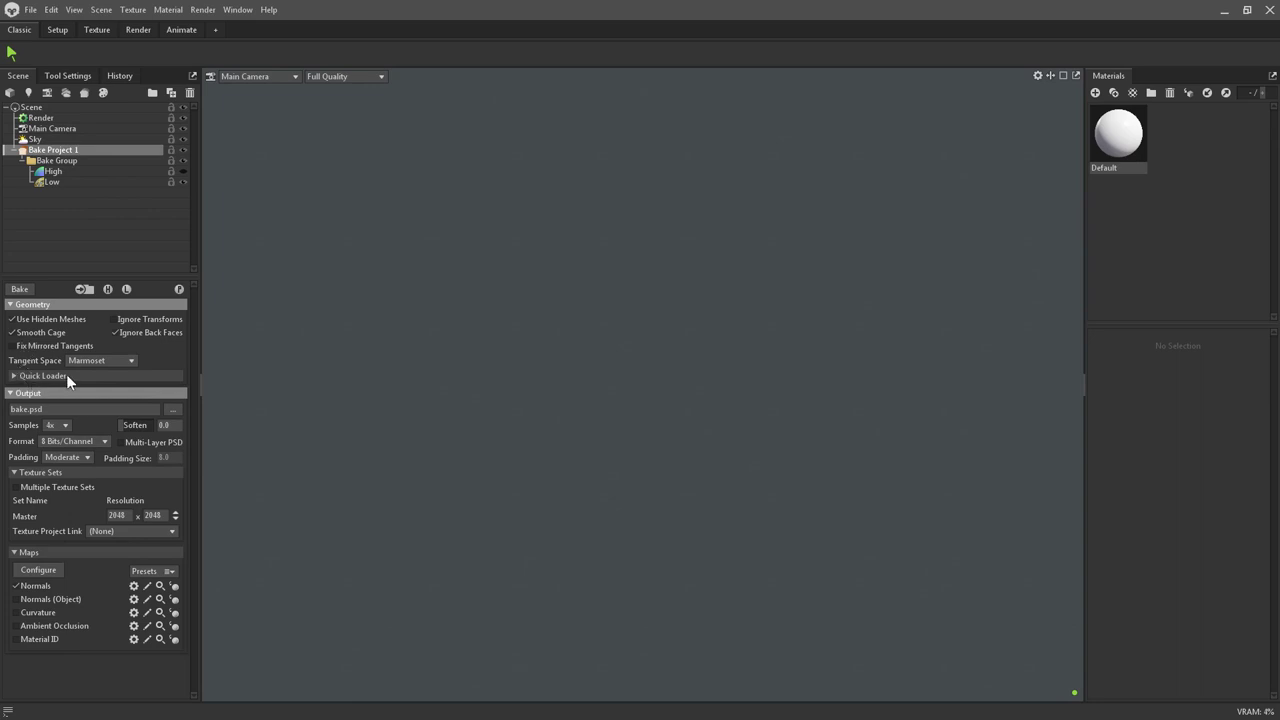
{"action": "left_click", "coordinate": [16, 379]}
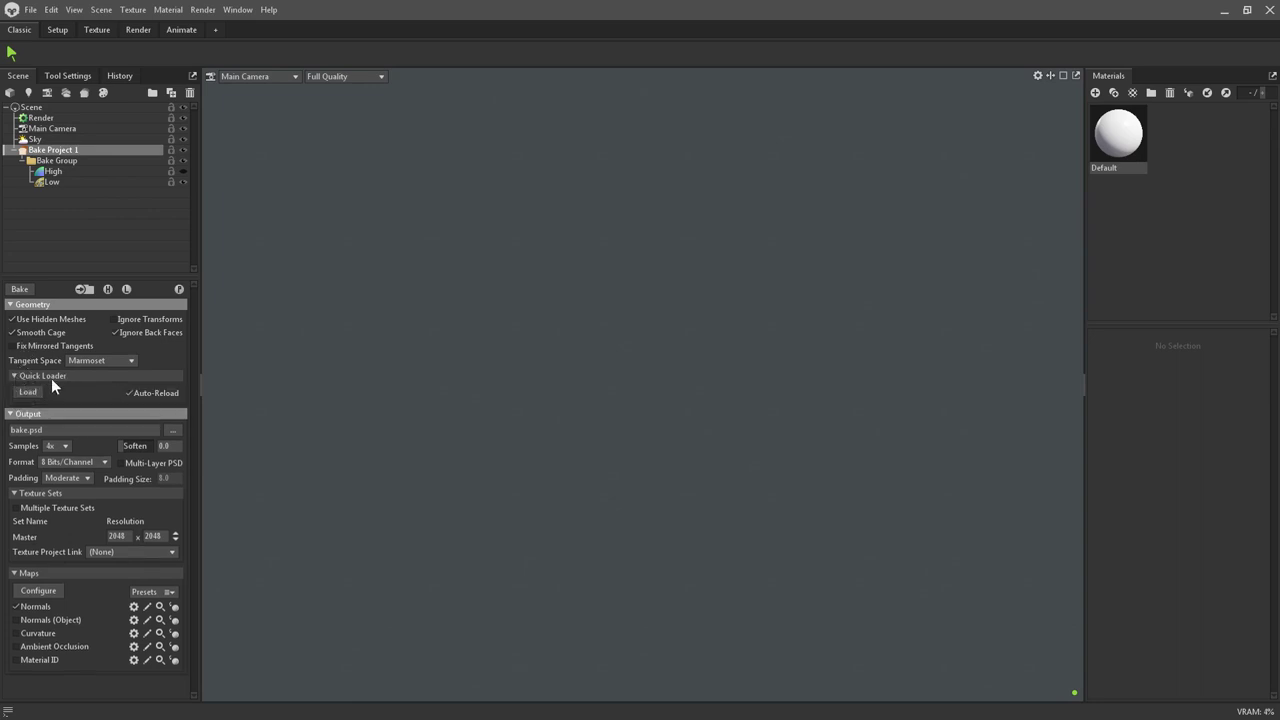
{"action": "left_click", "coordinate": [31, 393]}
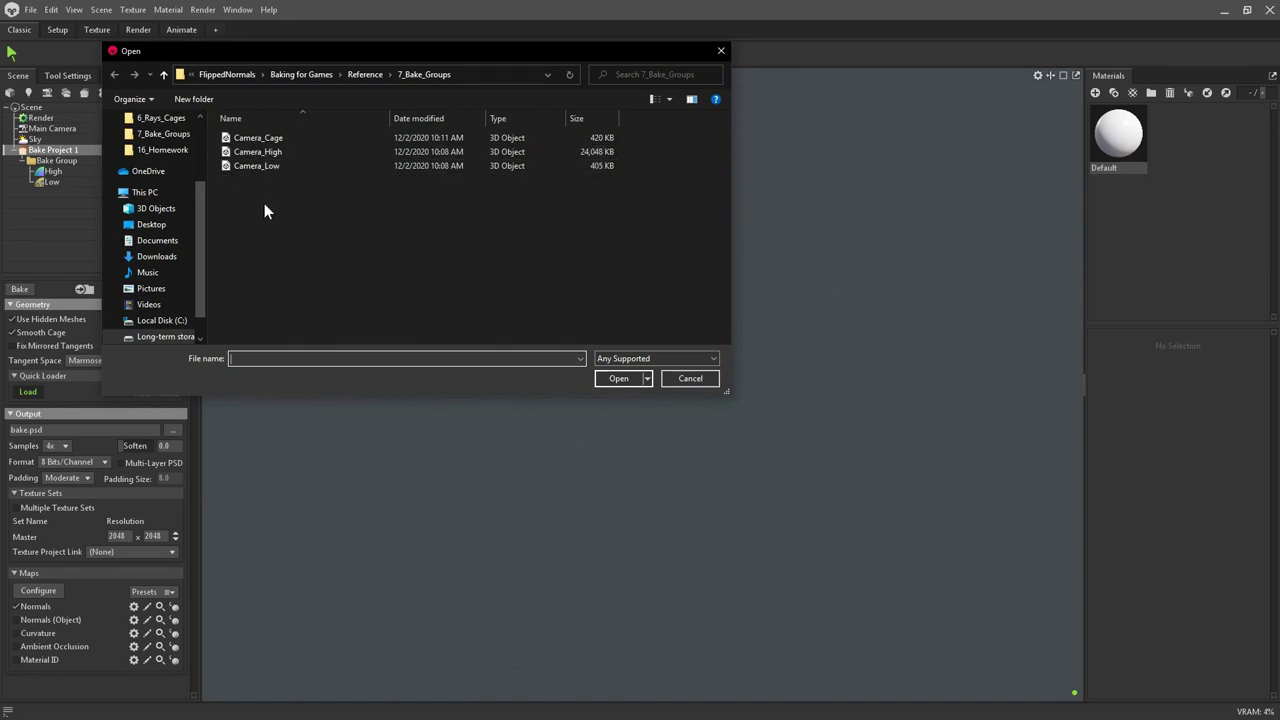
{"action": "left_click_drag", "start_coordinate": [264, 210], "coordinate": [262, 150]}
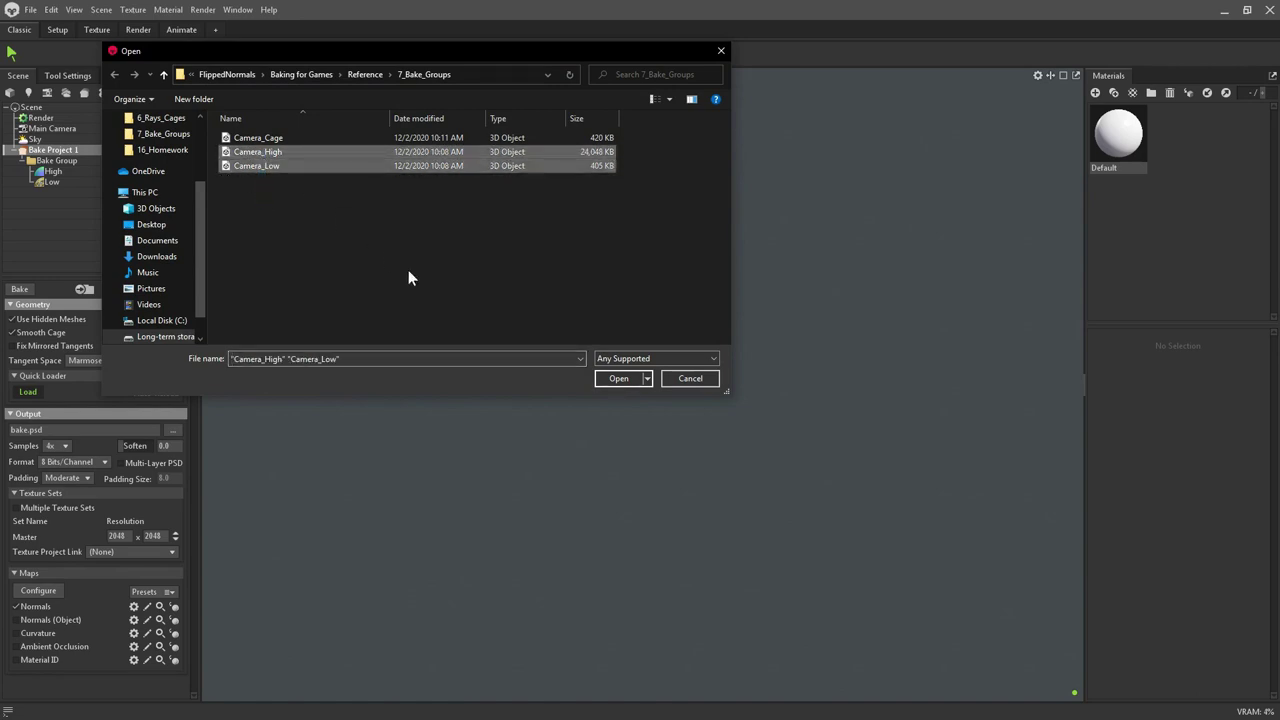
{"action": "left_click", "coordinate": [605, 378]}
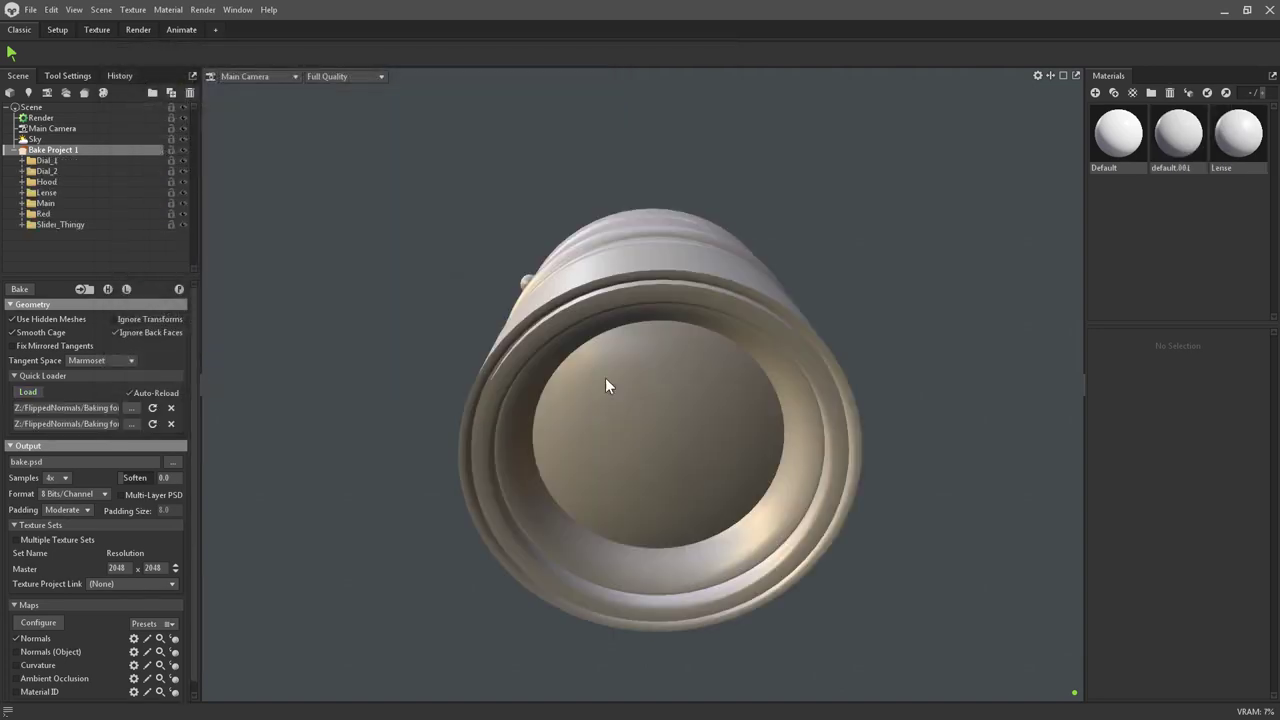
Examine the High and Low meshes inside the Dial_1 and Dial_2 bake groups, then collapse the groups and the Geometry settings
{"action": "left_click", "coordinate": [22, 160]}
{"action": "left_click", "coordinate": [22, 213]}
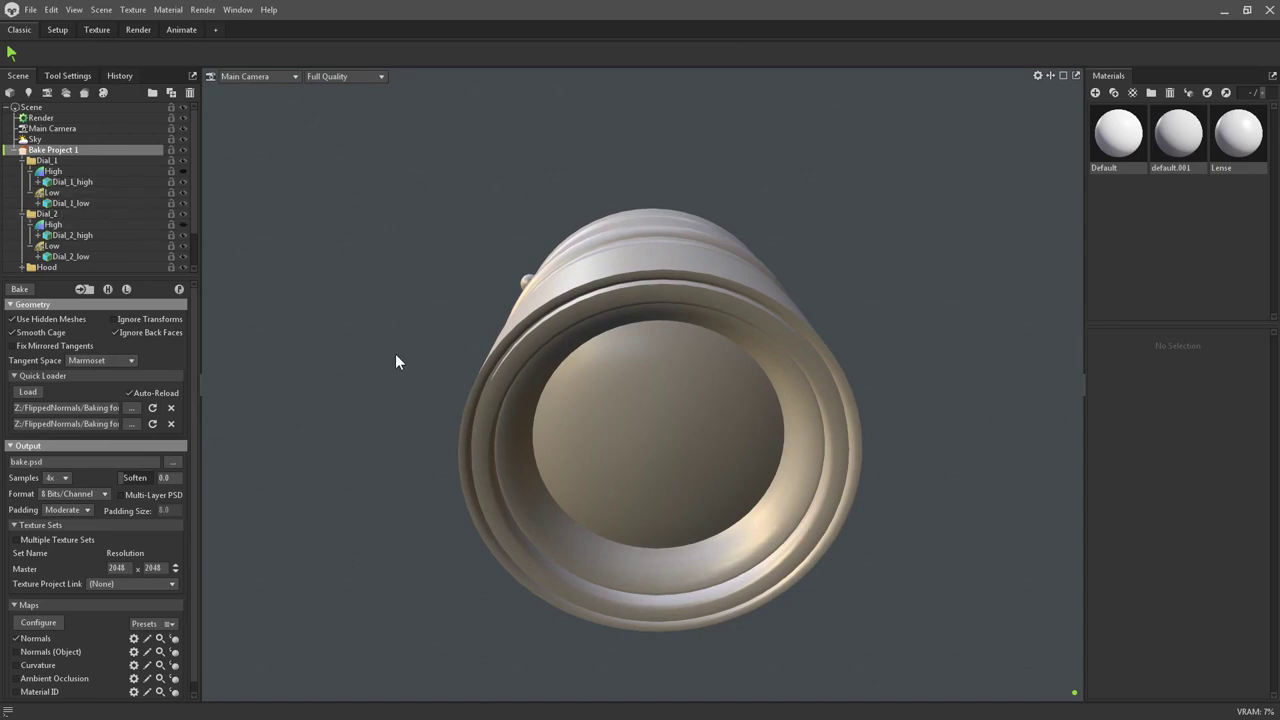
{"action": "left_click_drag", "start_coordinate": [391, 355], "coordinate": [563, 262]}
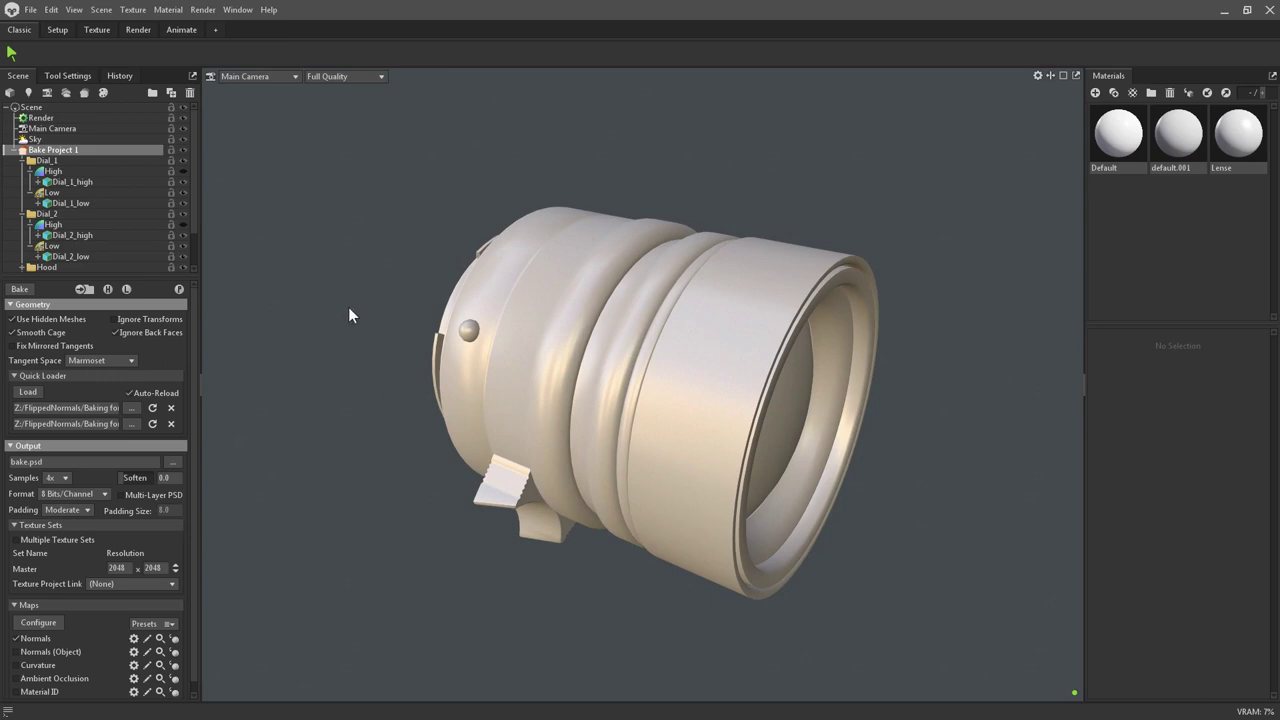
{"action": "left_click", "coordinate": [22, 214]}
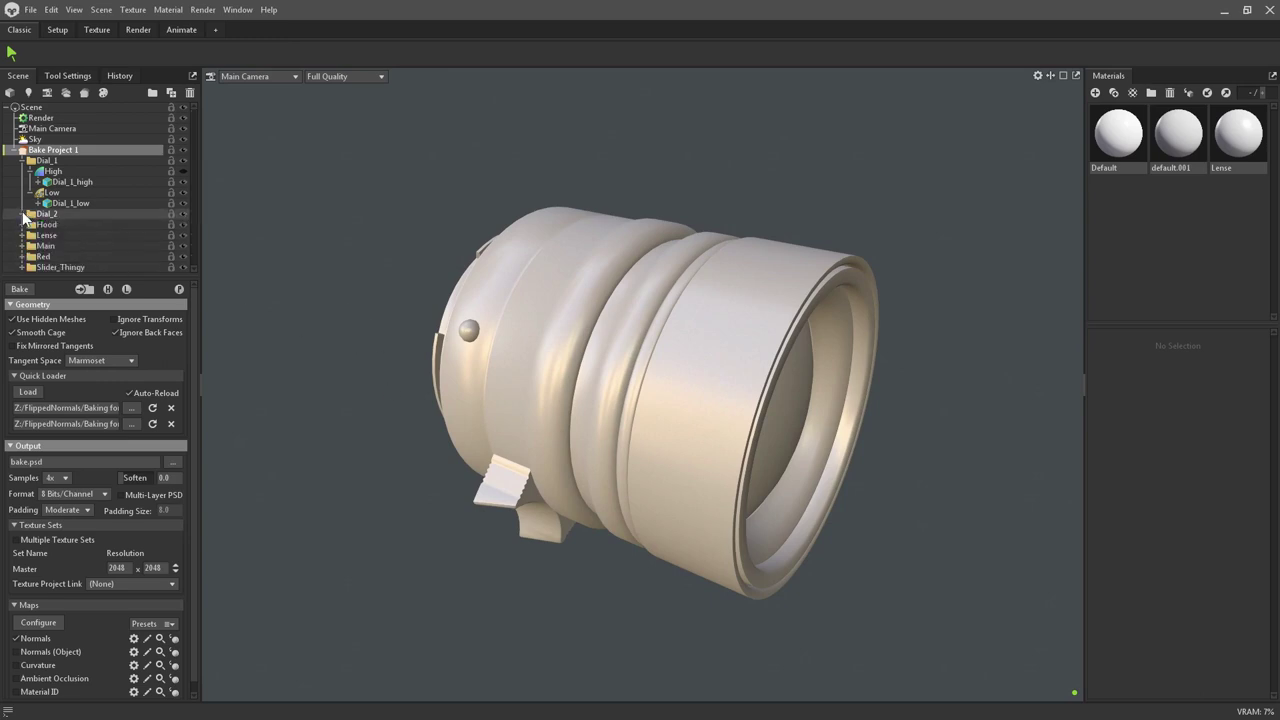
{"action": "left_click", "coordinate": [22, 160]}
{"action": "left_click_drag", "start_coordinate": [770, 366], "coordinate": [690, 353]}
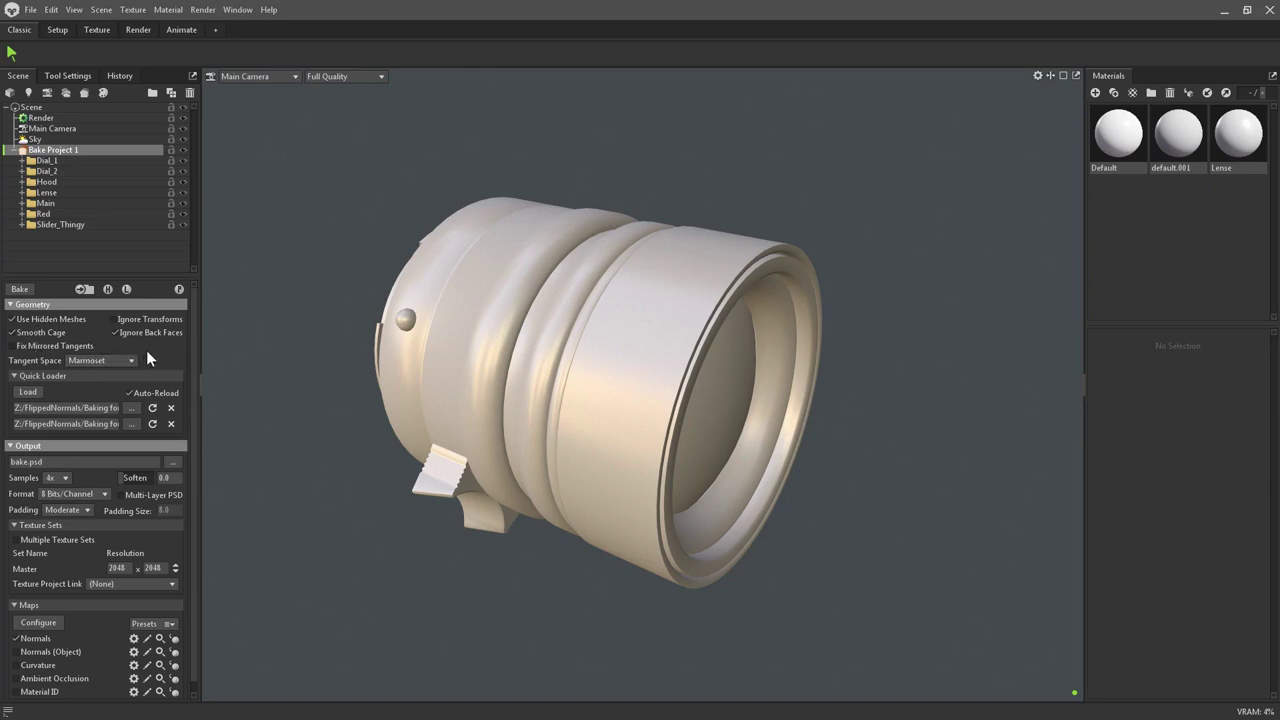
{"action": "left_click", "coordinate": [29, 305]}
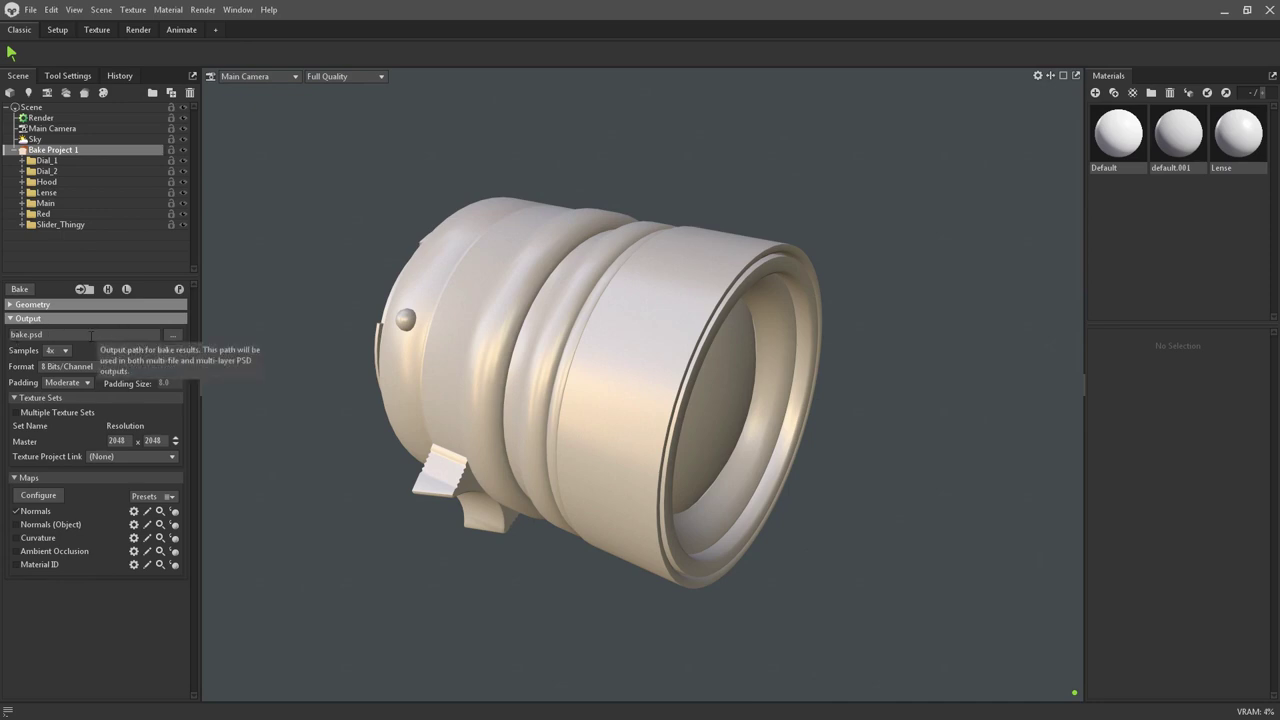
Set the bake output to a Portable Network Graphics file named Bakes in the 7_Bake_Groups folder
{"action": "left_click", "coordinate": [170, 337]}
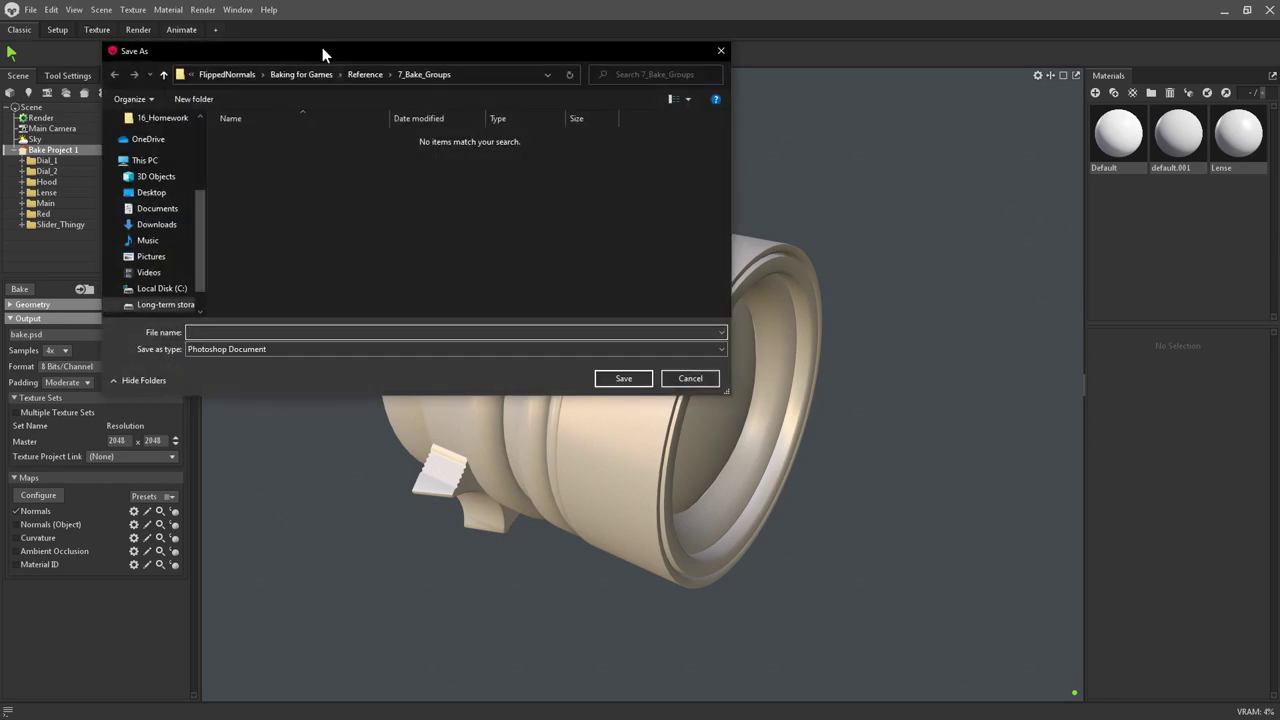
{"action": "left_click_drag", "start_coordinate": [322, 47], "coordinate": [390, 94]}
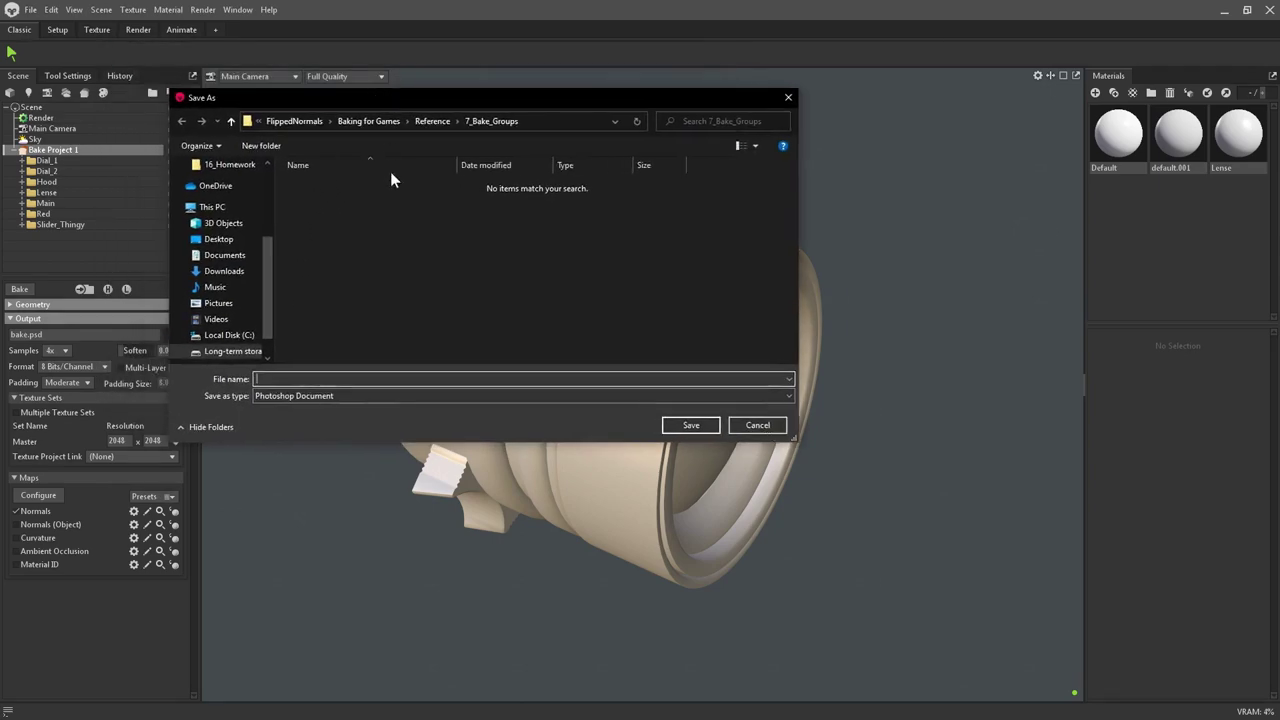
{"action": "left_click", "coordinate": [369, 398]}
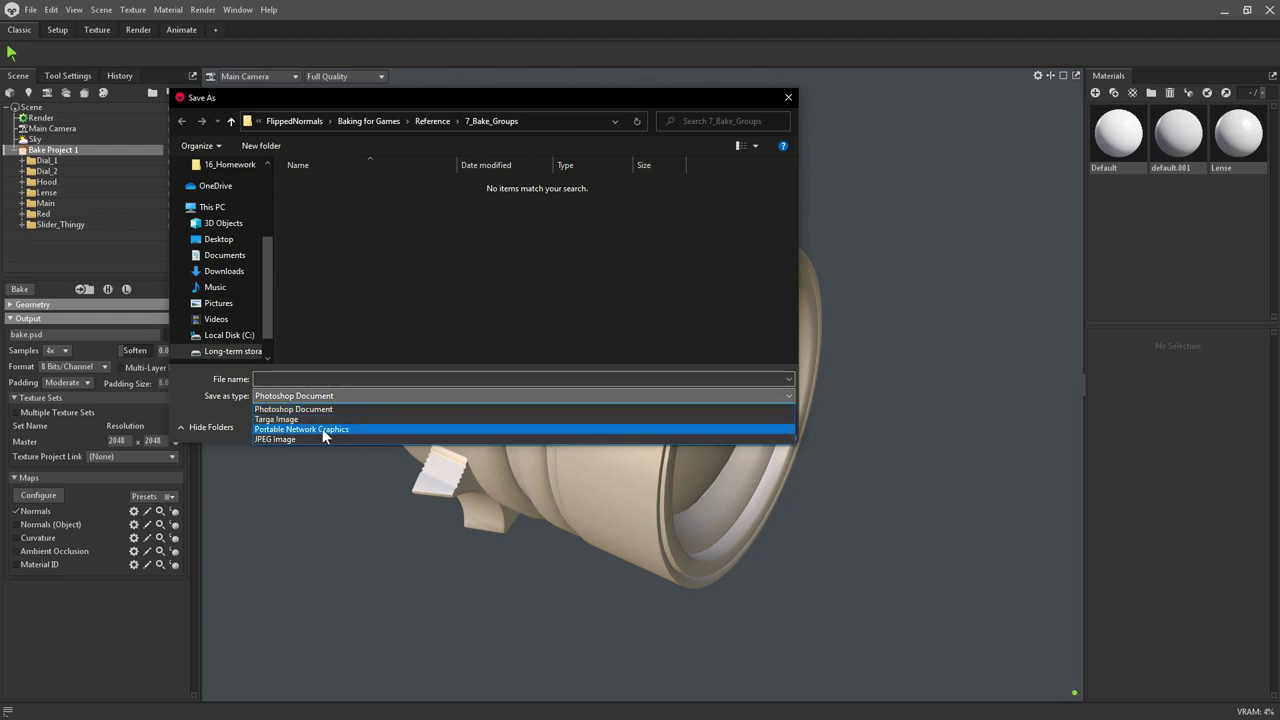
{"action": "left_click", "coordinate": [346, 428]}
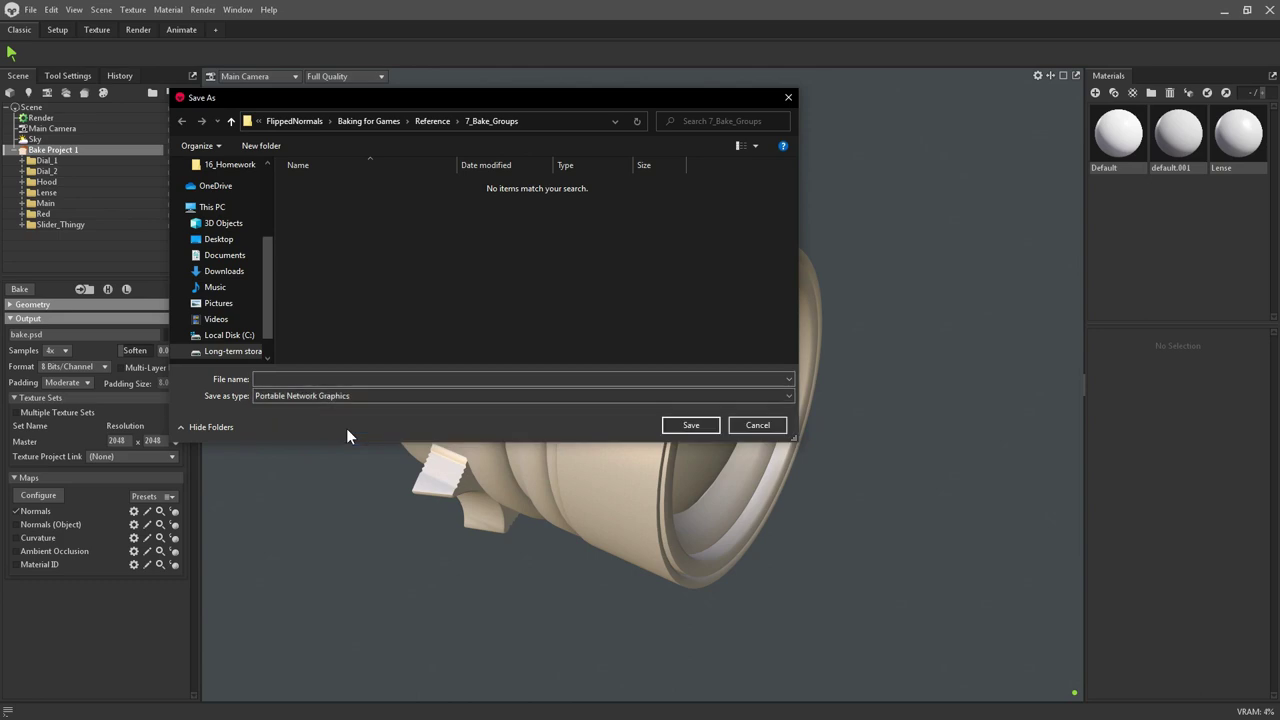
{"action": "left_click", "coordinate": [320, 379]}
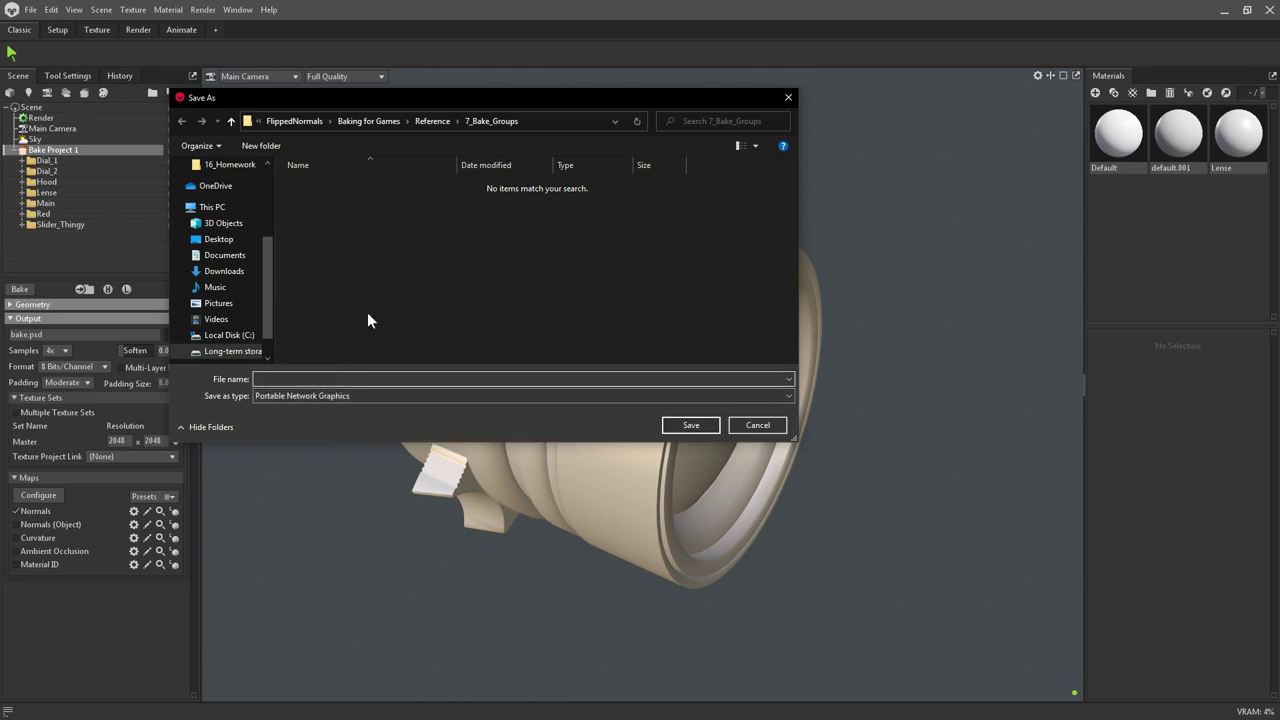
{"action": "type", "text": "Bakes"}
{"action": "left_click", "coordinate": [692, 425]}
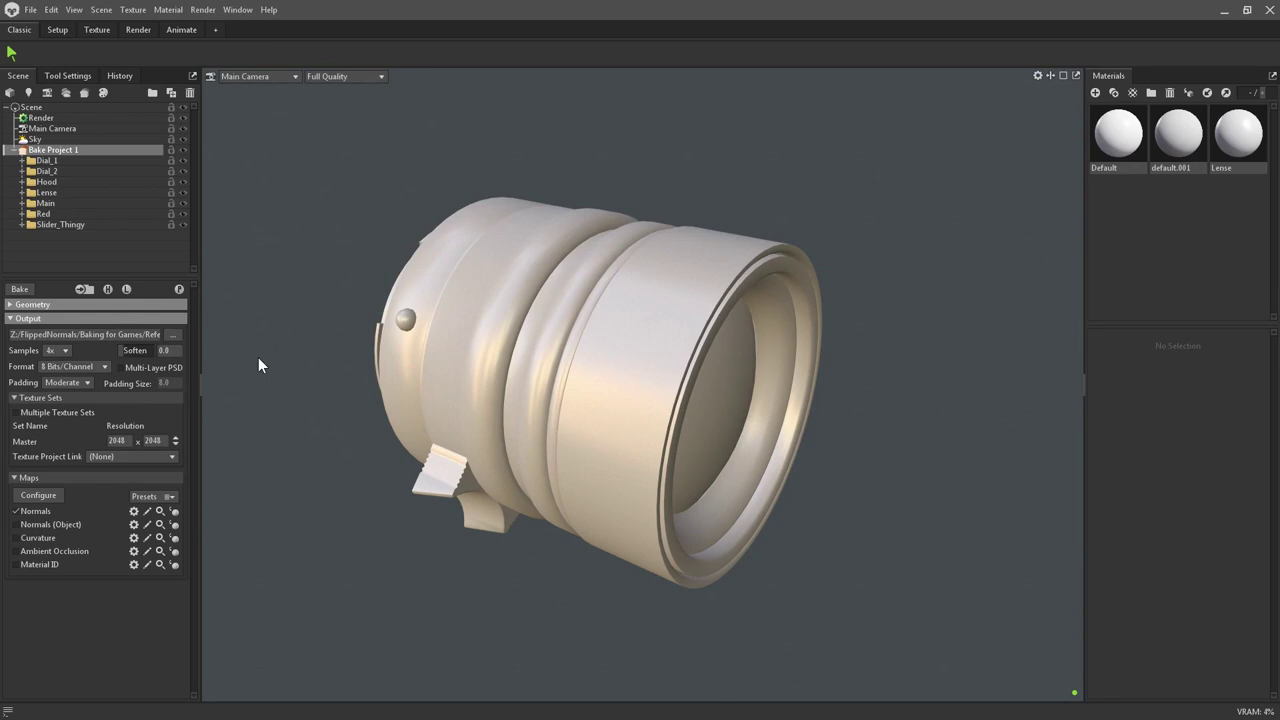
Set the bake samples to 16x, keep the format at 8 Bits/Channel and collapse the Texture Sets settings
{"action": "left_click", "coordinate": [64, 350]}
{"action": "left_click", "coordinate": [52, 386]}
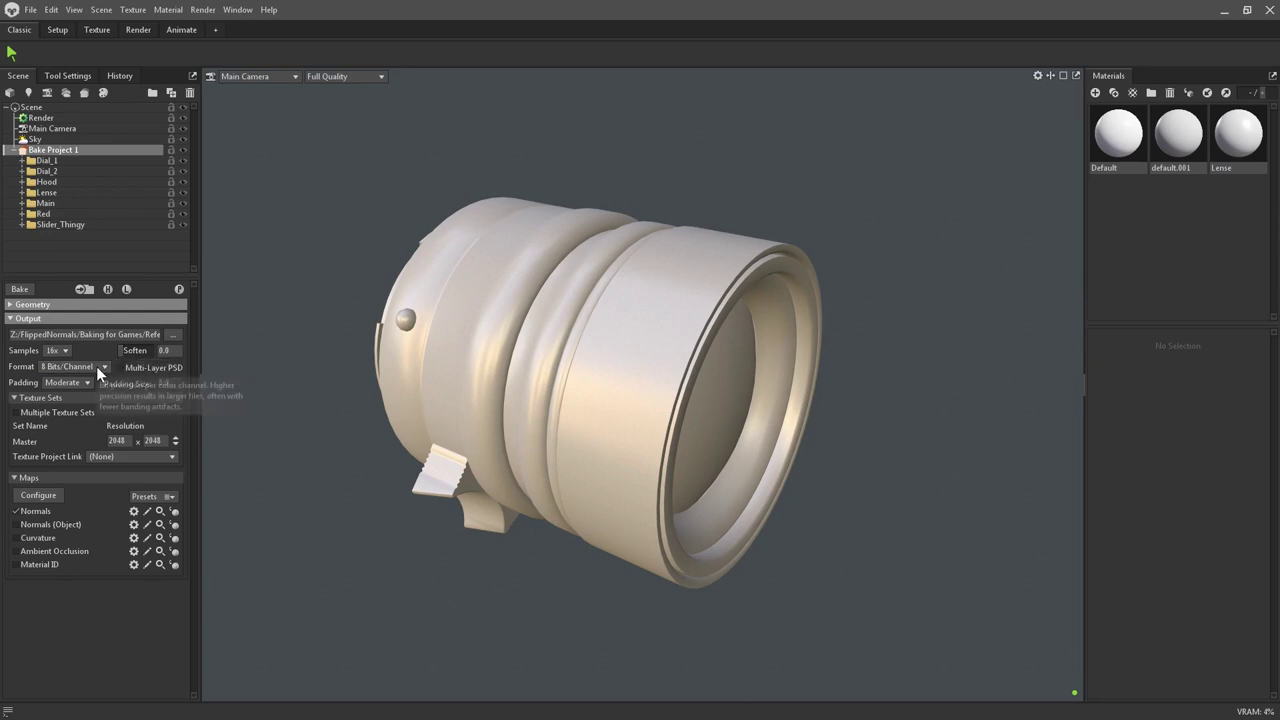
{"action": "left_click", "coordinate": [96, 366]}
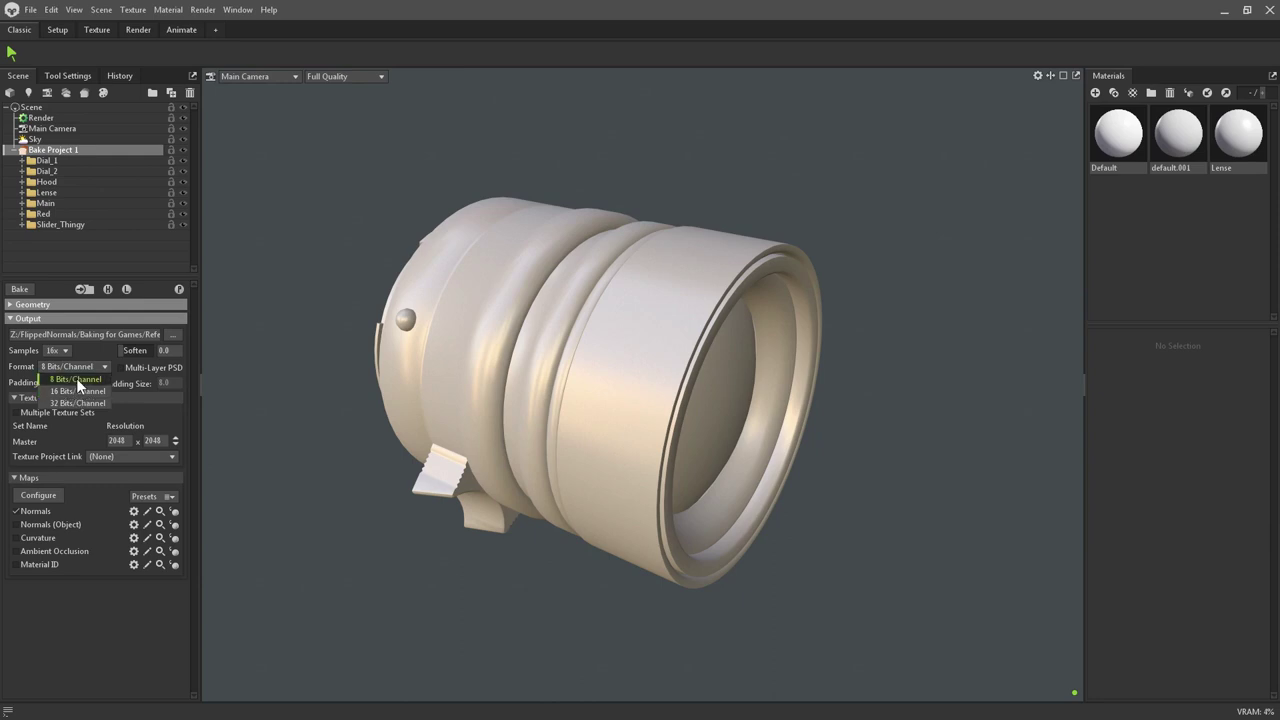
{"action": "left_click", "coordinate": [76, 379]}
{"action": "left_click", "coordinate": [44, 397]}
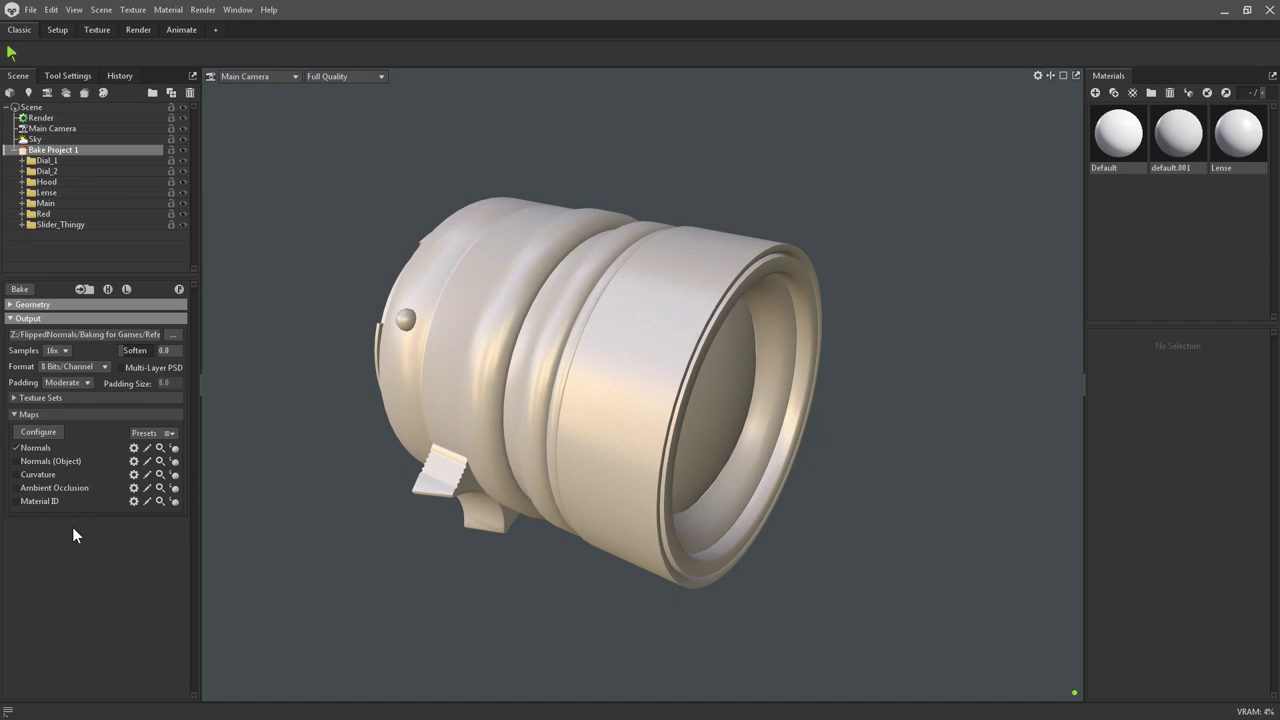
Add Thickness and Position to the bake project's map list, leaving only Normals enabled for baking
{"action": "left_click", "coordinate": [58, 431]}
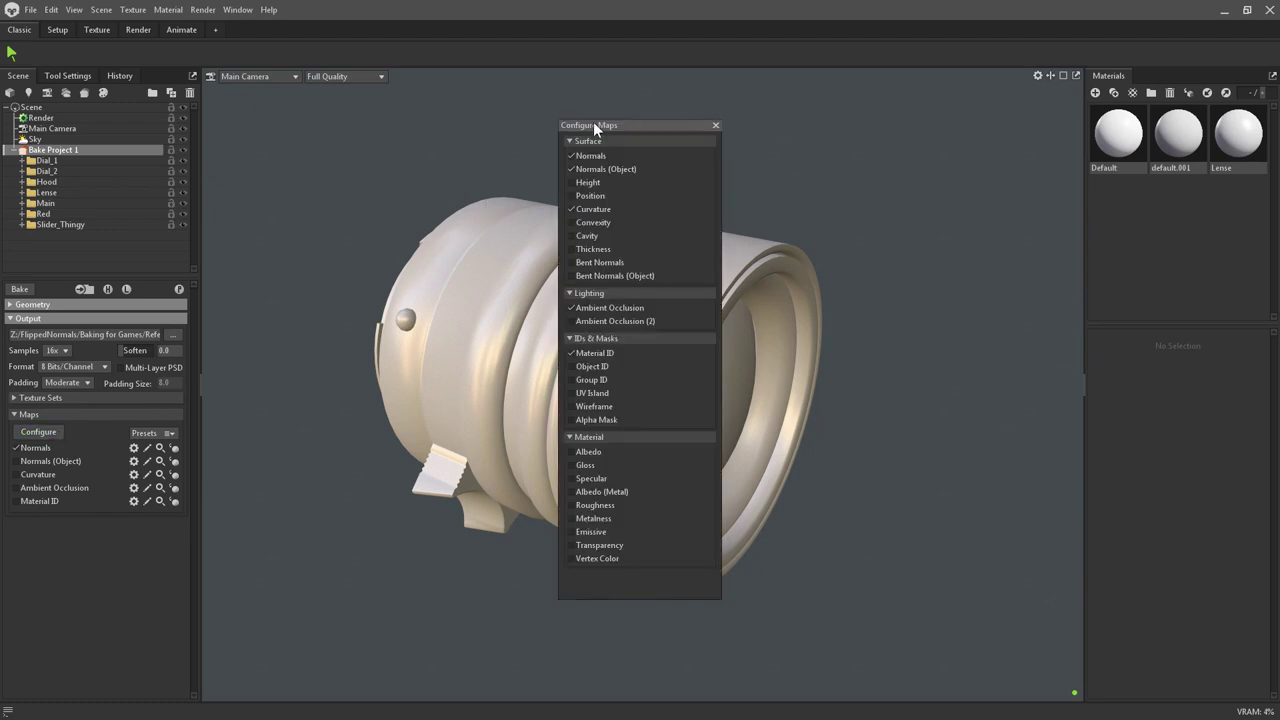
{"action": "left_click_drag", "start_coordinate": [593, 121], "coordinate": [254, 154]}
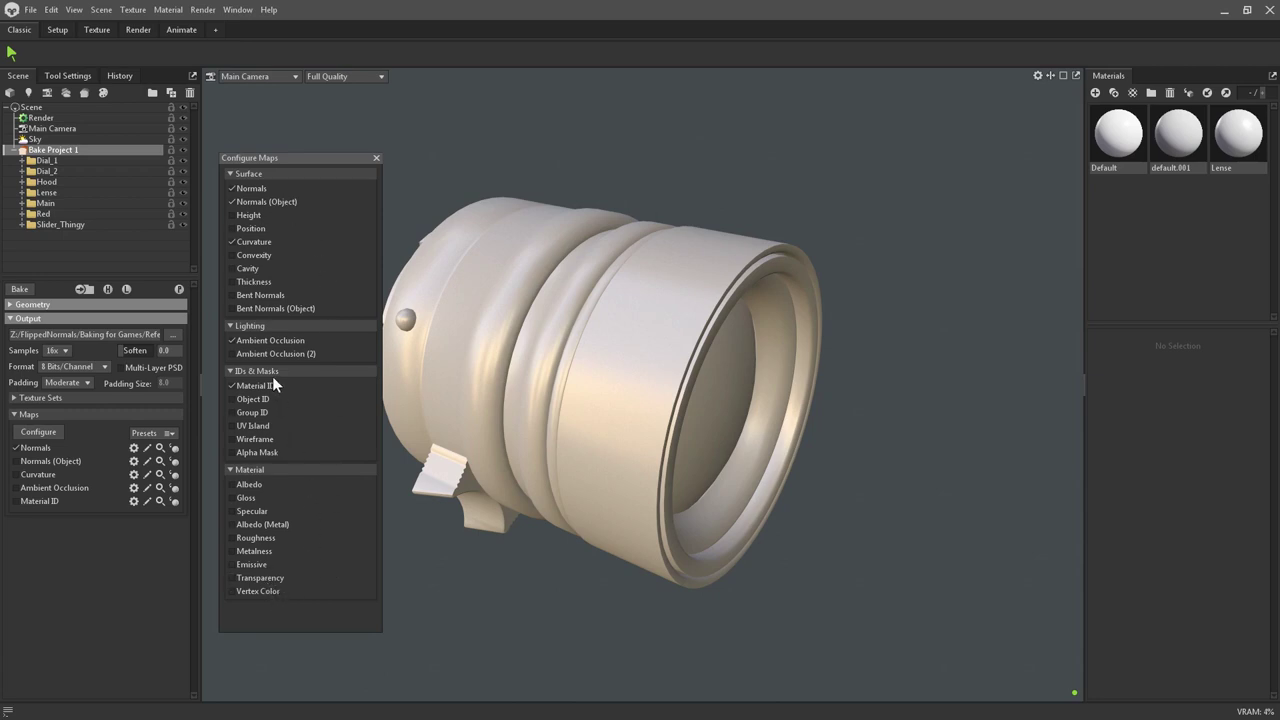
{"action": "left_click", "coordinate": [232, 282]}
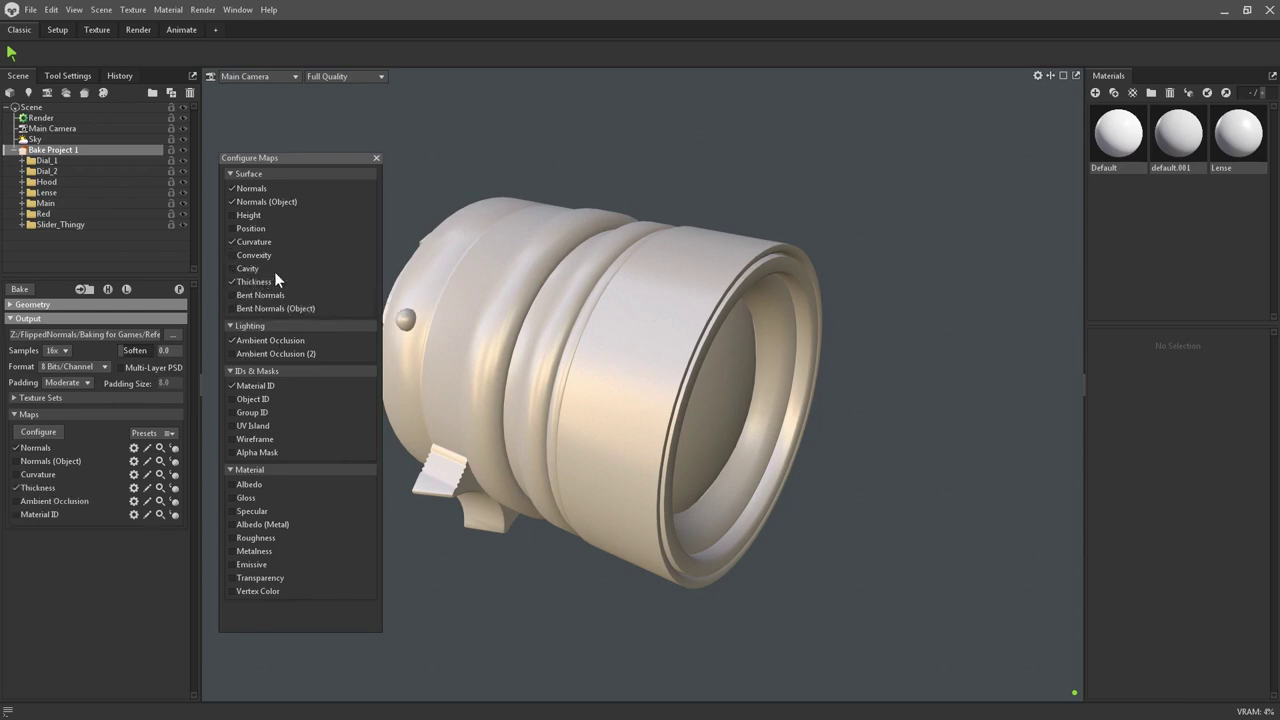
{"action": "left_click", "coordinate": [231, 228]}
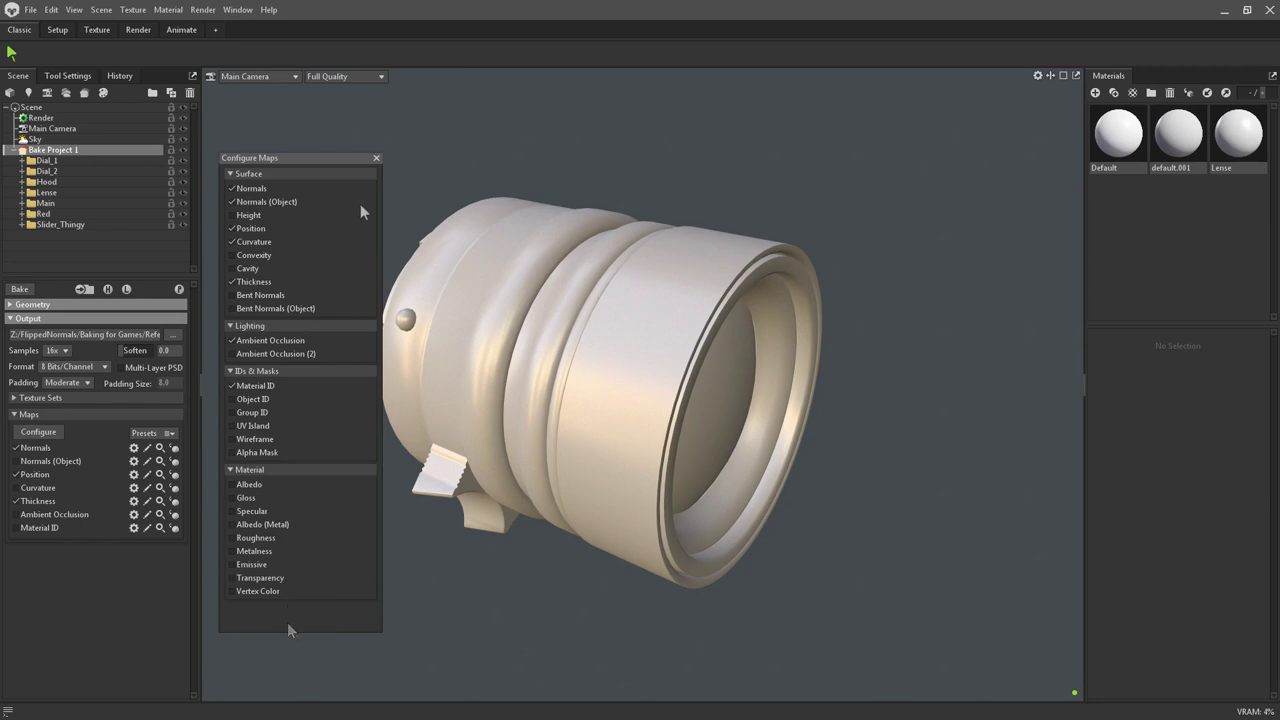
{"action": "left_click", "coordinate": [376, 158]}
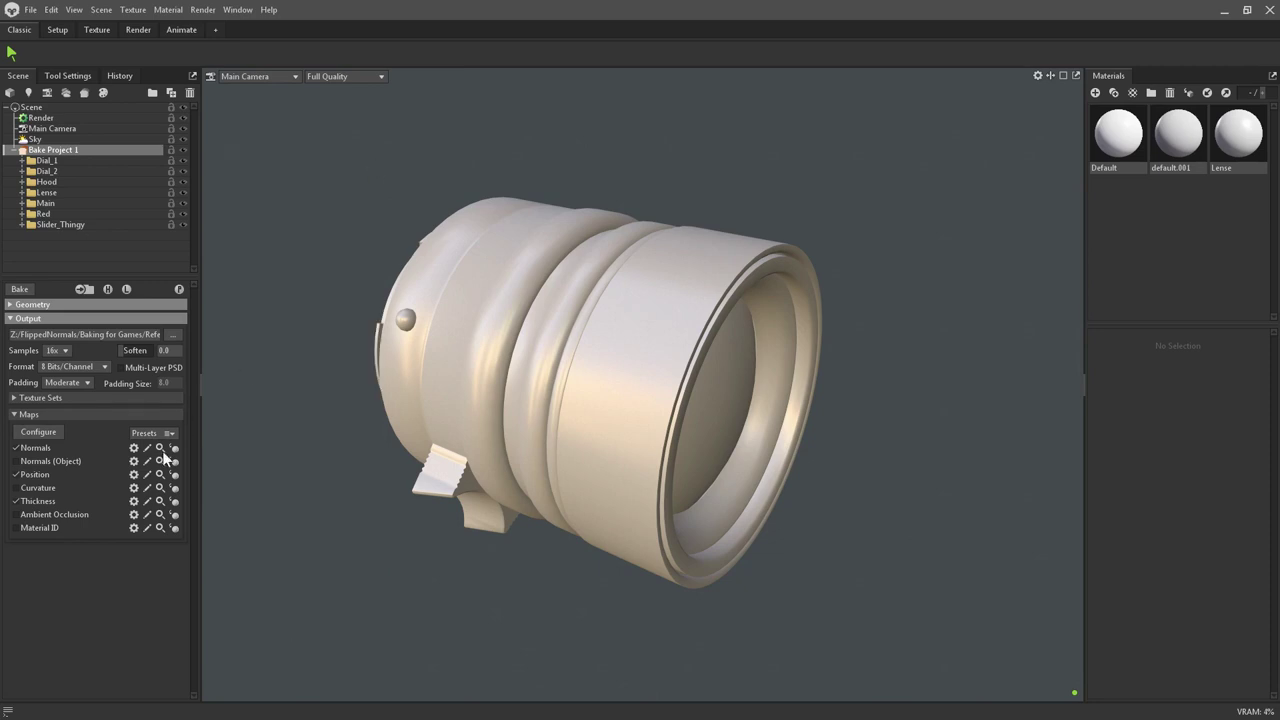
{"action": "left_click", "coordinate": [16, 501]}
{"action": "left_click", "coordinate": [17, 475]}
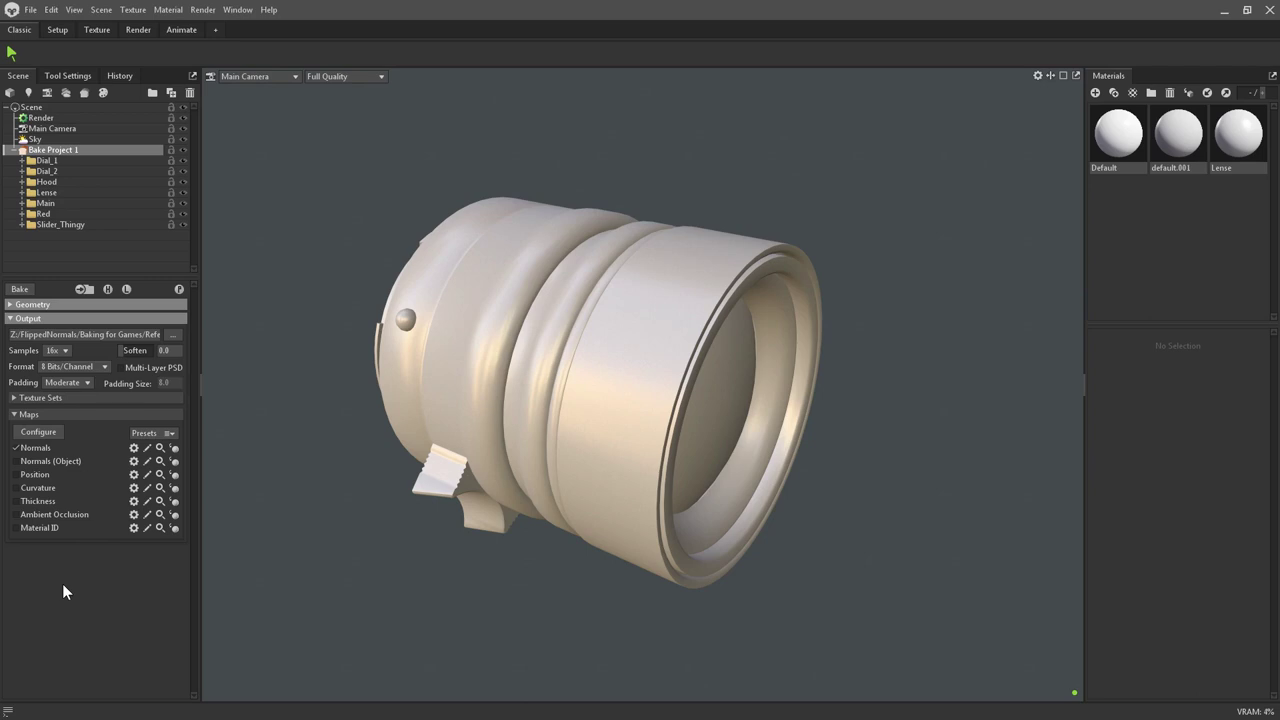
Bake the normal map, then check the Bakes_normal file through the Lense material's Normal Map slot without loading it
{"action": "left_click", "coordinate": [20, 291]}
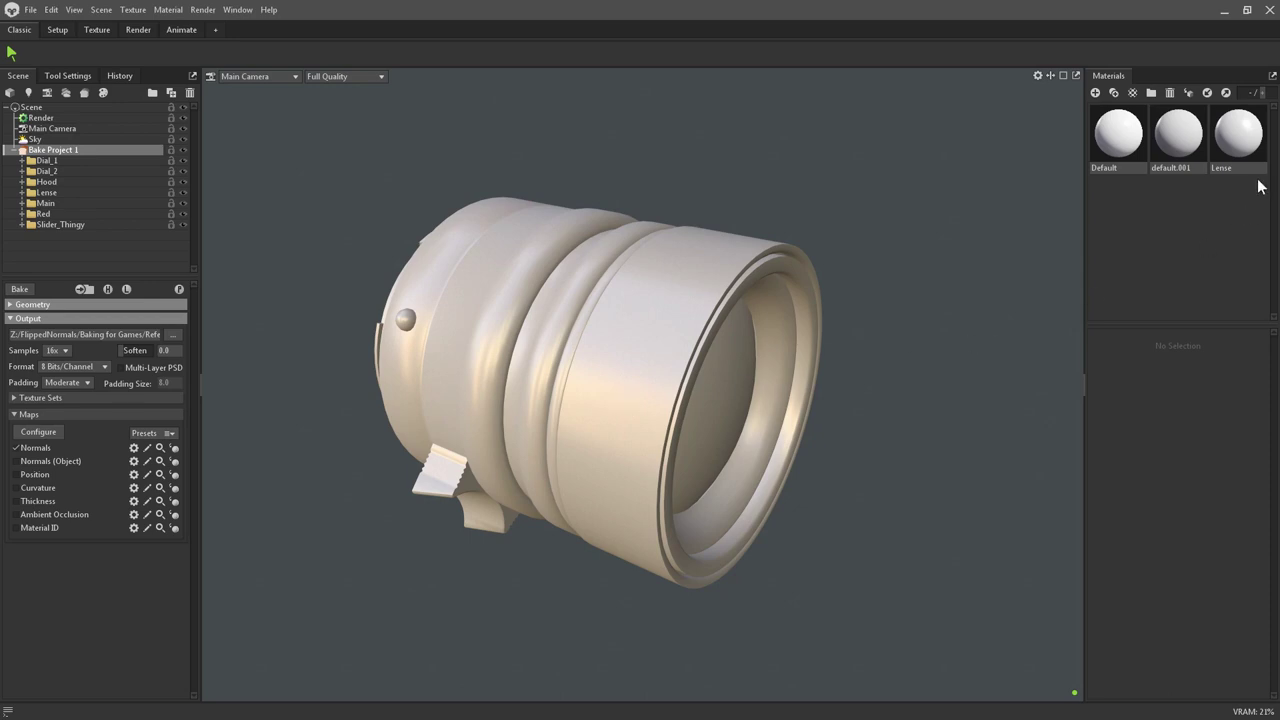
{"action": "left_click", "coordinate": [1238, 135]}
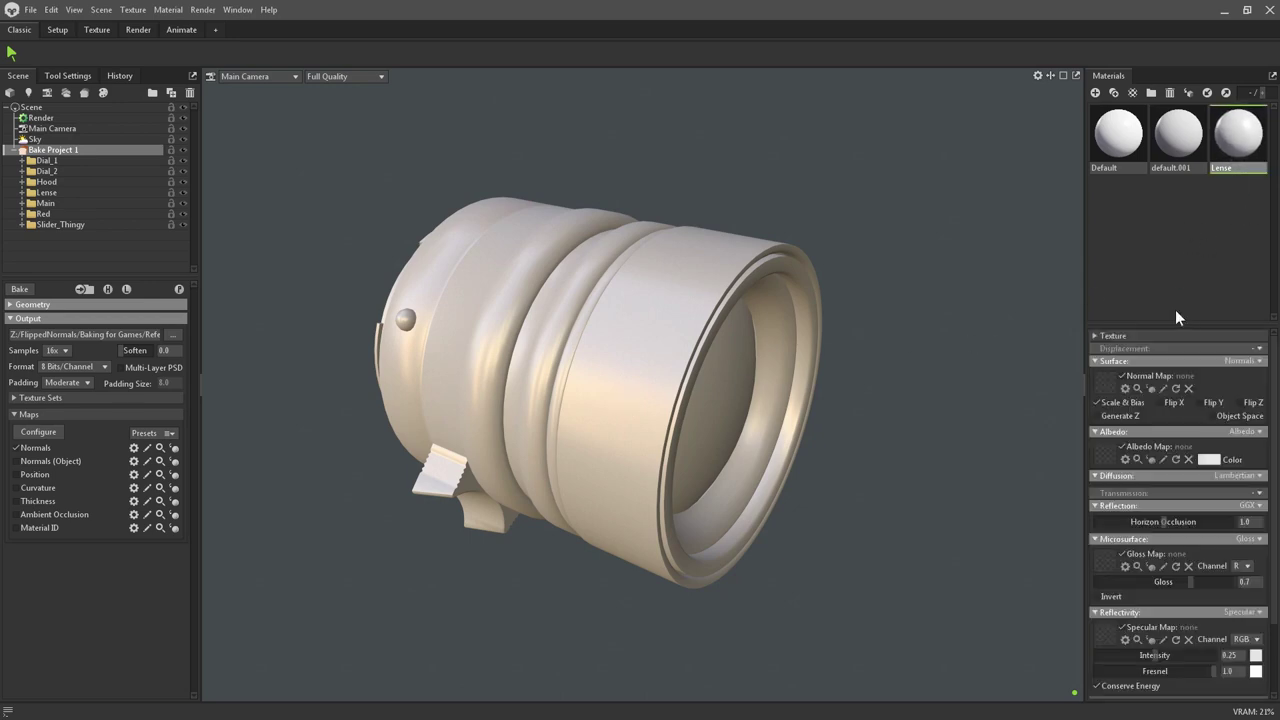
{"action": "left_click_drag", "start_coordinate": [1172, 325], "coordinate": [1176, 257]}
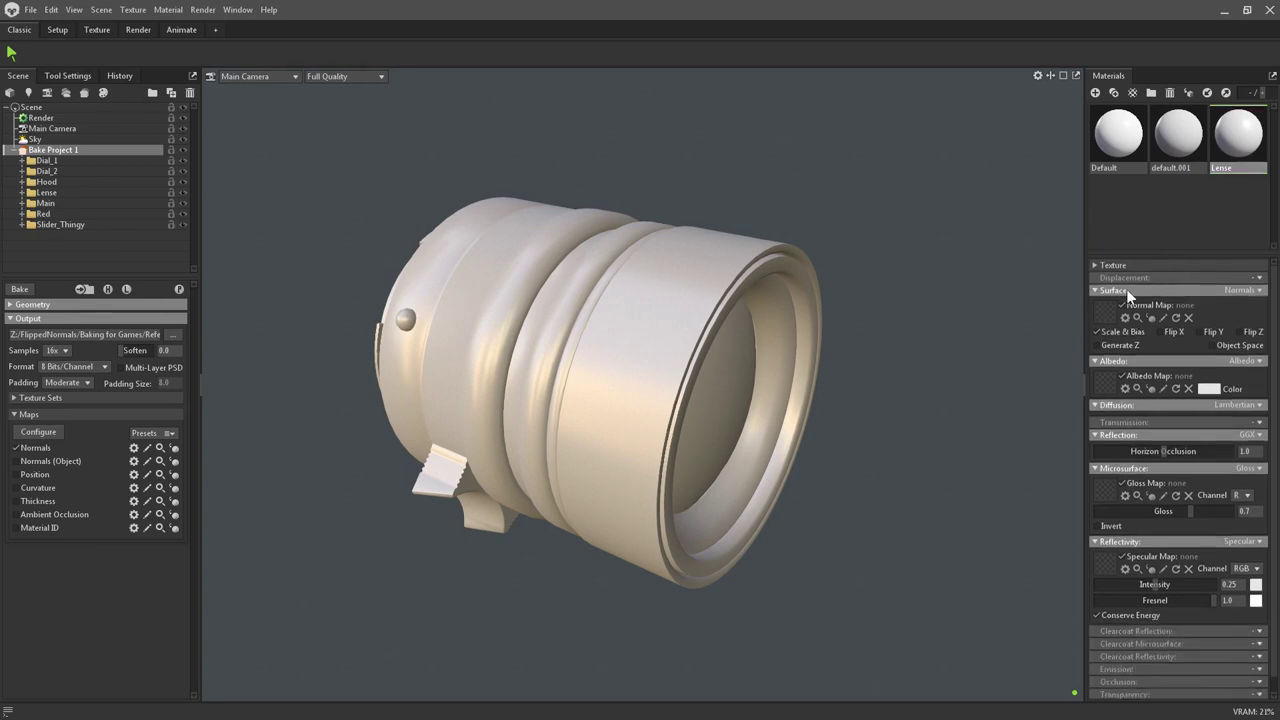
{"action": "left_click", "coordinate": [1106, 322]}
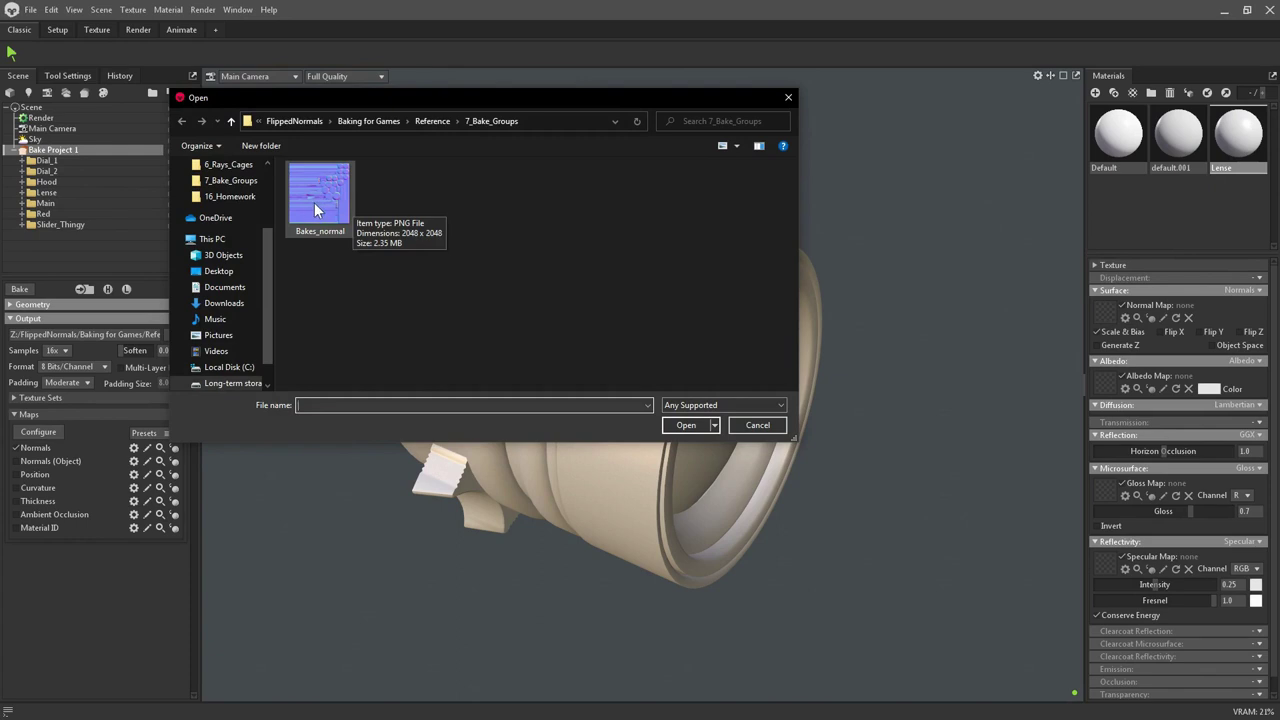
{"action": "left_click", "coordinate": [788, 97]}
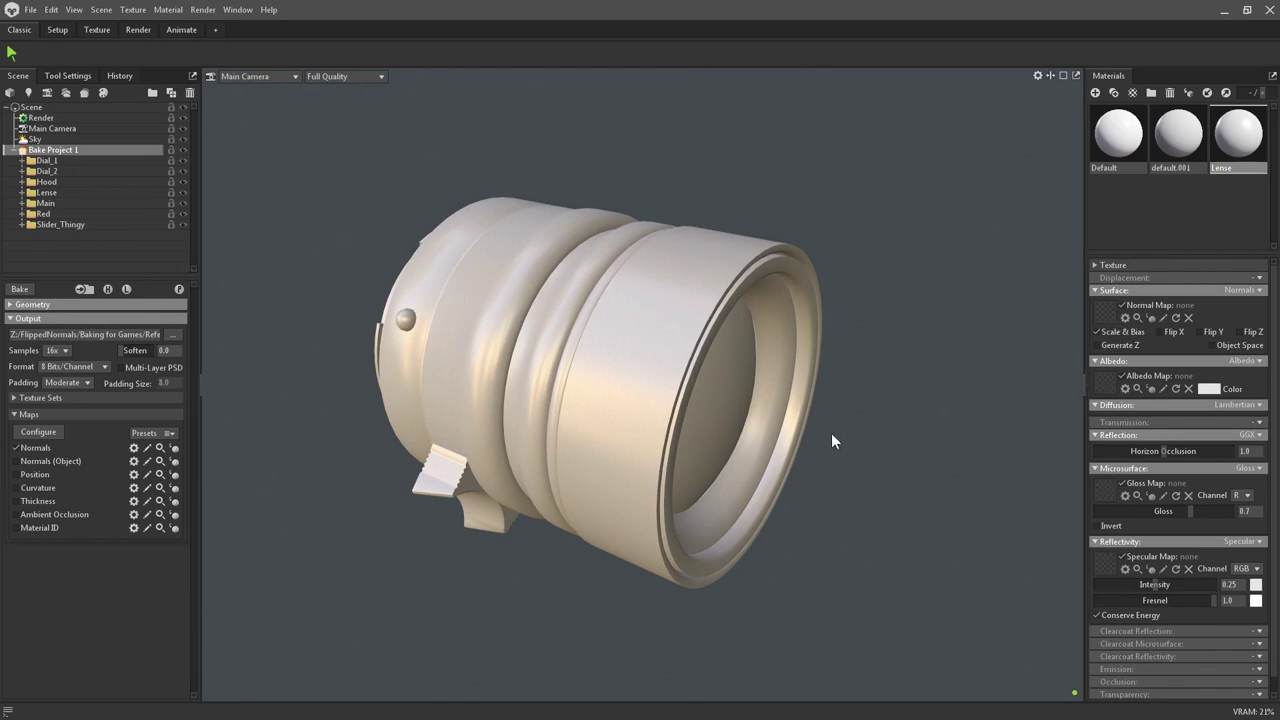
Compare the low-poly and high-poly lens by toggling their visibility, ending with only the low-poly meshes shown
{"action": "left_click", "coordinate": [130, 288]}
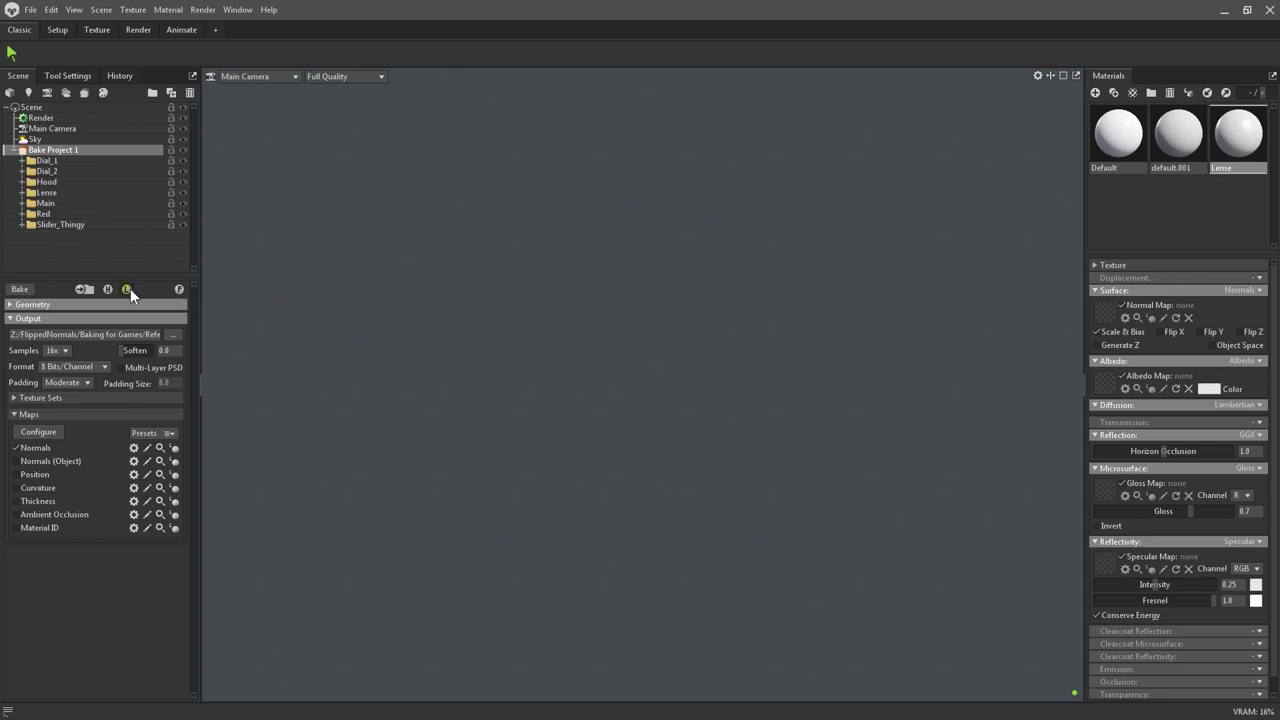
{"action": "left_click", "coordinate": [130, 288]}
{"action": "left_click", "coordinate": [130, 288]}
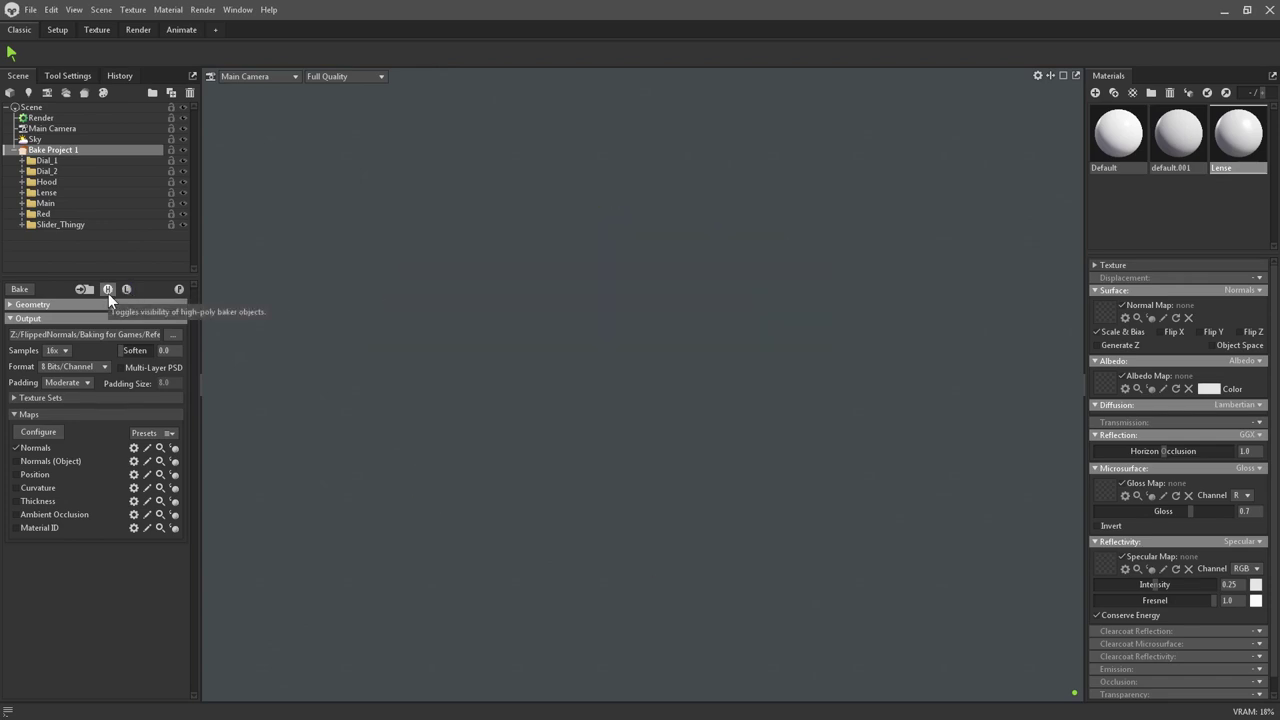
{"action": "left_click", "coordinate": [108, 290]}
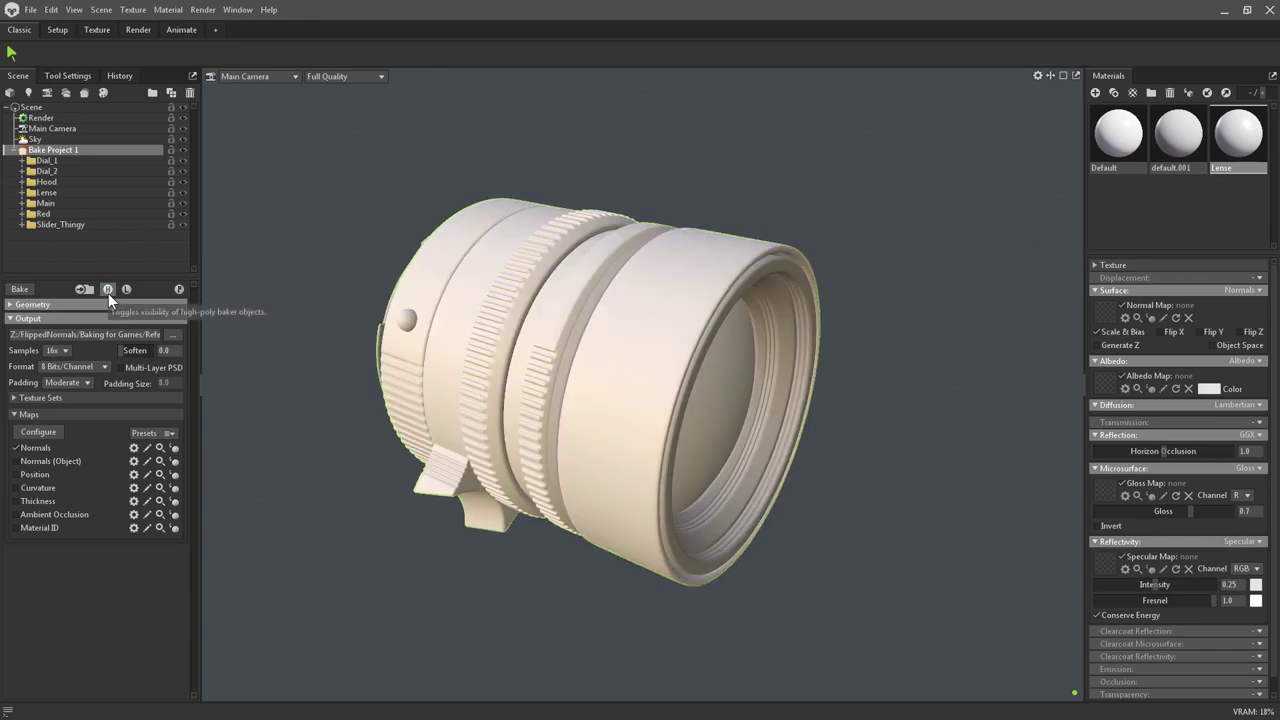
{"action": "left_click", "coordinate": [108, 290]}
{"action": "left_click", "coordinate": [126, 289]}
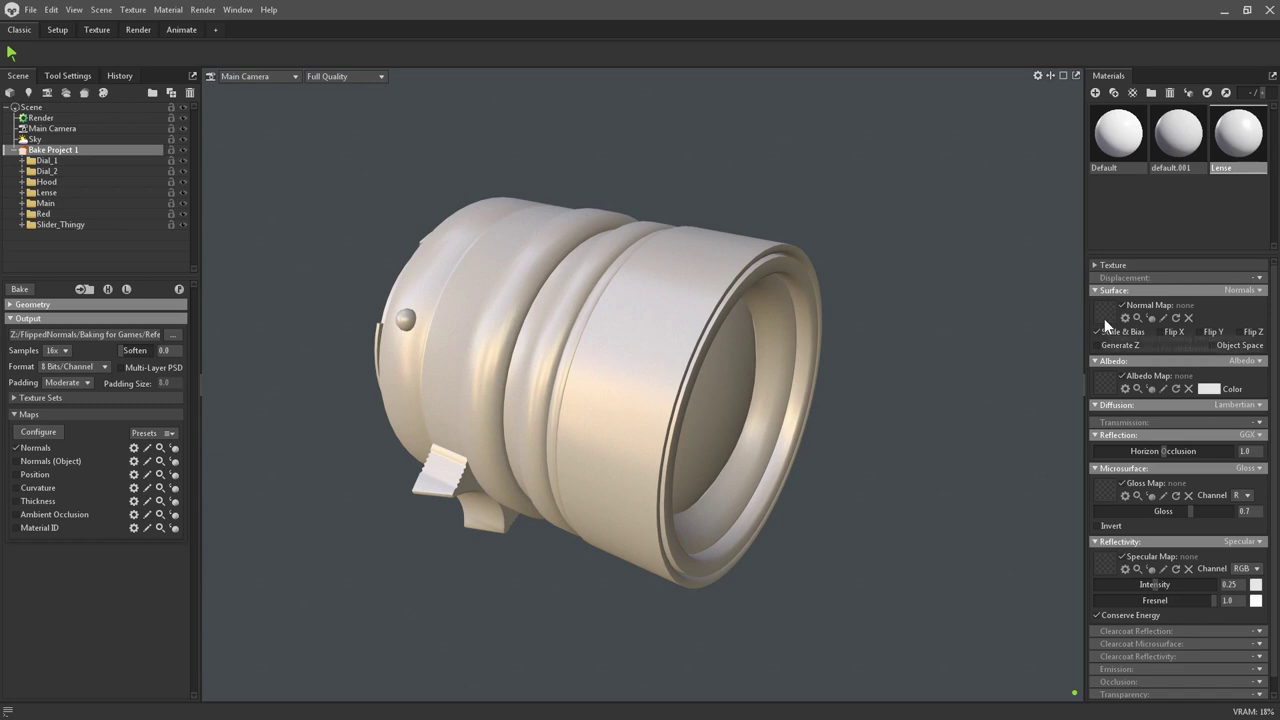
Preview the baked normal map on the Lense material and inspect the ridged dials and round button from several angles
{"action": "left_click", "coordinate": [179, 289]}
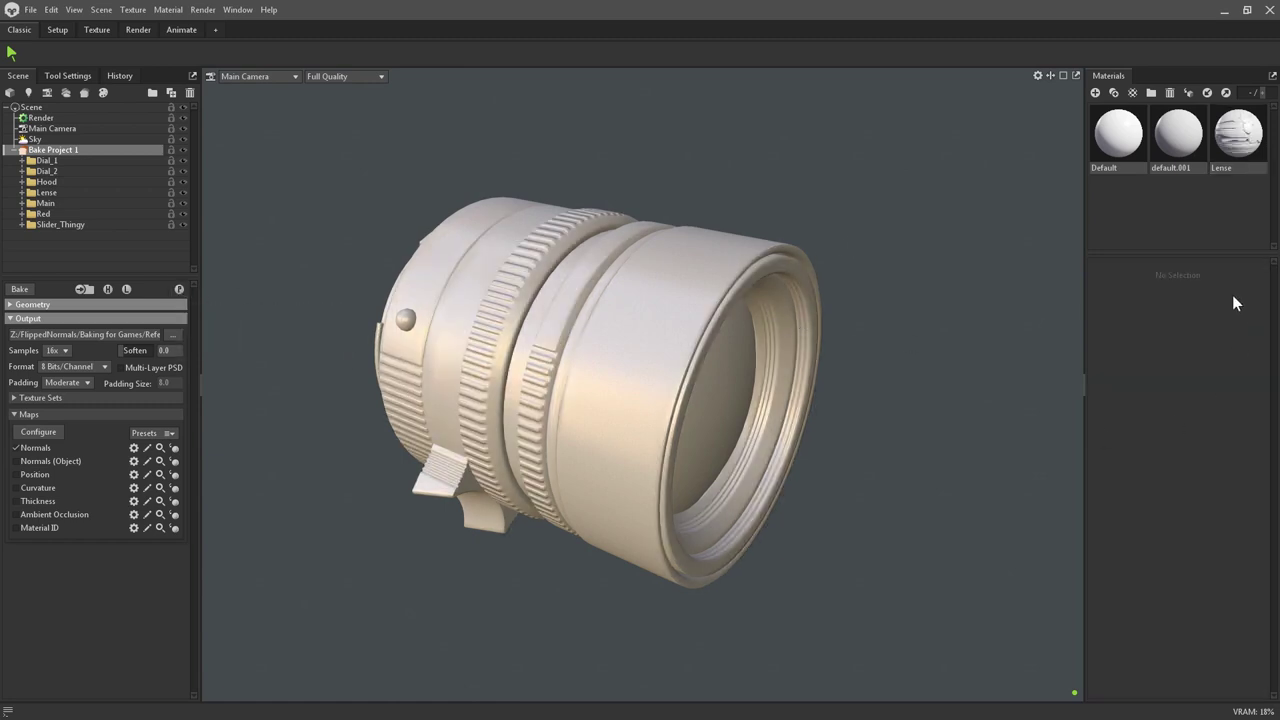
{"action": "left_click", "coordinate": [1238, 135]}
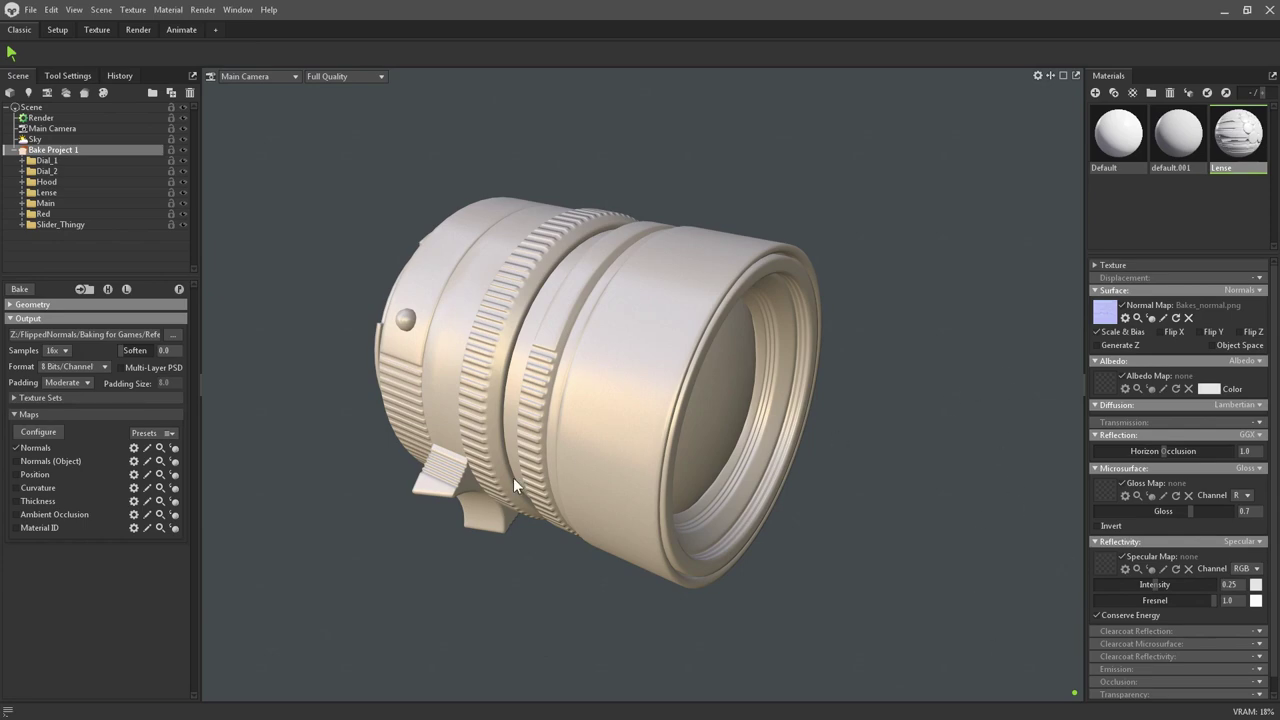
{"action": "left_click_drag", "start_coordinate": [513, 477], "coordinate": [674, 400]}
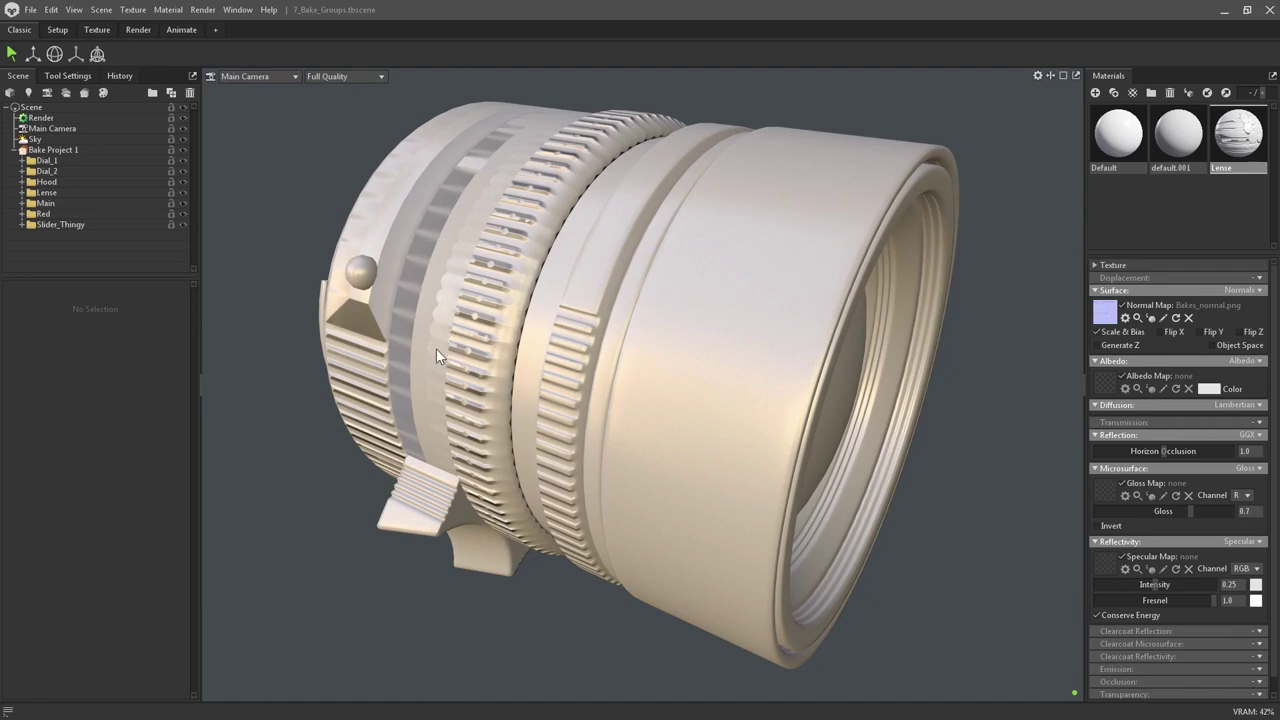
{"action": "left_click_drag", "start_coordinate": [436, 348], "coordinate": [586, 337]}
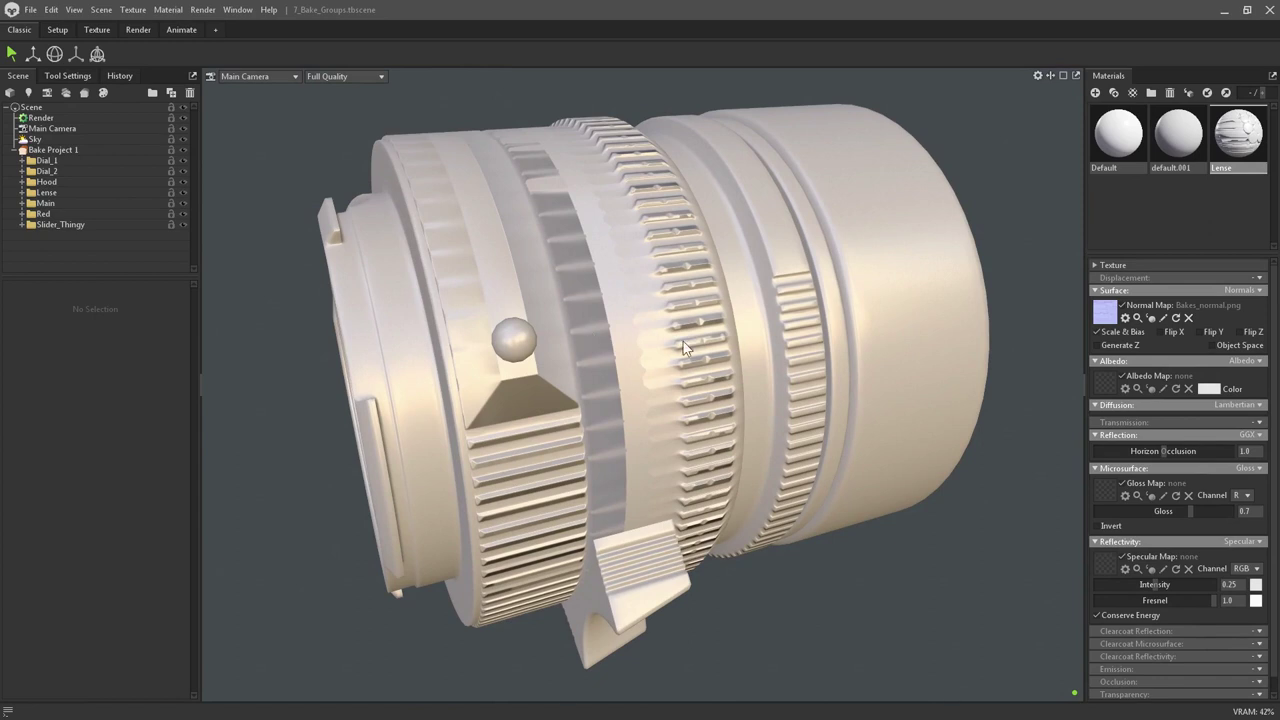
{"action": "left_click_drag", "start_coordinate": [662, 266], "coordinate": [591, 367]}
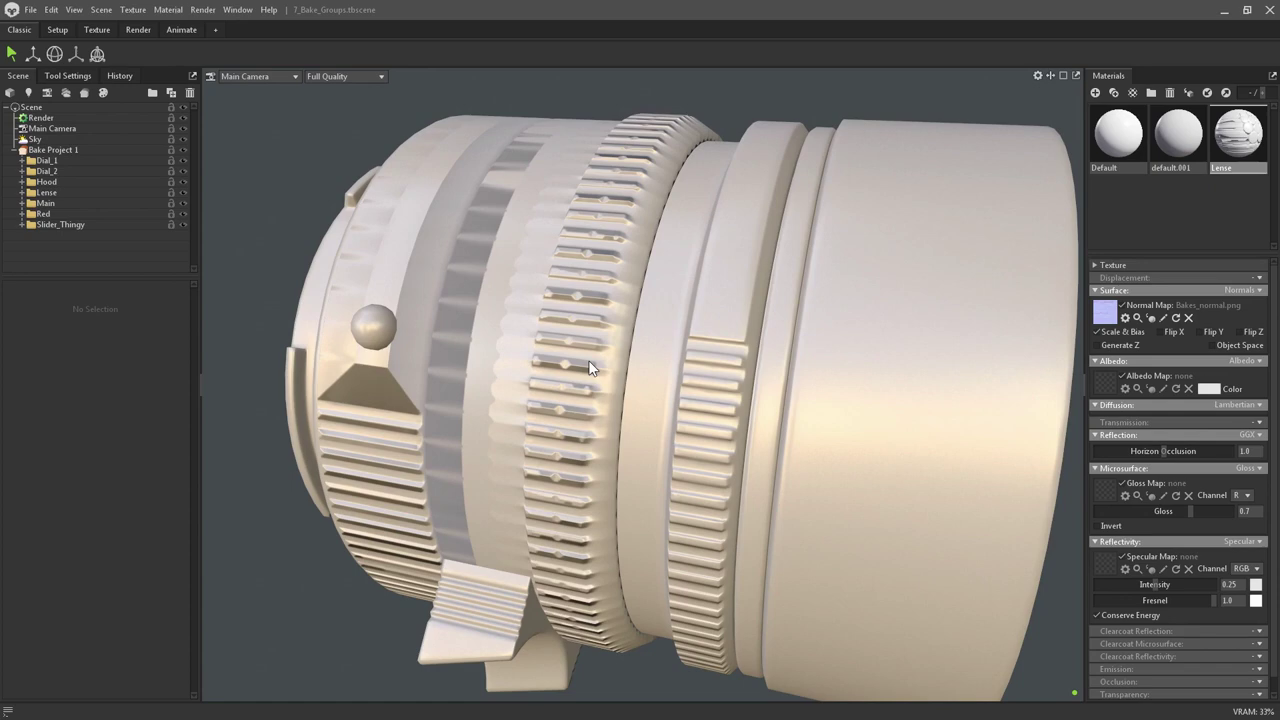
Examine the cage of the Low group in Dial_2 around the ridged dial, then show the bake project's high-poly meshes
{"action": "left_click", "coordinate": [560, 187]}
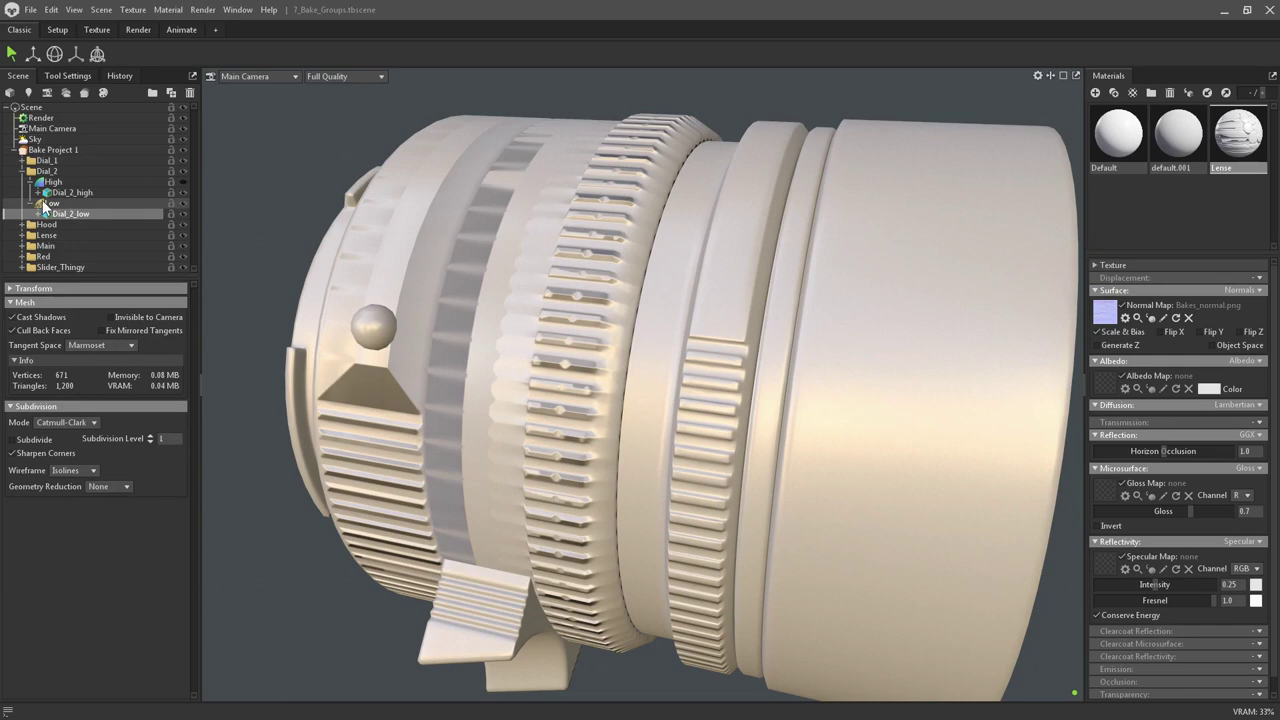
{"action": "left_click", "coordinate": [79, 204]}
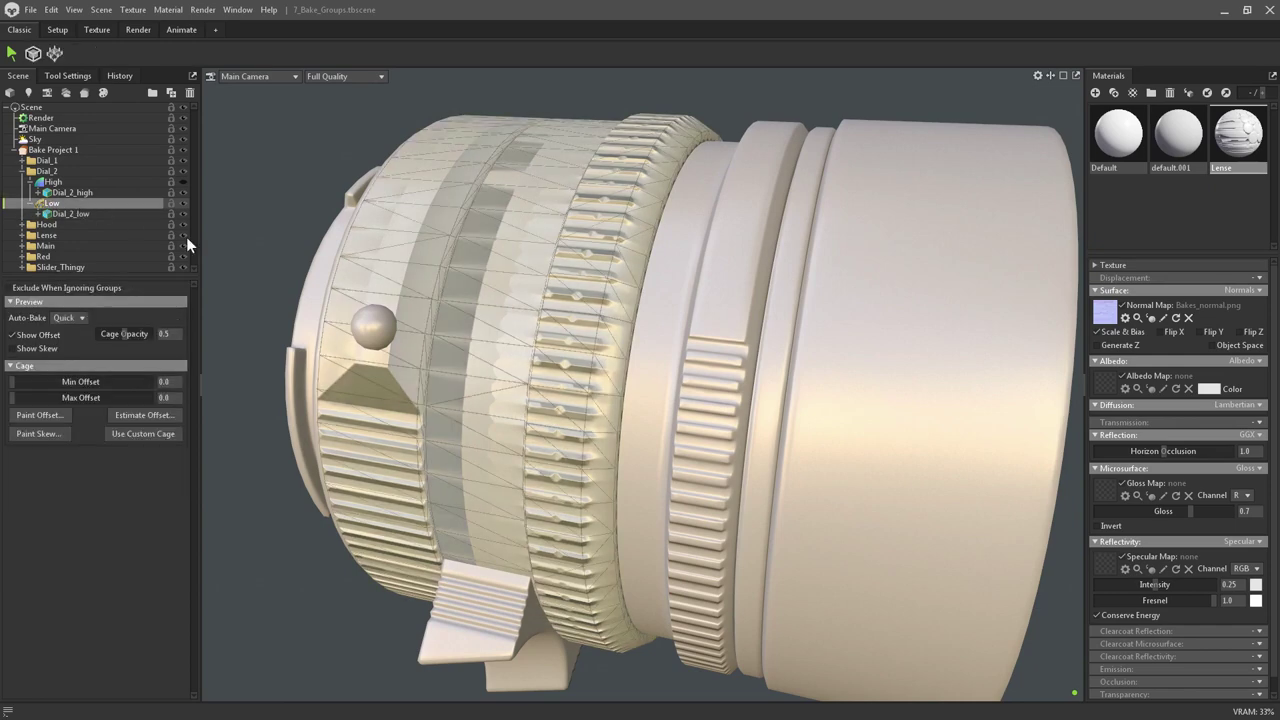
{"action": "left_click_drag", "start_coordinate": [483, 378], "coordinate": [481, 381]}
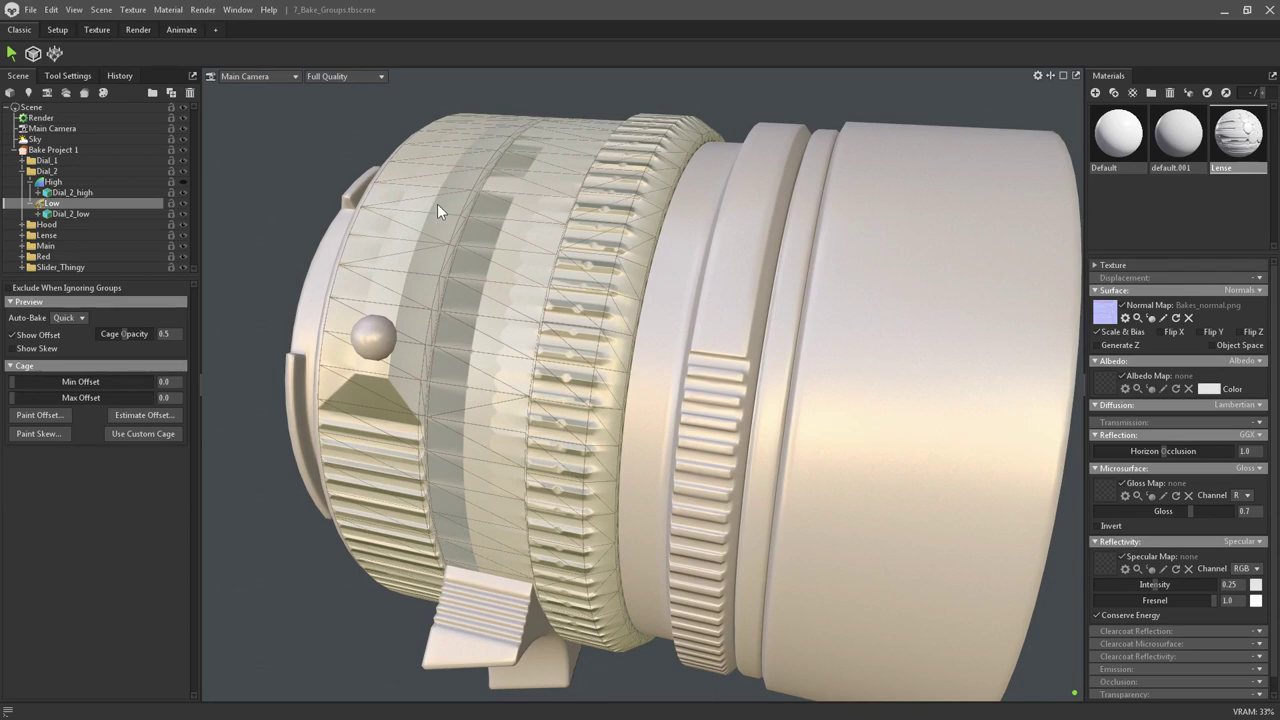
{"action": "scroll", "coordinate": [453, 321], "scroll_direction": "up", "scroll_amount": 3}
{"action": "mouse_move", "coordinate": [502, 268]}
{"action": "left_mouse_down"}
{"action": "mouse_move", "coordinate": [520, 303]}
{"action": "mouse_move", "coordinate": [491, 250]}
{"action": "left_mouse_up"}
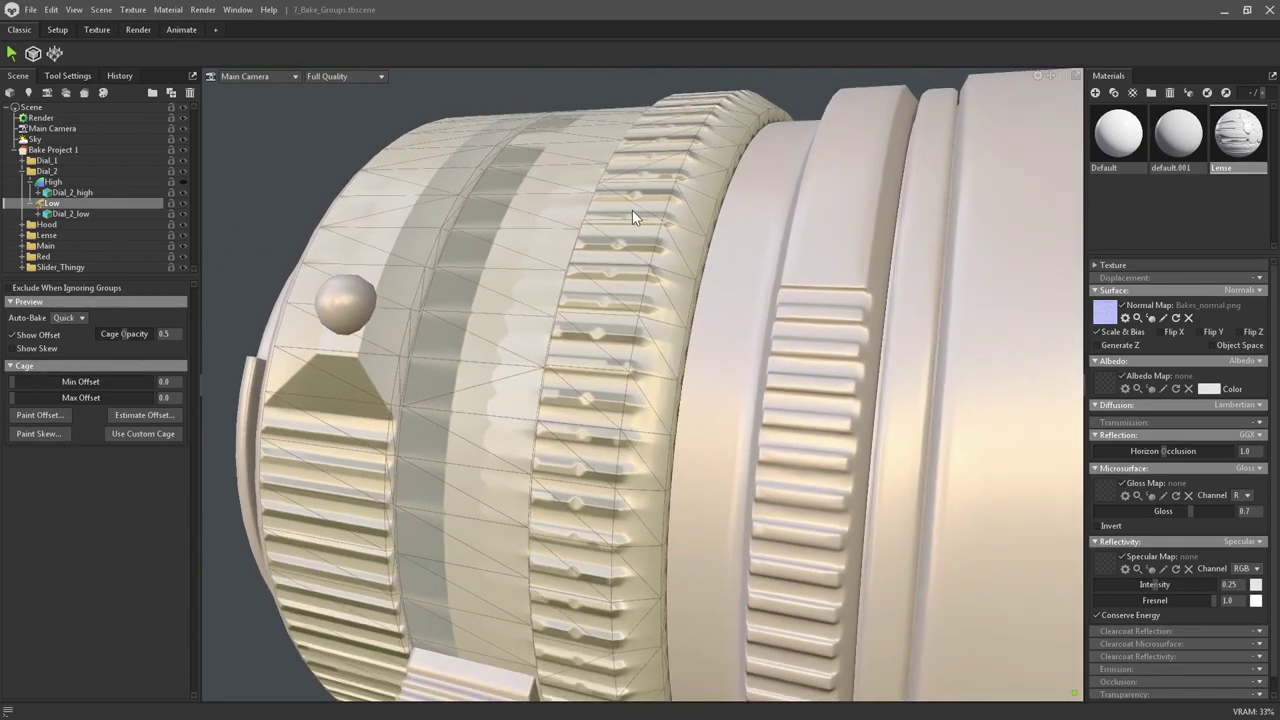
{"action": "left_click", "coordinate": [58, 149]}
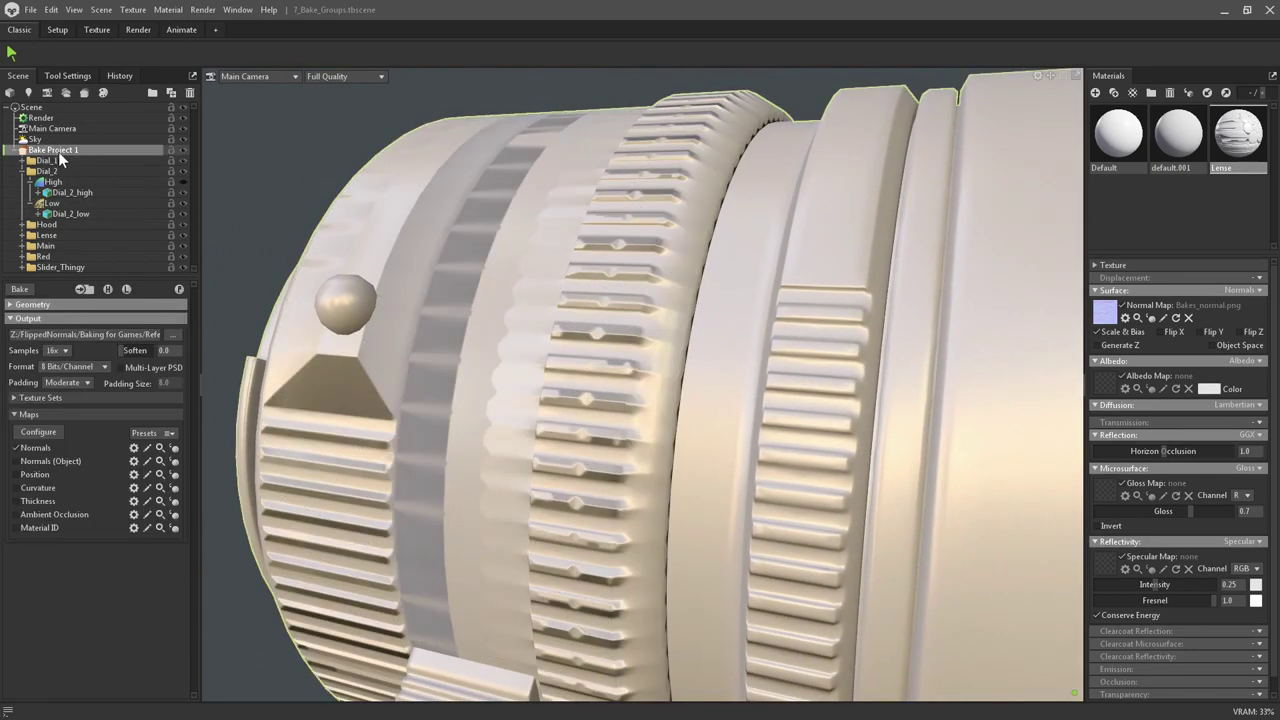
{"action": "left_click", "coordinate": [107, 289]}
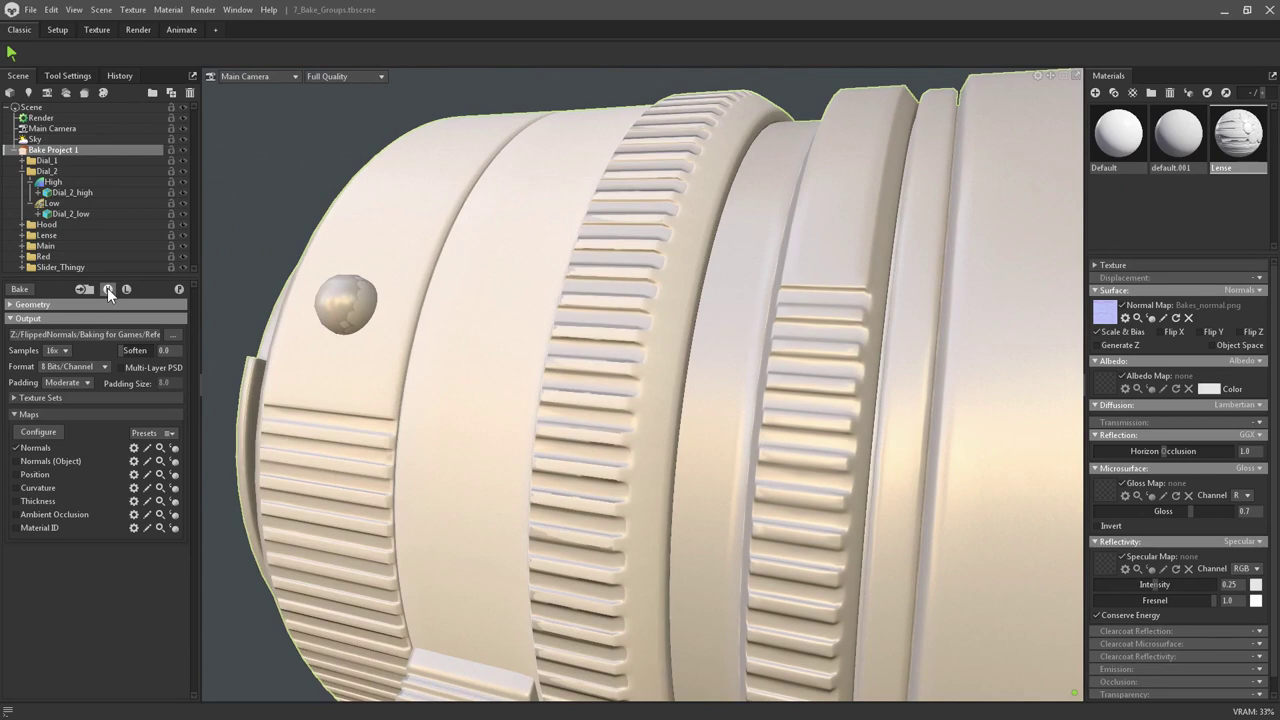
Examine the cage of the Low group in Dial_2 against the high-poly ridges of the dial up close
{"action": "left_click", "coordinate": [62, 203]}
{"action": "left_click_drag", "start_coordinate": [604, 290], "coordinate": [568, 341]}
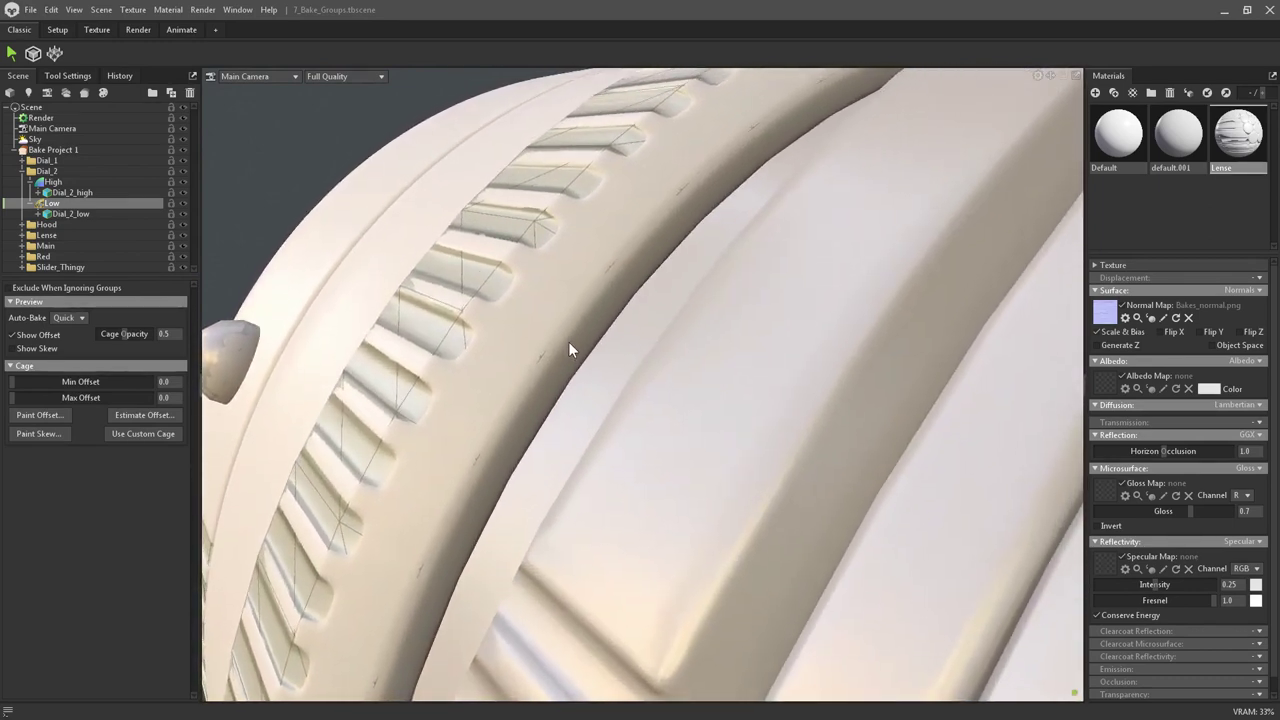
{"action": "mouse_move", "coordinate": [496, 266]}
{"action": "left_mouse_down"}
{"action": "mouse_move", "coordinate": [491, 286]}
{"action": "mouse_move", "coordinate": [532, 325]}
{"action": "mouse_move", "coordinate": [497, 246]}
{"action": "left_mouse_up"}
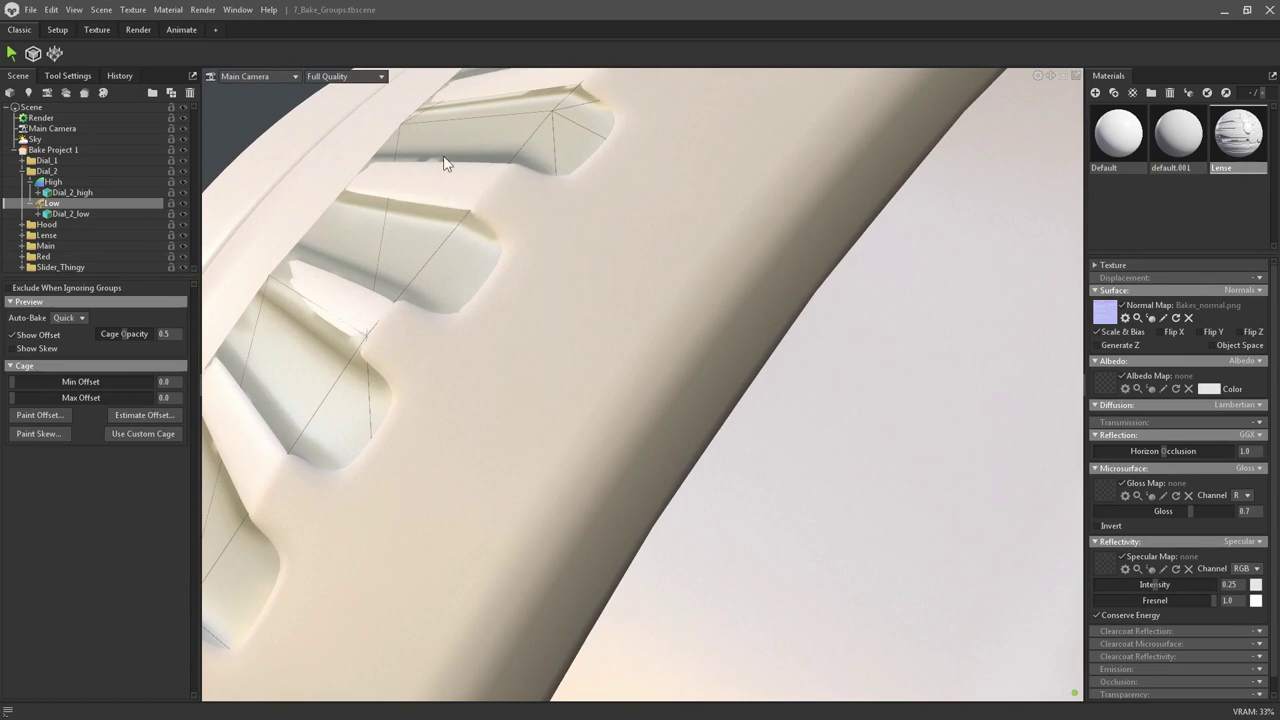
{"action": "left_click_drag", "start_coordinate": [451, 210], "coordinate": [586, 197]}
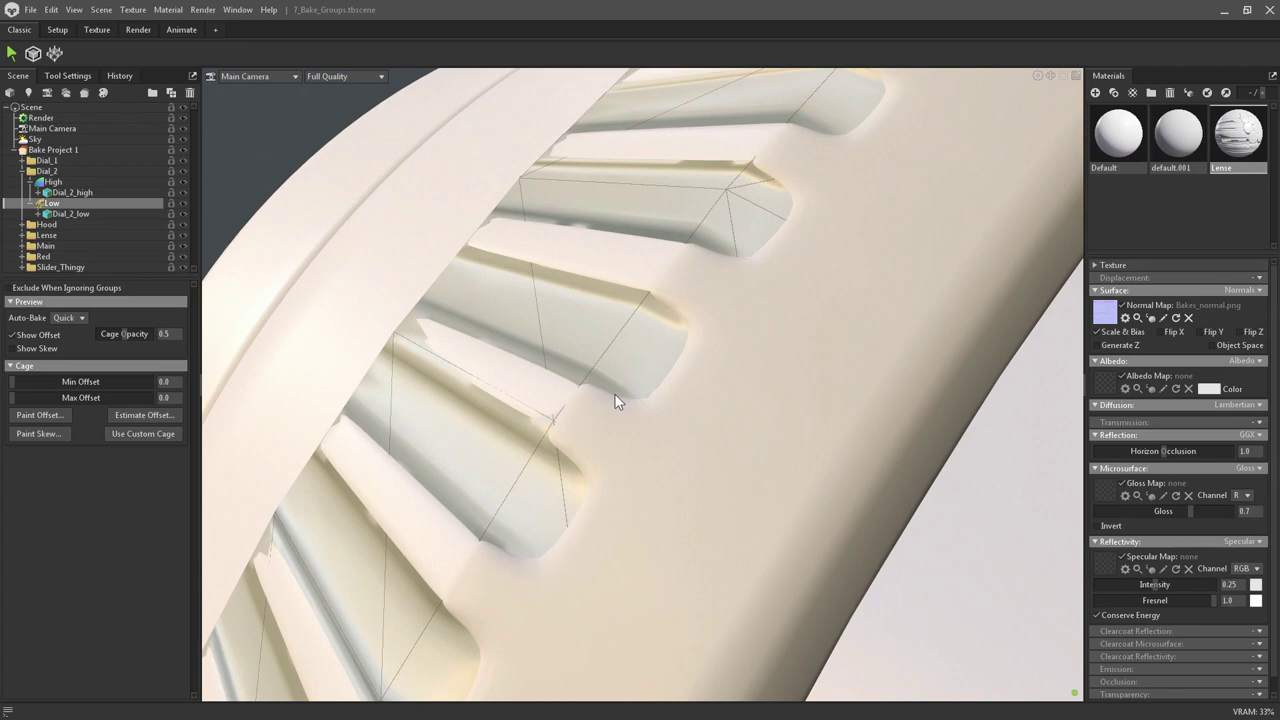
Hide the bake project's high-poly meshes and set the Max Offset of the Dial_2 Low group's cage to 0.563
{"action": "left_click", "coordinate": [53, 149]}
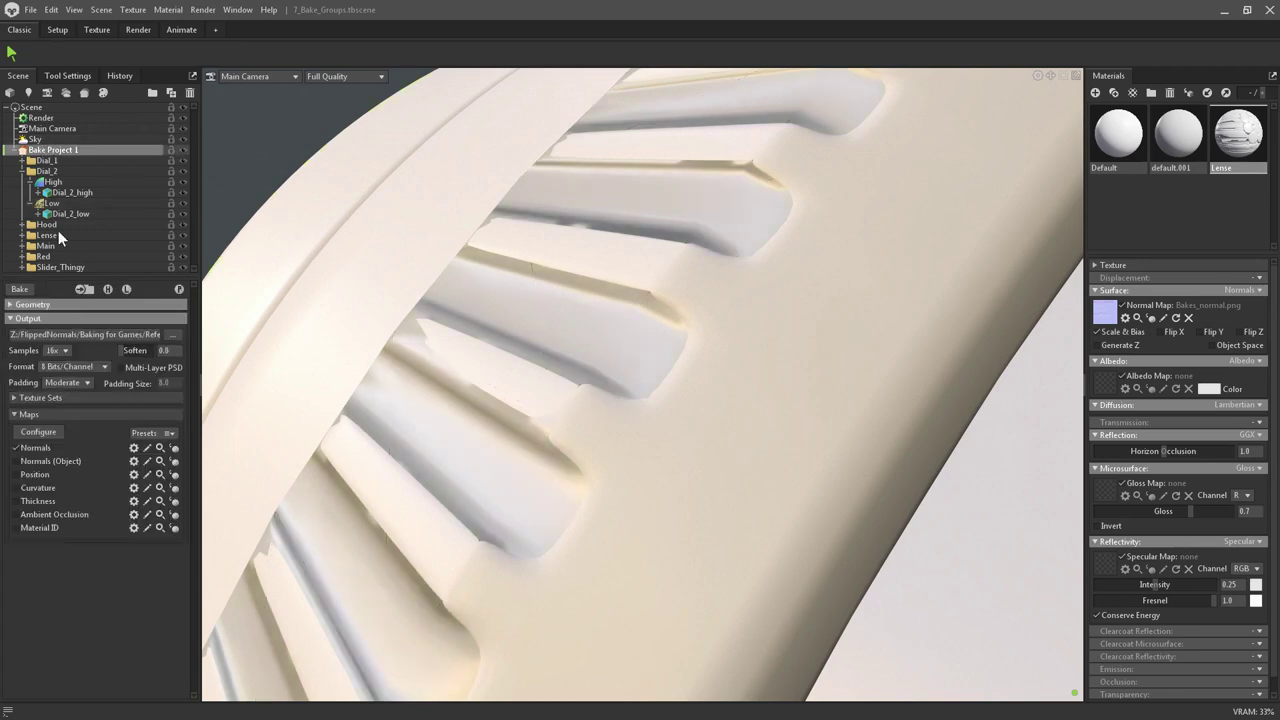
{"action": "left_click", "coordinate": [108, 288]}
{"action": "scroll", "coordinate": [521, 476], "scroll_direction": "down", "scroll_amount": 5}
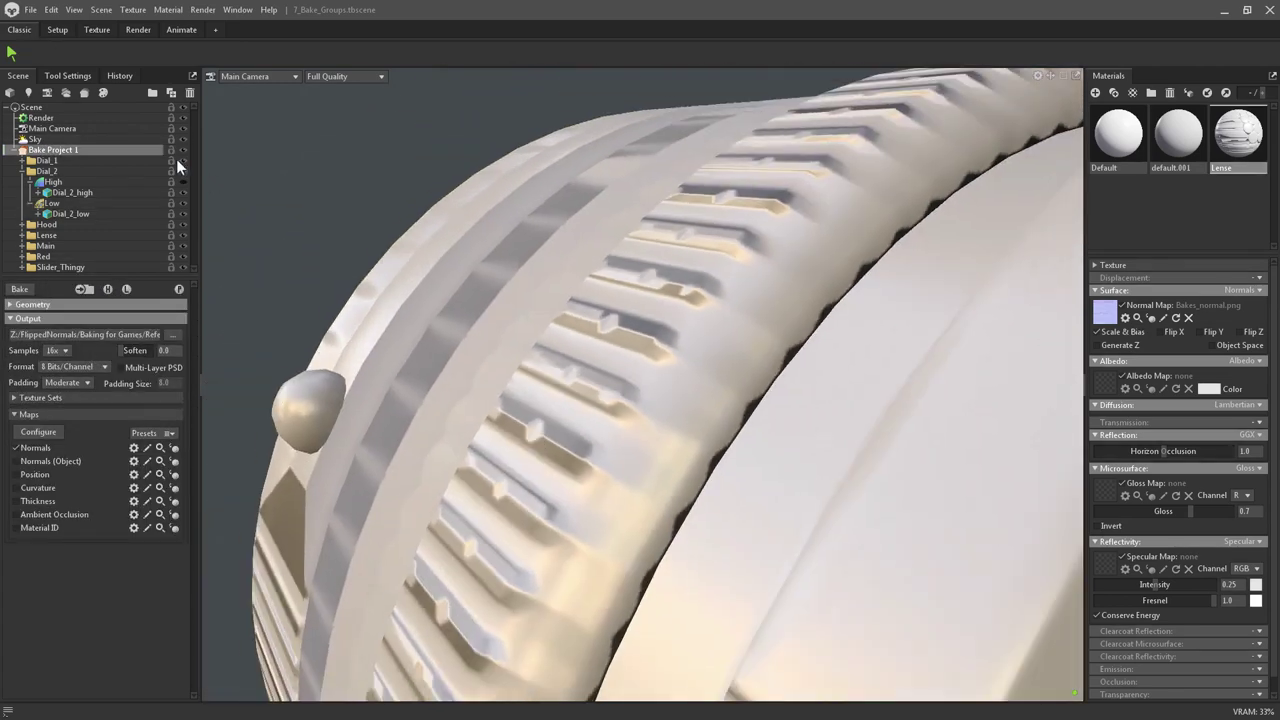
{"action": "left_click", "coordinate": [90, 202]}
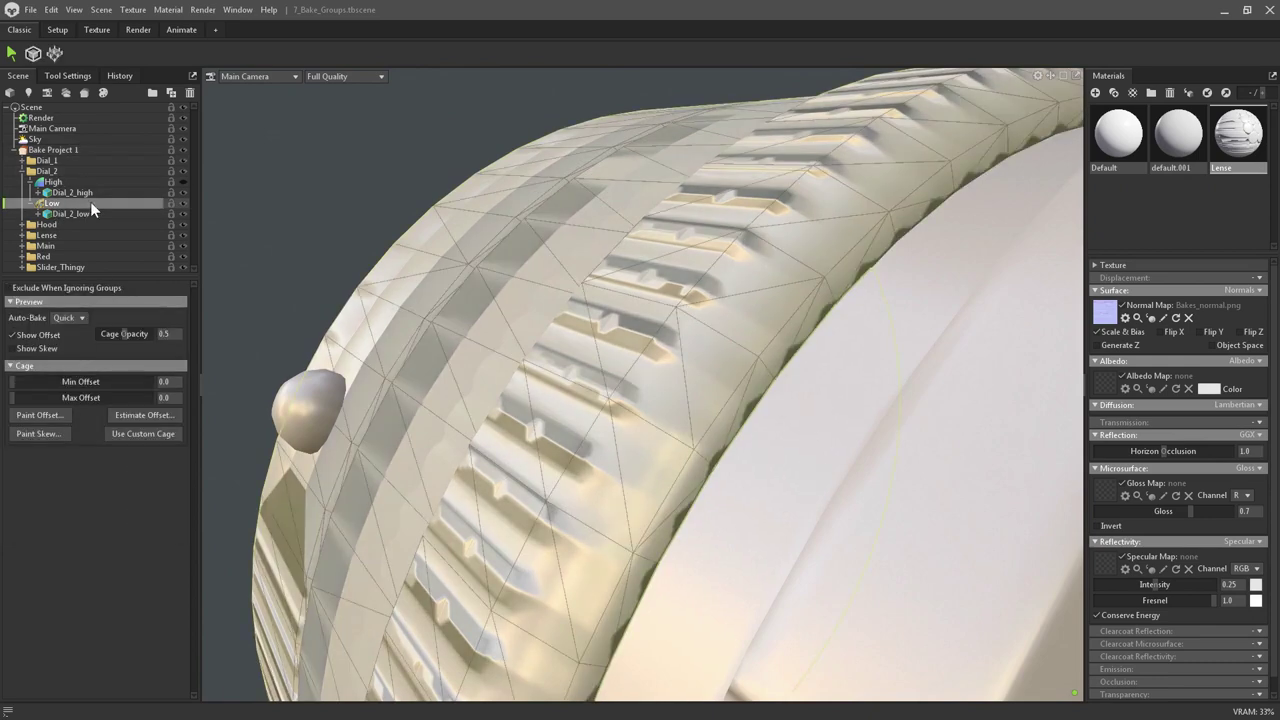
{"action": "left_click_drag", "start_coordinate": [436, 399], "coordinate": [543, 431]}
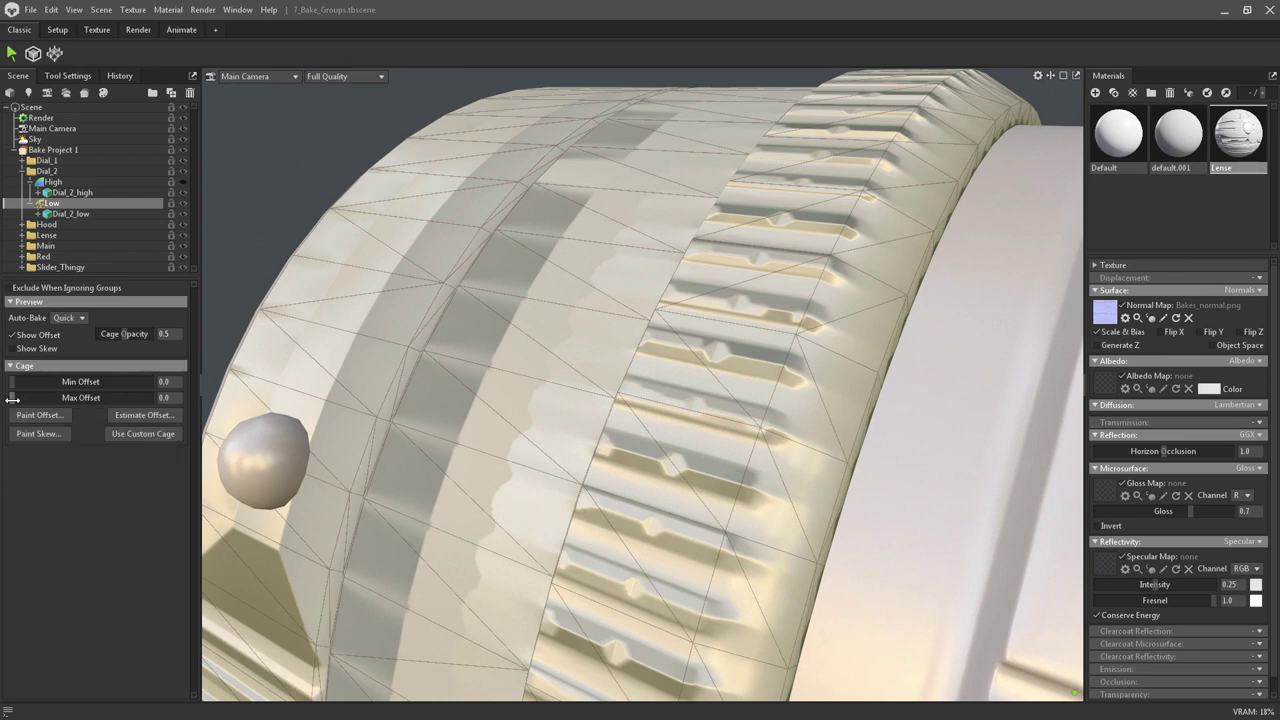
{"action": "left_click_drag", "start_coordinate": [12, 398], "coordinate": [37, 397]}
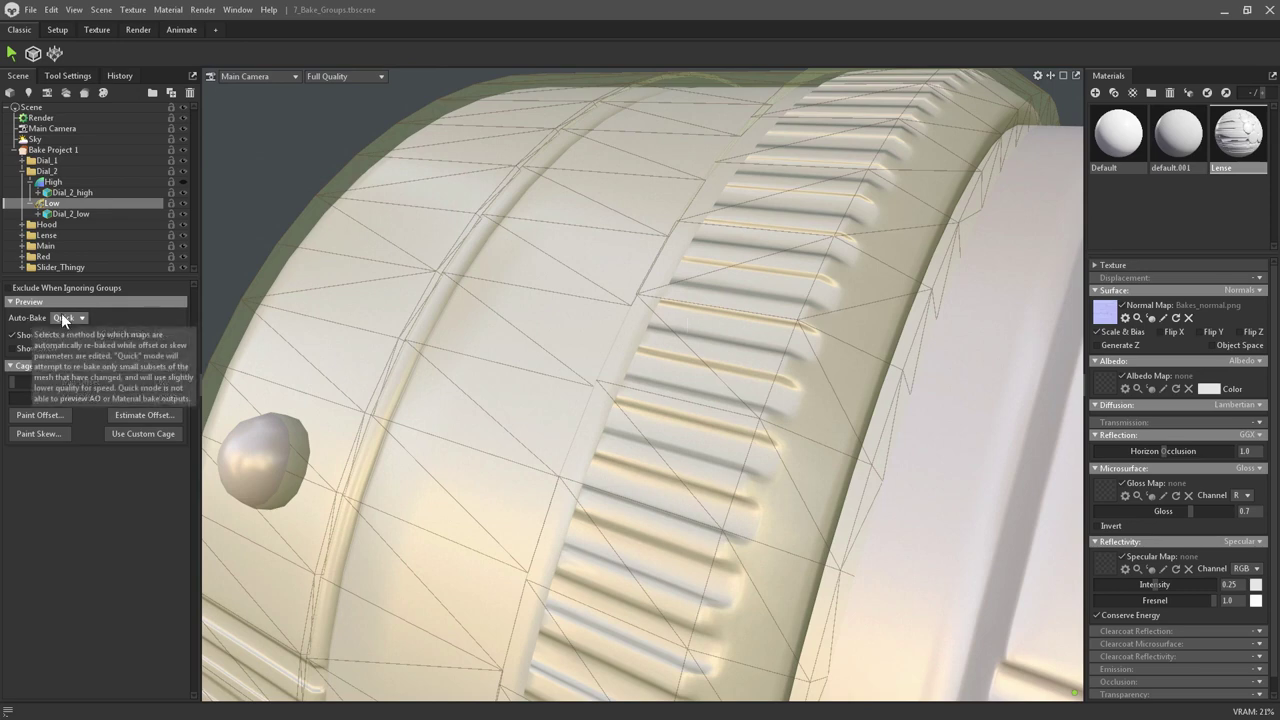
Inspect the ridged dial without its cage overlay, then review the Auto-Bake options of the Dial_2 Low group
{"action": "scroll", "coordinate": [695, 406], "scroll_direction": "down", "scroll_amount": 5}
{"action": "left_click", "coordinate": [357, 286]}
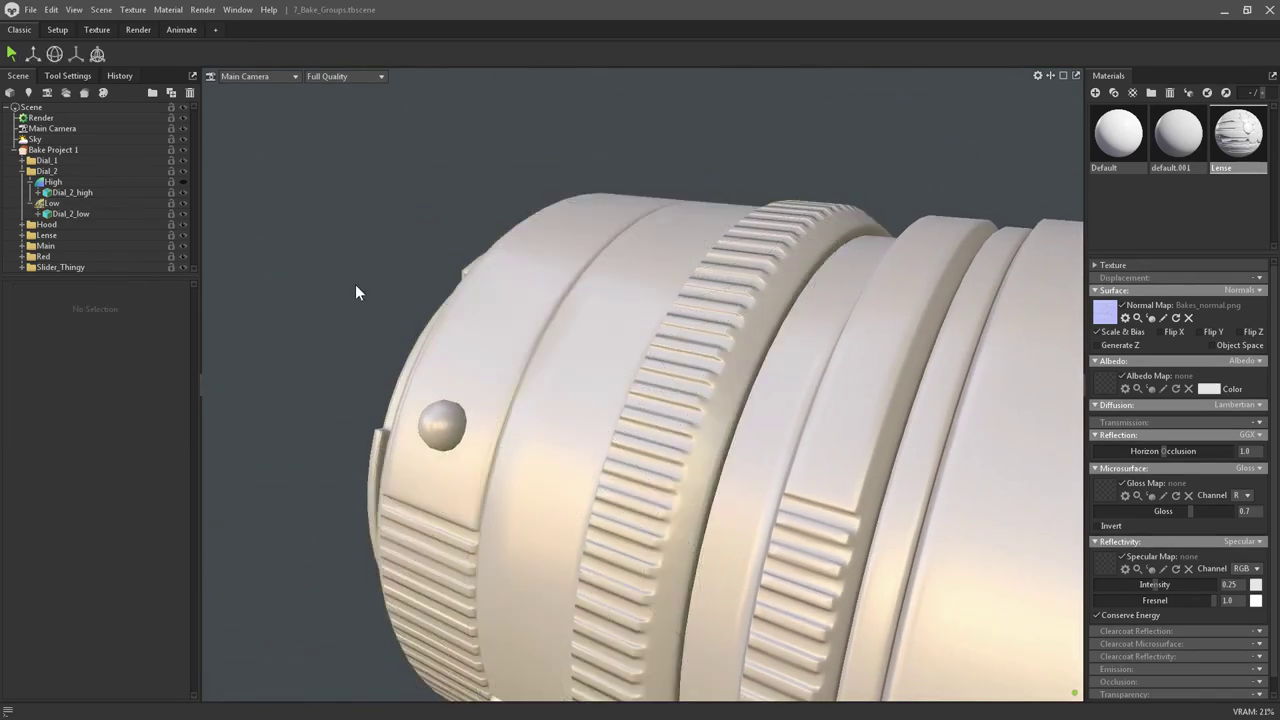
{"action": "left_click_drag", "start_coordinate": [357, 286], "coordinate": [600, 420]}
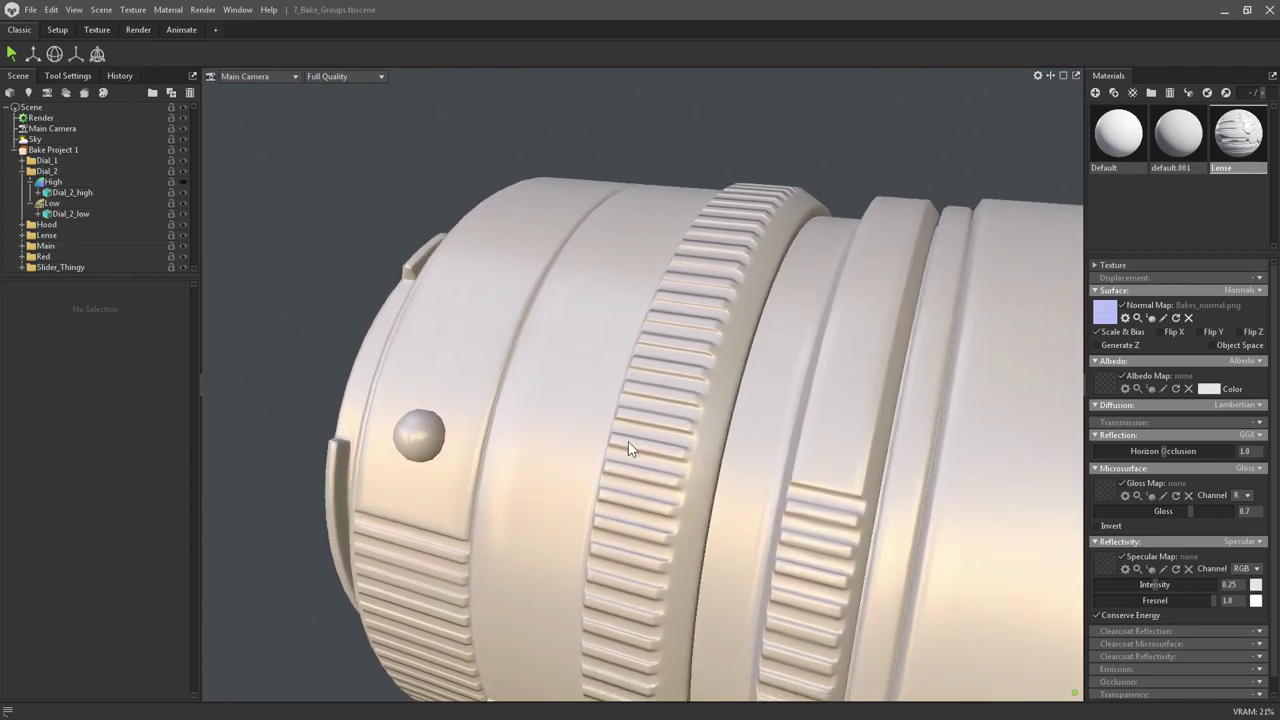
{"action": "left_click", "coordinate": [59, 202]}
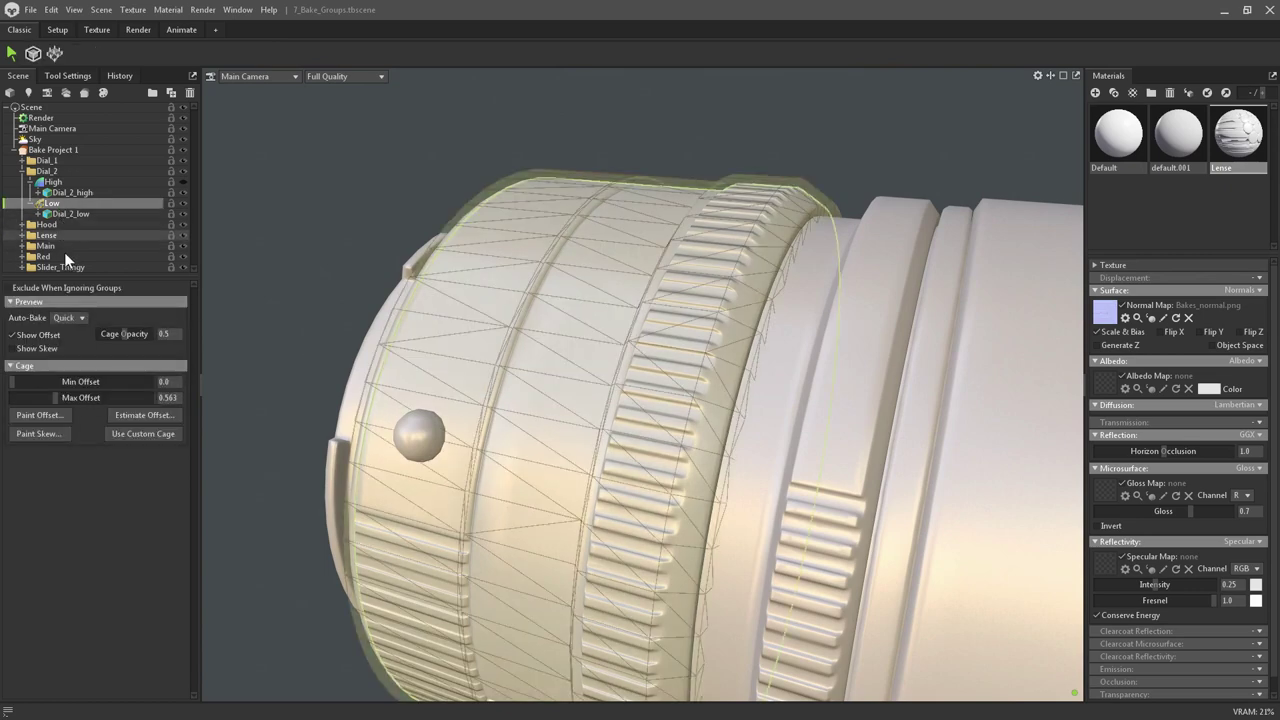
{"action": "left_click", "coordinate": [82, 317]}
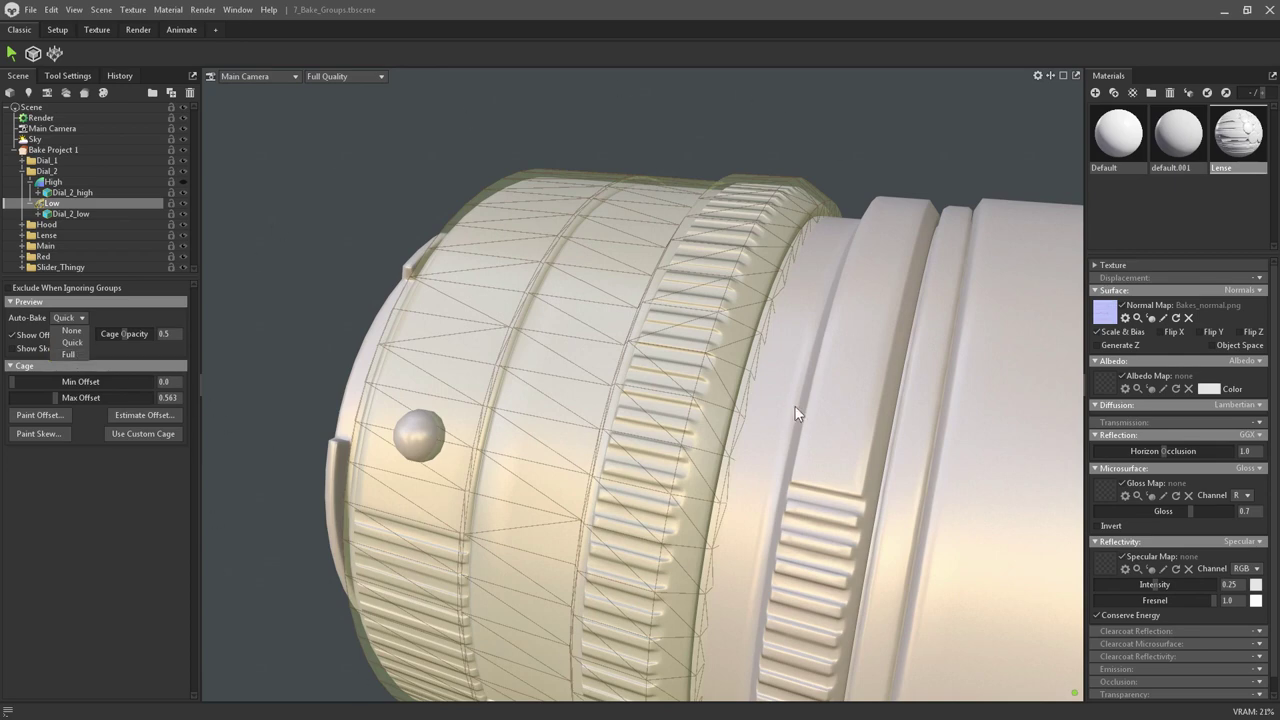
Bake the normal map of Bake Project 1 with the adjusted Dial_2 cage
{"action": "left_click", "coordinate": [55, 150]}
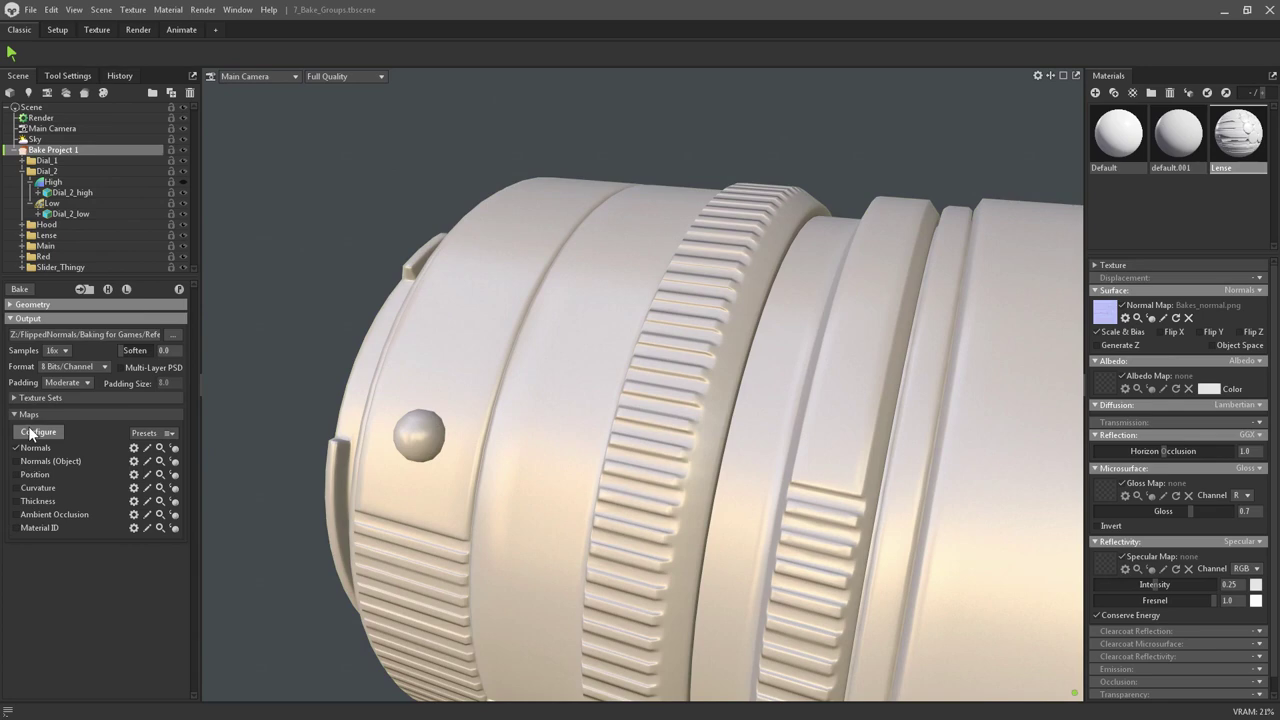
{"action": "left_click", "coordinate": [80, 206]}
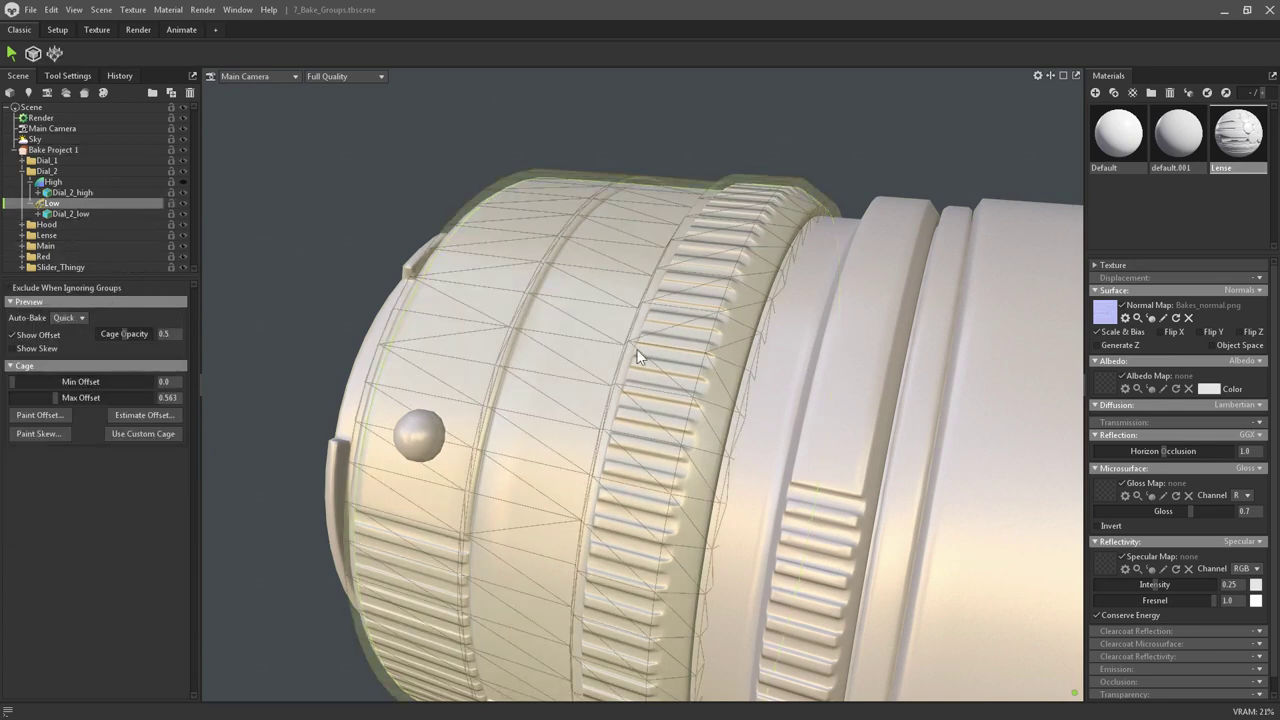
{"action": "left_click", "coordinate": [92, 150]}
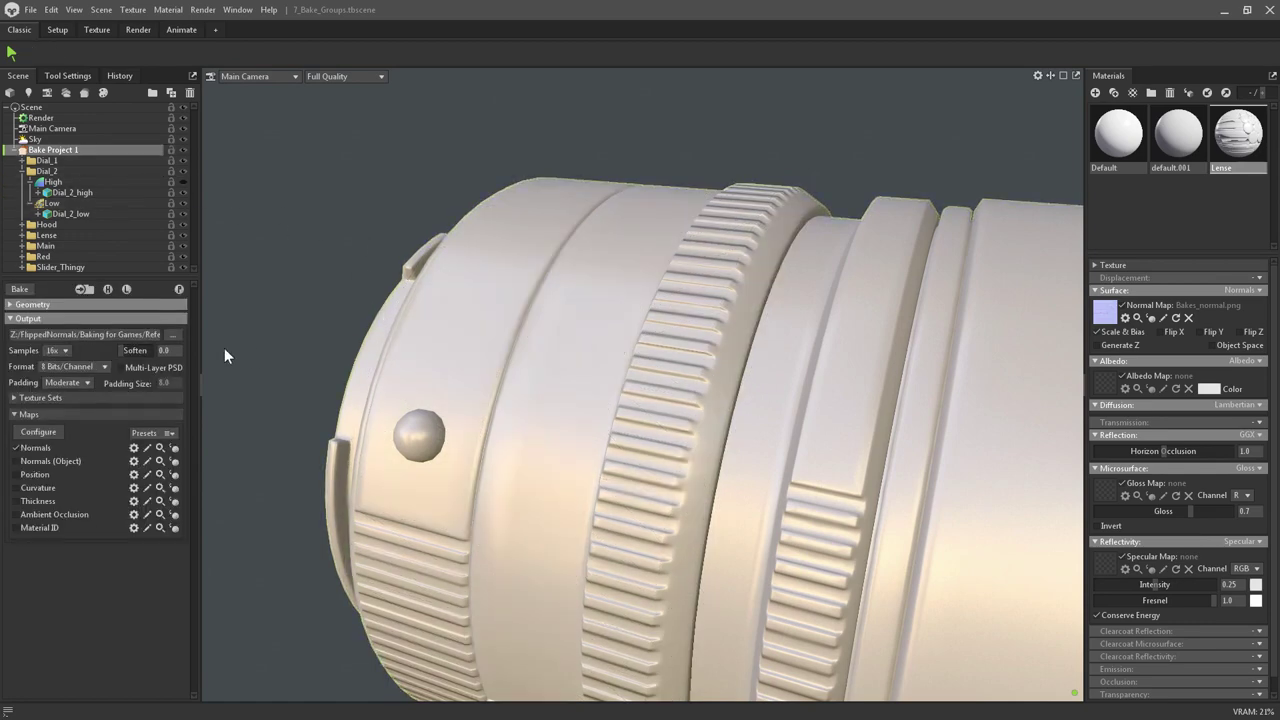
{"action": "left_click", "coordinate": [19, 290]}
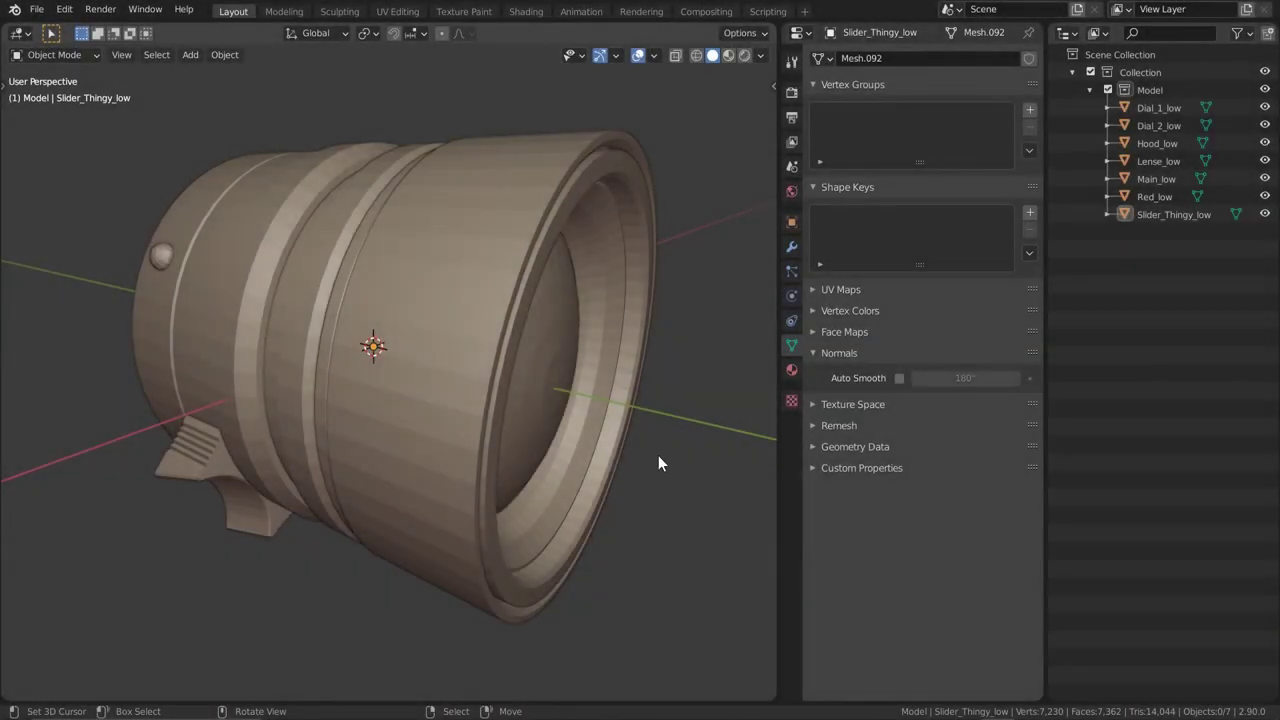
Switch to Blender and apply Shade Smooth to all seven low-poly lens meshes, leaving nothing selected
{"action": "middle_click_drag", "start_coordinate": [674, 451], "coordinate": [556, 348]}
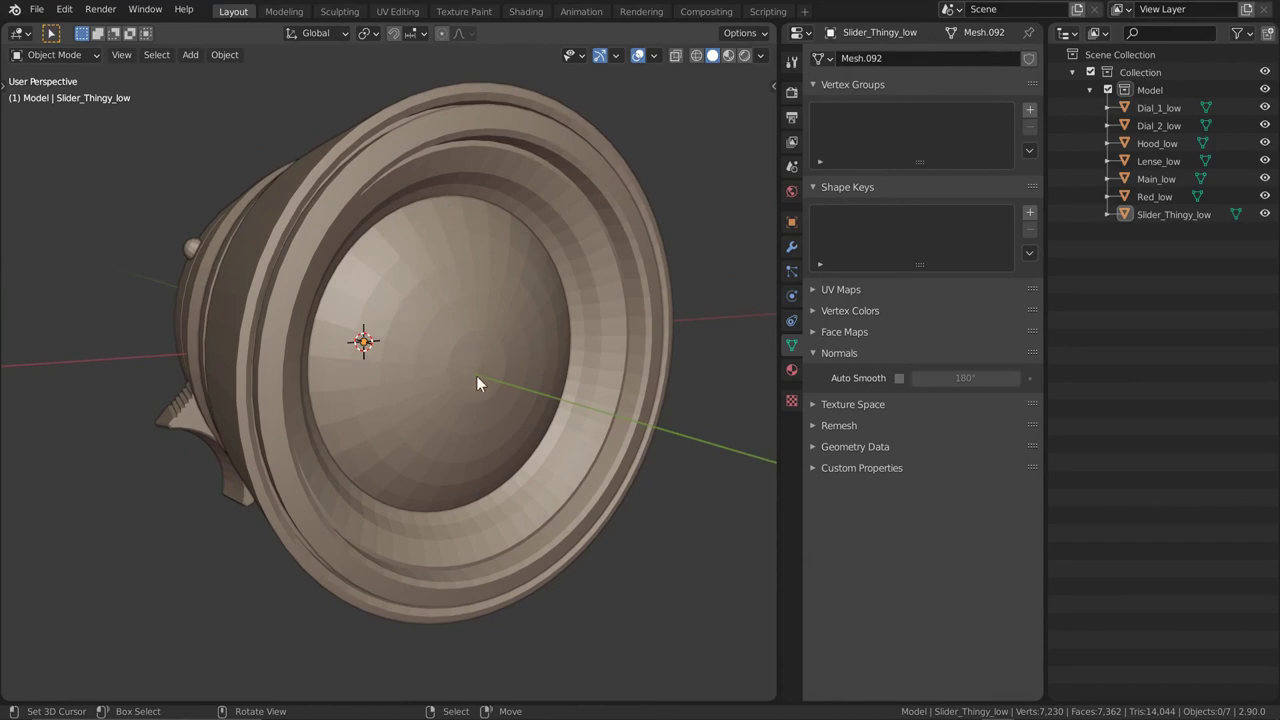
{"action": "middle_click_drag", "start_coordinate": [476, 375], "coordinate": [511, 394]}
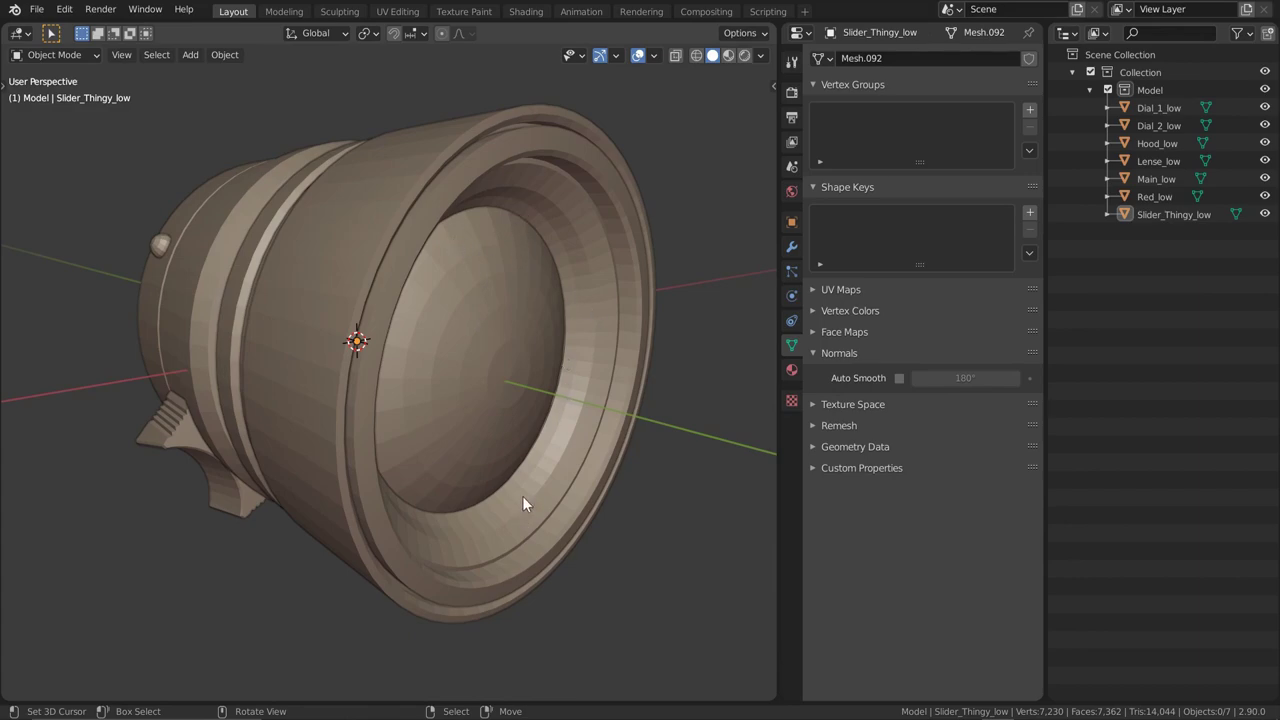
{"action": "middle_click_drag", "start_coordinate": [453, 292], "coordinate": [501, 312]}
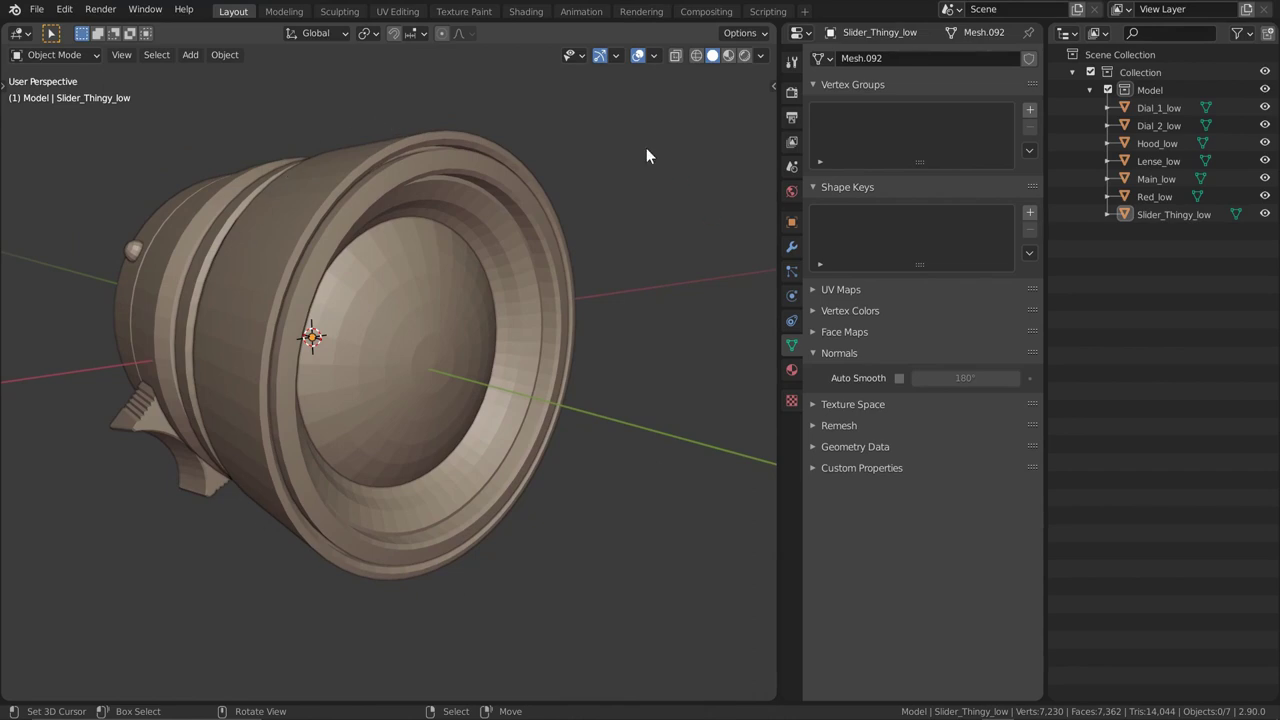
{"action": "middle_click_drag", "start_coordinate": [637, 198], "coordinate": [630, 265]}
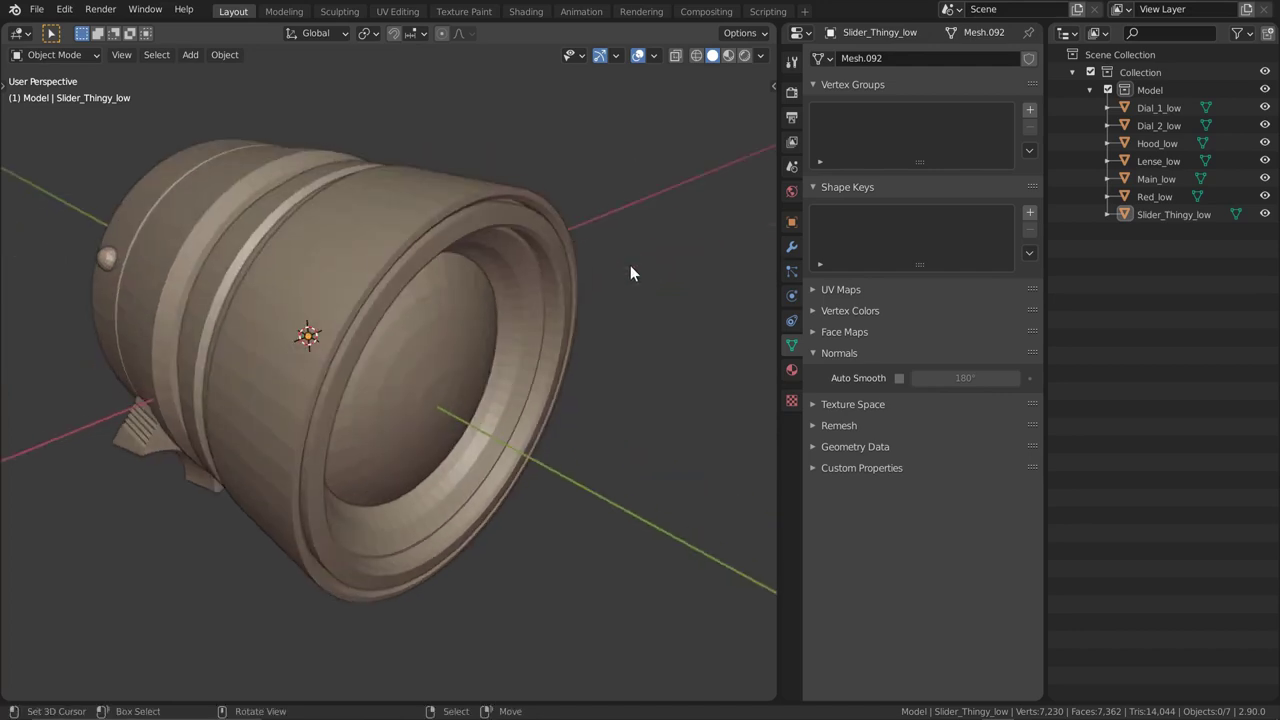
{"action": "key", "text": "a"}
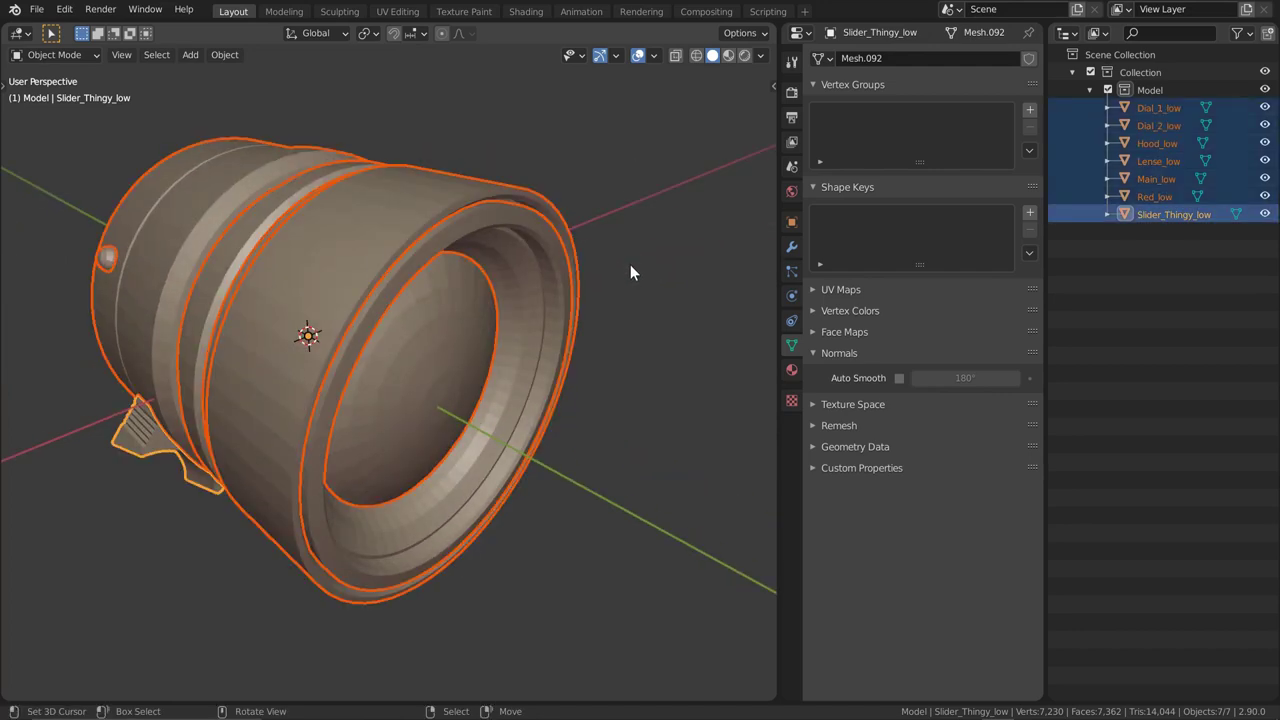
{"action": "right_click", "coordinate": [630, 264]}
{"action": "left_click", "coordinate": [624, 246]}
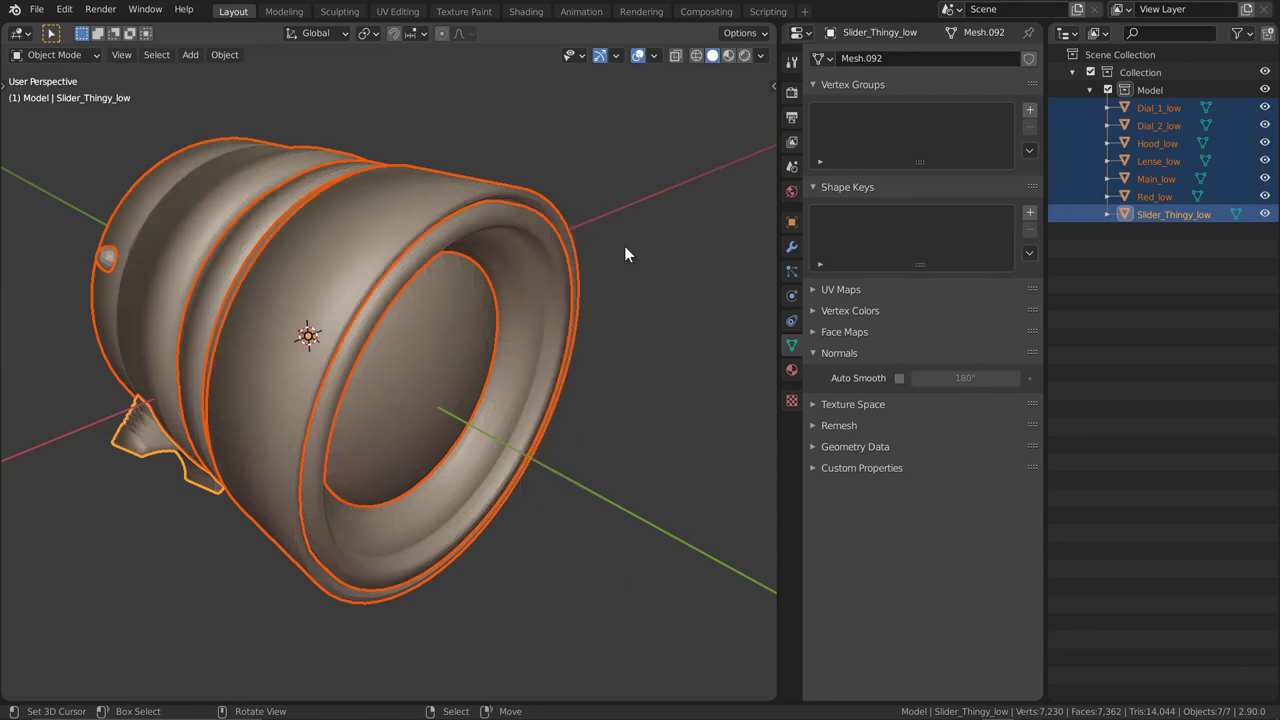
{"action": "key", "text": "alt+a"}
Inspect the smooth shading on the stepped ridges and sides of Slider_Thingy_low from several angles
{"action": "middle_click_drag", "start_coordinate": [507, 303], "coordinate": [580, 327]}
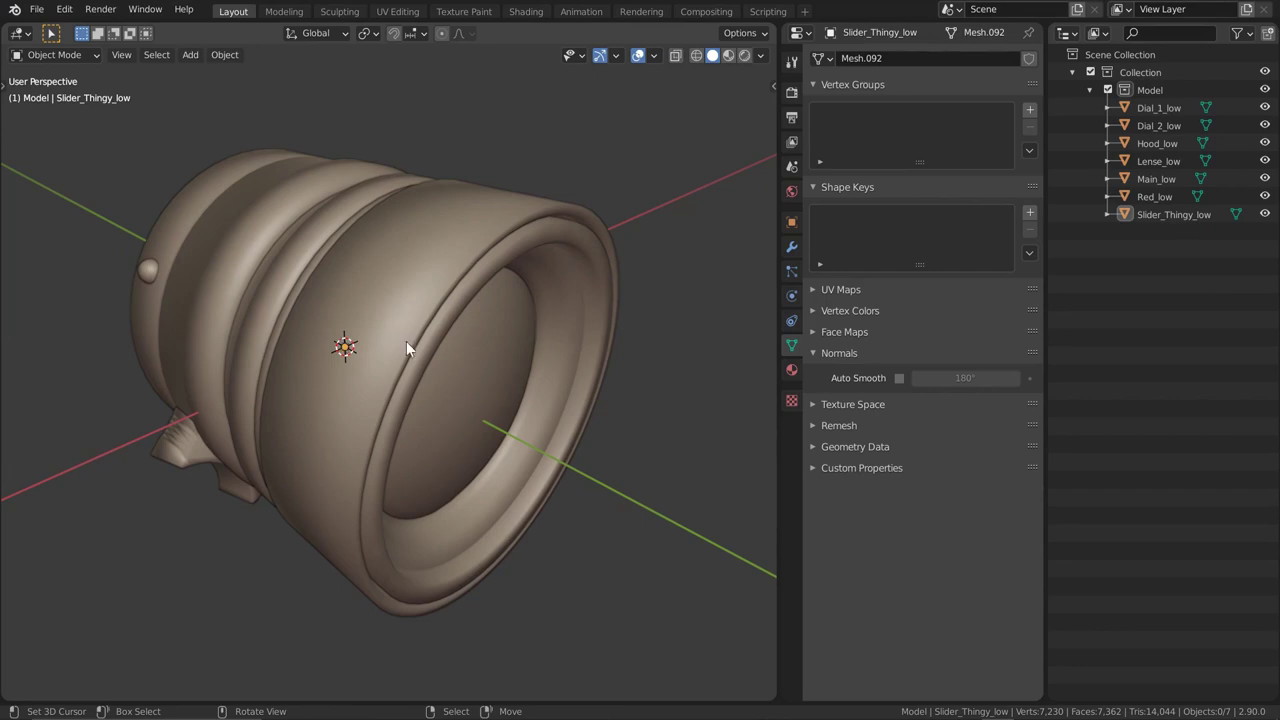
{"action": "middle_click_drag", "start_coordinate": [409, 346], "coordinate": [394, 299]}
{"action": "left_click", "coordinate": [370, 383]}
{"action": "key", "text": "KP_Decimal"}
{"action": "key", "text": "alt+a"}
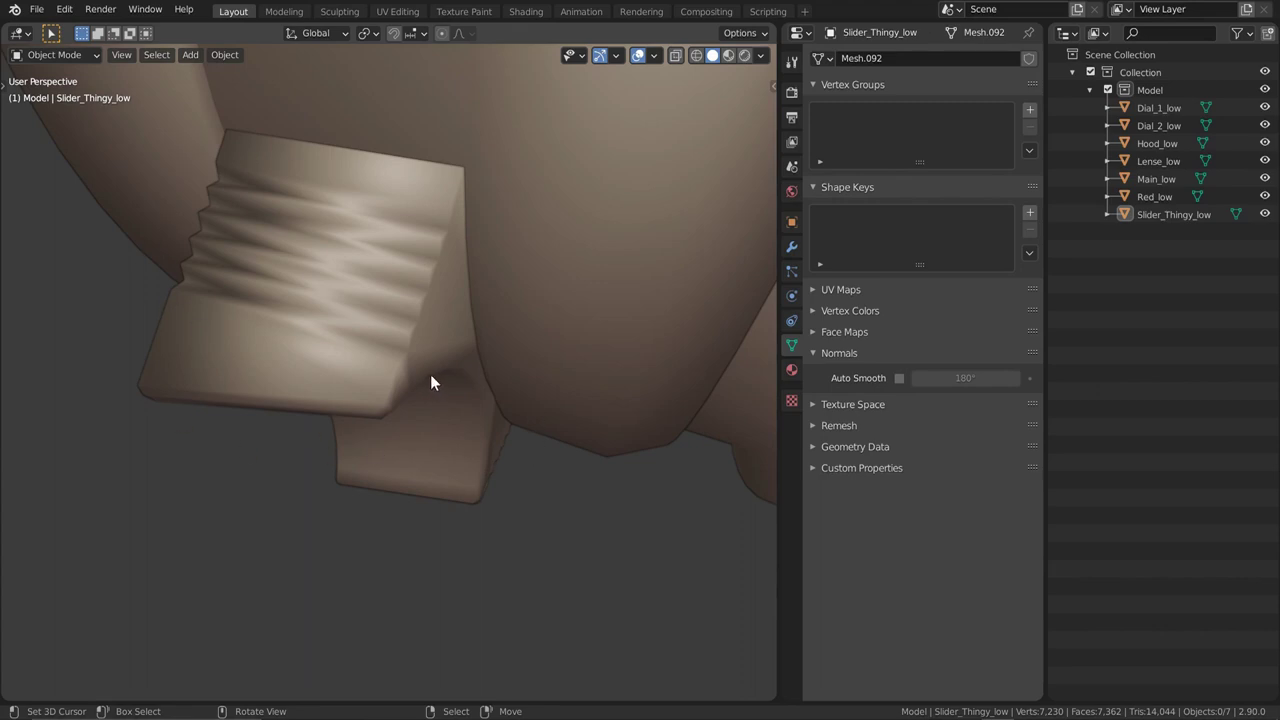
{"action": "middle_click_drag", "start_coordinate": [251, 330], "coordinate": [298, 332]}
{"action": "middle_click_drag", "start_coordinate": [338, 172], "coordinate": [348, 230]}
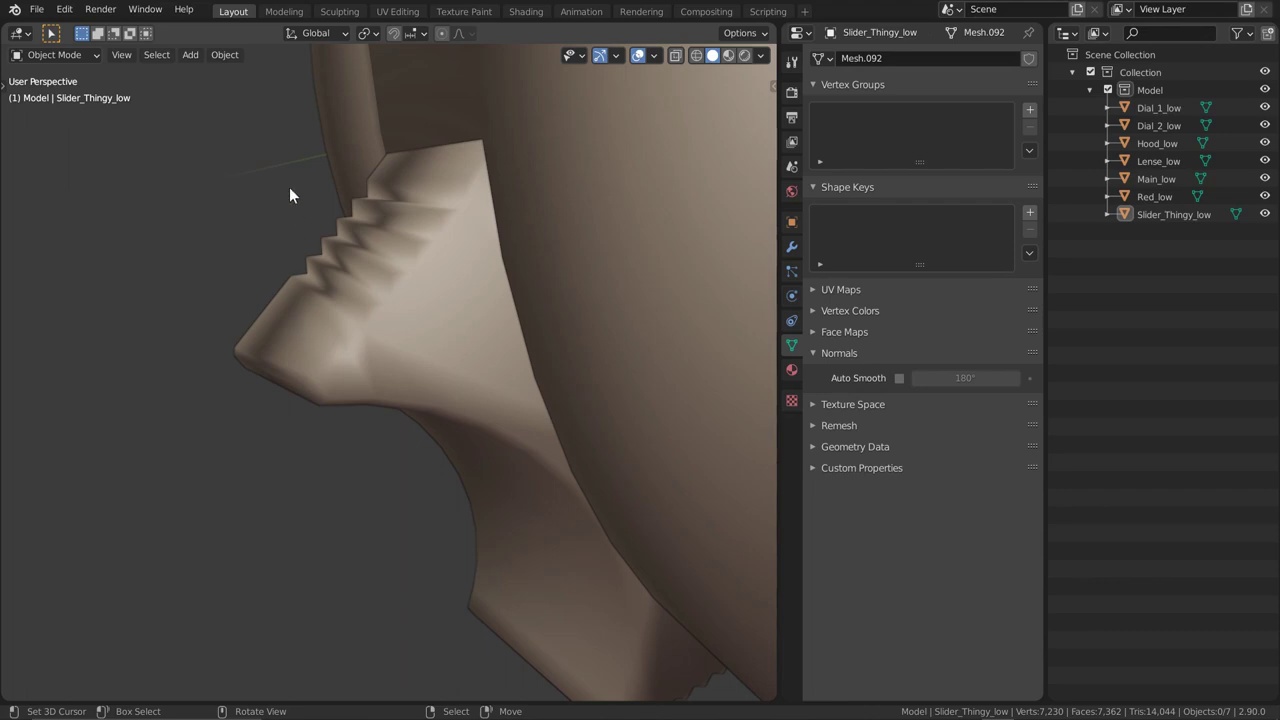
Inspect the smooth shading across Hood_low and the front of the lens from several angles
{"action": "middle_click_drag", "start_coordinate": [289, 187], "coordinate": [528, 218]}
{"action": "left_click", "coordinate": [525, 228]}
{"action": "key", "text": "alt+a"}
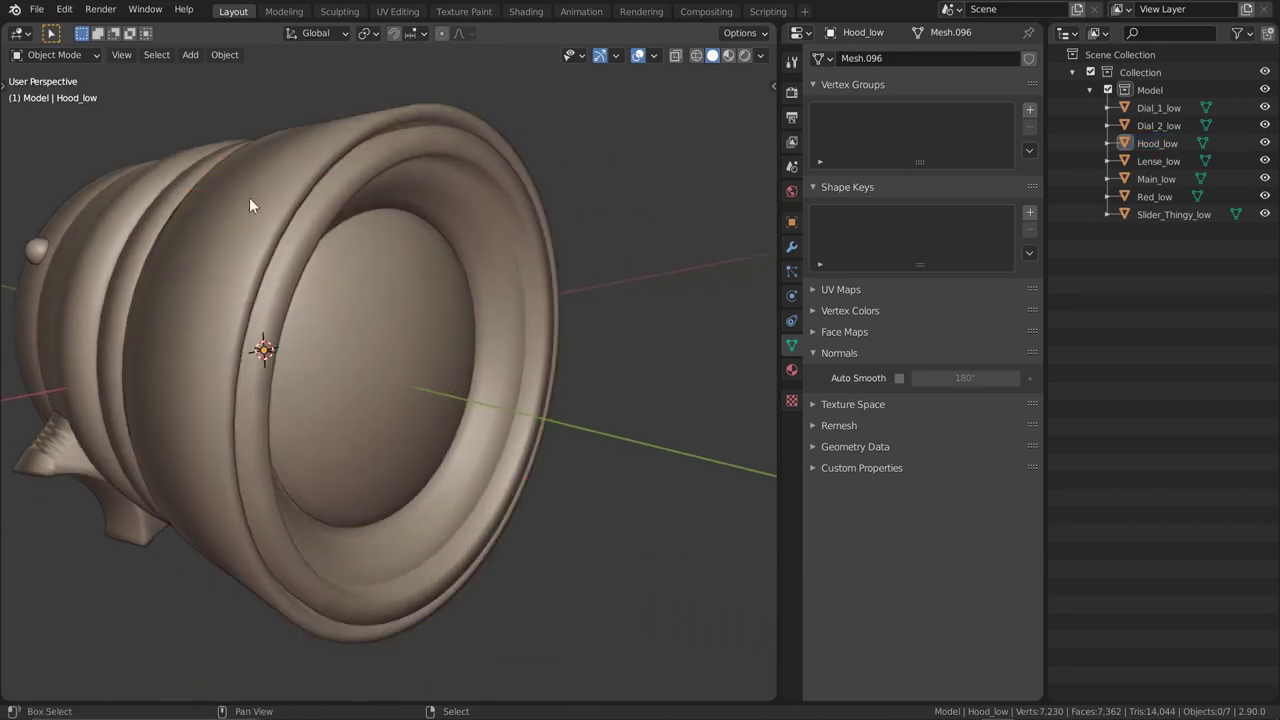
{"action": "middle_click_drag", "start_coordinate": [251, 206], "coordinate": [345, 211]}
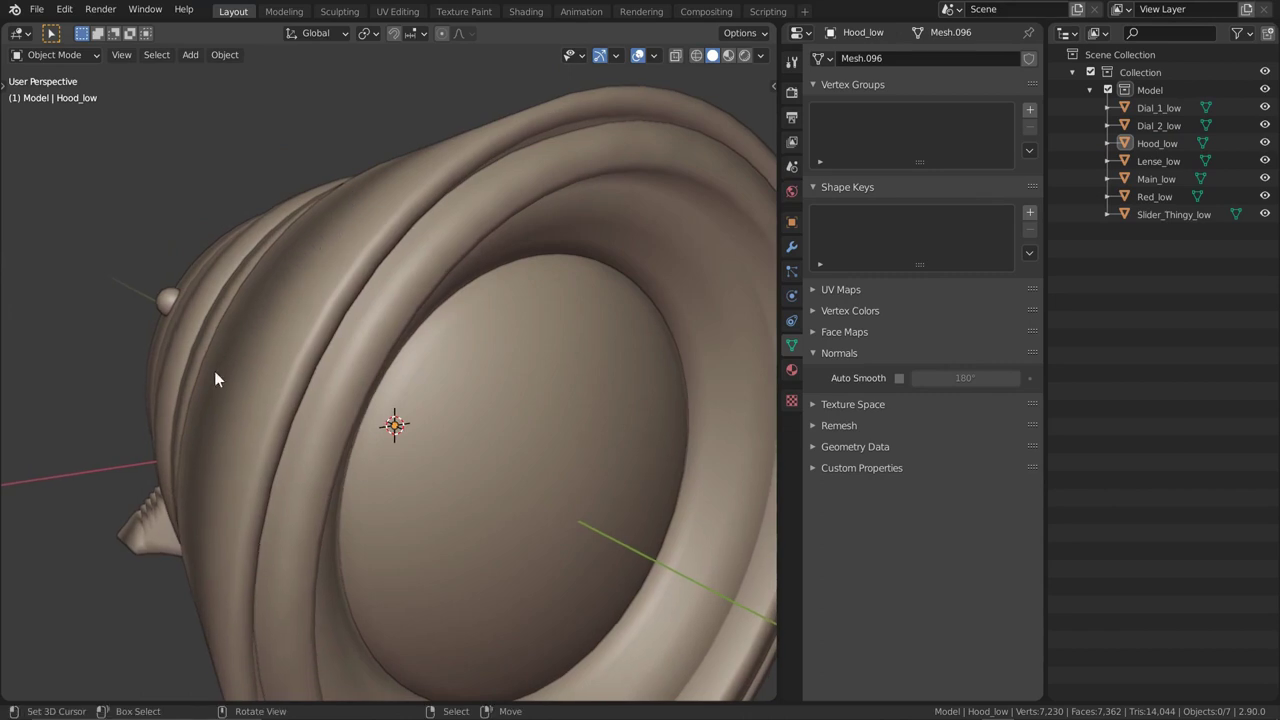
{"action": "middle_click_drag", "start_coordinate": [366, 250], "coordinate": [381, 391]}
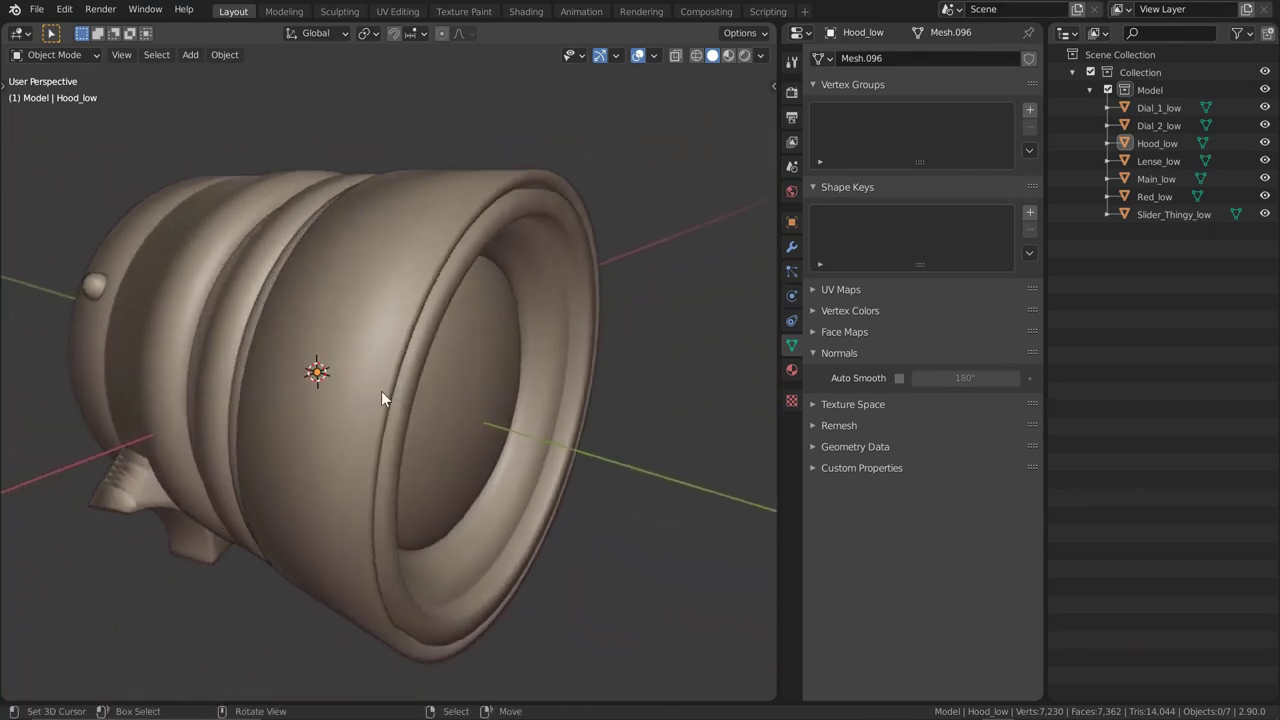
Reapply Shade Smooth to every low-poly lens mesh and clear the selection
{"action": "key", "text": "a"}
{"action": "right_click", "coordinate": [381, 391]}
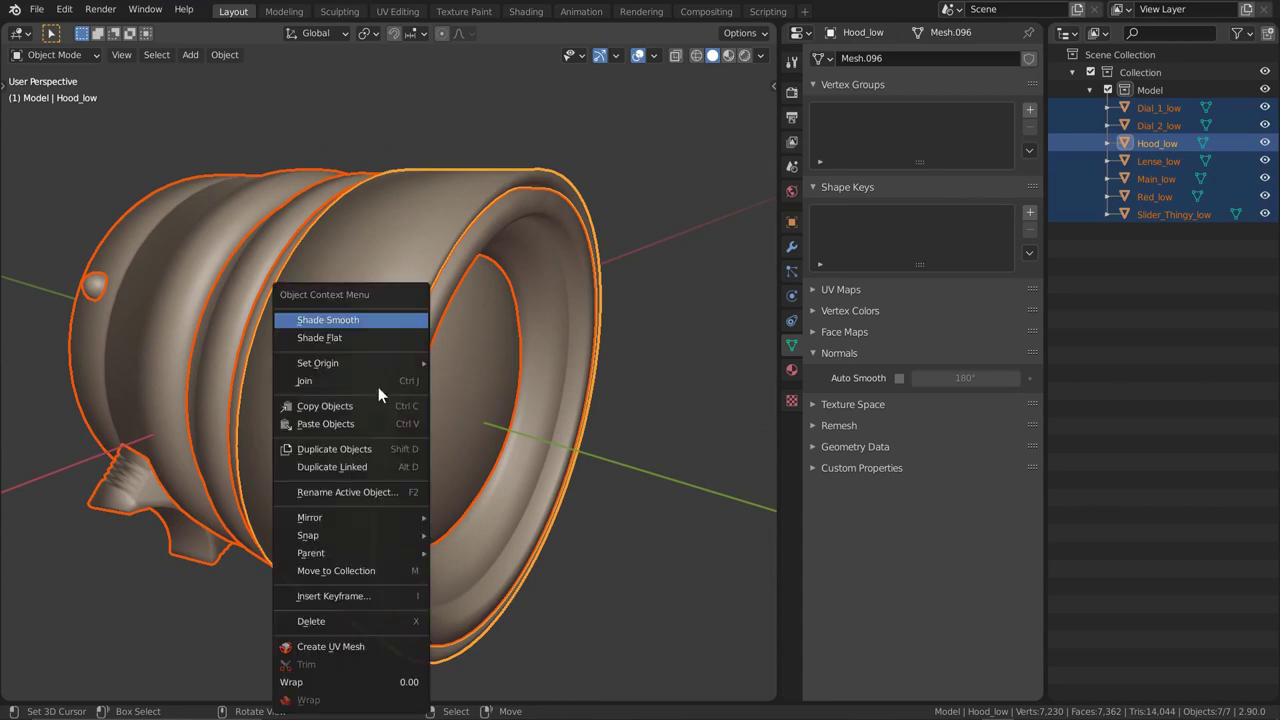
{"action": "left_click", "coordinate": [354, 320]}
{"action": "key", "text": "alt+a"}
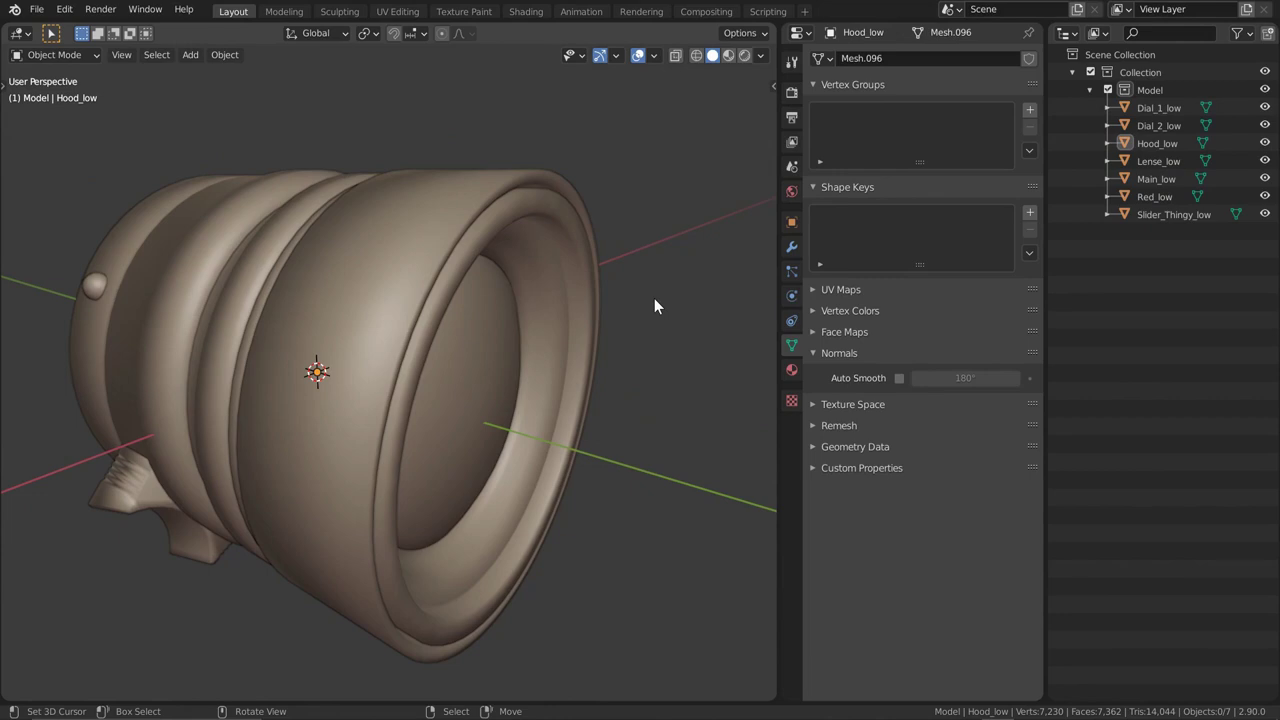
Isolate the Main_low mesh by hiding all other low-poly parts
{"action": "left_click", "coordinate": [526, 212]}
{"action": "key", "text": "s"}
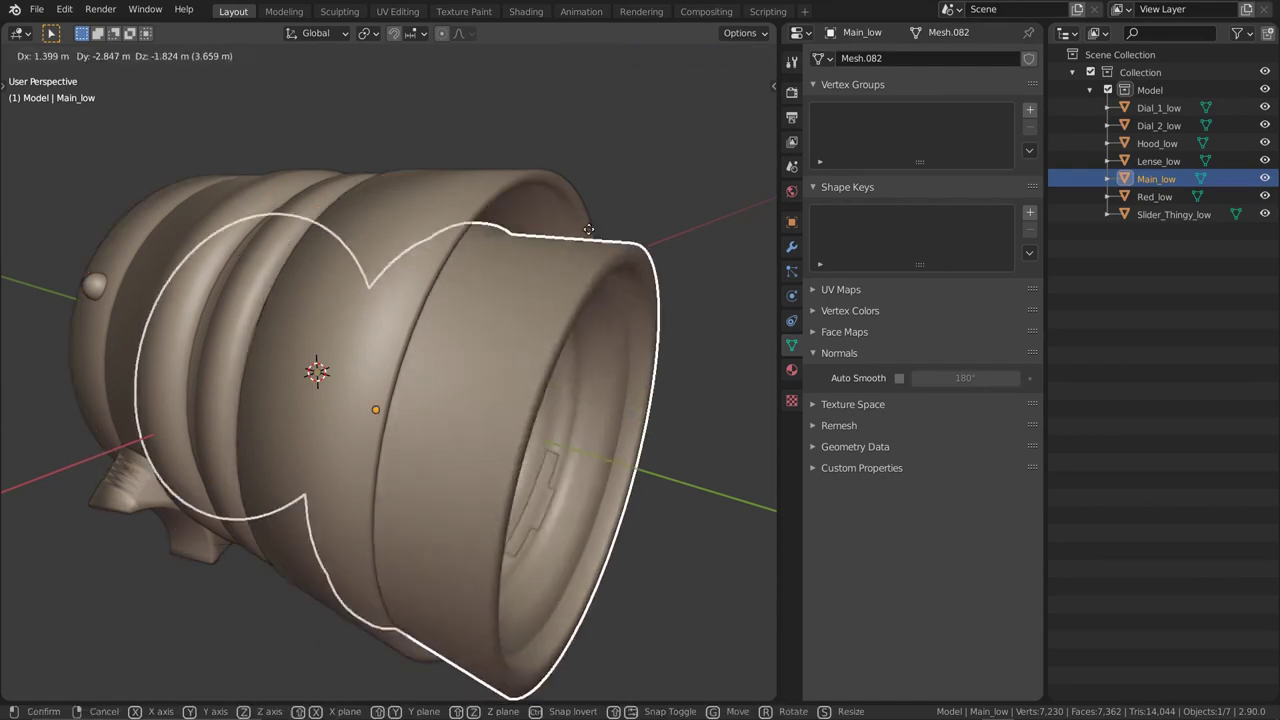
{"action": "key", "text": "Escape"}
{"action": "key", "text": "shift+h"}
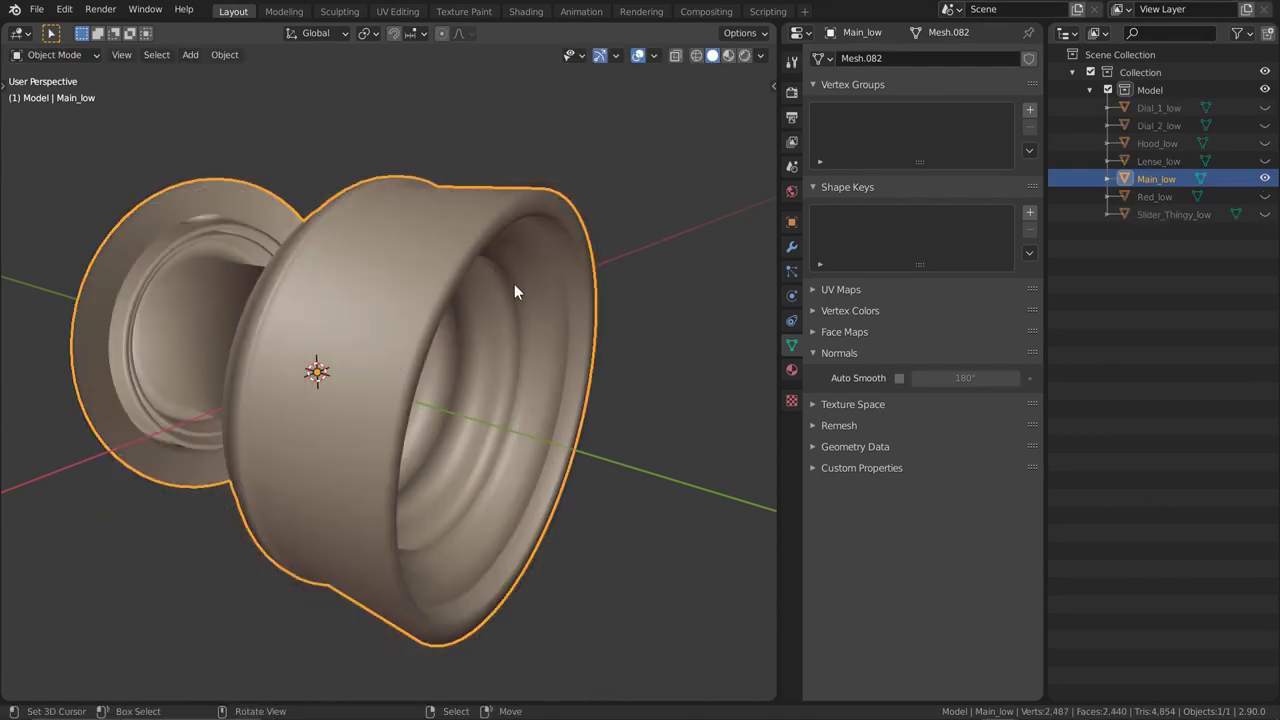
{"action": "key", "text": "alt+a"}
Open Main_low in Edit Mode and examine the mesh and its displayed normals around the front rim
{"action": "middle_click_drag", "start_coordinate": [574, 342], "coordinate": [448, 376]}
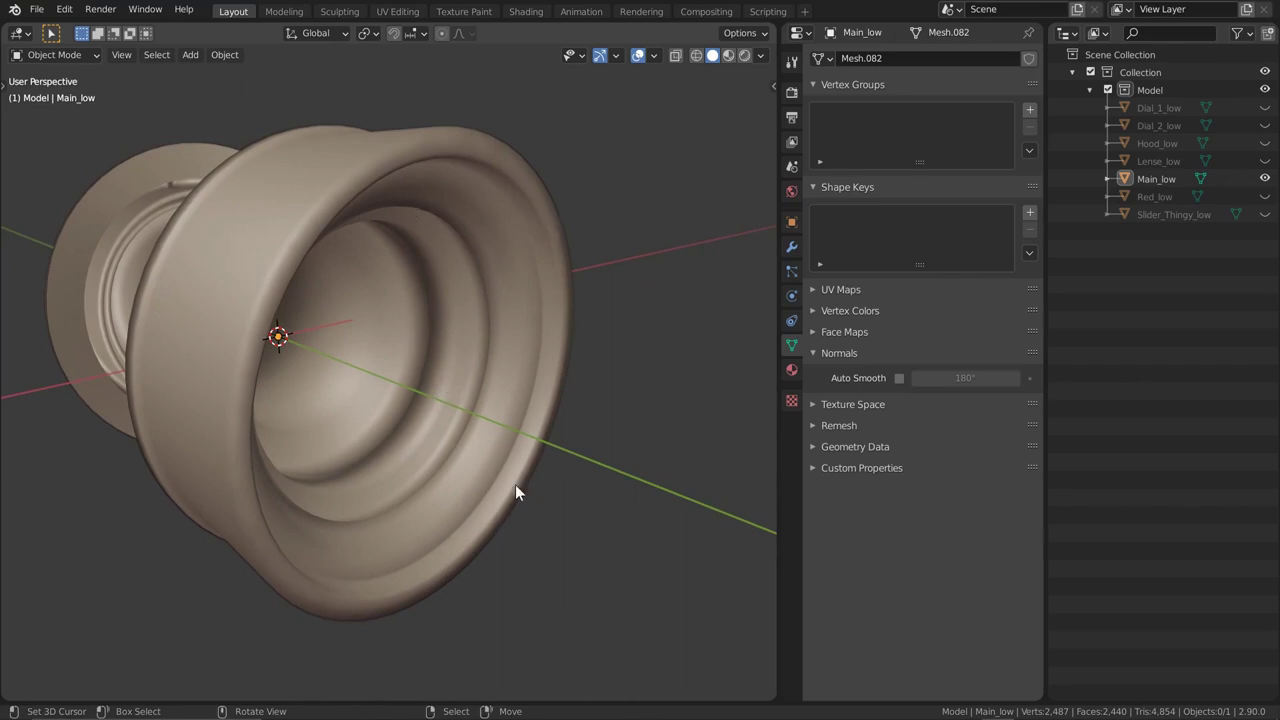
{"action": "middle_click_drag", "start_coordinate": [458, 167], "coordinate": [488, 181]}
{"action": "left_click", "coordinate": [488, 181]}
{"action": "key", "text": "Tab"}
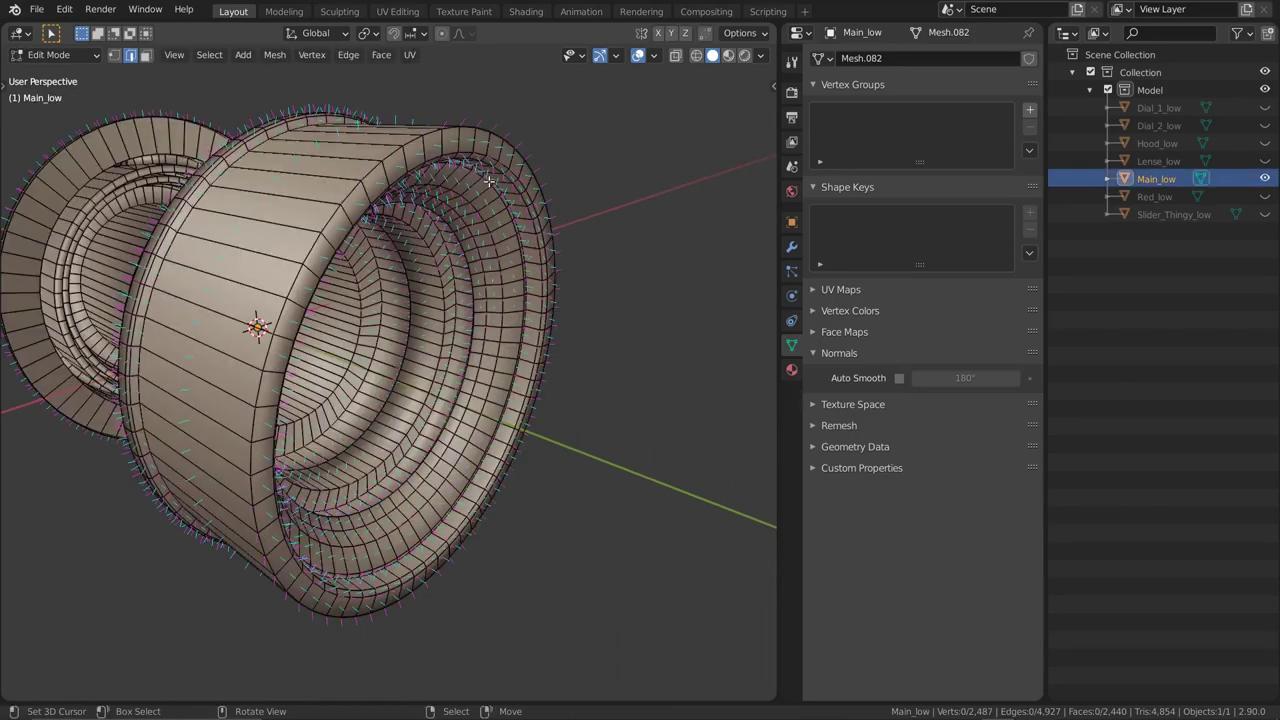
{"action": "scroll", "coordinate": [471, 158], "scroll_direction": "up", "scroll_amount": 6}
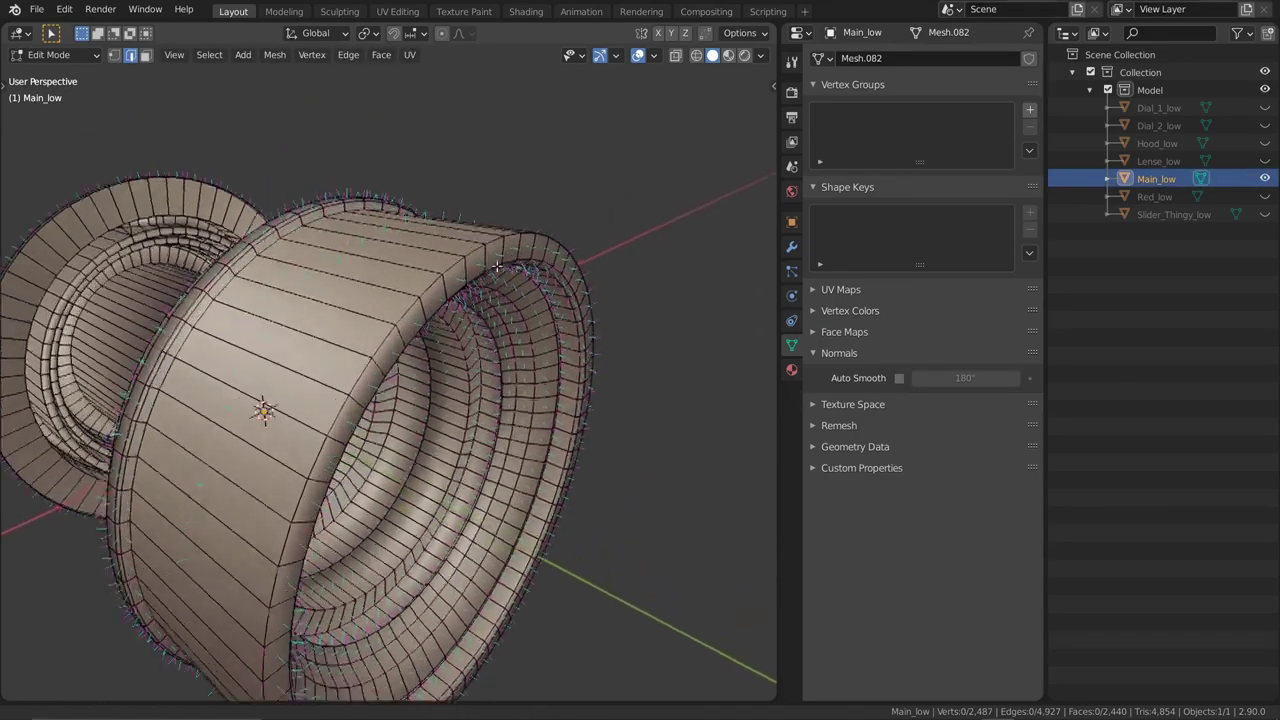
{"action": "middle_click_drag", "start_coordinate": [500, 229], "coordinate": [572, 140]}
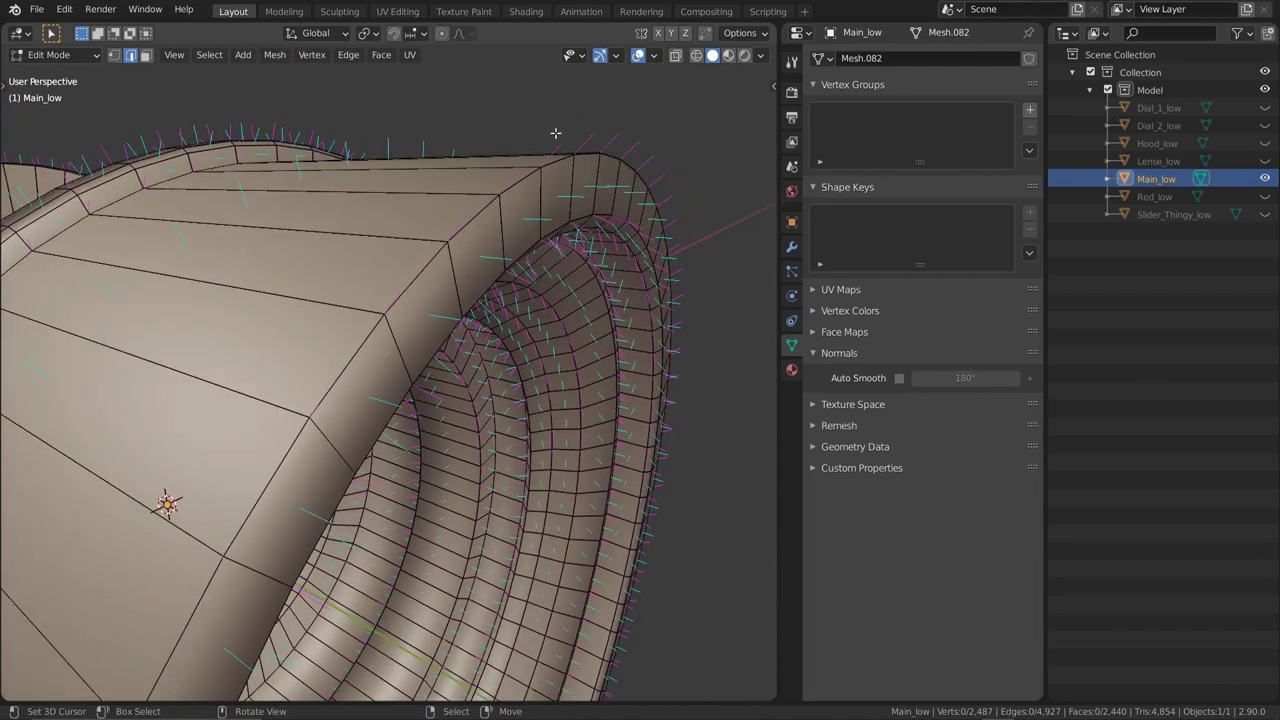
Select the front rim's outer edge loop on Main_low, inspect its normals from several angles, and clear the selection in Object Mode
{"action": "left_click", "coordinate": [469, 223], "text": "alt"}
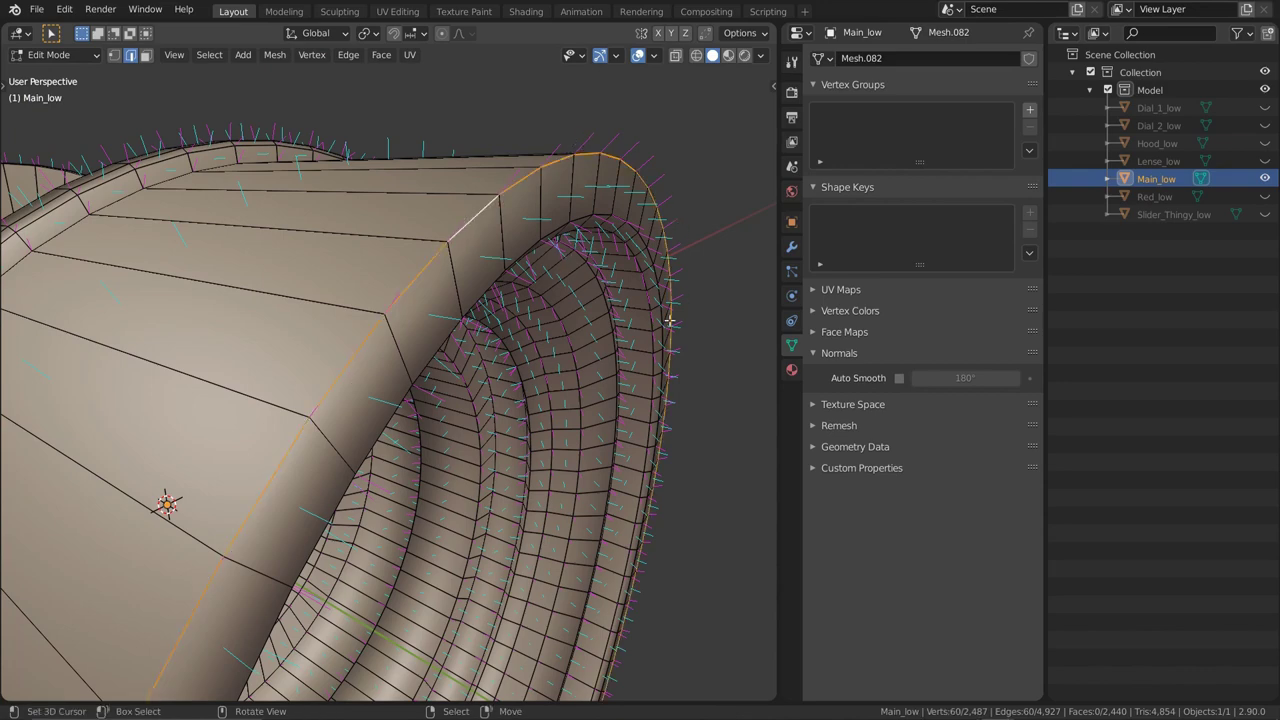
{"action": "middle_click_drag", "start_coordinate": [536, 274], "coordinate": [478, 263]}
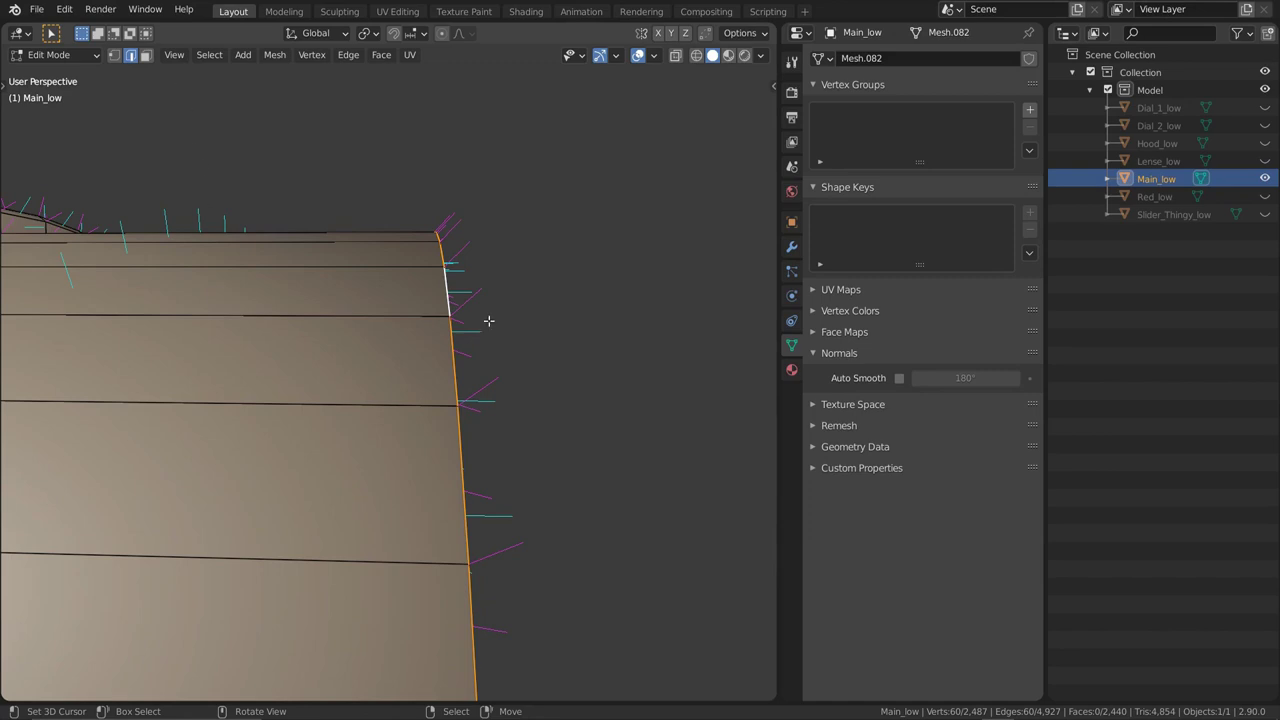
{"action": "middle_click_drag", "start_coordinate": [489, 320], "coordinate": [482, 250]}
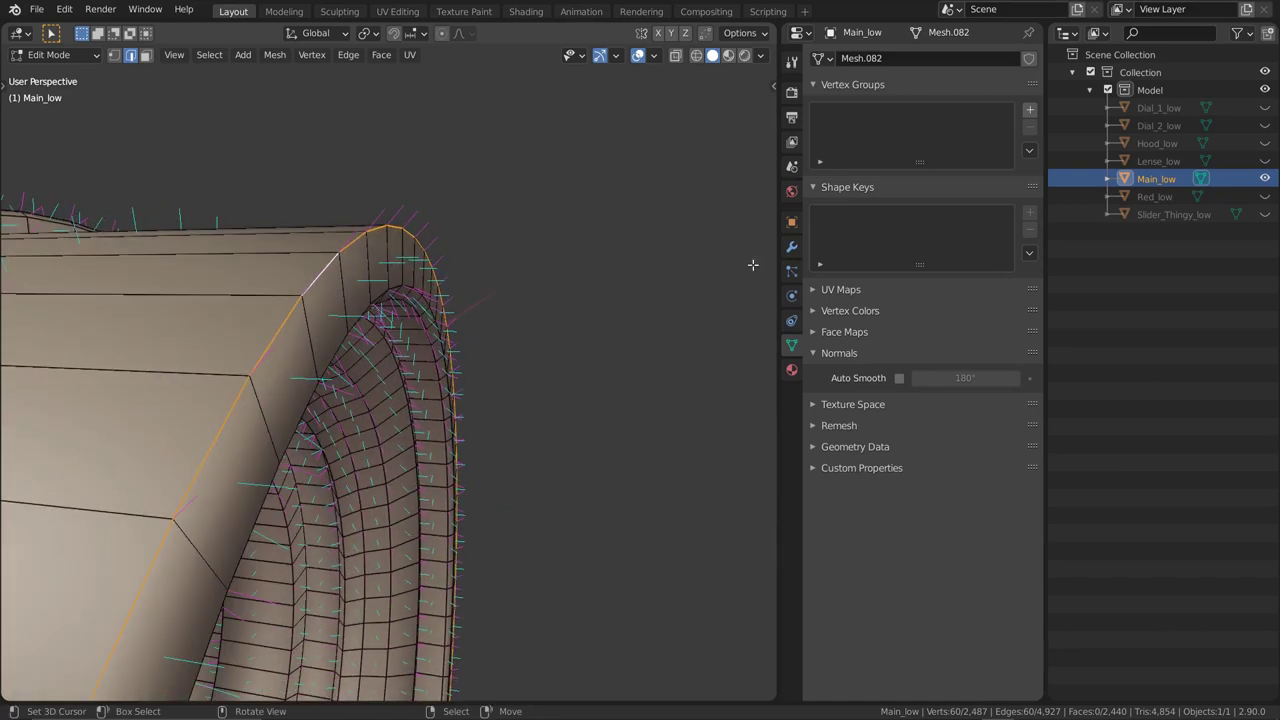
{"action": "middle_click_drag", "start_coordinate": [494, 206], "coordinate": [528, 142]}
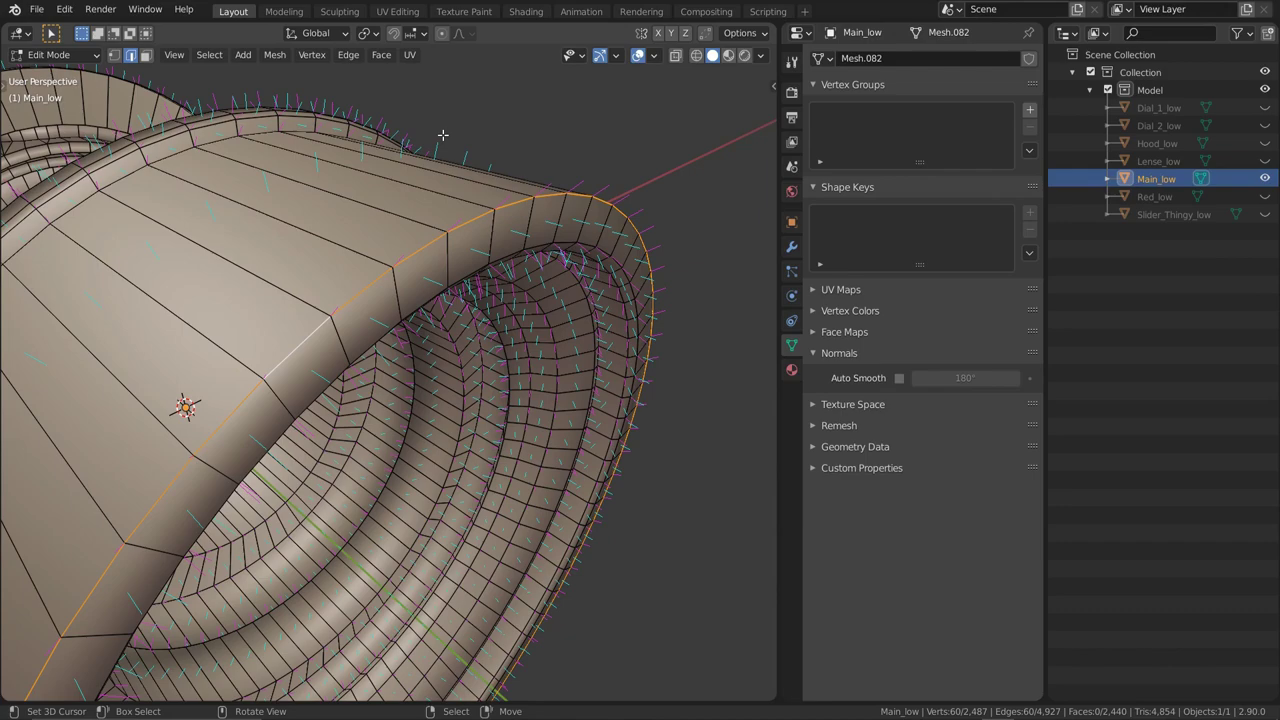
{"action": "key", "text": "alt+a"}
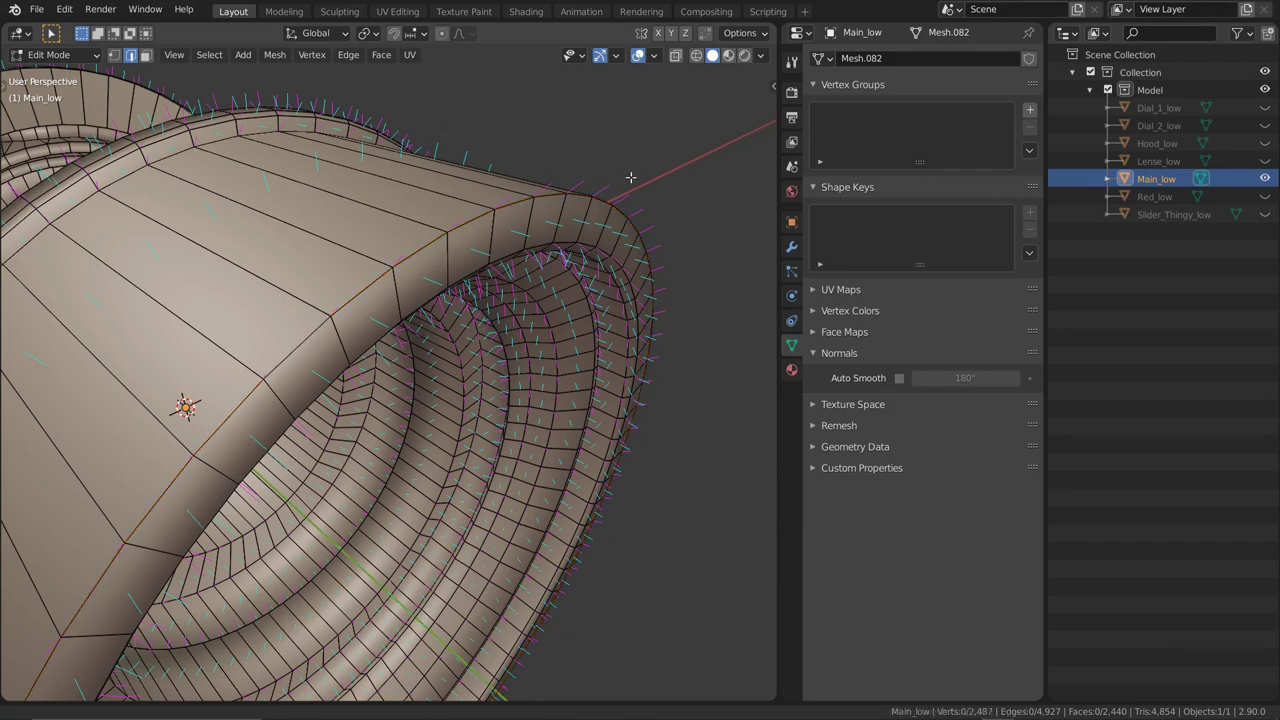
{"action": "middle_click_drag", "start_coordinate": [635, 174], "coordinate": [722, 167]}
{"action": "scroll", "coordinate": [624, 204], "scroll_direction": "down", "scroll_amount": 3}
{"action": "key", "text": "Tab"}
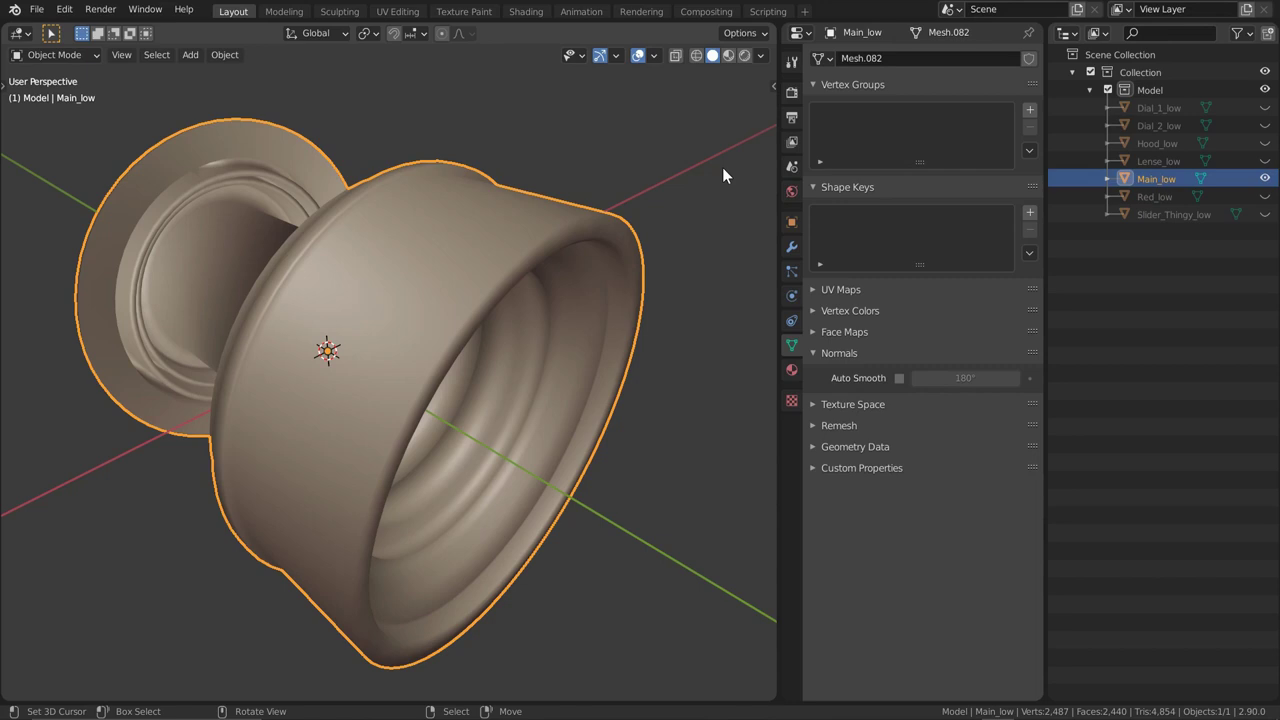
Mark the two edge loops bounding Main_low's wide outer band of faces as sharp and clear the selection
{"action": "key", "text": "Tab"}
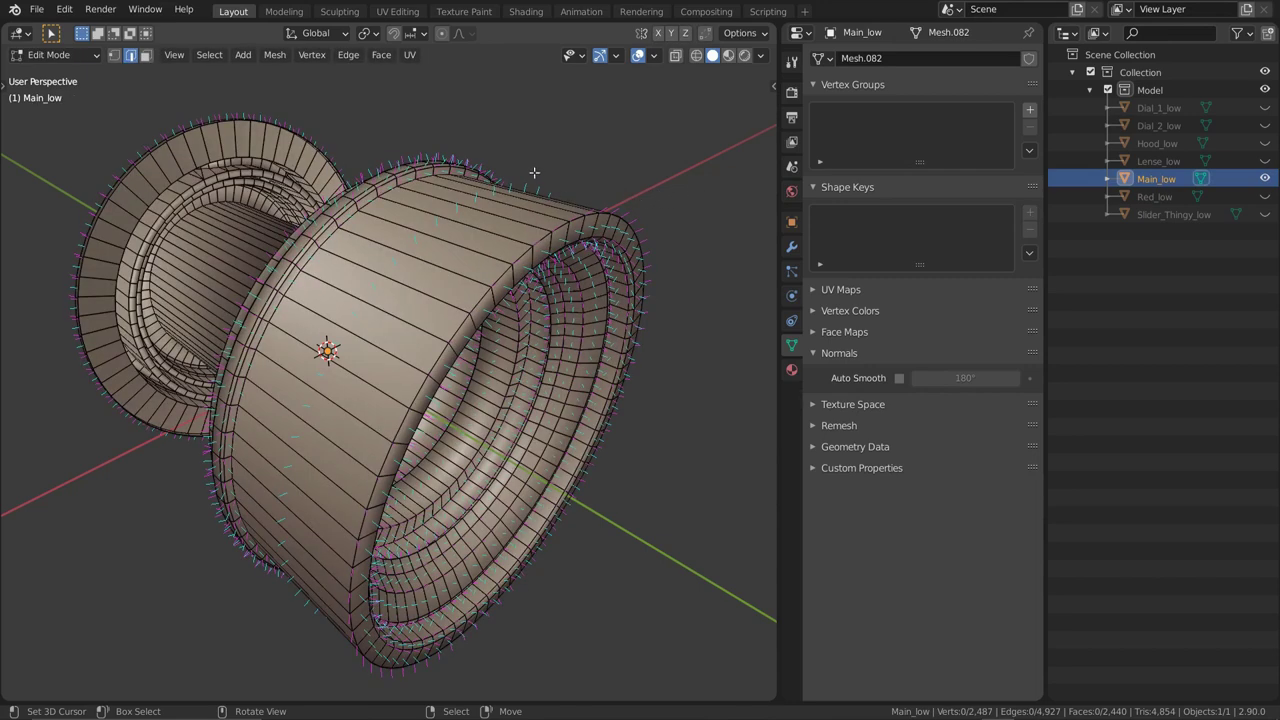
{"action": "key", "text": "3"}
{"action": "left_click", "coordinate": [603, 190], "text": "alt"}
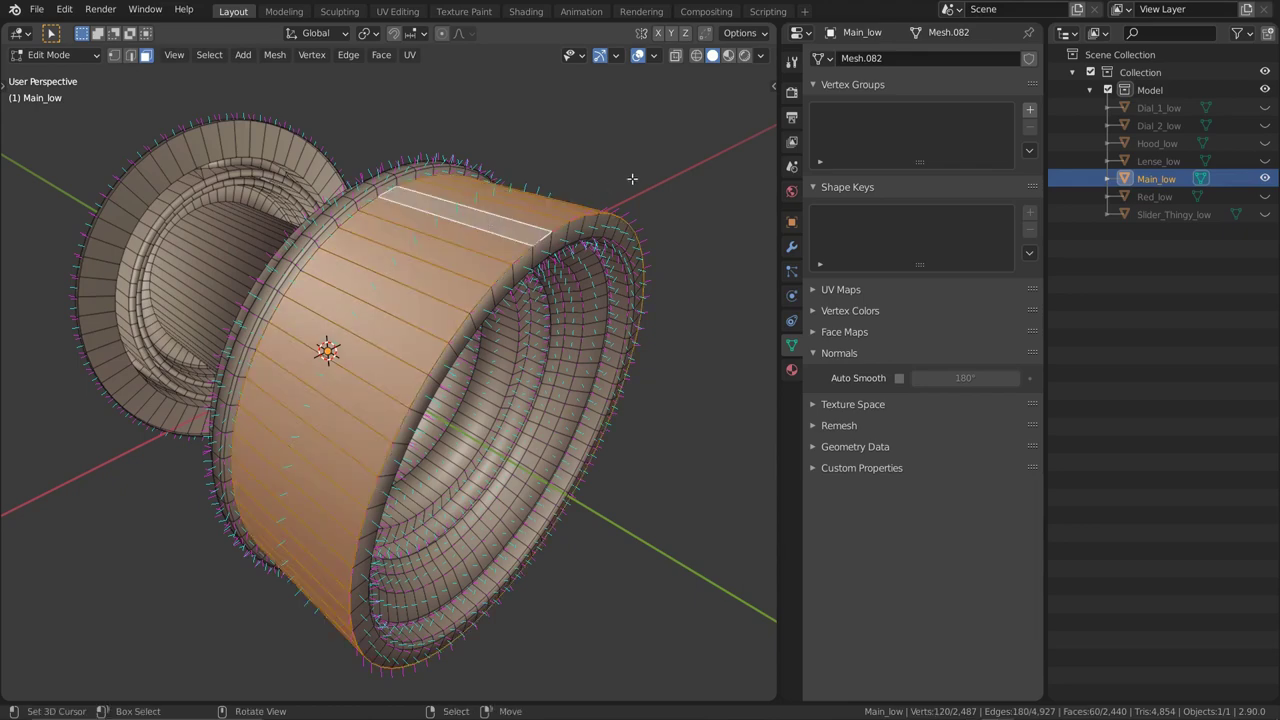
{"action": "middle_click_drag", "start_coordinate": [632, 179], "coordinate": [609, 193]}
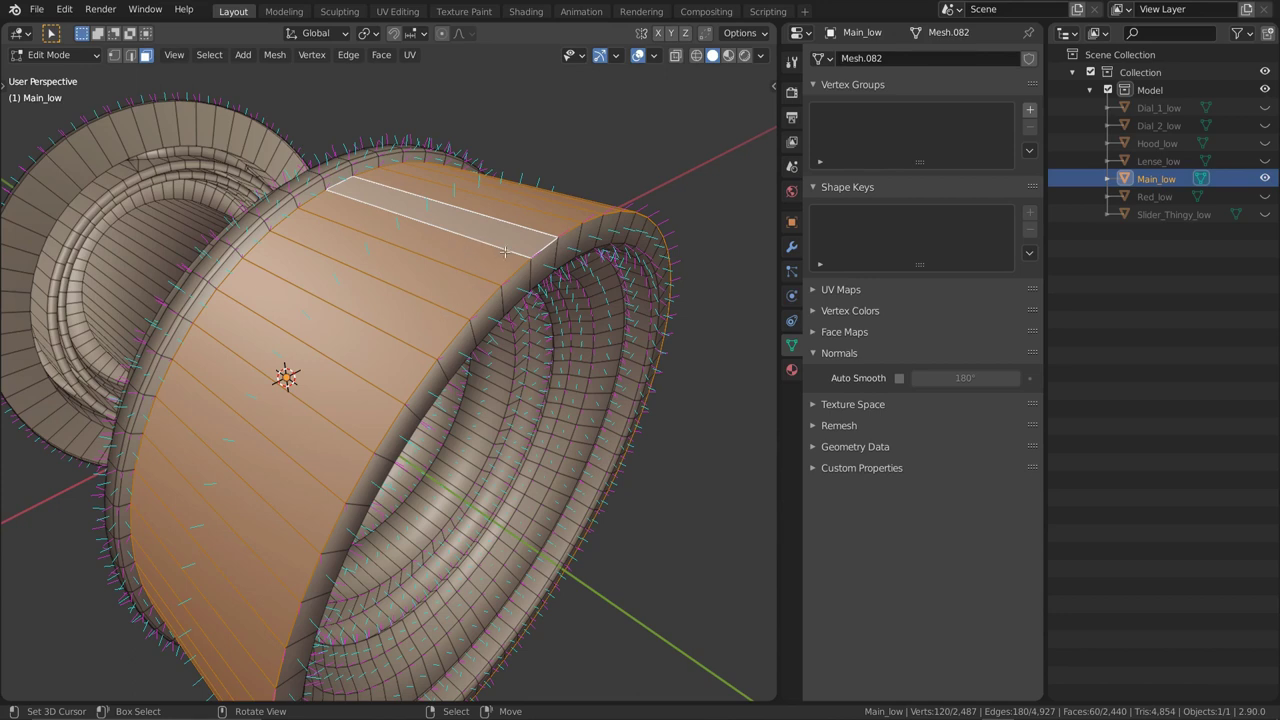
{"action": "key", "text": "2"}
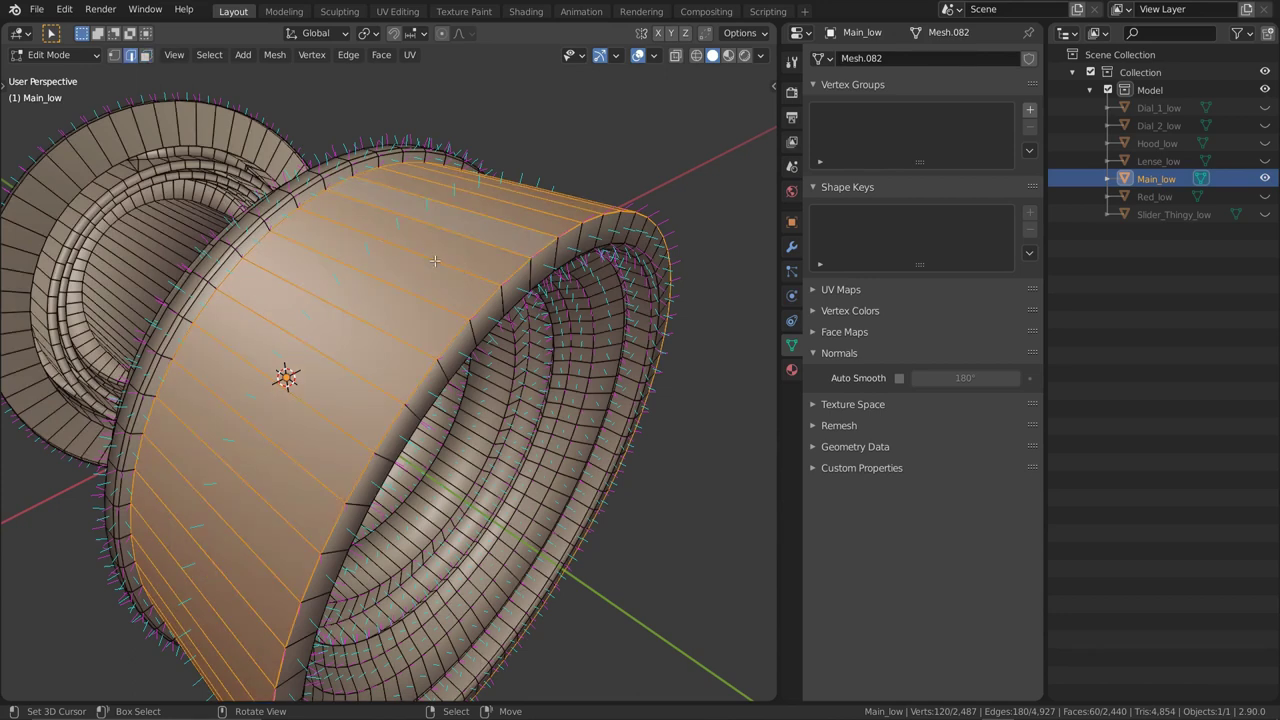
{"action": "left_click", "coordinate": [314, 198], "text": "alt"}
{"action": "left_click", "coordinate": [478, 297], "text": "alt+shift"}
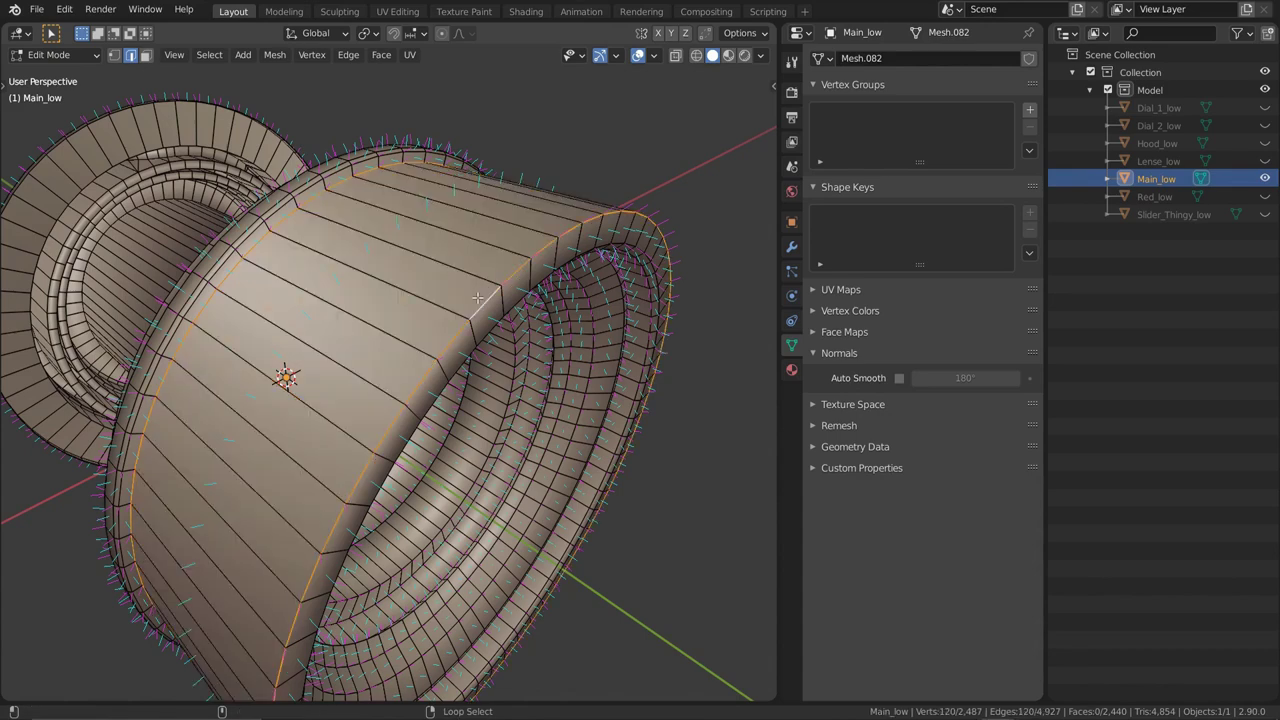
{"action": "key", "text": "alt+z"}
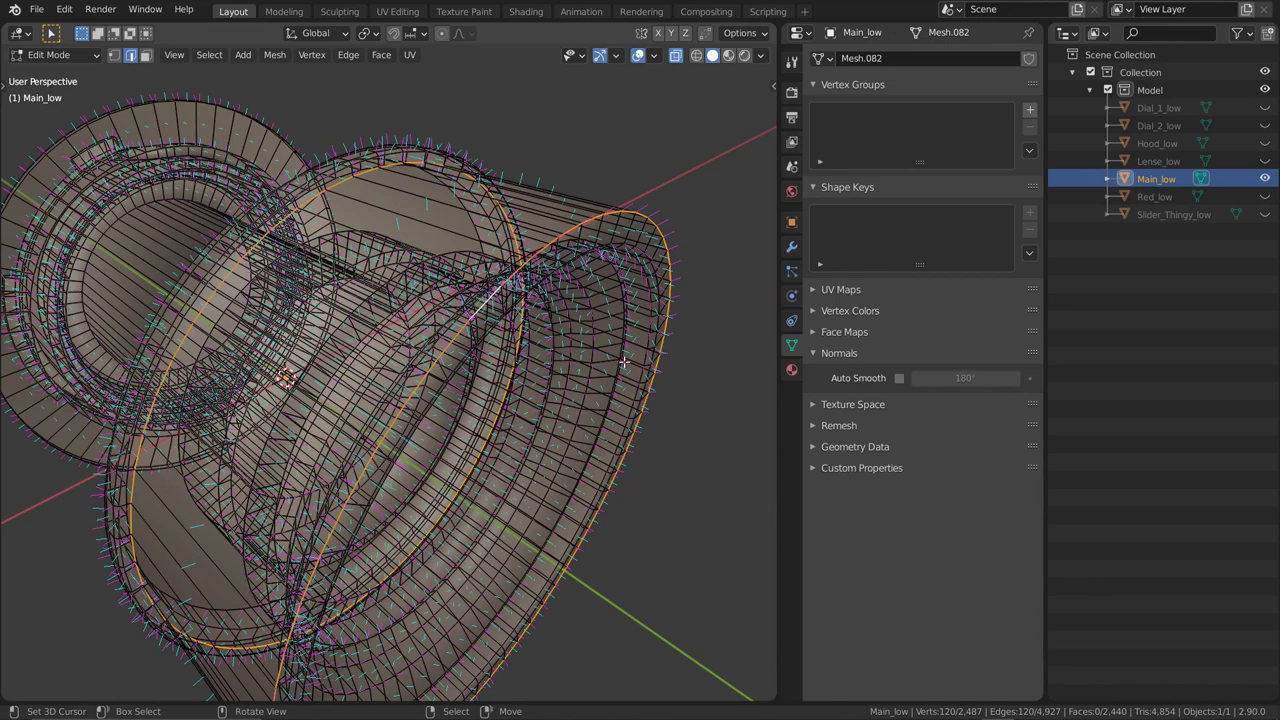
{"action": "key", "text": "alt+z"}
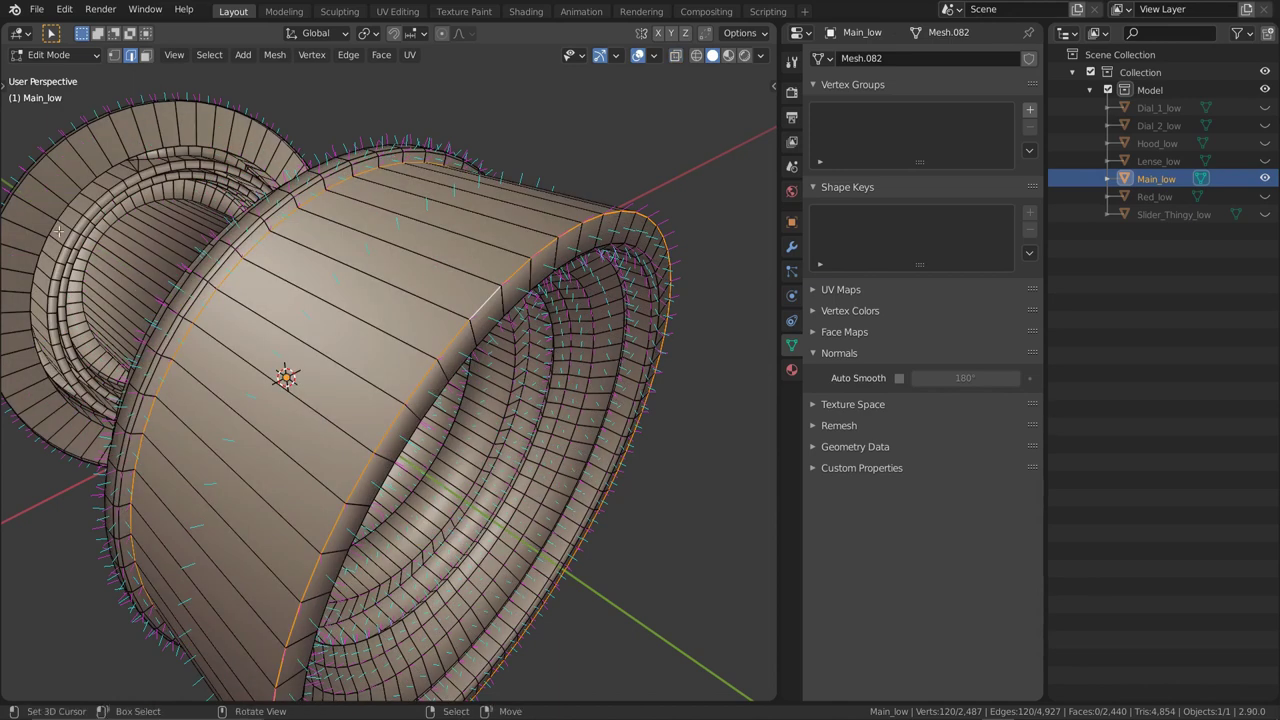
{"action": "key", "text": "q"}
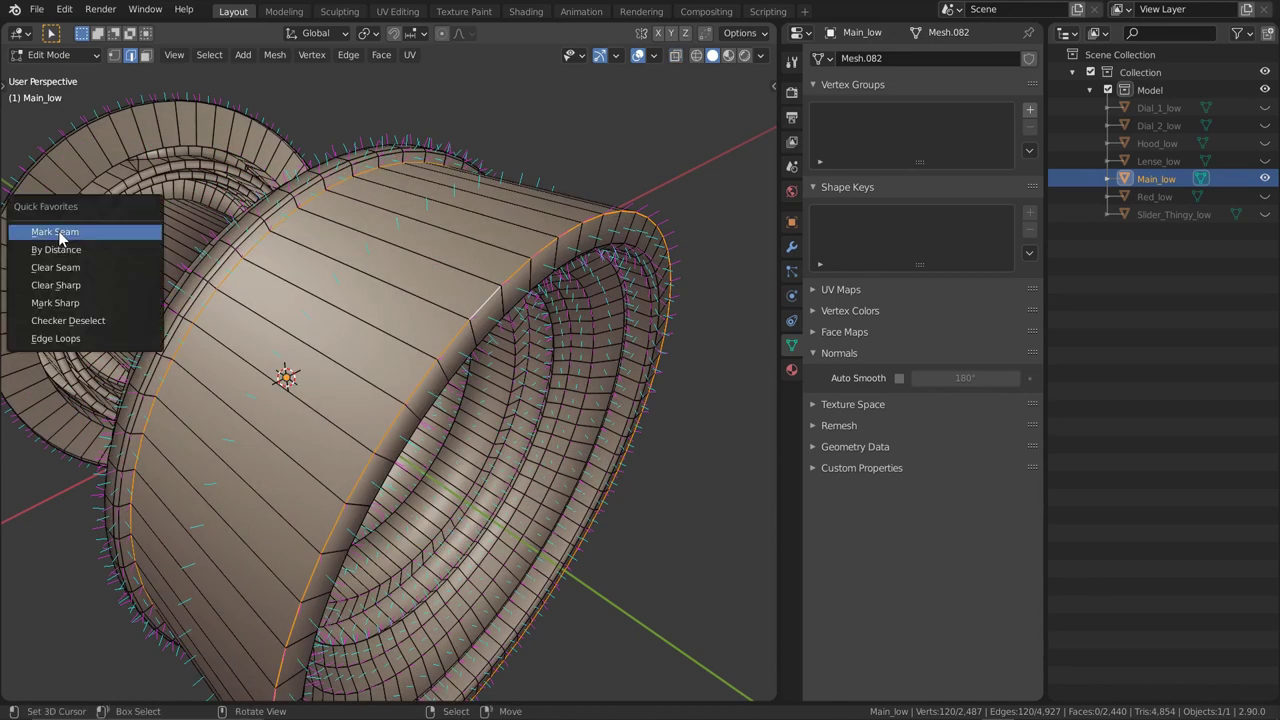
{"action": "left_click", "coordinate": [56, 305]}
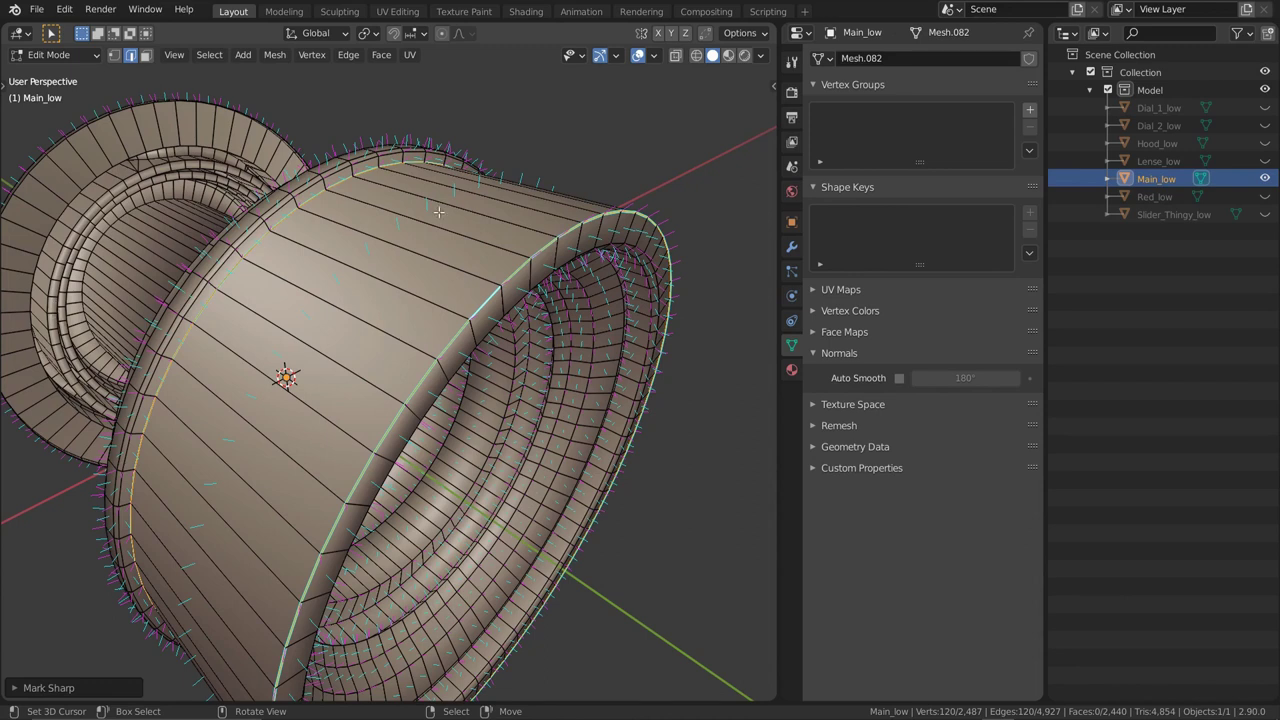
{"action": "left_click", "coordinate": [659, 229]}
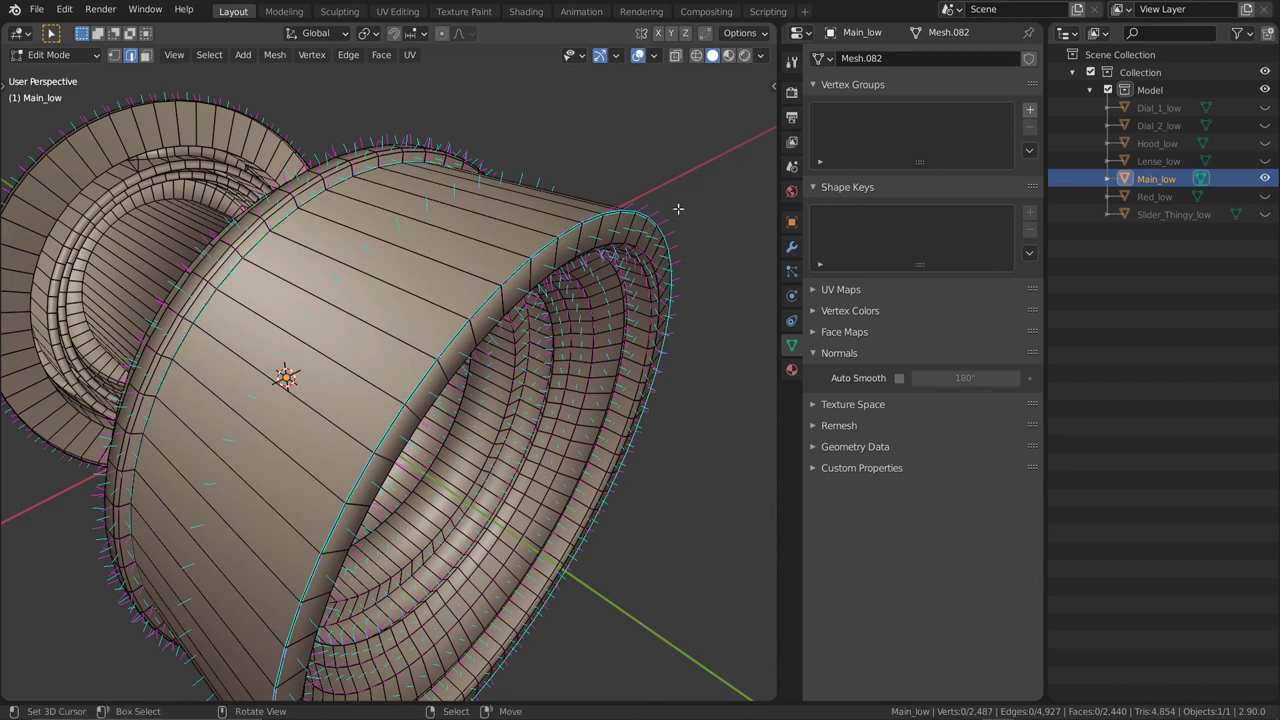
Enable Auto Smooth on Main_low with a 30° angle and view the shading in Object Mode
{"action": "key", "text": "Tab"}
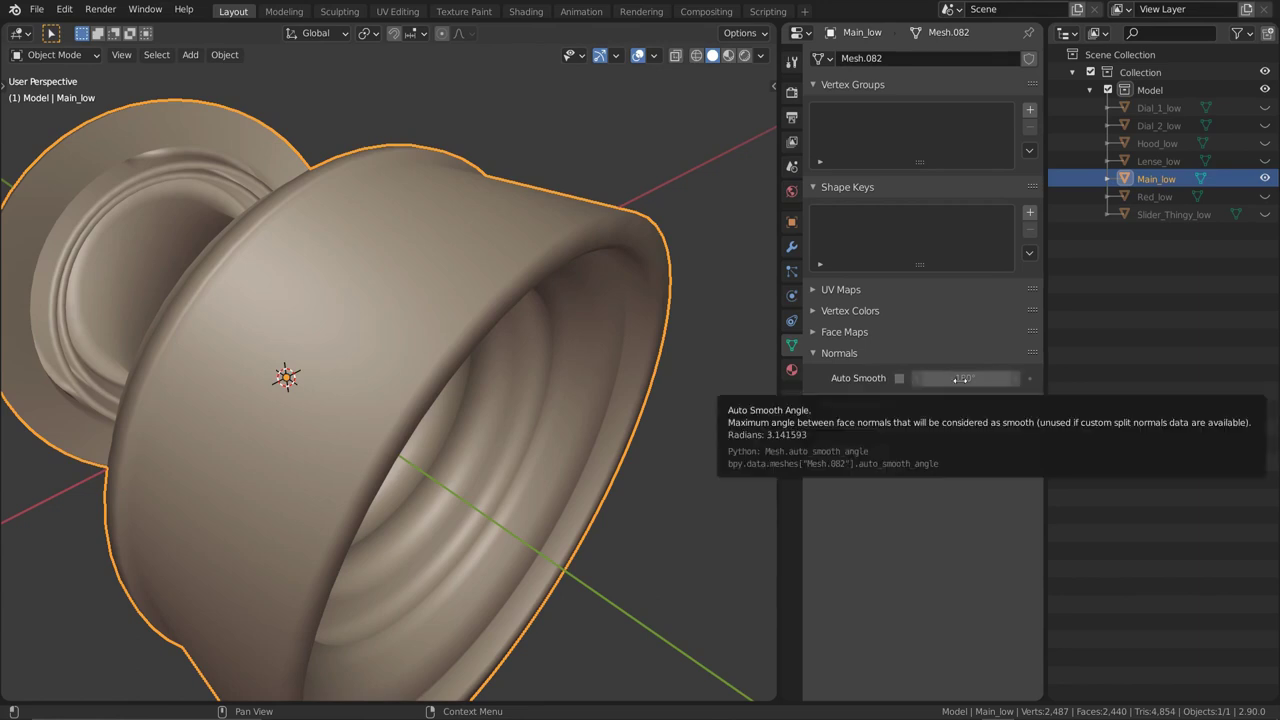
{"action": "left_click", "coordinate": [960, 378]}
{"action": "key", "text": "Return"}
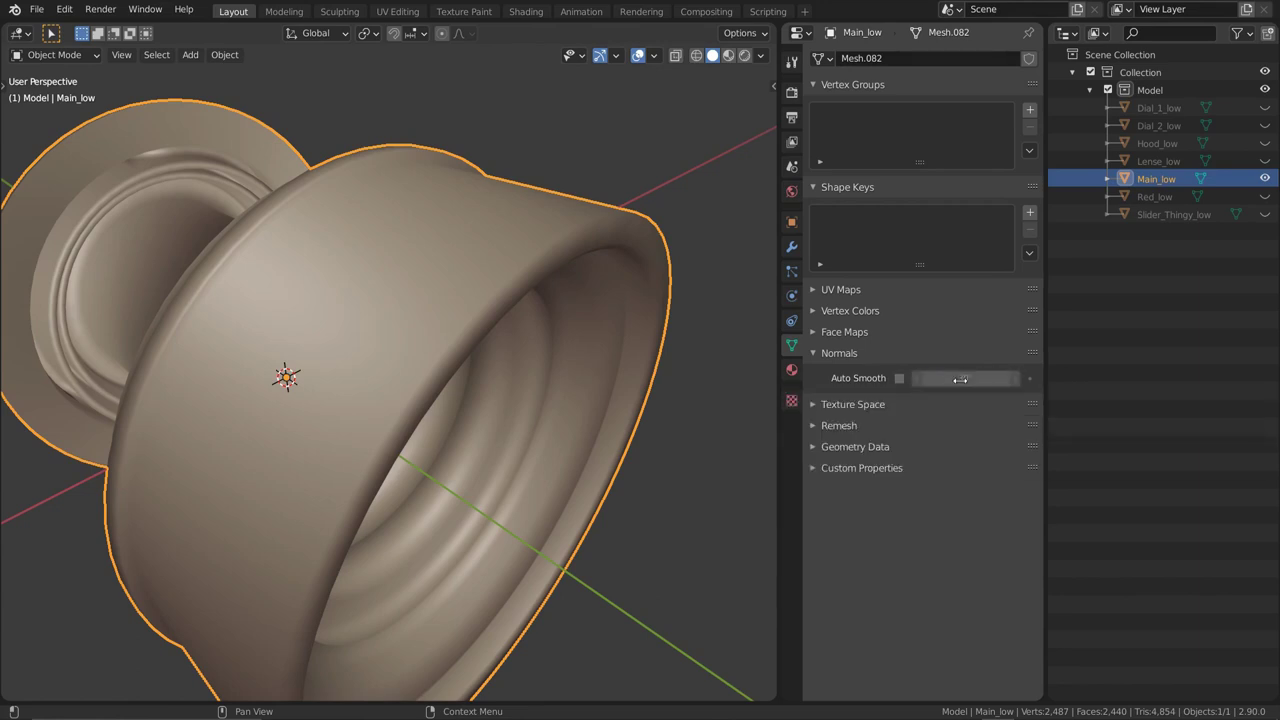
{"action": "left_click", "coordinate": [899, 378]}
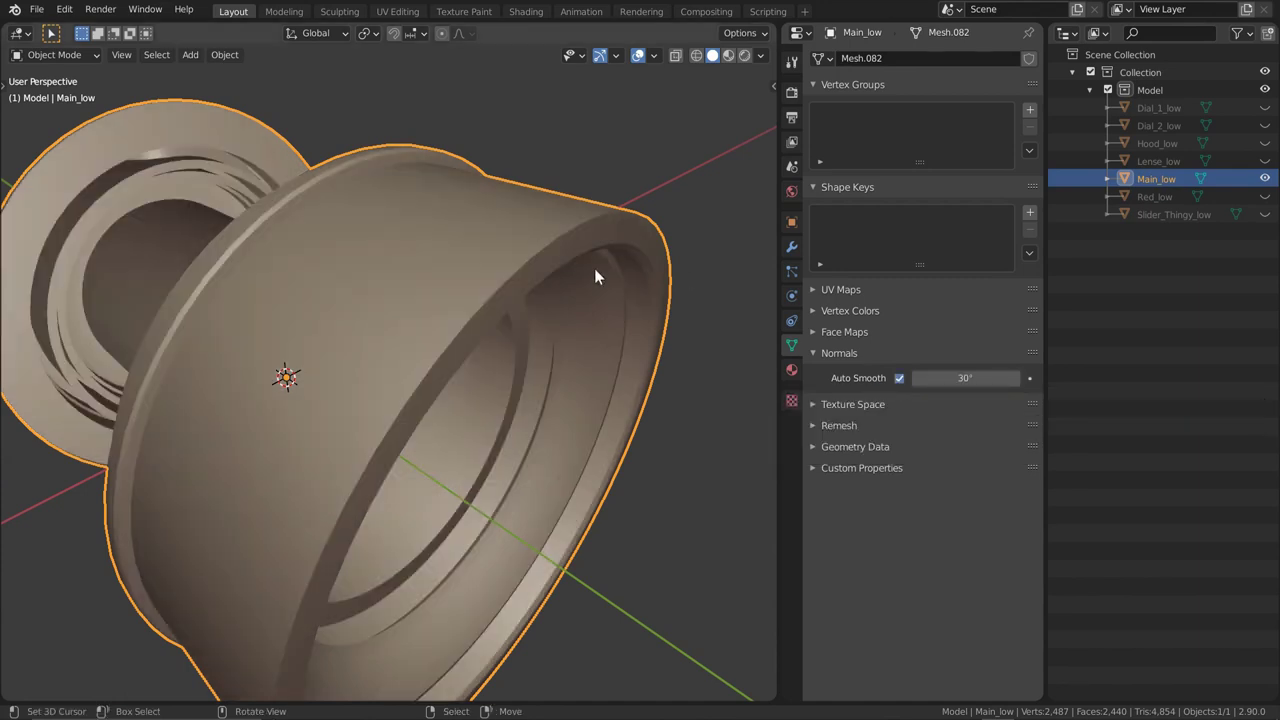
{"action": "middle_click_drag", "start_coordinate": [614, 316], "coordinate": [577, 283]}
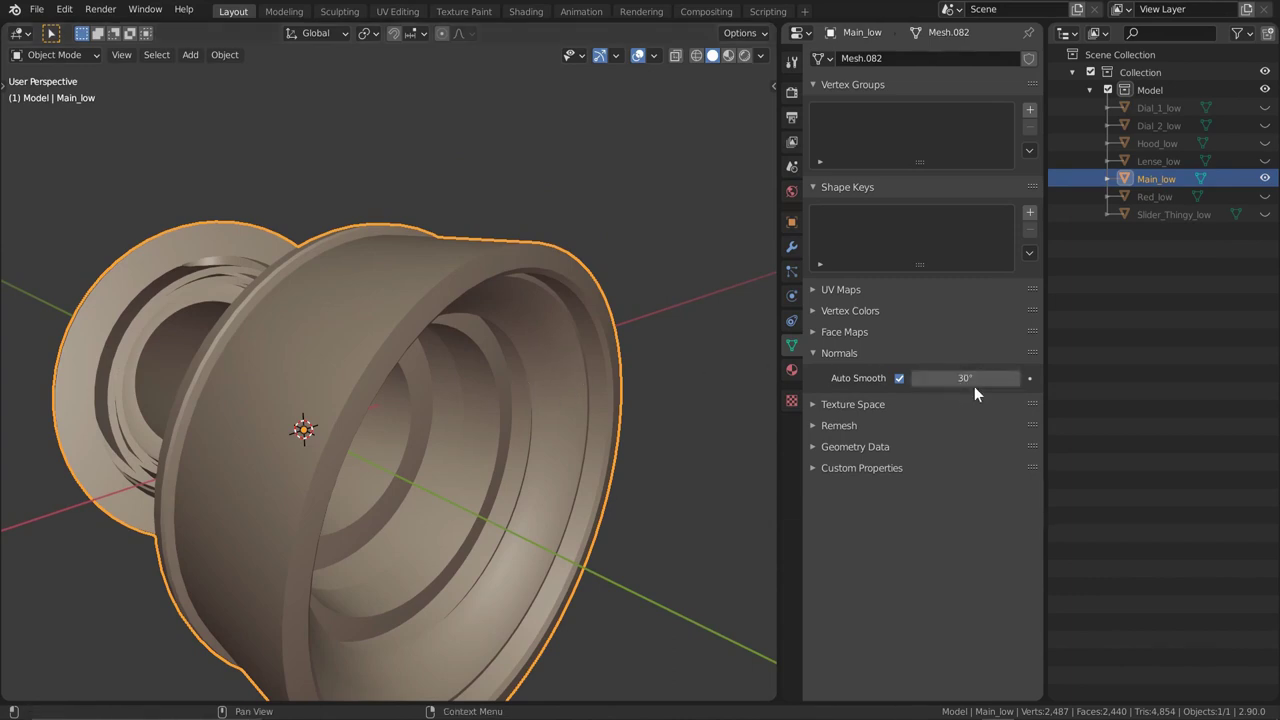
Set Main_low's Auto Smooth angle to 180° and check the shading along the sharp edge loops
{"action": "left_click_drag", "start_coordinate": [974, 386], "coordinate": [968, 378]}
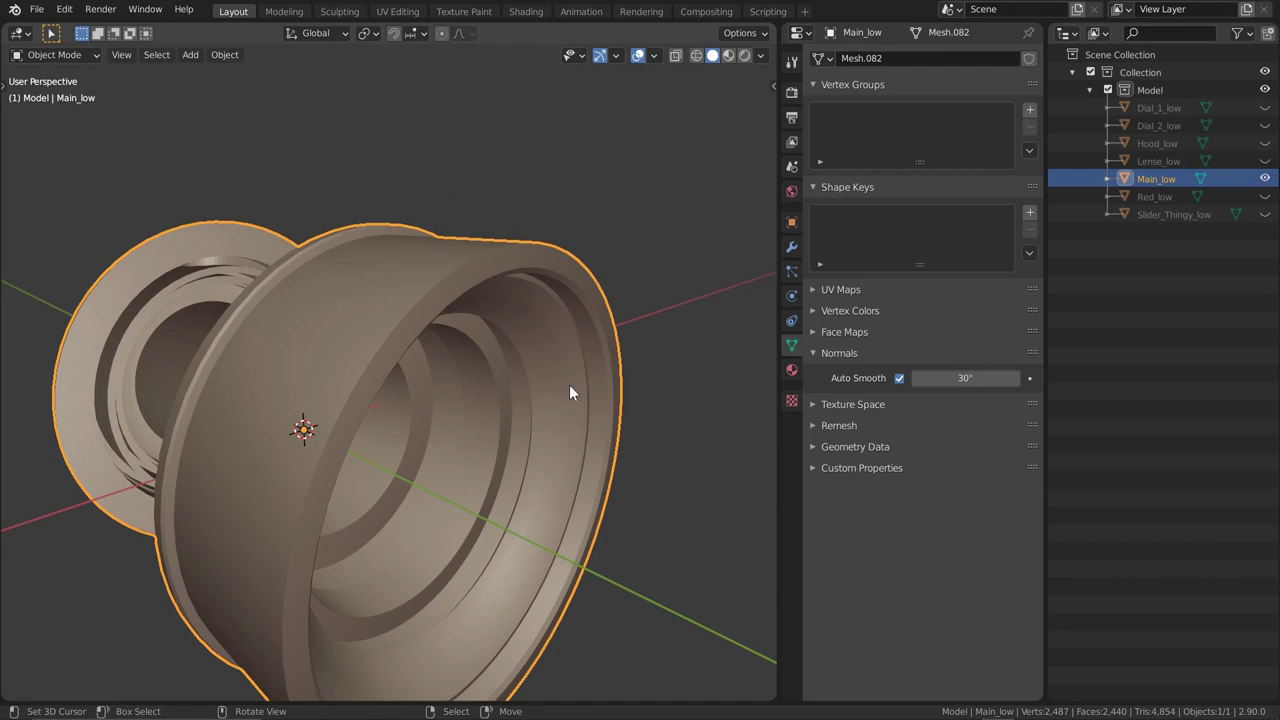
{"action": "left_click", "coordinate": [975, 379]}
{"action": "type", "text": "180"}
{"action": "key", "text": "Return"}
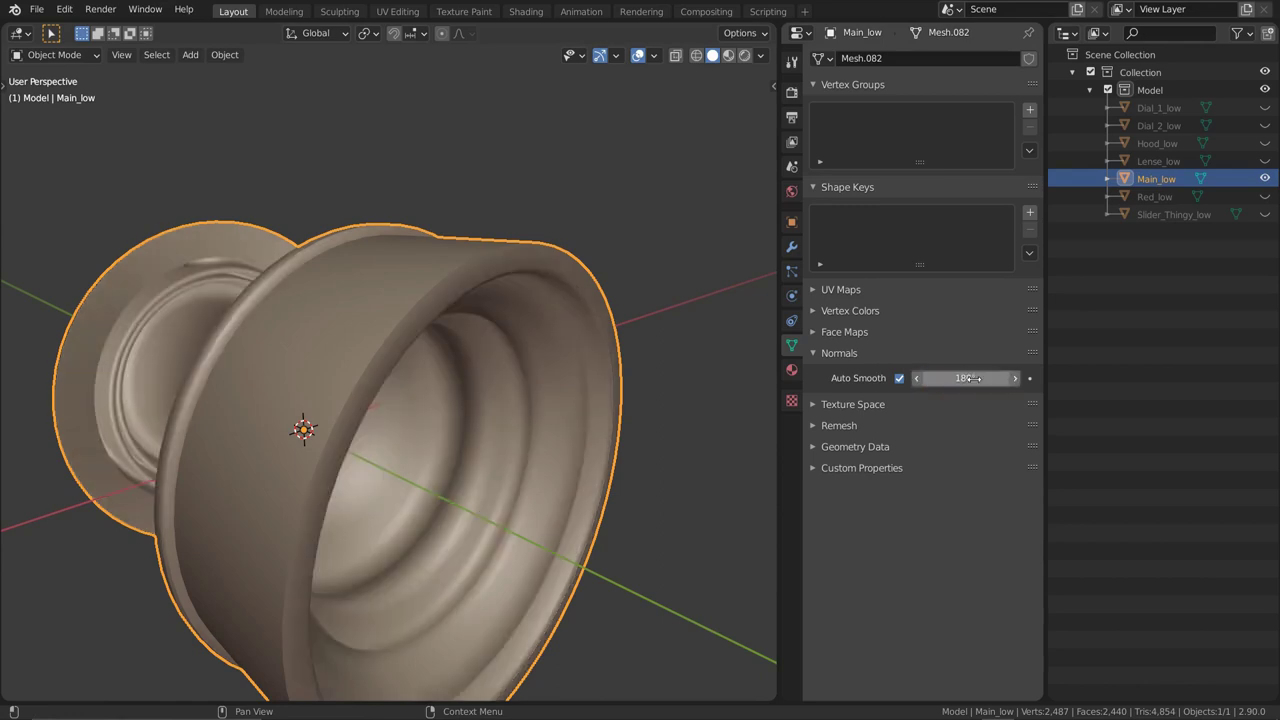
{"action": "middle_click_drag", "start_coordinate": [460, 336], "coordinate": [476, 296]}
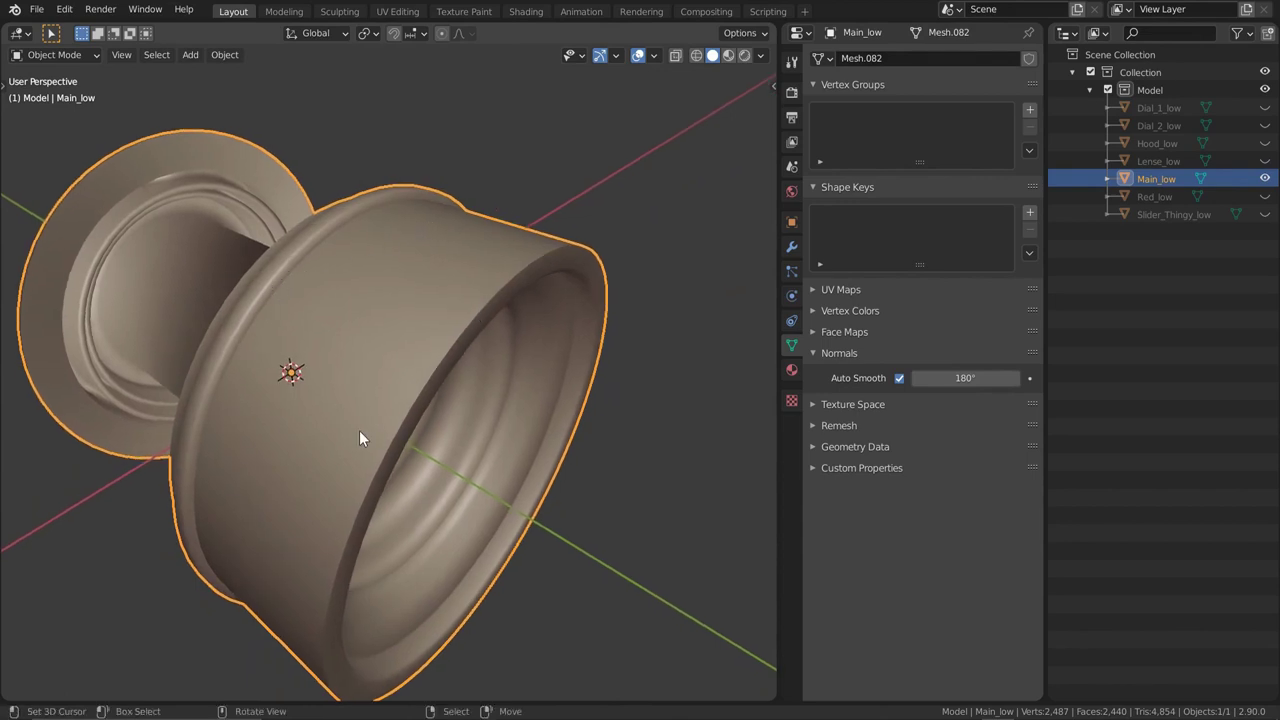
Compare the split normals along Main_low's sharp front rim in Edit Mode with the resulting shading in Object Mode
{"action": "key", "text": "Tab"}
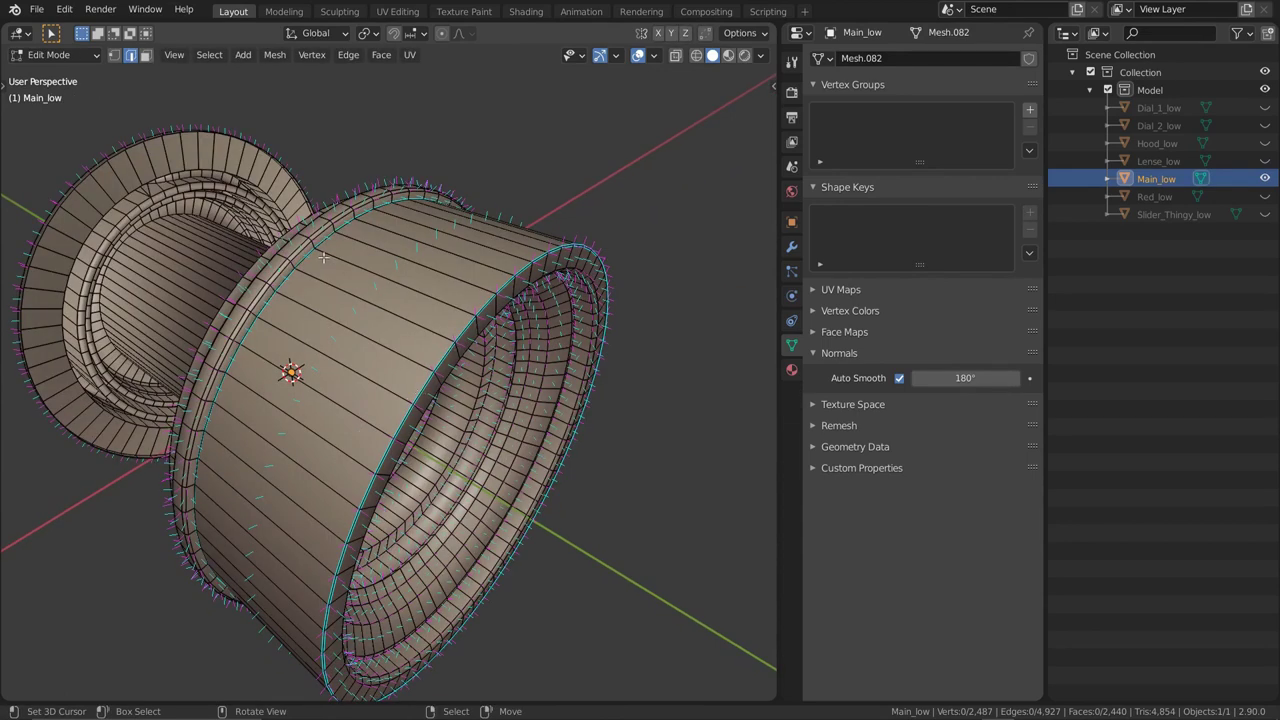
{"action": "middle_click_drag", "start_coordinate": [482, 405], "coordinate": [572, 334]}
{"action": "scroll", "coordinate": [495, 381], "scroll_direction": "up", "scroll_amount": 2}
{"action": "scroll", "coordinate": [607, 343], "scroll_direction": "up", "scroll_amount": 2}
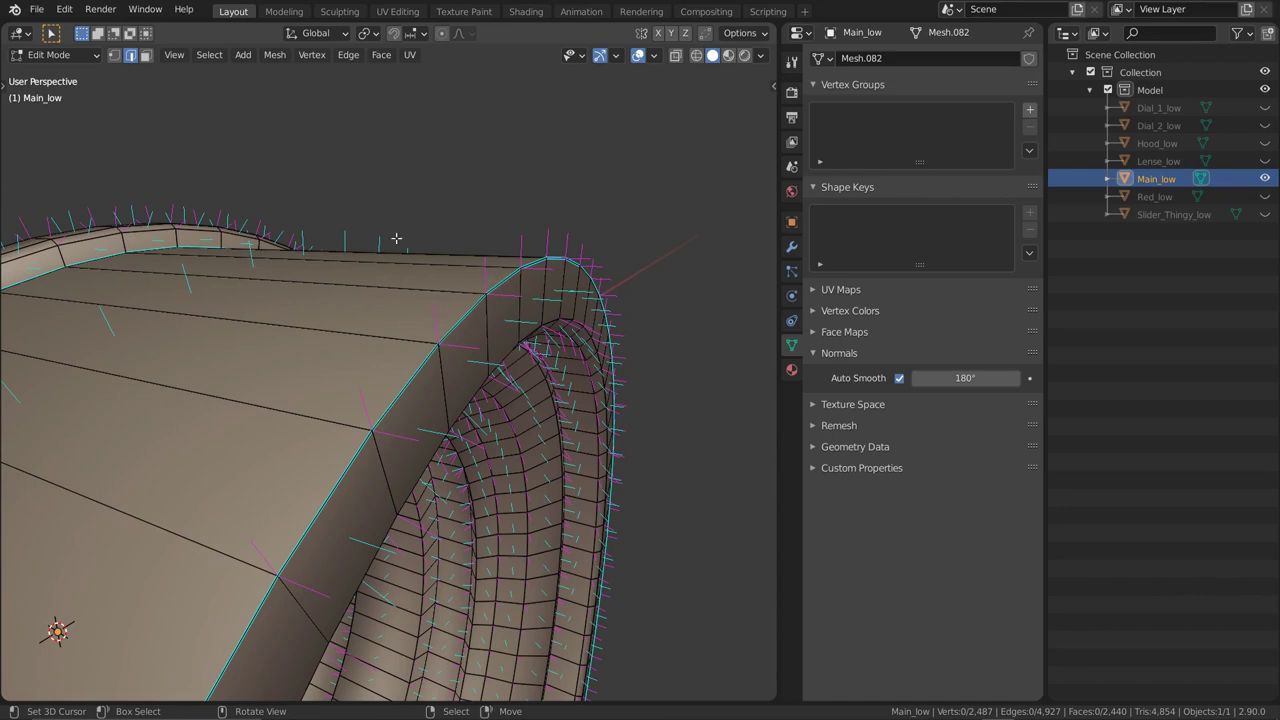
{"action": "key", "text": "Tab"}
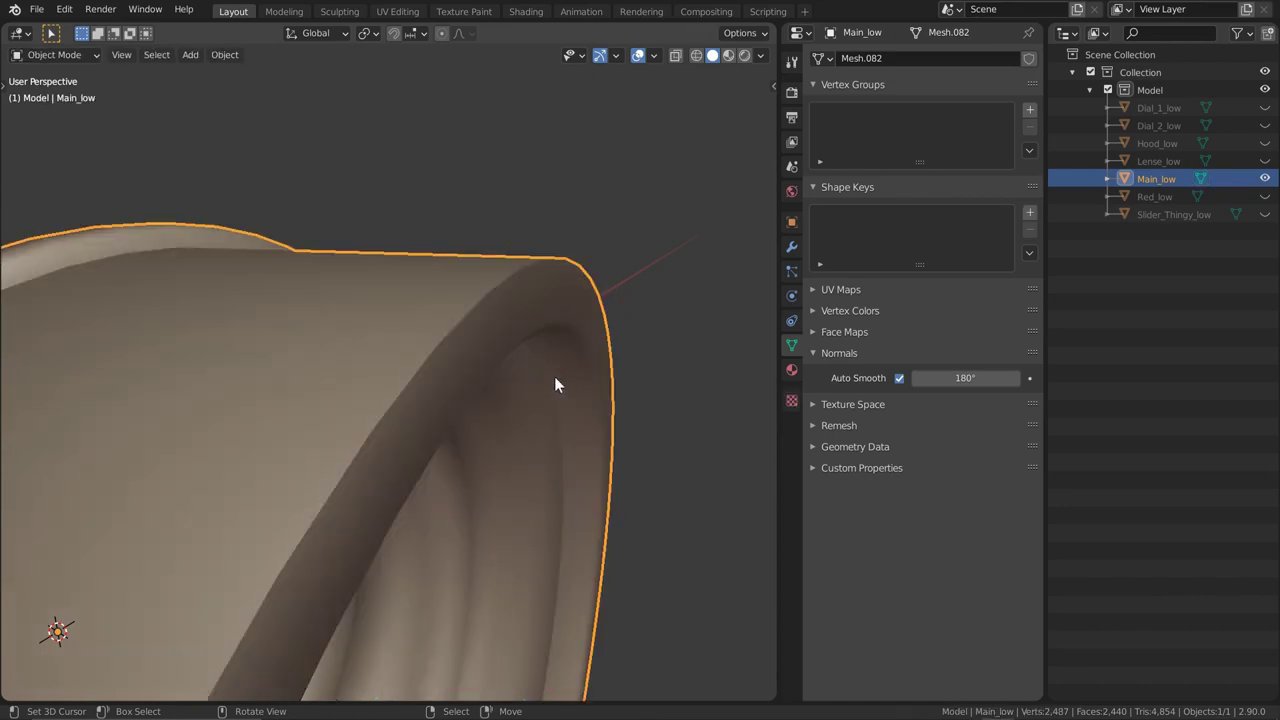
{"action": "middle_click_drag", "start_coordinate": [554, 376], "coordinate": [529, 322]}
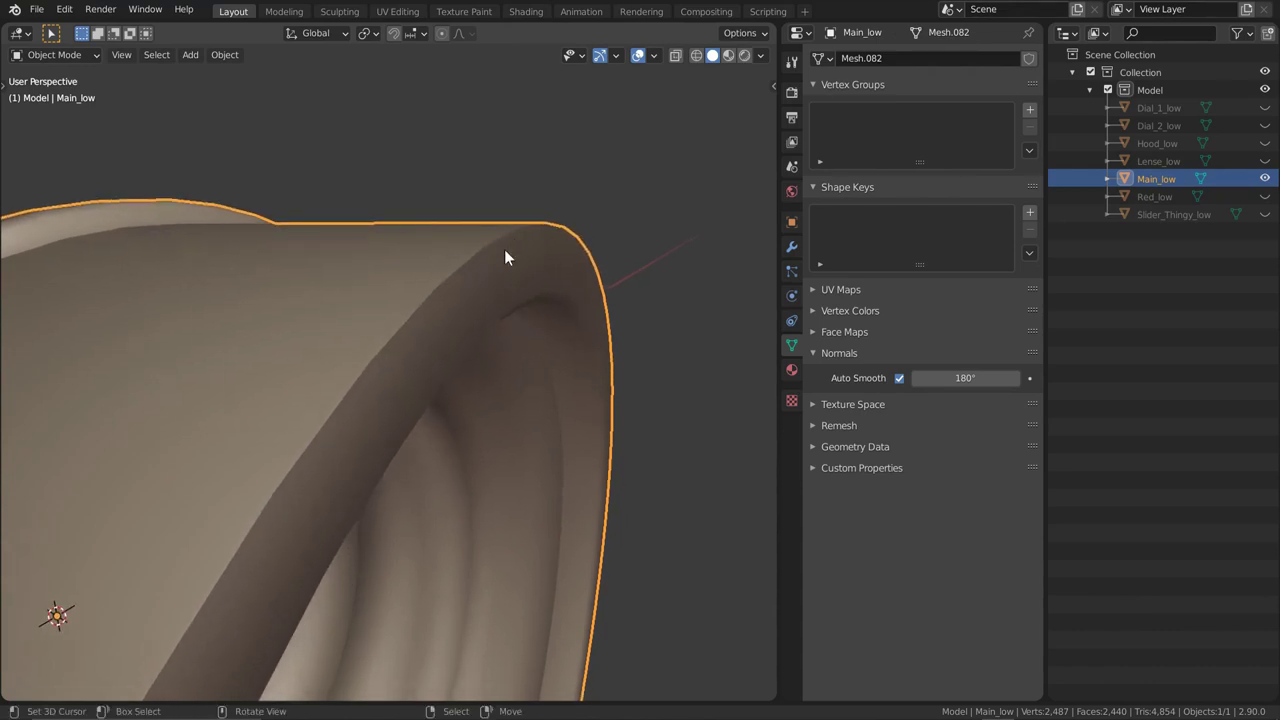
{"action": "key", "text": "Tab"}
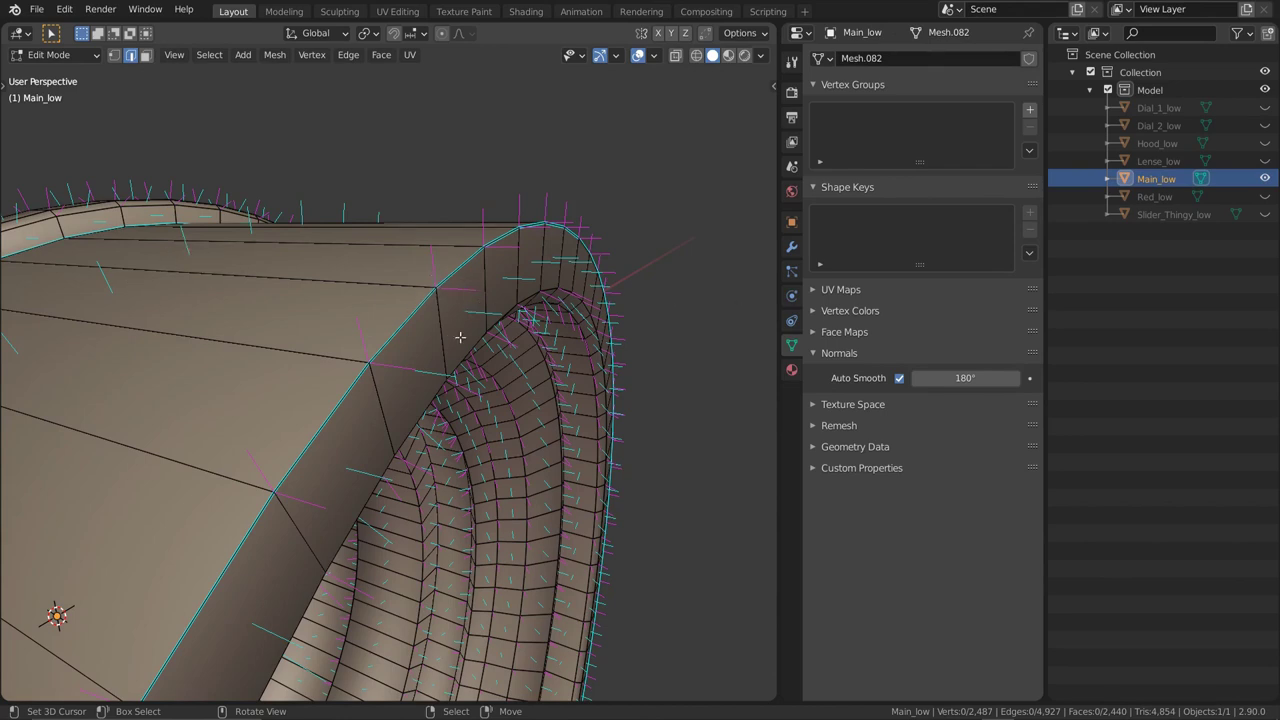
{"action": "middle_click_drag", "start_coordinate": [492, 326], "coordinate": [421, 328]}
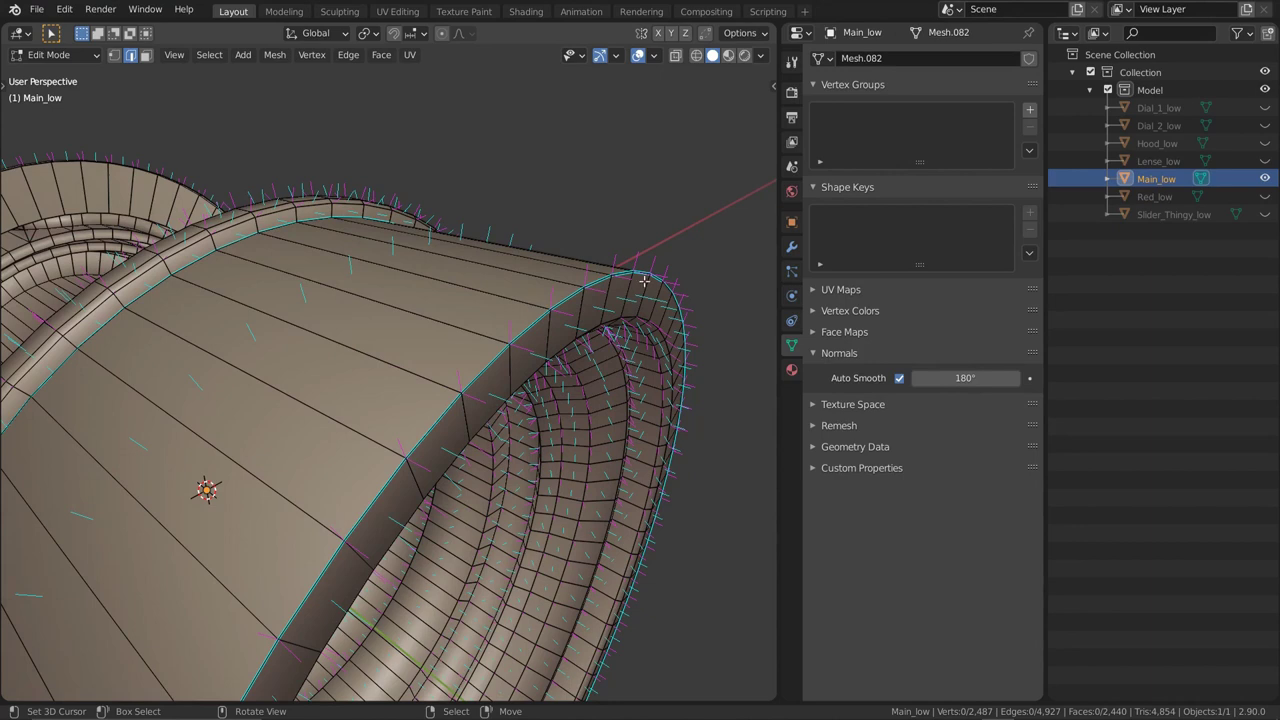
{"action": "key", "text": "Tab"}
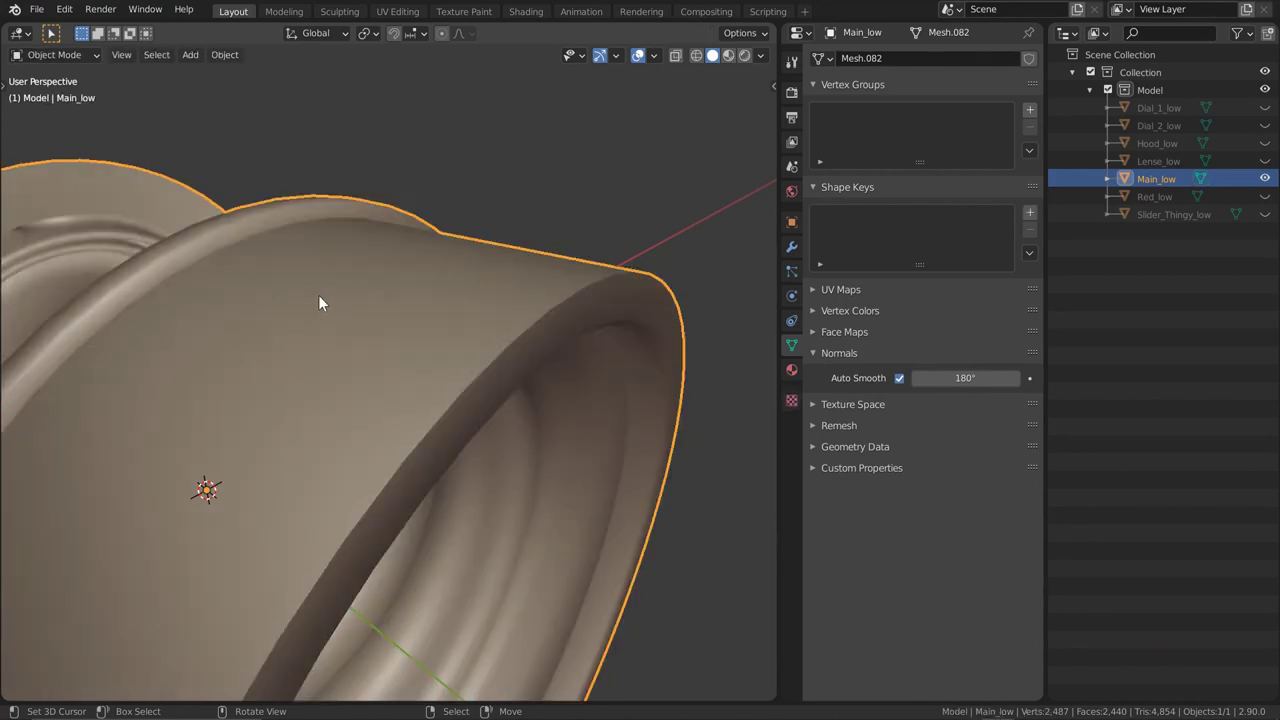
{"action": "middle_click_drag", "start_coordinate": [318, 295], "coordinate": [466, 254]}
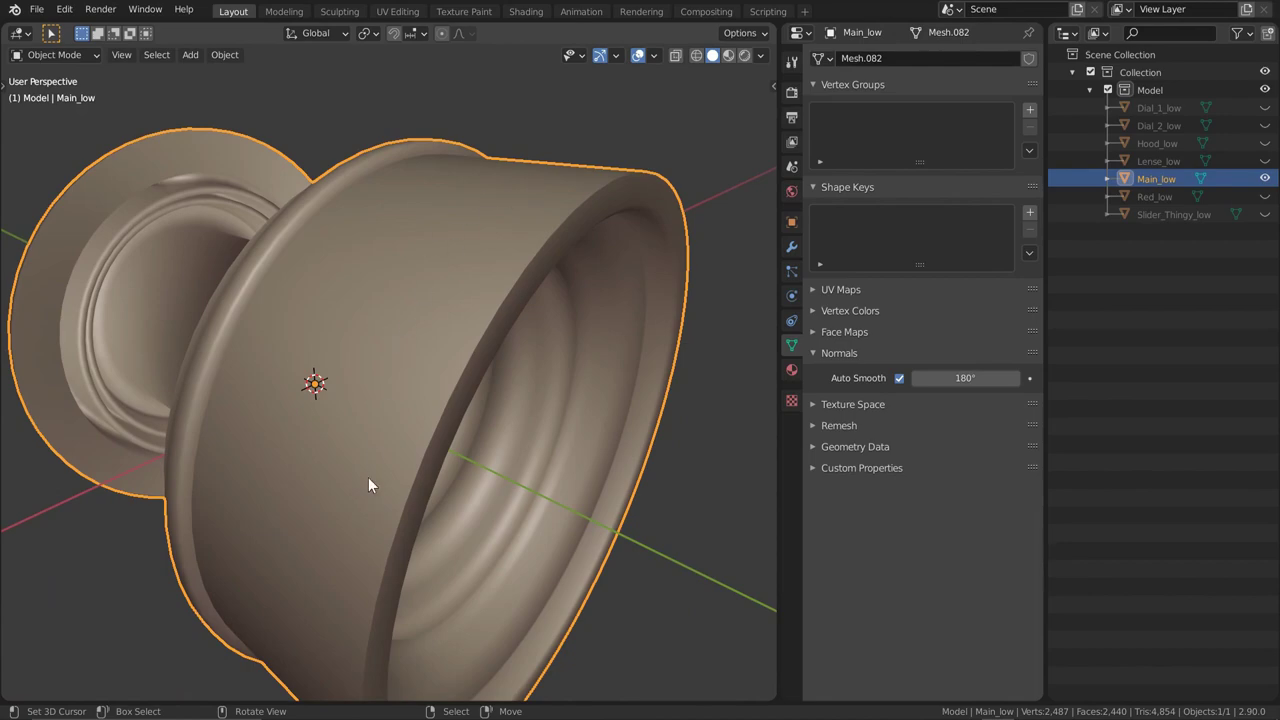
Examine the split normals from Main_low's front rim back to the raised ring and compare them with the Object Mode shading
{"action": "middle_click_drag", "start_coordinate": [538, 167], "coordinate": [400, 275]}
{"action": "key", "text": "Tab"}
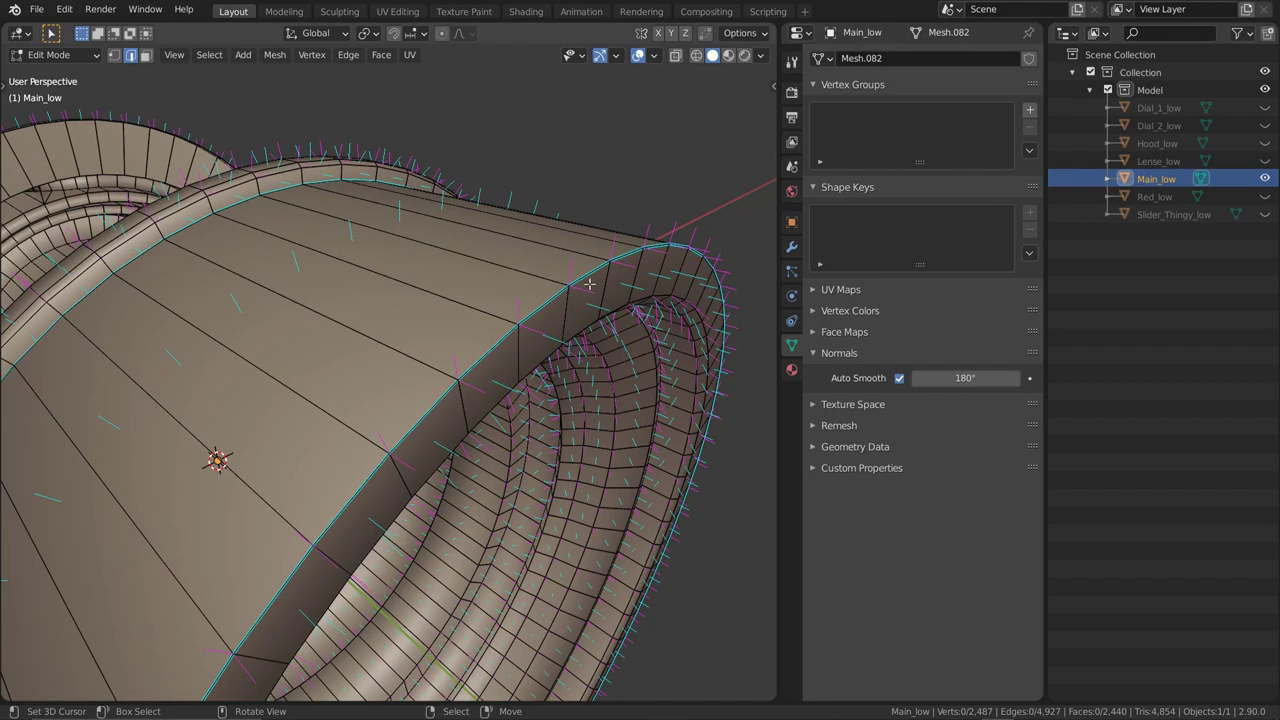
{"action": "middle_click_drag", "start_coordinate": [621, 278], "coordinate": [516, 302]}
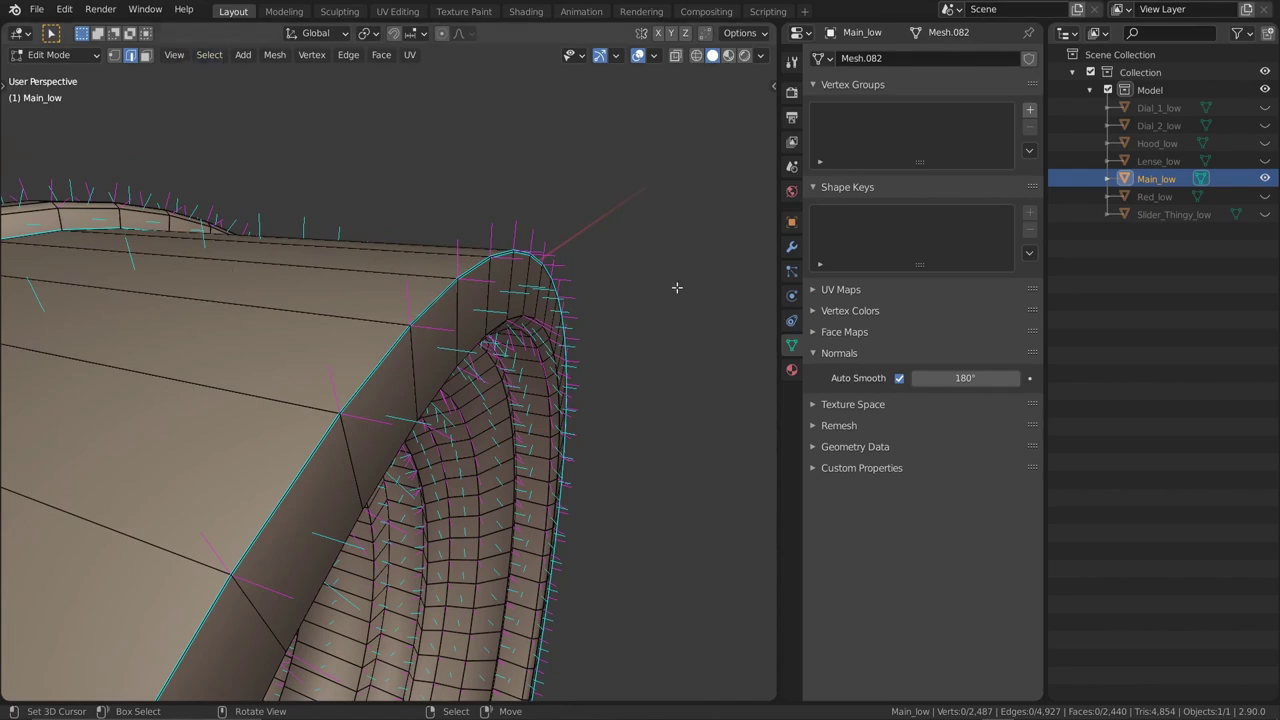
{"action": "middle_click_drag", "start_coordinate": [657, 289], "coordinate": [443, 266]}
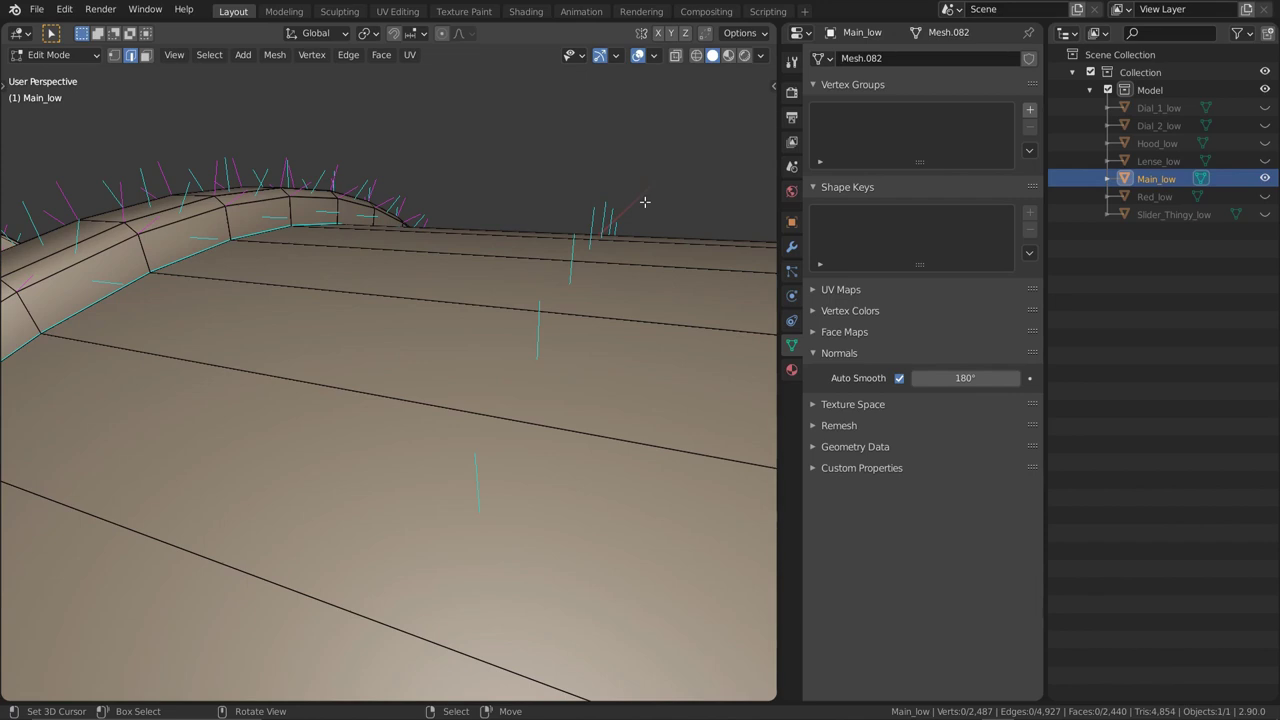
{"action": "middle_click_drag", "start_coordinate": [276, 298], "coordinate": [401, 274]}
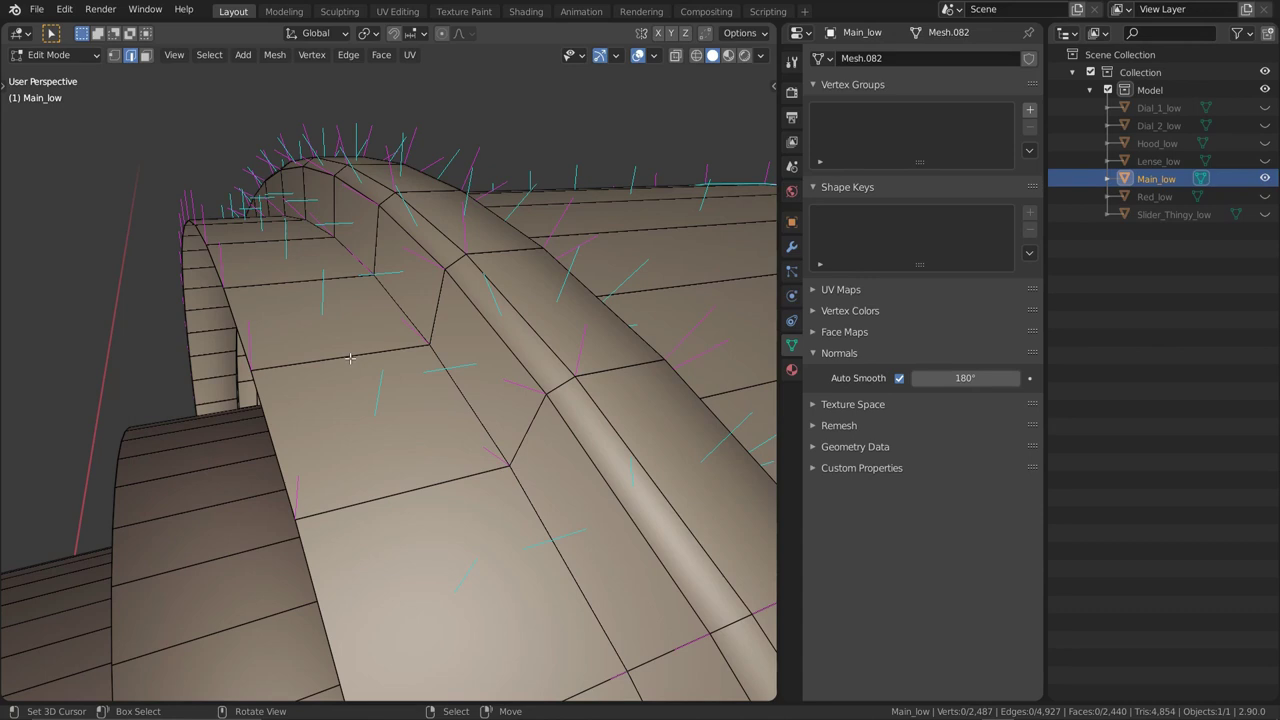
{"action": "key", "text": "Tab"}
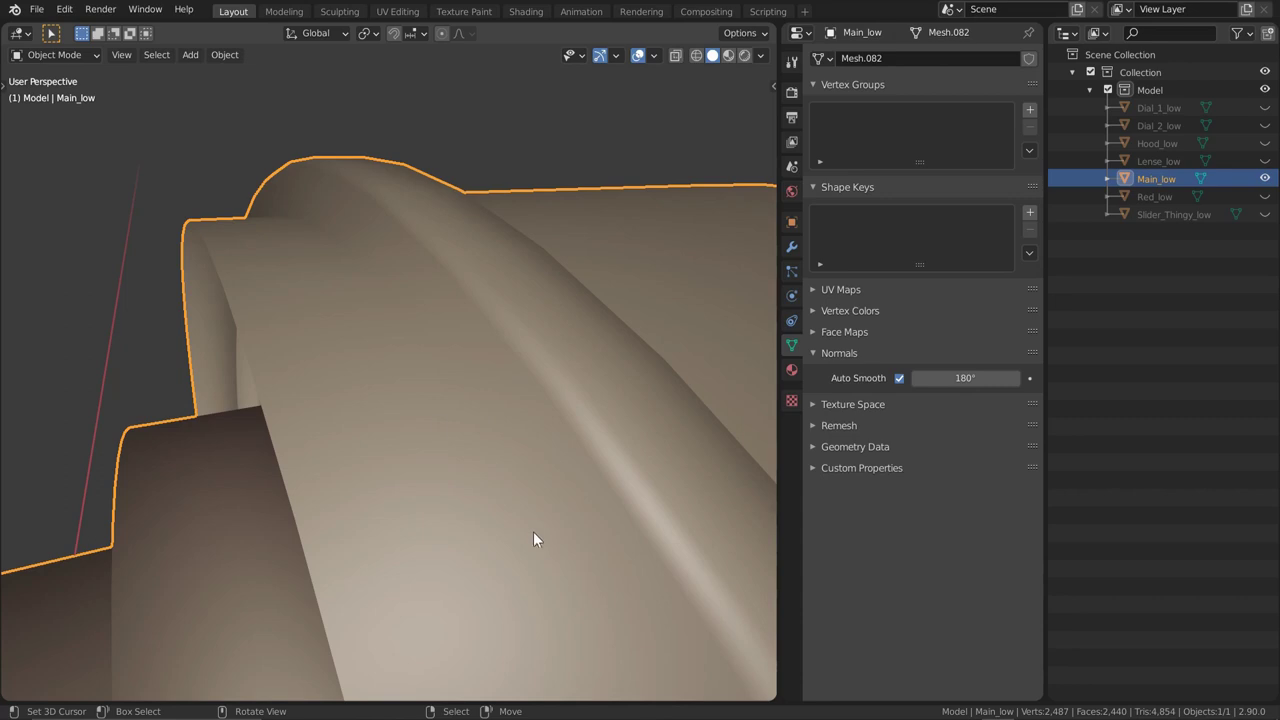
{"action": "key", "text": "Tab"}
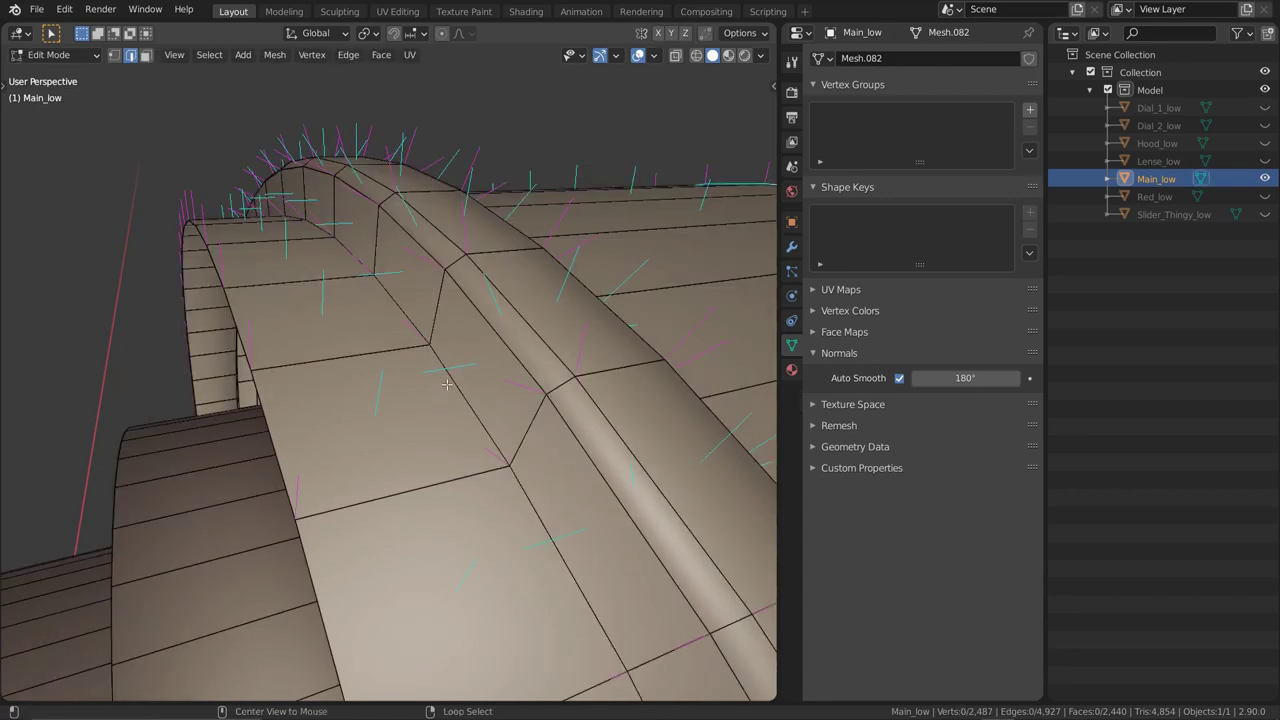
Mark the edge loop at the rear foot of Main_low's raised ring as sharp and check the shading in Object Mode
{"action": "left_click", "coordinate": [440, 361], "text": "alt"}
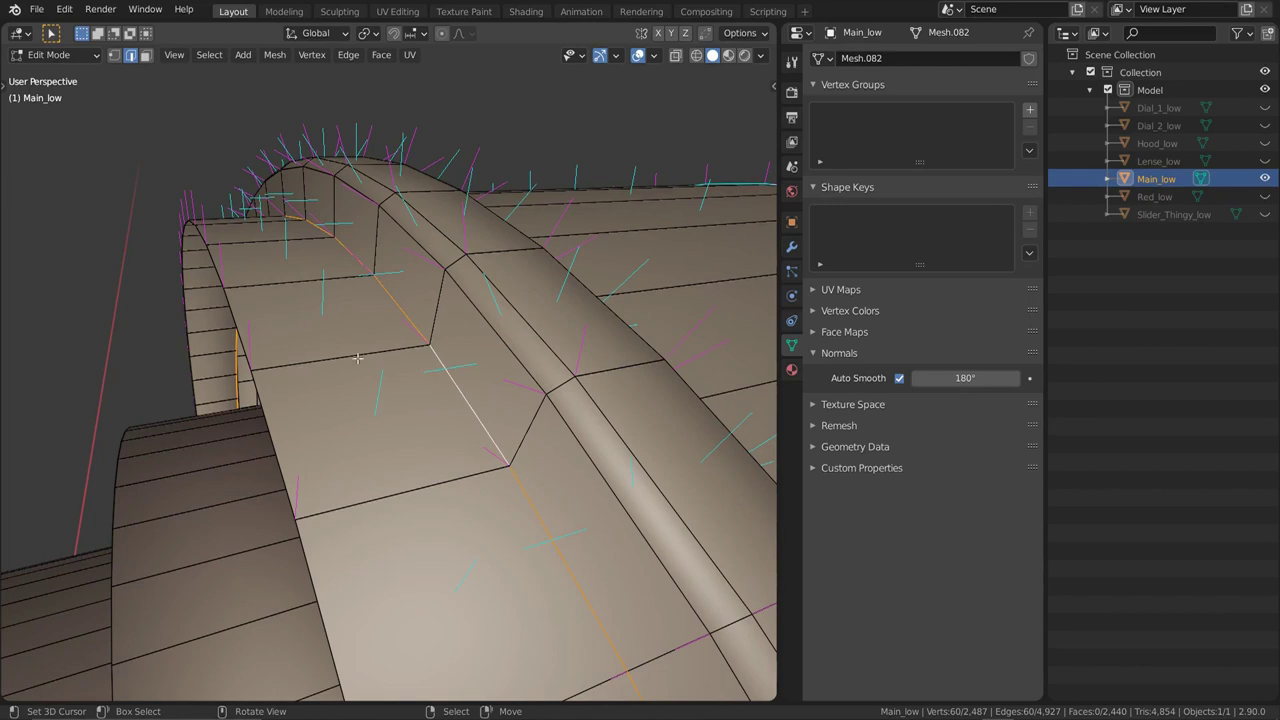
{"action": "key", "text": "q"}
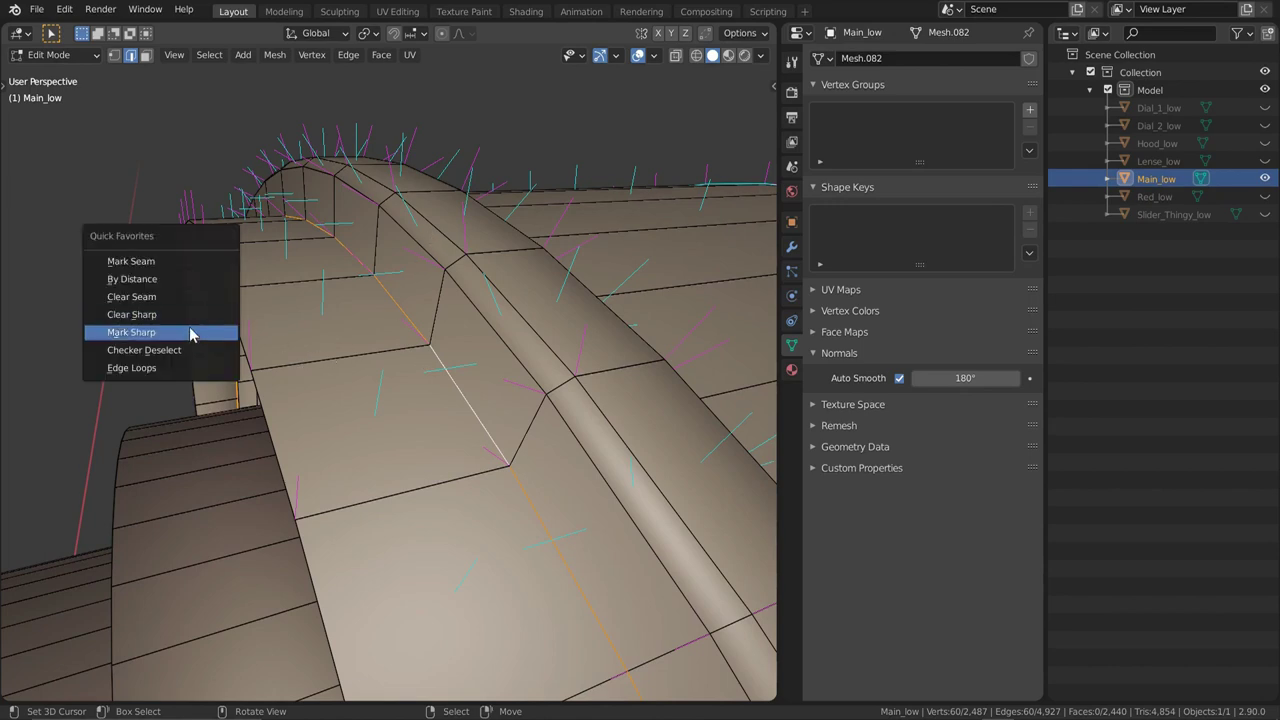
{"action": "left_click", "coordinate": [188, 330]}
{"action": "key", "text": "Tab"}
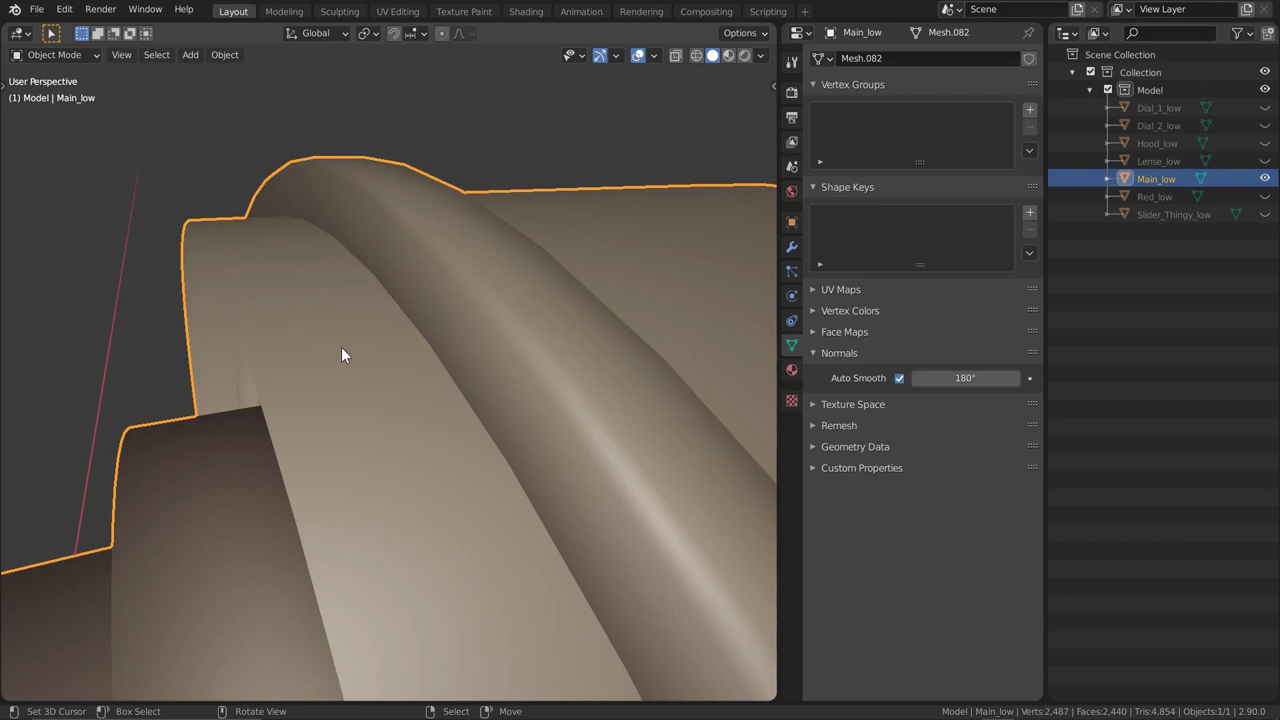
{"action": "key", "text": "alt+a"}
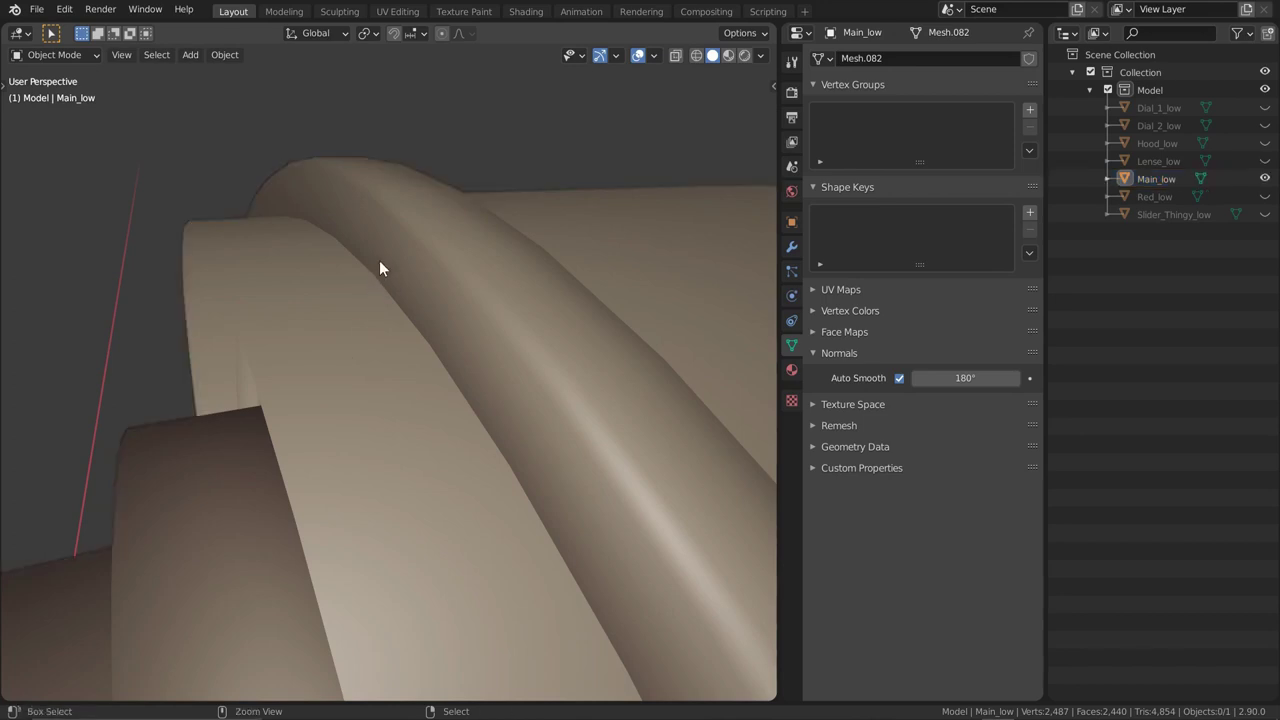
{"action": "middle_click_drag", "start_coordinate": [379, 260], "coordinate": [351, 349]}
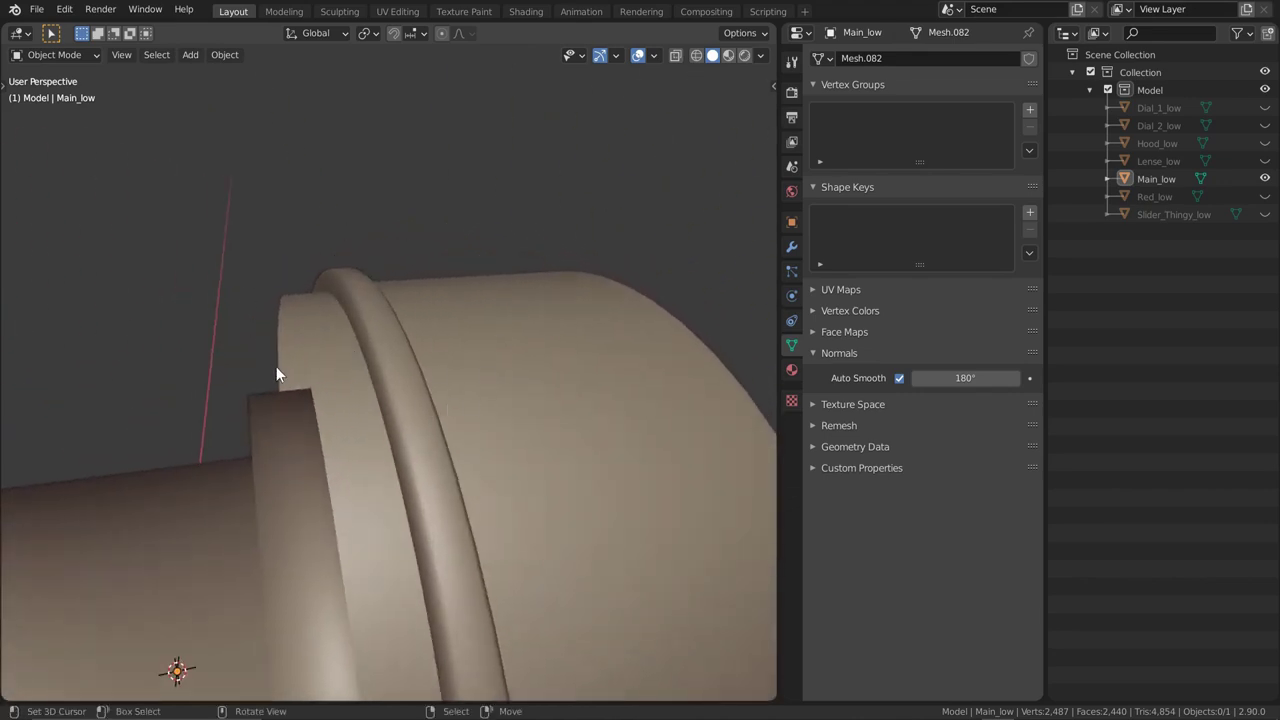
{"action": "middle_click_drag", "start_coordinate": [367, 384], "coordinate": [652, 405]}
{"action": "scroll", "coordinate": [652, 405], "scroll_direction": "down", "scroll_amount": 3}
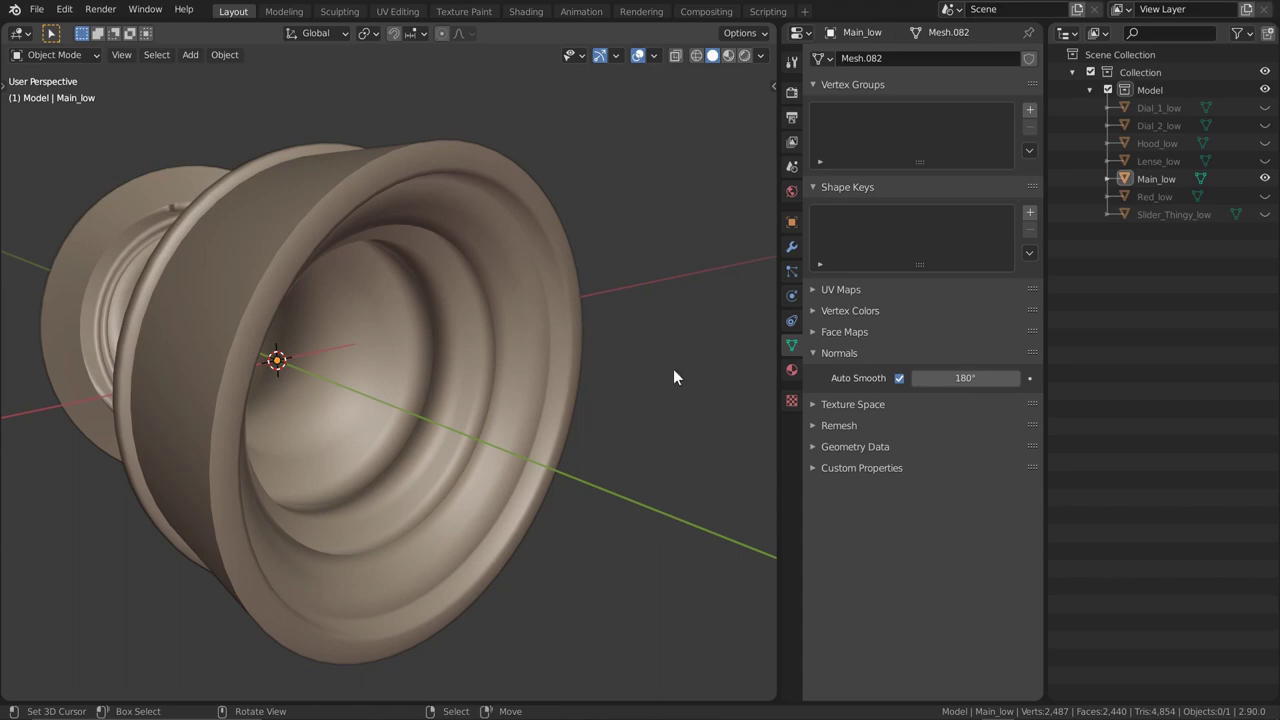
Clear the edge selection and examine the normals and shading where Main_low's front rim meets the stepped interior
{"action": "key", "text": "shift"}
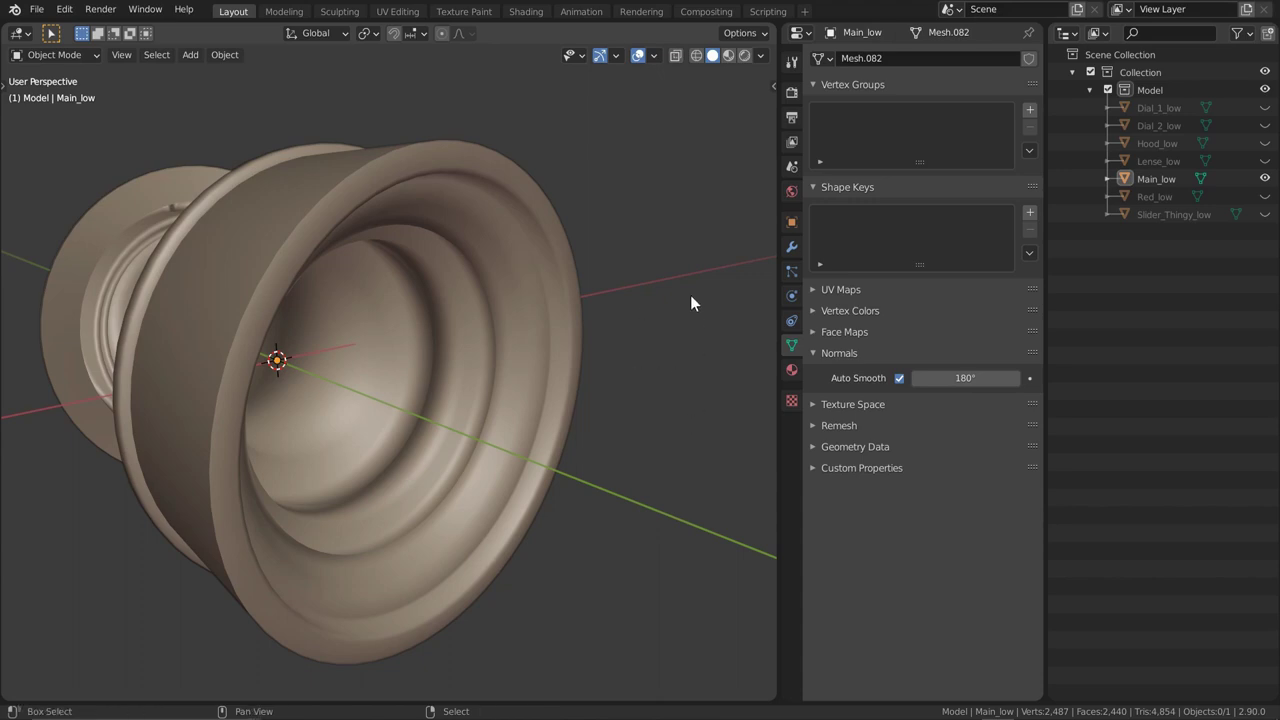
{"action": "middle_click_drag", "start_coordinate": [690, 295], "coordinate": [641, 375], "text": "shift"}
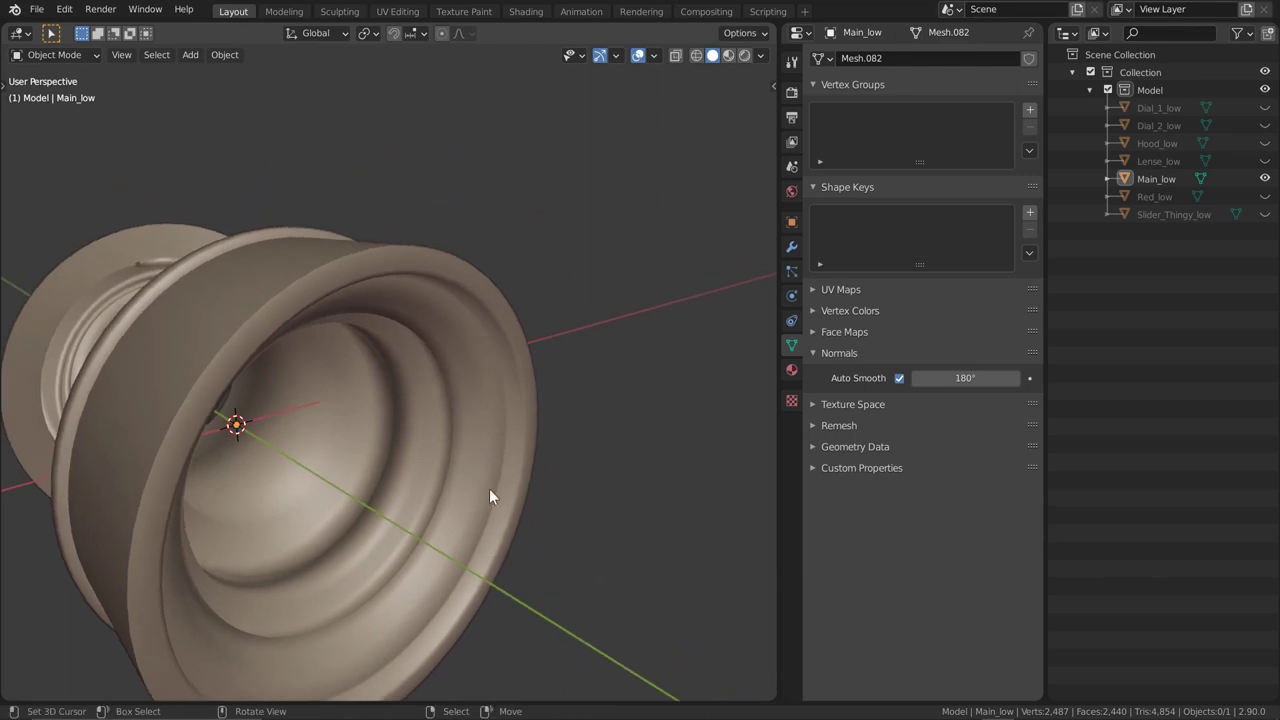
{"action": "middle_click_drag", "start_coordinate": [489, 497], "coordinate": [510, 370], "text": "ctrl"}
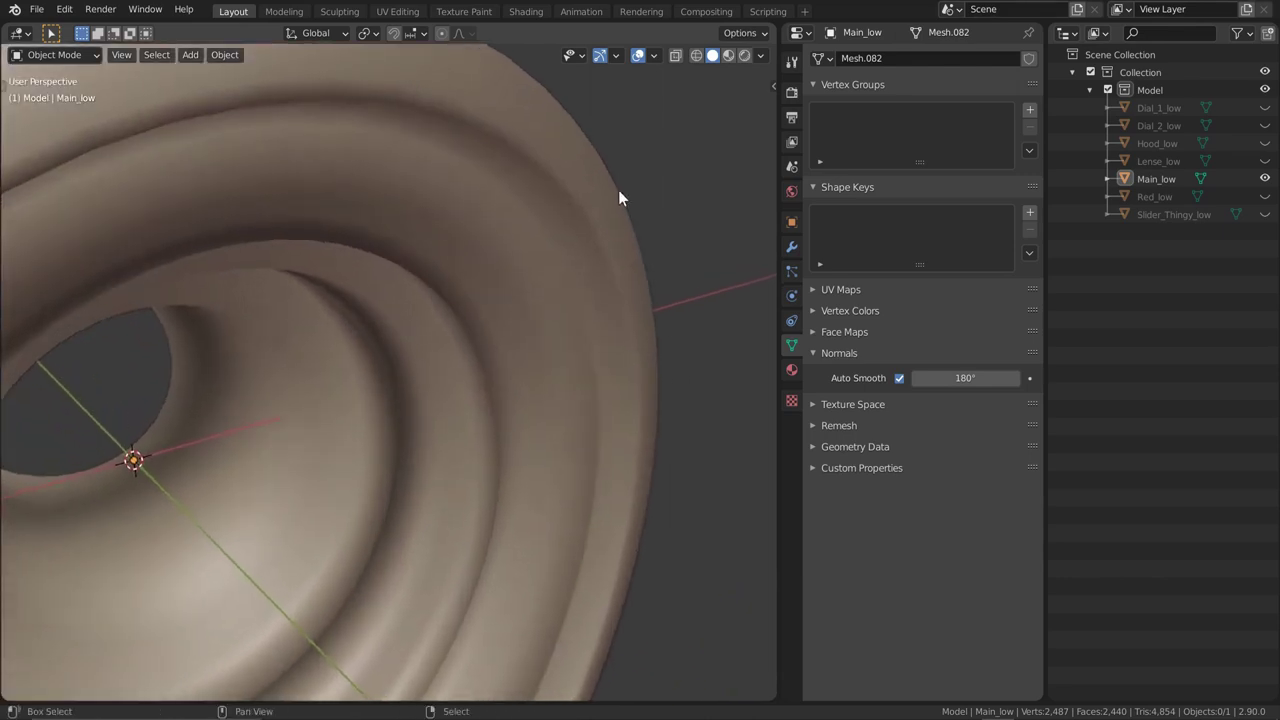
{"action": "middle_click_drag", "start_coordinate": [618, 197], "coordinate": [582, 348], "text": "shift"}
{"action": "key", "text": "Tab"}
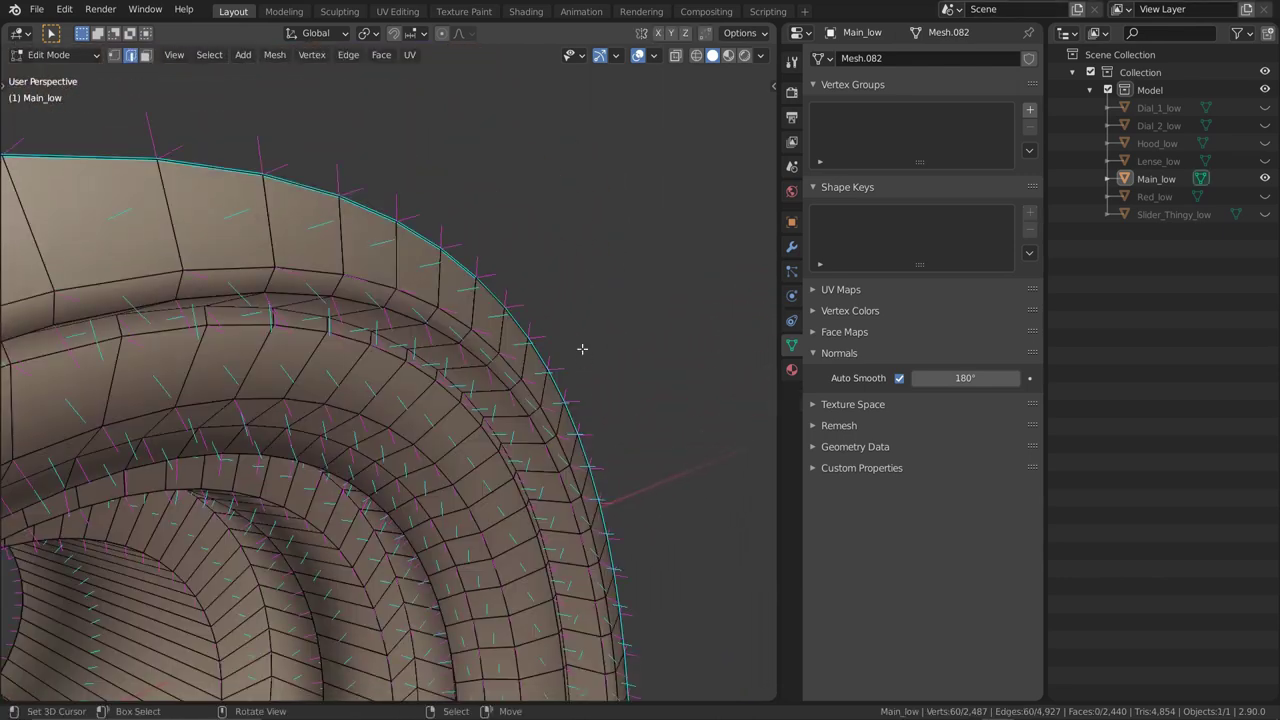
{"action": "key", "text": "alt+a"}
{"action": "middle_click_drag", "start_coordinate": [540, 413], "coordinate": [534, 315], "text": "ctrl"}
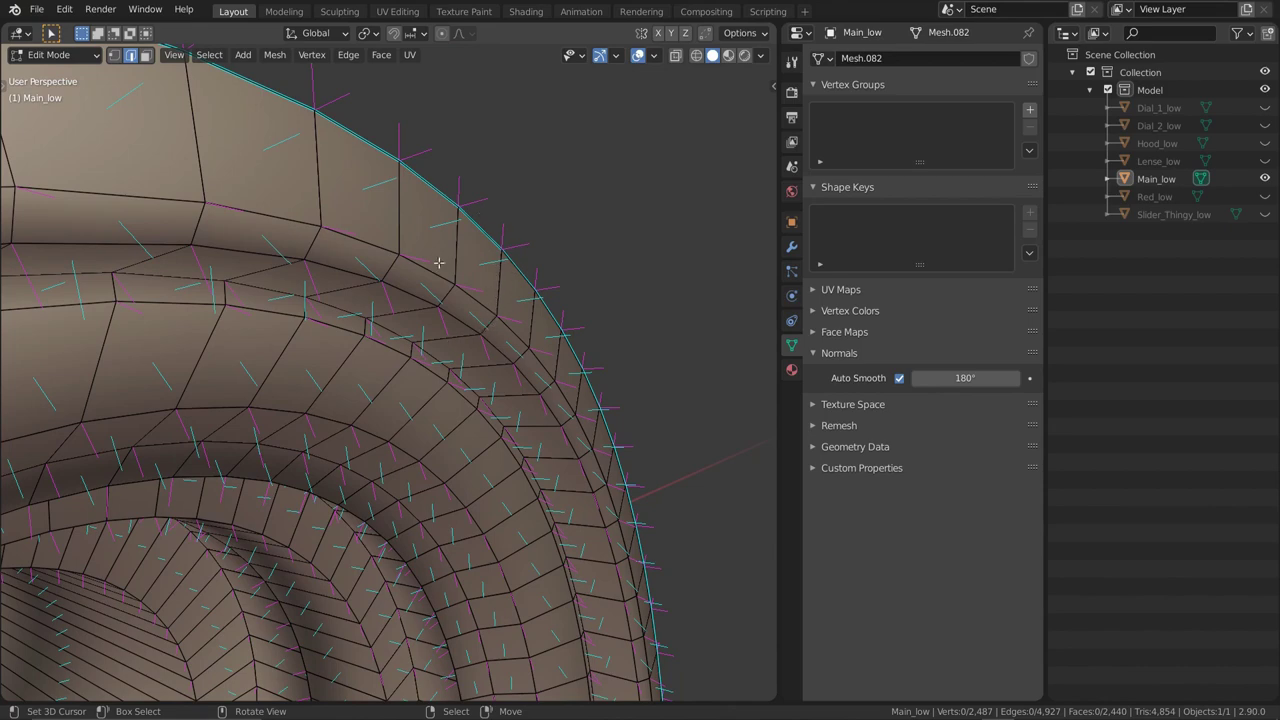
{"action": "middle_click_drag", "start_coordinate": [440, 263], "coordinate": [404, 296]}
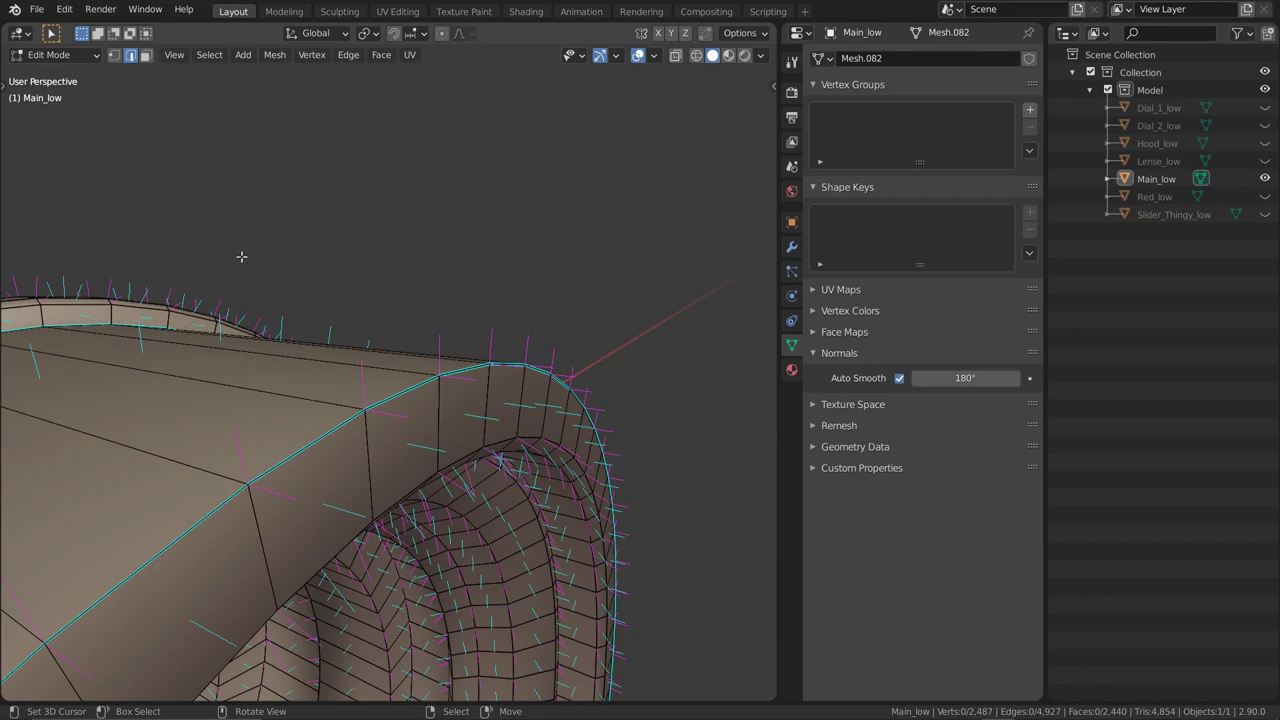
{"action": "mouse_move", "coordinate": [606, 493]}
{"action": "middle_mouse_down"}
{"action": "mouse_move", "coordinate": [590, 428]}
{"action": "mouse_move", "coordinate": [534, 380]}
{"action": "mouse_move", "coordinate": [531, 414]}
{"action": "mouse_move", "coordinate": [543, 343]}
{"action": "mouse_move", "coordinate": [552, 359]}
{"action": "mouse_move", "coordinate": [490, 249]}
{"action": "middle_mouse_up"}
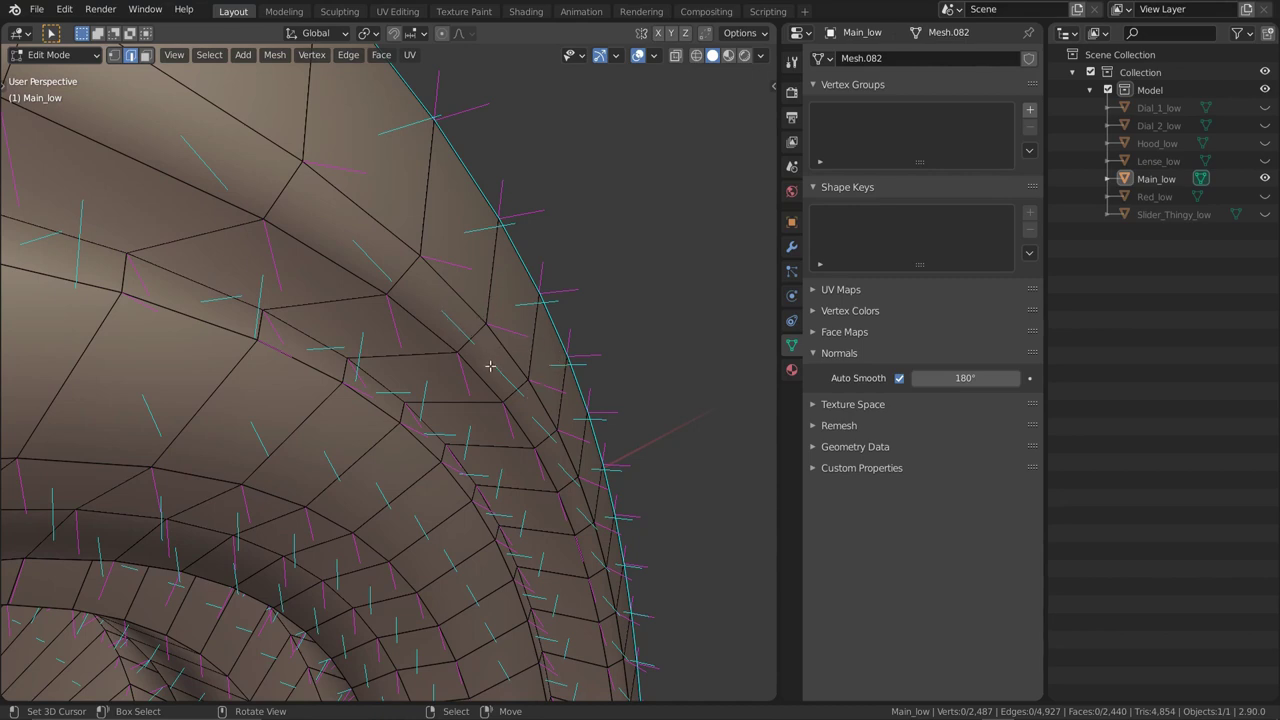
{"action": "middle_click_drag", "start_coordinate": [494, 358], "coordinate": [494, 366]}
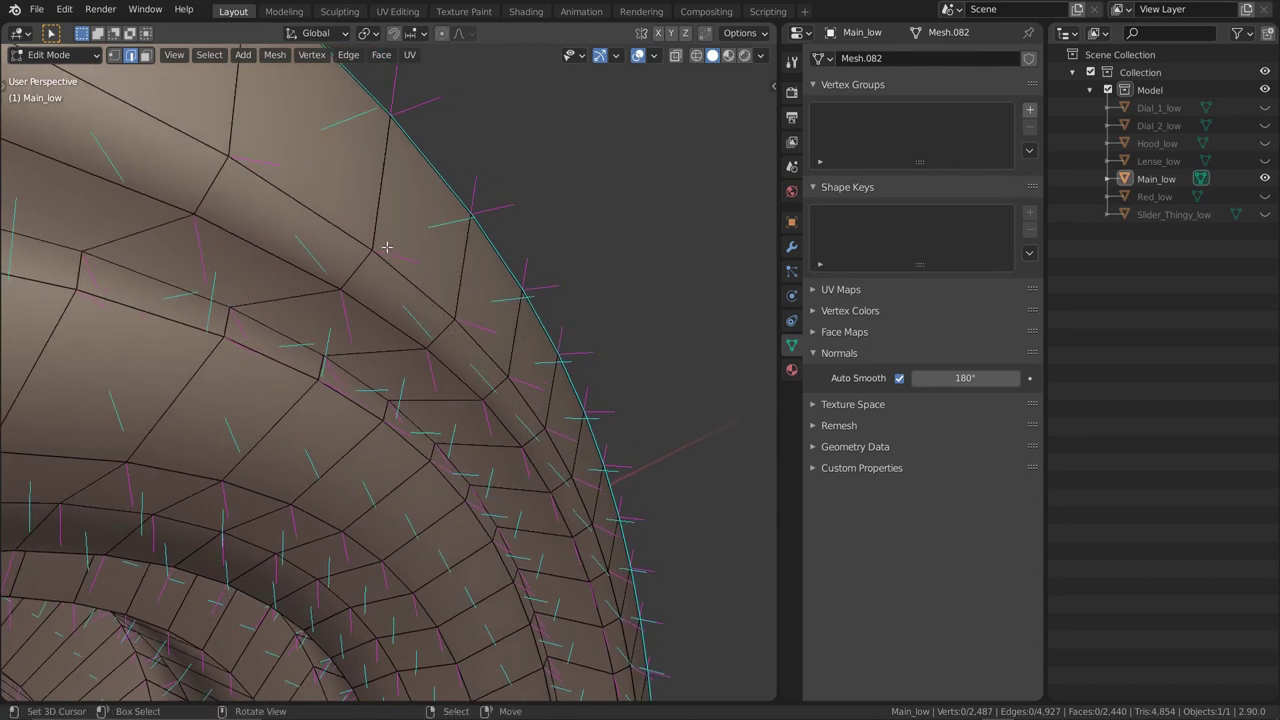
{"action": "key", "text": "Tab"}
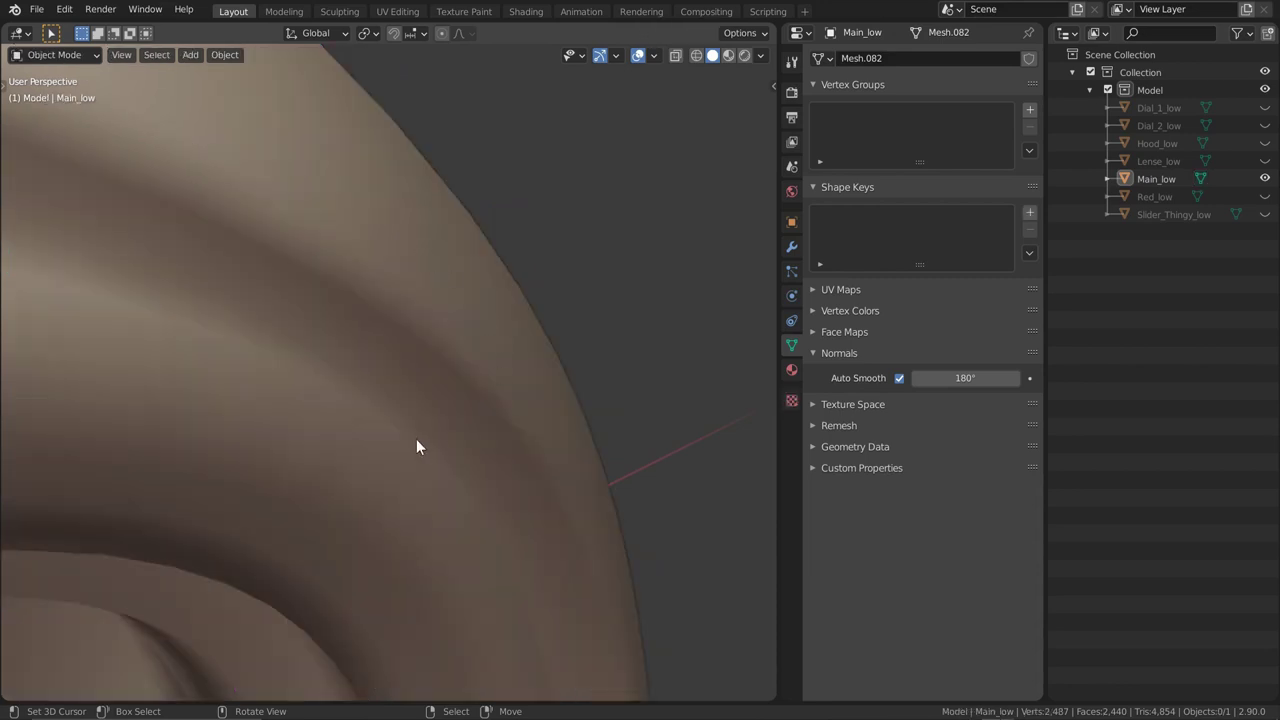
{"action": "key", "text": "Tab"}
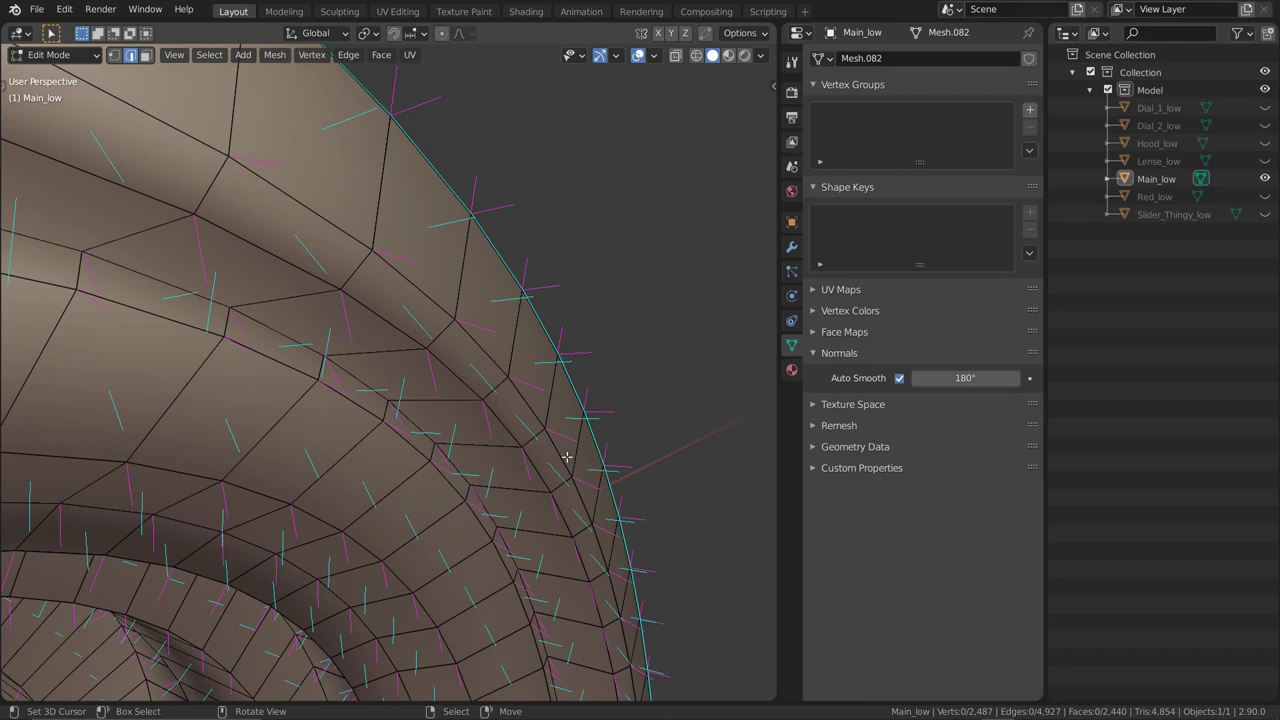
Try marking the inner edge loop of Main_low's front rim as sharp and view the shading in Object Mode
{"action": "left_click", "coordinate": [481, 352], "text": "alt"}
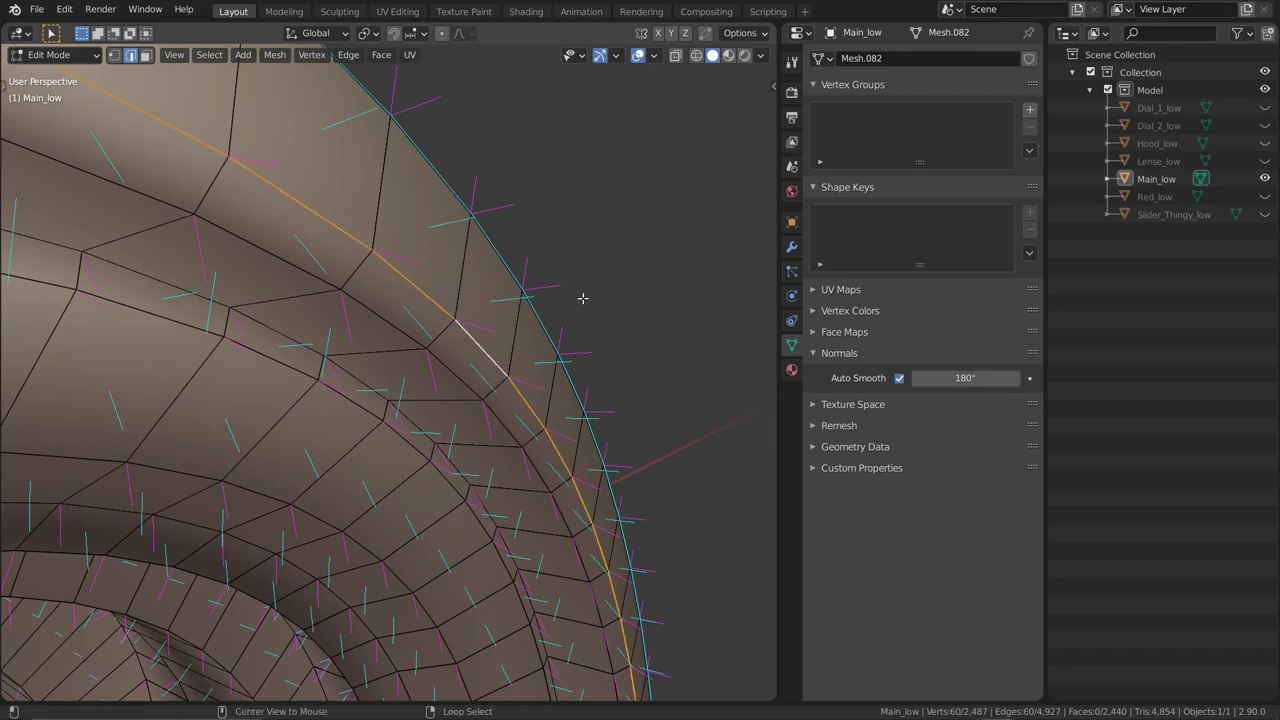
{"action": "key", "text": "q"}
{"action": "left_click", "coordinate": [645, 255]}
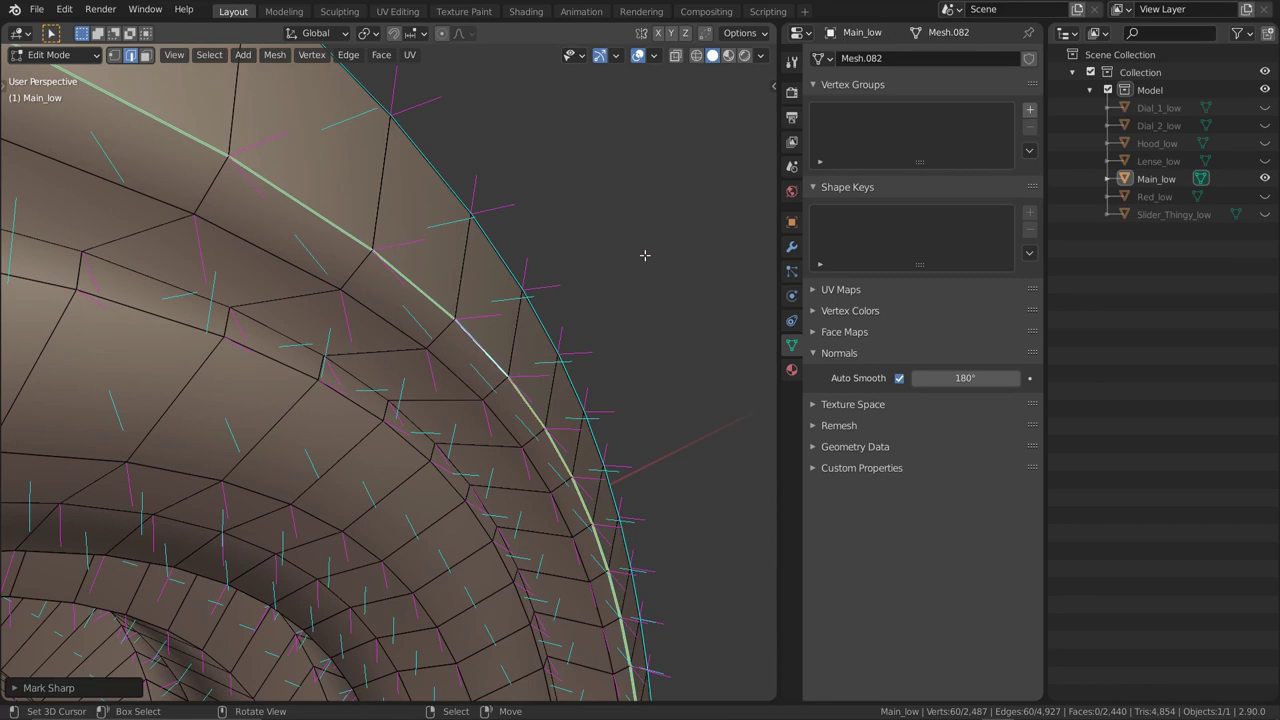
{"action": "key", "text": "Tab"}
{"action": "middle_click_drag", "start_coordinate": [631, 304], "coordinate": [493, 506]}
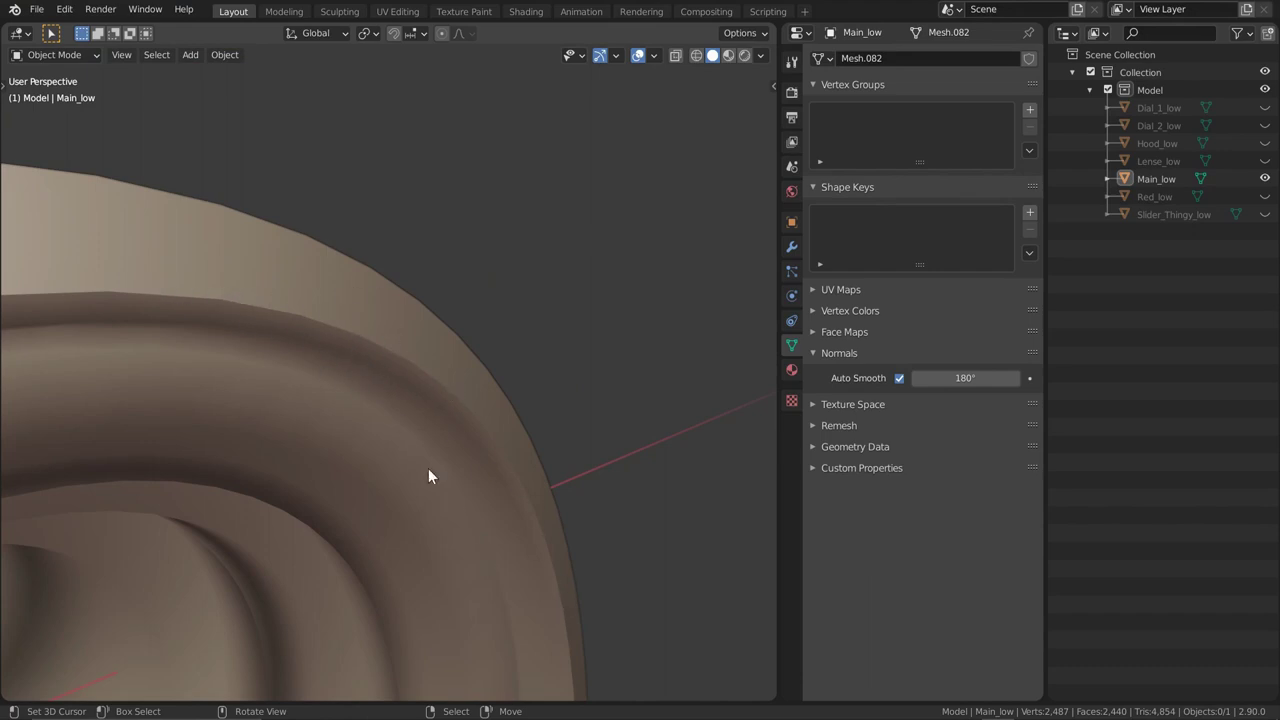
Clear the sharp marking from the inner edge loop of the front rim and deselect it
{"action": "key", "text": "Tab"}
{"action": "scroll", "coordinate": [428, 476], "scroll_direction": "up", "scroll_amount": 2}
{"action": "key", "text": "q"}
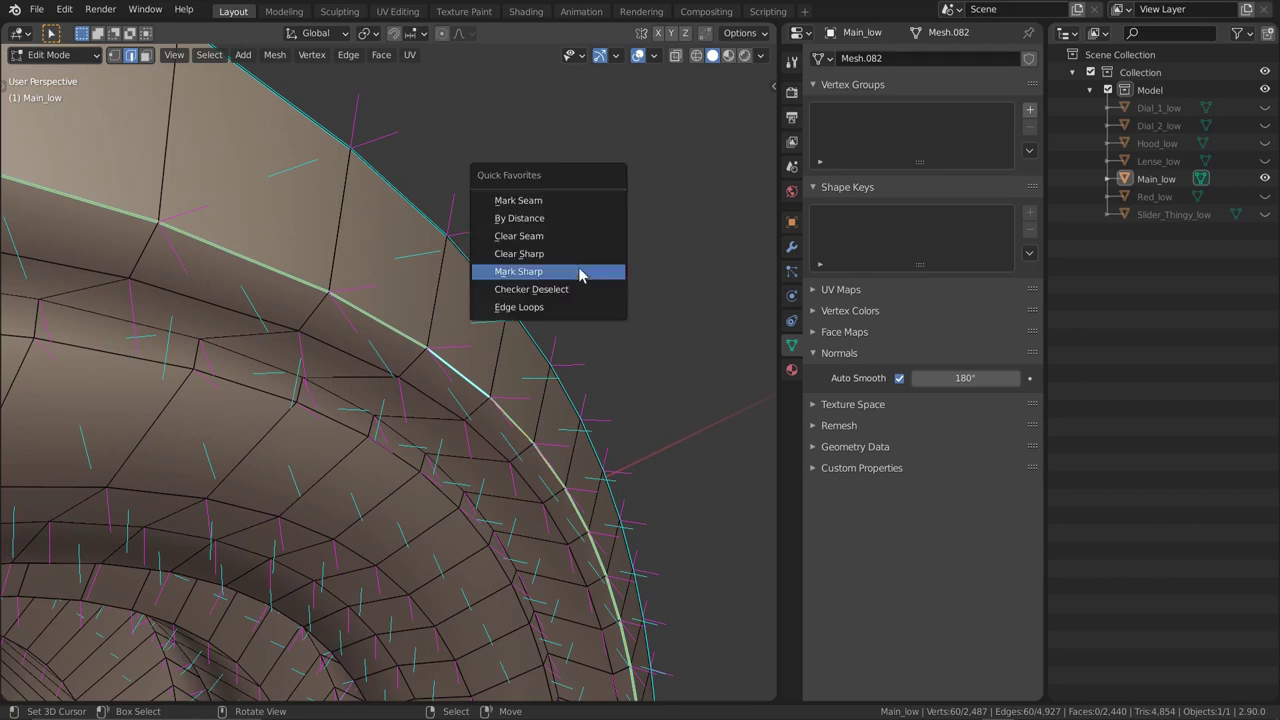
{"action": "left_click", "coordinate": [574, 254]}
{"action": "key", "text": "alt+a"}
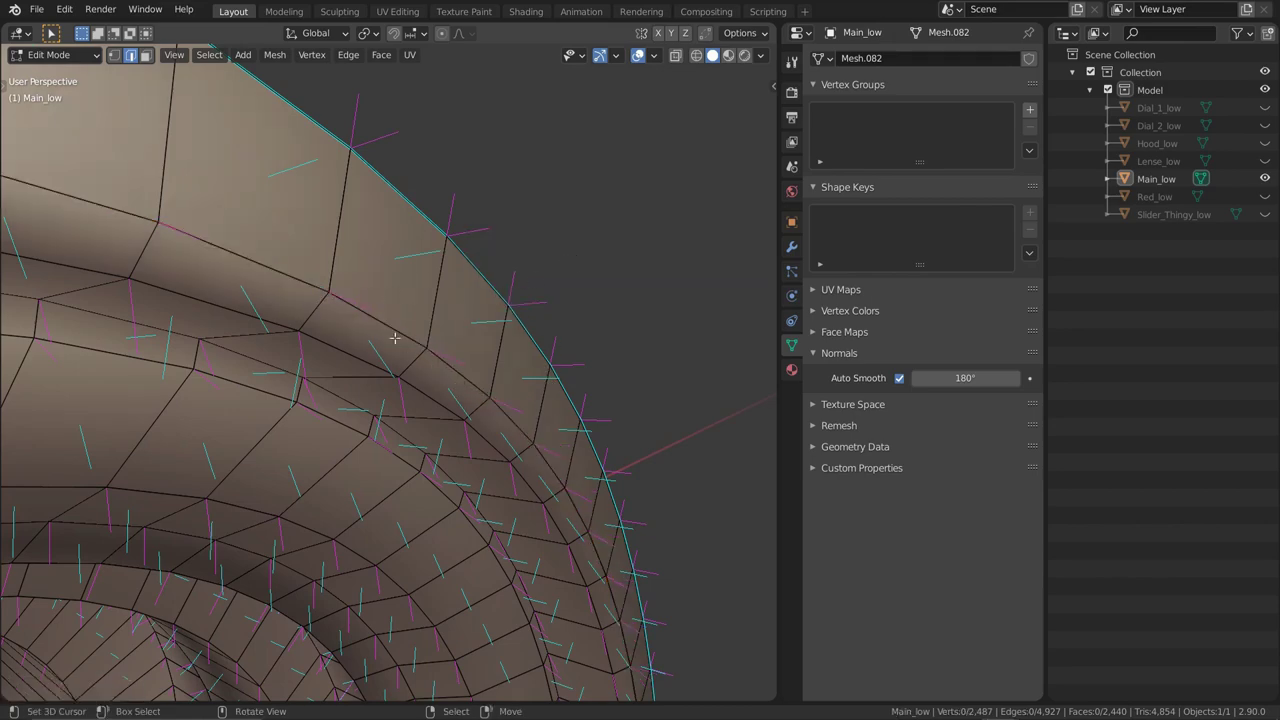
Mark the outer edge loop of the narrow bevel in Main_low's stepped interior as sharp and check the shading in Object Mode
{"action": "middle_click_drag", "start_coordinate": [489, 377], "coordinate": [548, 347]}
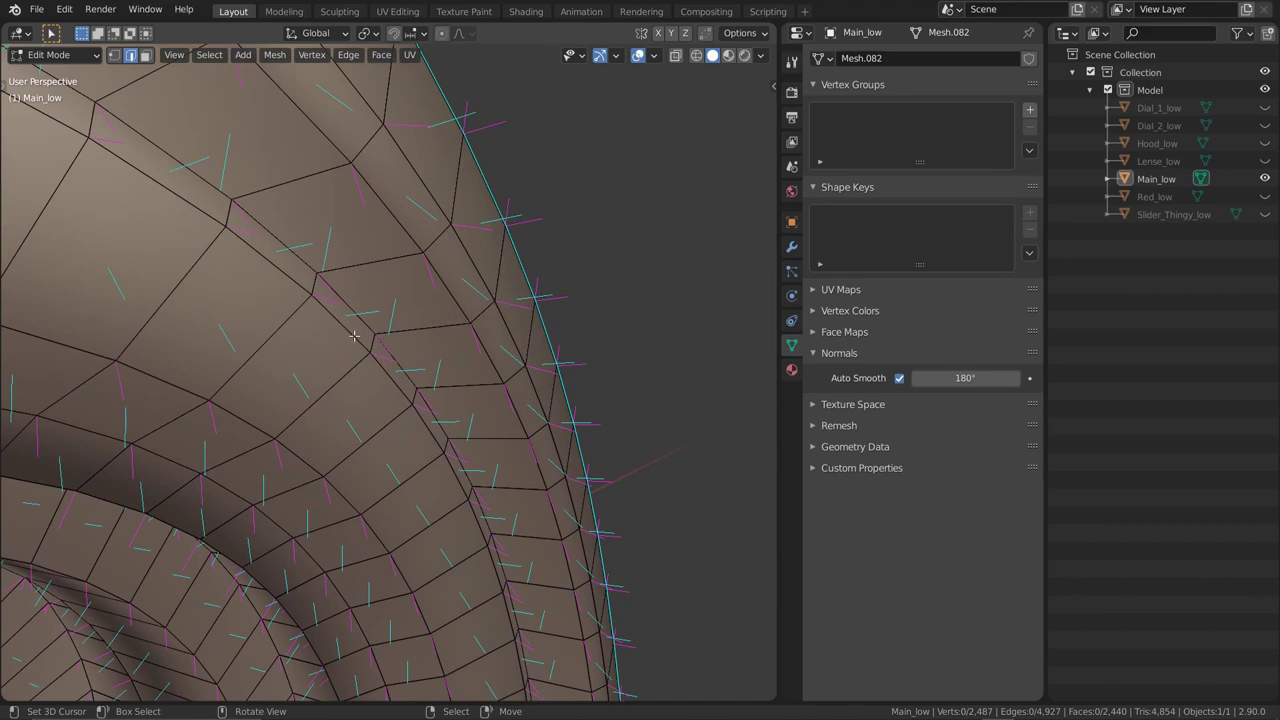
{"action": "scroll", "coordinate": [366, 337], "scroll_direction": "up", "scroll_amount": 5}
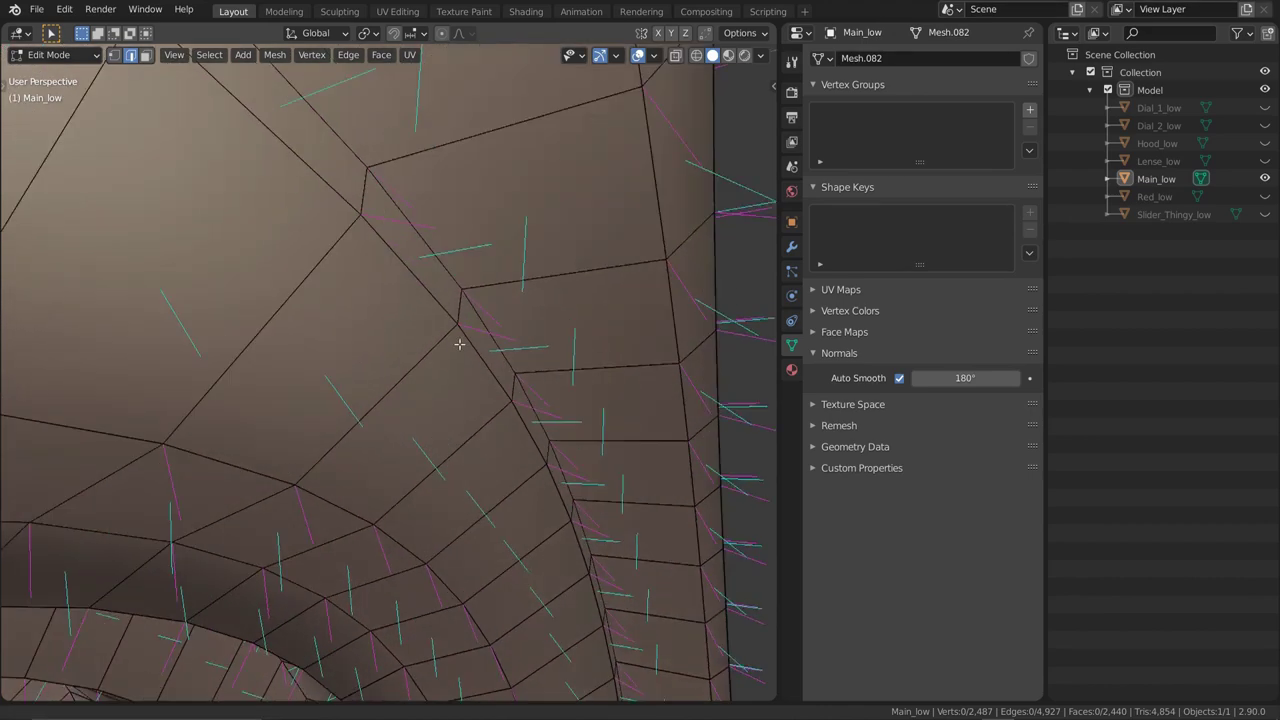
{"action": "middle_click_drag", "start_coordinate": [500, 378], "coordinate": [478, 350]}
{"action": "left_click", "coordinate": [452, 324], "text": "alt"}
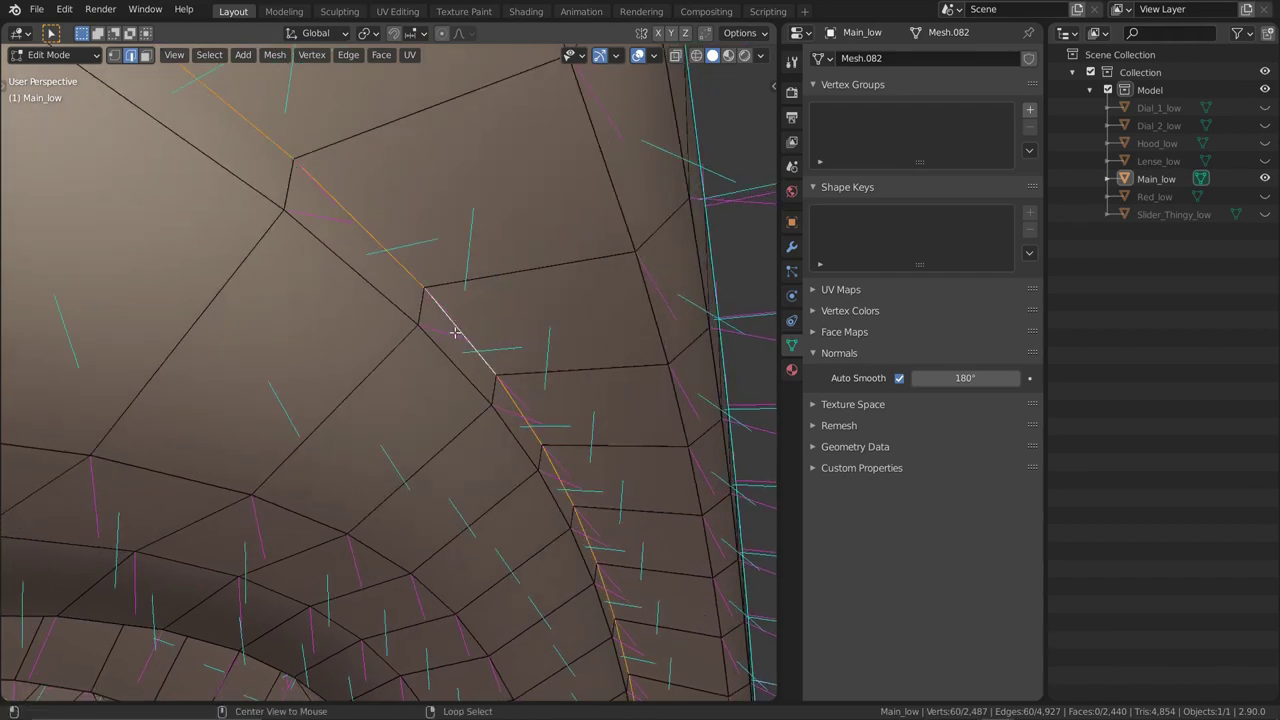
{"action": "middle_click_drag", "start_coordinate": [538, 416], "coordinate": [506, 385]}
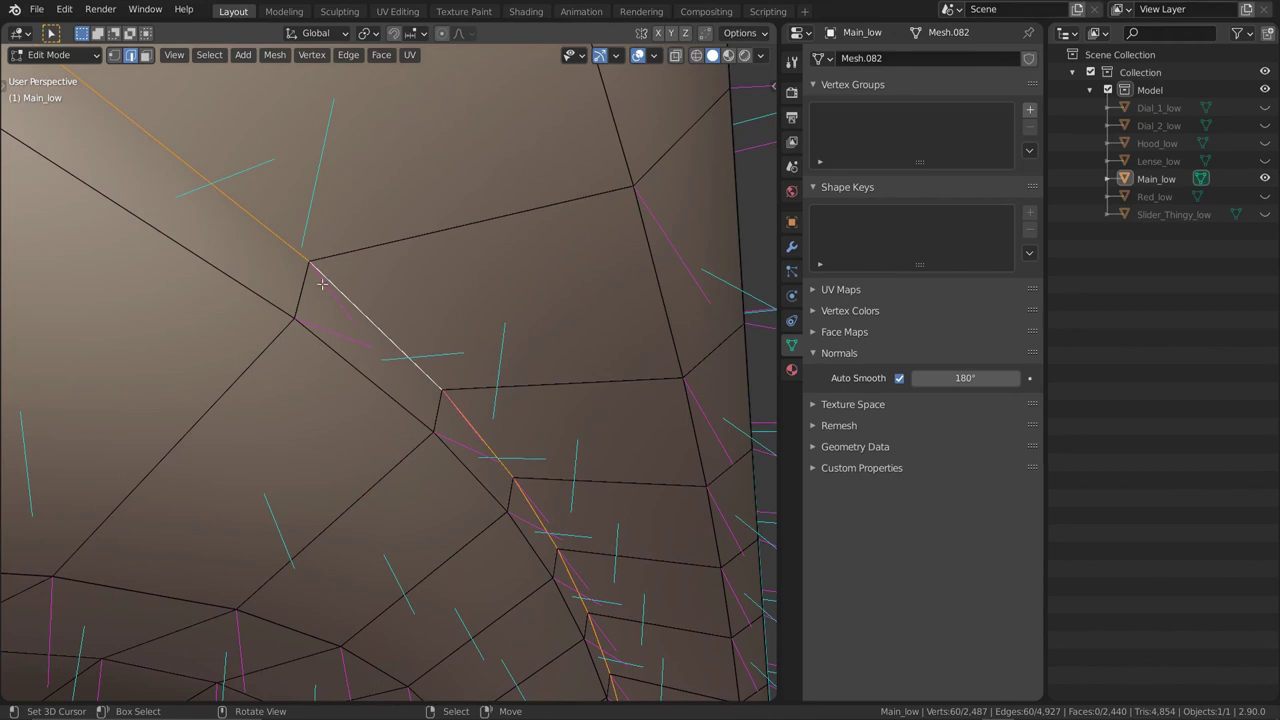
{"action": "key", "text": "Tab"}
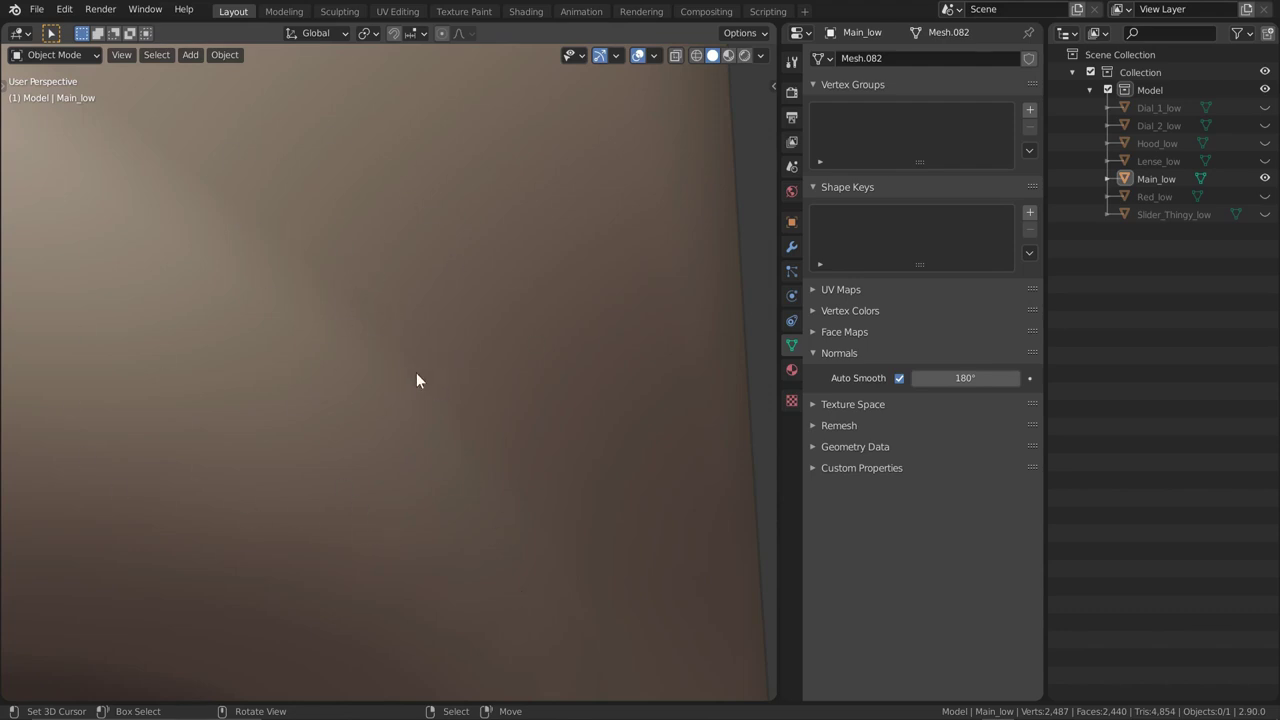
{"action": "key", "text": "Tab"}
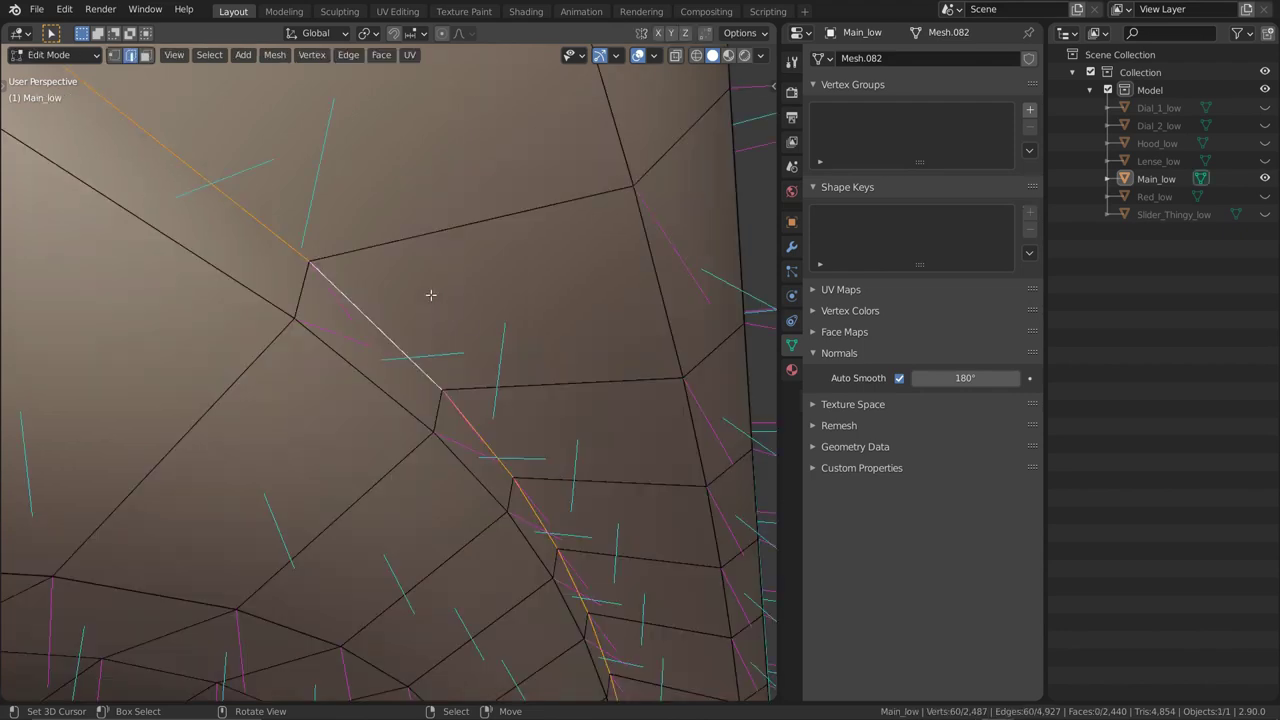
{"action": "key", "text": "q"}
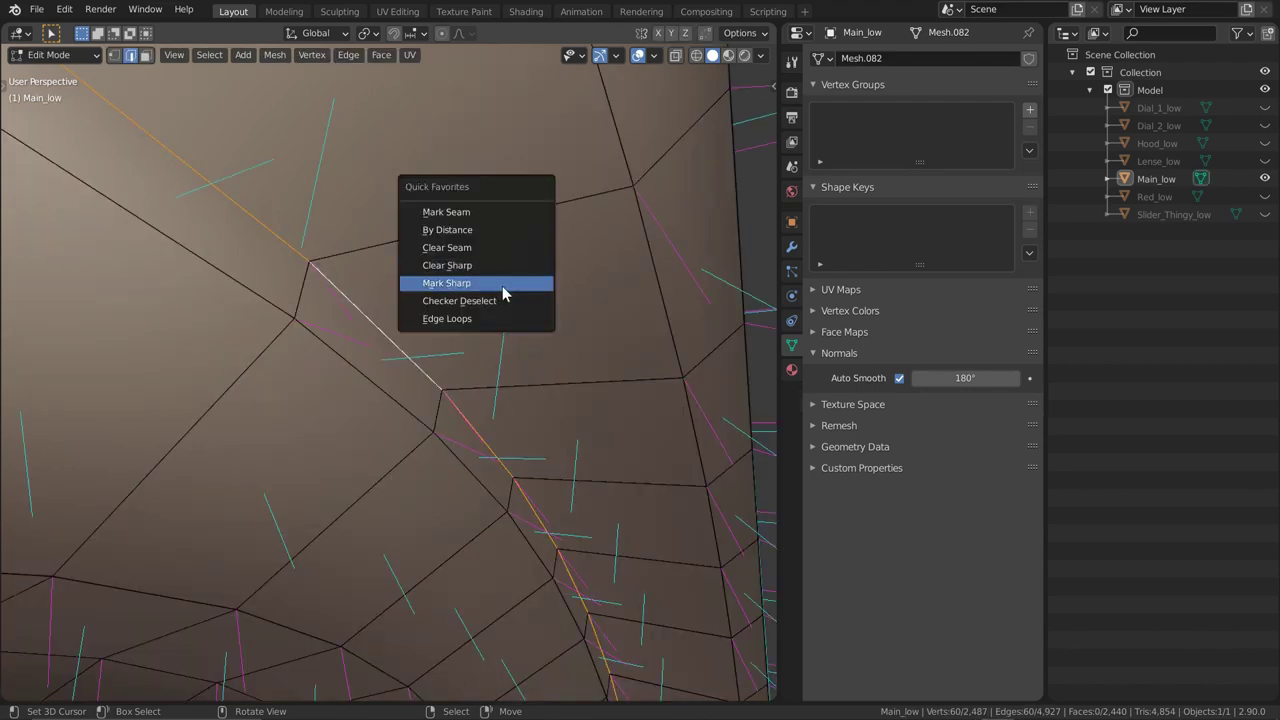
{"action": "left_click", "coordinate": [502, 286]}
{"action": "key", "text": "g"}
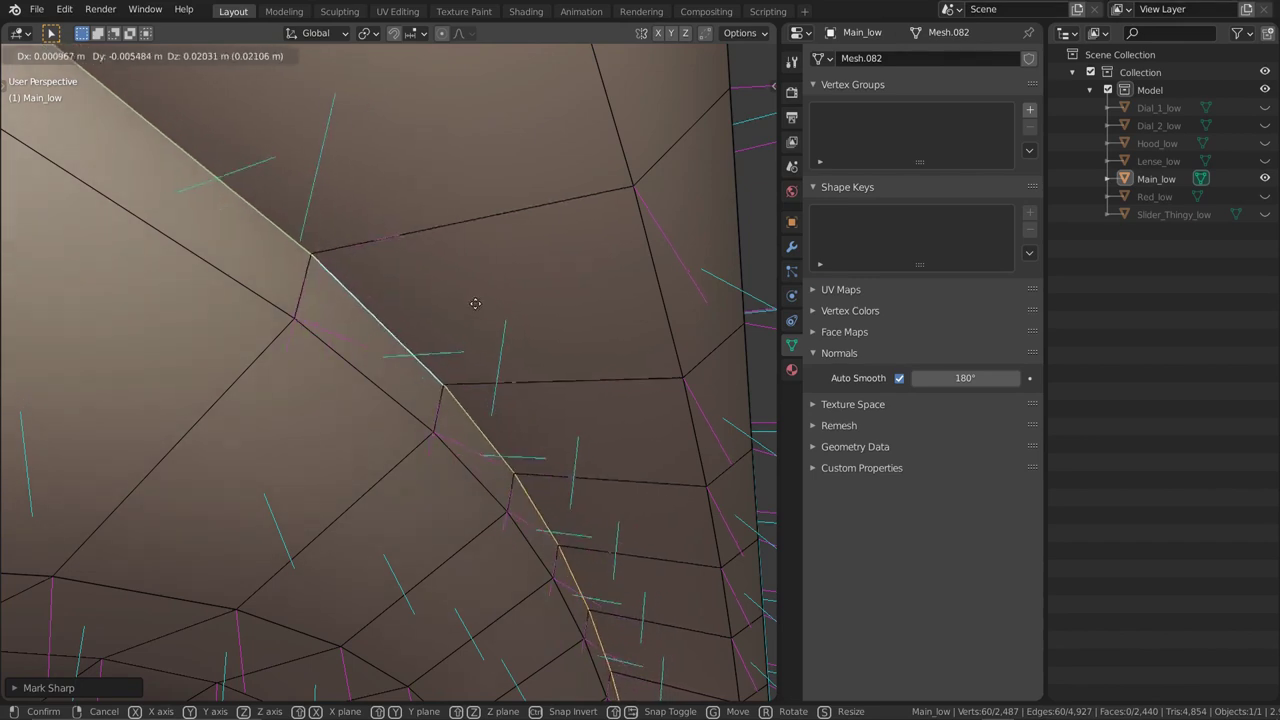
{"action": "right_click", "coordinate": [488, 307]}
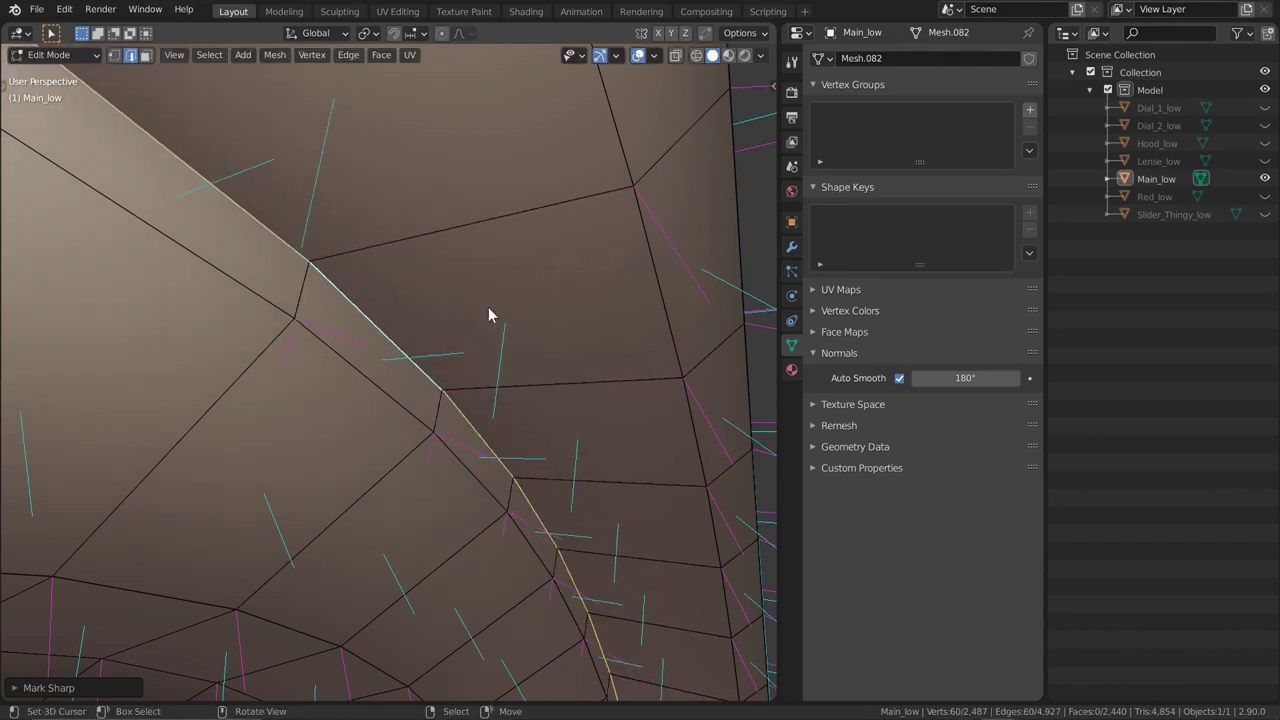
{"action": "key", "text": "Tab"}
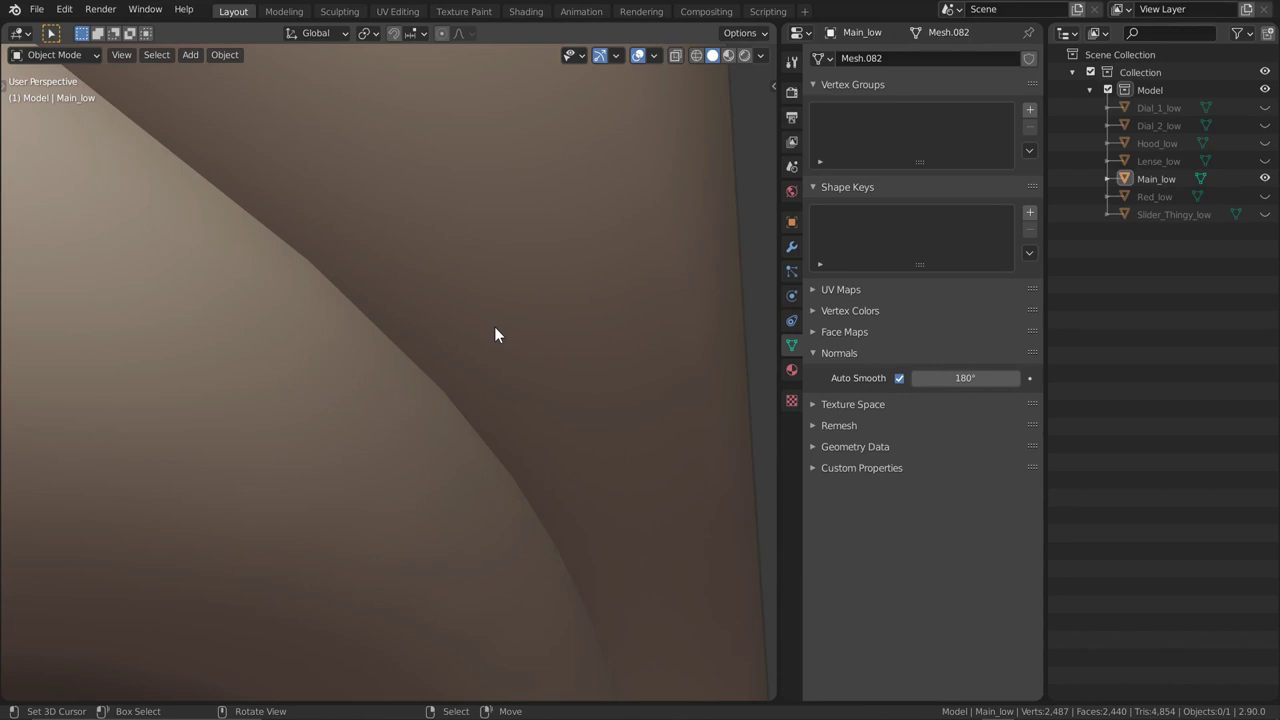
{"action": "middle_click_drag", "start_coordinate": [574, 280], "coordinate": [515, 405]}
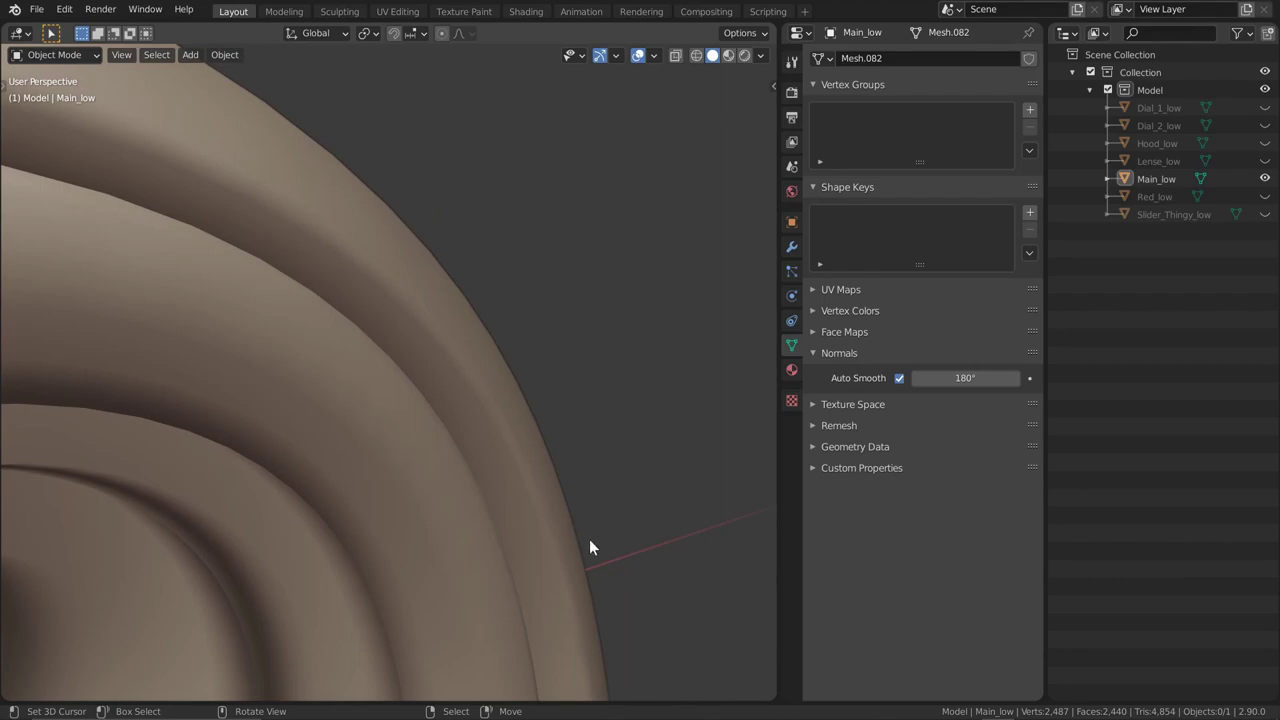
Try hiding the sharp edge loop along the narrow interior bevel in Edit Mode, and reveal it again
{"action": "key", "text": "Tab"}
{"action": "middle_click_drag", "start_coordinate": [390, 395], "coordinate": [450, 410]}
{"action": "scroll", "coordinate": [410, 355], "scroll_direction": "up", "scroll_amount": 4}
{"action": "scroll", "coordinate": [480, 428], "scroll_direction": "up", "scroll_amount": 4}
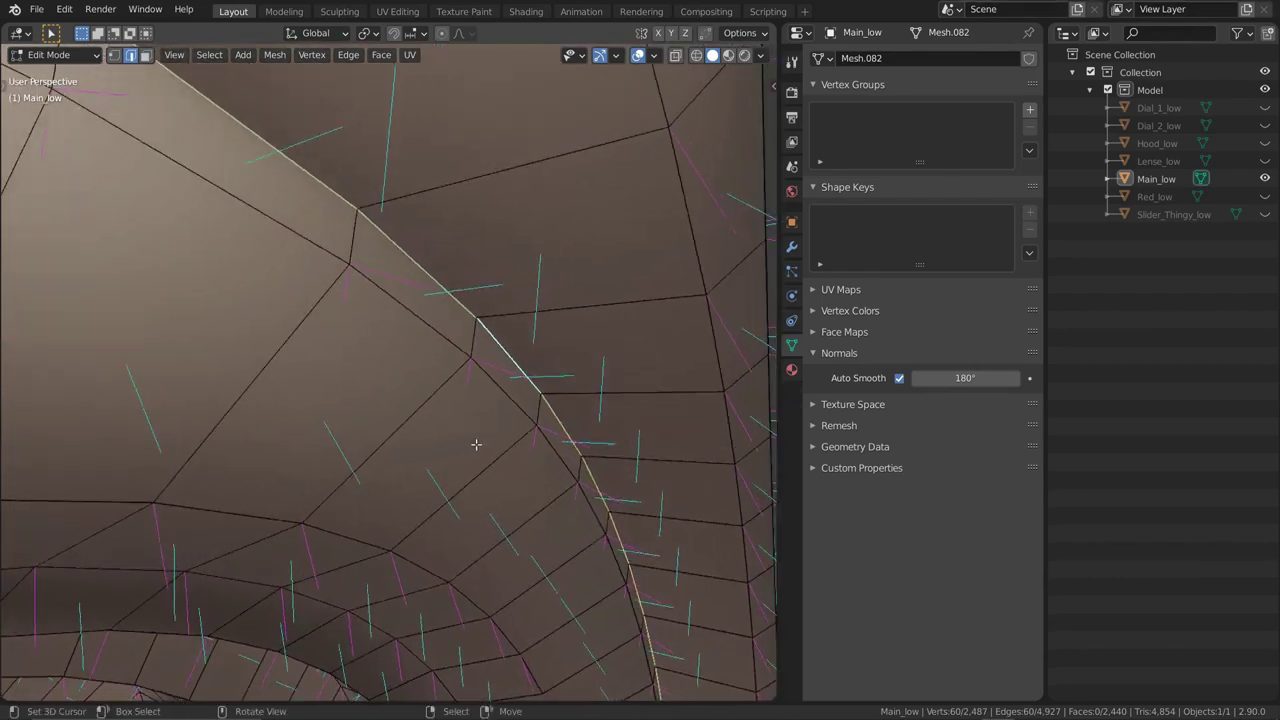
{"action": "left_click", "coordinate": [491, 385], "text": "alt"}
{"action": "mouse_move", "coordinate": [468, 435]}
{"action": "middle_mouse_down"}
{"action": "mouse_move", "coordinate": [491, 423]}
{"action": "mouse_move", "coordinate": [481, 427]}
{"action": "middle_mouse_up"}
{"action": "key", "text": "g"}
{"action": "right_click", "coordinate": [484, 410]}
{"action": "left_click", "coordinate": [435, 307], "text": "alt"}
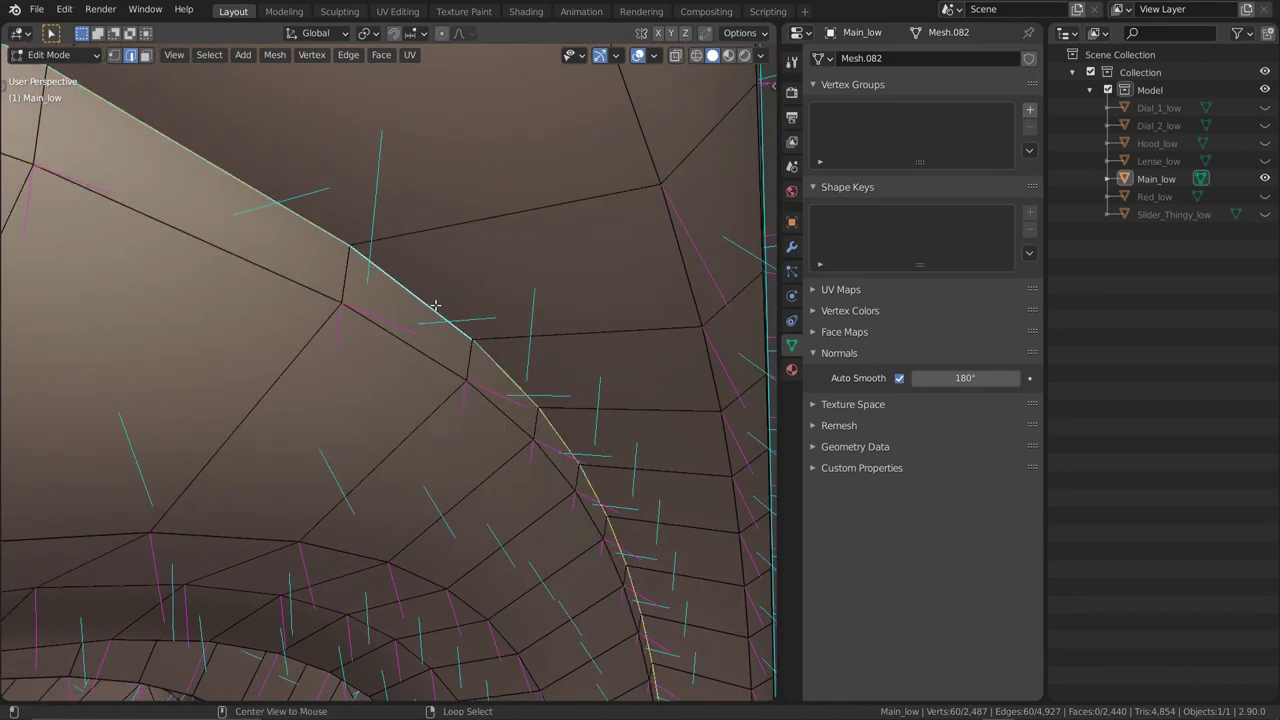
{"action": "key", "text": "h"}
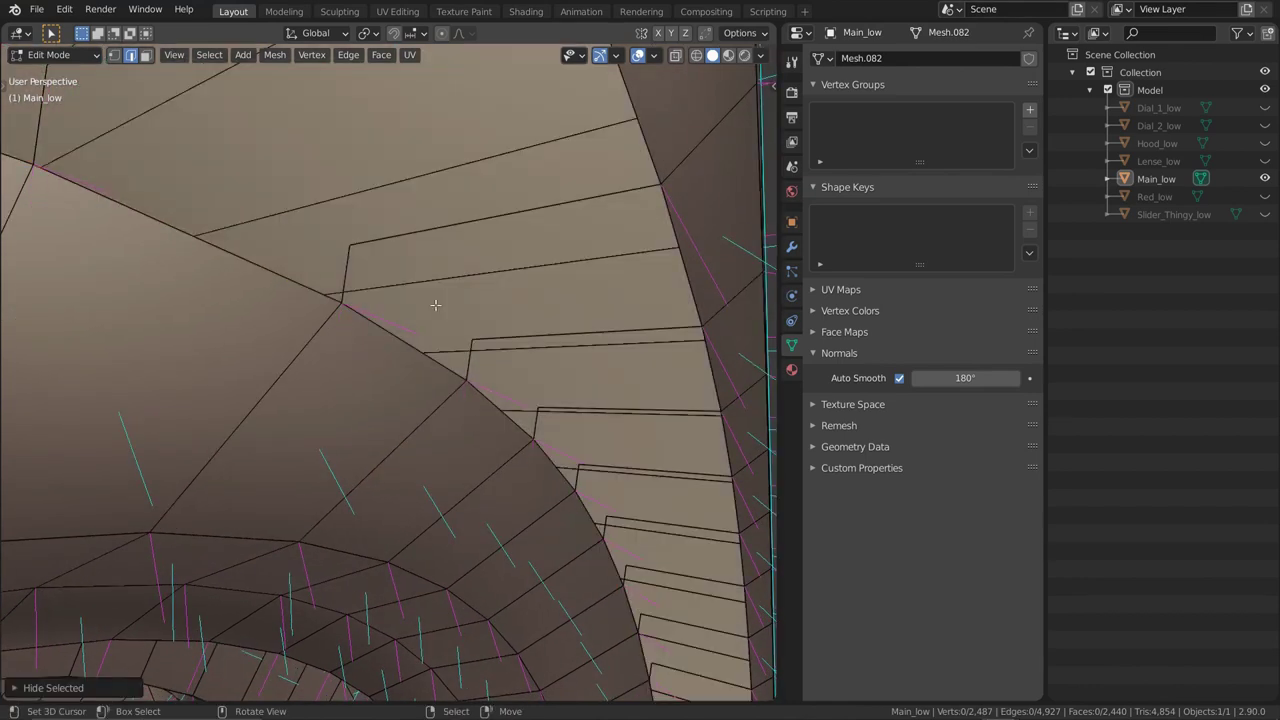
{"action": "key", "text": "alt+h"}
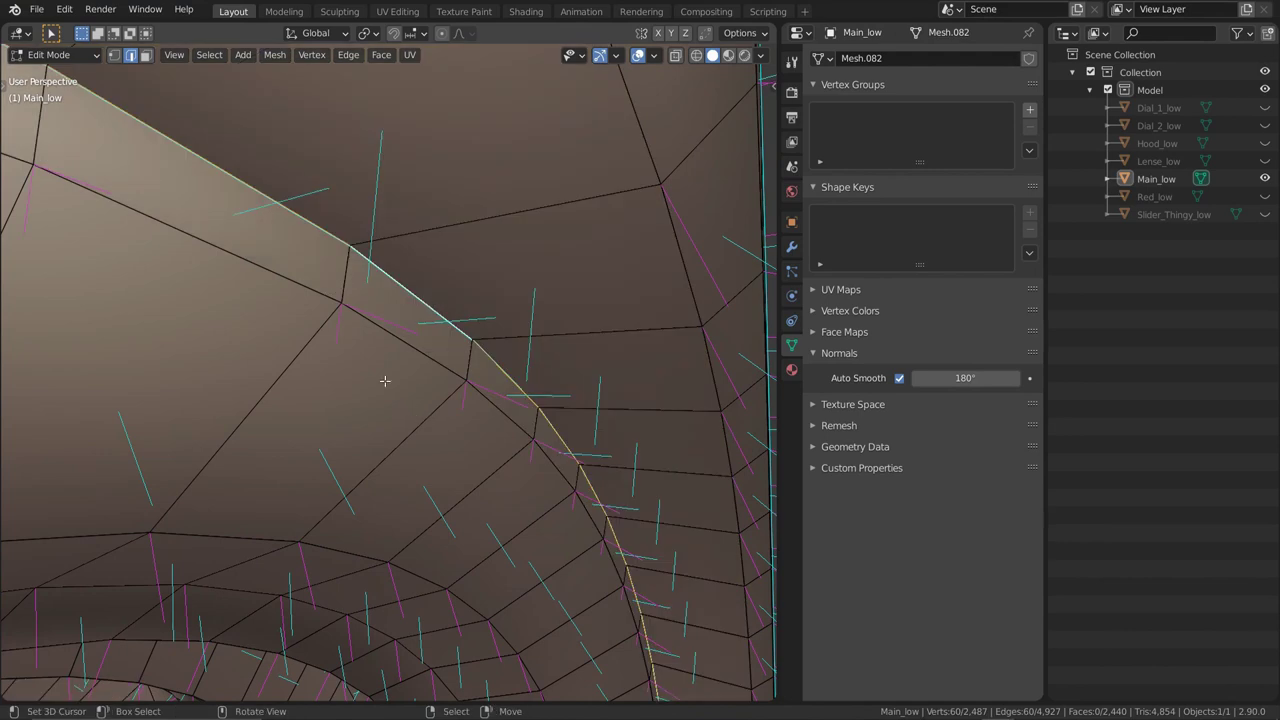
{"action": "left_click", "coordinate": [374, 327]}
{"action": "left_click", "coordinate": [374, 327], "text": "alt"}
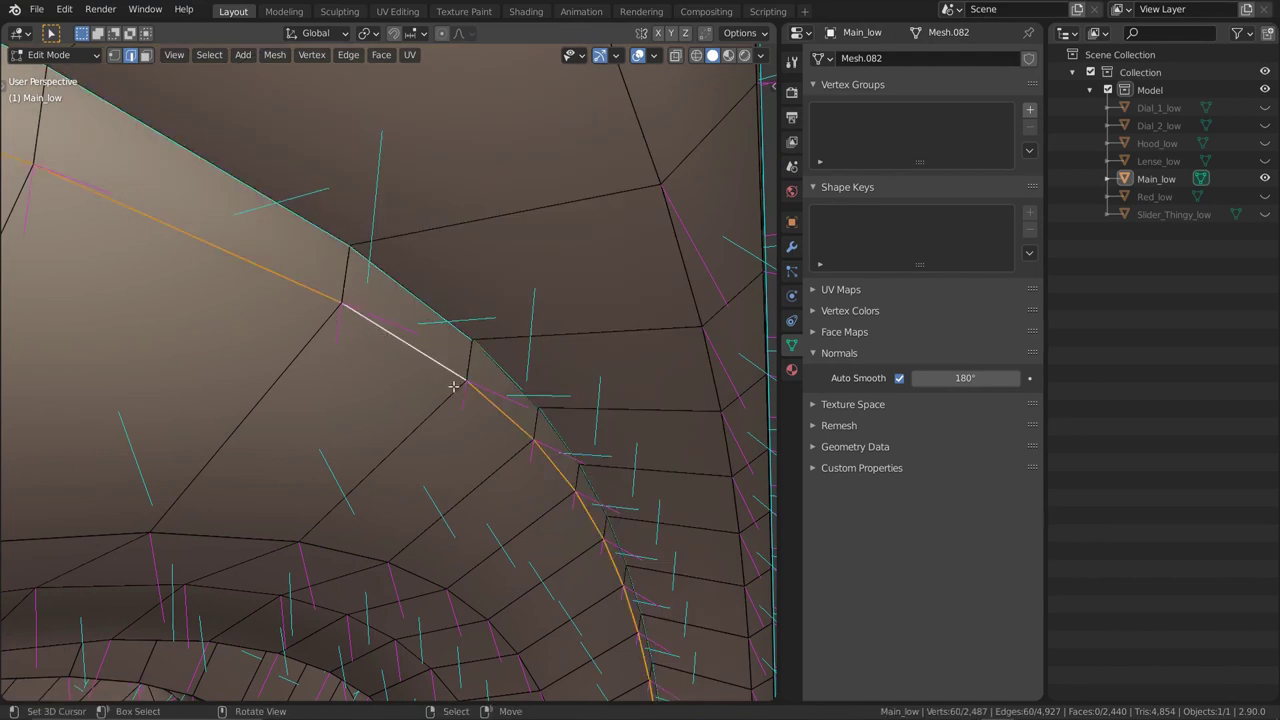
{"action": "key", "text": "g"}
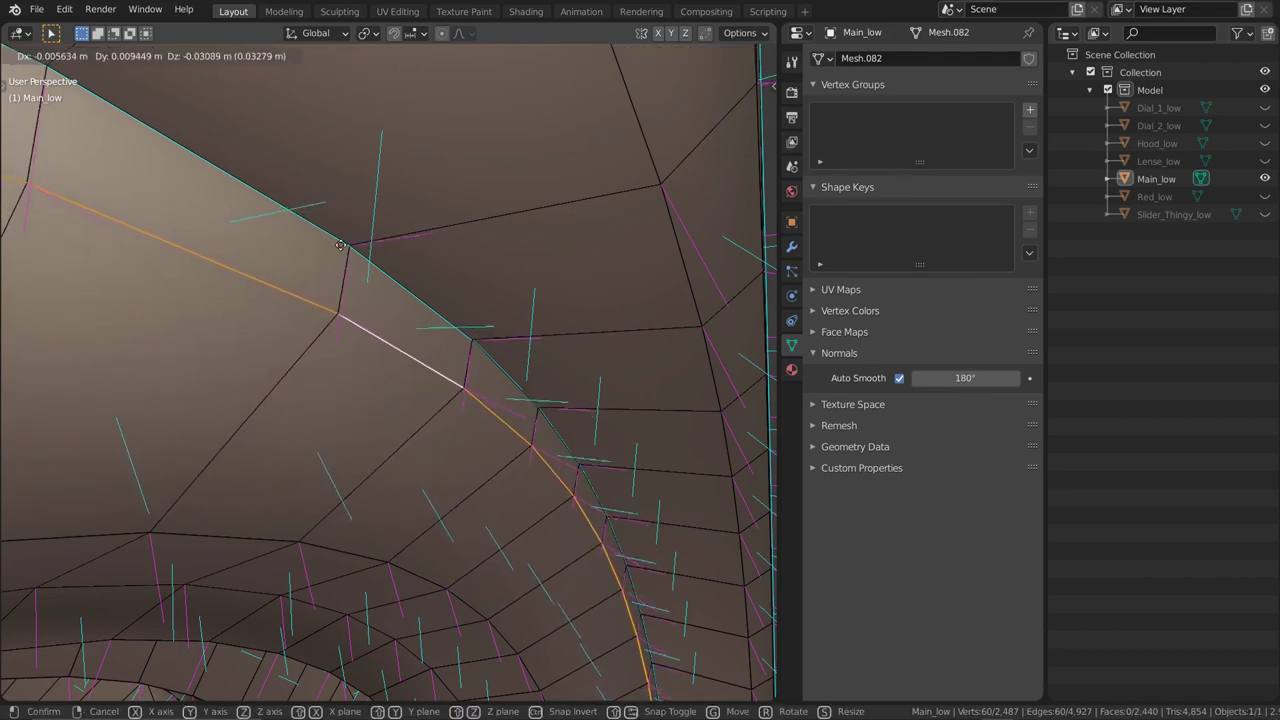
{"action": "left_click", "coordinate": [383, 291]}
{"action": "key", "text": "g"}
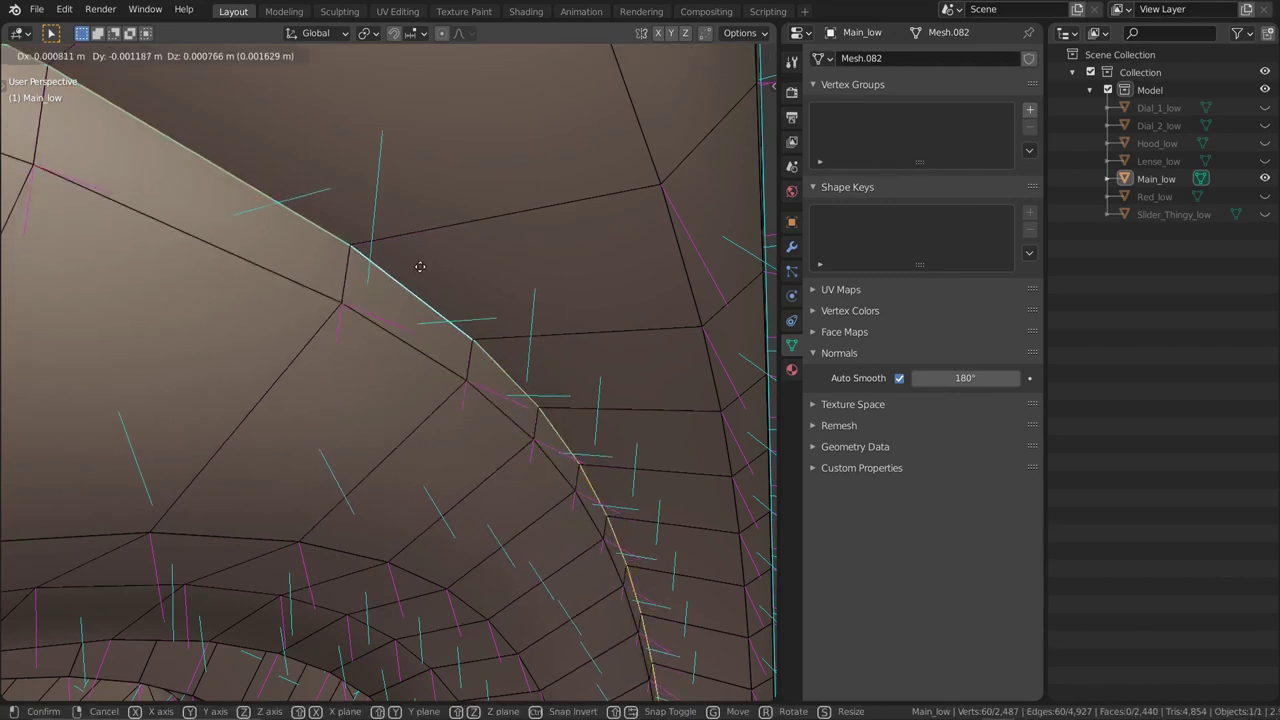
{"action": "key", "text": "Escape"}
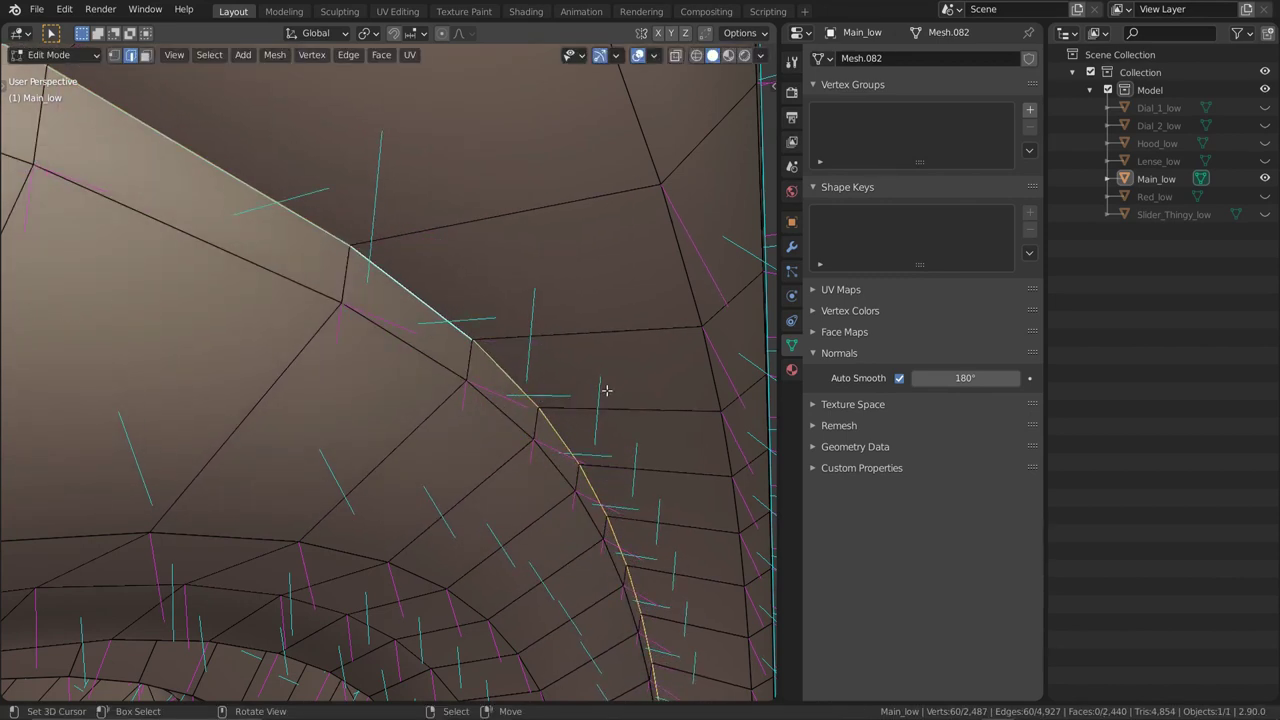
Mark the inner edge loop of the narrow interior bevel as sharp and inspect the shading in Object Mode
{"action": "left_click", "coordinate": [400, 357], "text": "alt"}
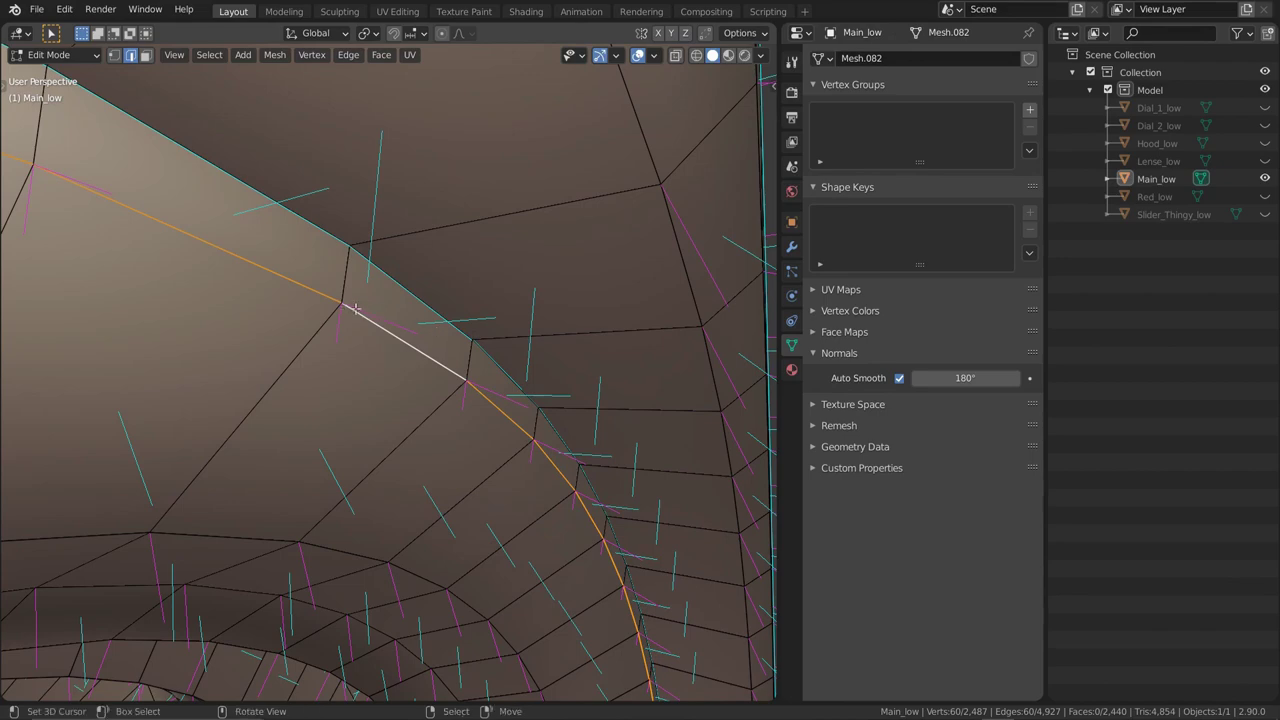
{"action": "mouse_move", "coordinate": [463, 347]}
{"action": "middle_mouse_down"}
{"action": "mouse_move", "coordinate": [571, 380]}
{"action": "mouse_move", "coordinate": [441, 332]}
{"action": "mouse_move", "coordinate": [454, 346]}
{"action": "middle_mouse_up"}
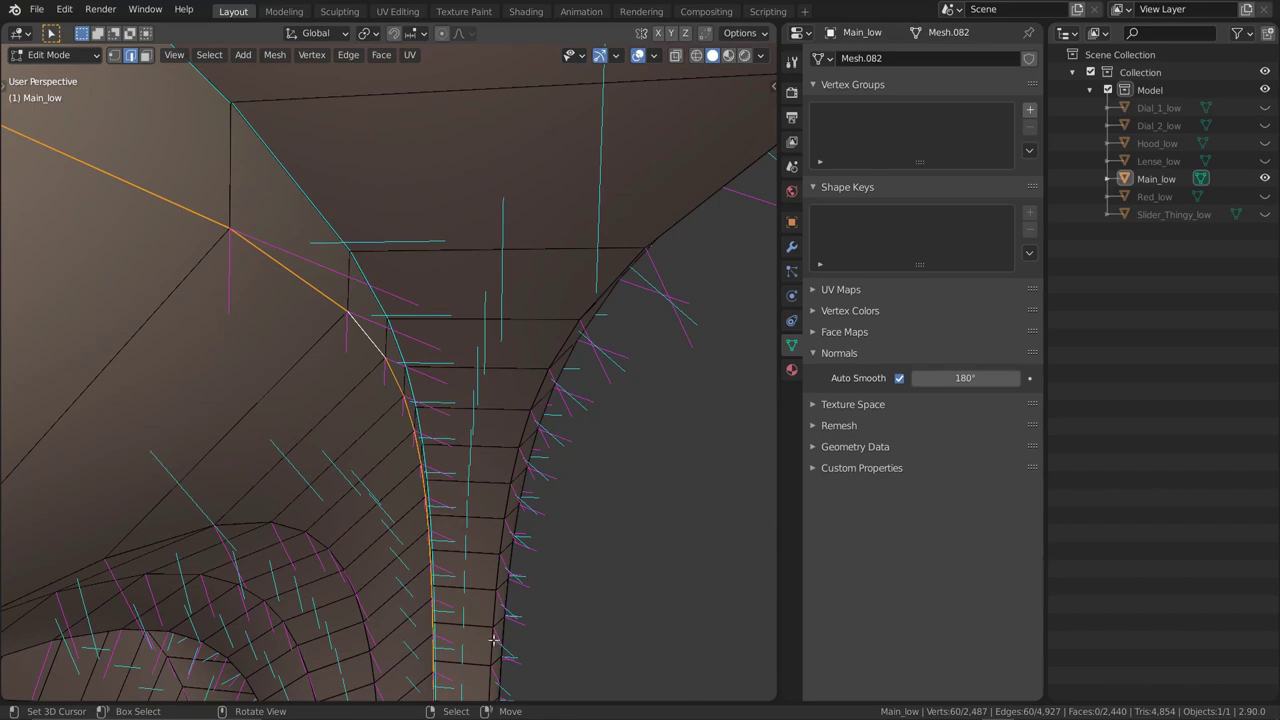
{"action": "middle_click_drag", "start_coordinate": [405, 487], "coordinate": [478, 492]}
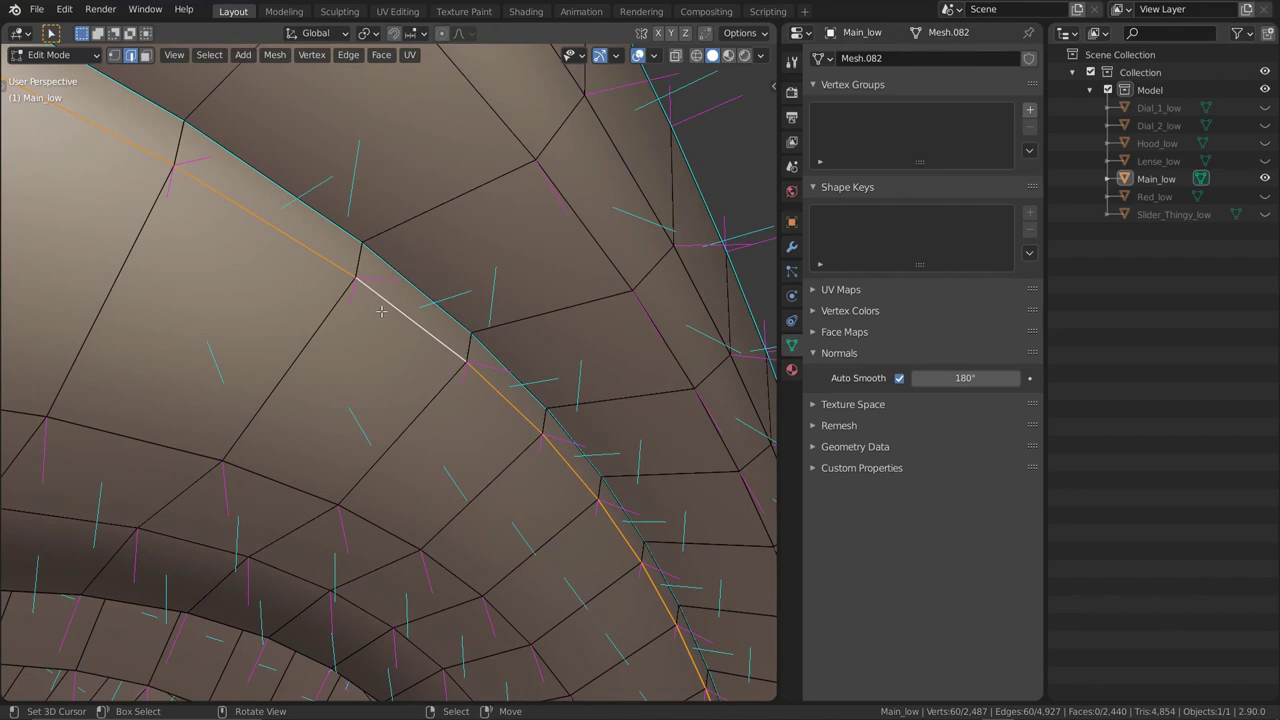
{"action": "middle_click_drag", "start_coordinate": [381, 312], "coordinate": [370, 455]}
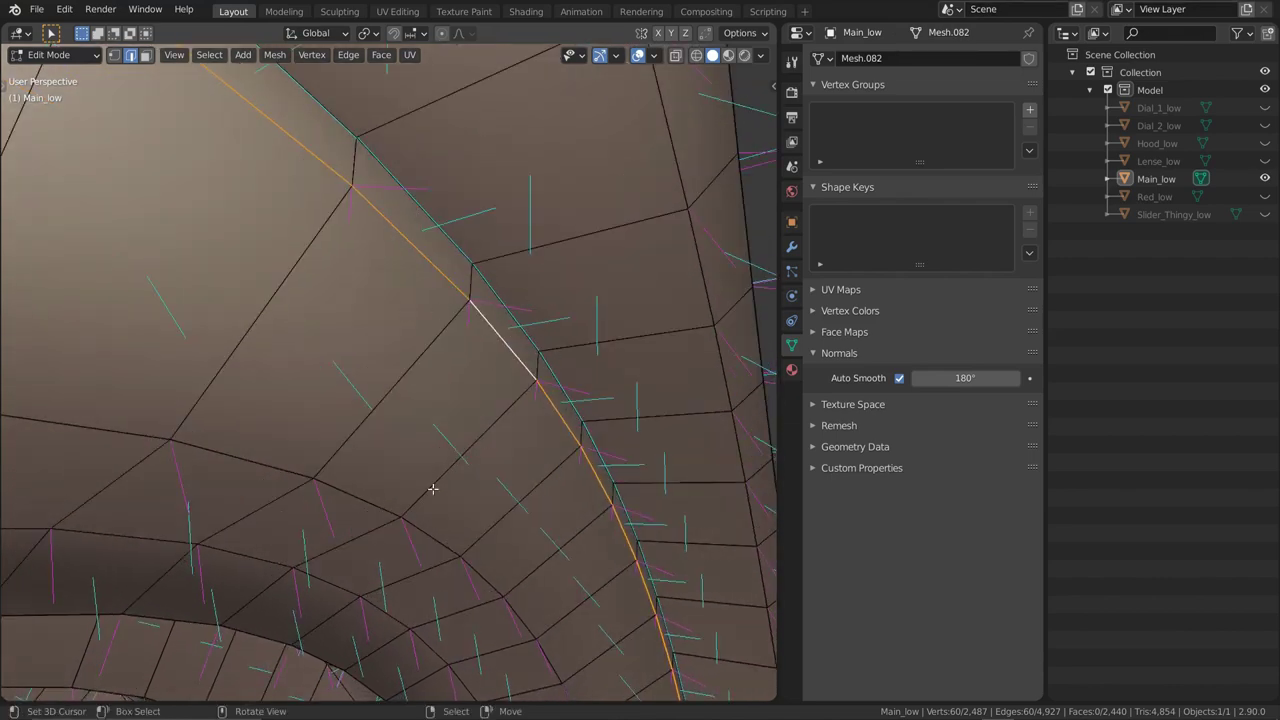
{"action": "middle_click_drag", "start_coordinate": [412, 510], "coordinate": [378, 494]}
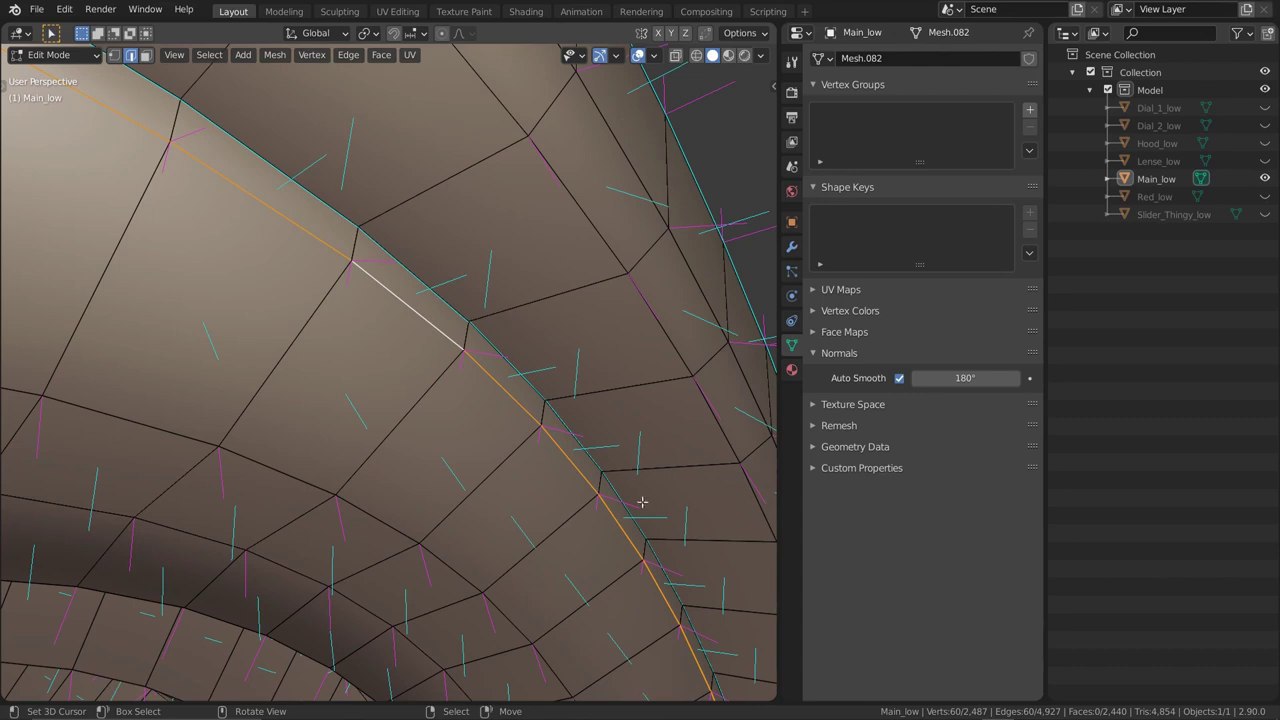
{"action": "key", "text": "q"}
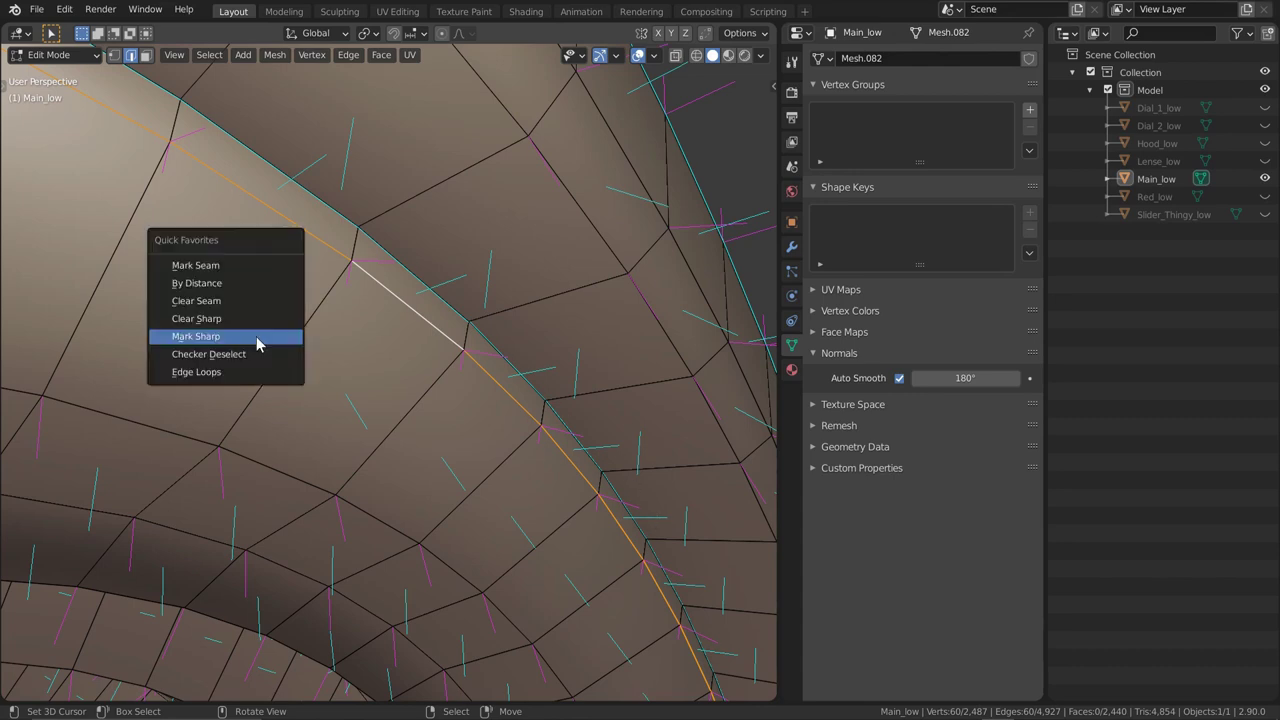
{"action": "left_click", "coordinate": [257, 340]}
{"action": "key", "text": "Tab"}
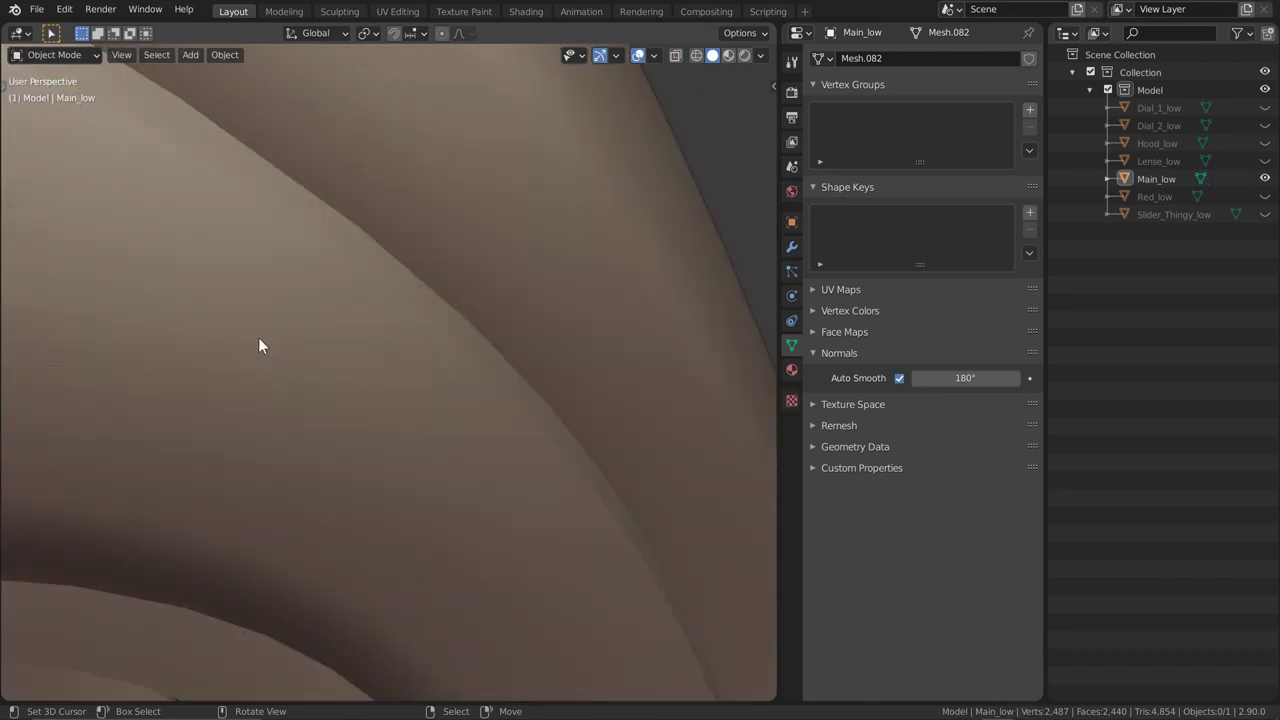
{"action": "middle_click_drag", "start_coordinate": [410, 323], "coordinate": [358, 423]}
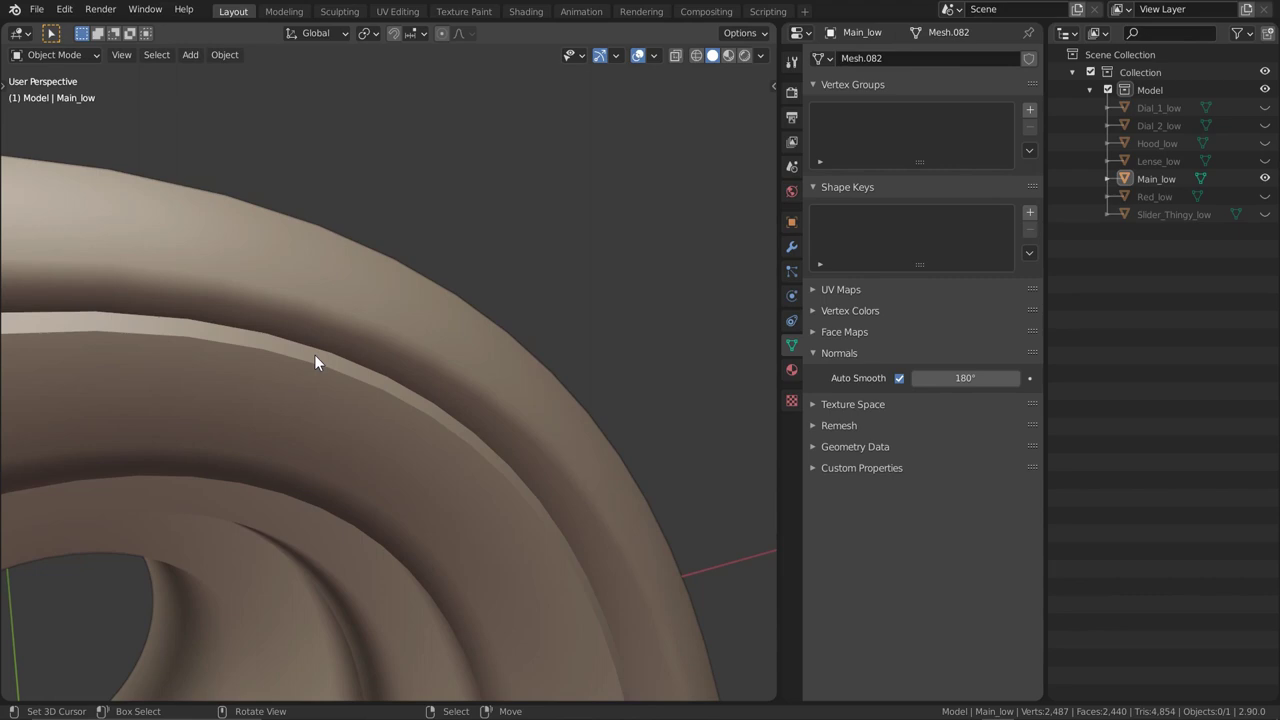
Compare the interior steps next to the two sharp bevel loops in Edit Mode and Object Mode
{"action": "key", "text": "Tab"}
{"action": "middle_click_drag", "start_coordinate": [314, 354], "coordinate": [364, 407]}
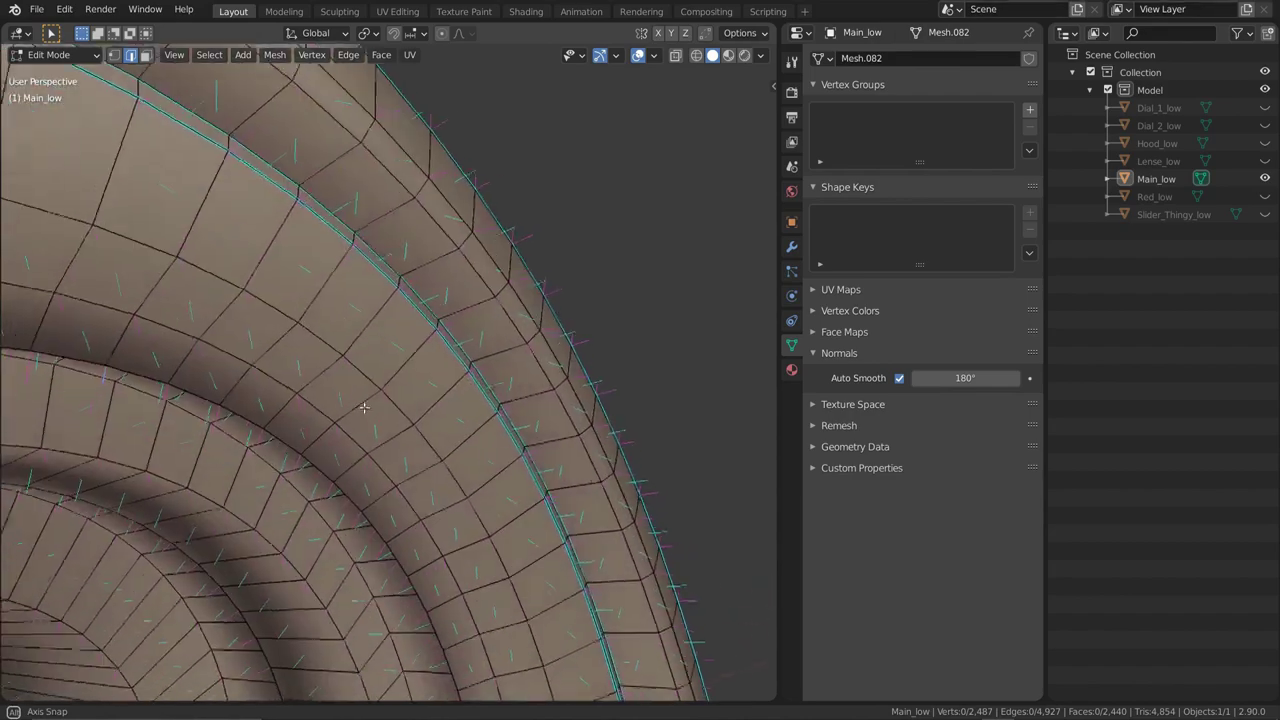
{"action": "scroll", "coordinate": [364, 407], "scroll_direction": "up", "scroll_amount": 5}
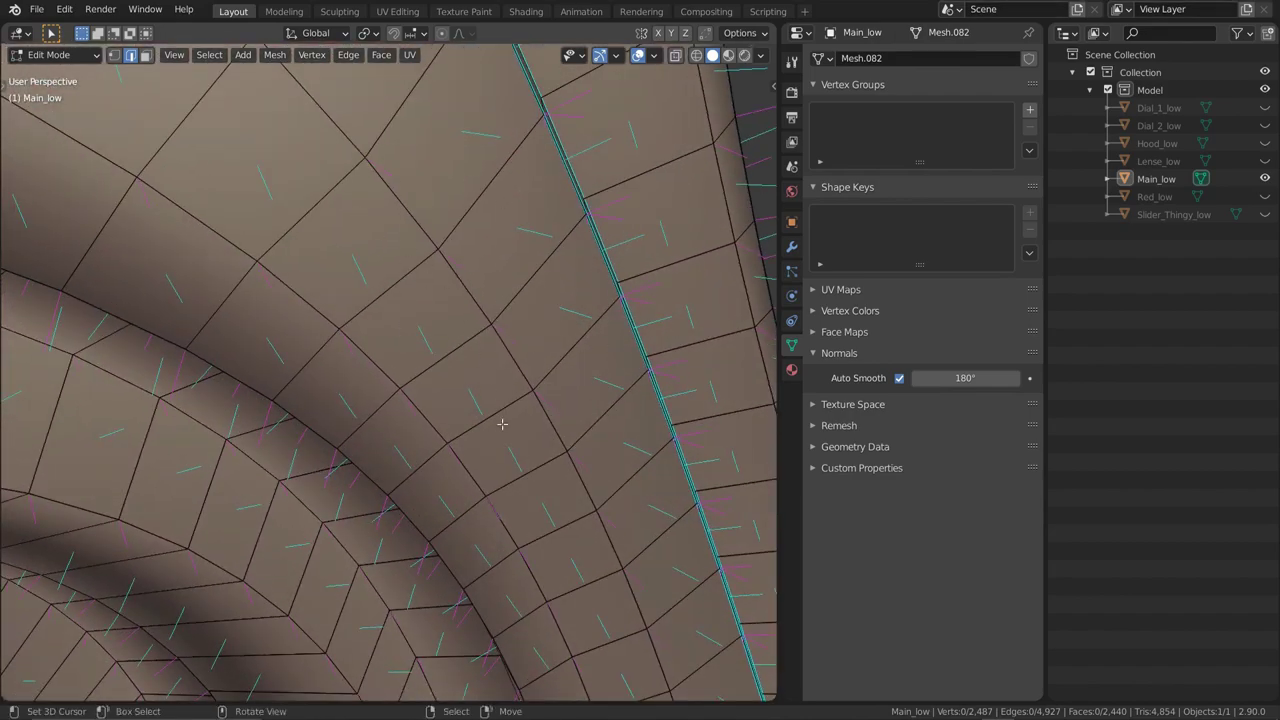
{"action": "key", "text": "Tab"}
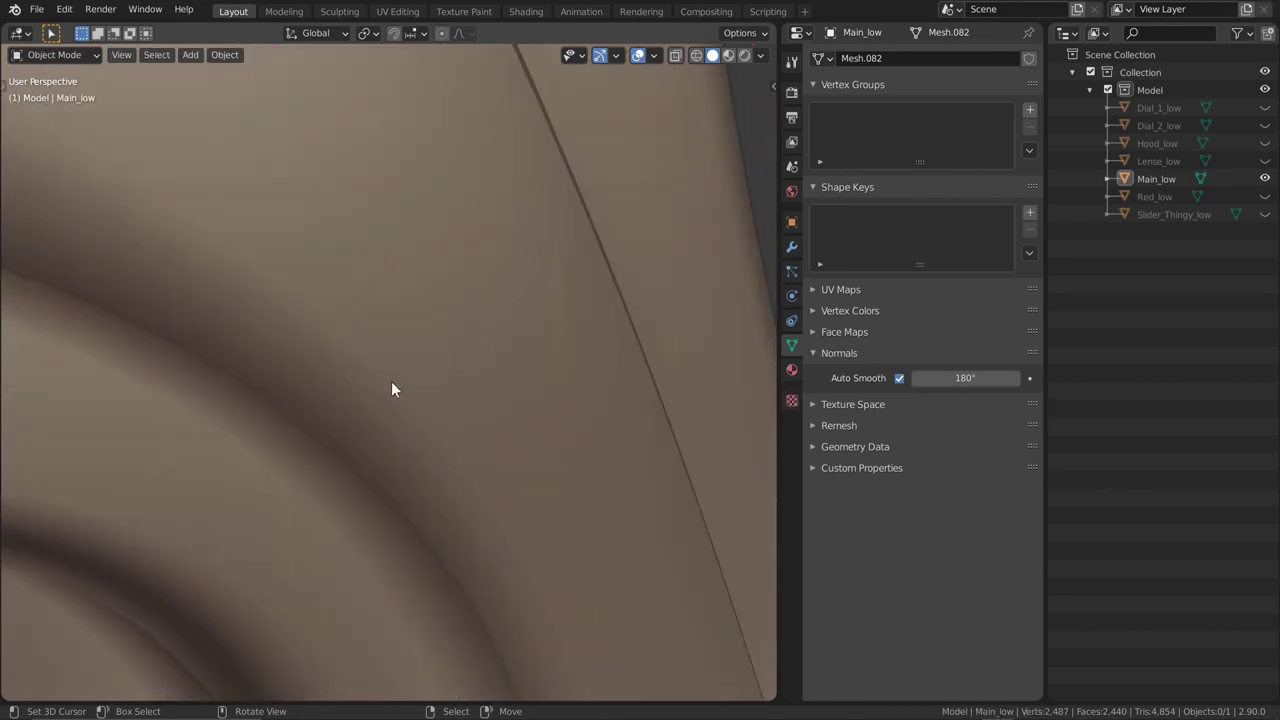
{"action": "key", "text": "Tab"}
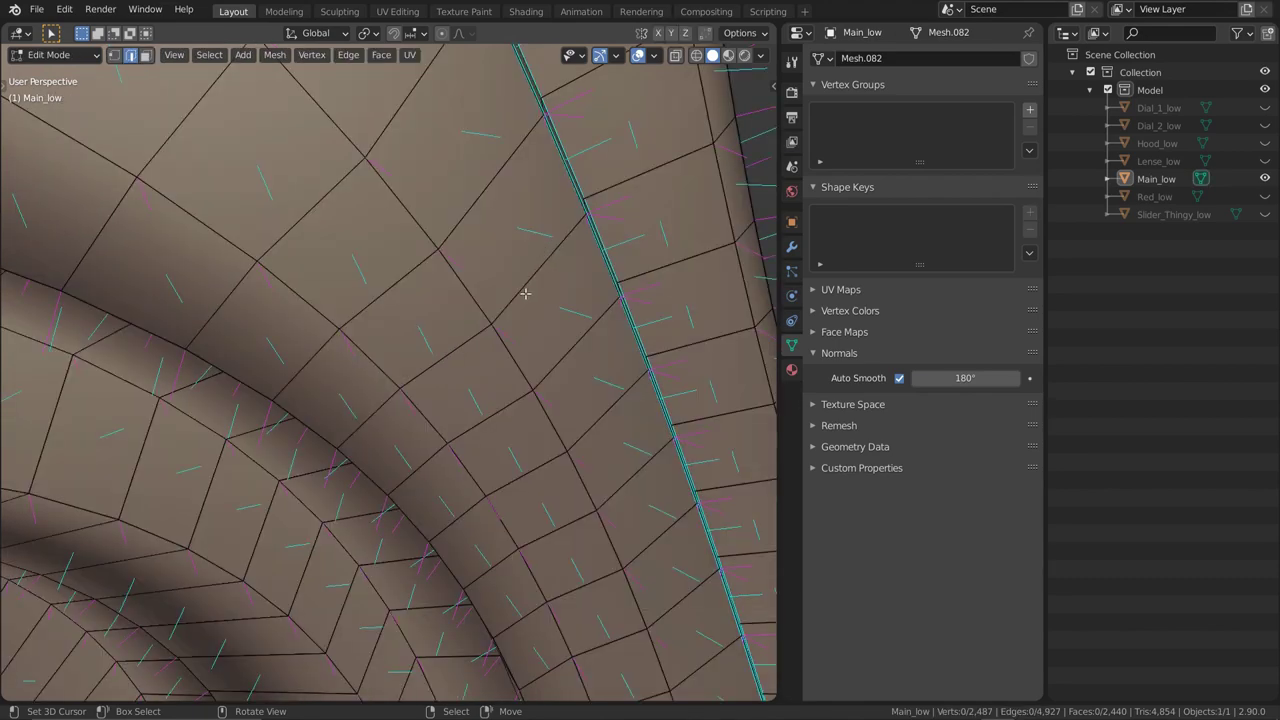
Mark the edge loop on the far side of the interior step next to the sharp bevel in Main_low as sharp and check the shading in Object Mode
{"action": "middle_click_drag", "start_coordinate": [457, 378], "coordinate": [493, 365]}
{"action": "mouse_move", "coordinate": [468, 323]}
{"action": "middle_mouse_down"}
{"action": "mouse_move", "coordinate": [447, 354]}
{"action": "mouse_move", "coordinate": [443, 334]}
{"action": "mouse_move", "coordinate": [466, 337]}
{"action": "mouse_move", "coordinate": [478, 318]}
{"action": "middle_mouse_up"}
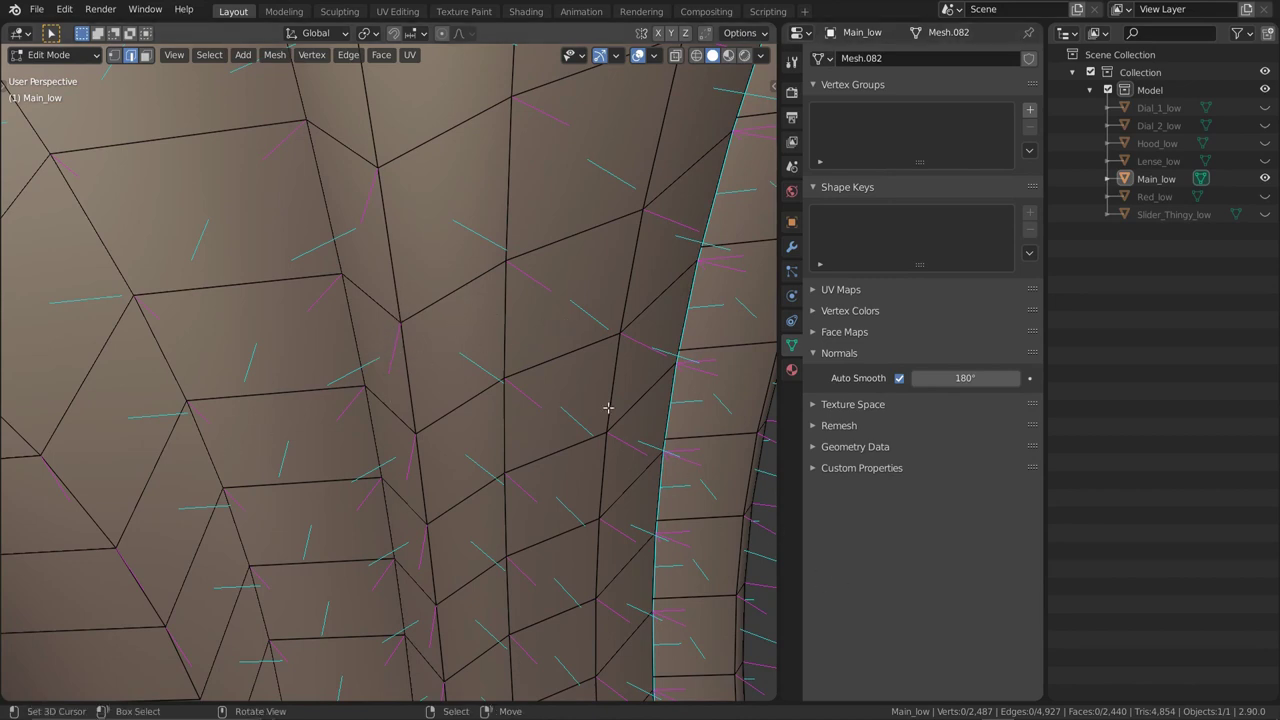
{"action": "key", "text": "Tab"}
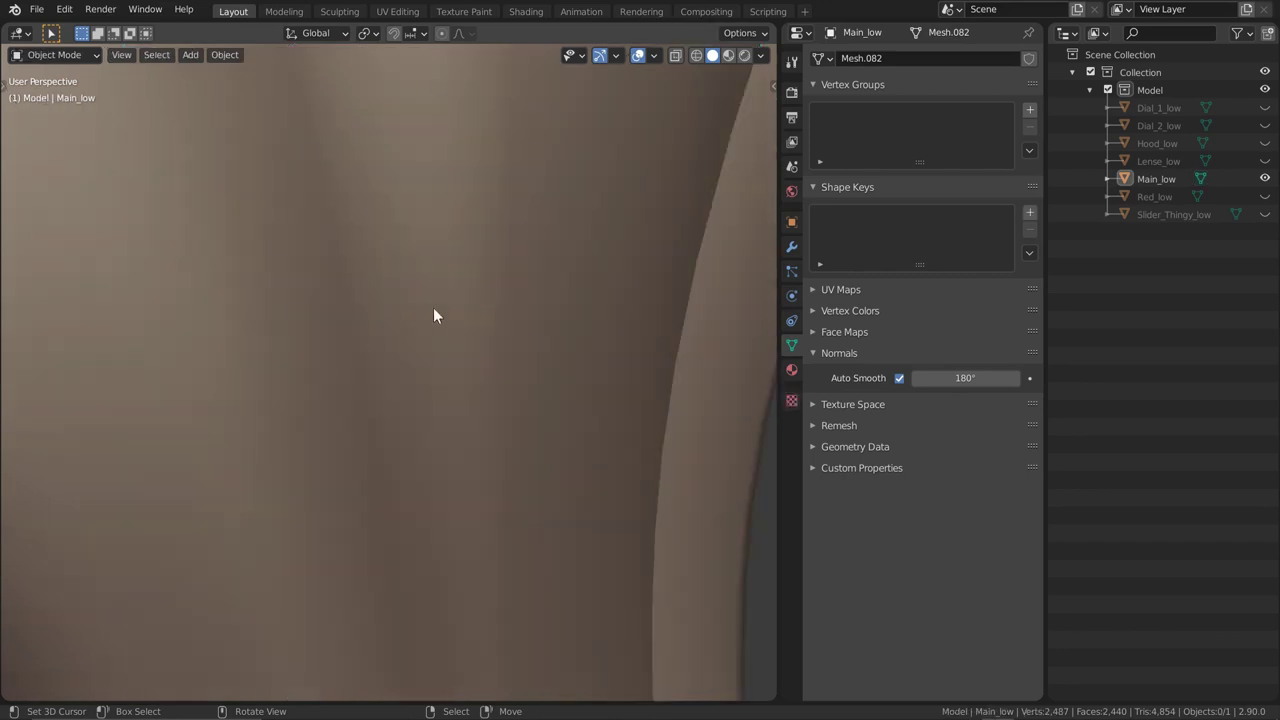
{"action": "key", "text": "Tab"}
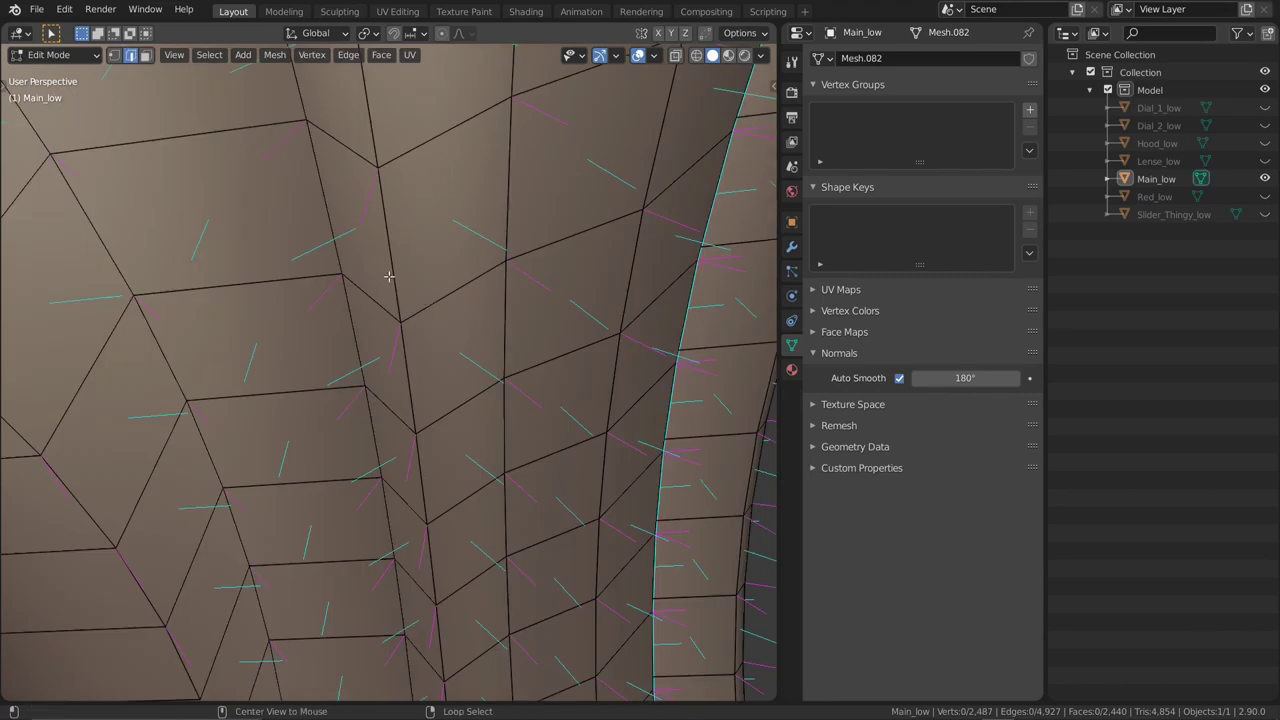
{"action": "left_click", "coordinate": [389, 245], "text": "alt"}
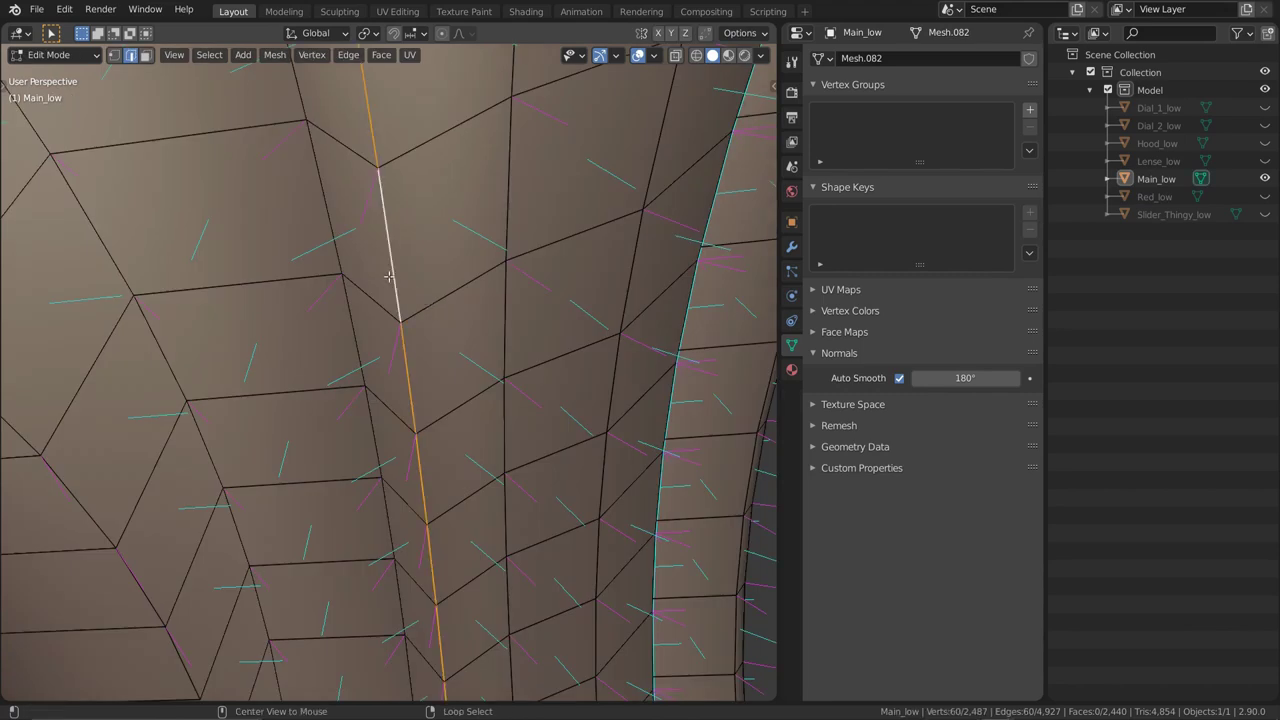
{"action": "key", "text": "q"}
{"action": "left_click", "coordinate": [563, 290]}
{"action": "key", "text": "Tab"}
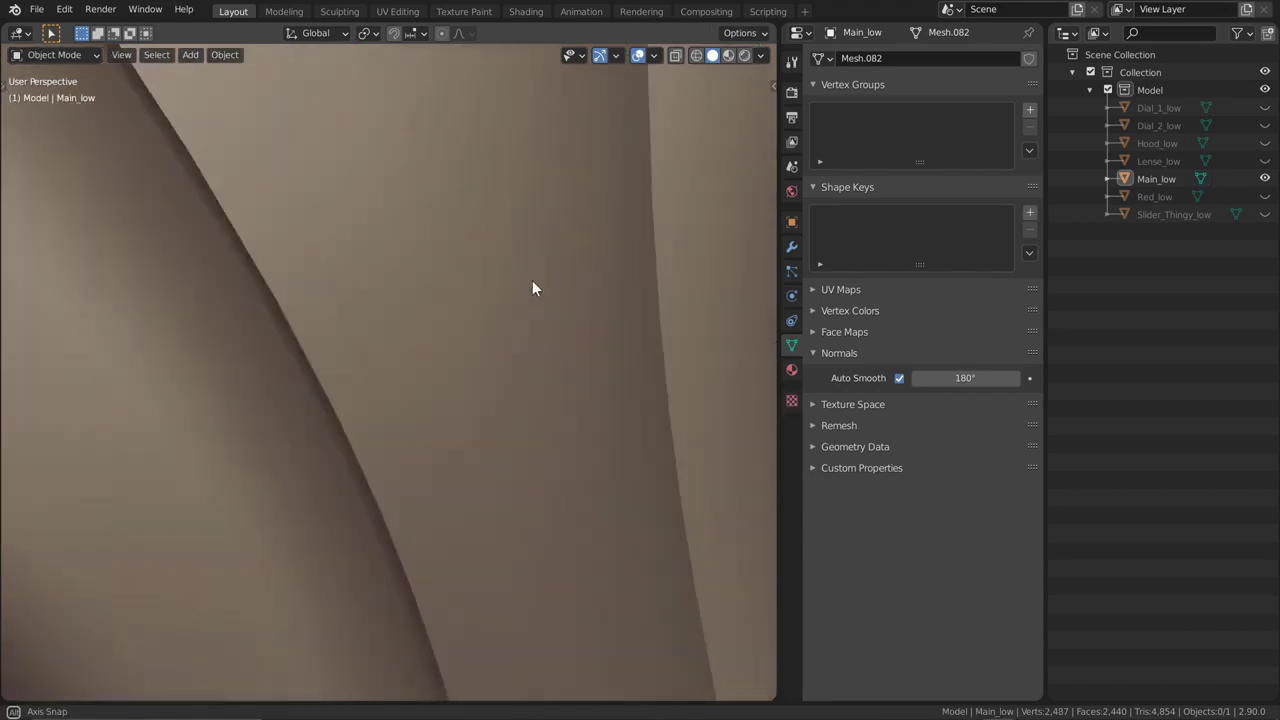
{"action": "middle_click_drag", "start_coordinate": [532, 280], "coordinate": [314, 268]}
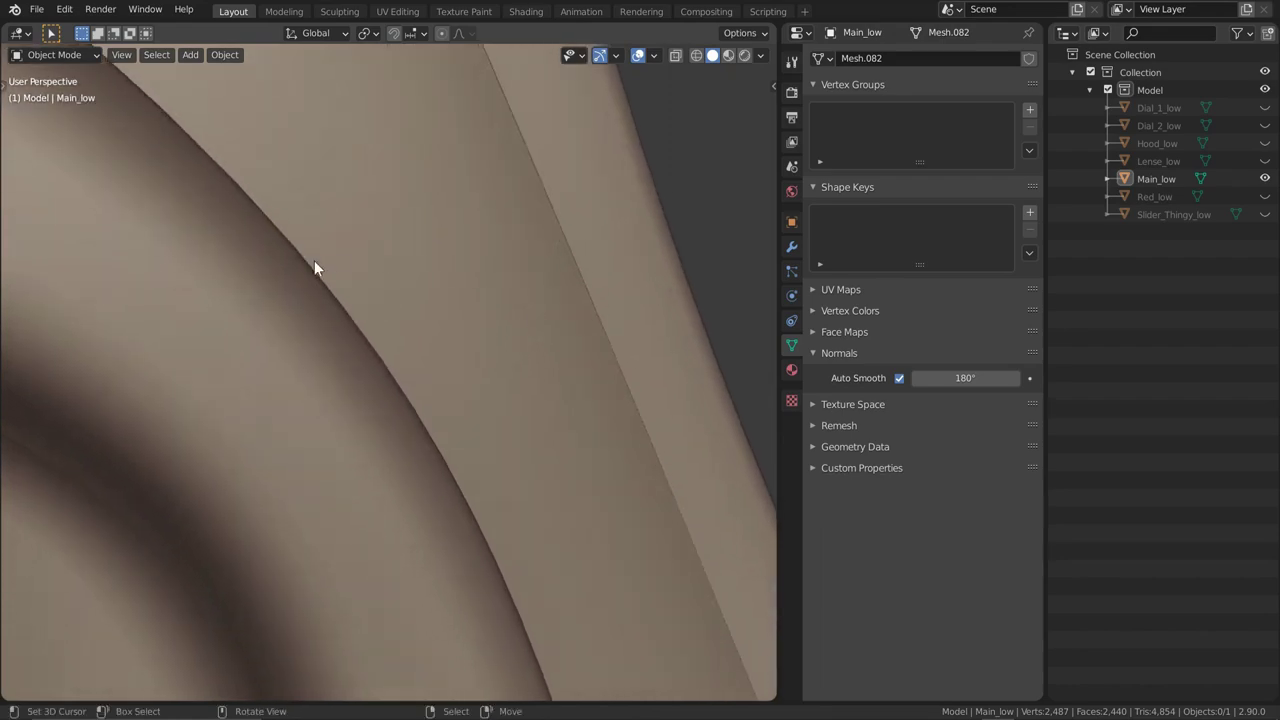
{"action": "middle_click_drag", "start_coordinate": [391, 352], "coordinate": [466, 394], "text": "shift"}
Mark both edge loops of the next bevel deeper inside Main_low as sharp and inspect the shading in Object Mode
{"action": "key", "text": "Tab"}
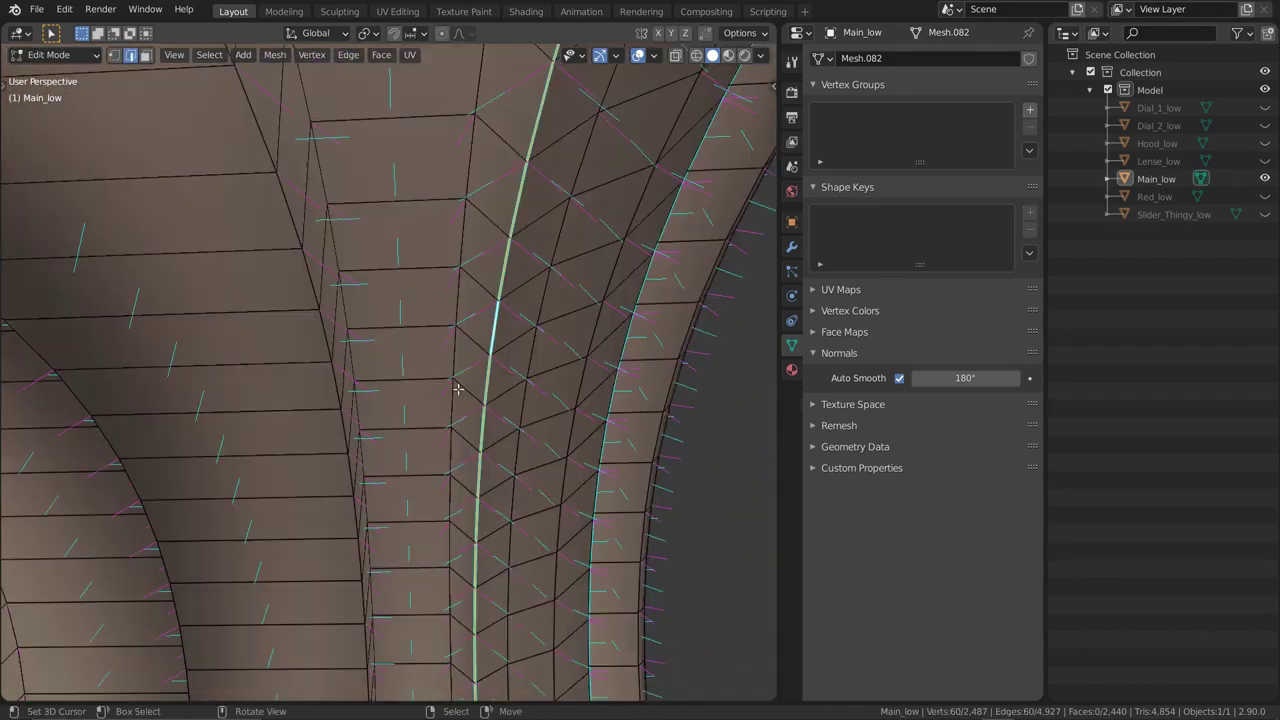
{"action": "scroll", "coordinate": [452, 372], "scroll_direction": "up", "scroll_amount": 1}
{"action": "scroll", "coordinate": [452, 372], "scroll_direction": "up", "scroll_amount": 4}
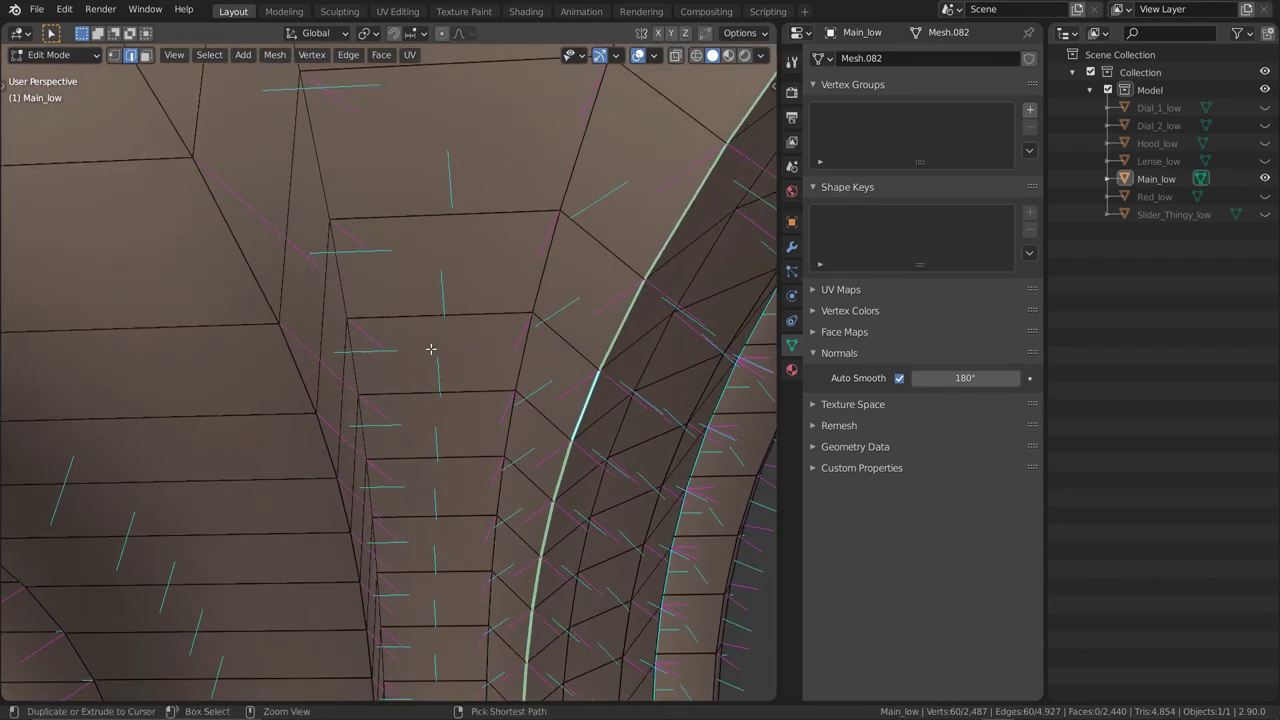
{"action": "middle_click_drag", "start_coordinate": [429, 351], "coordinate": [418, 342]}
{"action": "left_click", "coordinate": [247, 394], "text": "alt"}
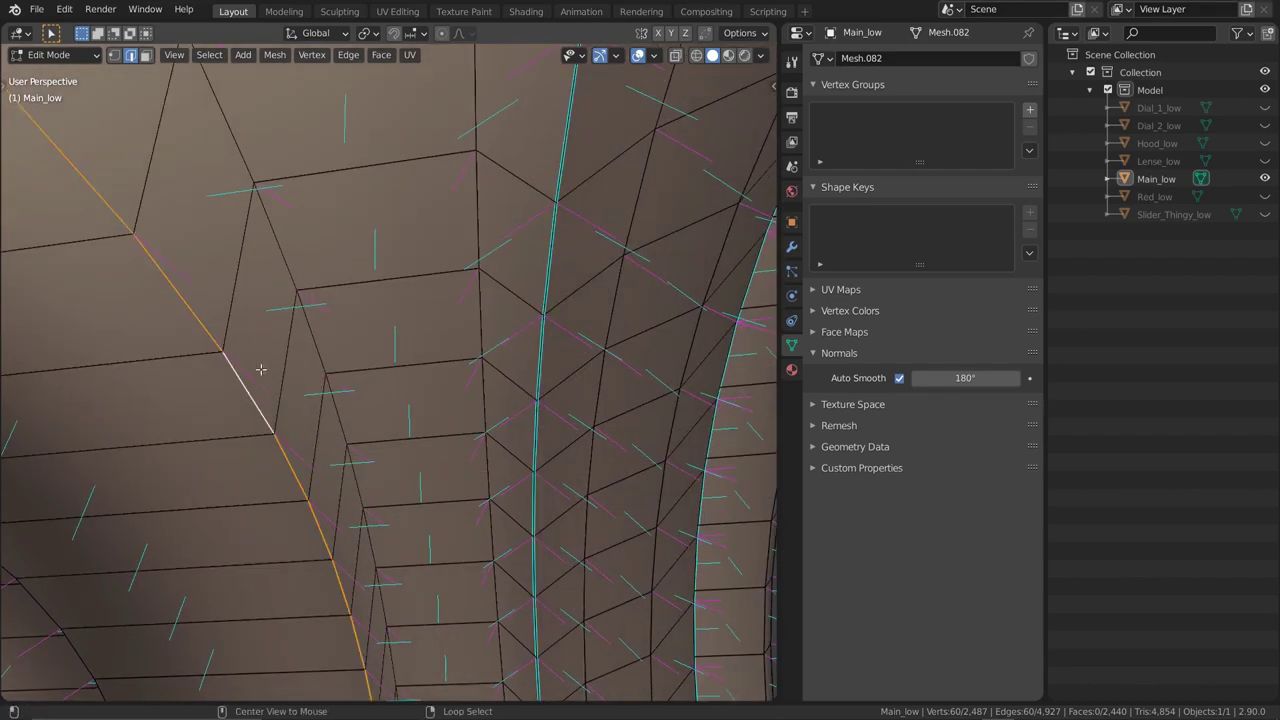
{"action": "left_click", "coordinate": [281, 257], "text": "alt+shift"}
{"action": "middle_click_drag", "start_coordinate": [281, 257], "coordinate": [348, 335]}
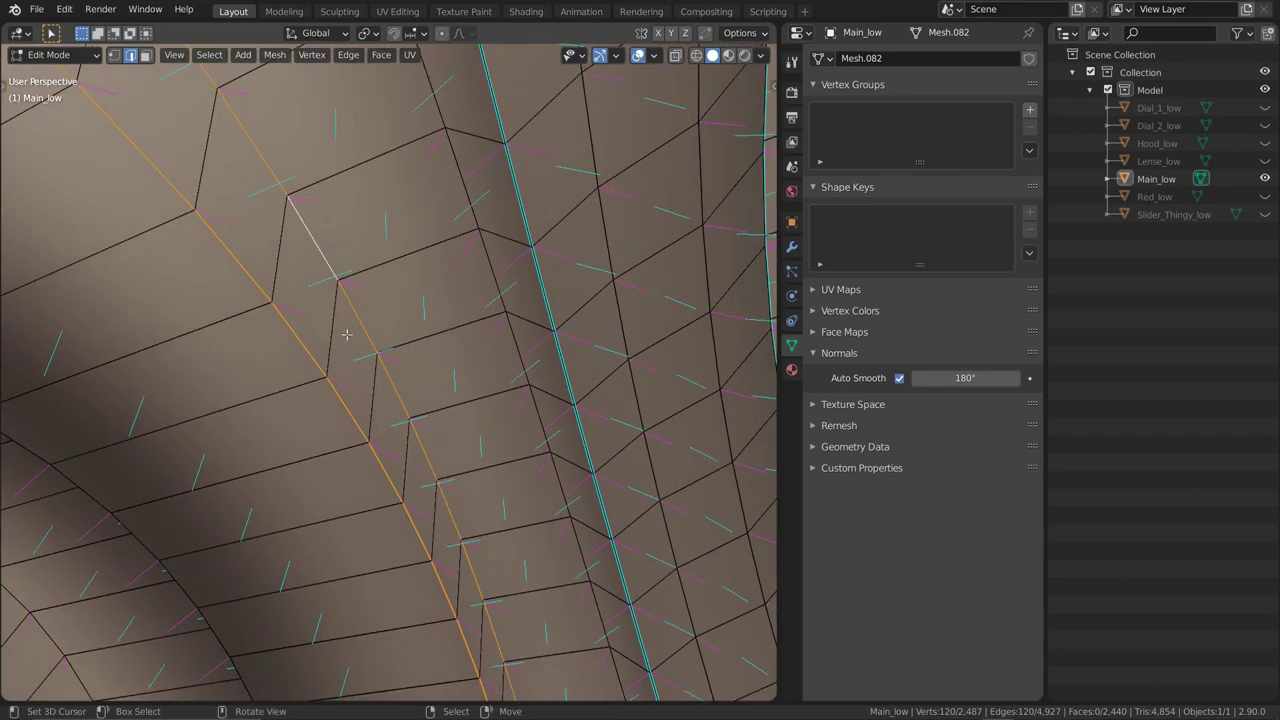
{"action": "key", "text": "q"}
{"action": "left_click", "coordinate": [429, 203]}
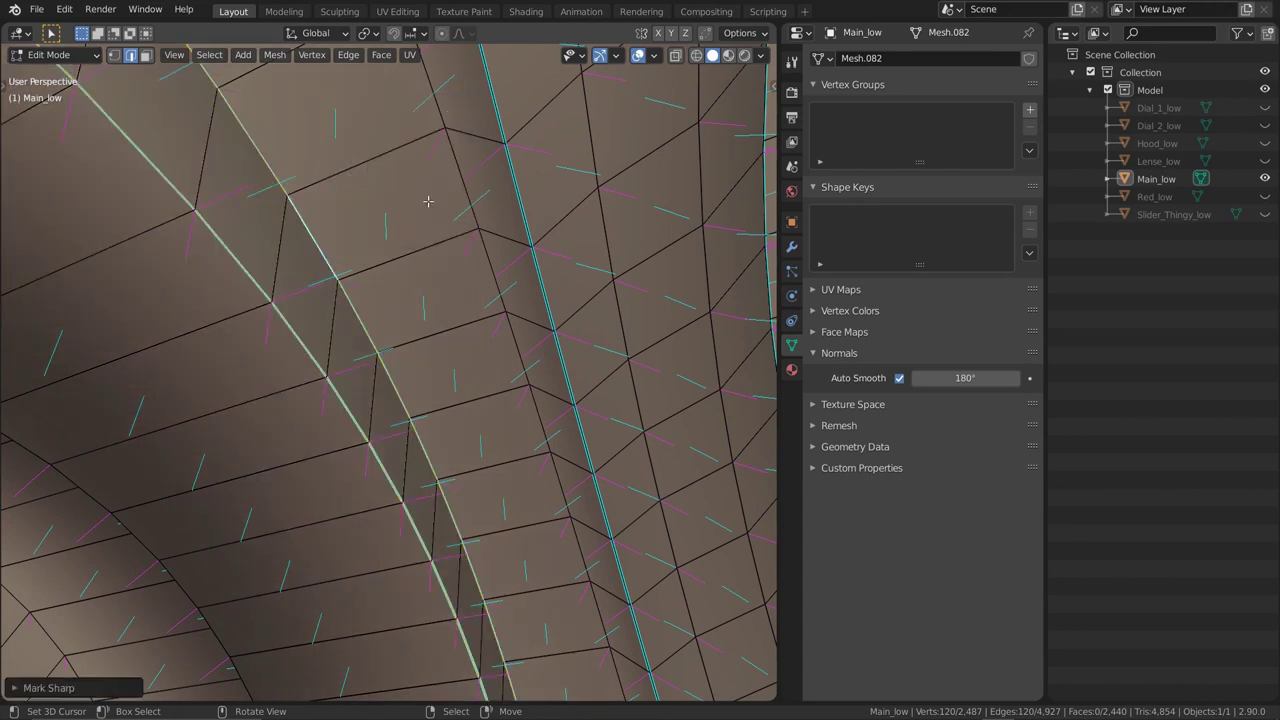
{"action": "key", "text": "Tab"}
{"action": "middle_click_drag", "start_coordinate": [276, 397], "coordinate": [294, 377]}
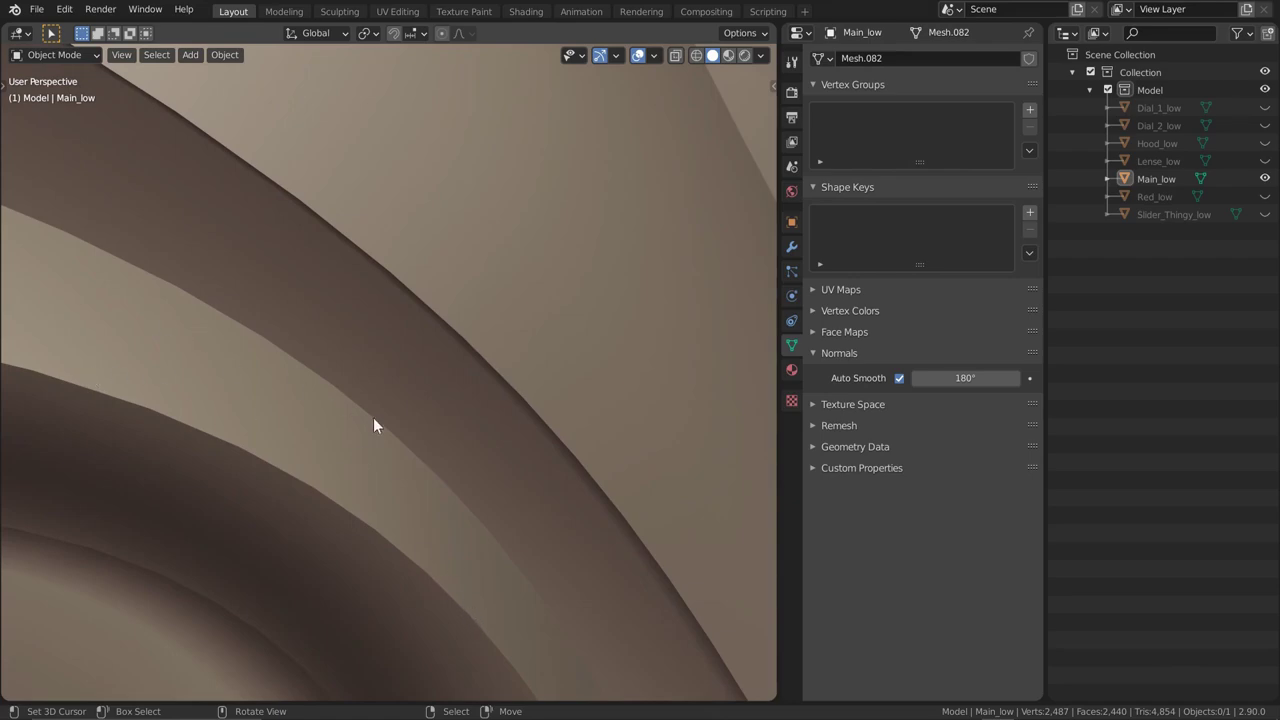
{"action": "middle_click_drag", "start_coordinate": [412, 492], "coordinate": [531, 331]}
Clear the edge selection and compare the deeper bevel's hard edges in Edit Mode and Object Mode
{"action": "key", "text": "Tab"}
{"action": "key", "text": "alt+a"}
{"action": "middle_click_drag", "start_coordinate": [528, 187], "coordinate": [498, 203]}
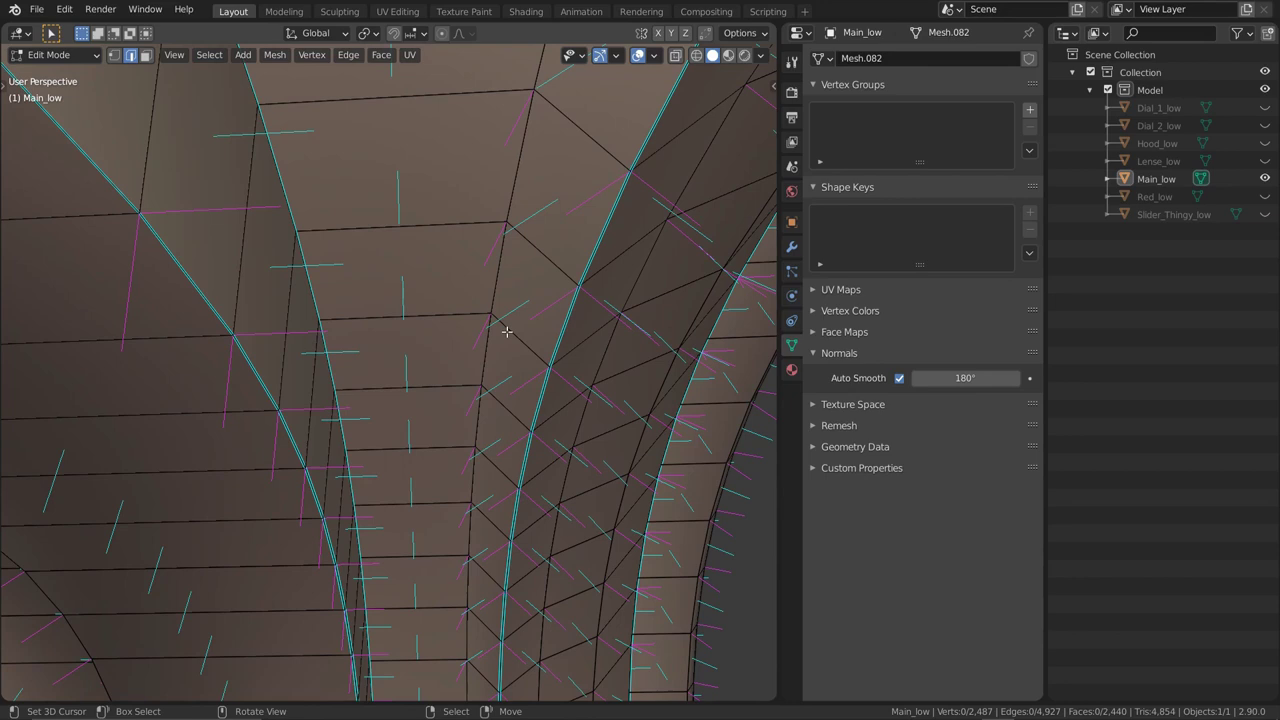
{"action": "key", "text": "Tab"}
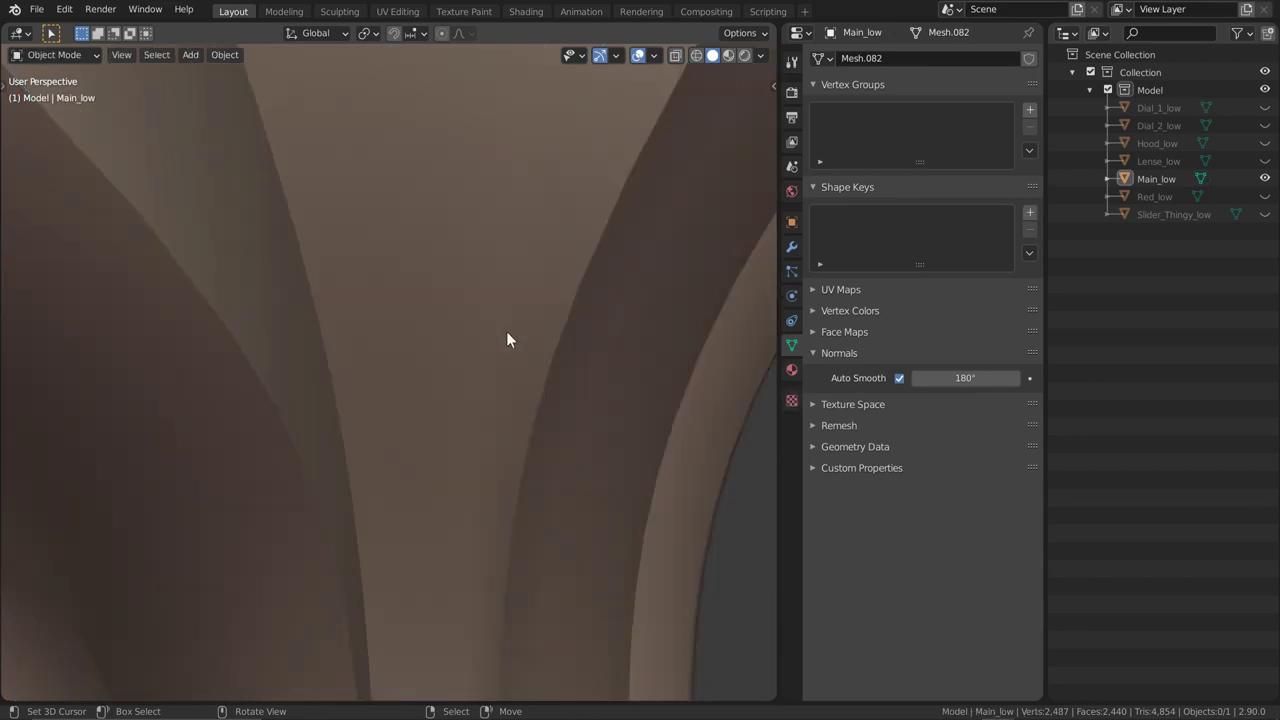
{"action": "key", "text": "Tab"}
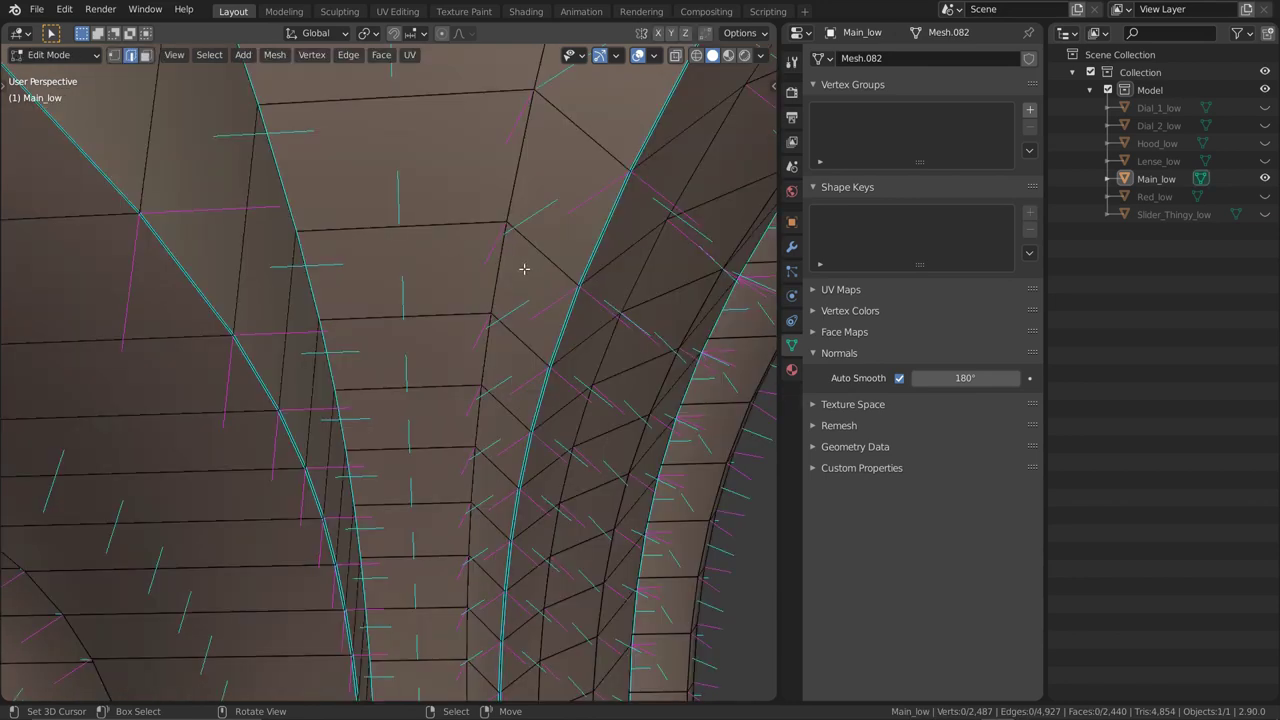
Mark the remaining edge loop between the two sharp interior bevels as sharp, clear the selection and check the shading in Object Mode
{"action": "middle_click_drag", "start_coordinate": [440, 266], "coordinate": [505, 190]}
{"action": "left_click", "coordinate": [509, 184], "text": "alt"}
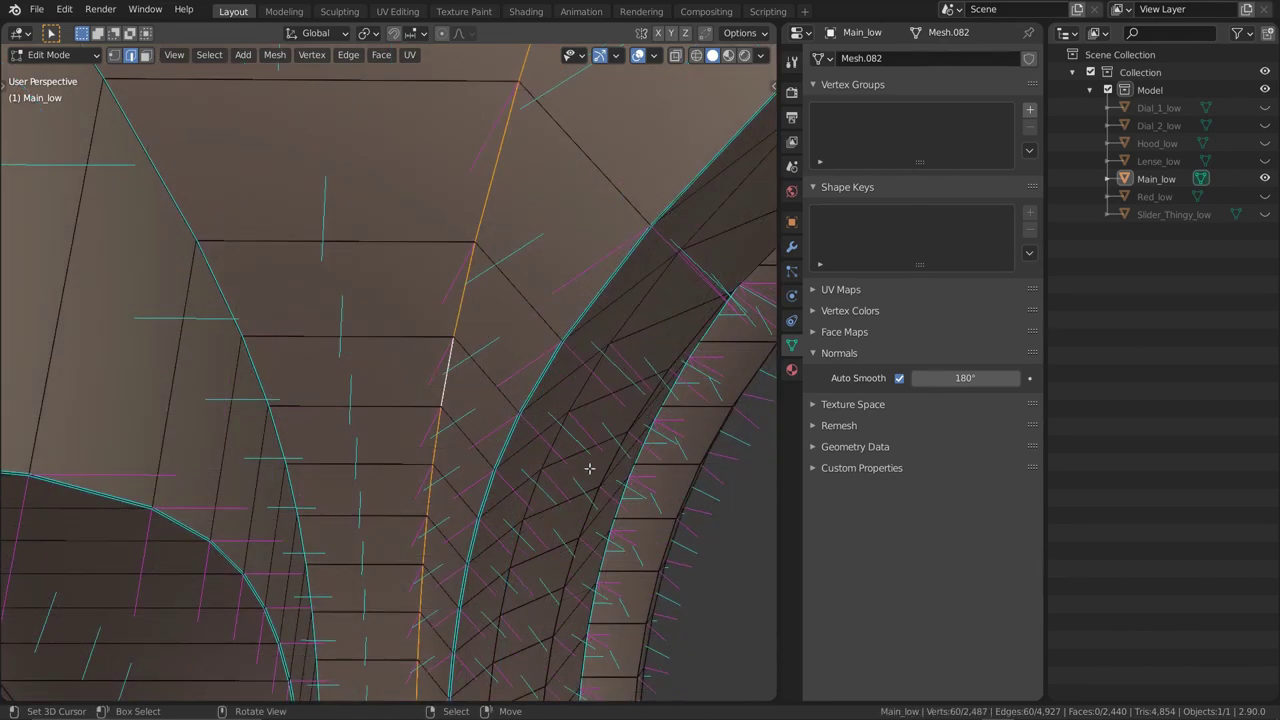
{"action": "scroll", "coordinate": [479, 401], "scroll_direction": "down", "scroll_amount": 10}
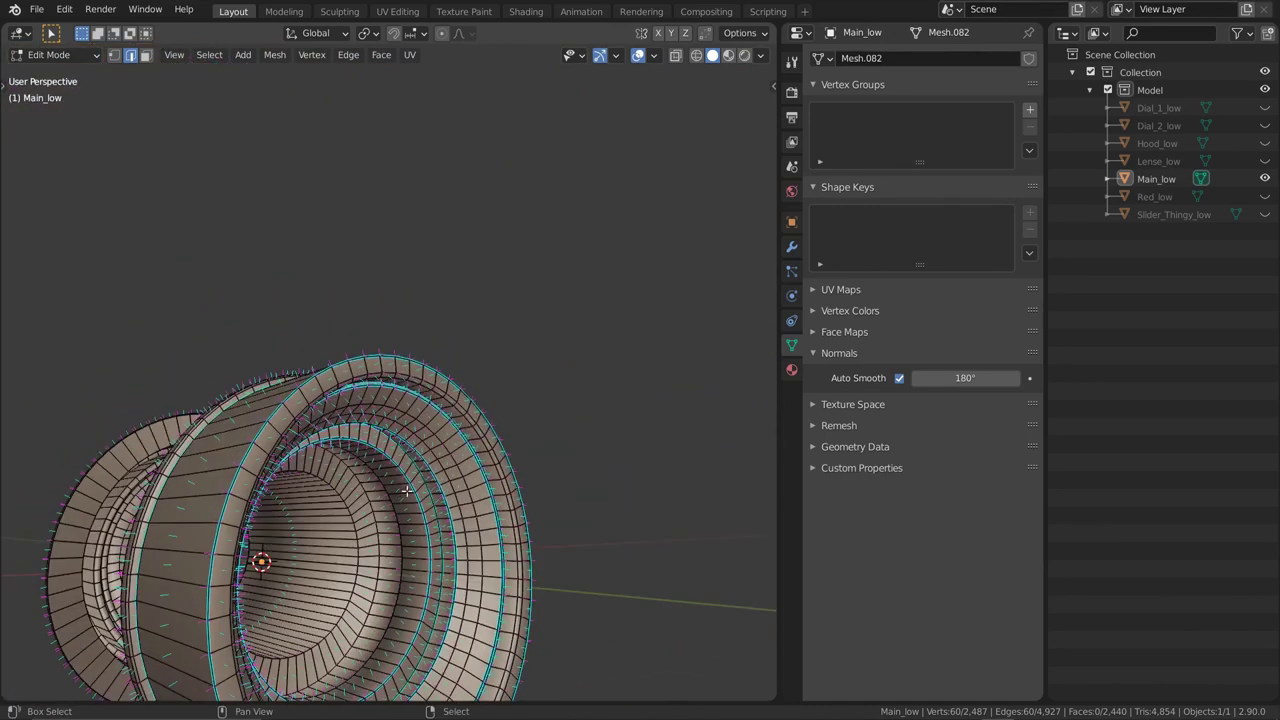
{"action": "middle_click_drag", "start_coordinate": [407, 491], "coordinate": [423, 342]}
{"action": "key", "text": "Tab"}
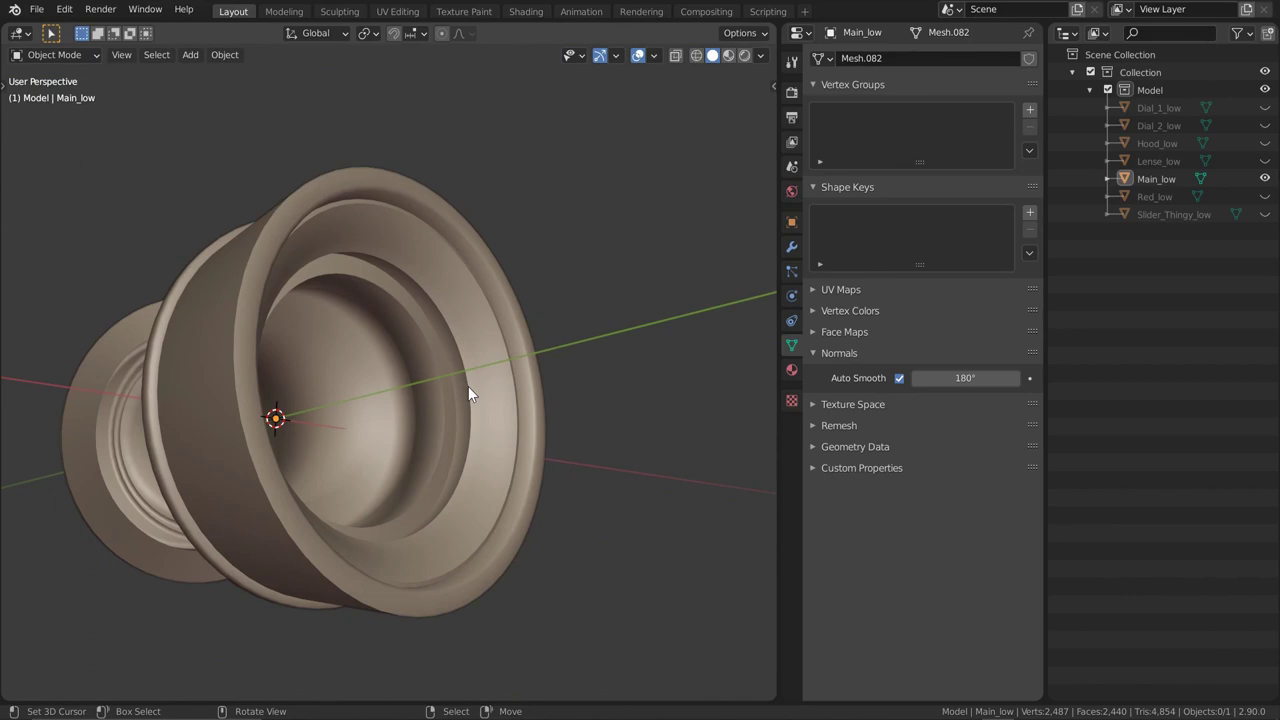
{"action": "middle_click_drag", "start_coordinate": [468, 386], "coordinate": [349, 320]}
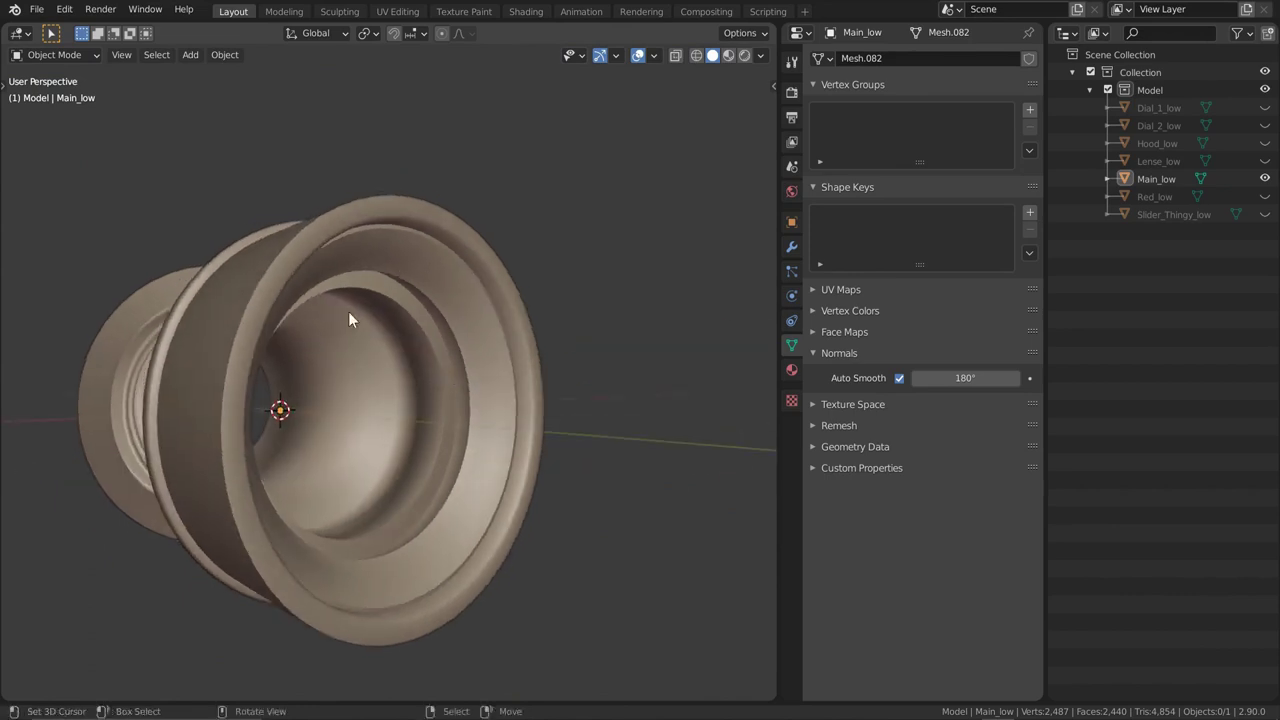
{"action": "middle_click_drag", "start_coordinate": [442, 462], "coordinate": [534, 251], "text": "ctrl"}
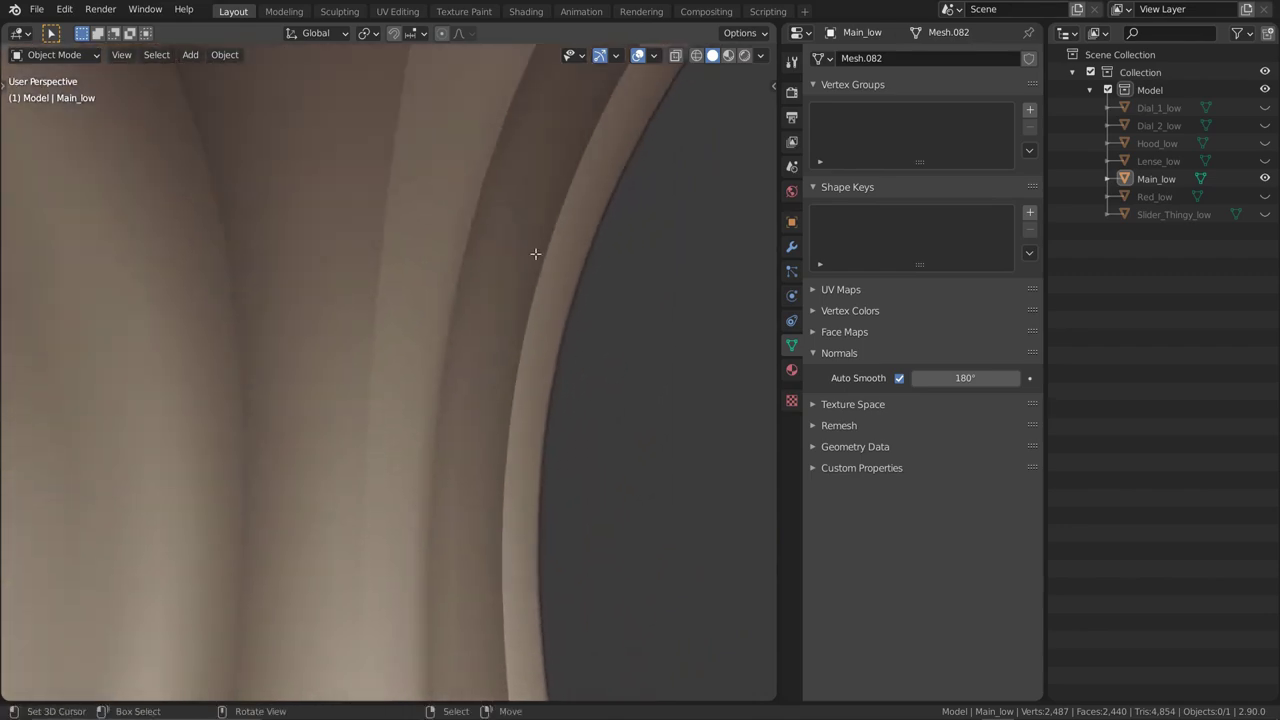
{"action": "key", "text": "Tab"}
{"action": "key", "text": "q"}
{"action": "left_click", "coordinate": [530, 300]}
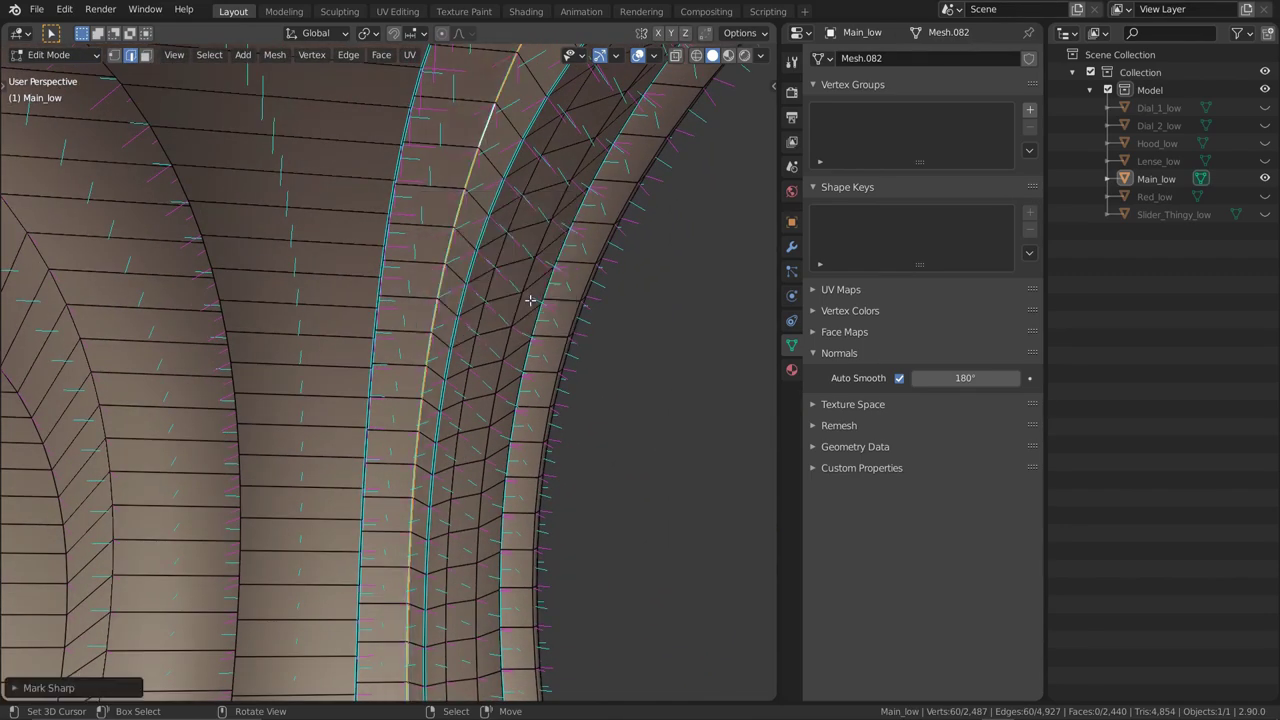
{"action": "key", "text": "alt+a"}
{"action": "key", "text": "Tab"}
{"action": "mouse_move", "coordinate": [530, 300]}
{"action": "middle_mouse_down"}
{"action": "mouse_move", "coordinate": [511, 300]}
{"action": "mouse_move", "coordinate": [537, 304]}
{"action": "middle_mouse_up"}
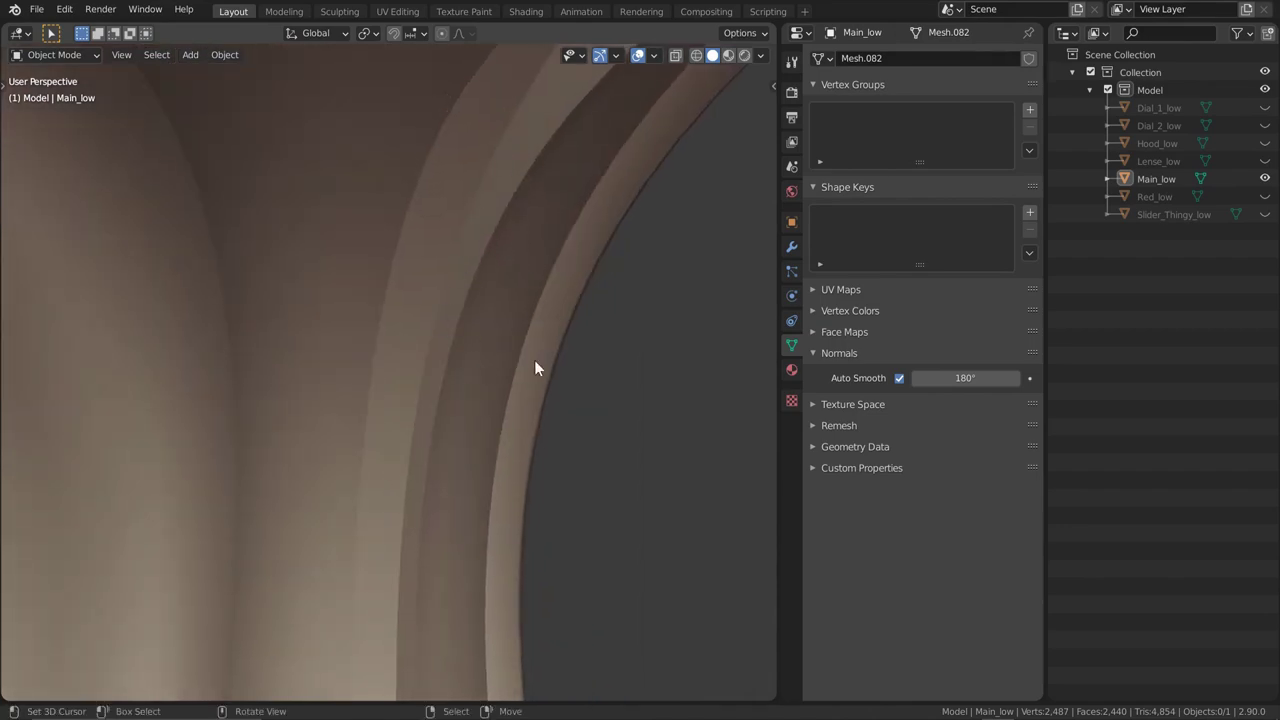
{"action": "middle_click_drag", "start_coordinate": [534, 368], "coordinate": [494, 354]}
Mark the four edge loops of the two innermost bevels in Main_low as sharp and inspect the whole mesh in Object Mode
{"action": "middle_click_drag", "start_coordinate": [277, 317], "coordinate": [425, 352]}
{"action": "key", "text": "Tab"}
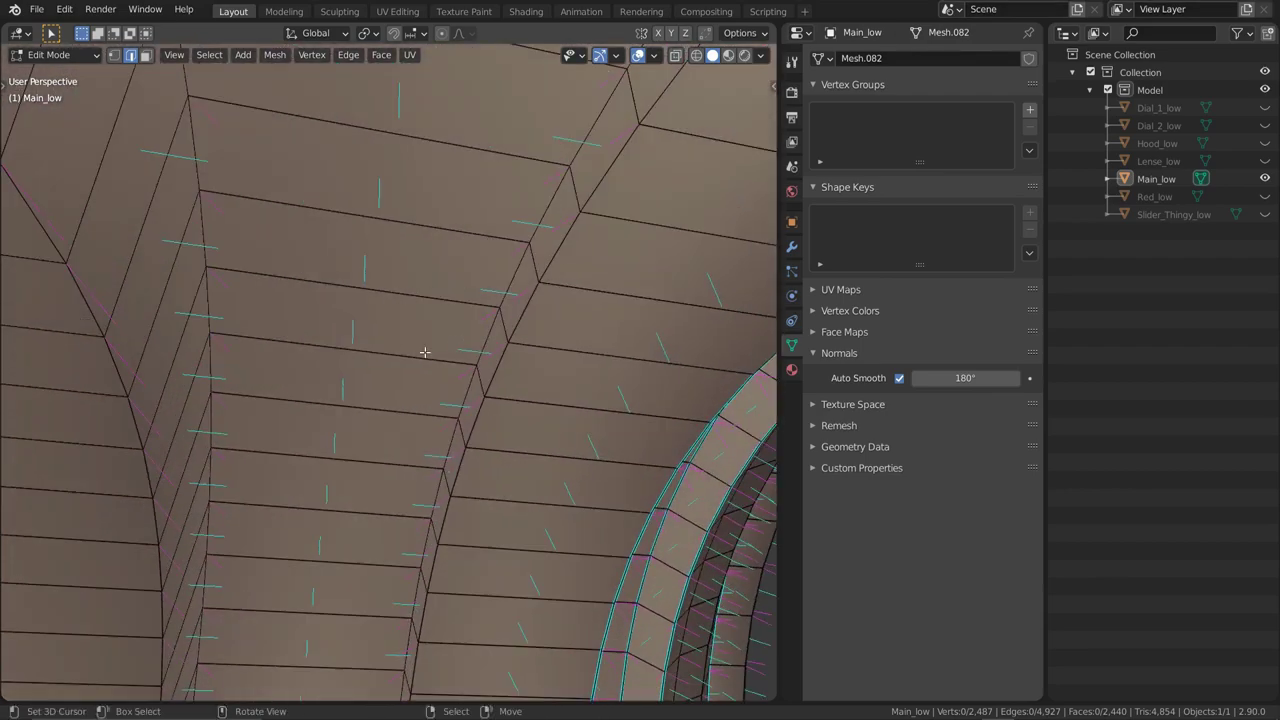
{"action": "left_click", "coordinate": [535, 316], "text": "alt"}
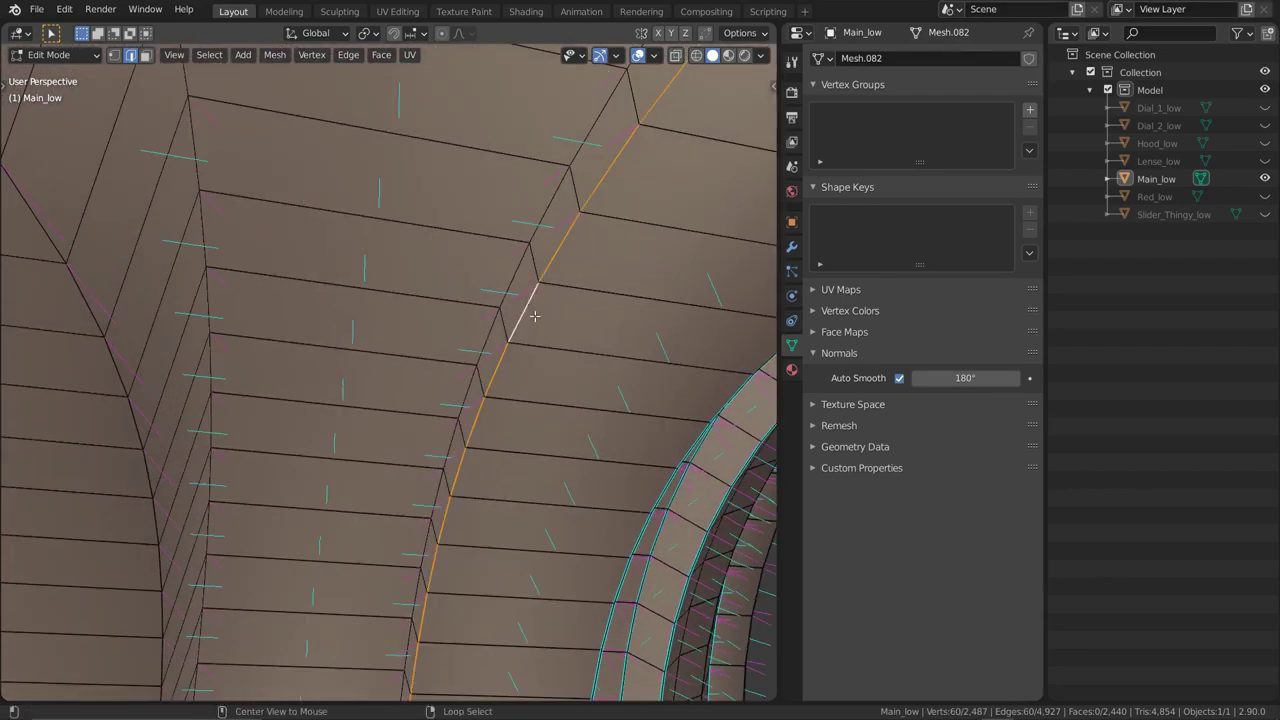
{"action": "left_click", "coordinate": [516, 280], "text": "alt+shift"}
{"action": "middle_click_drag", "start_coordinate": [515, 272], "coordinate": [262, 316]}
{"action": "left_click", "coordinate": [258, 316], "text": "alt+shift"}
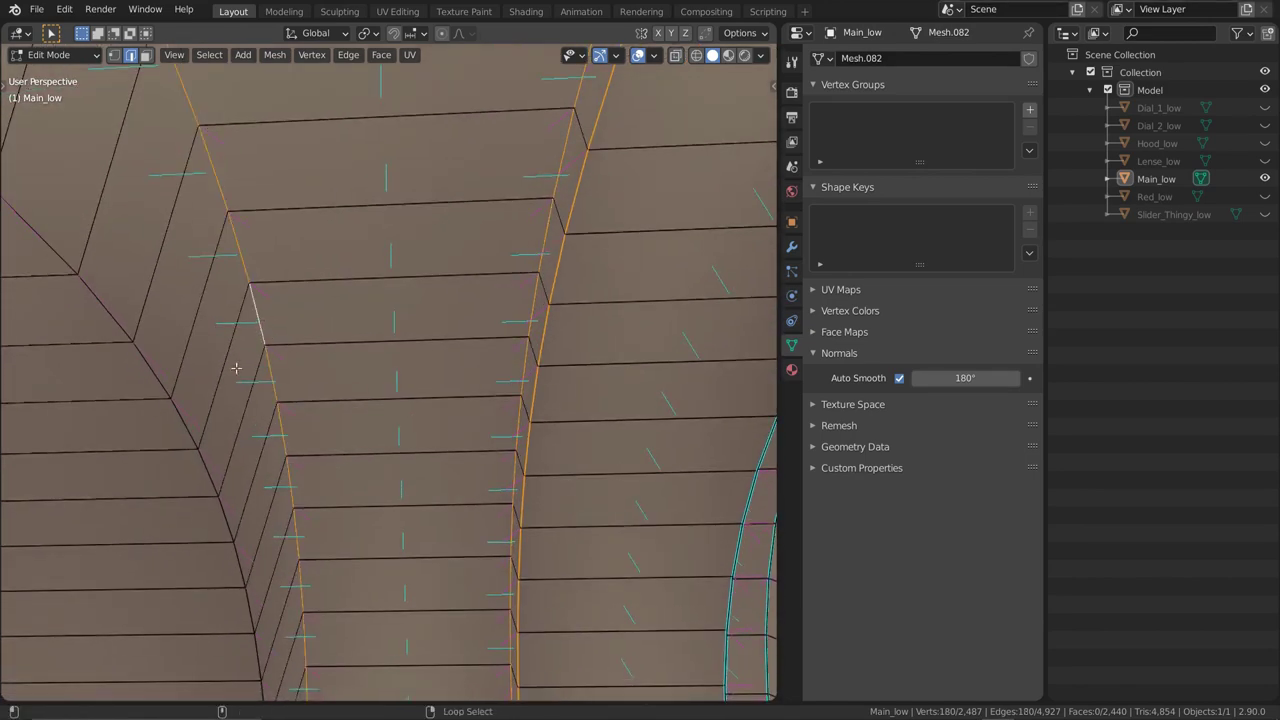
{"action": "left_click", "coordinate": [193, 423], "text": "alt+shift"}
{"action": "key", "text": "q"}
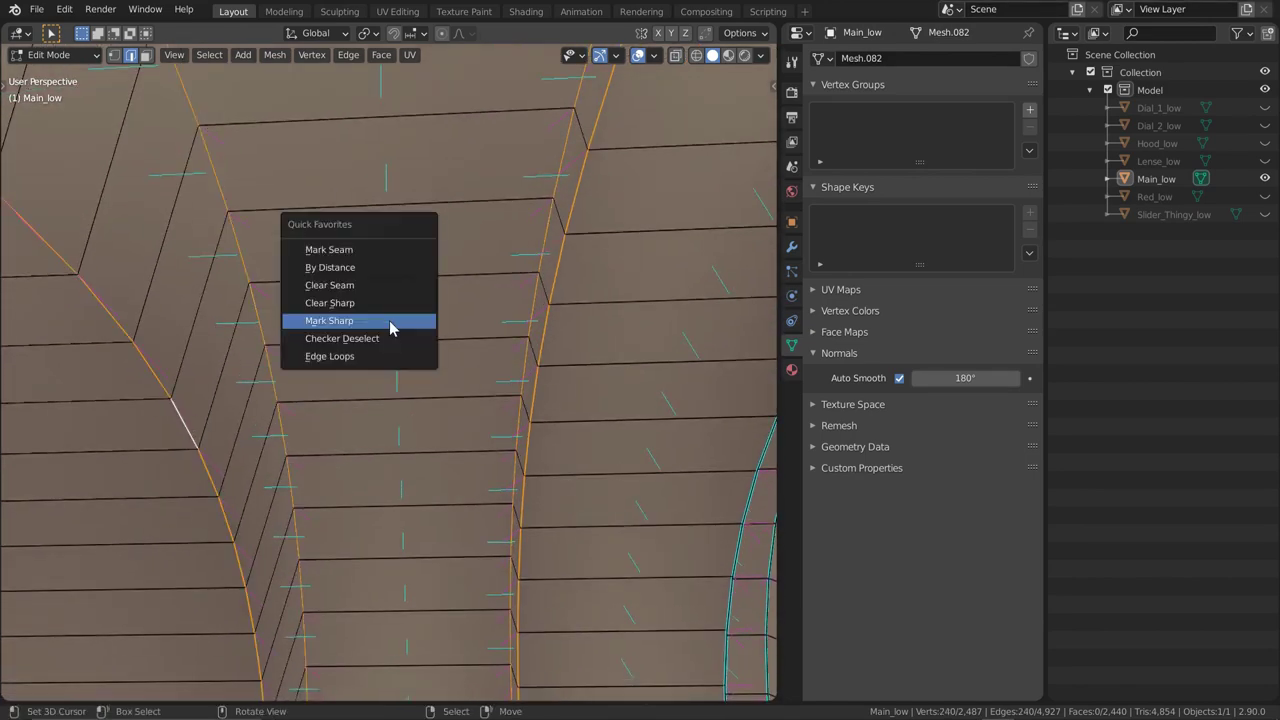
{"action": "left_click", "coordinate": [390, 320]}
{"action": "key", "text": "Tab"}
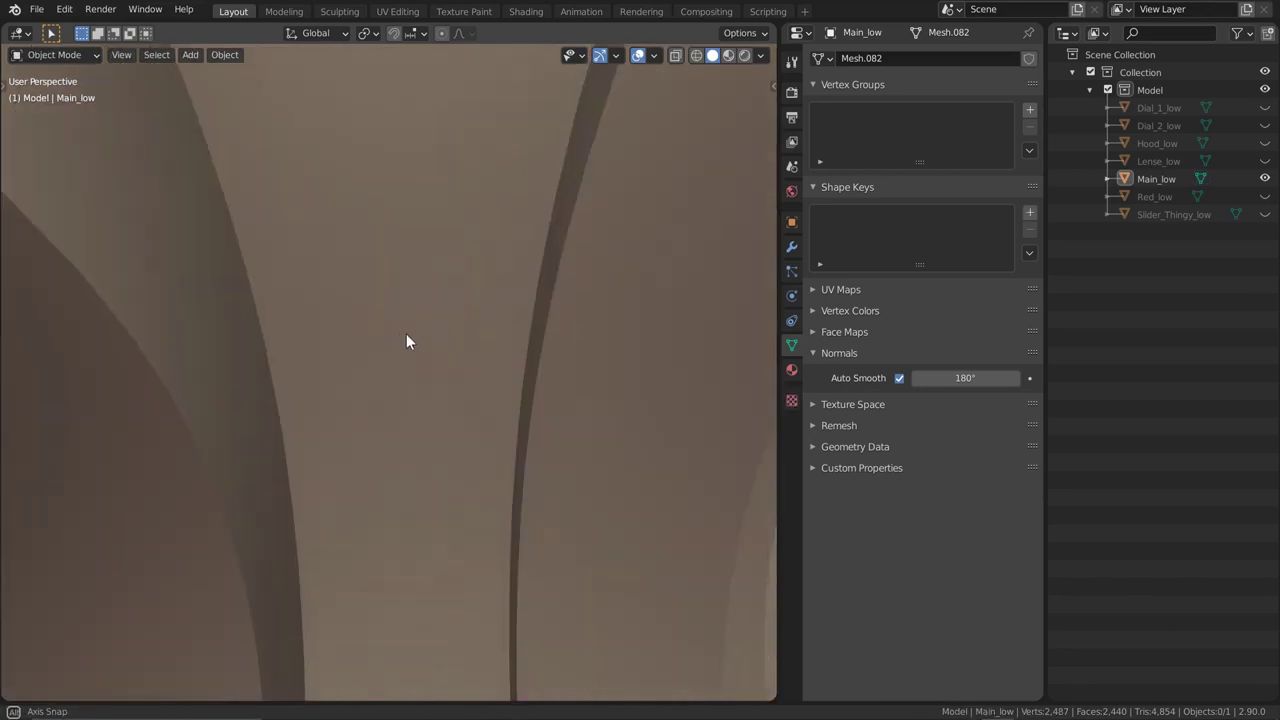
{"action": "middle_click_drag", "start_coordinate": [406, 333], "coordinate": [480, 186]}
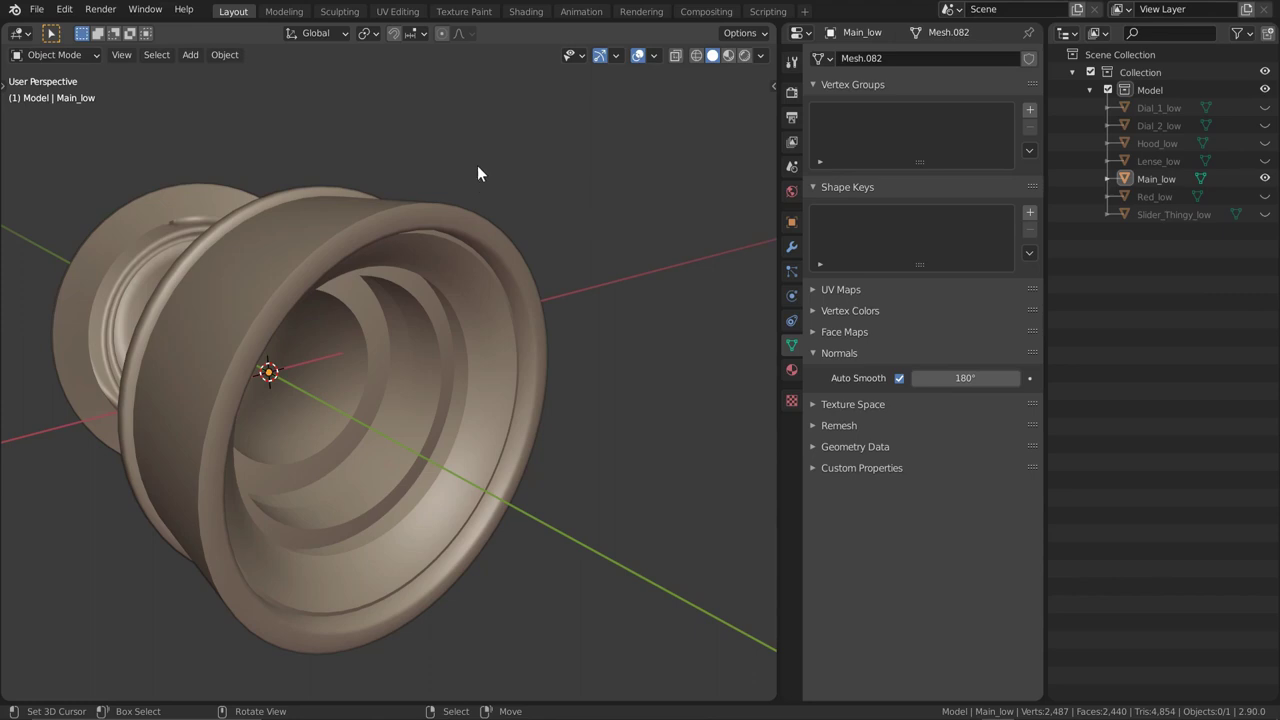
Hide the viewport overlays and turn off Auto Smooth for Main_low
{"action": "key", "text": "shift+alt+z"}
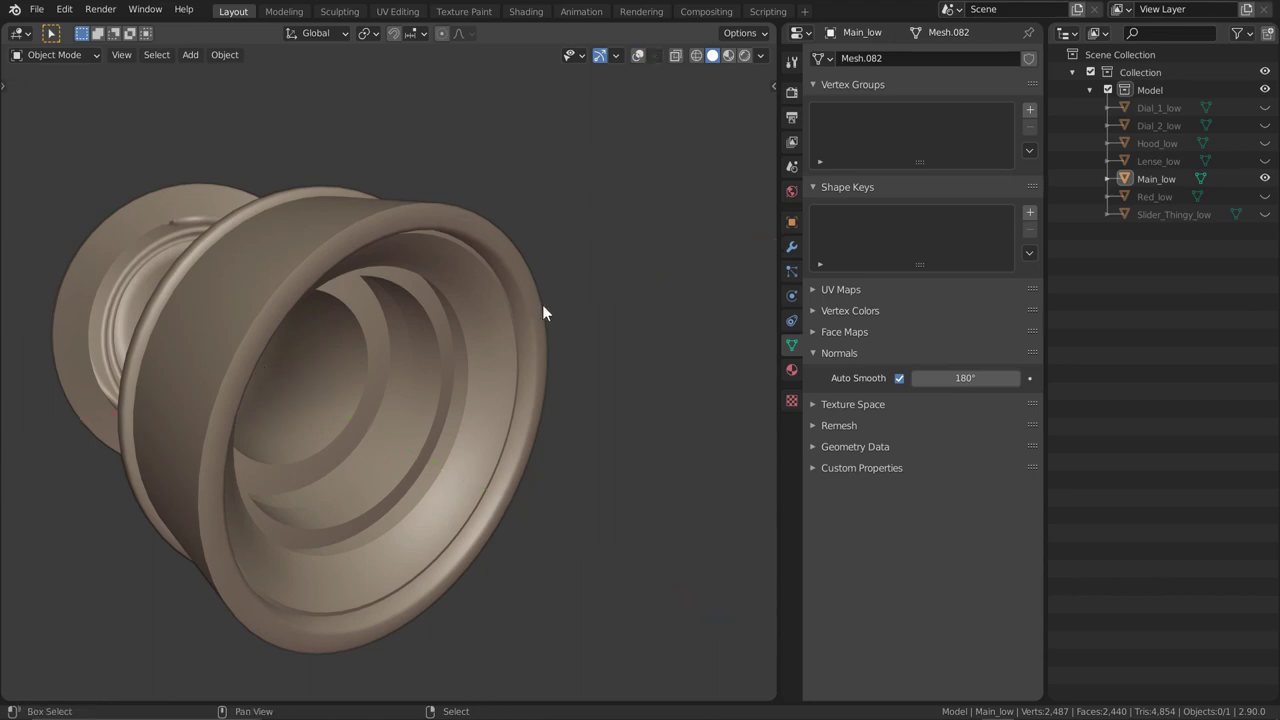
{"action": "mouse_move", "coordinate": [543, 309]}
{"action": "middle_mouse_down"}
{"action": "mouse_move", "coordinate": [572, 277]}
{"action": "mouse_move", "coordinate": [552, 263]}
{"action": "mouse_move", "coordinate": [545, 303]}
{"action": "middle_mouse_up"}
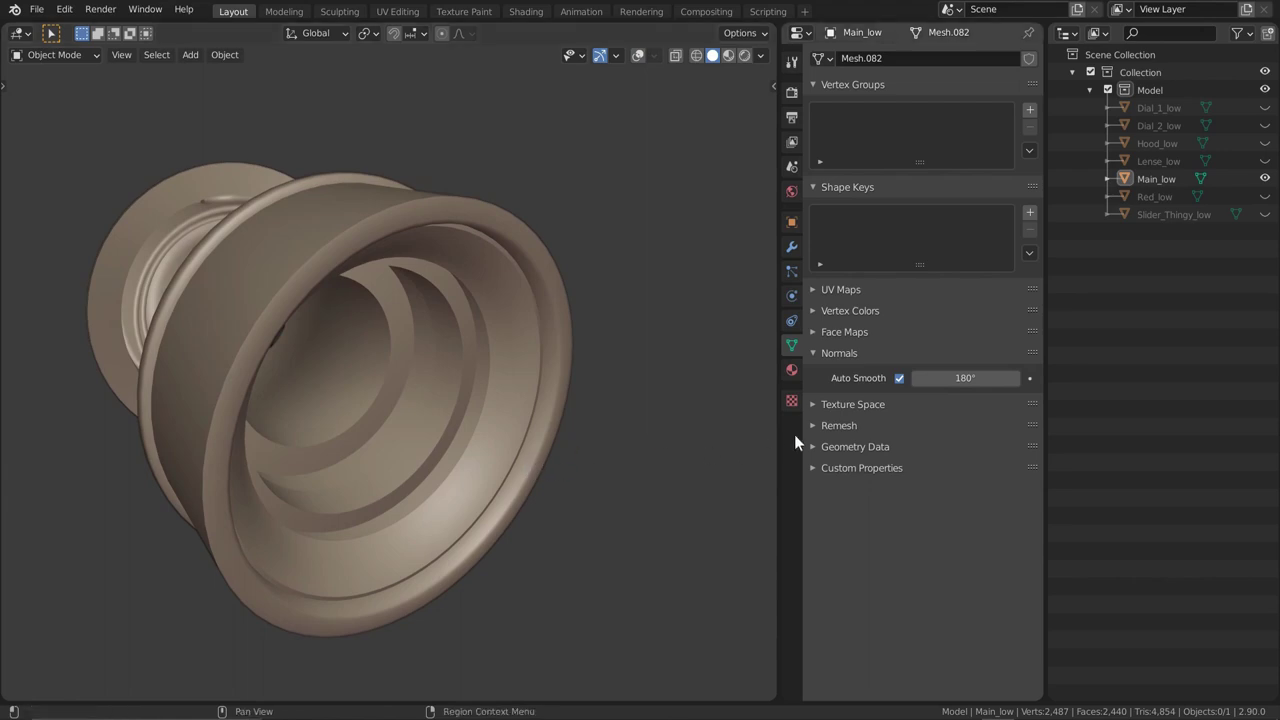
{"action": "left_click", "coordinate": [899, 378]}
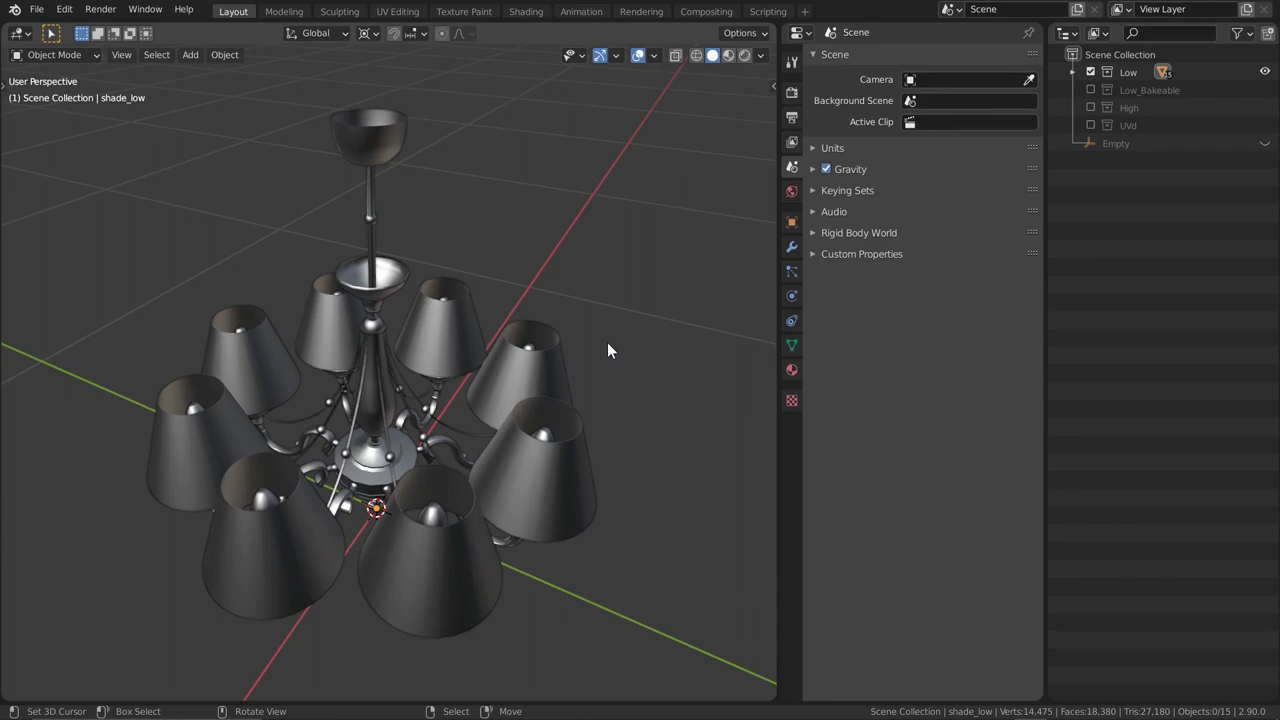
Select all low-poly chandelier meshes in Edit Mode, examine them with and without X-ray, and show their UV layout in the UV Editing workspace
{"action": "key", "text": "a"}
{"action": "key", "text": "Tab"}
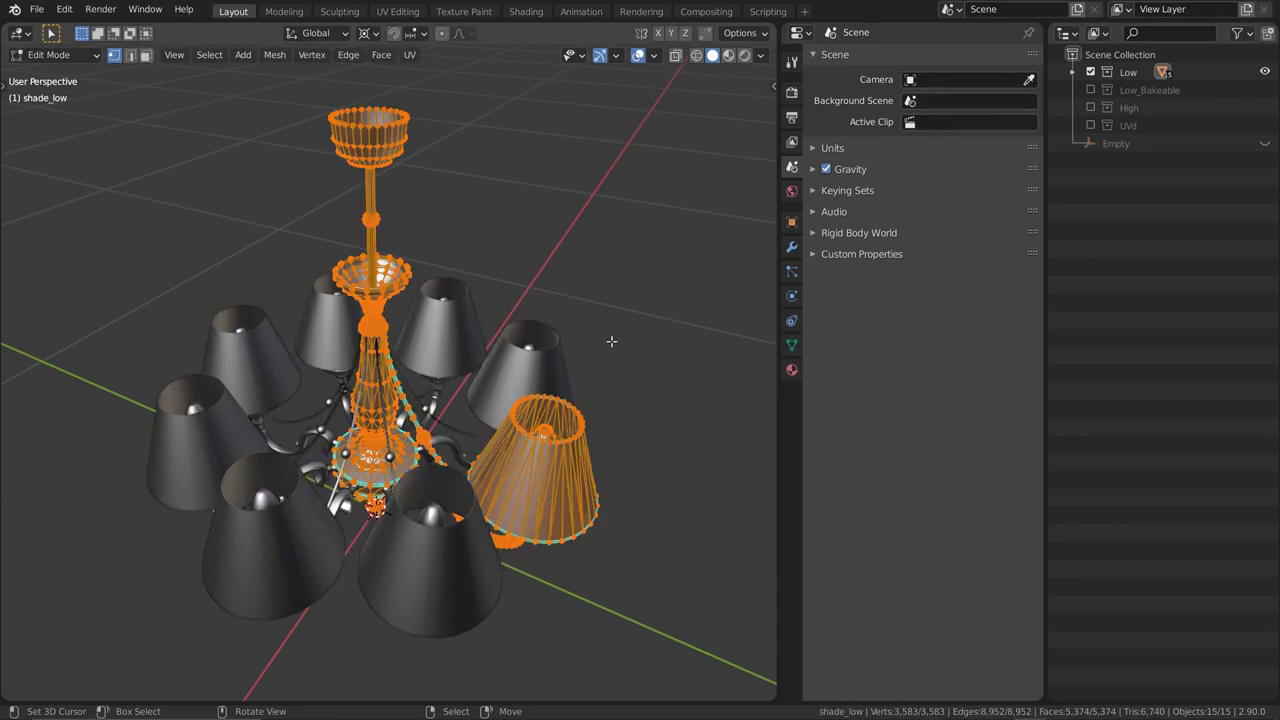
{"action": "key", "text": "alt+z"}
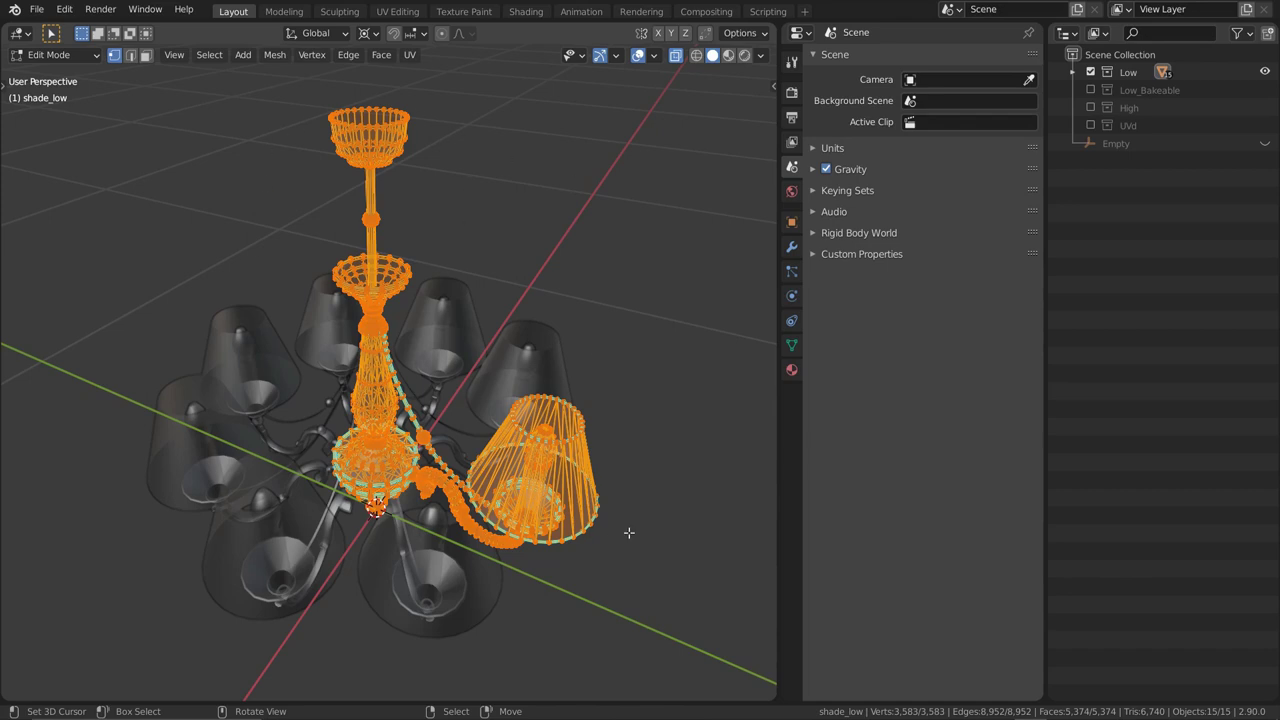
{"action": "key", "text": "alt+z"}
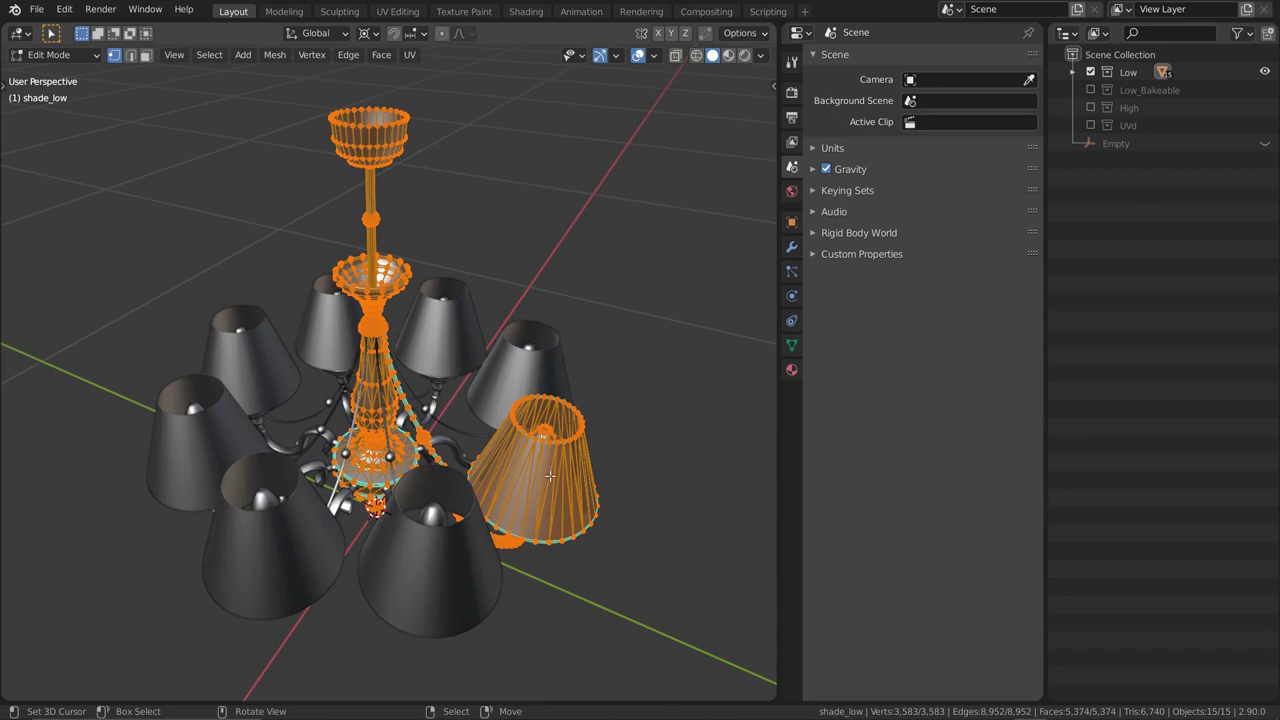
{"action": "left_click", "coordinate": [380, 13]}
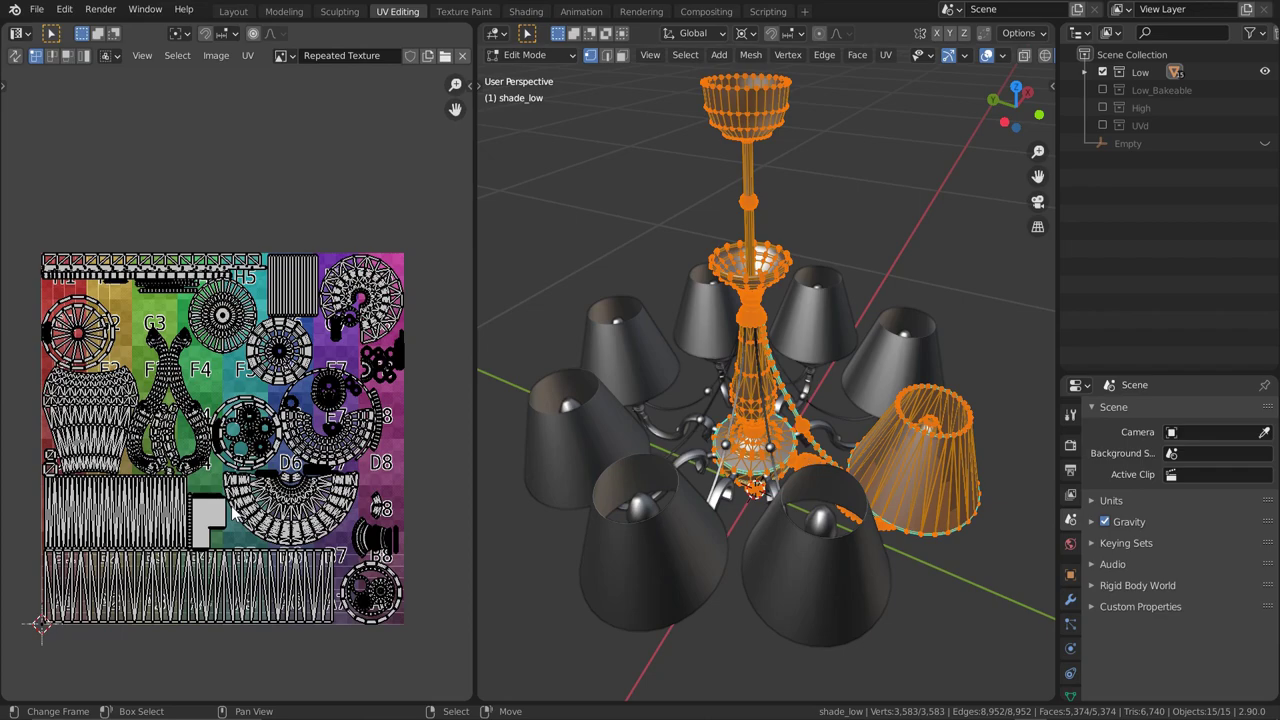
Return to Object Mode, exclude the Low collection and enable the Low_Bakeable collection to view its meshes
{"action": "scroll", "coordinate": [300, 470], "scroll_direction": "up", "scroll_amount": 2}
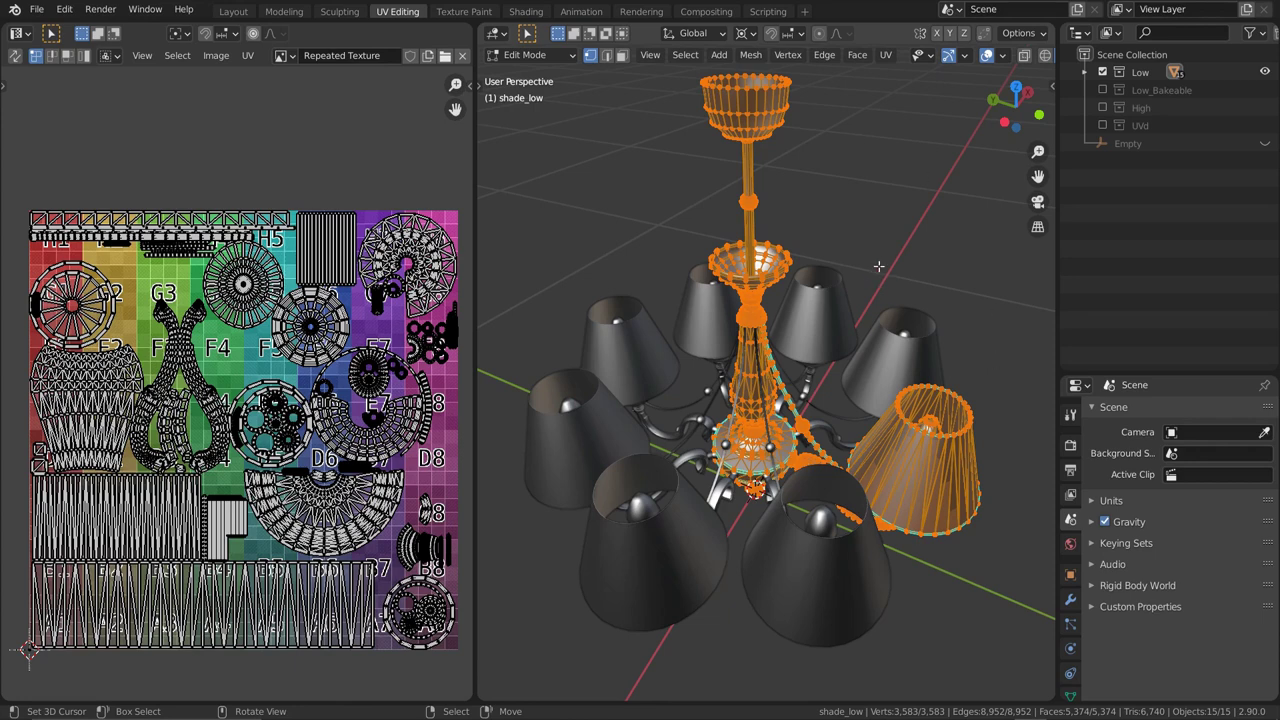
{"action": "key", "text": "Tab"}
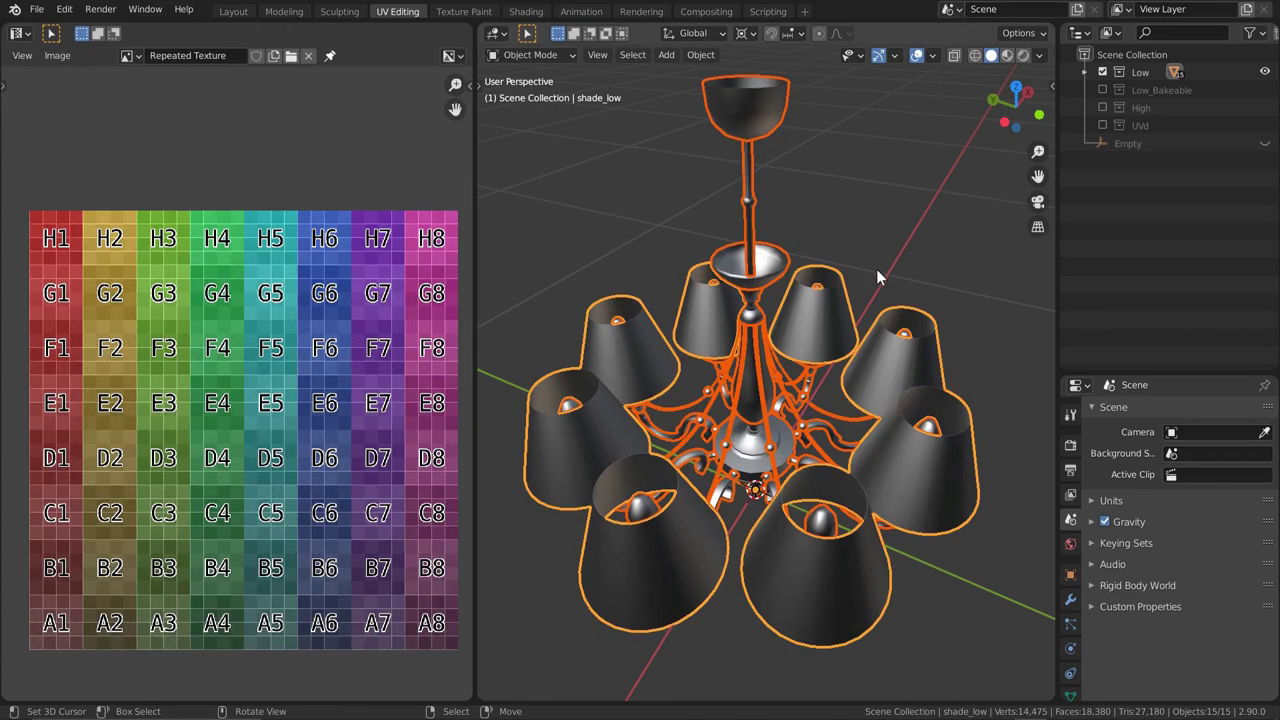
{"action": "left_click", "coordinate": [1102, 72]}
{"action": "left_click", "coordinate": [1102, 90]}
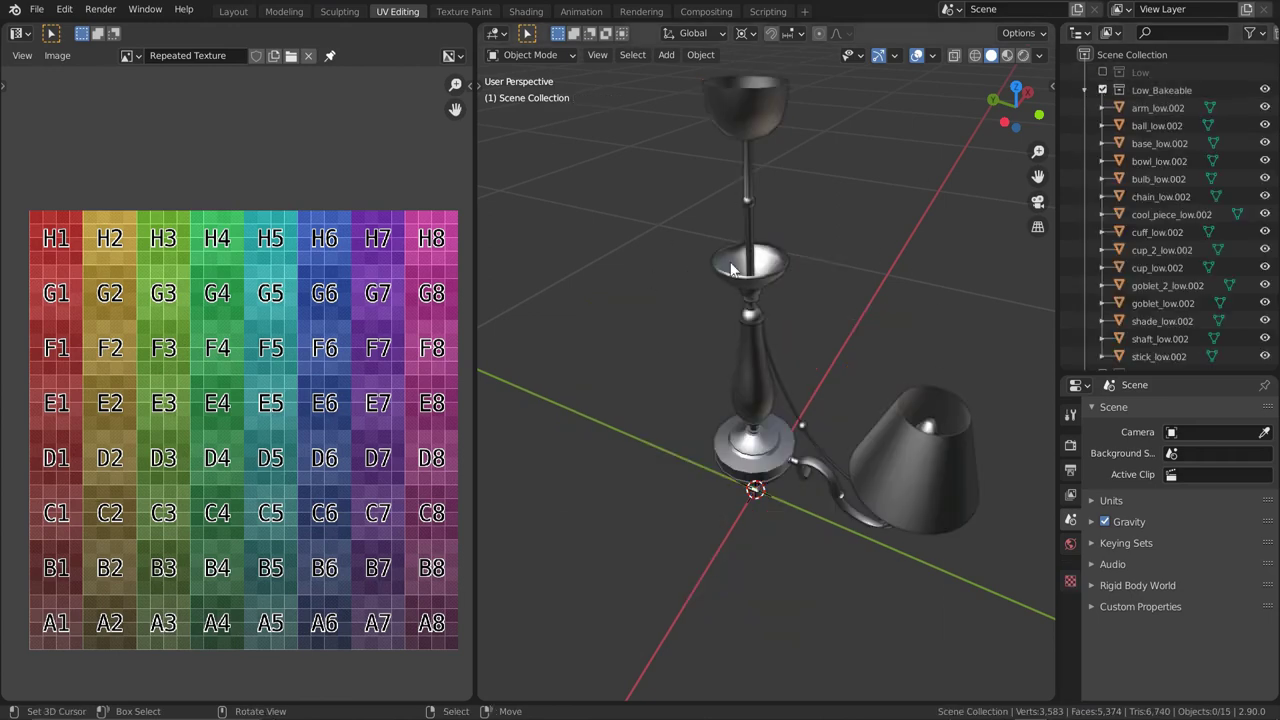
{"action": "middle_click_drag", "start_coordinate": [740, 300], "coordinate": [751, 300]}
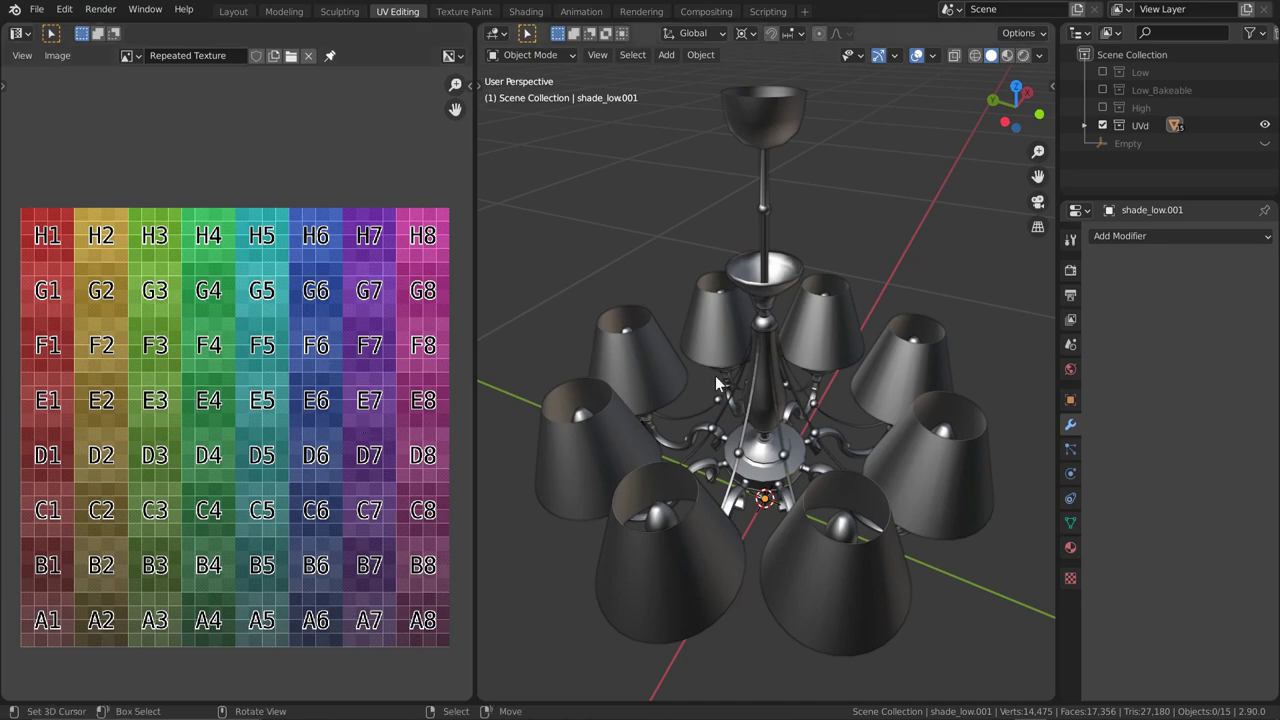
Open all chandelier meshes of the UVd collection in Edit Mode and examine their complete UV layout
{"action": "left_click", "coordinate": [784, 353]}
{"action": "key", "text": "Tab"}
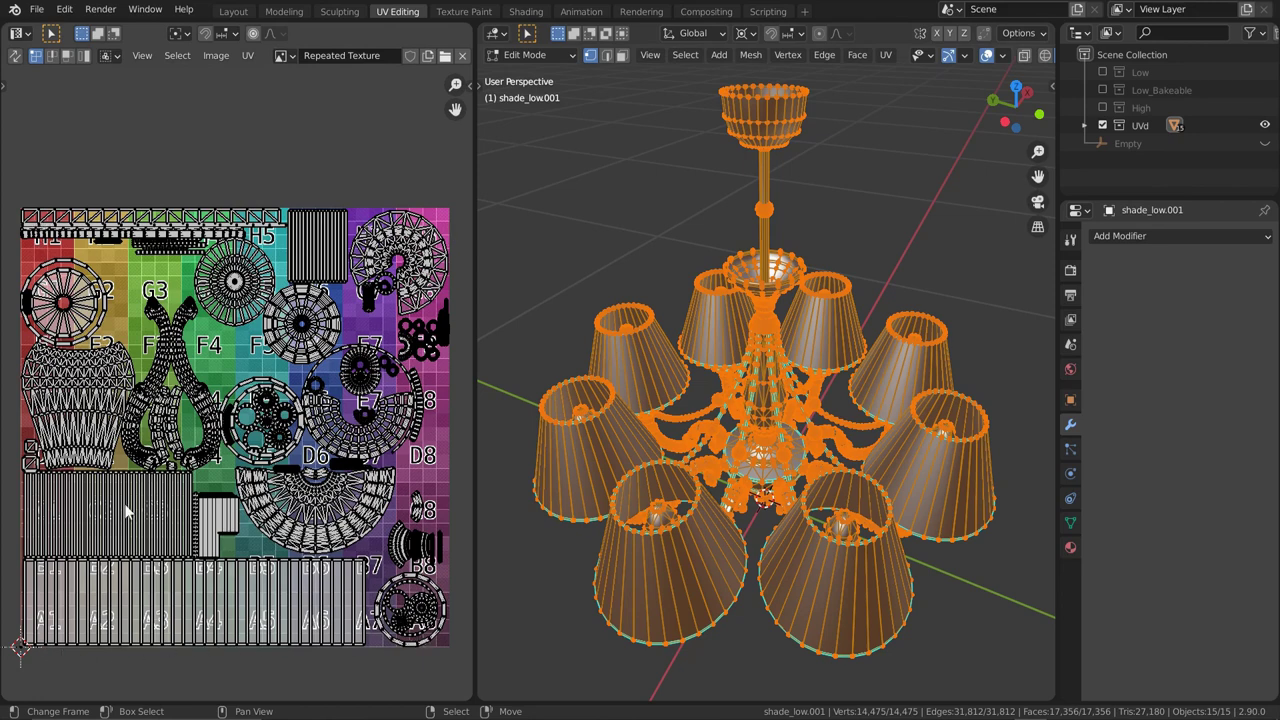
{"action": "scroll", "coordinate": [432, 244], "scroll_direction": "down", "scroll_amount": 3}
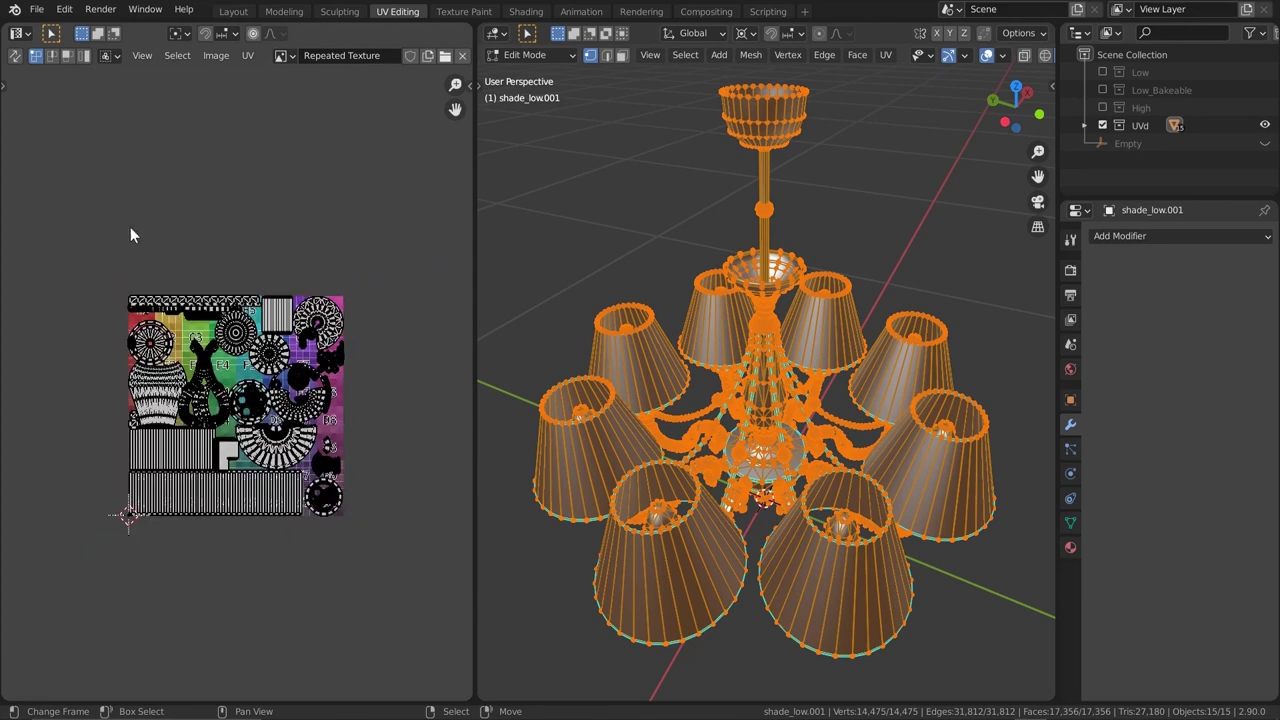
{"action": "scroll", "coordinate": [295, 352], "scroll_direction": "up", "scroll_amount": 3}
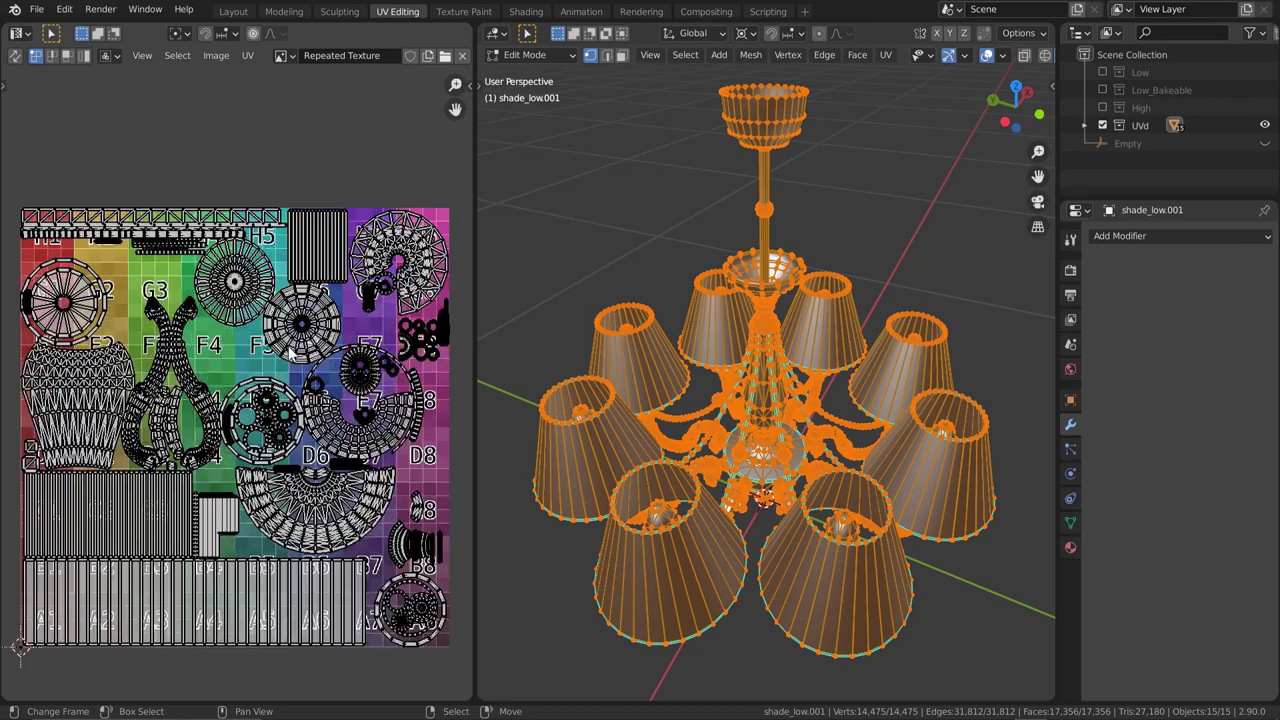
{"action": "middle_click_drag", "start_coordinate": [311, 352], "coordinate": [304, 352]}
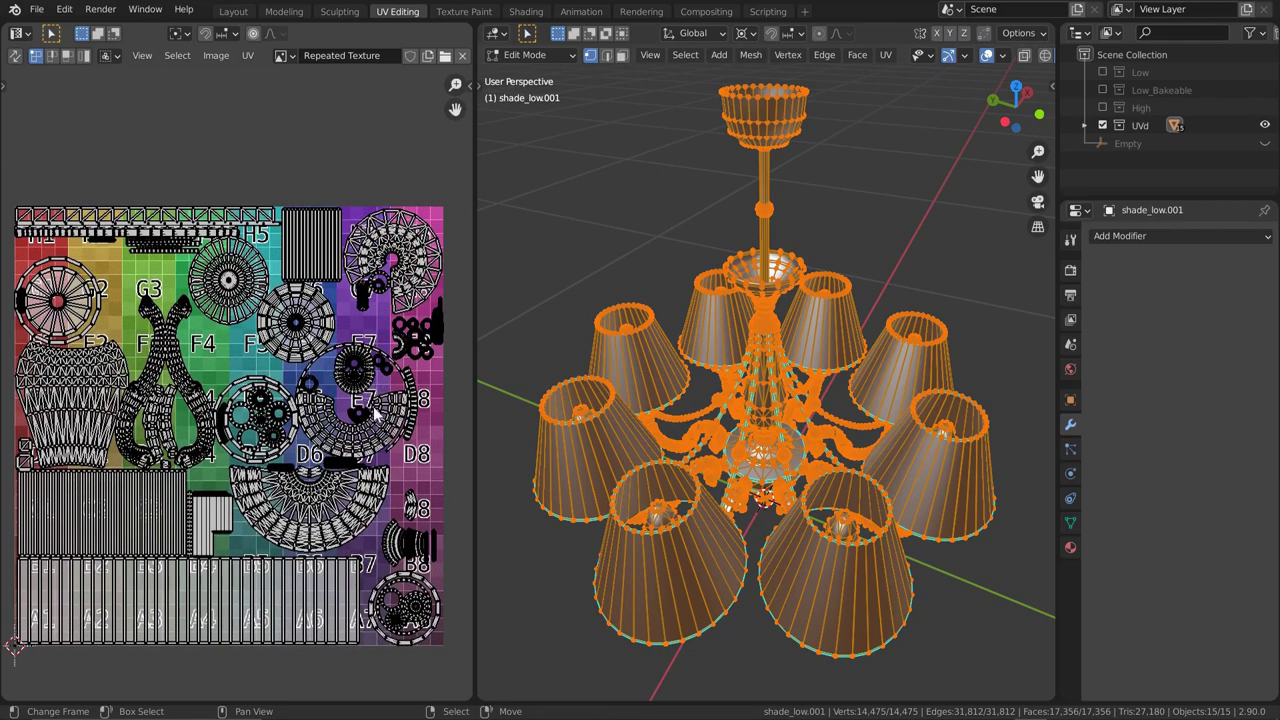
Clear the selection and select seven of the eight linked lampshades, leaving one lampshade unselected
{"action": "key", "text": "alt+a"}
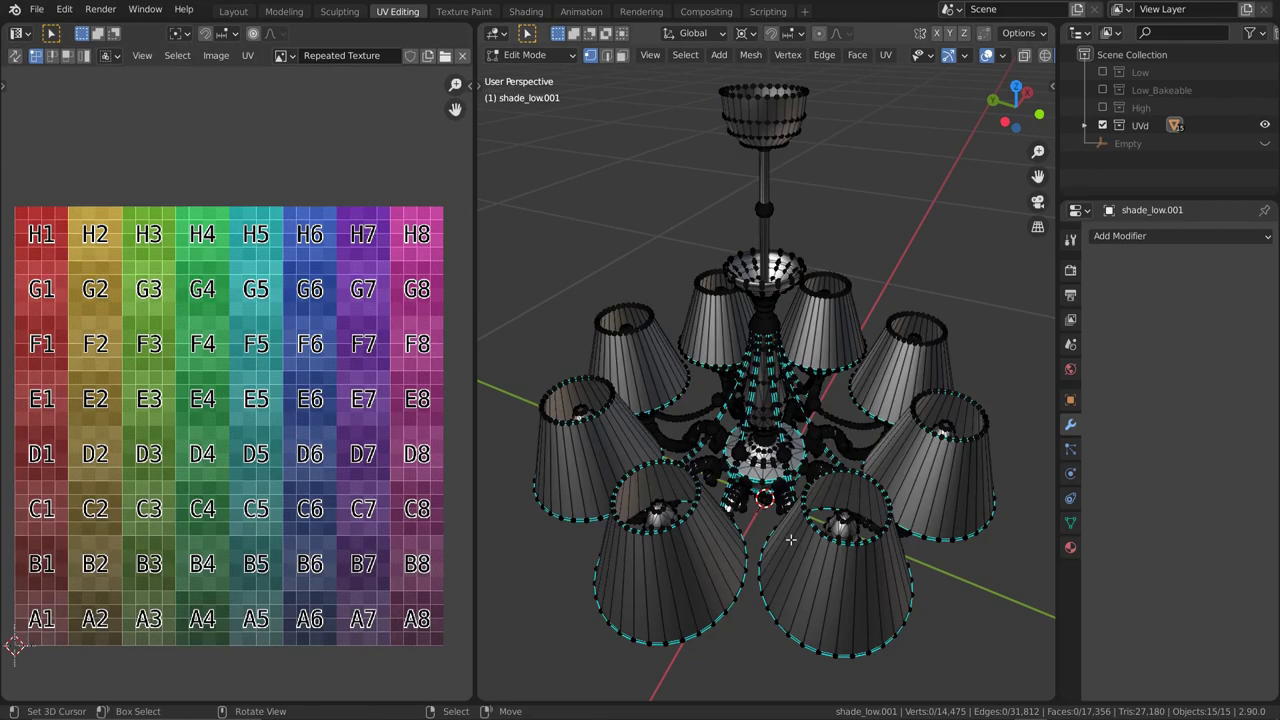
{"action": "key", "text": "l"}
{"action": "key", "text": "l"}
{"action": "key", "text": "l"}
{"action": "key", "text": "l"}
{"action": "key", "text": "l"}
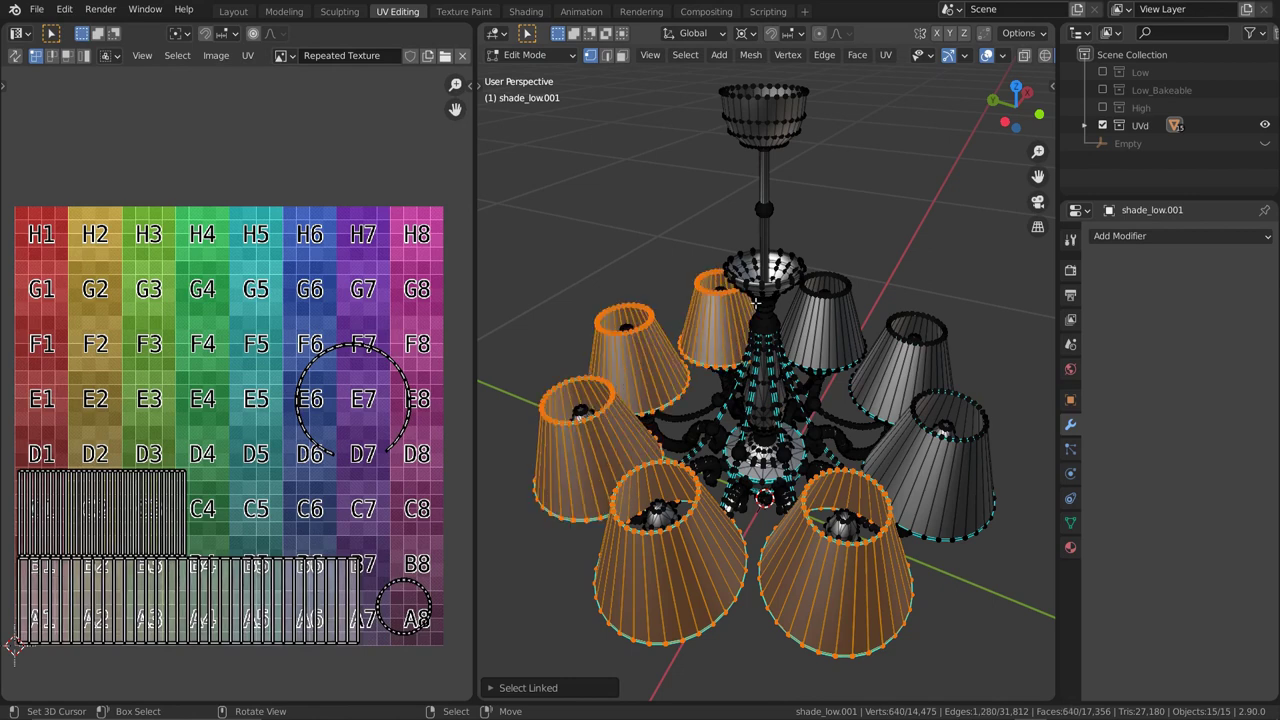
{"action": "key", "text": "l"}
{"action": "key", "text": "l"}
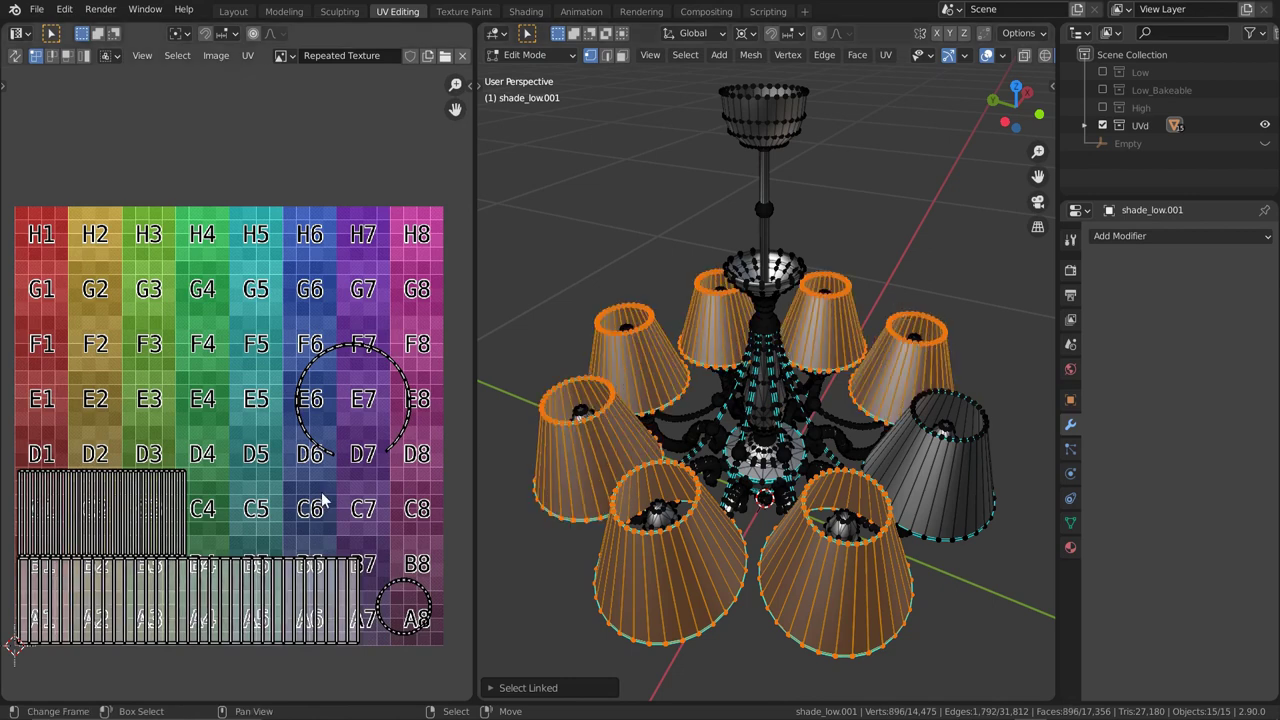
Try to move the UV islands of the seven selected lampshades down along Y, out of the texture tile
{"action": "scroll", "coordinate": [247, 486], "scroll_direction": "down", "scroll_amount": 2}
{"action": "key", "text": "a"}
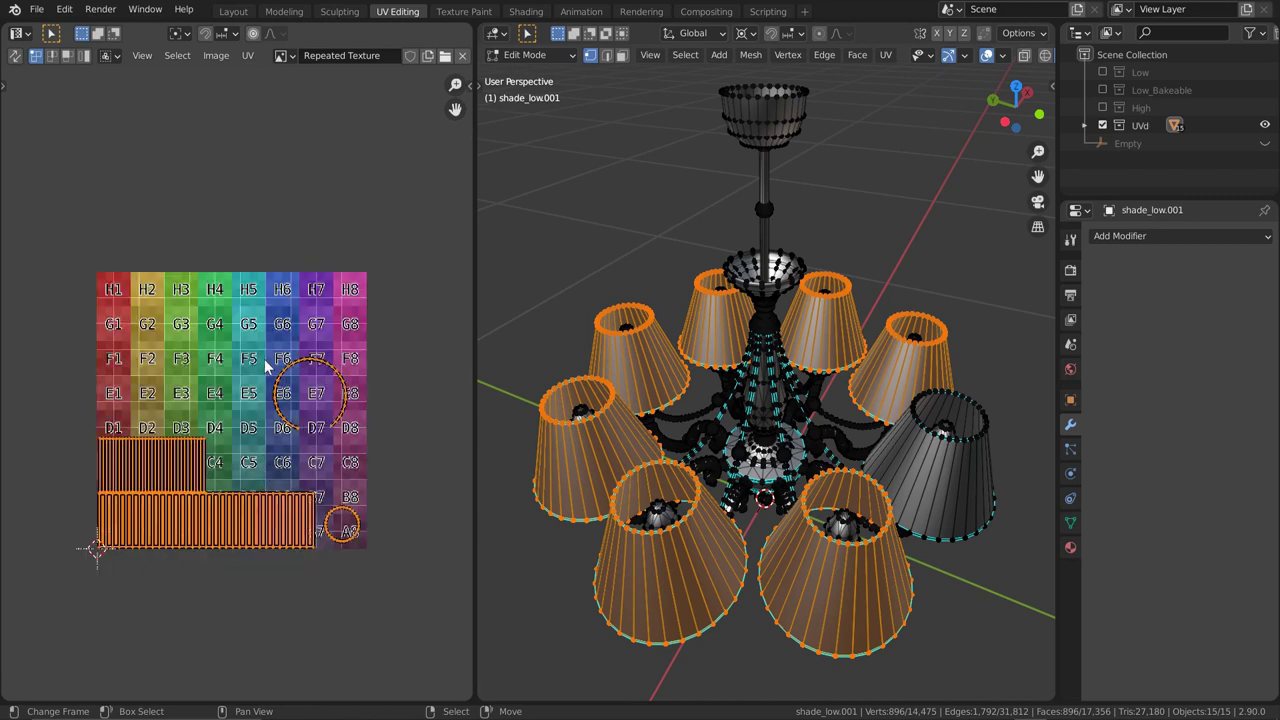
{"action": "key", "text": "g"}
{"action": "key", "text": "y"}
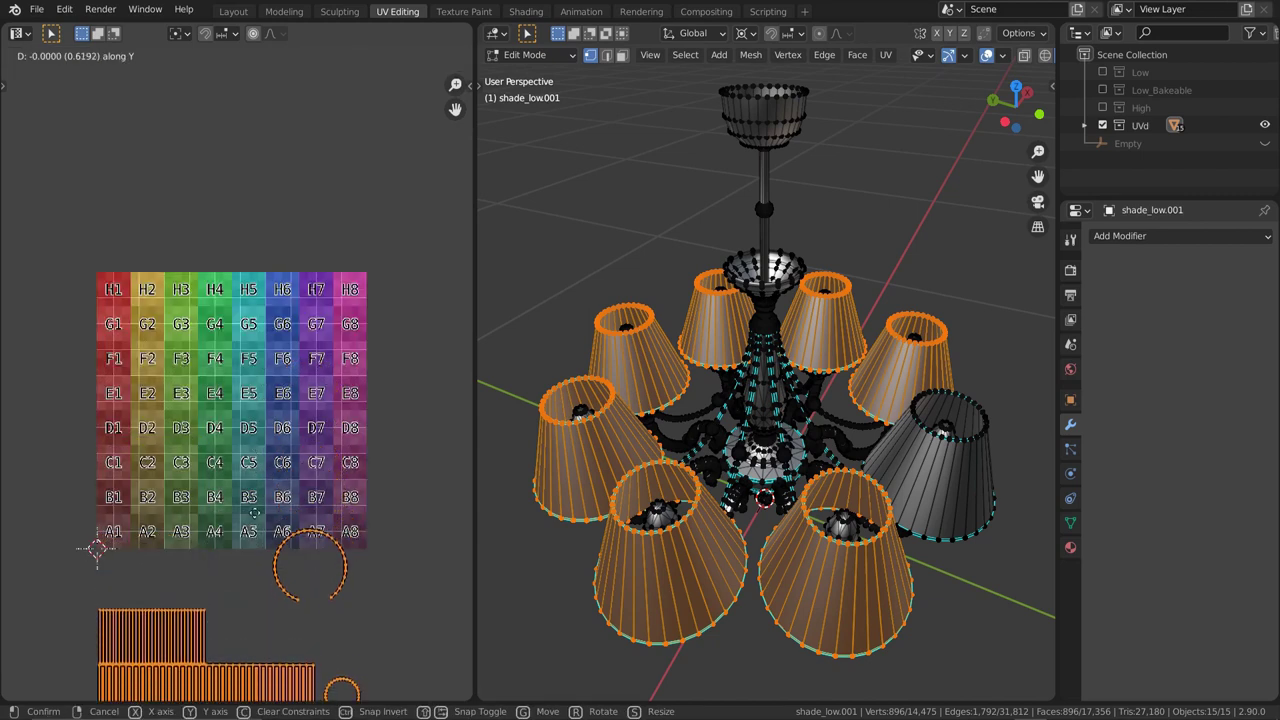
{"action": "left_click", "coordinate": [259, 481]}
{"action": "left_click", "coordinate": [259, 481]}
{"action": "left_click_drag", "start_coordinate": [204, 416], "coordinate": [380, 560]}
{"action": "key", "text": "g"}
{"action": "left_click", "coordinate": [452, 491]}
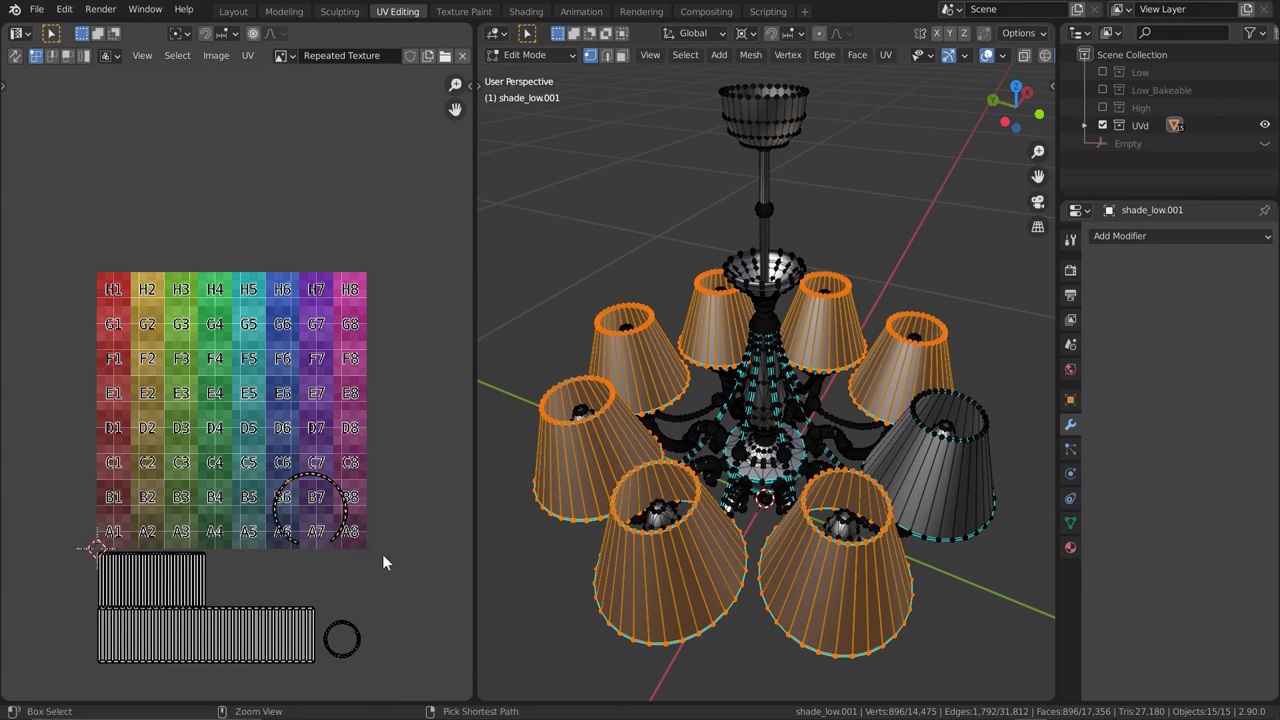
Undo the vertical move of the lampshade UV islands and clear the UV selection
{"action": "key", "text": "a"}
{"action": "key", "text": "ctrl+p"}
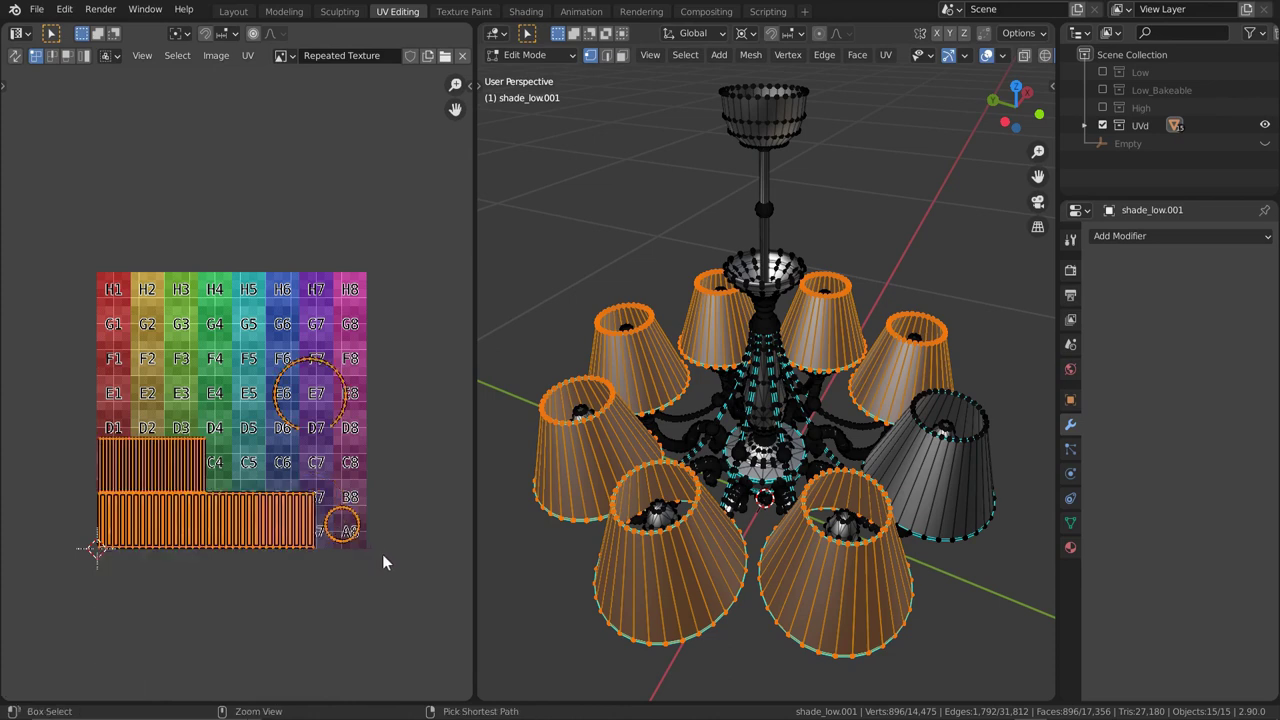
{"action": "left_click", "coordinate": [322, 447]}
{"action": "scroll", "coordinate": [322, 447], "scroll_direction": "up", "scroll_amount": 1}
{"action": "scroll", "coordinate": [252, 427], "scroll_direction": "up", "scroll_amount": 1}
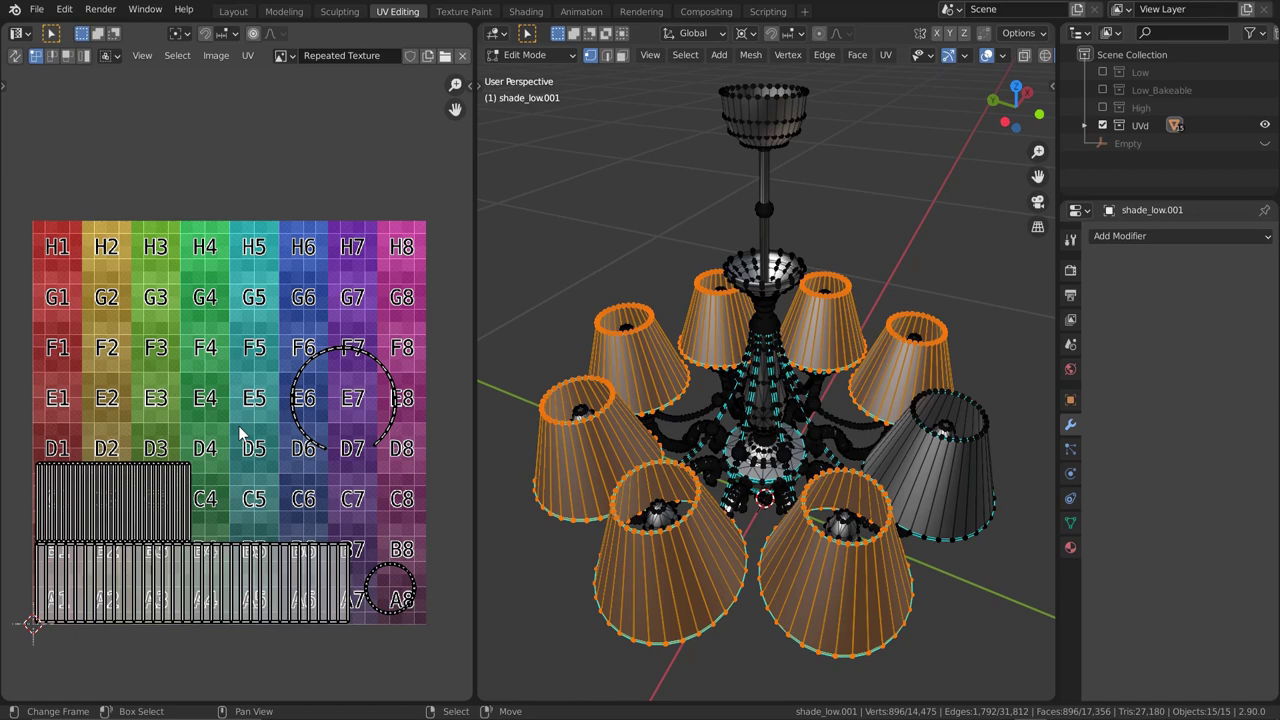
In Object Mode, turn on Repeat Image in the UV editor and examine the tiled texture grid
{"action": "key", "text": "Tab"}
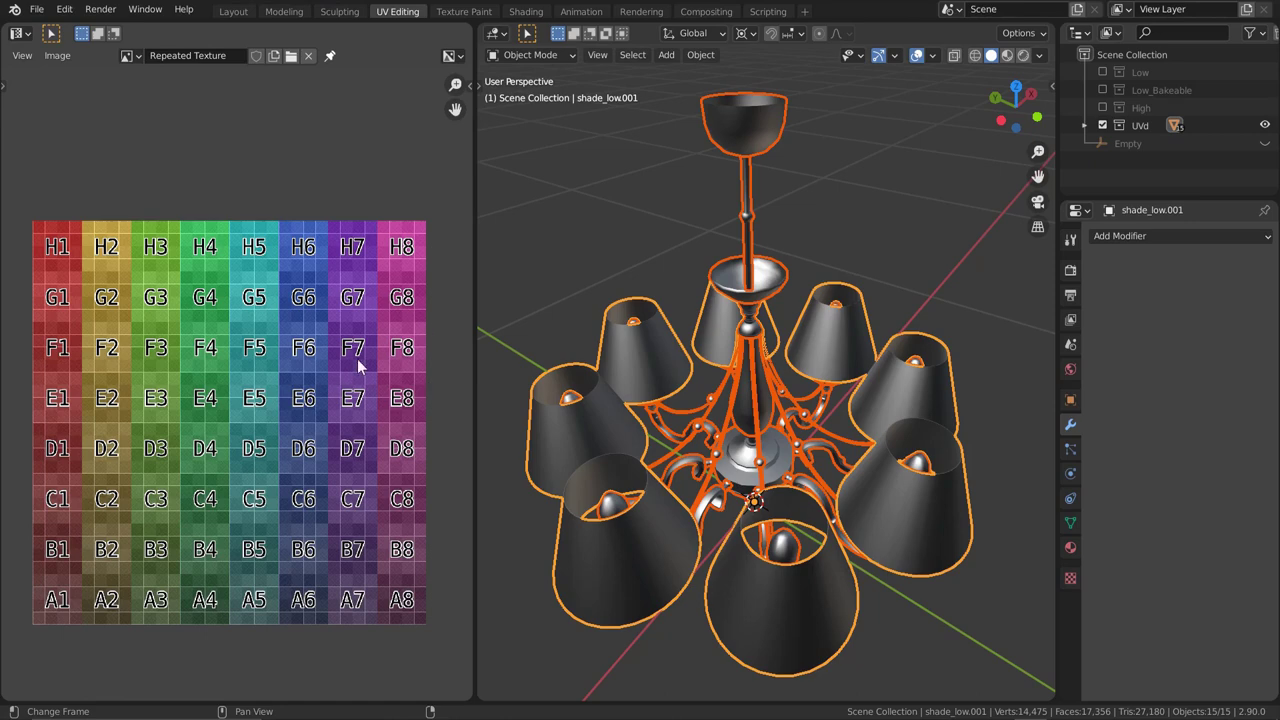
{"action": "scroll", "coordinate": [358, 368], "scroll_direction": "down", "scroll_amount": 1}
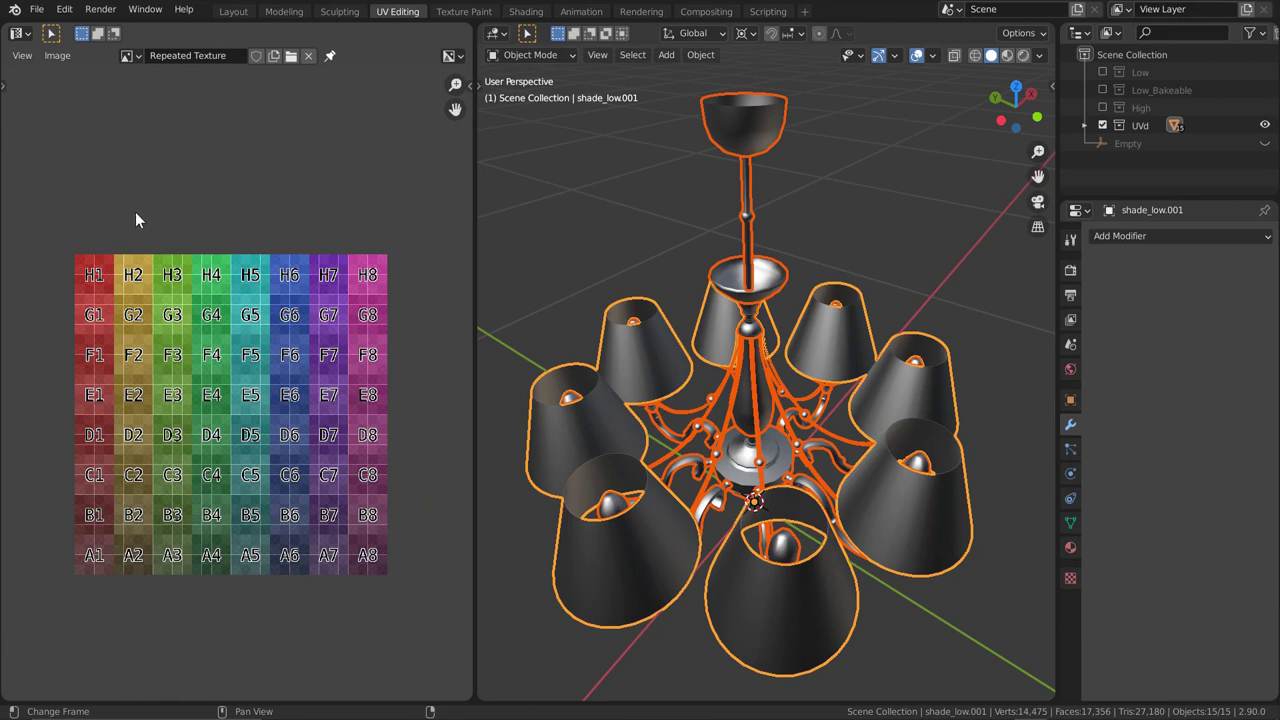
{"action": "key", "text": "n"}
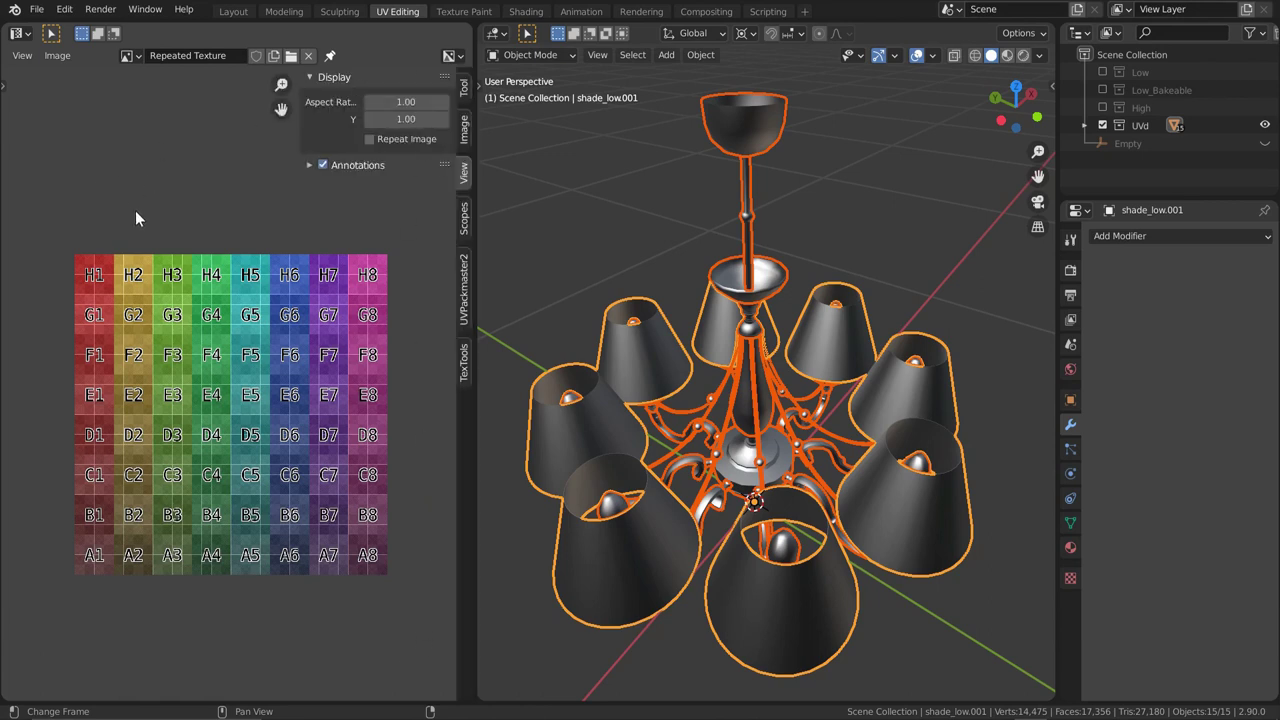
{"action": "left_click", "coordinate": [369, 139]}
{"action": "key", "text": "n"}
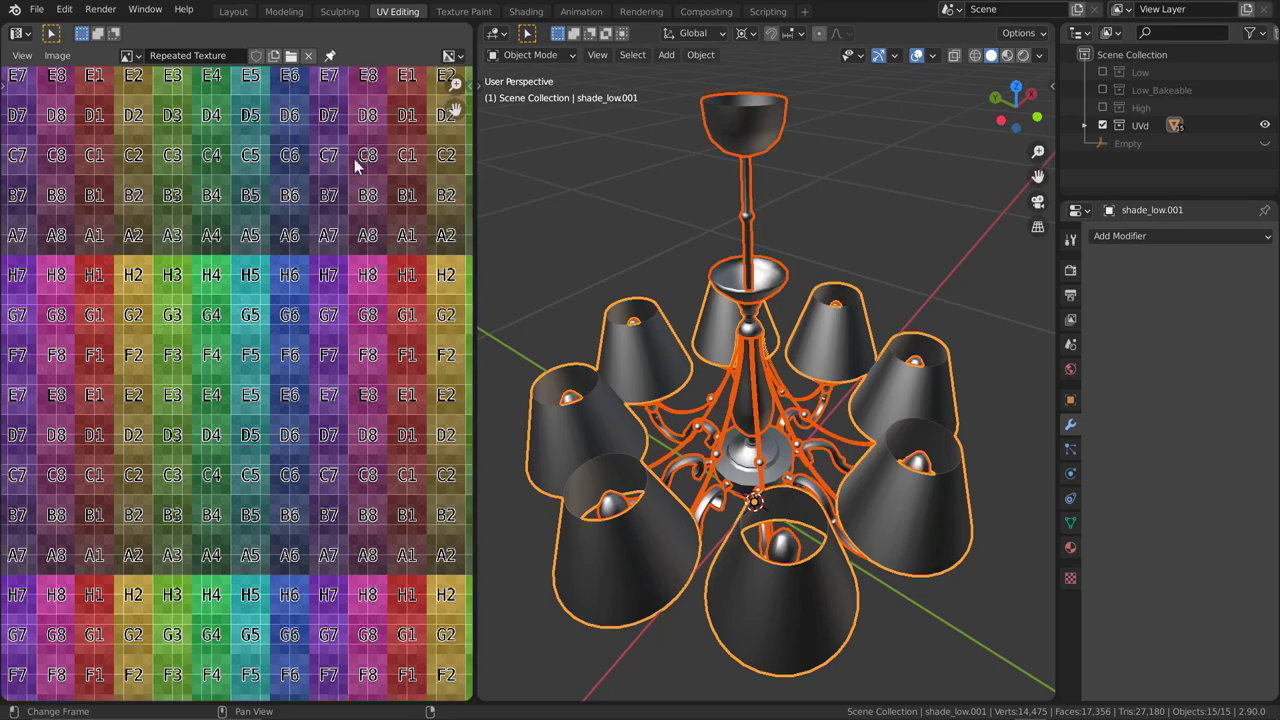
{"action": "middle_click_drag", "start_coordinate": [356, 291], "coordinate": [242, 302], "text": "ctrl"}
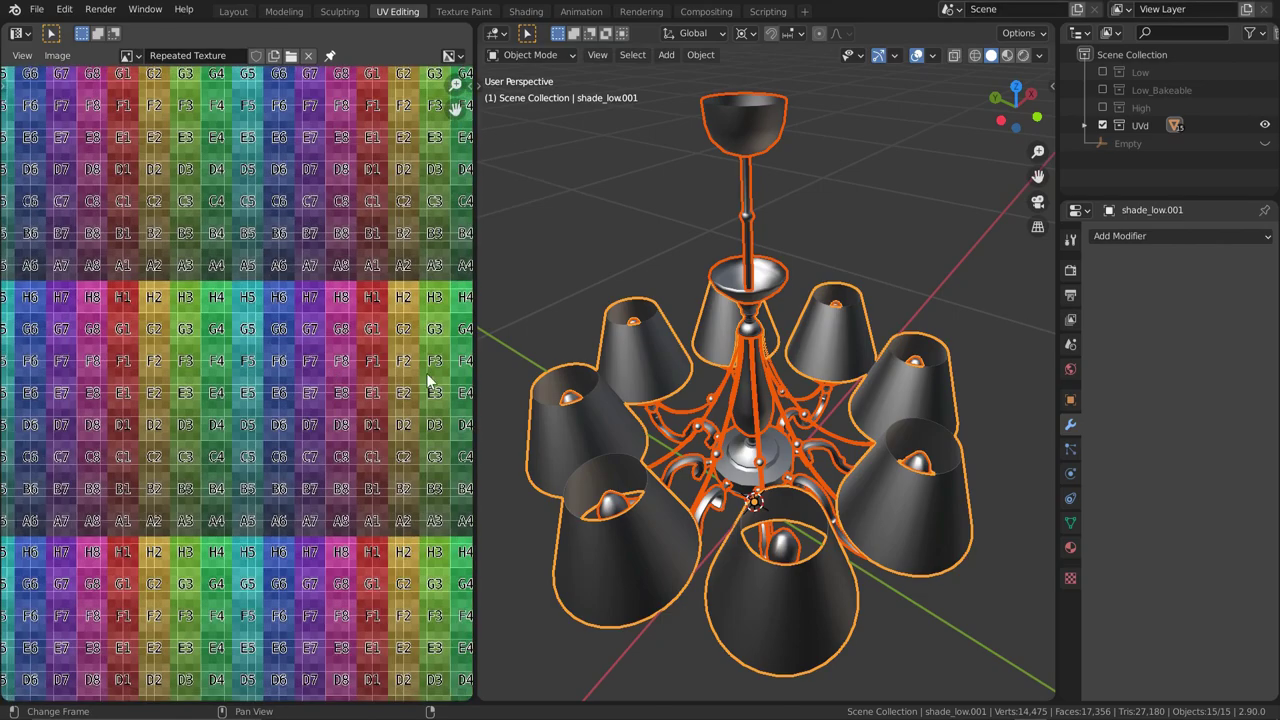
{"action": "middle_click_drag", "start_coordinate": [428, 380], "coordinate": [326, 373]}
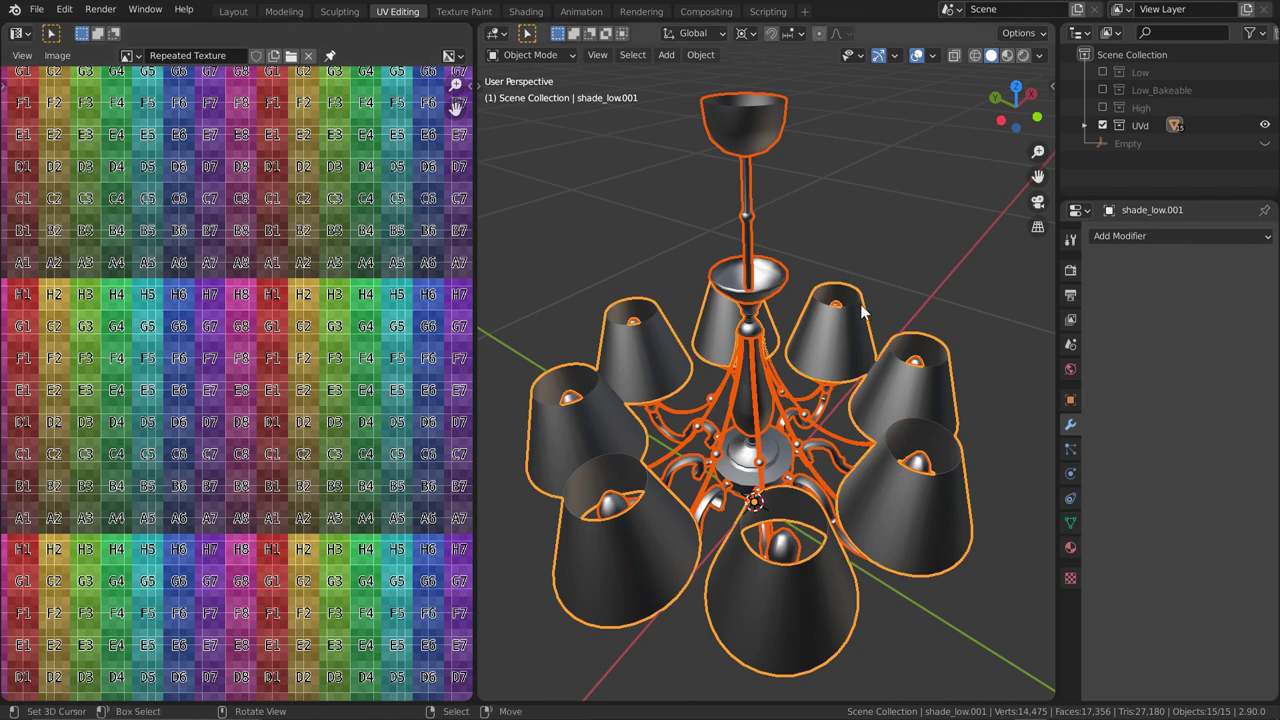
Return to Edit Mode and select all UV islands of the seven repeated shades and arm assemblies
{"action": "key", "text": "Tab"}
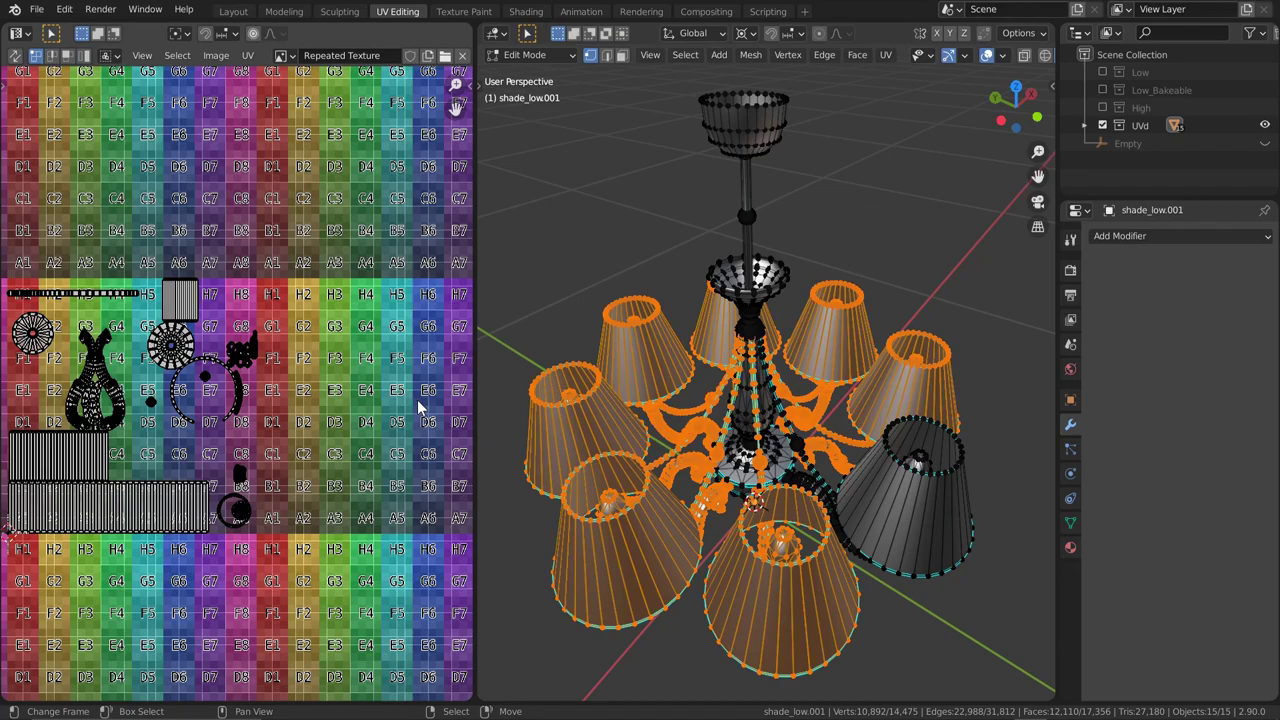
{"action": "middle_click_drag", "start_coordinate": [168, 436], "coordinate": [335, 432]}
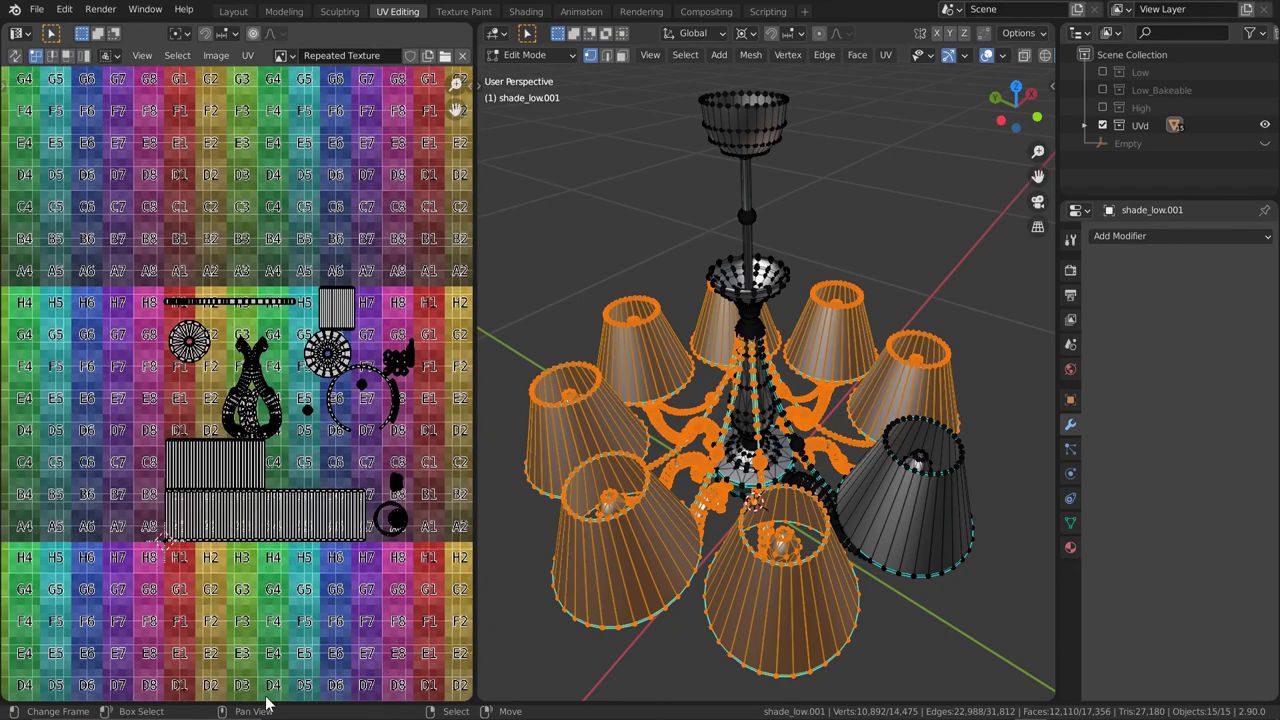
{"action": "middle_click_drag", "start_coordinate": [206, 609], "coordinate": [86, 560]}
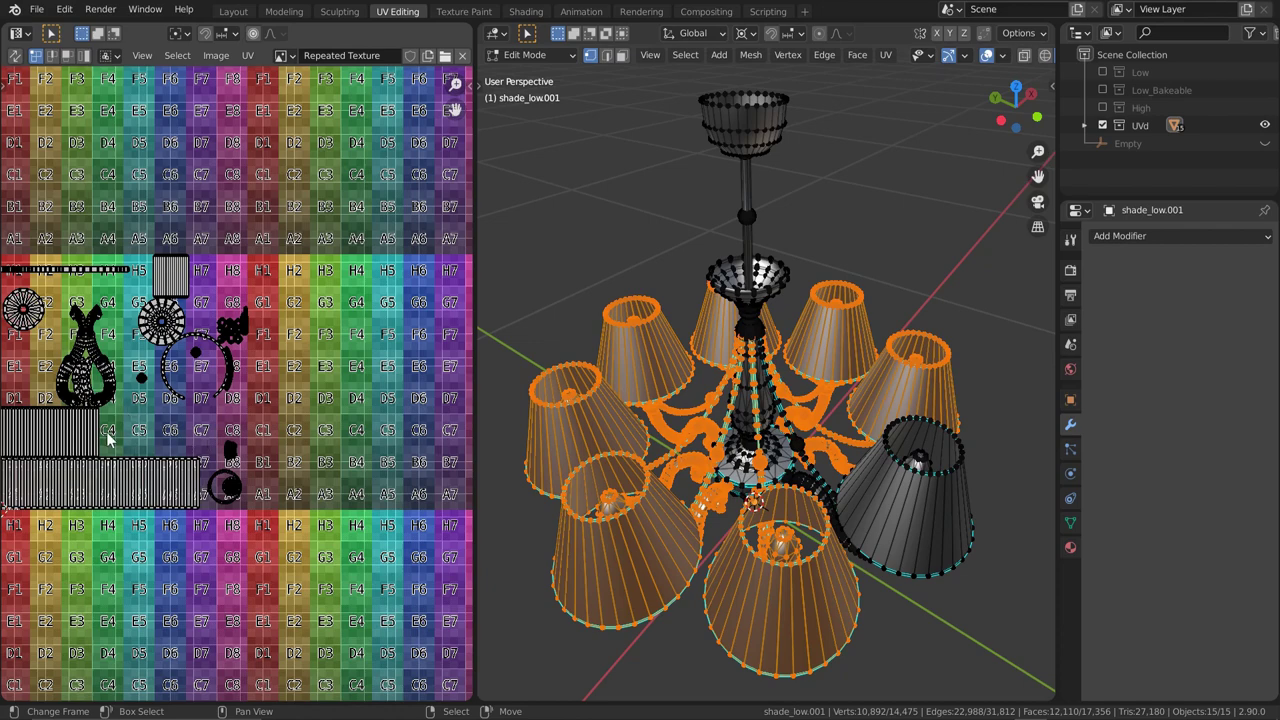
{"action": "key", "text": "a"}
{"action": "middle_click_drag", "start_coordinate": [163, 449], "coordinate": [177, 452]}
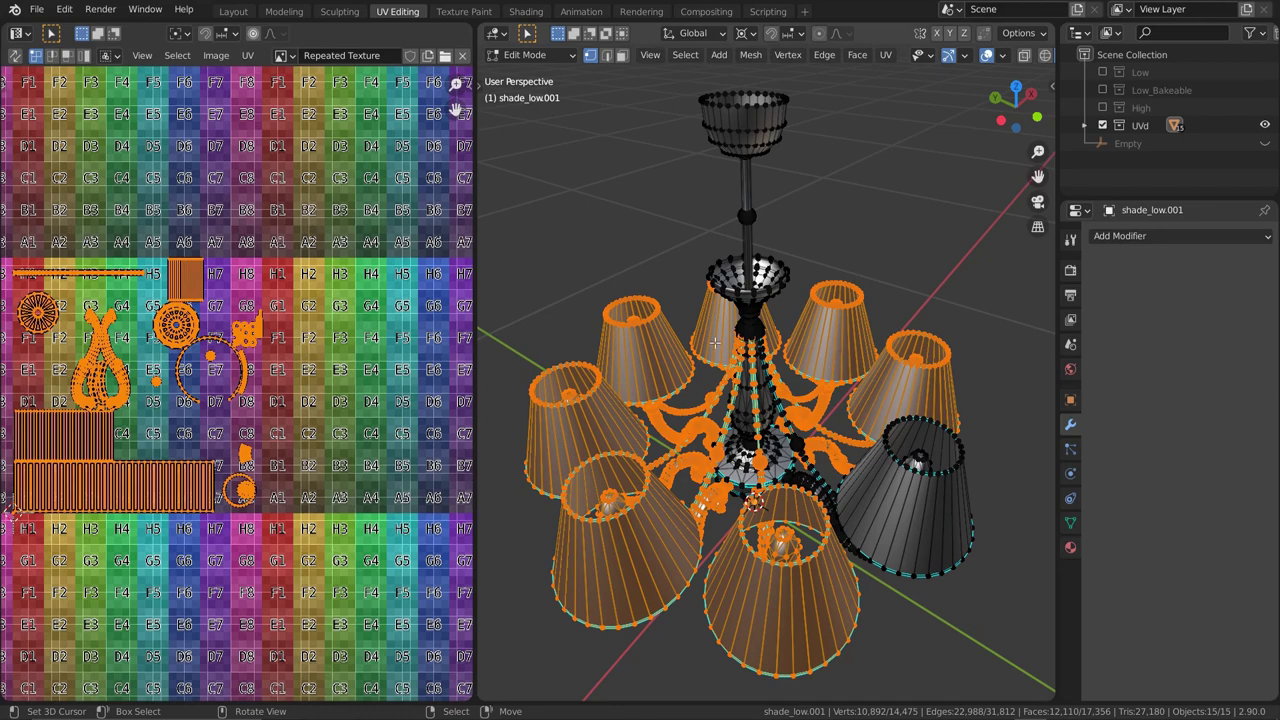
Move the selected UV islands of the repeated parts 1 unit along X, onto the adjacent repeated tile
{"action": "key", "text": "g"}
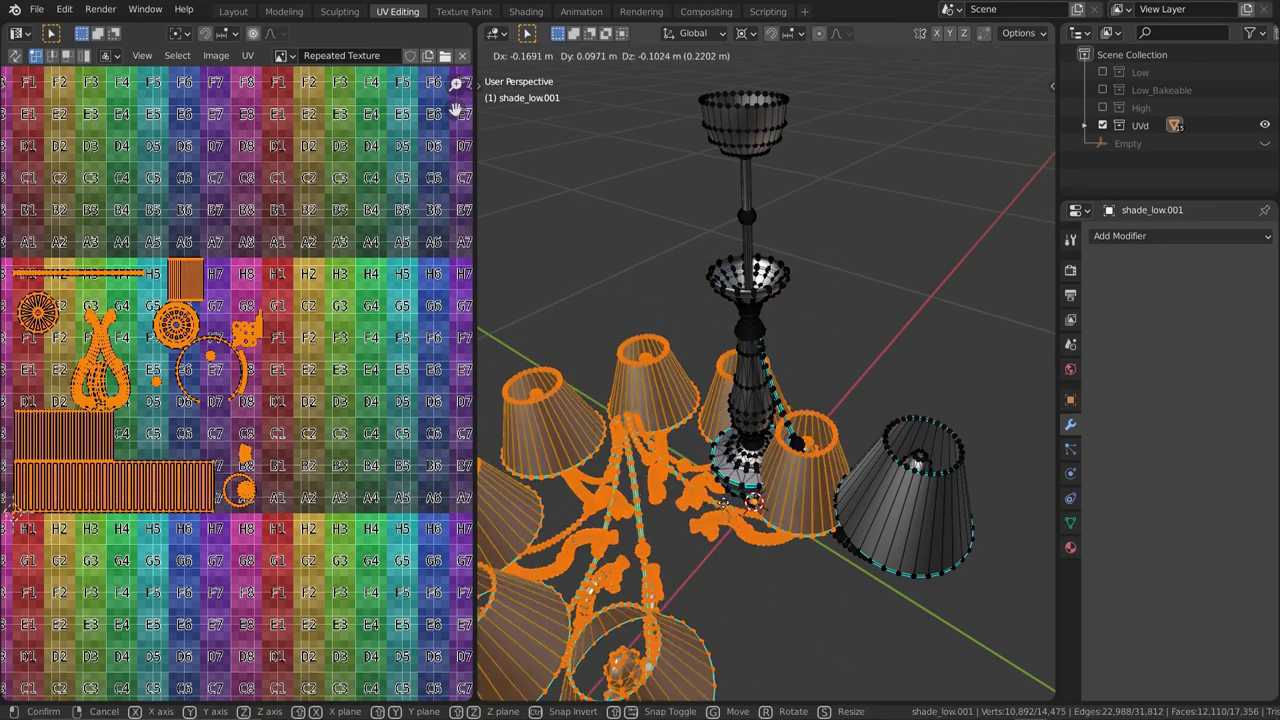
{"action": "key", "text": "Escape"}
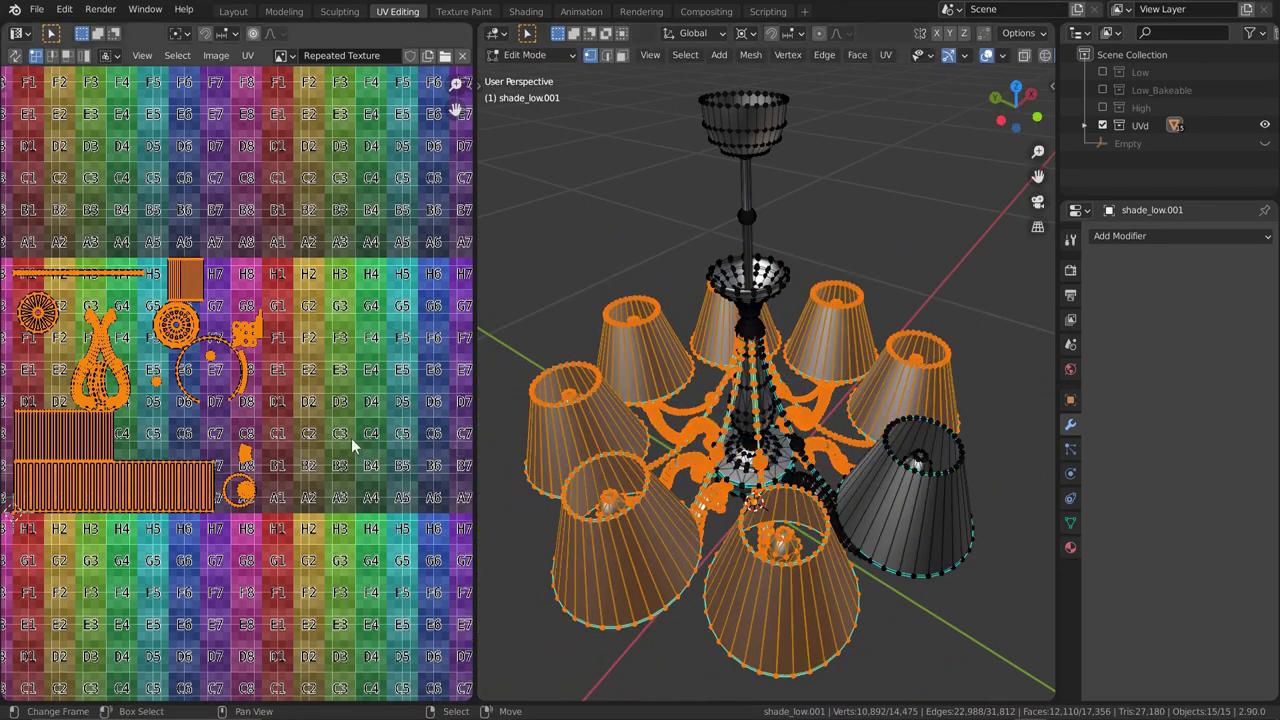
{"action": "key", "text": "g"}
{"action": "key", "text": "x"}
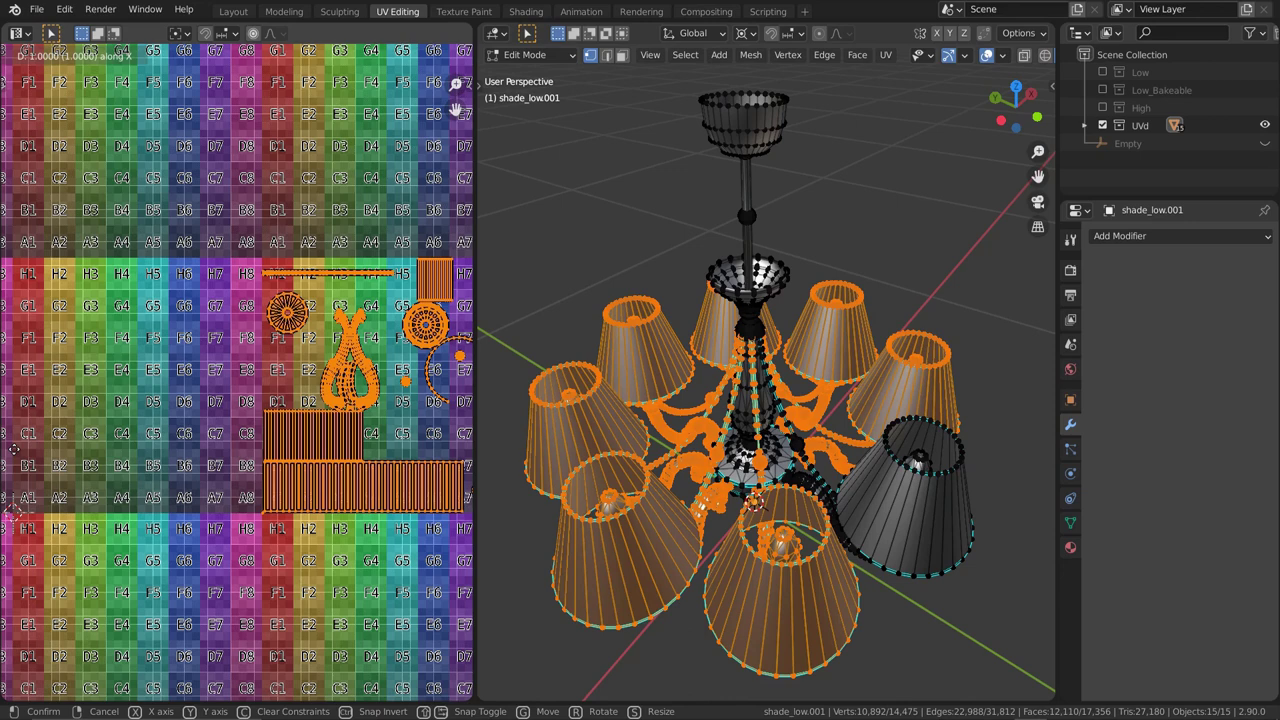
{"action": "left_click", "coordinate": [14, 449]}
Turn off Repeat Image in the UV editor and undo the last UV move
{"action": "key", "text": "n"}
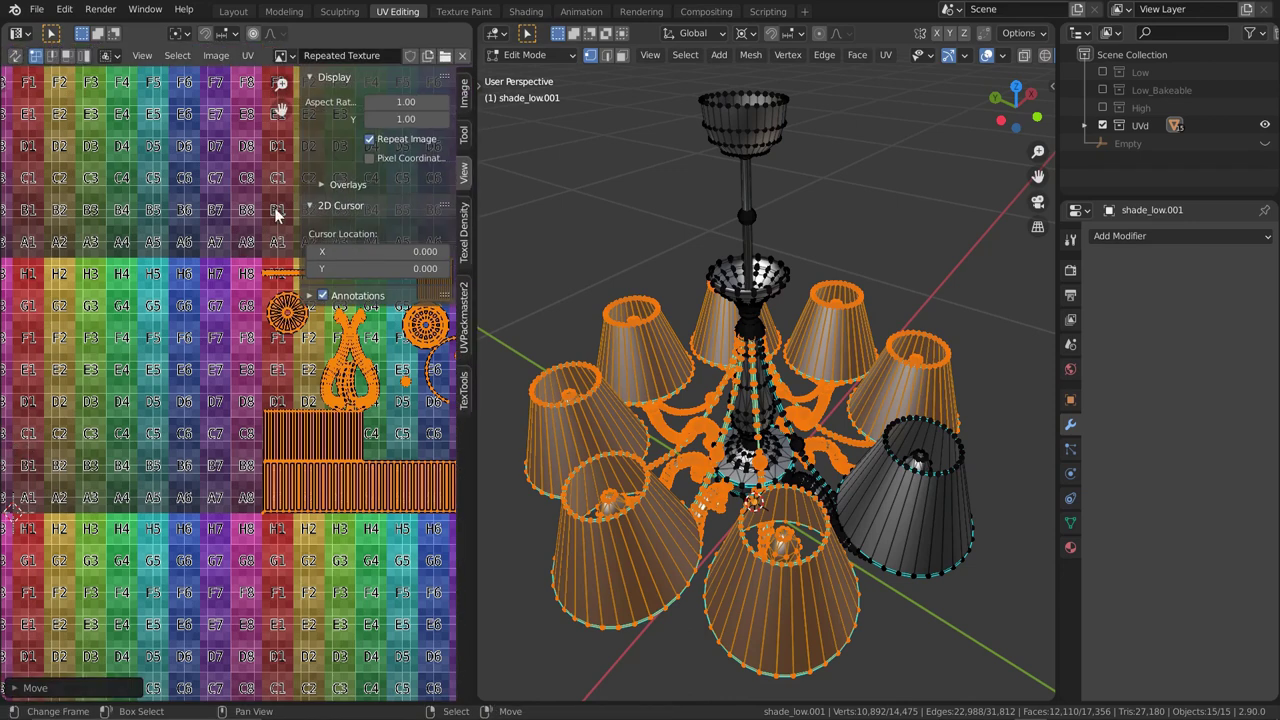
{"action": "left_click", "coordinate": [370, 140]}
{"action": "key", "text": "n"}
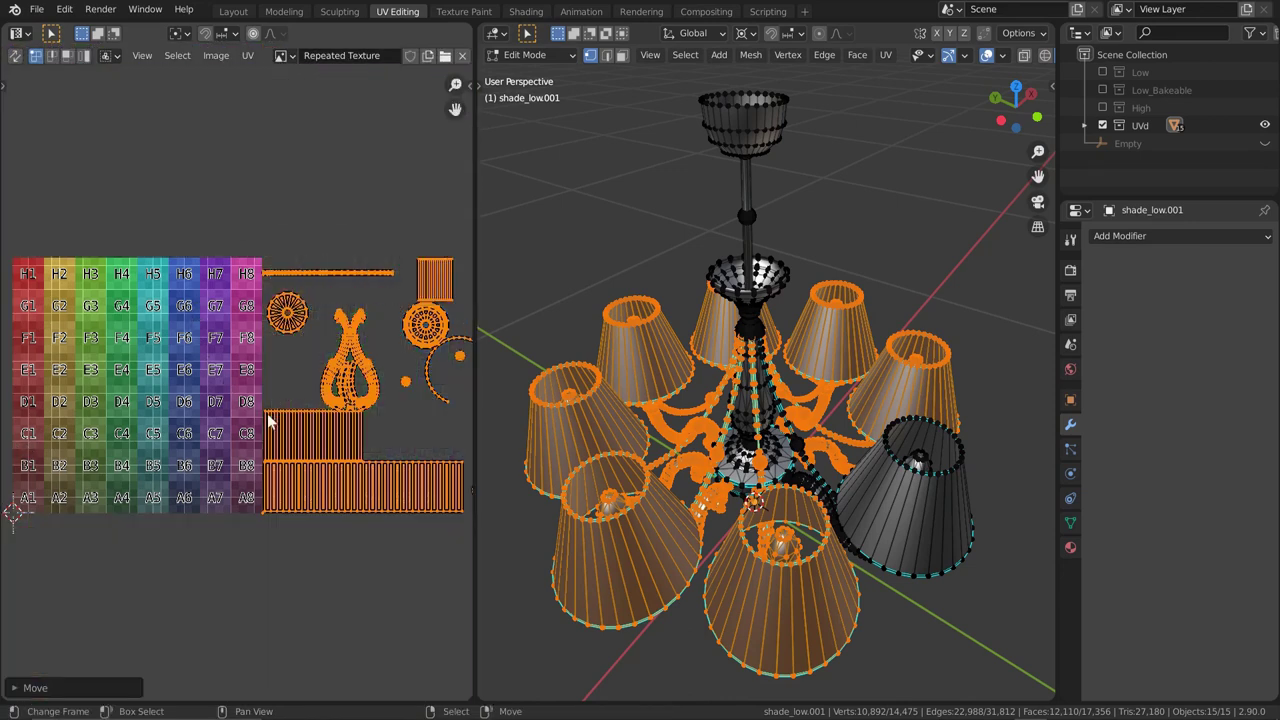
{"action": "key", "text": "ctrl+p"}
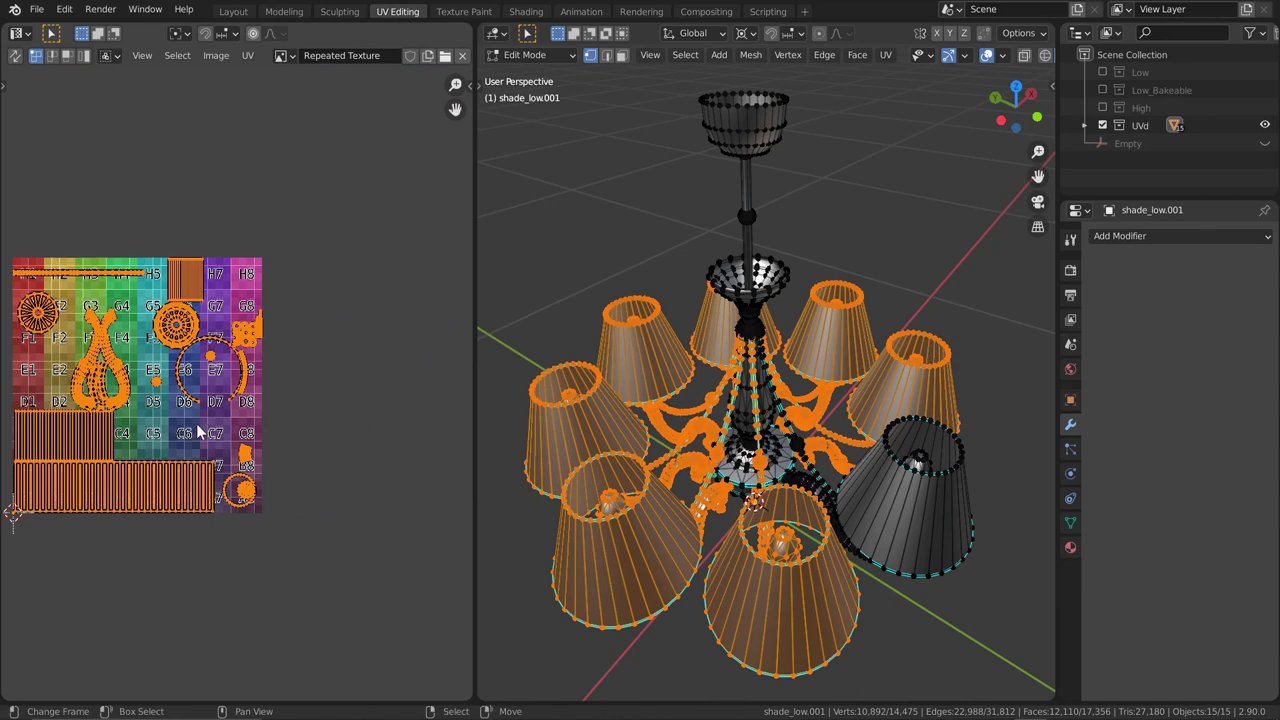
Offset the repeated parts' UV islands by 1.0 along X again, and select all meshes to show both sets of UVs
{"action": "key", "text": "g"}
{"action": "key", "text": "x"}
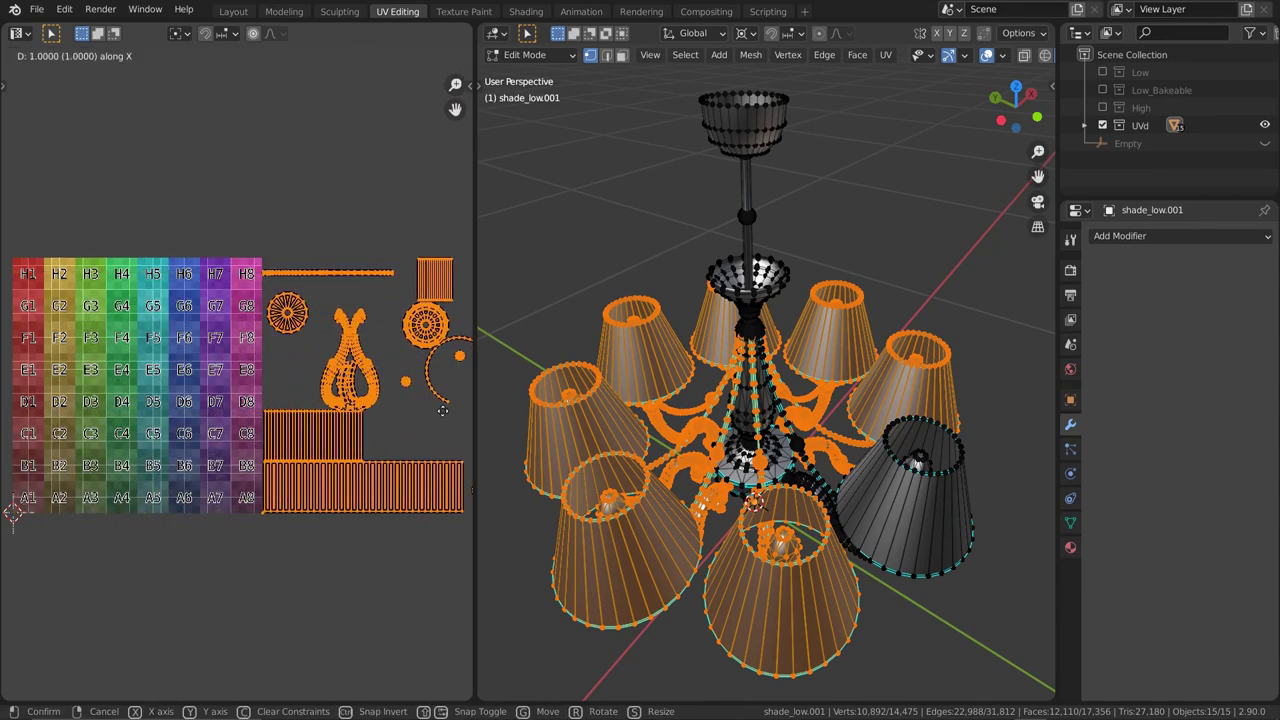
{"action": "left_click", "coordinate": [442, 410]}
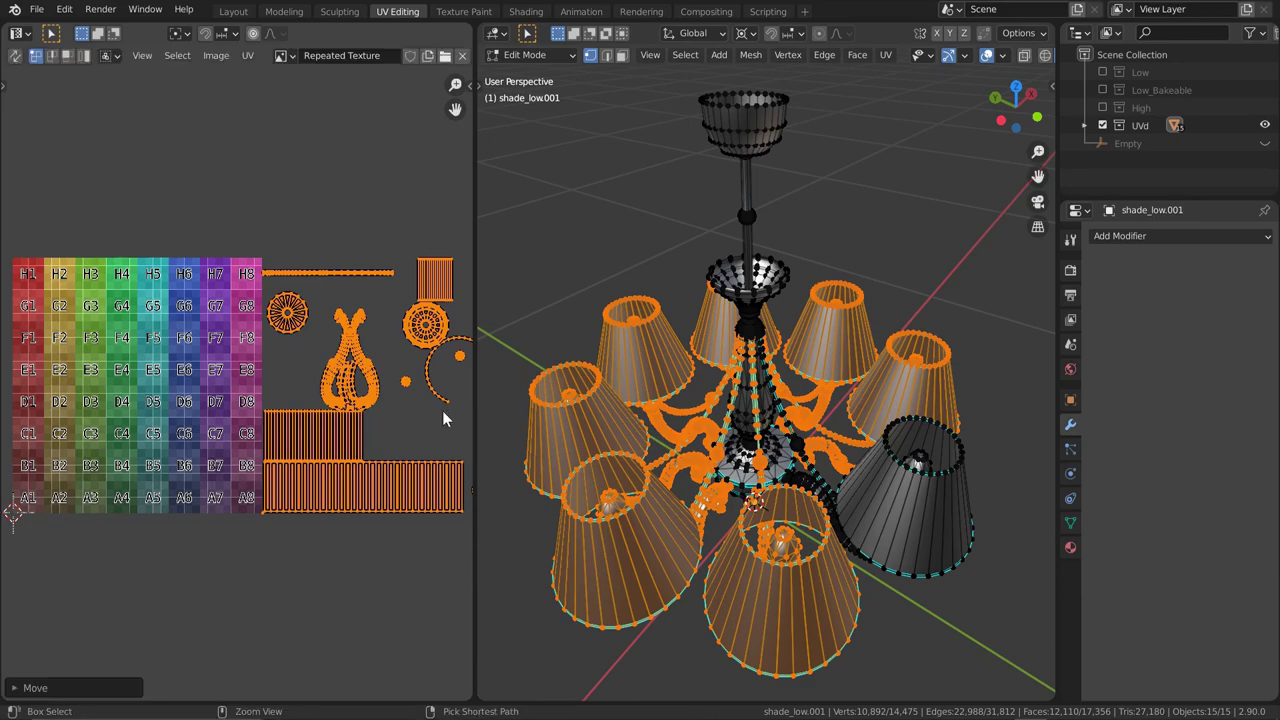
{"action": "scroll", "coordinate": [418, 425], "scroll_direction": "down", "scroll_amount": 2}
{"action": "middle_click_drag", "start_coordinate": [407, 462], "coordinate": [384, 471]}
{"action": "key", "text": "a"}
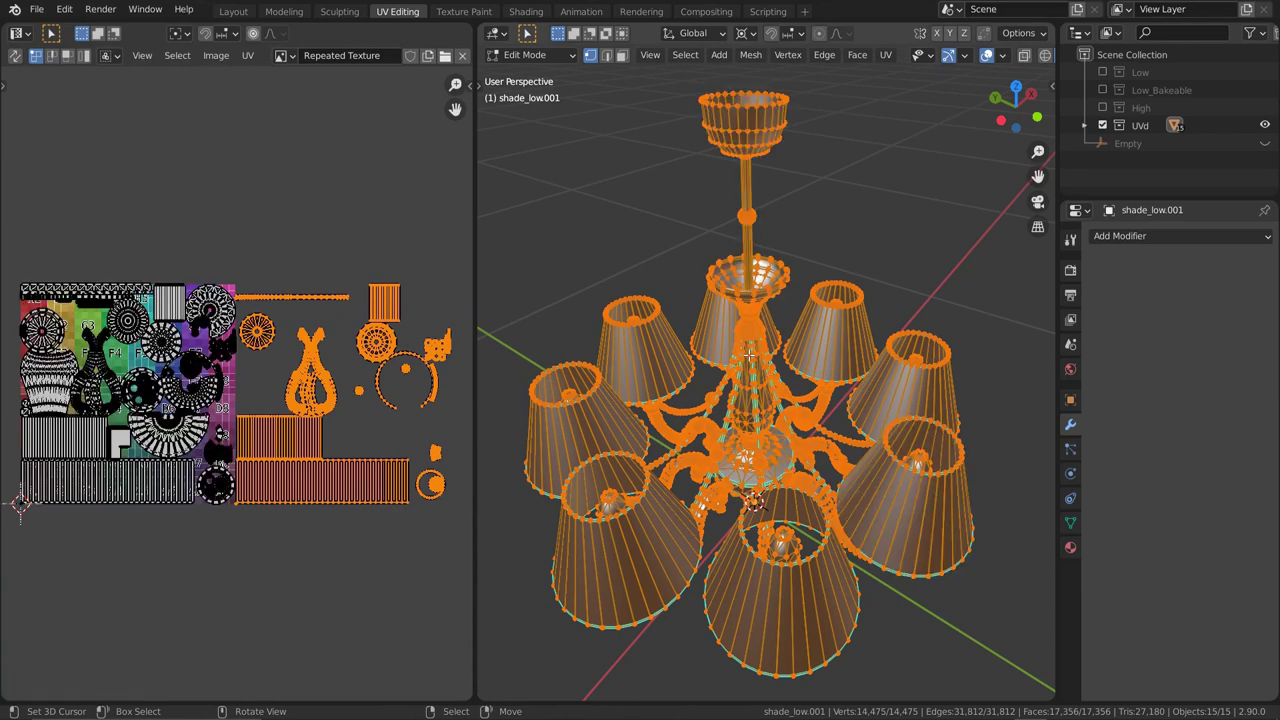
Deselect all UVs, return the chandelier meshes to Object Mode, and open the file context menu that offers export
{"action": "key", "text": "alt+a"}
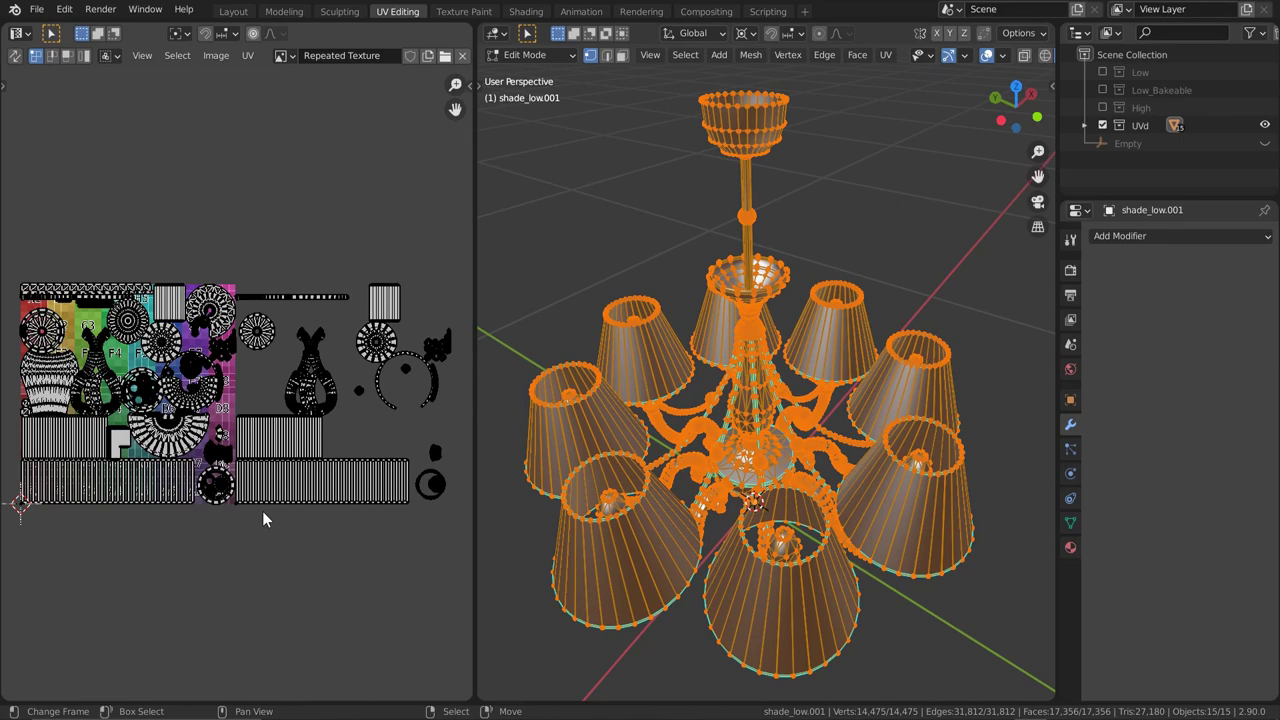
{"action": "key", "text": "Tab"}
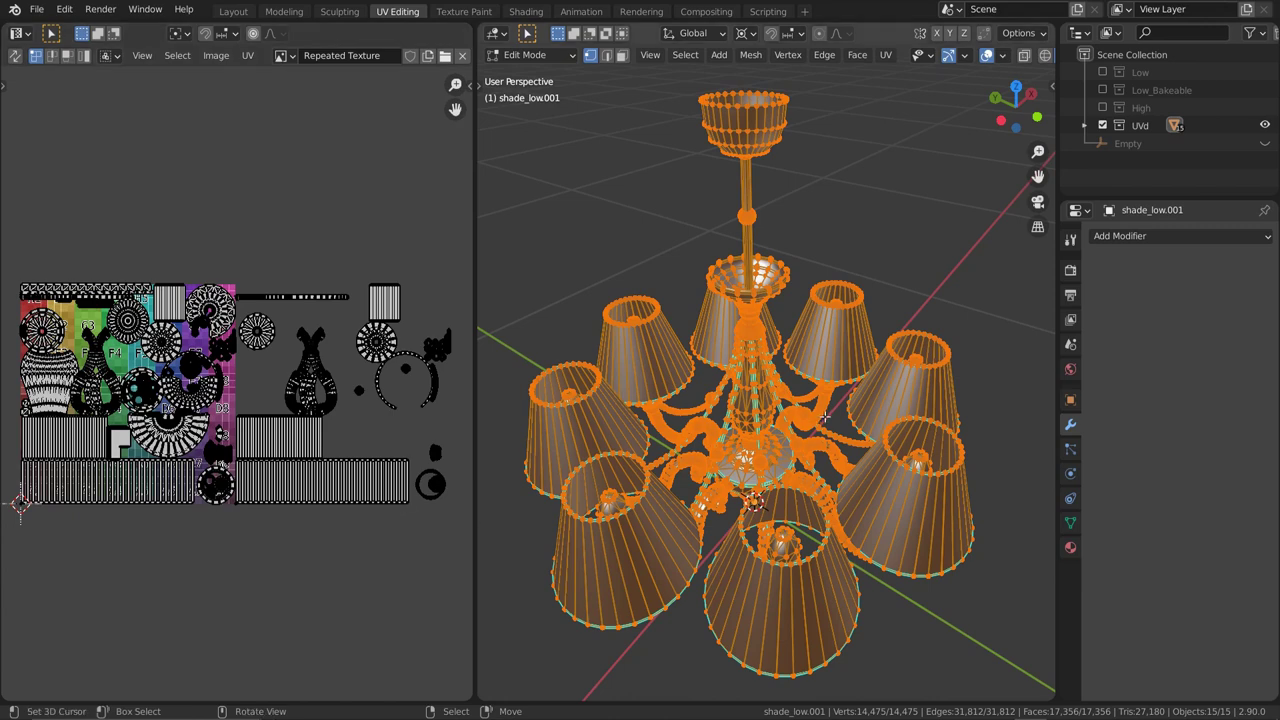
{"action": "key", "text": "F4"}
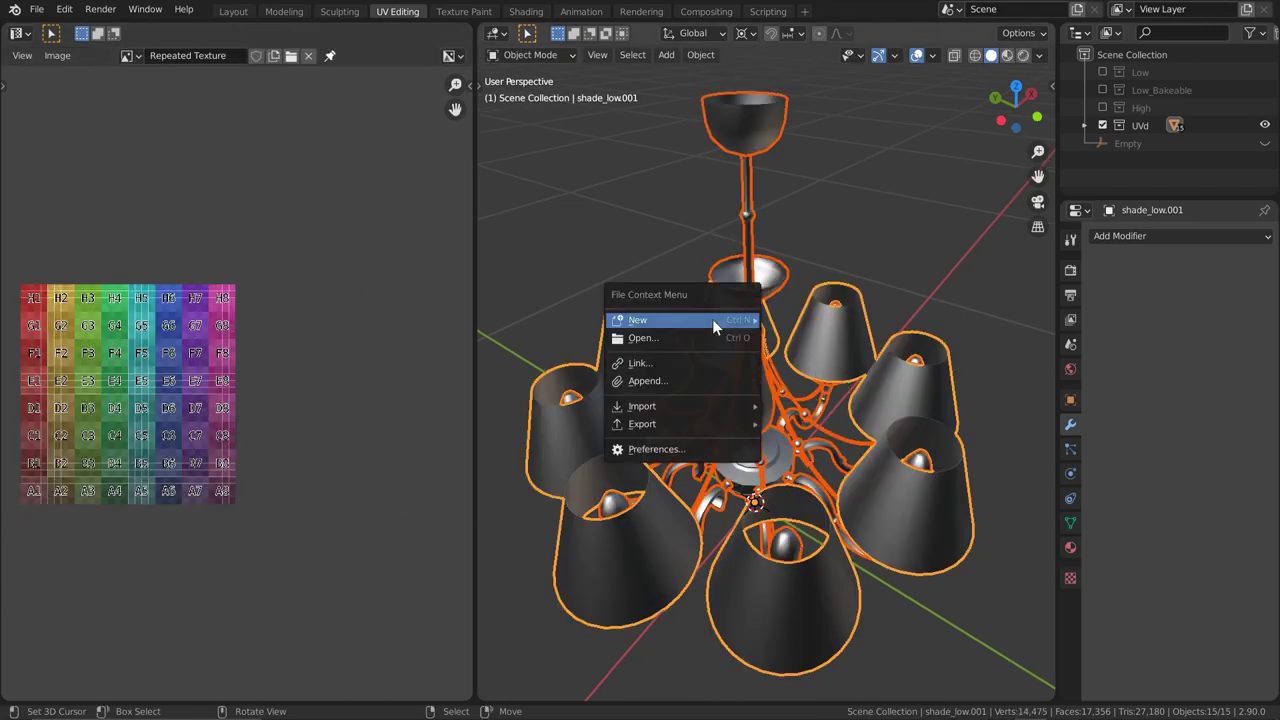
Switch to Substance Painter and bake the Normal and Ambient occlusion maps at 2048, matching by mesh name with low-poly suffix _low.001
{"action": "mouse_move", "coordinate": [699, 431]}
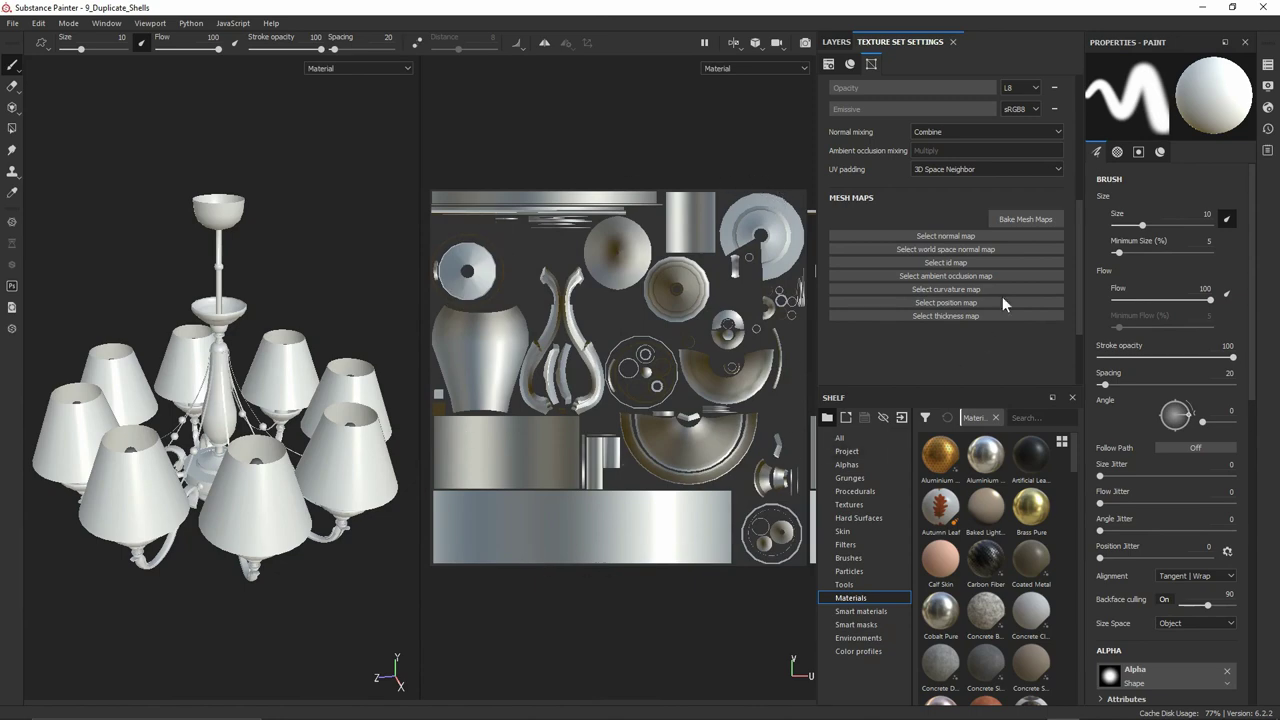
{"action": "left_click", "coordinate": [1010, 222]}
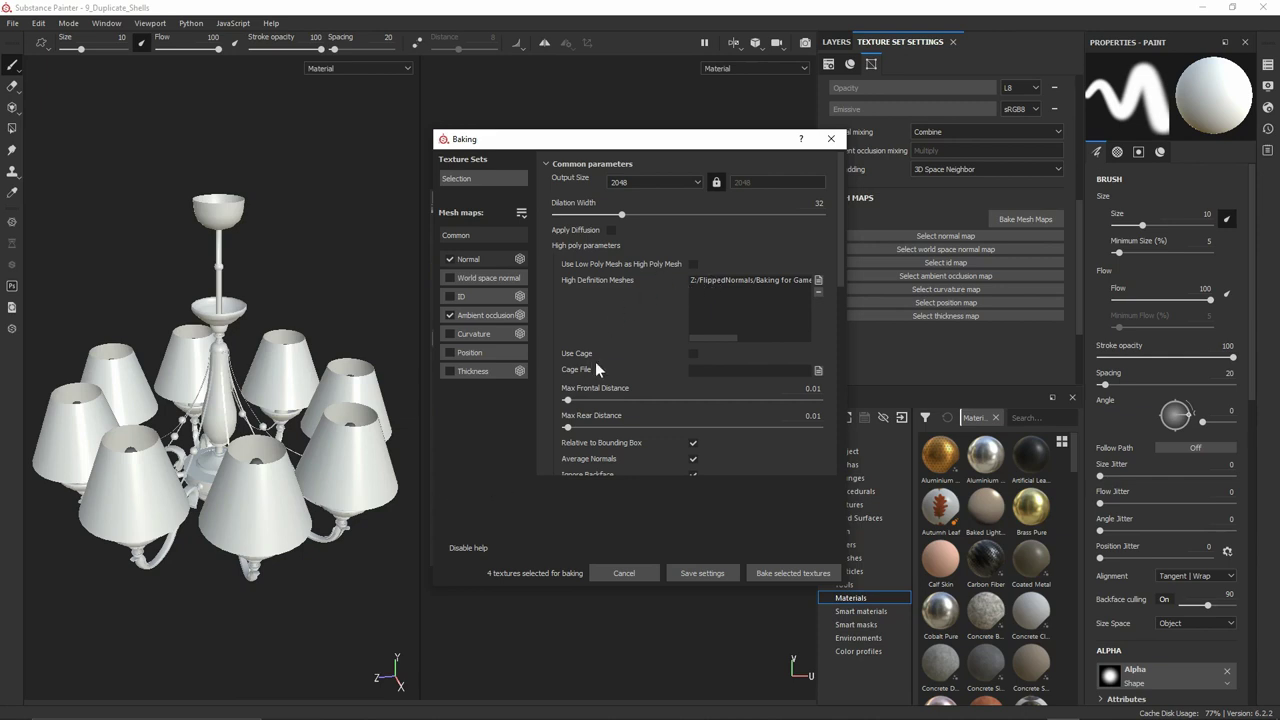
{"action": "scroll", "coordinate": [636, 362], "scroll_direction": "down", "scroll_amount": 2}
{"action": "scroll", "coordinate": [652, 347], "scroll_direction": "down", "scroll_amount": 2}
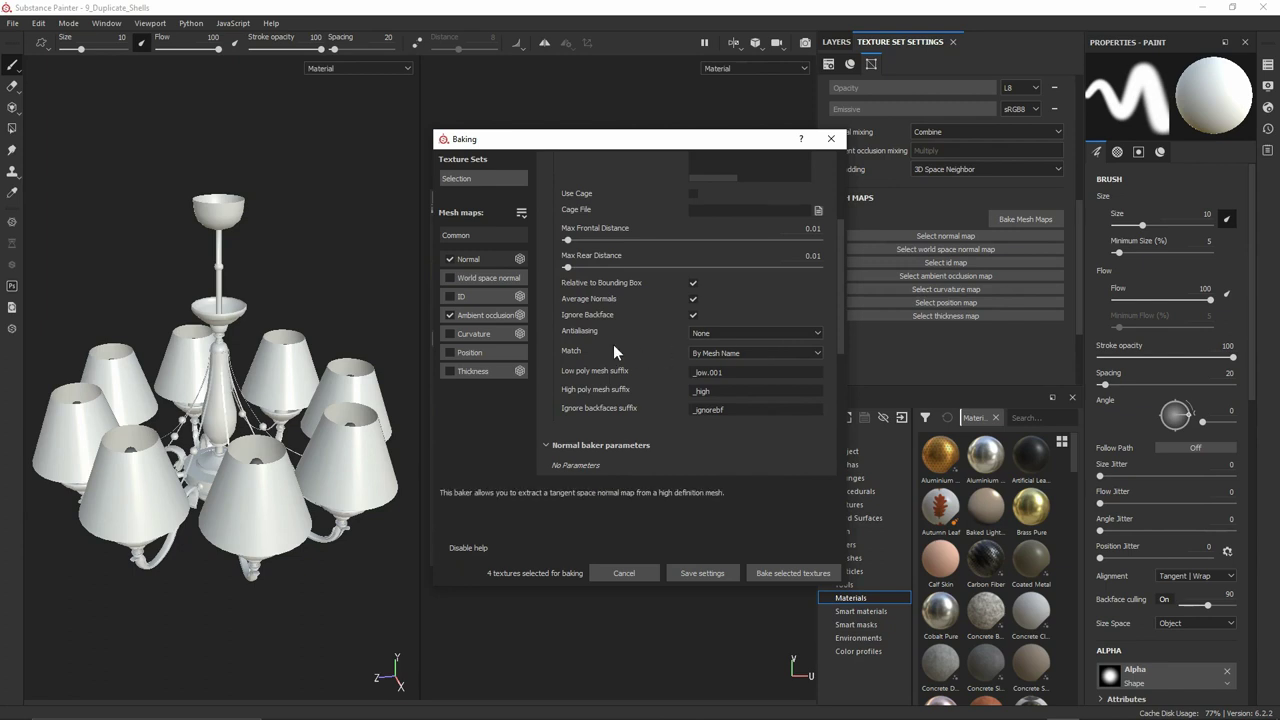
{"action": "left_click", "coordinate": [697, 372]}
{"action": "key", "text": "BackSpace"}
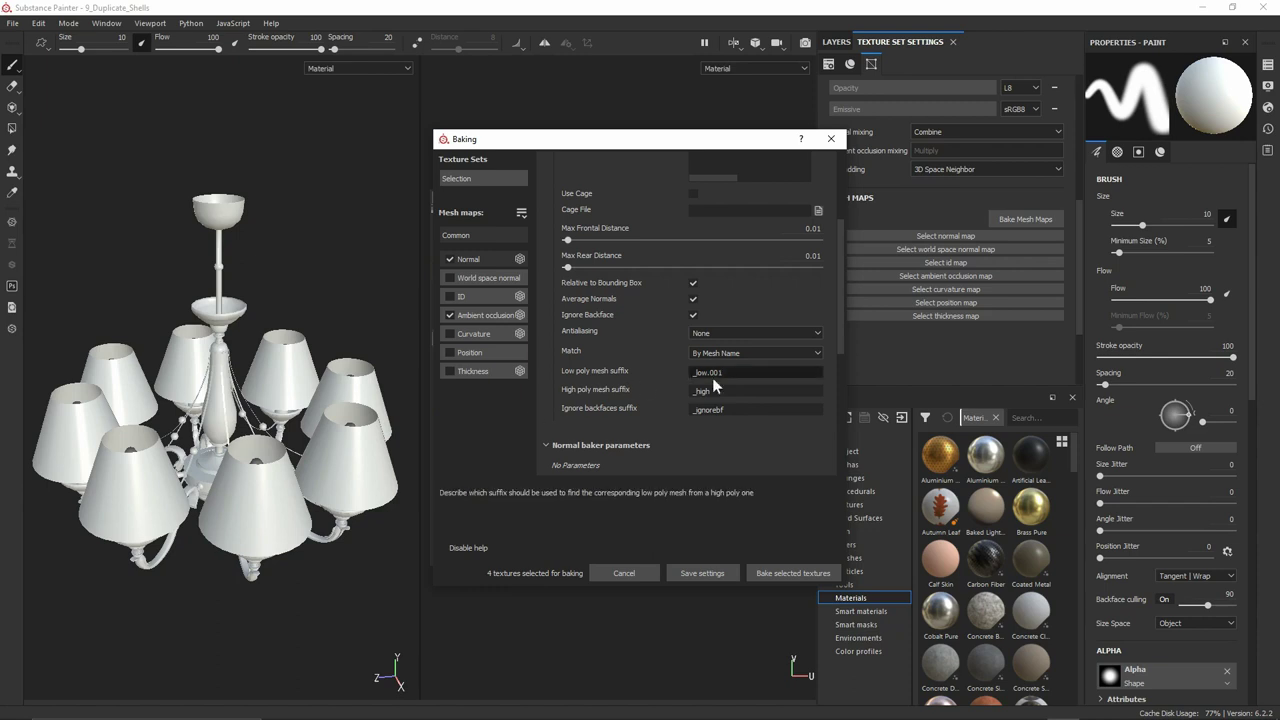
{"action": "left_click", "coordinate": [794, 574]}
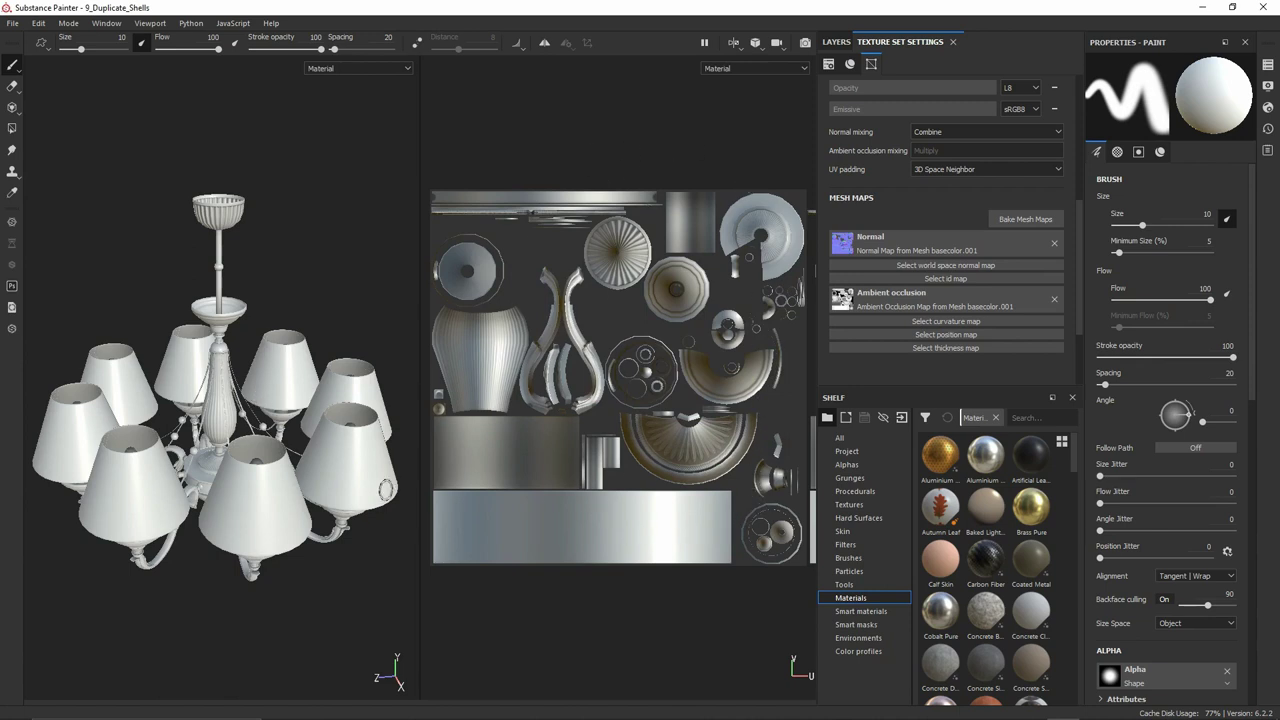
Hide the side panels and examine the baked shades, cups and arms of the chandelier from several angles
{"action": "left_click_drag", "start_coordinate": [300, 539], "coordinate": [297, 410], "text": "alt"}
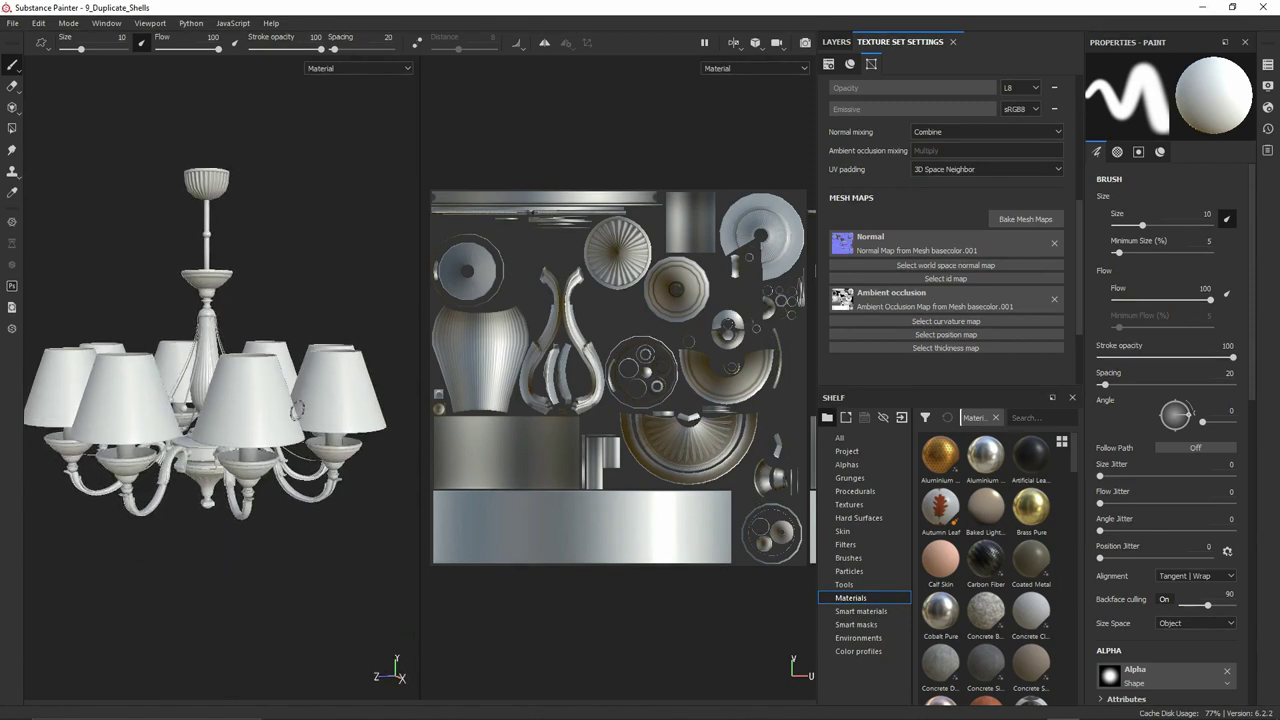
{"action": "key", "text": "Tab"}
{"action": "scroll", "coordinate": [414, 421], "scroll_direction": "up", "scroll_amount": 5}
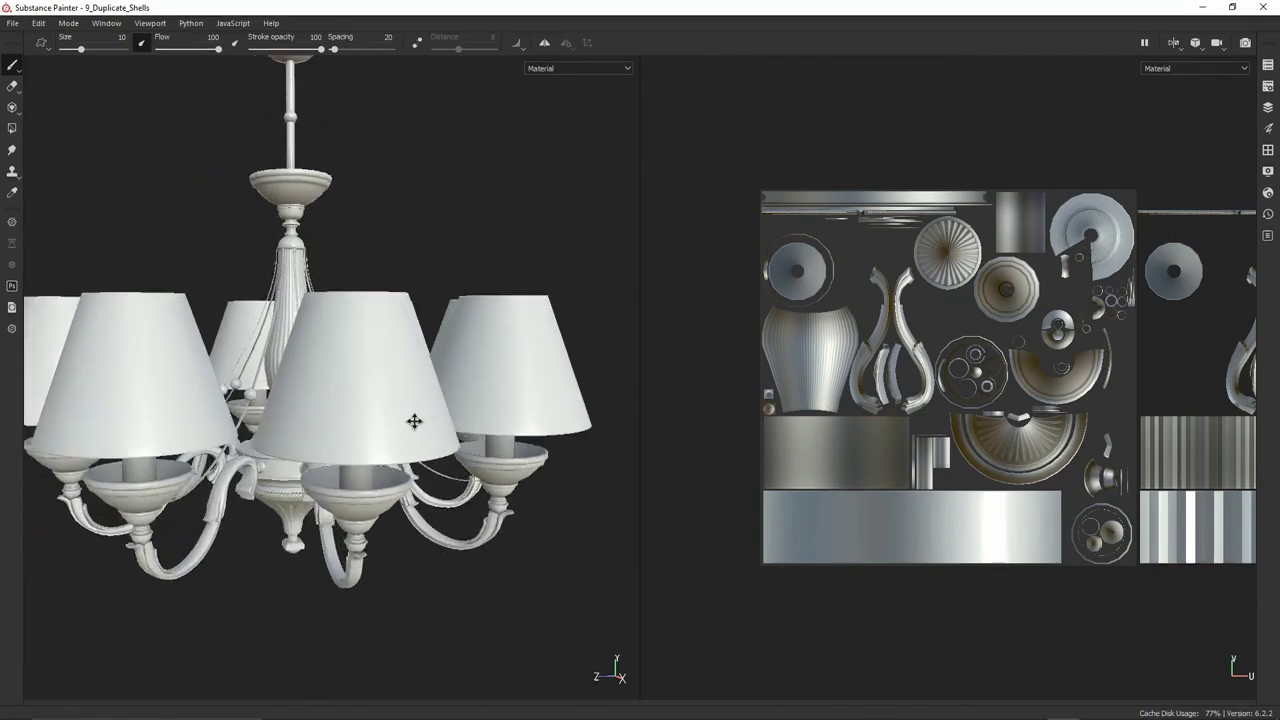
{"action": "left_click_drag", "start_coordinate": [414, 421], "coordinate": [343, 409], "text": "alt"}
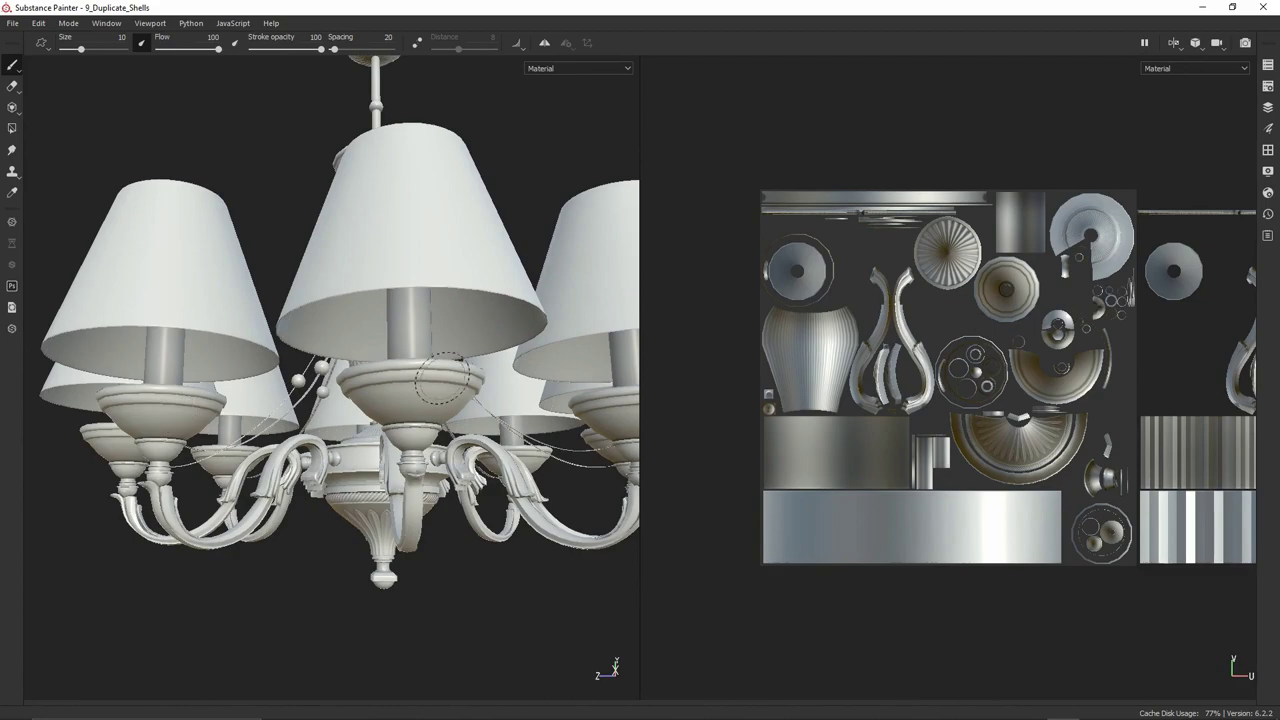
{"action": "left_click_drag", "start_coordinate": [490, 513], "coordinate": [185, 518], "text": "alt"}
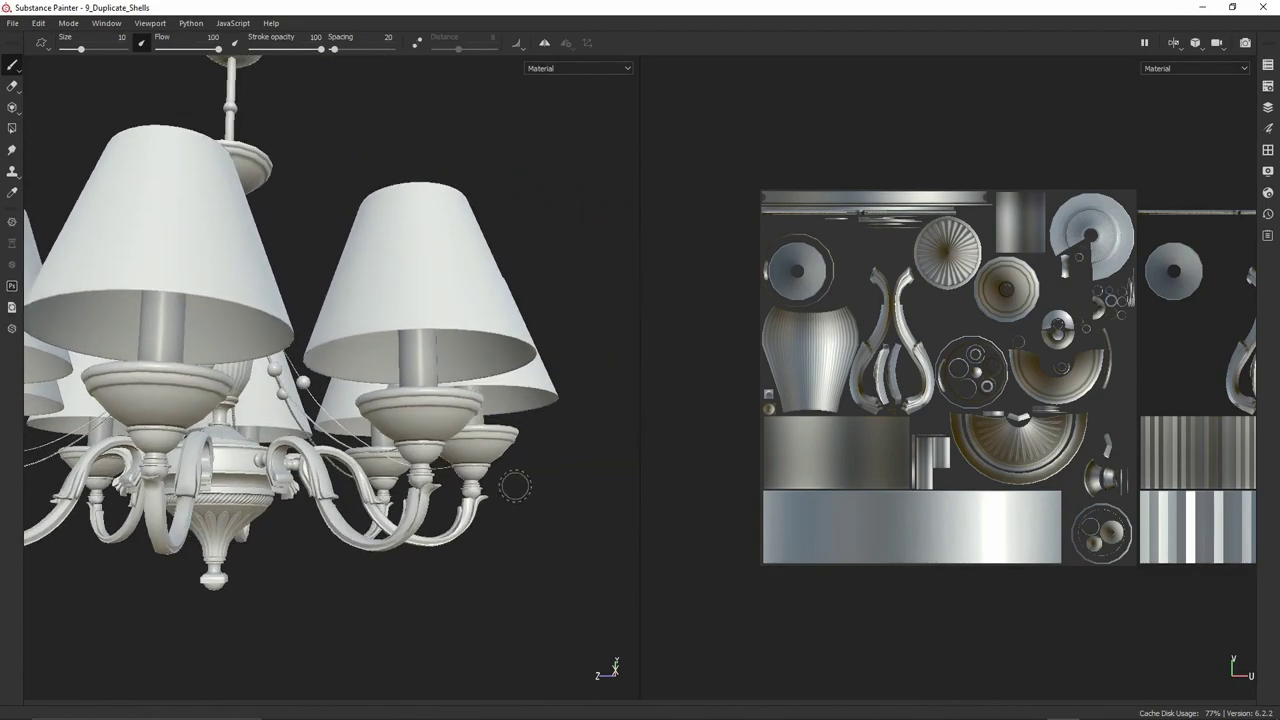
{"action": "left_click_drag", "start_coordinate": [515, 487], "coordinate": [575, 446], "text": "alt"}
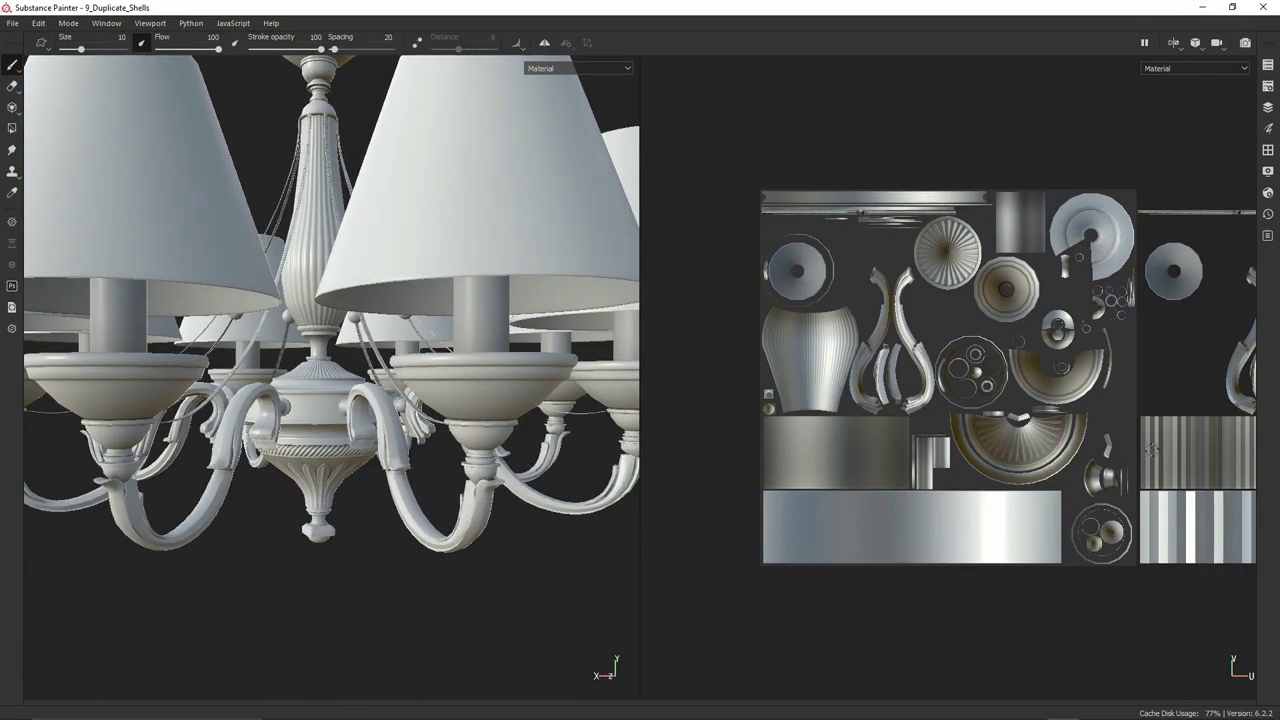
Examine the offset UV islands beside the main tile in the 2D view and compare them with the chandelier's arms
{"action": "middle_click_drag", "start_coordinate": [1151, 449], "coordinate": [764, 458]}
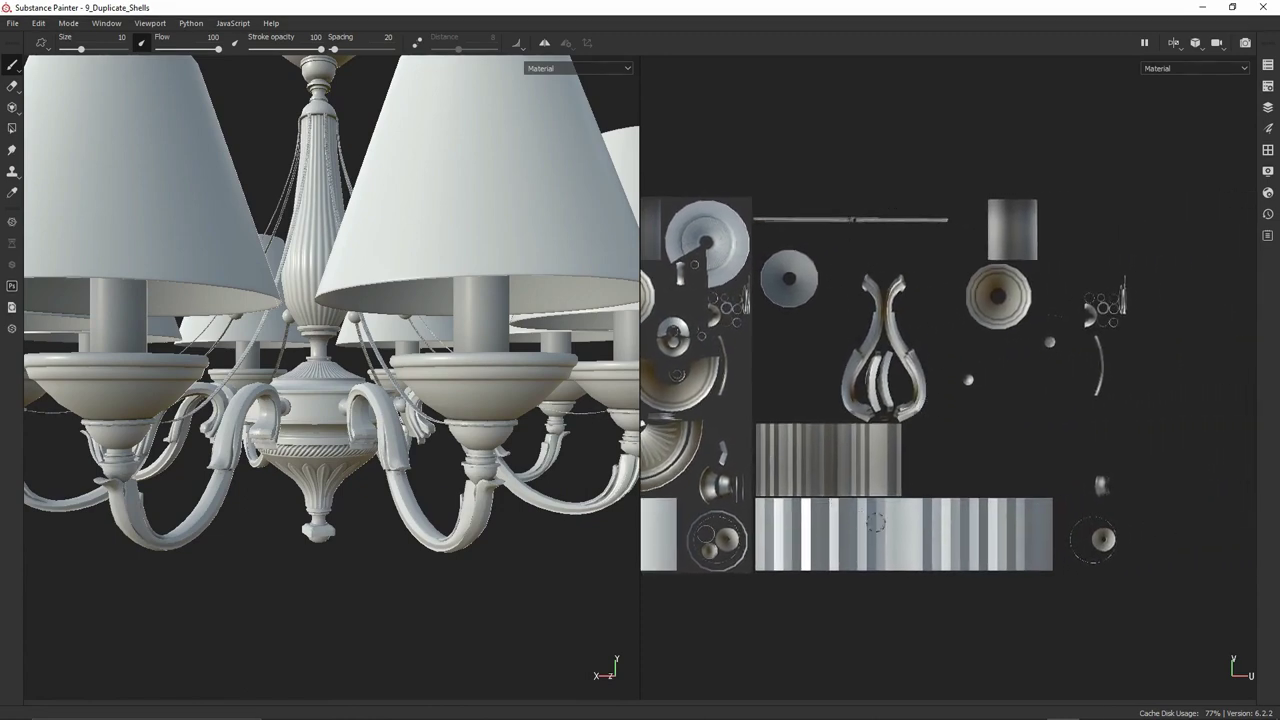
{"action": "scroll", "coordinate": [925, 390], "scroll_direction": "up", "scroll_amount": 2}
{"action": "scroll", "coordinate": [921, 362], "scroll_direction": "up", "scroll_amount": 5}
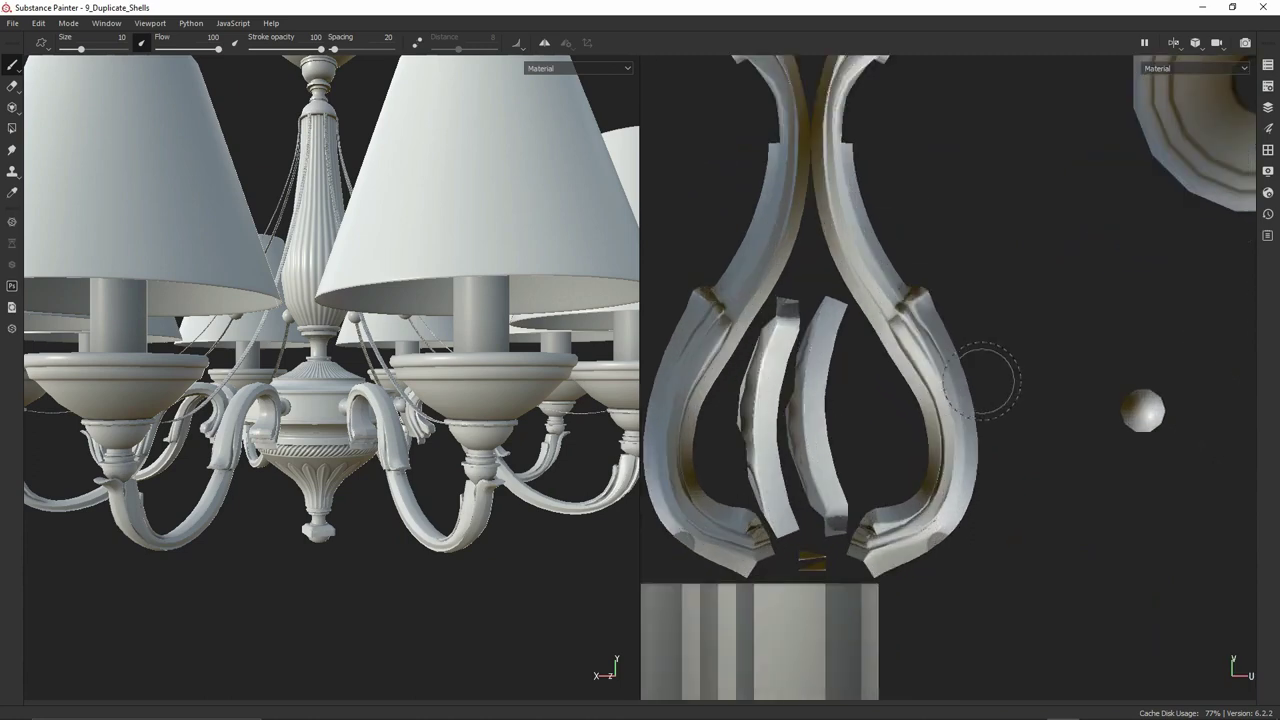
{"action": "middle_click_drag", "start_coordinate": [955, 342], "coordinate": [1001, 364]}
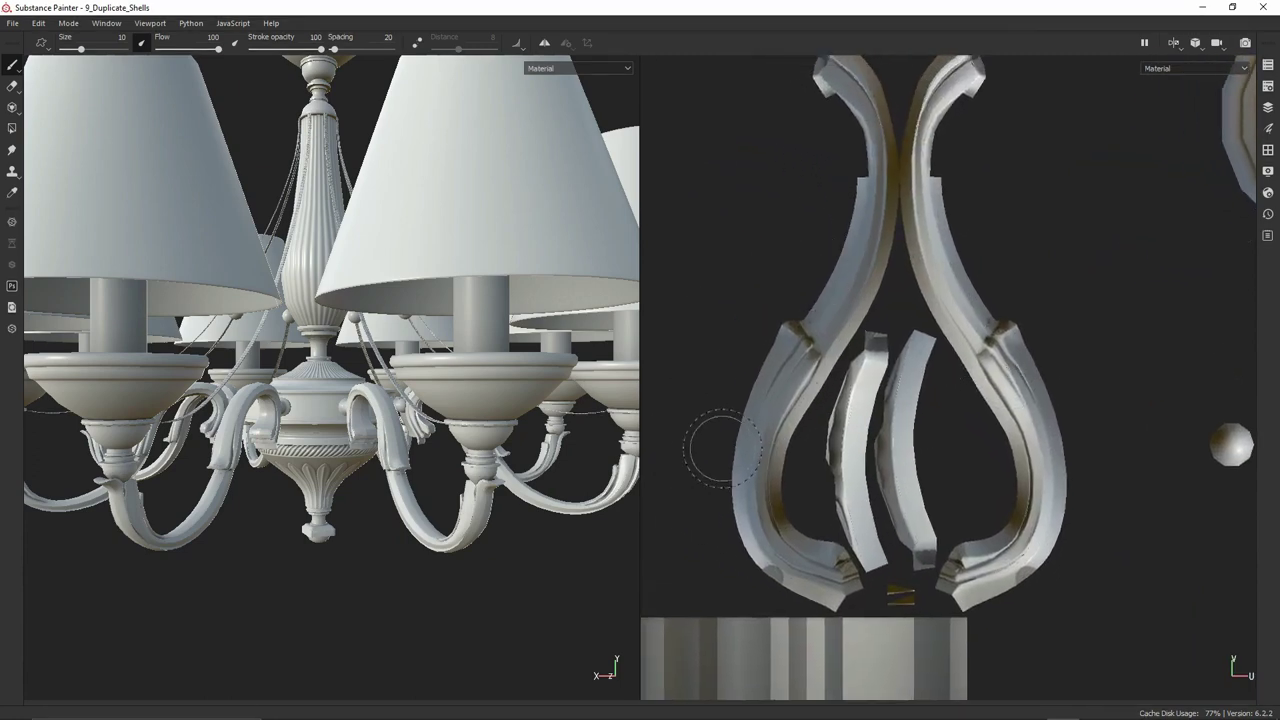
{"action": "left_click_drag", "start_coordinate": [427, 491], "coordinate": [450, 512], "text": "alt"}
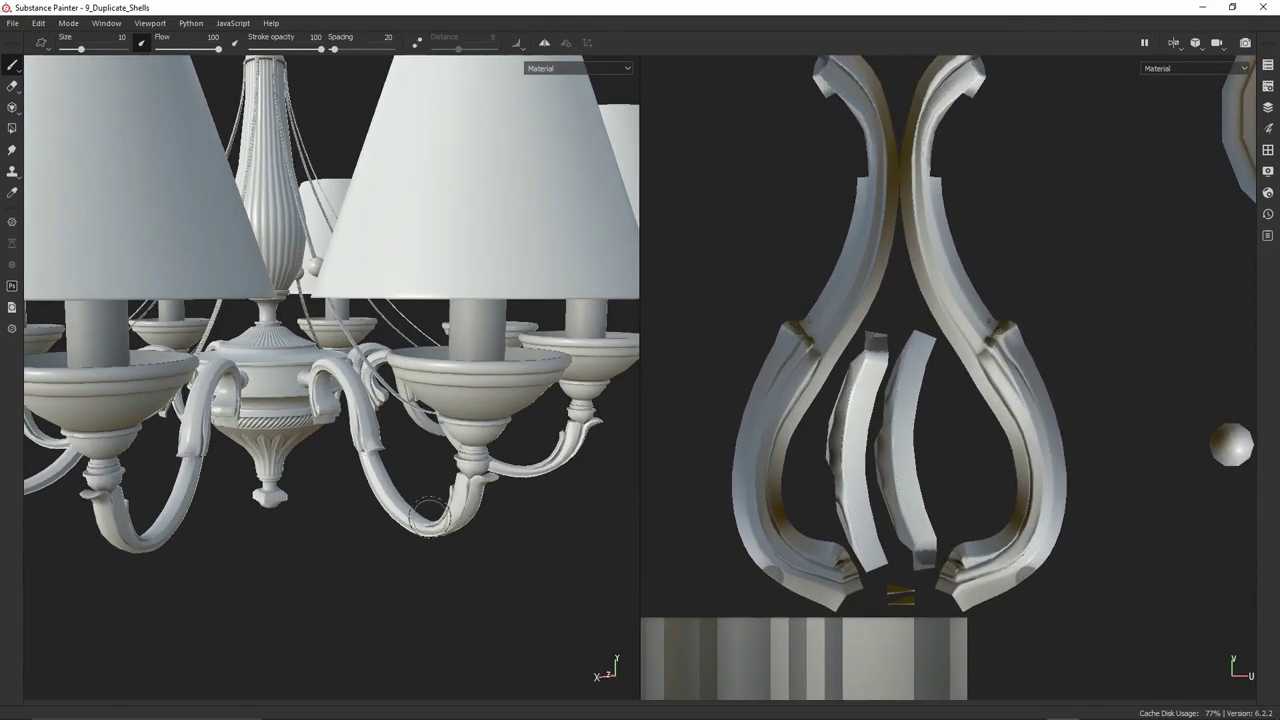
{"action": "scroll", "coordinate": [1040, 482], "scroll_direction": "down", "scroll_amount": 4}
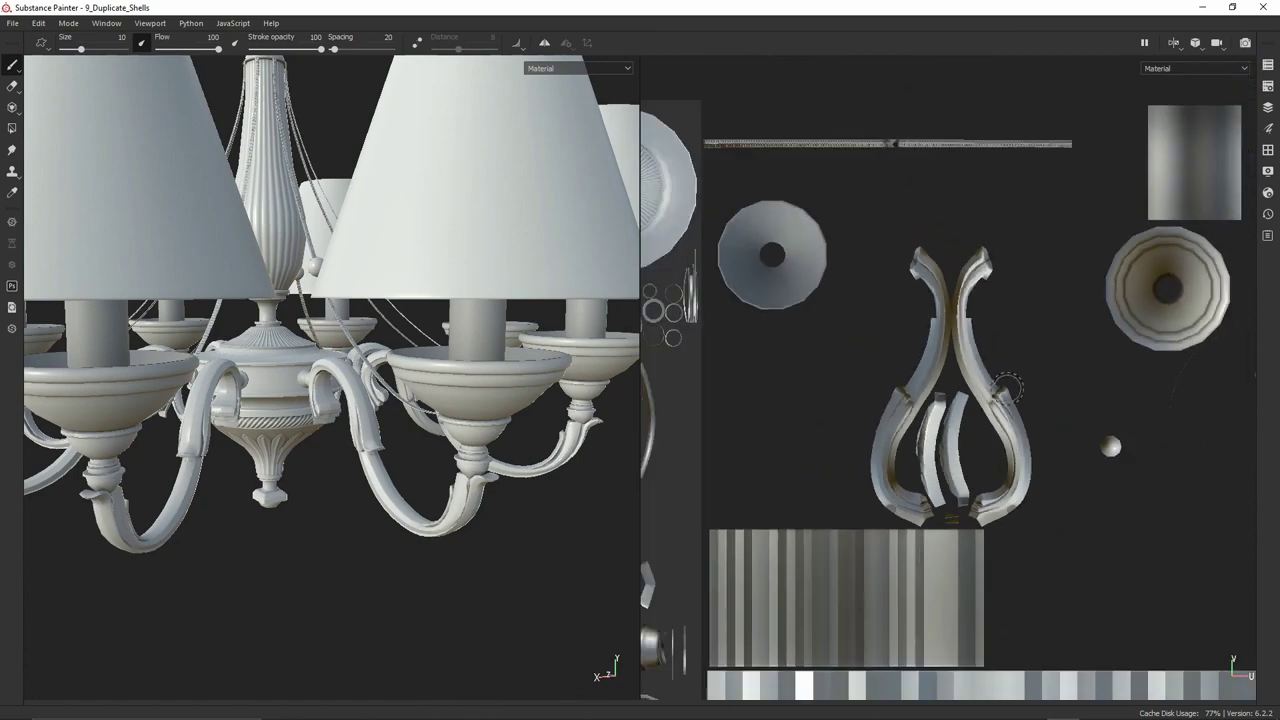
{"action": "scroll", "coordinate": [860, 483], "scroll_direction": "down", "scroll_amount": 2}
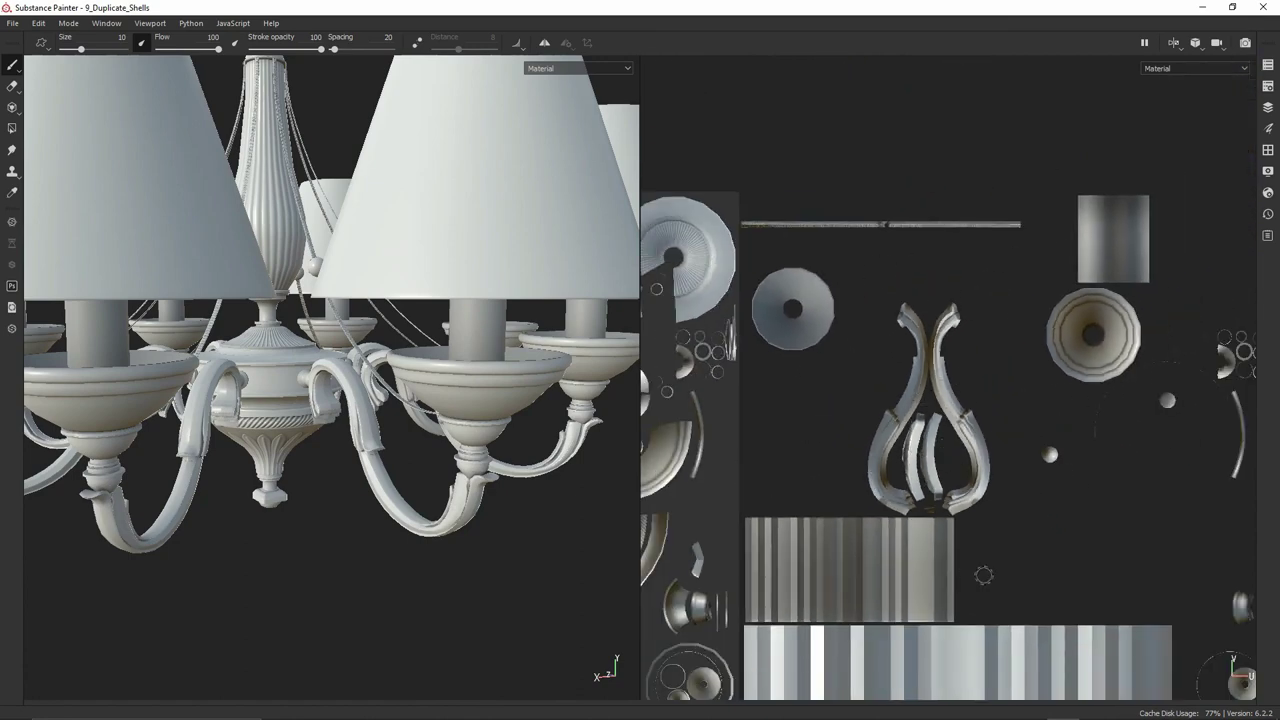
{"action": "scroll", "coordinate": [1061, 542], "scroll_direction": "down", "scroll_amount": 2}
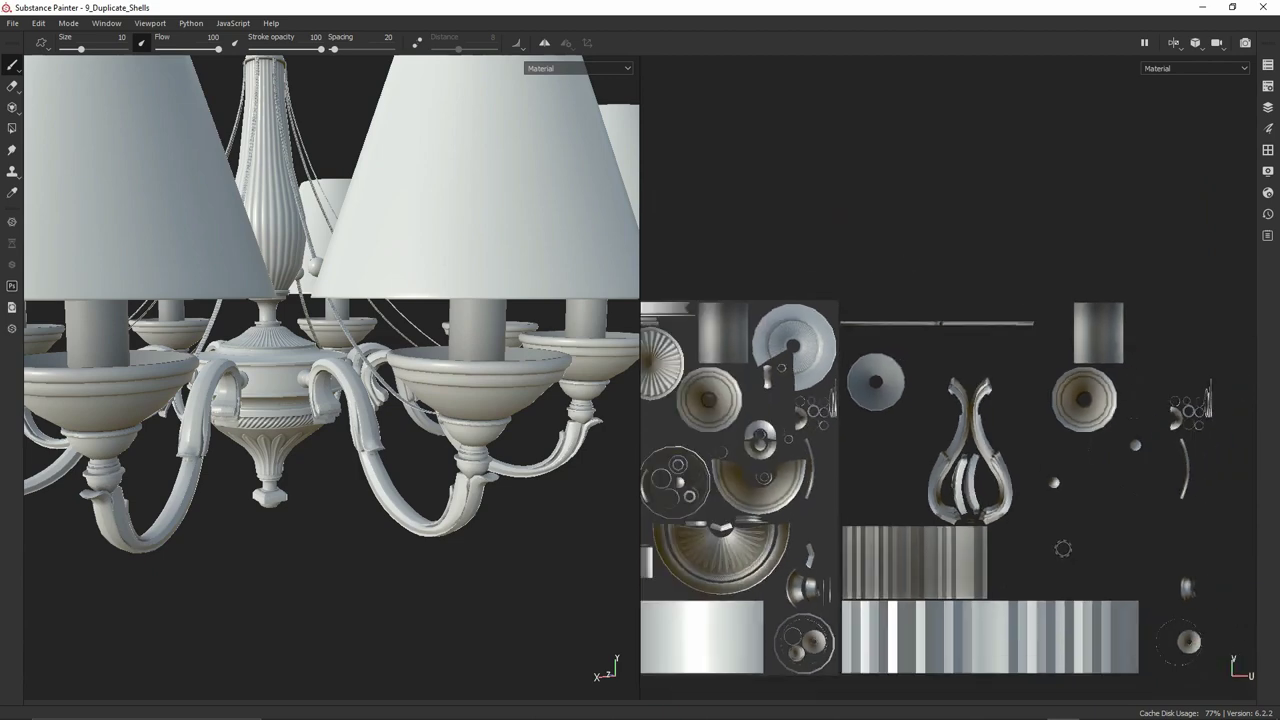
{"action": "middle_click_drag", "start_coordinate": [1065, 550], "coordinate": [1011, 501]}
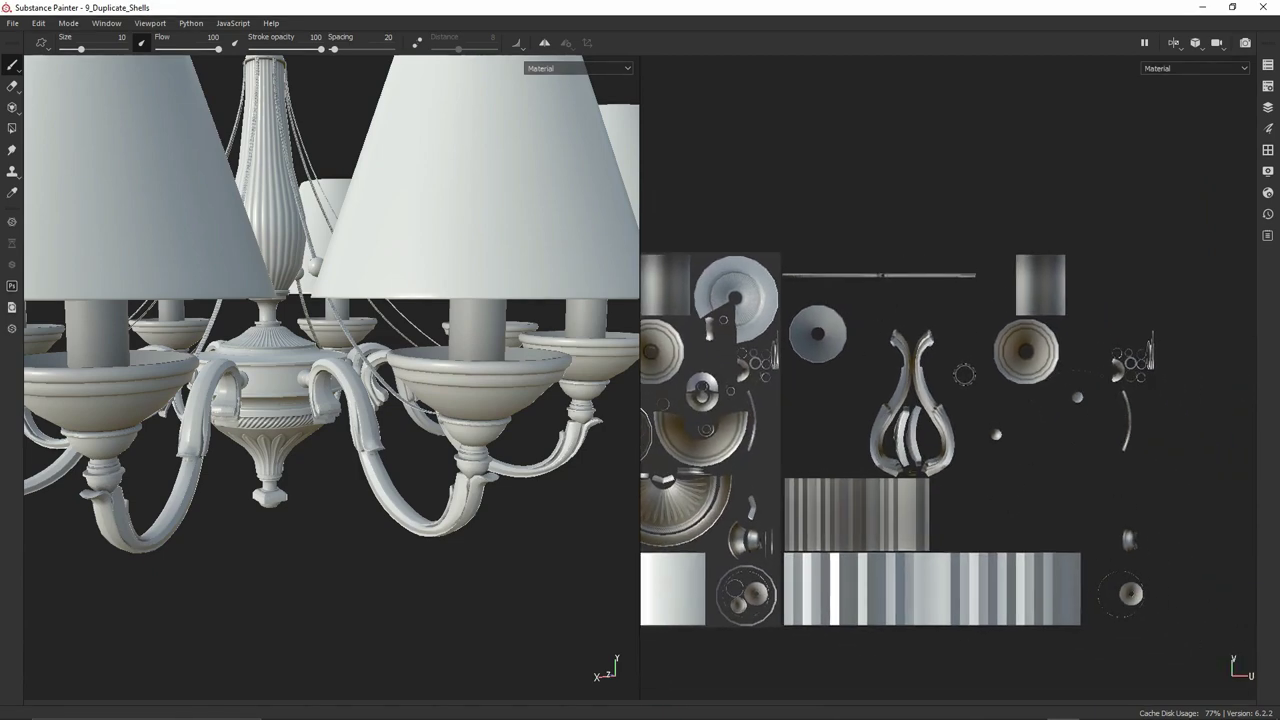
{"action": "mouse_move", "coordinate": [711, 406]}
{"action": "middle_mouse_down"}
{"action": "mouse_move", "coordinate": [747, 420]}
{"action": "mouse_move", "coordinate": [972, 432]}
{"action": "middle_mouse_up"}
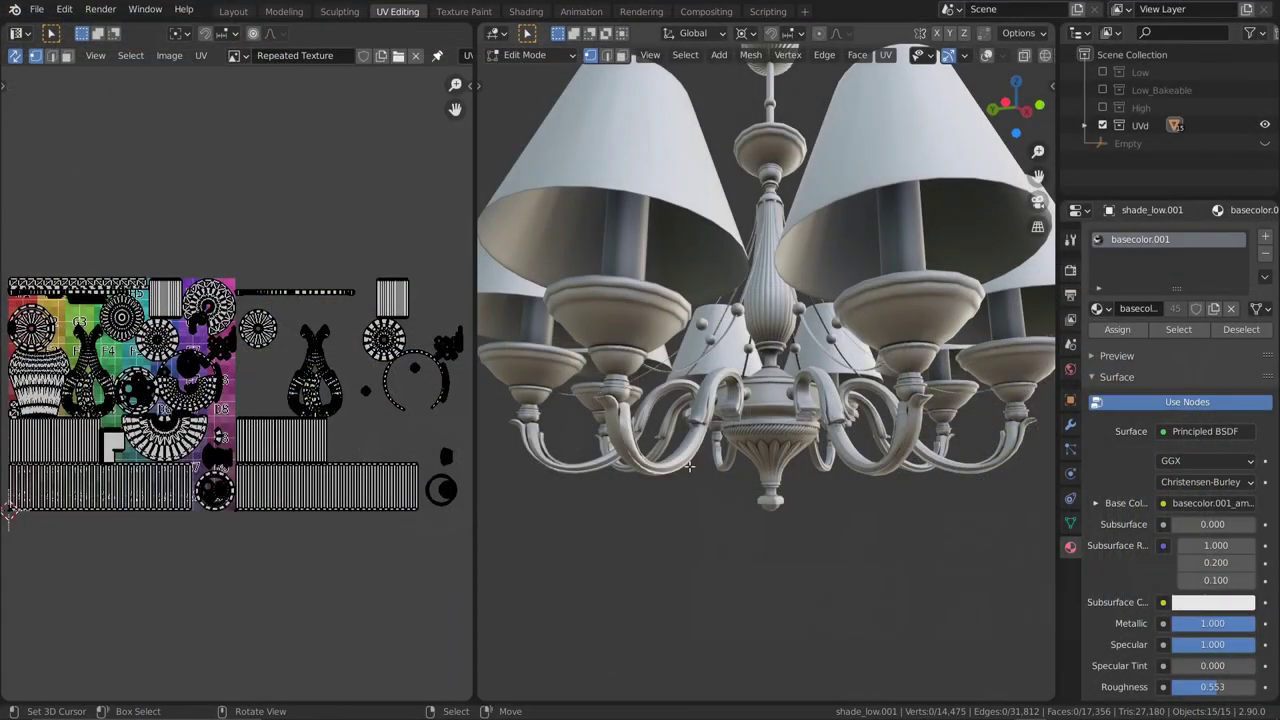
Back in Blender, select the offset UV islands beside the tile and try moving them freehand to test the textured chandelier
{"action": "middle_click_drag", "start_coordinate": [649, 490], "coordinate": [766, 486]}
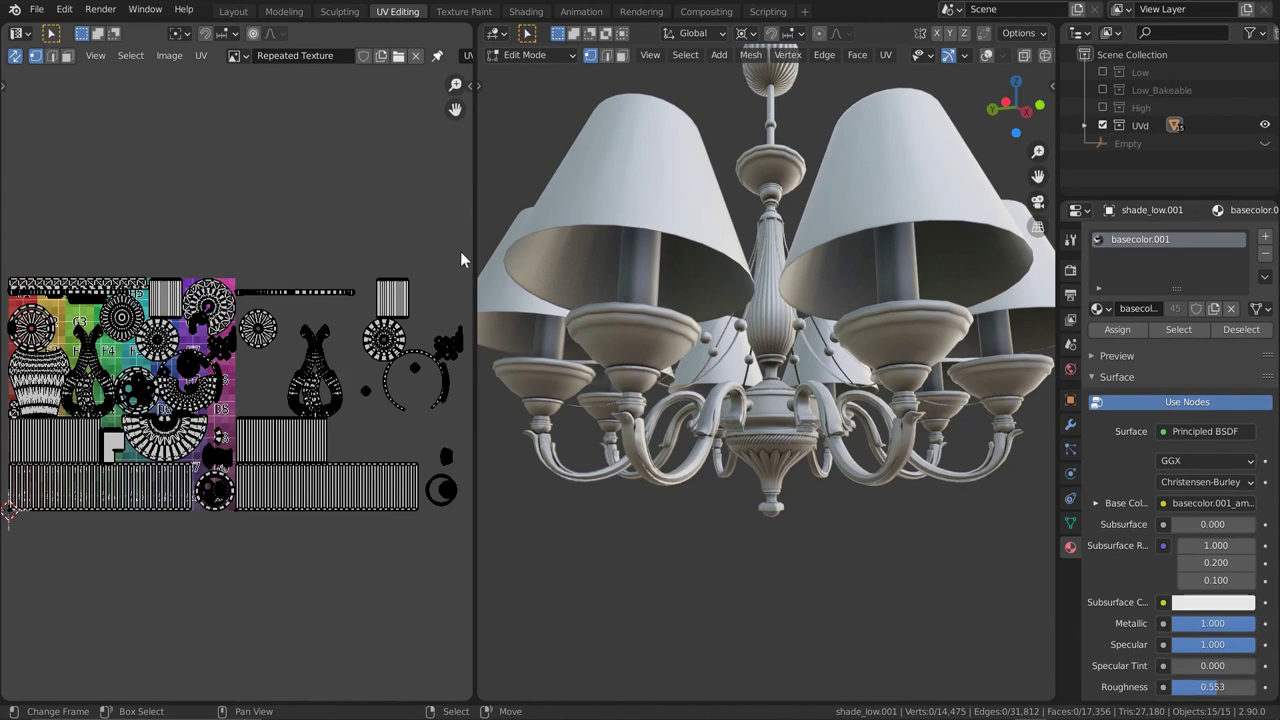
{"action": "left_click_drag", "start_coordinate": [464, 253], "coordinate": [234, 580]}
{"action": "key", "text": "g"}
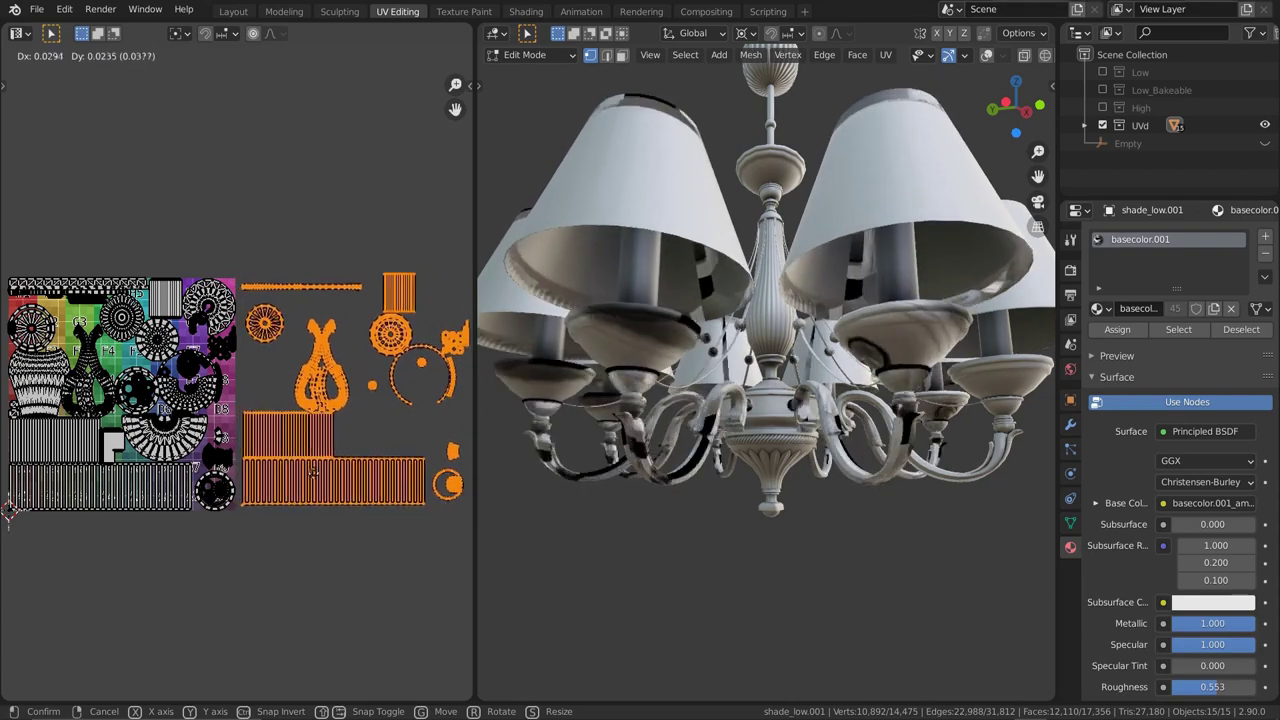
{"action": "left_click", "coordinate": [308, 469]}
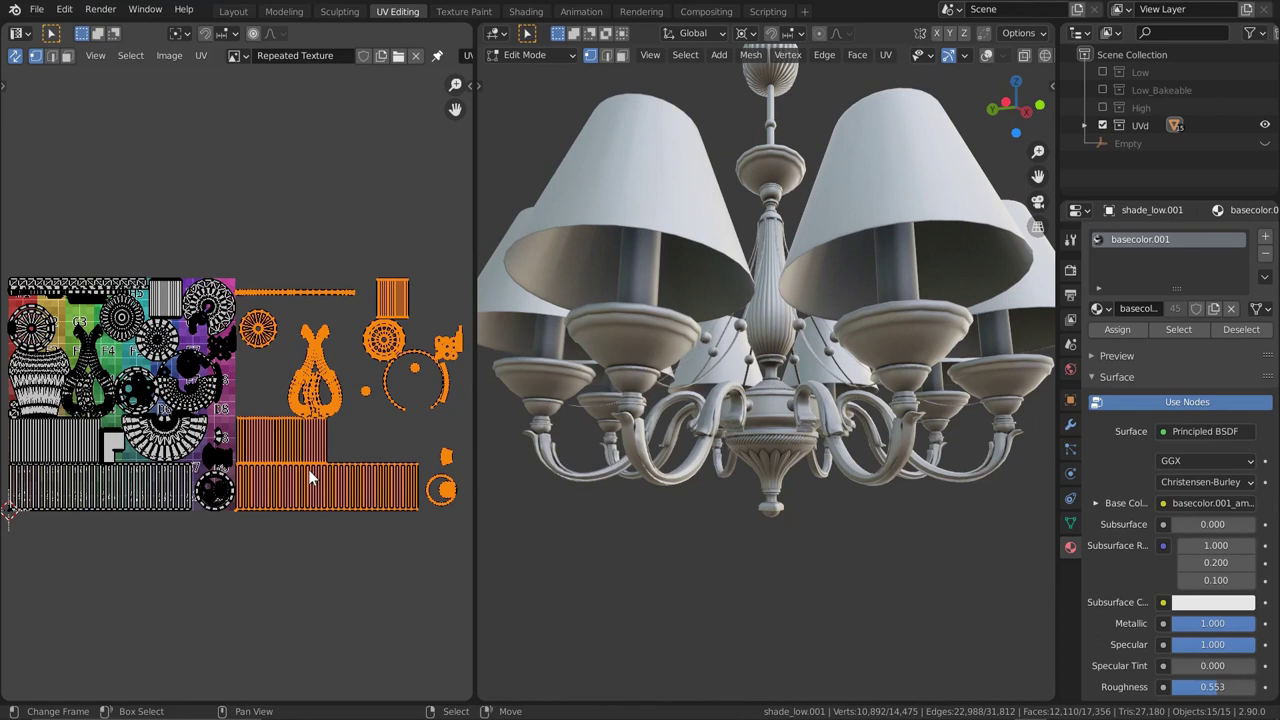
Move the selected UV islands -1 along X, back onto the original tile, and deselect everything
{"action": "key", "text": "g"}
{"action": "key", "text": "x"}
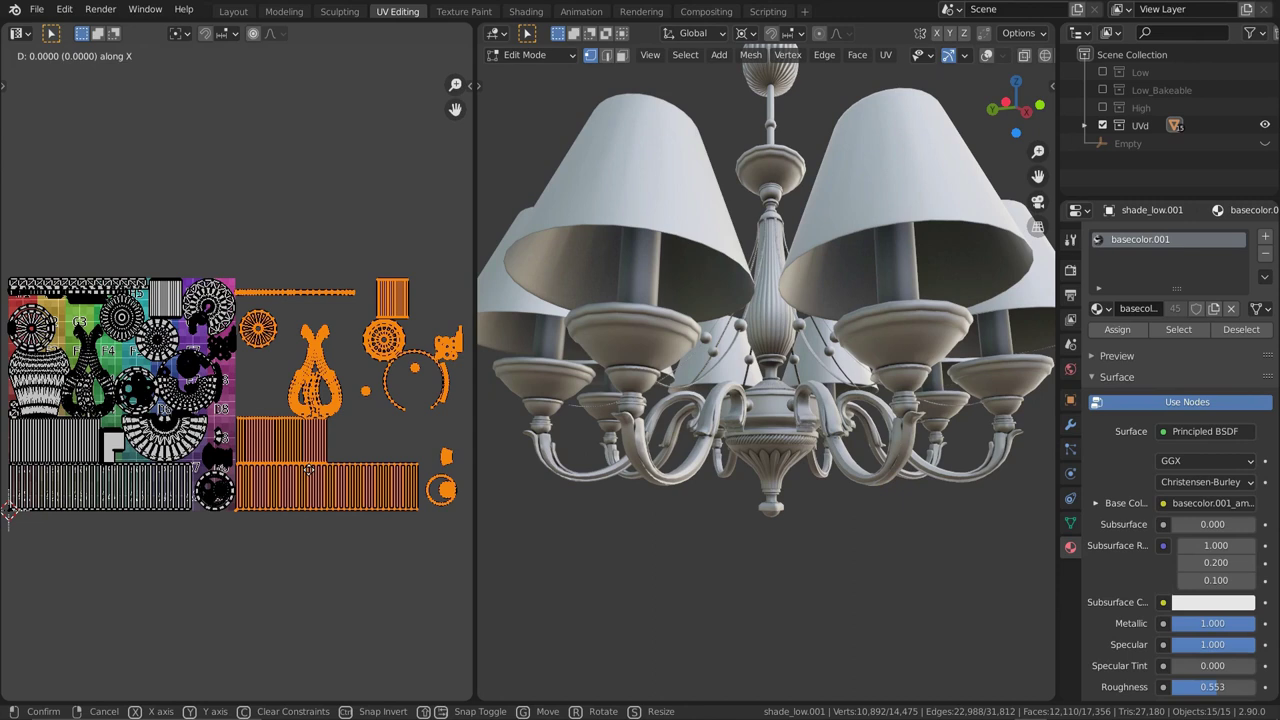
{"action": "type", "text": "-1"}
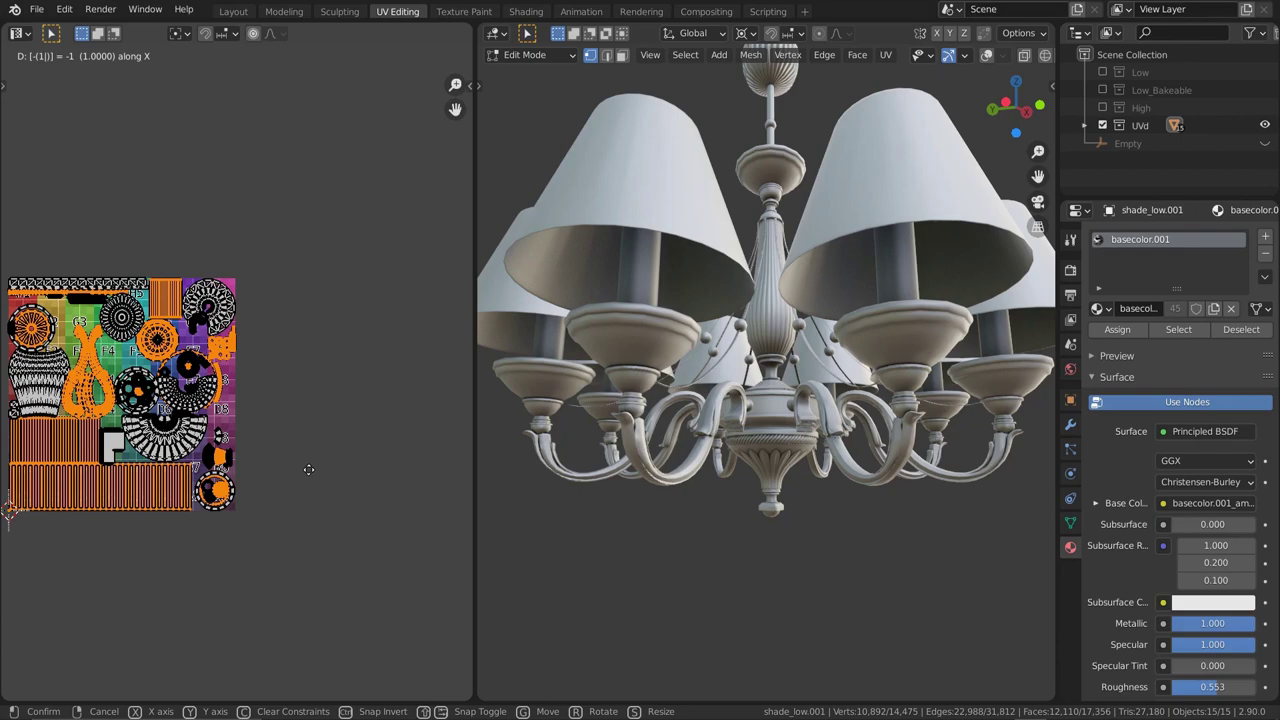
{"action": "key", "text": "Return"}
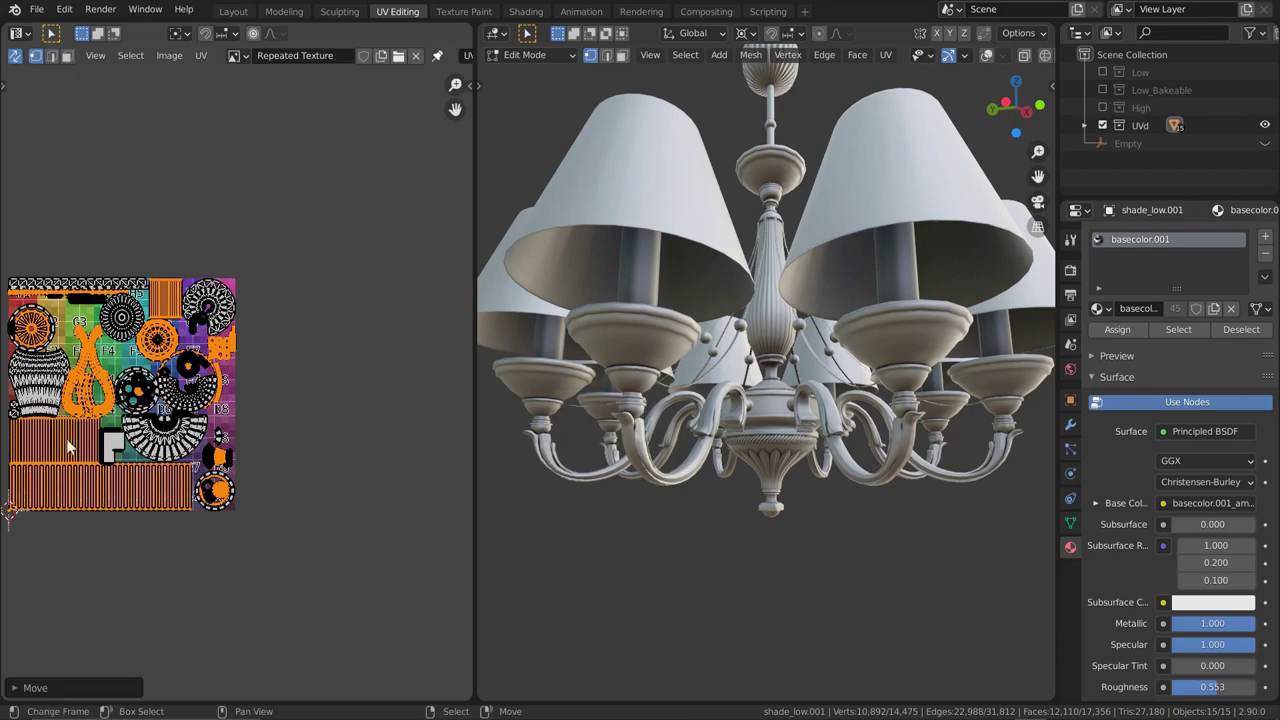
{"action": "middle_click_drag", "start_coordinate": [71, 443], "coordinate": [177, 485]}
{"action": "scroll", "coordinate": [245, 522], "scroll_direction": "up", "scroll_amount": 2}
{"action": "middle_click_drag", "start_coordinate": [245, 522], "coordinate": [214, 494]}
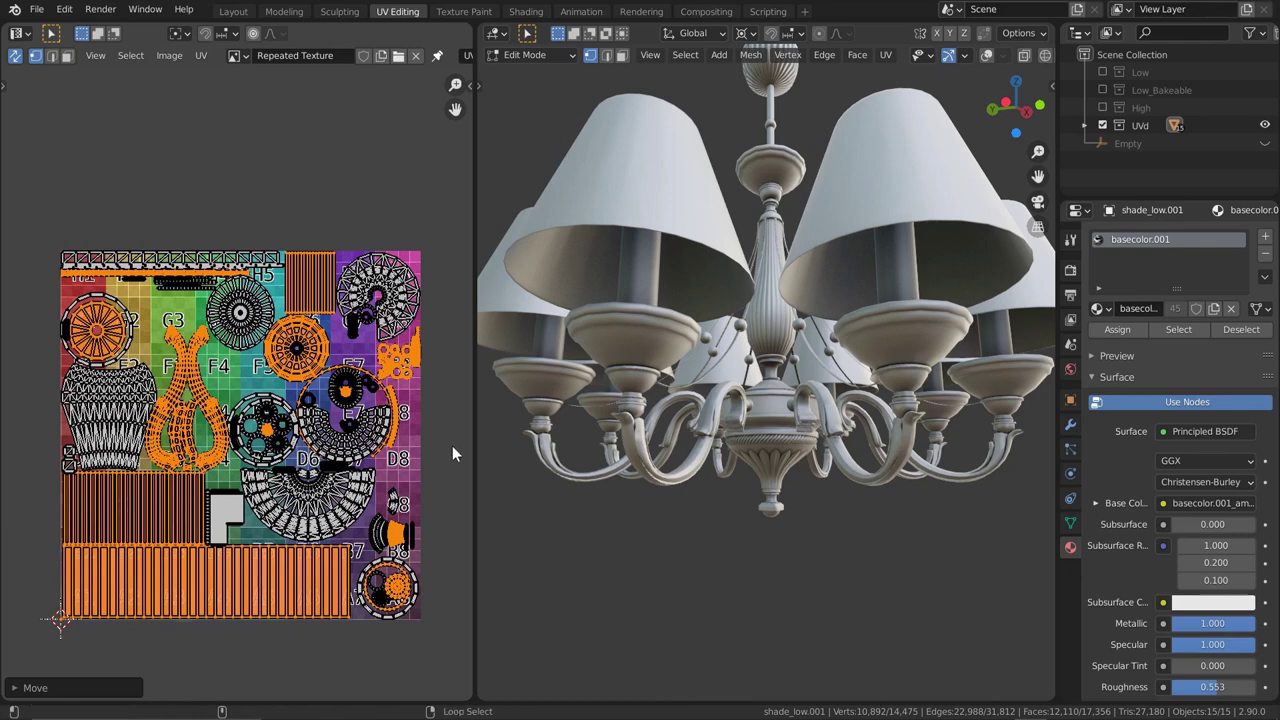
{"action": "key", "text": "alt+a"}
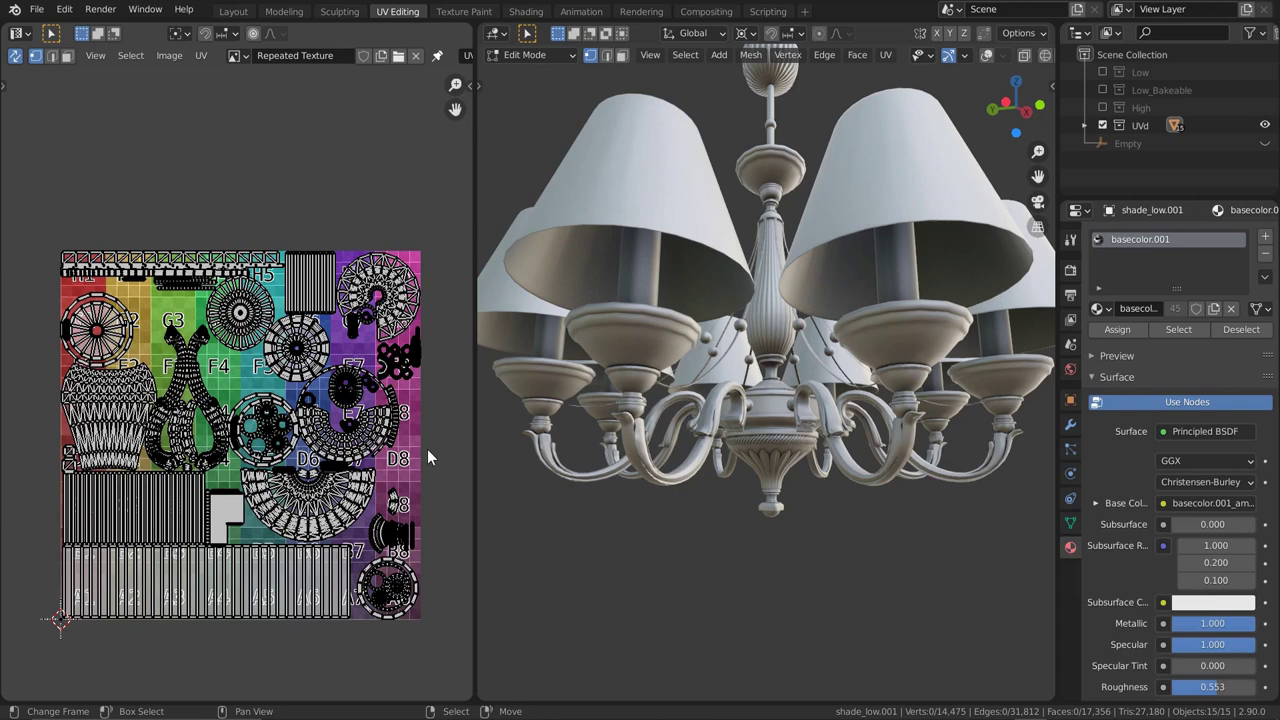
{"action": "scroll", "coordinate": [291, 494], "scroll_direction": "down", "scroll_amount": 2}
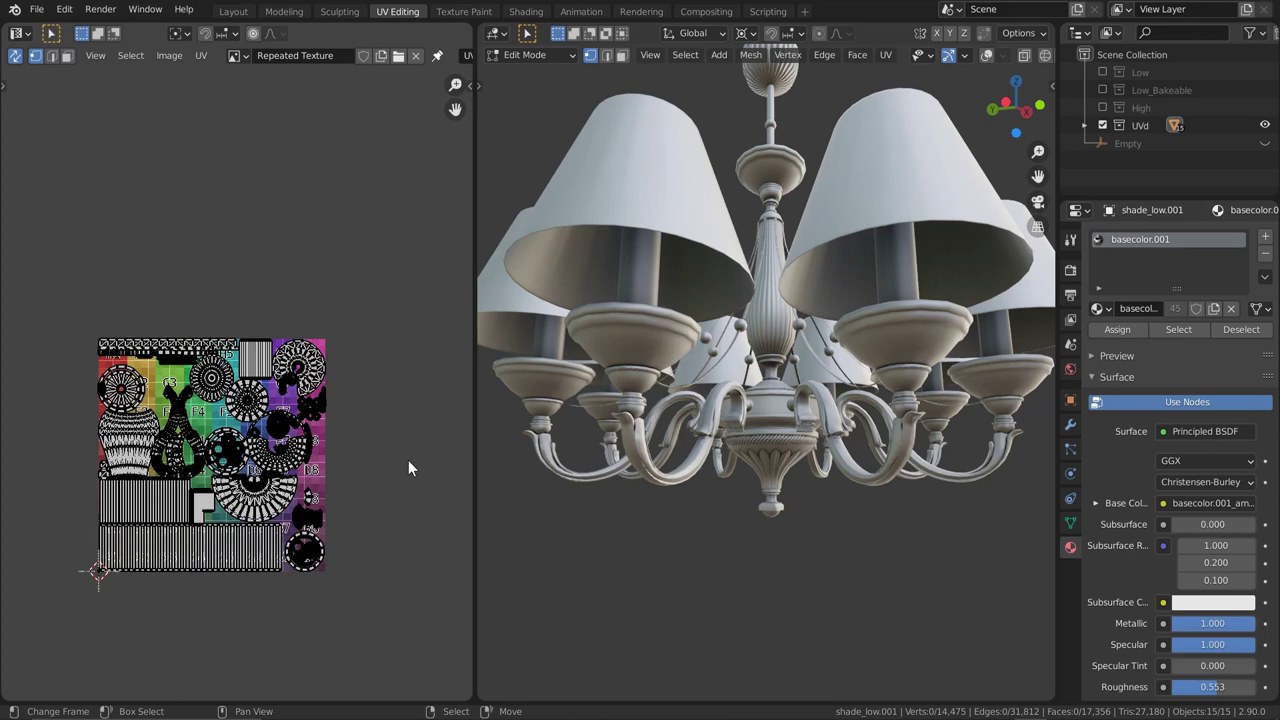
{"action": "scroll", "coordinate": [200, 490], "scroll_direction": "up", "scroll_amount": 2}
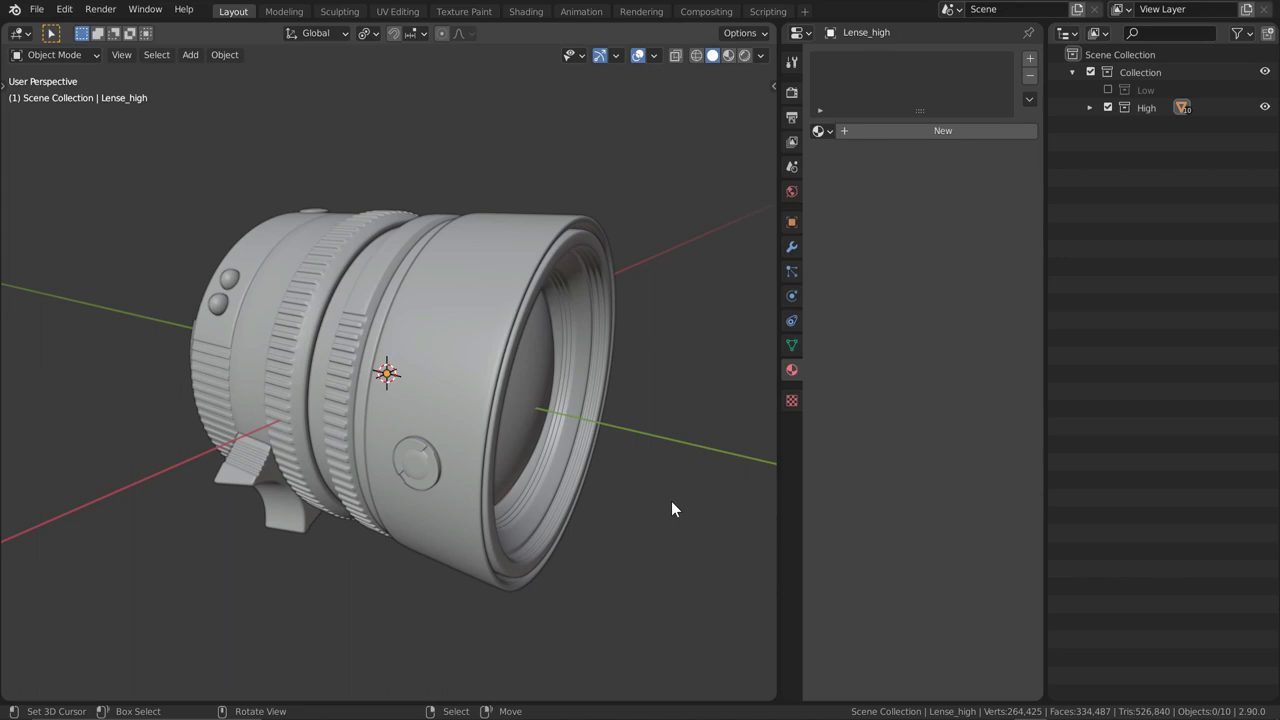
Select the round button on the high-poly lens hood, try moving it, and enter Edit Mode on its mesh
{"action": "middle_click_drag", "start_coordinate": [428, 502], "coordinate": [417, 468]}
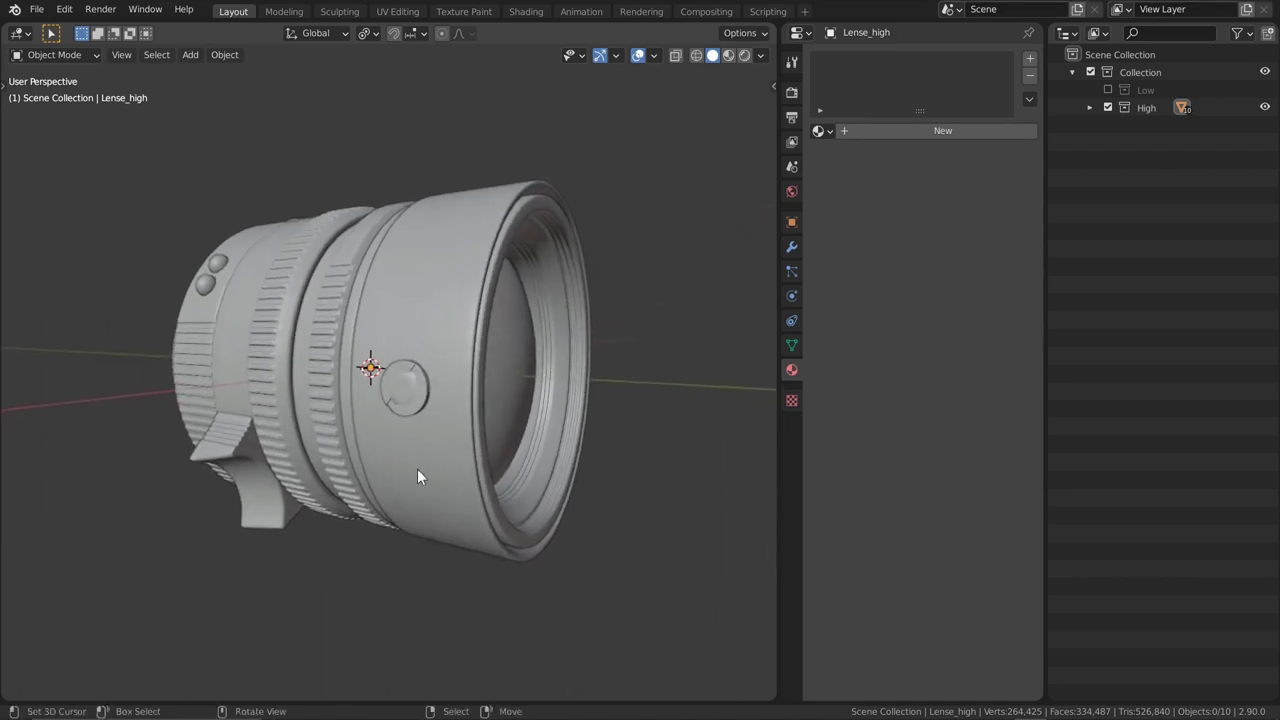
{"action": "scroll", "coordinate": [423, 373], "scroll_direction": "up", "scroll_amount": 5}
{"action": "left_click", "coordinate": [424, 424]}
{"action": "key", "text": "g"}
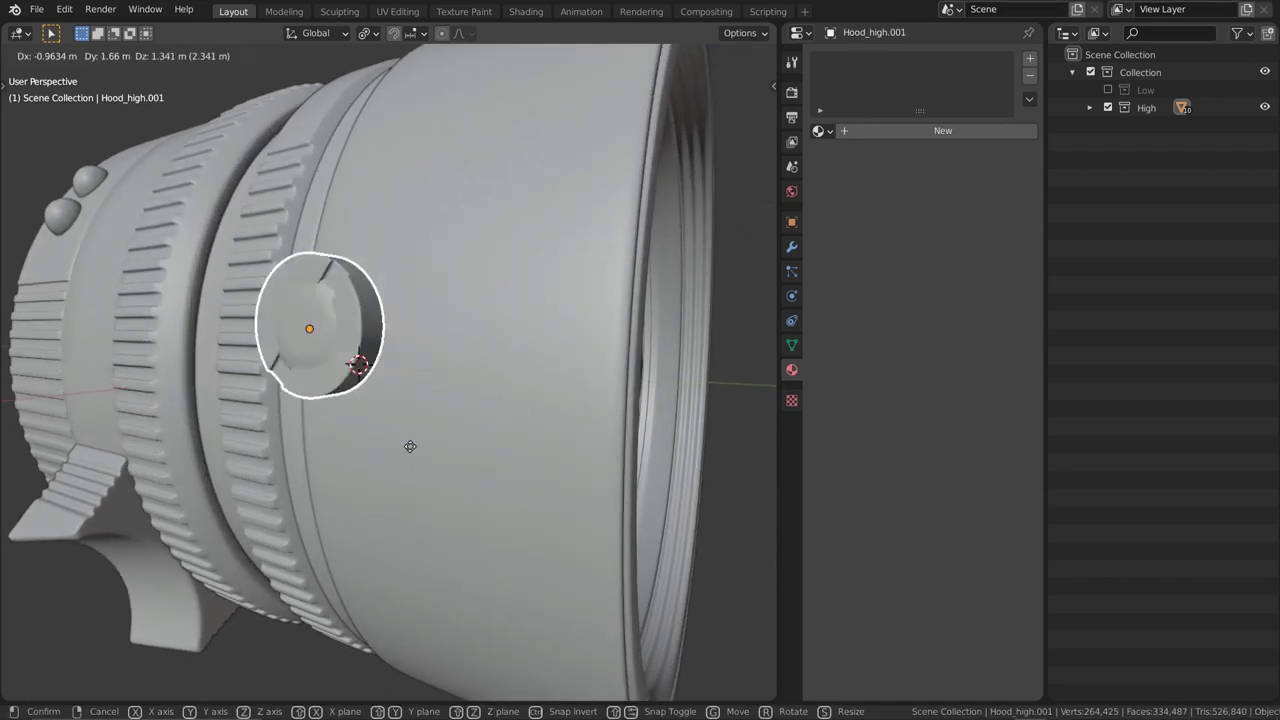
{"action": "key", "text": "Escape"}
{"action": "key", "text": "Tab"}
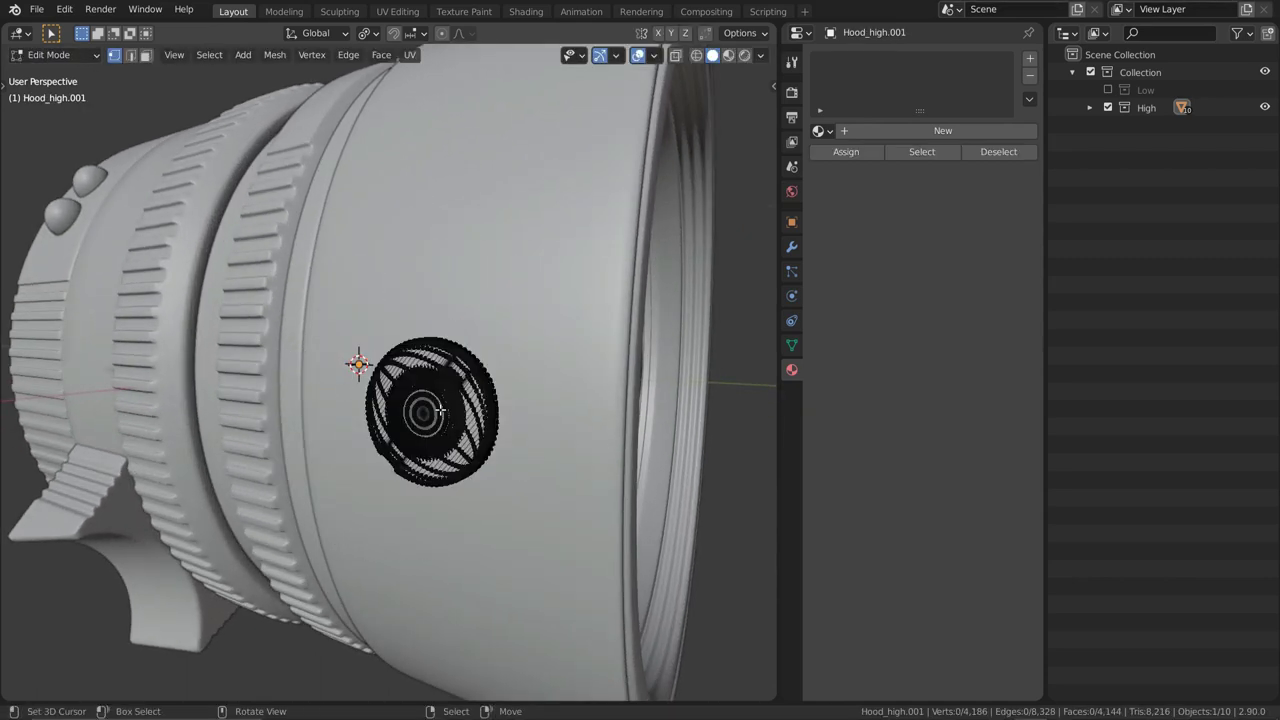
Select the linked geometry of the hood button's inner disc, try moving it away from the outer ring, and return to Object Mode
{"action": "key", "text": "l"}
{"action": "key", "text": "KP_Decimal"}
{"action": "key", "text": "alt+a"}
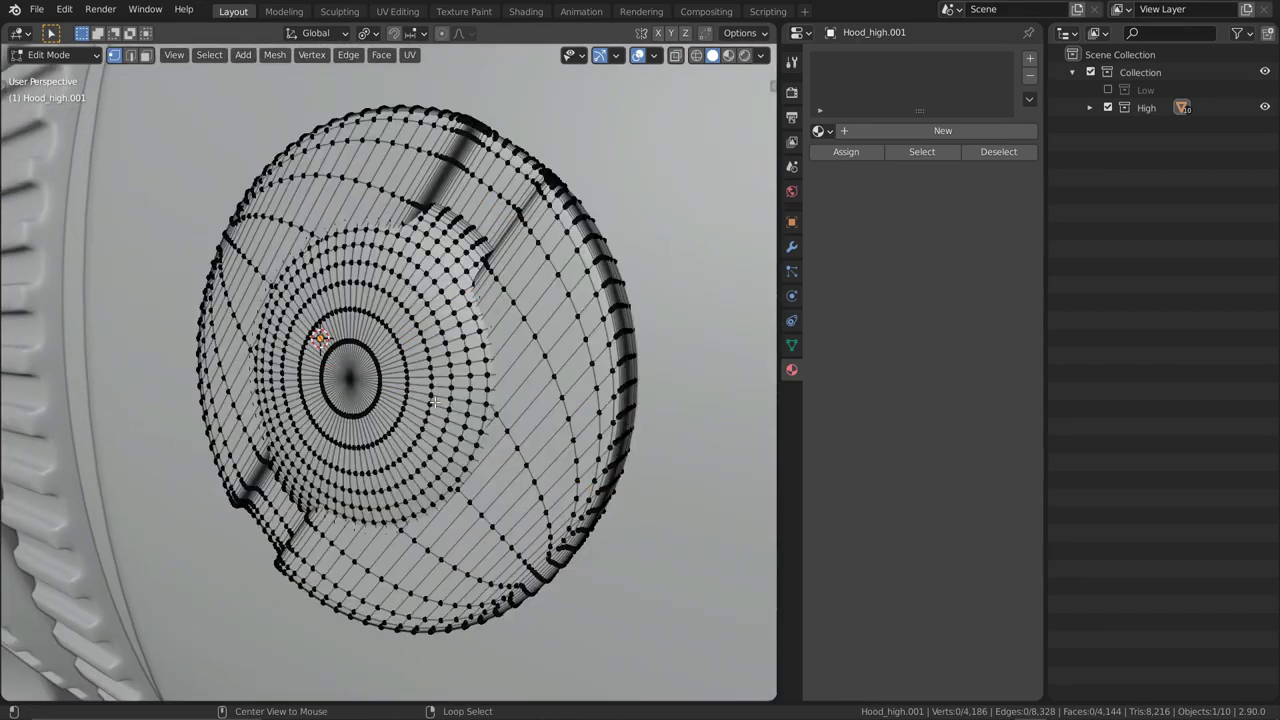
{"action": "key", "text": "l"}
{"action": "scroll", "coordinate": [446, 365], "scroll_direction": "down", "scroll_amount": 3}
{"action": "middle_click_drag", "start_coordinate": [446, 365], "coordinate": [439, 395]}
{"action": "key", "text": "g"}
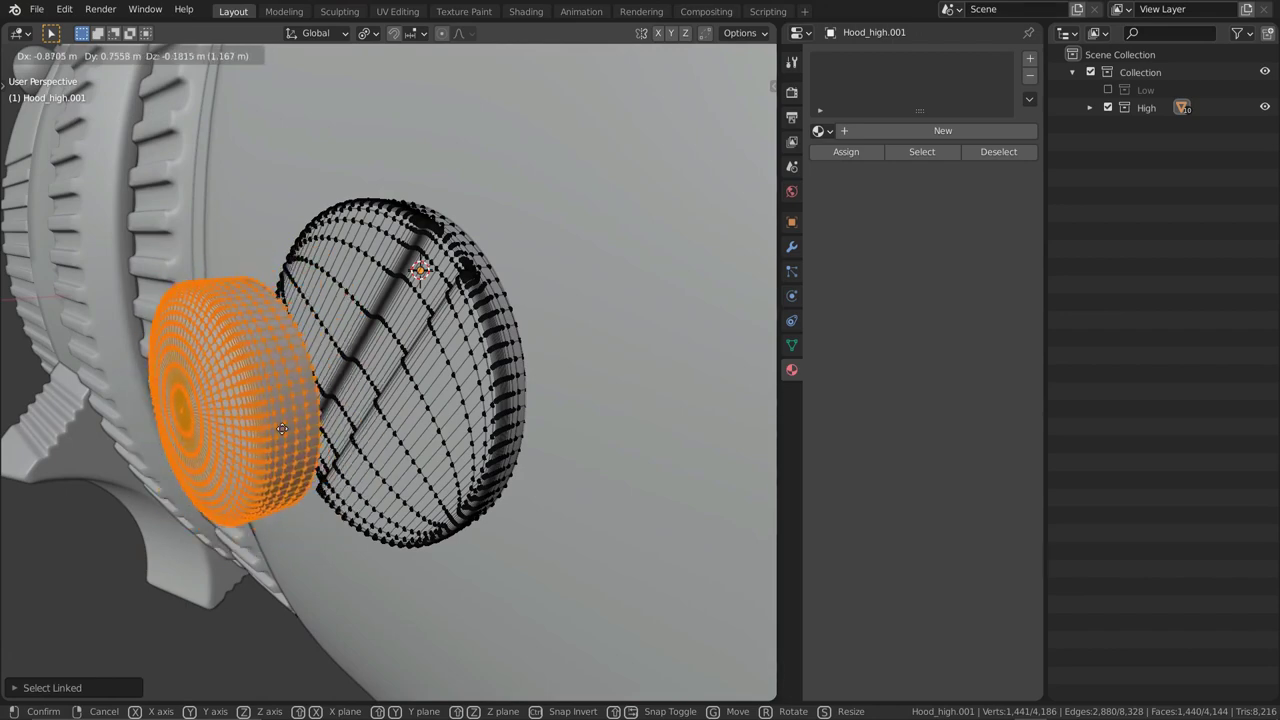
{"action": "left_click", "coordinate": [332, 426]}
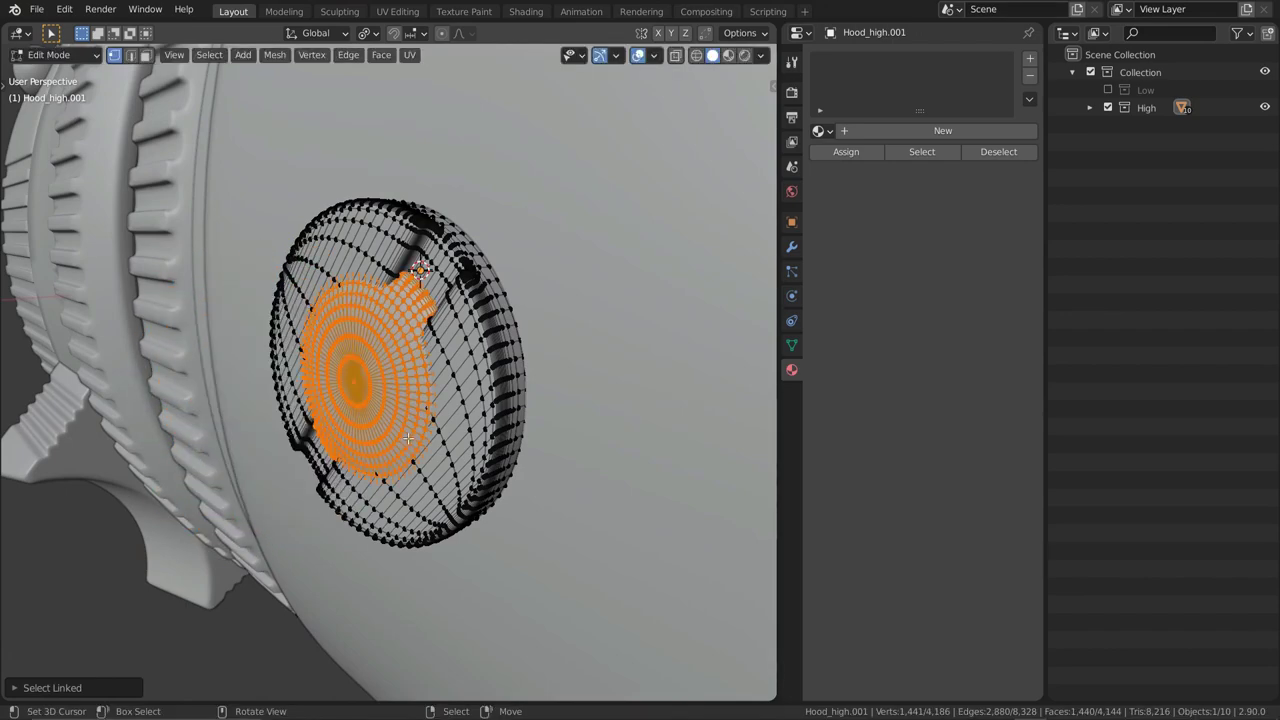
{"action": "key", "text": "Tab"}
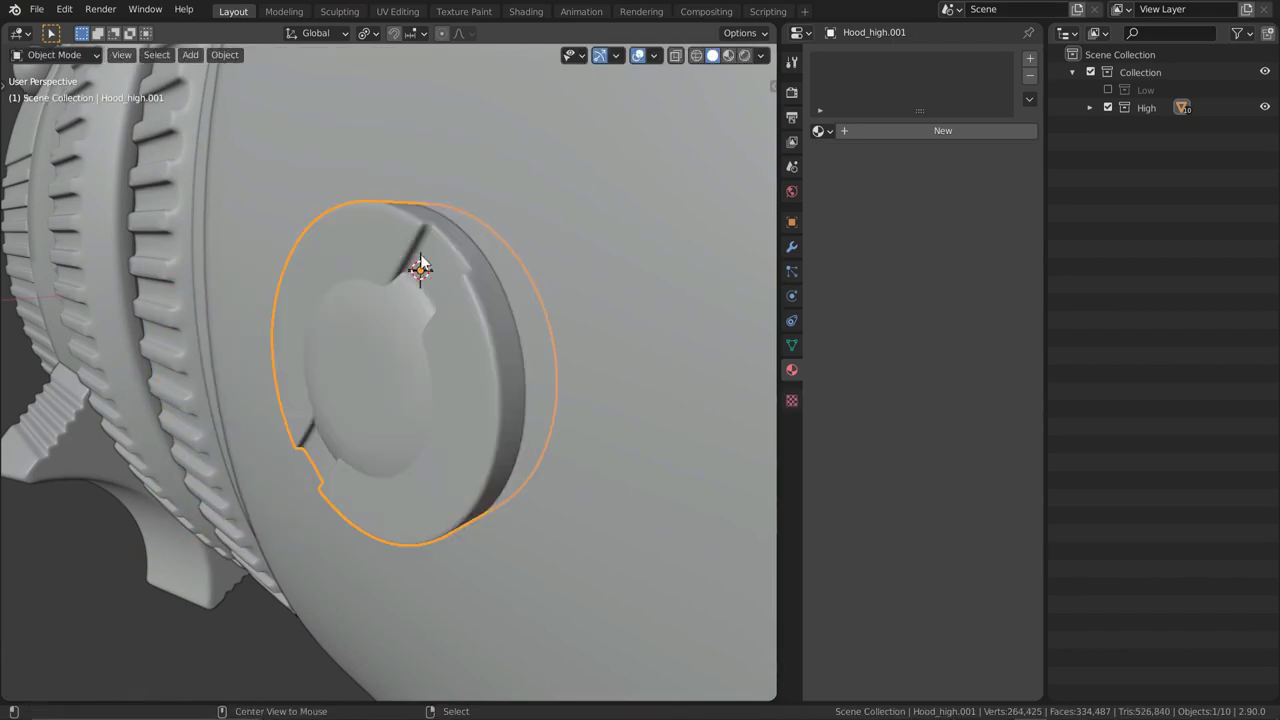
Examine the round hood button up close, checking how its inner disc and notched ring intersect the hood surface
{"action": "key", "text": "alt+a"}
{"action": "middle_click_drag", "start_coordinate": [490, 266], "coordinate": [468, 287]}
{"action": "left_click", "coordinate": [466, 296]}
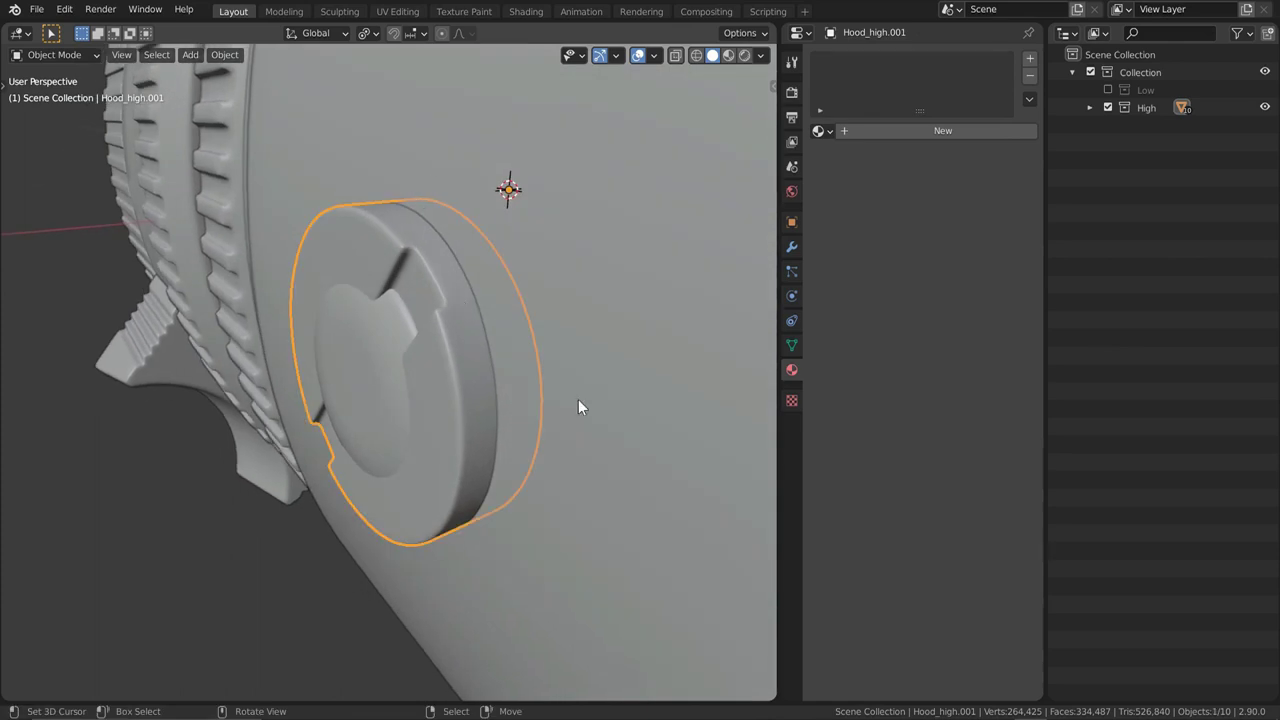
{"action": "middle_click_drag", "start_coordinate": [539, 396], "coordinate": [528, 354]}
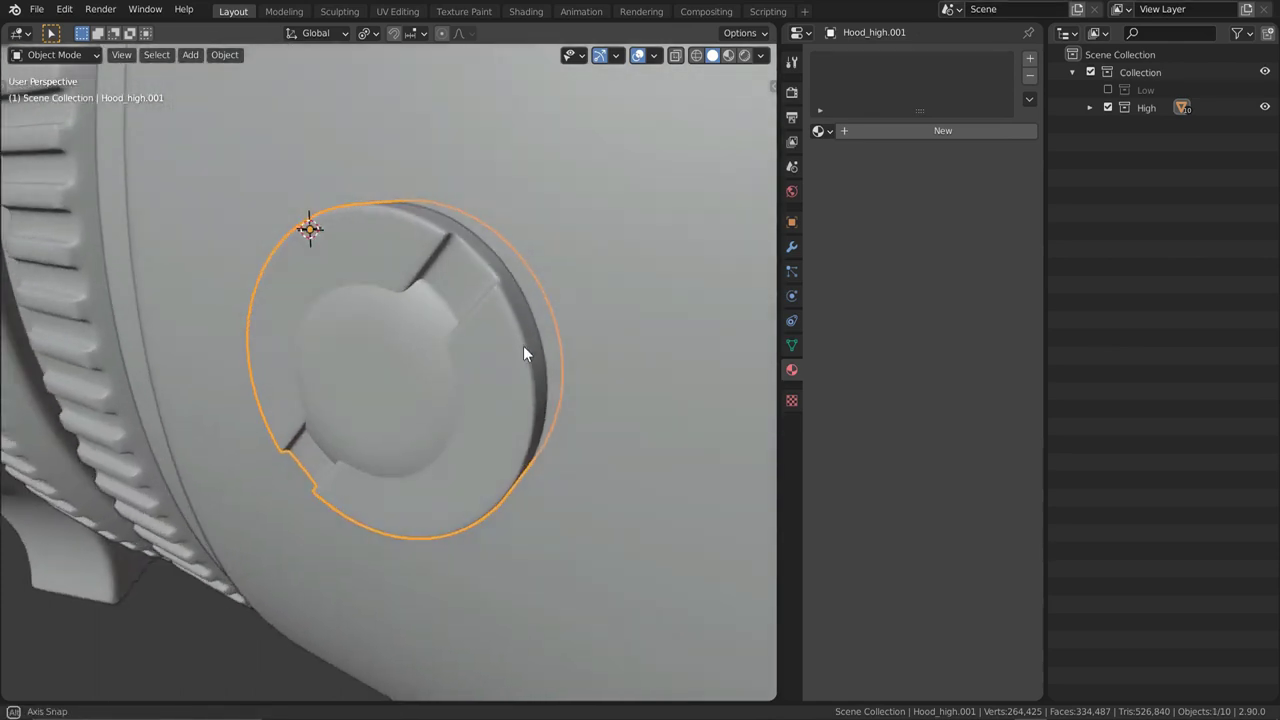
{"action": "middle_click_drag", "start_coordinate": [448, 240], "coordinate": [449, 194]}
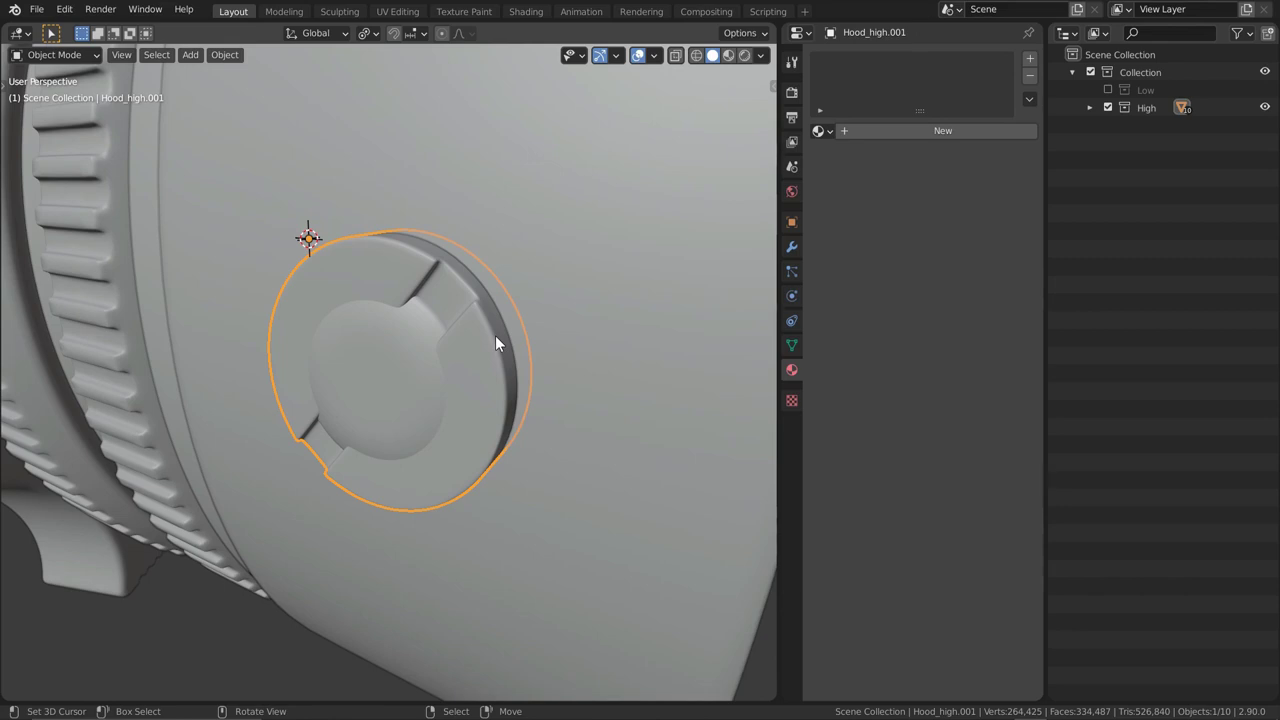
{"action": "scroll", "coordinate": [495, 340], "scroll_direction": "down", "scroll_amount": 6}
{"action": "key", "text": "alt+a"}
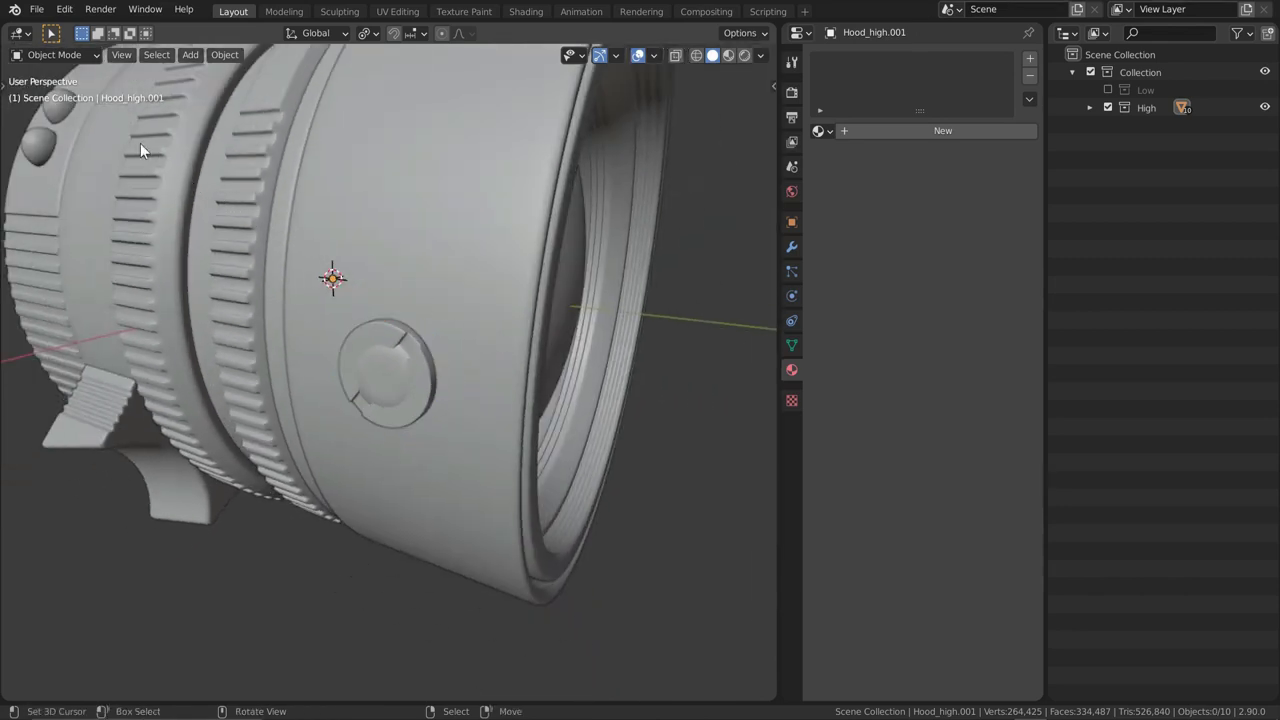
Focus on the two dome buttons on the rear dial and inspect where they meet the dial surface
{"action": "middle_click_drag", "start_coordinate": [140, 143], "coordinate": [569, 440]}
{"action": "left_click", "coordinate": [335, 300]}
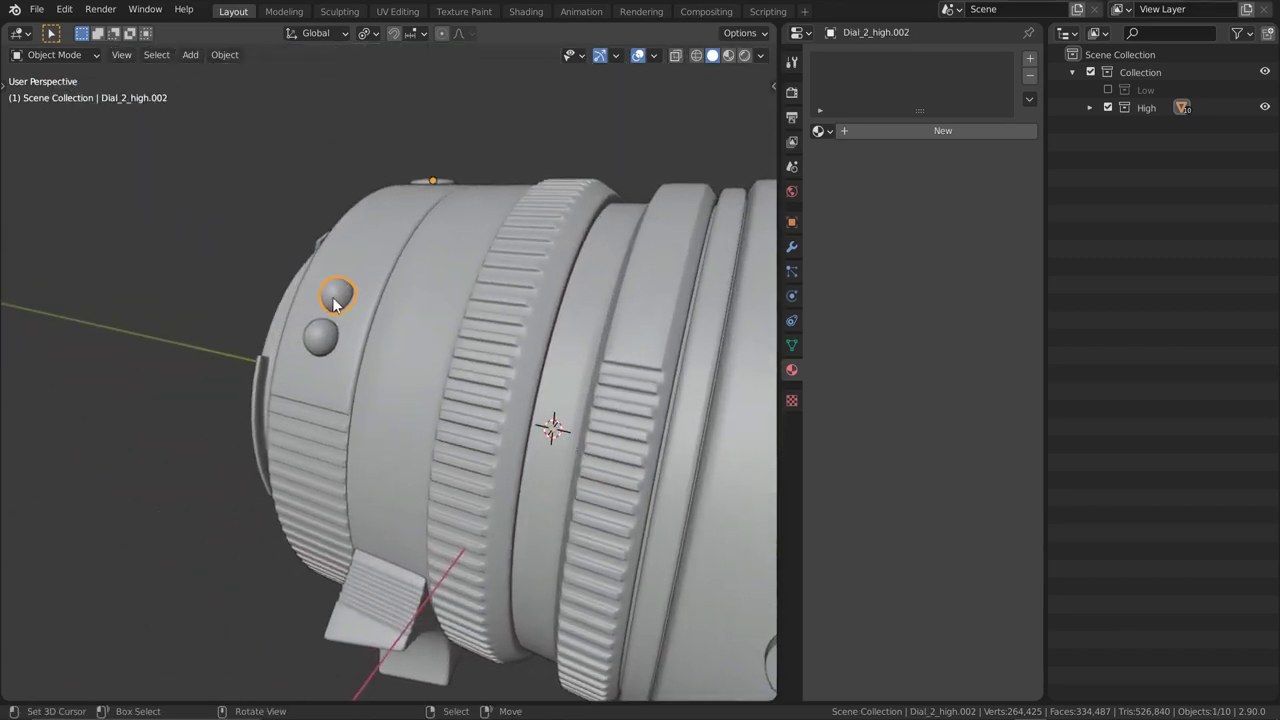
{"action": "key", "text": "KP_Decimal"}
{"action": "middle_click_drag", "start_coordinate": [332, 295], "coordinate": [320, 413], "text": "ctrl"}
{"action": "key", "text": "alt+a"}
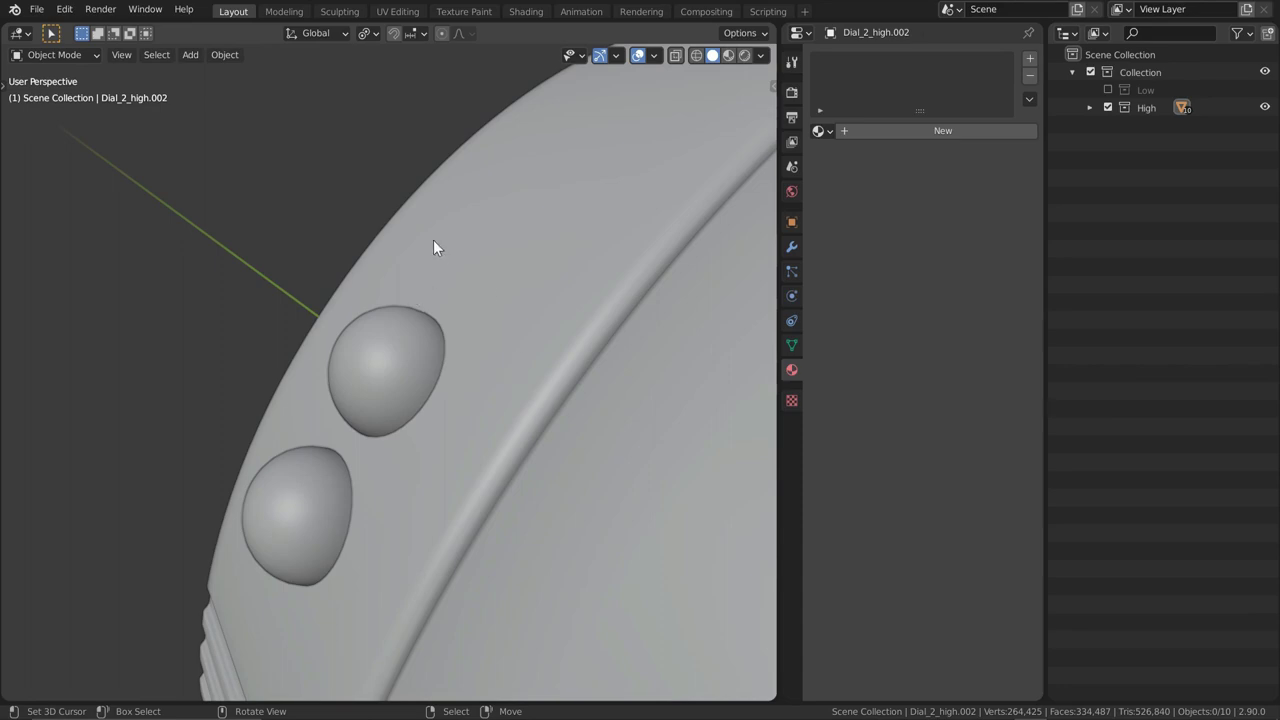
{"action": "middle_click_drag", "start_coordinate": [365, 398], "coordinate": [409, 398]}
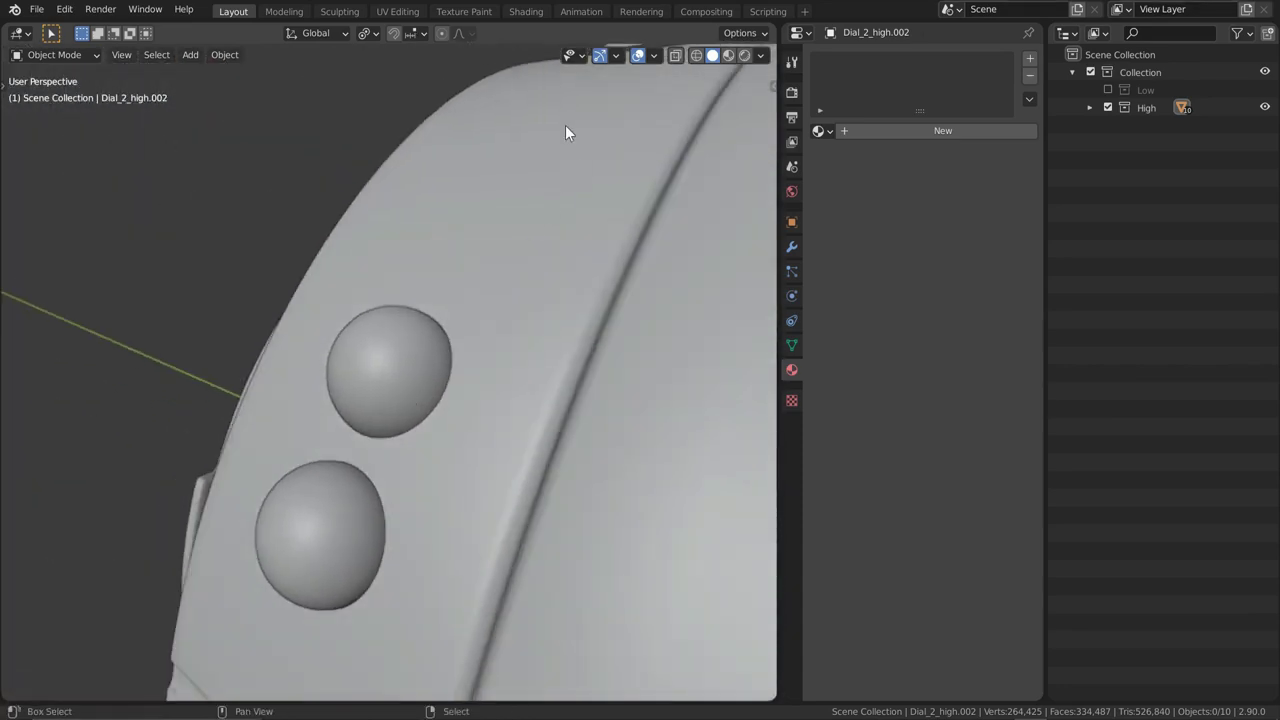
{"action": "middle_click_drag", "start_coordinate": [566, 131], "coordinate": [442, 371]}
Inspect the slotted screw on top of the dial, including its gap above the surface in the right orthographic view
{"action": "left_click", "coordinate": [512, 267]}
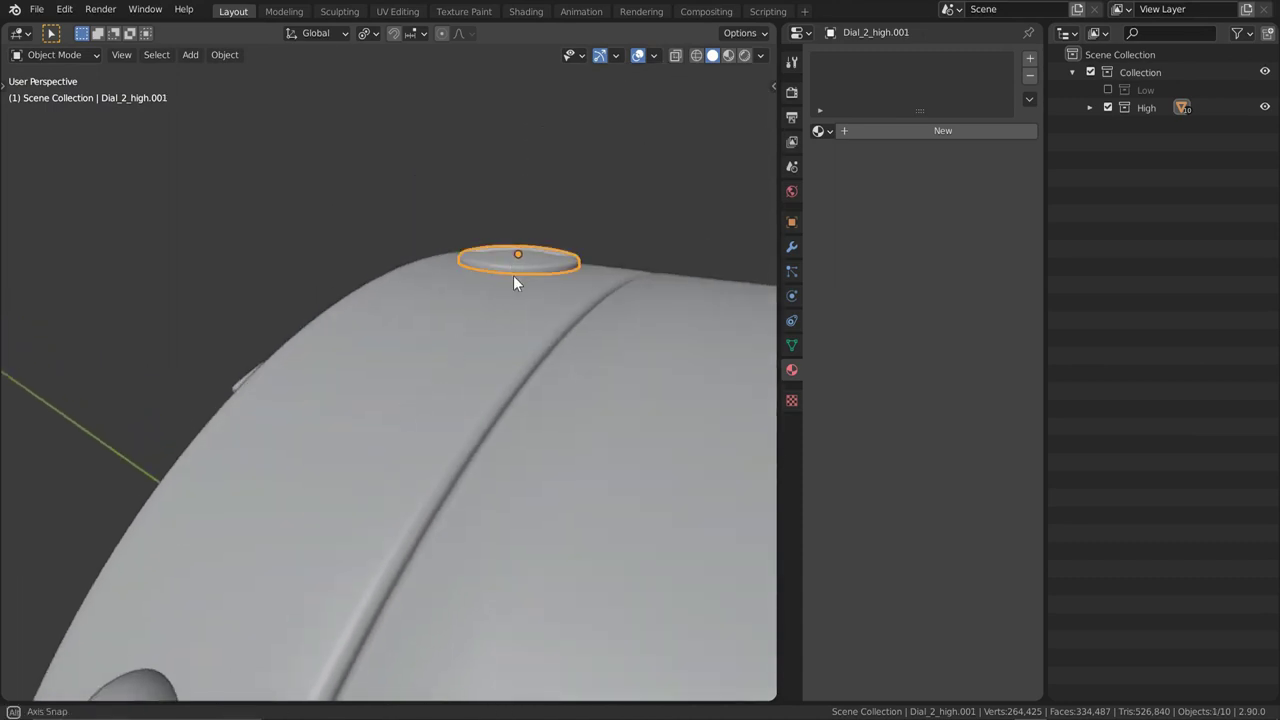
{"action": "middle_click_drag", "start_coordinate": [513, 275], "coordinate": [440, 443]}
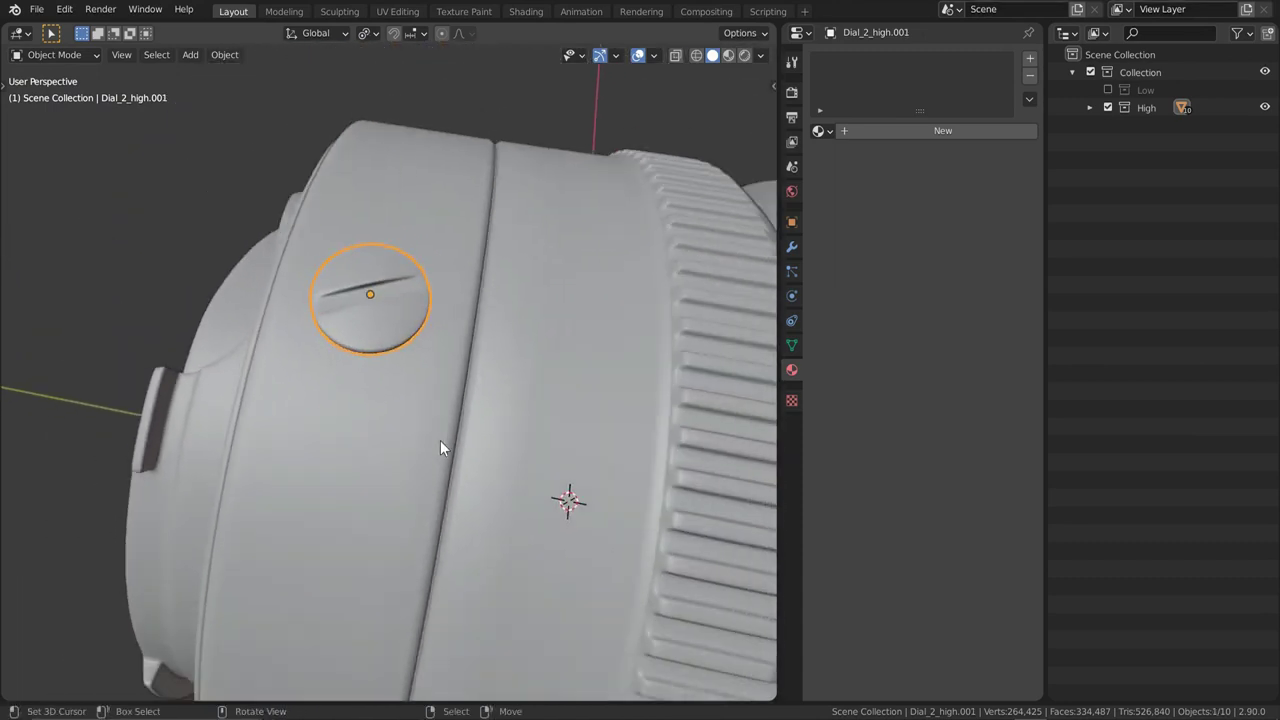
{"action": "key", "text": "alt+a"}
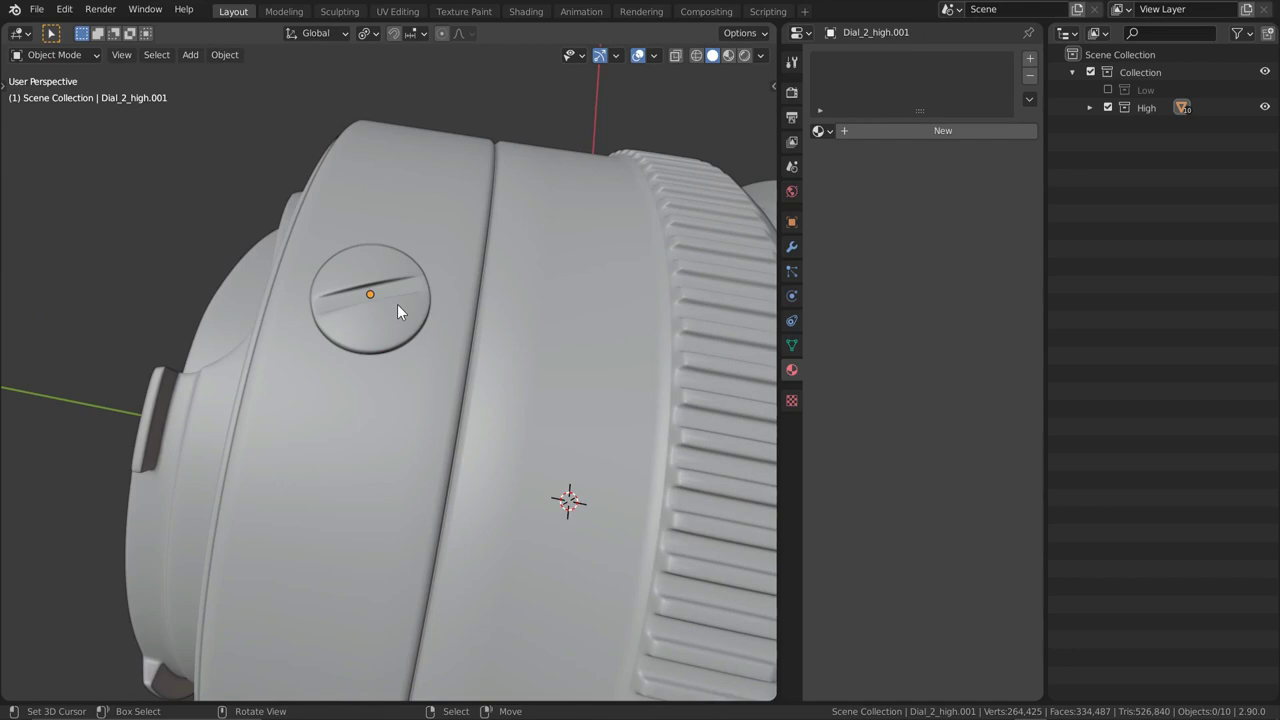
{"action": "key", "text": "KP_3"}
{"action": "scroll", "coordinate": [420, 445], "scroll_direction": "up", "scroll_amount": 4}
{"action": "middle_click_drag", "start_coordinate": [516, 522], "coordinate": [457, 386], "text": "shift"}
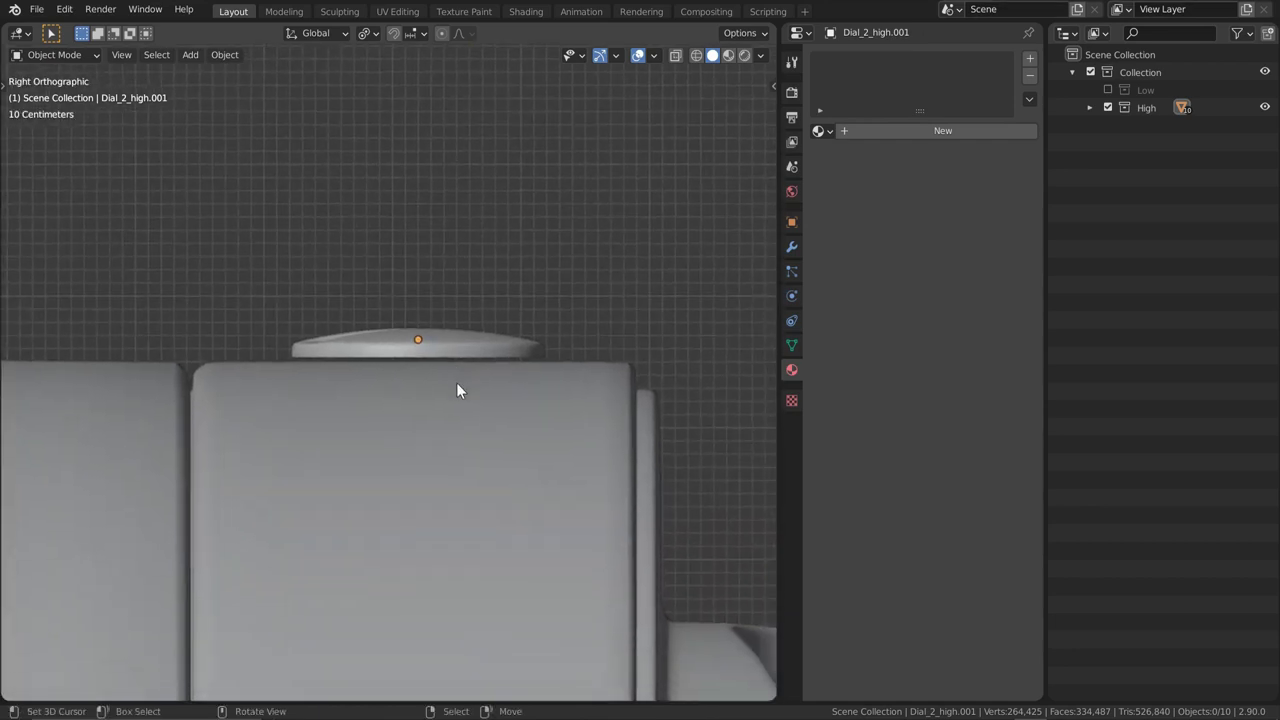
{"action": "scroll", "coordinate": [500, 386], "scroll_direction": "up", "scroll_amount": 3}
{"action": "middle_click_drag", "start_coordinate": [554, 386], "coordinate": [503, 365], "text": "shift"}
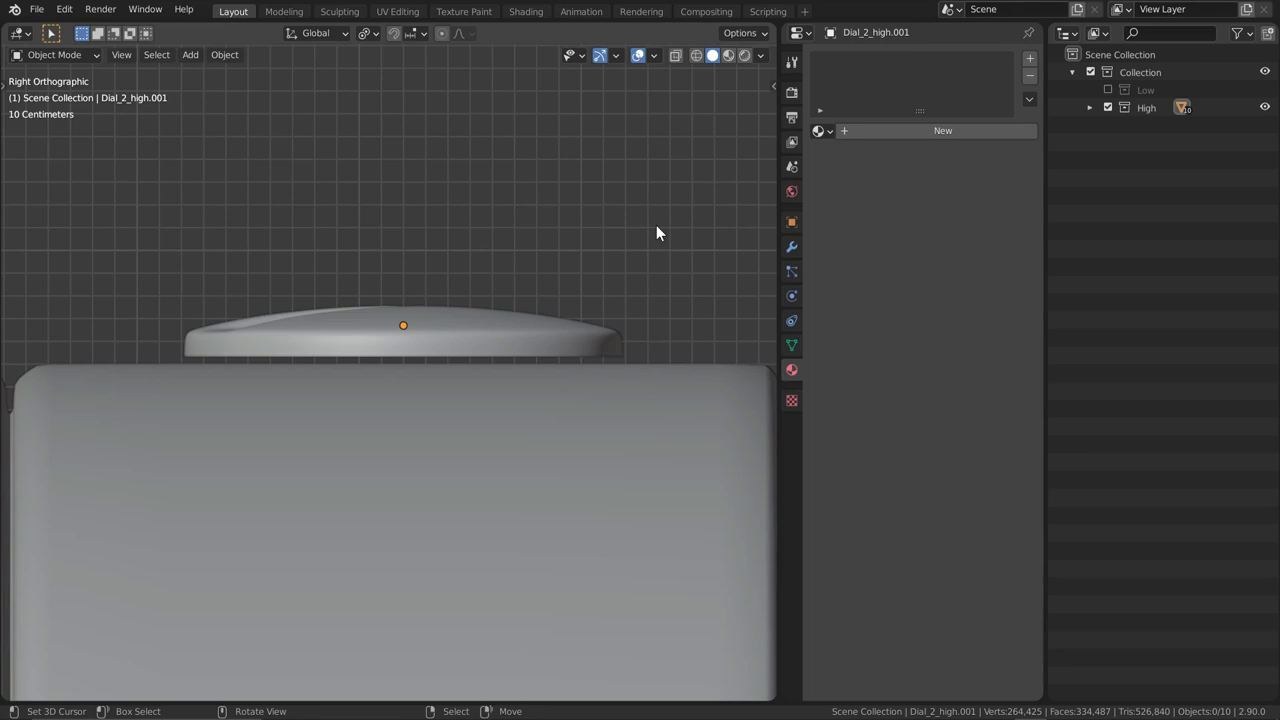
{"action": "middle_click_drag", "start_coordinate": [656, 233], "coordinate": [291, 321]}
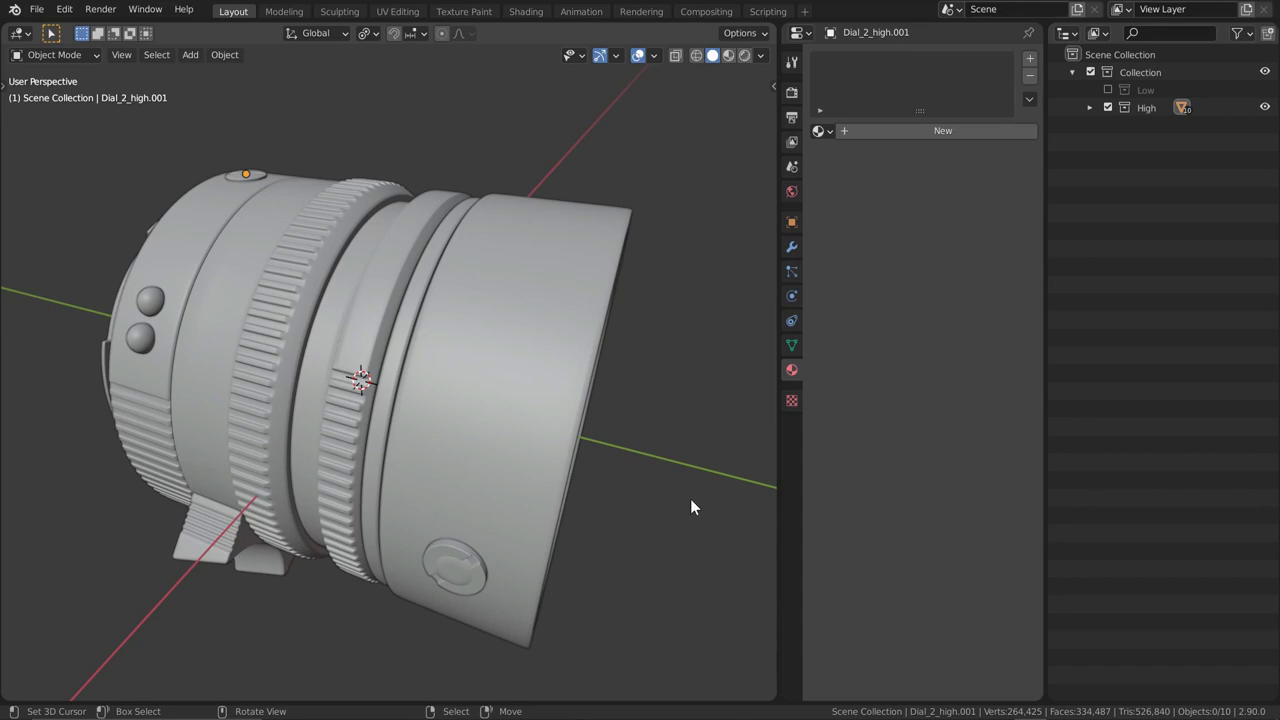
Expand the High collection and compare the object names of the lens hood and its round button
{"action": "left_click", "coordinate": [462, 565]}
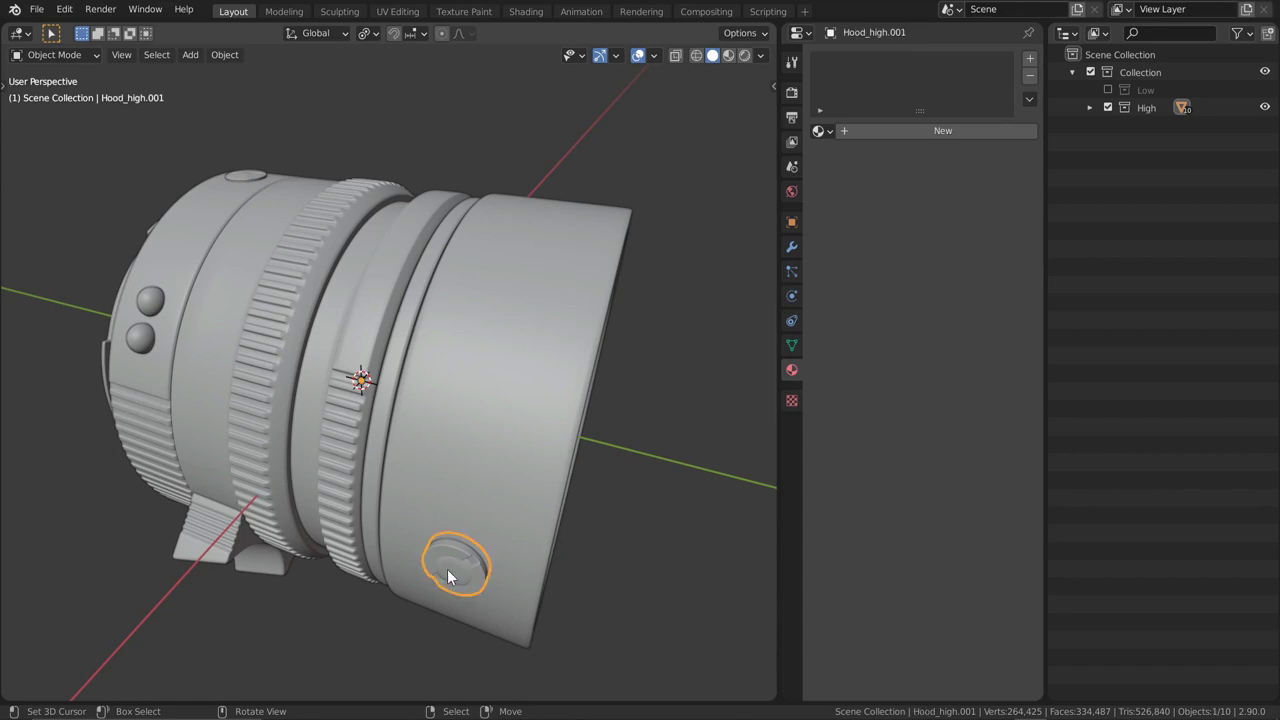
{"action": "left_click", "coordinate": [1088, 106]}
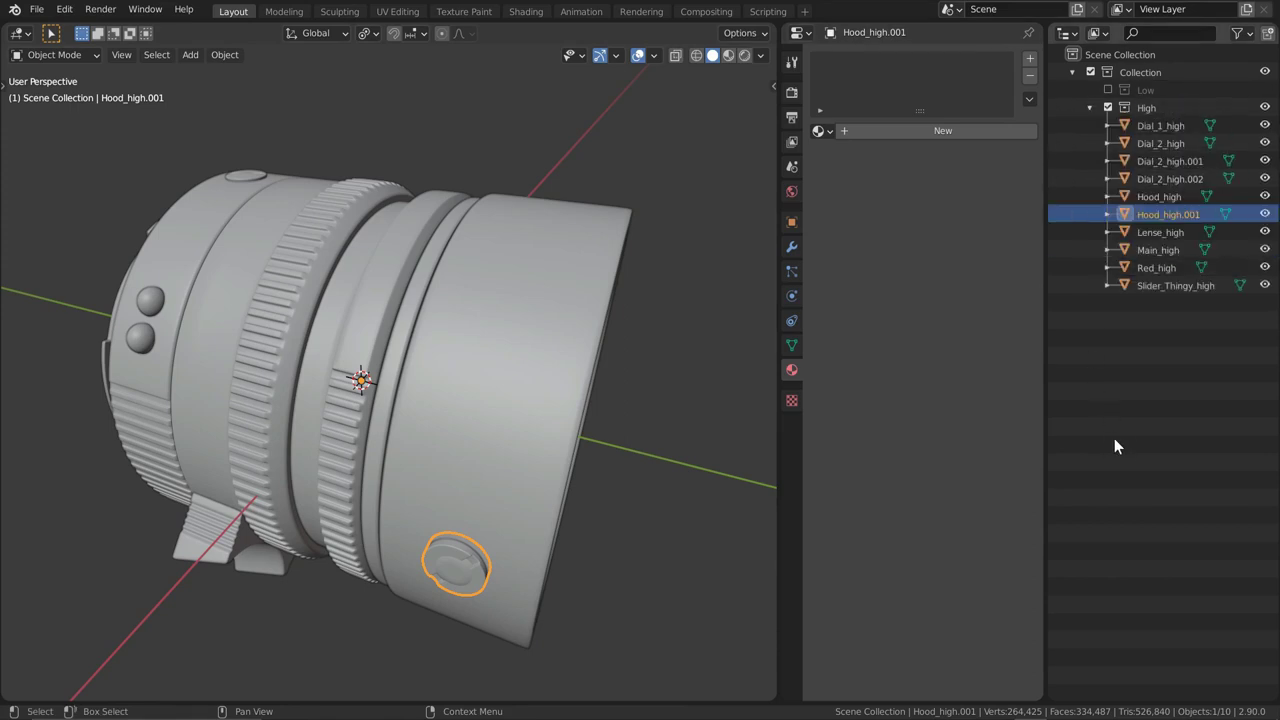
{"action": "left_click", "coordinate": [570, 283]}
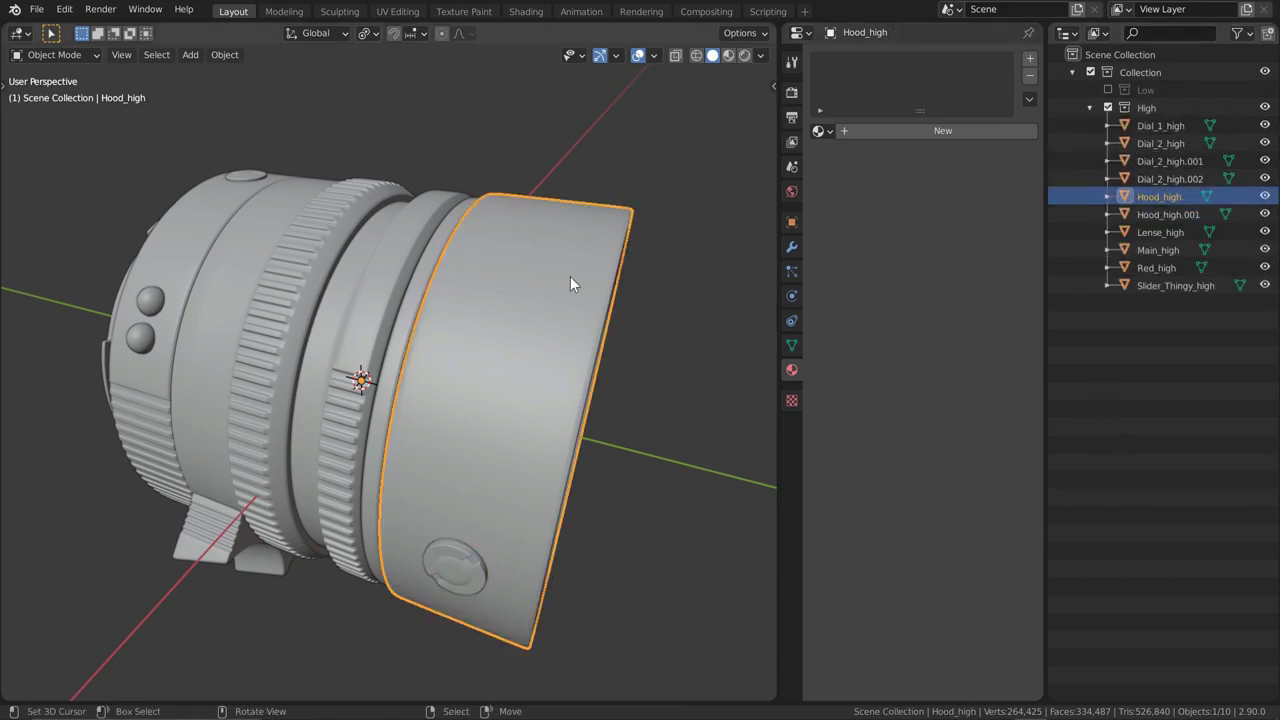
{"action": "left_click", "coordinate": [462, 581]}
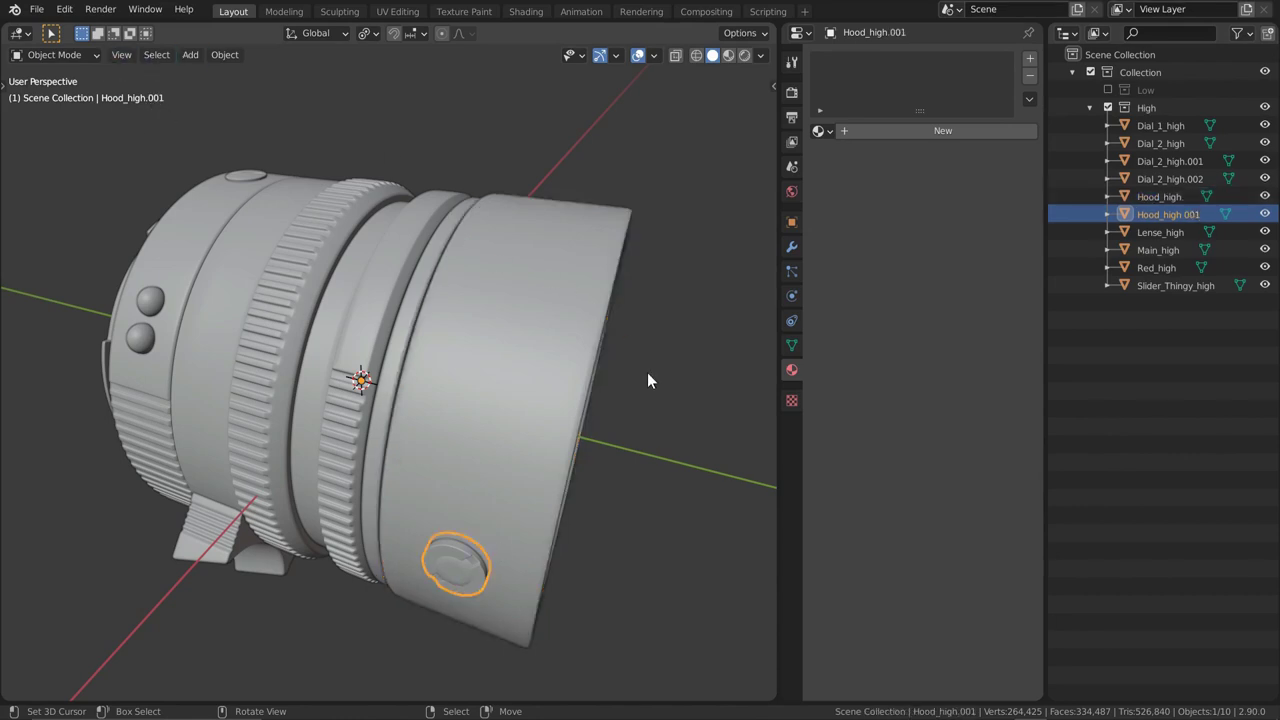
{"action": "middle_click_drag", "start_coordinate": [647, 380], "coordinate": [608, 356]}
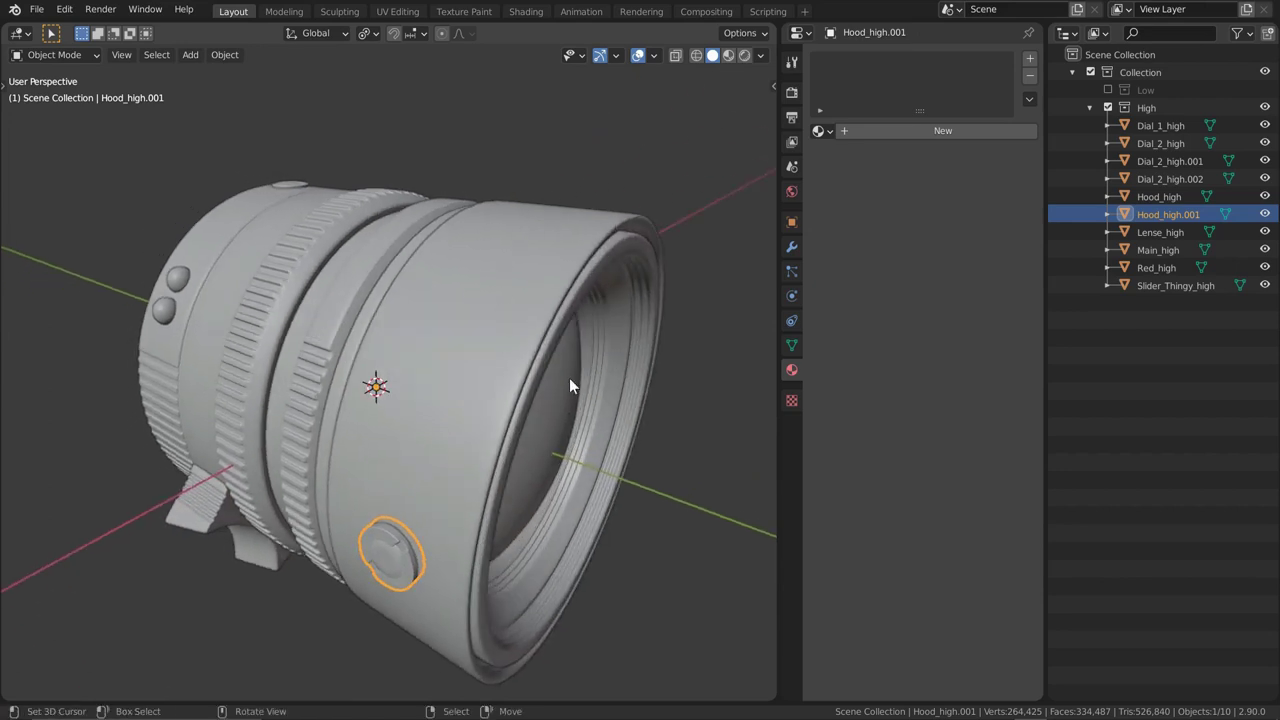
Enable and expand the Low collection to compare its object names with the high-poly parts, and exclude it again
{"action": "left_click", "coordinate": [1108, 90]}
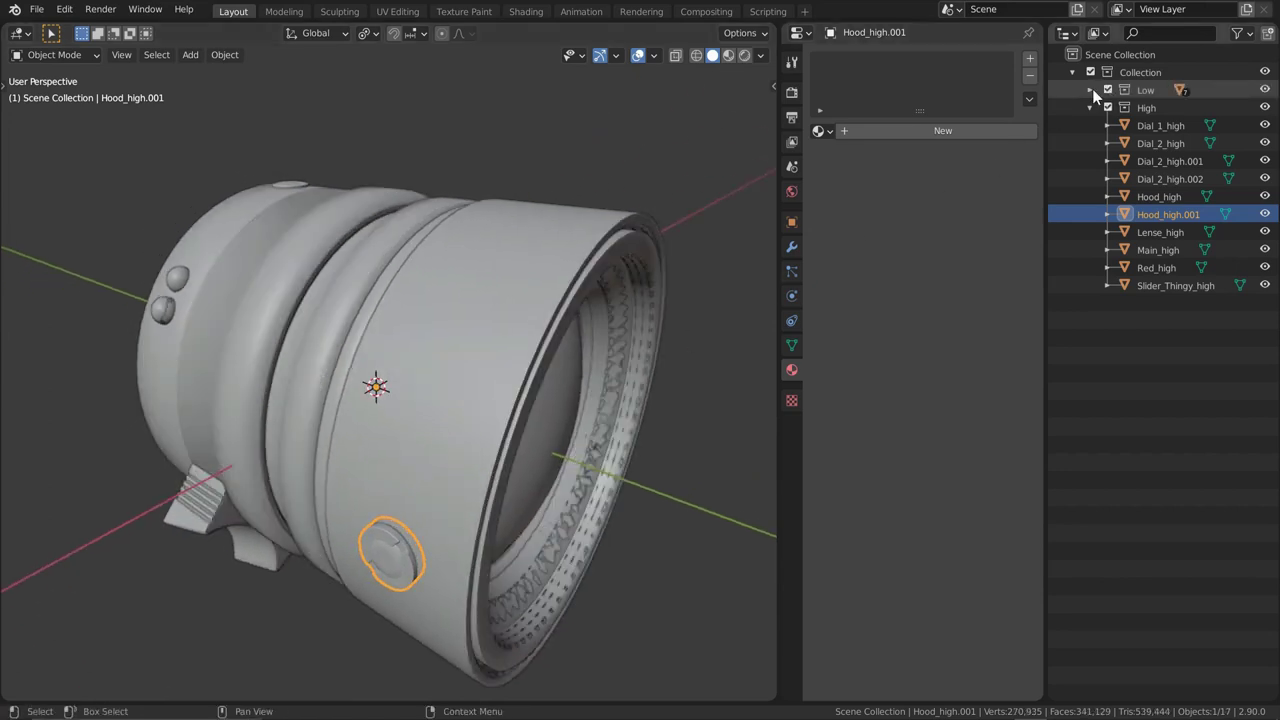
{"action": "left_click", "coordinate": [1090, 89]}
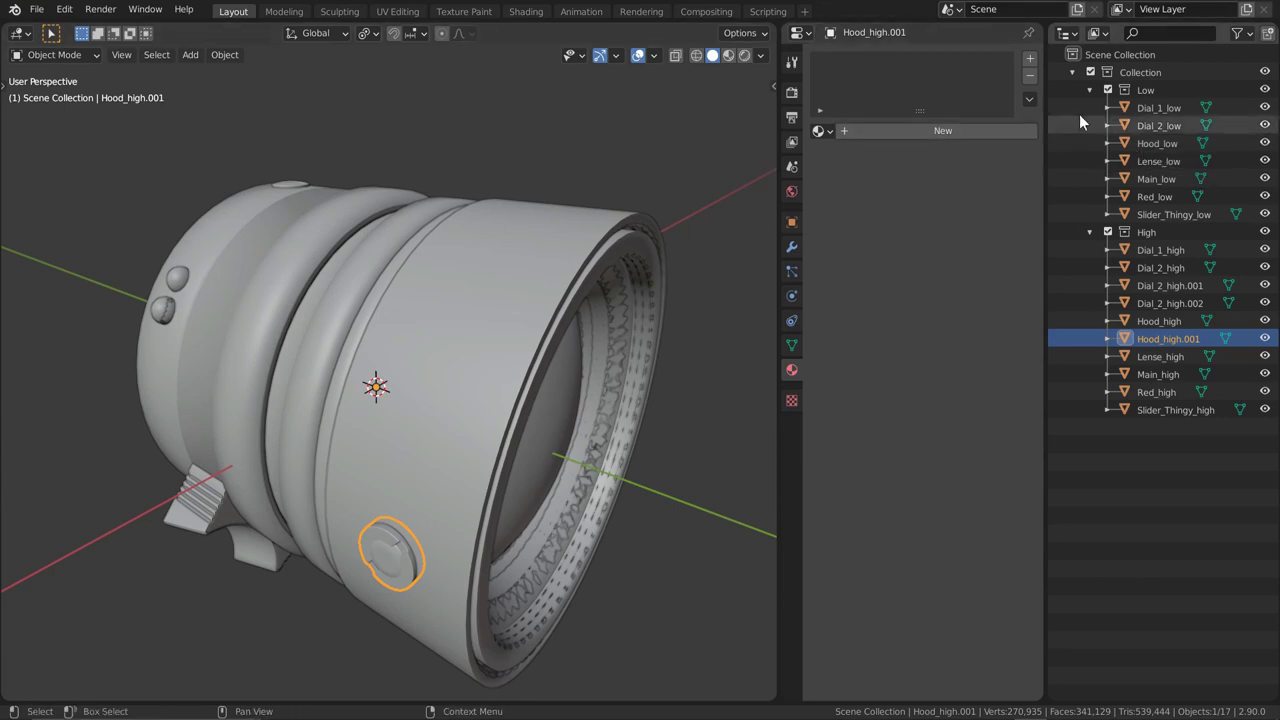
{"action": "left_click", "coordinate": [1108, 90]}
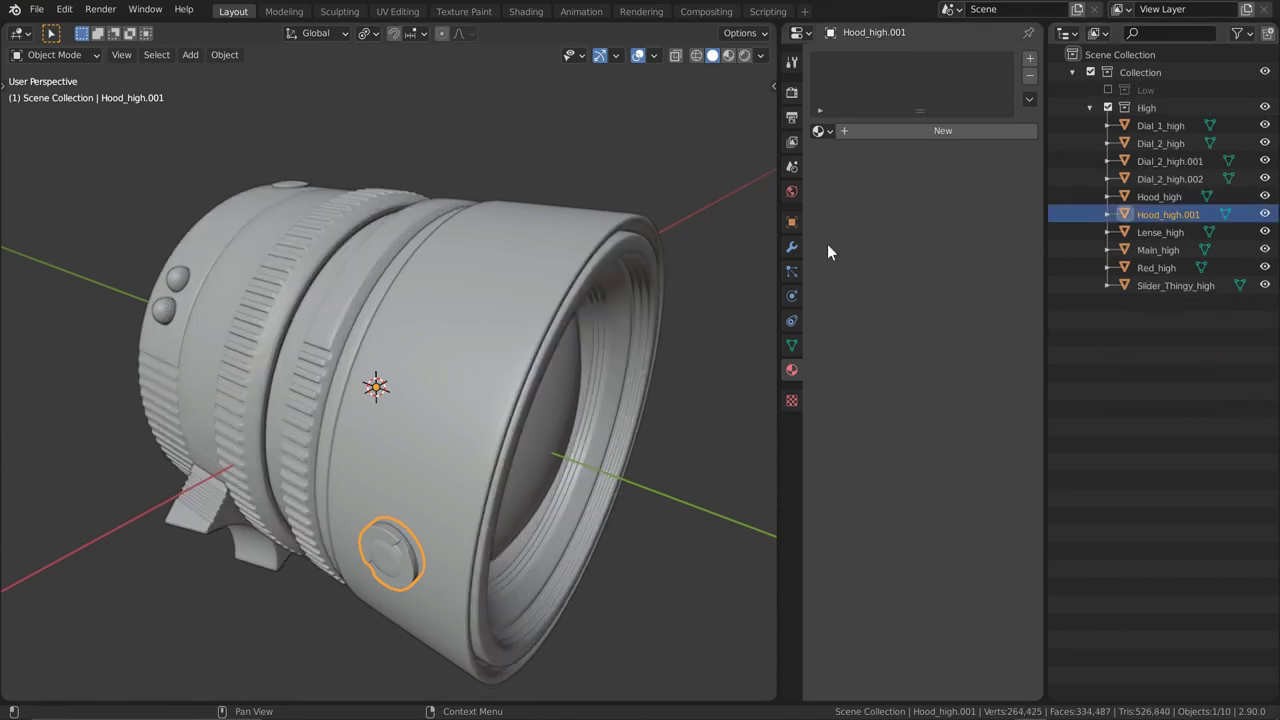
Join the round button into Hood_high, check with a cancelled test move that they travel together, and deselect everything
{"action": "middle_click_drag", "start_coordinate": [568, 483], "coordinate": [429, 497]}
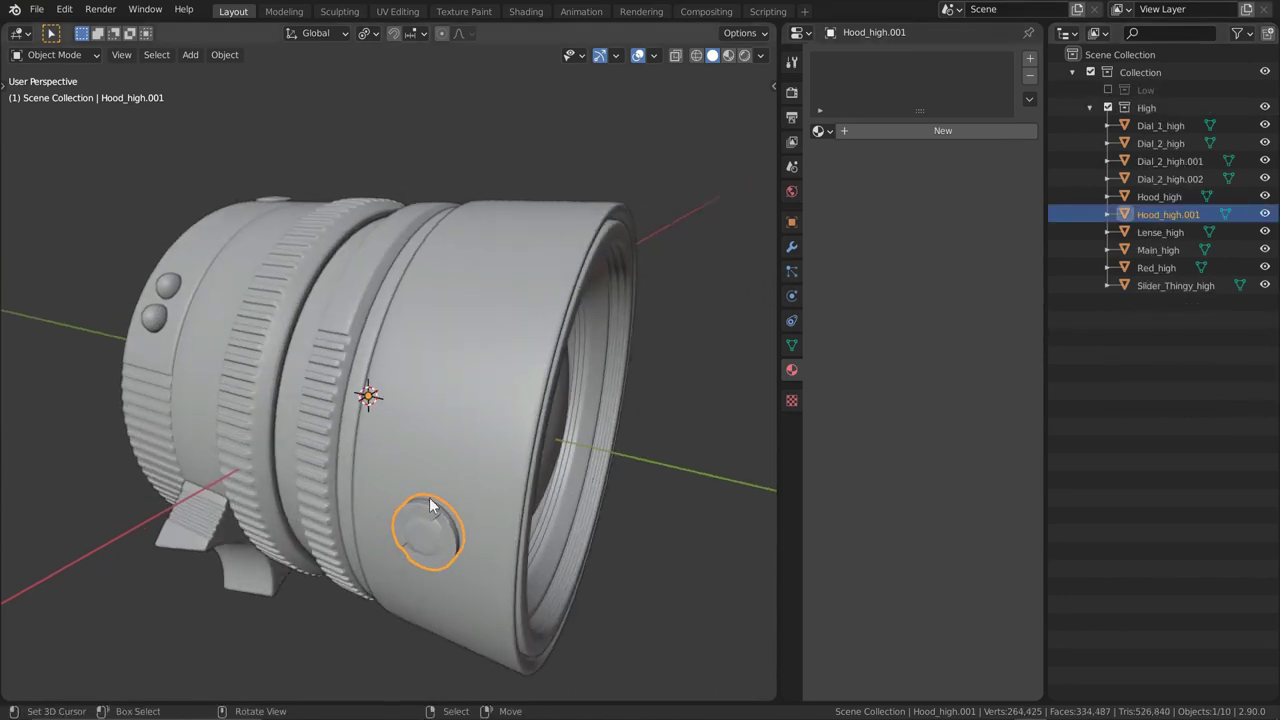
{"action": "left_click", "coordinate": [484, 359], "text": "shift"}
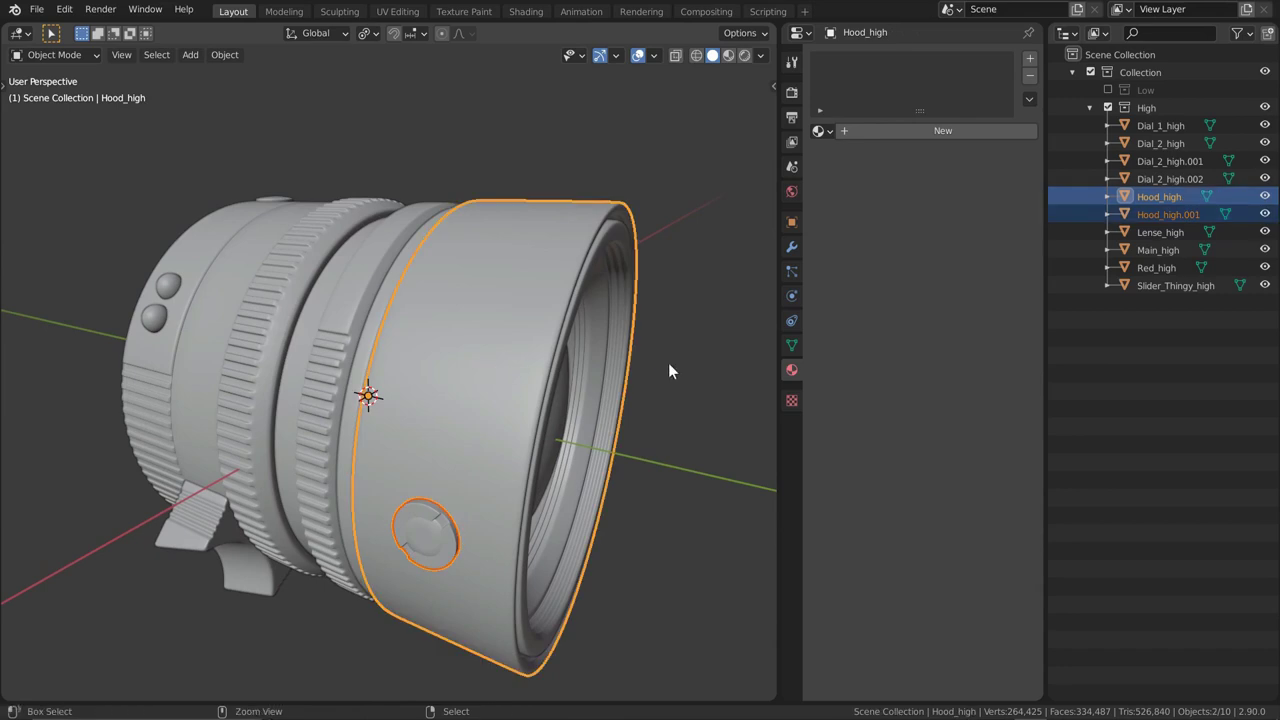
{"action": "key", "text": "Delete"}
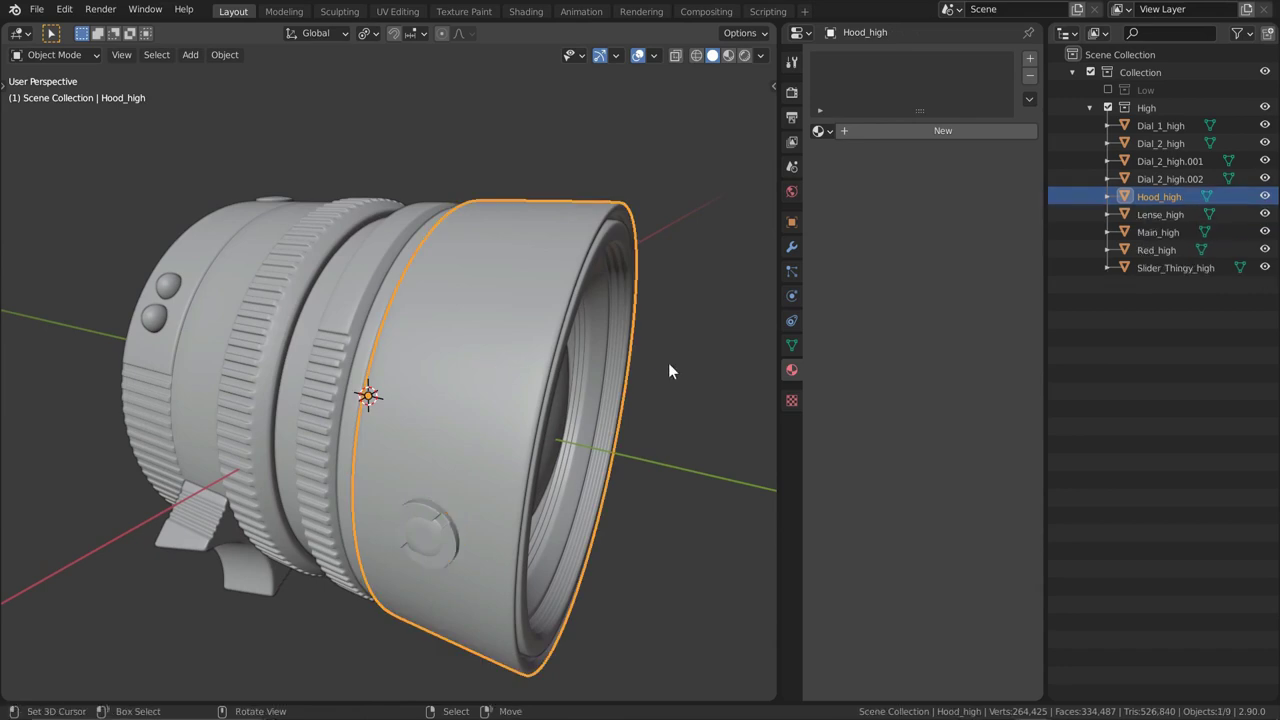
{"action": "key", "text": "g"}
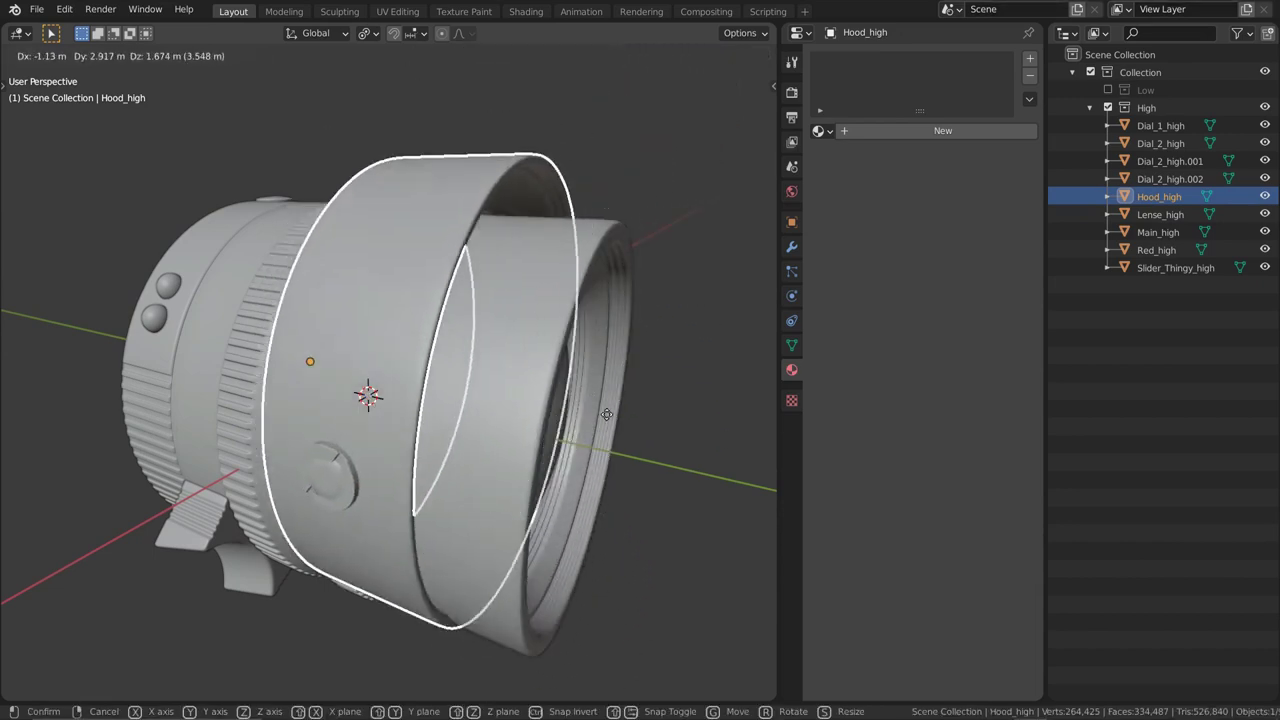
{"action": "right_click", "coordinate": [634, 355]}
{"action": "key", "text": "alt+a"}
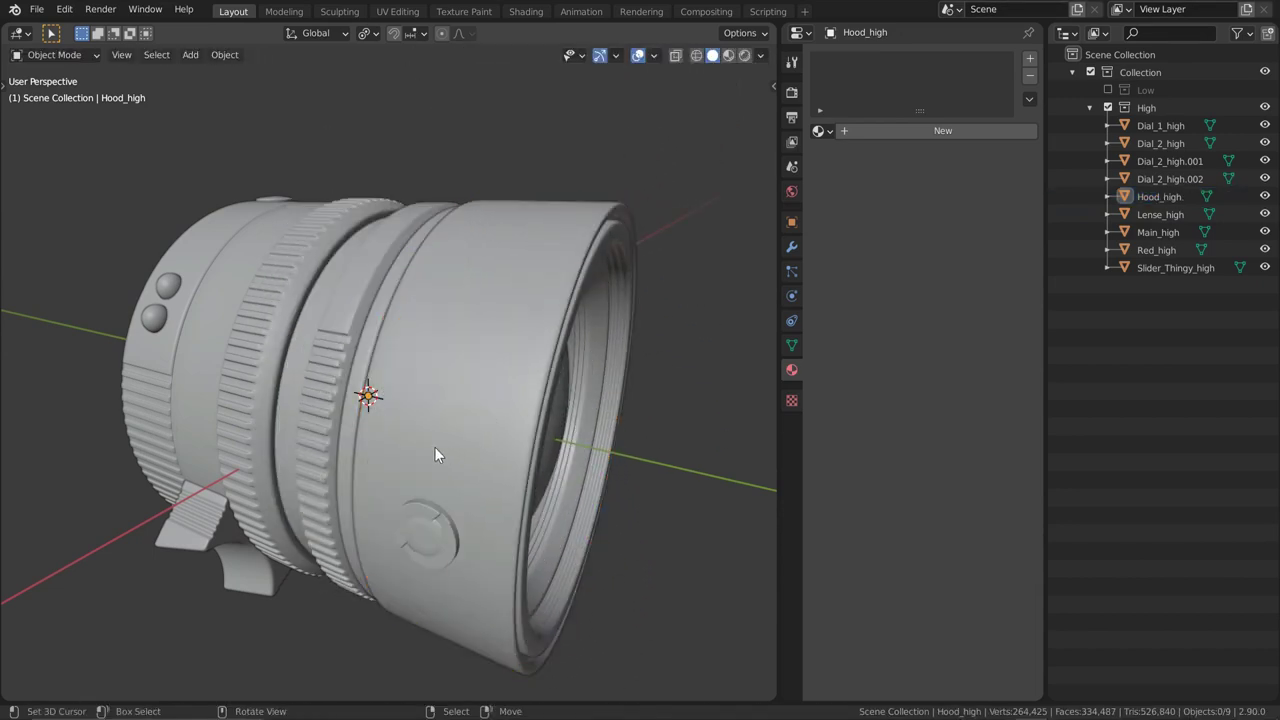
Join the upper dome button into Dial_2_high and check the combined mesh with a cancelled test move
{"action": "middle_click_drag", "start_coordinate": [428, 547], "coordinate": [449, 499]}
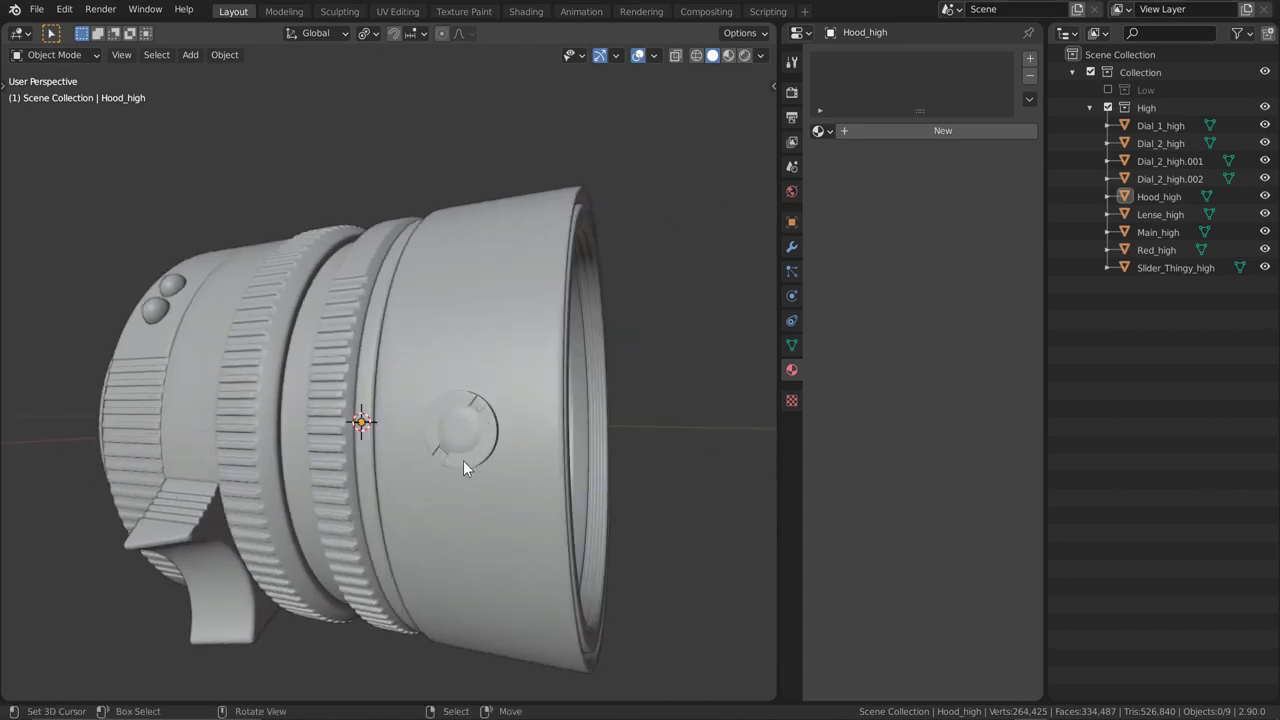
{"action": "middle_click_drag", "start_coordinate": [202, 302], "coordinate": [357, 429]}
{"action": "scroll", "coordinate": [357, 429], "scroll_direction": "up", "scroll_amount": 5}
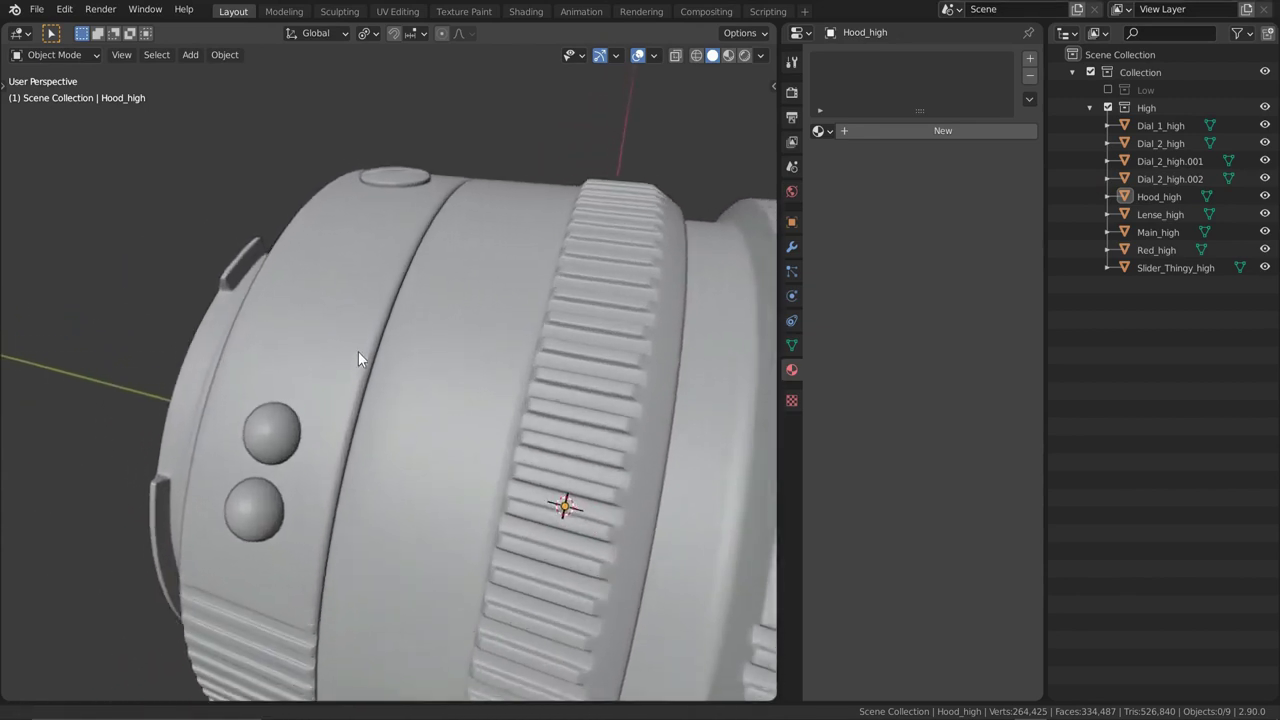
{"action": "left_click", "coordinate": [265, 434]}
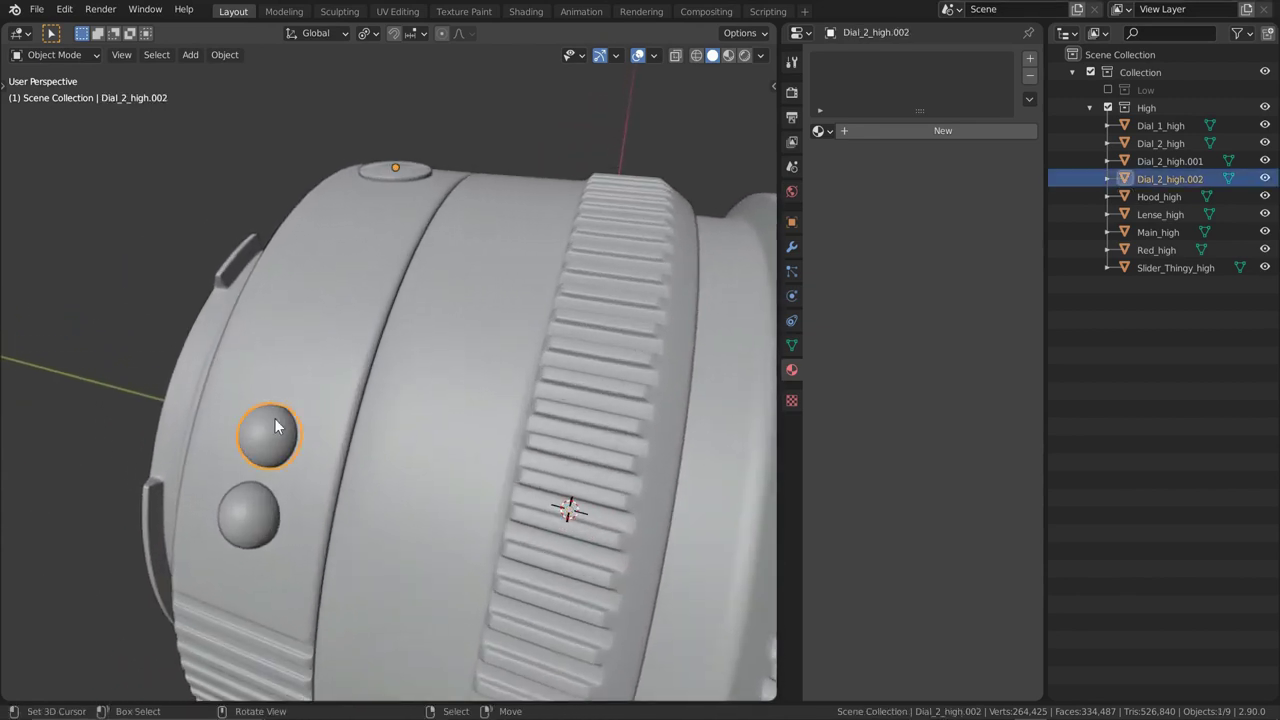
{"action": "left_click", "coordinate": [336, 362], "text": "shift"}
{"action": "key", "text": "ctrl+j"}
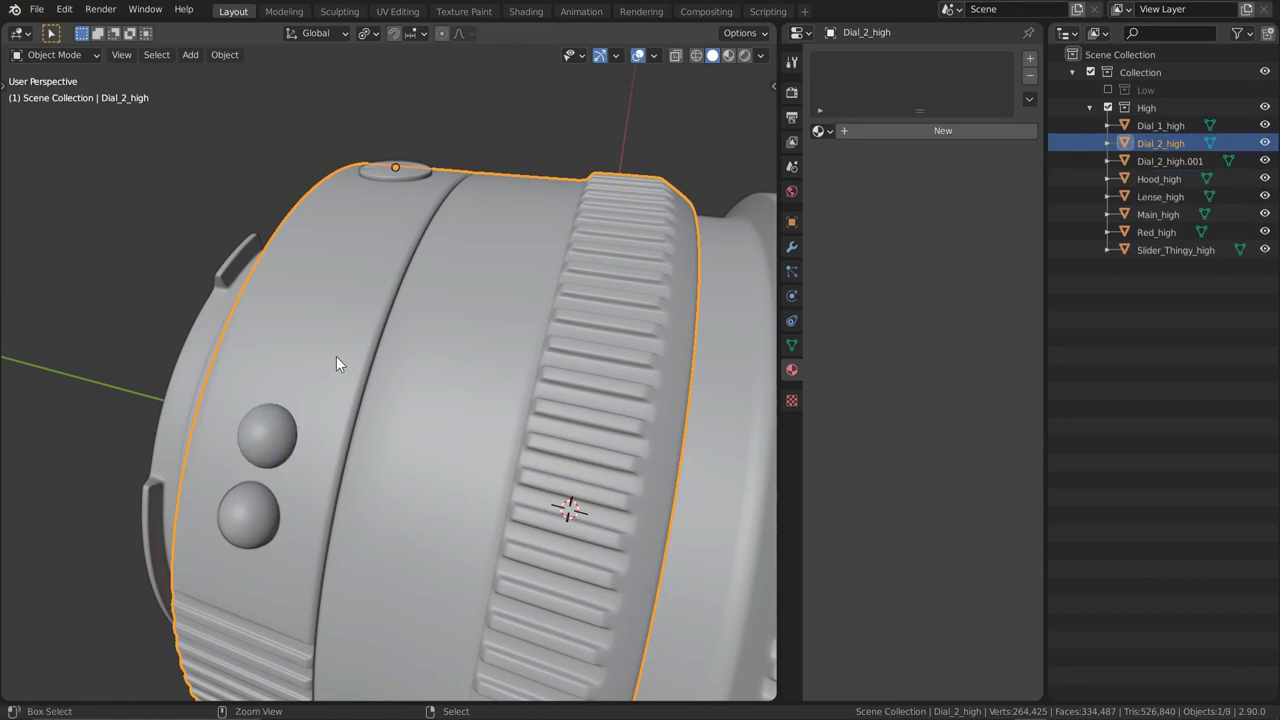
{"action": "key", "text": "g"}
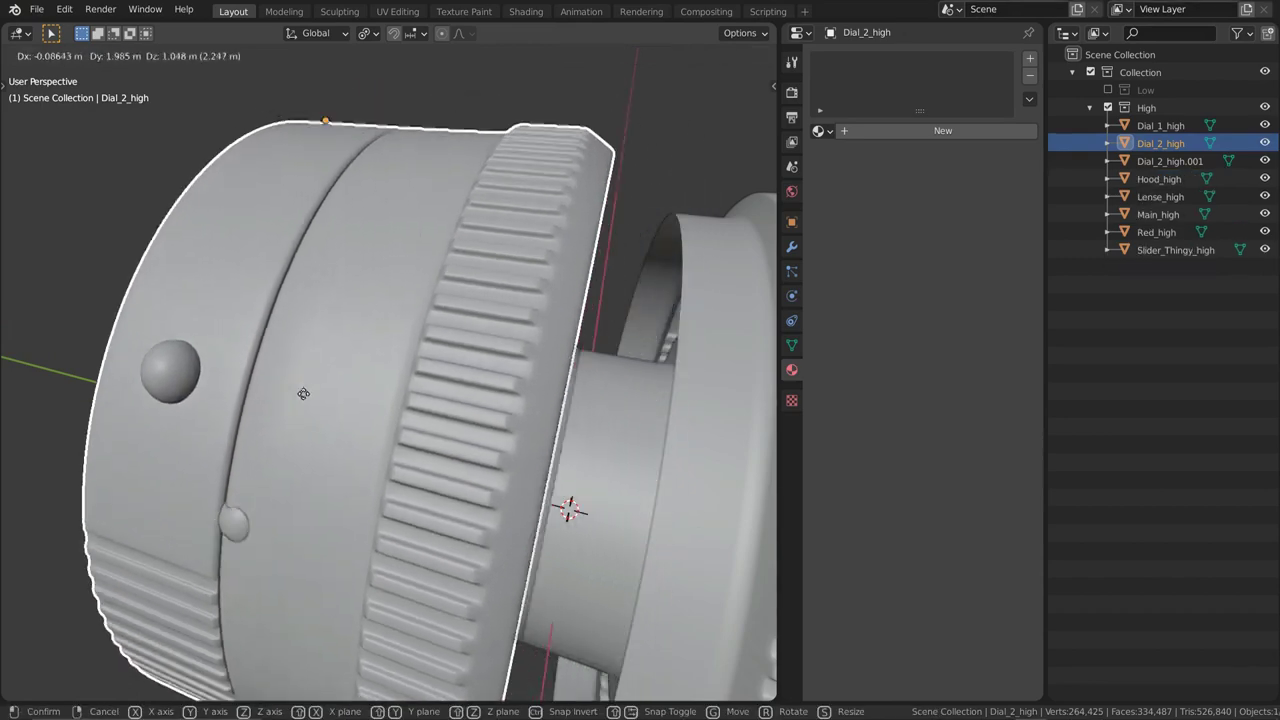
{"action": "key", "text": "Escape"}
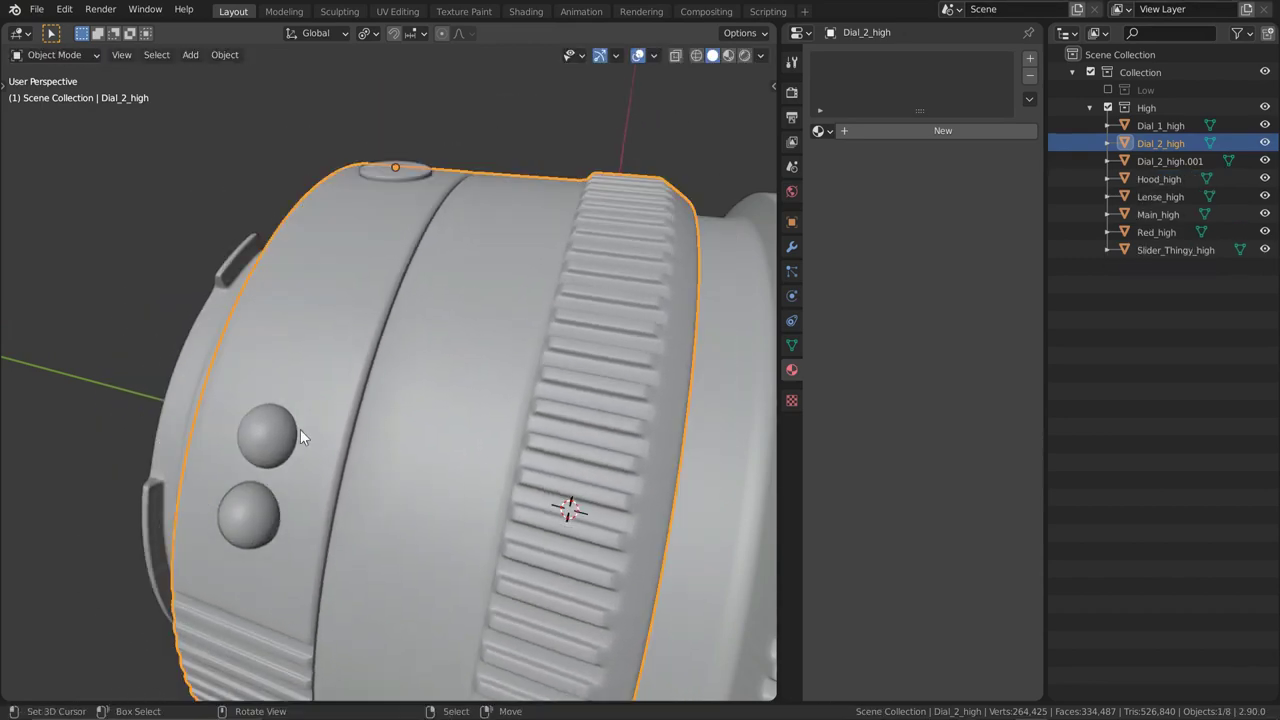
Join the slotted screw on top of the dial into Dial_2_high and deselect everything
{"action": "middle_click_drag", "start_coordinate": [439, 188], "coordinate": [429, 201]}
{"action": "left_click", "coordinate": [411, 166]}
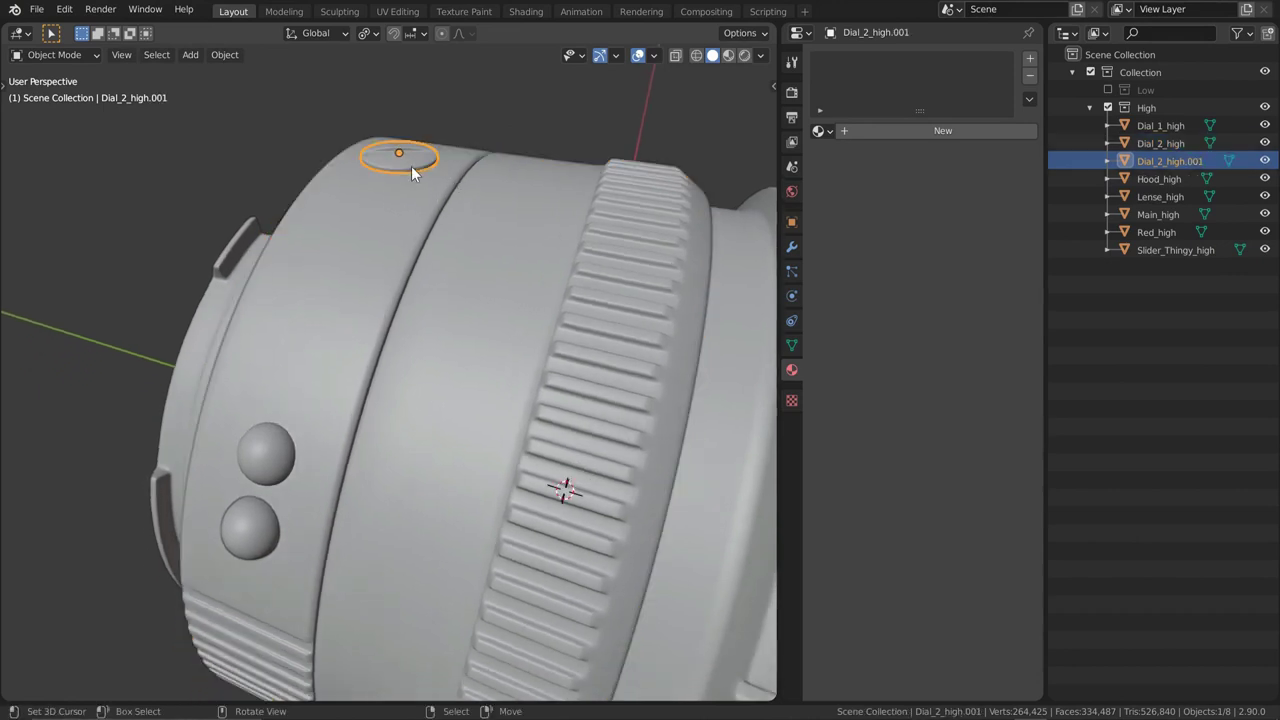
{"action": "left_click", "coordinate": [368, 252], "text": "shift"}
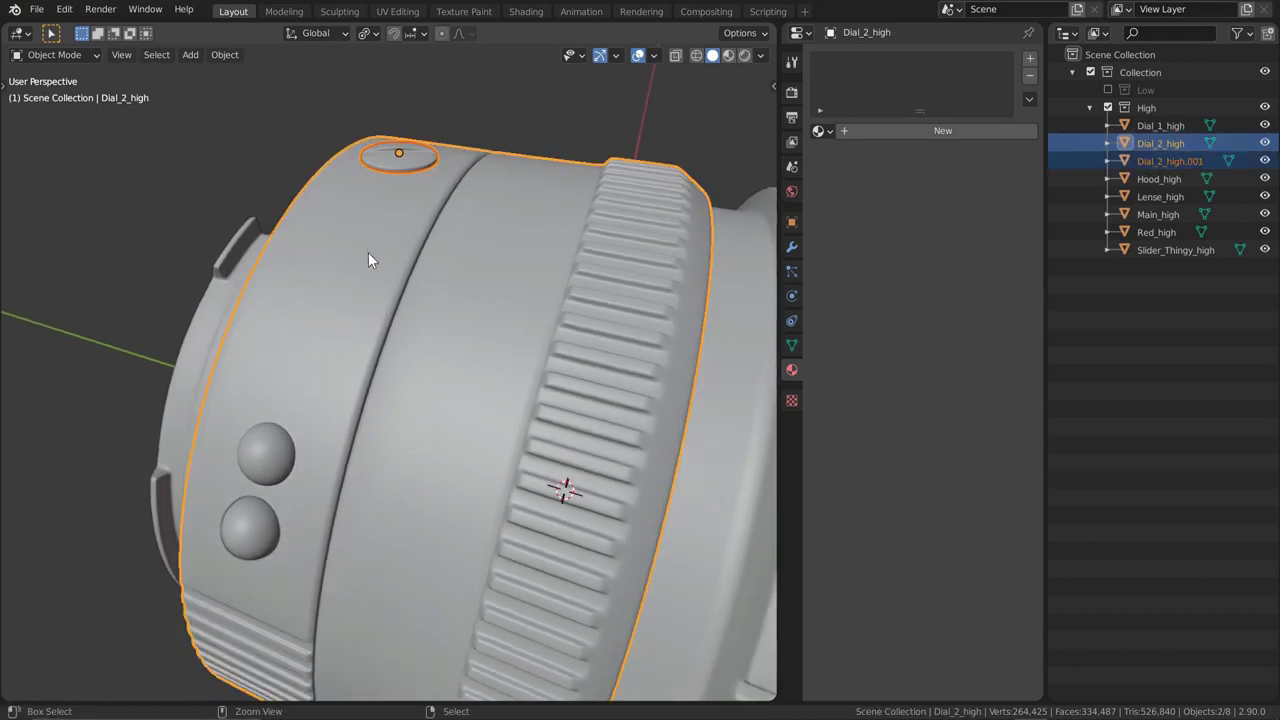
{"action": "key", "text": "ctrl+j"}
{"action": "key", "text": "alt+a"}
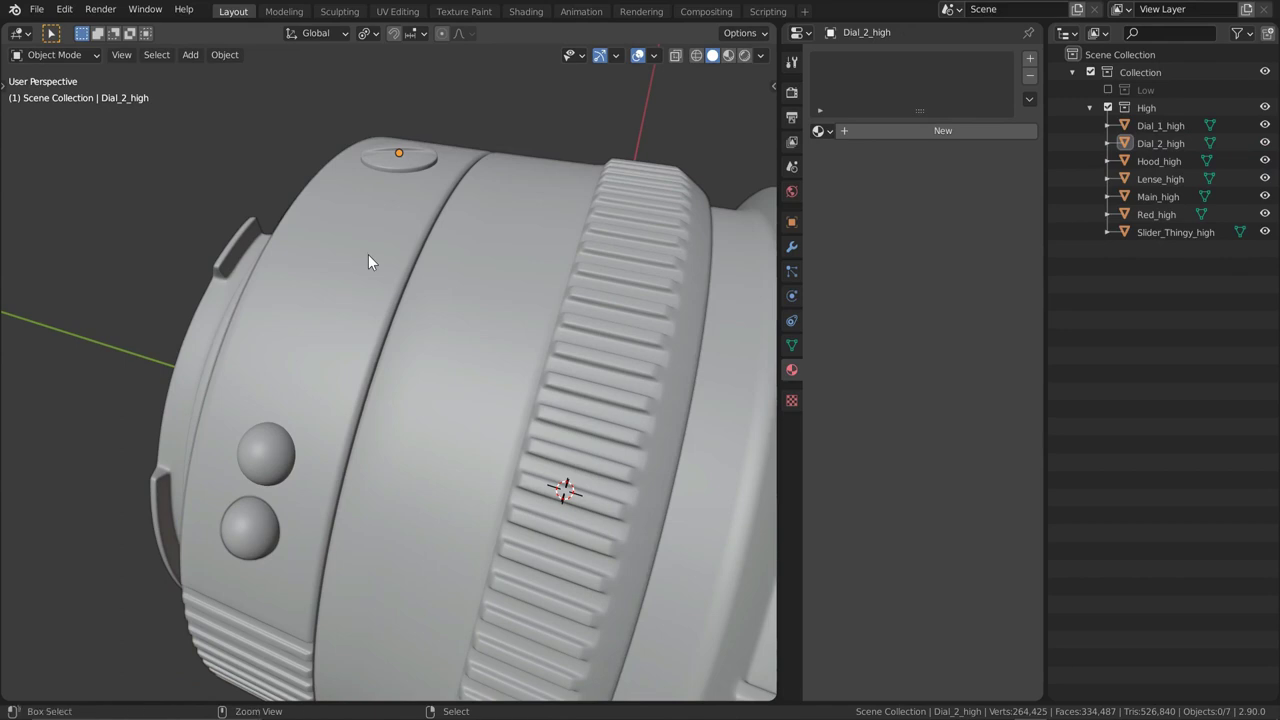
Select all seven high-poly lens objects and bring up the file export options for them
{"action": "middle_click_drag", "start_coordinate": [368, 254], "coordinate": [380, 290]}
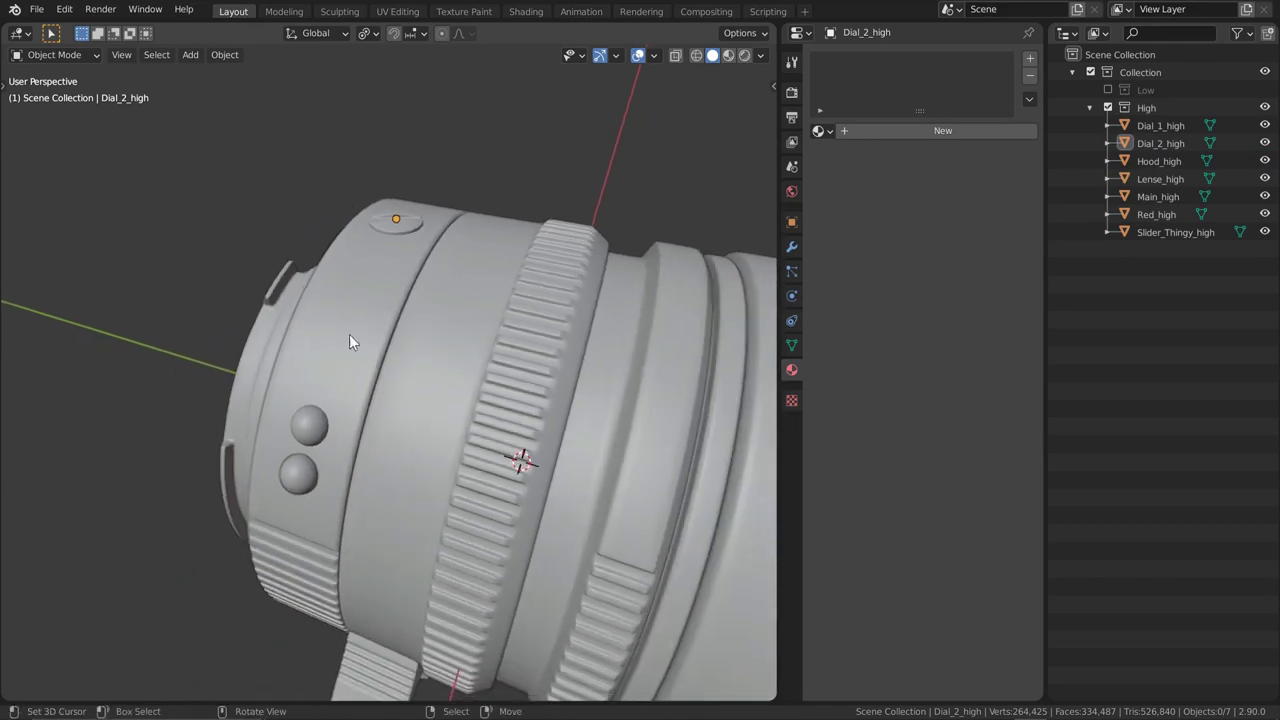
{"action": "middle_click_drag", "start_coordinate": [334, 480], "coordinate": [463, 466]}
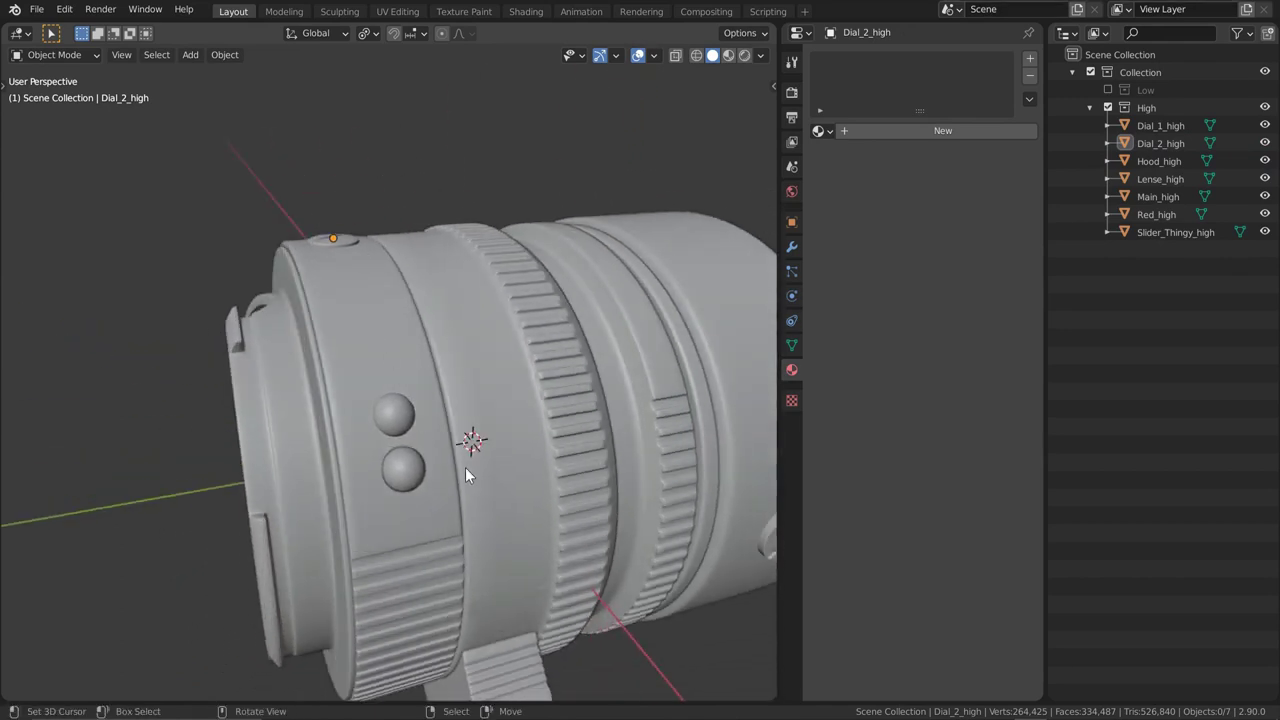
{"action": "middle_click_drag", "start_coordinate": [482, 338], "coordinate": [466, 303]}
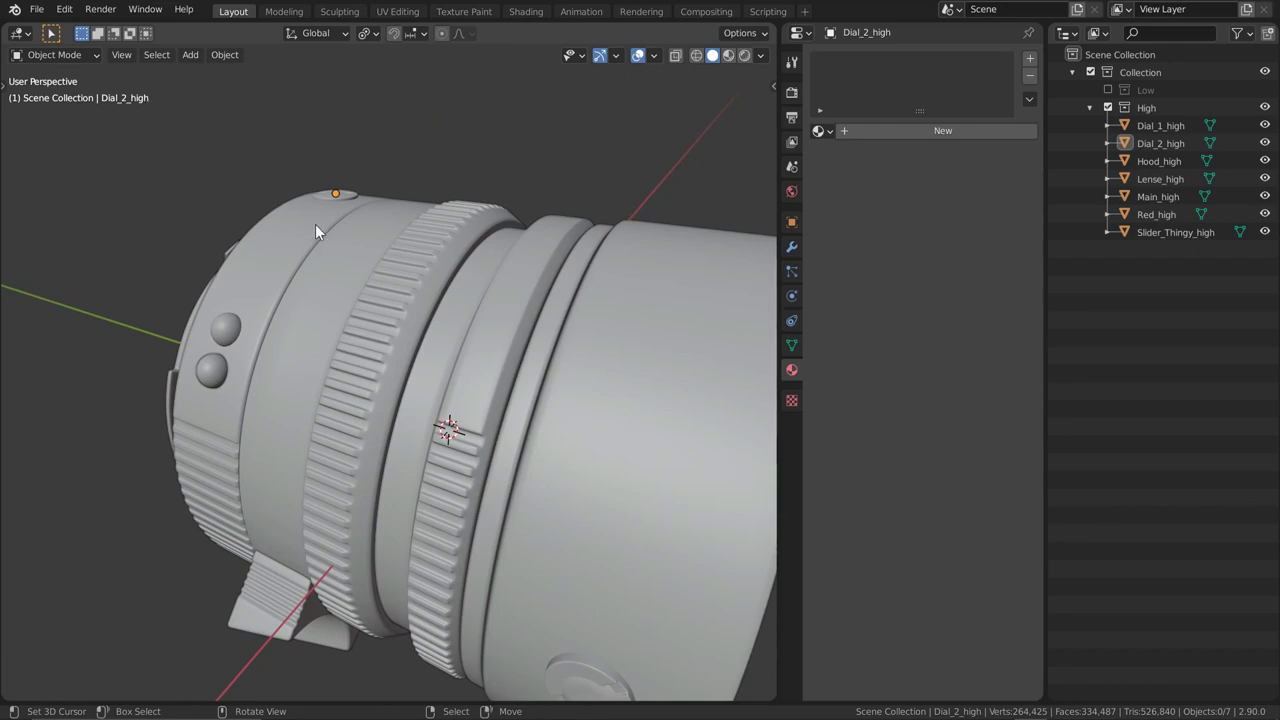
{"action": "middle_click_drag", "start_coordinate": [526, 309], "coordinate": [426, 299]}
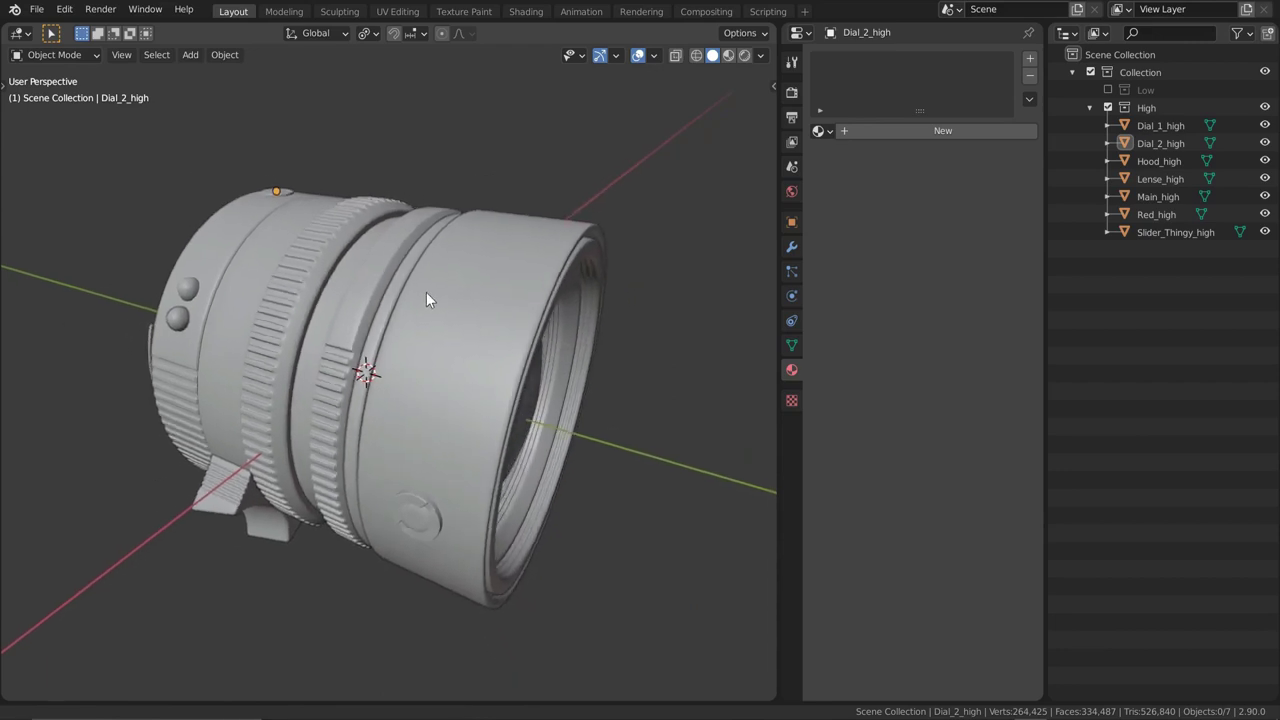
{"action": "key", "text": "a"}
{"action": "key", "text": "F4"}
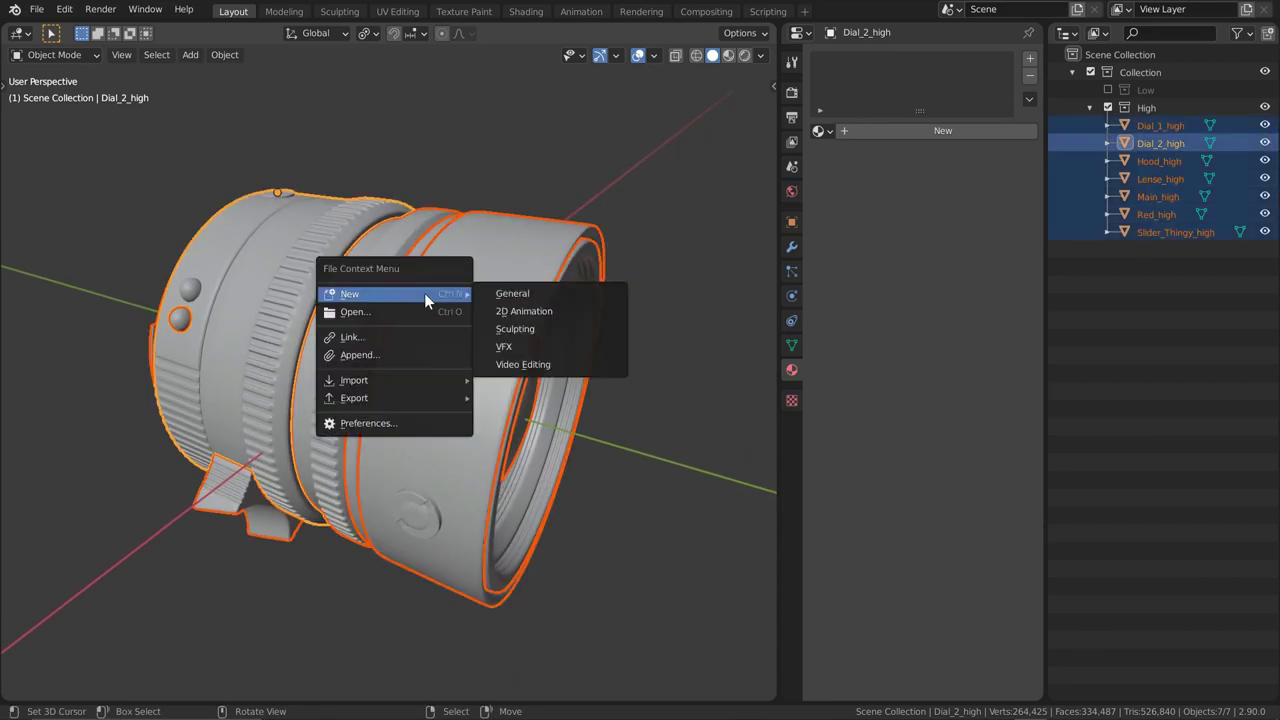
{"action": "mouse_move", "coordinate": [410, 400]}
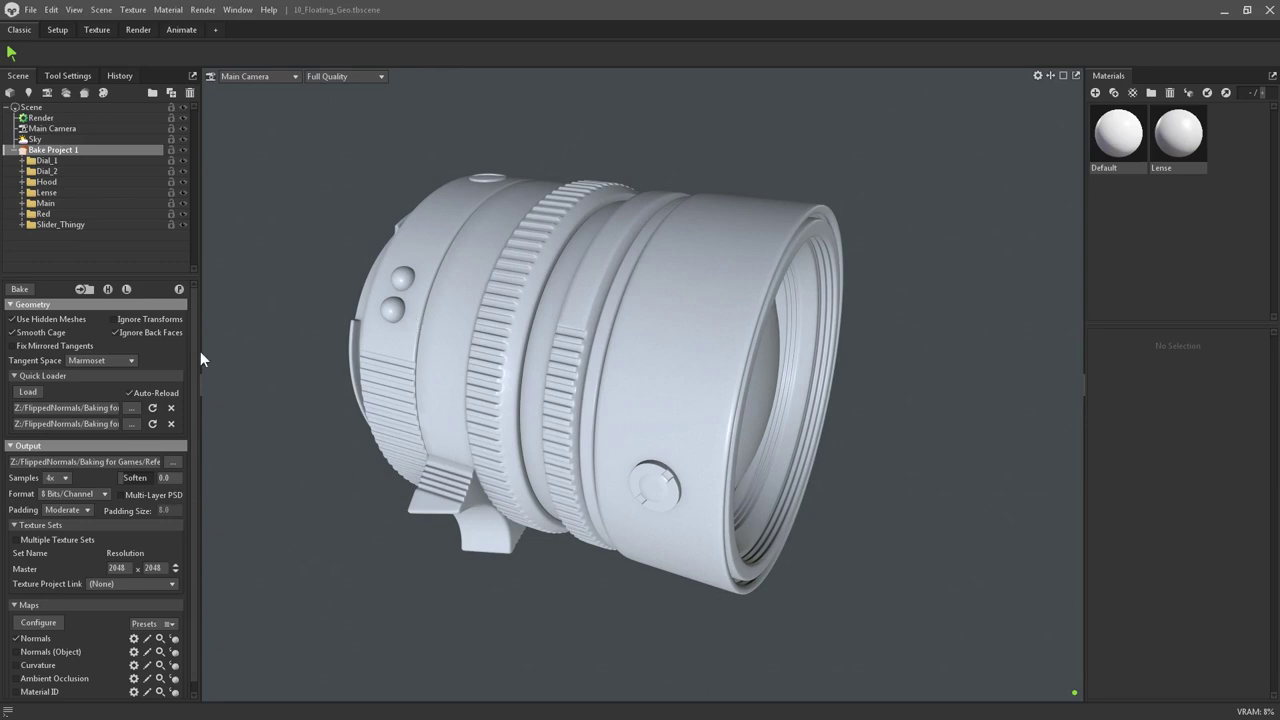
Switch to Marmoset Toolbag, show only the low-poly lens meshes, and look at the contents of the Dial_1 bake group
{"action": "left_click", "coordinate": [110, 289]}
{"action": "left_click", "coordinate": [125, 289]}
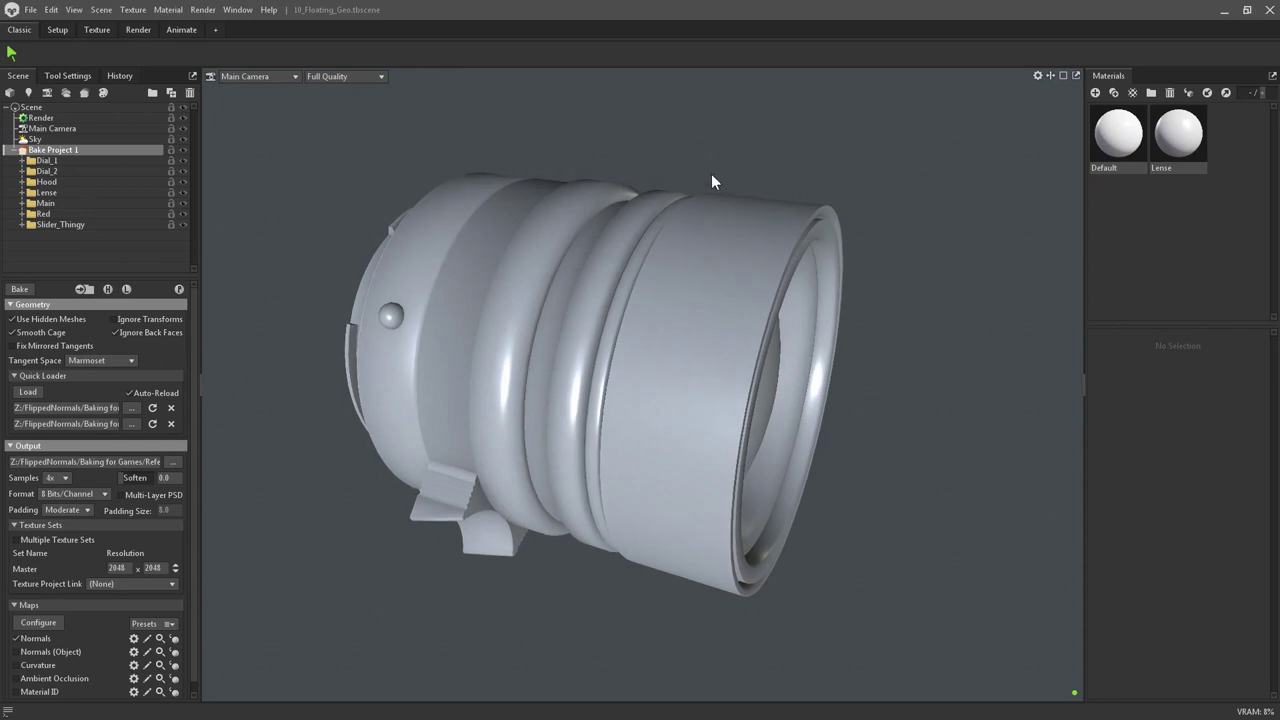
{"action": "left_click_drag", "start_coordinate": [940, 411], "coordinate": [924, 397]}
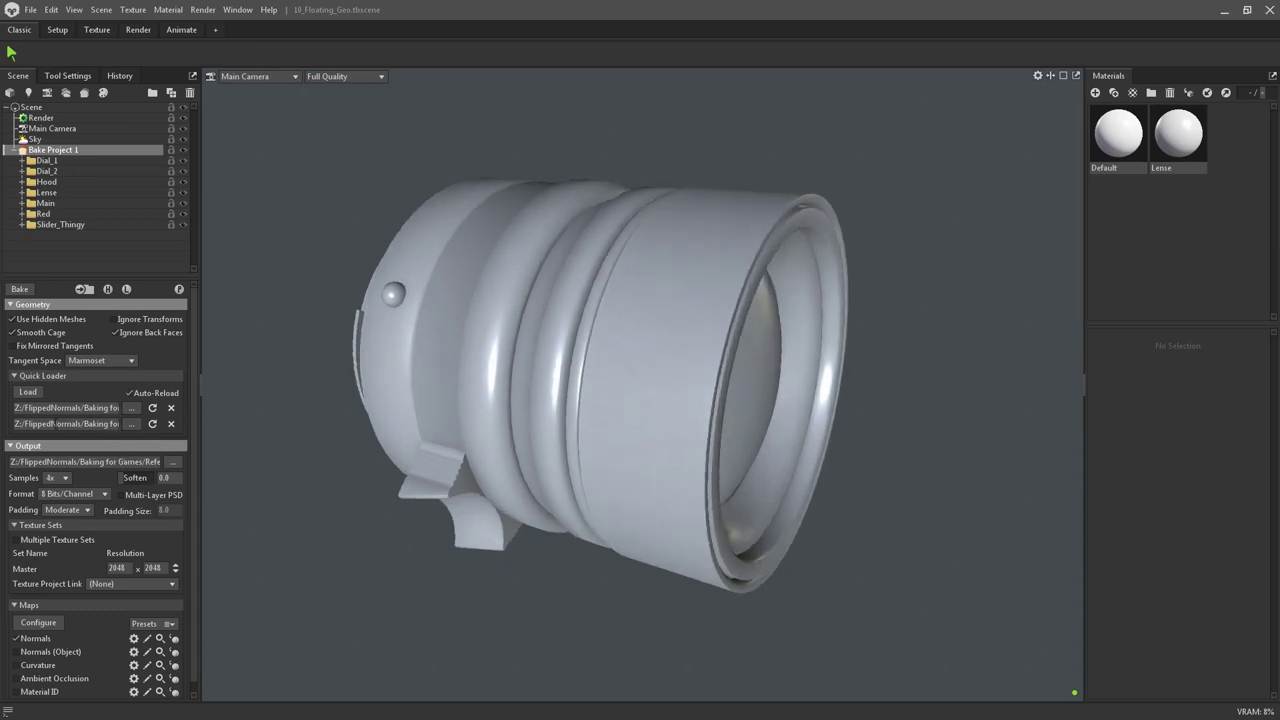
{"action": "left_click", "coordinate": [22, 160]}
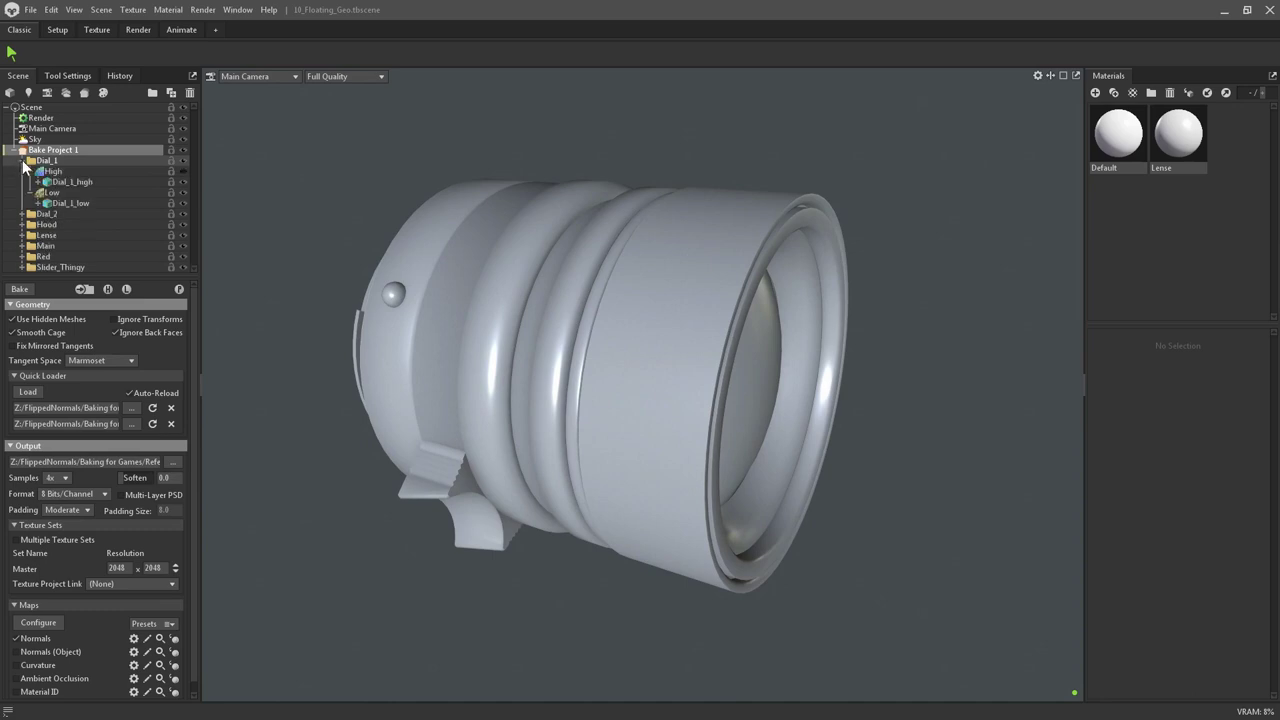
{"action": "left_click", "coordinate": [22, 160]}
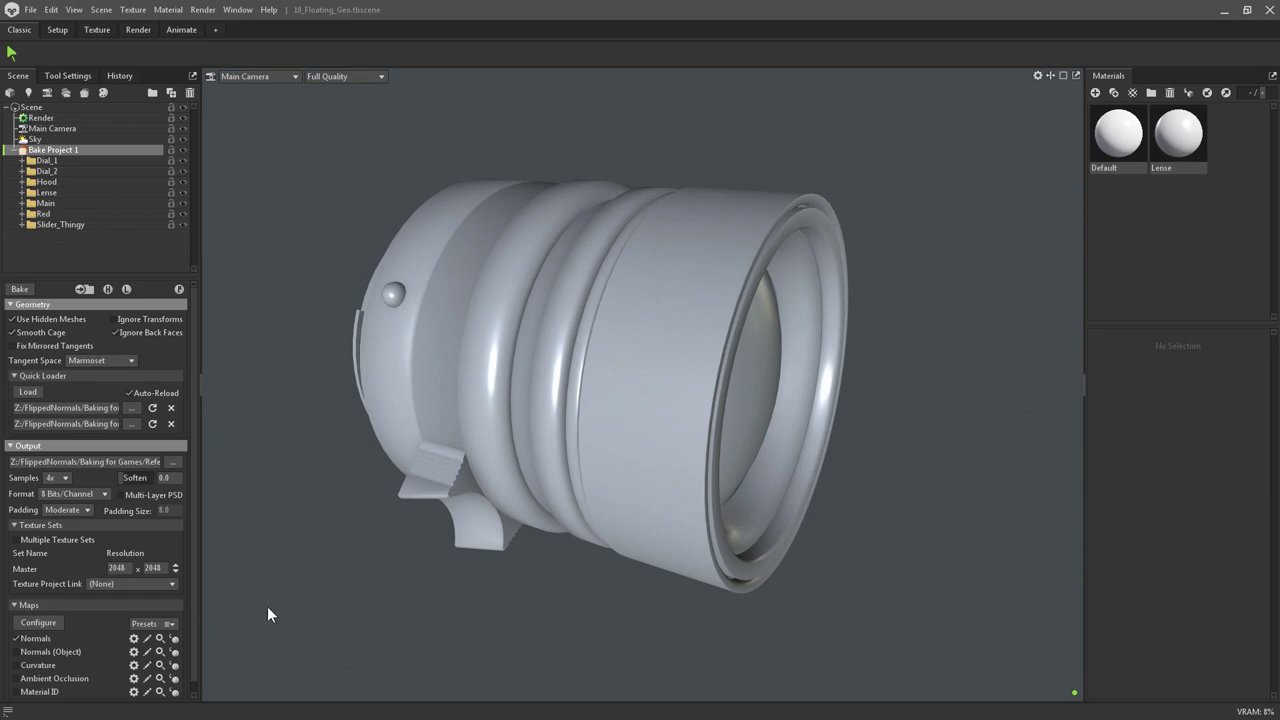
Preview the baked normal map on the low-poly lens and show the settings of the Lense material
{"action": "left_click", "coordinate": [179, 289]}
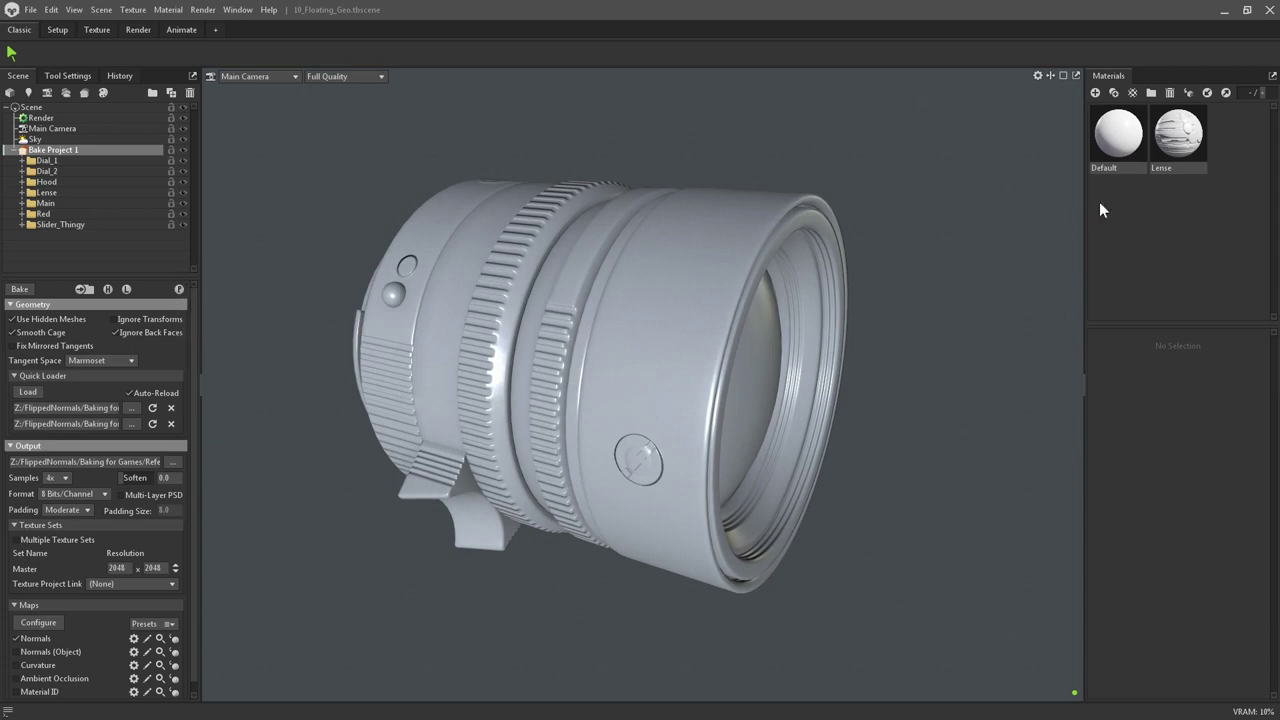
{"action": "left_click", "coordinate": [1175, 140]}
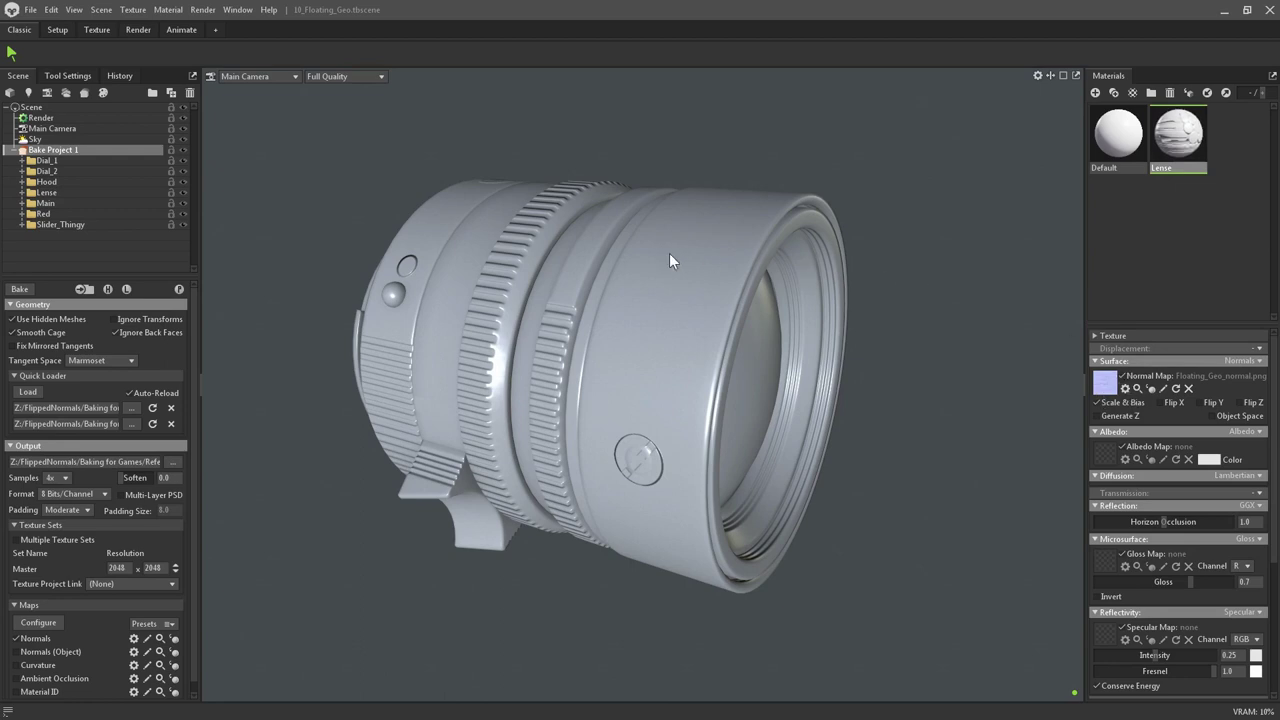
{"action": "mouse_move", "coordinate": [524, 303]}
{"action": "left_mouse_down"}
{"action": "mouse_move", "coordinate": [562, 319]}
{"action": "mouse_move", "coordinate": [614, 369]}
{"action": "mouse_move", "coordinate": [617, 392]}
{"action": "mouse_move", "coordinate": [524, 282]}
{"action": "left_mouse_up"}
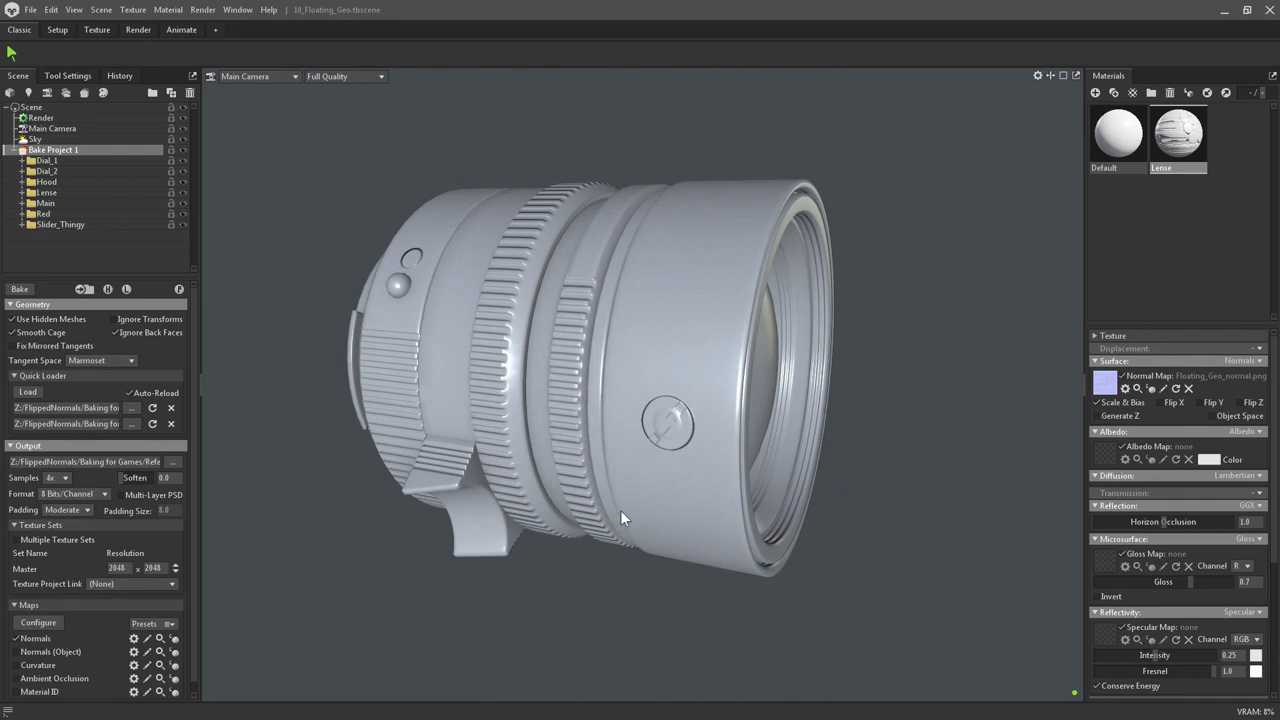
Compare the high-poly lens with the baked low-poly version, examining the round button on the hood up close
{"action": "left_click", "coordinate": [127, 289]}
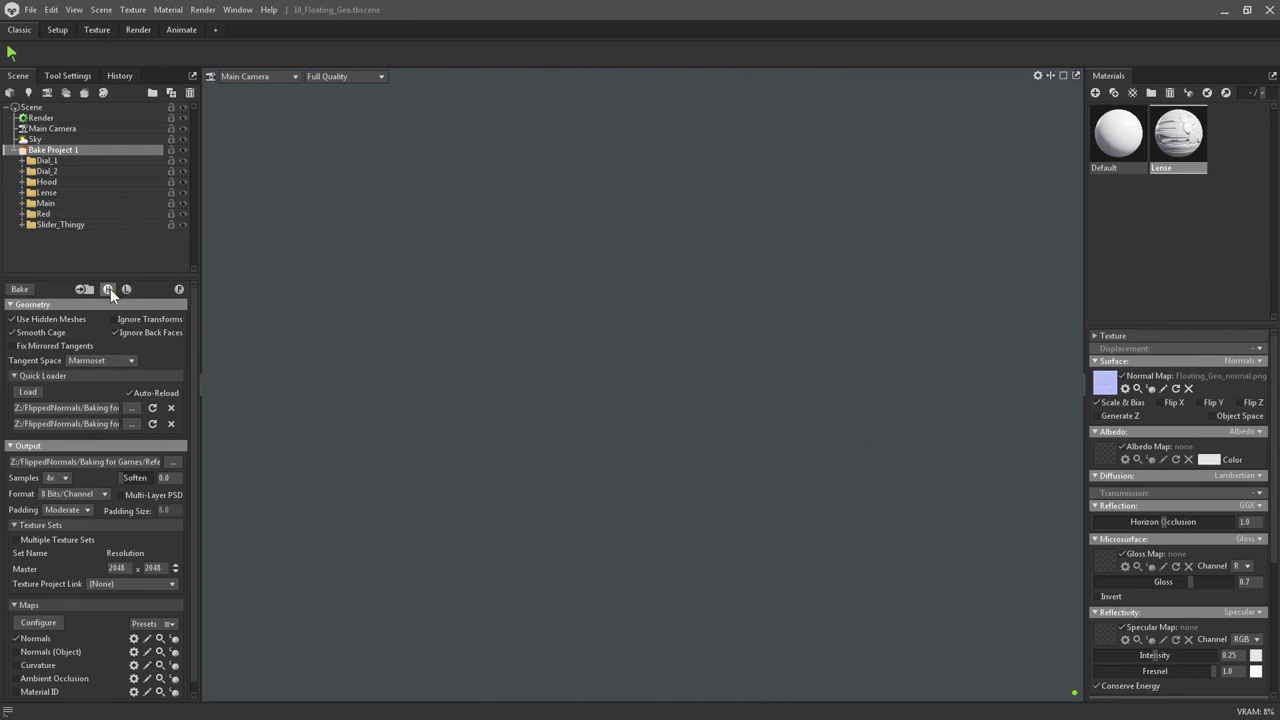
{"action": "left_click", "coordinate": [110, 289]}
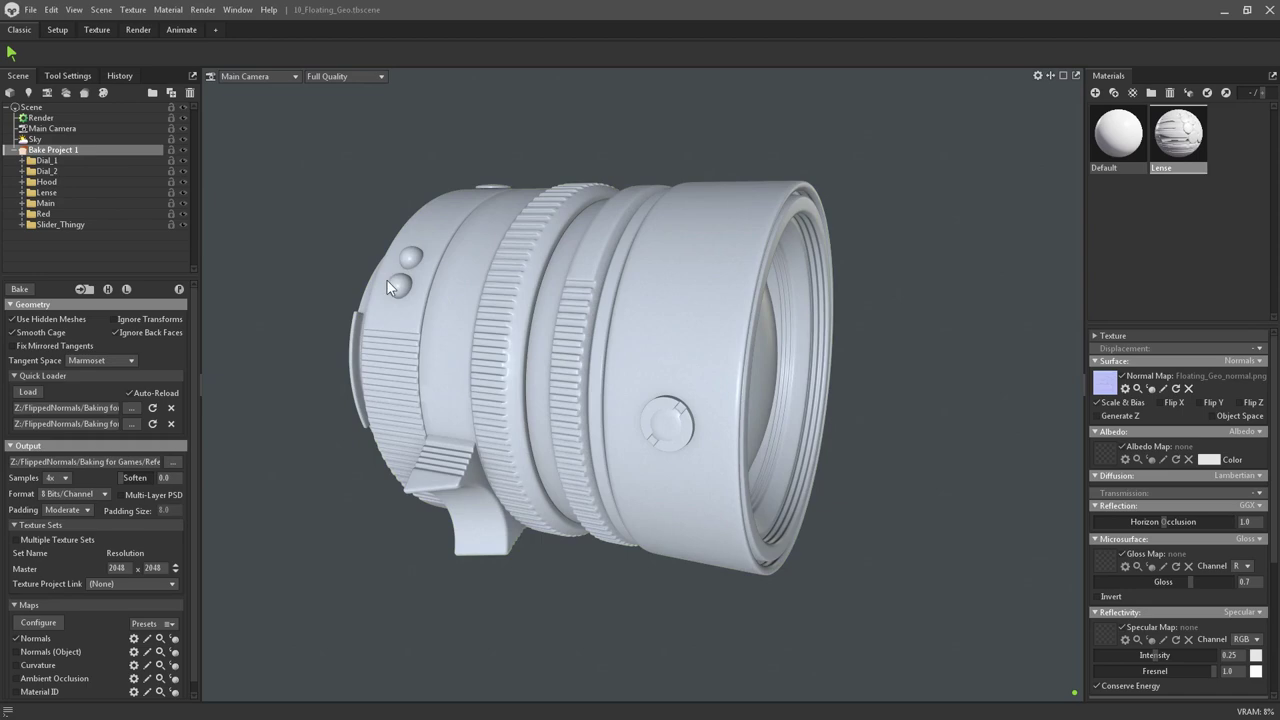
{"action": "left_click", "coordinate": [110, 288]}
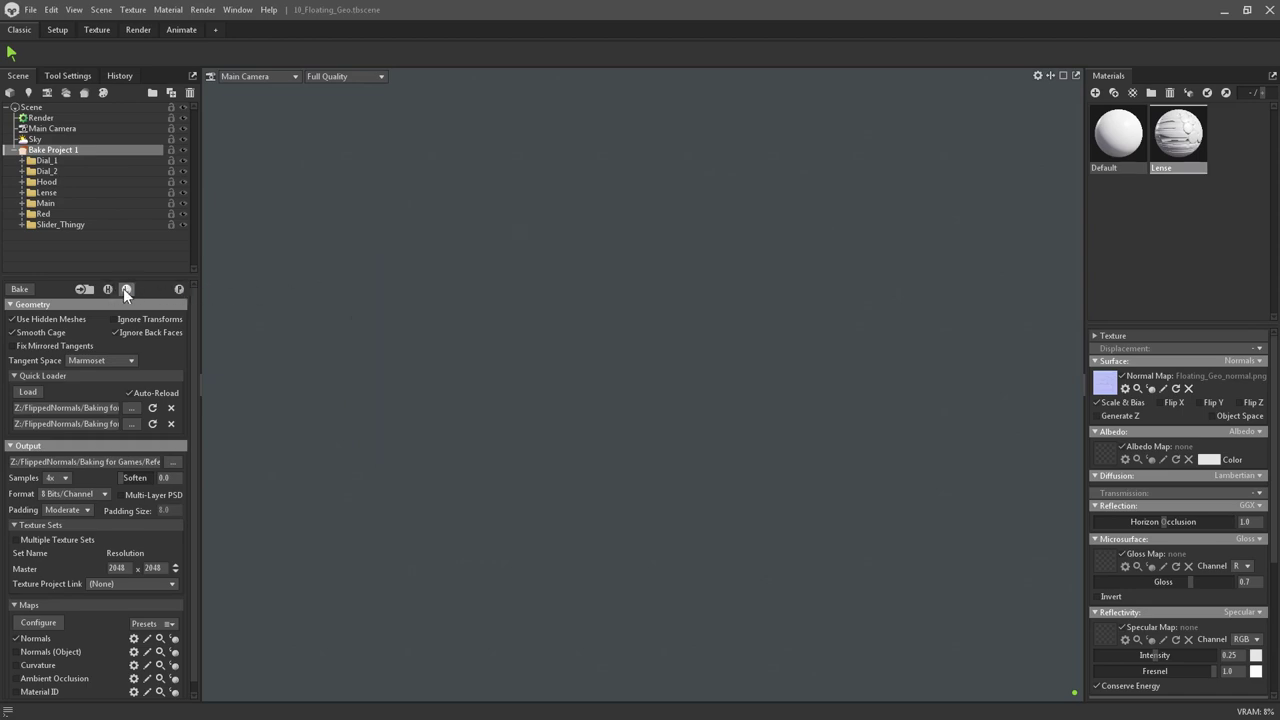
{"action": "left_click", "coordinate": [125, 288]}
{"action": "scroll", "coordinate": [721, 287], "scroll_direction": "up", "scroll_amount": 5}
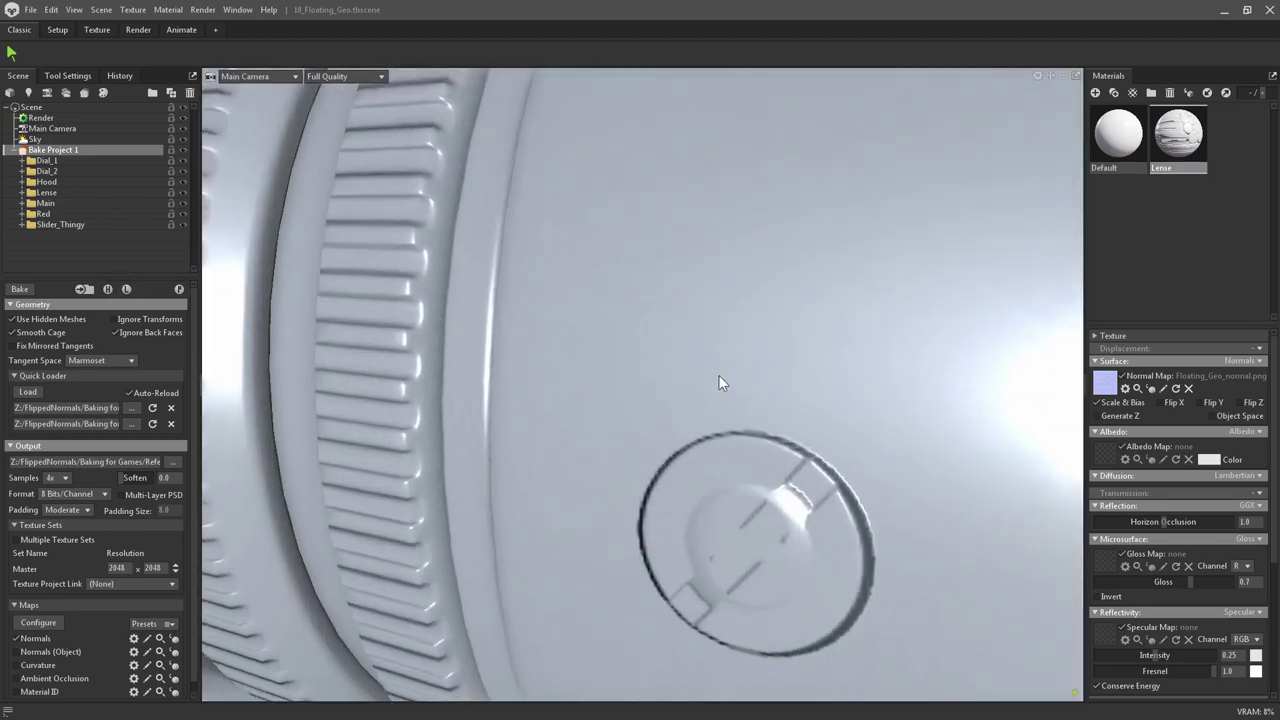
{"action": "left_click_drag", "start_coordinate": [717, 380], "coordinate": [578, 334]}
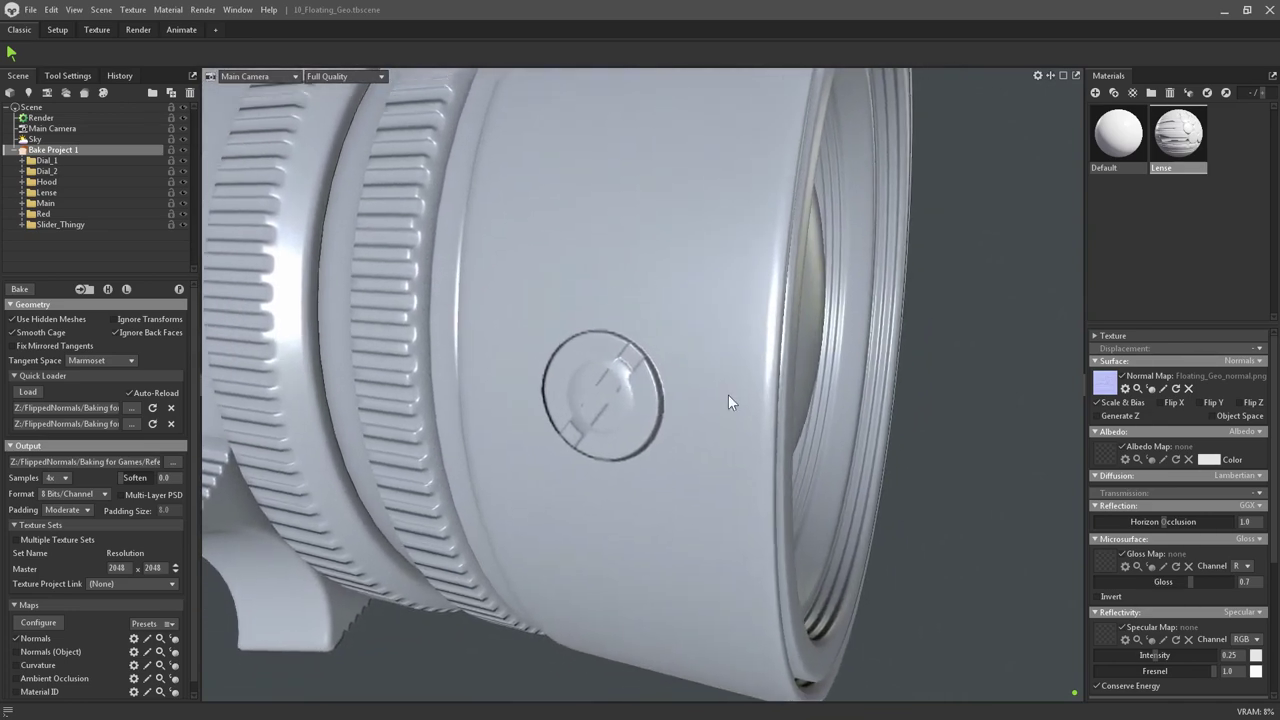
{"action": "left_click_drag", "start_coordinate": [645, 396], "coordinate": [695, 354]}
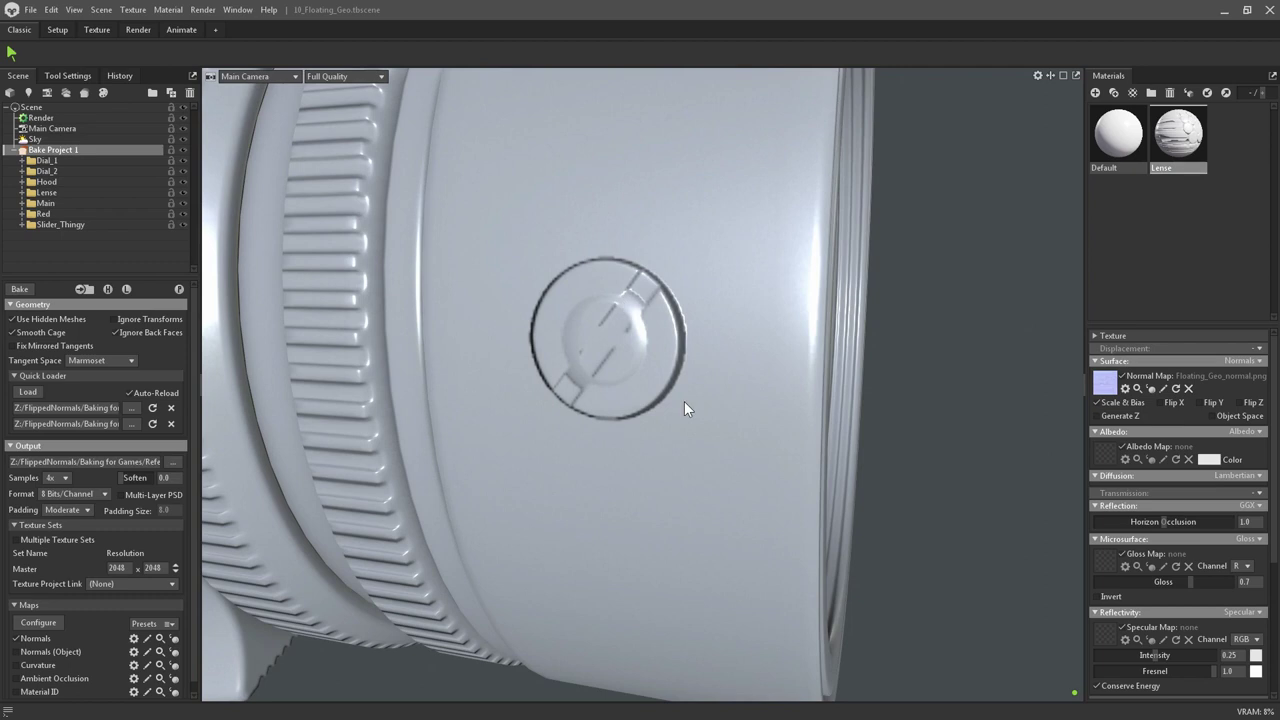
Show the high-poly meshes over the low-poly lens and examine the Hood group's cage around the floating round button
{"action": "left_click", "coordinate": [108, 289]}
{"action": "left_click_drag", "start_coordinate": [527, 373], "coordinate": [689, 388]}
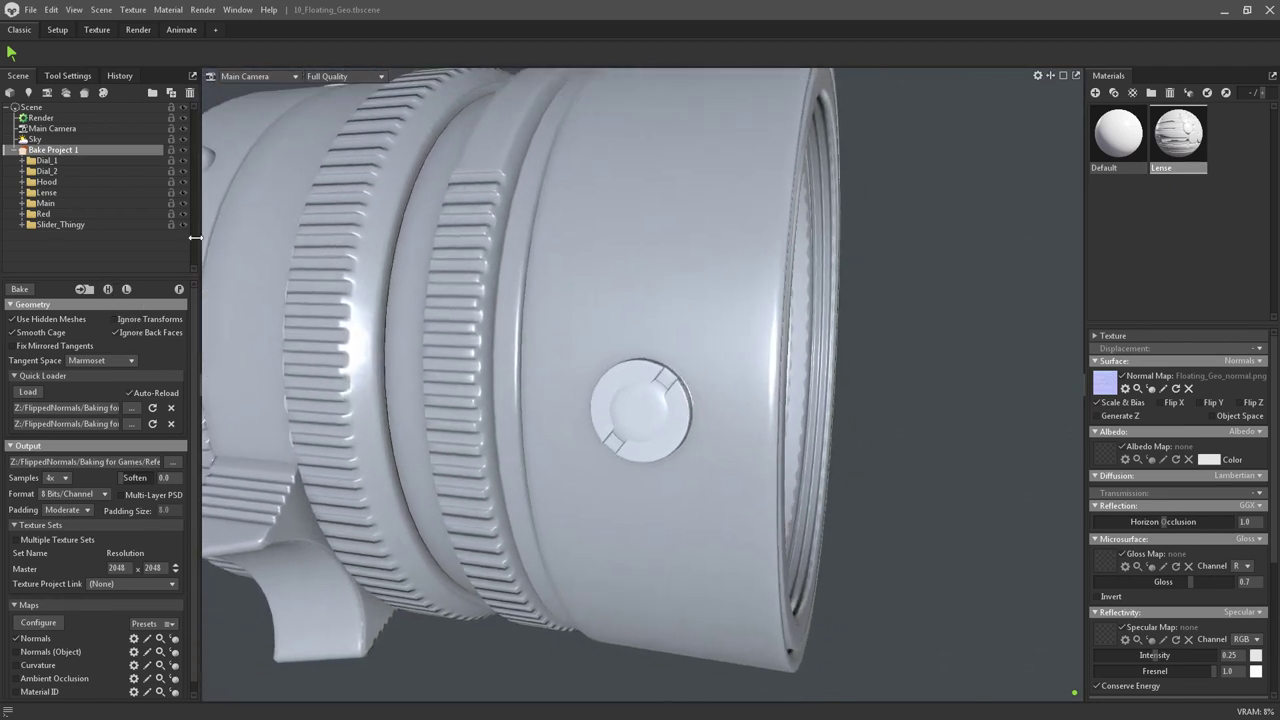
{"action": "left_click", "coordinate": [22, 182]}
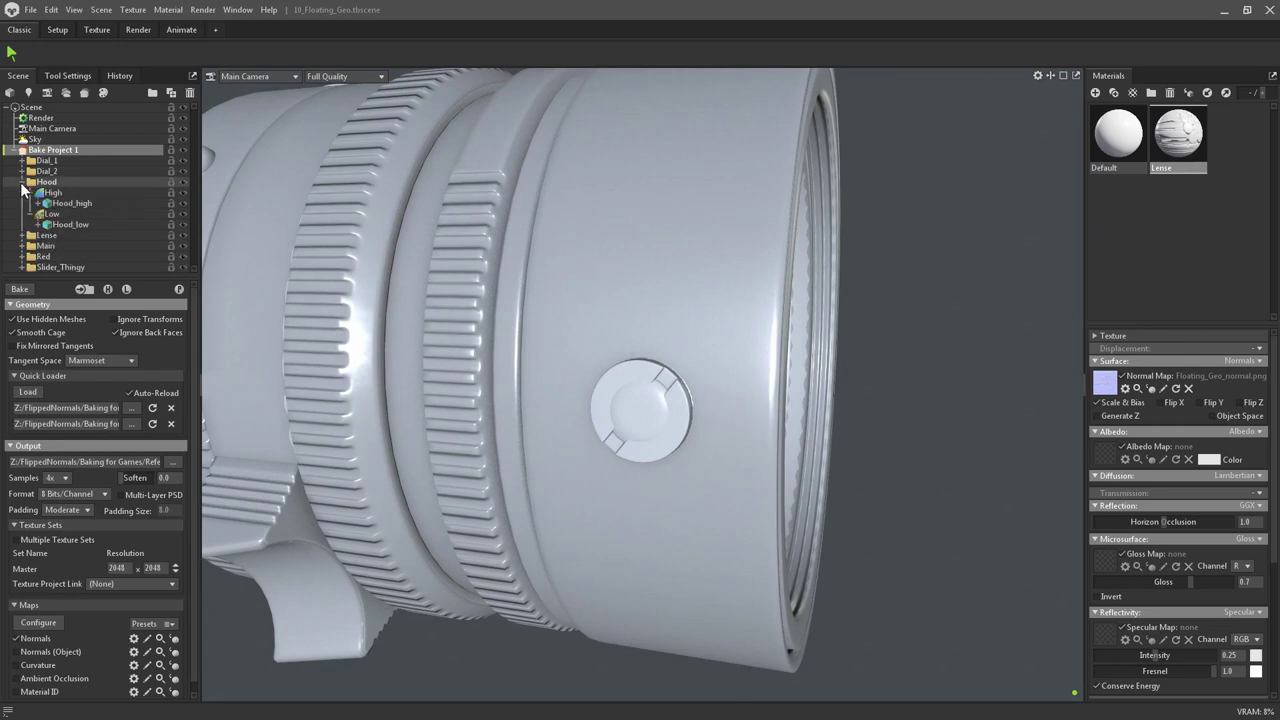
{"action": "left_click", "coordinate": [46, 214]}
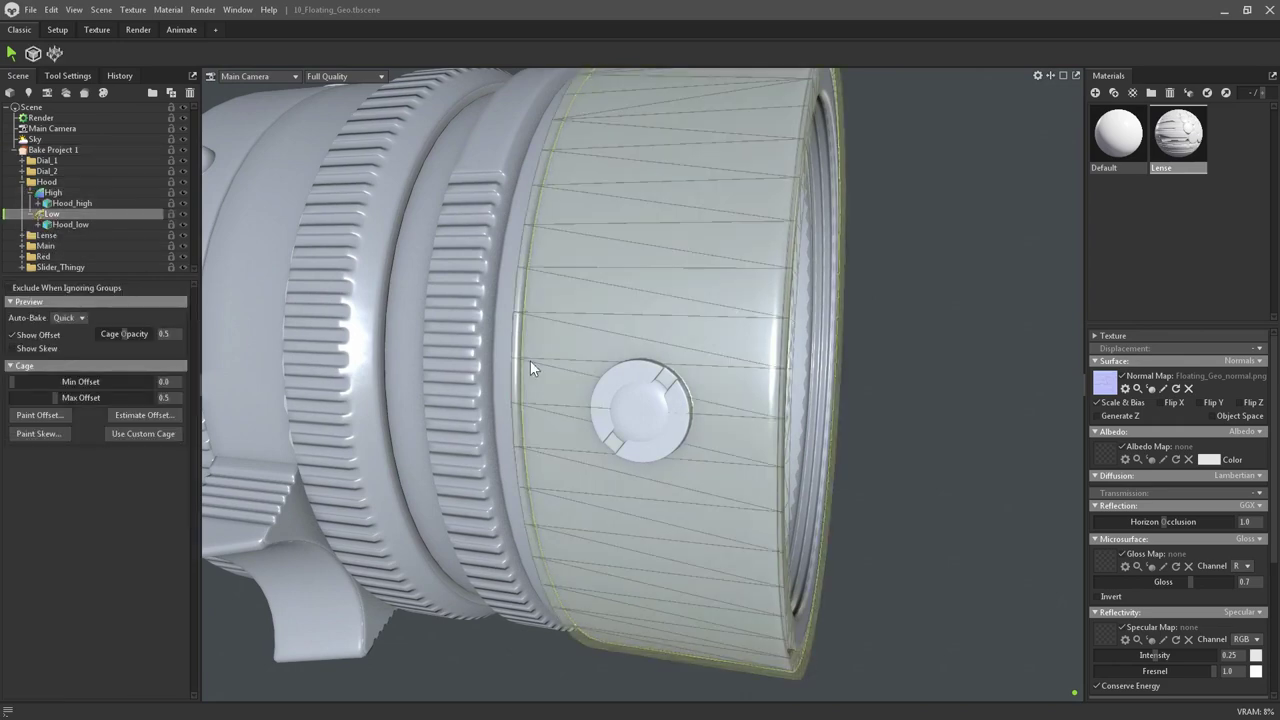
{"action": "left_click_drag", "start_coordinate": [786, 410], "coordinate": [586, 332]}
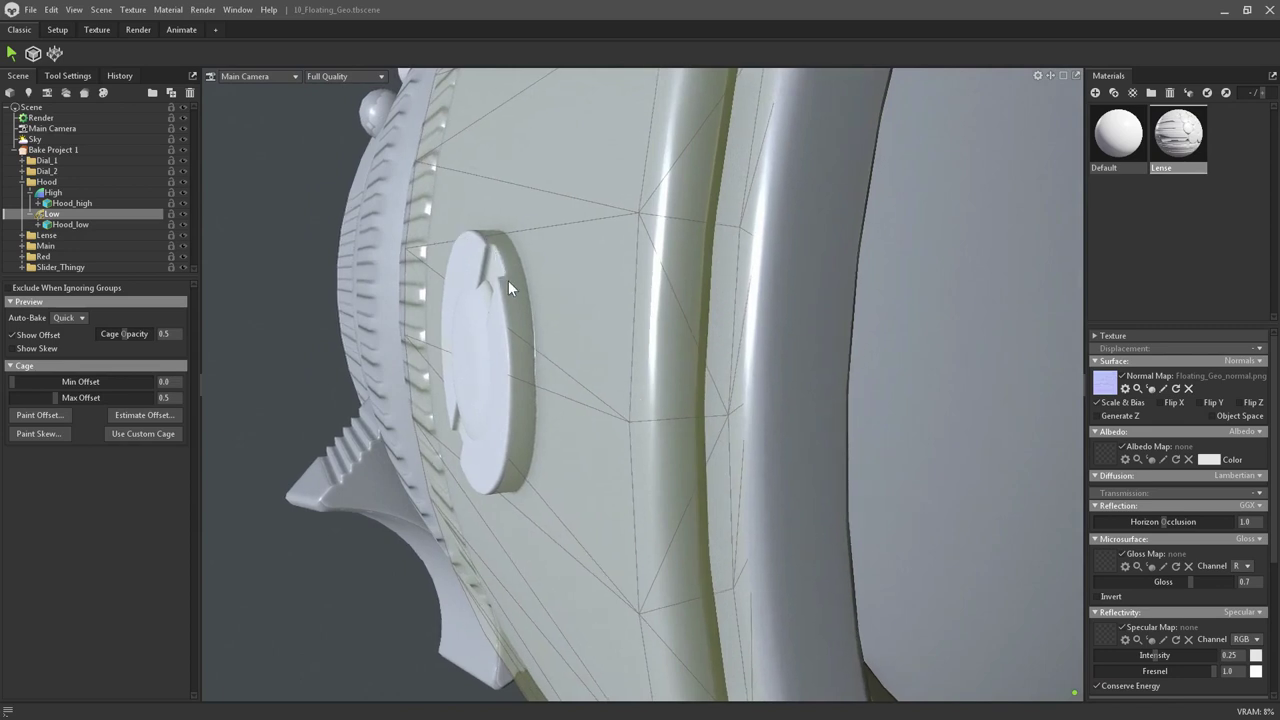
{"action": "mouse_move", "coordinate": [508, 470]}
{"action": "left_mouse_down"}
{"action": "mouse_move", "coordinate": [497, 487]}
{"action": "mouse_move", "coordinate": [520, 492]}
{"action": "left_mouse_up"}
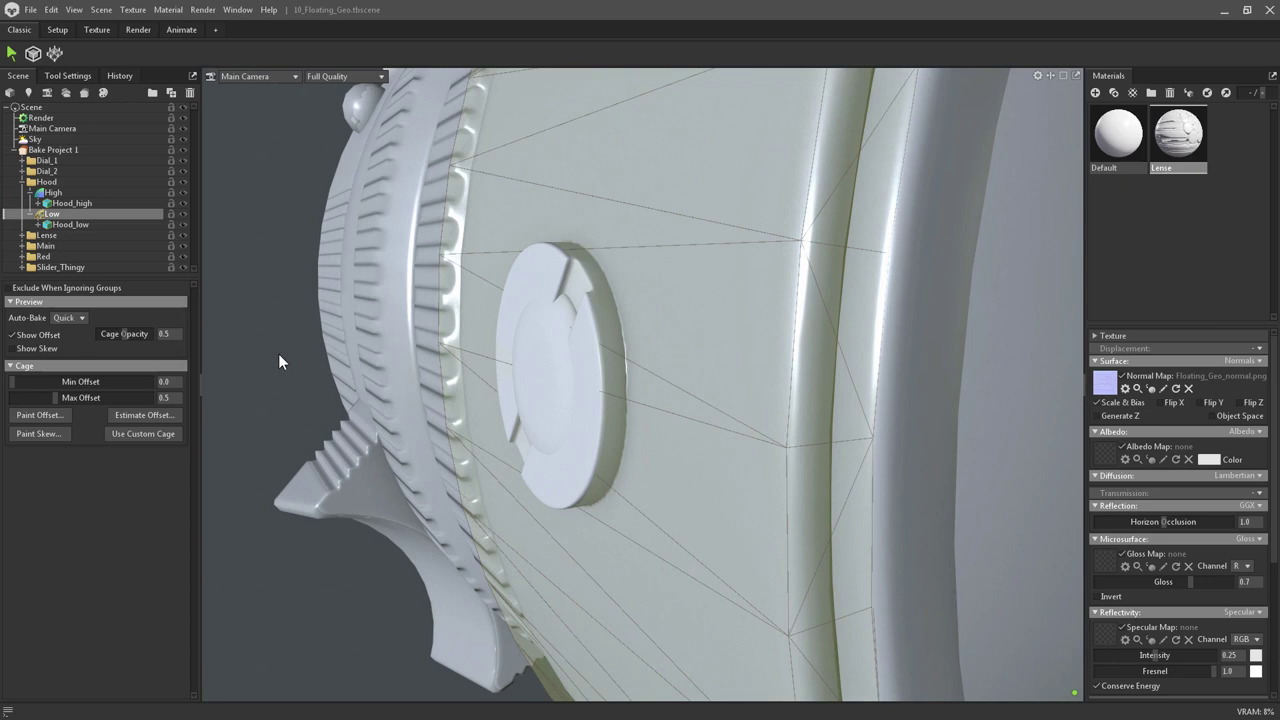
Hide the high-poly meshes, set the Hood low-poly cage's Max Offset to 0.98, and check the baked round button
{"action": "left_click", "coordinate": [60, 149]}
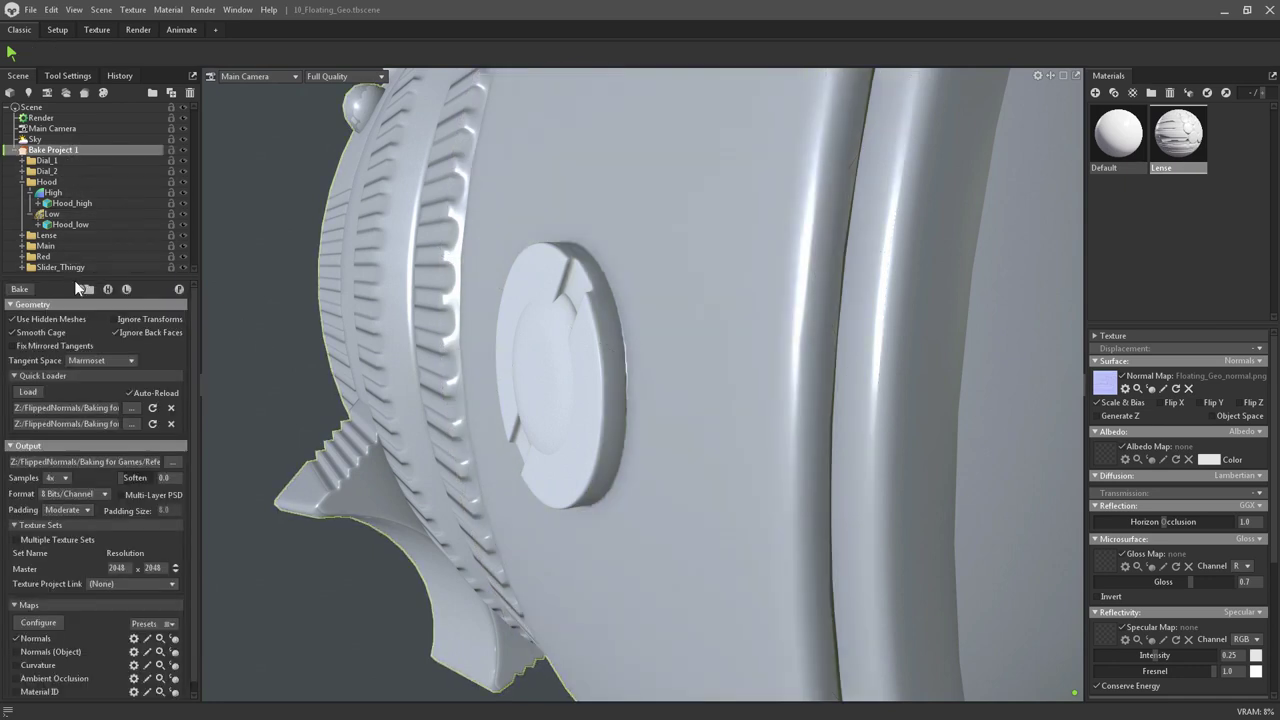
{"action": "left_click", "coordinate": [52, 215]}
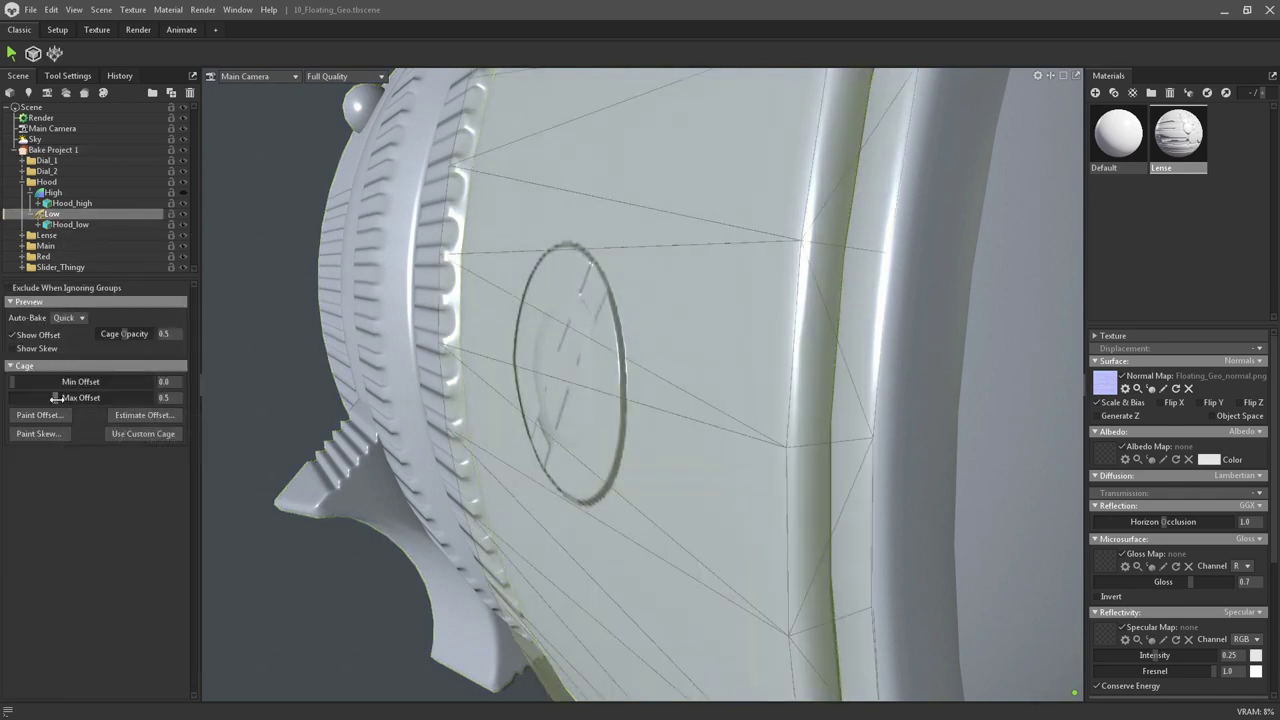
{"action": "left_click_drag", "start_coordinate": [57, 397], "coordinate": [67, 397]}
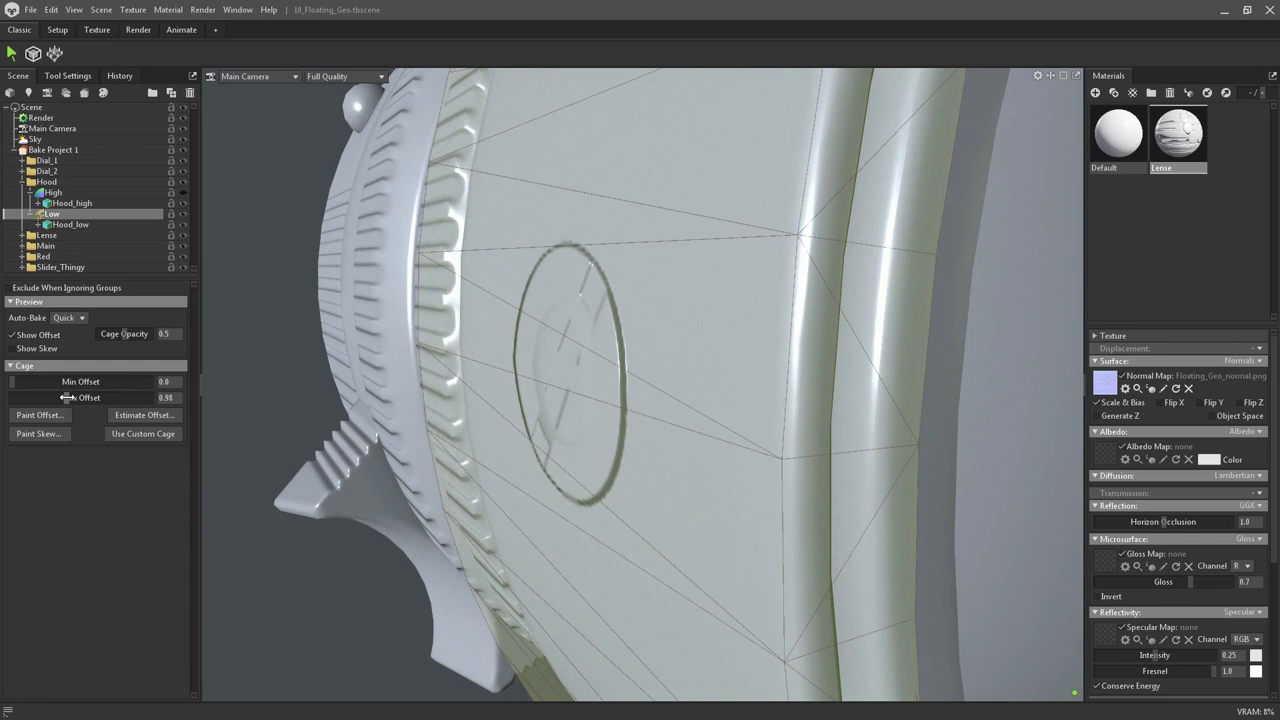
{"action": "left_click", "coordinate": [267, 391]}
{"action": "left_click_drag", "start_coordinate": [267, 391], "coordinate": [414, 444]}
{"action": "left_click_drag", "start_coordinate": [655, 433], "coordinate": [749, 286]}
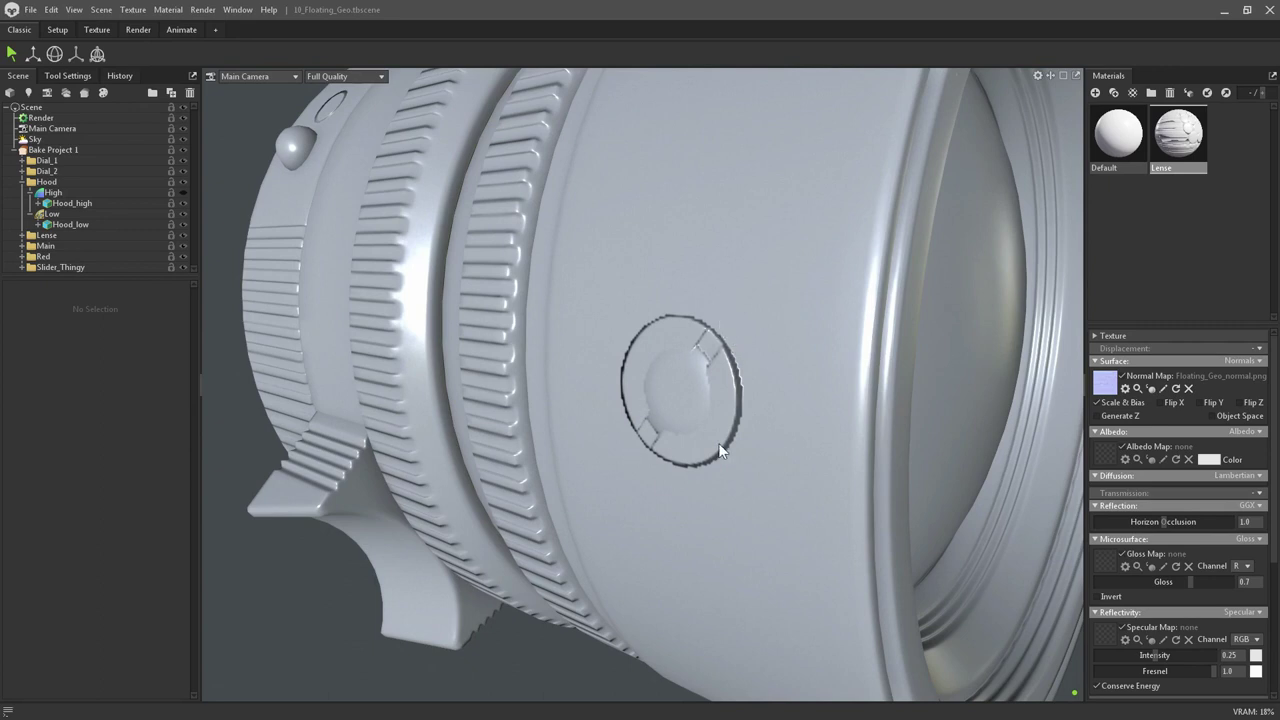
Set the output samples of Bake Project 1 to 16x
{"action": "left_click", "coordinate": [101, 147]}
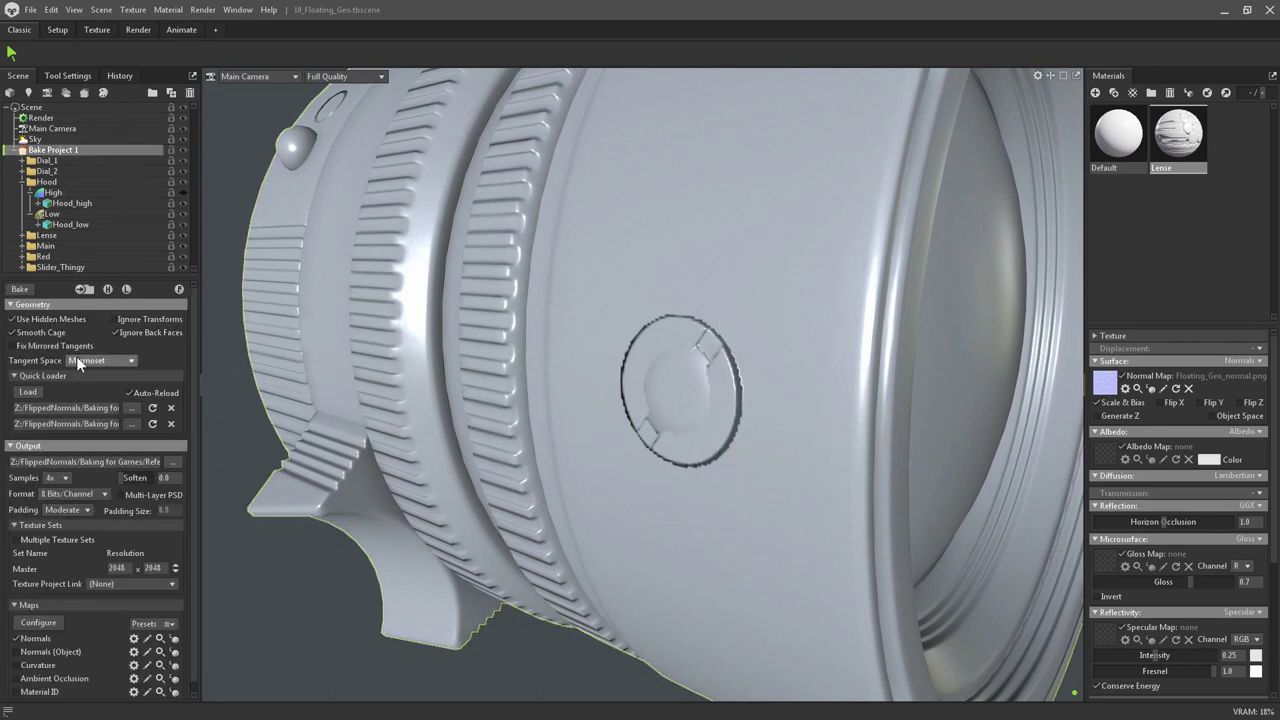
{"action": "left_click", "coordinate": [64, 477]}
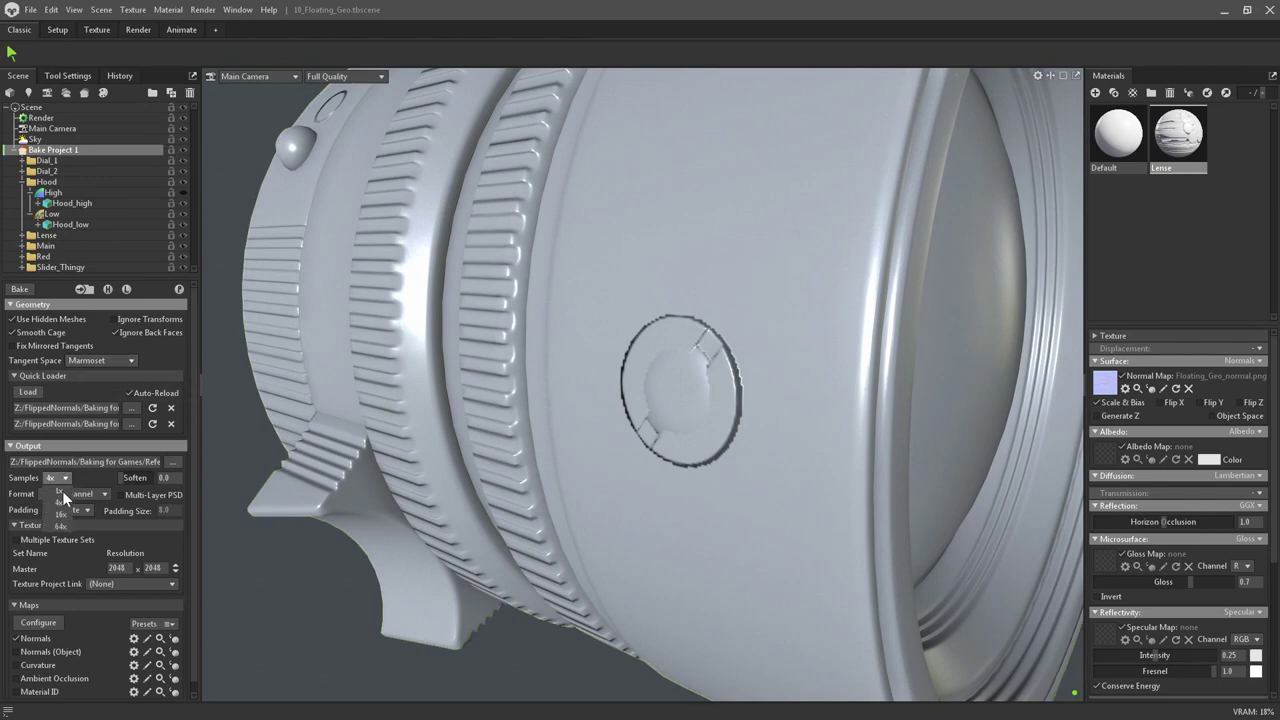
{"action": "left_click", "coordinate": [58, 515]}
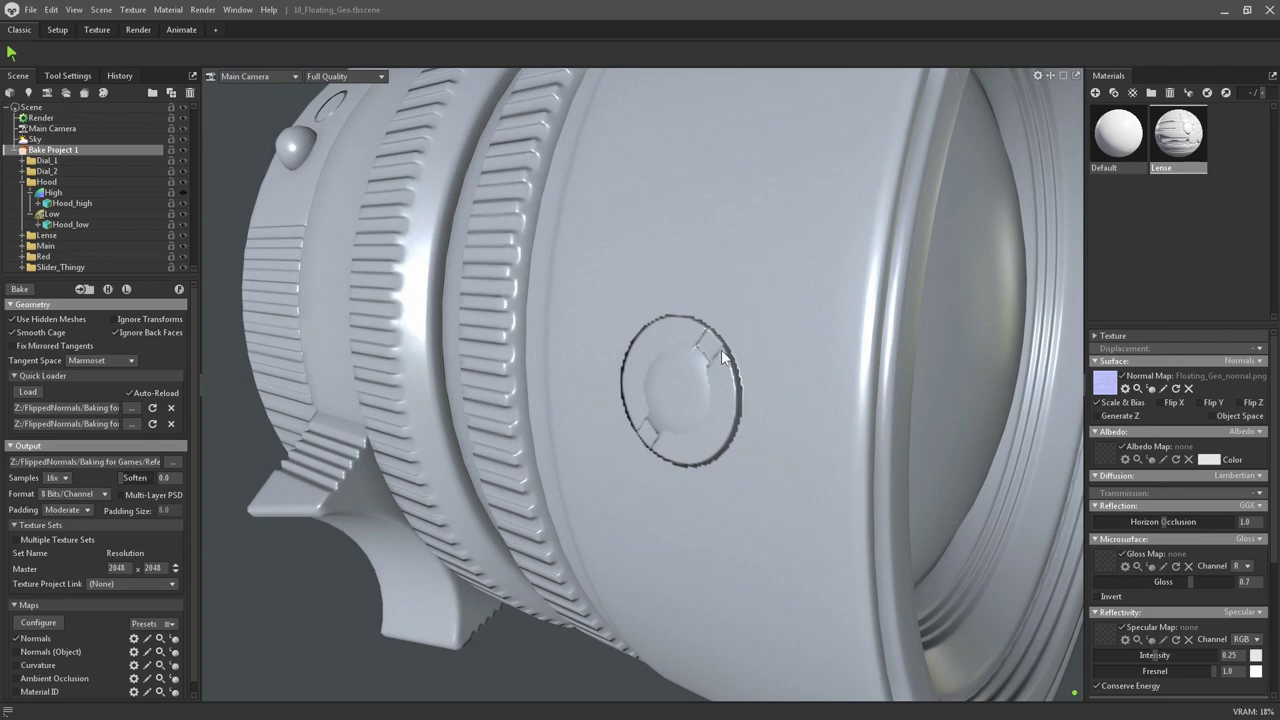
Examine the baked circular detail on the Dial_2 ring and return to the settings of Bake Project 1
{"action": "left_click_drag", "start_coordinate": [533, 197], "coordinate": [548, 240]}
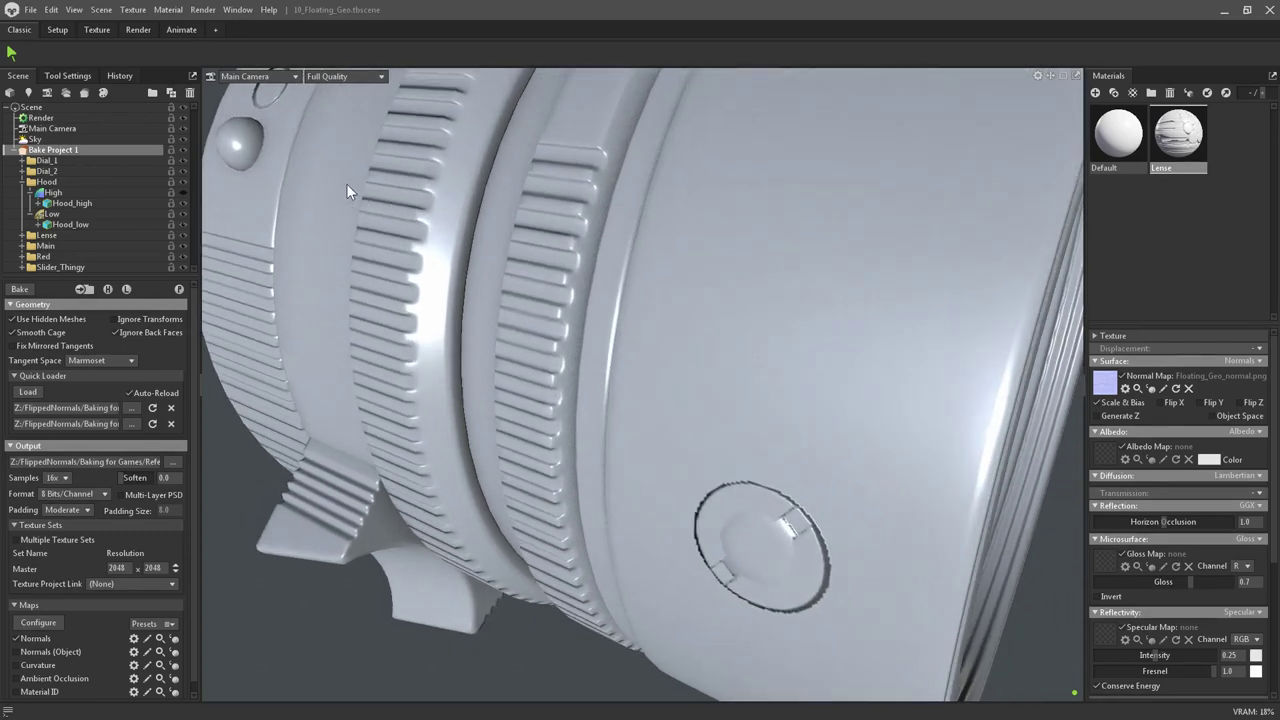
{"action": "left_click_drag", "start_coordinate": [346, 183], "coordinate": [673, 375]}
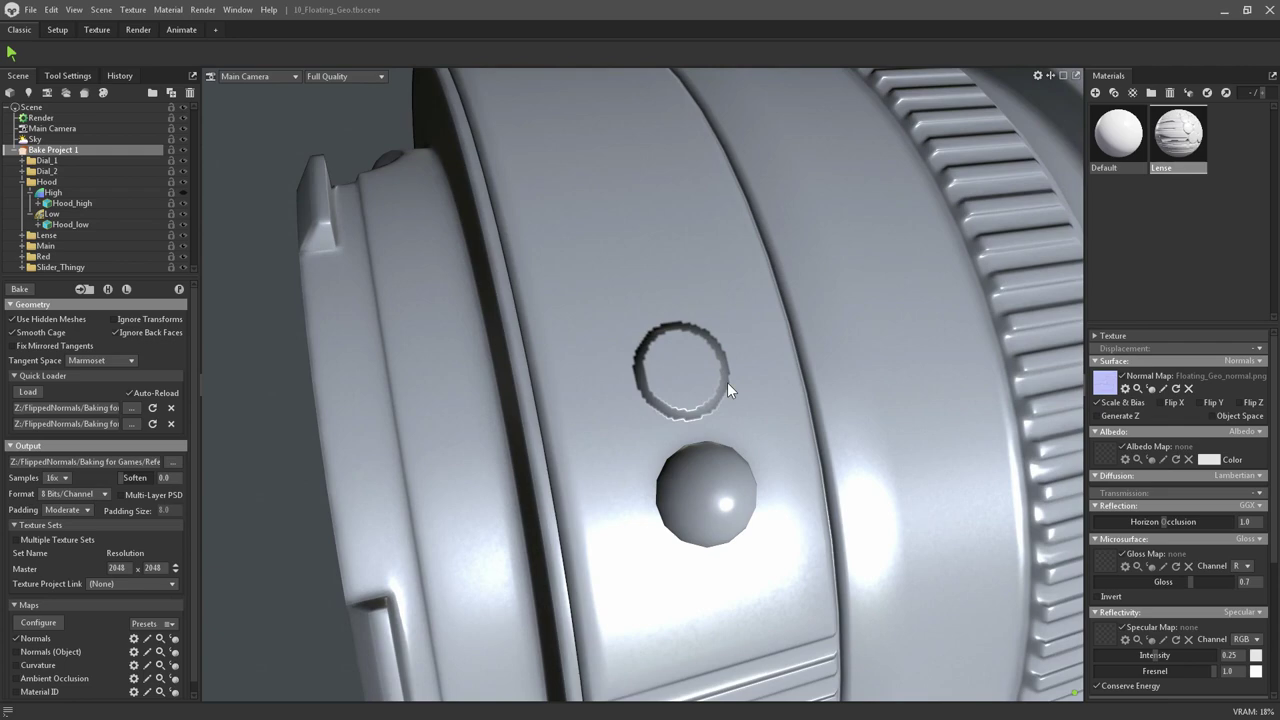
{"action": "left_click", "coordinate": [632, 363]}
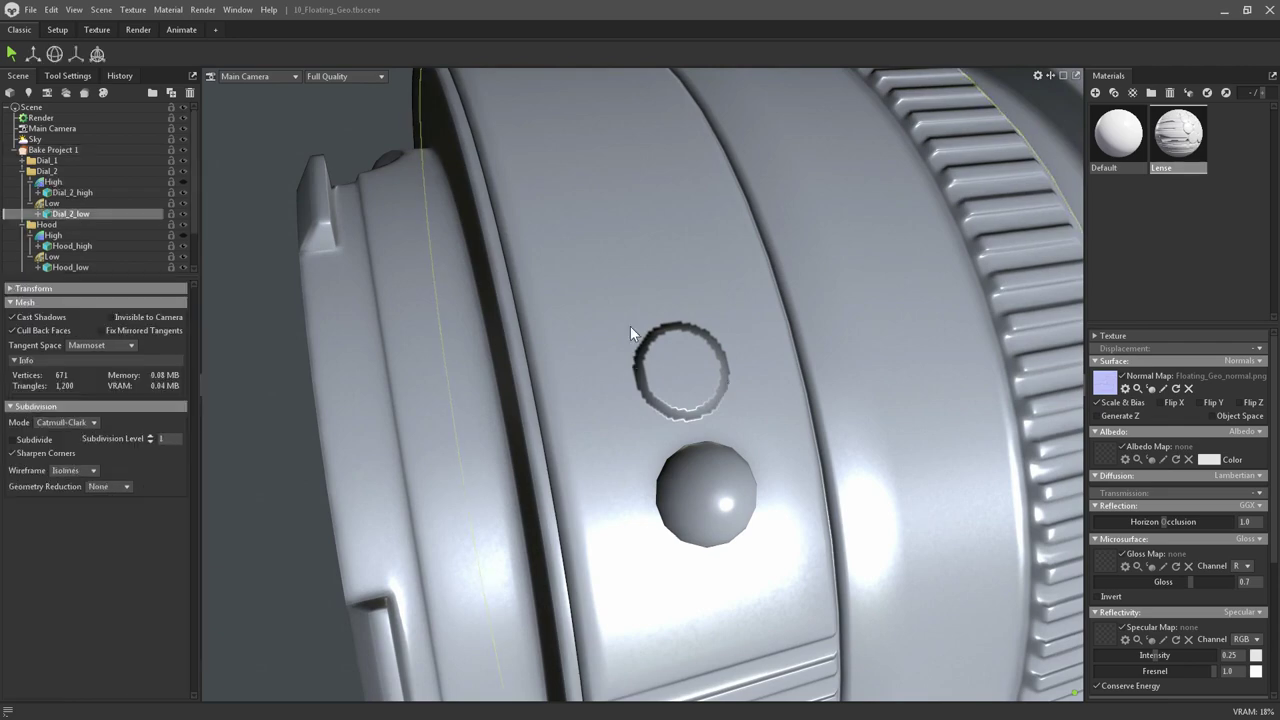
{"action": "left_click", "coordinate": [60, 149]}
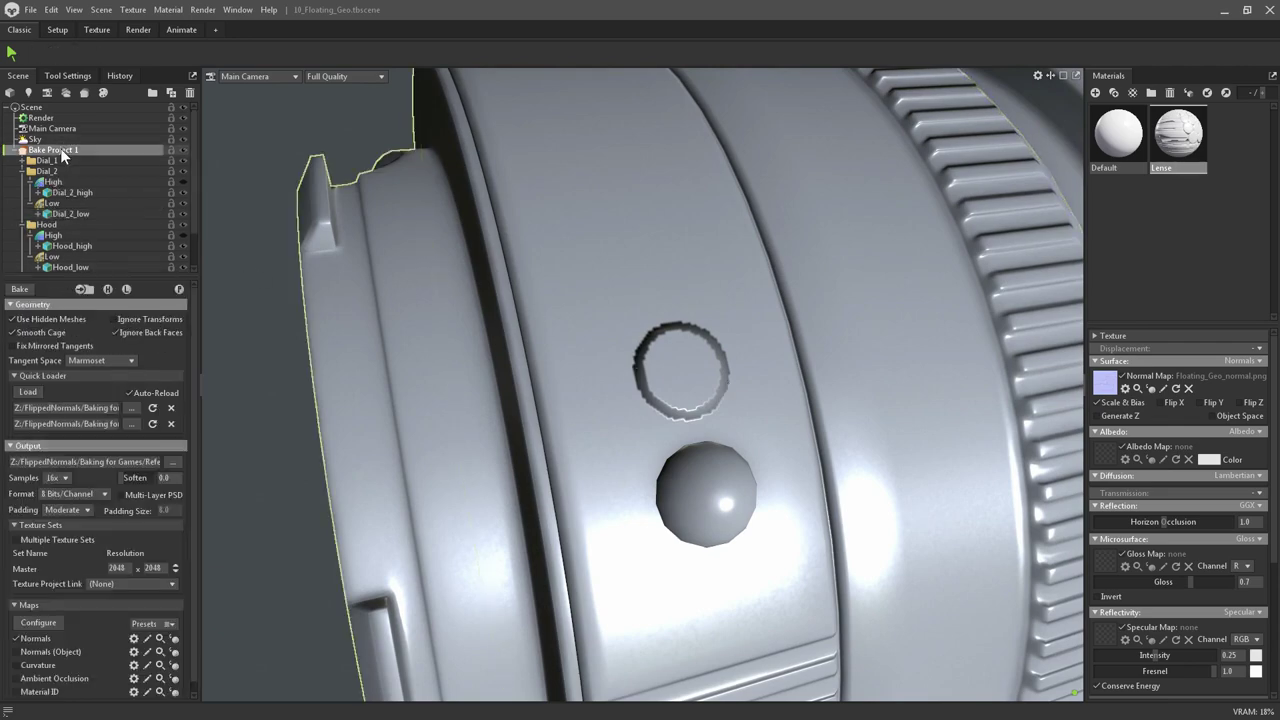
Show the high-poly meshes of Bake Project 1 over the low-poly lens and bring up the Hood group's low-poly cage settings
{"action": "left_click", "coordinate": [24, 171]}
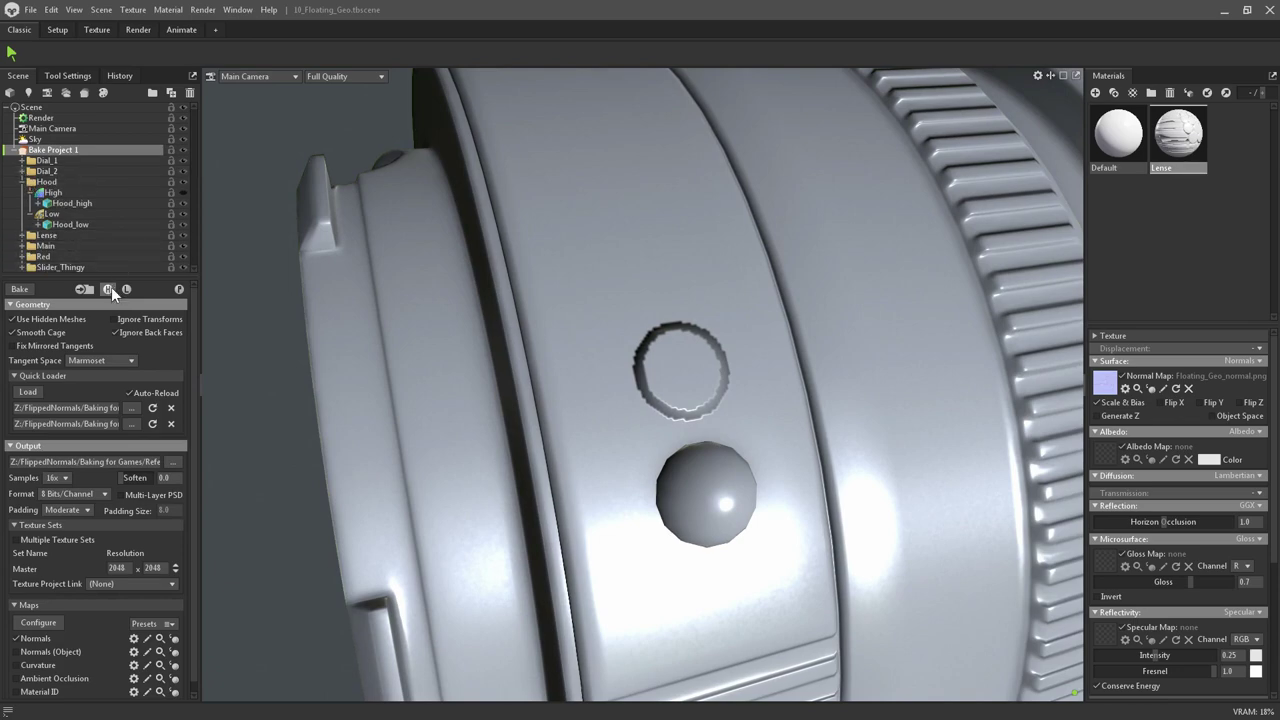
{"action": "left_click", "coordinate": [108, 288]}
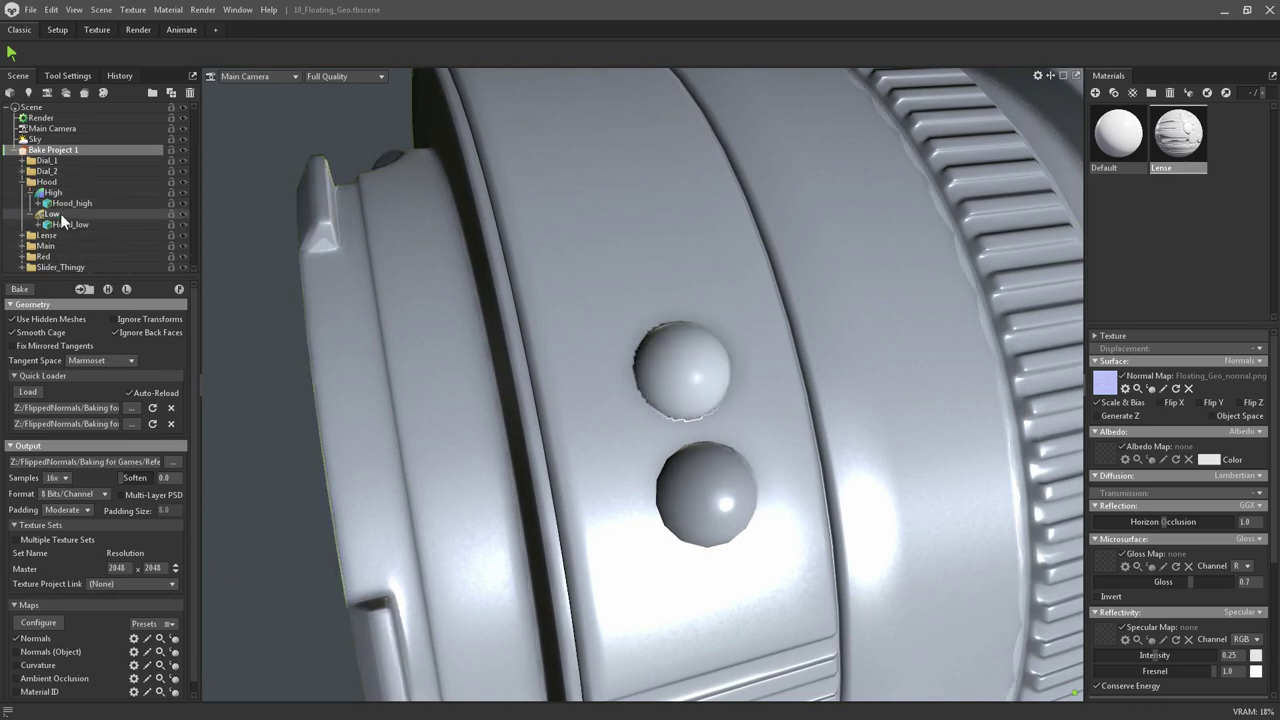
{"action": "left_click", "coordinate": [50, 213]}
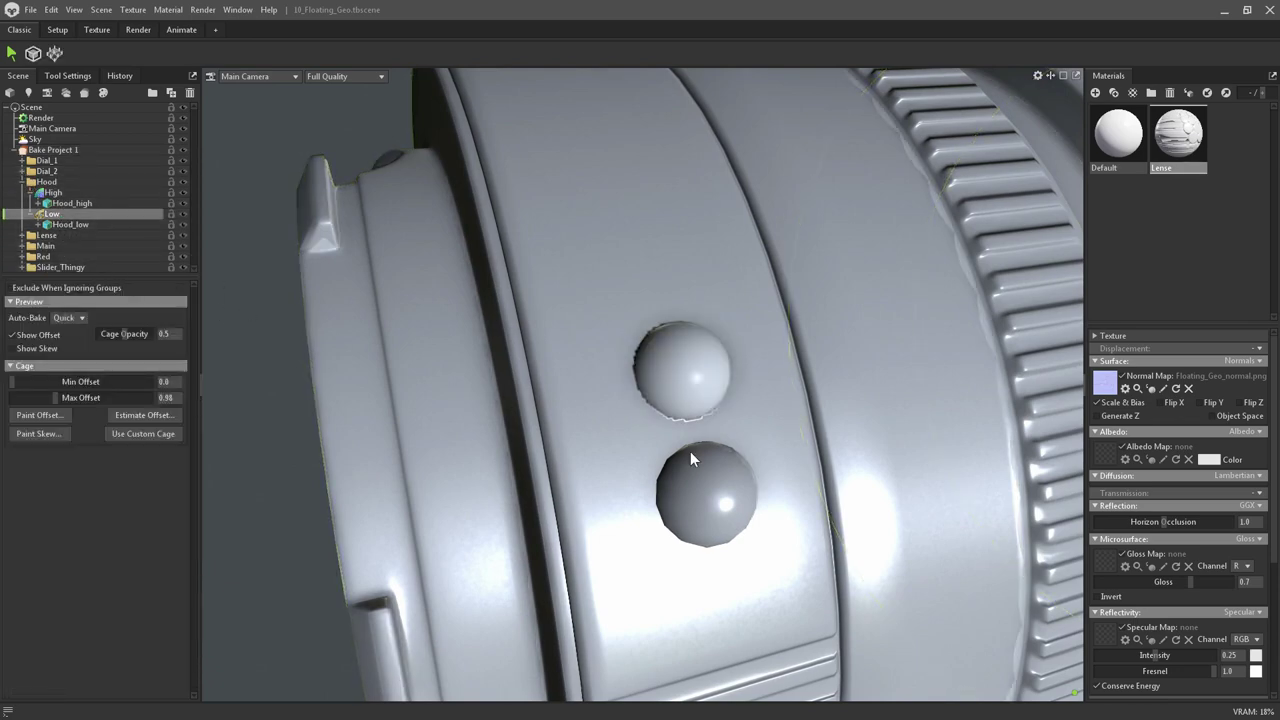
{"action": "left_click_drag", "start_coordinate": [690, 451], "coordinate": [527, 336]}
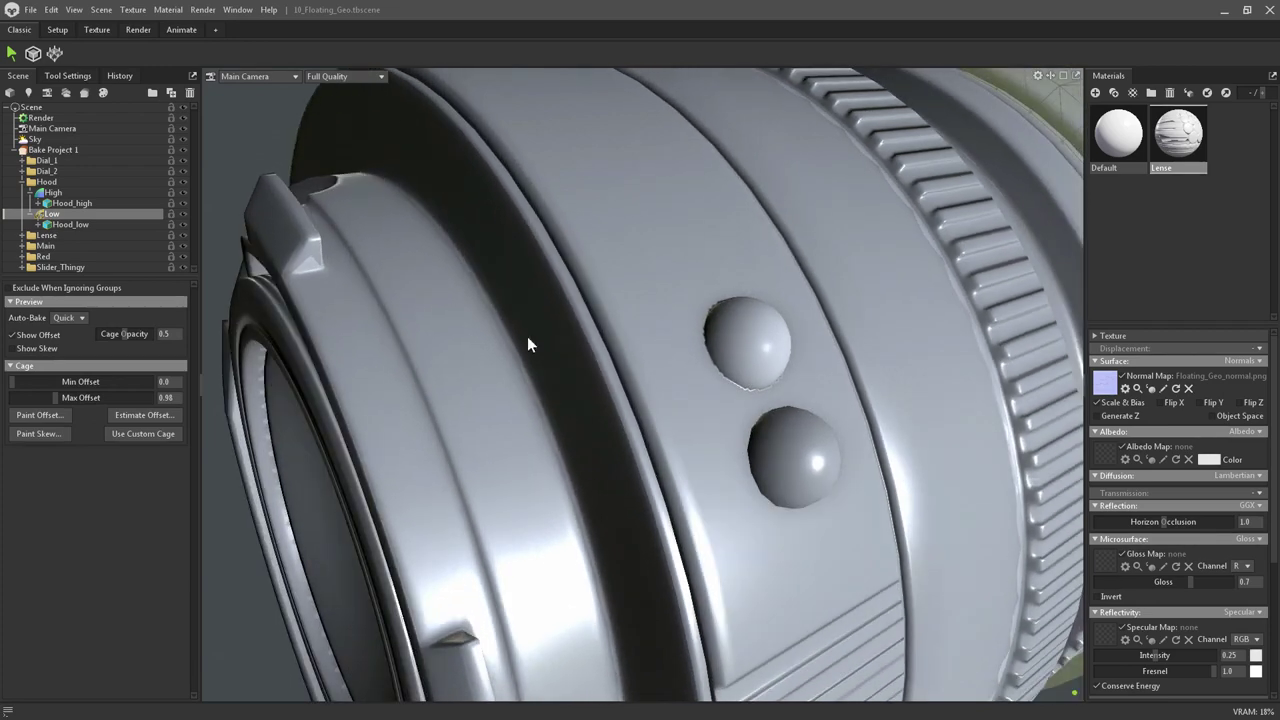
Set the Dial_2 low-poly cage's Max Offset to 1.253 and check the cage around the round buttons and the slotted screw
{"action": "left_click", "coordinate": [24, 182]}
{"action": "left_click", "coordinate": [23, 171]}
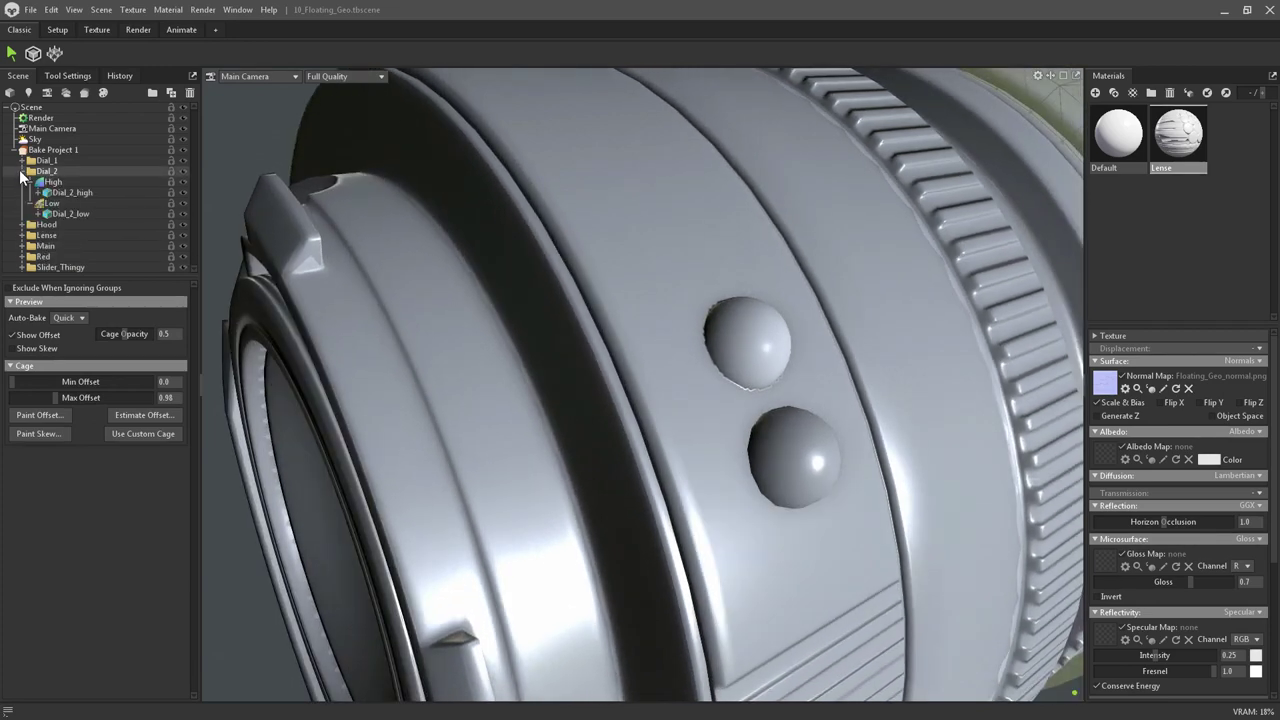
{"action": "left_click", "coordinate": [620, 220]}
{"action": "left_click", "coordinate": [52, 203]}
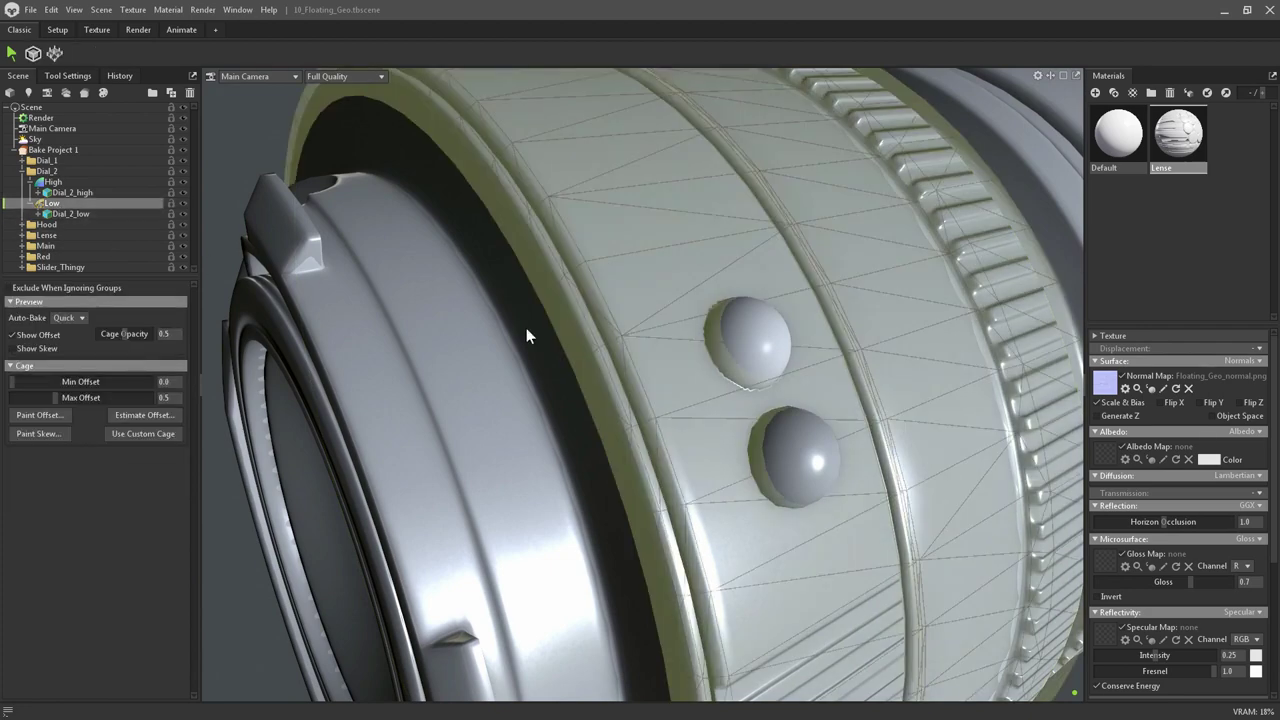
{"action": "left_click_drag", "start_coordinate": [788, 396], "coordinate": [528, 320]}
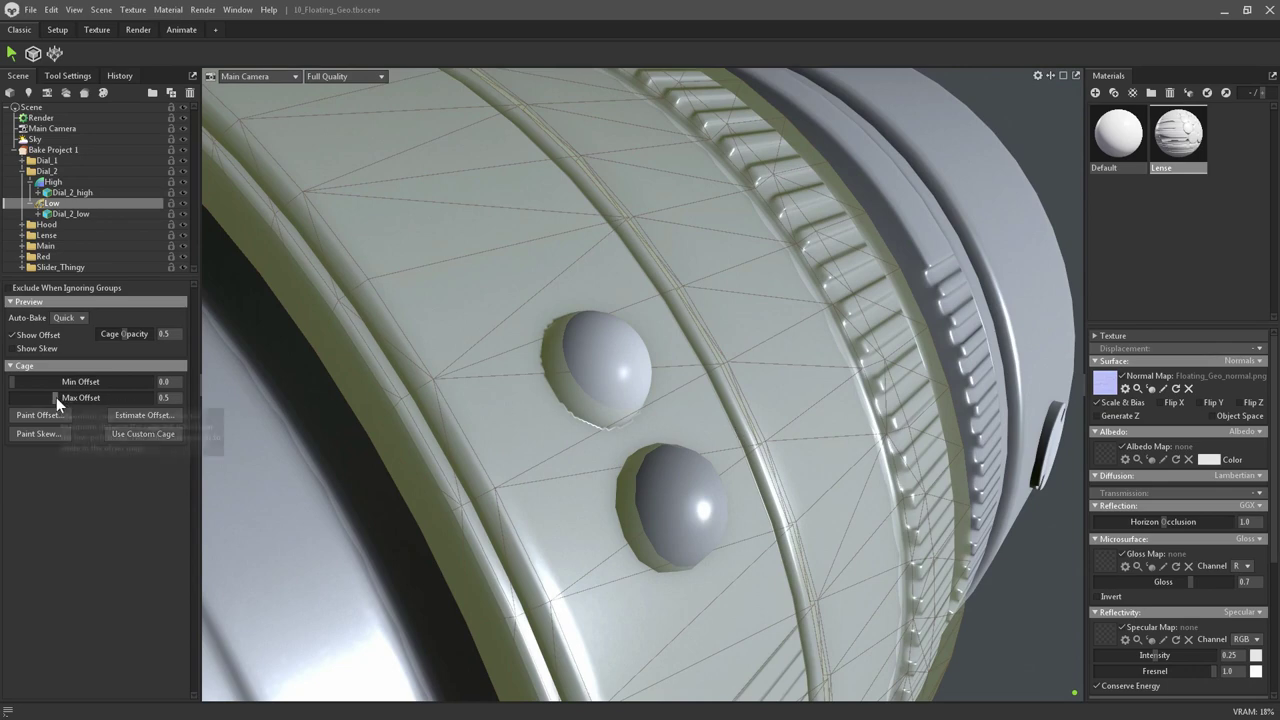
{"action": "left_click_drag", "start_coordinate": [56, 397], "coordinate": [108, 394]}
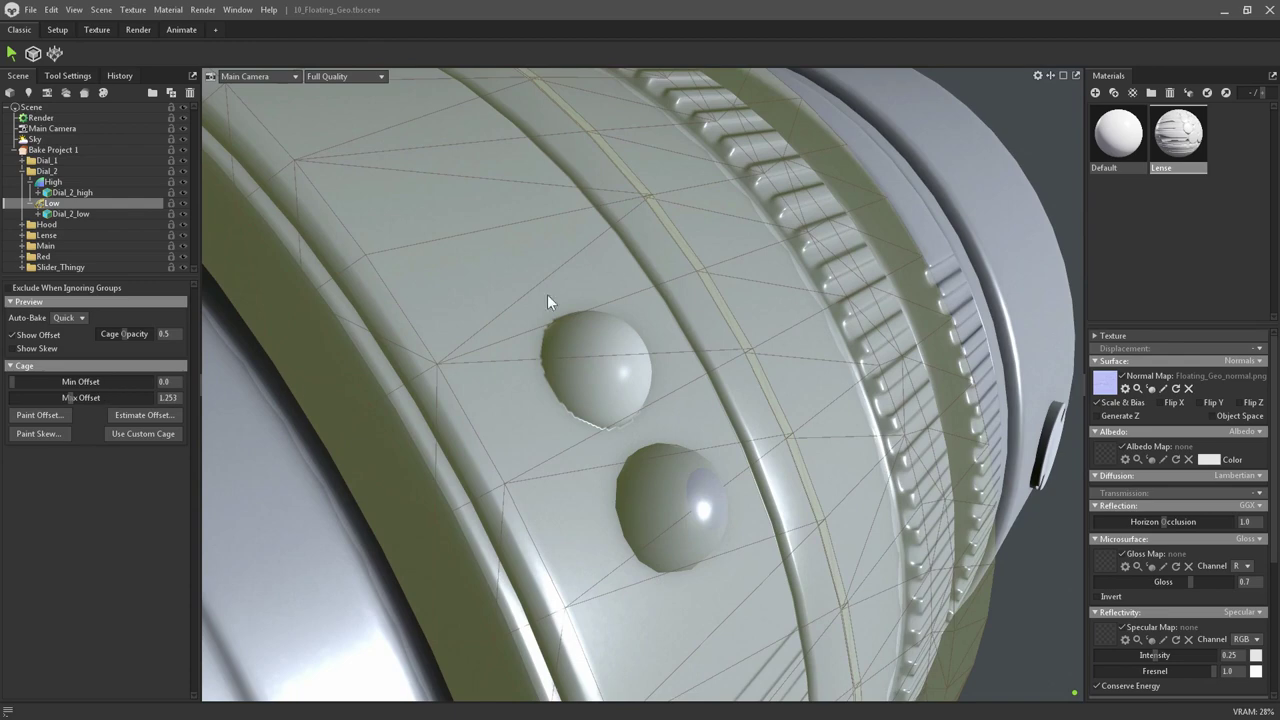
{"action": "left_click_drag", "start_coordinate": [510, 323], "coordinate": [532, 338]}
{"action": "left_click_drag", "start_coordinate": [410, 205], "coordinate": [531, 354]}
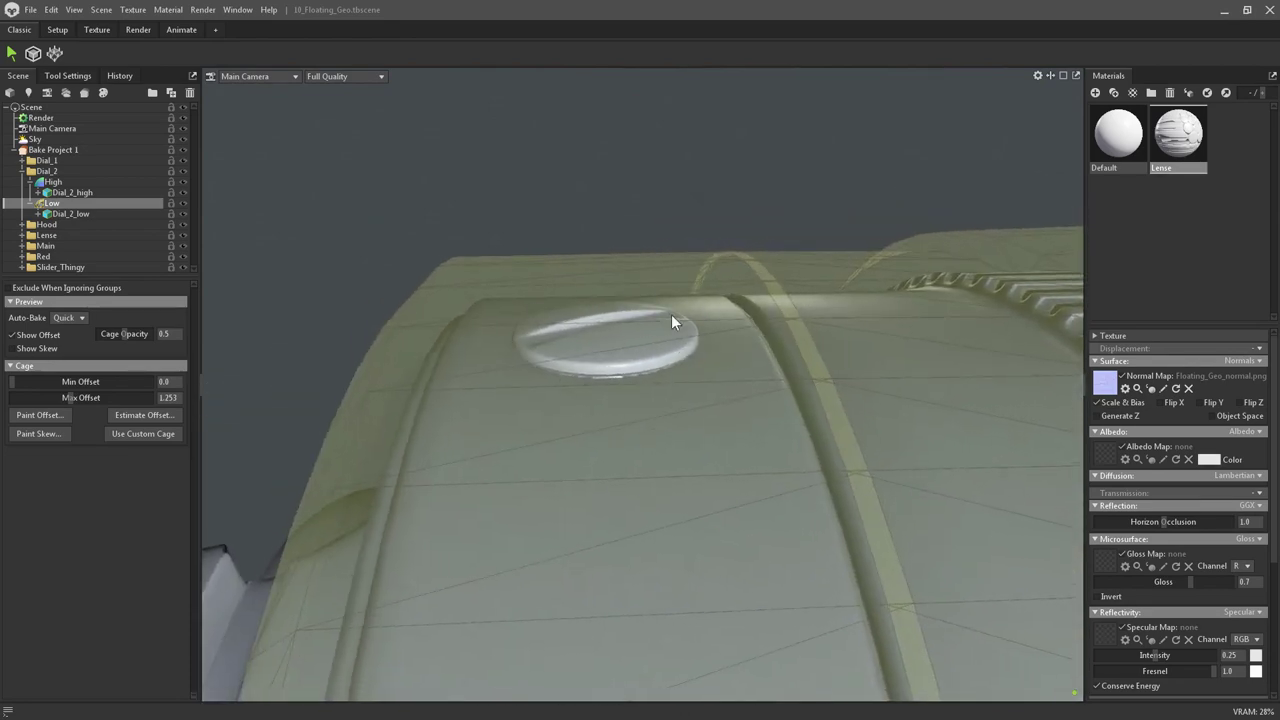
{"action": "left_click_drag", "start_coordinate": [484, 422], "coordinate": [642, 462]}
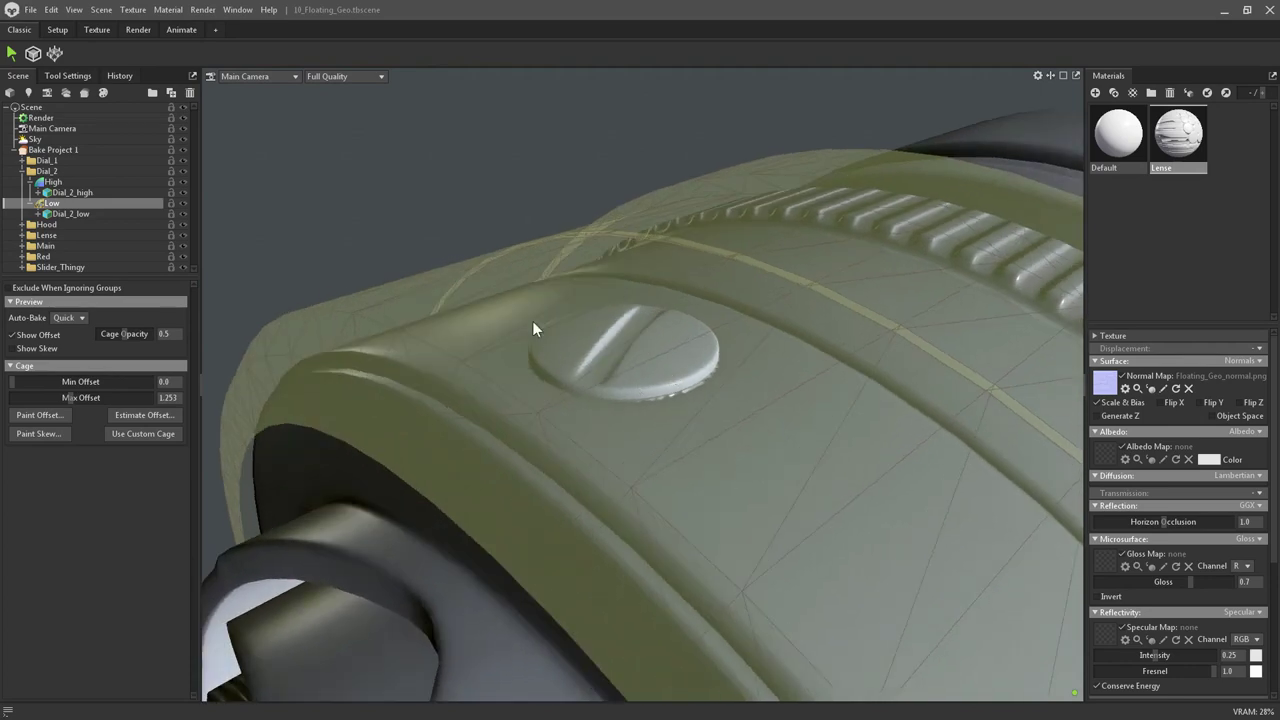
{"action": "left_click", "coordinate": [474, 198]}
{"action": "left_click_drag", "start_coordinate": [574, 391], "coordinate": [790, 398]}
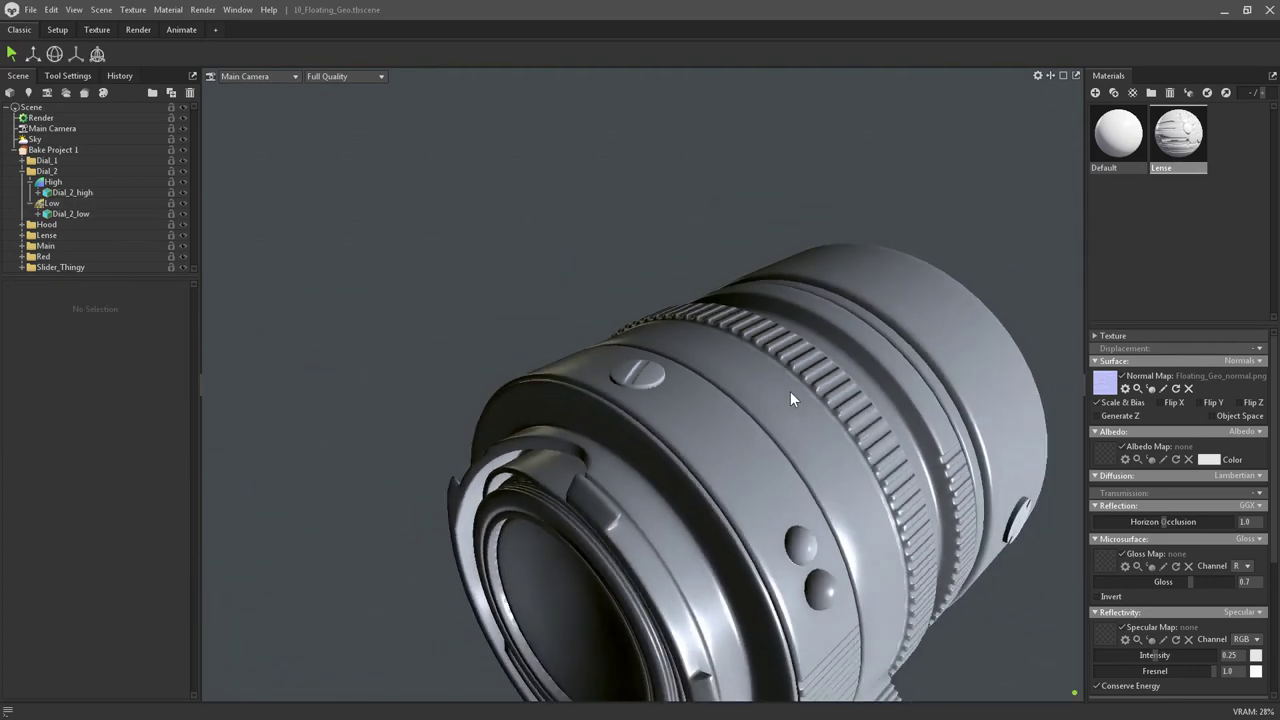
Hide the high-poly meshes and bake Bake Project 1
{"action": "left_click", "coordinate": [22, 172]}
{"action": "left_click", "coordinate": [45, 150]}
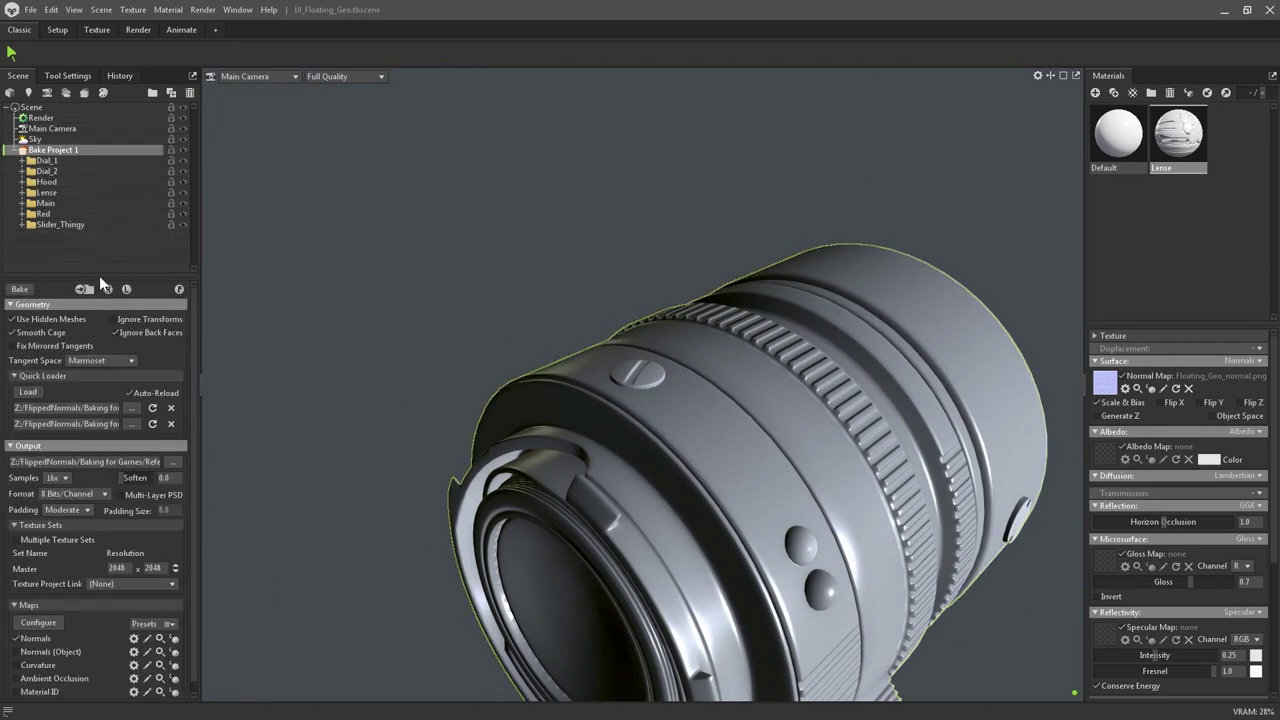
{"action": "left_click_drag", "start_coordinate": [930, 580], "coordinate": [567, 375]}
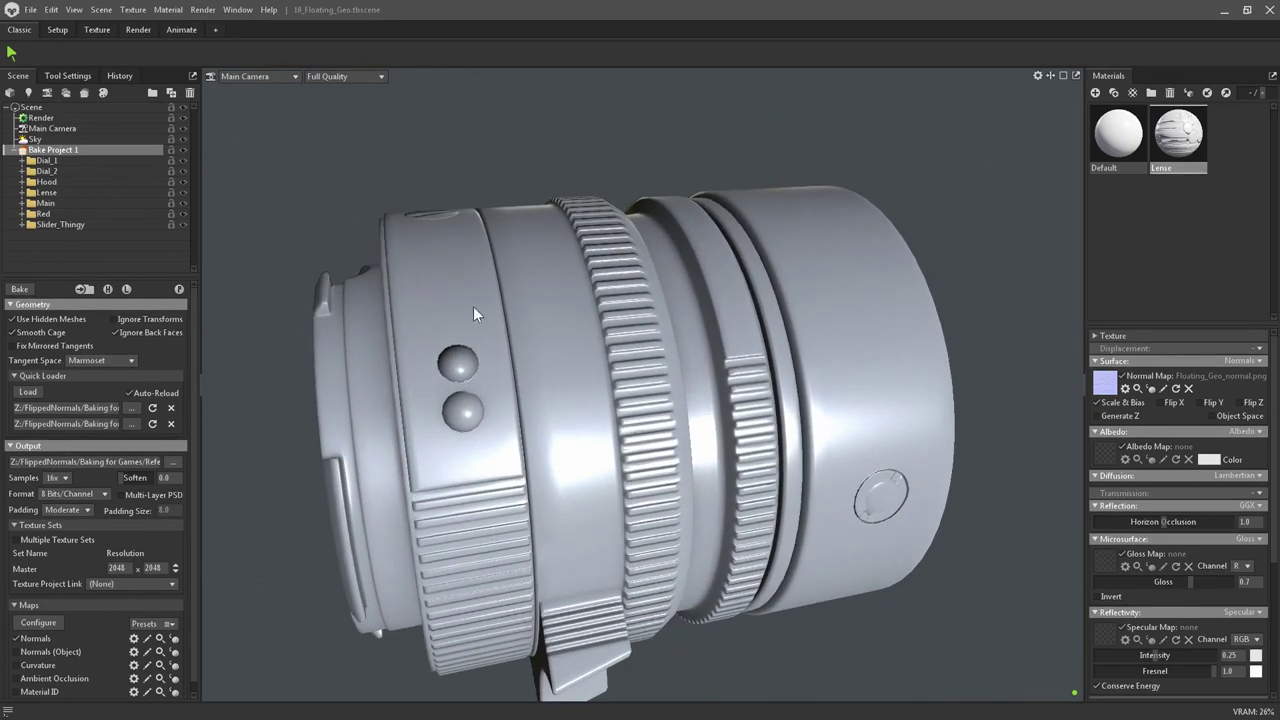
{"action": "left_click_drag", "start_coordinate": [537, 305], "coordinate": [484, 245]}
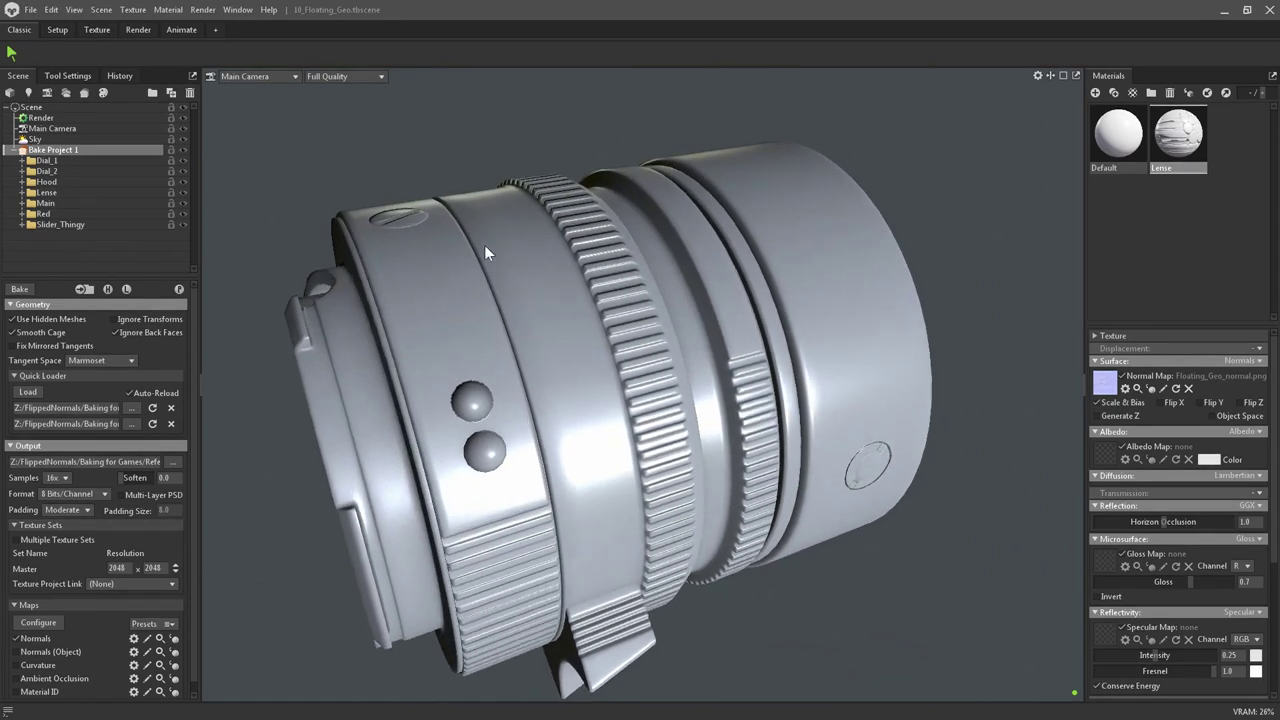
{"action": "left_click", "coordinate": [20, 289]}
Compare the baked round button with the modelled one beside it on the Dial_2 ring, from frontal and grazing angles
{"action": "left_click_drag", "start_coordinate": [786, 466], "coordinate": [697, 429]}
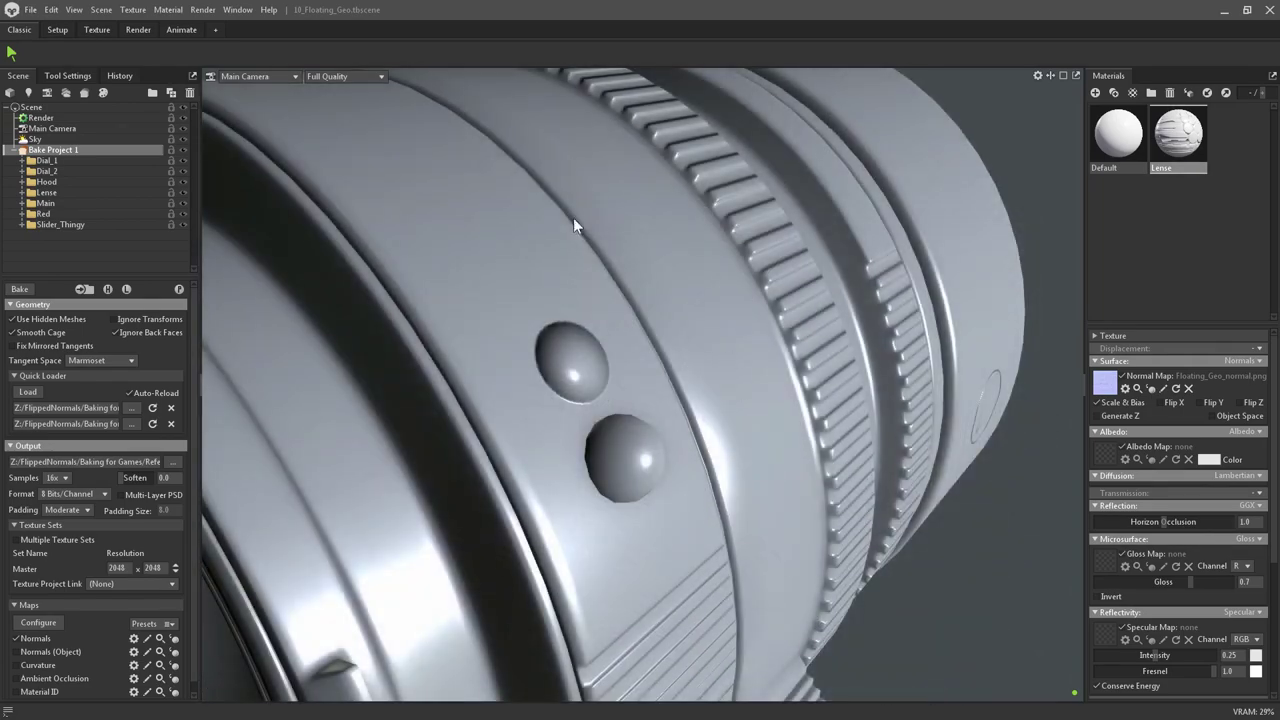
{"action": "mouse_move", "coordinate": [690, 542]}
{"action": "left_mouse_down"}
{"action": "mouse_move", "coordinate": [714, 534]}
{"action": "mouse_move", "coordinate": [657, 544]}
{"action": "mouse_move", "coordinate": [725, 531]}
{"action": "mouse_move", "coordinate": [628, 542]}
{"action": "mouse_move", "coordinate": [729, 518]}
{"action": "mouse_move", "coordinate": [646, 531]}
{"action": "mouse_move", "coordinate": [716, 518]}
{"action": "mouse_move", "coordinate": [690, 520]}
{"action": "left_mouse_up"}
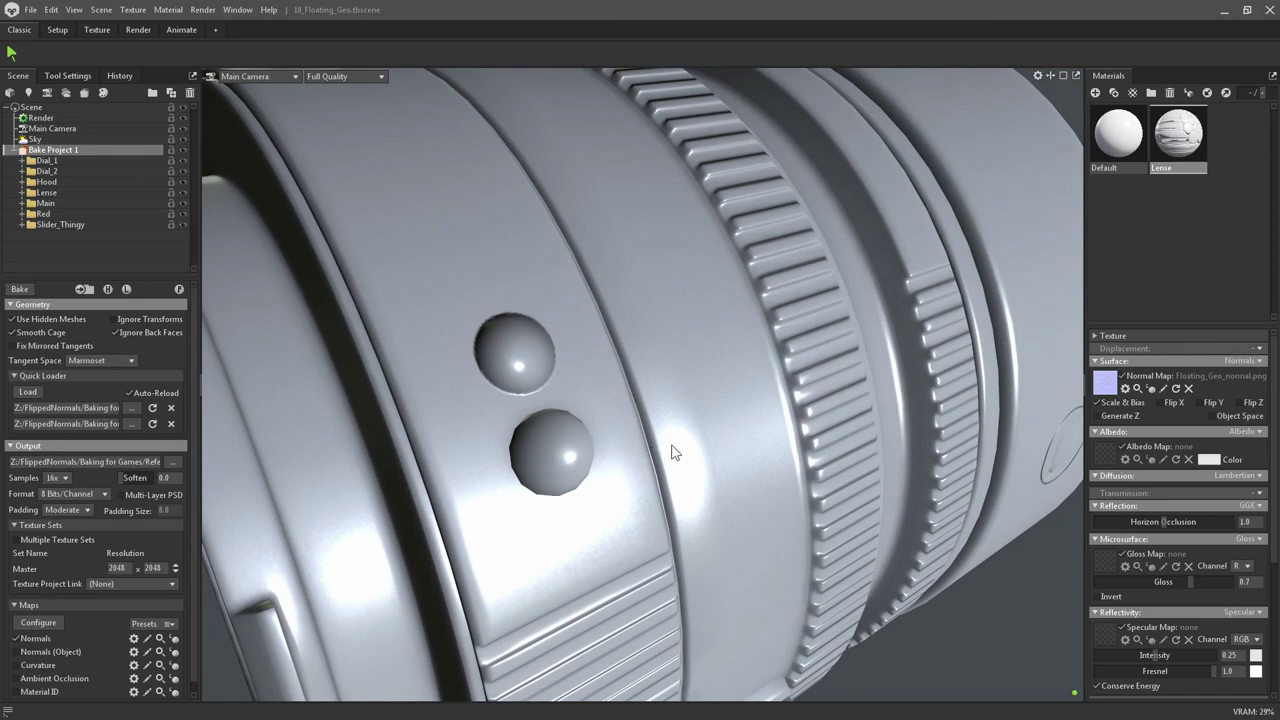
{"action": "mouse_move", "coordinate": [672, 452]}
{"action": "left_mouse_down"}
{"action": "mouse_move", "coordinate": [869, 413]}
{"action": "mouse_move", "coordinate": [790, 430]}
{"action": "mouse_move", "coordinate": [746, 462]}
{"action": "mouse_move", "coordinate": [748, 484]}
{"action": "mouse_move", "coordinate": [784, 461]}
{"action": "mouse_move", "coordinate": [762, 399]}
{"action": "left_mouse_up"}
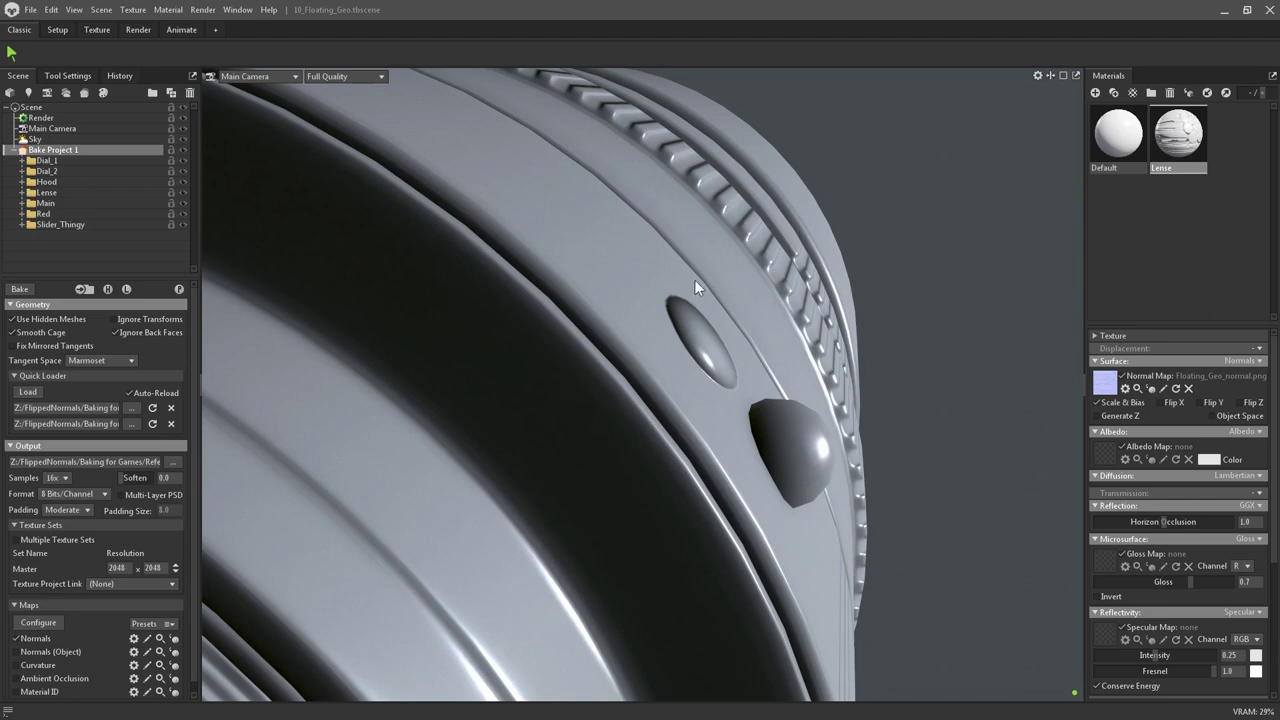
{"action": "left_click_drag", "start_coordinate": [745, 349], "coordinate": [683, 359]}
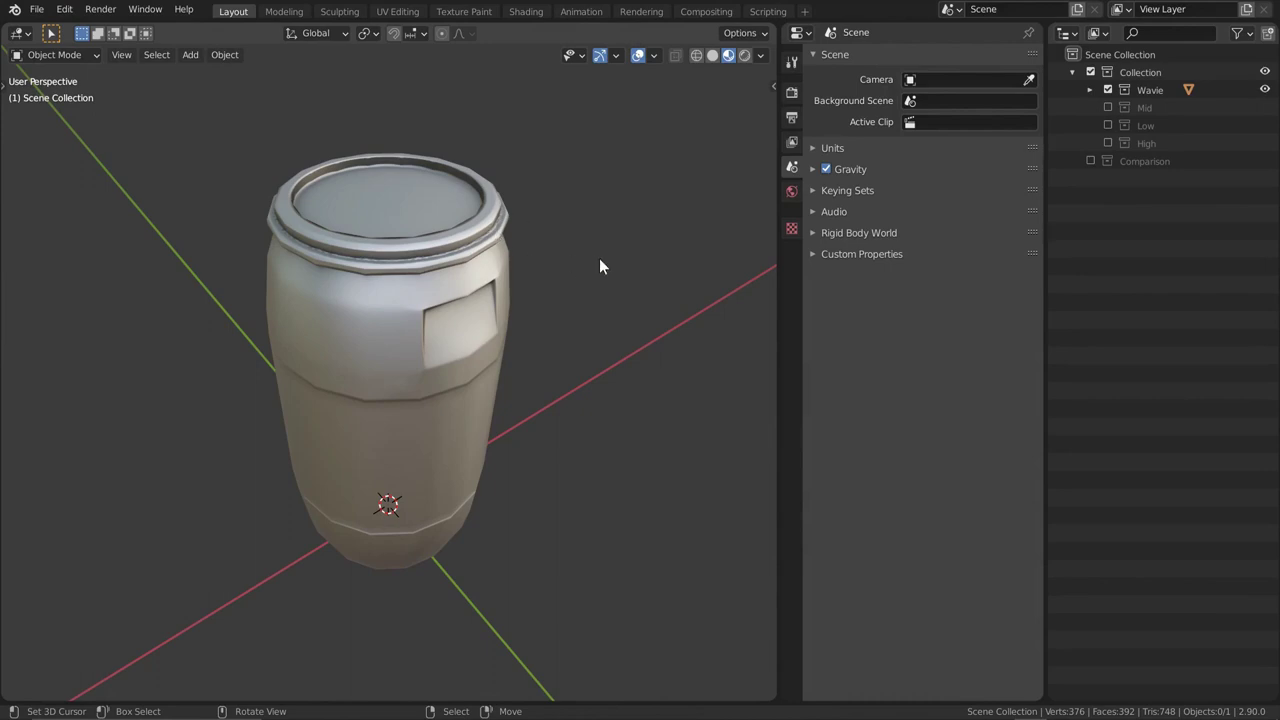
Switch to Blender and examine the baked normal details along the lid, rim, body and base of the Wavie barrel
{"action": "scroll", "coordinate": [600, 260], "scroll_direction": "up", "scroll_amount": 3}
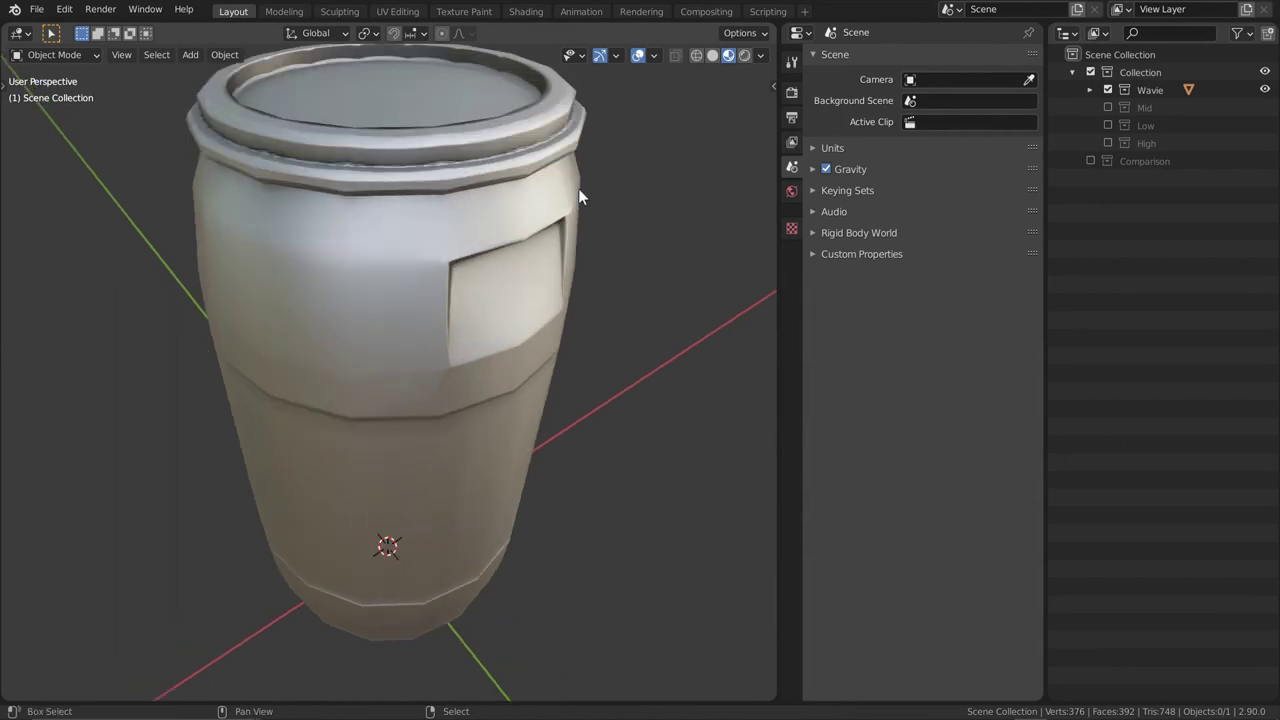
{"action": "middle_click_drag", "start_coordinate": [578, 194], "coordinate": [437, 322], "text": "shift"}
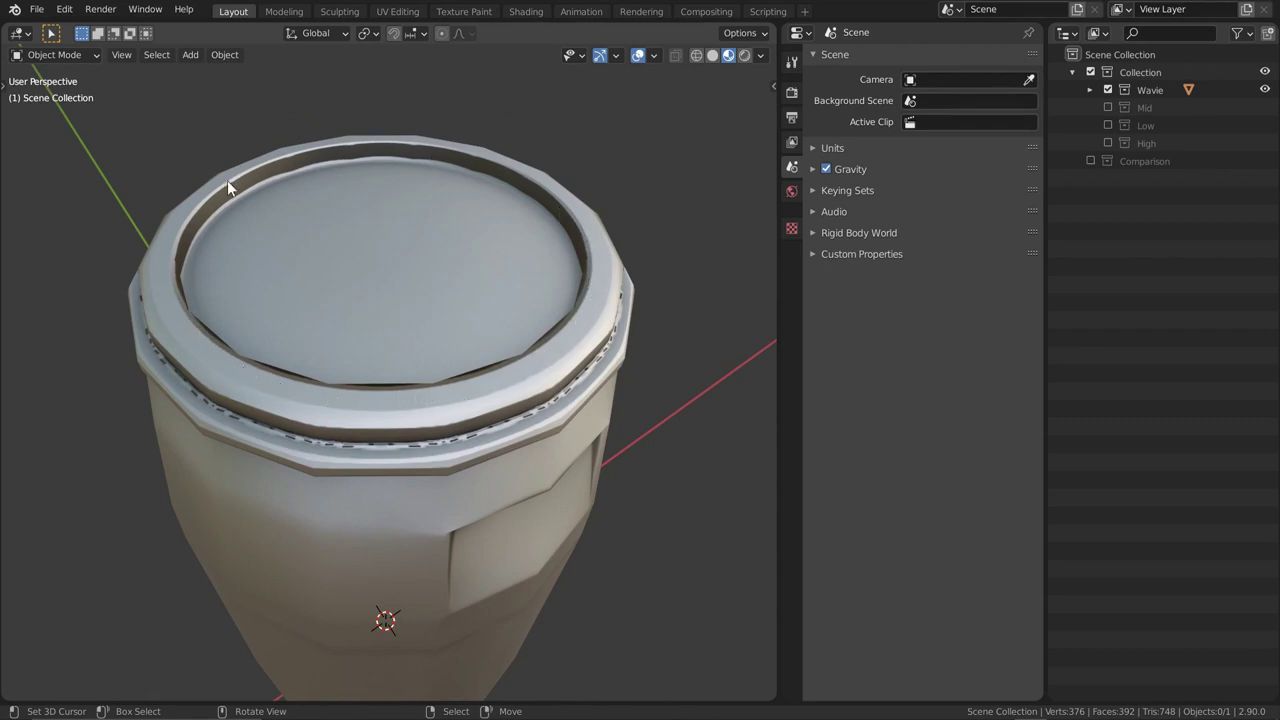
{"action": "scroll", "coordinate": [310, 270], "scroll_direction": "up", "scroll_amount": 6}
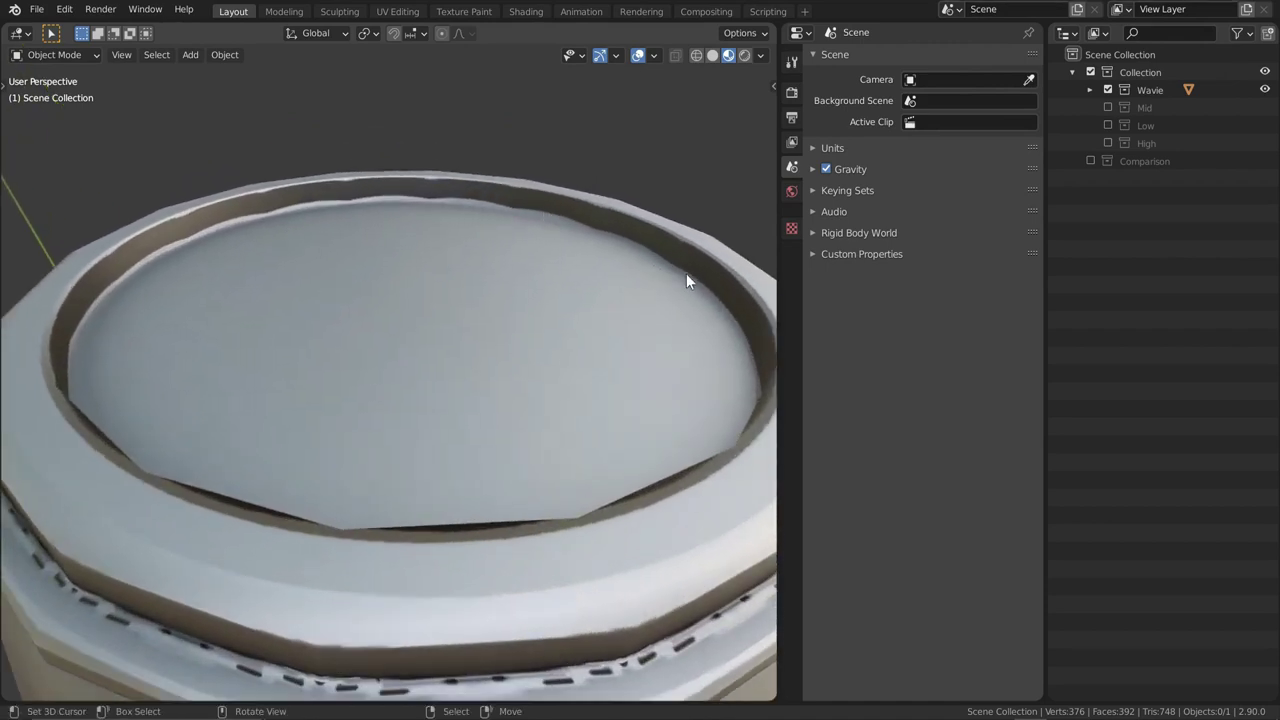
{"action": "middle_click_drag", "start_coordinate": [254, 206], "coordinate": [334, 330]}
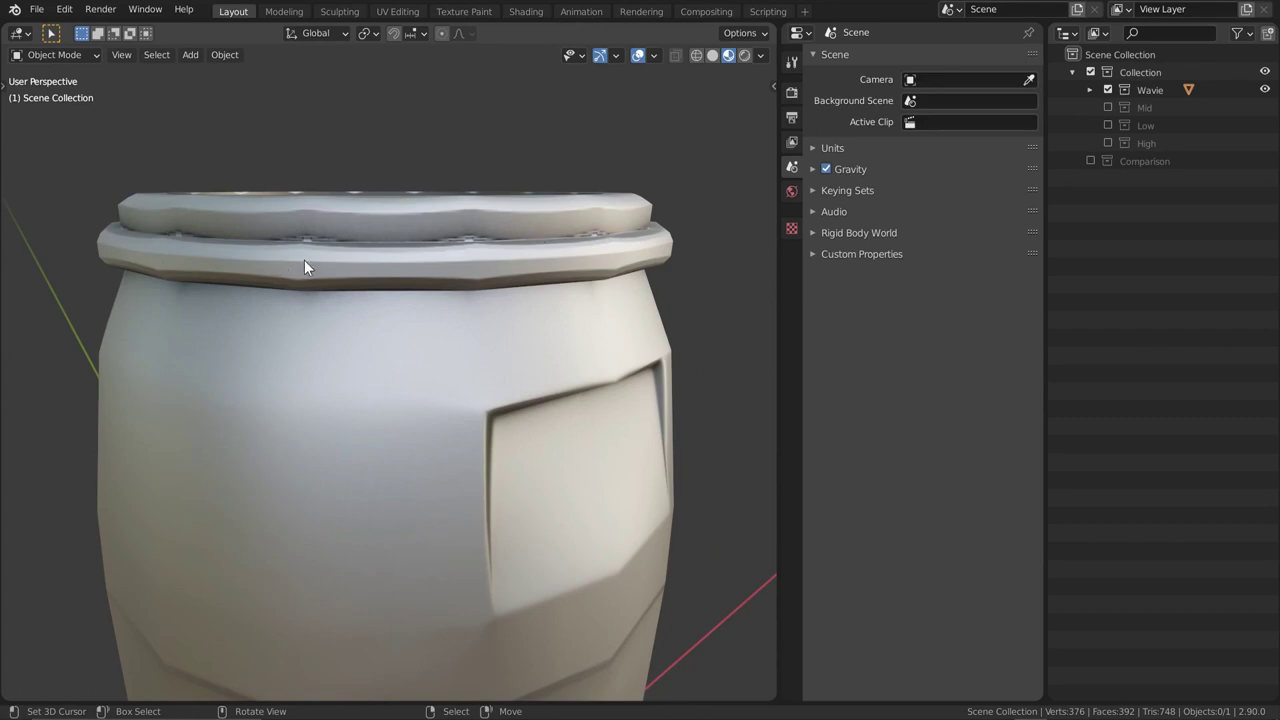
{"action": "scroll", "coordinate": [437, 469], "scroll_direction": "down", "scroll_amount": 3}
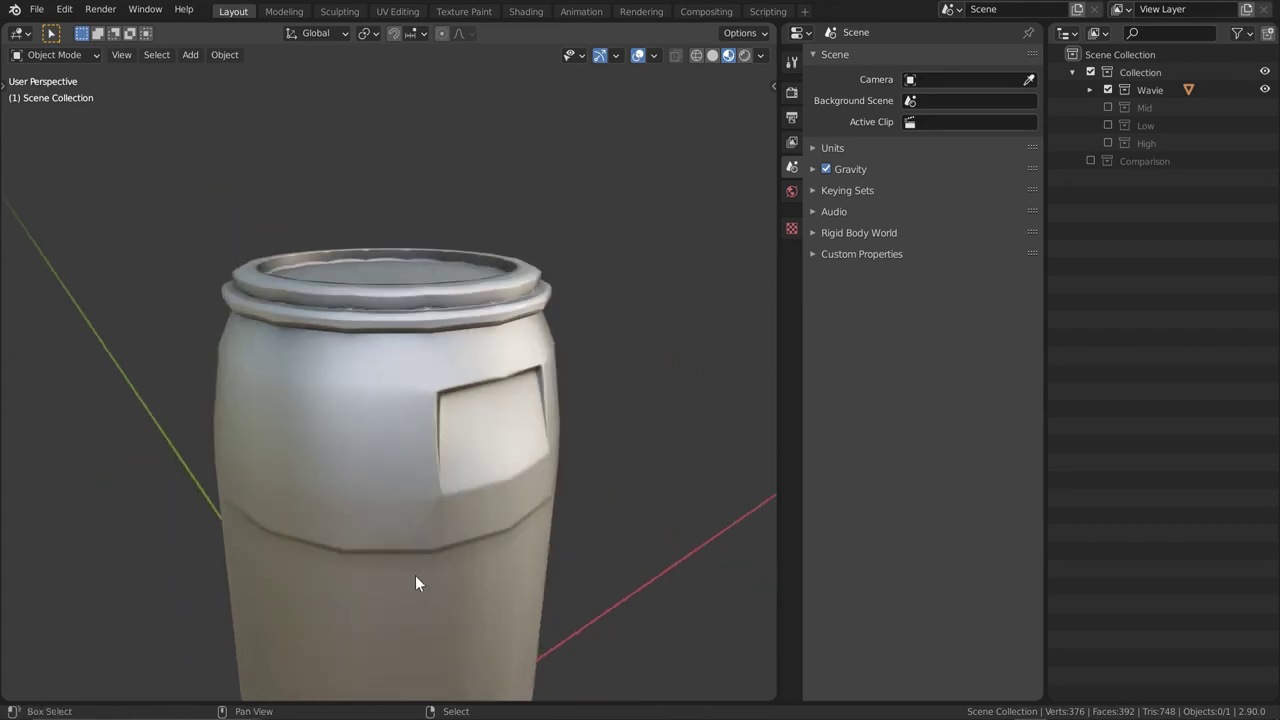
{"action": "middle_click_drag", "start_coordinate": [414, 586], "coordinate": [391, 131]}
{"action": "scroll", "coordinate": [373, 459], "scroll_direction": "up", "scroll_amount": 5}
{"action": "middle_click_drag", "start_coordinate": [373, 459], "coordinate": [360, 413]}
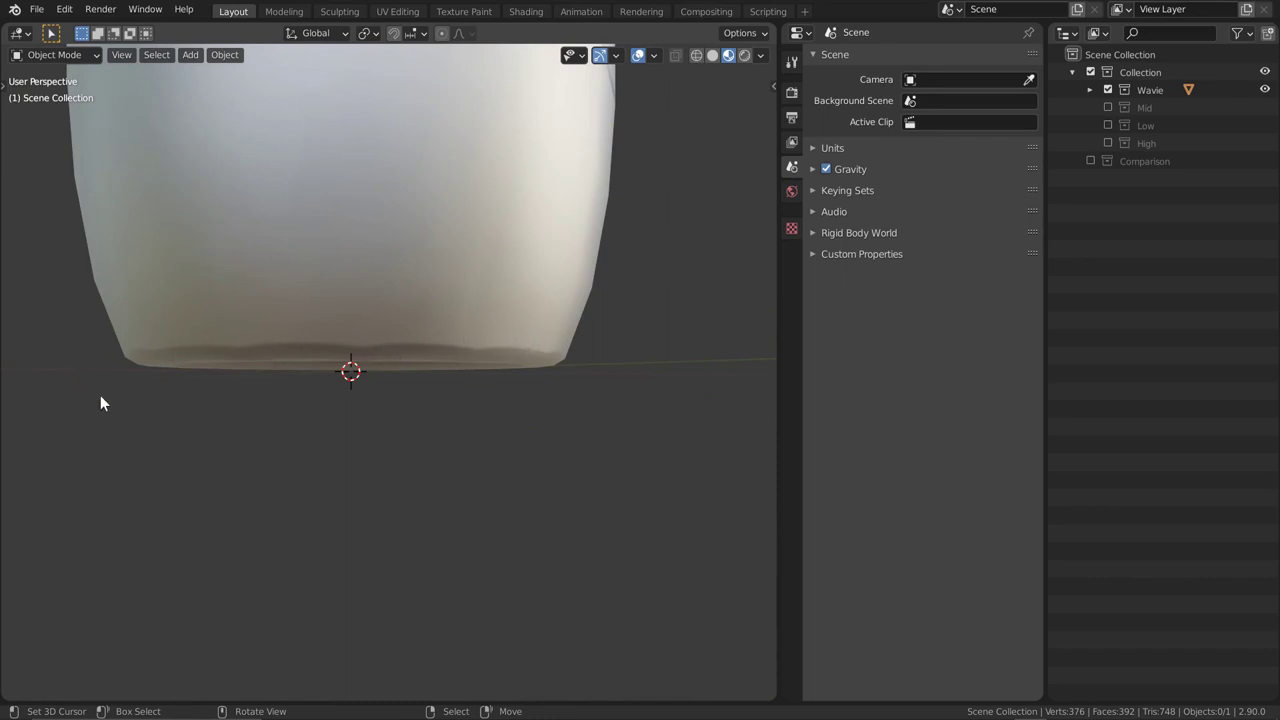
{"action": "scroll", "coordinate": [297, 429], "scroll_direction": "down", "scroll_amount": 3}
{"action": "middle_click_drag", "start_coordinate": [423, 280], "coordinate": [476, 418]}
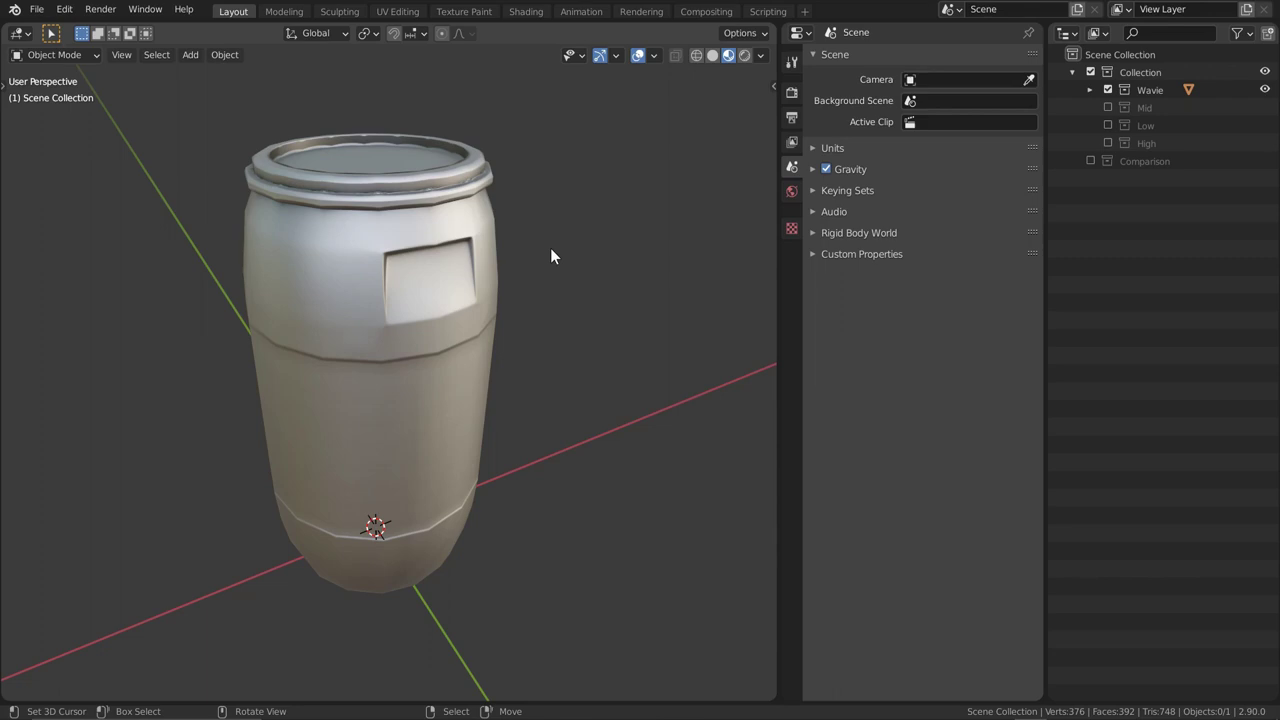
Inspect the low-poly barrel's edge density in wireframe display and return to solid shading
{"action": "left_click", "coordinate": [712, 55]}
{"action": "left_click", "coordinate": [696, 55]}
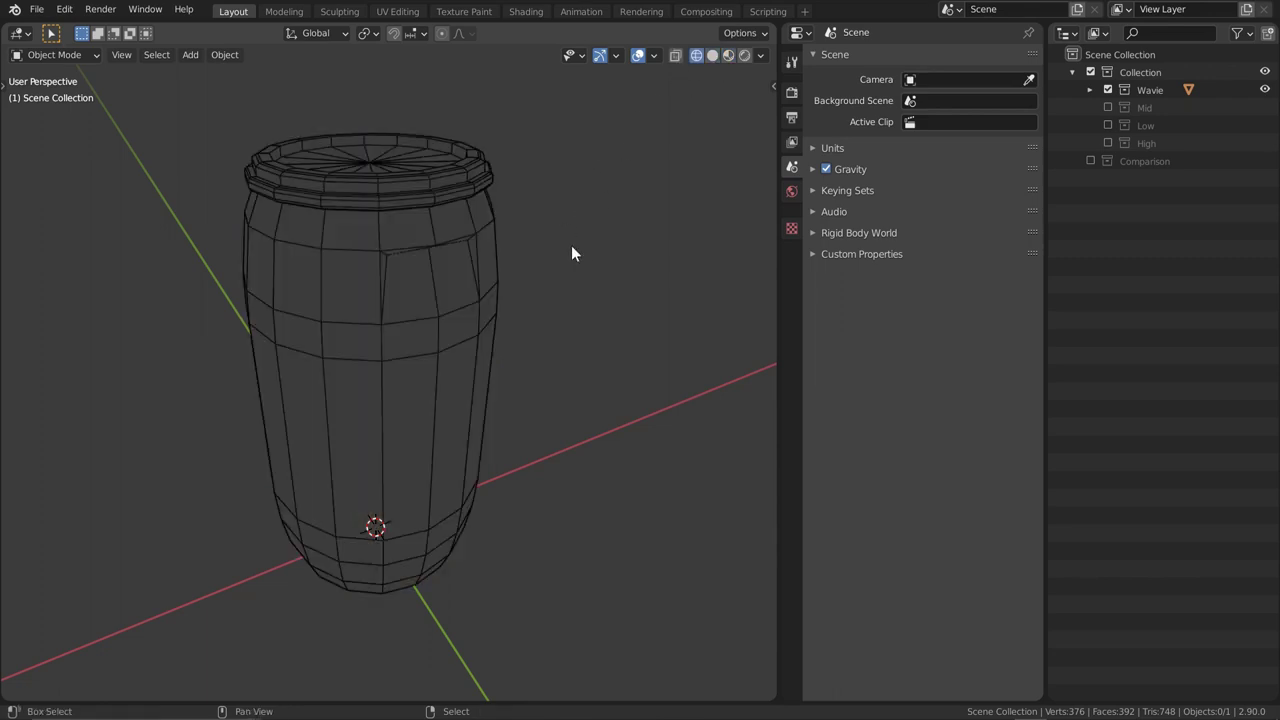
{"action": "middle_click_drag", "start_coordinate": [323, 382], "coordinate": [398, 380]}
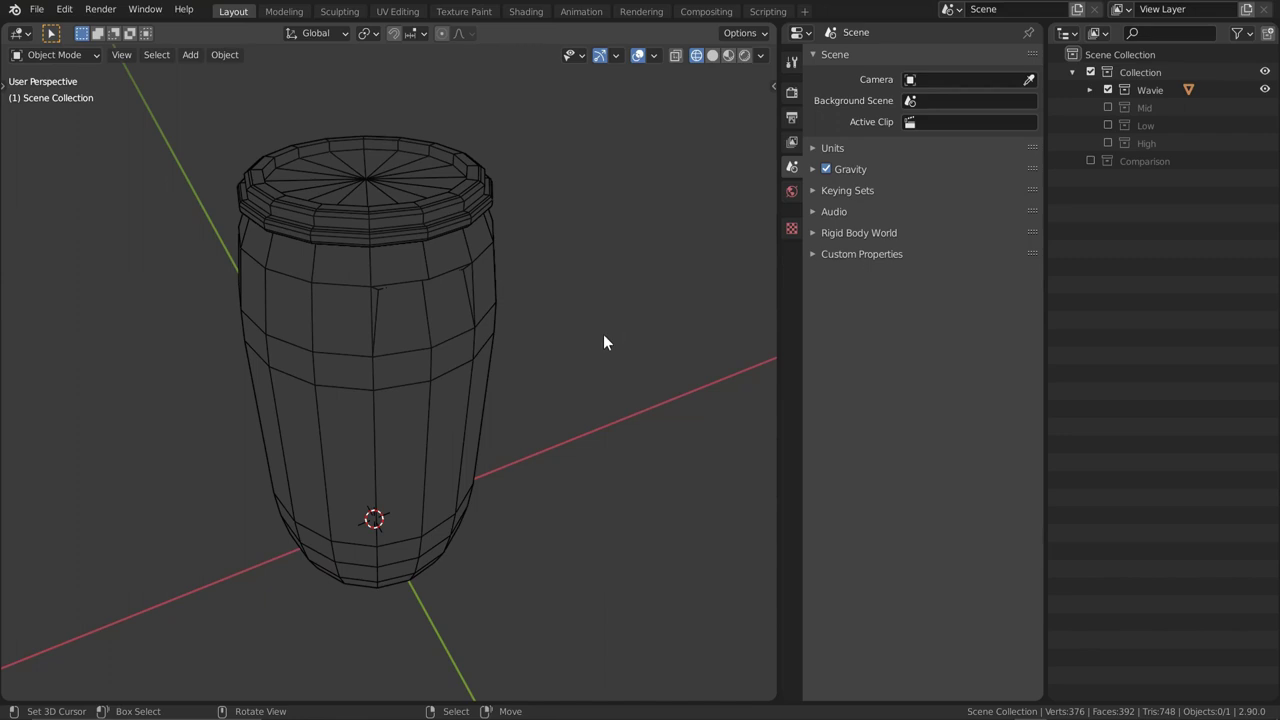
{"action": "key", "text": "shift+z"}
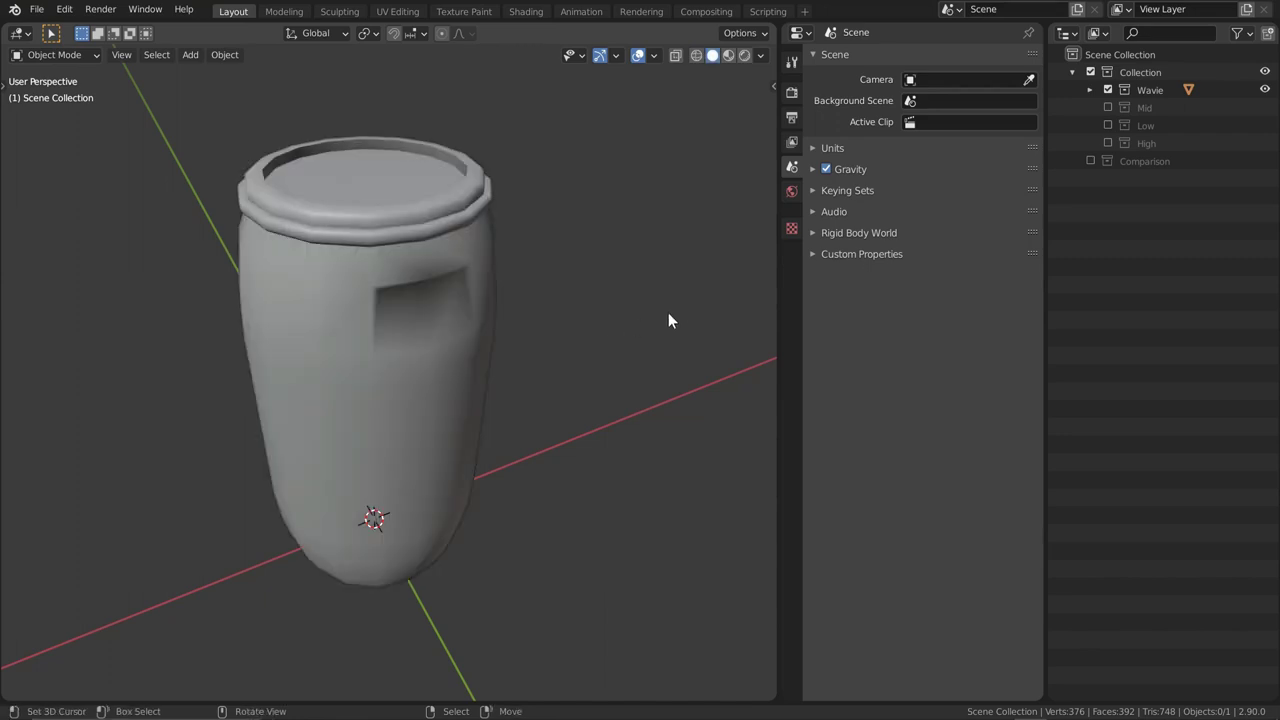
Show the High collection and compare the high-poly and low-poly wireframes around the lid in top view
{"action": "left_click", "coordinate": [1107, 144]}
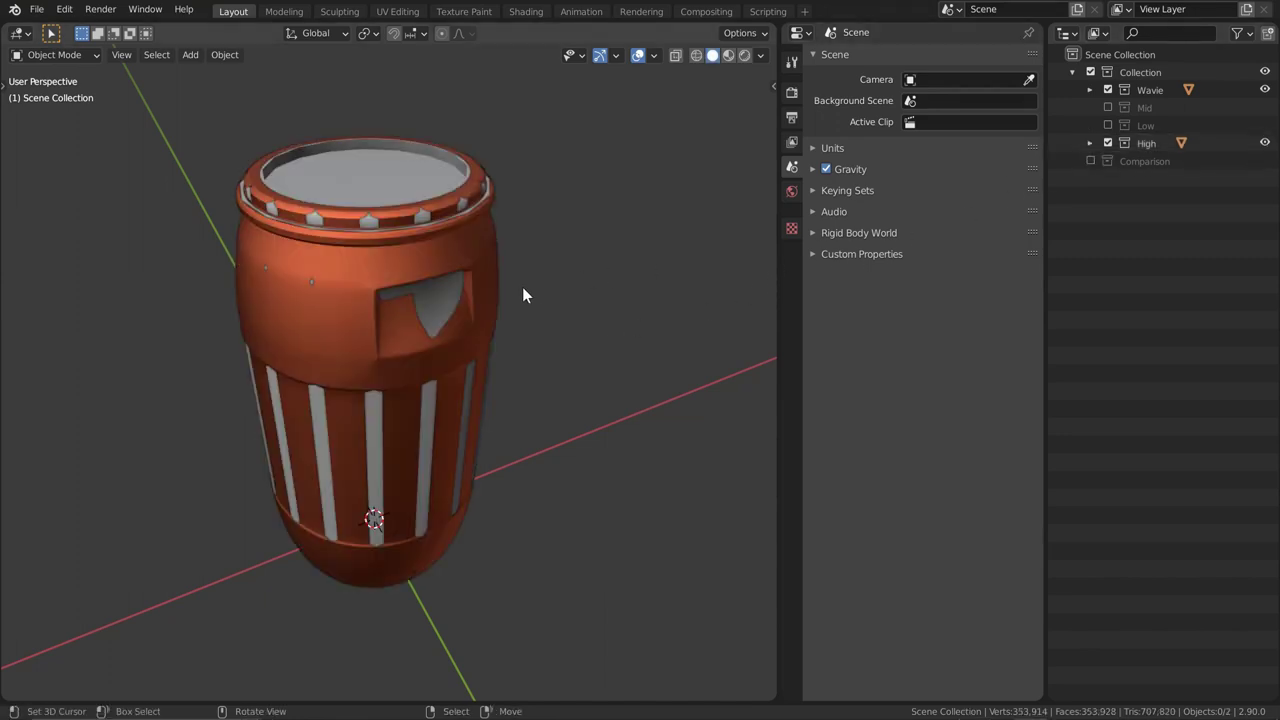
{"action": "key", "text": "KP_7"}
{"action": "scroll", "coordinate": [416, 390], "scroll_direction": "up", "scroll_amount": 8}
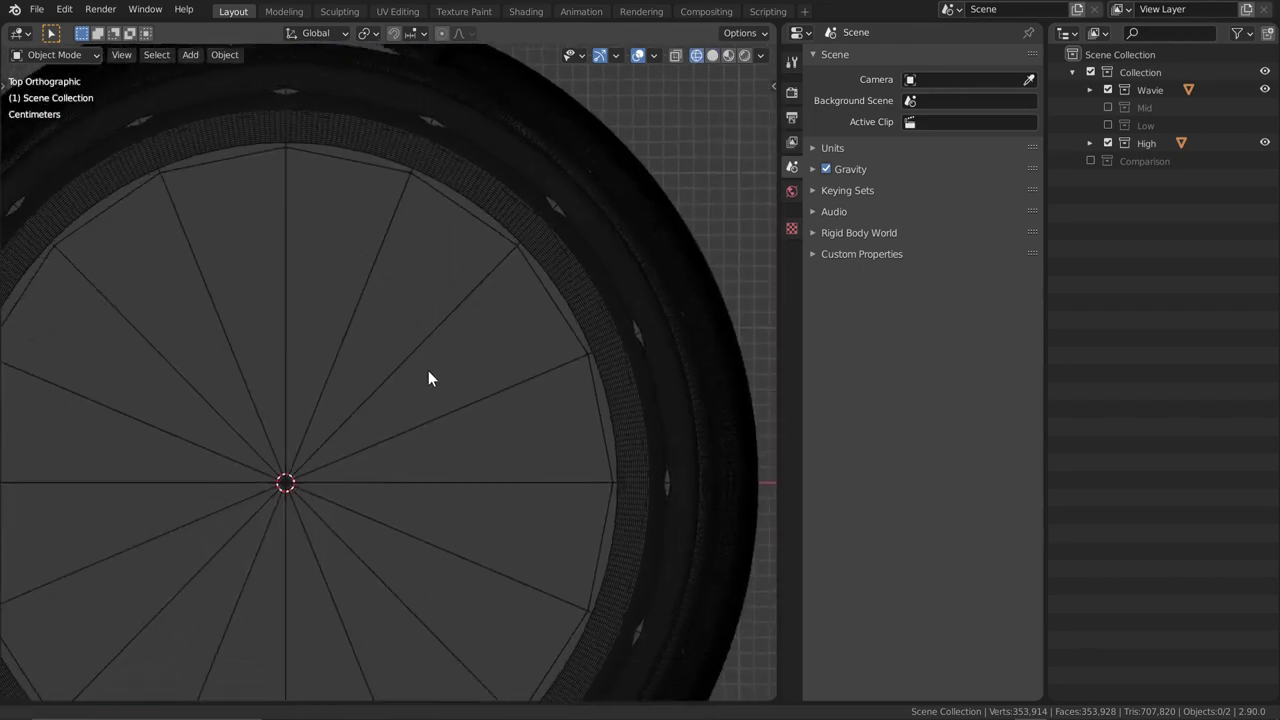
{"action": "middle_click_drag", "start_coordinate": [428, 378], "coordinate": [566, 177], "text": "shift"}
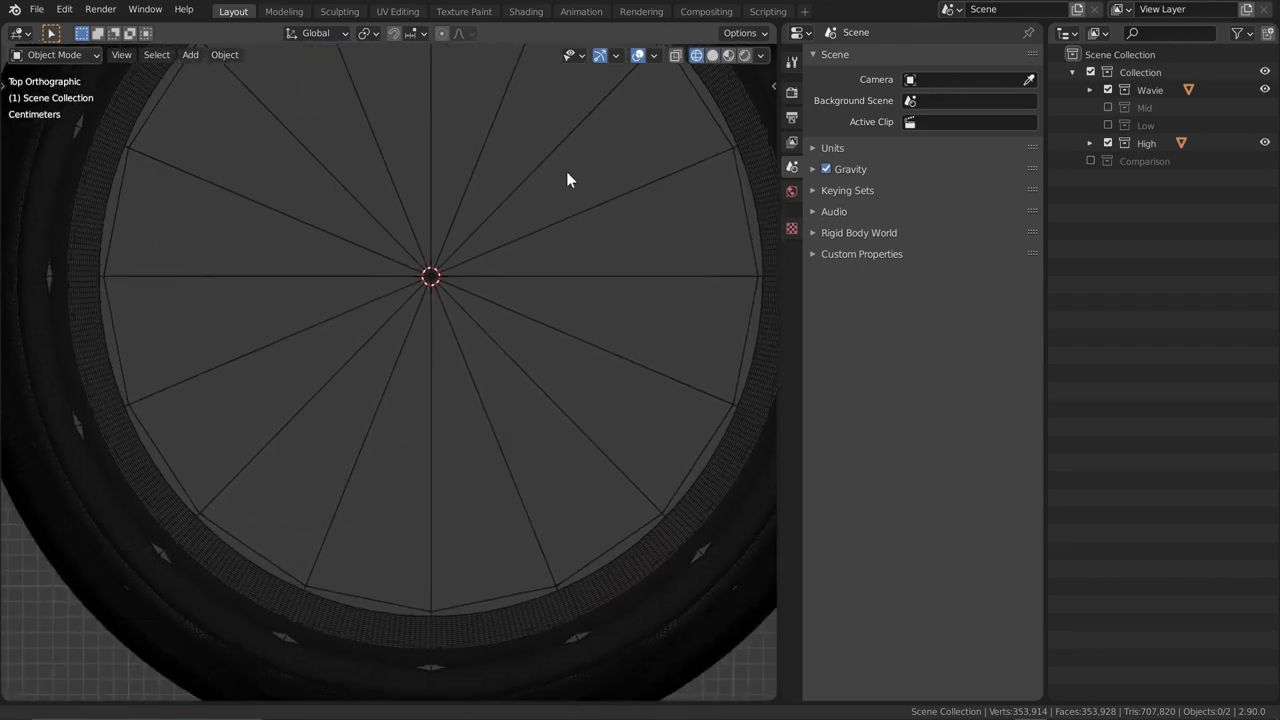
{"action": "middle_click_drag", "start_coordinate": [301, 396], "coordinate": [299, 398], "text": "shift"}
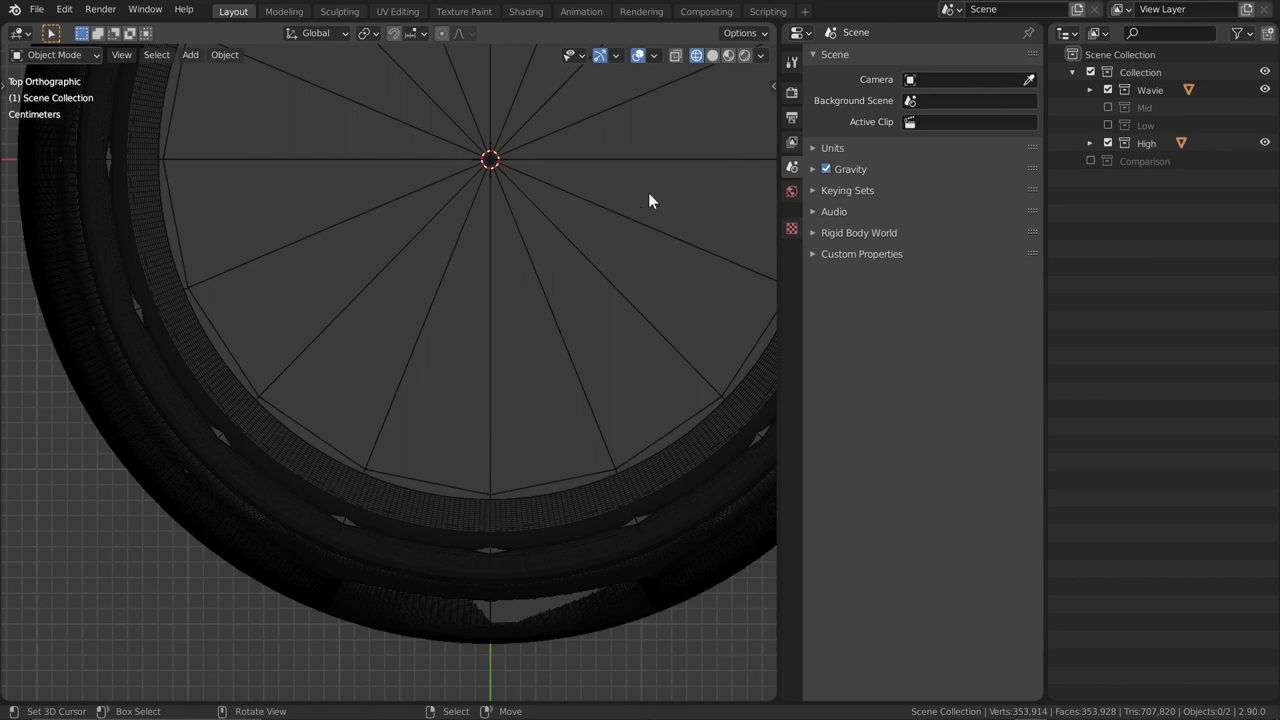
Compare the overlapping meshes in solid shading, and check the baked lid in Material Preview with the High collection hidden
{"action": "left_click", "coordinate": [713, 56]}
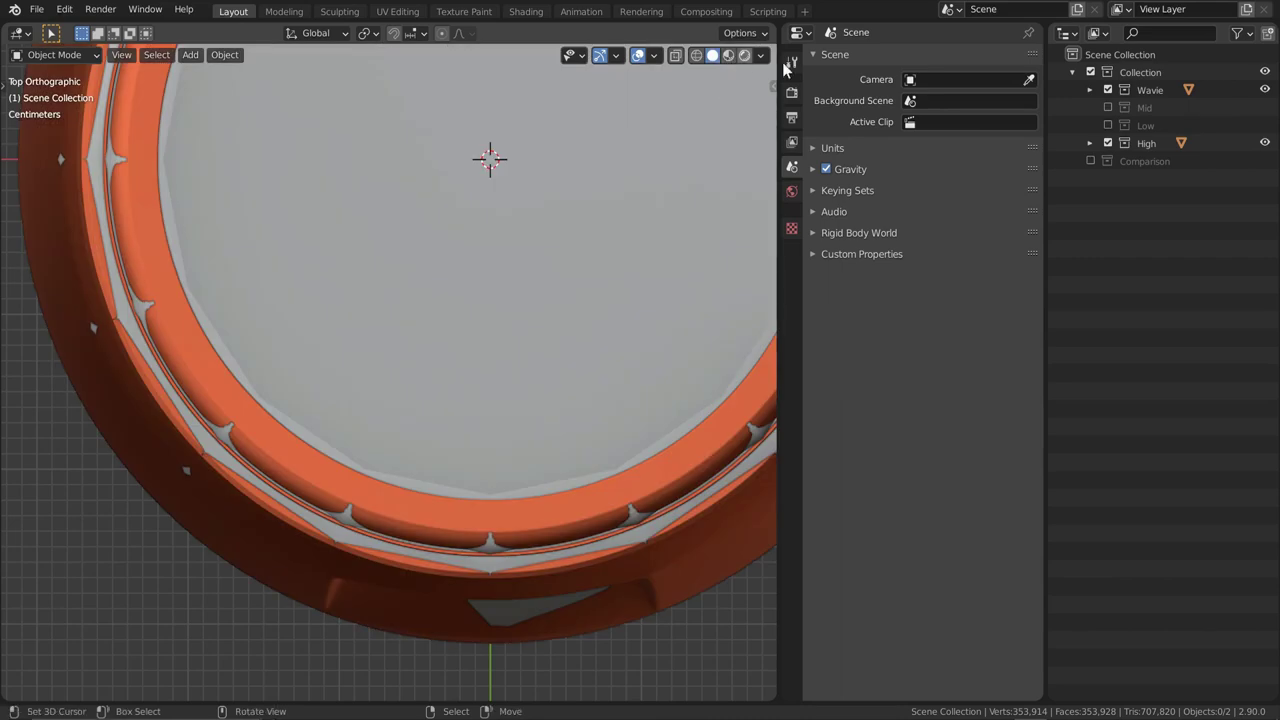
{"action": "left_click", "coordinate": [1107, 143]}
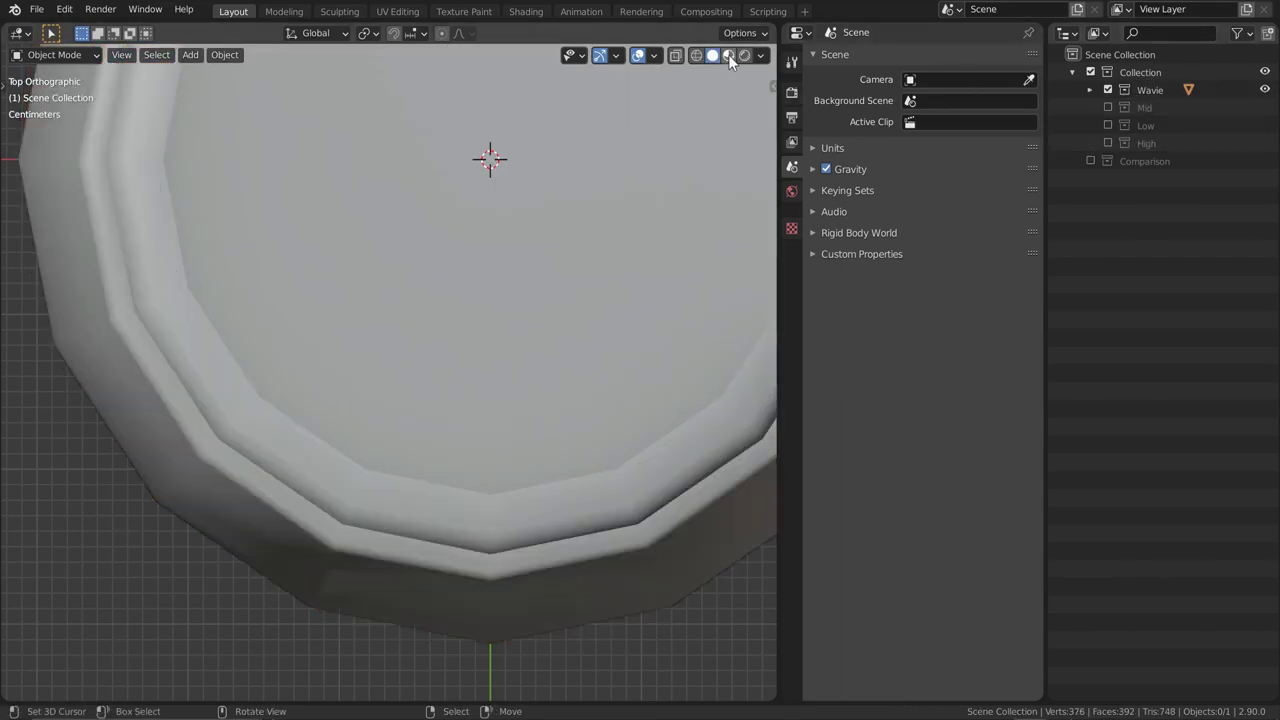
{"action": "left_click", "coordinate": [728, 55]}
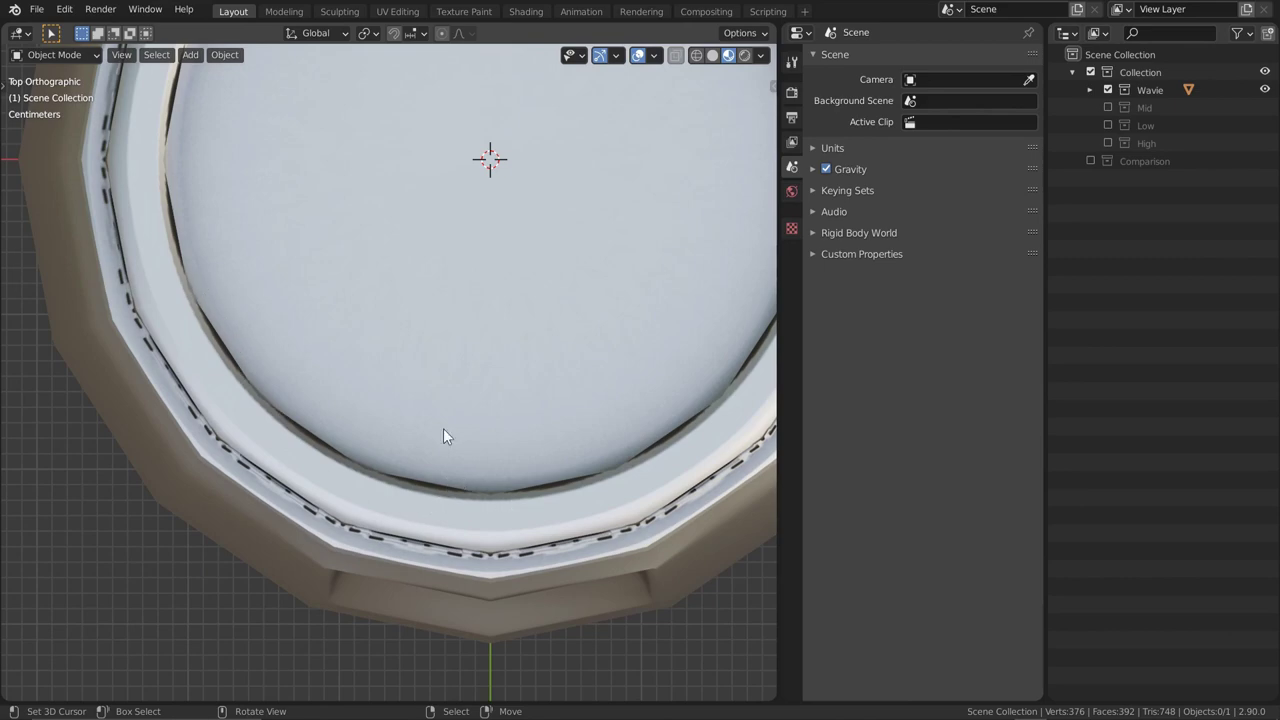
Switch to solid shading and examine the low-poly Wavie barrel's edge density from the side and above
{"action": "scroll", "coordinate": [409, 500], "scroll_direction": "down", "scroll_amount": 6}
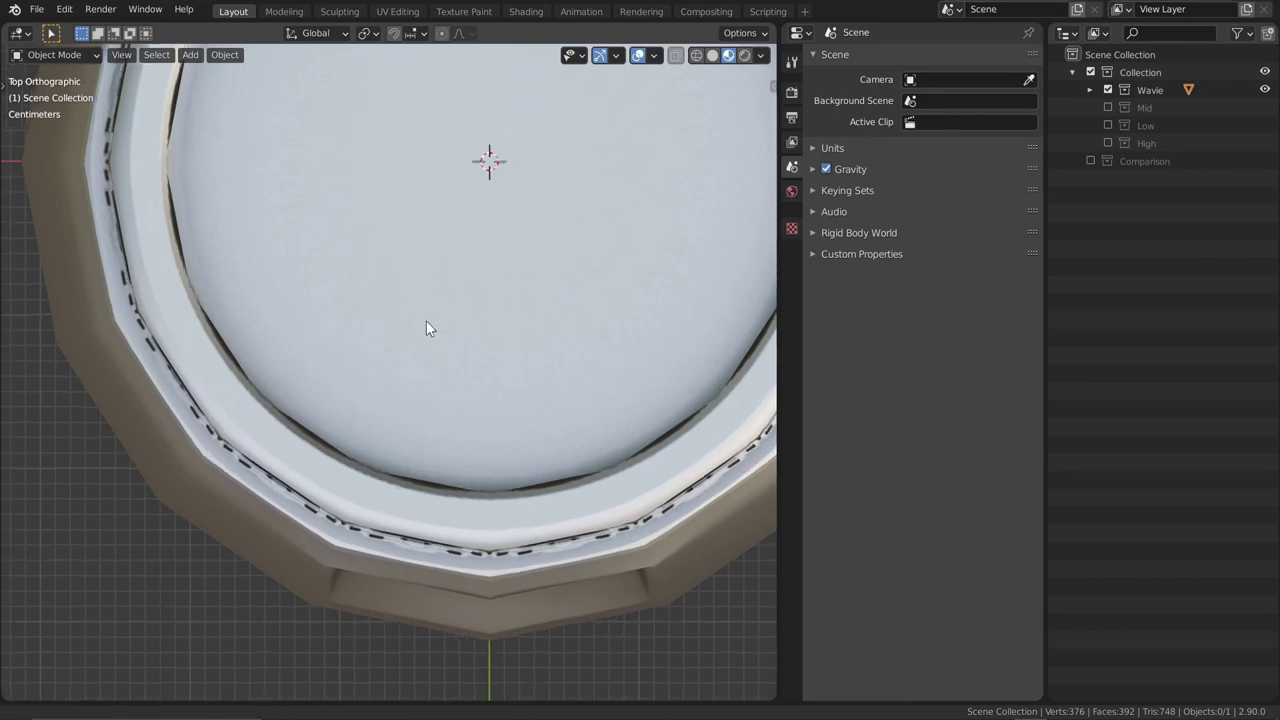
{"action": "middle_click_drag", "start_coordinate": [437, 491], "coordinate": [477, 390]}
{"action": "scroll", "coordinate": [480, 352], "scroll_direction": "down", "scroll_amount": 5}
{"action": "key", "text": "z"}
{"action": "left_click", "coordinate": [616, 274]}
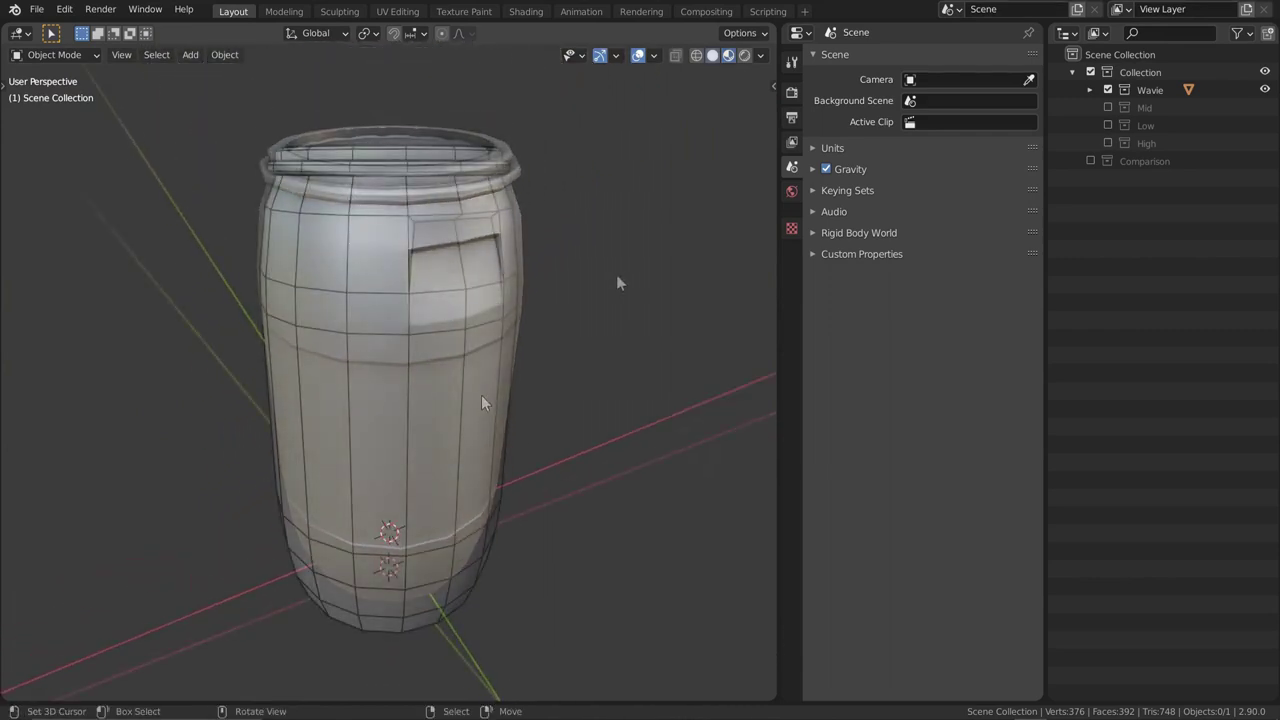
{"action": "middle_click_drag", "start_coordinate": [617, 274], "coordinate": [617, 260]}
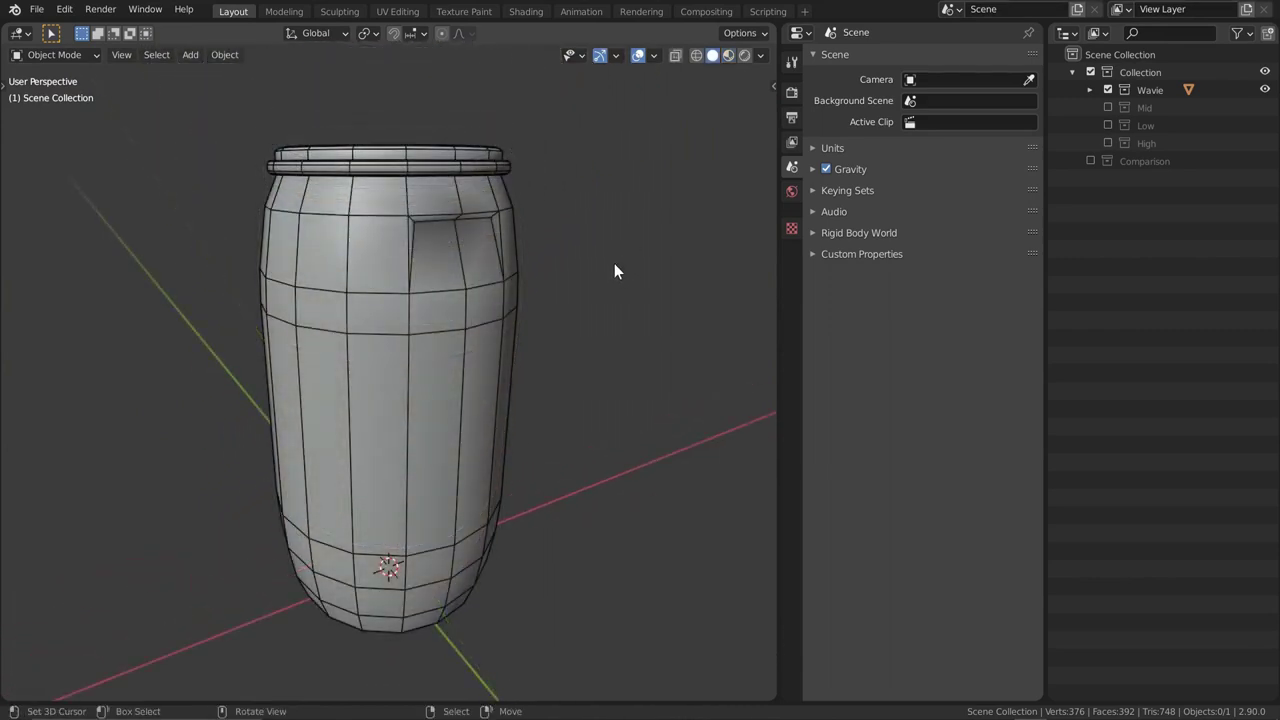
{"action": "middle_click_drag", "start_coordinate": [614, 263], "coordinate": [582, 245]}
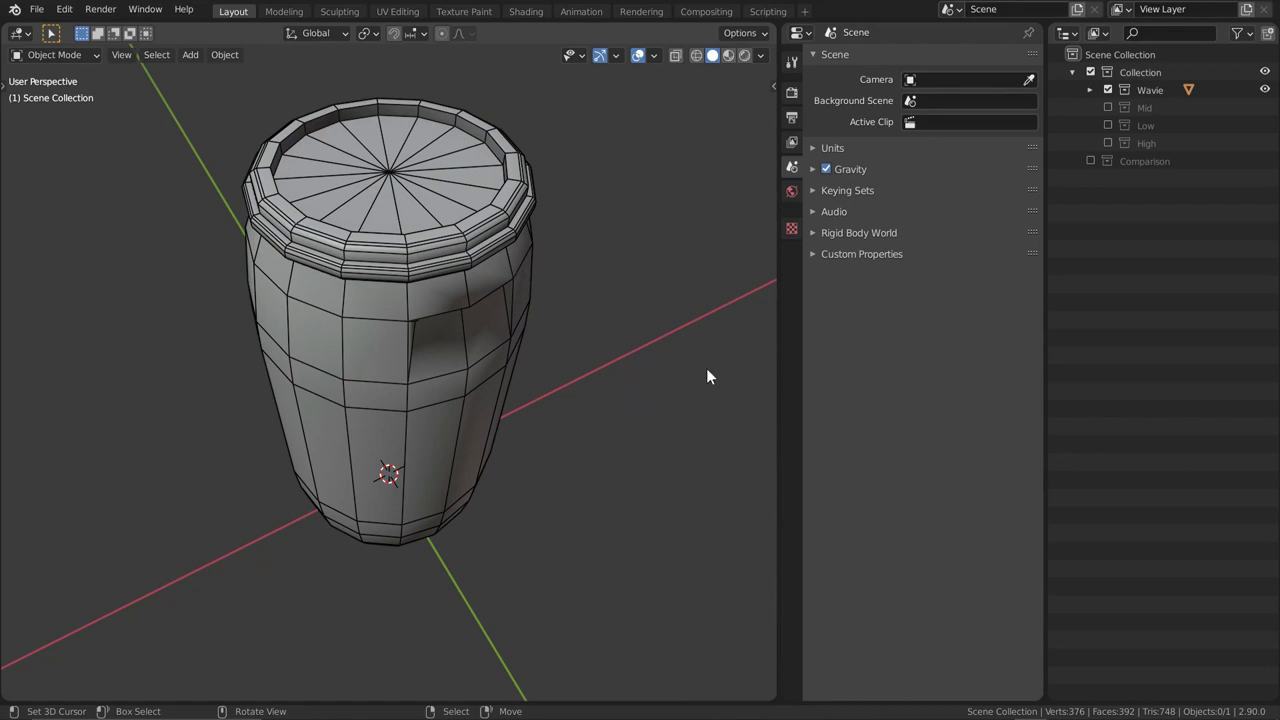
Show the High collection briefly to compare it with the low-poly barrel, hide it and inspect the rim edges
{"action": "left_click", "coordinate": [1107, 143]}
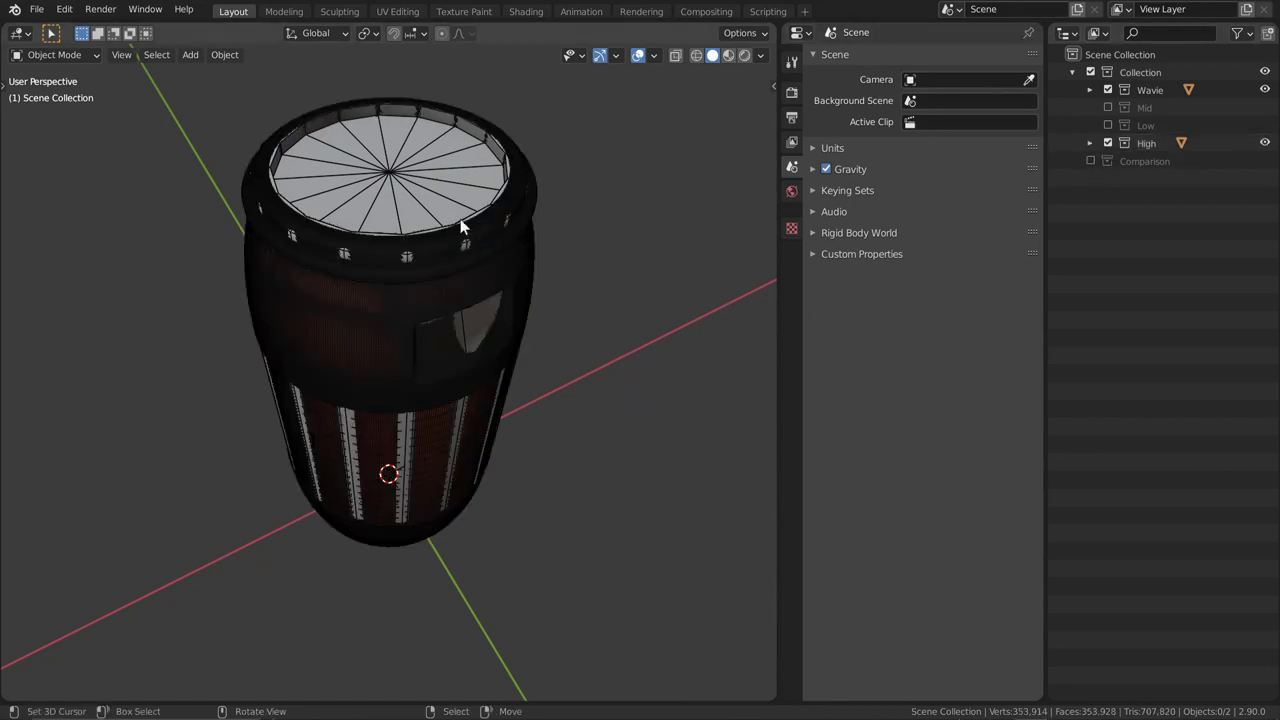
{"action": "left_click", "coordinate": [1107, 143]}
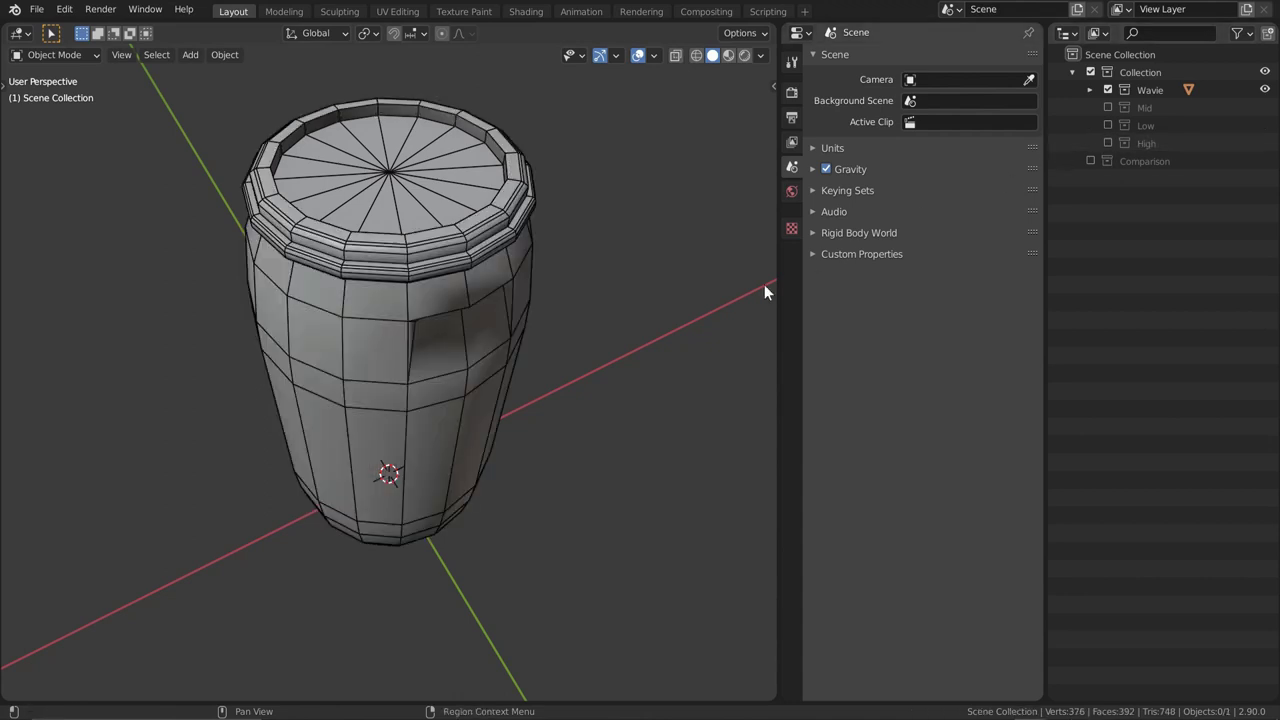
{"action": "middle_click_drag", "start_coordinate": [640, 380], "coordinate": [616, 337]}
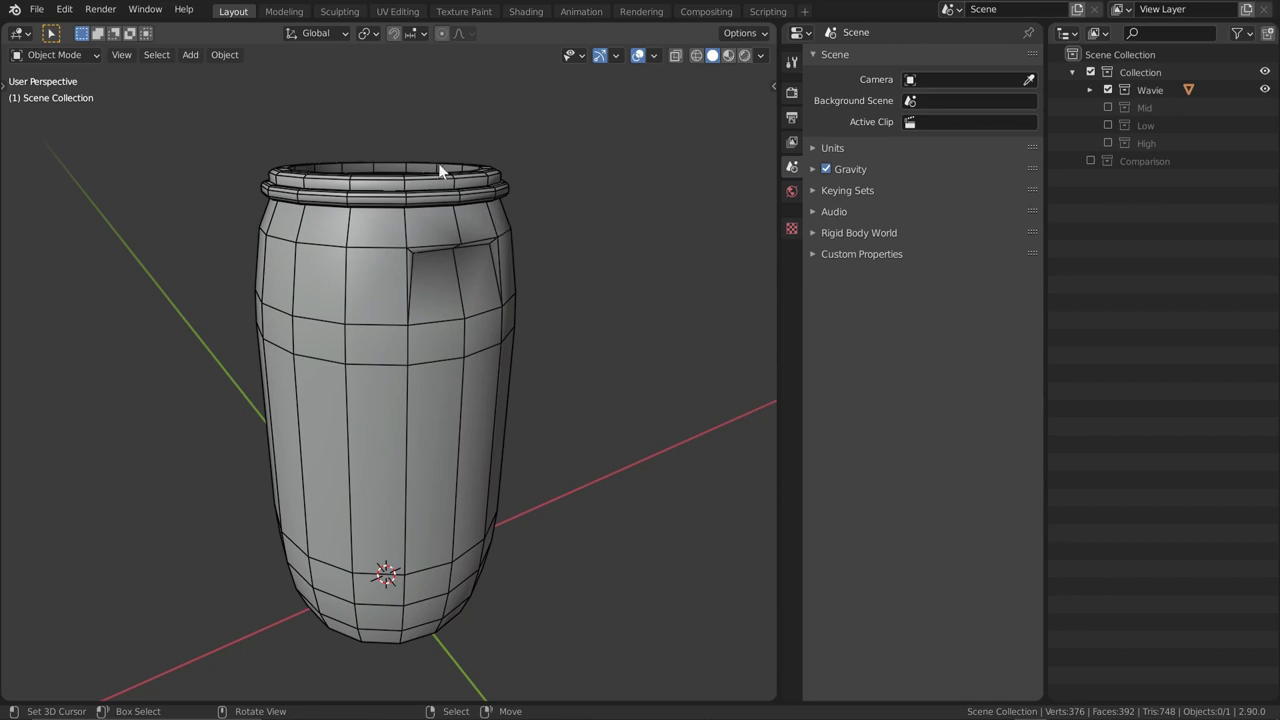
{"action": "middle_click_drag", "start_coordinate": [577, 397], "coordinate": [579, 434]}
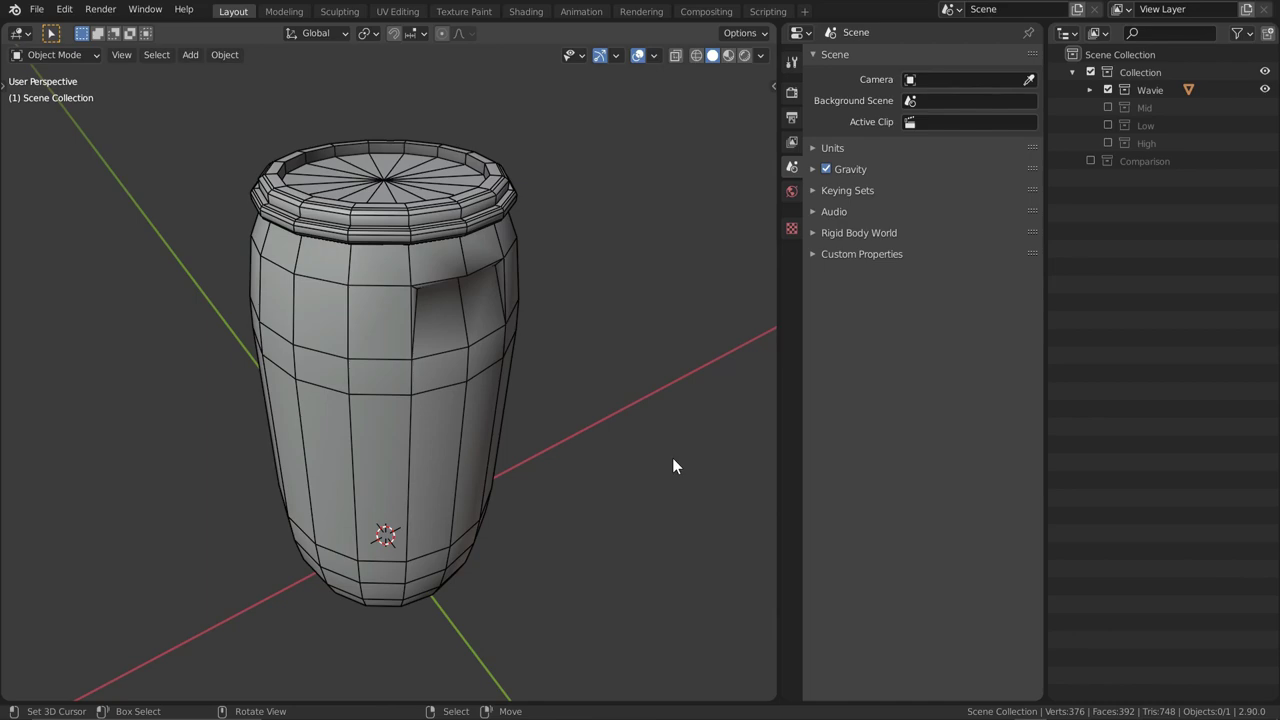
Show the Mid collection and compare its barrel's edge density with the Wavie barrel beside it
{"action": "left_click", "coordinate": [1108, 107]}
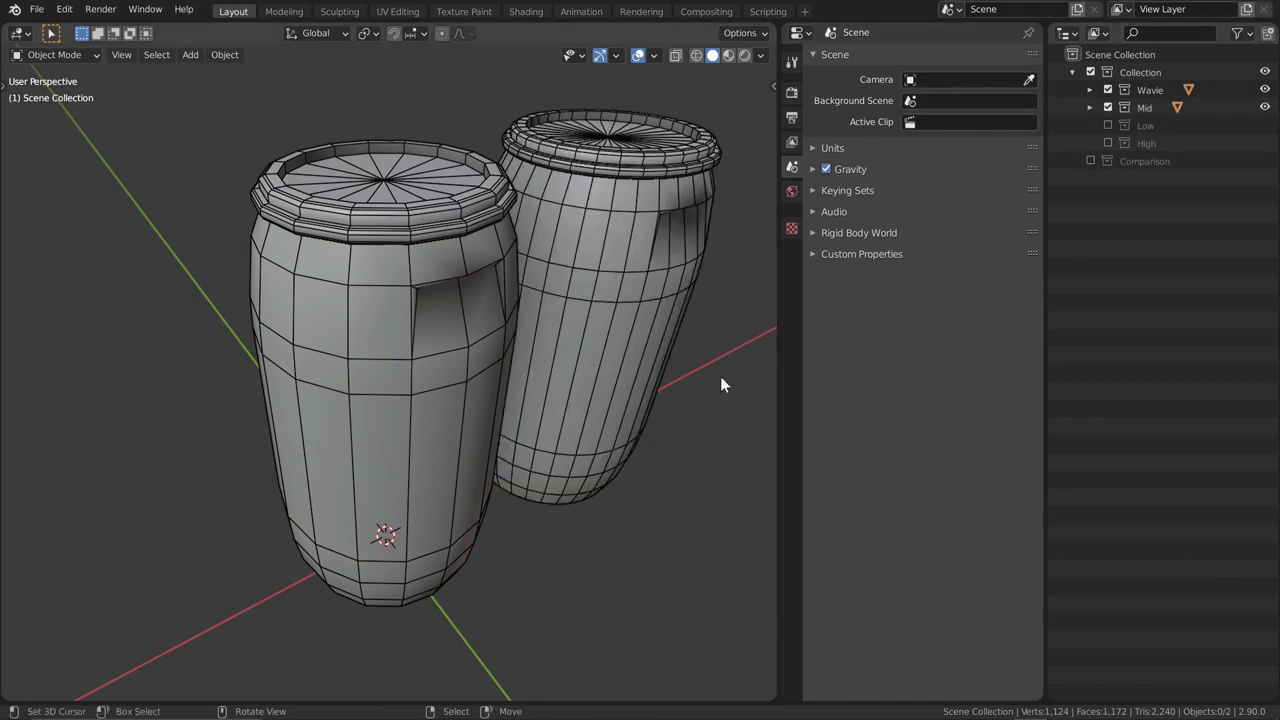
{"action": "middle_click_drag", "start_coordinate": [720, 376], "coordinate": [460, 475]}
{"action": "mouse_move", "coordinate": [580, 441]}
{"action": "middle_mouse_down"}
{"action": "mouse_move", "coordinate": [534, 443]}
{"action": "mouse_move", "coordinate": [534, 457]}
{"action": "mouse_move", "coordinate": [569, 457]}
{"action": "middle_mouse_up"}
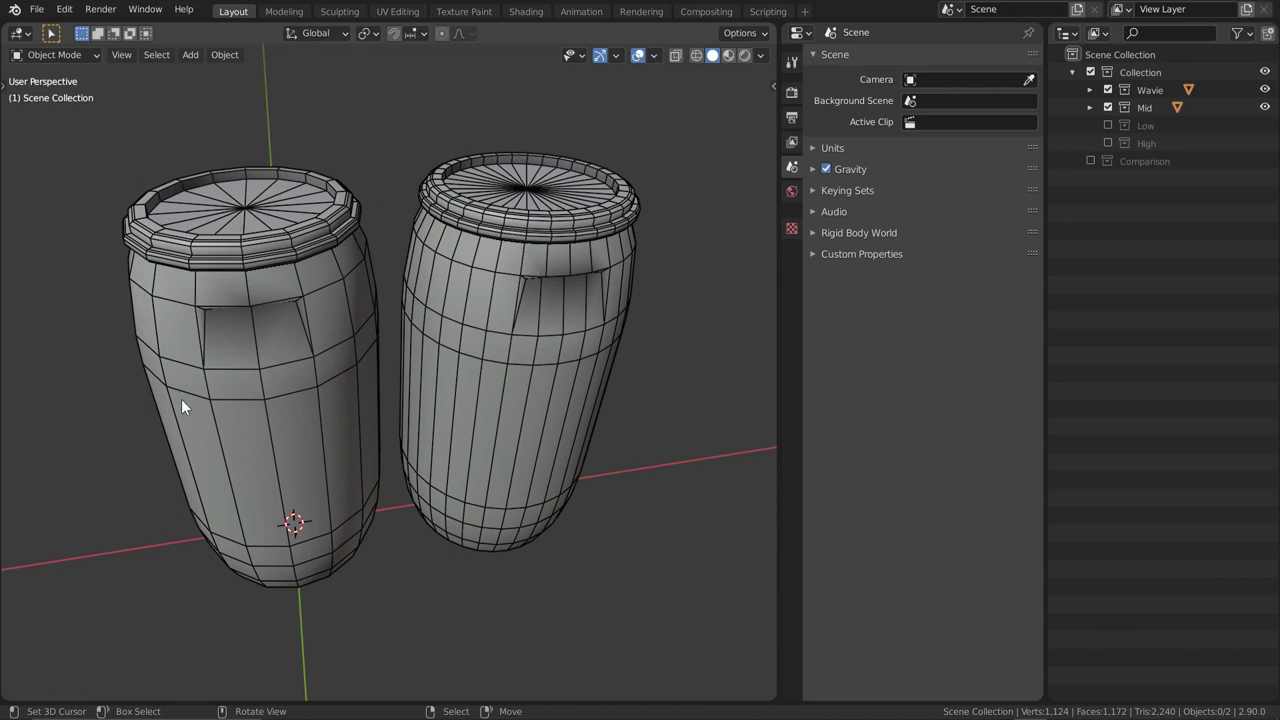
Open Barrel_wavie and Barrel_mid together in Edit Mode in the UV Editing workspace
{"action": "left_click", "coordinate": [397, 11]}
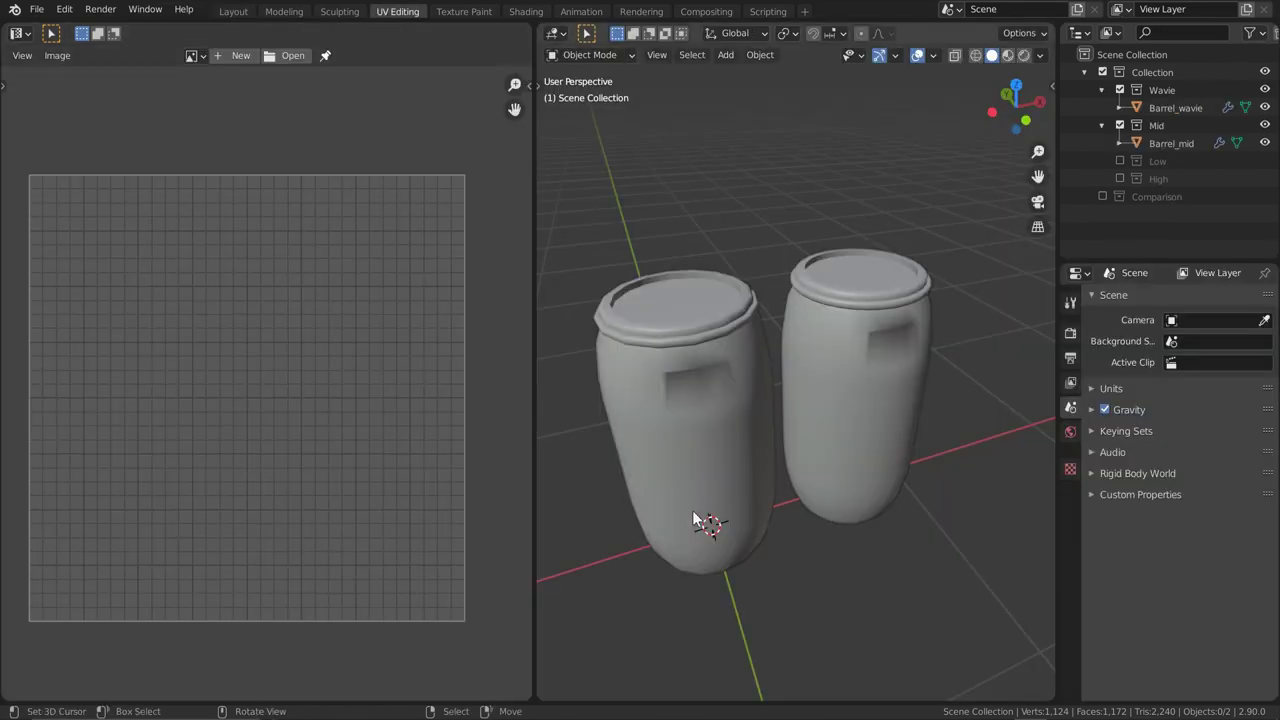
{"action": "left_click", "coordinate": [734, 472]}
{"action": "left_click", "coordinate": [890, 410], "text": "shift"}
{"action": "key", "text": "Tab"}
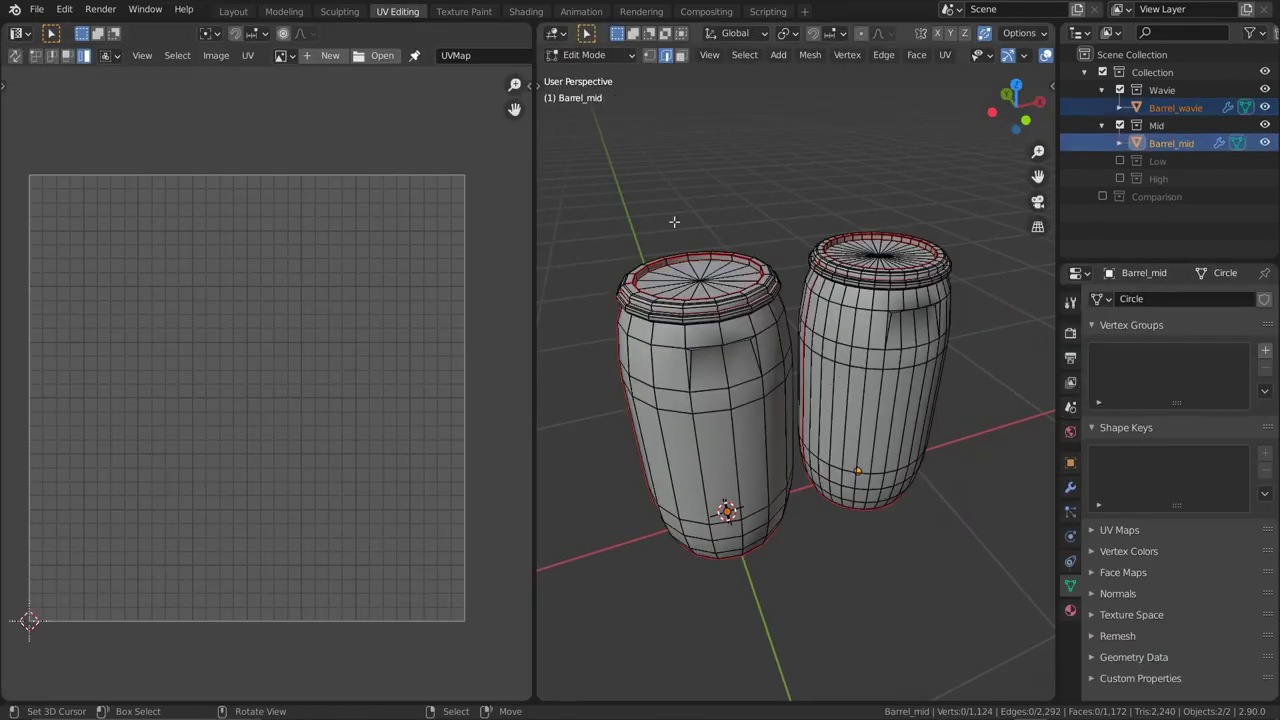
{"action": "middle_click_drag", "start_coordinate": [682, 423], "coordinate": [712, 452]}
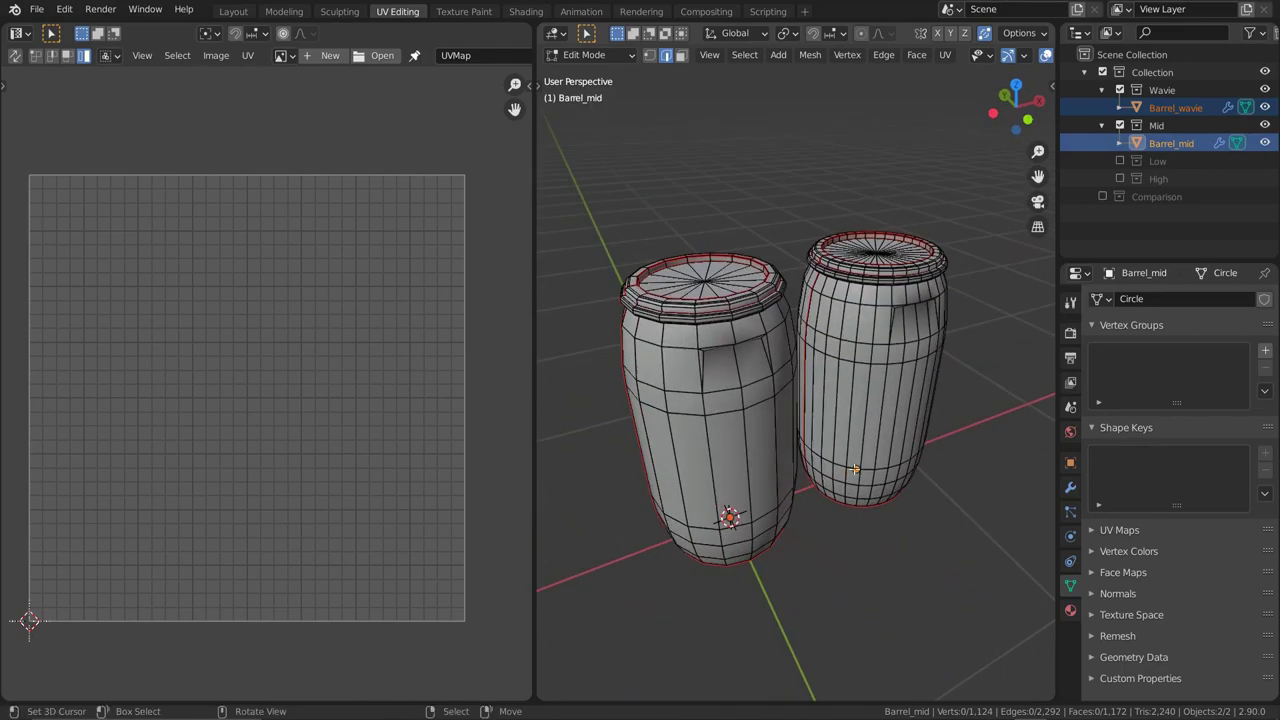
Compare the UV layouts of the two barrels one at a time, and overlaid with both meshes selected
{"action": "key", "text": "l"}
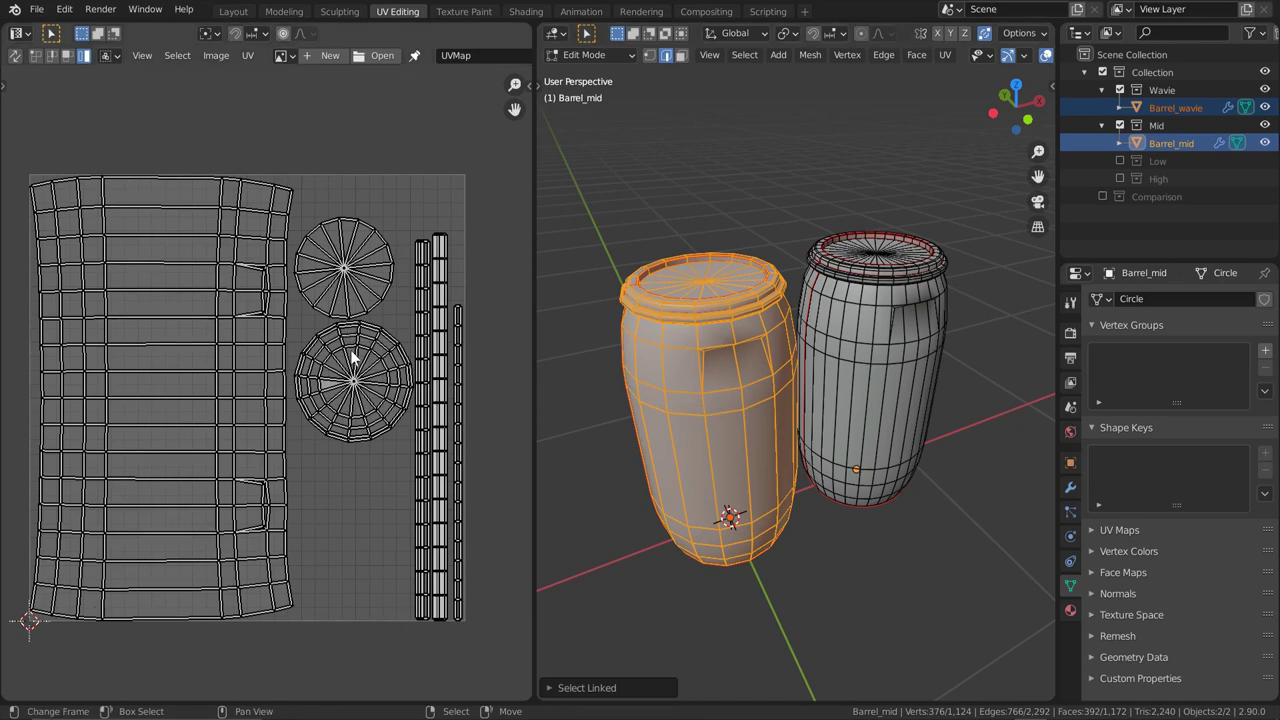
{"action": "key", "text": "alt+a"}
{"action": "key", "text": "l"}
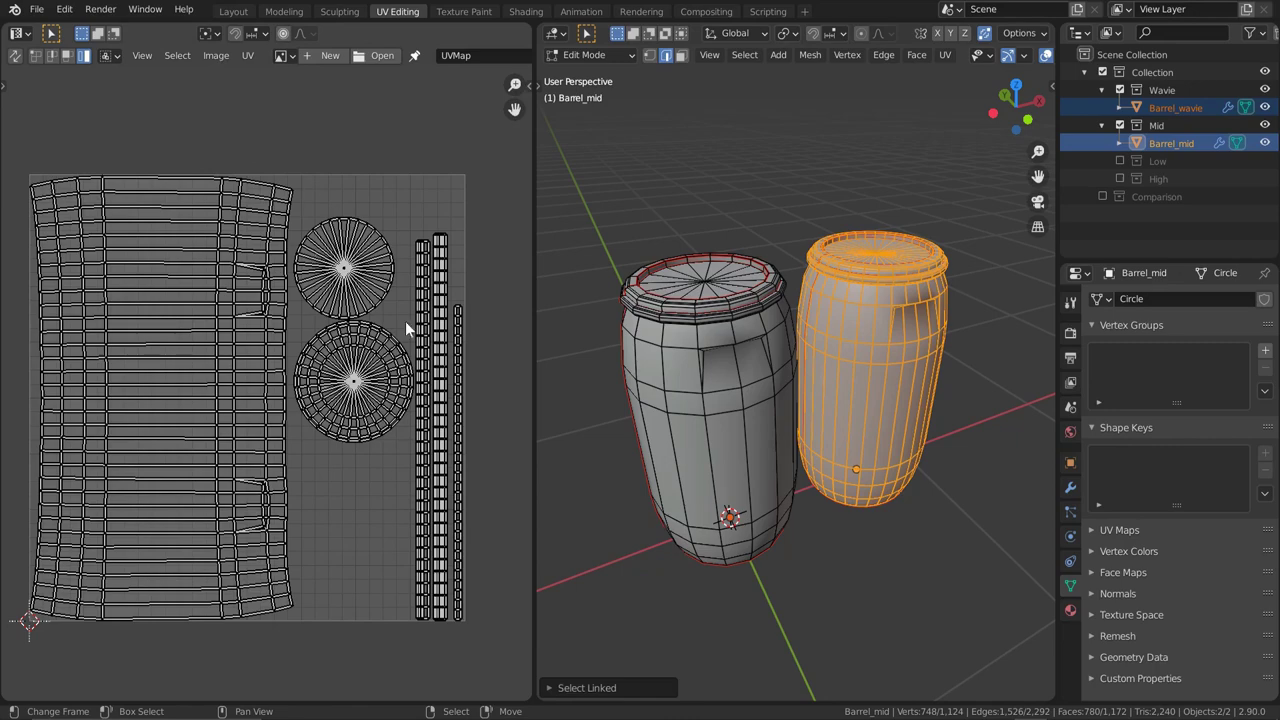
{"action": "key", "text": "a"}
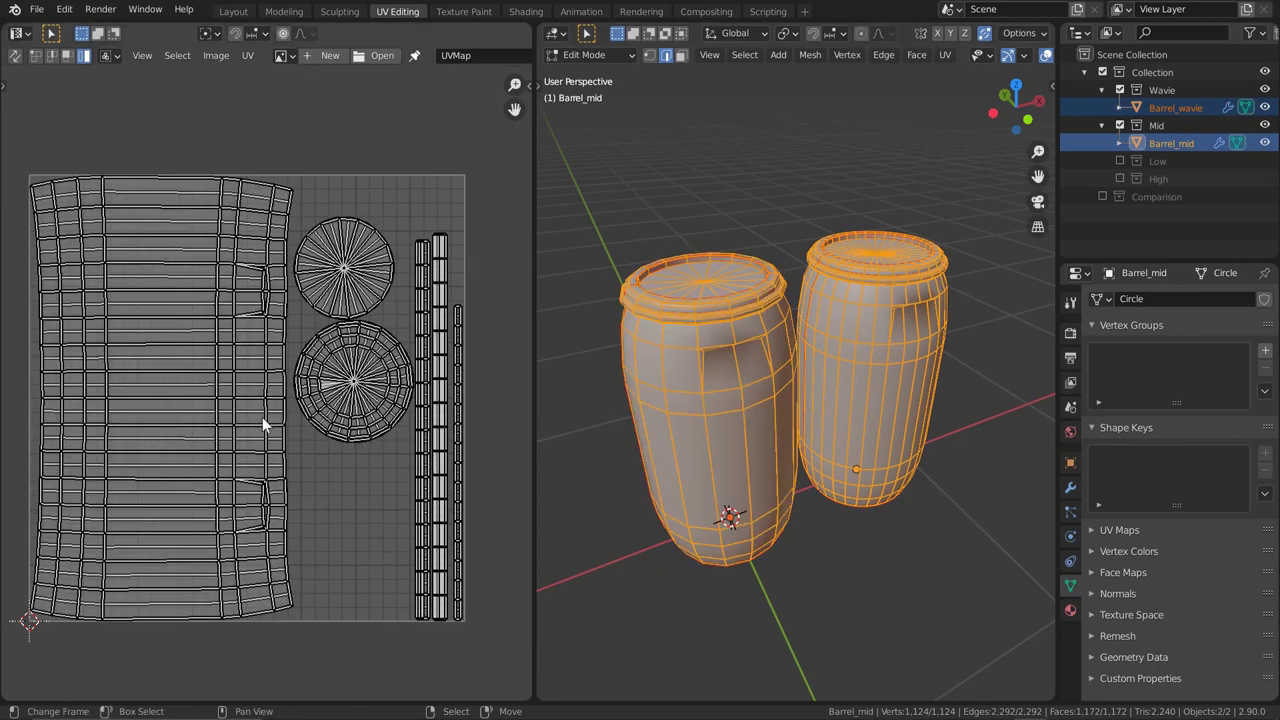
Try moving the overlapping body UV islands of both barrels sideways
{"action": "key", "text": "l"}
{"action": "key", "text": "g"}
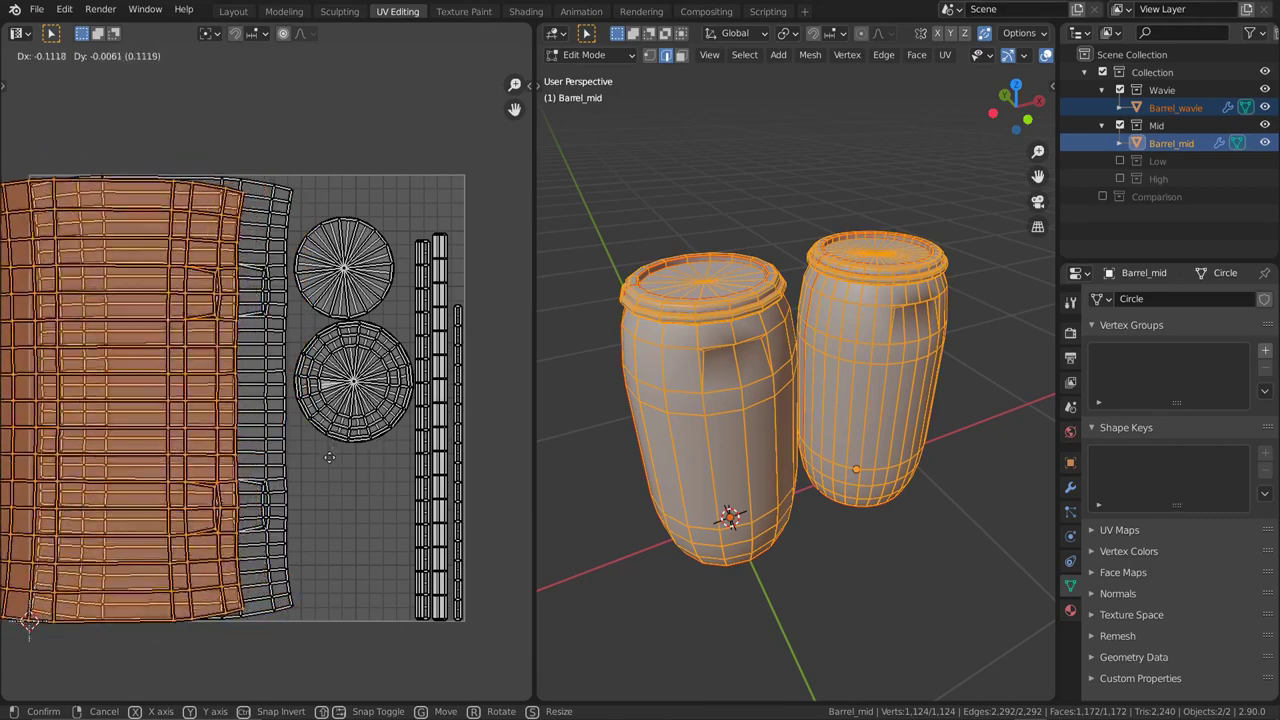
{"action": "left_click", "coordinate": [266, 428]}
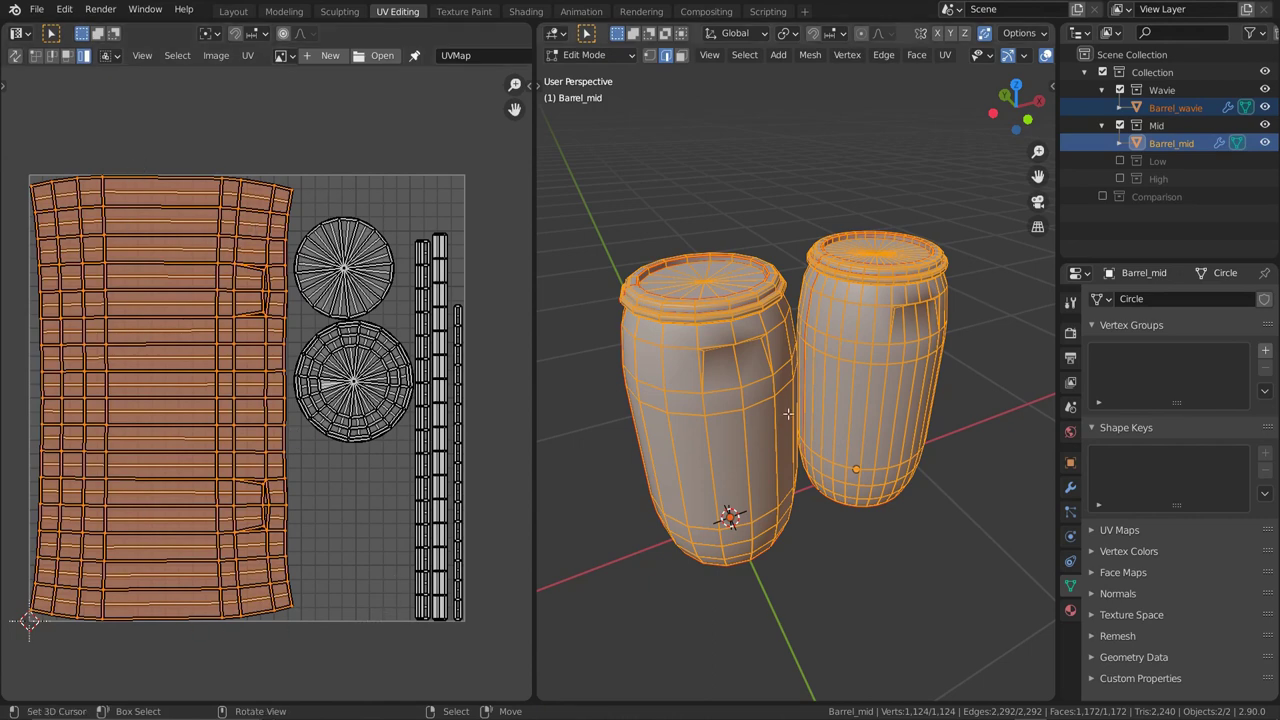
Leave Edit Mode, return to the Layout workspace and deselect both barrels
{"action": "key", "text": "alt+a"}
{"action": "key", "text": "Tab"}
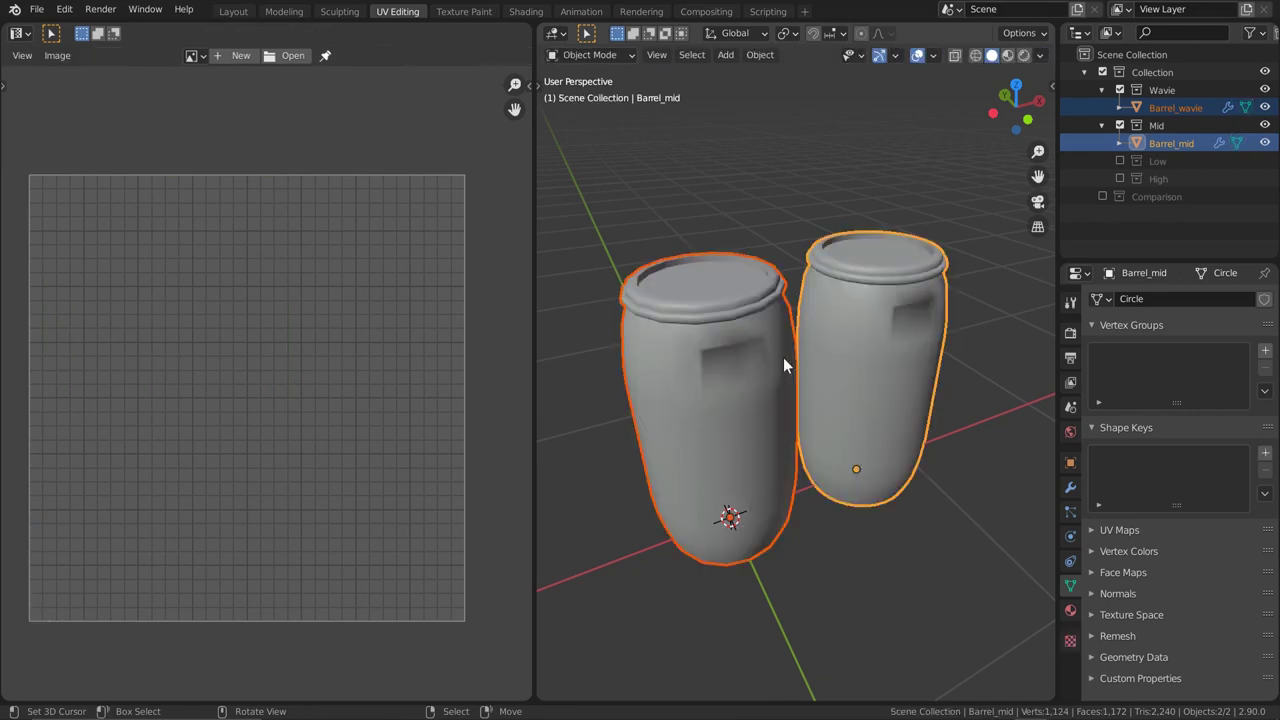
{"action": "left_click", "coordinate": [233, 13]}
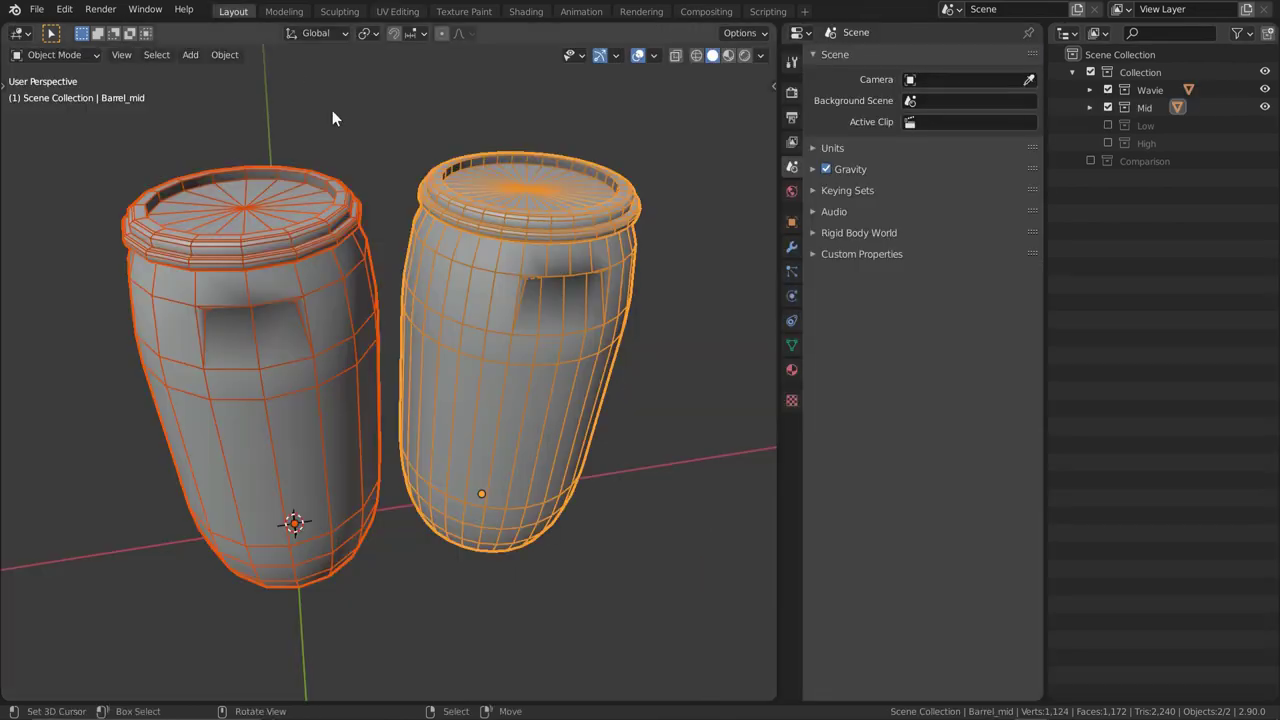
{"action": "key", "text": "alt+a"}
{"action": "middle_click_drag", "start_coordinate": [559, 501], "coordinate": [590, 494]}
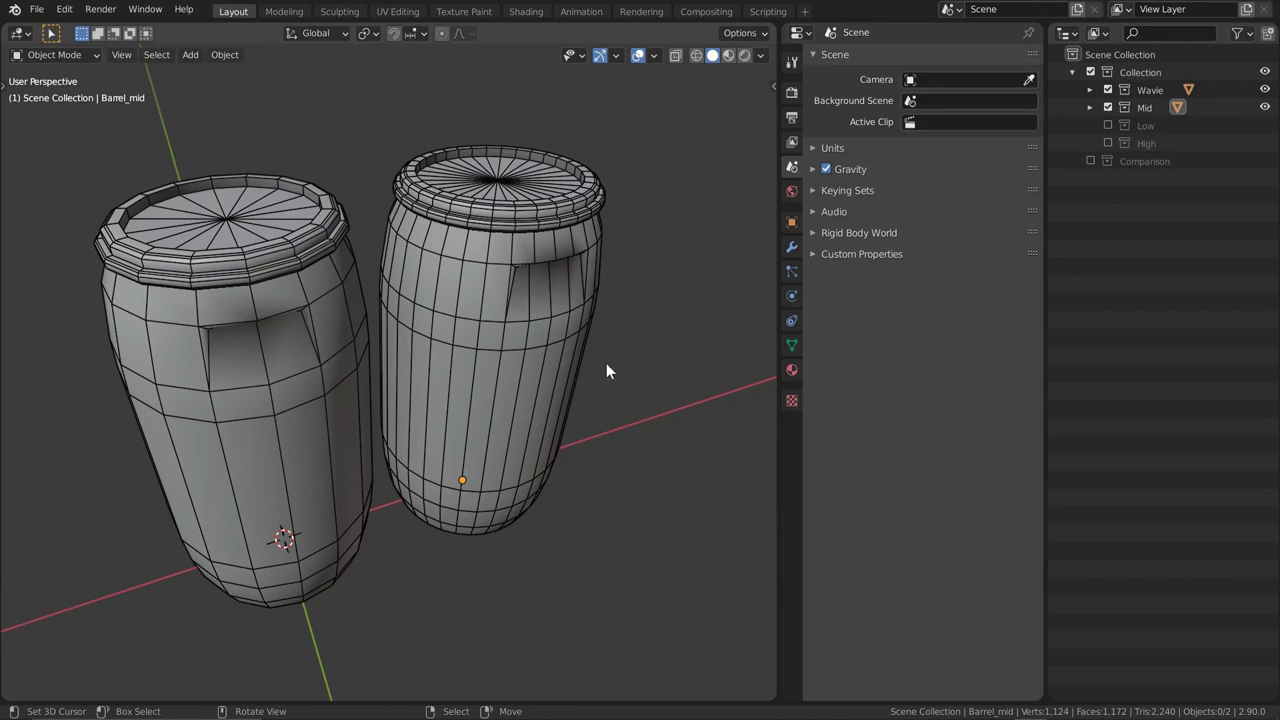
Compare the baked details of the Wavie and Mid barrels in Material Preview, examining their bases in front view
{"action": "left_click", "coordinate": [488, 387]}
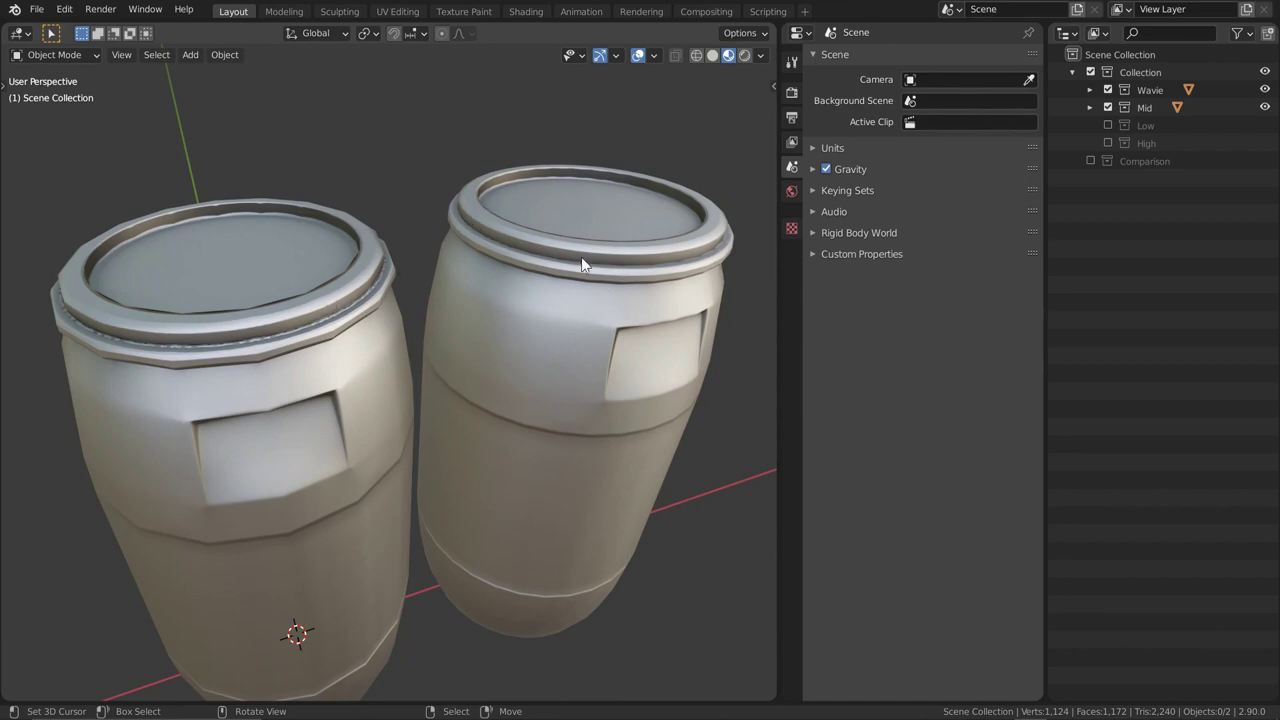
{"action": "middle_click_drag", "start_coordinate": [560, 383], "coordinate": [508, 306]}
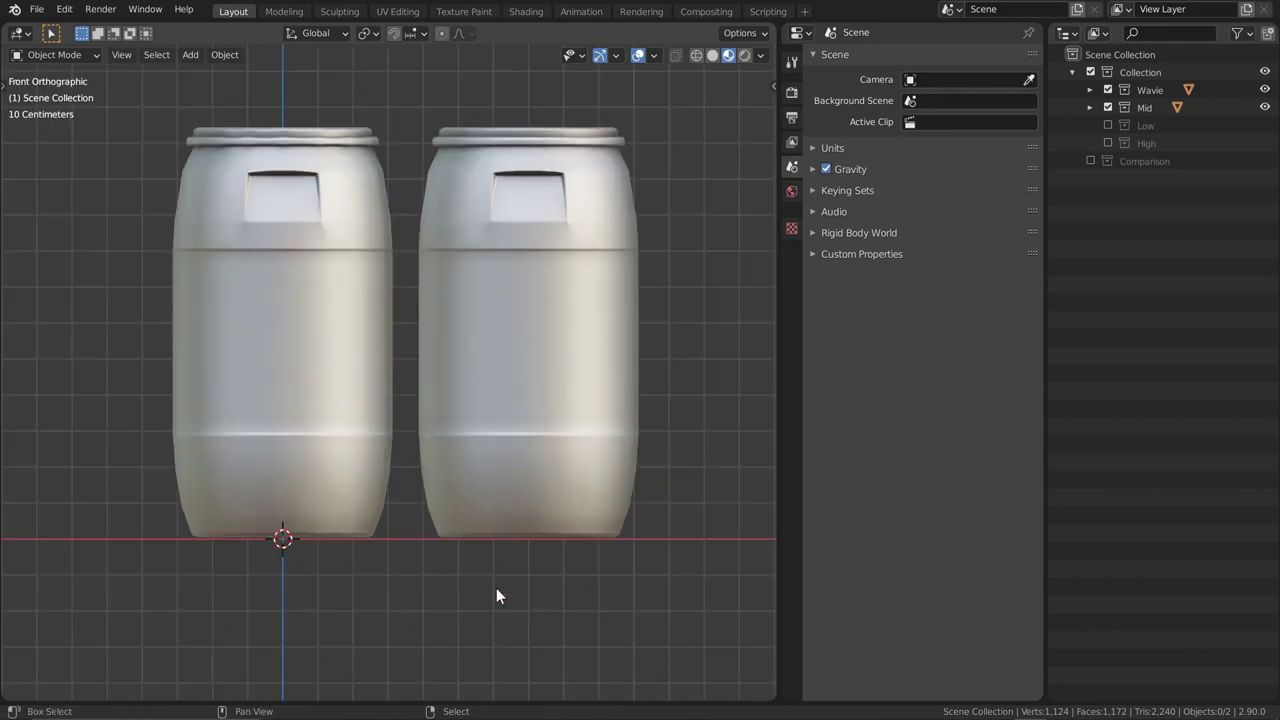
{"action": "middle_click_drag", "start_coordinate": [496, 596], "coordinate": [471, 446], "text": "shift"}
{"action": "scroll", "coordinate": [489, 314], "scroll_direction": "up", "scroll_amount": 6}
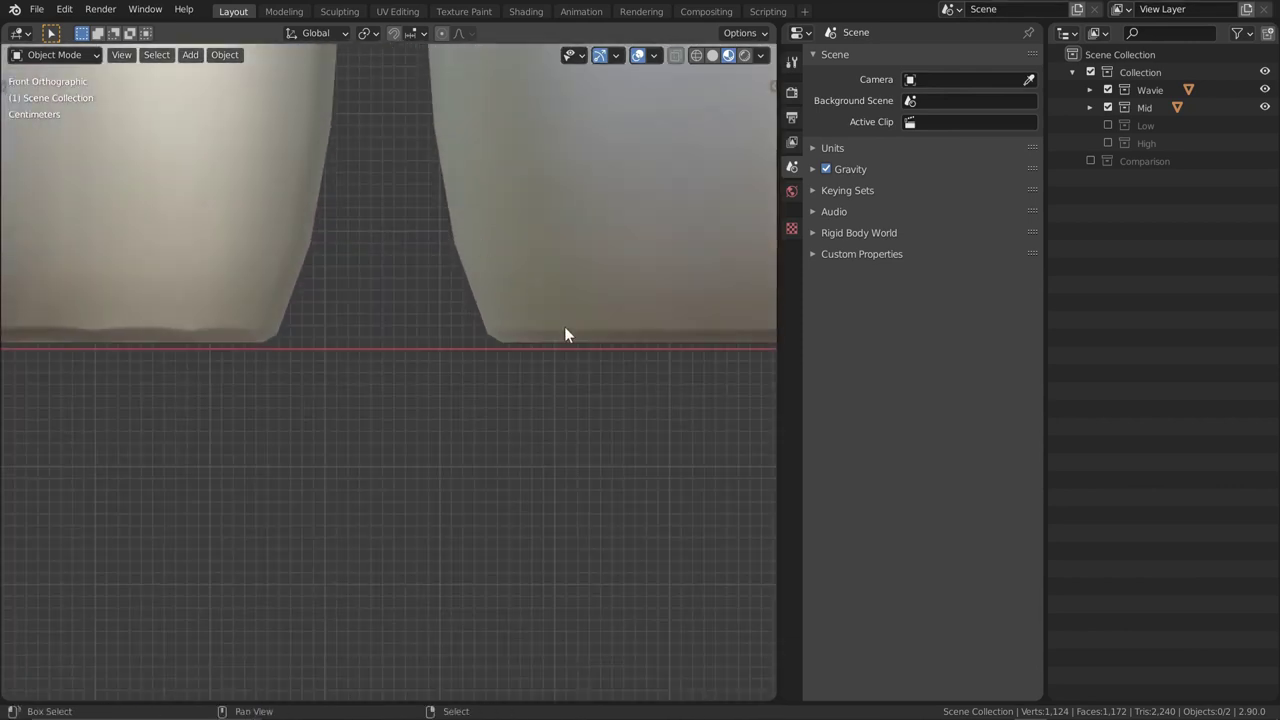
{"action": "middle_click_drag", "start_coordinate": [564, 333], "coordinate": [441, 349], "text": "shift"}
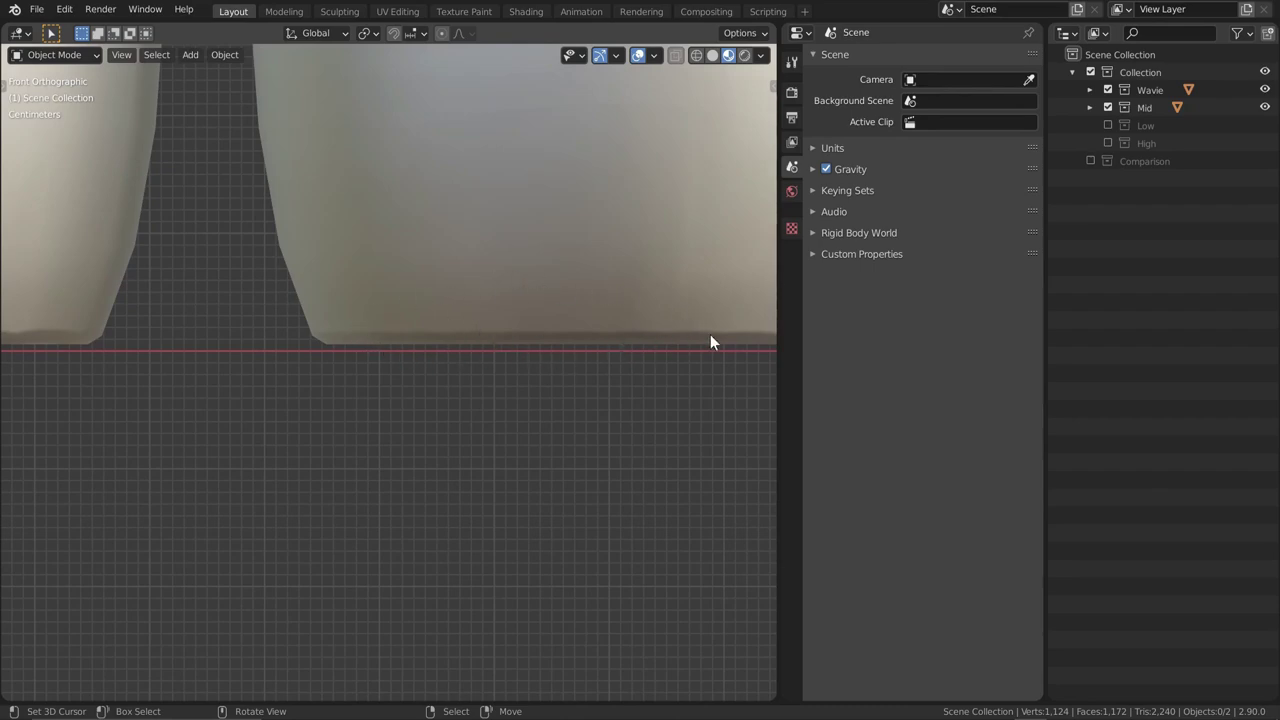
{"action": "middle_click_drag", "start_coordinate": [254, 343], "coordinate": [437, 400], "text": "shift"}
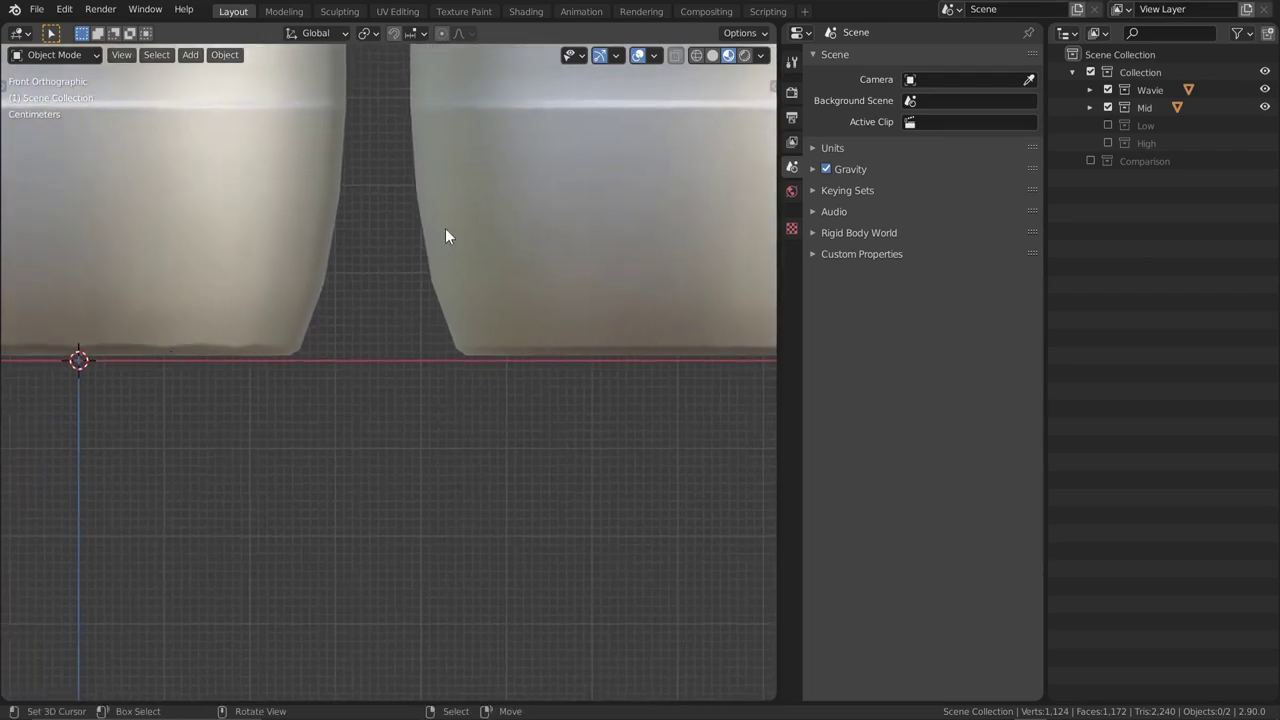
{"action": "scroll", "coordinate": [440, 300], "scroll_direction": "down", "scroll_amount": 3}
{"action": "middle_click_drag", "start_coordinate": [446, 251], "coordinate": [490, 169]}
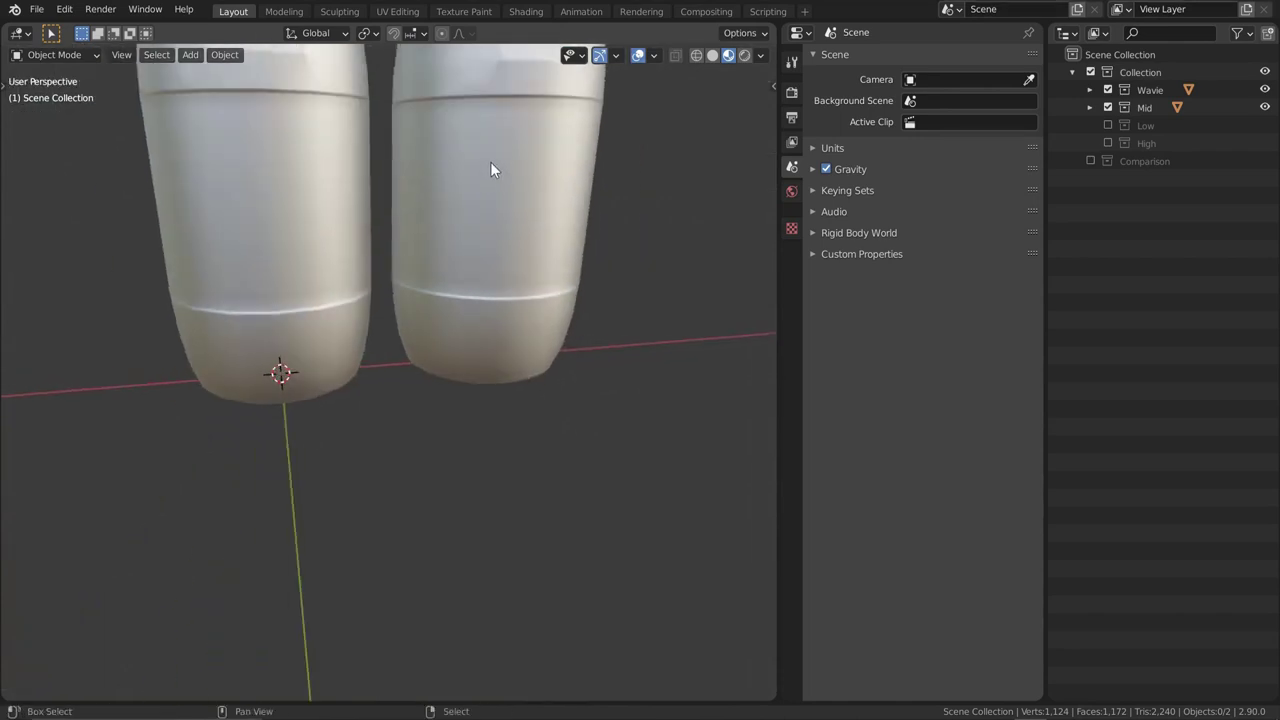
Compare the Wavie and Mid barrels in wireframe display and return to Material Preview
{"action": "scroll", "coordinate": [490, 169], "scroll_direction": "down", "scroll_amount": 3}
{"action": "middle_click_drag", "start_coordinate": [500, 283], "coordinate": [509, 337]}
{"action": "key", "text": "shift+z"}
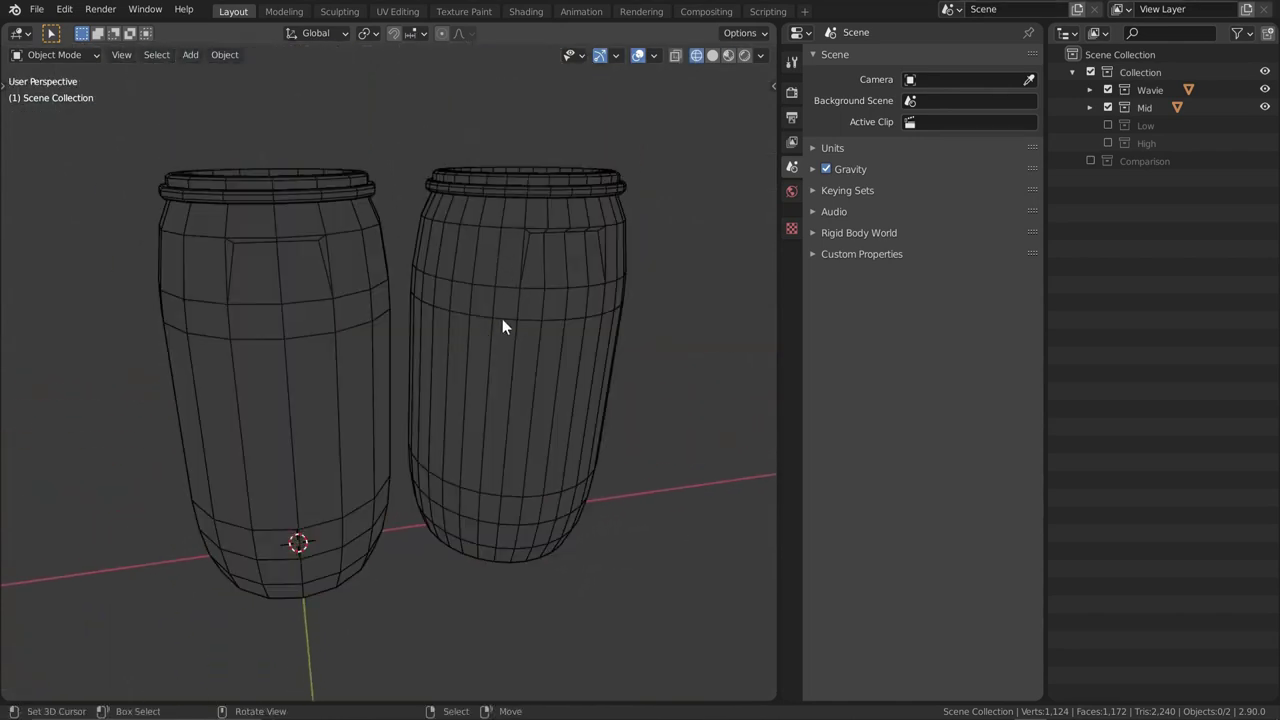
{"action": "key", "text": "shift+z"}
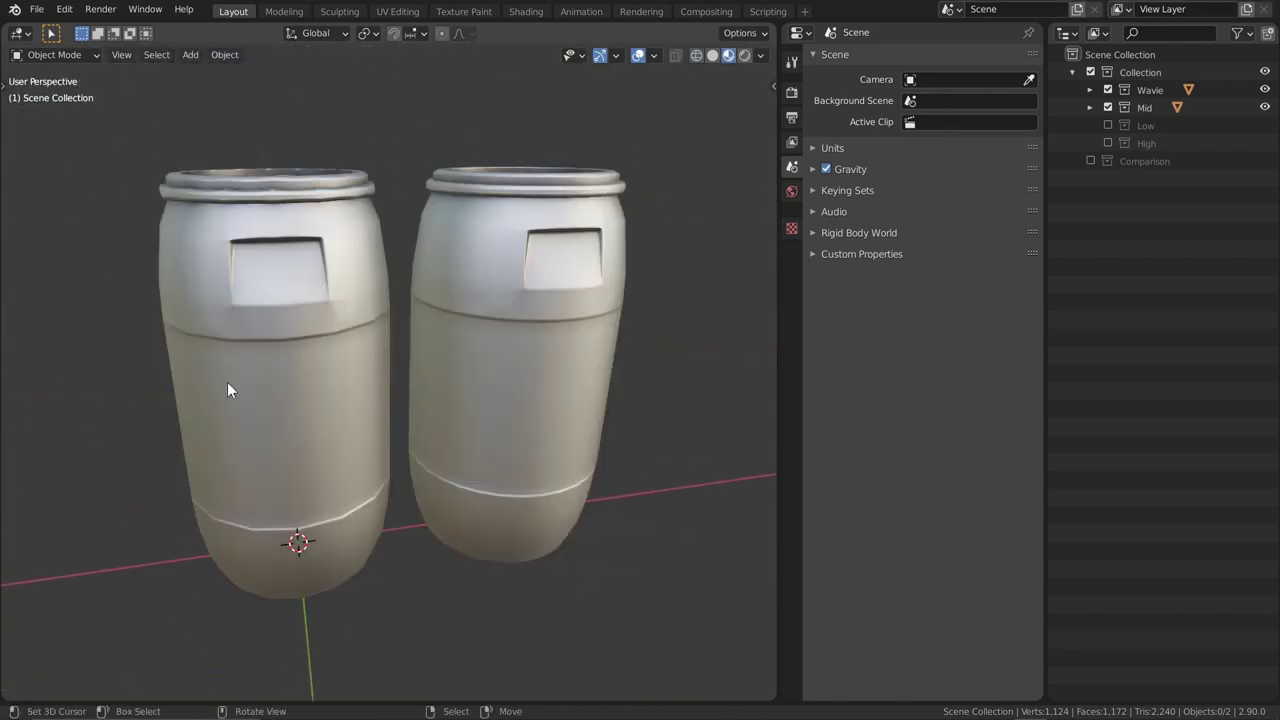
Exclude the main Collection, enable the Comparison collection, and compare its two barrels in wireframe and Material Preview
{"action": "left_click", "coordinate": [1090, 72]}
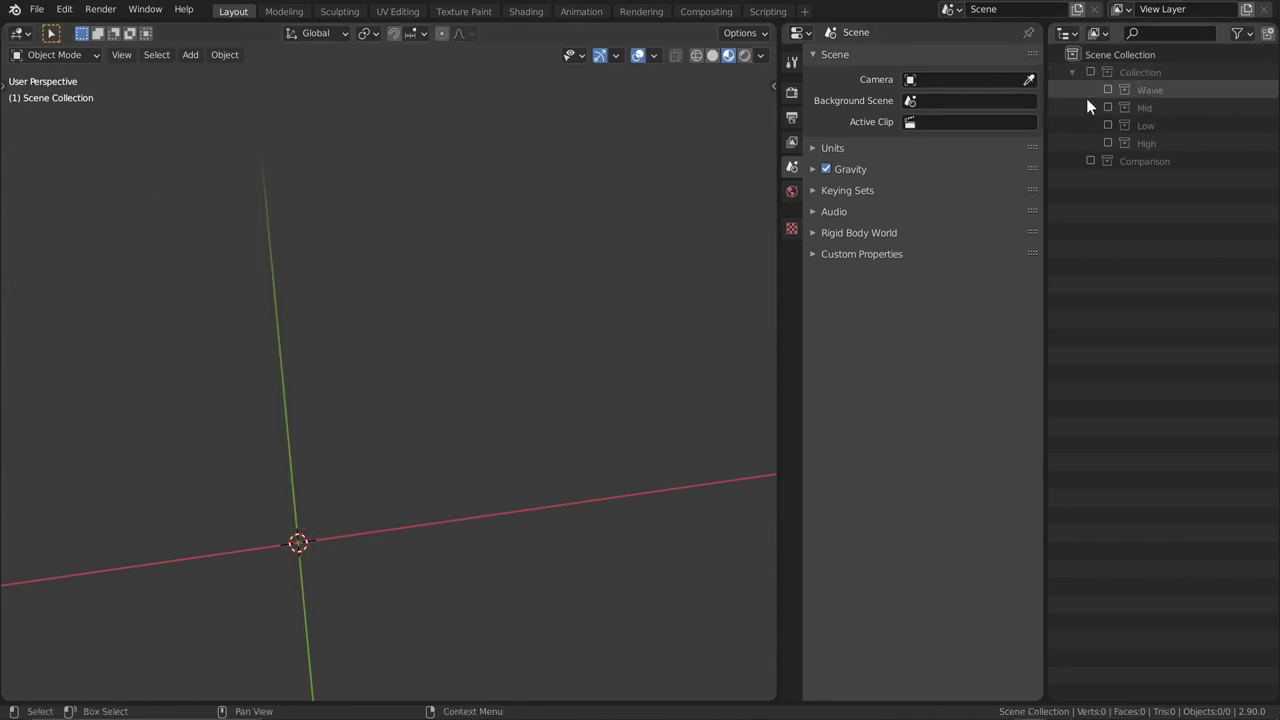
{"action": "left_click", "coordinate": [1090, 161]}
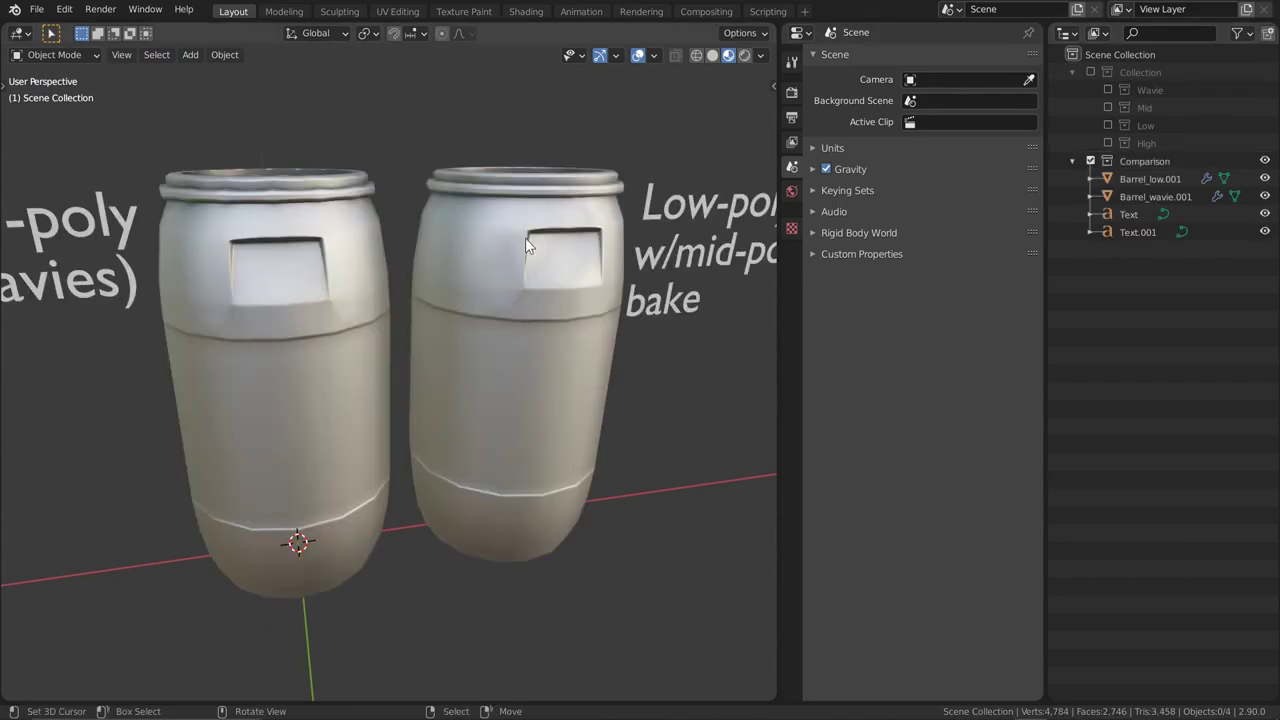
{"action": "key", "text": "shift+z"}
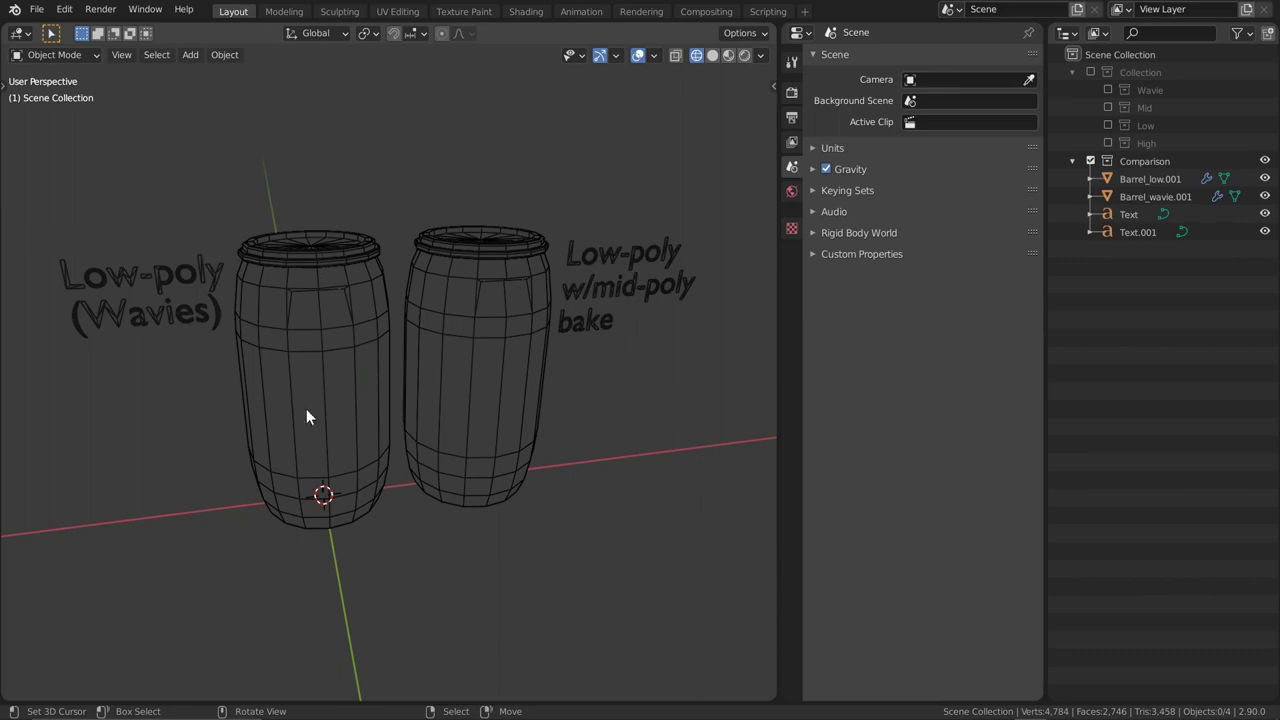
{"action": "mouse_move", "coordinate": [444, 365]}
{"action": "middle_mouse_down"}
{"action": "mouse_move", "coordinate": [420, 356]}
{"action": "mouse_move", "coordinate": [419, 296]}
{"action": "mouse_move", "coordinate": [417, 321]}
{"action": "mouse_move", "coordinate": [561, 265]}
{"action": "middle_mouse_up"}
{"action": "key", "text": "shift+z"}
{"action": "scroll", "coordinate": [417, 325], "scroll_direction": "up", "scroll_amount": 3}
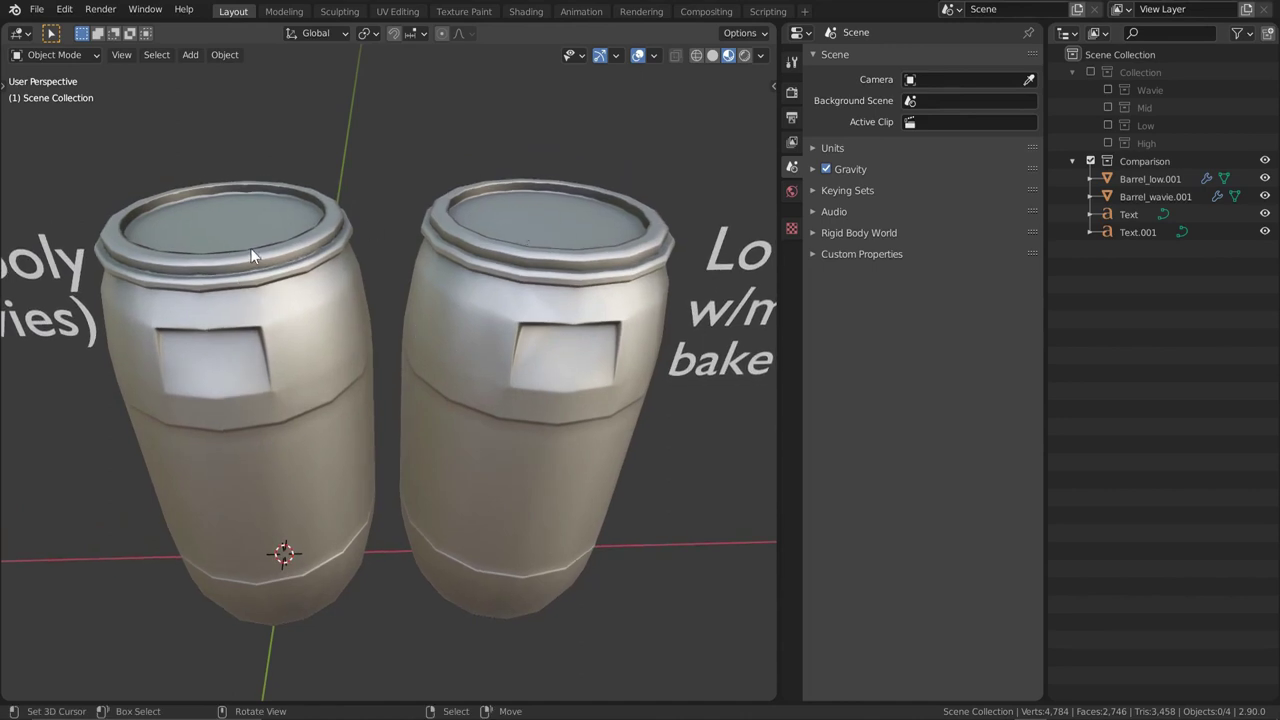
Maximize the 3D viewport in front view and frame both comparison barrels with their text labels
{"action": "key", "text": "KP_1"}
{"action": "key", "text": "ctrl+space"}
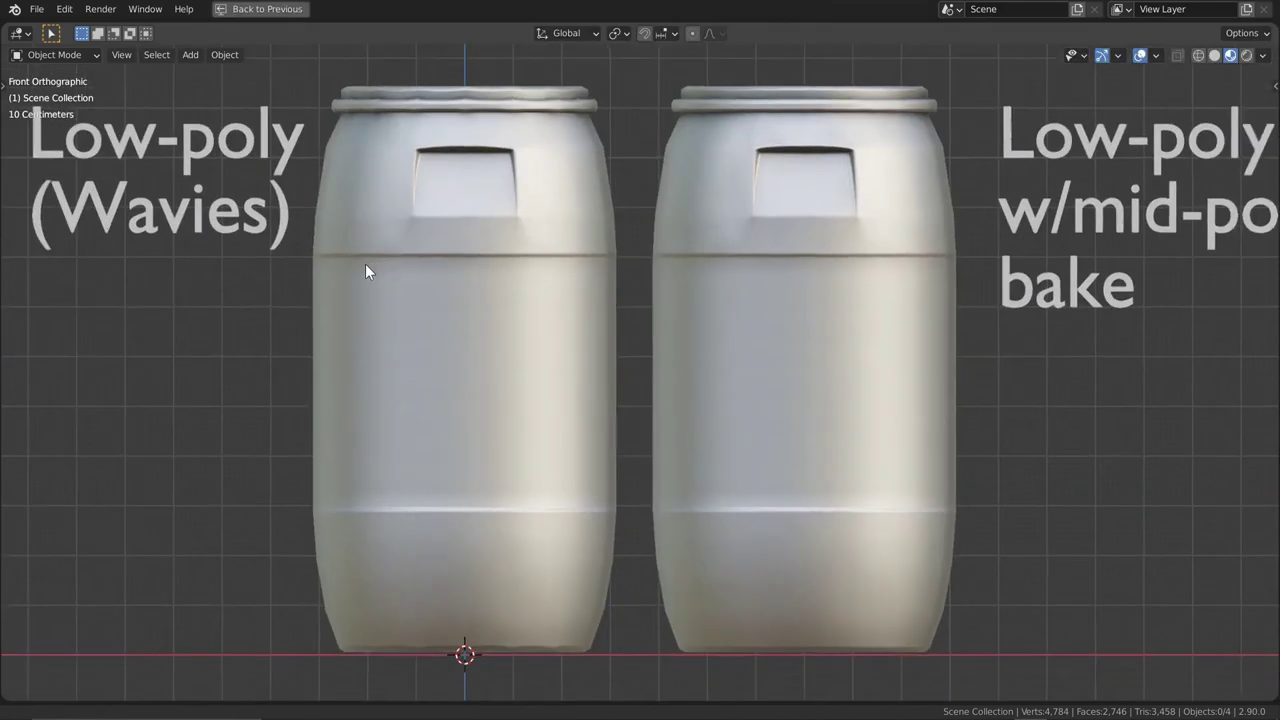
{"action": "scroll", "coordinate": [380, 270], "scroll_direction": "down", "scroll_amount": 1}
{"action": "scroll", "coordinate": [551, 278], "scroll_direction": "up", "scroll_amount": 2, "text": "shift"}
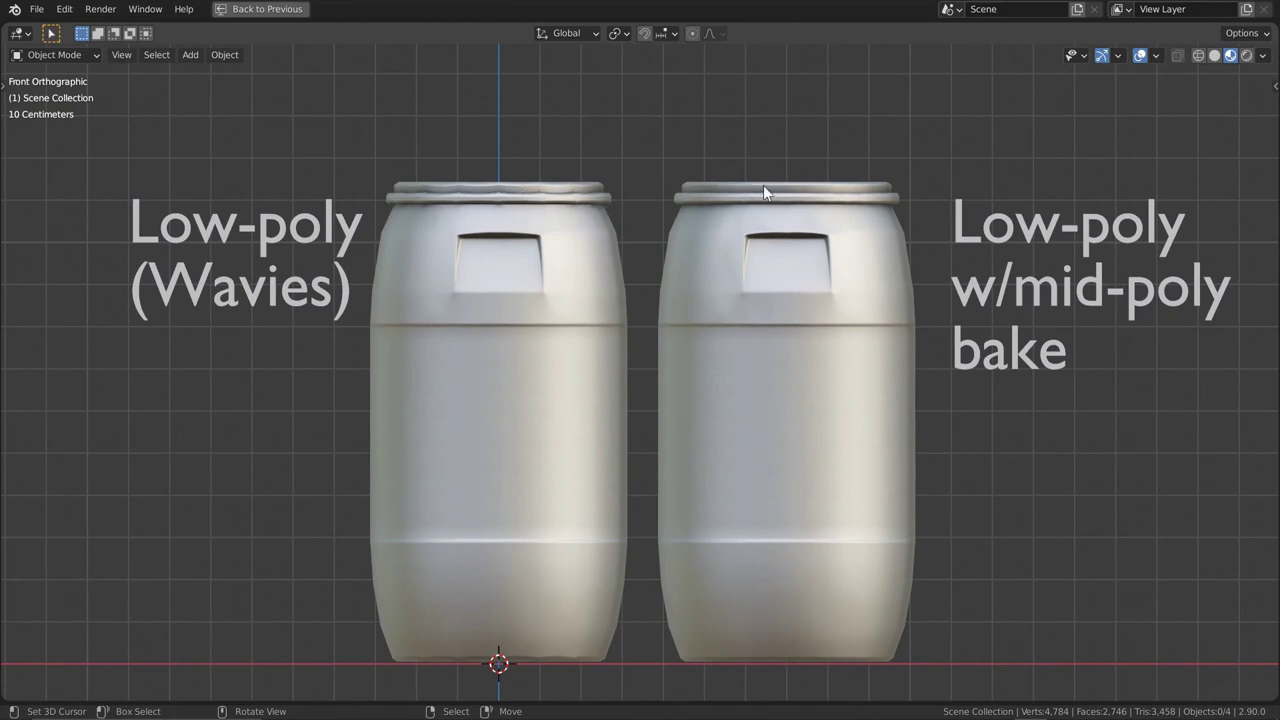
Hide the viewport overlays and compare the two barrels' baked lids in top view, returning to front view
{"action": "middle_click_drag", "start_coordinate": [770, 400], "coordinate": [746, 432], "text": "shift"}
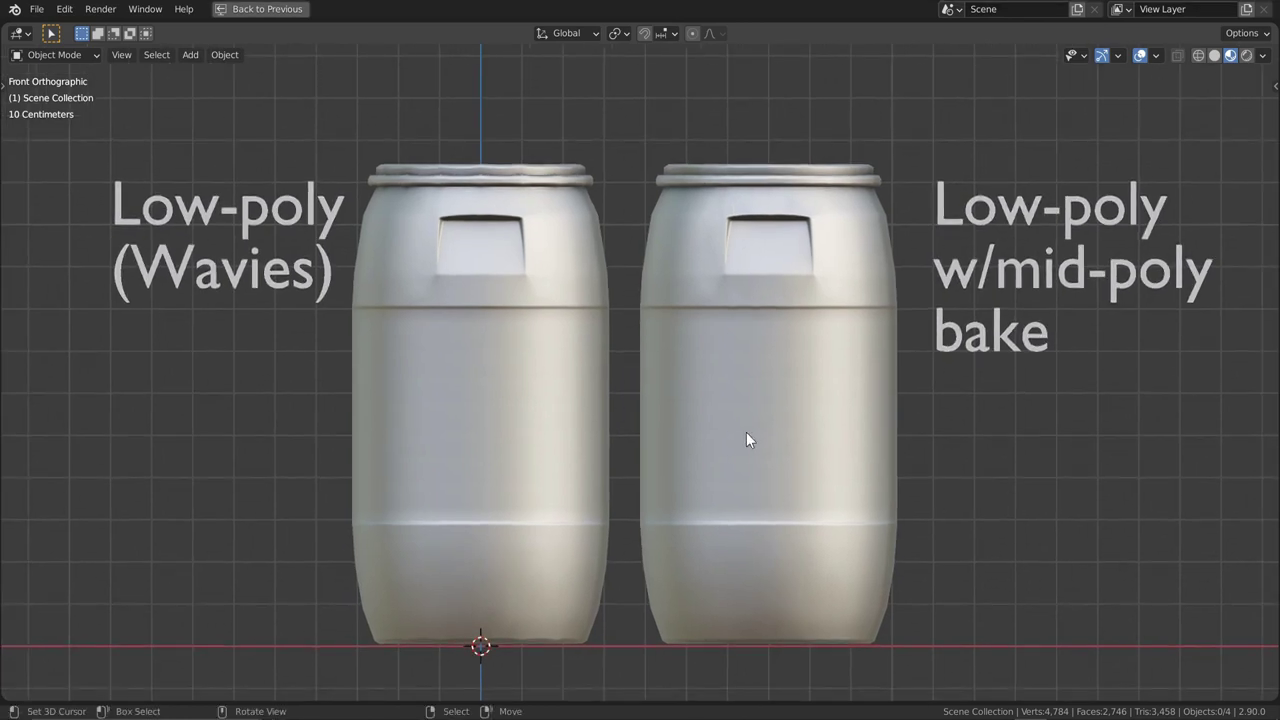
{"action": "key", "text": "shift+alt+z"}
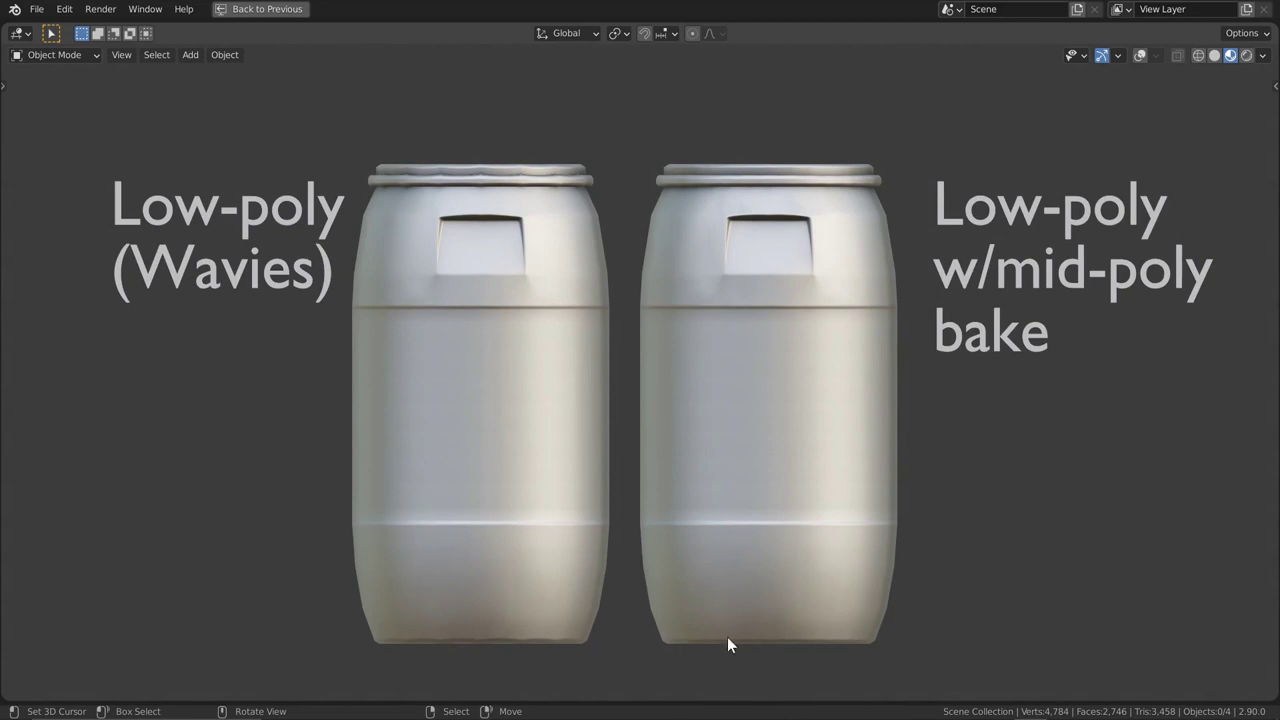
{"action": "key", "text": "KP_7"}
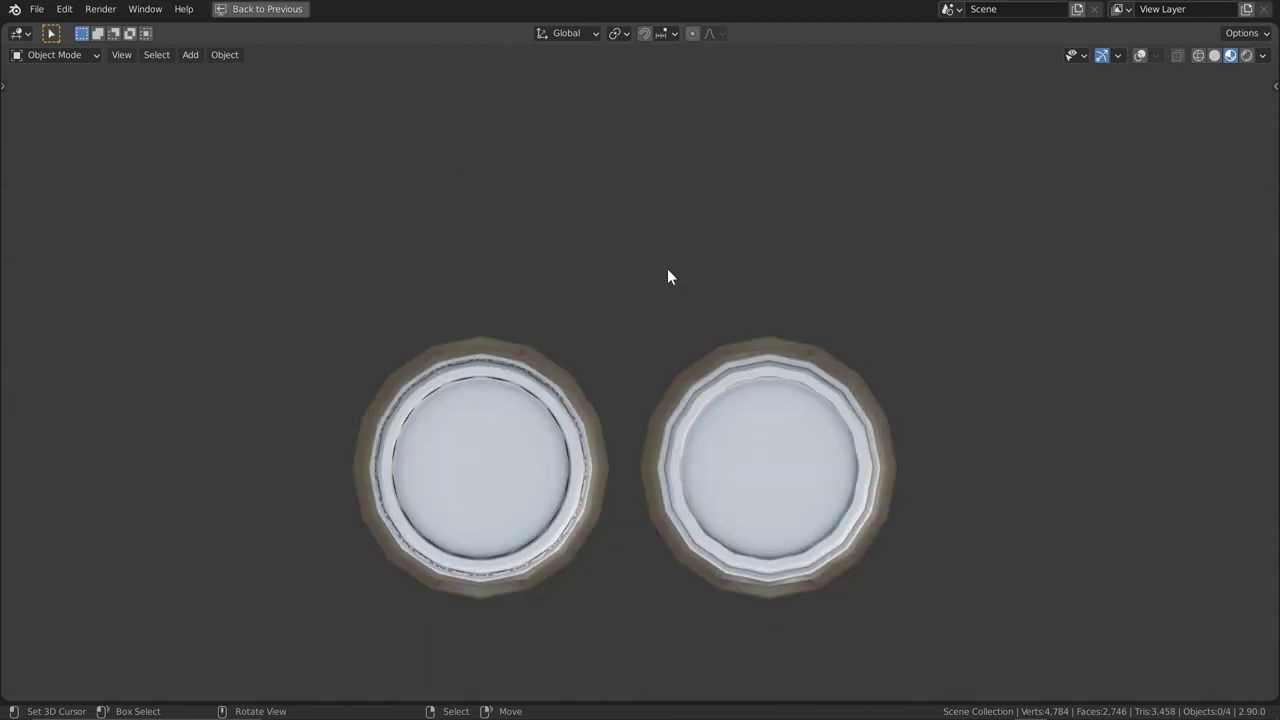
{"action": "middle_click_drag", "start_coordinate": [668, 277], "coordinate": [786, 363], "text": "ctrl"}
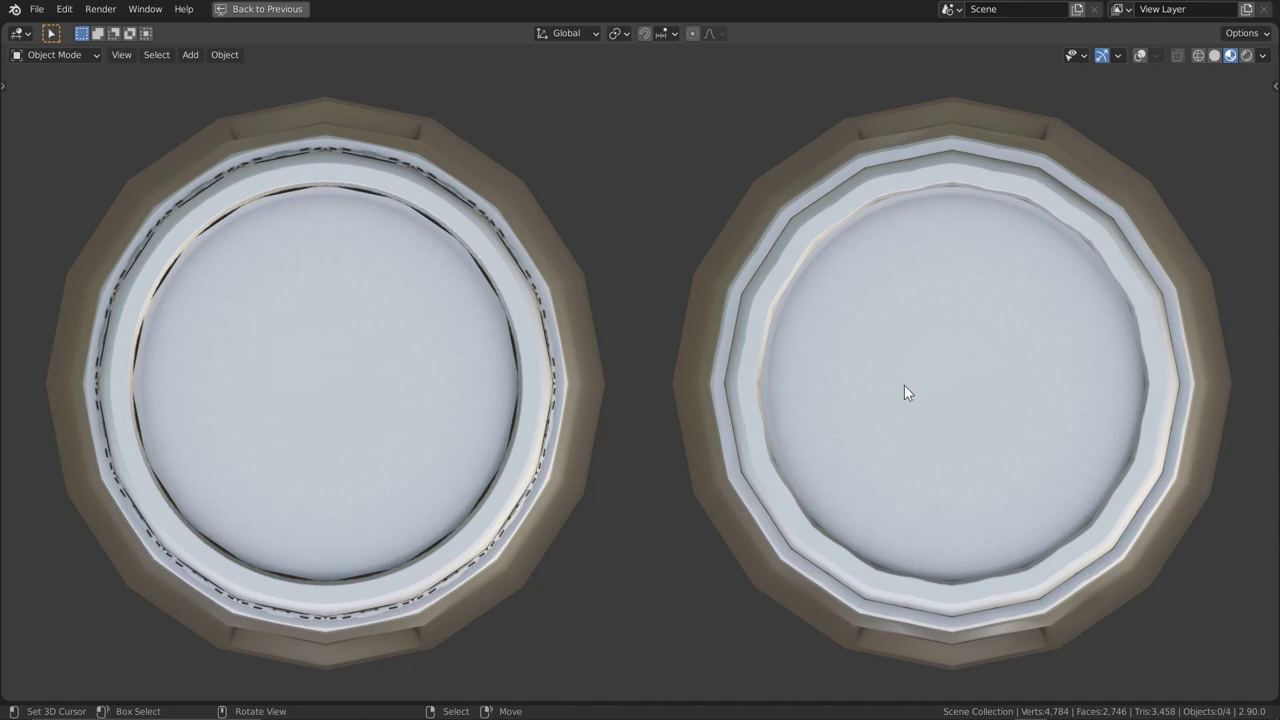
{"action": "scroll", "coordinate": [903, 370], "scroll_direction": "down", "scroll_amount": 2}
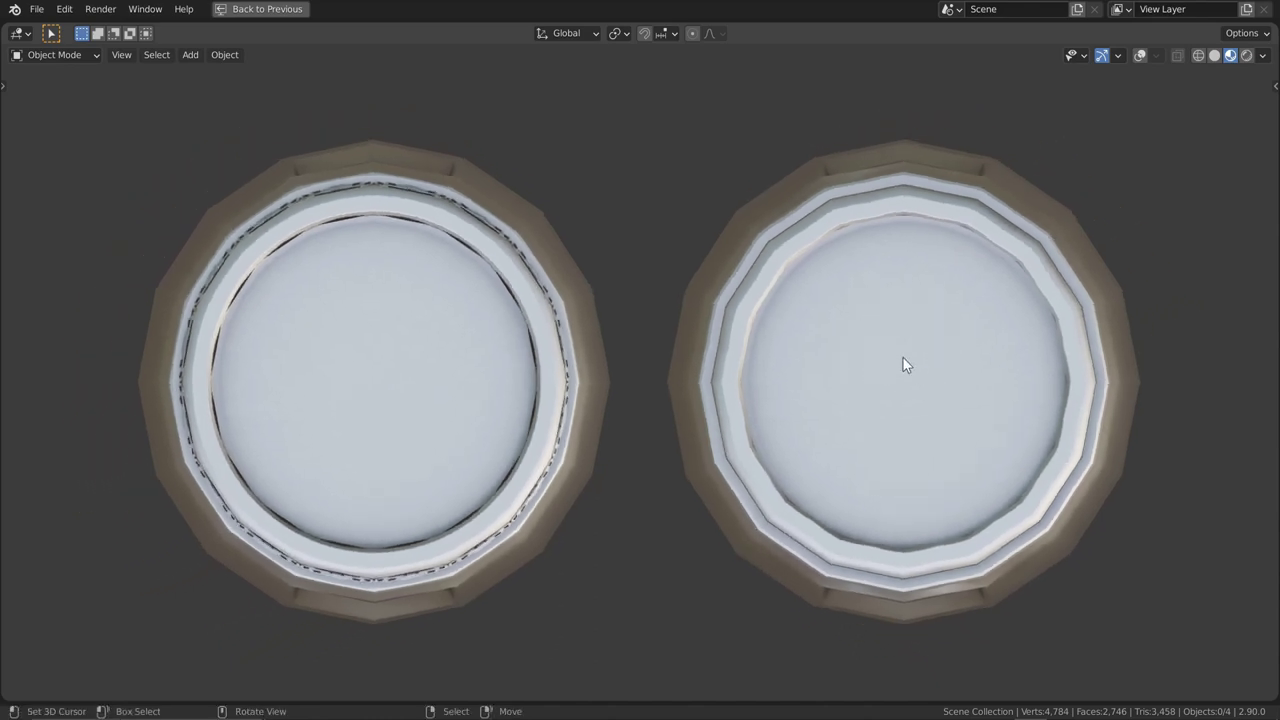
{"action": "key", "text": "KP_1"}
{"action": "scroll", "coordinate": [910, 300], "scroll_direction": "down", "scroll_amount": 4}
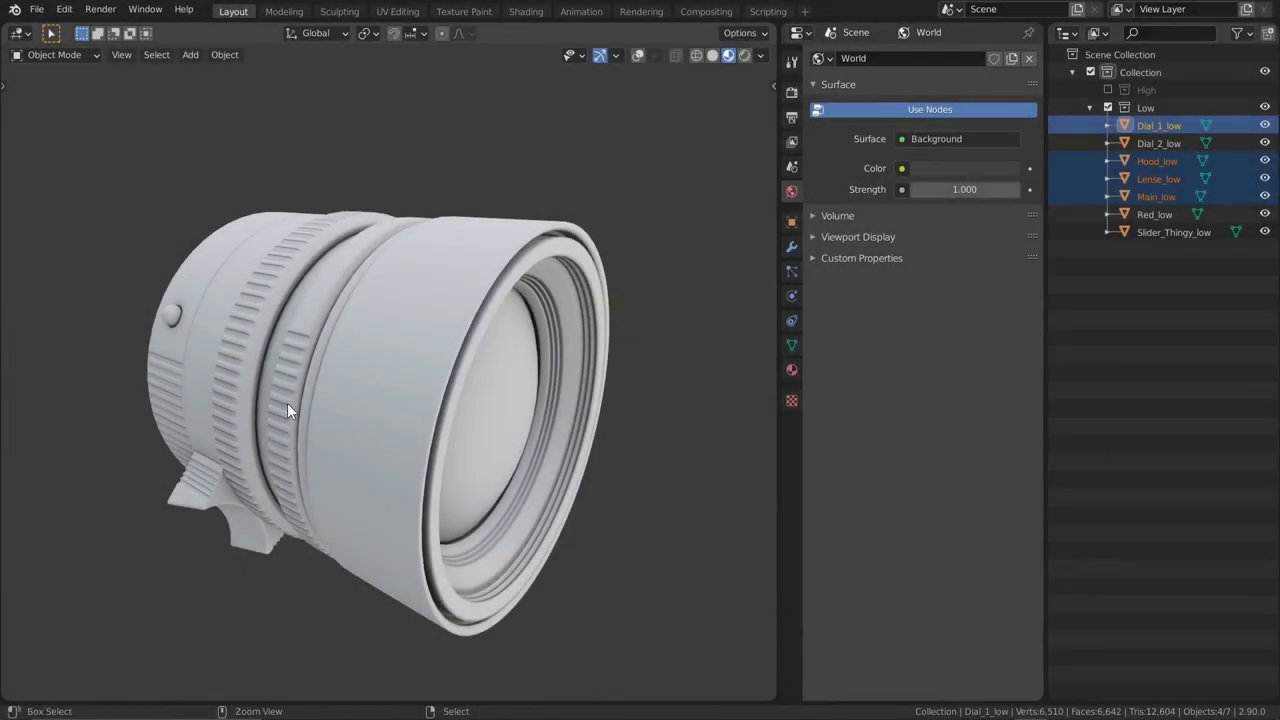
Move the selected Dial_1_low, Hood_low, Lense_low and Main_low parts -1 m along the global Y axis
{"action": "mouse_move", "coordinate": [287, 403]}
{"action": "middle_mouse_down"}
{"action": "mouse_move", "coordinate": [283, 419]}
{"action": "mouse_move", "coordinate": [646, 394]}
{"action": "mouse_move", "coordinate": [345, 393]}
{"action": "mouse_move", "coordinate": [303, 398]}
{"action": "mouse_move", "coordinate": [272, 422]}
{"action": "middle_mouse_up"}
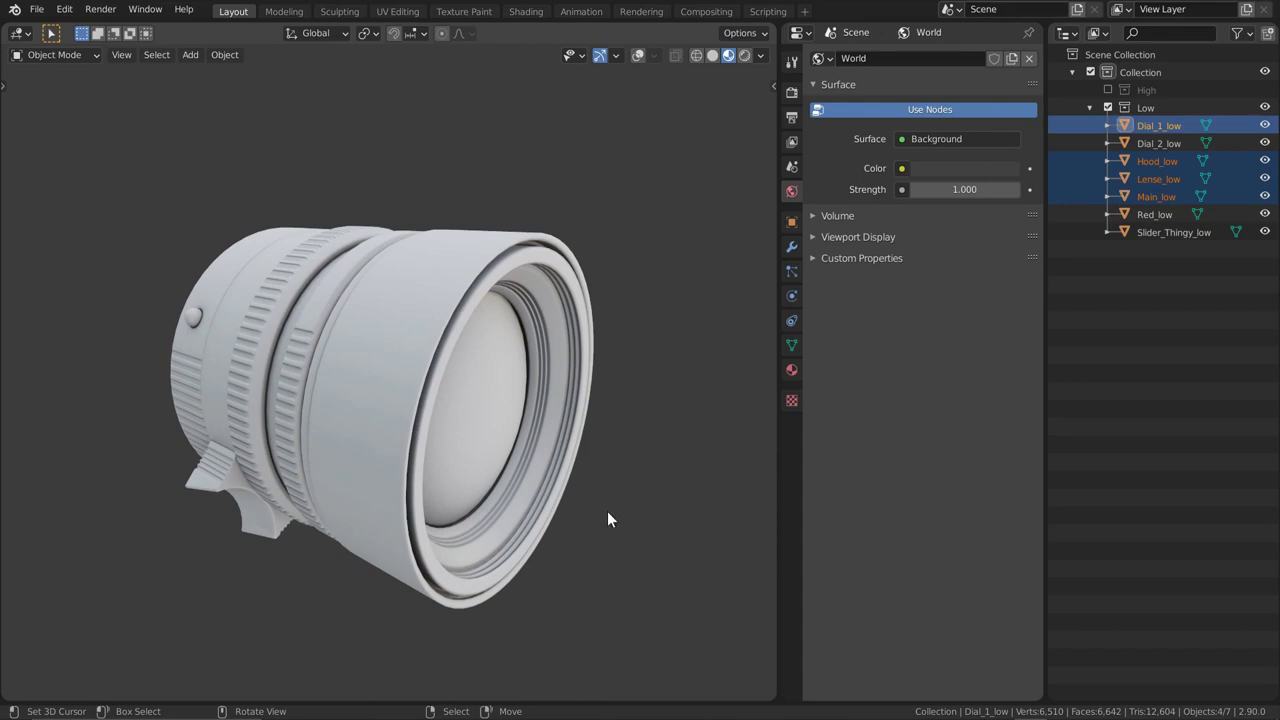
{"action": "middle_click_drag", "start_coordinate": [512, 446], "coordinate": [551, 489]}
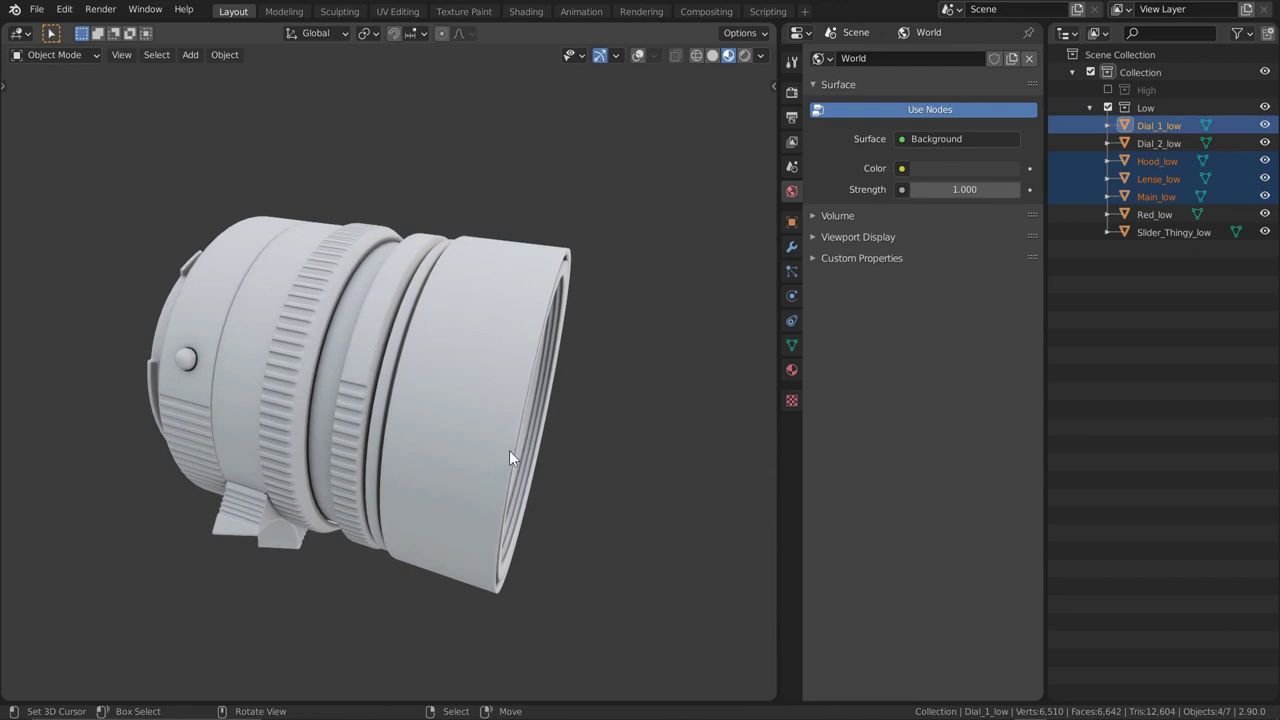
{"action": "key", "text": "g"}
{"action": "key", "text": "y"}
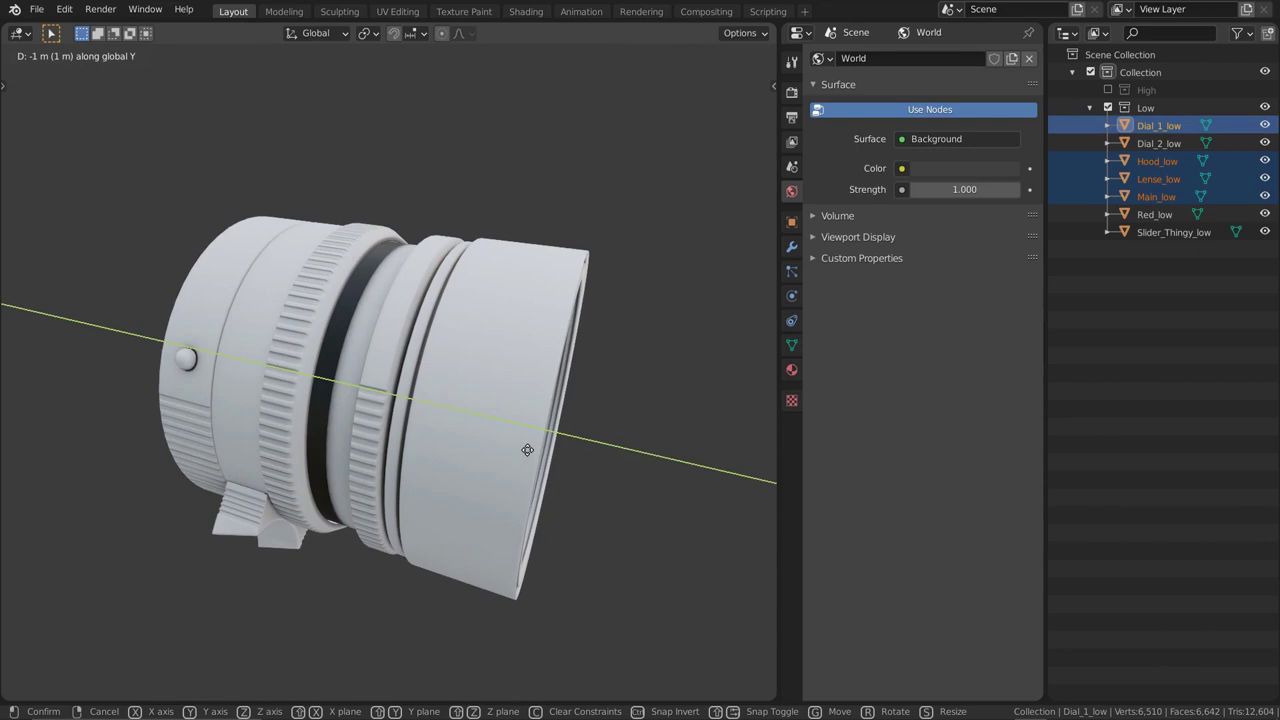
{"action": "left_click", "coordinate": [527, 450]}
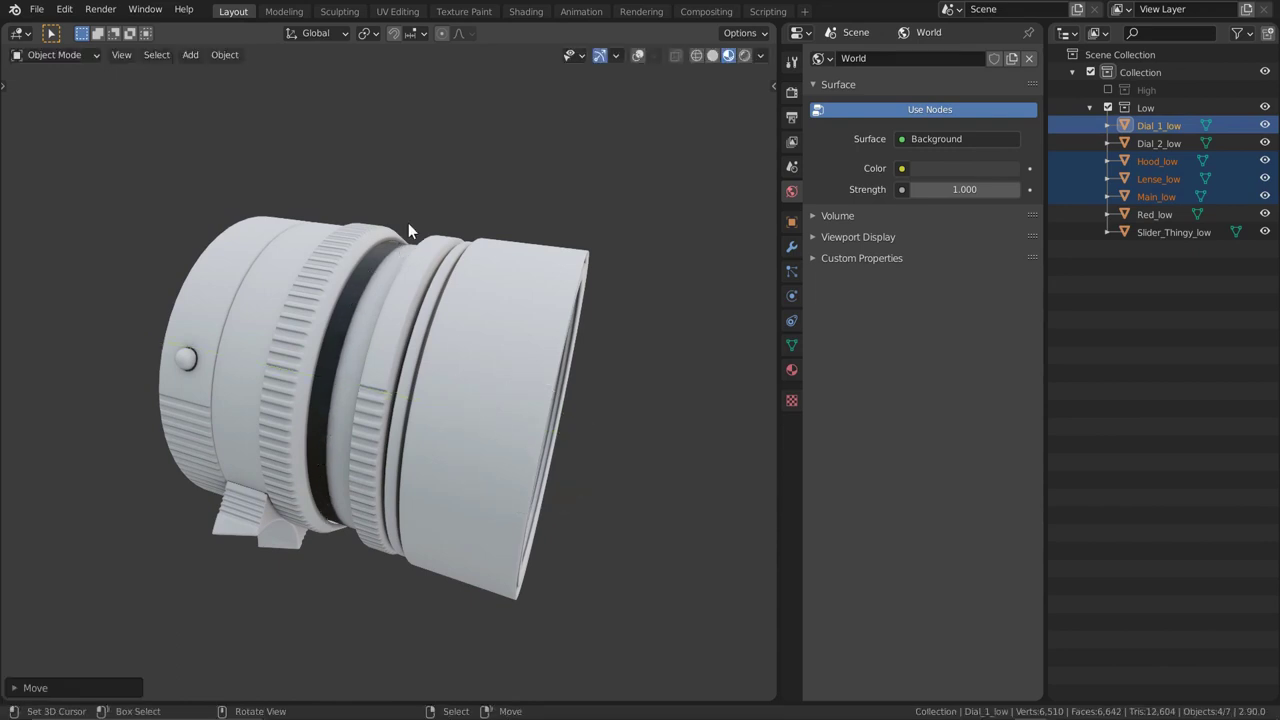
Try pulling the selected low-poly lens parts freely out of the rear ring, and examine the gap between them
{"action": "key", "text": "g"}
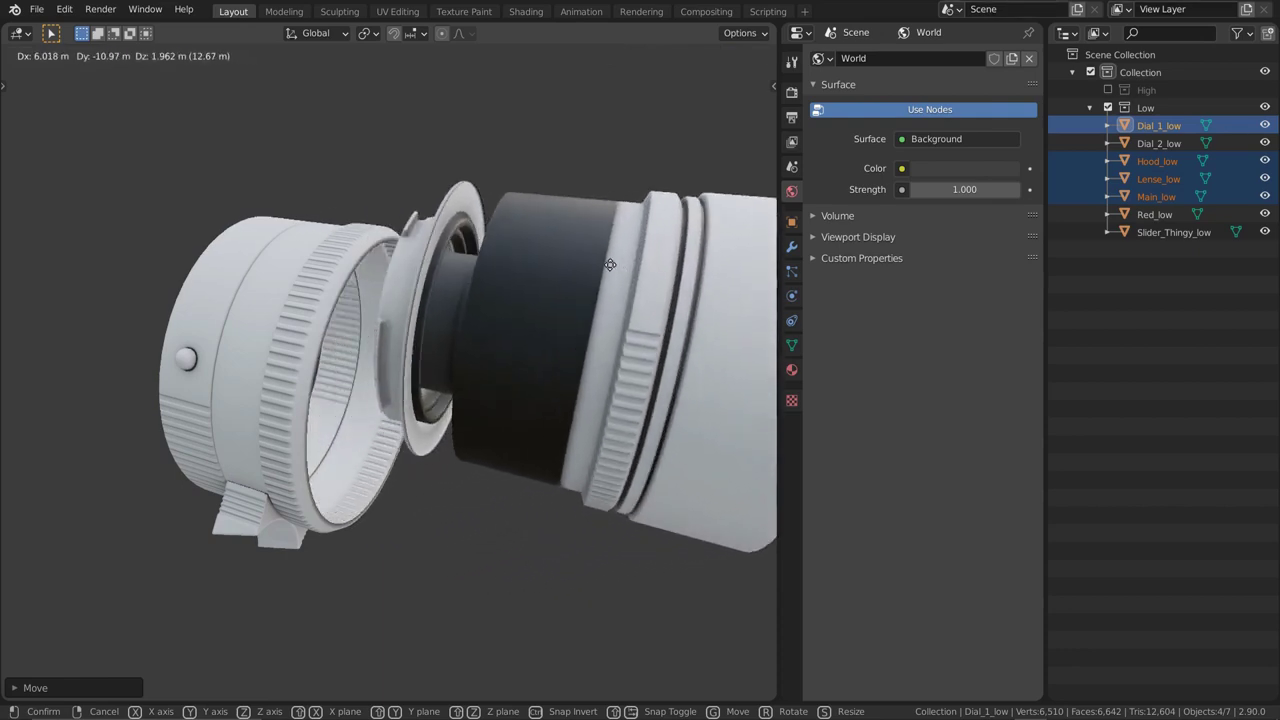
{"action": "left_click", "coordinate": [433, 259]}
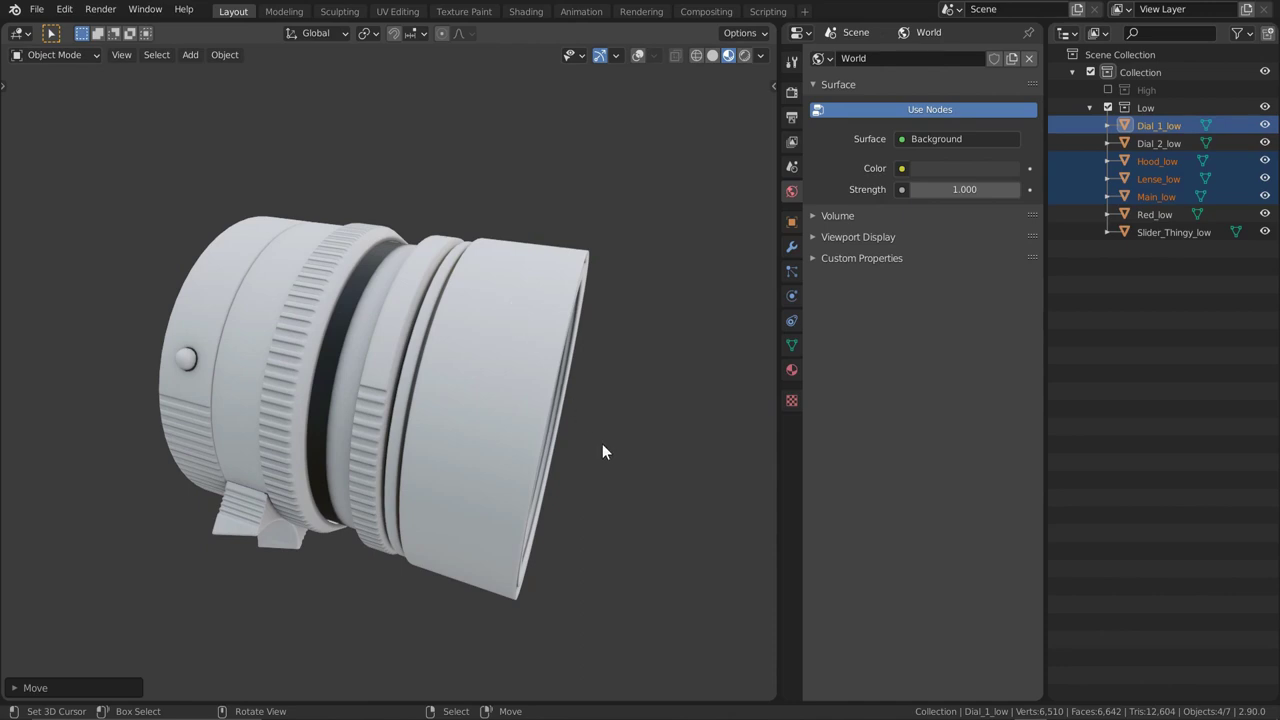
{"action": "middle_click_drag", "start_coordinate": [603, 448], "coordinate": [591, 441]}
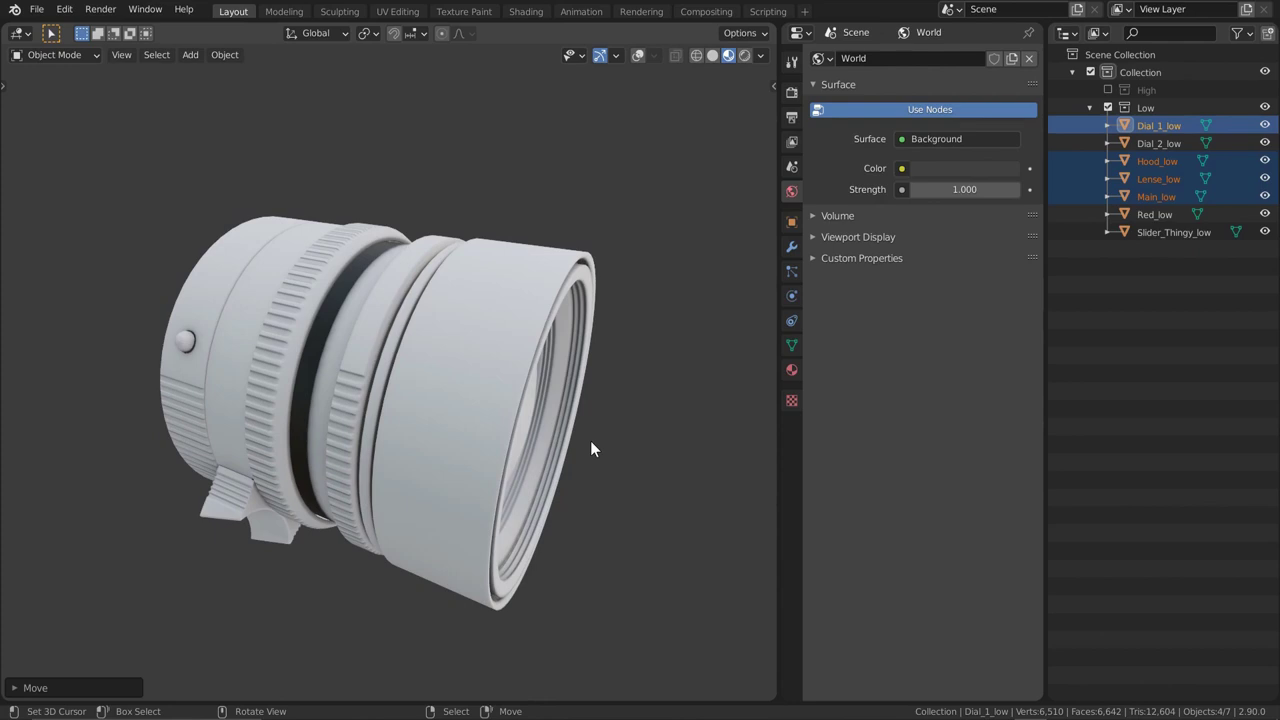
{"action": "middle_click_drag", "start_coordinate": [591, 442], "coordinate": [554, 405]}
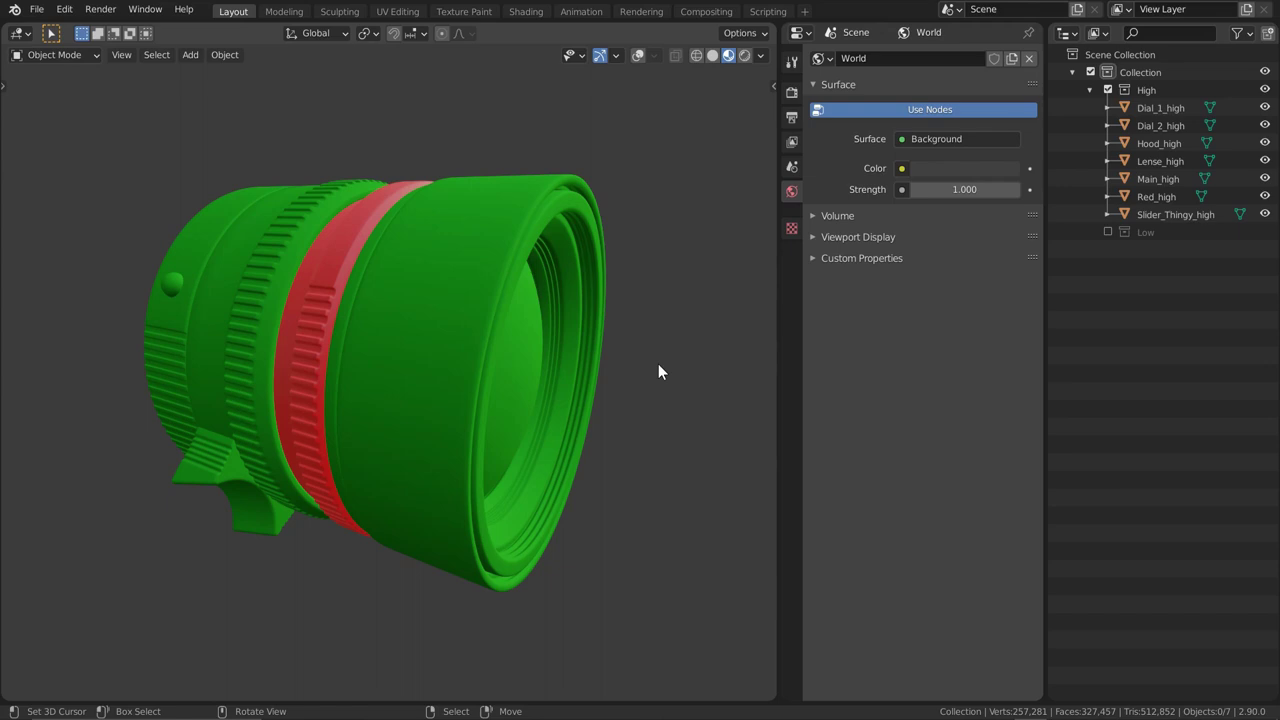
Examine the material assigned to Hood_high and select the red ring of the high-poly lens
{"action": "left_click", "coordinate": [467, 185]}
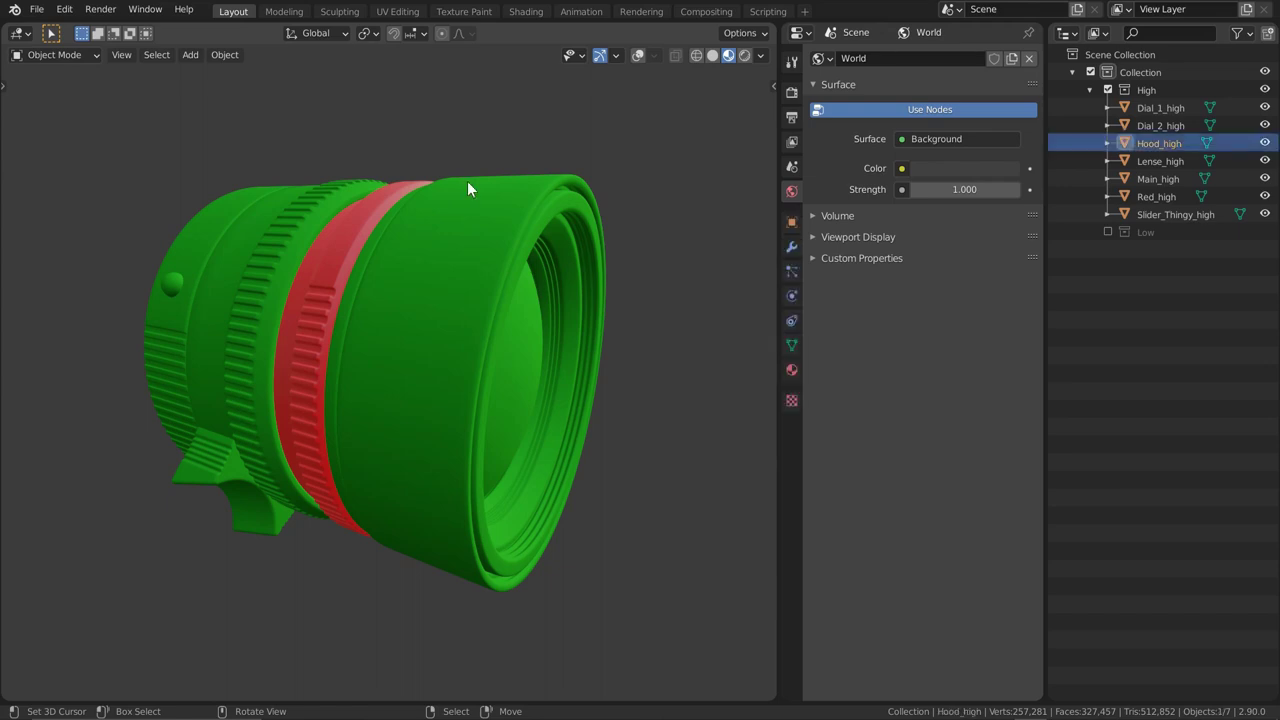
{"action": "left_click", "coordinate": [791, 371]}
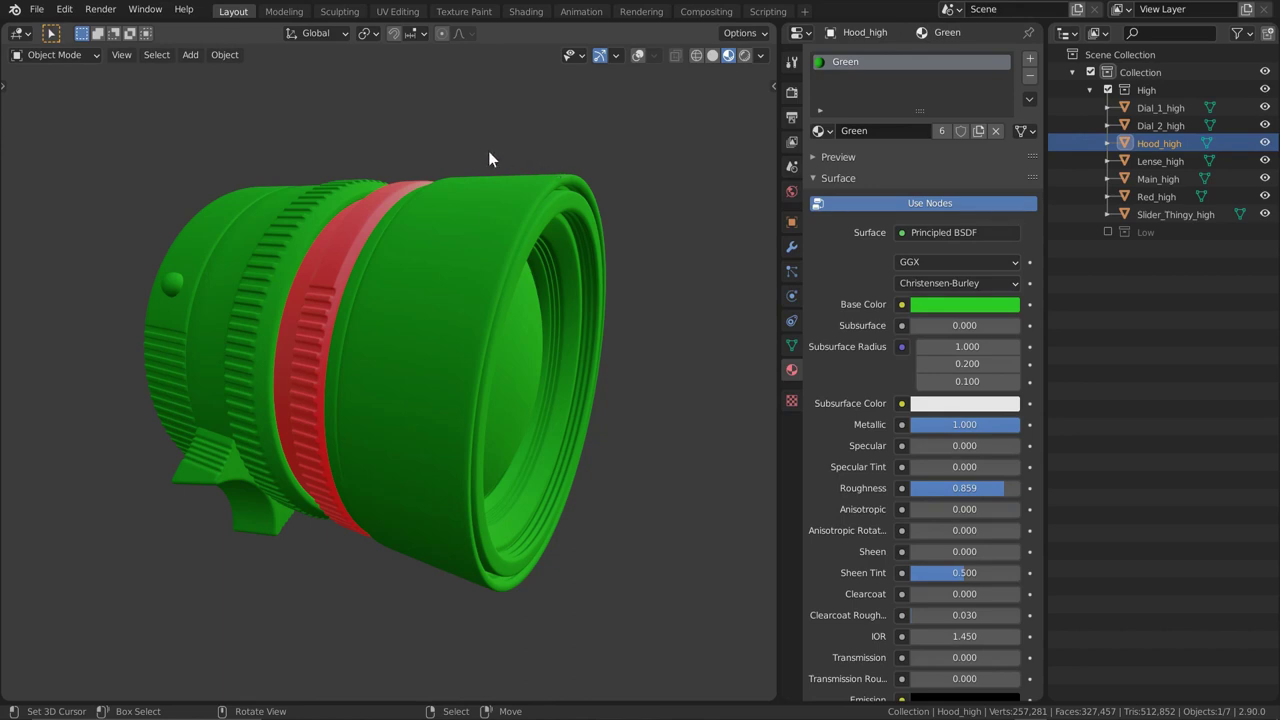
{"action": "left_click", "coordinate": [371, 218]}
{"action": "middle_click_drag", "start_coordinate": [446, 217], "coordinate": [482, 238], "text": "shift"}
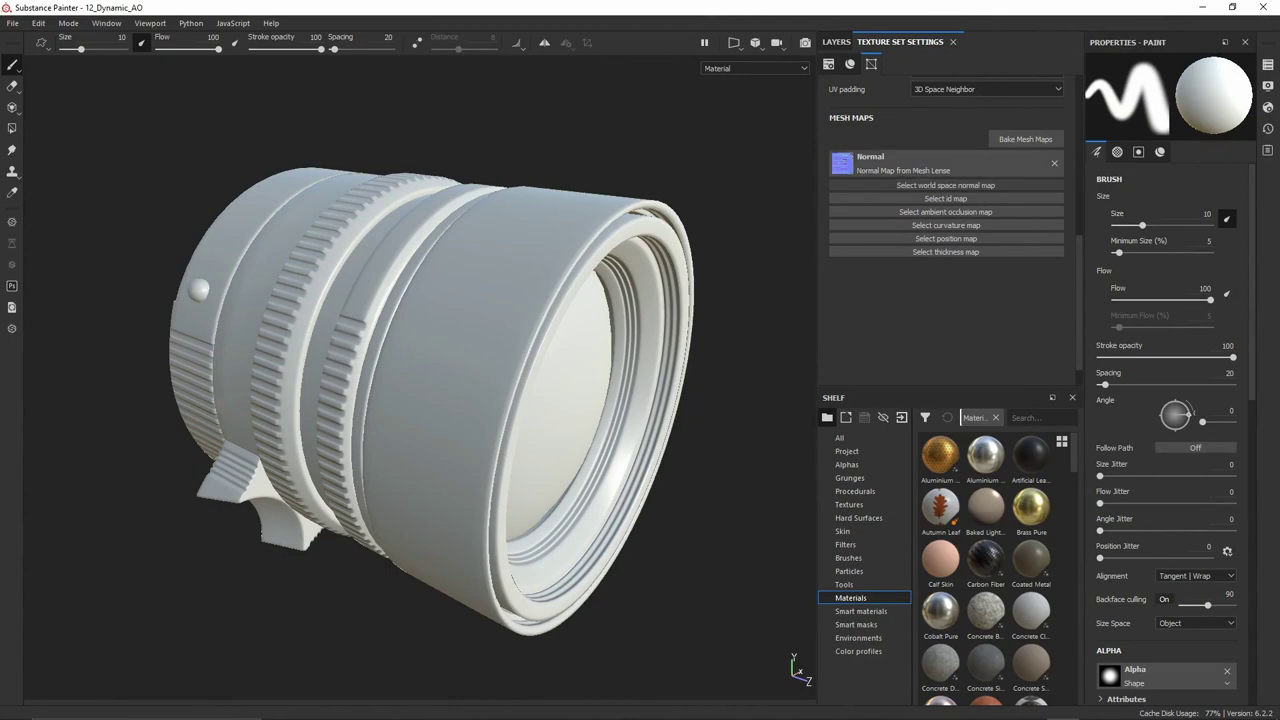
In Substance Painter, open the mesh map baking settings and include ID alongside Ambient occlusion
{"action": "left_click_drag", "start_coordinate": [386, 278], "coordinate": [409, 371], "text": "alt"}
{"action": "middle_click_drag", "start_coordinate": [409, 371], "coordinate": [437, 397], "text": "alt"}
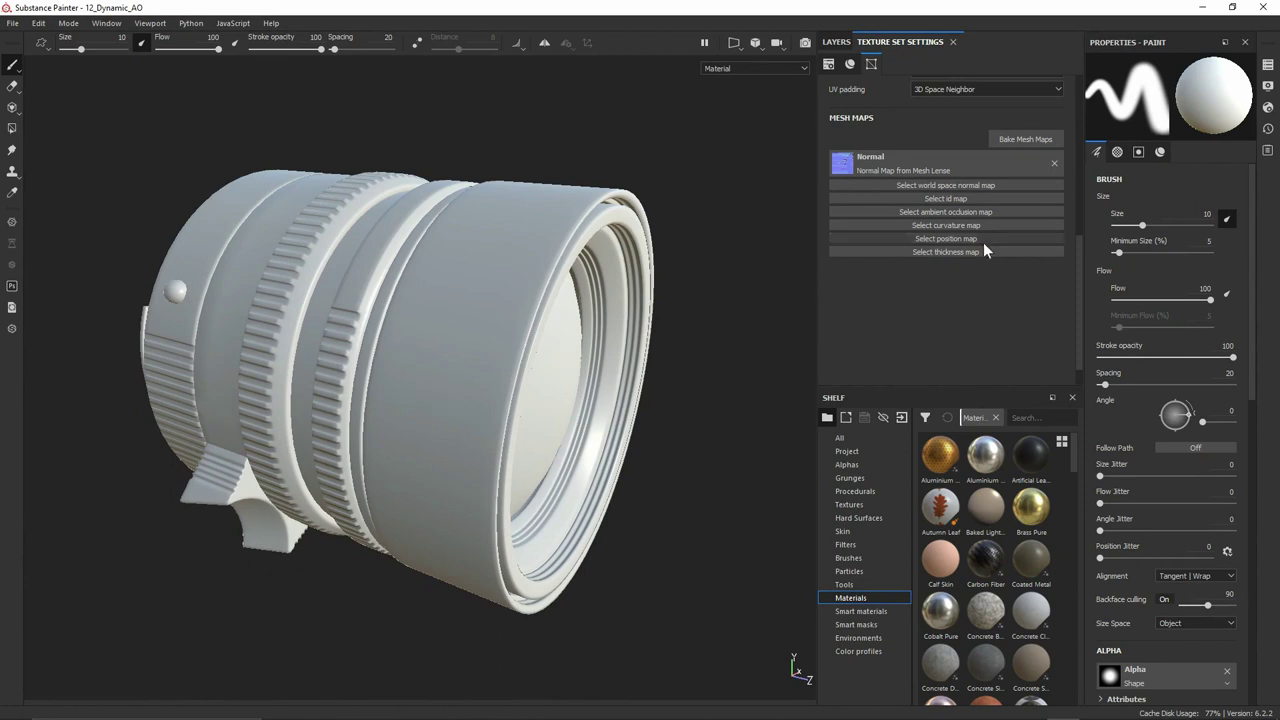
{"action": "left_click", "coordinate": [1055, 140]}
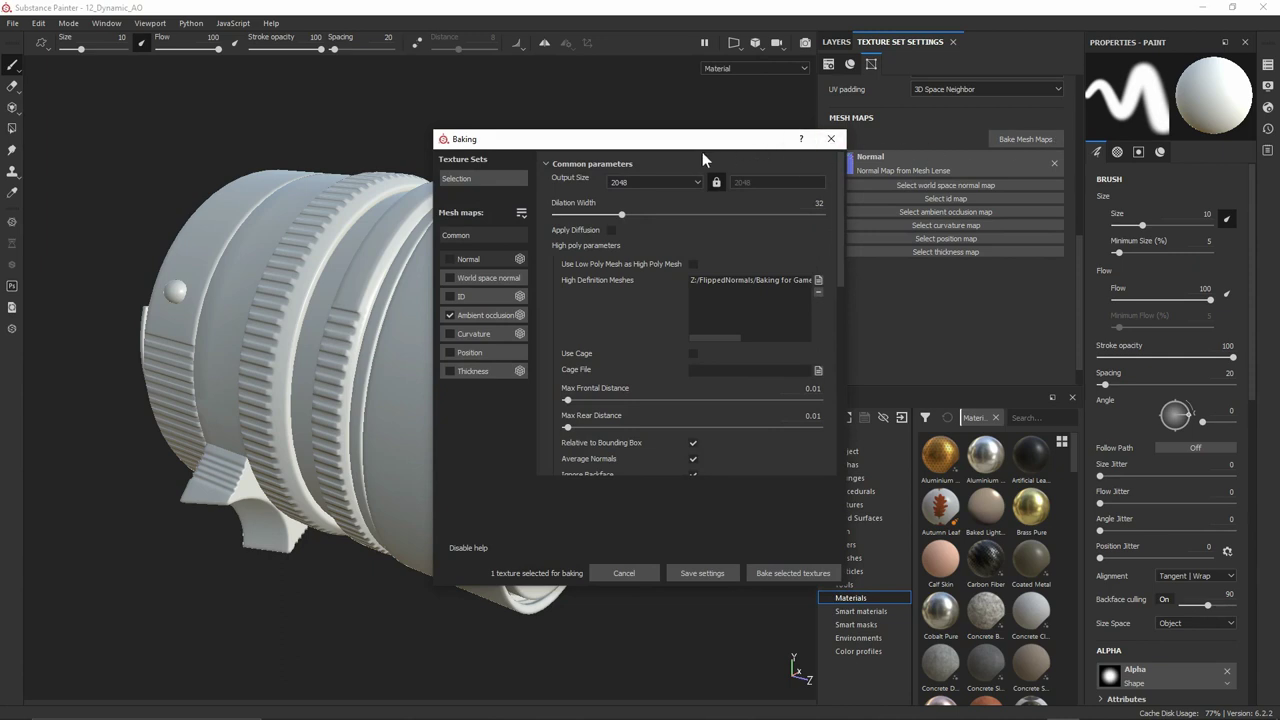
{"action": "left_click_drag", "start_coordinate": [652, 142], "coordinate": [510, 174]}
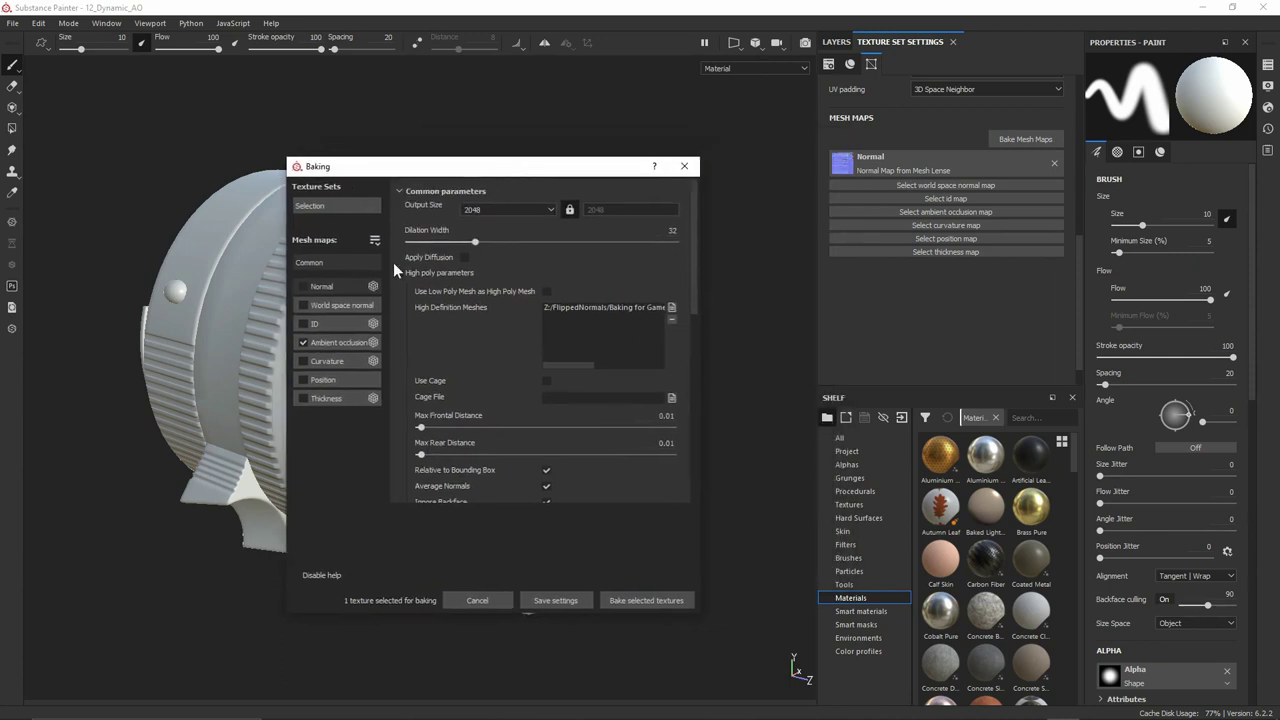
{"action": "left_click", "coordinate": [306, 324]}
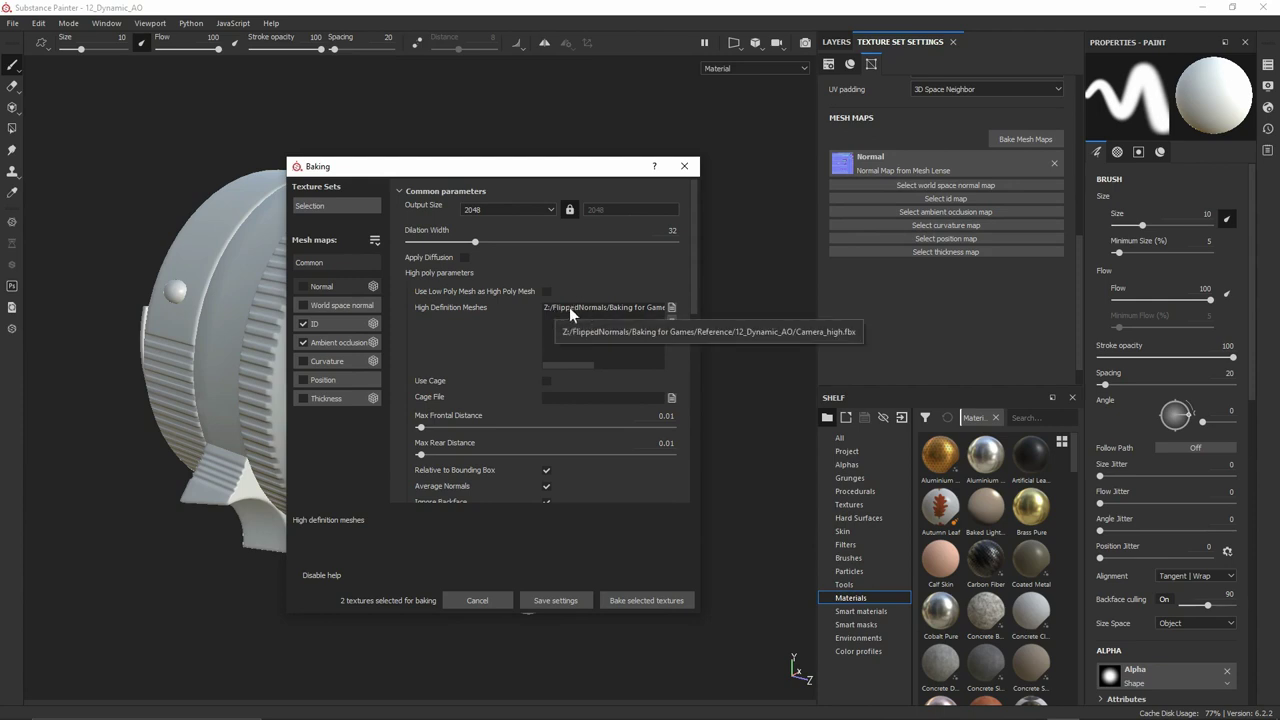
Review the common baking parameters down to matching By Mesh Name, and bake the ID and ambient occlusion maps
{"action": "scroll", "coordinate": [512, 345], "scroll_direction": "down", "scroll_amount": 1}
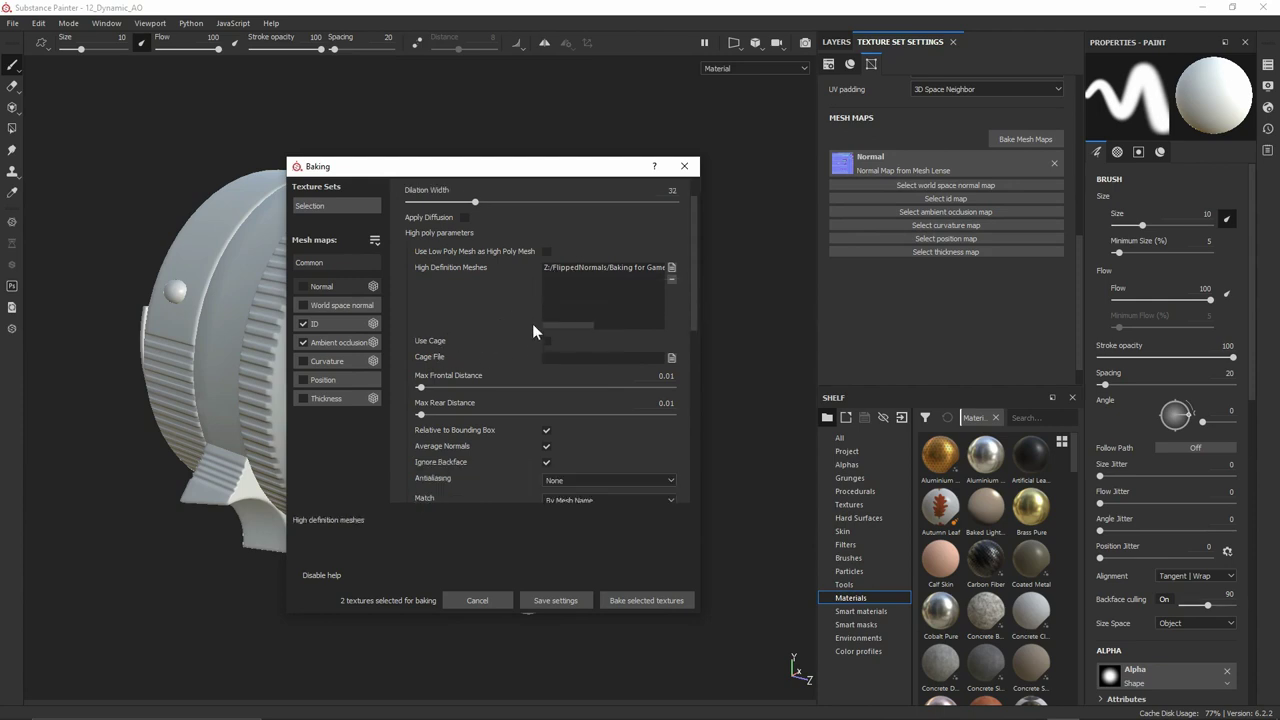
{"action": "scroll", "coordinate": [501, 355], "scroll_direction": "down", "scroll_amount": 1}
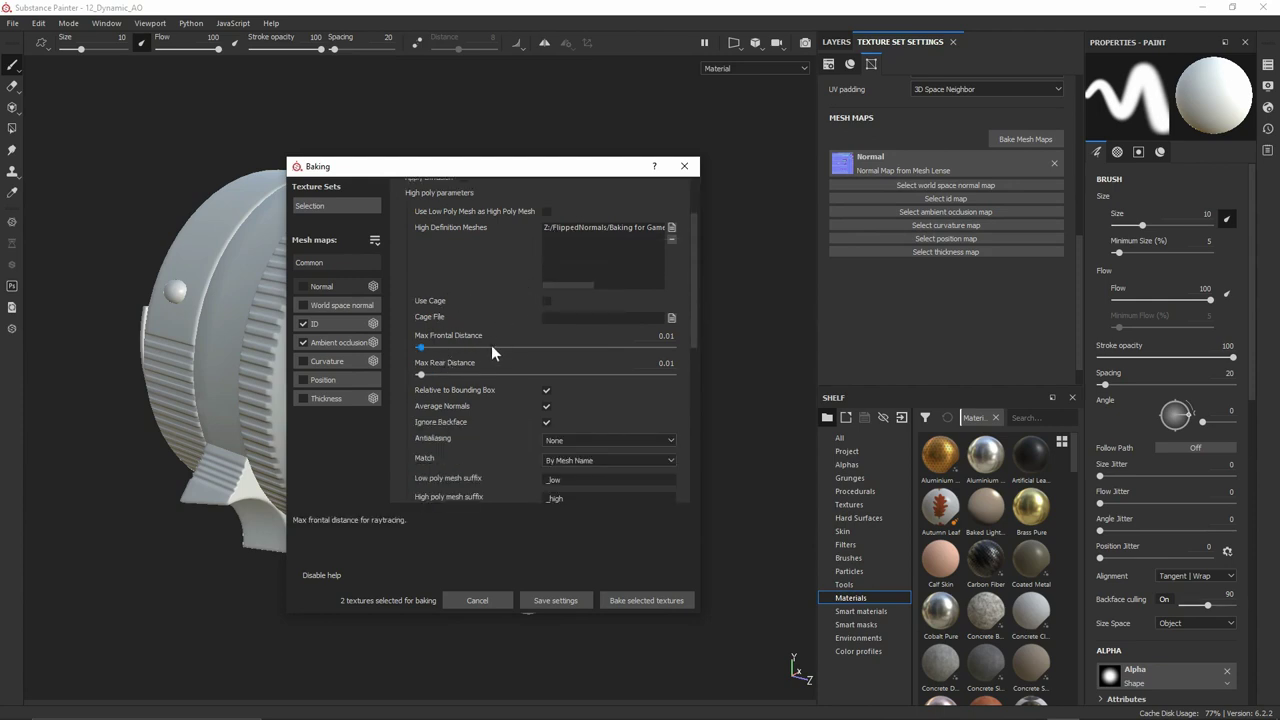
{"action": "scroll", "coordinate": [462, 406], "scroll_direction": "down", "scroll_amount": 2}
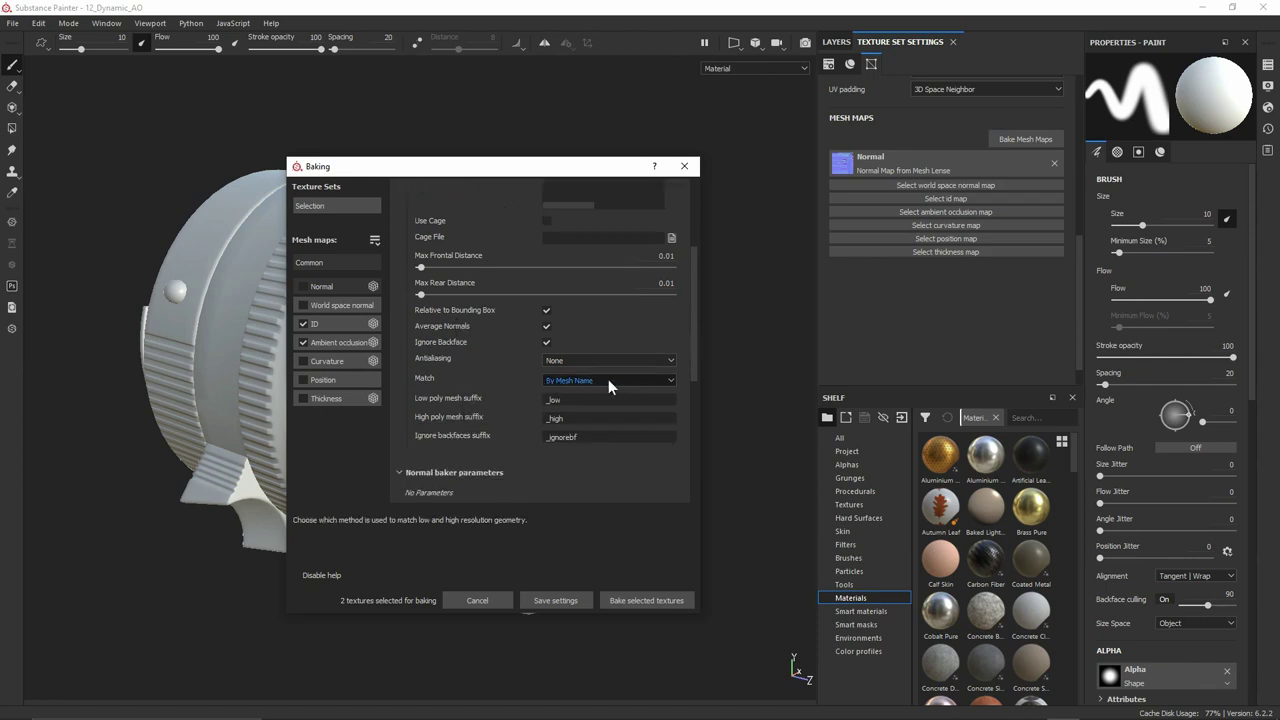
{"action": "left_click", "coordinate": [655, 601]}
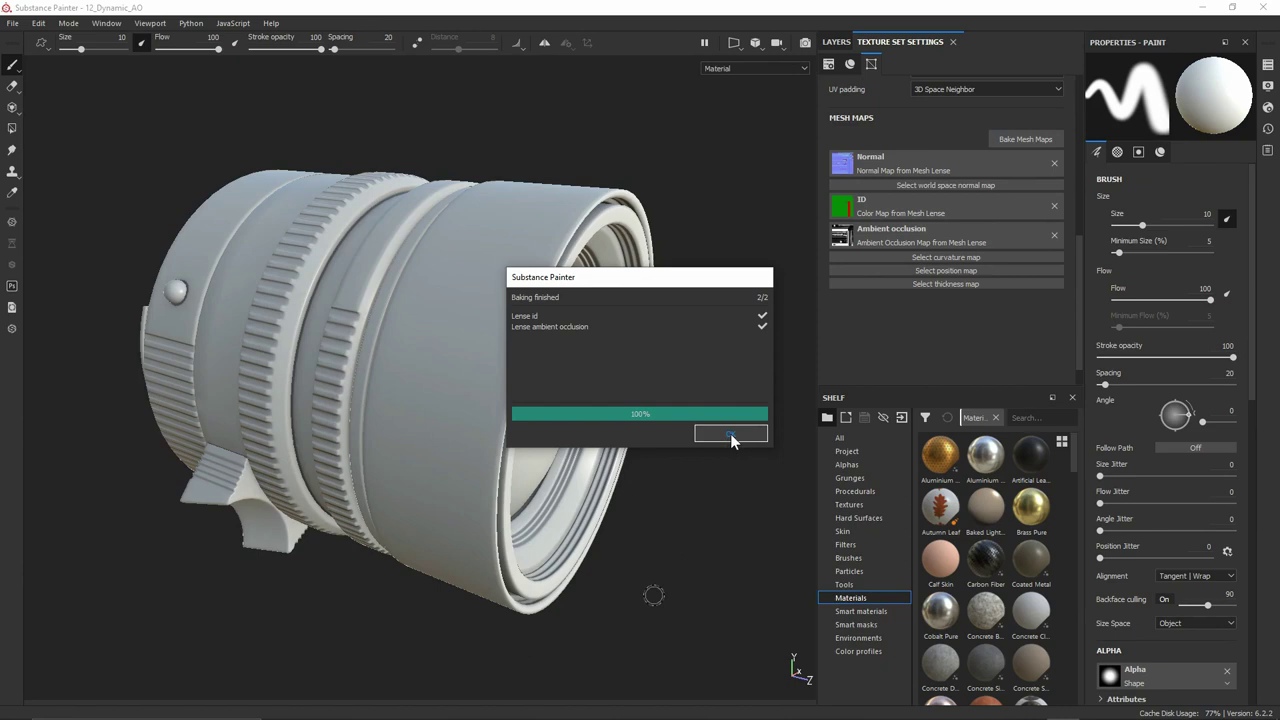
{"action": "left_click", "coordinate": [731, 434]}
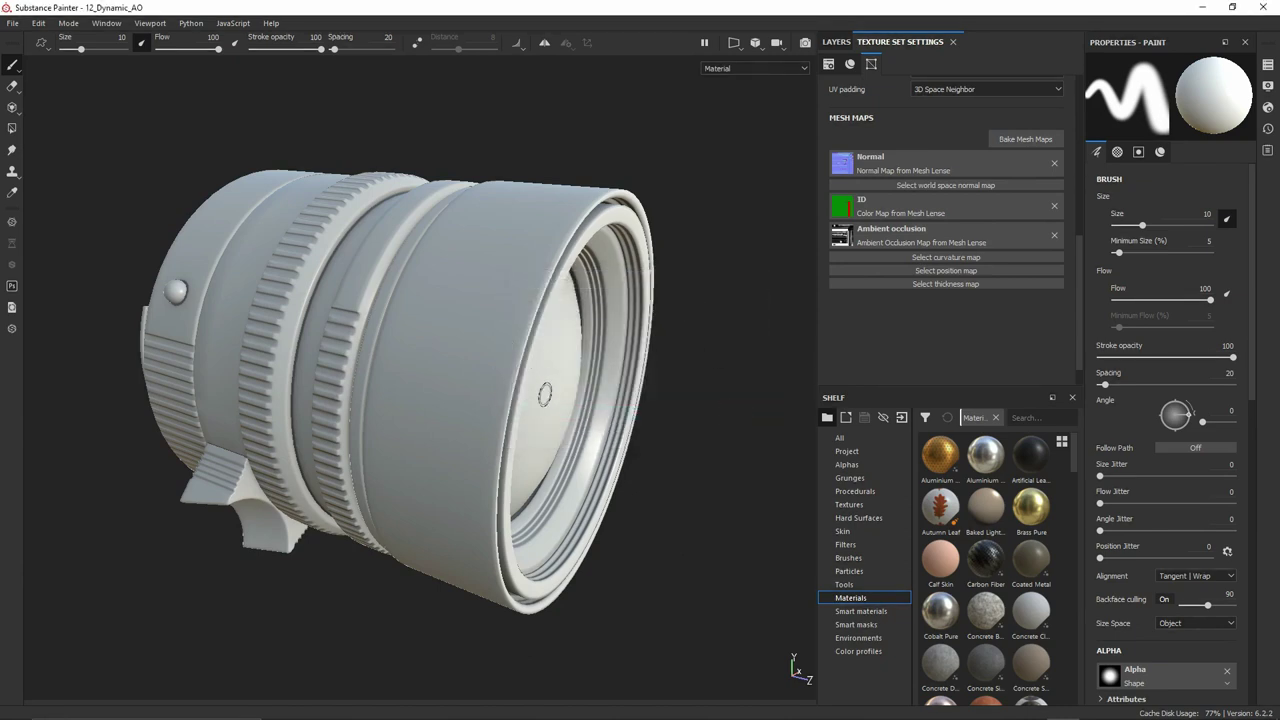
Display the baked ID map on the lens to examine its color regions, and return to the Material view
{"action": "left_click", "coordinate": [740, 69]}
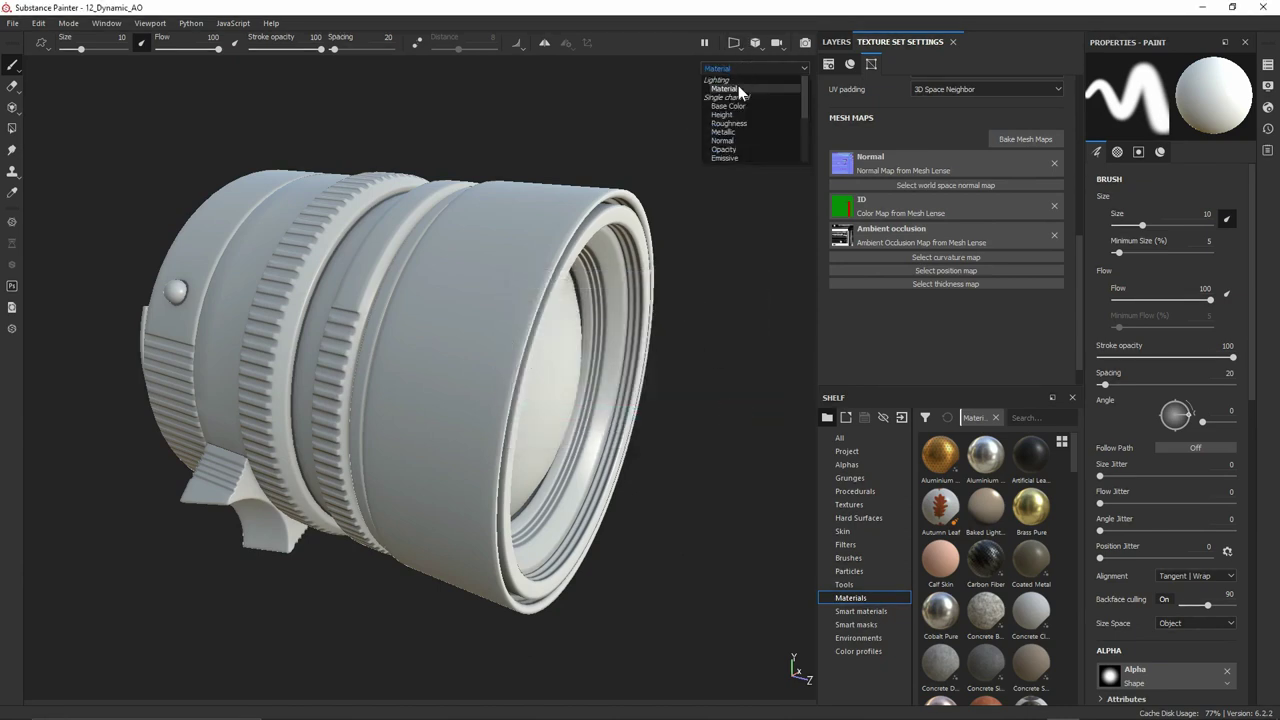
{"action": "scroll", "coordinate": [736, 111], "scroll_direction": "down", "scroll_amount": 5}
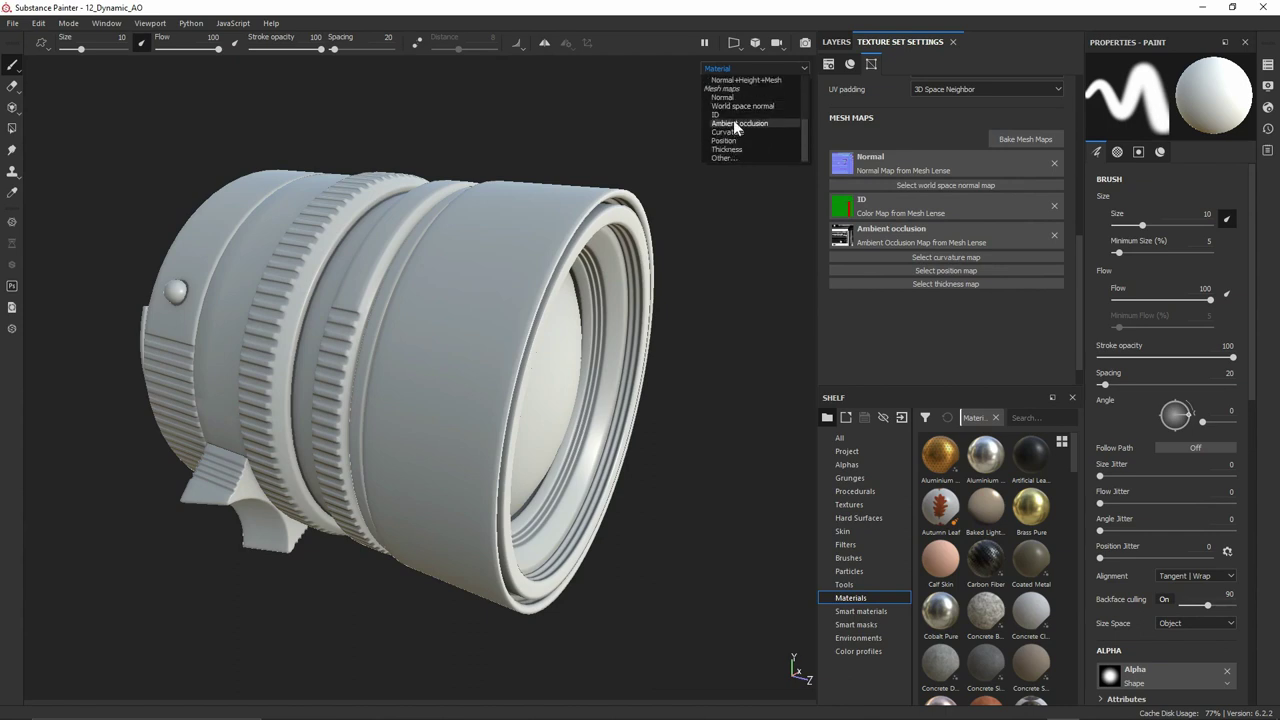
{"action": "left_click", "coordinate": [734, 115]}
{"action": "left_click_drag", "start_coordinate": [365, 290], "coordinate": [520, 343], "text": "alt"}
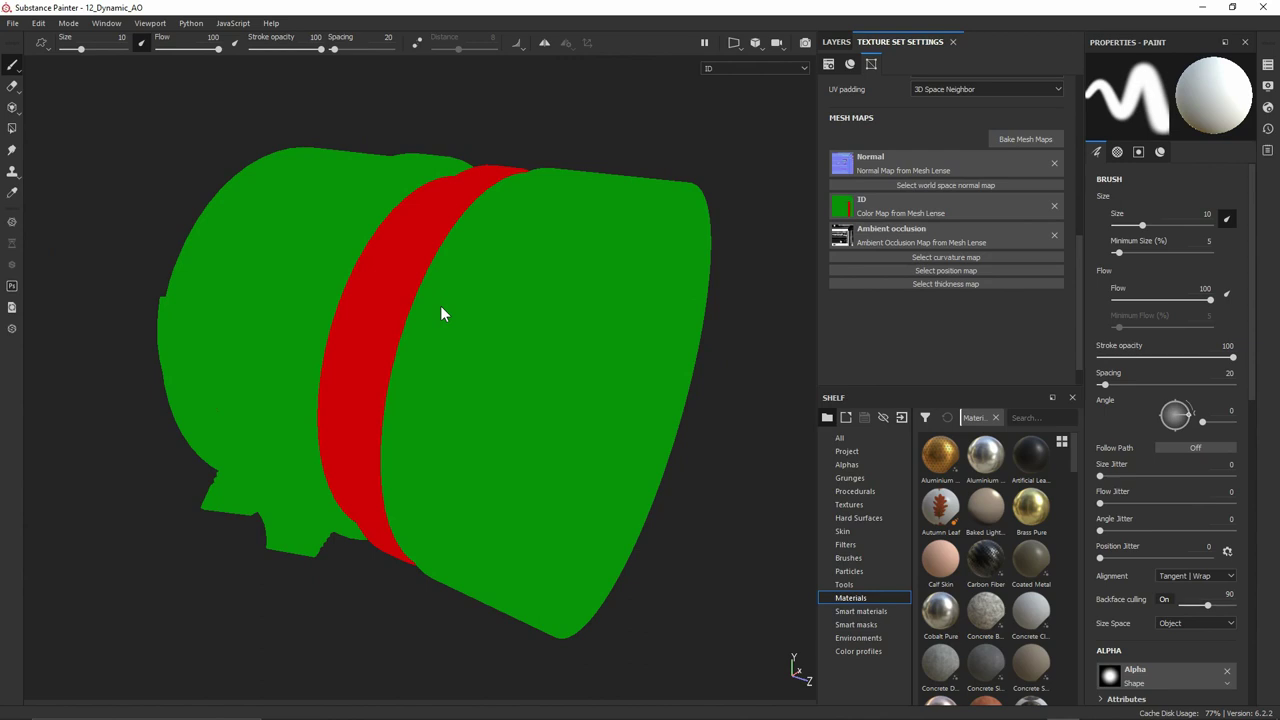
{"action": "key", "text": "m"}
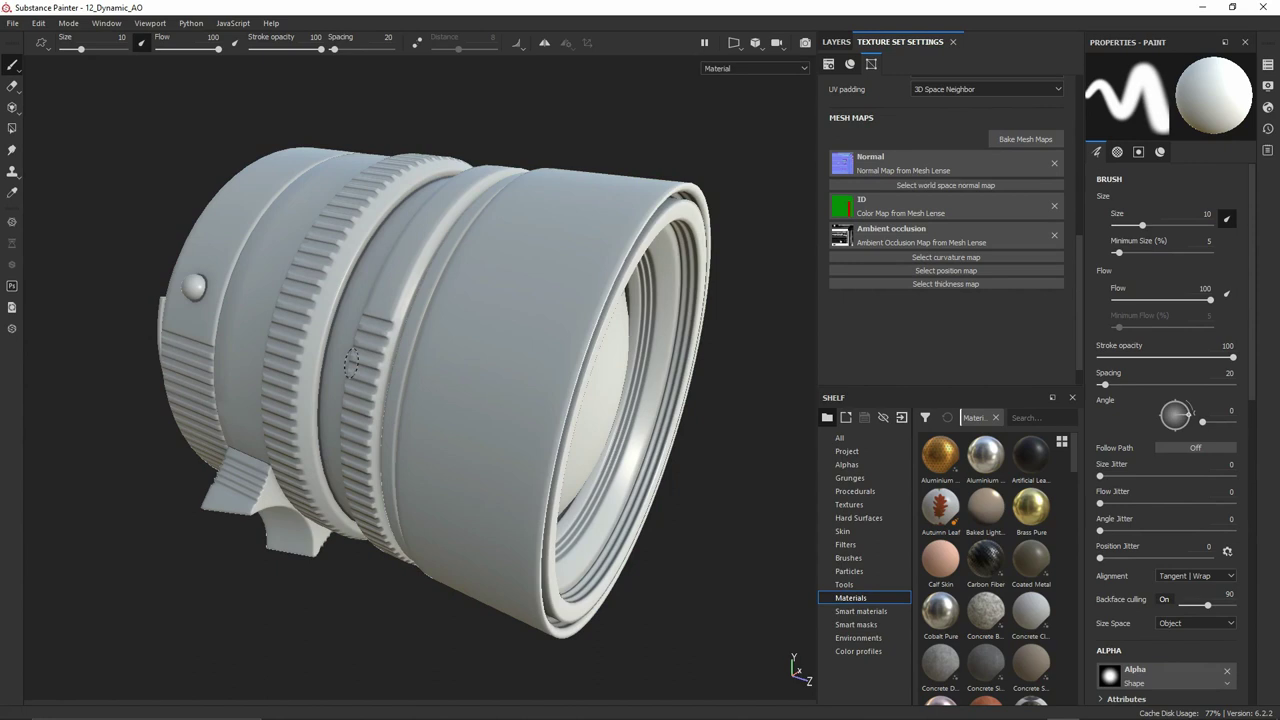
Examine the ambient occlusion baker parameters in the baking settings, and close them without baking
{"action": "left_click", "coordinate": [1026, 139]}
{"action": "left_click_drag", "start_coordinate": [754, 148], "coordinate": [516, 133]}
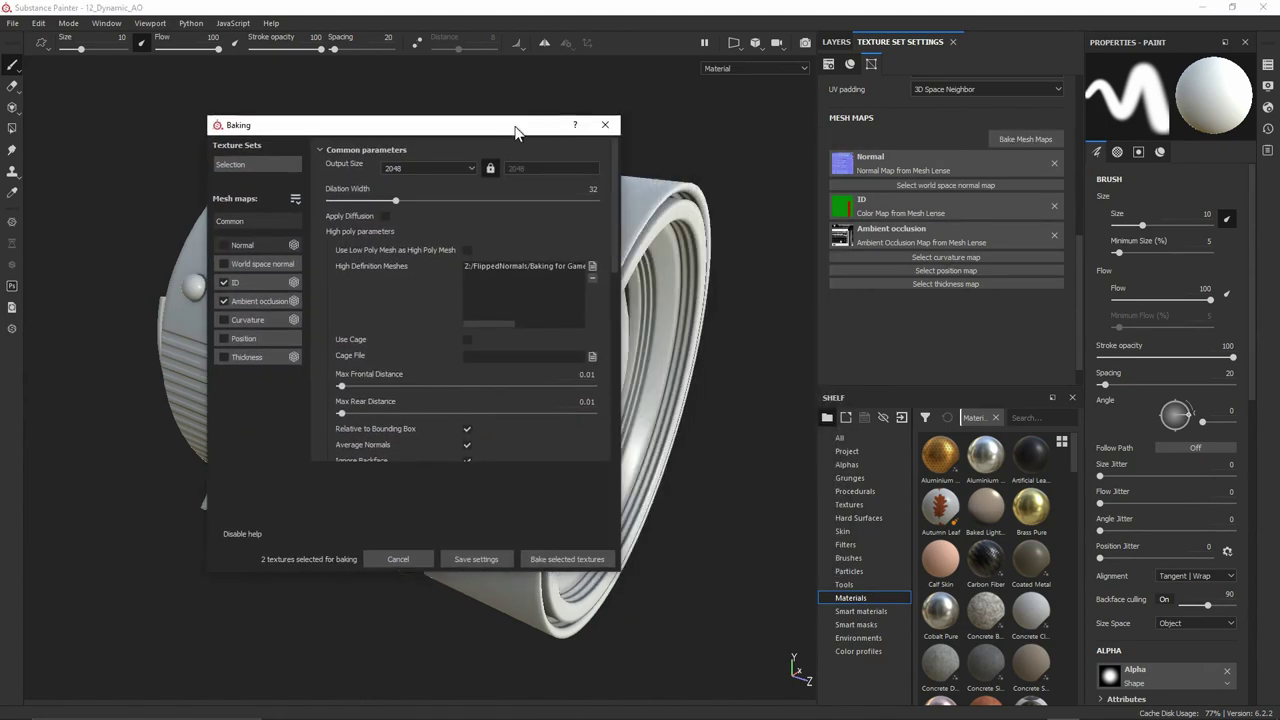
{"action": "left_click", "coordinate": [261, 301]}
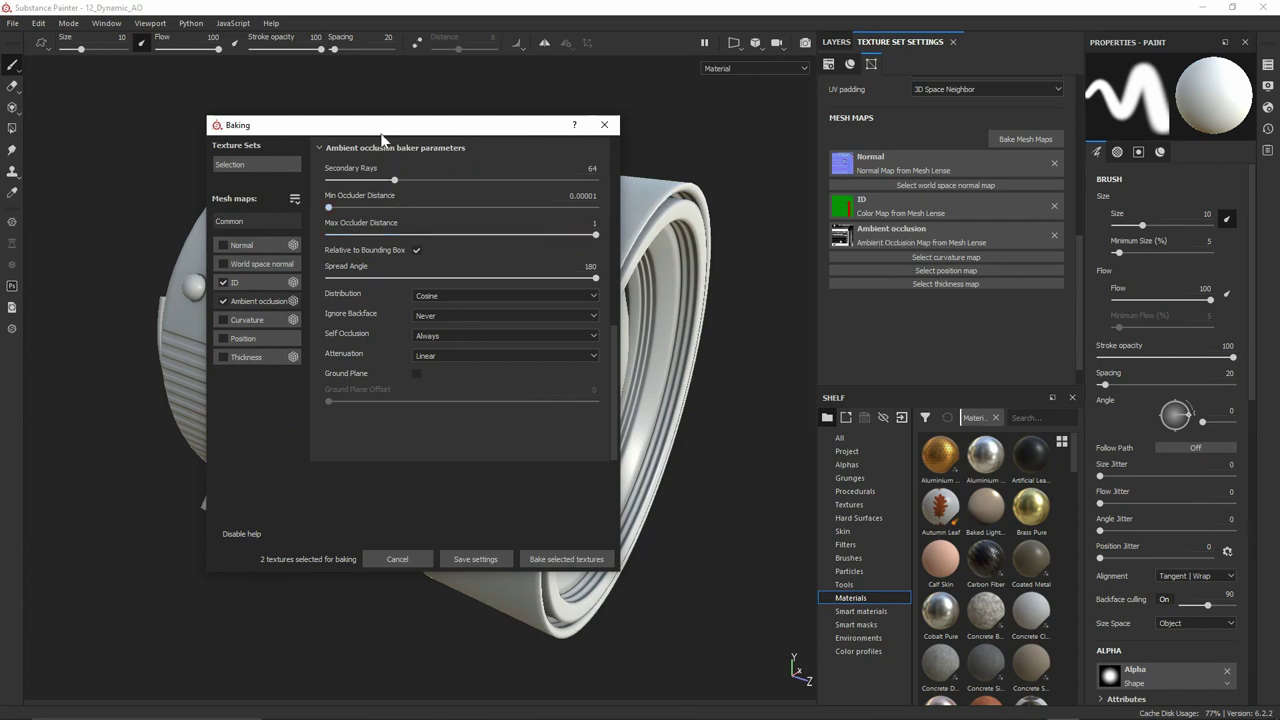
{"action": "left_click_drag", "start_coordinate": [383, 133], "coordinate": [163, 217]}
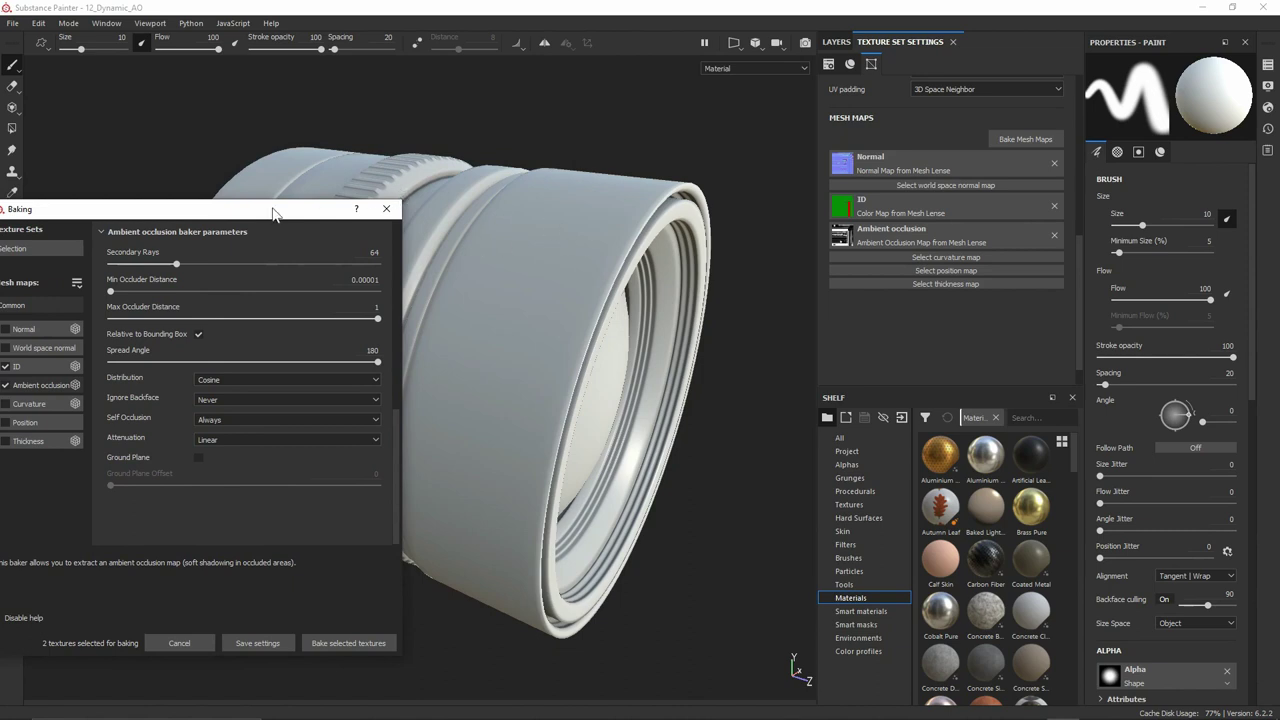
{"action": "left_click_drag", "start_coordinate": [274, 207], "coordinate": [486, 157]}
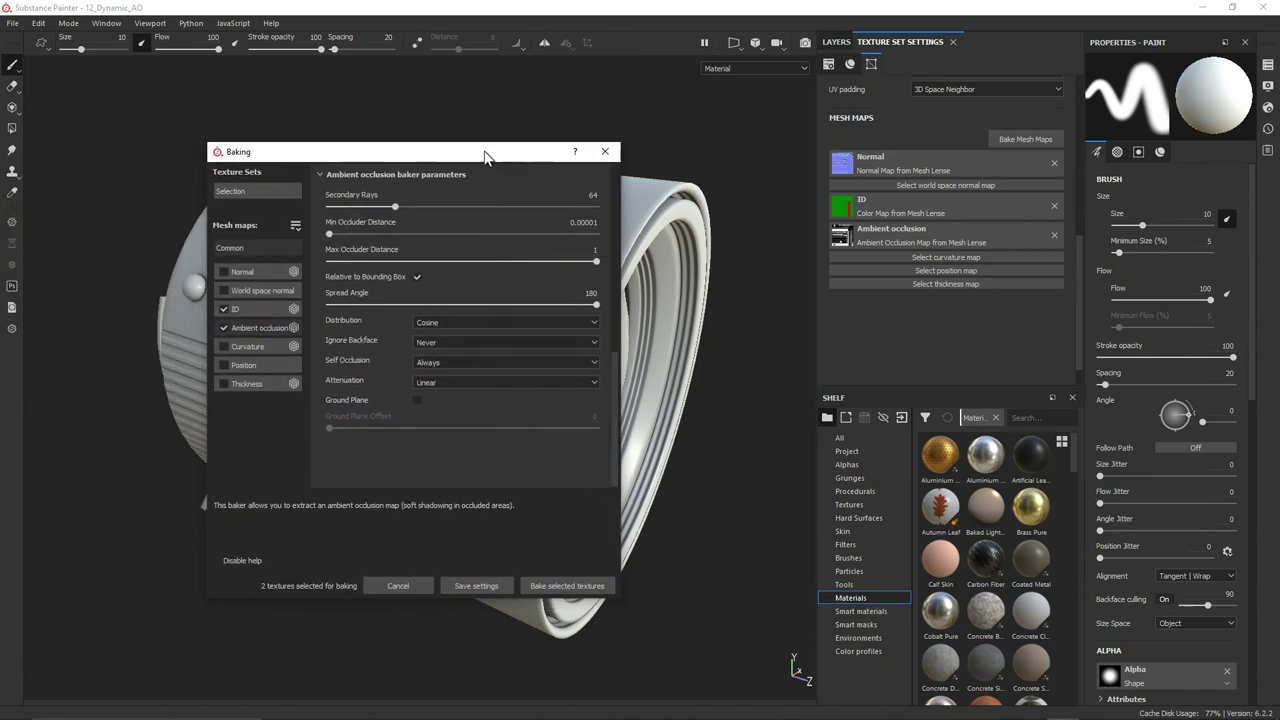
{"action": "left_click", "coordinate": [606, 152]}
Export the Lense textures with the Mesh Maps output template as 8-bit png files to the 12_Dynamic_AO folder, and close the export dialog
{"action": "left_click", "coordinate": [13, 23]}
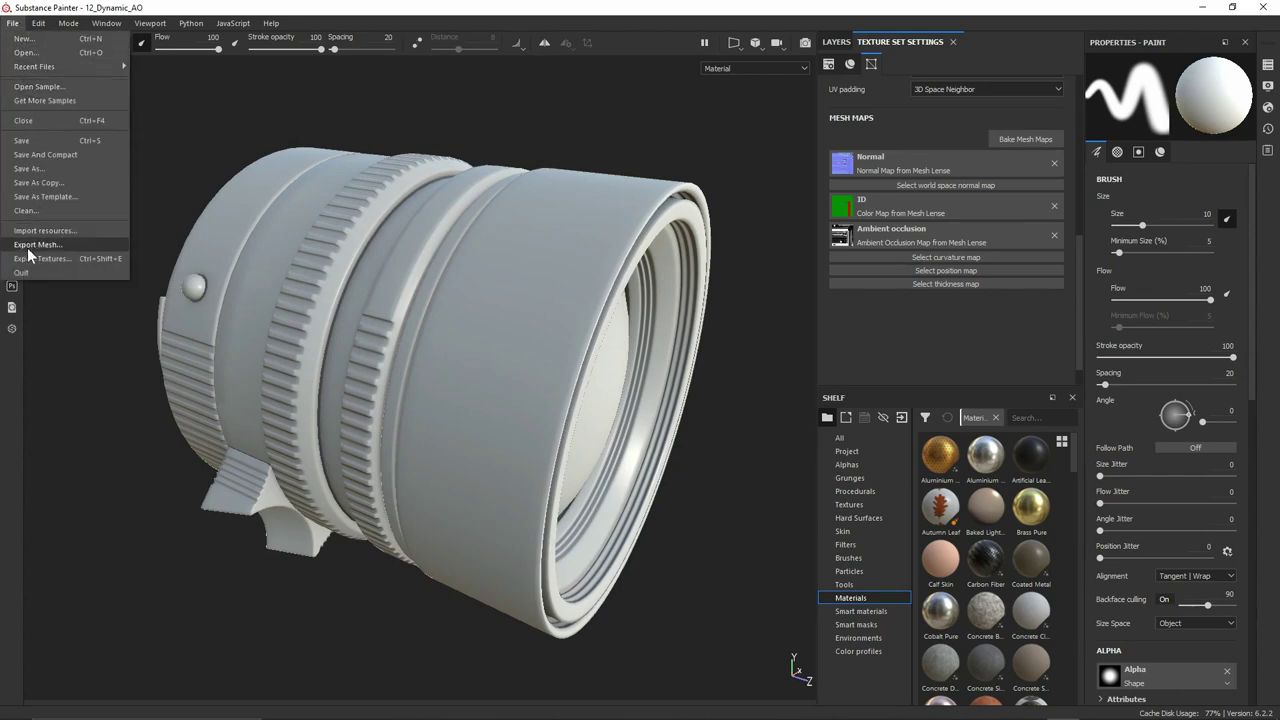
{"action": "left_click", "coordinate": [40, 258]}
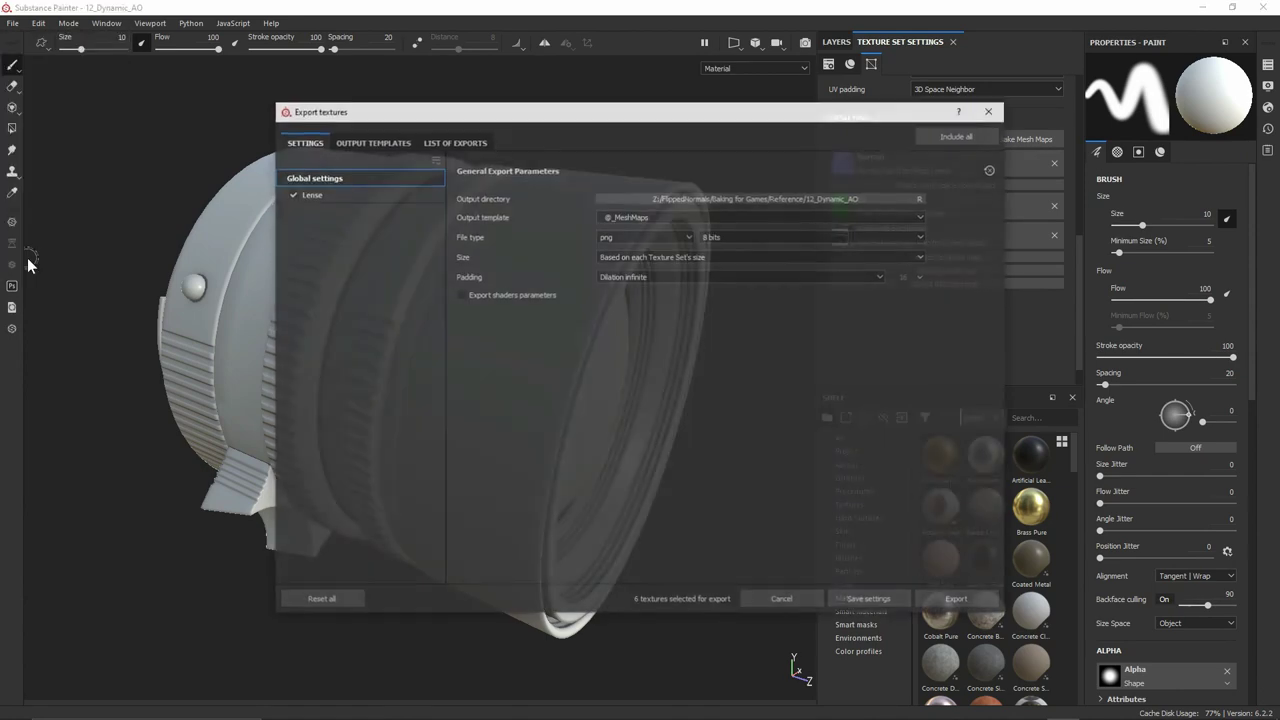
{"action": "left_click", "coordinate": [640, 216]}
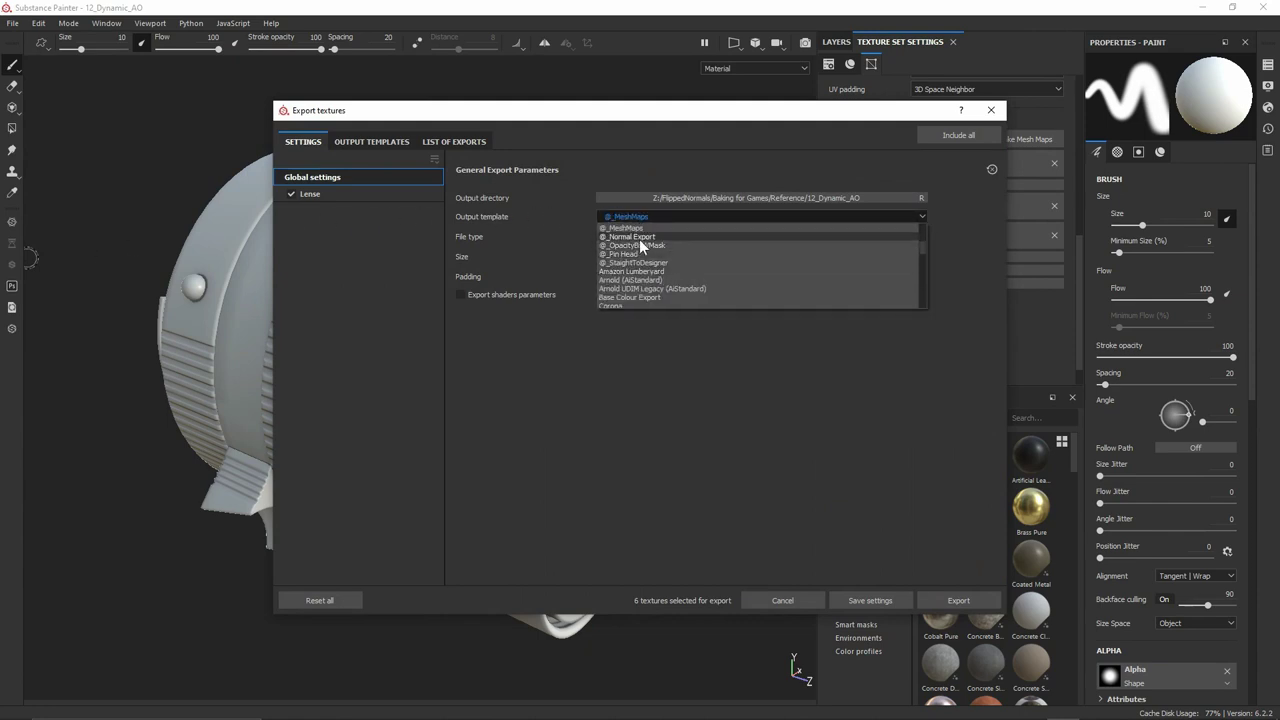
{"action": "scroll", "coordinate": [640, 245], "scroll_direction": "up", "scroll_amount": 1}
{"action": "scroll", "coordinate": [764, 279], "scroll_direction": "down", "scroll_amount": 5}
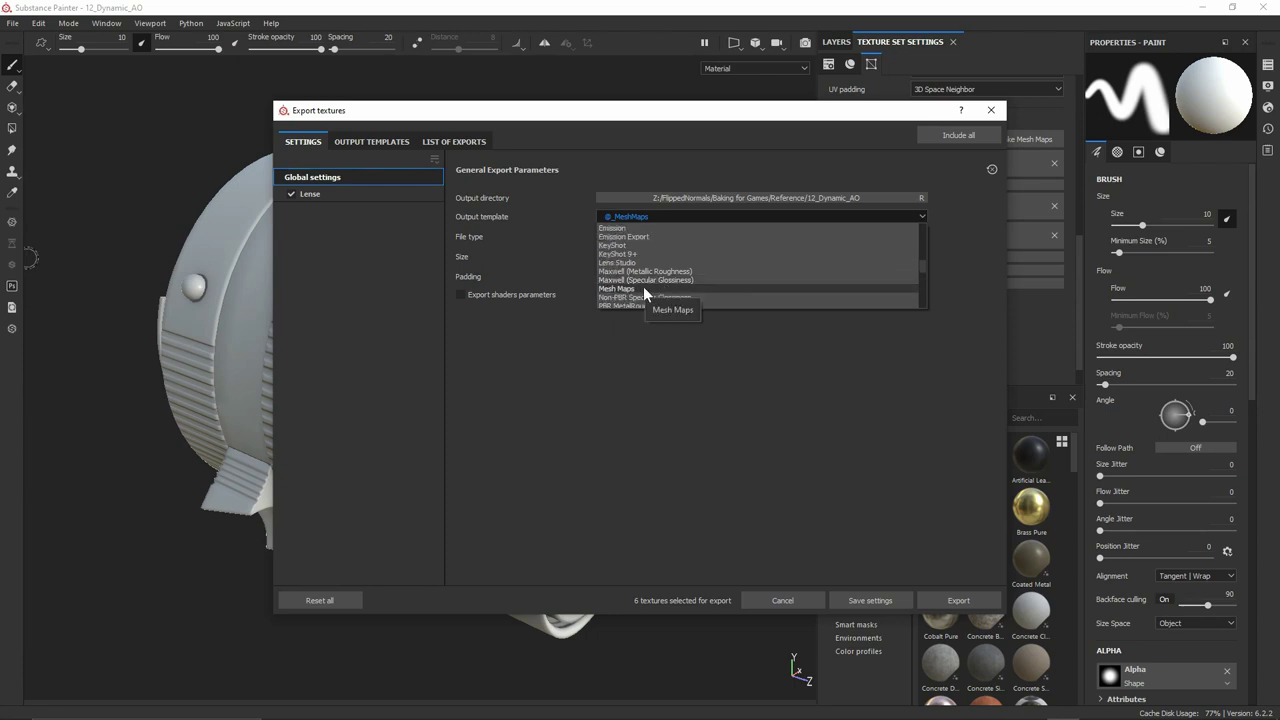
{"action": "left_click", "coordinate": [644, 286]}
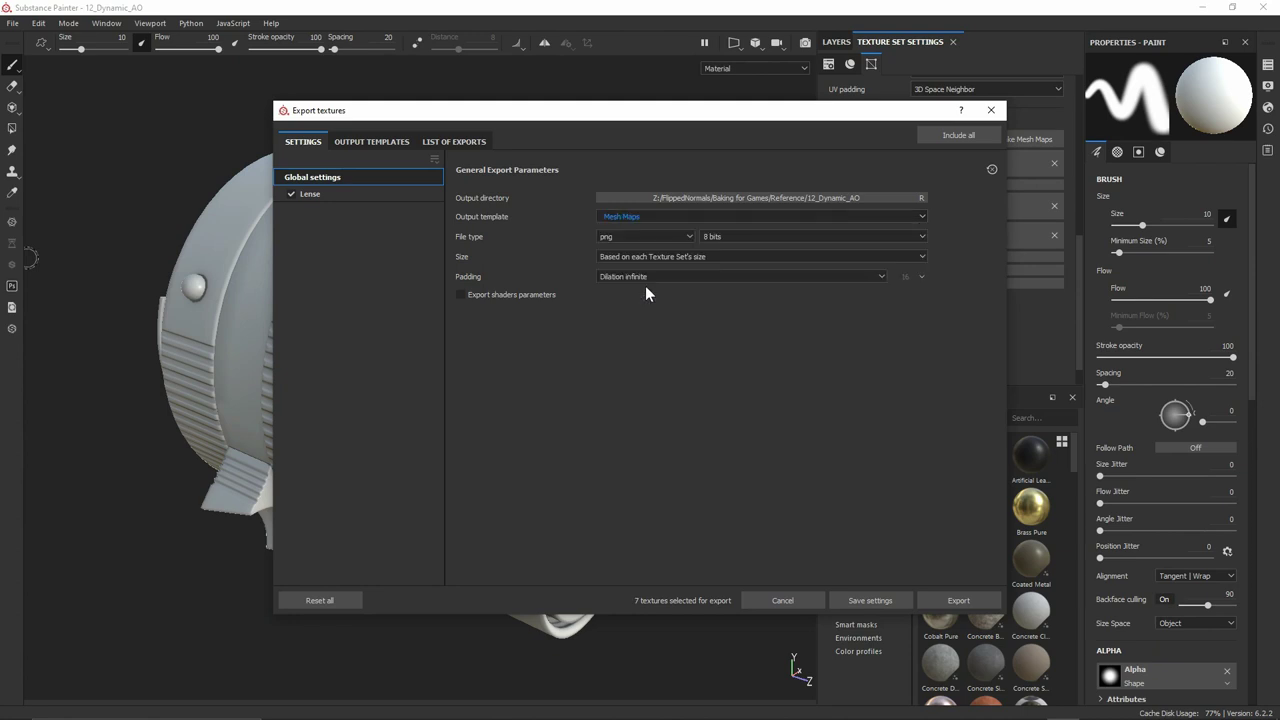
{"action": "left_click_drag", "start_coordinate": [678, 117], "coordinate": [471, 127]}
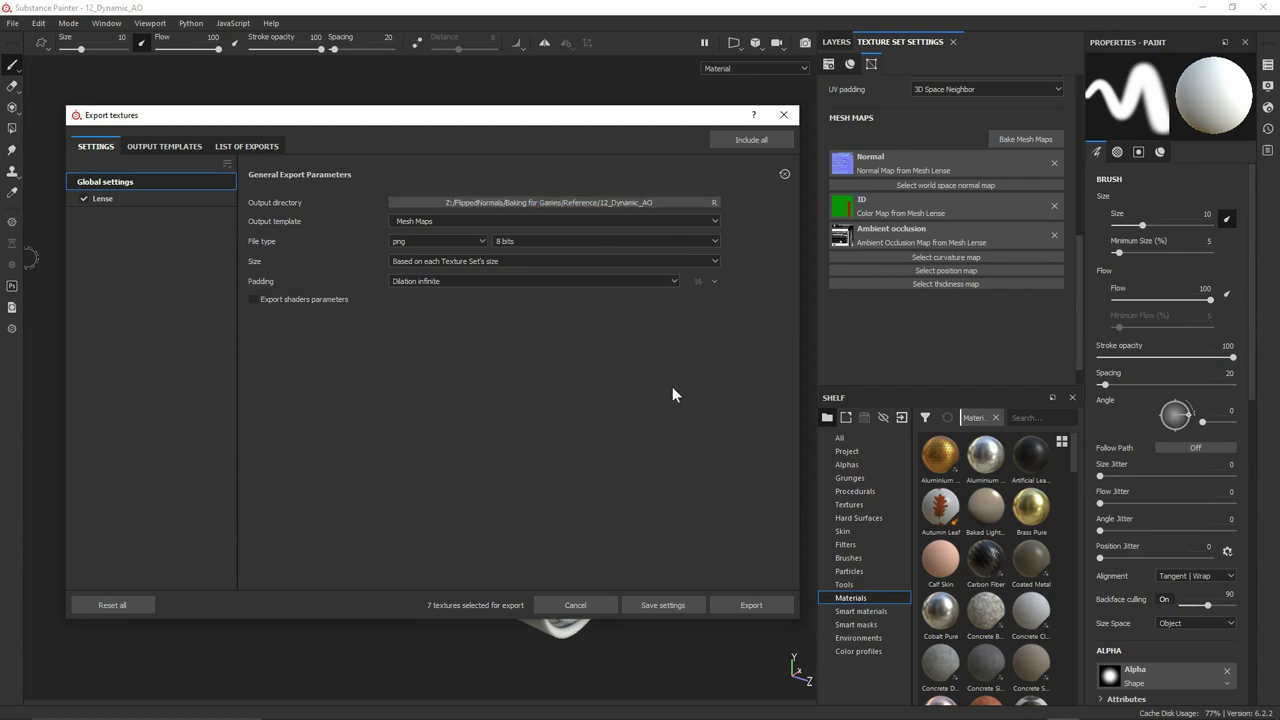
{"action": "left_click", "coordinate": [742, 599]}
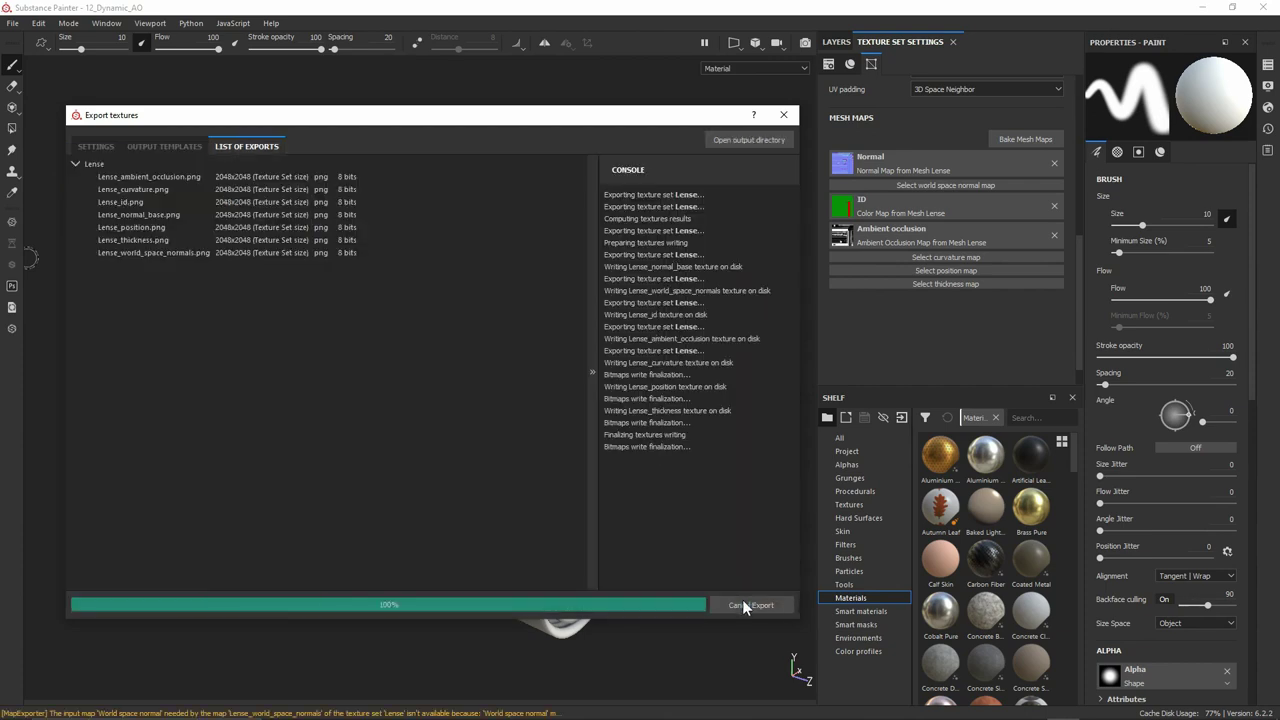
{"action": "left_click", "coordinate": [783, 114]}
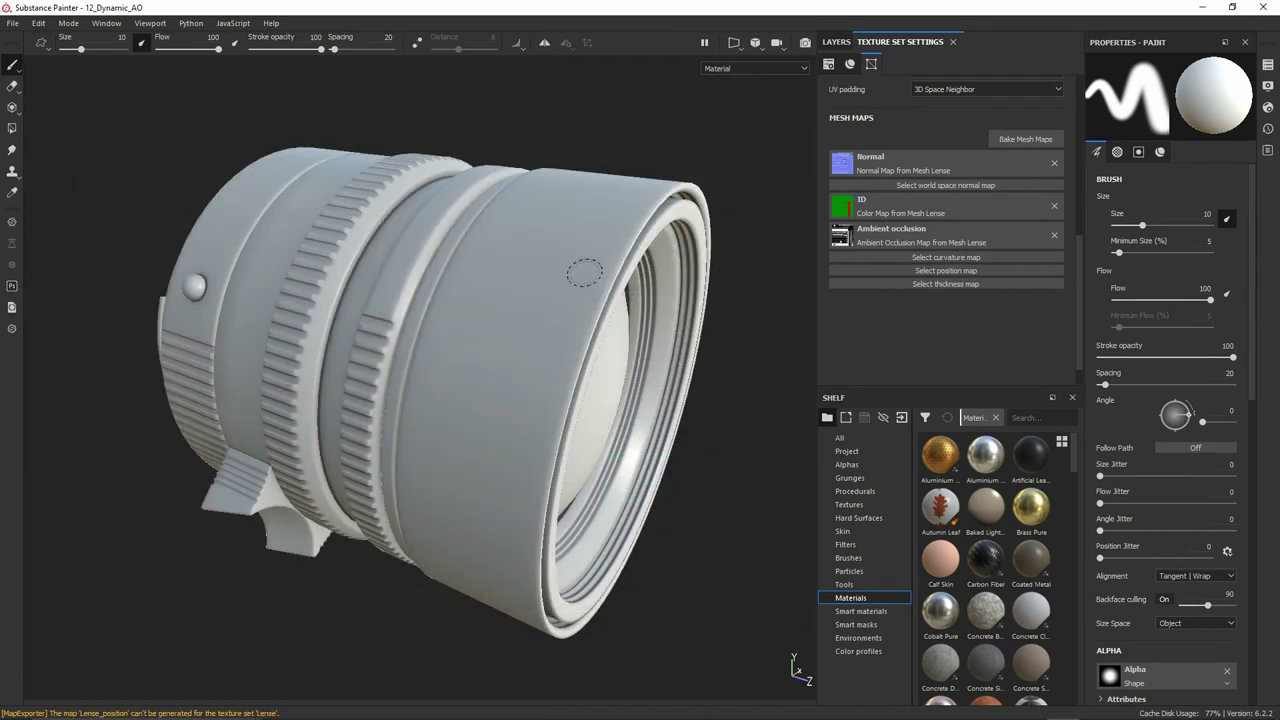
Start a resource import, and rename the exported Lense_ambient_occlusion file to Static_AO while choosing the file
{"action": "left_click", "coordinate": [14, 24]}
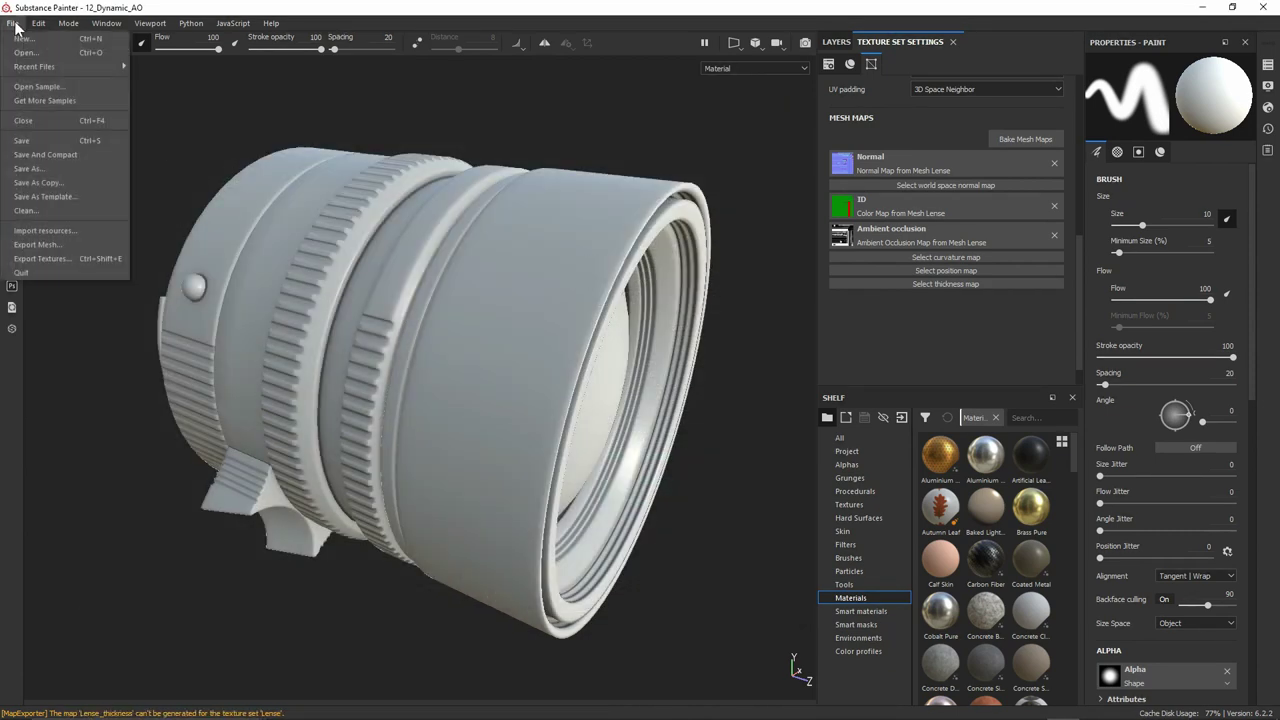
{"action": "left_click", "coordinate": [64, 232]}
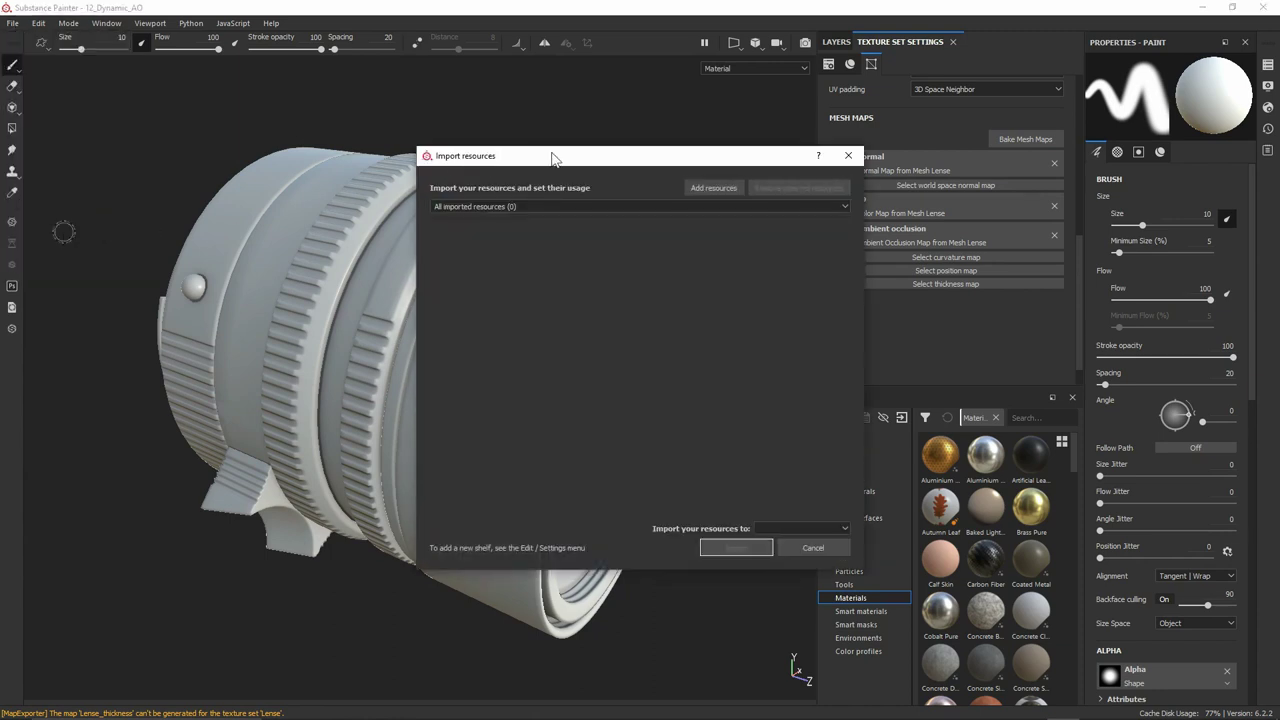
{"action": "left_click_drag", "start_coordinate": [553, 157], "coordinate": [404, 164]}
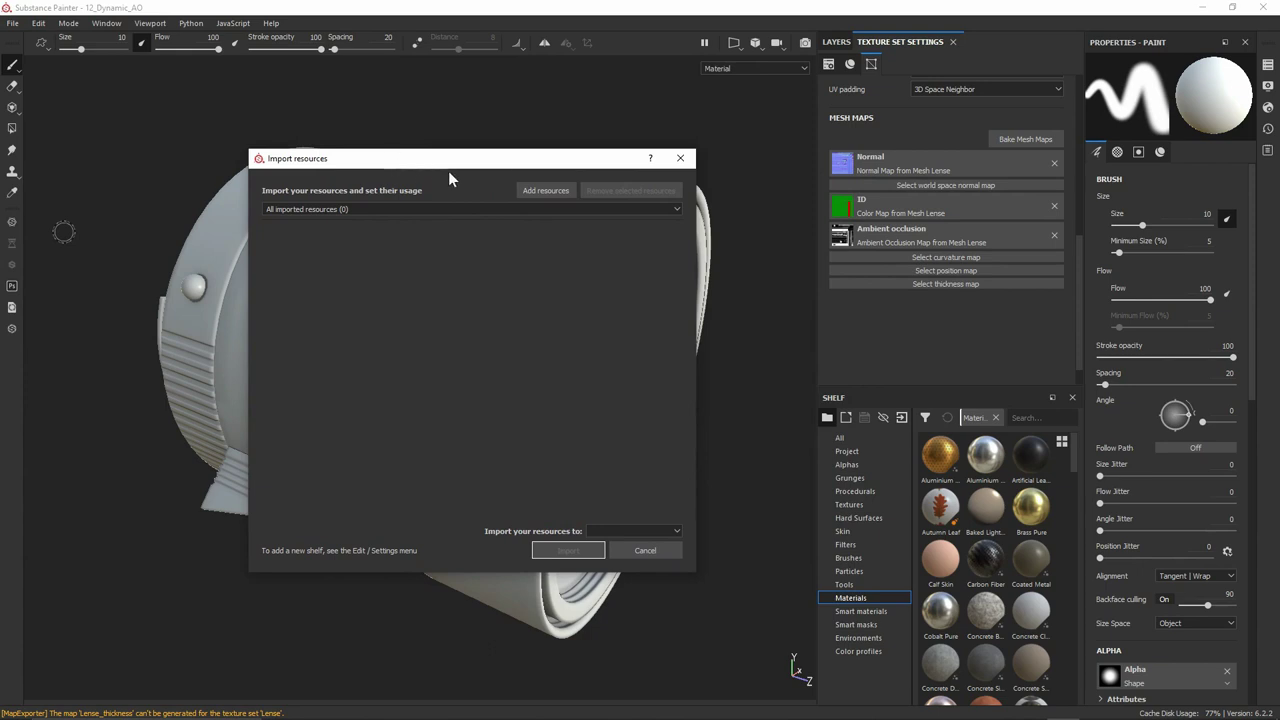
{"action": "left_click", "coordinate": [548, 189]}
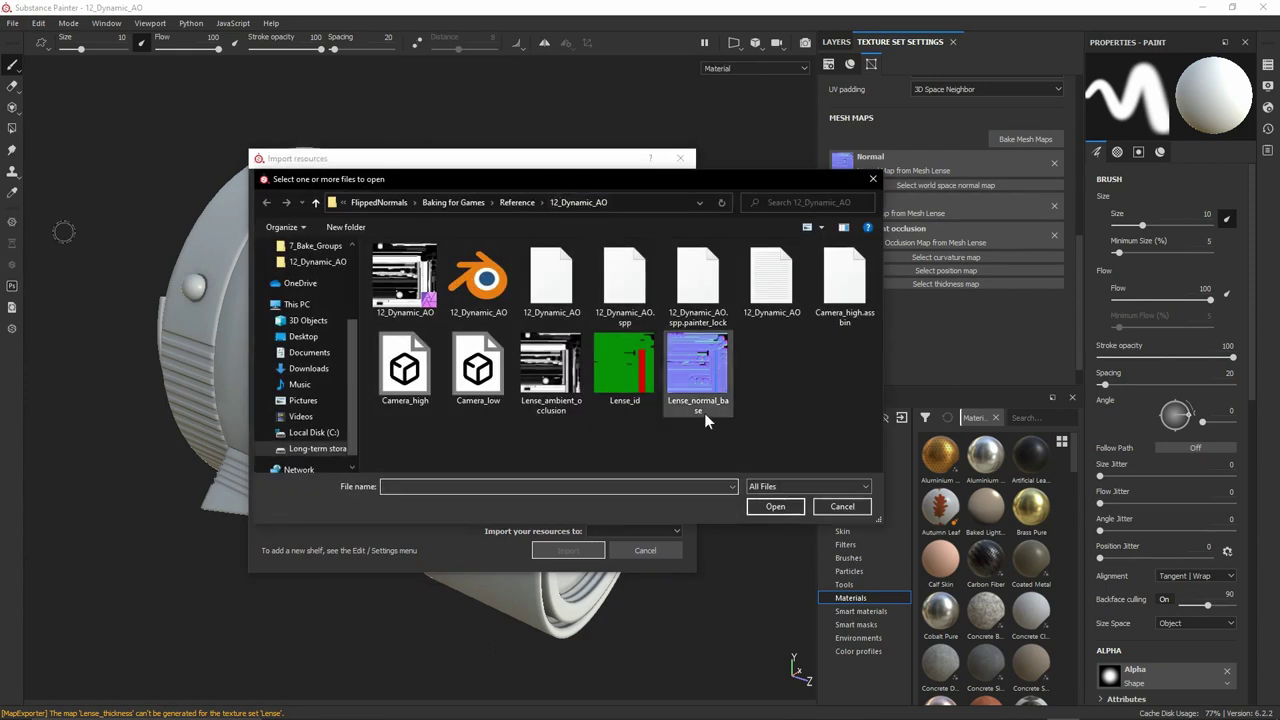
{"action": "left_click", "coordinate": [553, 400]}
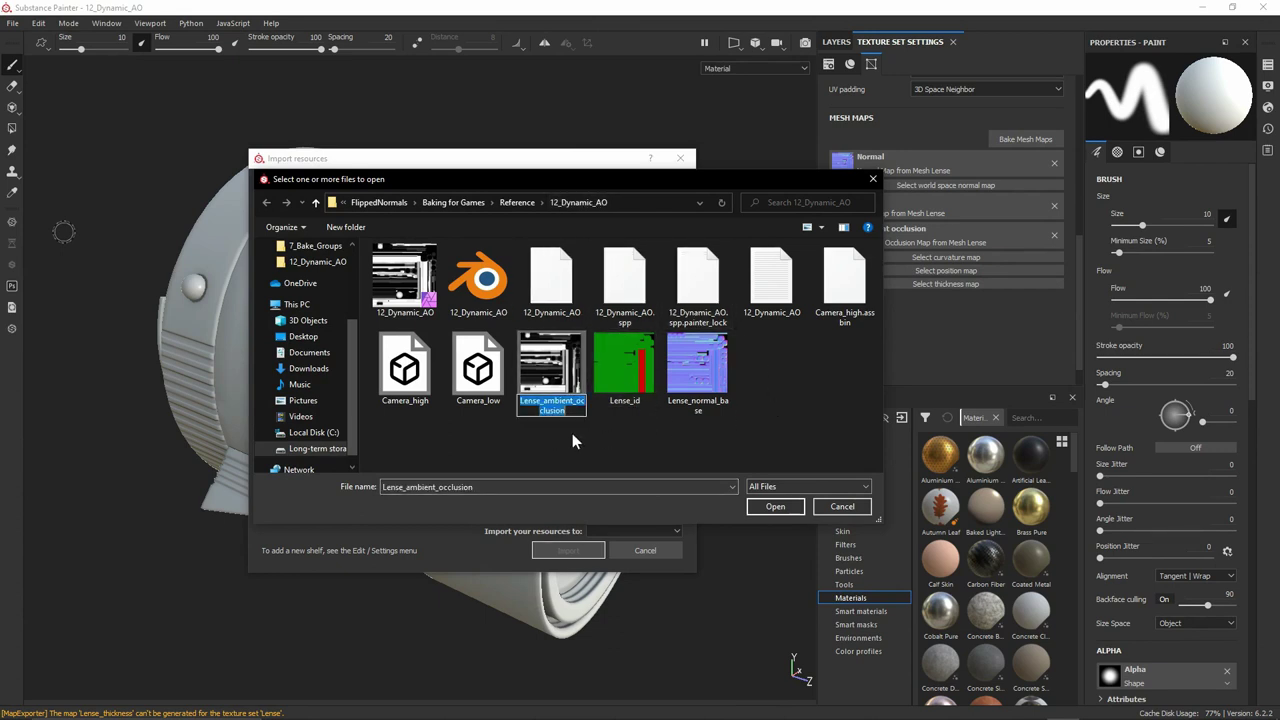
{"action": "type", "text": "Sta"}
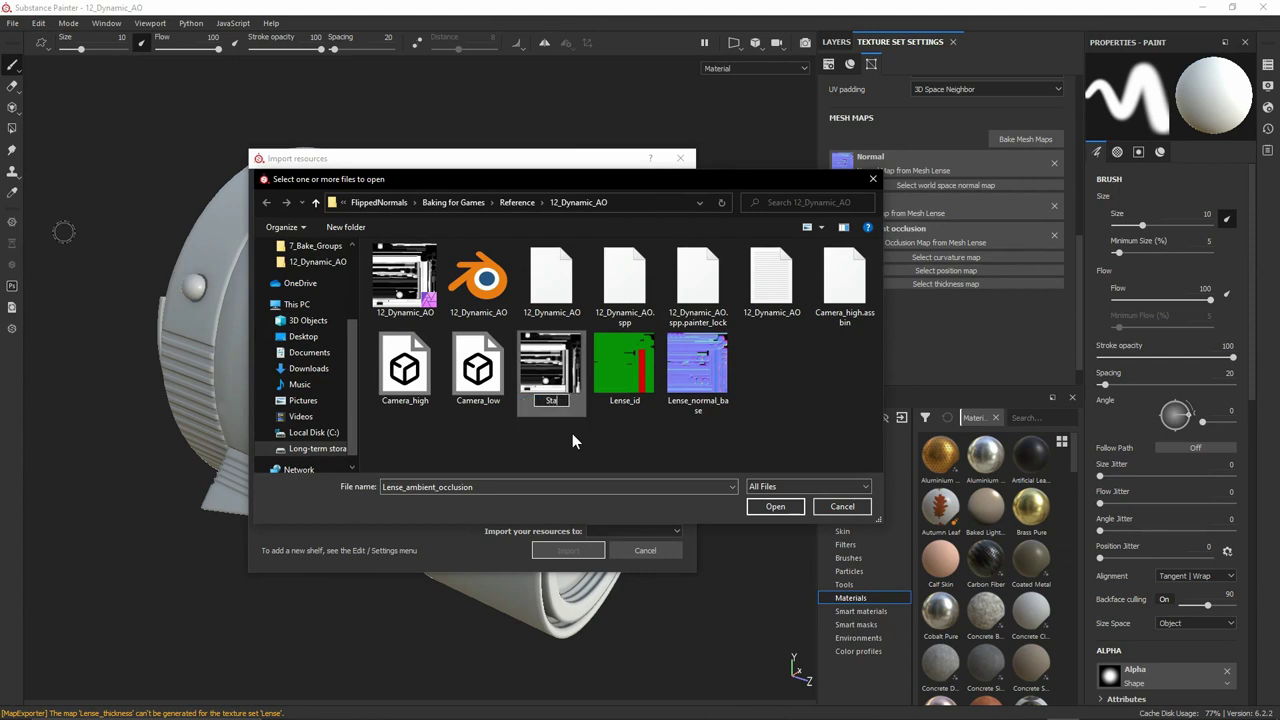
{"action": "type", "text": "tic_AO"}
{"action": "key", "text": "Return"}
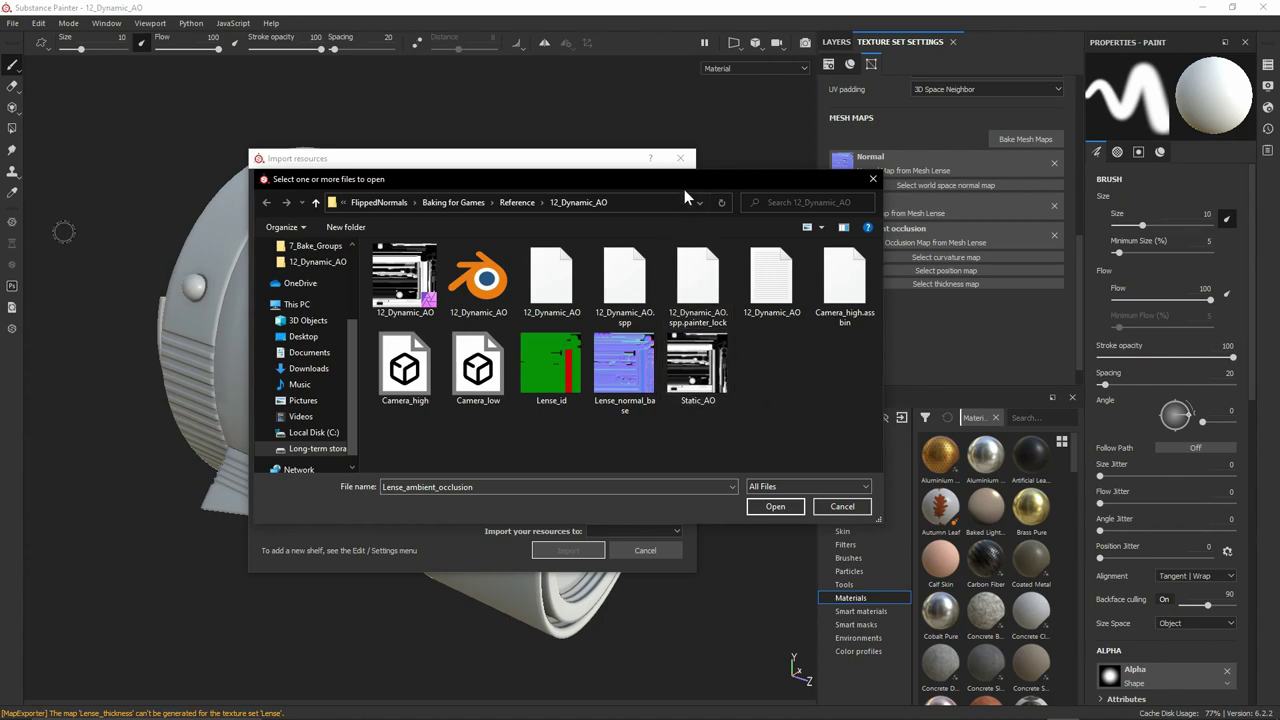
Import Static_AO.png as a texture into the project '12_Dynamic_AO'
{"action": "left_click_drag", "start_coordinate": [684, 189], "coordinate": [592, 197]}
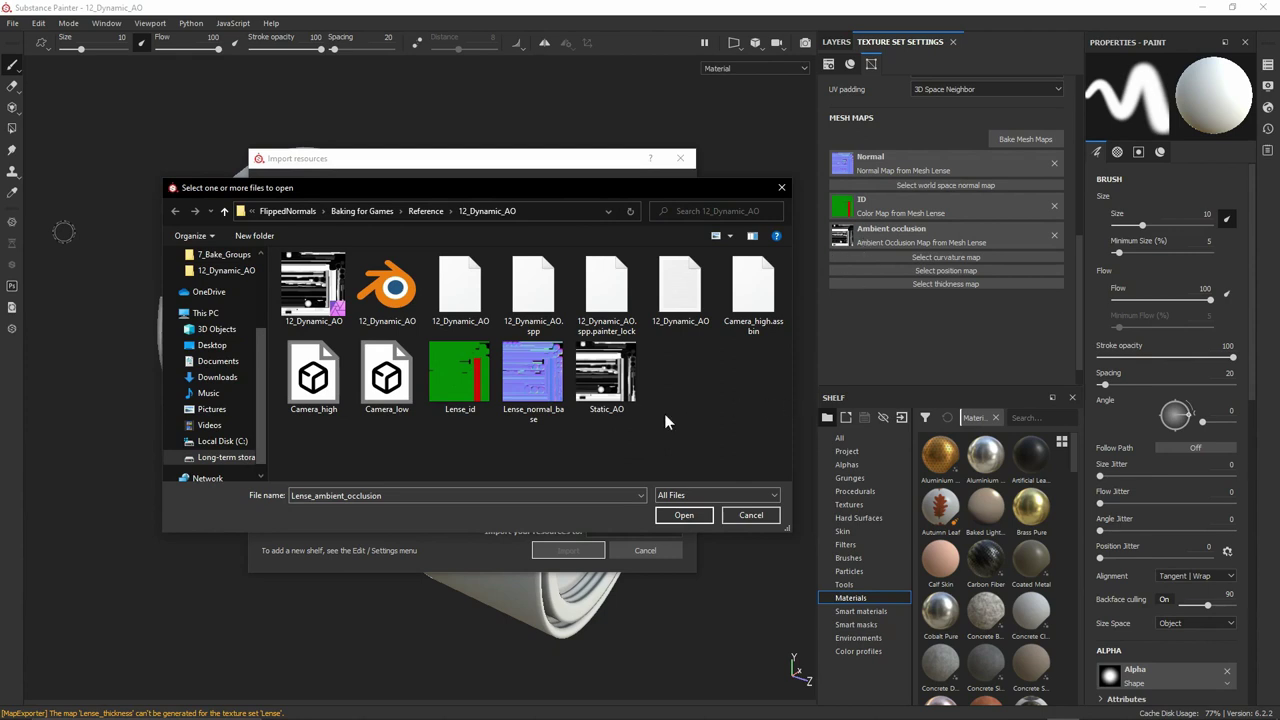
{"action": "left_click", "coordinate": [606, 376]}
{"action": "left_click", "coordinate": [684, 516]}
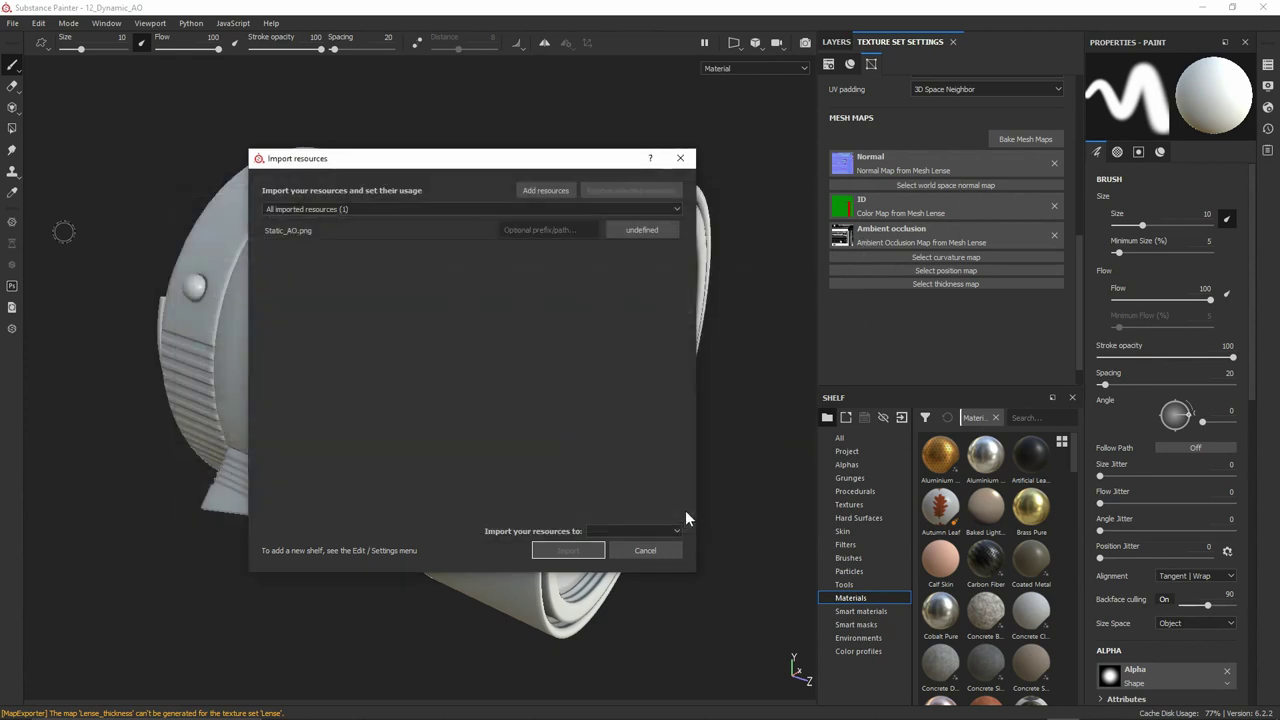
{"action": "left_click", "coordinate": [640, 232]}
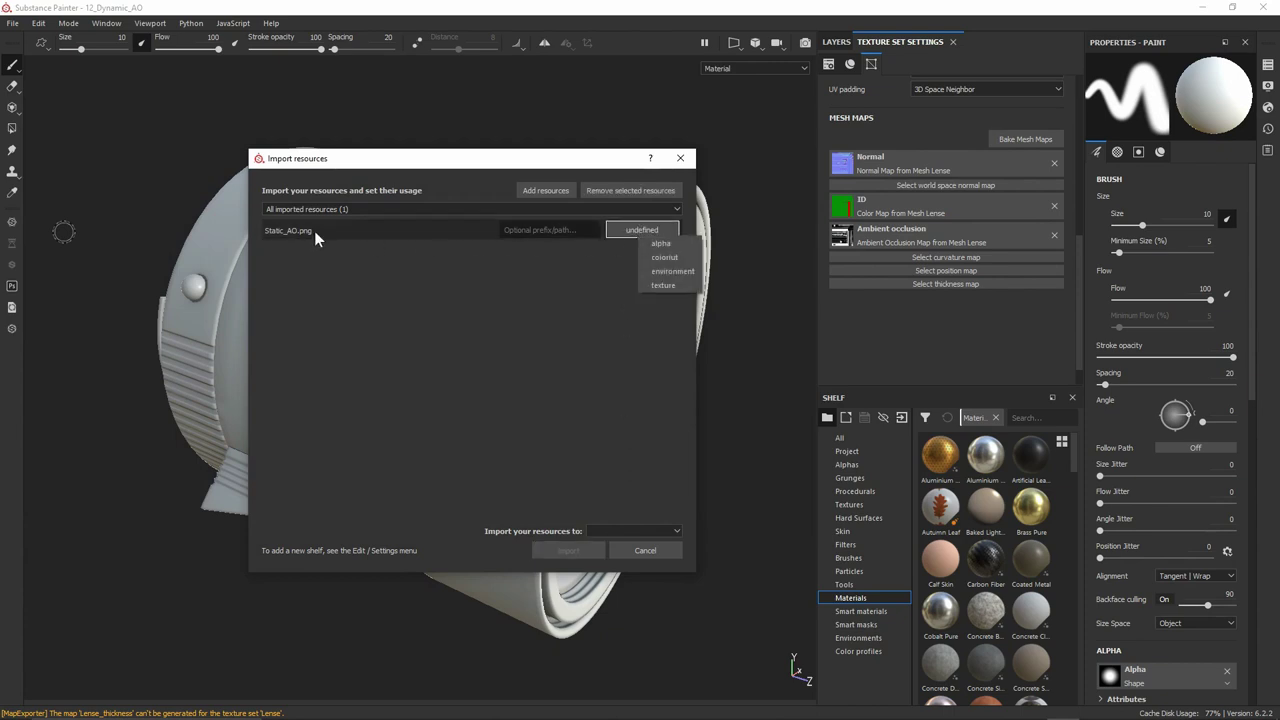
{"action": "left_click", "coordinate": [656, 284]}
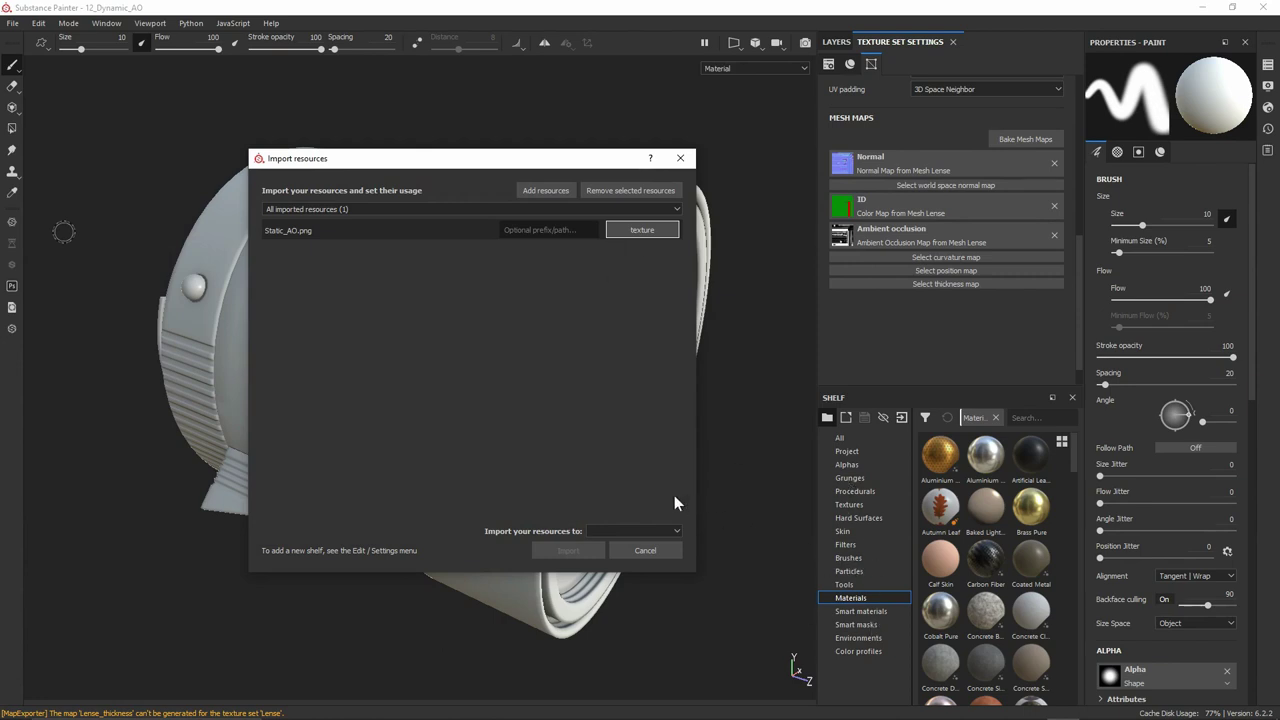
{"action": "left_click", "coordinate": [647, 532]}
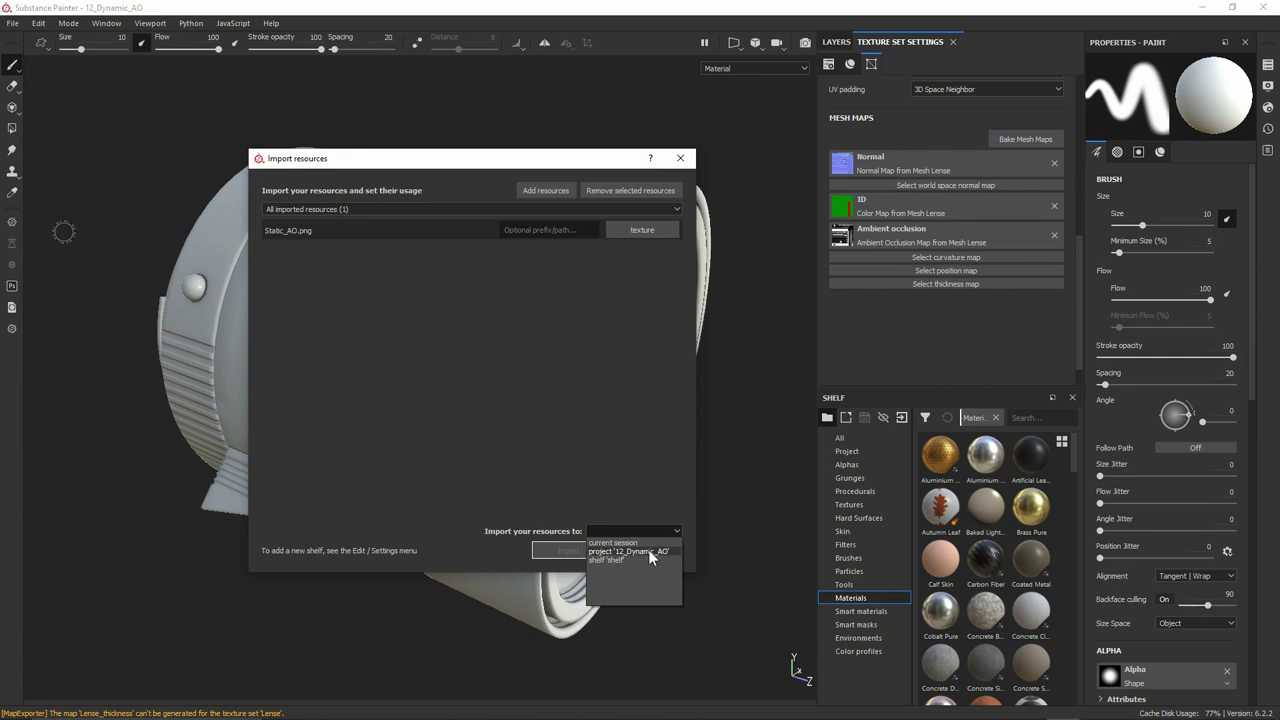
{"action": "left_click", "coordinate": [648, 550]}
{"action": "left_click", "coordinate": [564, 550]}
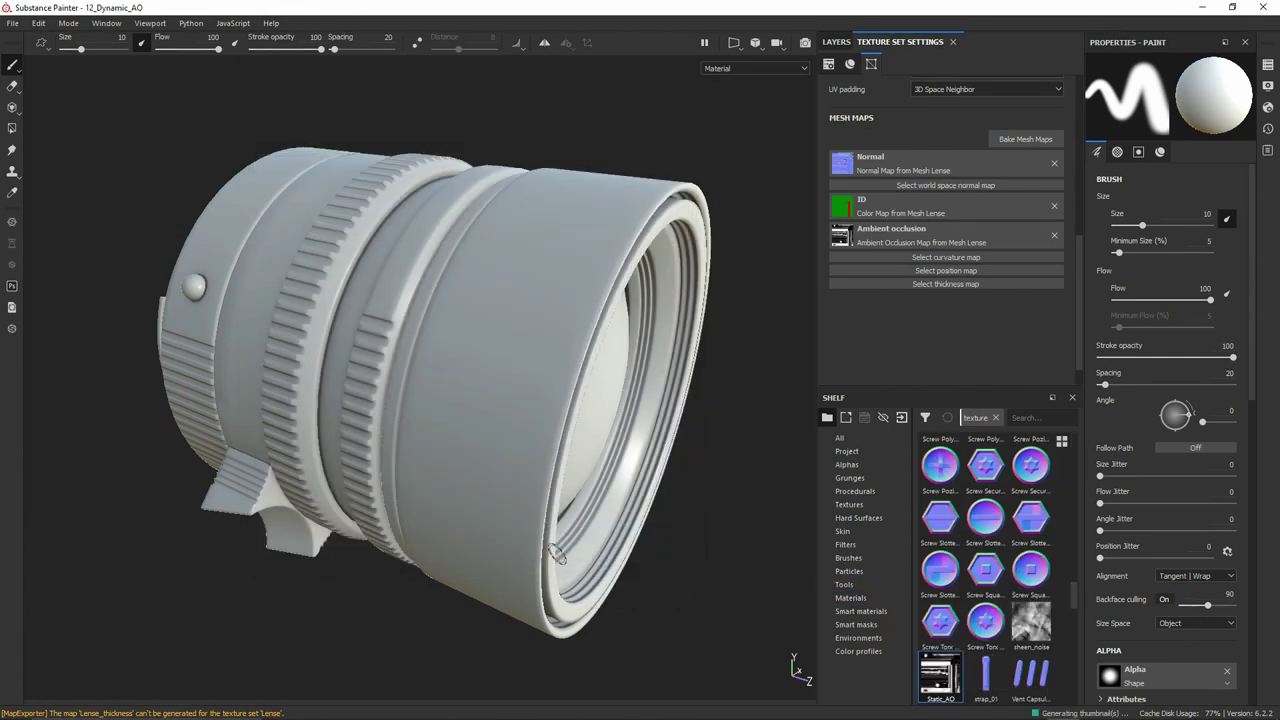
Remove the ambient occlusion map from the texture set's mesh maps, and exclude ID in the baking settings so only Ambient occlusion is selected
{"action": "mouse_move", "coordinate": [934, 681]}
{"action": "left_click", "coordinate": [1055, 235]}
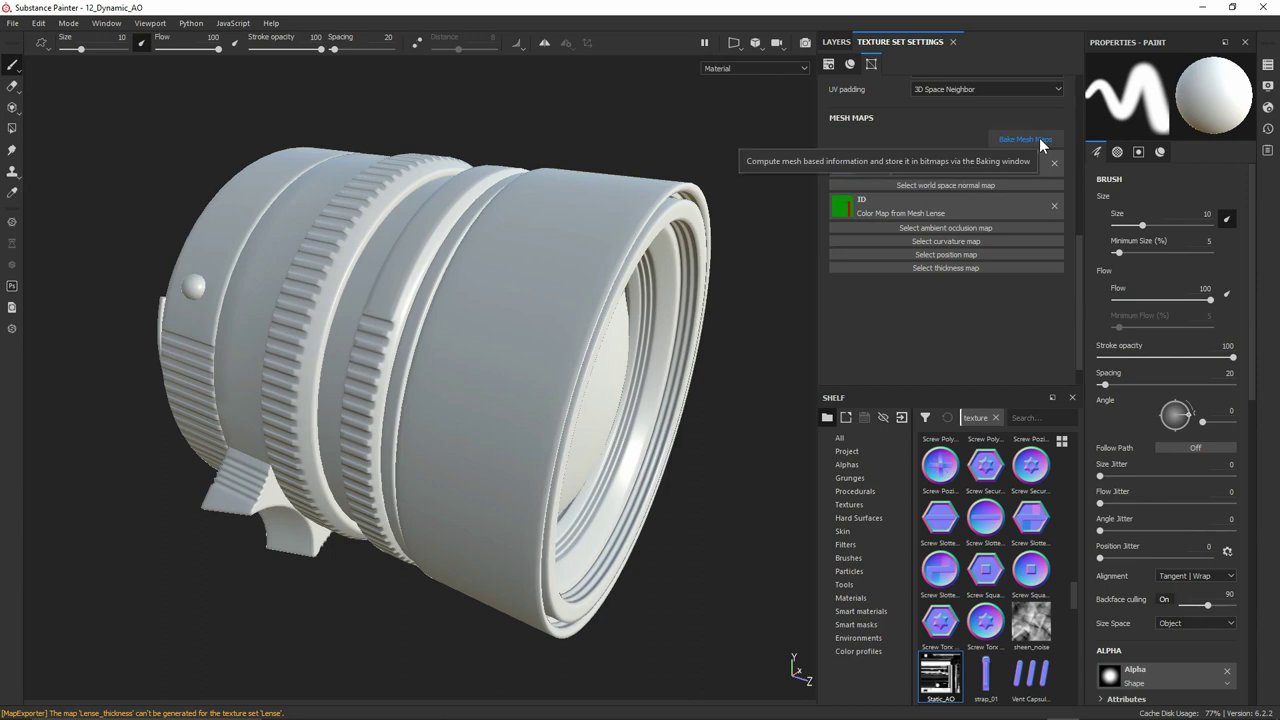
{"action": "left_click", "coordinate": [1040, 146]}
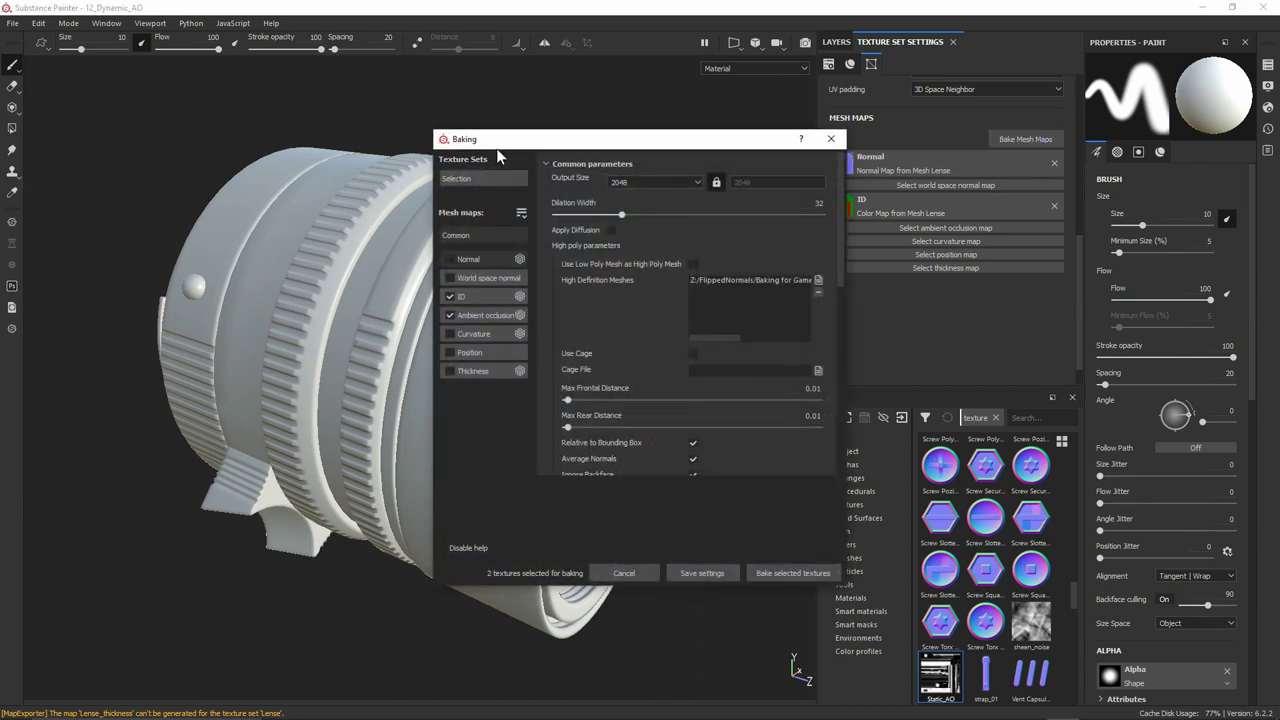
{"action": "left_click_drag", "start_coordinate": [530, 149], "coordinate": [370, 146]}
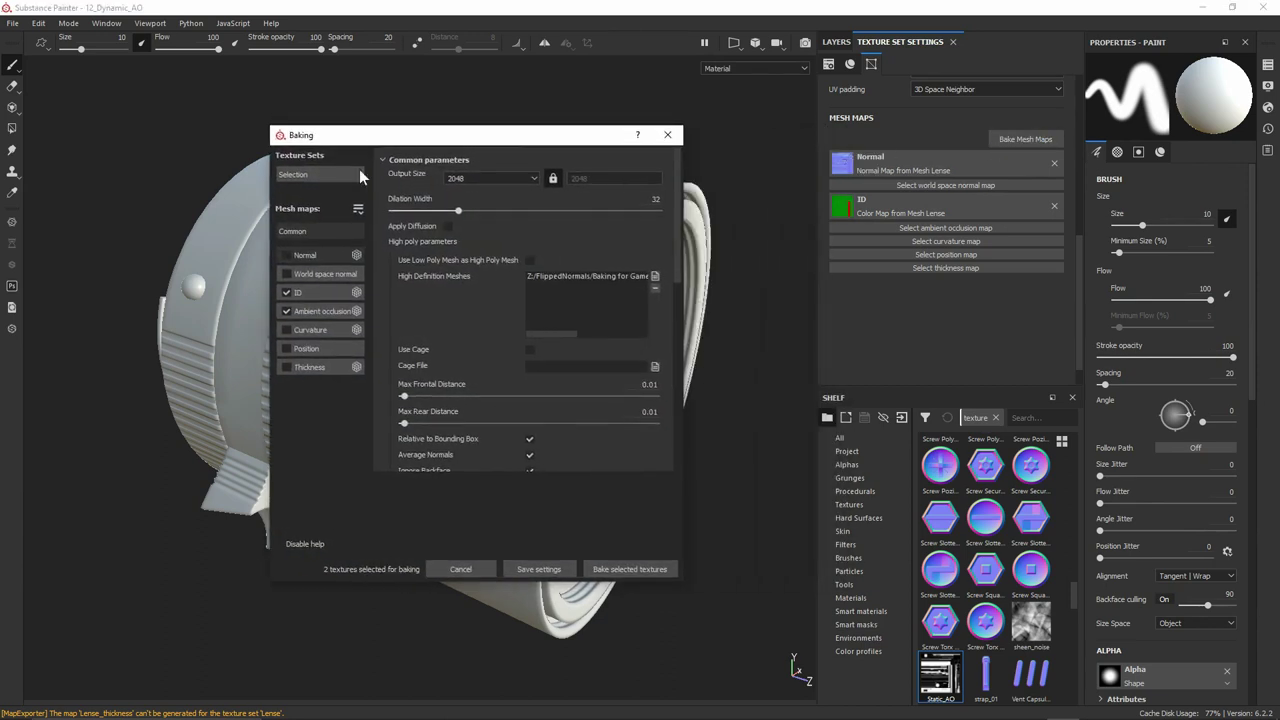
{"action": "left_click", "coordinate": [287, 293]}
{"action": "left_click", "coordinate": [318, 310]}
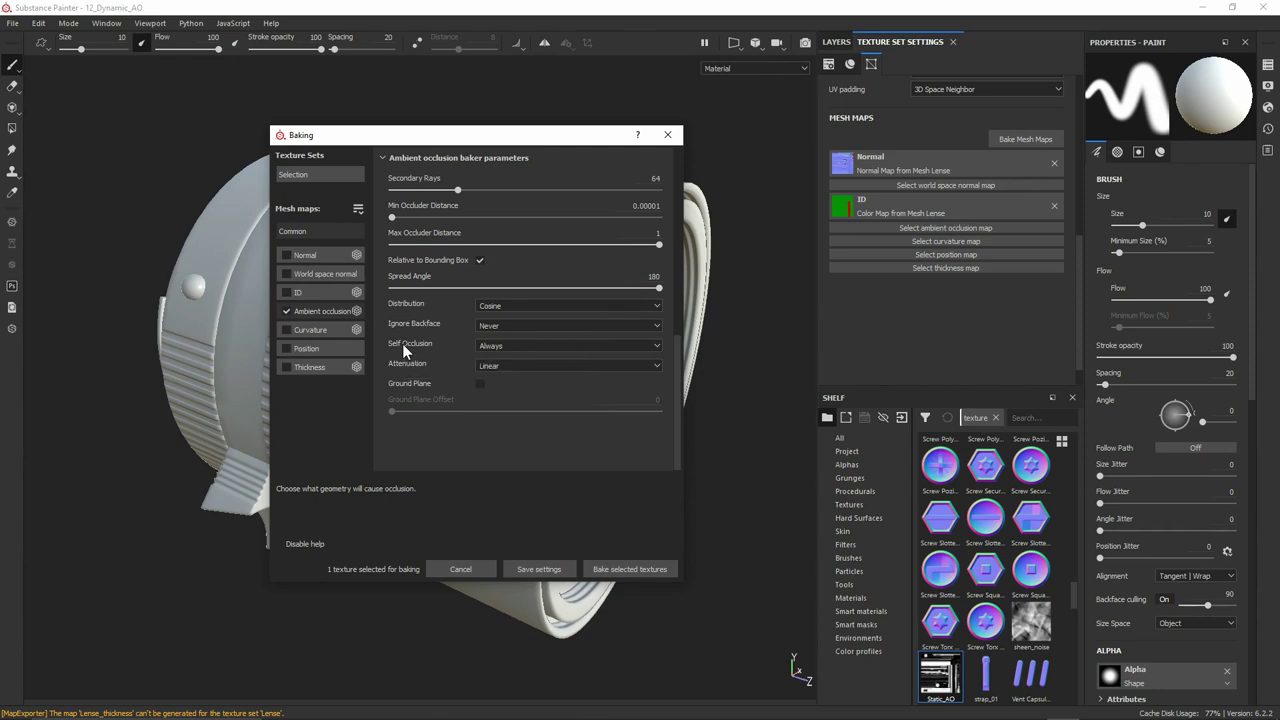
Set the ambient occlusion baker's Self Occlusion to Only Same Mesh Name, and close the baking settings without baking
{"action": "left_click_drag", "start_coordinate": [430, 135], "coordinate": [877, 169]}
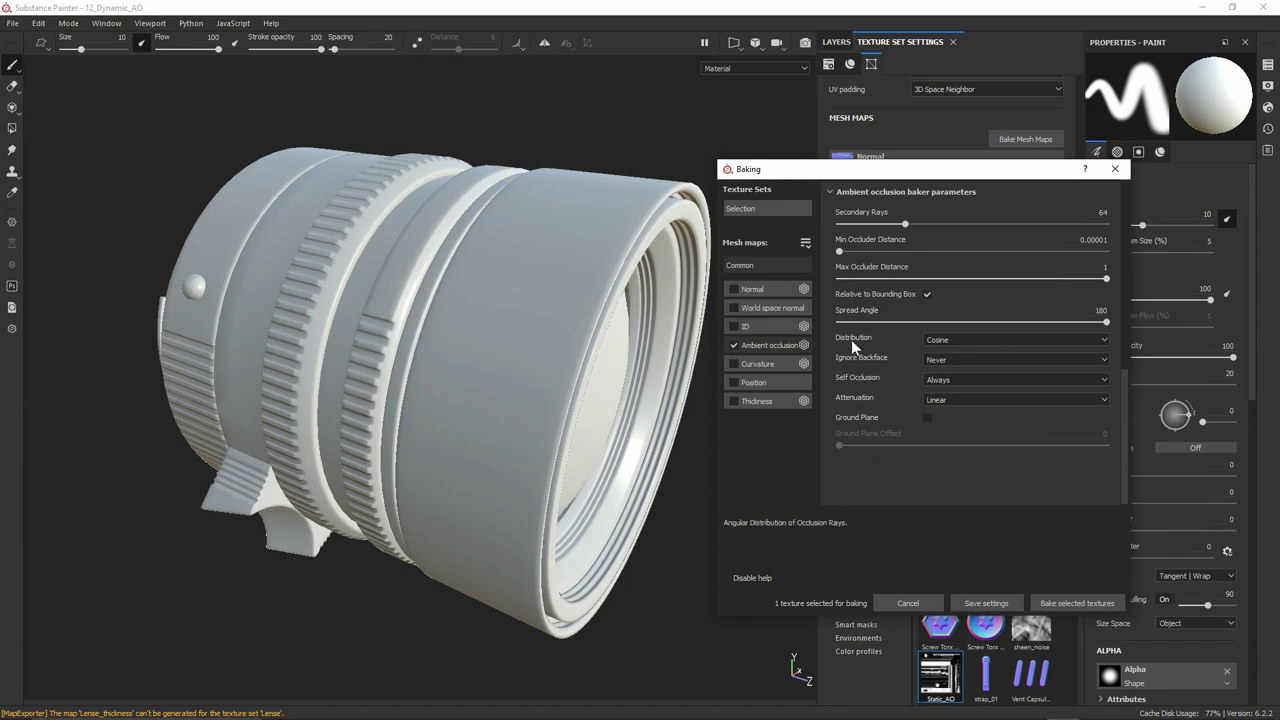
{"action": "left_click", "coordinate": [976, 380]}
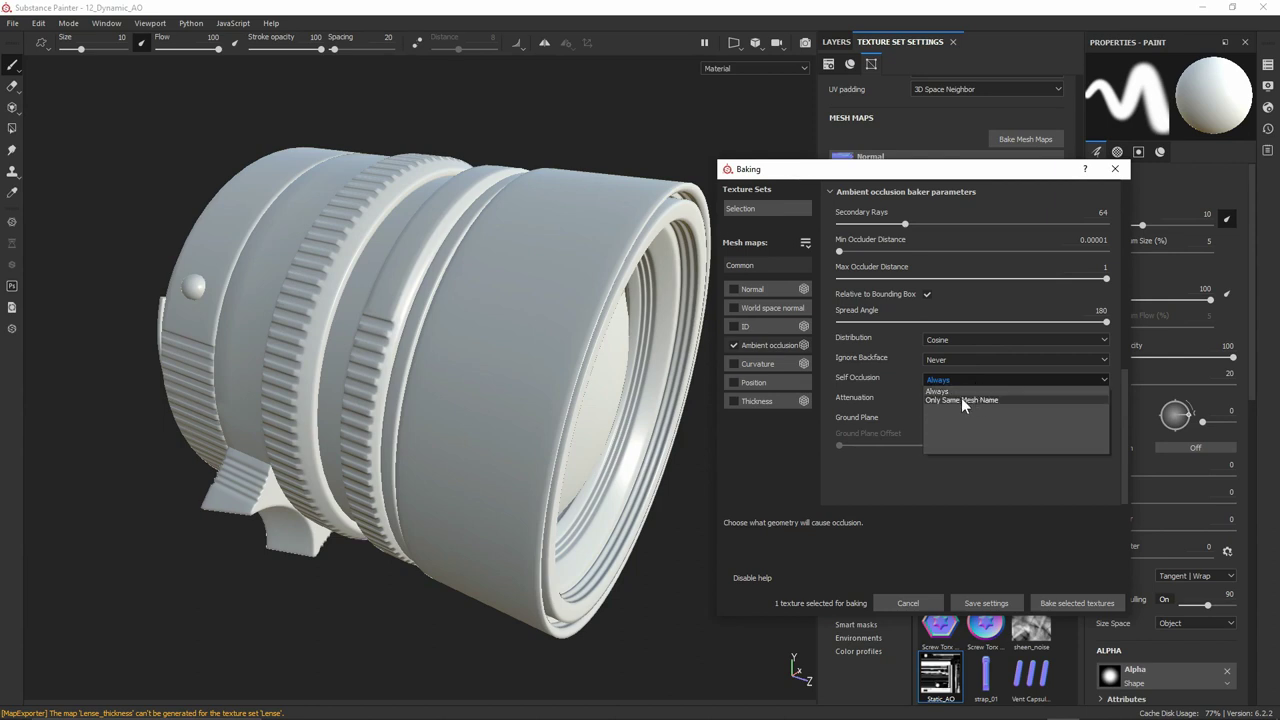
{"action": "left_click", "coordinate": [978, 402]}
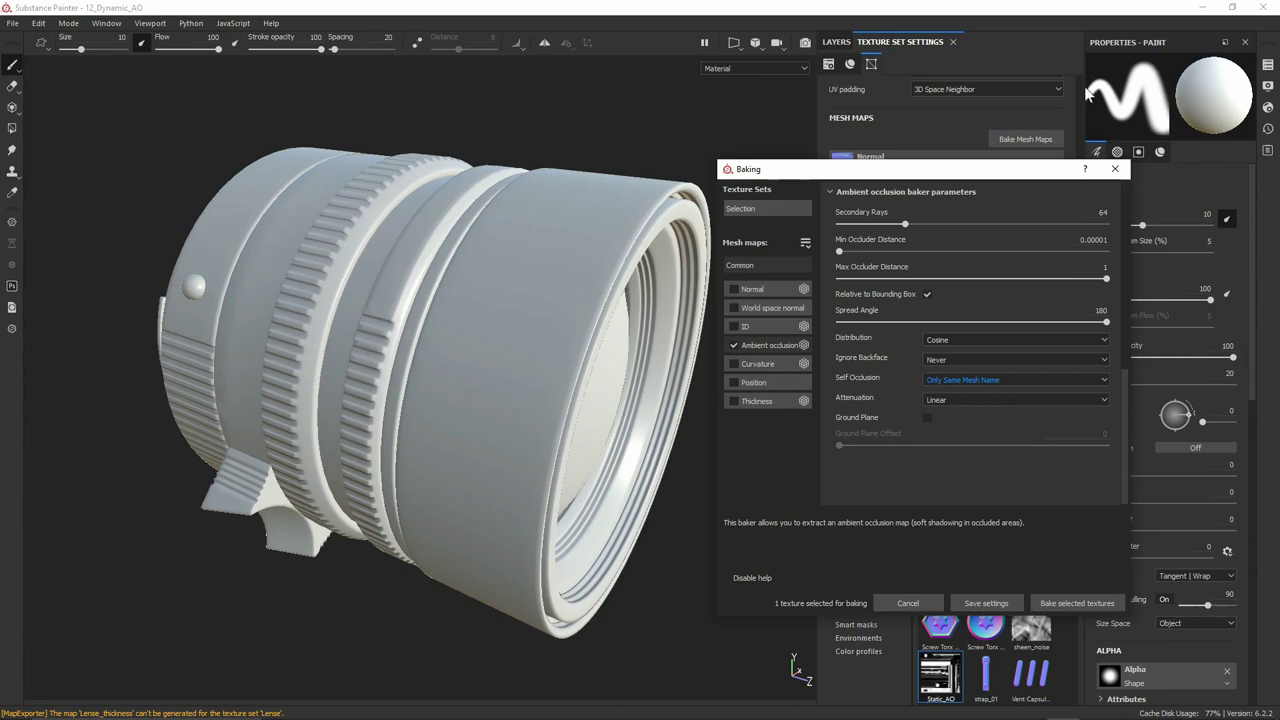
{"action": "left_click", "coordinate": [1115, 168]}
Examine the lens's rings, grips, rear mount and front opening from several angles without an ambient occlusion map
{"action": "right_click_drag", "start_coordinate": [308, 182], "coordinate": [337, 303], "text": "alt"}
{"action": "left_click_drag", "start_coordinate": [337, 303], "coordinate": [114, 283], "text": "alt"}
{"action": "mouse_move", "coordinate": [114, 283]}
{"action": "middle_mouse_down", "text": "alt"}
{"action": "mouse_move", "coordinate": [381, 260]}
{"action": "mouse_move", "coordinate": [355, 285]}
{"action": "middle_mouse_up", "text": "alt"}
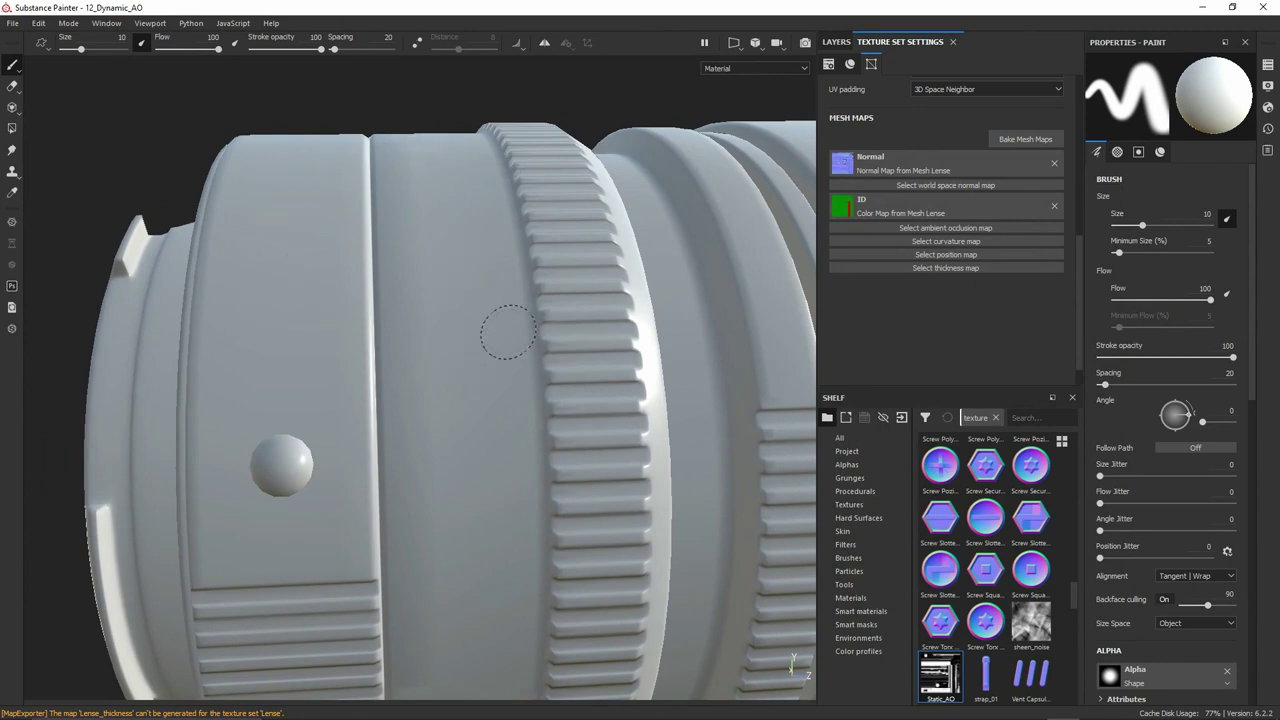
{"action": "mouse_move", "coordinate": [508, 331]}
{"action": "left_mouse_down", "text": "alt"}
{"action": "mouse_move", "coordinate": [429, 294]}
{"action": "mouse_move", "coordinate": [443, 306]}
{"action": "mouse_move", "coordinate": [262, 281]}
{"action": "left_mouse_up", "text": "alt"}
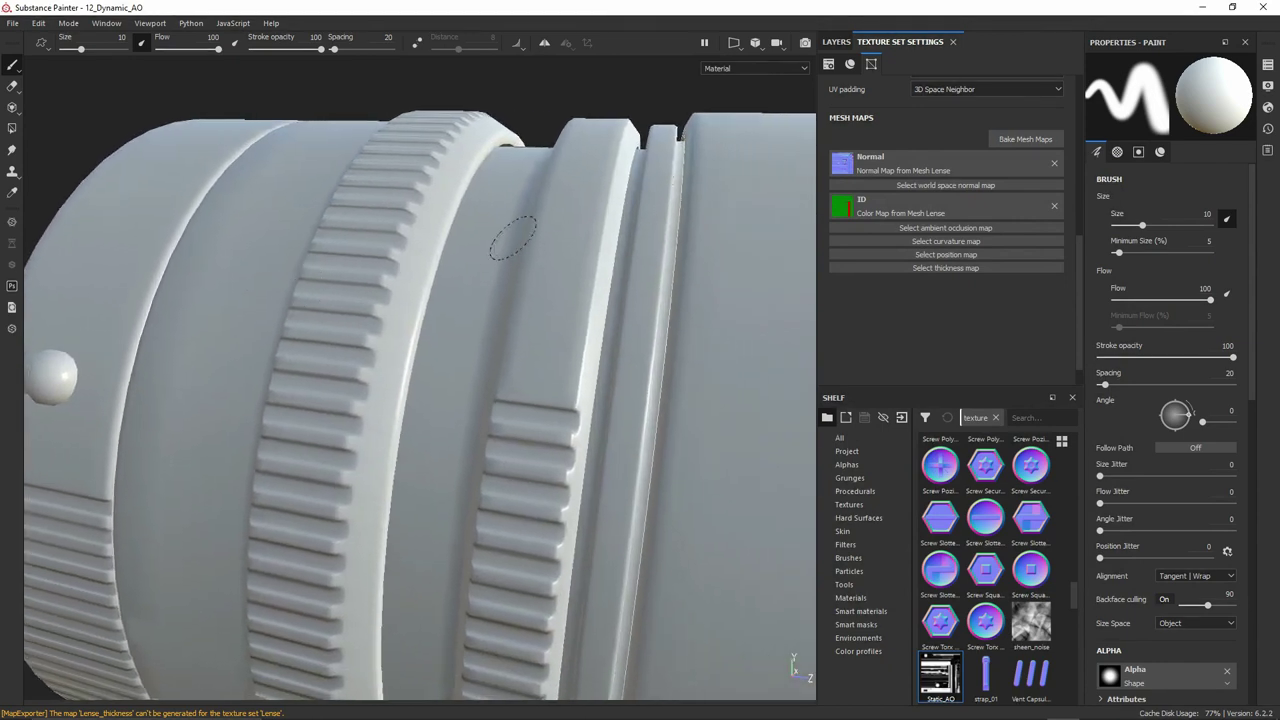
{"action": "mouse_move", "coordinate": [360, 390]}
{"action": "left_mouse_down", "text": "alt"}
{"action": "mouse_move", "coordinate": [337, 389]}
{"action": "mouse_move", "coordinate": [300, 345]}
{"action": "mouse_move", "coordinate": [320, 330]}
{"action": "mouse_move", "coordinate": [260, 285]}
{"action": "mouse_move", "coordinate": [443, 341]}
{"action": "mouse_move", "coordinate": [319, 234]}
{"action": "left_mouse_up", "text": "alt"}
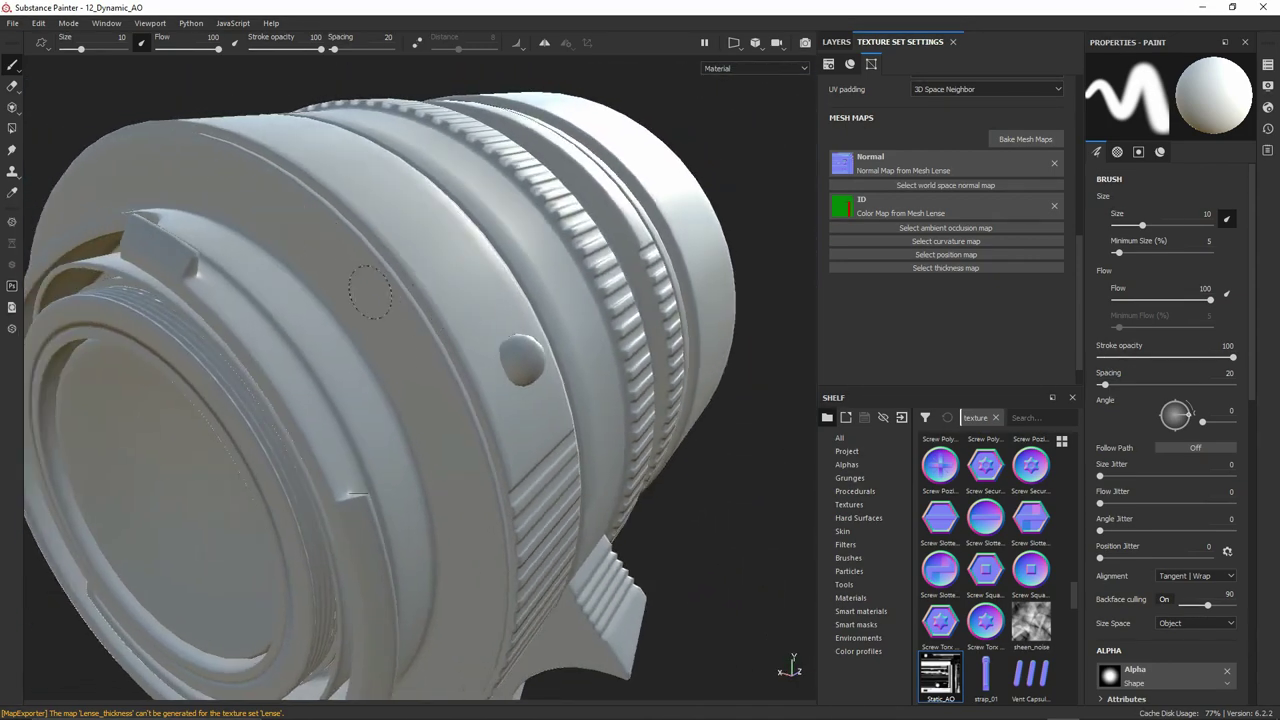
{"action": "mouse_move", "coordinate": [312, 326]}
{"action": "left_mouse_down", "text": "alt"}
{"action": "mouse_move", "coordinate": [287, 322]}
{"action": "mouse_move", "coordinate": [471, 329]}
{"action": "mouse_move", "coordinate": [345, 338]}
{"action": "left_mouse_up", "text": "alt"}
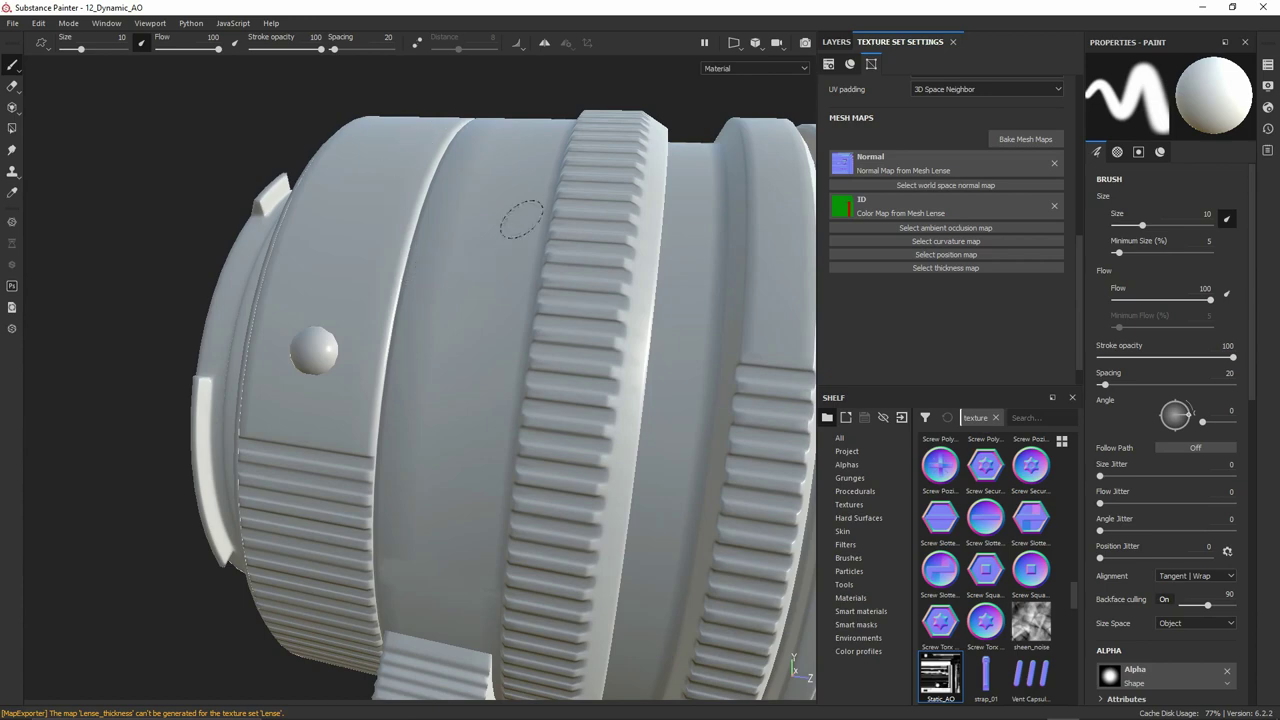
{"action": "left_click_drag", "start_coordinate": [399, 266], "coordinate": [287, 177], "text": "alt"}
{"action": "left_click_drag", "start_coordinate": [360, 296], "coordinate": [476, 339], "text": "alt"}
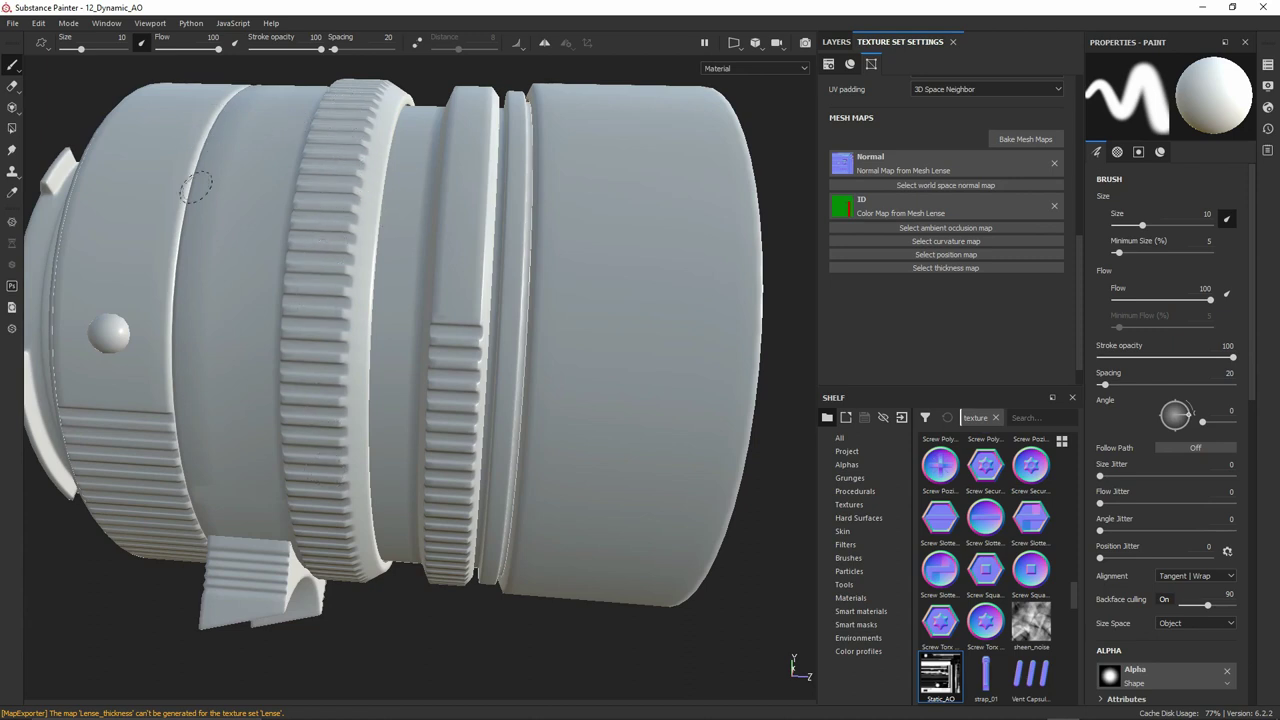
{"action": "mouse_move", "coordinate": [188, 220]}
{"action": "left_mouse_down", "text": "alt"}
{"action": "mouse_move", "coordinate": [440, 323]}
{"action": "mouse_move", "coordinate": [563, 423]}
{"action": "mouse_move", "coordinate": [491, 243]}
{"action": "mouse_move", "coordinate": [321, 203]}
{"action": "mouse_move", "coordinate": [269, 271]}
{"action": "mouse_move", "coordinate": [300, 262]}
{"action": "left_mouse_up", "text": "alt"}
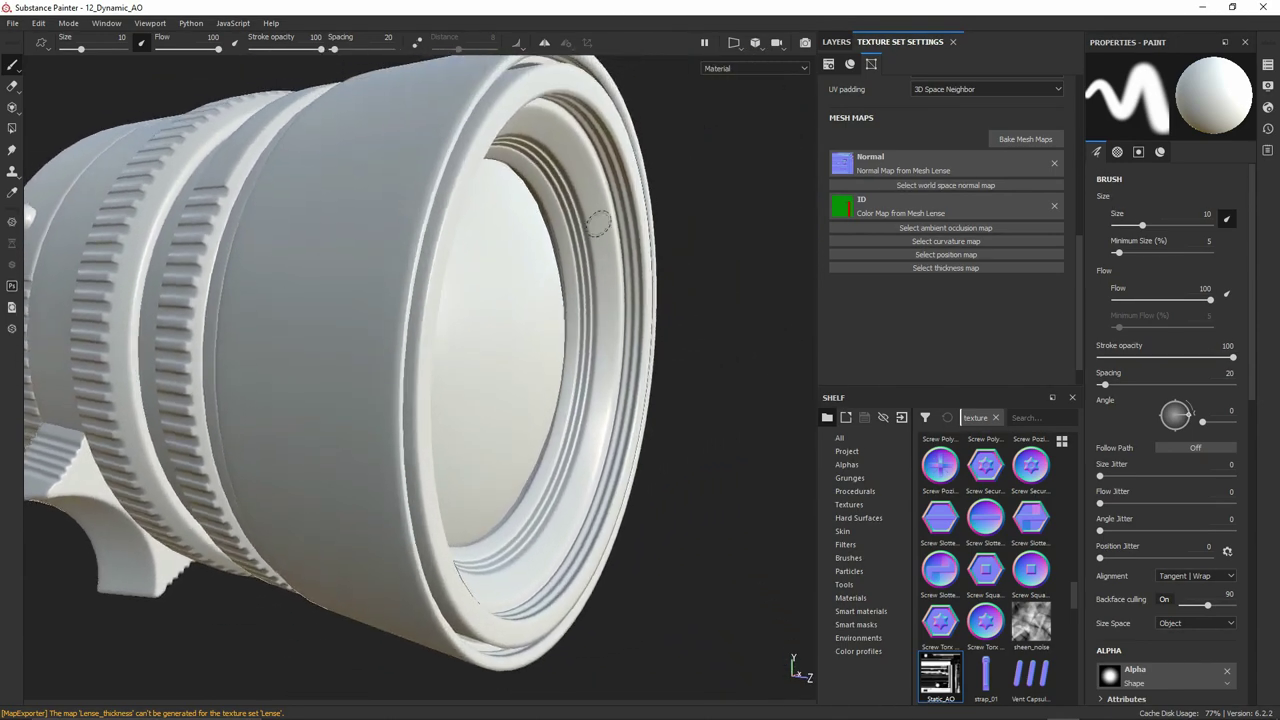
{"action": "left_click_drag", "start_coordinate": [589, 268], "coordinate": [434, 203], "text": "alt"}
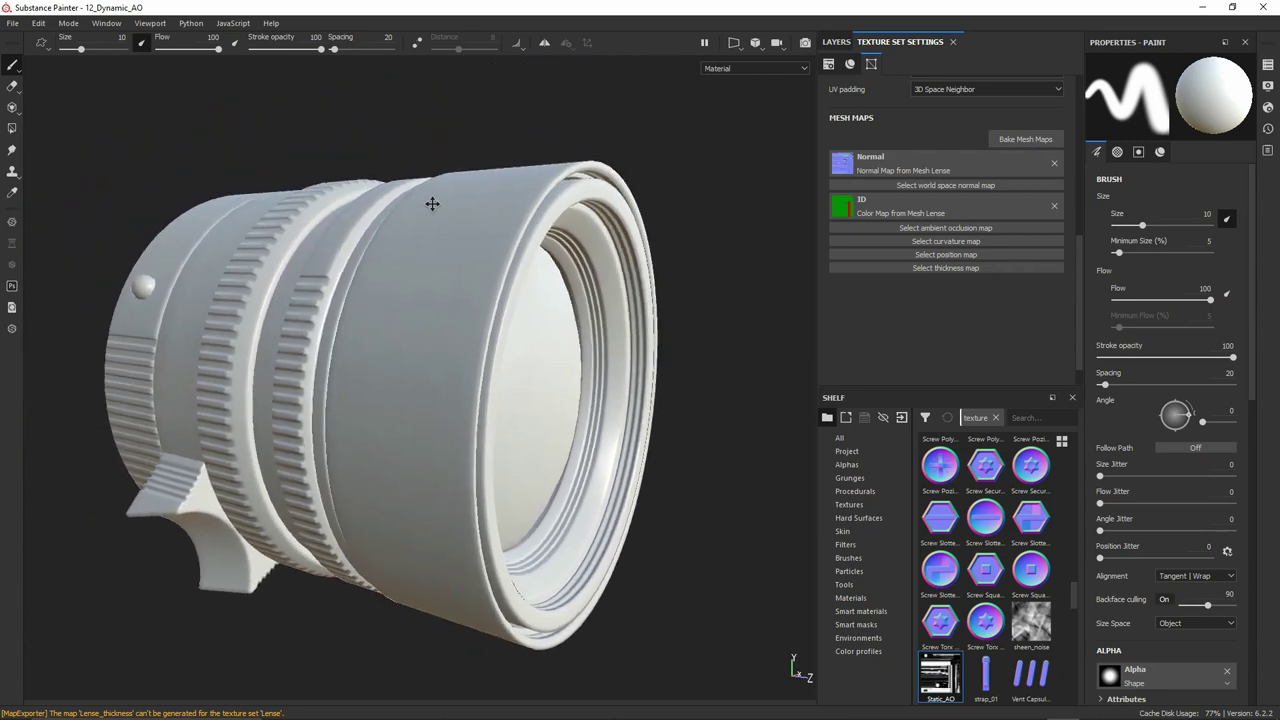
Bake only the Ambient occlusion map, with ID excluded and Self Occlusion set to Only Same Mesh Name
{"action": "left_click", "coordinate": [1020, 139]}
{"action": "left_click", "coordinate": [450, 296]}
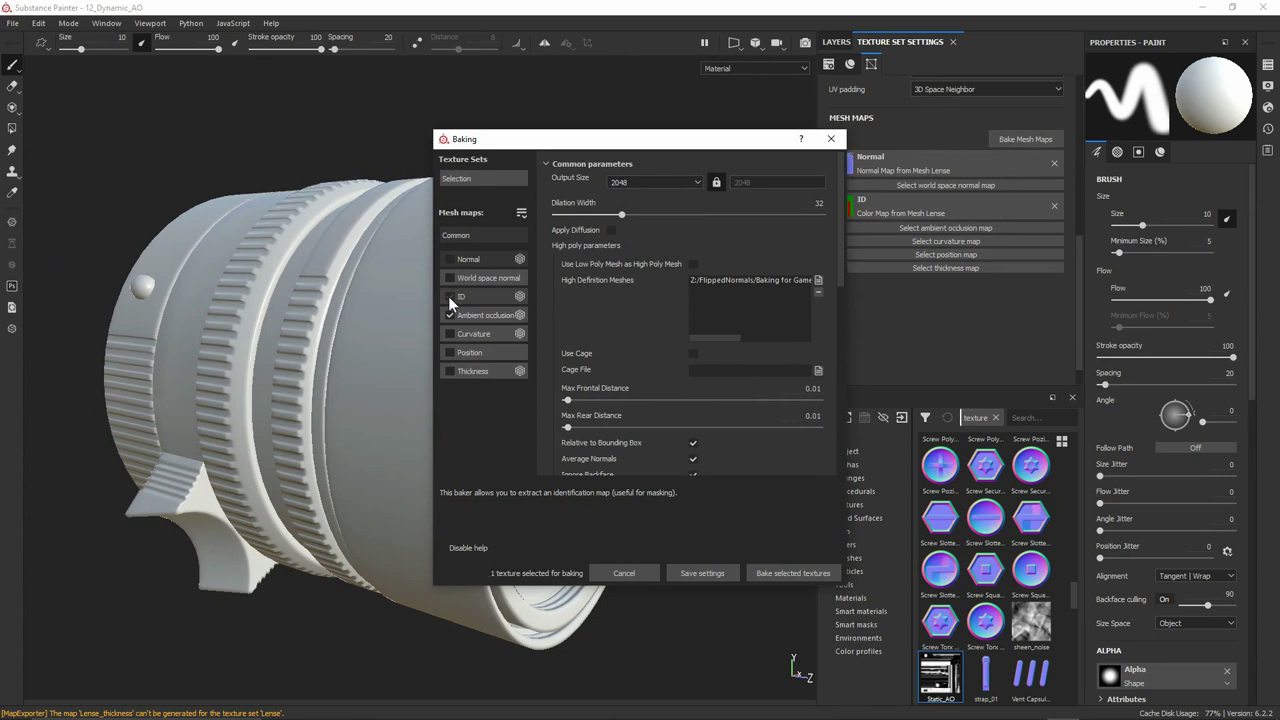
{"action": "left_click", "coordinate": [503, 316]}
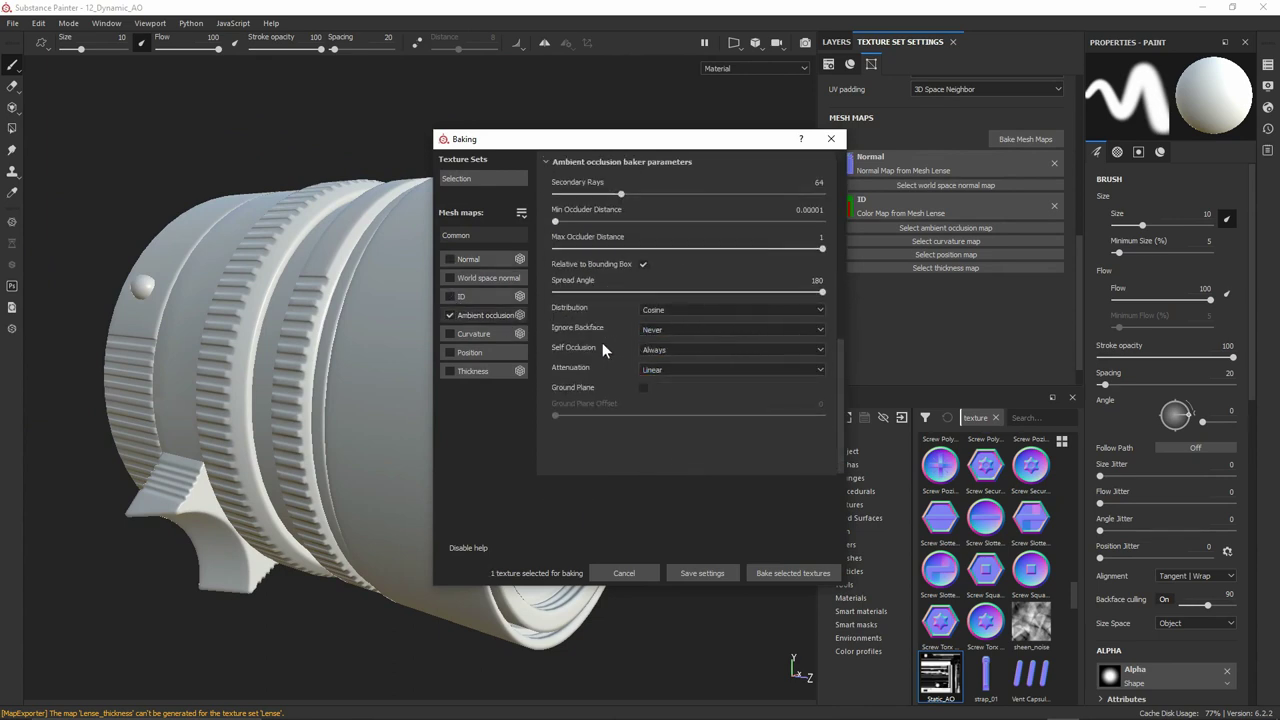
{"action": "left_click", "coordinate": [707, 351]}
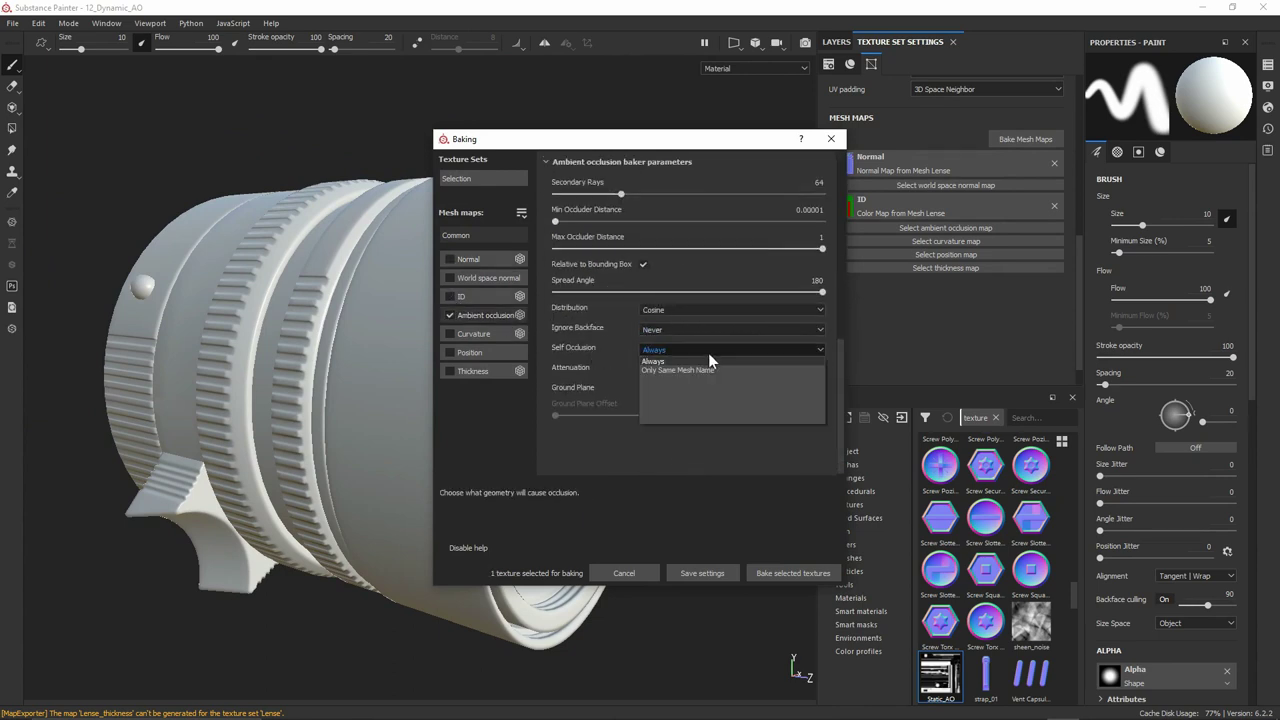
{"action": "left_click", "coordinate": [710, 369]}
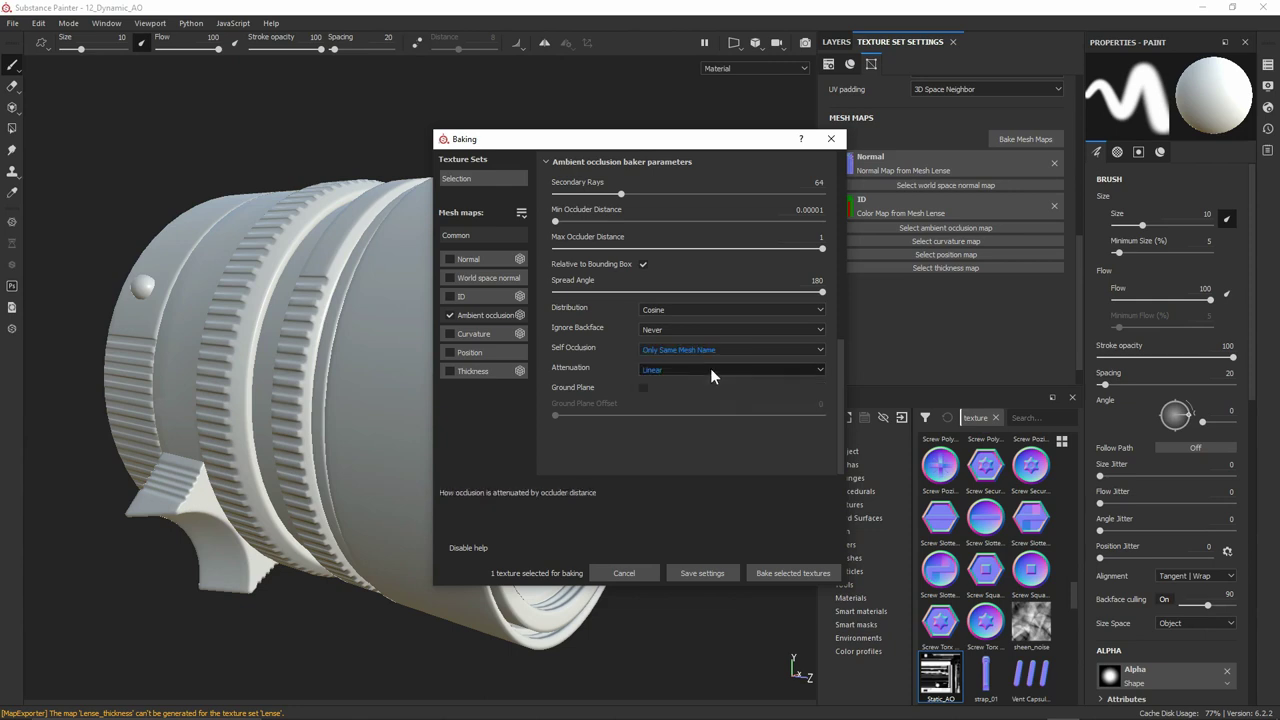
{"action": "left_click", "coordinate": [778, 573]}
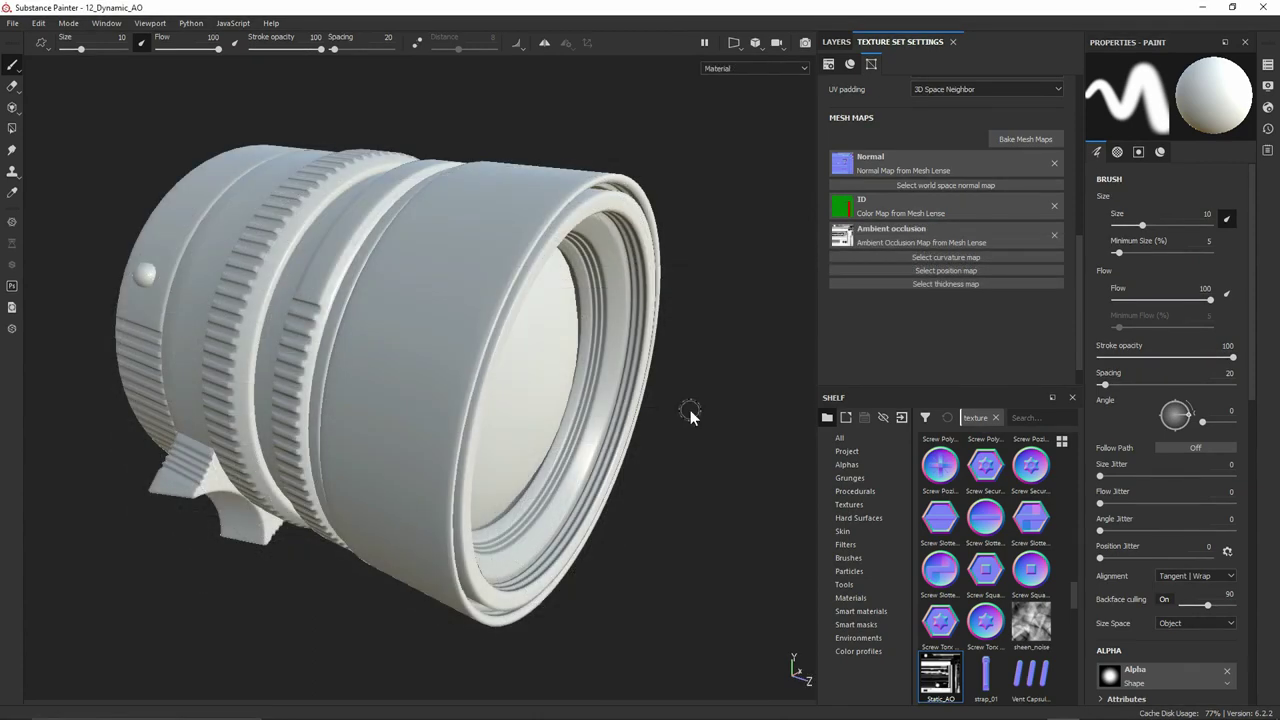
Display the ambient occlusion map on the lens and swap the texture set's ambient occlusion for Static_AO to compare the shading around the rings
{"action": "key", "text": "b"}
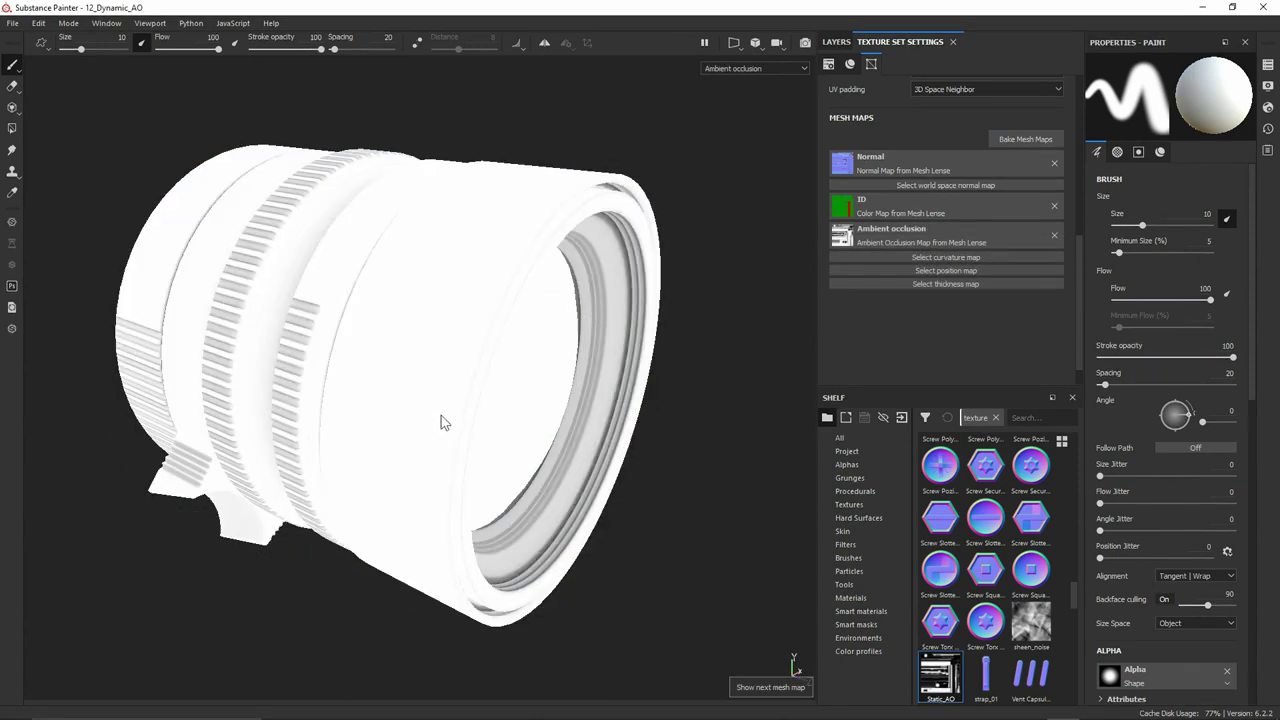
{"action": "left_click_drag", "start_coordinate": [391, 363], "coordinate": [580, 380], "text": "alt"}
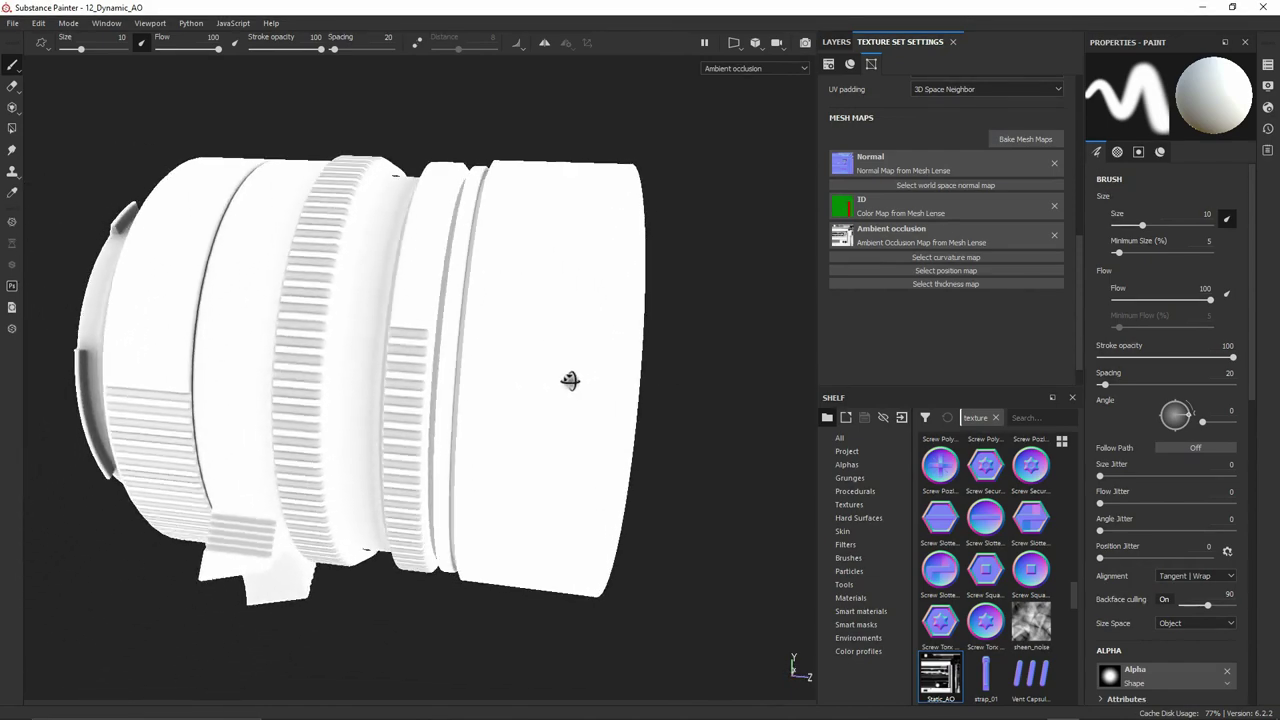
{"action": "left_click", "coordinate": [912, 236]}
{"action": "left_click", "coordinate": [1037, 279]}
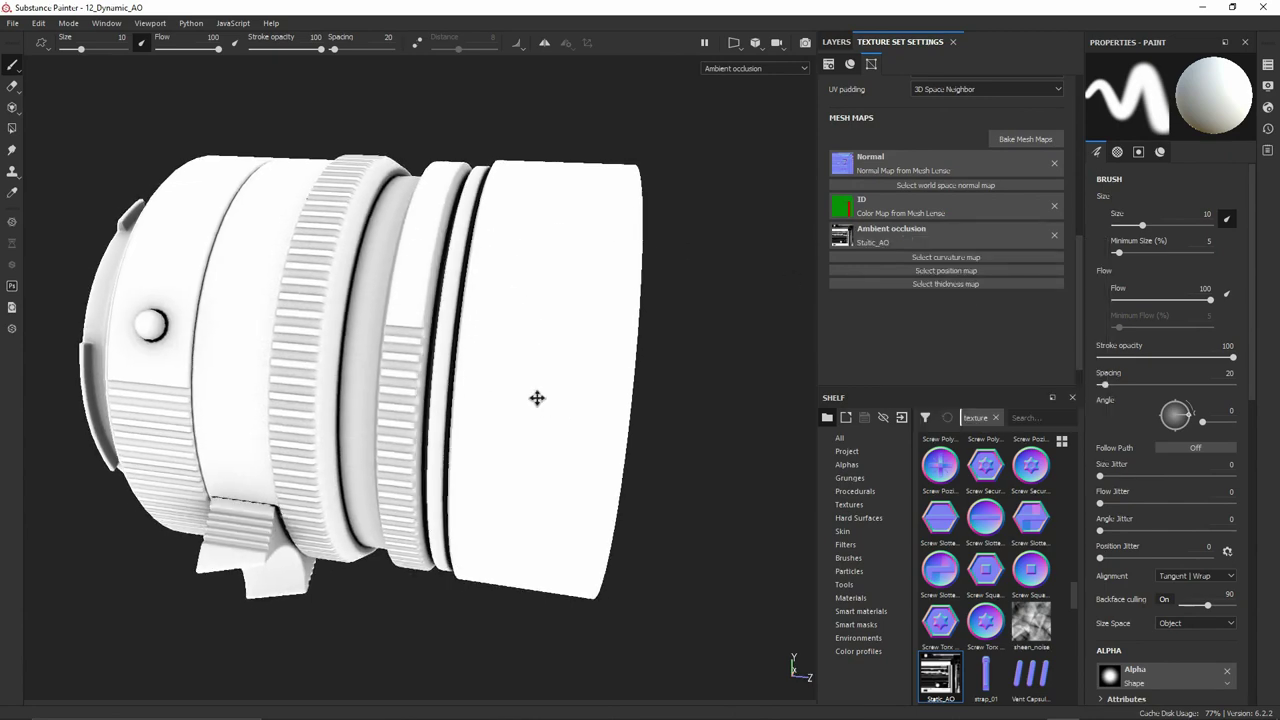
{"action": "left_click_drag", "start_coordinate": [537, 398], "coordinate": [457, 395], "text": "alt"}
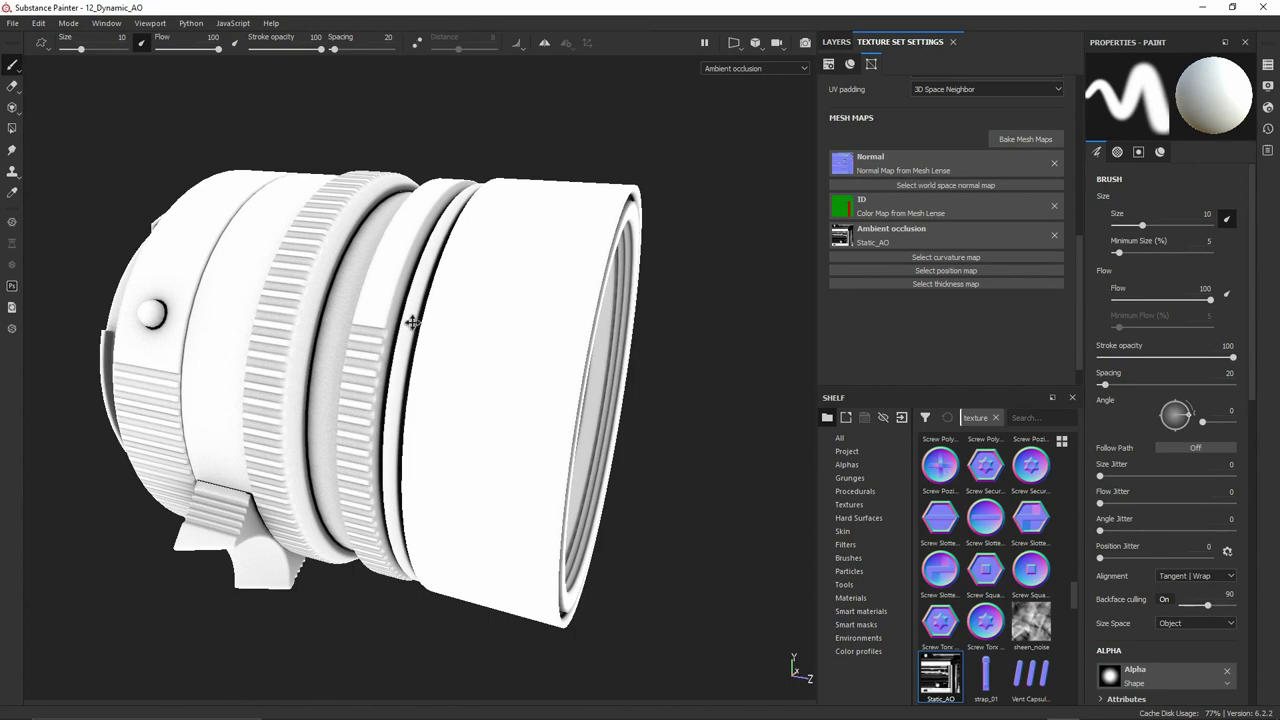
{"action": "left_click_drag", "start_coordinate": [412, 322], "coordinate": [559, 342], "text": "alt"}
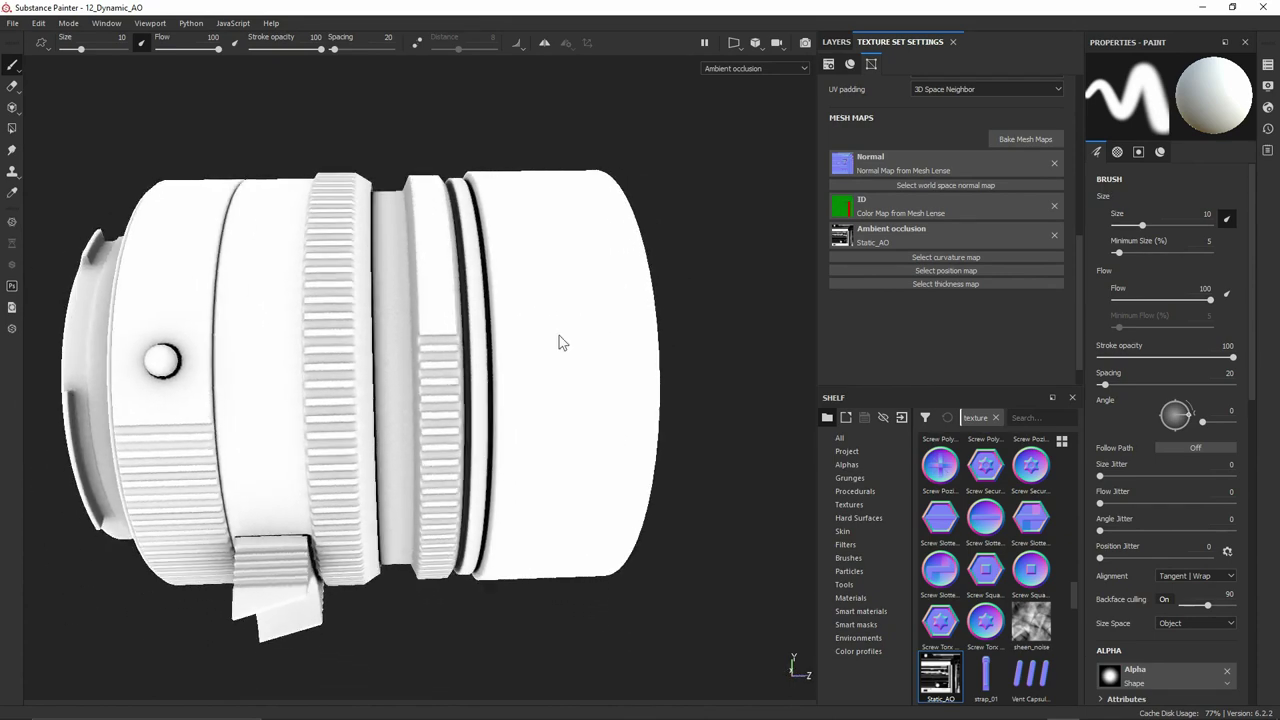
Reassign Ambient Occlusion Map from Mesh Lense as the ambient occlusion mesh map and return the viewport to the Material display
{"action": "left_click", "coordinate": [886, 236]}
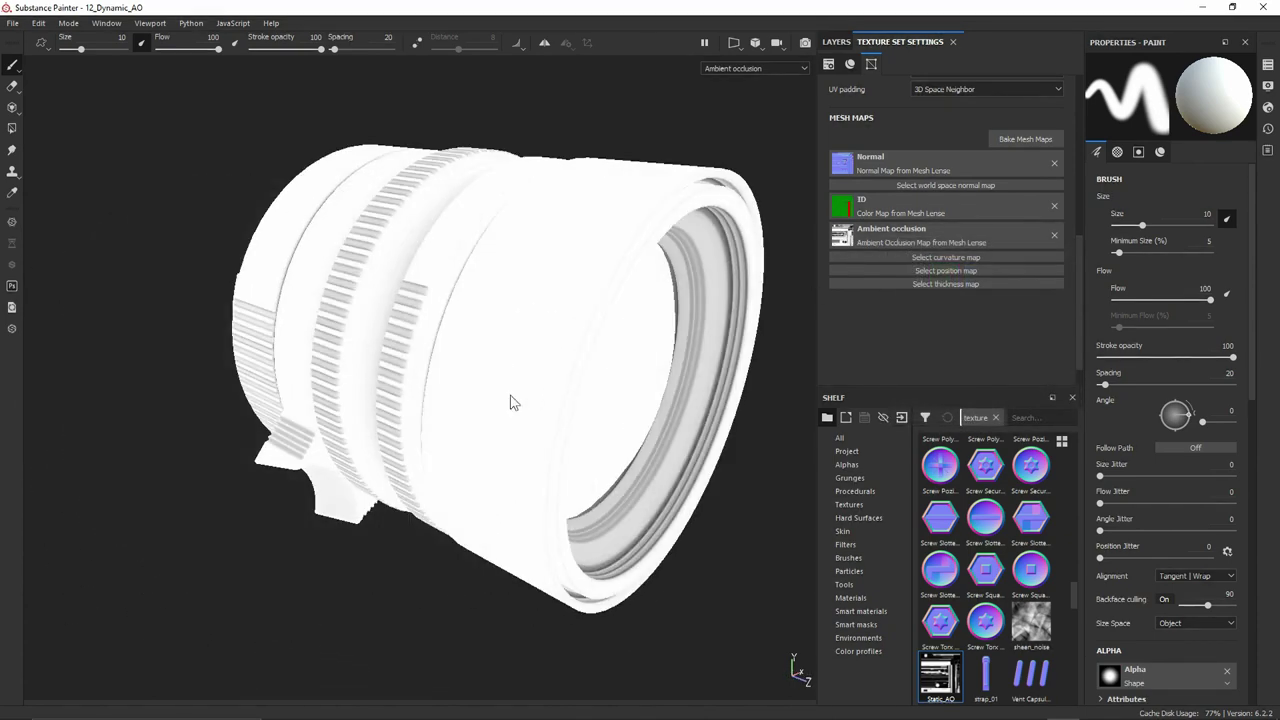
{"action": "left_click_drag", "start_coordinate": [510, 402], "coordinate": [421, 404], "text": "alt"}
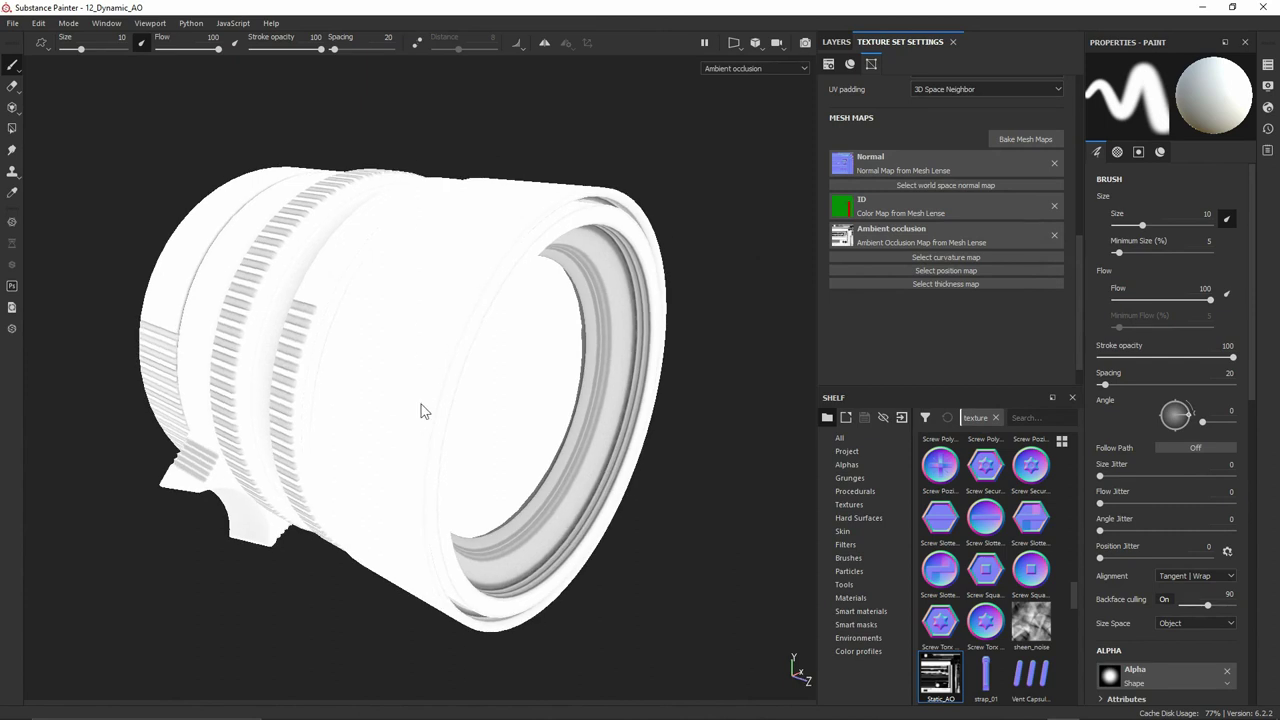
{"action": "key", "text": "m"}
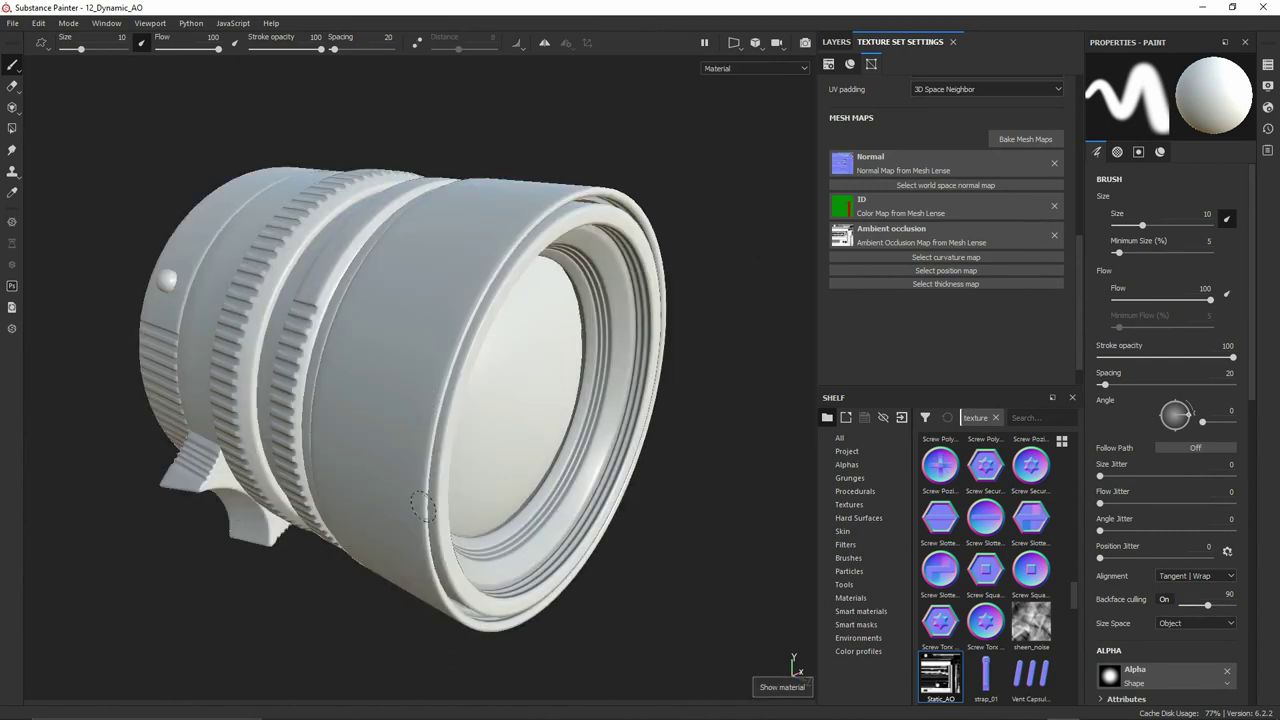
Add a fill effect to the Dynamic layer and keep only its color channel enabled
{"action": "left_click", "coordinate": [840, 42]}
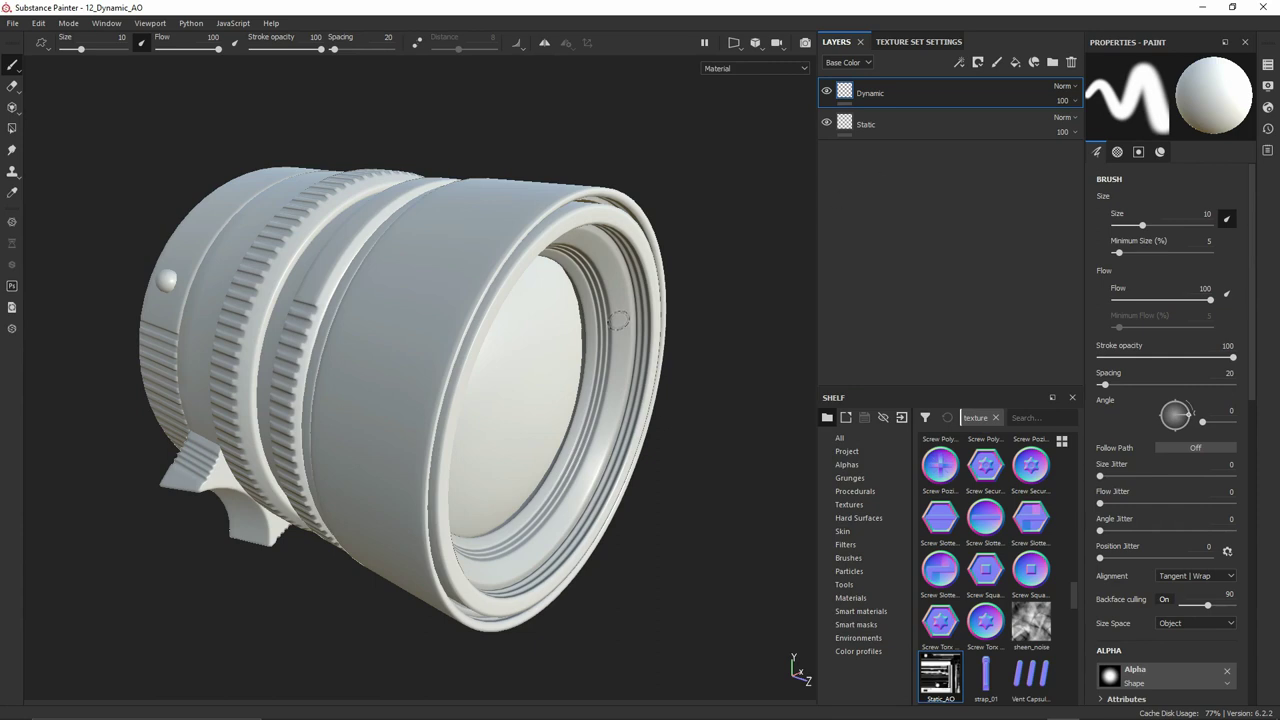
{"action": "right_click", "coordinate": [872, 100]}
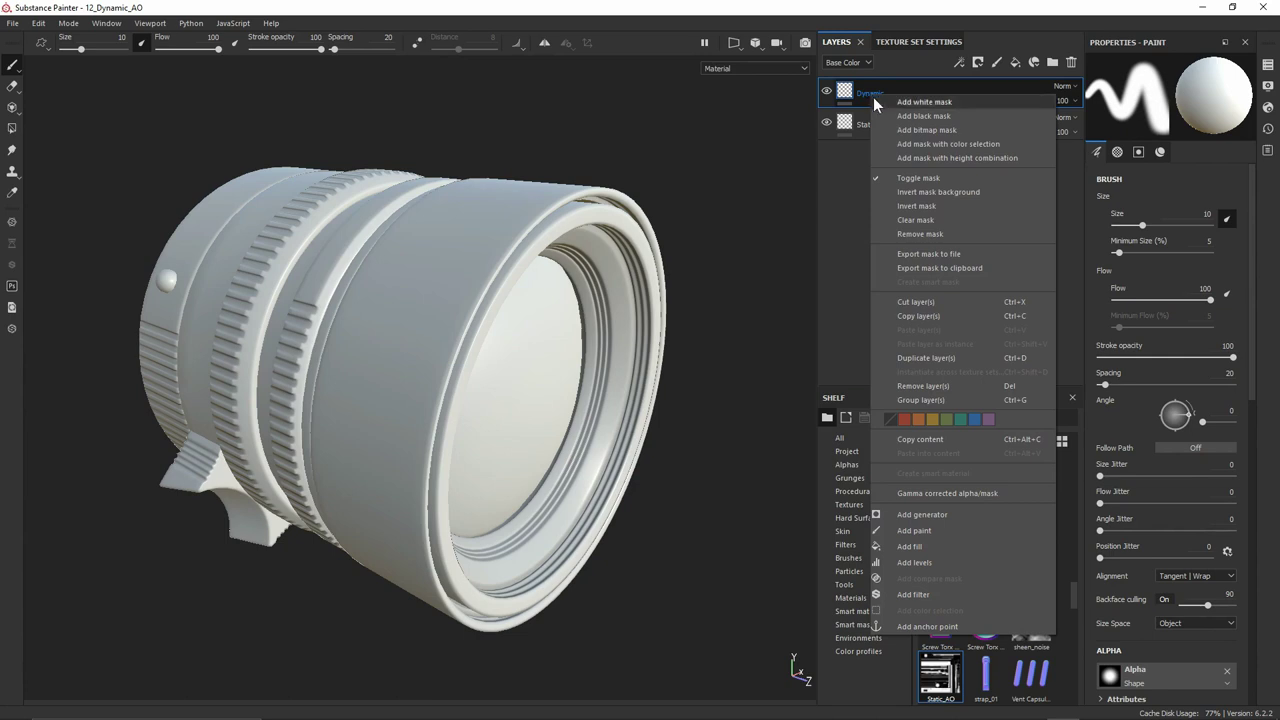
{"action": "left_click", "coordinate": [929, 546]}
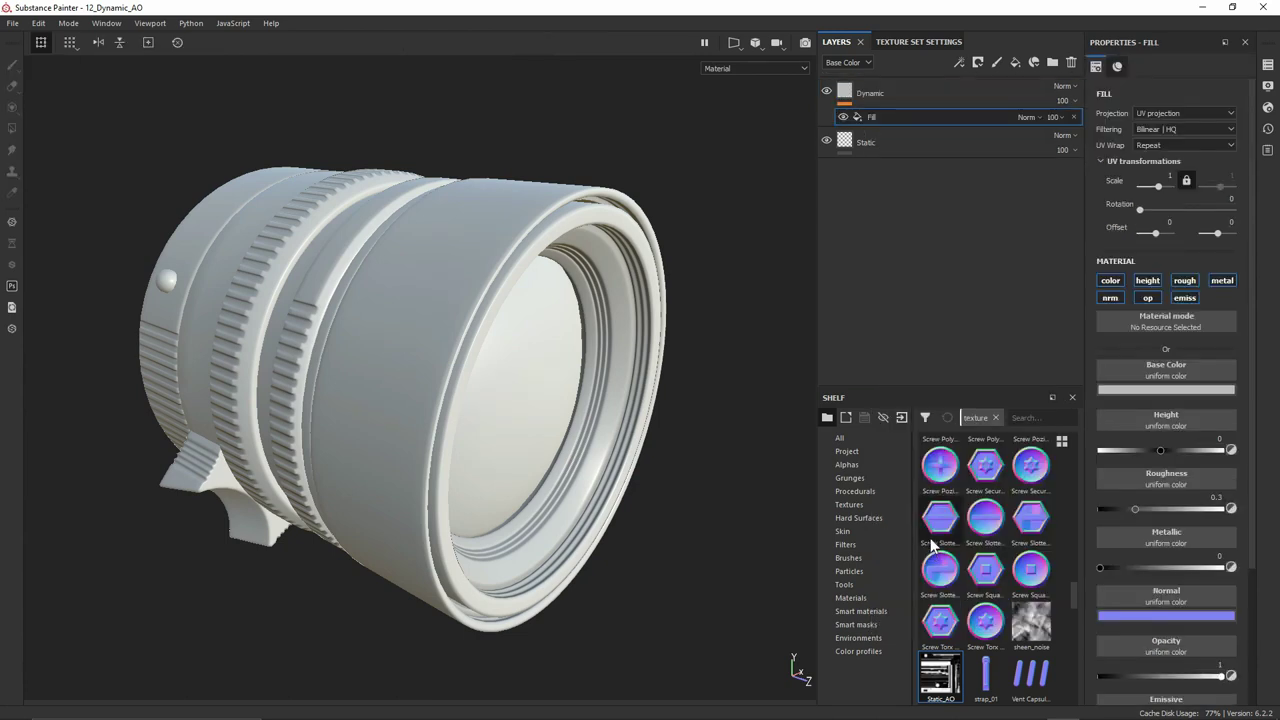
{"action": "left_click", "coordinate": [1184, 298]}
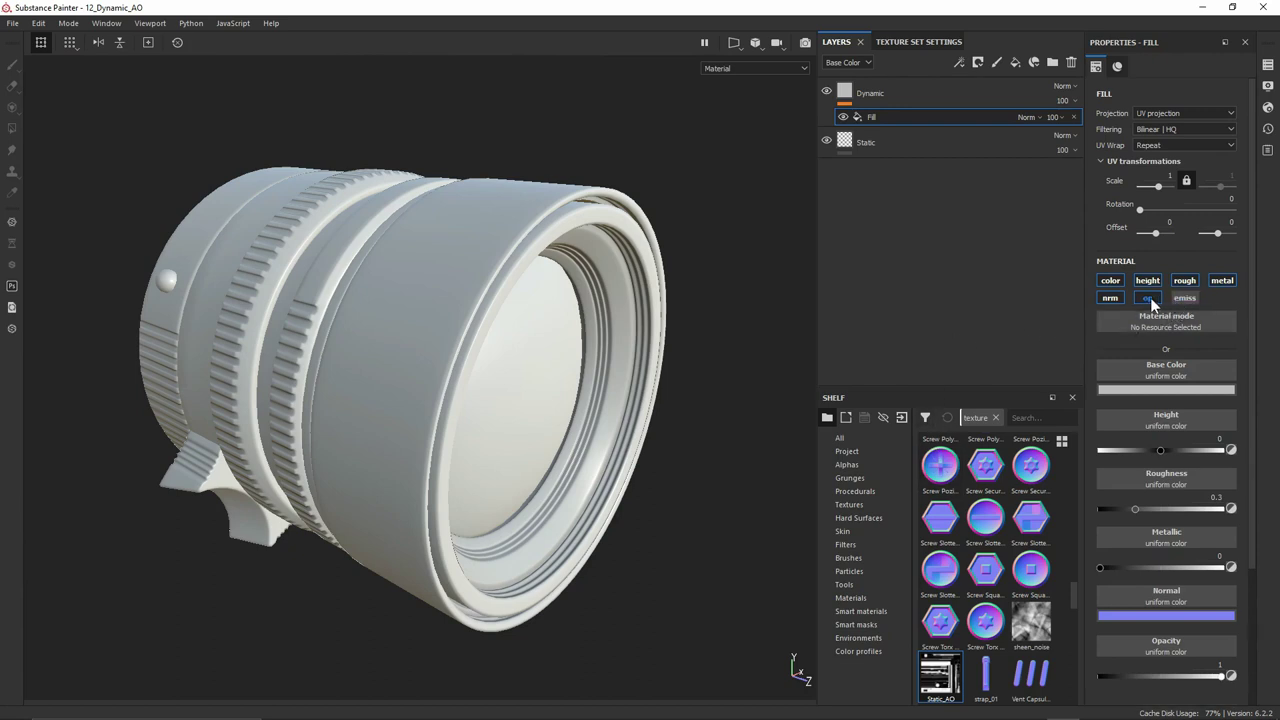
{"action": "left_click", "coordinate": [1148, 298]}
{"action": "left_click", "coordinate": [1110, 298]}
{"action": "left_click", "coordinate": [1148, 280]}
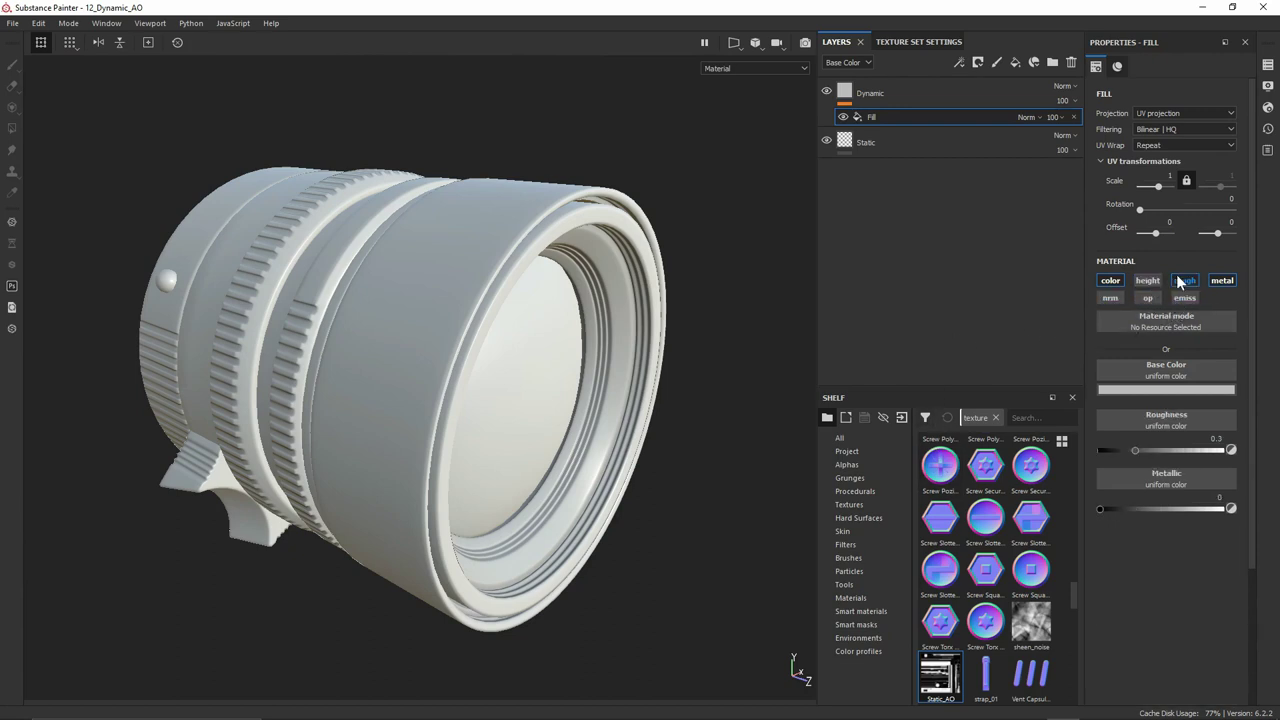
{"action": "left_click", "coordinate": [1184, 280]}
{"action": "left_click", "coordinate": [1221, 281]}
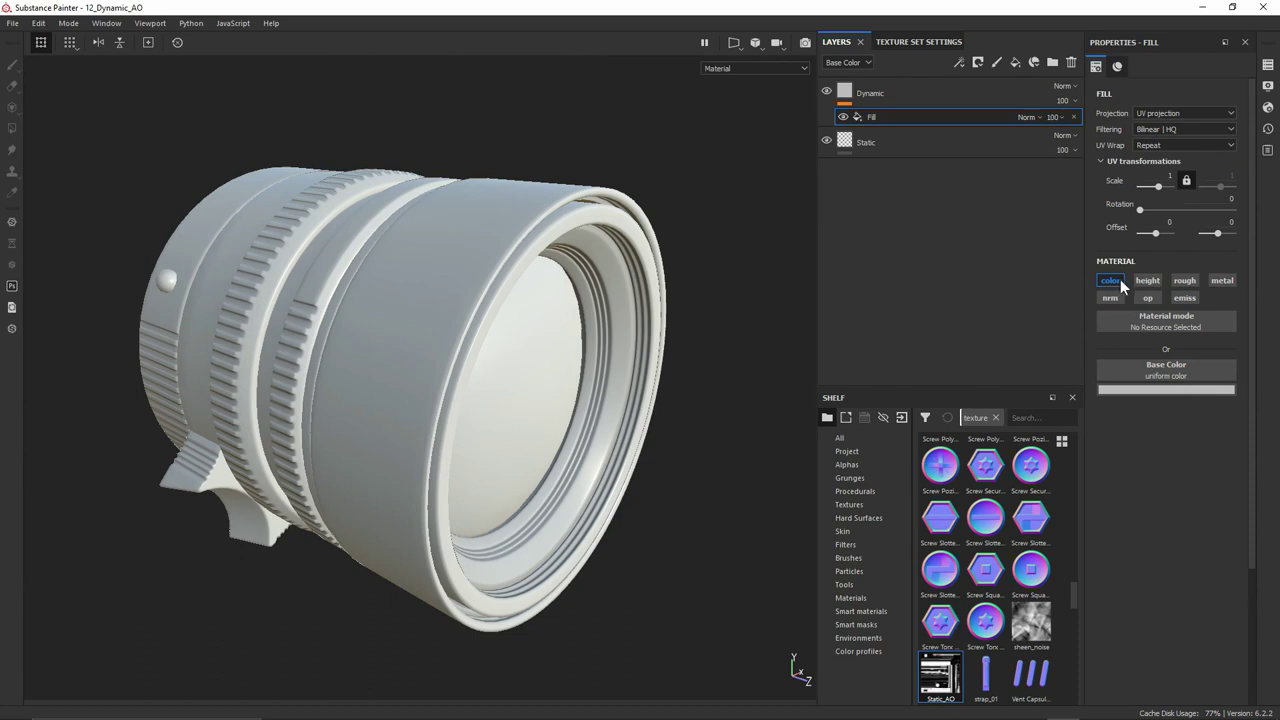
Use Ambient Occlusion Map from Mesh Lense as the Dynamic fill's base color and display only the Base Color channel in the viewport
{"action": "left_click", "coordinate": [1162, 370]}
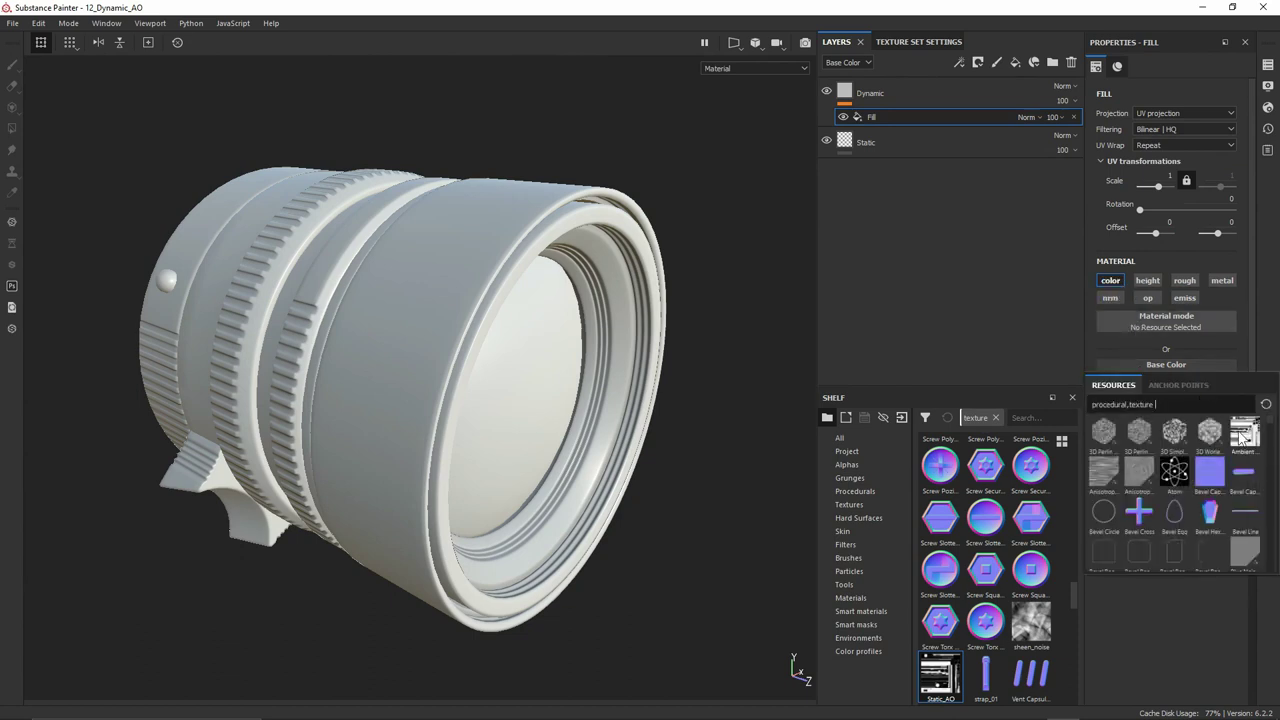
{"action": "mouse_move", "coordinate": [1241, 436]}
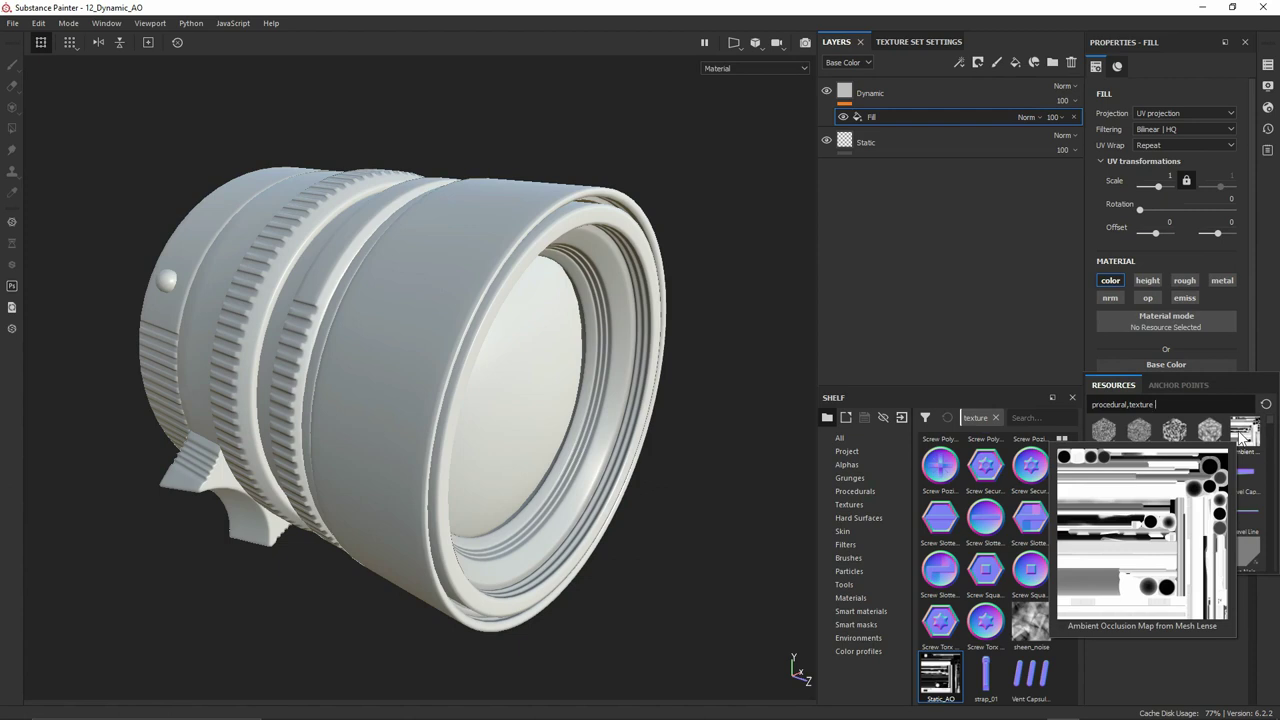
{"action": "left_click", "coordinate": [1241, 434]}
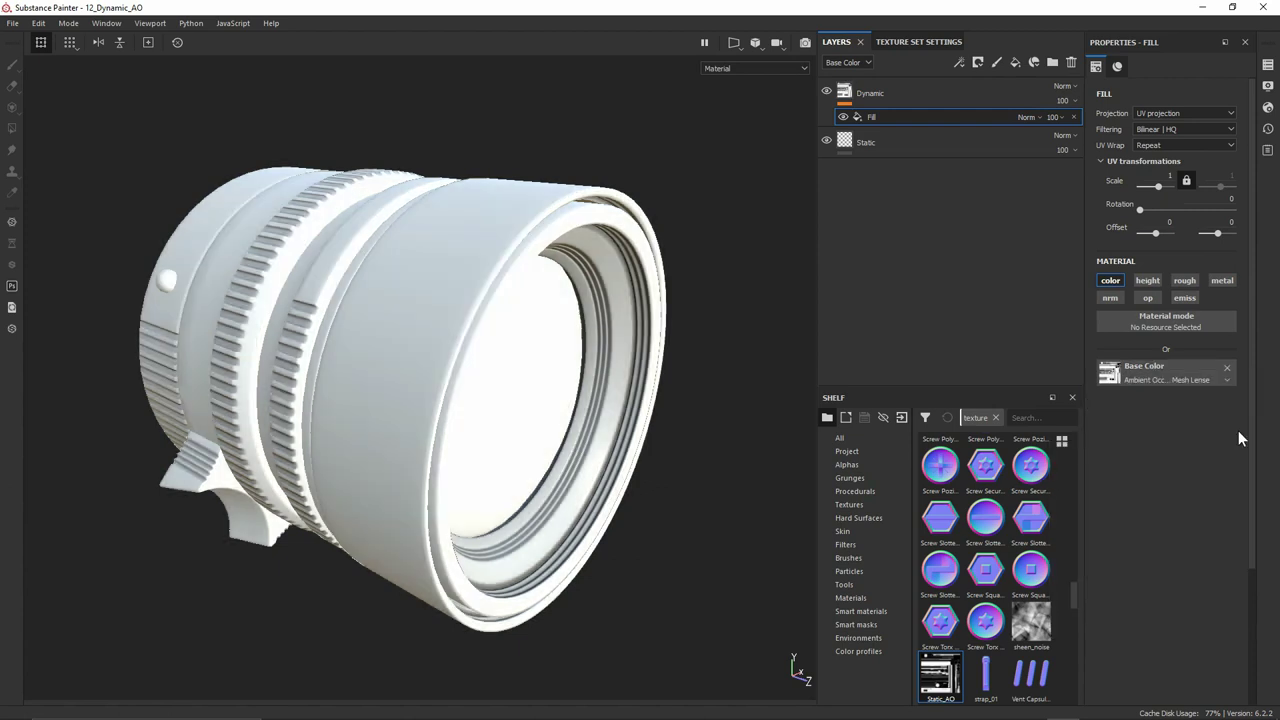
{"action": "left_click", "coordinate": [711, 68]}
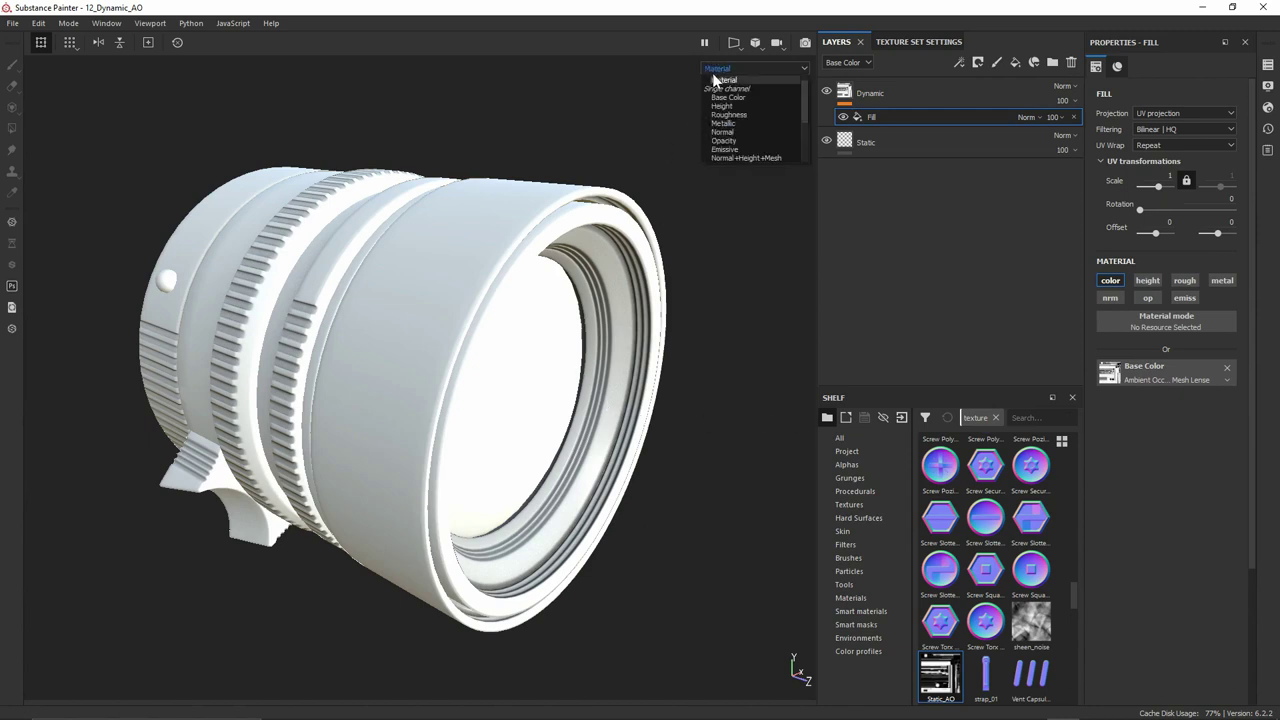
{"action": "left_click", "coordinate": [736, 95]}
{"action": "left_click_drag", "start_coordinate": [540, 235], "coordinate": [502, 288], "text": "alt"}
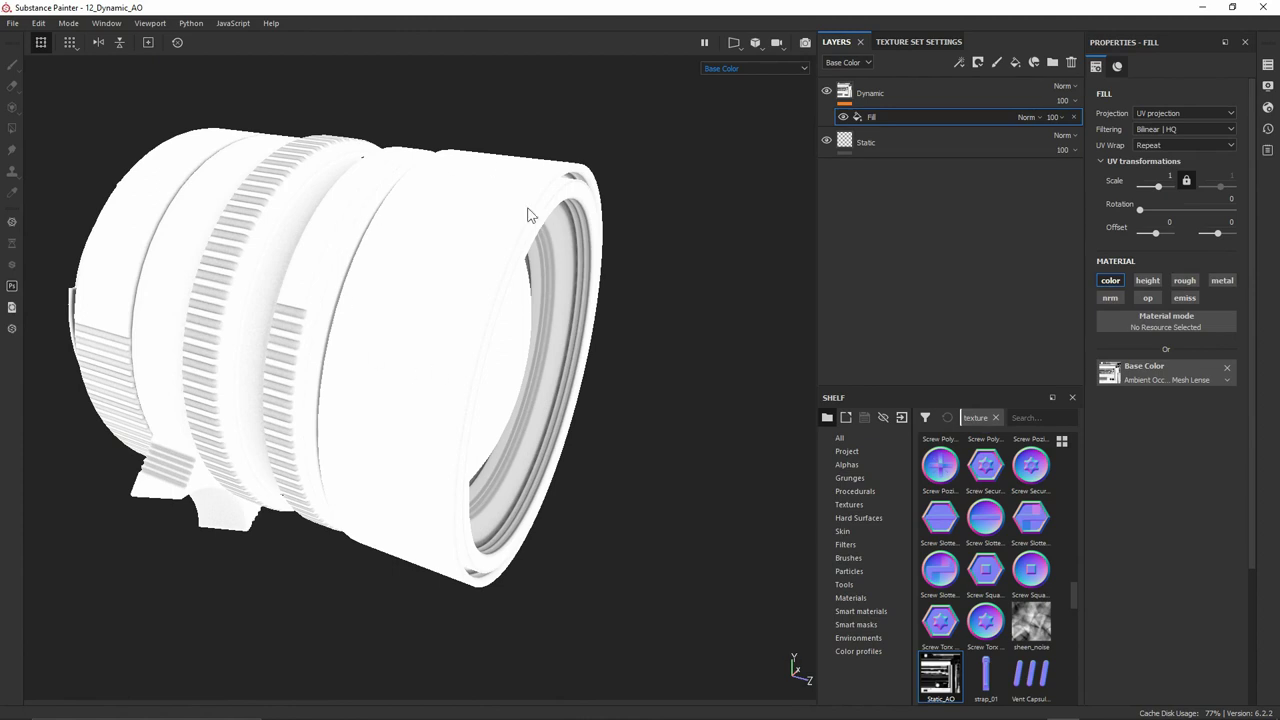
{"action": "middle_click_drag", "start_coordinate": [309, 283], "coordinate": [357, 311], "text": "alt"}
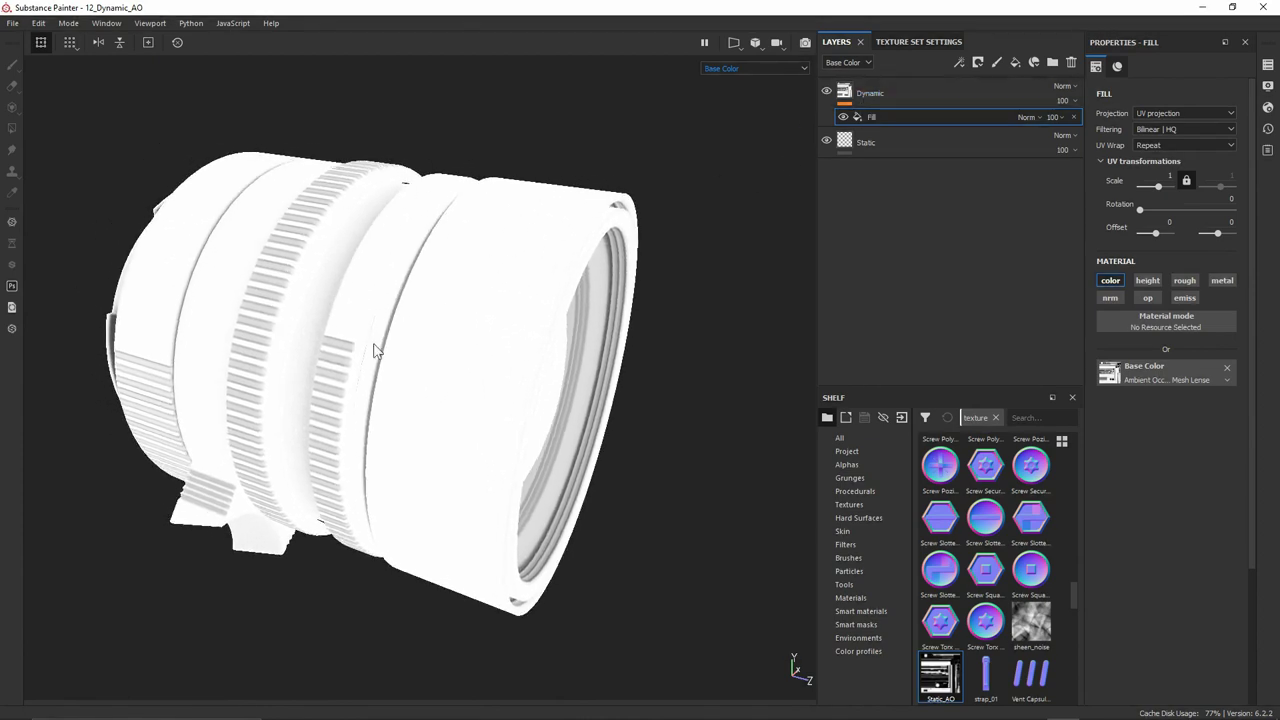
Add a fill effect to the Static layer and keep only its color channel enabled
{"action": "right_click", "coordinate": [910, 139]}
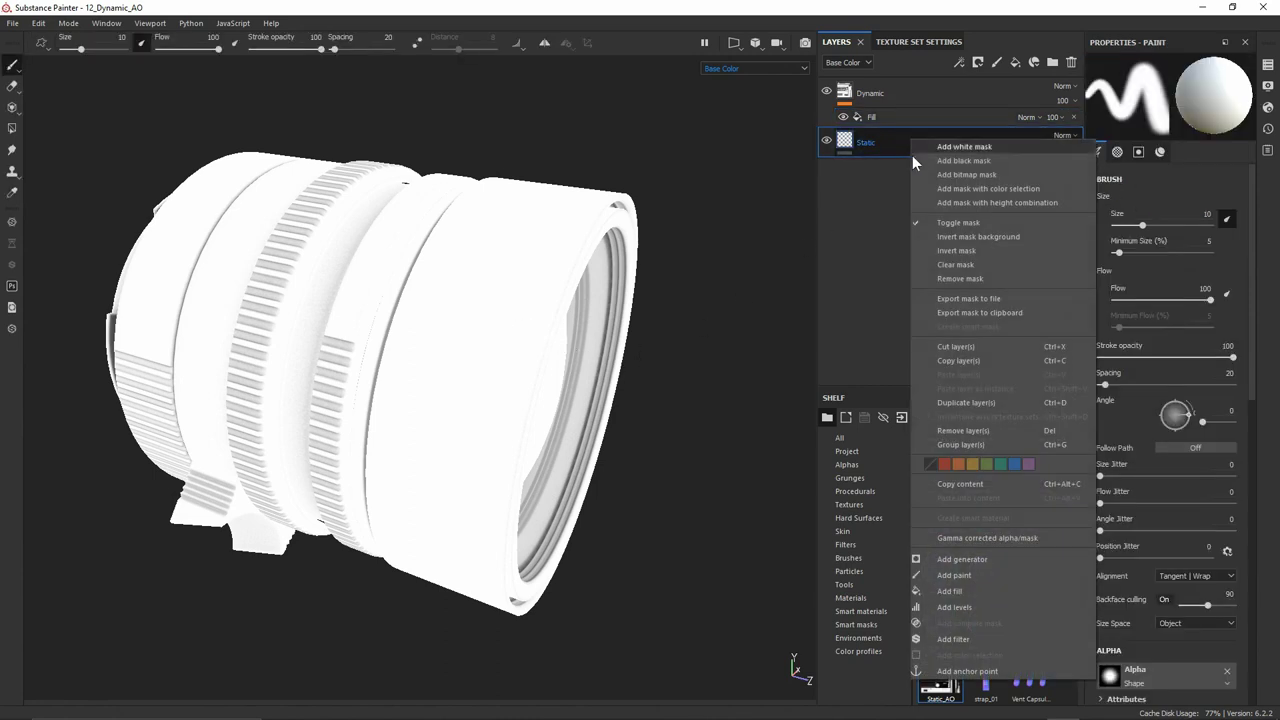
{"action": "left_click", "coordinate": [965, 593]}
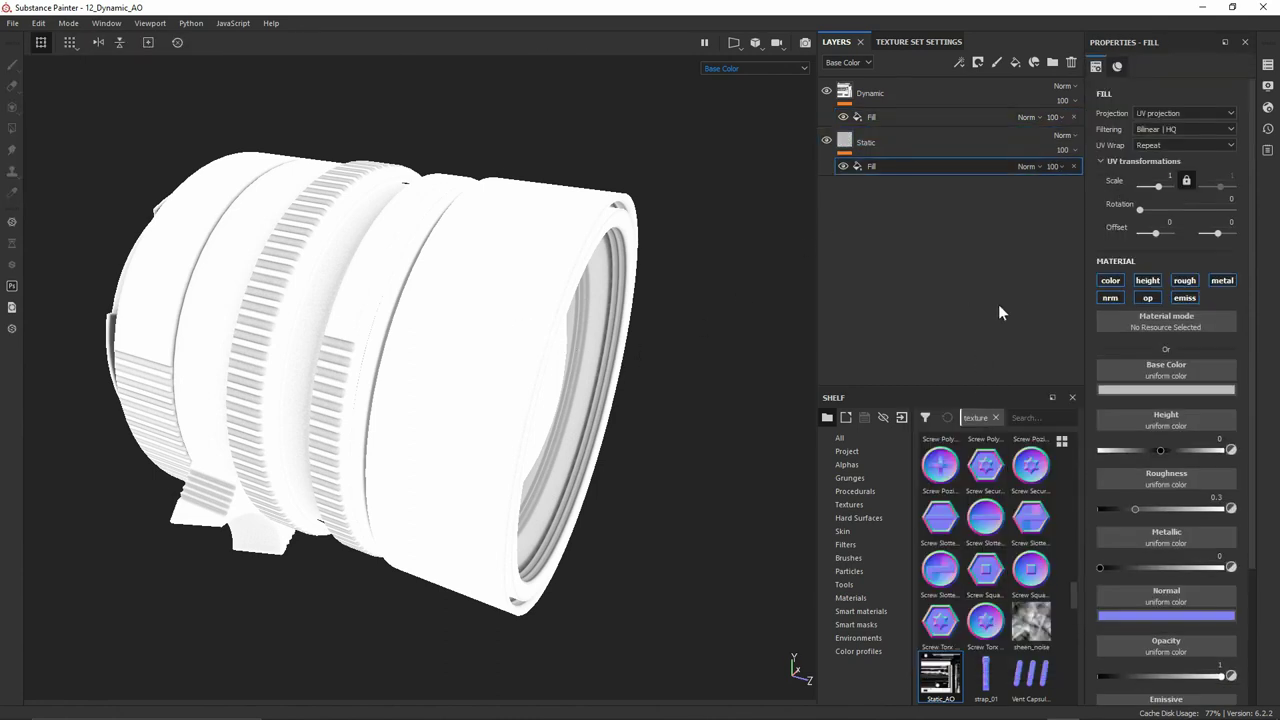
{"action": "left_click", "coordinate": [1110, 298]}
{"action": "left_click", "coordinate": [1148, 298]}
{"action": "left_click", "coordinate": [1150, 281]}
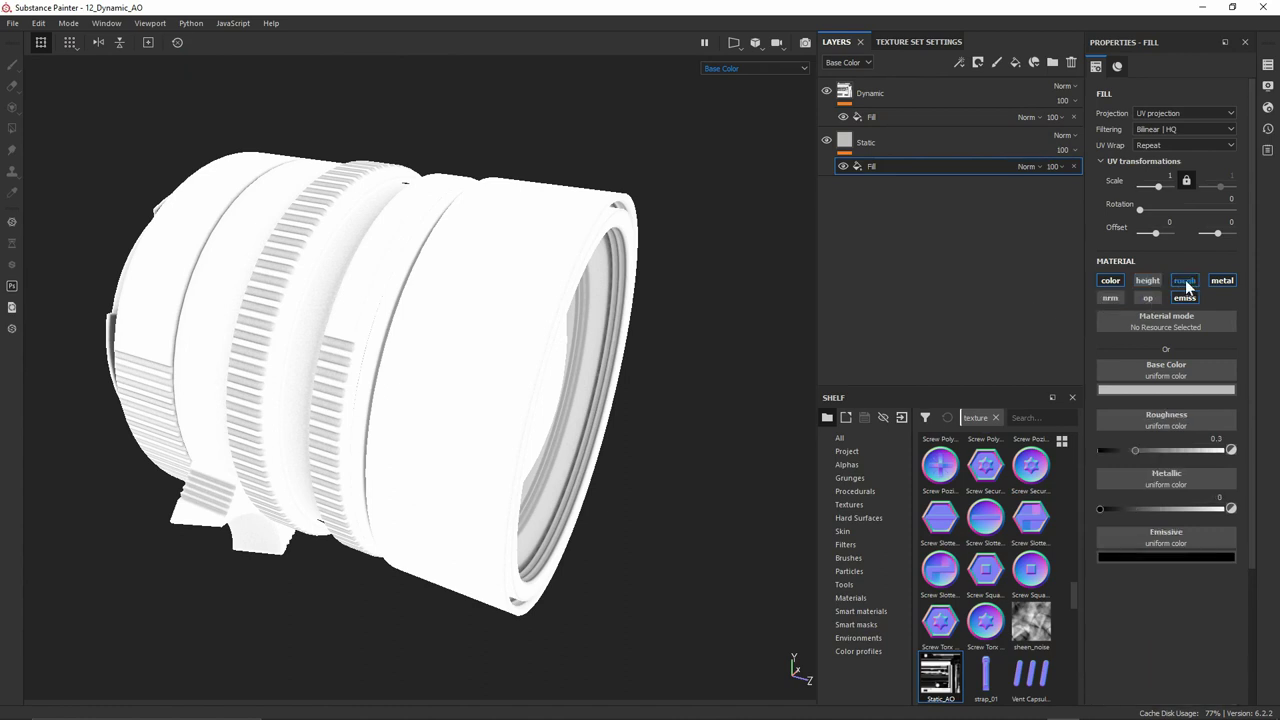
{"action": "left_click", "coordinate": [1184, 280]}
{"action": "left_click", "coordinate": [1222, 281]}
{"action": "left_click", "coordinate": [1186, 298]}
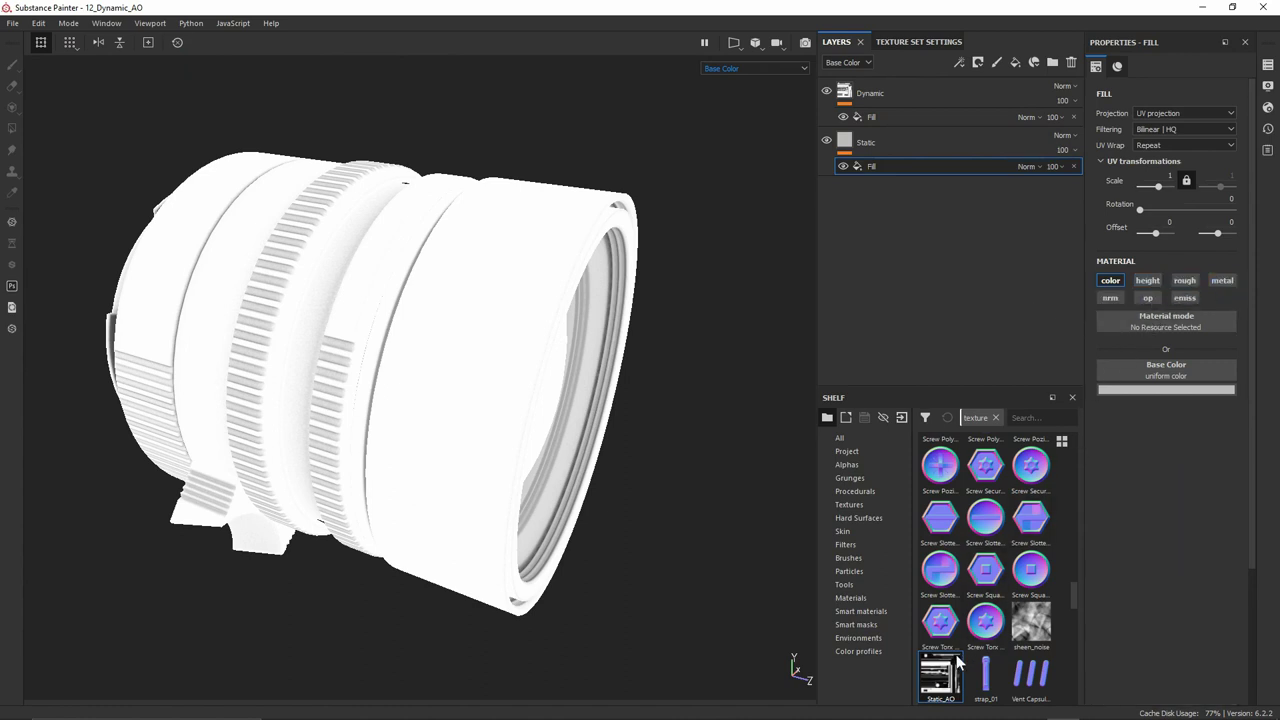
Assign the Static_AO texture as the Static fill's base color
{"action": "mouse_move", "coordinate": [944, 685]}
{"action": "left_click", "coordinate": [845, 504]}
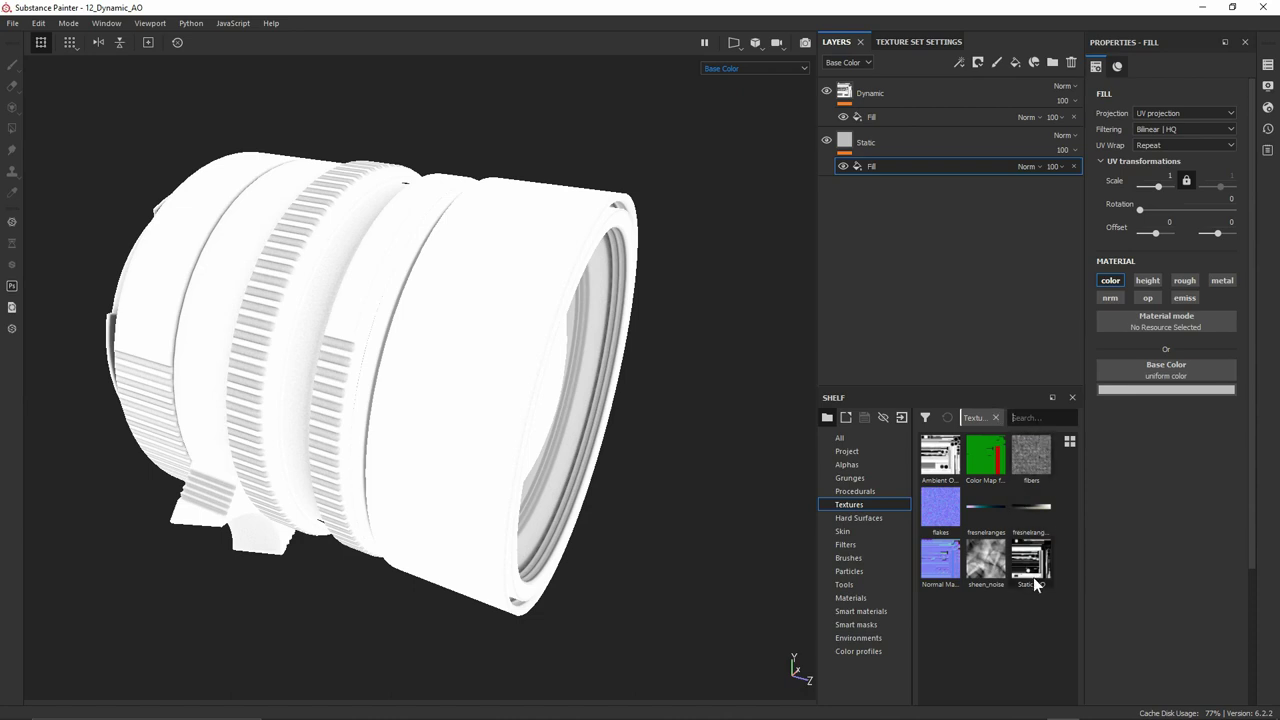
{"action": "mouse_move", "coordinate": [1036, 584]}
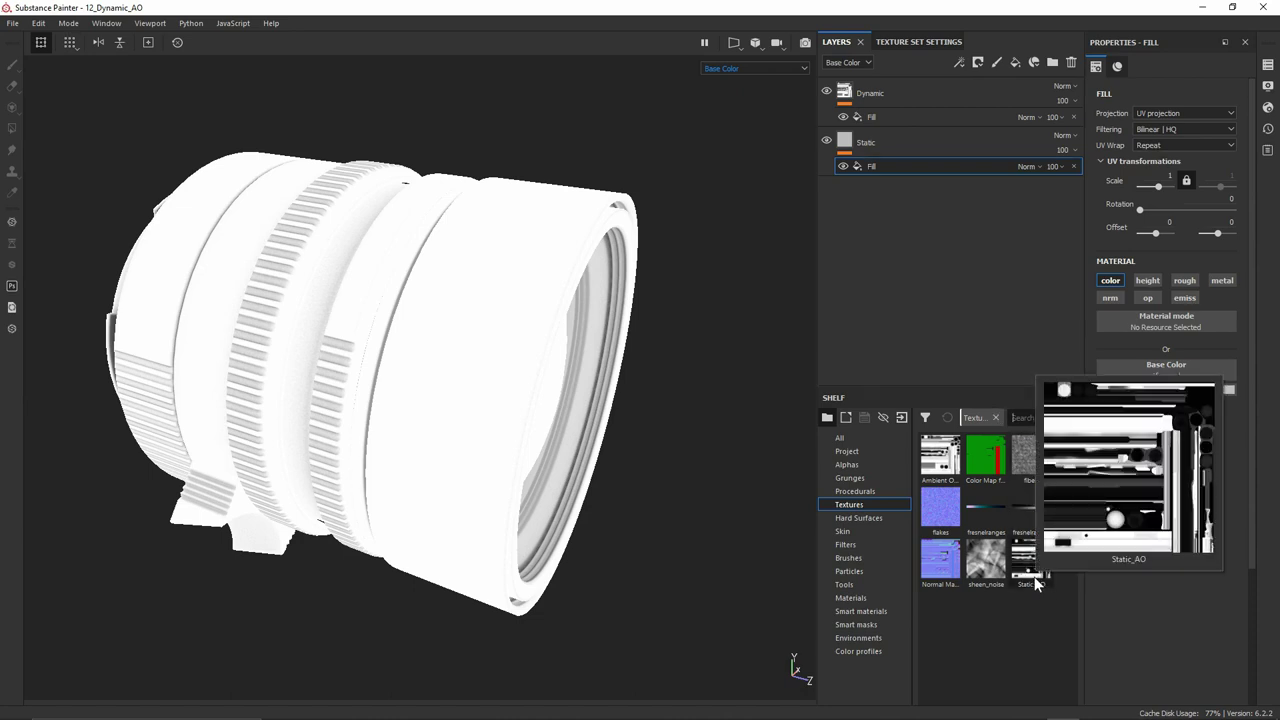
{"action": "left_click_drag", "start_coordinate": [1036, 584], "coordinate": [1162, 368]}
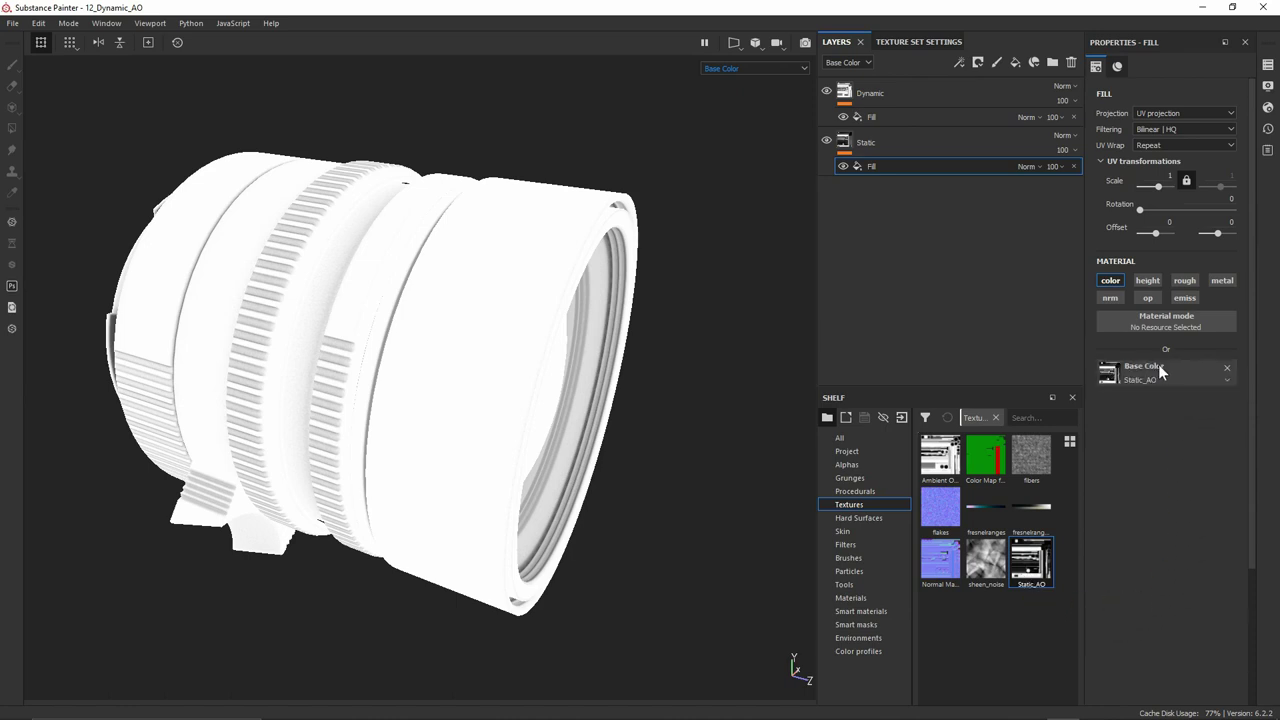
Toggle the Dynamic layer's visibility to compare the same-mesh-name ambient occlusion with the static one on the lens
{"action": "left_click", "coordinate": [829, 92]}
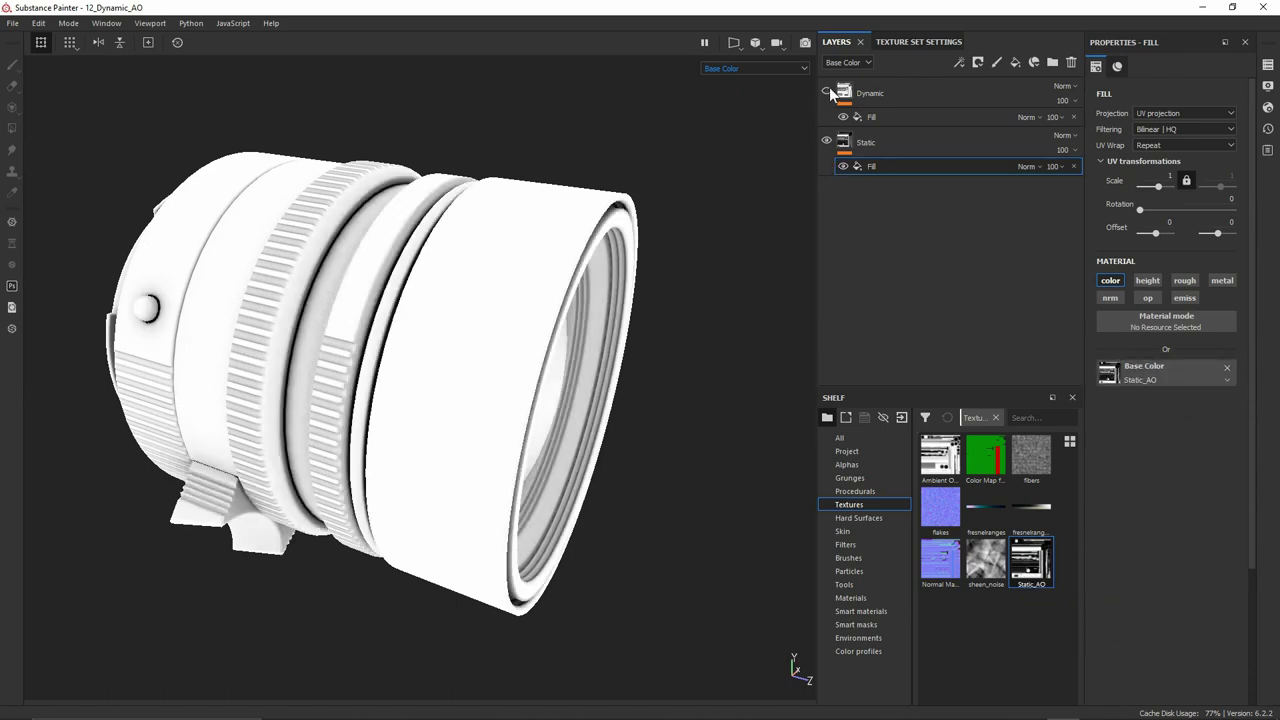
{"action": "left_click", "coordinate": [829, 92]}
{"action": "left_click", "coordinate": [829, 92]}
{"action": "left_click", "coordinate": [829, 92]}
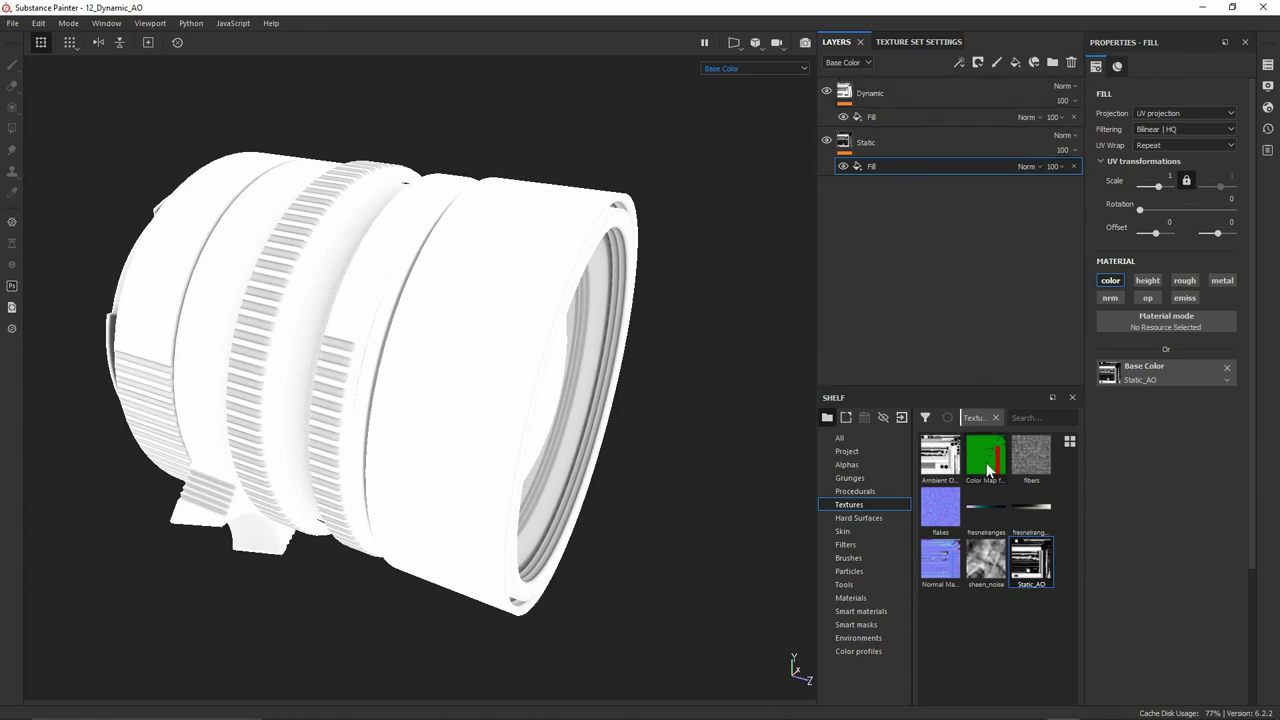
{"action": "mouse_move", "coordinate": [988, 470]}
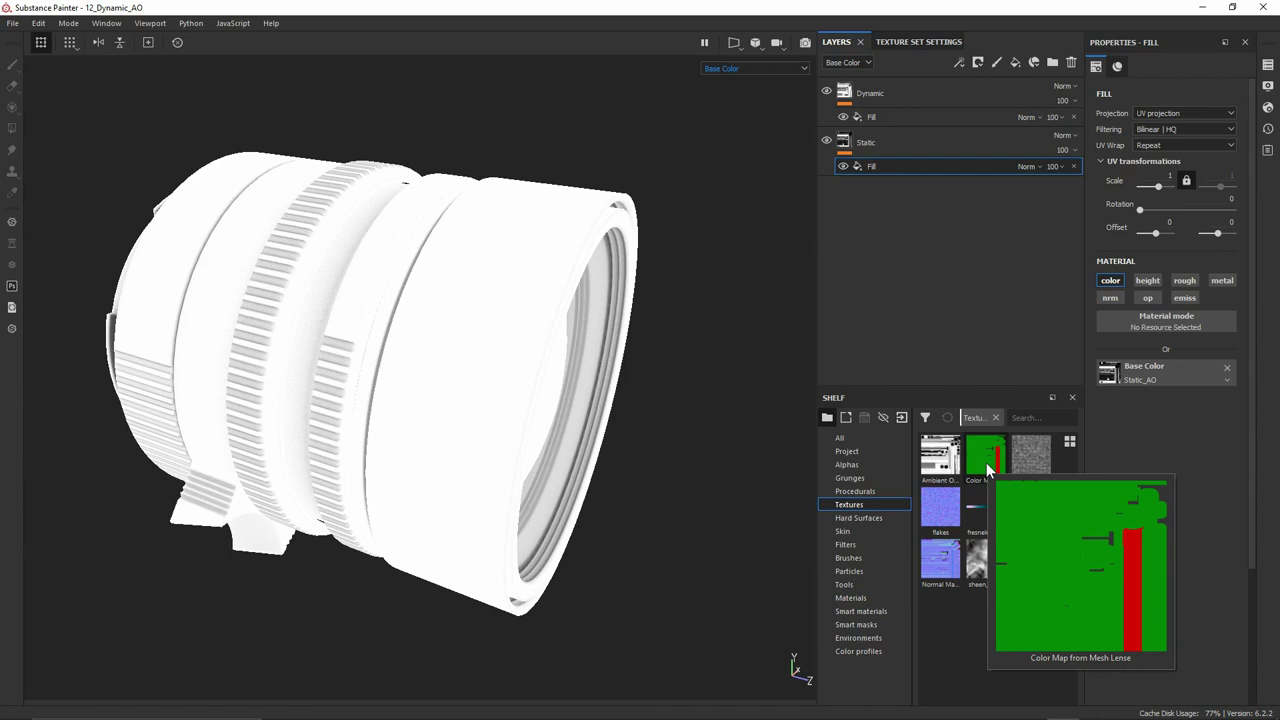
Add a color-selection mask to the Dynamic layer and pick the red ID color of the lens ring
{"action": "right_click", "coordinate": [872, 95]}
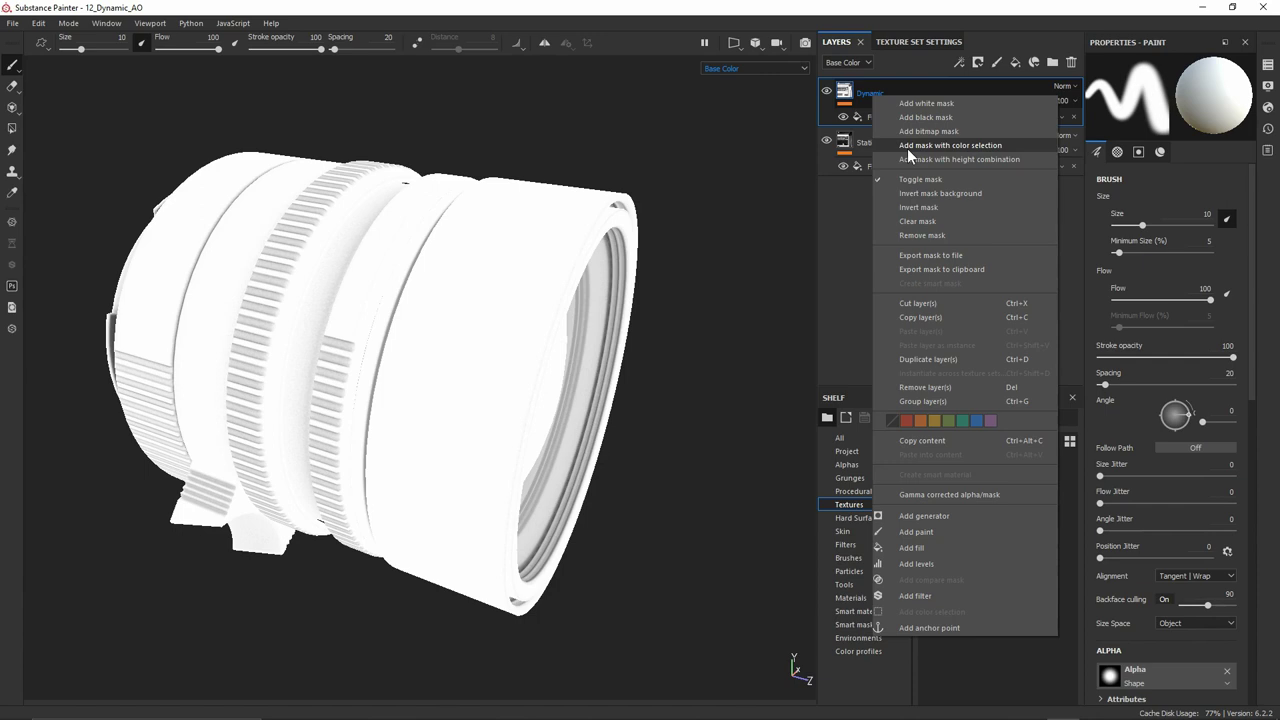
{"action": "left_click", "coordinate": [907, 148]}
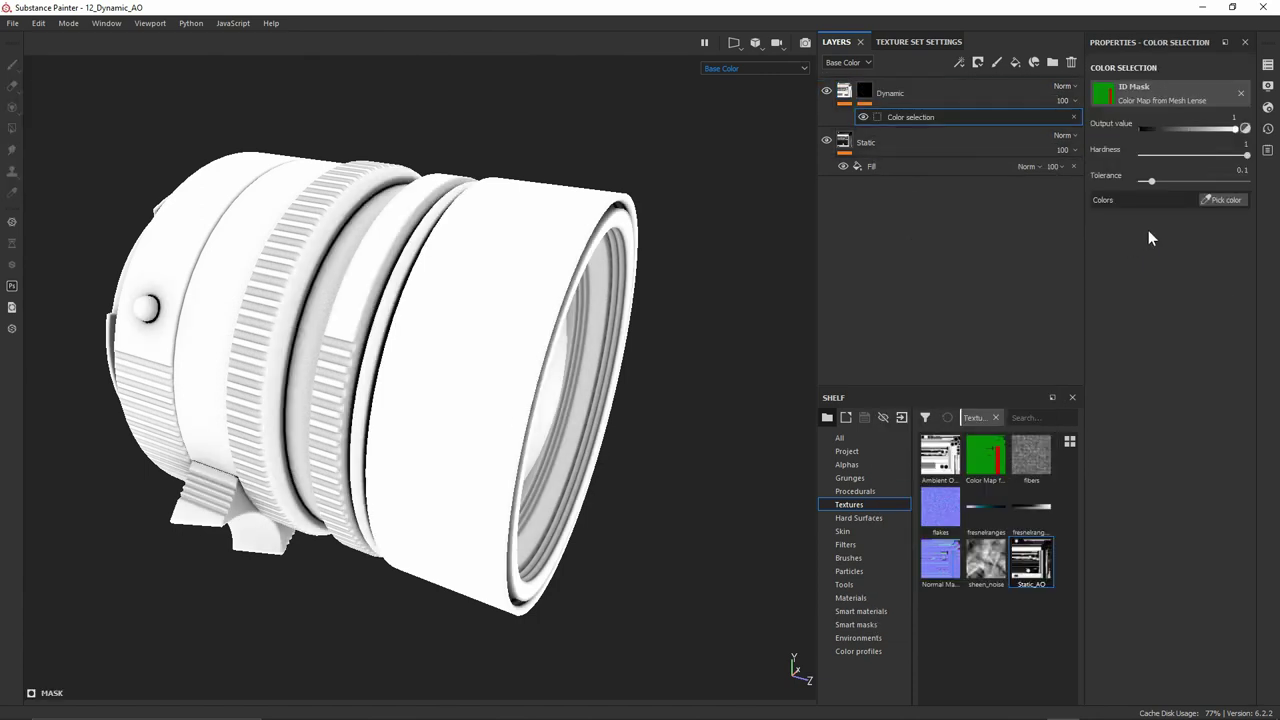
{"action": "left_click", "coordinate": [1223, 201]}
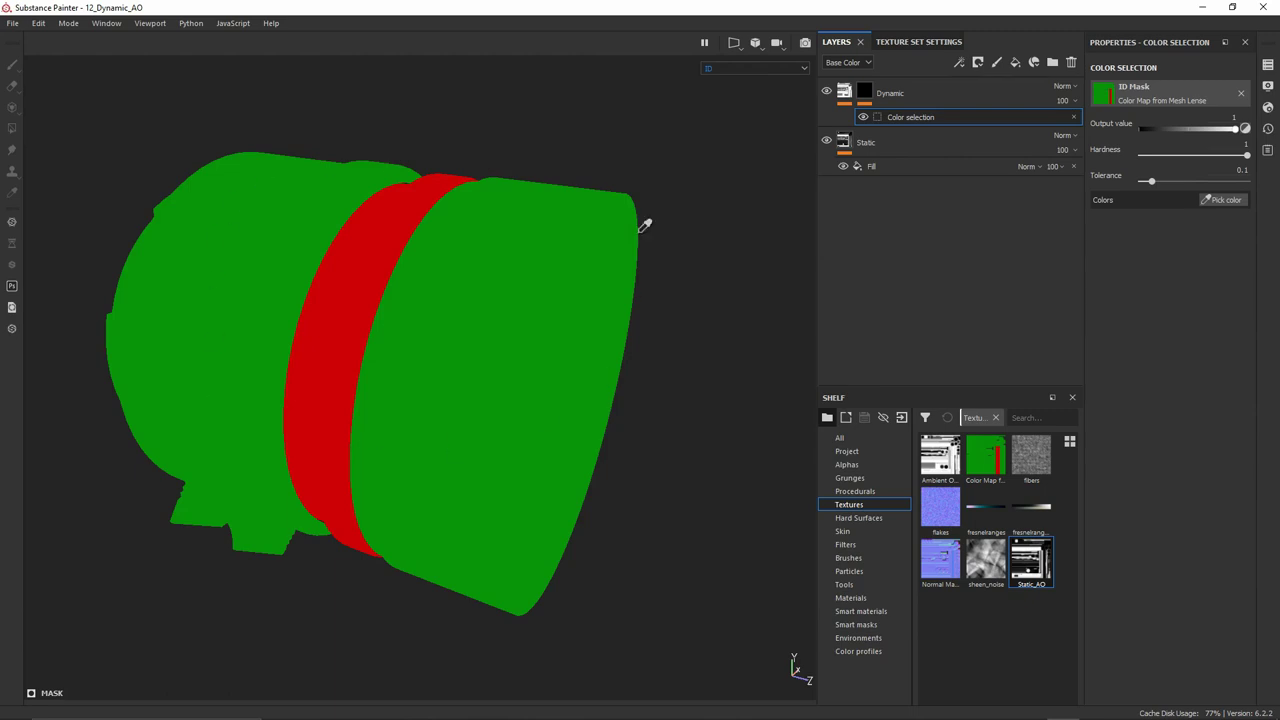
{"action": "left_click", "coordinate": [384, 232]}
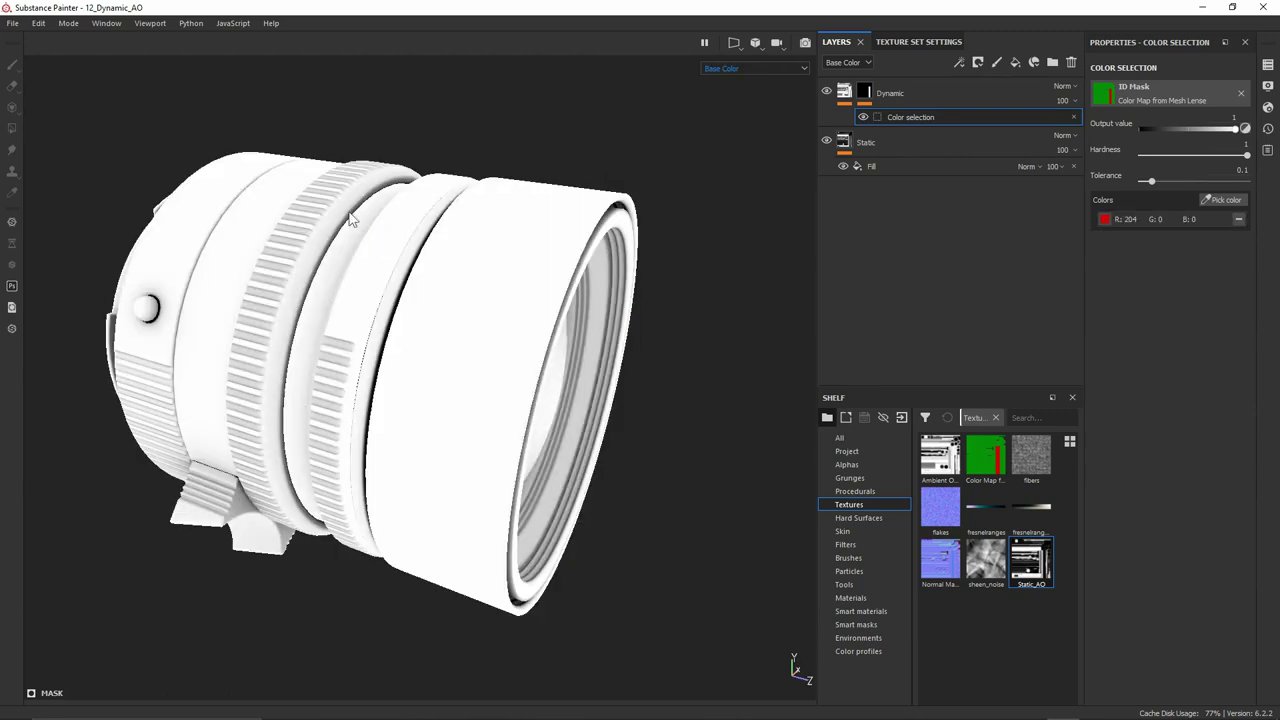
Inspect the Dynamic layer's mask on its own in the viewport and return to the base color view
{"action": "left_click", "coordinate": [868, 94]}
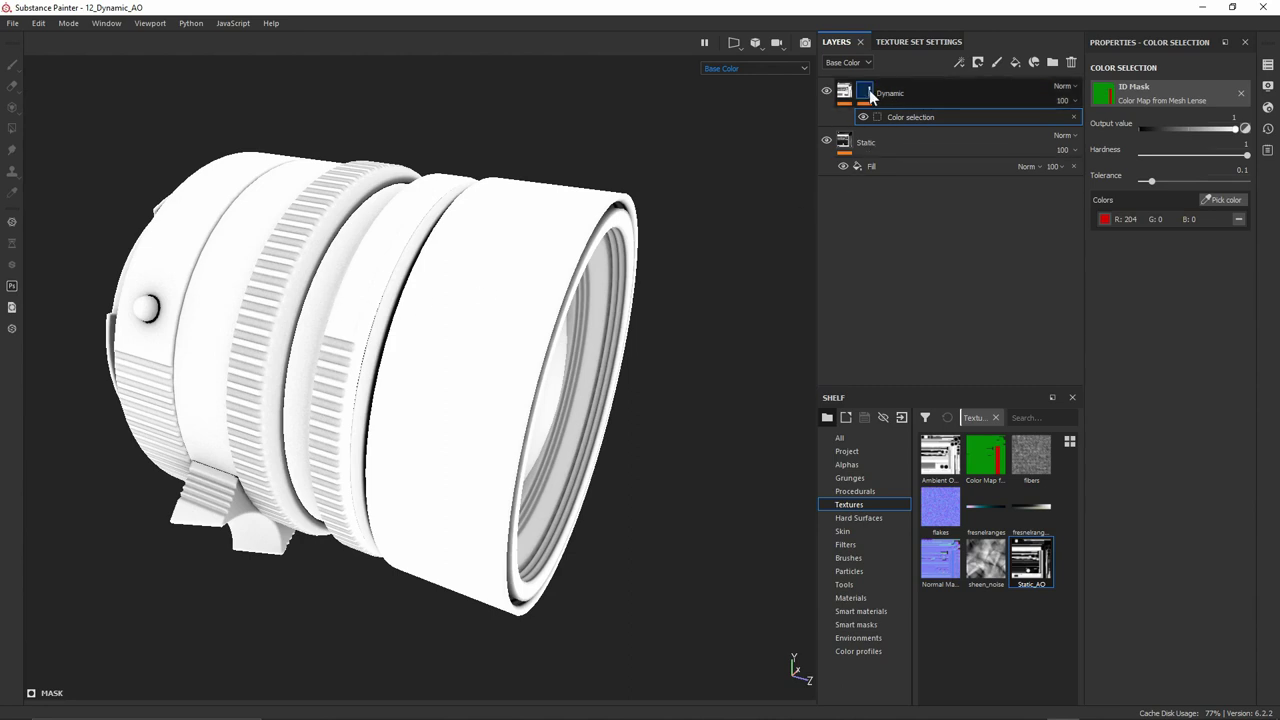
{"action": "left_click", "coordinate": [860, 98]}
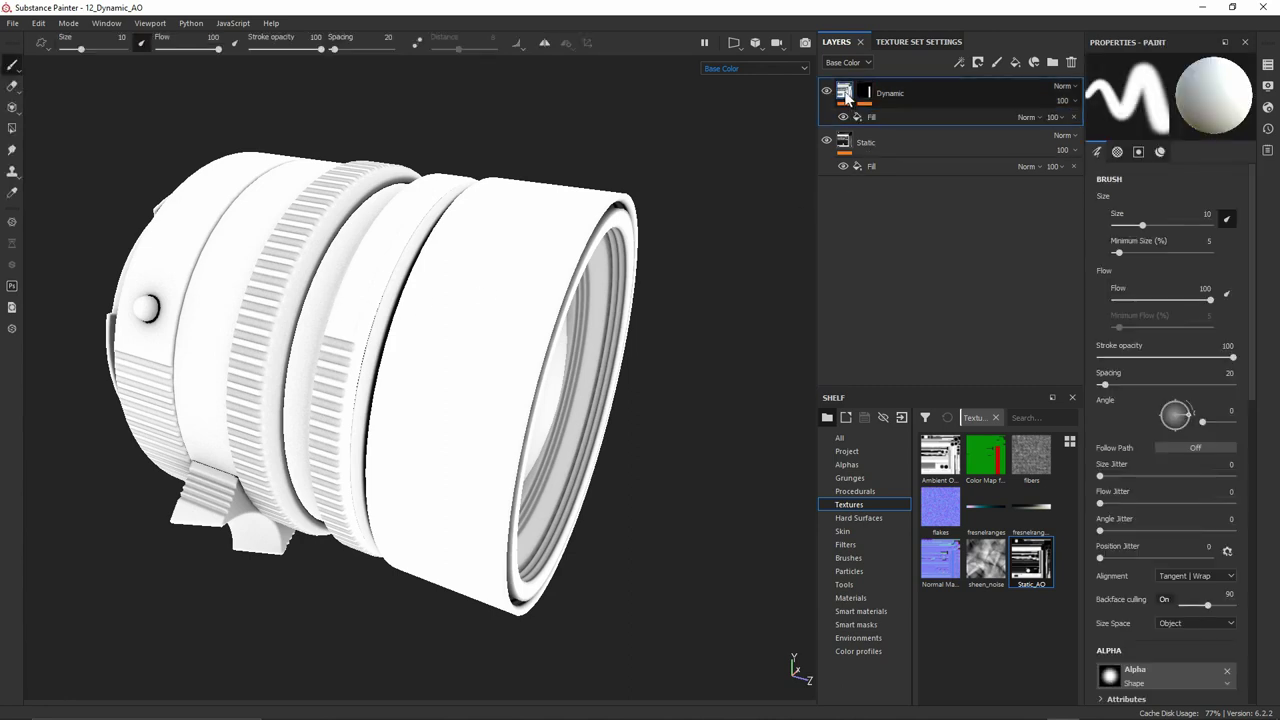
{"action": "left_click", "coordinate": [866, 98], "text": "alt"}
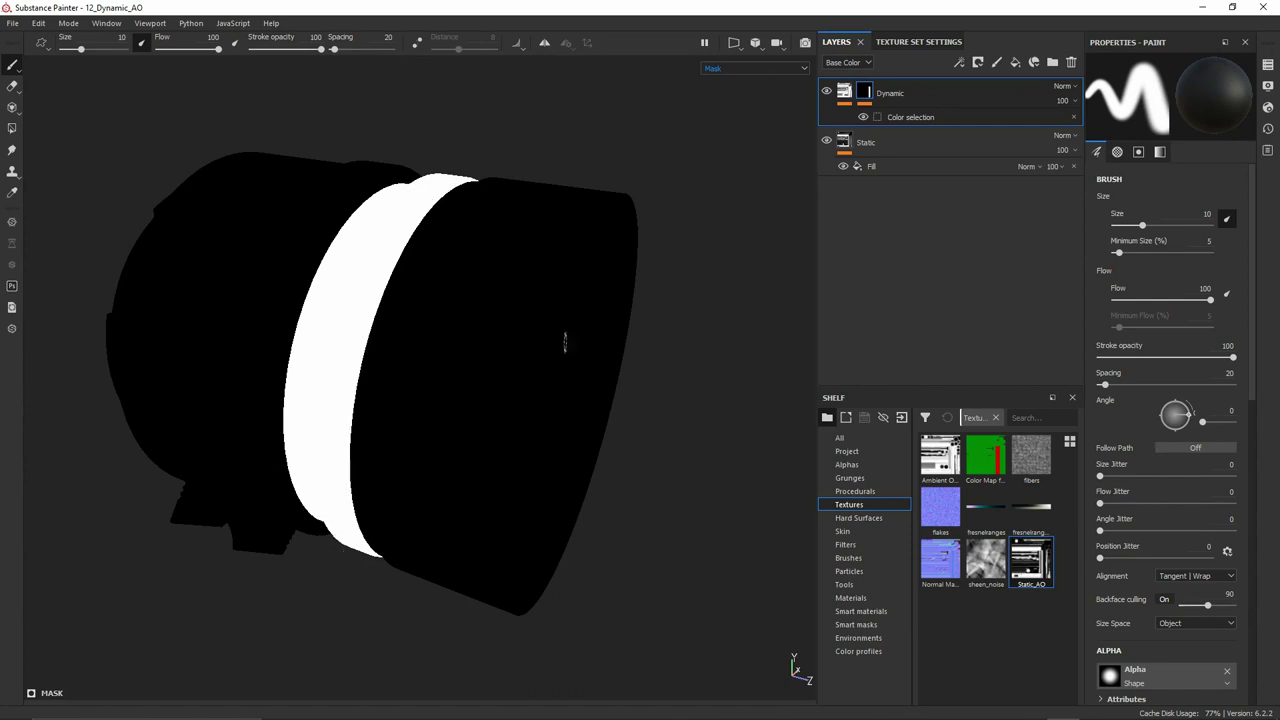
{"action": "left_click", "coordinate": [850, 95]}
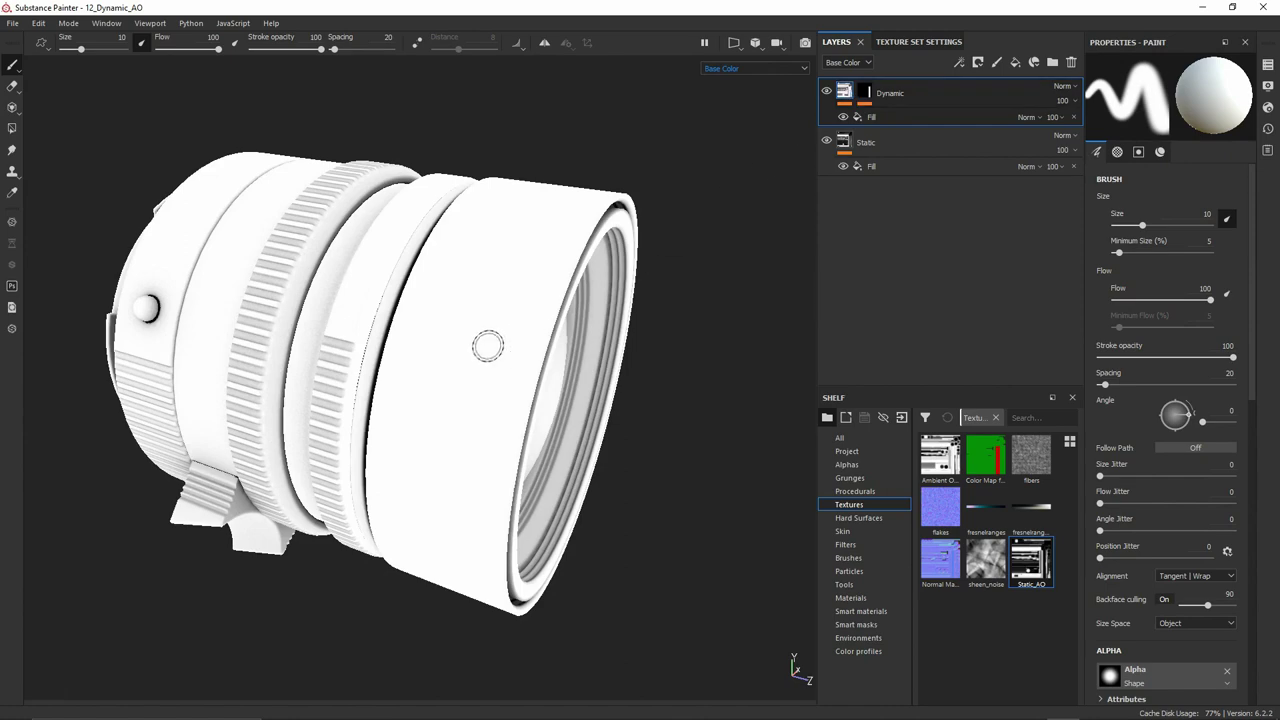
Examine the combined static and dynamic ambient occlusion around the masked ring and the rest of the lens, up close and from several angles
{"action": "left_click_drag", "start_coordinate": [480, 346], "coordinate": [435, 347], "text": "alt"}
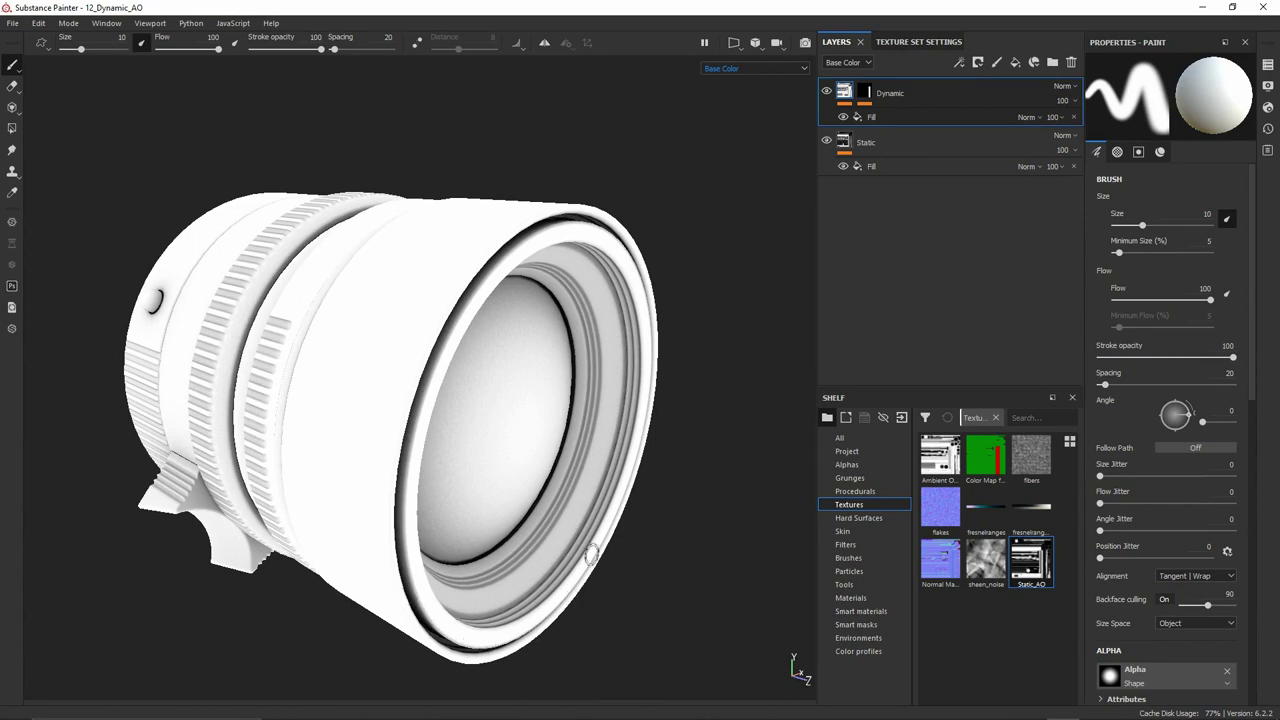
{"action": "left_click_drag", "start_coordinate": [198, 312], "coordinate": [246, 375], "text": "alt"}
{"action": "scroll", "coordinate": [434, 491], "scroll_direction": "up", "scroll_amount": 5}
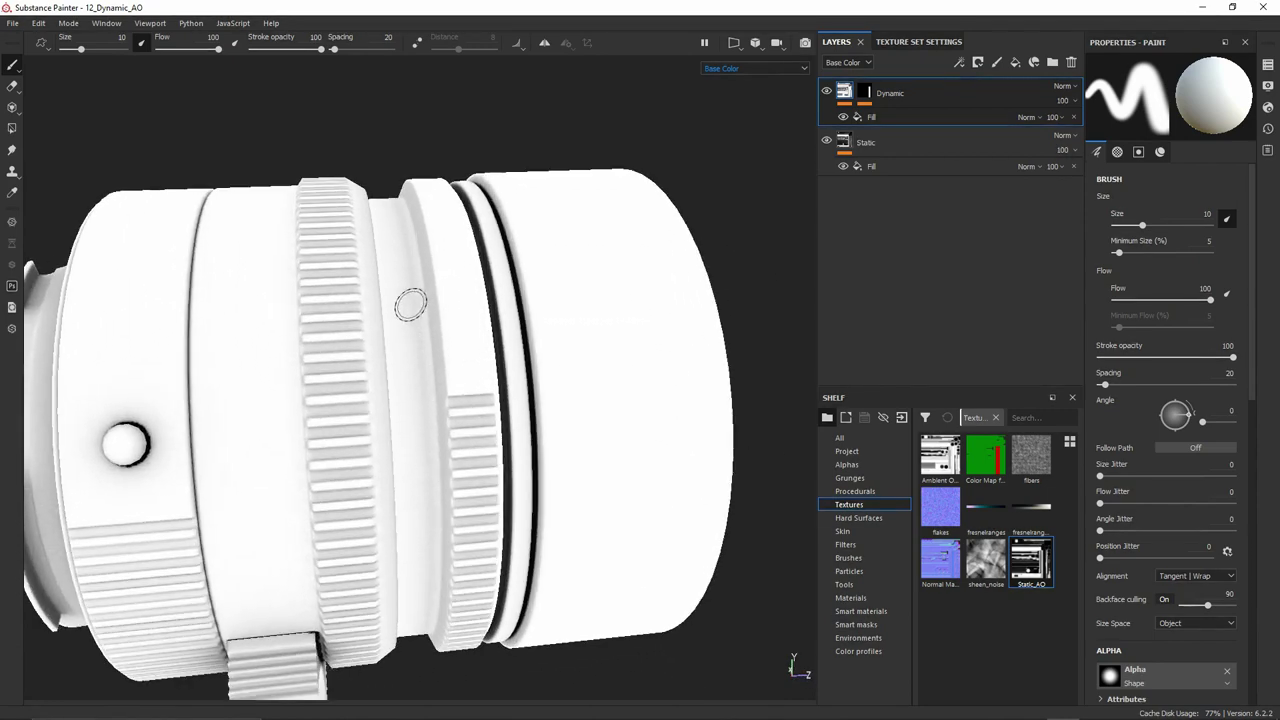
{"action": "left_click_drag", "start_coordinate": [412, 384], "coordinate": [314, 339], "text": "alt"}
{"action": "right_click_drag", "start_coordinate": [418, 331], "coordinate": [402, 540], "text": "alt"}
{"action": "scroll", "coordinate": [395, 500], "scroll_direction": "up", "scroll_amount": 6}
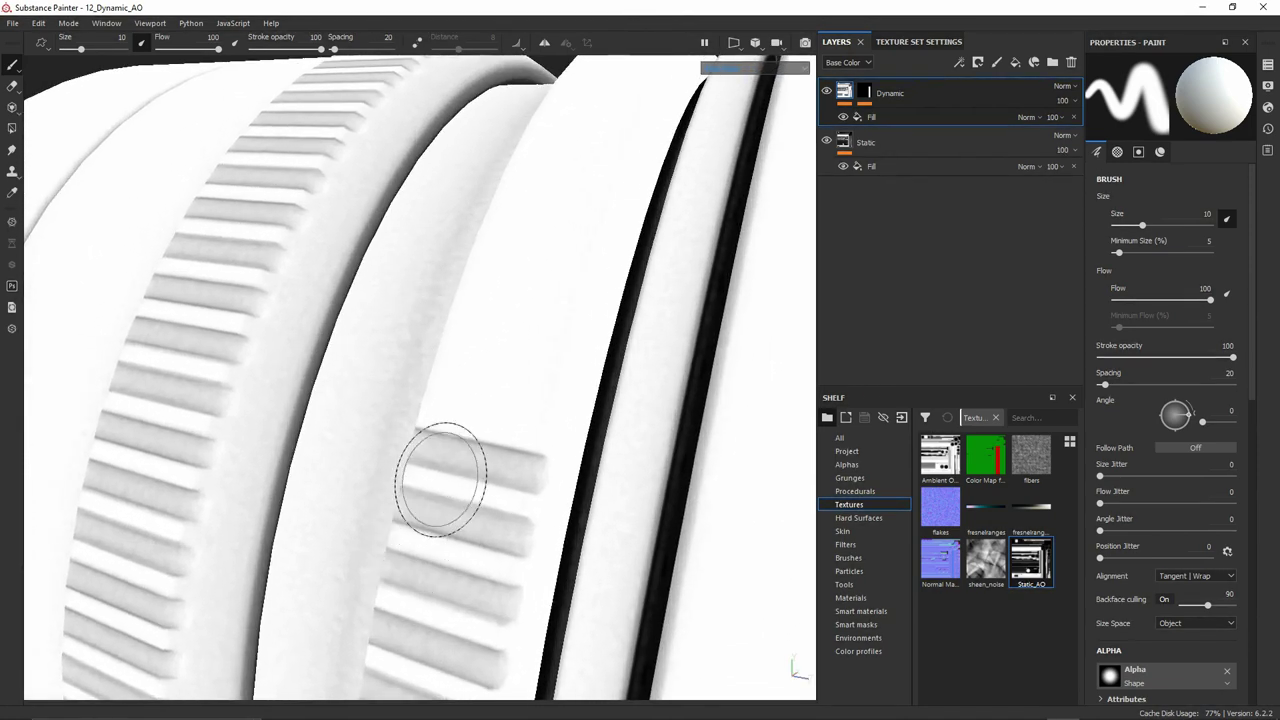
{"action": "mouse_move", "coordinate": [441, 479]}
{"action": "left_mouse_down", "text": "alt"}
{"action": "mouse_move", "coordinate": [443, 271]}
{"action": "mouse_move", "coordinate": [457, 209]}
{"action": "left_mouse_up", "text": "alt"}
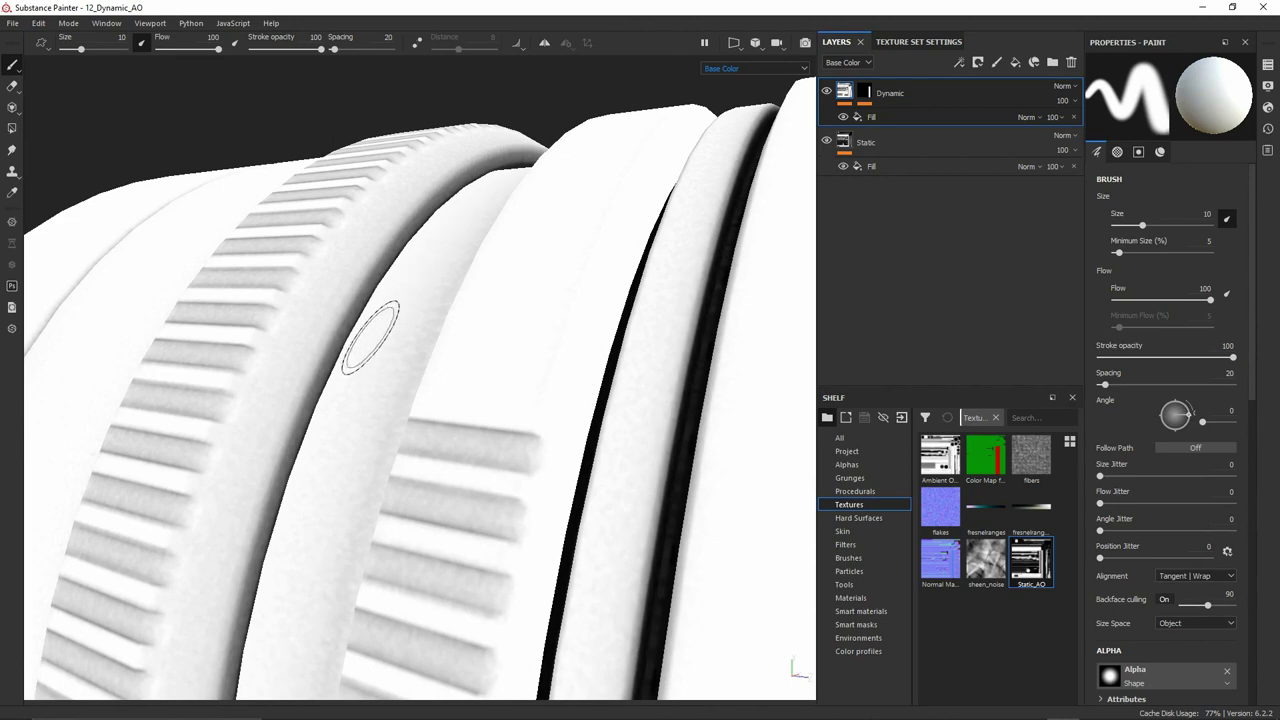
{"action": "left_click_drag", "start_coordinate": [410, 530], "coordinate": [438, 170], "text": "alt"}
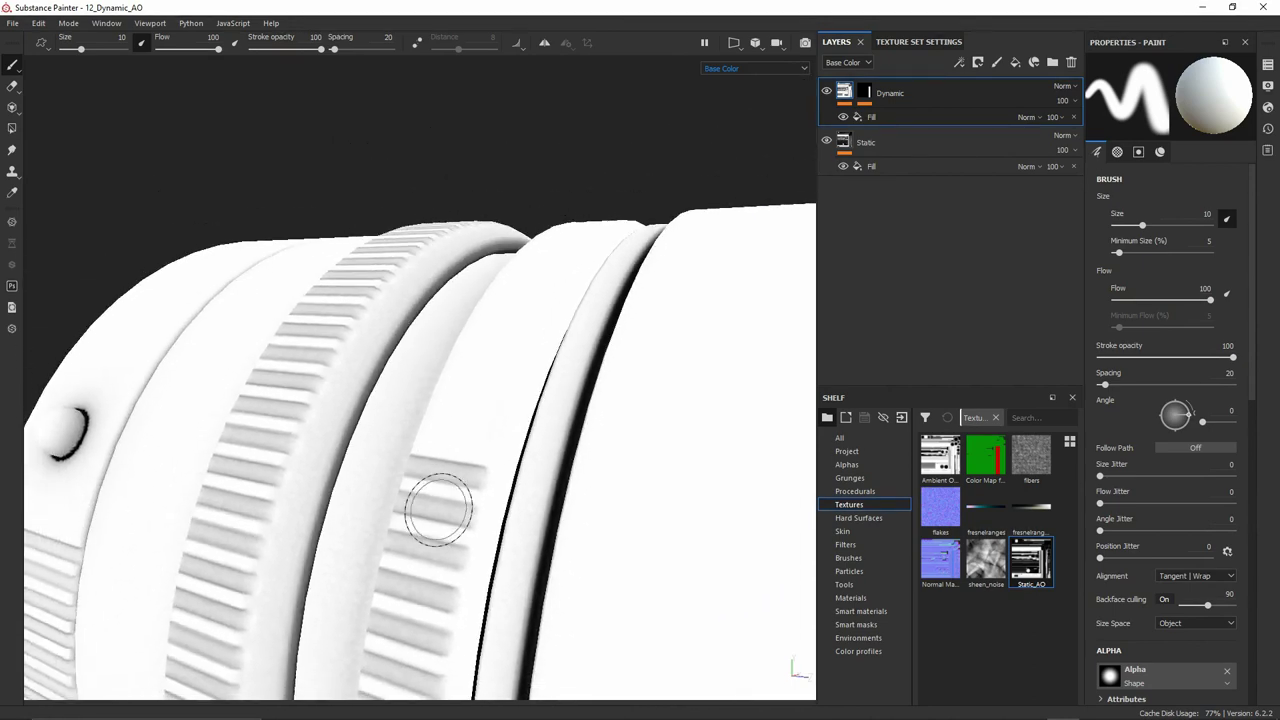
{"action": "scroll", "coordinate": [434, 509], "scroll_direction": "down", "scroll_amount": 6}
{"action": "scroll", "coordinate": [558, 521], "scroll_direction": "down", "scroll_amount": 2}
{"action": "mouse_move", "coordinate": [558, 521]}
{"action": "left_mouse_down", "text": "alt"}
{"action": "mouse_move", "coordinate": [496, 406]}
{"action": "mouse_move", "coordinate": [491, 426]}
{"action": "mouse_move", "coordinate": [543, 294]}
{"action": "left_mouse_up", "text": "alt"}
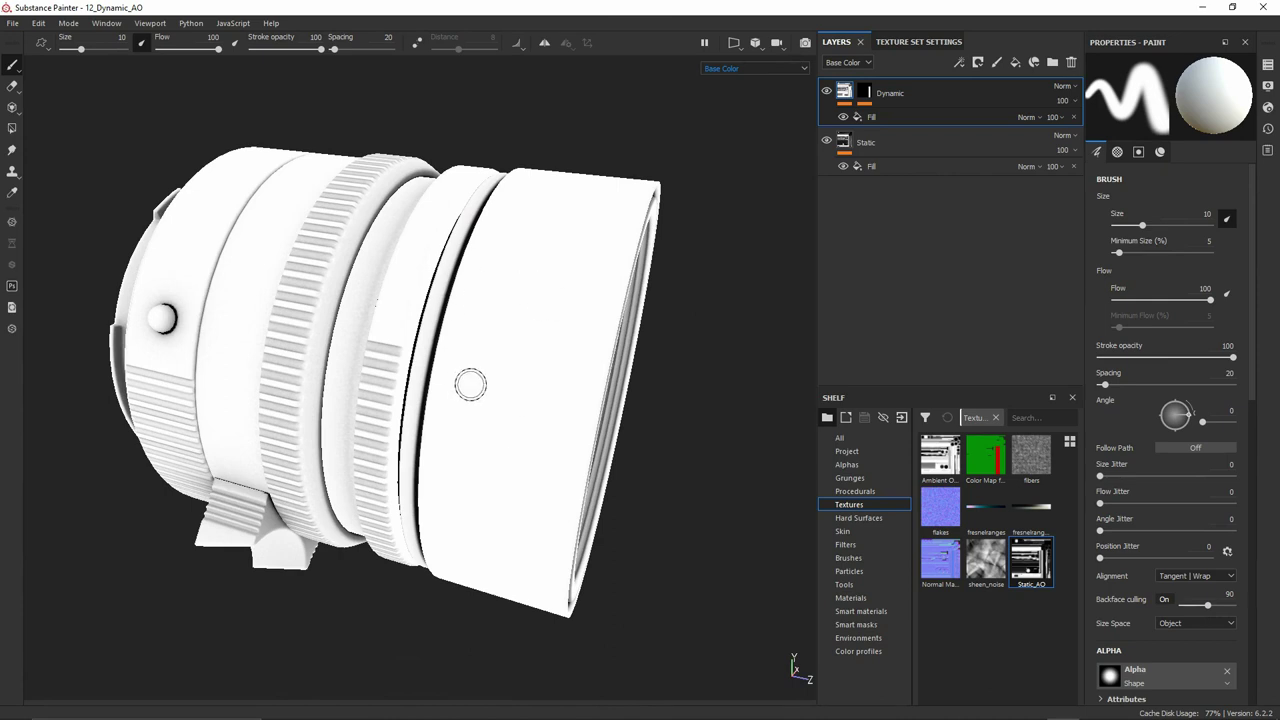
{"action": "left_click_drag", "start_coordinate": [470, 384], "coordinate": [434, 309], "text": "alt"}
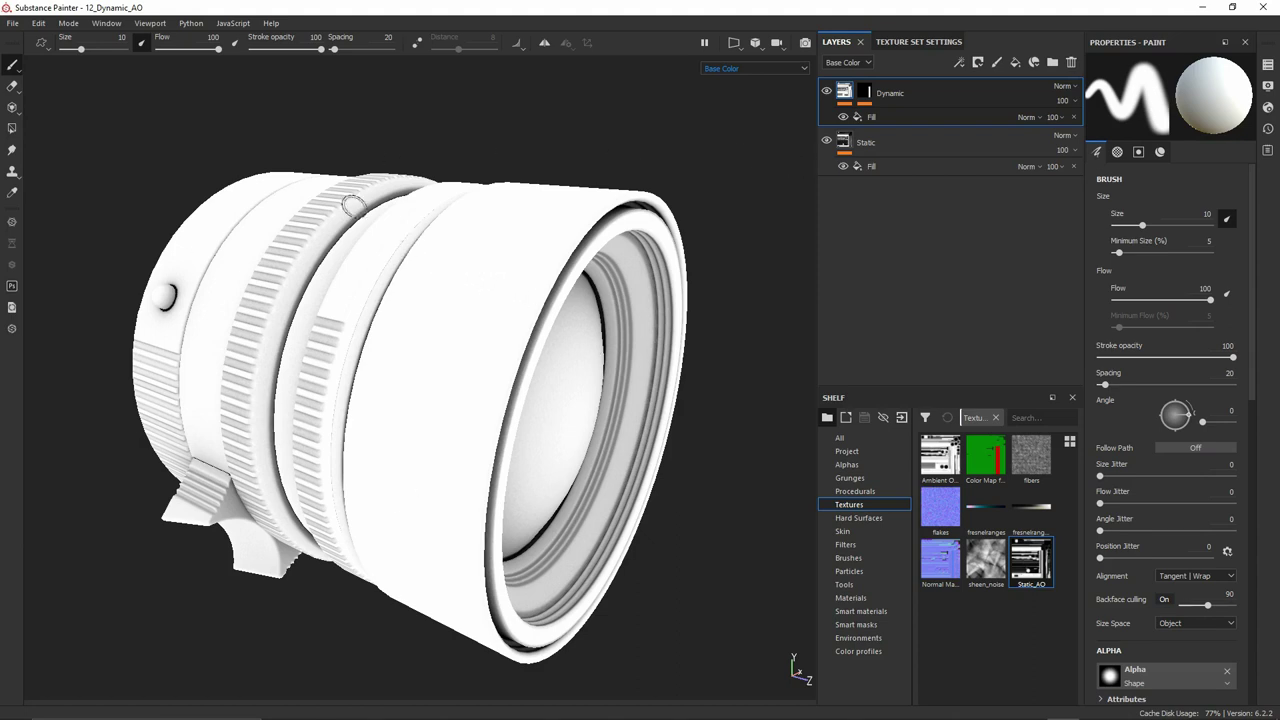
Create a new texture export output template named AO_Static_Dynamic
{"action": "left_click", "coordinate": [13, 24]}
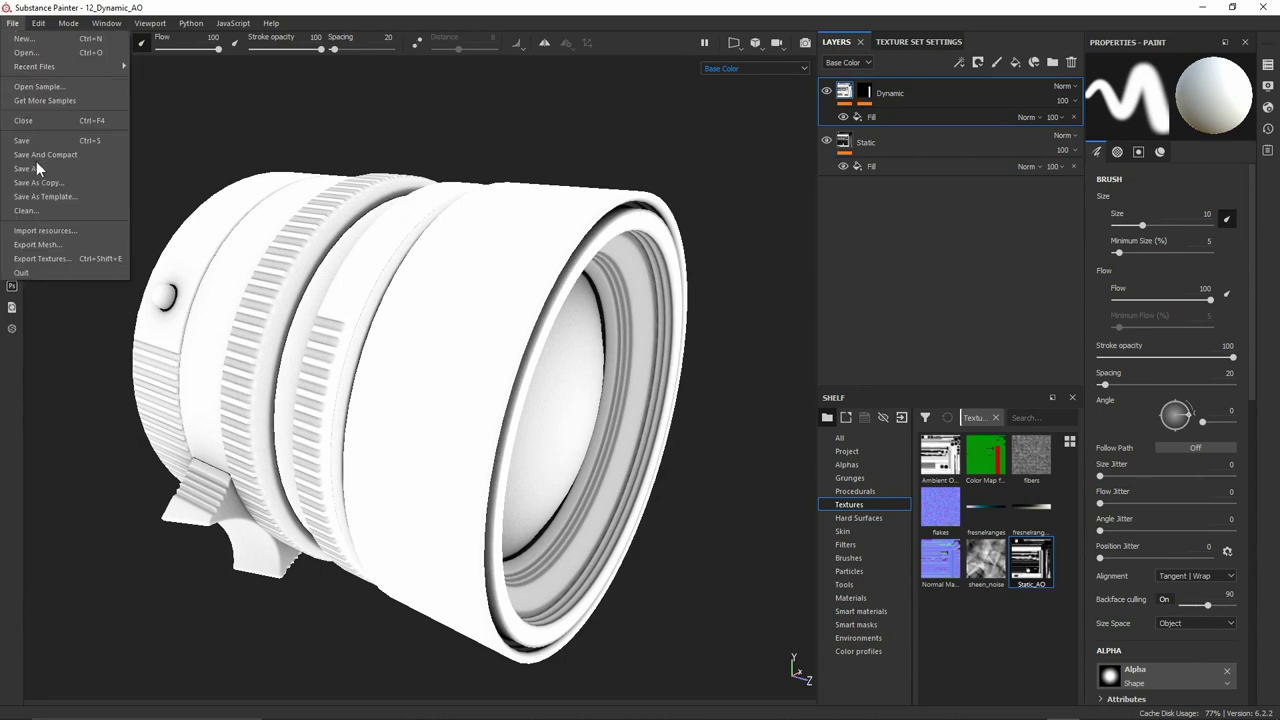
{"action": "left_click", "coordinate": [39, 259]}
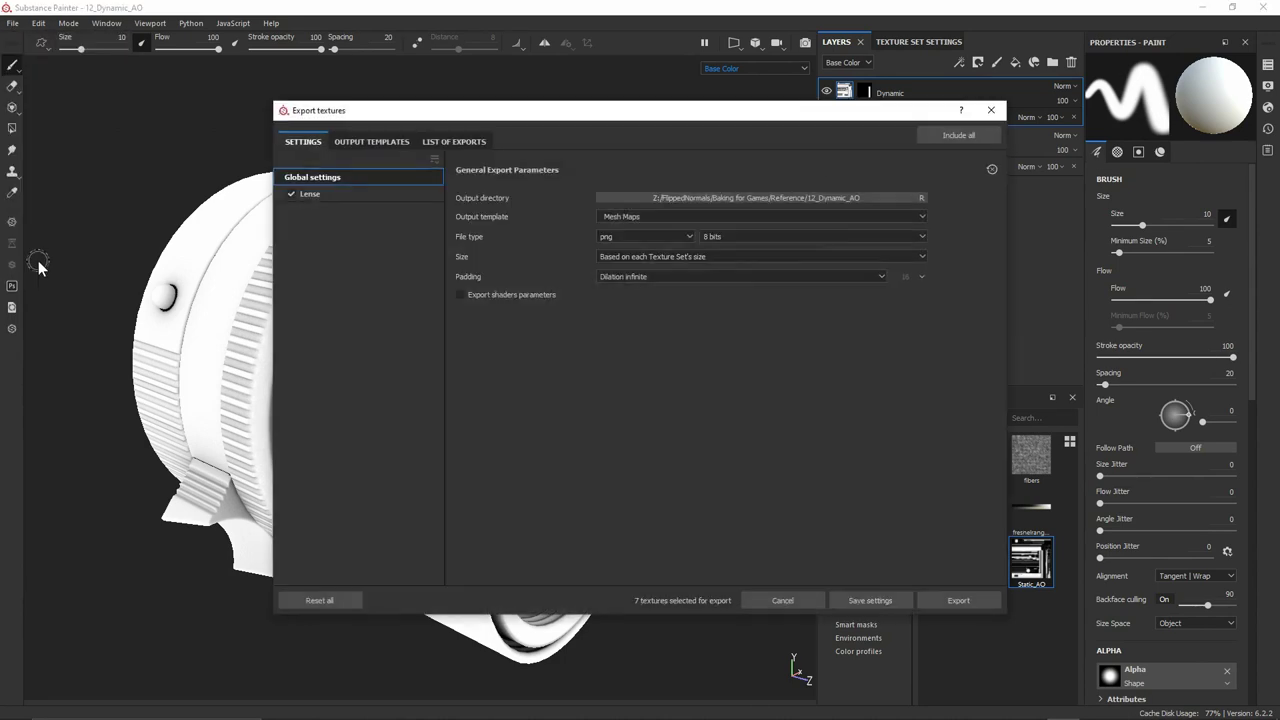
{"action": "left_click_drag", "start_coordinate": [484, 116], "coordinate": [343, 155]}
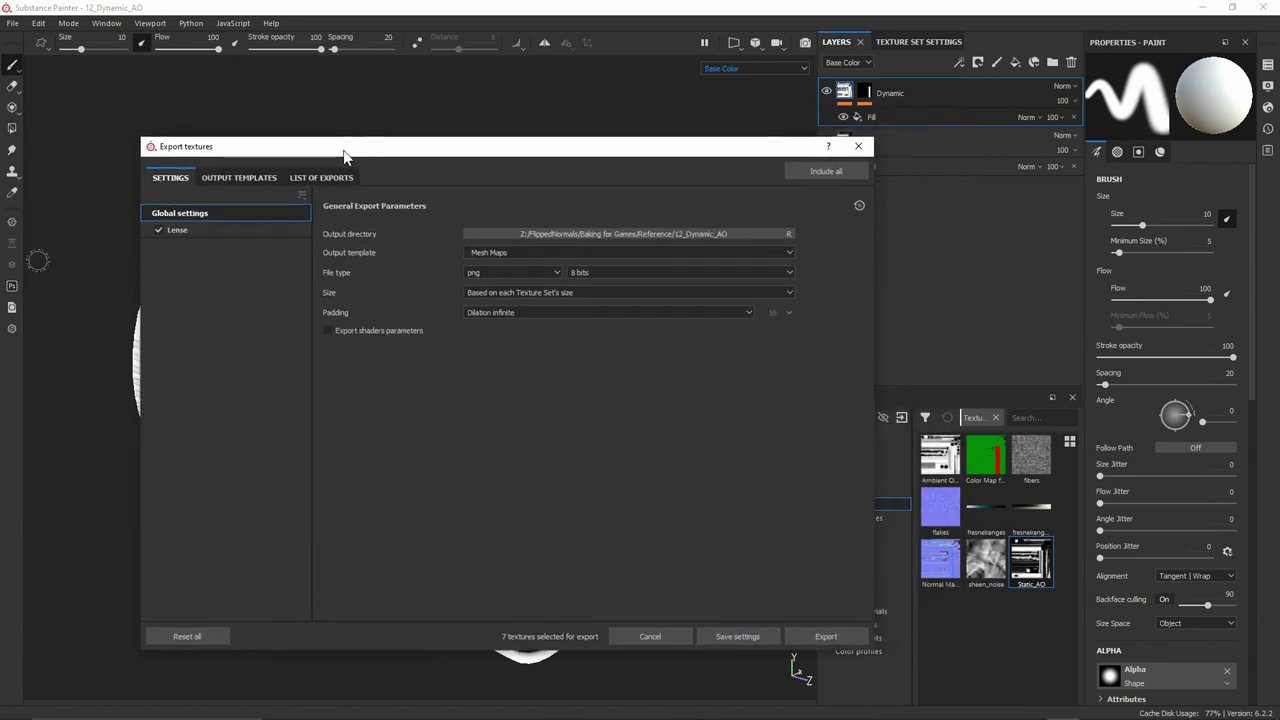
{"action": "left_click", "coordinate": [248, 178]}
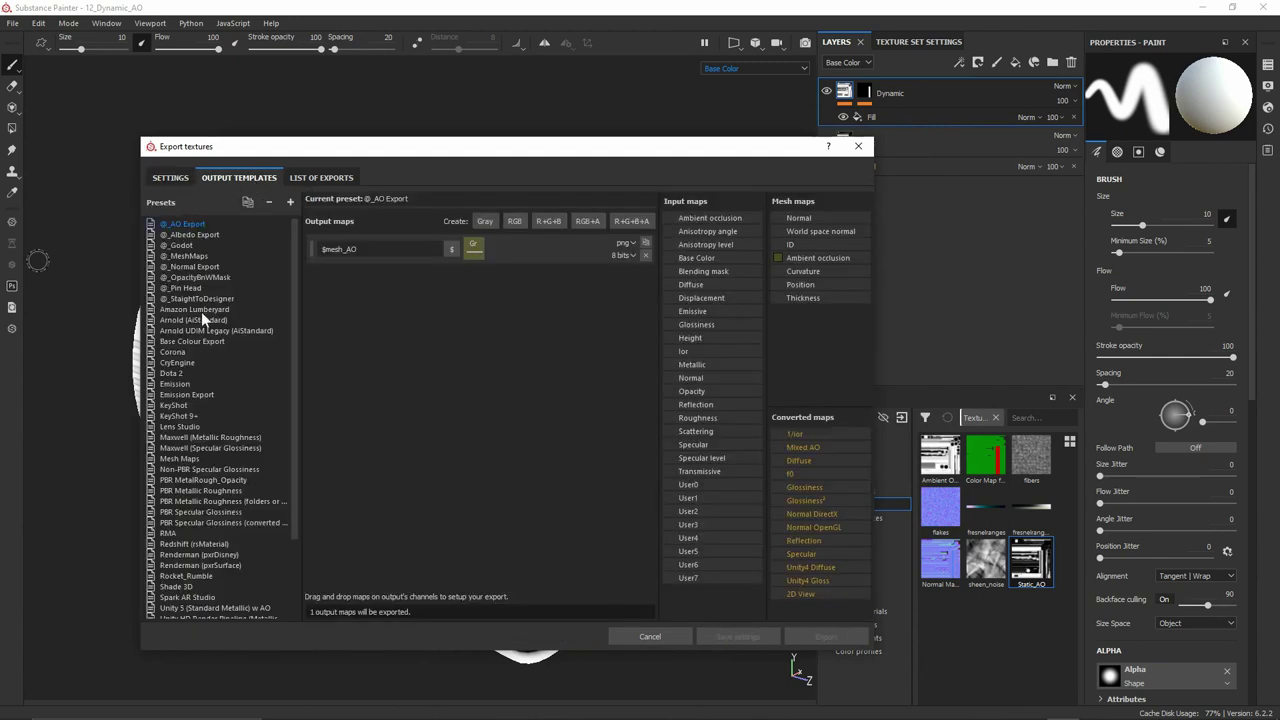
{"action": "left_click_drag", "start_coordinate": [293, 309], "coordinate": [291, 391]}
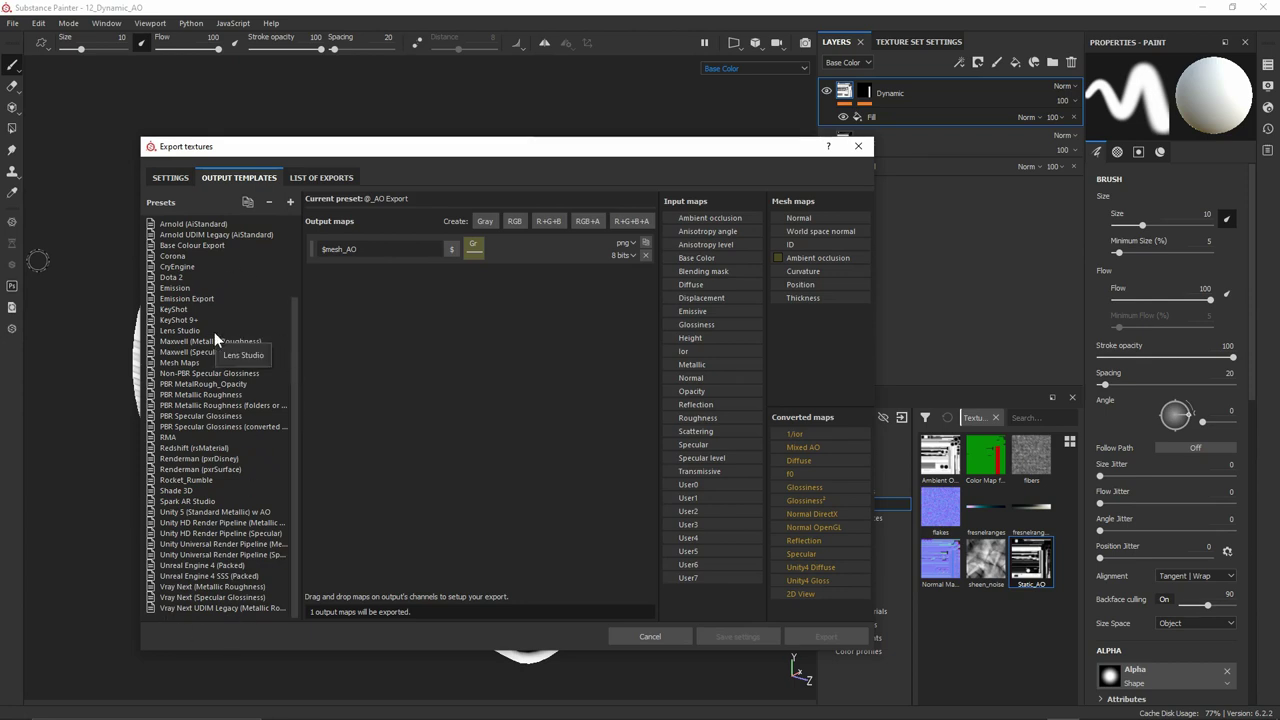
{"action": "left_click", "coordinate": [290, 204]}
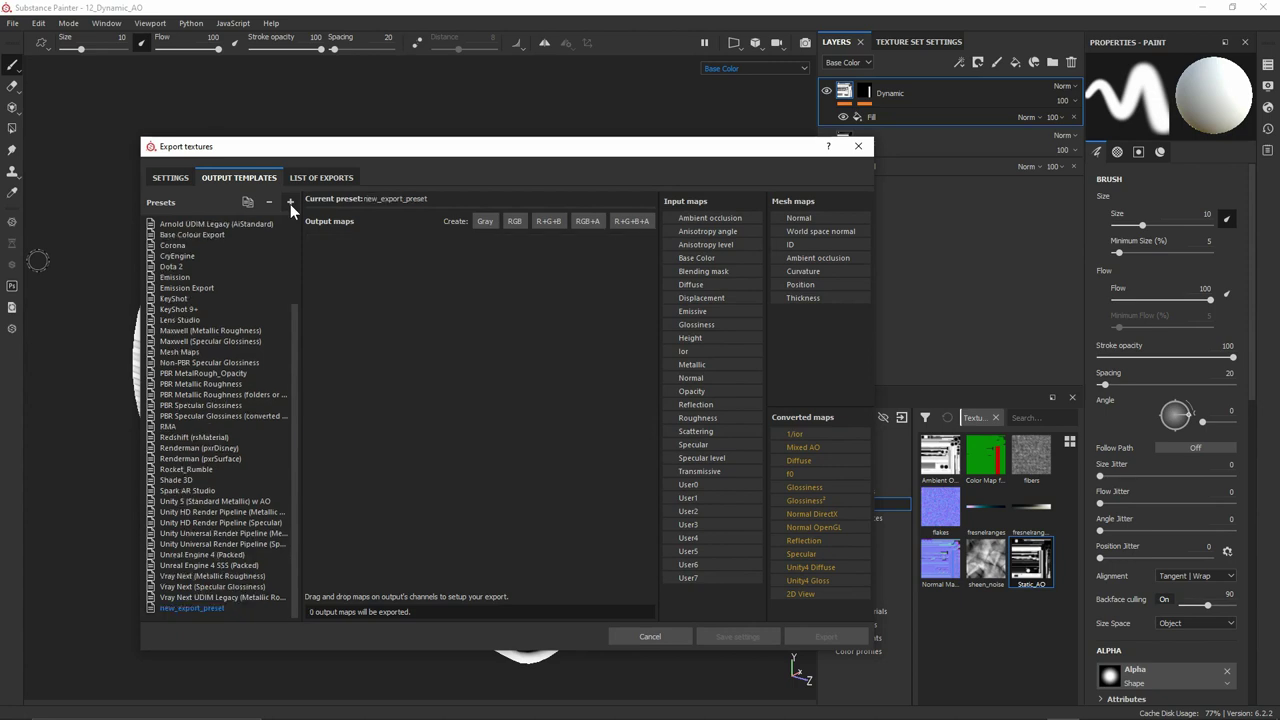
{"action": "double_click", "coordinate": [199, 607]}
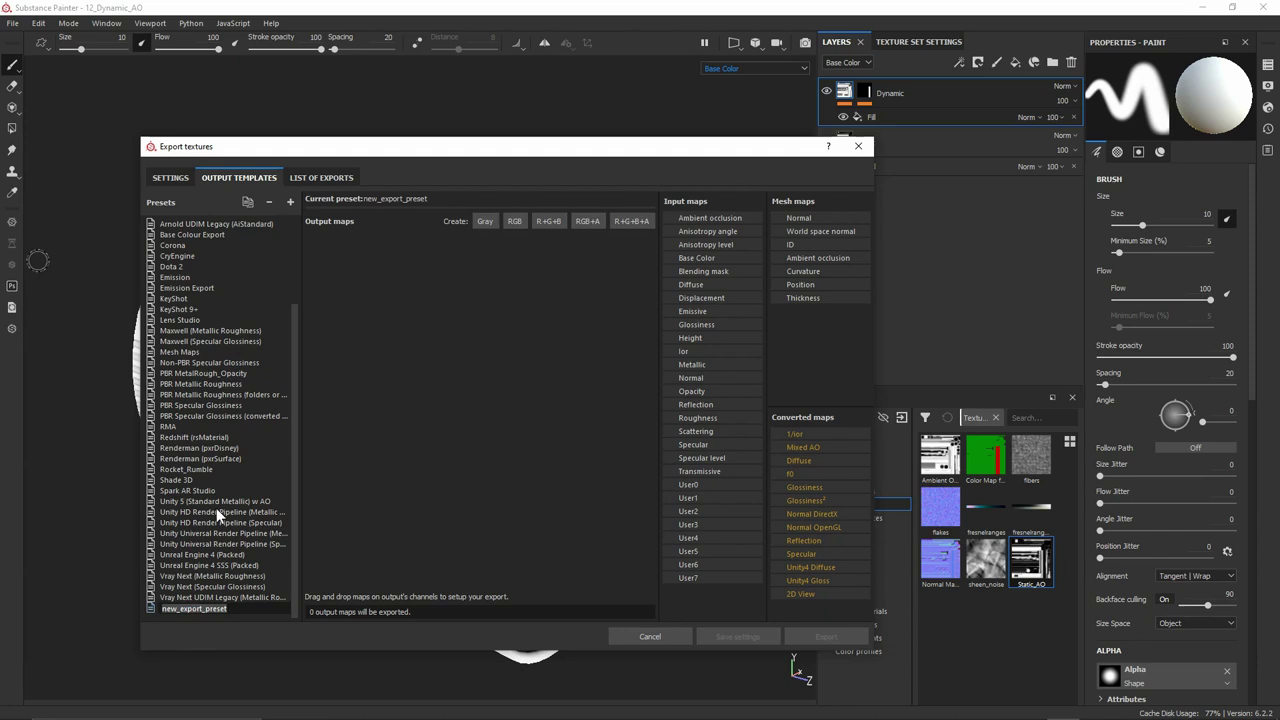
{"action": "type", "text": "AO"}
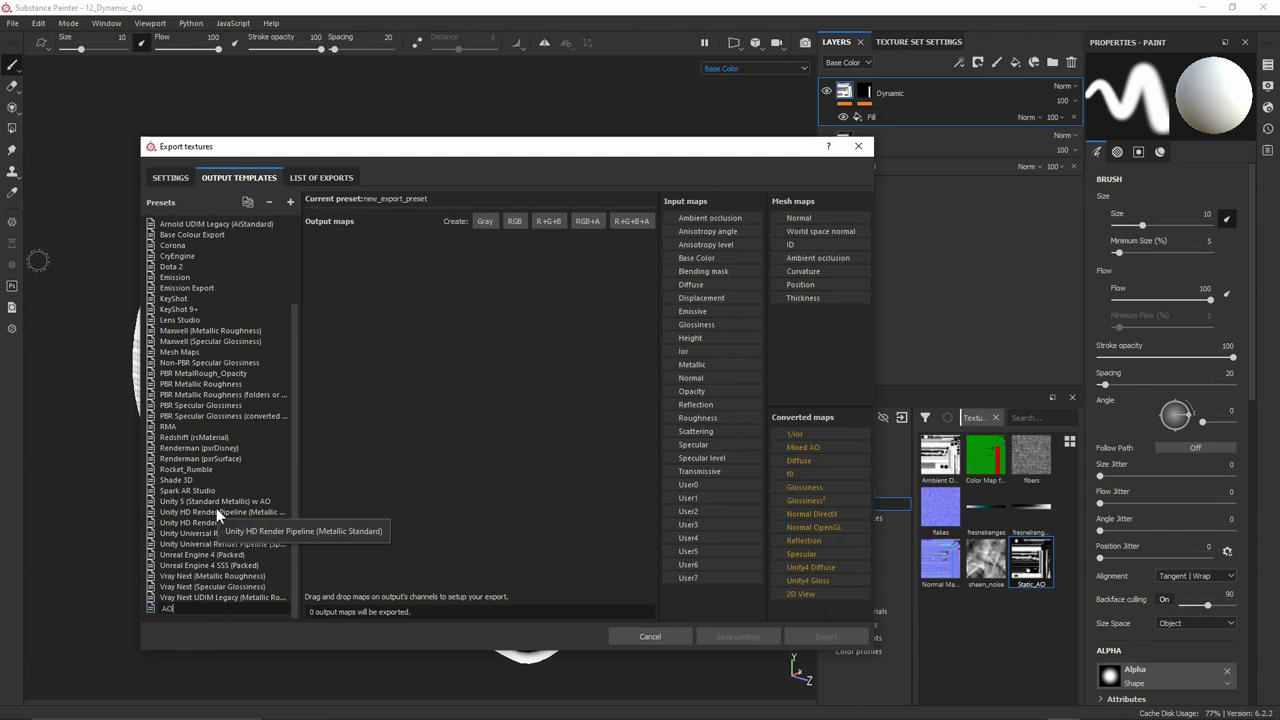
{"action": "type", "text": "_Static_Dynamic"}
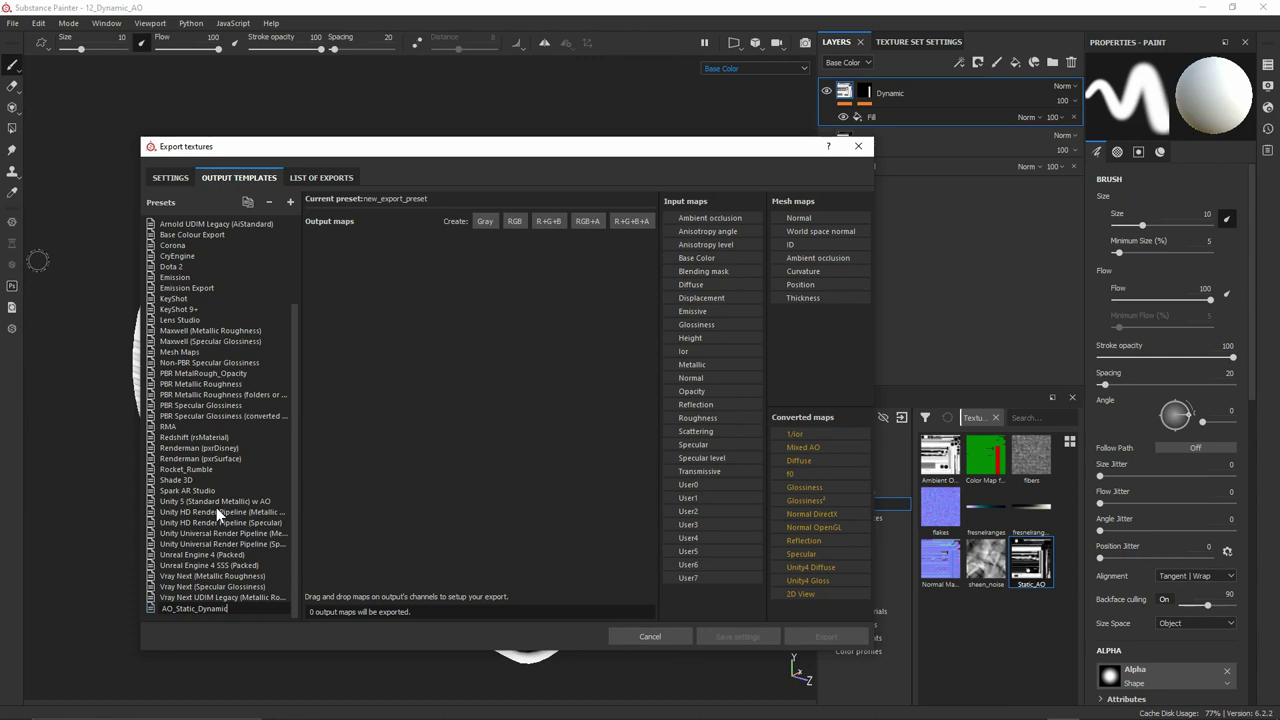
{"action": "key", "text": "Return"}
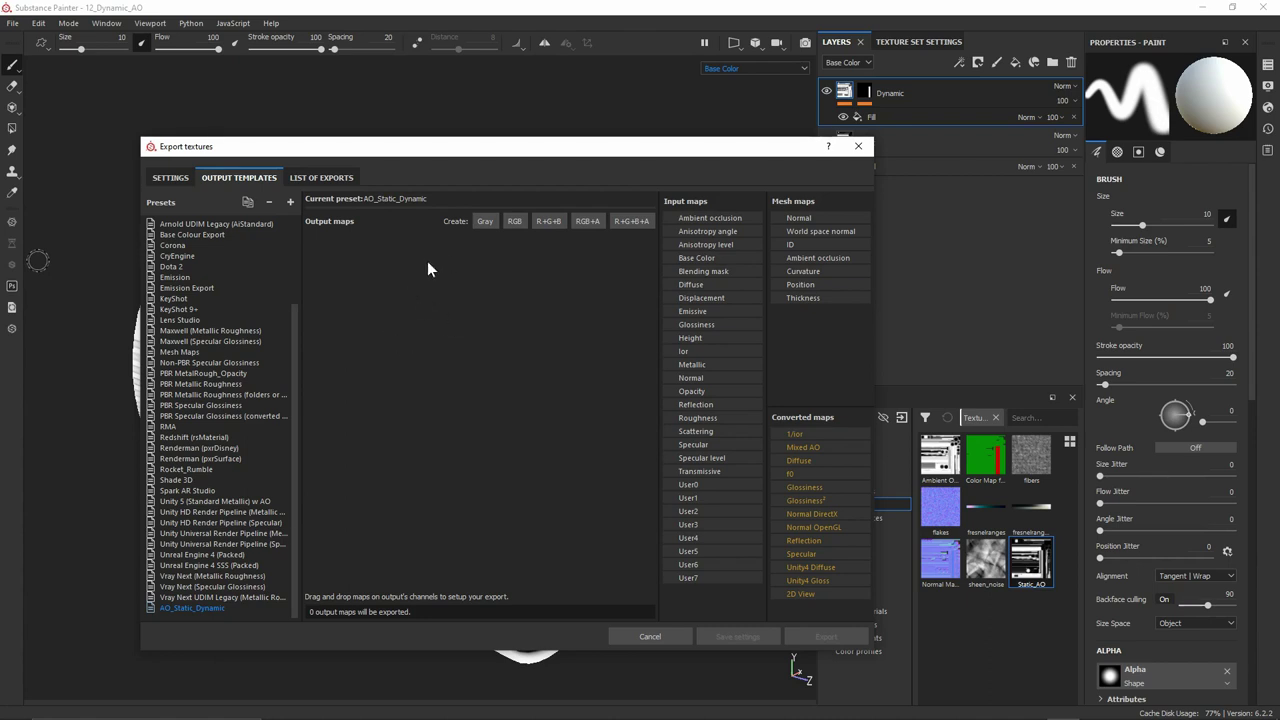
Add a grayscale output map to the AO_Static_Dynamic template and name it $mesh_AO_Static_Dynamic
{"action": "left_click", "coordinate": [488, 224]}
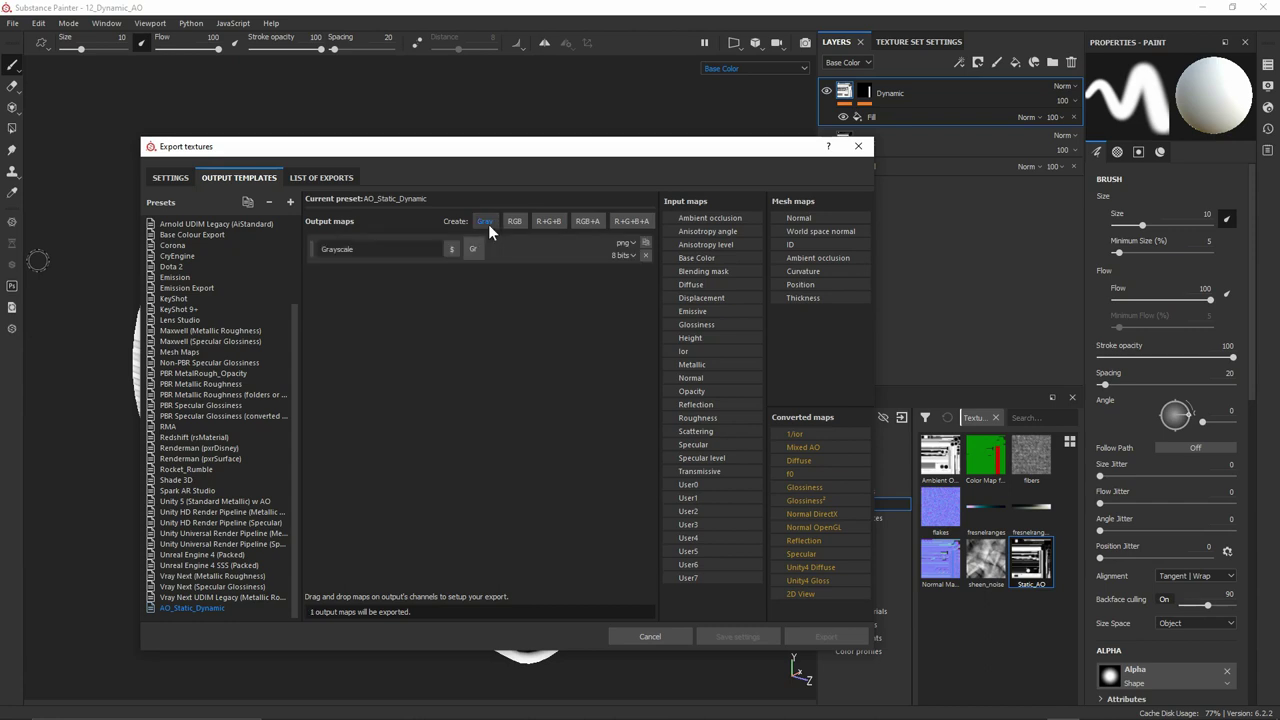
{"action": "double_click", "coordinate": [430, 248]}
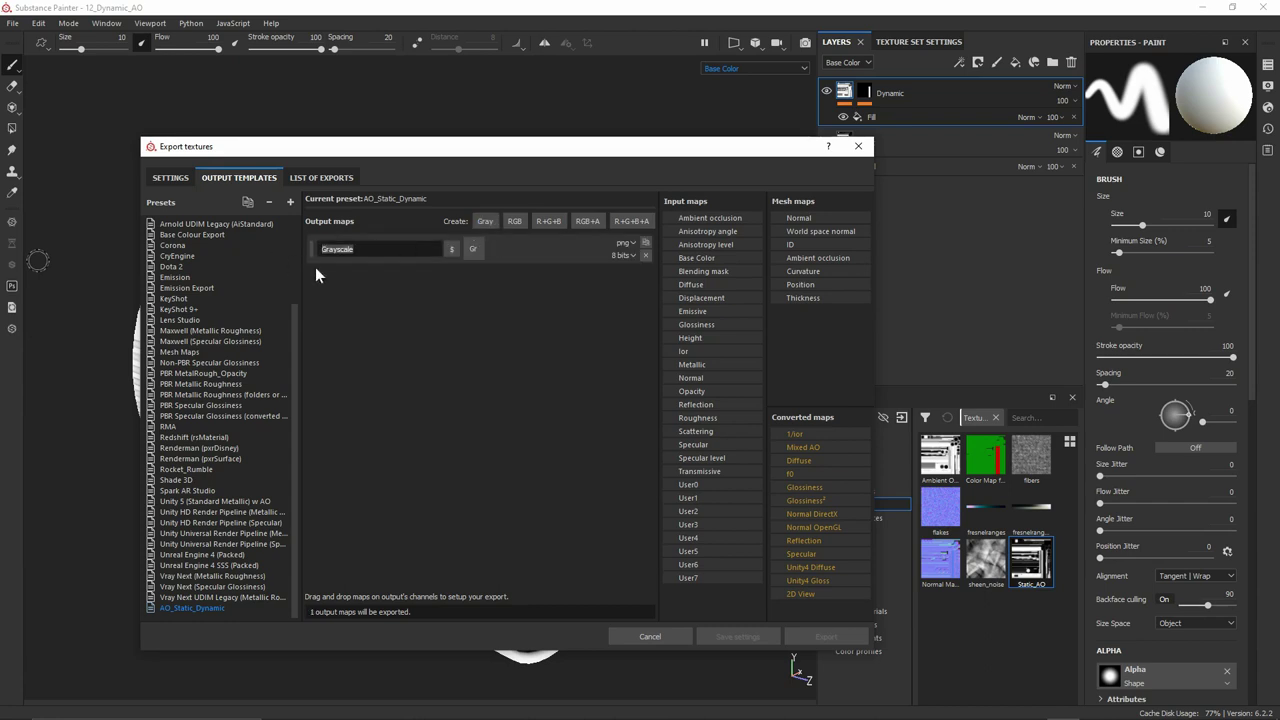
{"action": "key", "text": "BackSpace"}
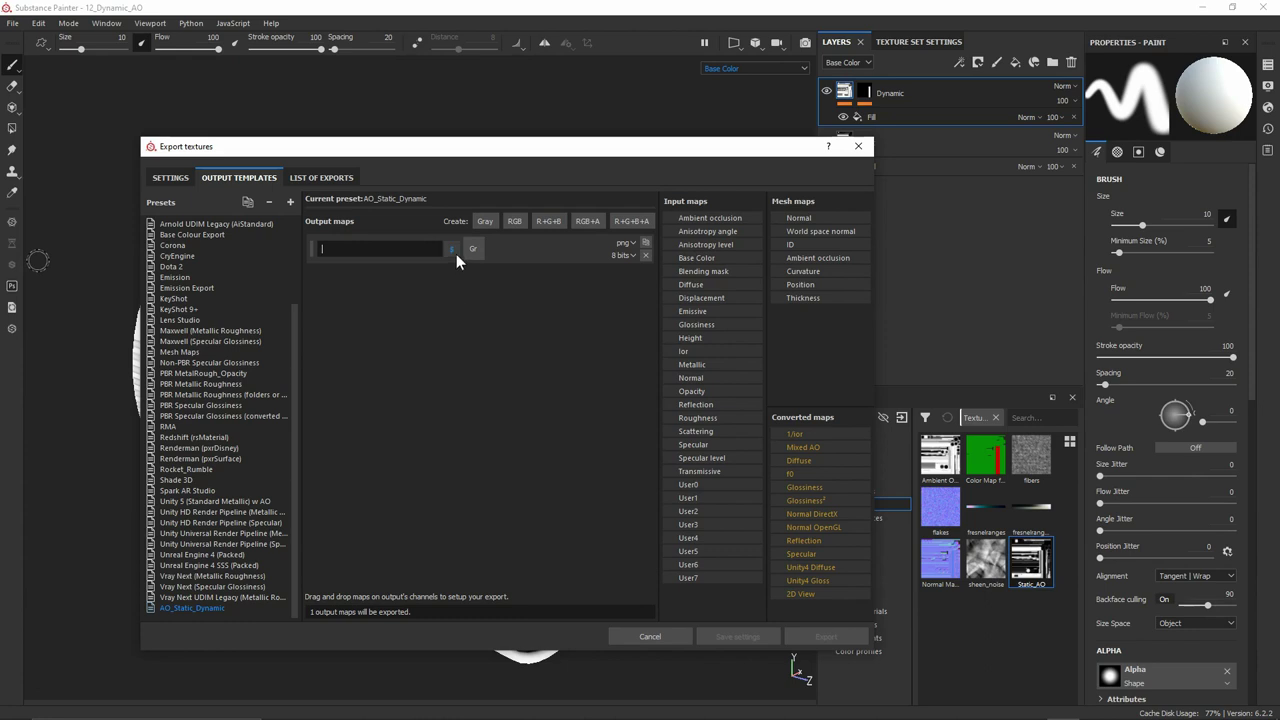
{"action": "left_click", "coordinate": [456, 255]}
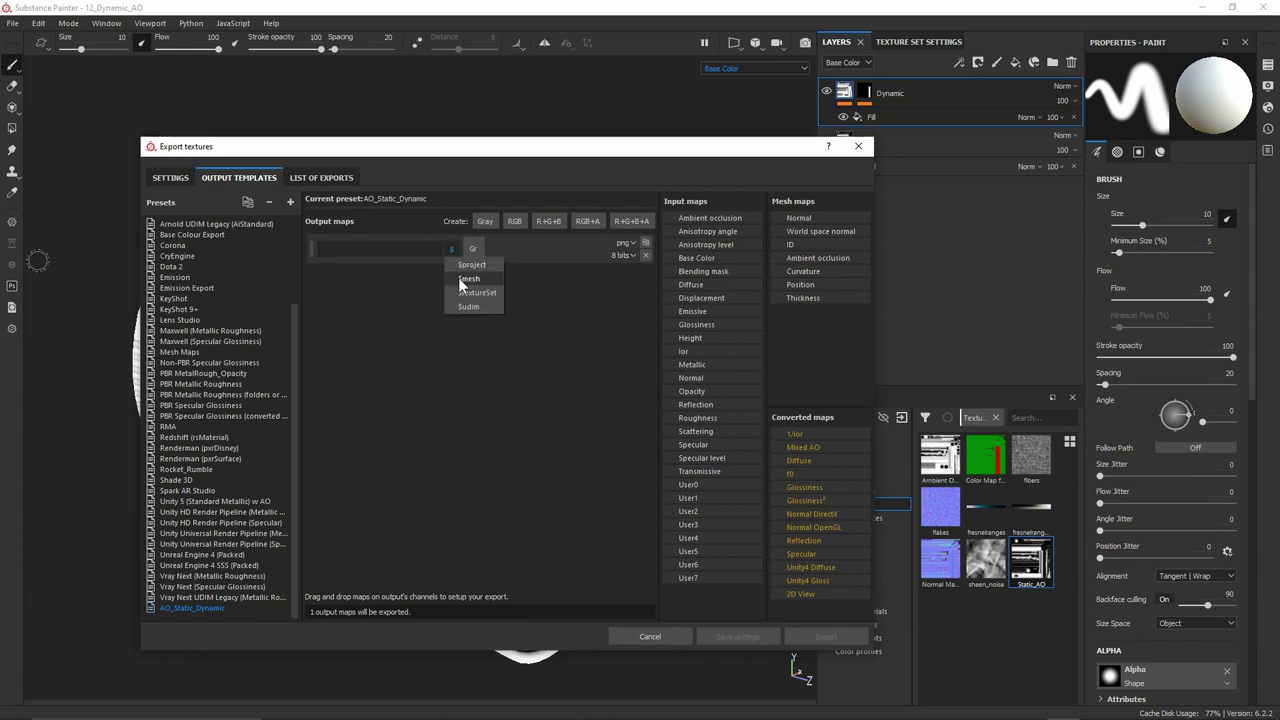
{"action": "left_click", "coordinate": [462, 279]}
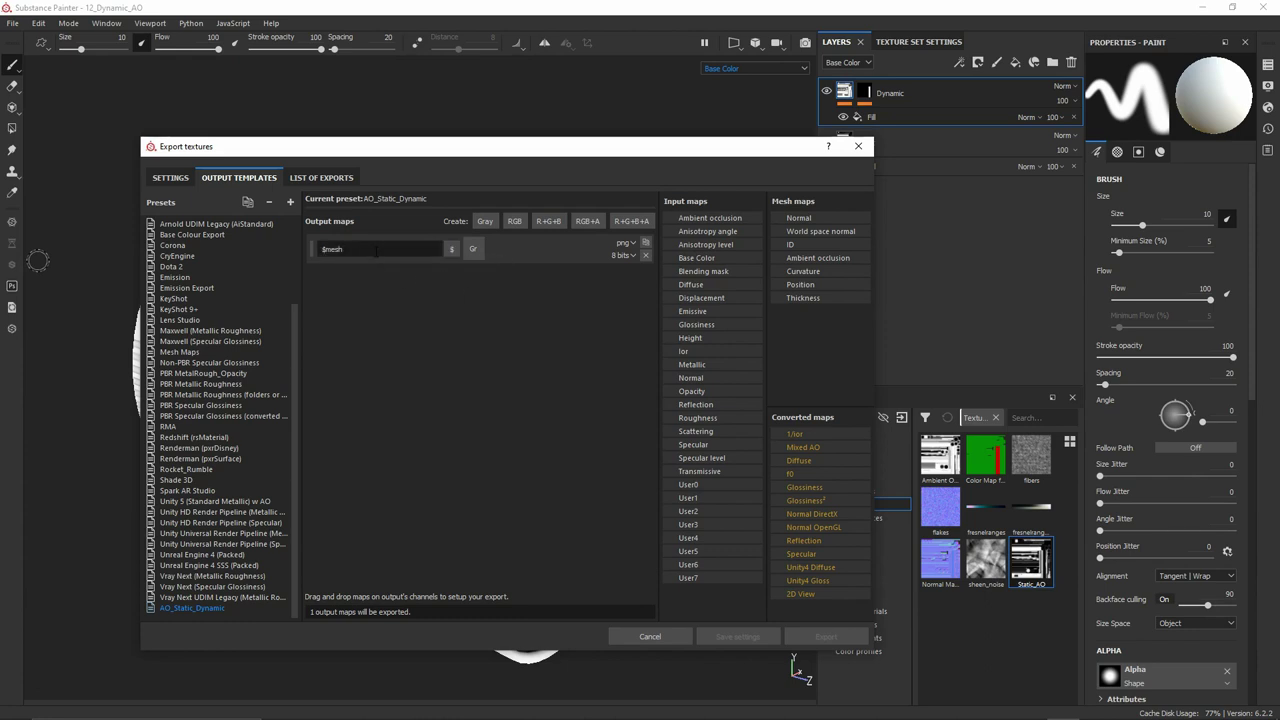
{"action": "type", "text": "_AO"}
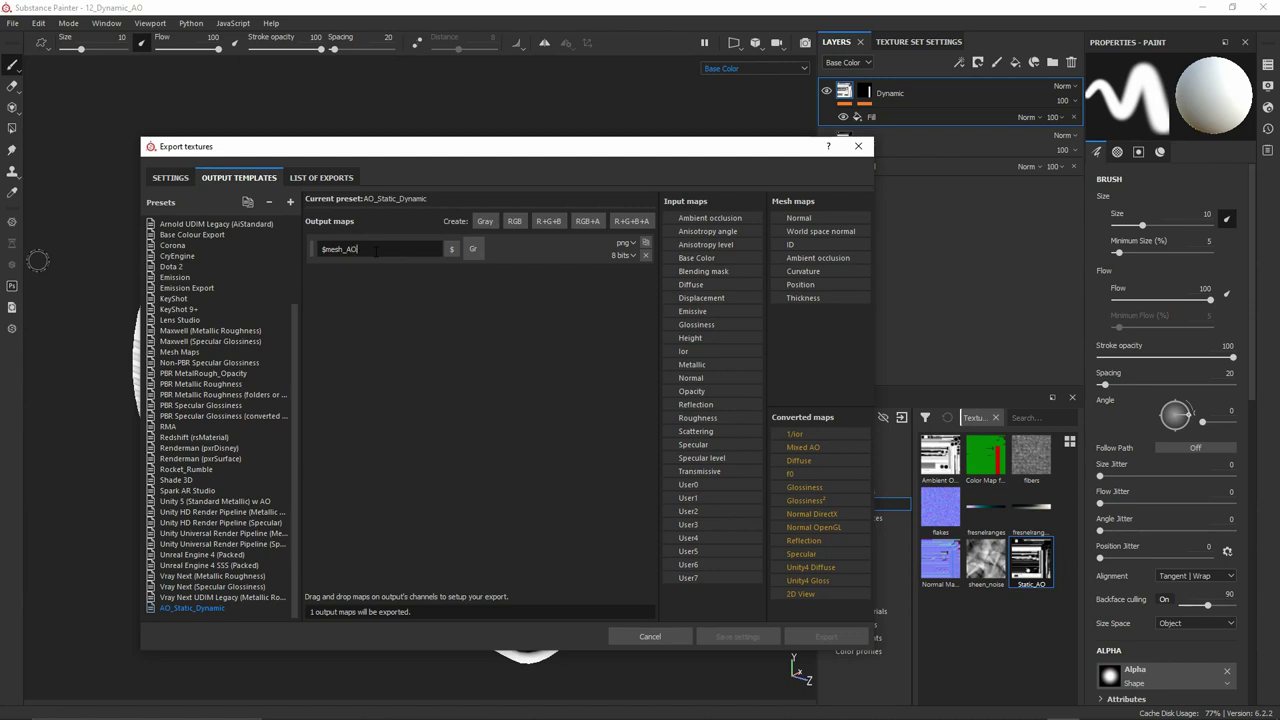
{"action": "type", "text": "_Static_Dynamic"}
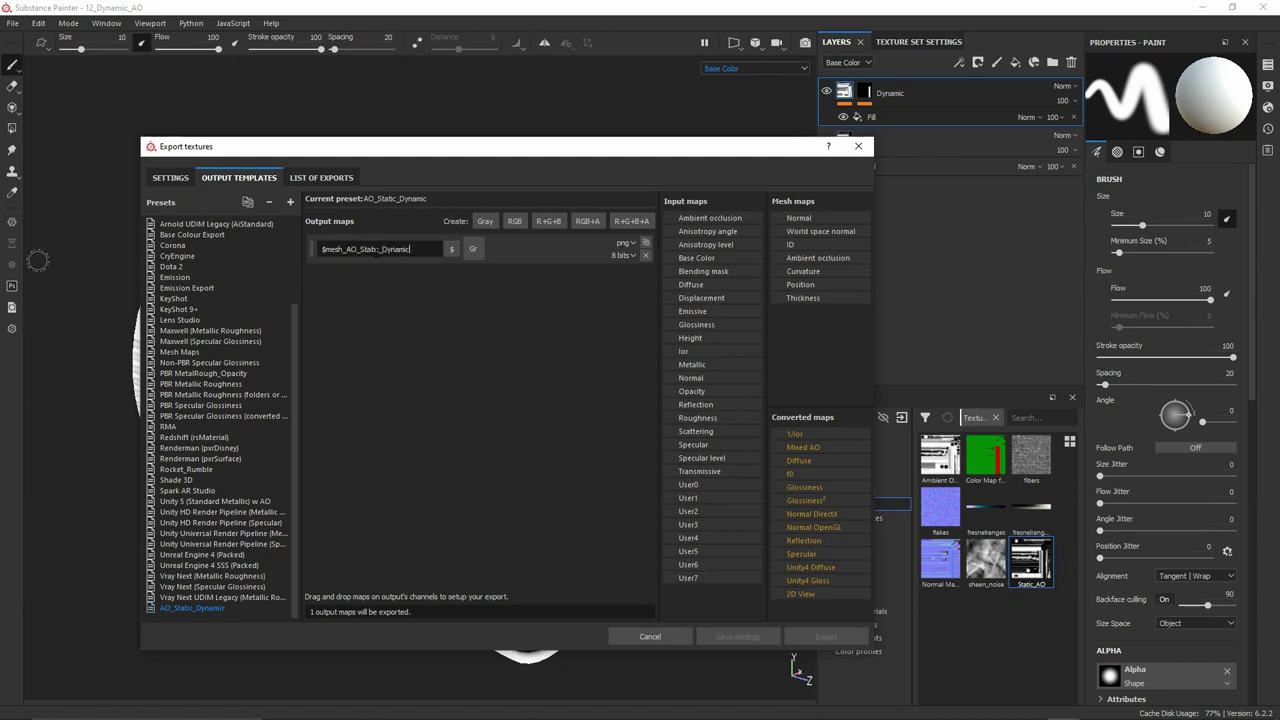
{"action": "left_click", "coordinate": [373, 288]}
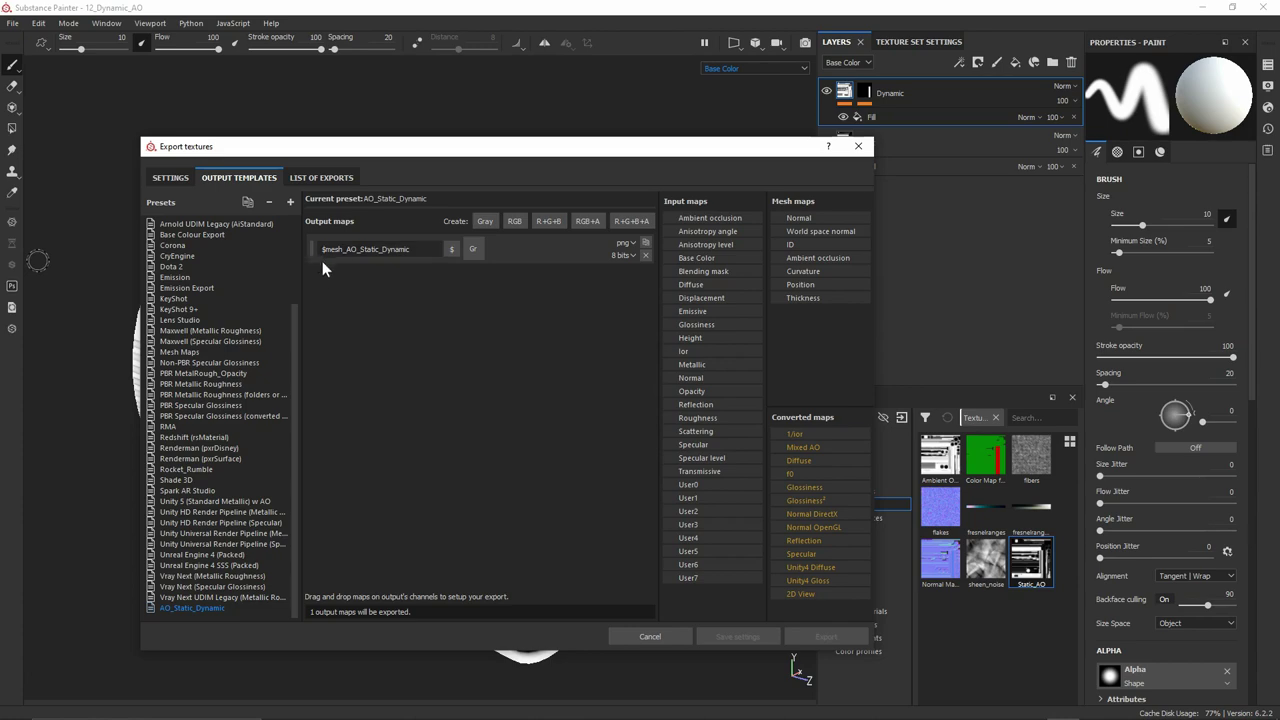
{"action": "left_click", "coordinate": [333, 297]}
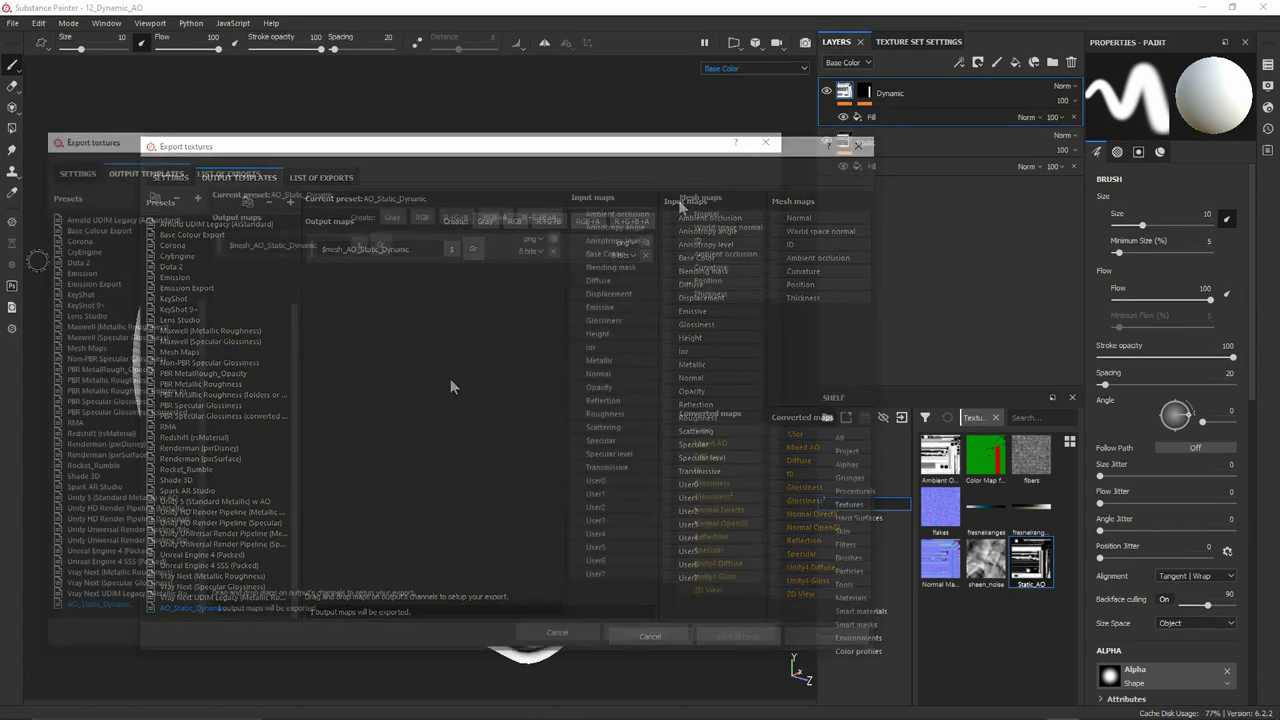
{"action": "left_click_drag", "start_coordinate": [641, 219], "coordinate": [335, 219]}
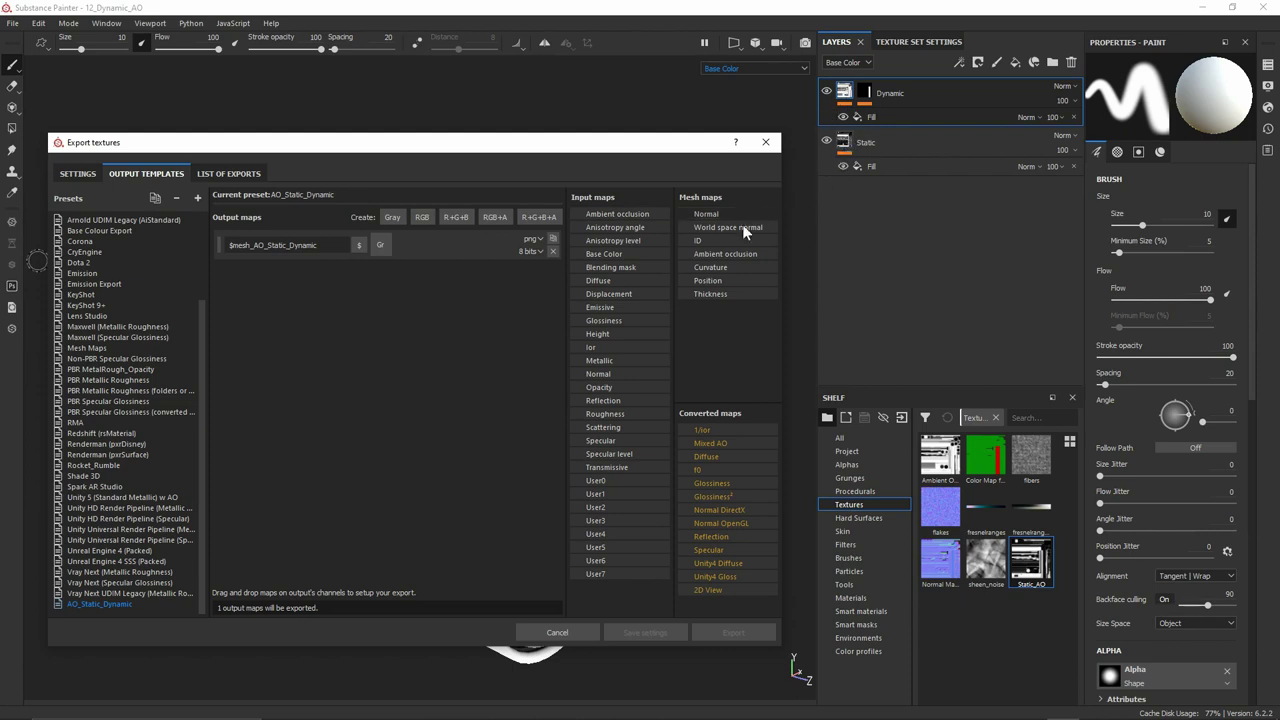
Assign the Base Color input map to the gray channel of the $mesh_AO_Static_Dynamic output map
{"action": "left_click_drag", "start_coordinate": [594, 256], "coordinate": [378, 249]}
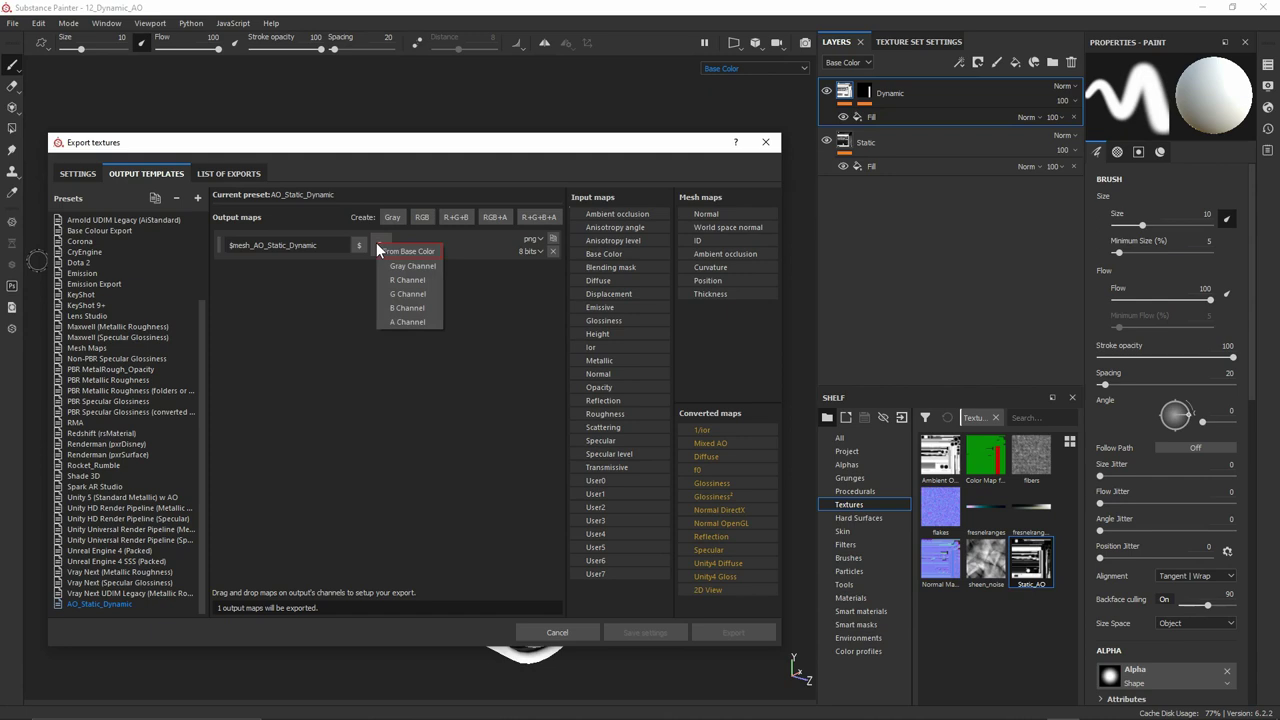
{"action": "left_click", "coordinate": [431, 265]}
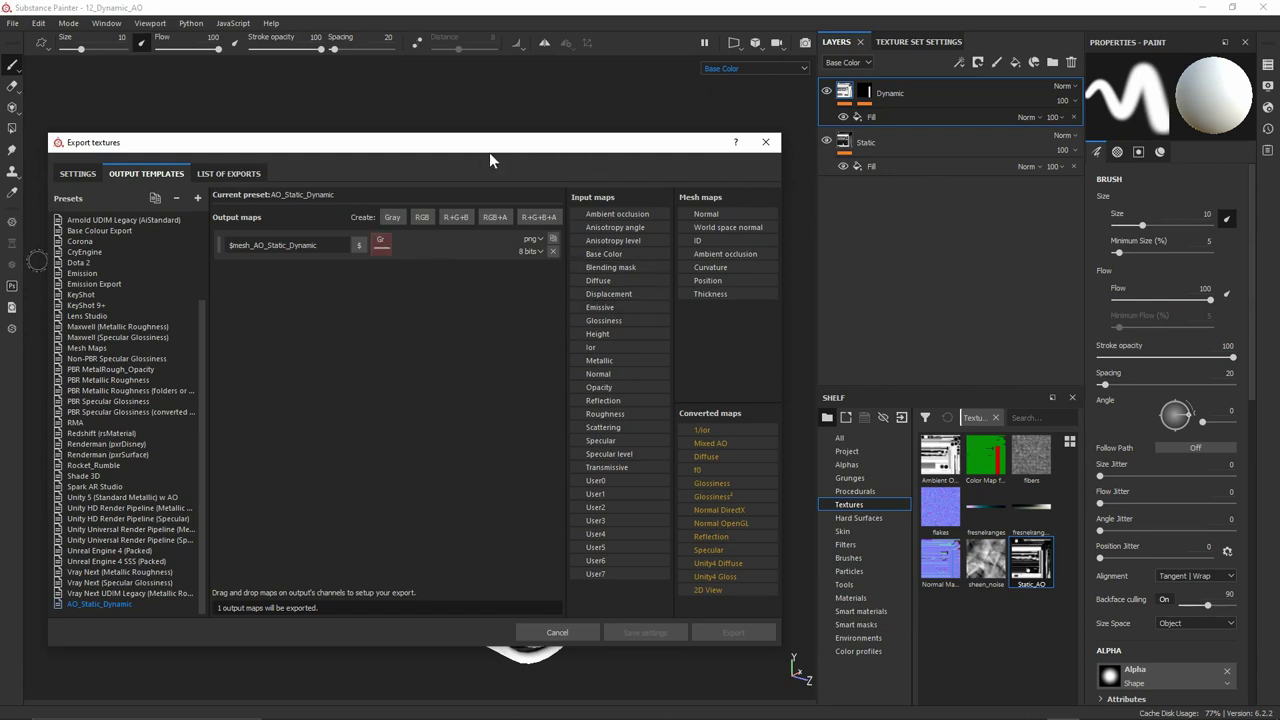
{"action": "left_click_drag", "start_coordinate": [346, 150], "coordinate": [888, 160]}
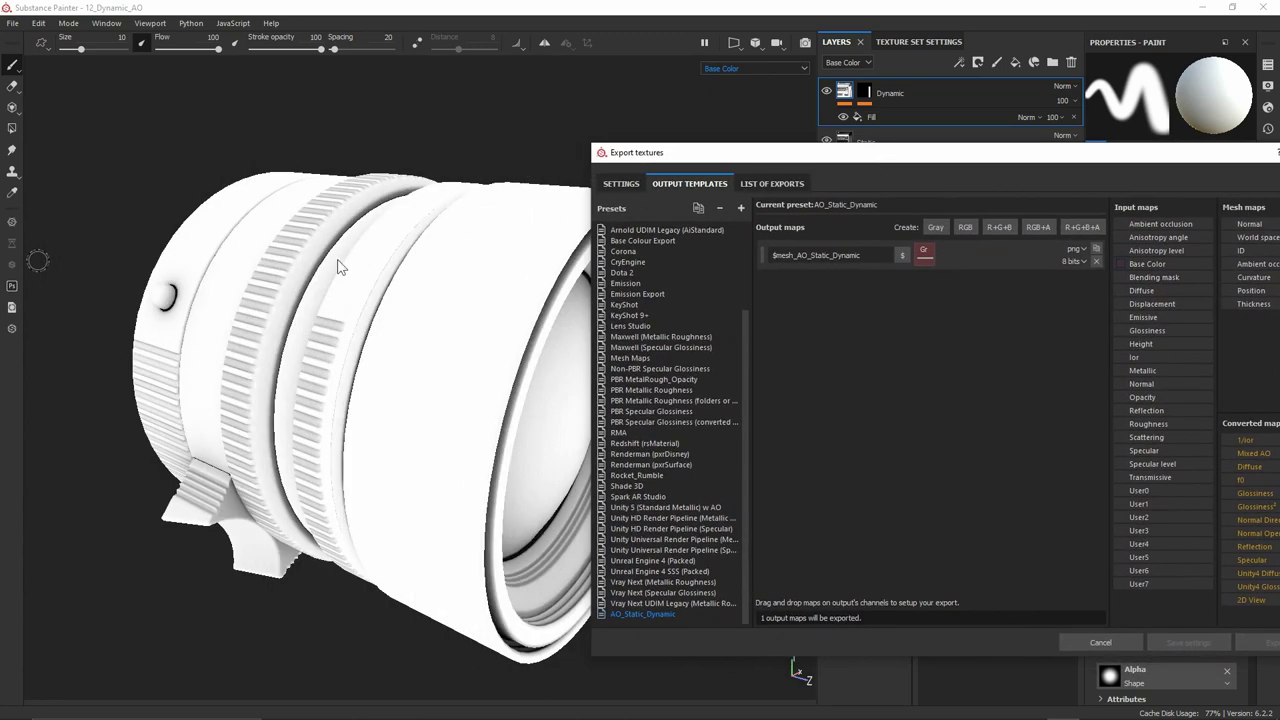
{"action": "left_click_drag", "start_coordinate": [848, 153], "coordinate": [852, 178]}
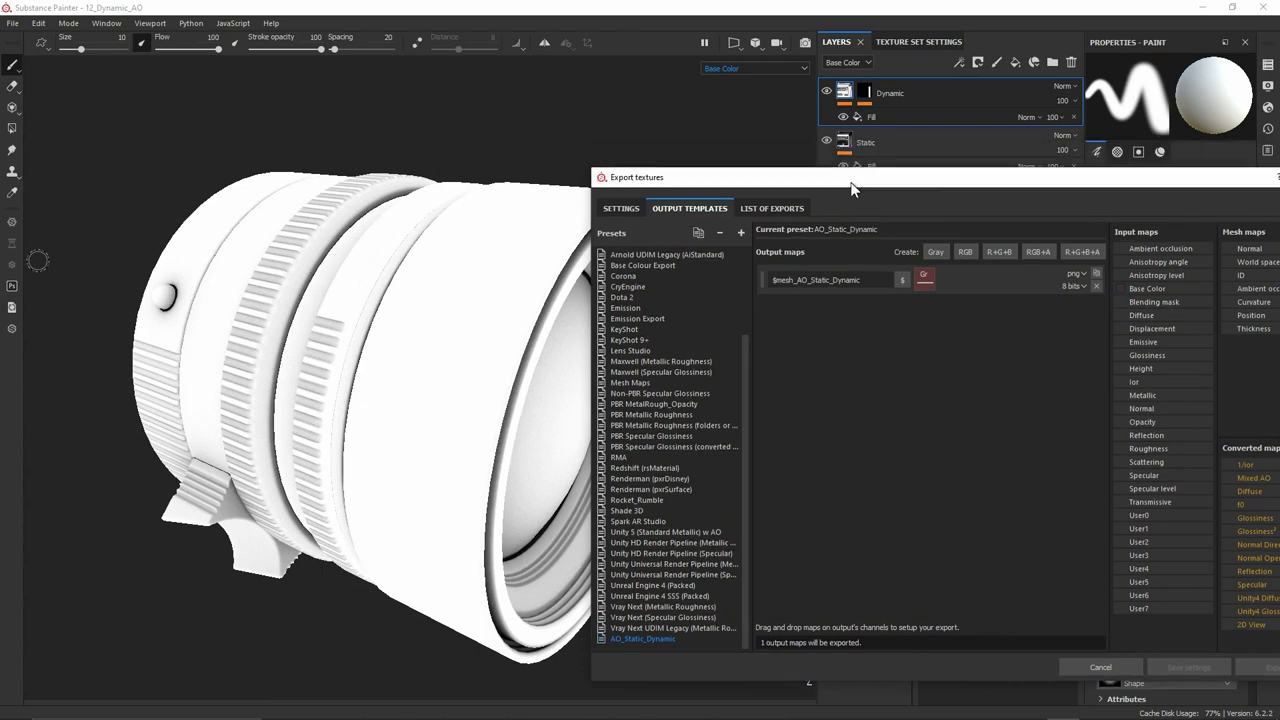
{"action": "left_click_drag", "start_coordinate": [937, 188], "coordinate": [531, 143]}
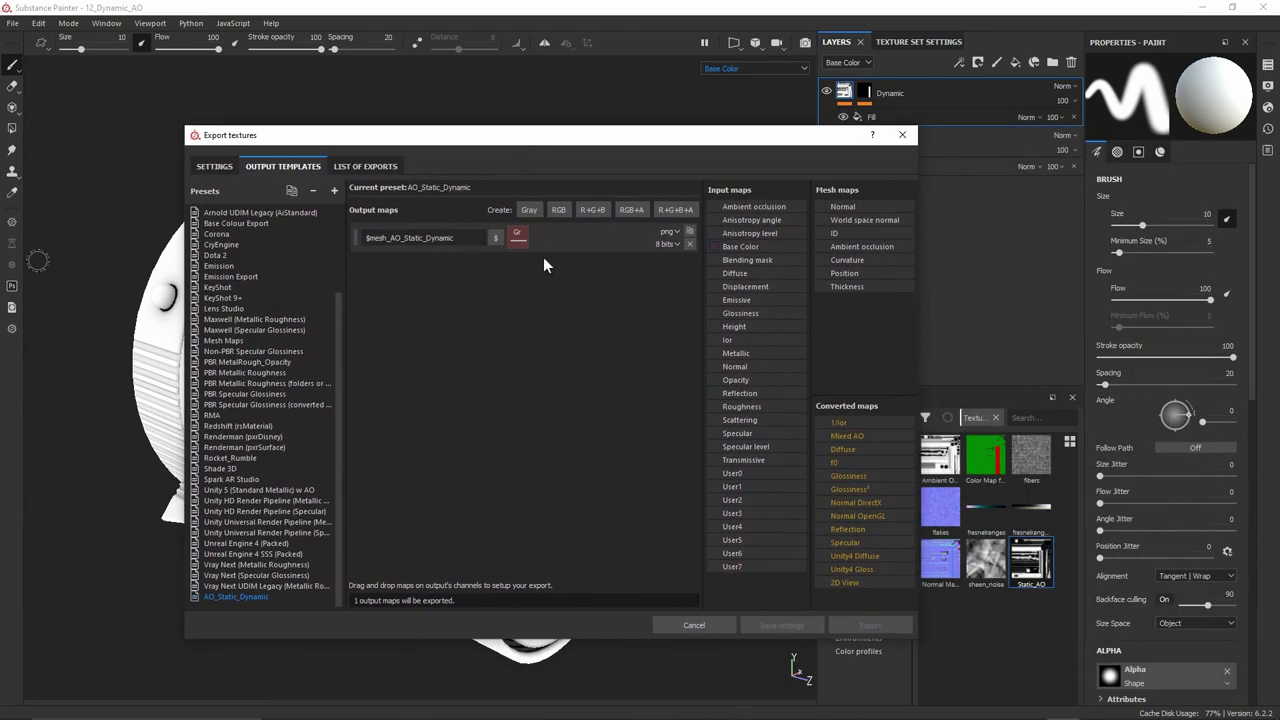
Set the global output template to AO_Static_Dynamic and export the texture as an 8-bit PNG
{"action": "left_click", "coordinate": [213, 167]}
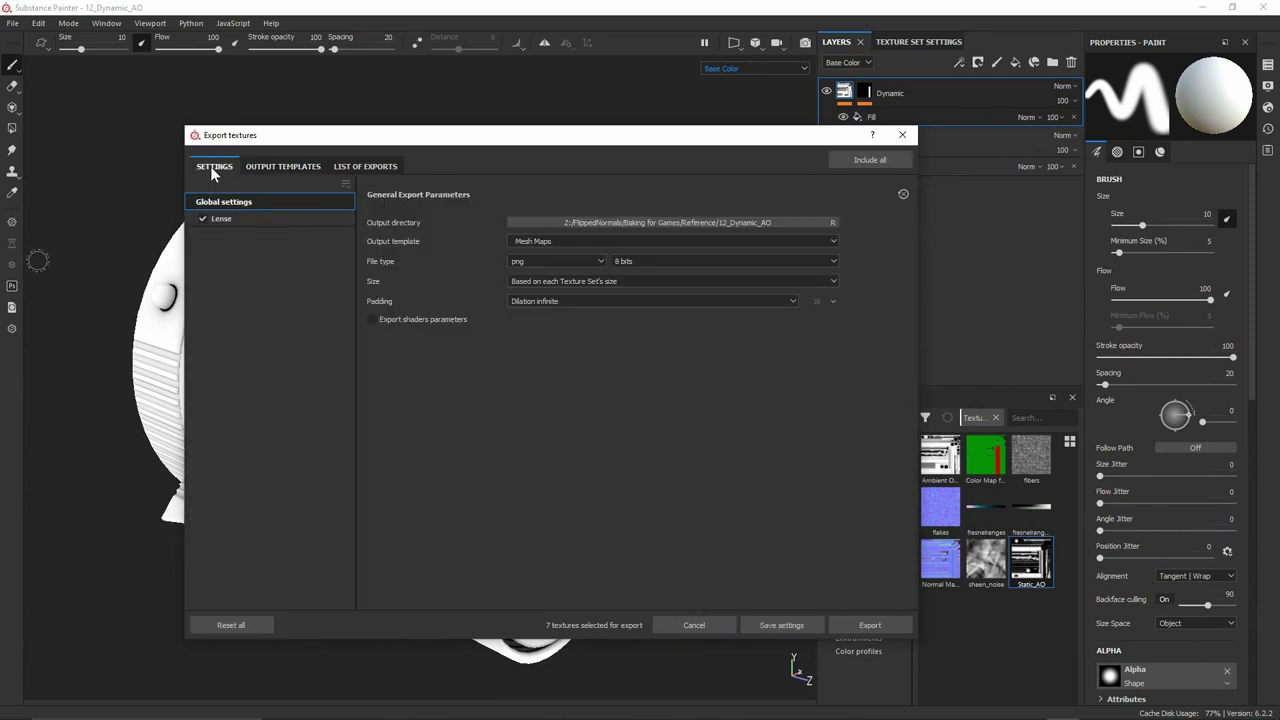
{"action": "left_click", "coordinate": [573, 239]}
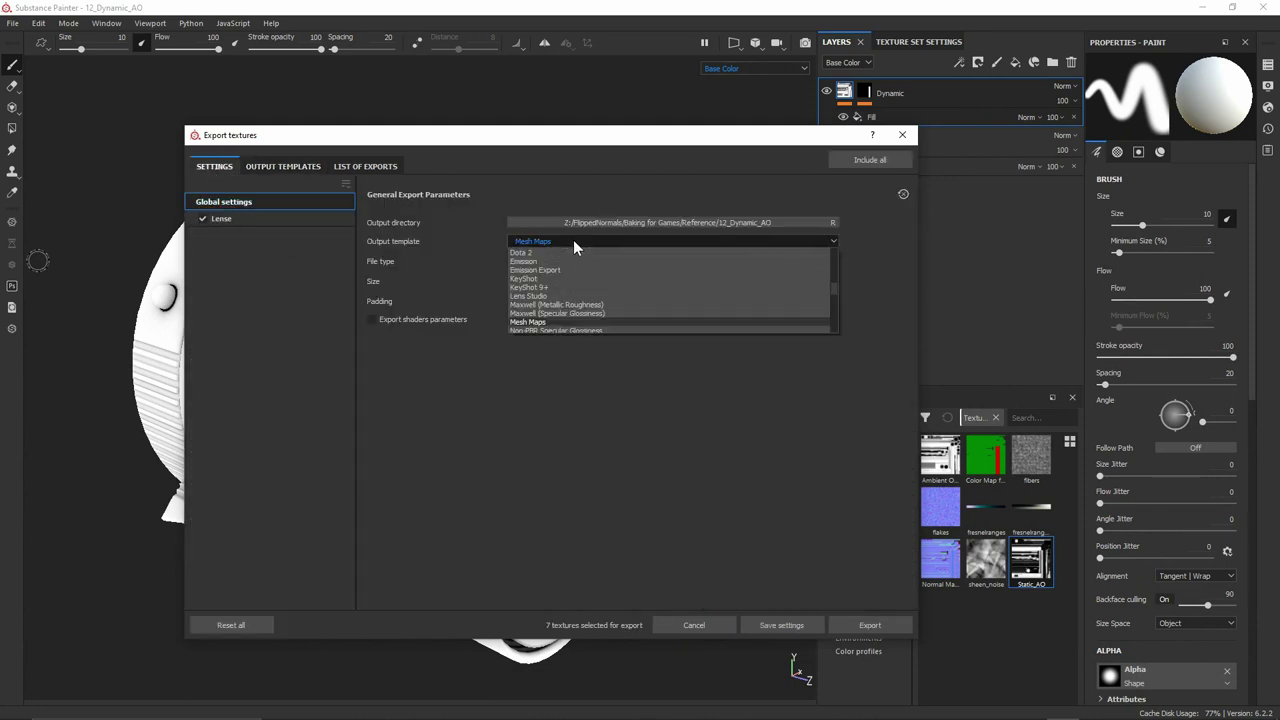
{"action": "left_click_drag", "start_coordinate": [834, 290], "coordinate": [839, 326]}
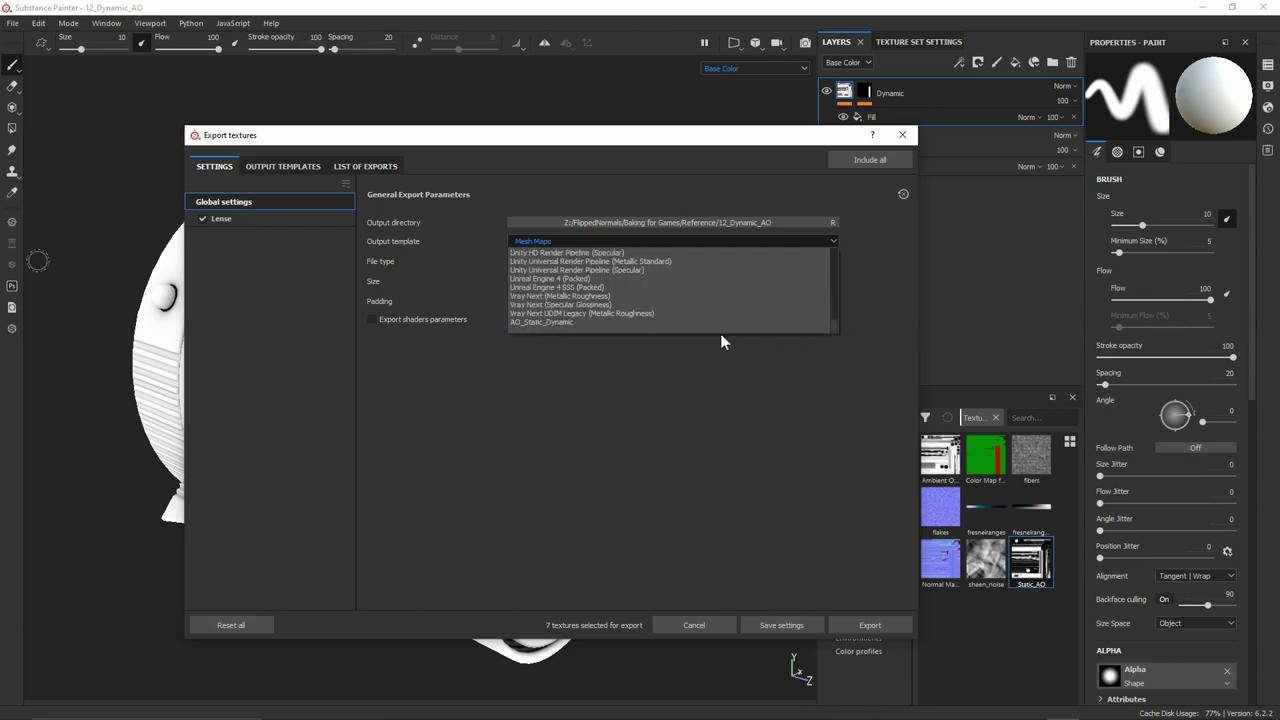
{"action": "left_click", "coordinate": [558, 324]}
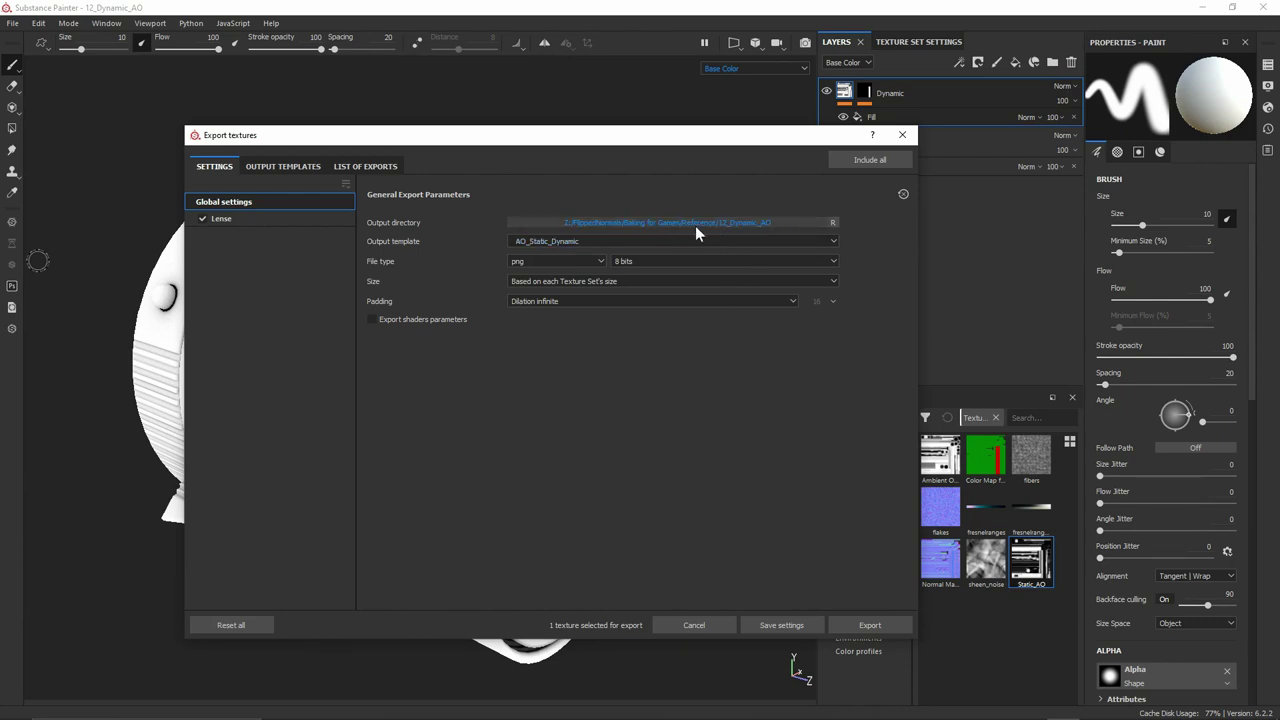
{"action": "left_click", "coordinate": [856, 624]}
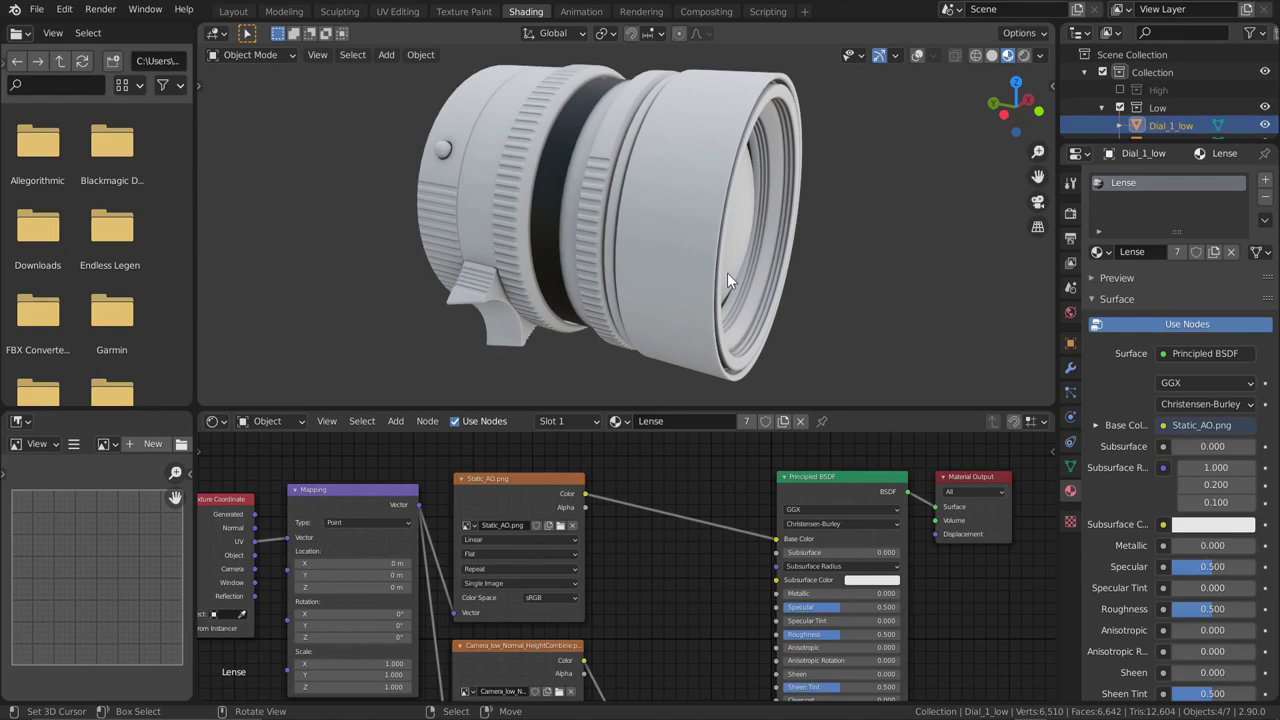
In Blender, replace the Static_AO.png image in the Lense material with Camera_low_AO_Static_Dynamic.png
{"action": "left_click", "coordinate": [561, 526]}
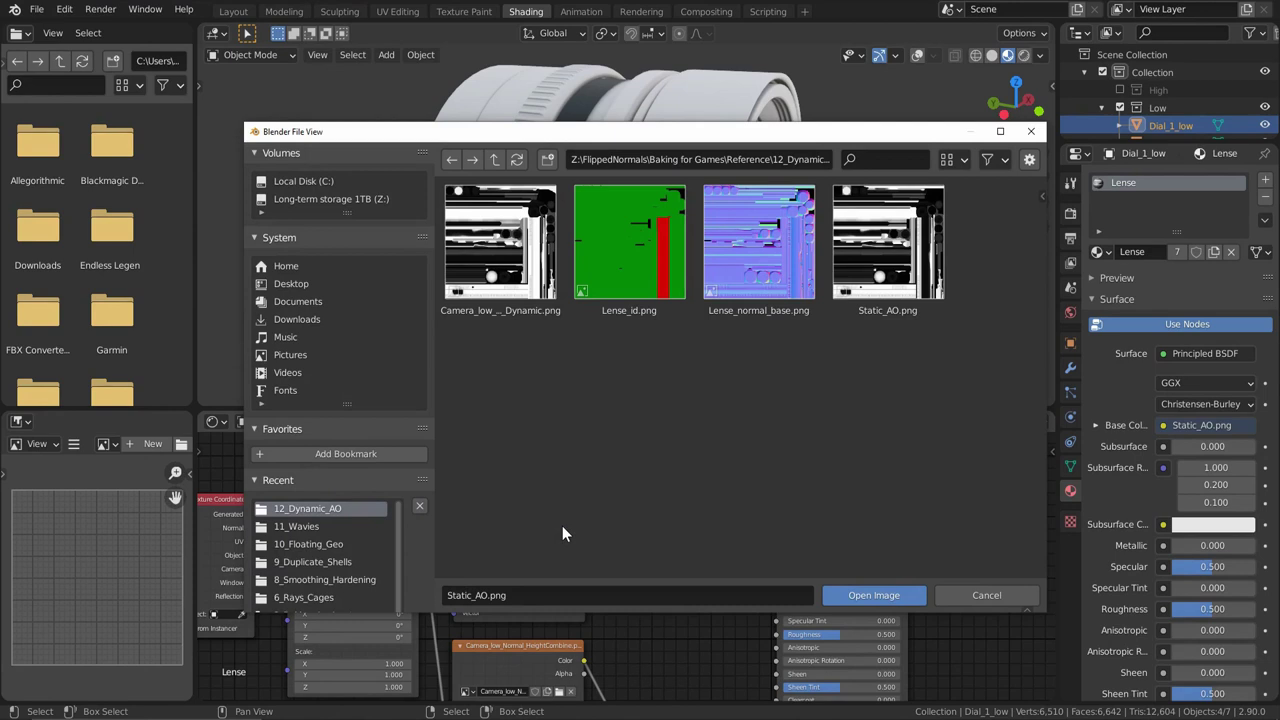
{"action": "left_click", "coordinate": [492, 310]}
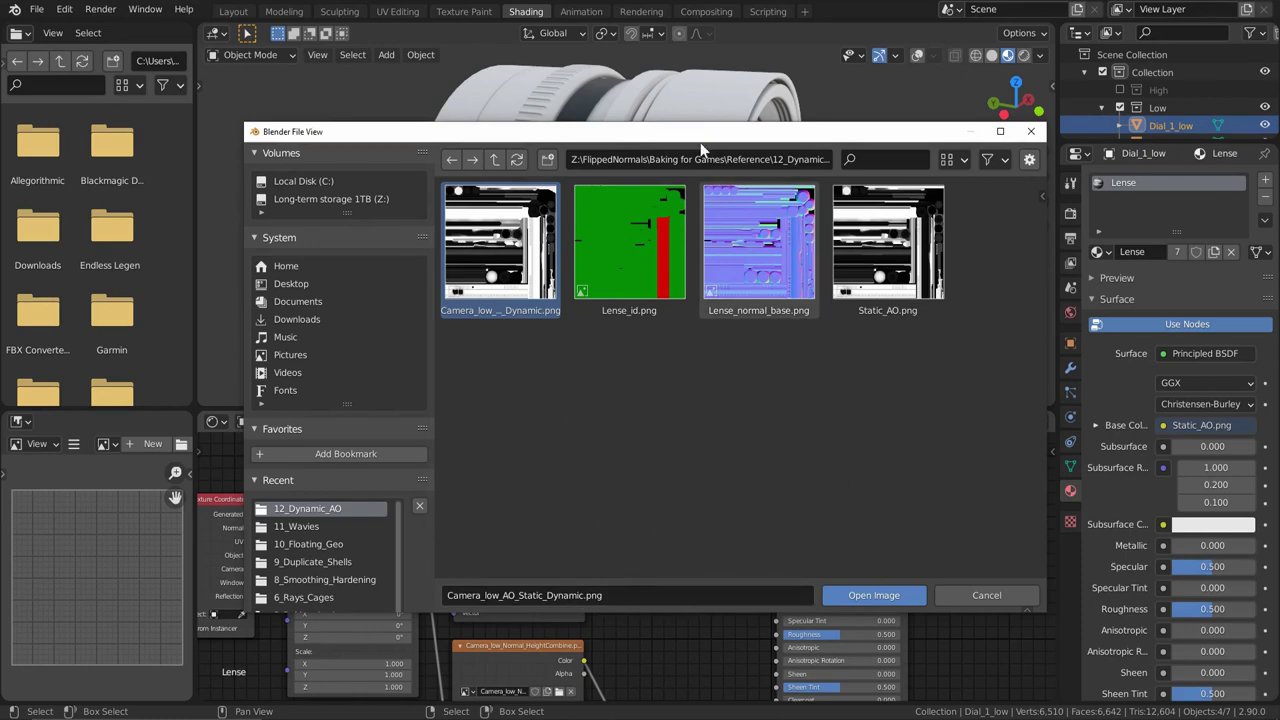
{"action": "left_click_drag", "start_coordinate": [697, 141], "coordinate": [592, 224]}
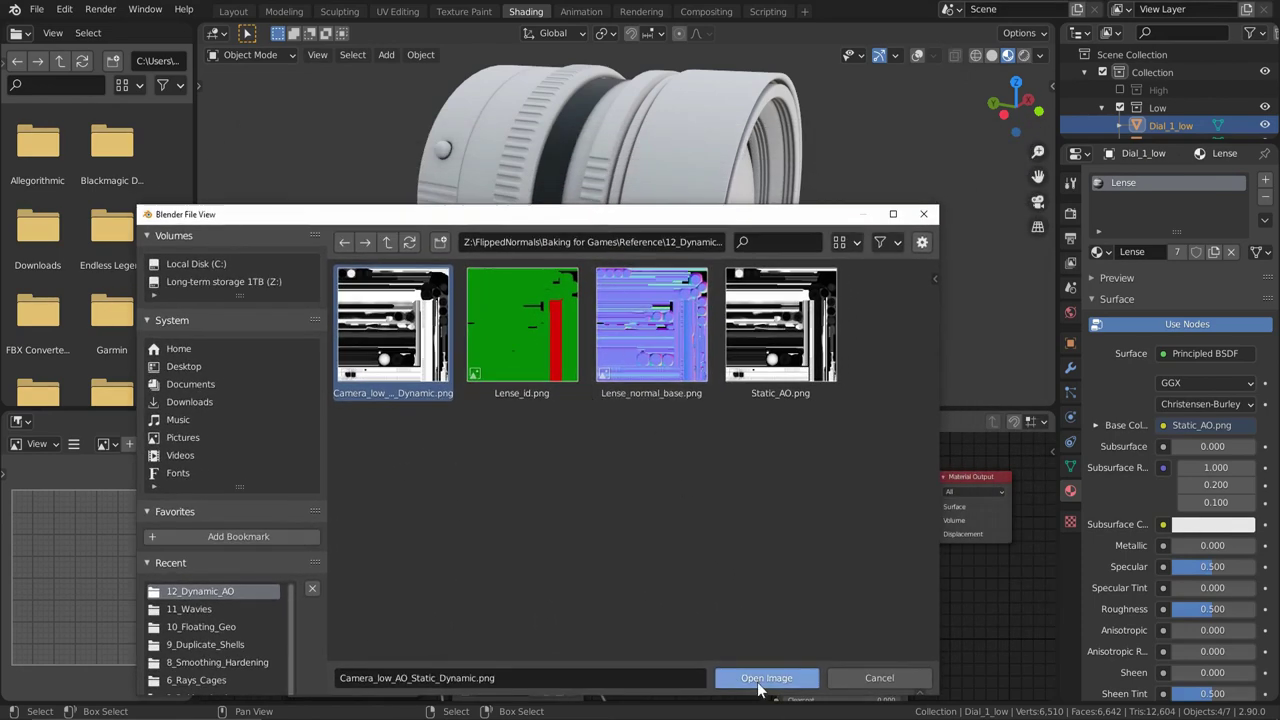
{"action": "left_click", "coordinate": [757, 677]}
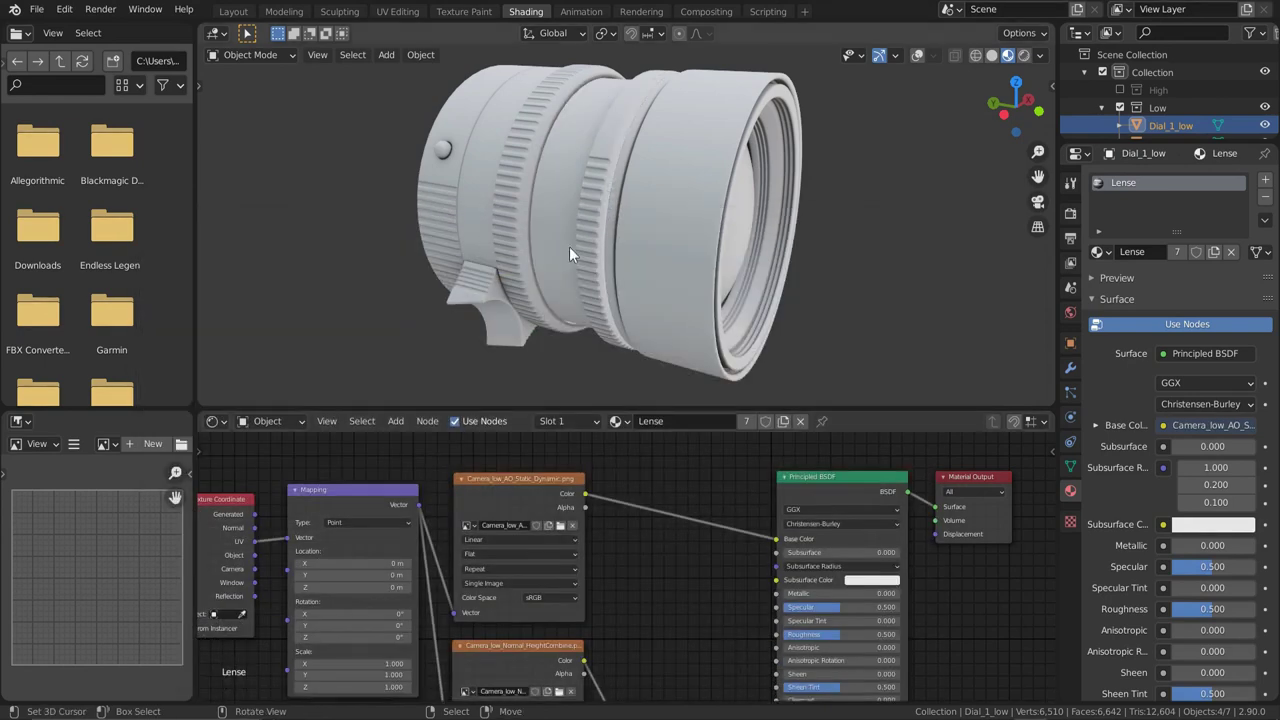
Examine the new ambient occlusion on the lens rings and grooves, up close and from several angles
{"action": "scroll", "coordinate": [580, 282], "scroll_direction": "up", "scroll_amount": 3}
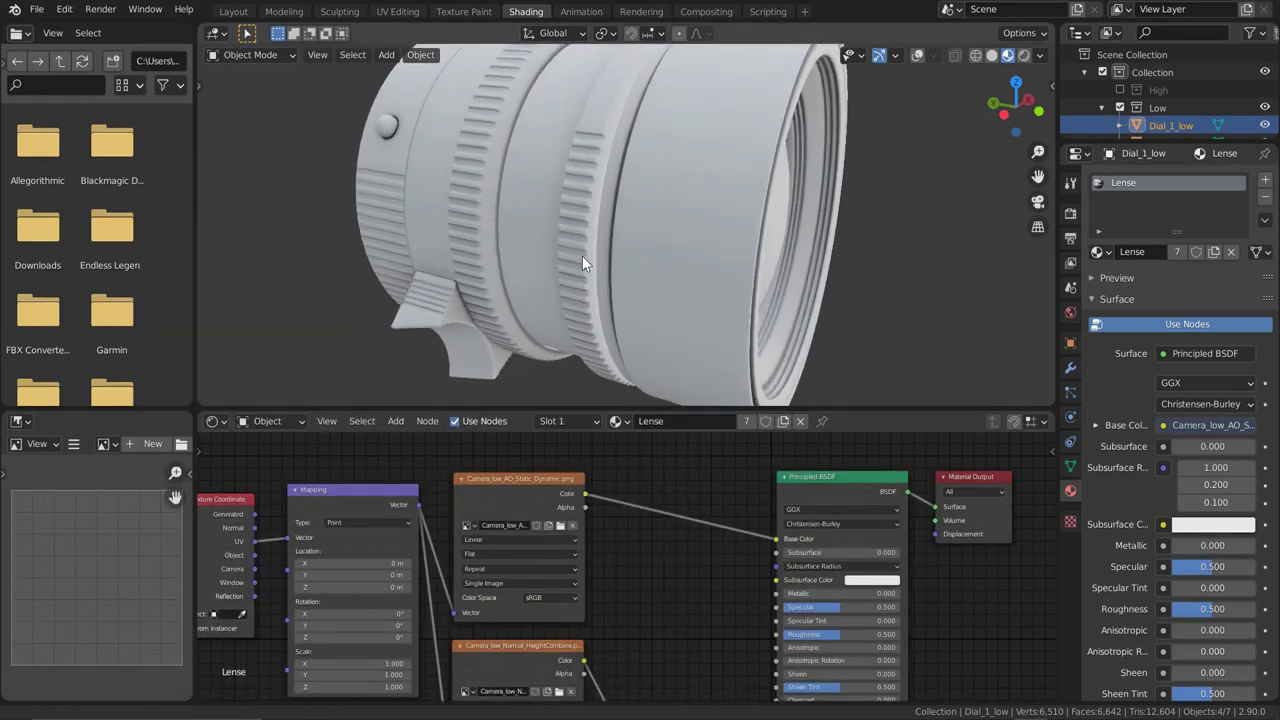
{"action": "middle_click_drag", "start_coordinate": [576, 214], "coordinate": [629, 297]}
{"action": "middle_click_drag", "start_coordinate": [583, 240], "coordinate": [557, 266]}
{"action": "scroll", "coordinate": [583, 200], "scroll_direction": "up", "scroll_amount": 4}
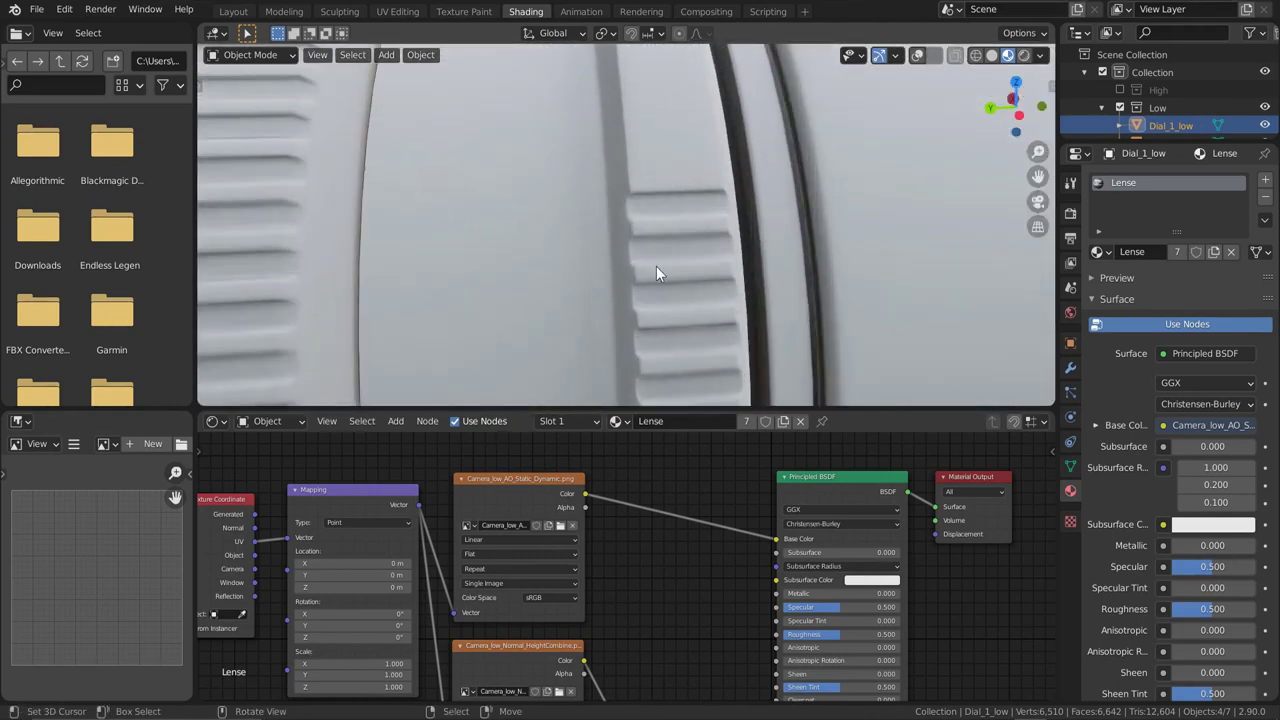
{"action": "scroll", "coordinate": [627, 220], "scroll_direction": "down", "scroll_amount": 5}
{"action": "middle_click_drag", "start_coordinate": [629, 253], "coordinate": [774, 231]}
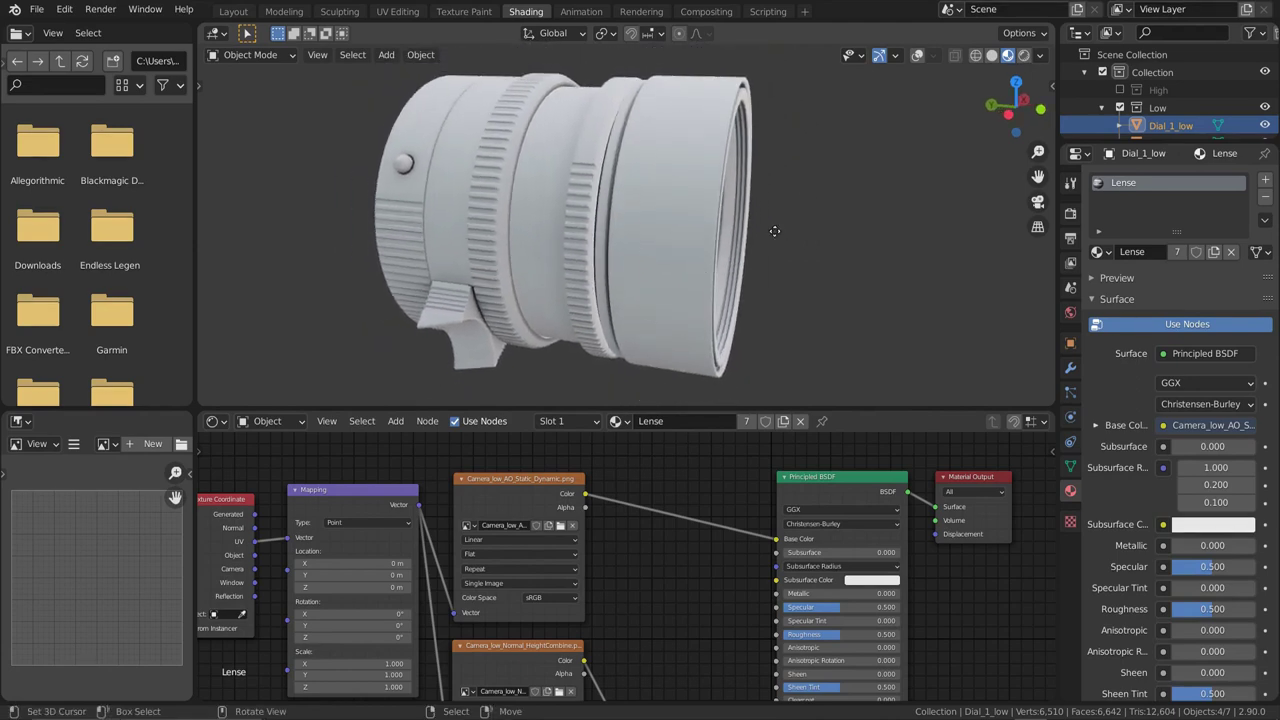
Slide the selected movable front parts of the lens along the global Y axis toward the lens body
{"action": "key", "text": "g"}
{"action": "key", "text": "y"}
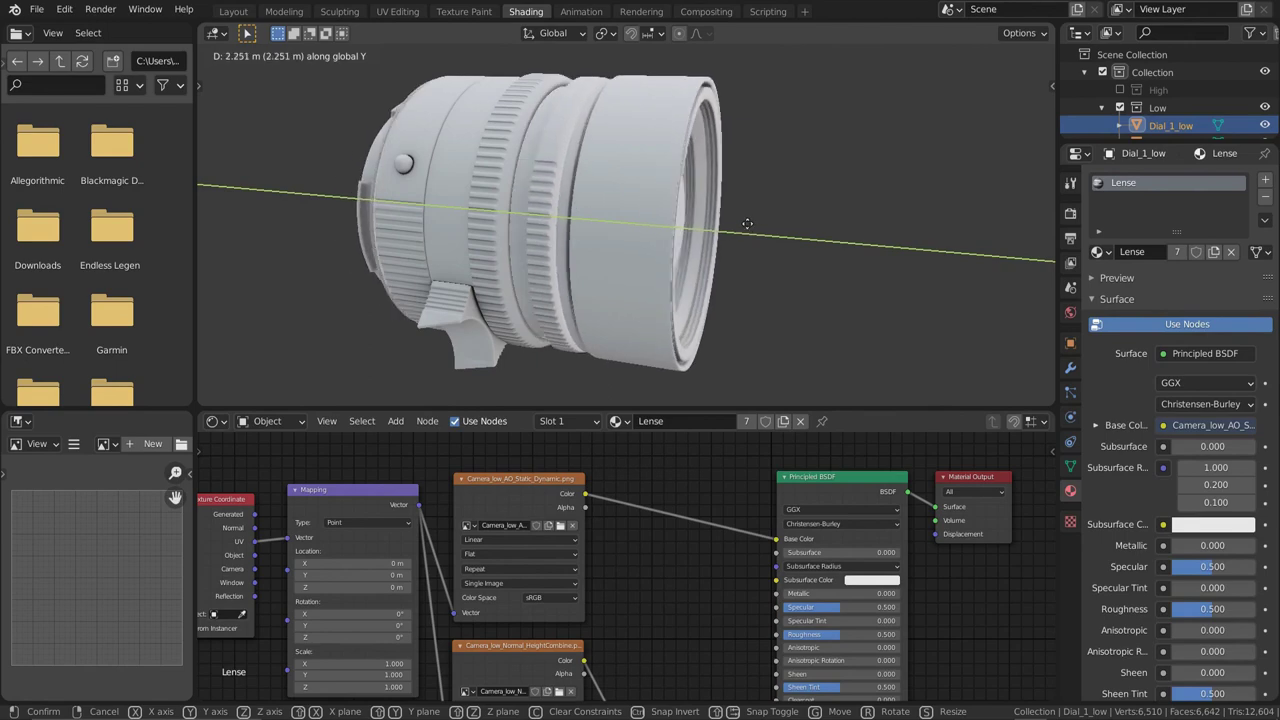
{"action": "left_click", "coordinate": [736, 226]}
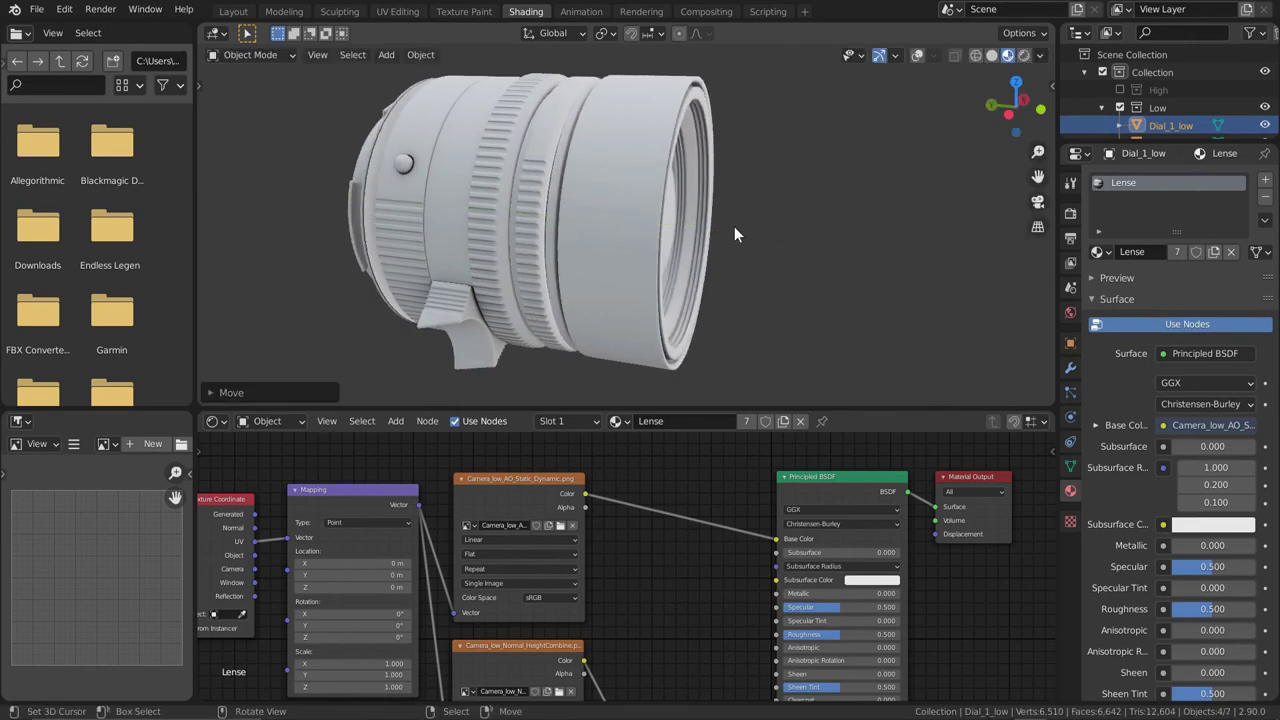
{"action": "key", "text": "g"}
{"action": "key", "text": "y"}
{"action": "right_click", "coordinate": [748, 226]}
{"action": "left_click", "coordinate": [748, 226]}
{"action": "mouse_move", "coordinate": [748, 226]}
{"action": "middle_mouse_down"}
{"action": "mouse_move", "coordinate": [725, 230]}
{"action": "mouse_move", "coordinate": [752, 213]}
{"action": "middle_mouse_up"}
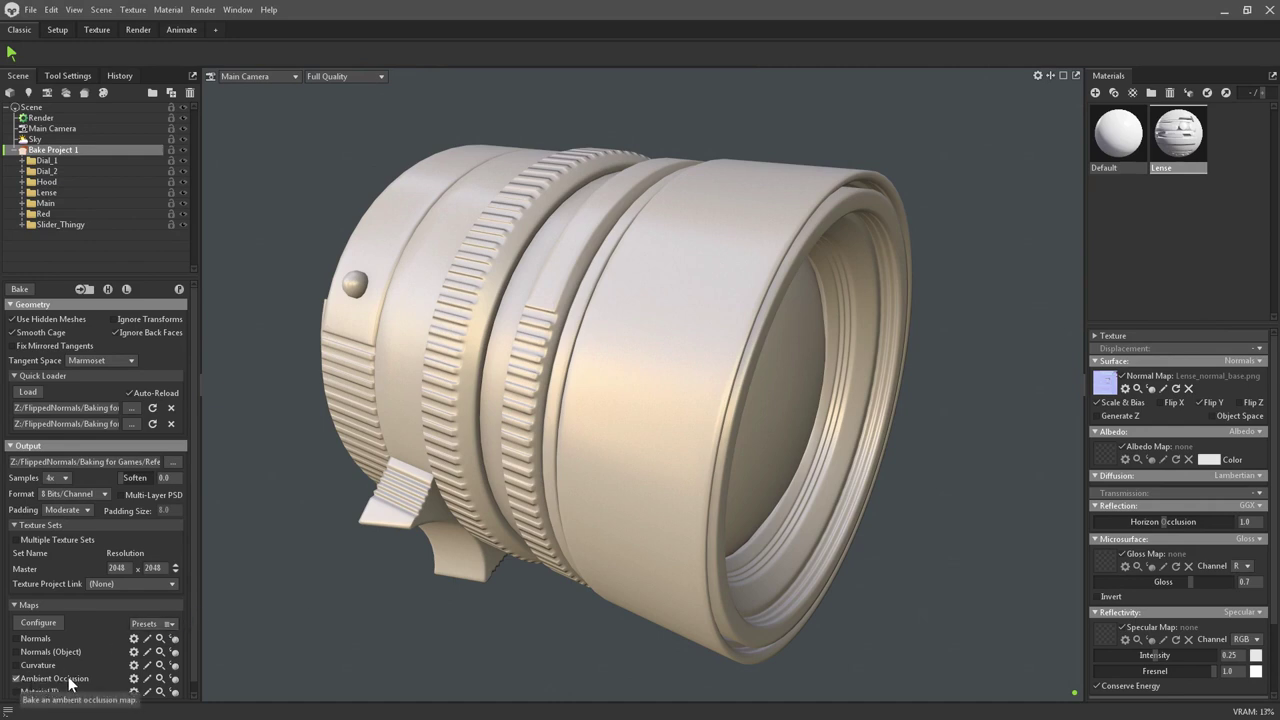
In Marmoset Toolbag, review the bake project's Ambient Occlusion settings, including the Ignore Groups option
{"action": "left_click", "coordinate": [133, 679]}
{"action": "left_click_drag", "start_coordinate": [298, 610], "coordinate": [293, 403]}
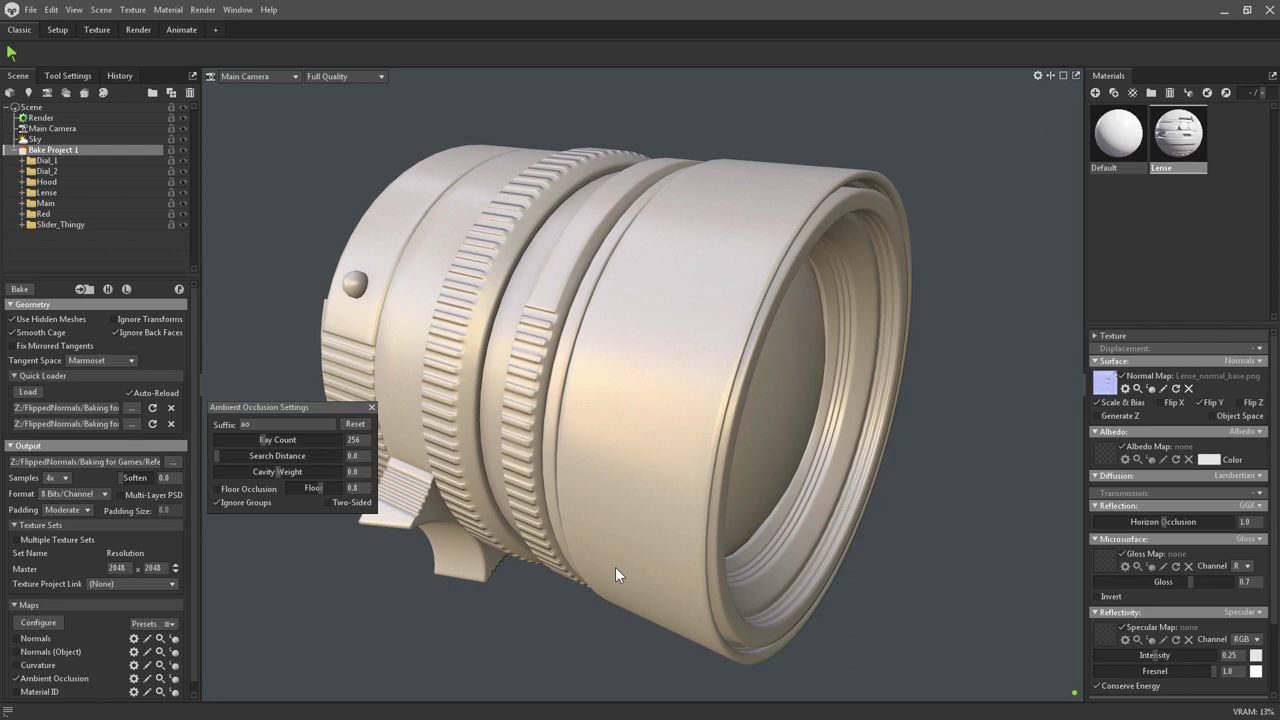
{"action": "left_click", "coordinate": [371, 407]}
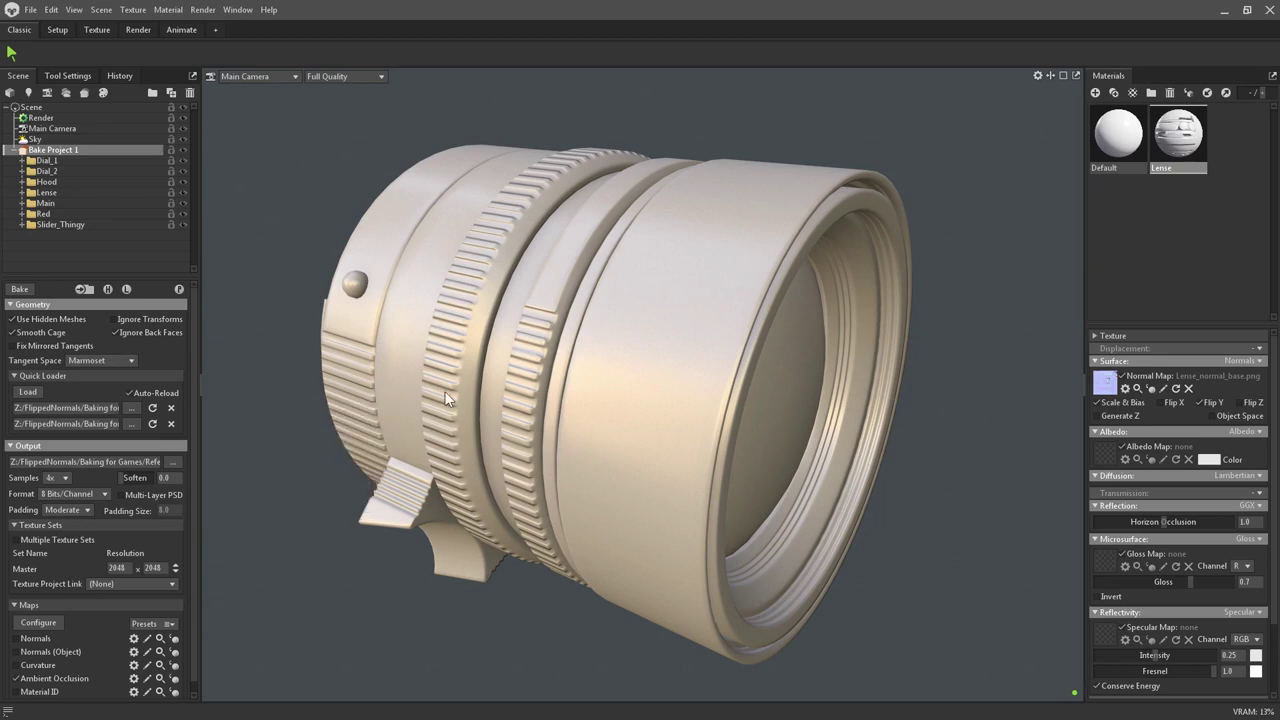
Toggle Exclude When Ignoring Groups for the Low group of Dial_1 and return to the bake project
{"action": "left_click", "coordinate": [569, 269]}
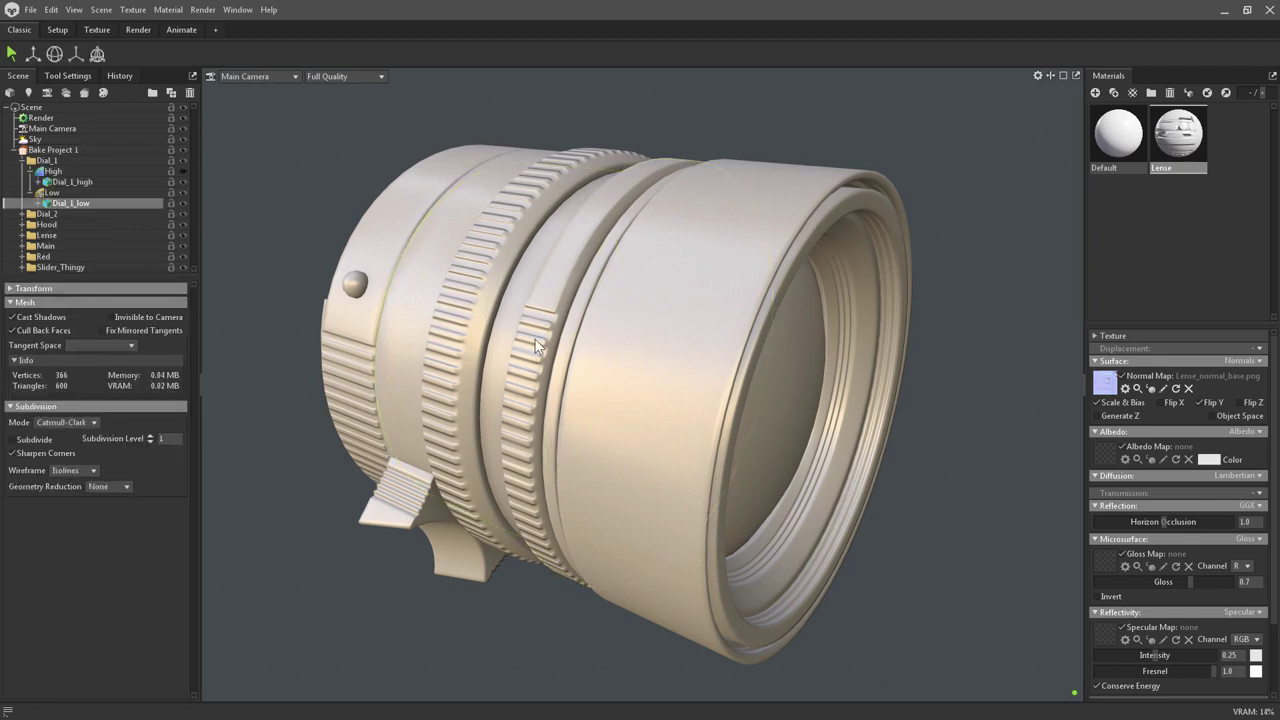
{"action": "left_click", "coordinate": [52, 193]}
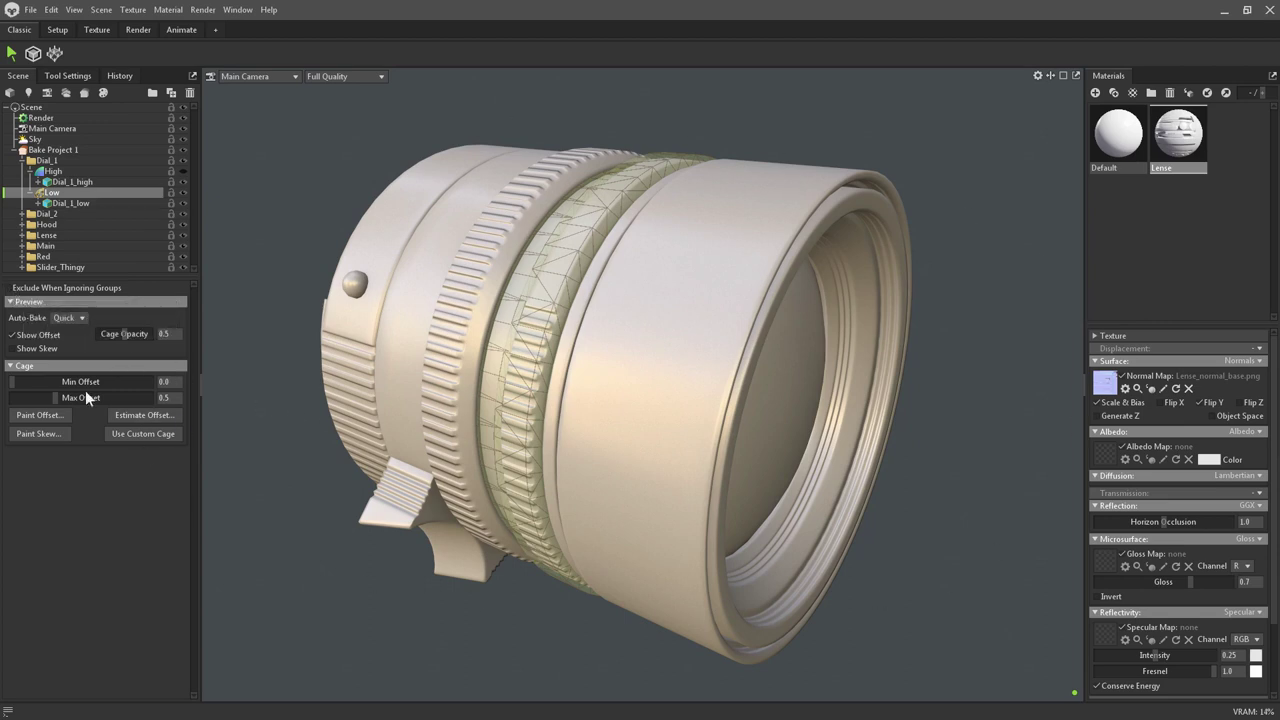
{"action": "left_click", "coordinate": [13, 288]}
{"action": "left_click", "coordinate": [68, 151]}
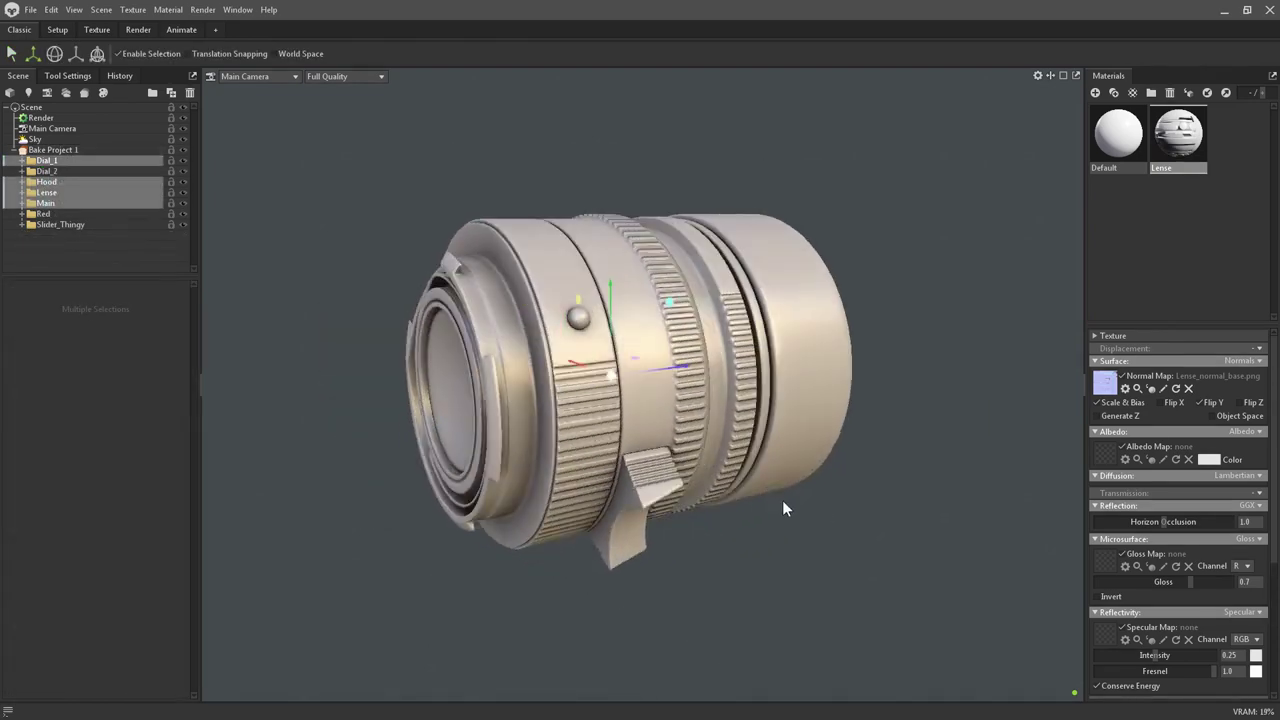
Move the selected Dial_1, Hood, Lense and Main groups along the lens axis
{"action": "left_click_drag", "start_coordinate": [782, 500], "coordinate": [646, 512]}
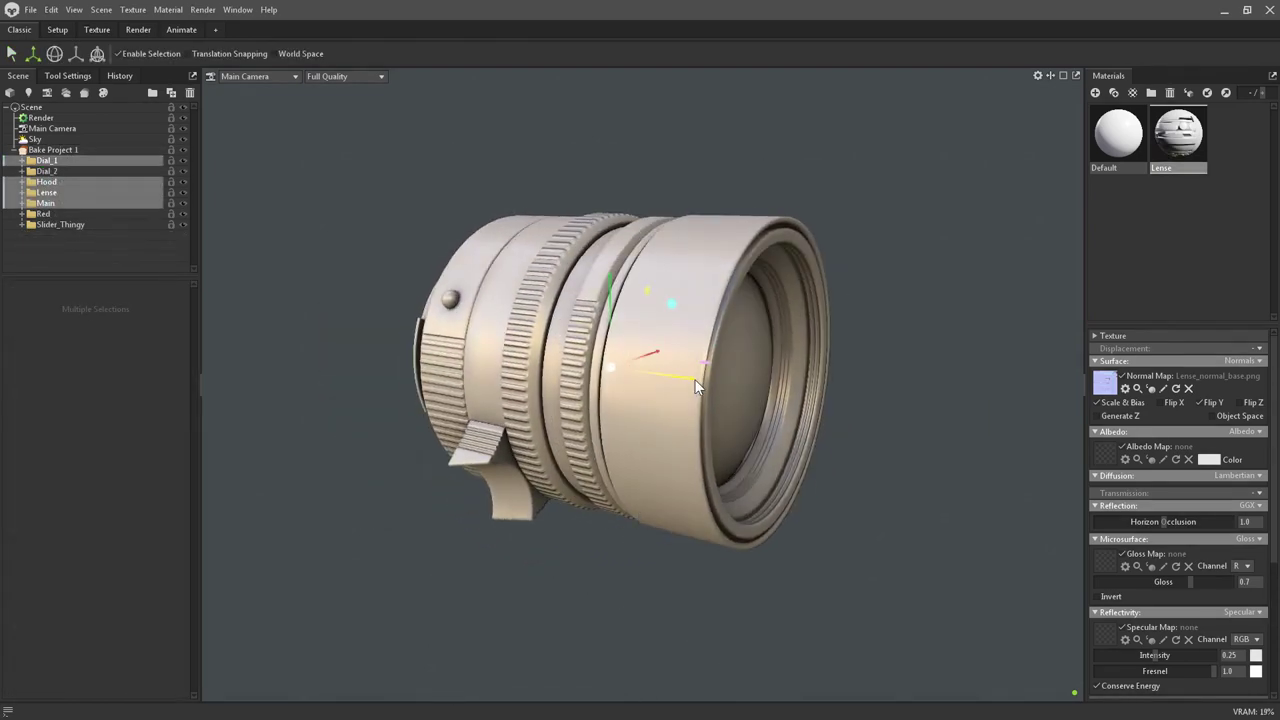
{"action": "mouse_move", "coordinate": [695, 379]}
{"action": "left_mouse_down"}
{"action": "mouse_move", "coordinate": [751, 386]}
{"action": "mouse_move", "coordinate": [689, 396]}
{"action": "left_mouse_up"}
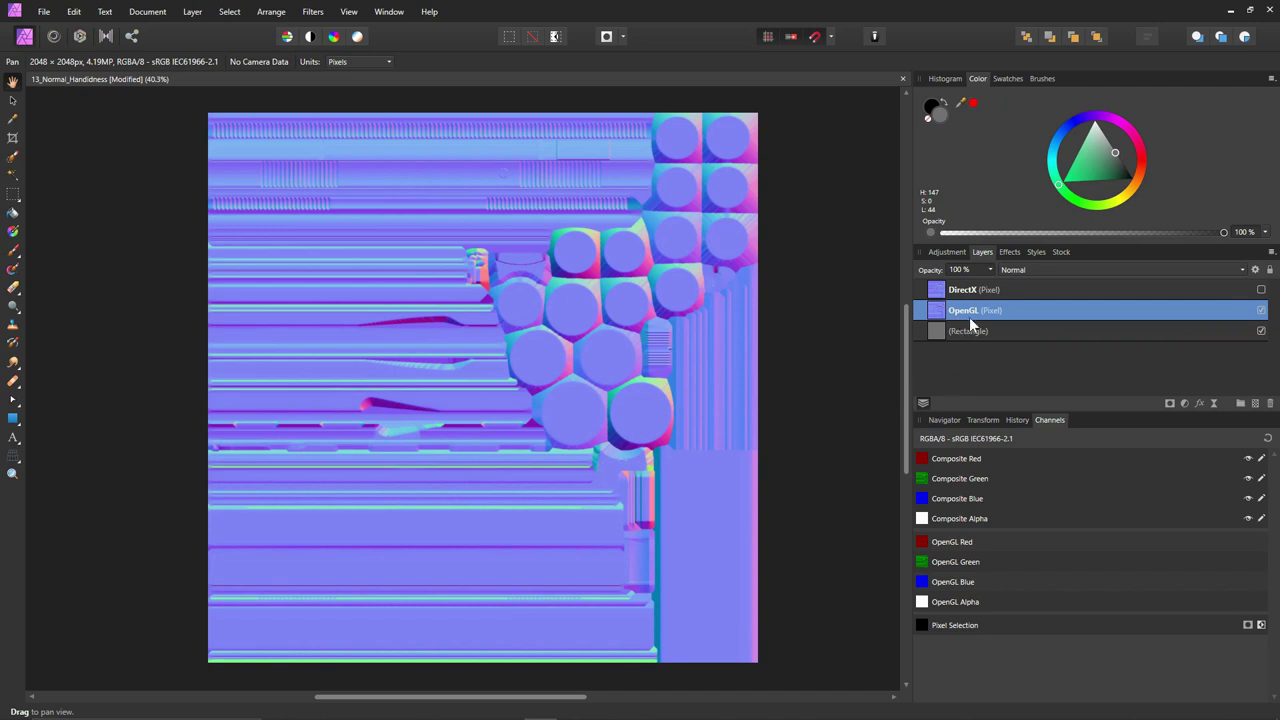
In Affinity Photo, view the OpenGL normal map's composite red, green and blue channels one at a time, ending on green
{"action": "left_click", "coordinate": [954, 461], "text": "alt"}
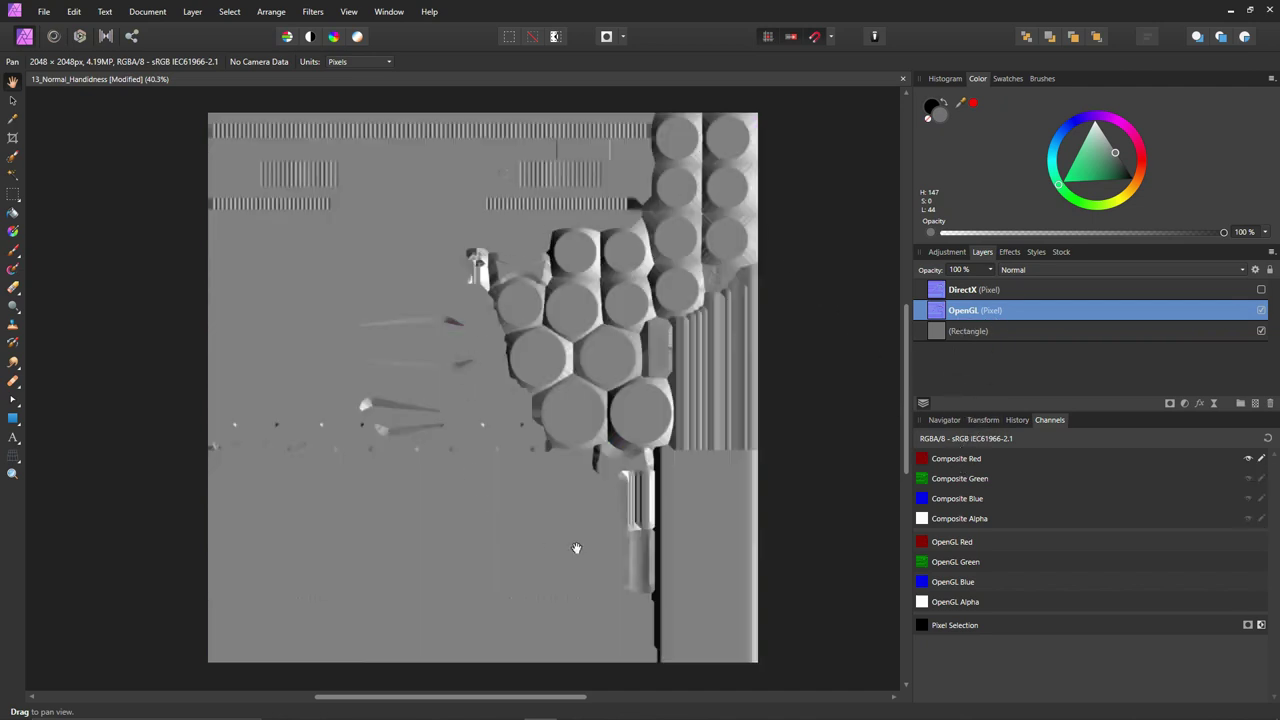
{"action": "left_click", "coordinate": [980, 478], "text": "alt"}
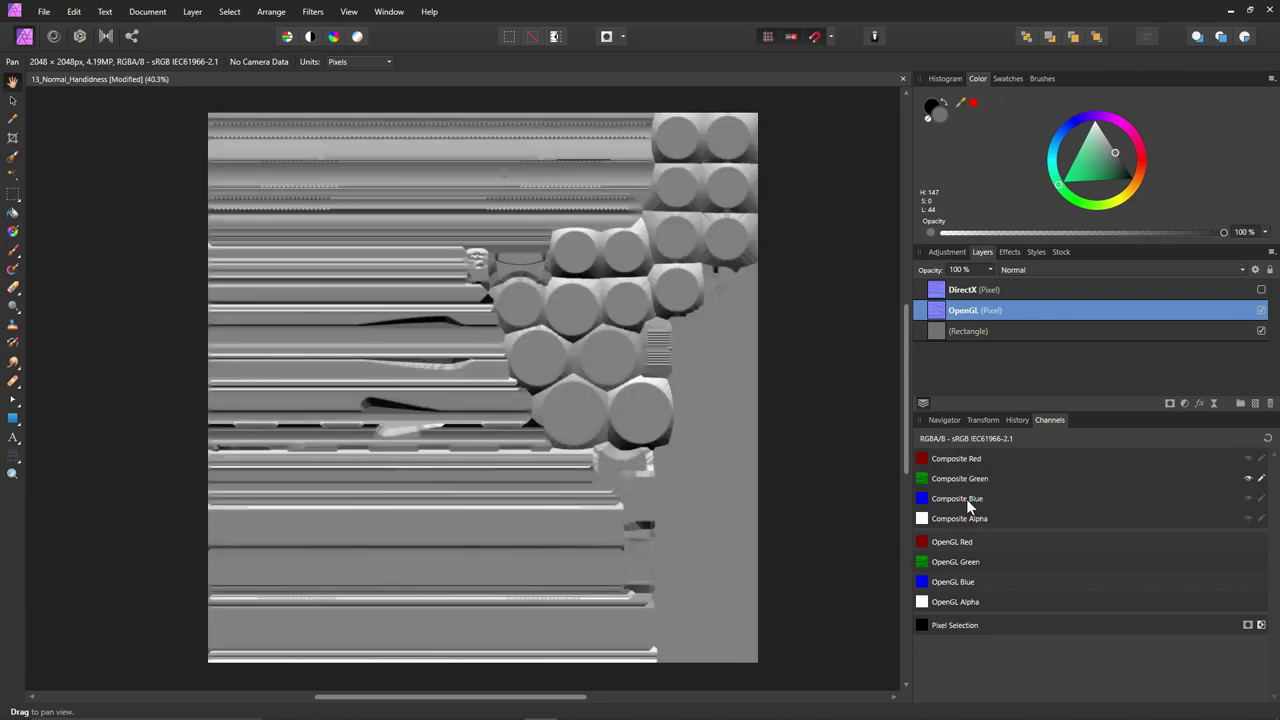
{"action": "left_click", "coordinate": [966, 499], "text": "alt"}
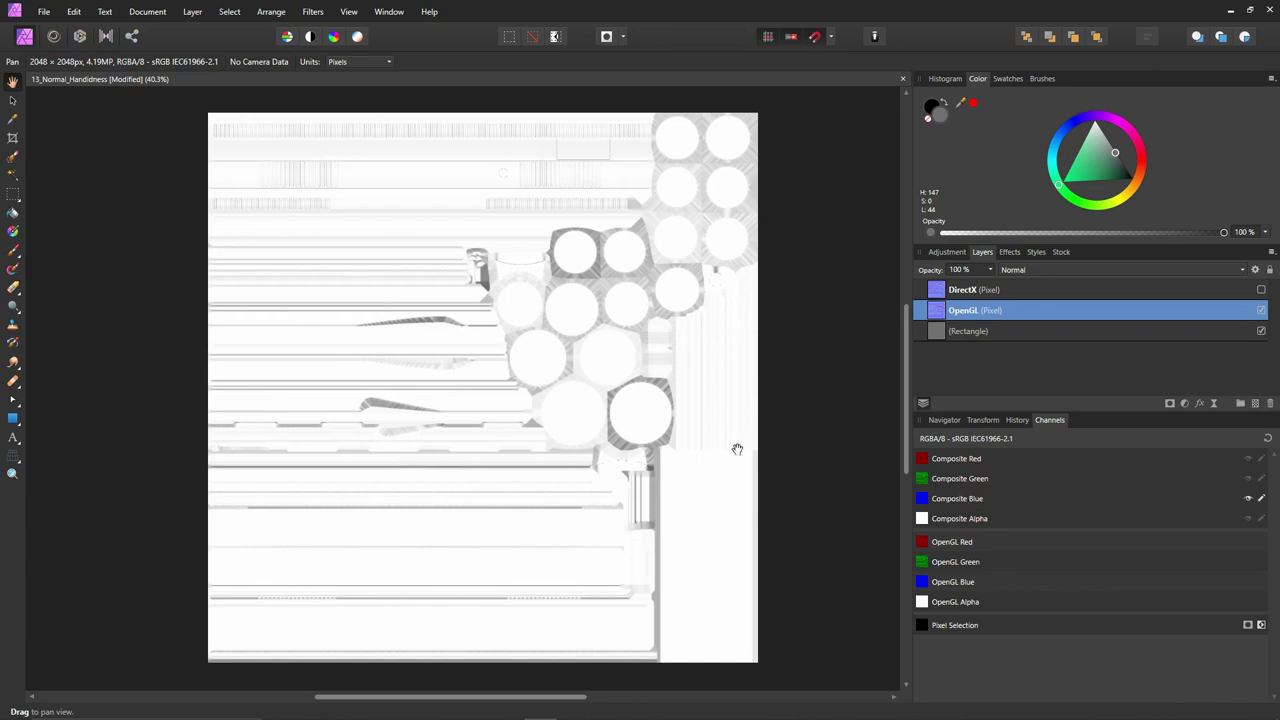
{"action": "left_click", "coordinate": [957, 478], "text": "alt"}
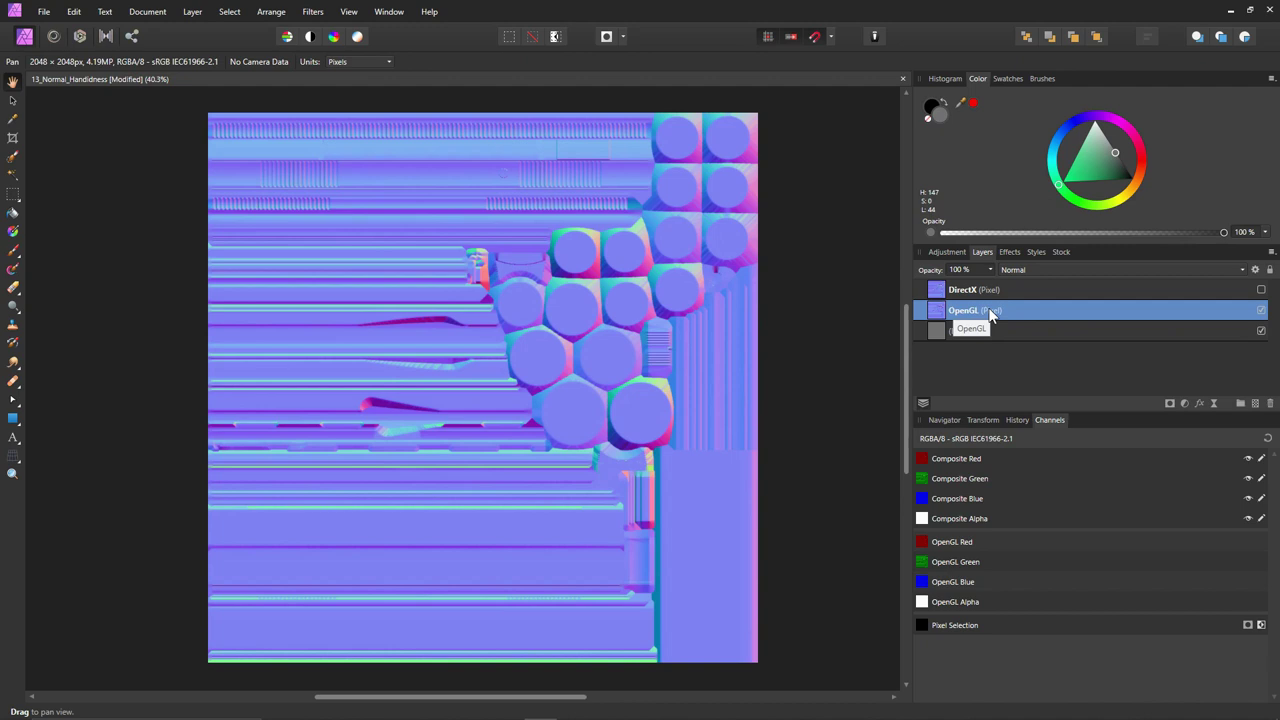
Compare the green channels of the DirectX and OpenGL normal maps by showing and hiding the DirectX layer
{"action": "left_click", "coordinate": [1261, 289]}
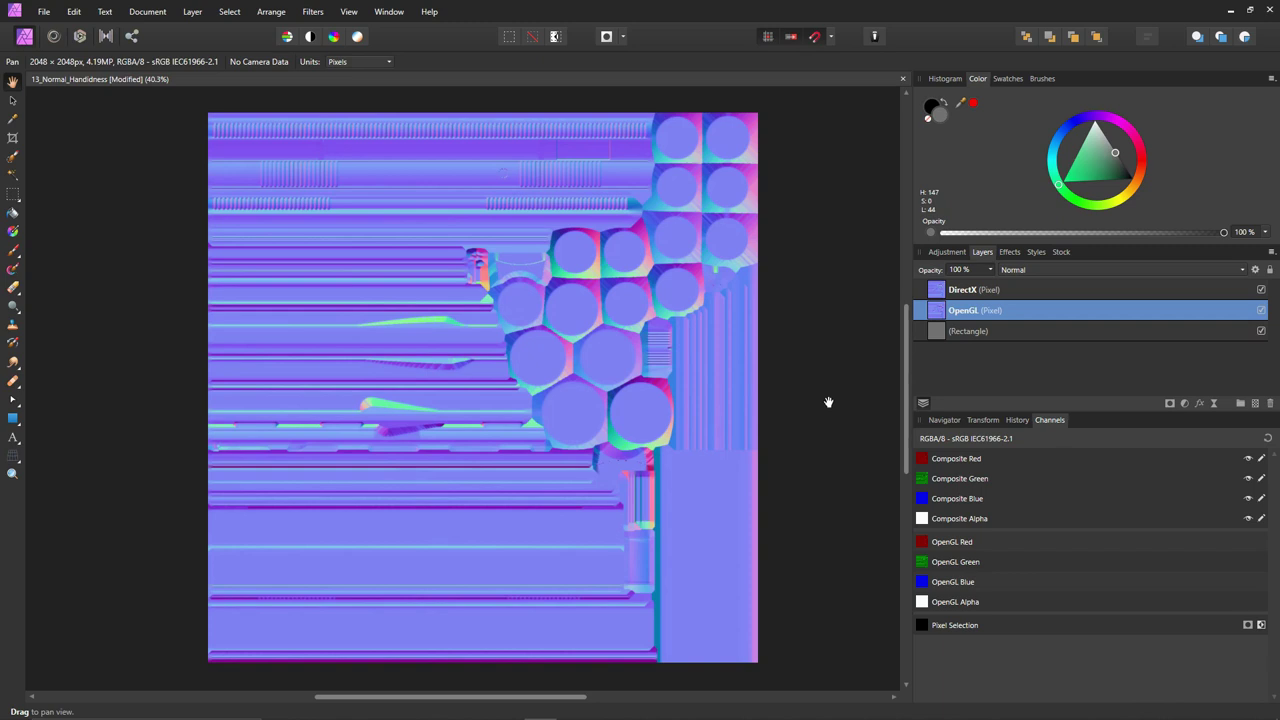
{"action": "left_click", "coordinate": [960, 480], "text": "alt"}
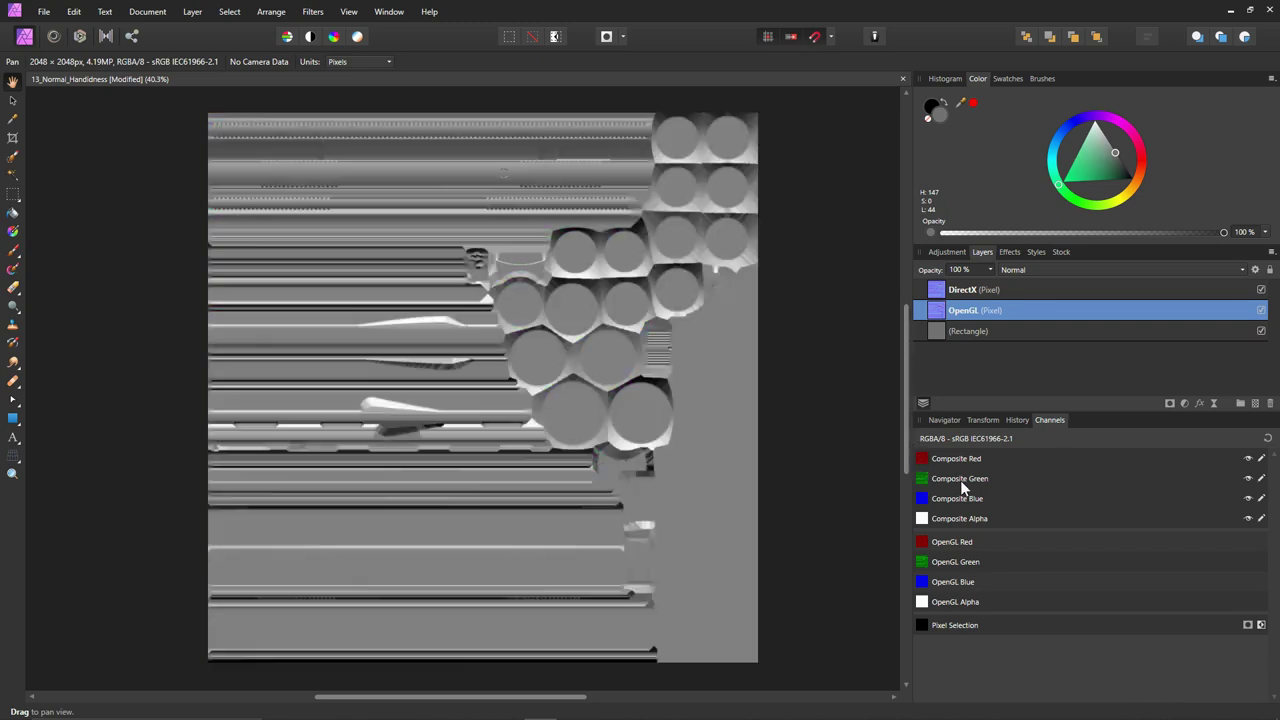
{"action": "left_click", "coordinate": [982, 292]}
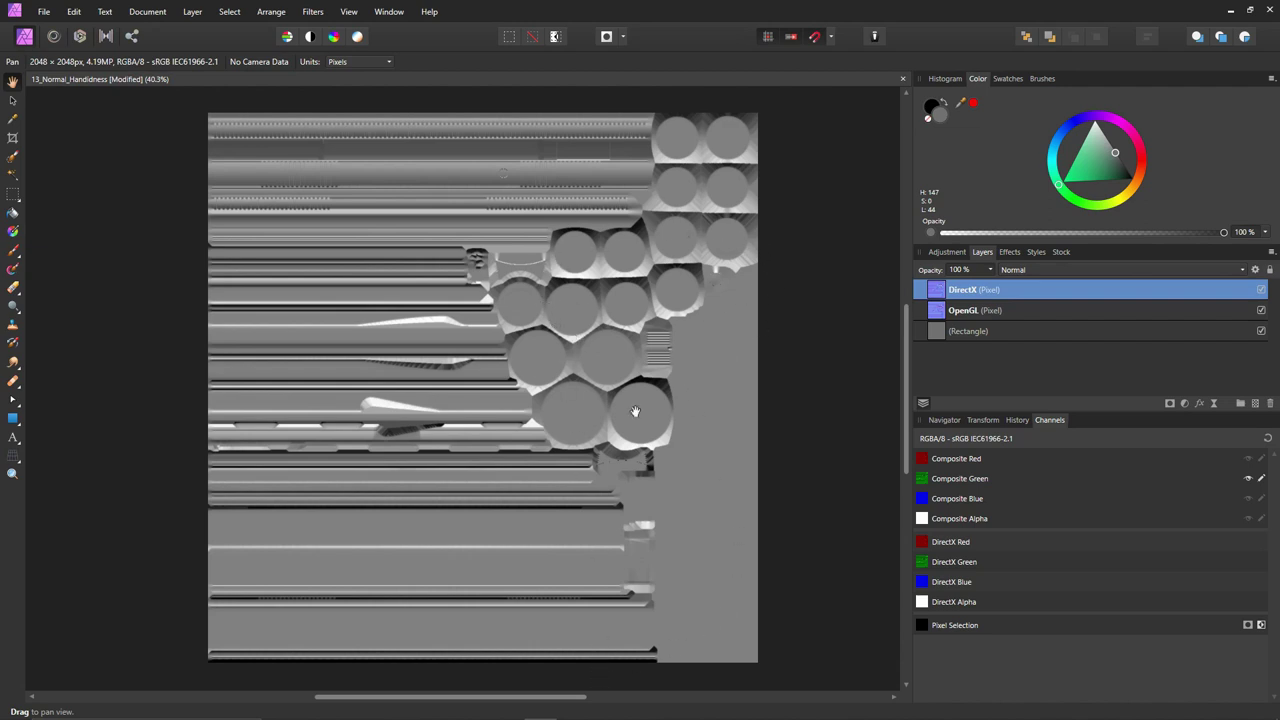
{"action": "left_click", "coordinate": [1261, 290]}
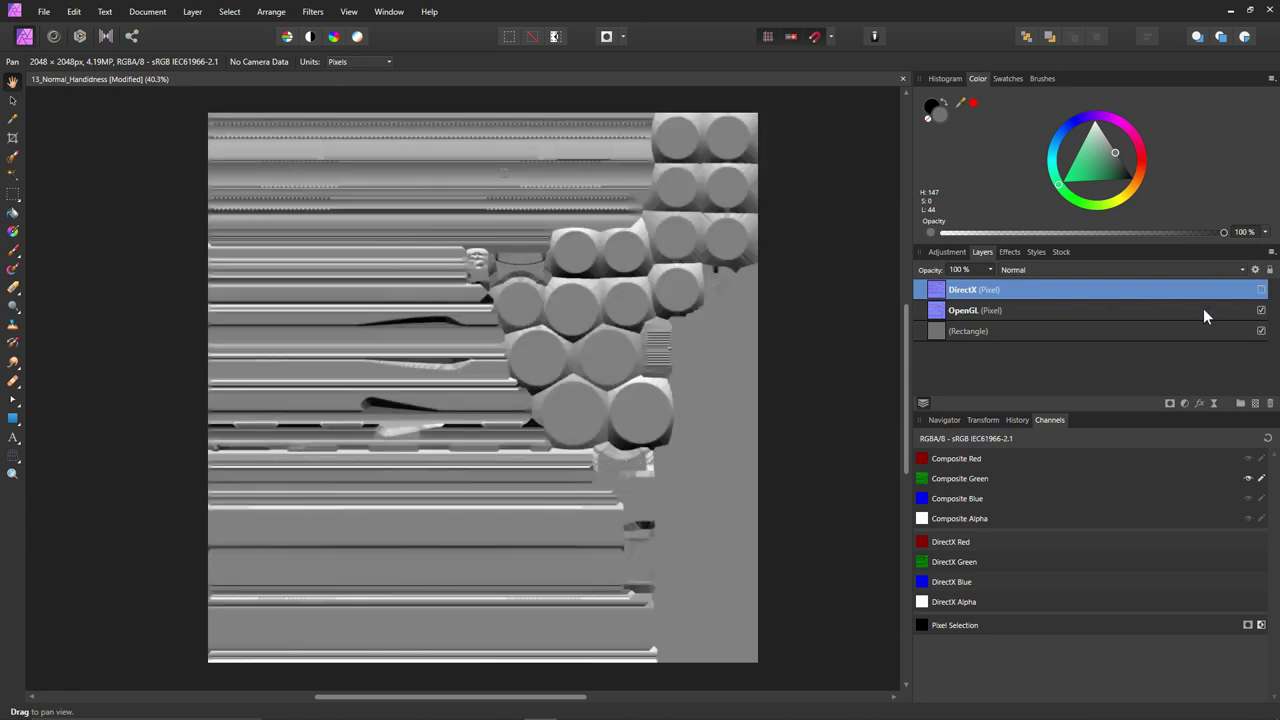
Compare the red channels of the OpenGL and DirectX normal maps by showing and hiding the DirectX layer
{"action": "left_click", "coordinate": [1200, 309]}
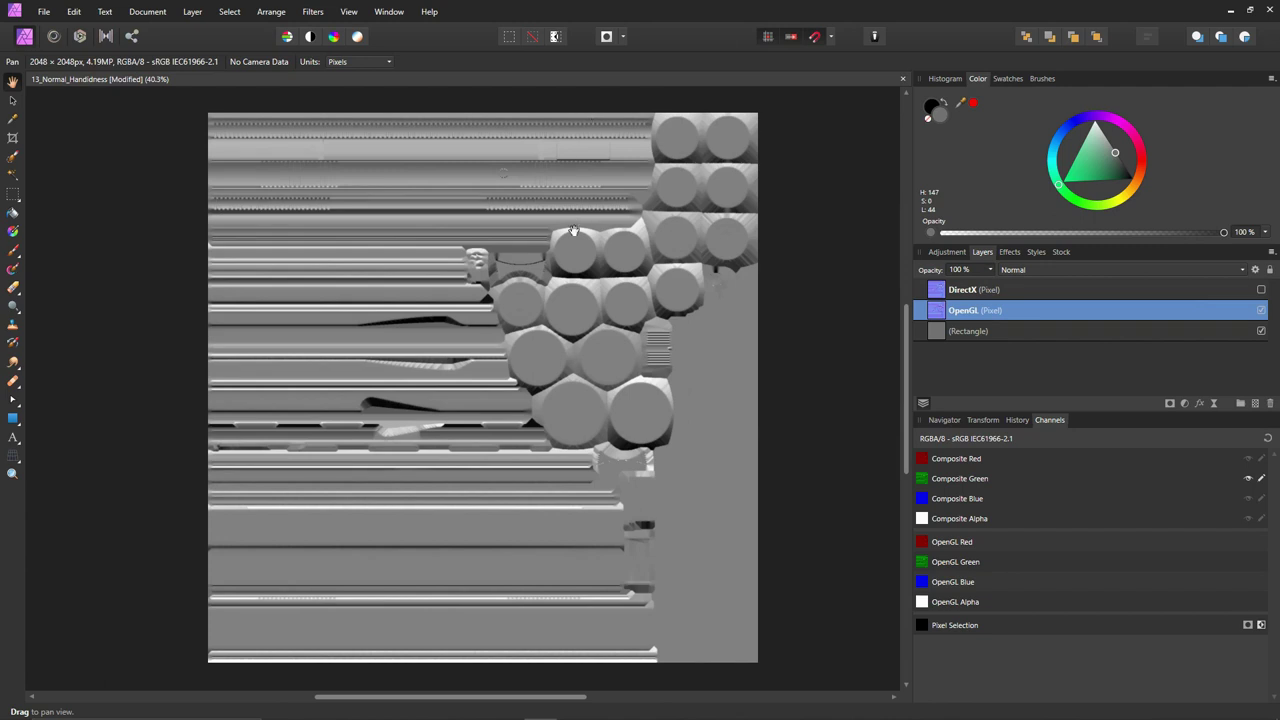
{"action": "left_click", "coordinate": [960, 459]}
{"action": "left_click", "coordinate": [1261, 290]}
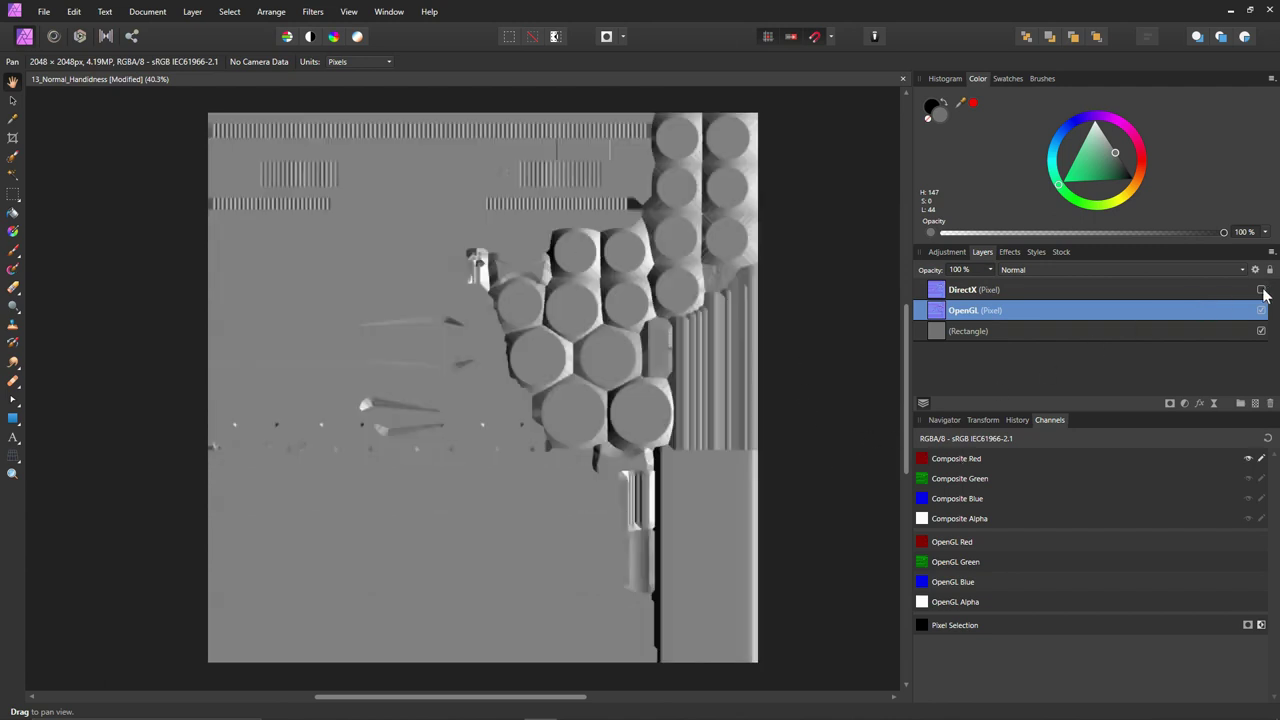
{"action": "left_click", "coordinate": [1261, 290]}
Compare the two normal maps in the composite blue and green channels by toggling the DirectX layer's visibility
{"action": "left_click", "coordinate": [984, 499]}
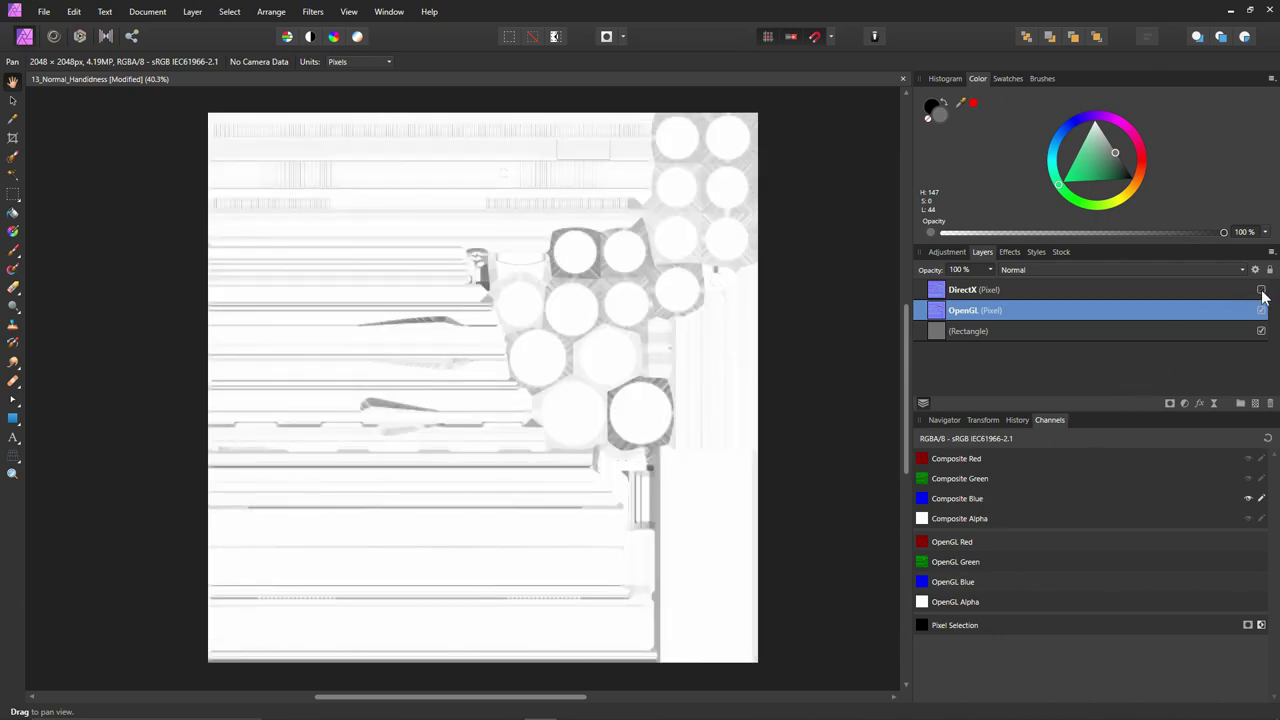
{"action": "left_click", "coordinate": [1261, 290]}
{"action": "left_click", "coordinate": [979, 482]}
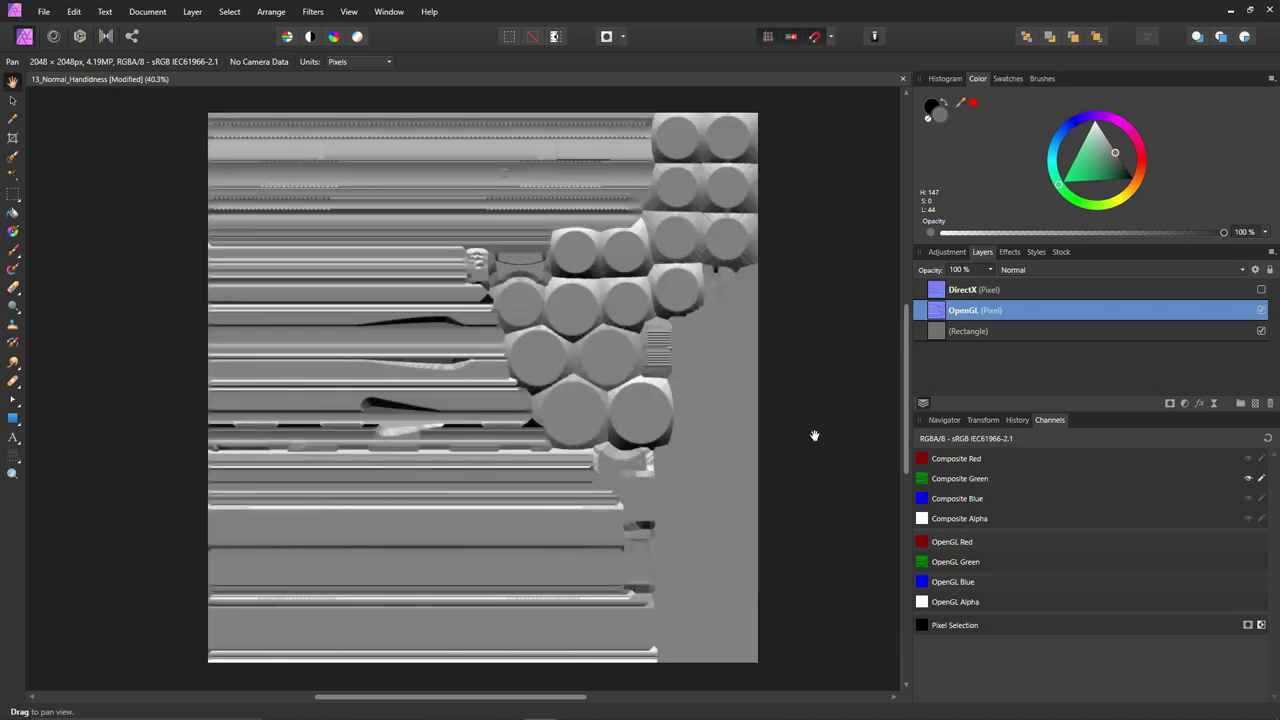
{"action": "left_click", "coordinate": [1261, 290]}
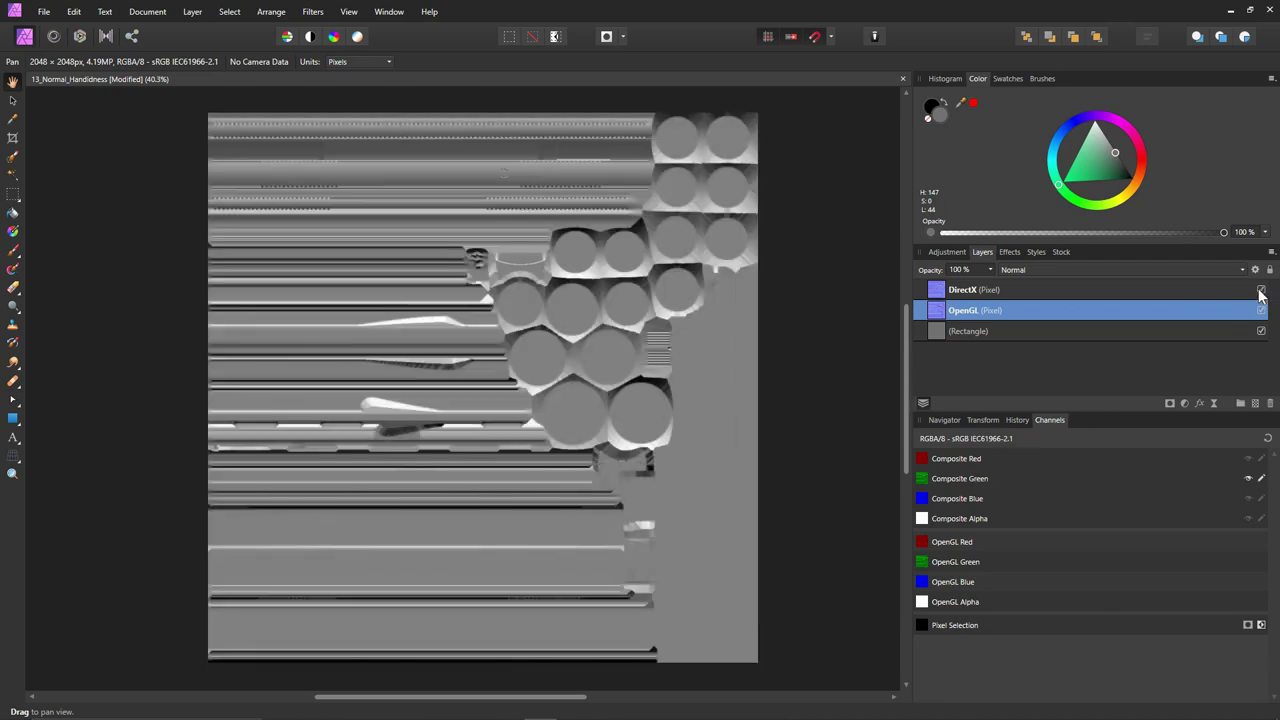
{"action": "left_click", "coordinate": [1261, 290]}
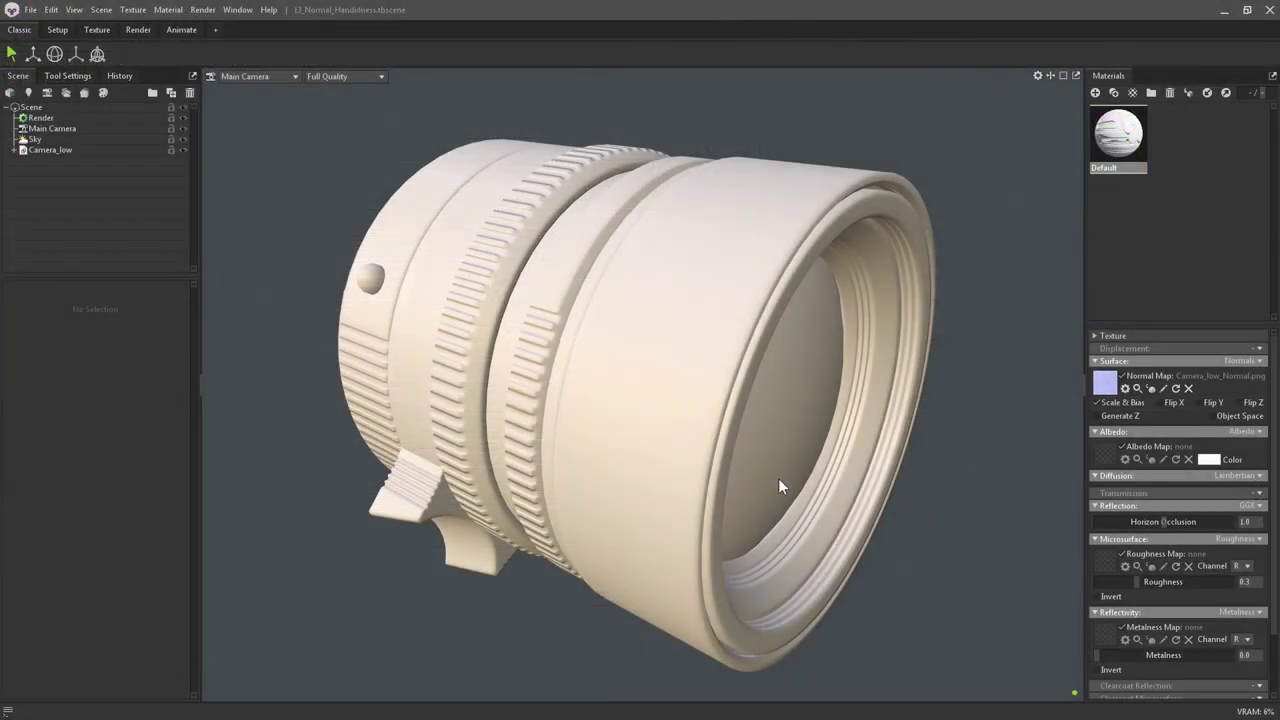
In Marmoset Toolbag, display the camera lens with the Normals geometry render pass
{"action": "left_click", "coordinate": [376, 76]}
{"action": "mouse_move", "coordinate": [357, 152]}
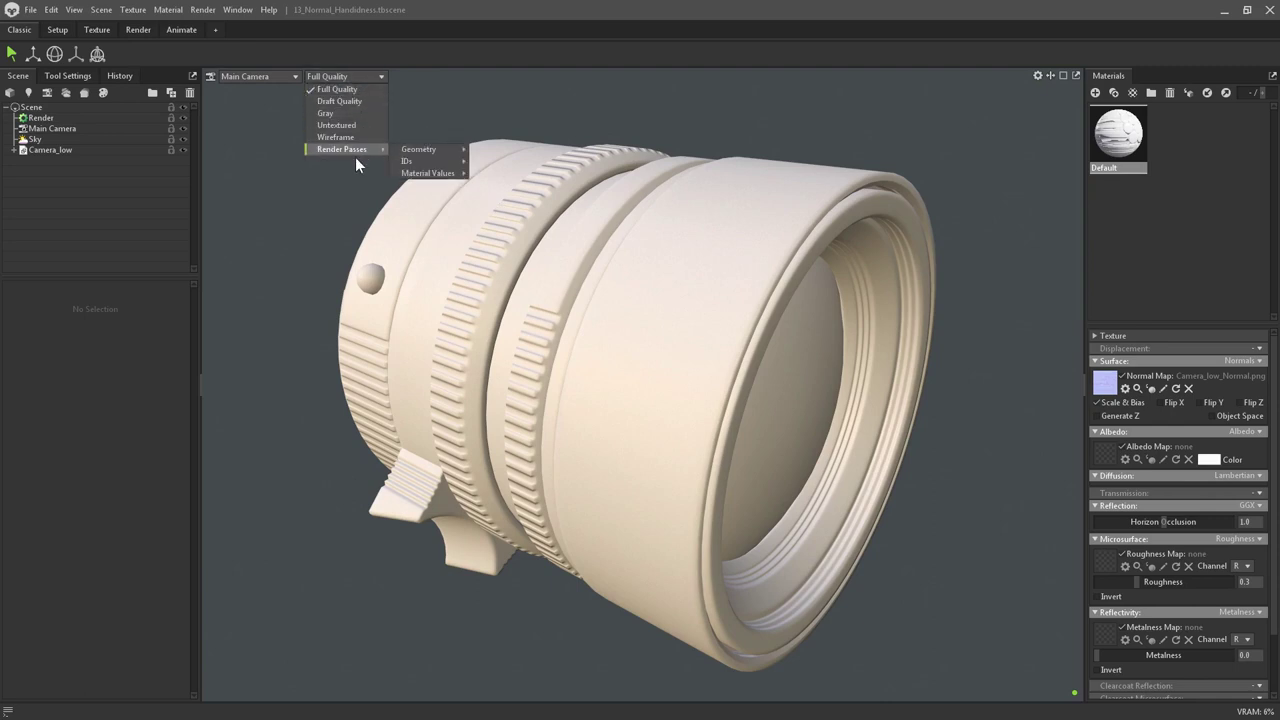
{"action": "mouse_move", "coordinate": [421, 149]}
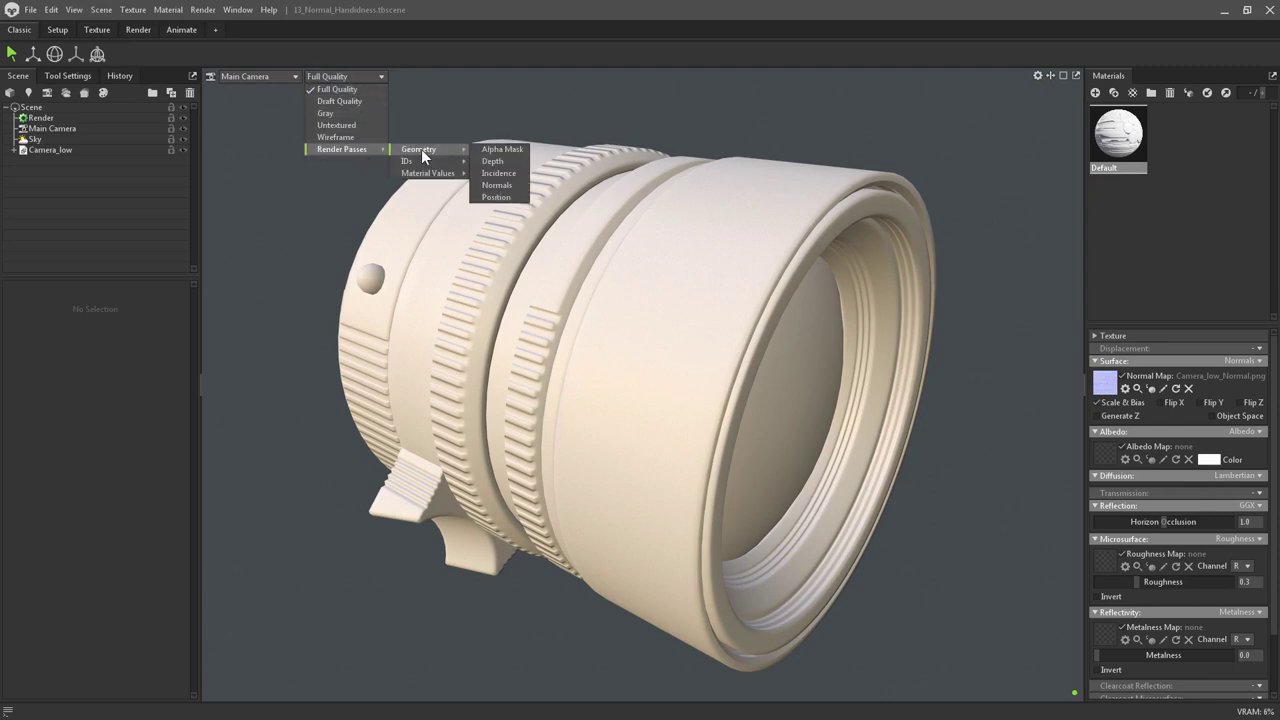
{"action": "left_click", "coordinate": [506, 185]}
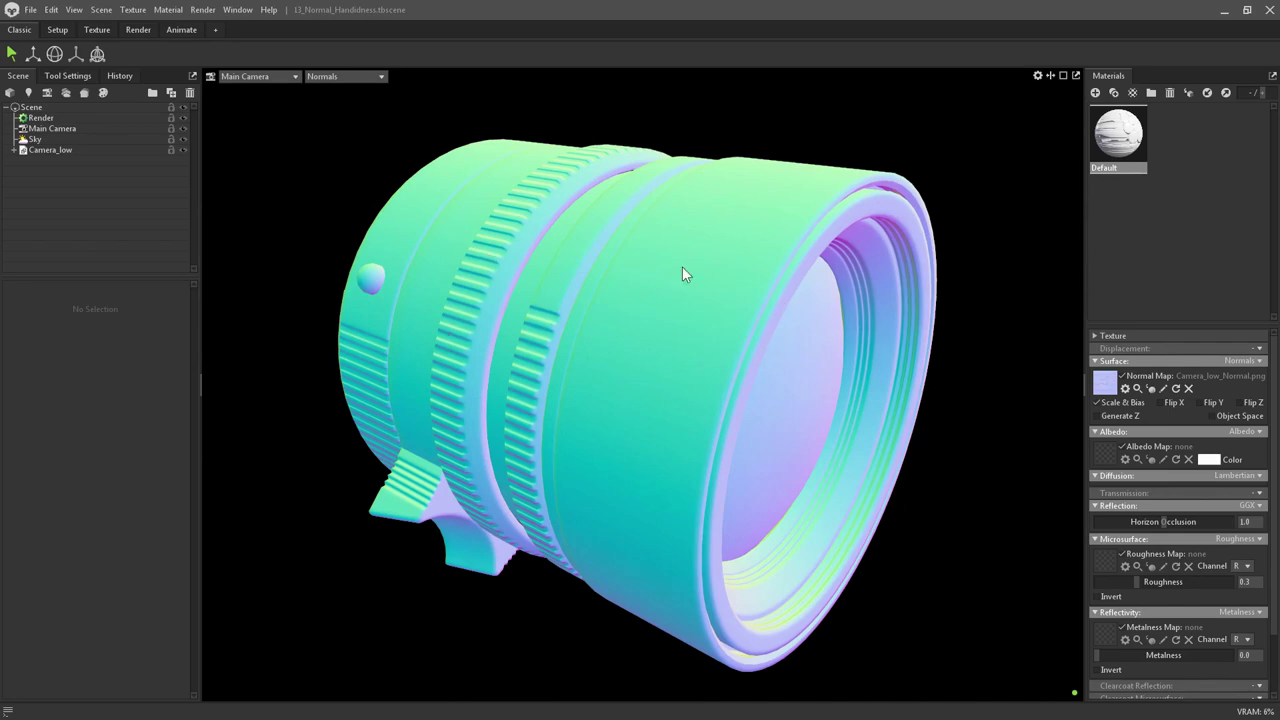
{"action": "mouse_move", "coordinate": [563, 403]}
{"action": "left_mouse_down"}
{"action": "mouse_move", "coordinate": [786, 388]}
{"action": "mouse_move", "coordinate": [556, 384]}
{"action": "left_mouse_up"}
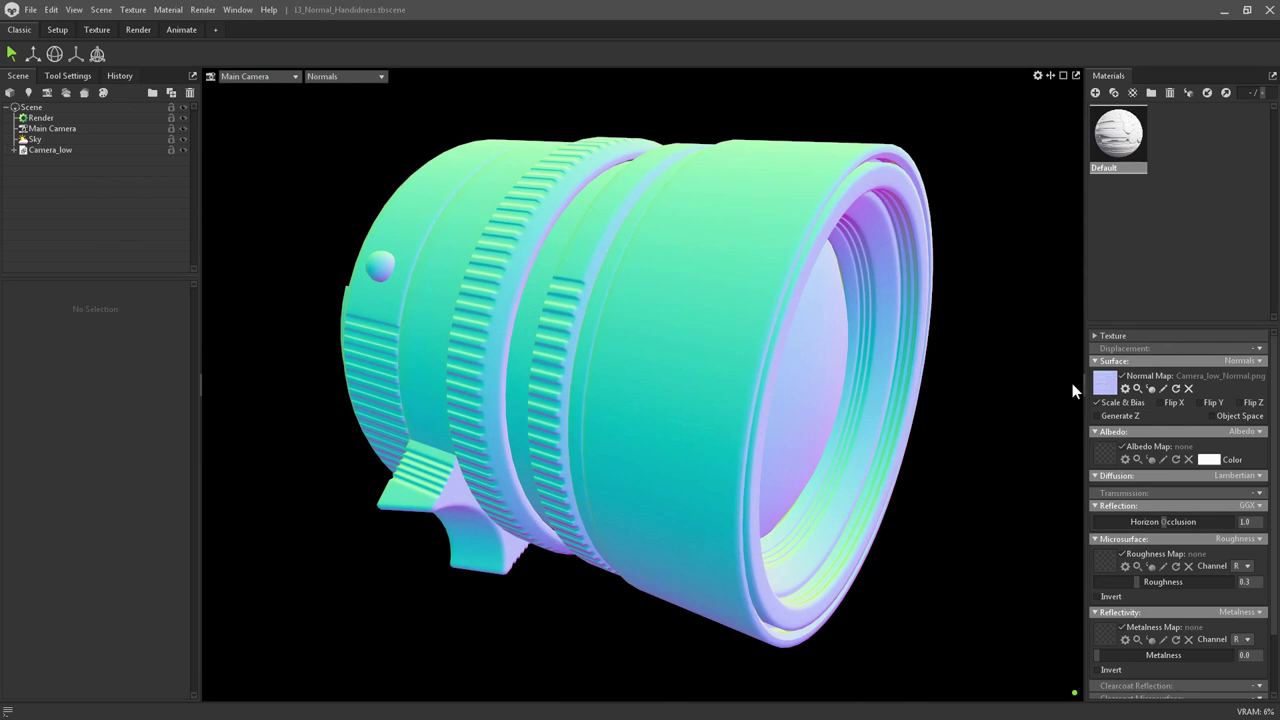
Enable Flip Y for the Default material's normal map and return the viewport to Full Quality with rotated sky lighting
{"action": "left_click", "coordinate": [1200, 403]}
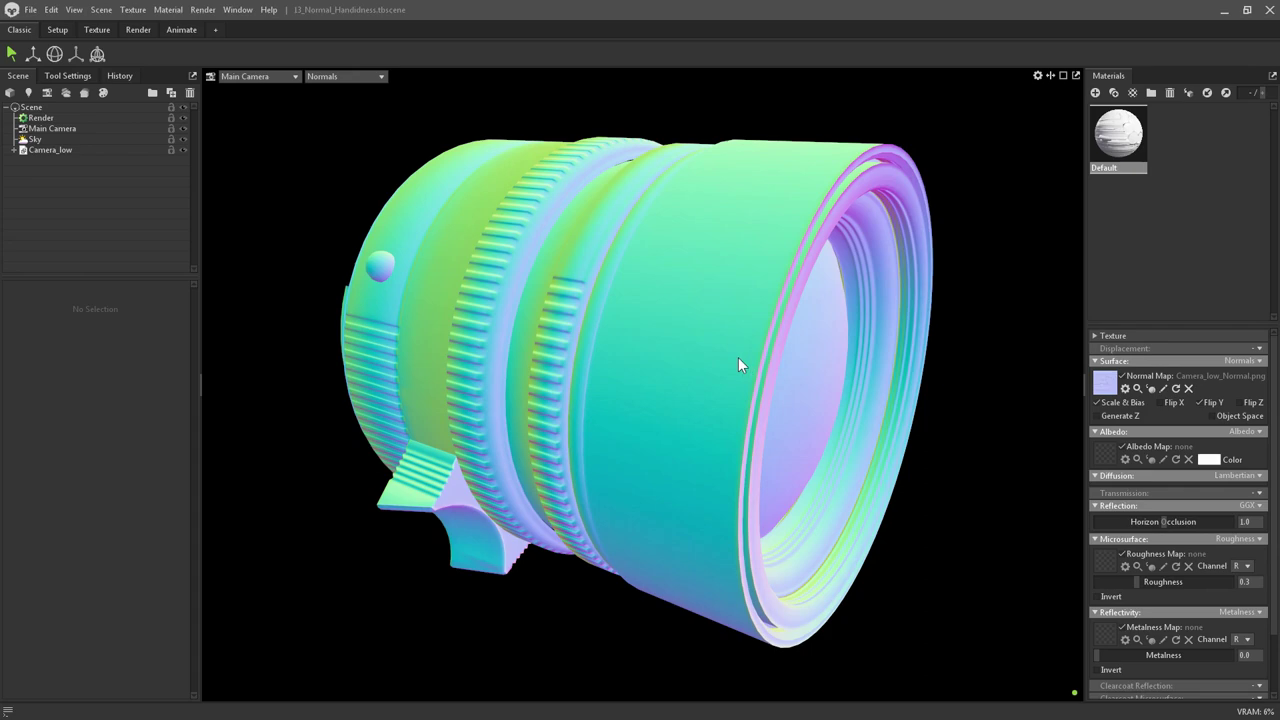
{"action": "mouse_move", "coordinate": [740, 359]}
{"action": "left_mouse_down"}
{"action": "mouse_move", "coordinate": [826, 359]}
{"action": "mouse_move", "coordinate": [906, 338]}
{"action": "mouse_move", "coordinate": [722, 345]}
{"action": "left_mouse_up"}
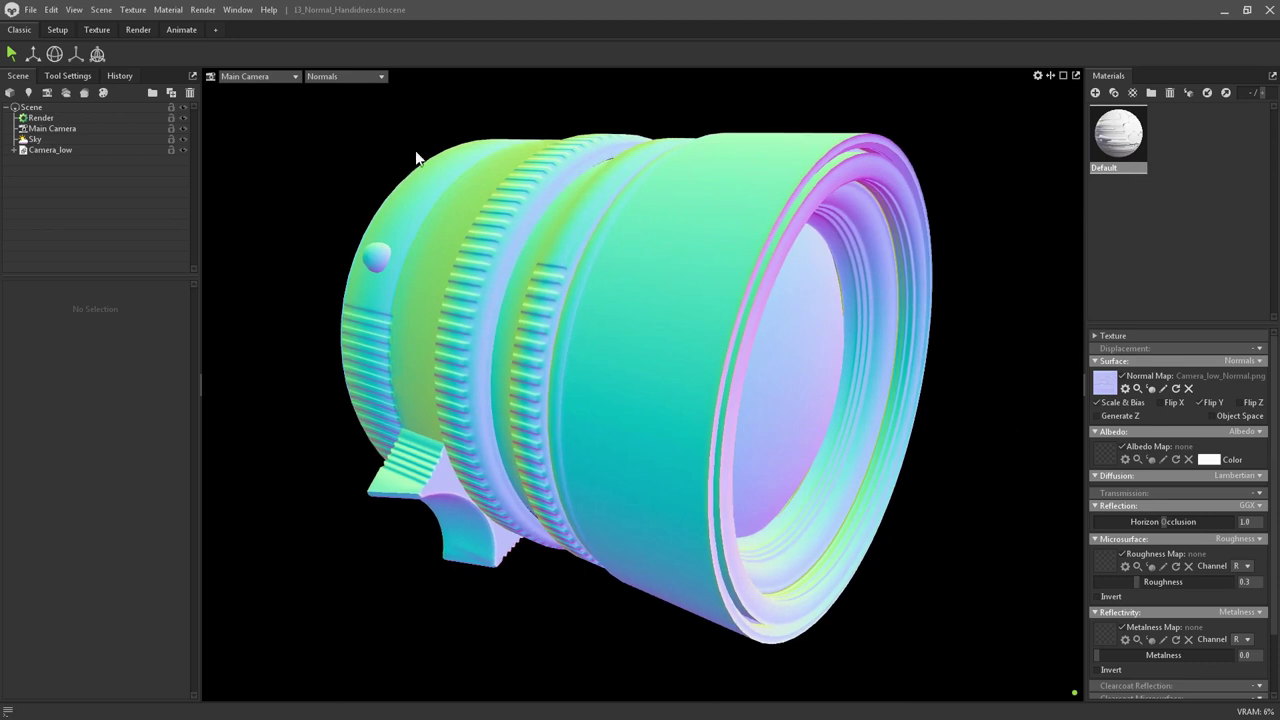
{"action": "left_click", "coordinate": [352, 80]}
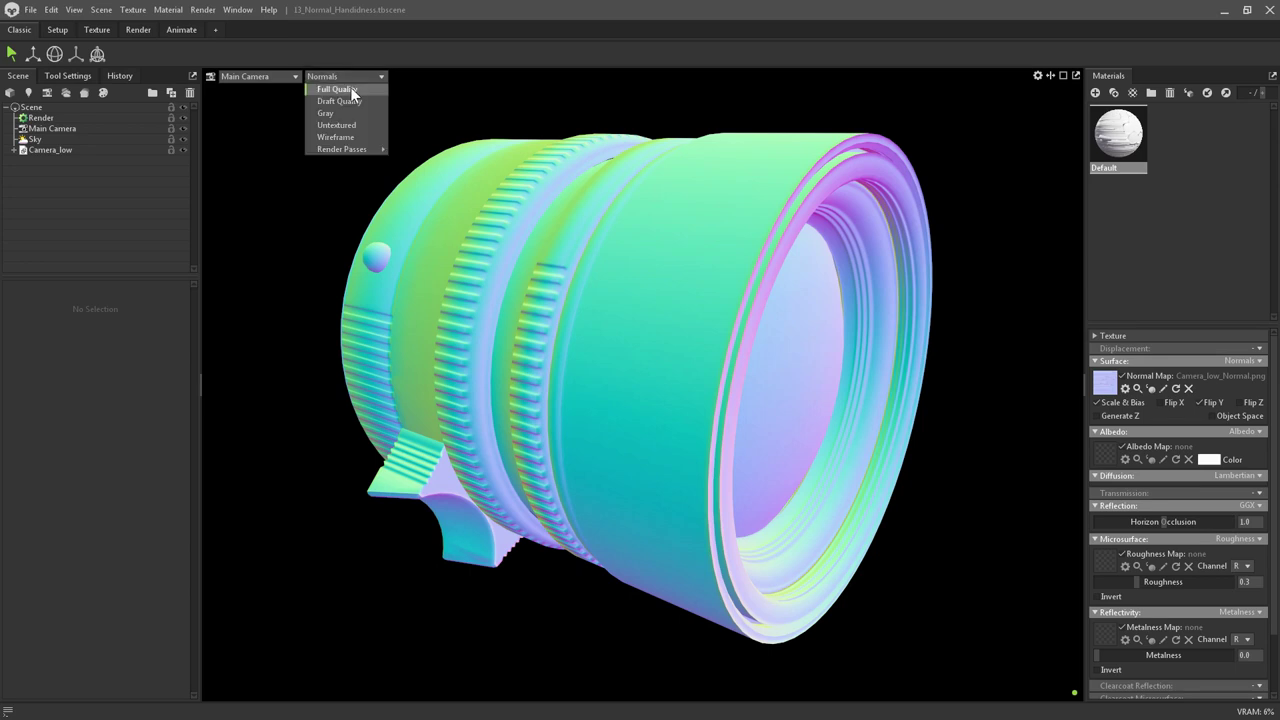
{"action": "left_click", "coordinate": [340, 89]}
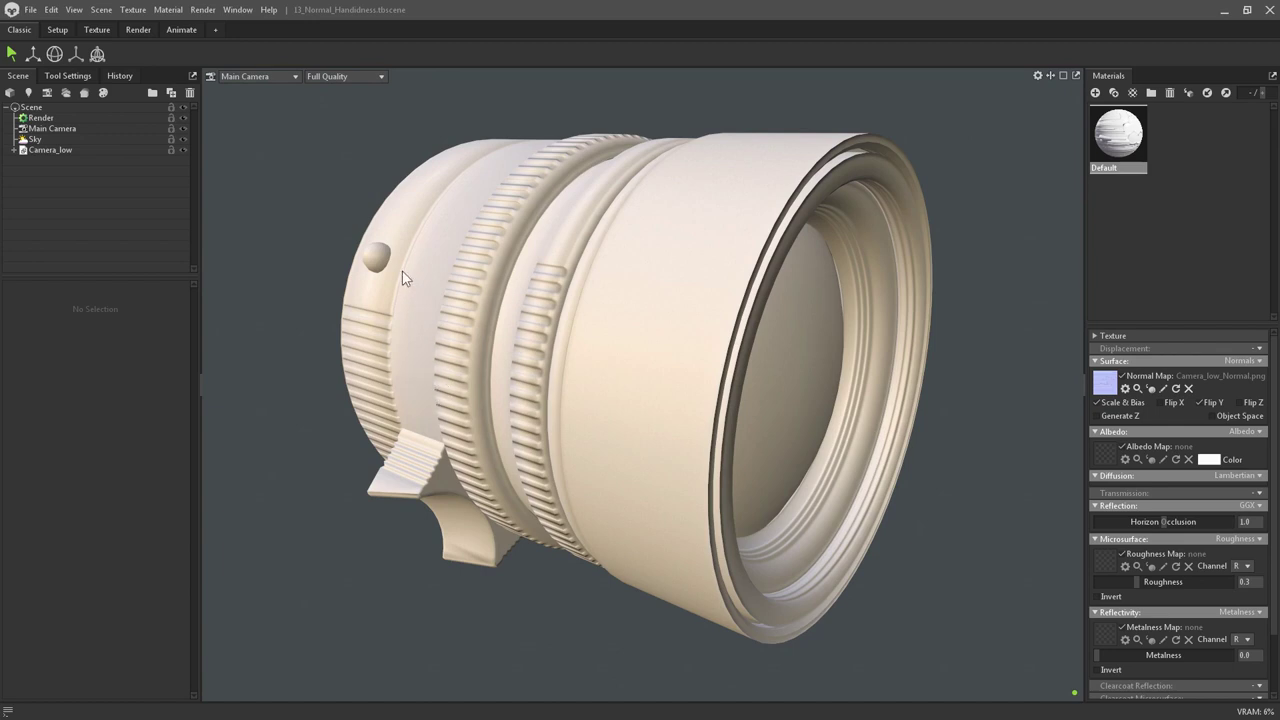
{"action": "right_click_drag", "start_coordinate": [454, 385], "coordinate": [508, 379], "text": "shift"}
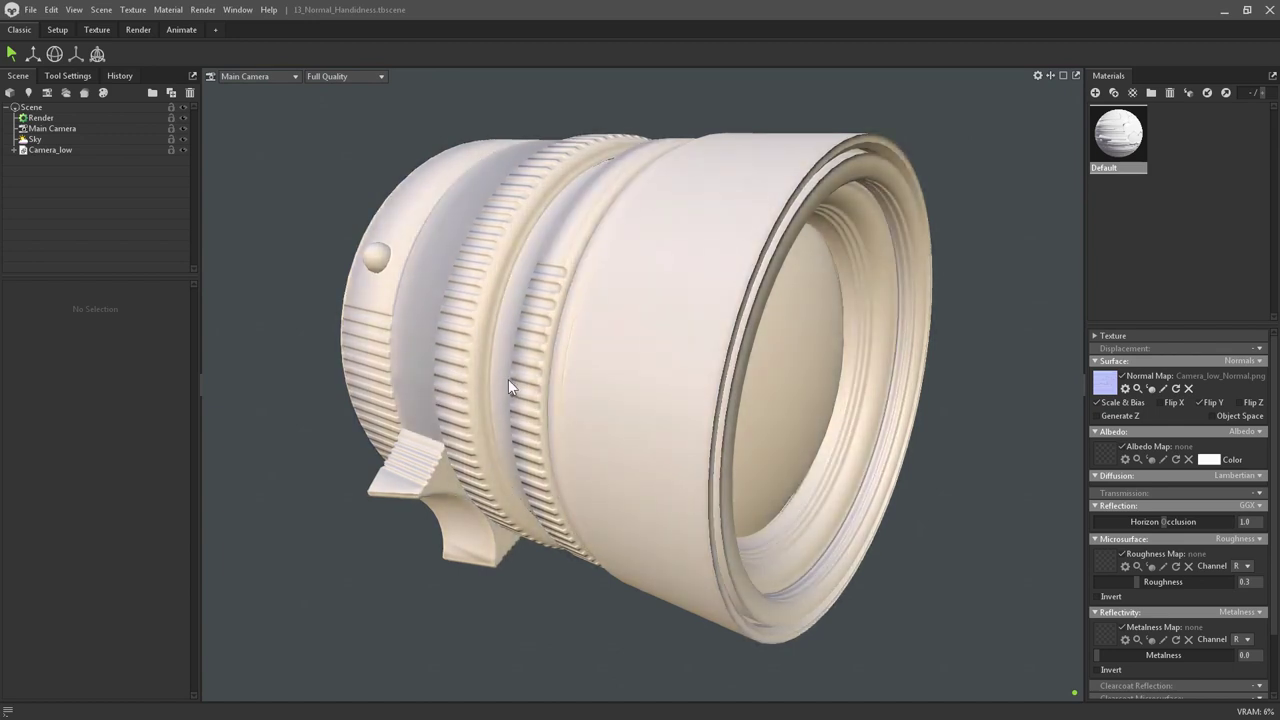
Examine the shading of the lens's front rim and inner rings up close with Flip Y enabled
{"action": "scroll", "coordinate": [740, 306], "scroll_direction": "up", "scroll_amount": 6}
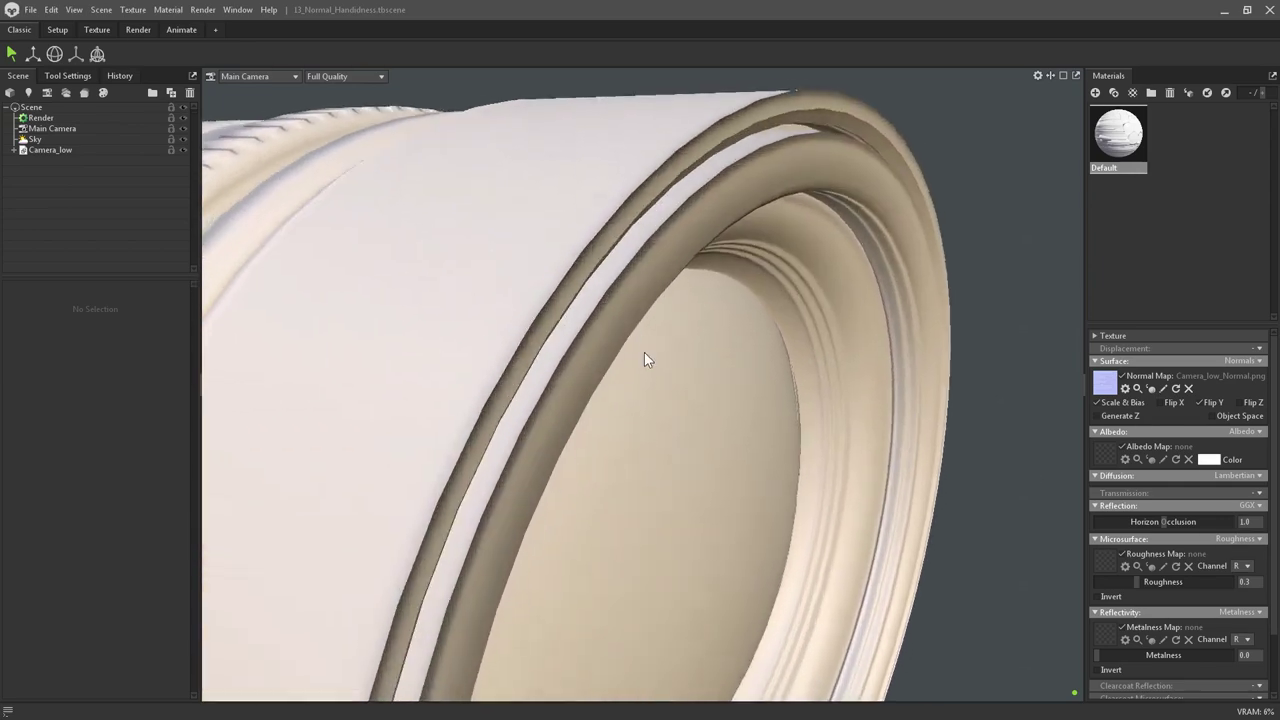
{"action": "left_click_drag", "start_coordinate": [644, 360], "coordinate": [691, 327]}
{"action": "right_click_drag", "start_coordinate": [691, 322], "coordinate": [824, 197], "text": "shift"}
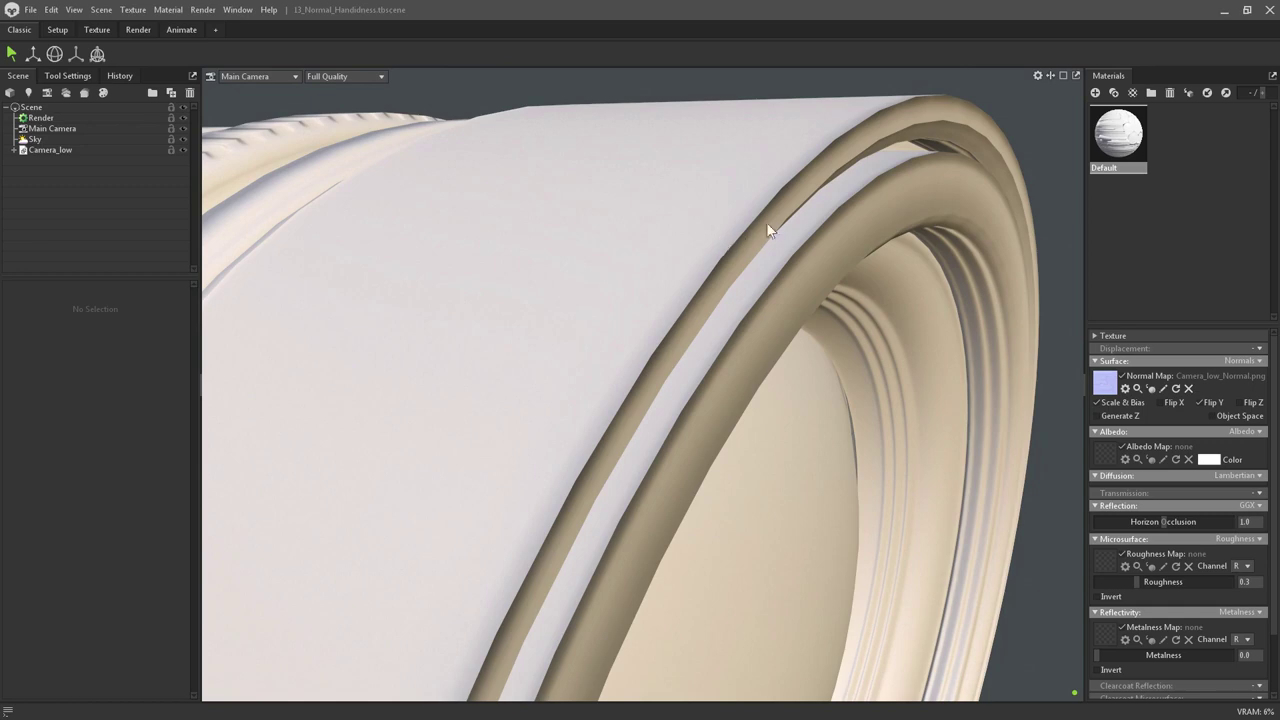
{"action": "scroll", "coordinate": [778, 340], "scroll_direction": "down", "scroll_amount": 5}
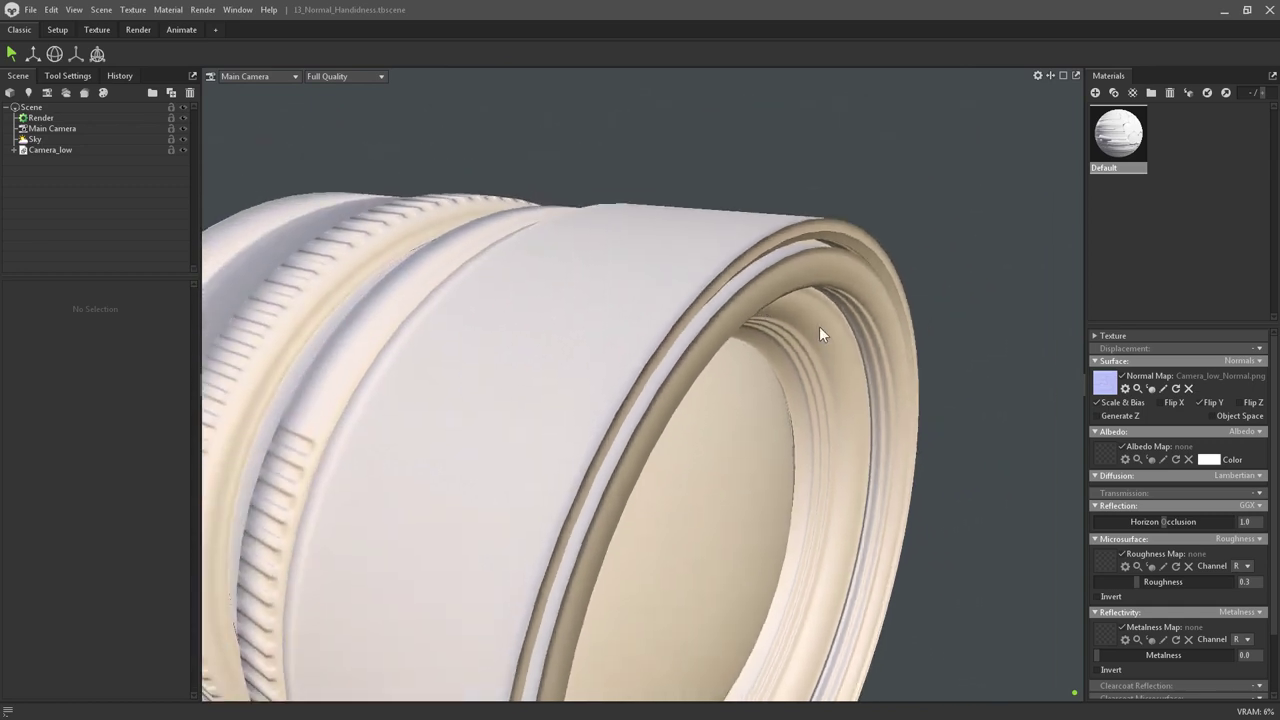
{"action": "mouse_move", "coordinate": [819, 326]}
{"action": "left_mouse_down"}
{"action": "mouse_move", "coordinate": [744, 169]}
{"action": "mouse_move", "coordinate": [764, 265]}
{"action": "mouse_move", "coordinate": [793, 280]}
{"action": "mouse_move", "coordinate": [752, 292]}
{"action": "mouse_move", "coordinate": [826, 277]}
{"action": "mouse_move", "coordinate": [798, 282]}
{"action": "left_mouse_up"}
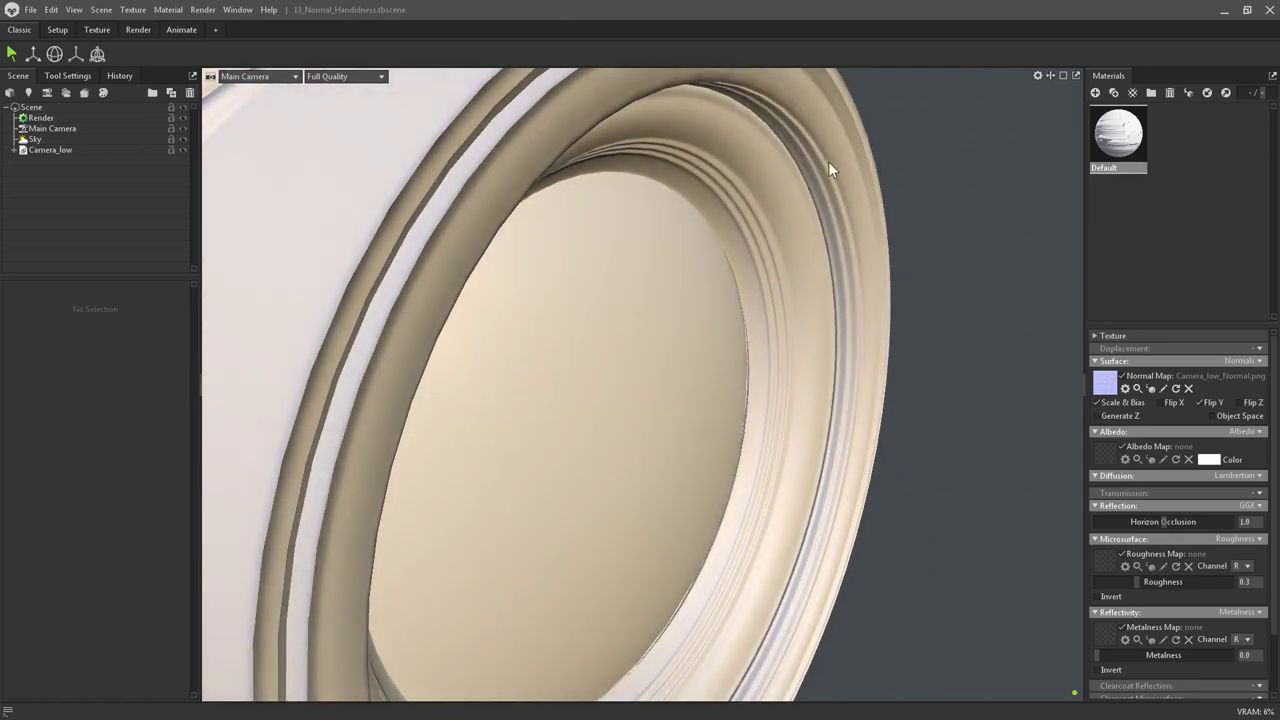
{"action": "mouse_move", "coordinate": [830, 165]}
{"action": "left_mouse_down"}
{"action": "mouse_move", "coordinate": [808, 277]}
{"action": "mouse_move", "coordinate": [844, 254]}
{"action": "mouse_move", "coordinate": [774, 269]}
{"action": "mouse_move", "coordinate": [858, 246]}
{"action": "mouse_move", "coordinate": [786, 250]}
{"action": "mouse_move", "coordinate": [876, 247]}
{"action": "mouse_move", "coordinate": [791, 289]}
{"action": "mouse_move", "coordinate": [651, 320]}
{"action": "left_mouse_up"}
{"action": "key", "text": "f"}
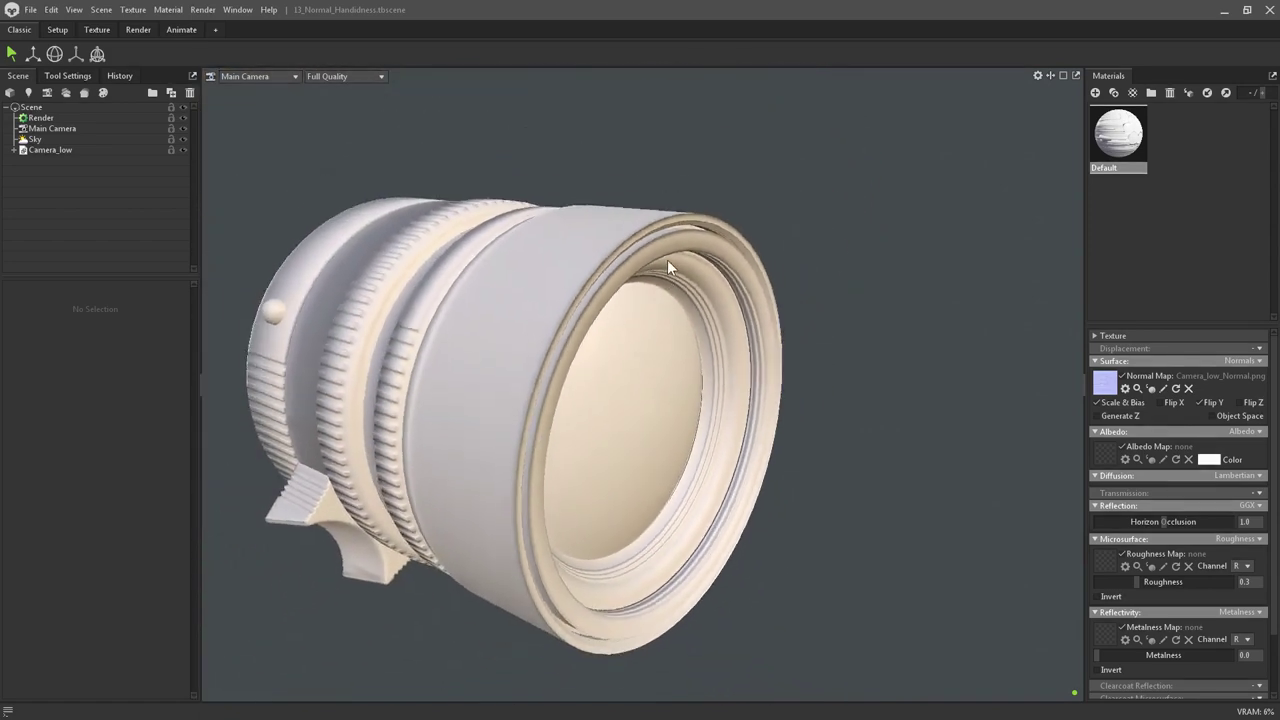
Examine the shading of the ribbed tab, grip ridges and rear mount of the lens with Flip Y enabled
{"action": "left_click_drag", "start_coordinate": [667, 259], "coordinate": [703, 270]}
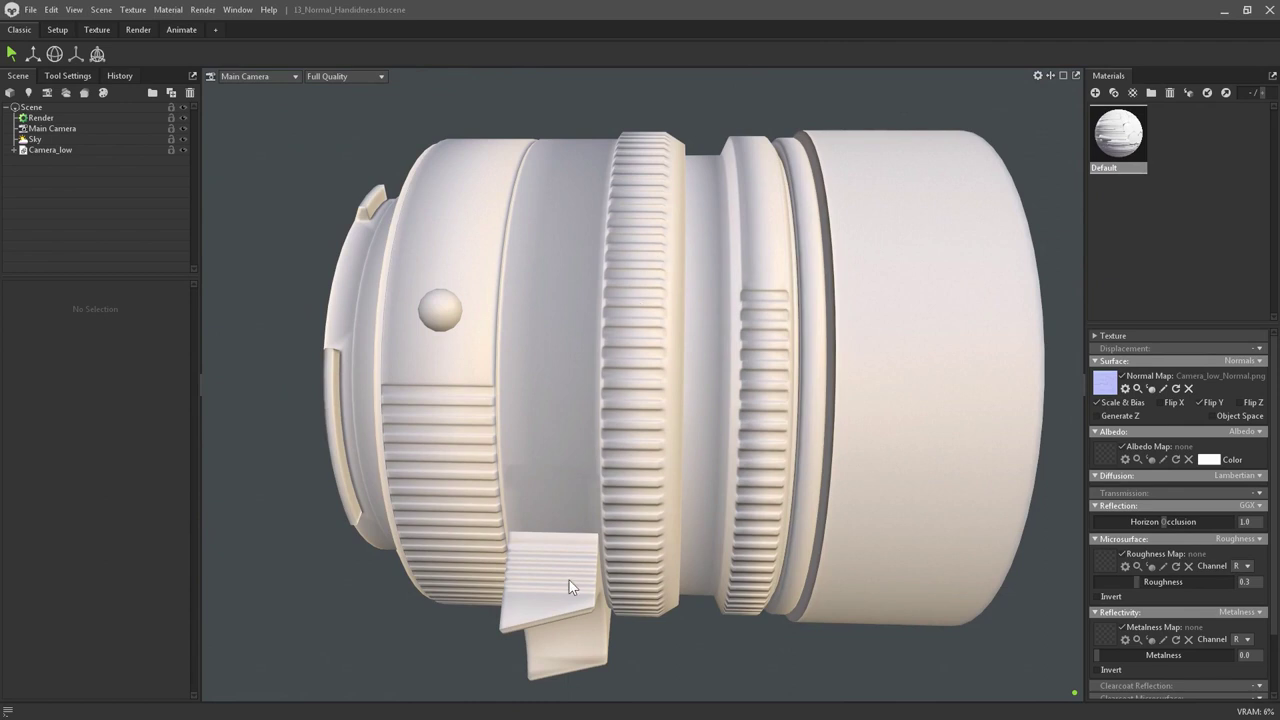
{"action": "scroll", "coordinate": [569, 580], "scroll_direction": "up", "scroll_amount": 5}
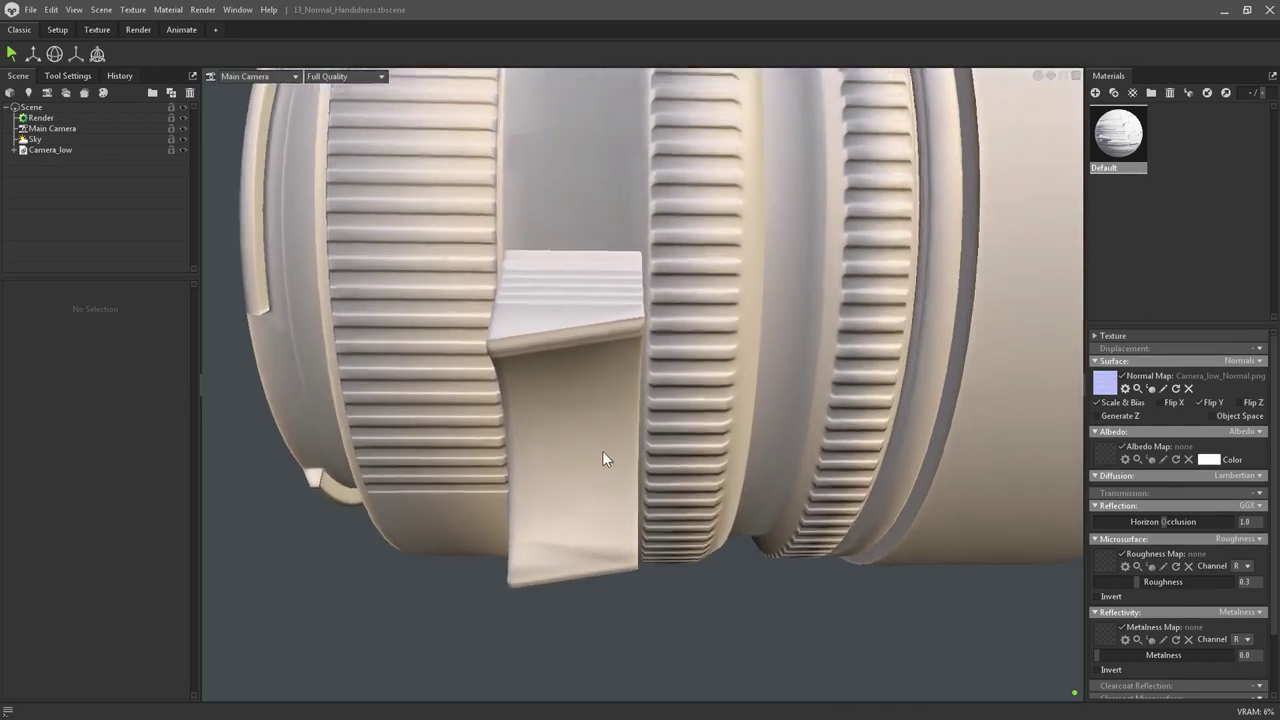
{"action": "scroll", "coordinate": [603, 459], "scroll_direction": "up", "scroll_amount": 2}
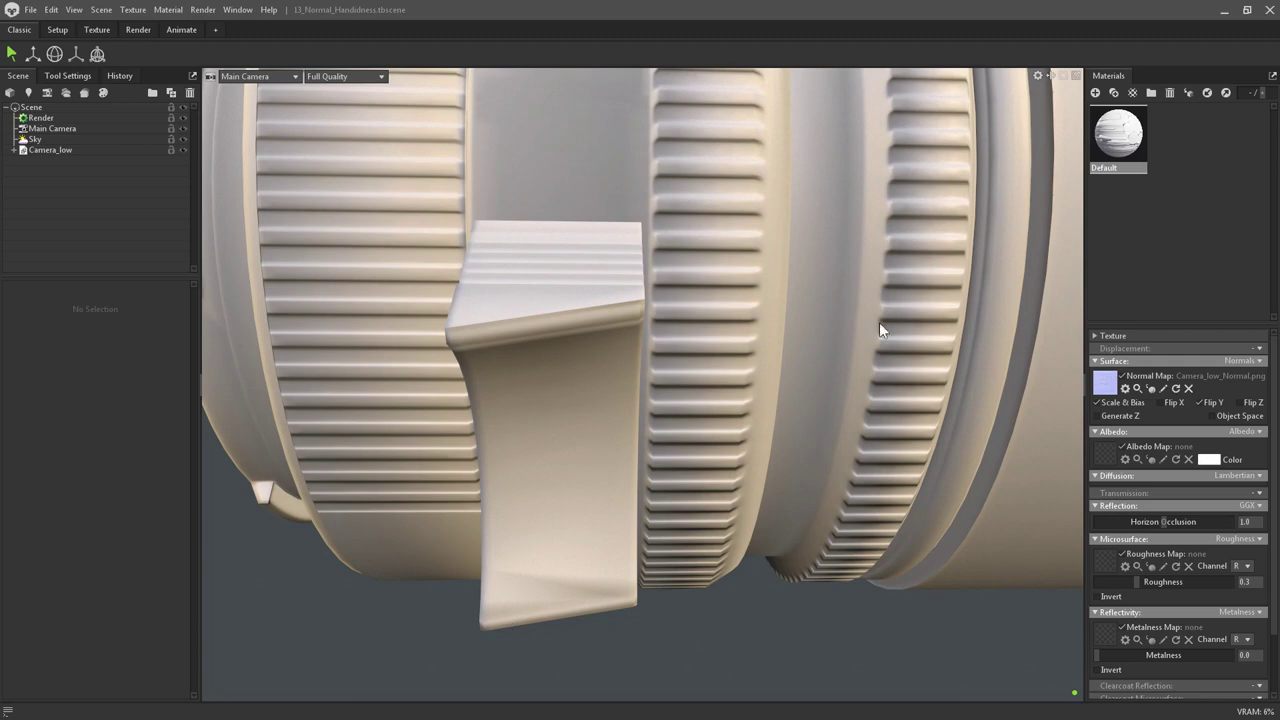
{"action": "left_click_drag", "start_coordinate": [688, 326], "coordinate": [740, 331]}
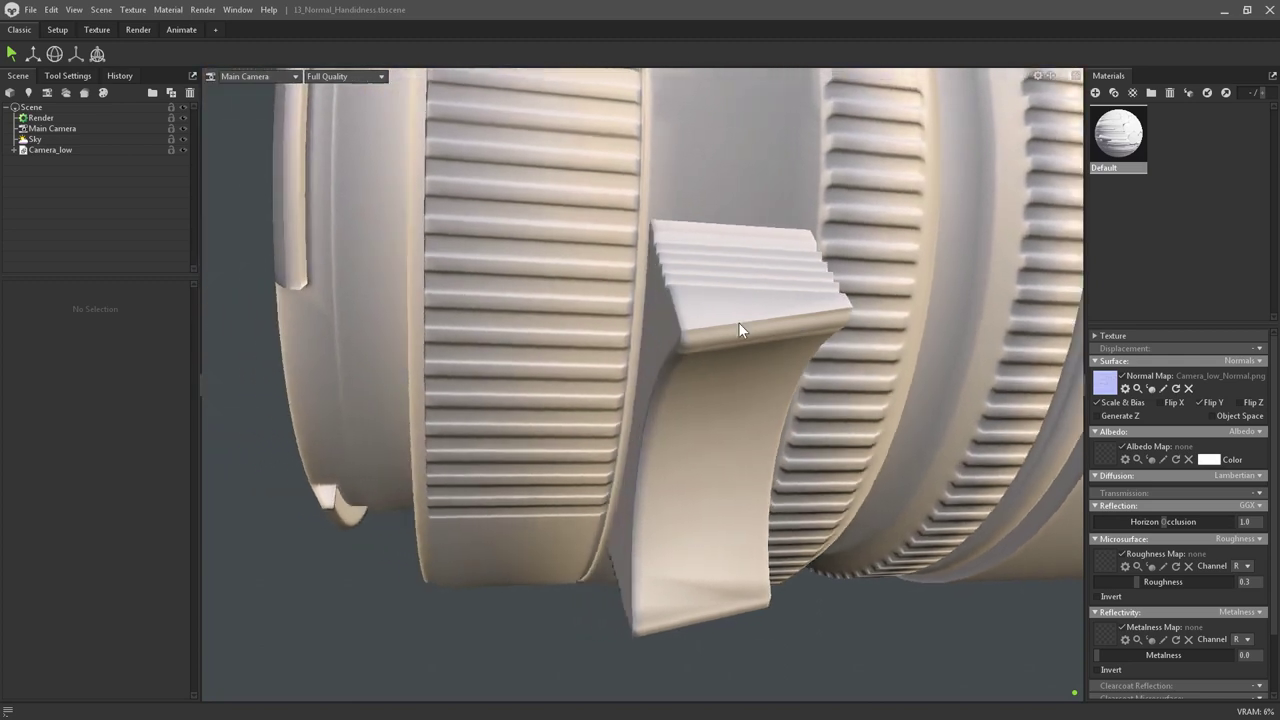
{"action": "mouse_move", "coordinate": [793, 366]}
{"action": "left_mouse_down", "text": "shift"}
{"action": "mouse_move", "coordinate": [735, 367]}
{"action": "mouse_move", "coordinate": [762, 366]}
{"action": "mouse_move", "coordinate": [732, 355]}
{"action": "left_mouse_up", "text": "shift"}
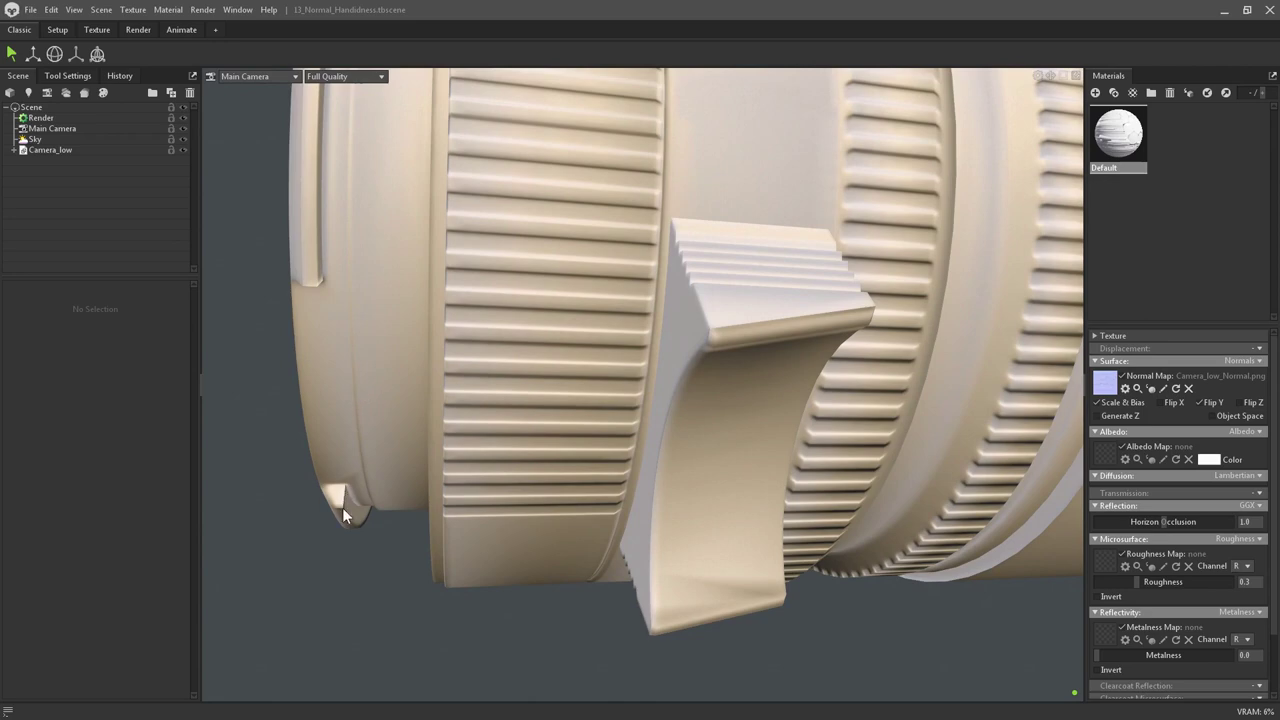
{"action": "scroll", "coordinate": [415, 420], "scroll_direction": "down", "scroll_amount": 8}
{"action": "left_click_drag", "start_coordinate": [423, 437], "coordinate": [570, 435]}
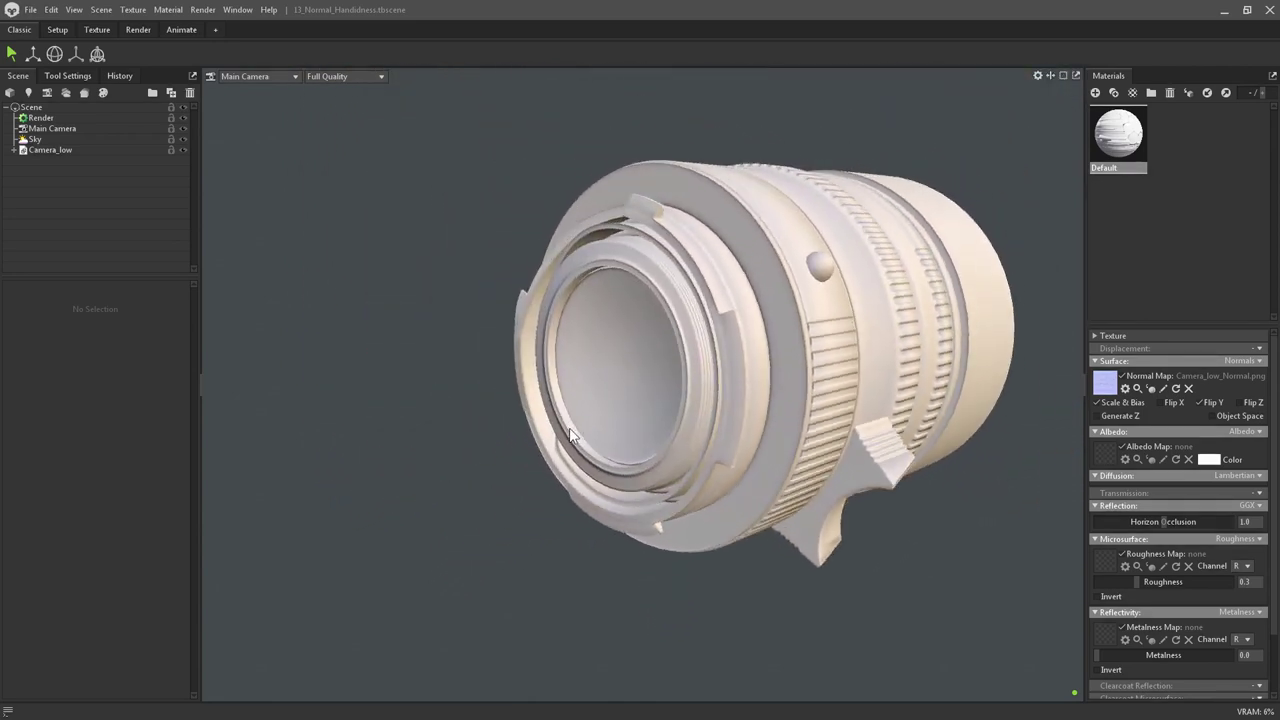
{"action": "left_click_drag", "start_coordinate": [848, 425], "coordinate": [749, 429]}
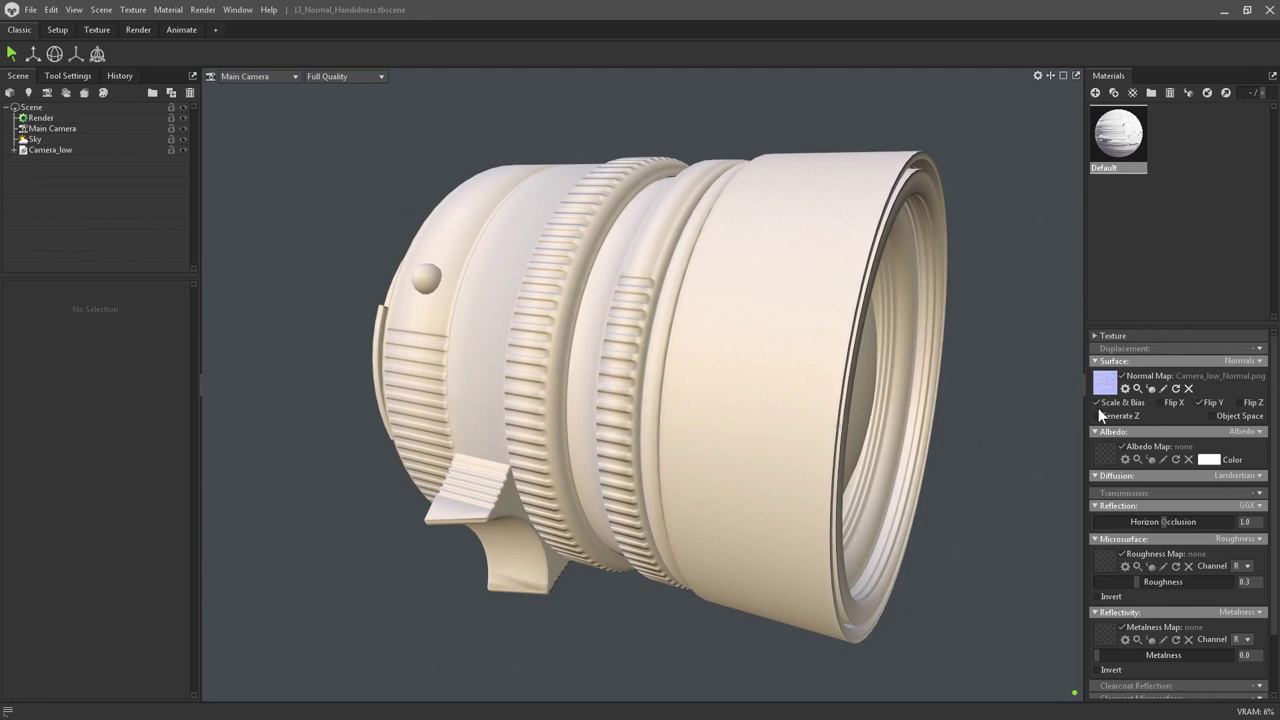
Toggle Flip Y for the Default material's normal map to compare the lens shading with it off and on
{"action": "left_click", "coordinate": [1199, 403]}
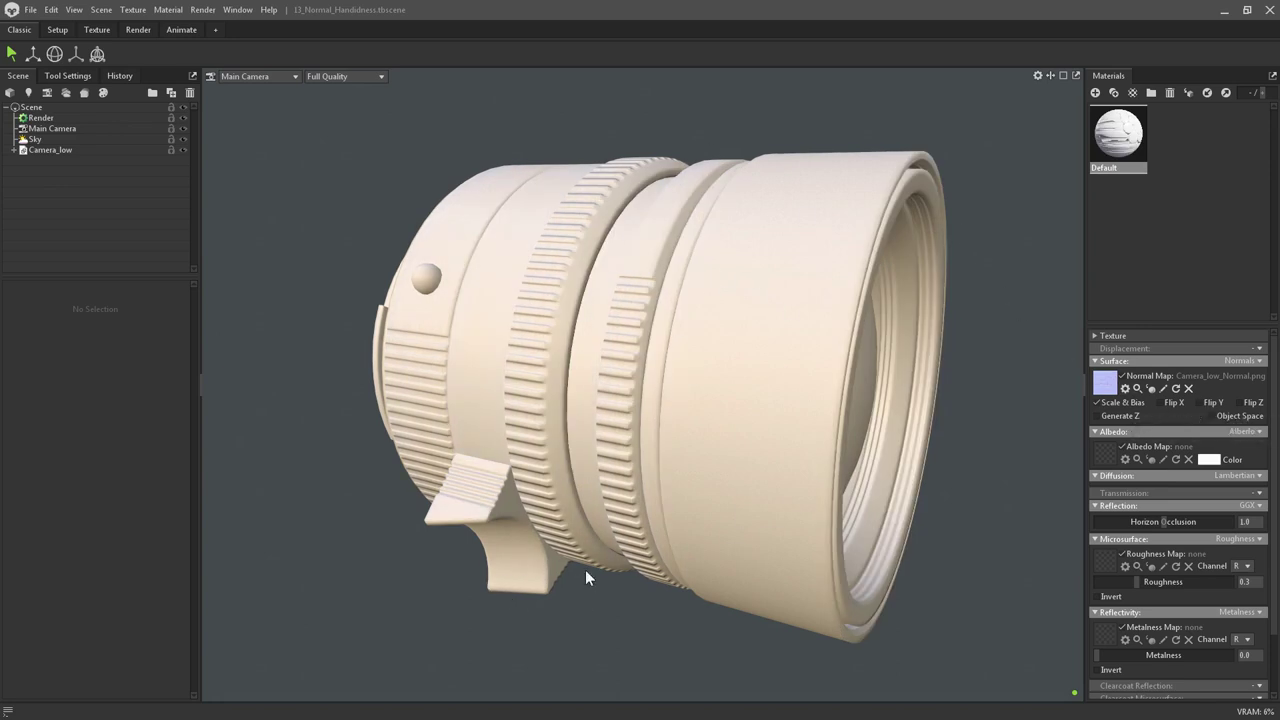
{"action": "left_click_drag", "start_coordinate": [884, 278], "coordinate": [850, 272]}
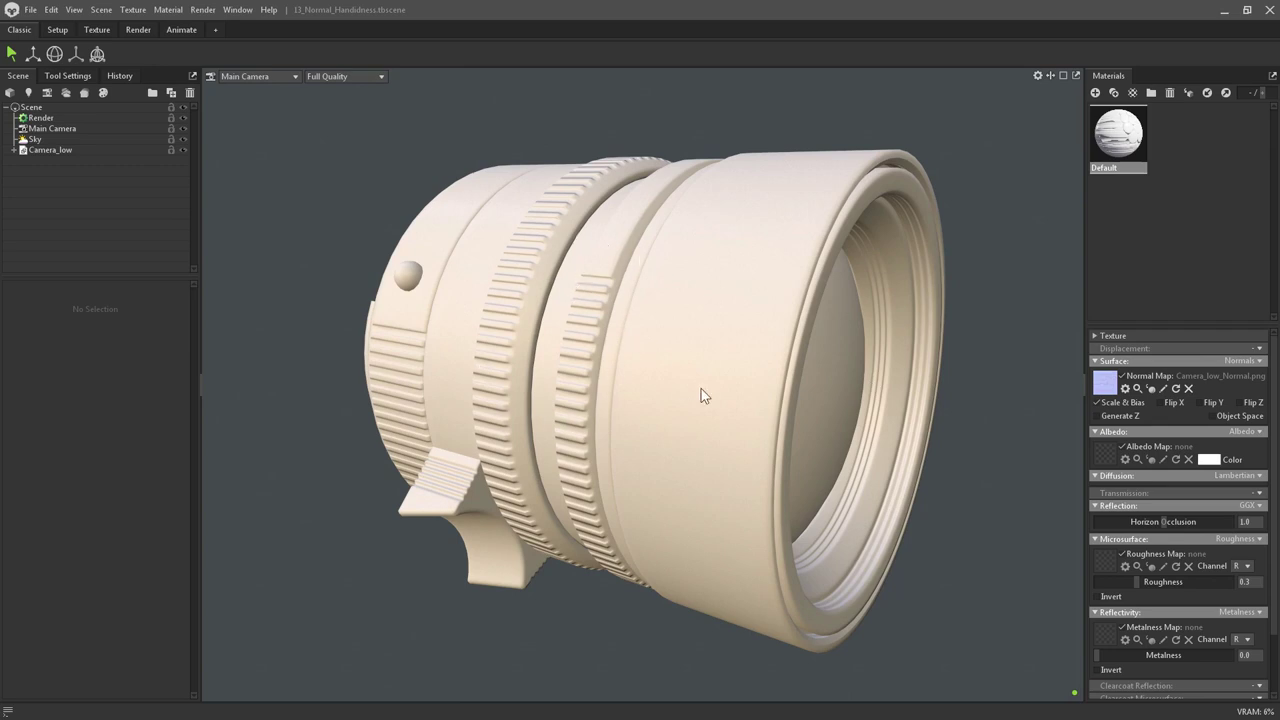
{"action": "left_click", "coordinate": [1200, 402]}
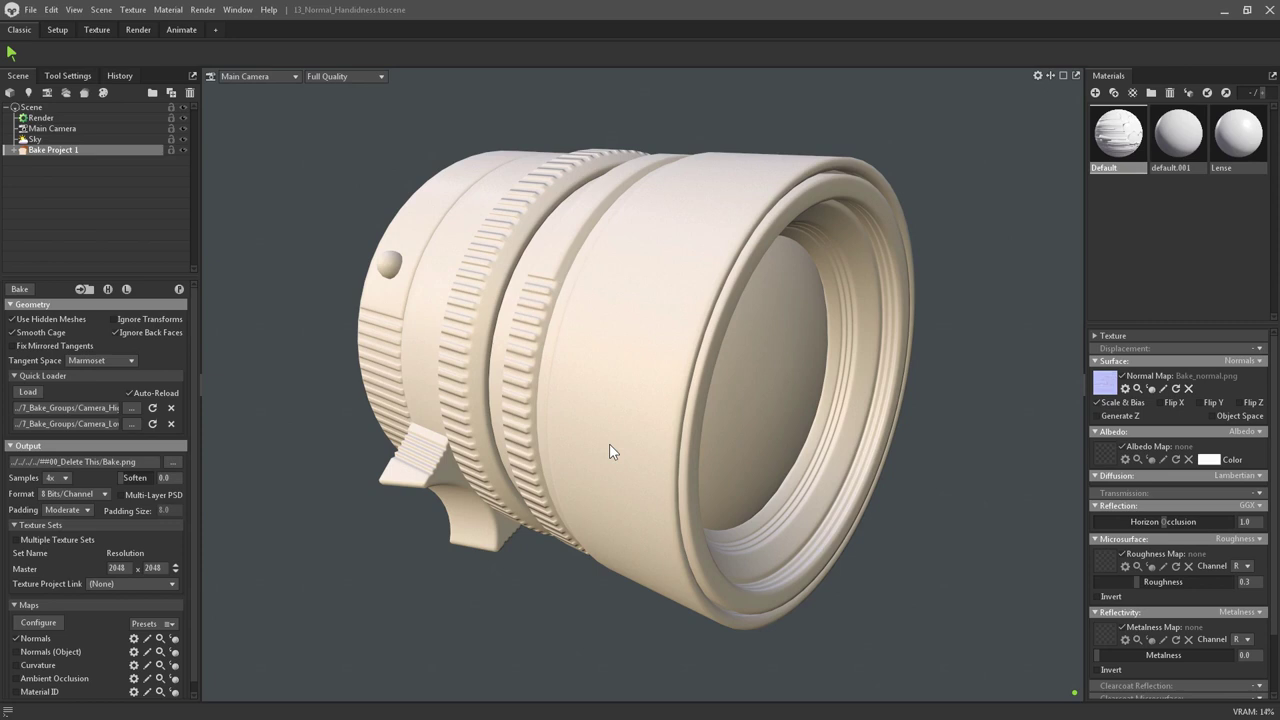
Set the bake project's Tangent Space to 3D Studio Max and enable Flip Y for the Default material's normal map
{"action": "left_click", "coordinate": [94, 362]}
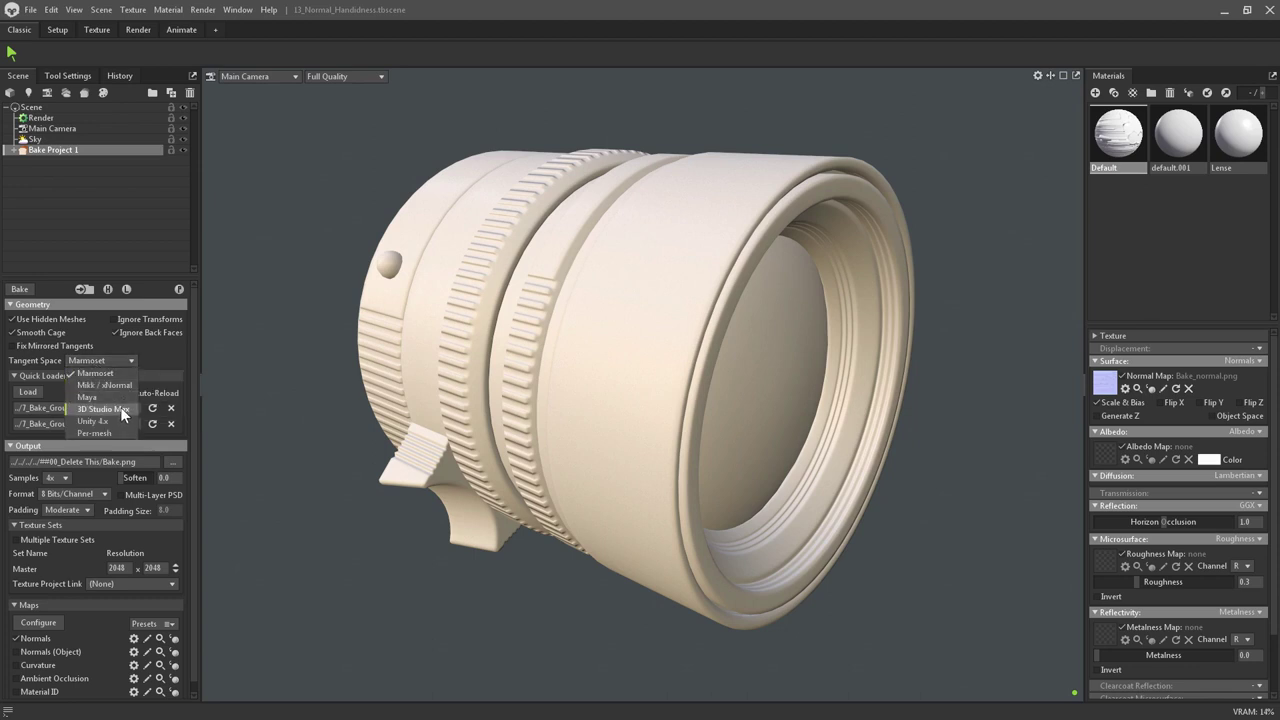
{"action": "left_click", "coordinate": [120, 409]}
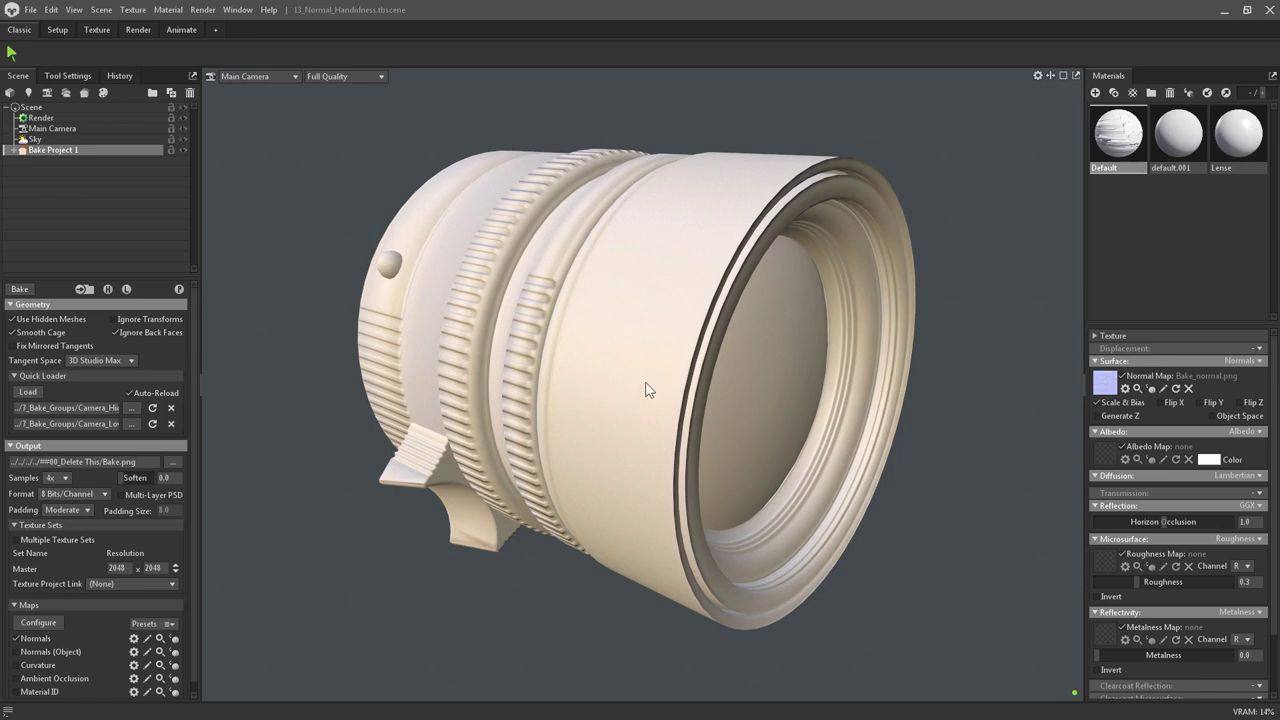
{"action": "mouse_move", "coordinate": [802, 402]}
{"action": "left_mouse_down"}
{"action": "mouse_move", "coordinate": [554, 406]}
{"action": "mouse_move", "coordinate": [803, 392]}
{"action": "left_mouse_up"}
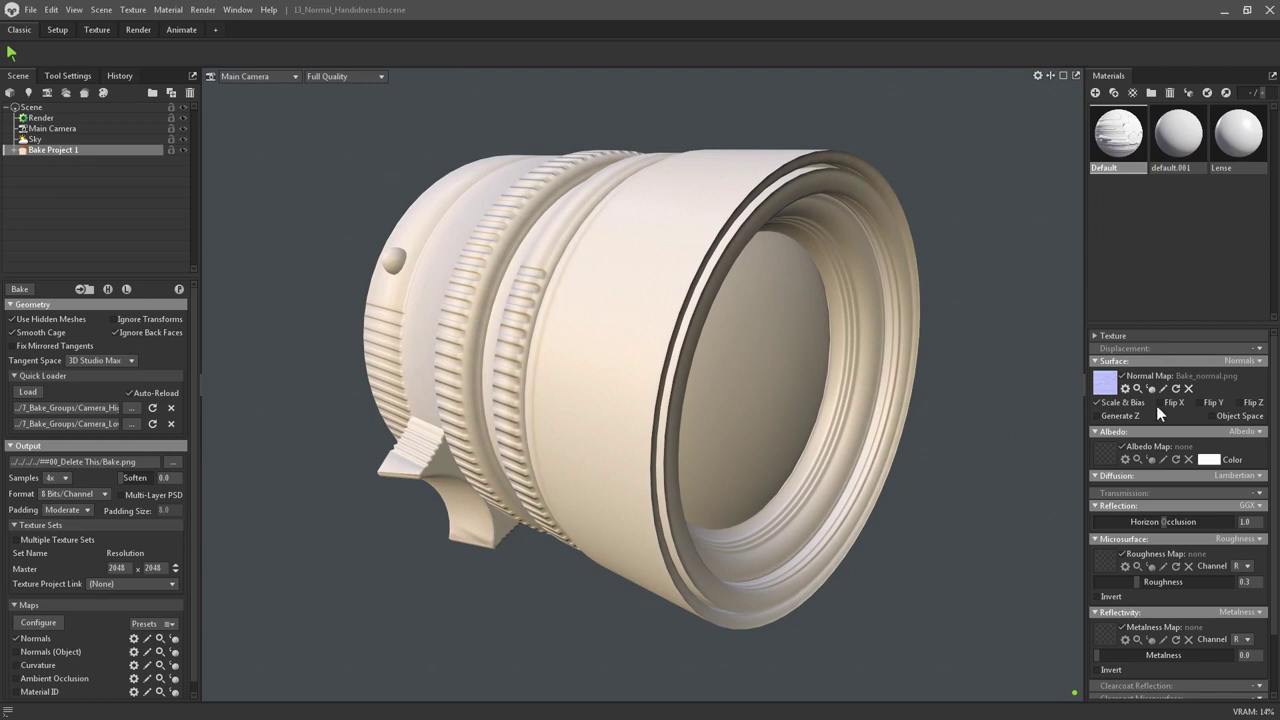
{"action": "left_click", "coordinate": [1200, 403]}
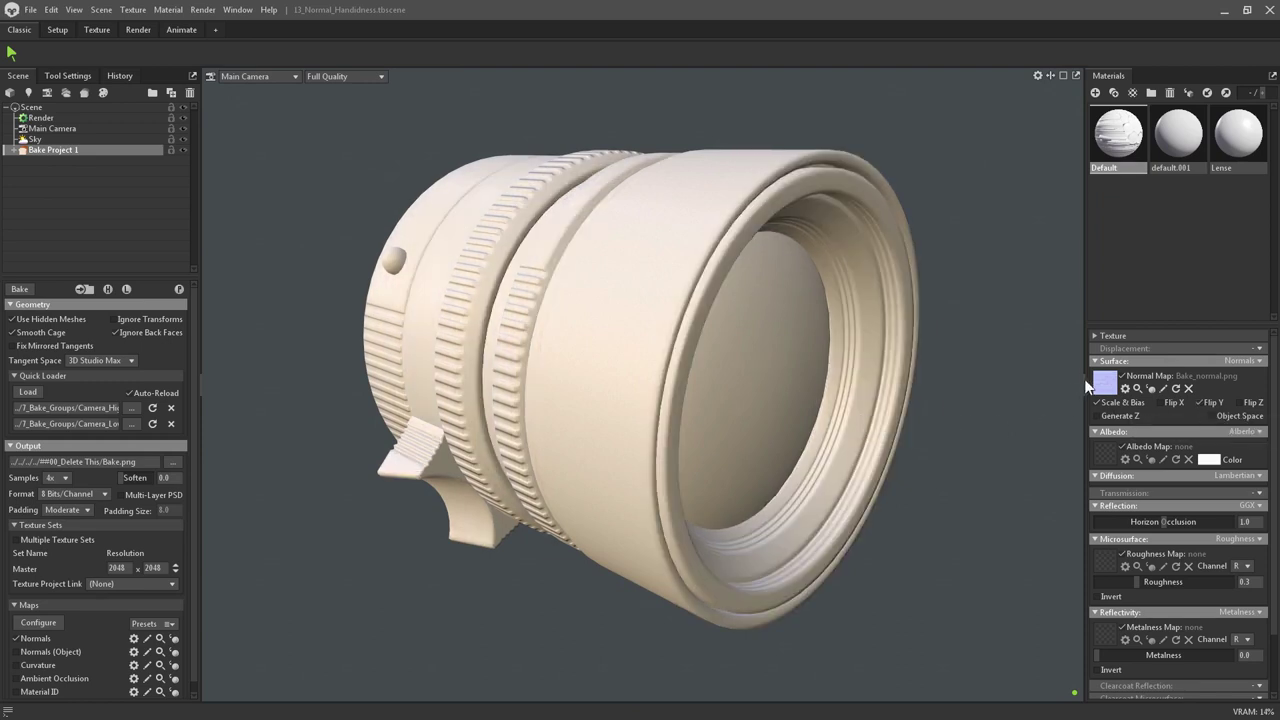
{"action": "left_click_drag", "start_coordinate": [905, 390], "coordinate": [648, 418]}
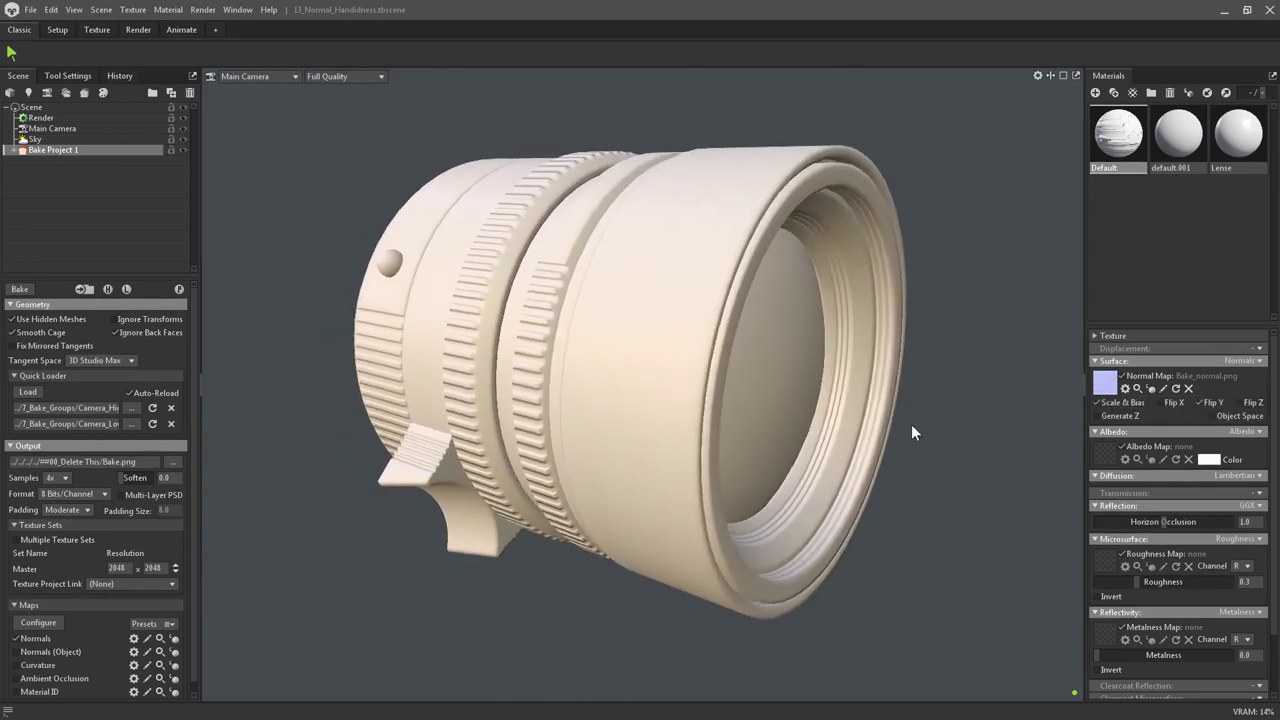
Disable Flip Y for the Default material's normal map, rebake the project and check the baked texture files
{"action": "left_click", "coordinate": [1197, 403]}
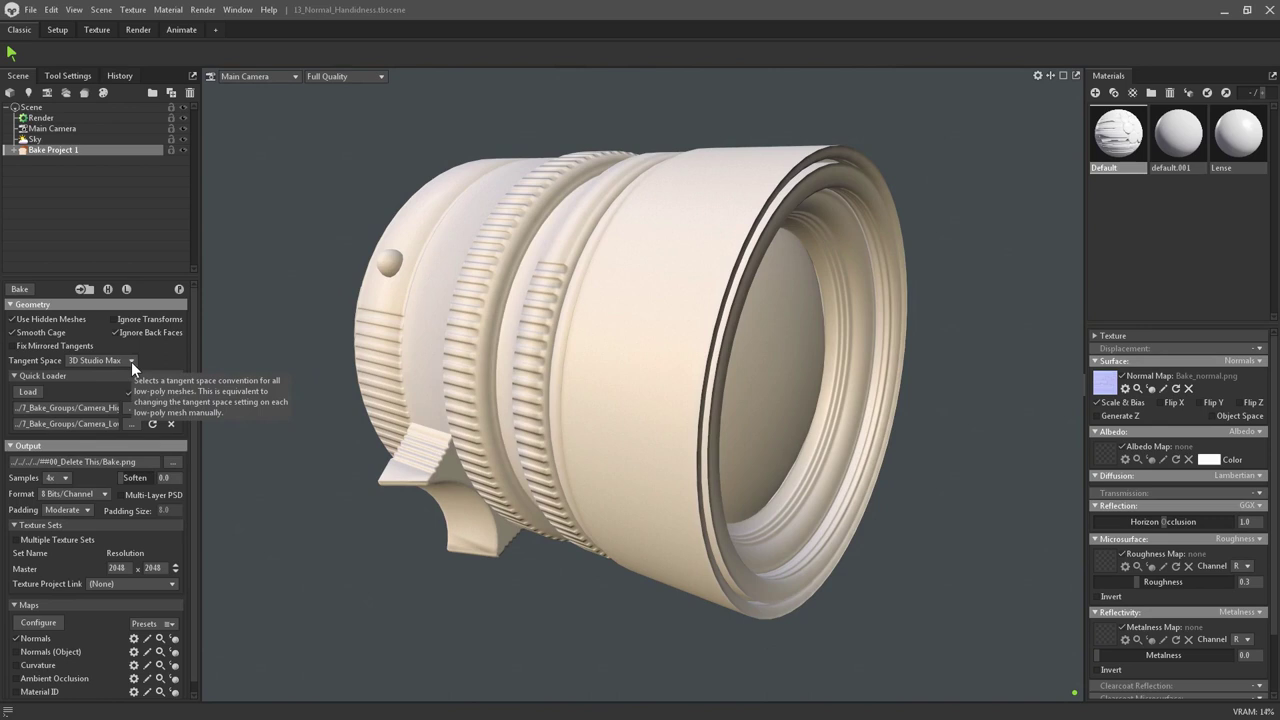
{"action": "left_click", "coordinate": [29, 289]}
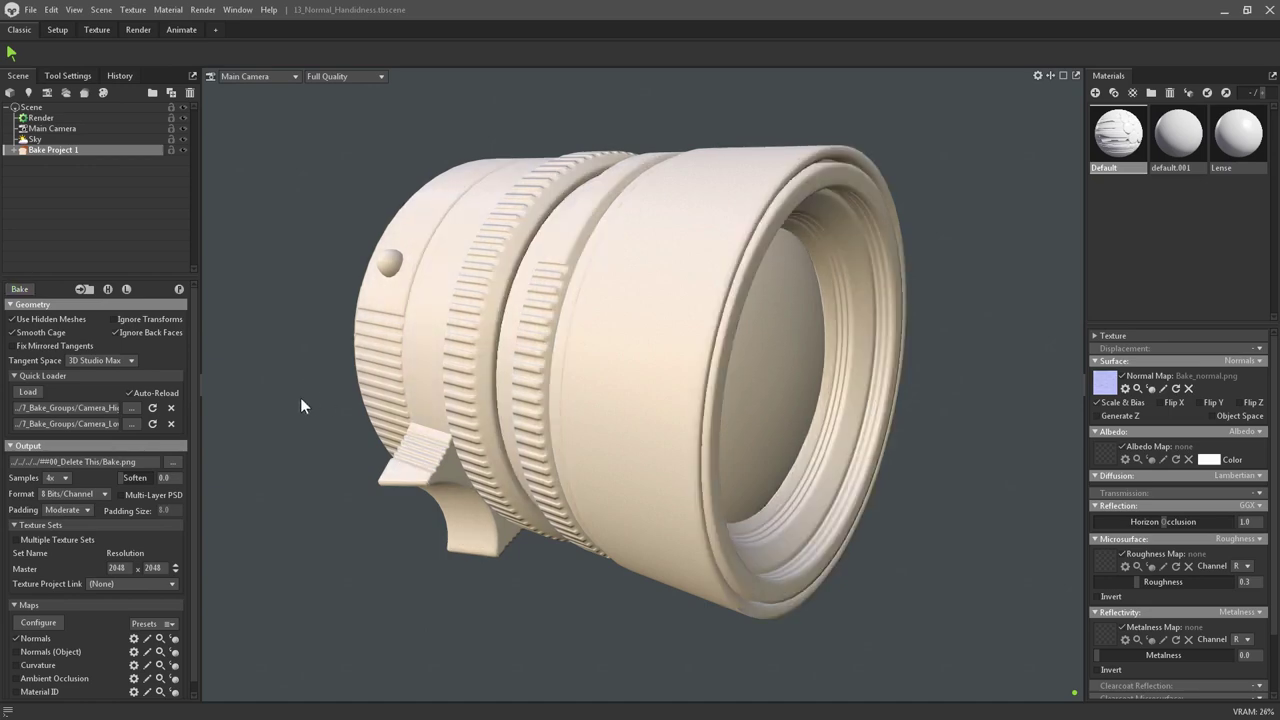
{"action": "left_click", "coordinate": [1101, 393]}
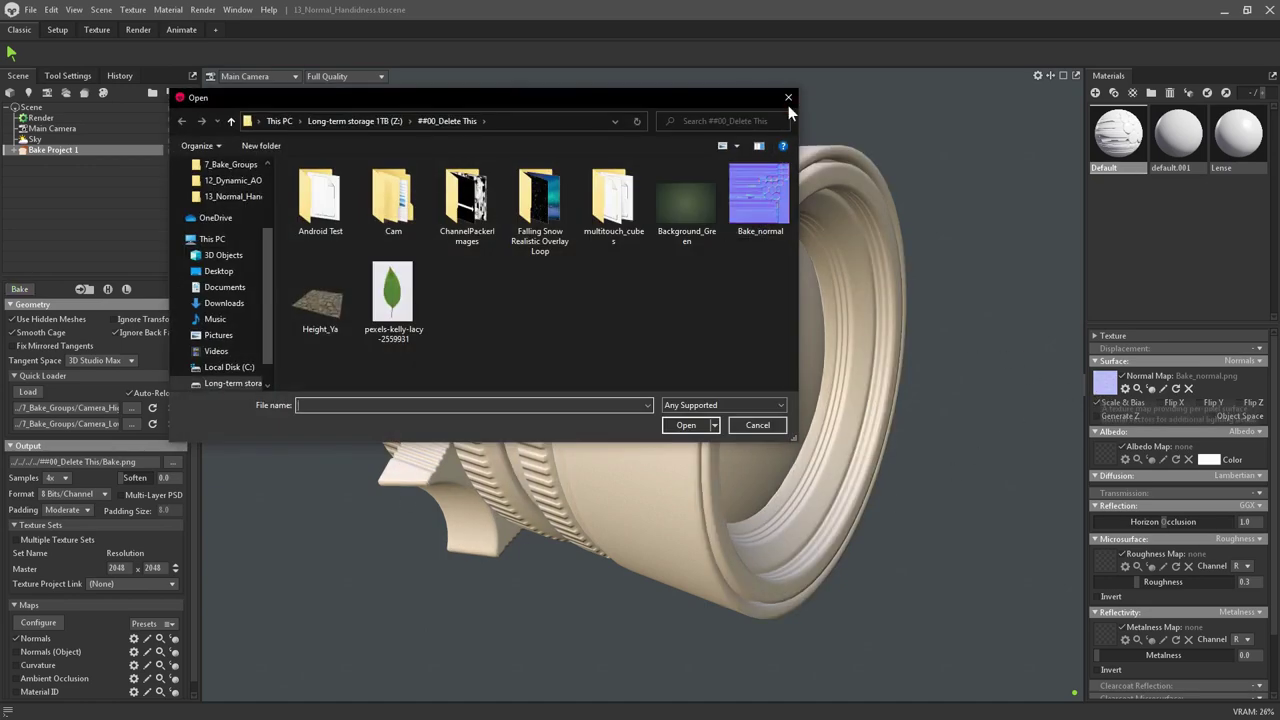
{"action": "left_click", "coordinate": [788, 99]}
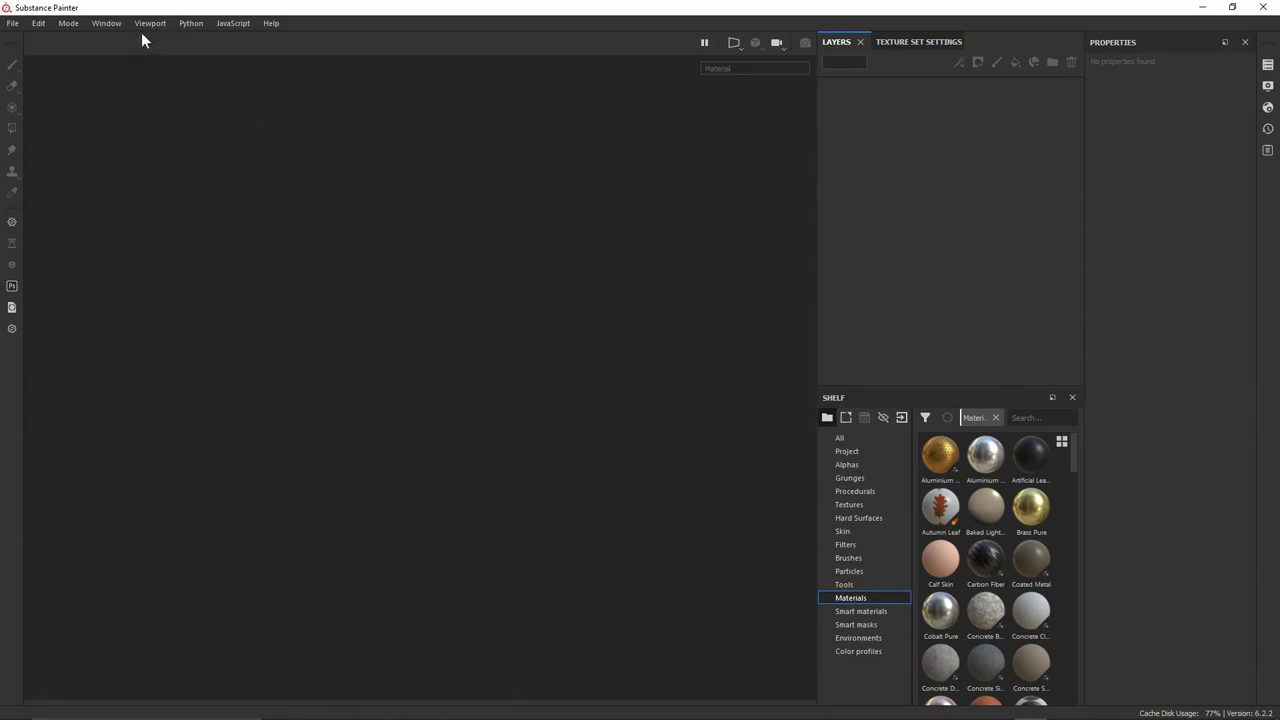
In Substance Painter, start a new project setup and set the Normal Map Format to OpenGL
{"action": "left_click", "coordinate": [13, 23]}
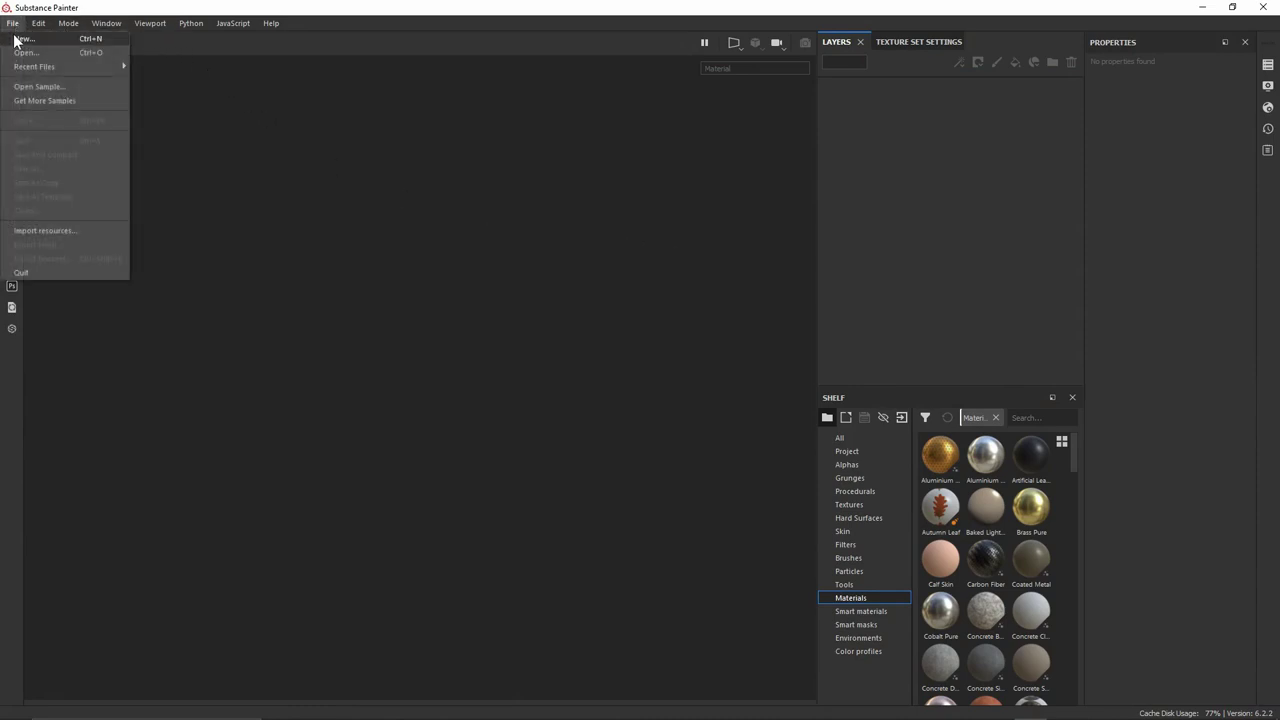
{"action": "left_click", "coordinate": [22, 39]}
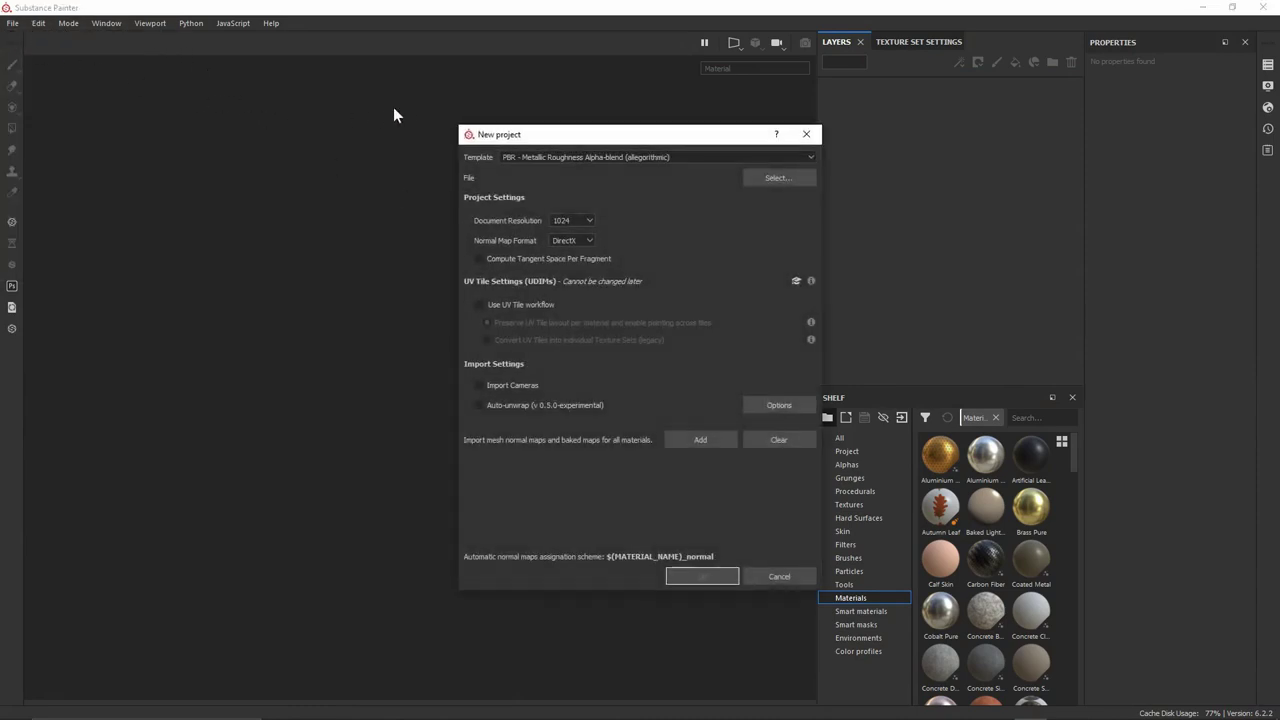
{"action": "left_click_drag", "start_coordinate": [523, 134], "coordinate": [390, 131]}
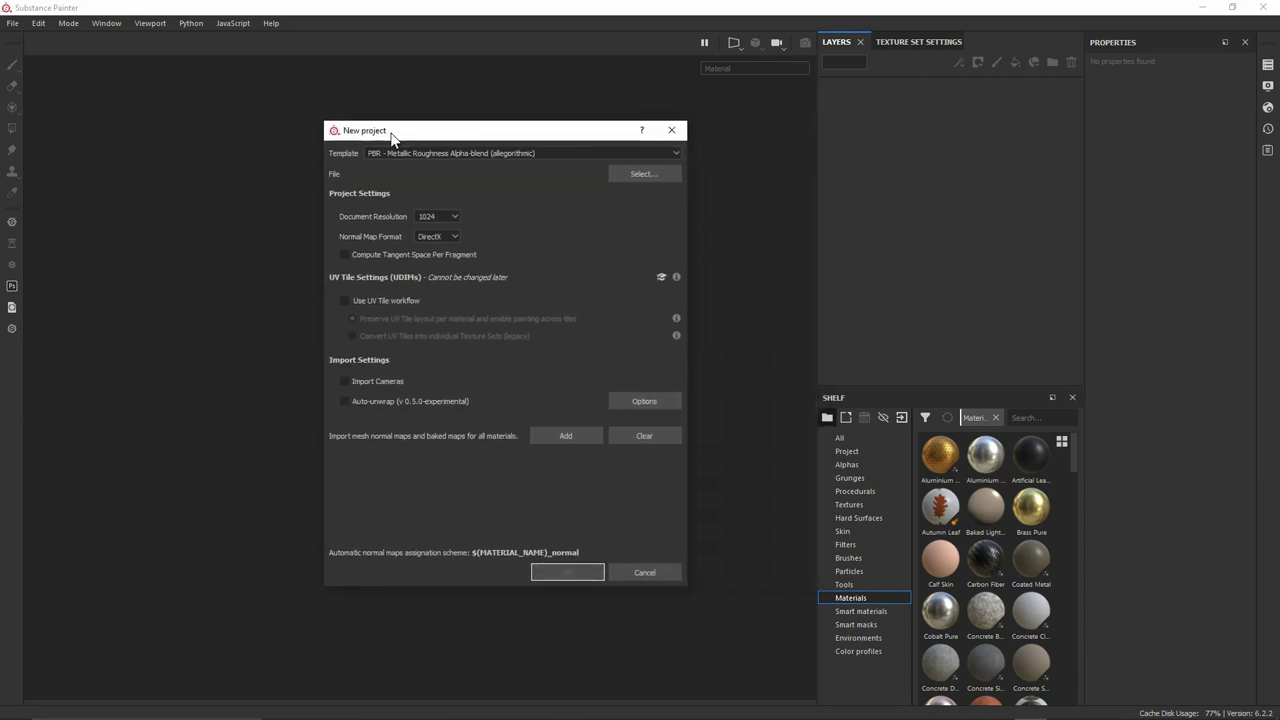
{"action": "left_click", "coordinate": [455, 238]}
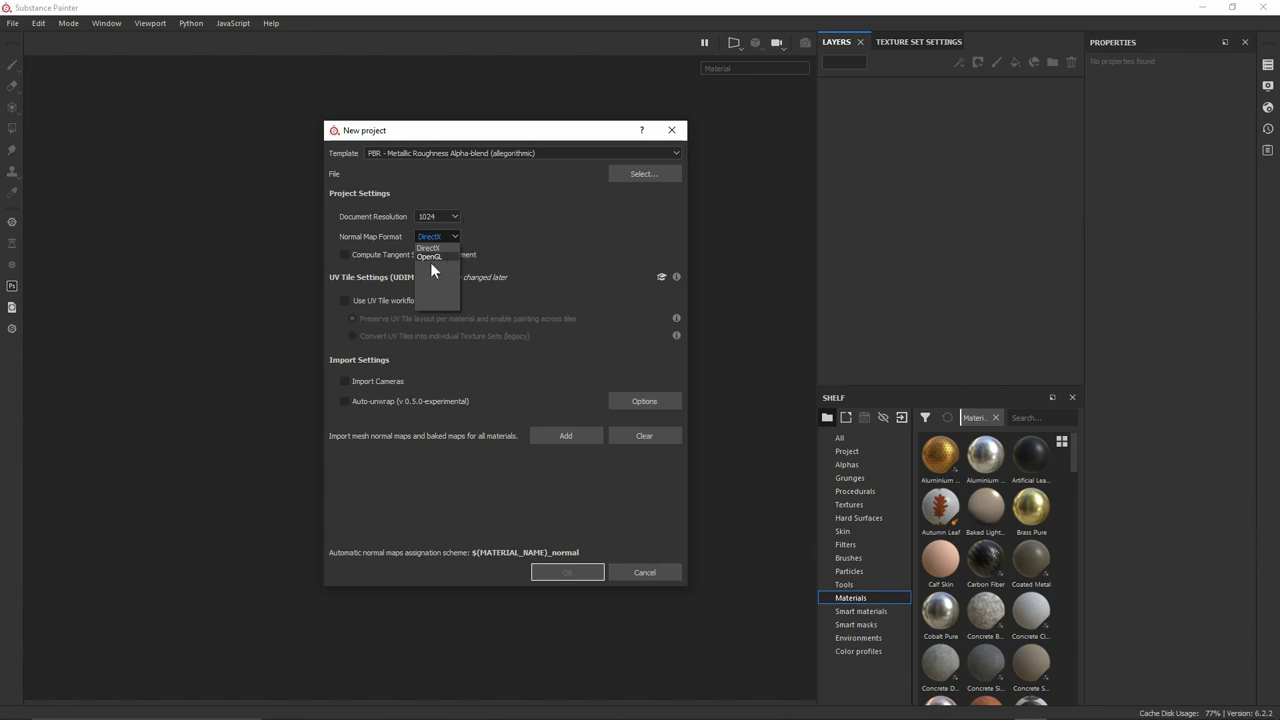
{"action": "left_click", "coordinate": [427, 256]}
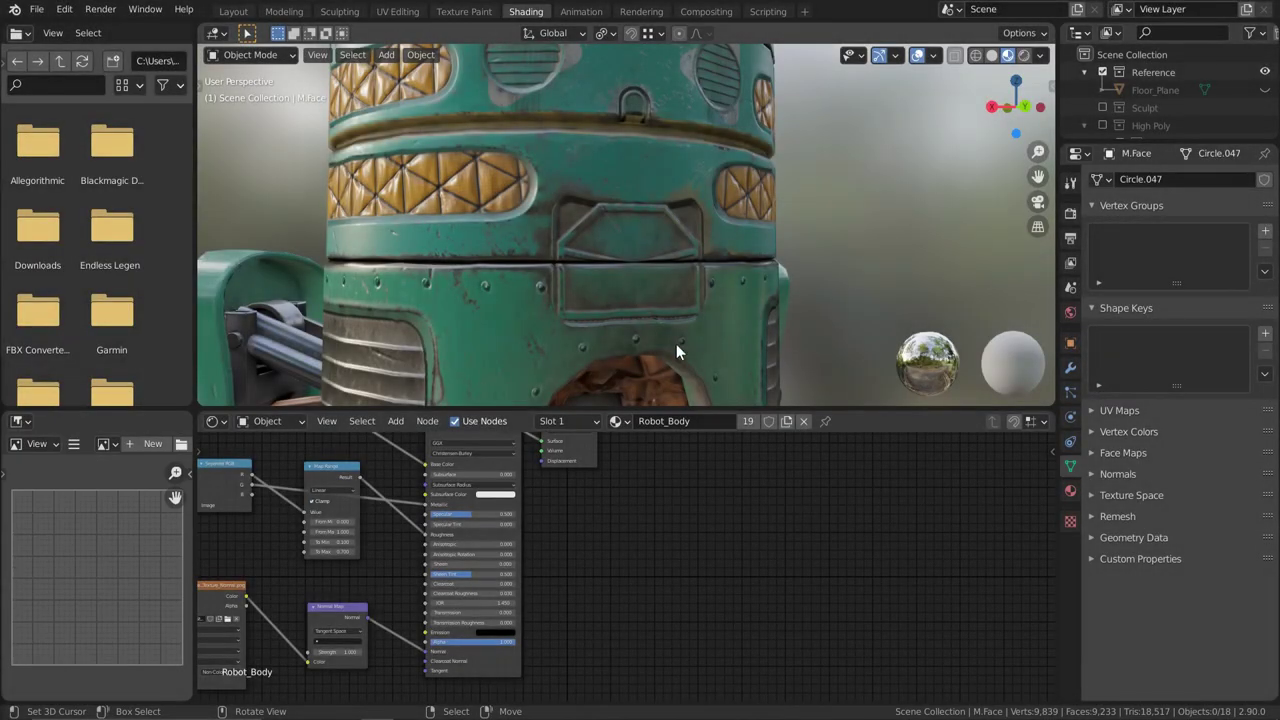
Switch to Blender and inspect the low-poly lens topology in wireframe before restoring the material preview
{"action": "middle_click_drag", "start_coordinate": [728, 256], "coordinate": [704, 221]}
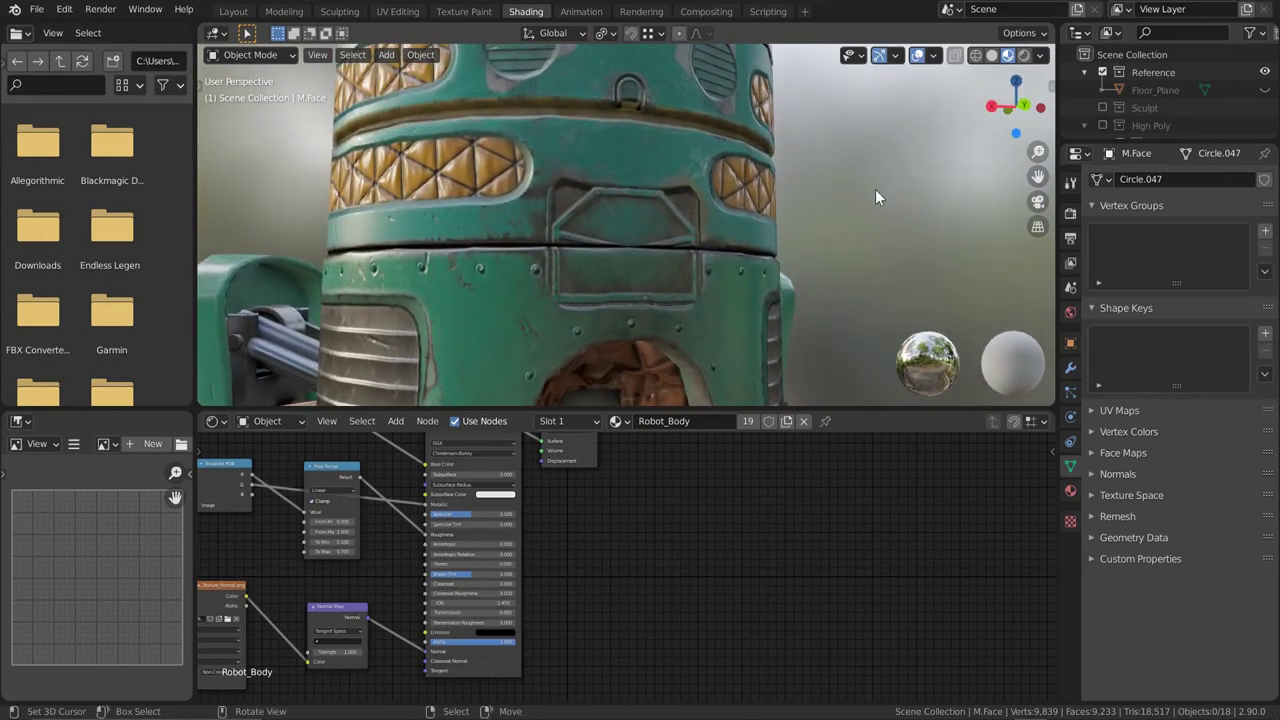
{"action": "key", "text": "Tab"}
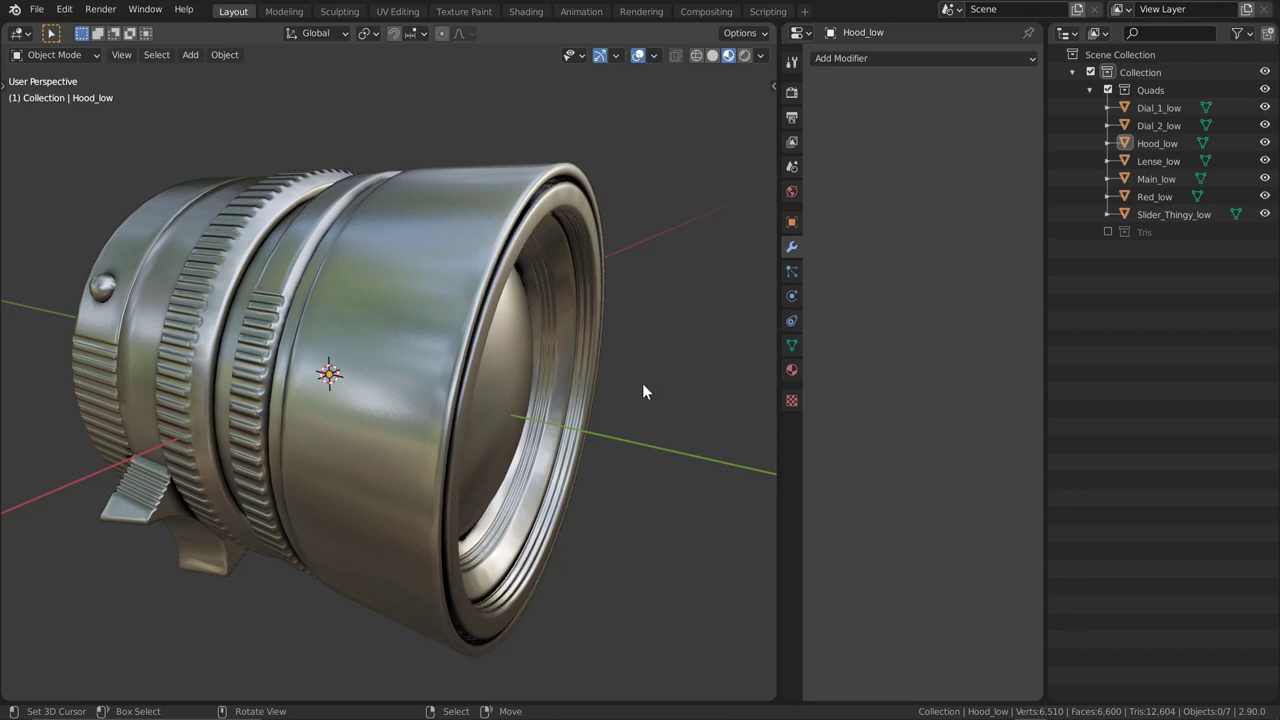
{"action": "key", "text": "shift+z"}
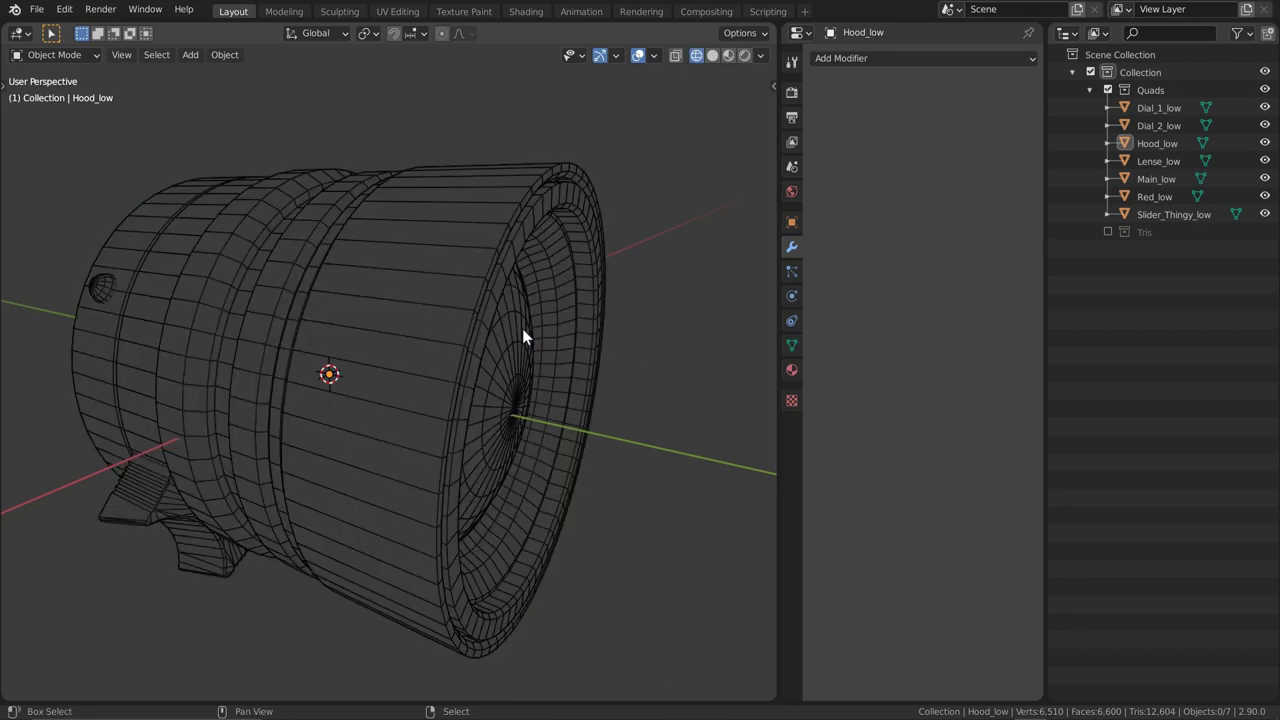
{"action": "mouse_move", "coordinate": [523, 330]}
{"action": "middle_mouse_down"}
{"action": "mouse_move", "coordinate": [543, 327]}
{"action": "mouse_move", "coordinate": [537, 274]}
{"action": "middle_mouse_up"}
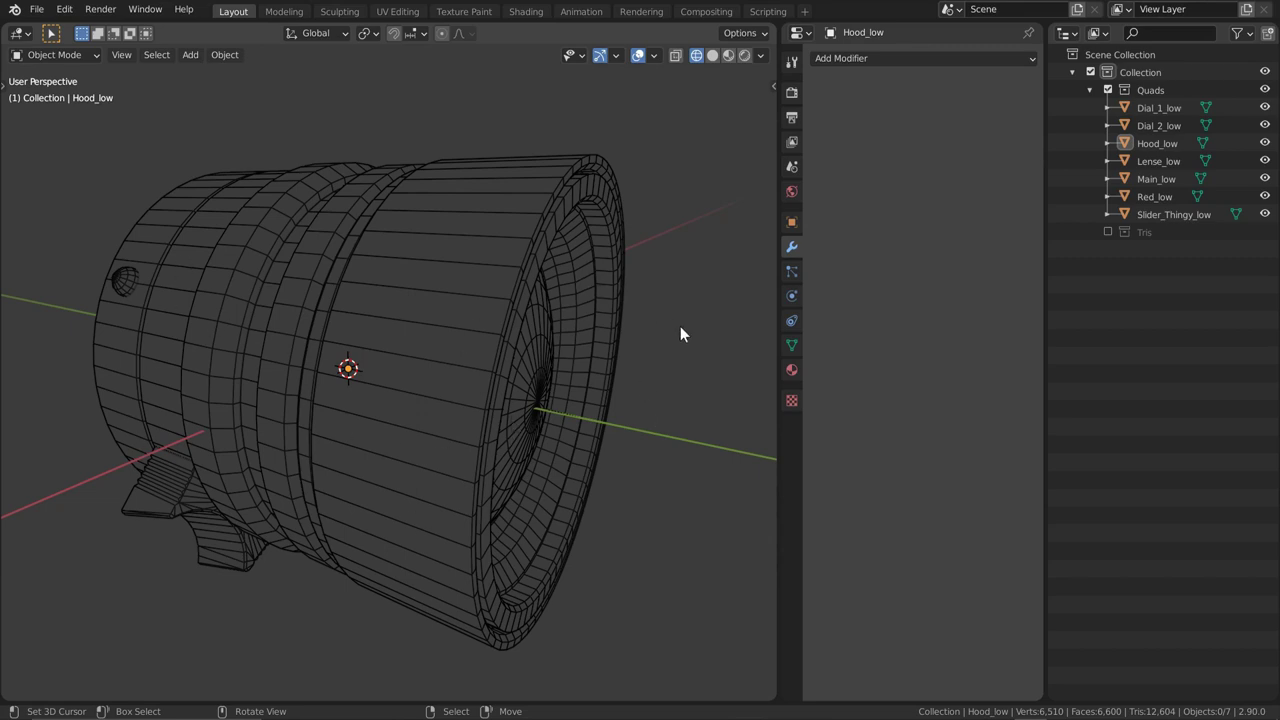
{"action": "key", "text": "shift+z"}
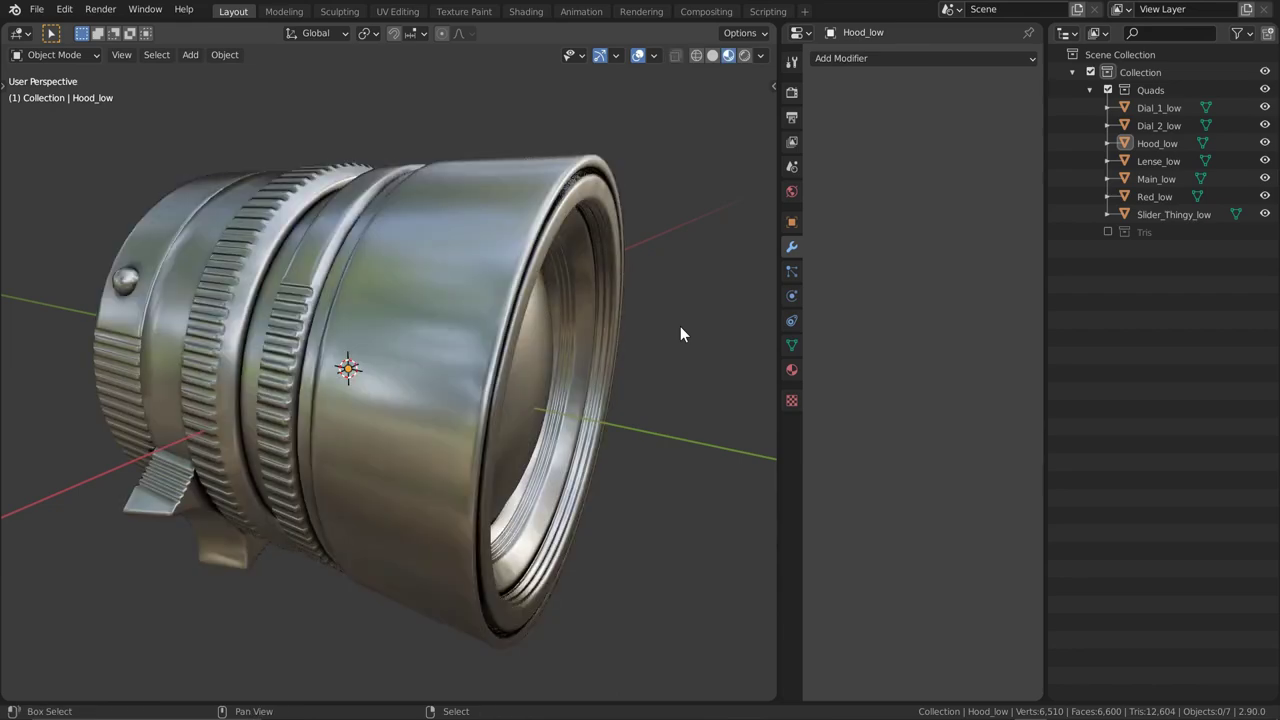
Split one quad on the outer surface of Hood_low with an edge between two opposite corner vertices
{"action": "scroll", "coordinate": [552, 348], "scroll_direction": "up", "scroll_amount": 4}
{"action": "middle_click_drag", "start_coordinate": [556, 330], "coordinate": [474, 349]}
{"action": "left_click", "coordinate": [463, 360]}
{"action": "key", "text": "Tab"}
{"action": "middle_click_drag", "start_coordinate": [408, 380], "coordinate": [474, 344]}
{"action": "key", "text": "1"}
{"action": "left_click", "coordinate": [215, 265]}
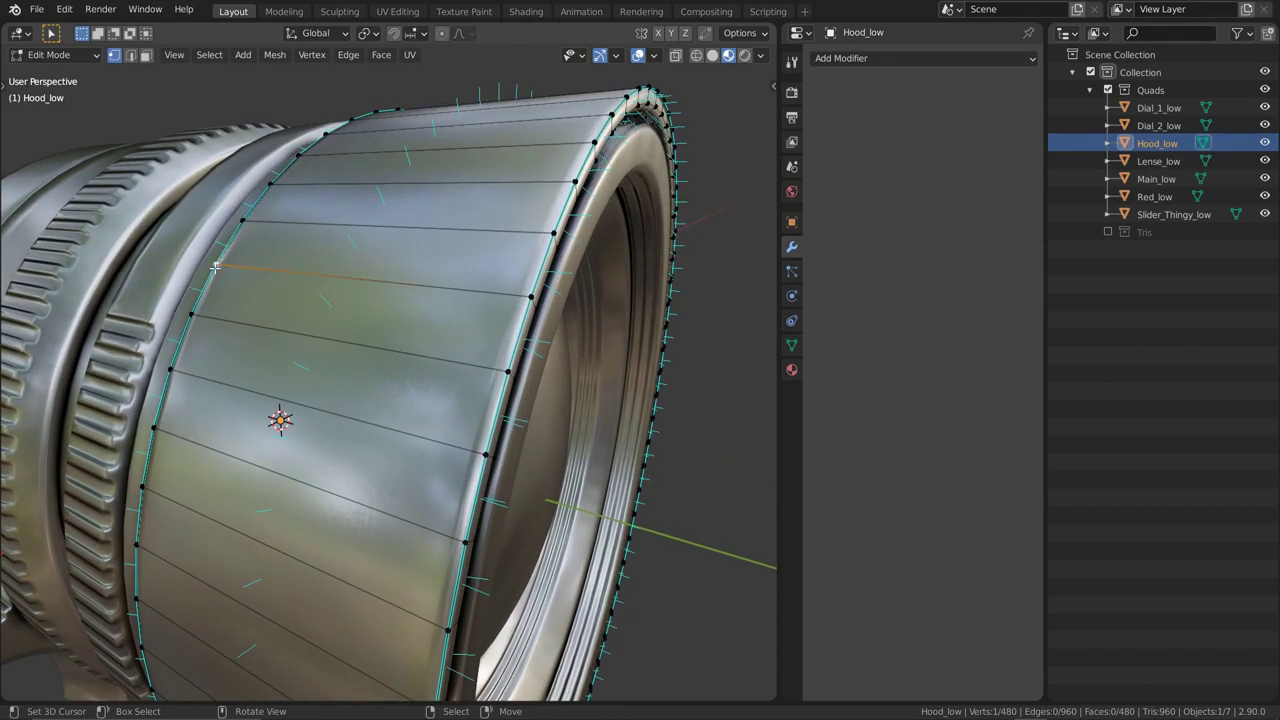
{"action": "left_click", "coordinate": [506, 358], "text": "shift"}
{"action": "middle_click_drag", "start_coordinate": [507, 358], "coordinate": [486, 312]}
{"action": "key", "text": "alt+a"}
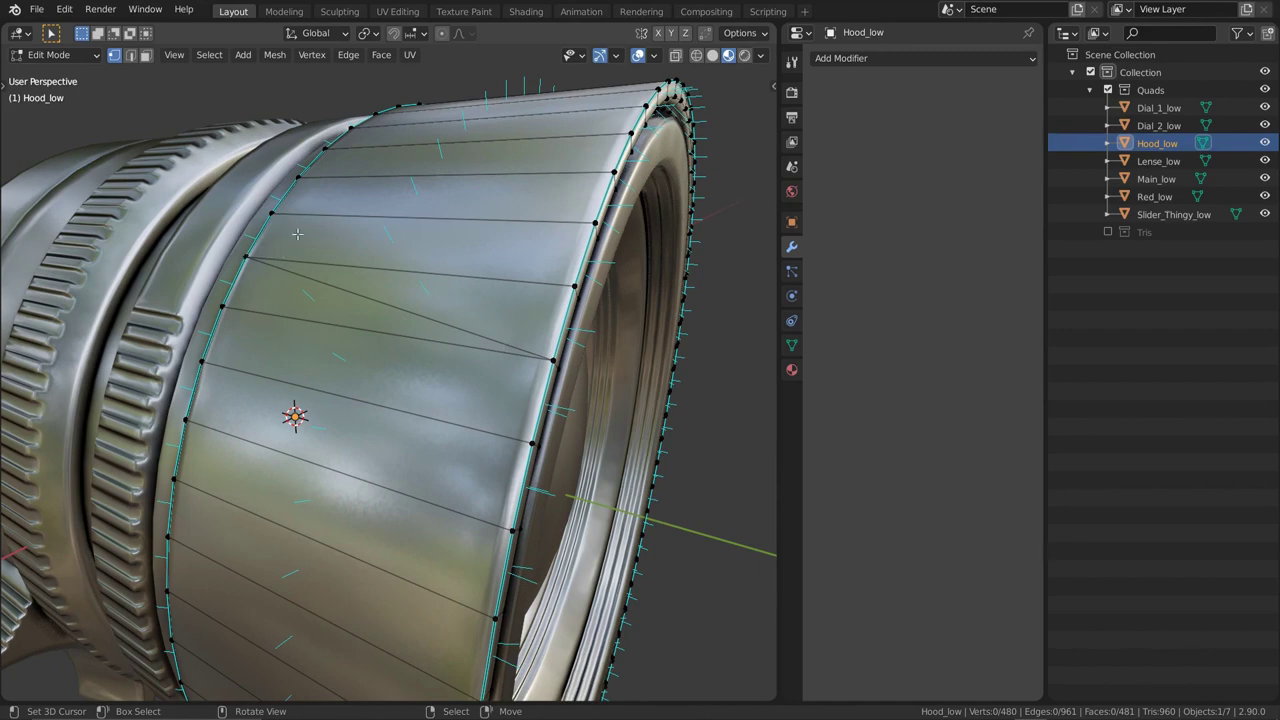
Triangulate the single quad face directly below the split one on the hood's outer surface
{"action": "key", "text": "3"}
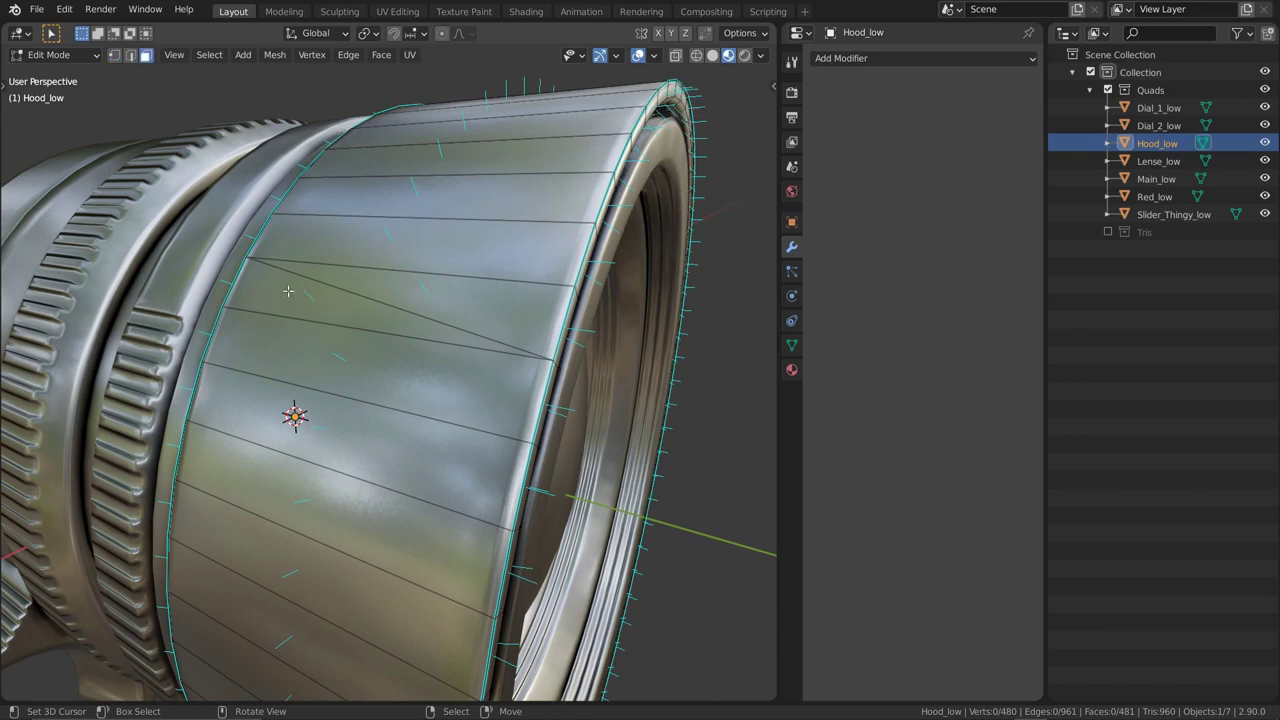
{"action": "left_click", "coordinate": [318, 373]}
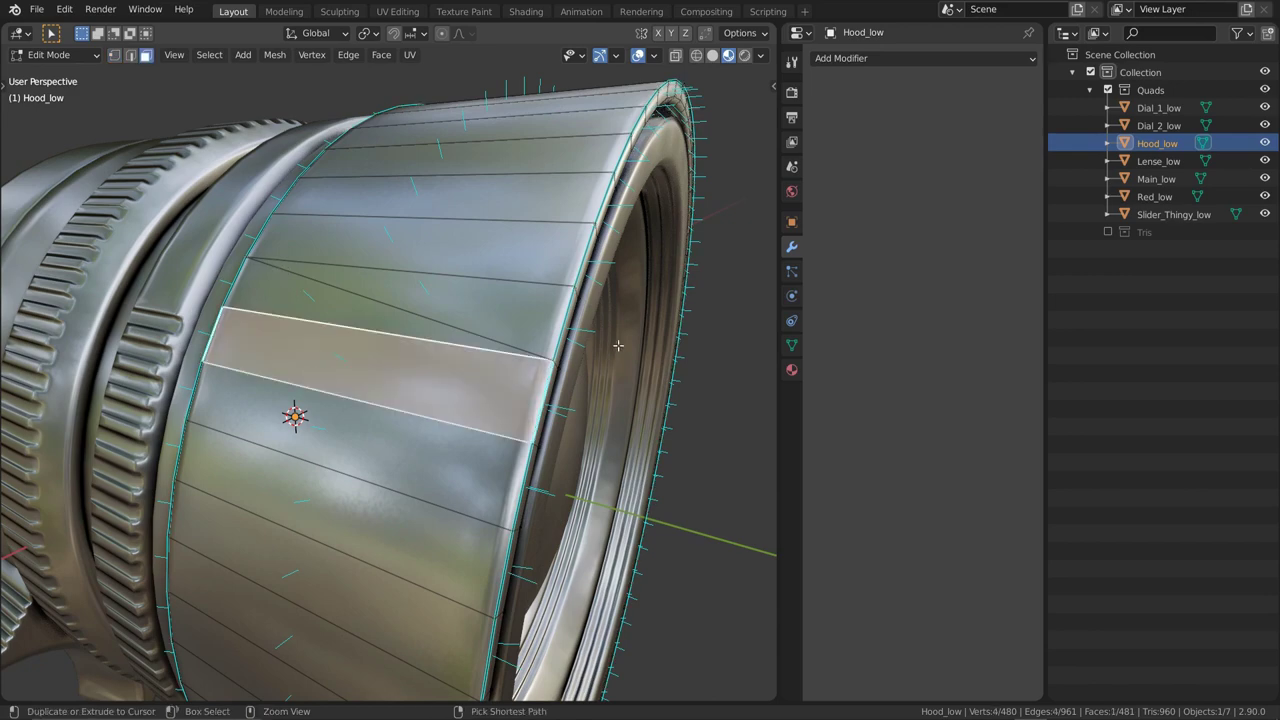
{"action": "key", "text": "ctrl+t"}
{"action": "key", "text": "alt+a"}
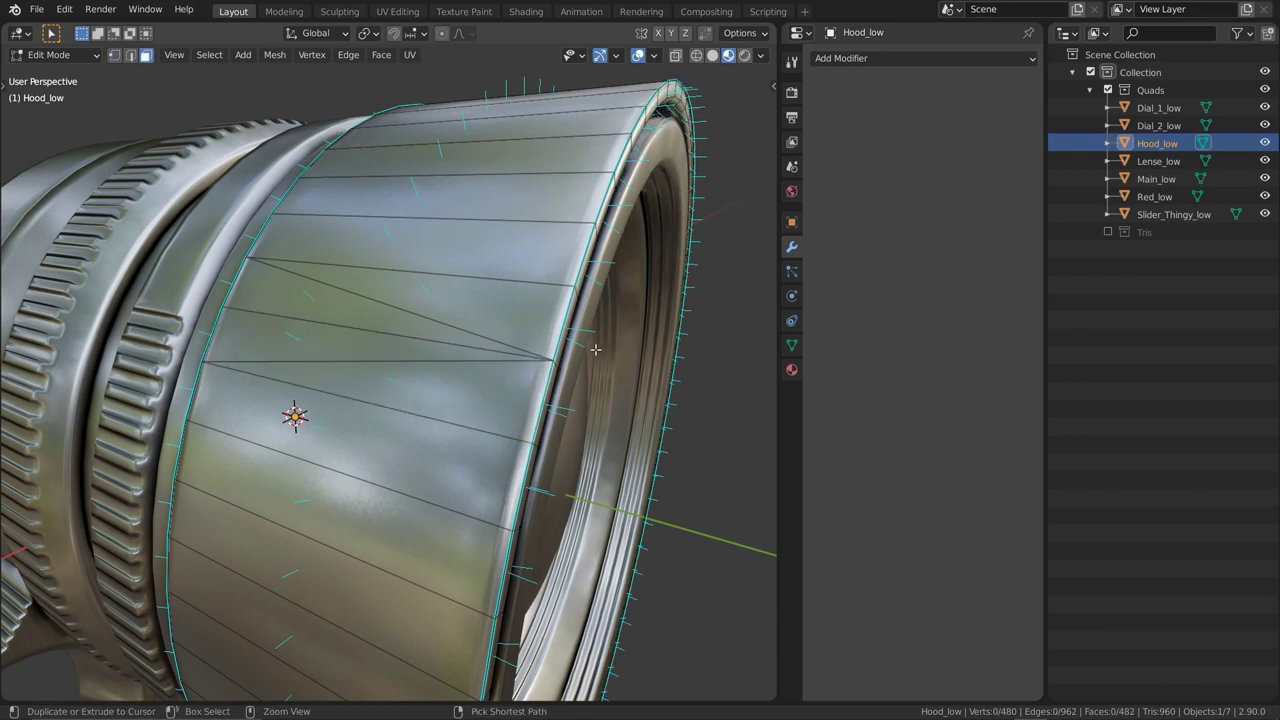
{"action": "middle_click_drag", "start_coordinate": [616, 344], "coordinate": [604, 333]}
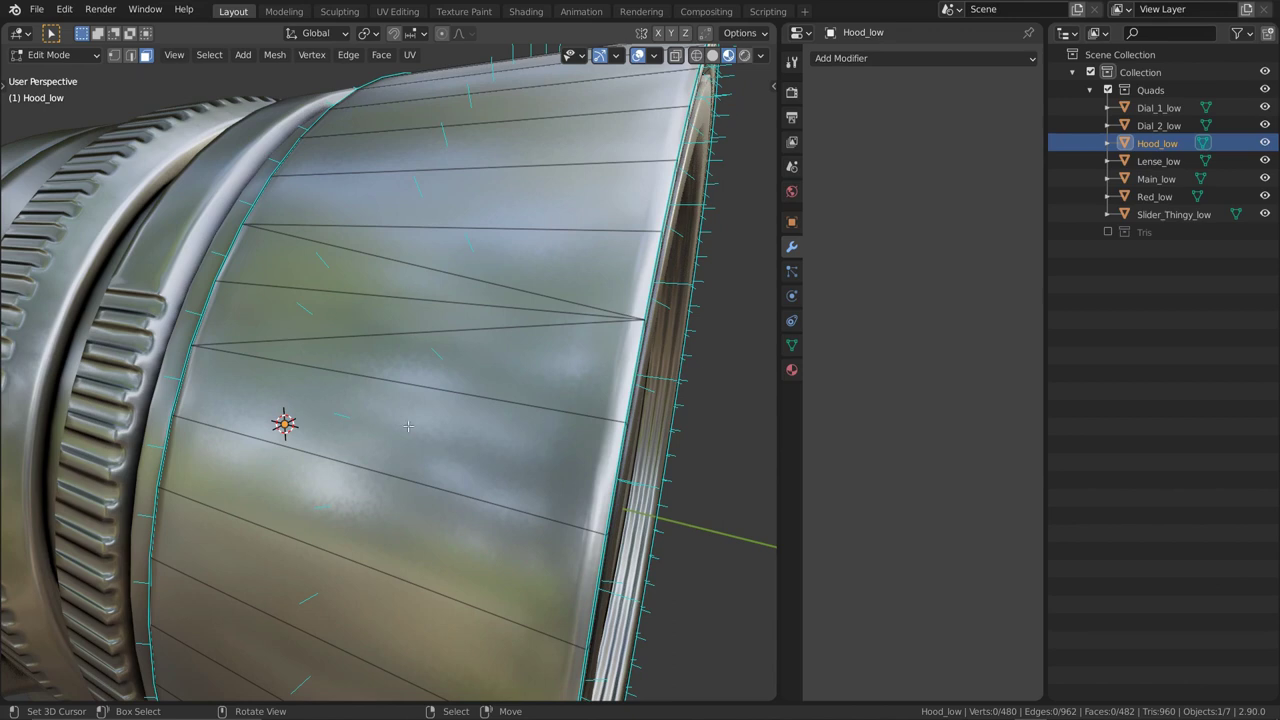
Undo the test splits on the hood's quads and examine the hood's shading in Object Mode
{"action": "key", "text": "ctrl+z"}
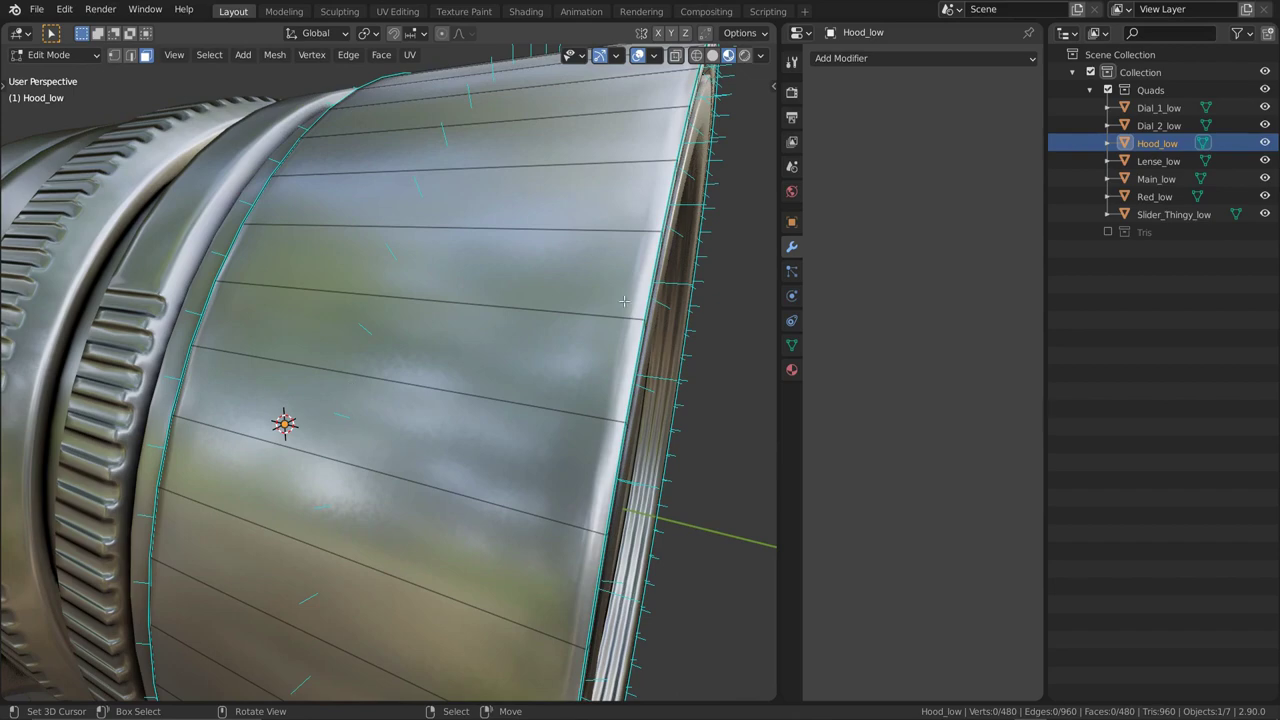
{"action": "key", "text": "Tab"}
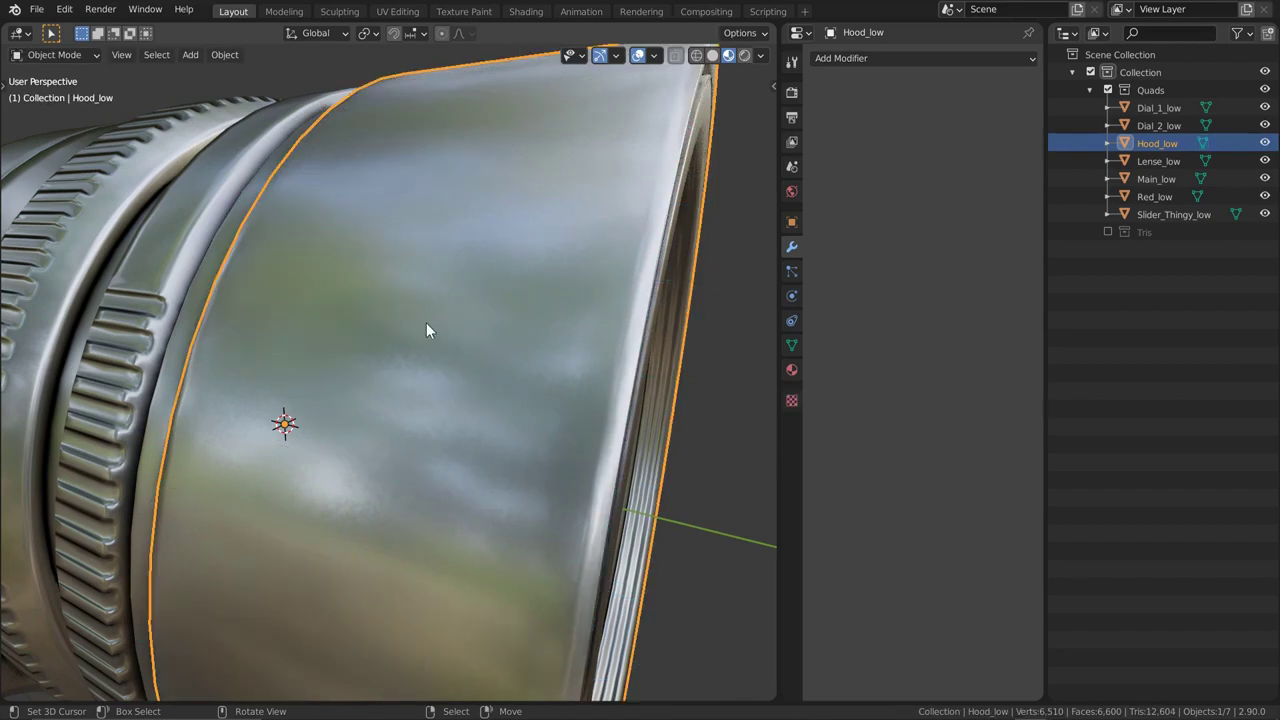
{"action": "middle_click_drag", "start_coordinate": [506, 336], "coordinate": [456, 143]}
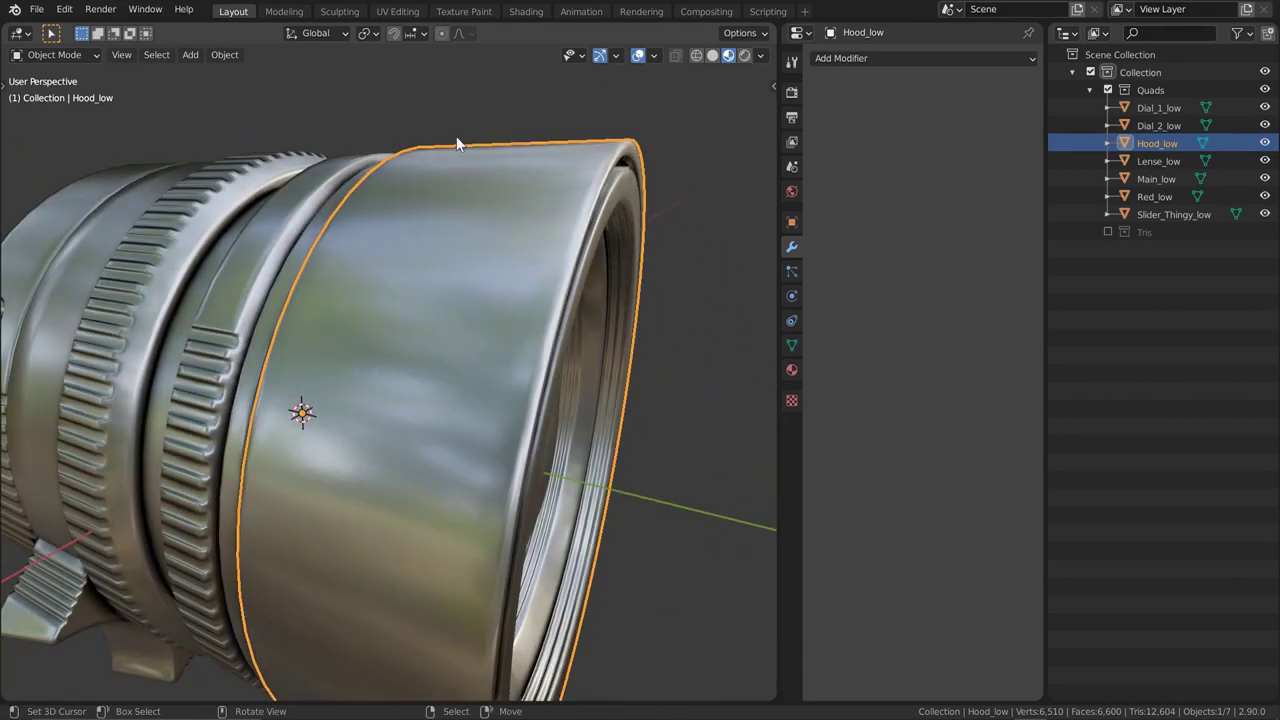
{"action": "middle_click_drag", "start_coordinate": [382, 375], "coordinate": [378, 366]}
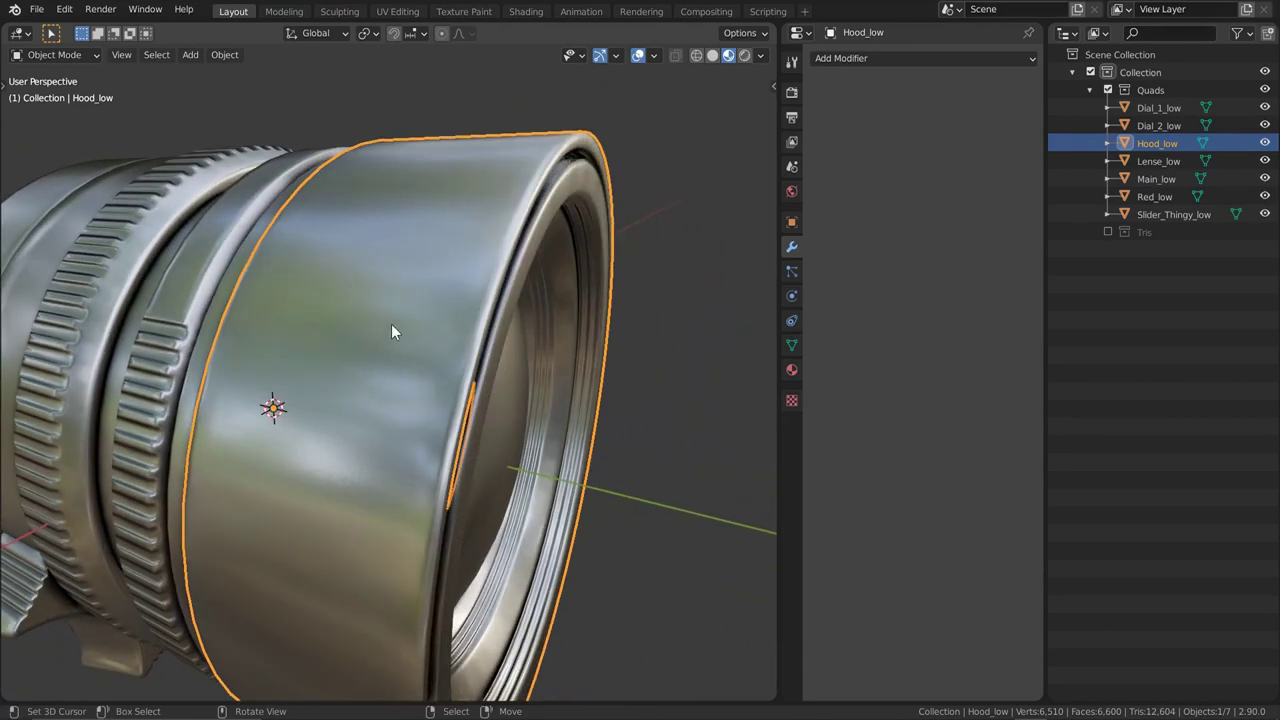
{"action": "middle_click_drag", "start_coordinate": [302, 298], "coordinate": [348, 290]}
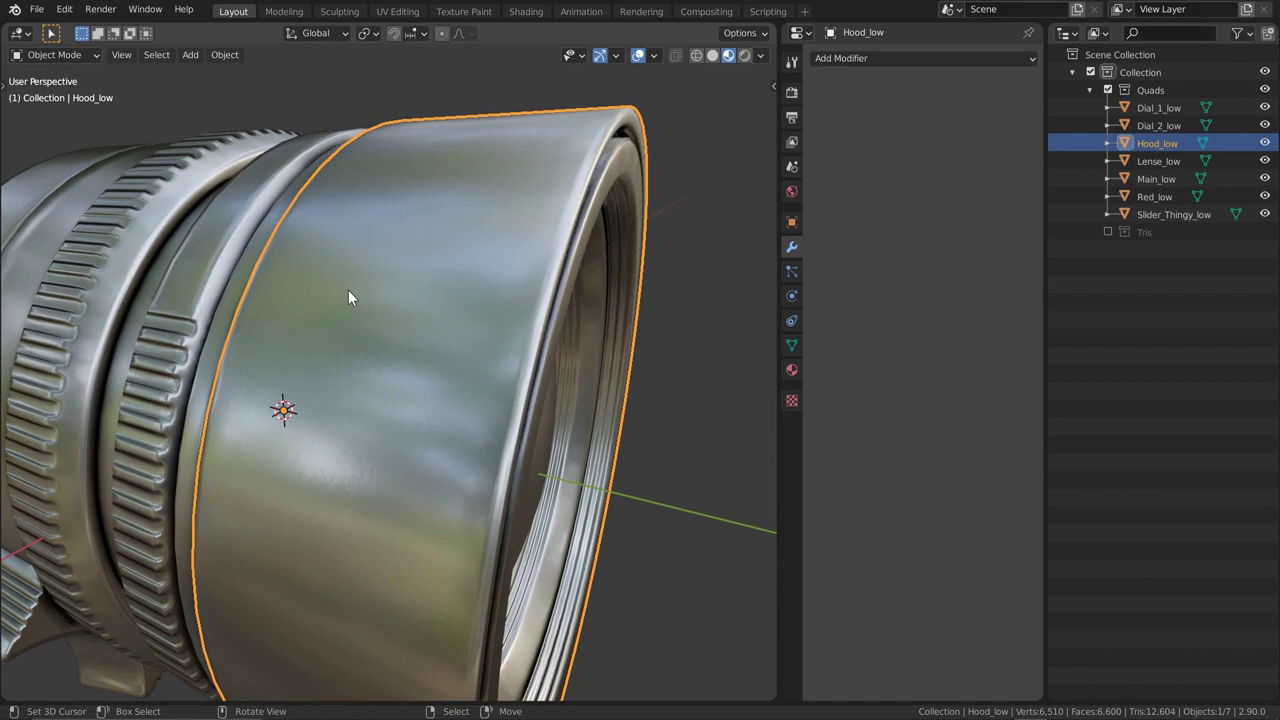
Try triangulating every face of the hood mesh at once
{"action": "key", "text": "Tab"}
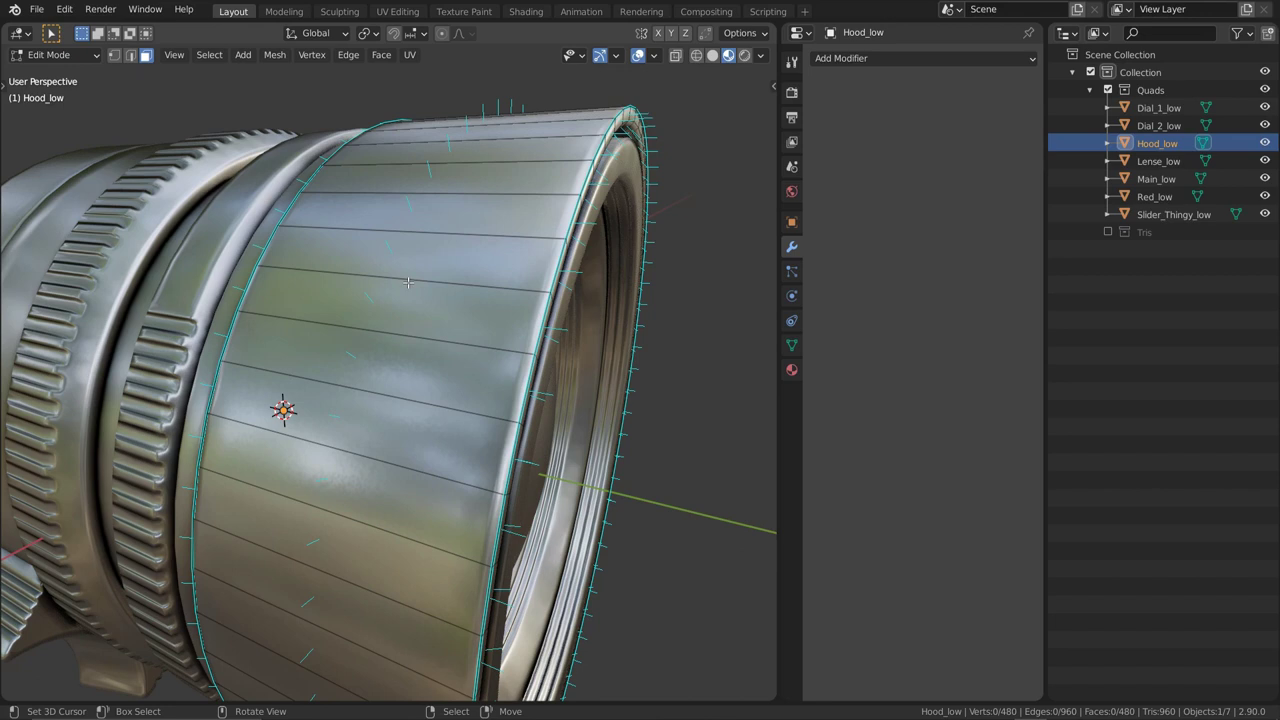
{"action": "key", "text": "a"}
{"action": "key", "text": "ctrl+t"}
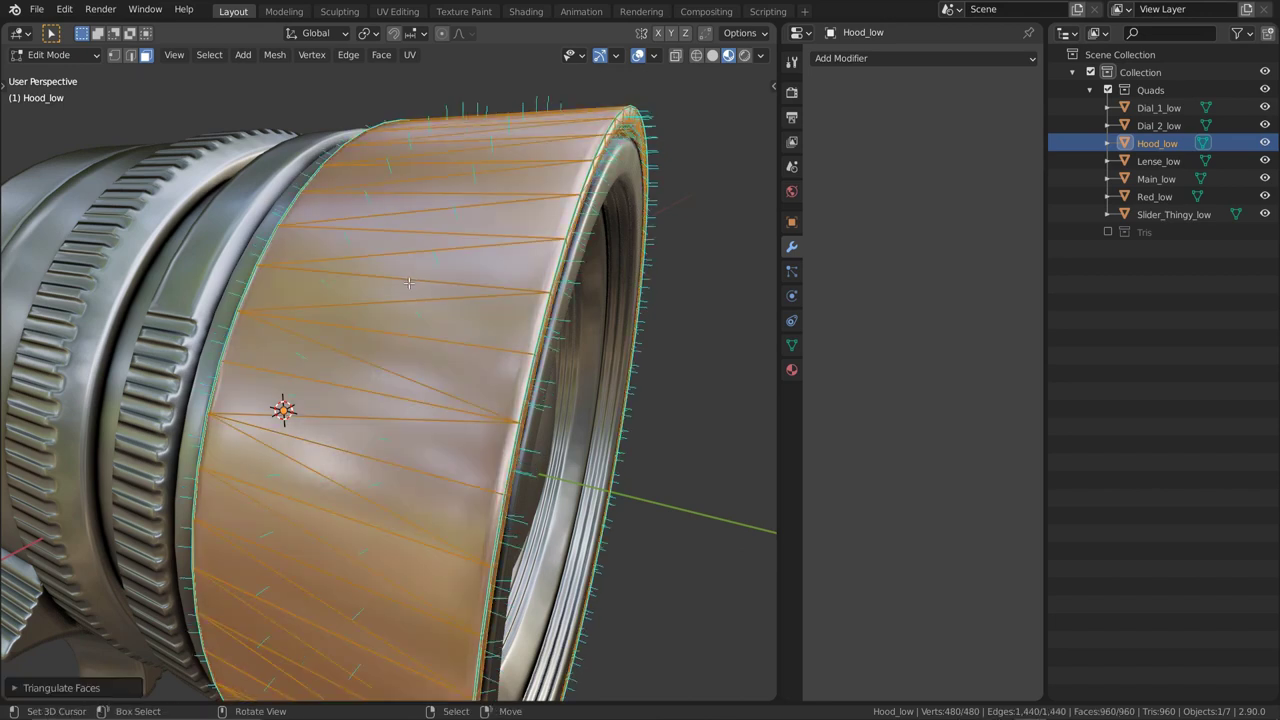
{"action": "key", "text": "alt+a"}
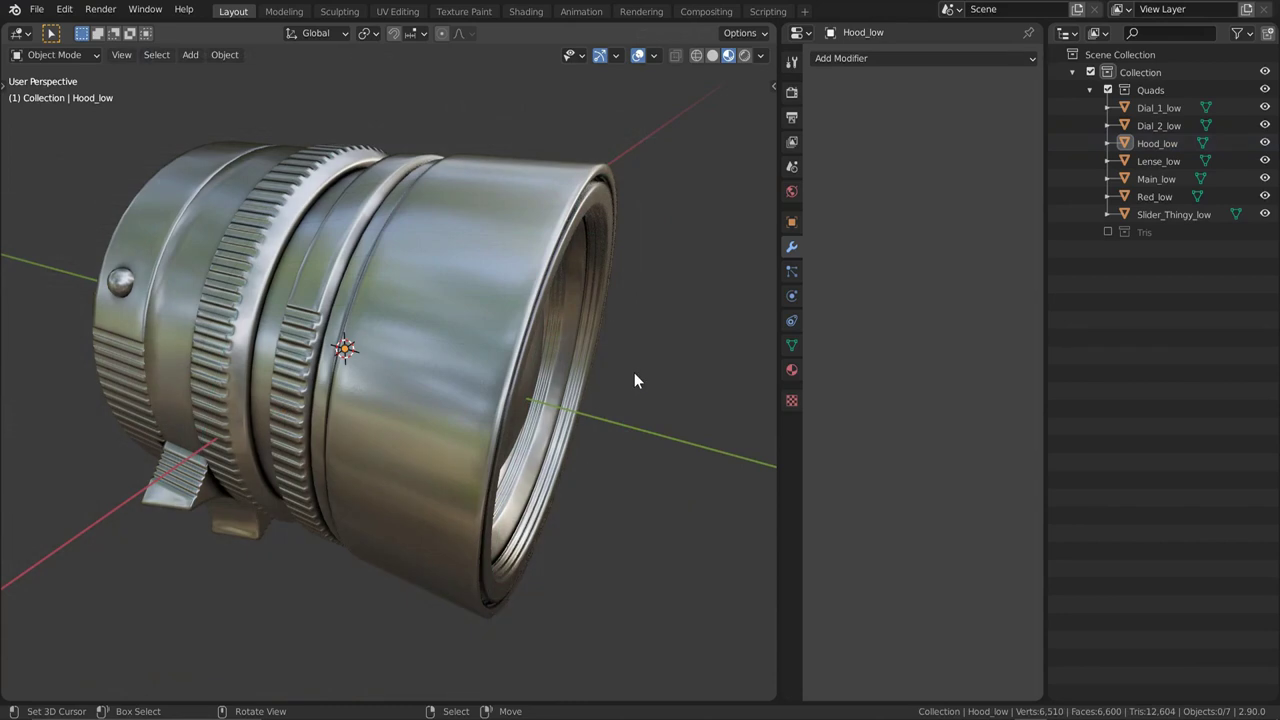
Triangulate all faces of Hood_low, clear the selection and return to Object Mode
{"action": "left_click", "coordinate": [533, 250]}
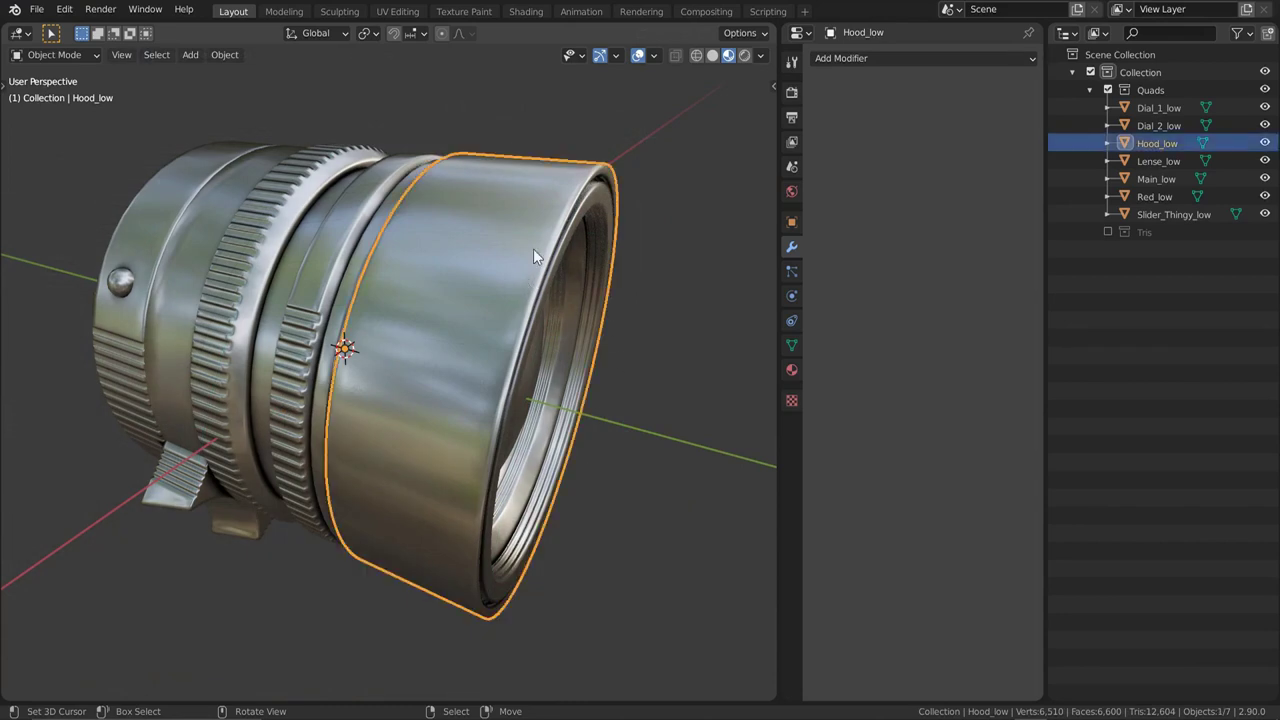
{"action": "key", "text": "Tab"}
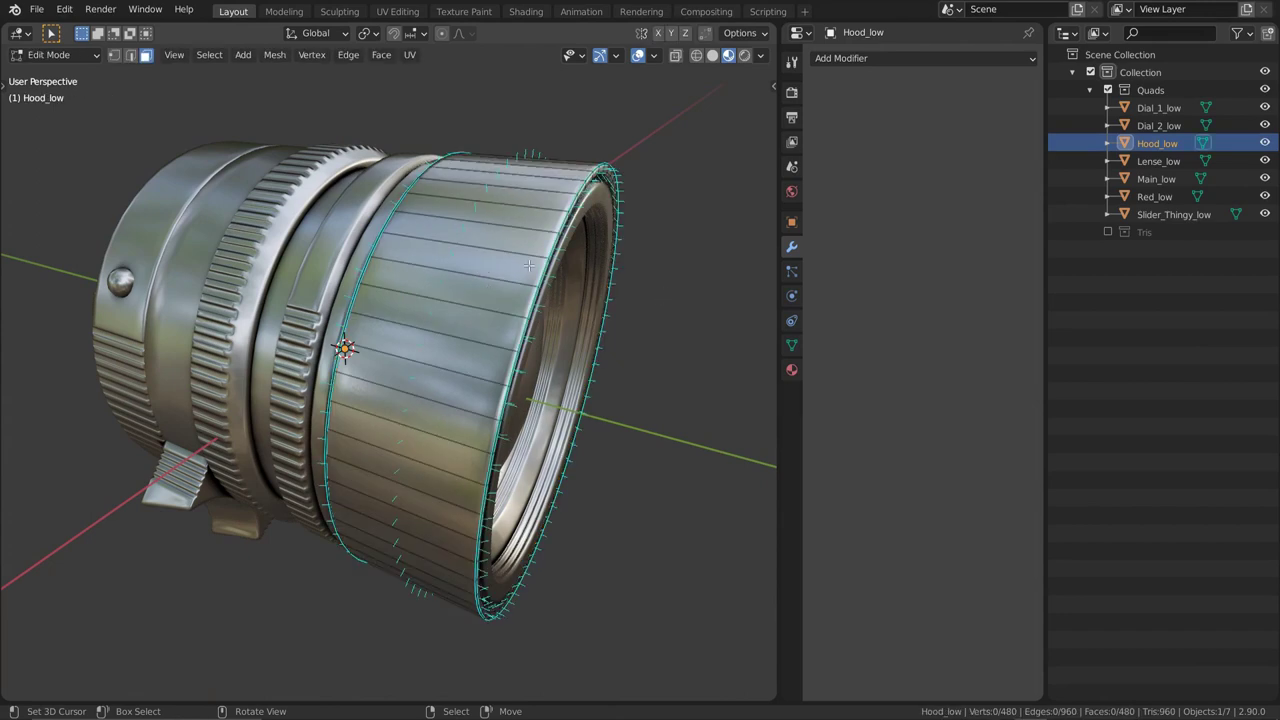
{"action": "key", "text": "a"}
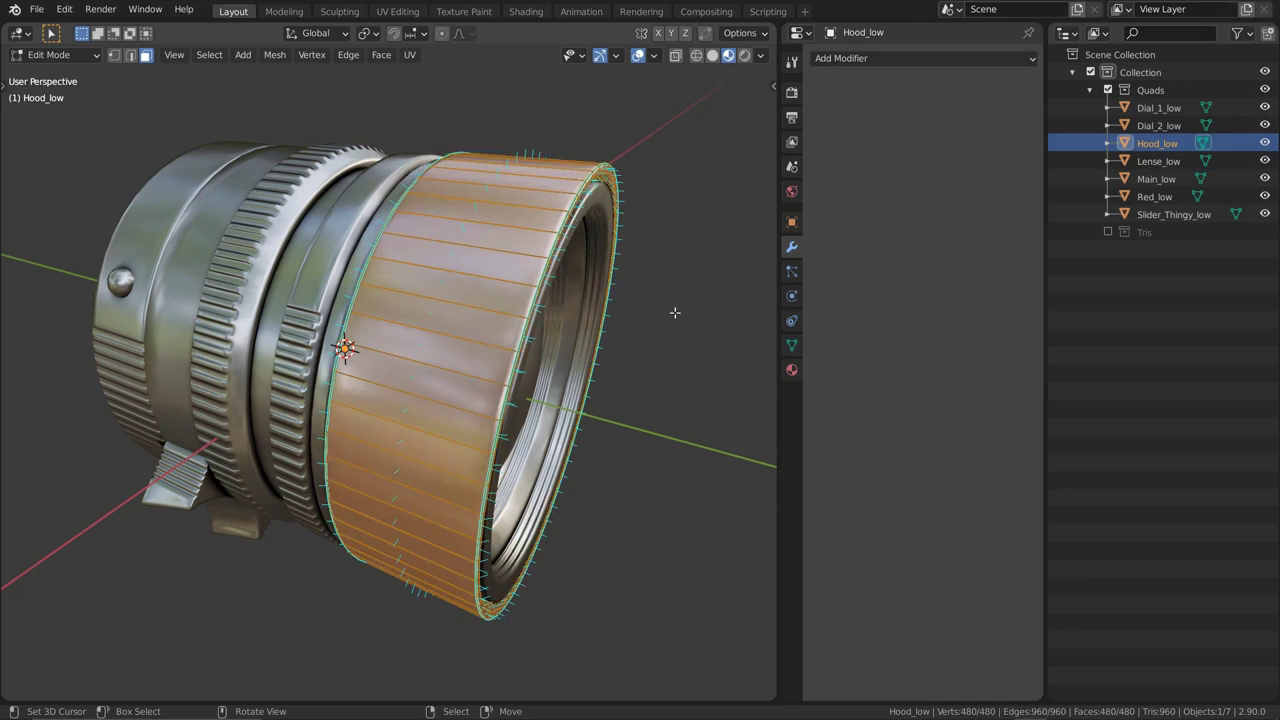
{"action": "key", "text": "ctrl+t"}
{"action": "middle_click_drag", "start_coordinate": [670, 282], "coordinate": [506, 310]}
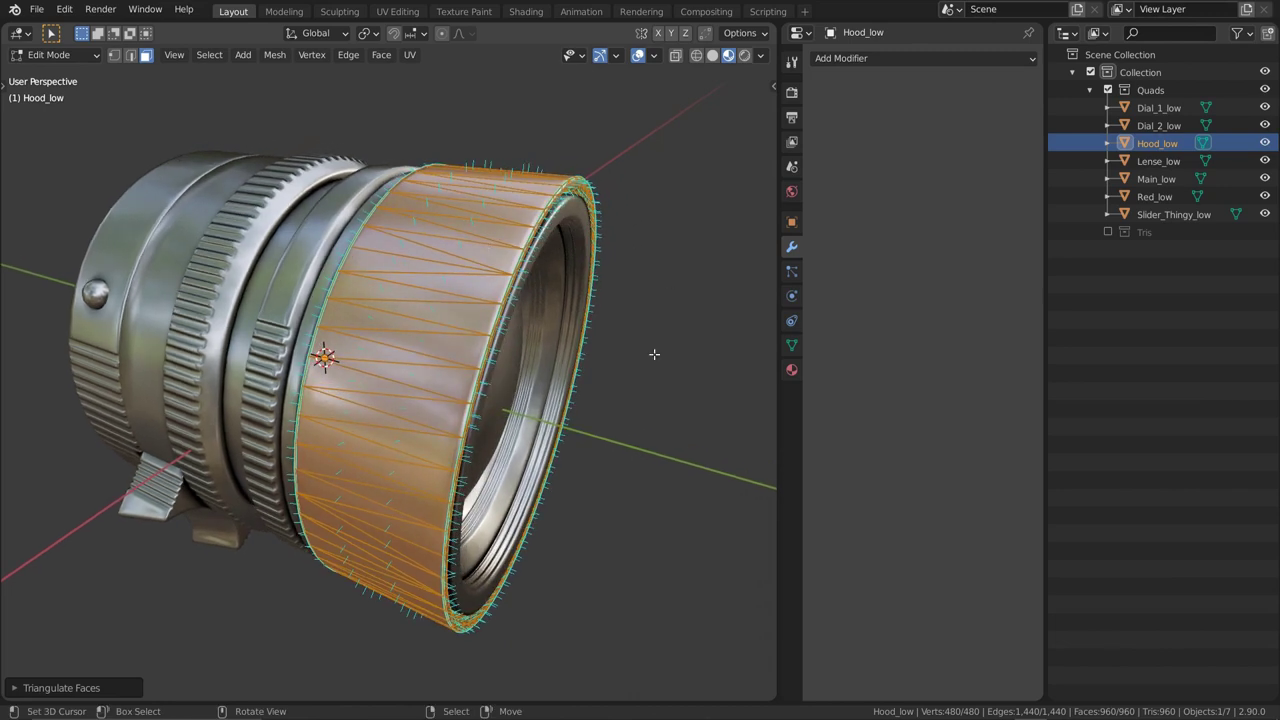
{"action": "key", "text": "alt+a"}
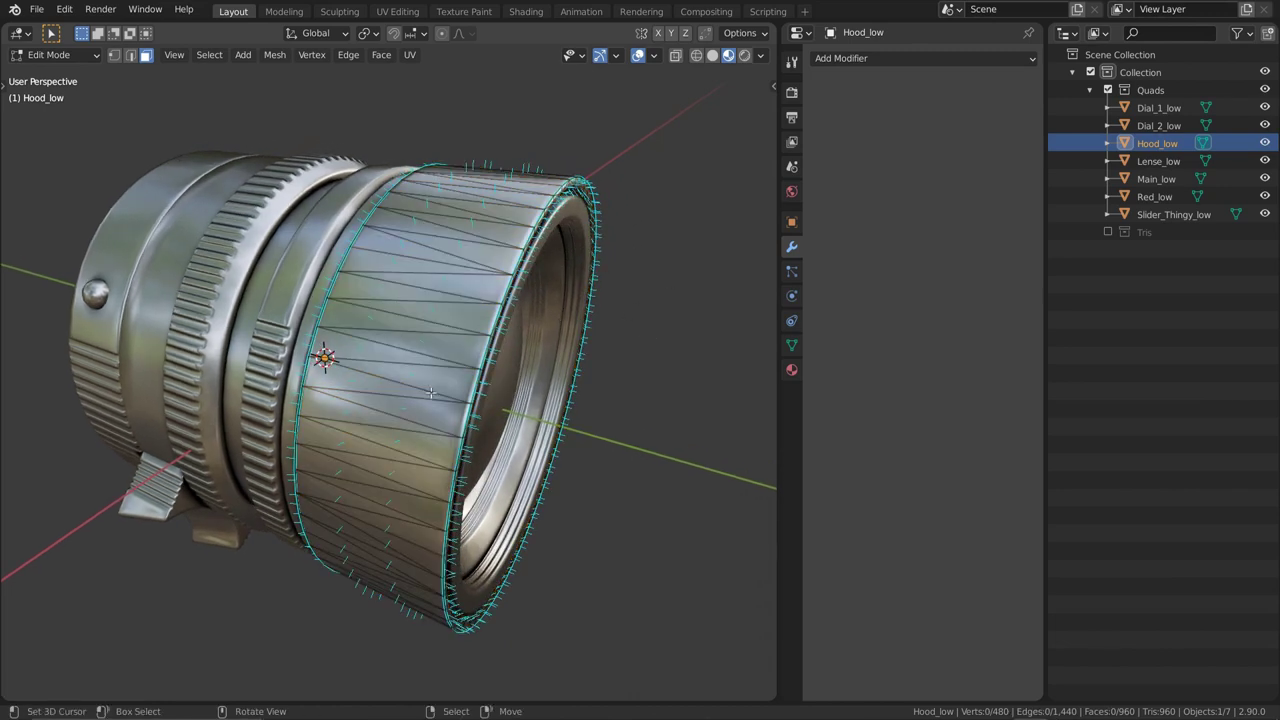
{"action": "key", "text": "Tab"}
Check the rear lens parts by selecting them, and reopen Hood_low in Edit Mode to view its triangulated mesh
{"action": "left_click", "coordinate": [117, 264]}
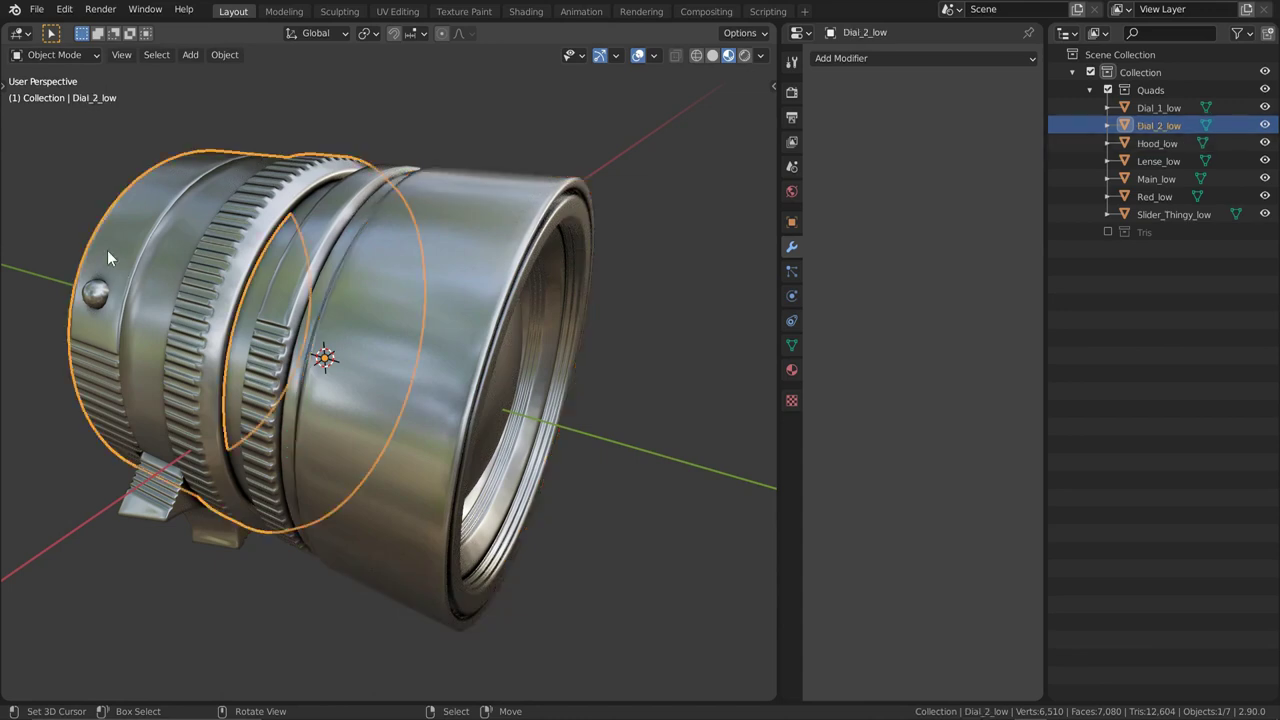
{"action": "key", "text": "alt+a"}
{"action": "left_click", "coordinate": [176, 240]}
{"action": "left_click", "coordinate": [488, 256]}
{"action": "key", "text": "Tab"}
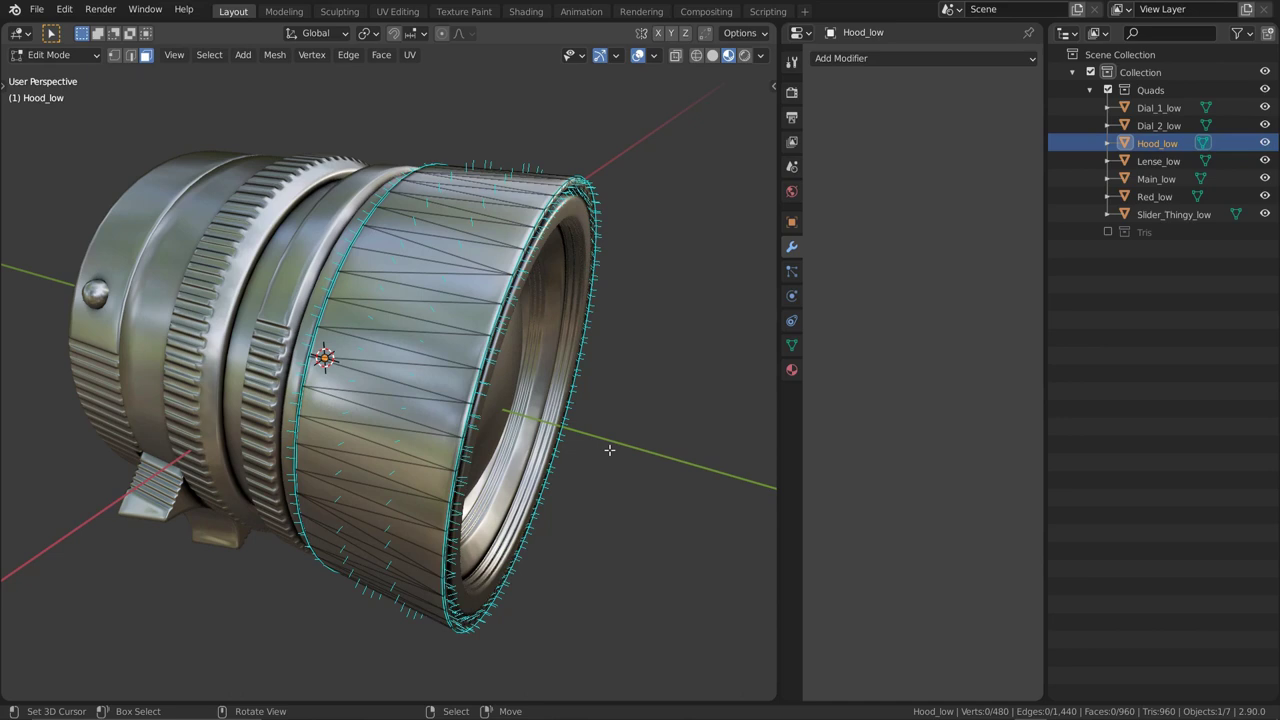
View the mesh of Dial_2_low in Edit Mode and return to Object Mode
{"action": "key", "text": "Tab"}
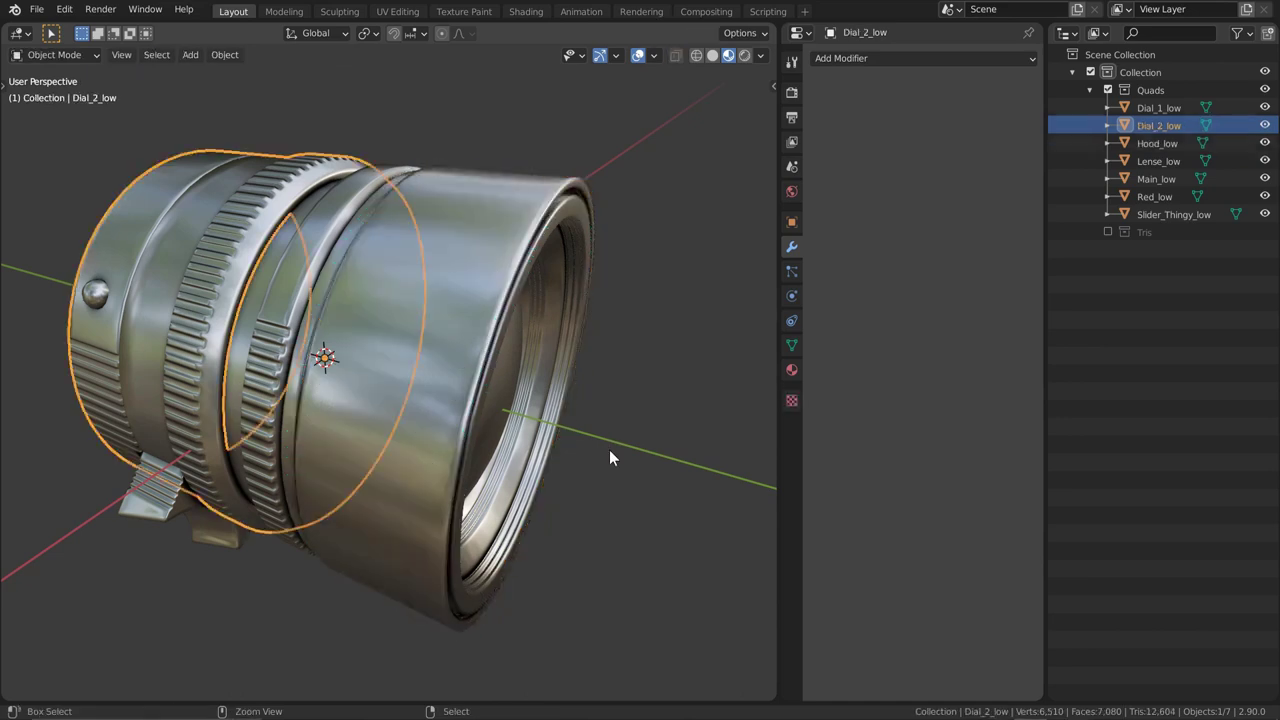
{"action": "key", "text": "Tab"}
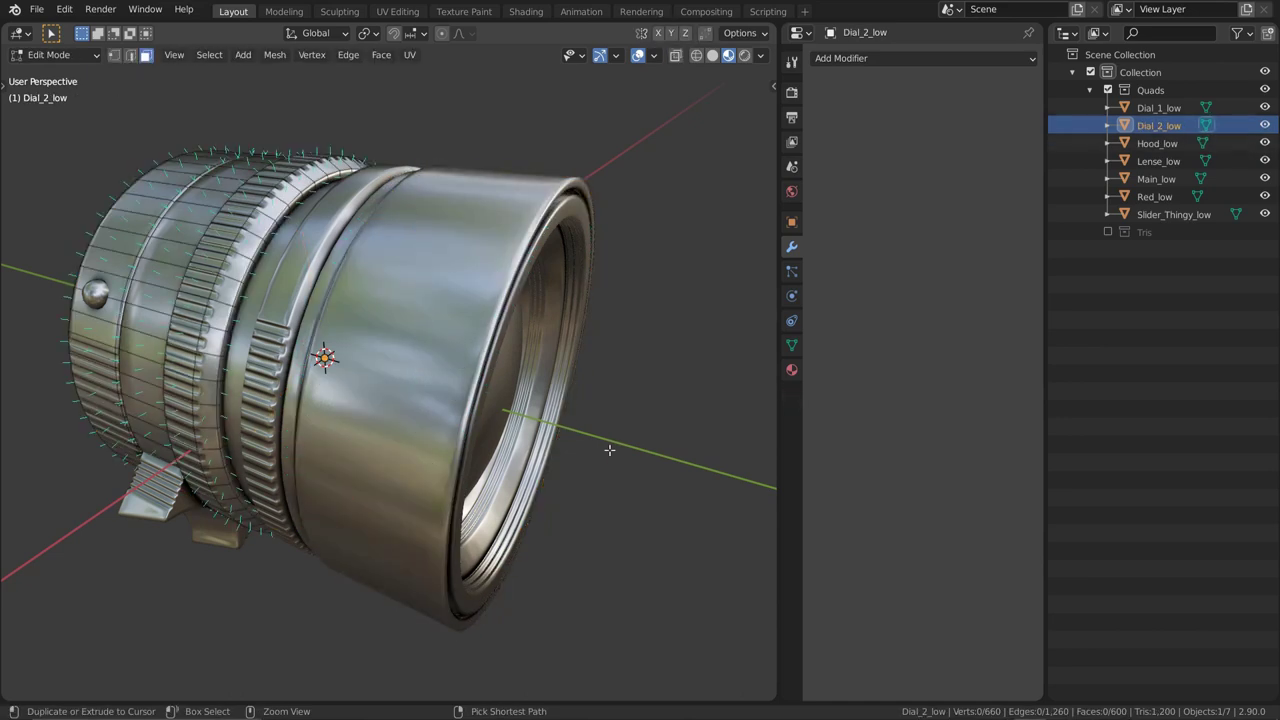
{"action": "key", "text": "Tab"}
Return to editing Hood_low, convert all of its triangles back to quads, and switch to Object Mode
{"action": "key", "text": "ctrl+z"}
{"action": "key", "text": "ctrl+z"}
{"action": "key", "text": "a"}
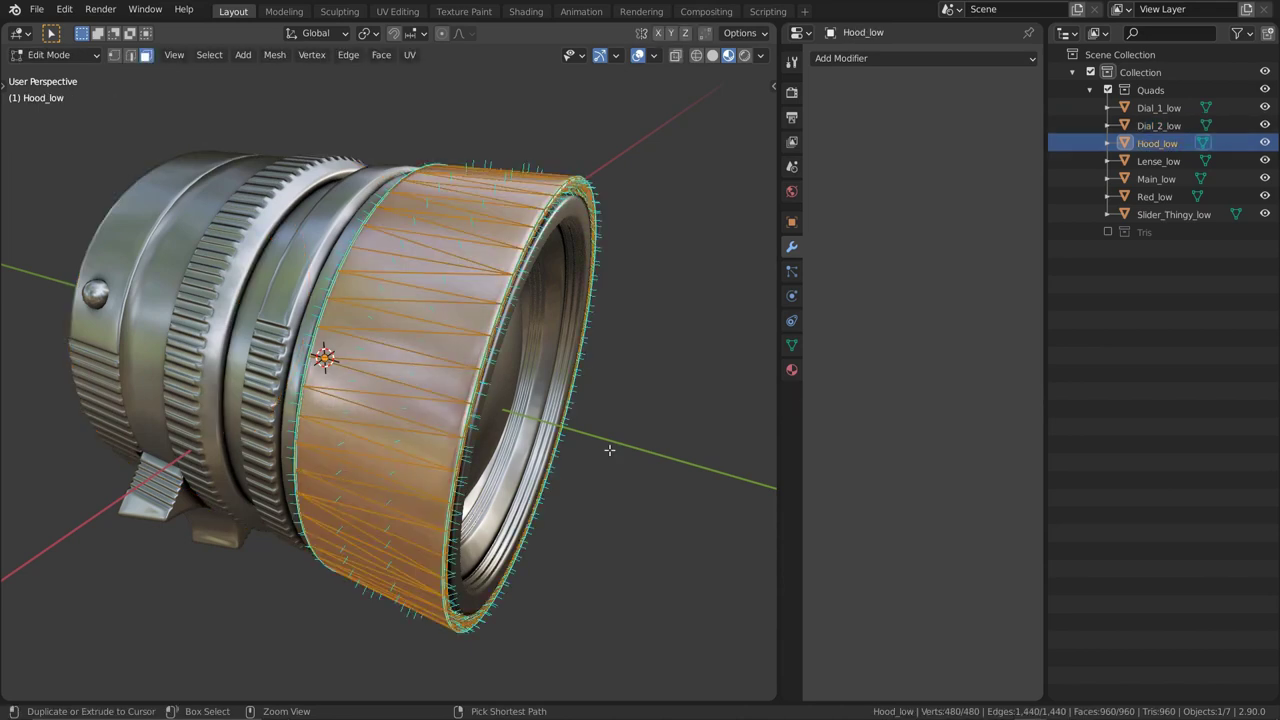
{"action": "key", "text": "alt+j"}
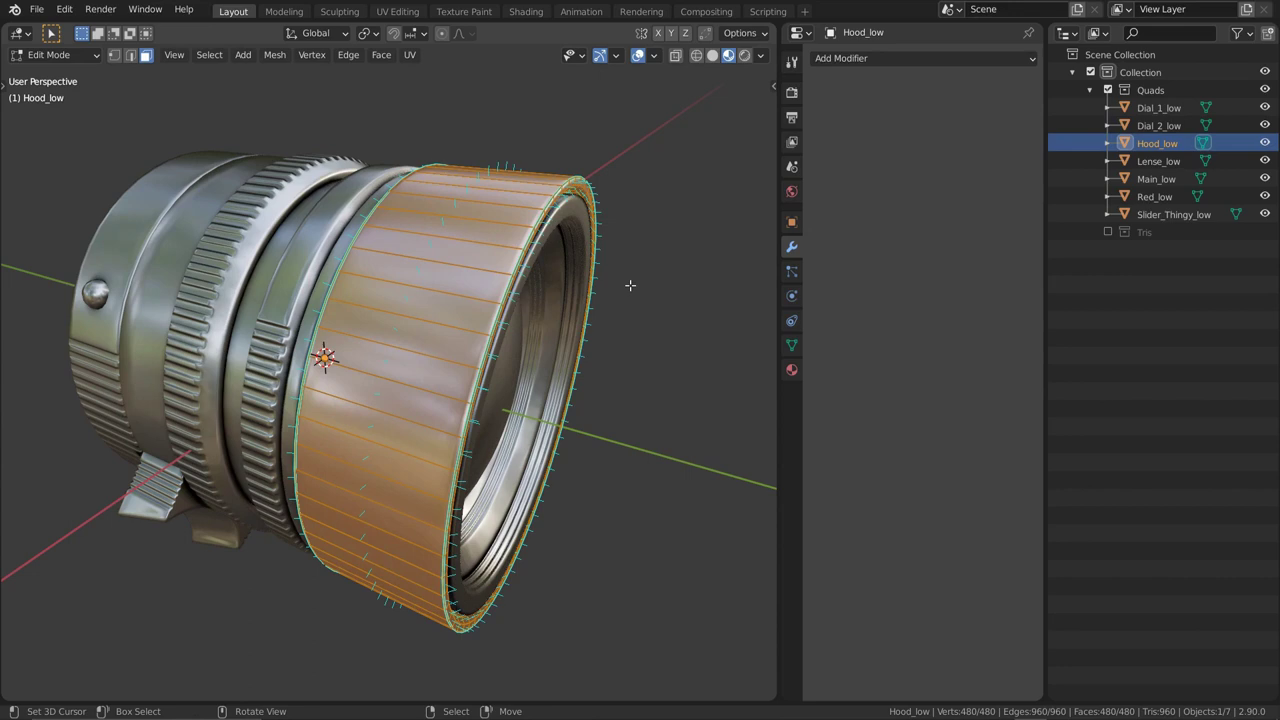
{"action": "key", "text": "Tab"}
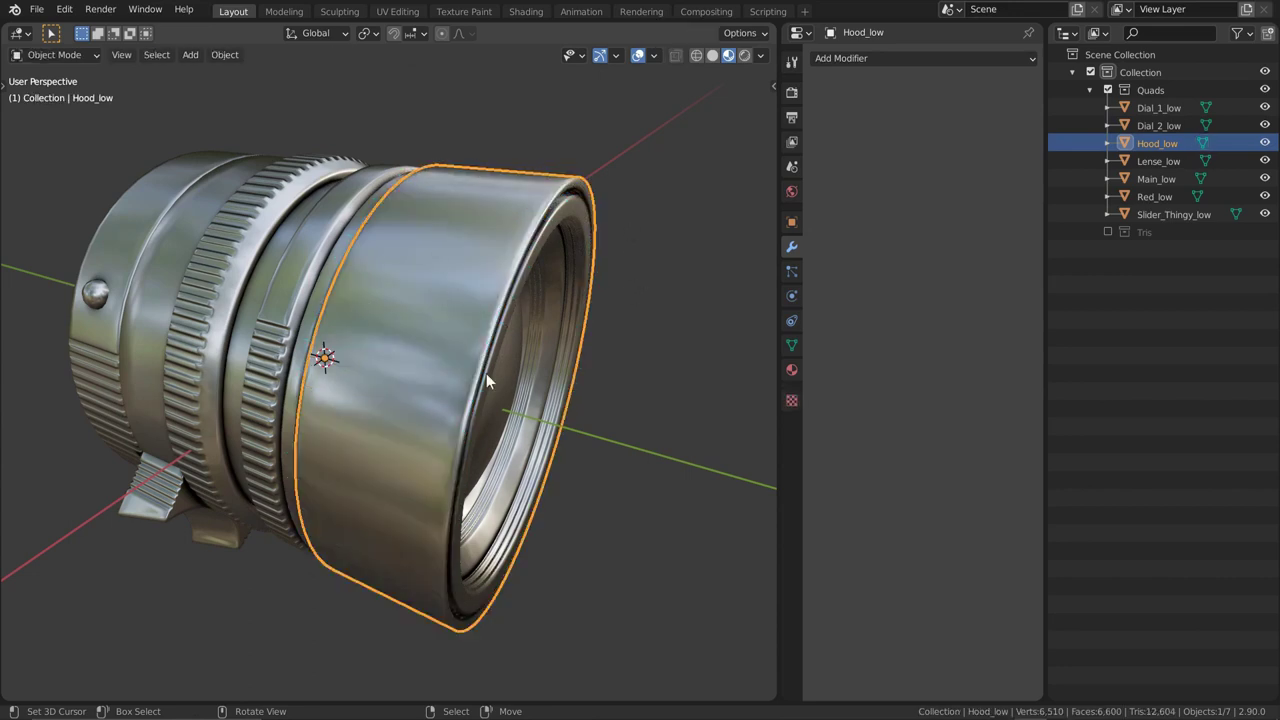
{"action": "middle_click_drag", "start_coordinate": [587, 360], "coordinate": [609, 364]}
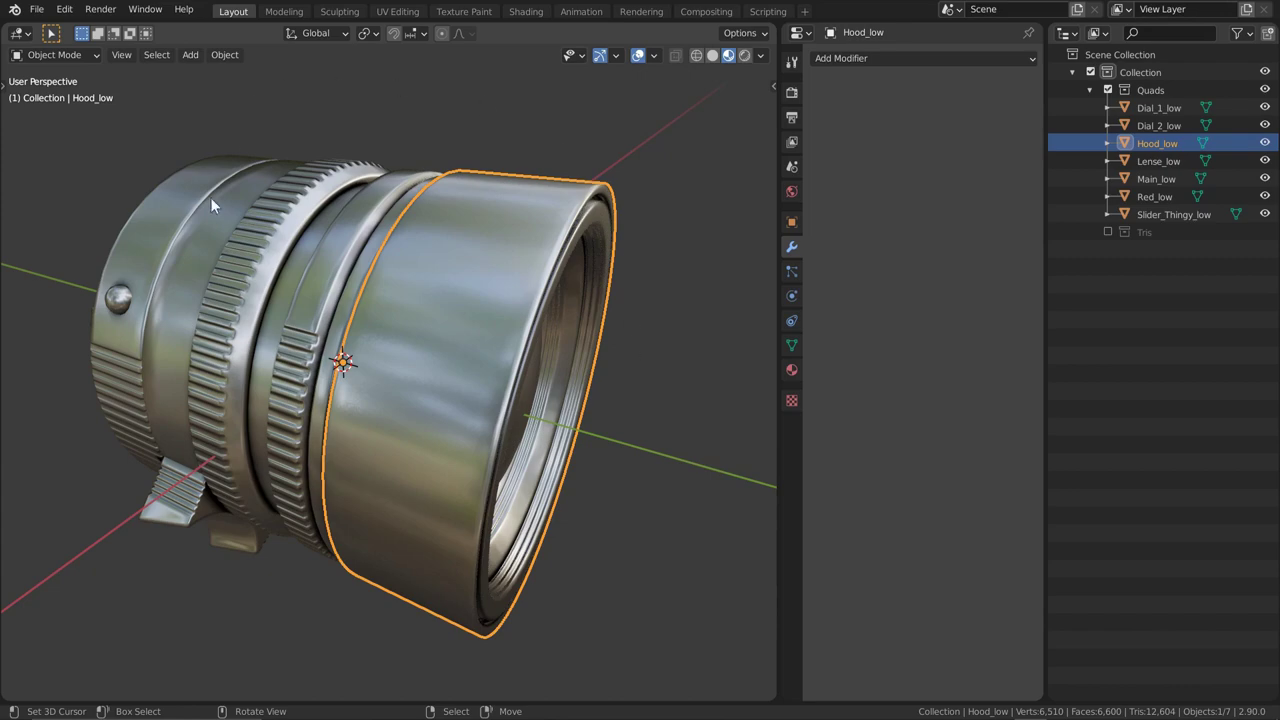
{"action": "key", "text": "alt+a"}
{"action": "key", "text": "a"}
{"action": "key", "text": "s"}
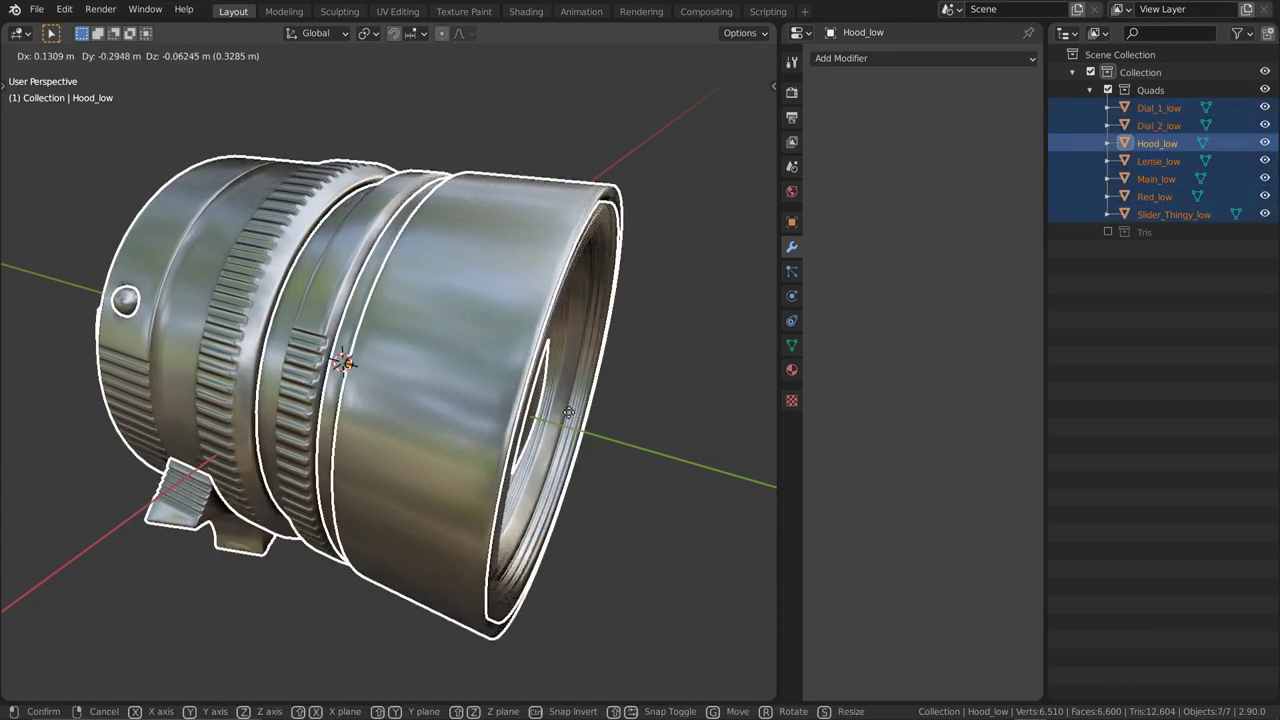
{"action": "key", "text": "Escape"}
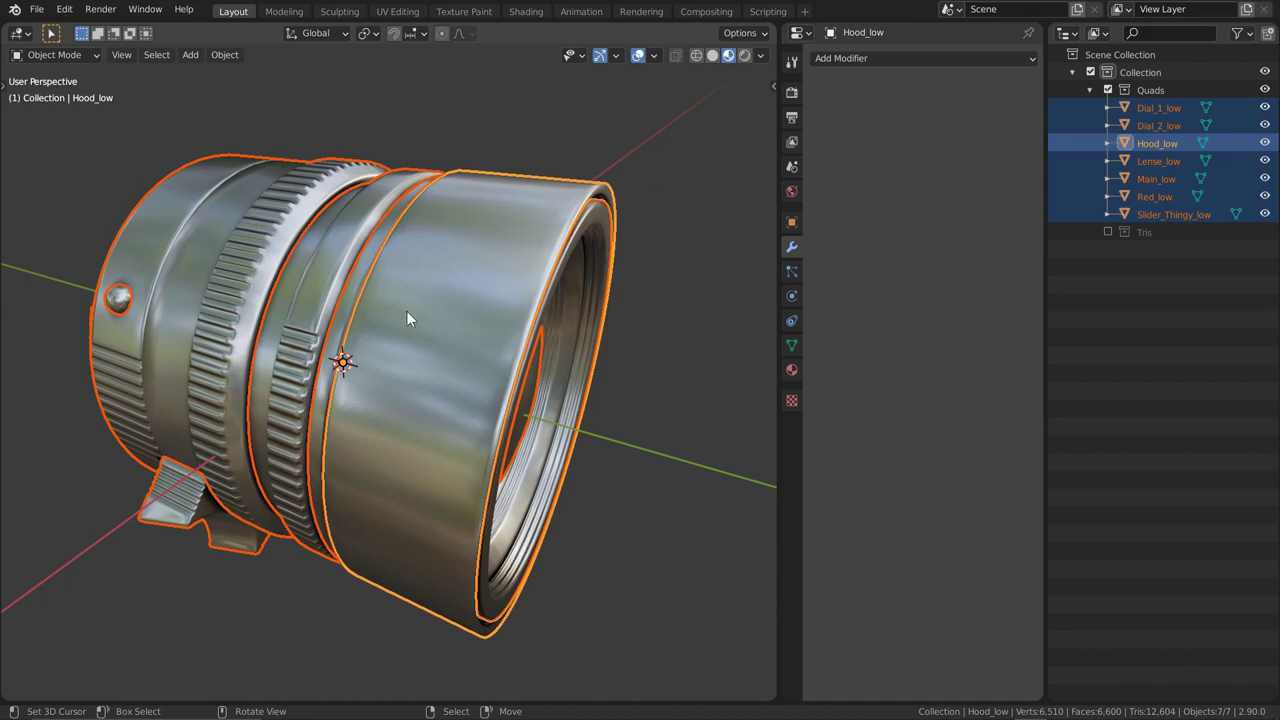
{"action": "left_click", "coordinate": [609, 377]}
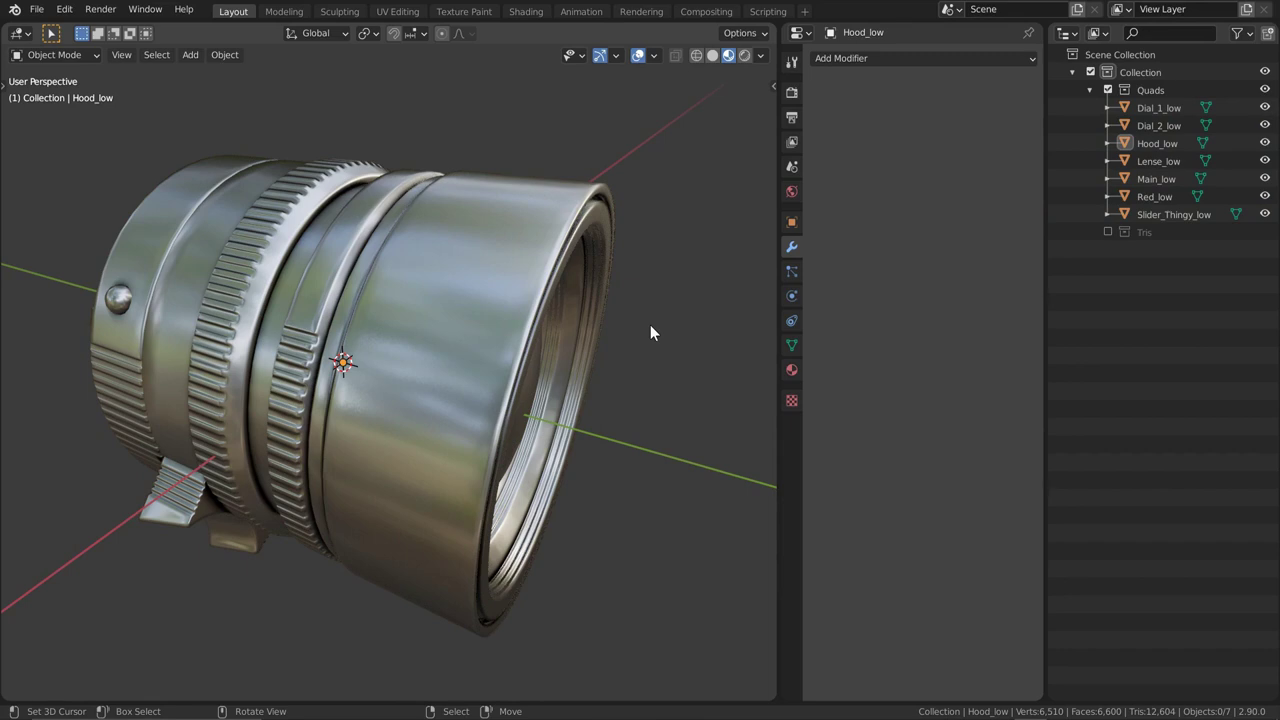
Add a Triangulate modifier to Hood_low
{"action": "left_click", "coordinate": [563, 238]}
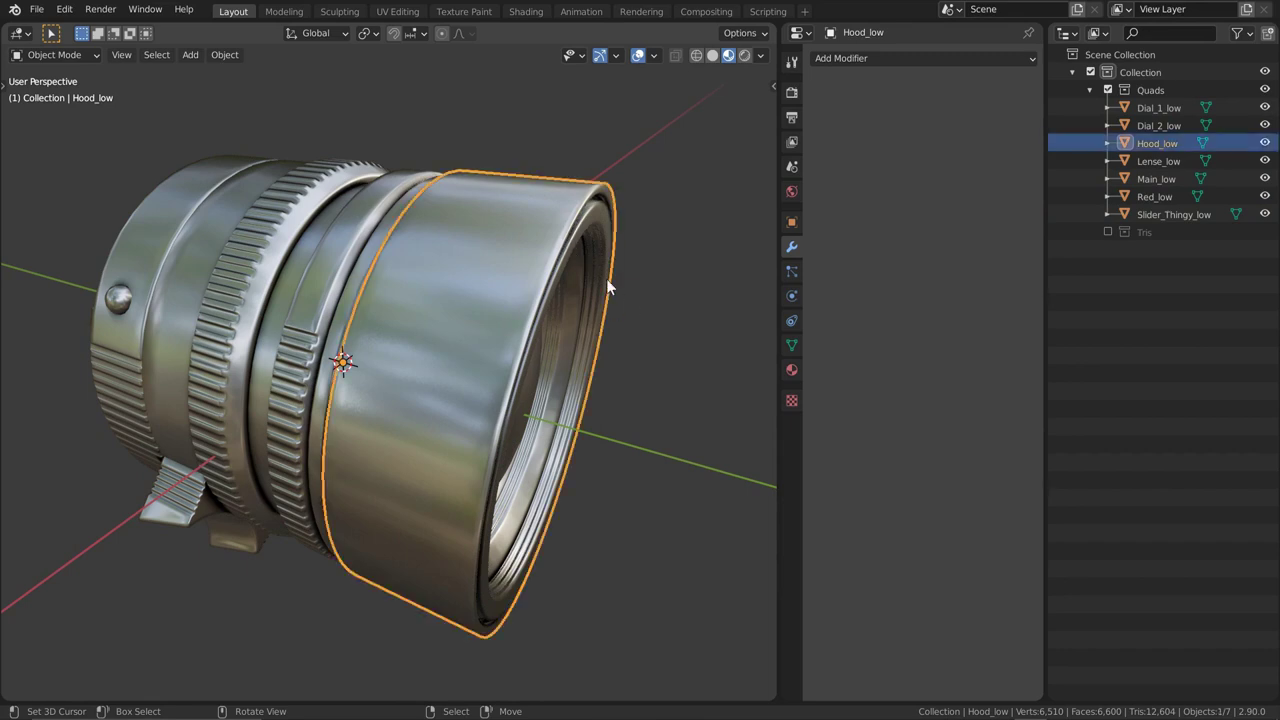
{"action": "left_click", "coordinate": [887, 62]}
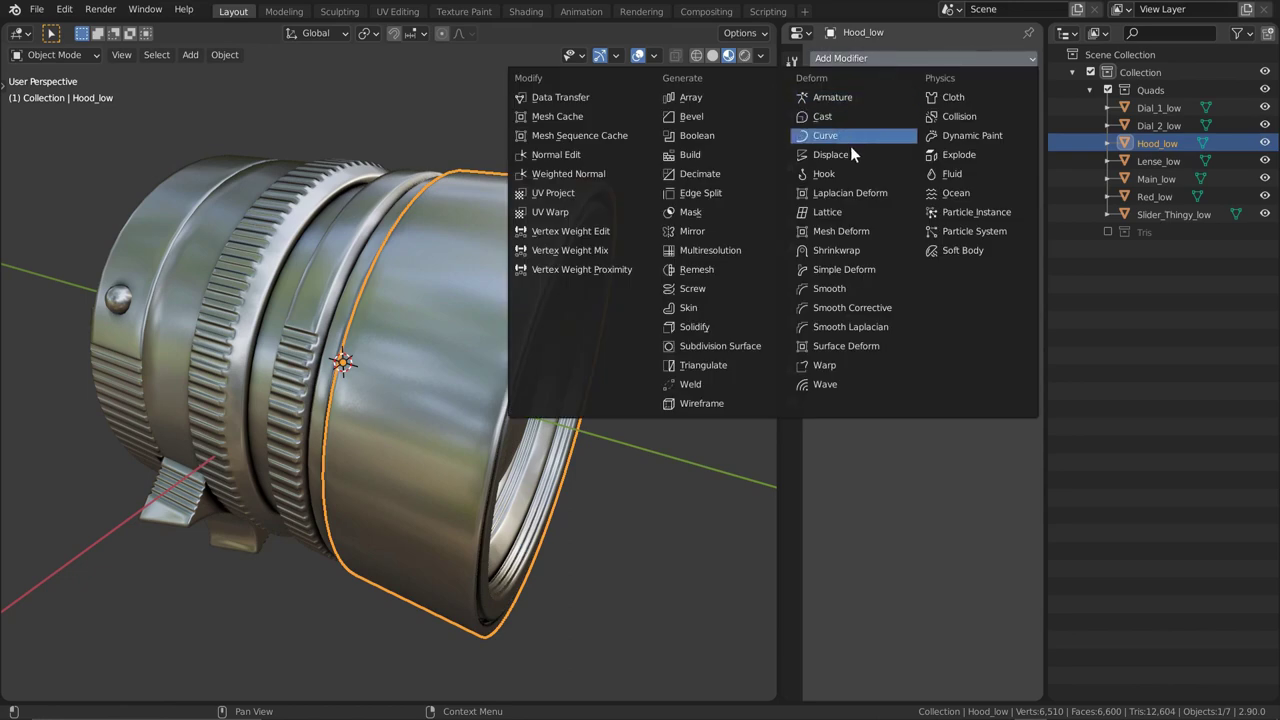
{"action": "left_click", "coordinate": [741, 367]}
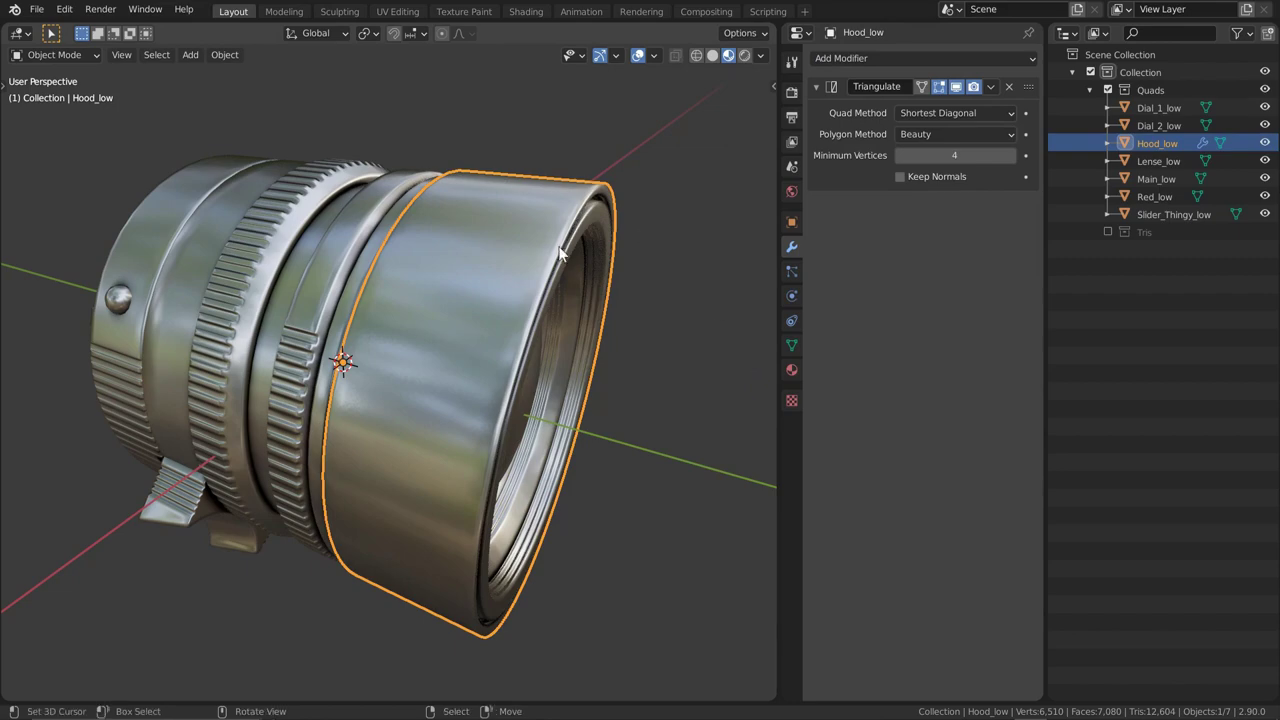
Display the lens in wireframe with nothing selected, and set the hood's Triangulate quad method to Fixed
{"action": "mouse_move", "coordinate": [559, 253]}
{"action": "middle_mouse_down"}
{"action": "mouse_move", "coordinate": [628, 366]}
{"action": "mouse_move", "coordinate": [522, 397]}
{"action": "middle_mouse_up"}
{"action": "key", "text": "alt+a"}
{"action": "key", "text": "shift+z"}
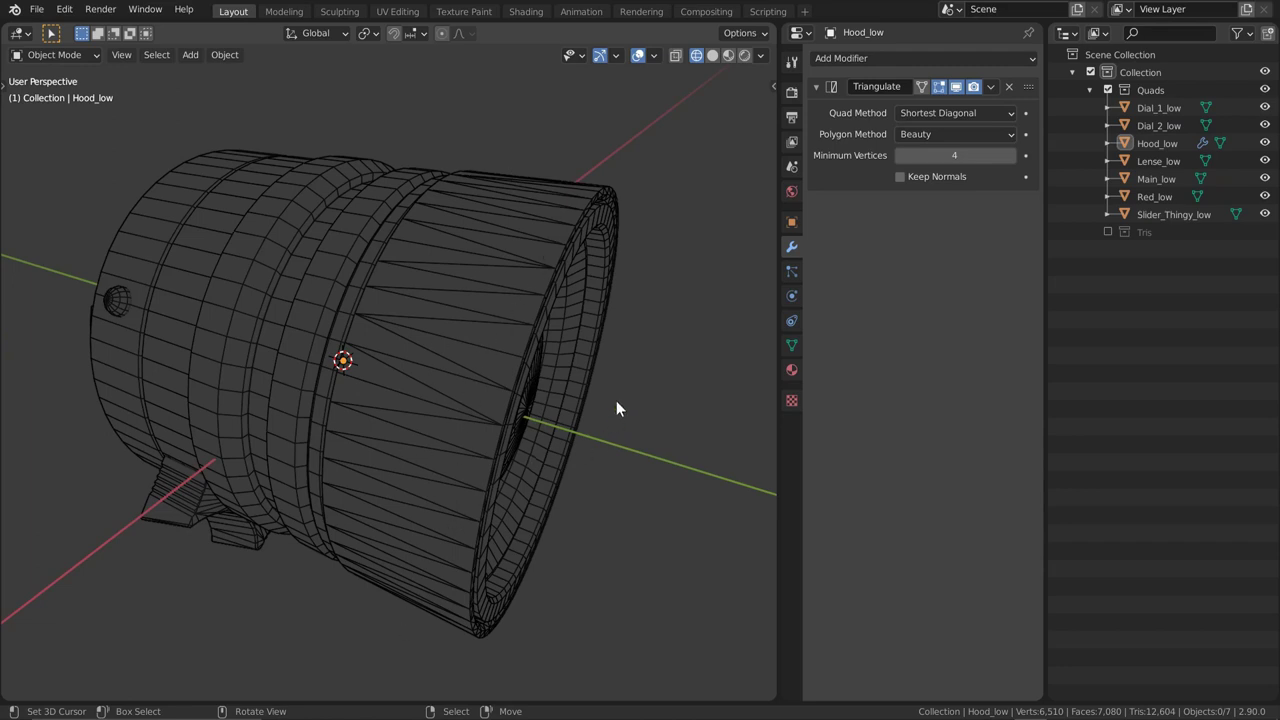
{"action": "left_click", "coordinate": [926, 112]}
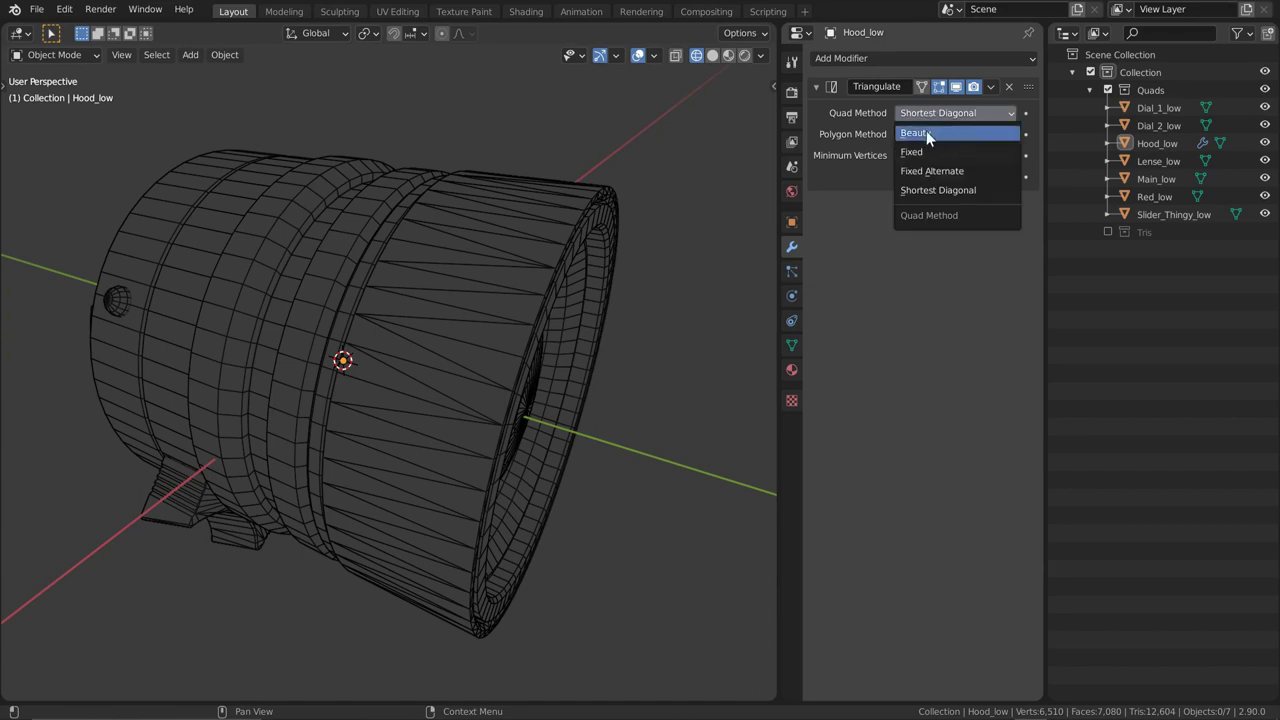
{"action": "left_click", "coordinate": [914, 152]}
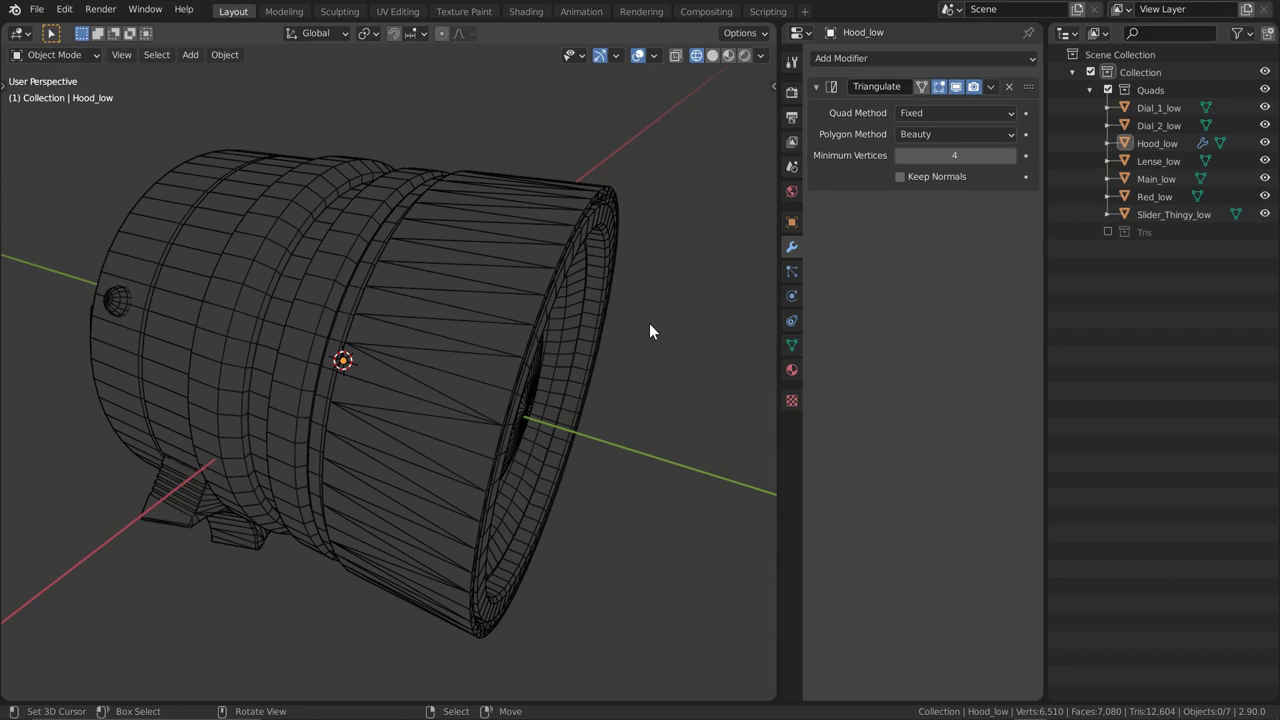
Copy the Triangulate modifier from Hood_low to all the other lens parts by linking modifiers
{"action": "left_click", "coordinate": [640, 212]}
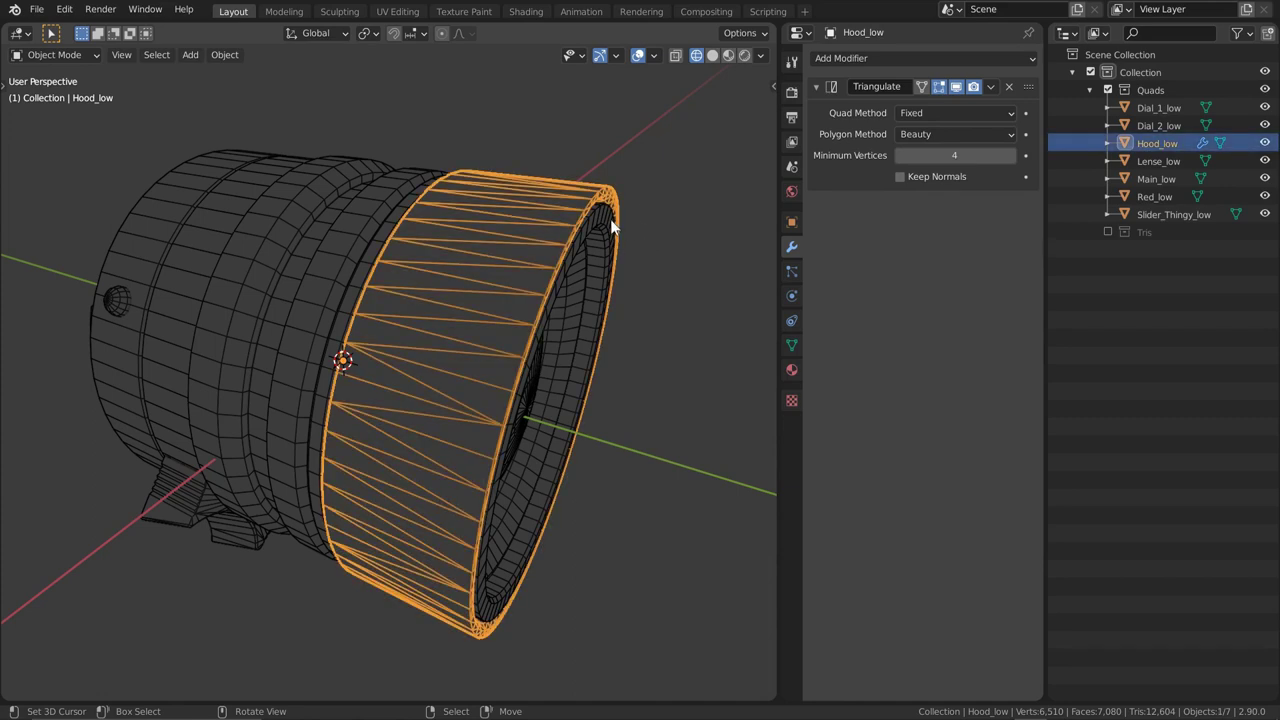
{"action": "key", "text": "a"}
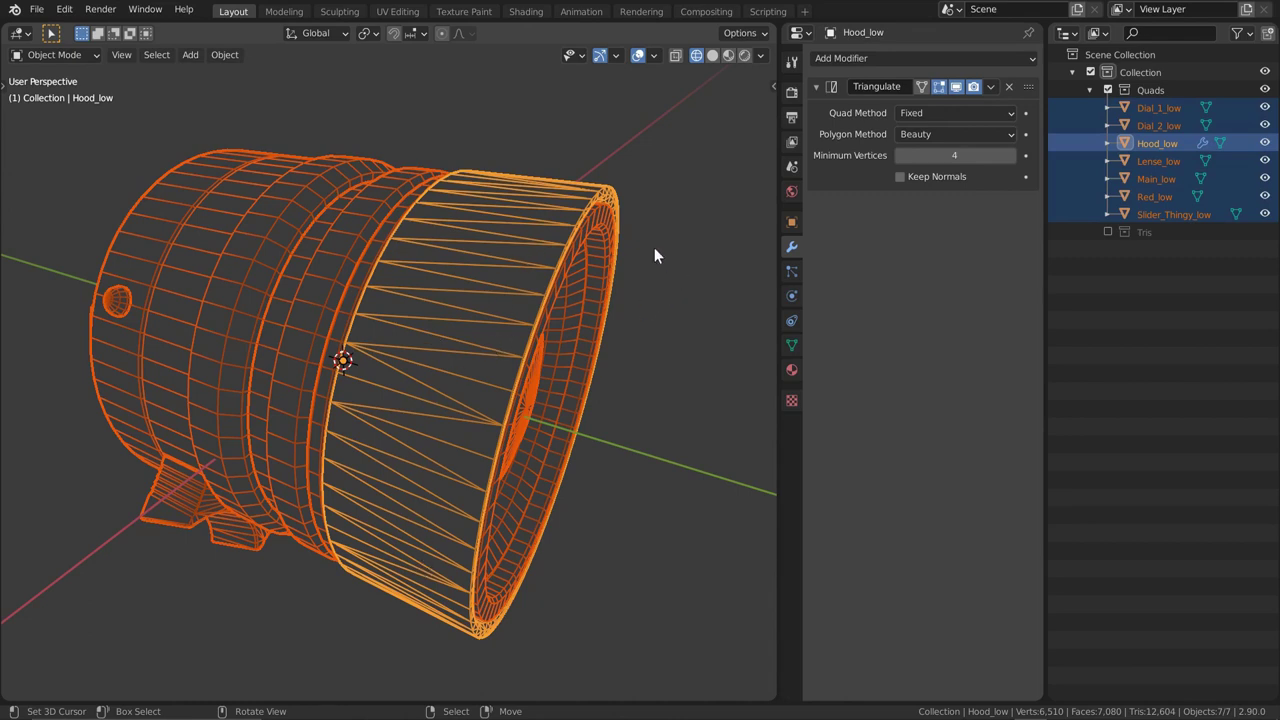
{"action": "key", "text": "ctrl+l"}
{"action": "mouse_move", "coordinate": [654, 247]}
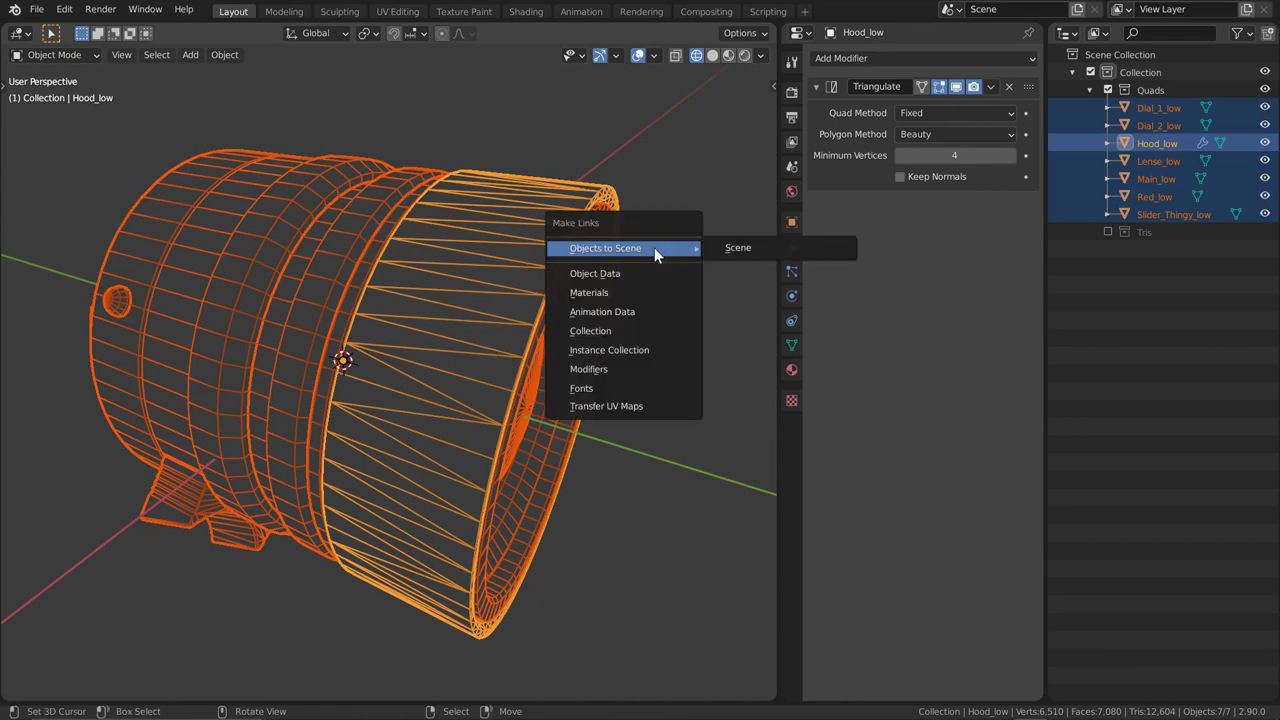
{"action": "left_click", "coordinate": [603, 367]}
Check the triangulated wireframes of Main_low and Dial_1_low by selecting each part
{"action": "left_click", "coordinate": [358, 278]}
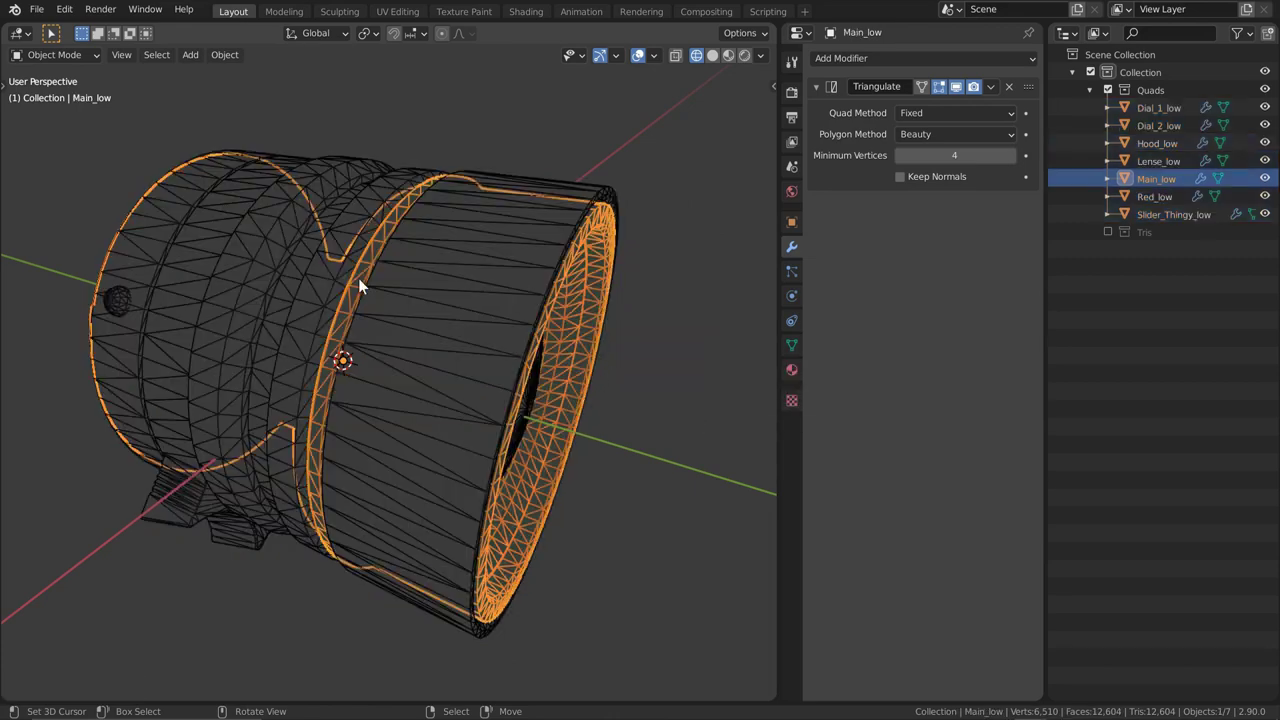
{"action": "left_click", "coordinate": [334, 257]}
{"action": "left_click", "coordinate": [364, 296]}
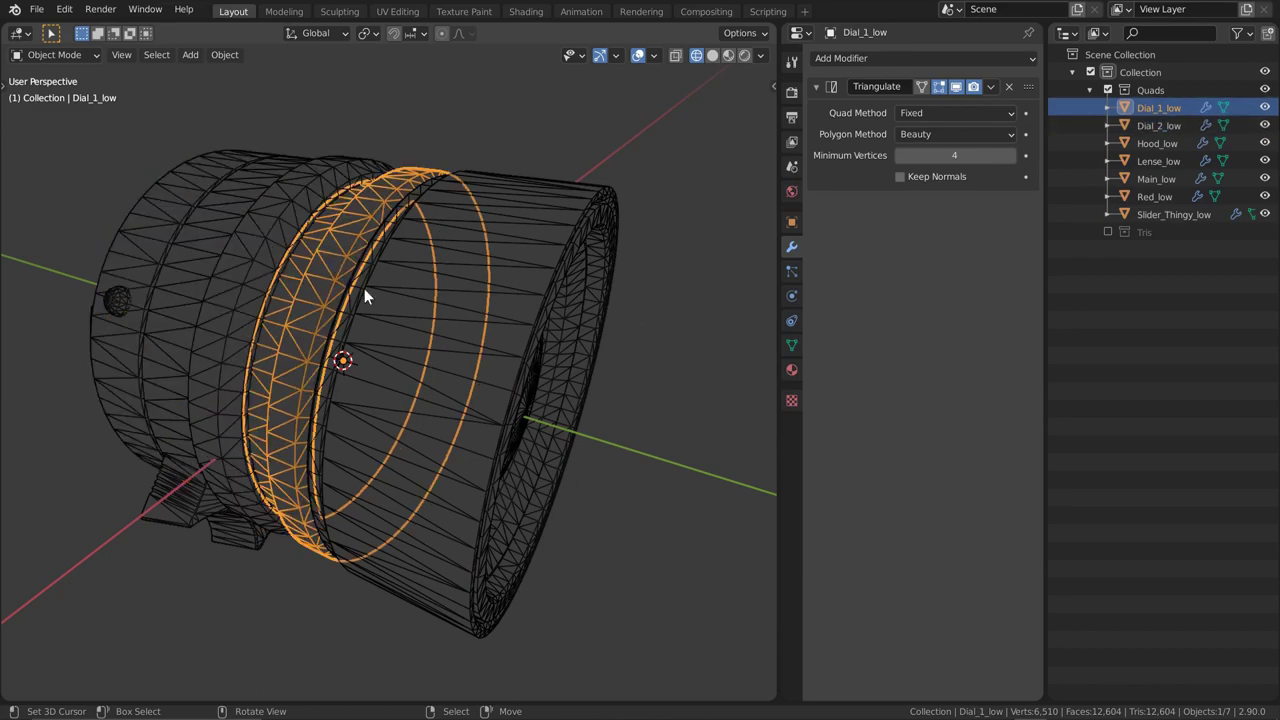
Deselect all objects and switch the viewport from wireframe to Material Preview shading
{"action": "left_click", "coordinate": [566, 320]}
{"action": "left_click", "coordinate": [678, 325]}
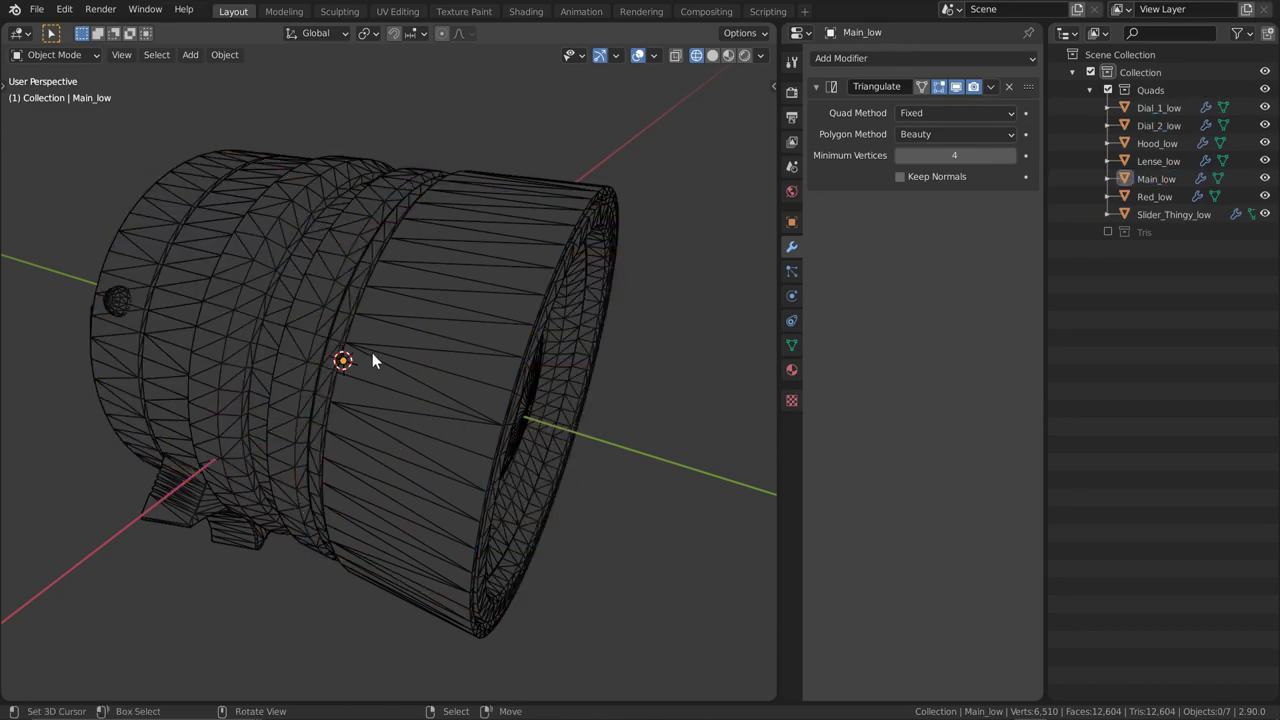
{"action": "key", "text": "shift+z"}
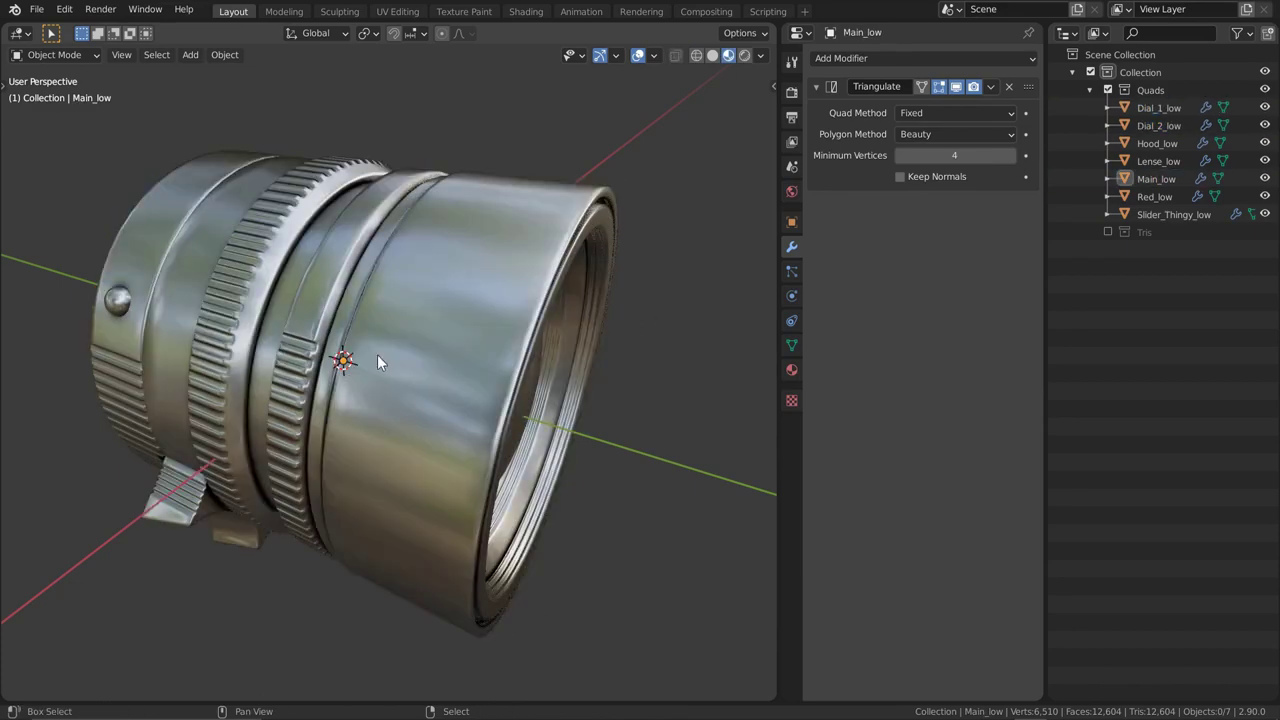
Inspect the underlying face topology of the Hood_low mesh in Edit Mode, then return to Object Mode with nothing selected
{"action": "left_click", "coordinate": [447, 332]}
{"action": "key", "text": "Tab"}
{"action": "scroll", "coordinate": [452, 300], "scroll_direction": "up", "scroll_amount": 4}
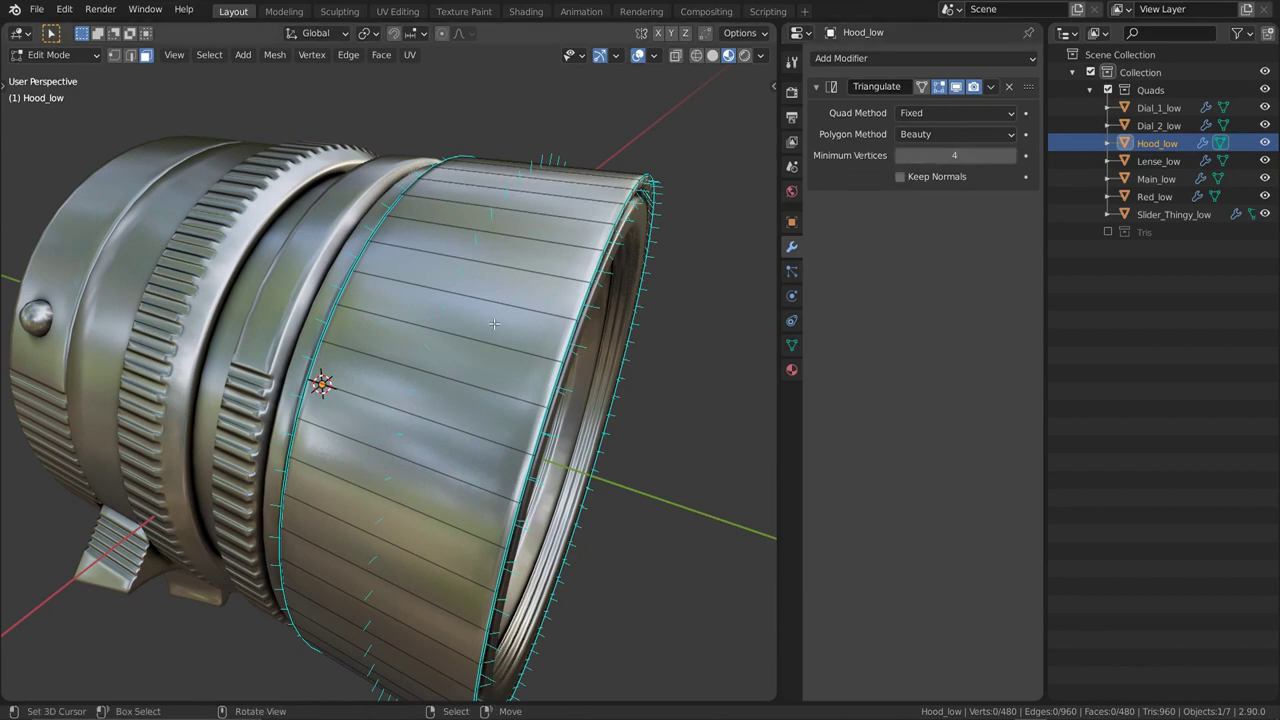
{"action": "key", "text": "Tab"}
{"action": "middle_click_drag", "start_coordinate": [494, 323], "coordinate": [662, 197]}
{"action": "left_click", "coordinate": [662, 197]}
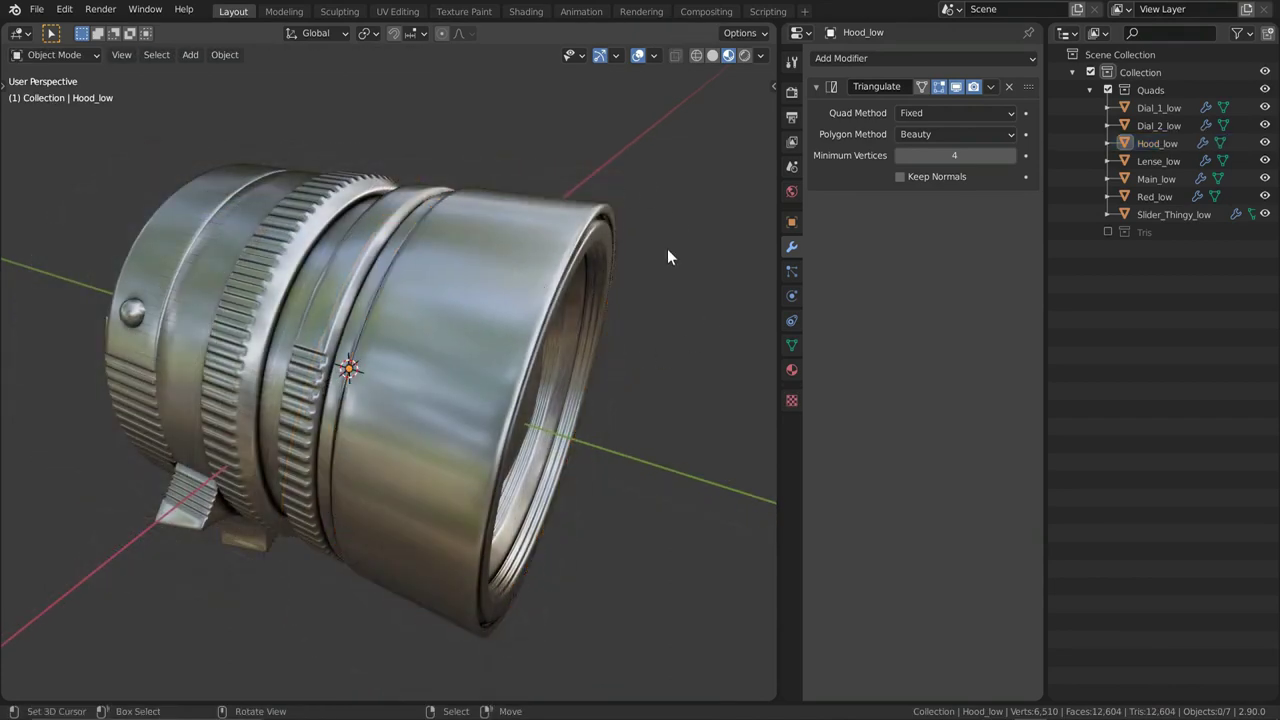
Select all the lens objects and review the Geometry options of the FBX export, then close the export window without exporting
{"action": "key", "text": "a"}
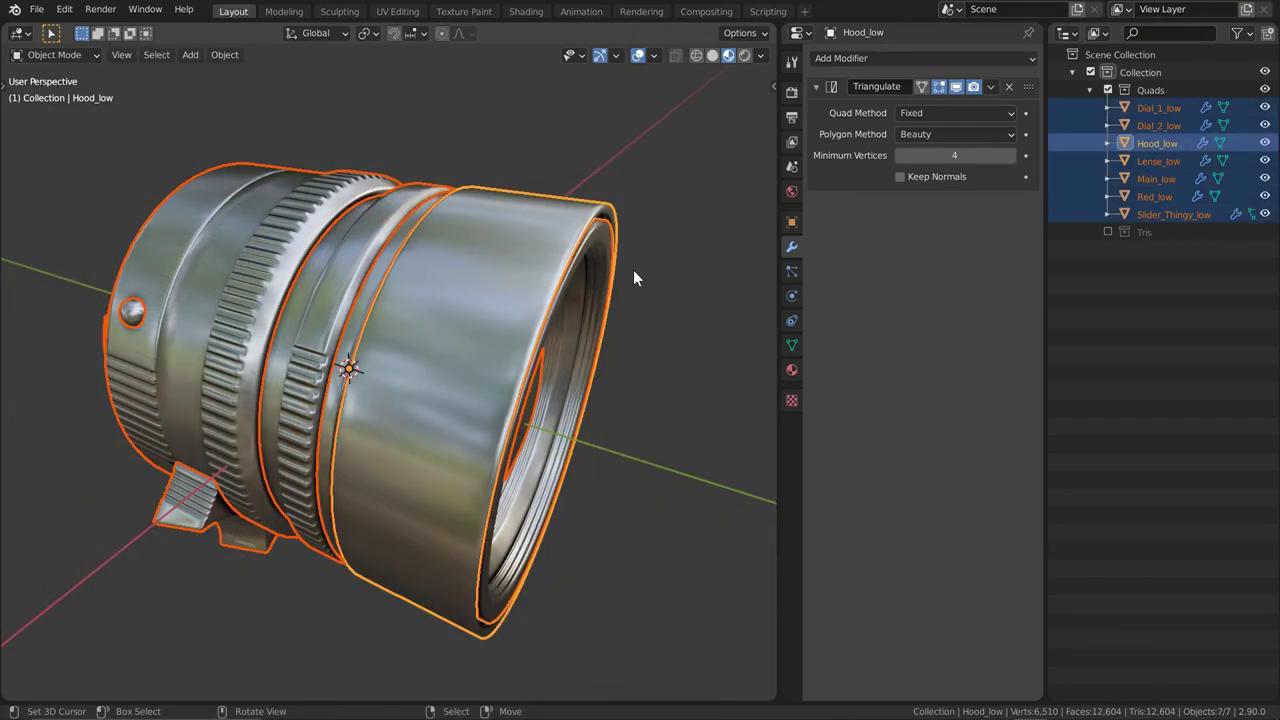
{"action": "key", "text": "F4"}
{"action": "mouse_move", "coordinate": [613, 291]}
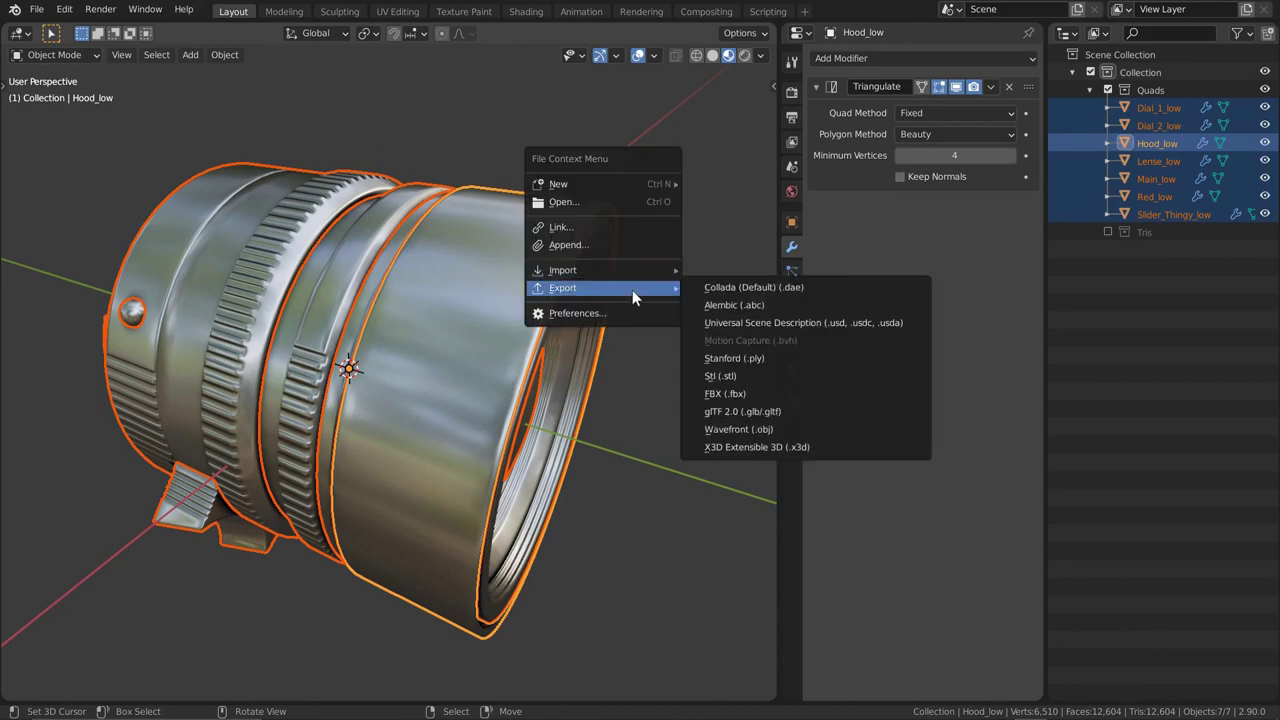
{"action": "left_click", "coordinate": [721, 394]}
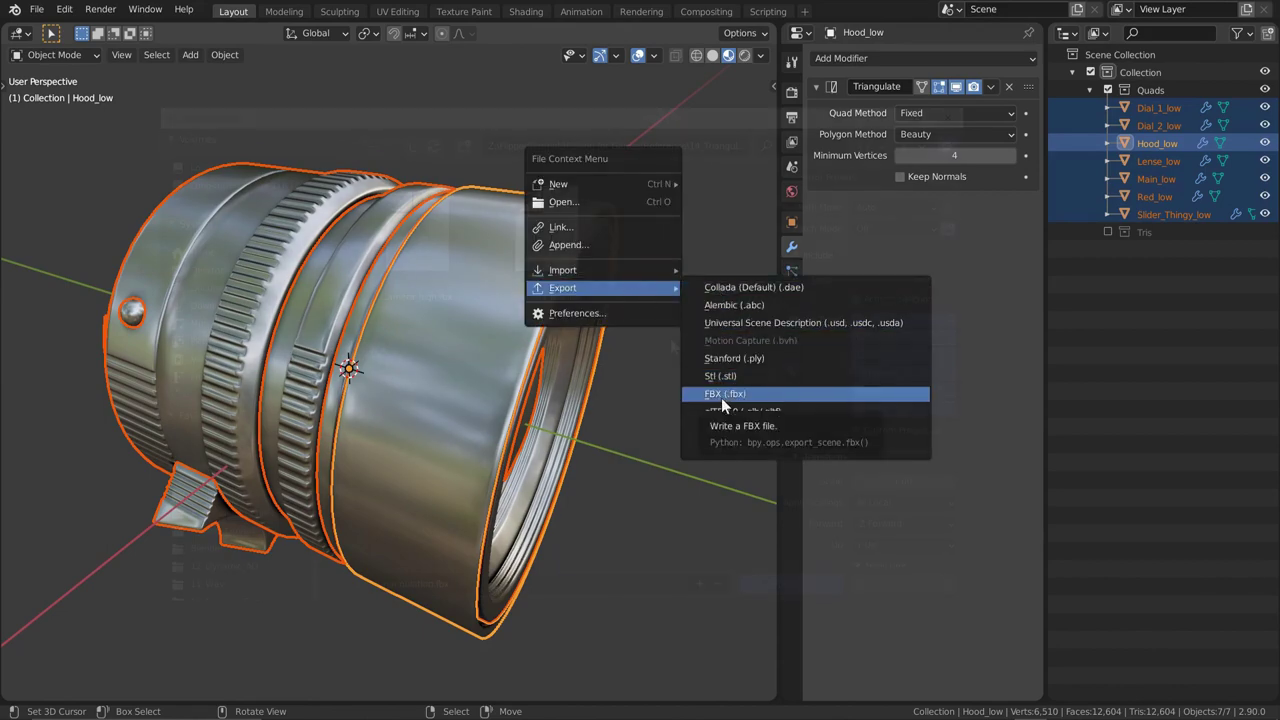
{"action": "scroll", "coordinate": [811, 300], "scroll_direction": "down", "scroll_amount": 1}
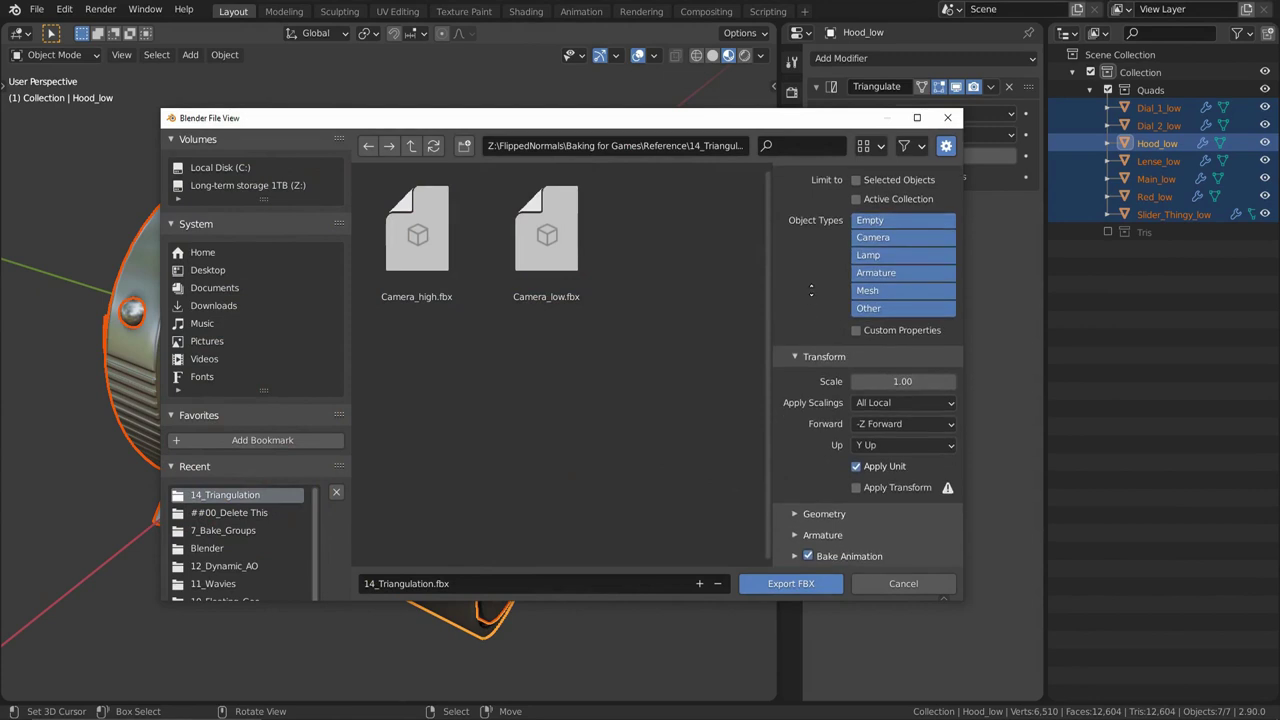
{"action": "left_click", "coordinate": [811, 514]}
{"action": "middle_click_drag", "start_coordinate": [811, 514], "coordinate": [825, 350]}
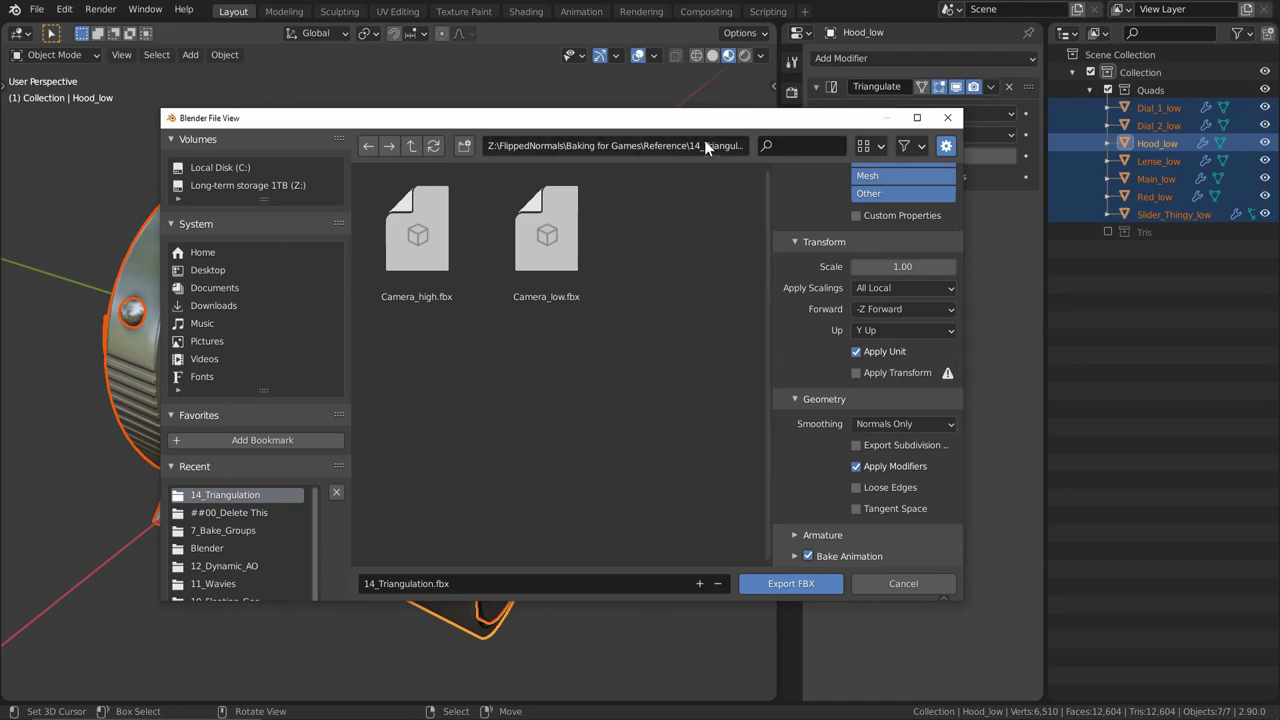
{"action": "left_click_drag", "start_coordinate": [715, 123], "coordinate": [575, 172]}
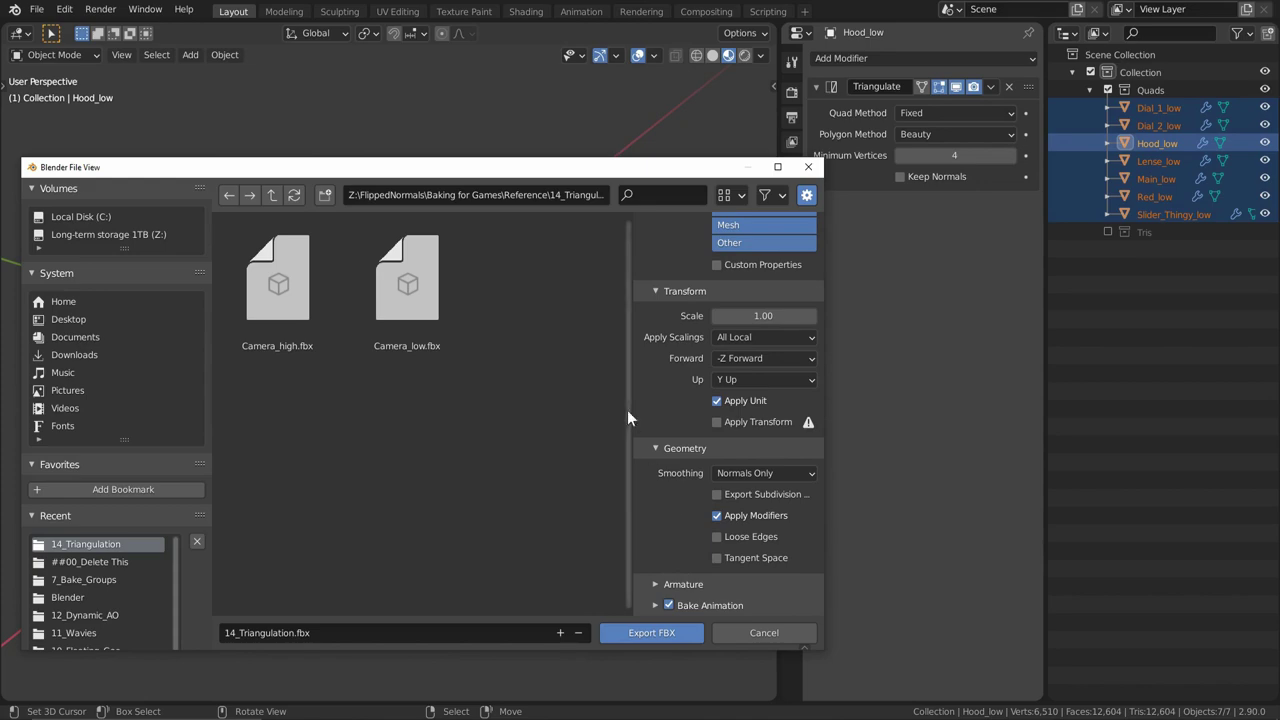
{"action": "left_click", "coordinate": [808, 167]}
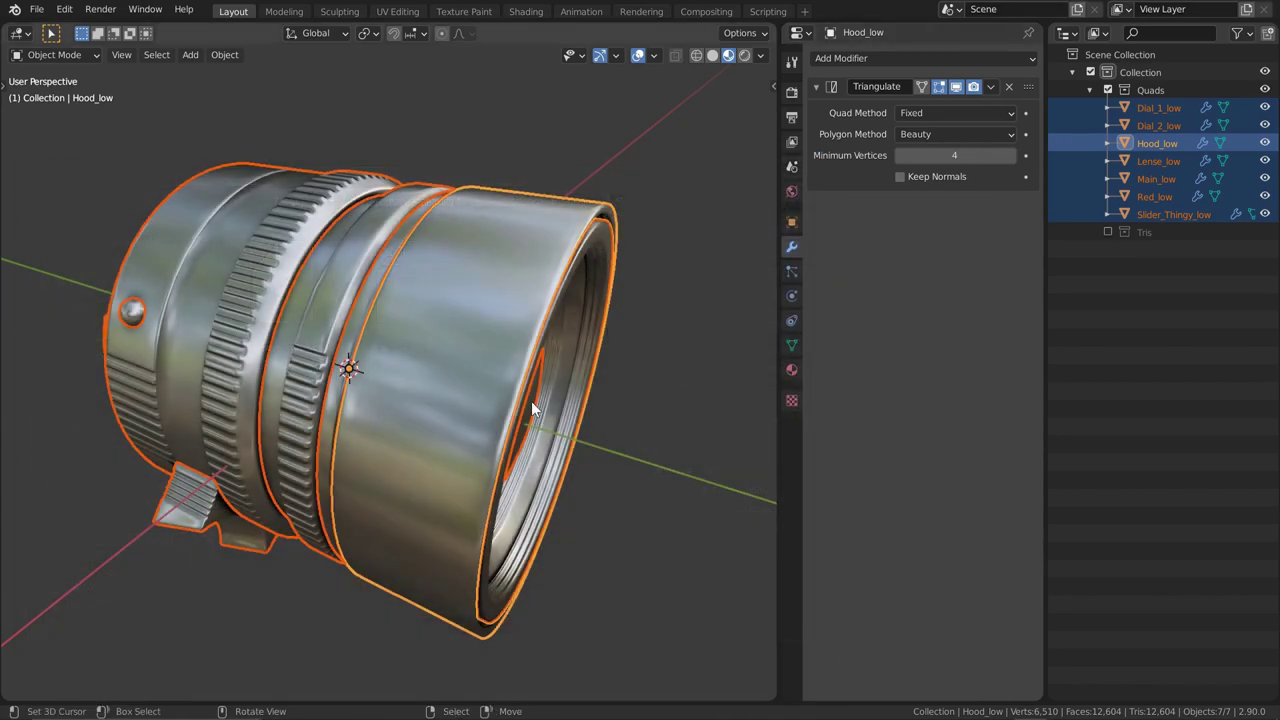
Examine the triangulated wireframe of the lens together with its duplicated cage meshes
{"action": "key", "text": "shift+z"}
{"action": "left_click", "coordinate": [430, 148]}
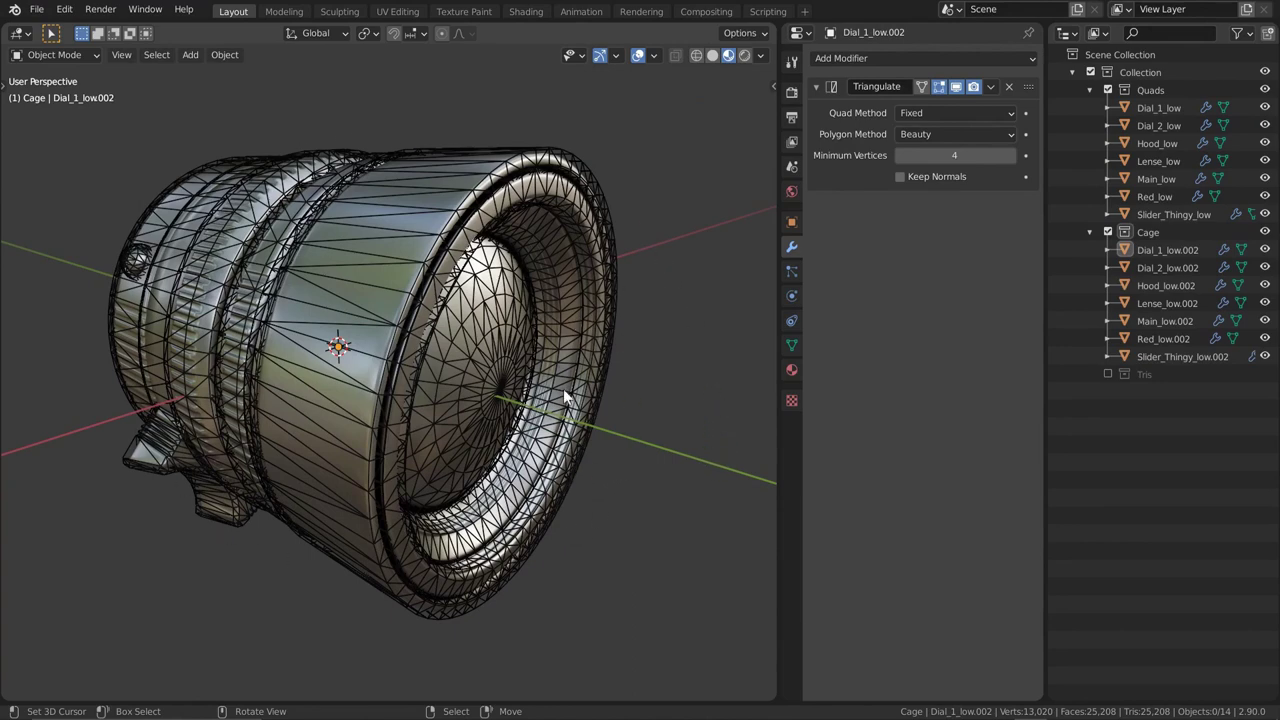
{"action": "middle_click_drag", "start_coordinate": [565, 395], "coordinate": [559, 426]}
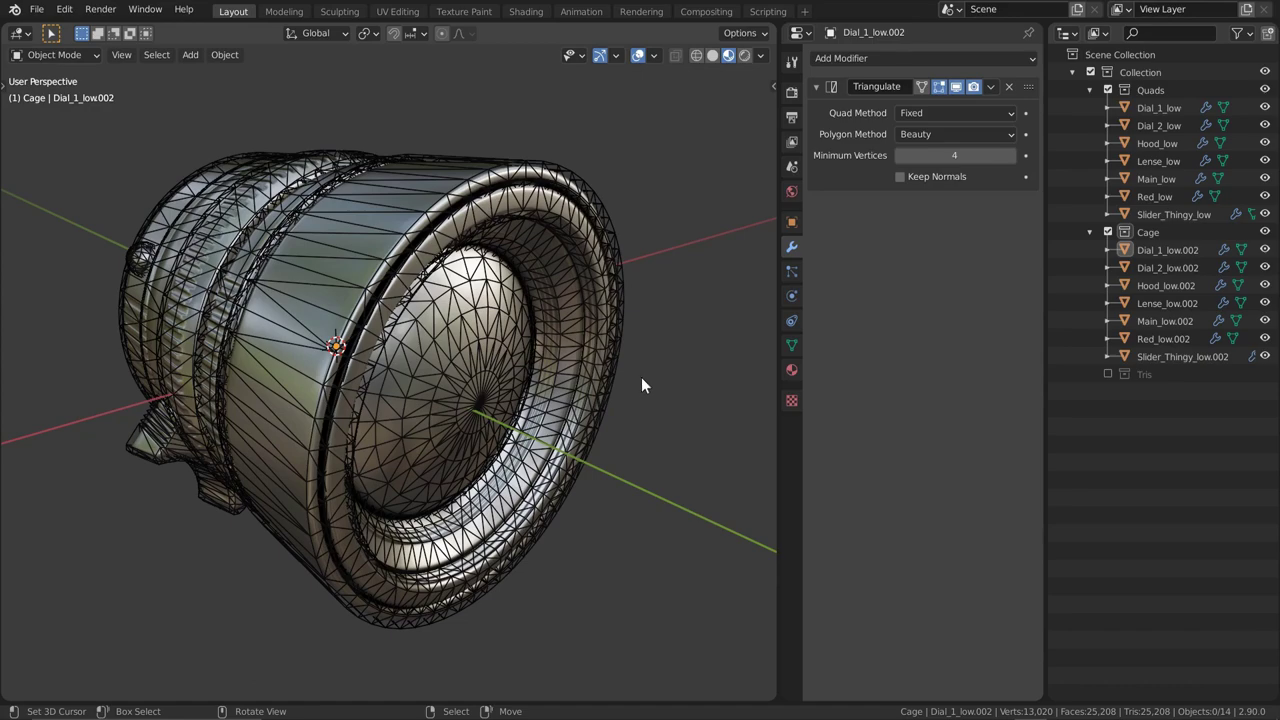
{"action": "middle_click_drag", "start_coordinate": [422, 348], "coordinate": [424, 314]}
{"action": "scroll", "coordinate": [423, 314], "scroll_direction": "up", "scroll_amount": 3}
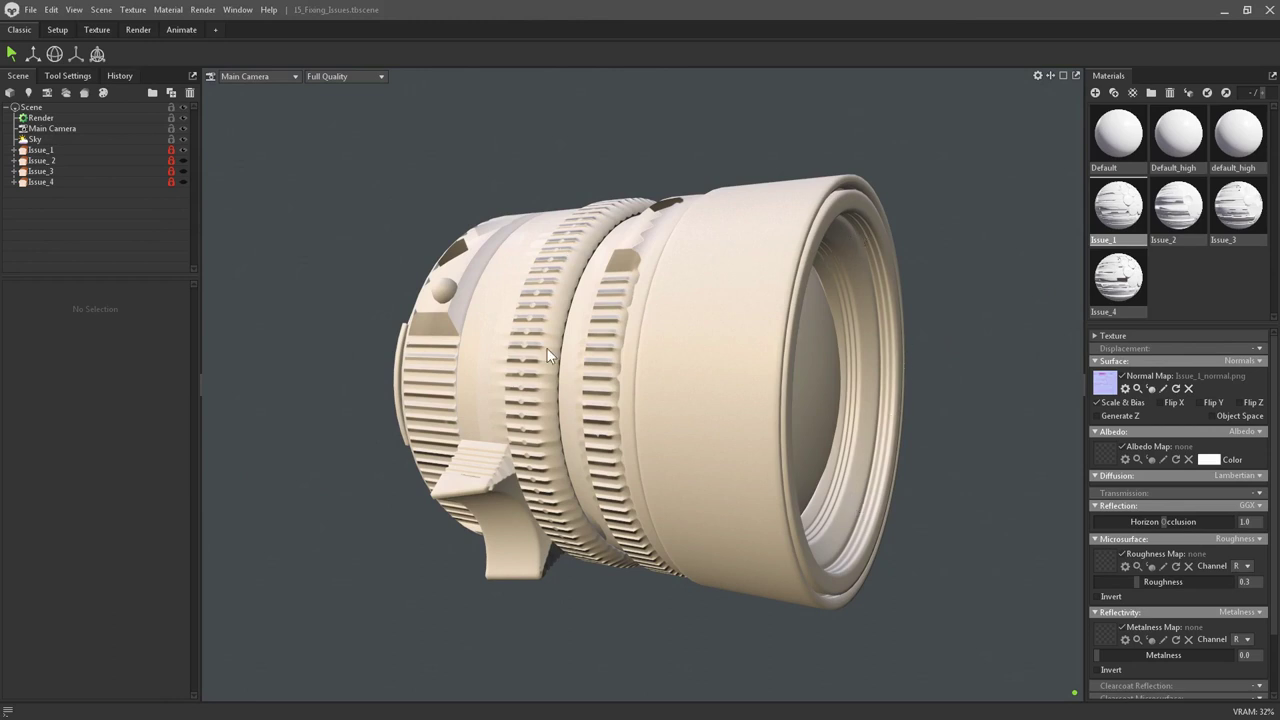
In Marmoset Toolbag, inspect the baking errors around the lens dials and unlock the Issue_1 bake project
{"action": "left_click_drag", "start_coordinate": [704, 401], "coordinate": [851, 455]}
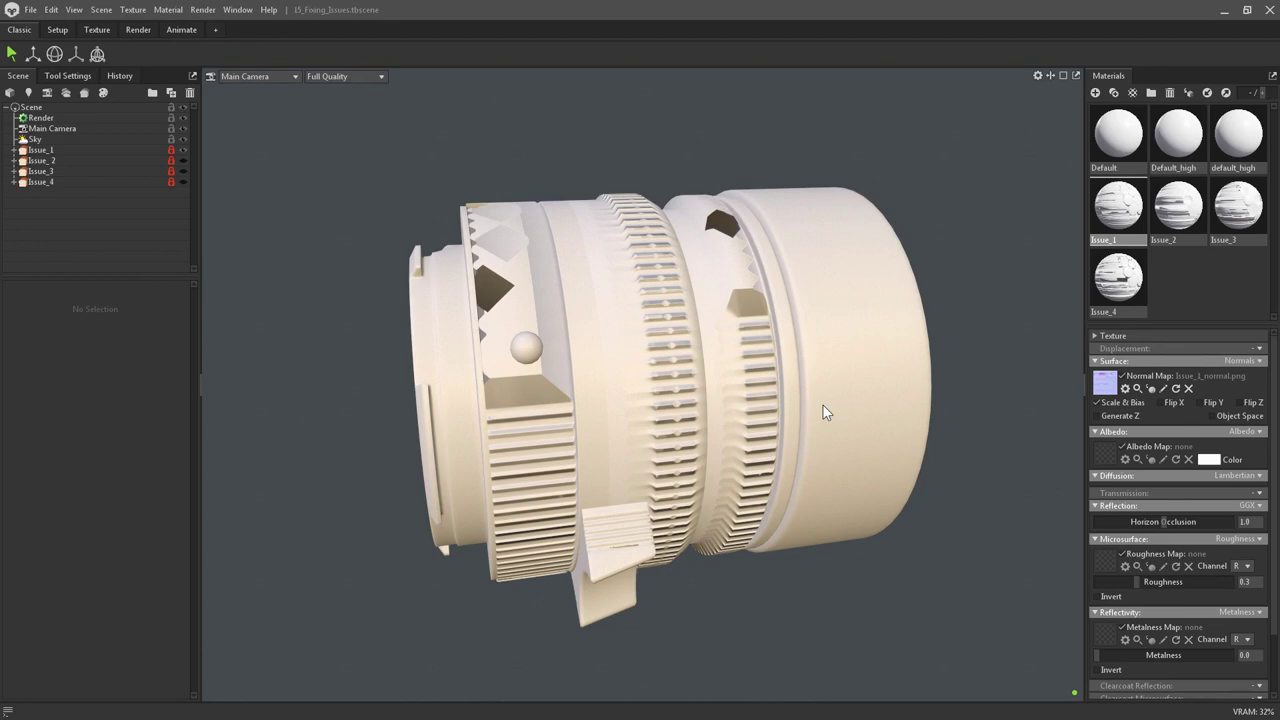
{"action": "scroll", "coordinate": [773, 306], "scroll_direction": "up", "scroll_amount": 6}
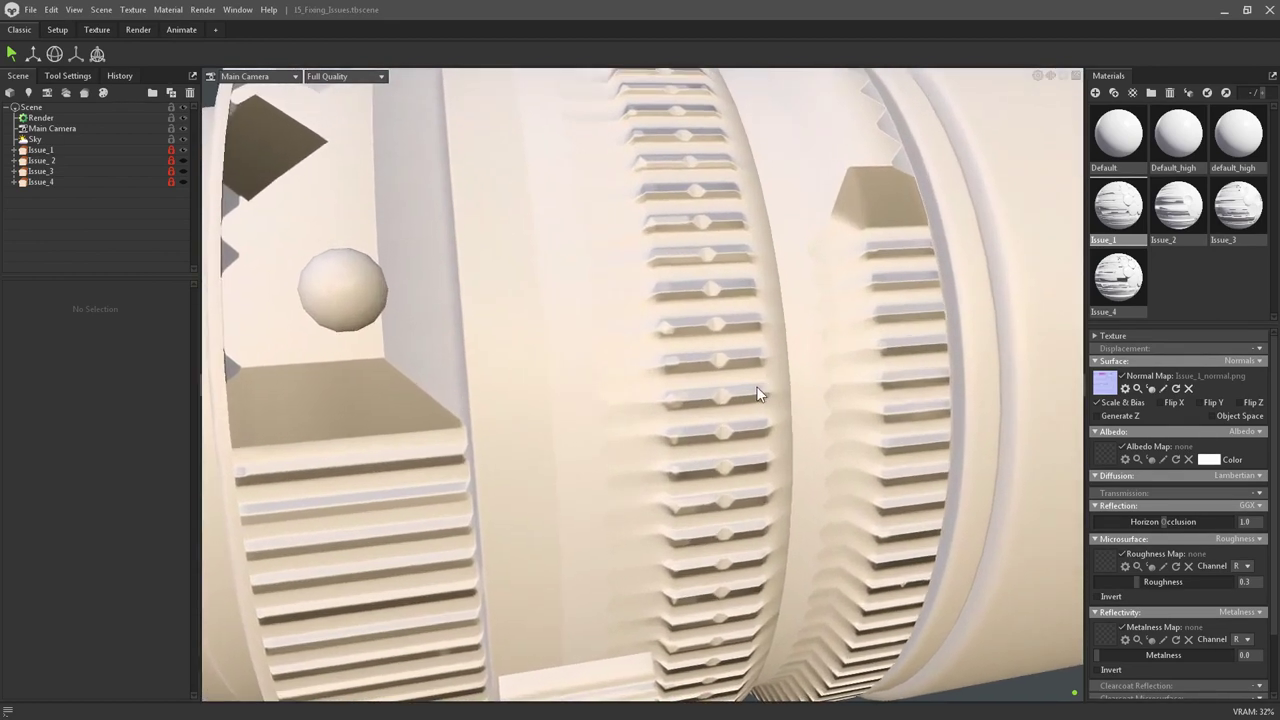
{"action": "left_click_drag", "start_coordinate": [756, 386], "coordinate": [668, 374]}
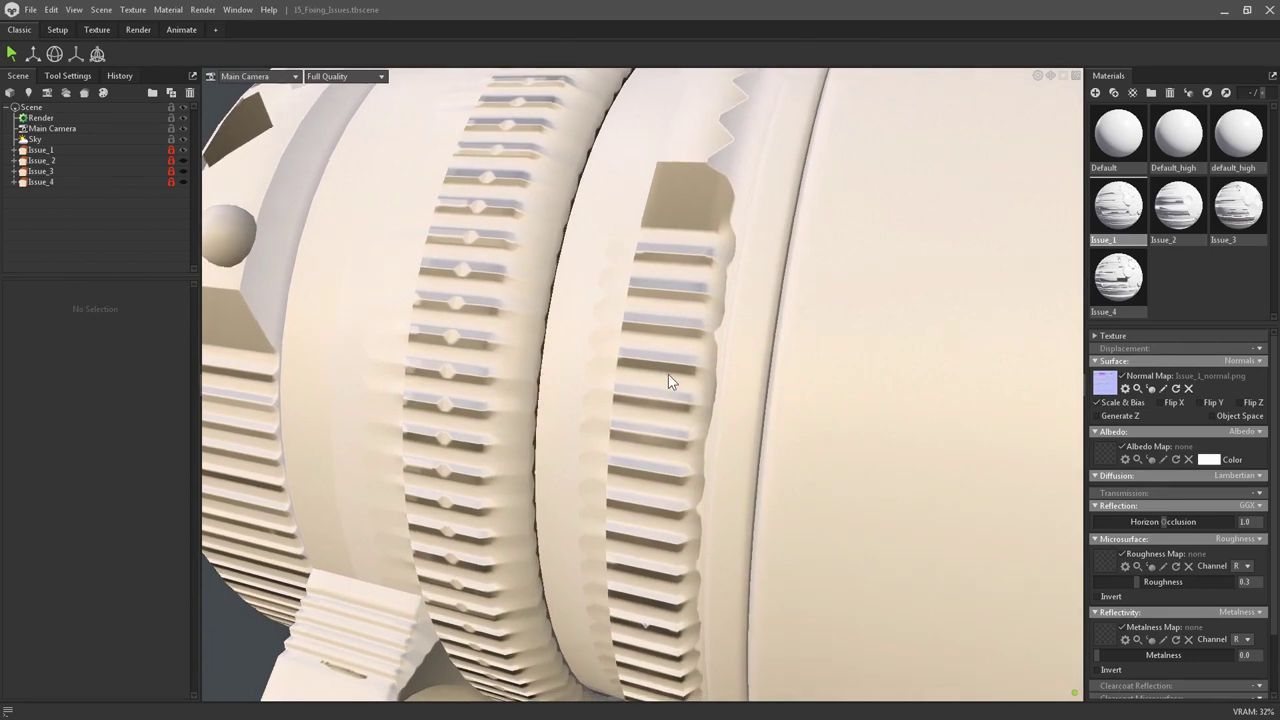
{"action": "left_click", "coordinate": [40, 149]}
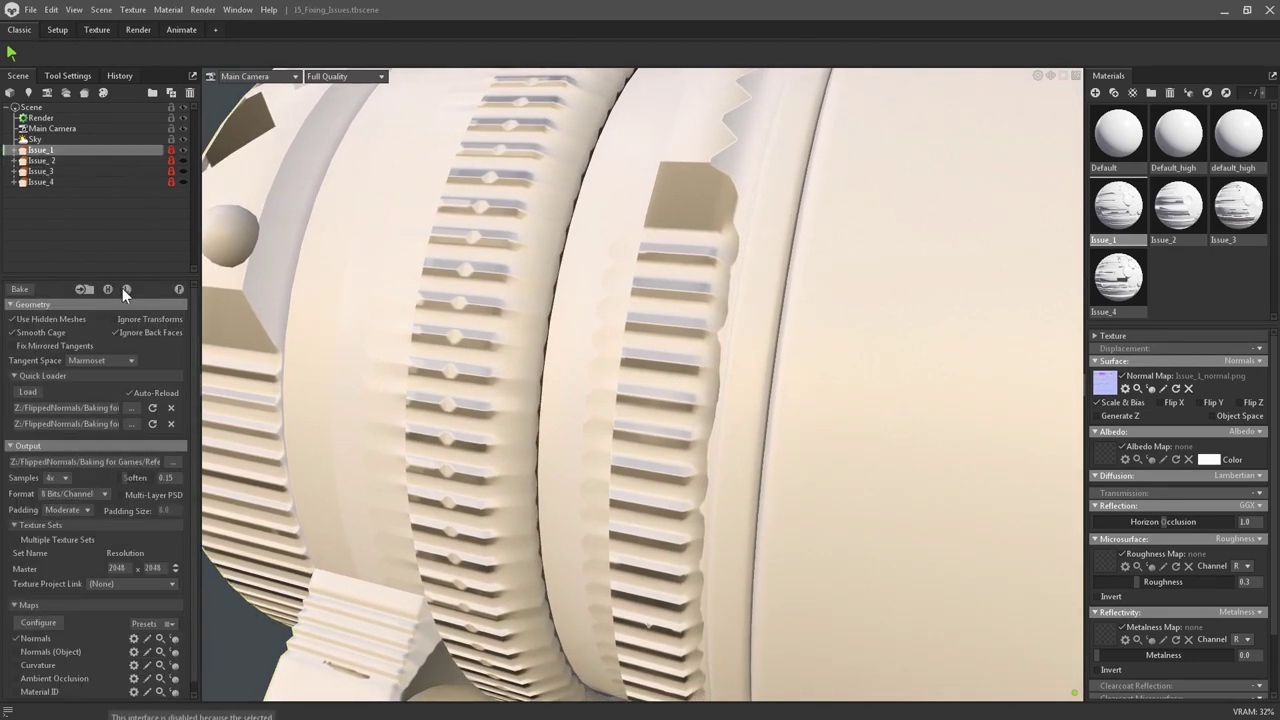
{"action": "left_click", "coordinate": [170, 149]}
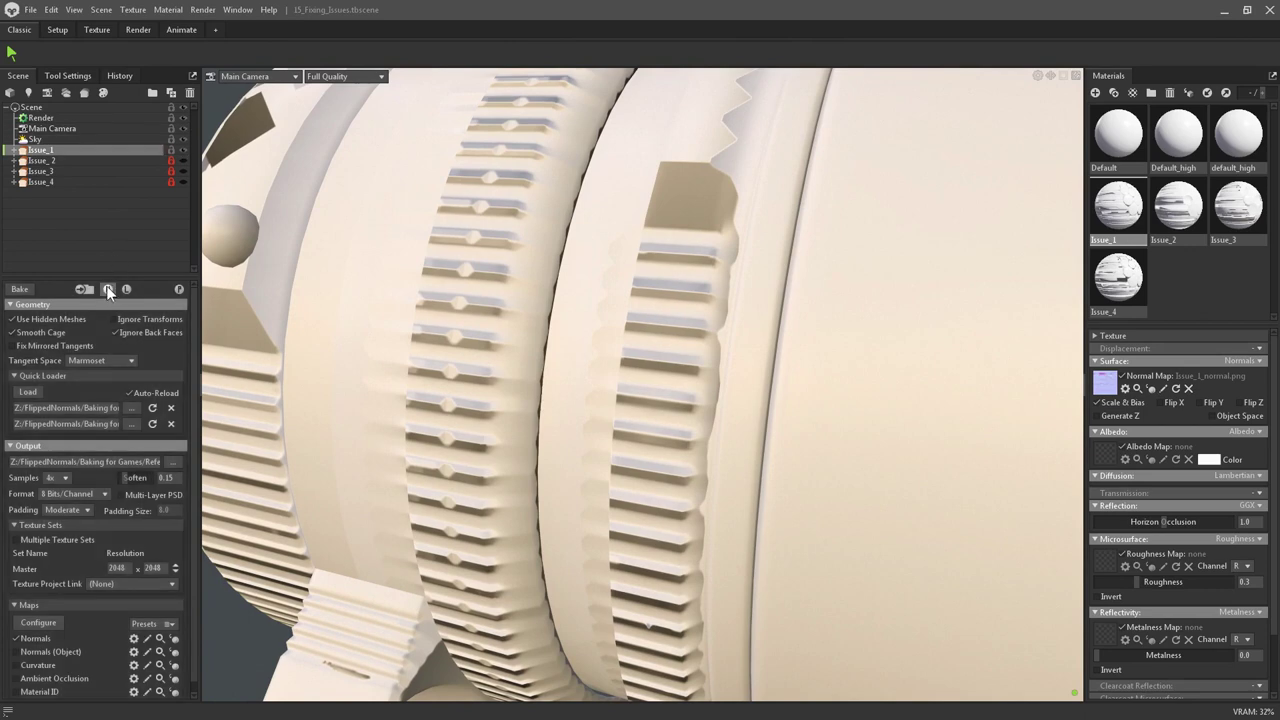
Compare the high-poly meshes of Issue_1 with the baked low-poly result around the ridged dials
{"action": "left_click", "coordinate": [108, 289]}
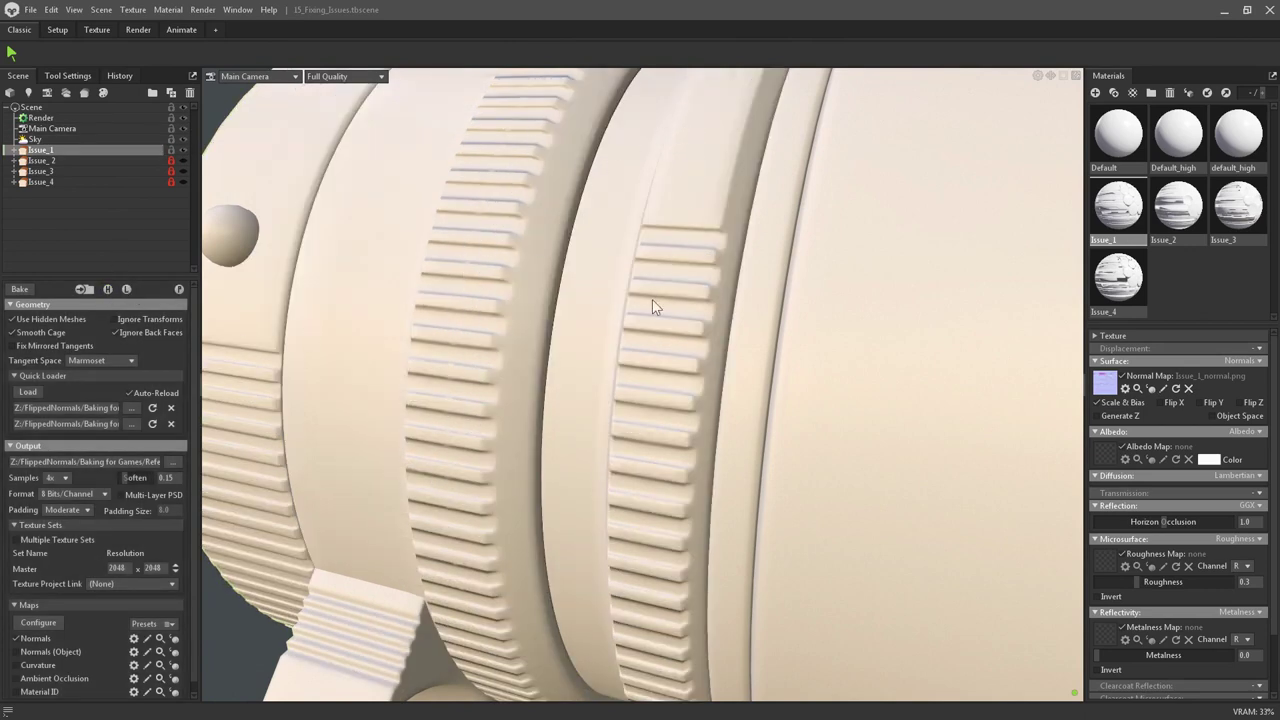
{"action": "left_click", "coordinate": [104, 288]}
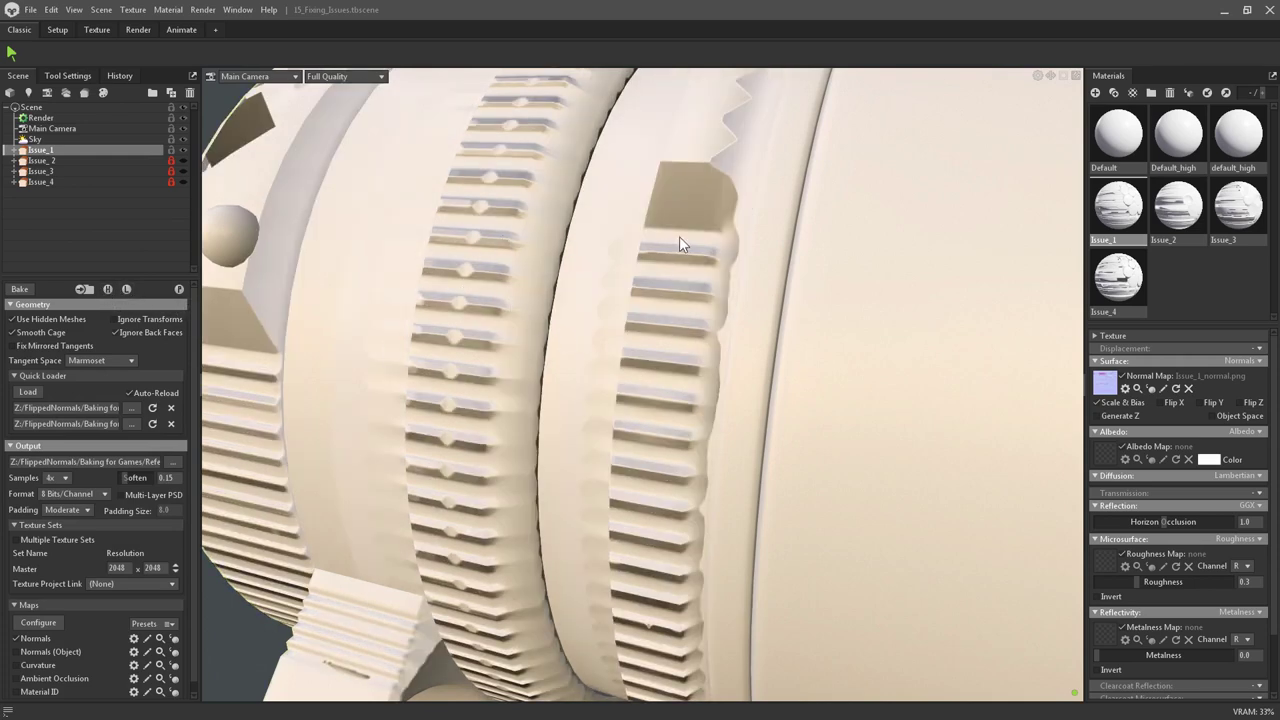
{"action": "left_click_drag", "start_coordinate": [673, 357], "coordinate": [498, 264]}
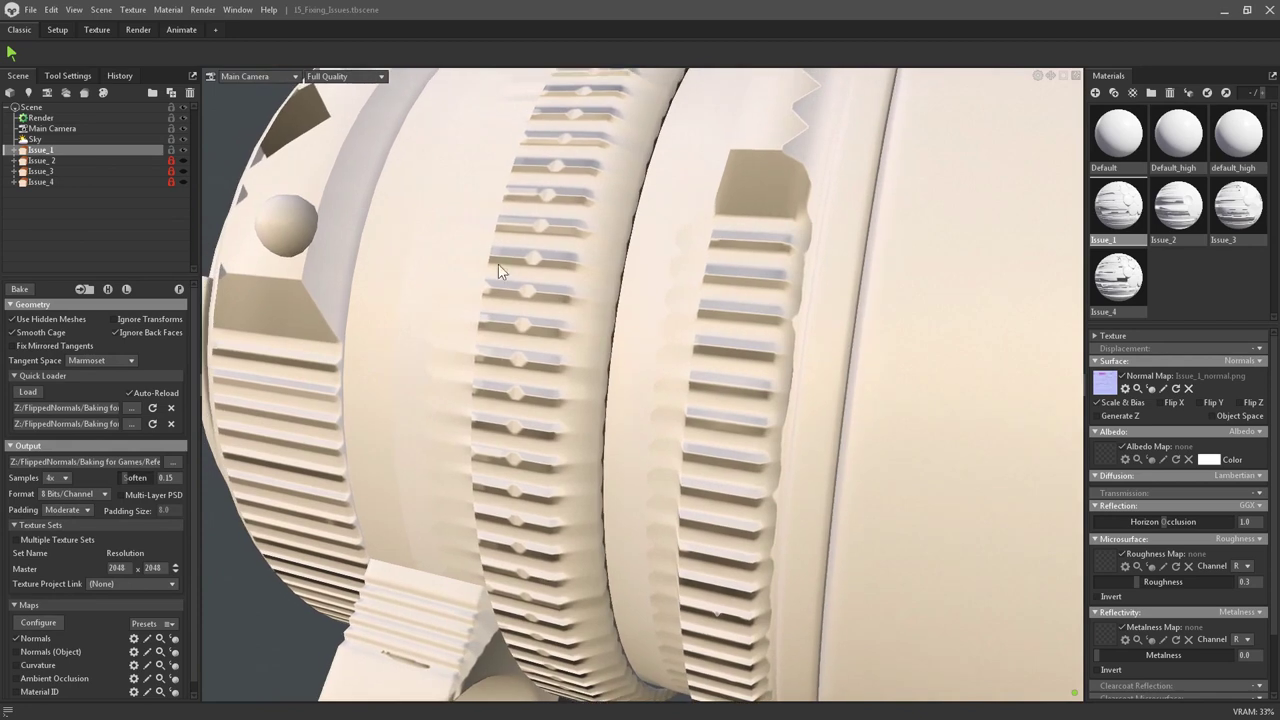
{"action": "left_click_drag", "start_coordinate": [408, 378], "coordinate": [454, 352]}
Examine the cage of Dial_2's Low group, first over the low-poly mesh and then against the displayed high-poly meshes
{"action": "left_click", "coordinate": [518, 228]}
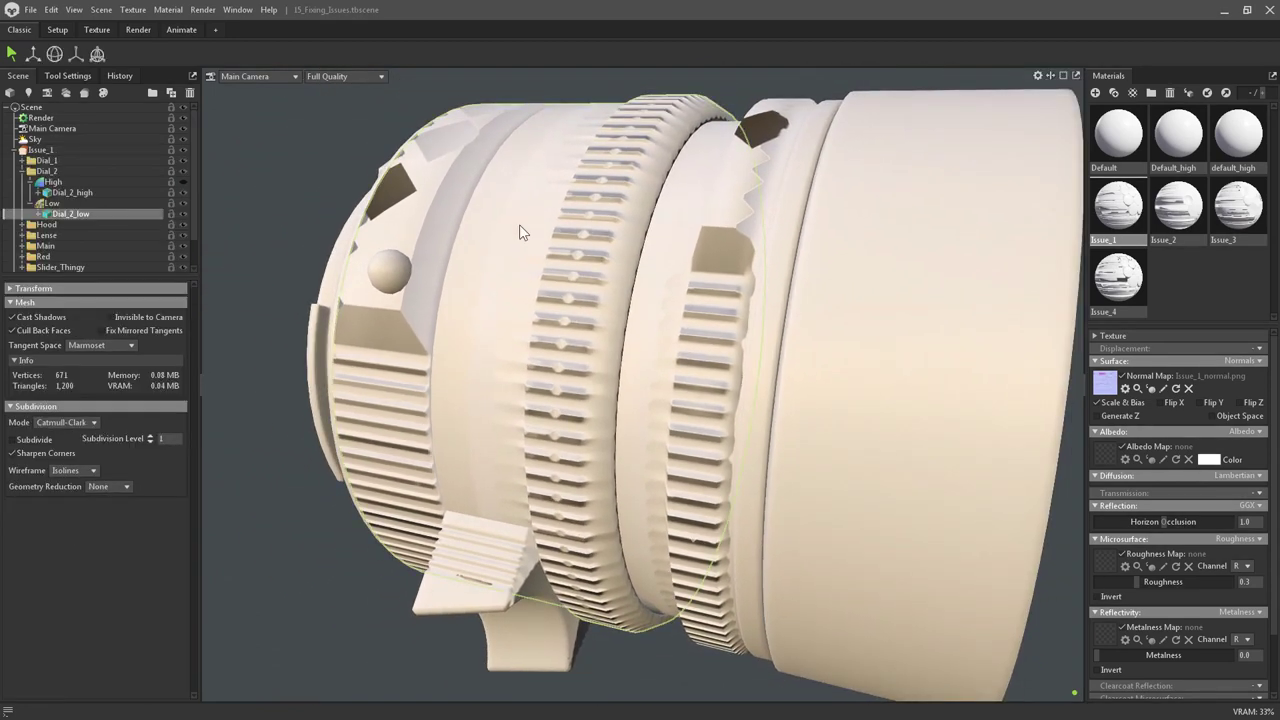
{"action": "left_click", "coordinate": [110, 204]}
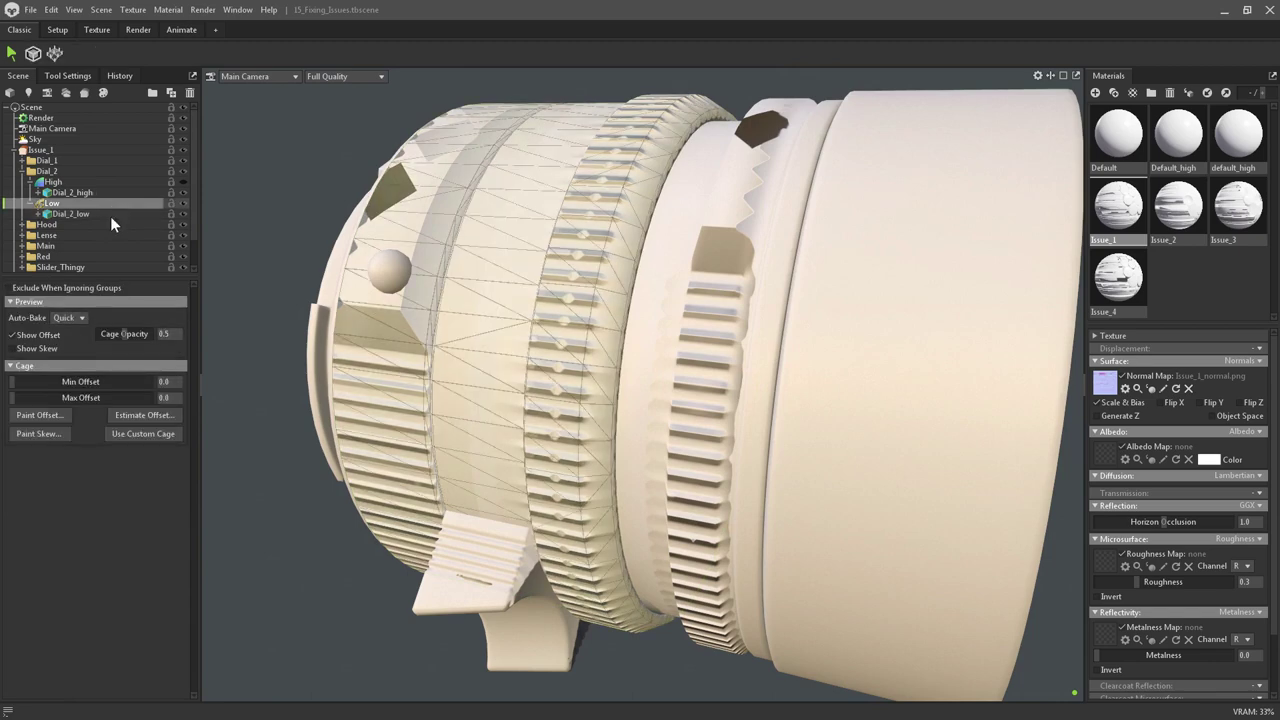
{"action": "left_click", "coordinate": [67, 152]}
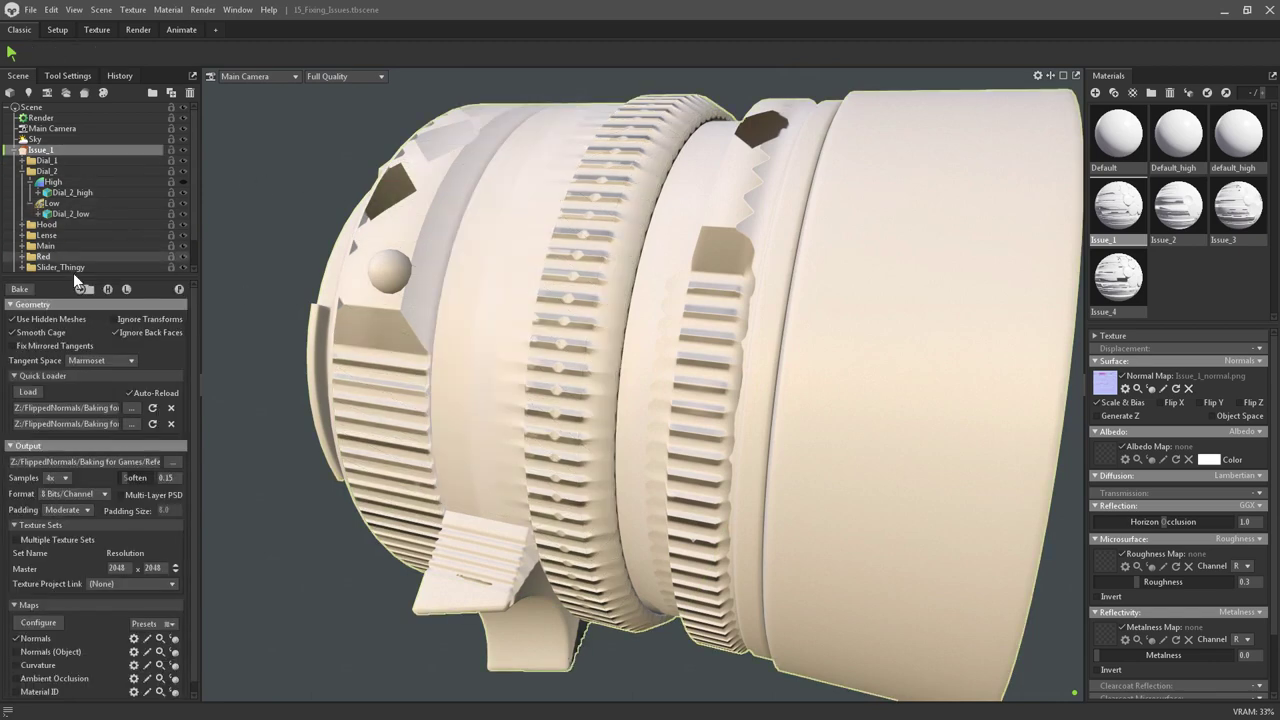
{"action": "left_click", "coordinate": [106, 287]}
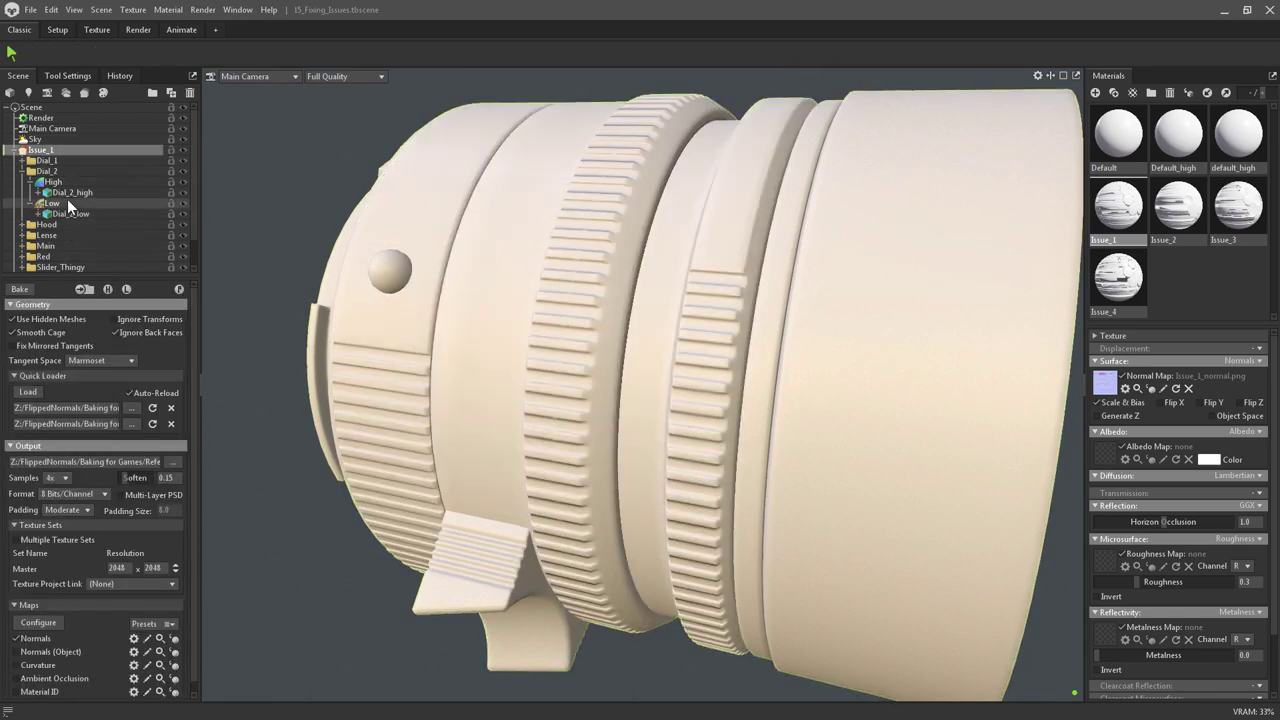
{"action": "left_click", "coordinate": [72, 204]}
{"action": "scroll", "coordinate": [530, 290], "scroll_direction": "up", "scroll_amount": 5}
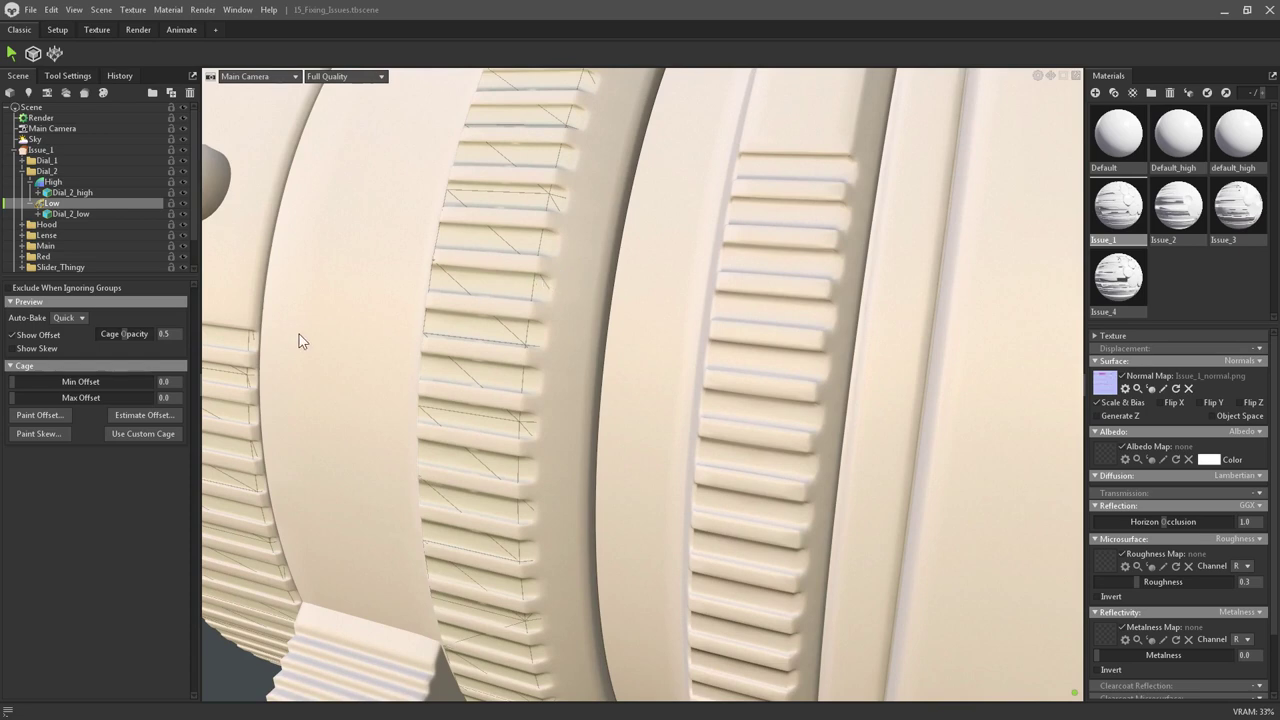
Display the low-poly meshes of Issue_1 again and set the cage Max Offset of Dial_2's Low group to 0.135
{"action": "left_click", "coordinate": [77, 152]}
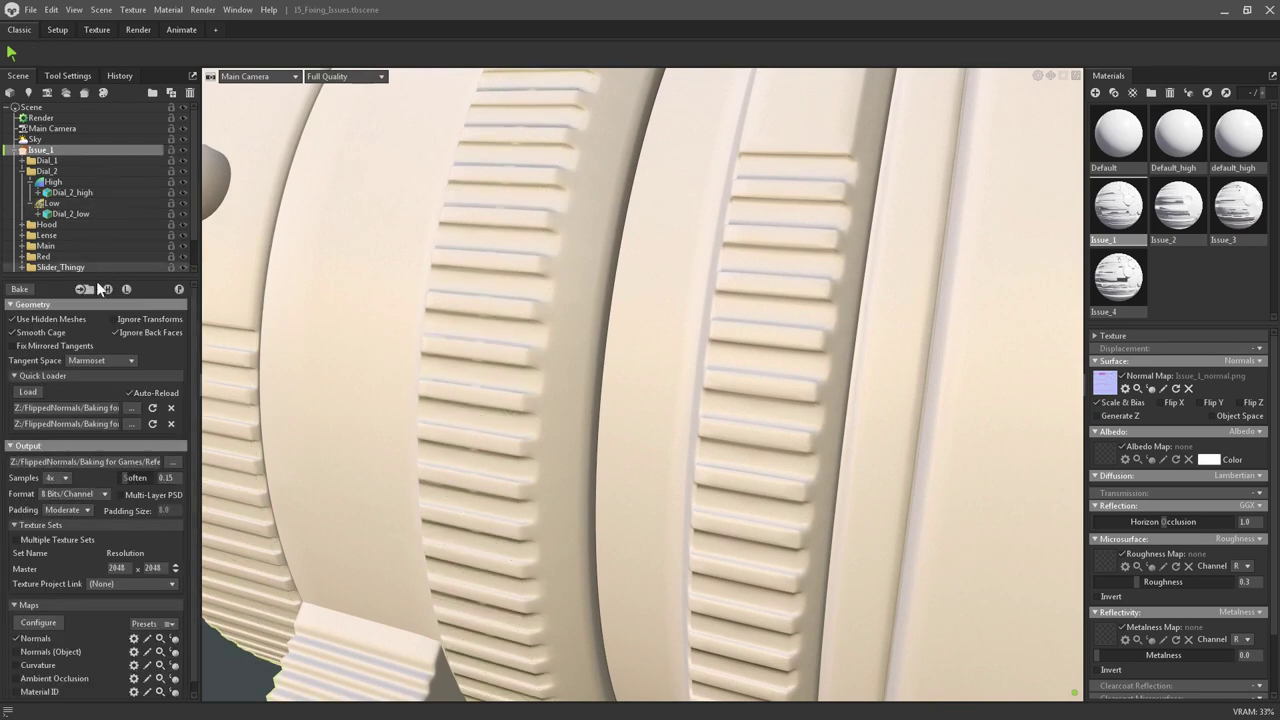
{"action": "left_click", "coordinate": [113, 287]}
{"action": "left_click", "coordinate": [70, 204]}
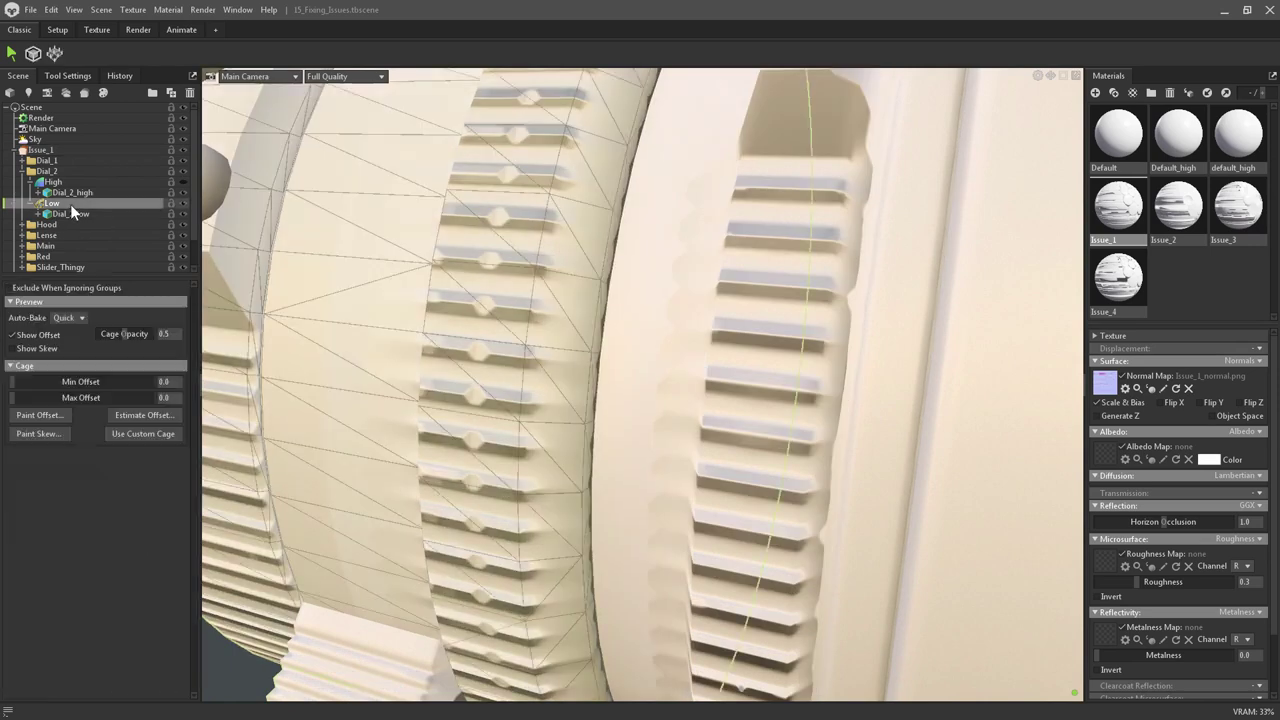
{"action": "left_click_drag", "start_coordinate": [30, 397], "coordinate": [64, 397]}
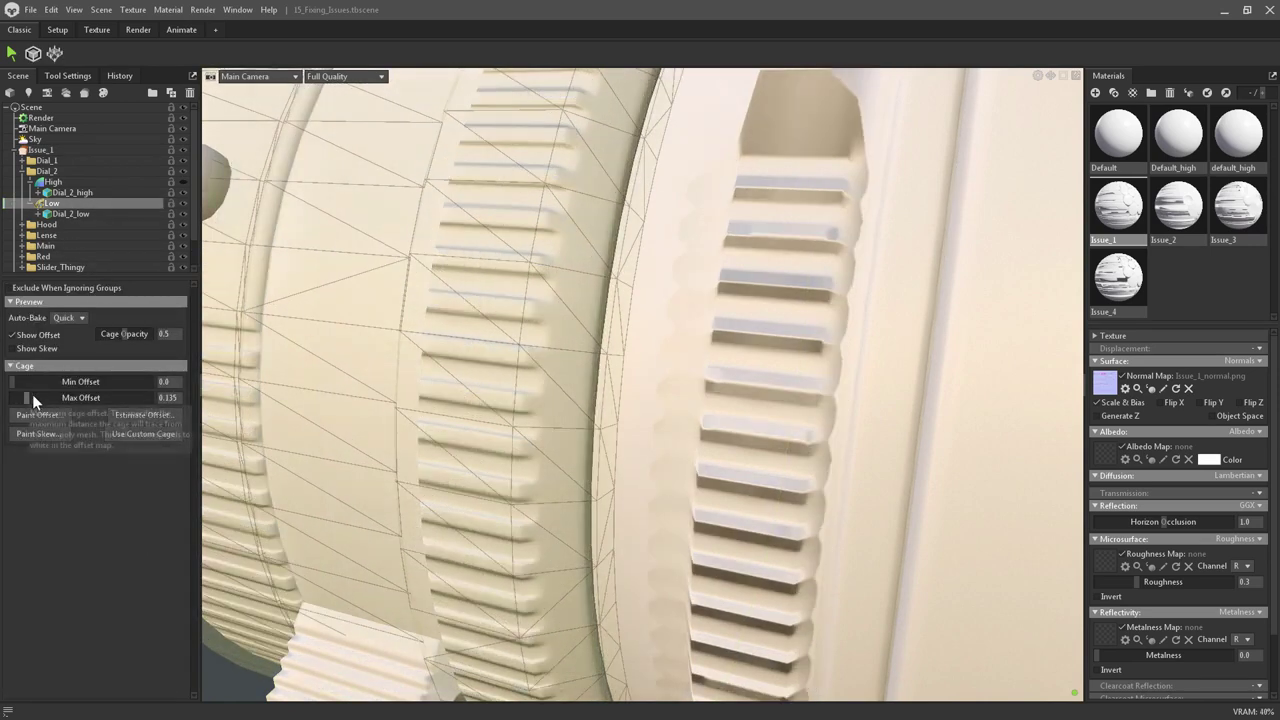
{"action": "scroll", "coordinate": [671, 340], "scroll_direction": "down", "scroll_amount": 6}
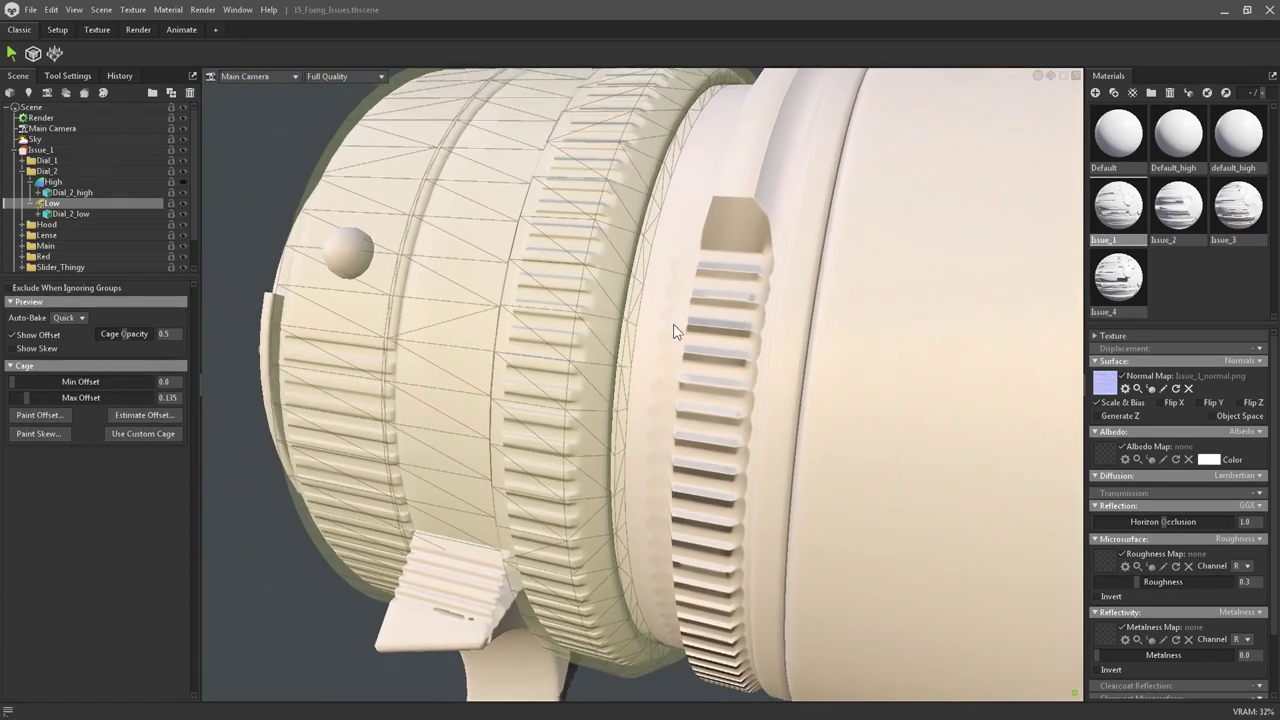
{"action": "left_click_drag", "start_coordinate": [279, 249], "coordinate": [437, 311]}
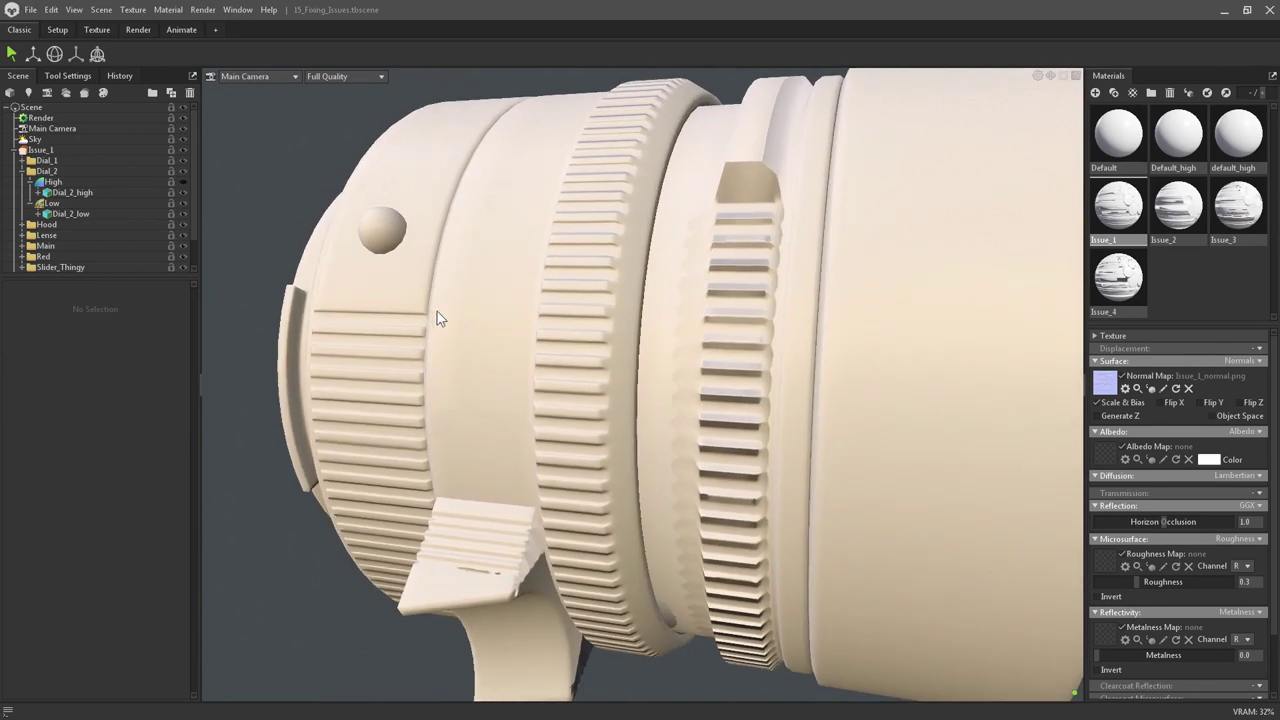
Set the cage Max Offset of Dial_2's Low group to 0.172 and select the Dial_1_low mesh
{"action": "left_click", "coordinate": [700, 263]}
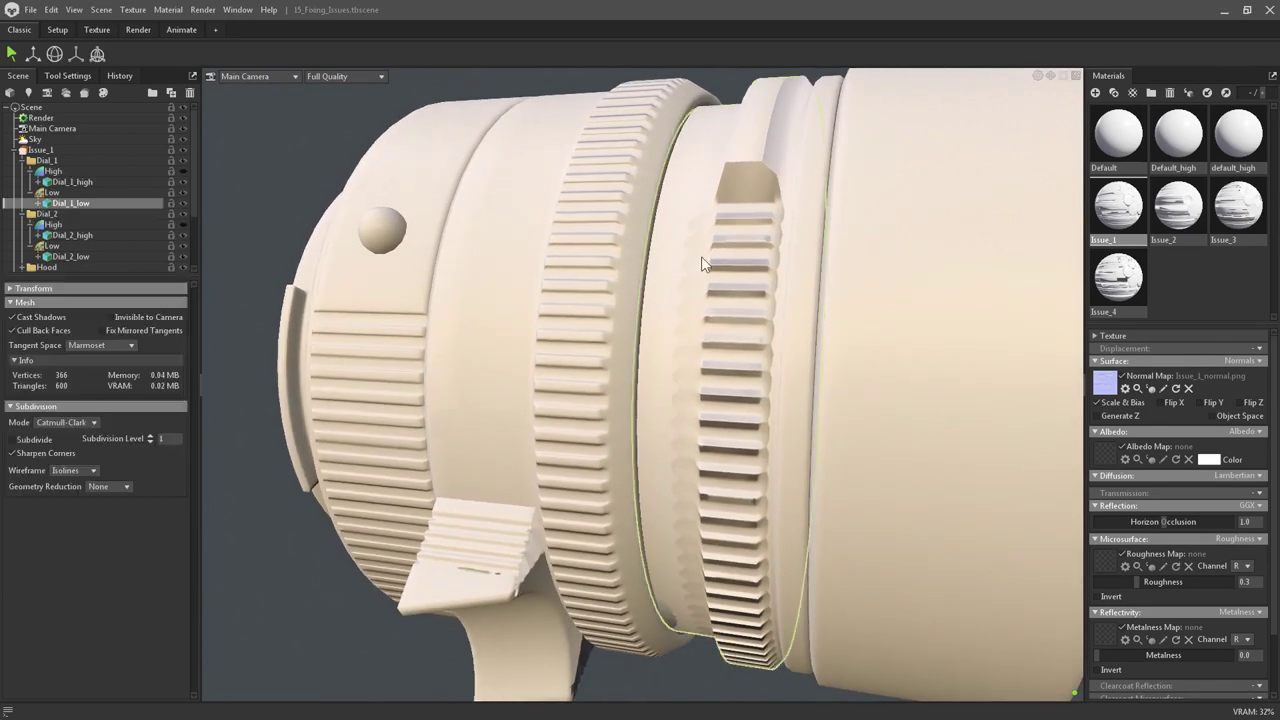
{"action": "left_click", "coordinate": [65, 245]}
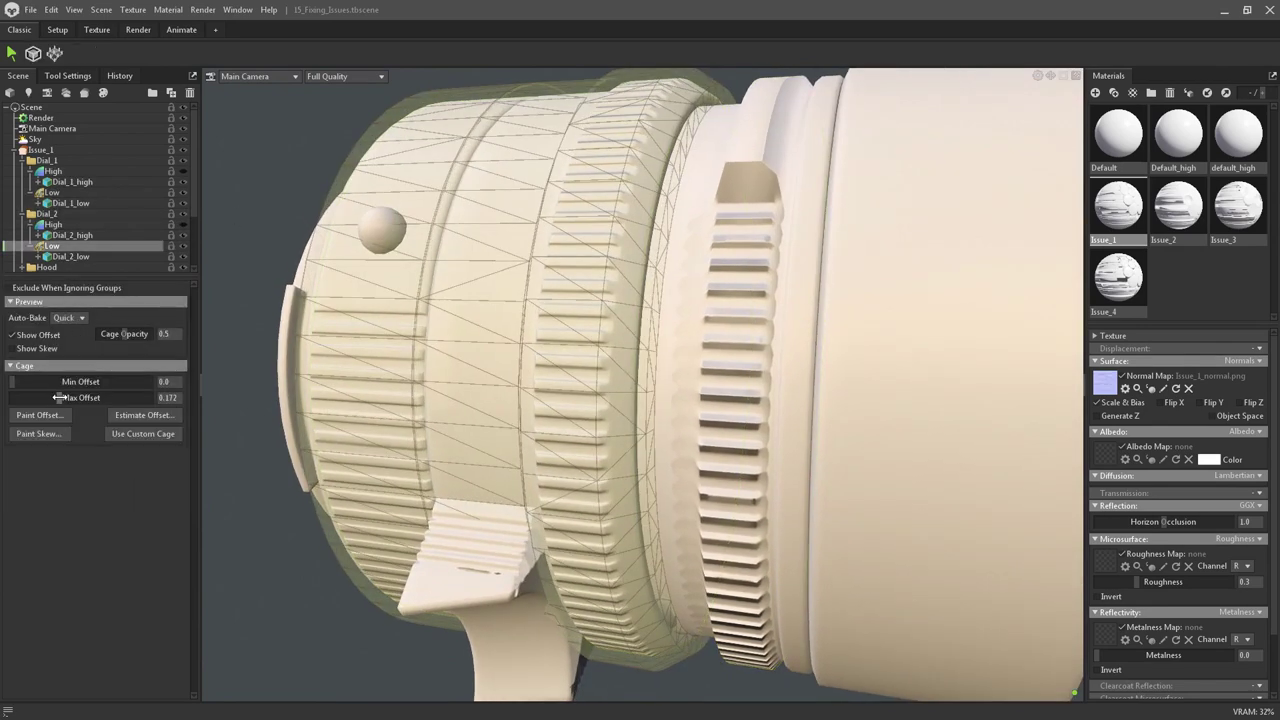
{"action": "left_click", "coordinate": [727, 255]}
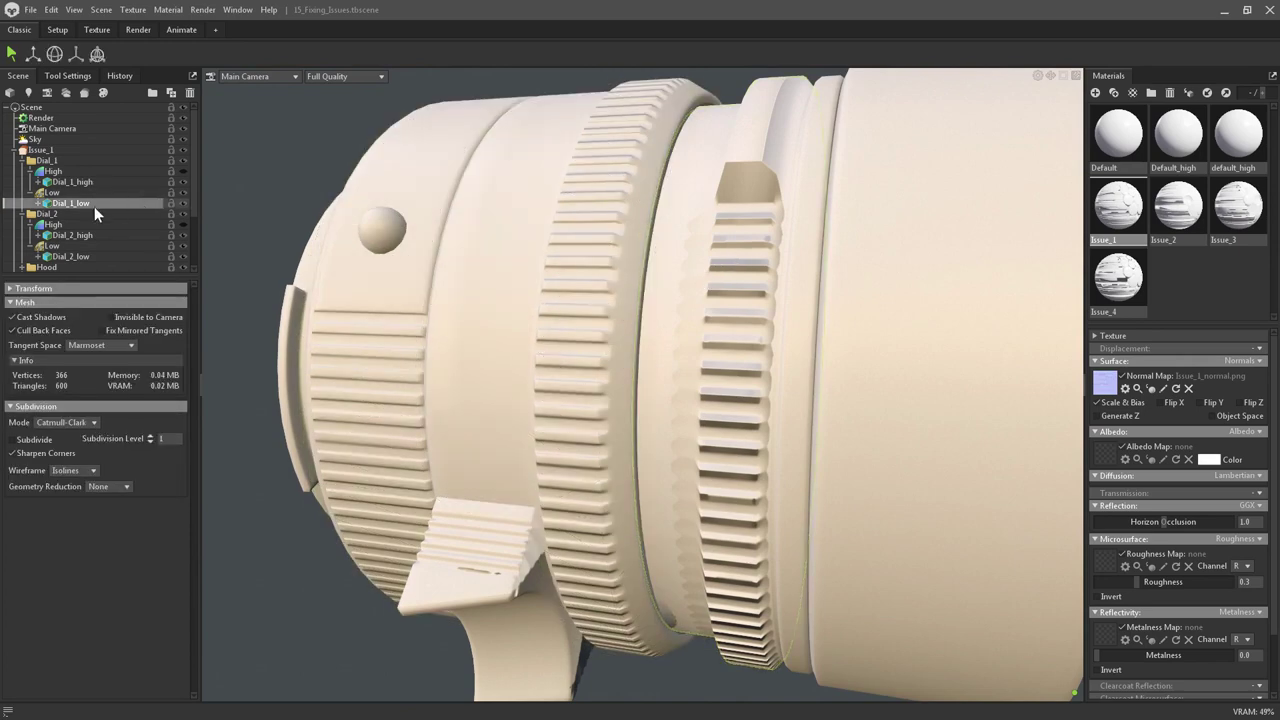
Set the cage Max Offset of Dial_1's Low group in Issue_1 to 0.135
{"action": "left_click", "coordinate": [52, 192]}
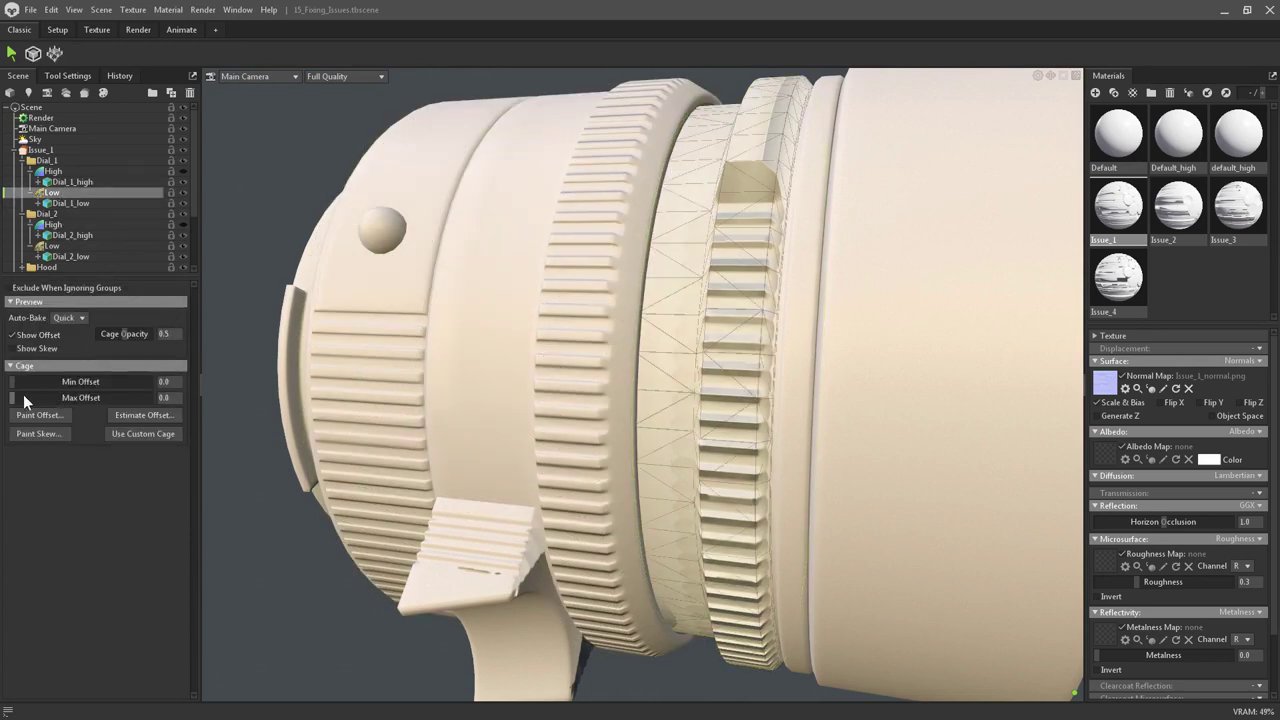
{"action": "left_click_drag", "start_coordinate": [23, 394], "coordinate": [28, 397]}
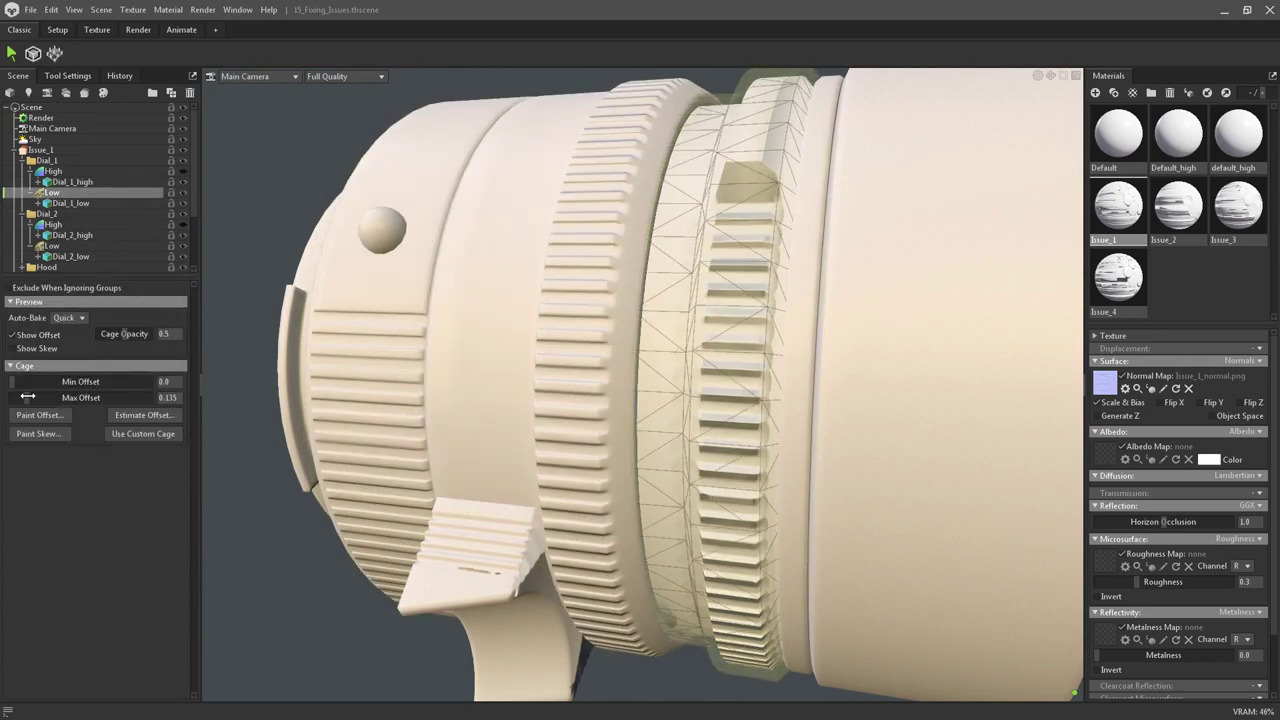
{"action": "middle_click_drag", "start_coordinate": [452, 500], "coordinate": [477, 392]}
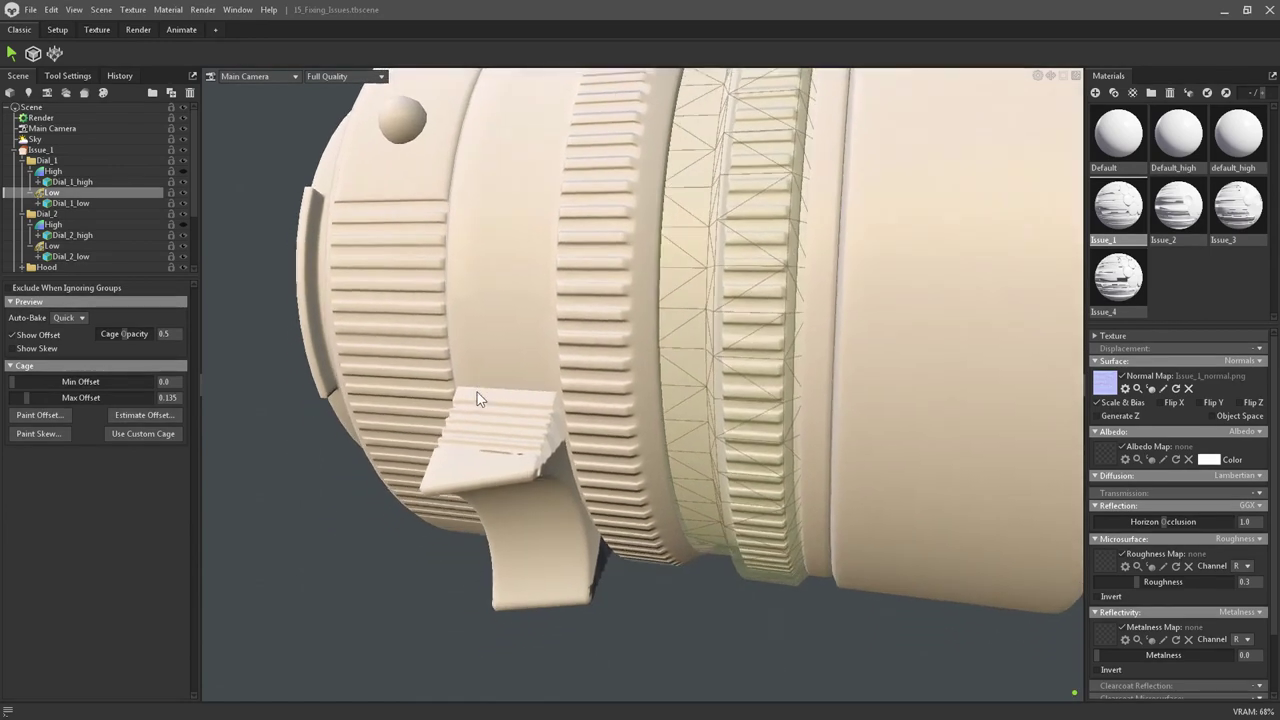
Increase the cage Max Offset of Slider_Thingy's Low group until the cage clears the lever's ridges, and clear the selection
{"action": "scroll", "coordinate": [477, 392], "scroll_direction": "up", "scroll_amount": 5}
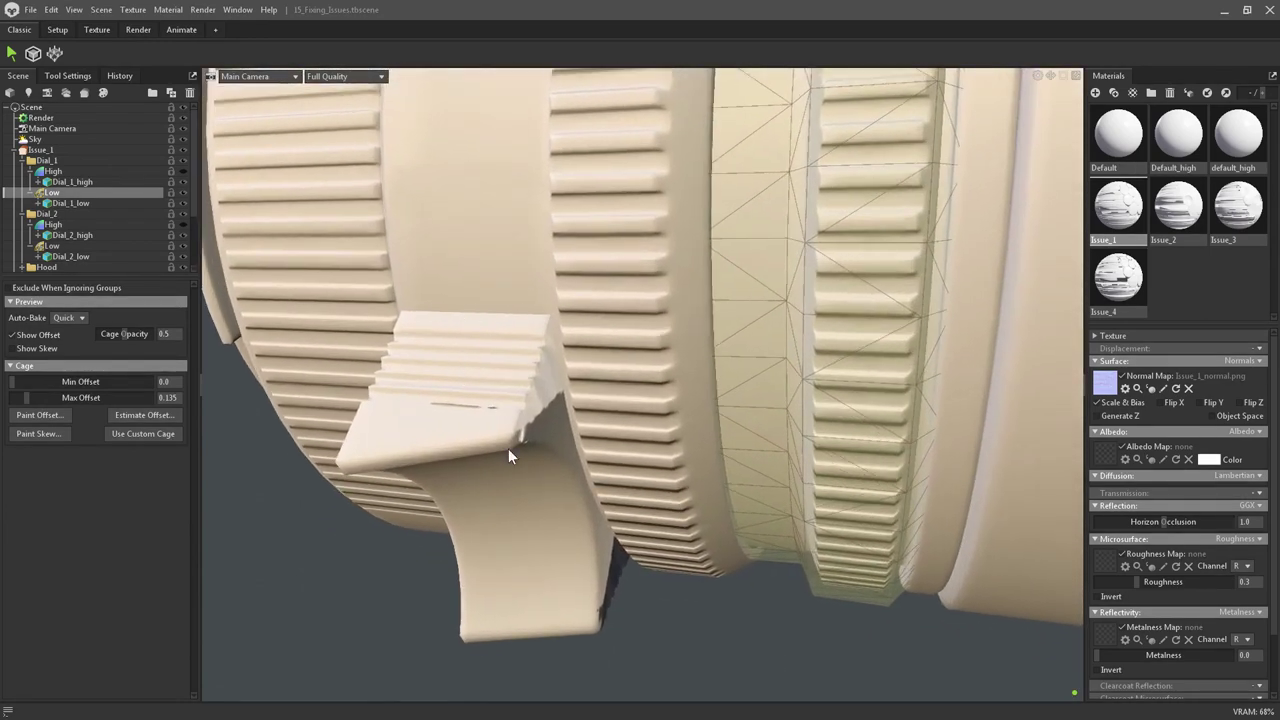
{"action": "left_click", "coordinate": [508, 448]}
{"action": "middle_click_drag", "start_coordinate": [516, 445], "coordinate": [582, 442]}
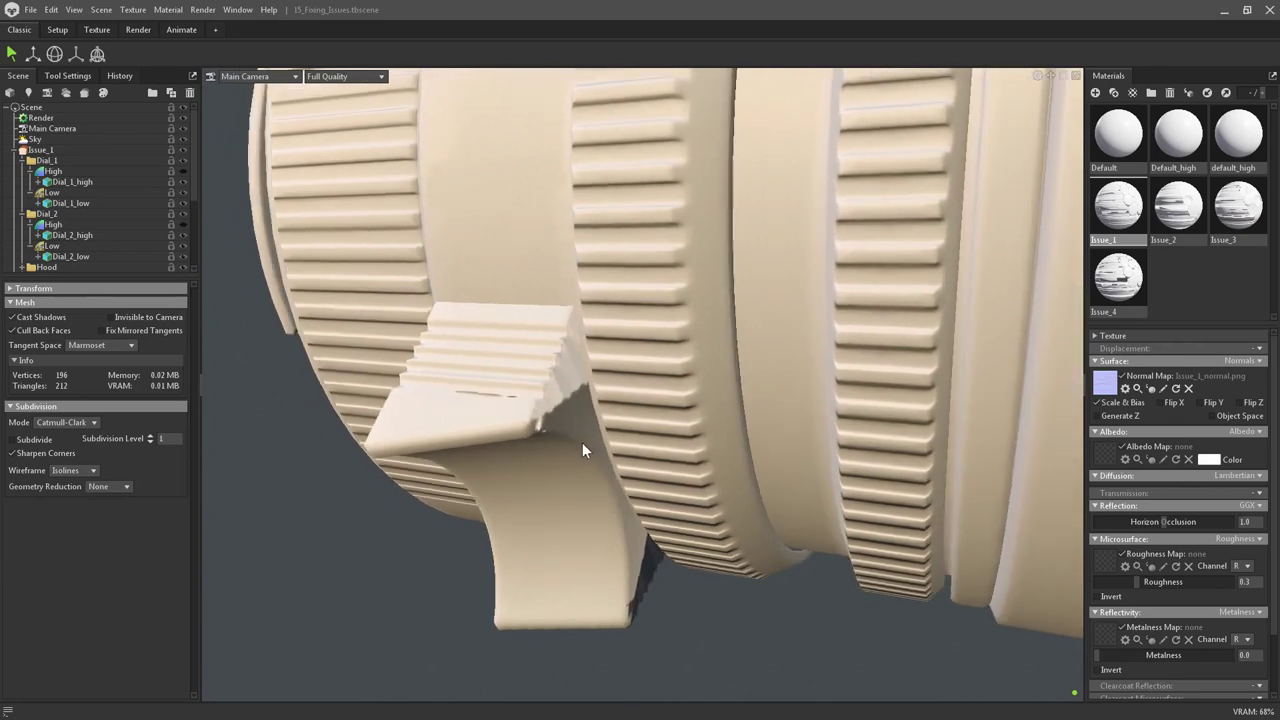
{"action": "scroll", "coordinate": [147, 217], "scroll_direction": "down", "scroll_amount": 4}
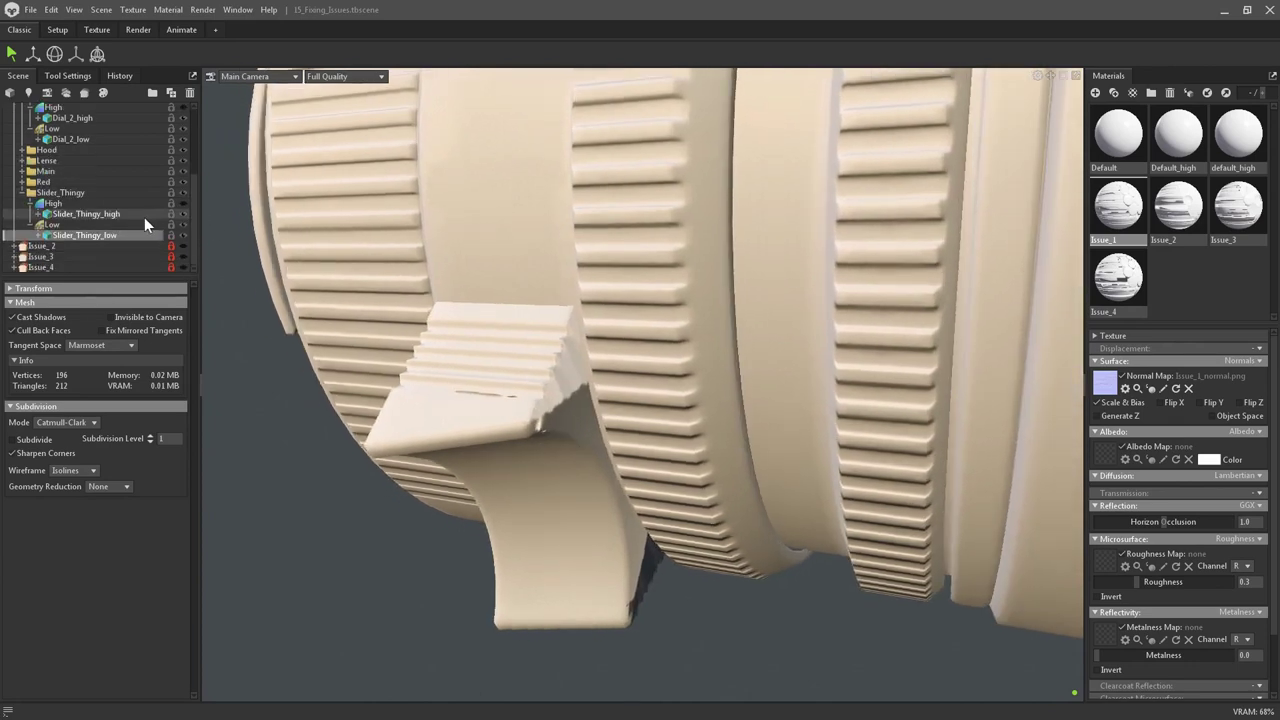
{"action": "left_click", "coordinate": [144, 223]}
{"action": "left_click_drag", "start_coordinate": [22, 395], "coordinate": [178, 475]}
{"action": "left_click", "coordinate": [355, 545]}
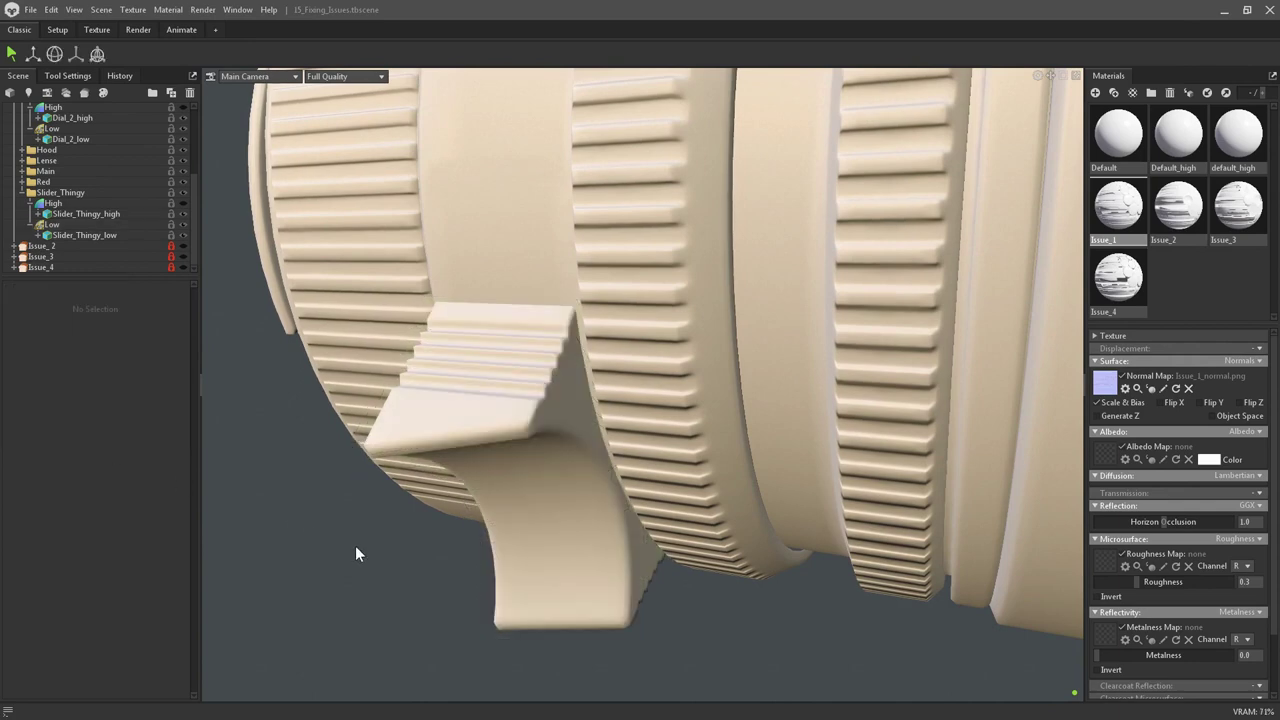
Bake the normal map of the Issue_1 bake project
{"action": "scroll", "coordinate": [448, 508], "scroll_direction": "down", "scroll_amount": 3}
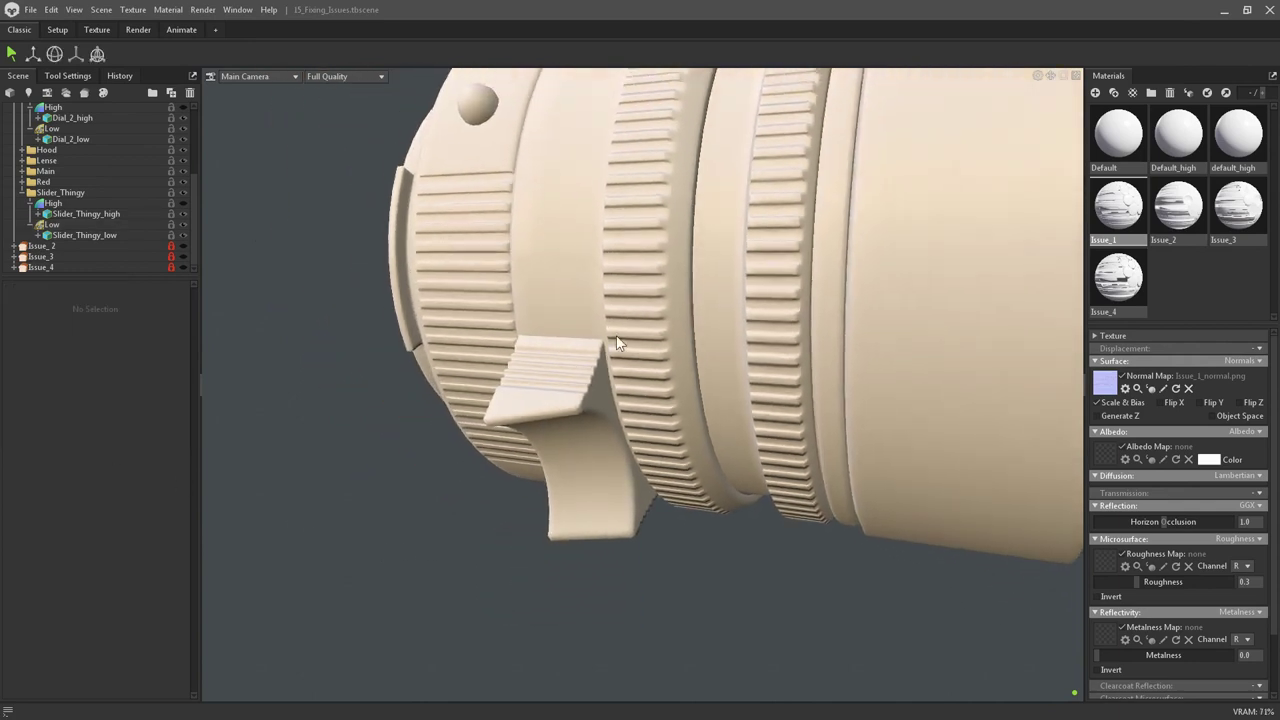
{"action": "left_click_drag", "start_coordinate": [616, 335], "coordinate": [425, 393]}
{"action": "scroll", "coordinate": [57, 178], "scroll_direction": "up", "scroll_amount": 3}
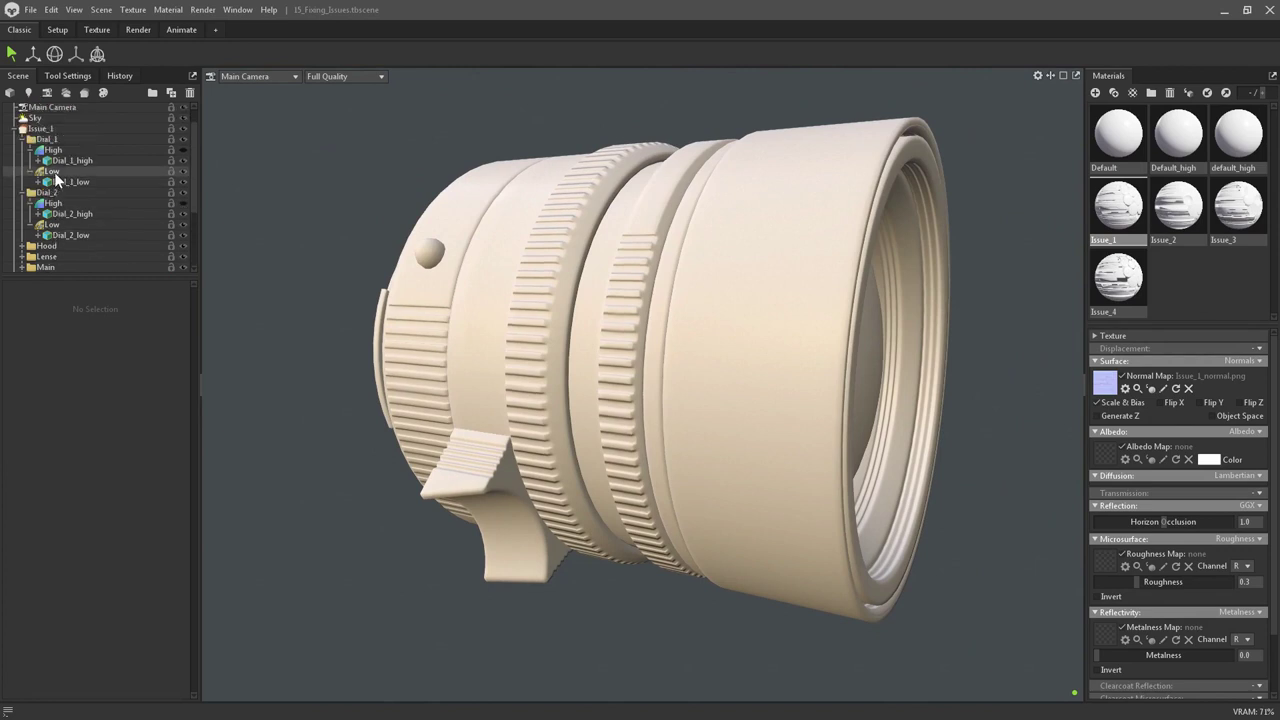
{"action": "scroll", "coordinate": [57, 178], "scroll_direction": "up", "scroll_amount": 2}
{"action": "left_click", "coordinate": [42, 150]}
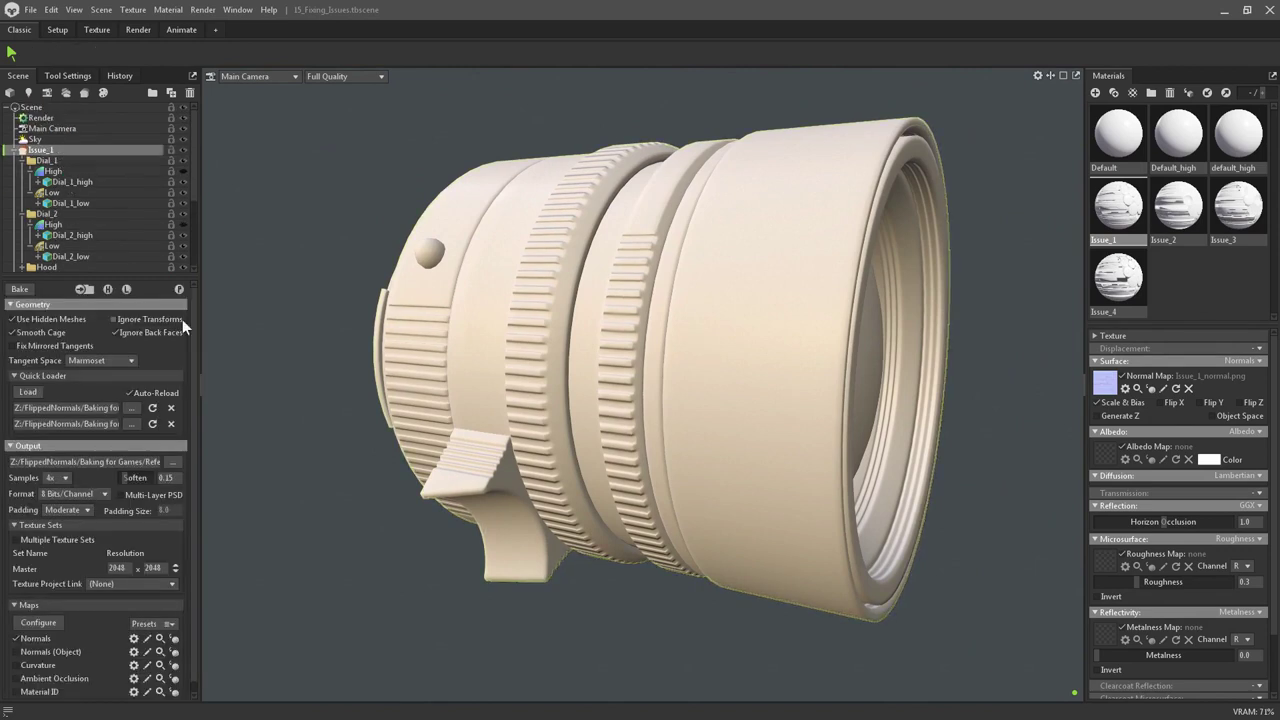
{"action": "left_click", "coordinate": [20, 289]}
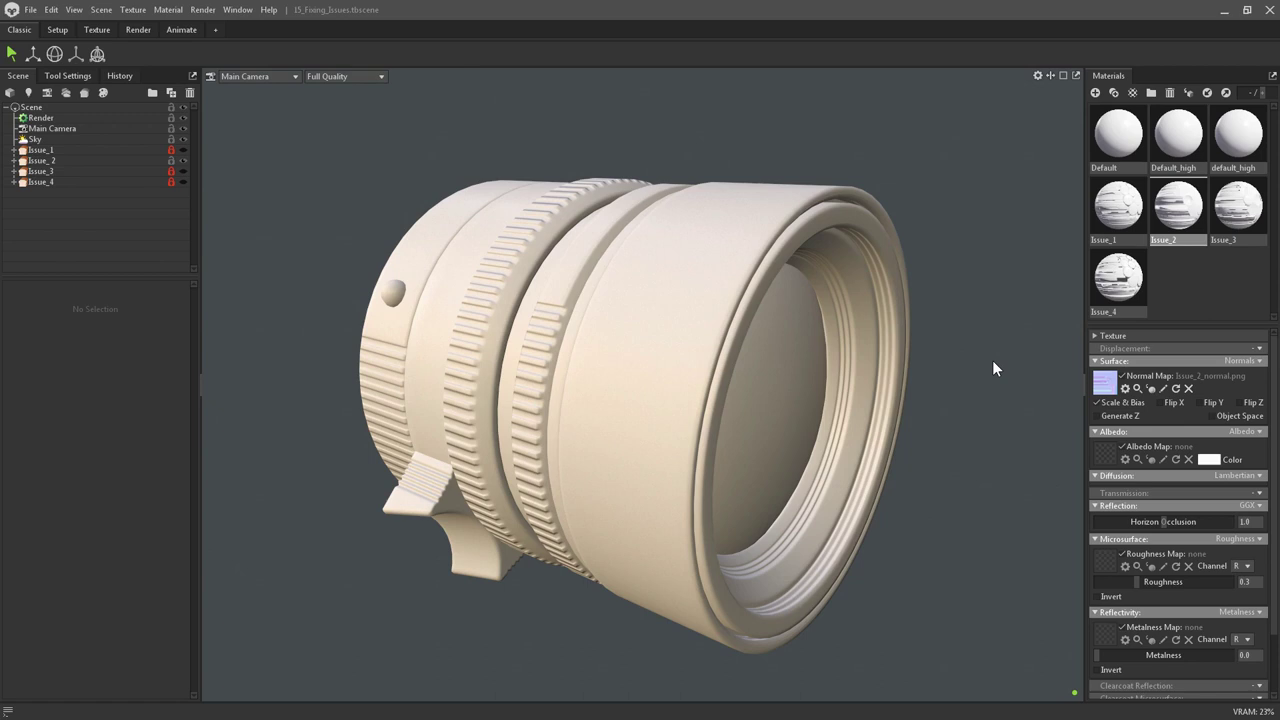
Examine the baked shading of Issue_2 around the ridged dials and the front rings of the hood
{"action": "right_click_drag", "start_coordinate": [886, 486], "coordinate": [885, 432]}
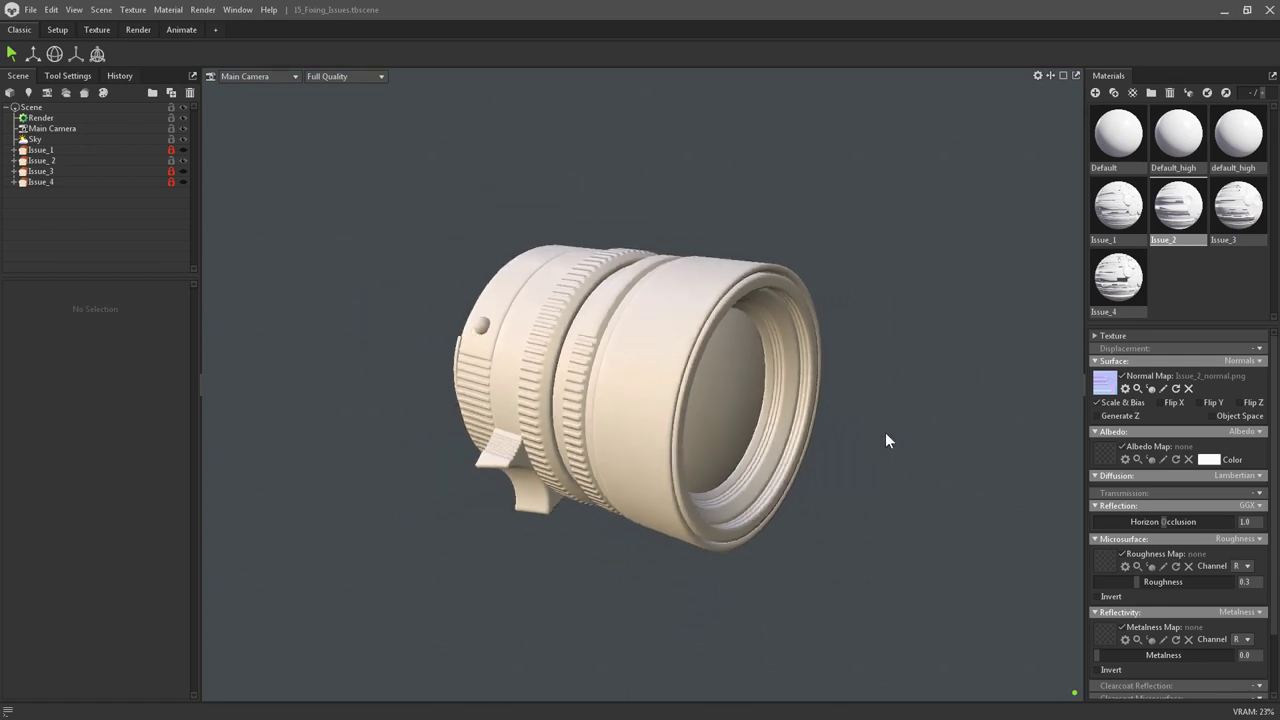
{"action": "left_click_drag", "start_coordinate": [690, 506], "coordinate": [727, 511]}
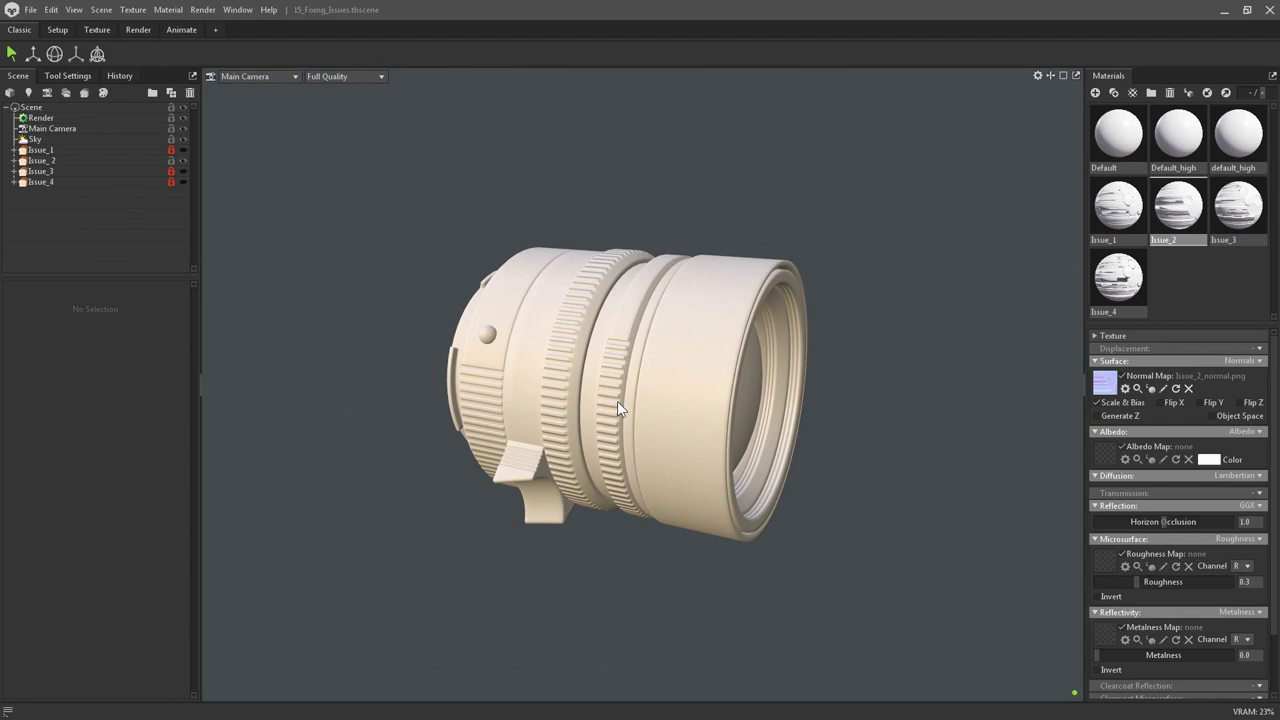
{"action": "scroll", "coordinate": [617, 401], "scroll_direction": "up", "scroll_amount": 5}
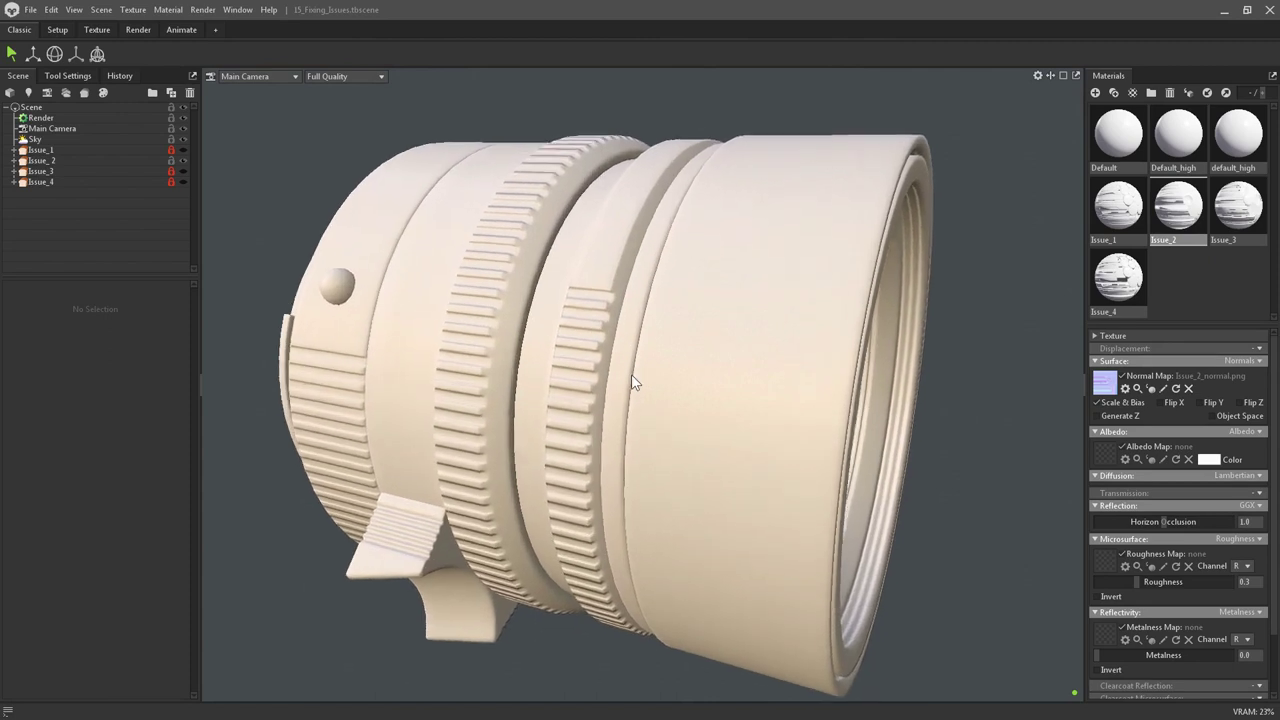
{"action": "scroll", "coordinate": [631, 376], "scroll_direction": "up", "scroll_amount": 5}
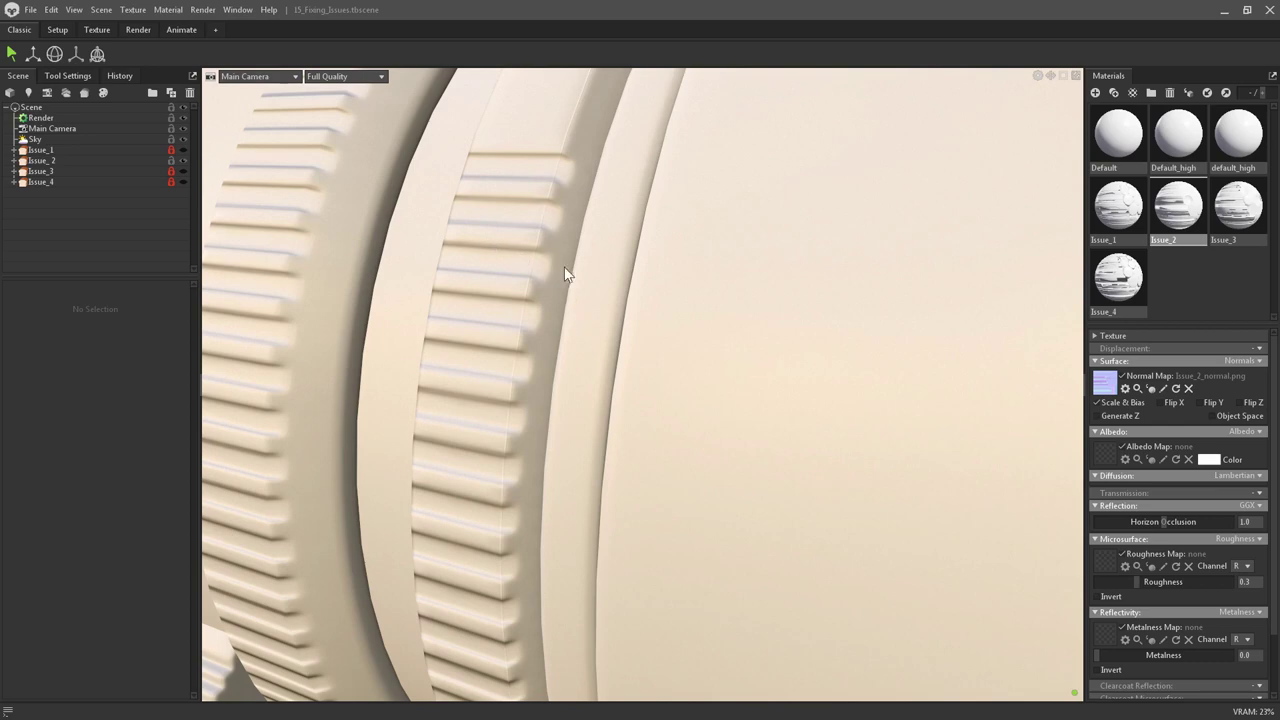
{"action": "left_click_drag", "start_coordinate": [566, 280], "coordinate": [580, 342]}
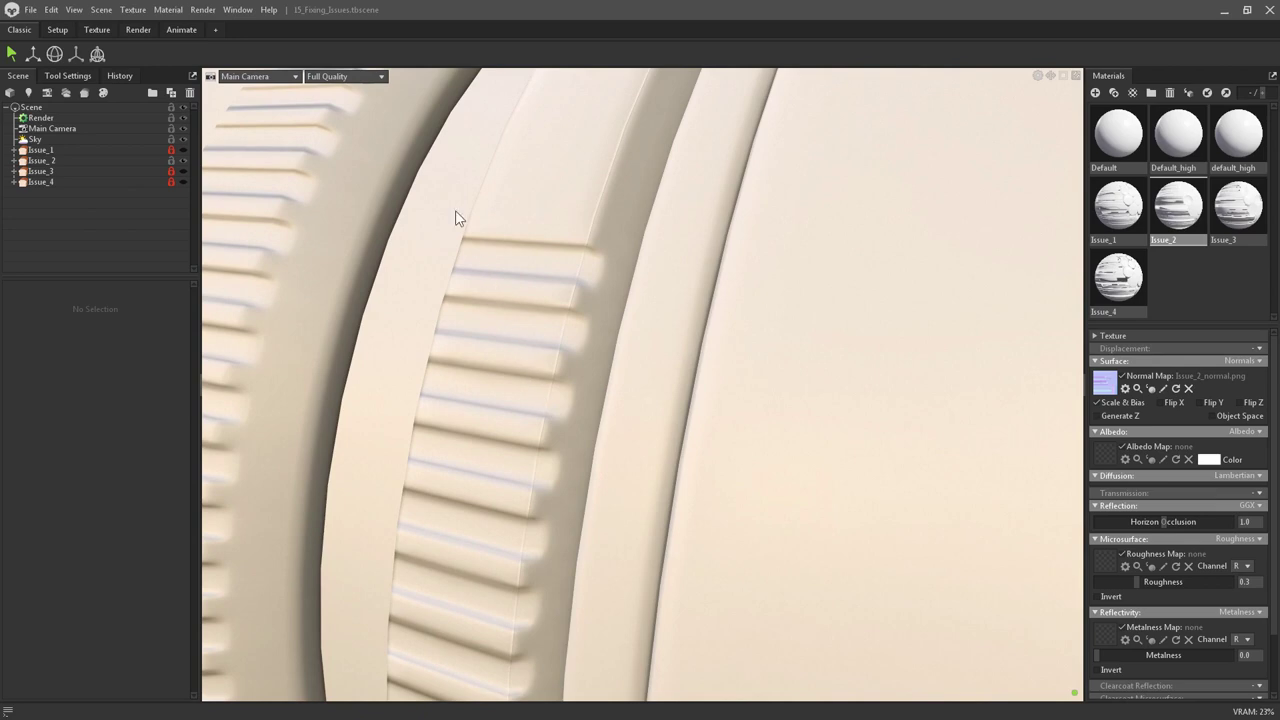
{"action": "scroll", "coordinate": [558, 340], "scroll_direction": "down", "scroll_amount": 5}
{"action": "left_click_drag", "start_coordinate": [563, 277], "coordinate": [672, 208]}
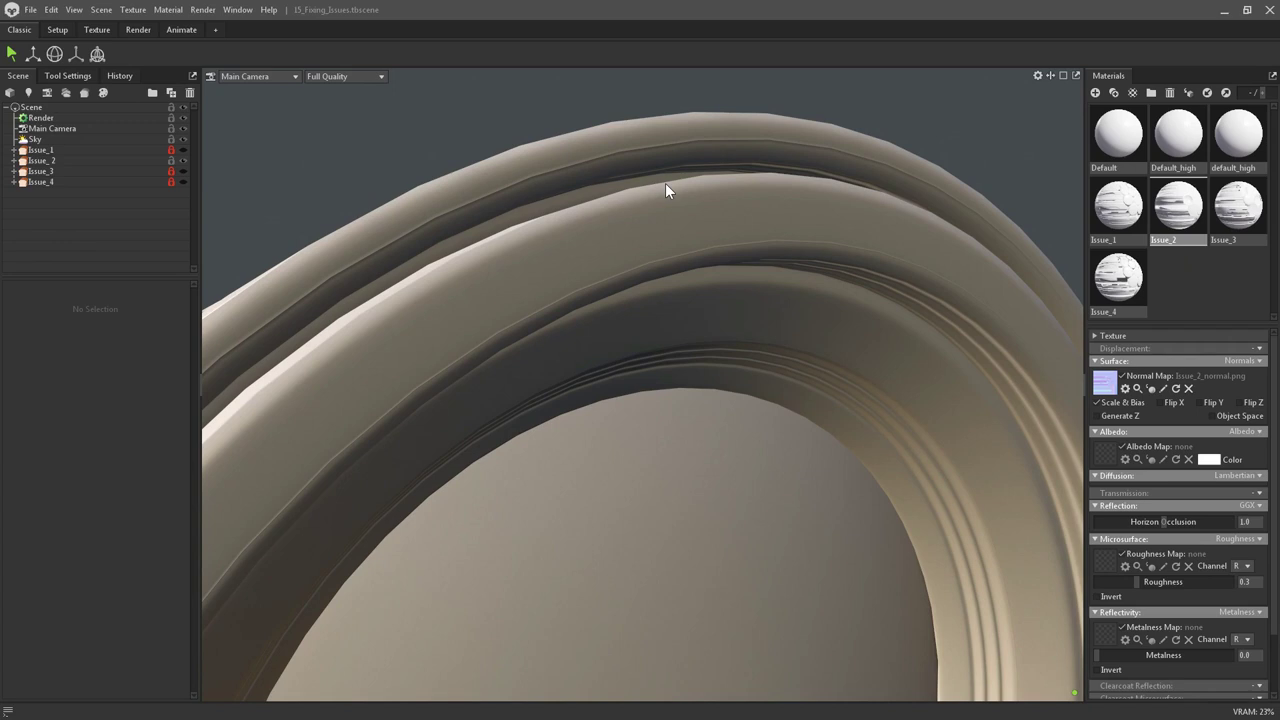
Display the Issue_2 lens untextured and examine the low-poly's shading around the front rings, dials and hood
{"action": "left_click", "coordinate": [339, 78]}
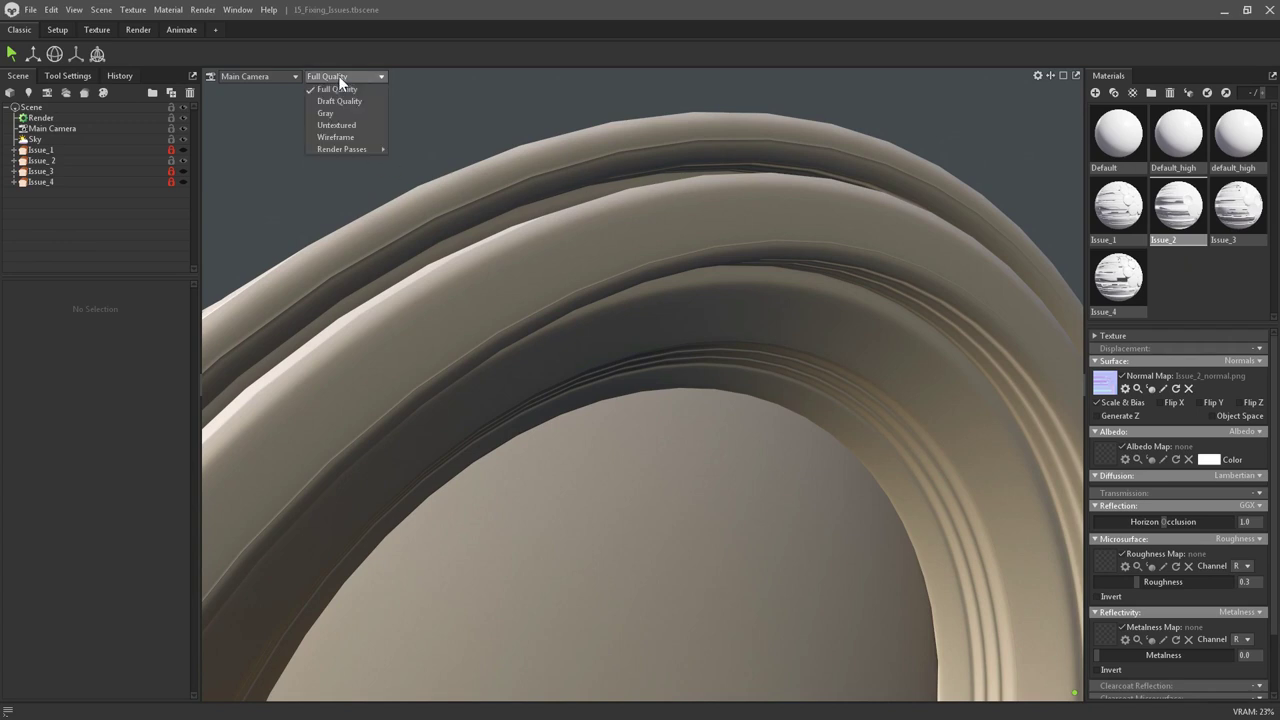
{"action": "left_click", "coordinate": [337, 126]}
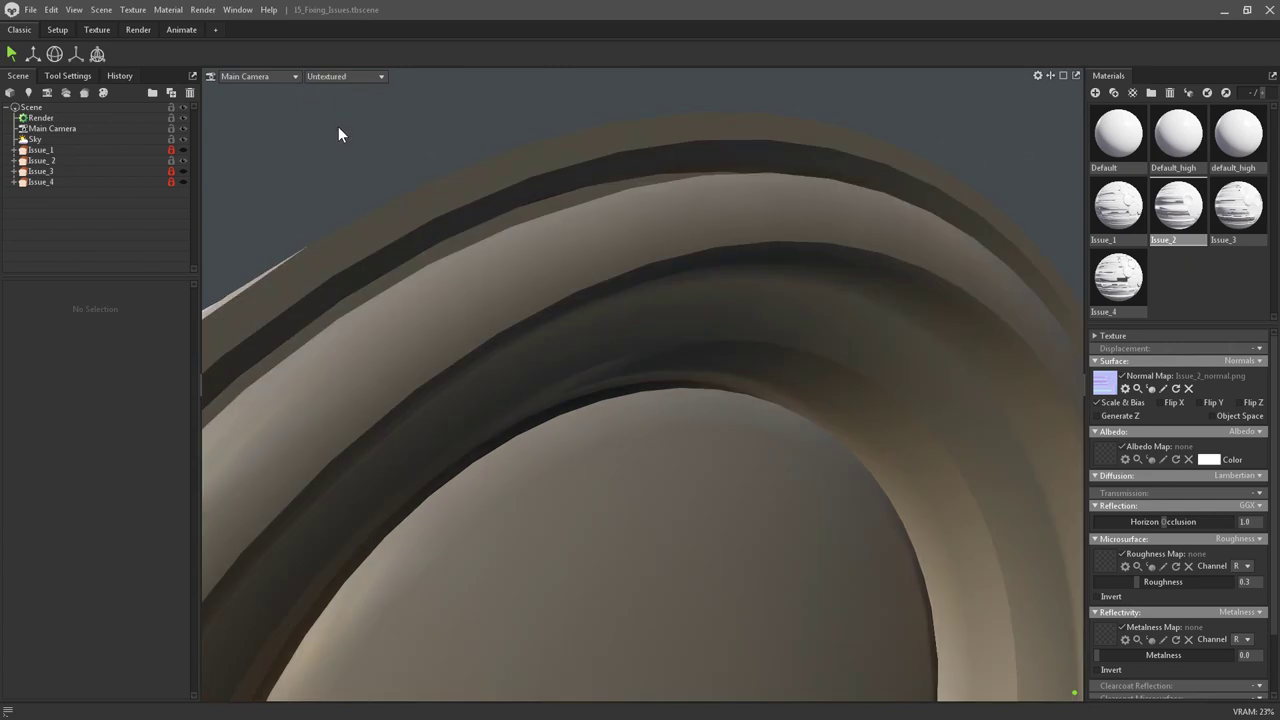
{"action": "left_click_drag", "start_coordinate": [686, 310], "coordinate": [614, 296]}
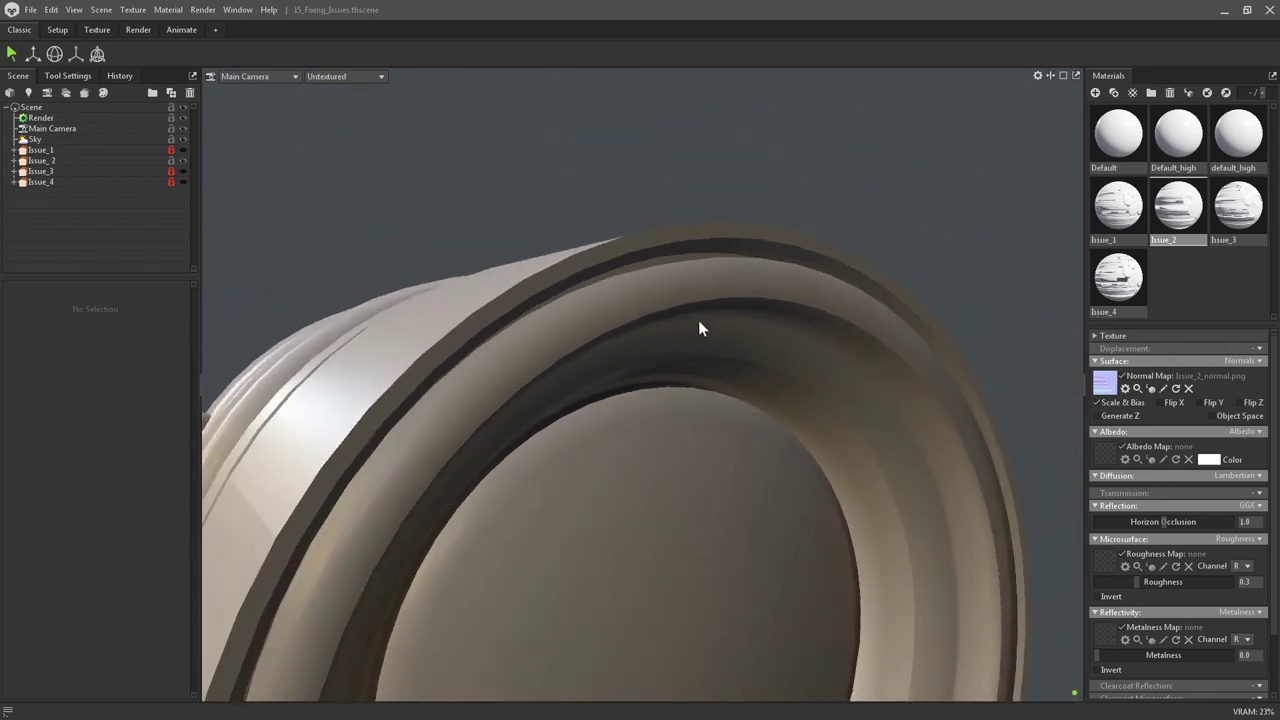
{"action": "left_click_drag", "start_coordinate": [446, 345], "coordinate": [688, 177]}
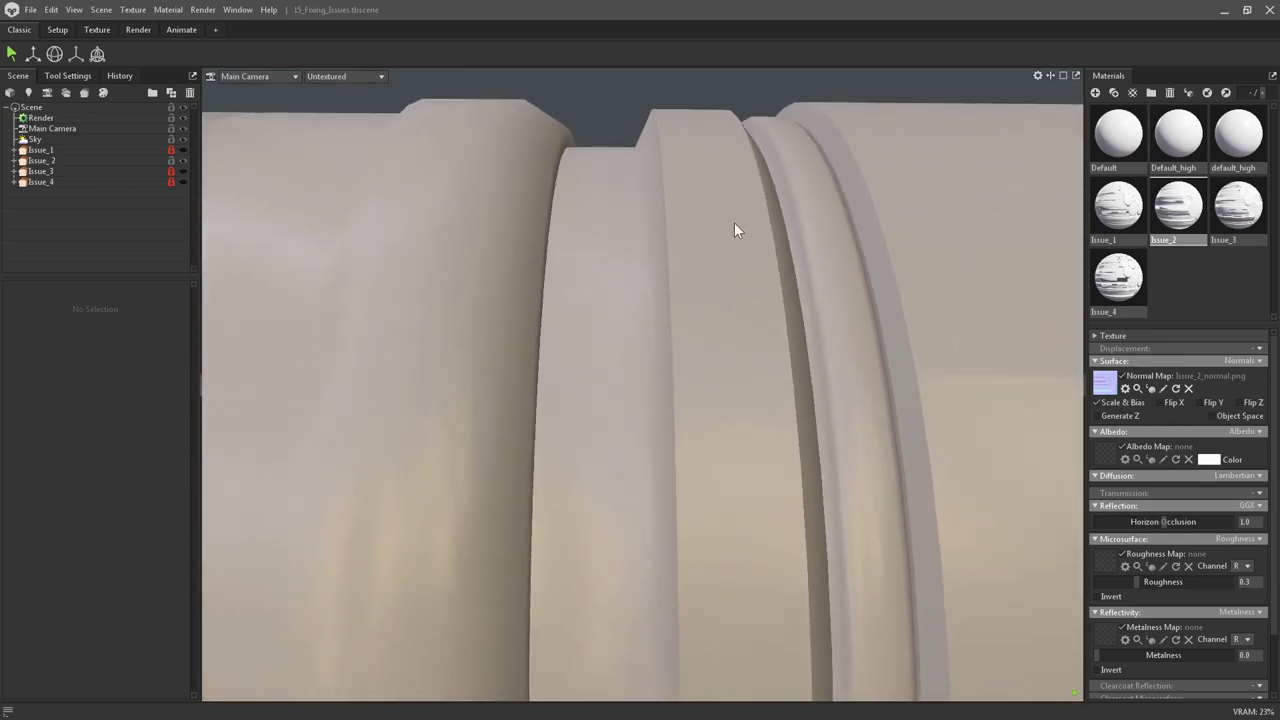
{"action": "left_click_drag", "start_coordinate": [801, 431], "coordinate": [759, 467]}
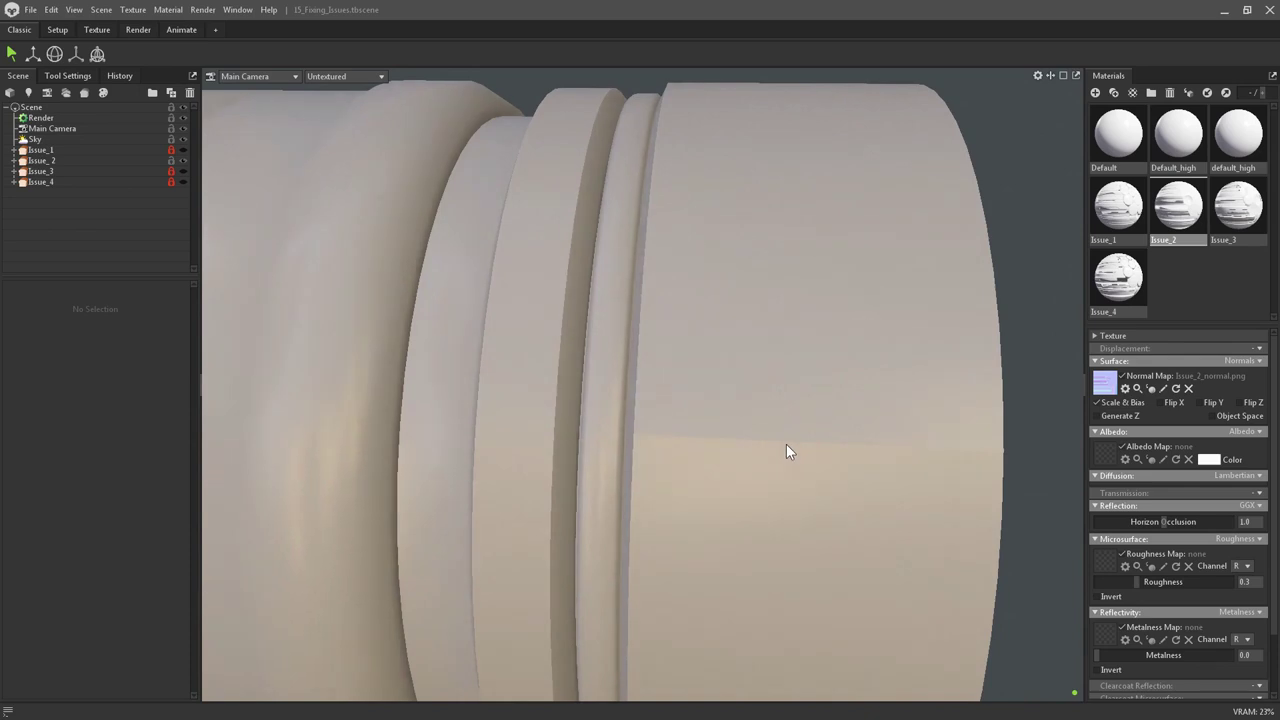
{"action": "left_click_drag", "start_coordinate": [871, 460], "coordinate": [674, 367]}
{"action": "left_click_drag", "start_coordinate": [634, 309], "coordinate": [620, 264]}
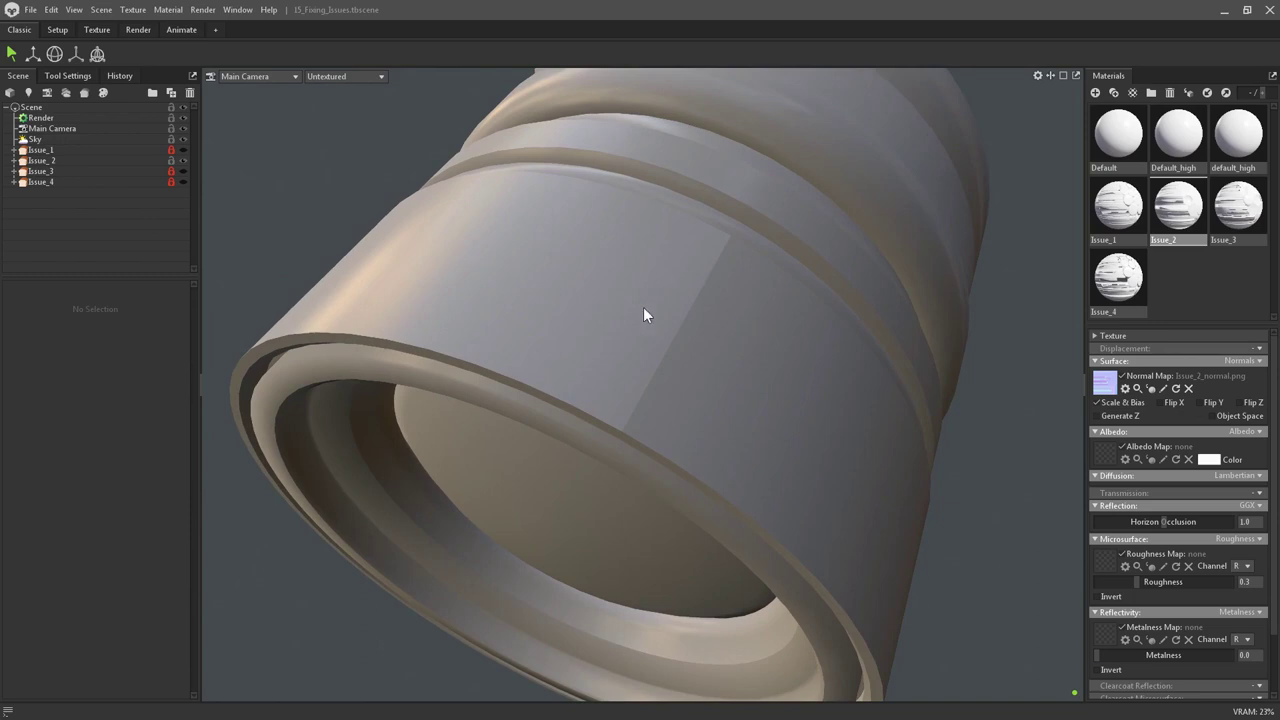
Restore the Full Quality display and inspect the seam on the hood of Issue_2 with changed scene lighting
{"action": "left_click", "coordinate": [343, 86]}
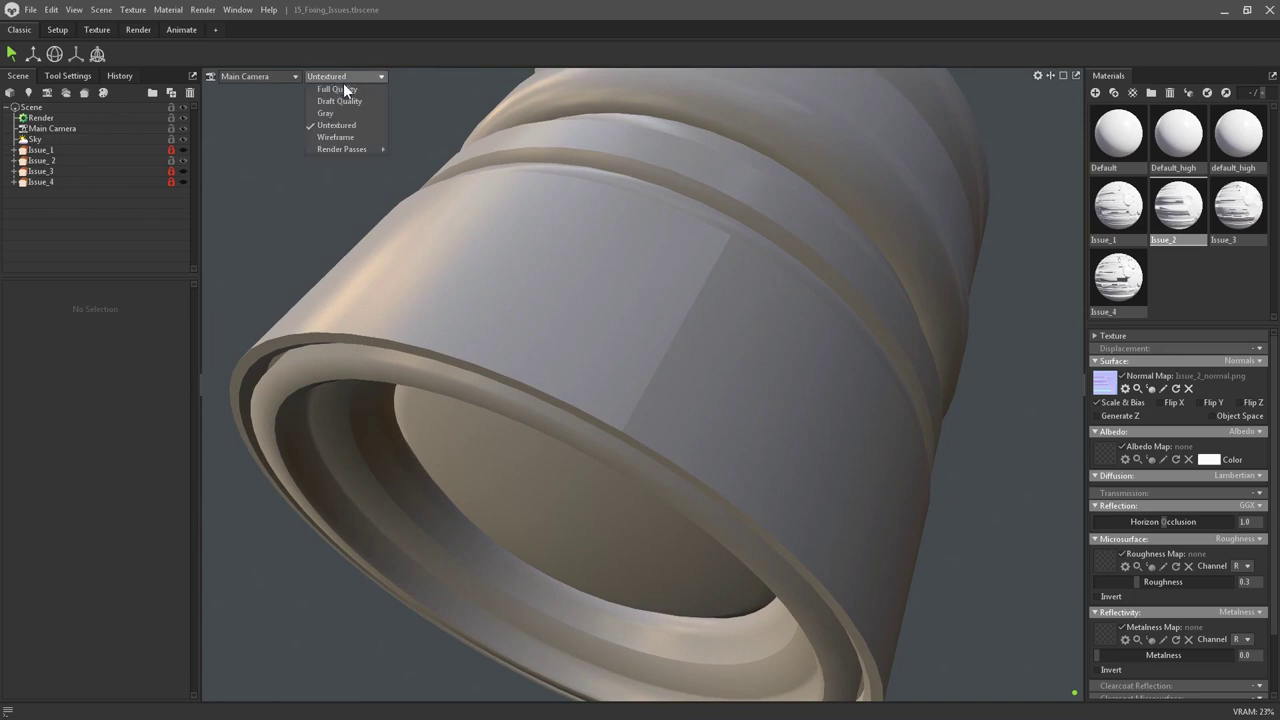
{"action": "left_click", "coordinate": [343, 91]}
{"action": "mouse_move", "coordinate": [694, 328]}
{"action": "left_mouse_down"}
{"action": "mouse_move", "coordinate": [677, 334]}
{"action": "mouse_move", "coordinate": [651, 291]}
{"action": "left_mouse_up"}
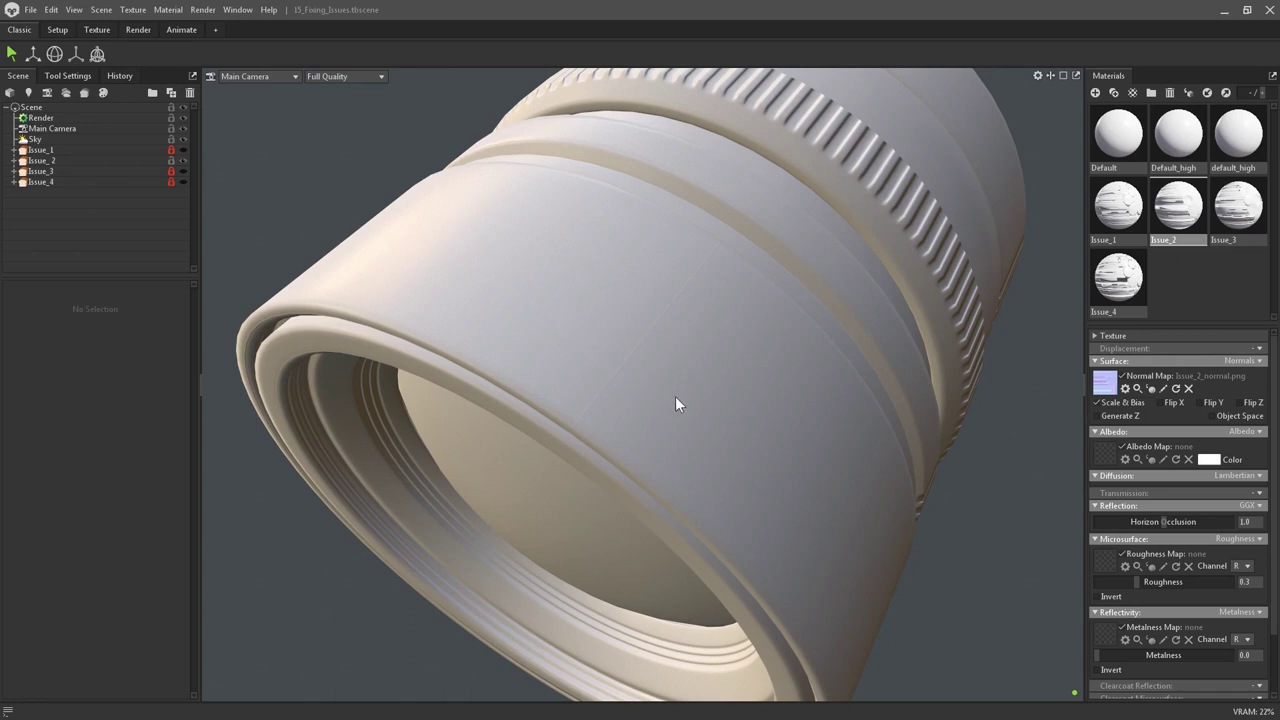
{"action": "mouse_move", "coordinate": [669, 411]}
{"action": "left_mouse_down", "text": "shift"}
{"action": "mouse_move", "coordinate": [698, 392]}
{"action": "mouse_move", "coordinate": [666, 400]}
{"action": "left_mouse_up", "text": "shift"}
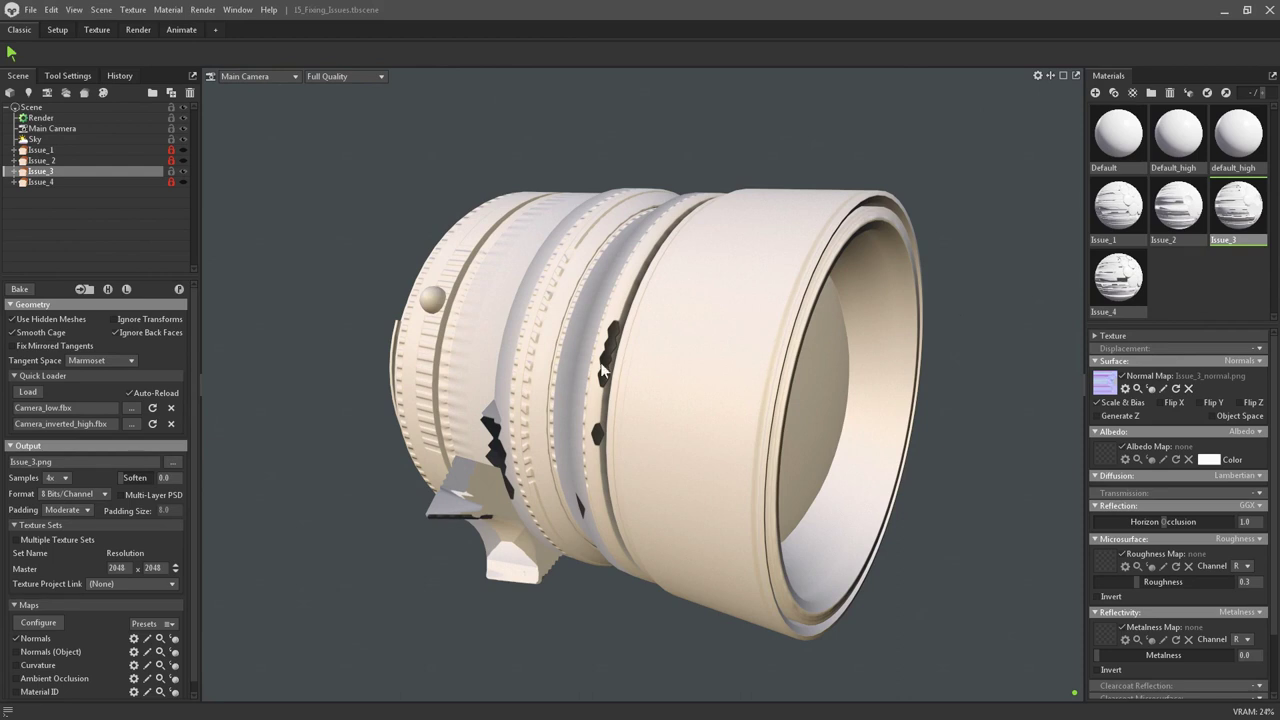
Set the cage Max Offset of Dial_2's Low group in Issue_3 to 0.167
{"action": "left_click_drag", "start_coordinate": [572, 362], "coordinate": [506, 299]}
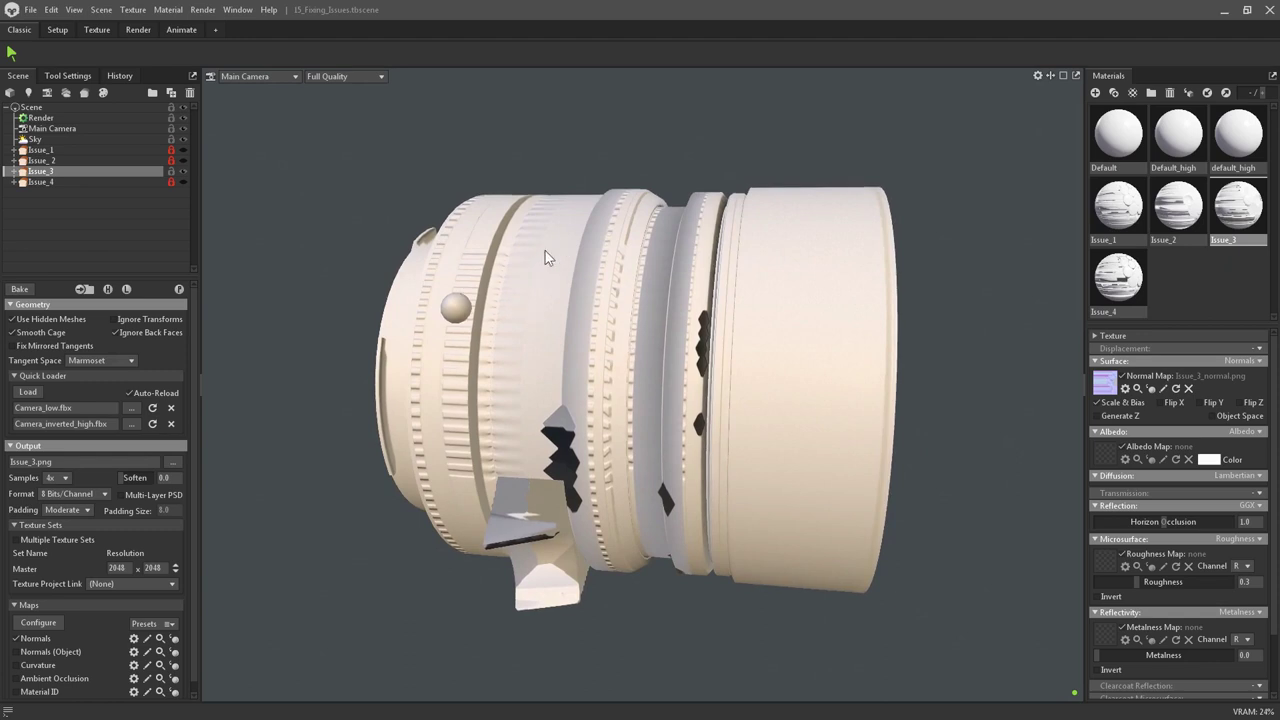
{"action": "left_click", "coordinate": [11, 172]}
{"action": "left_click", "coordinate": [22, 192]}
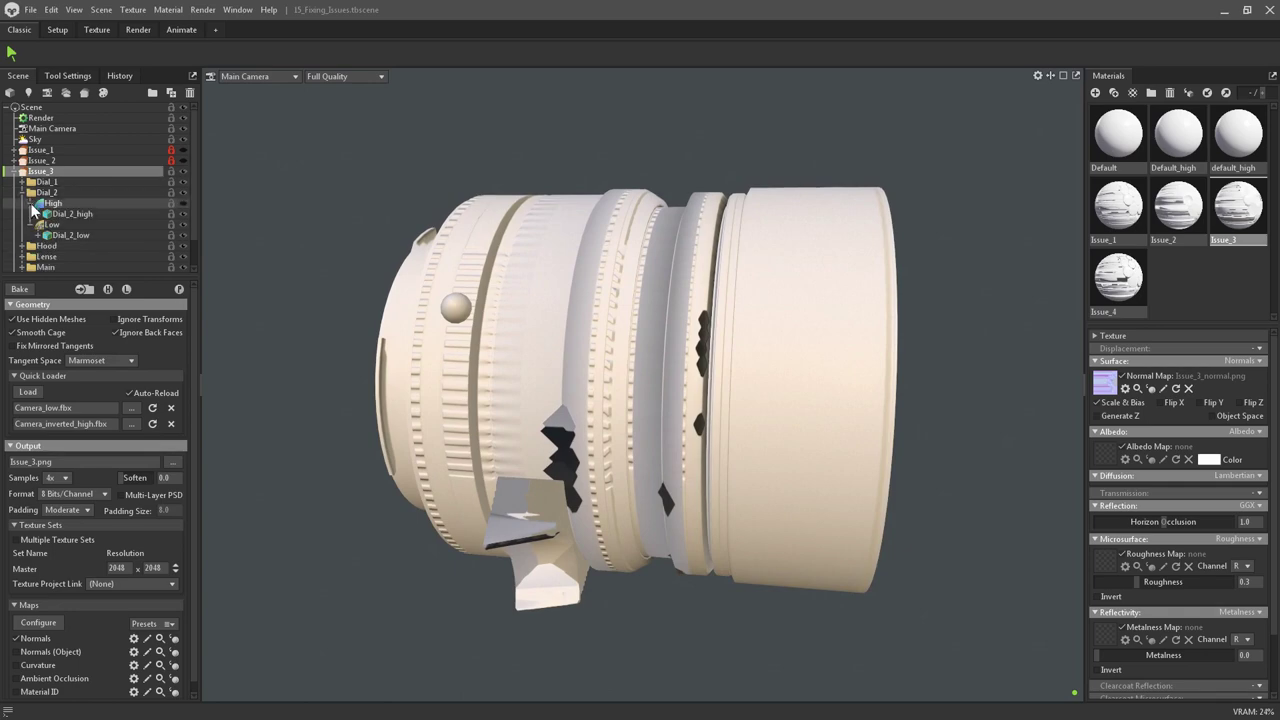
{"action": "left_click", "coordinate": [48, 227]}
{"action": "key", "text": "f"}
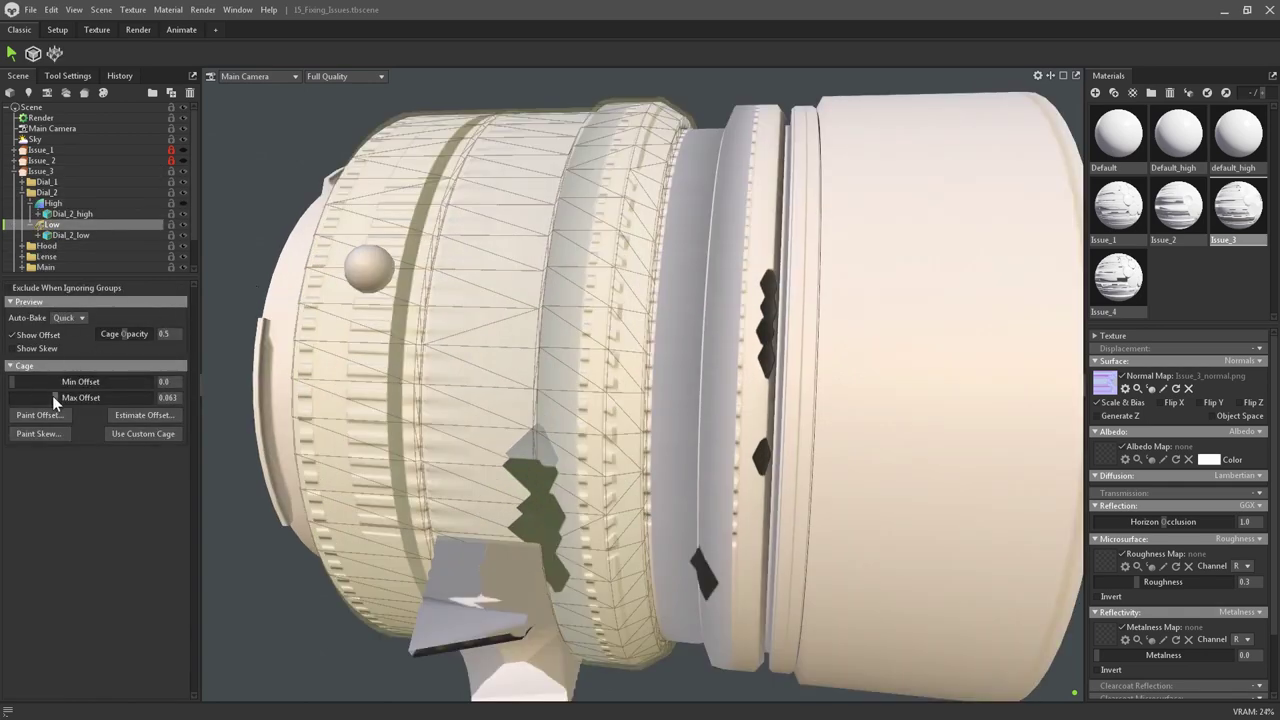
{"action": "left_click_drag", "start_coordinate": [58, 400], "coordinate": [82, 397]}
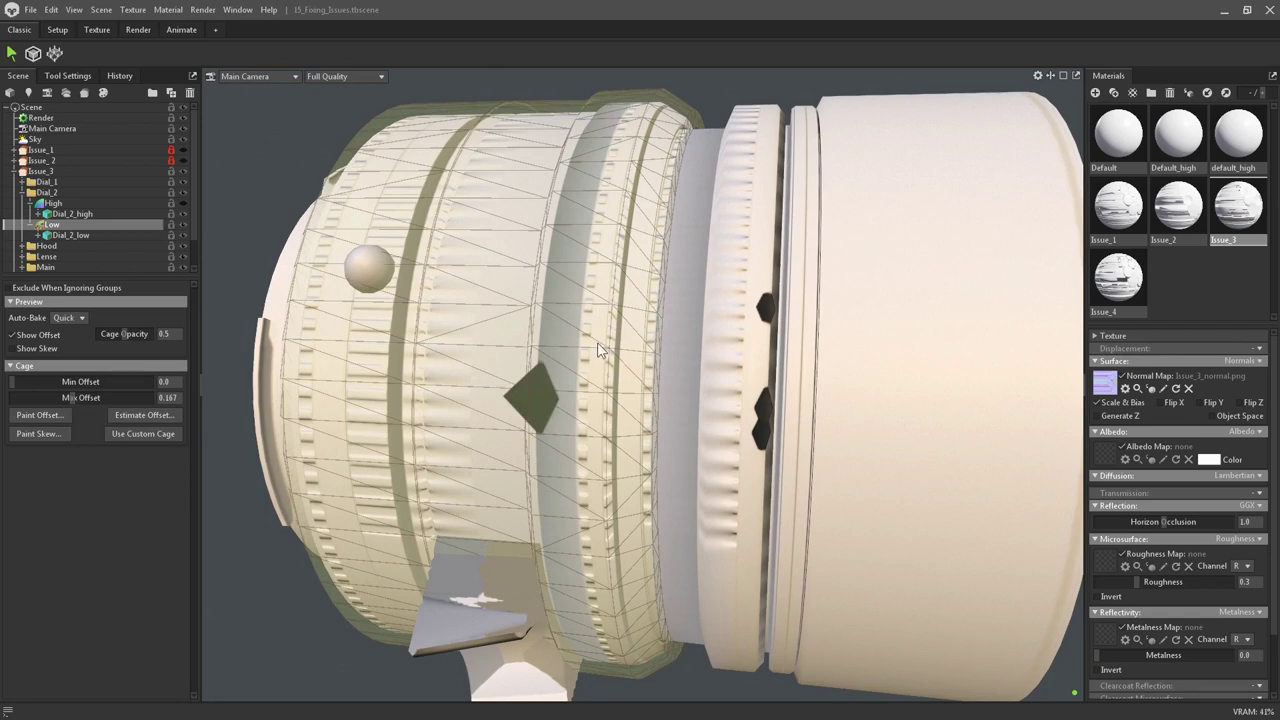
Set the cage Max Offset of Dial_1's Low group in Issue_3 to 0.209 and clear the selection
{"action": "left_click", "coordinate": [742, 197]}
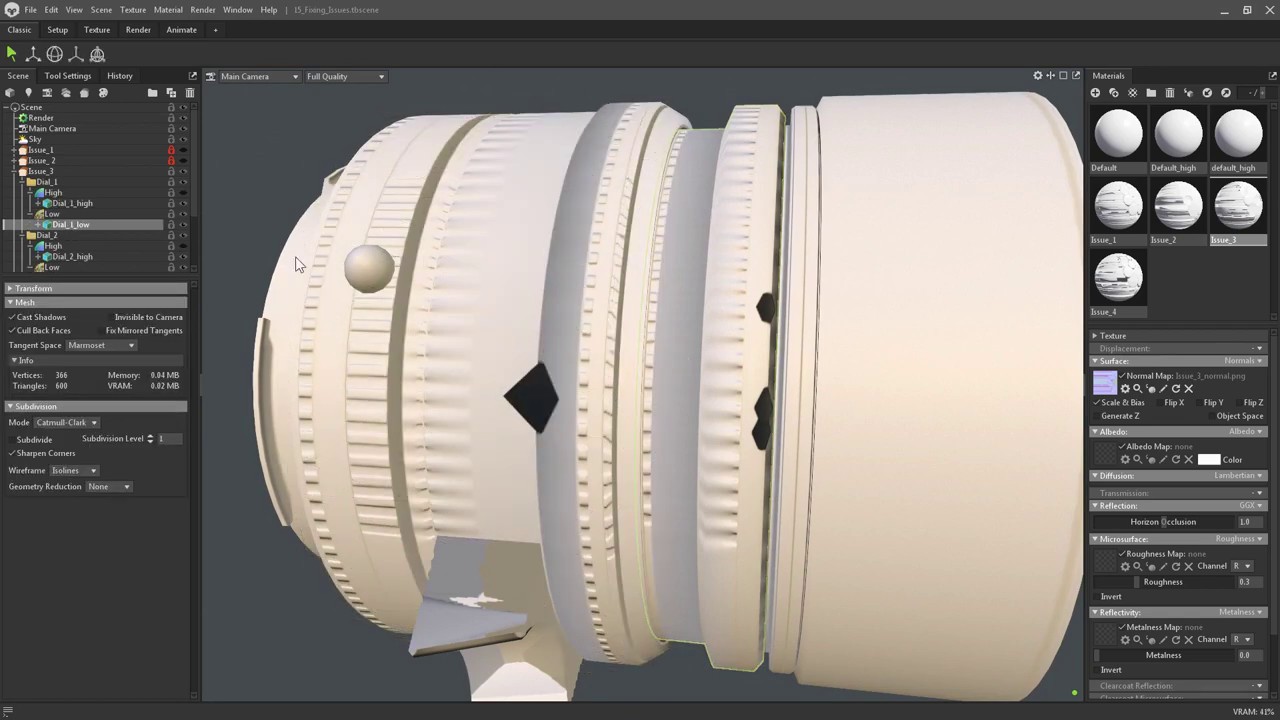
{"action": "left_click", "coordinate": [50, 214]}
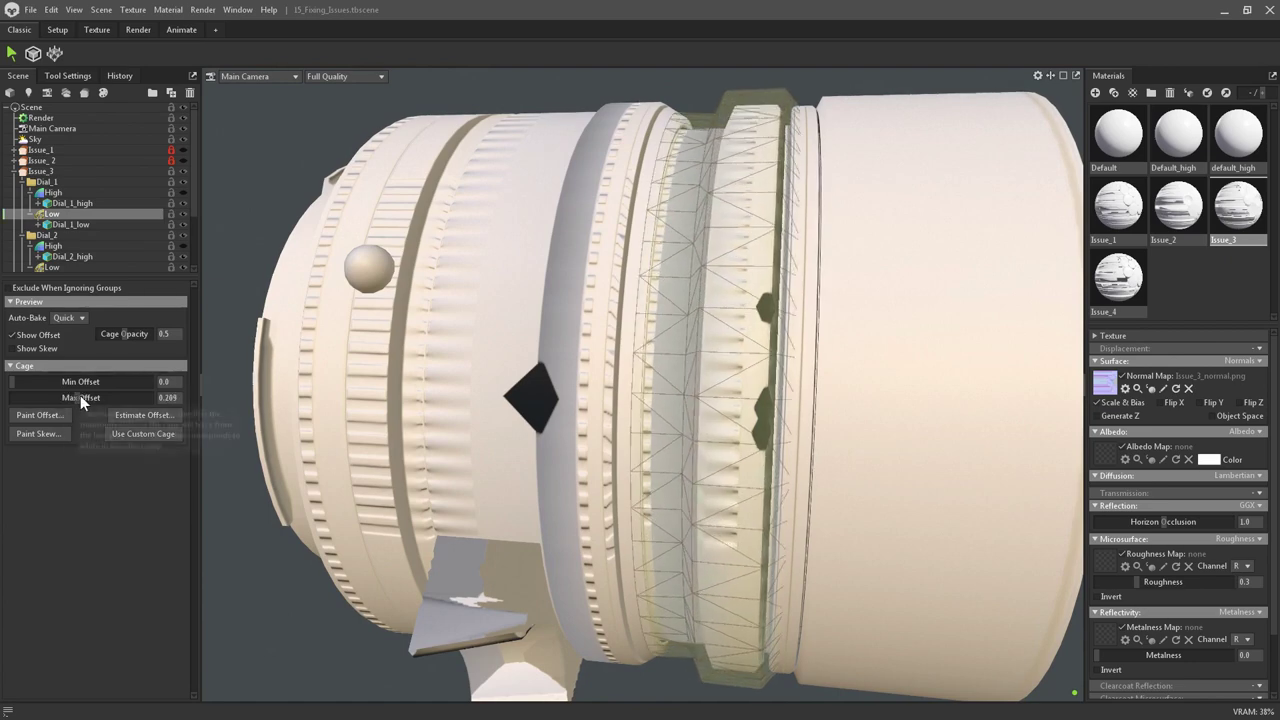
{"action": "left_click", "coordinate": [236, 397]}
Select the Issue_3 bake project, display only its high-poly meshes and examine their faces around the hood and dials
{"action": "left_click_drag", "start_coordinate": [652, 257], "coordinate": [714, 289]}
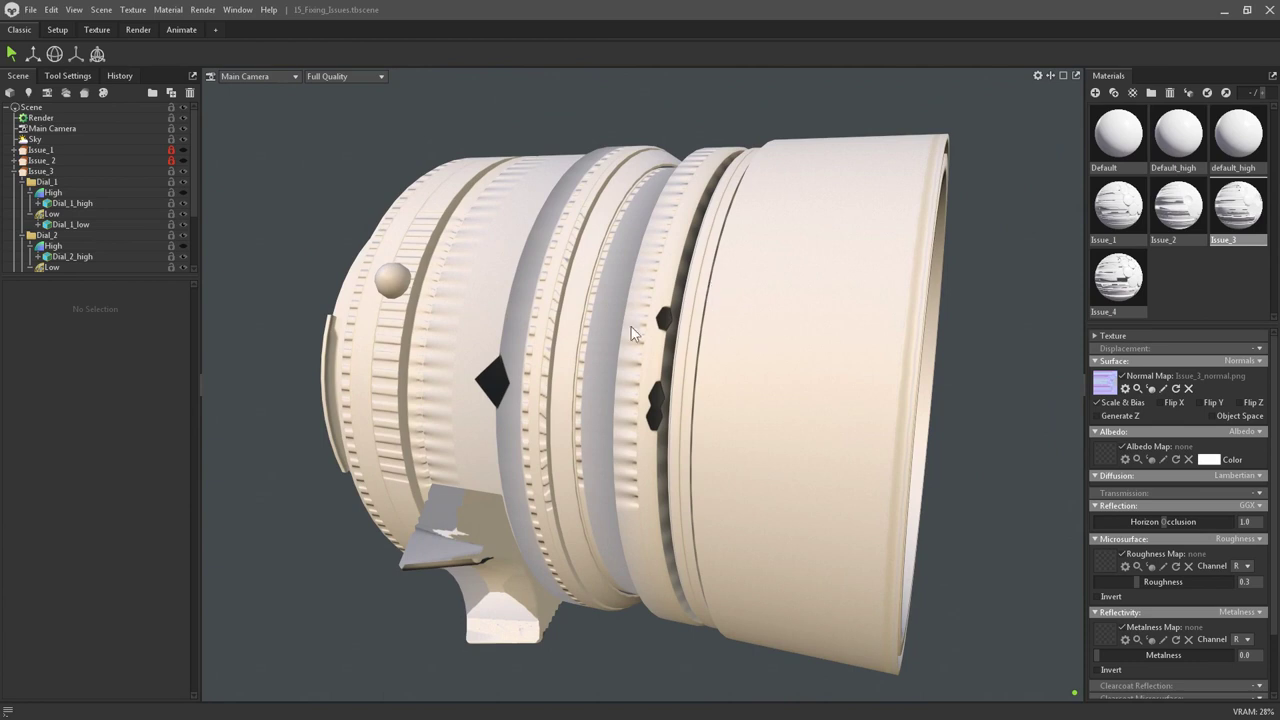
{"action": "left_click", "coordinate": [38, 173]}
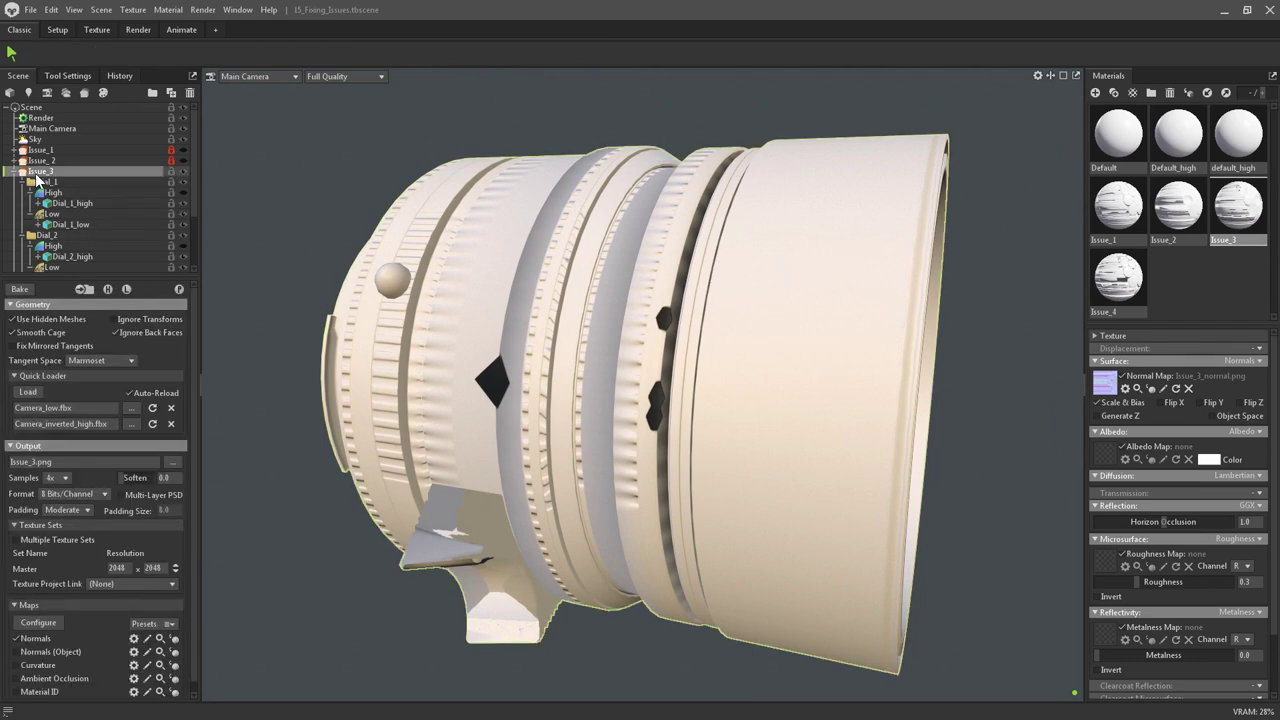
{"action": "left_click_drag", "start_coordinate": [815, 386], "coordinate": [787, 371]}
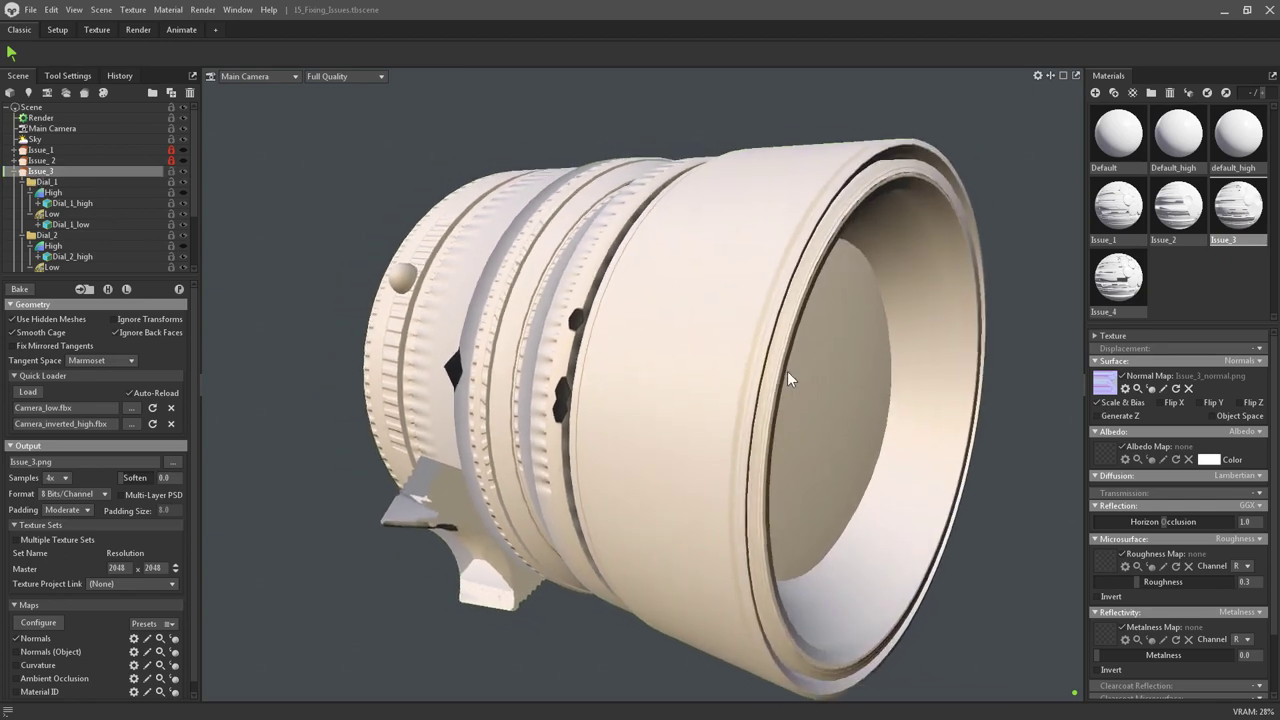
{"action": "left_click_drag", "start_coordinate": [761, 442], "coordinate": [736, 436]}
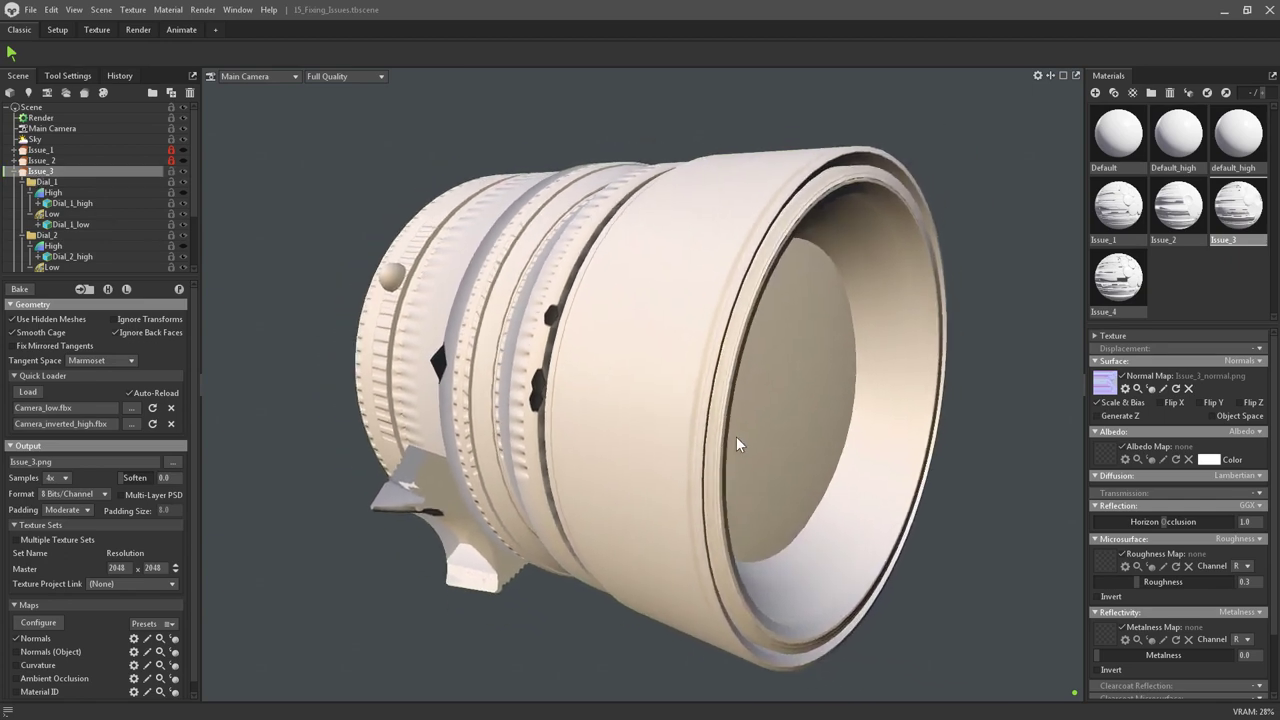
{"action": "left_click", "coordinate": [126, 289]}
{"action": "left_click", "coordinate": [110, 286]}
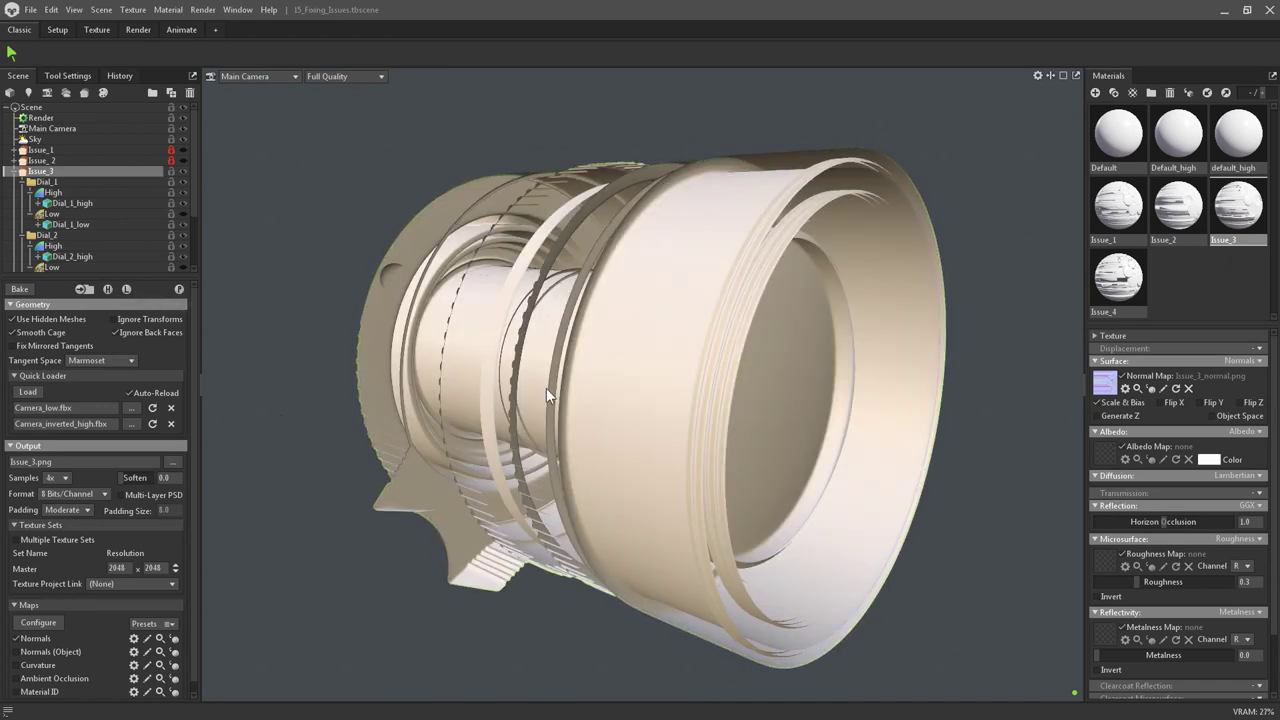
{"action": "left_click_drag", "start_coordinate": [546, 388], "coordinate": [572, 400]}
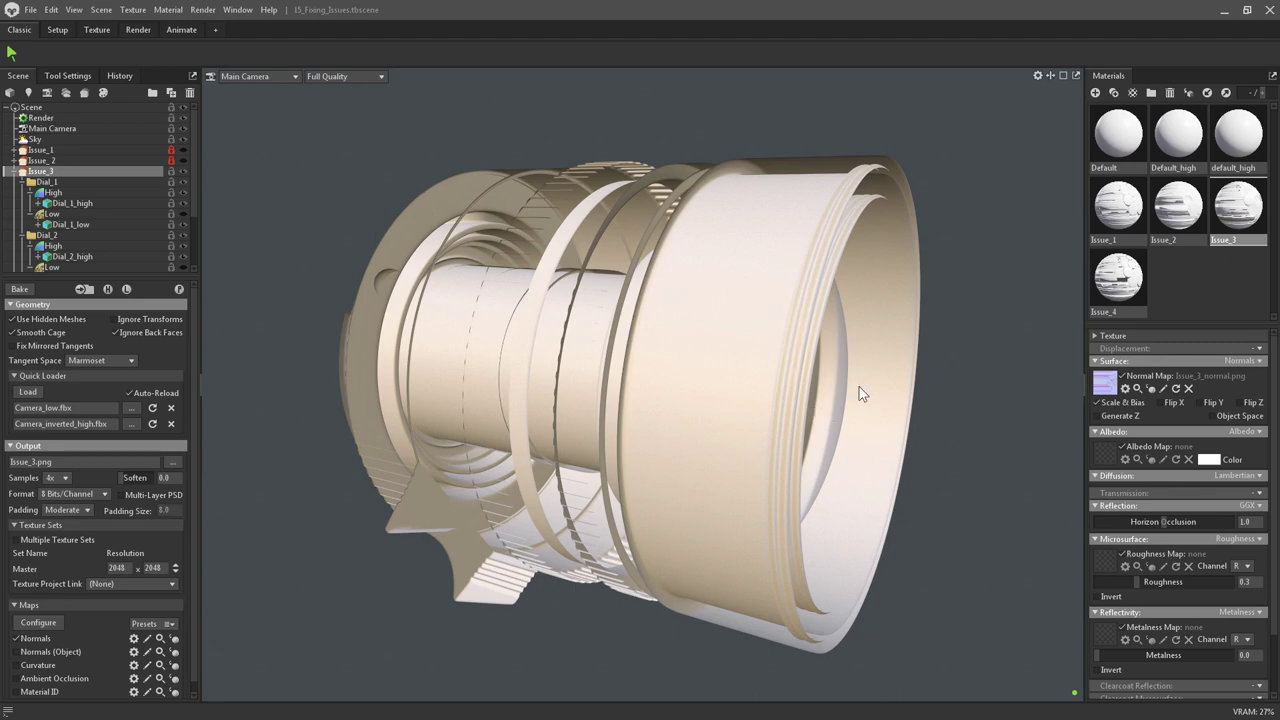
{"action": "left_click_drag", "start_coordinate": [862, 393], "coordinate": [677, 352]}
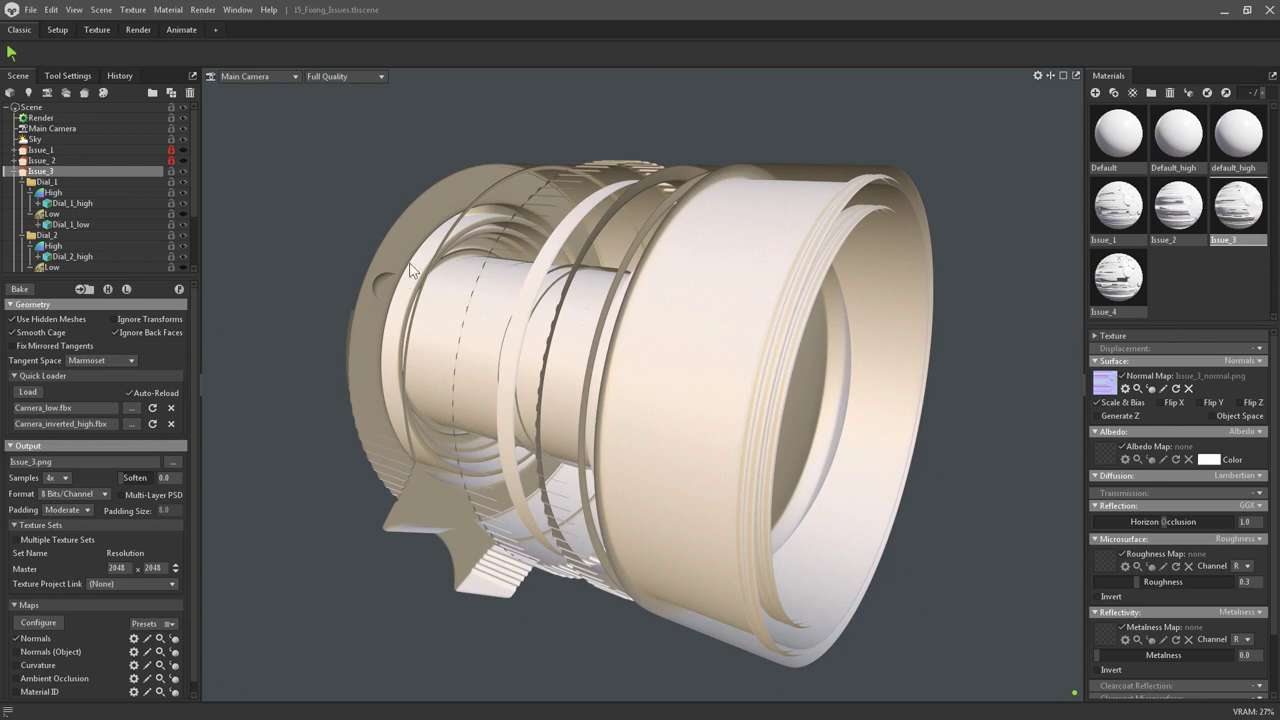
Switch Issue_3 back to its low-poly display and inspect the baked dials, lens body and hood
{"action": "left_click", "coordinate": [109, 290]}
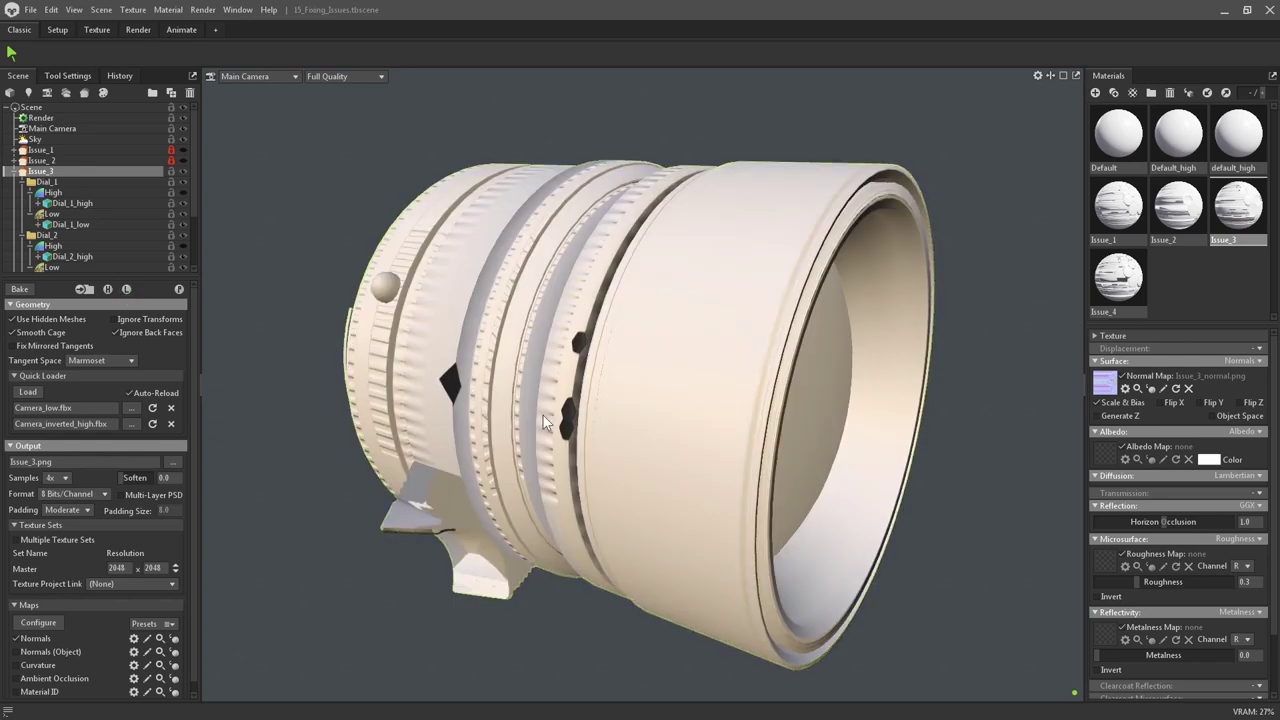
{"action": "left_click_drag", "start_coordinate": [543, 415], "coordinate": [655, 415]}
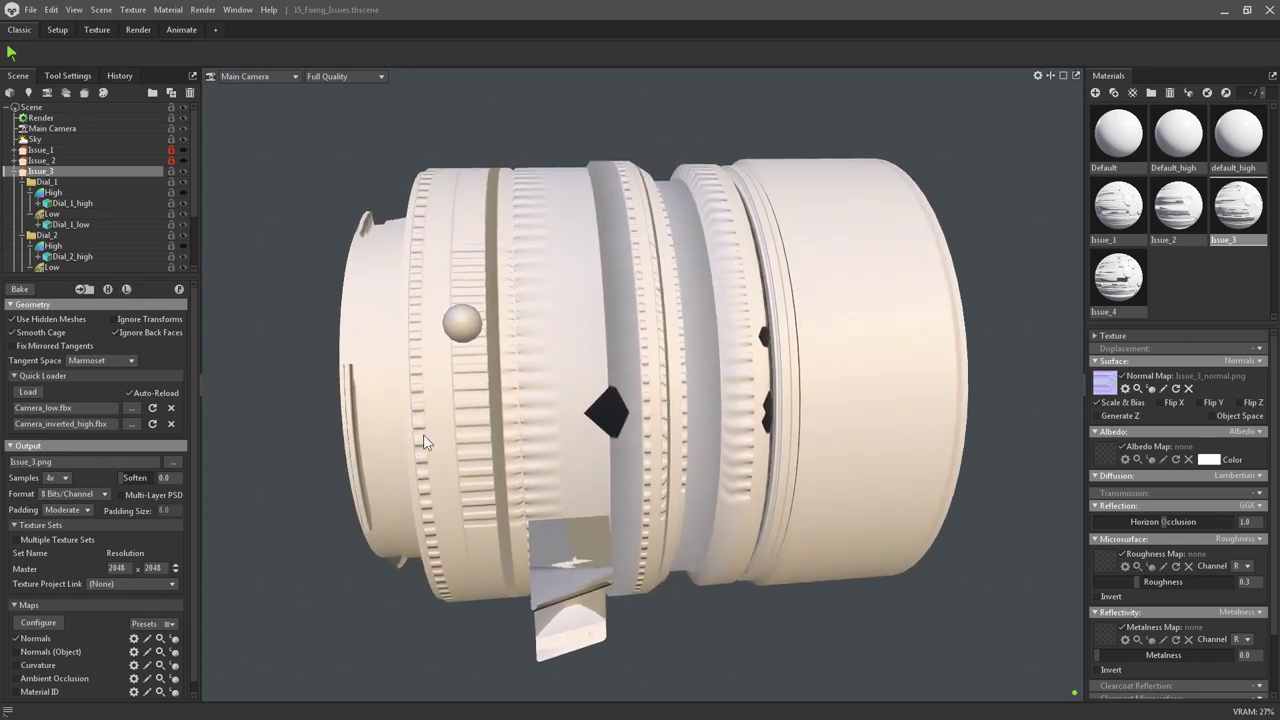
{"action": "left_click_drag", "start_coordinate": [718, 461], "coordinate": [608, 489]}
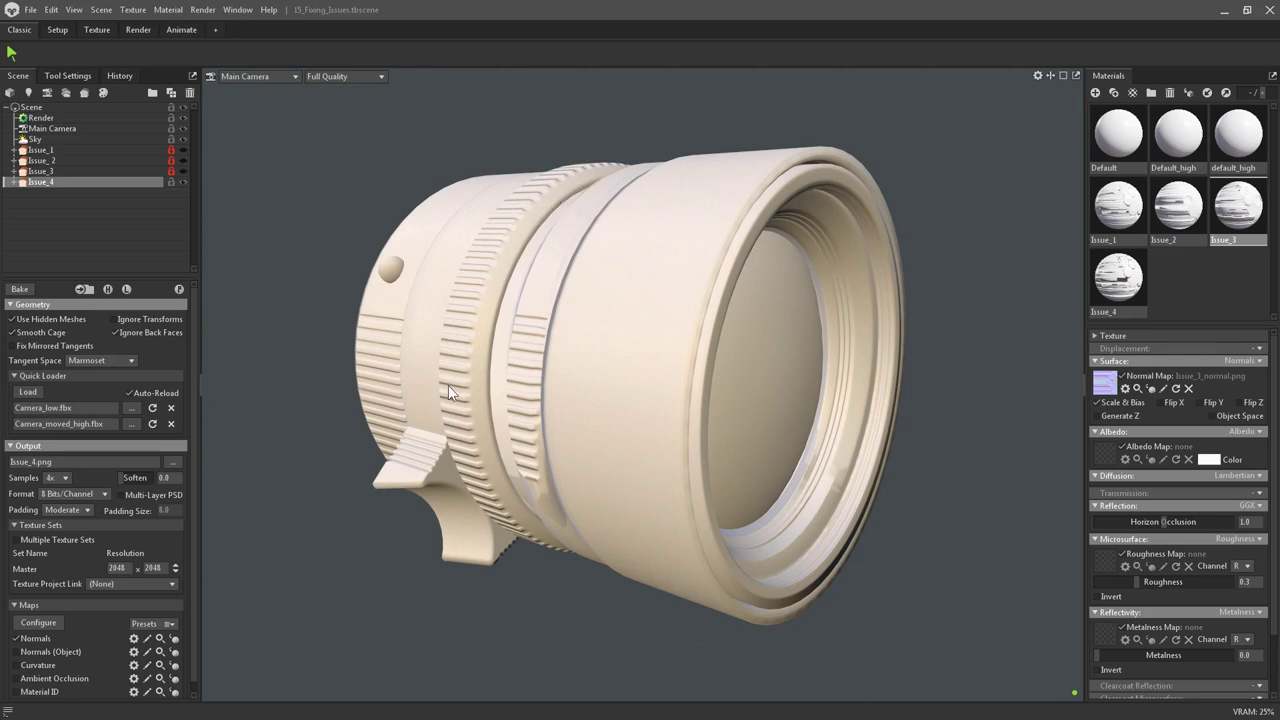
Examine the baked low-poly of Issue_4 for errors around the front dial, the hood and the inner lens rings
{"action": "left_click_drag", "start_coordinate": [561, 547], "coordinate": [595, 424]}
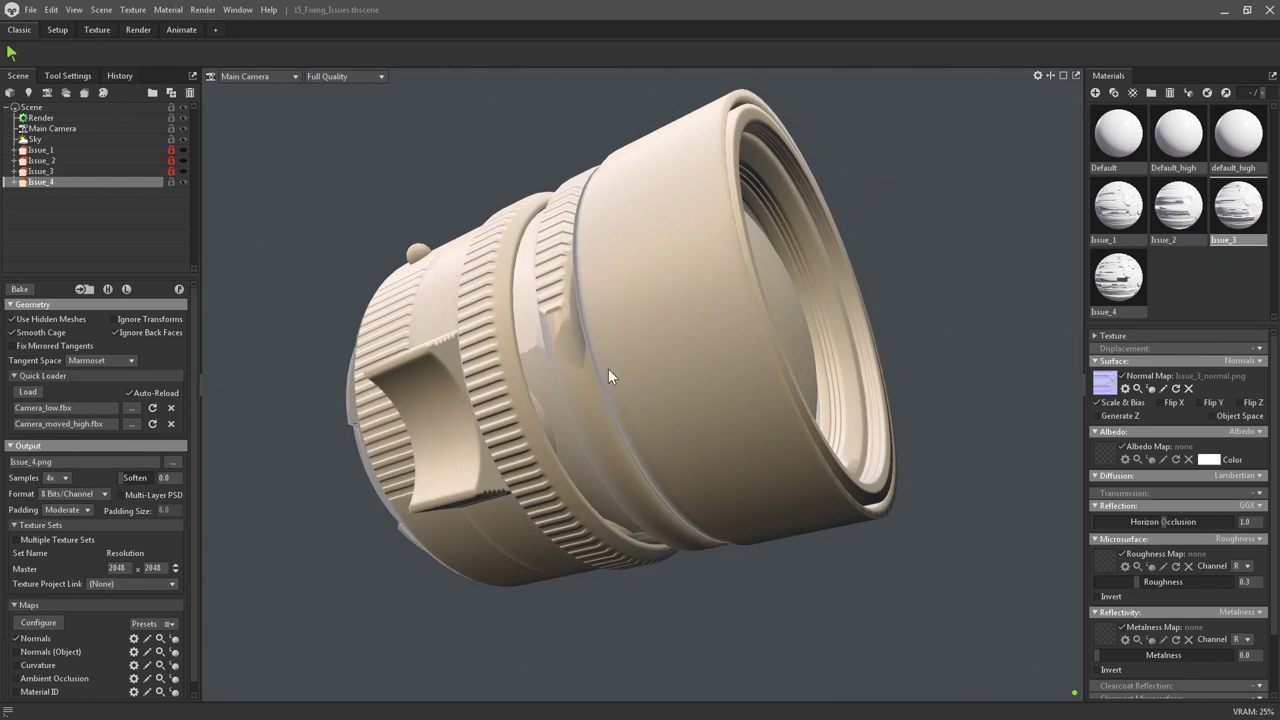
{"action": "left_click_drag", "start_coordinate": [608, 376], "coordinate": [595, 350], "text": "shift"}
{"action": "mouse_move", "coordinate": [645, 507]}
{"action": "left_mouse_down"}
{"action": "mouse_move", "coordinate": [770, 482]}
{"action": "mouse_move", "coordinate": [710, 566]}
{"action": "mouse_move", "coordinate": [675, 465]}
{"action": "mouse_move", "coordinate": [649, 452]}
{"action": "left_mouse_up"}
{"action": "scroll", "coordinate": [675, 465], "scroll_direction": "up", "scroll_amount": 5}
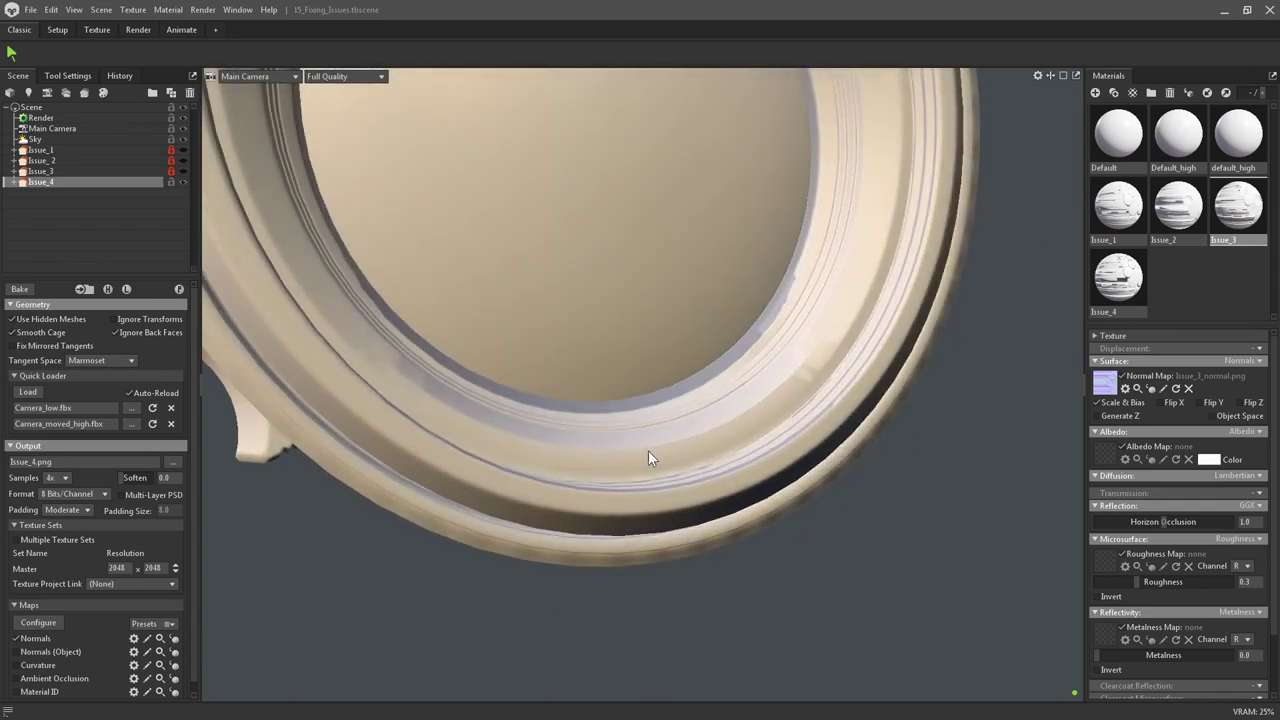
{"action": "left_click_drag", "start_coordinate": [674, 549], "coordinate": [782, 490]}
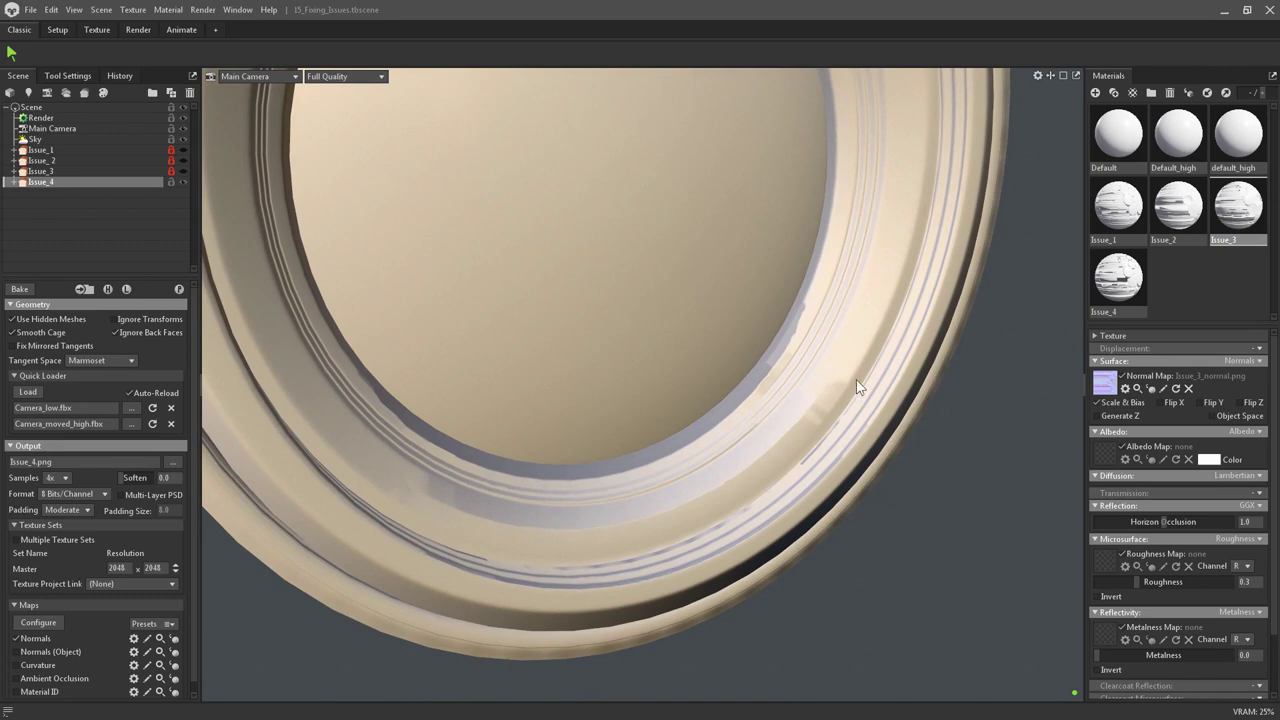
{"action": "scroll", "coordinate": [712, 494], "scroll_direction": "down", "scroll_amount": 6}
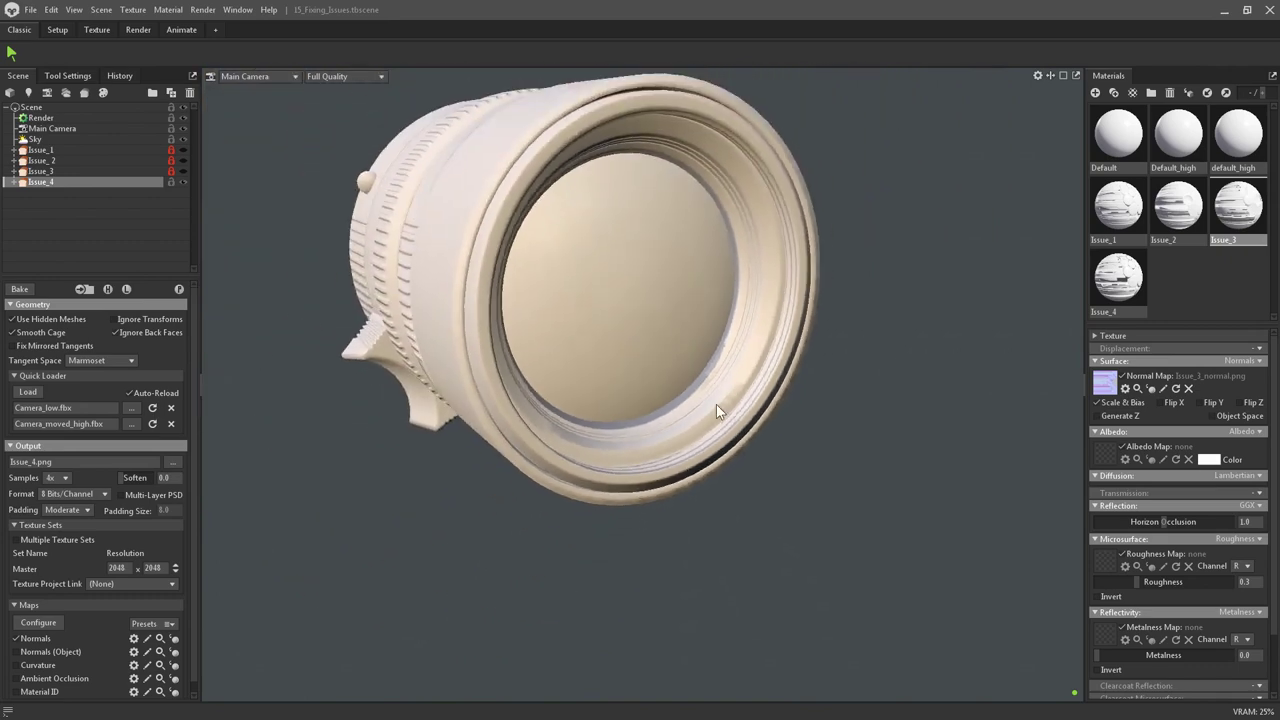
{"action": "left_click_drag", "start_coordinate": [728, 440], "coordinate": [780, 531]}
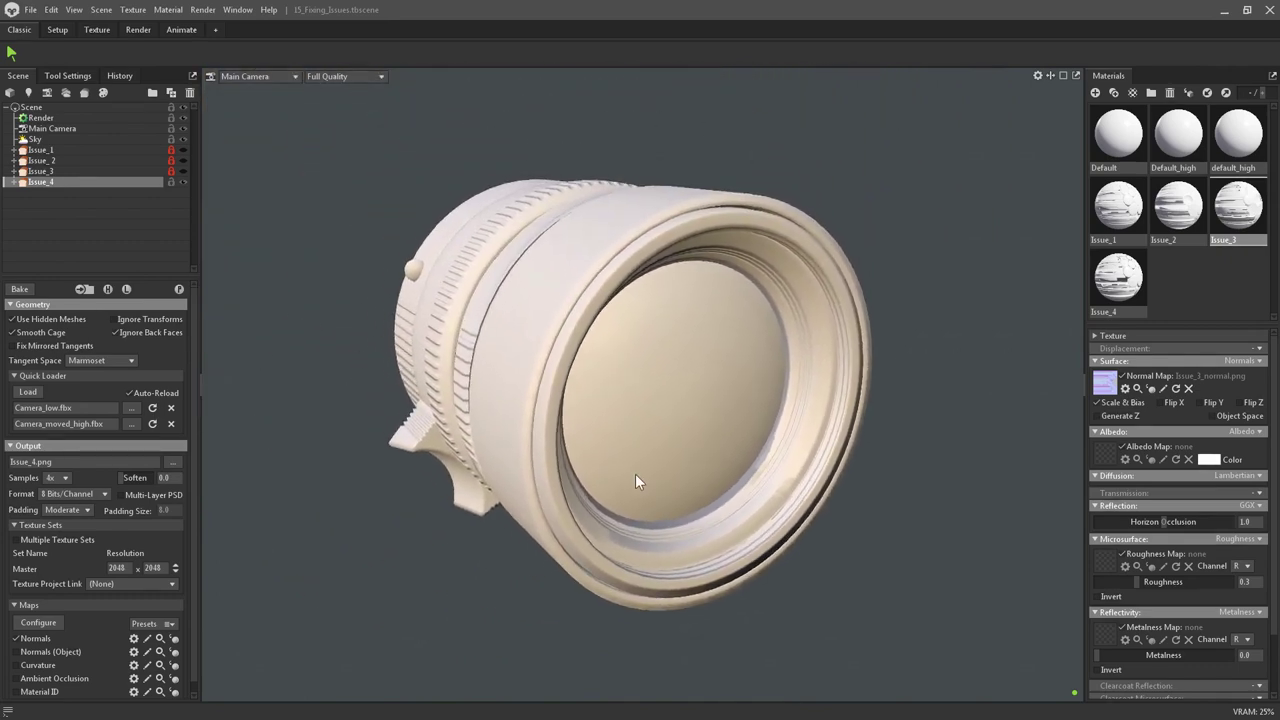
{"action": "left_click_drag", "start_coordinate": [636, 474], "coordinate": [666, 466]}
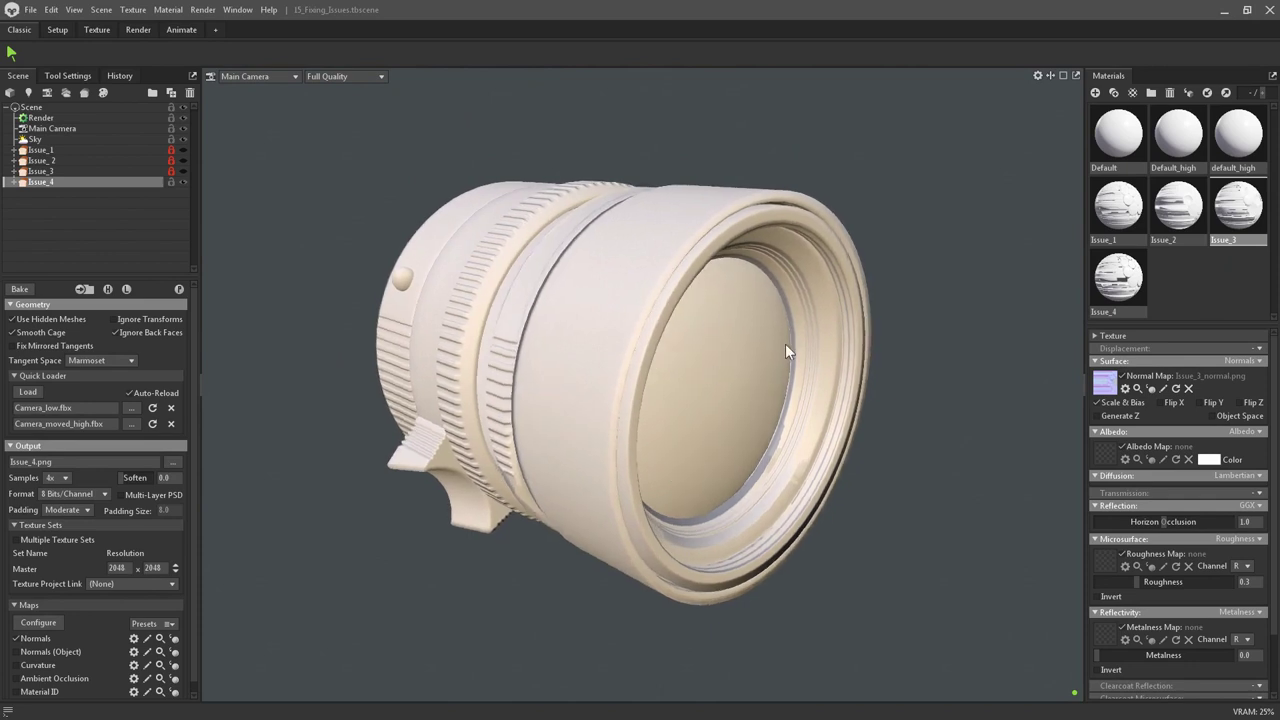
{"action": "left_click_drag", "start_coordinate": [785, 343], "coordinate": [750, 366]}
{"action": "scroll", "coordinate": [747, 377], "scroll_direction": "up", "scroll_amount": 3}
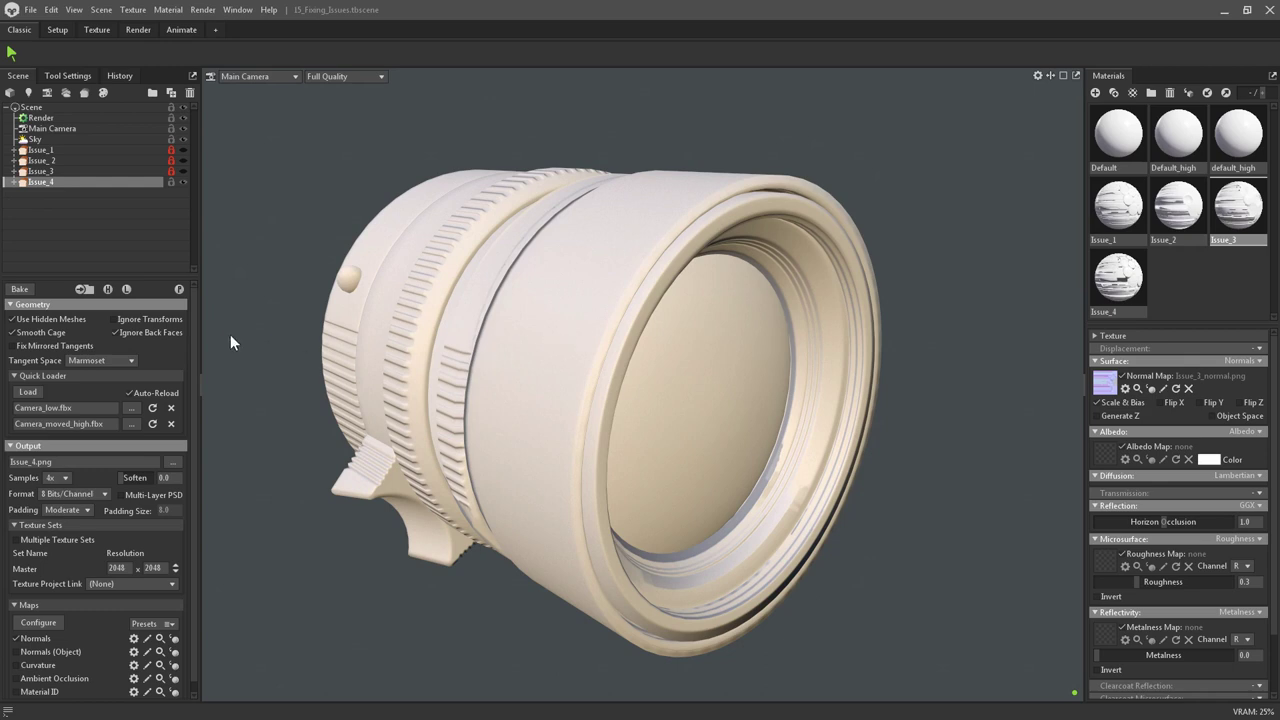
Show Issue_4's high-poly meshes over the low-poly and inspect the position of the front dial
{"action": "left_click", "coordinate": [109, 291]}
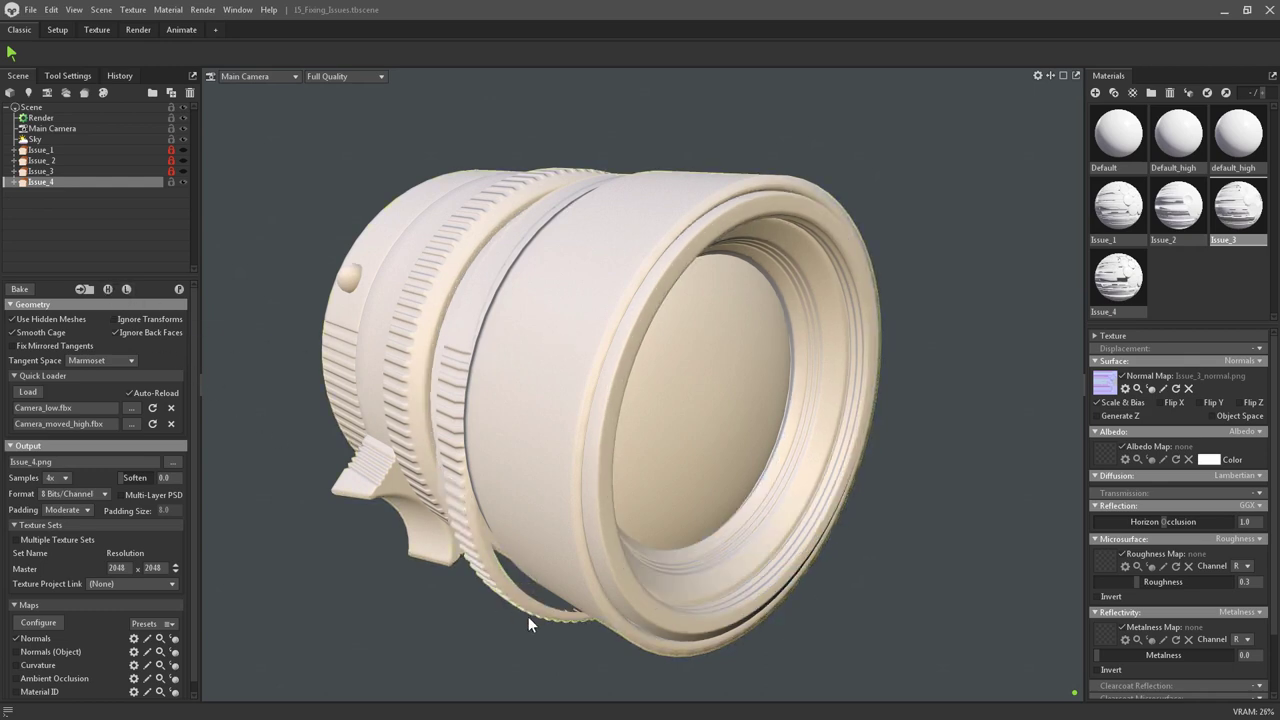
{"action": "left_click_drag", "start_coordinate": [528, 616], "coordinate": [654, 381]}
{"action": "right_click_drag", "start_coordinate": [654, 381], "coordinate": [653, 429]}
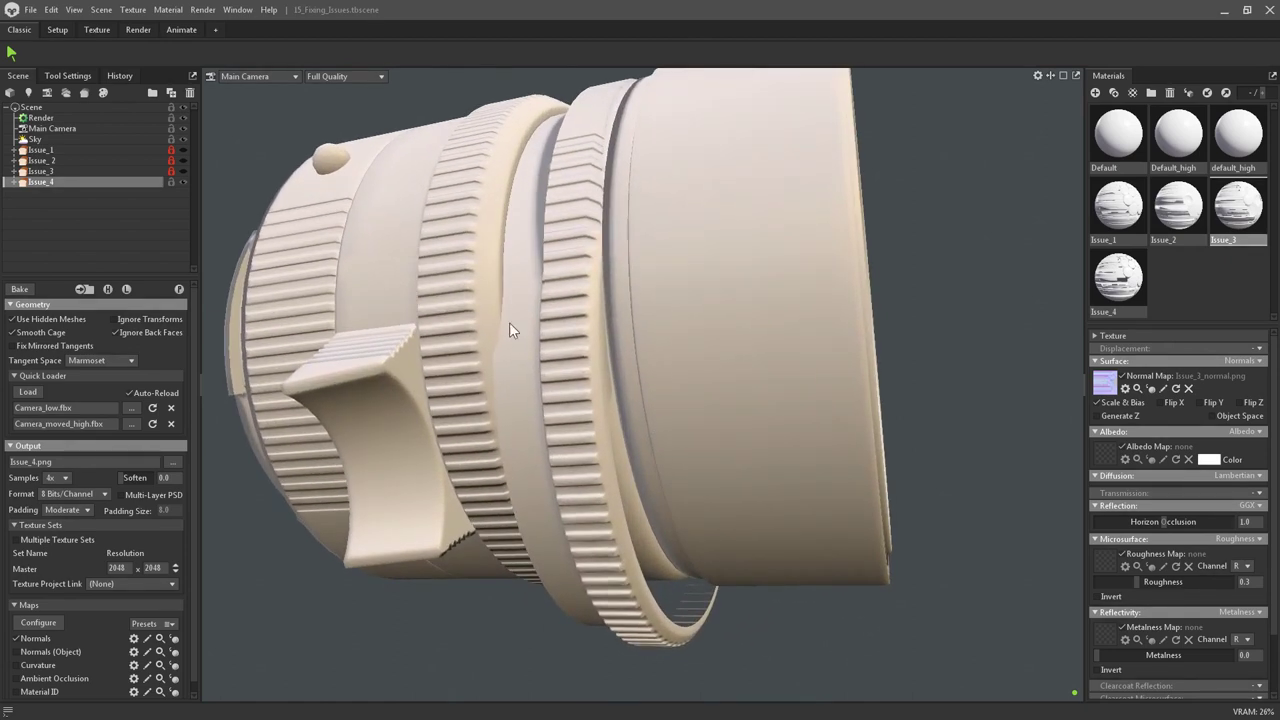
{"action": "left_click_drag", "start_coordinate": [730, 558], "coordinate": [548, 425]}
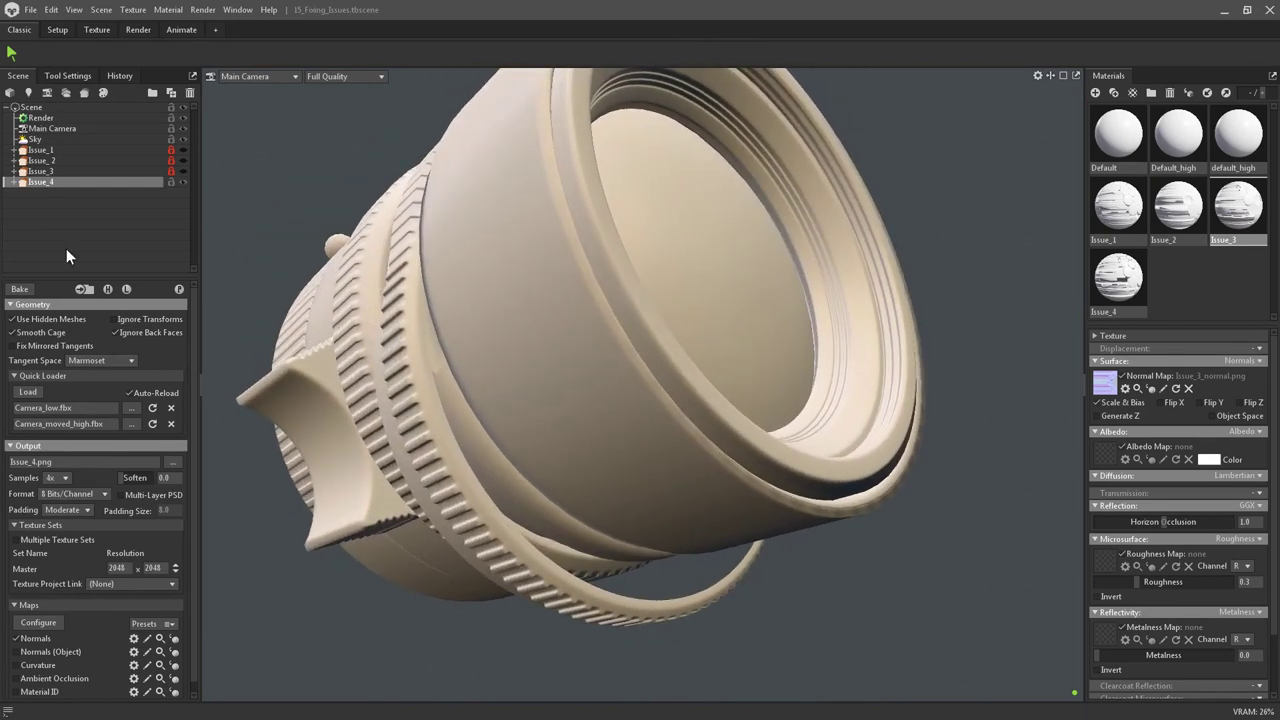
Hide Issue_4's low-poly meshes and examine the high-poly dials and hood on their own
{"action": "left_click", "coordinate": [127, 289]}
{"action": "left_click_drag", "start_coordinate": [556, 335], "coordinate": [523, 172]}
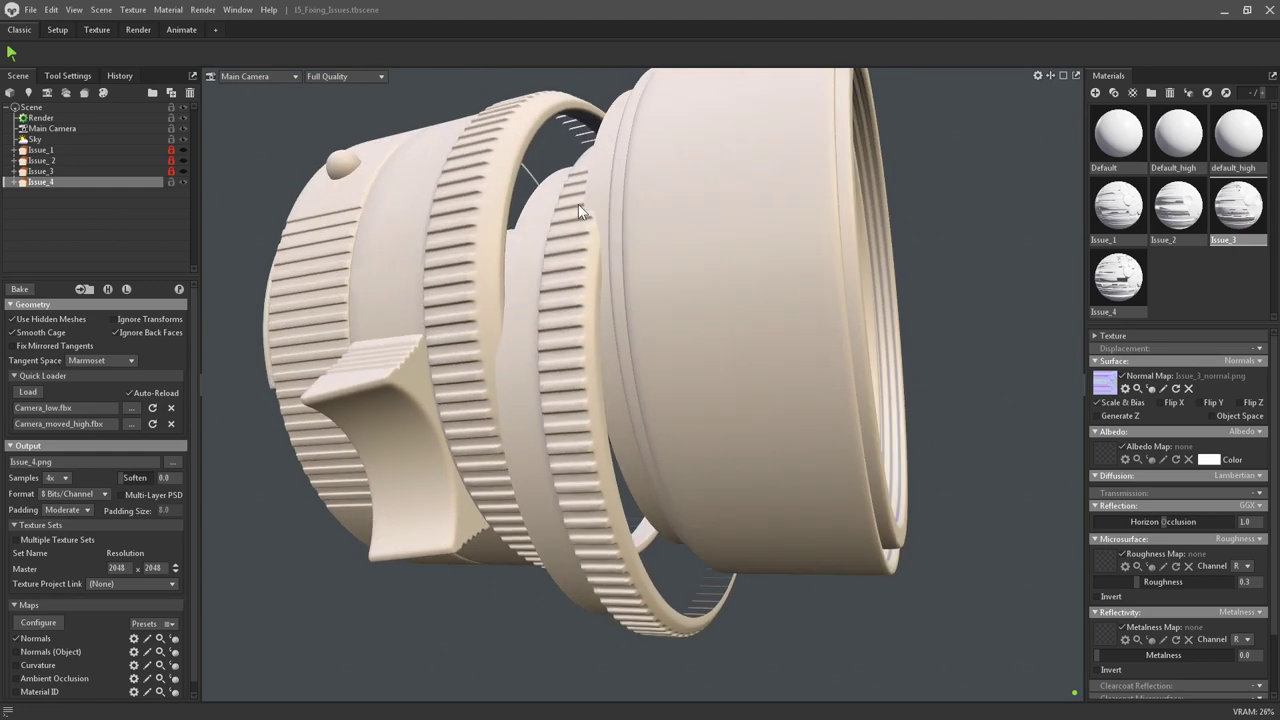
{"action": "left_click_drag", "start_coordinate": [767, 427], "coordinate": [671, 428]}
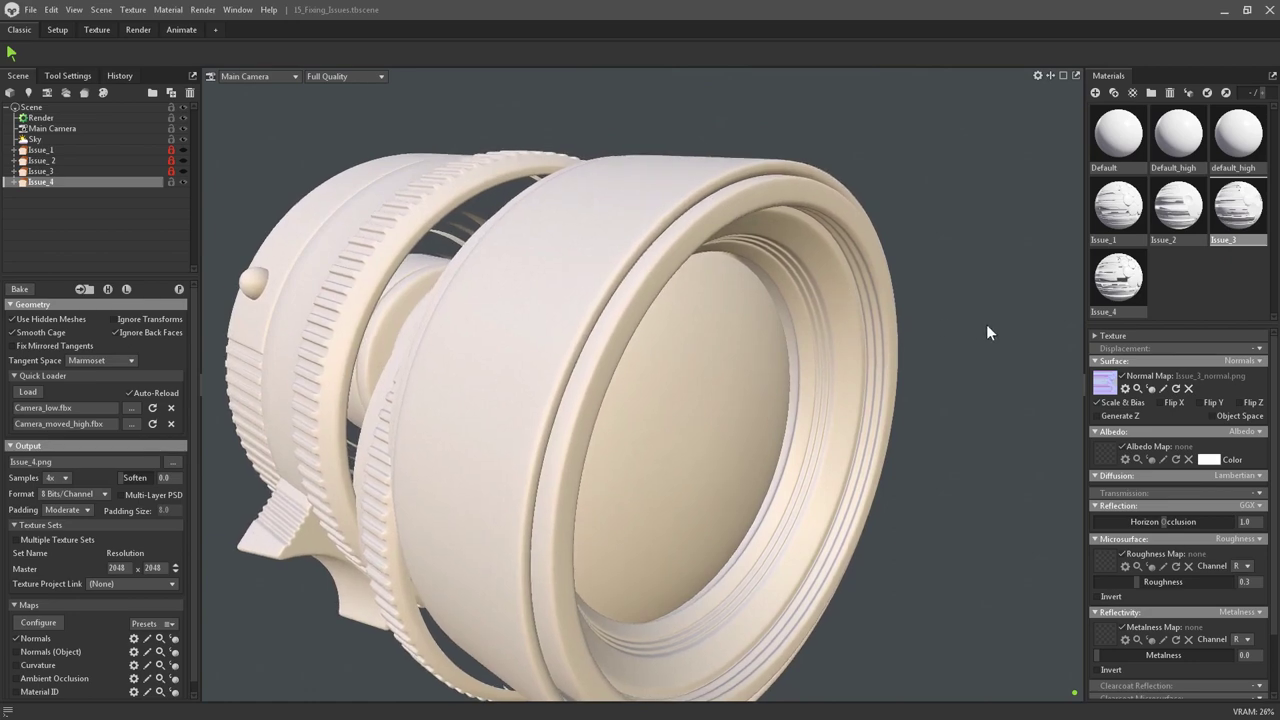
{"action": "left_click_drag", "start_coordinate": [674, 240], "coordinate": [714, 244]}
{"action": "scroll", "coordinate": [708, 211], "scroll_direction": "down", "scroll_amount": 5}
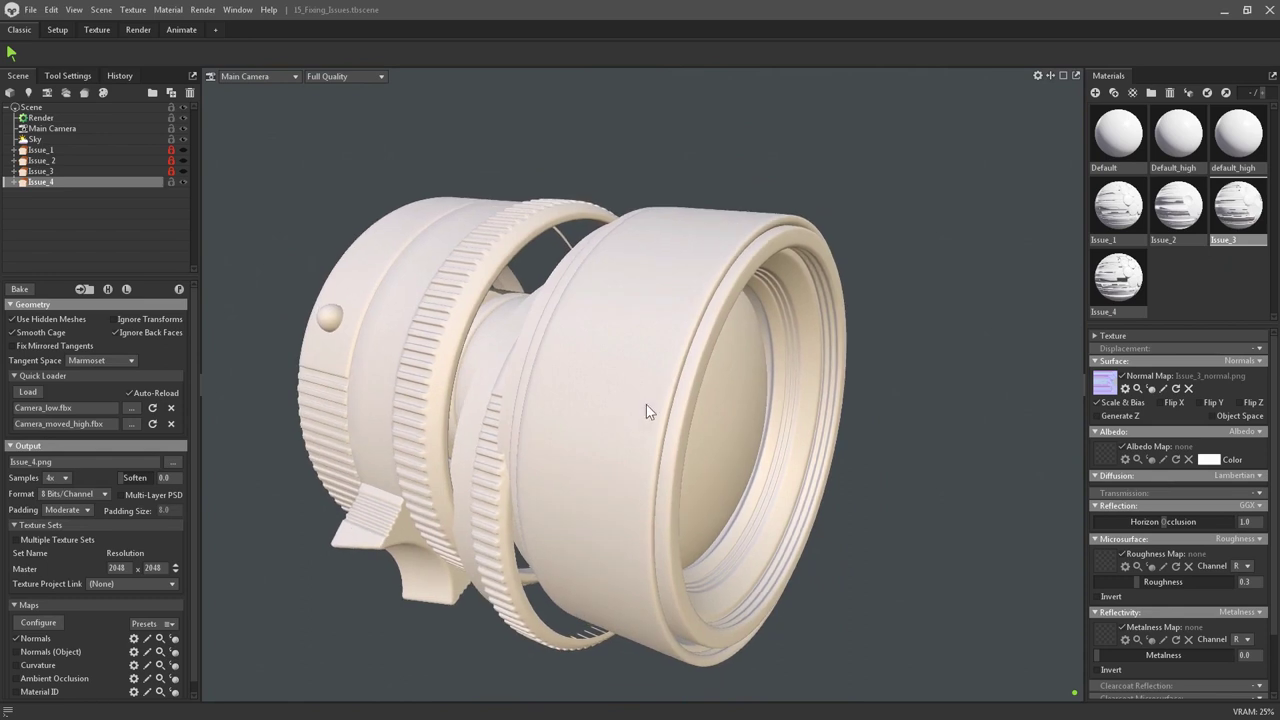
Show Issue_4's low-poly meshes together with the high-poly and compare their alignment at the underside of the front dial
{"action": "left_click", "coordinate": [124, 291]}
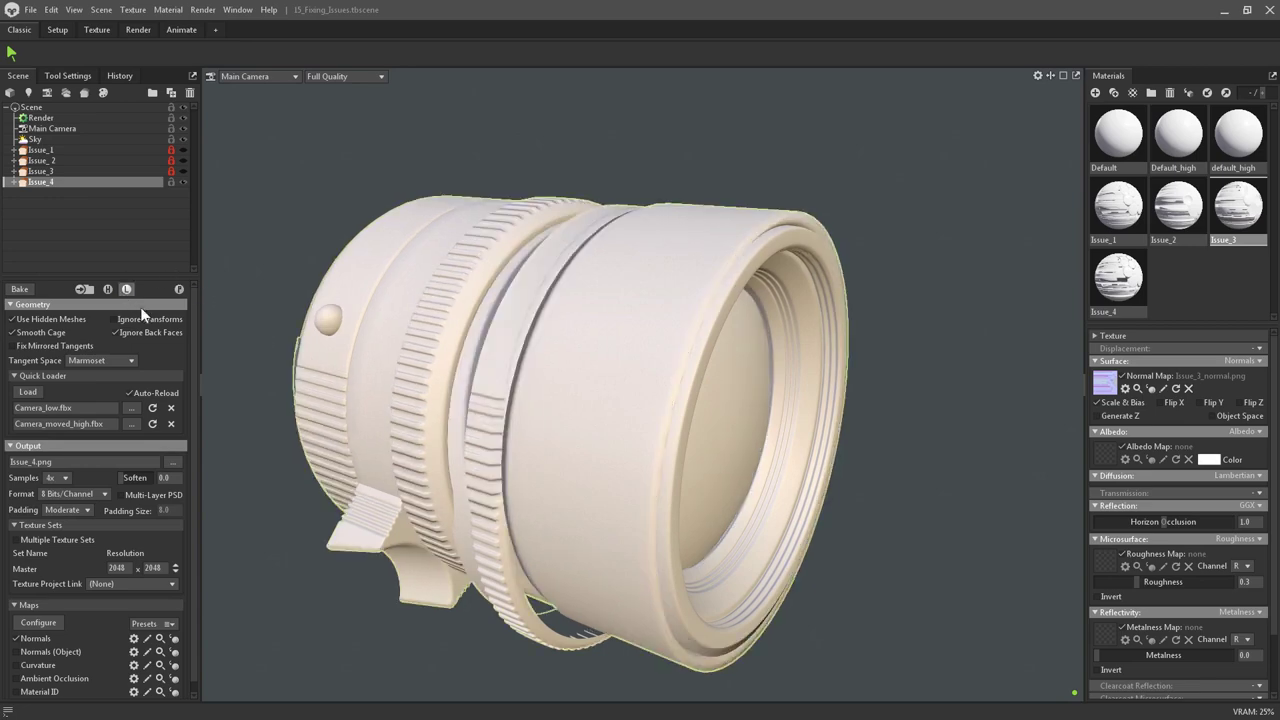
{"action": "left_click_drag", "start_coordinate": [532, 436], "coordinate": [618, 400]}
{"action": "left_click_drag", "start_coordinate": [655, 490], "coordinate": [658, 429]}
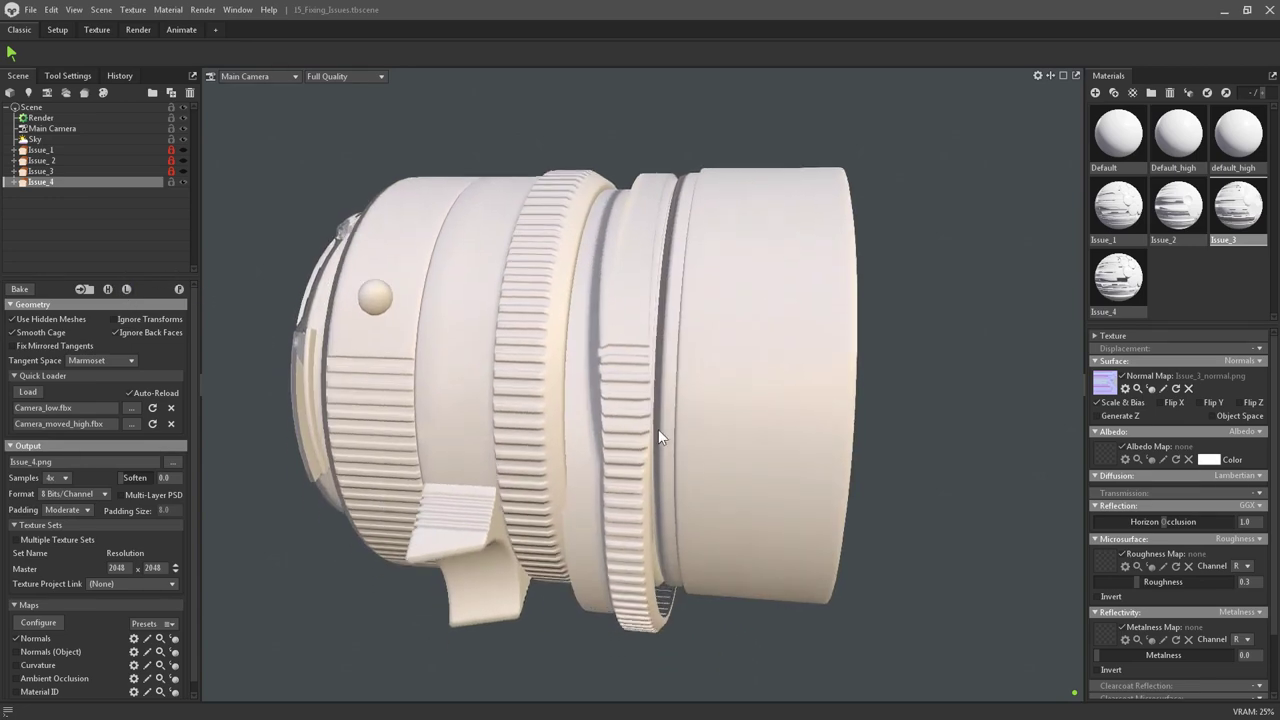
{"action": "scroll", "coordinate": [640, 311], "scroll_direction": "up", "scroll_amount": 5}
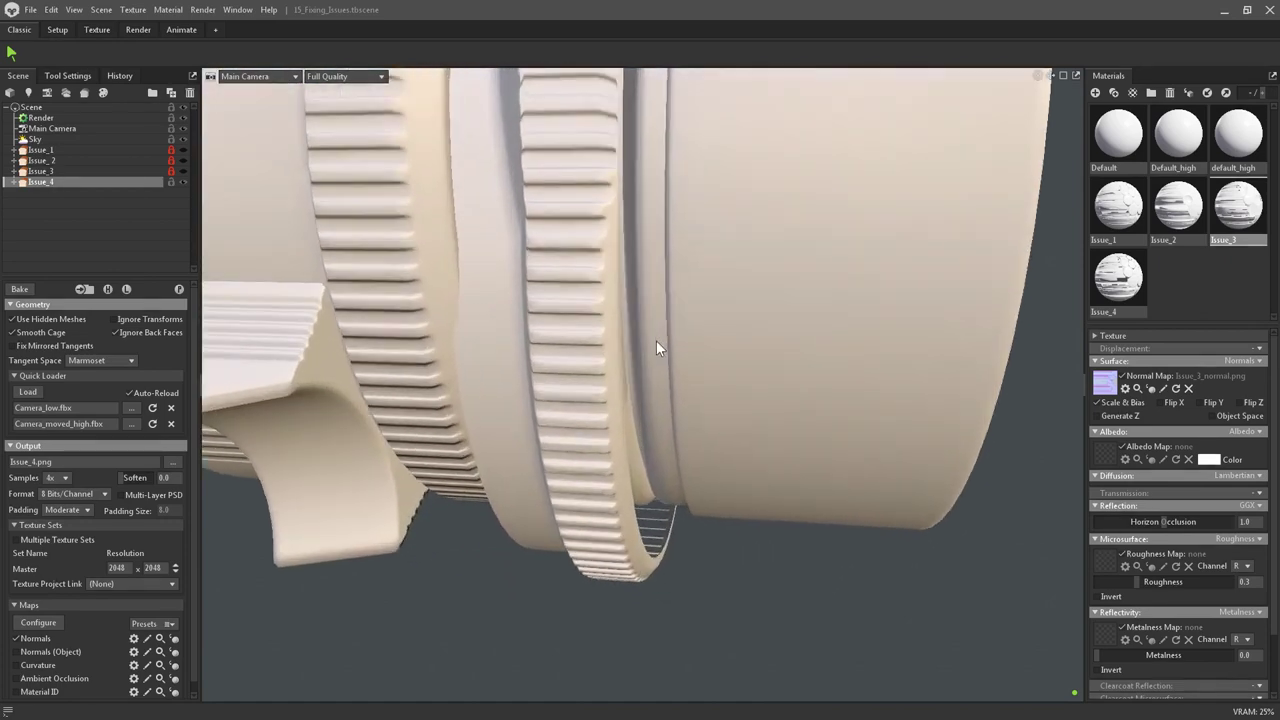
{"action": "left_click_drag", "start_coordinate": [656, 347], "coordinate": [578, 300]}
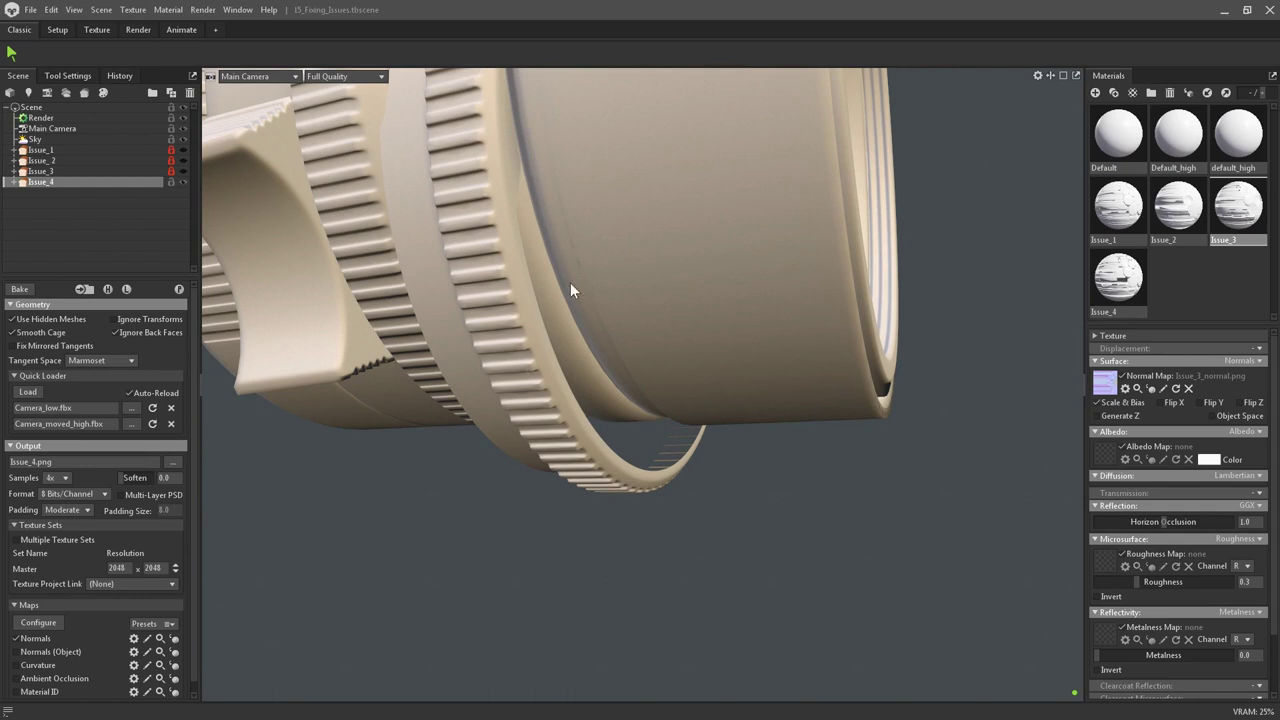
{"action": "left_click_drag", "start_coordinate": [571, 285], "coordinate": [654, 363]}
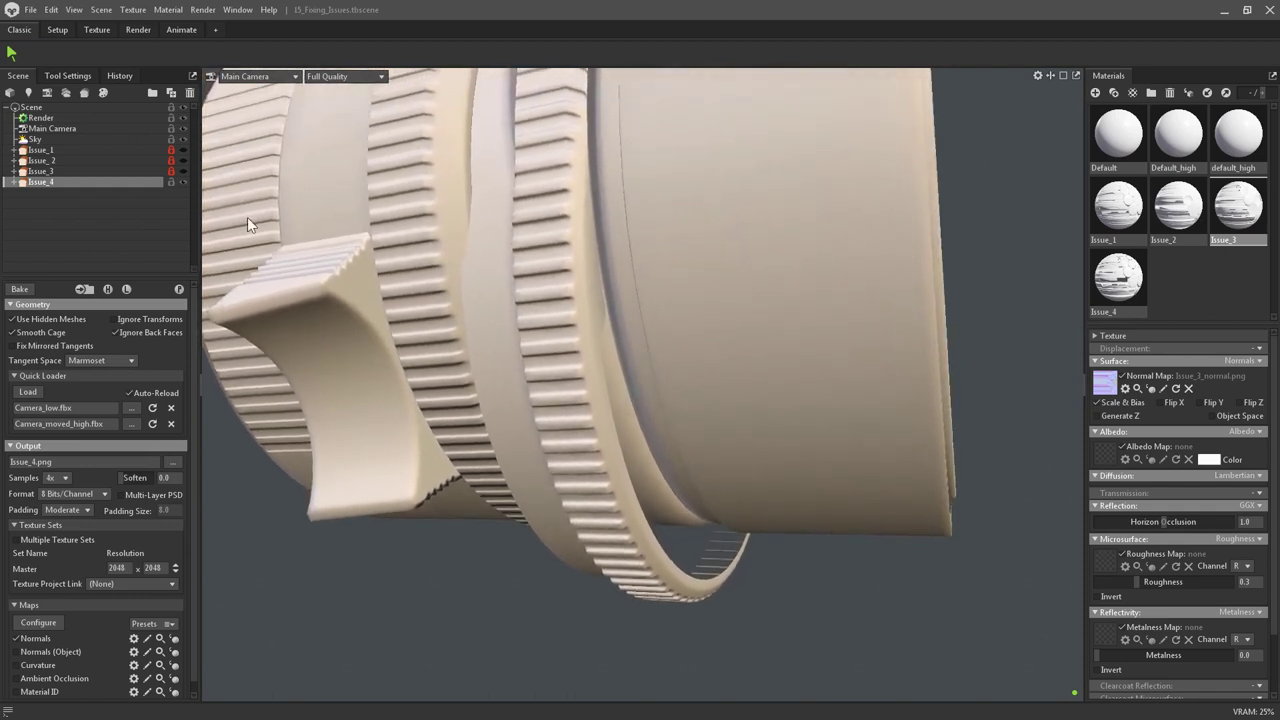
With only the low-poly displayed, set the cage Max Offset of Dial_1's Low group in Issue_4 to 1.28 and inspect the dial
{"action": "left_click", "coordinate": [105, 290]}
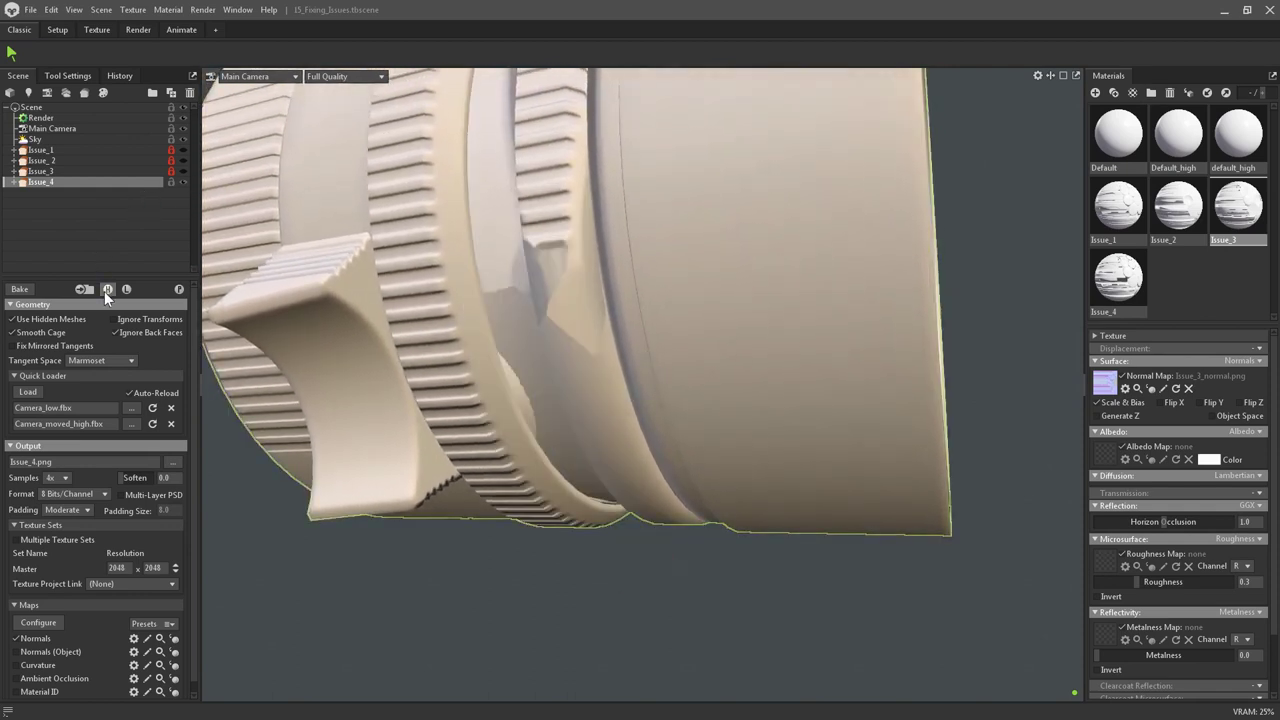
{"action": "left_click", "coordinate": [533, 251]}
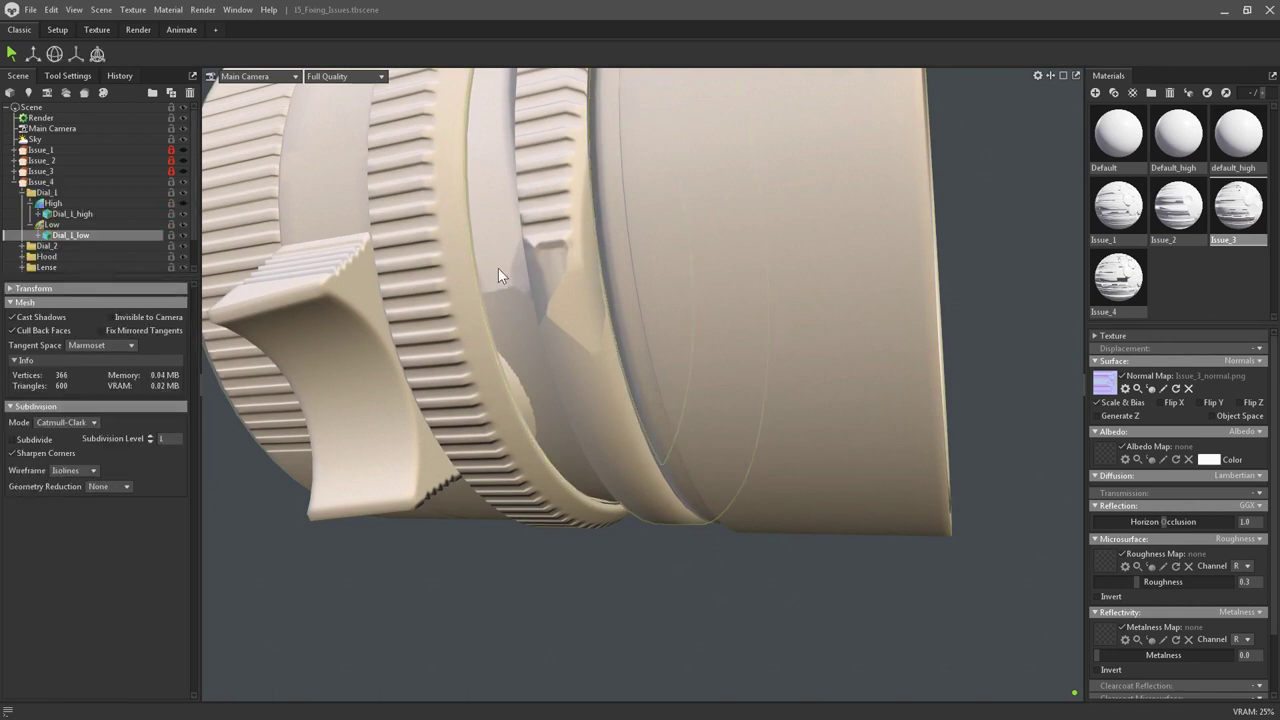
{"action": "left_click", "coordinate": [51, 224]}
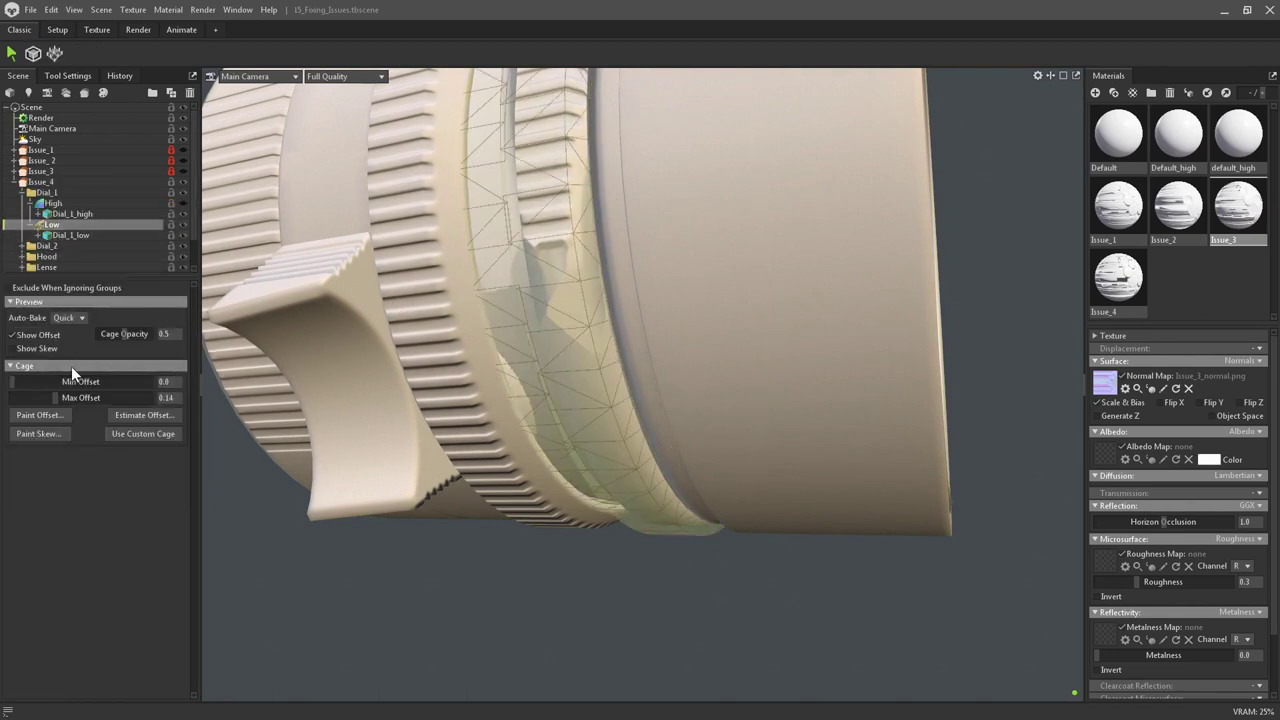
{"action": "left_click_drag", "start_coordinate": [61, 397], "coordinate": [103, 397]}
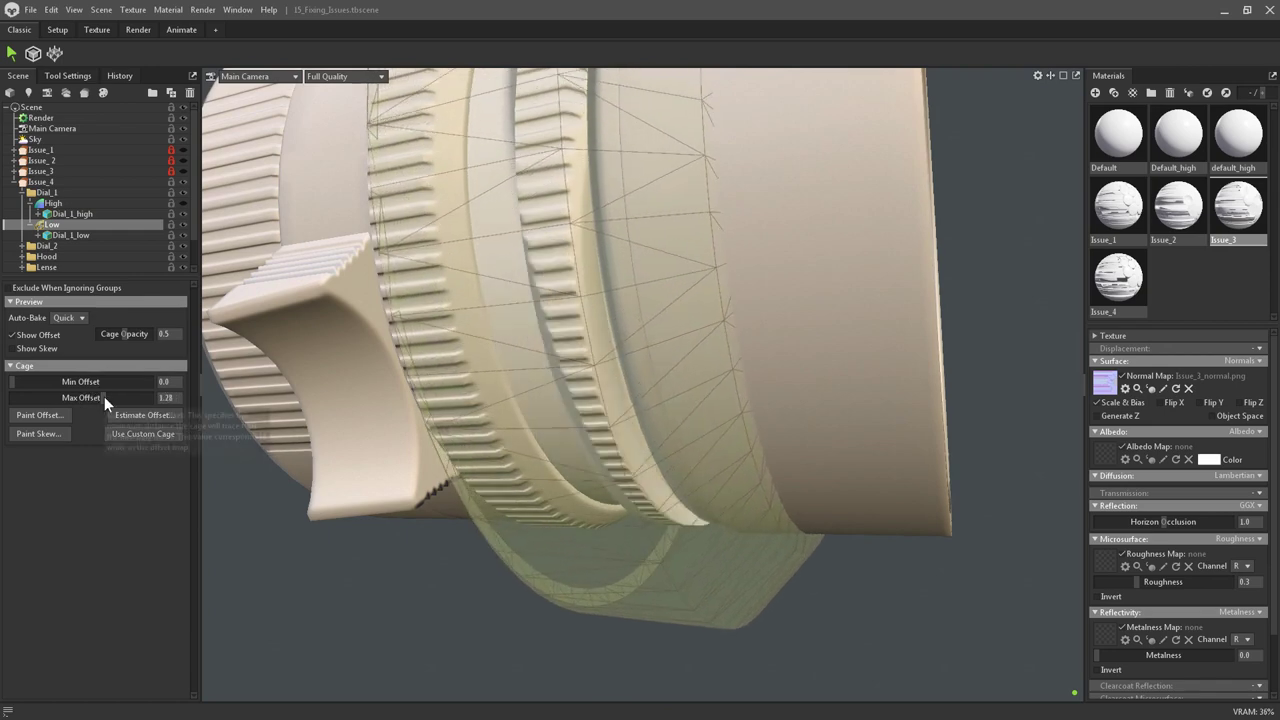
{"action": "left_click", "coordinate": [368, 593]}
{"action": "left_click_drag", "start_coordinate": [566, 555], "coordinate": [688, 377]}
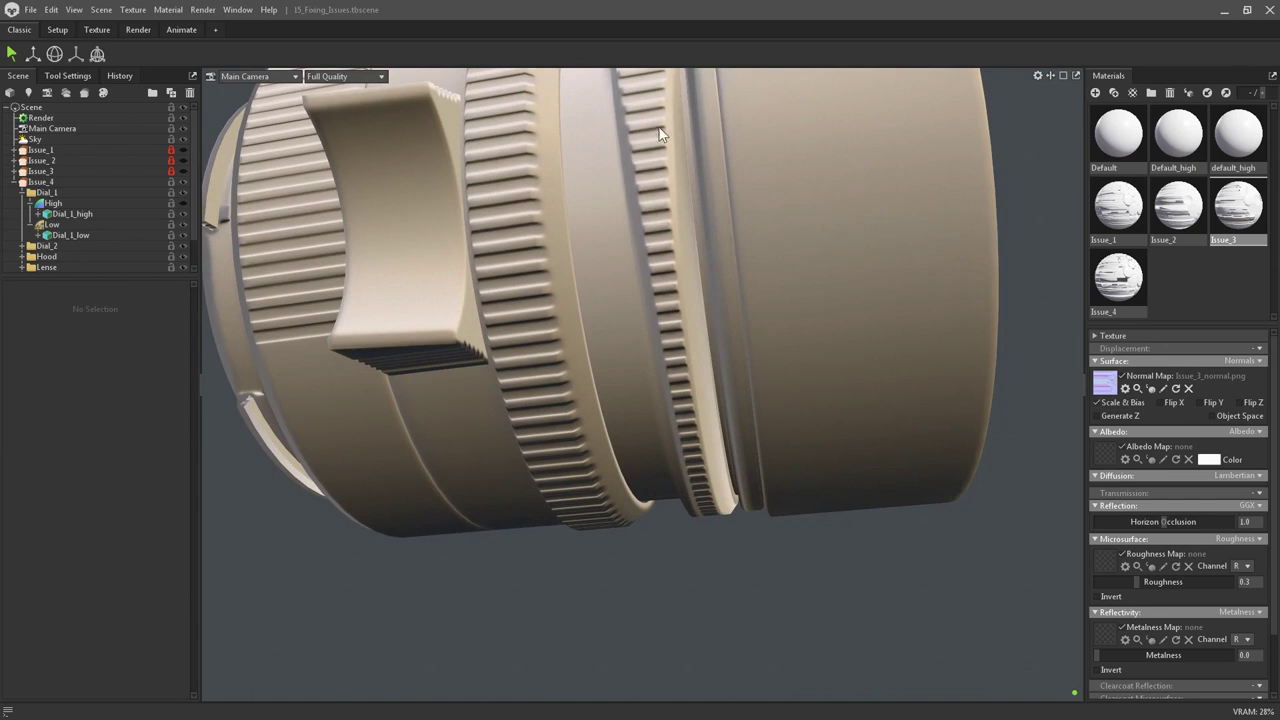
{"action": "left_click_drag", "start_coordinate": [686, 232], "coordinate": [686, 380]}
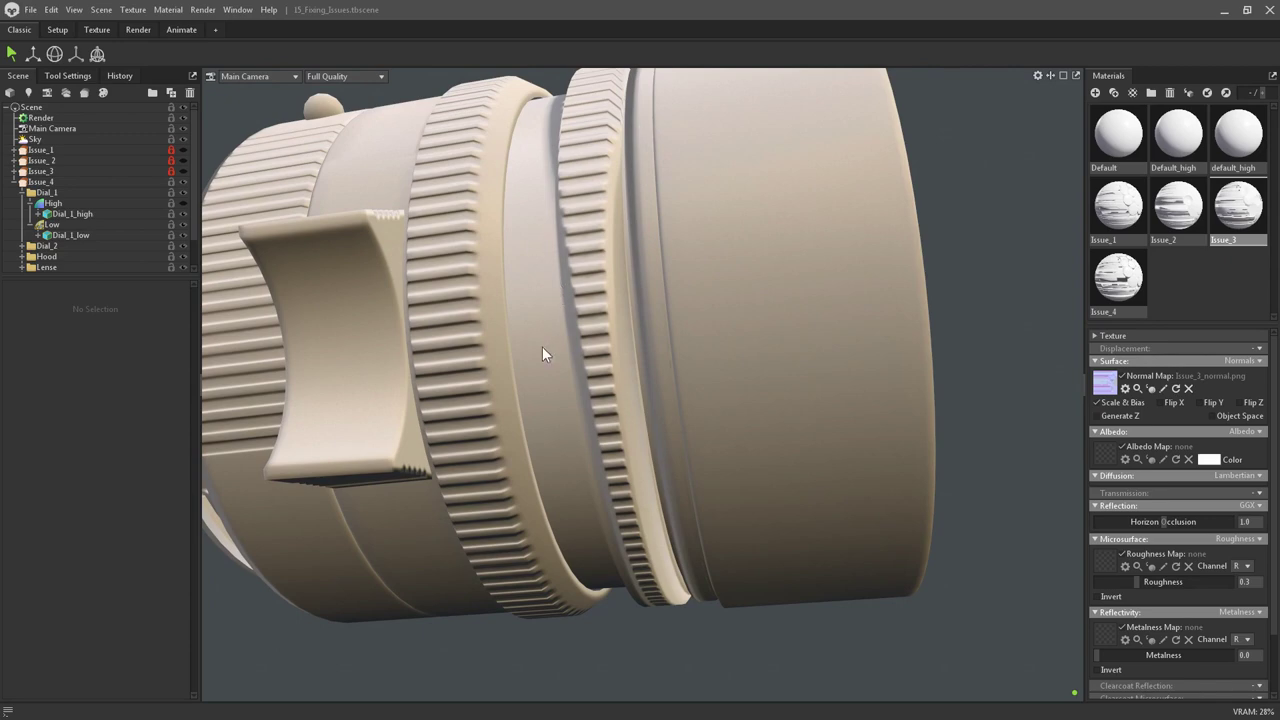
{"action": "right_click_drag", "start_coordinate": [538, 290], "coordinate": [541, 333]}
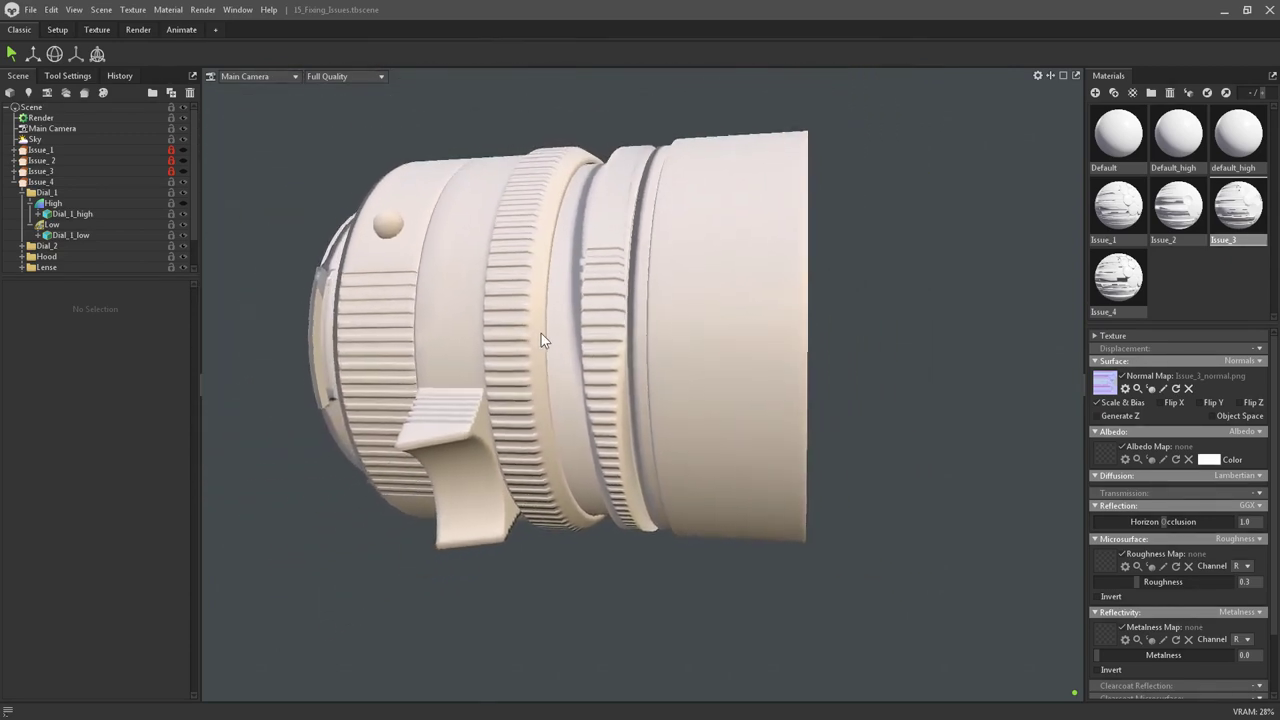
{"action": "left_click_drag", "start_coordinate": [541, 333], "coordinate": [483, 437]}
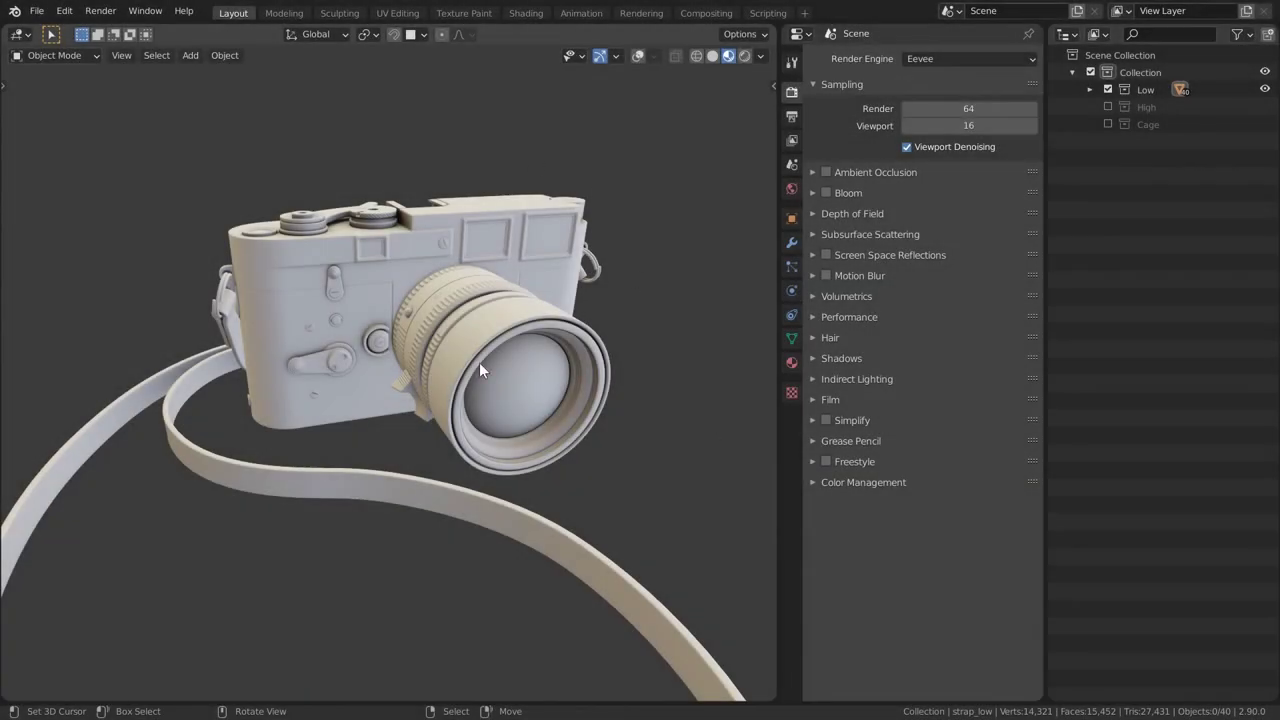
{"action": "middle_click_drag", "start_coordinate": [358, 507], "coordinate": [386, 513]}
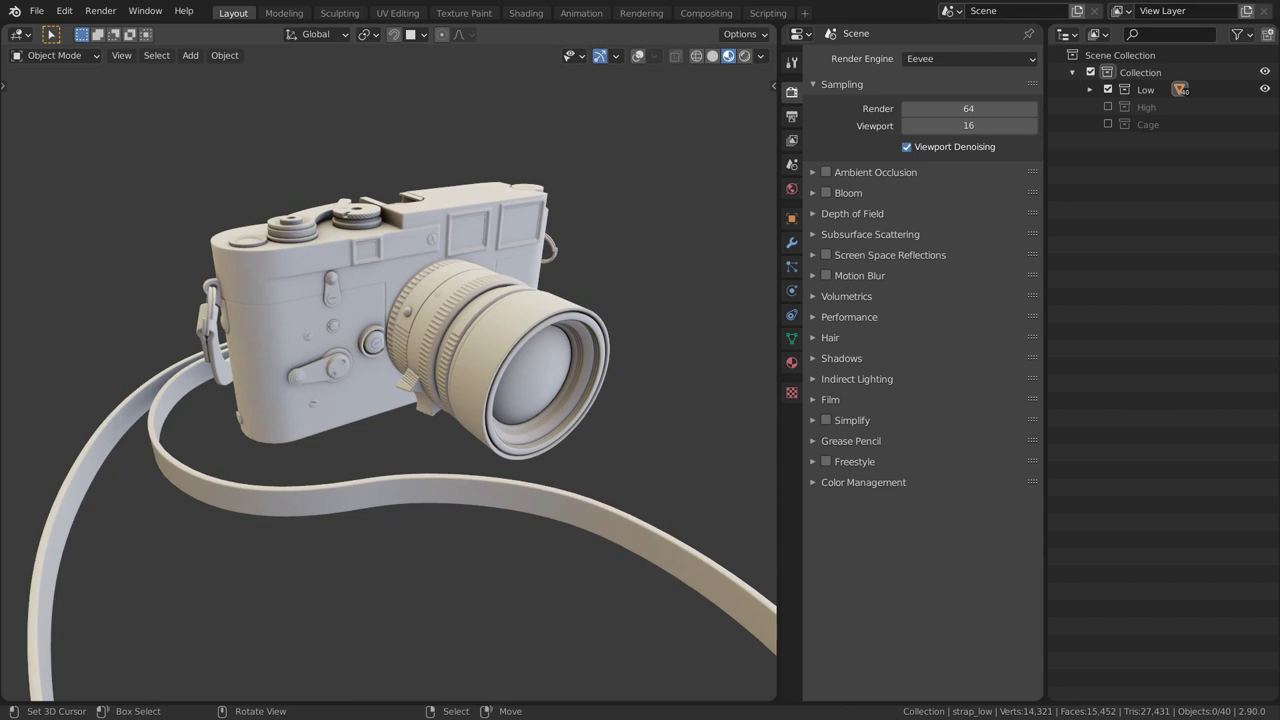
{"action": "key", "text": "alt+Tab"}
{"action": "left_click_drag", "start_coordinate": [304, 321], "coordinate": [900, 229]}
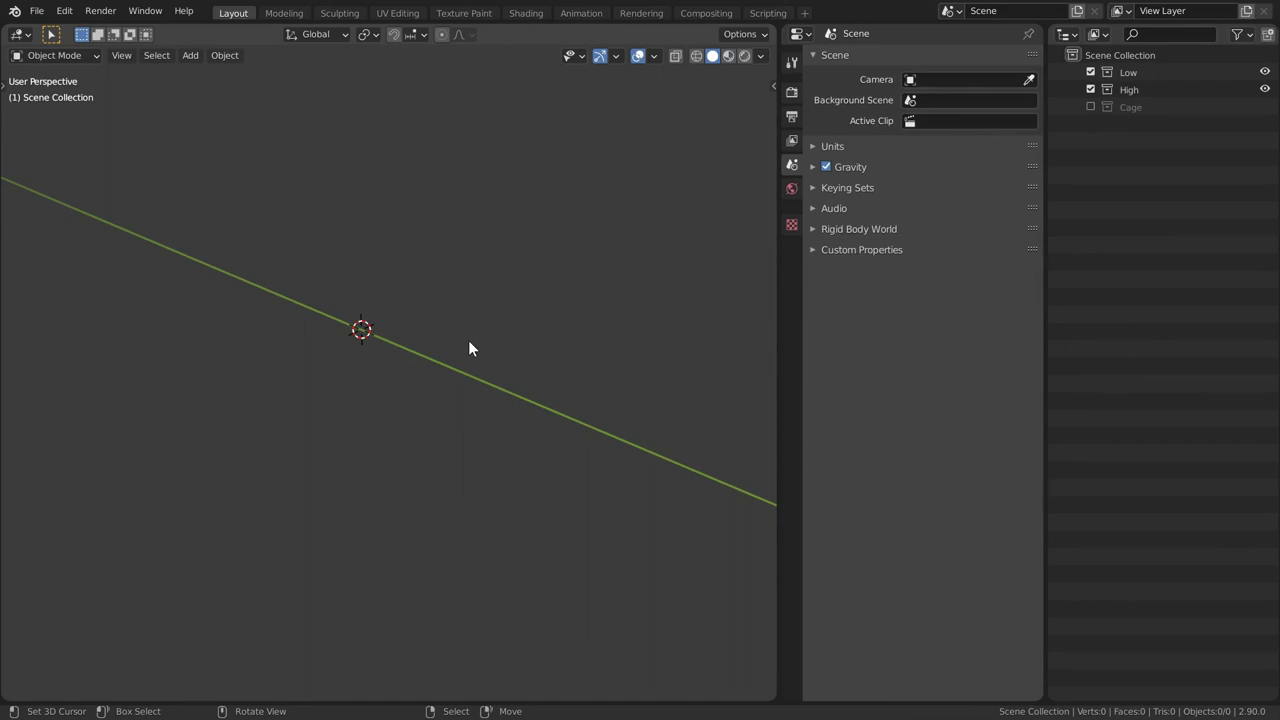
{"action": "key", "text": "F4"}
{"action": "mouse_move", "coordinate": [469, 342]}
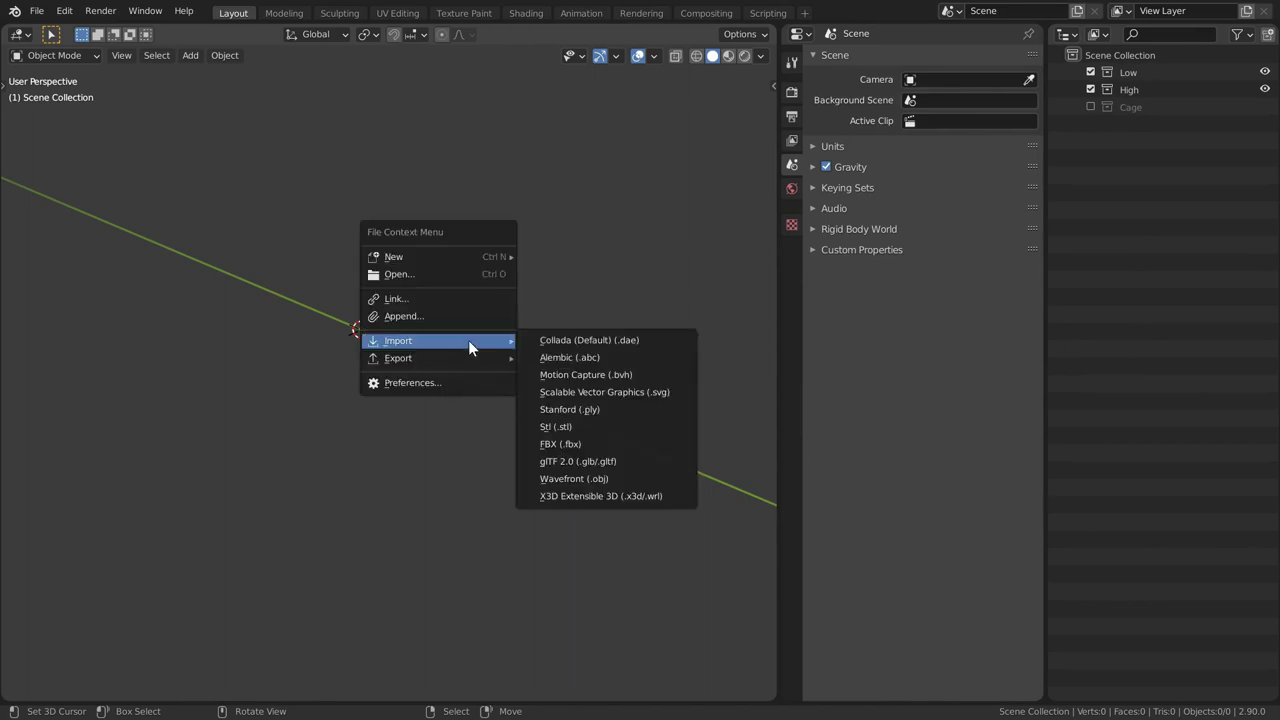
{"action": "left_click", "coordinate": [601, 441]}
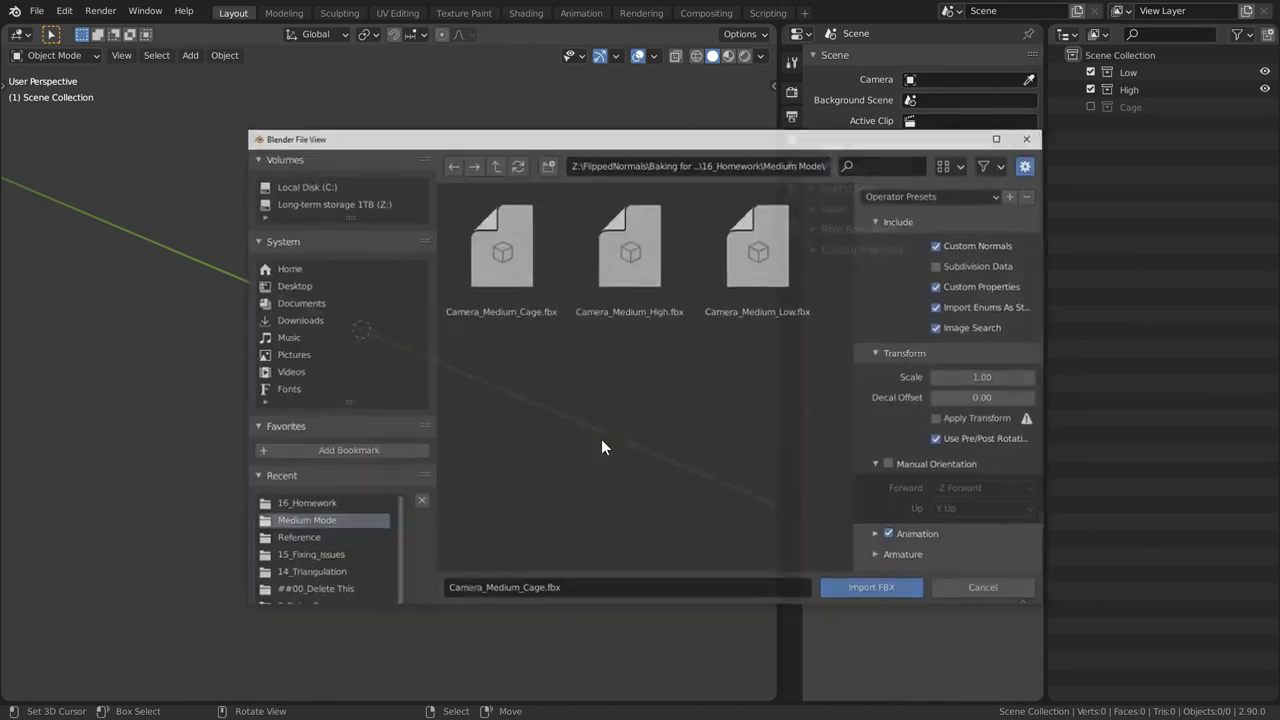
{"action": "left_click_drag", "start_coordinate": [640, 141], "coordinate": [518, 145]}
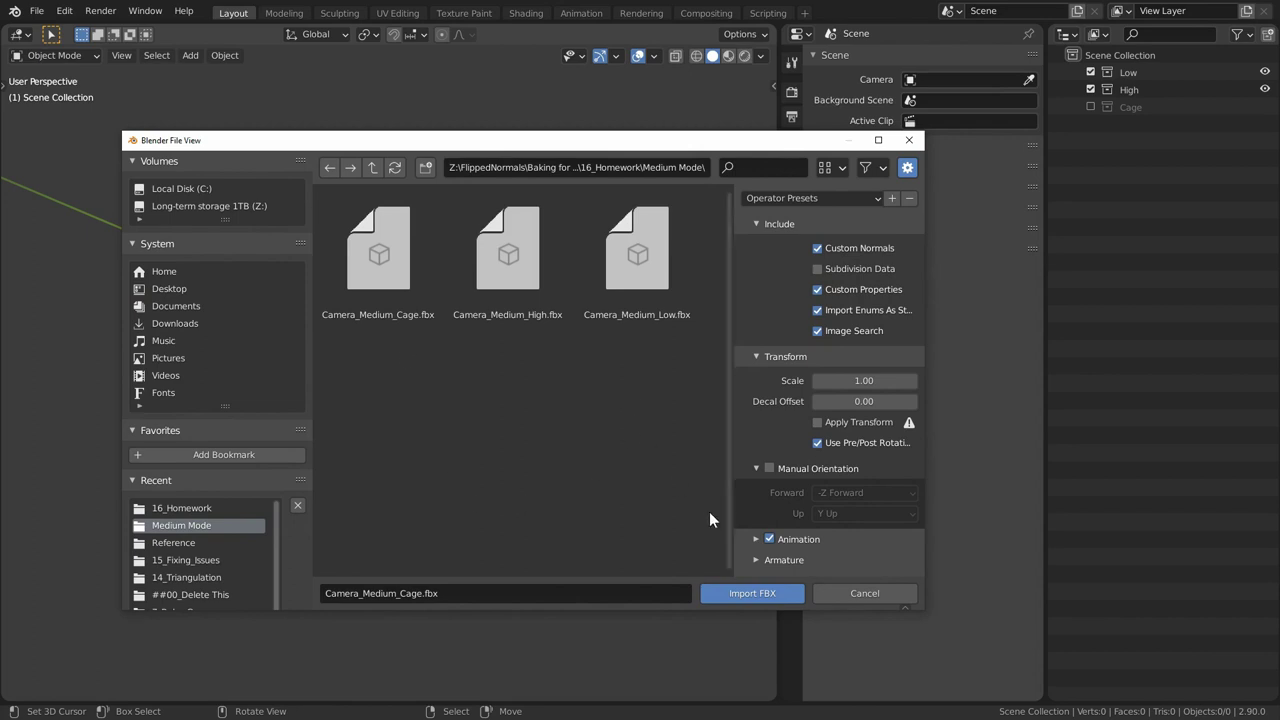
{"action": "left_click", "coordinate": [864, 593]}
Import Camera_Medium_Low.fbx into the Low collection
{"action": "left_click", "coordinate": [1133, 71]}
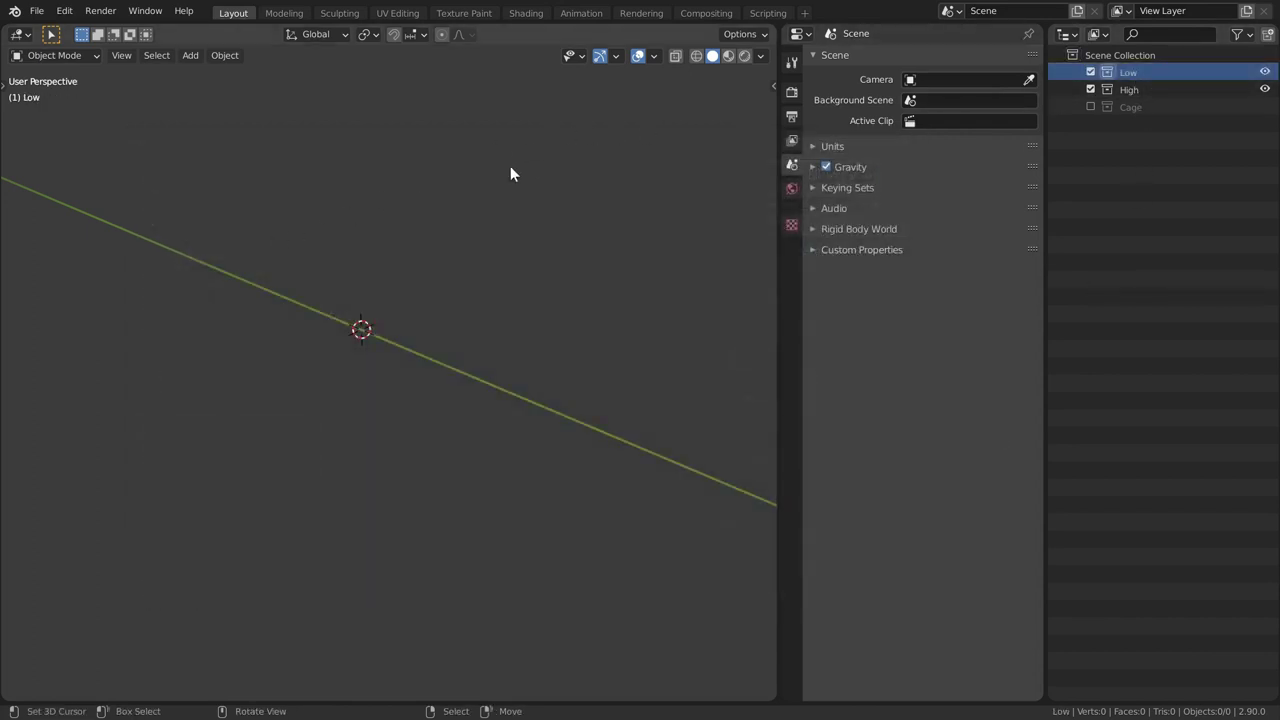
{"action": "key", "text": "F4"}
{"action": "mouse_move", "coordinate": [234, 246]}
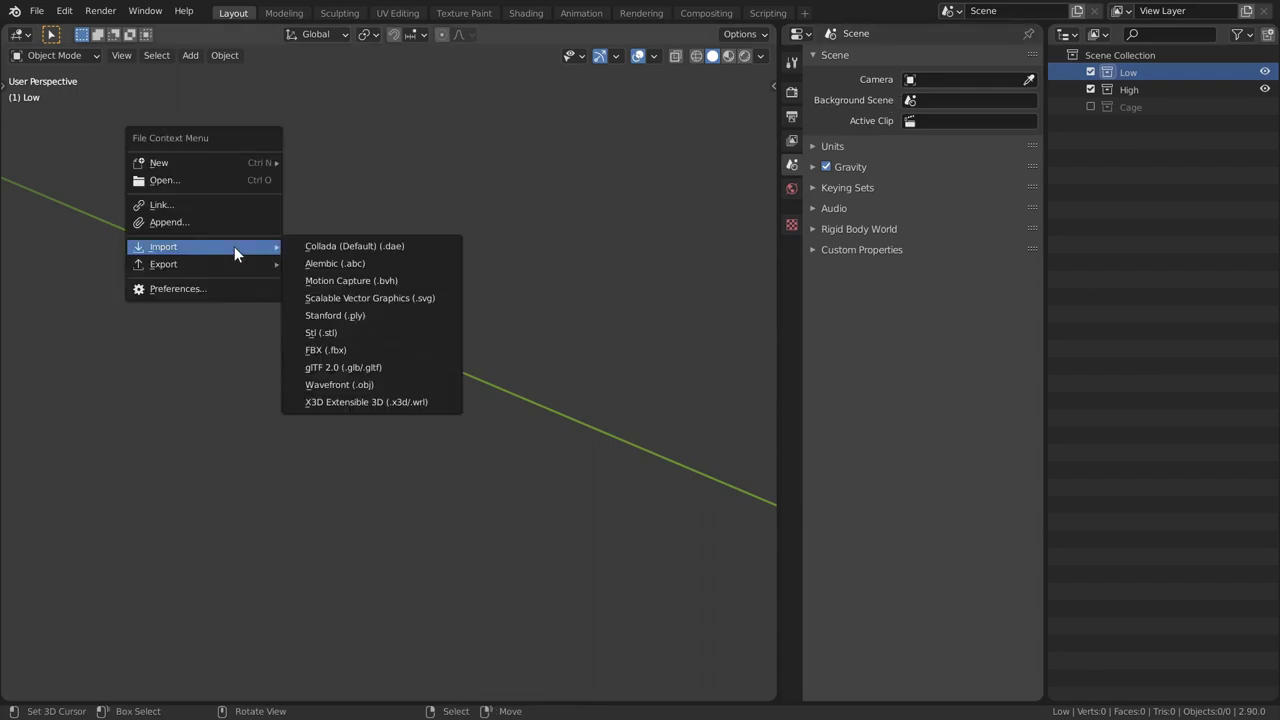
{"action": "left_click", "coordinate": [342, 352]}
{"action": "double_click", "coordinate": [769, 273]}
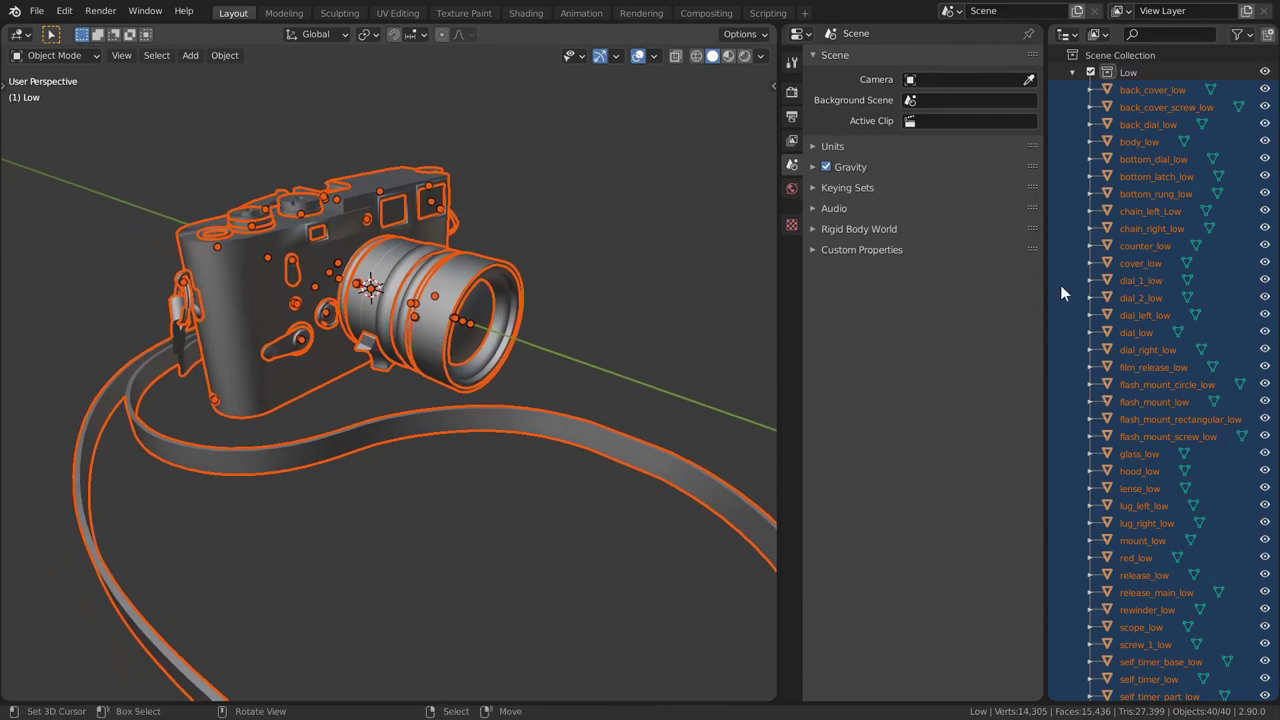
Exclude the Low collection from the view layer and import Camera_Medium_High.fbx into the High collection
{"action": "left_click", "coordinate": [1091, 72]}
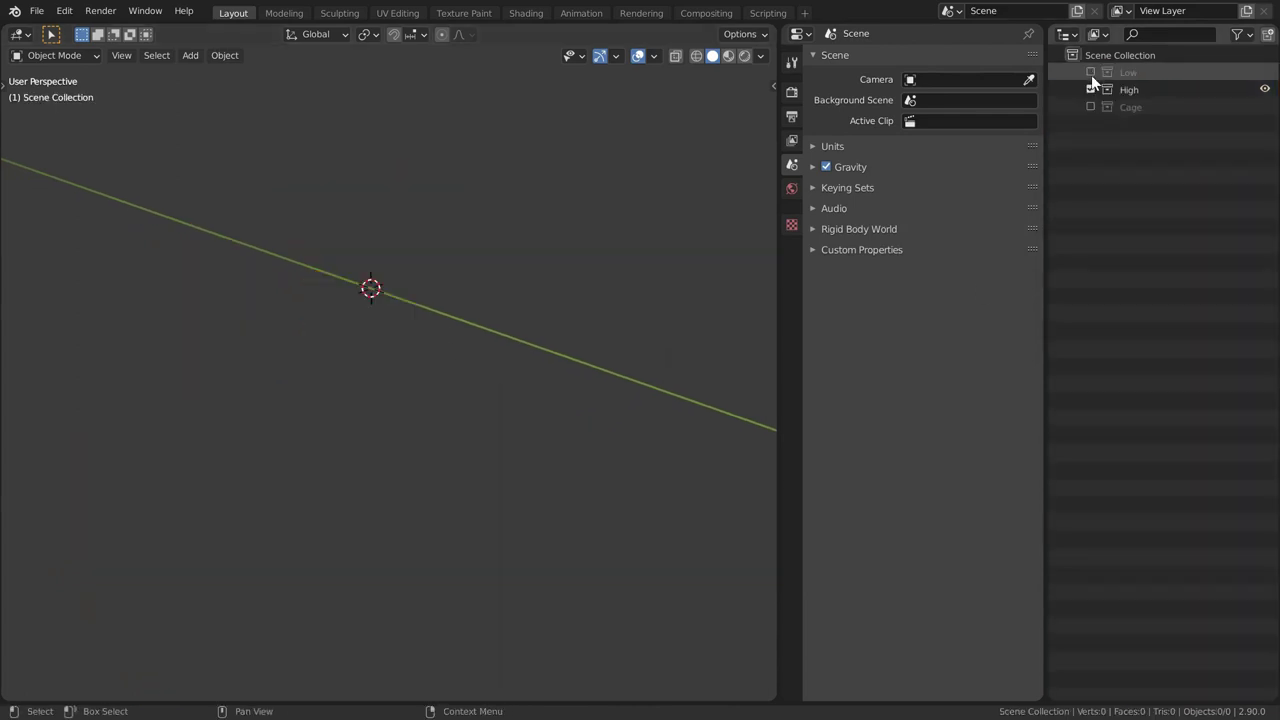
{"action": "left_click", "coordinate": [1133, 89]}
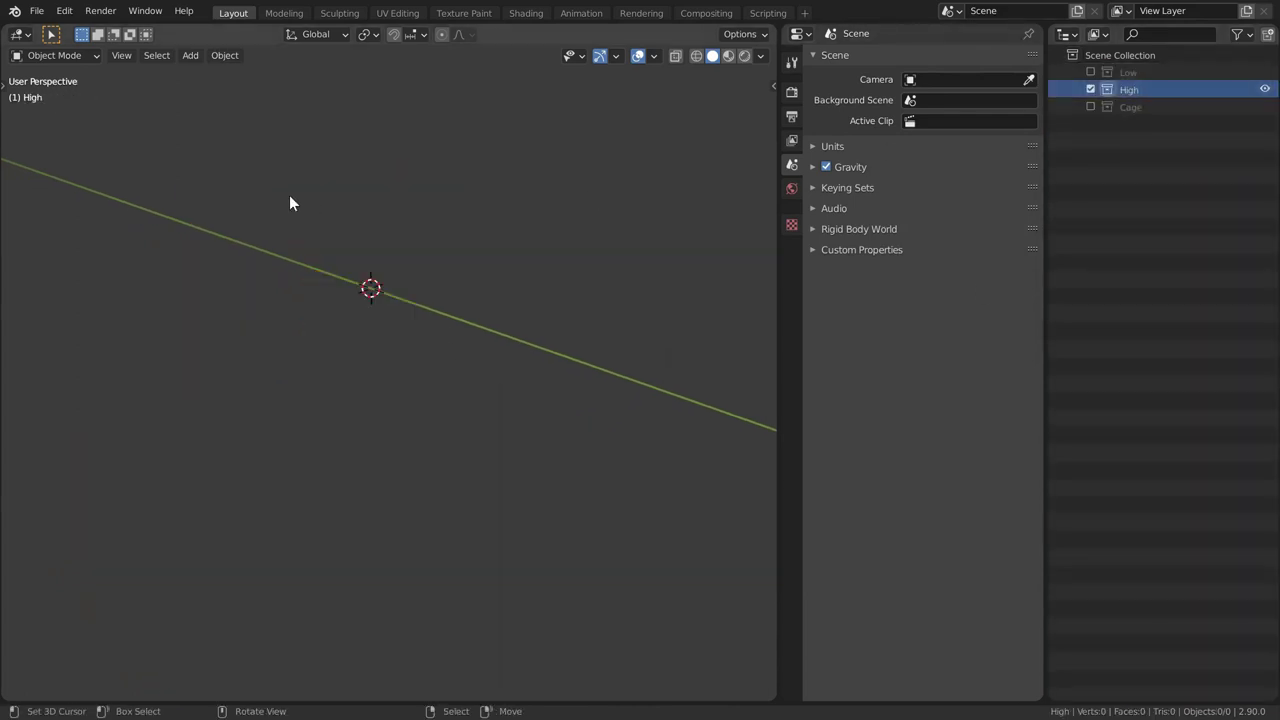
{"action": "key", "text": "F4"}
{"action": "mouse_move", "coordinate": [290, 197]}
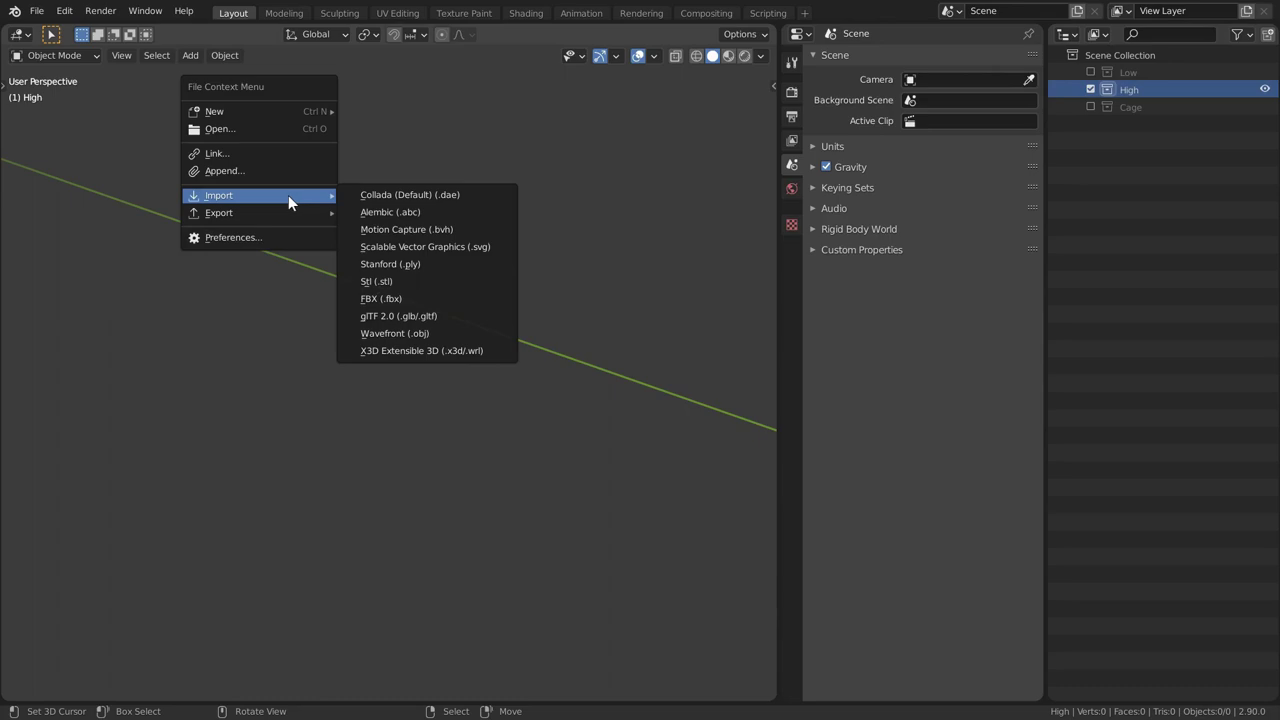
{"action": "left_click", "coordinate": [368, 294]}
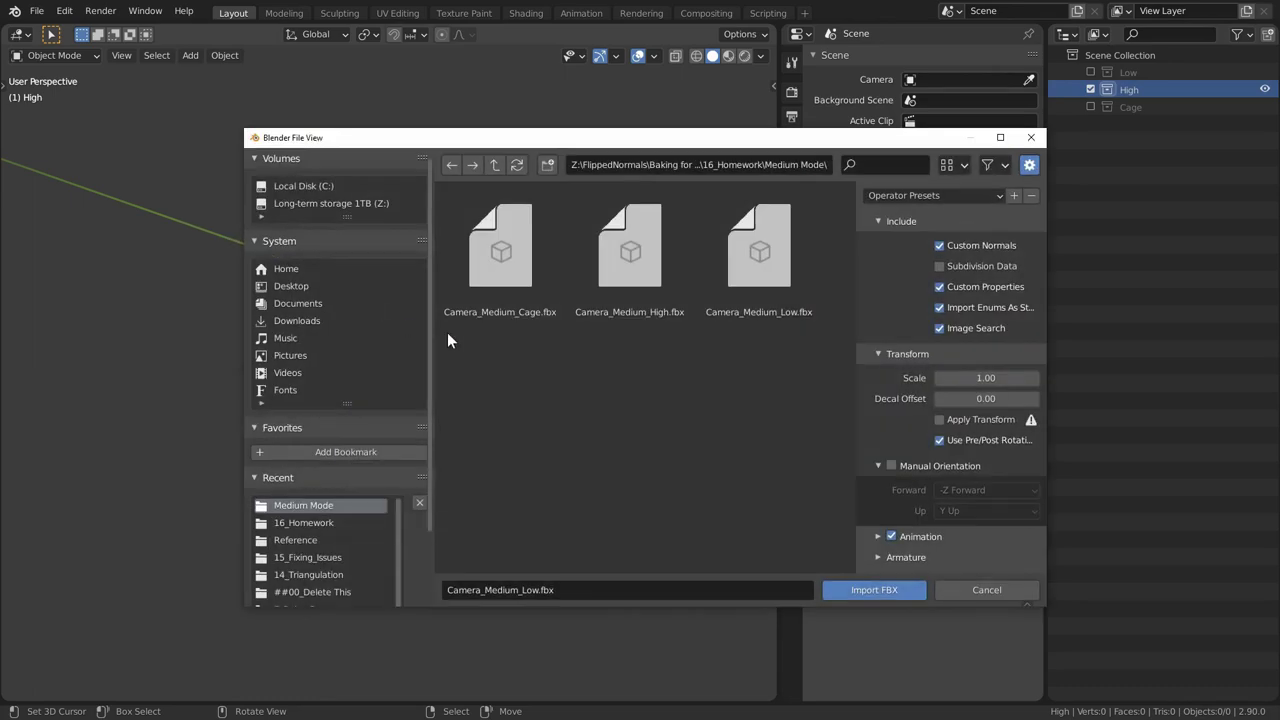
{"action": "double_click", "coordinate": [667, 260]}
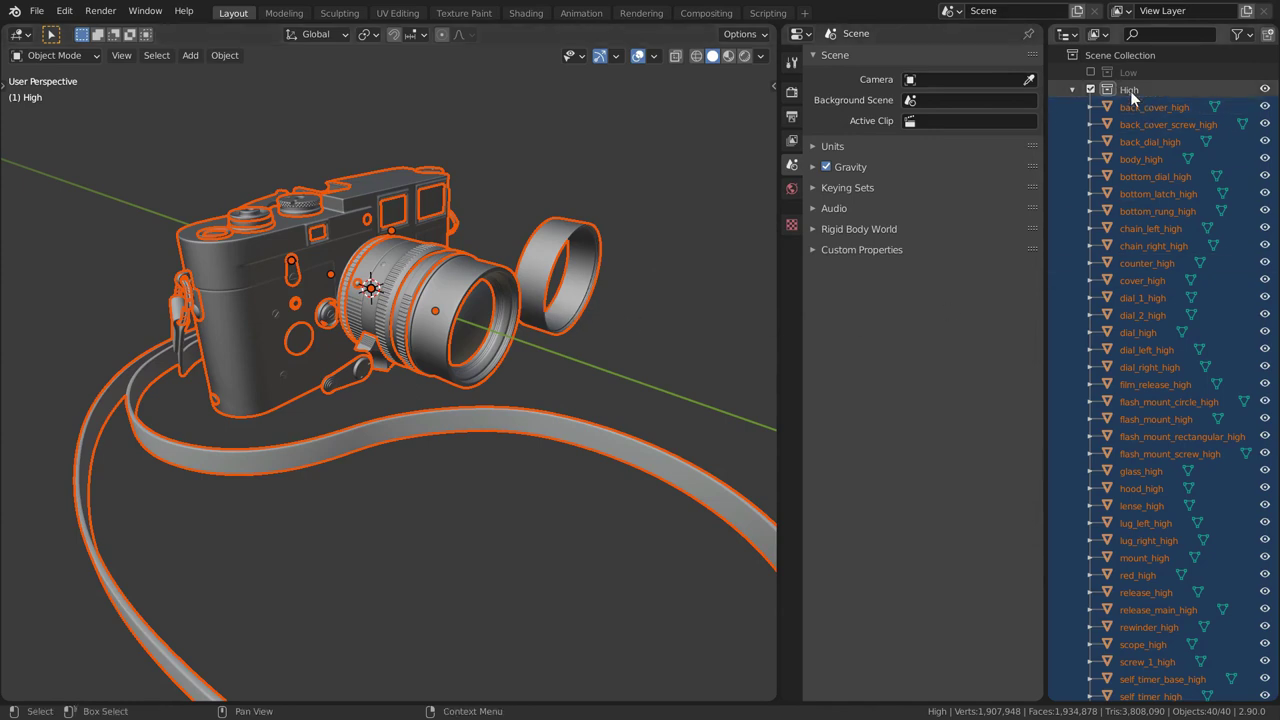
Show the Cage collection on its own with High excluded, inspect its wireframe meshes, and exclude it again
{"action": "left_click", "coordinate": [1091, 89]}
{"action": "left_click", "coordinate": [1090, 106]}
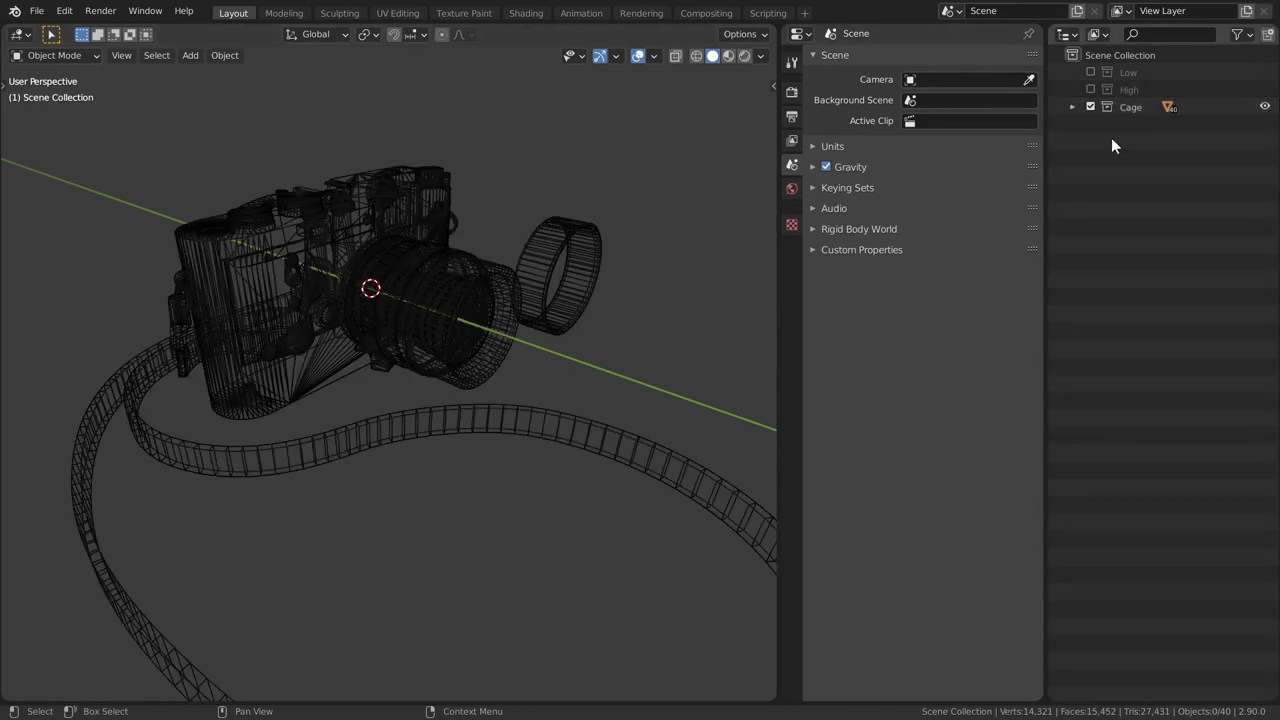
{"action": "mouse_move", "coordinate": [640, 392]}
{"action": "middle_mouse_down"}
{"action": "mouse_move", "coordinate": [569, 391]}
{"action": "mouse_move", "coordinate": [636, 402]}
{"action": "middle_mouse_up"}
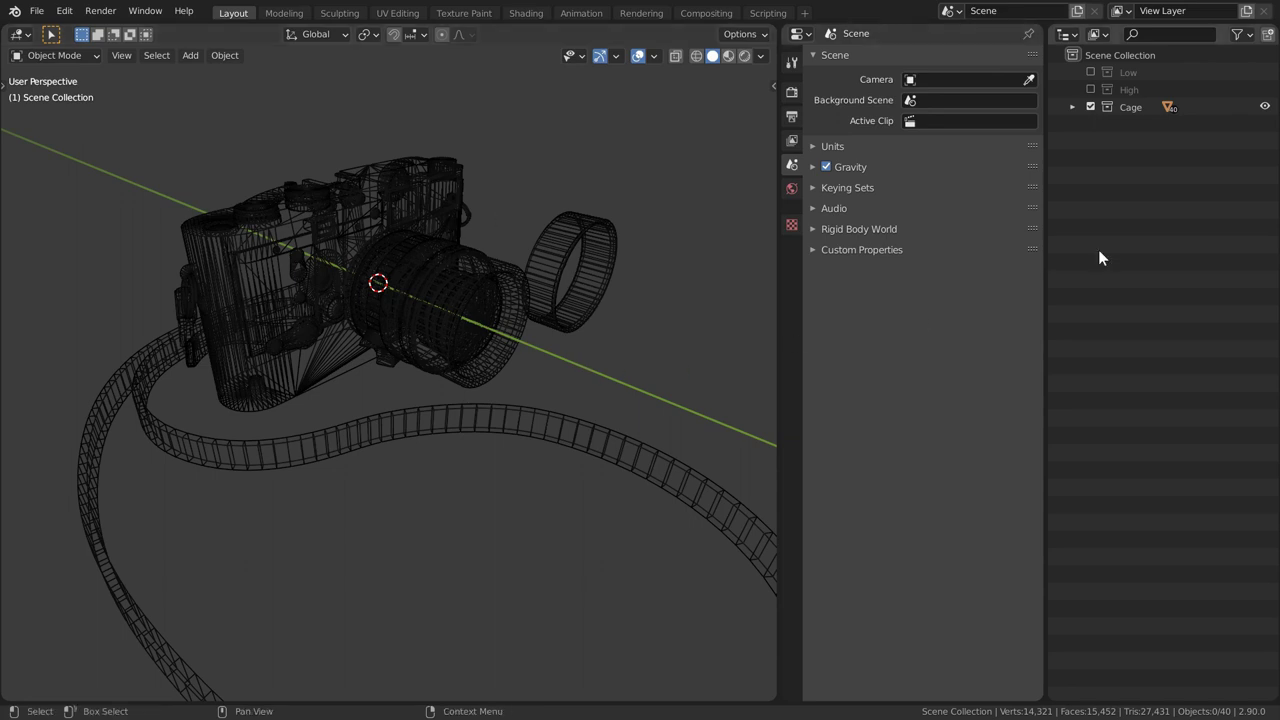
{"action": "left_click", "coordinate": [1090, 106]}
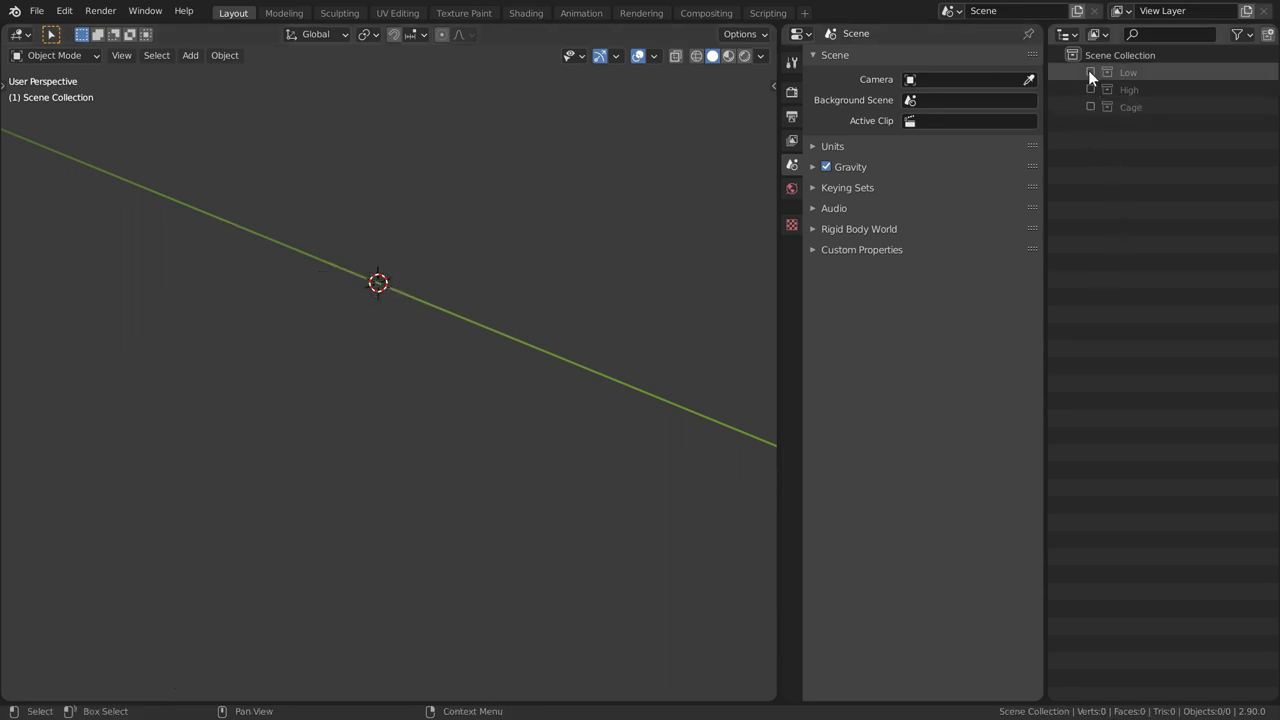
Enable the Low, High and Cage collections together, with the Low and High object lists collapsed and nothing selected
{"action": "left_click", "coordinate": [1090, 72]}
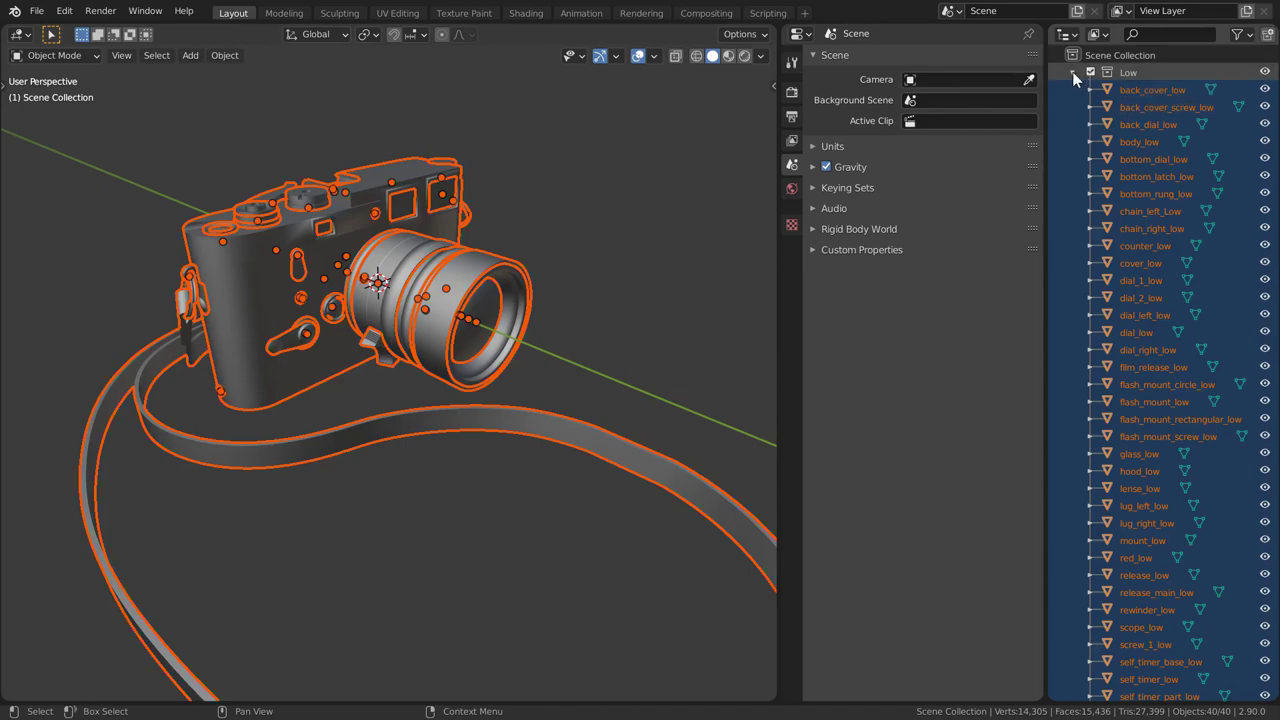
{"action": "left_click", "coordinate": [1072, 72]}
{"action": "left_click", "coordinate": [1090, 89]}
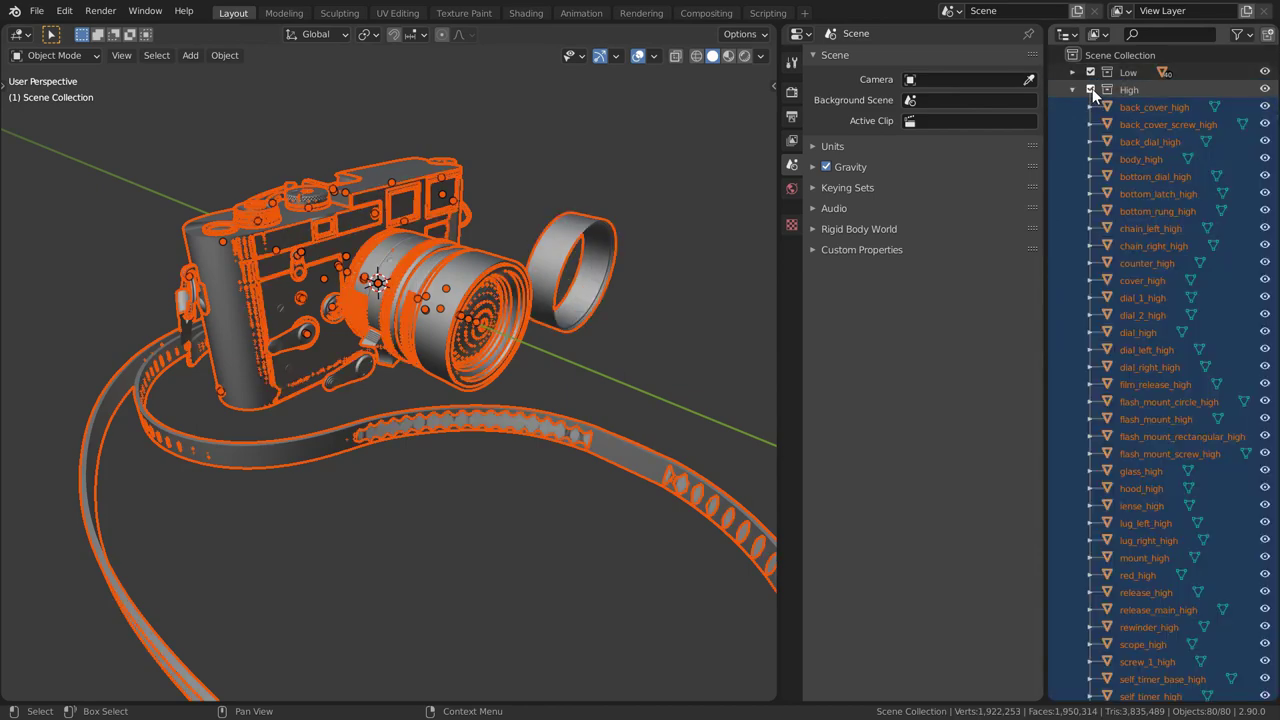
{"action": "left_click", "coordinate": [1073, 89]}
{"action": "left_click", "coordinate": [1090, 106]}
{"action": "left_click", "coordinate": [657, 242]}
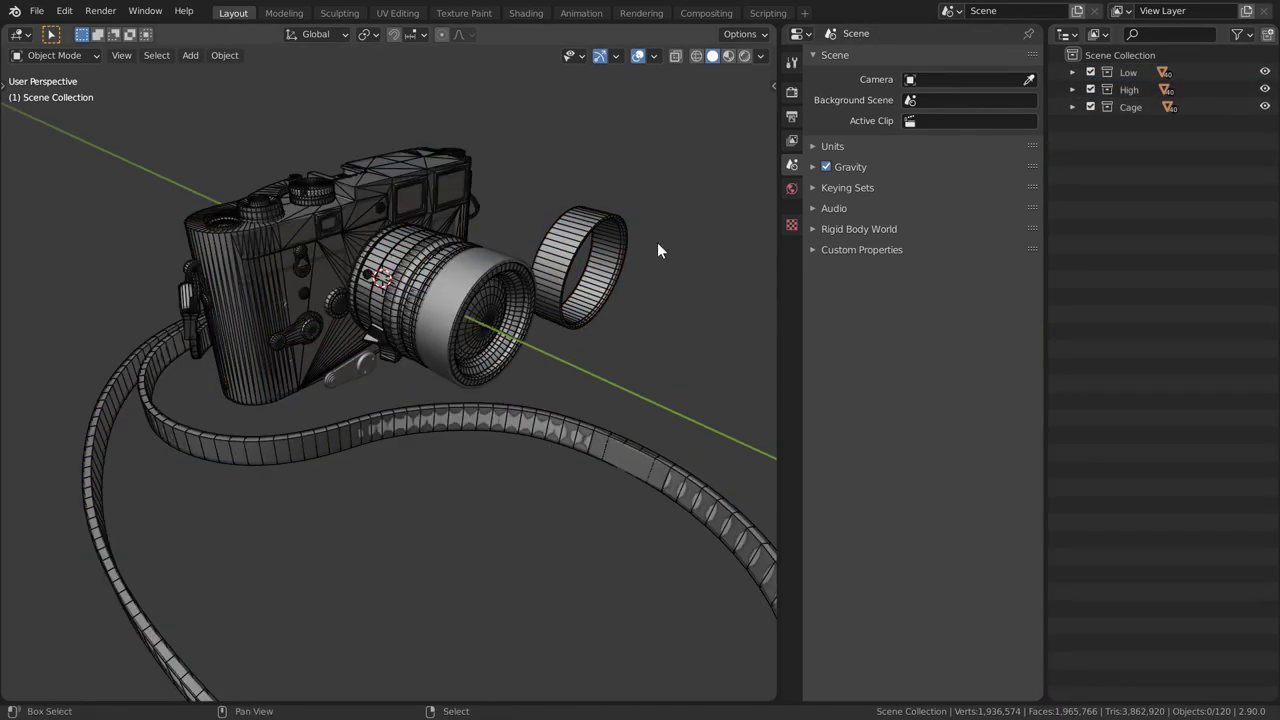
Check which hood meshes make up the detached ring and which one sits on the lens, leaving all of them deselected
{"action": "middle_click_drag", "start_coordinate": [657, 242], "coordinate": [597, 279]}
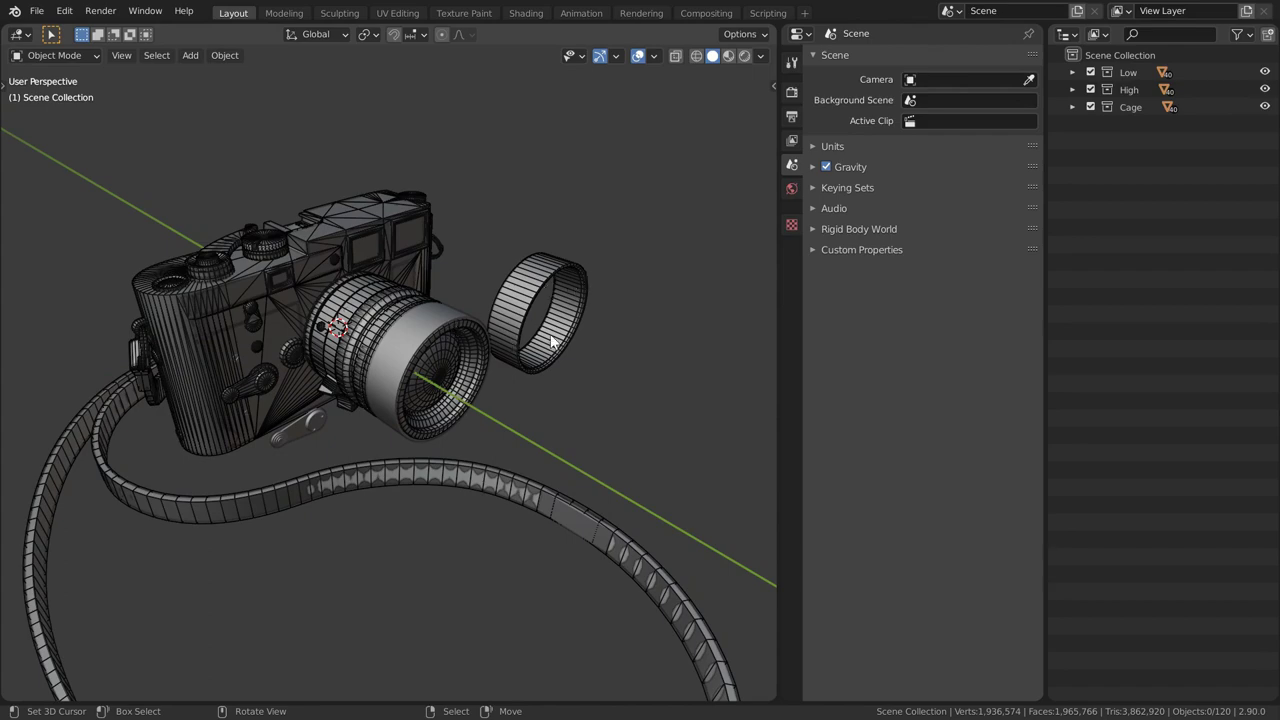
{"action": "scroll", "coordinate": [560, 329], "scroll_direction": "up", "scroll_amount": 3}
{"action": "left_click", "coordinate": [597, 263]}
{"action": "middle_click_drag", "start_coordinate": [597, 263], "coordinate": [373, 139]}
{"action": "left_click", "coordinate": [555, 273], "text": "shift"}
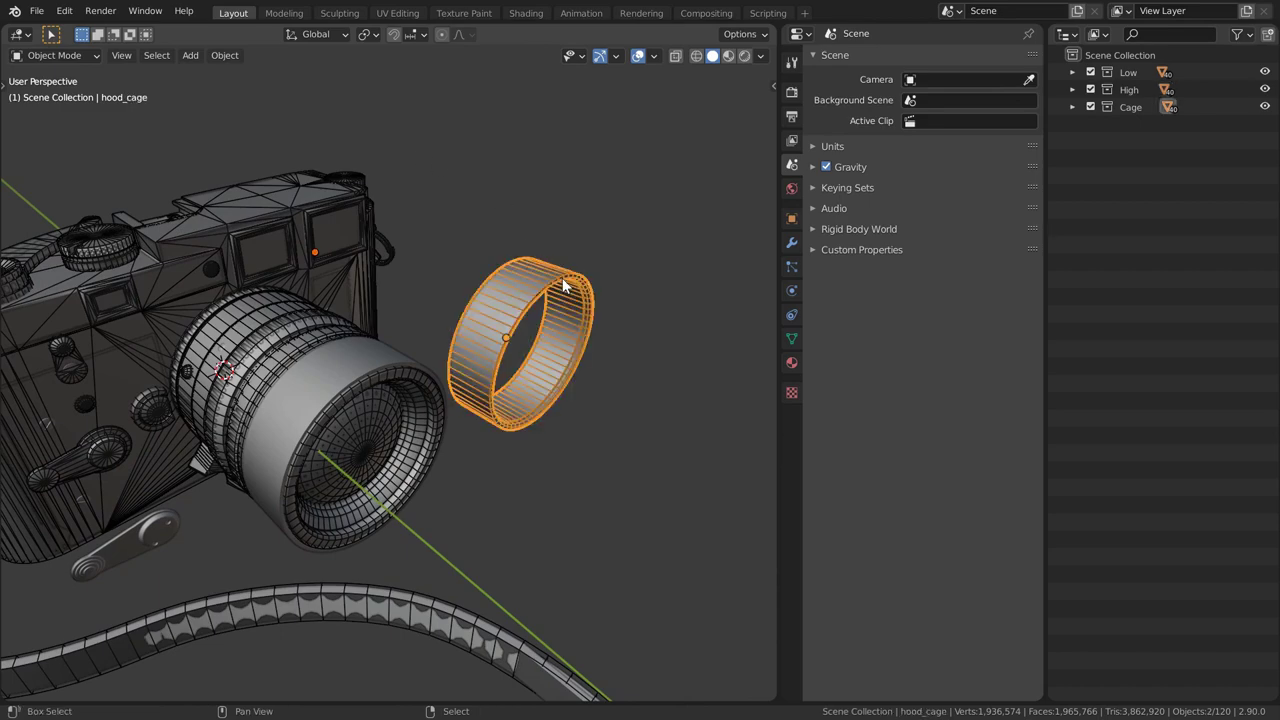
{"action": "left_click", "coordinate": [368, 365]}
{"action": "key", "text": "g"}
{"action": "key", "text": "Escape"}
{"action": "key", "text": "alt+a"}
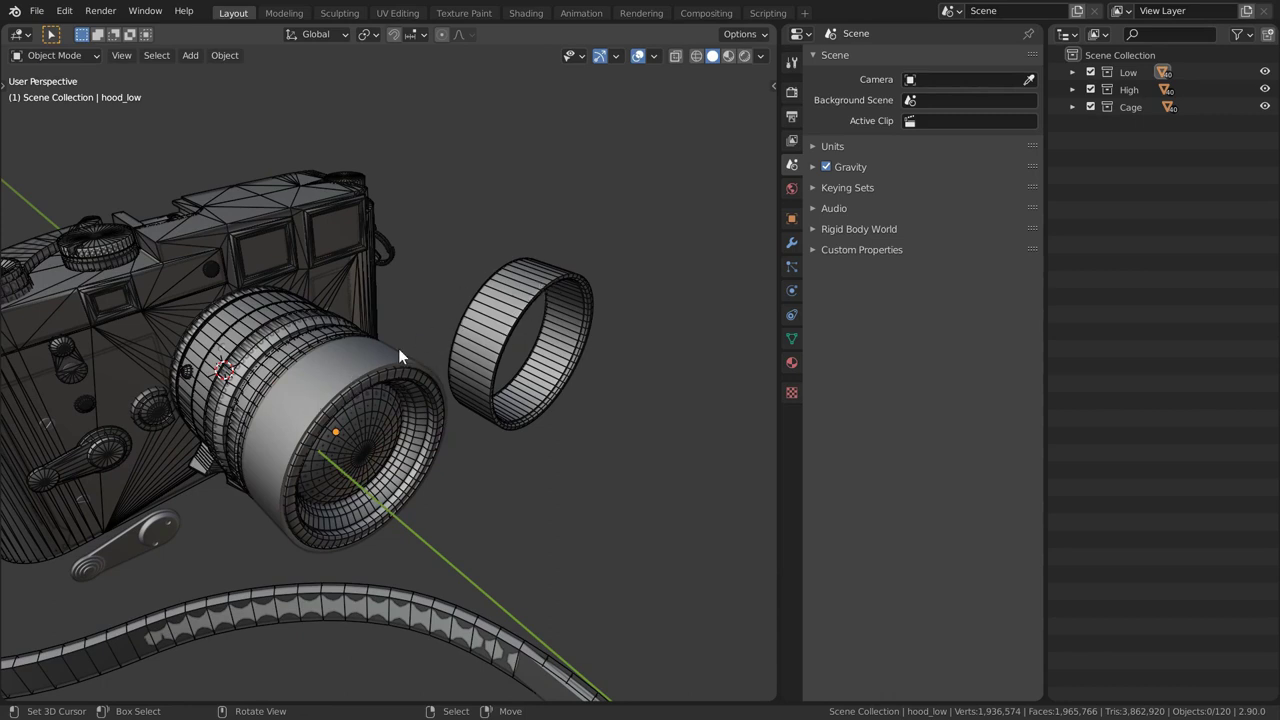
Move hood_cage and hood_high together by -2 m along the global X axis onto the lens, then deselect them
{"action": "left_click", "coordinate": [475, 391]}
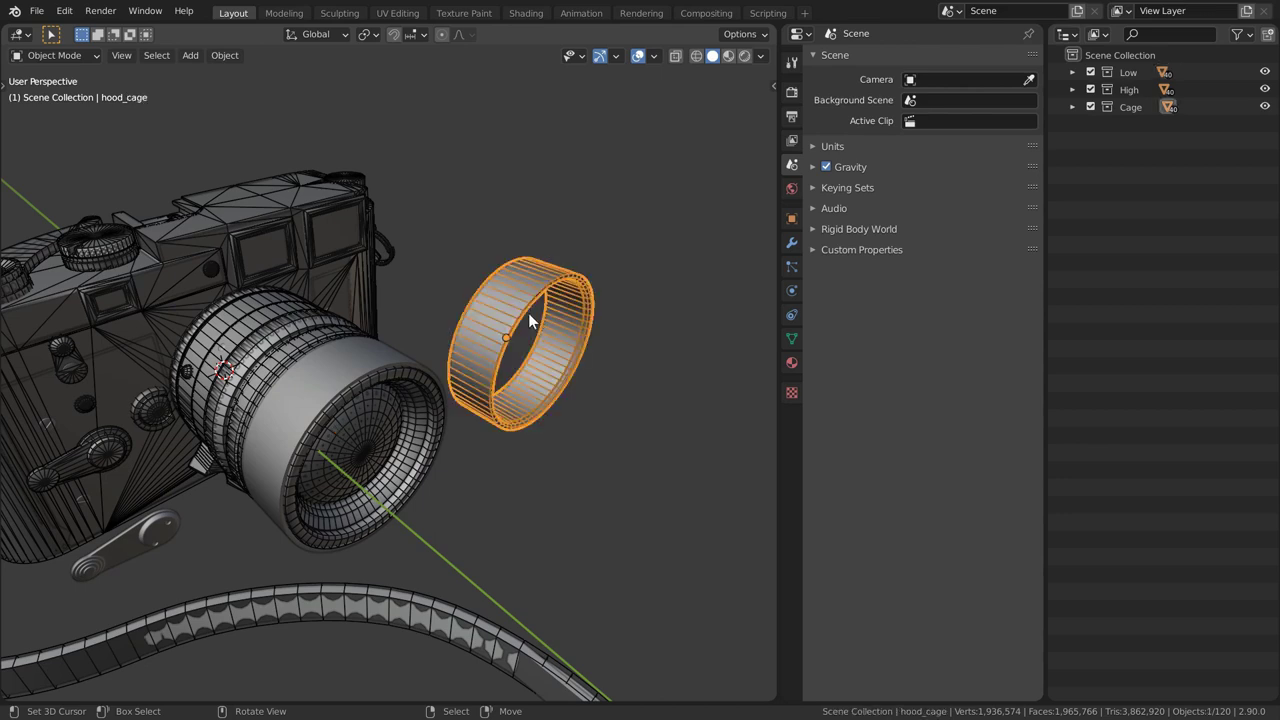
{"action": "left_click", "coordinate": [528, 289], "text": "shift"}
{"action": "key", "text": "g"}
{"action": "key", "text": "Escape"}
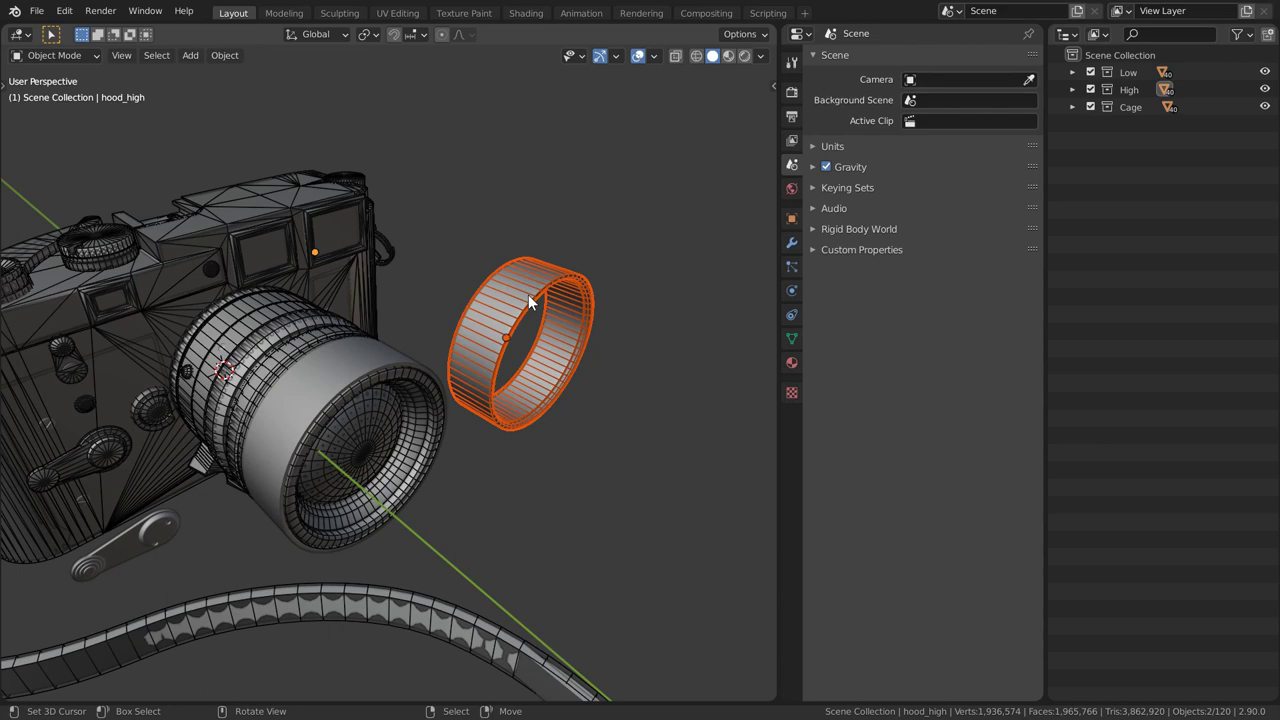
{"action": "type", "text": "g"}
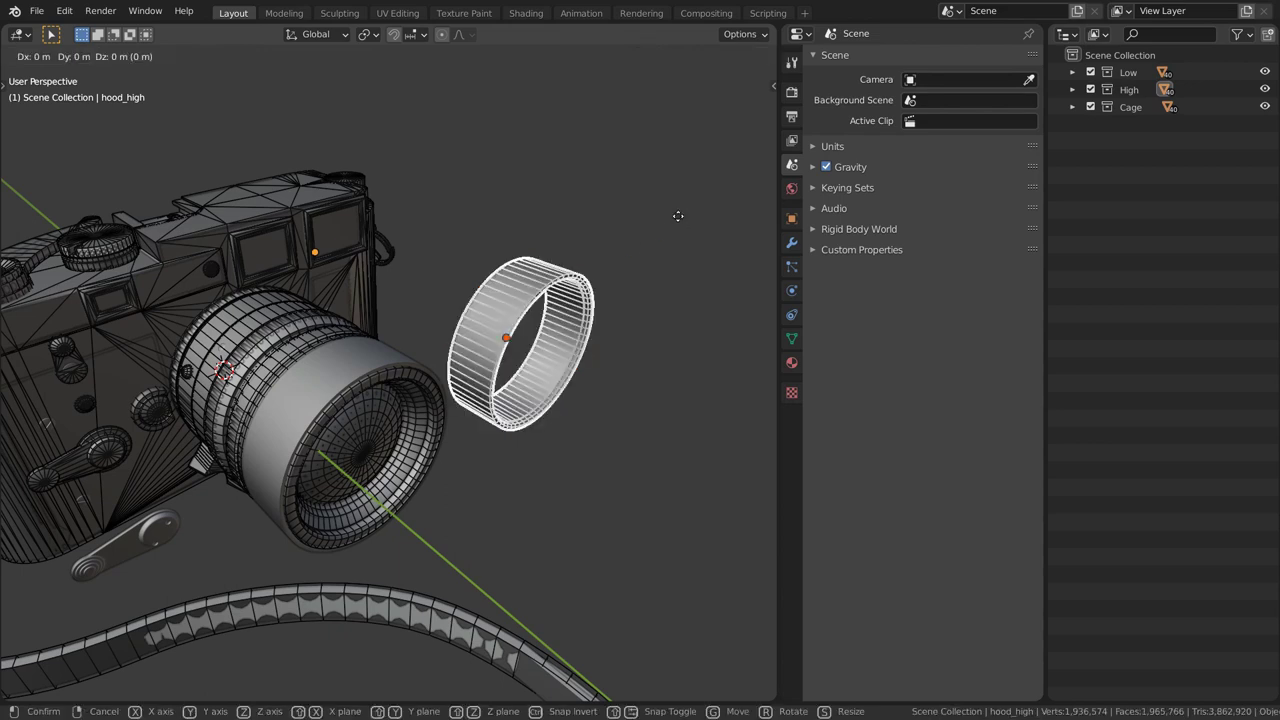
{"action": "type", "text": "x-1"}
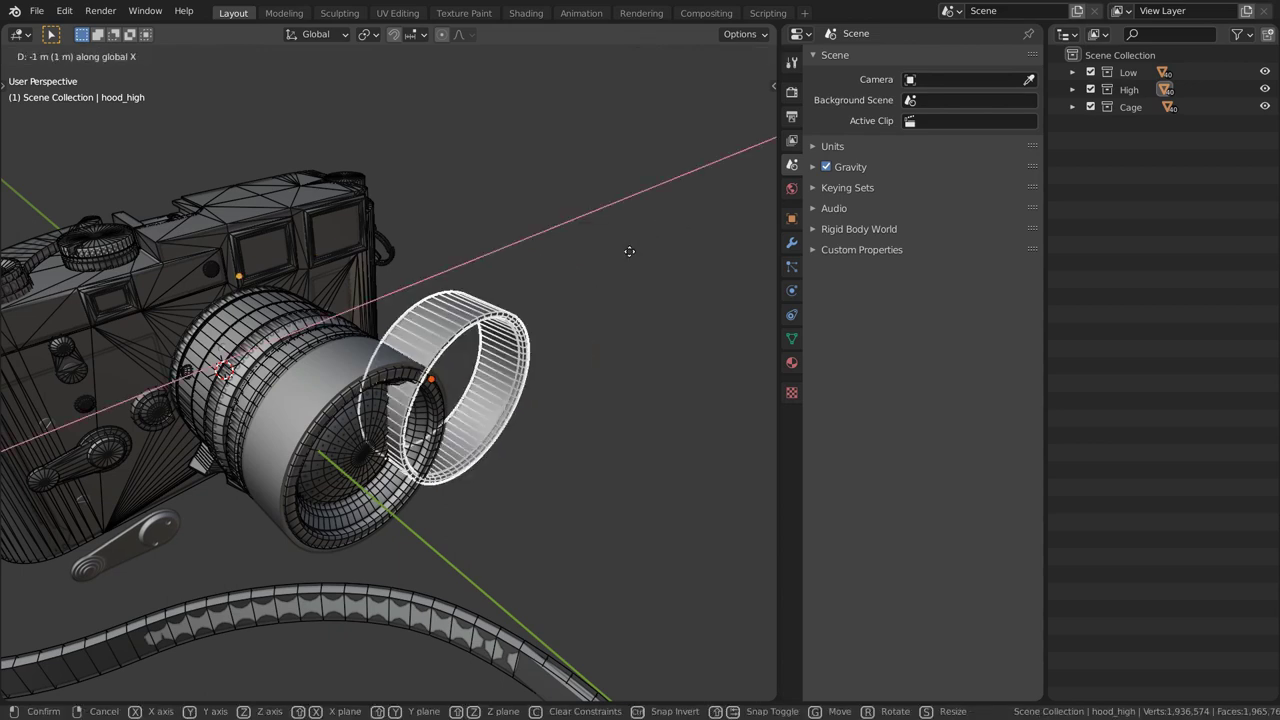
{"action": "key", "text": "BackSpace"}
{"action": "type", "text": "2"}
{"action": "key", "text": "Return"}
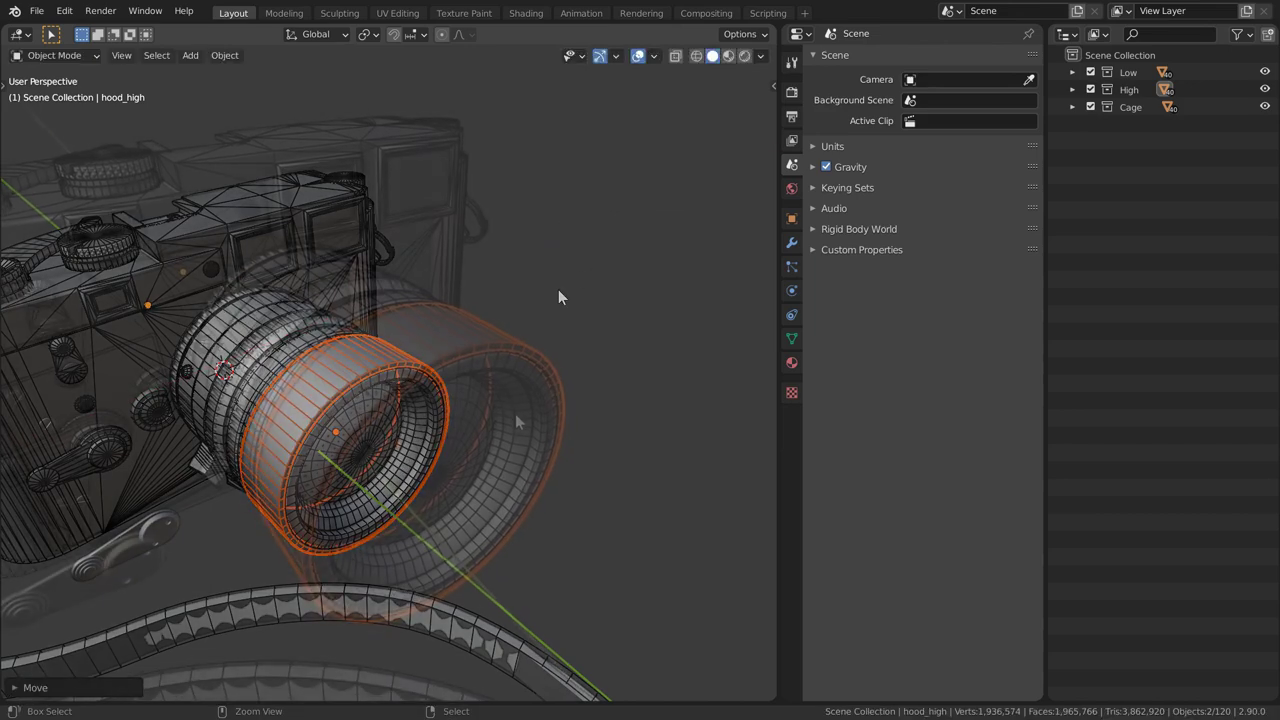
{"action": "middle_click_drag", "start_coordinate": [558, 289], "coordinate": [657, 381]}
{"action": "key", "text": "alt+a"}
Move the detached self_timer_high along the global Y axis onto the matching low and cage lever on the camera body
{"action": "middle_click_drag", "start_coordinate": [410, 313], "coordinate": [460, 365], "text": "ctrl"}
{"action": "scroll", "coordinate": [356, 354], "scroll_direction": "up", "scroll_amount": 3}
{"action": "mouse_move", "coordinate": [425, 441]}
{"action": "middle_mouse_down", "text": "ctrl"}
{"action": "mouse_move", "coordinate": [439, 419]}
{"action": "mouse_move", "coordinate": [440, 433]}
{"action": "middle_mouse_up", "text": "ctrl"}
{"action": "left_click", "coordinate": [441, 464]}
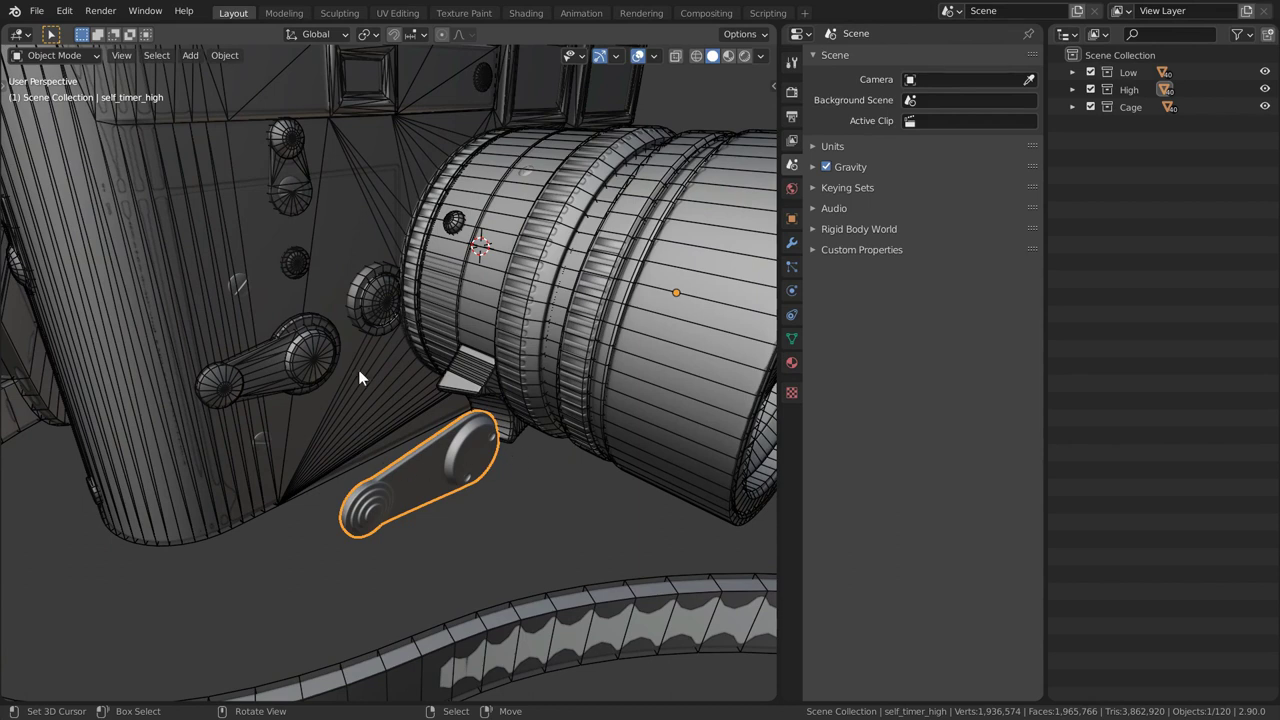
{"action": "left_click", "coordinate": [311, 338]}
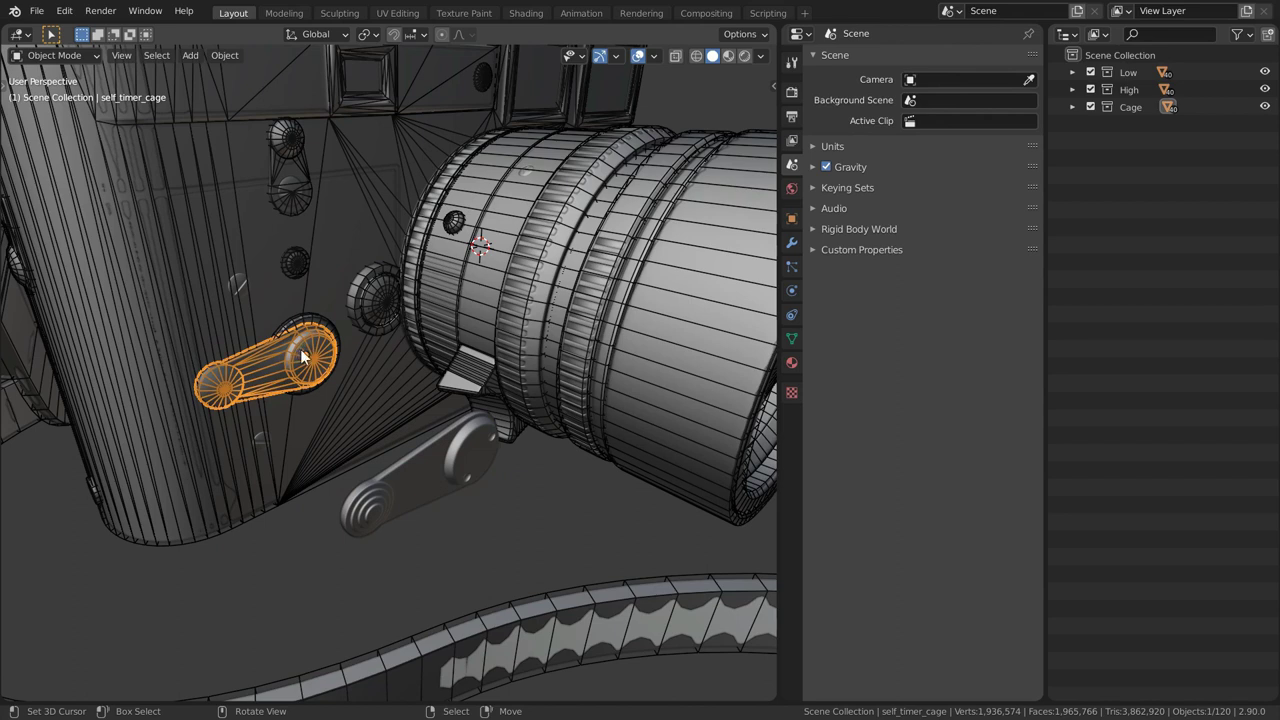
{"action": "left_click", "coordinate": [303, 357]}
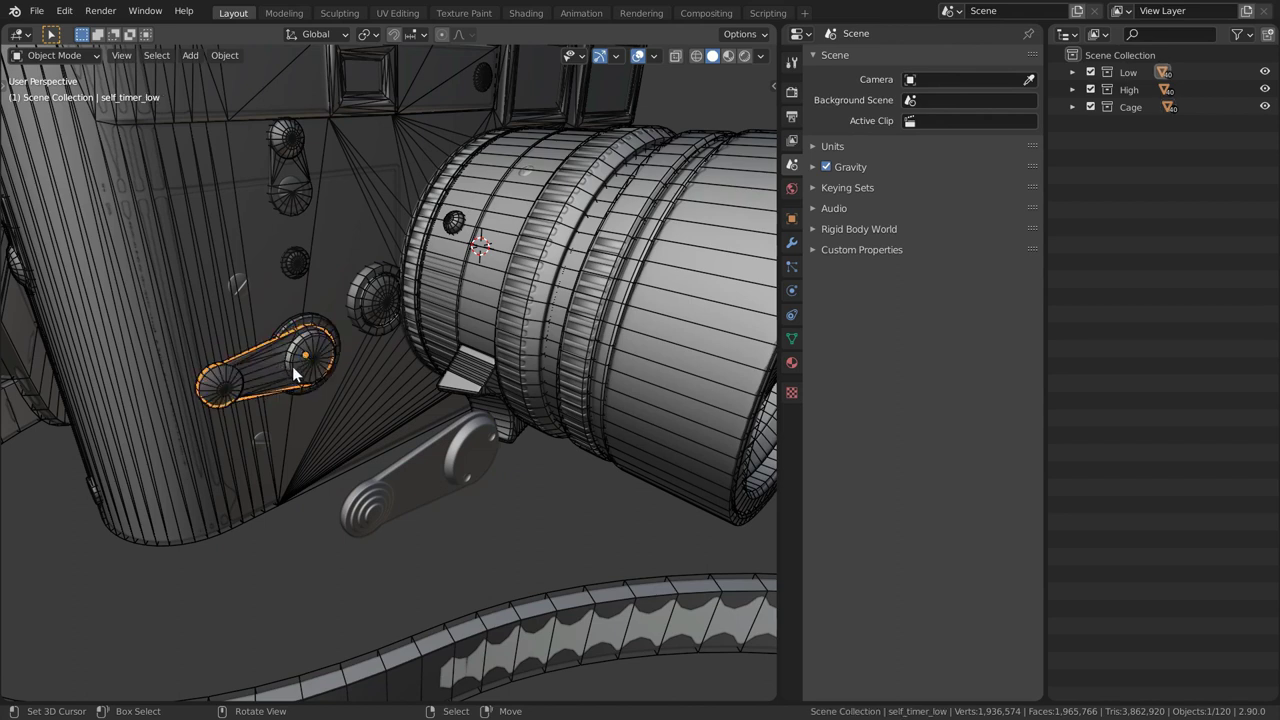
{"action": "left_click", "coordinate": [425, 468]}
{"action": "key", "text": "g"}
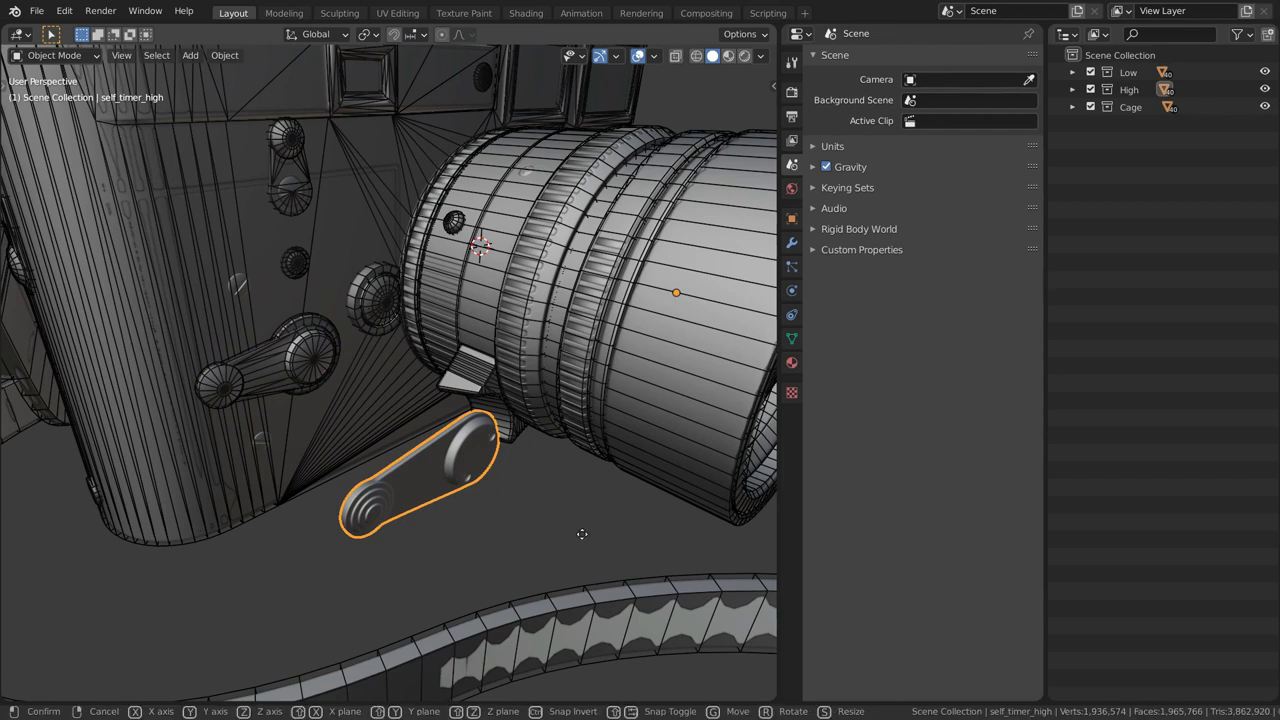
{"action": "key", "text": "y"}
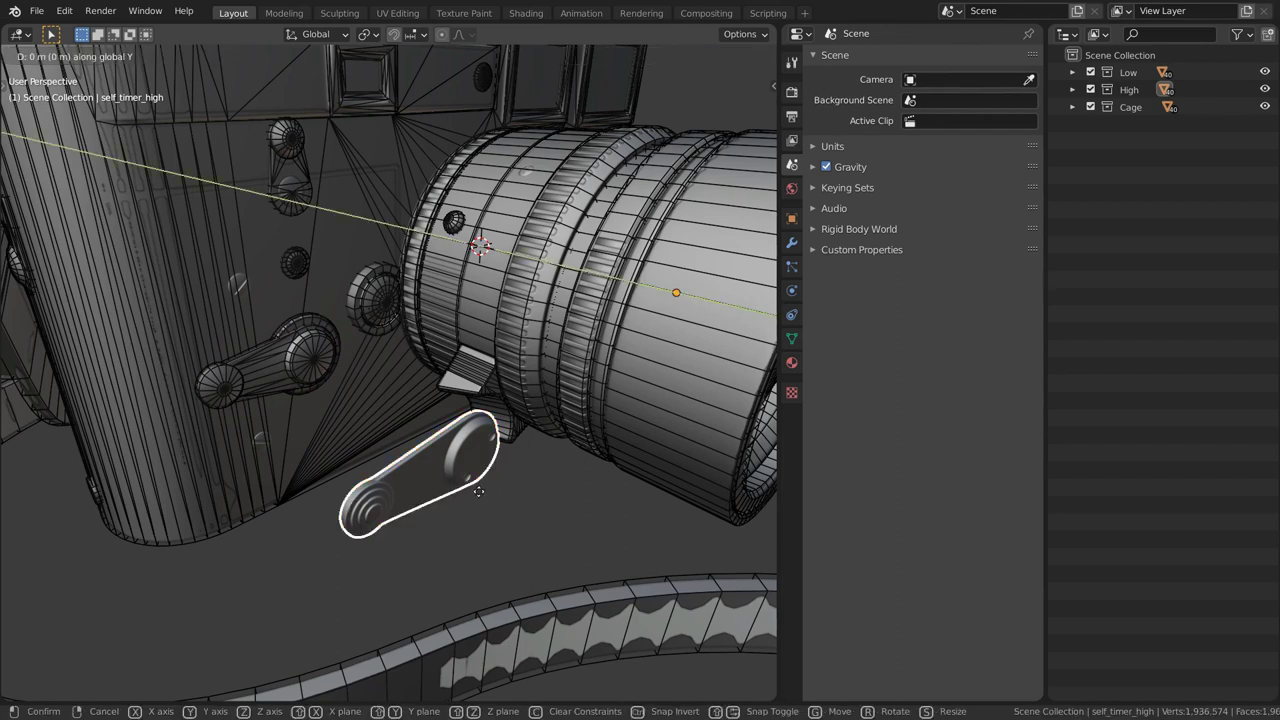
{"action": "left_click", "coordinate": [419, 461]}
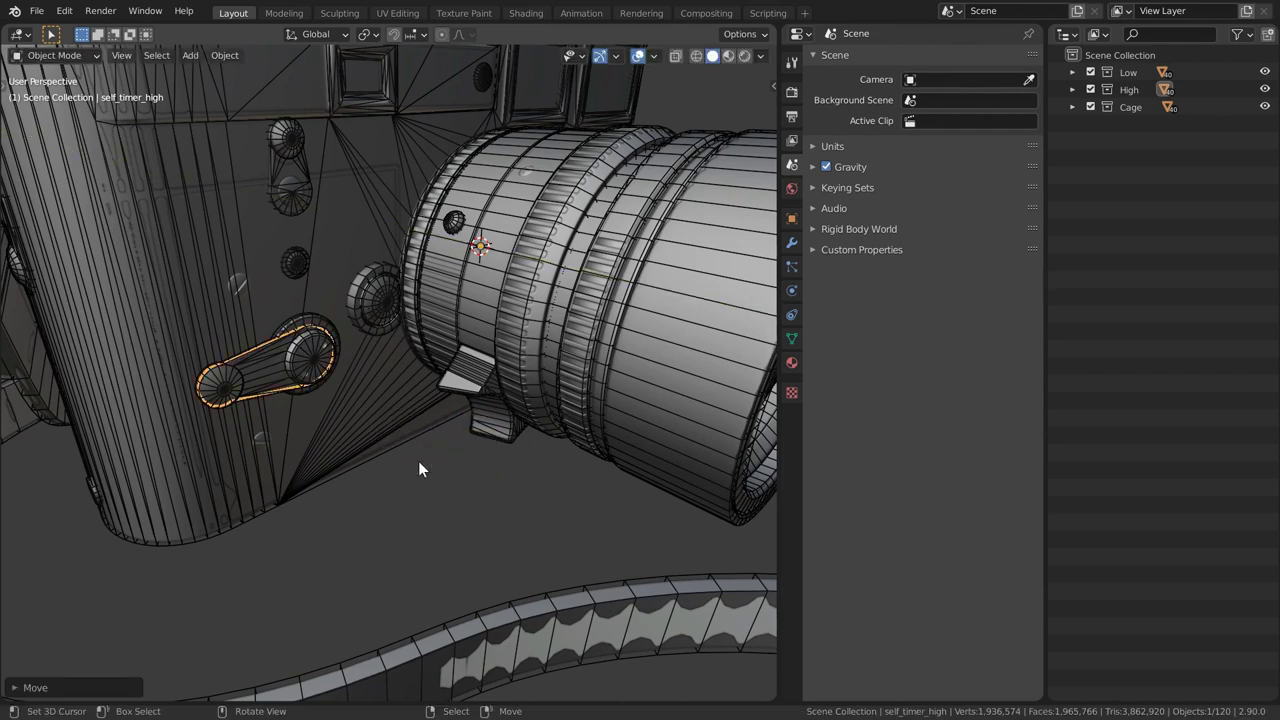
Inspect up close how the repositioned high-poly self-timer lever fits its low-poly and cage, leaving it deselected
{"action": "key", "text": "KP_Decimal"}
{"action": "mouse_move", "coordinate": [417, 461]}
{"action": "middle_mouse_down"}
{"action": "mouse_move", "coordinate": [507, 425]}
{"action": "mouse_move", "coordinate": [414, 455]}
{"action": "middle_mouse_up"}
{"action": "left_click", "coordinate": [413, 458]}
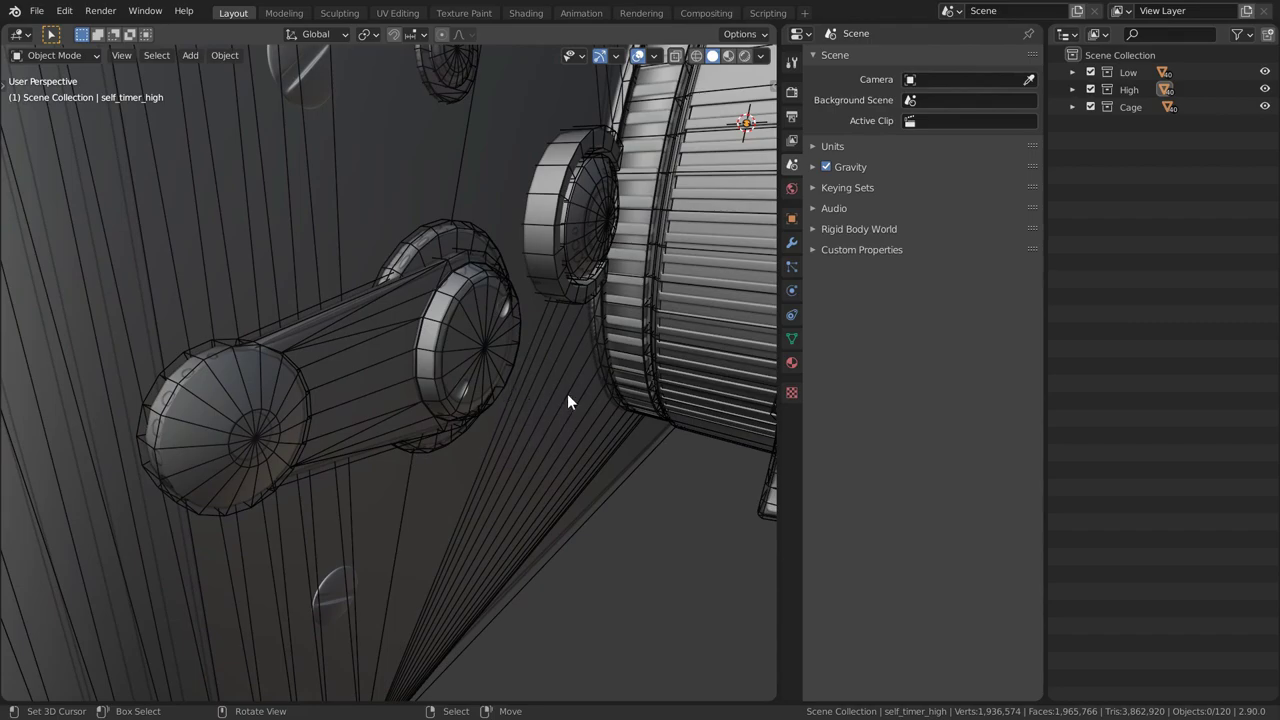
Exclude the Cage collection from the view layer and expand the High and Low collections to list their meshes
{"action": "middle_click_drag", "start_coordinate": [594, 318], "coordinate": [566, 634]}
{"action": "middle_click_drag", "start_coordinate": [532, 377], "coordinate": [505, 384]}
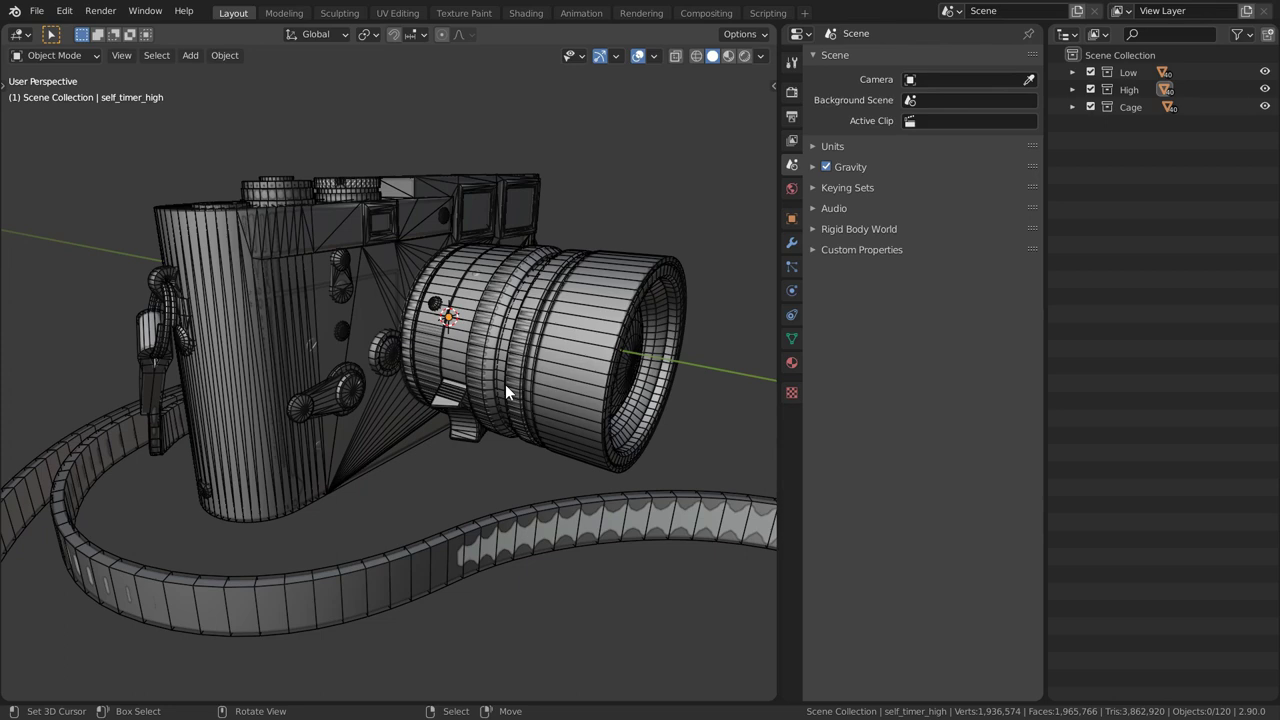
{"action": "middle_click_drag", "start_coordinate": [505, 384], "coordinate": [466, 526]}
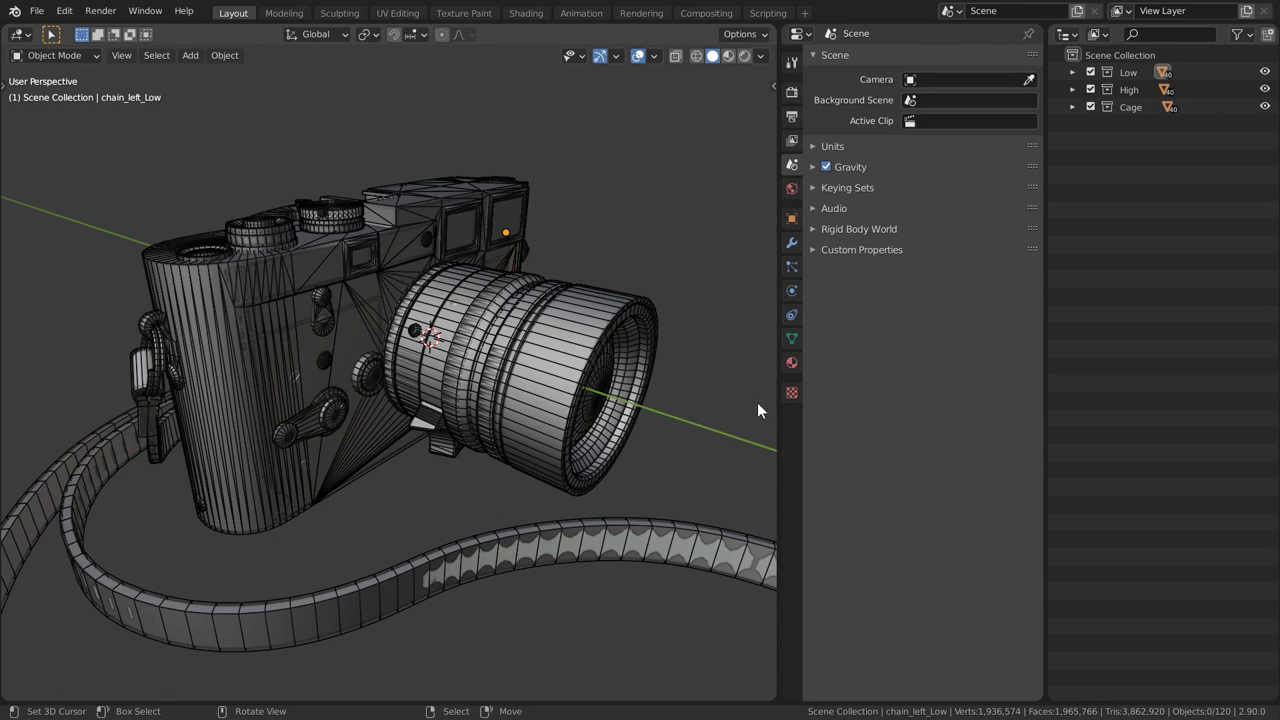
{"action": "left_click", "coordinate": [1090, 106]}
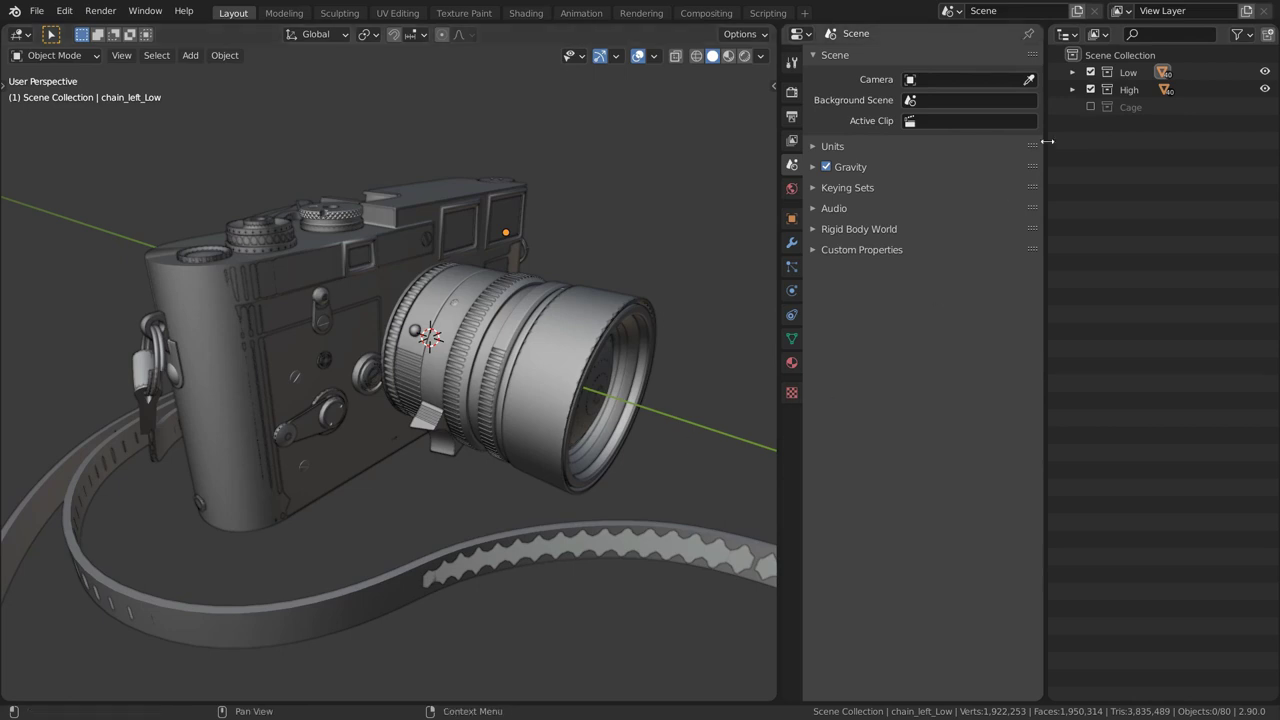
{"action": "left_click", "coordinate": [1071, 89]}
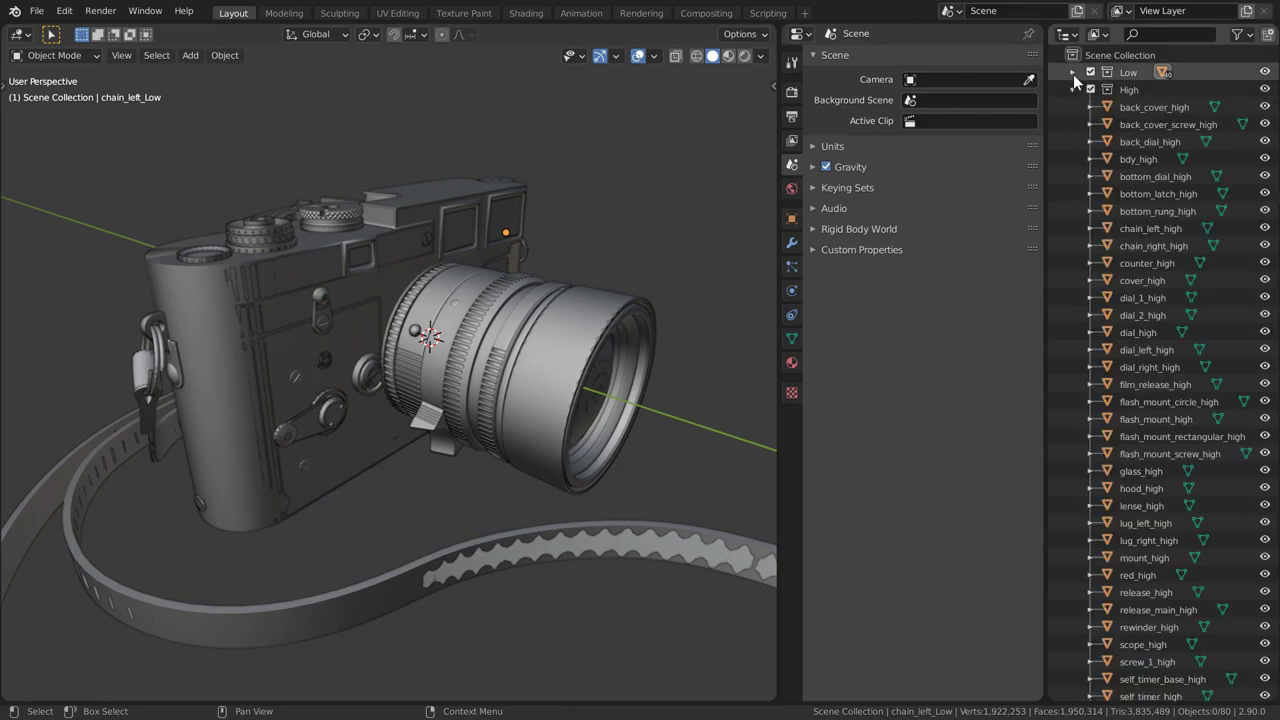
{"action": "left_click", "coordinate": [1073, 72]}
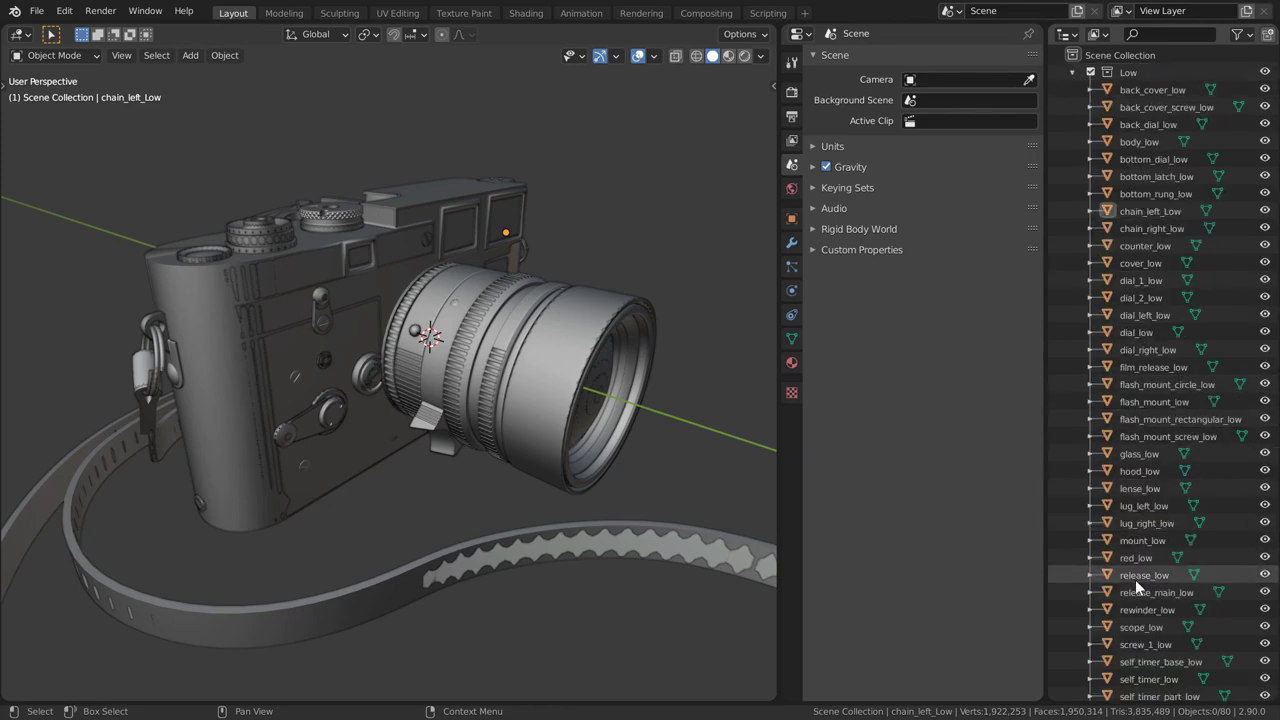
{"action": "middle_click_drag", "start_coordinate": [1135, 579], "coordinate": [1200, 420]}
Compare the names of the high-poly and low-poly lens hood meshes, leaving both deselected
{"action": "left_click", "coordinate": [655, 303]}
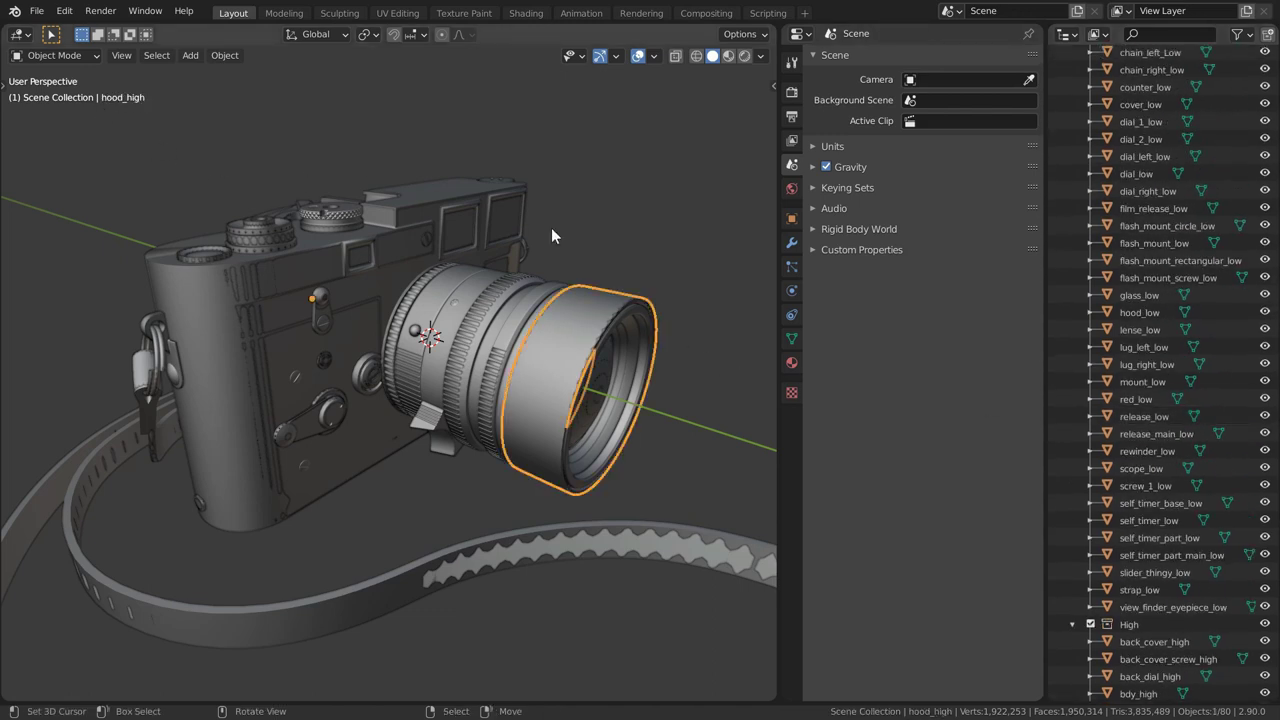
{"action": "left_click", "coordinate": [644, 304]}
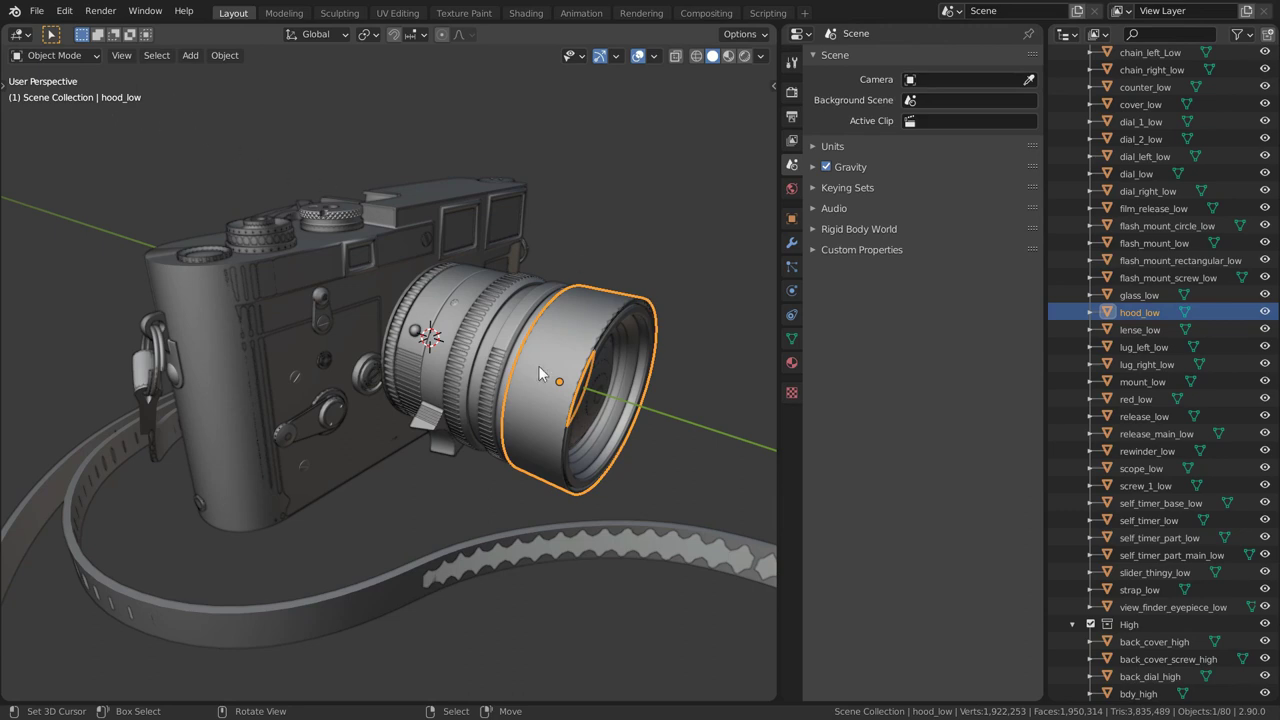
{"action": "left_click", "coordinate": [693, 402]}
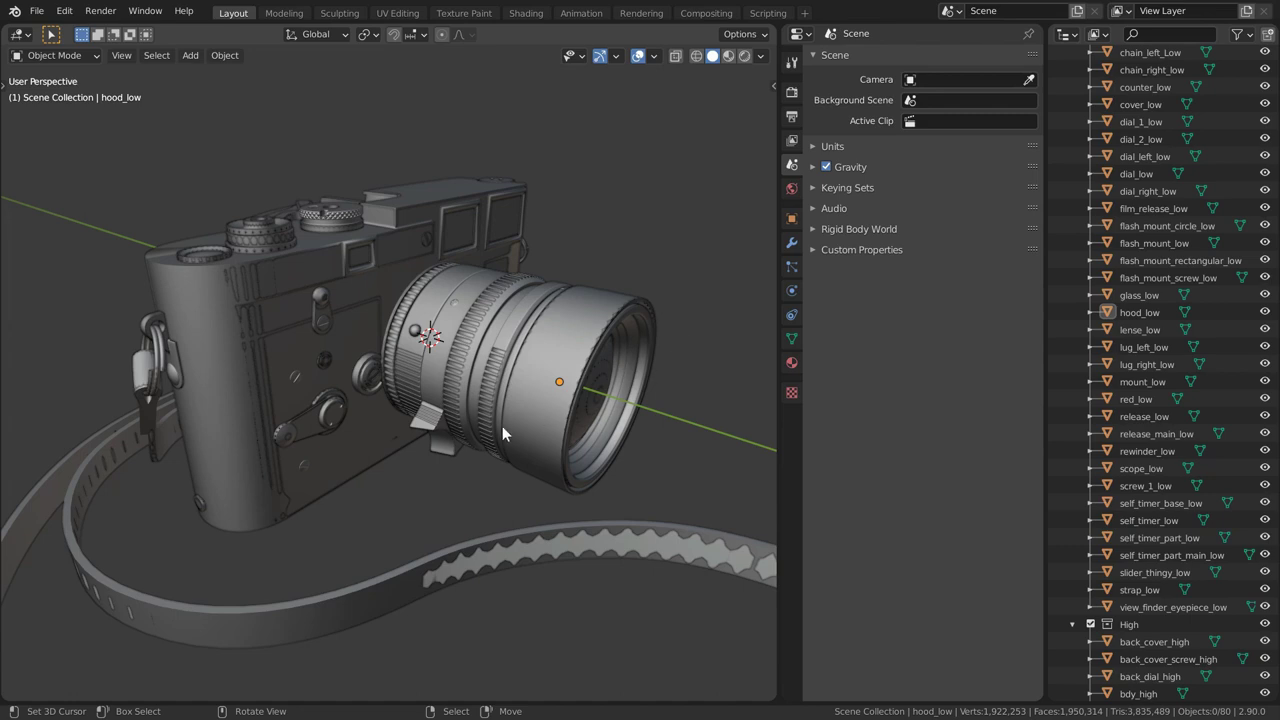
Correct the name of the high-poly camera body mesh to body_high, then deselect it
{"action": "left_click", "coordinate": [366, 442]}
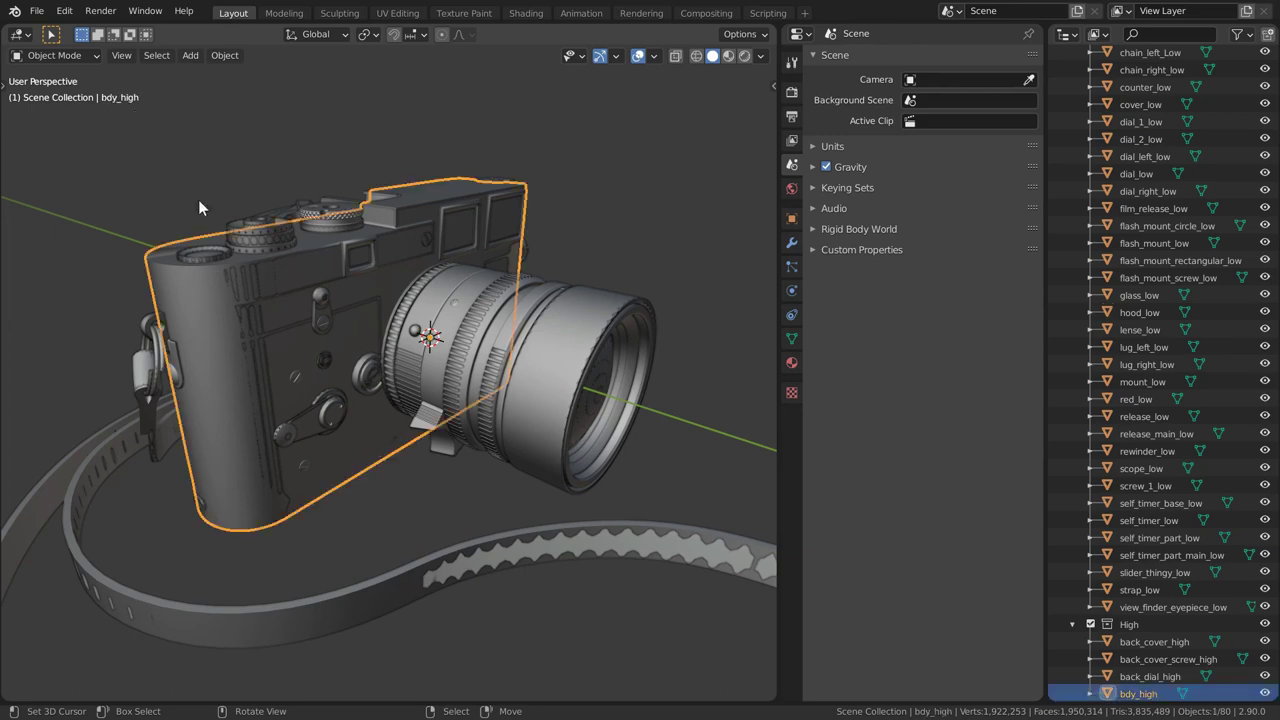
{"action": "left_click", "coordinate": [354, 456]}
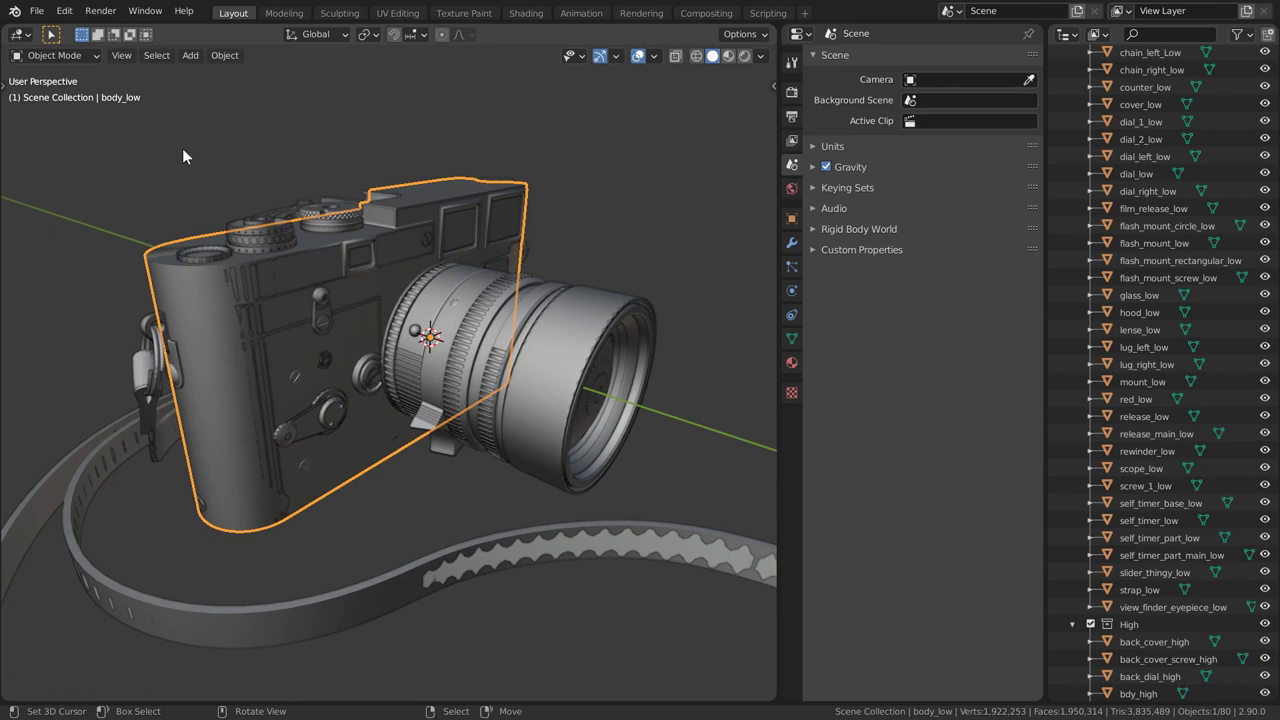
{"action": "left_click", "coordinate": [373, 443]}
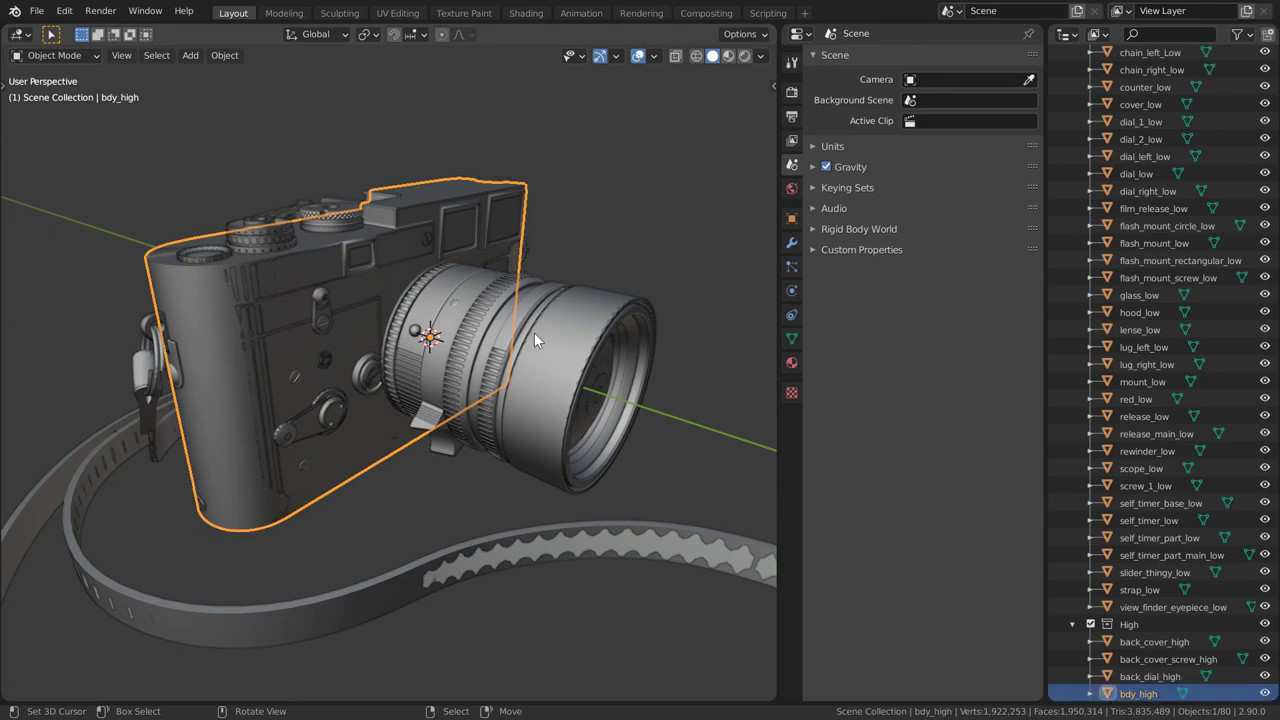
{"action": "key", "text": "F2"}
{"action": "key", "text": "Home"}
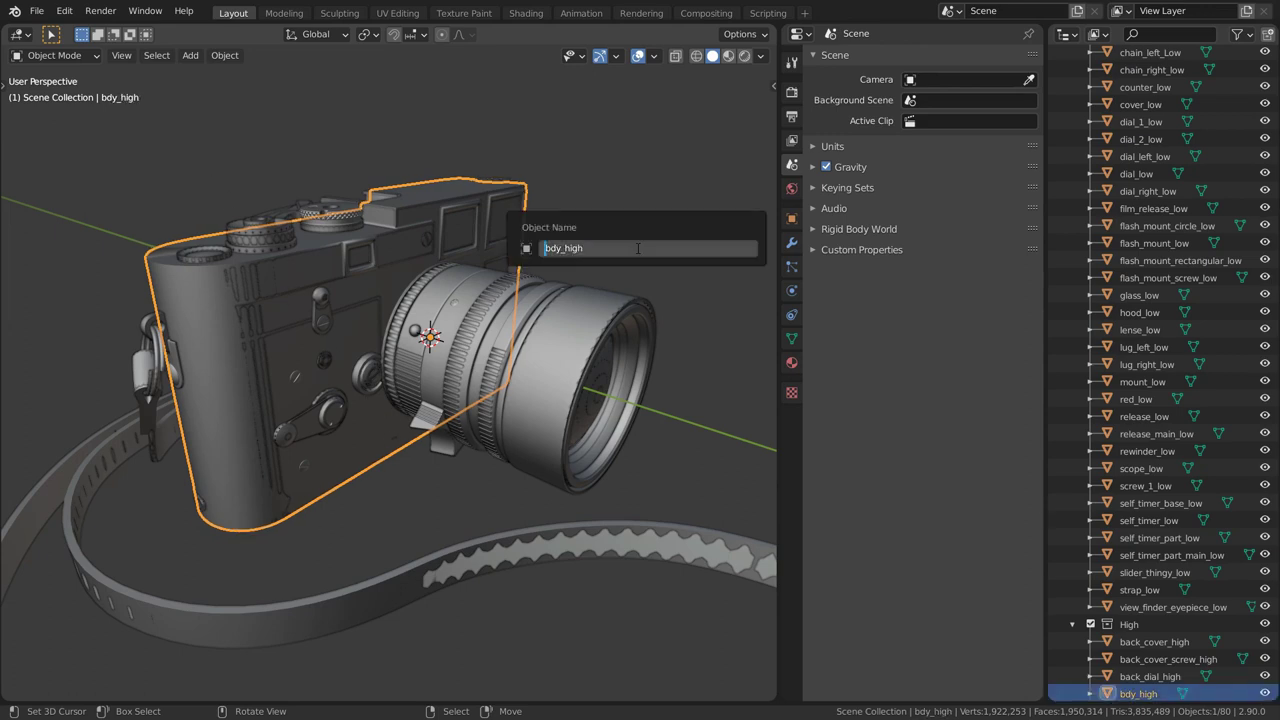
{"action": "type", "text": "o"}
{"action": "key", "text": "Return"}
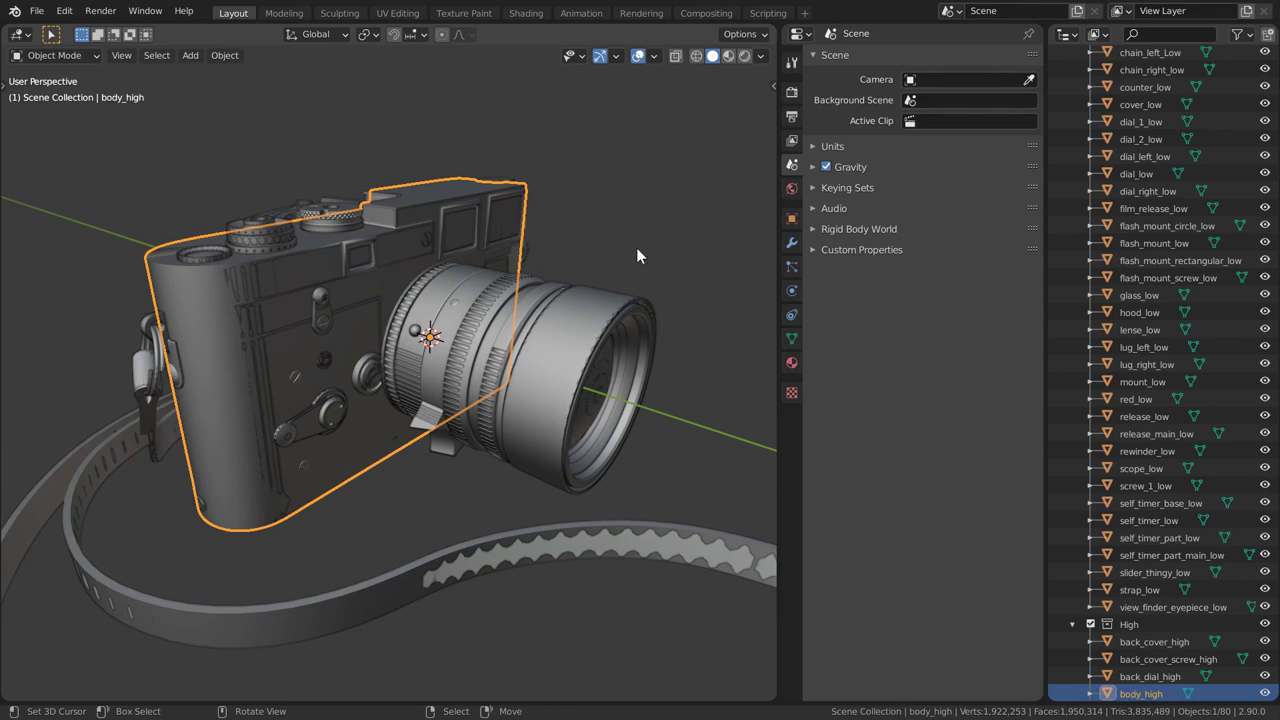
{"action": "left_click", "coordinate": [361, 456]}
{"action": "left_click", "coordinate": [361, 451]}
{"action": "left_click", "coordinate": [361, 449], "text": "shift"}
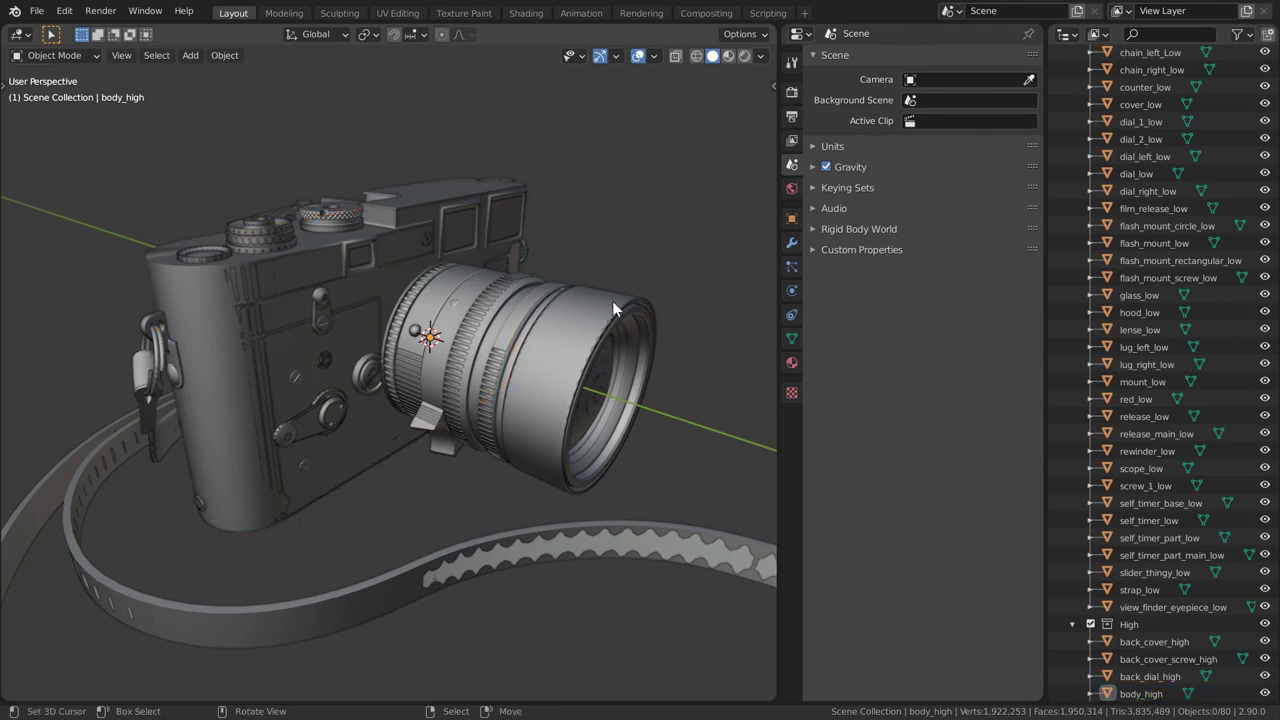
Compare the names of the low-poly and high-poly strap ring meshes at the camera's side
{"action": "middle_click_drag", "start_coordinate": [612, 301], "coordinate": [99, 394]}
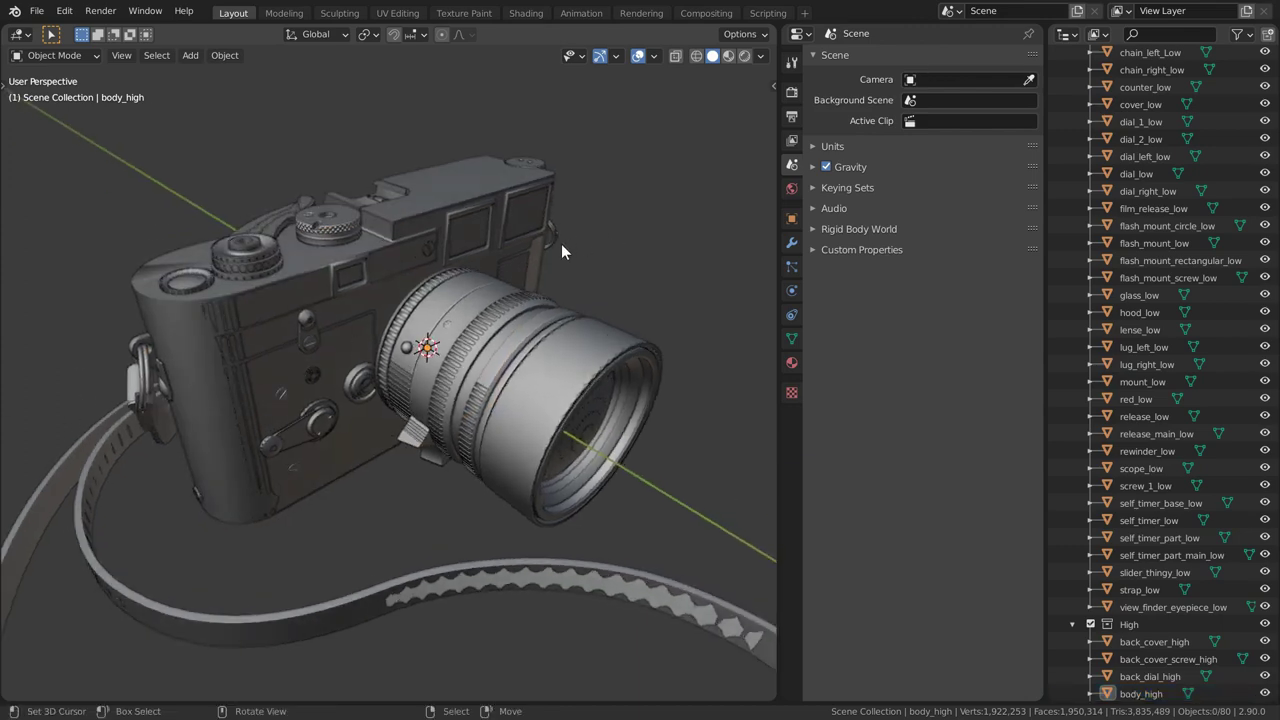
{"action": "middle_click_drag", "start_coordinate": [561, 251], "coordinate": [447, 406]}
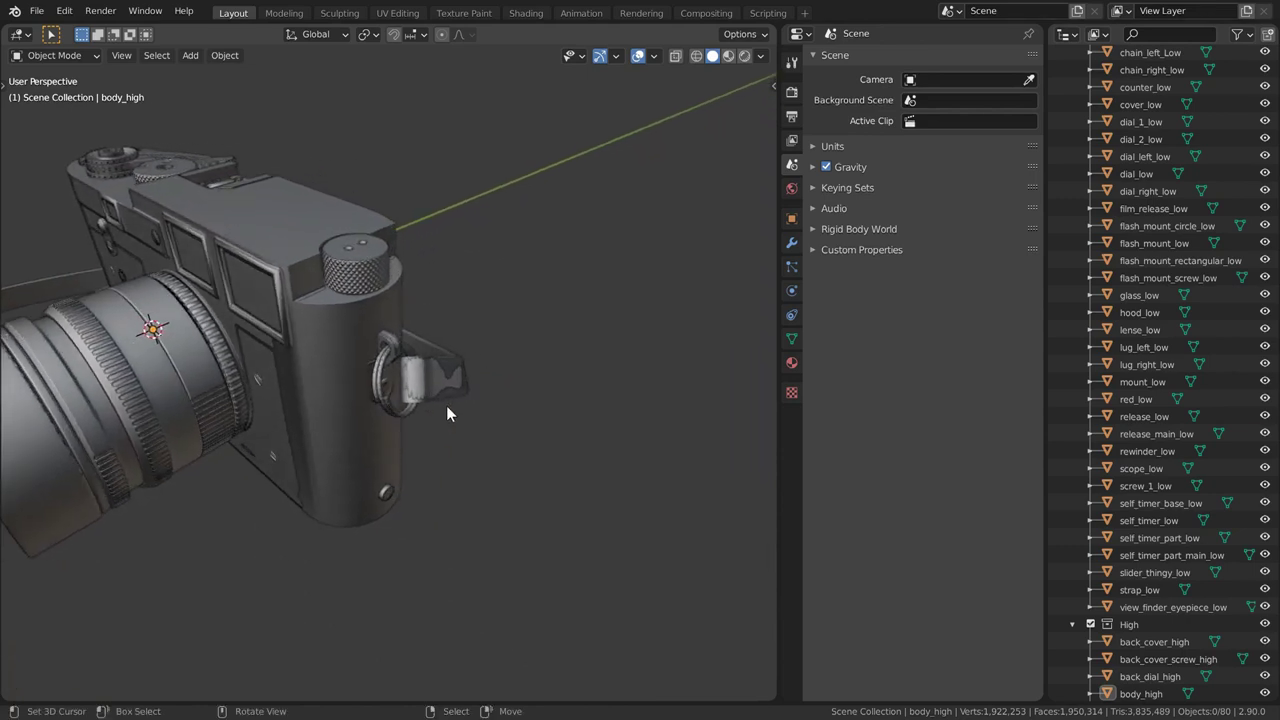
{"action": "scroll", "coordinate": [460, 409], "scroll_direction": "up", "scroll_amount": 6}
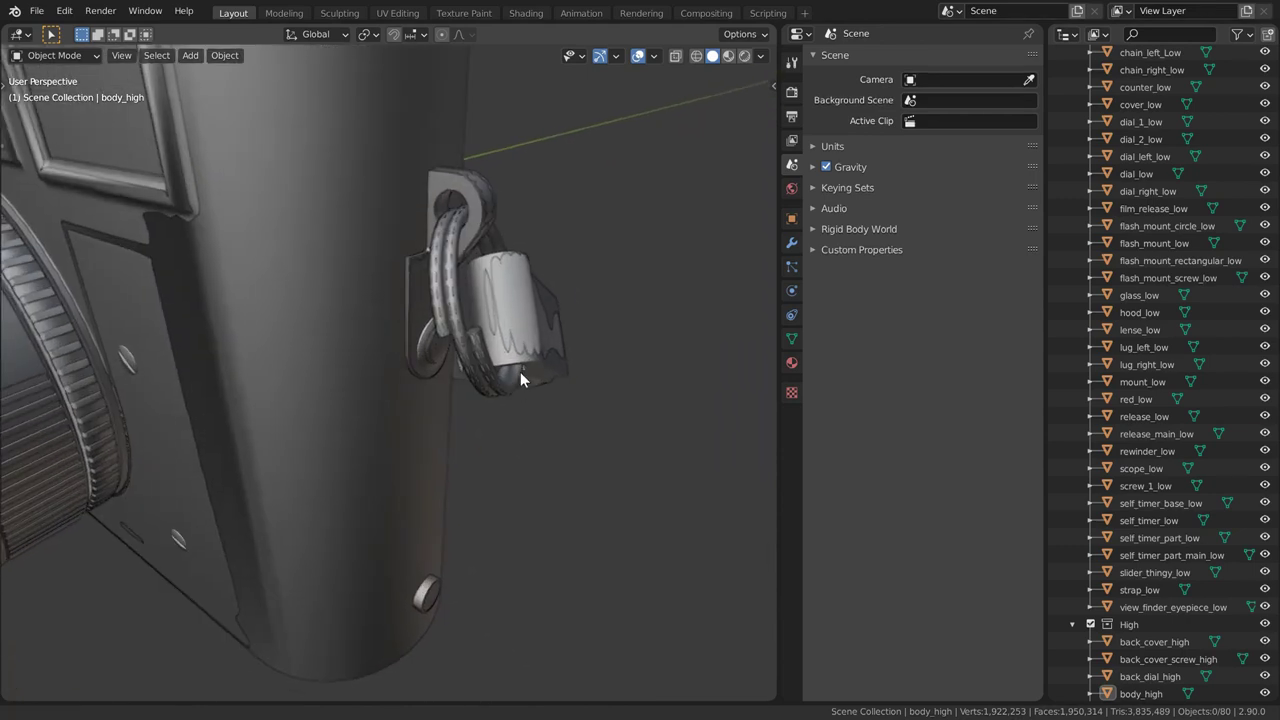
{"action": "middle_click_drag", "start_coordinate": [520, 372], "coordinate": [504, 387]}
{"action": "left_click", "coordinate": [487, 420]}
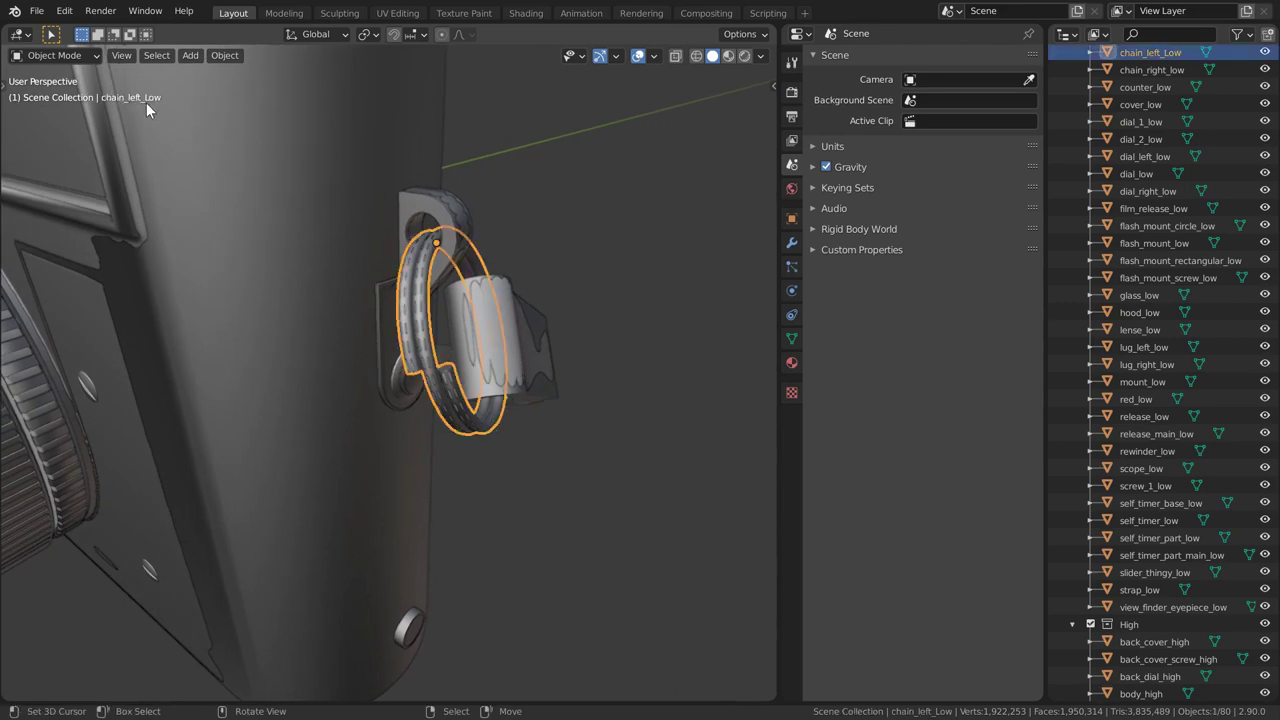
{"action": "left_click", "coordinate": [452, 414]}
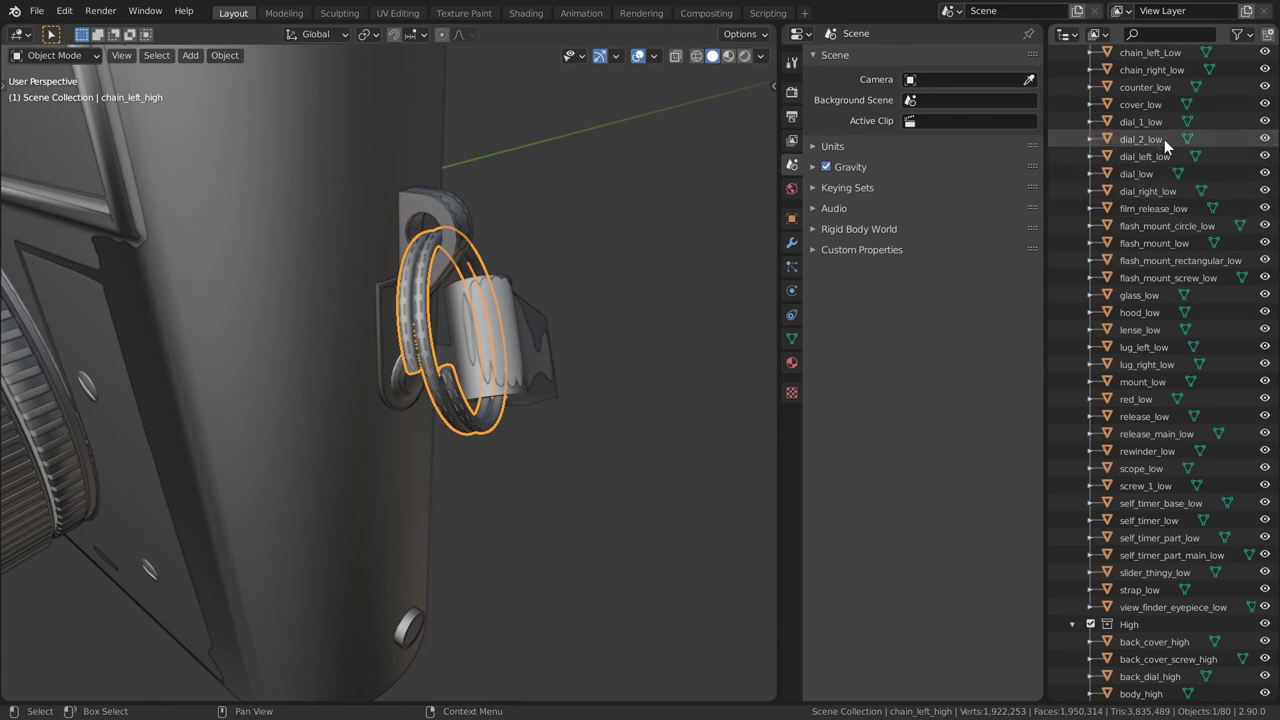
Rename the low-poly strap ring mesh to chain_left_low, then deselect it
{"action": "left_click", "coordinate": [456, 422]}
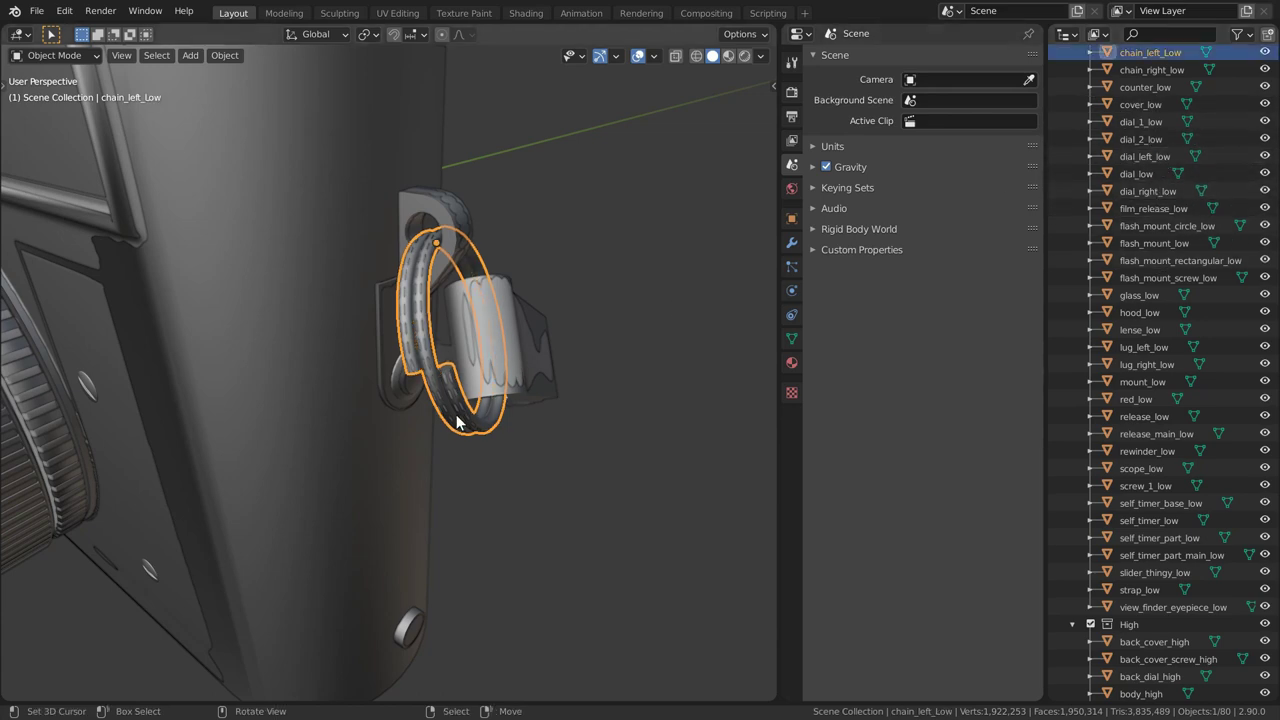
{"action": "key", "text": "F2"}
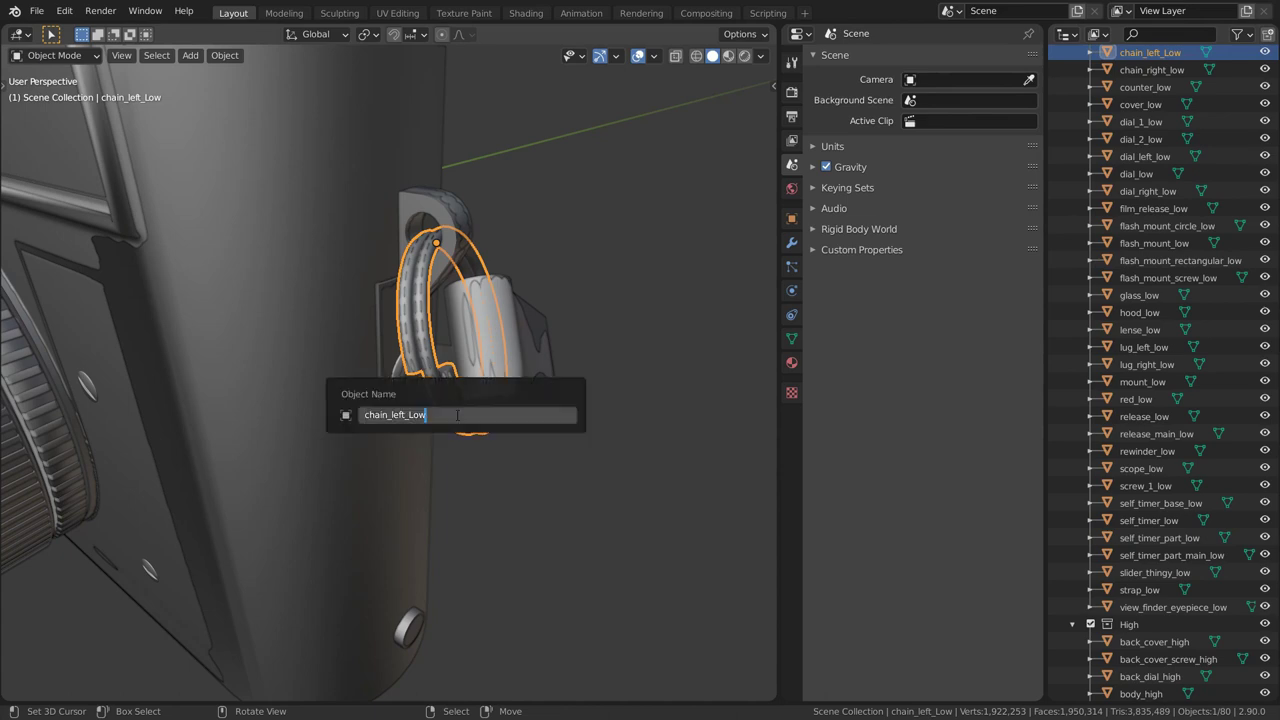
{"action": "left_click", "coordinate": [458, 414]}
{"action": "key", "text": "Left"}
{"action": "key", "text": "Left"}
{"action": "key", "text": "Left"}
{"action": "type", "text": "l"}
{"action": "key", "text": "Return"}
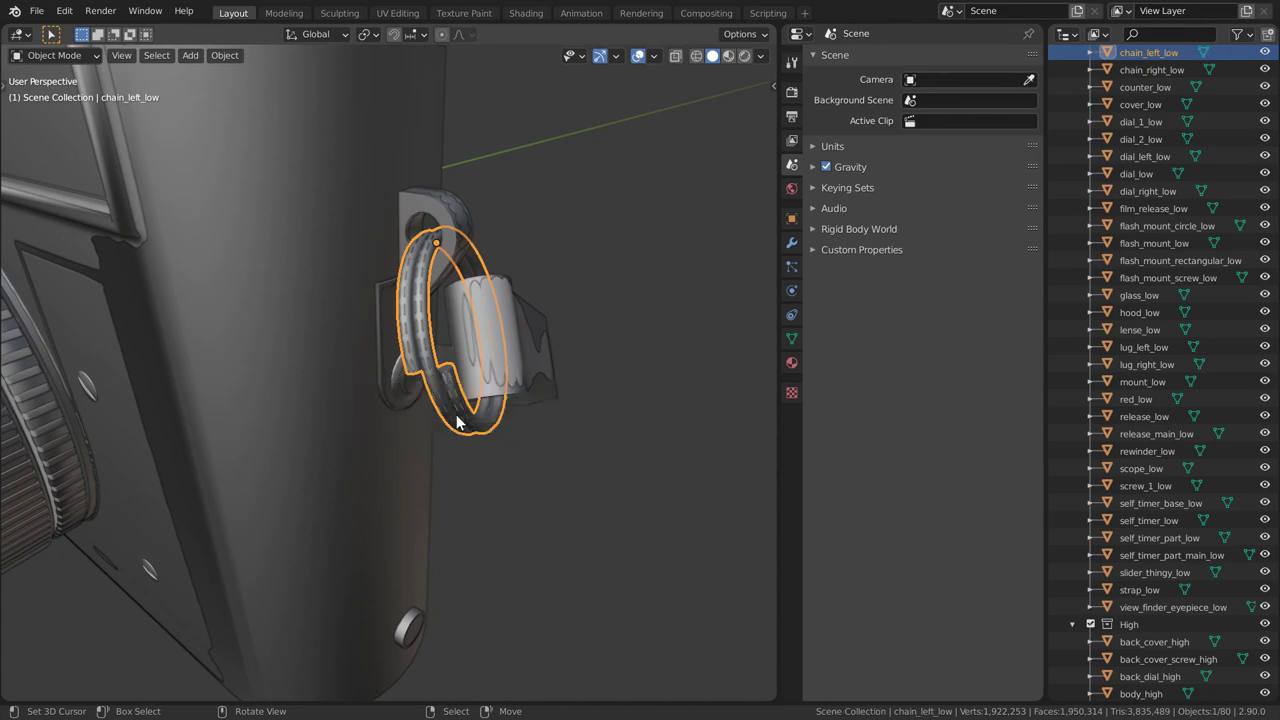
{"action": "key", "text": "alt+a"}
Inspect the low-poly body's shading and sharp edges around its rounded end, in both Object and Edit Mode
{"action": "middle_click_drag", "start_coordinate": [487, 263], "coordinate": [407, 184], "text": "ctrl"}
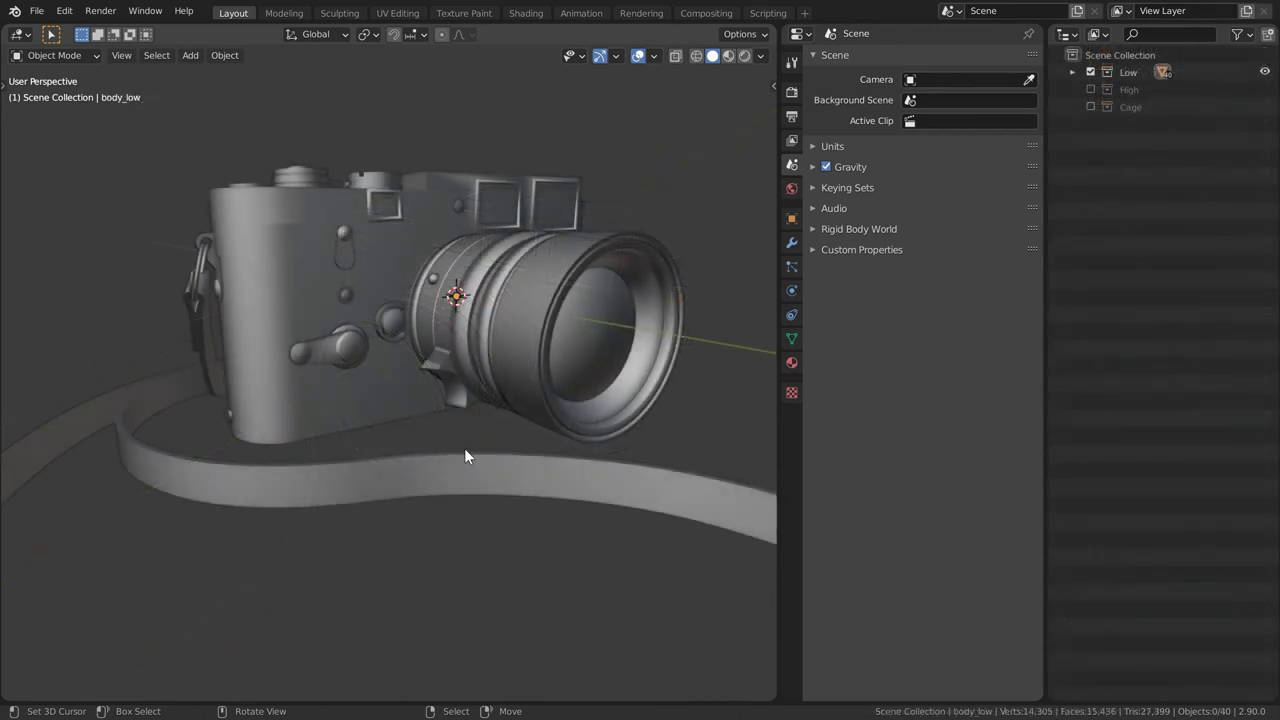
{"action": "middle_click_drag", "start_coordinate": [466, 455], "coordinate": [483, 454]}
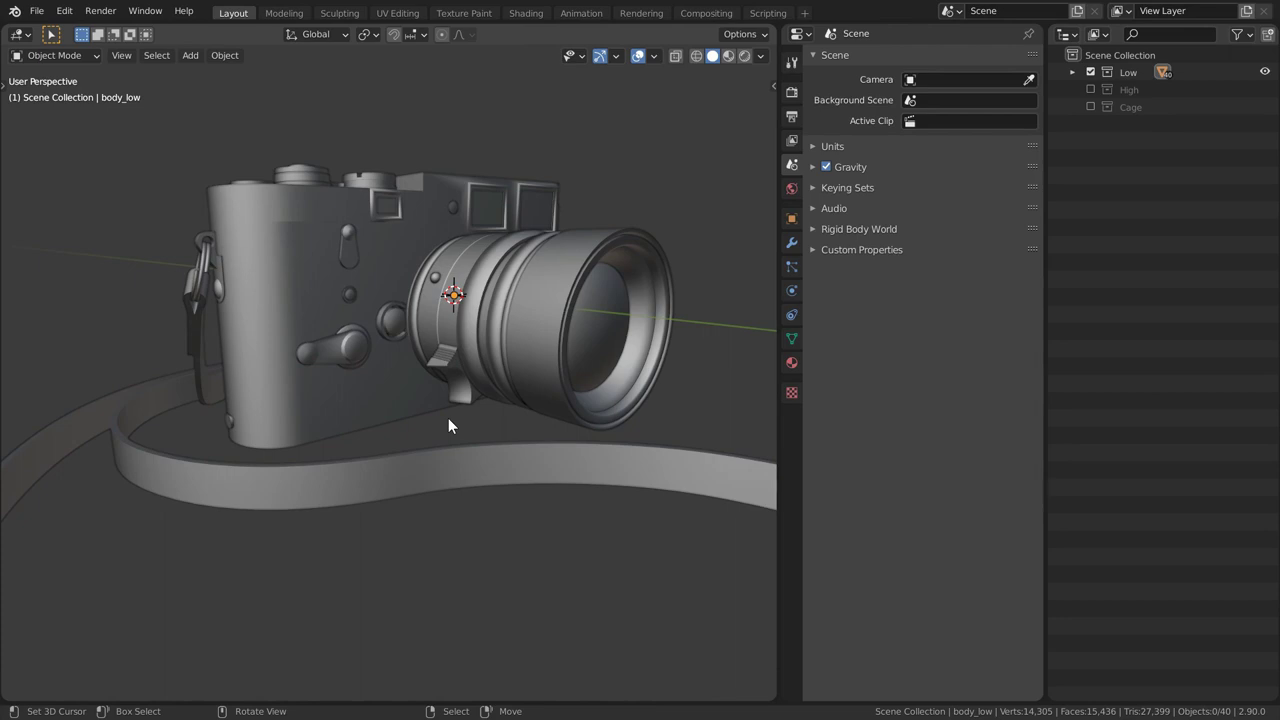
{"action": "middle_click_drag", "start_coordinate": [448, 425], "coordinate": [441, 329]}
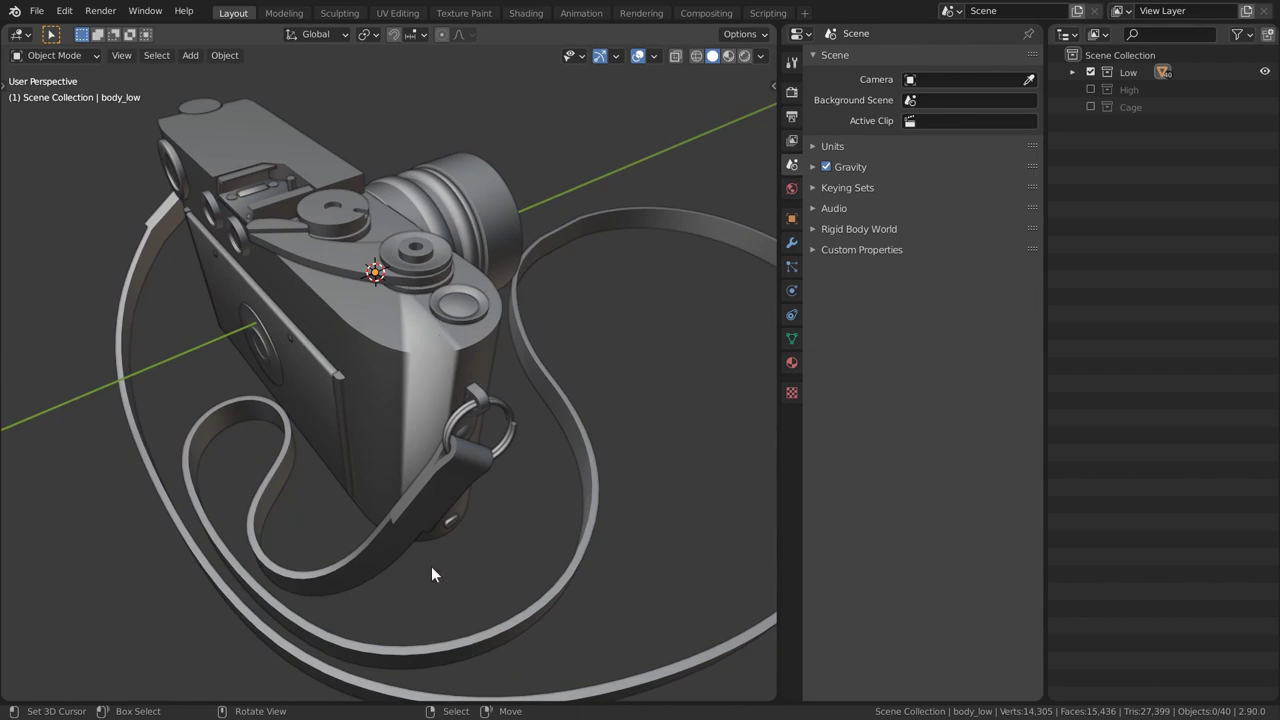
{"action": "left_click", "coordinate": [392, 414]}
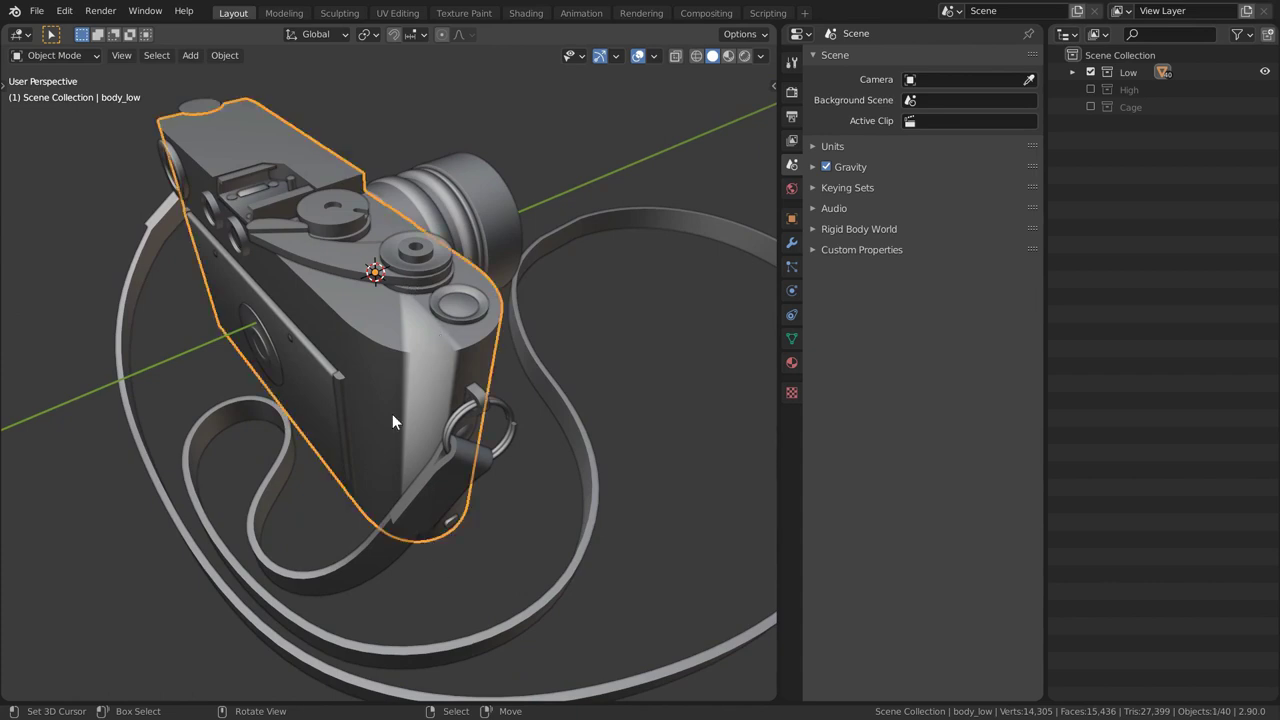
{"action": "key", "text": "Tab"}
{"action": "scroll", "coordinate": [529, 452], "scroll_direction": "up", "scroll_amount": 5}
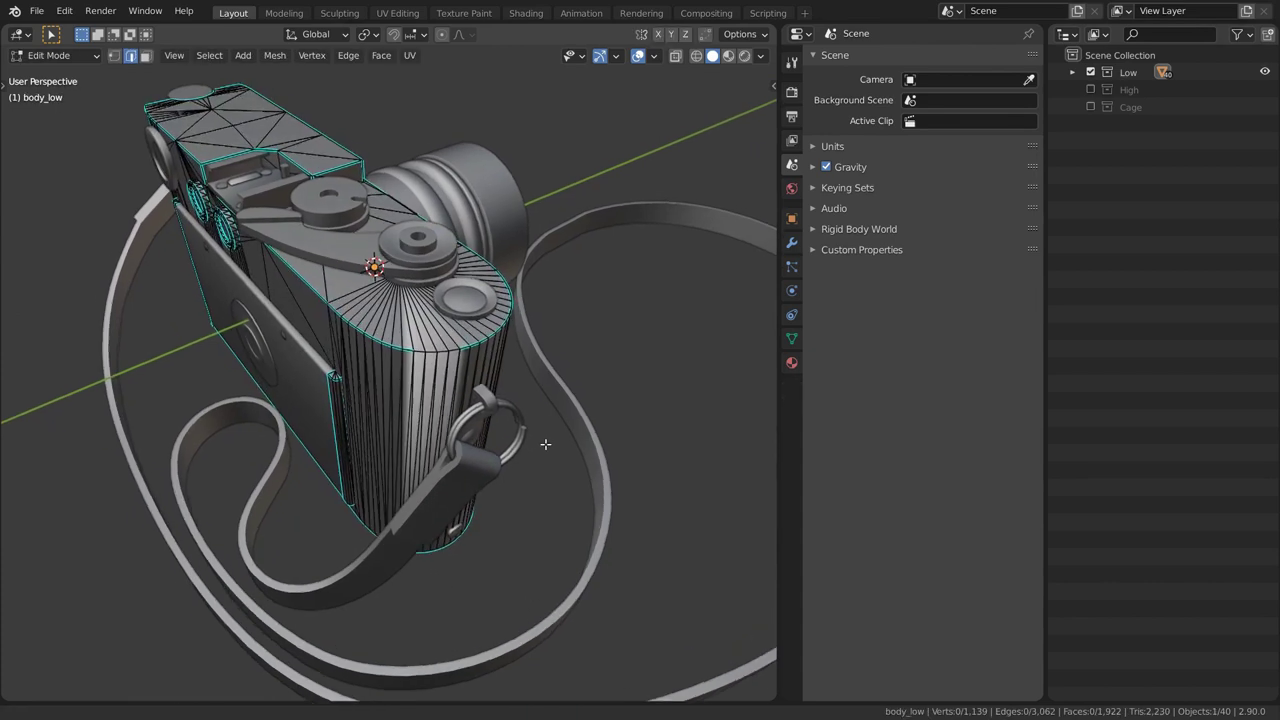
{"action": "middle_click_drag", "start_coordinate": [568, 395], "coordinate": [537, 400], "text": "shift"}
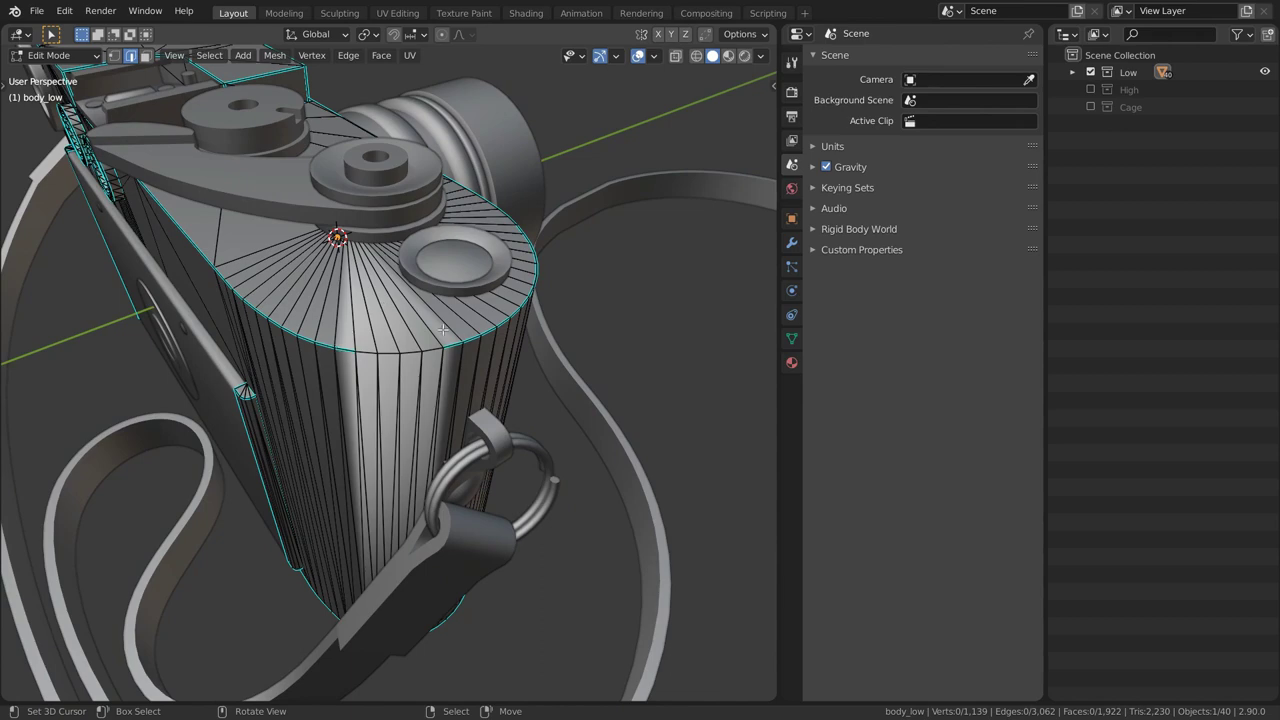
{"action": "middle_click_drag", "start_coordinate": [434, 348], "coordinate": [268, 265]}
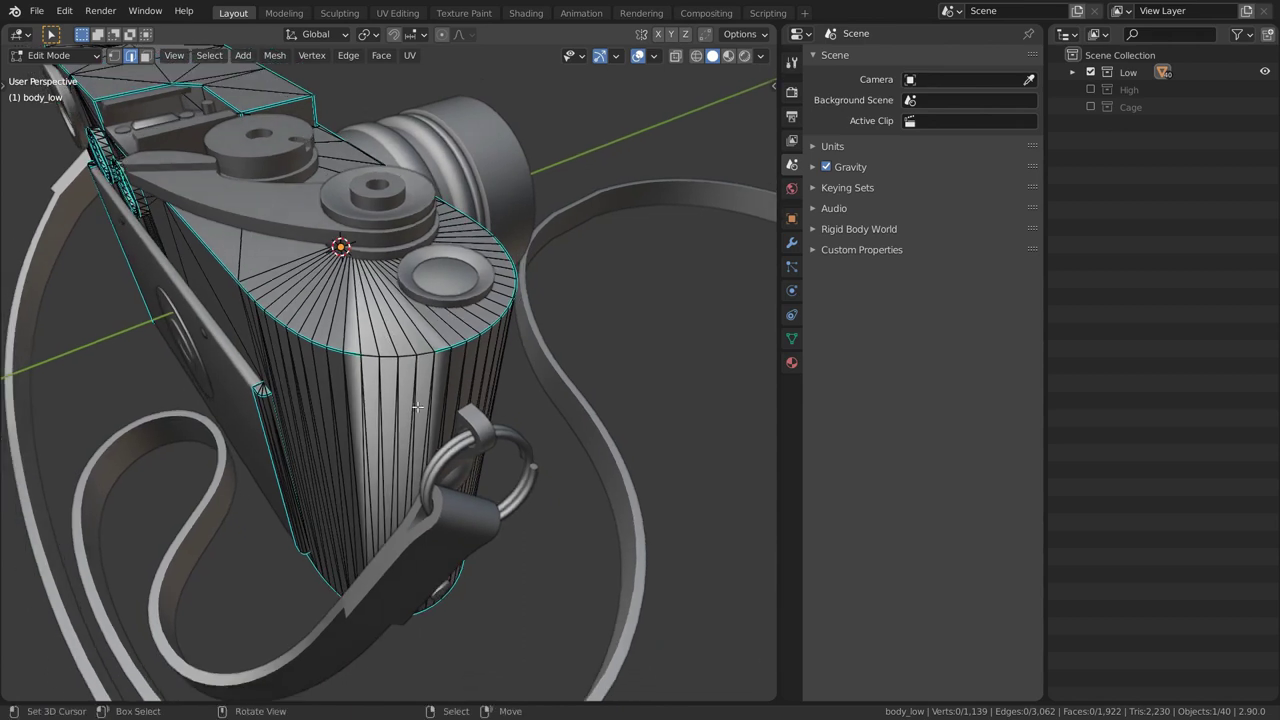
{"action": "middle_click_drag", "start_coordinate": [380, 438], "coordinate": [422, 260]}
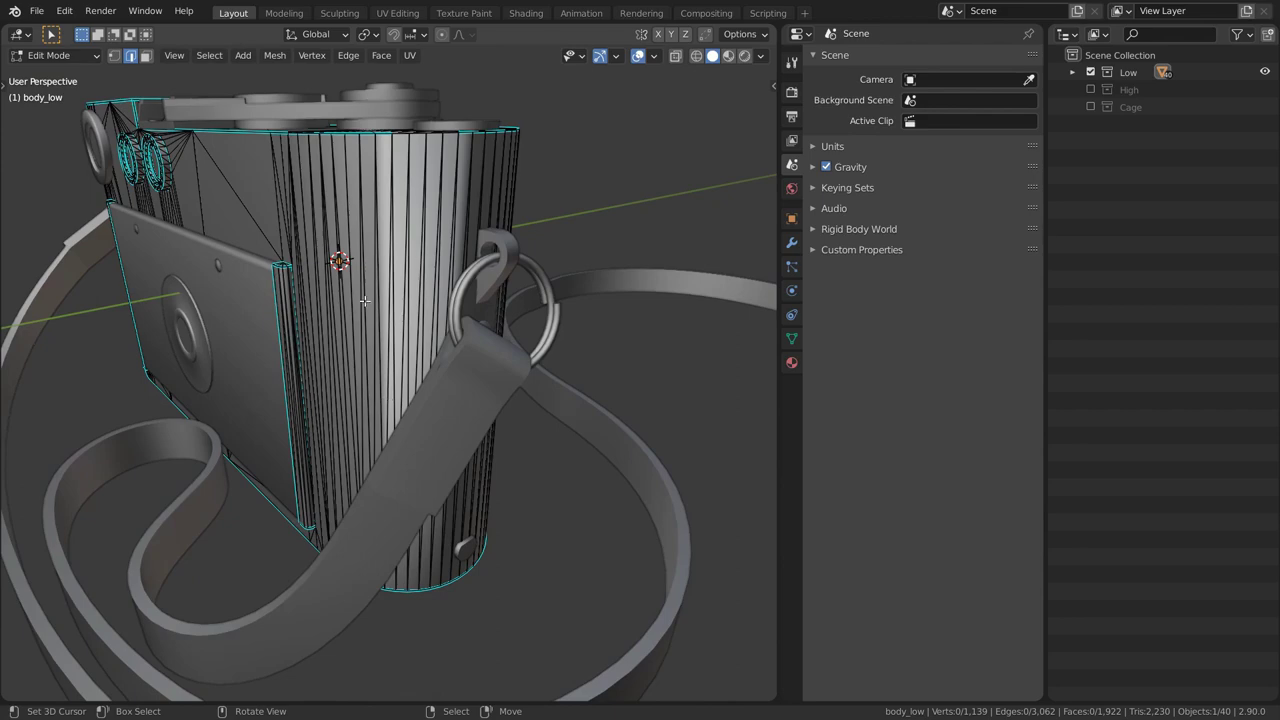
{"action": "middle_click_drag", "start_coordinate": [365, 300], "coordinate": [372, 286]}
{"action": "middle_click_drag", "start_coordinate": [518, 250], "coordinate": [420, 245]}
{"action": "key", "text": "Tab"}
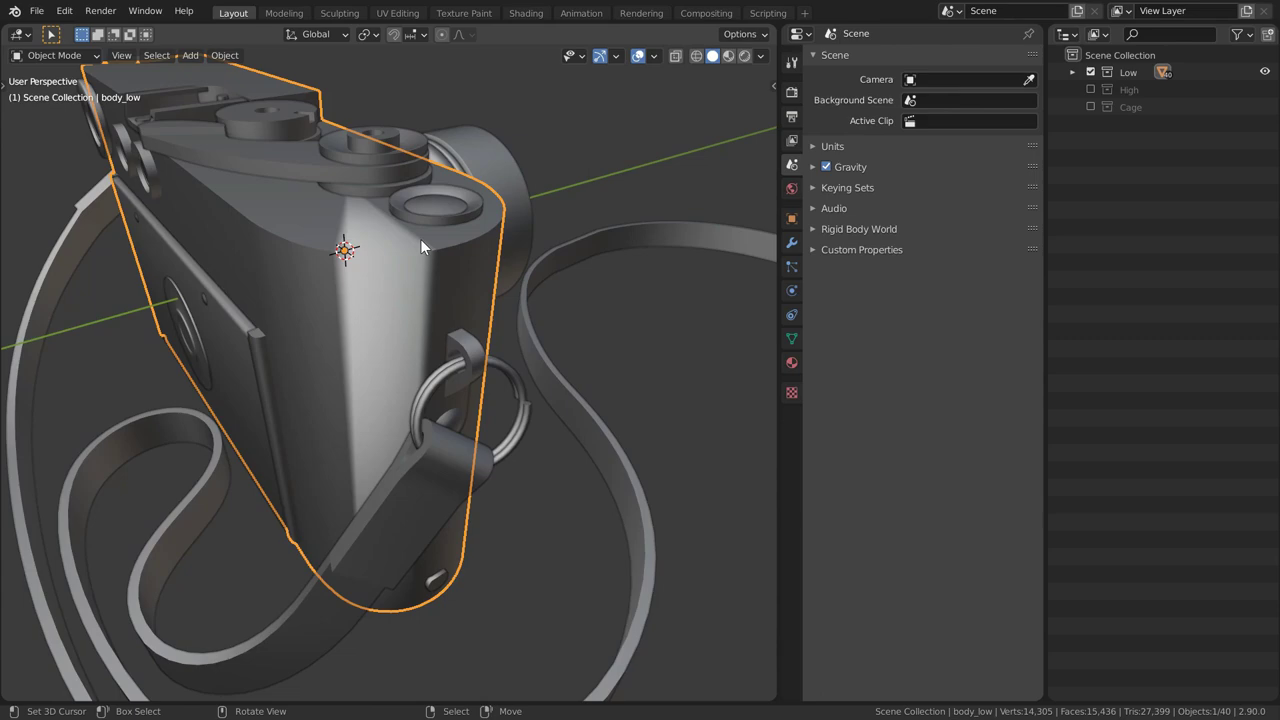
Mark the four unmarked edges along the top rim of body_low's rounded end as sharp, returning to Object Mode
{"action": "key", "text": "Tab"}
{"action": "middle_click_drag", "start_coordinate": [407, 266], "coordinate": [419, 282]}
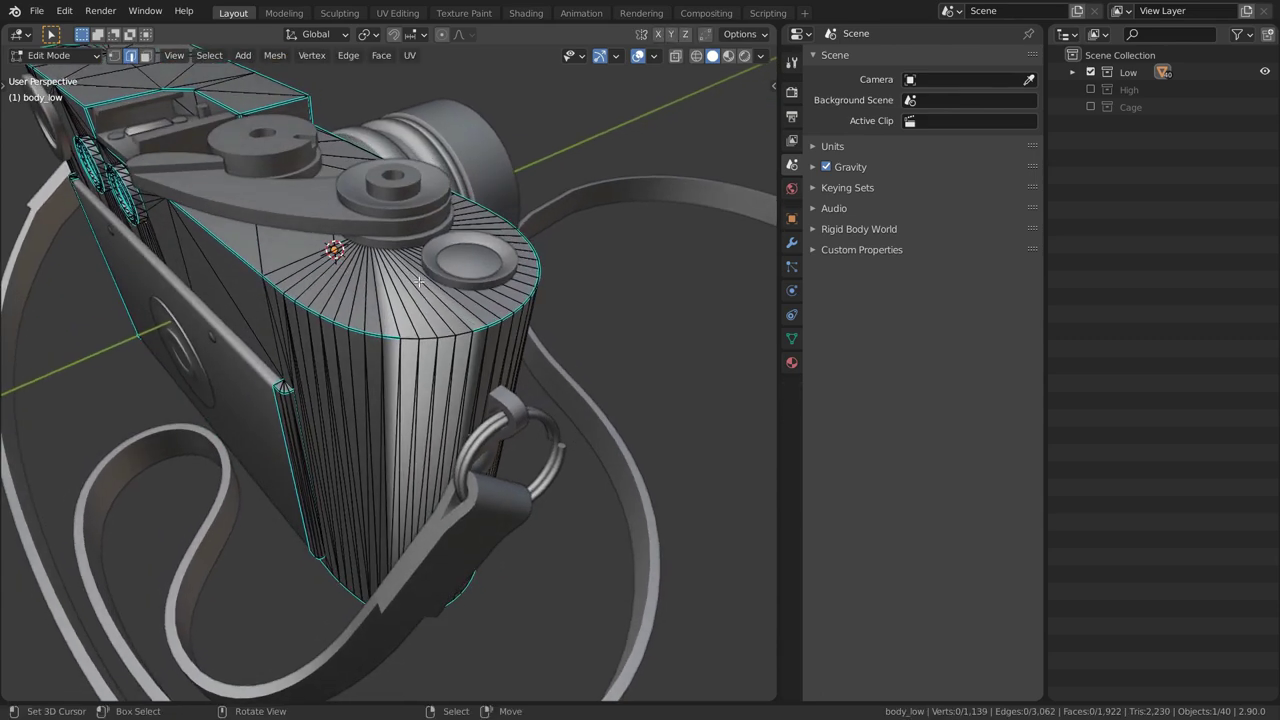
{"action": "scroll", "coordinate": [419, 282], "scroll_direction": "up", "scroll_amount": 5}
{"action": "left_click", "coordinate": [440, 297]}
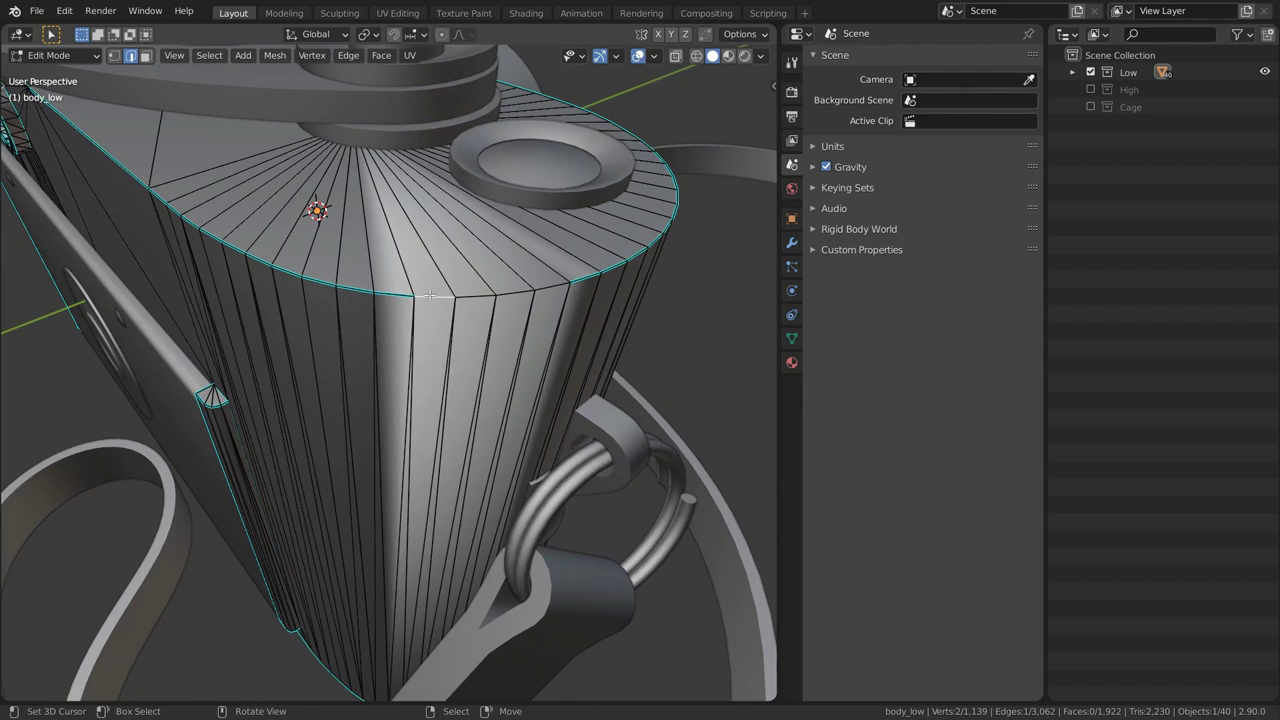
{"action": "left_click", "coordinate": [478, 297], "text": "shift"}
{"action": "left_click", "coordinate": [518, 294], "text": "shift"}
{"action": "left_click", "coordinate": [553, 289], "text": "shift"}
{"action": "key", "text": "q"}
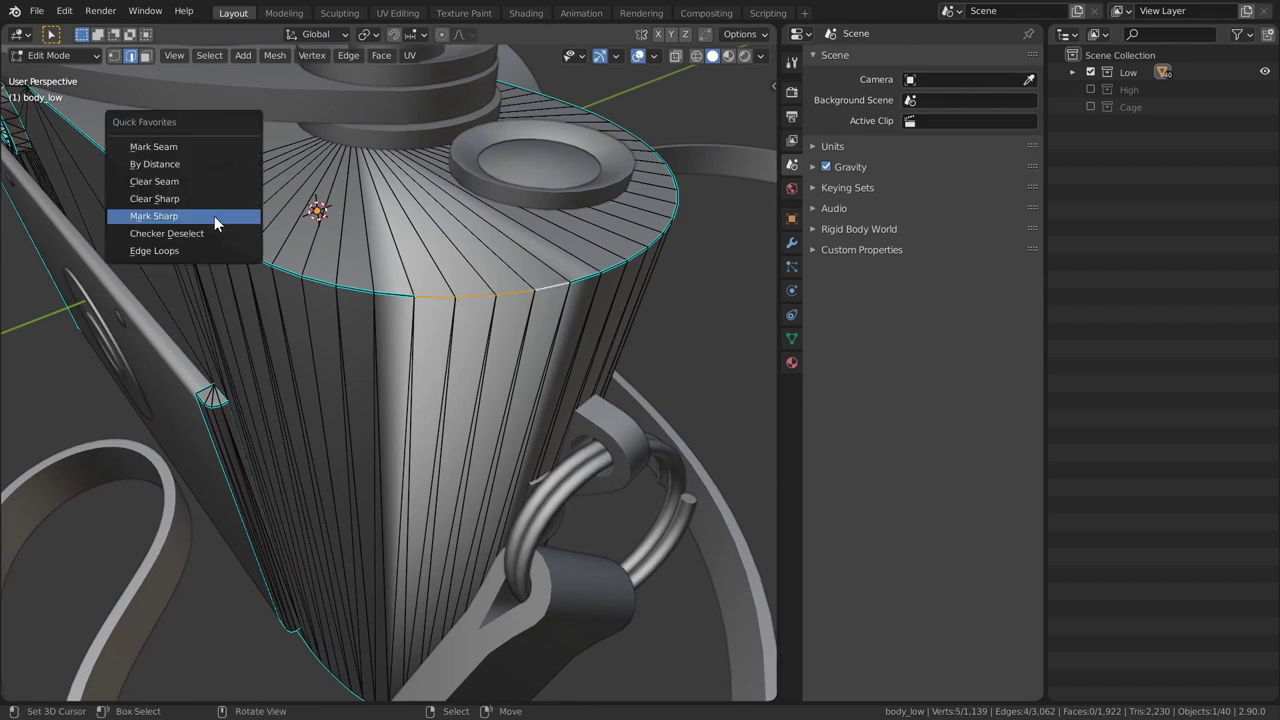
{"action": "left_click", "coordinate": [214, 216]}
{"action": "key", "text": "Tab"}
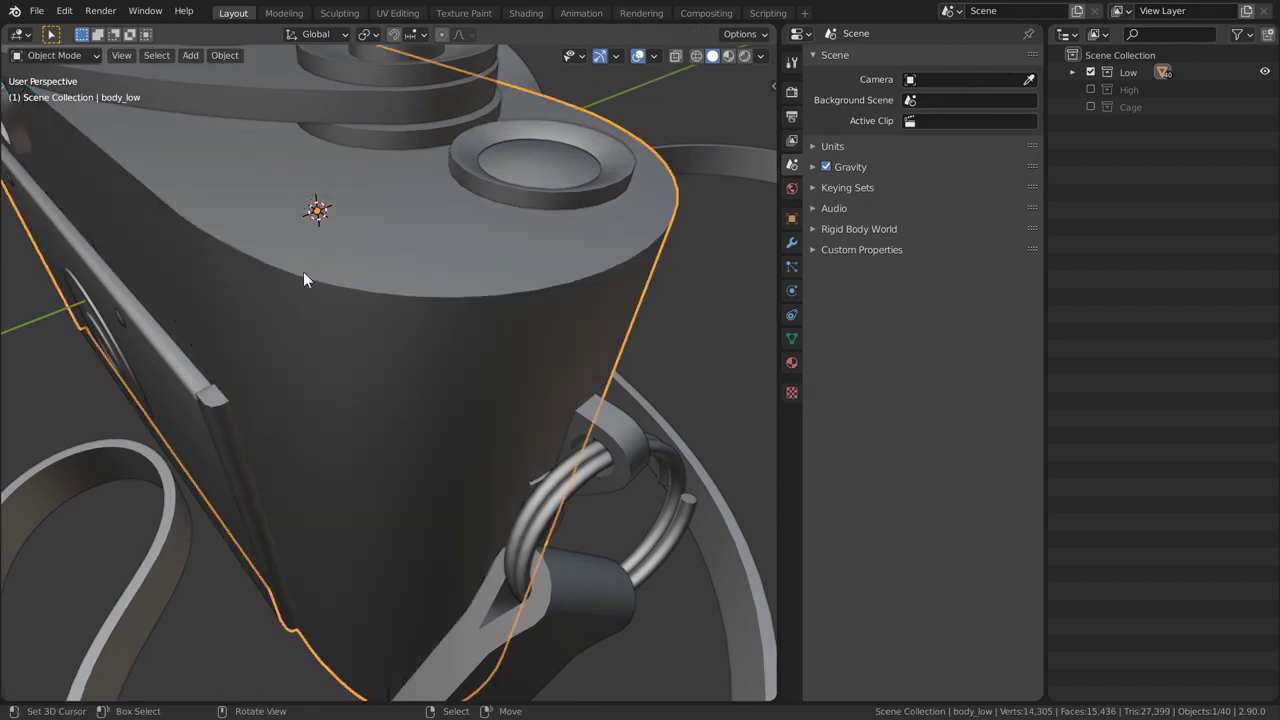
Cut a centred edge loop across strap_low's long straight segment, where the high-poly strap pad bulges out
{"action": "middle_click_drag", "start_coordinate": [366, 295], "coordinate": [368, 336], "text": "ctrl"}
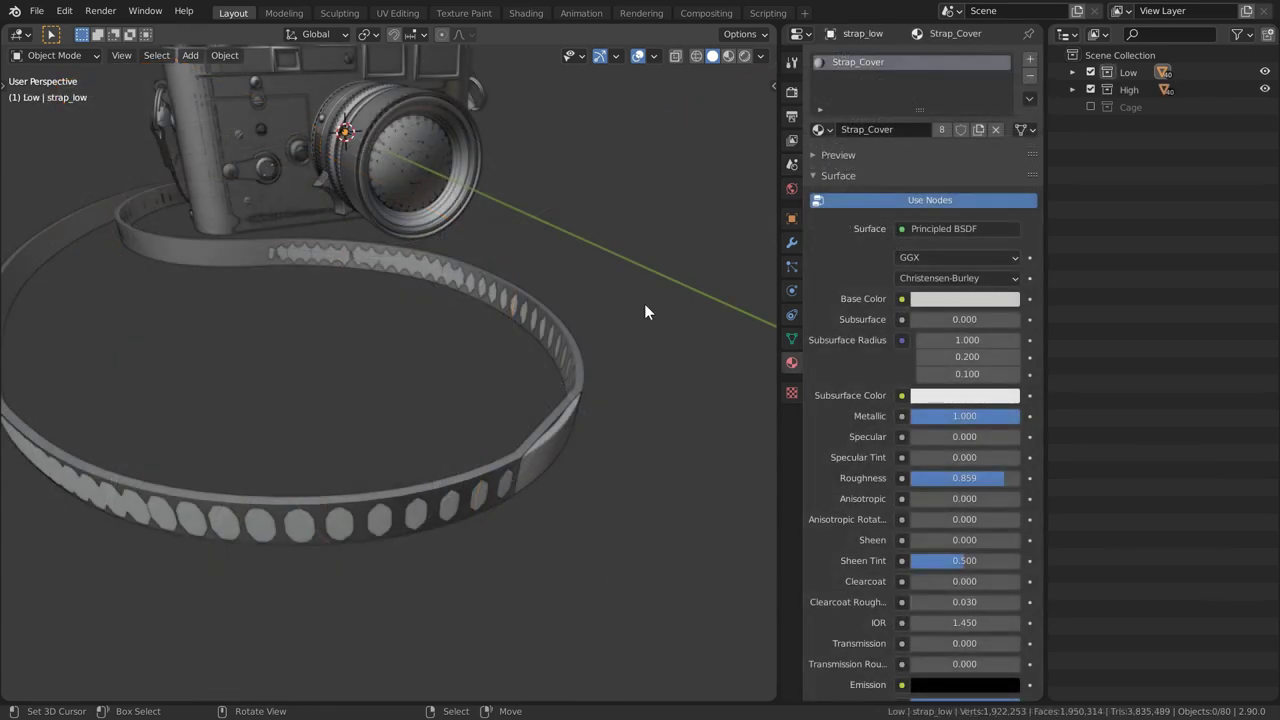
{"action": "mouse_move", "coordinate": [642, 312]}
{"action": "middle_mouse_down"}
{"action": "mouse_move", "coordinate": [594, 316]}
{"action": "mouse_move", "coordinate": [628, 327]}
{"action": "middle_mouse_up"}
{"action": "scroll", "coordinate": [609, 371], "scroll_direction": "up", "scroll_amount": 4}
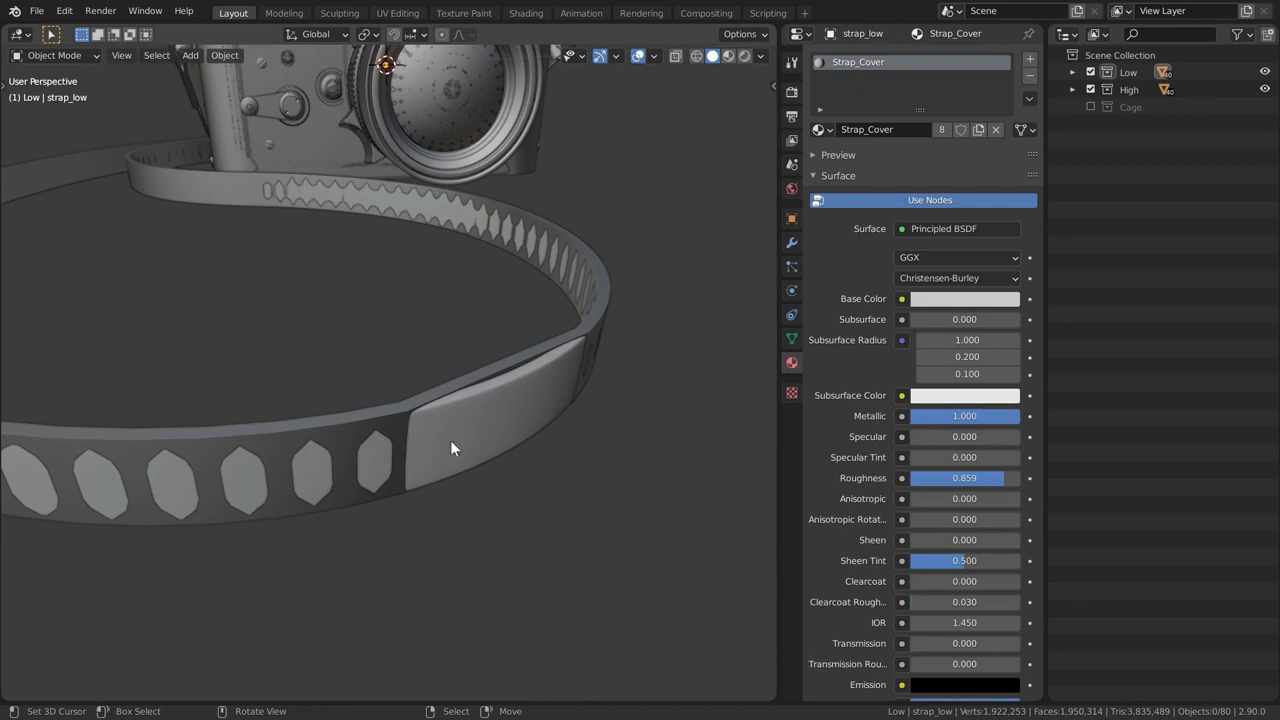
{"action": "left_click", "coordinate": [480, 371]}
{"action": "key", "text": "Tab"}
{"action": "key", "text": "ctrl+r"}
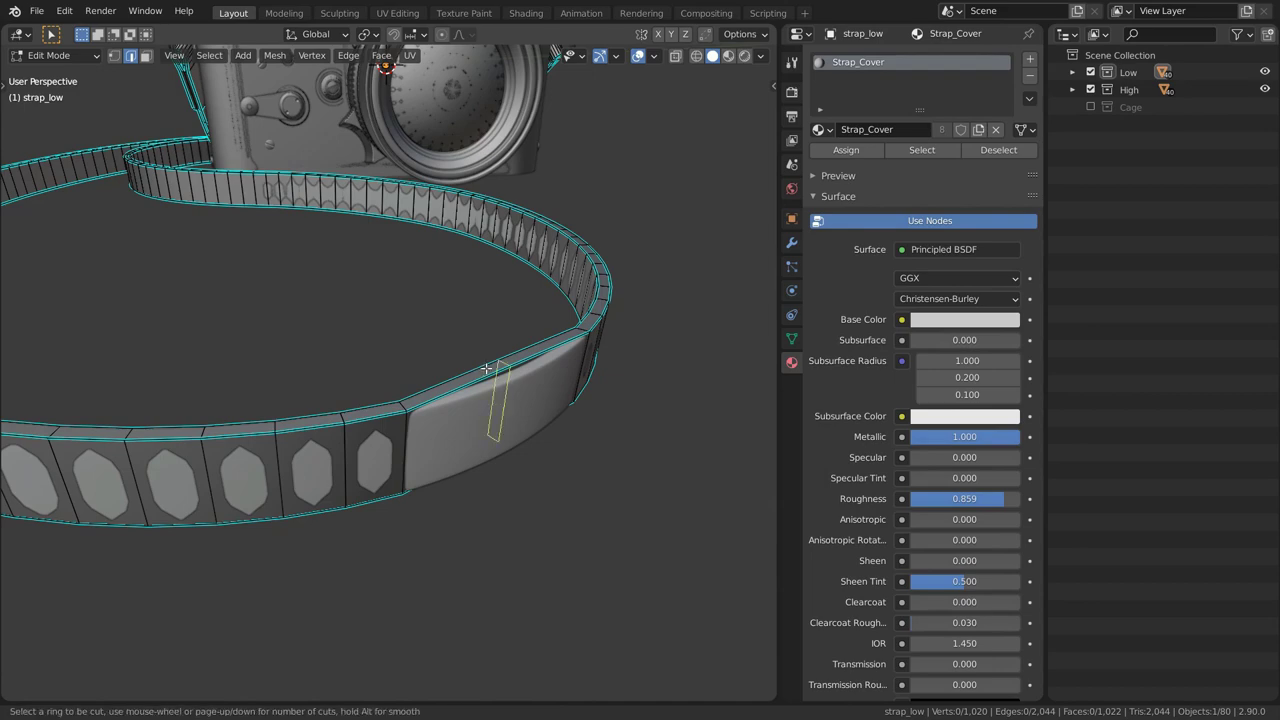
{"action": "left_click", "coordinate": [482, 368]}
{"action": "right_click", "coordinate": [486, 354]}
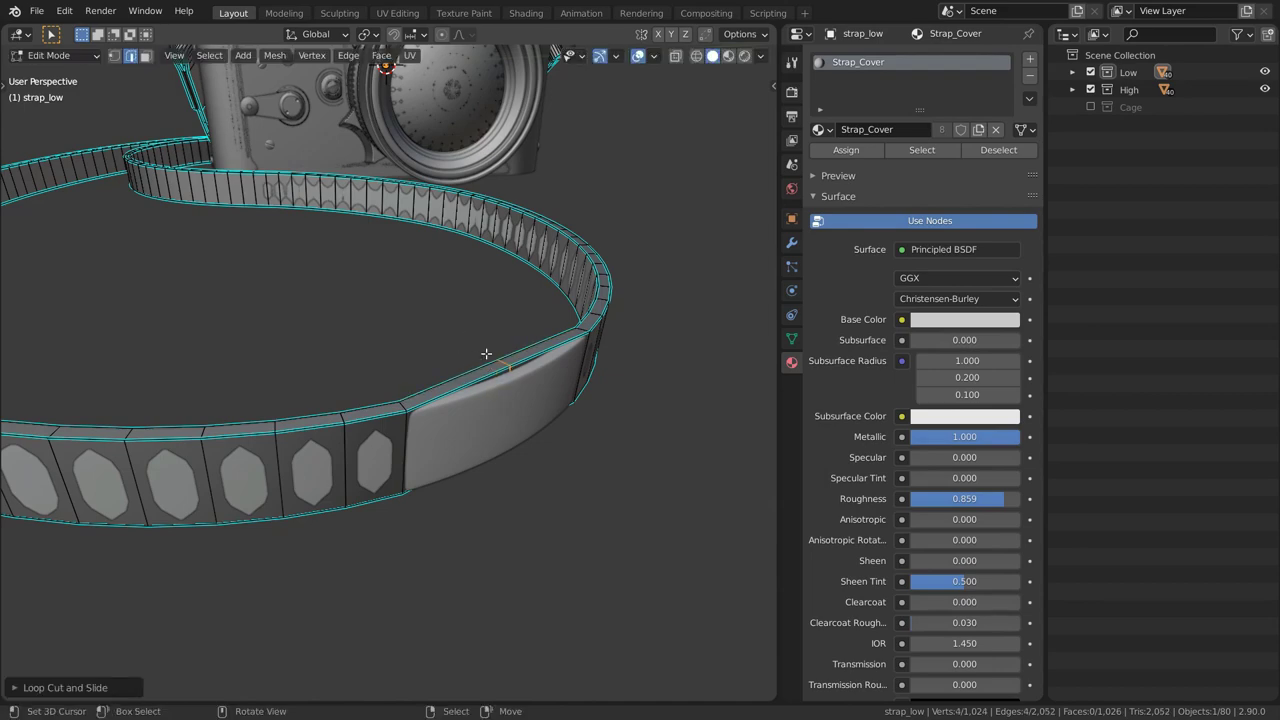
Move the new loop about 0.15 m in top view, onto the high-poly pad's curve near one end of the long segment
{"action": "key", "text": "KP_7"}
{"action": "key", "text": "KP_Decimal"}
{"action": "scroll", "coordinate": [477, 286], "scroll_direction": "down", "scroll_amount": 1}
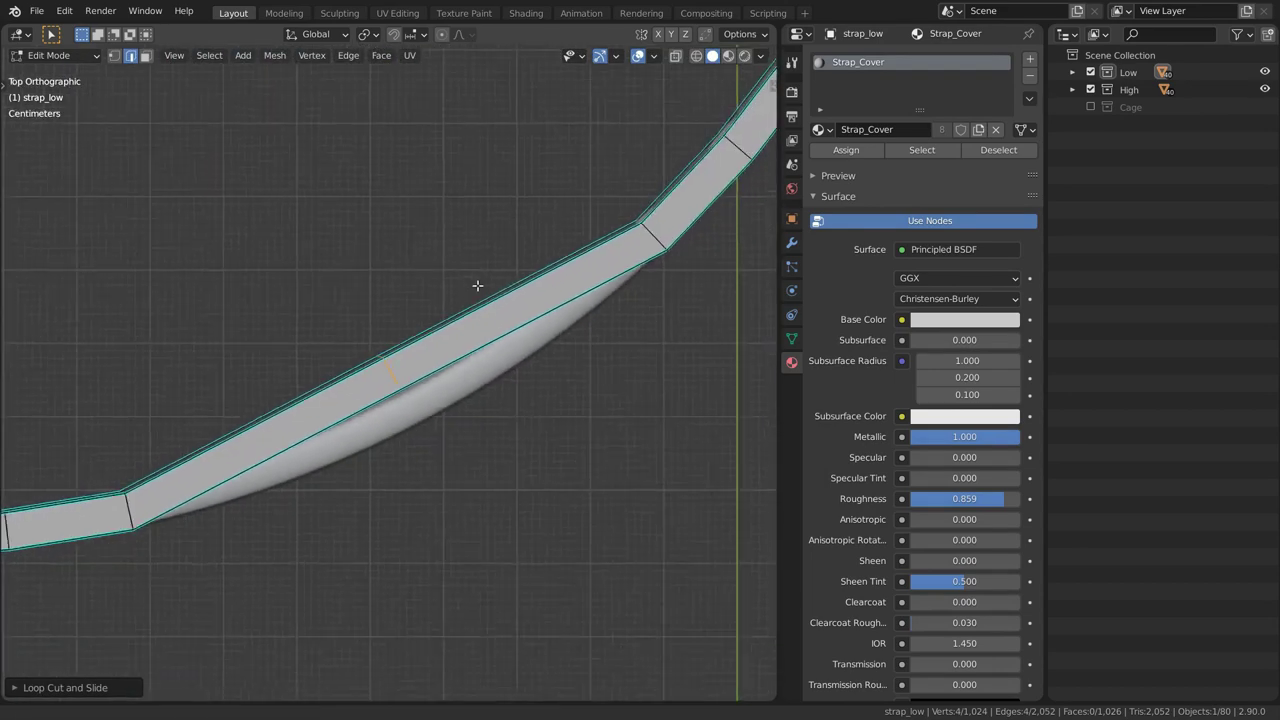
{"action": "scroll", "coordinate": [478, 320], "scroll_direction": "down", "scroll_amount": 3}
{"action": "key", "text": "g"}
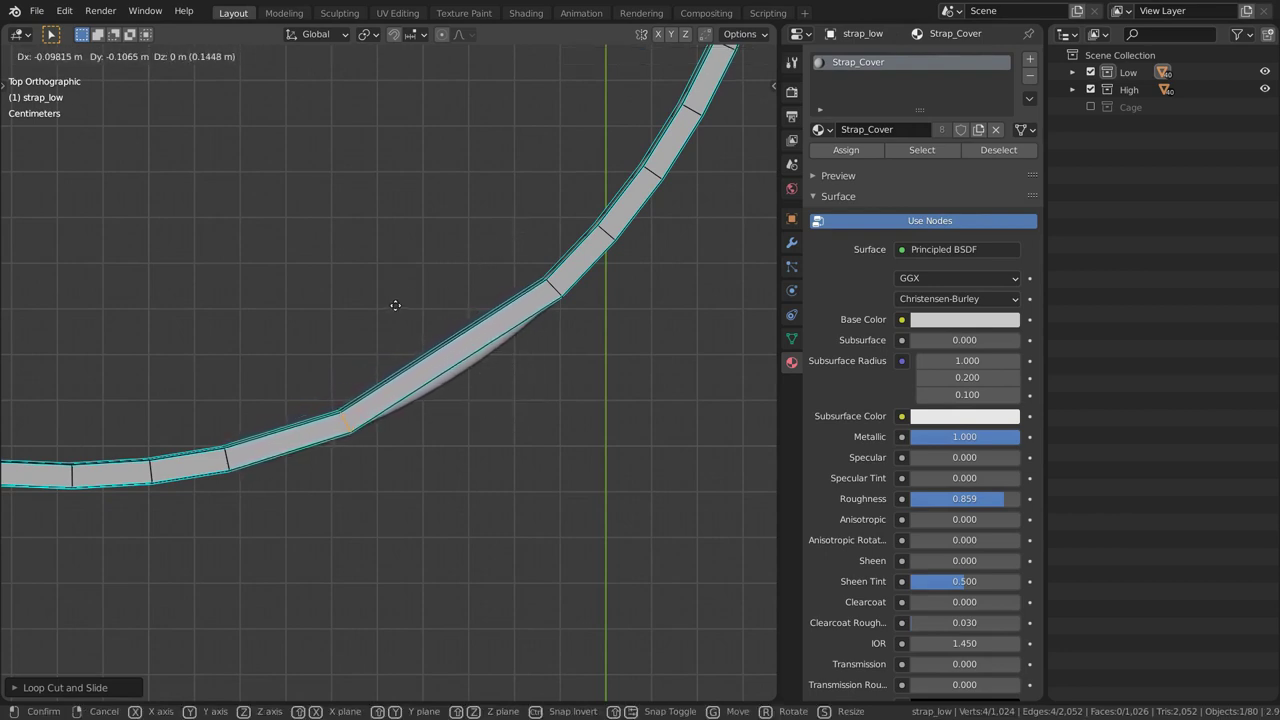
{"action": "left_click", "coordinate": [371, 314]}
Cut a second centred loop across the remaining long strap segment and move it outward about 0.04 m onto the pad's curve
{"action": "key", "text": "ctrl+r"}
{"action": "left_click", "coordinate": [435, 329]}
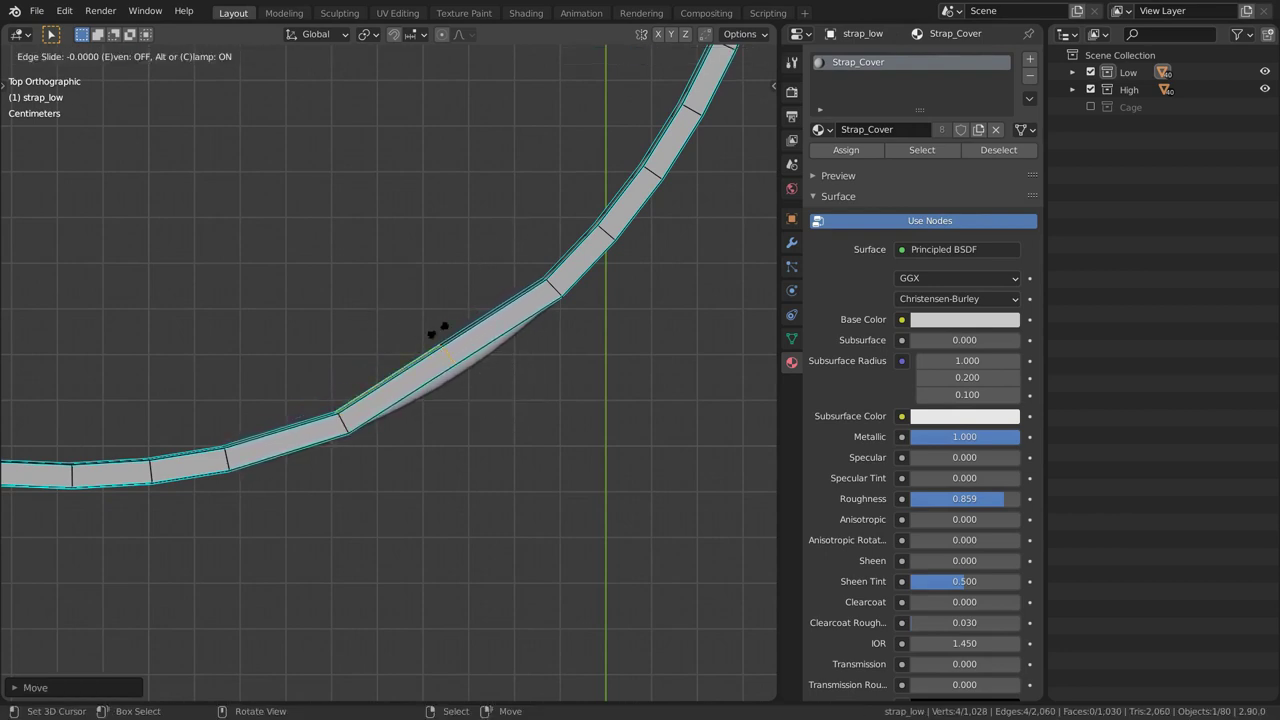
{"action": "right_click", "coordinate": [438, 330]}
{"action": "key", "text": "g"}
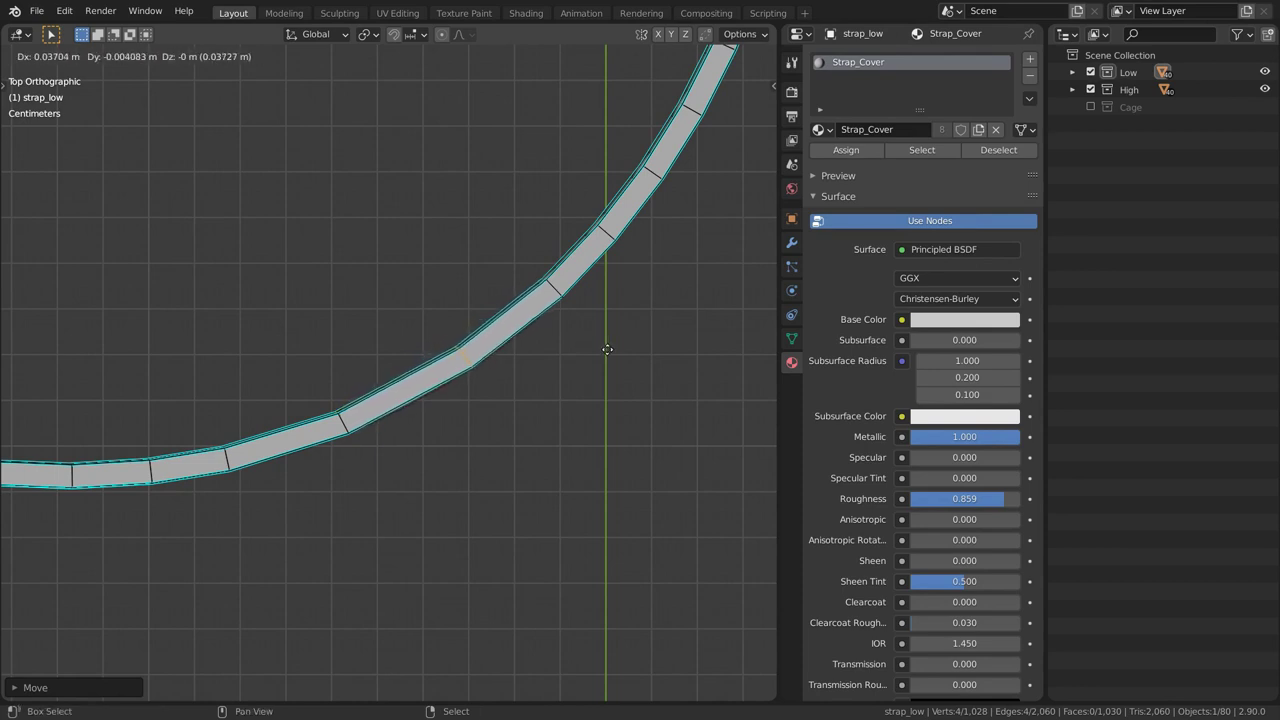
{"action": "right_click", "coordinate": [603, 354]}
{"action": "middle_click_drag", "start_coordinate": [603, 354], "coordinate": [491, 346]}
Nudge the two new loops so strap_low encloses the high-poly pad, and return to Object Mode
{"action": "key", "text": "g"}
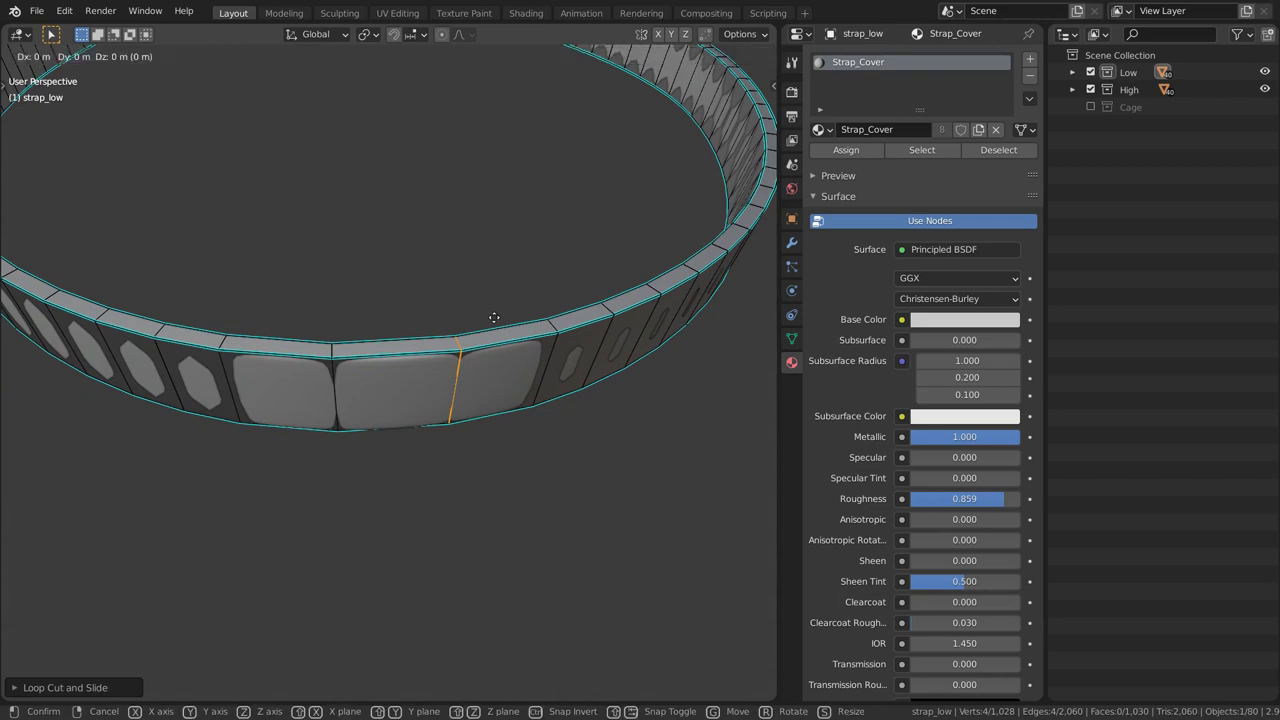
{"action": "key", "text": "g"}
{"action": "left_click", "coordinate": [330, 373]}
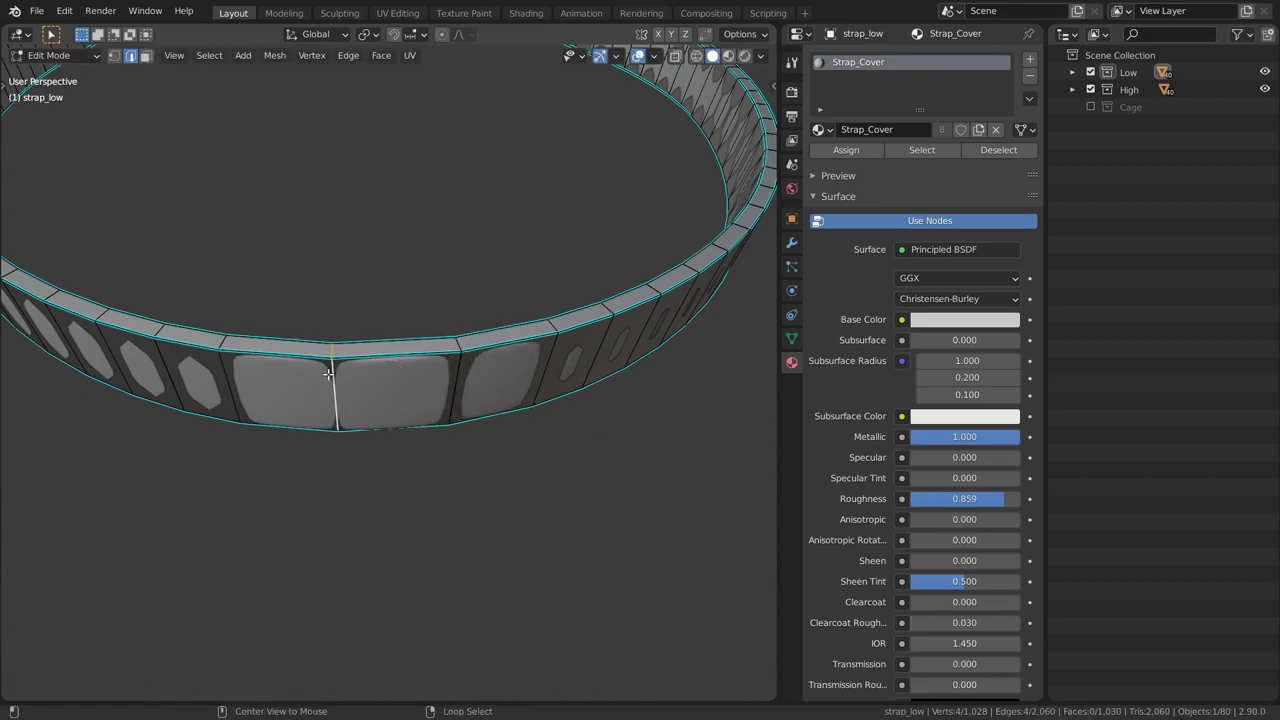
{"action": "key", "text": "g"}
{"action": "left_click", "coordinate": [491, 299]}
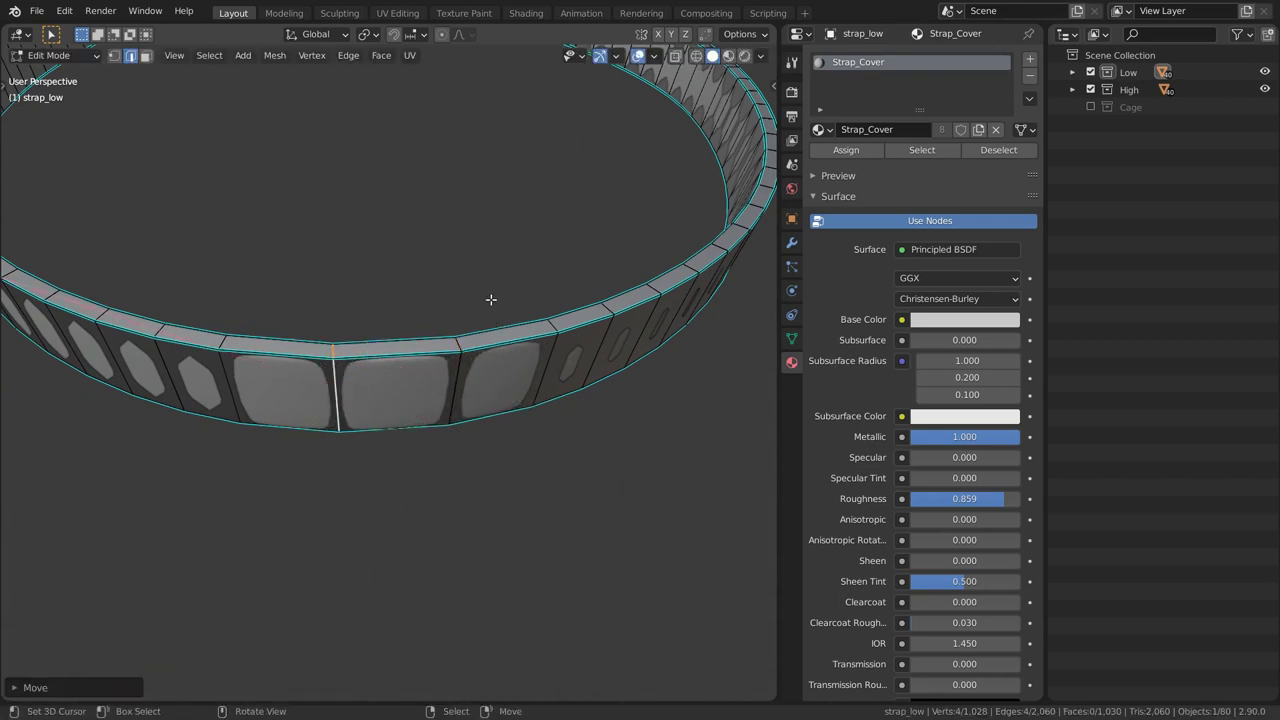
{"action": "mouse_move", "coordinate": [491, 297]}
{"action": "middle_mouse_down"}
{"action": "mouse_move", "coordinate": [743, 288]}
{"action": "mouse_move", "coordinate": [496, 253]}
{"action": "mouse_move", "coordinate": [502, 316]}
{"action": "mouse_move", "coordinate": [488, 290]}
{"action": "middle_mouse_up"}
{"action": "key", "text": "Tab"}
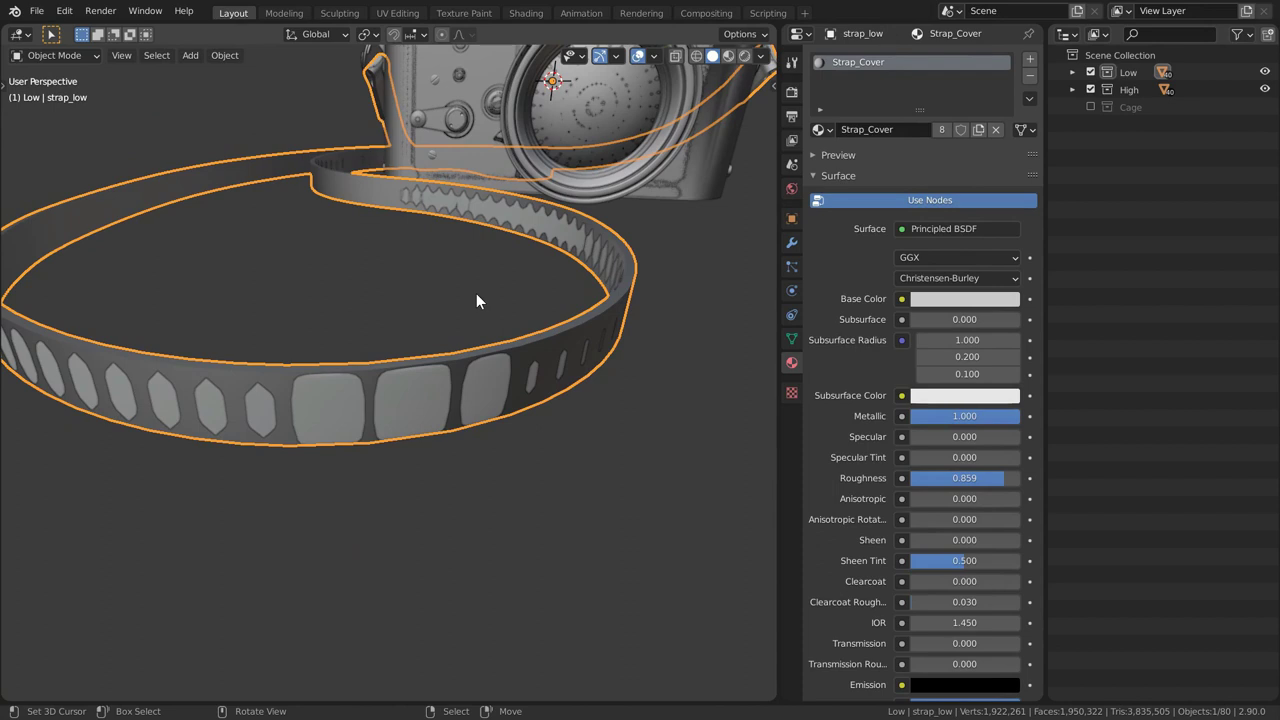
Hide the High collection, show the Cage collection and compare strap_low's edge loops with the cage's
{"action": "left_click", "coordinate": [1090, 89]}
{"action": "left_click", "coordinate": [1090, 106]}
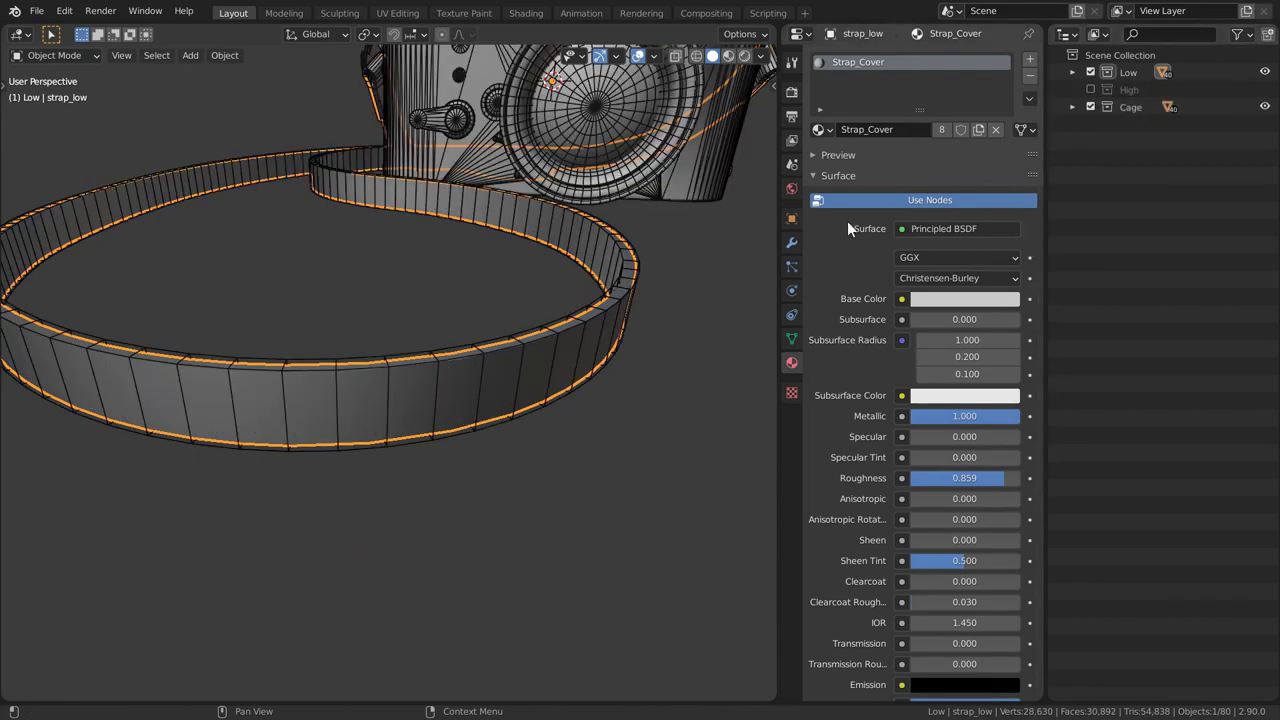
{"action": "middle_click_drag", "start_coordinate": [454, 436], "coordinate": [430, 421]}
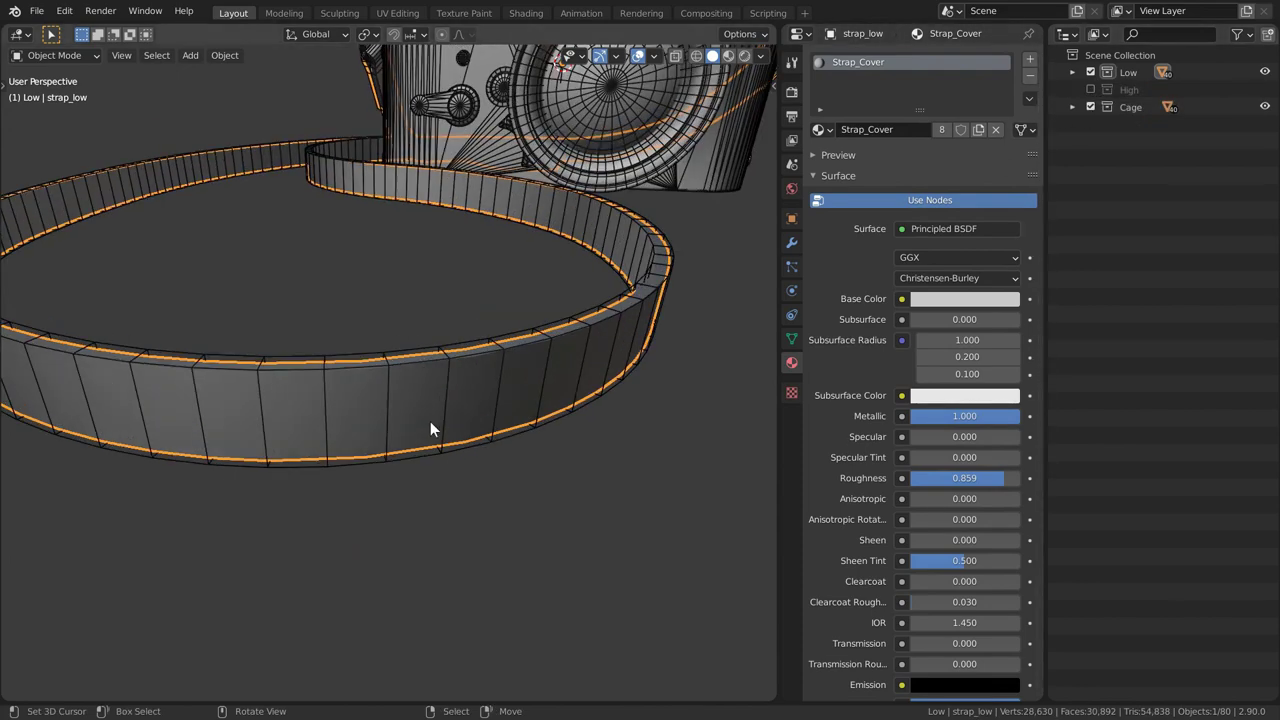
{"action": "key", "text": "Tab"}
{"action": "key", "text": "a"}
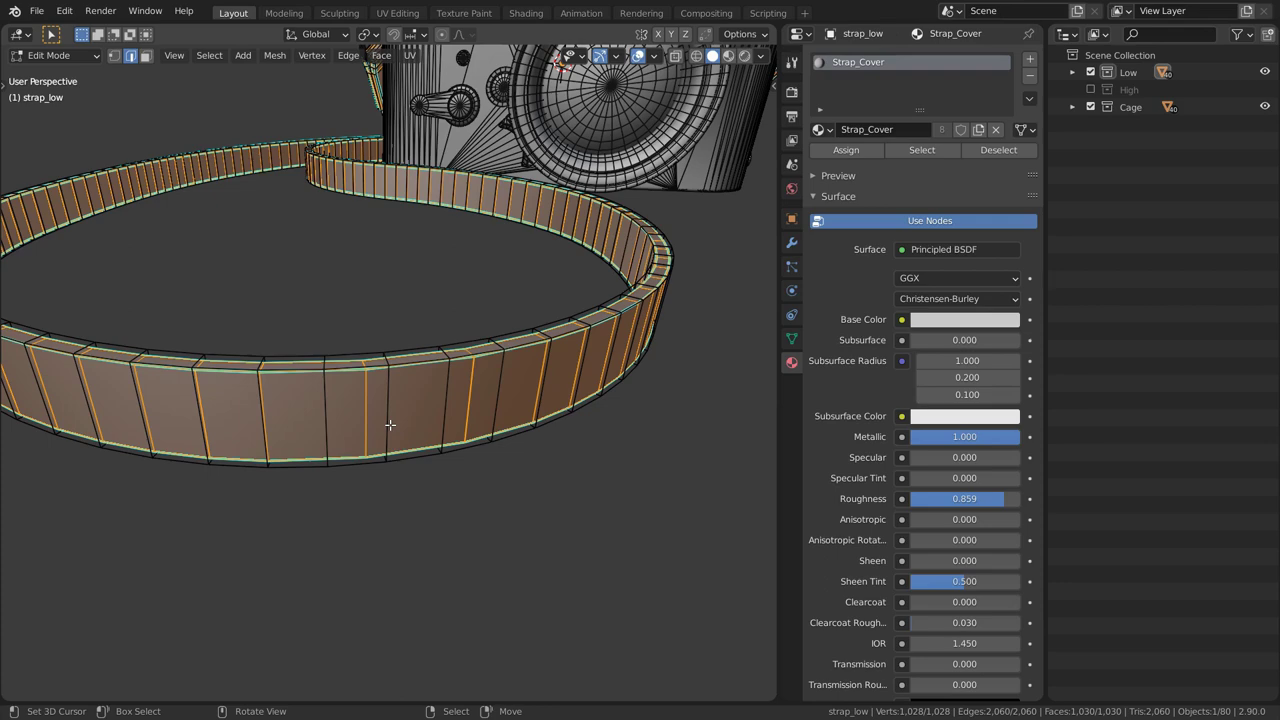
{"action": "key", "text": "Tab"}
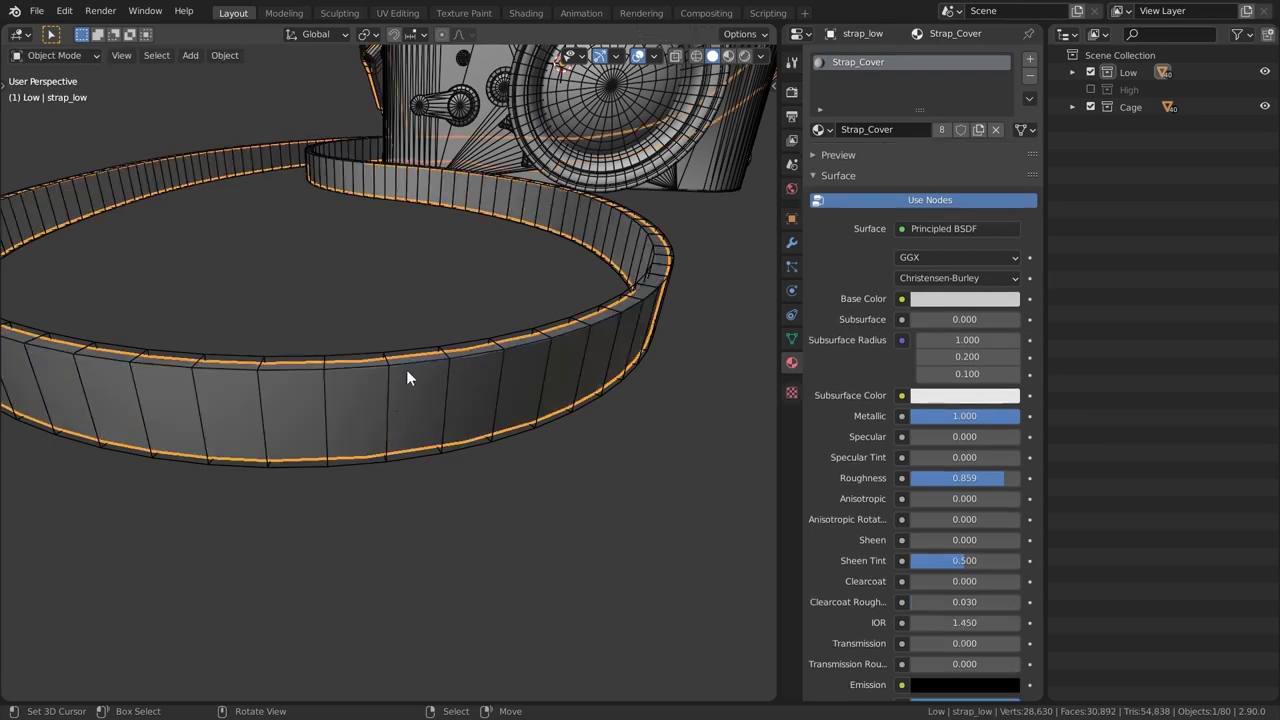
Try deleting an edge loop on strap_cage's front section, undo the deletion and leave Edit Mode
{"action": "left_click", "coordinate": [408, 344]}
{"action": "key", "text": "Tab"}
{"action": "key", "text": "alt+a"}
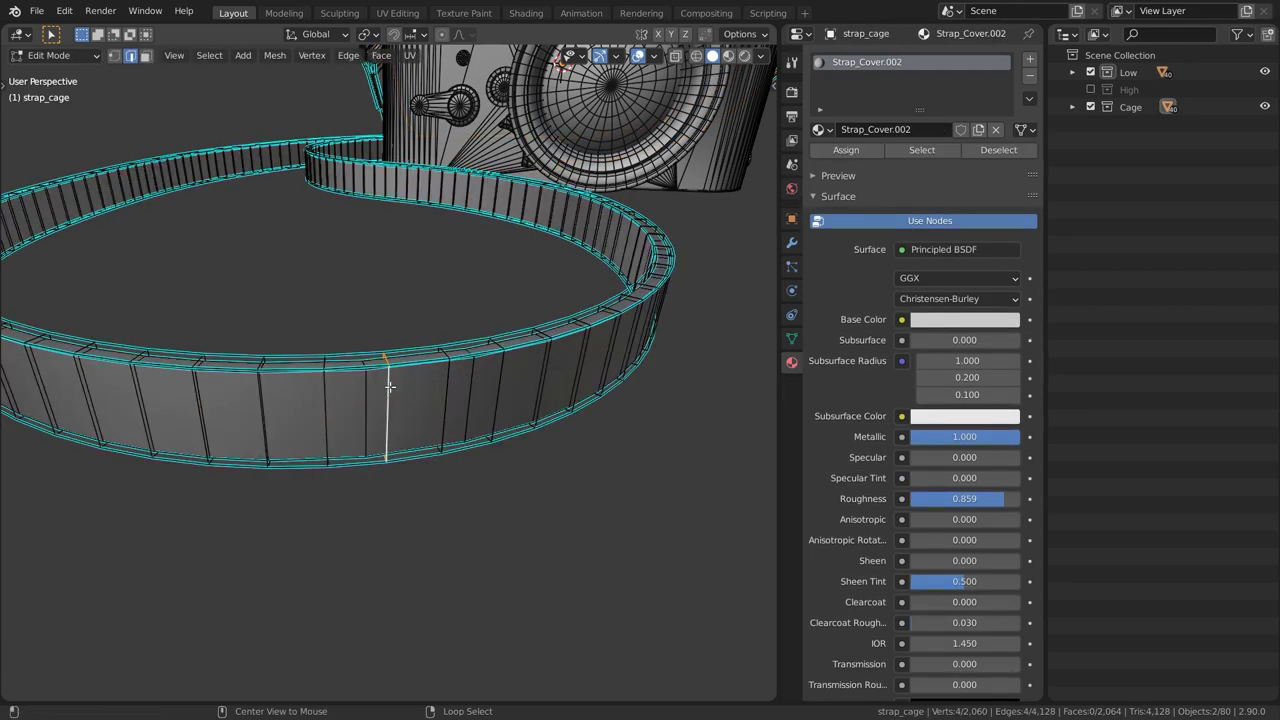
{"action": "left_click", "coordinate": [390, 395], "text": "alt"}
{"action": "key", "text": "g"}
{"action": "key", "text": "Escape"}
{"action": "key", "text": "x"}
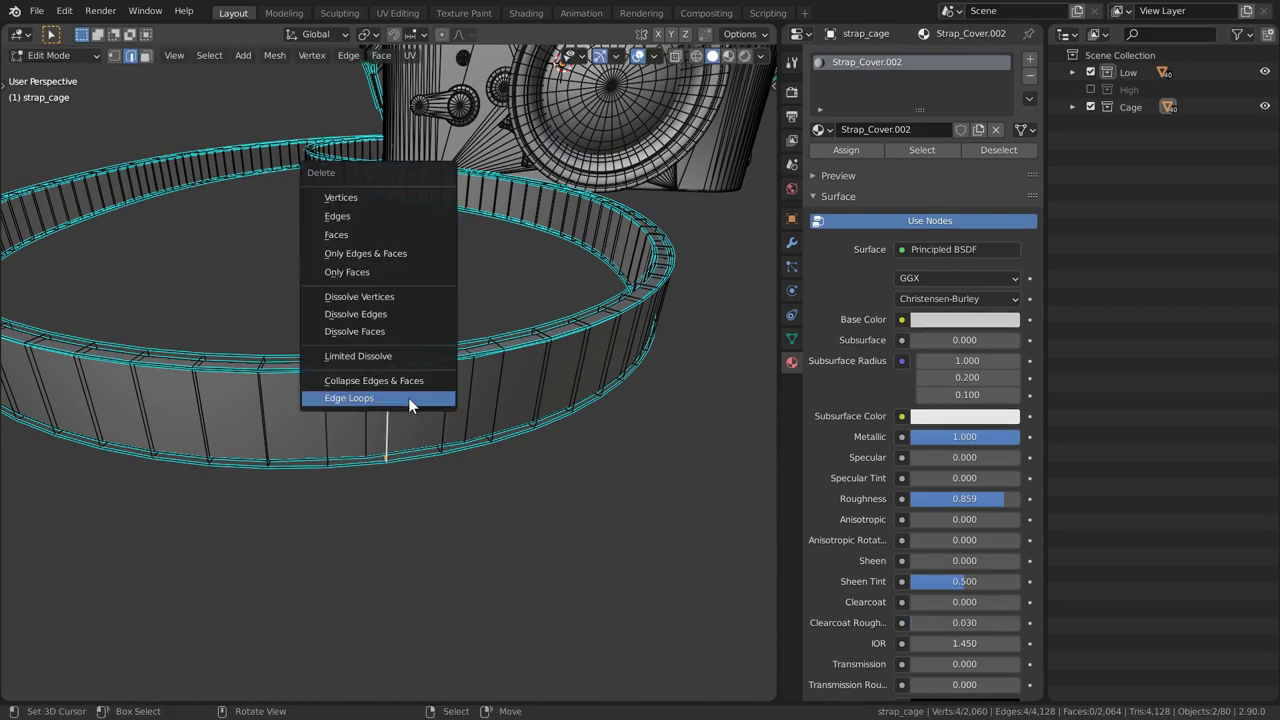
{"action": "left_click", "coordinate": [408, 397]}
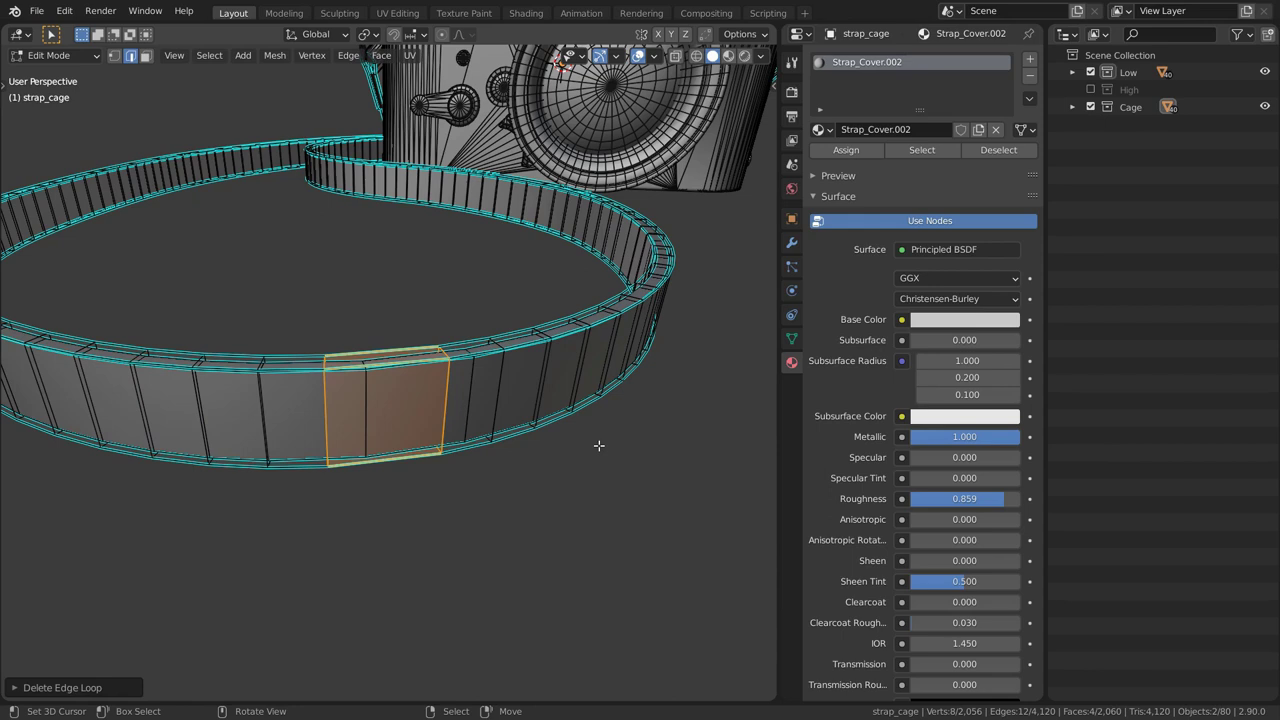
{"action": "key", "text": "ctrl+z"}
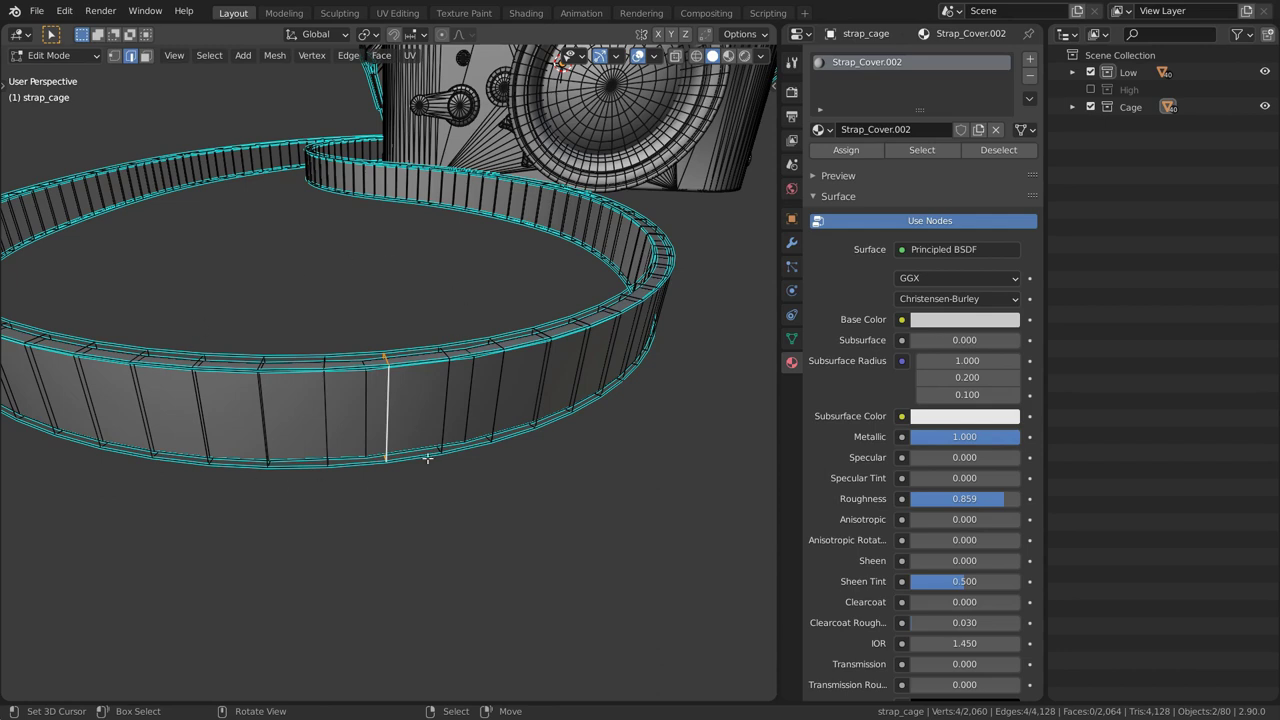
{"action": "key", "text": "Tab"}
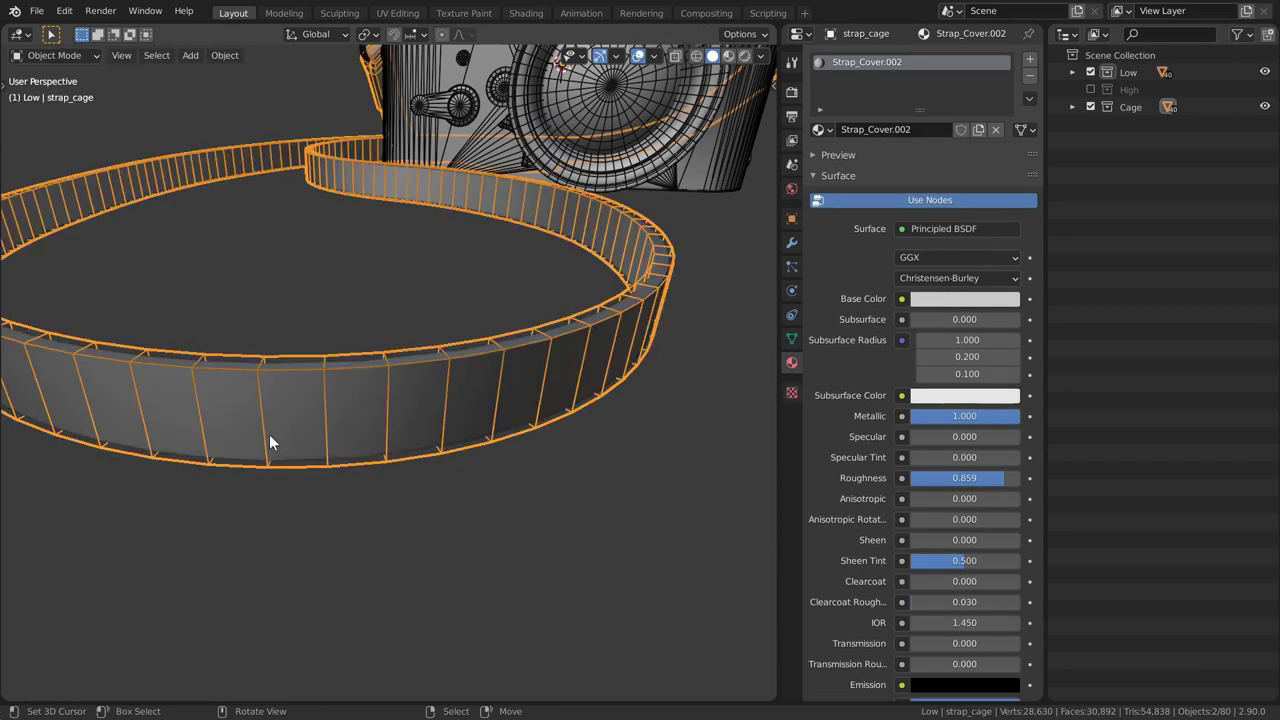
Delete strap_cage and put a duplicate of strap_low, kept at the same position, into the Cage collection
{"action": "key", "text": "x"}
{"action": "left_click", "coordinate": [378, 348]}
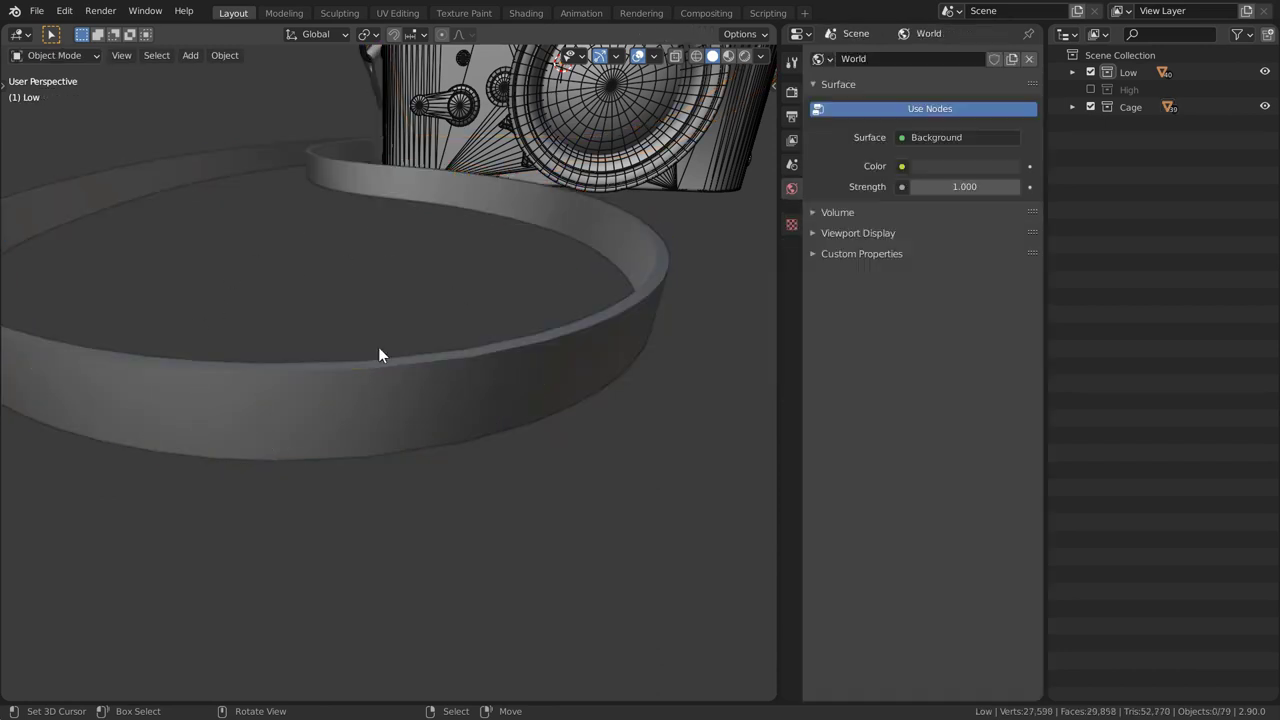
{"action": "left_click", "coordinate": [522, 368]}
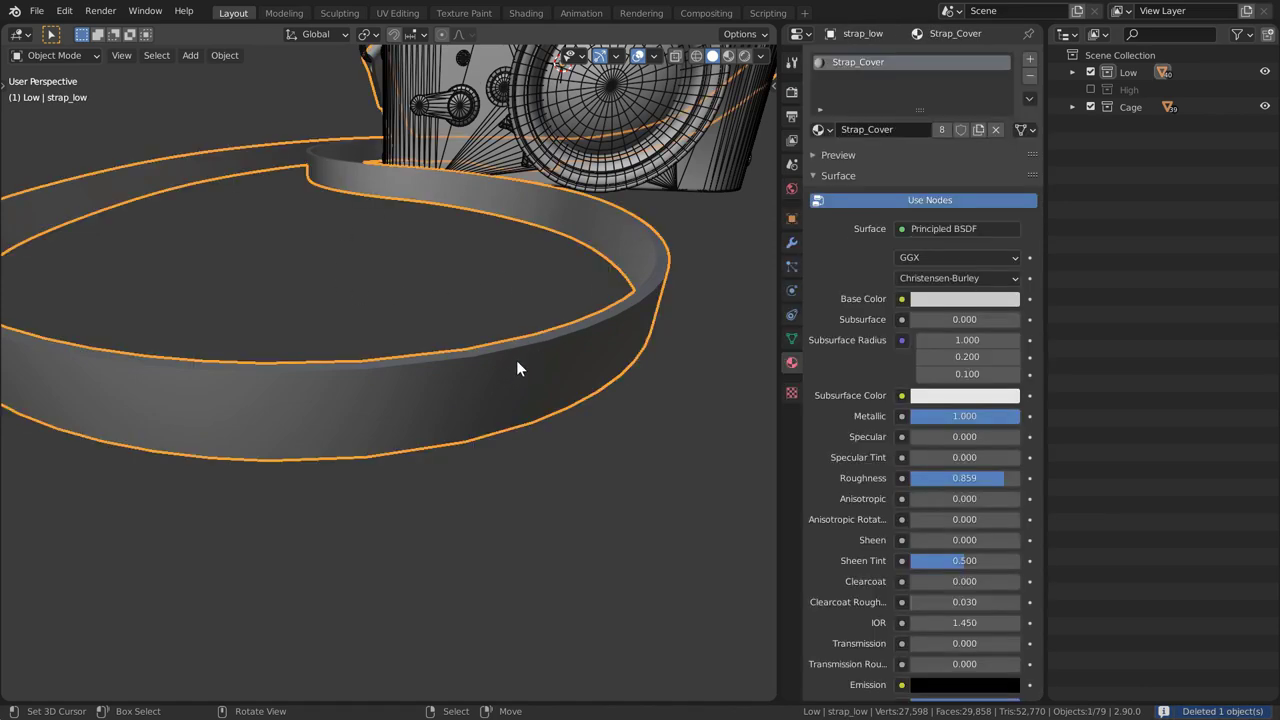
{"action": "key", "text": "shift+d"}
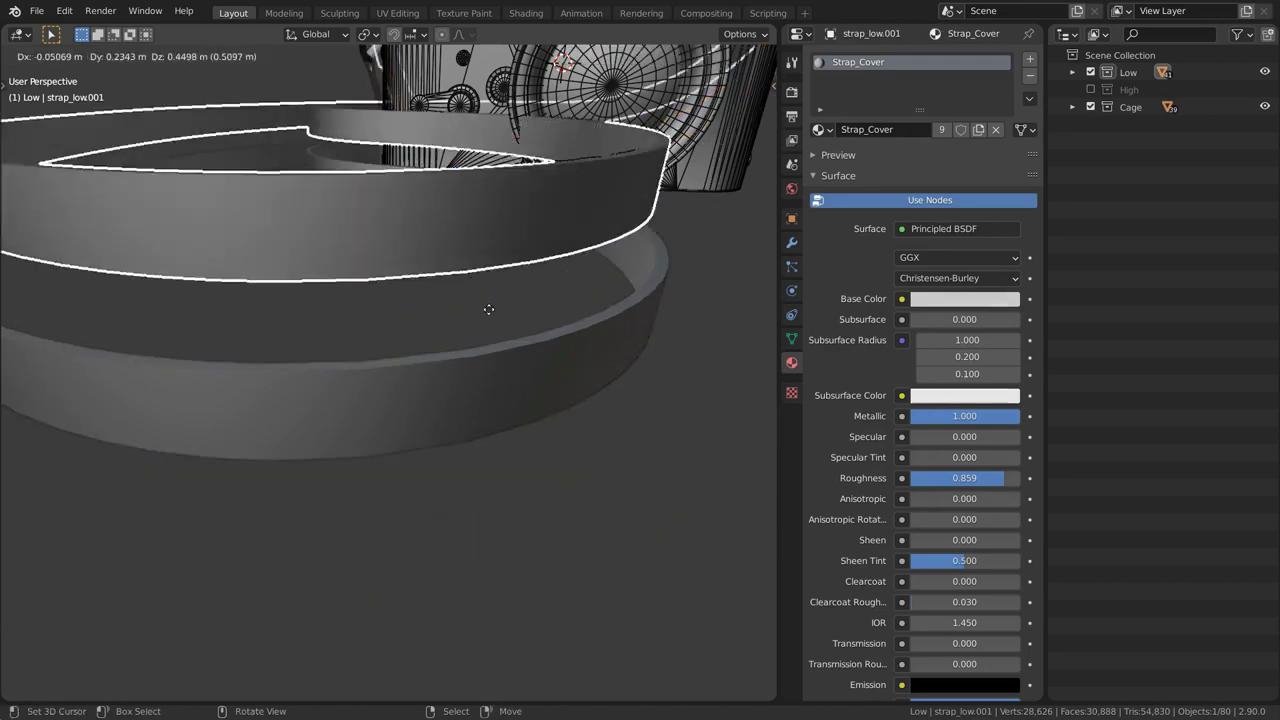
{"action": "right_click", "coordinate": [505, 375]}
{"action": "key", "text": "m"}
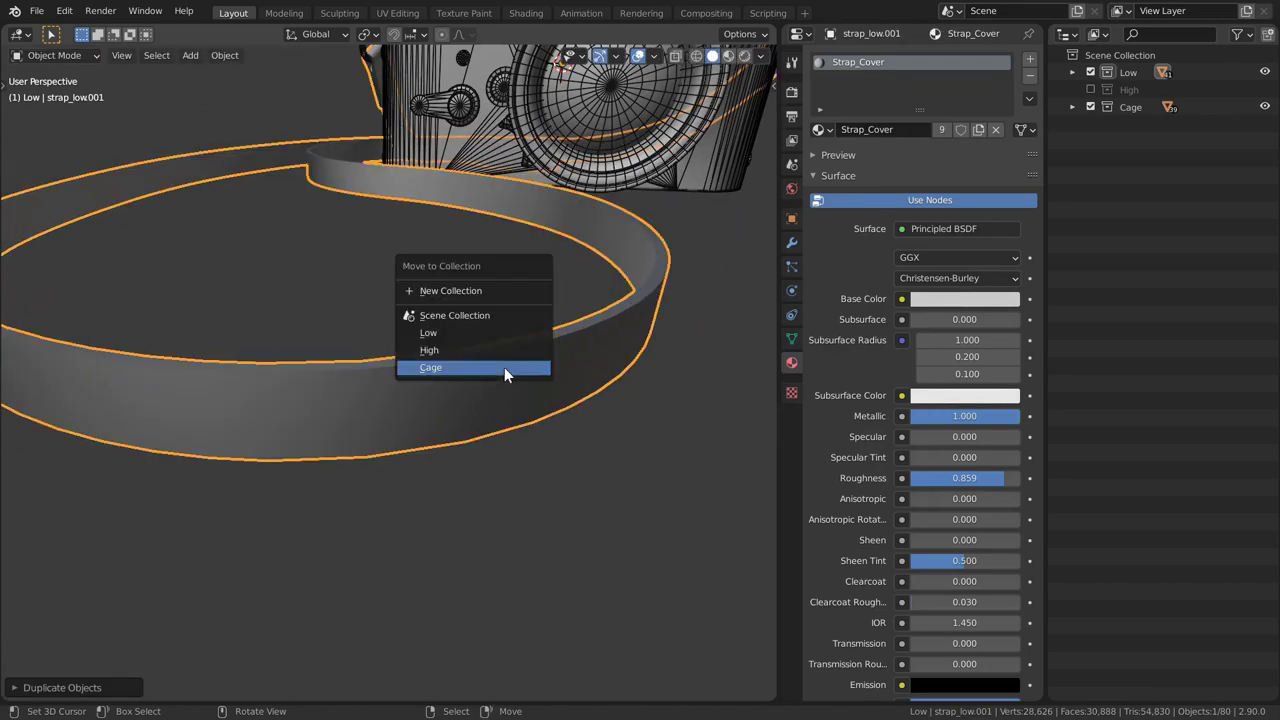
{"action": "left_click", "coordinate": [454, 367]}
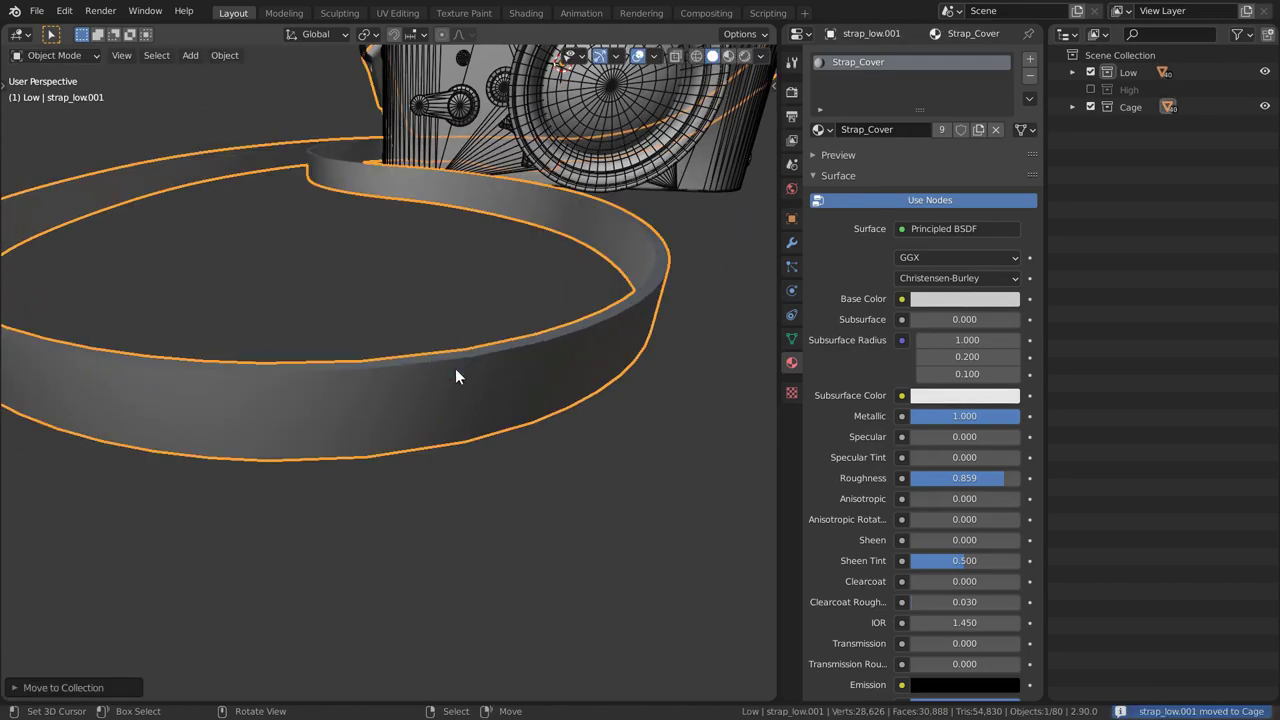
Set the duplicated strap's viewport display to Wire
{"action": "left_click", "coordinate": [792, 219]}
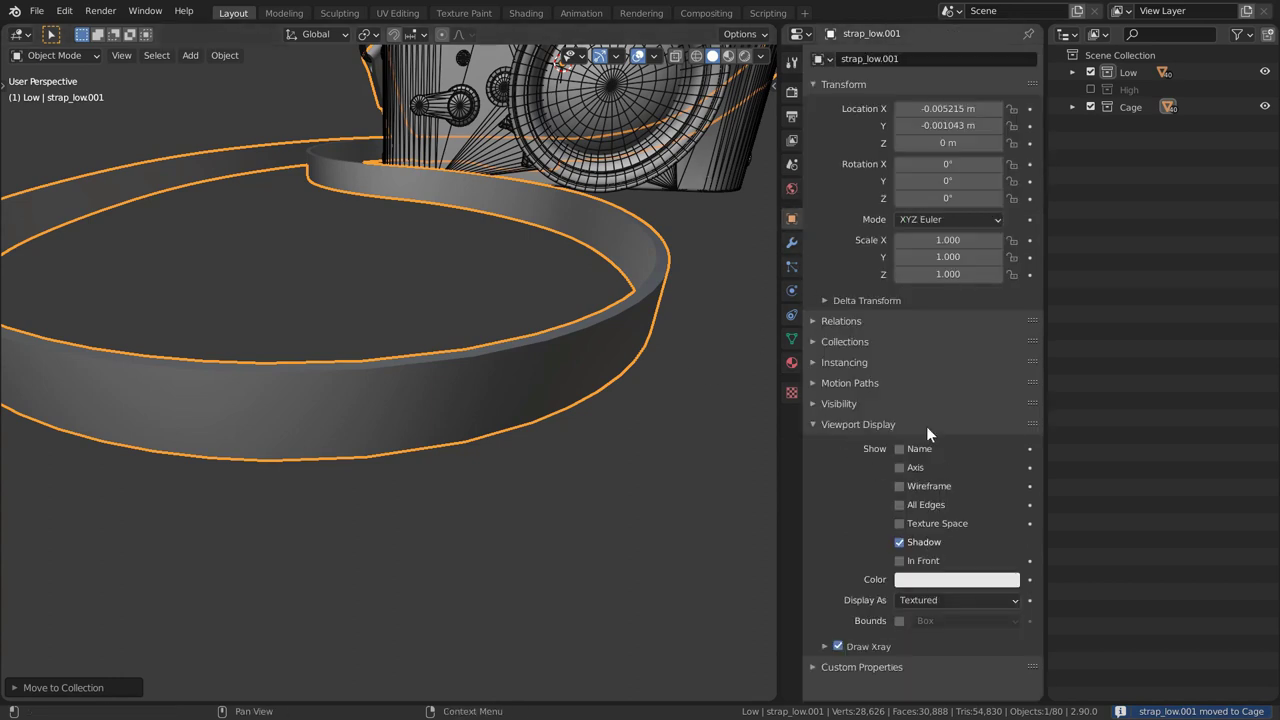
{"action": "left_click", "coordinate": [950, 601]}
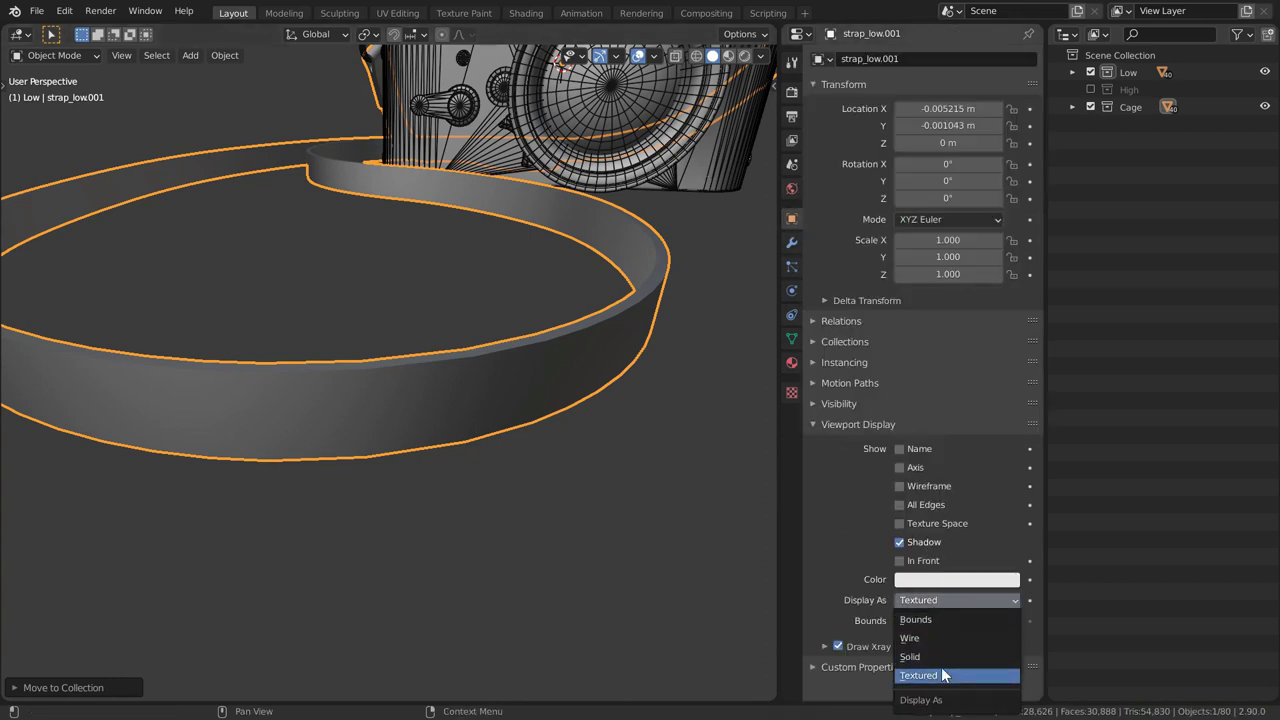
{"action": "left_click", "coordinate": [922, 638]}
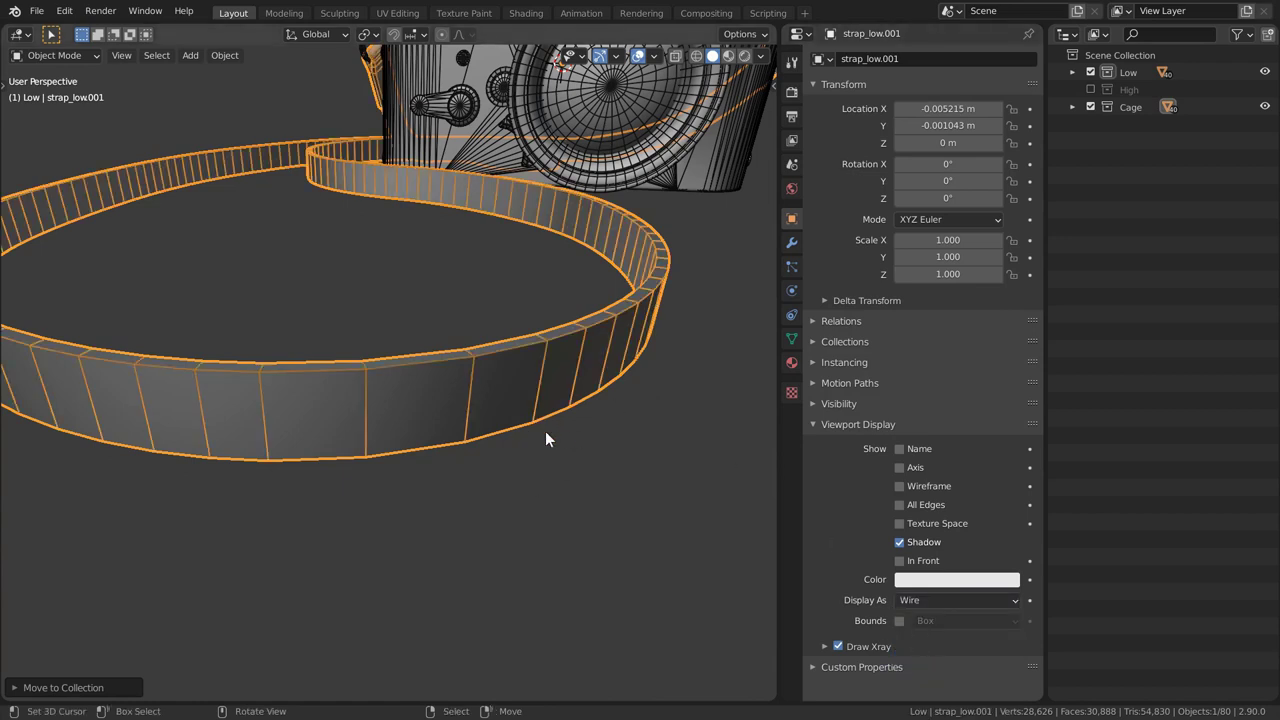
Inflate the entire duplicated strap along its normals by about 0.026, check it in wireframe and return to Object Mode
{"action": "key", "text": "Tab"}
{"action": "key", "text": "a"}
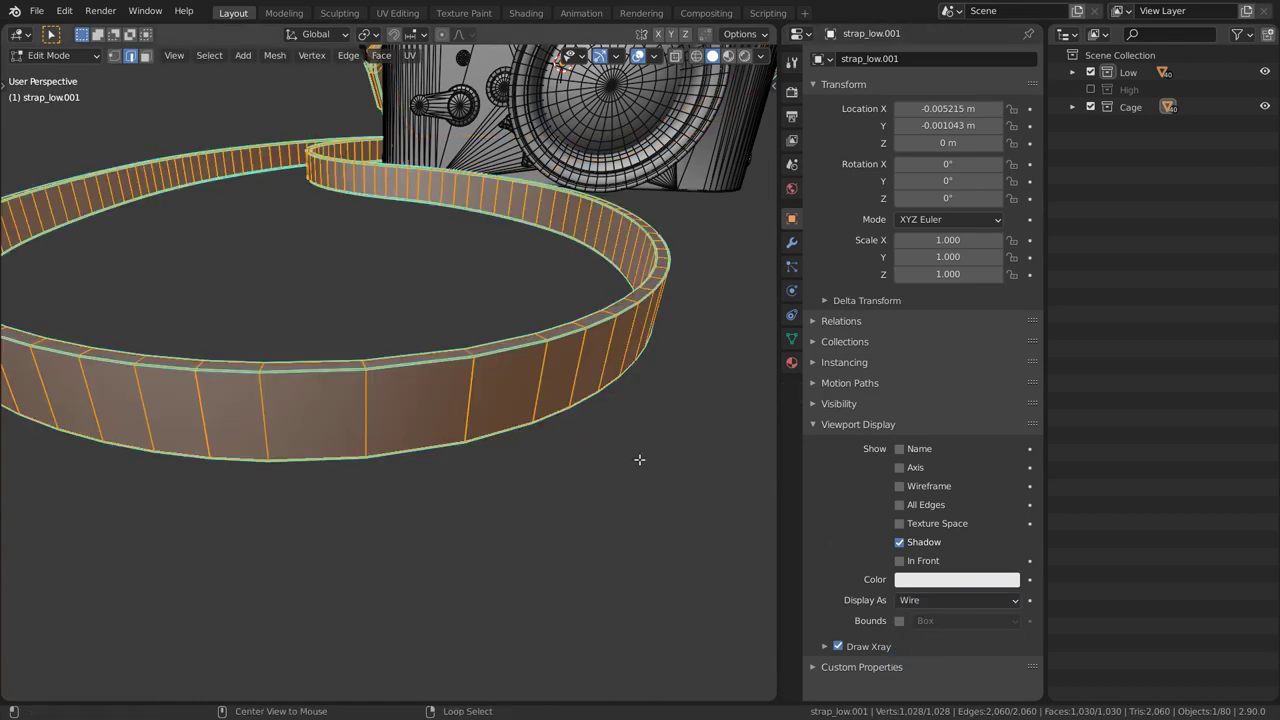
{"action": "key", "text": "alt+s"}
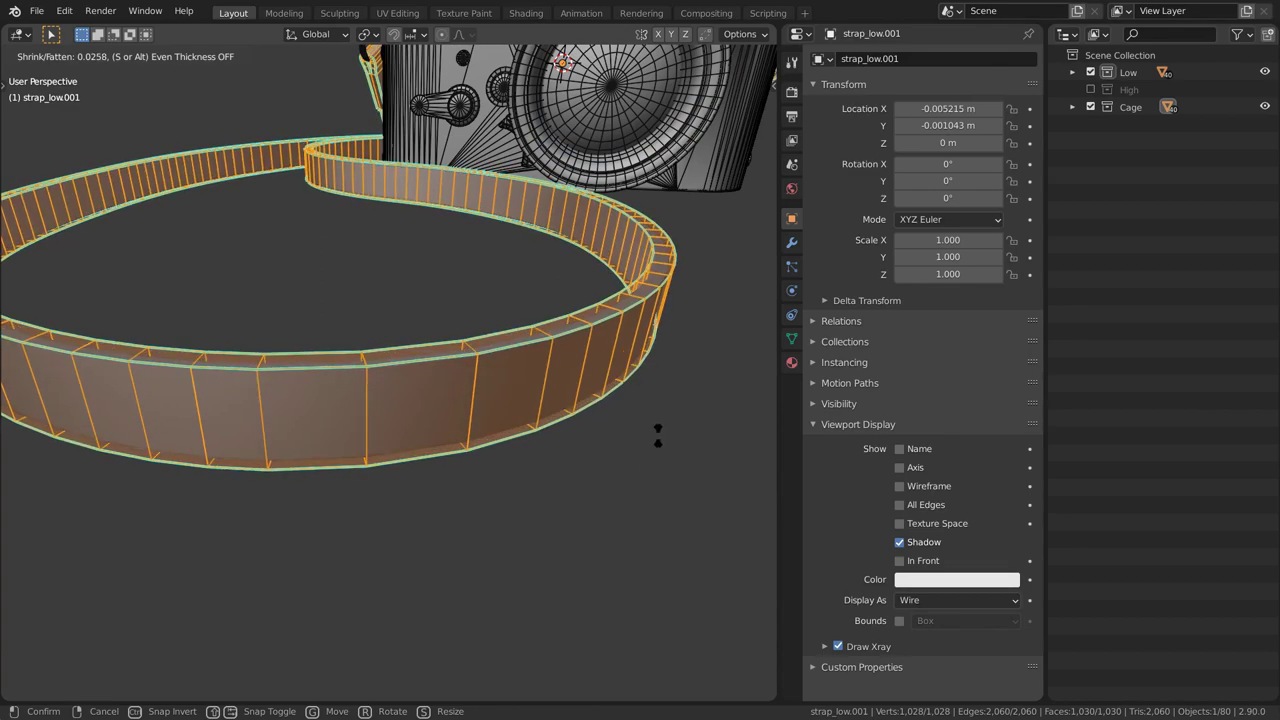
{"action": "left_click", "coordinate": [660, 435]}
{"action": "middle_click_drag", "start_coordinate": [660, 434], "coordinate": [511, 397]}
{"action": "left_click", "coordinate": [511, 397]}
{"action": "middle_click_drag", "start_coordinate": [443, 449], "coordinate": [438, 318]}
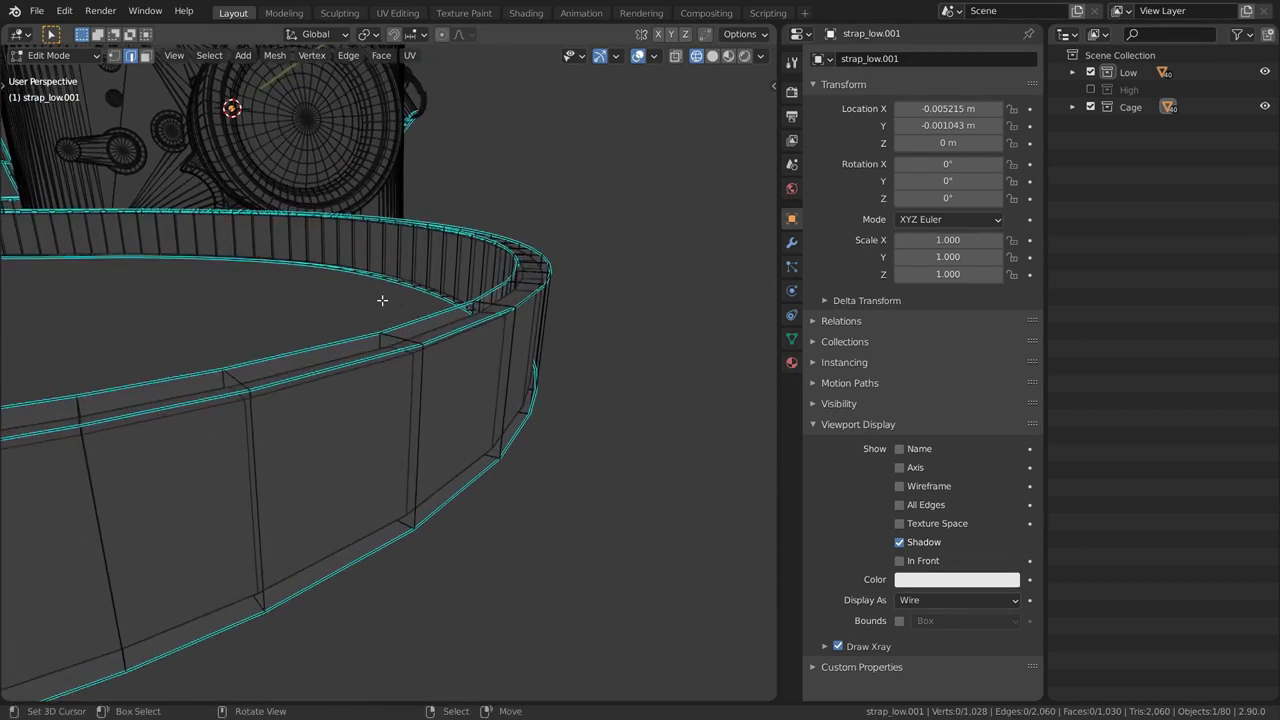
{"action": "middle_click_drag", "start_coordinate": [597, 311], "coordinate": [580, 408]}
{"action": "key", "text": "Tab"}
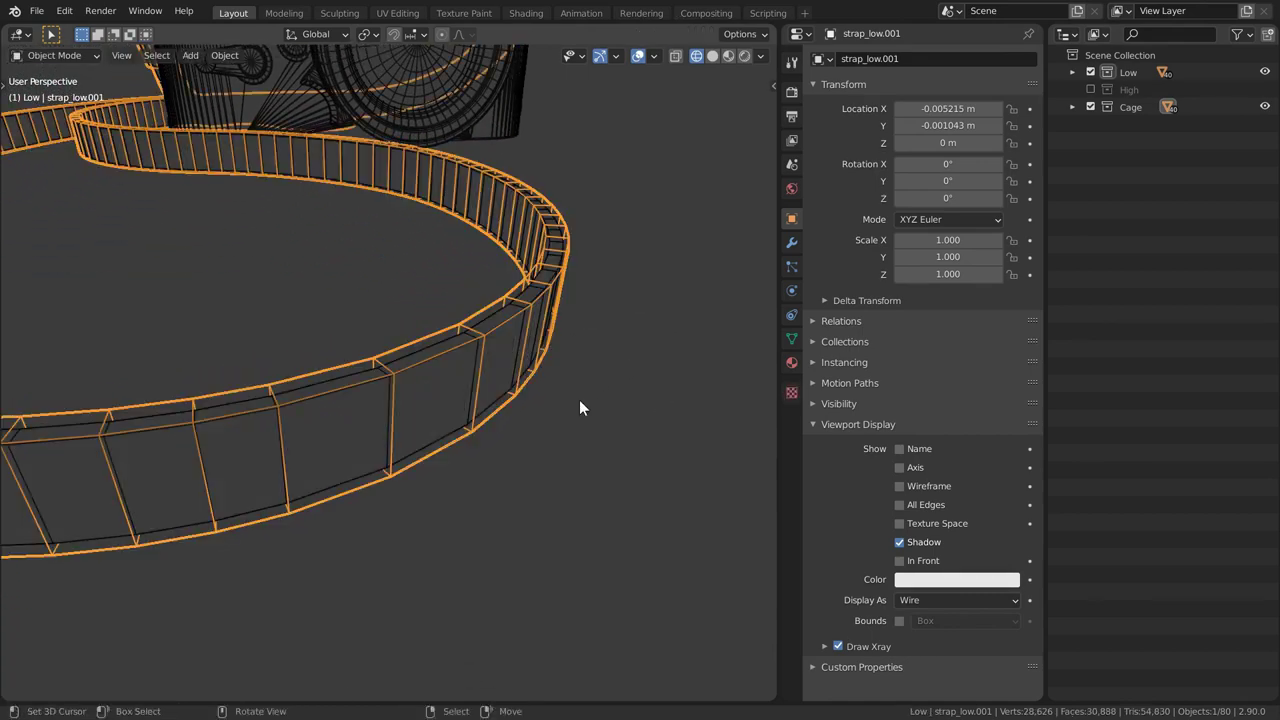
Rename the inflated strap duplicate to strap_cage
{"action": "key", "text": "F2"}
{"action": "key", "text": "End"}
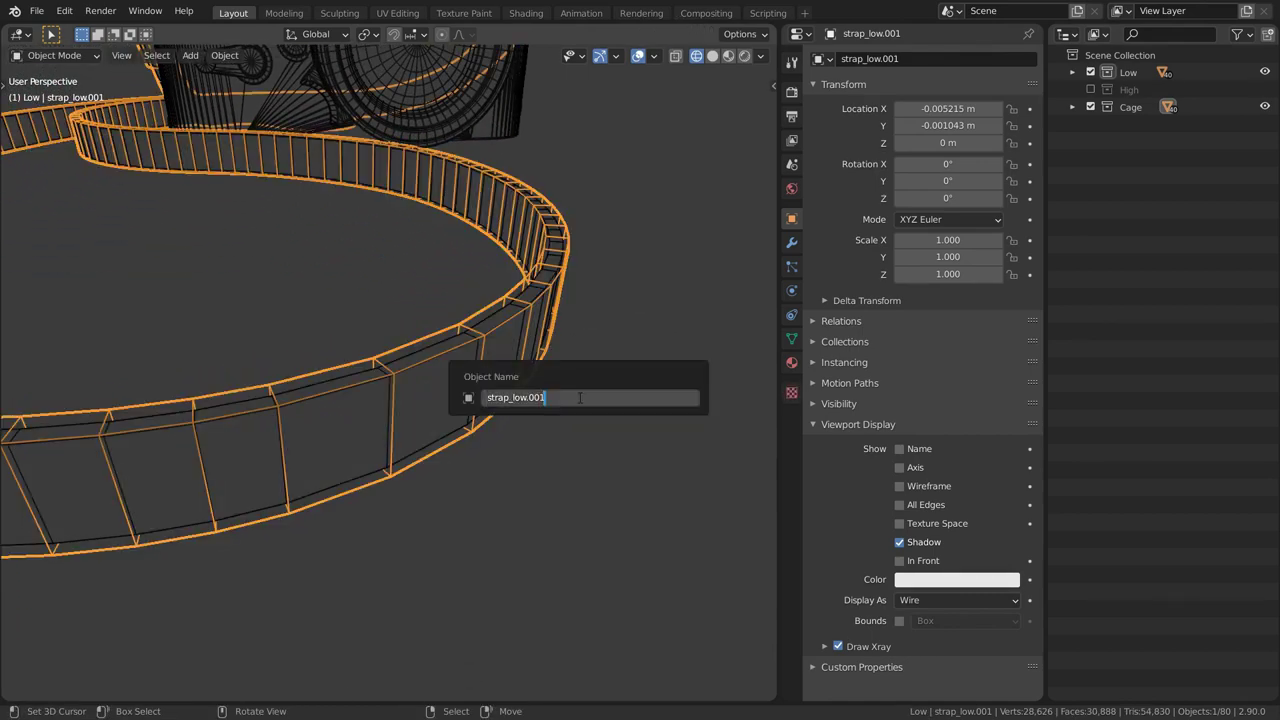
{"action": "key", "text": "BackSpace"}
{"action": "key", "text": "BackSpace"}
{"action": "key", "text": "BackSpace"}
{"action": "key", "text": "BackSpace"}
{"action": "type", "text": "cage"}
{"action": "key", "text": "Return"}
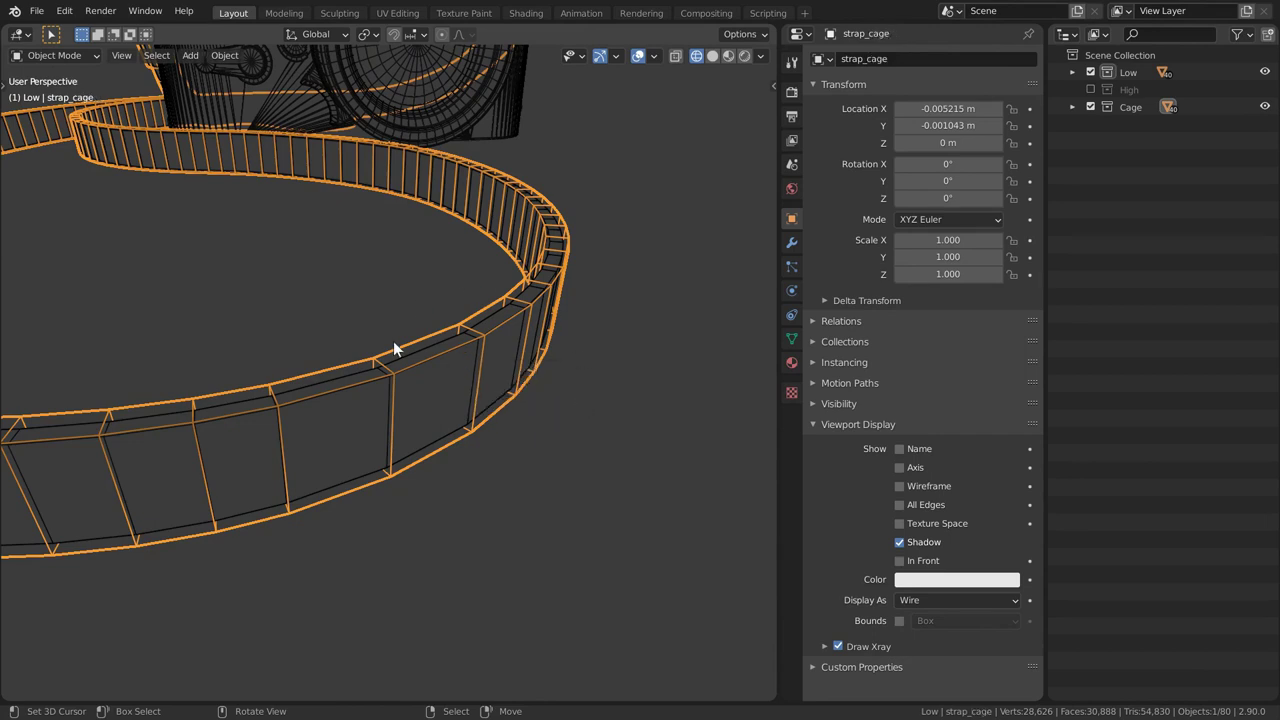
Deselect the strap cage and switch the viewport back to solid shading
{"action": "left_click", "coordinate": [596, 416]}
{"action": "middle_click_drag", "start_coordinate": [596, 416], "coordinate": [512, 320]}
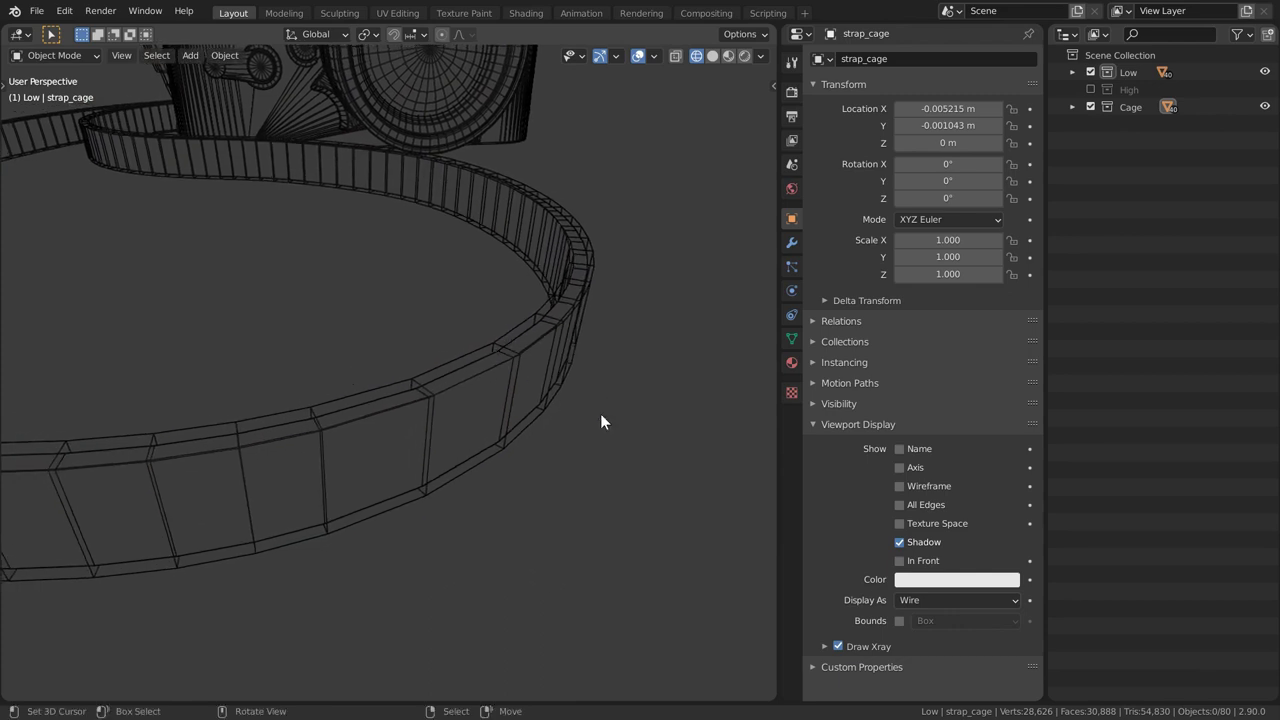
{"action": "key", "text": "shift+z"}
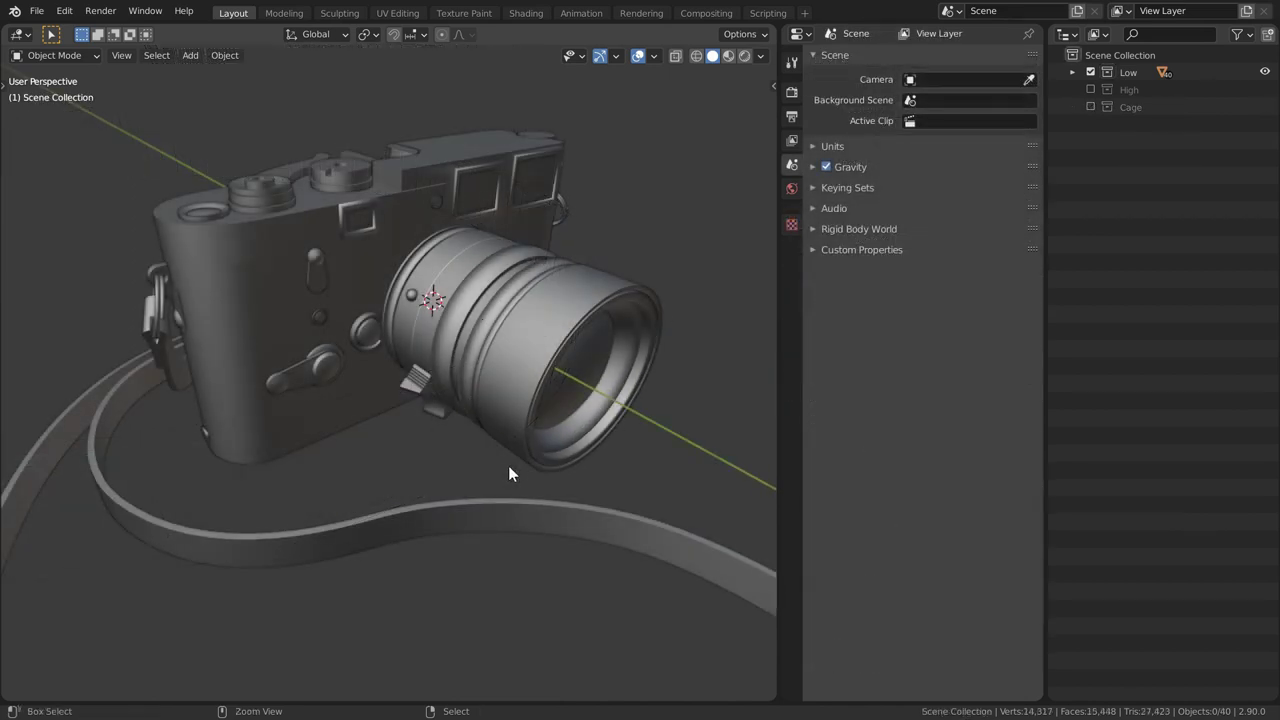
Turn on the Face Orientation overlay and check the normals of the low-poly camera and strap
{"action": "middle_click_drag", "start_coordinate": [508, 465], "coordinate": [504, 501], "text": "ctrl"}
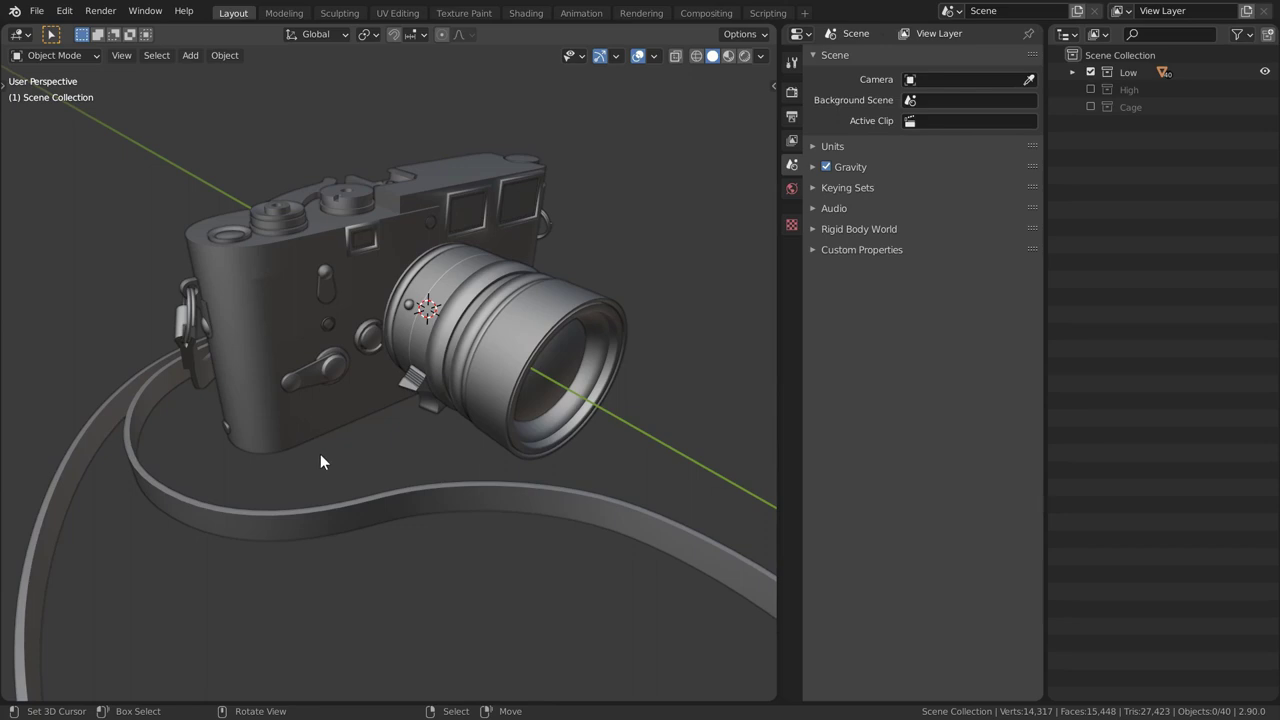
{"action": "middle_click_drag", "start_coordinate": [320, 454], "coordinate": [364, 431]}
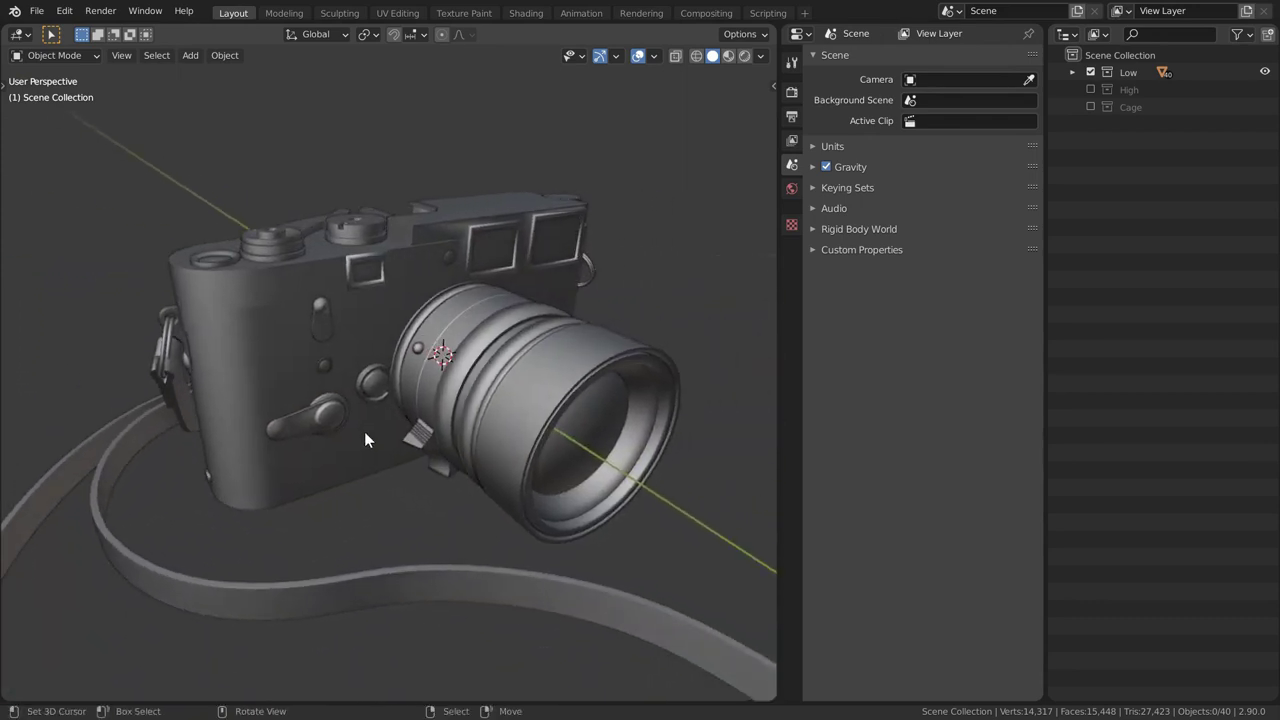
{"action": "left_click", "coordinate": [657, 58]}
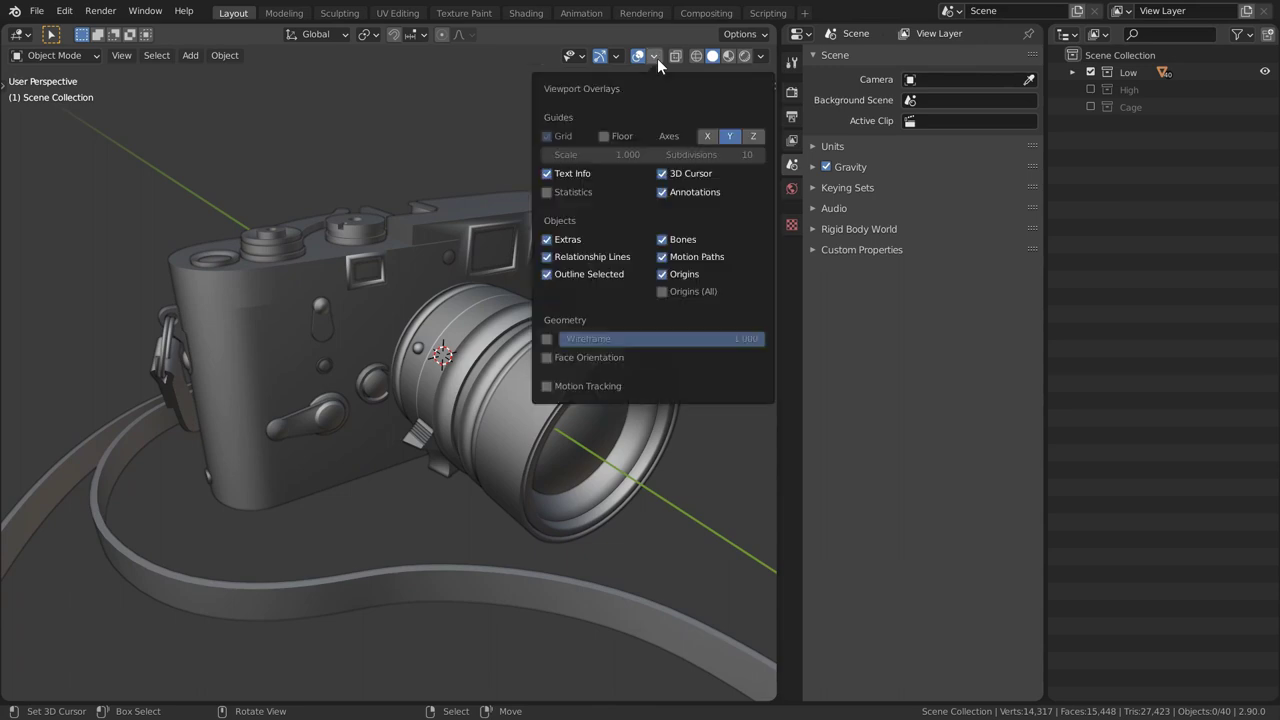
{"action": "left_click", "coordinate": [546, 358]}
{"action": "middle_click_drag", "start_coordinate": [352, 470], "coordinate": [380, 398]}
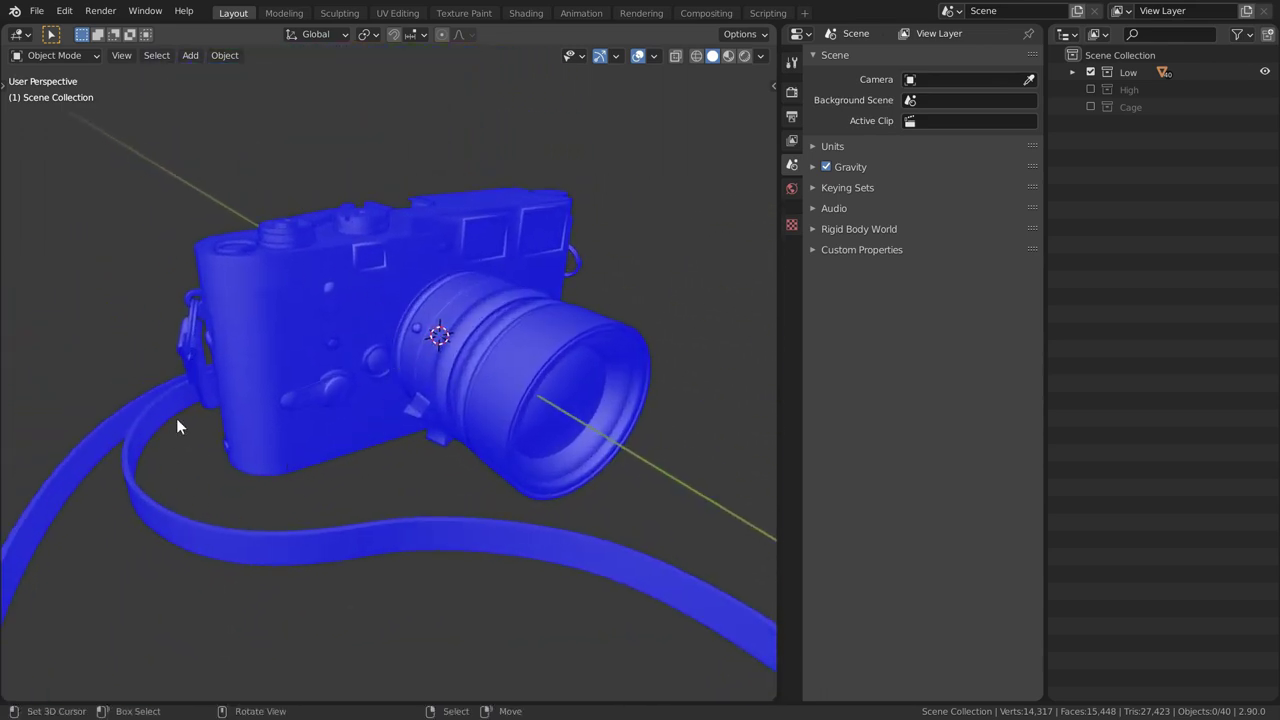
{"action": "middle_click_drag", "start_coordinate": [177, 420], "coordinate": [202, 447]}
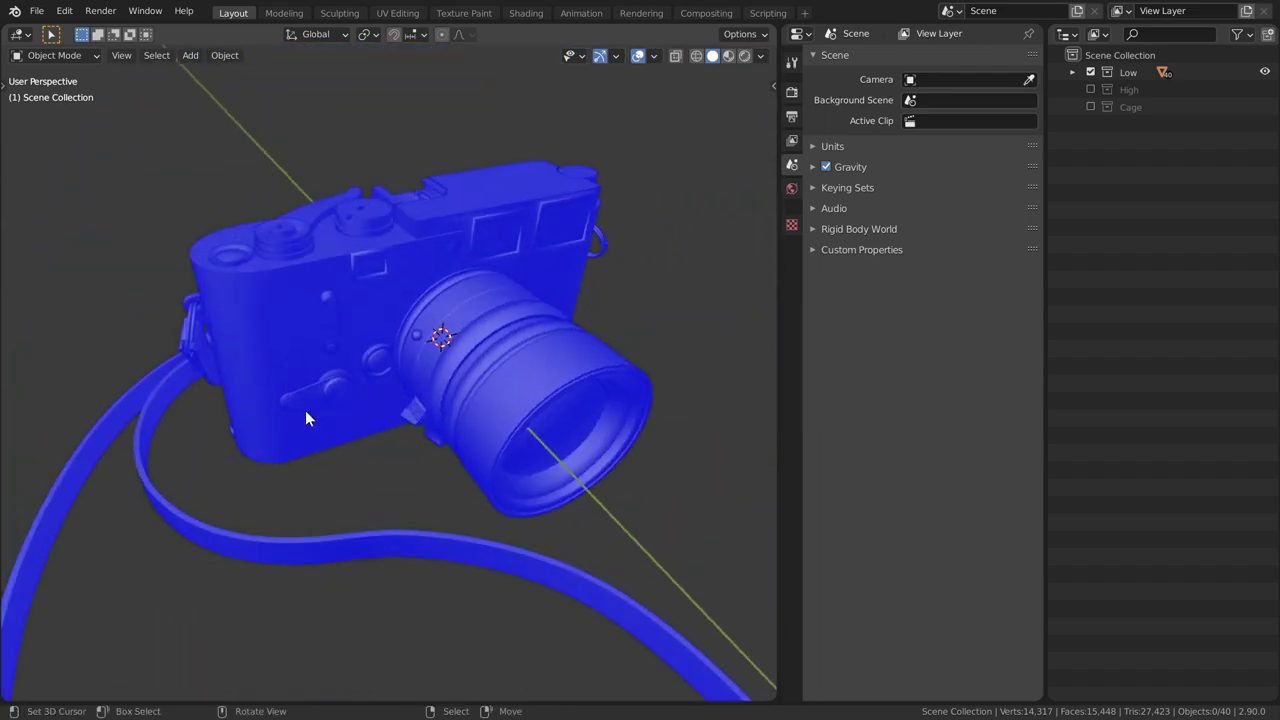
Exclude the Low collection, enable the High collection and check the face orientation of the high-poly camera and strap
{"action": "left_click", "coordinate": [1090, 71]}
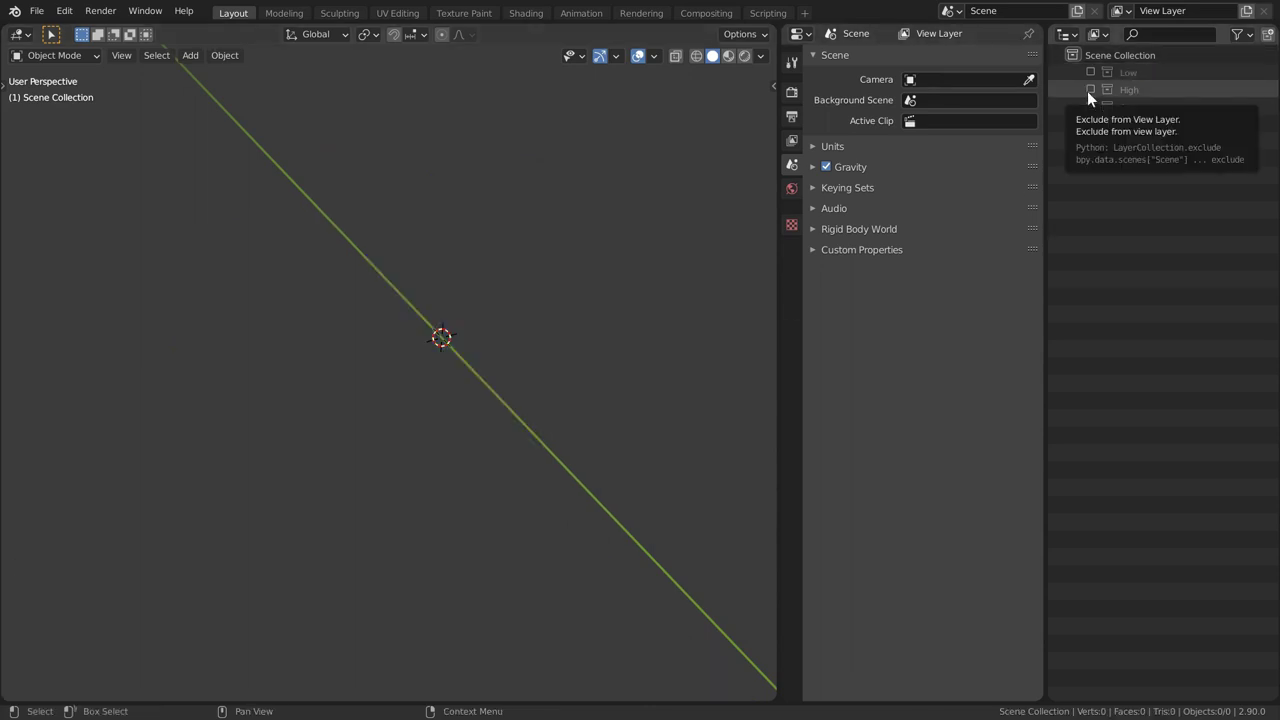
{"action": "left_click", "coordinate": [1090, 90]}
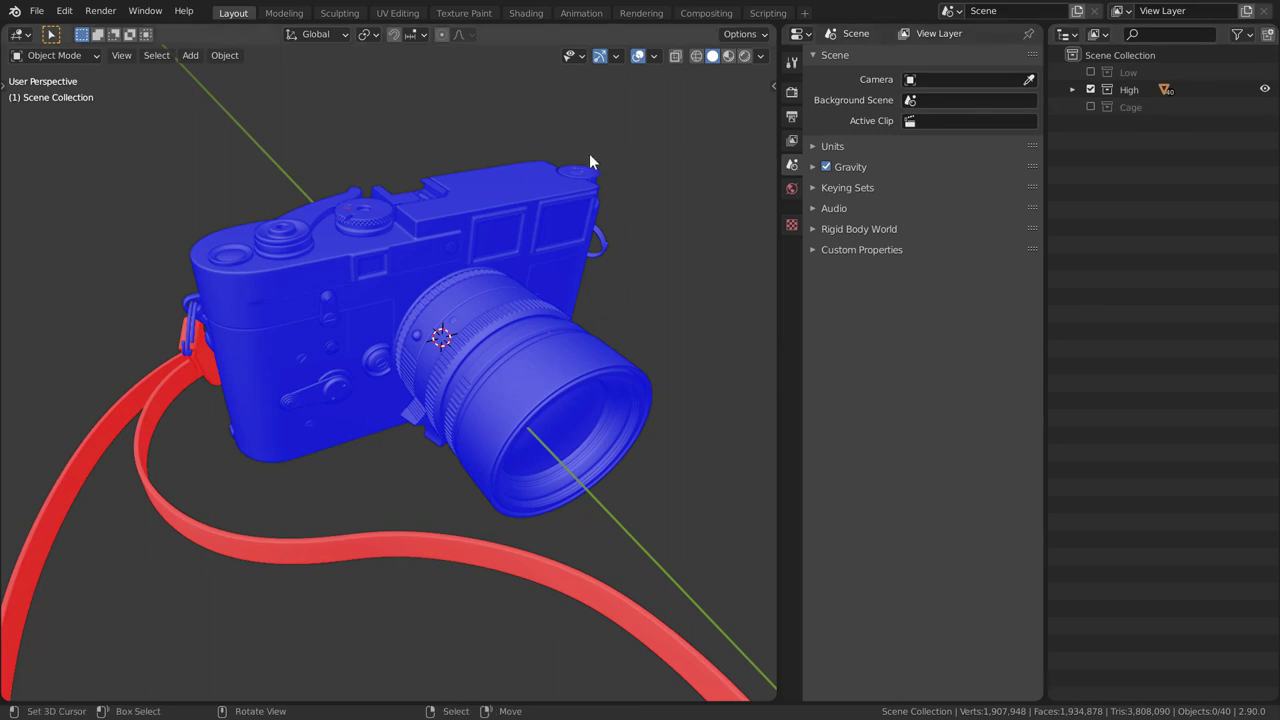
{"action": "middle_click_drag", "start_coordinate": [418, 400], "coordinate": [420, 290], "text": "ctrl"}
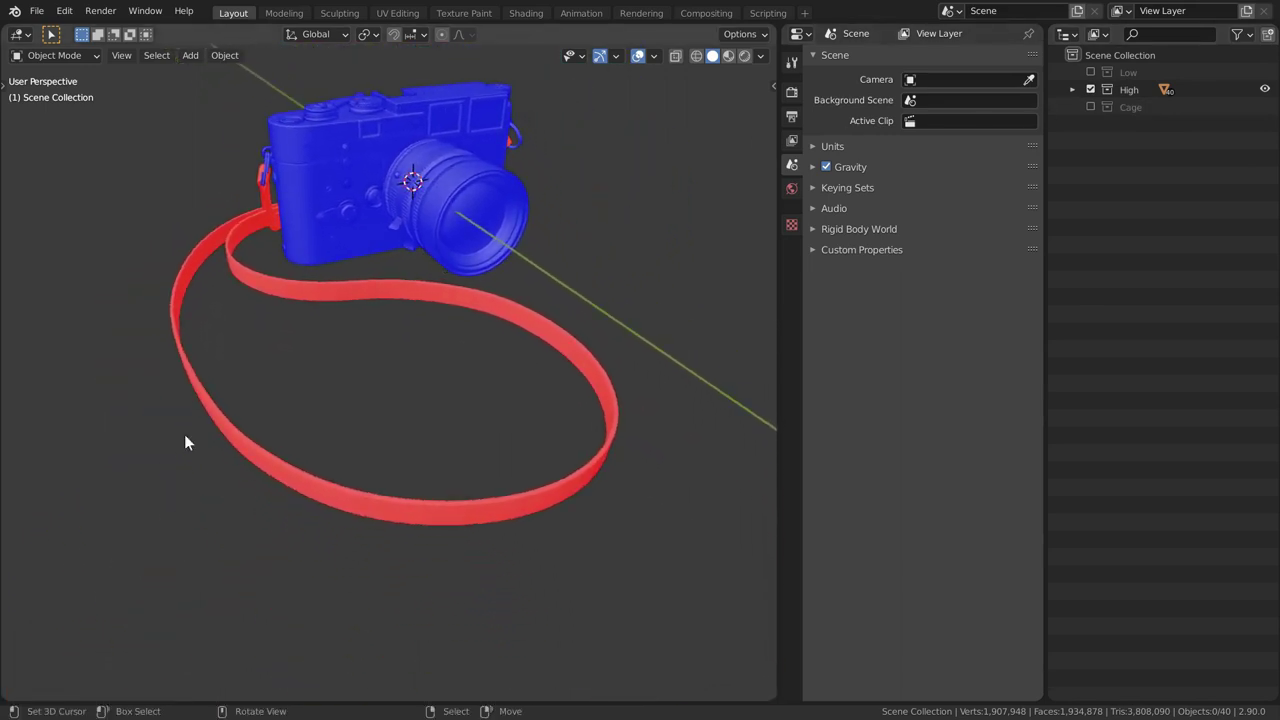
Flip all the normals of strap_high in Edit Mode, then return to Object Mode and deselect it
{"action": "left_click", "coordinate": [362, 290]}
{"action": "key", "text": "Tab"}
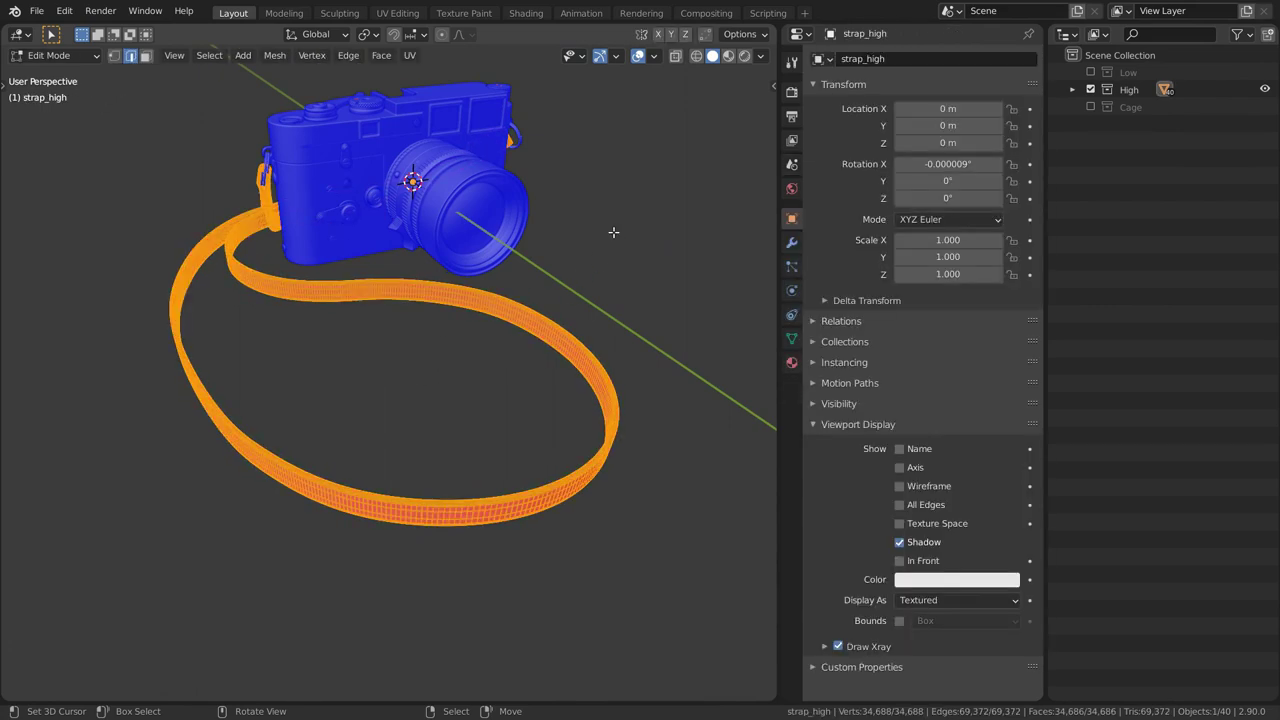
{"action": "key", "text": "alt+n"}
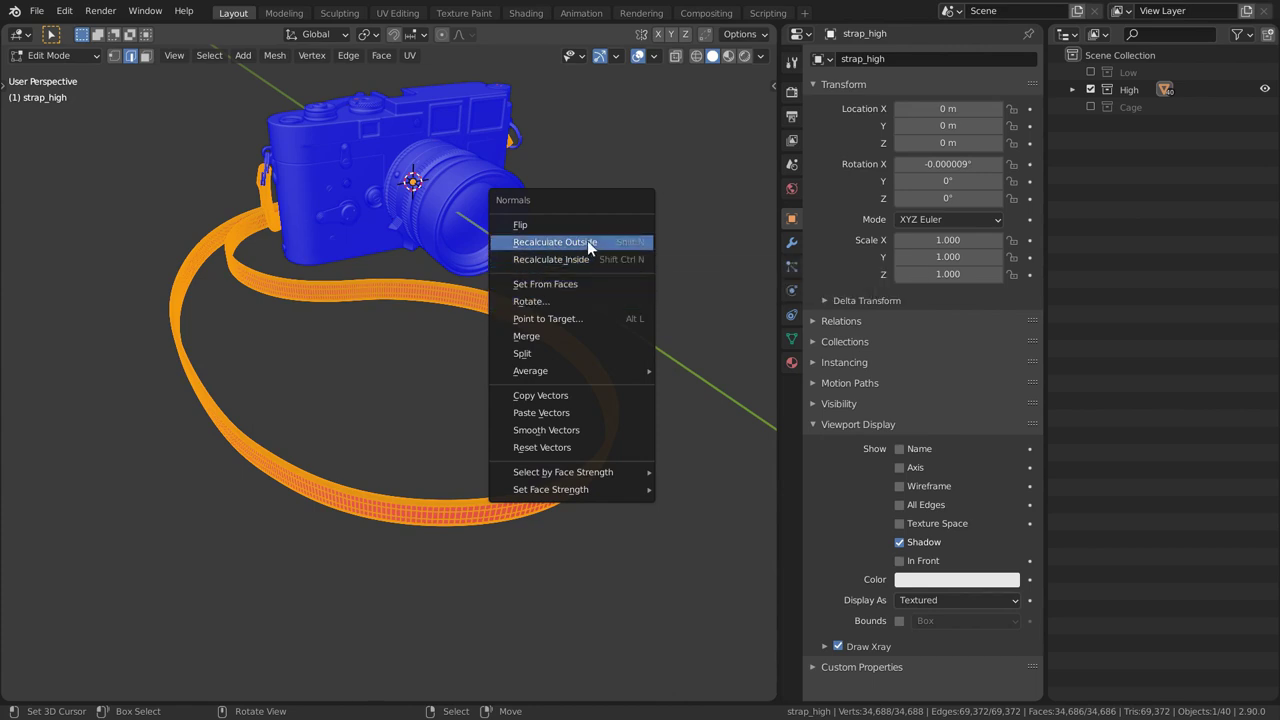
{"action": "left_click", "coordinate": [596, 214]}
{"action": "key", "text": "alt+n"}
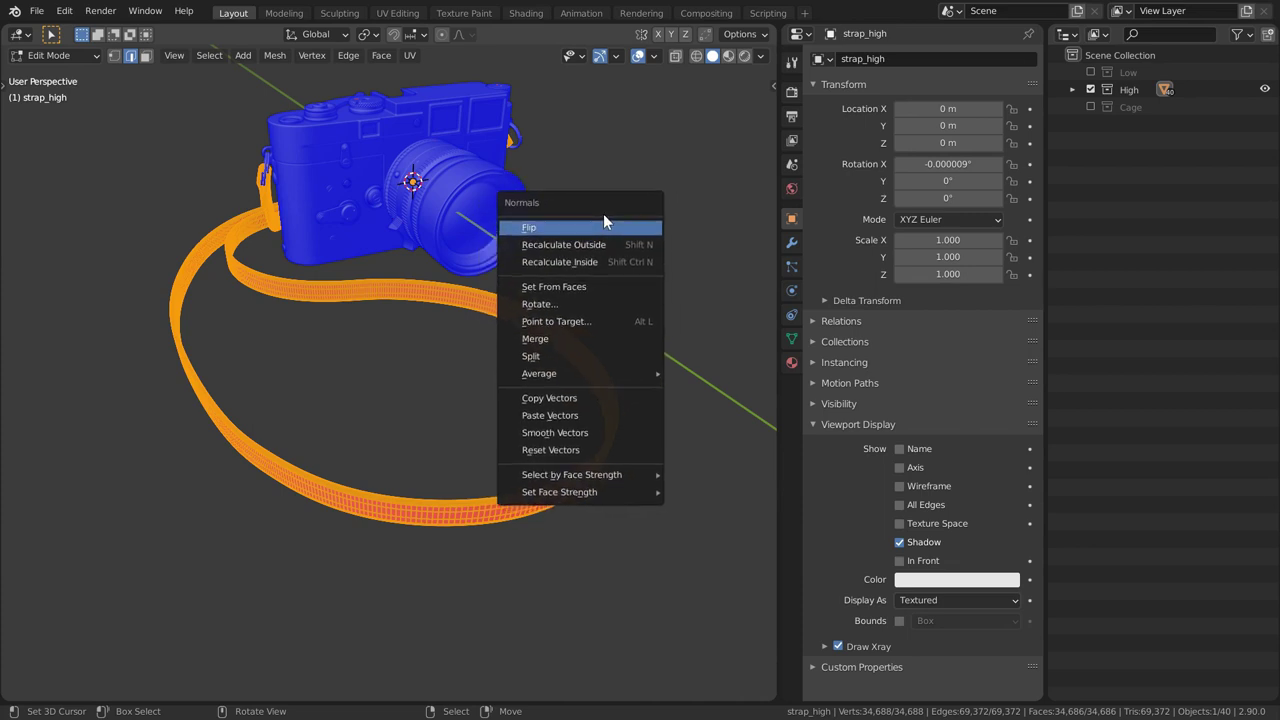
{"action": "left_click", "coordinate": [534, 230]}
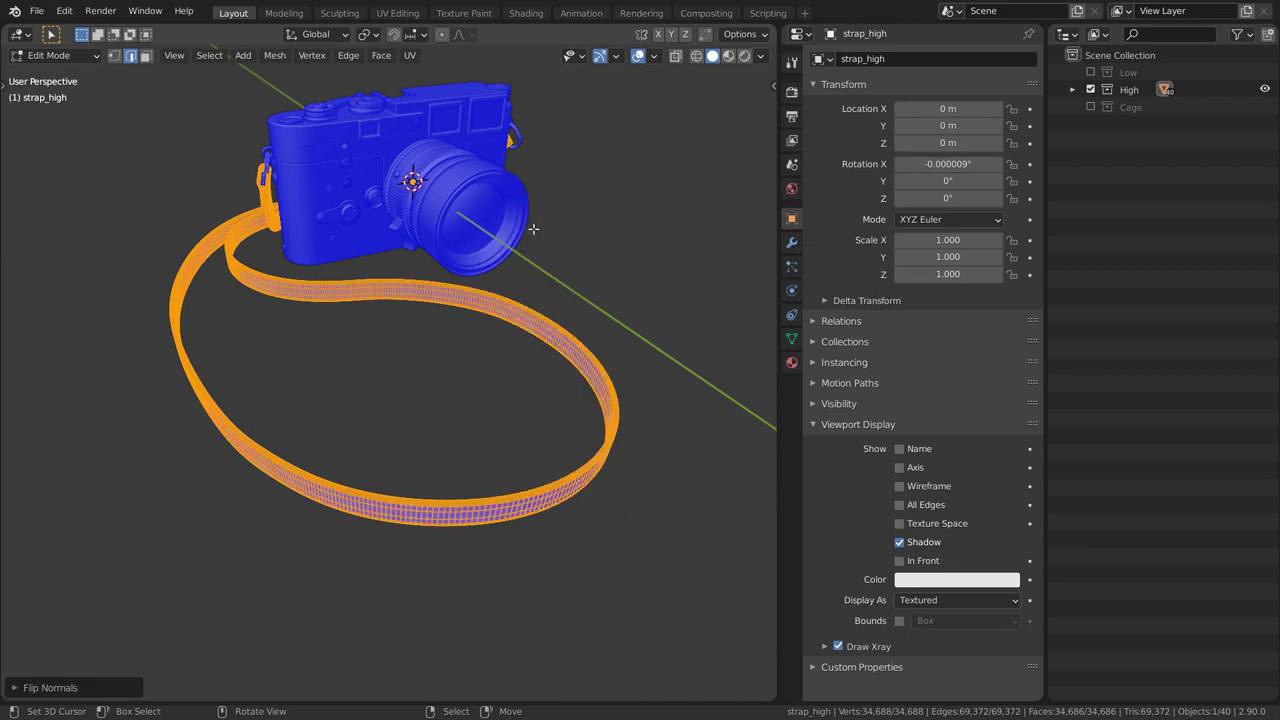
{"action": "key", "text": "alt+a"}
{"action": "key", "text": "Tab"}
{"action": "key", "text": "alt+a"}
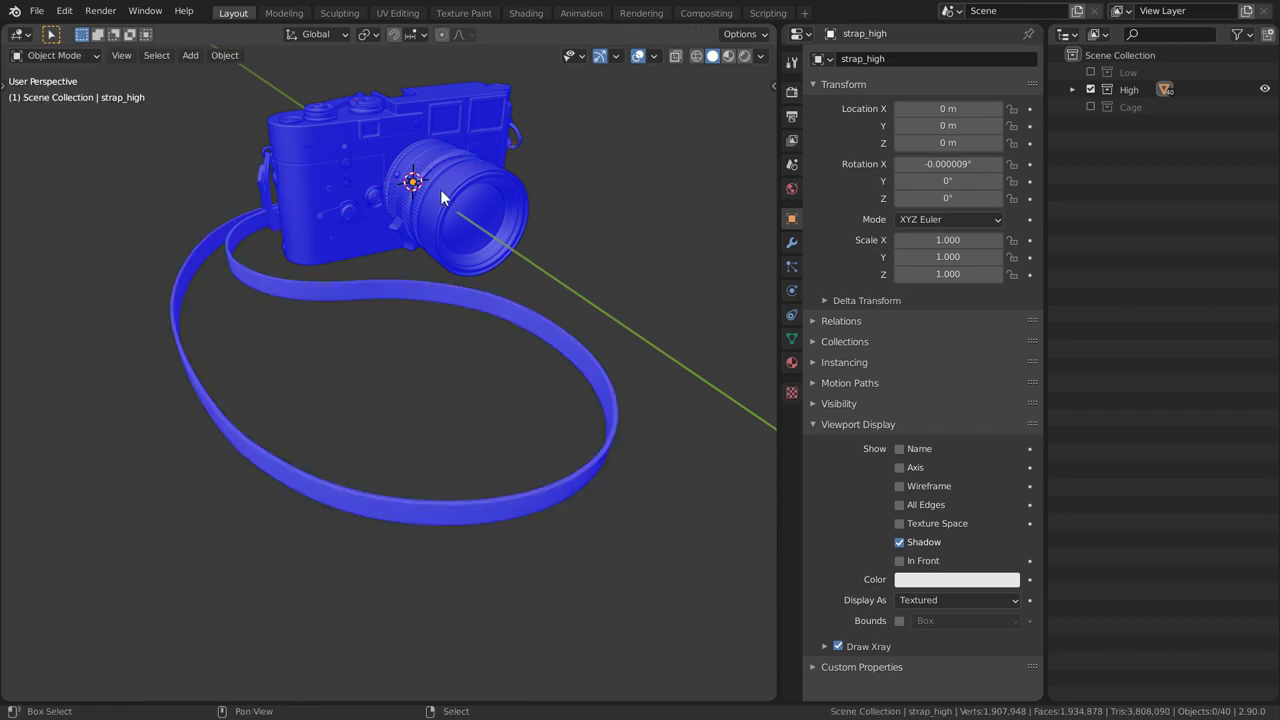
Examine the face orientation on the high-poly camera's back and top dial, trying a trackball rotation of dial_high and cancelling it
{"action": "middle_click_drag", "start_coordinate": [440, 189], "coordinate": [600, 295]}
{"action": "scroll", "coordinate": [435, 225], "scroll_direction": "up", "scroll_amount": 5}
{"action": "scroll", "coordinate": [421, 243], "scroll_direction": "up", "scroll_amount": 4}
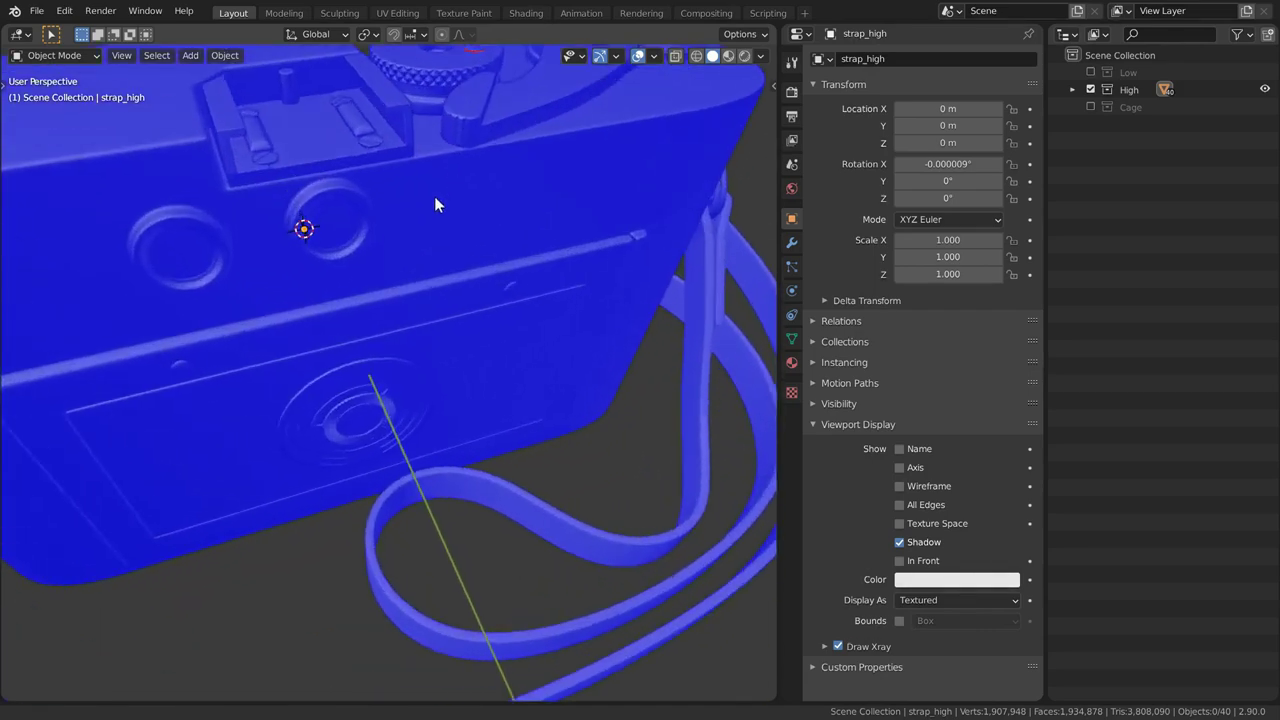
{"action": "middle_click_drag", "start_coordinate": [448, 200], "coordinate": [414, 355]}
{"action": "scroll", "coordinate": [414, 355], "scroll_direction": "up", "scroll_amount": 2}
{"action": "scroll", "coordinate": [418, 335], "scroll_direction": "up", "scroll_amount": 3}
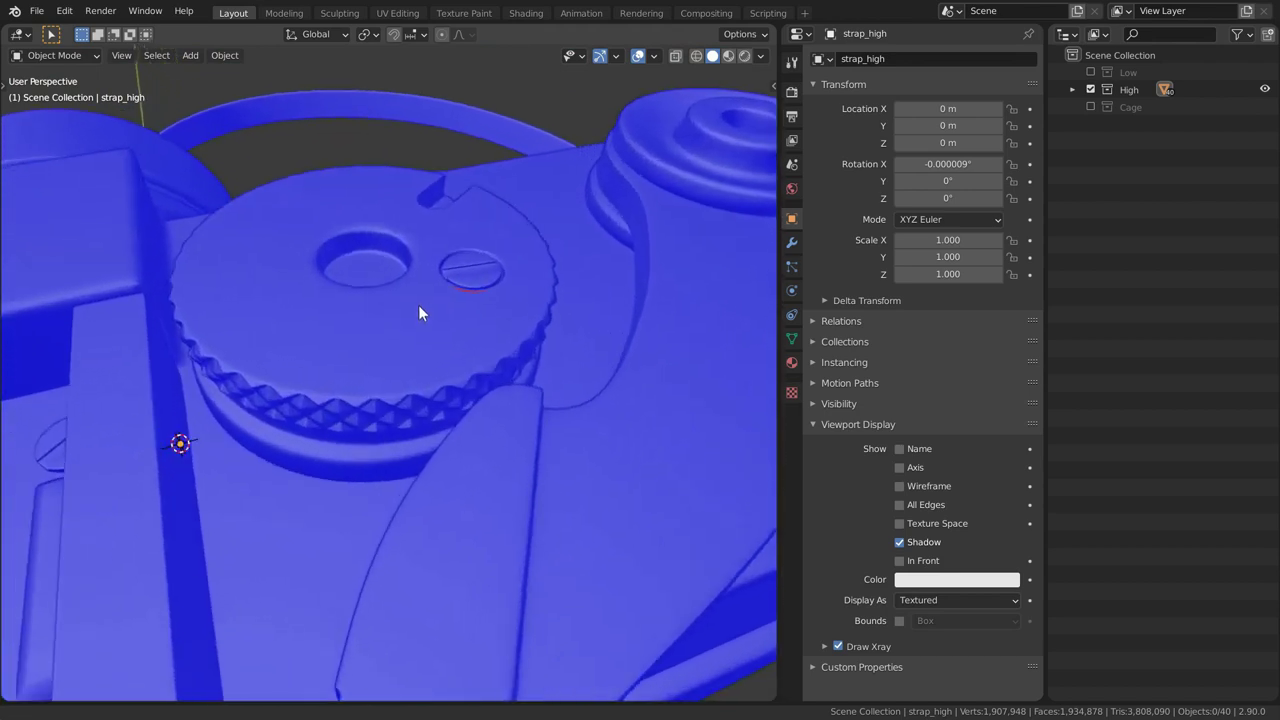
{"action": "left_click", "coordinate": [493, 264]}
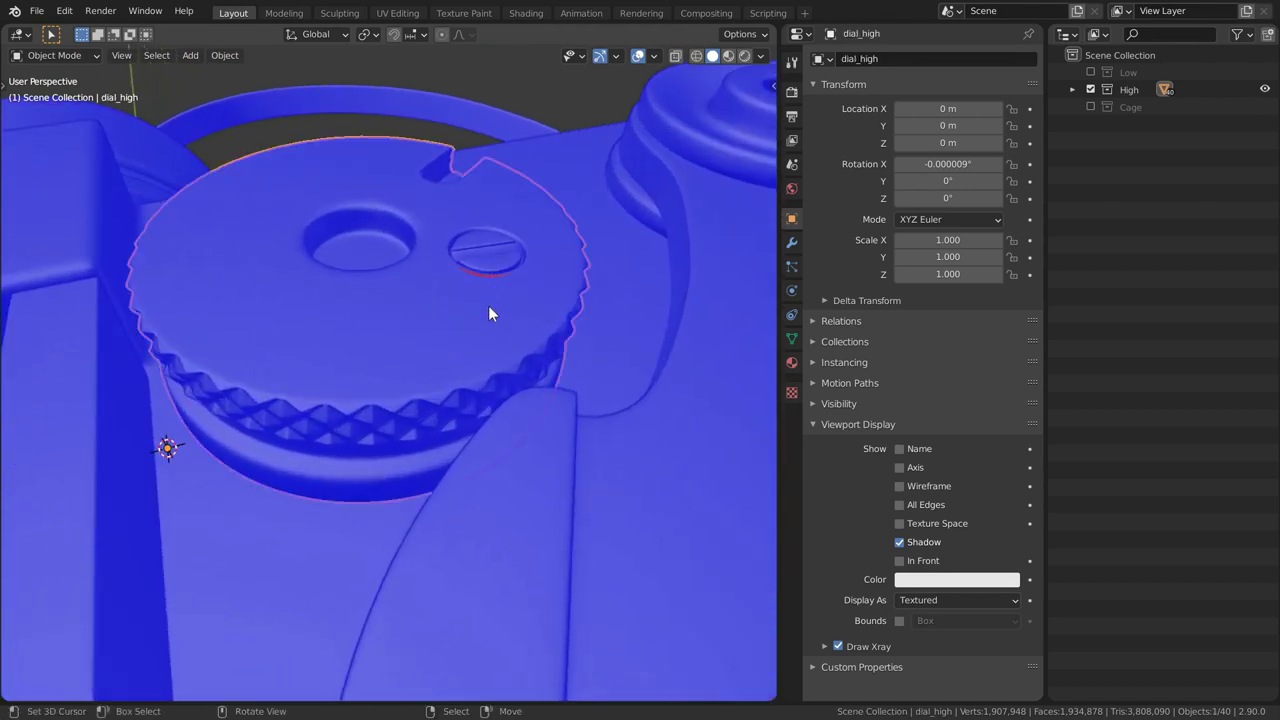
{"action": "key", "text": "r"}
{"action": "key", "text": "r"}
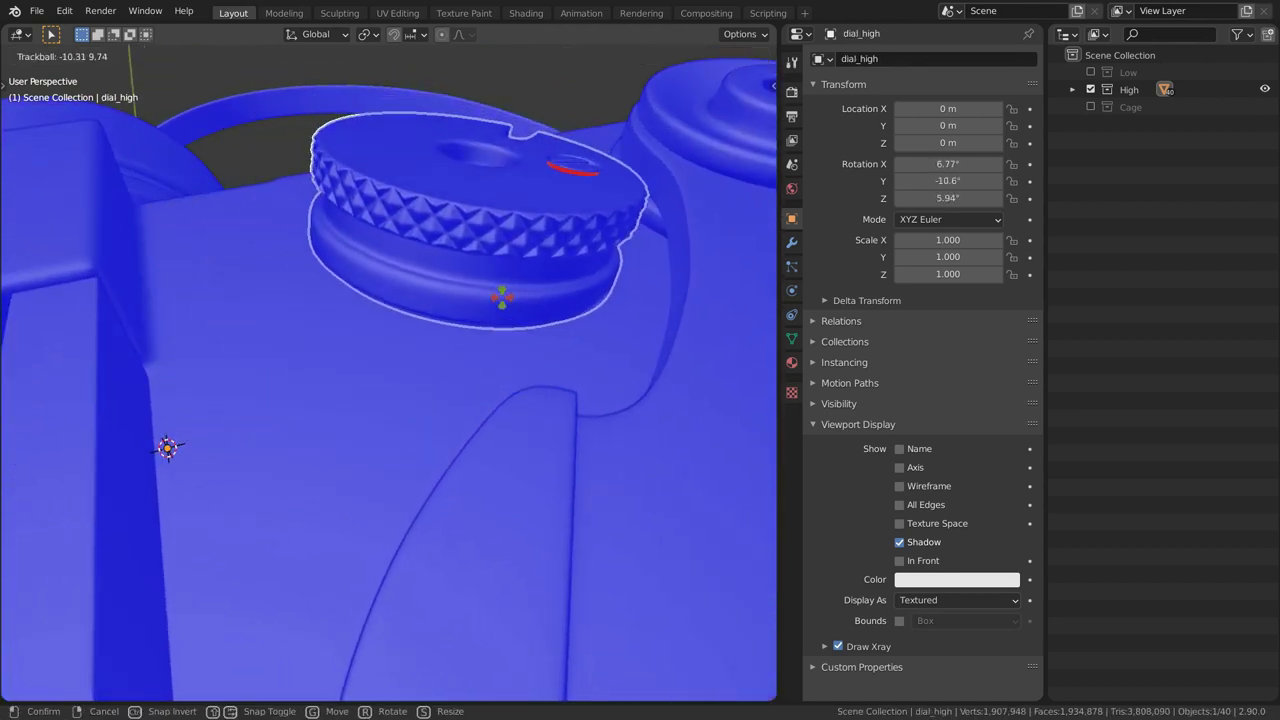
{"action": "key", "text": "Escape"}
Examine the face orientation around the holes of the high-poly front lever and the lens rings
{"action": "middle_click_drag", "start_coordinate": [470, 300], "coordinate": [423, 389]}
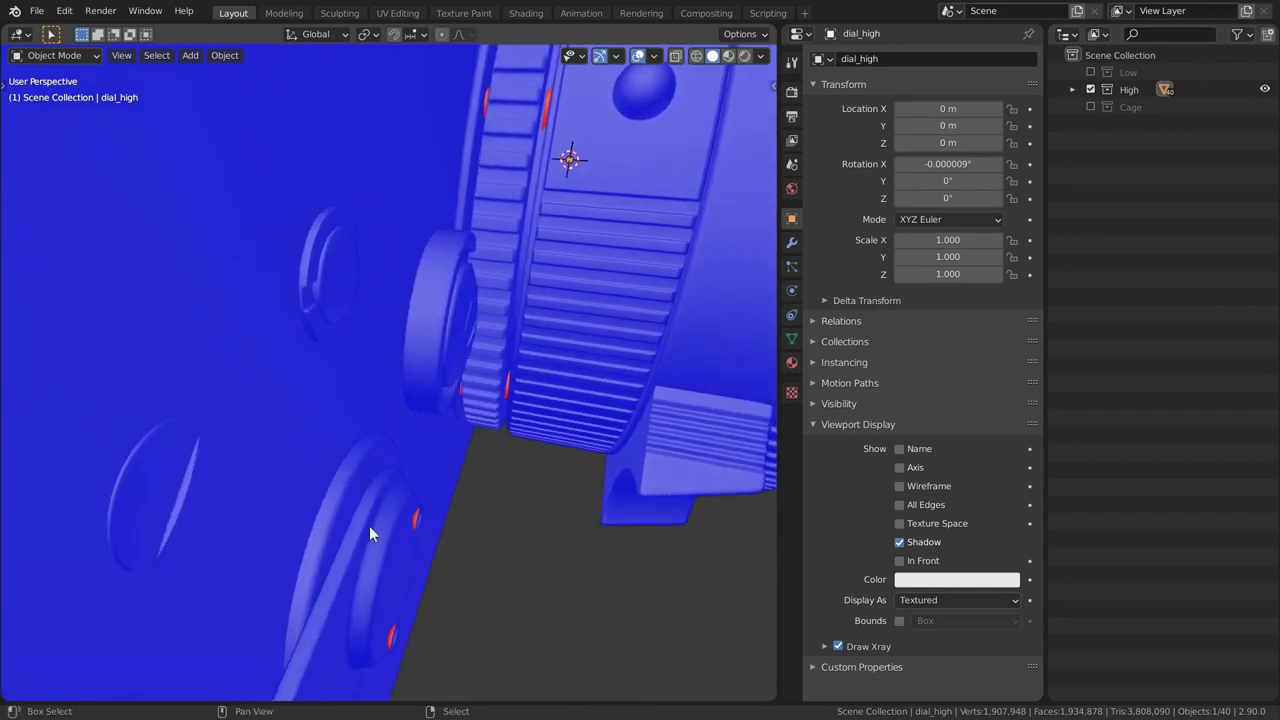
{"action": "middle_click_drag", "start_coordinate": [369, 525], "coordinate": [450, 434], "text": "shift"}
{"action": "scroll", "coordinate": [451, 415], "scroll_direction": "up", "scroll_amount": 5}
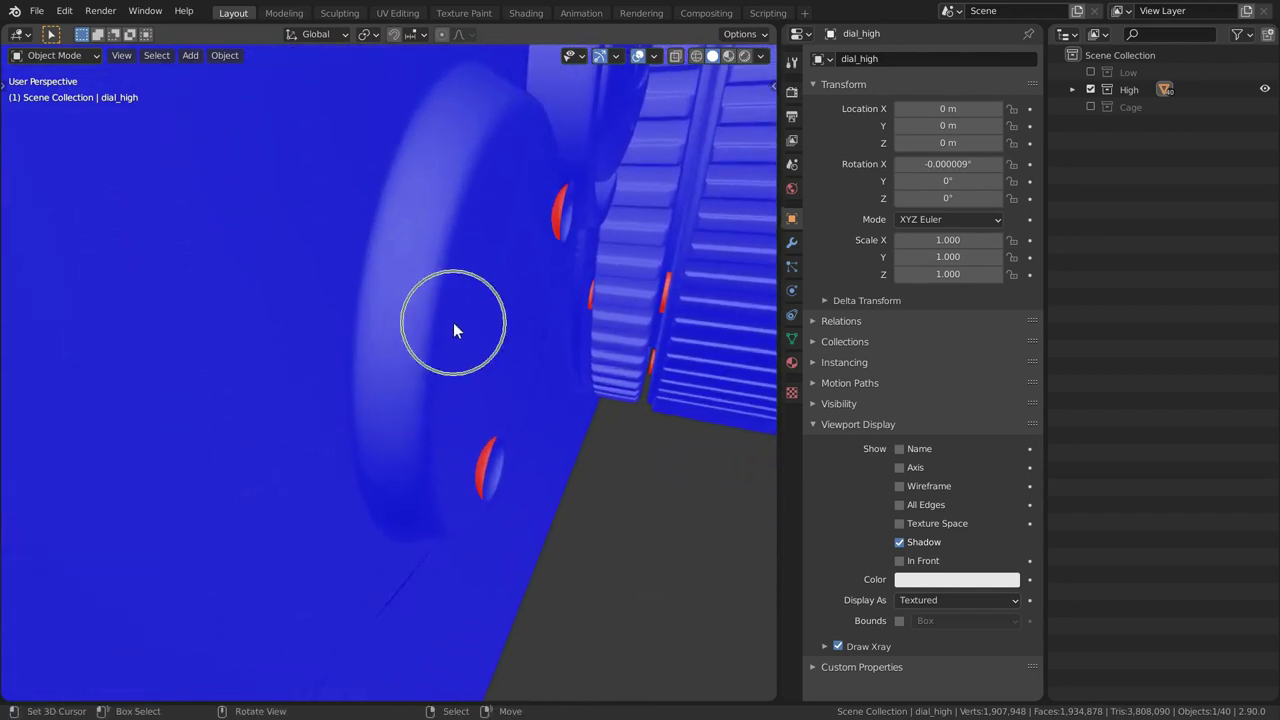
{"action": "mouse_move", "coordinate": [453, 322]}
{"action": "middle_mouse_down"}
{"action": "mouse_move", "coordinate": [467, 321]}
{"action": "mouse_move", "coordinate": [451, 320]}
{"action": "middle_mouse_up"}
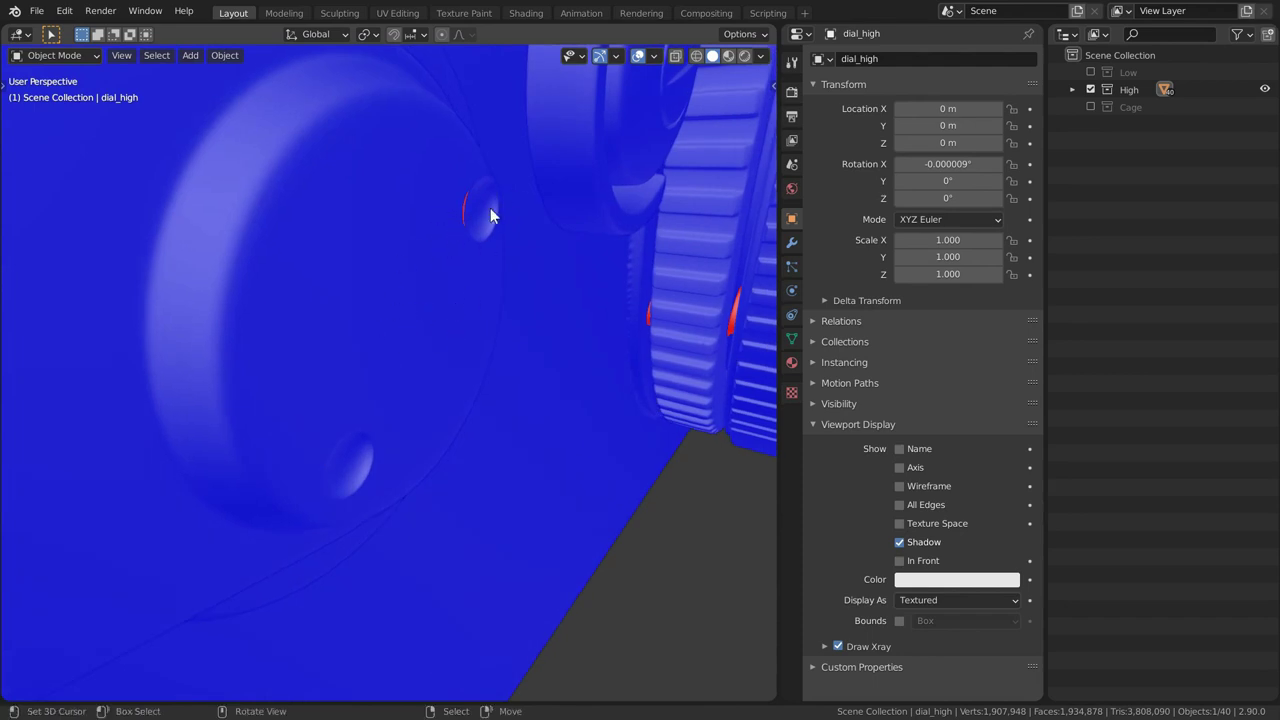
{"action": "middle_click_drag", "start_coordinate": [541, 520], "coordinate": [451, 432]}
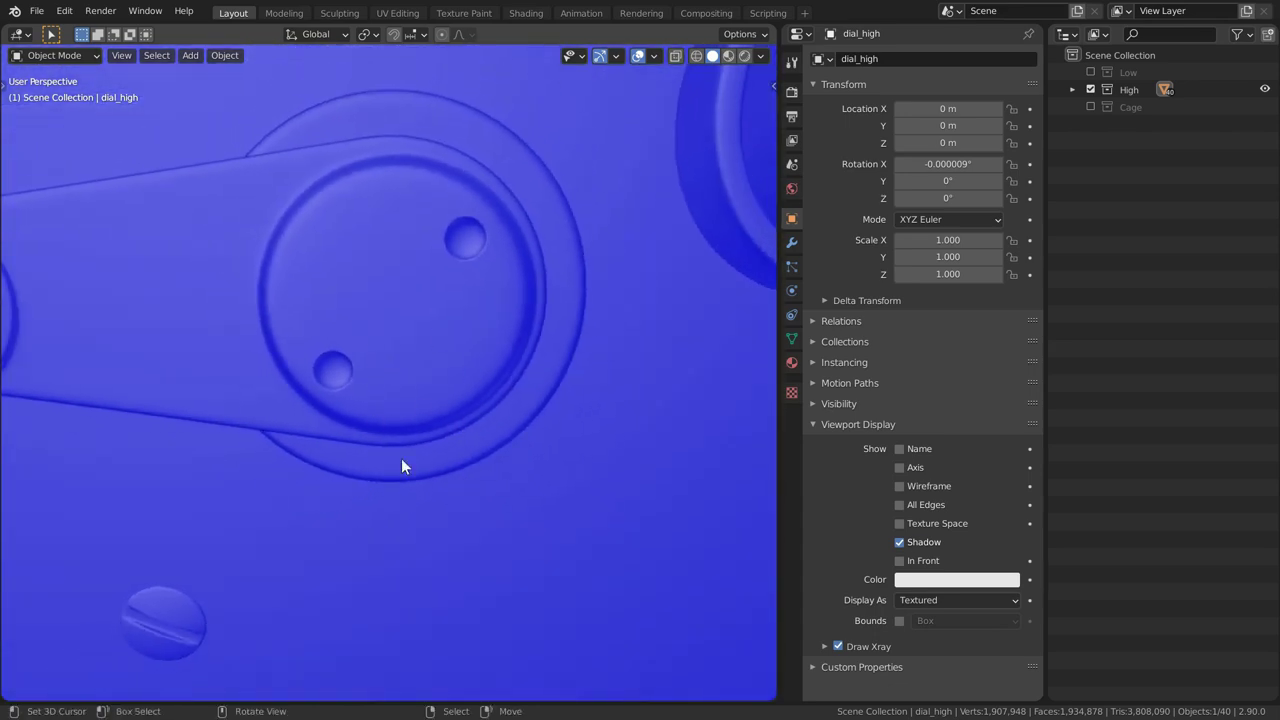
{"action": "middle_click_drag", "start_coordinate": [506, 314], "coordinate": [537, 314], "text": "ctrl"}
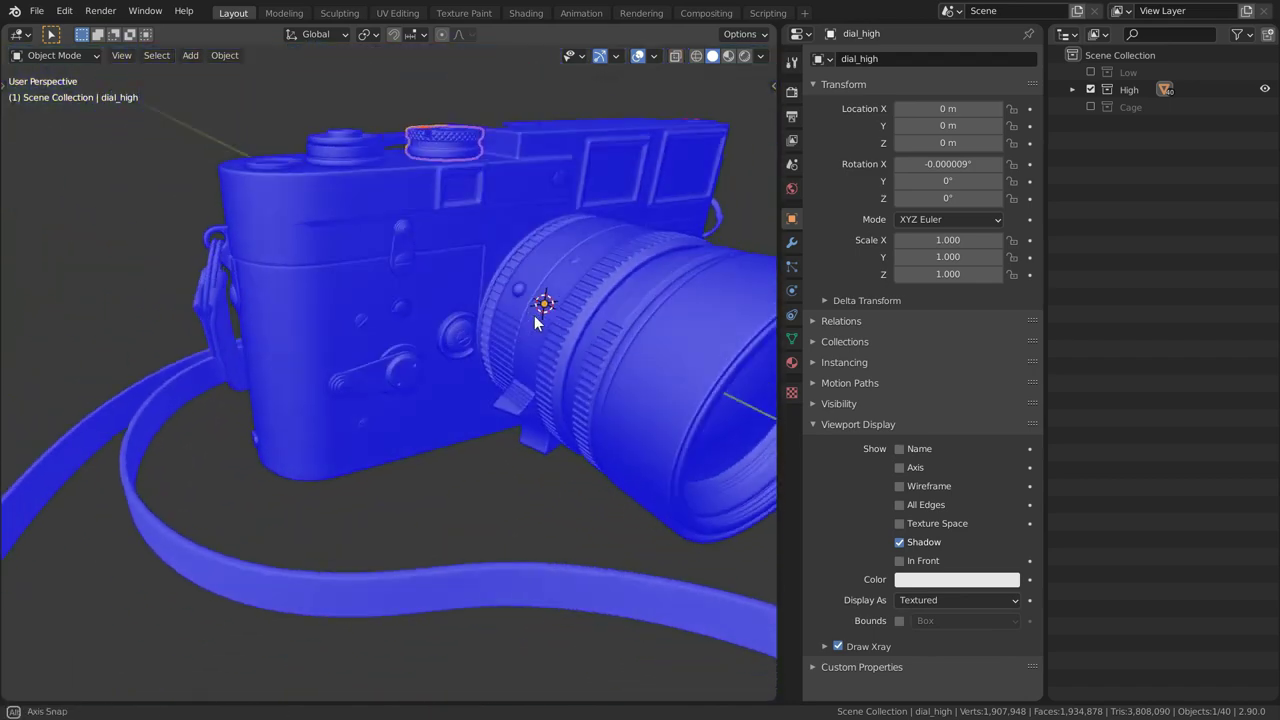
Exclude the High collection, enable the Cage collection and look over the cage meshes
{"action": "left_click", "coordinate": [1091, 89]}
{"action": "left_click", "coordinate": [1091, 106]}
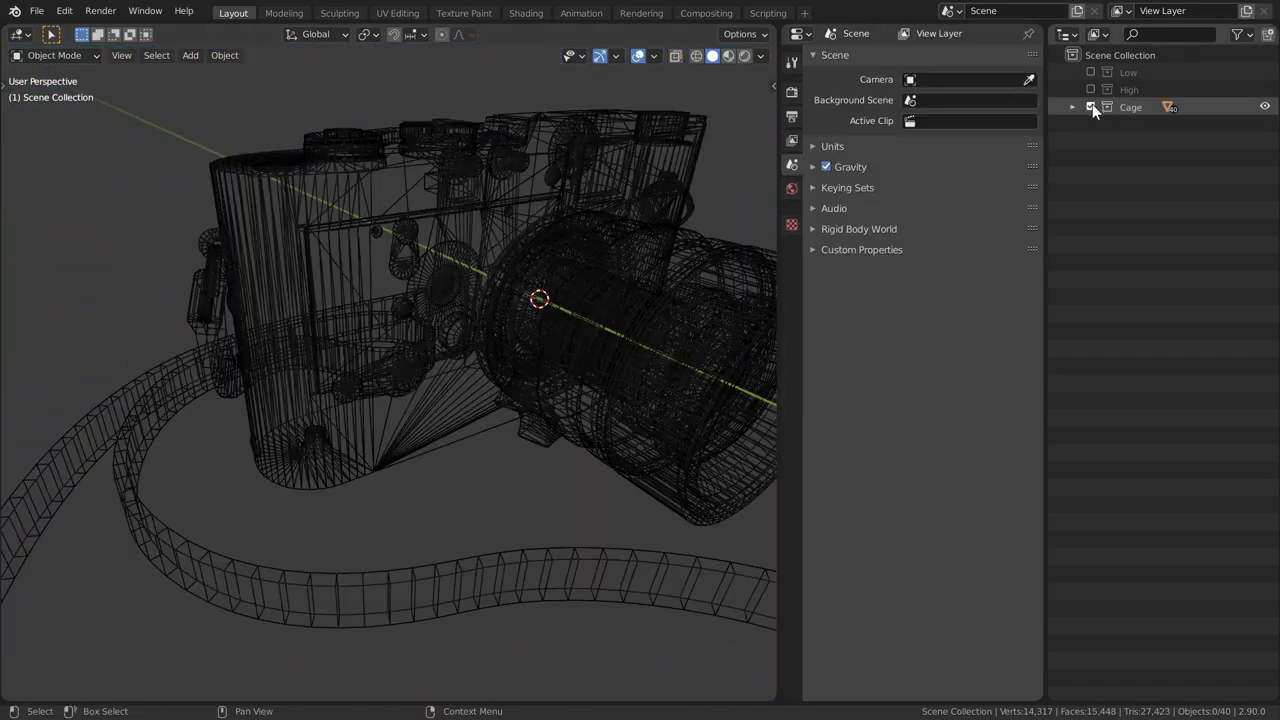
{"action": "middle_click_drag", "start_coordinate": [640, 254], "coordinate": [578, 268], "text": "shift"}
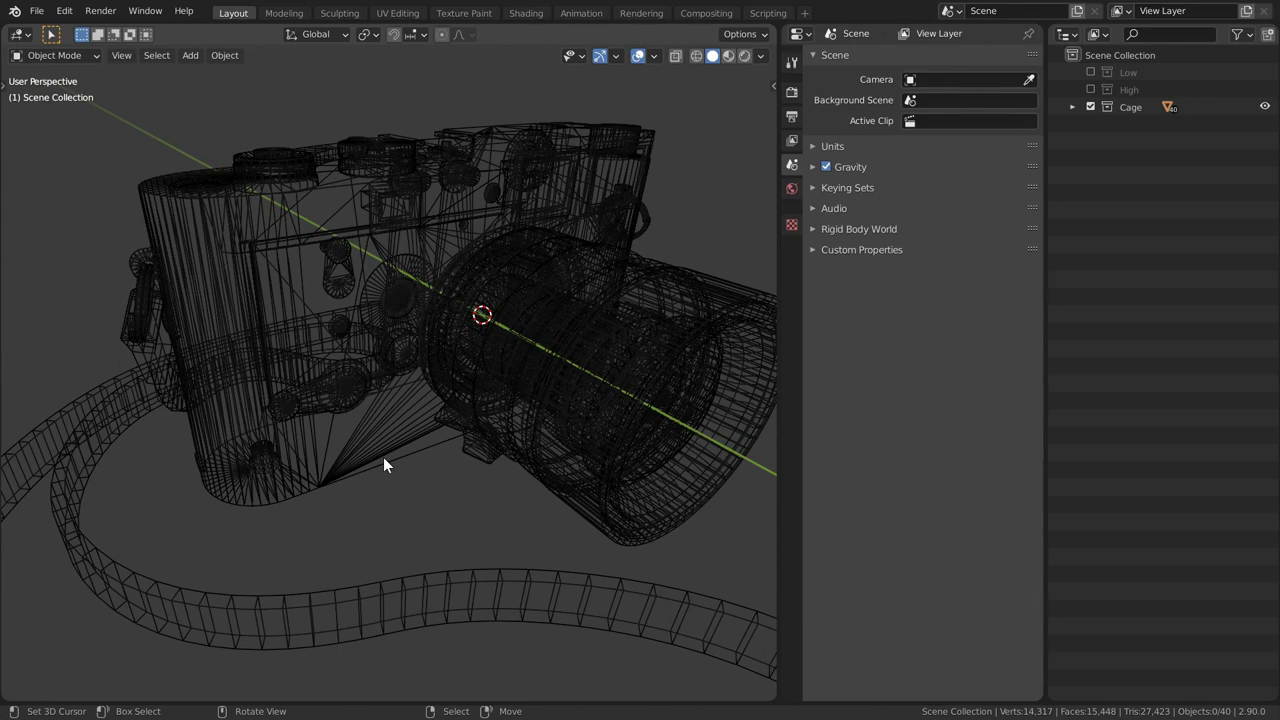
{"action": "middle_click_drag", "start_coordinate": [384, 463], "coordinate": [478, 462]}
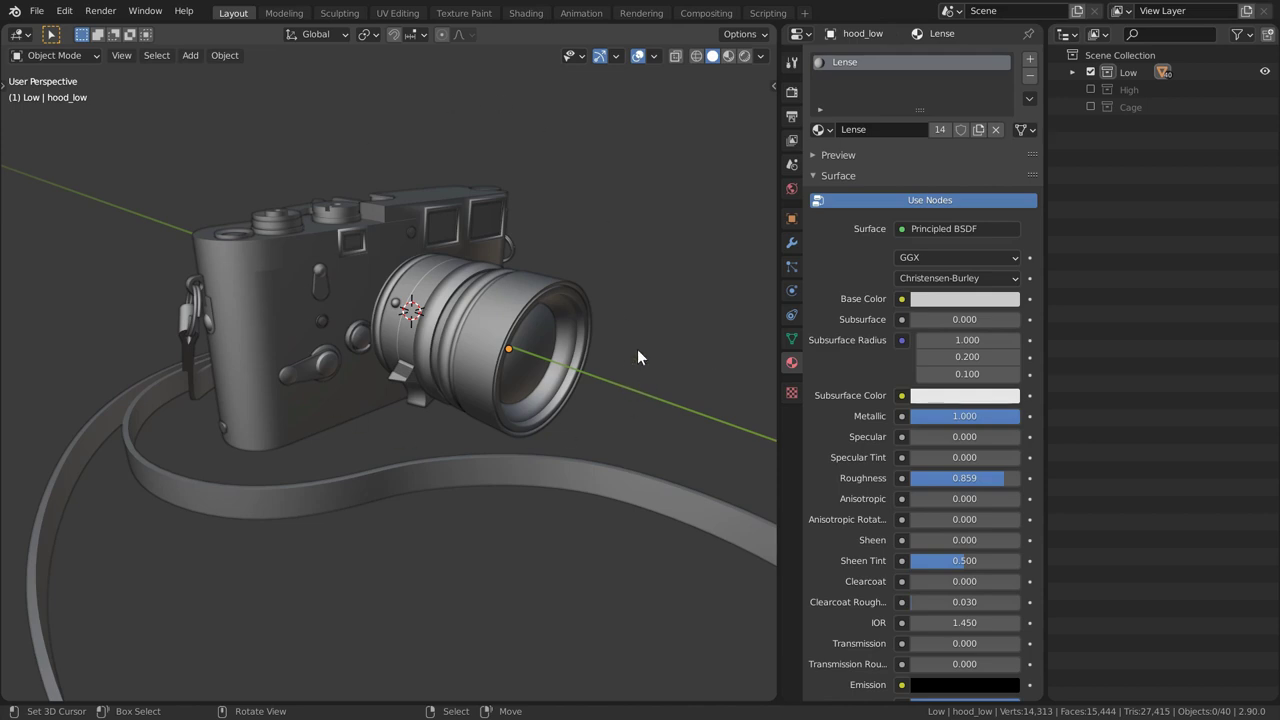
Examine the low-poly camera and strap from several angles in solid and wireframe shading
{"action": "mouse_move", "coordinate": [616, 371]}
{"action": "middle_mouse_down"}
{"action": "mouse_move", "coordinate": [489, 377]}
{"action": "mouse_move", "coordinate": [629, 371]}
{"action": "middle_mouse_up"}
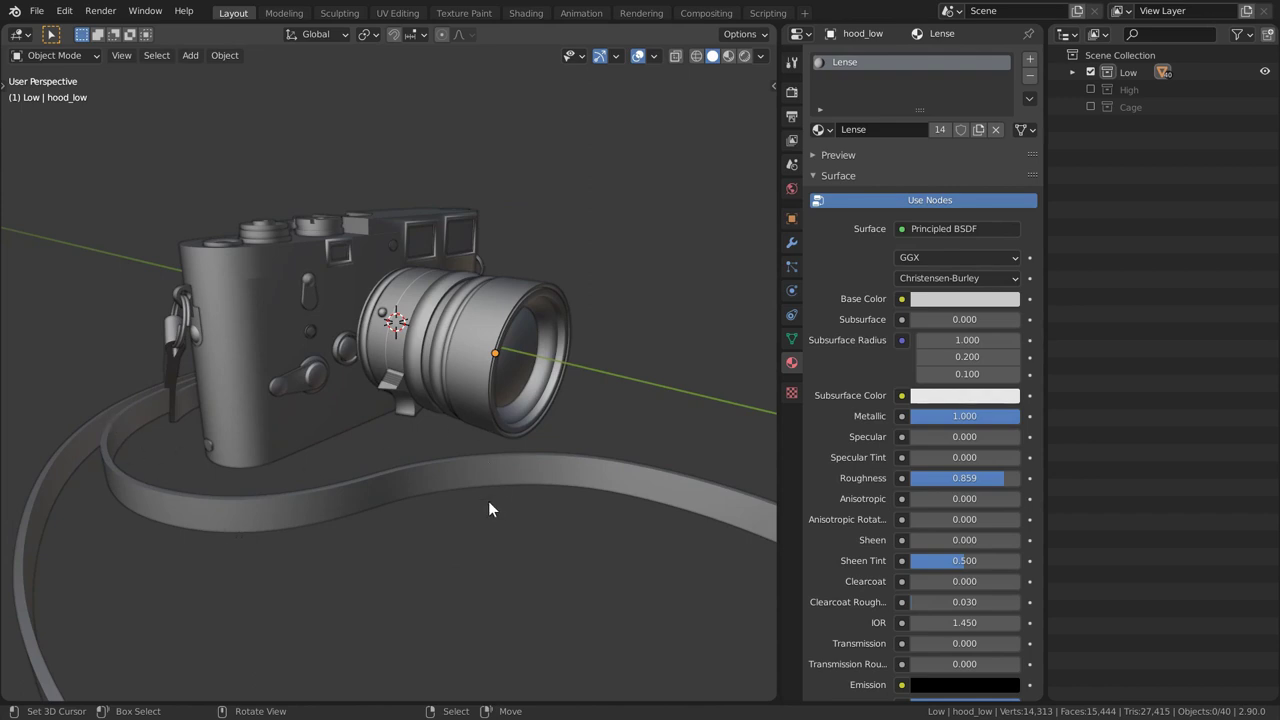
{"action": "middle_click_drag", "start_coordinate": [651, 527], "coordinate": [559, 515]}
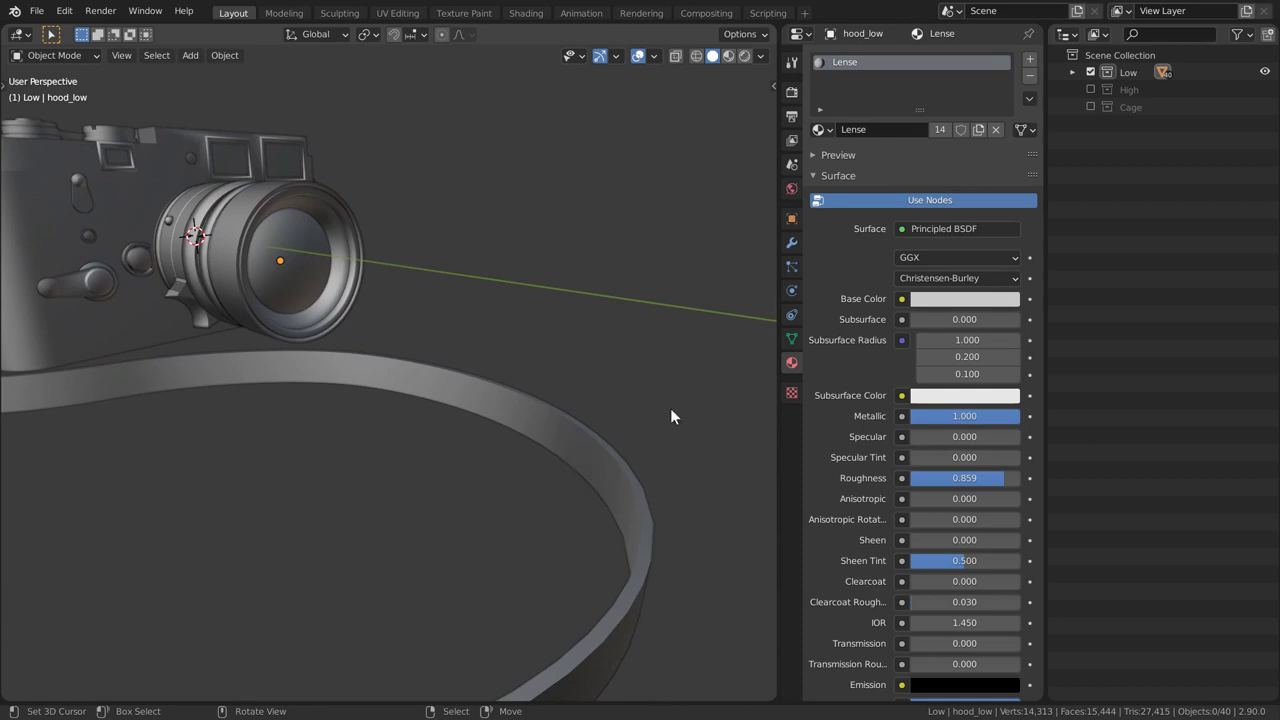
{"action": "middle_click_drag", "start_coordinate": [295, 375], "coordinate": [476, 459]}
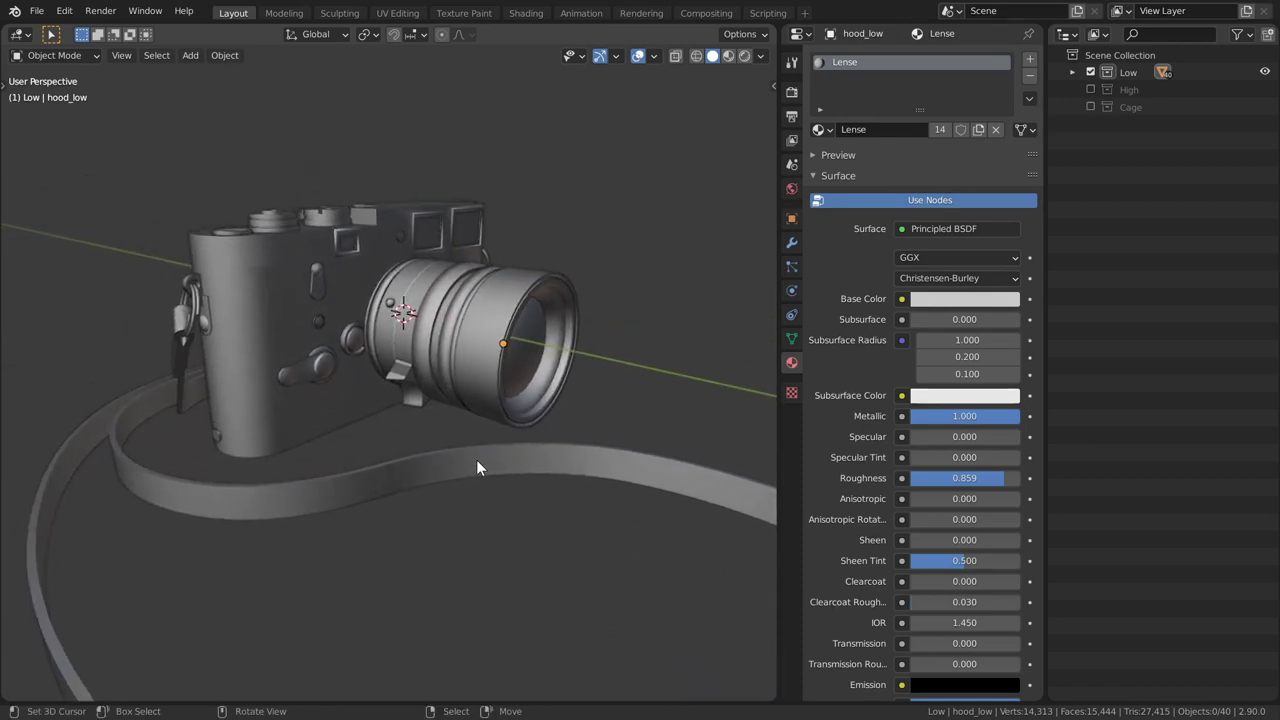
{"action": "key", "text": "shift+z"}
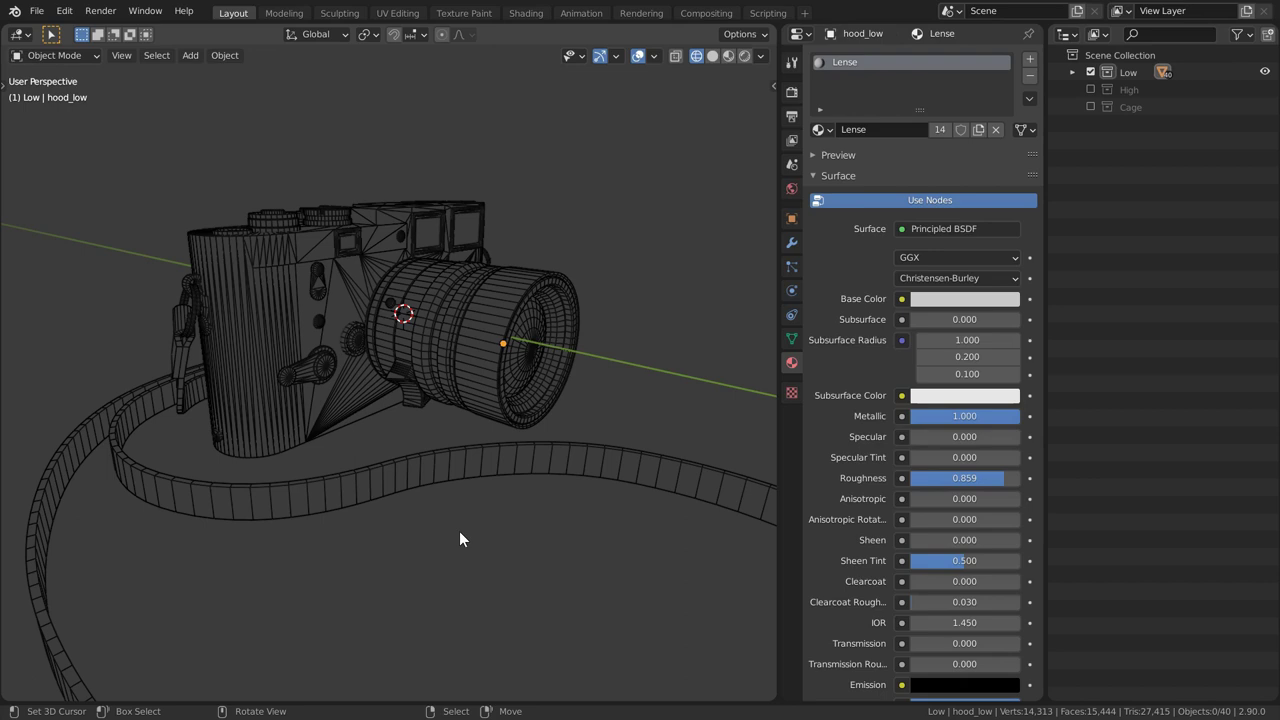
{"action": "key", "text": "shift+z"}
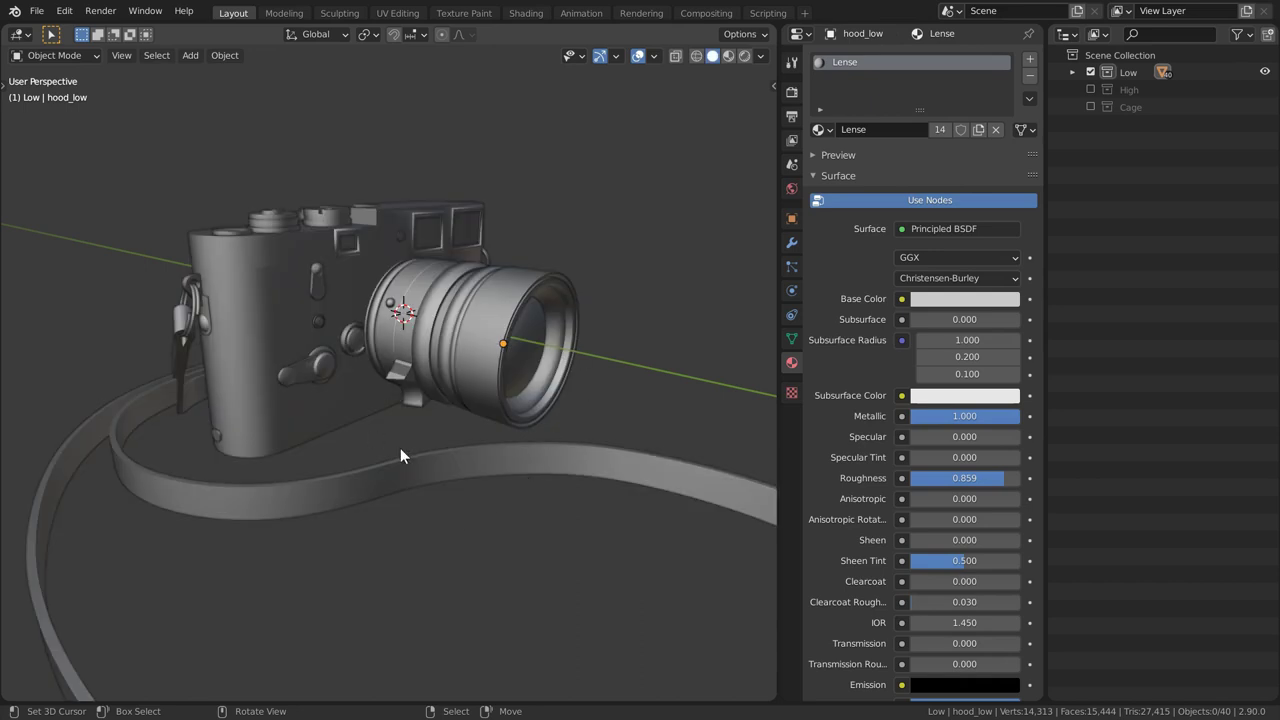
Add a Triangulate modifier to the low-poly strap with its Quad Method set to Fixed
{"action": "middle_click_drag", "start_coordinate": [592, 496], "coordinate": [552, 398]}
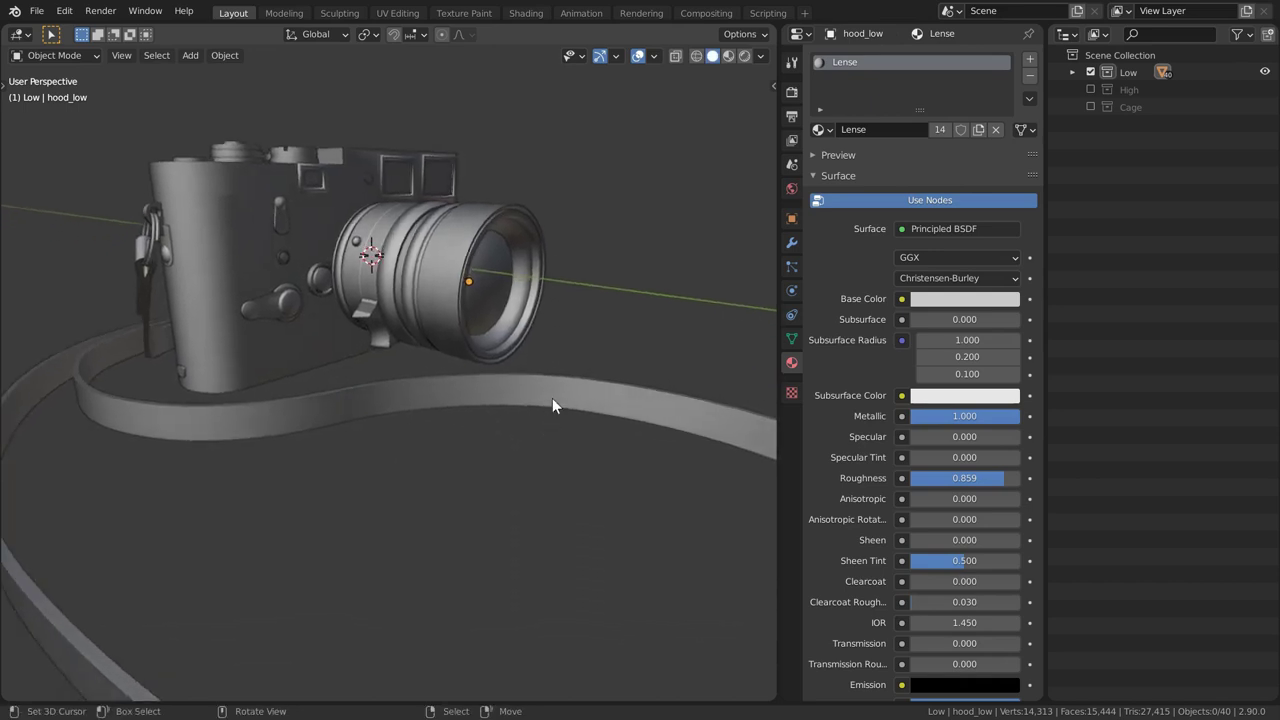
{"action": "left_click", "coordinate": [555, 381]}
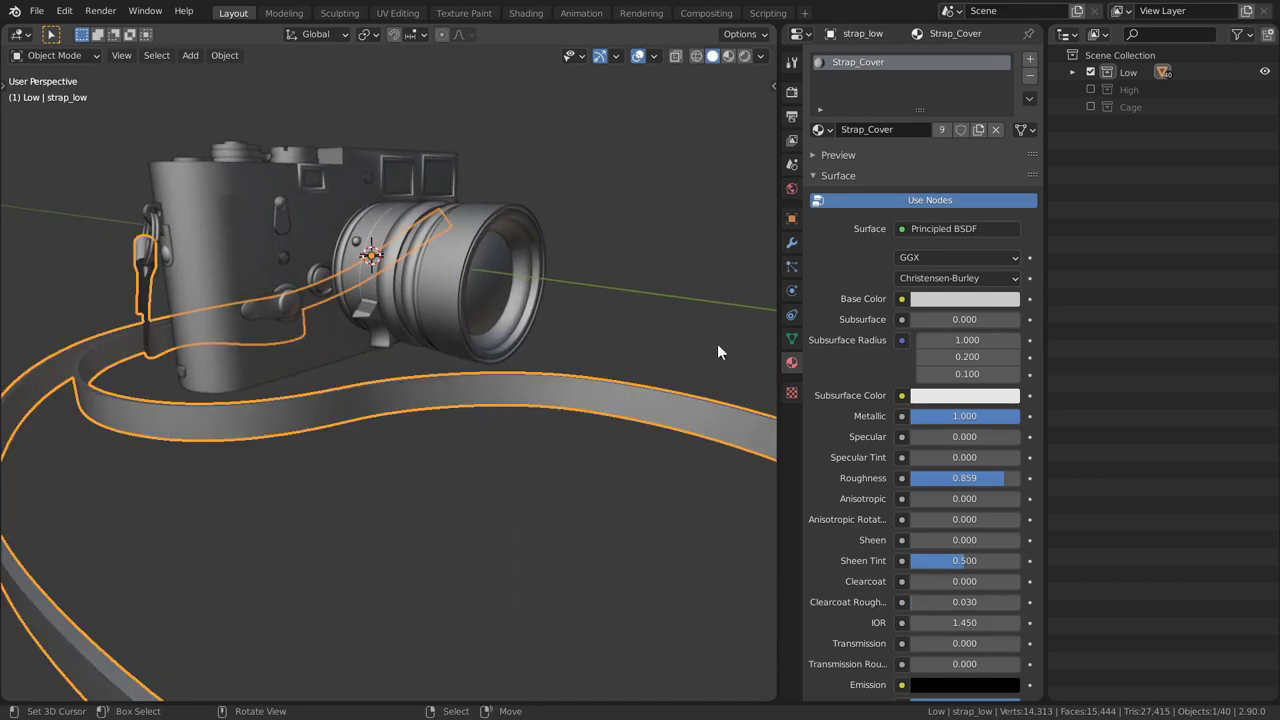
{"action": "left_click", "coordinate": [791, 243]}
{"action": "left_click", "coordinate": [898, 60]}
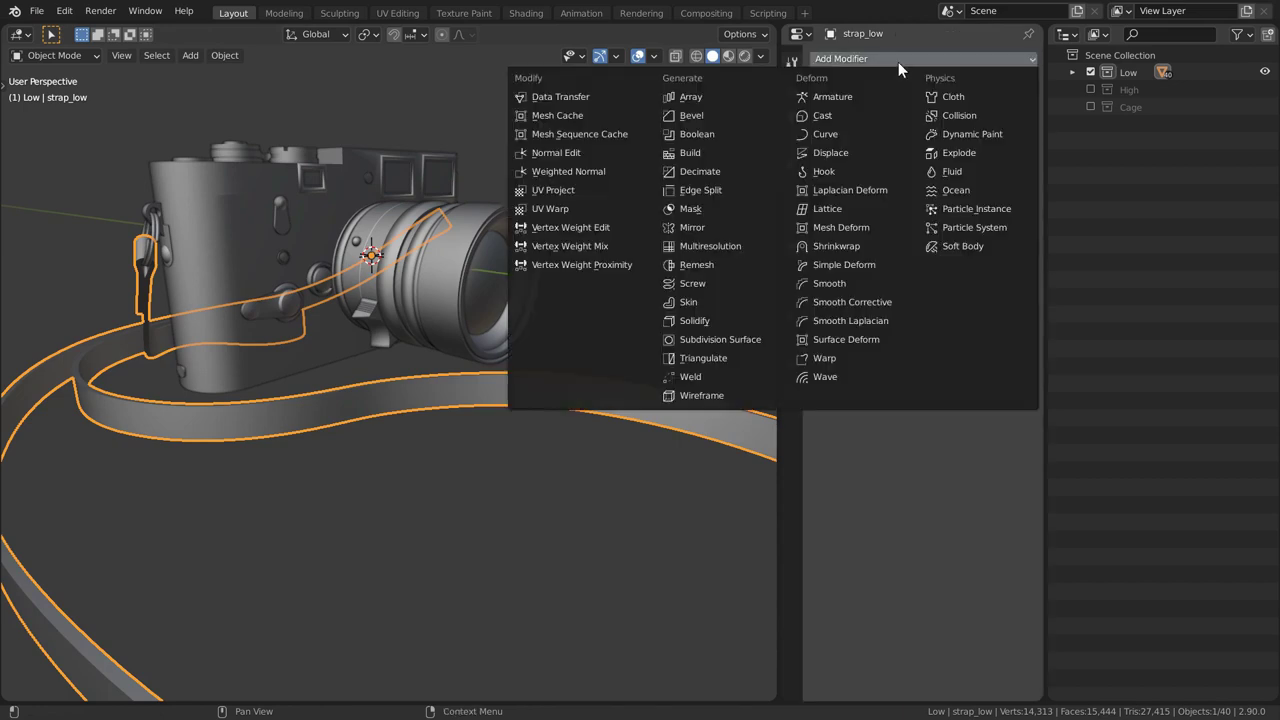
{"action": "left_click", "coordinate": [726, 356]}
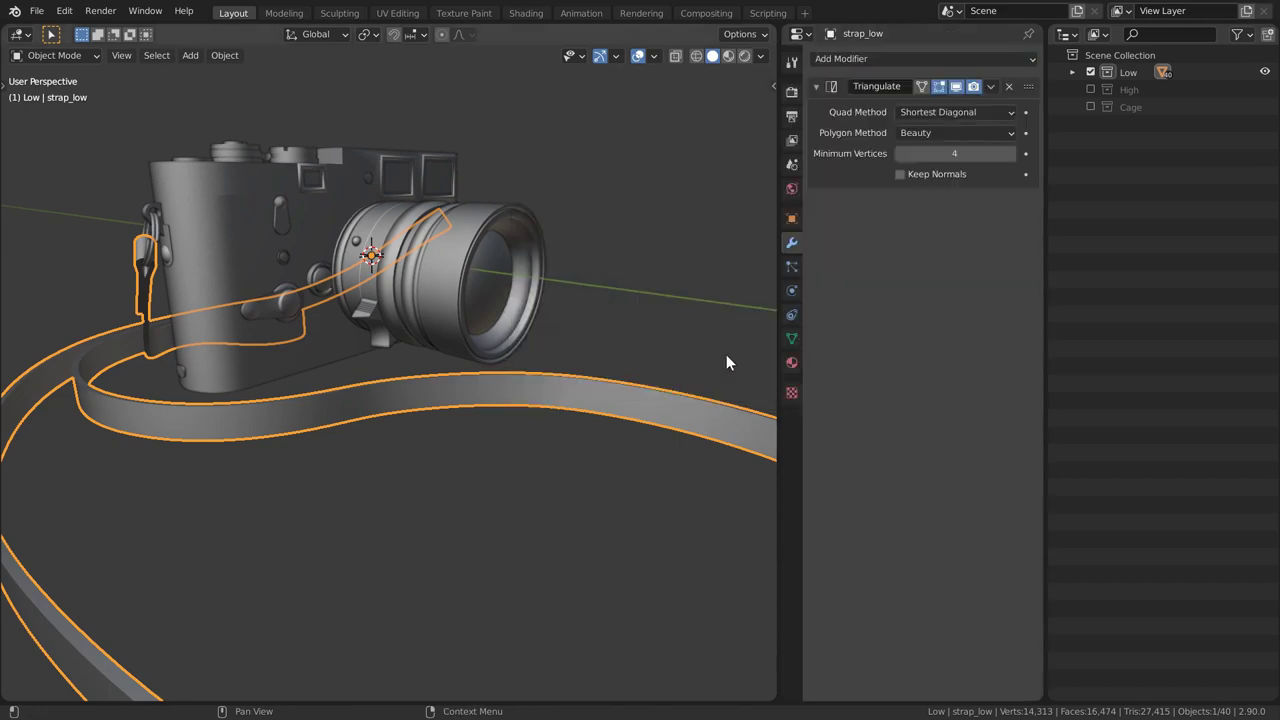
{"action": "key", "text": "shift+z"}
{"action": "left_click", "coordinate": [724, 352]}
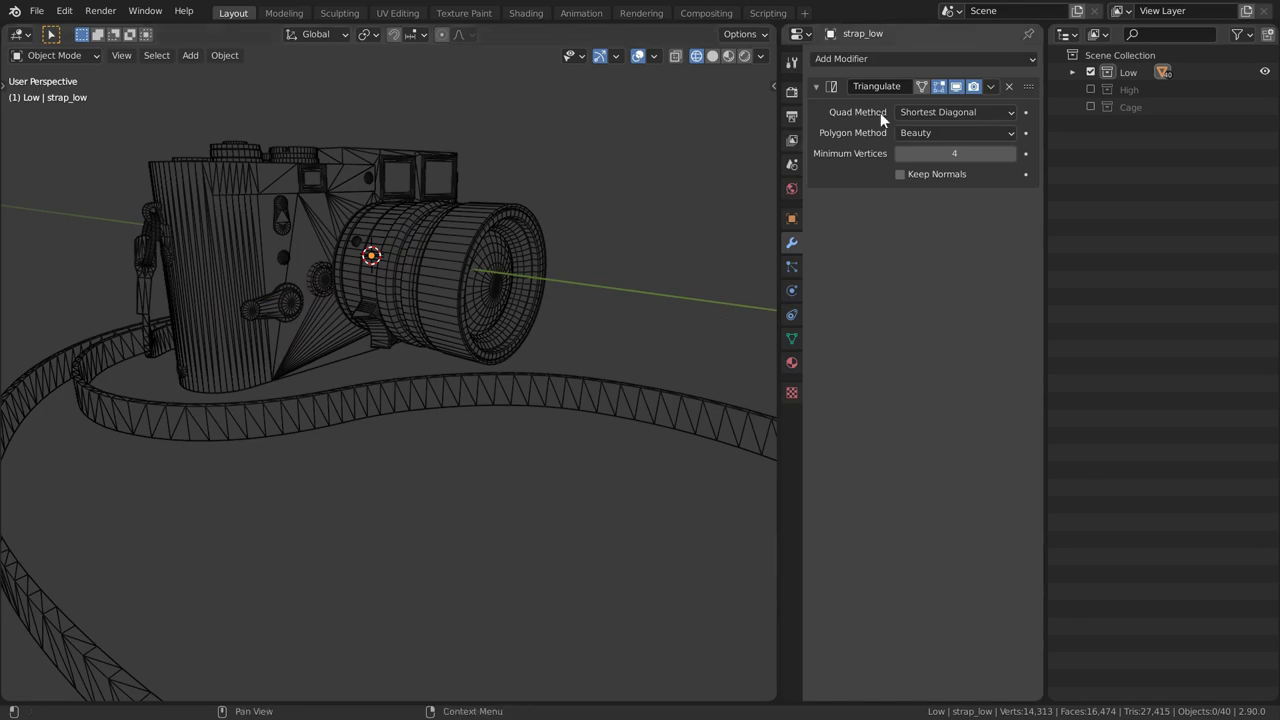
{"action": "left_click", "coordinate": [917, 111]}
{"action": "left_click", "coordinate": [927, 151]}
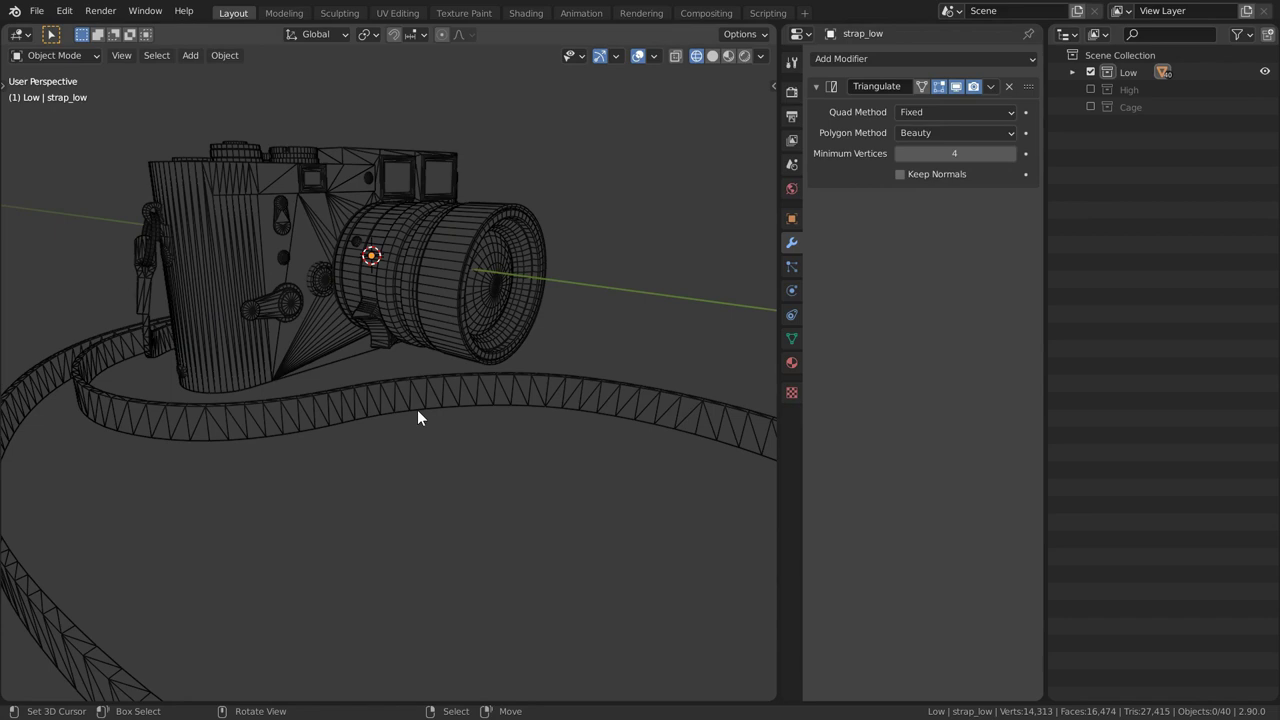
Link the strap's modifiers to all the other low-poly camera objects
{"action": "key", "text": "a"}
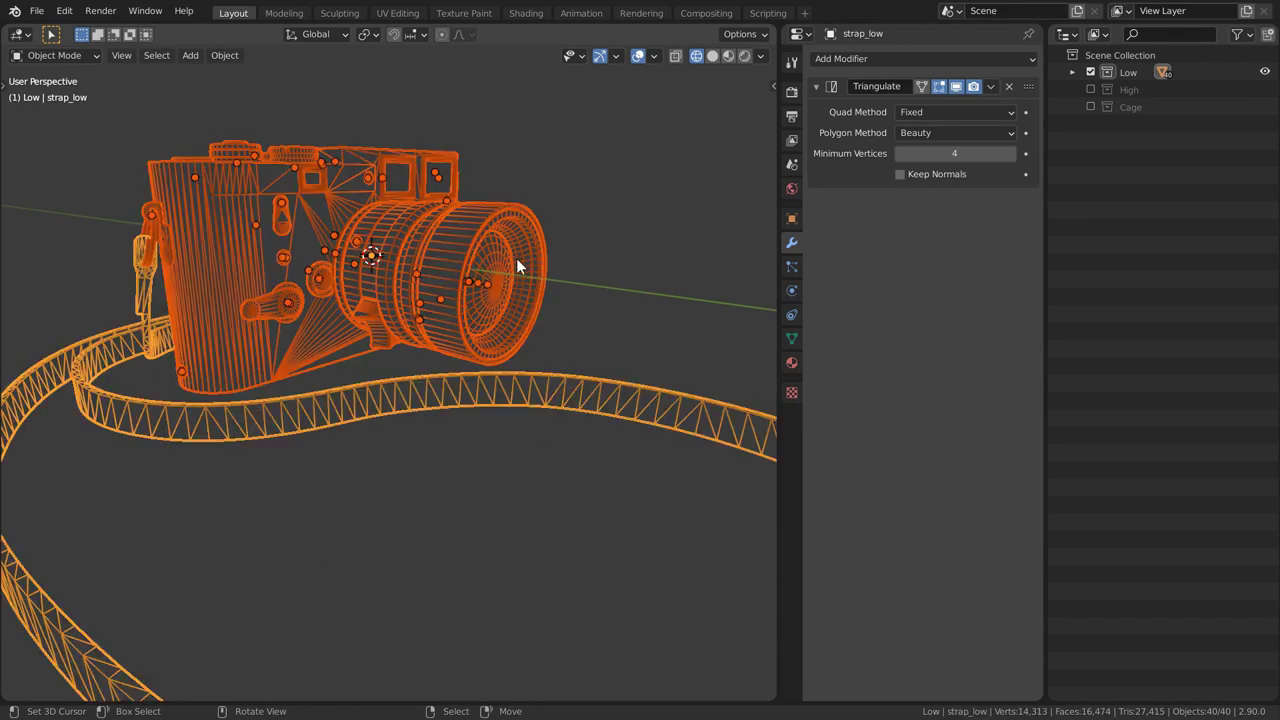
{"action": "key", "text": "ctrl+l"}
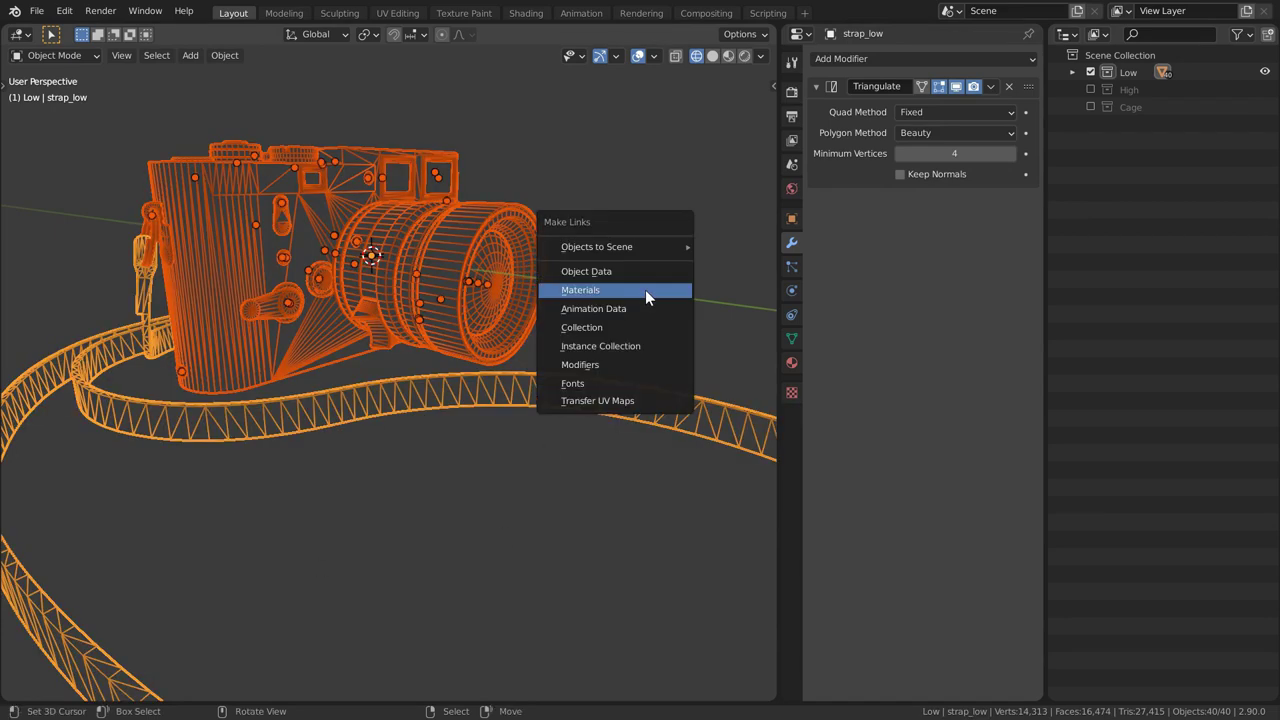
{"action": "key", "text": "Down"}
{"action": "key", "text": "Down"}
{"action": "key", "text": "Down"}
{"action": "key", "text": "Return"}
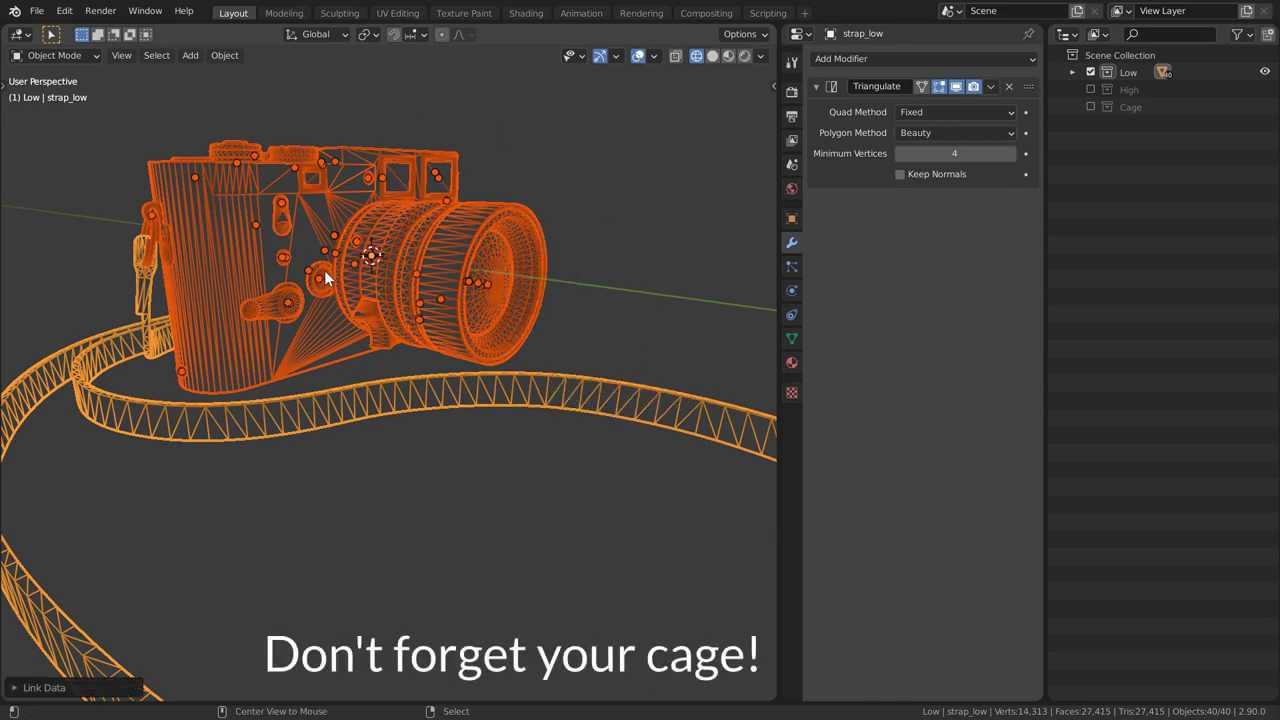
{"action": "key", "text": "alt+a"}
{"action": "mouse_move", "coordinate": [454, 245]}
{"action": "middle_mouse_down"}
{"action": "mouse_move", "coordinate": [544, 370]}
{"action": "mouse_move", "coordinate": [646, 440]}
{"action": "mouse_move", "coordinate": [286, 323]}
{"action": "mouse_move", "coordinate": [390, 383]}
{"action": "mouse_move", "coordinate": [569, 363]}
{"action": "mouse_move", "coordinate": [283, 370]}
{"action": "mouse_move", "coordinate": [540, 434]}
{"action": "mouse_move", "coordinate": [437, 378]}
{"action": "mouse_move", "coordinate": [363, 360]}
{"action": "mouse_move", "coordinate": [410, 363]}
{"action": "mouse_move", "coordinate": [297, 346]}
{"action": "mouse_move", "coordinate": [434, 354]}
{"action": "mouse_move", "coordinate": [502, 374]}
{"action": "middle_mouse_up"}
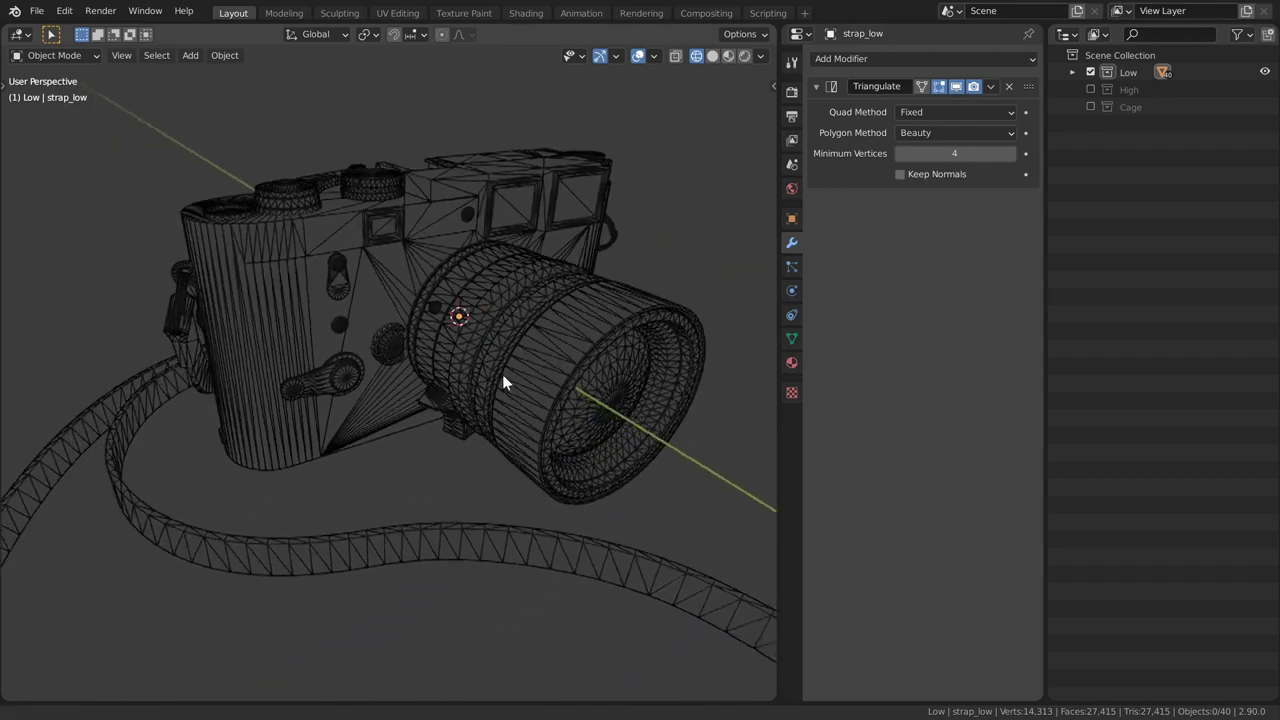
Select all low-poly objects and start an FBX export to the 16_Homework folder with the file name Camera_low
{"action": "key", "text": "a"}
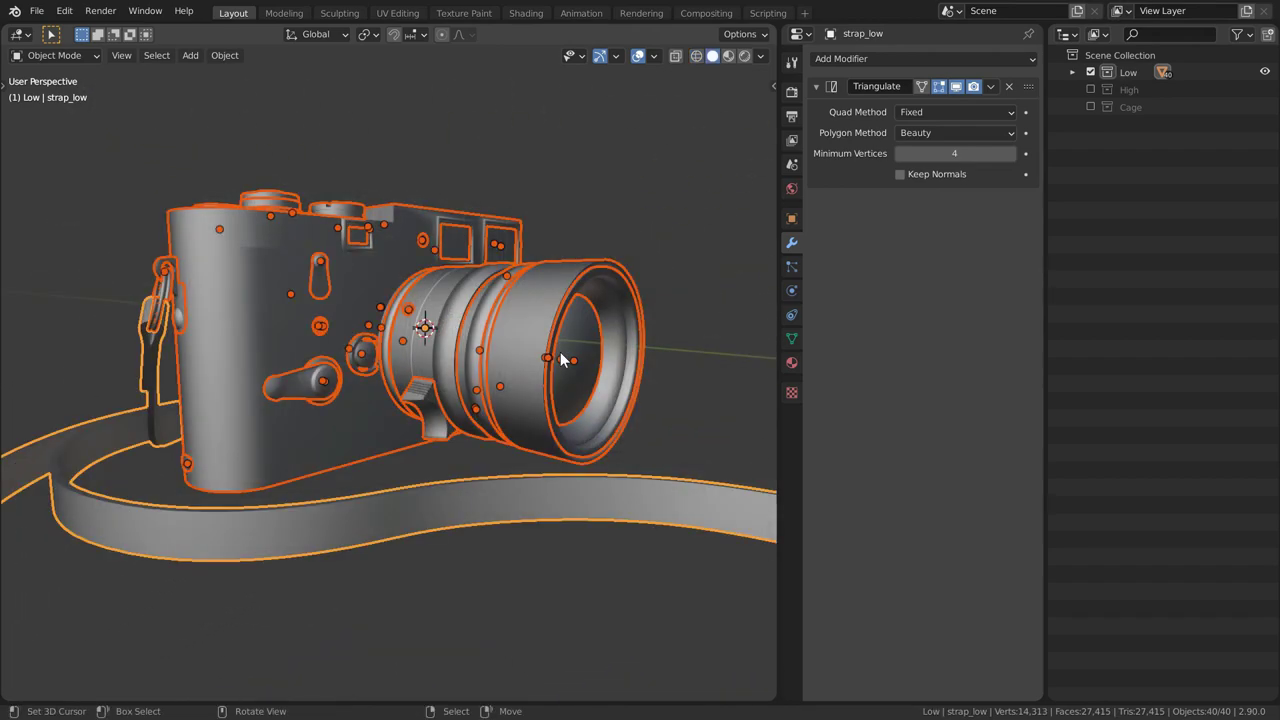
{"action": "key", "text": "F4"}
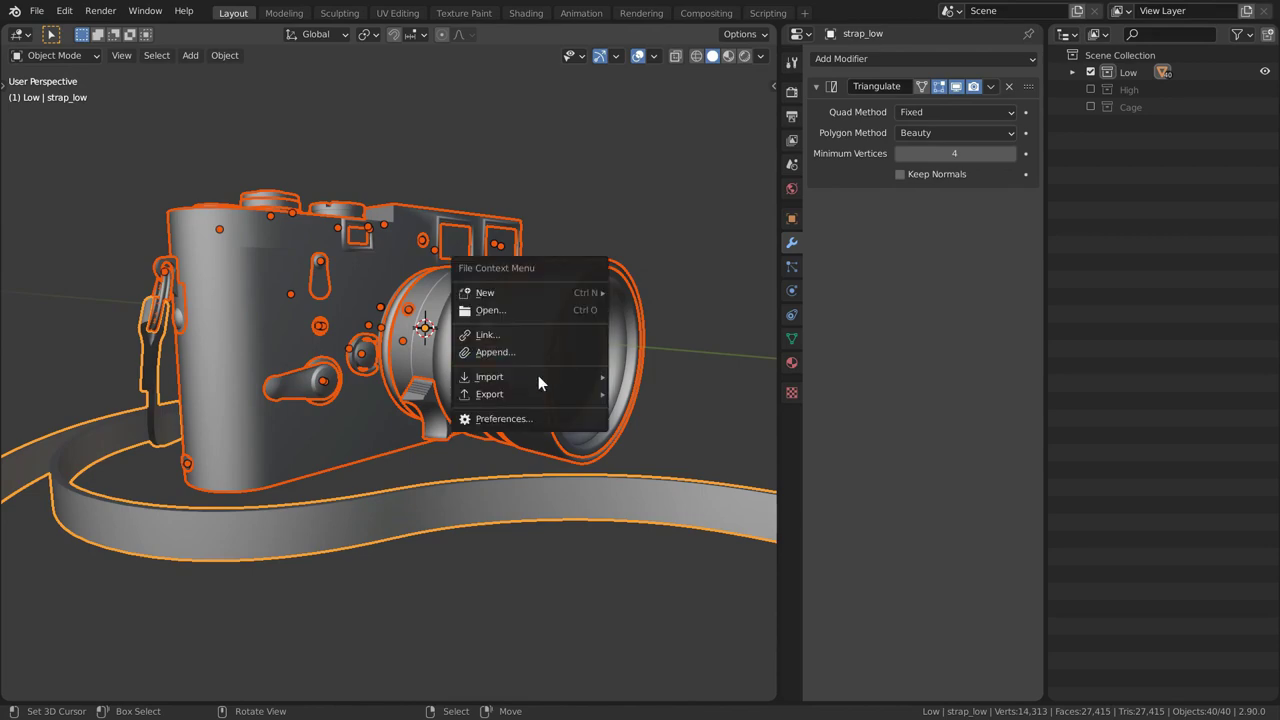
{"action": "mouse_move", "coordinate": [521, 393]}
{"action": "left_click", "coordinate": [648, 493]}
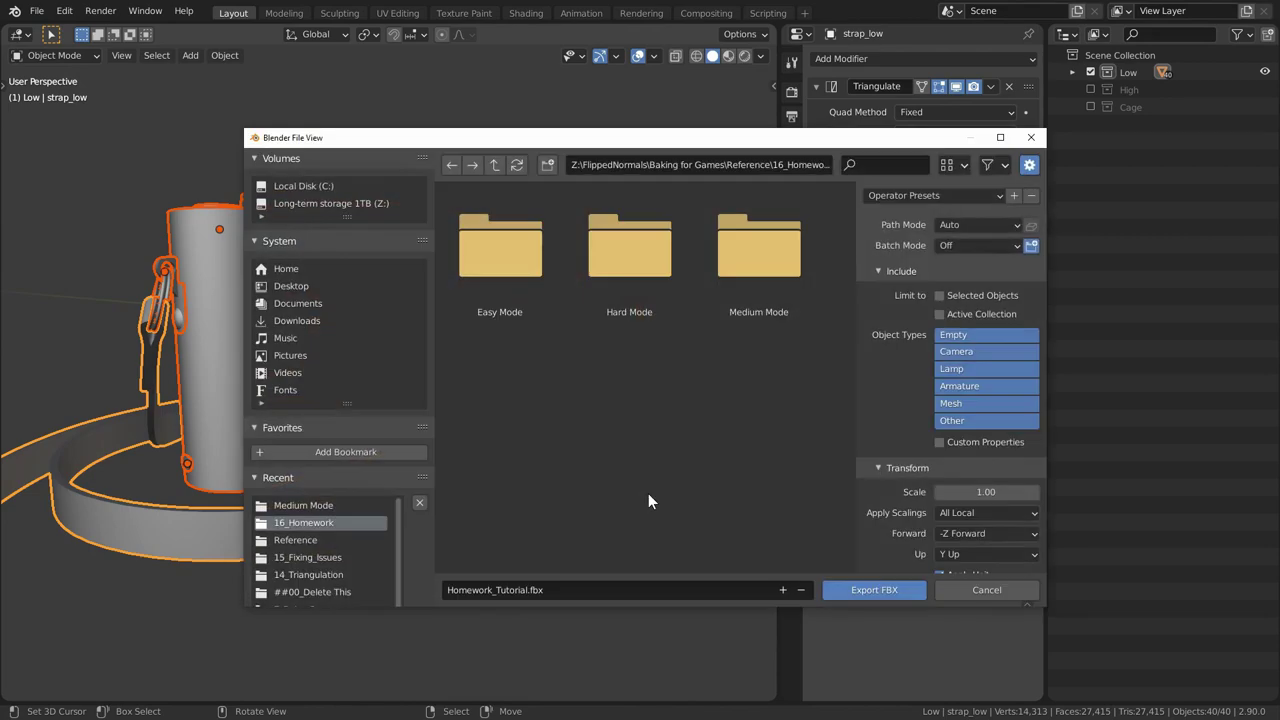
{"action": "left_click_drag", "start_coordinate": [620, 151], "coordinate": [480, 130]}
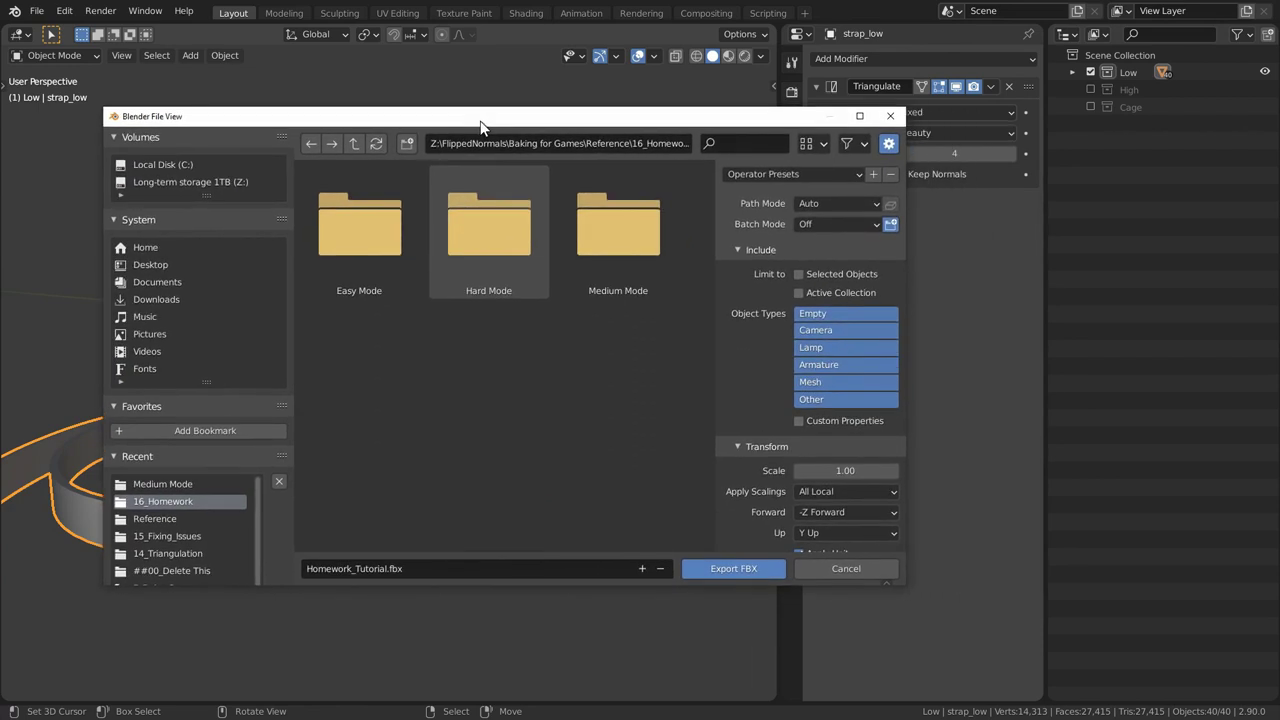
{"action": "left_click", "coordinate": [409, 569]}
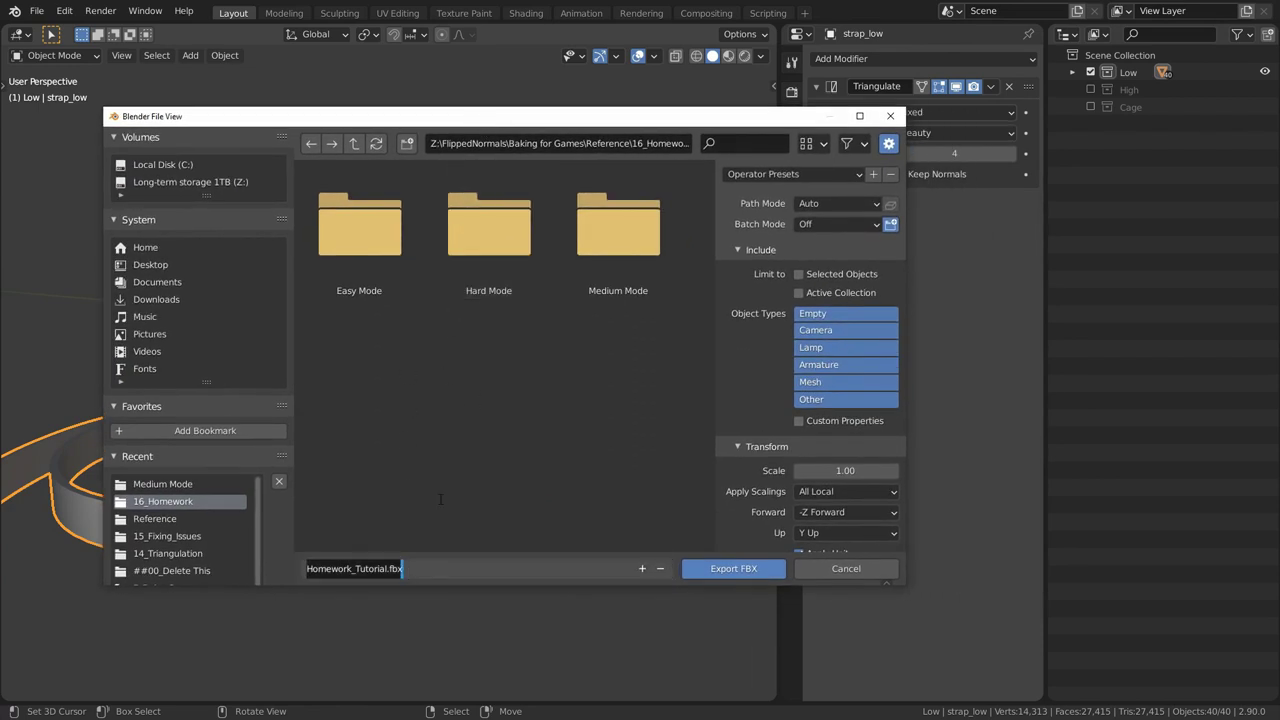
{"action": "type", "text": "Camera-Lo"}
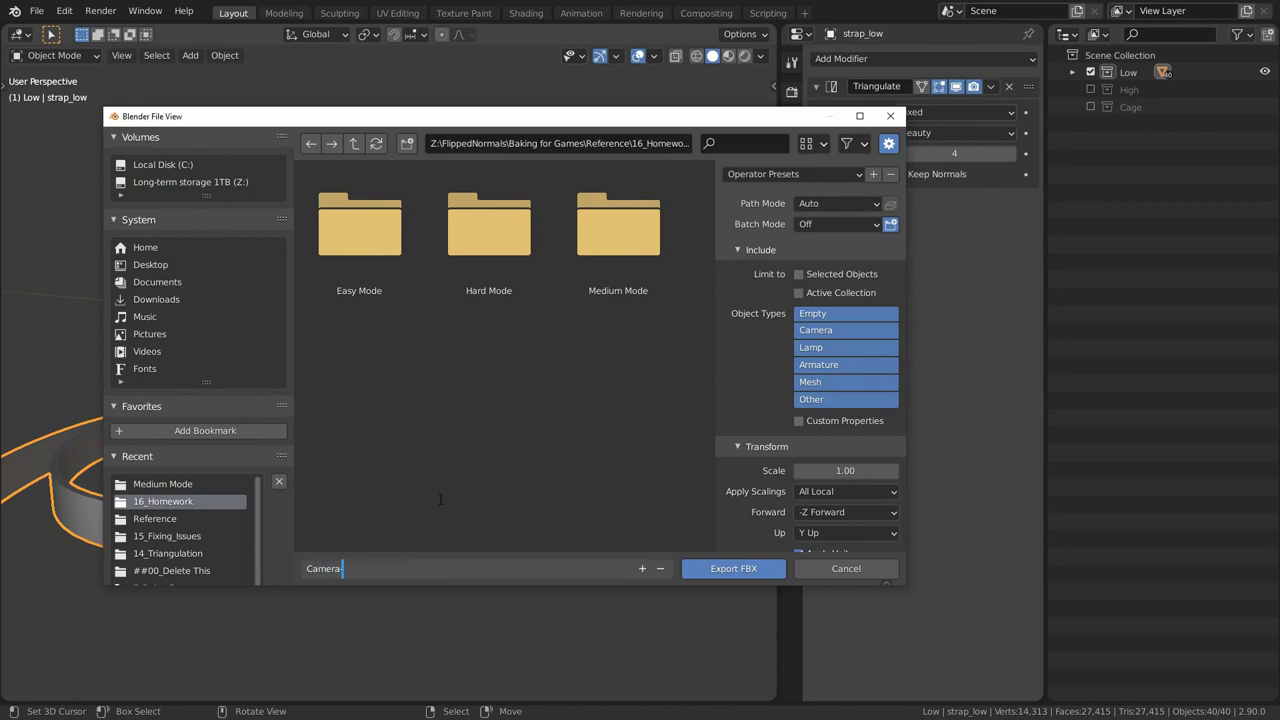
{"action": "key", "text": "BackSpace"}
{"action": "key", "text": "BackSpace"}
{"action": "key", "text": "BackSpace"}
{"action": "type", "text": "_low"}
Limit the FBX export to selected objects of type Mesh and set Apply Scalings to FBX Units Scale
{"action": "left_click", "coordinate": [798, 274]}
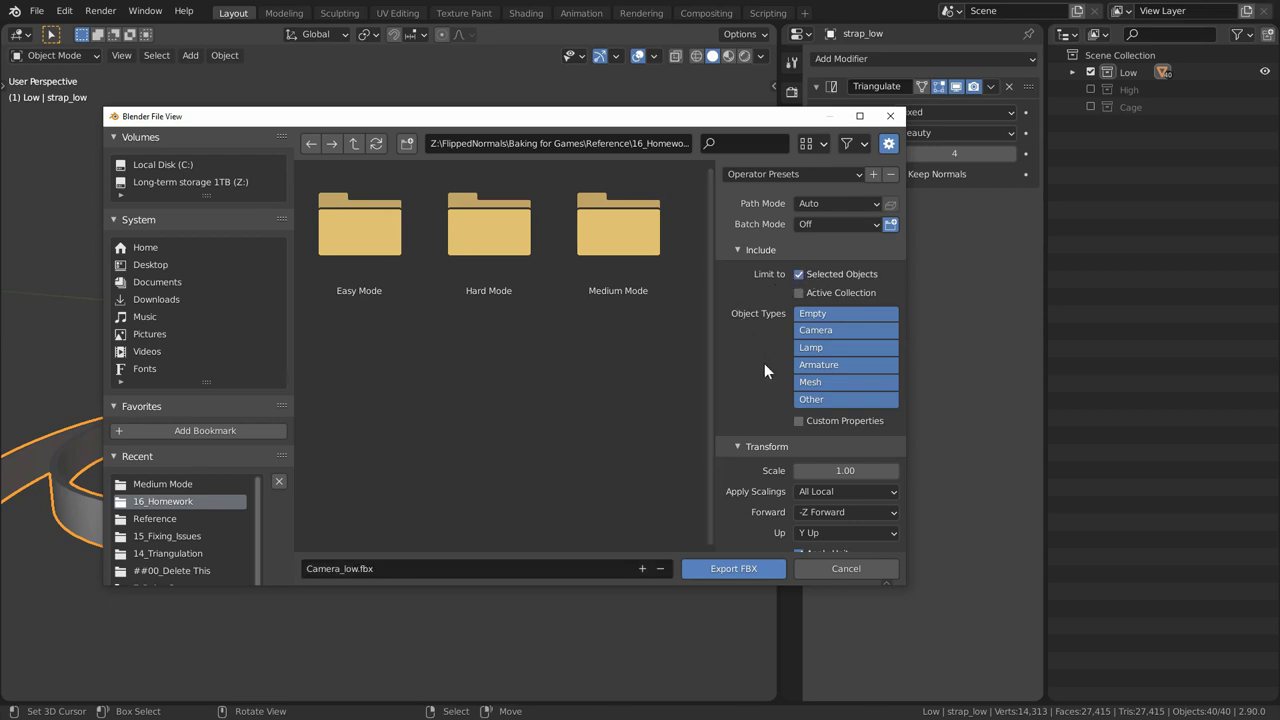
{"action": "scroll", "coordinate": [765, 365], "scroll_direction": "down", "scroll_amount": 2}
{"action": "left_click", "coordinate": [820, 345]}
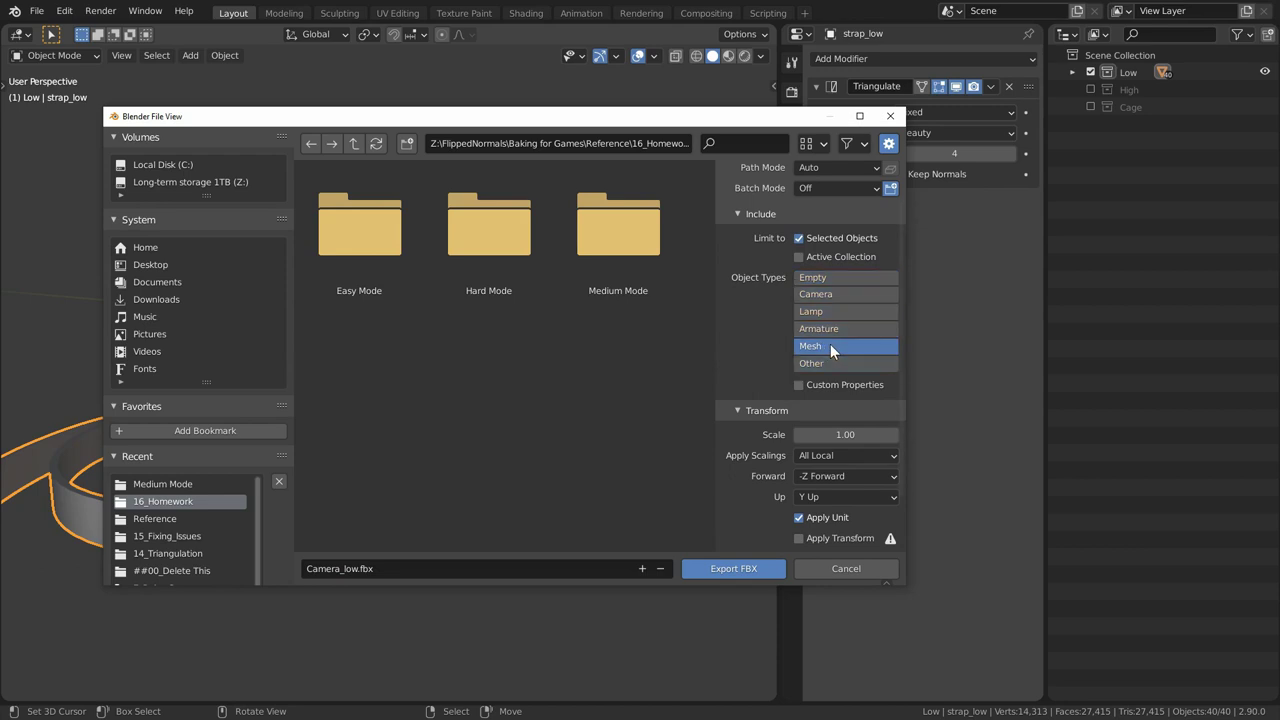
{"action": "scroll", "coordinate": [746, 474], "scroll_direction": "down", "scroll_amount": 3}
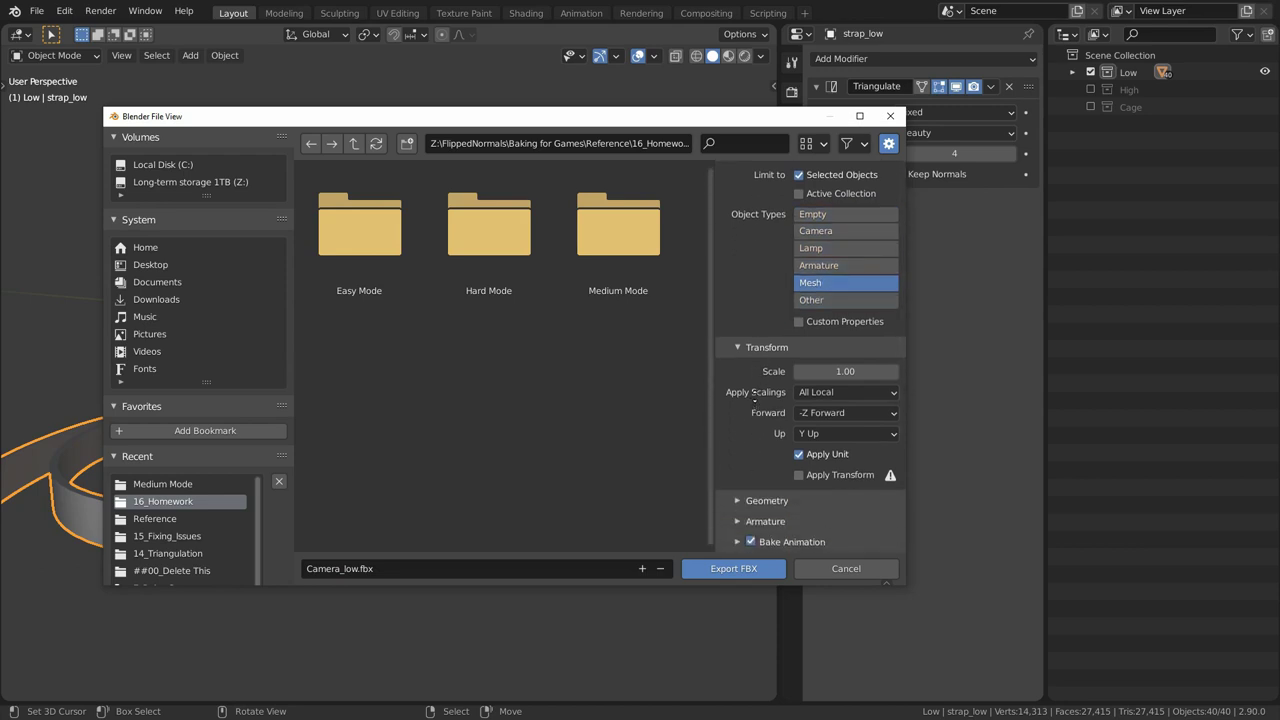
{"action": "left_click", "coordinate": [806, 391]}
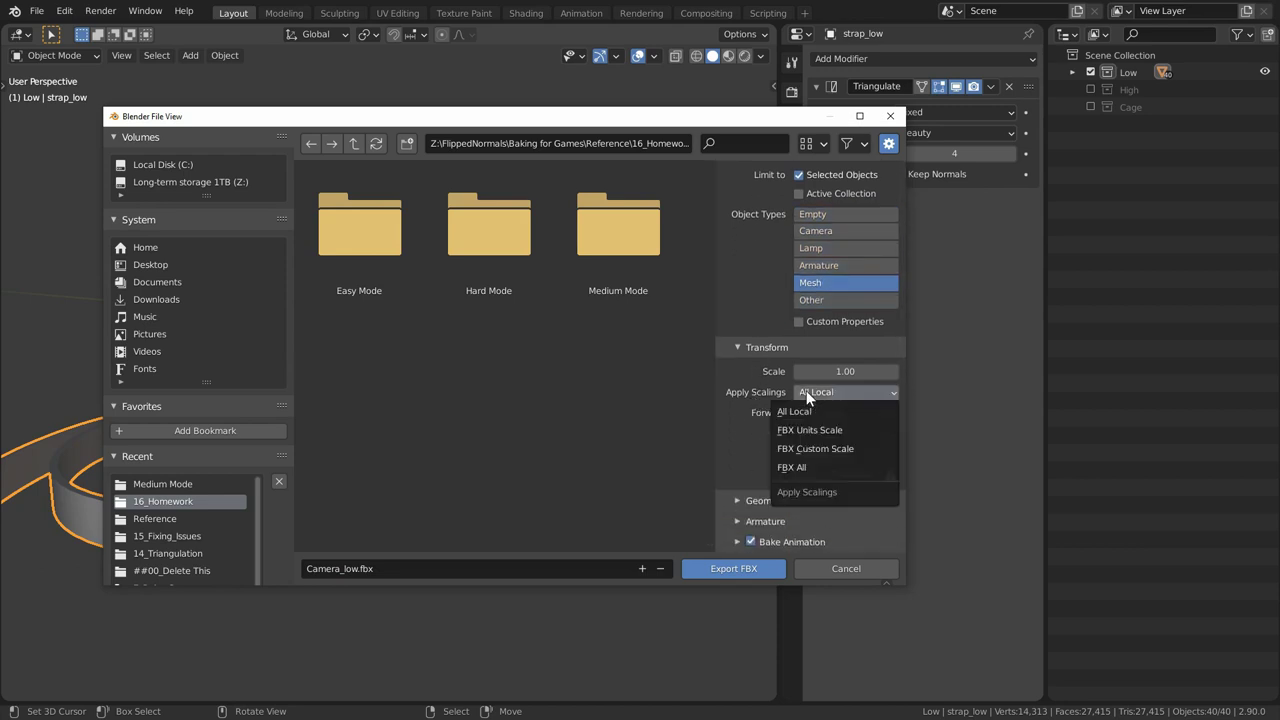
{"action": "left_click", "coordinate": [846, 430]}
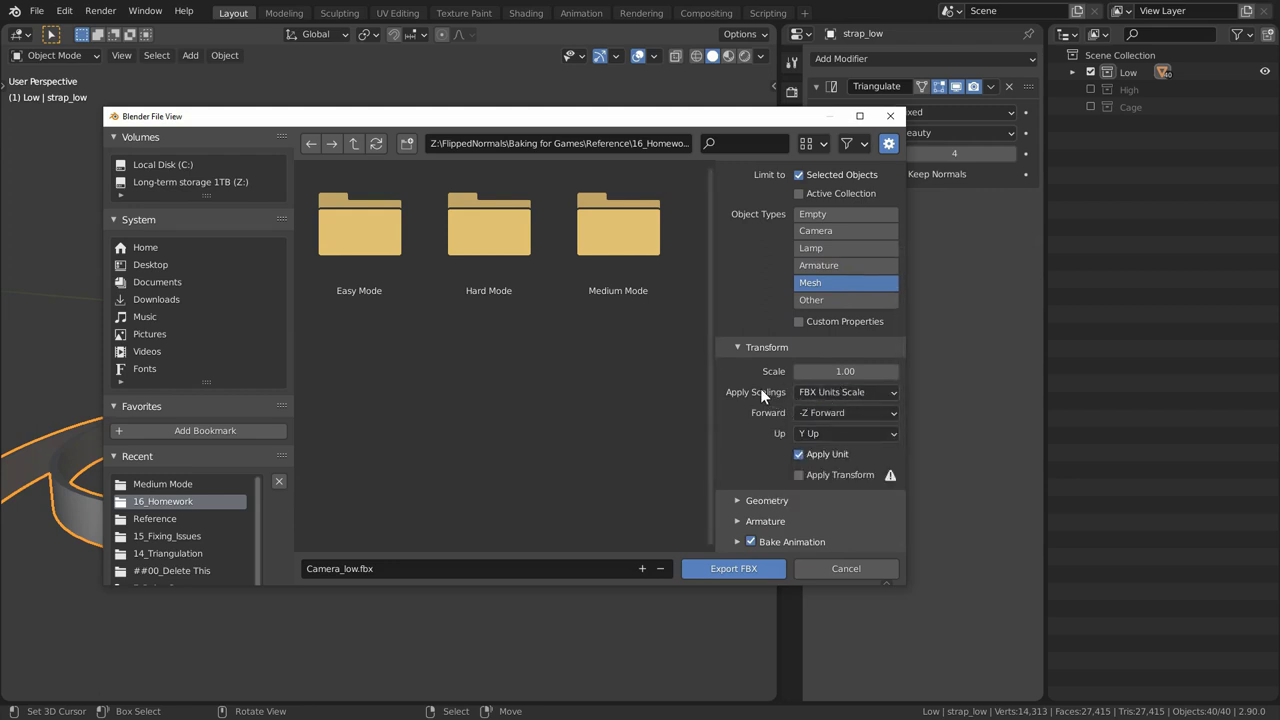
Export Camera_low.fbx with Apply Modifiers and Normals Only smoothing, and exclude the Low collection
{"action": "left_click", "coordinate": [764, 498]}
{"action": "scroll", "coordinate": [760, 516], "scroll_direction": "down", "scroll_amount": 3}
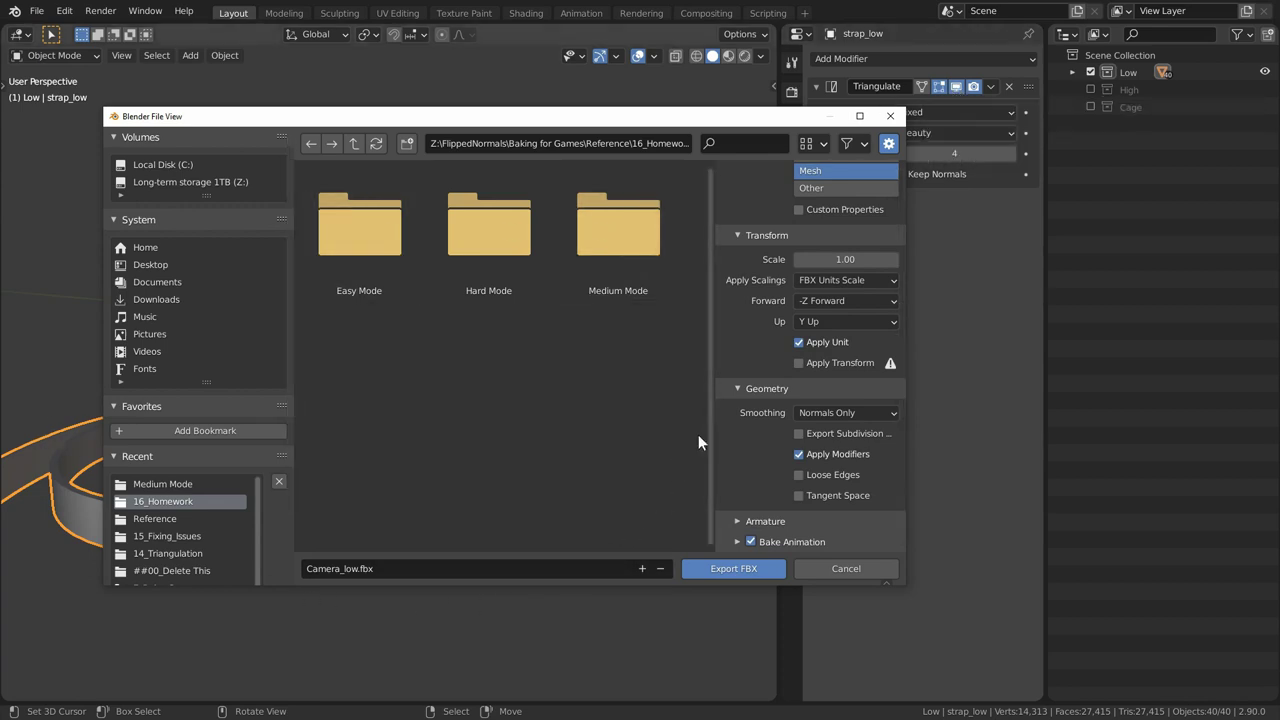
{"action": "left_click", "coordinate": [740, 569]}
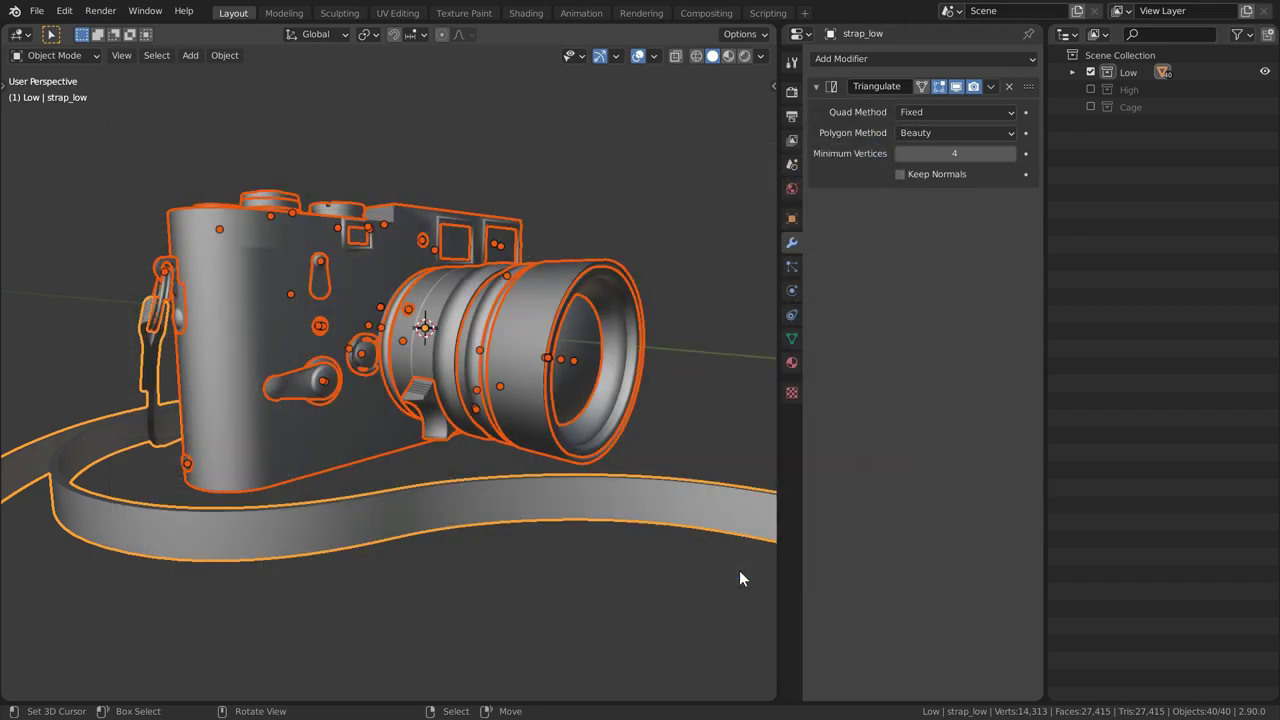
{"action": "left_click", "coordinate": [1090, 72]}
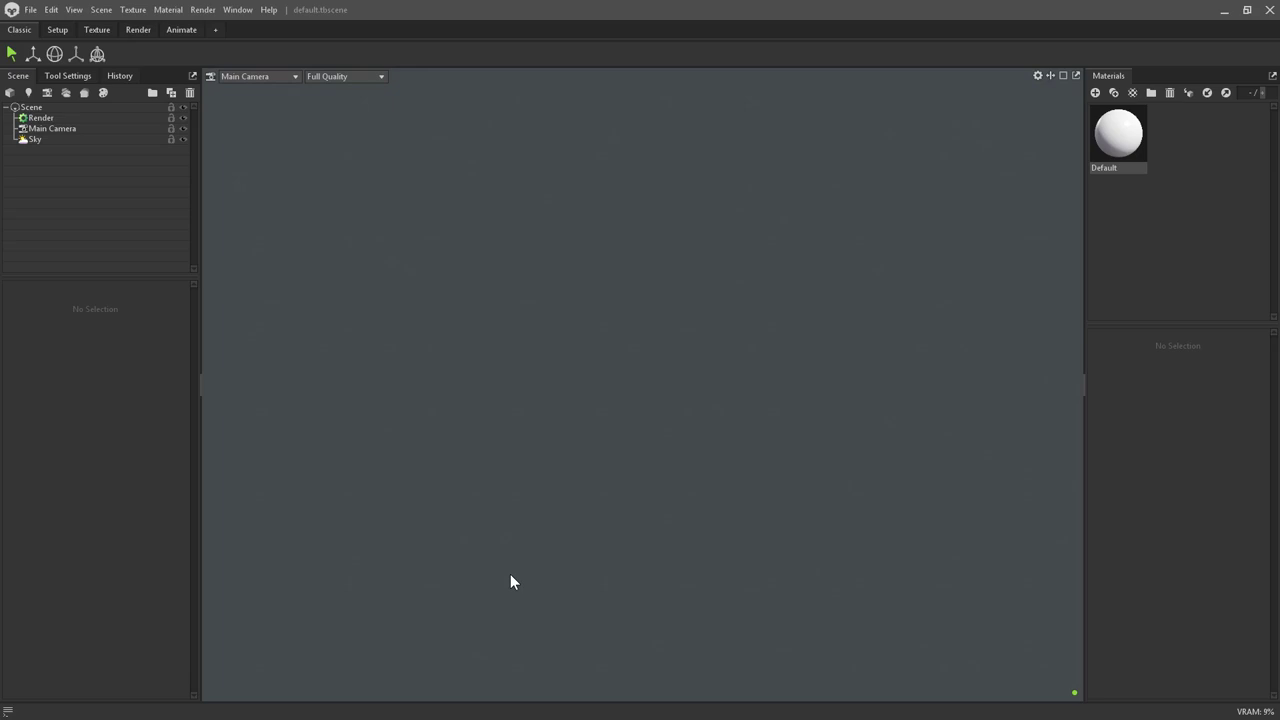
Switch to Marmoset Toolbag, create a bake project and quick-load the Camera_high and Camera_low files into it
{"action": "left_click", "coordinate": [85, 92]}
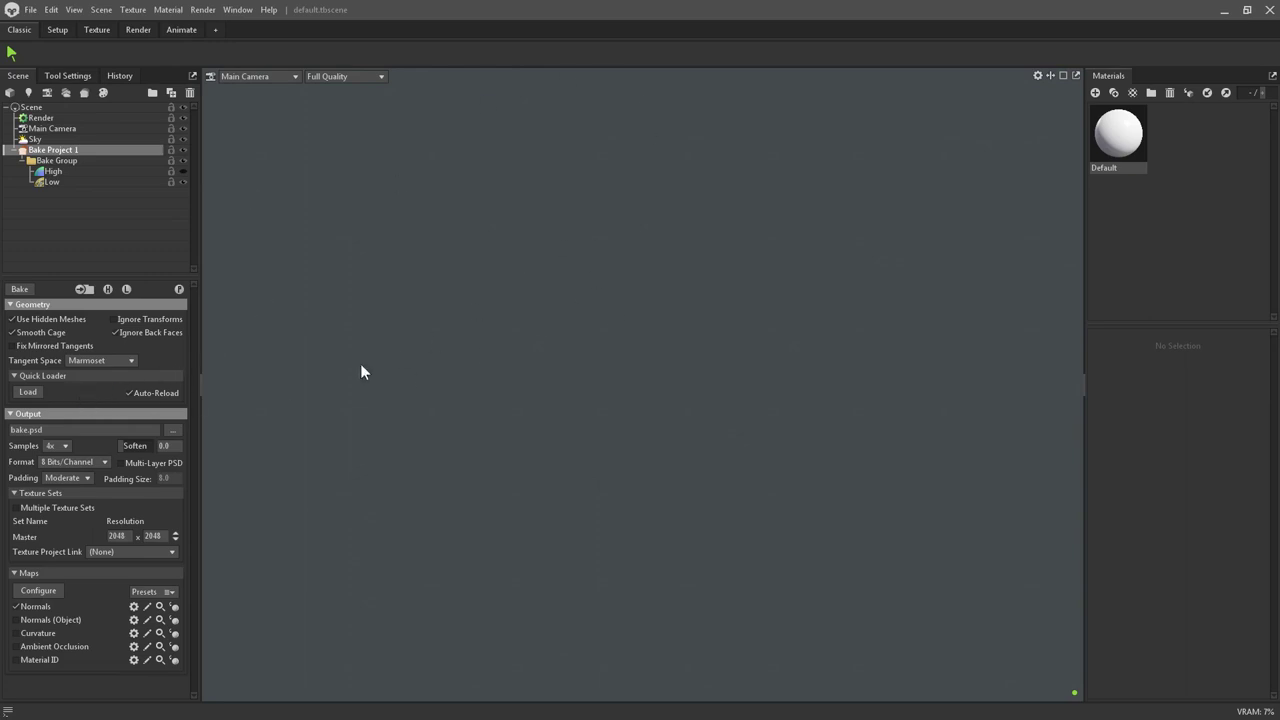
{"action": "left_click", "coordinate": [28, 392]}
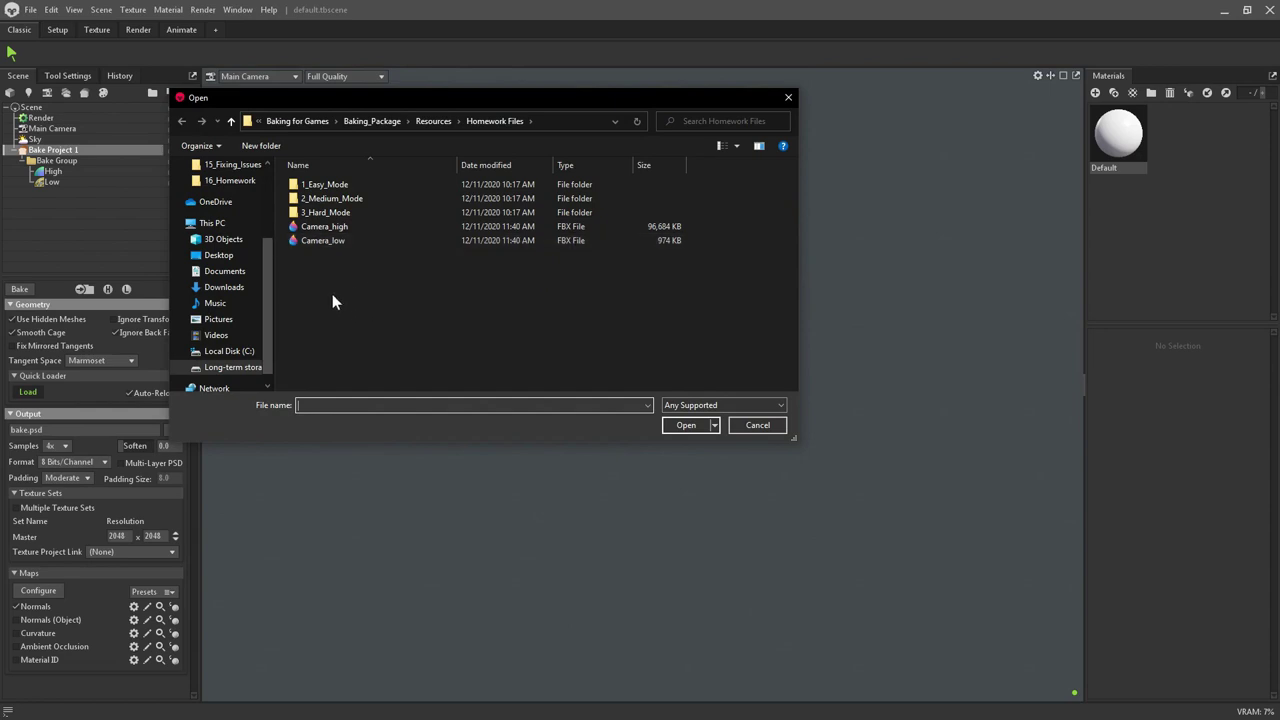
{"action": "left_click", "coordinate": [333, 240]}
{"action": "left_click", "coordinate": [333, 226], "text": "shift"}
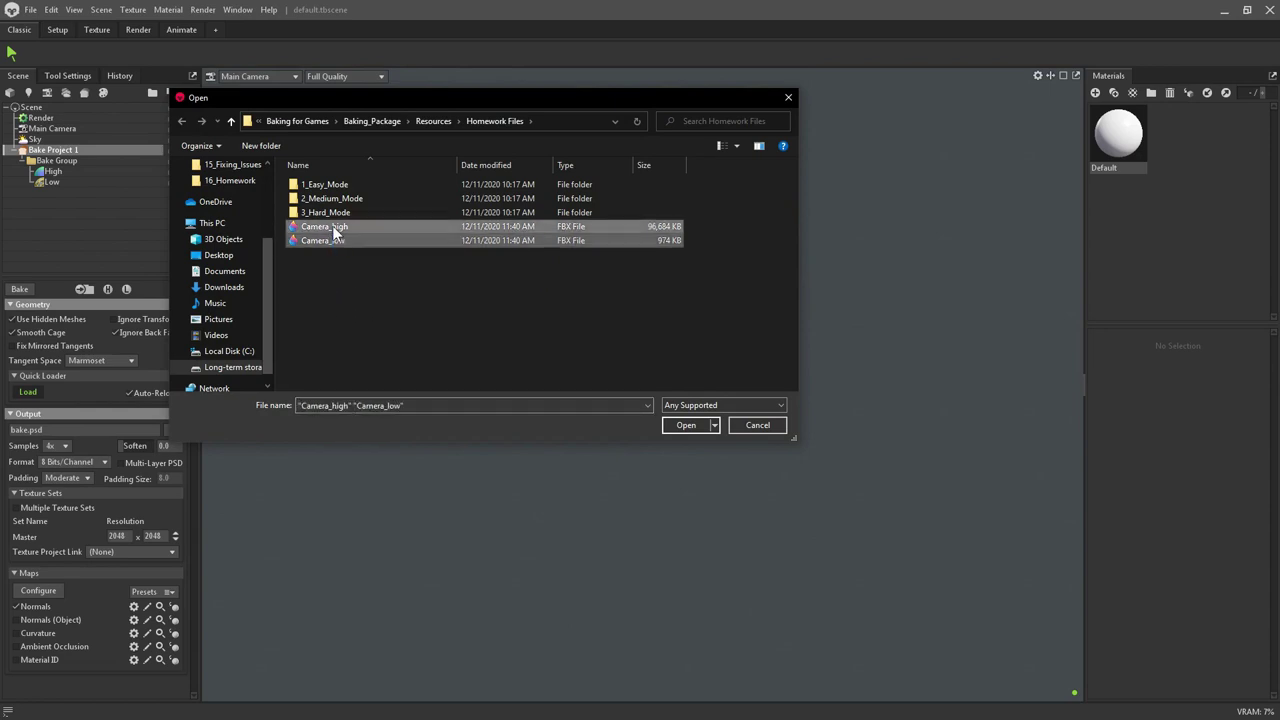
{"action": "left_click", "coordinate": [683, 424]}
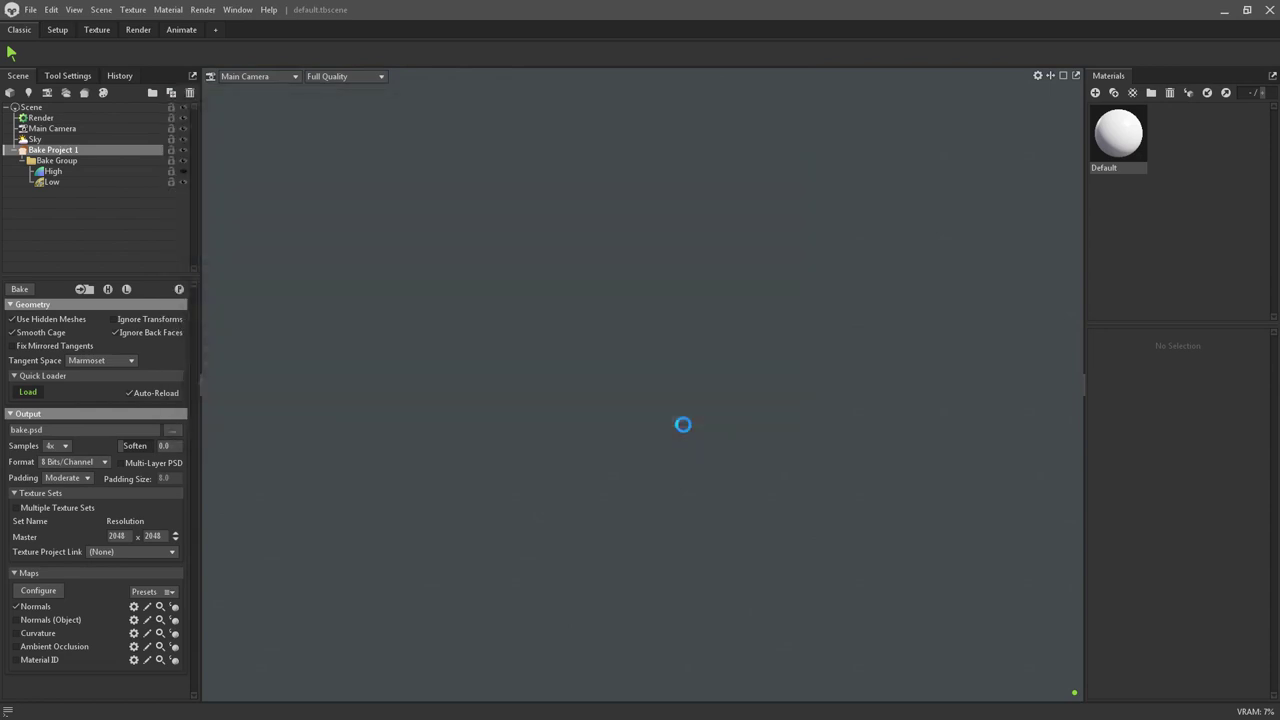
{"action": "left_click_drag", "start_coordinate": [683, 424], "coordinate": [642, 396]}
{"action": "scroll", "coordinate": [642, 396], "scroll_direction": "up", "scroll_amount": 3}
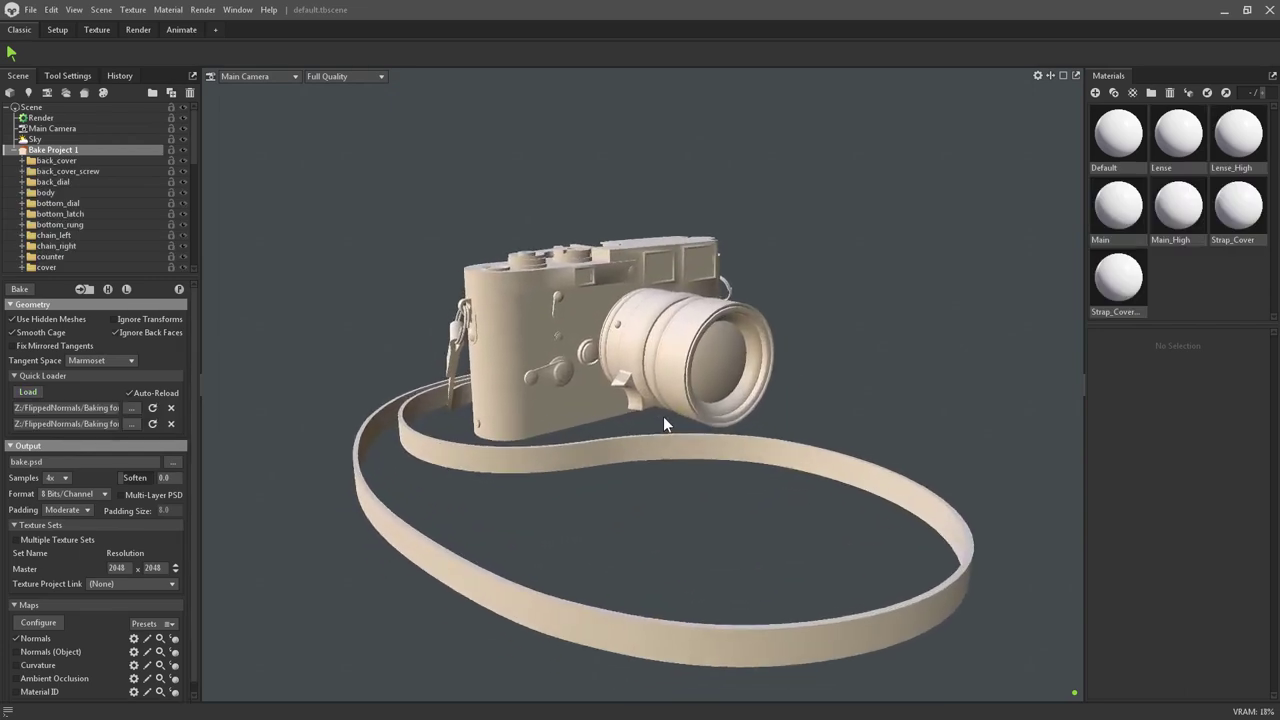
Compare the high-poly and low-poly camera meshes by switching their visibility in the bake project
{"action": "left_click_drag", "start_coordinate": [478, 342], "coordinate": [271, 440]}
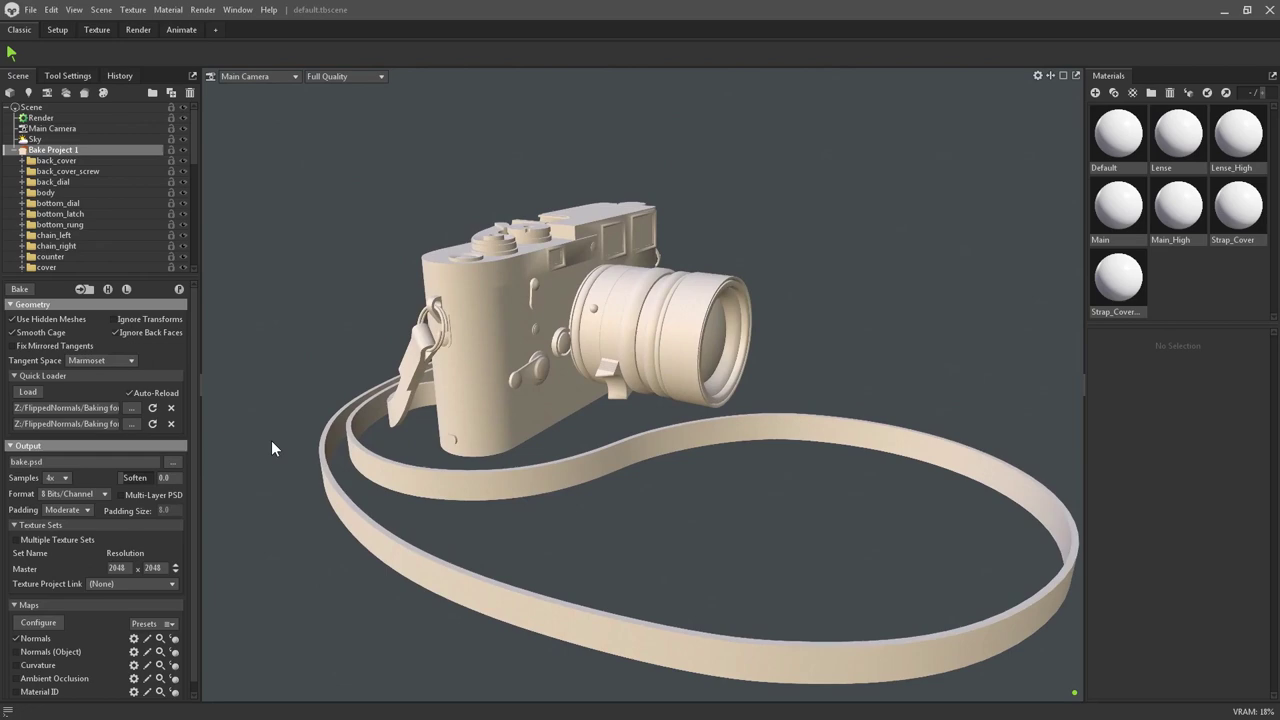
{"action": "left_click", "coordinate": [124, 288]}
{"action": "left_click", "coordinate": [108, 288]}
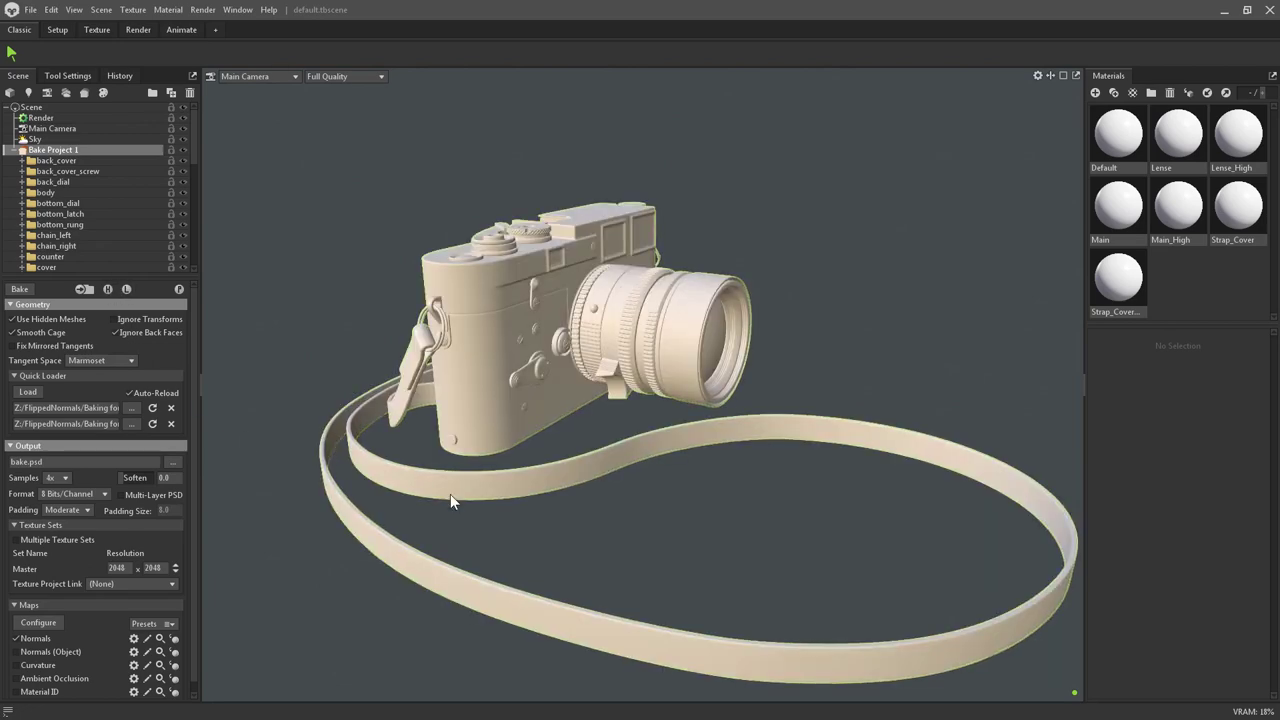
{"action": "left_click_drag", "start_coordinate": [450, 494], "coordinate": [520, 509]}
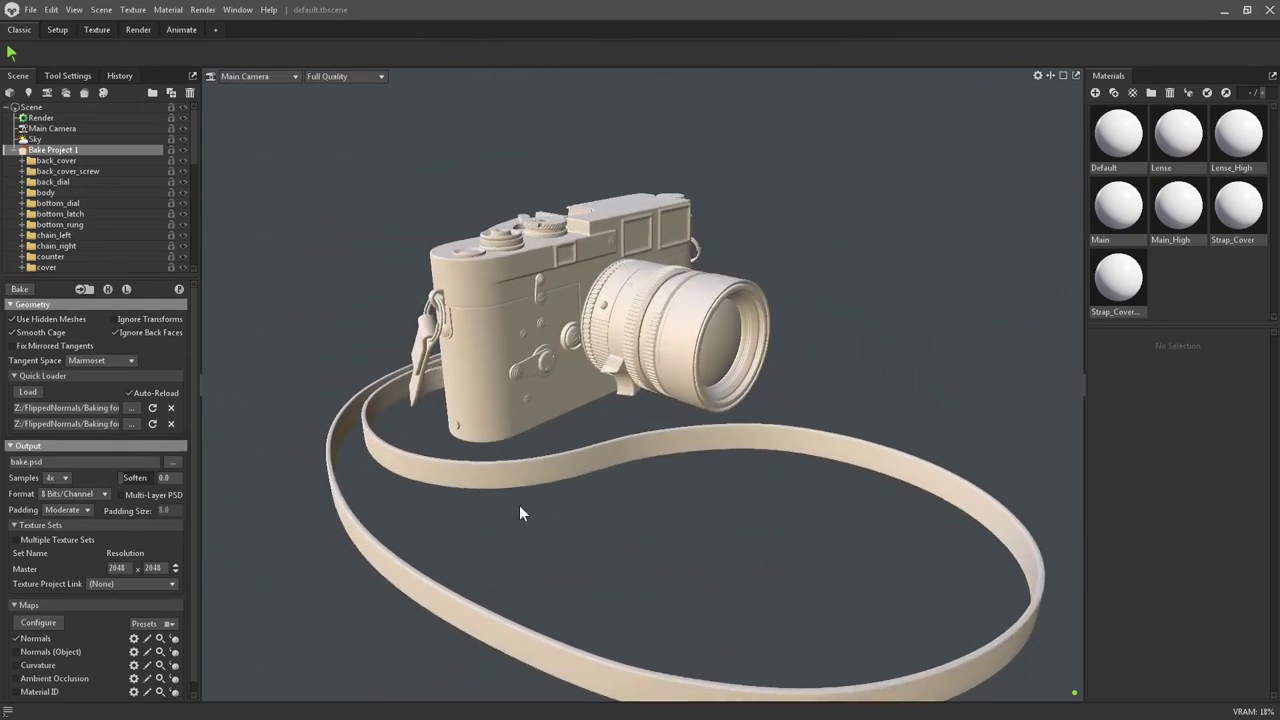
{"action": "left_click", "coordinate": [108, 289]}
{"action": "left_click", "coordinate": [126, 289]}
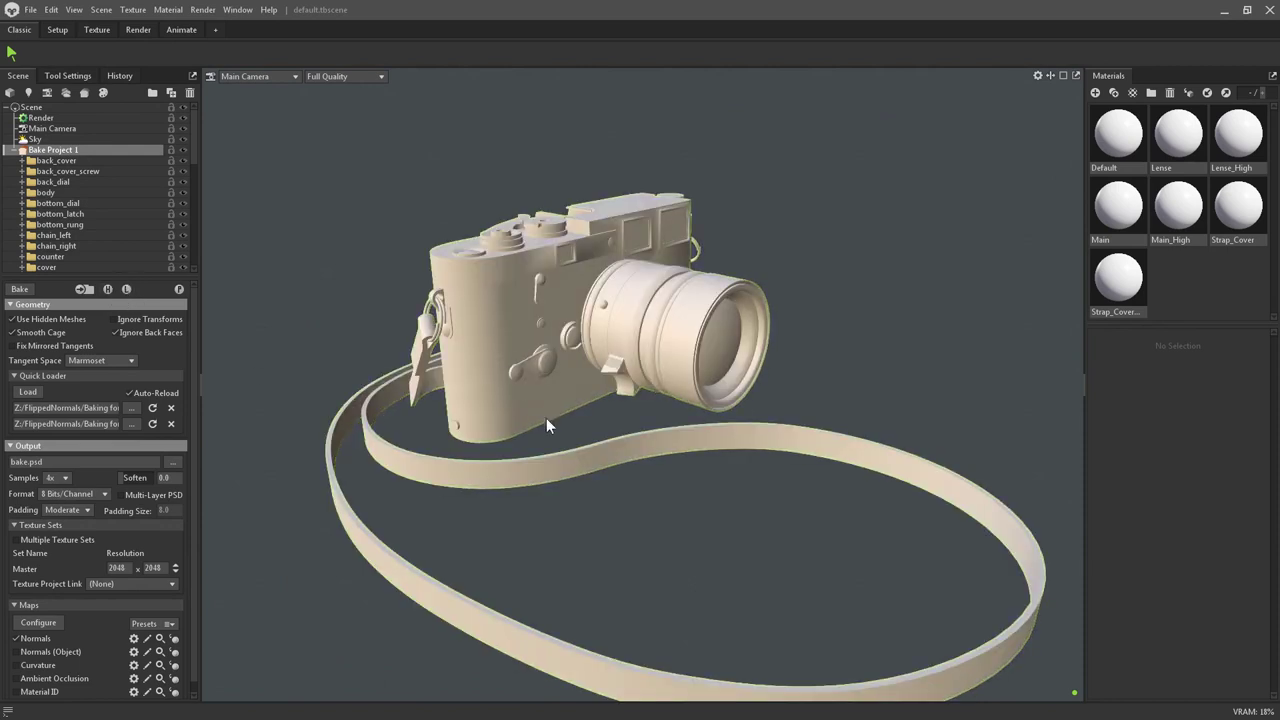
{"action": "middle_click_drag", "start_coordinate": [866, 552], "coordinate": [838, 531]}
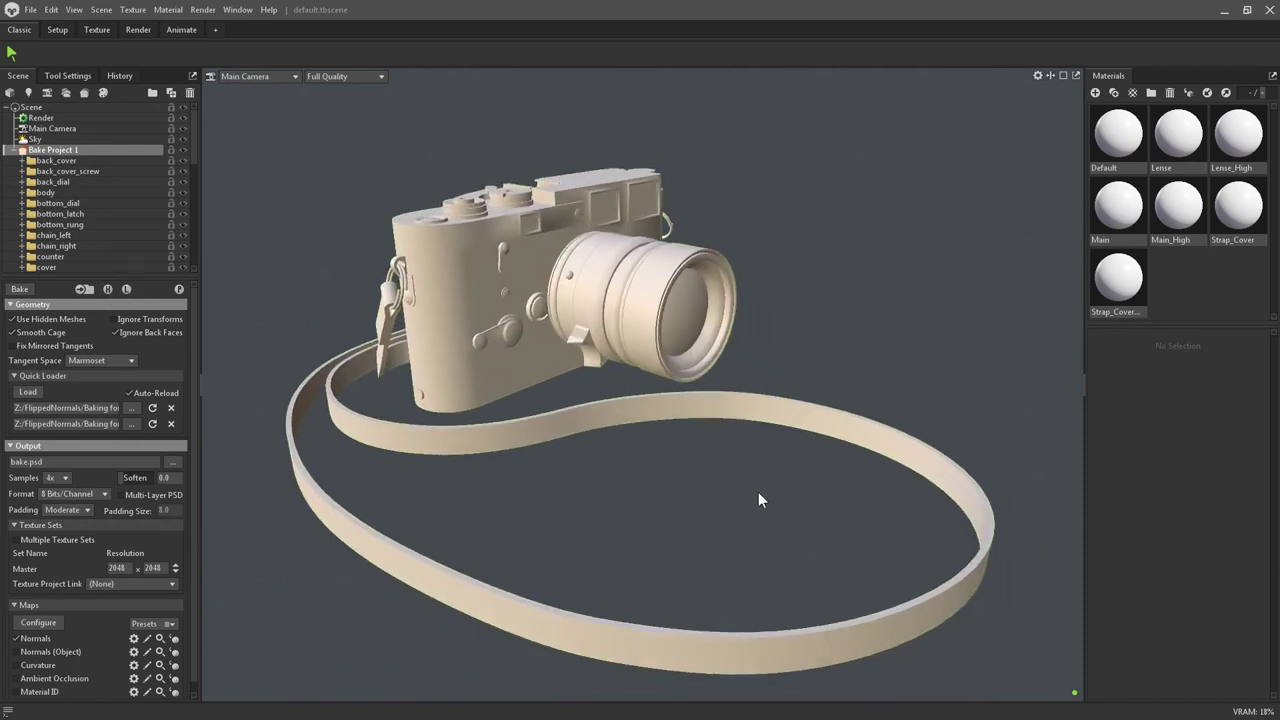
Enable the Ambient Occlusion map in addition to Normals and review the list of available bake maps
{"action": "left_click", "coordinate": [16, 678]}
{"action": "left_click", "coordinate": [16, 638]}
{"action": "left_click", "coordinate": [38, 622]}
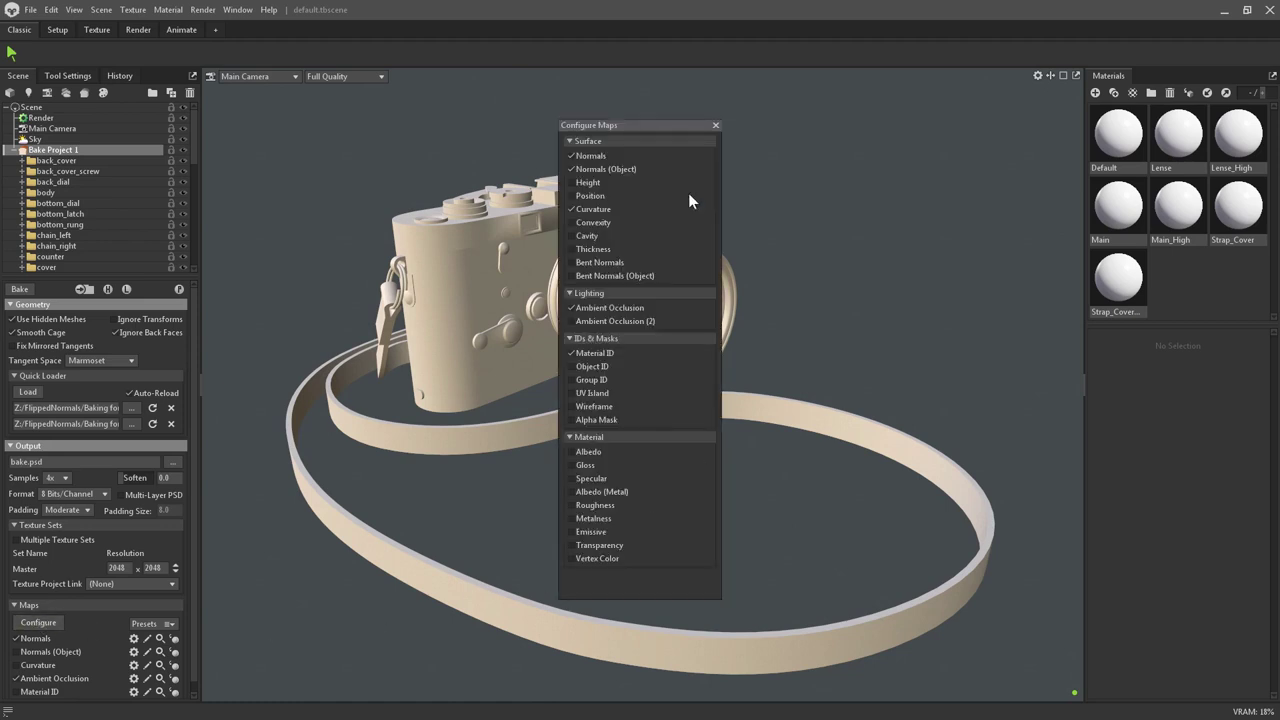
{"action": "left_click", "coordinate": [716, 125]}
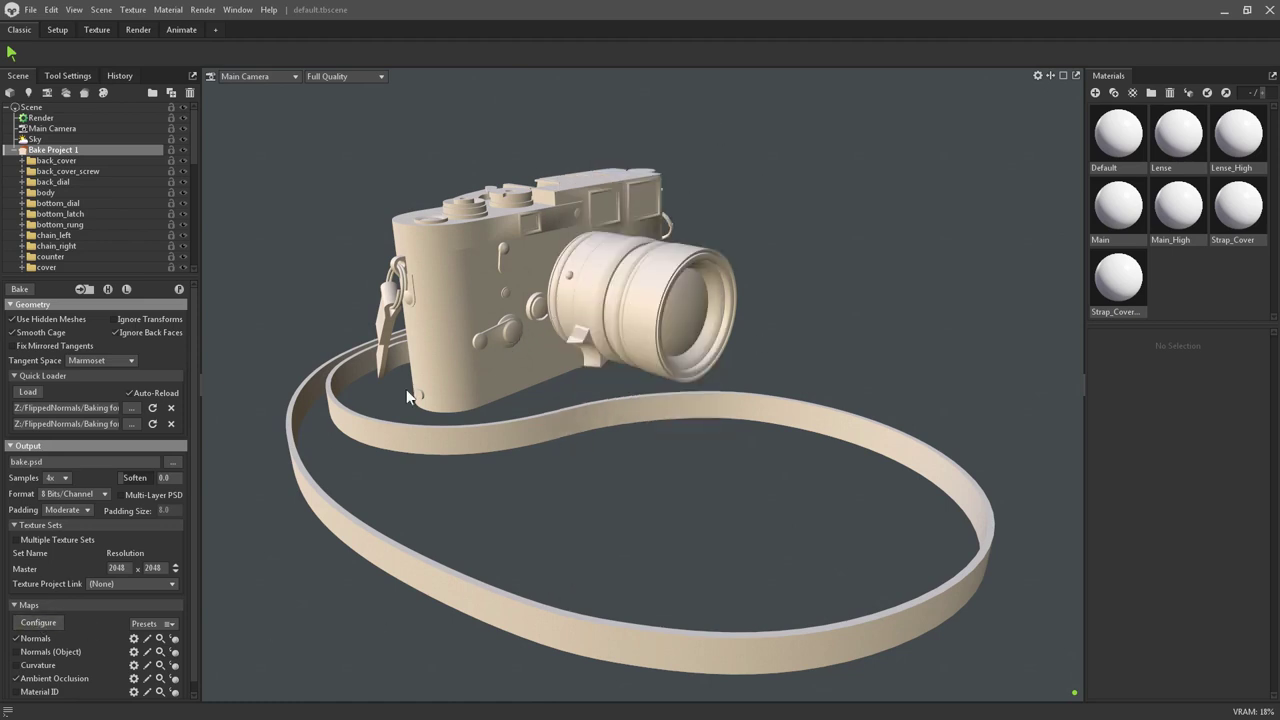
Set the bake output to a Portable Network Graphics file named Bakes in the Homework Files folder
{"action": "left_click", "coordinate": [168, 461]}
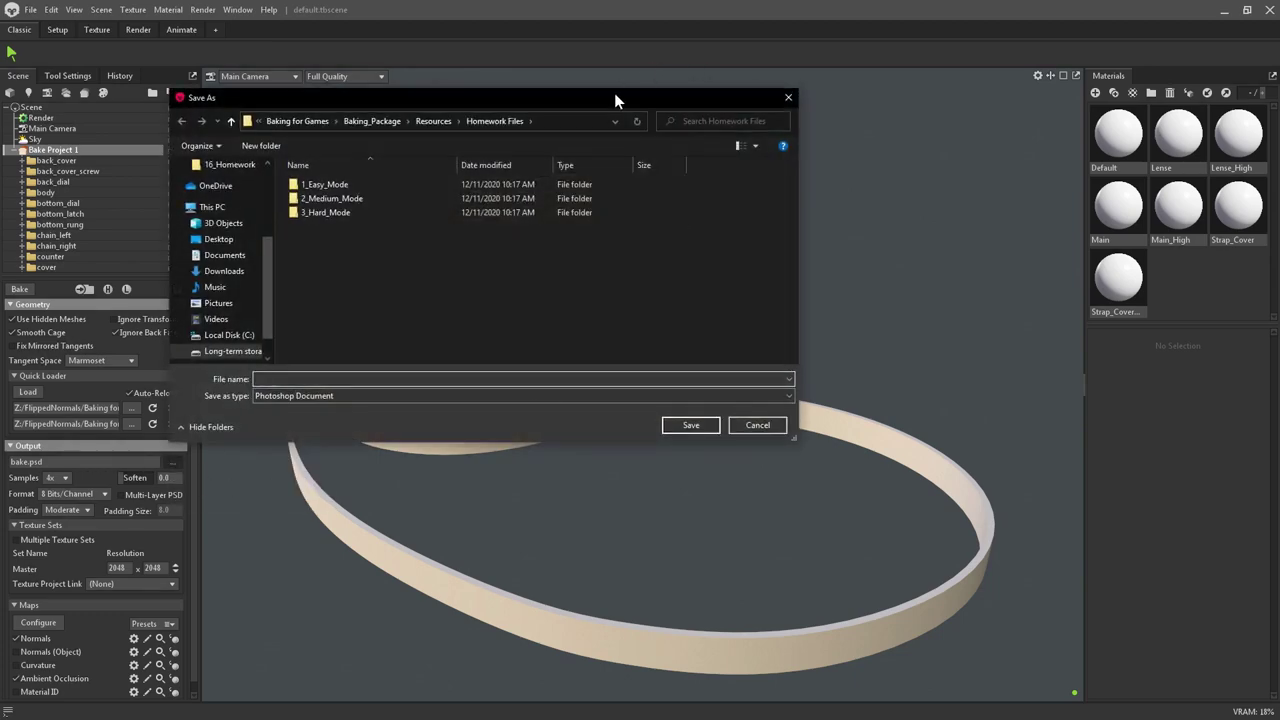
{"action": "left_click_drag", "start_coordinate": [614, 93], "coordinate": [676, 118]}
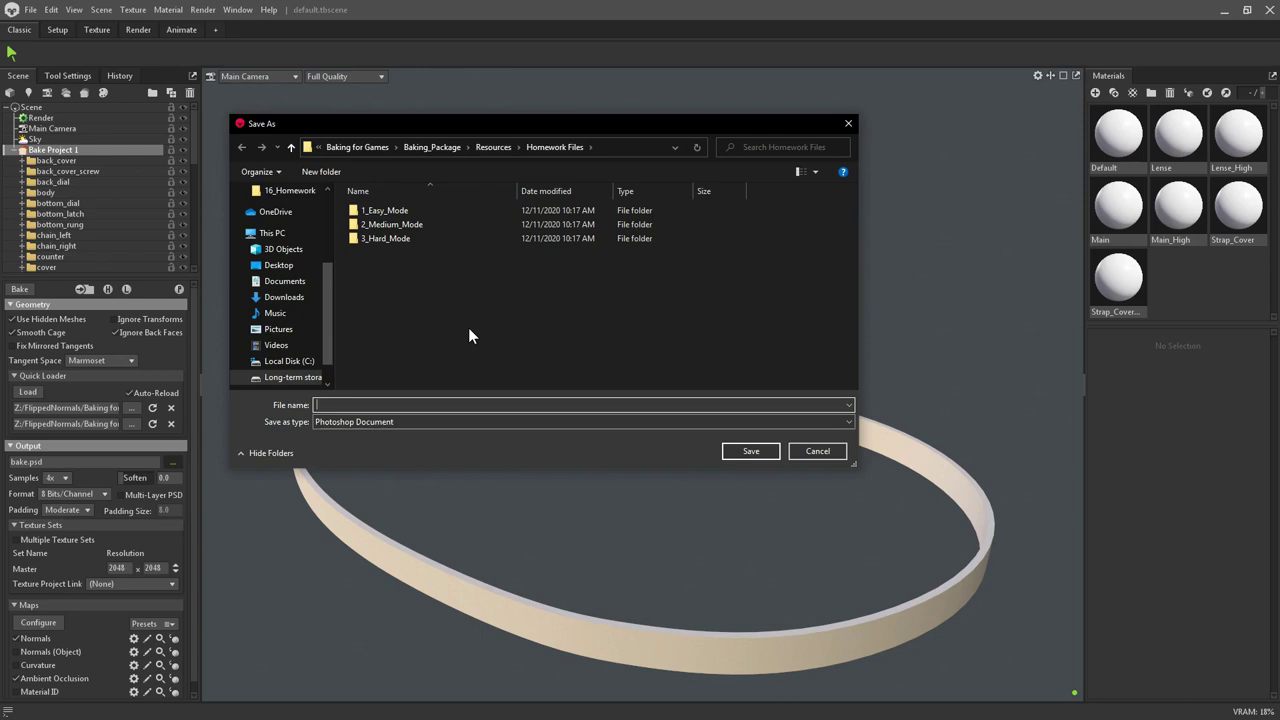
{"action": "left_click", "coordinate": [440, 421]}
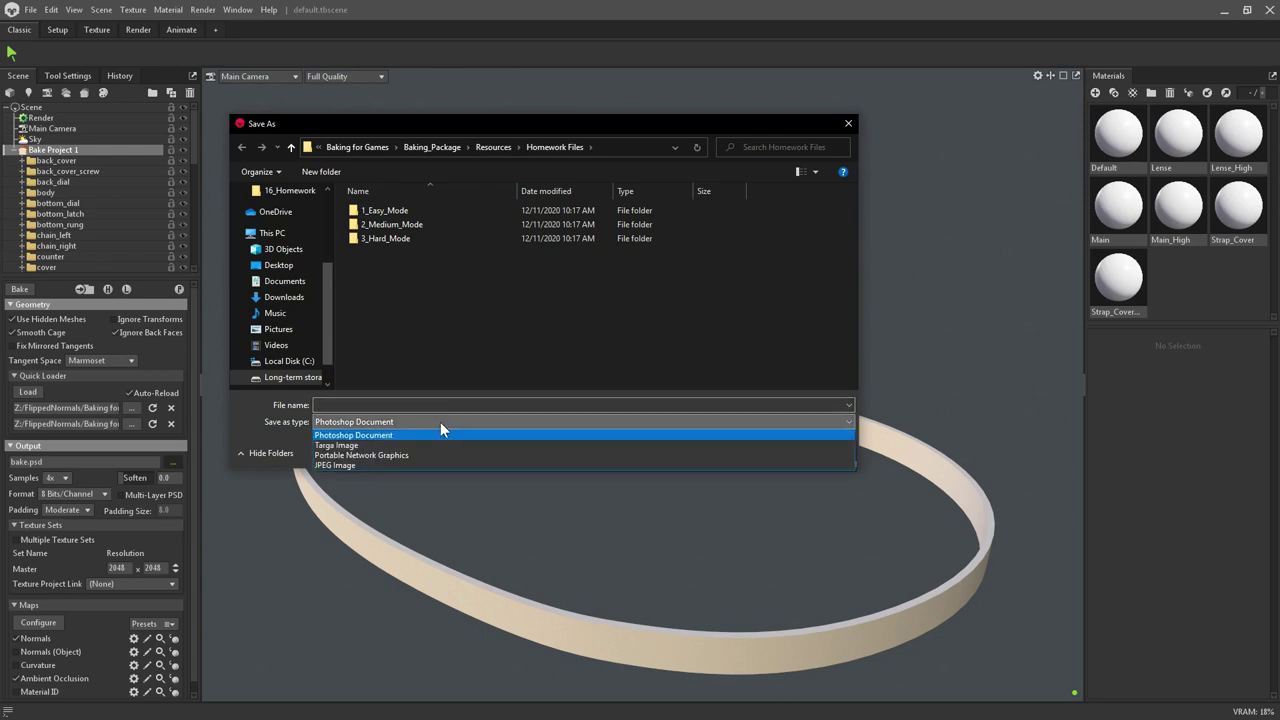
{"action": "left_click", "coordinate": [396, 456]}
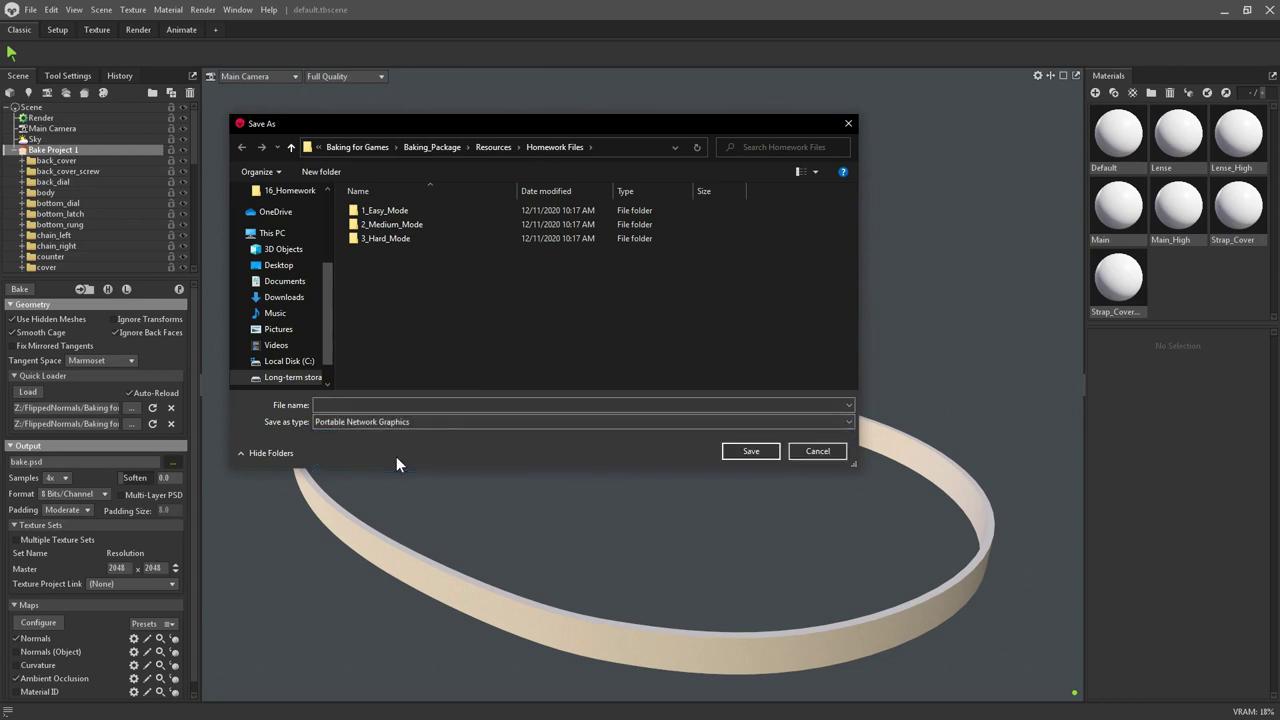
{"action": "left_click", "coordinate": [399, 402]}
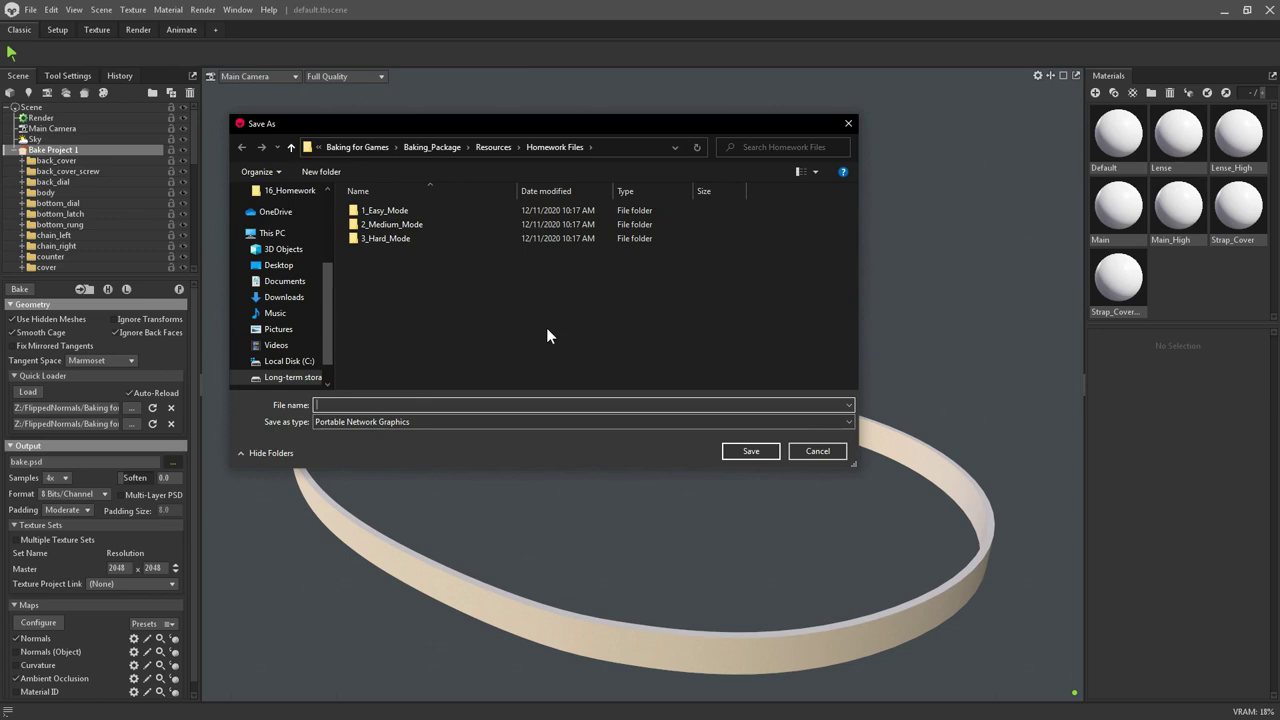
{"action": "type", "text": "Bakes"}
{"action": "left_click", "coordinate": [771, 450]}
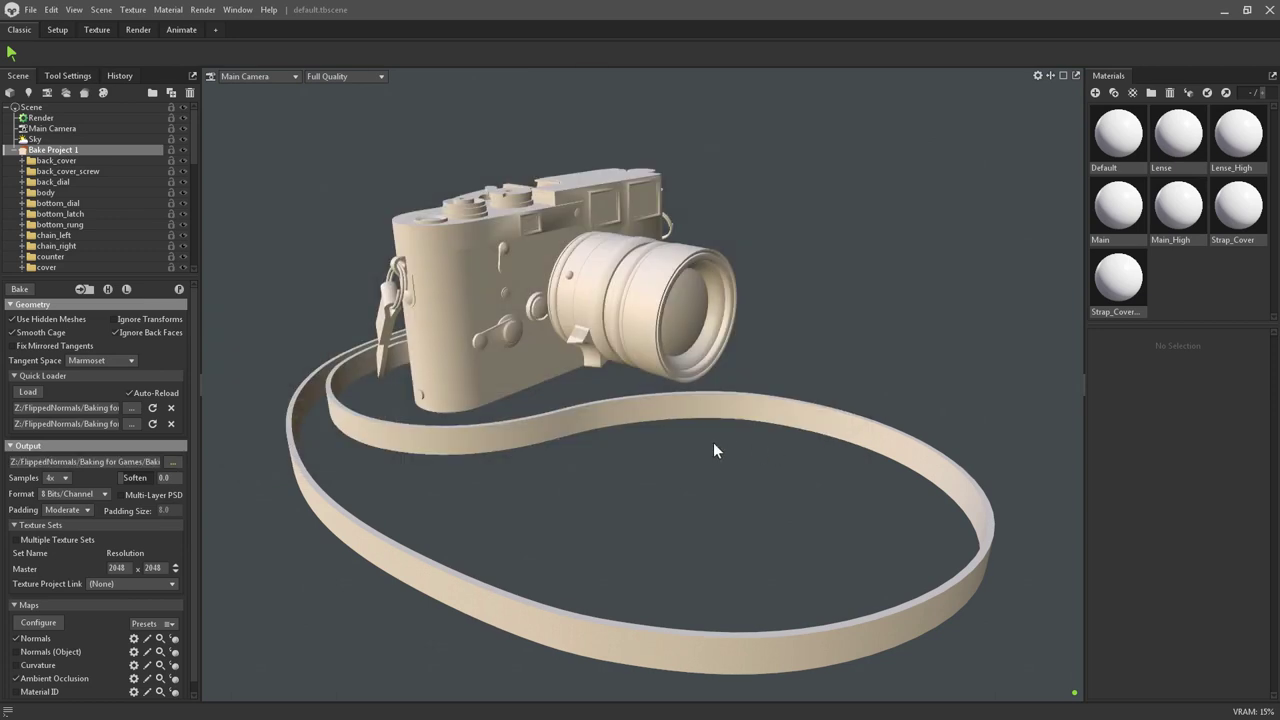
Set the bake samples to 16x, keep Moderate padding and enable Multiple Texture Sets
{"action": "left_click", "coordinate": [61, 479]}
{"action": "left_click", "coordinate": [56, 514]}
{"action": "left_click", "coordinate": [27, 543]}
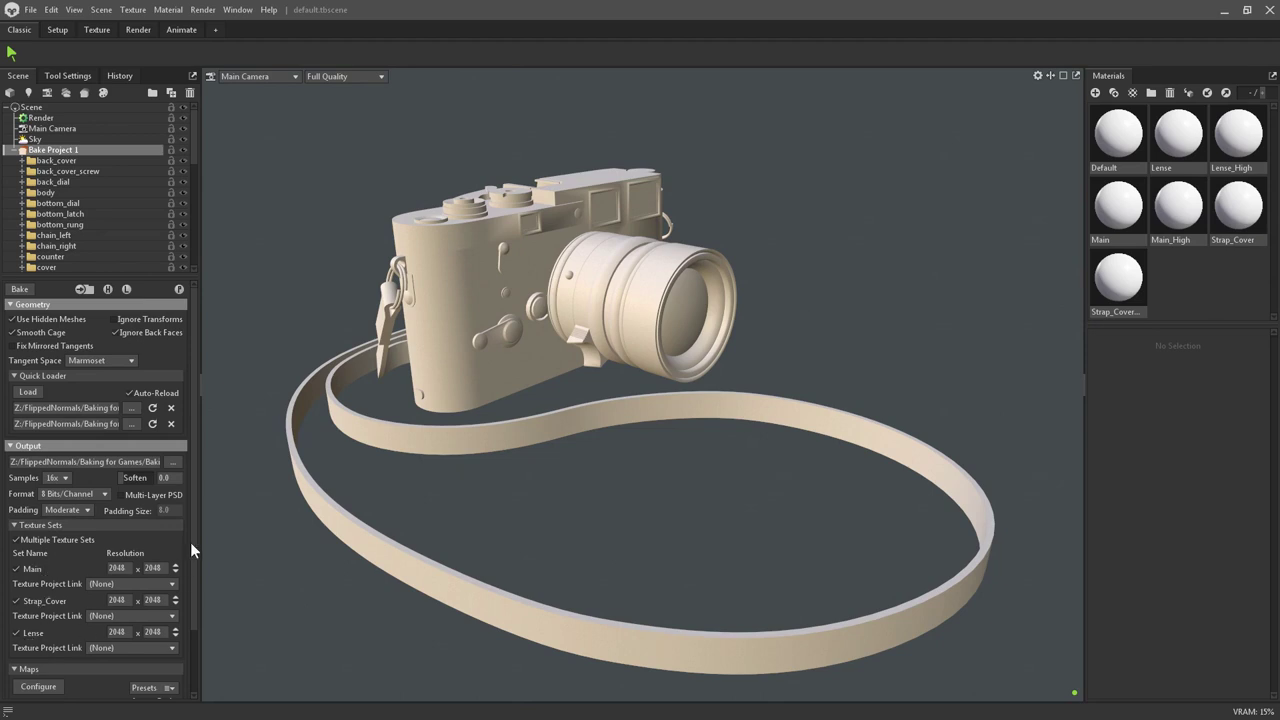
{"action": "scroll", "coordinate": [197, 540], "scroll_direction": "down", "scroll_amount": 3}
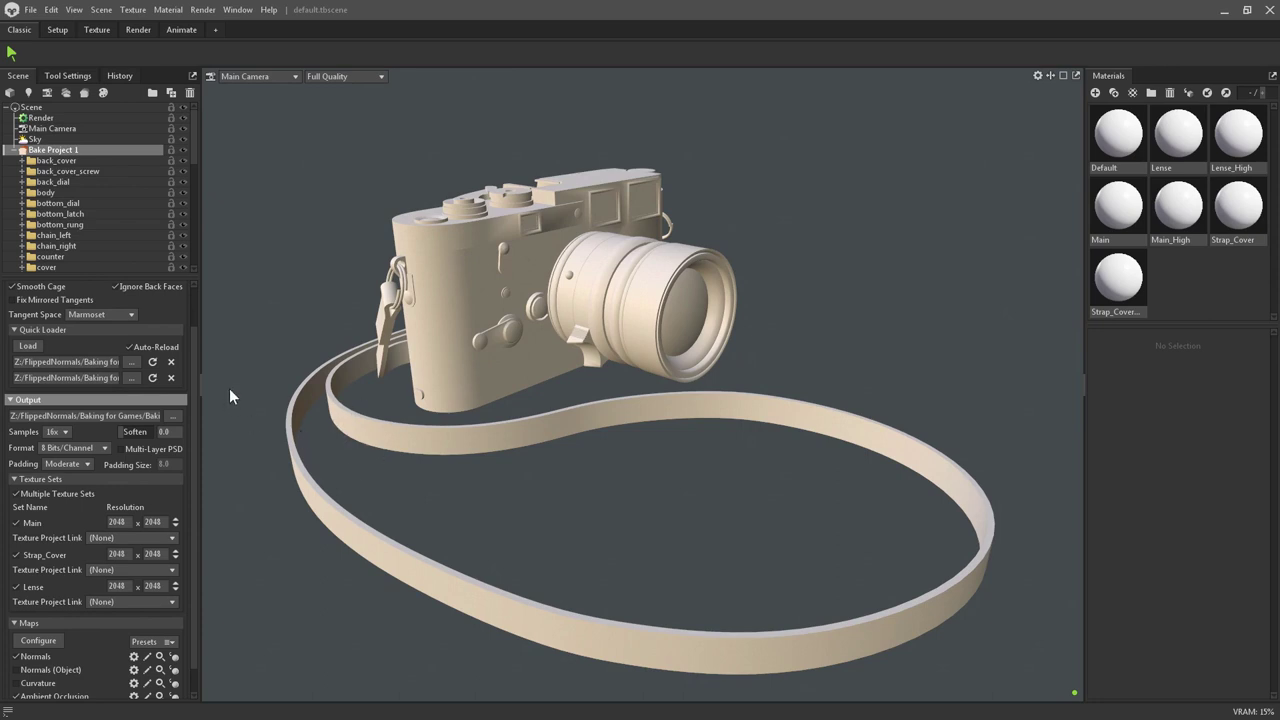
{"action": "left_click", "coordinate": [175, 557]}
{"action": "left_click", "coordinate": [176, 550]}
{"action": "scroll", "coordinate": [195, 487], "scroll_direction": "up", "scroll_amount": 2}
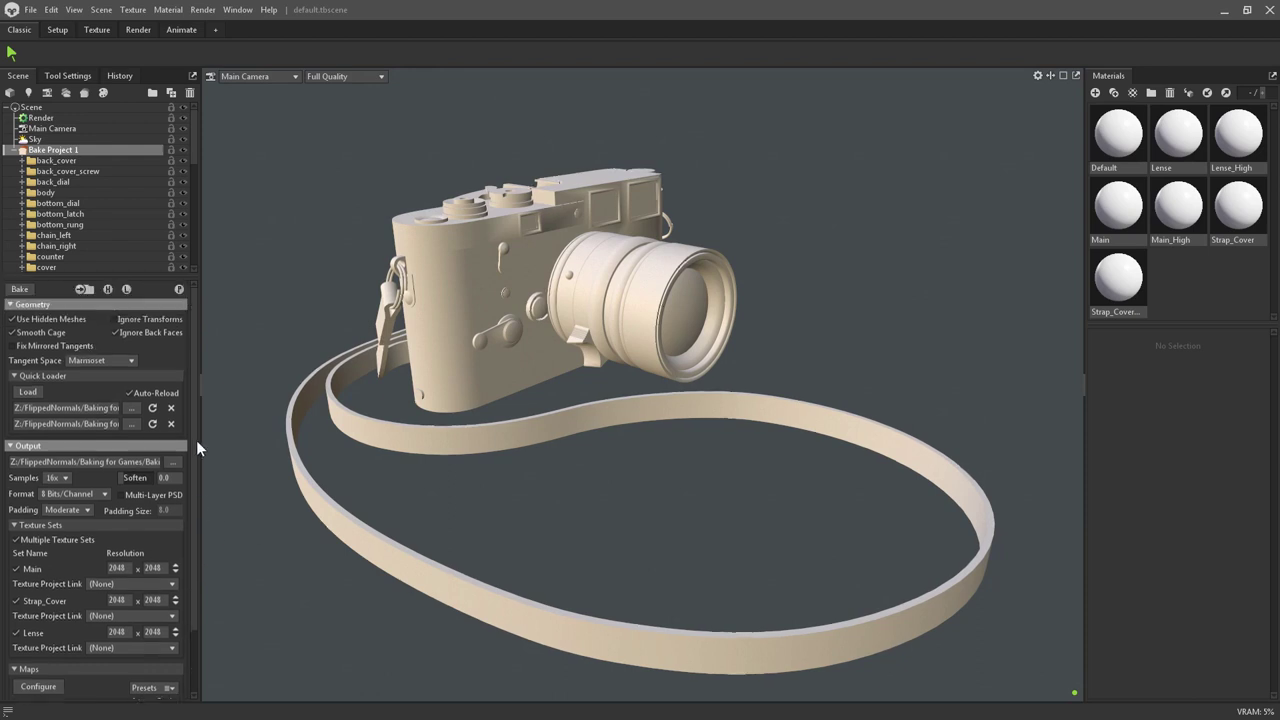
Preview the baked maps on the camera and inspect the lens and the viewfinder eyepiece on the back
{"action": "left_click", "coordinate": [180, 289]}
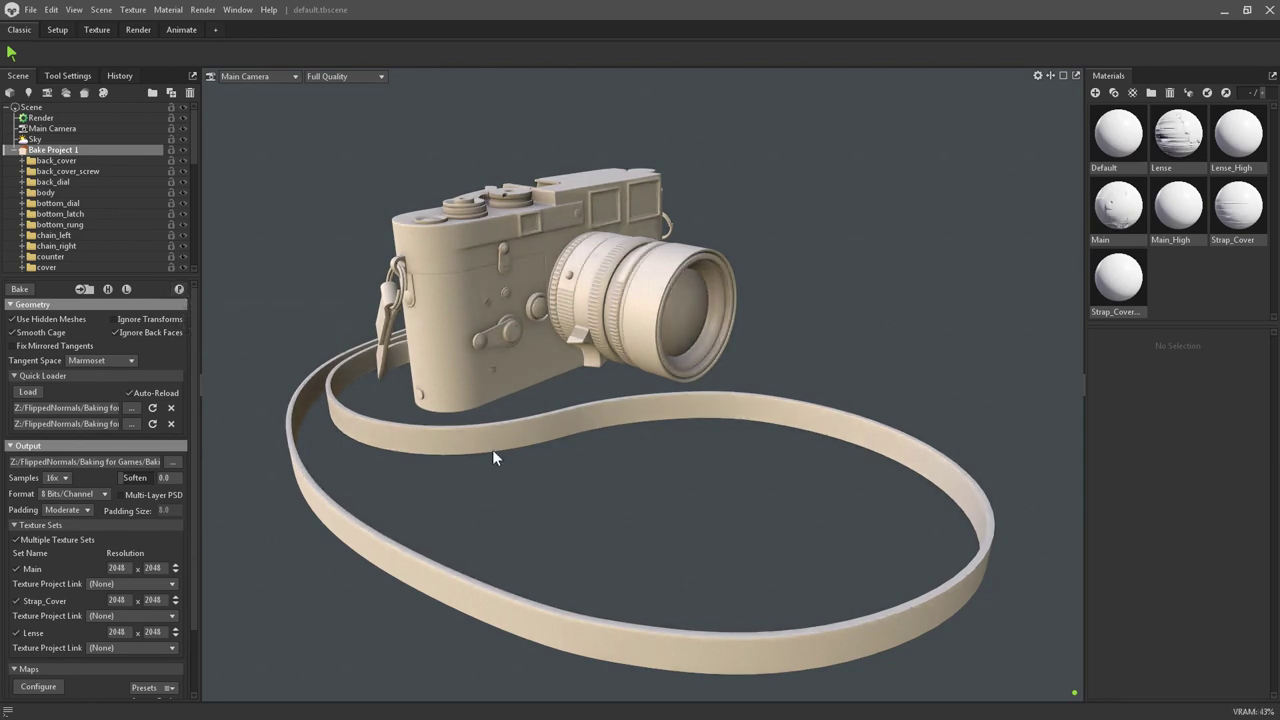
{"action": "scroll", "coordinate": [490, 440], "scroll_direction": "up", "scroll_amount": 3}
{"action": "scroll", "coordinate": [490, 440], "scroll_direction": "up", "scroll_amount": 5}
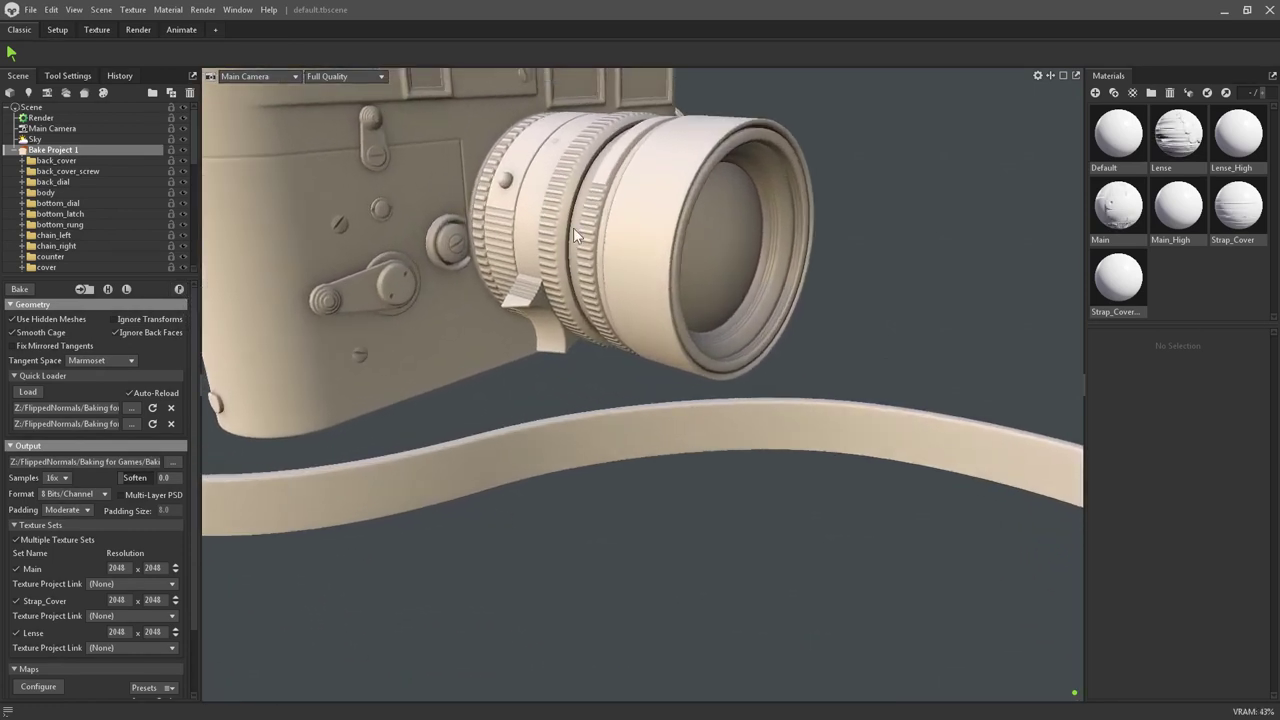
{"action": "middle_click_drag", "start_coordinate": [573, 227], "coordinate": [581, 252]}
{"action": "scroll", "coordinate": [600, 280], "scroll_direction": "down", "scroll_amount": 5}
{"action": "left_click_drag", "start_coordinate": [624, 305], "coordinate": [551, 347]}
{"action": "scroll", "coordinate": [551, 380], "scroll_direction": "up", "scroll_amount": 8}
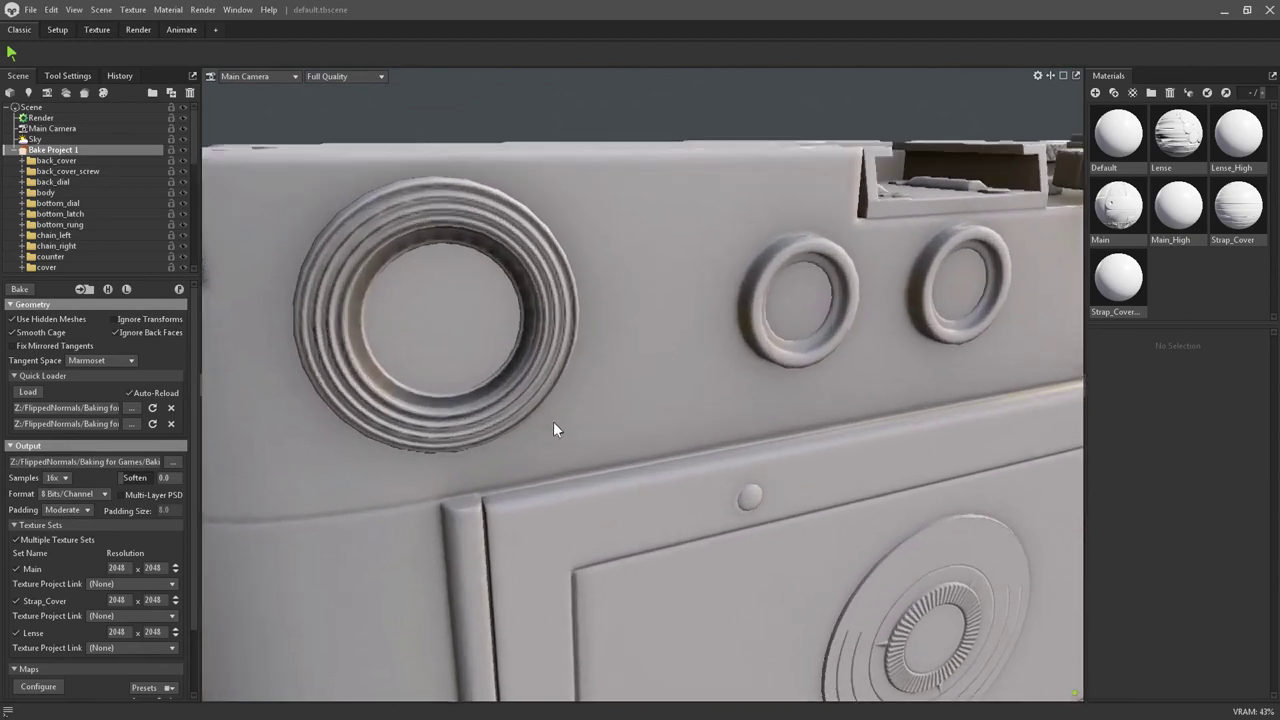
{"action": "left_click_drag", "start_coordinate": [554, 406], "coordinate": [588, 377]}
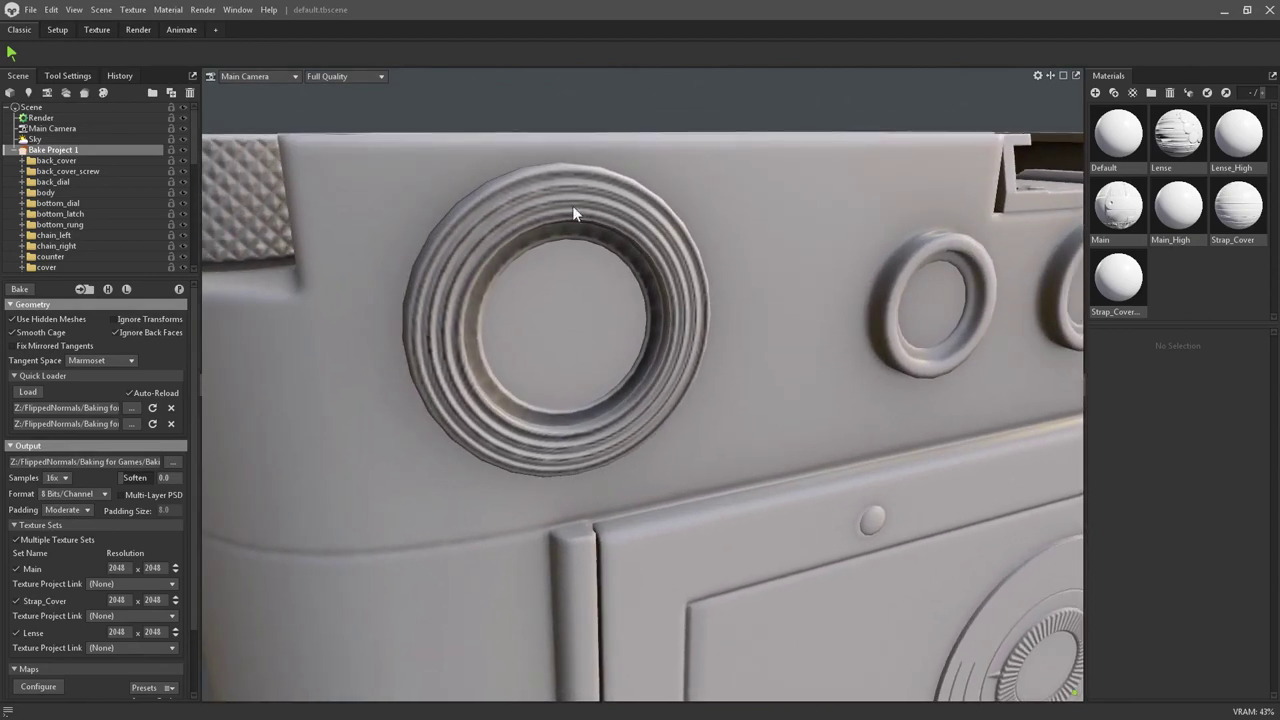
Set the cage Max Offset of the view_finder_eyepiece low-poly group to 0.029
{"action": "left_click", "coordinate": [604, 189]}
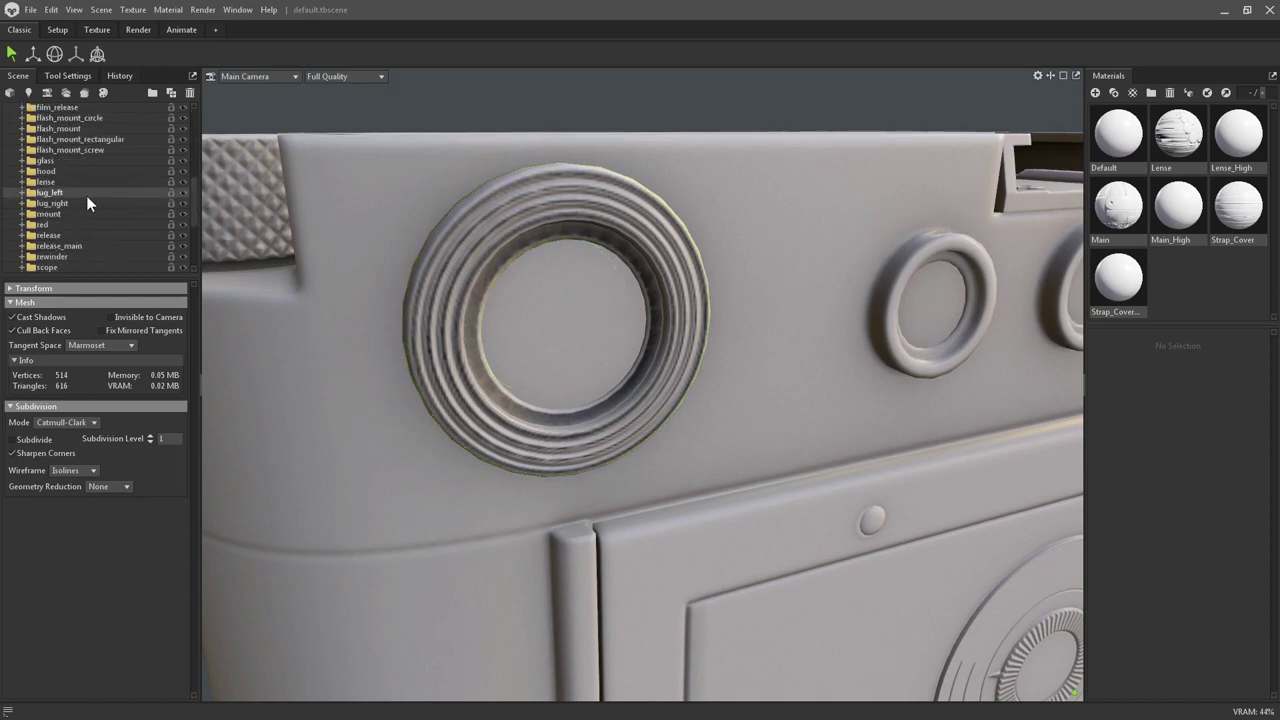
{"action": "left_click", "coordinate": [55, 257]}
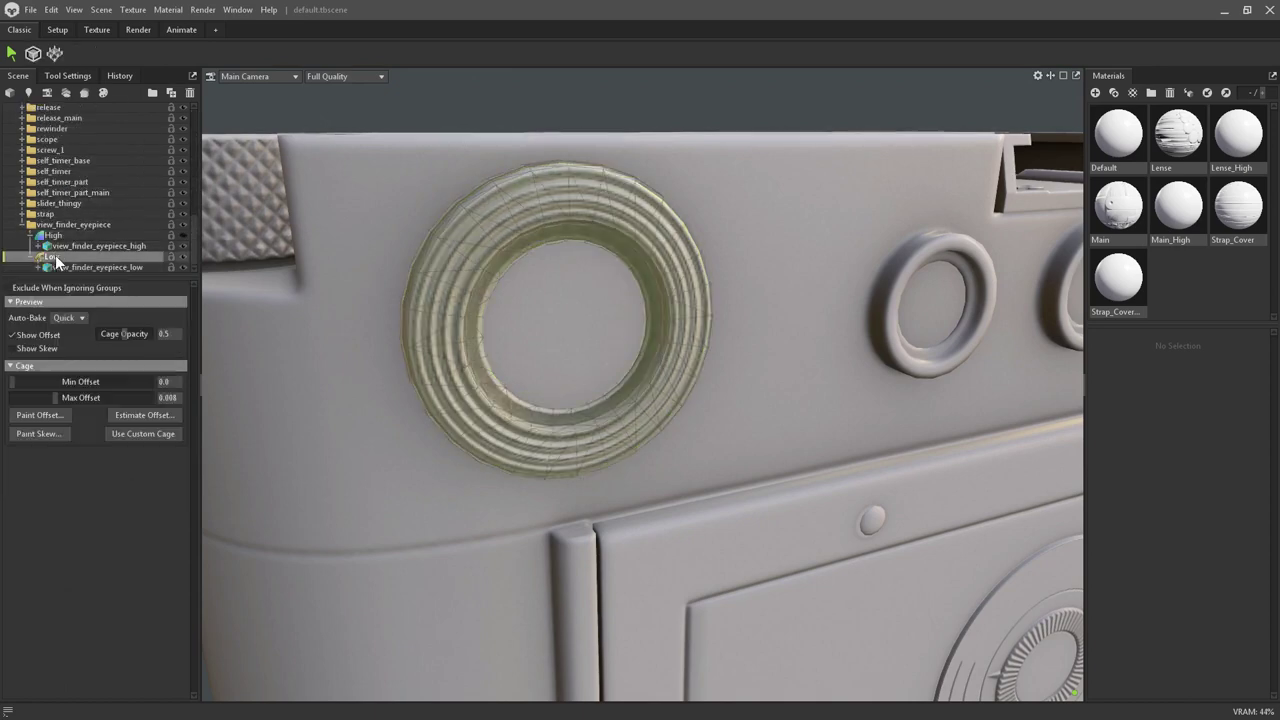
{"action": "left_click_drag", "start_coordinate": [60, 398], "coordinate": [80, 398]}
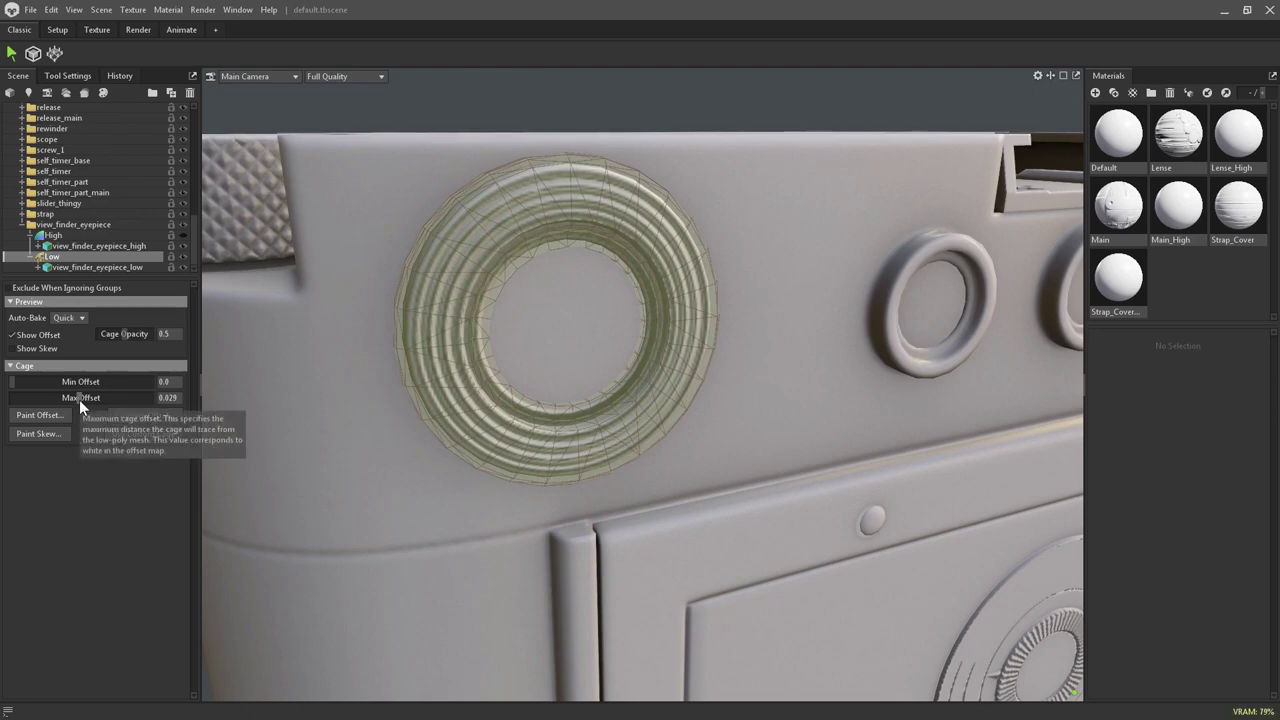
{"action": "left_click", "coordinate": [526, 94]}
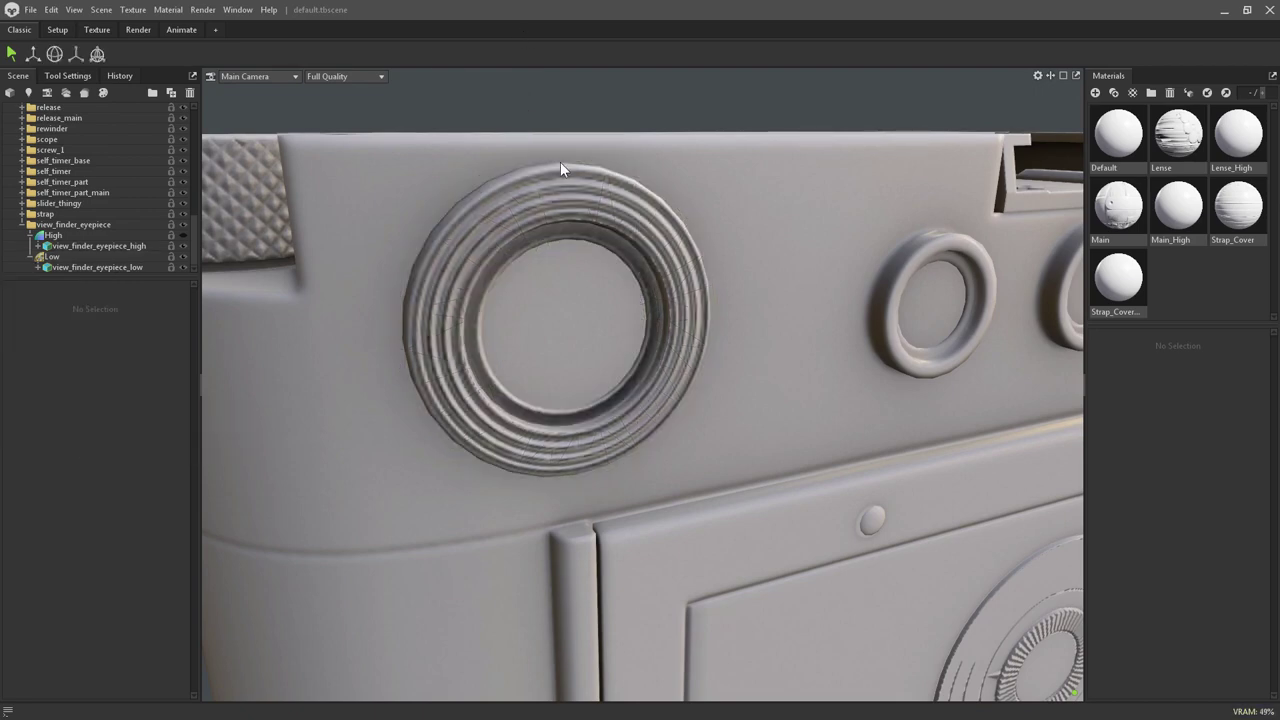
Inspect the eyepiece rings up close and set the bake project's output Soften to 0.15
{"action": "left_click_drag", "start_coordinate": [560, 162], "coordinate": [656, 218]}
{"action": "scroll", "coordinate": [656, 218], "scroll_direction": "up", "scroll_amount": 5}
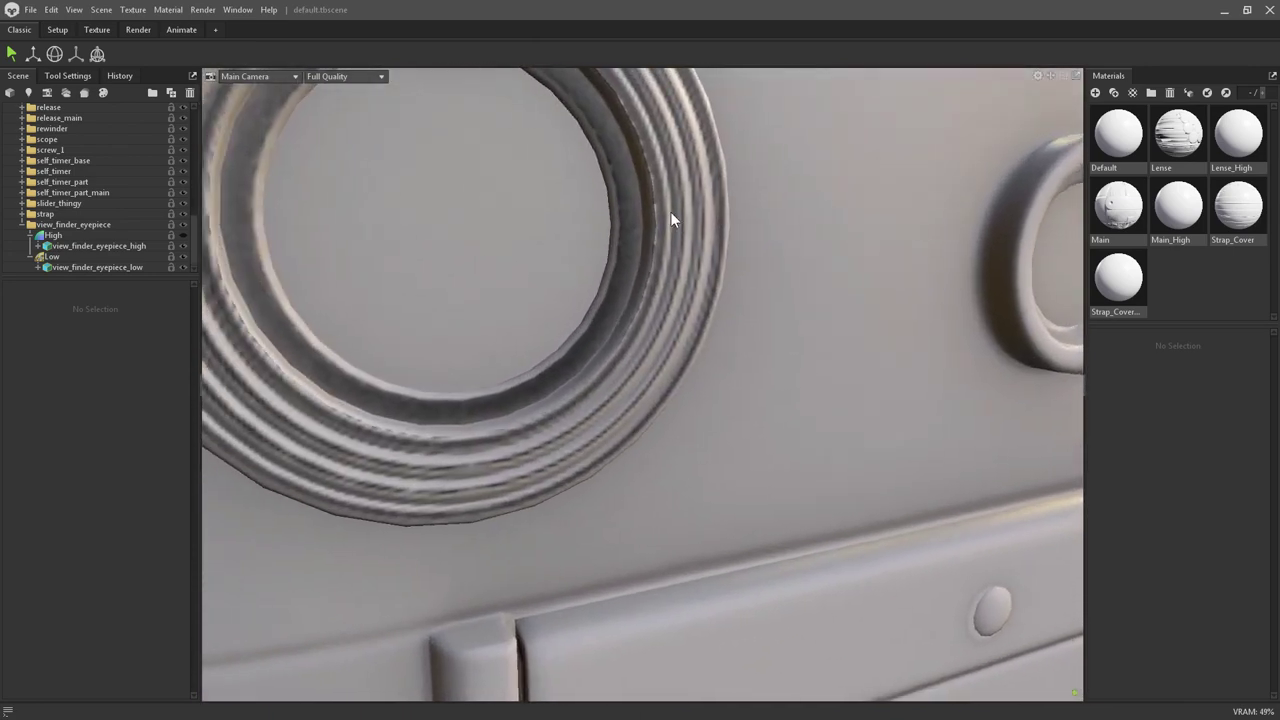
{"action": "left_click_drag", "start_coordinate": [670, 211], "coordinate": [656, 160]}
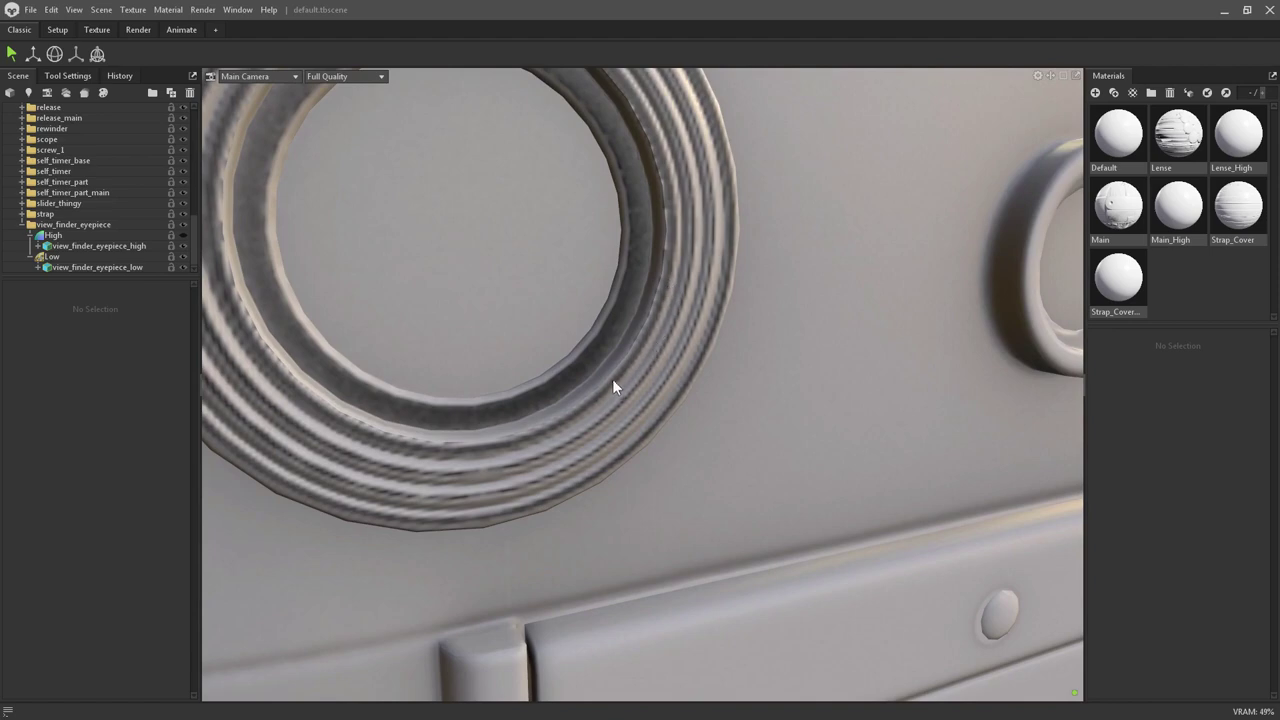
{"action": "scroll", "coordinate": [648, 112], "scroll_direction": "up", "scroll_amount": 3}
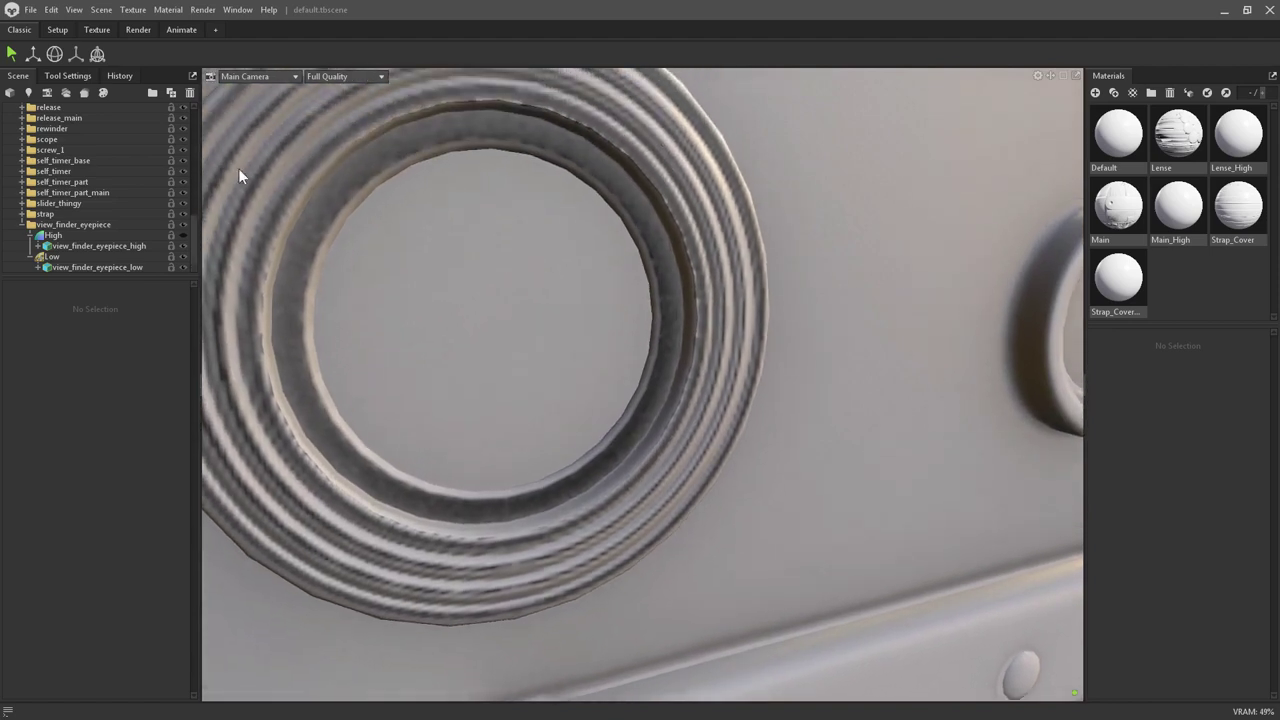
{"action": "scroll", "coordinate": [147, 171], "scroll_direction": "up", "scroll_amount": 10}
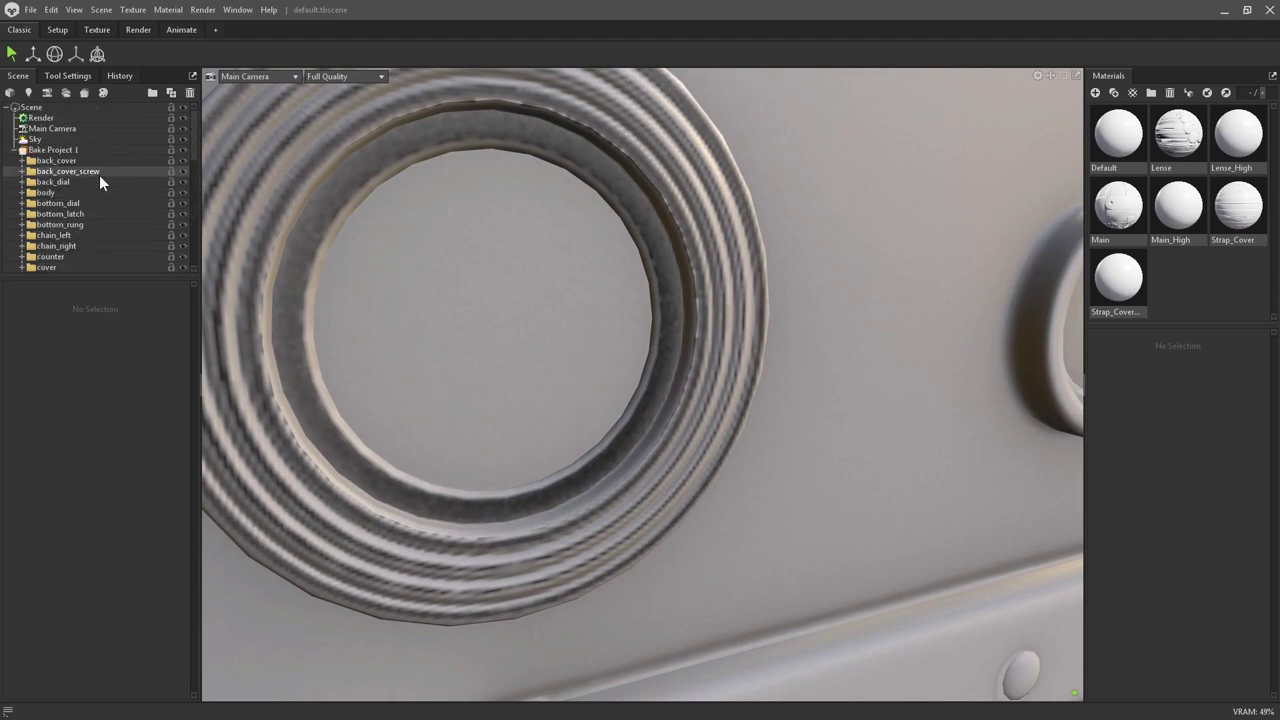
{"action": "left_click", "coordinate": [95, 150]}
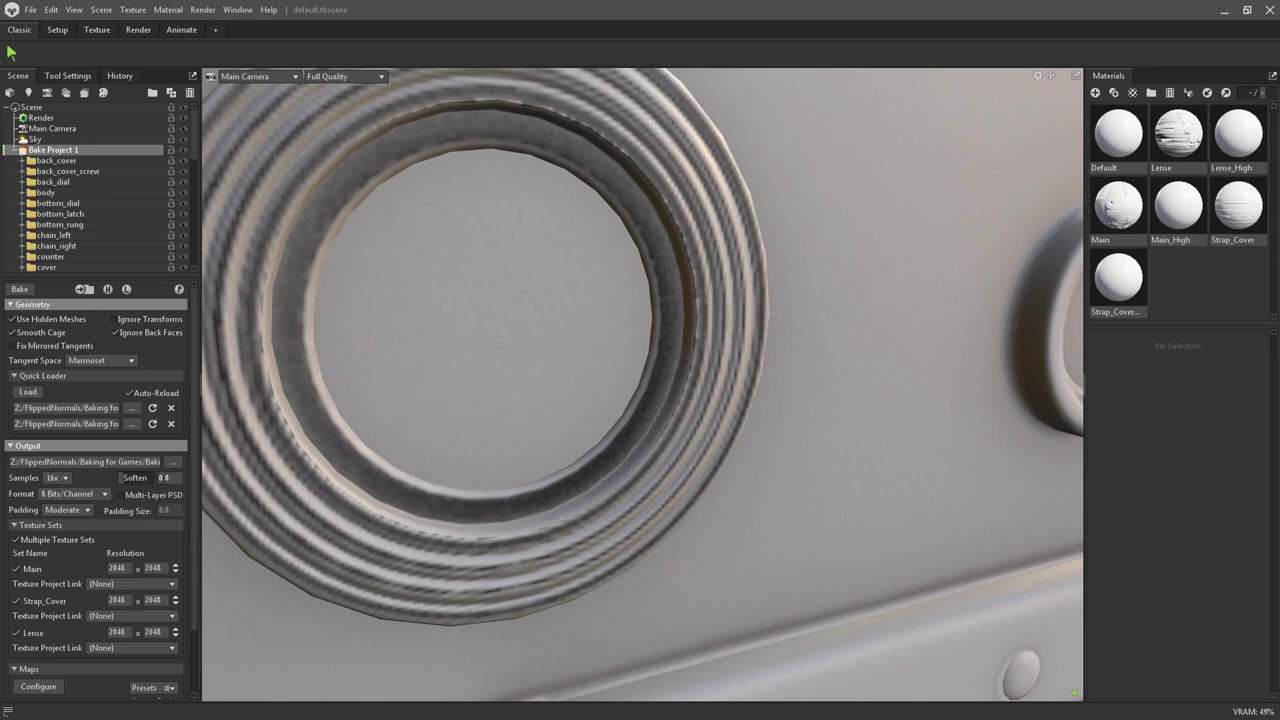
{"action": "left_click", "coordinate": [163, 478]}
{"action": "scroll", "coordinate": [878, 245], "scroll_direction": "down", "scroll_amount": 5}
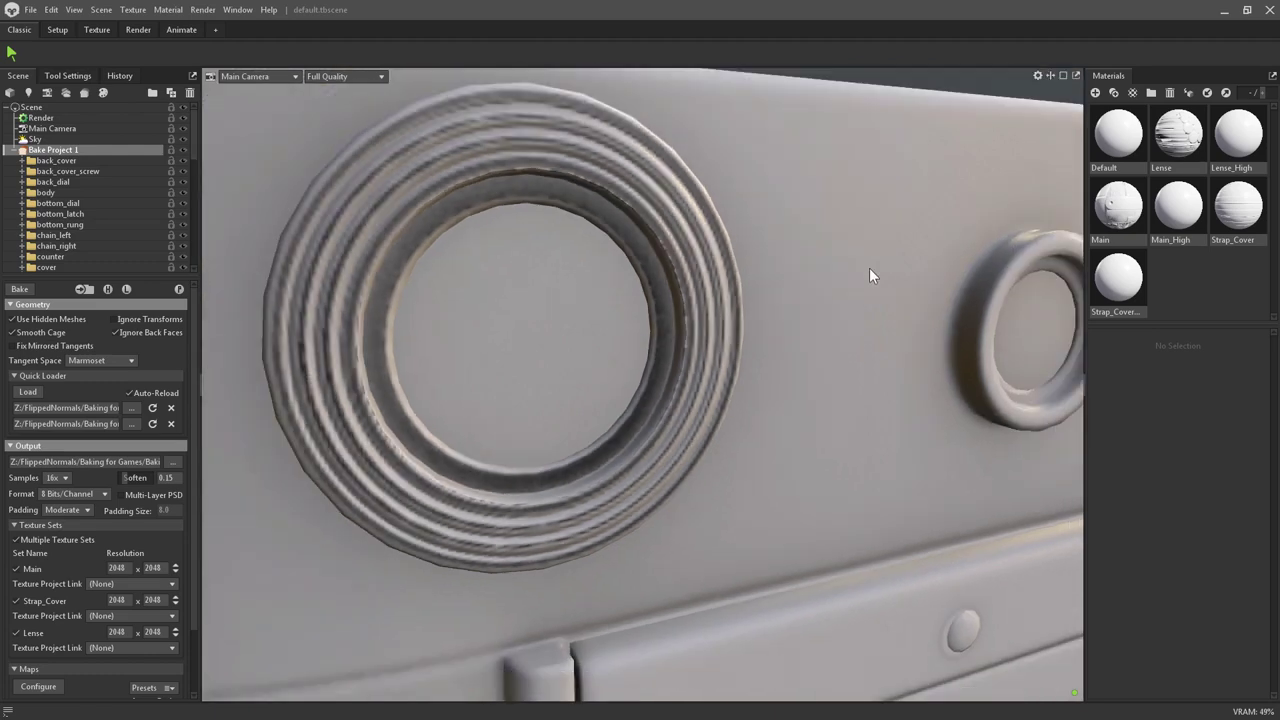
{"action": "scroll", "coordinate": [765, 325], "scroll_direction": "up", "scroll_amount": 5}
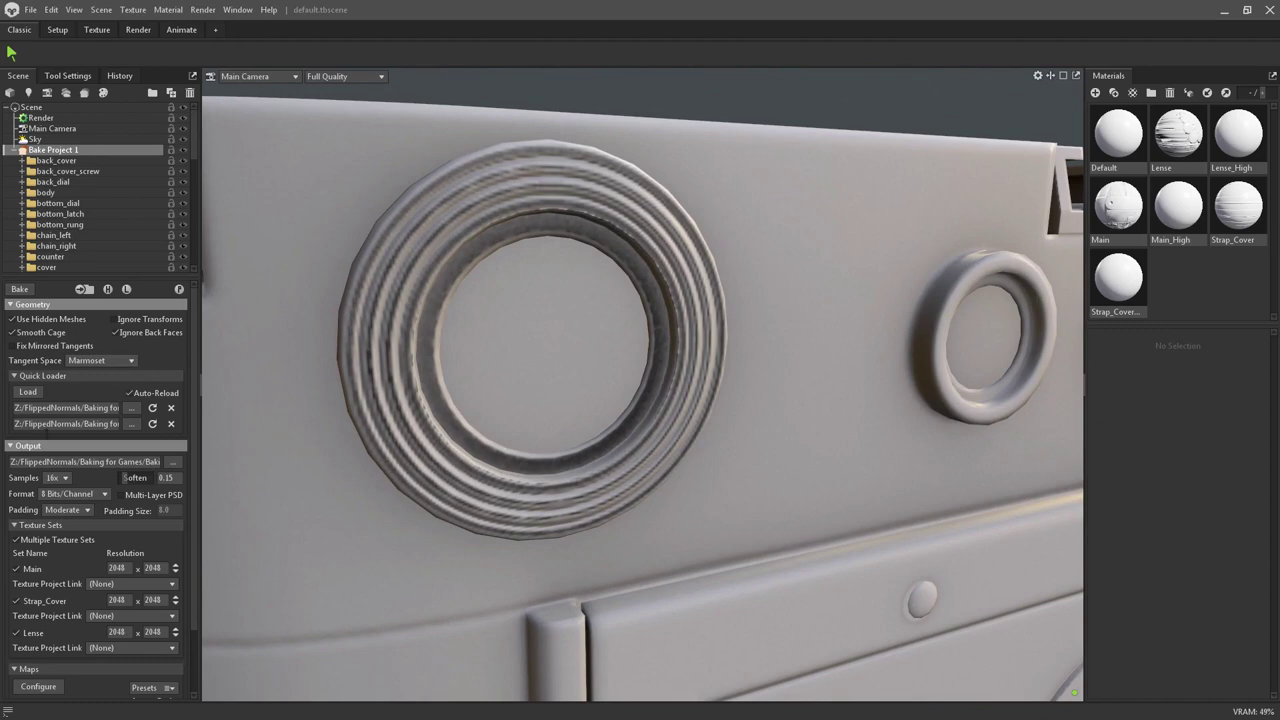
Disable the Ambient Occlusion map, bake the project again and check the eyepiece rings
{"action": "scroll", "coordinate": [46, 586], "scroll_direction": "down", "scroll_amount": 2}
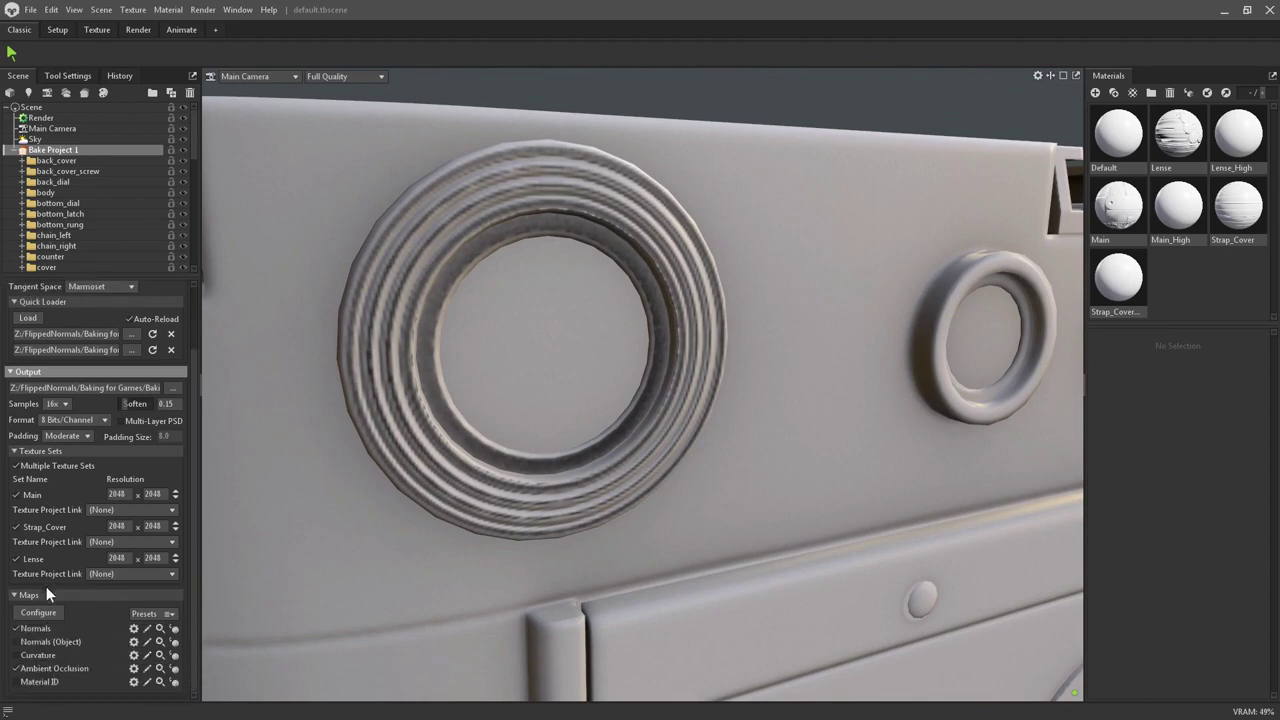
{"action": "left_click", "coordinate": [17, 668]}
{"action": "scroll", "coordinate": [72, 420], "scroll_direction": "up", "scroll_amount": 2}
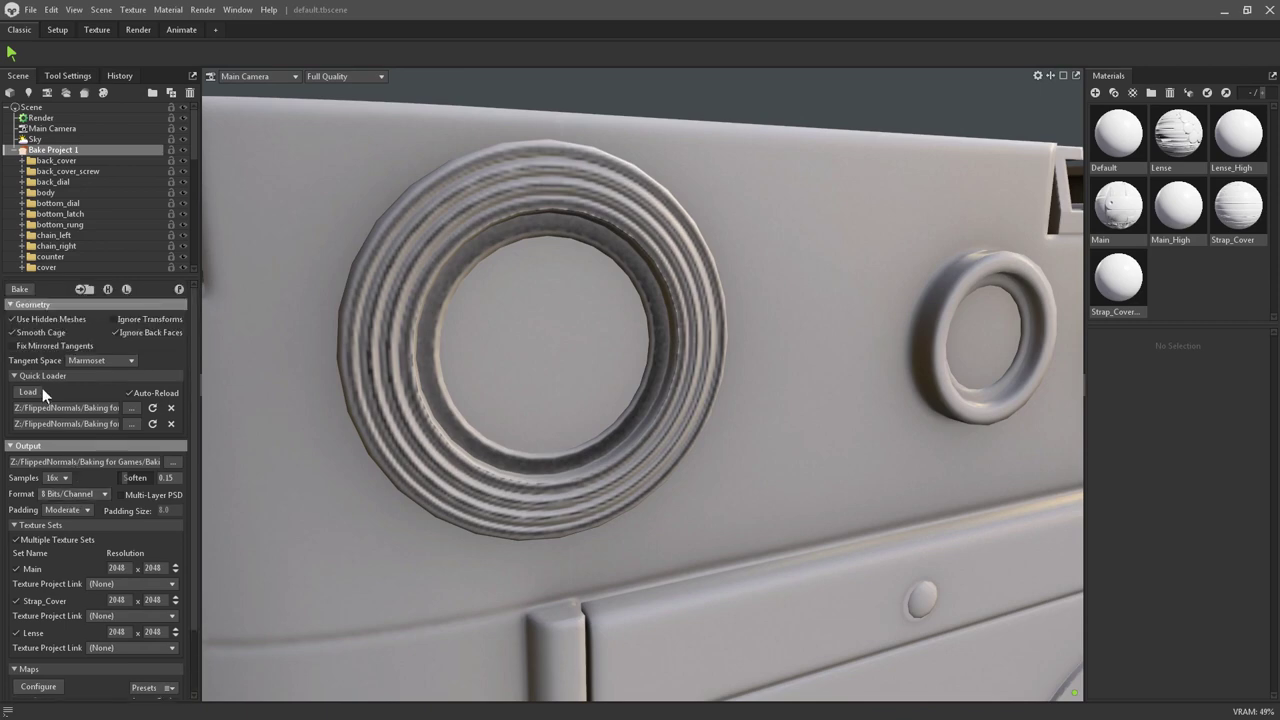
{"action": "left_click", "coordinate": [20, 289]}
{"action": "scroll", "coordinate": [718, 340], "scroll_direction": "up", "scroll_amount": 5}
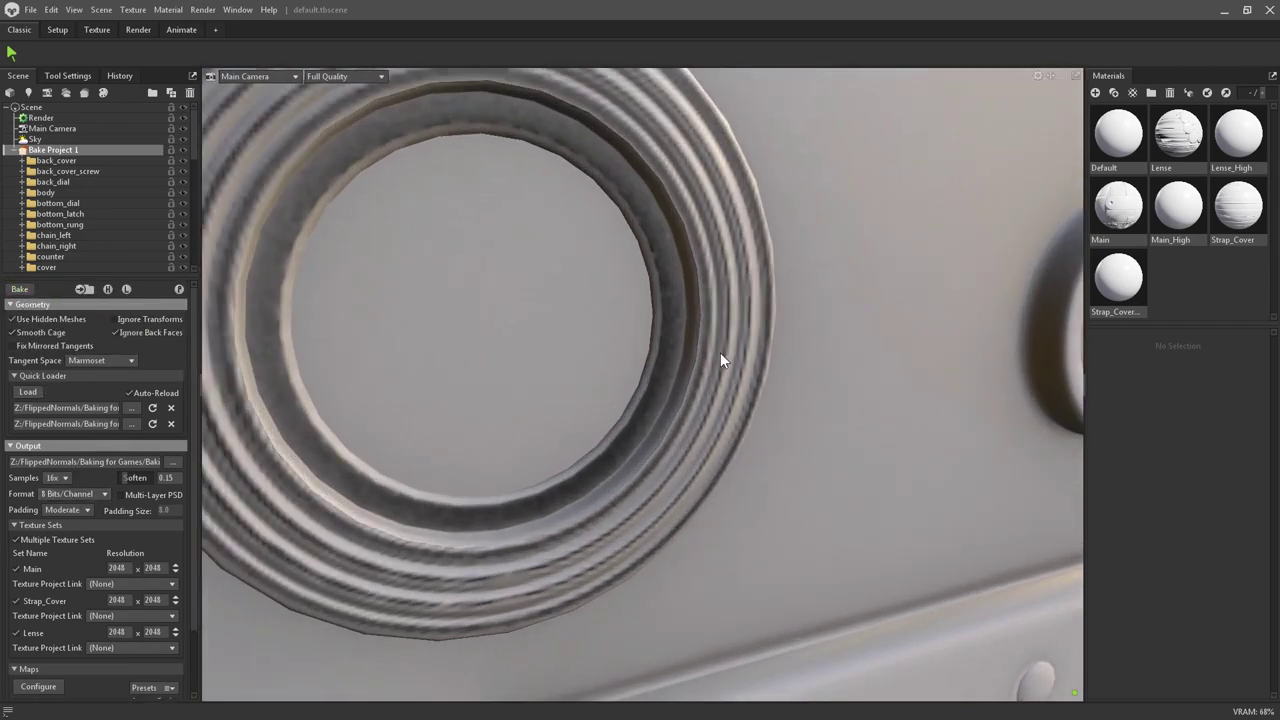
{"action": "scroll", "coordinate": [720, 350], "scroll_direction": "down", "scroll_amount": 3}
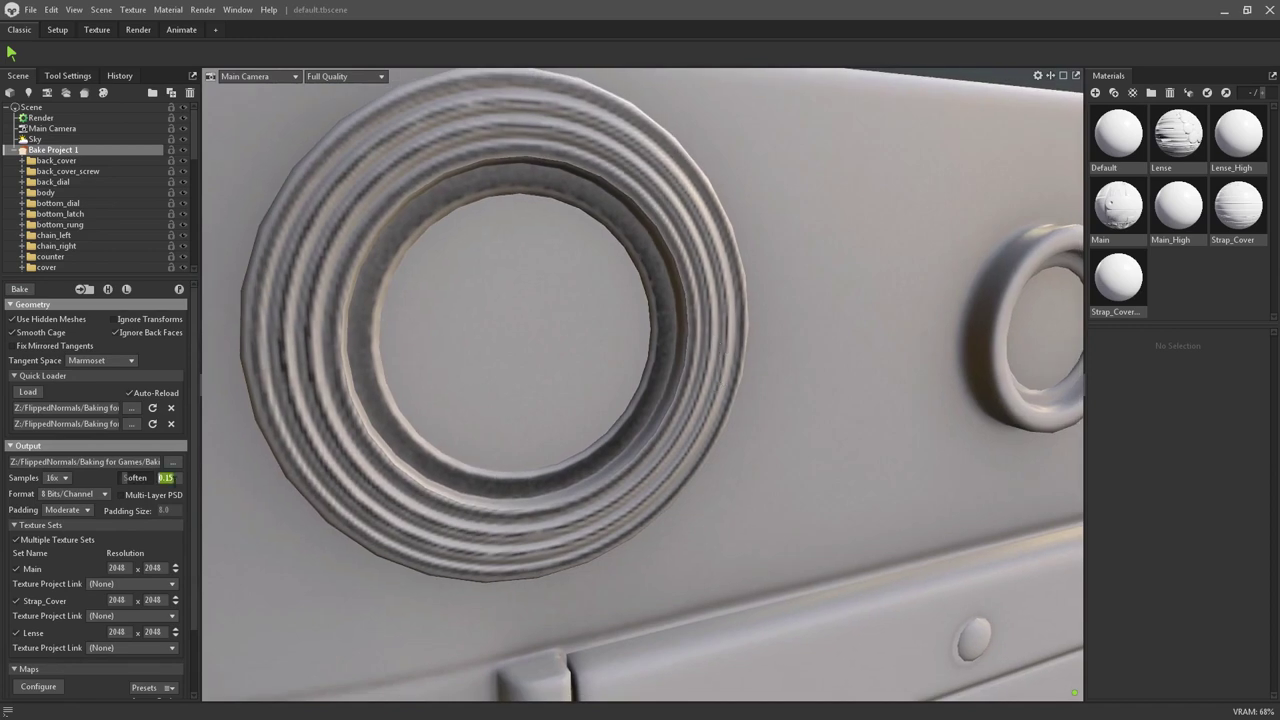
Set the output Soften to 0.25 and inspect the camera's knurled dial, lens rings and body screws
{"action": "key", "text": "BackSpace"}
{"action": "scroll", "coordinate": [525, 527], "scroll_direction": "down", "scroll_amount": 5}
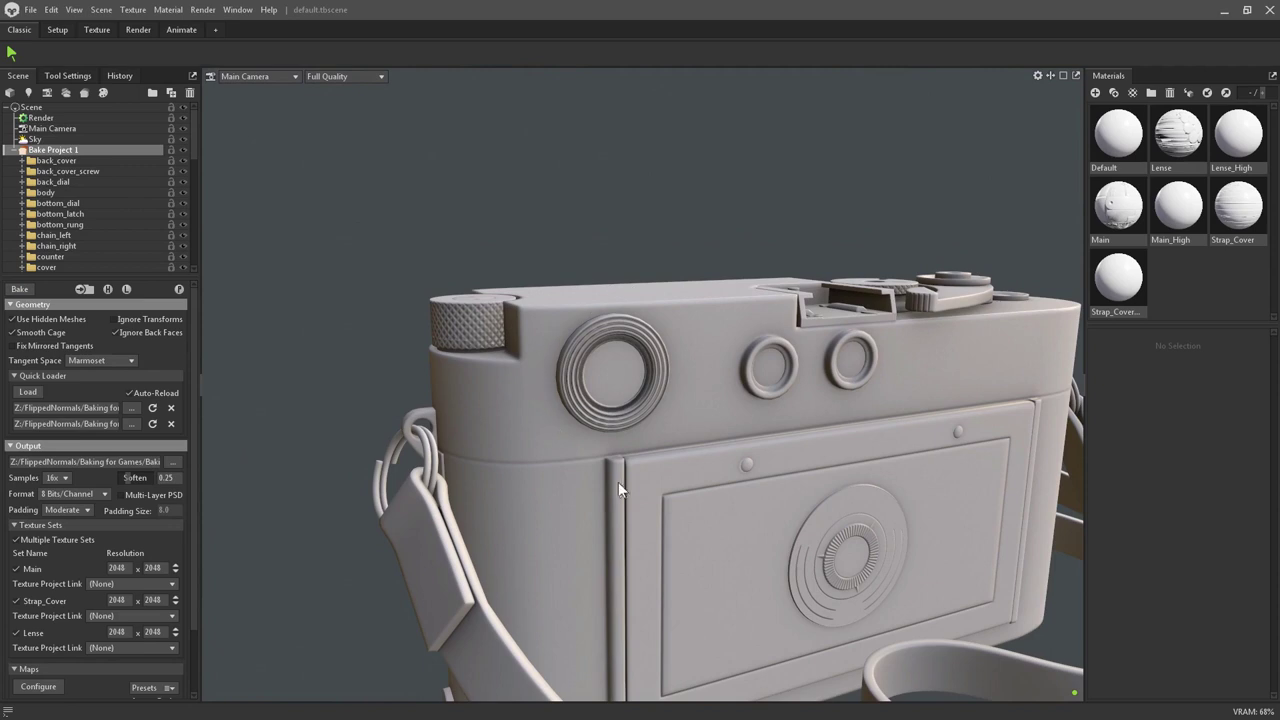
{"action": "left_click_drag", "start_coordinate": [618, 482], "coordinate": [690, 422]}
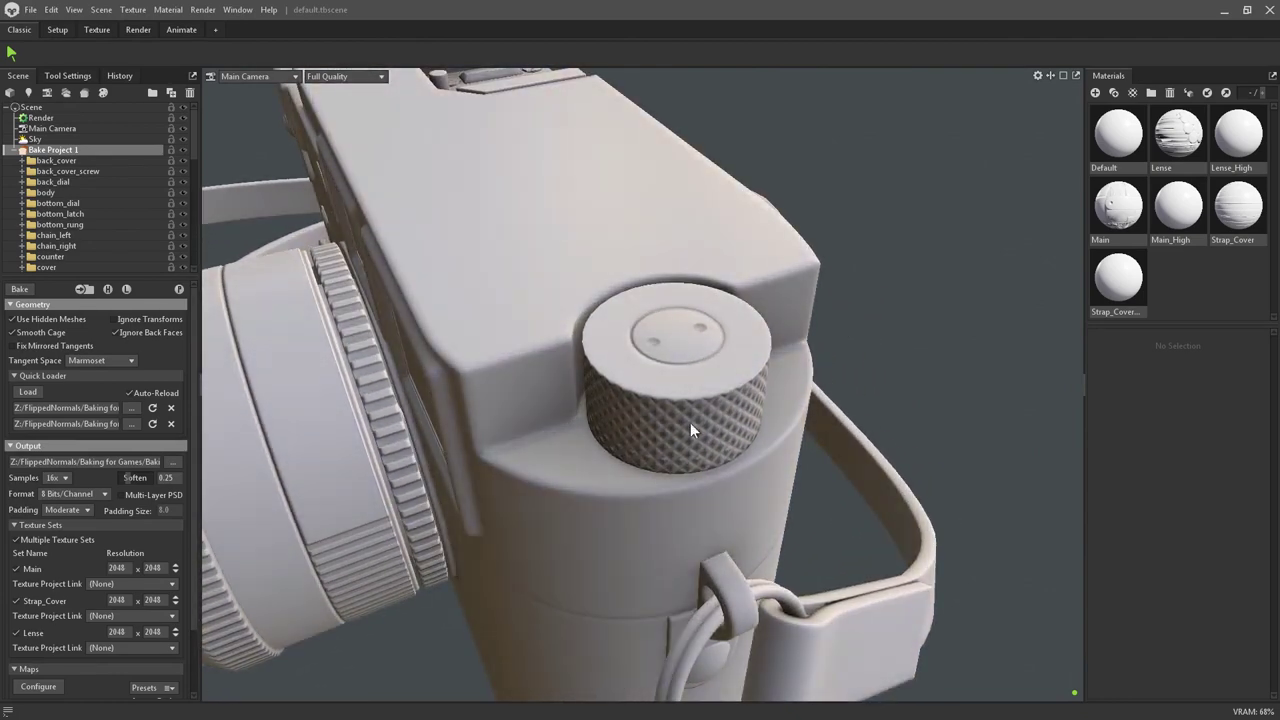
{"action": "left_click_drag", "start_coordinate": [593, 438], "coordinate": [486, 397]}
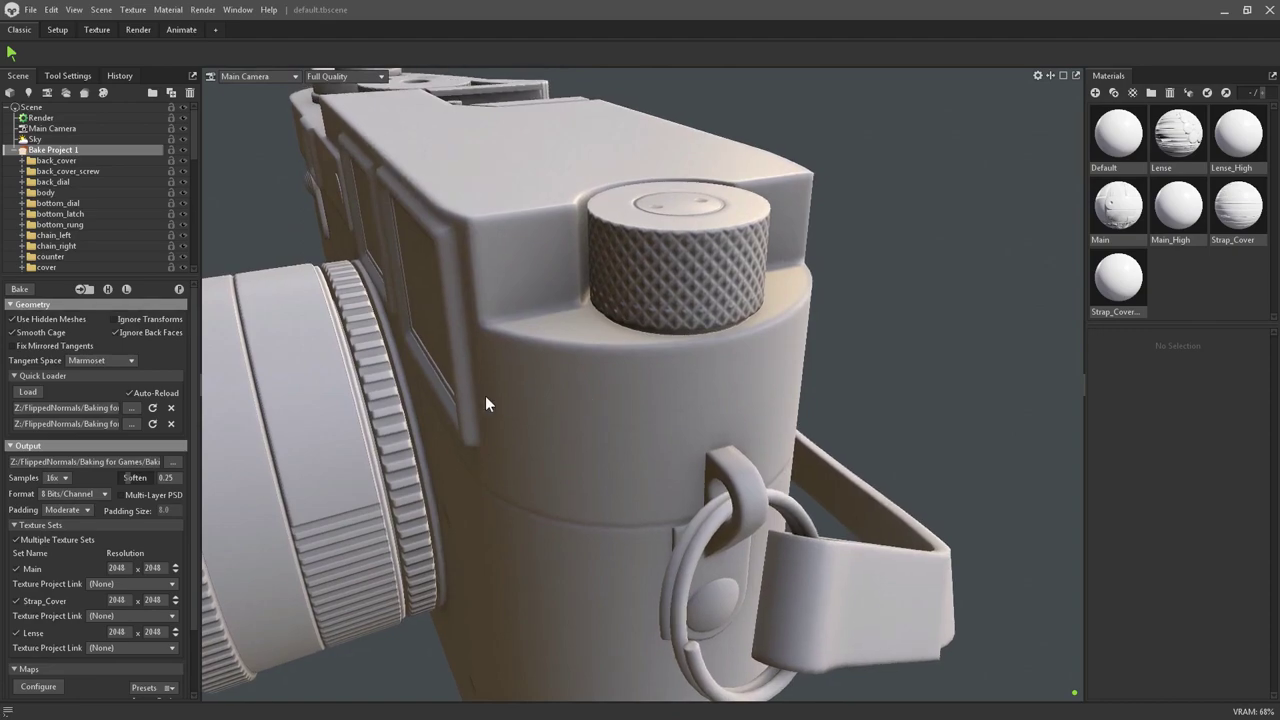
{"action": "left_click_drag", "start_coordinate": [357, 461], "coordinate": [590, 374]}
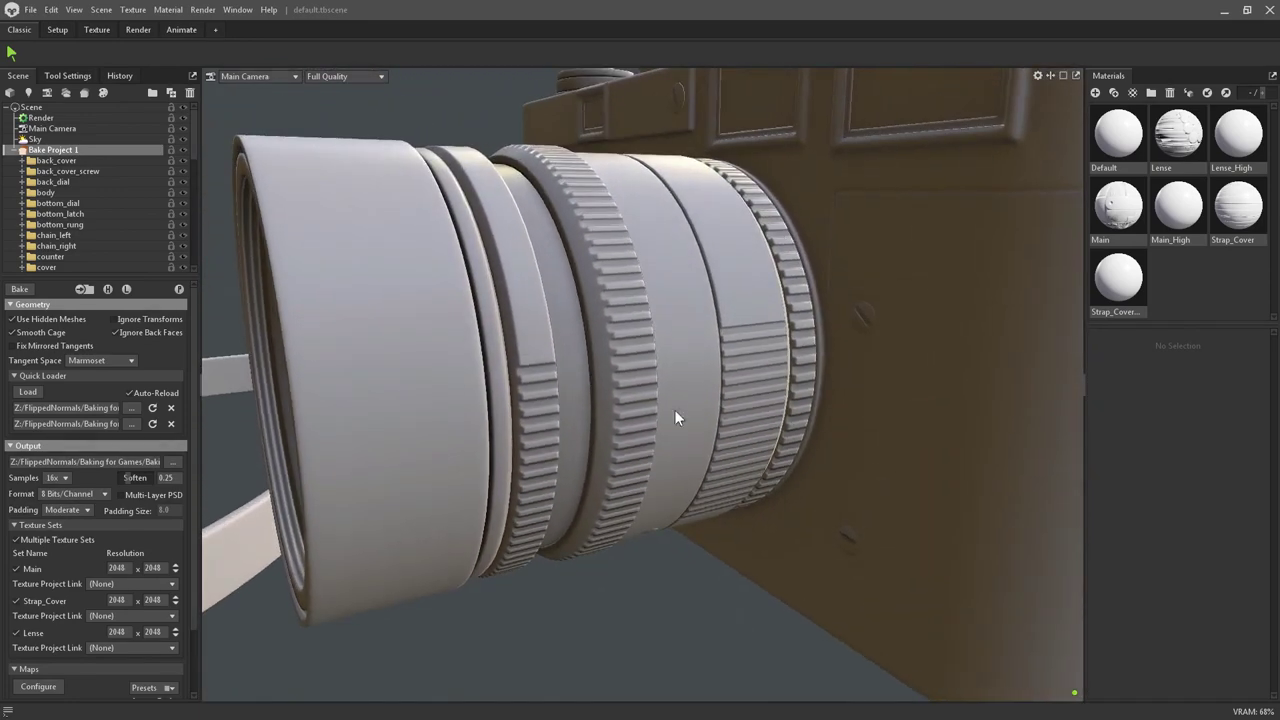
{"action": "left_click_drag", "start_coordinate": [826, 410], "coordinate": [771, 359]}
{"action": "scroll", "coordinate": [771, 359], "scroll_direction": "up", "scroll_amount": 5}
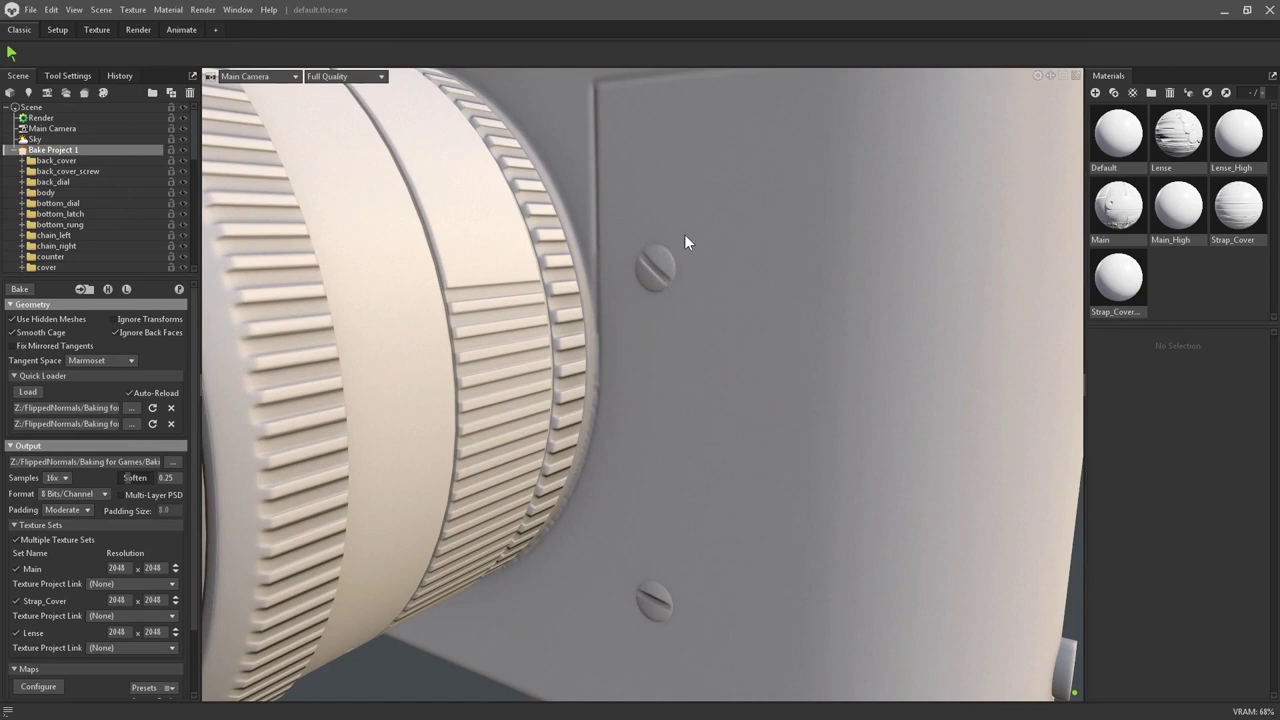
Examine the whole baked camera from both sides, then the lens's front rim and inner rings up close
{"action": "scroll", "coordinate": [660, 480], "scroll_direction": "down", "scroll_amount": 5}
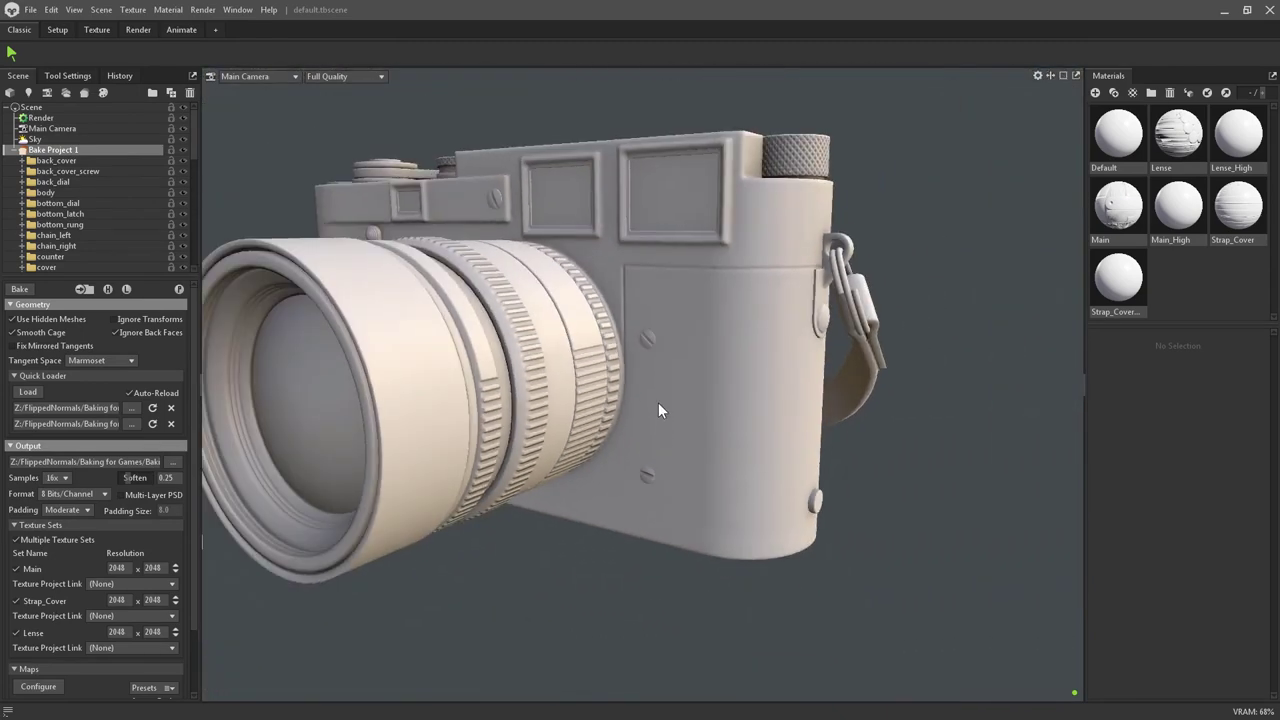
{"action": "mouse_move", "coordinate": [658, 402]}
{"action": "left_mouse_down"}
{"action": "mouse_move", "coordinate": [574, 410]}
{"action": "mouse_move", "coordinate": [644, 402]}
{"action": "mouse_move", "coordinate": [527, 390]}
{"action": "mouse_move", "coordinate": [668, 388]}
{"action": "mouse_move", "coordinate": [601, 378]}
{"action": "left_mouse_up"}
{"action": "scroll", "coordinate": [666, 388], "scroll_direction": "up", "scroll_amount": 3}
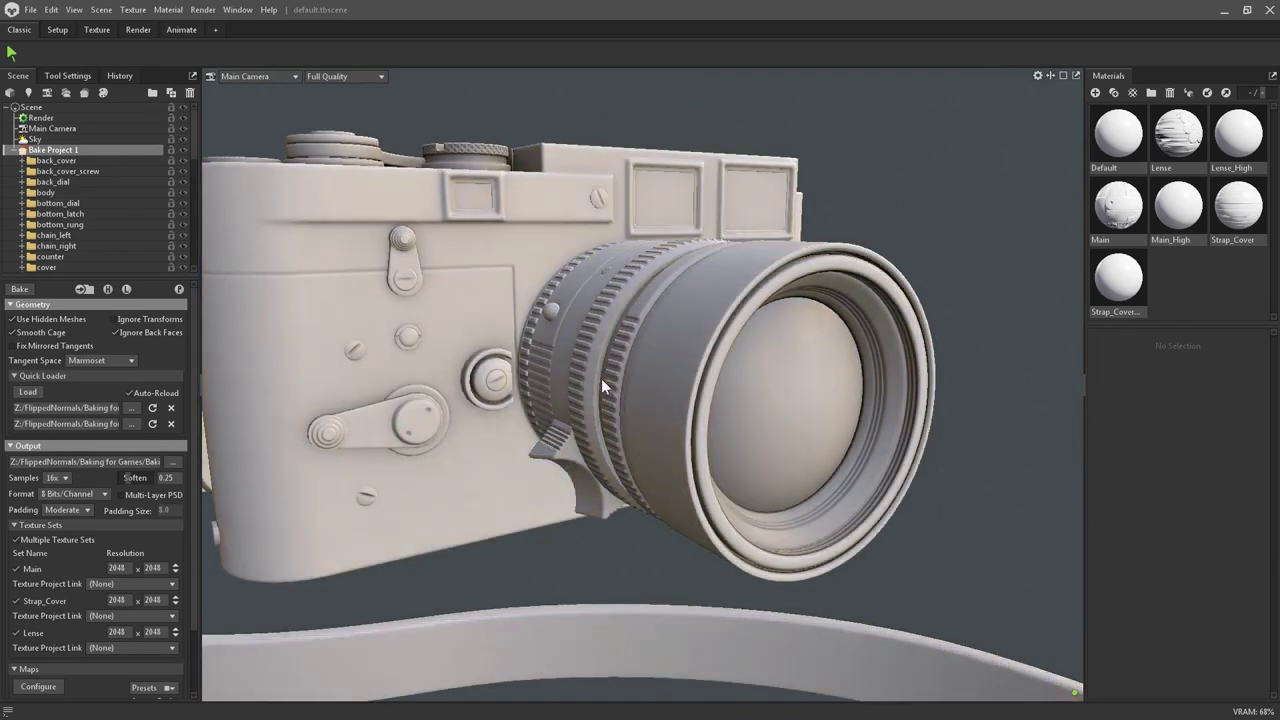
{"action": "left_click_drag", "start_coordinate": [724, 350], "coordinate": [672, 380]}
{"action": "scroll", "coordinate": [660, 410], "scroll_direction": "up", "scroll_amount": 5}
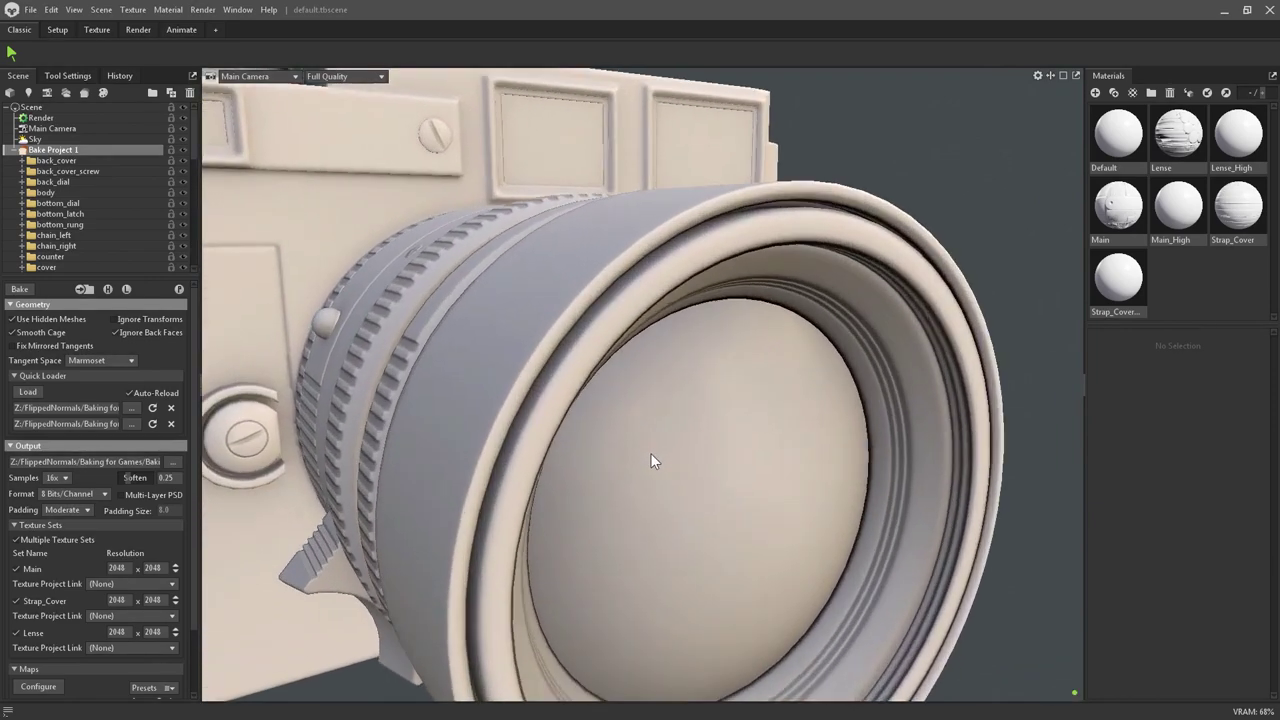
{"action": "left_click_drag", "start_coordinate": [682, 446], "coordinate": [746, 364]}
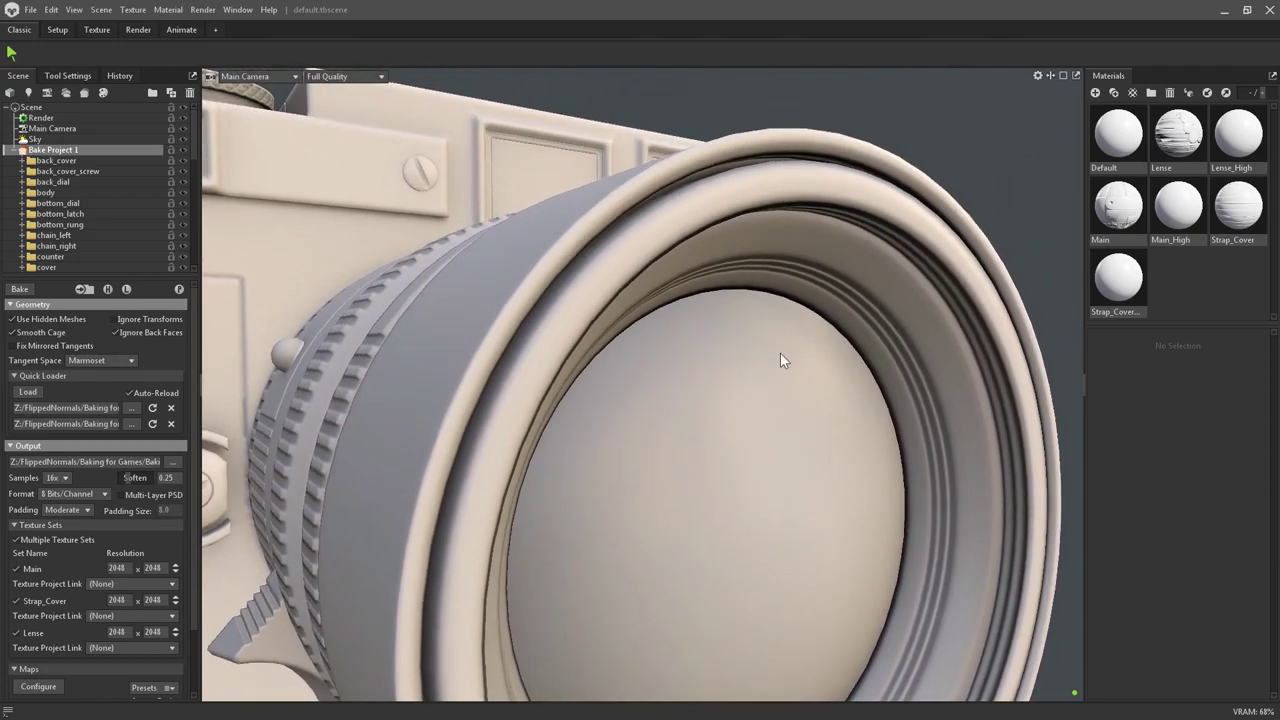
{"action": "mouse_move", "coordinate": [602, 407]}
{"action": "left_mouse_down"}
{"action": "mouse_move", "coordinate": [689, 403]}
{"action": "mouse_move", "coordinate": [664, 494]}
{"action": "mouse_move", "coordinate": [667, 376]}
{"action": "mouse_move", "coordinate": [676, 468]}
{"action": "mouse_move", "coordinate": [689, 416]}
{"action": "mouse_move", "coordinate": [725, 463]}
{"action": "mouse_move", "coordinate": [692, 414]}
{"action": "left_mouse_up"}
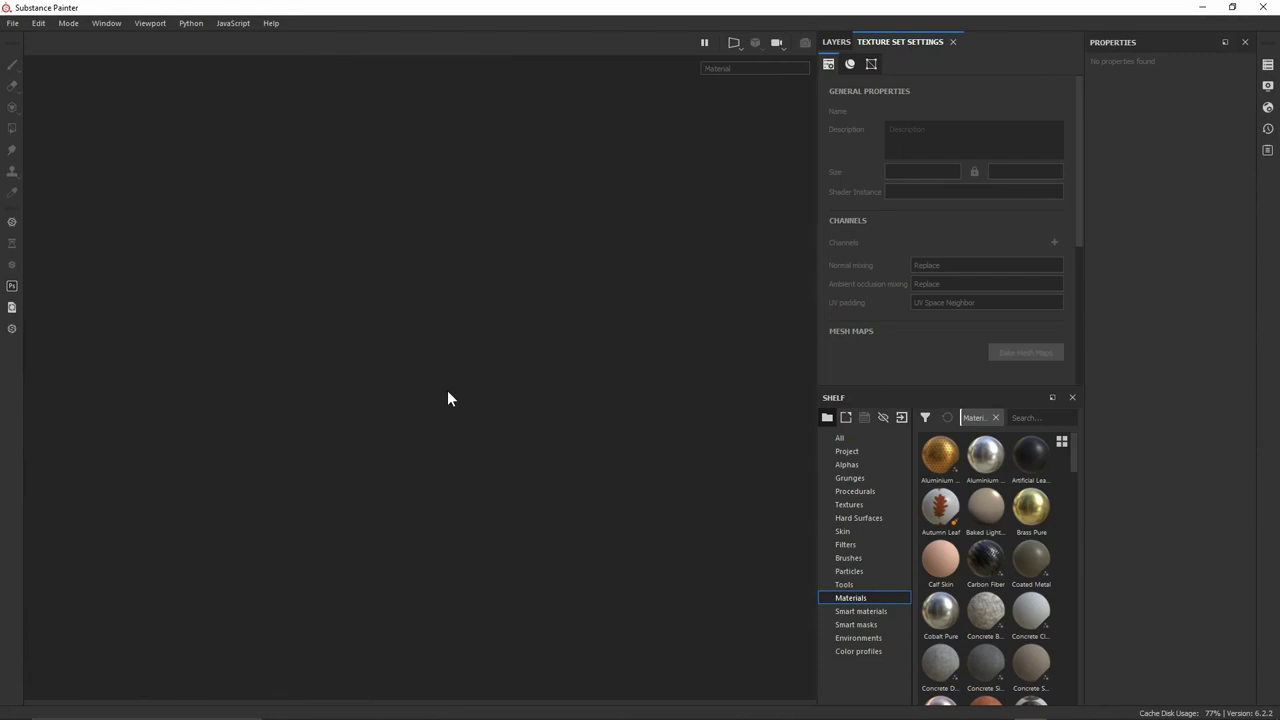
Switch to Substance Painter and create a project from Camera_low.fbx with 2048 document resolution, choosing the normal map format
{"action": "left_click", "coordinate": [14, 23]}
{"action": "left_click", "coordinate": [26, 40]}
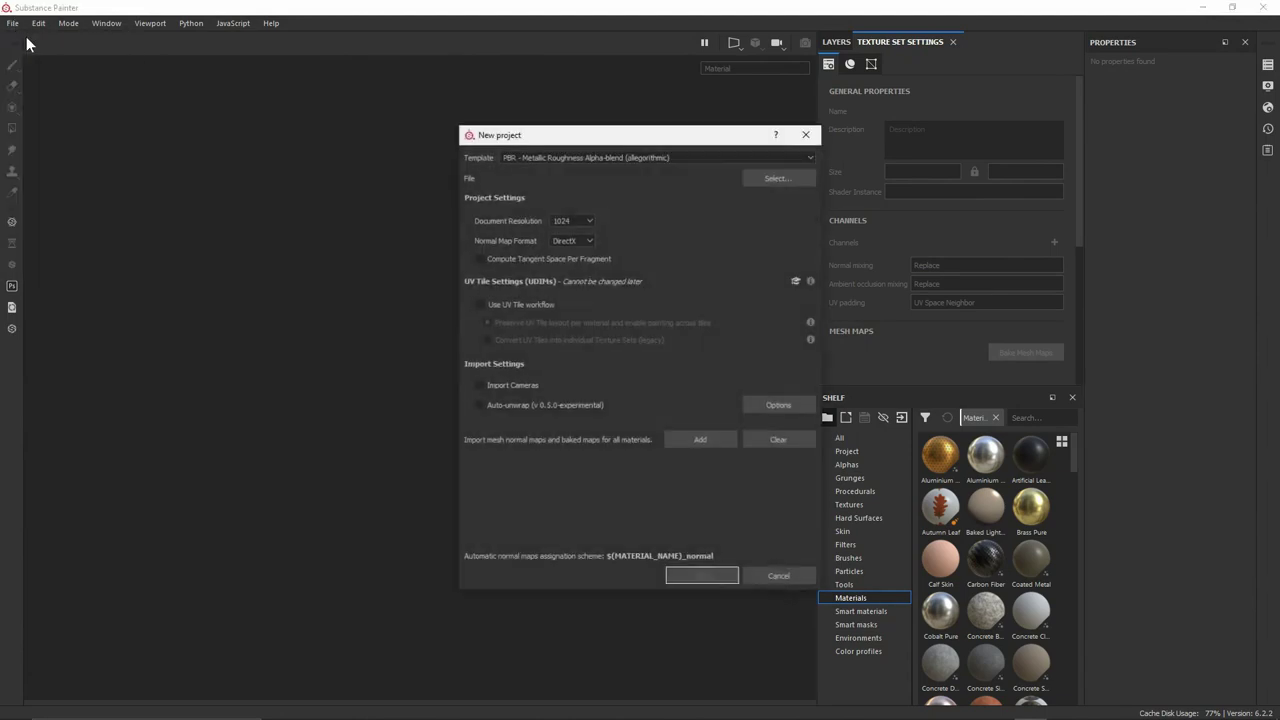
{"action": "left_click_drag", "start_coordinate": [722, 140], "coordinate": [537, 133]}
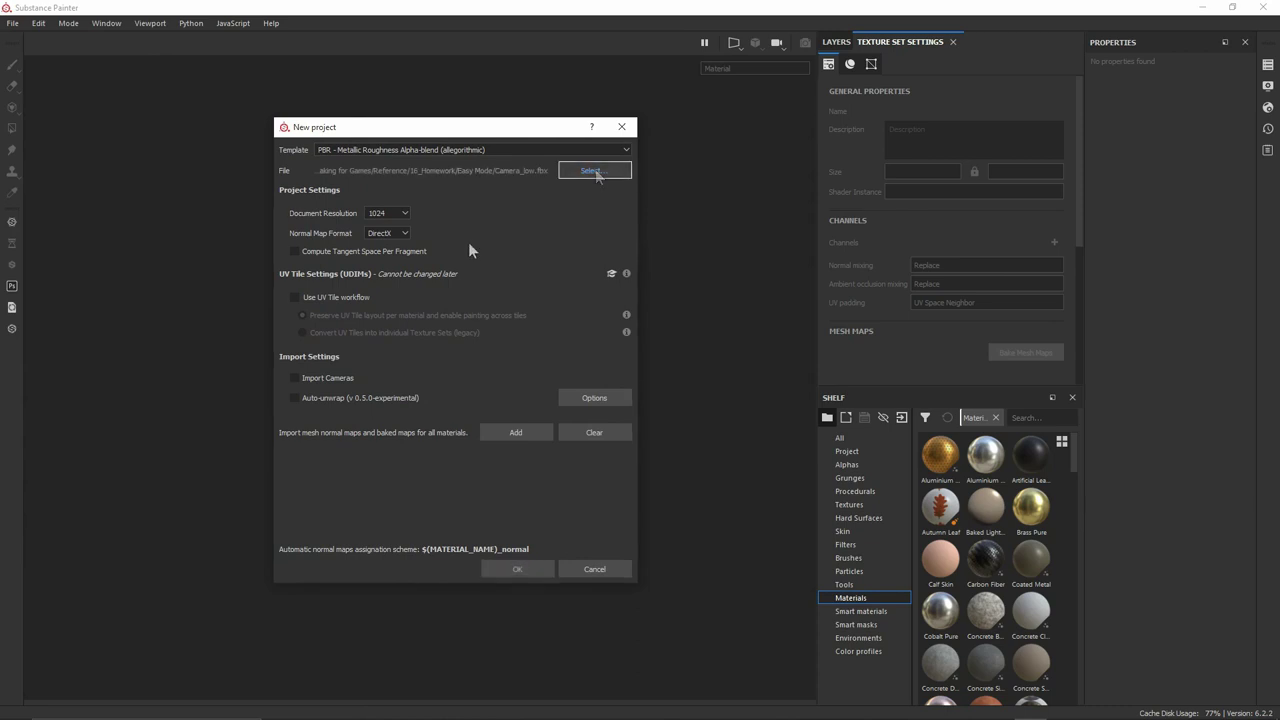
{"action": "left_click", "coordinate": [372, 213]}
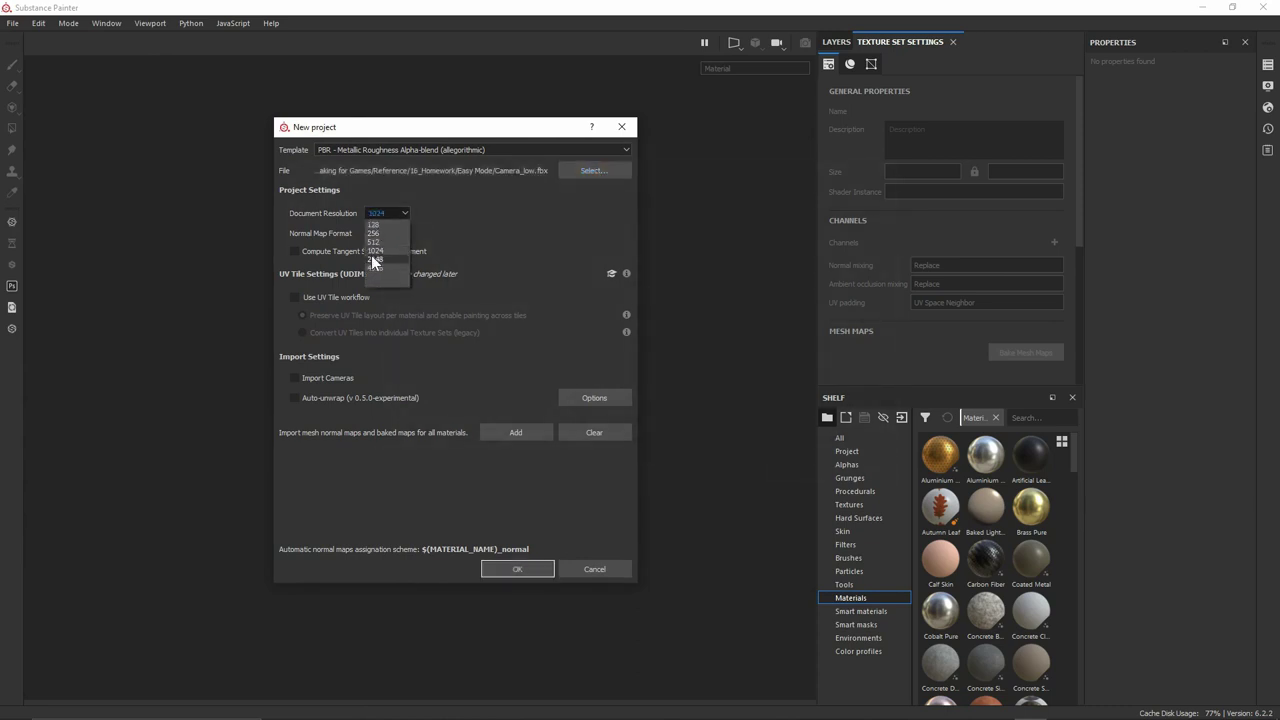
{"action": "left_click", "coordinate": [373, 259]}
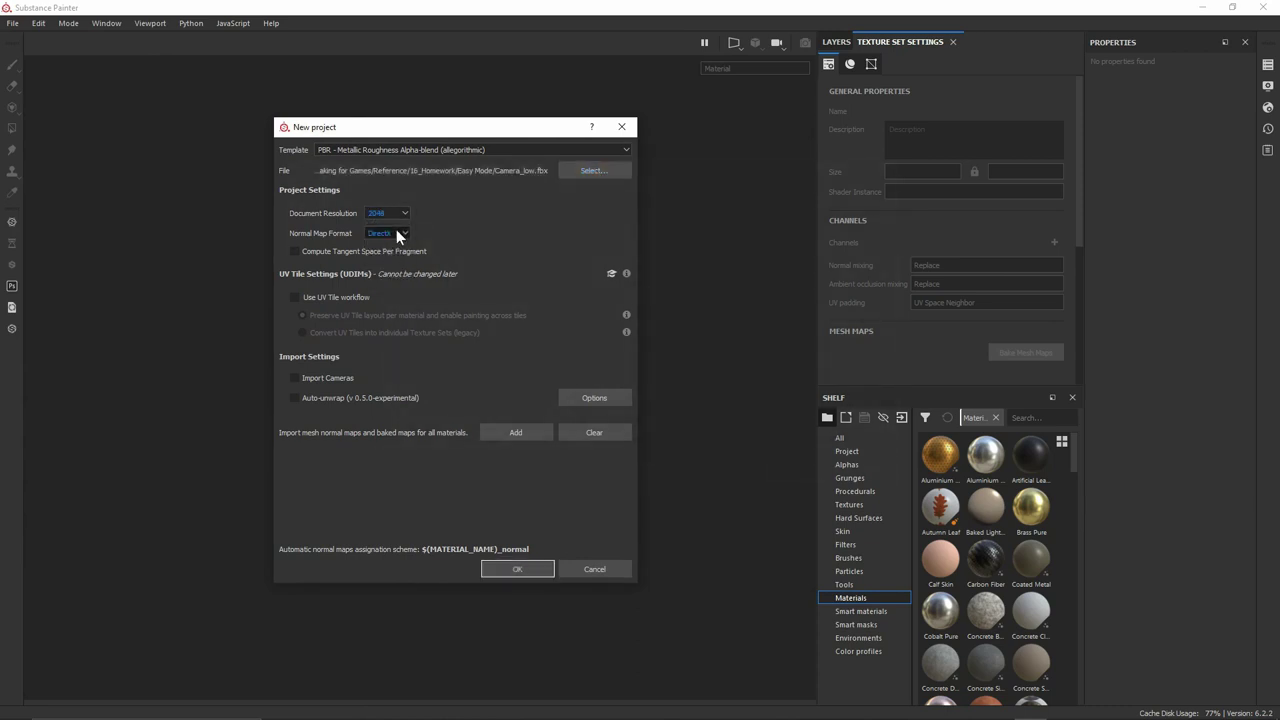
{"action": "left_click", "coordinate": [396, 230]}
{"action": "left_click", "coordinate": [390, 252]}
{"action": "left_click", "coordinate": [511, 568]}
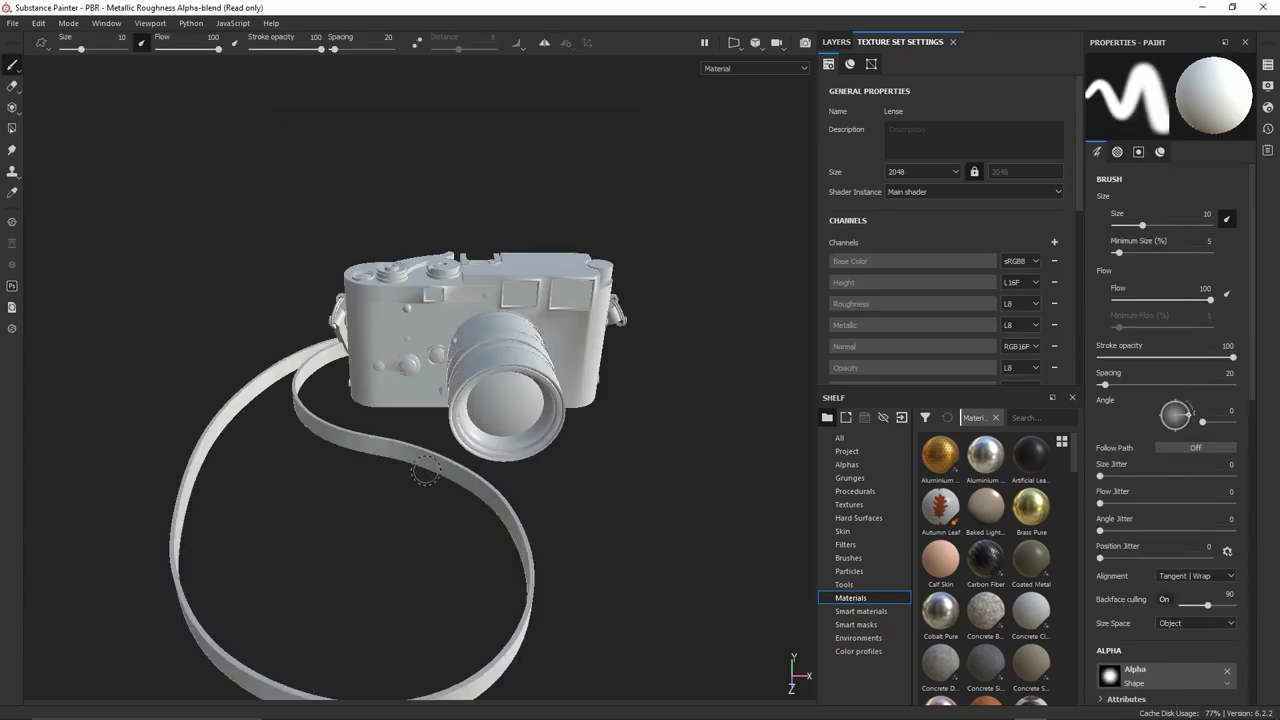
Limit the mesh map bake to Normal and Ambient occlusion, with an output size of 2048
{"action": "left_click_drag", "start_coordinate": [425, 470], "coordinate": [570, 400], "text": "alt"}
{"action": "mouse_move", "coordinate": [542, 330]}
{"action": "right_mouse_down", "text": "alt"}
{"action": "mouse_move", "coordinate": [524, 477]}
{"action": "mouse_move", "coordinate": [509, 474]}
{"action": "mouse_move", "coordinate": [550, 537]}
{"action": "right_mouse_up", "text": "alt"}
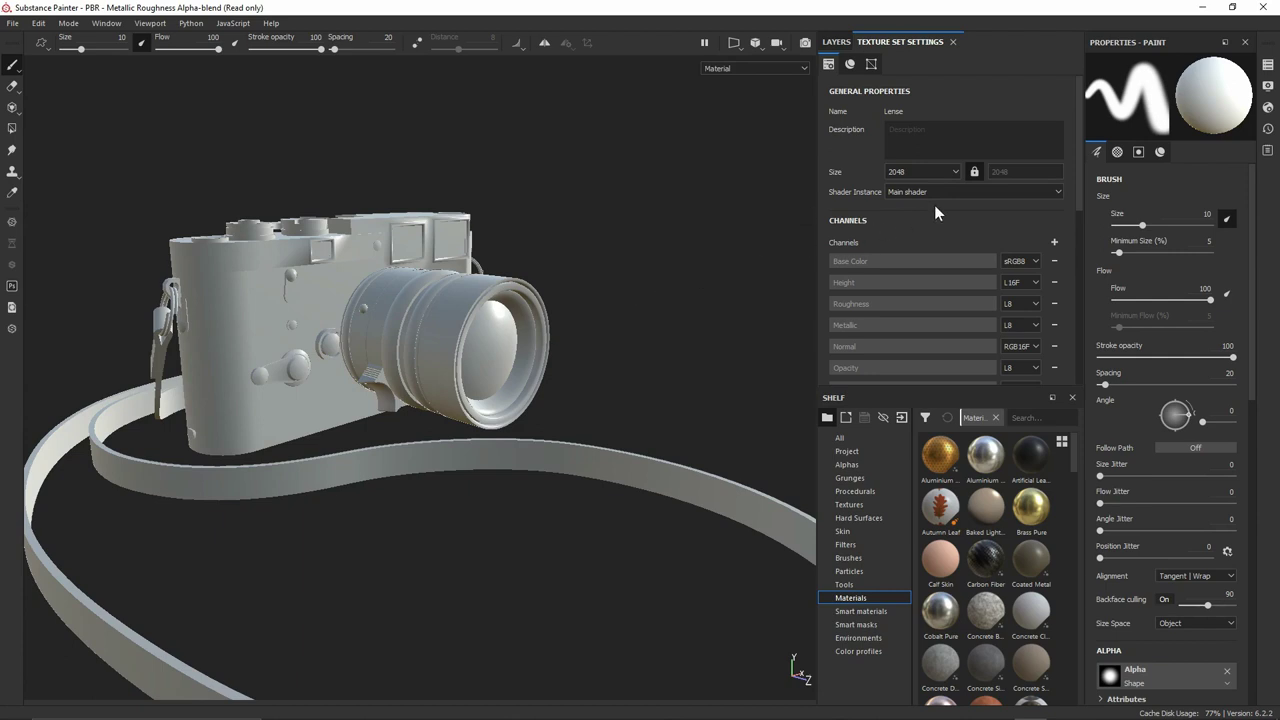
{"action": "scroll", "coordinate": [944, 274], "scroll_direction": "down", "scroll_amount": 6}
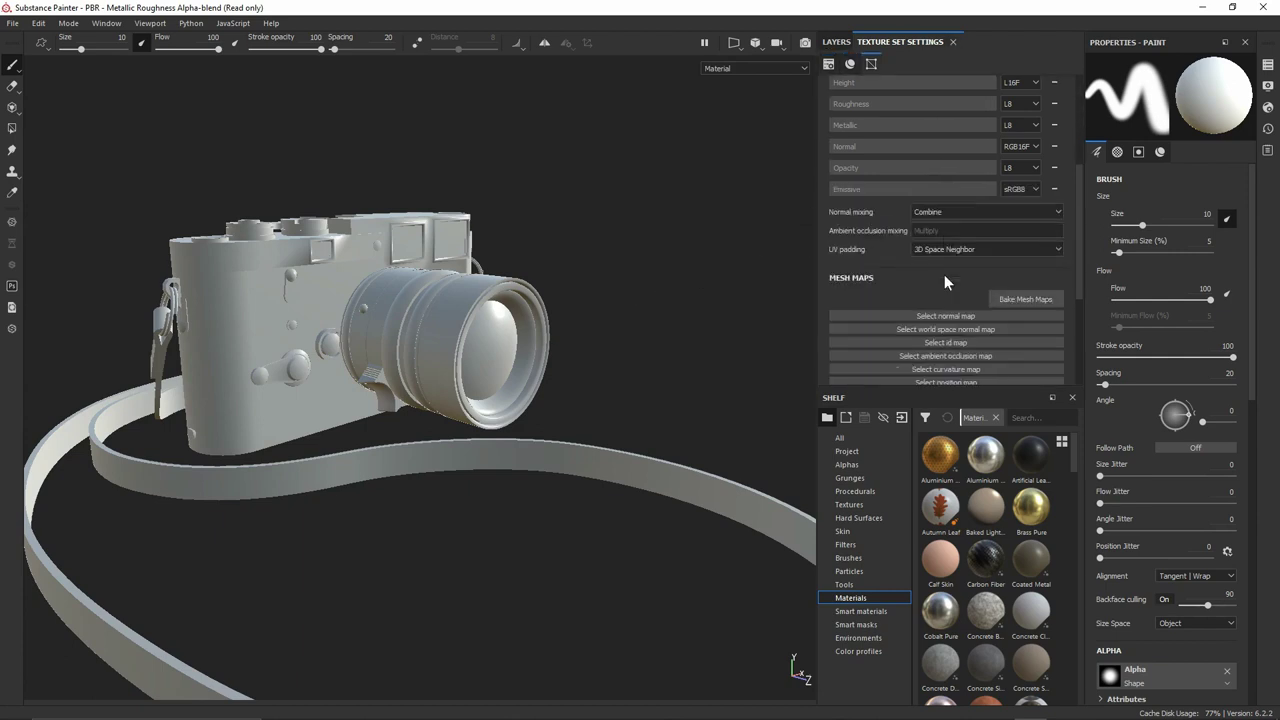
{"action": "left_click", "coordinate": [1016, 218]}
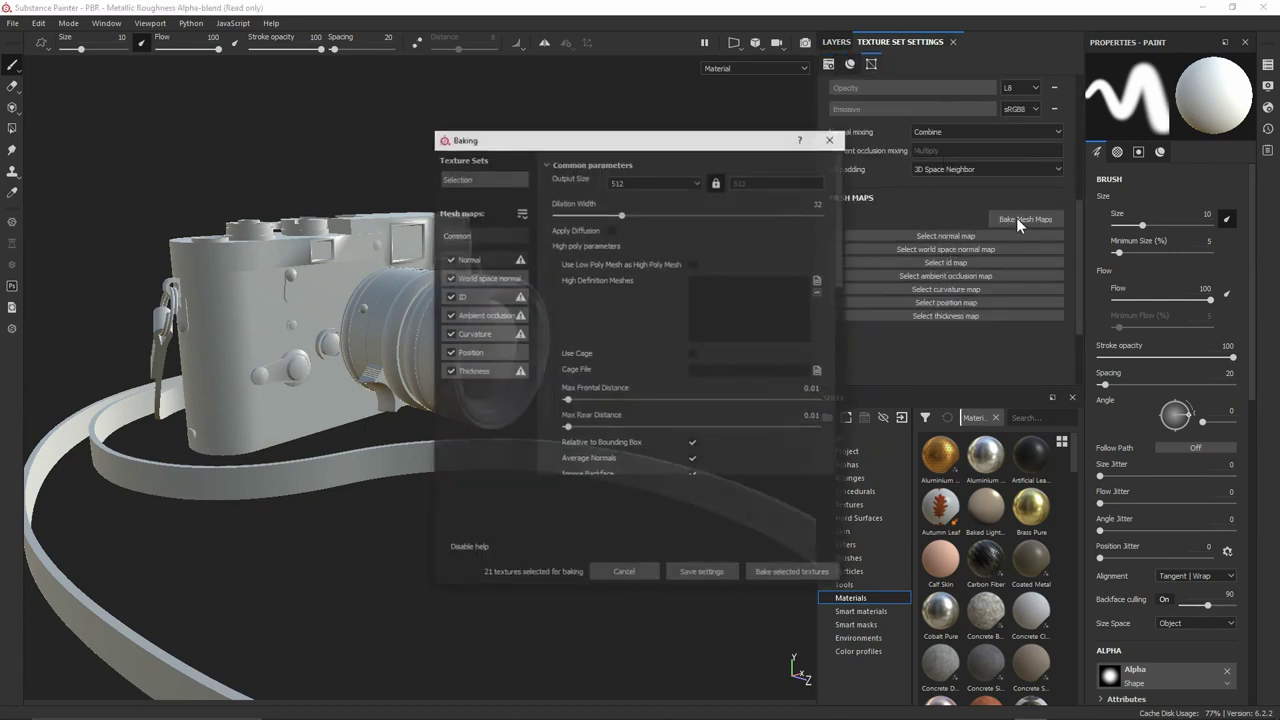
{"action": "left_click_drag", "start_coordinate": [745, 150], "coordinate": [597, 177]}
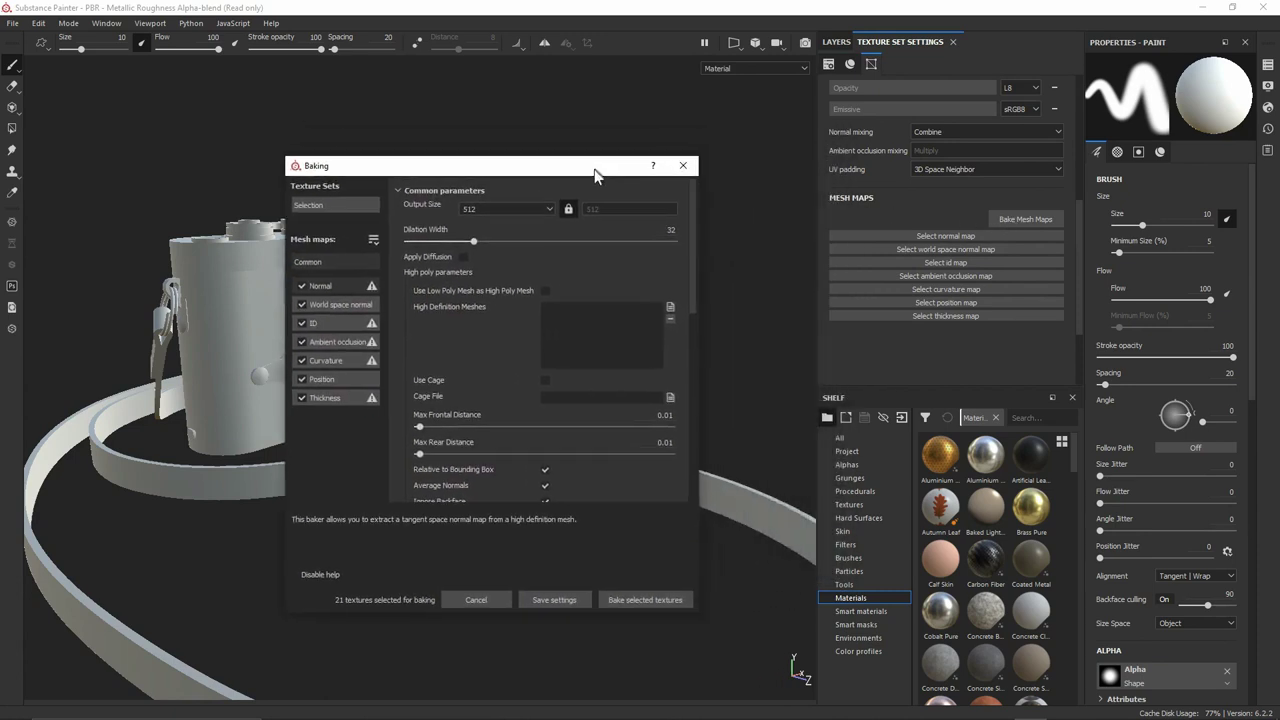
{"action": "left_click", "coordinate": [373, 241]}
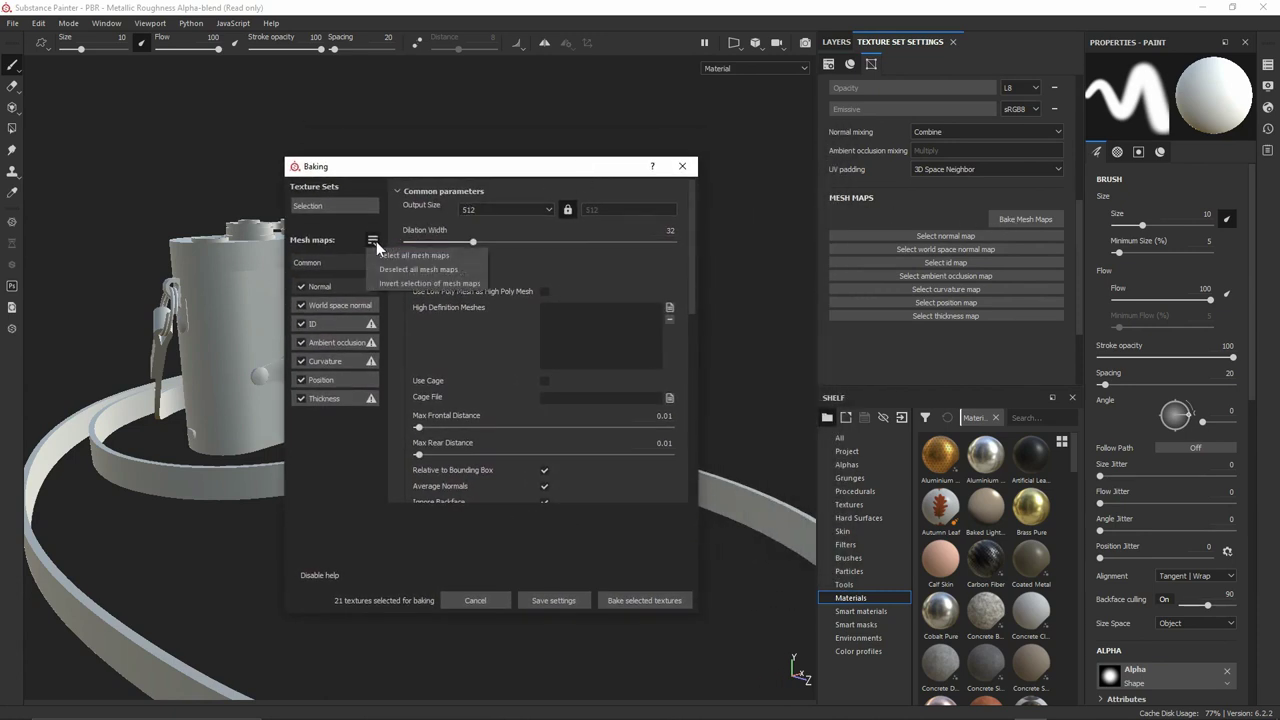
{"action": "left_click", "coordinate": [380, 268]}
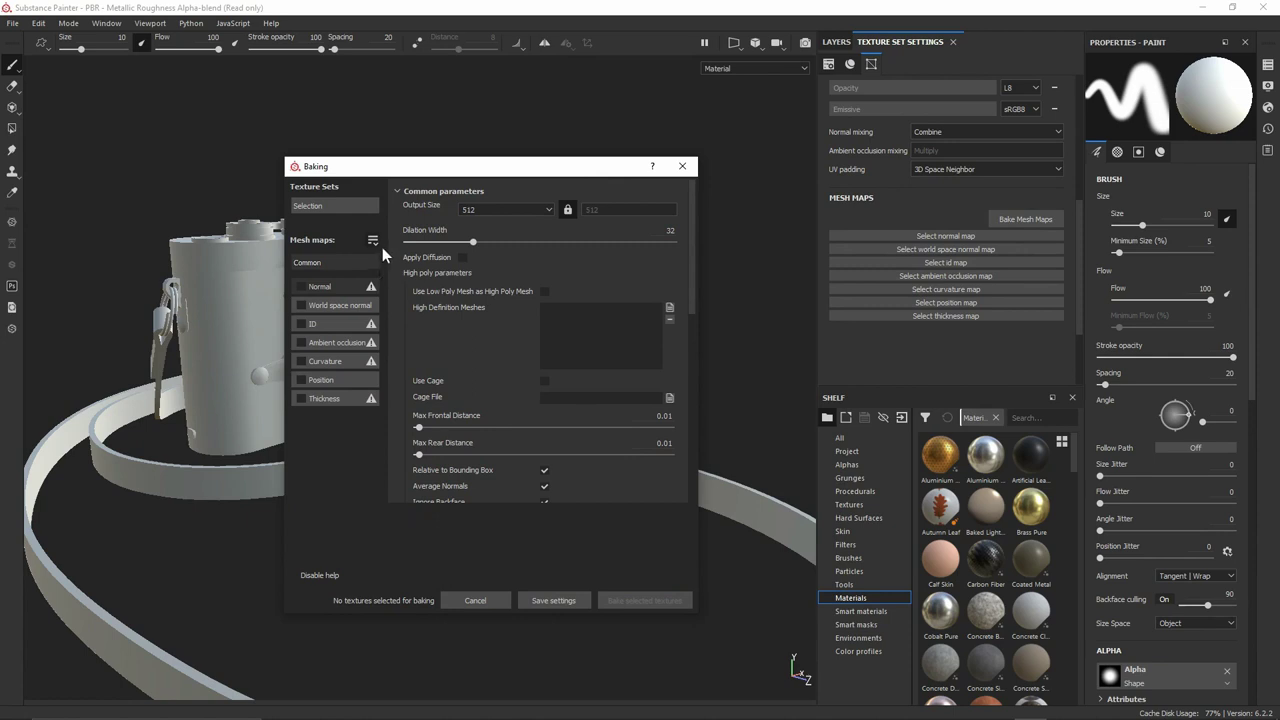
{"action": "left_click", "coordinate": [301, 287]}
{"action": "left_click", "coordinate": [519, 212]}
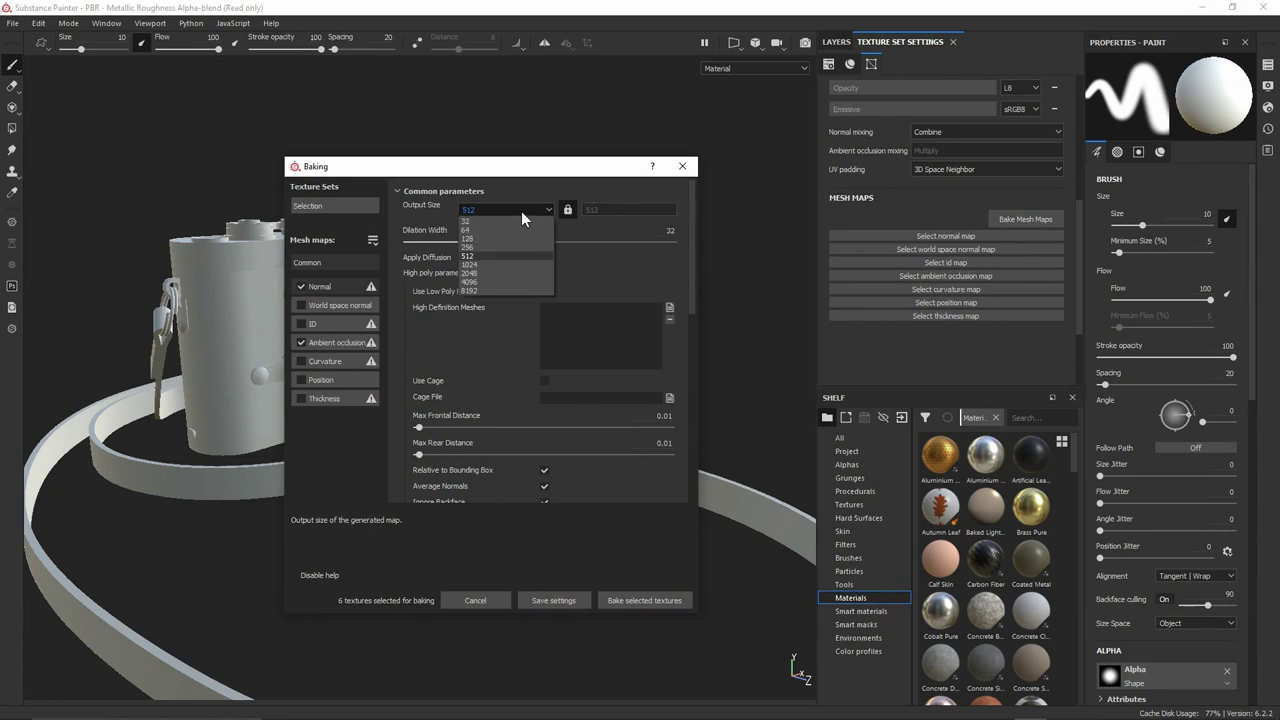
{"action": "left_click", "coordinate": [491, 273]}
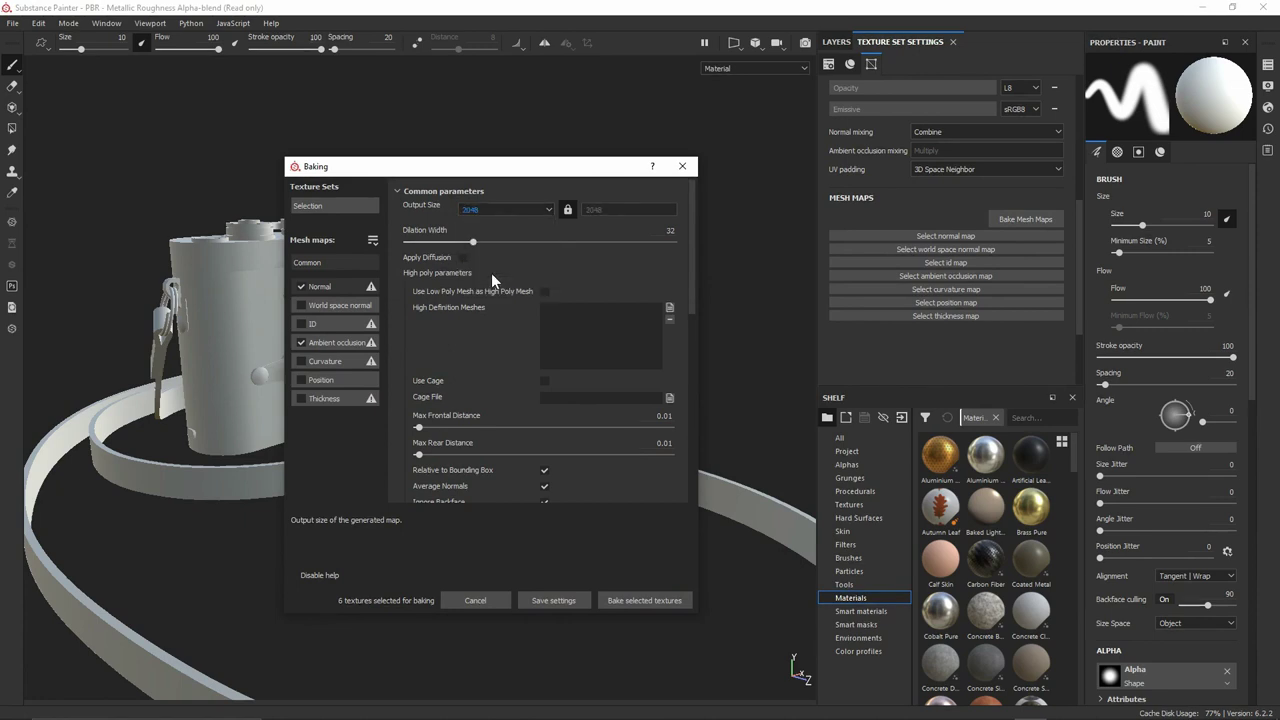
Load the Camera_high FBX file as the bake's high definition mesh
{"action": "left_click", "coordinate": [670, 309]}
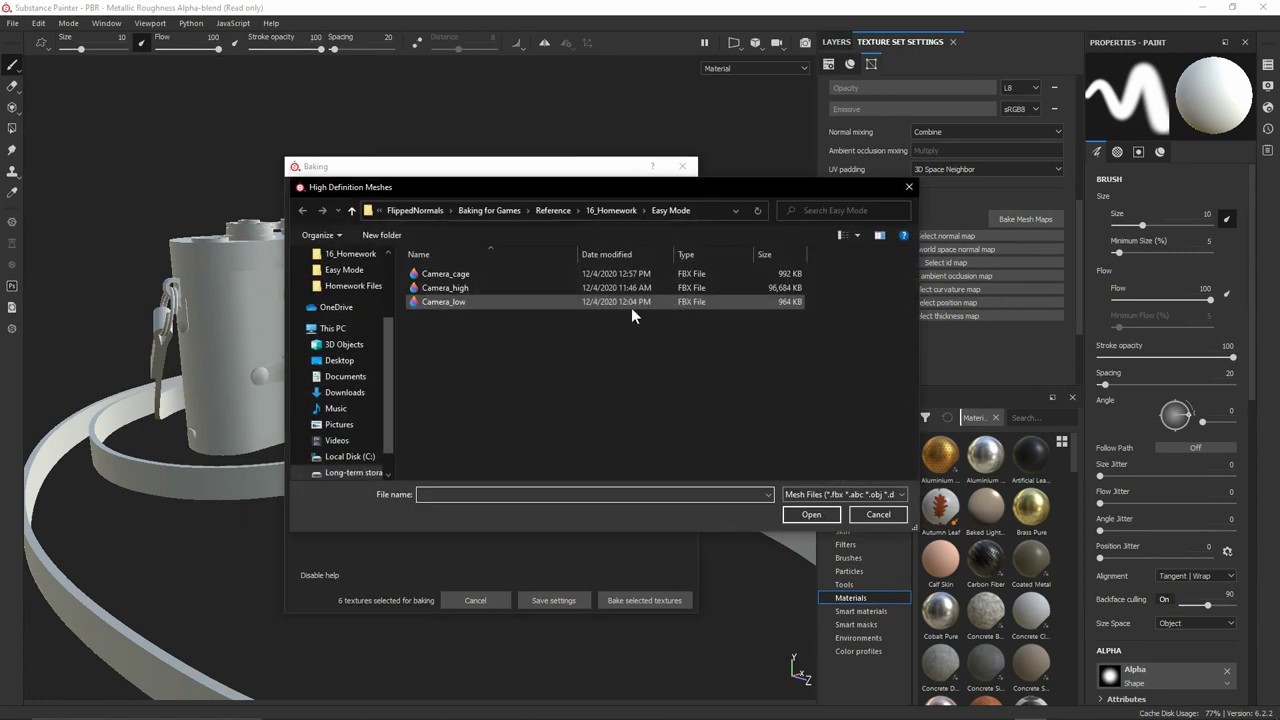
{"action": "left_click", "coordinate": [465, 288]}
{"action": "double_click", "coordinate": [465, 287]}
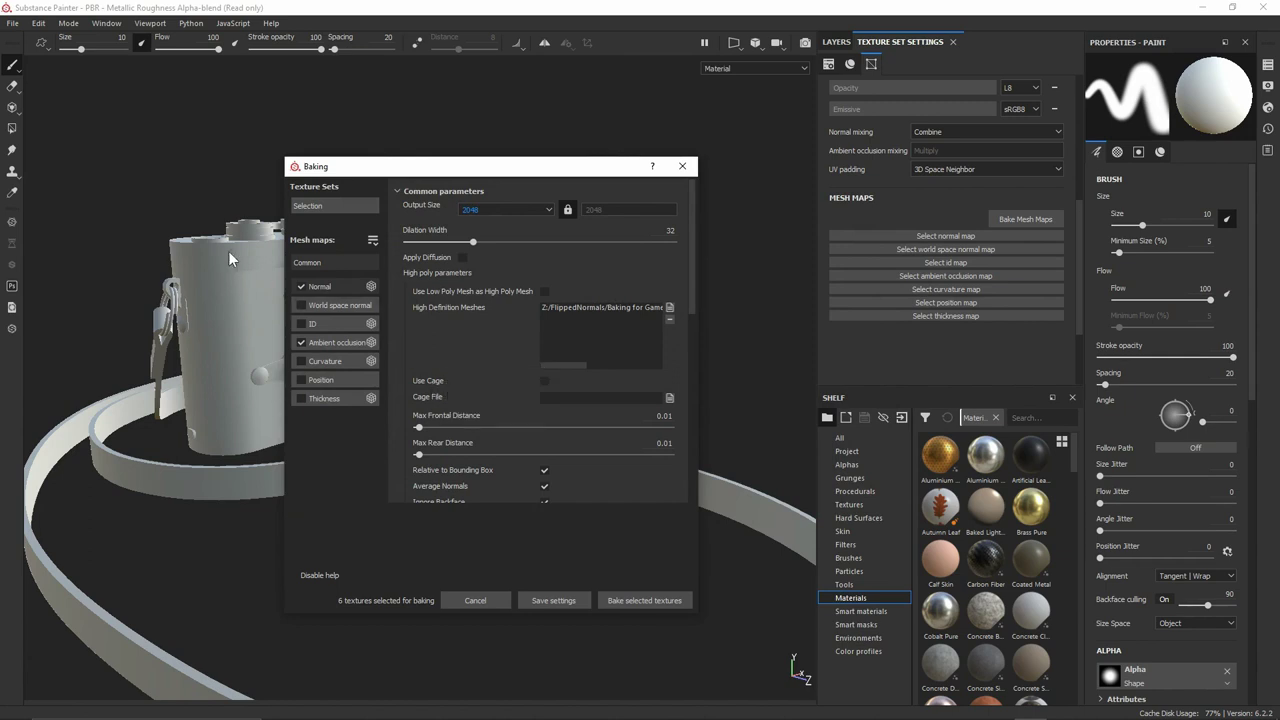
Match low and high poly geometry By Mesh Name and bake the selected textures
{"action": "scroll", "coordinate": [491, 401], "scroll_direction": "down", "scroll_amount": 4}
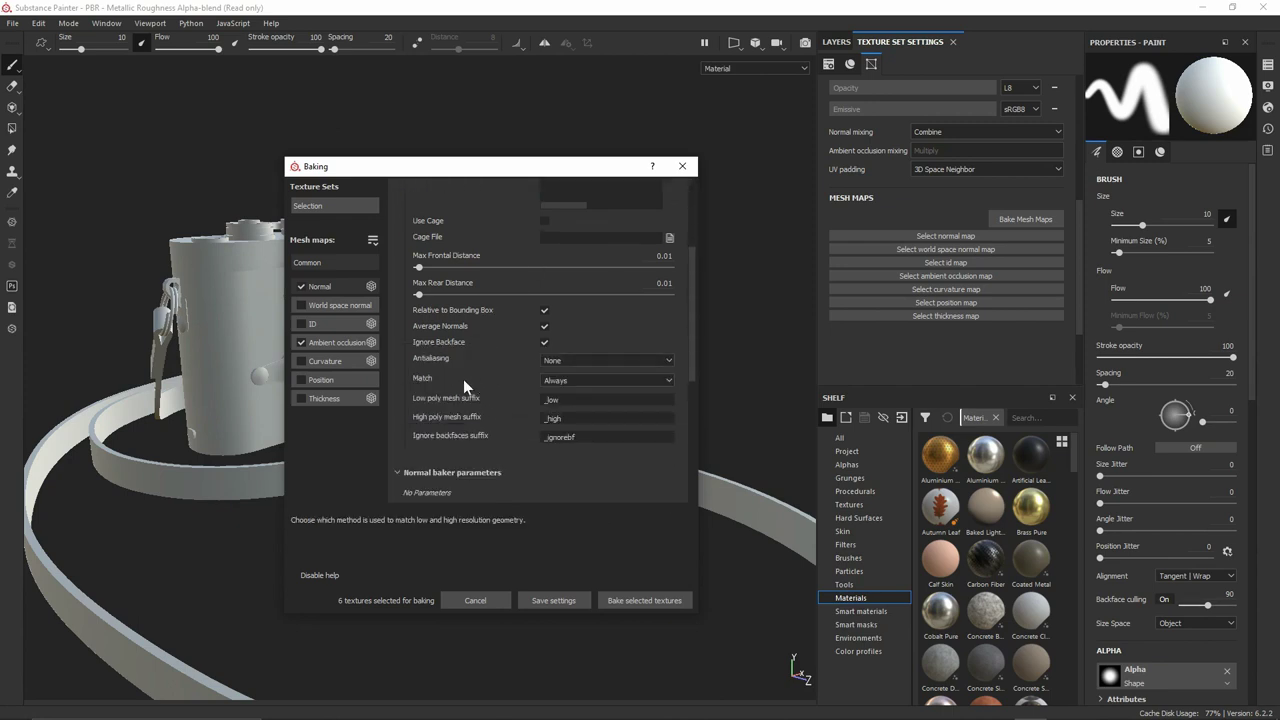
{"action": "left_click", "coordinate": [580, 382]}
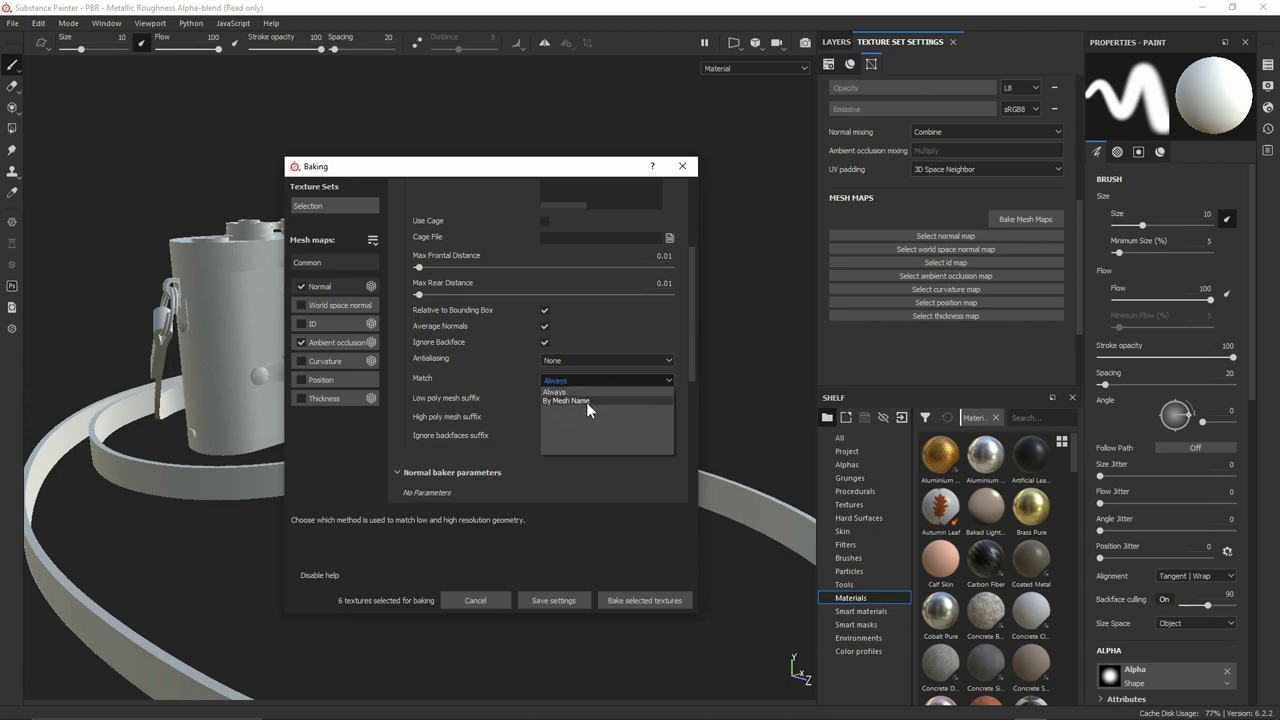
{"action": "left_click", "coordinate": [586, 402]}
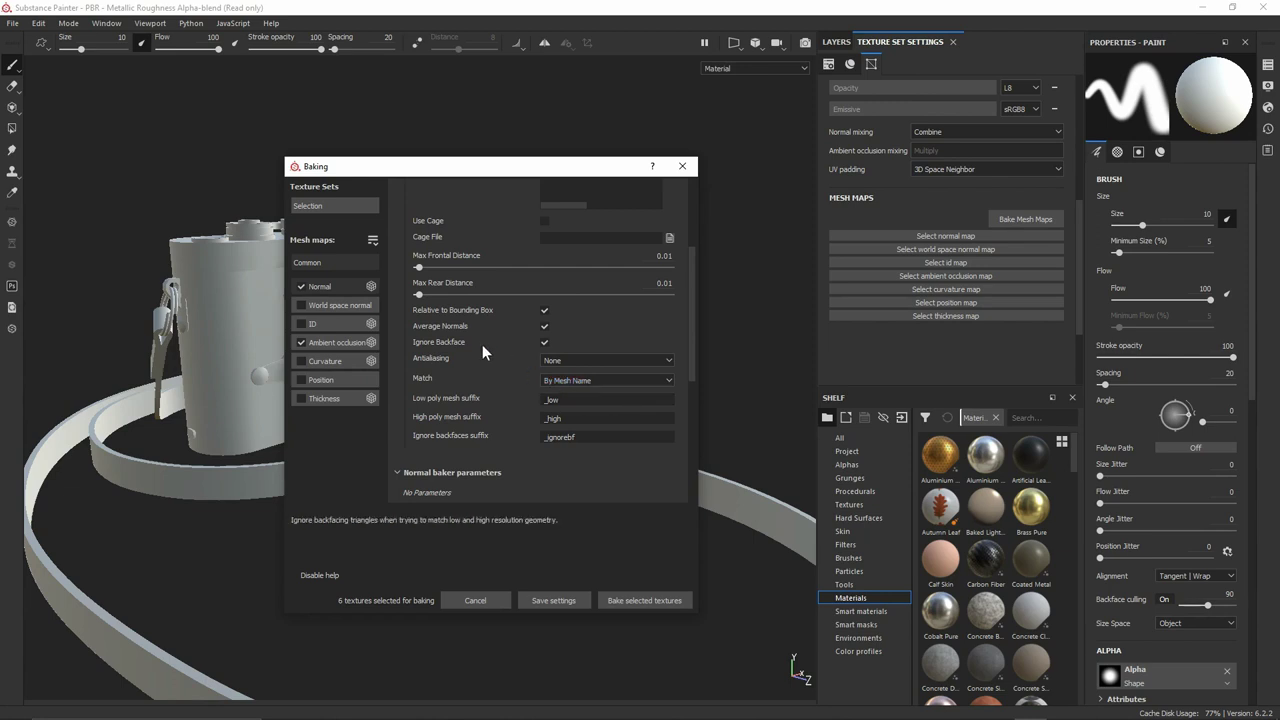
{"action": "scroll", "coordinate": [490, 350], "scroll_direction": "up", "scroll_amount": 5}
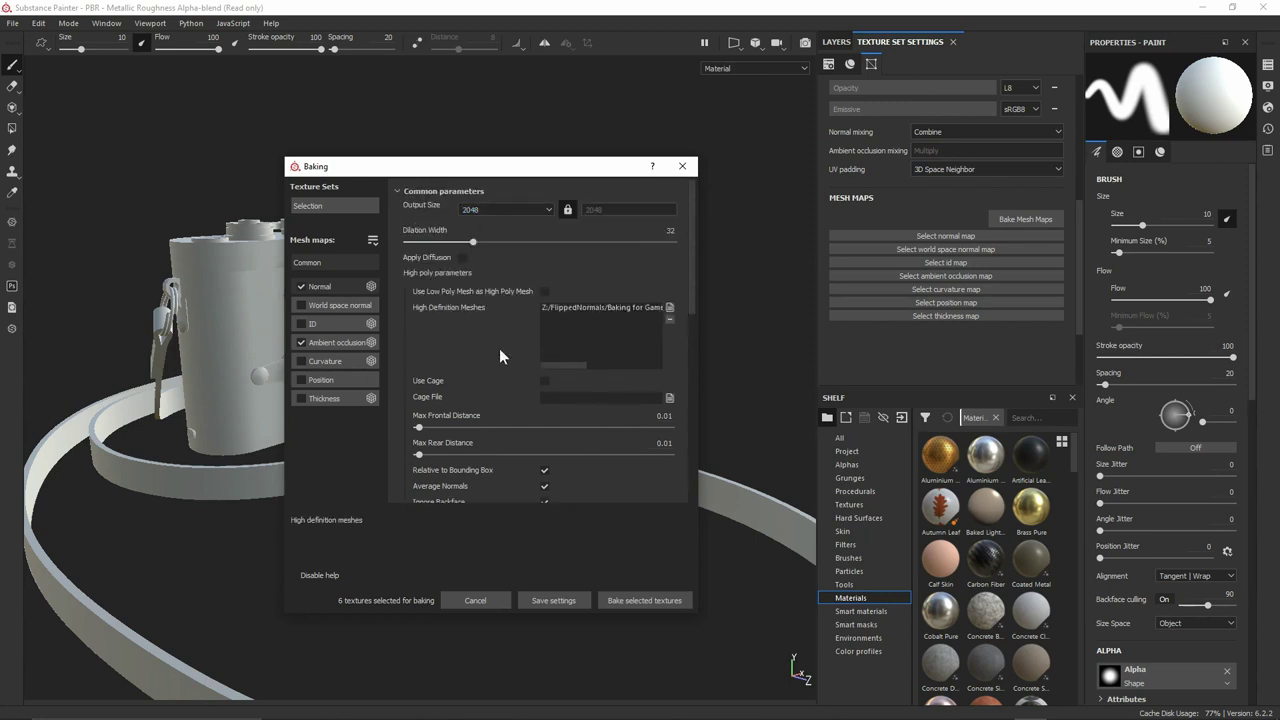
{"action": "left_click", "coordinate": [646, 600]}
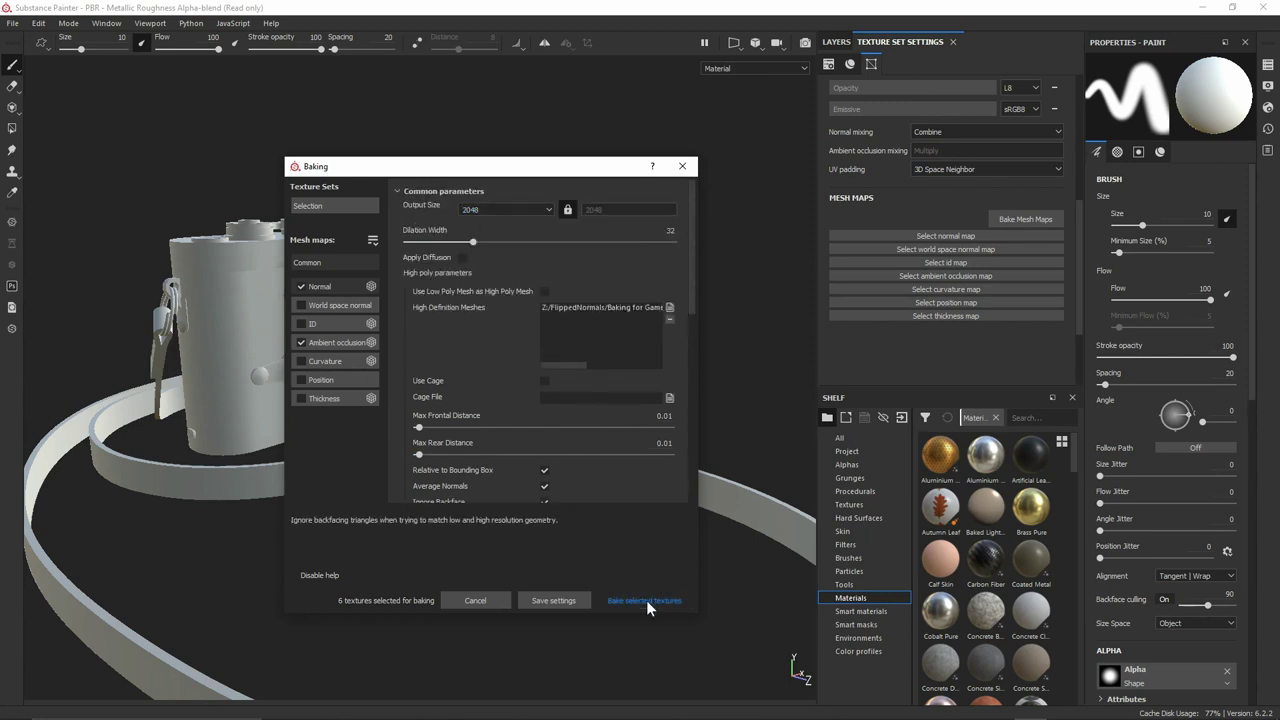
{"action": "left_click_drag", "start_coordinate": [646, 288], "coordinate": [674, 111]}
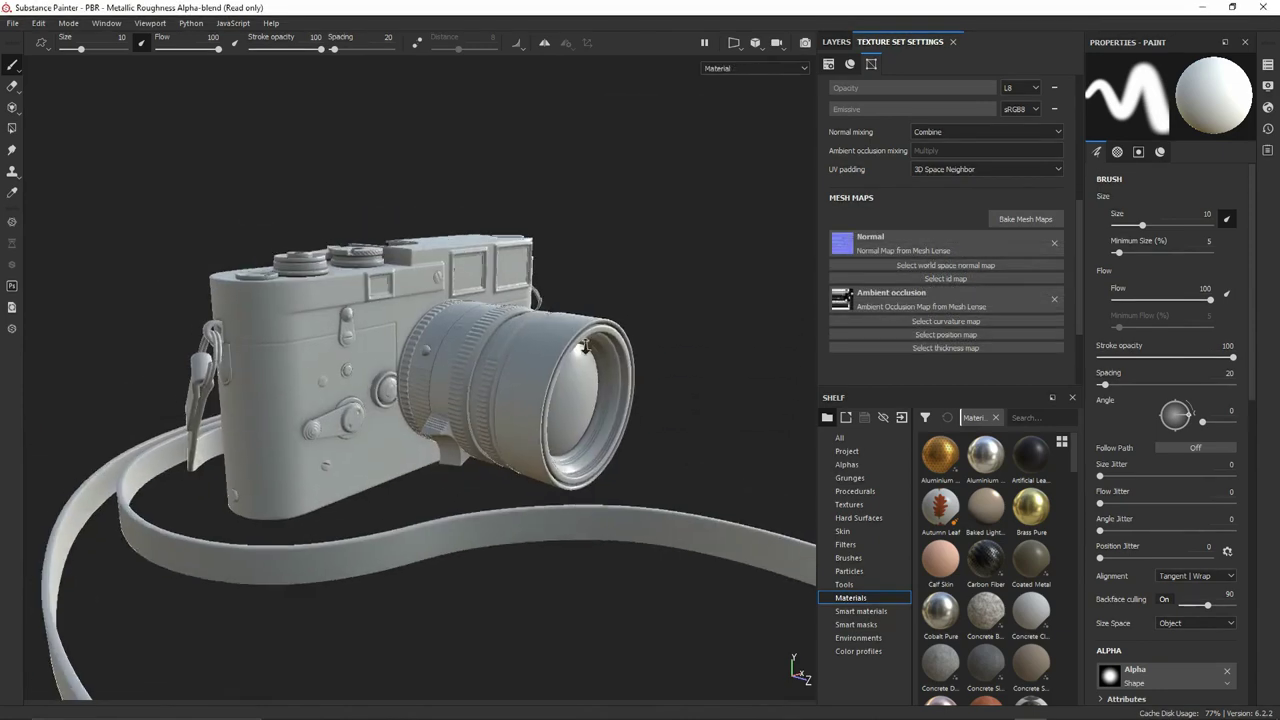
Hide the side panels and examine the baked camera's front, lens and back under different lighting angles
{"action": "right_click_drag", "start_coordinate": [502, 520], "coordinate": [502, 600], "text": "alt"}
{"action": "key", "text": "Tab"}
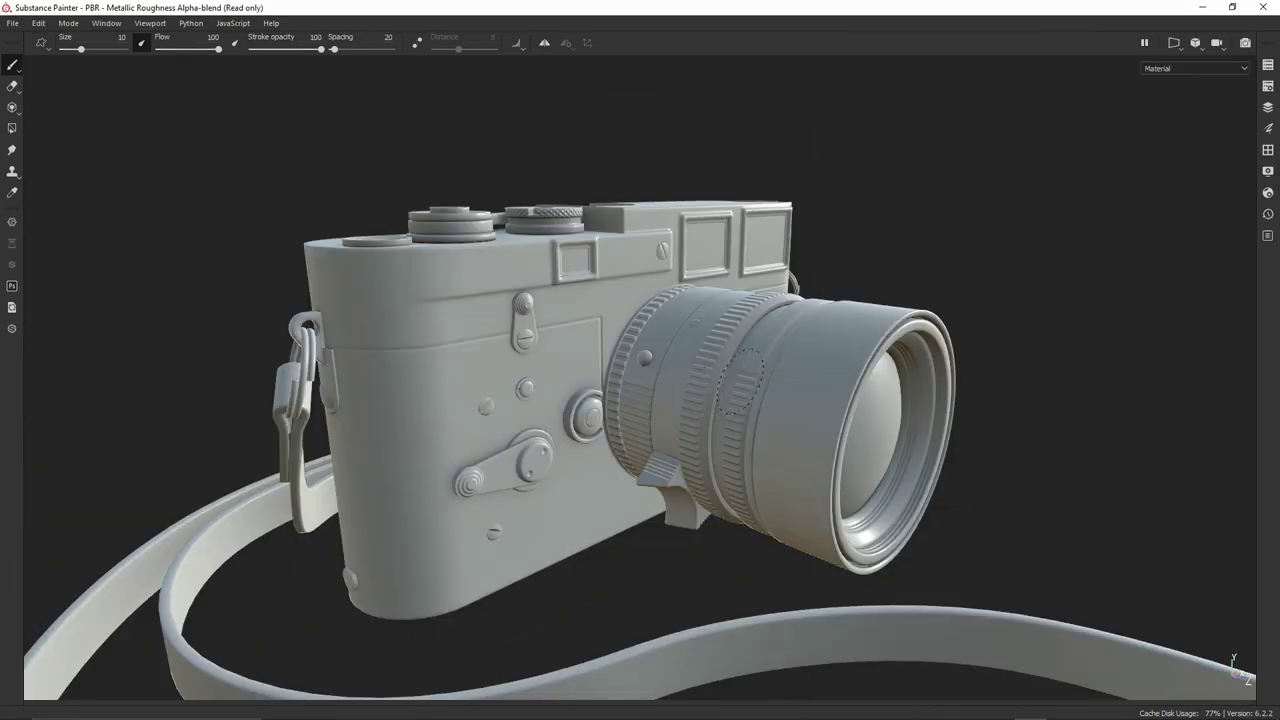
{"action": "left_click_drag", "start_coordinate": [502, 600], "coordinate": [560, 580], "text": "alt"}
{"action": "left_click_drag", "start_coordinate": [760, 350], "coordinate": [818, 324], "text": "alt"}
{"action": "right_click_drag", "start_coordinate": [818, 324], "coordinate": [740, 338], "text": "shift"}
{"action": "middle_click_drag", "start_coordinate": [344, 364], "coordinate": [410, 372], "text": "alt"}
{"action": "left_click_drag", "start_coordinate": [410, 372], "coordinate": [651, 278], "text": "alt"}
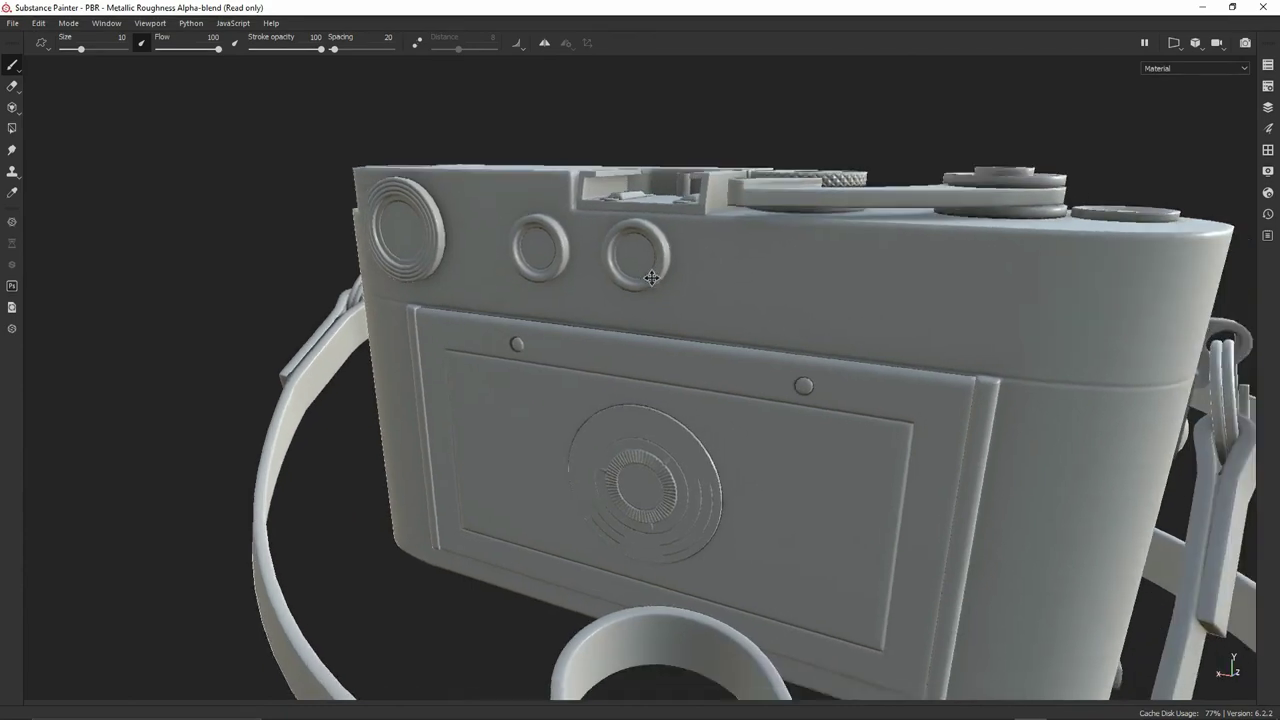
{"action": "right_click_drag", "start_coordinate": [651, 278], "coordinate": [805, 287], "text": "alt"}
{"action": "left_click_drag", "start_coordinate": [803, 287], "coordinate": [606, 305], "text": "alt"}
Bring back the side panels and inspect the front levers, body screws and viewfinder windows up close
{"action": "key", "text": "Tab"}
{"action": "mouse_move", "coordinate": [570, 300]}
{"action": "right_mouse_down", "text": "alt"}
{"action": "mouse_move", "coordinate": [466, 380]}
{"action": "mouse_move", "coordinate": [488, 640]}
{"action": "right_mouse_up", "text": "alt"}
{"action": "right_click_drag", "start_coordinate": [509, 366], "coordinate": [530, 530], "text": "alt"}
{"action": "left_click_drag", "start_coordinate": [535, 523], "coordinate": [545, 377], "text": "alt"}
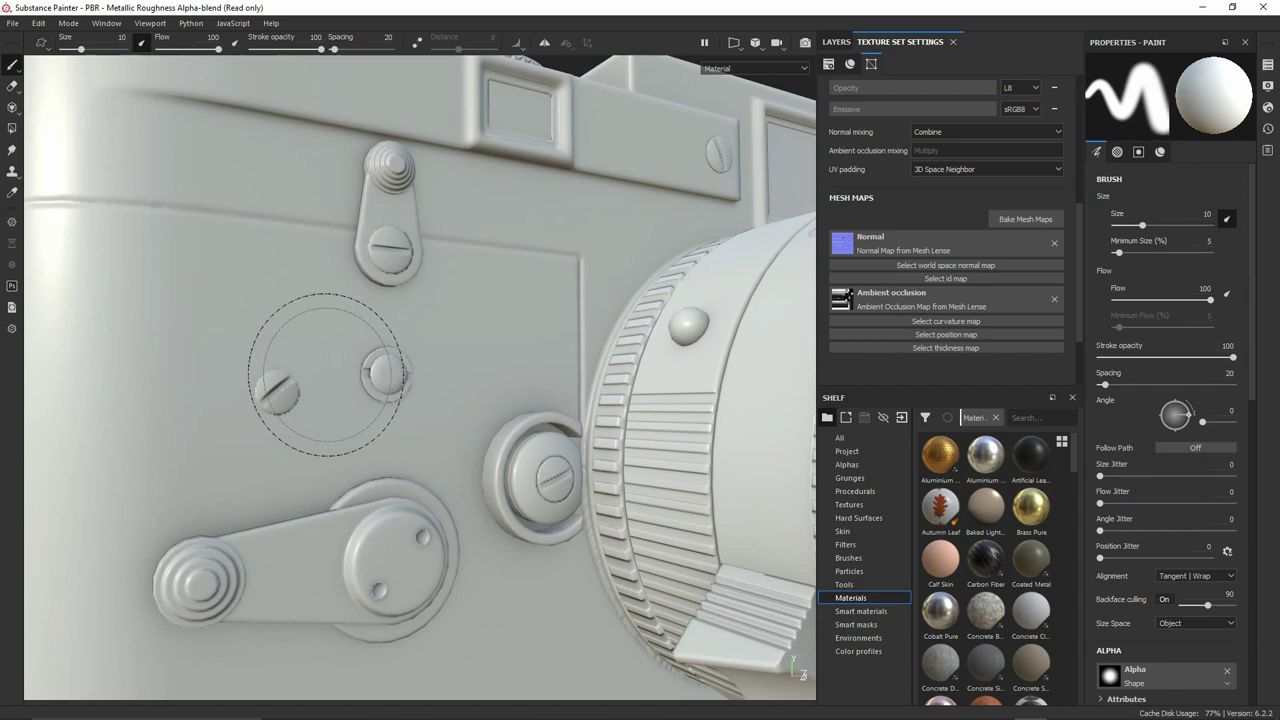
{"action": "middle_click_drag", "start_coordinate": [523, 177], "coordinate": [473, 382]}
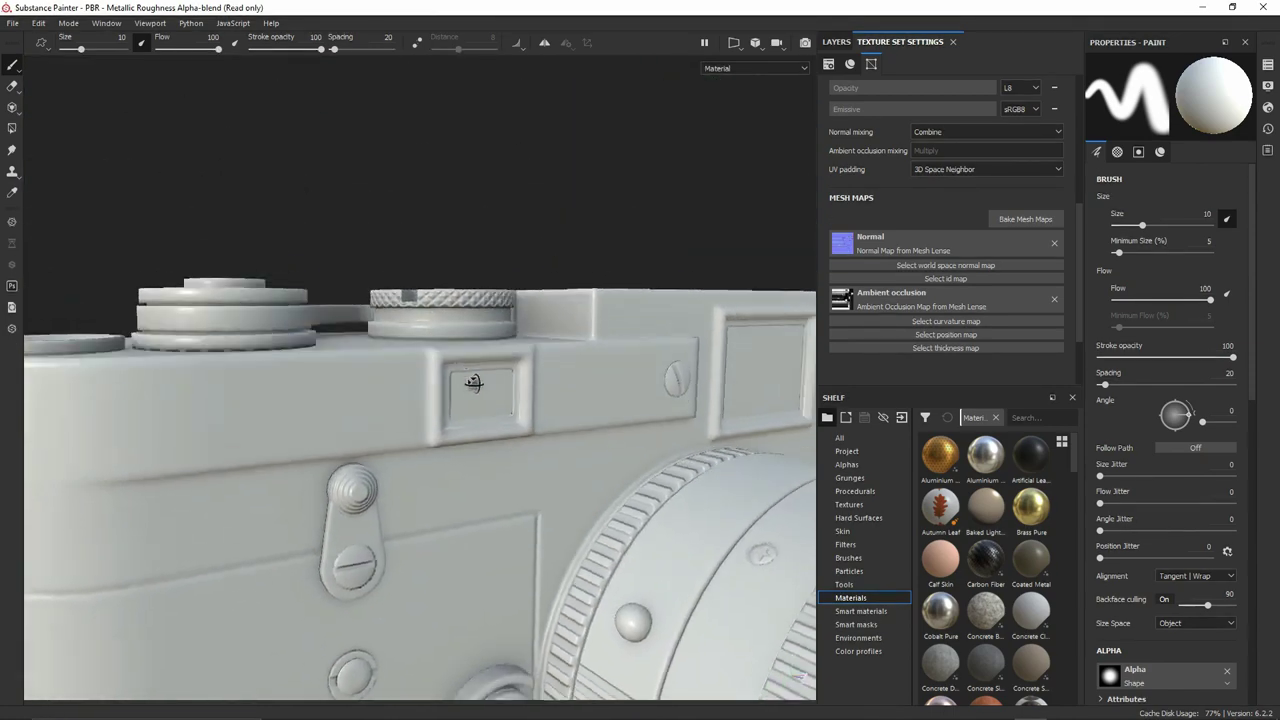
Reduce the brush size to 0.47 and inspect the screw and recesses on the camera's top dial
{"action": "mouse_move", "coordinate": [473, 382]}
{"action": "left_mouse_down", "text": "alt"}
{"action": "mouse_move", "coordinate": [514, 503]}
{"action": "mouse_move", "coordinate": [423, 286]}
{"action": "mouse_move", "coordinate": [429, 397]}
{"action": "mouse_move", "coordinate": [457, 417]}
{"action": "mouse_move", "coordinate": [489, 375]}
{"action": "mouse_move", "coordinate": [495, 385]}
{"action": "left_mouse_up", "text": "alt"}
{"action": "scroll", "coordinate": [500, 394], "scroll_direction": "up", "scroll_amount": 3}
{"action": "mouse_move", "coordinate": [497, 400]}
{"action": "right_mouse_down", "text": "ctrl"}
{"action": "mouse_move", "coordinate": [445, 440]}
{"action": "mouse_move", "coordinate": [446, 372]}
{"action": "right_mouse_up", "text": "ctrl"}
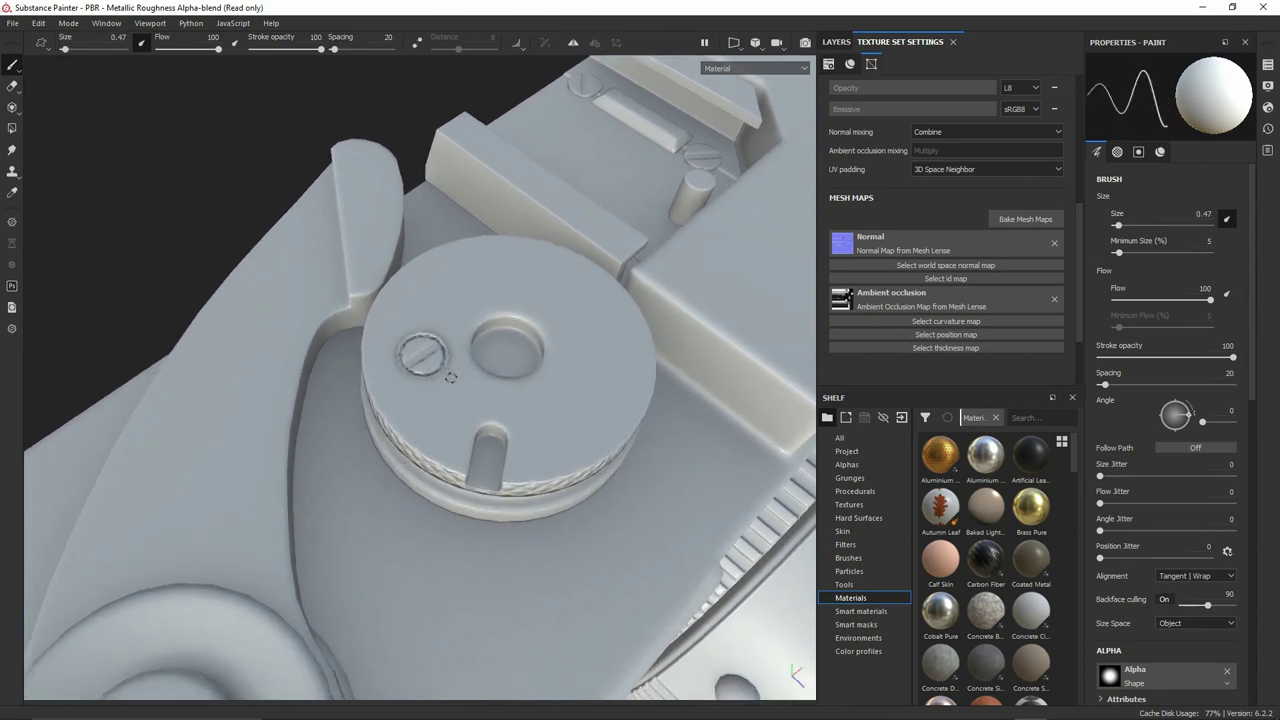
{"action": "left_click_drag", "start_coordinate": [472, 404], "coordinate": [488, 413], "text": "alt"}
{"action": "left_click_drag", "start_coordinate": [540, 414], "coordinate": [520, 419], "text": "alt"}
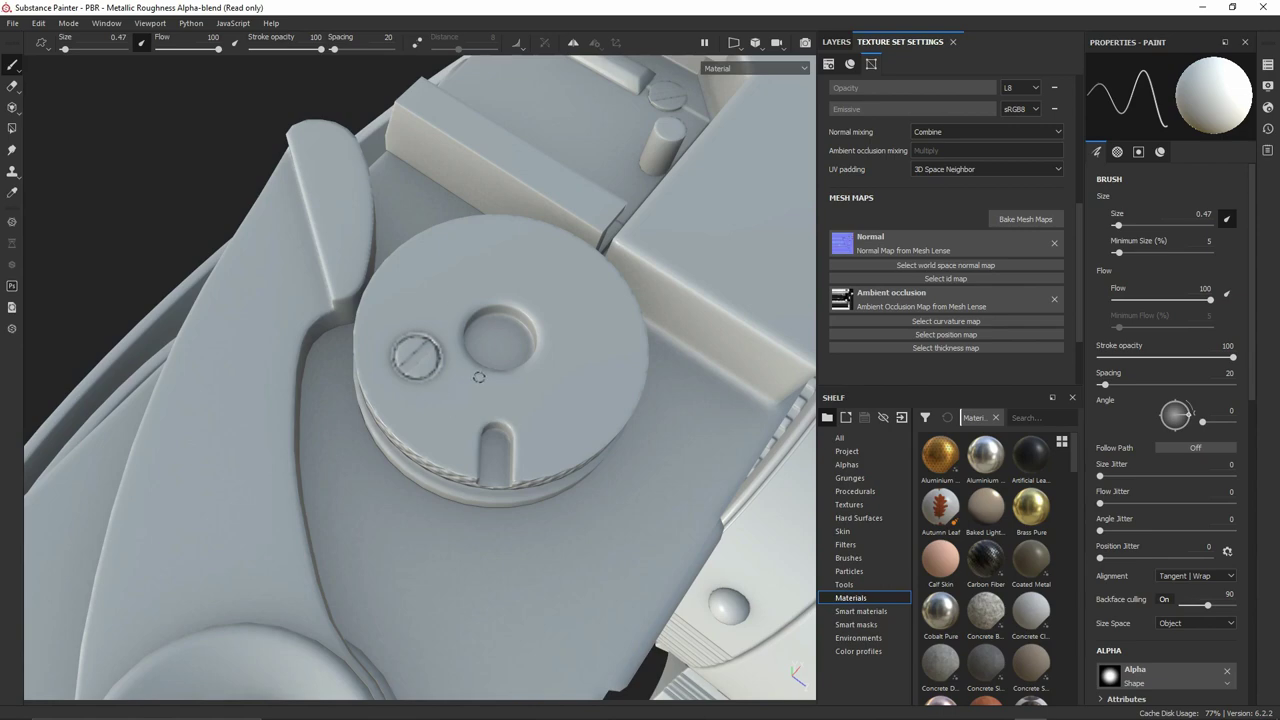
Rotate the environment lighting and check the shading around the front body screws, levers and lens rings
{"action": "left_click_drag", "start_coordinate": [527, 435], "coordinate": [600, 300], "text": "alt"}
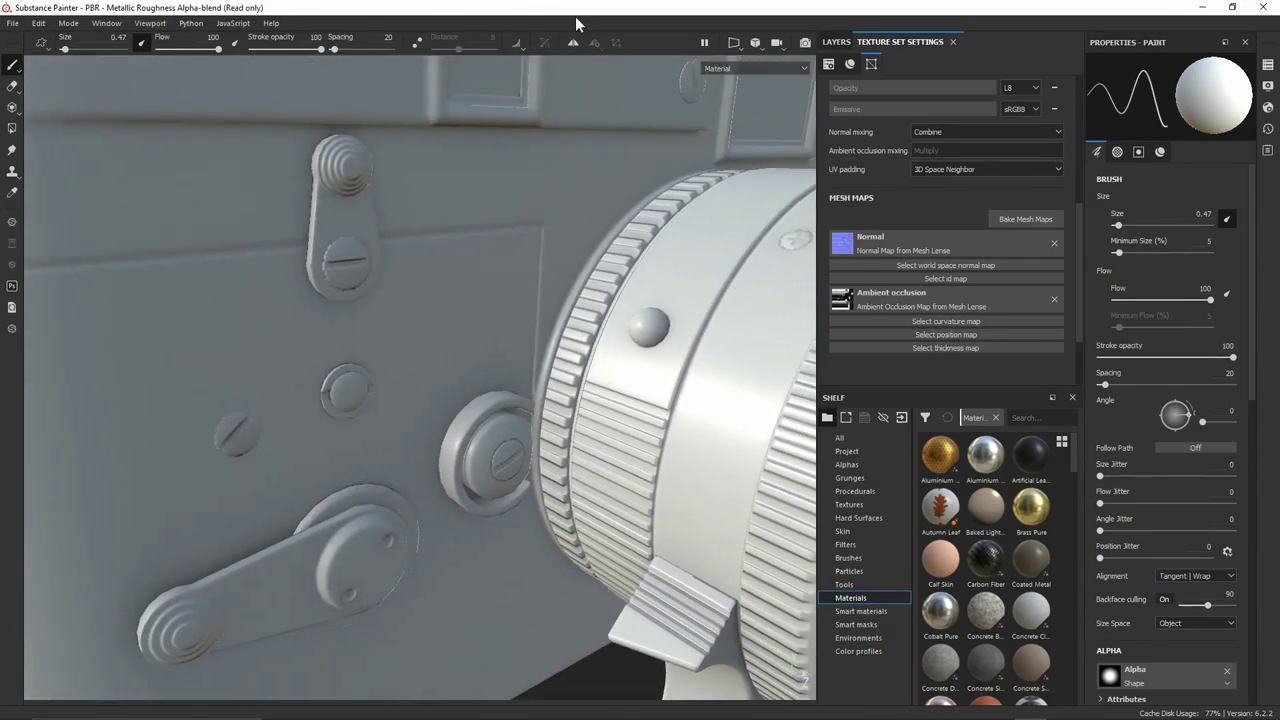
{"action": "right_click_drag", "start_coordinate": [565, 330], "coordinate": [497, 347], "text": "shift"}
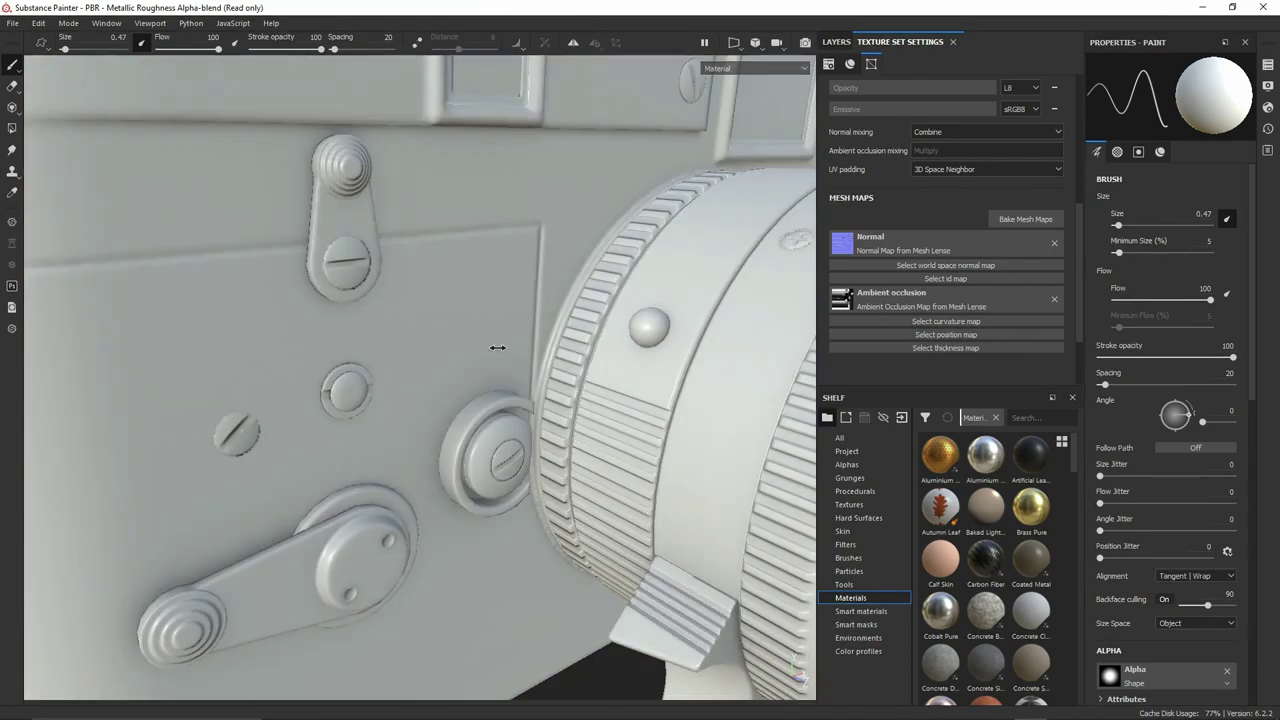
{"action": "left_click_drag", "start_coordinate": [497, 347], "coordinate": [498, 344], "text": "alt"}
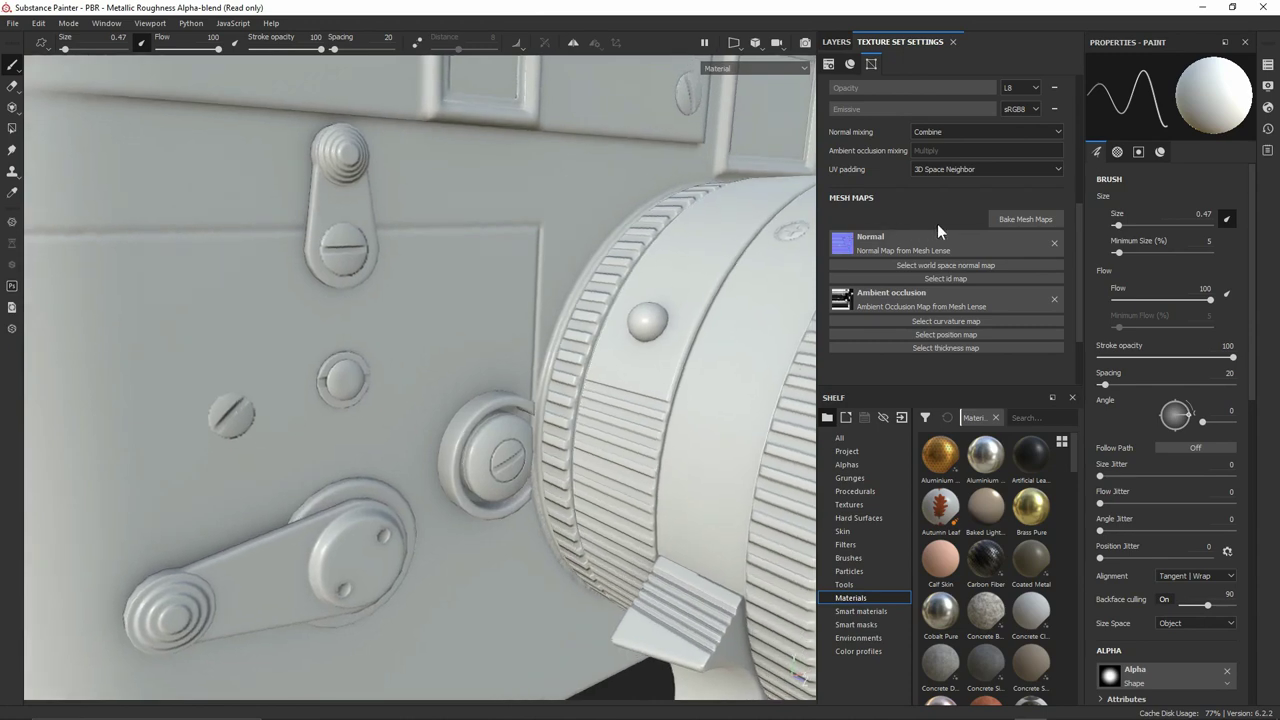
Rebake only the normal maps for all texture sets with antialiasing set to Subsampling 2x2
{"action": "left_click", "coordinate": [1043, 219]}
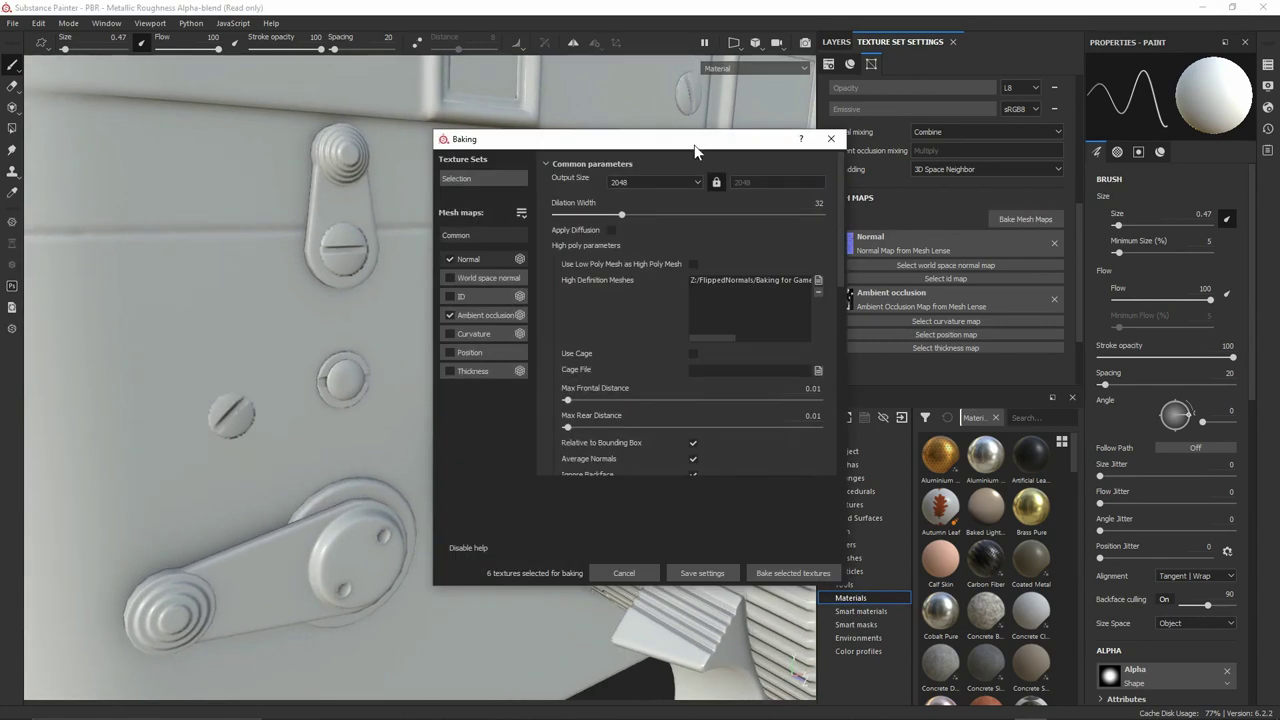
{"action": "left_click_drag", "start_coordinate": [692, 142], "coordinate": [655, 88]}
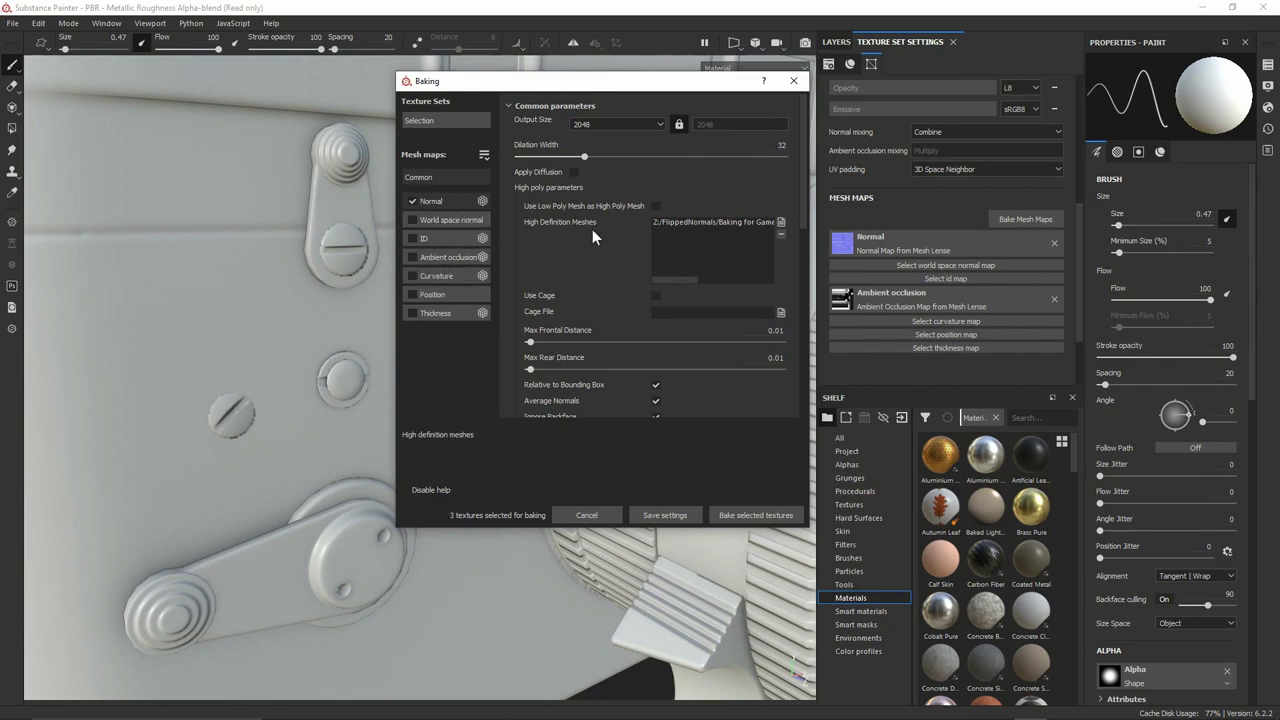
{"action": "scroll", "coordinate": [598, 238], "scroll_direction": "down", "scroll_amount": 4}
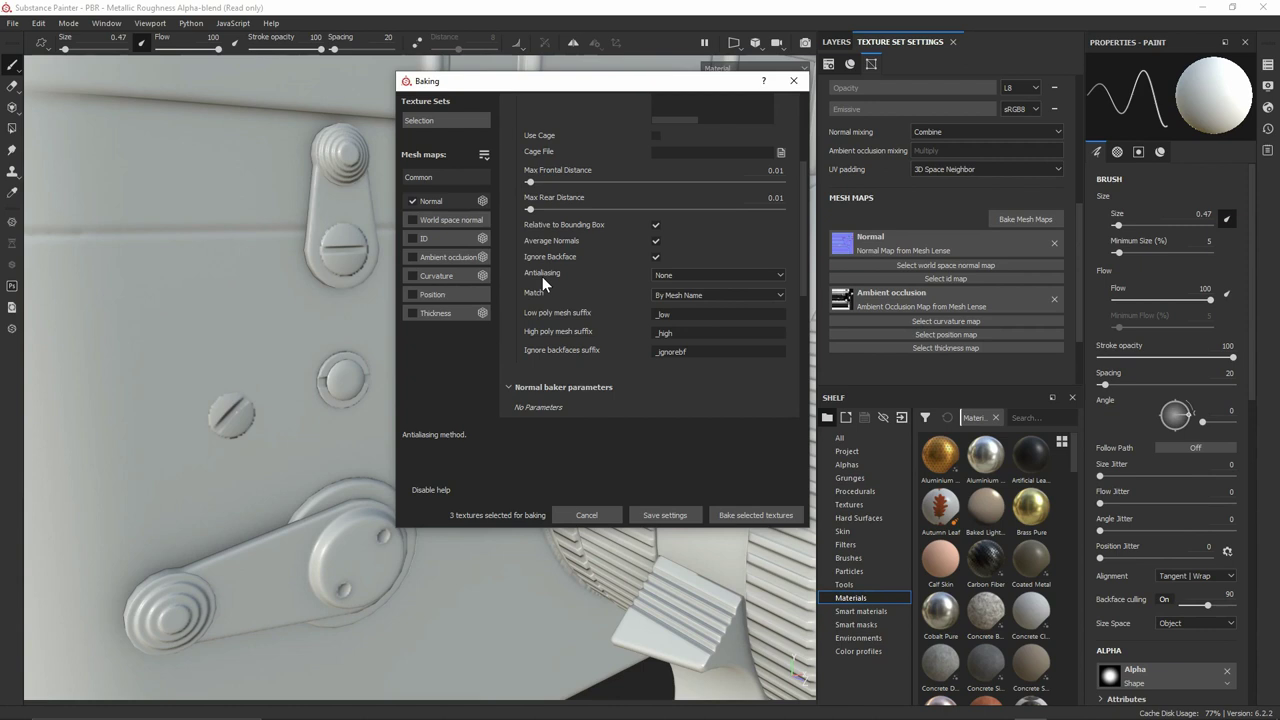
{"action": "left_click", "coordinate": [680, 278]}
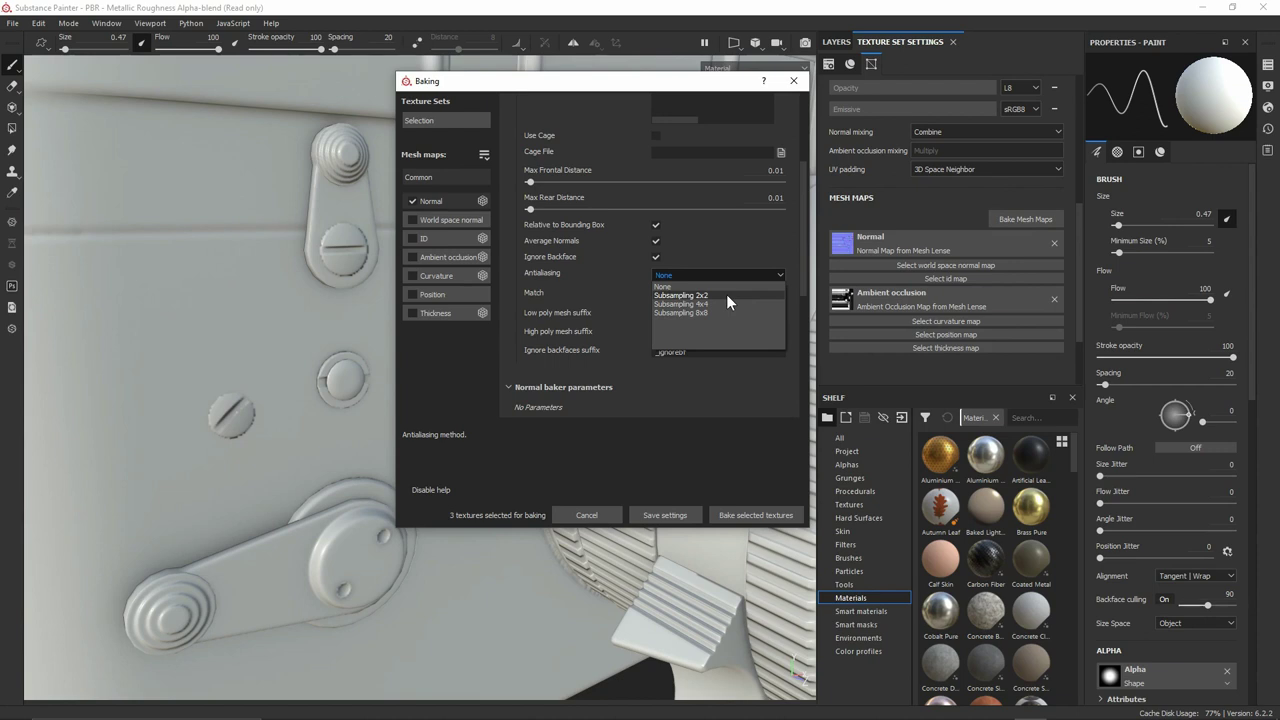
{"action": "left_click", "coordinate": [727, 295]}
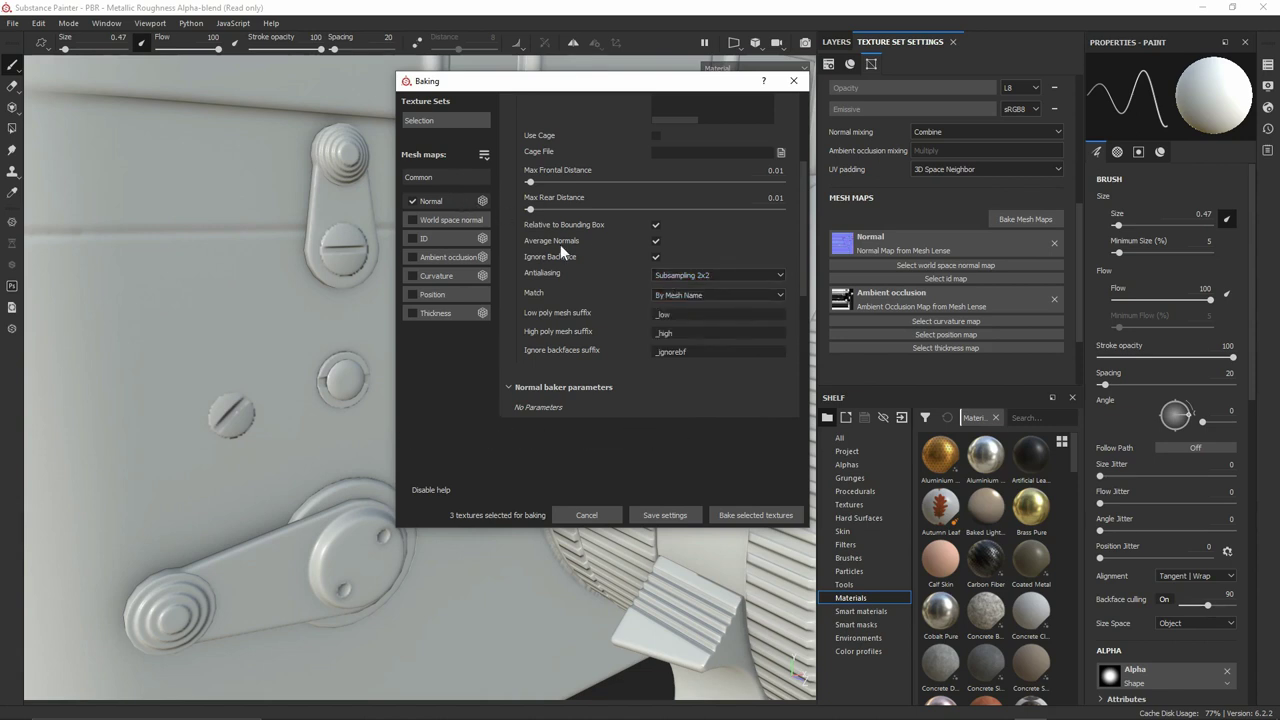
{"action": "left_click", "coordinate": [746, 512]}
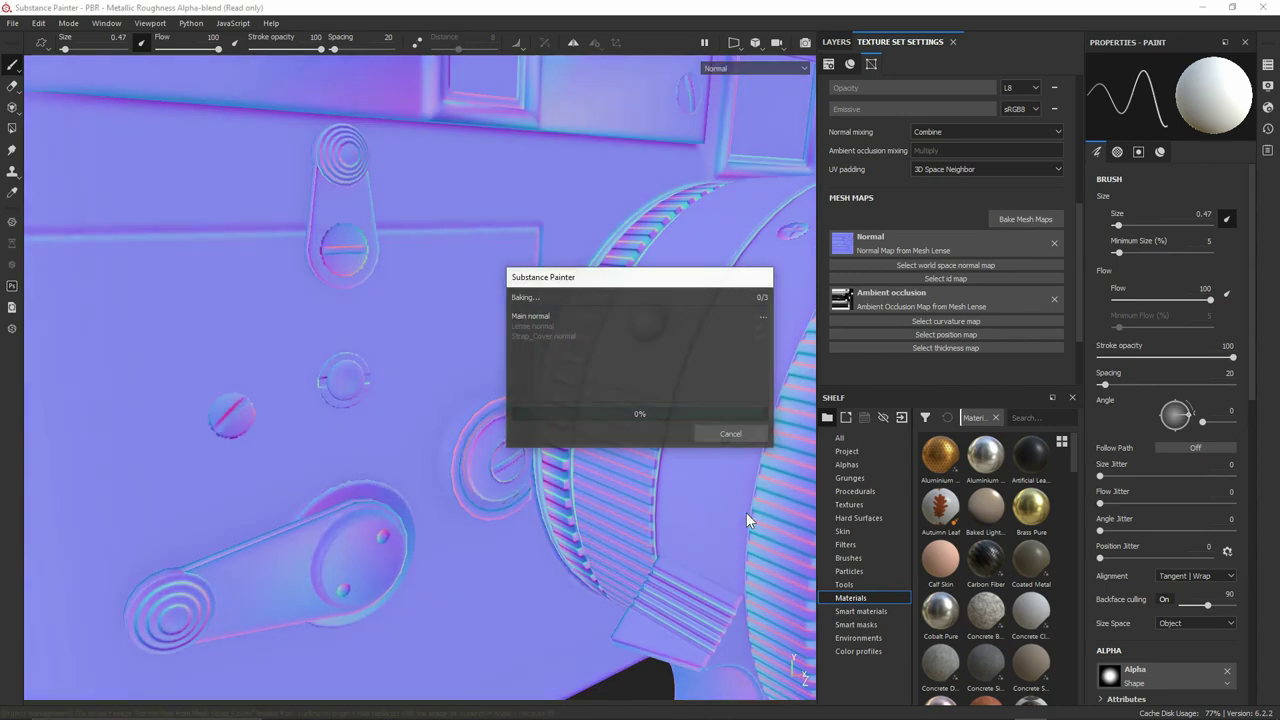
Inspect the rebaked normal details on the front levers, lens ring screw and top dial up close
{"action": "scroll", "coordinate": [486, 226], "scroll_direction": "up", "scroll_amount": 5}
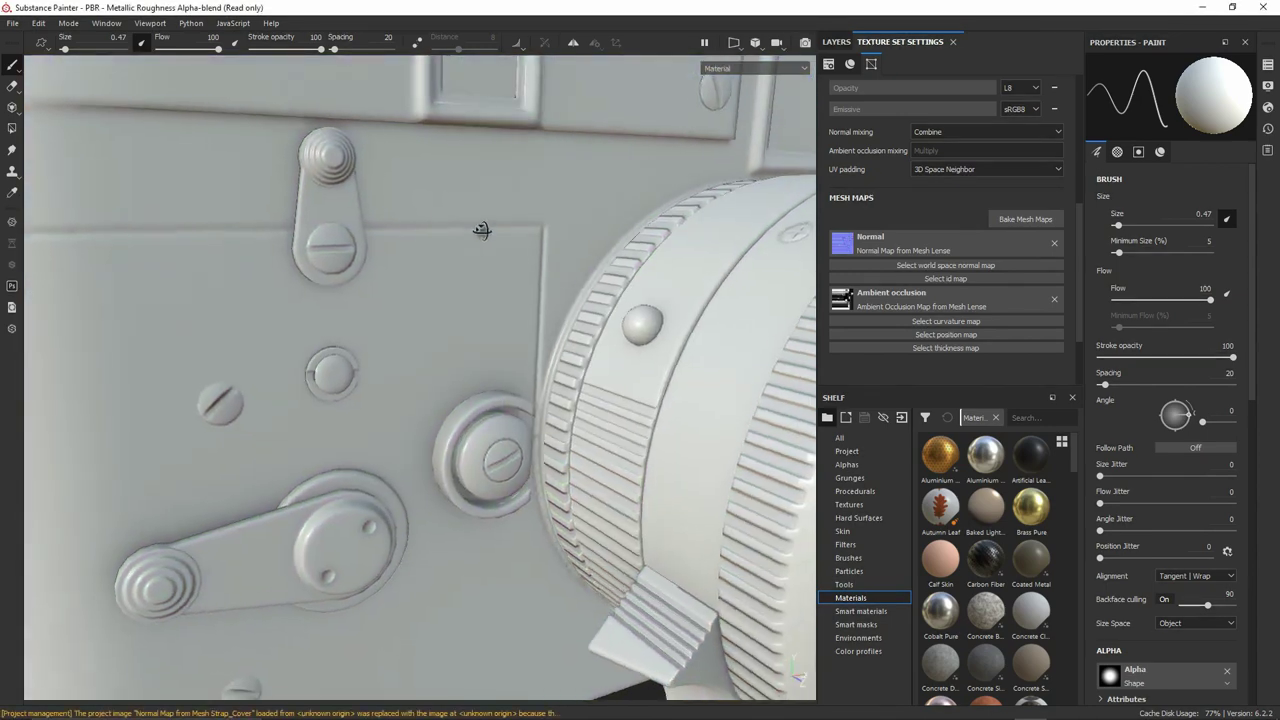
{"action": "left_click_drag", "start_coordinate": [303, 267], "coordinate": [546, 303], "text": "alt"}
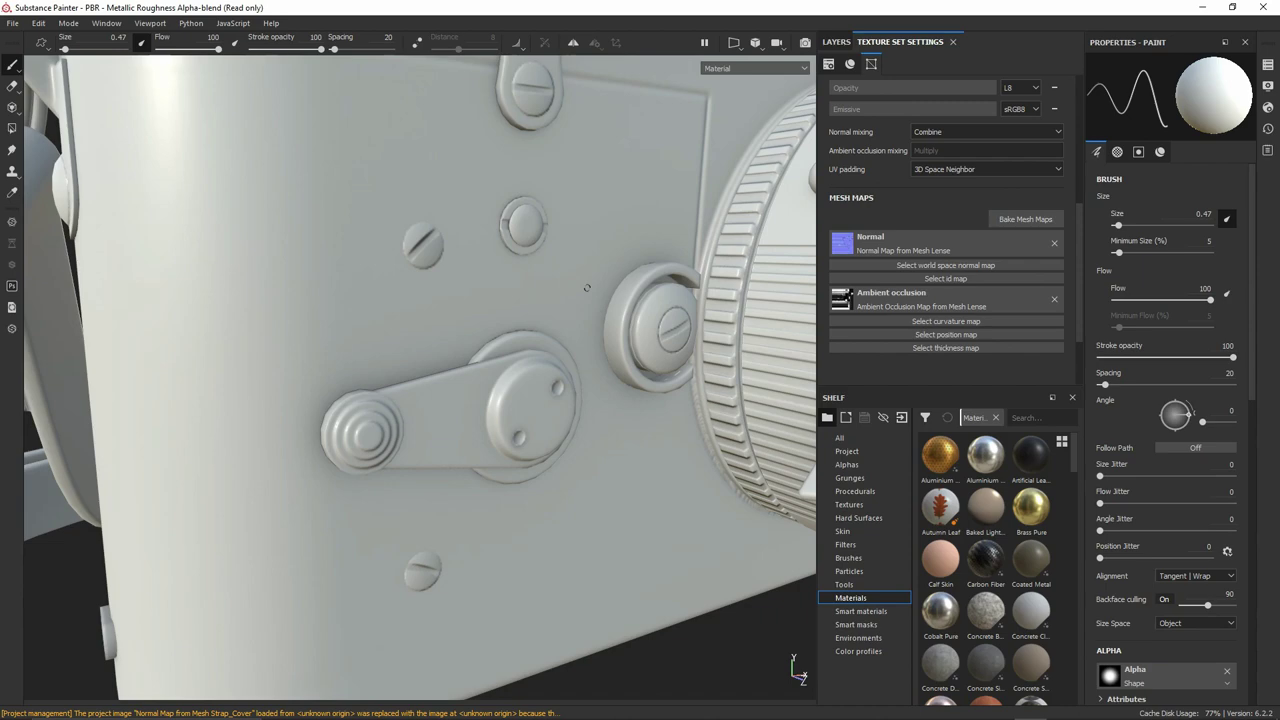
{"action": "mouse_move", "coordinate": [587, 288]}
{"action": "left_mouse_down", "text": "alt"}
{"action": "mouse_move", "coordinate": [611, 194]}
{"action": "mouse_move", "coordinate": [489, 277]}
{"action": "mouse_move", "coordinate": [467, 321]}
{"action": "mouse_move", "coordinate": [491, 326]}
{"action": "mouse_move", "coordinate": [465, 289]}
{"action": "mouse_move", "coordinate": [475, 698]}
{"action": "mouse_move", "coordinate": [532, 532]}
{"action": "left_mouse_up", "text": "alt"}
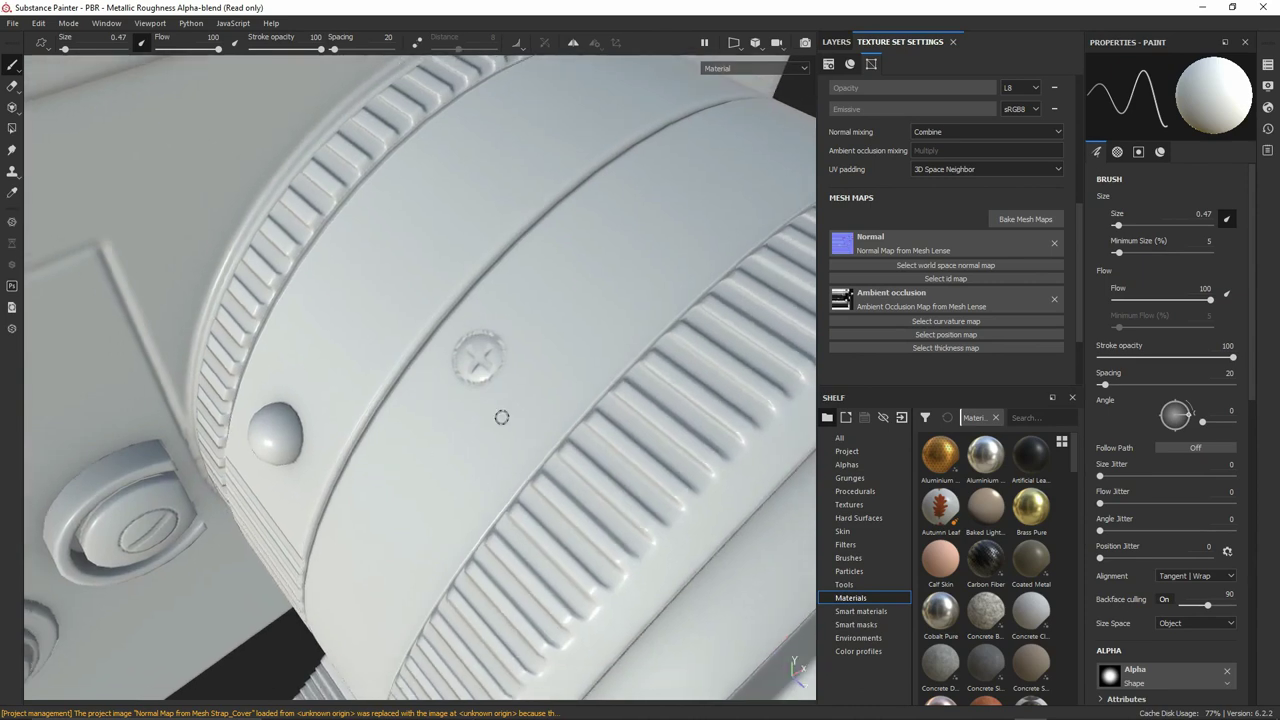
{"action": "left_click_drag", "start_coordinate": [494, 337], "coordinate": [296, 352], "text": "alt"}
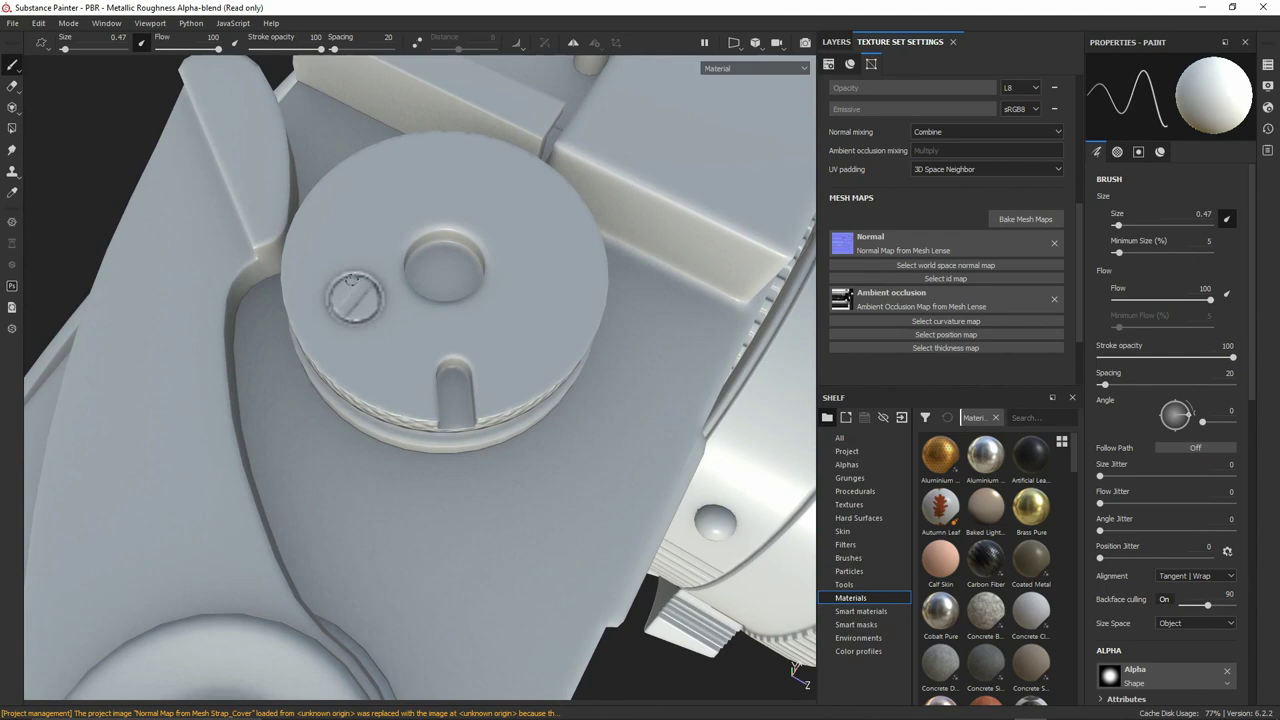
Select only ambient occlusion instead of normal for the next mesh map bake and set antialiasing to None
{"action": "left_click", "coordinate": [1026, 219]}
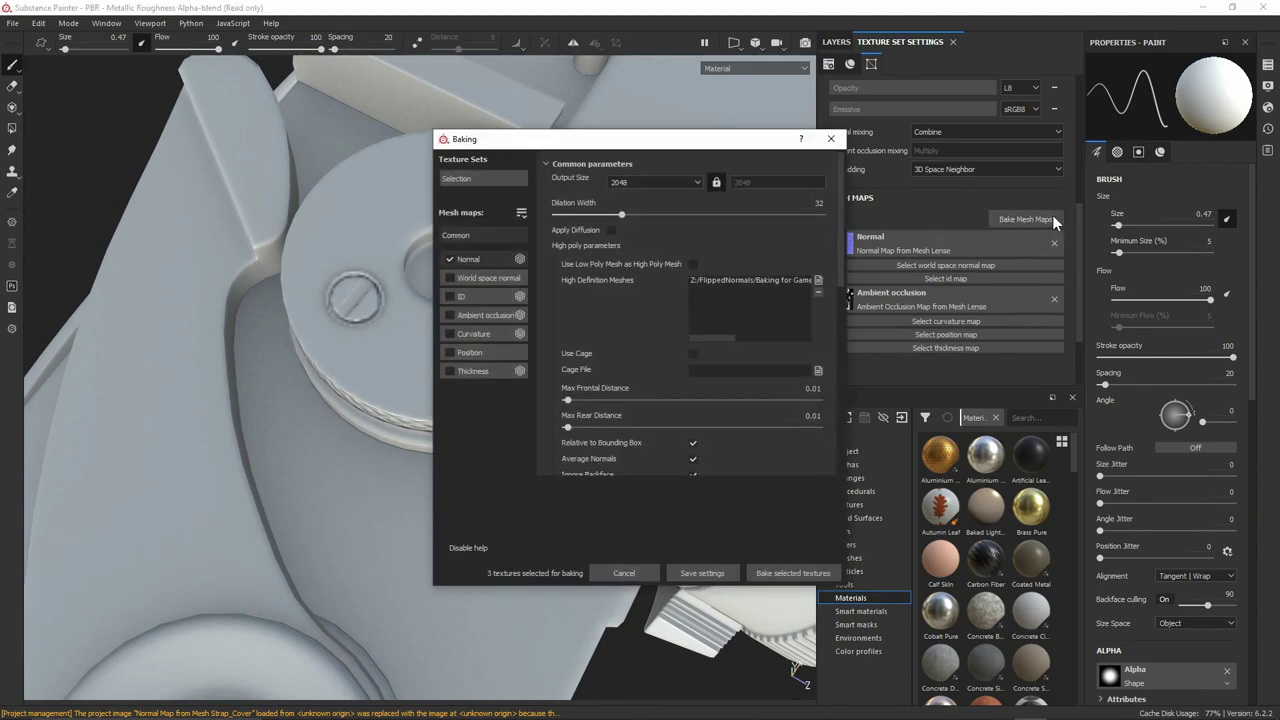
{"action": "left_click_drag", "start_coordinate": [686, 140], "coordinate": [645, 130]}
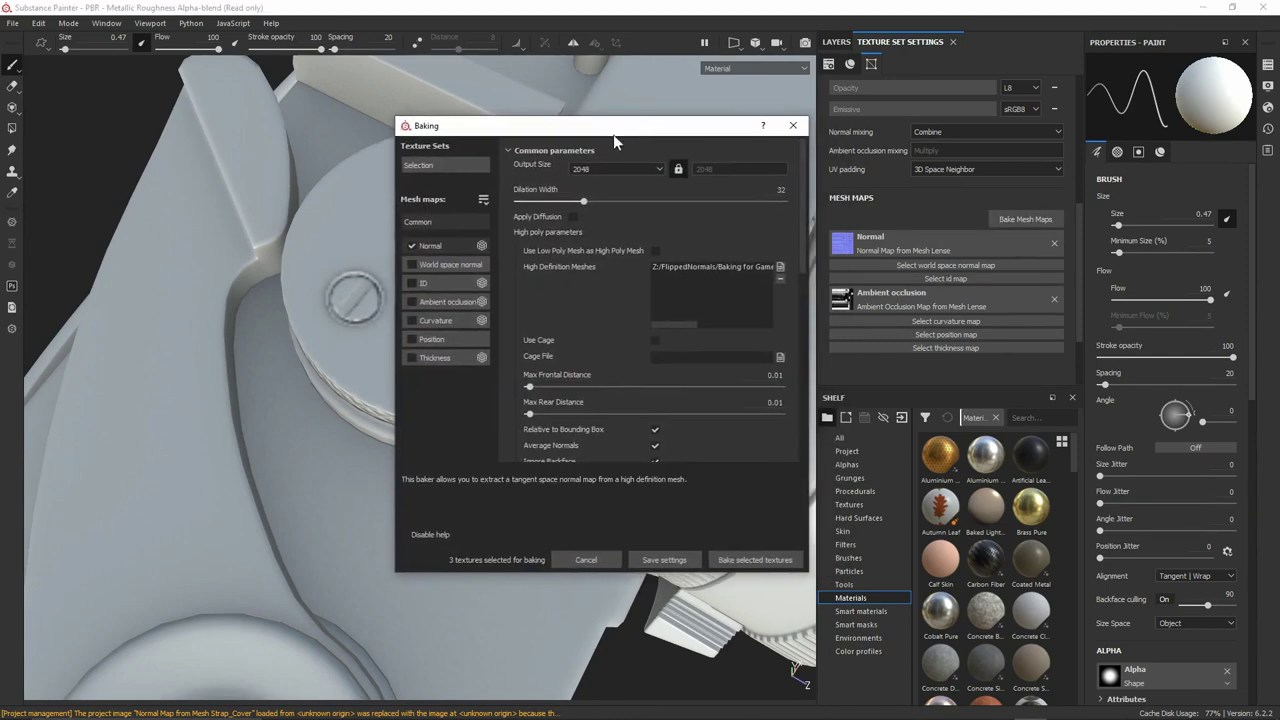
{"action": "left_click", "coordinate": [412, 244]}
{"action": "left_click", "coordinate": [411, 301]}
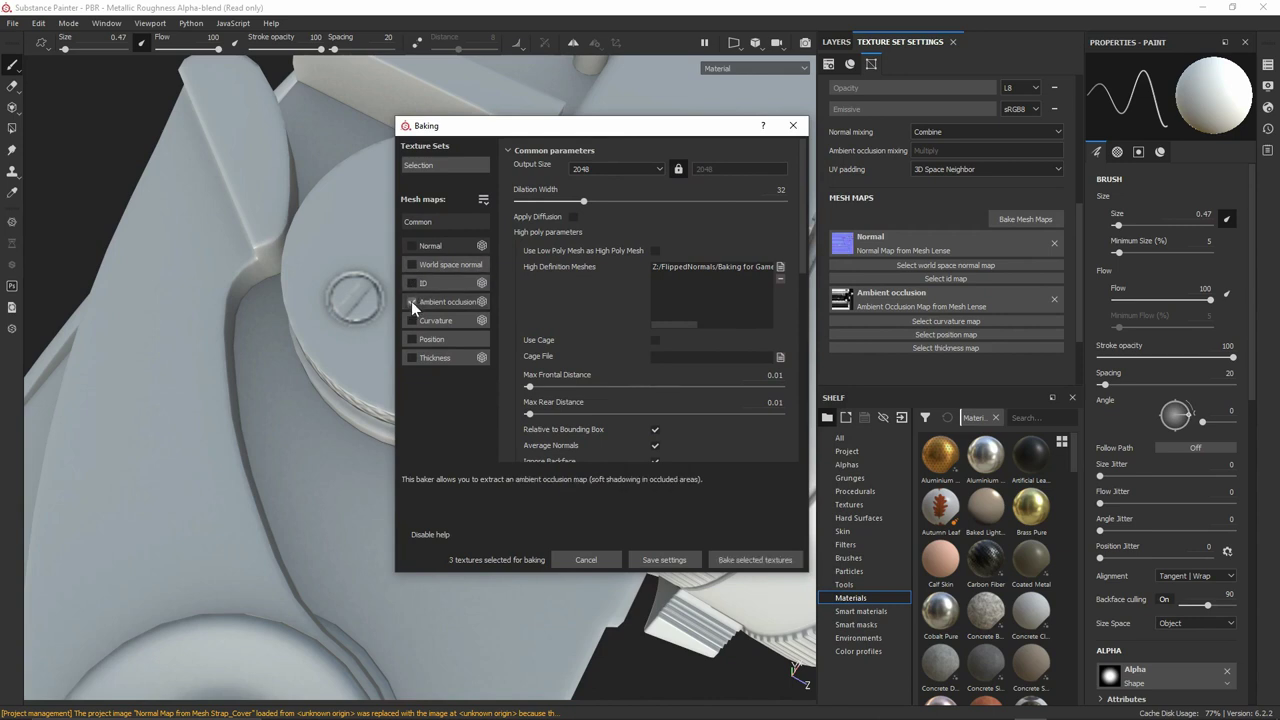
{"action": "scroll", "coordinate": [604, 358], "scroll_direction": "down", "scroll_amount": 3}
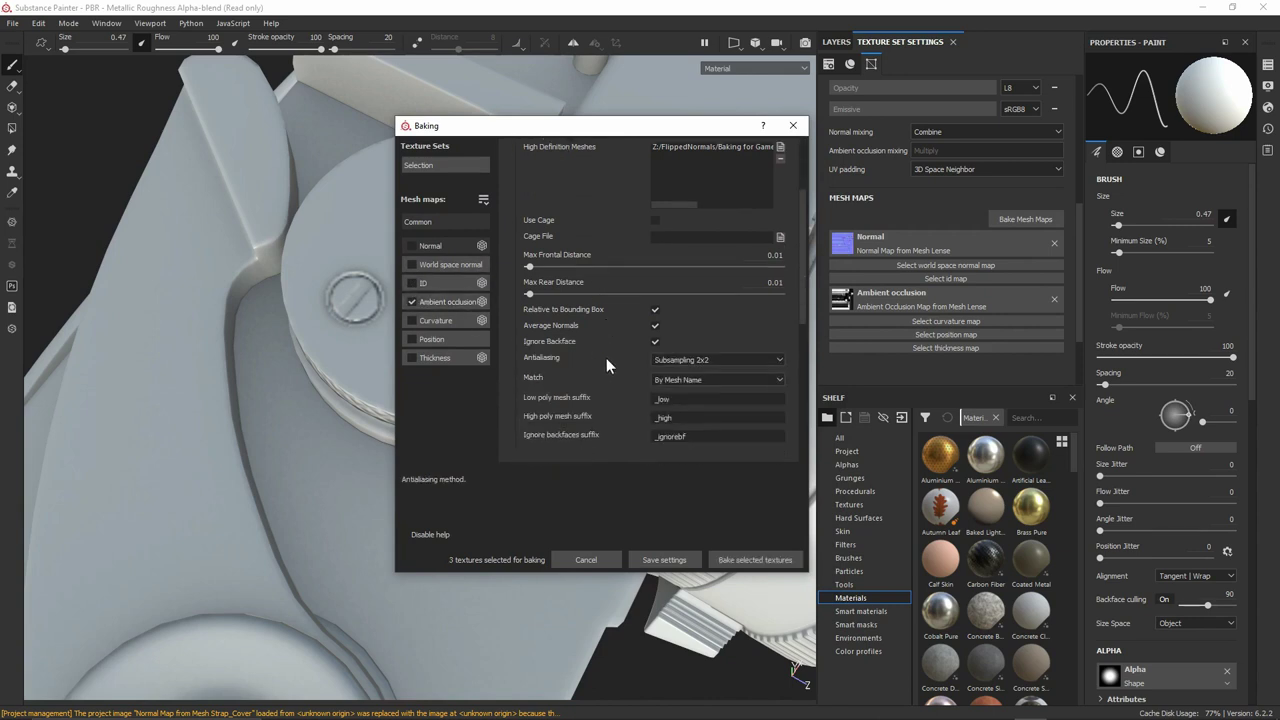
{"action": "left_click", "coordinate": [696, 360]}
{"action": "left_click", "coordinate": [664, 371]}
Set Ignore Backface to Always in the ambient occlusion baker parameters of the Lense texture set
{"action": "left_click", "coordinate": [450, 301]}
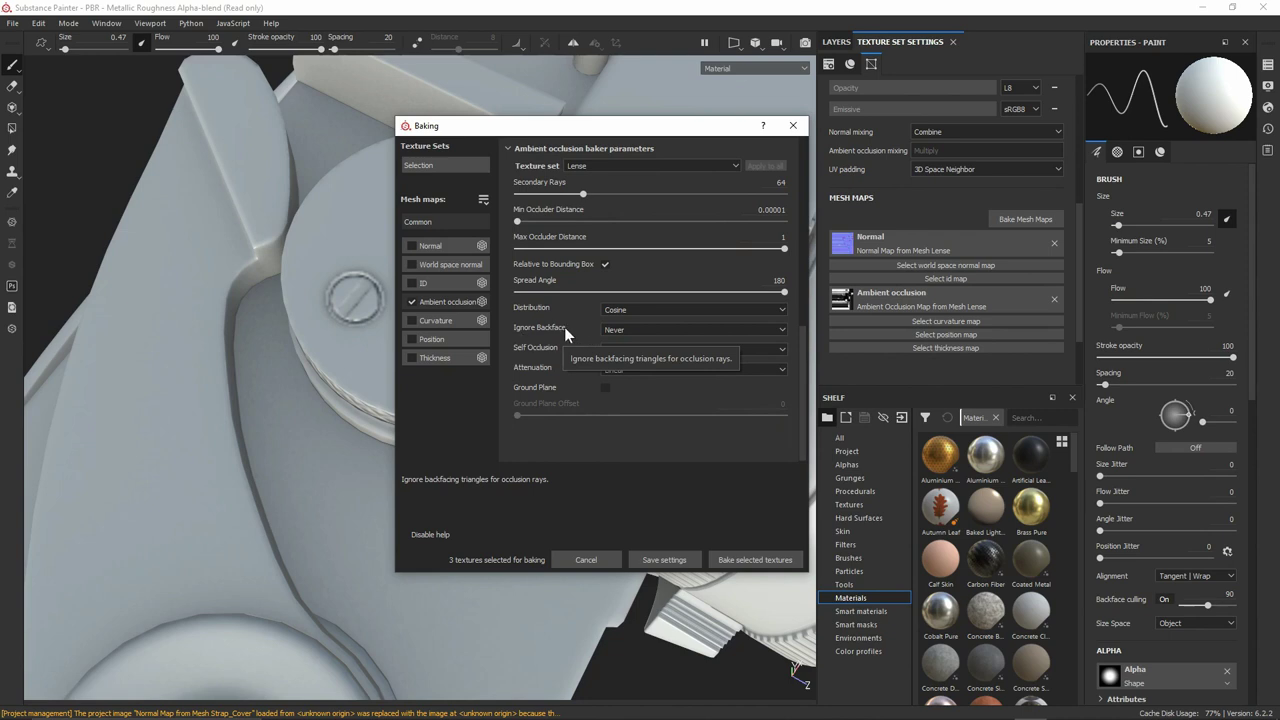
{"action": "left_click", "coordinate": [622, 329]}
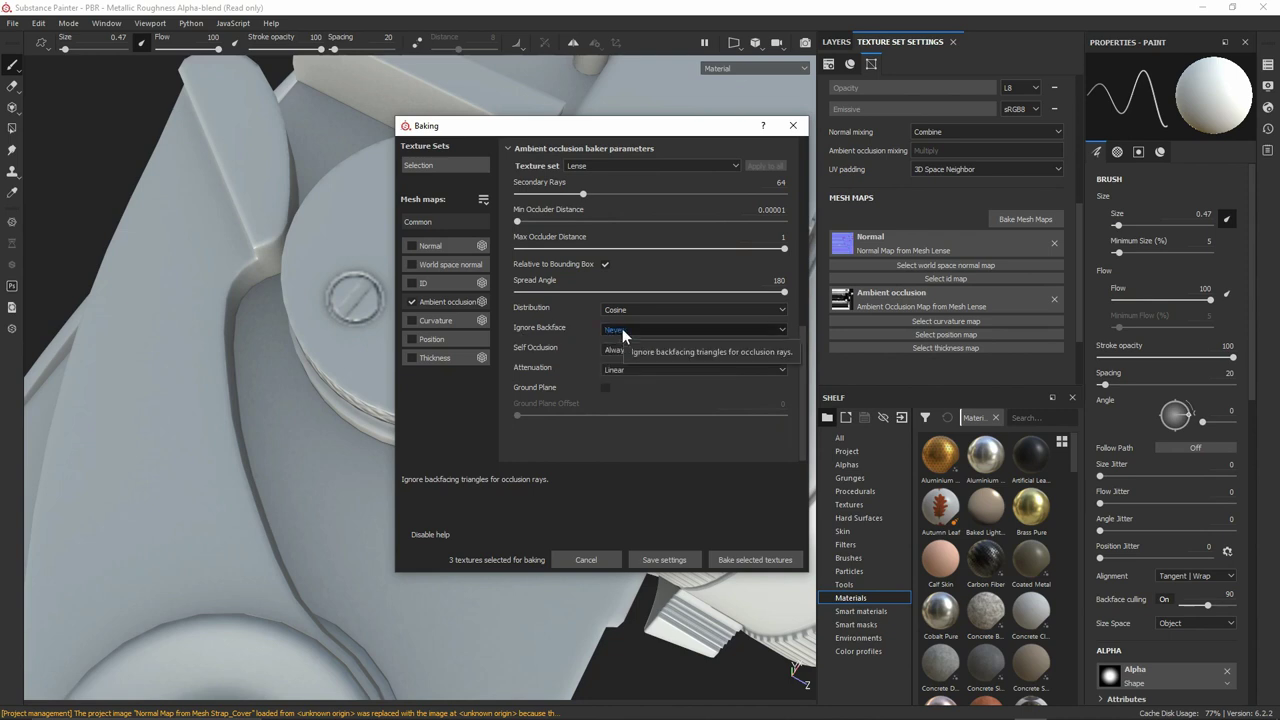
{"action": "left_click", "coordinate": [622, 329]}
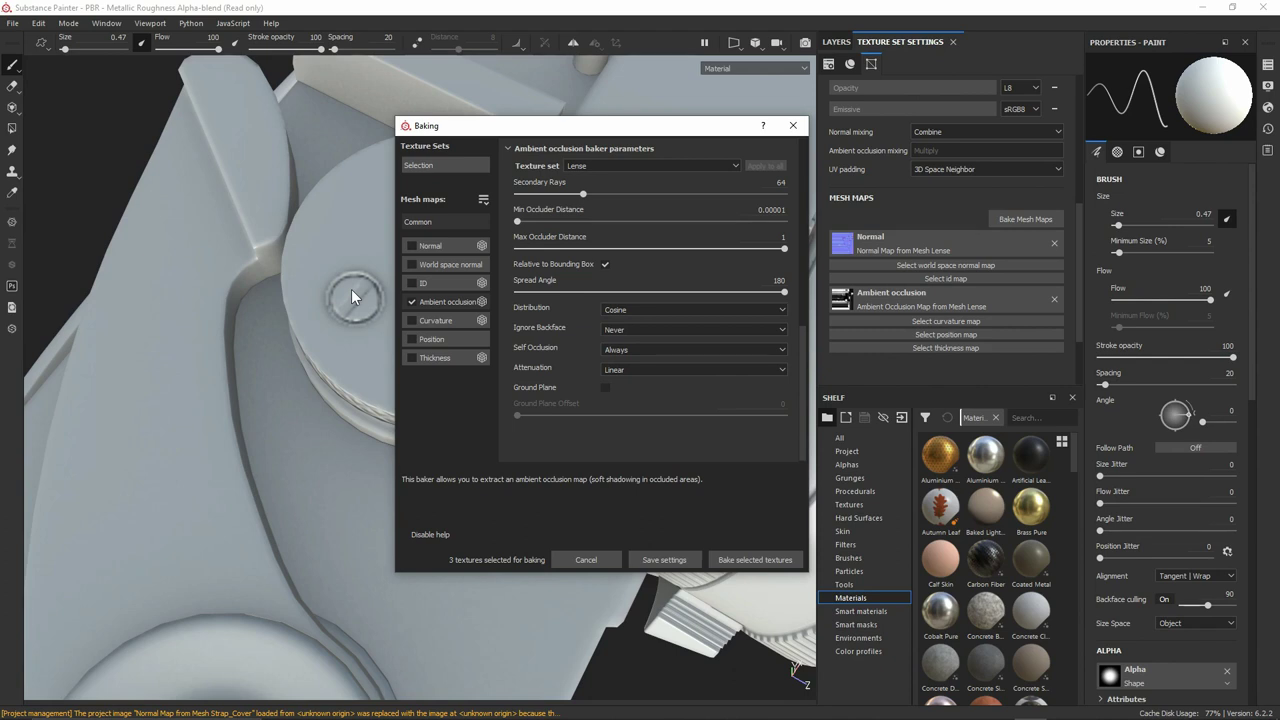
{"action": "left_click", "coordinate": [623, 330]}
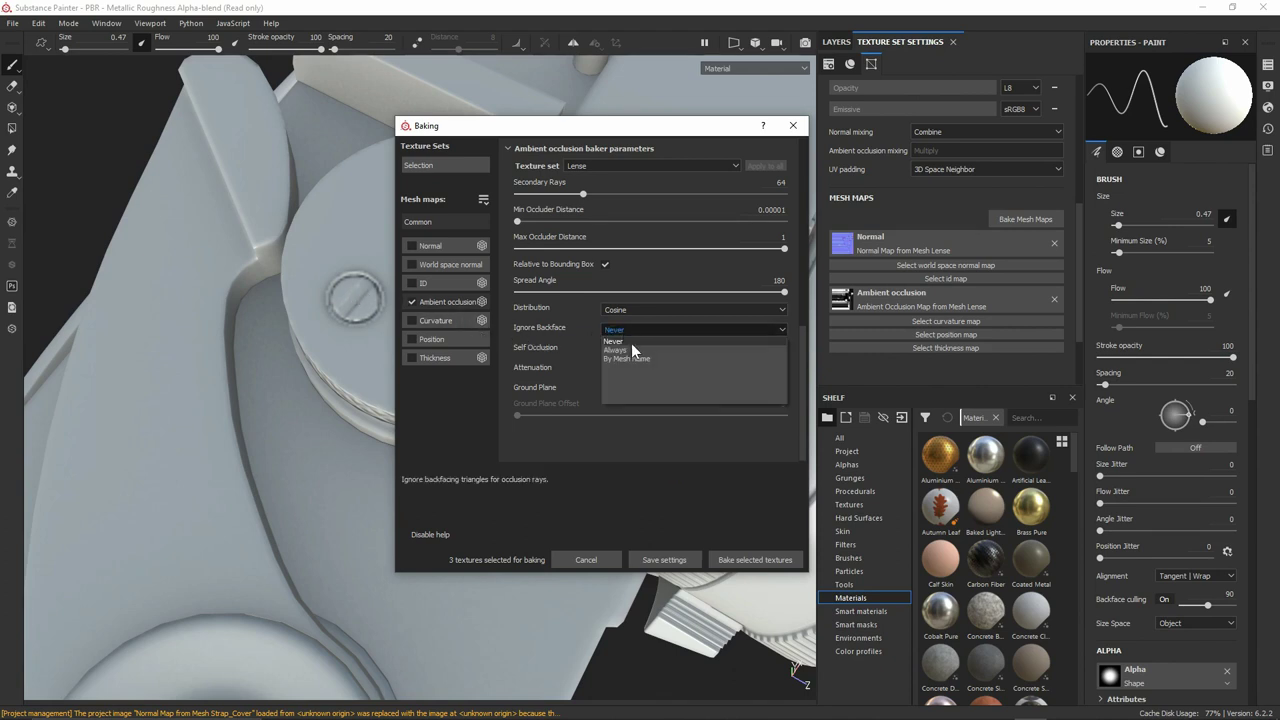
{"action": "left_click", "coordinate": [631, 347]}
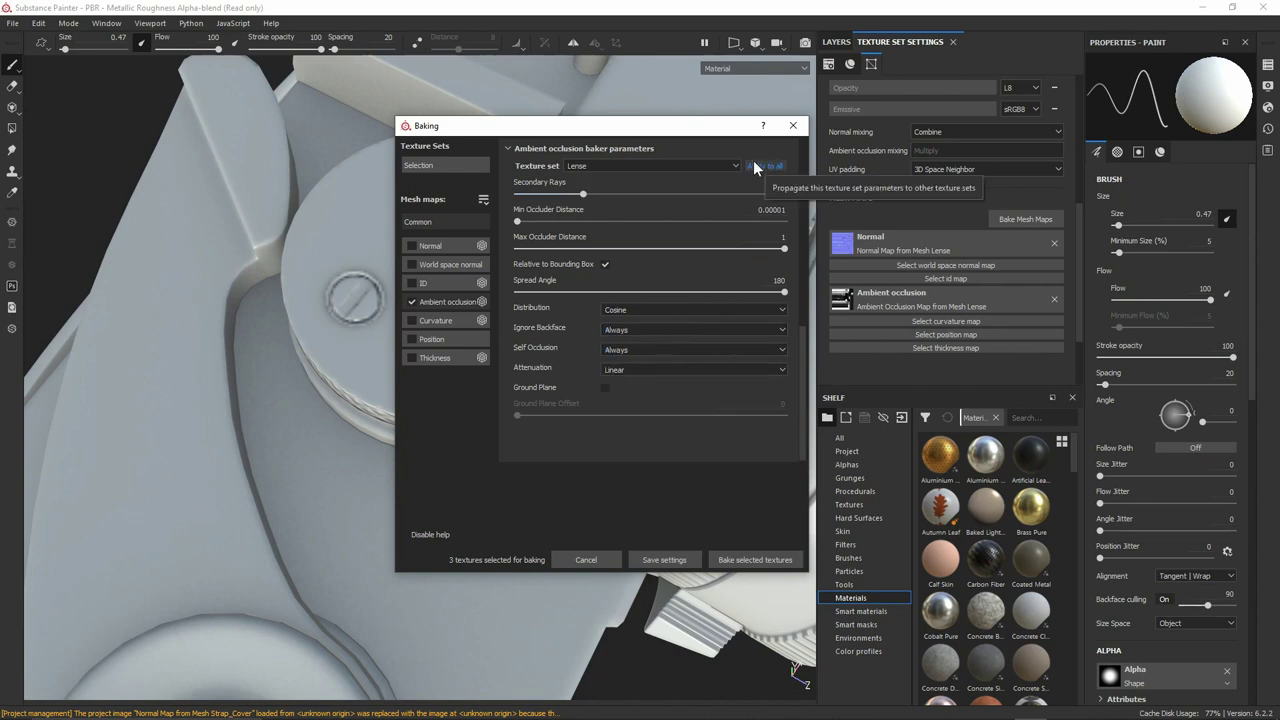
Apply the Lense ambient occlusion parameters to all texture sets and bake the ambient occlusion maps
{"action": "left_click", "coordinate": [720, 161]}
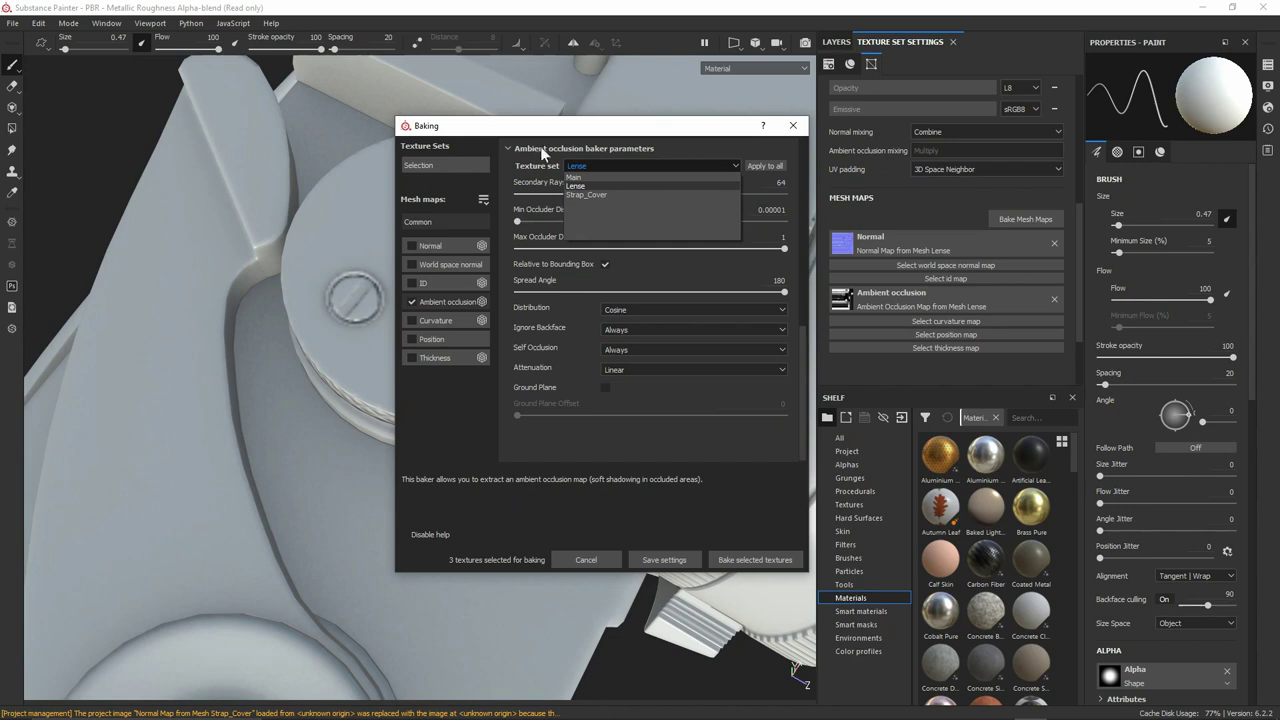
{"action": "left_click", "coordinate": [609, 185]}
{"action": "left_click", "coordinate": [777, 167]}
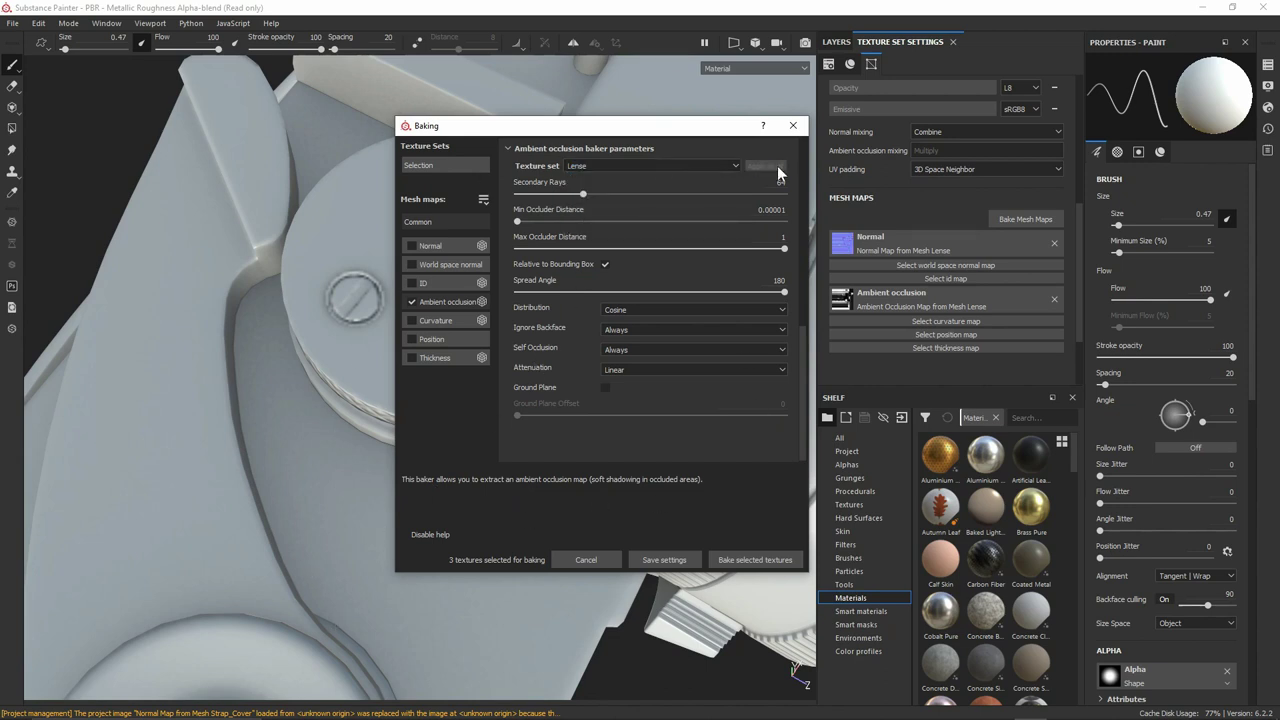
{"action": "left_click", "coordinate": [735, 559]}
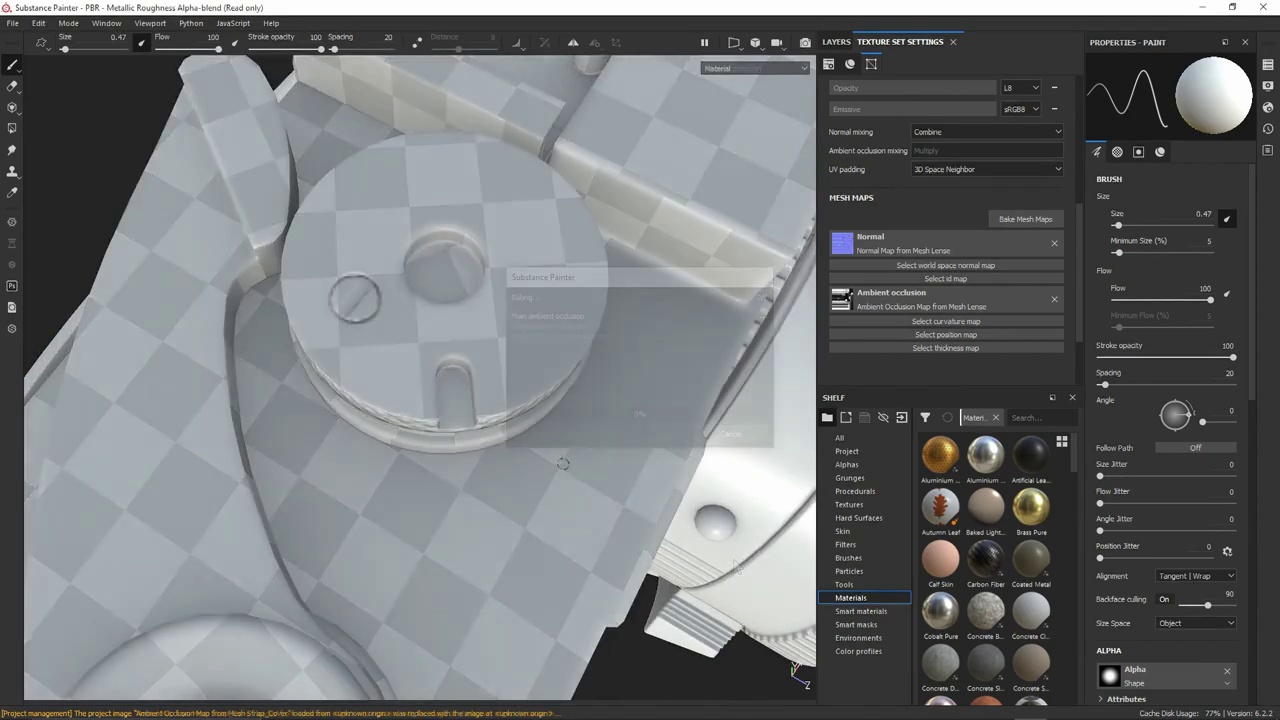
Inspect the rebaked ambient occlusion around the top dial's screw and recesses and on the round knob with two holes
{"action": "left_click_drag", "start_coordinate": [560, 400], "coordinate": [520, 396], "text": "alt"}
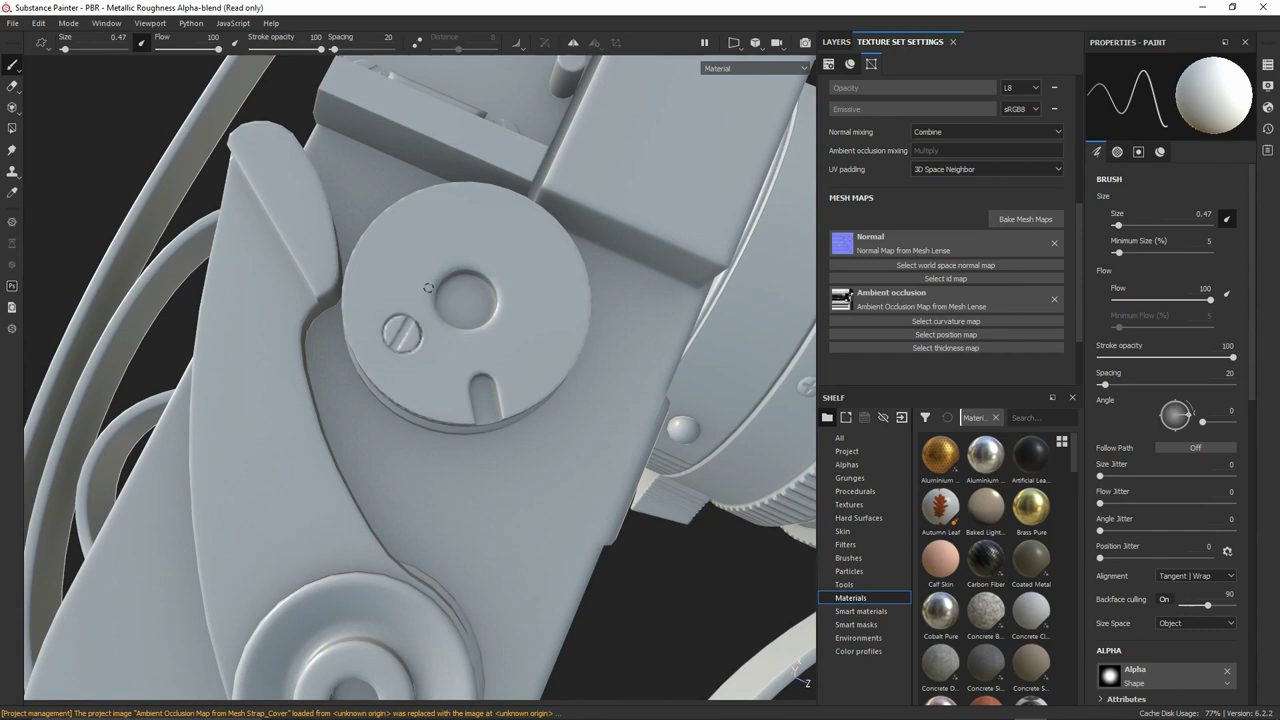
{"action": "middle_click_drag", "start_coordinate": [537, 123], "coordinate": [582, 147], "text": "alt"}
{"action": "left_click_drag", "start_coordinate": [582, 147], "coordinate": [430, 569], "text": "alt"}
{"action": "right_click_drag", "start_coordinate": [430, 569], "coordinate": [443, 534], "text": "alt"}
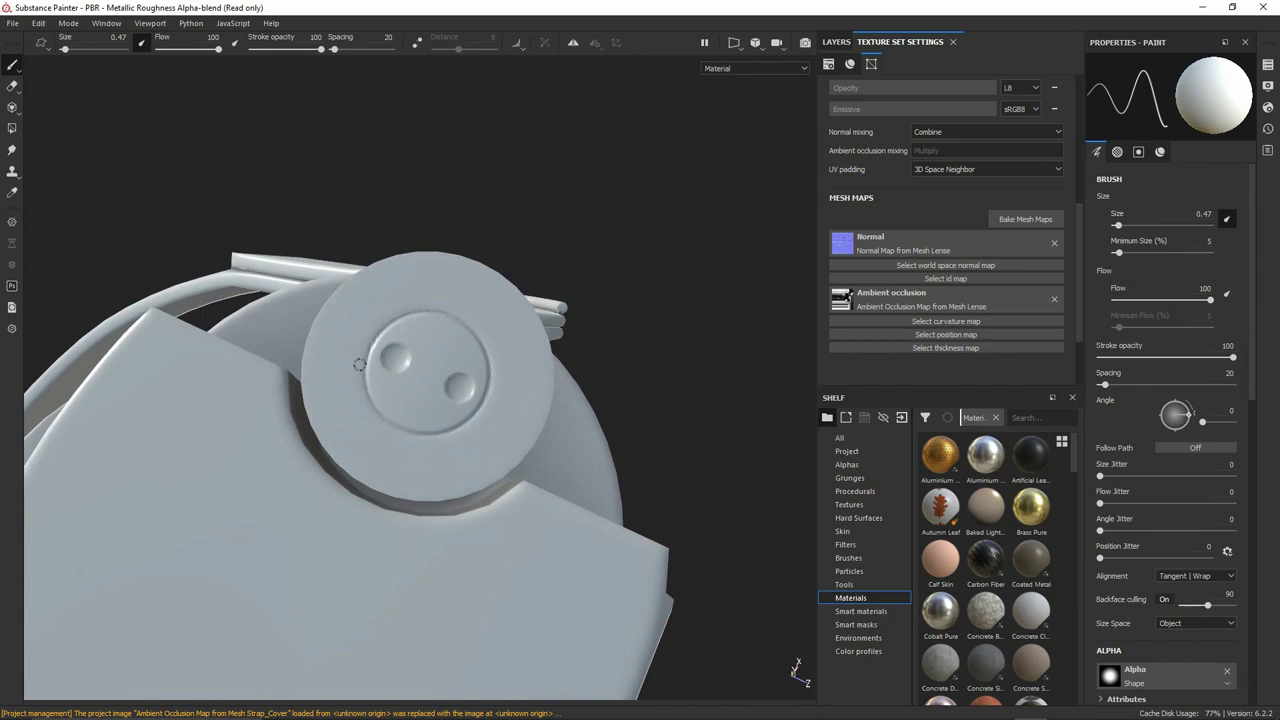
{"action": "mouse_move", "coordinate": [359, 364]}
{"action": "left_mouse_down", "text": "alt"}
{"action": "mouse_move", "coordinate": [571, 366]}
{"action": "mouse_move", "coordinate": [501, 394]}
{"action": "mouse_move", "coordinate": [545, 385]}
{"action": "mouse_move", "coordinate": [511, 391]}
{"action": "mouse_move", "coordinate": [523, 391]}
{"action": "left_mouse_up", "text": "alt"}
{"action": "left_click_drag", "start_coordinate": [453, 553], "coordinate": [423, 434], "text": "alt"}
{"action": "middle_click_drag", "start_coordinate": [423, 434], "coordinate": [452, 164], "text": "alt"}
Frame the whole camera, rotate the environment lighting and examine the shading on the front body and lens rings
{"action": "key", "text": "f"}
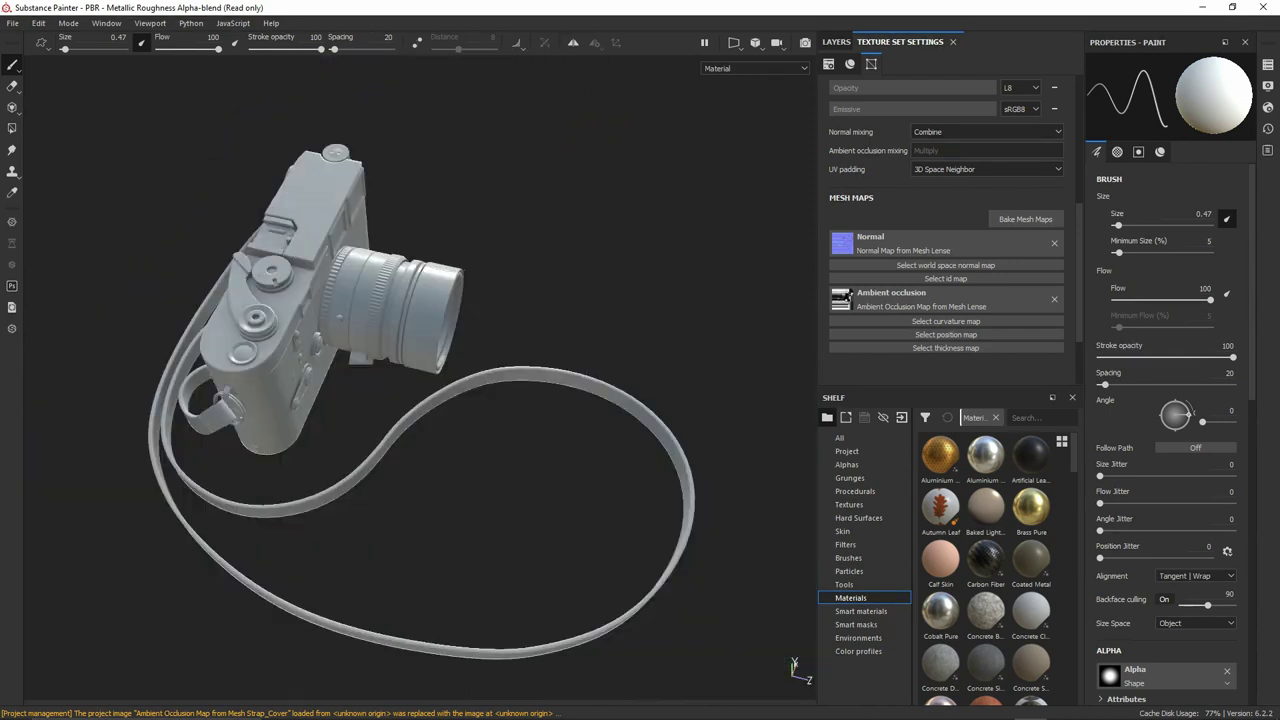
{"action": "left_click_drag", "start_coordinate": [420, 420], "coordinate": [380, 540], "text": "alt"}
{"action": "right_click_drag", "start_coordinate": [380, 540], "coordinate": [308, 716], "text": "alt"}
{"action": "left_click_drag", "start_coordinate": [500, 380], "coordinate": [530, 372], "text": "alt"}
{"action": "right_click_drag", "start_coordinate": [530, 372], "coordinate": [555, 441], "text": "shift"}
{"action": "left_click_drag", "start_coordinate": [555, 441], "coordinate": [538, 478], "text": "alt"}
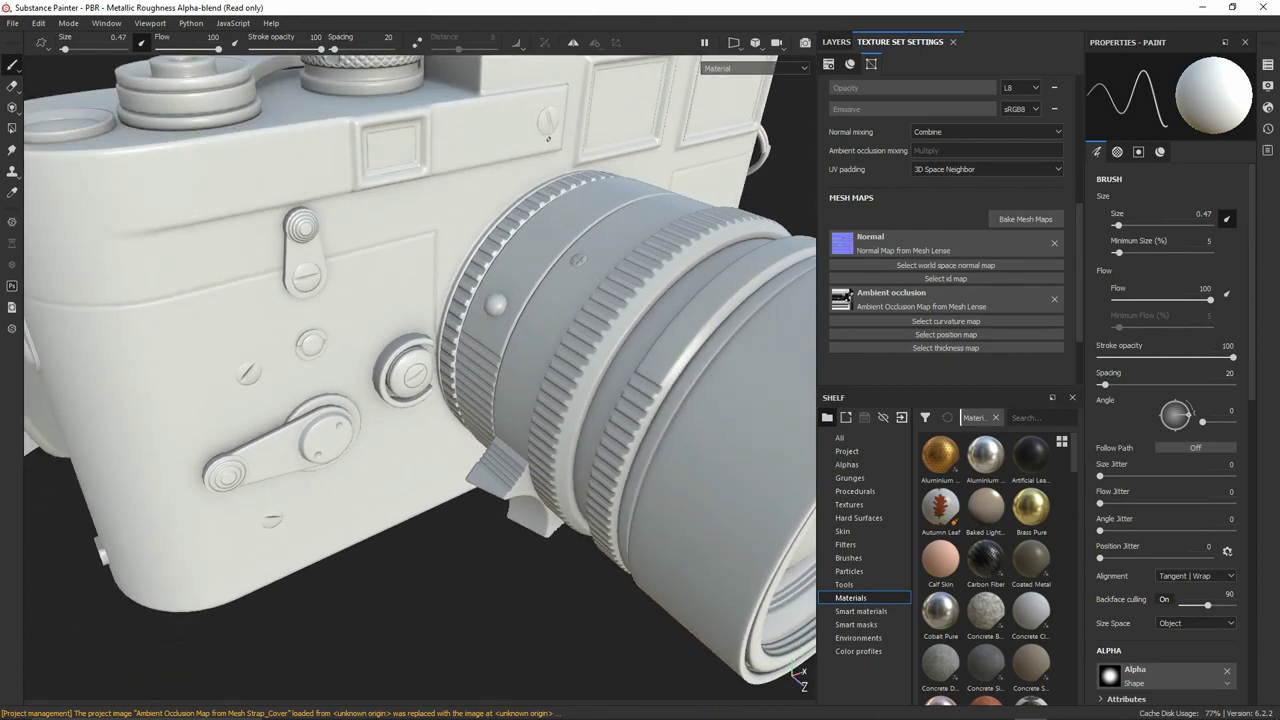